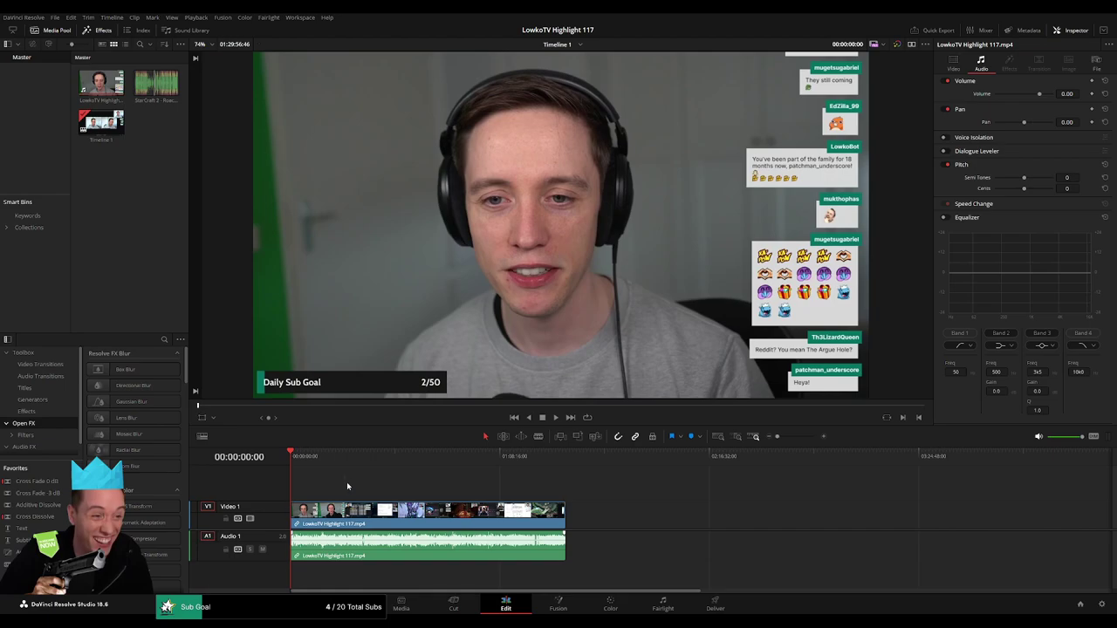
# - Zoom the timeline in and blade the clip at about 00:00:01:54
pyautogui.press('space')
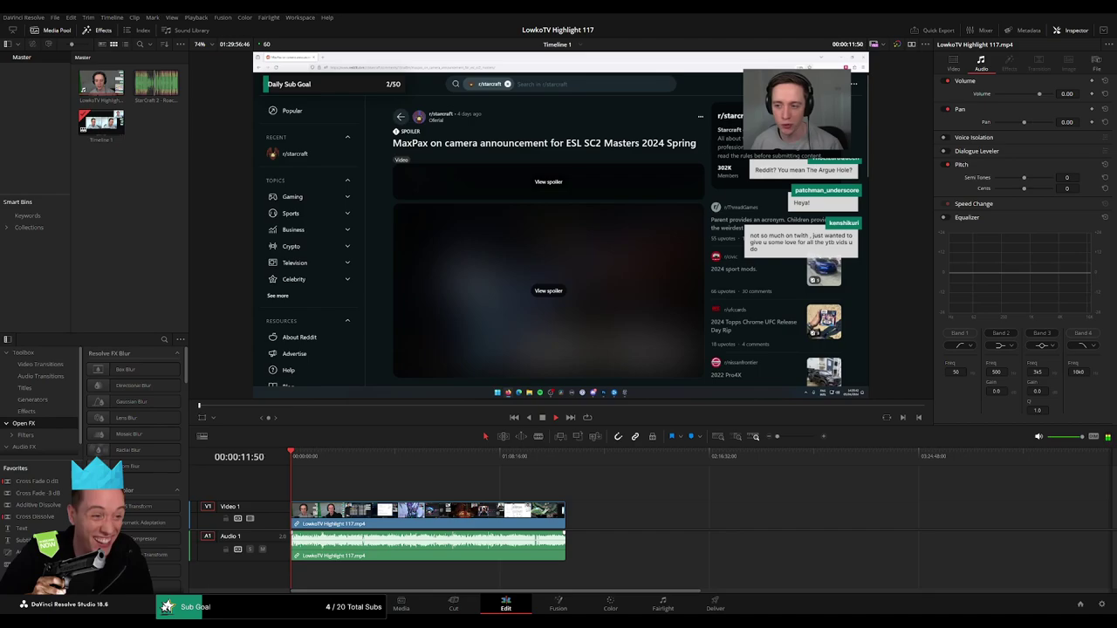
pyautogui.click(755, 438)
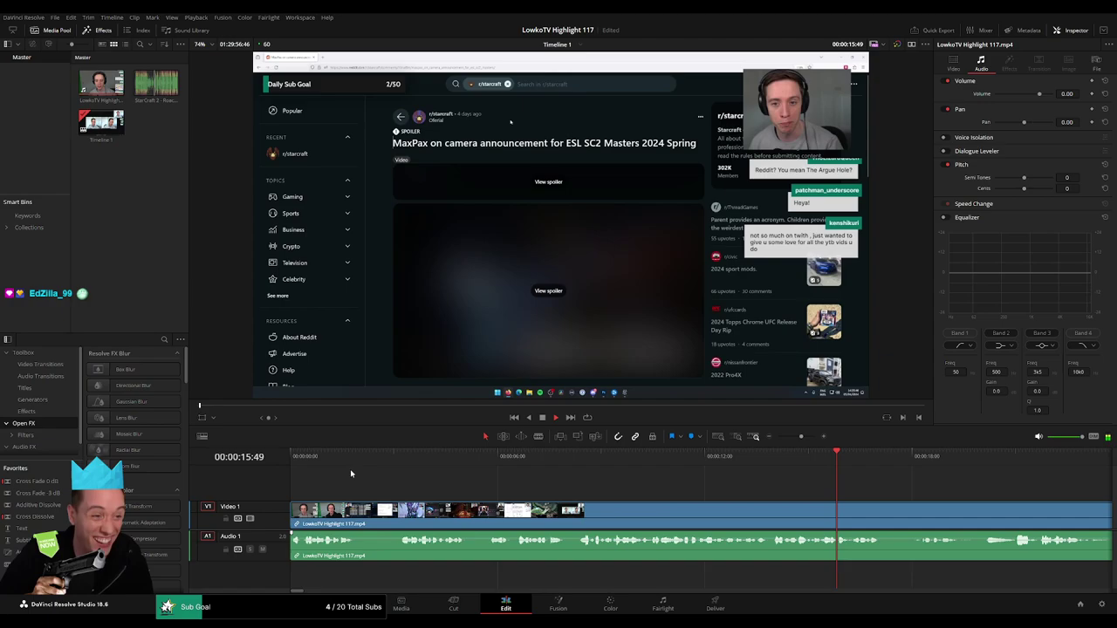
pyautogui.click(347, 457)
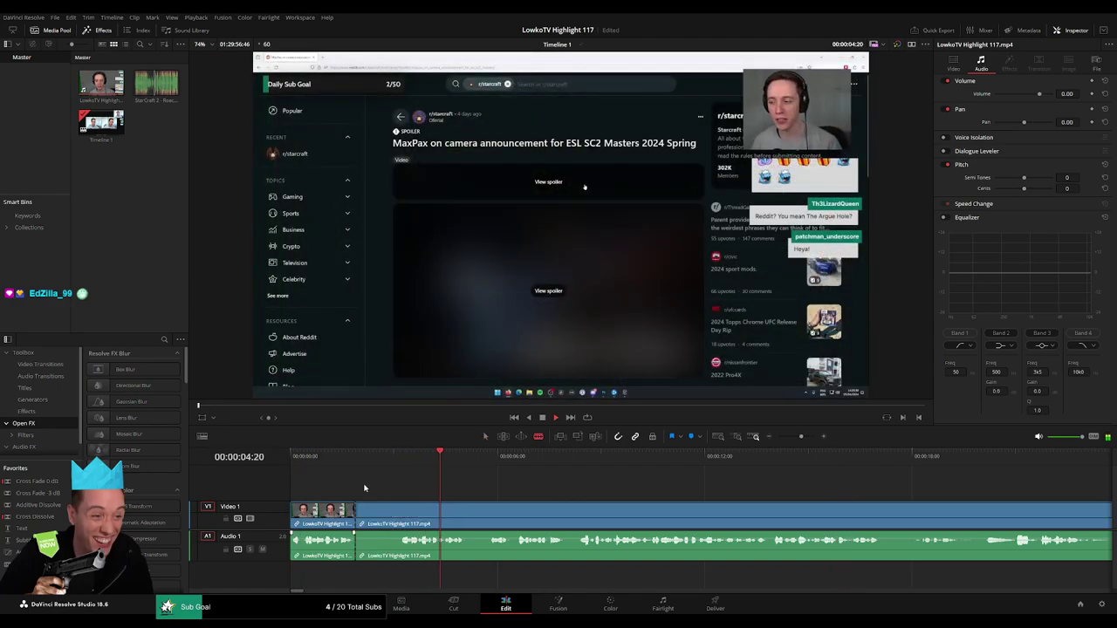
pyautogui.click(353, 458)
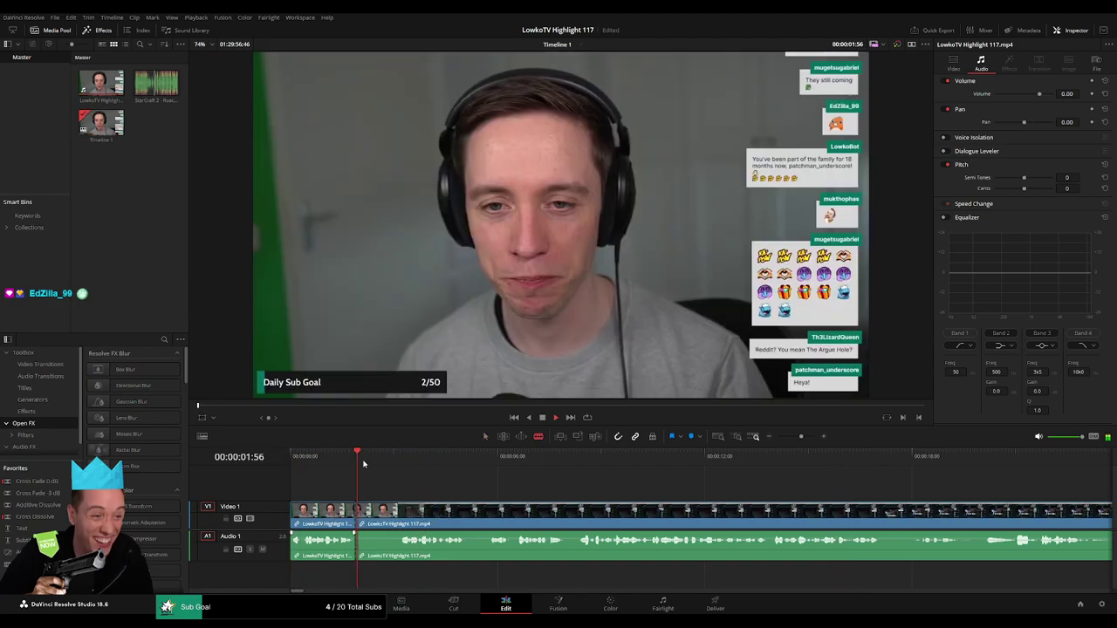
# - Cut again at about 00:00:03:09, ripple-delete the piece between, and replay from the start
pyautogui.moveTo(390, 465); pyautogui.dragTo(398, 478)
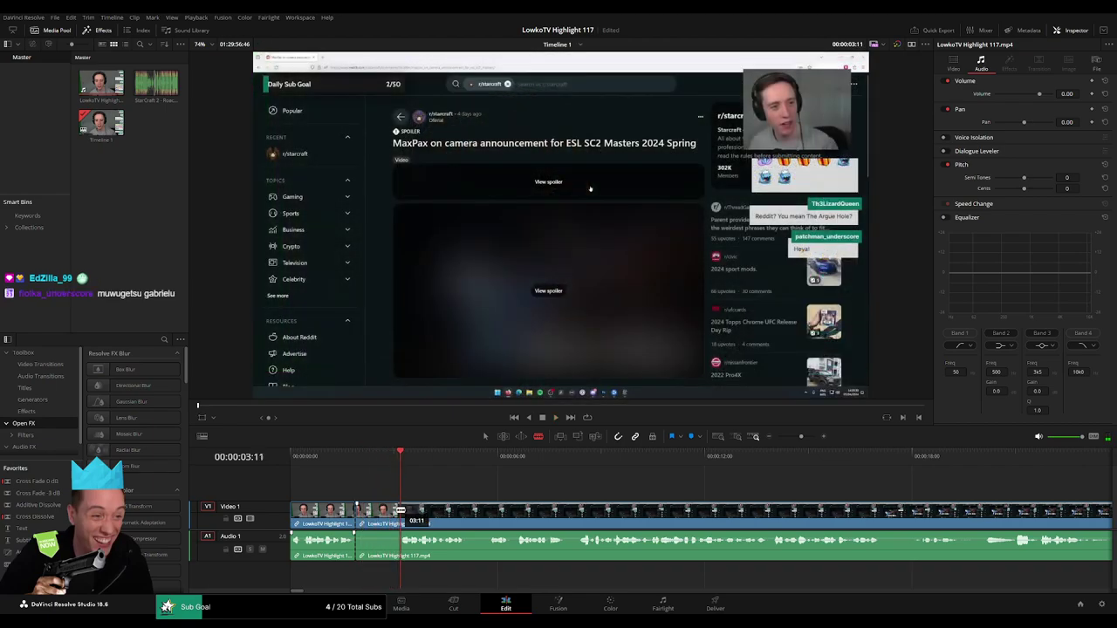
pyautogui.hotkey('ctrl', 'b')
pyautogui.click(392, 518)
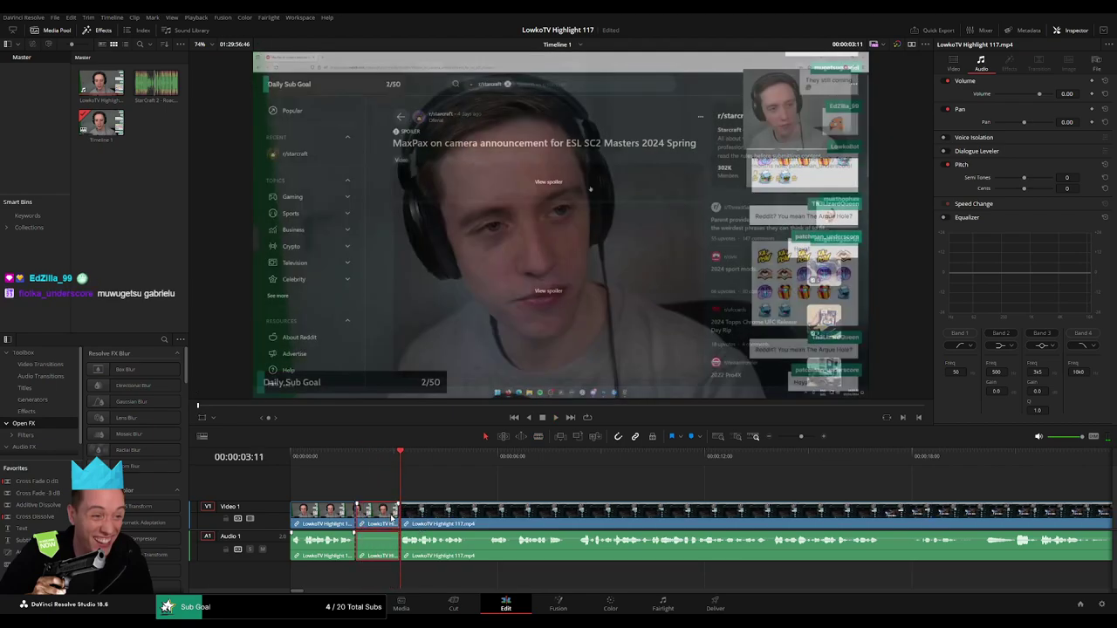
pyautogui.press('Delete')
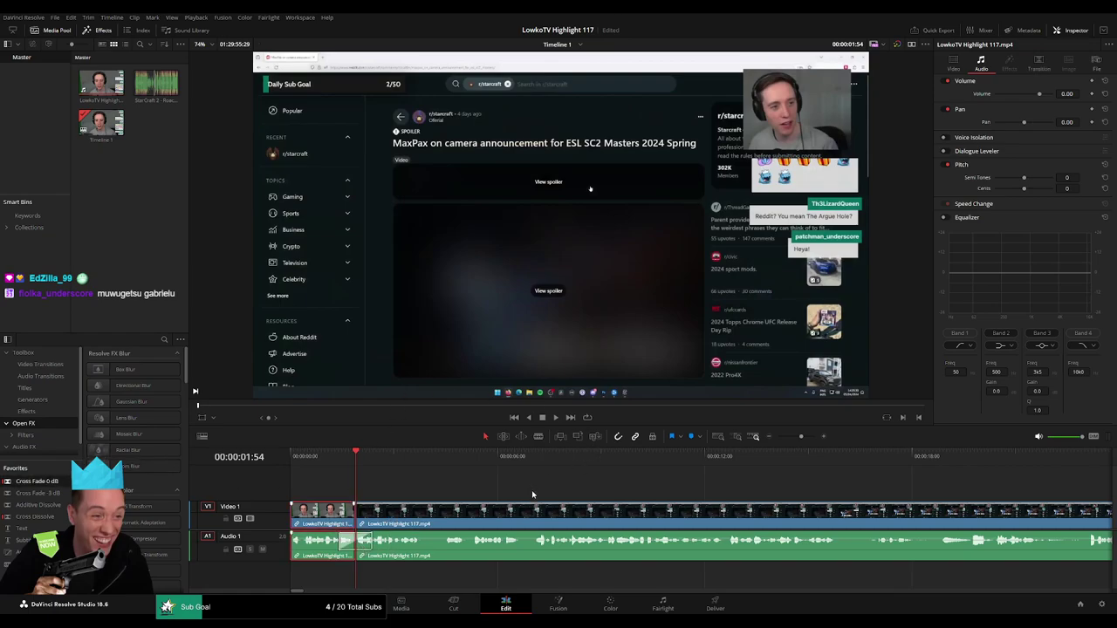
pyautogui.press('Home')
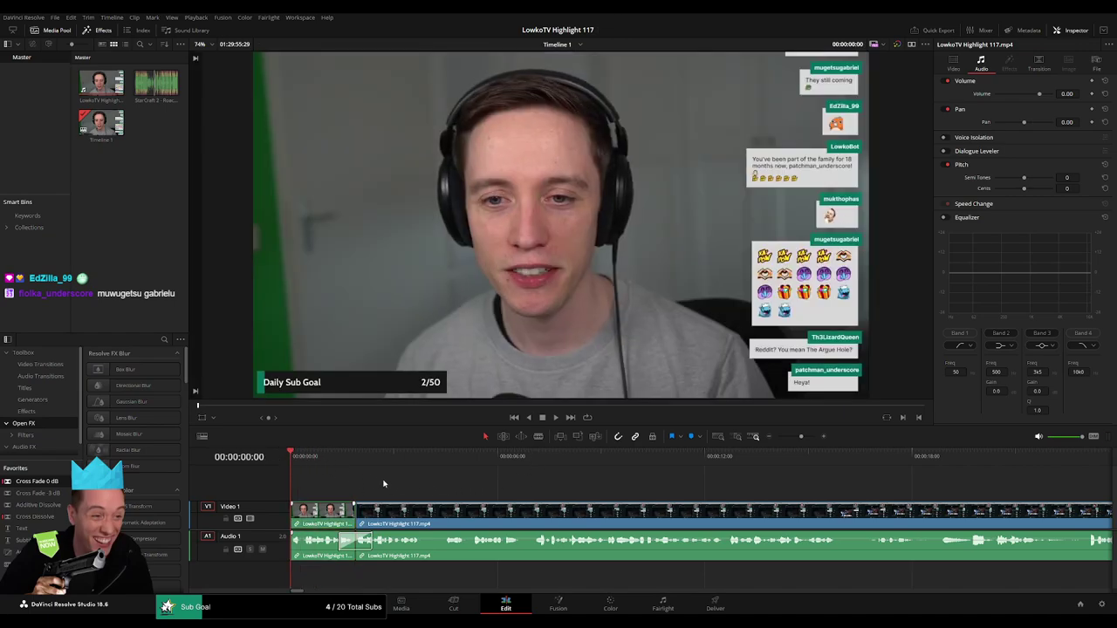
pyautogui.press('space')
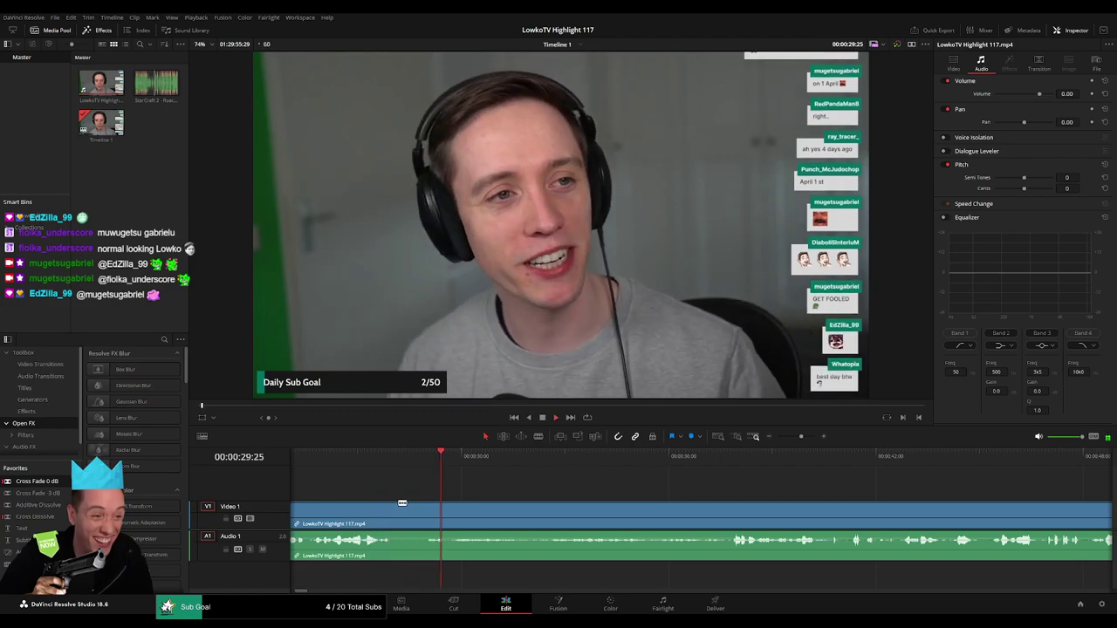
# - Blade the clip at about 00:00:28:50 and 00:00:29:00 and ripple-delete the dead piece
pyautogui.press('b')
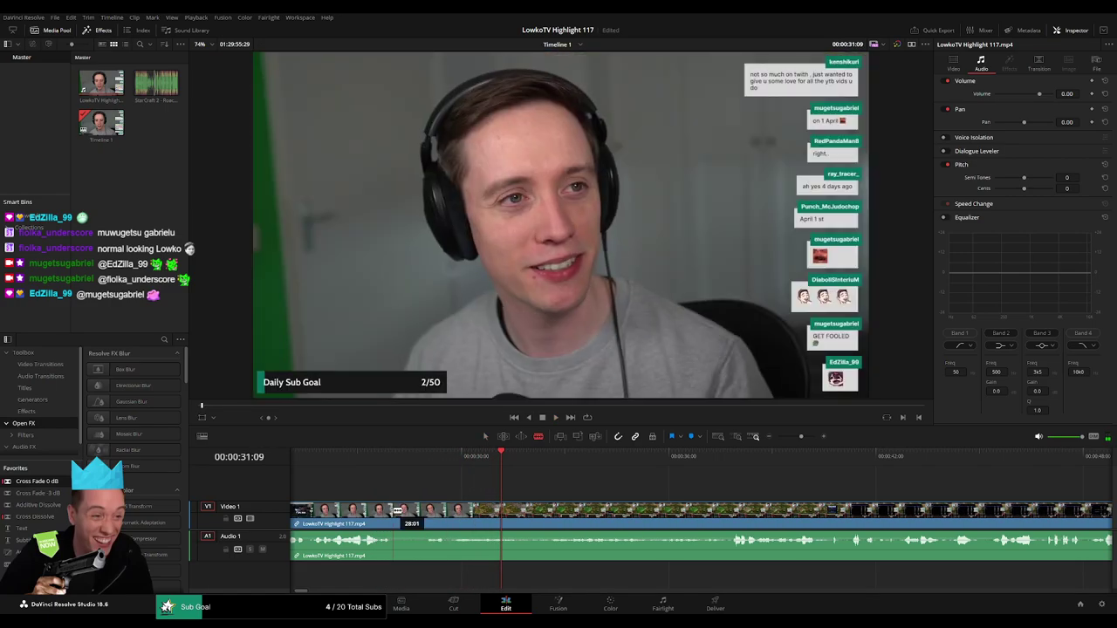
pyautogui.click(397, 510)
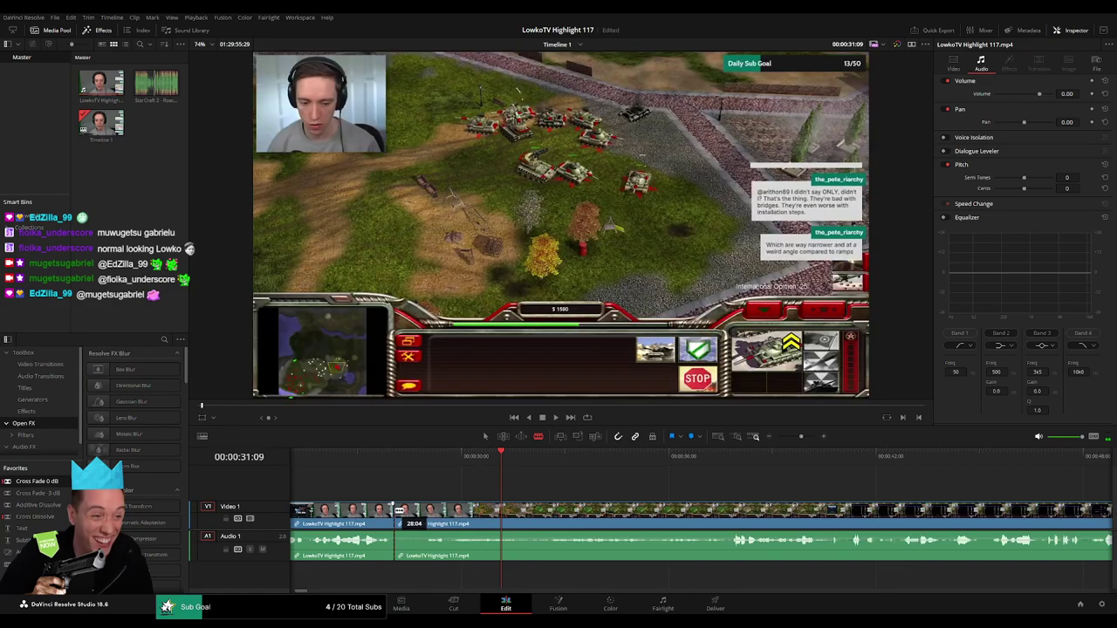
pyautogui.press('a')
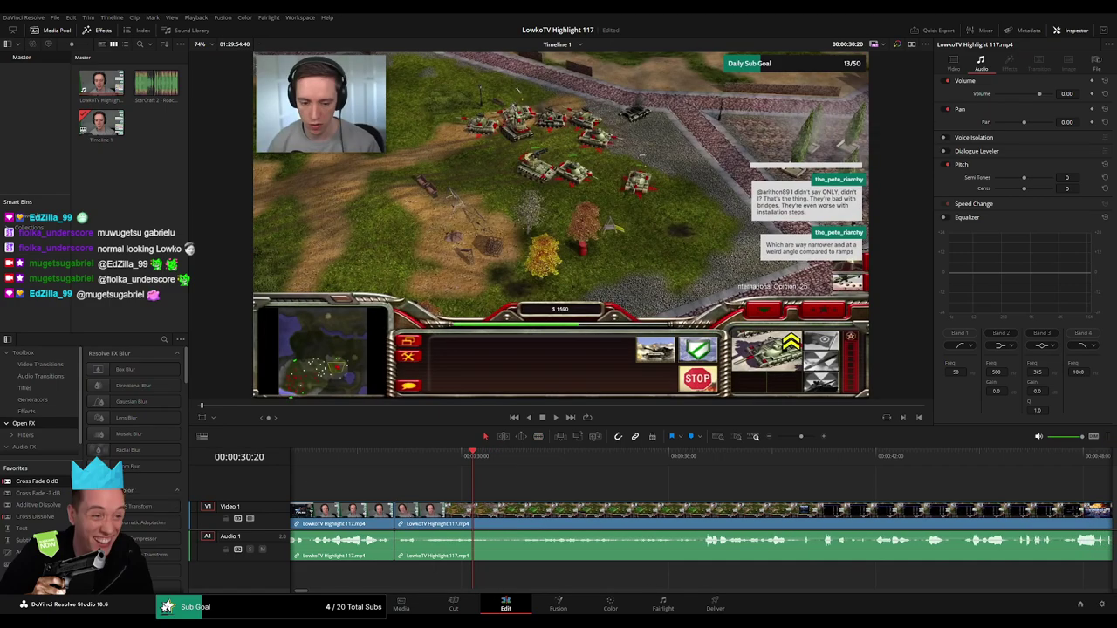
pyautogui.press('/')
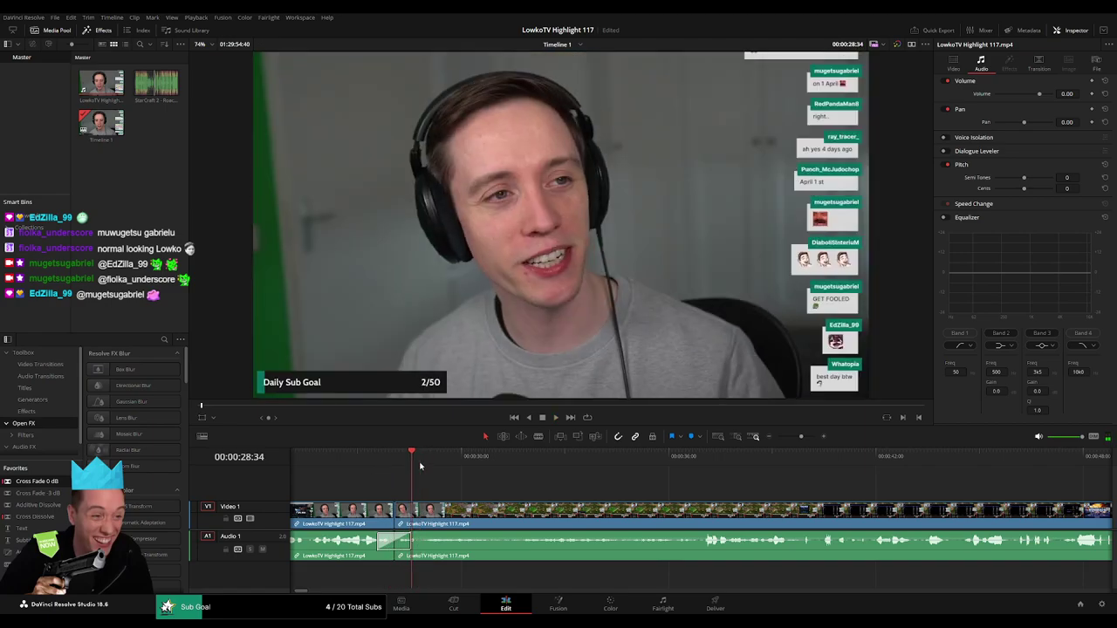
pyautogui.press('space')
pyautogui.click(424, 521)
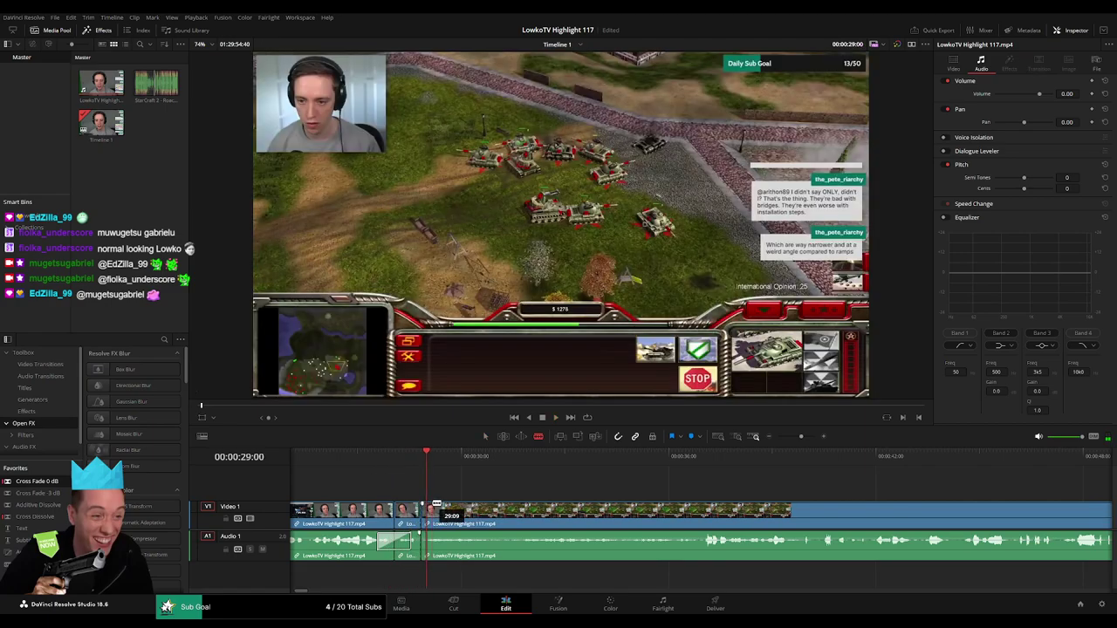
pyautogui.press('Delete')
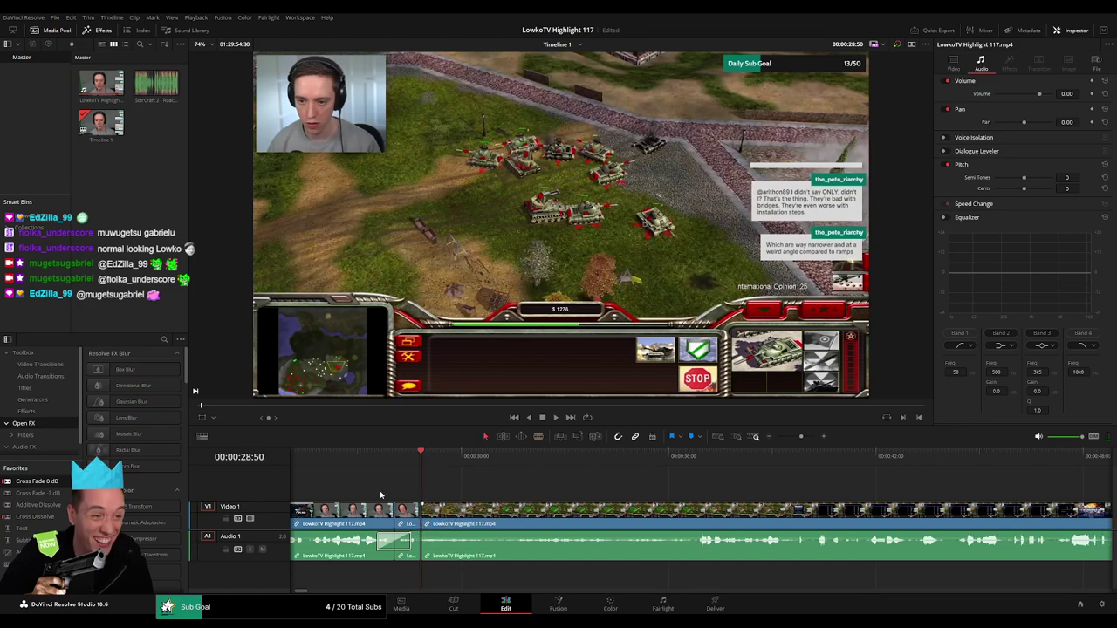
# - Play back through the new join and on into the gameplay past one minute
pyautogui.moveTo(396, 517); pyautogui.dragTo(359, 516)
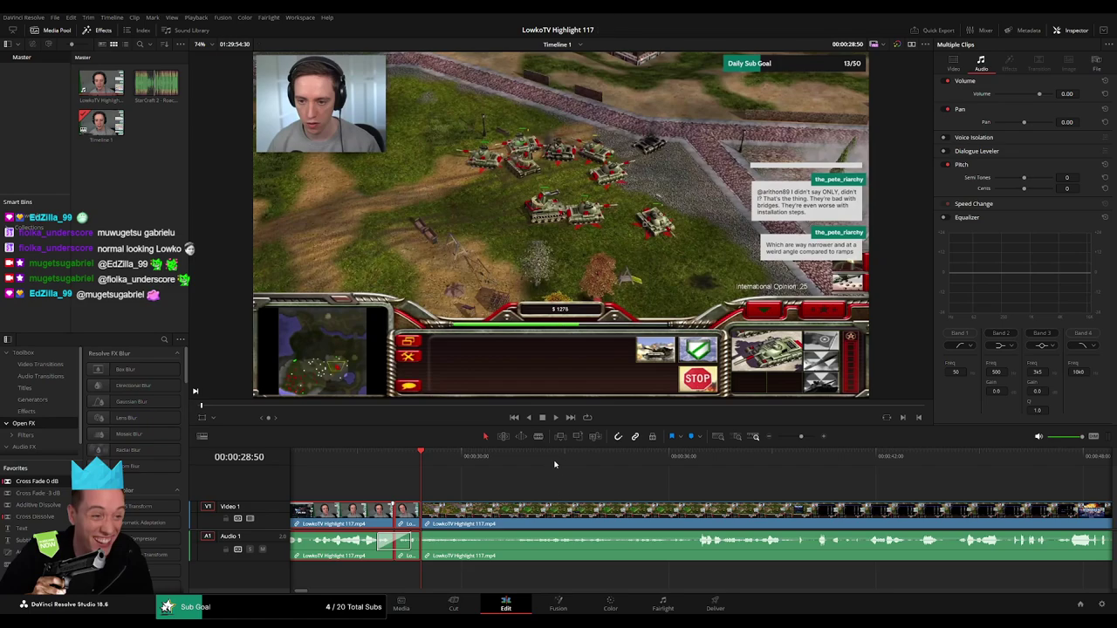
pyautogui.click(523, 490)
pyautogui.press('space')
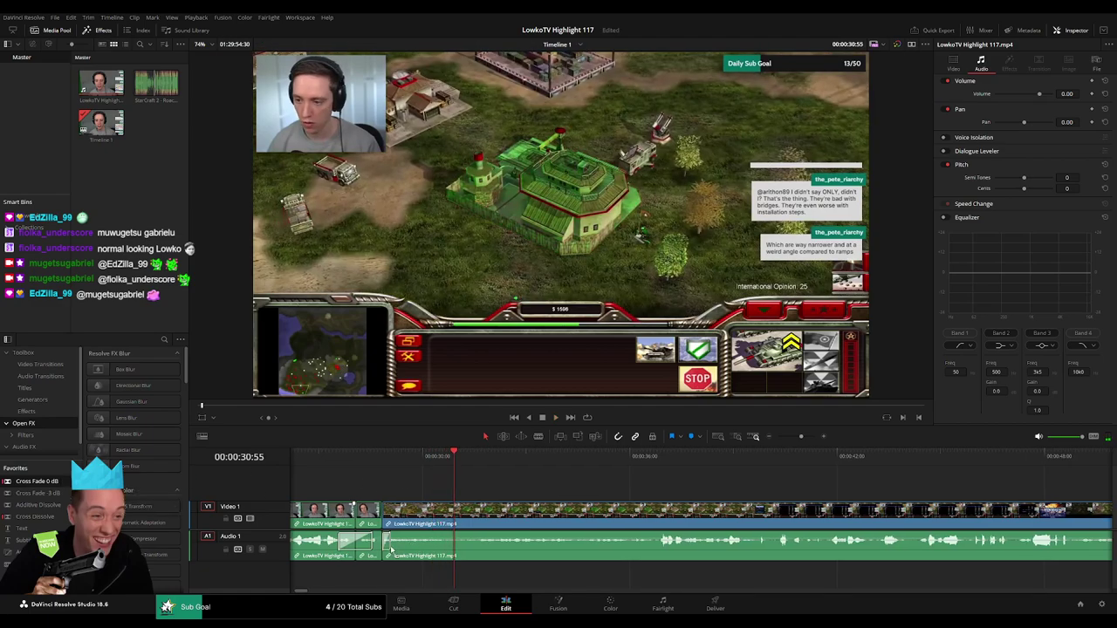
pyautogui.hscroll(2, 473, 485)
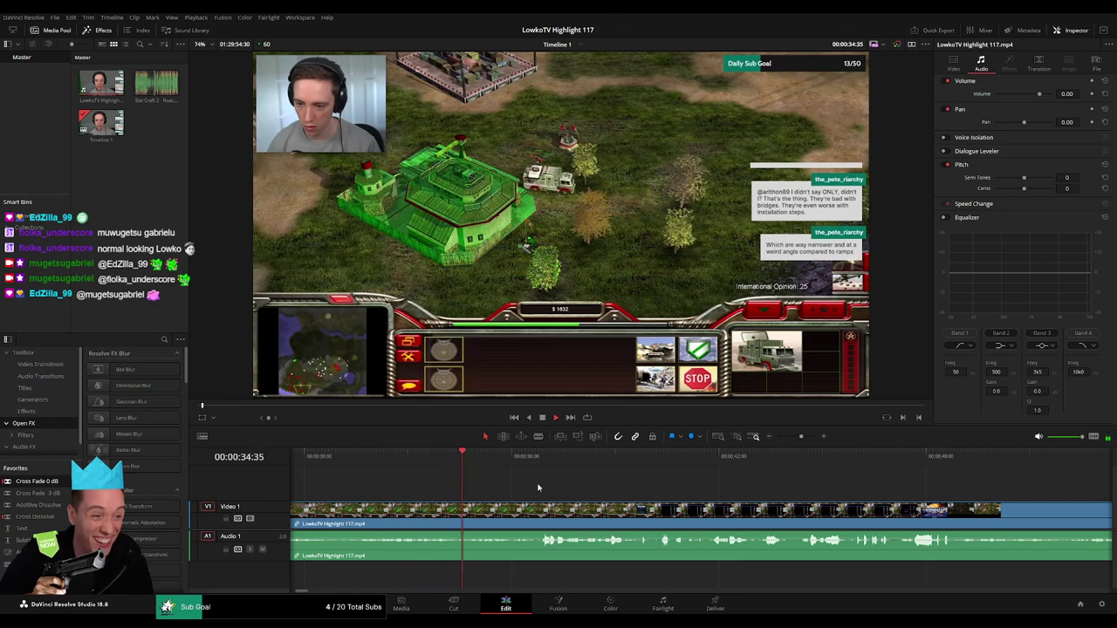
pyautogui.hscroll(1, 524, 486)
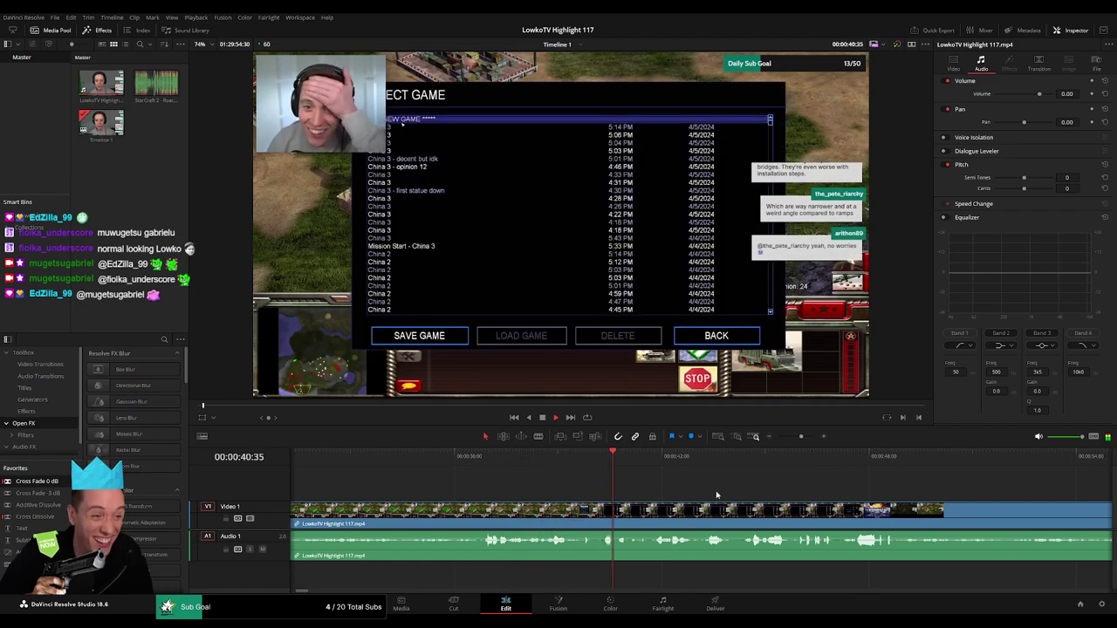
pyautogui.hscroll(4, 716, 494)
pyautogui.hscroll(1, 502, 480)
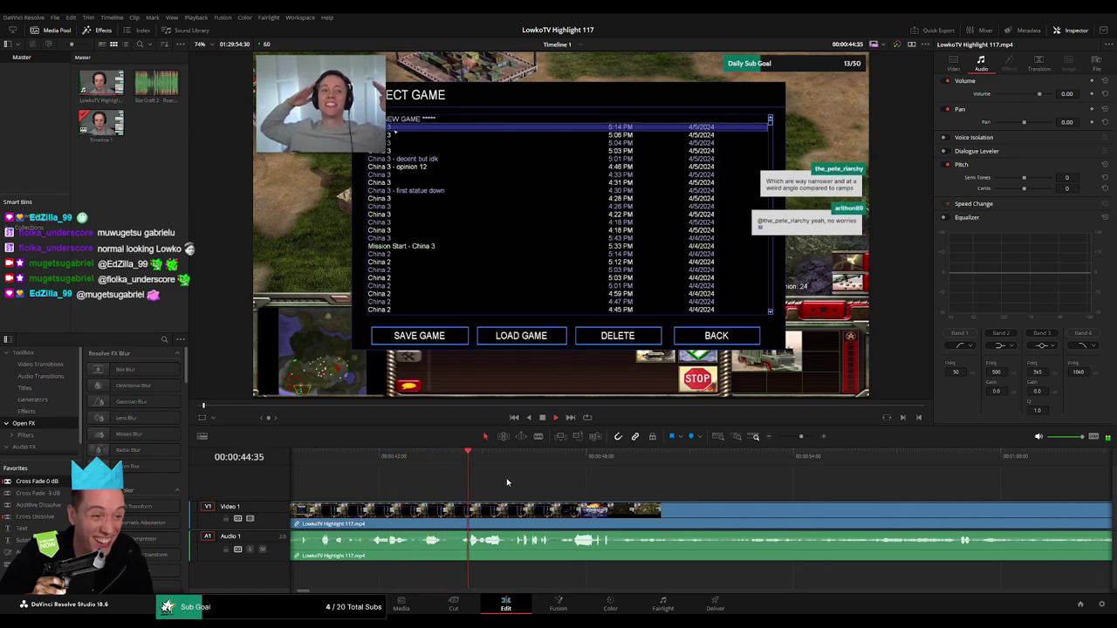
pyautogui.hscroll(3, 472, 478)
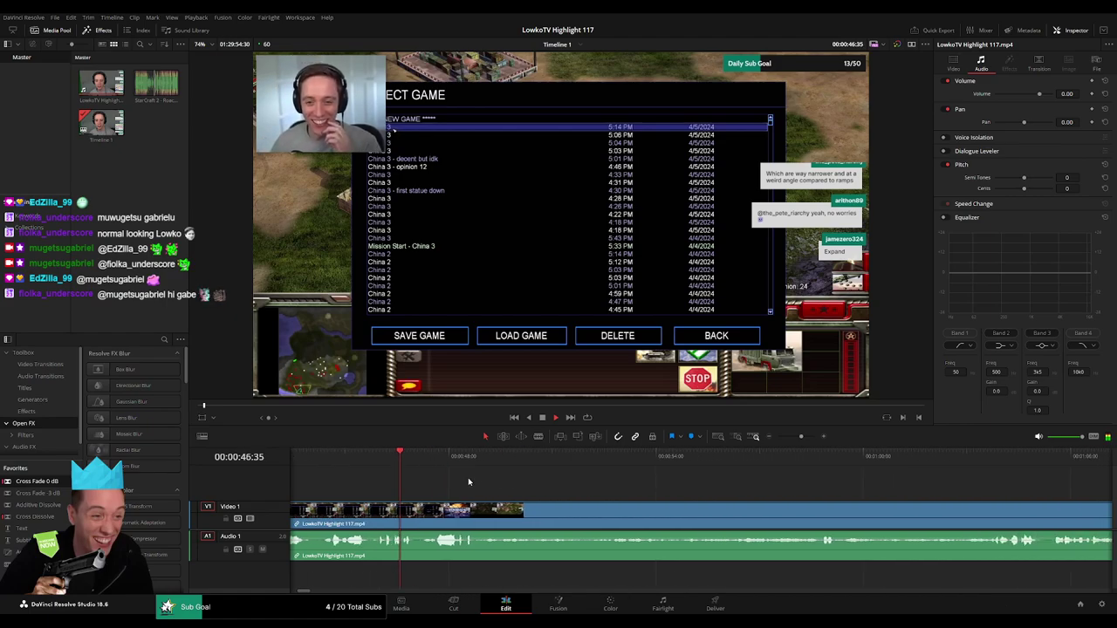
pyautogui.hscroll(1, 440, 481)
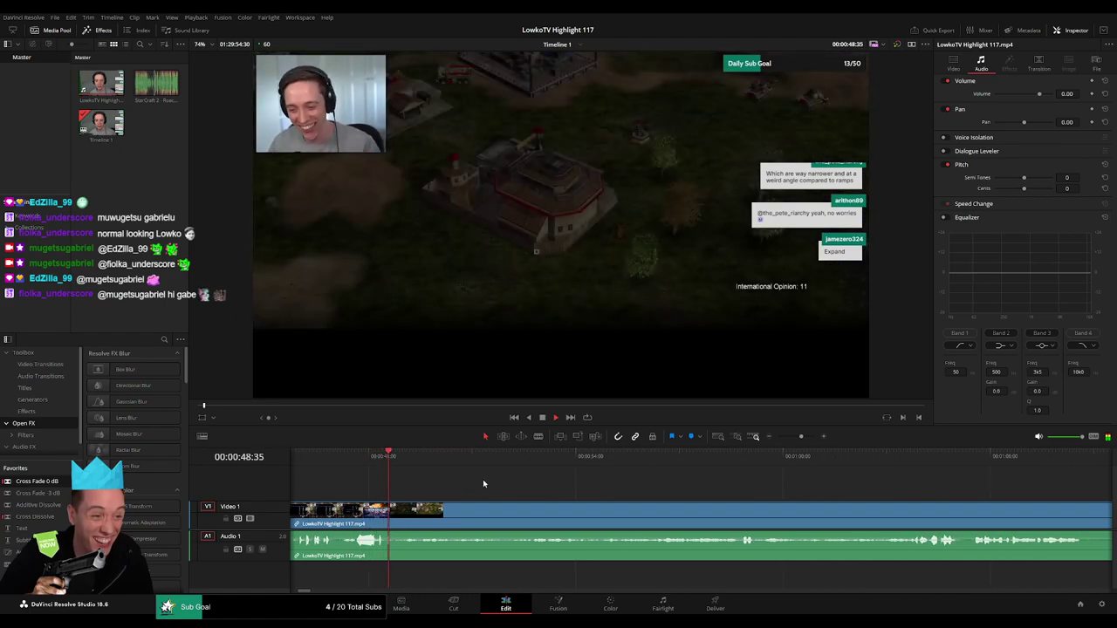
pyautogui.hscroll(1, 500, 479)
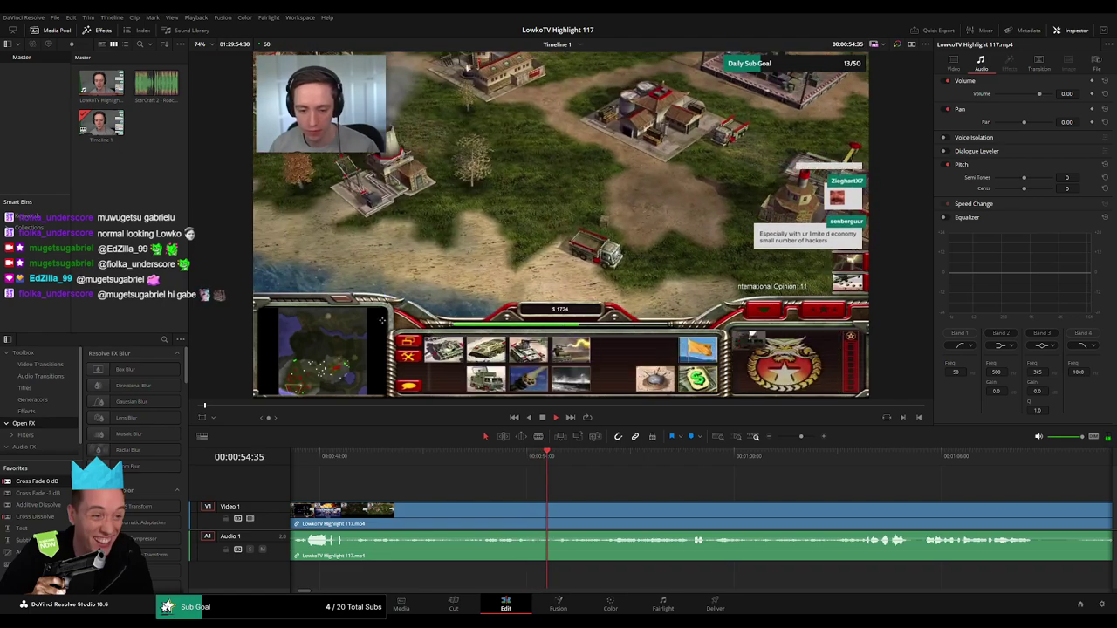
pyautogui.hscroll(1, 597, 498)
pyautogui.hscroll(3, 597, 498)
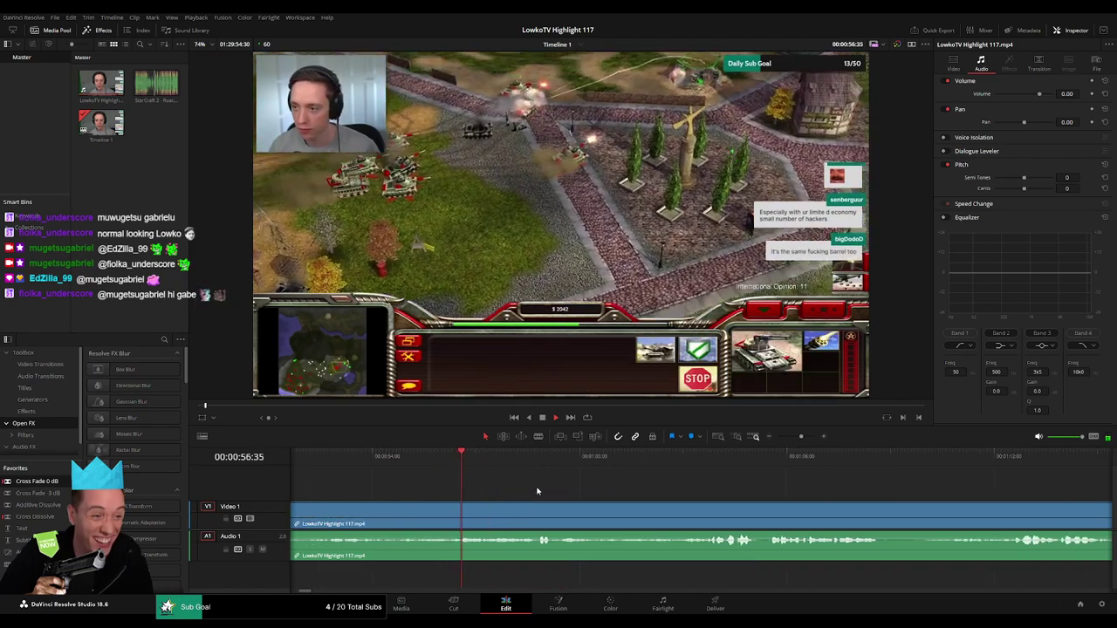
pyautogui.hscroll(2, 546, 490)
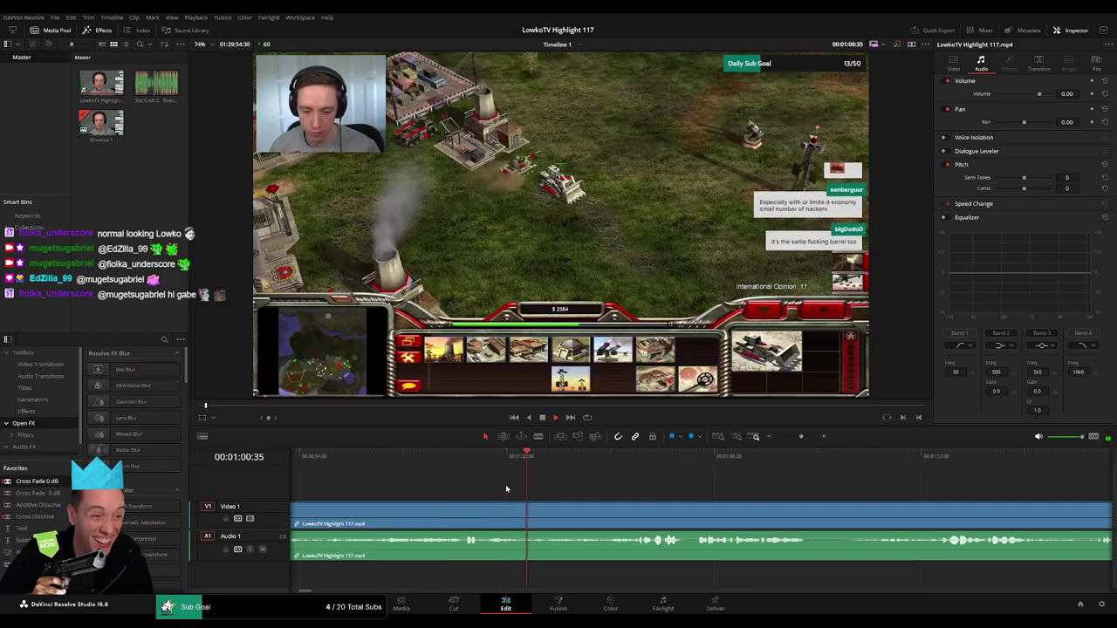
pyautogui.hscroll(-5, 650, 482)
# - Review the footage from about 49 to 53 seconds to locate the dead stretch
pyautogui.click(347, 469)
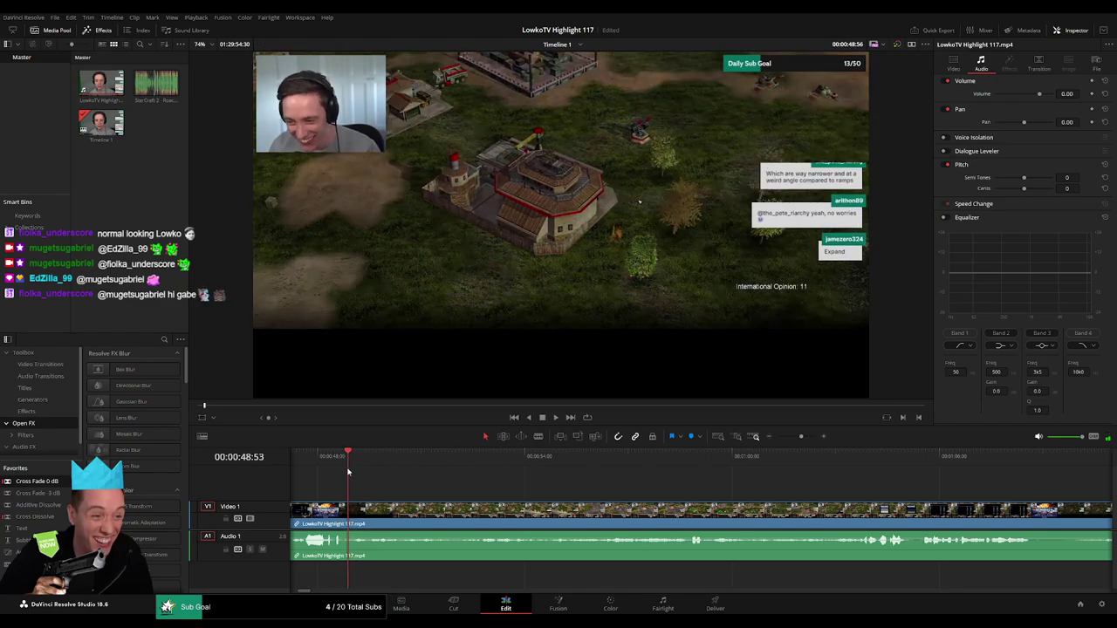
pyautogui.click(431, 469)
pyautogui.press('space')
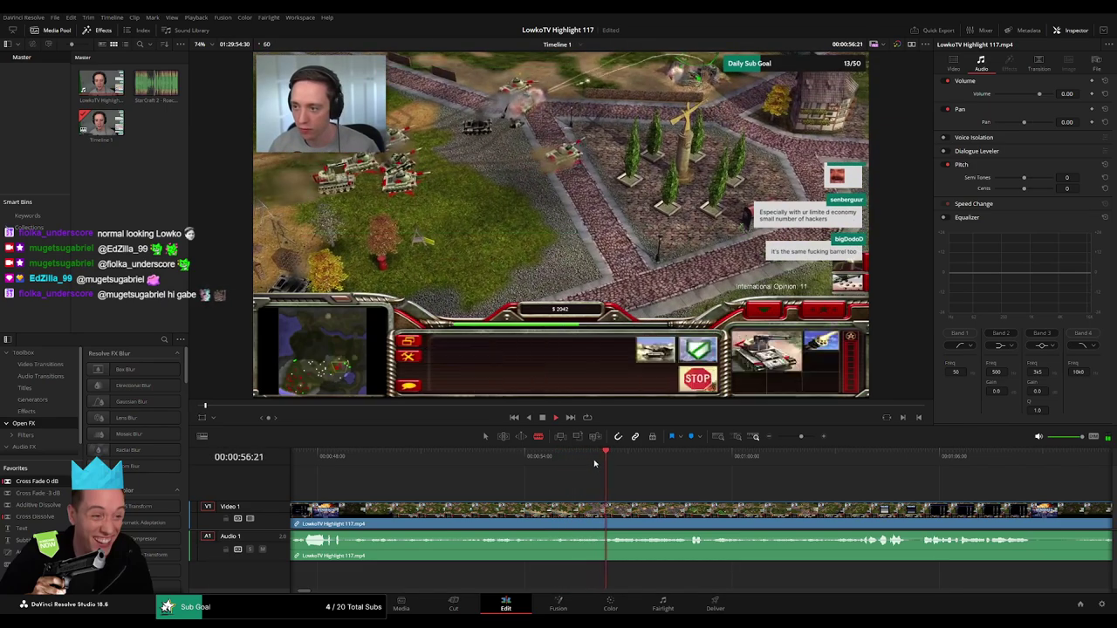
pyautogui.click(503, 465)
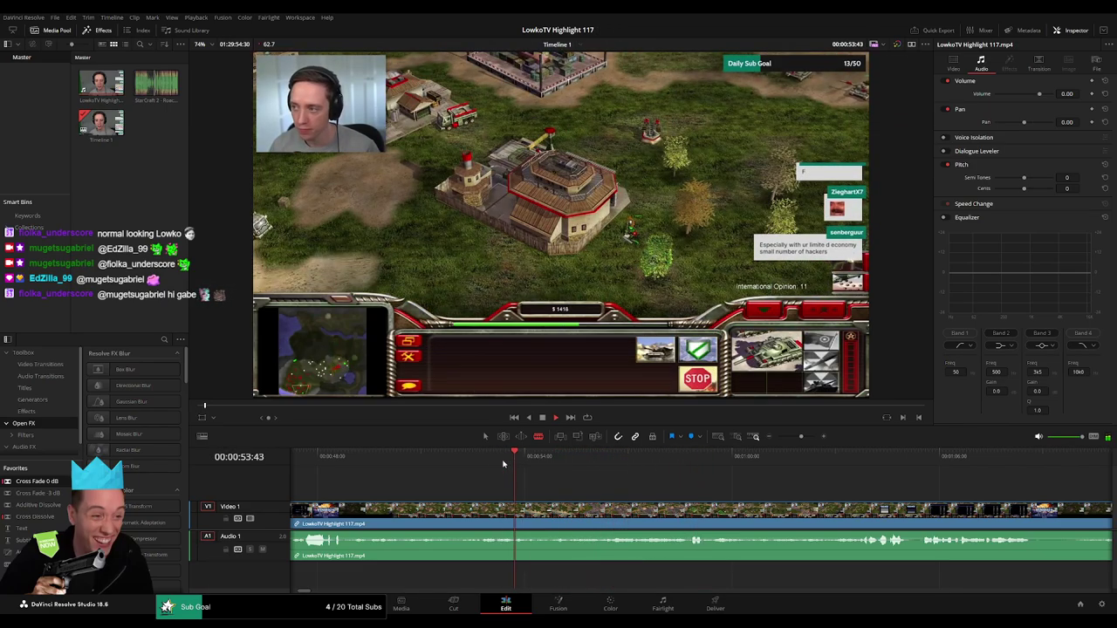
pyautogui.press('space')
# - Blade both ends of the dead stretch near 54 seconds, ripple-delete it, and cross-fade the join
pyautogui.hotkey('ctrl', 'b')
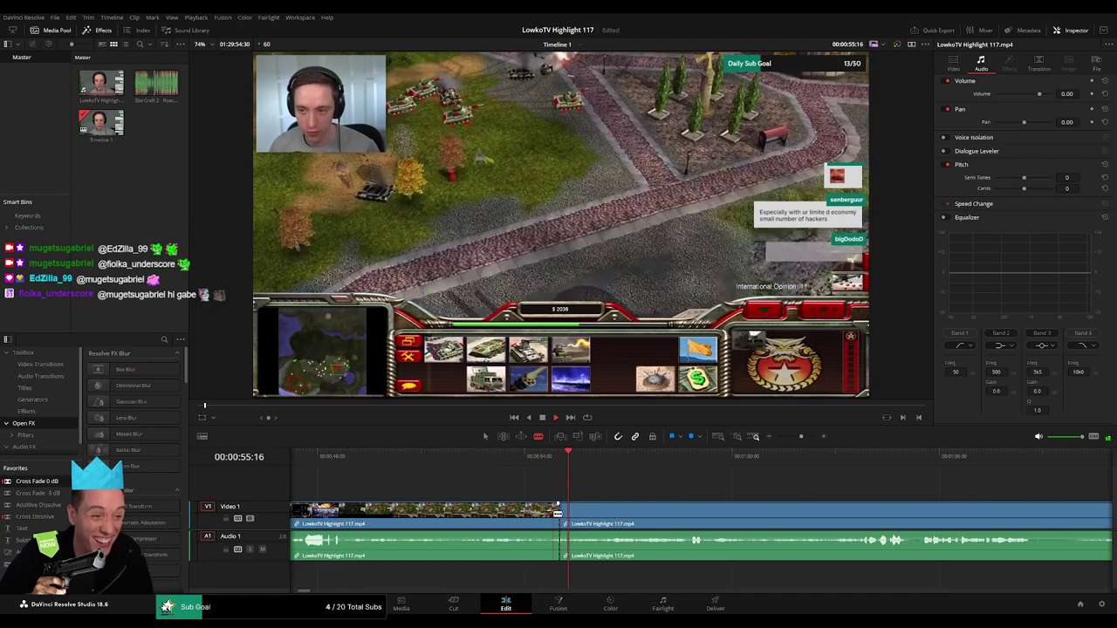
pyautogui.click(668, 461)
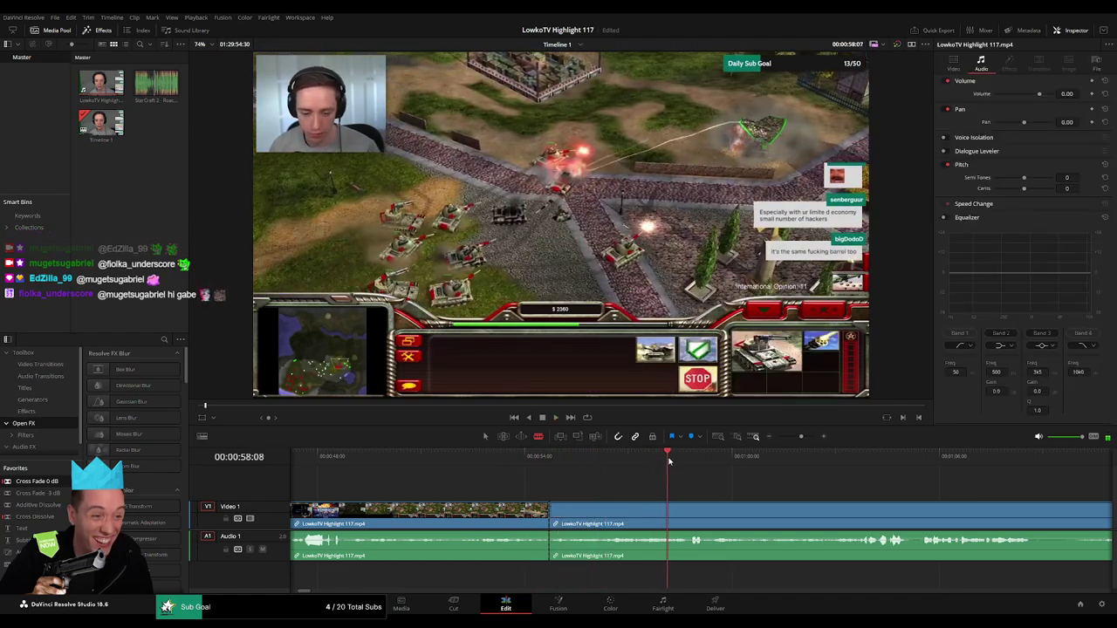
pyautogui.hotkey('ctrl', 'b')
pyautogui.click(668, 511)
pyautogui.press('Delete')
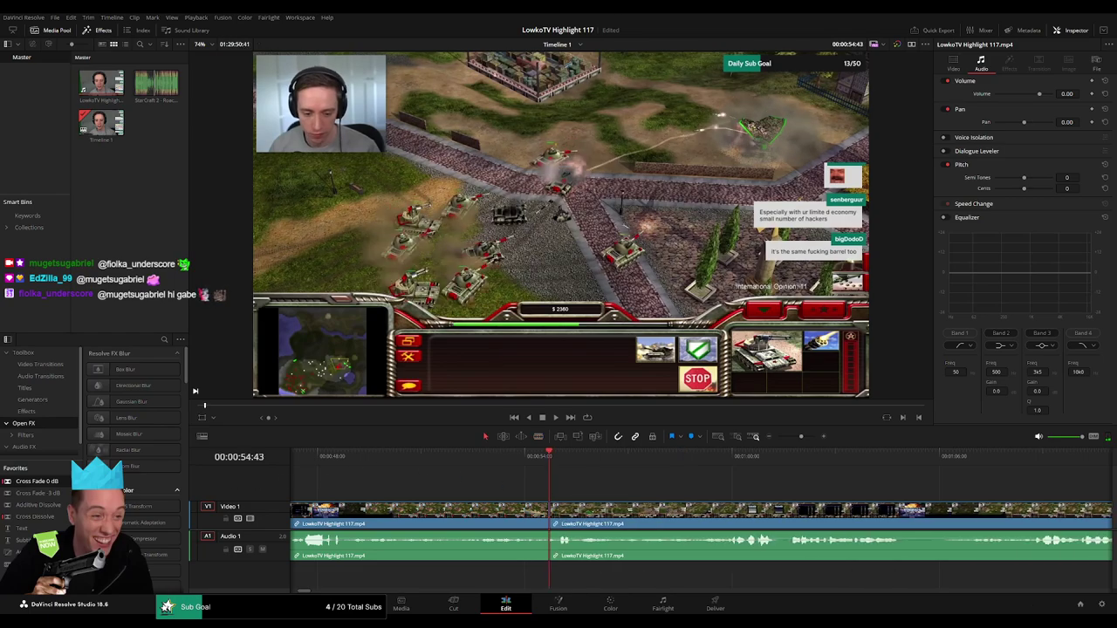
pyautogui.moveTo(82, 402); pyautogui.dragTo(99, 401)
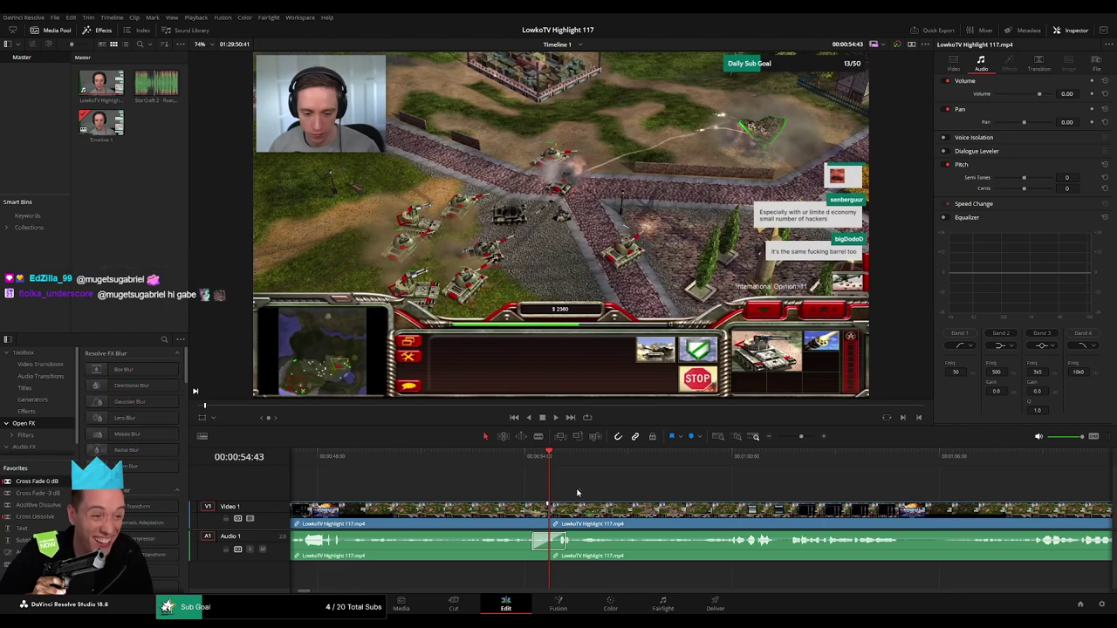
pyautogui.press('space')
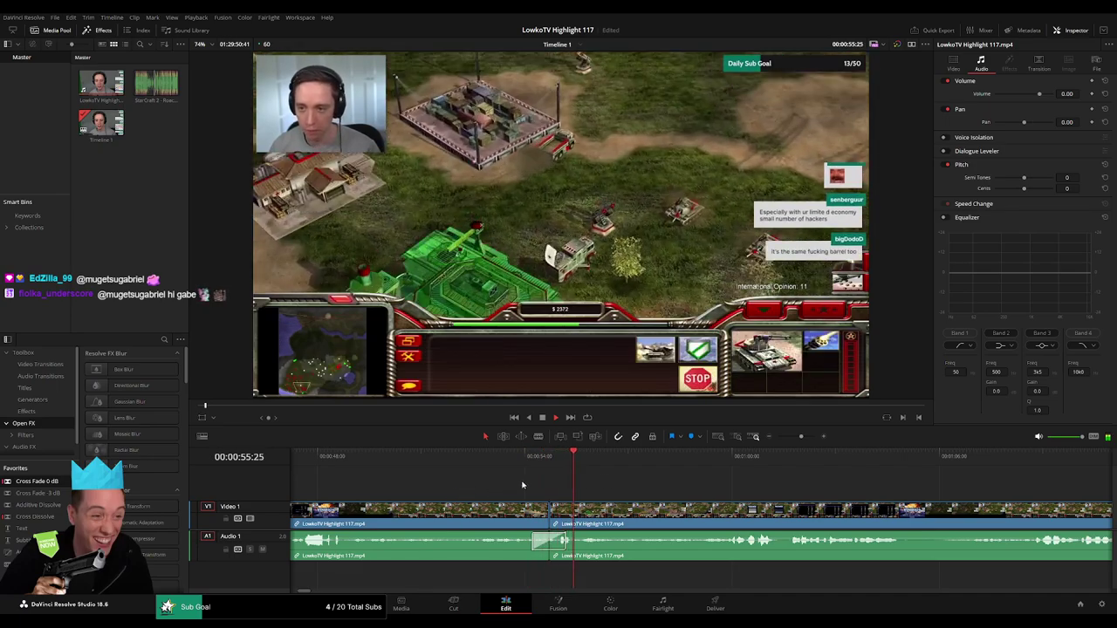
# - Zoom the timeline out and select the middle clip of the edit
pyautogui.scroll(2, 522, 485)
pyautogui.scroll(2, 742, 471)
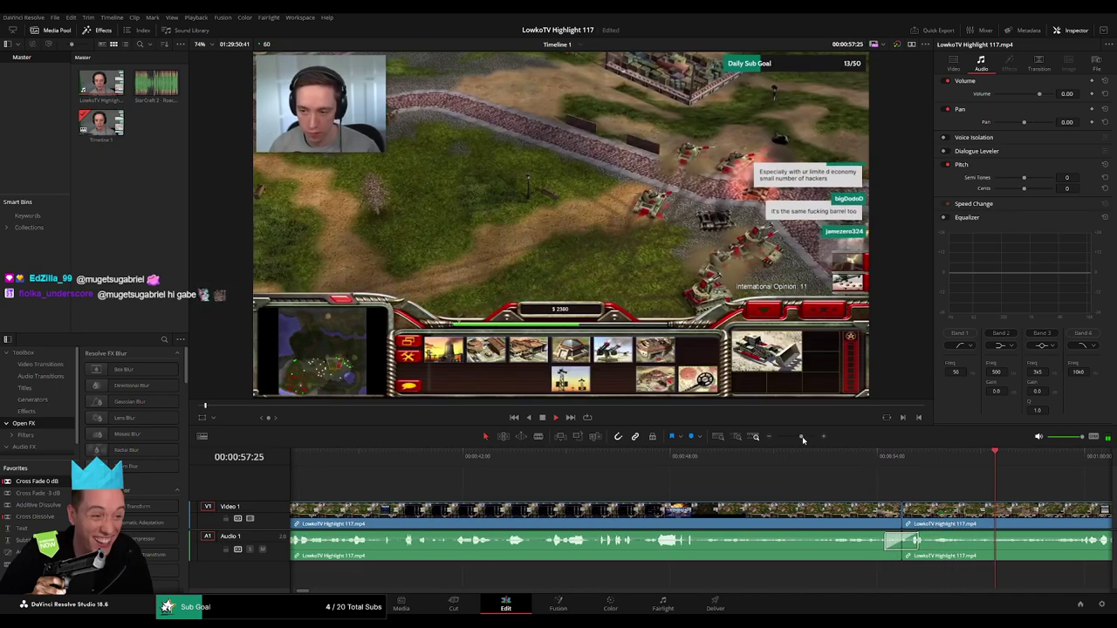
pyautogui.moveTo(803, 439); pyautogui.dragTo(796, 437)
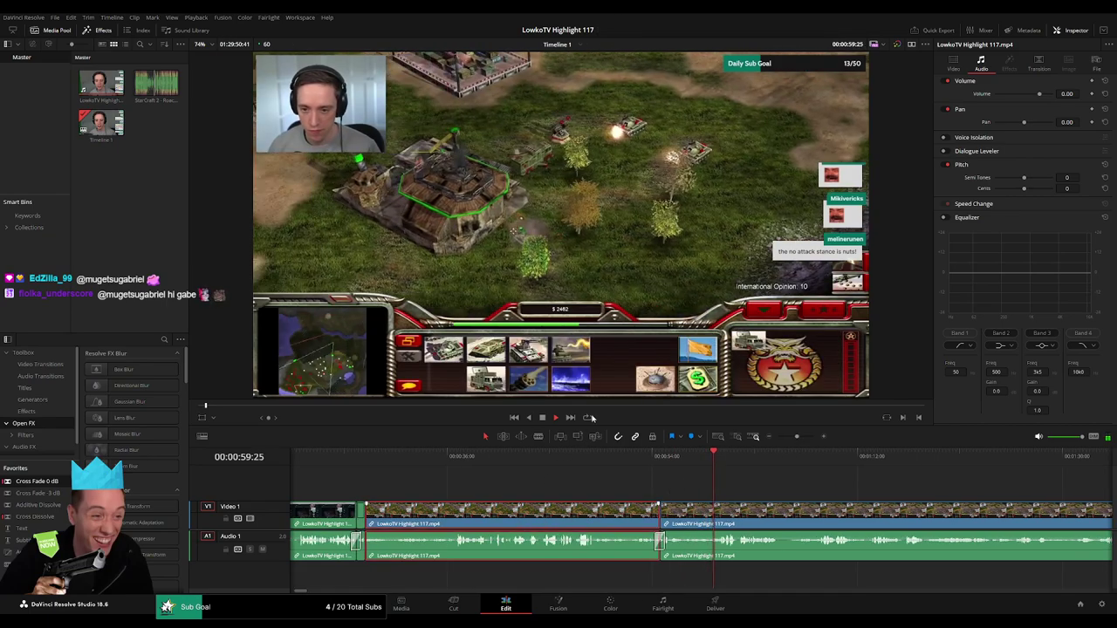
pyautogui.click(841, 507)
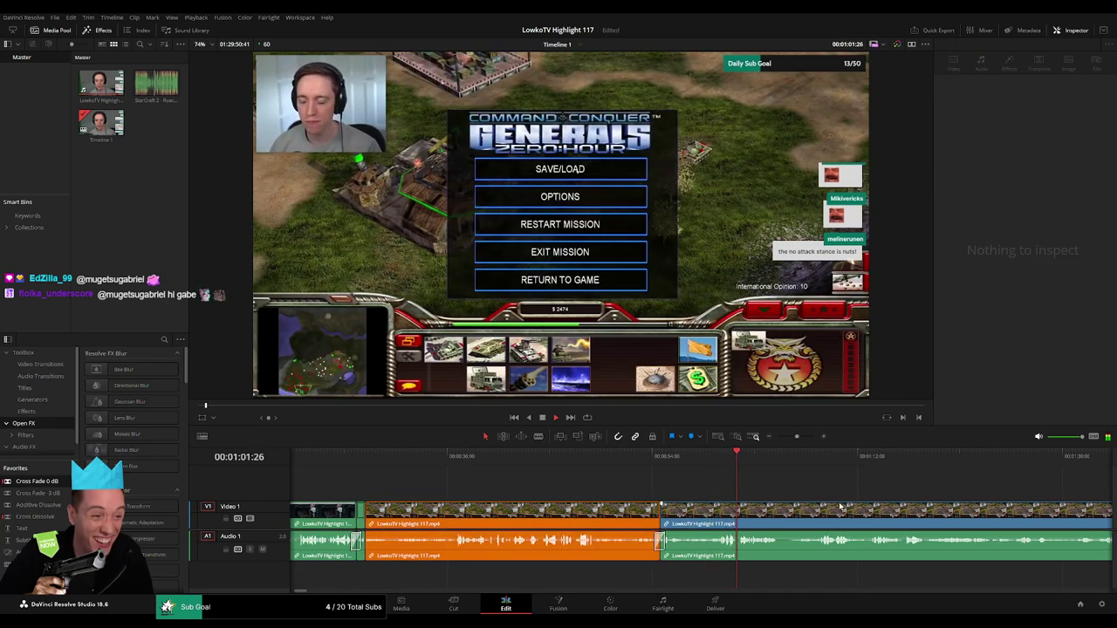
pyautogui.scroll(-3, 596, 489)
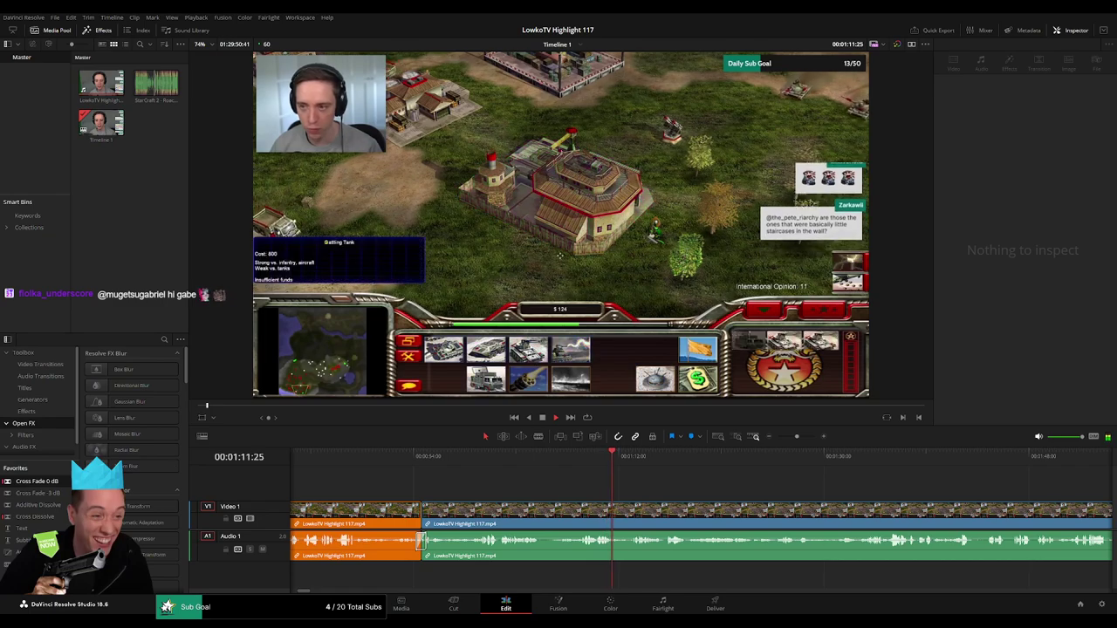
pyautogui.hscroll(3, 611, 487)
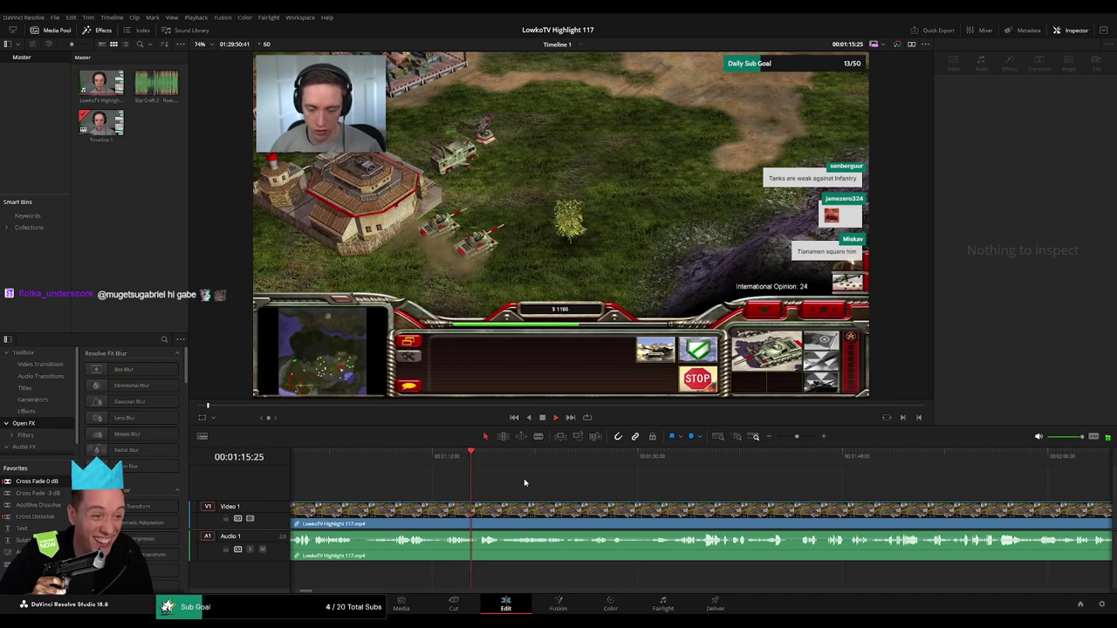
# - Zoom in and ripple-delete the short dead segment near 01:18
pyautogui.hscroll(3, 446, 477)
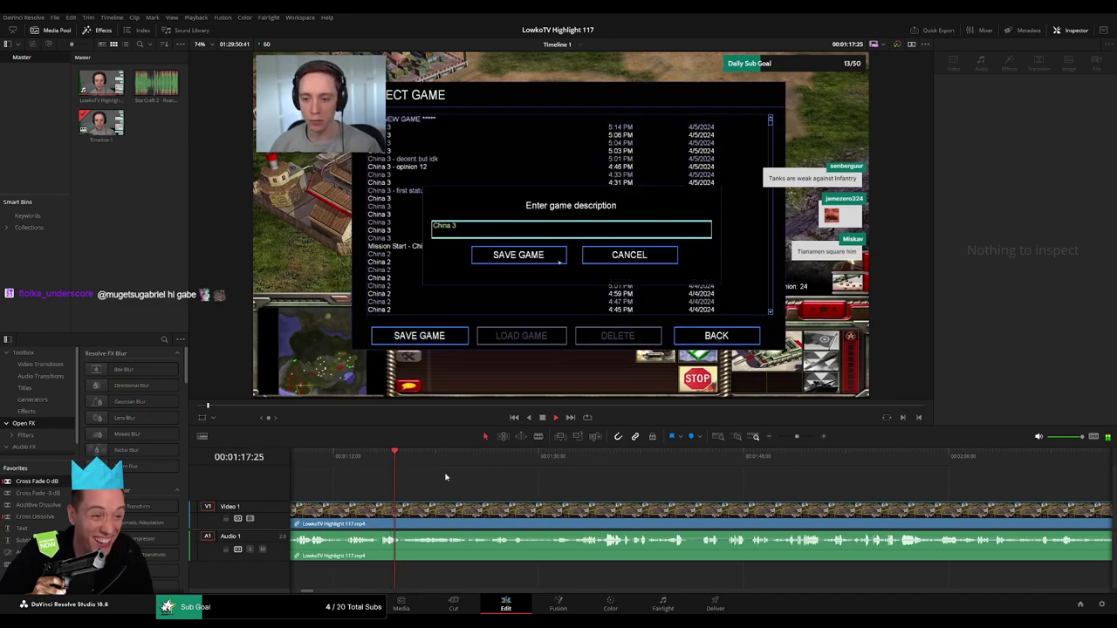
pyautogui.moveTo(796, 436); pyautogui.dragTo(804, 436)
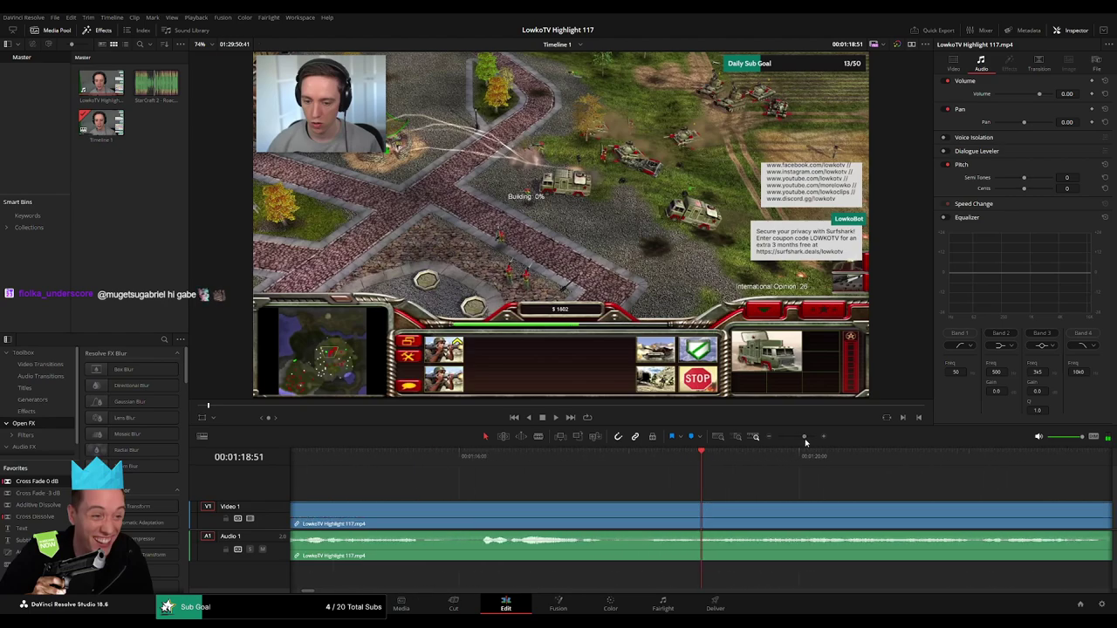
pyautogui.click(555, 470)
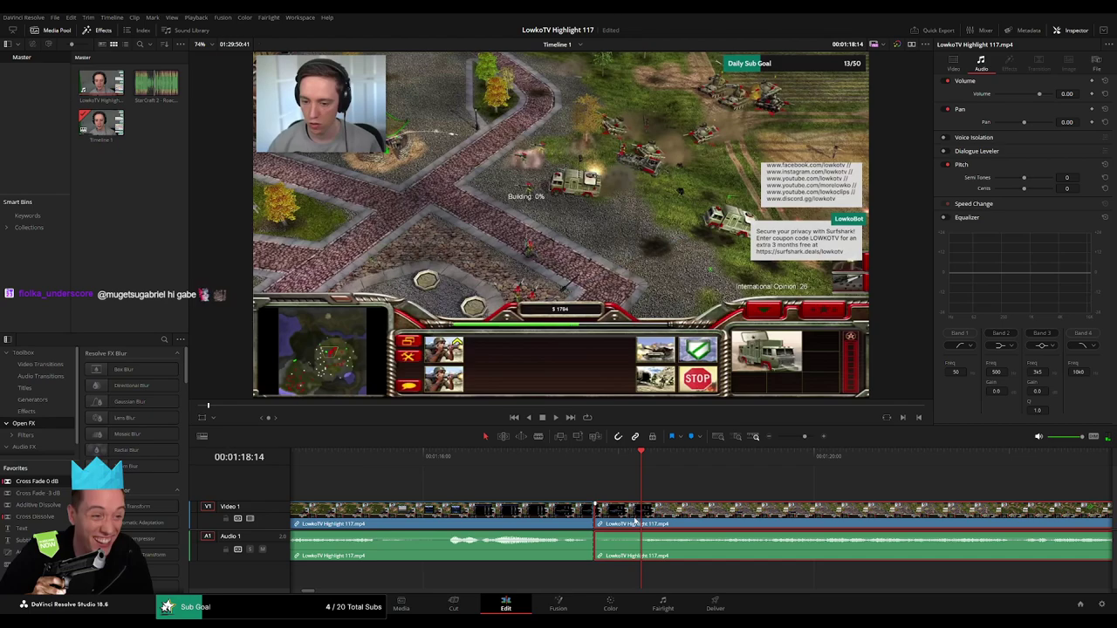
pyautogui.press('Delete')
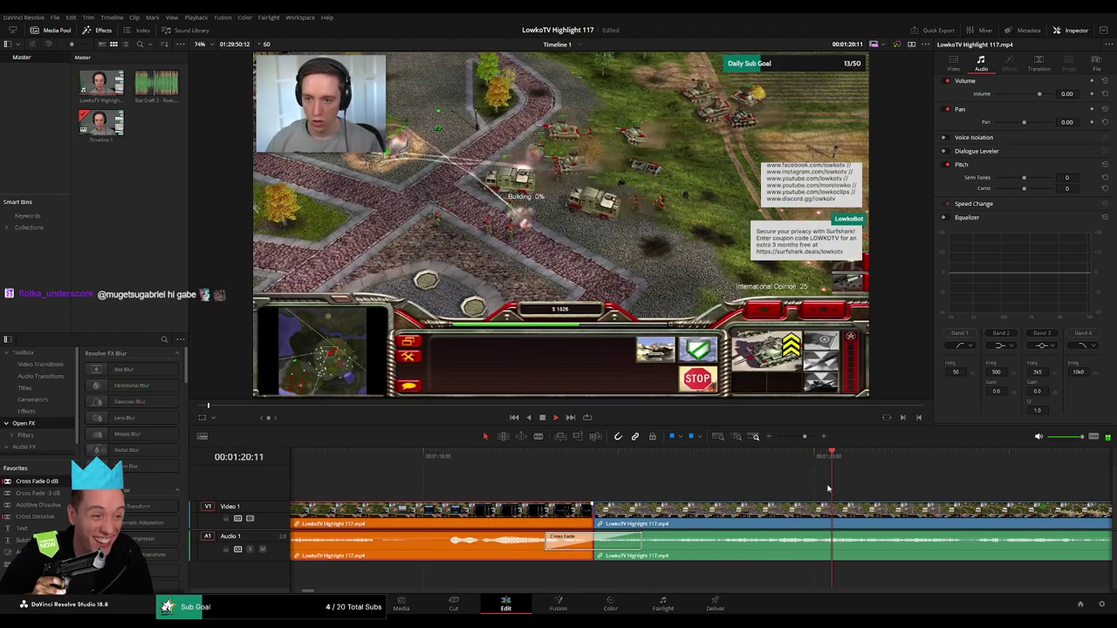
pyautogui.moveTo(805, 436)
pyautogui.mouseDown()
pyautogui.moveTo(791, 437)
pyautogui.moveTo(801, 437)
pyautogui.mouseUp()
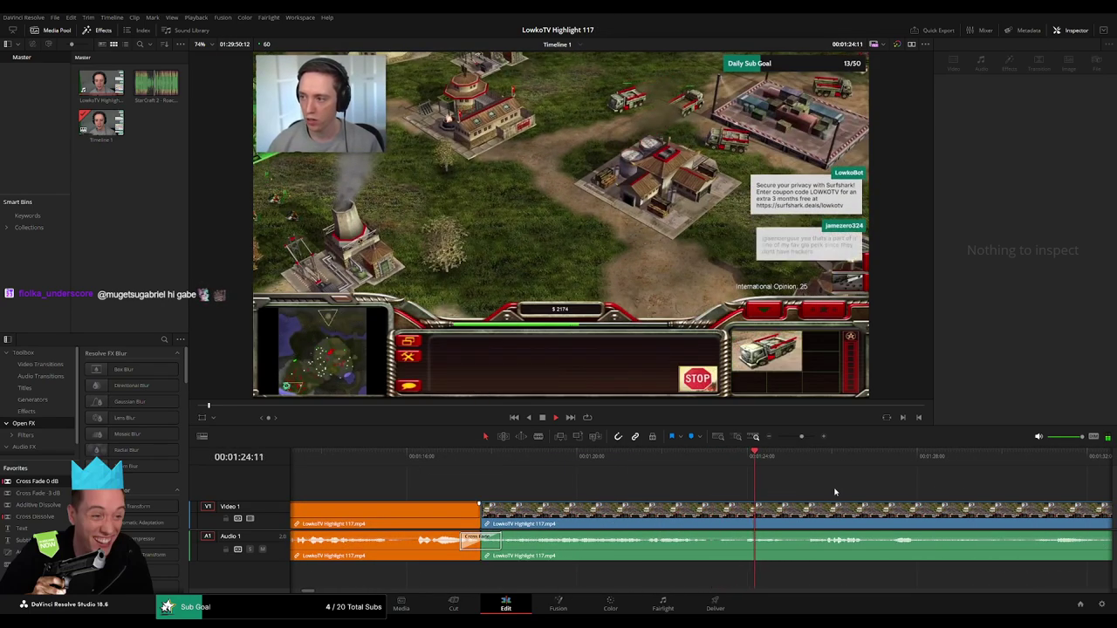
# - Move through the later footage to review up to about 1:43, where the pause menu appears
pyautogui.moveTo(835, 492); pyautogui.dragTo(543, 482)
pyautogui.hscroll(2, 543, 481)
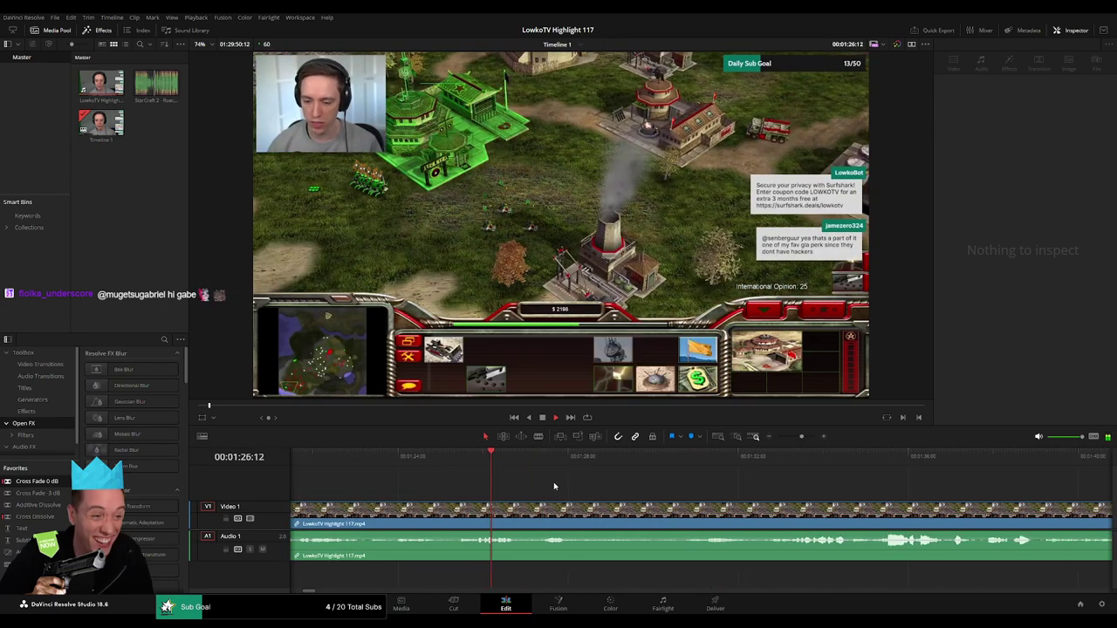
pyautogui.hscroll(3, 553, 486)
pyautogui.hscroll(3, 559, 480)
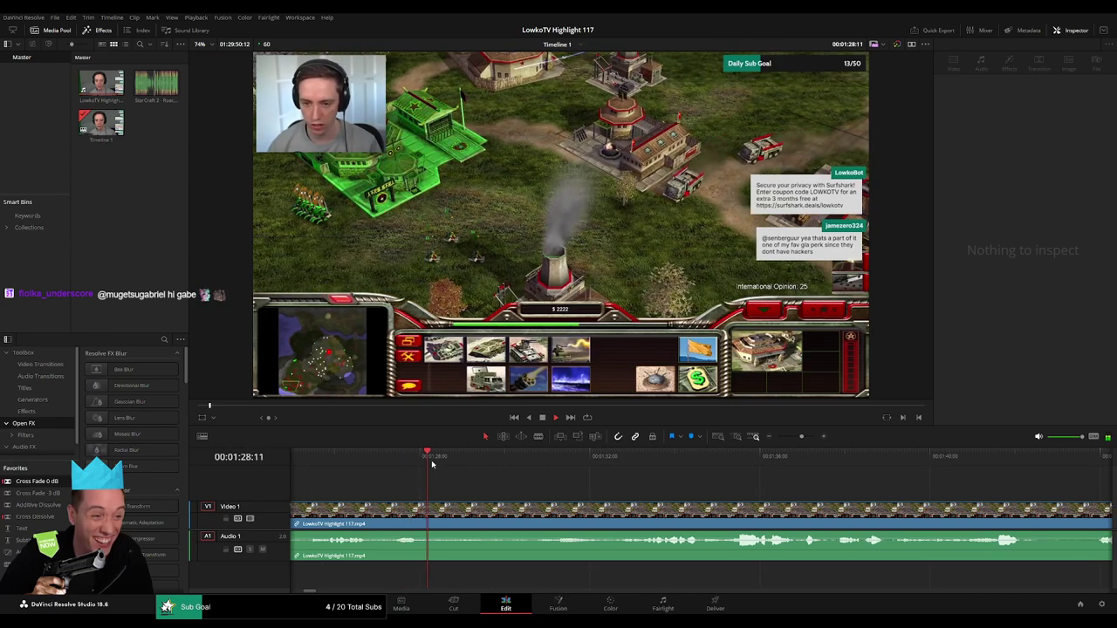
pyautogui.click(504, 514)
pyautogui.hscroll(4, 524, 483)
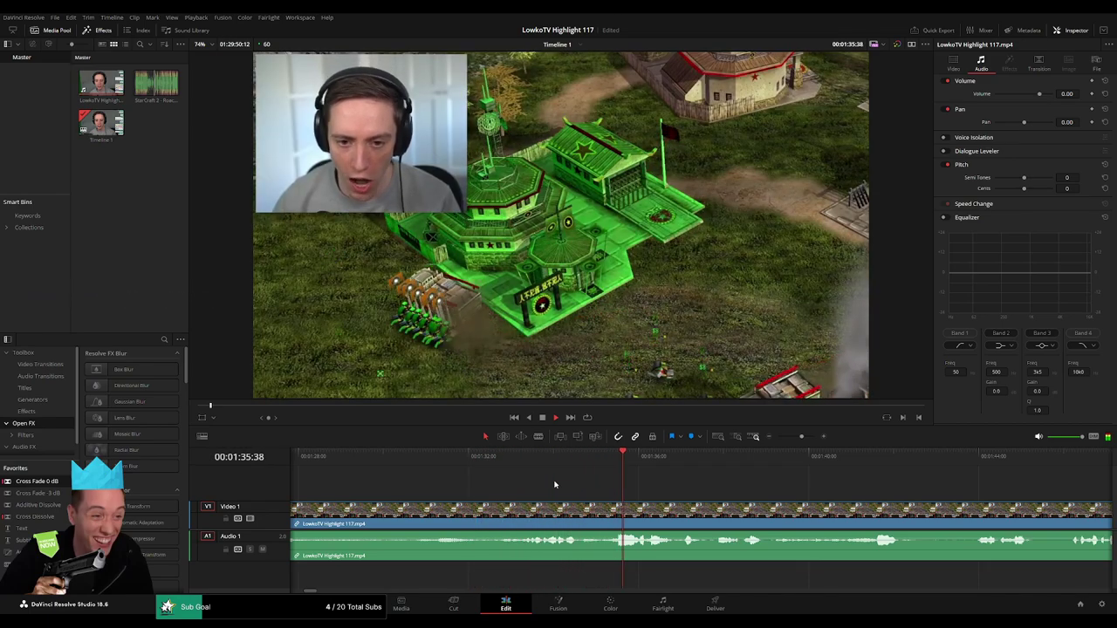
pyautogui.hscroll(5, 546, 486)
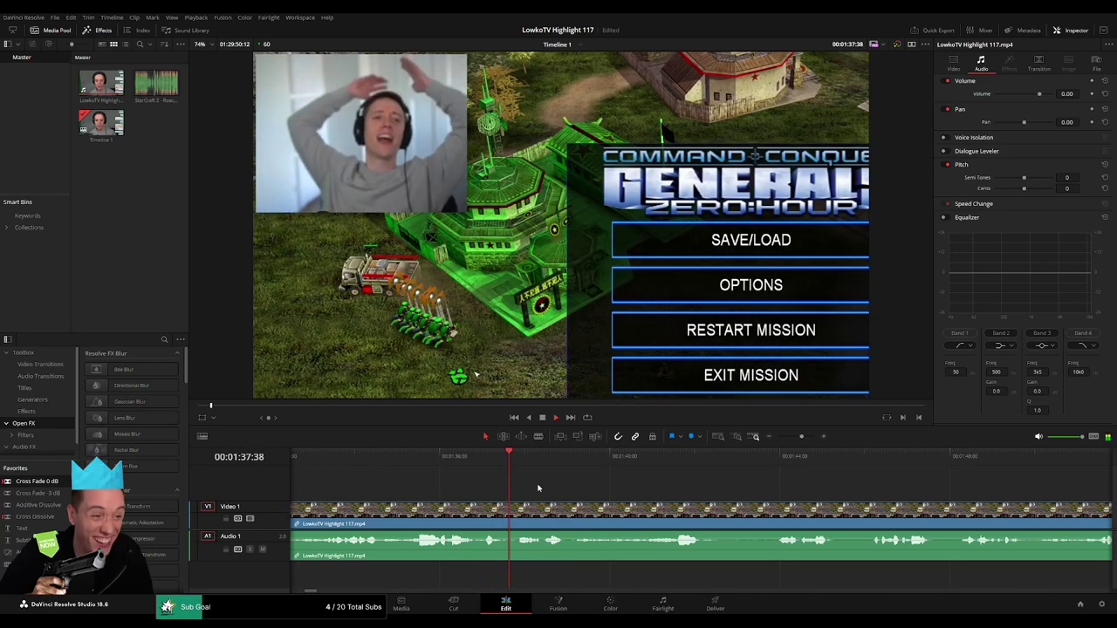
pyautogui.scroll(-2, 611, 493)
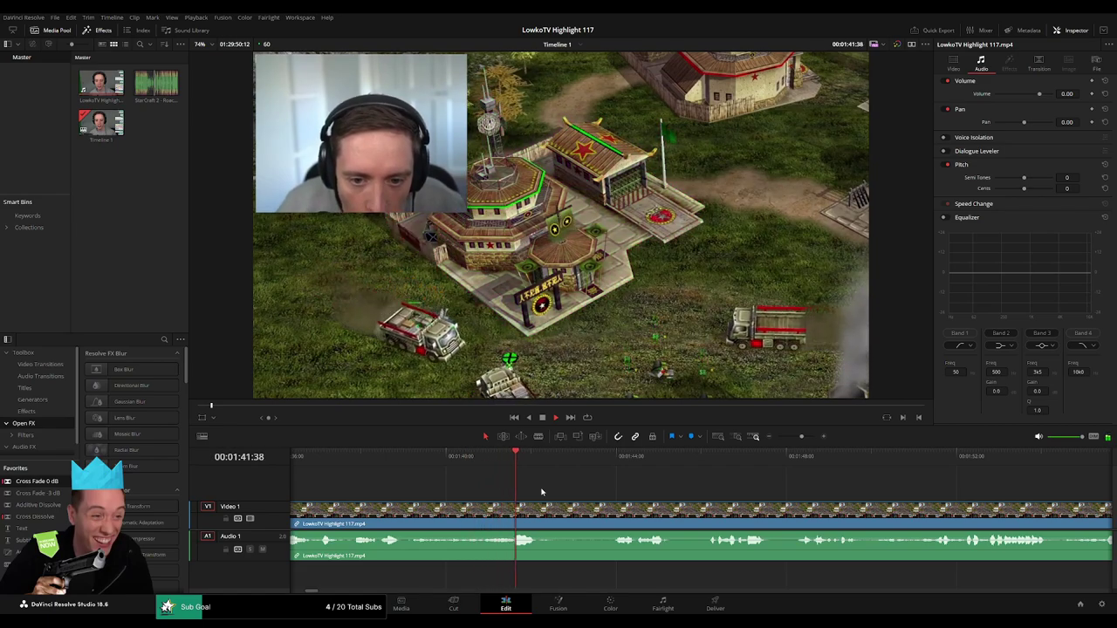
pyautogui.hscroll(5, 439, 480)
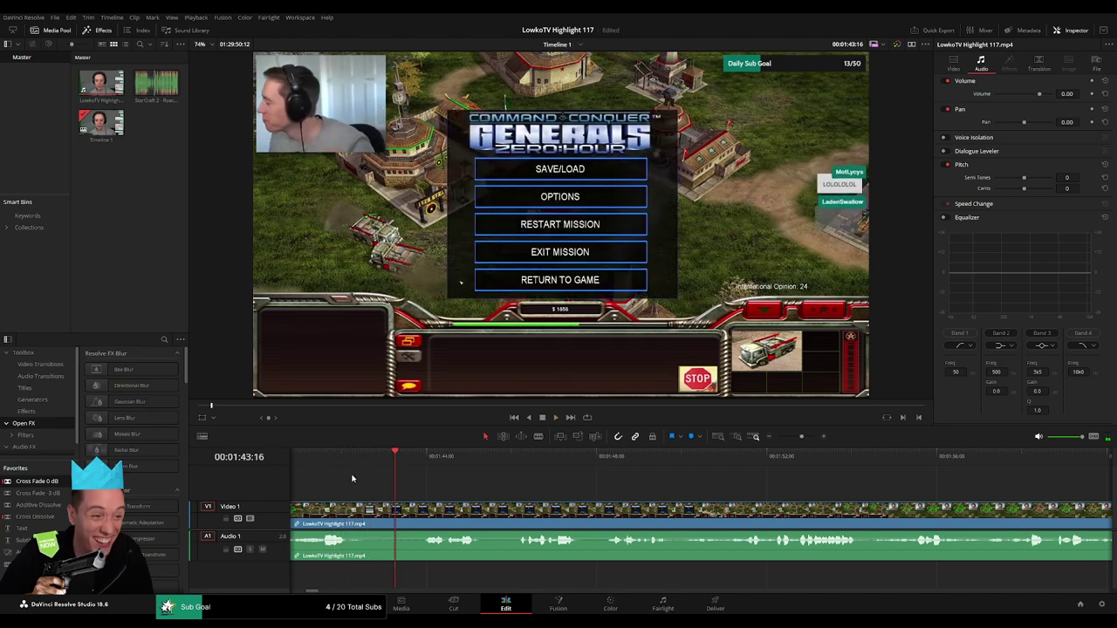
# - Add an Adjustment Clip on Video 2 over the menu moment with Zoom 2.110, framed on the facecam
pyautogui.moveTo(18, 552); pyautogui.dragTo(431, 494)
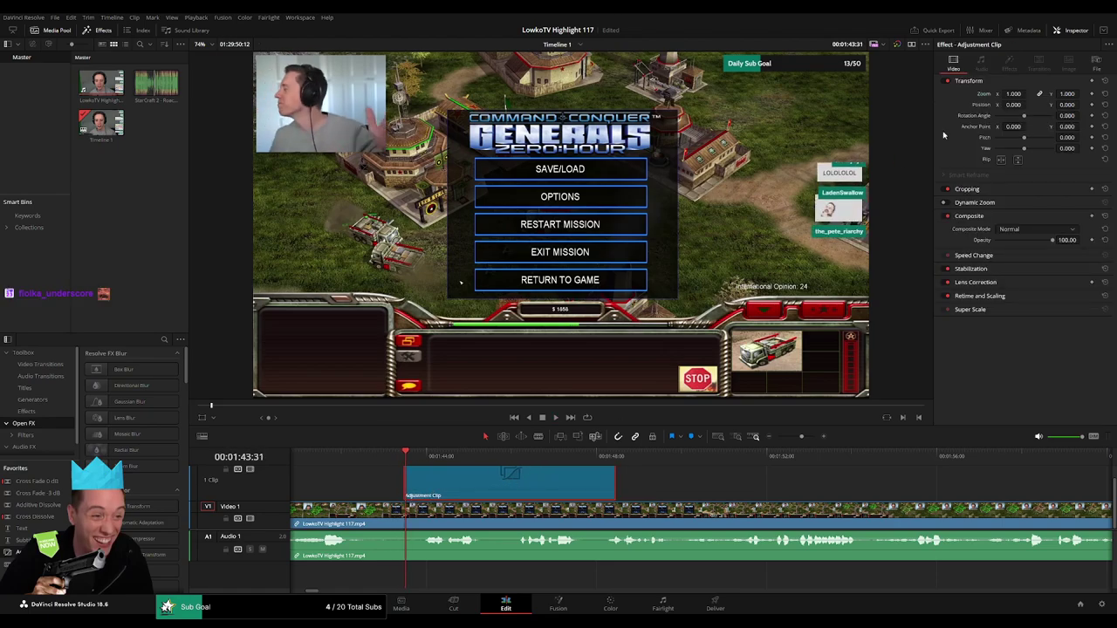
pyautogui.scroll(5, 366, 332)
pyautogui.scroll(3, 349, 346)
pyautogui.moveTo(349, 347)
pyautogui.mouseDown()
pyautogui.moveTo(727, 346)
pyautogui.moveTo(688, 346)
pyautogui.mouseUp()
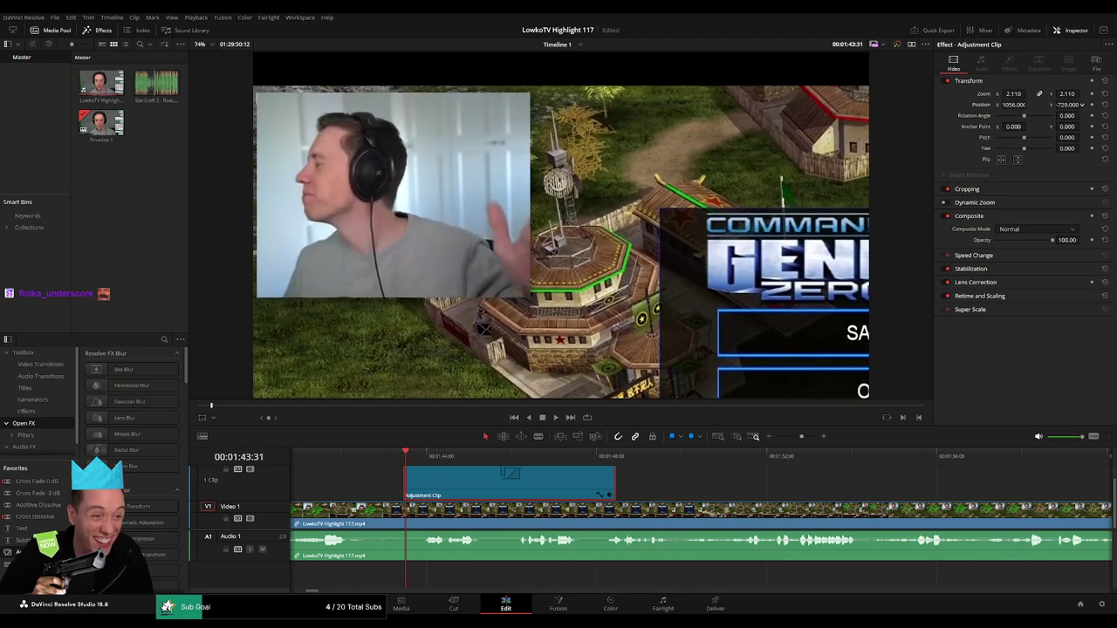
pyautogui.moveTo(1067, 104); pyautogui.dragTo(1078, 104)
pyautogui.press('space')
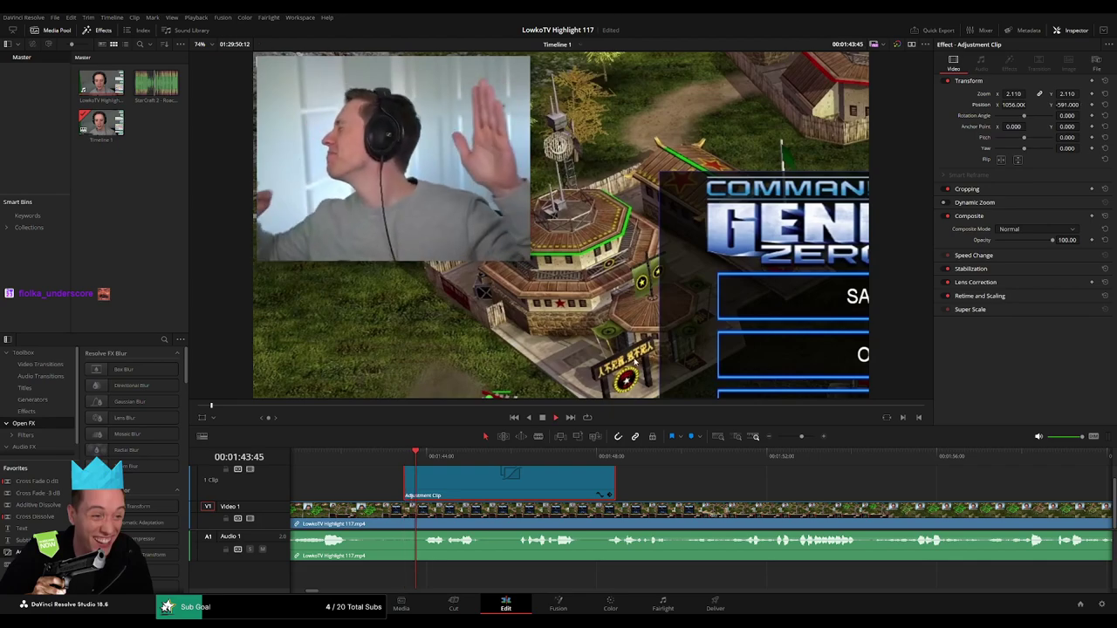
# - Trim the adjustment clip's end and the main footage edge to the next cut, then play it back
pyautogui.click(666, 485)
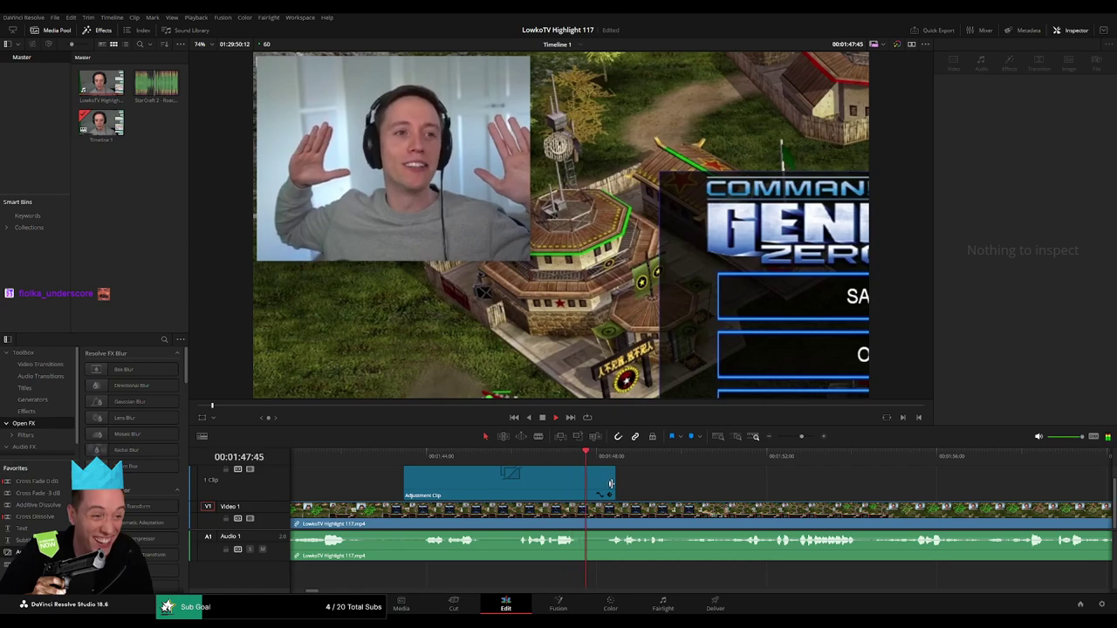
pyautogui.moveTo(615, 484); pyautogui.dragTo(591, 481)
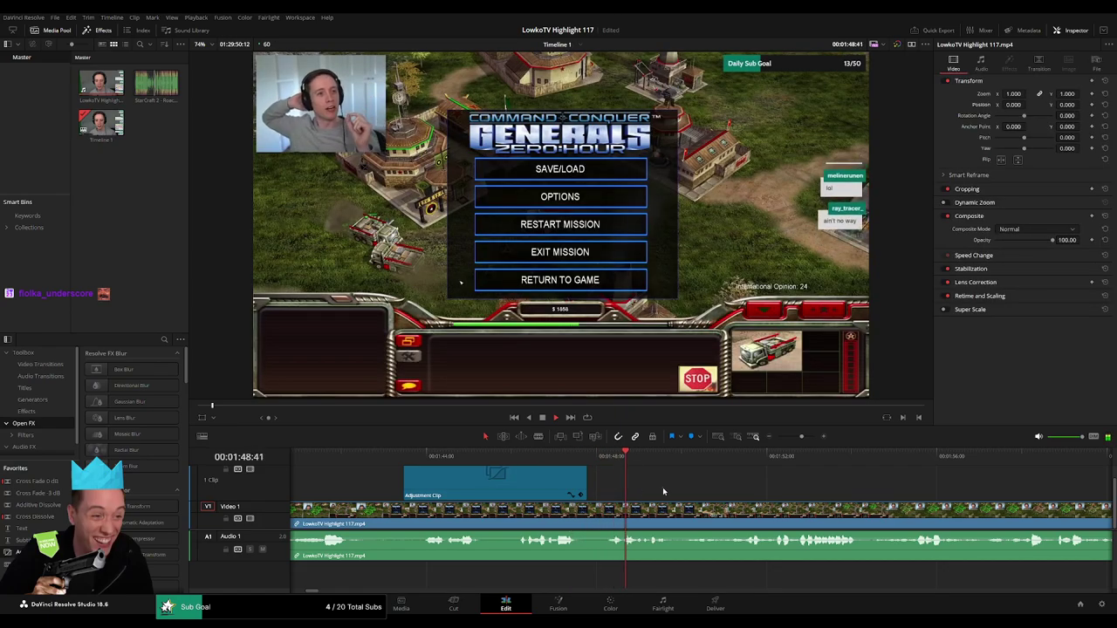
pyautogui.click(565, 457)
pyautogui.press('space')
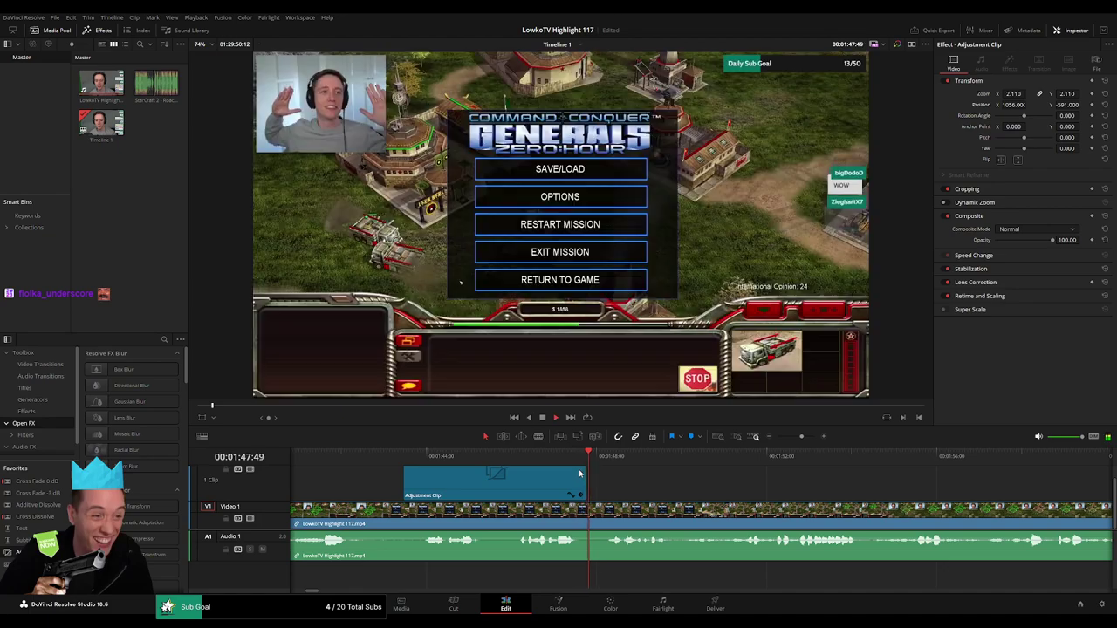
pyautogui.moveTo(599, 512)
pyautogui.mouseDown()
pyautogui.moveTo(609, 511)
pyautogui.moveTo(561, 521)
pyautogui.mouseUp()
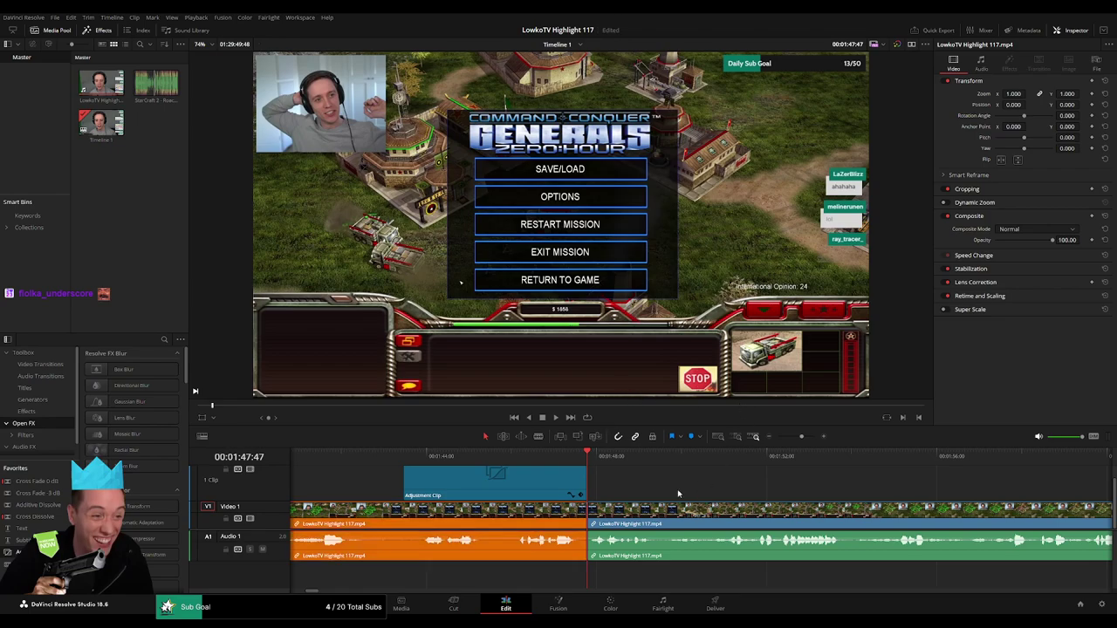
pyautogui.press('space')
# - Make the Video 1 and Video 2 tracks taller and review the facecam close-up
pyautogui.moveTo(263, 508); pyautogui.dragTo(264, 521)
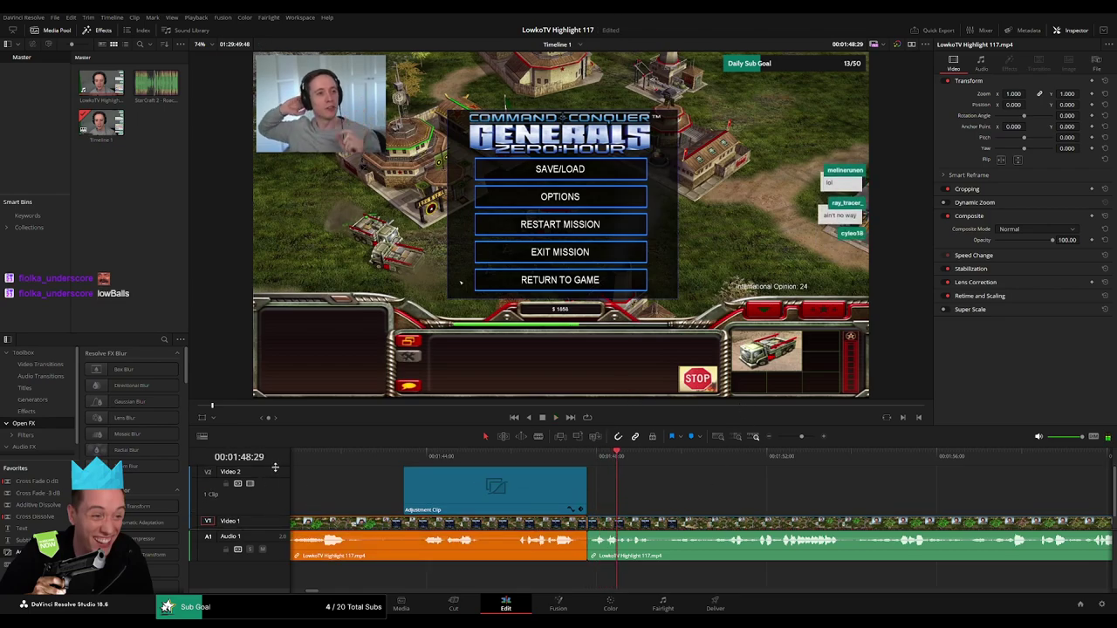
pyautogui.moveTo(274, 468); pyautogui.dragTo(273, 488)
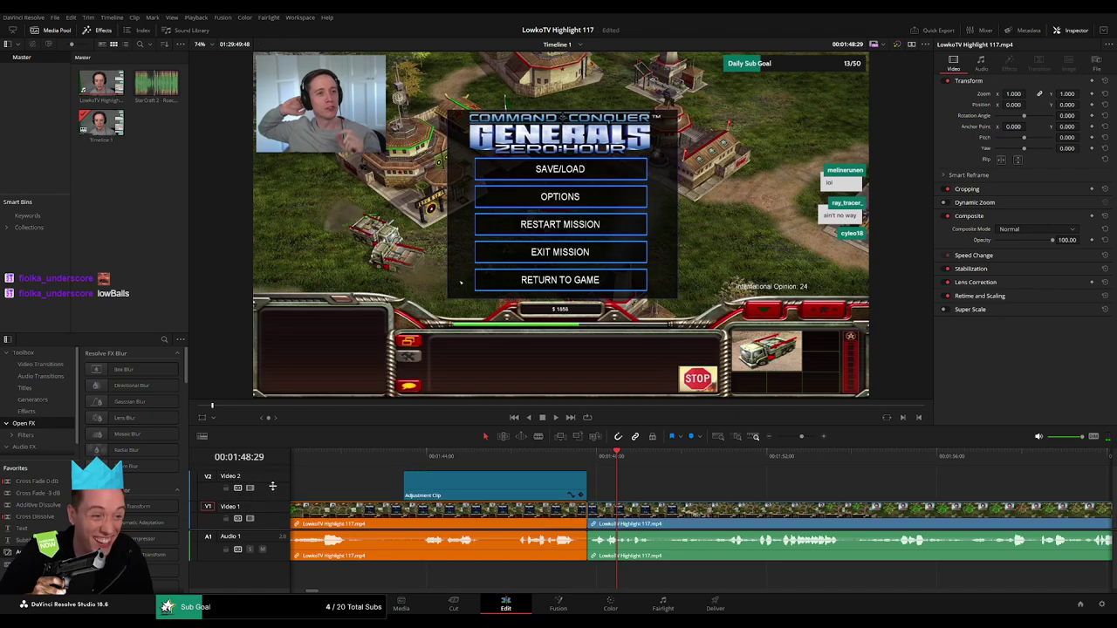
pyautogui.click(394, 460)
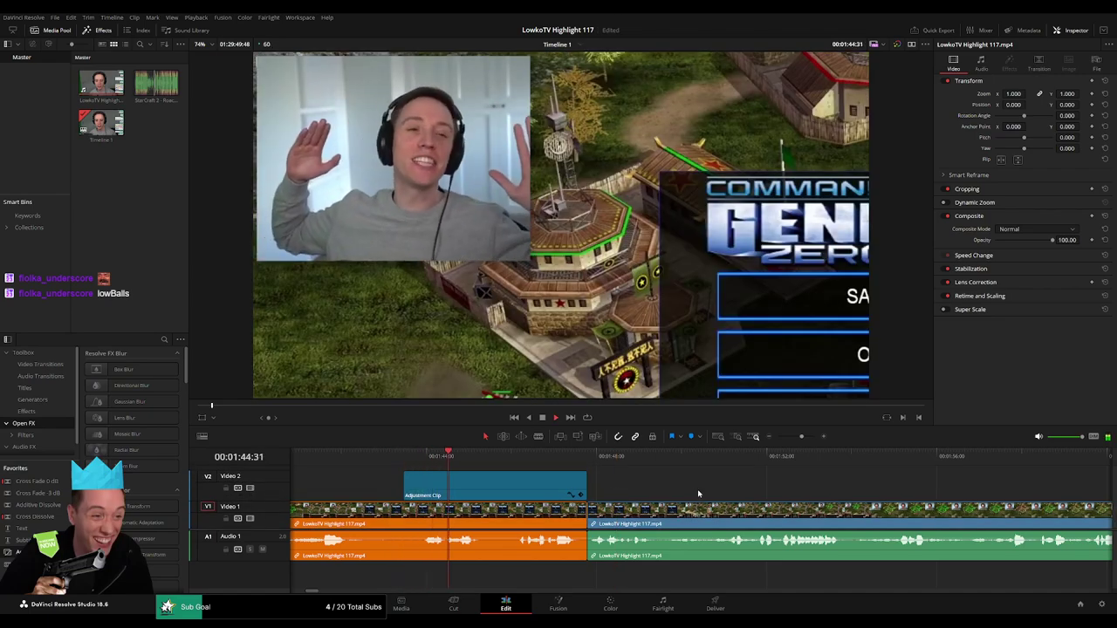
pyautogui.moveTo(801, 436)
pyautogui.mouseDown()
pyautogui.moveTo(784, 436)
pyautogui.moveTo(801, 437)
pyautogui.mouseUp()
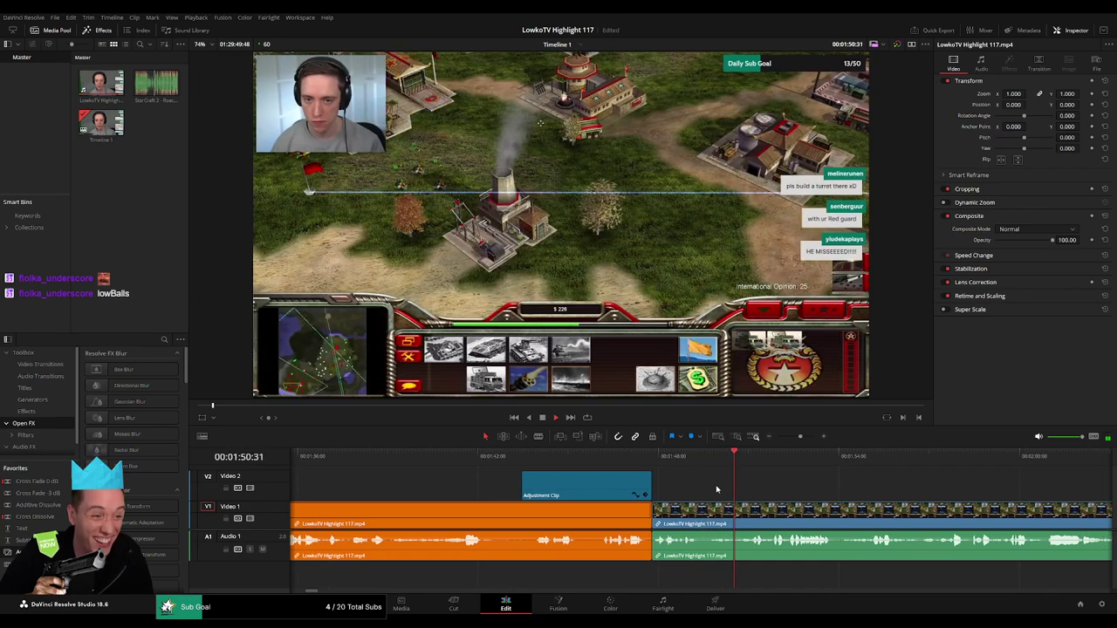
pyautogui.hscroll(5, 611, 493)
pyautogui.hscroll(1, 558, 490)
pyautogui.hscroll(1, 541, 489)
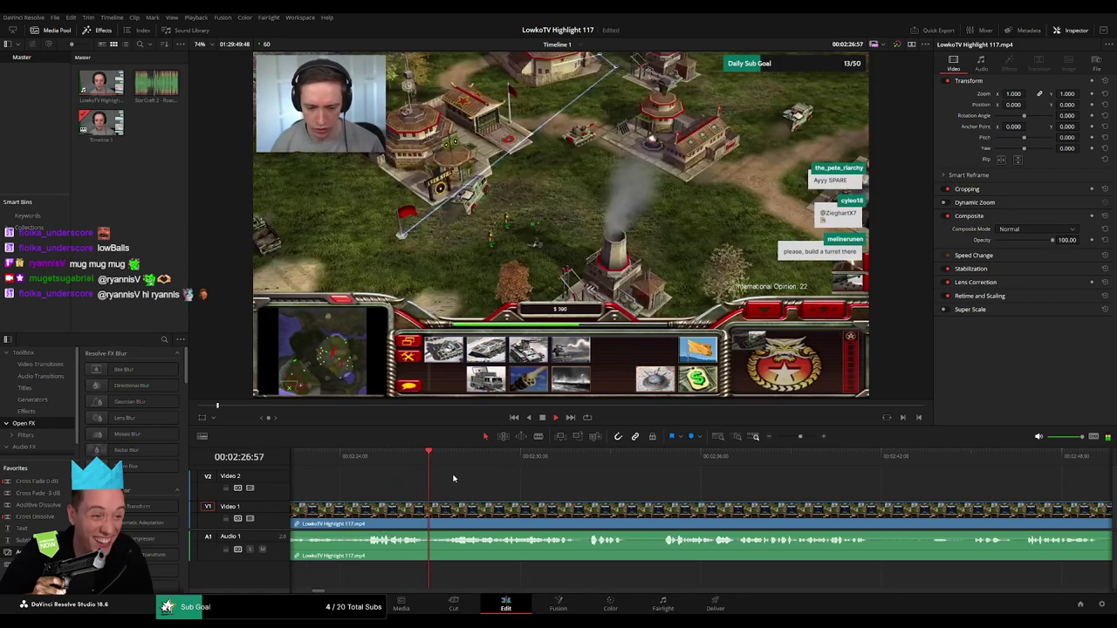
# - Blade the clip at 02:26:53 and return to the Selection tool
pyautogui.click(410, 468)
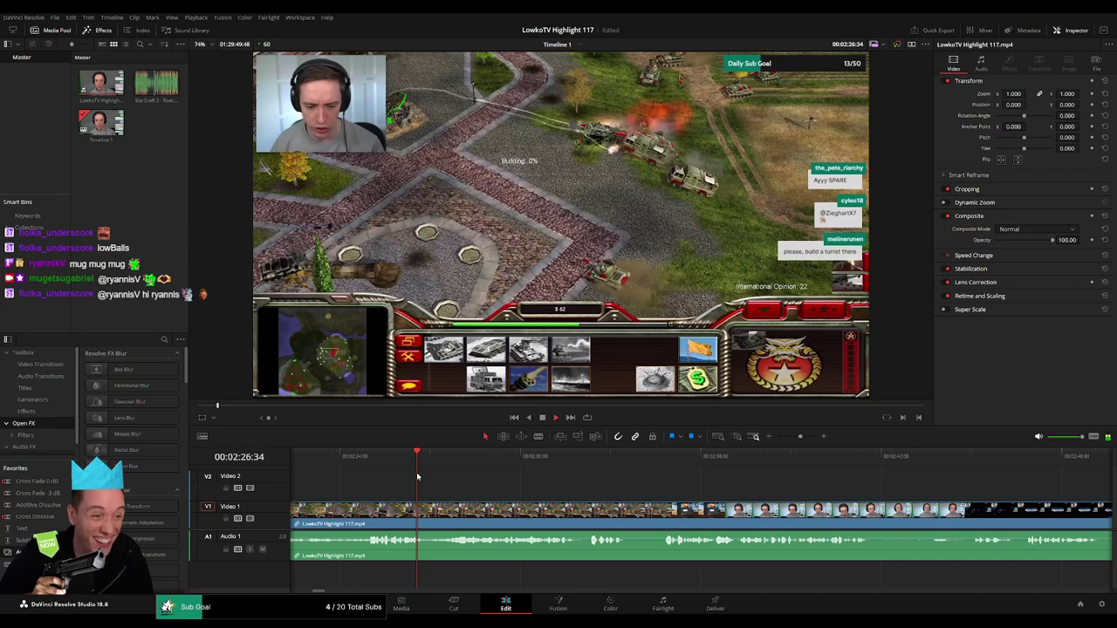
pyautogui.press('b')
pyautogui.click(427, 515)
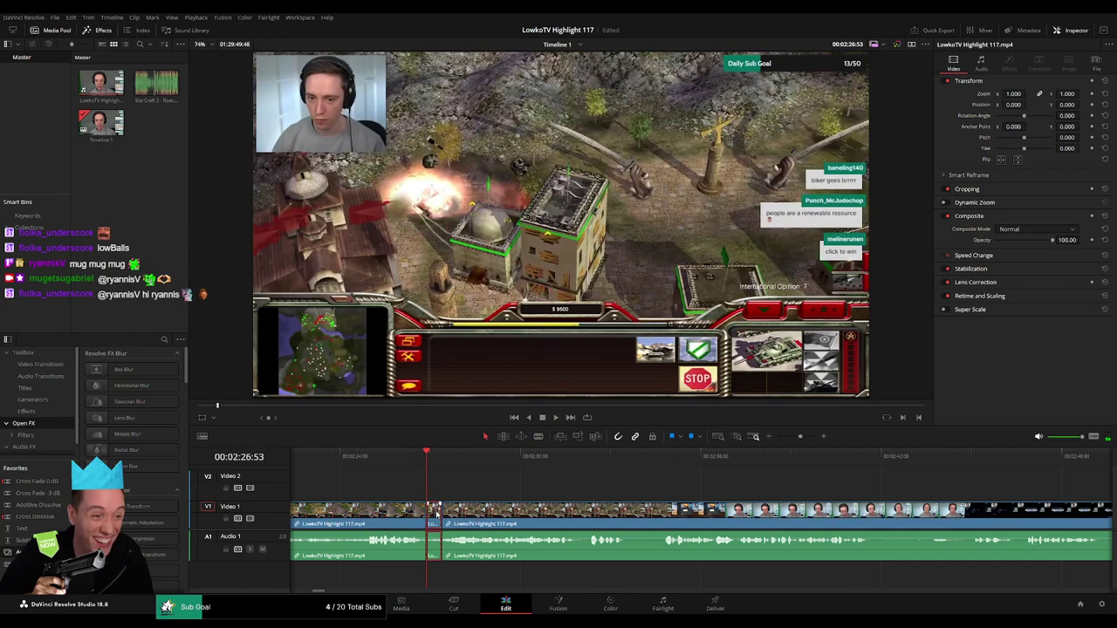
pyautogui.press('a')
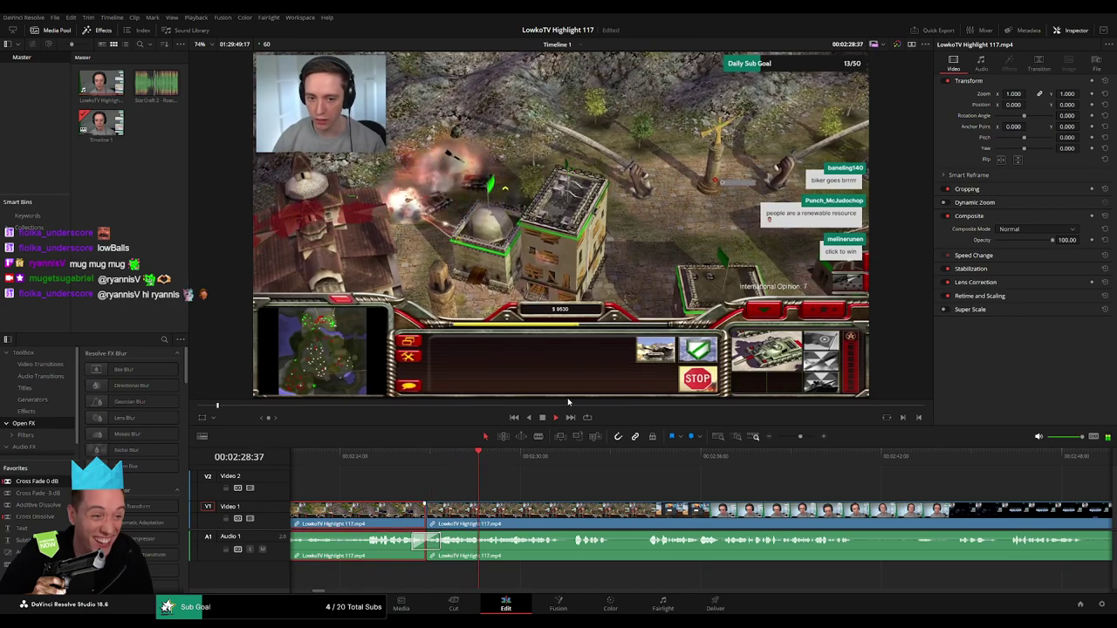
pyautogui.click(518, 482)
# - Scrub ahead past 02:32 to the Steam desktop scene and zoom the timeline out
pyautogui.scroll(-2, 517, 482)
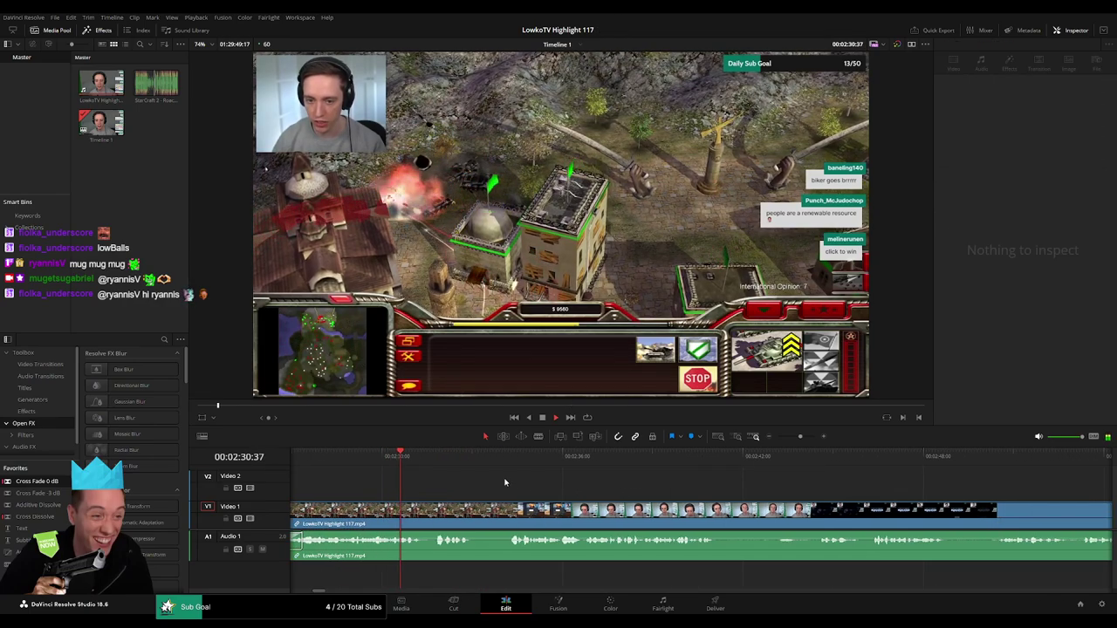
pyautogui.click(440, 464)
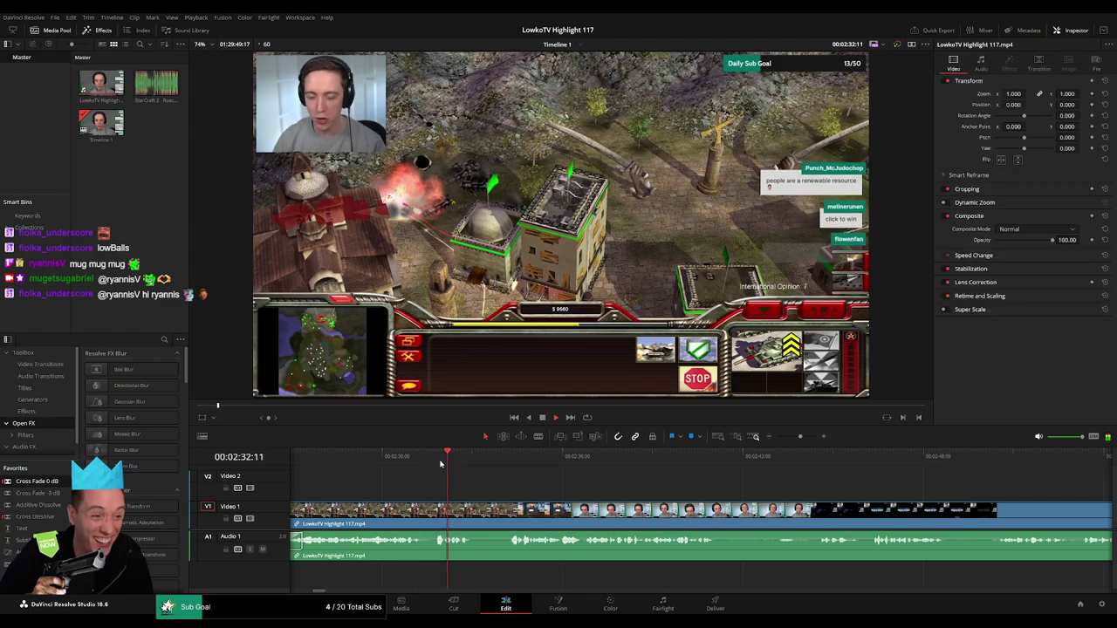
pyautogui.click(513, 467)
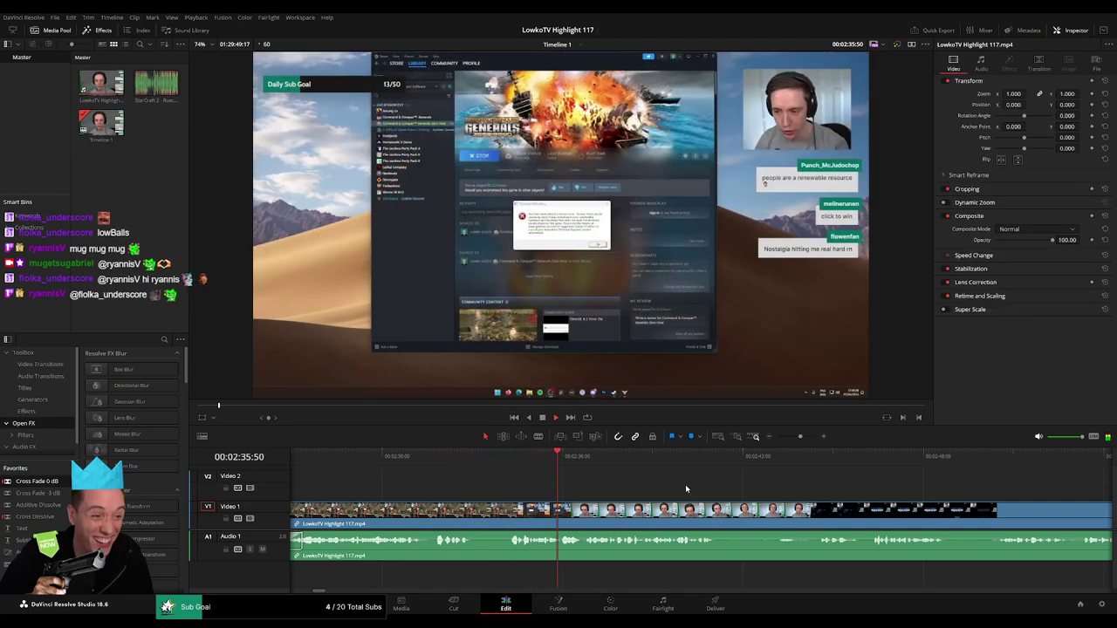
pyautogui.moveTo(800, 438); pyautogui.dragTo(796, 437)
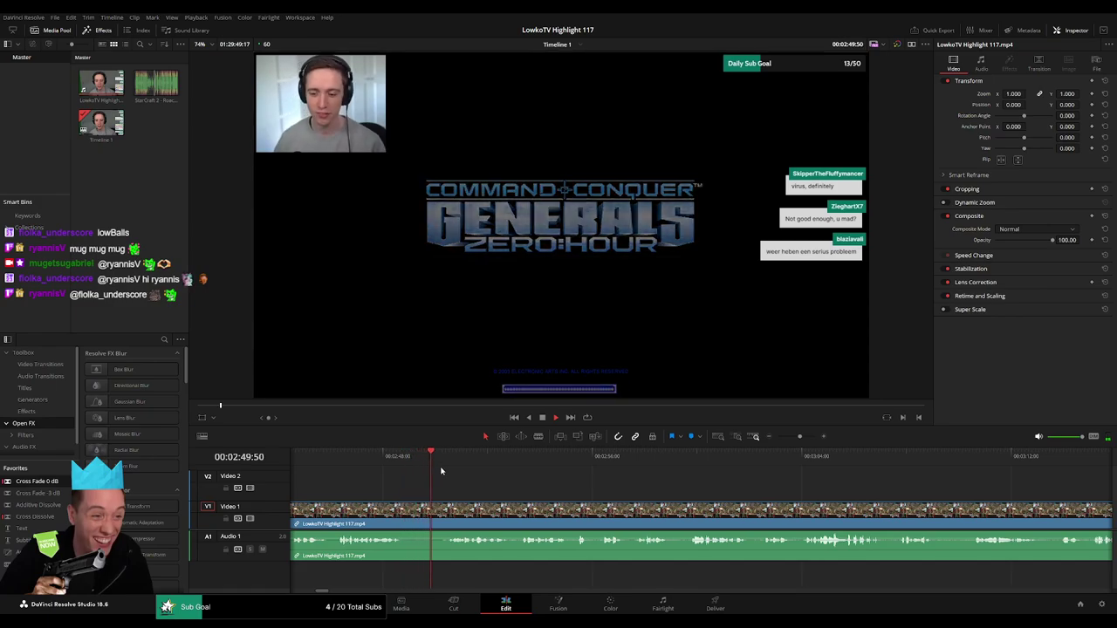
# - Blade the V1/A1 clip at the ship scene and again around 02:51, then deselect
pyautogui.press('b')
pyautogui.click(406, 512)
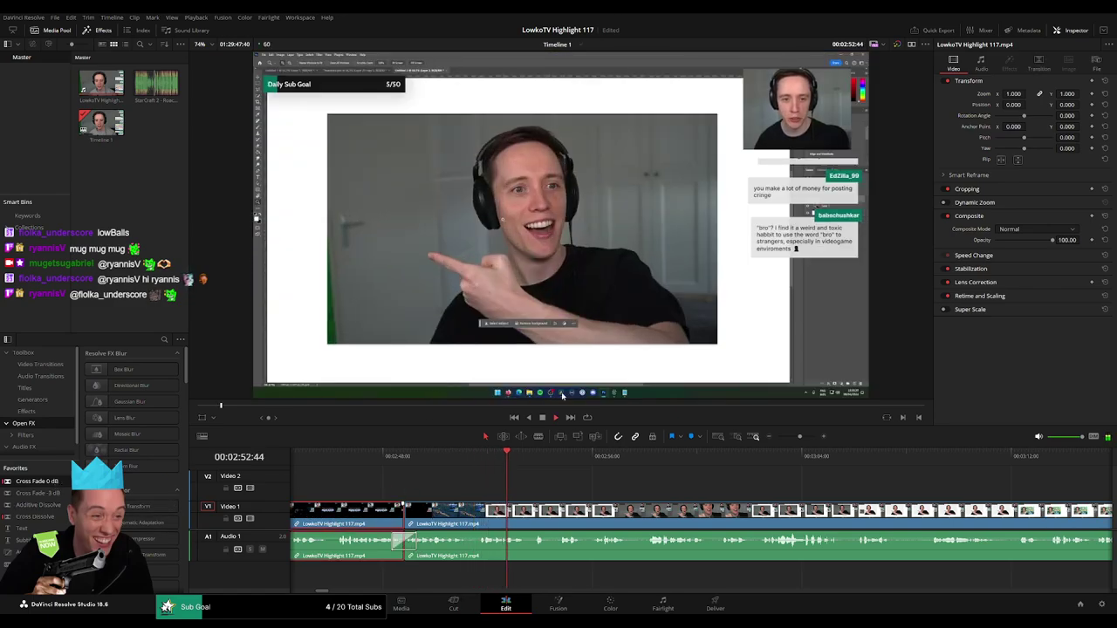
pyautogui.click(478, 511)
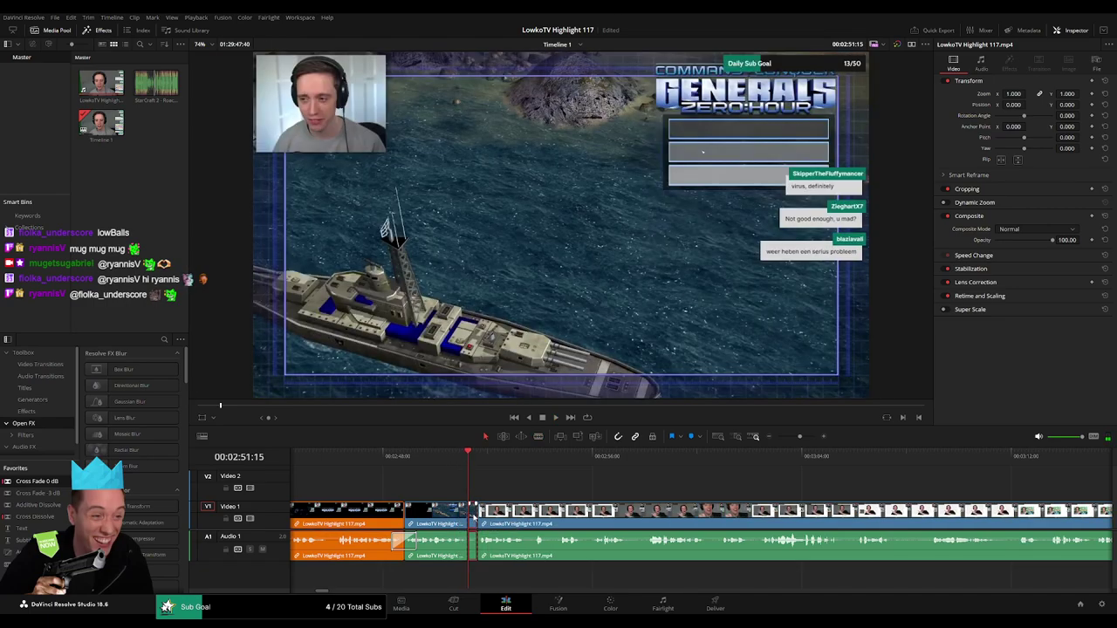
pyautogui.press('a')
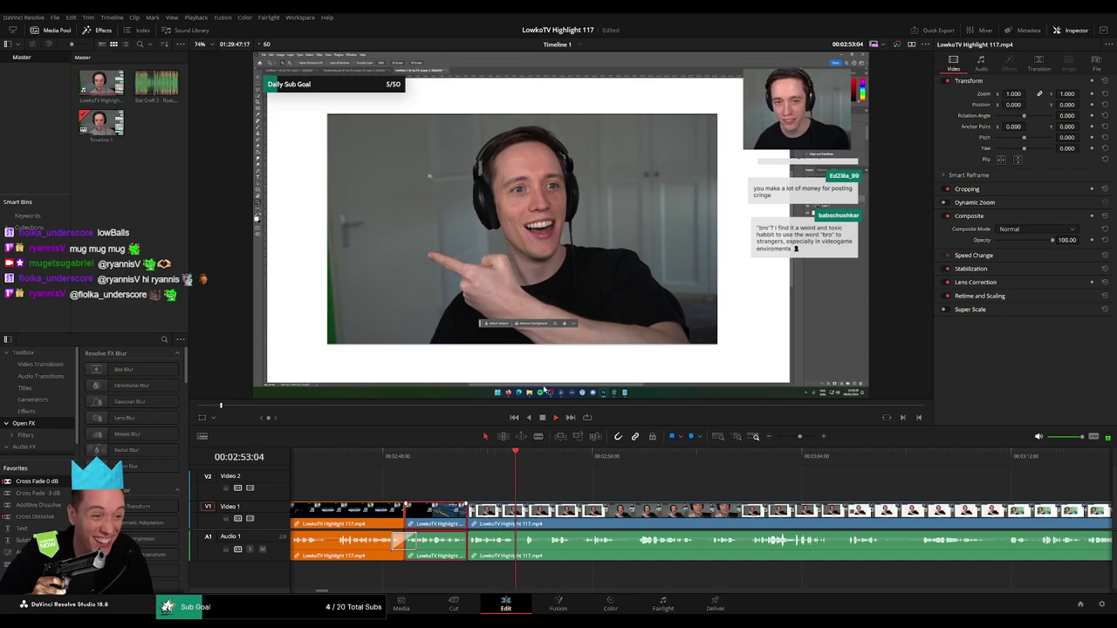
pyautogui.click(611, 496)
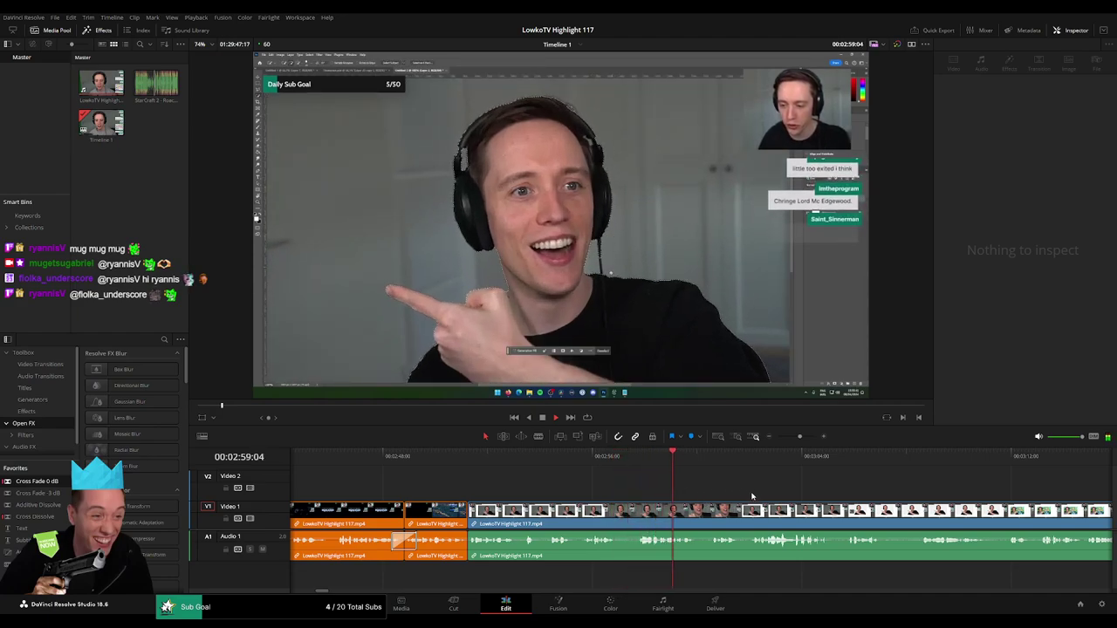
# - Scroll the timeline ahead toward the Photoshop webcam footage past 3:11
pyautogui.hscroll(2, 658, 484)
pyautogui.hscroll(3, 568, 472)
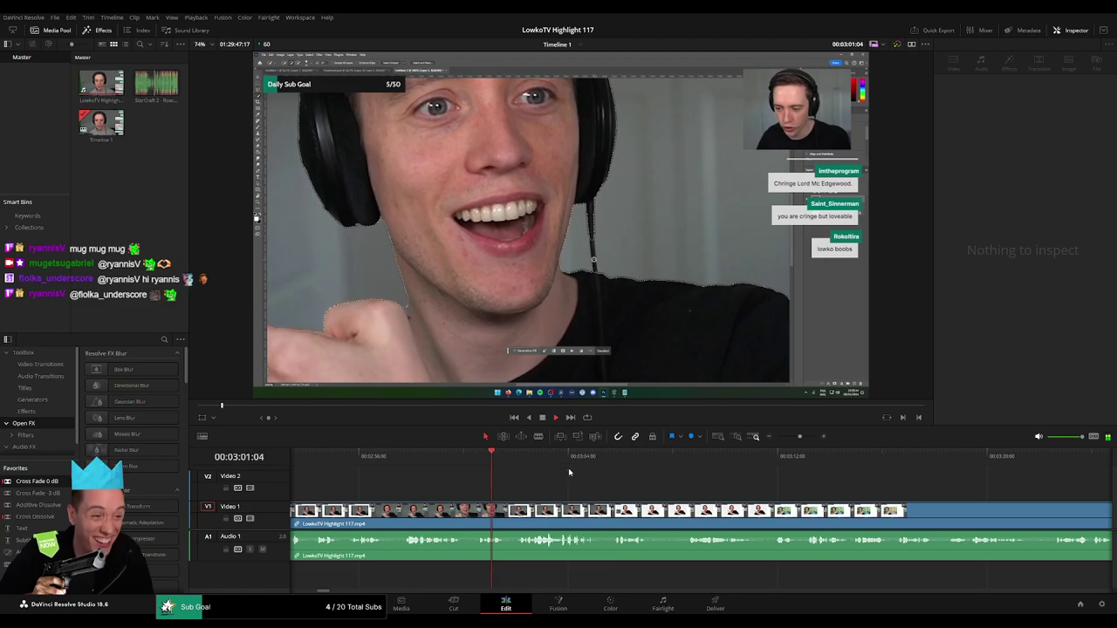
pyautogui.hscroll(1, 589, 490)
pyautogui.hscroll(1, 571, 490)
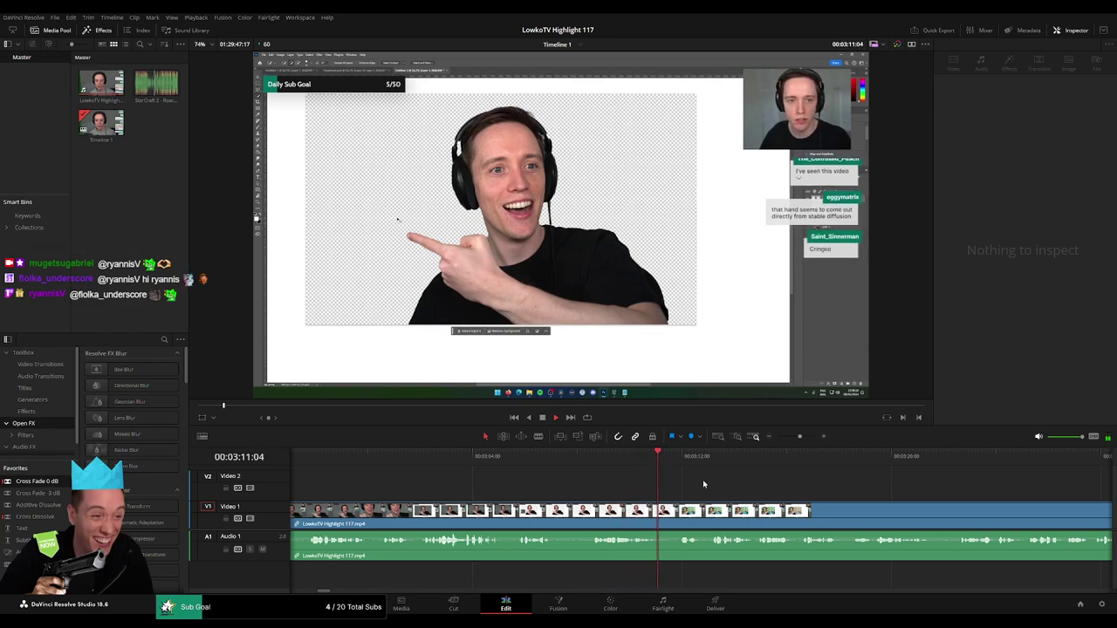
# - Ripple-delete the short dead section near 03:13 and zoom the timeline out
pyautogui.click(569, 515)
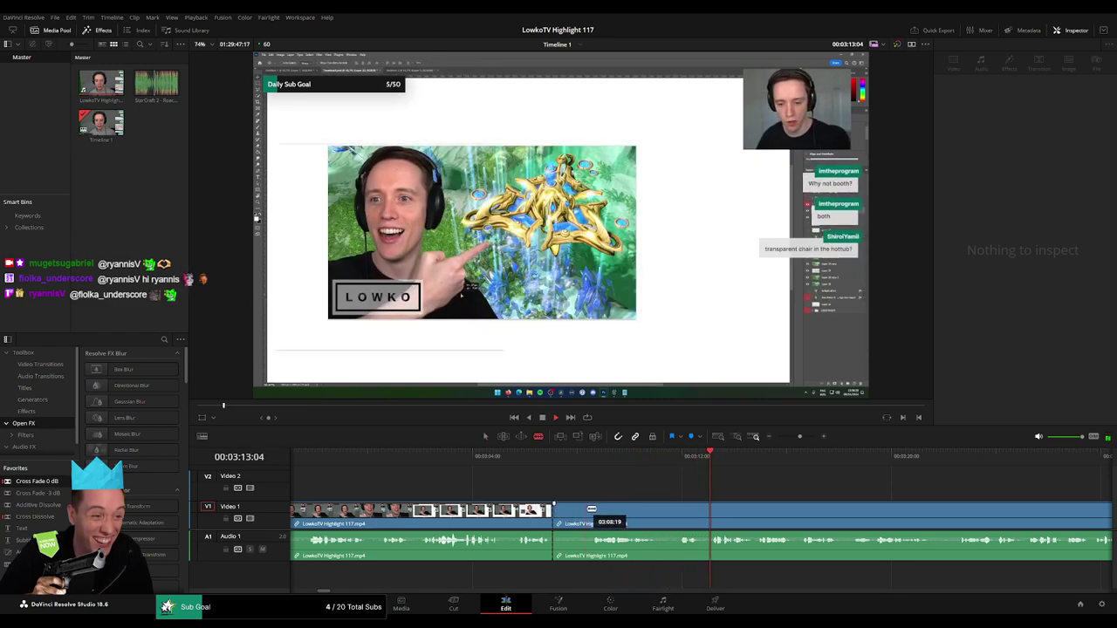
pyautogui.press('Delete')
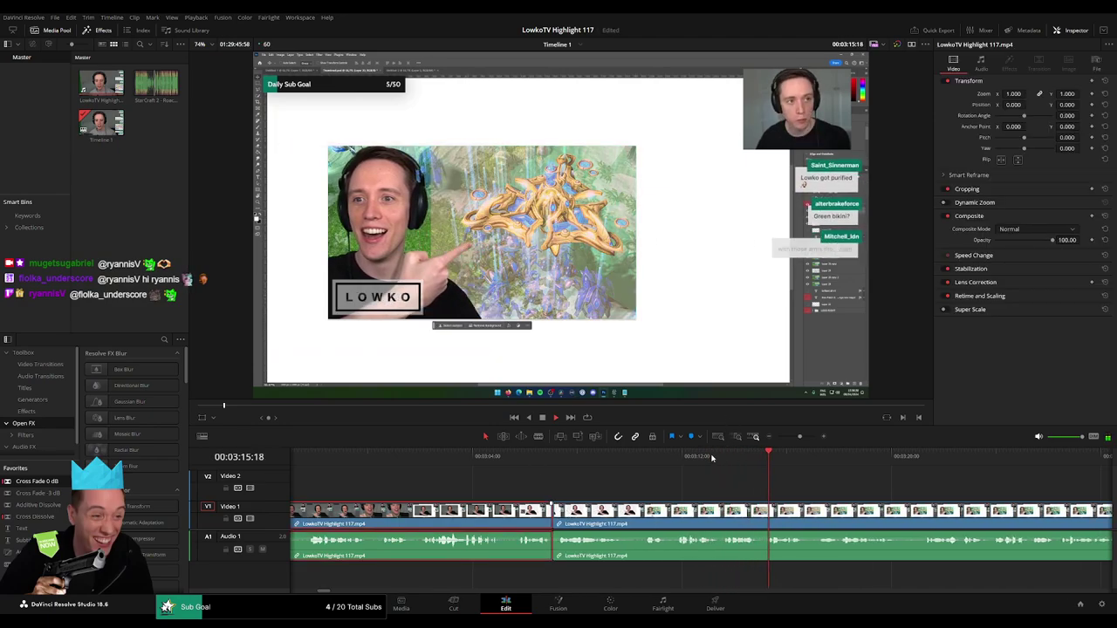
pyautogui.click(725, 492)
pyautogui.moveTo(799, 436)
pyautogui.mouseDown()
pyautogui.moveTo(786, 441)
pyautogui.moveTo(801, 442)
pyautogui.mouseUp()
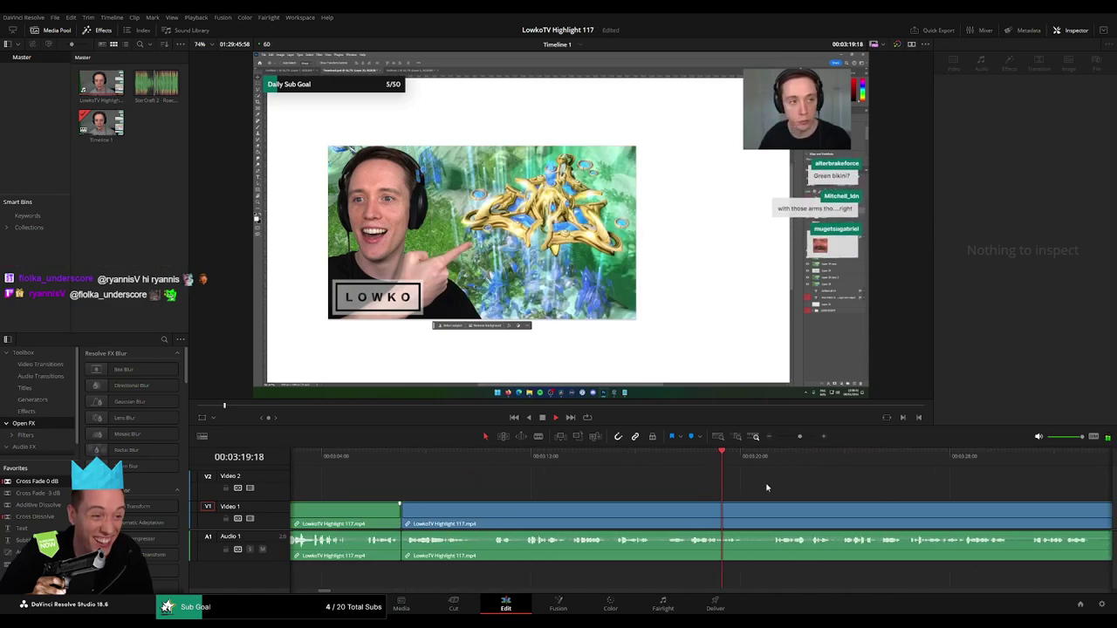
pyautogui.hscroll(3, 651, 476)
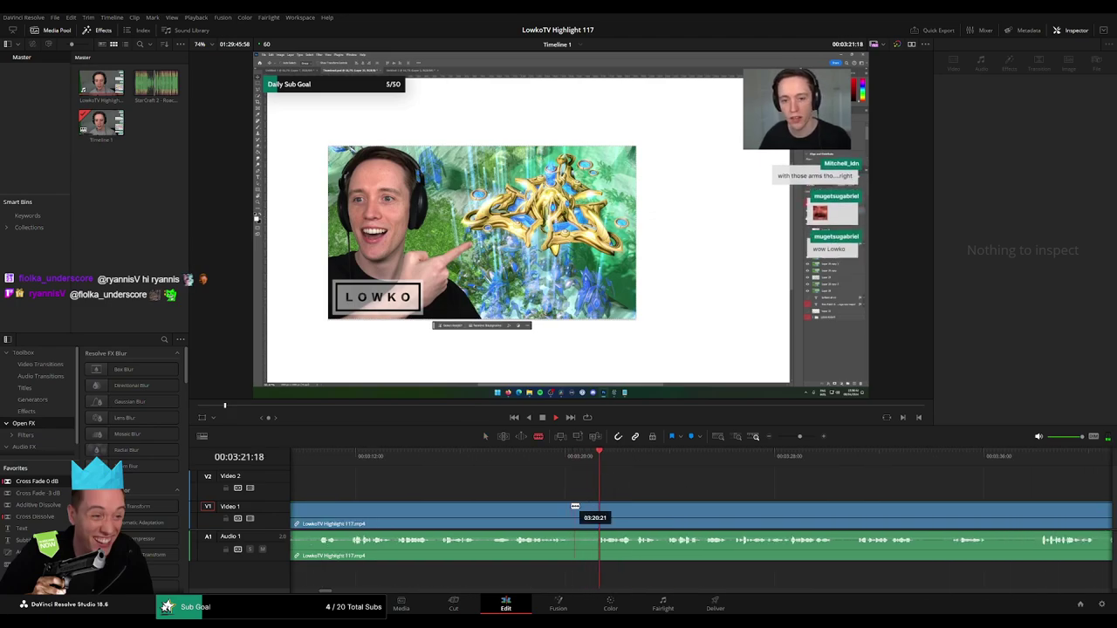
# - Ripple-delete the short dead piece around 03:20, then move playback ahead to about 03:30
pyautogui.moveTo(599, 507); pyautogui.dragTo(595, 507)
pyautogui.click(585, 518)
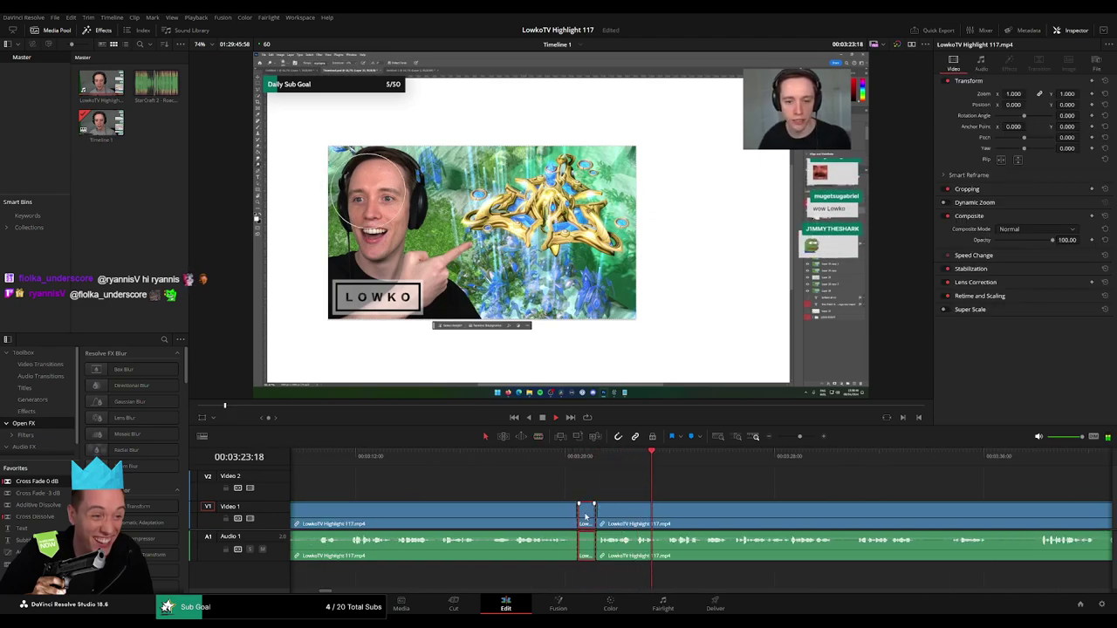
pyautogui.press('Delete')
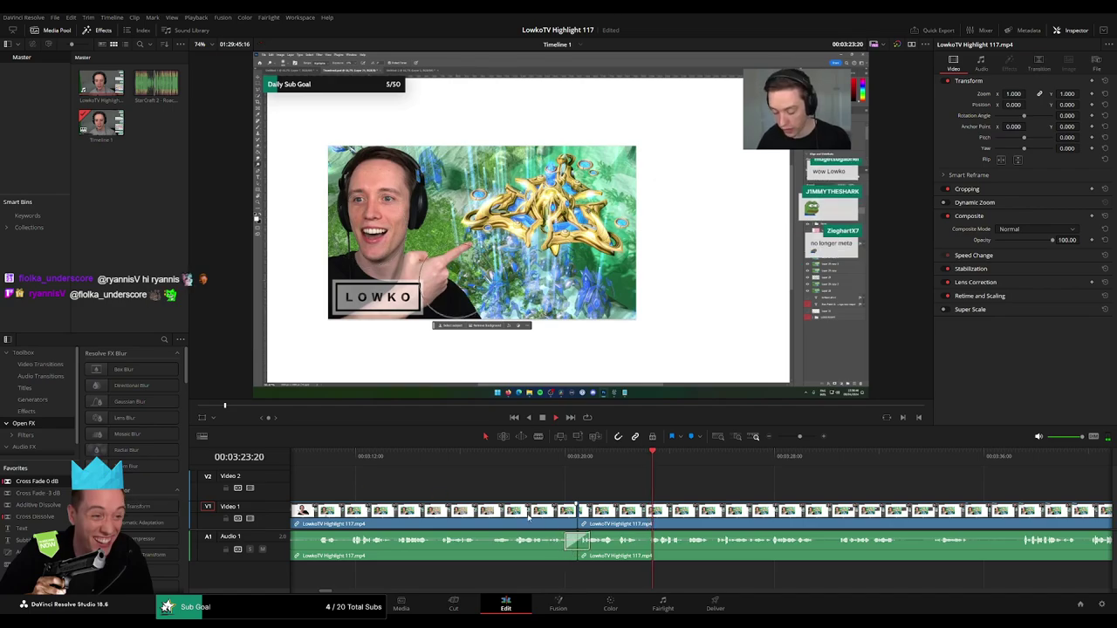
pyautogui.click(528, 517)
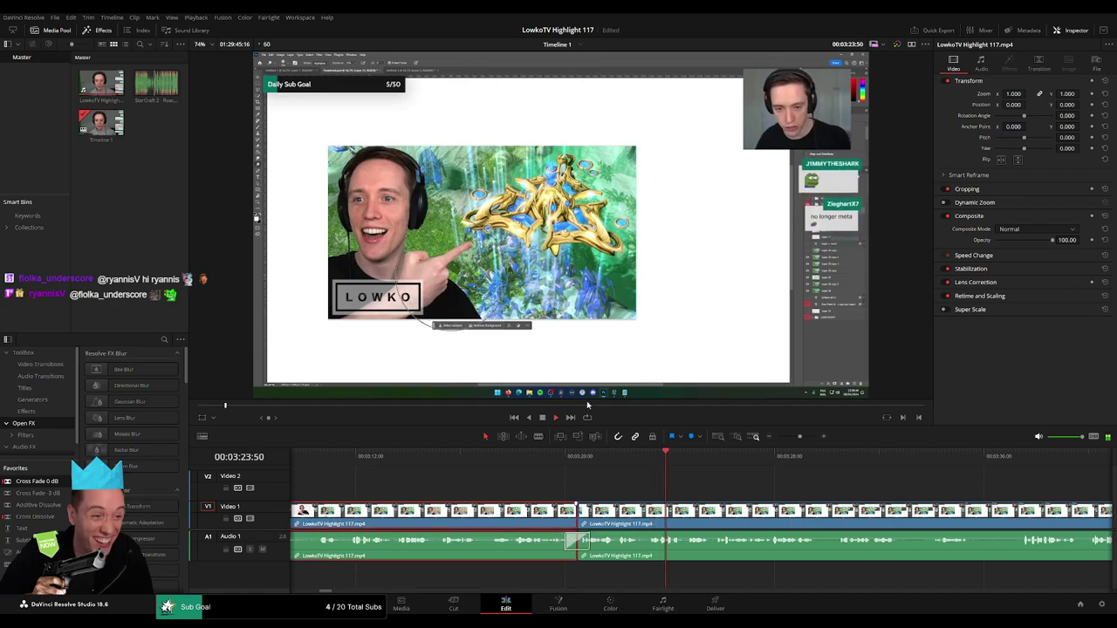
pyautogui.click(797, 492)
pyautogui.hscroll(3, 785, 496)
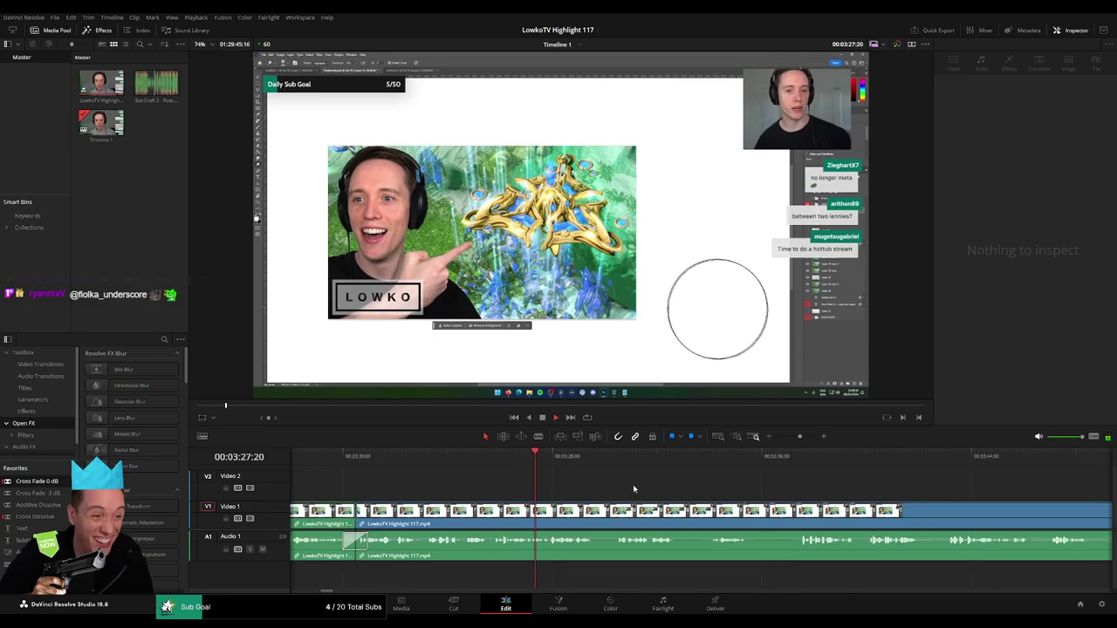
pyautogui.hscroll(2, 687, 496)
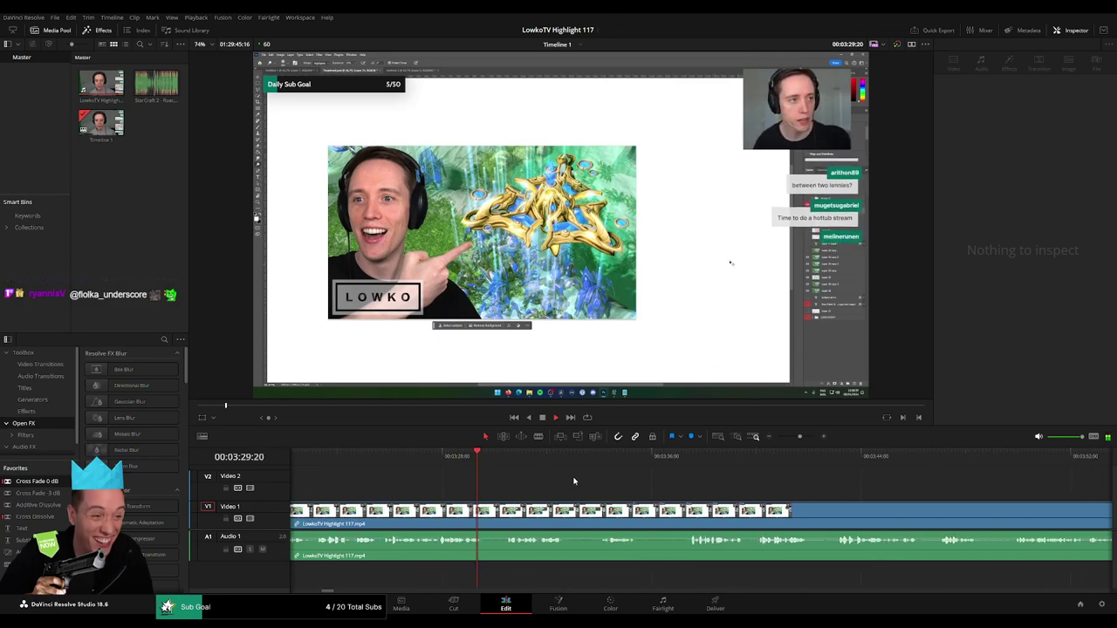
pyautogui.click(511, 463)
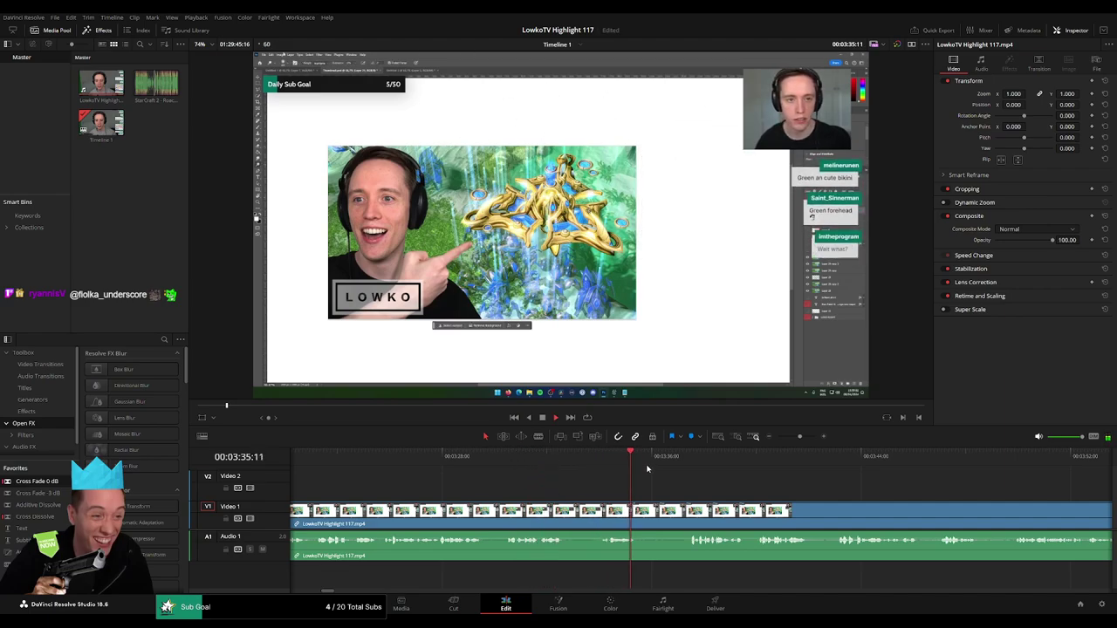
pyautogui.hscroll(3, 761, 487)
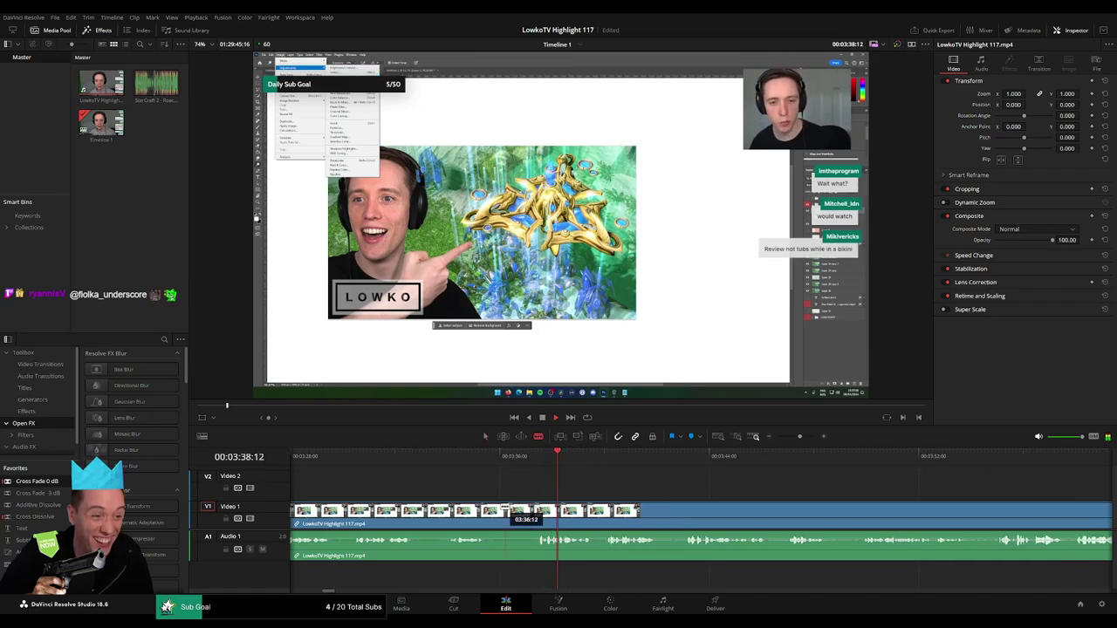
# - Split the clip at about 03:38 and ripple-delete the dead piece before the cut
pyautogui.click(534, 510)
pyautogui.press('a')
pyautogui.click(525, 513)
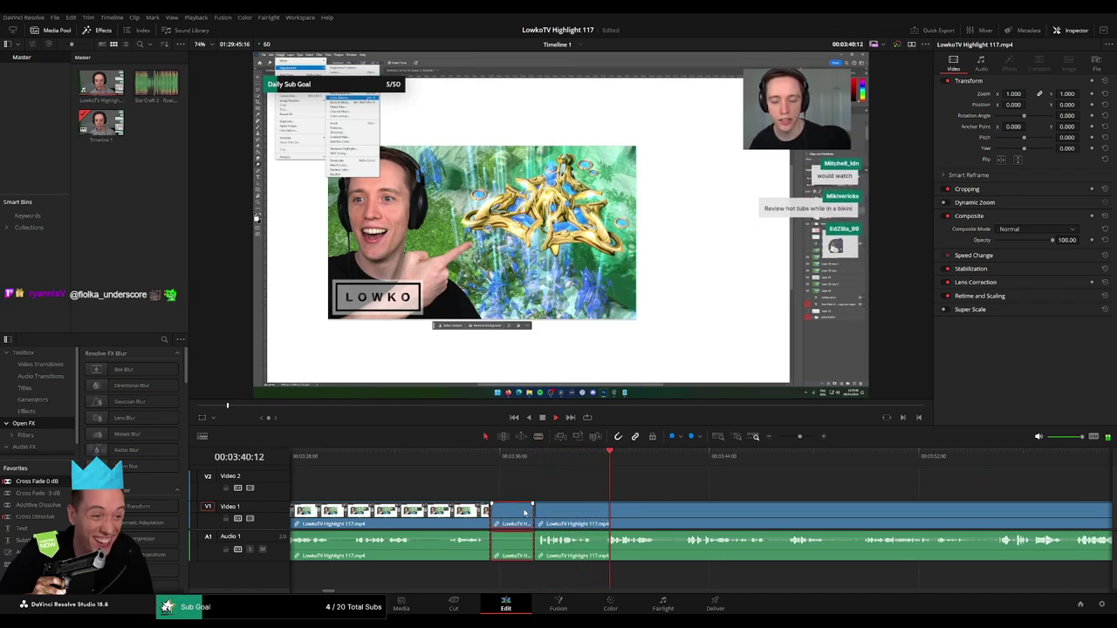
pyautogui.press('Delete')
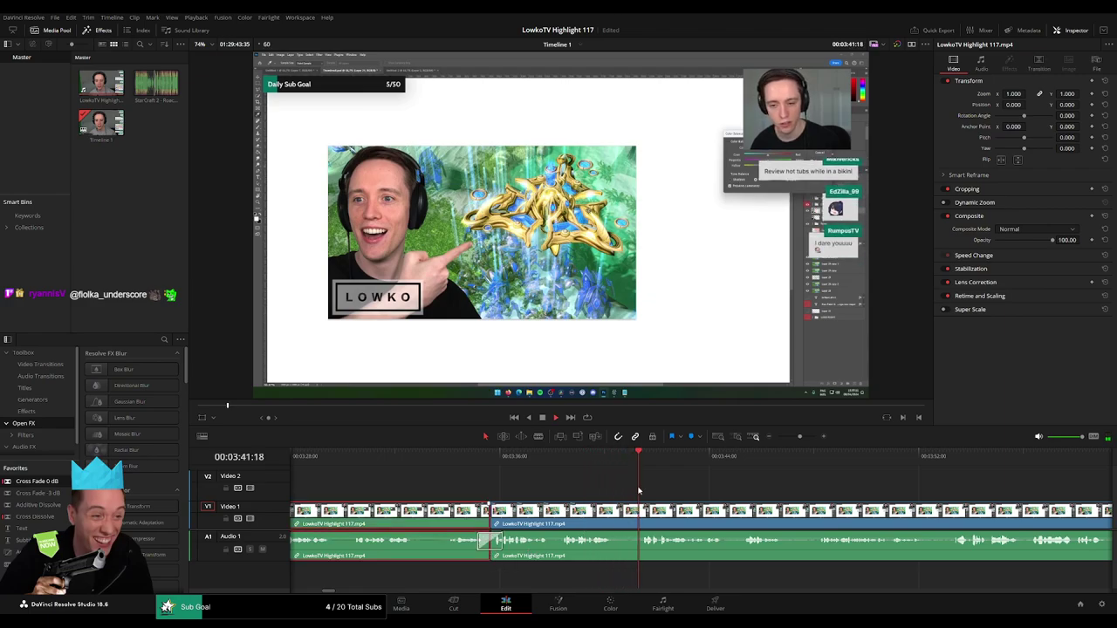
# - Split the clip at about 03:50 and ripple-delete the short piece there
pyautogui.click(733, 489)
pyautogui.moveTo(799, 439); pyautogui.dragTo(802, 438)
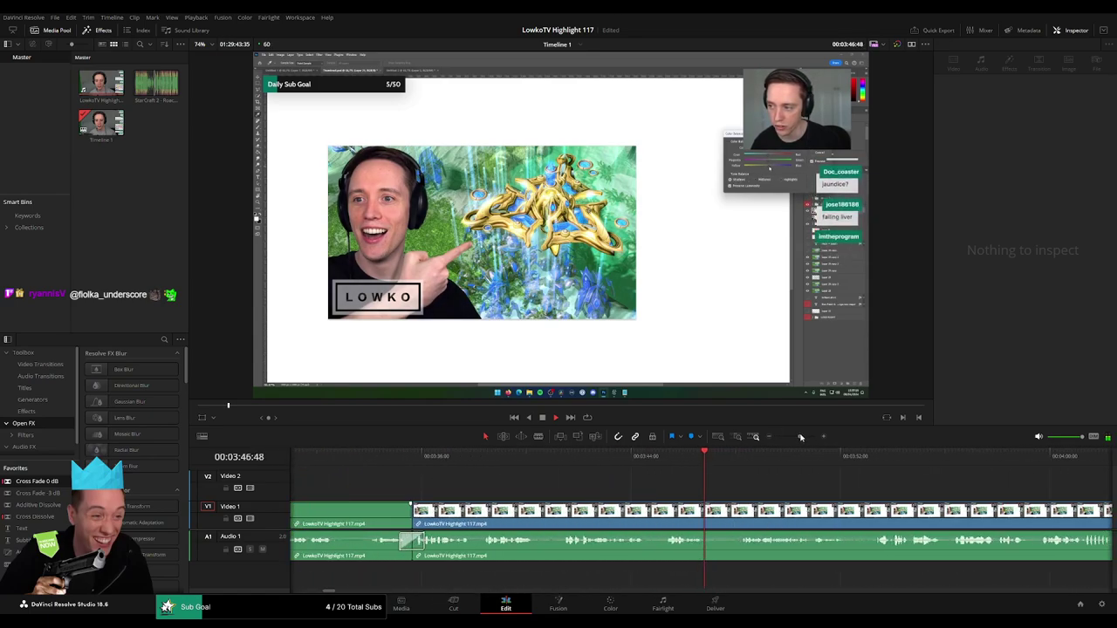
pyautogui.click(731, 462)
pyautogui.press('b')
pyautogui.click(450, 511)
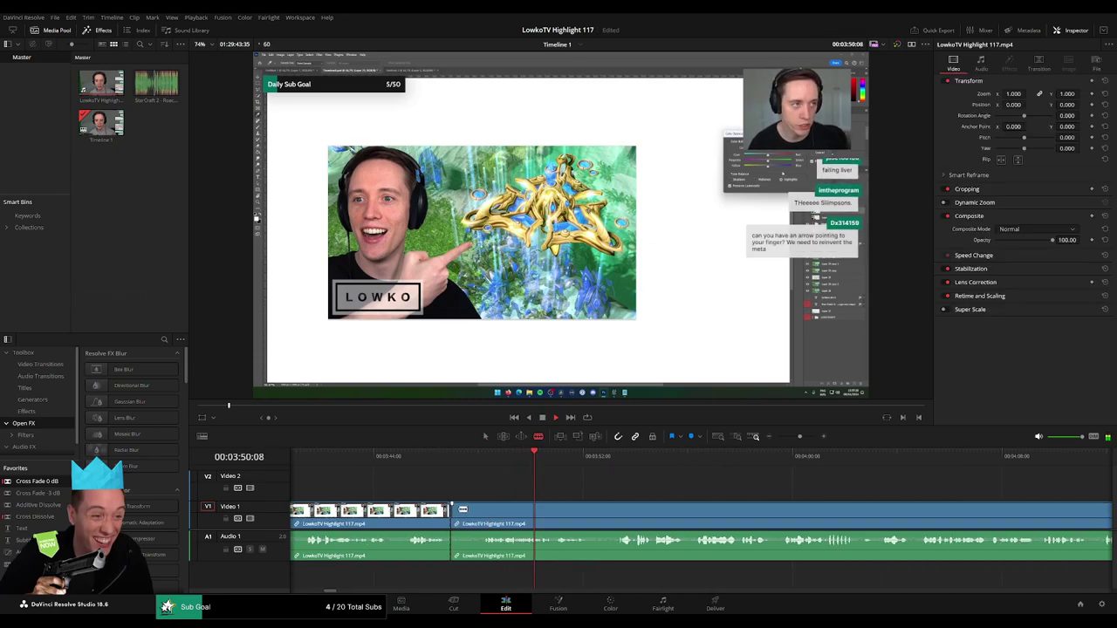
pyautogui.press('BackSpace')
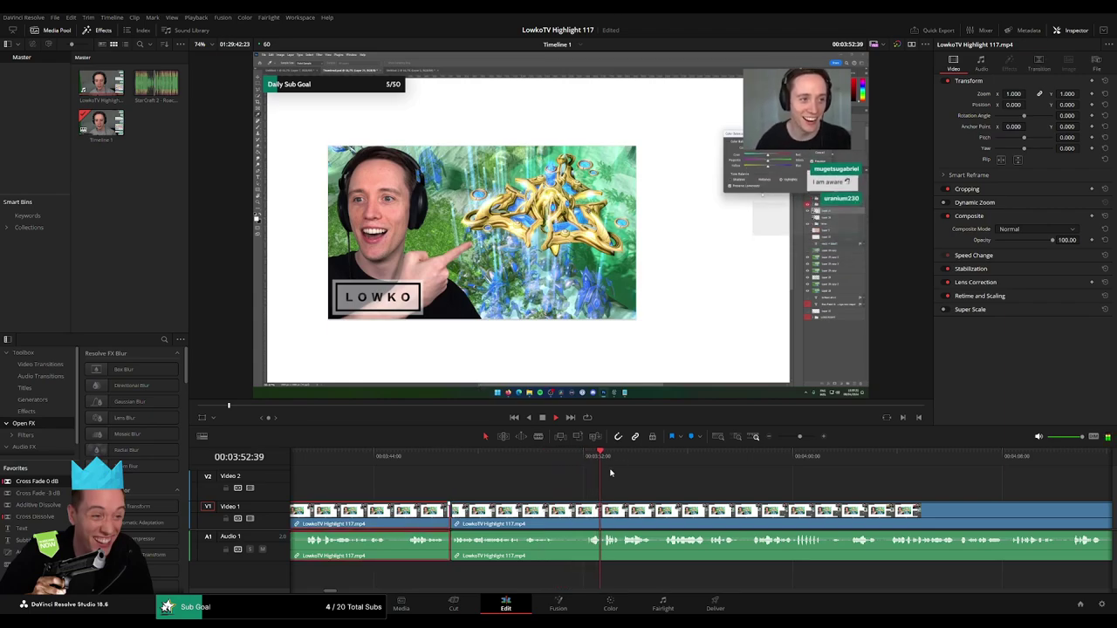
# - Blade both ends of the next dead section, ripple-delete it, and review the new join
pyautogui.click(564, 488)
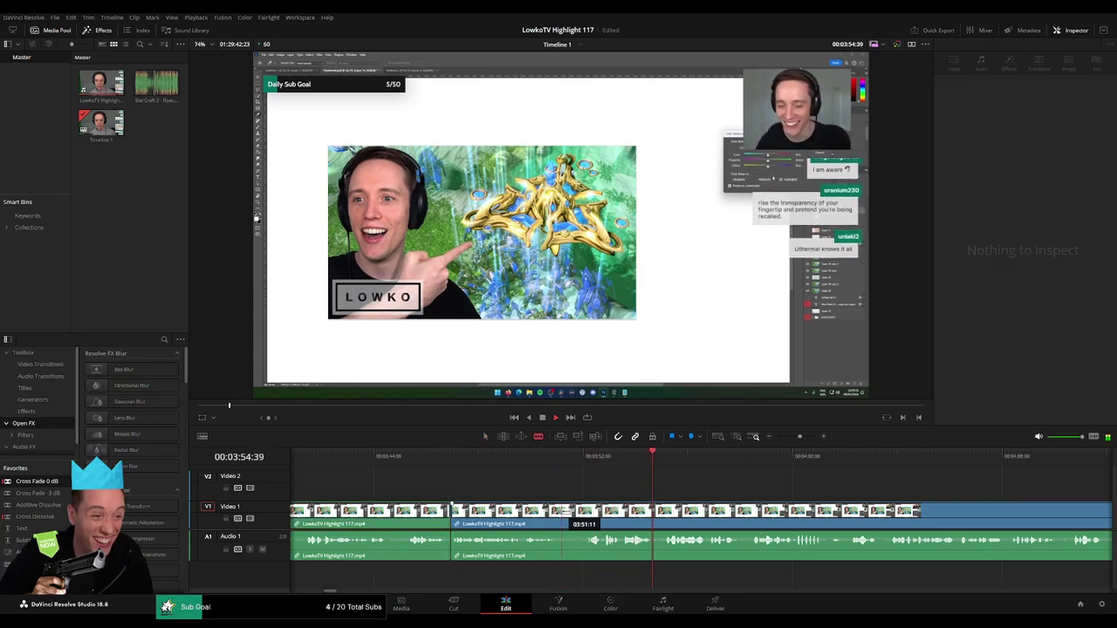
pyautogui.click(562, 515)
pyautogui.click(590, 515)
pyautogui.press('a')
pyautogui.click(582, 515)
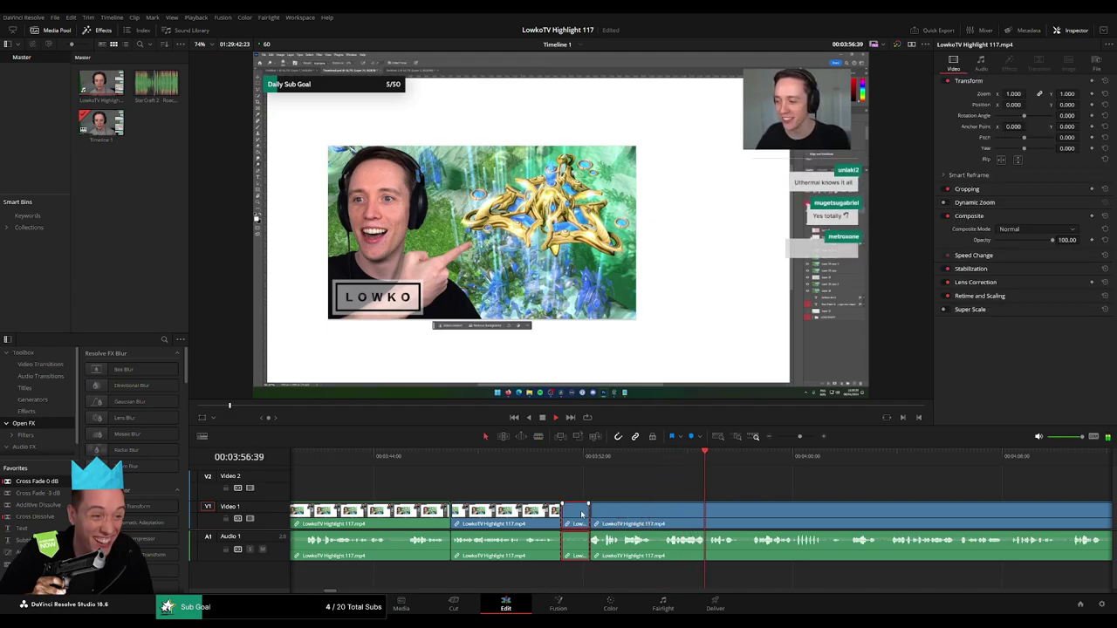
pyautogui.press('BackSpace')
pyautogui.click(545, 465)
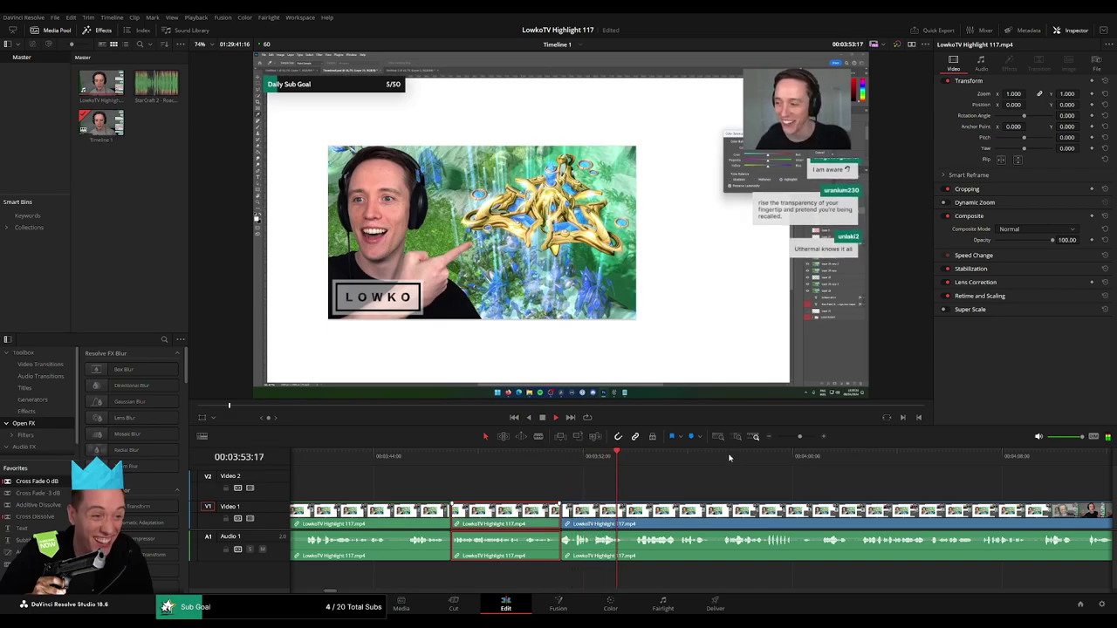
pyautogui.click(548, 475)
# - Blade out the following dead section further along and close the gap
pyautogui.hscroll(3, 548, 472)
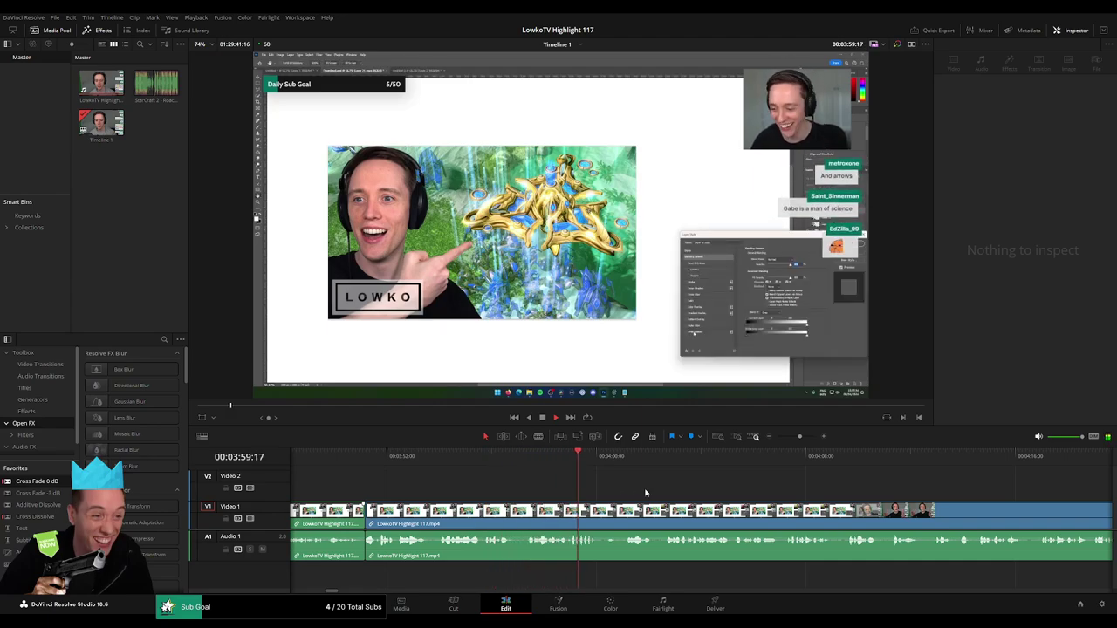
pyautogui.hscroll(2, 531, 480)
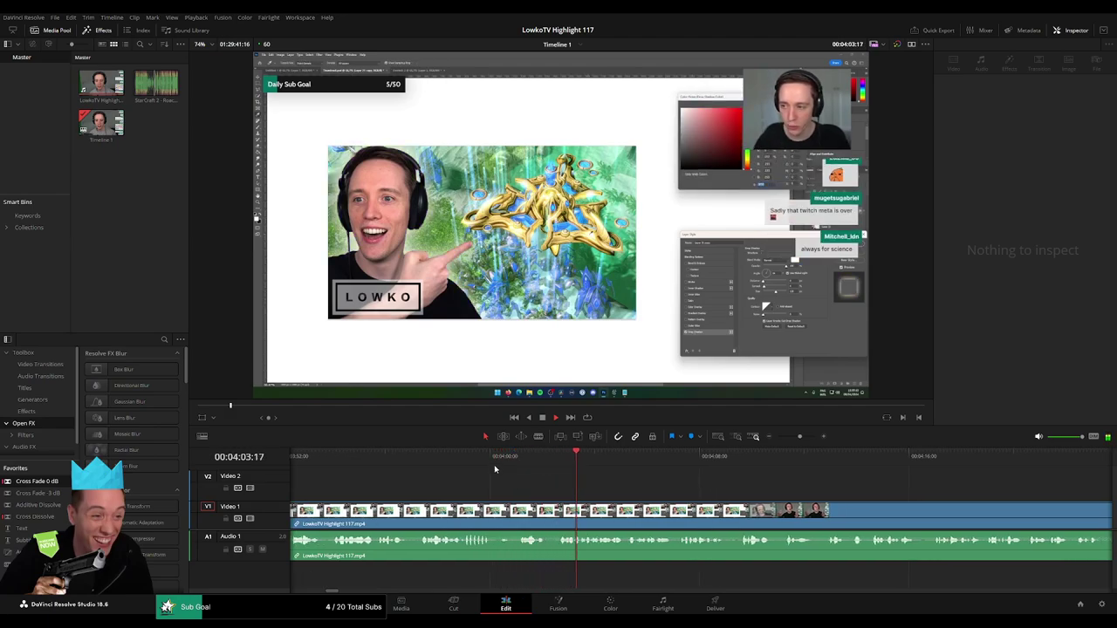
pyautogui.click(495, 467)
pyautogui.click(498, 515)
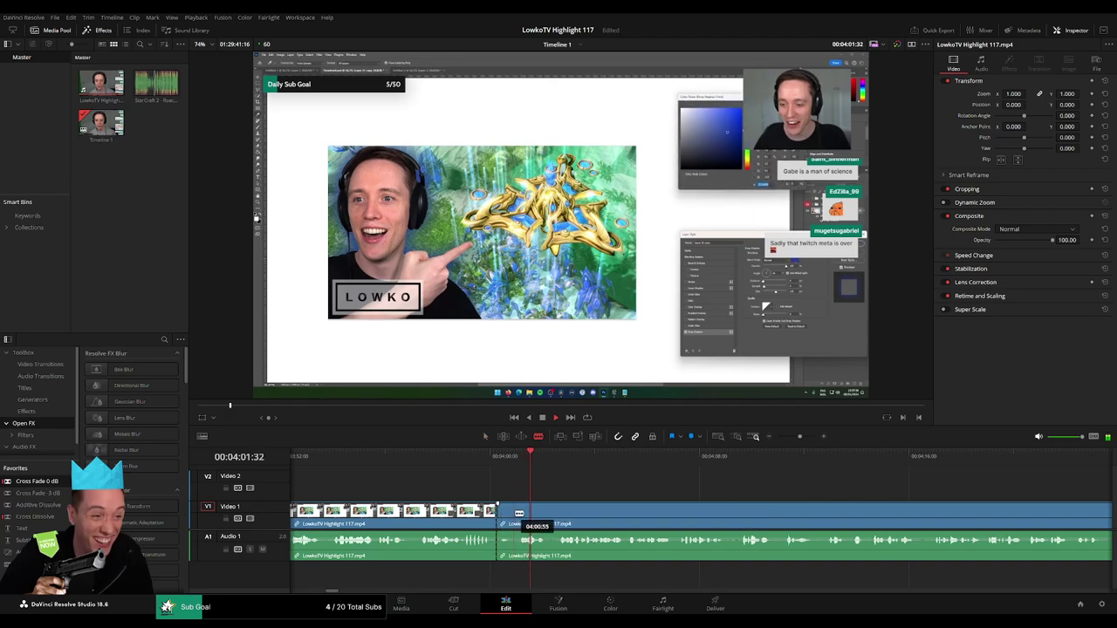
pyautogui.click(516, 515)
pyautogui.press('a')
pyautogui.click(505, 521)
pyautogui.press('Delete')
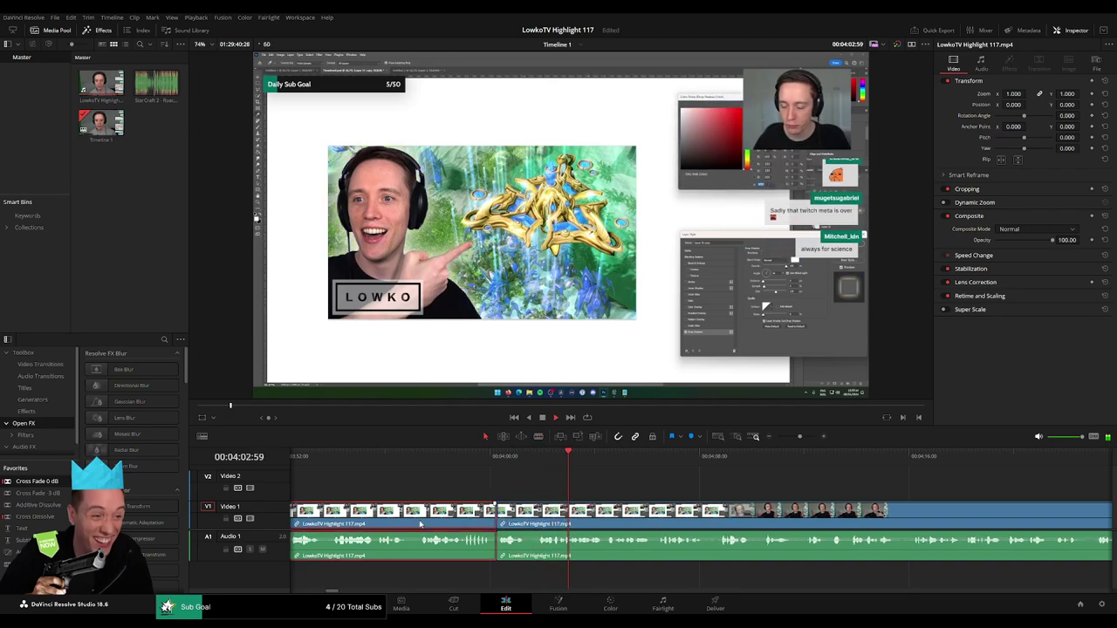
pyautogui.click(696, 499)
pyautogui.hscroll(3, 749, 497)
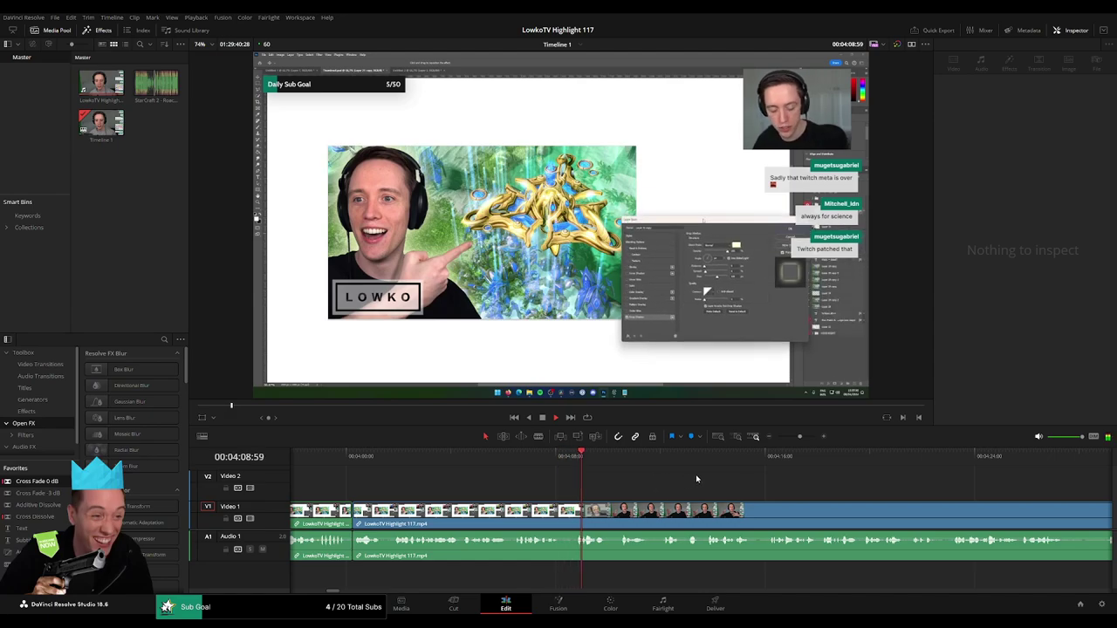
pyautogui.scroll(-2, 598, 475)
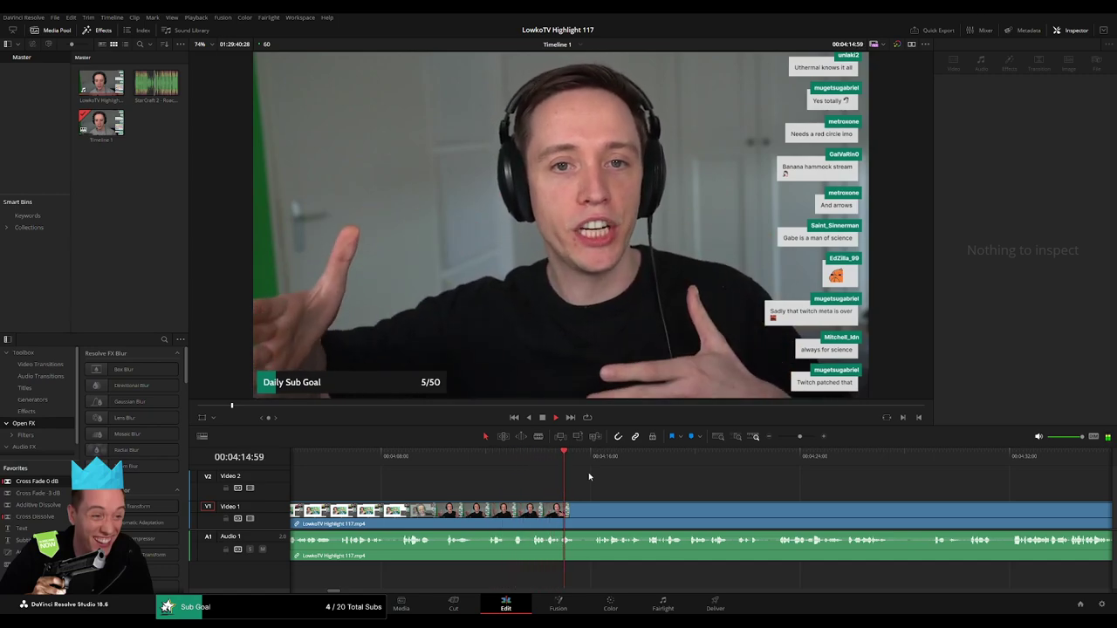
pyautogui.hscroll(2, 496, 482)
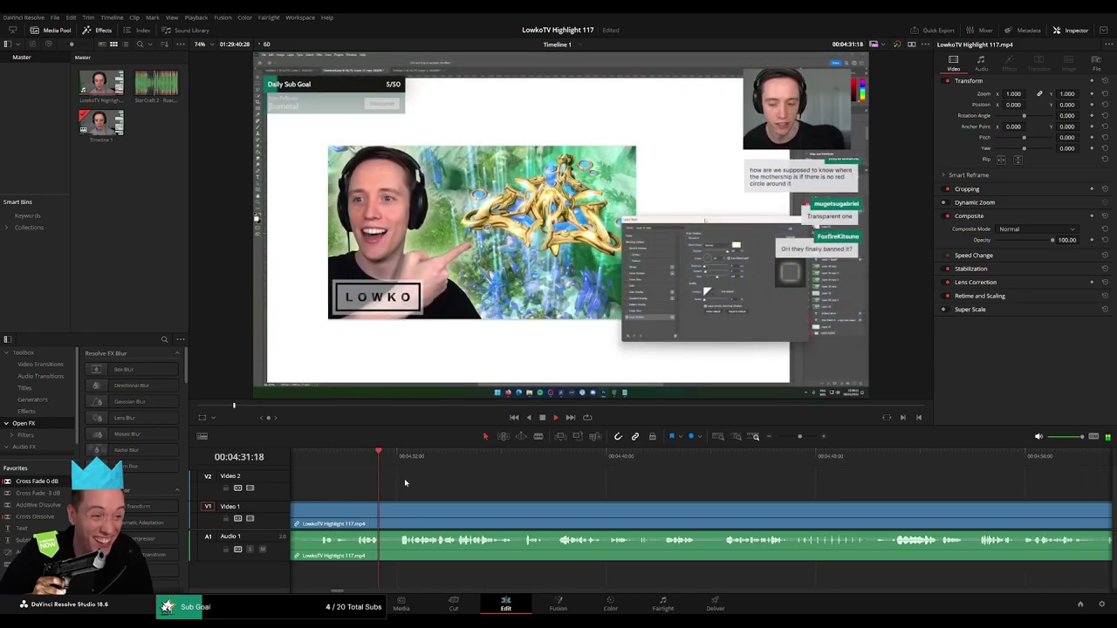
# - Blade both ends of the dead stretch near 04:32 and ripple-delete it
pyautogui.press('b')
pyautogui.click(382, 507)
pyautogui.click(401, 507)
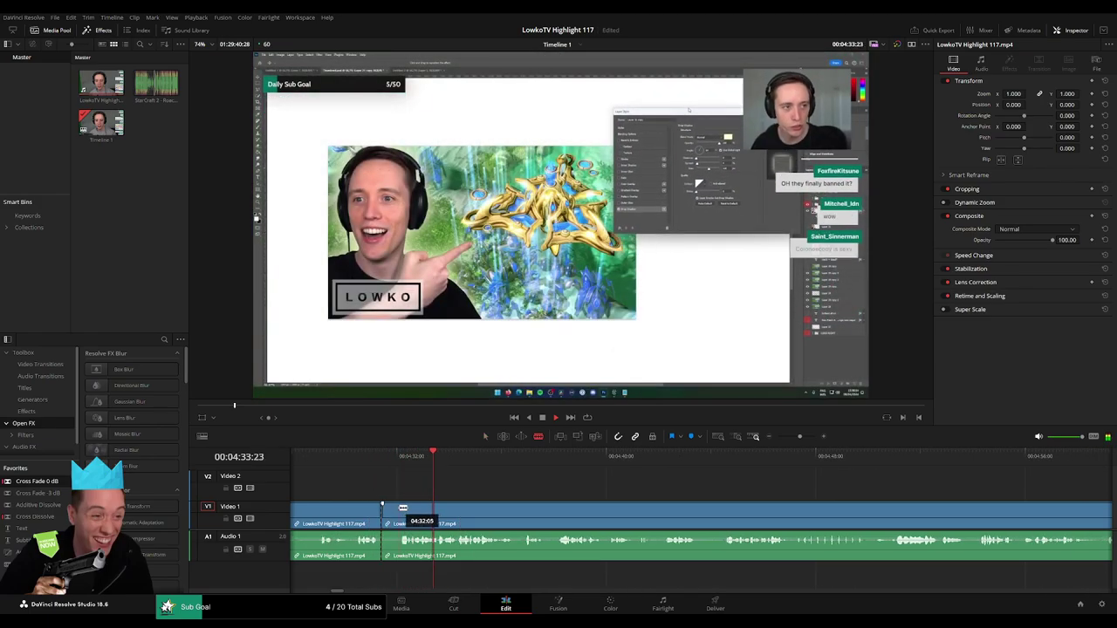
pyautogui.press('Delete')
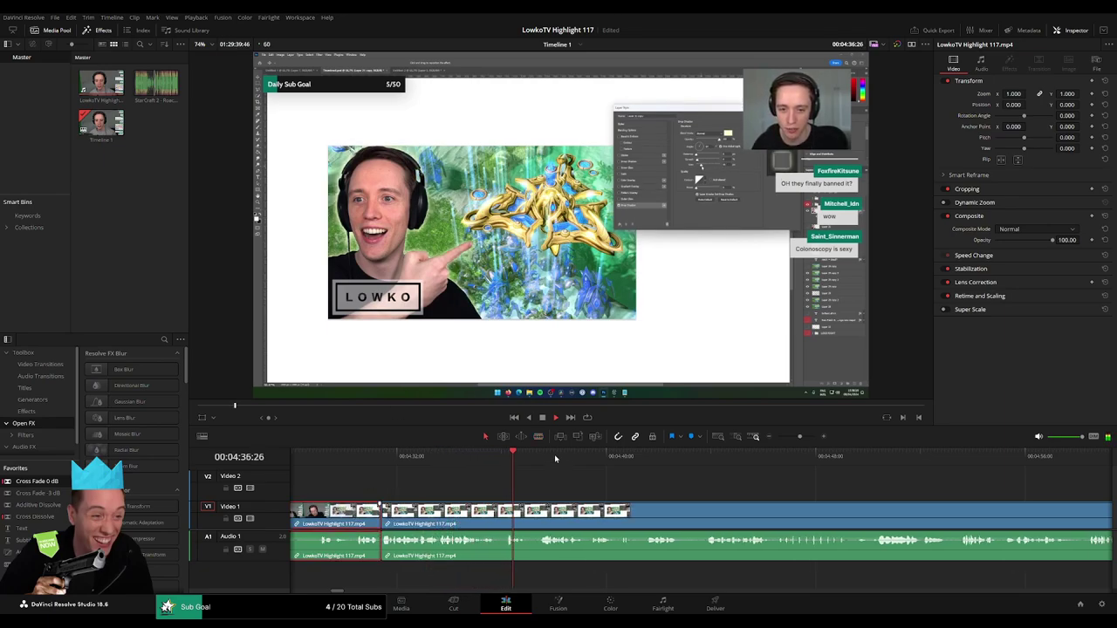
pyautogui.click(607, 489)
# - Zoom out and scroll along the timeline, rewatching the footage after the 04:32 cut
pyautogui.hscroll(3, 611, 489)
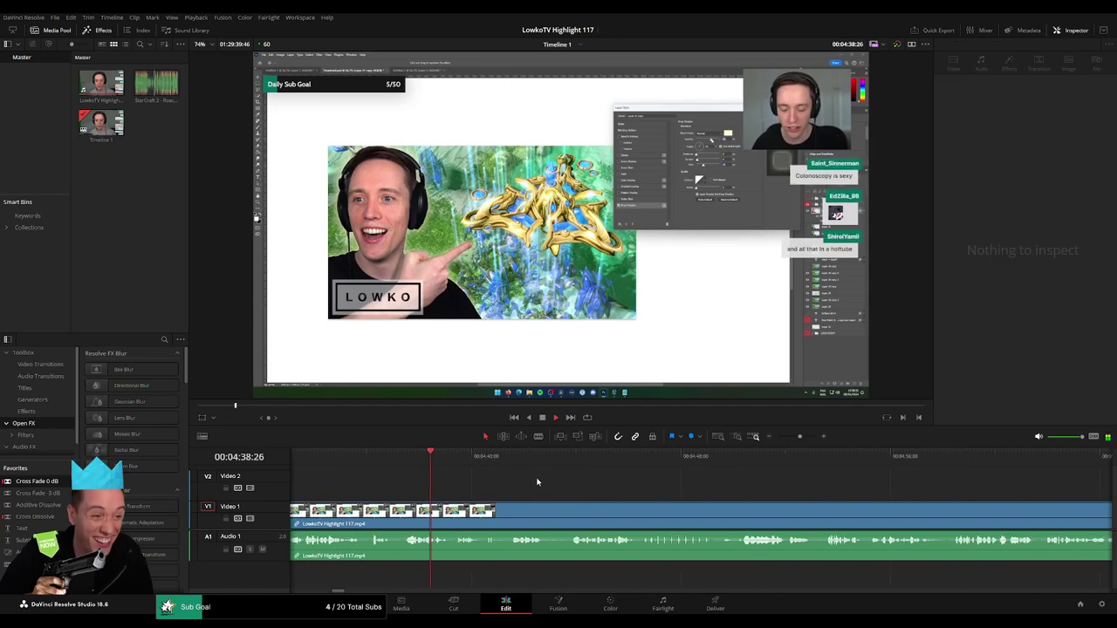
pyautogui.moveTo(801, 436); pyautogui.dragTo(802, 444)
pyautogui.hscroll(5, 793, 494)
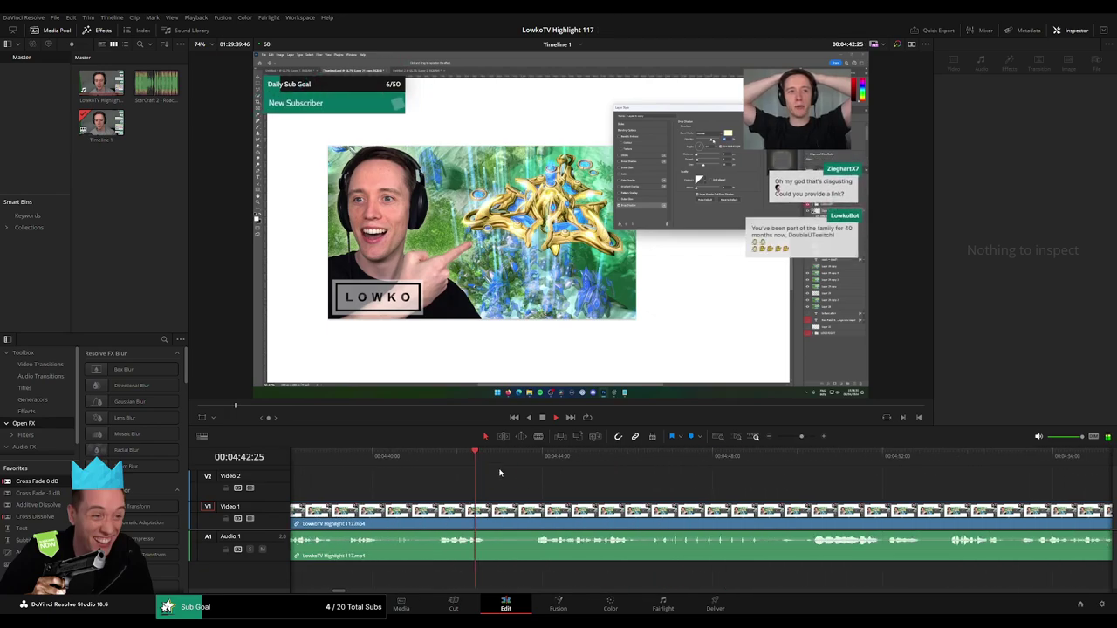
pyautogui.click(631, 492)
pyautogui.hscroll(3, 496, 476)
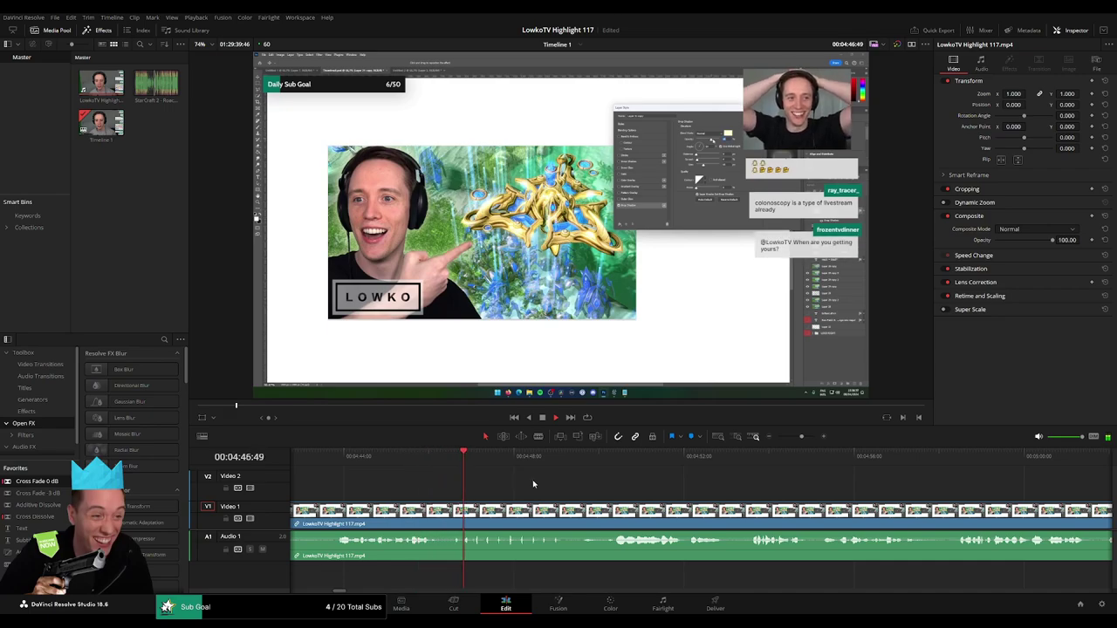
pyautogui.hscroll(2, 534, 482)
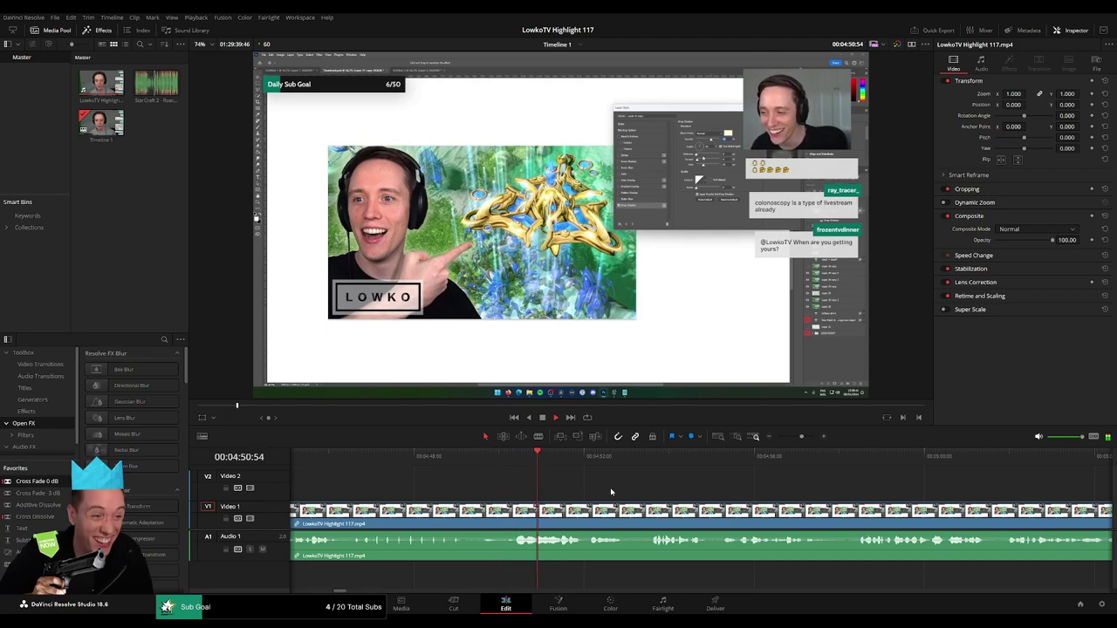
pyautogui.hscroll(3, 698, 492)
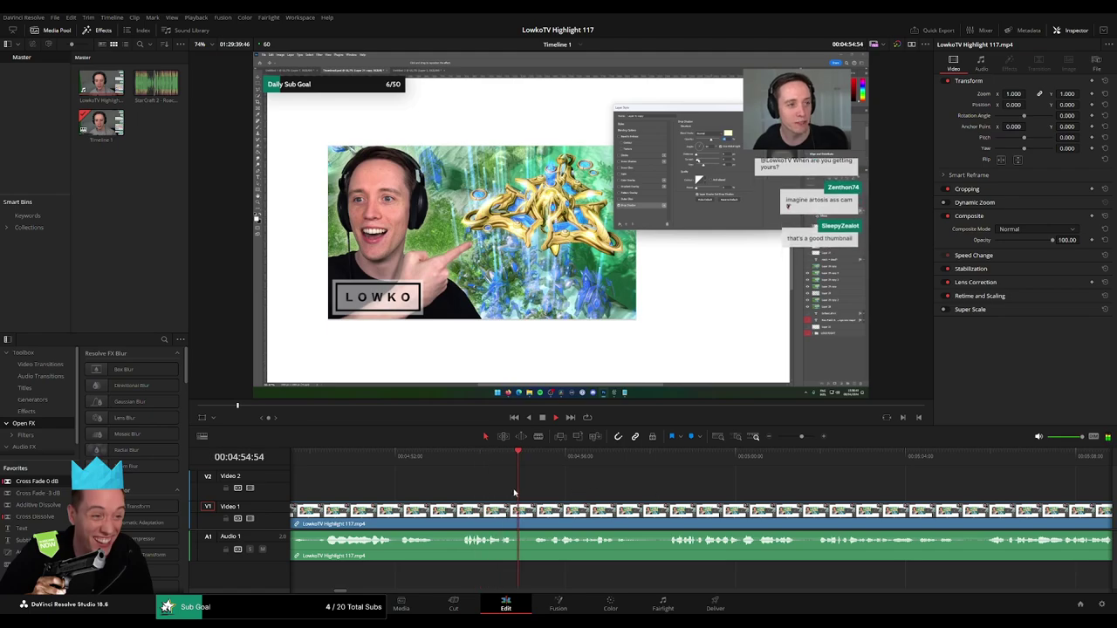
pyautogui.click(411, 455)
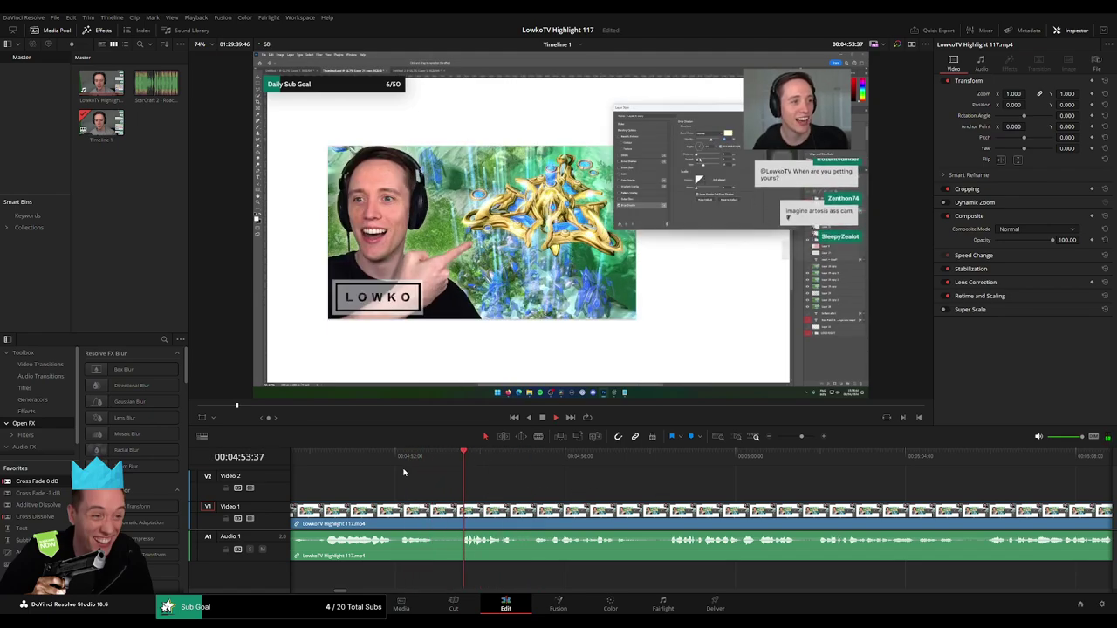
pyautogui.click(357, 456)
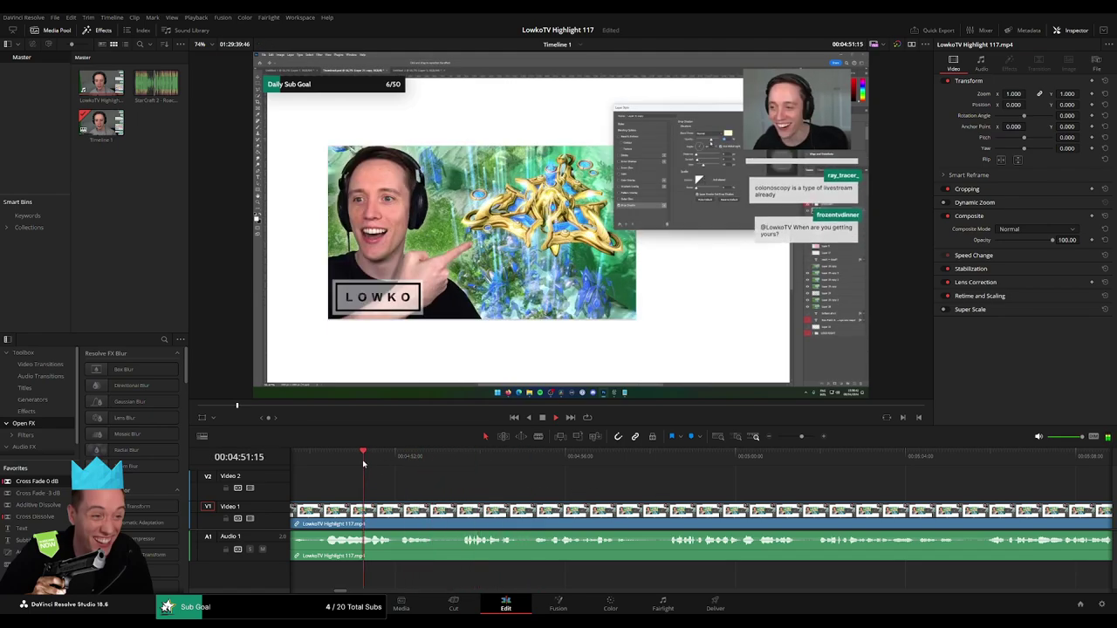
# - Add a blade cut at the chosen point and rewatch the footage around the new join
pyautogui.press('b')
pyautogui.click(440, 511)
pyautogui.click(532, 458)
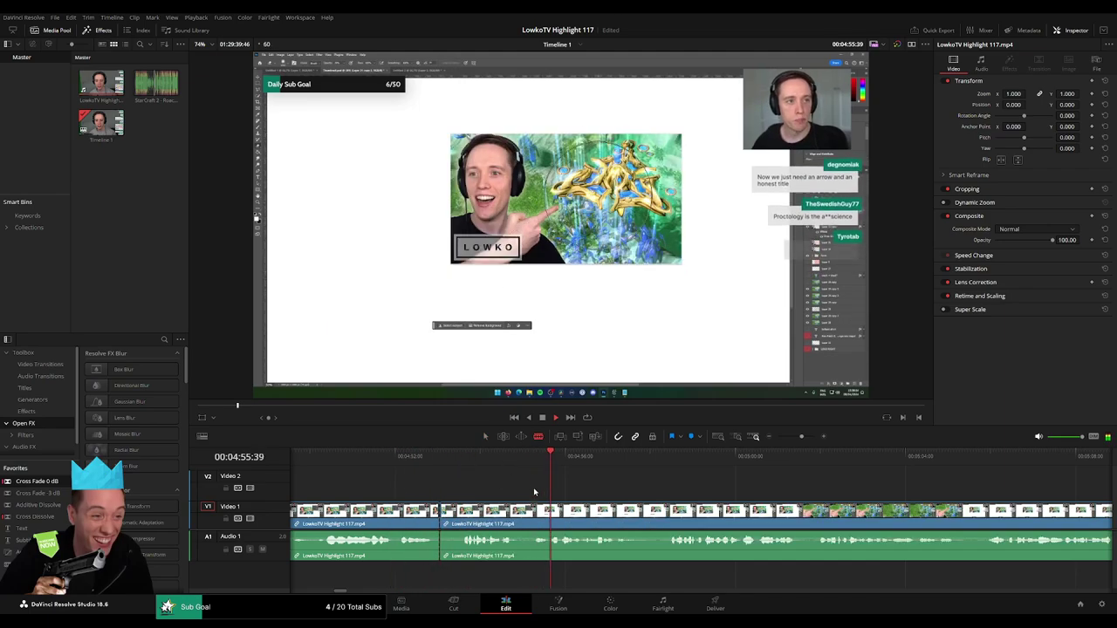
pyautogui.press('a')
pyautogui.moveTo(579, 456); pyautogui.dragTo(417, 460)
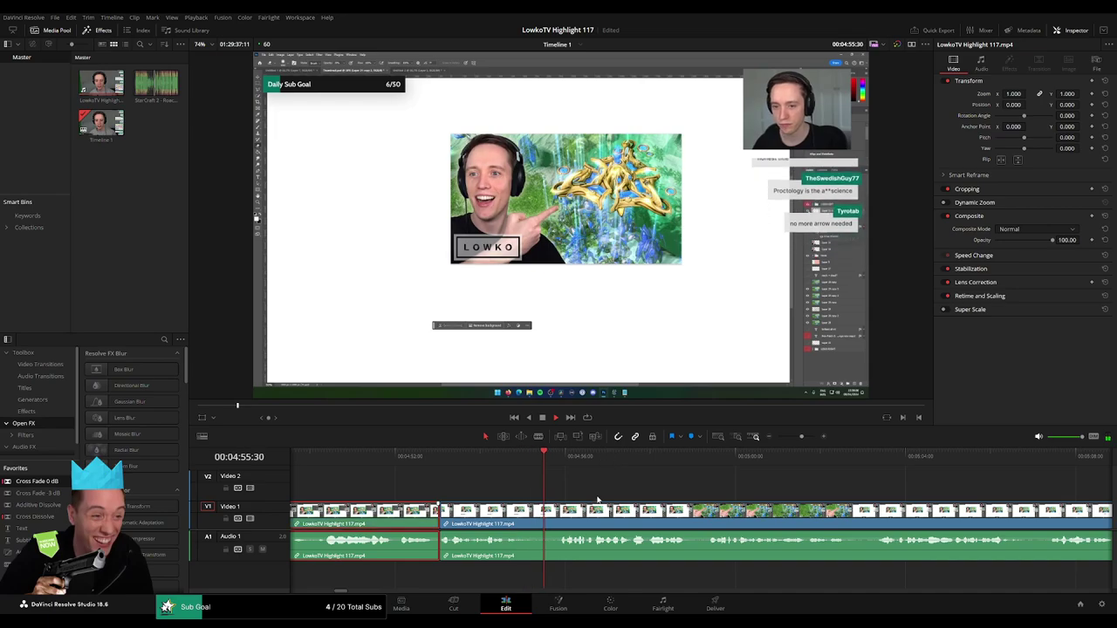
pyautogui.click(626, 490)
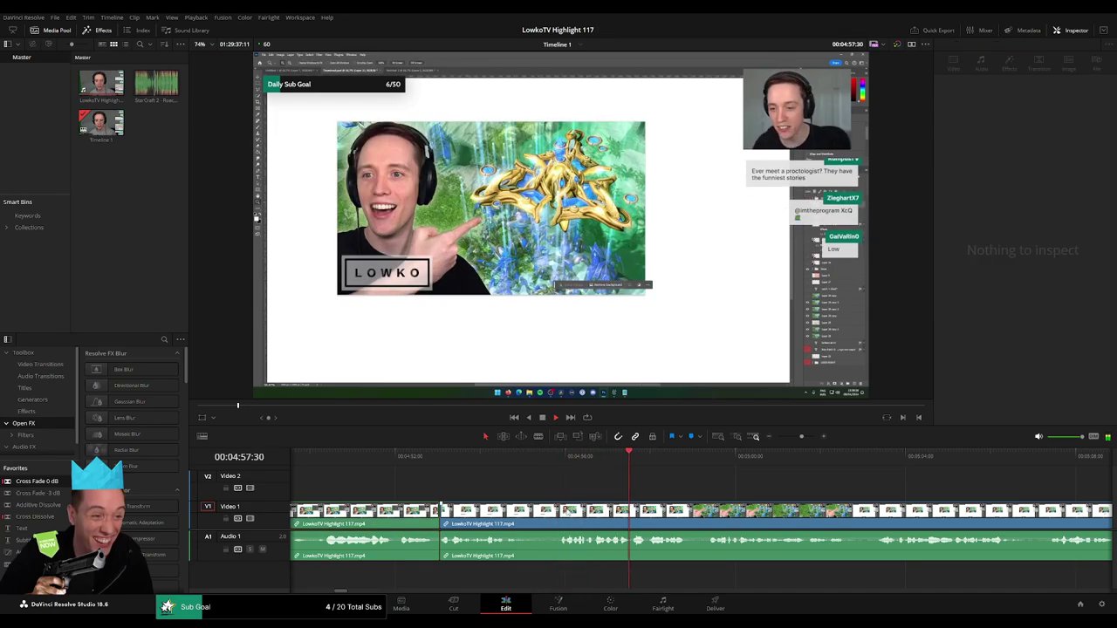
pyautogui.click(559, 515)
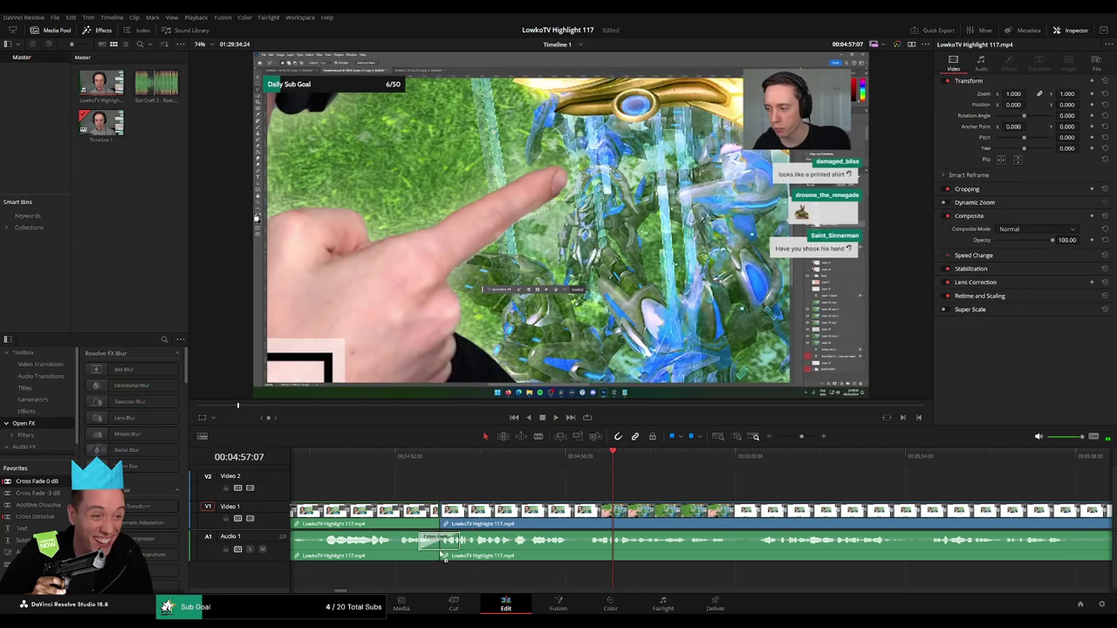
pyautogui.click(418, 463)
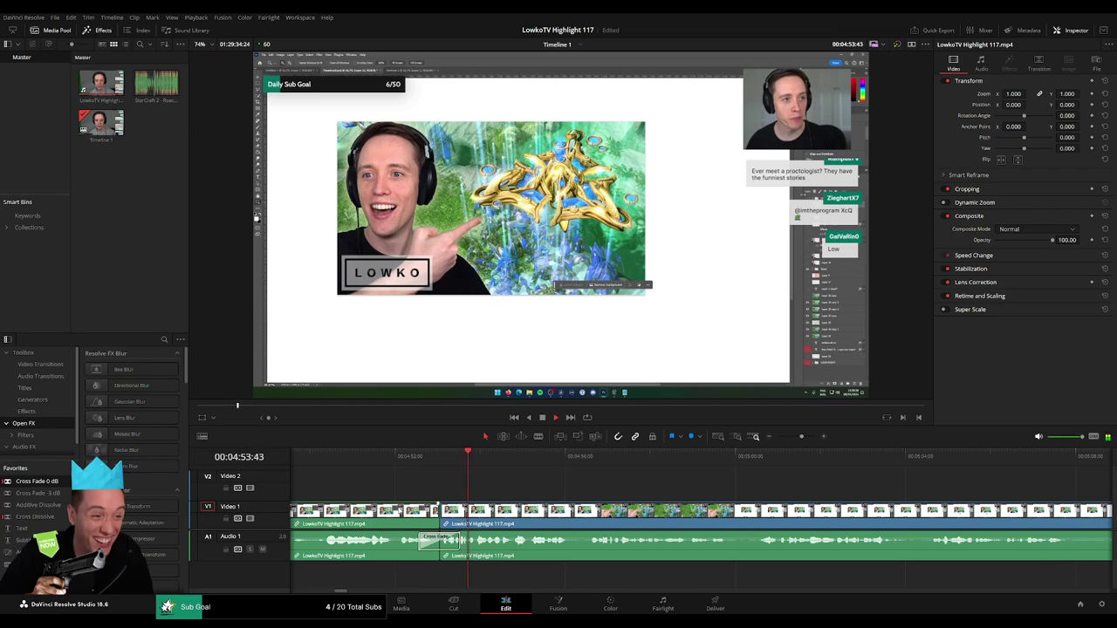
# - Cut out the dead stretch near 05:09 and close the gap
pyautogui.moveTo(812, 439); pyautogui.dragTo(800, 437)
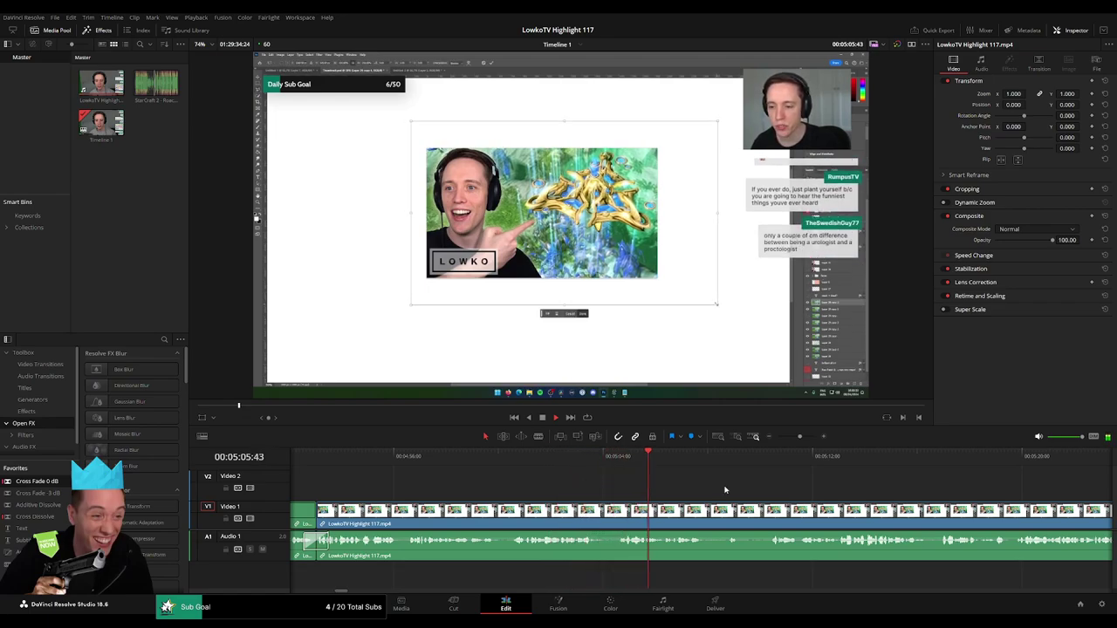
pyautogui.moveTo(799, 436); pyautogui.dragTo(801, 437)
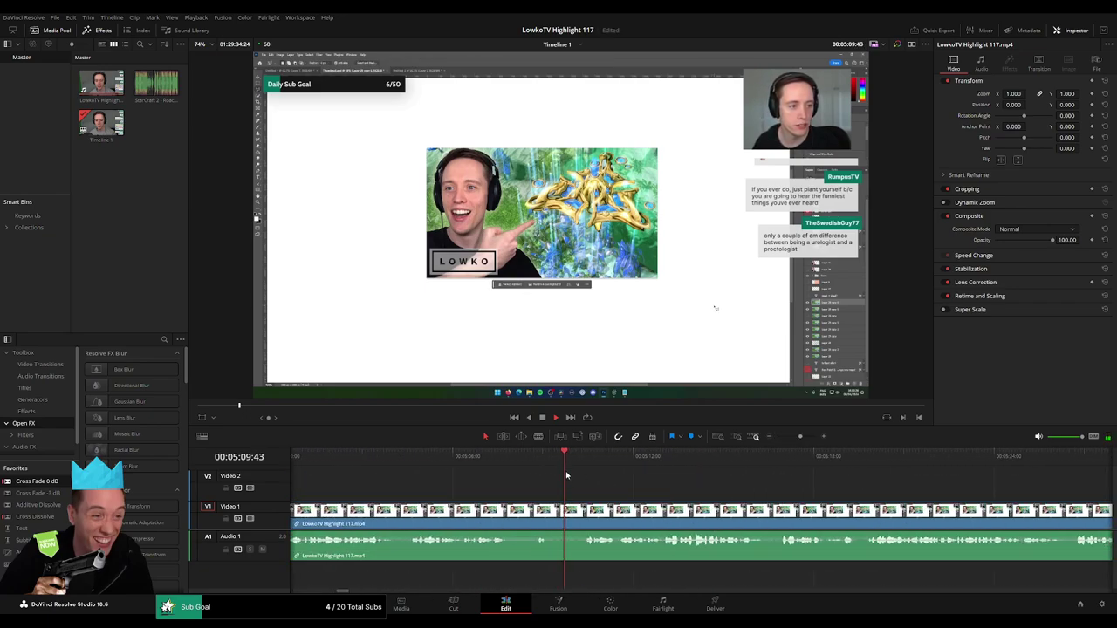
pyautogui.press('b')
pyautogui.click(552, 516)
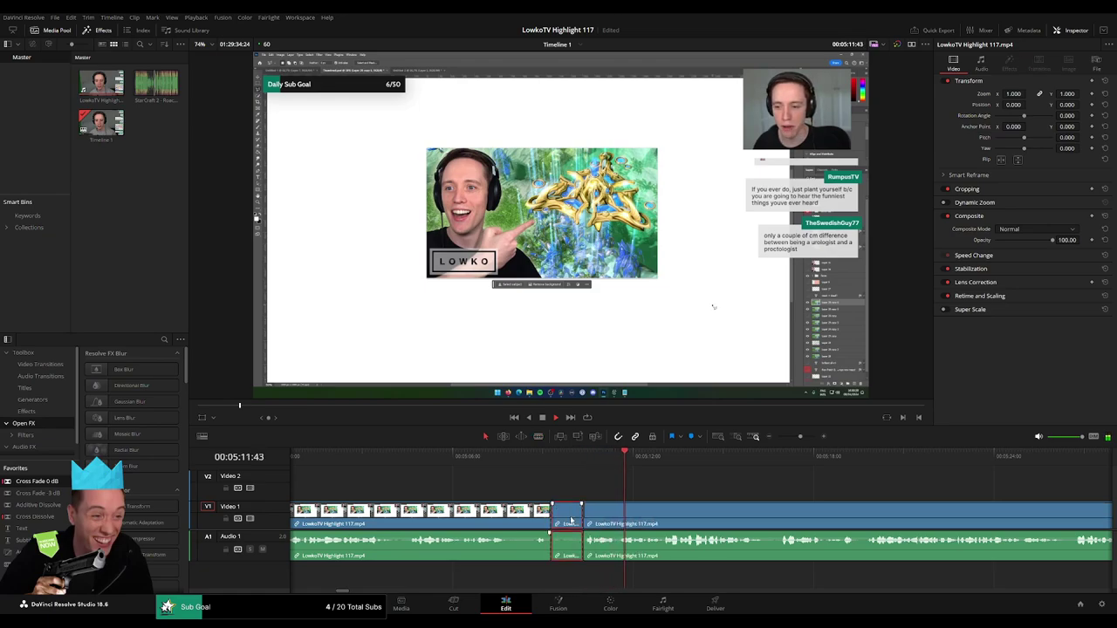
pyautogui.press('Delete')
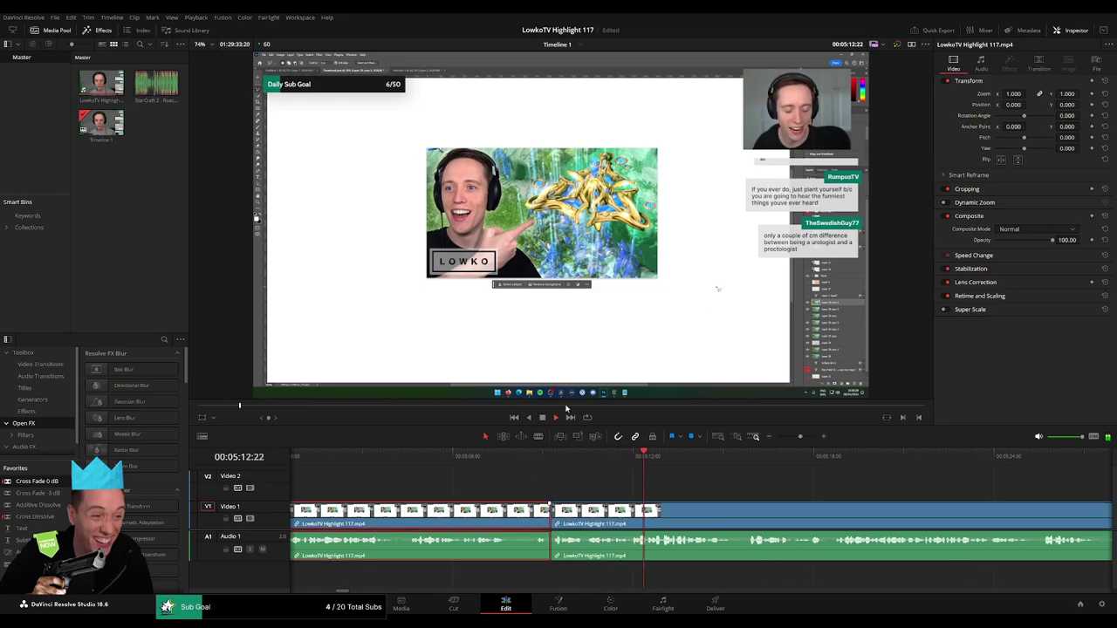
pyautogui.click(779, 490)
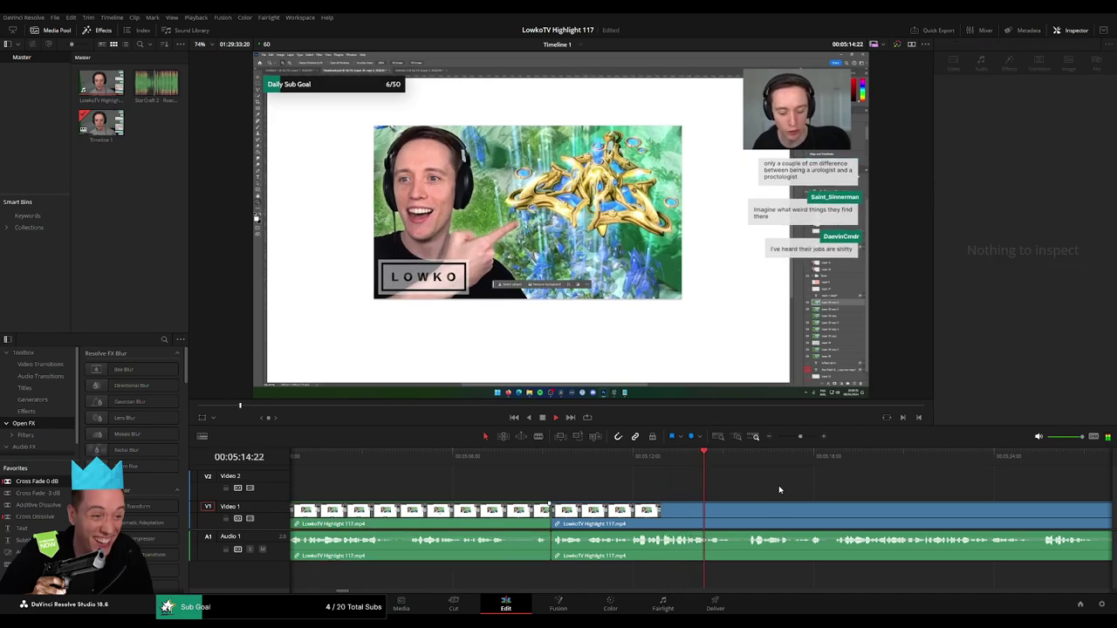
pyautogui.hscroll(3, 583, 473)
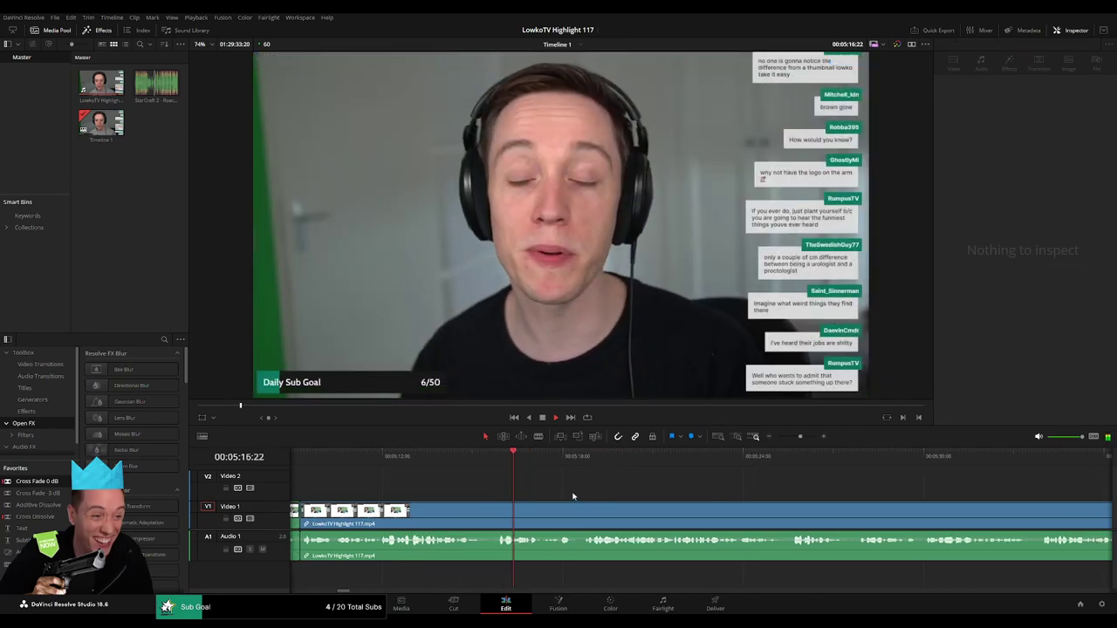
# - Zoom and pan the timeline to show the 05:20–06:20 stretch with thumbnails
pyautogui.hscroll(1, 513, 491)
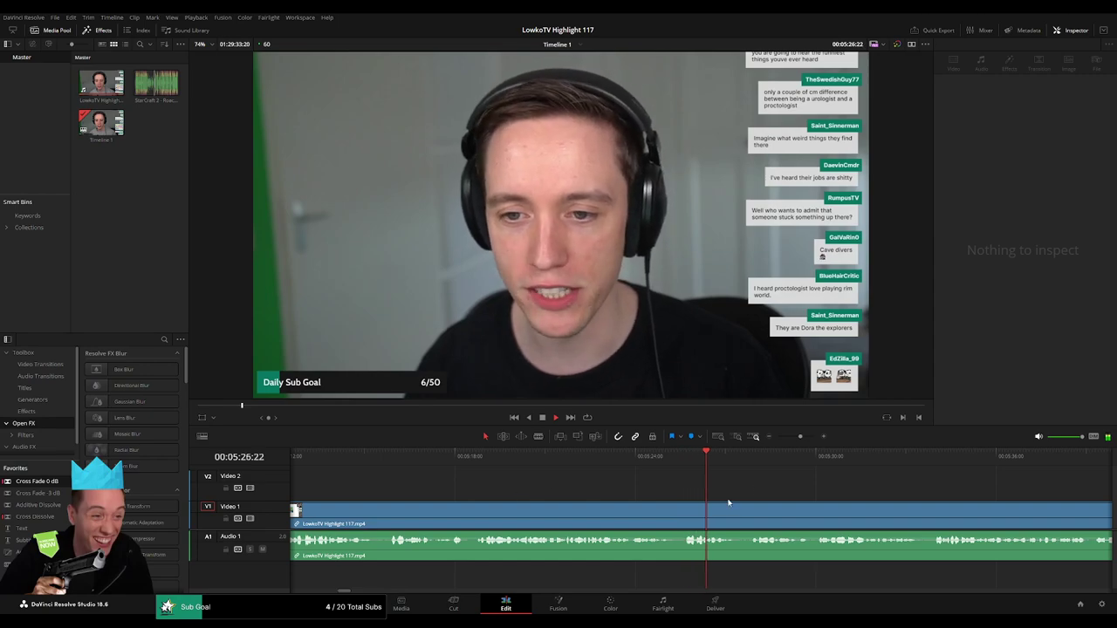
pyautogui.moveTo(796, 491); pyautogui.dragTo(487, 476)
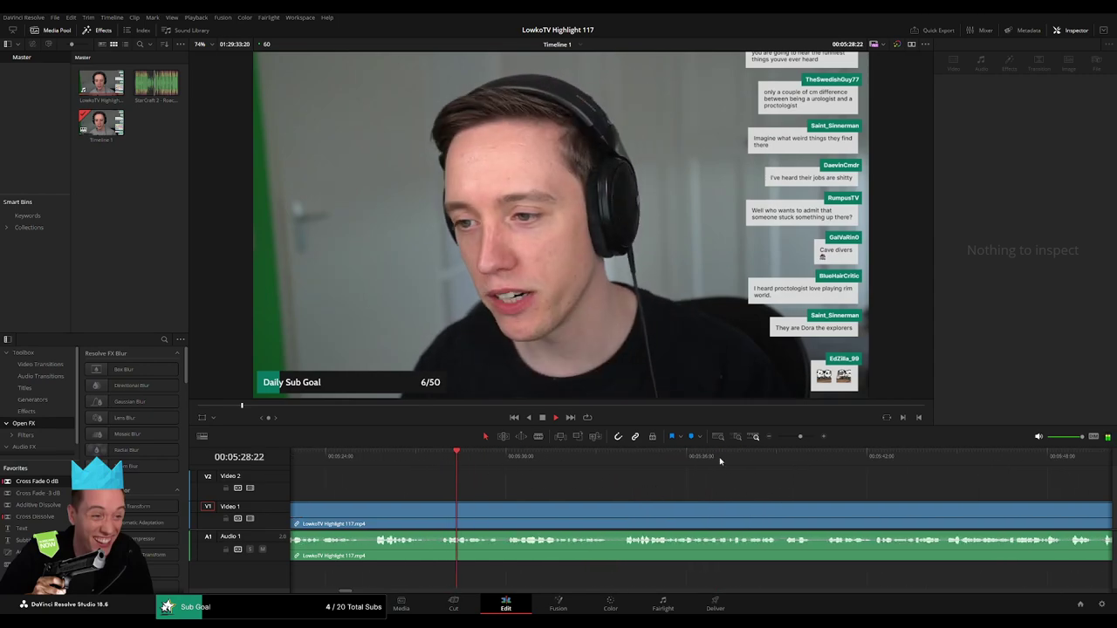
pyautogui.moveTo(797, 441); pyautogui.dragTo(795, 440)
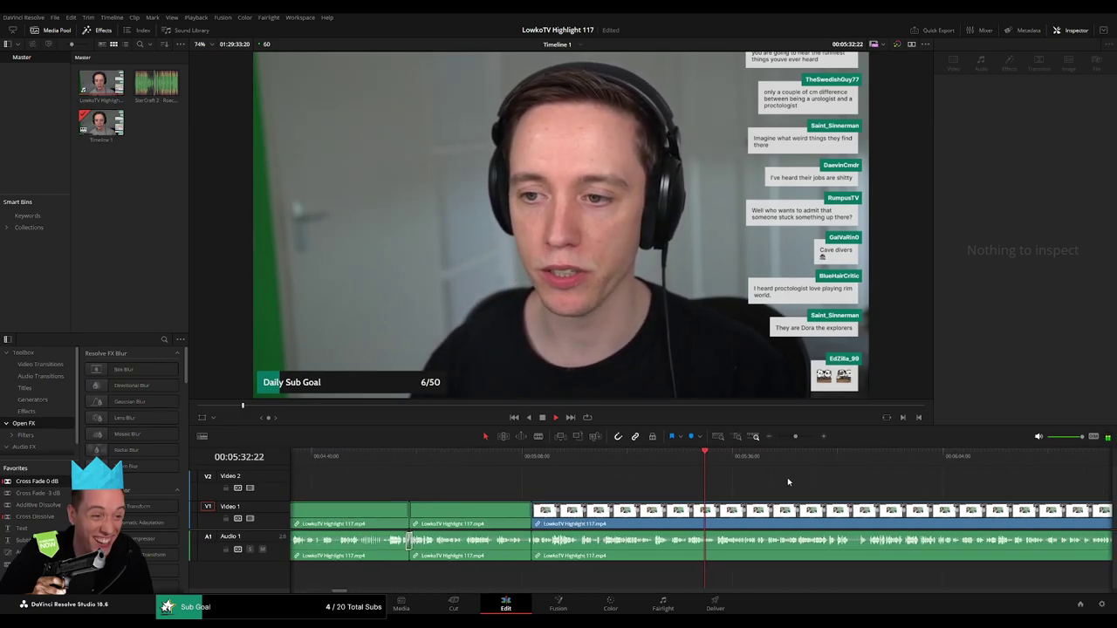
pyautogui.moveTo(806, 491); pyautogui.dragTo(563, 480)
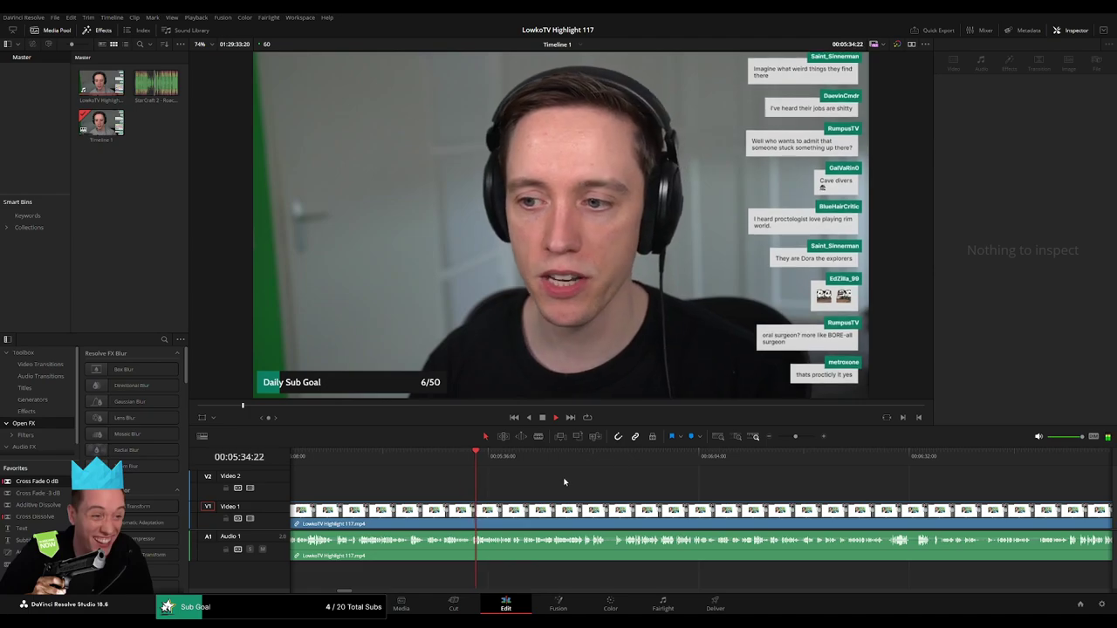
pyautogui.moveTo(795, 438); pyautogui.dragTo(797, 438)
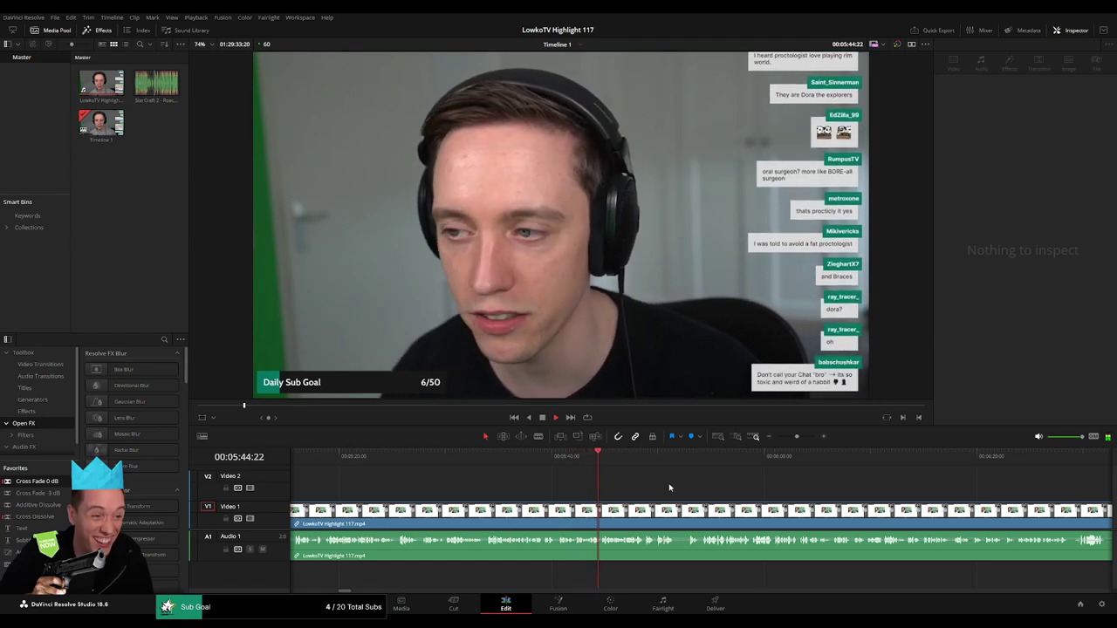
pyautogui.moveTo(797, 436); pyautogui.dragTo(800, 439)
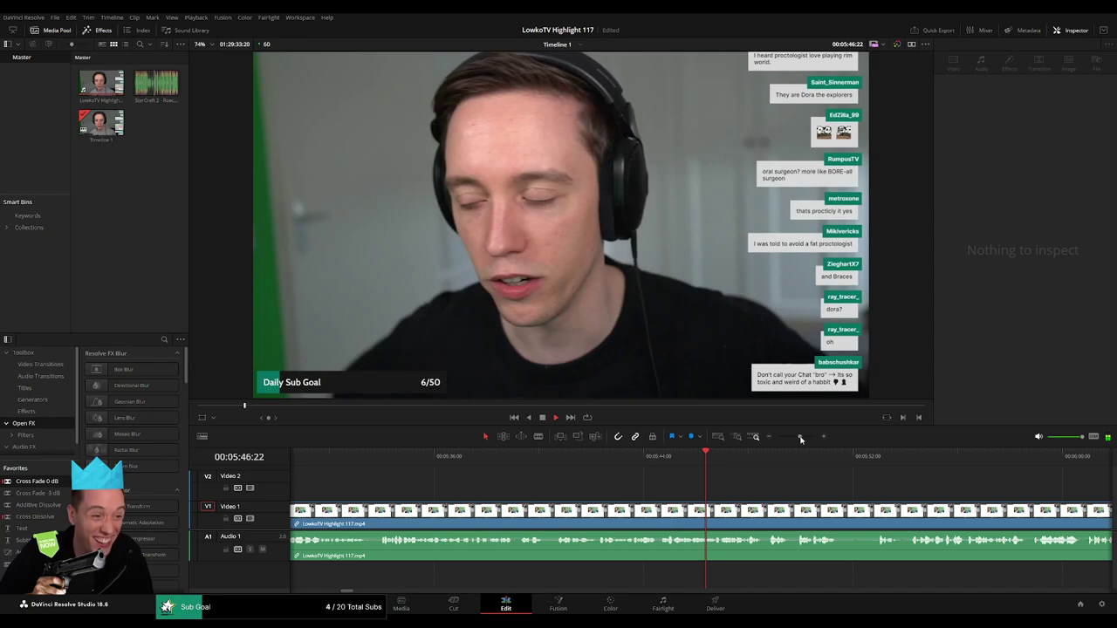
pyautogui.scroll(2, 471, 478)
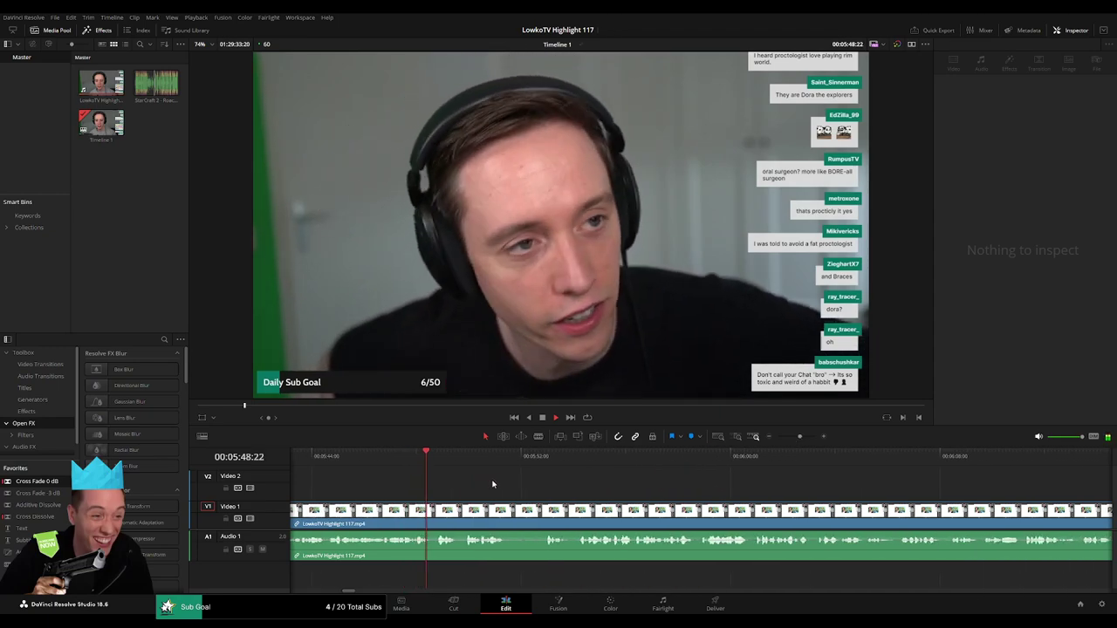
pyautogui.hscroll(1, 444, 480)
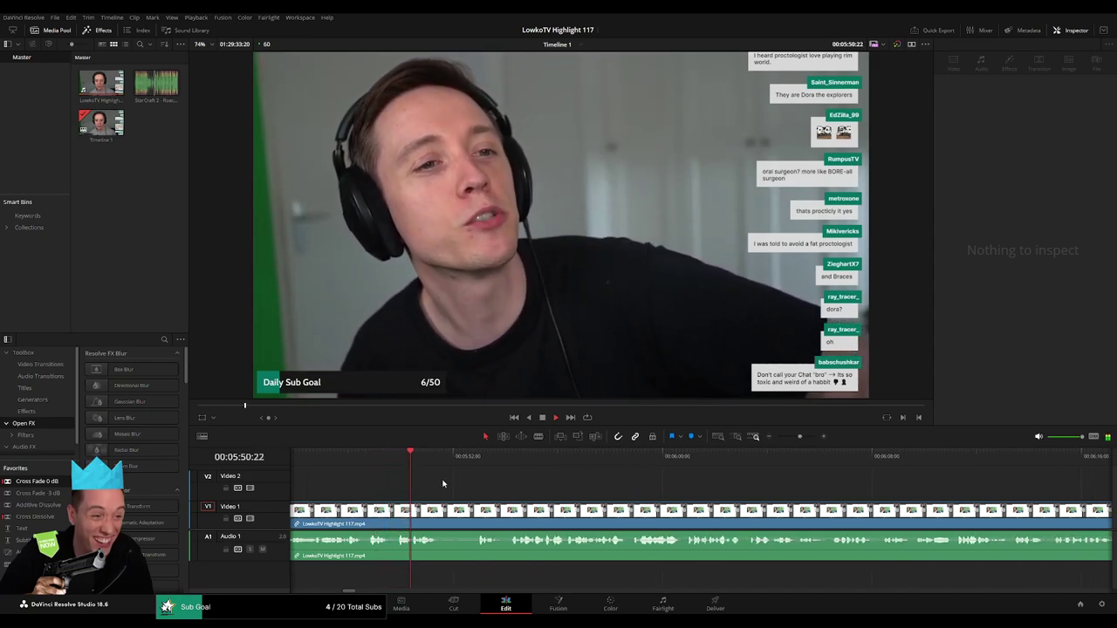
# - Cut out the dead stretch near 05:52 and replay across the new join
pyautogui.click(456, 460)
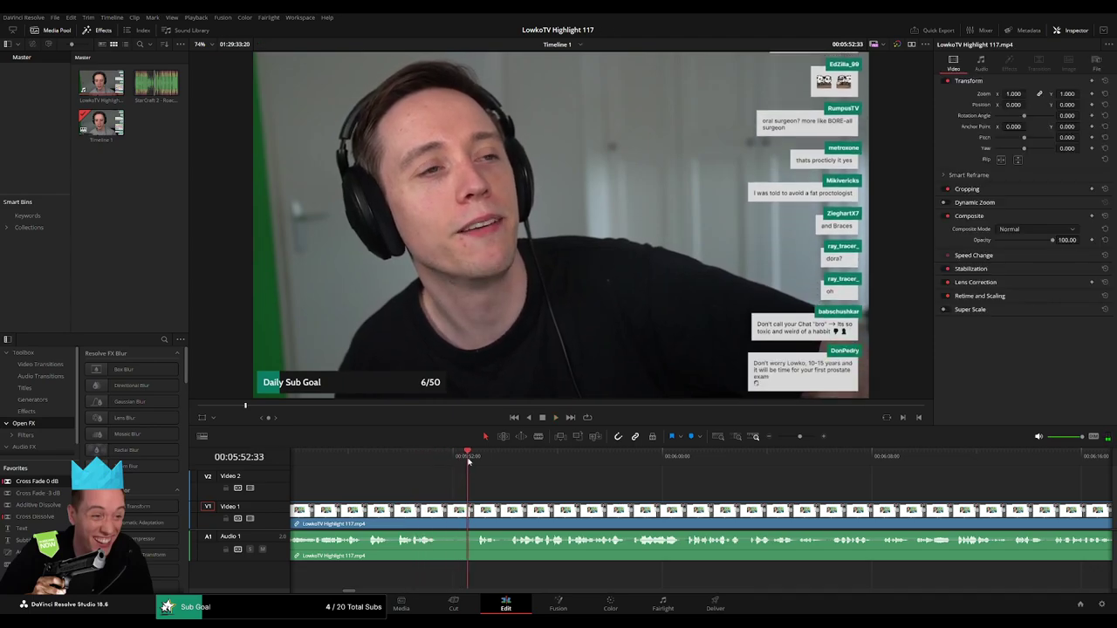
pyautogui.press('space')
pyautogui.click(439, 510)
pyautogui.click(472, 510)
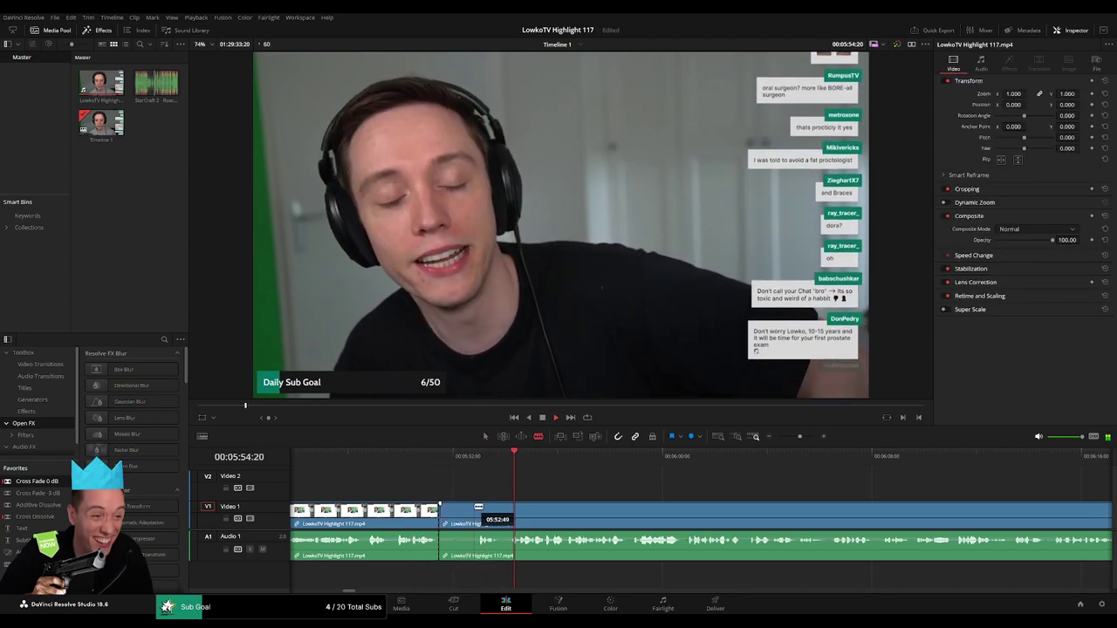
pyautogui.press('Delete')
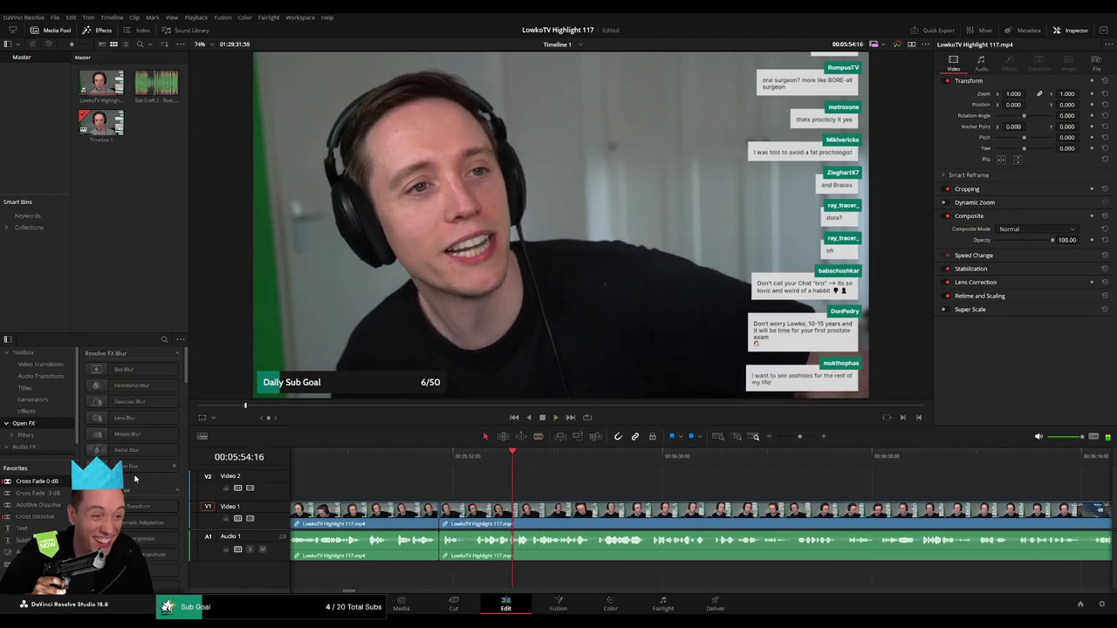
pyautogui.press('/')
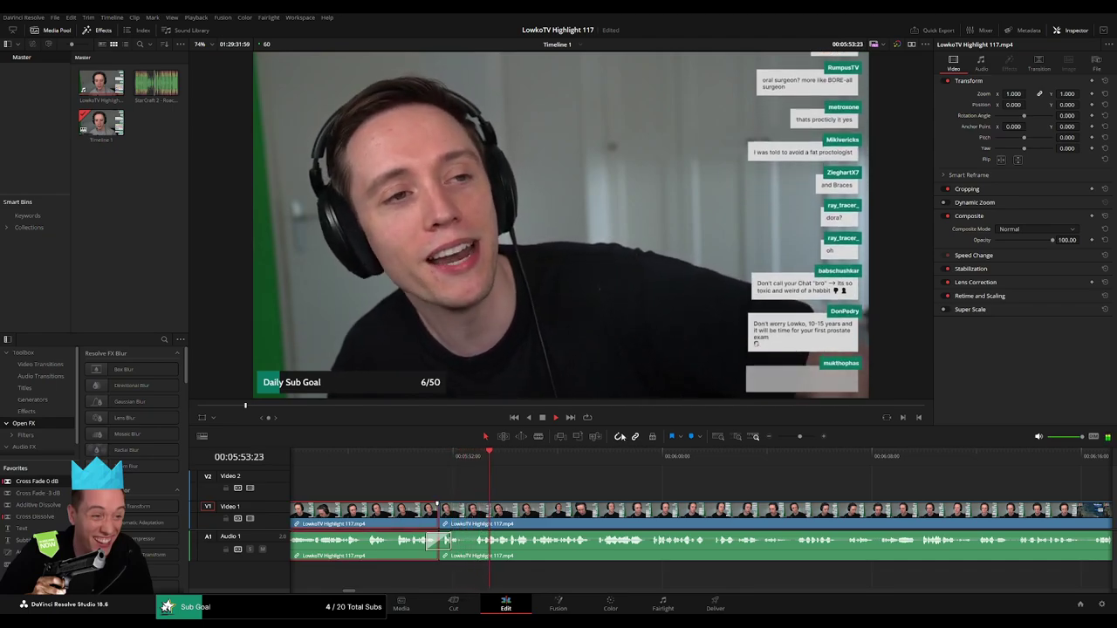
pyautogui.click(599, 492)
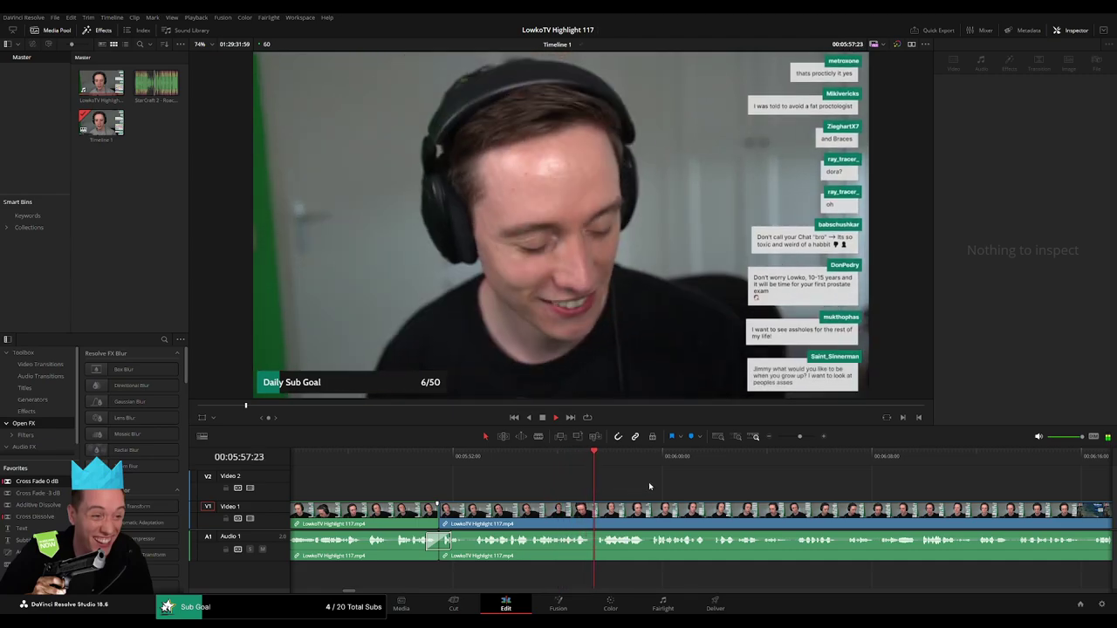
# - Blade the clip at 06:15:58 and trim dead air off the later clip's start, closing the gap
pyautogui.hscroll(3, 727, 492)
pyautogui.hscroll(3, 560, 487)
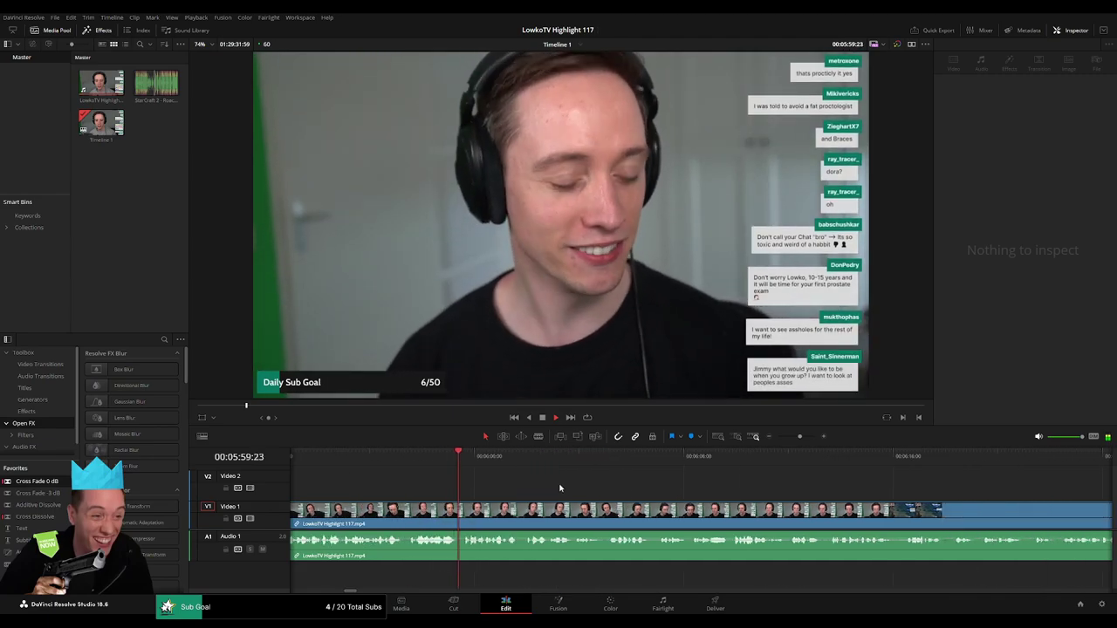
pyautogui.hscroll(3, 581, 488)
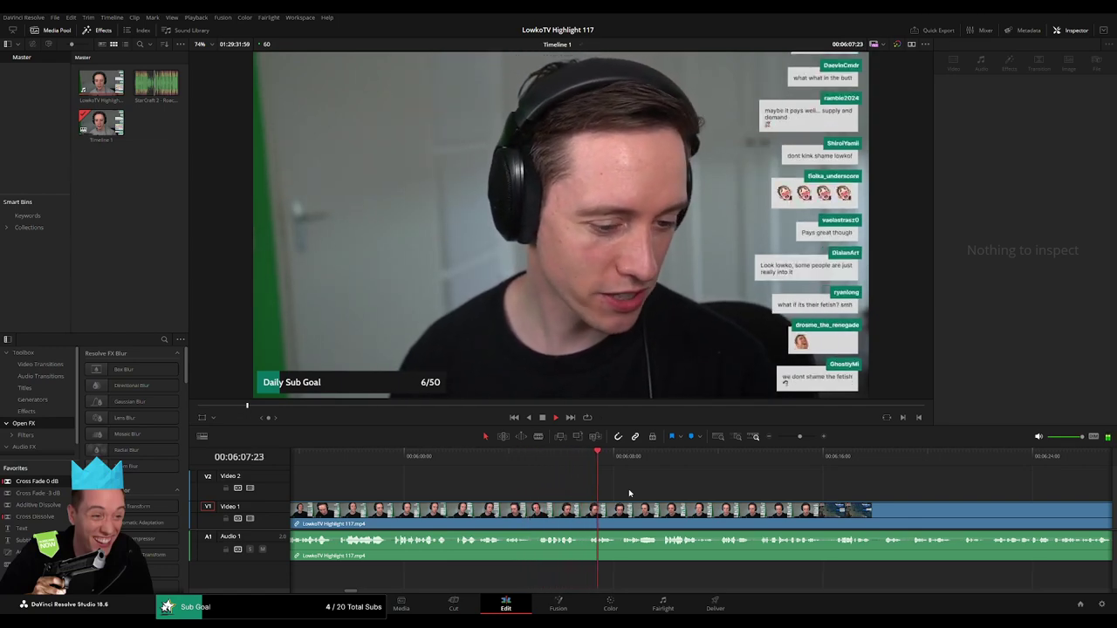
pyautogui.hscroll(3, 587, 487)
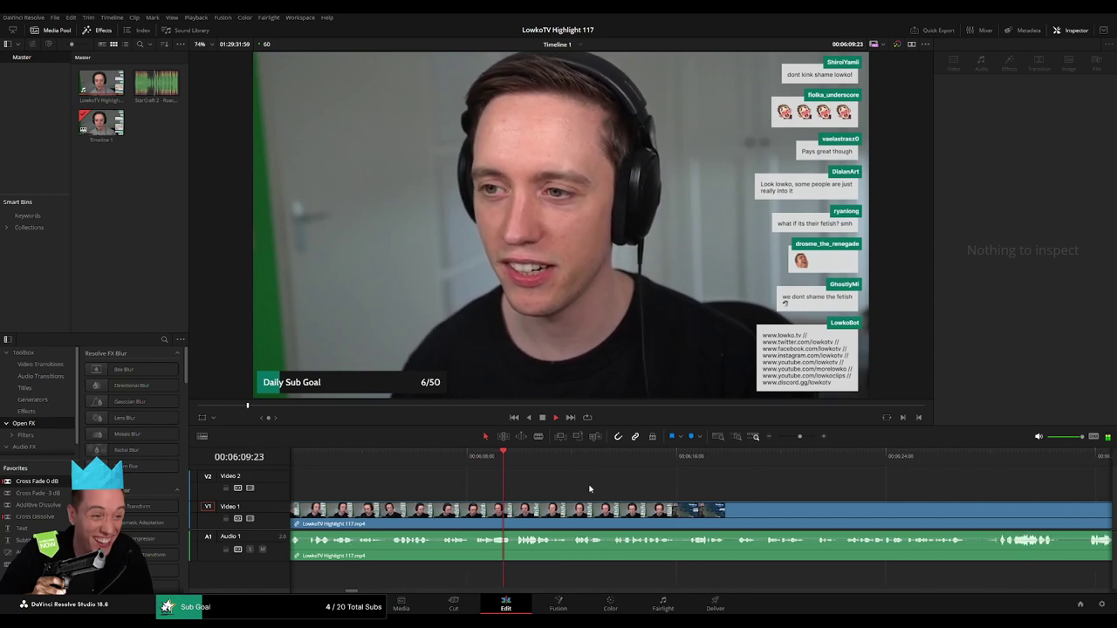
pyautogui.hscroll(1, 580, 486)
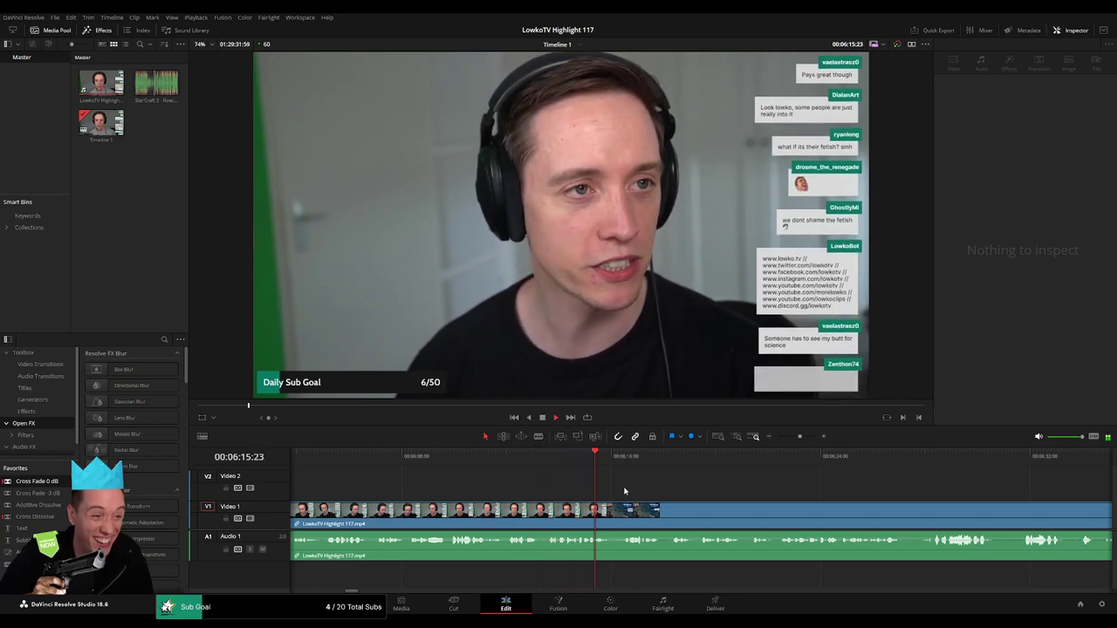
pyautogui.hscroll(2, 650, 490)
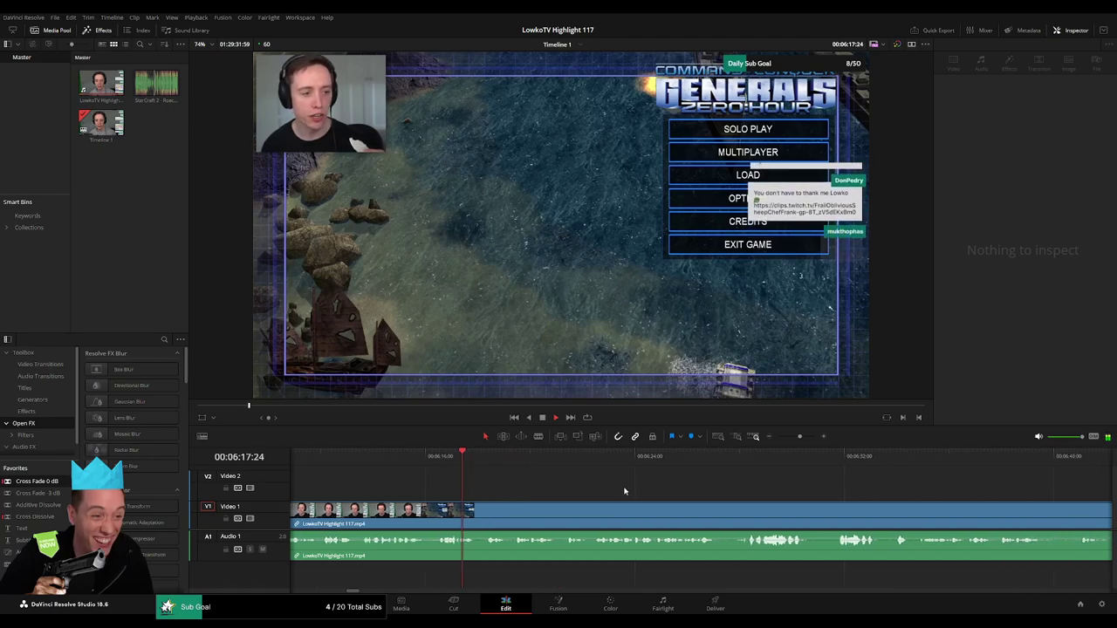
pyautogui.click(424, 513)
pyautogui.press('b')
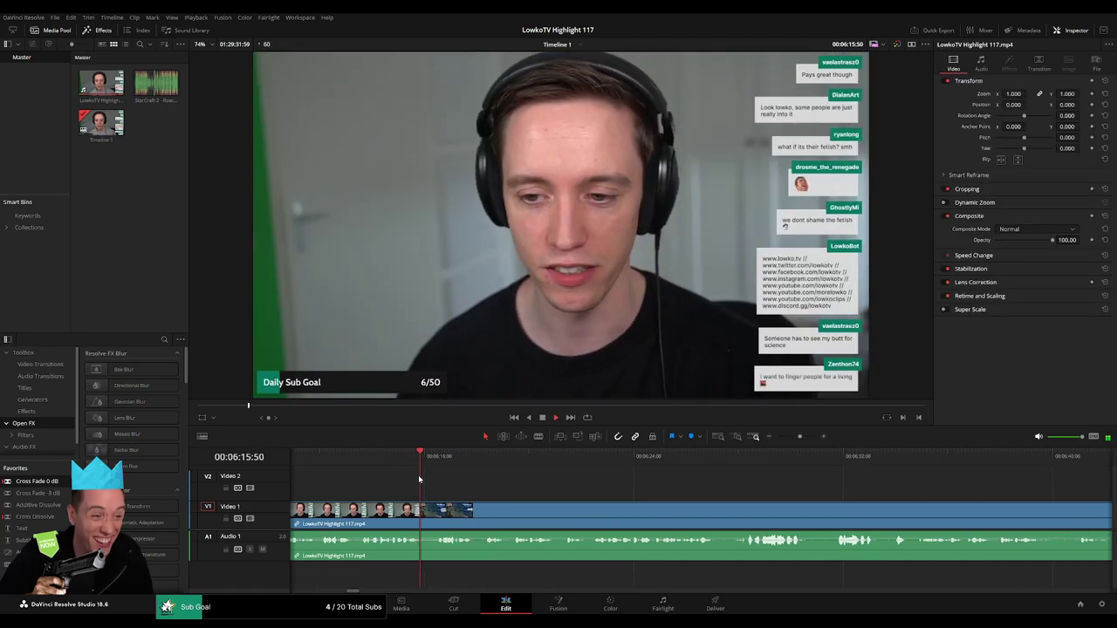
pyautogui.click(424, 513)
pyautogui.press('a')
pyautogui.moveTo(425, 515); pyautogui.dragTo(425, 515)
pyautogui.press('space')
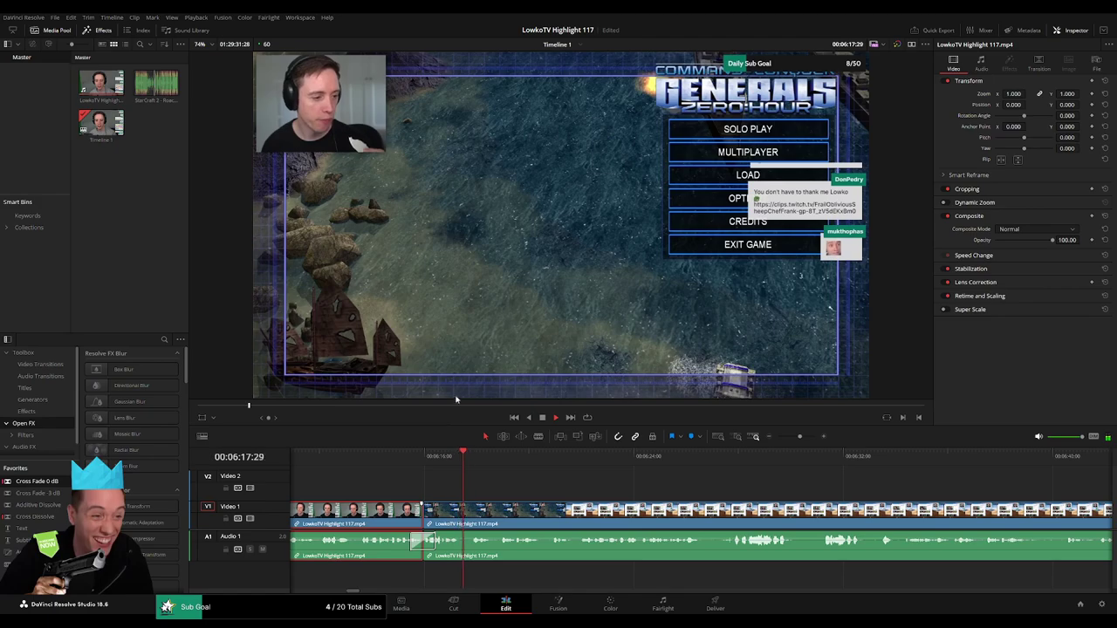
pyautogui.click(583, 482)
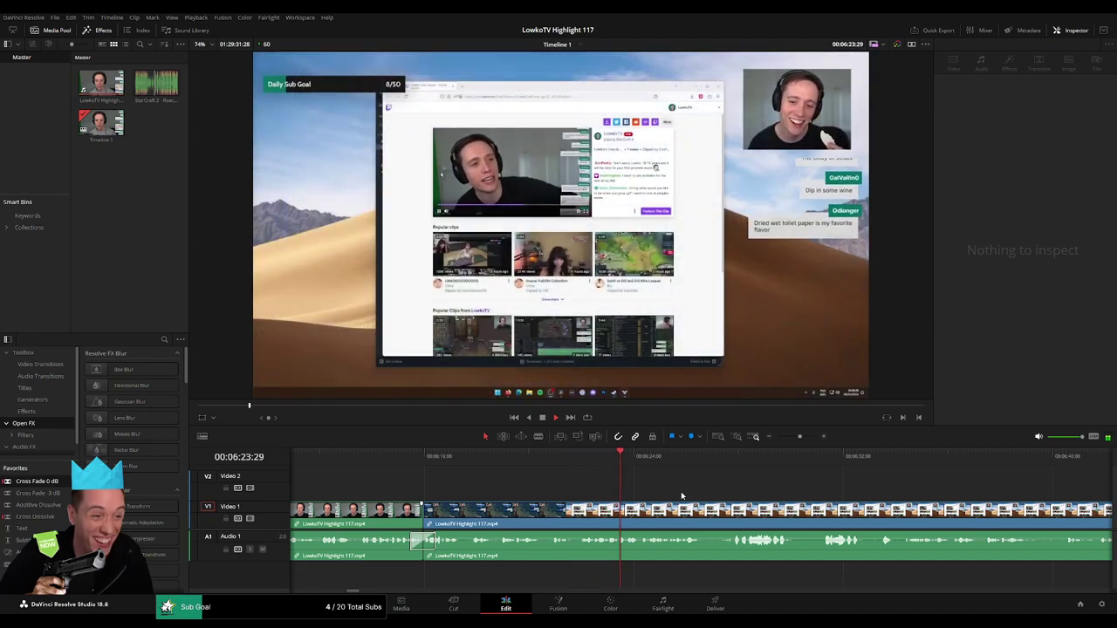
# - Split the clip at about 06:27 and review from 06:25:52
pyautogui.hscroll(3, 606, 488)
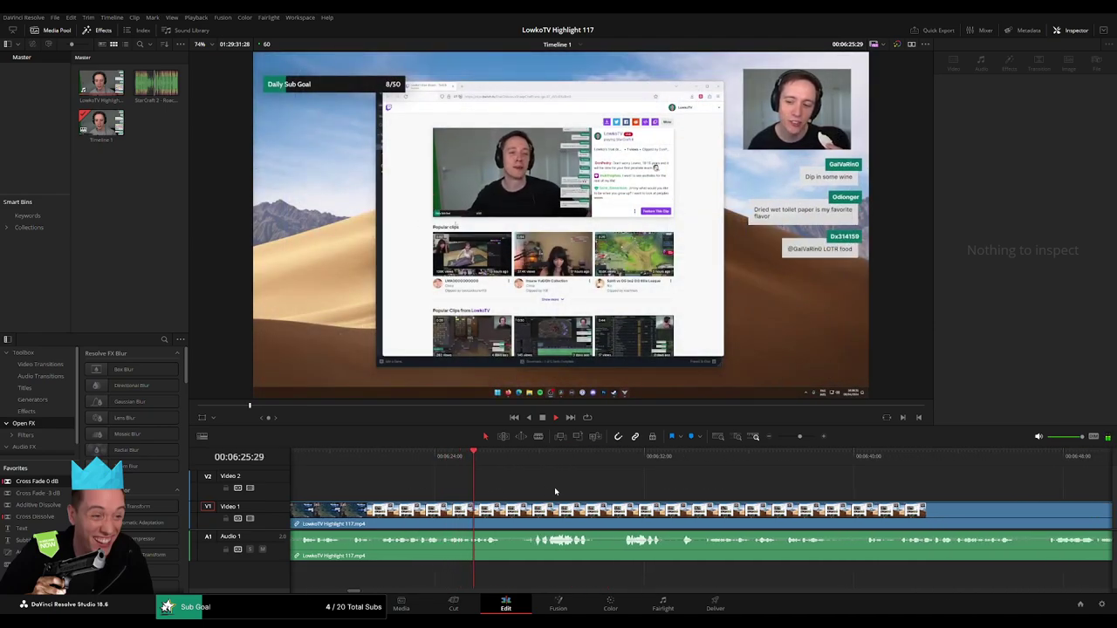
pyautogui.hscroll(1, 554, 487)
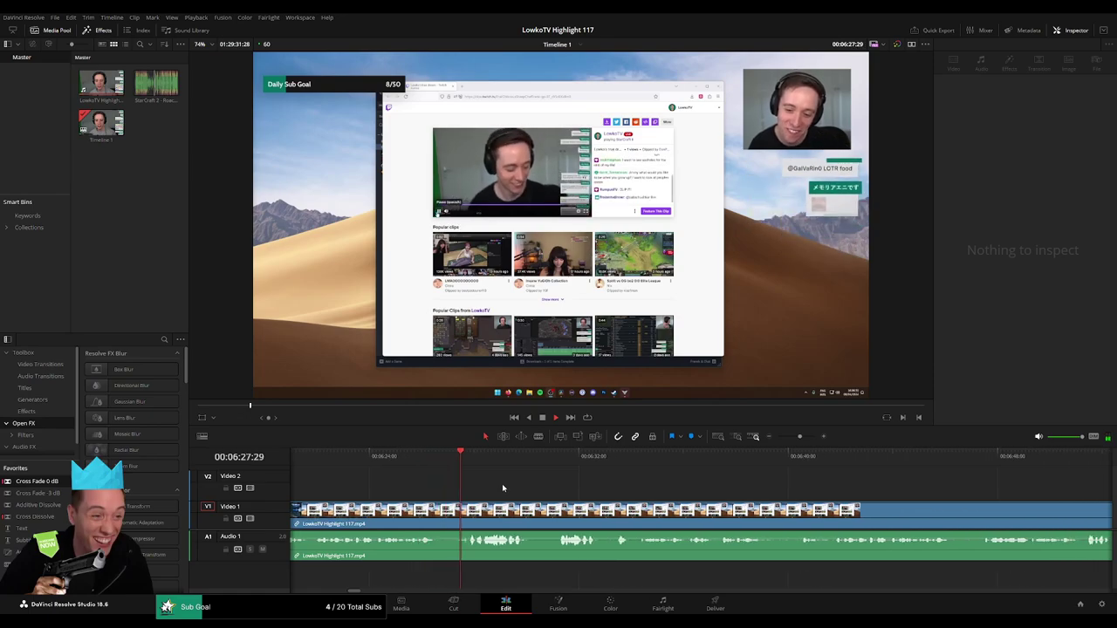
pyautogui.click(447, 464)
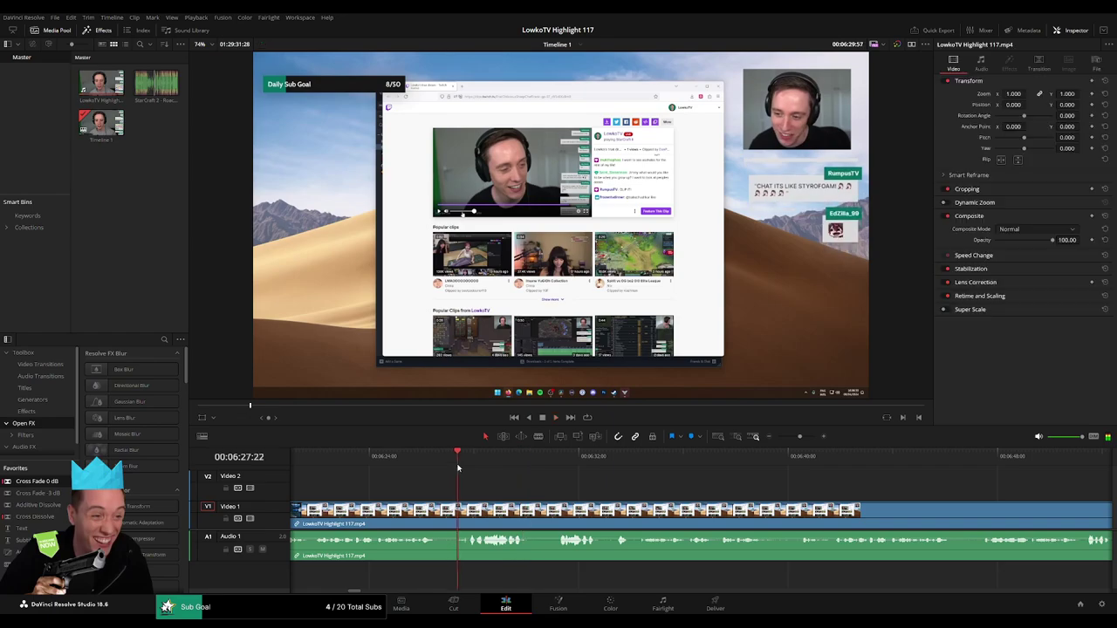
pyautogui.click(447, 511)
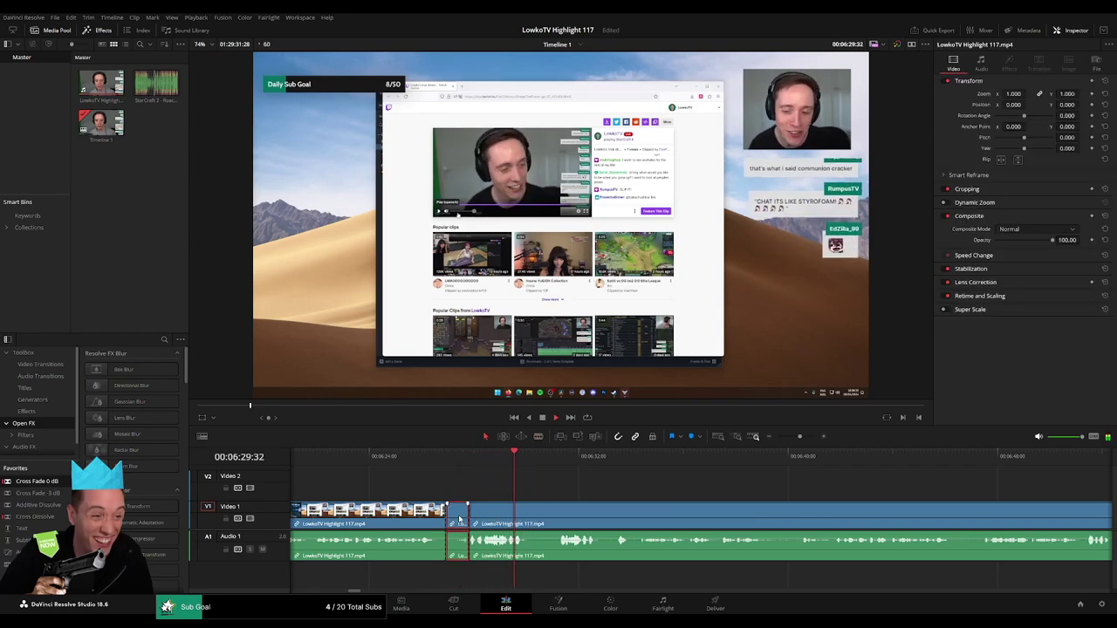
pyautogui.click(419, 464)
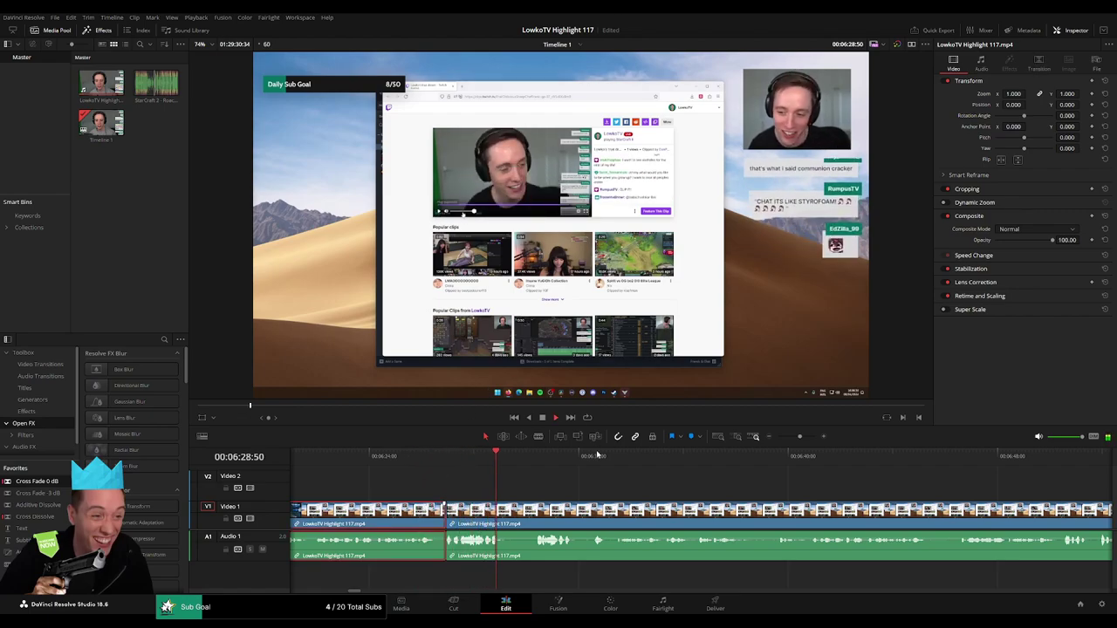
pyautogui.click(585, 483)
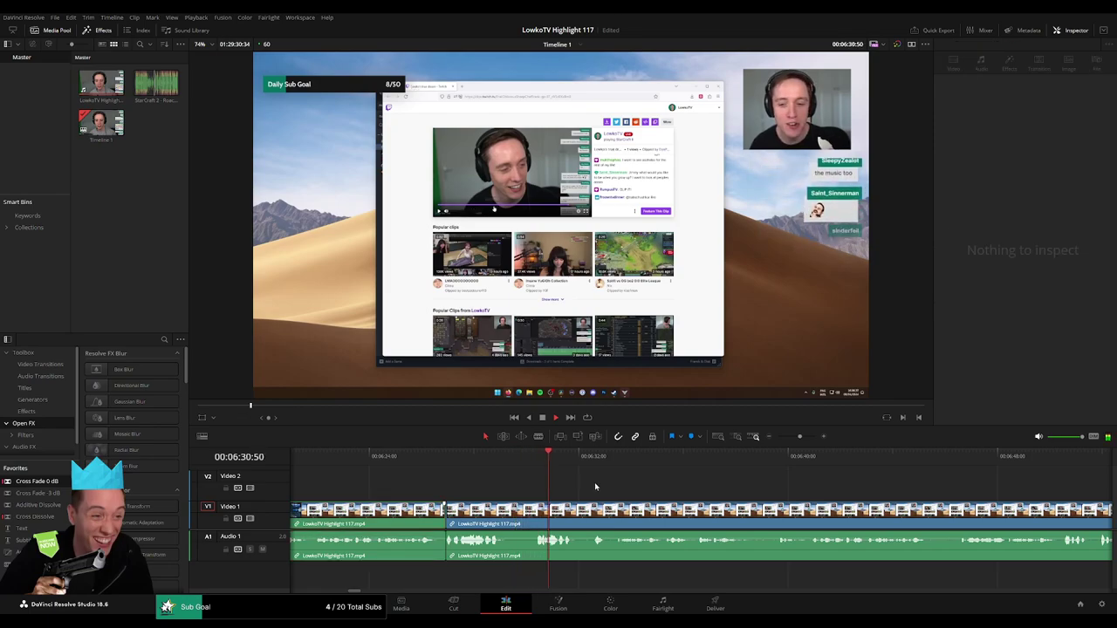
# - Blade out the next dead section and delete two short leftover pieces, closing the gaps
pyautogui.hscroll(3, 495, 486)
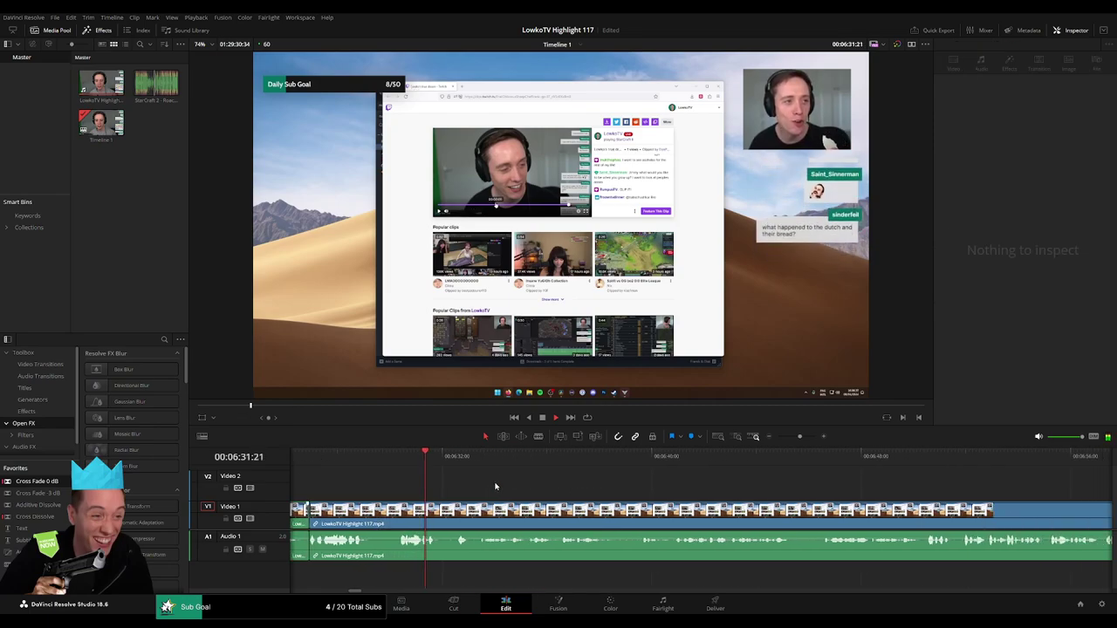
pyautogui.click(439, 512)
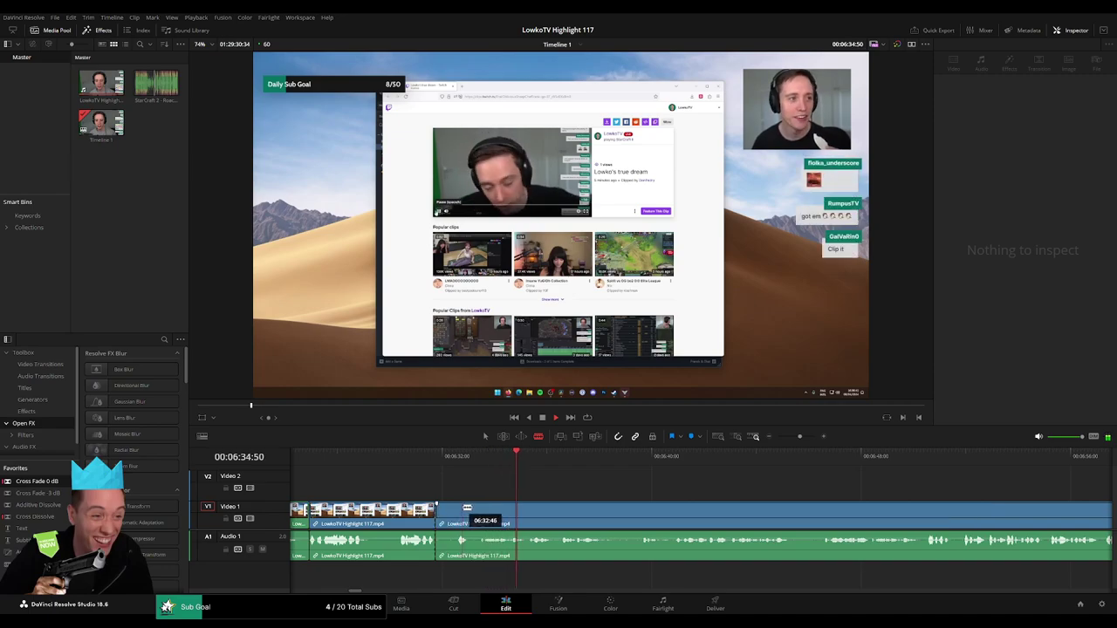
pyautogui.click(477, 509)
pyautogui.press('a')
pyautogui.click(468, 515)
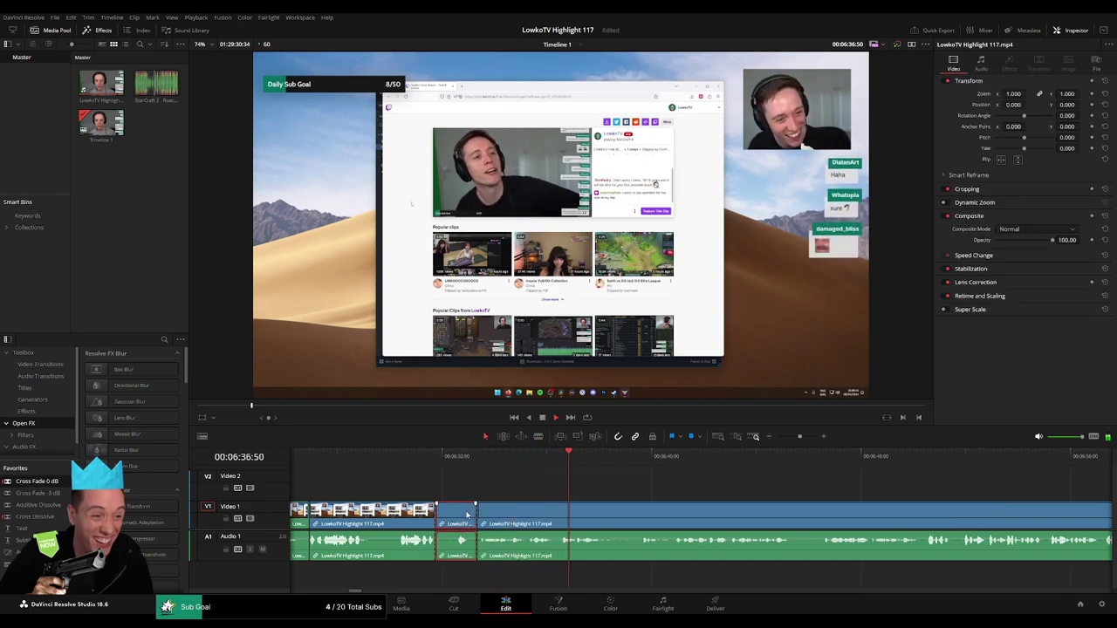
pyautogui.press('Delete')
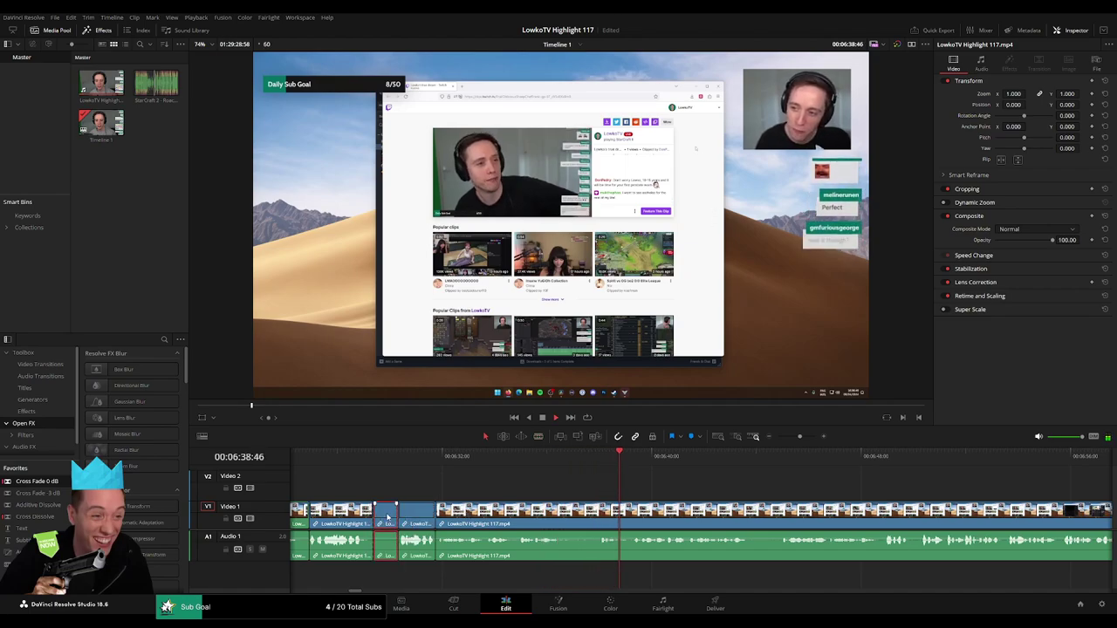
pyautogui.press('Delete')
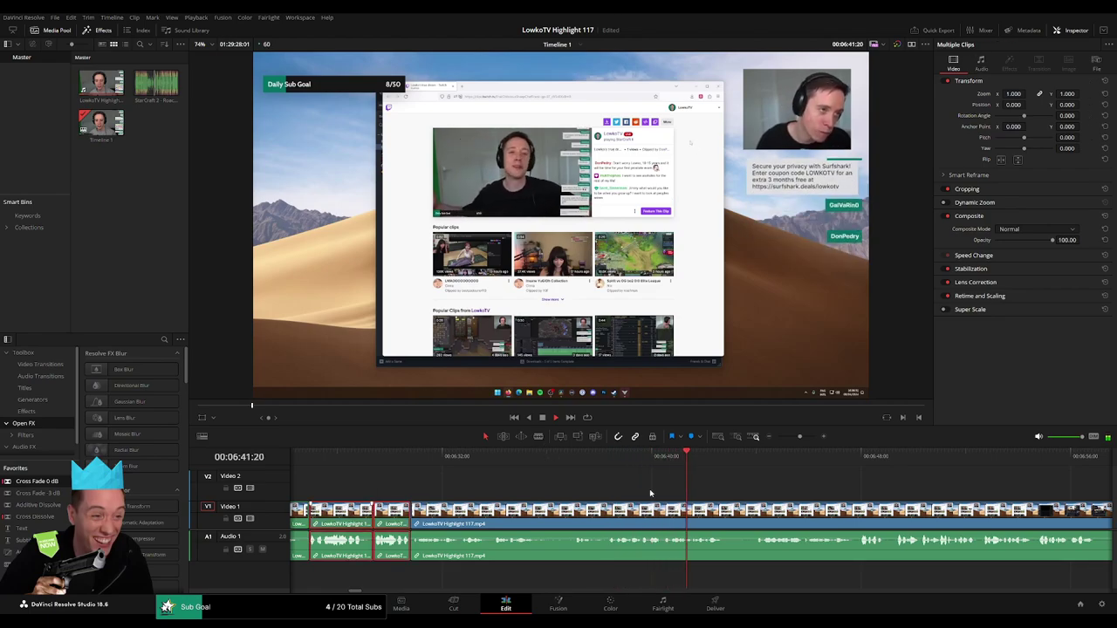
pyautogui.click(762, 486)
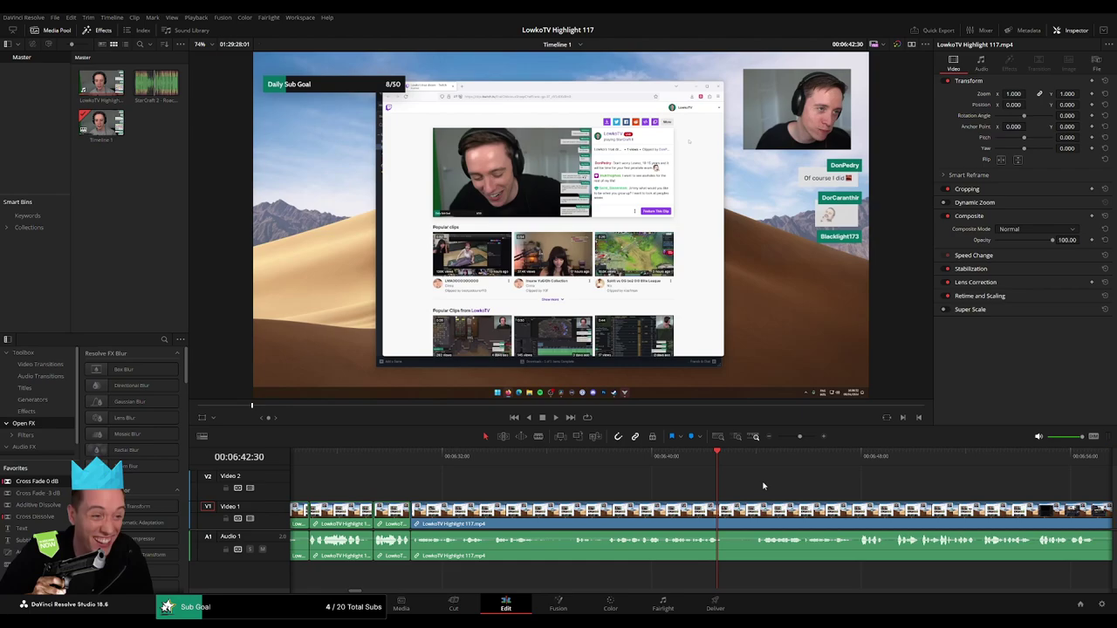
# - Cut out another dead part and add a Cross Fade 0 dB at the audio join
pyautogui.hscroll(3, 587, 493)
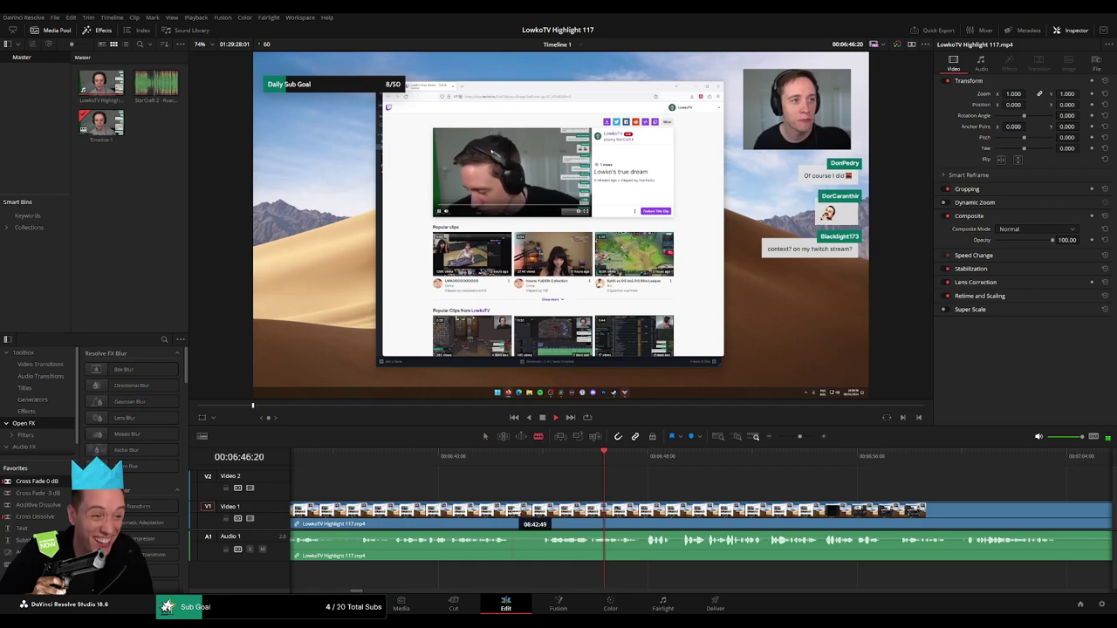
pyautogui.click(510, 513)
pyautogui.click(541, 514)
pyautogui.press('a')
pyautogui.click(528, 513)
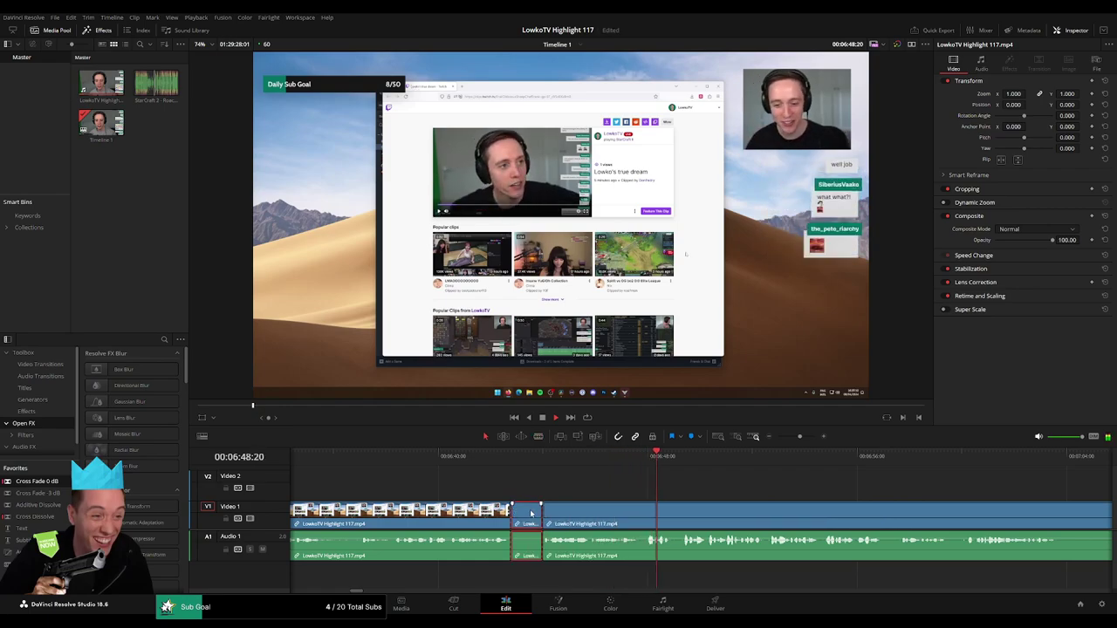
pyautogui.press('Delete')
pyautogui.click(513, 463)
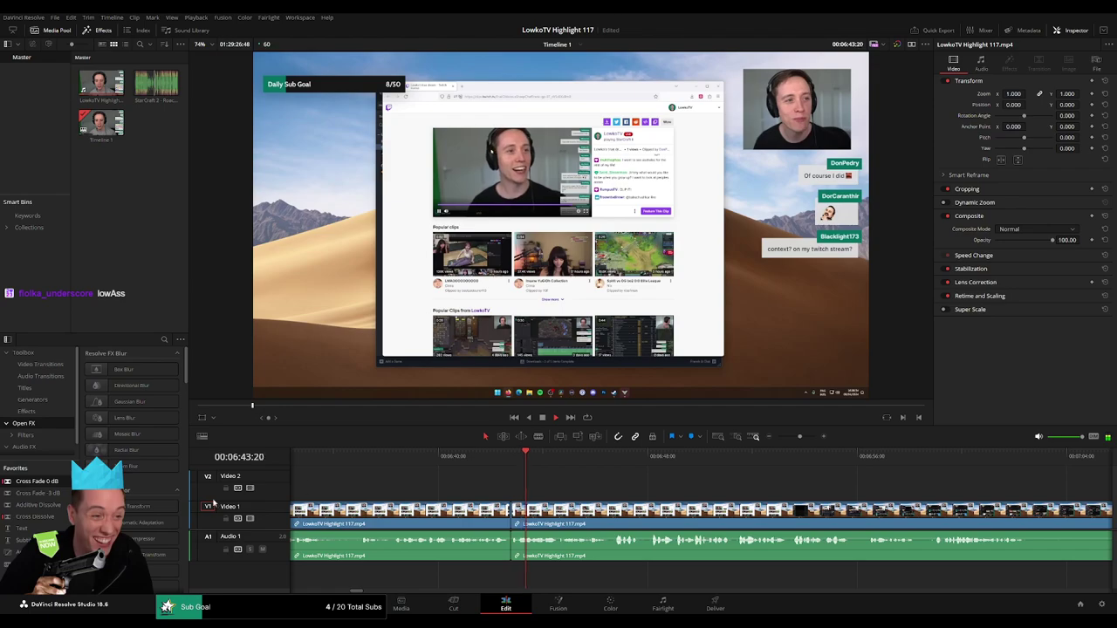
pyautogui.moveTo(41, 485); pyautogui.dragTo(524, 544)
# - Split the clip, trim its edge to 06:46:43, and replay the edit
pyautogui.press('b')
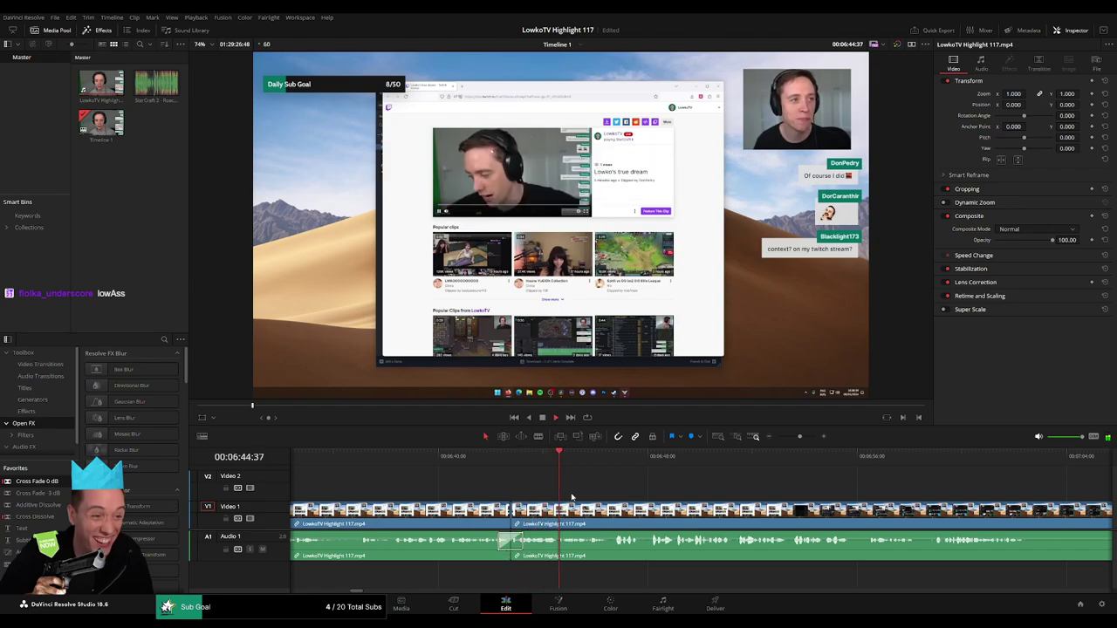
pyautogui.click(559, 524)
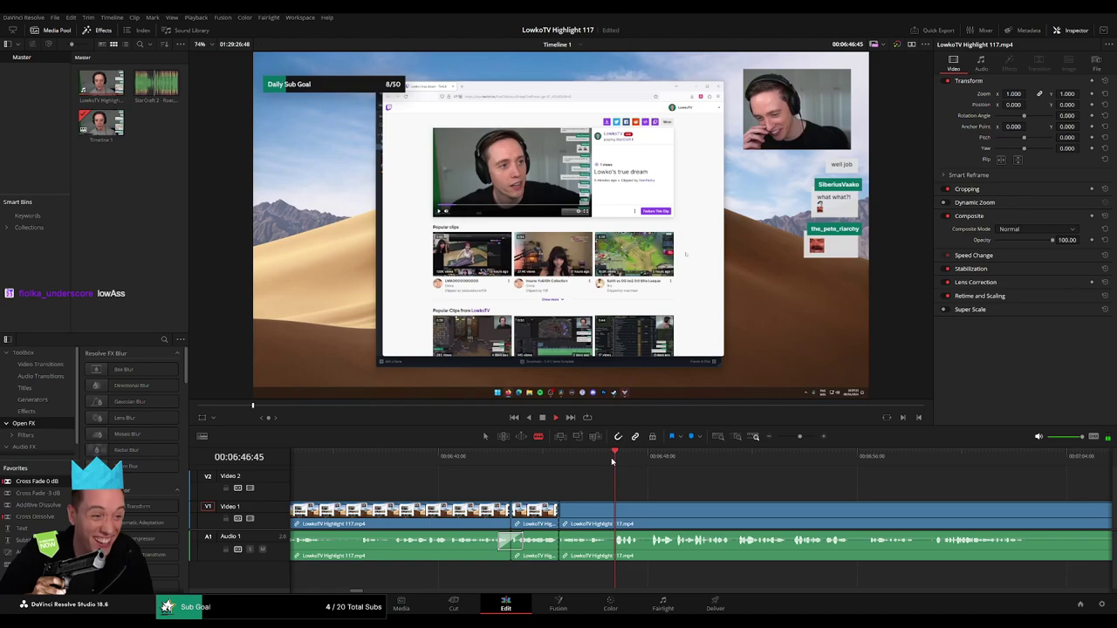
pyautogui.moveTo(609, 517); pyautogui.dragTo(601, 521)
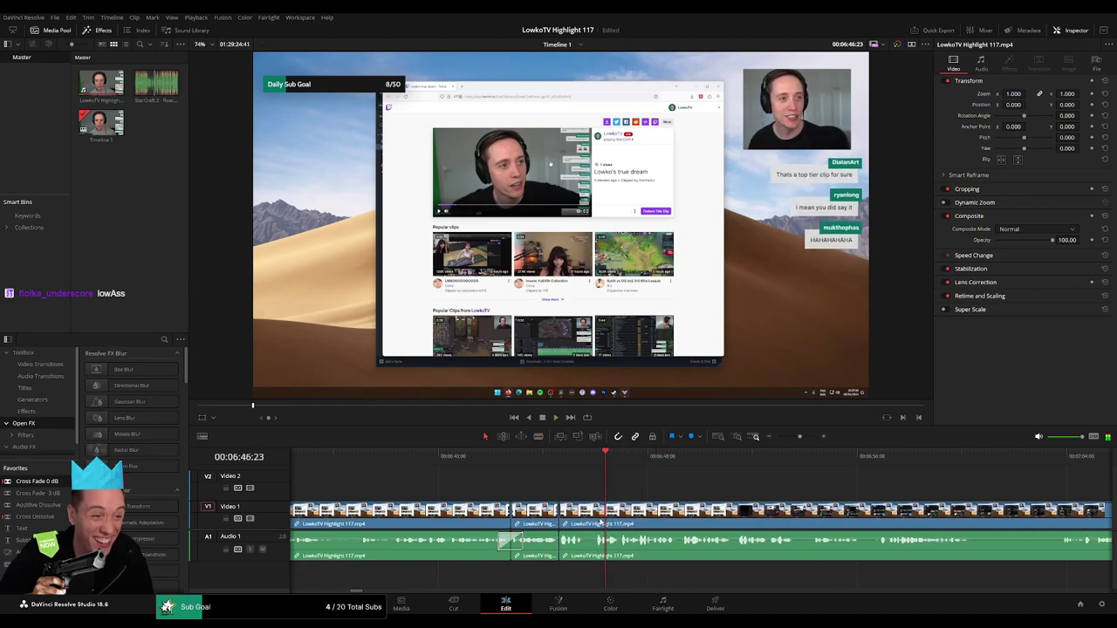
pyautogui.click(502, 466)
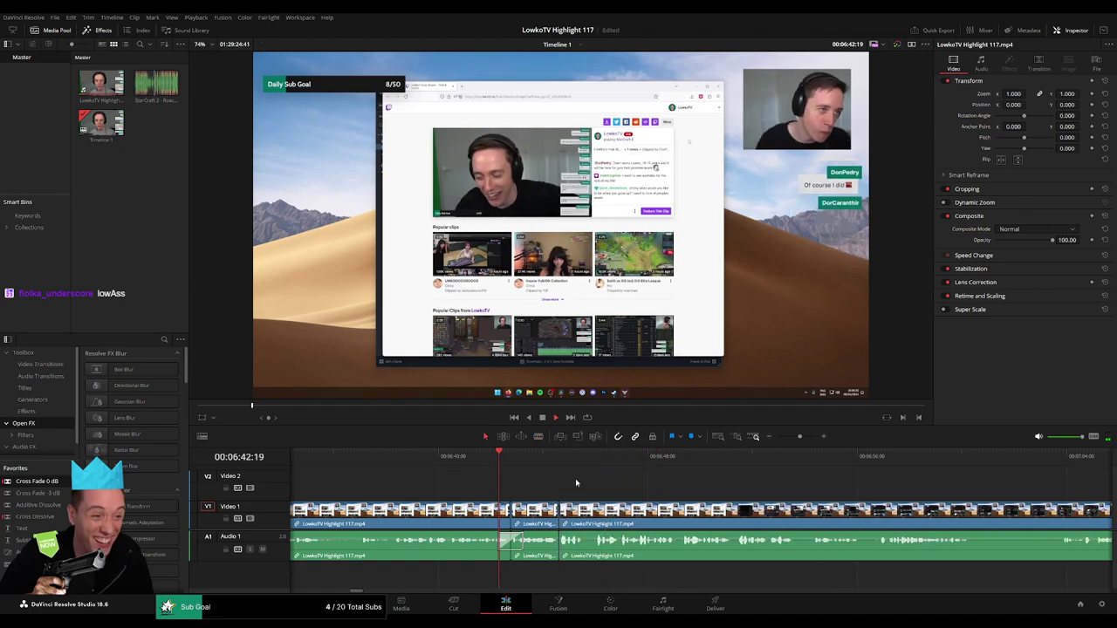
pyautogui.press('space')
pyautogui.click(826, 437)
pyautogui.click(692, 518)
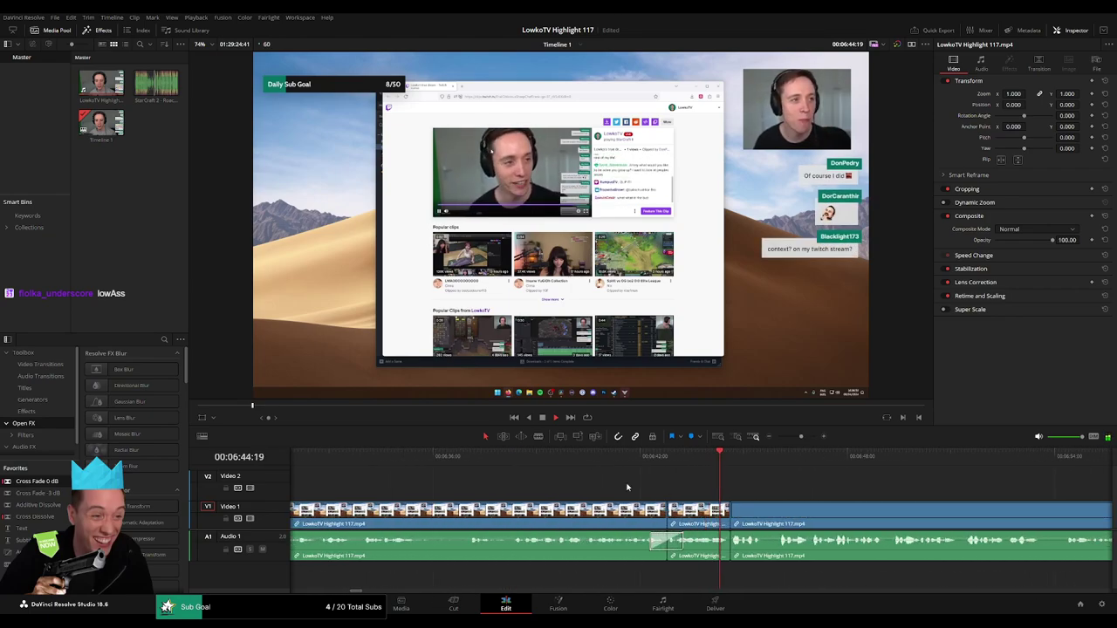
pyautogui.click(635, 436)
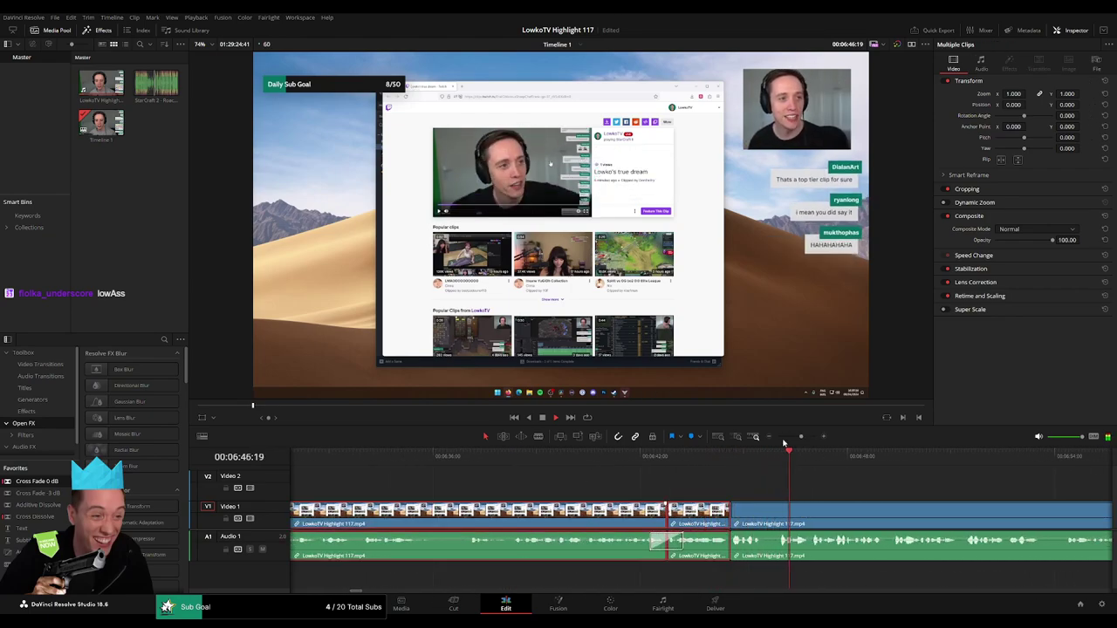
pyautogui.click(838, 490)
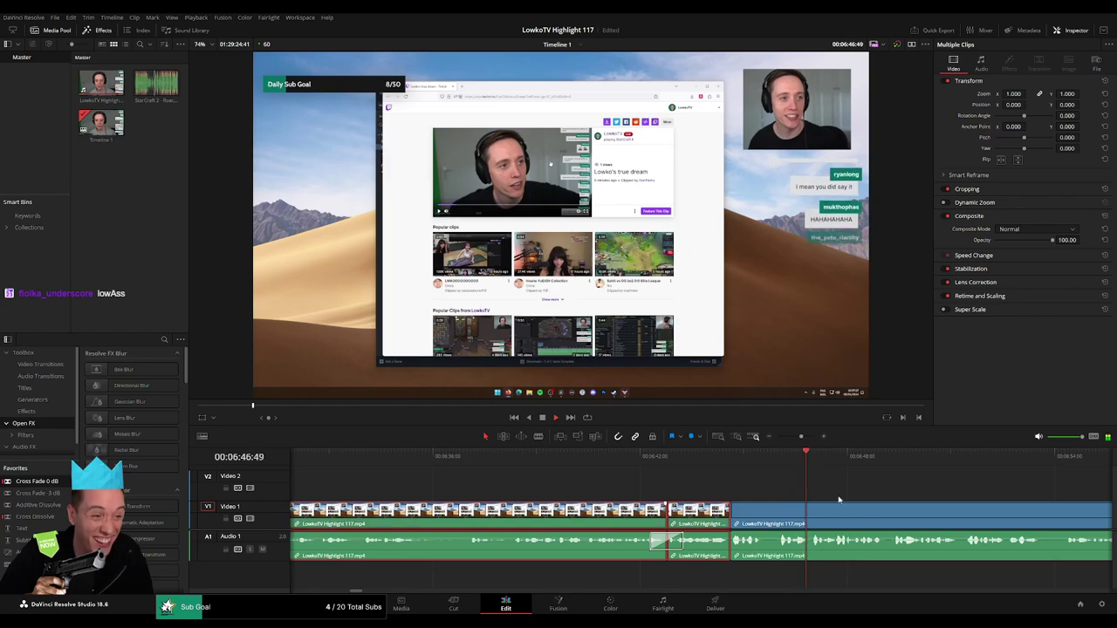
# - Blade both ends of the dead part near 06:55 and ripple-delete it
pyautogui.click(799, 439)
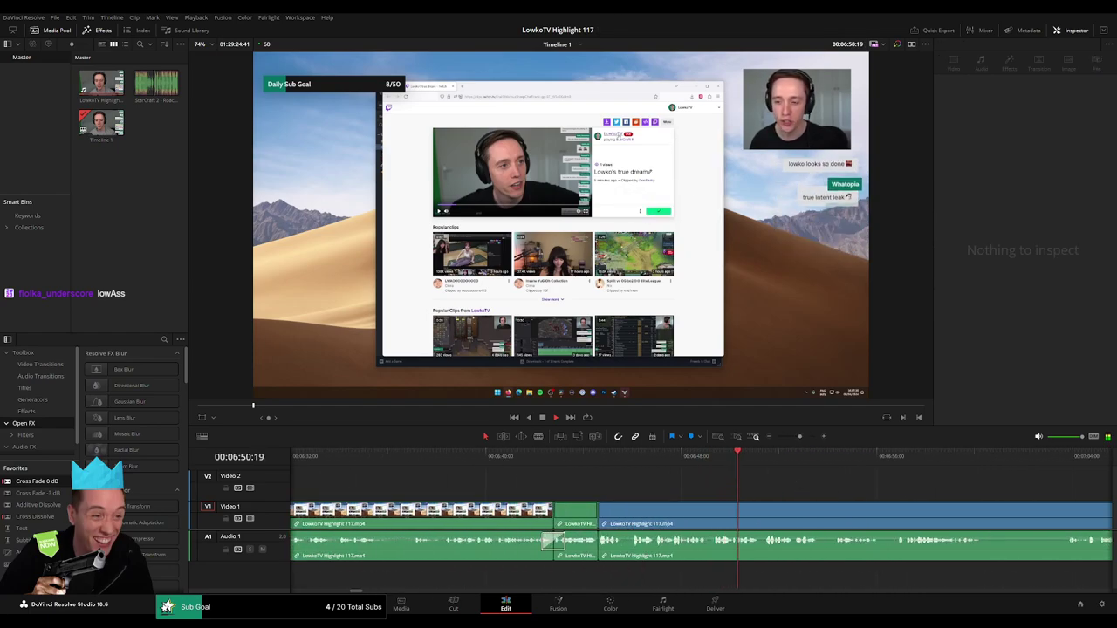
pyautogui.hscroll(3, 538, 488)
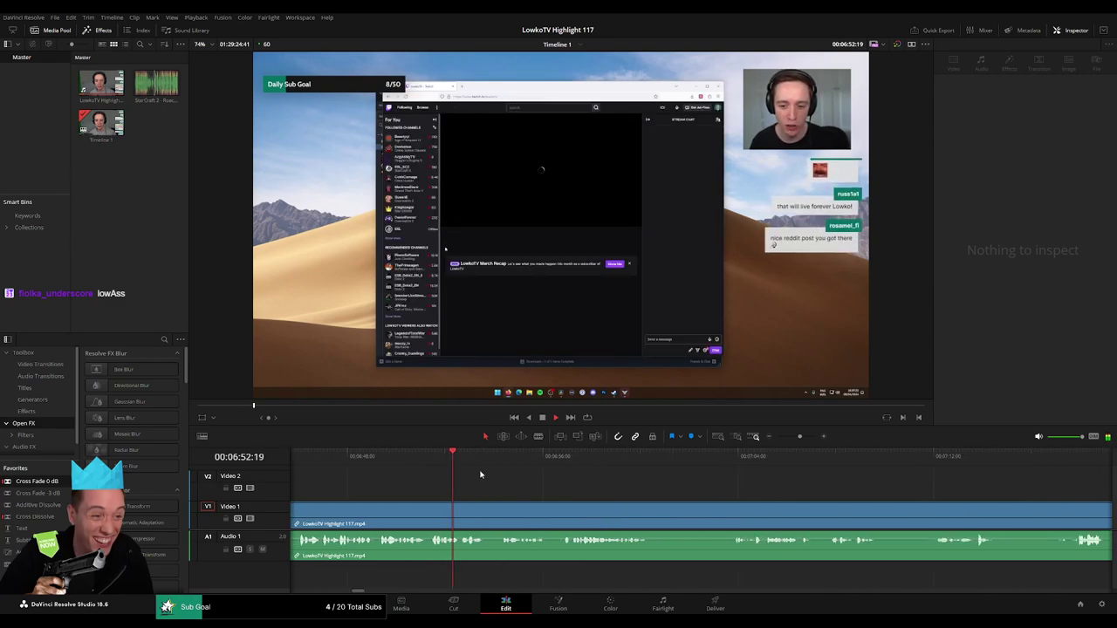
pyautogui.click(550, 514)
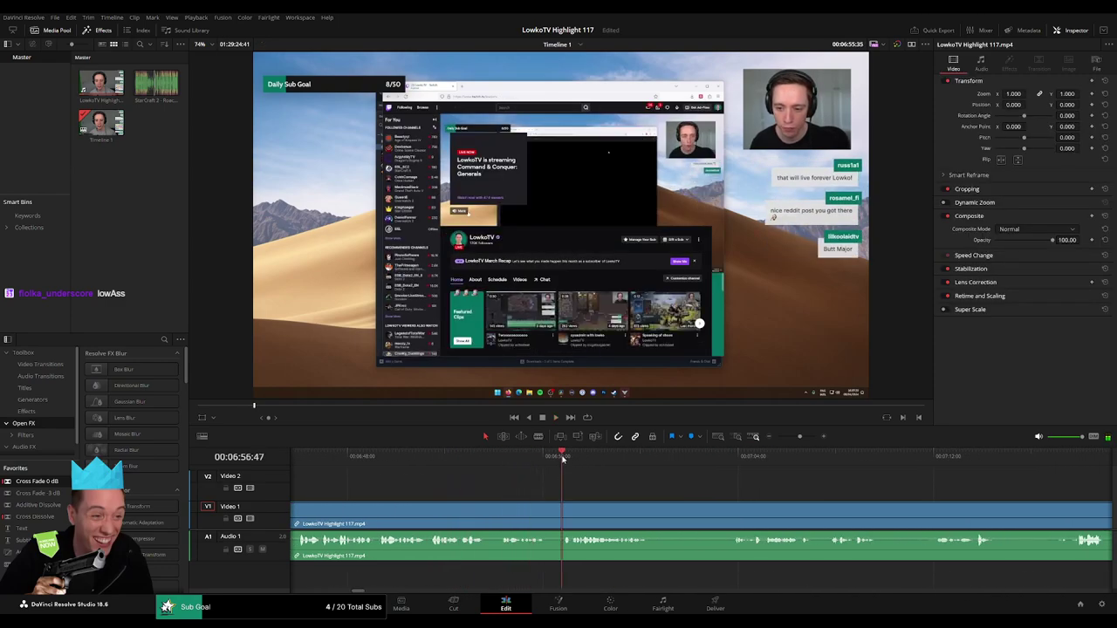
pyautogui.hscroll(1, 553, 486)
pyautogui.click(405, 457)
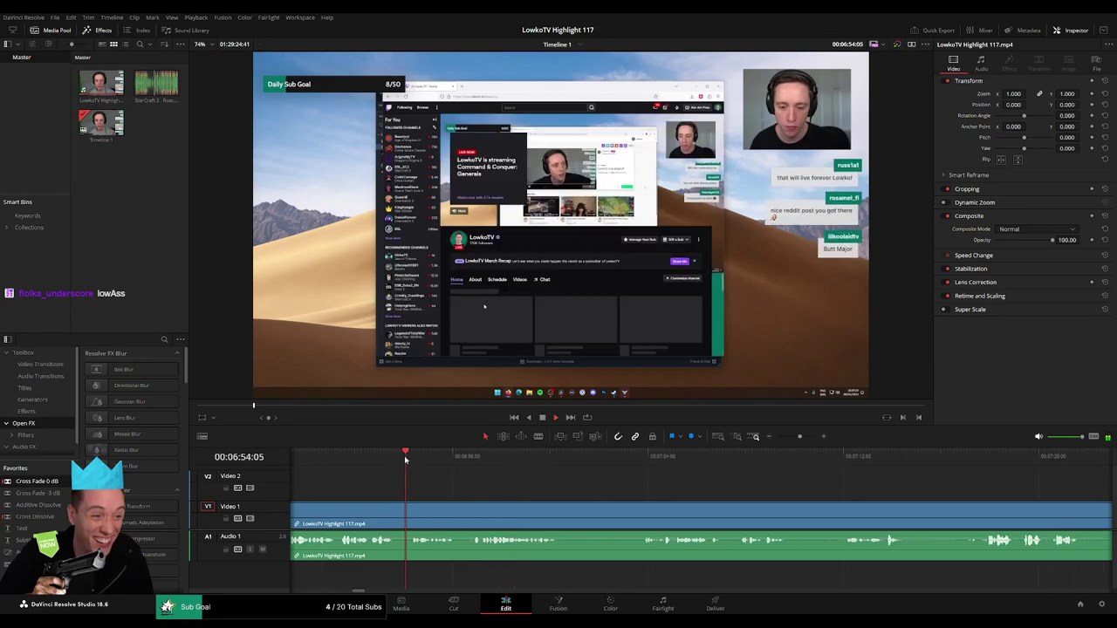
pyautogui.press('b')
pyautogui.click(398, 514)
pyautogui.click(468, 459)
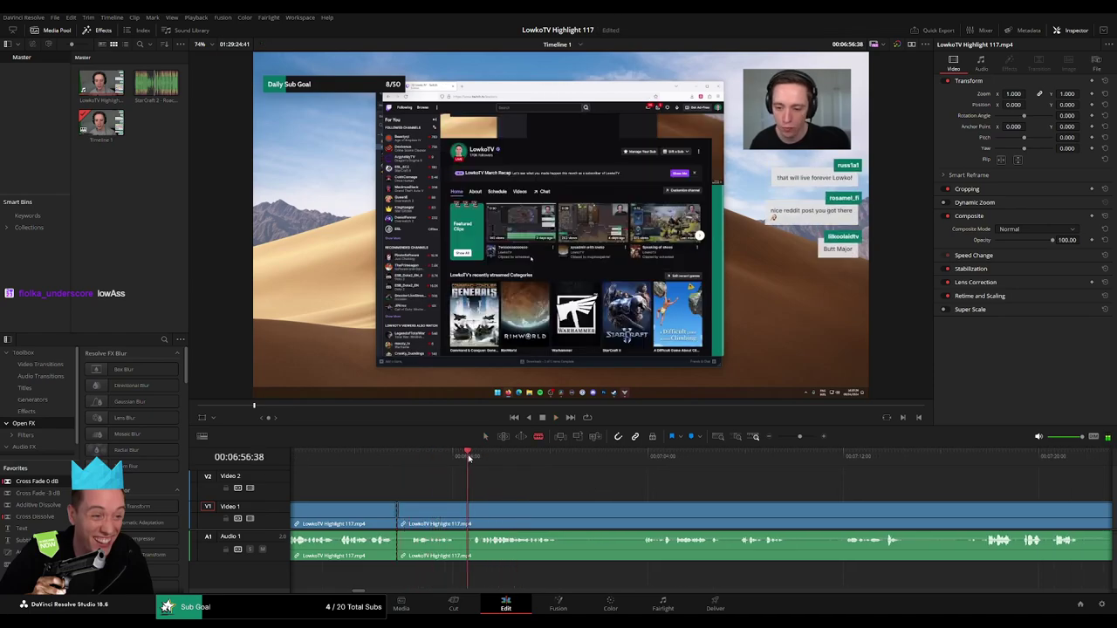
pyautogui.click(469, 511)
pyautogui.press('a')
pyautogui.click(461, 517)
pyautogui.press('Delete')
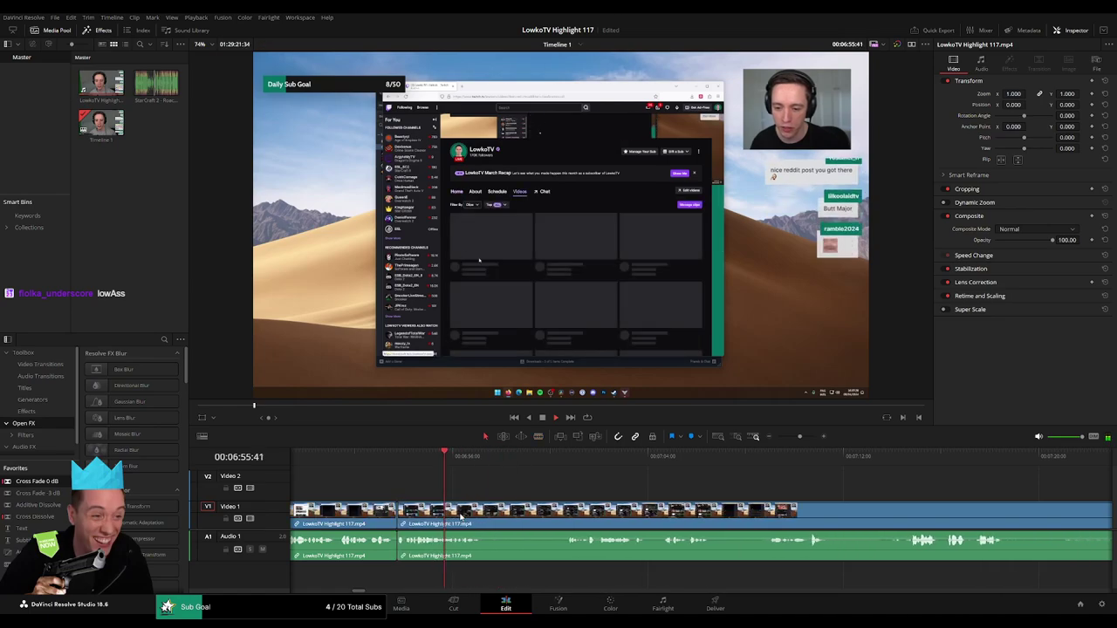
# - Review playback onward and stop near 07:08, selecting the clip there
pyautogui.click(556, 454)
pyautogui.click(622, 486)
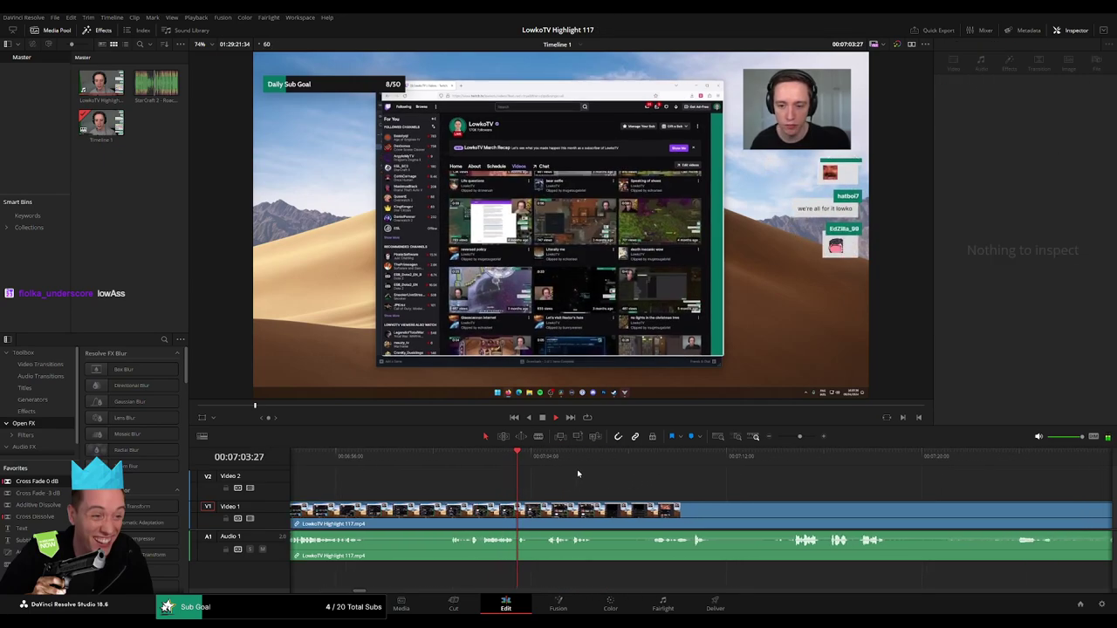
pyautogui.press('space')
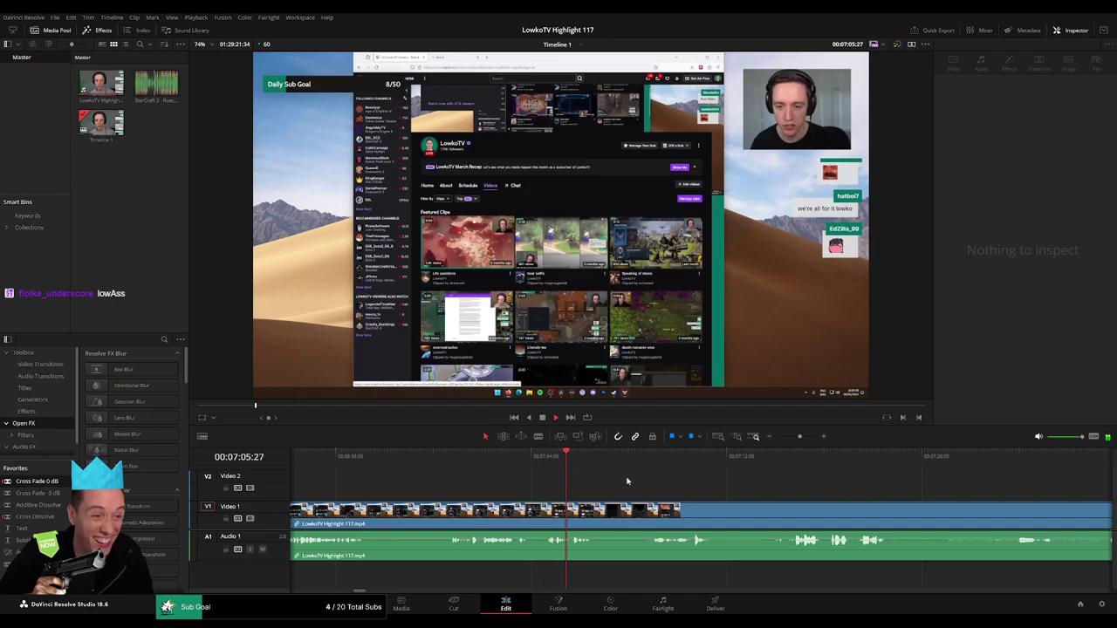
pyautogui.click(567, 464)
# - Trim the clip edge to 07:08:47 and clear the selection
pyautogui.press('space')
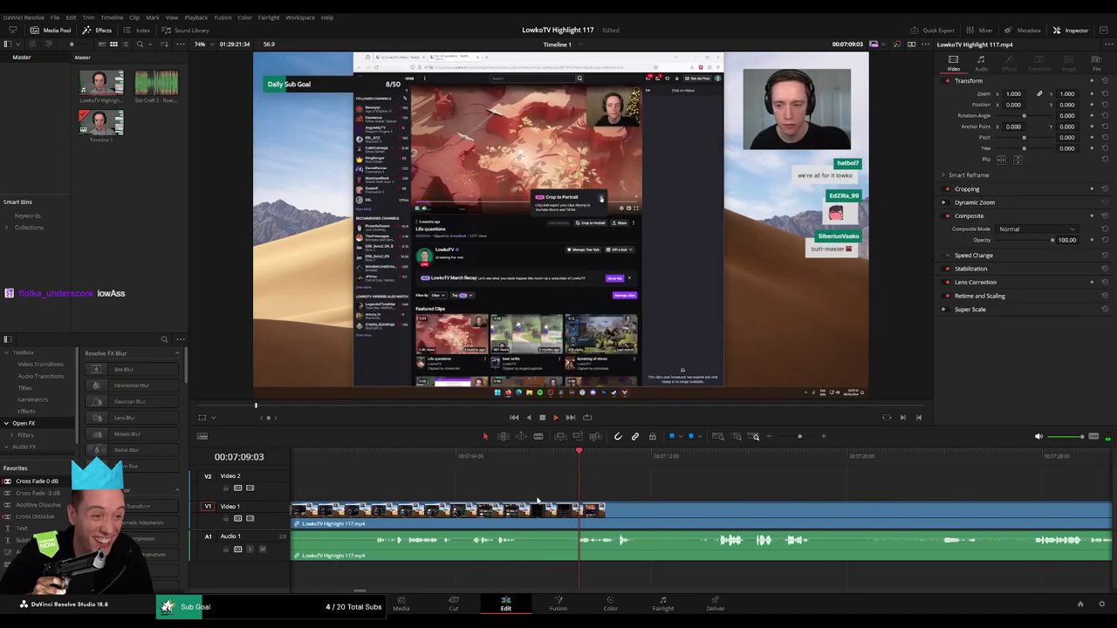
pyautogui.moveTo(567, 511); pyautogui.dragTo(577, 506)
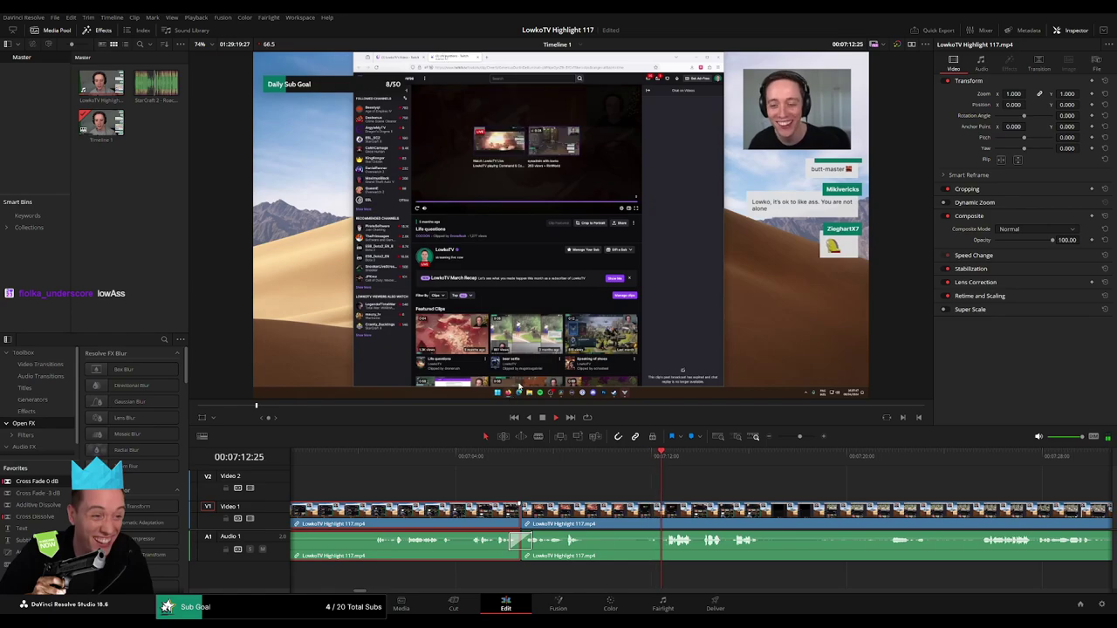
pyautogui.click(752, 481)
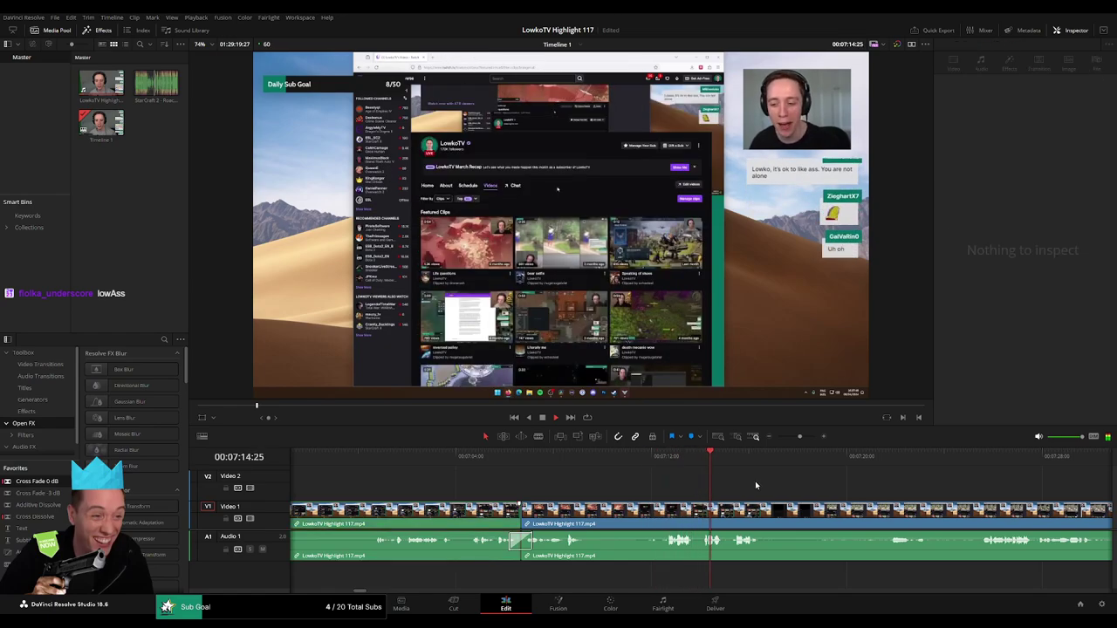
# - Blade the V1/A1 clip at the playhead, splitting it into two pieces
pyautogui.hscroll(3, 568, 486)
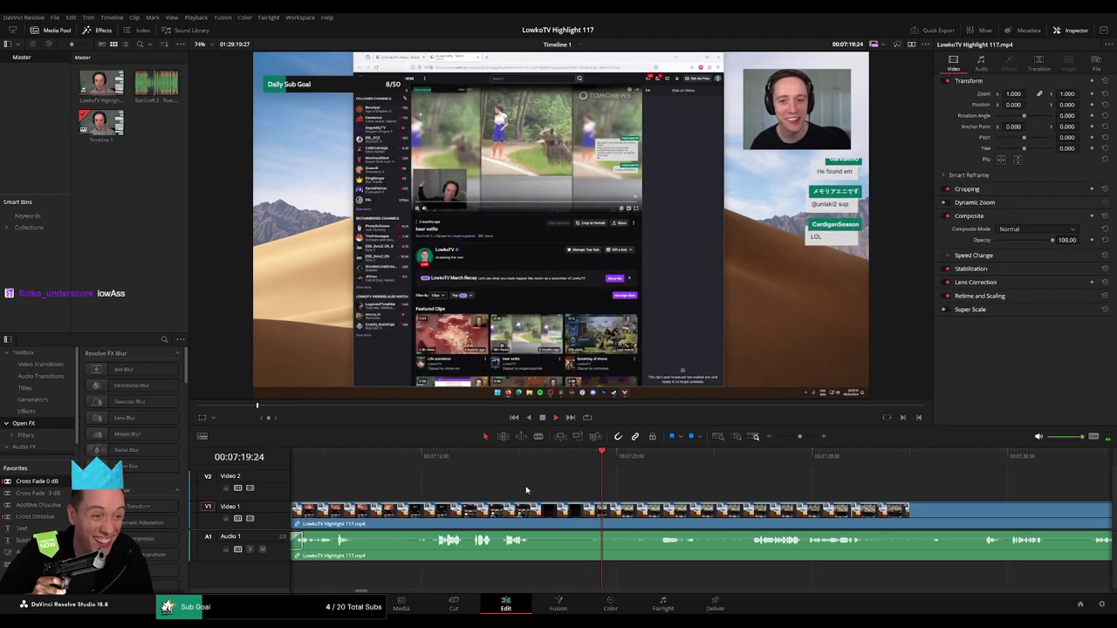
pyautogui.press('b')
pyautogui.click(495, 511)
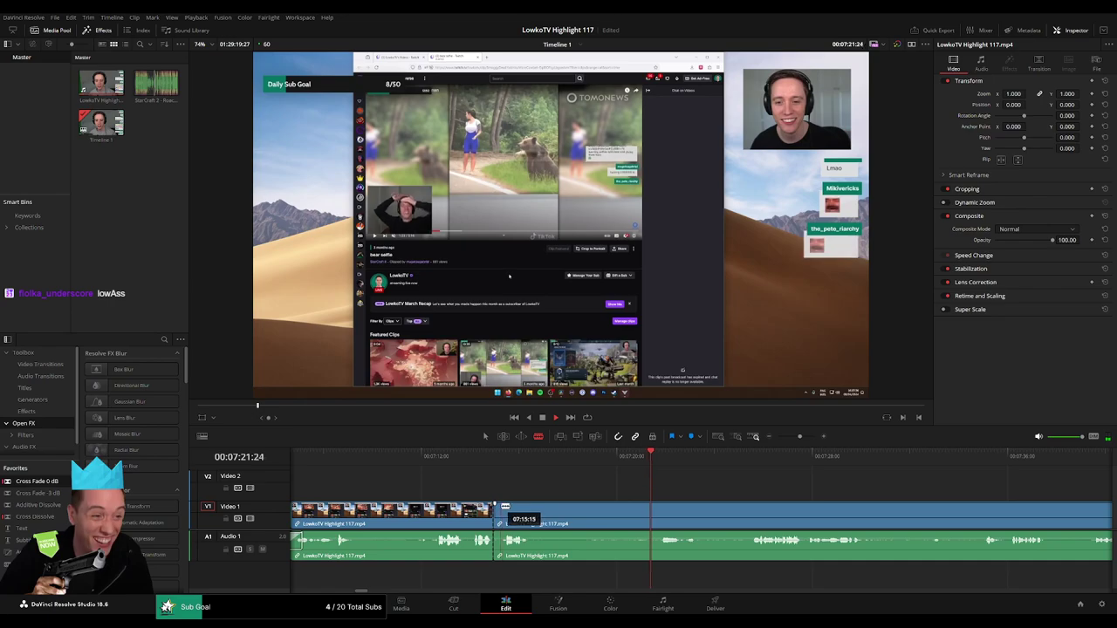
pyautogui.click(499, 459)
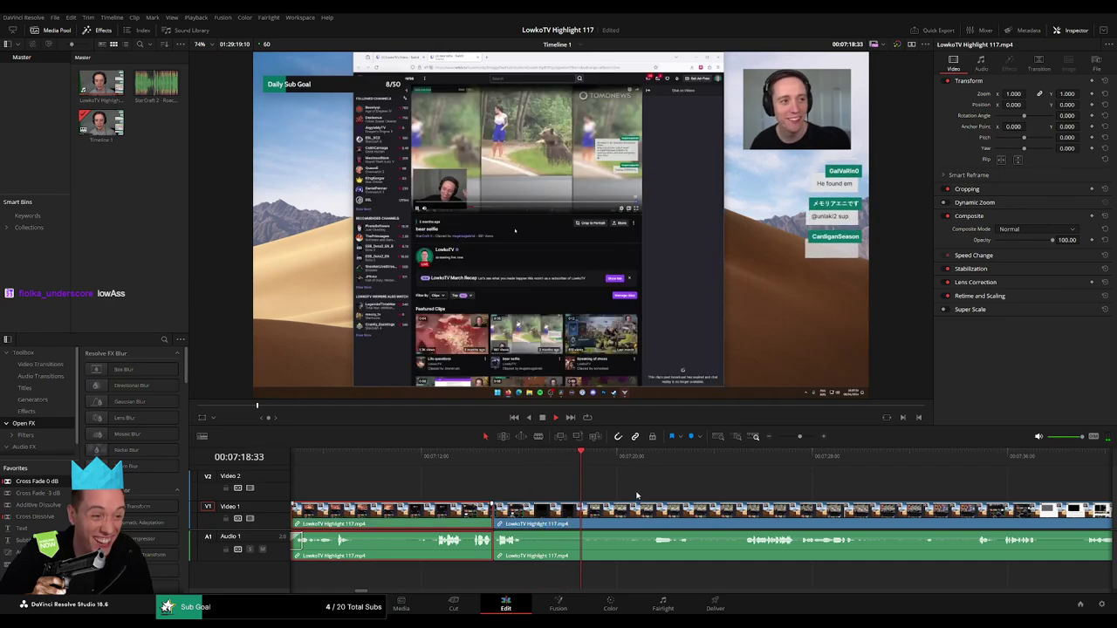
# - Skim ahead to around 07:32 and play back to review the footage
pyautogui.click(641, 457)
pyautogui.hscroll(3, 611, 461)
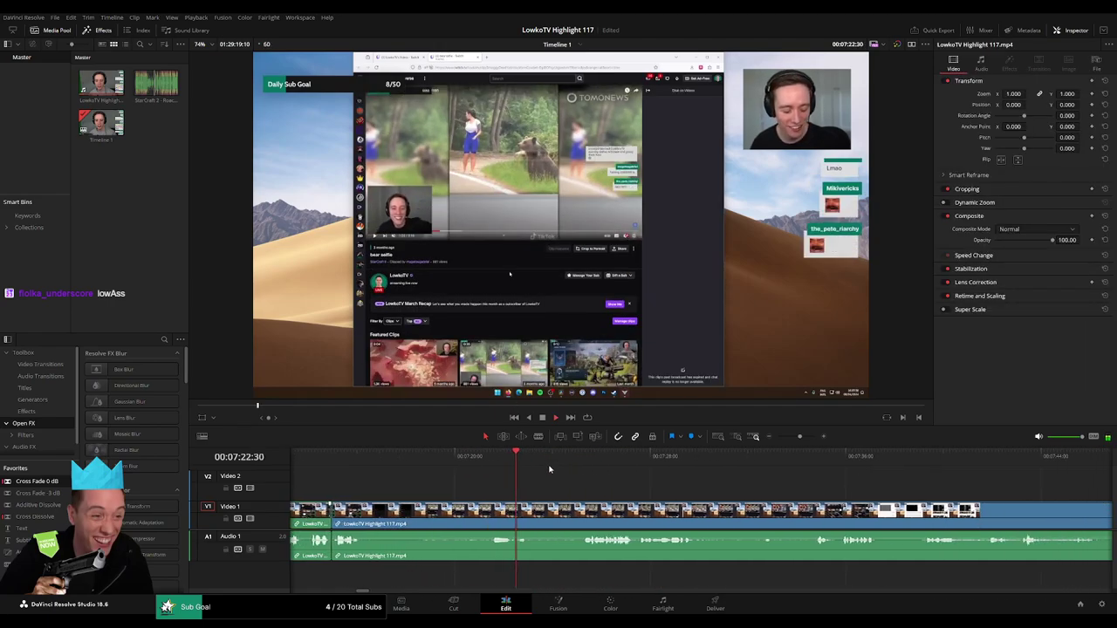
pyautogui.click(579, 457)
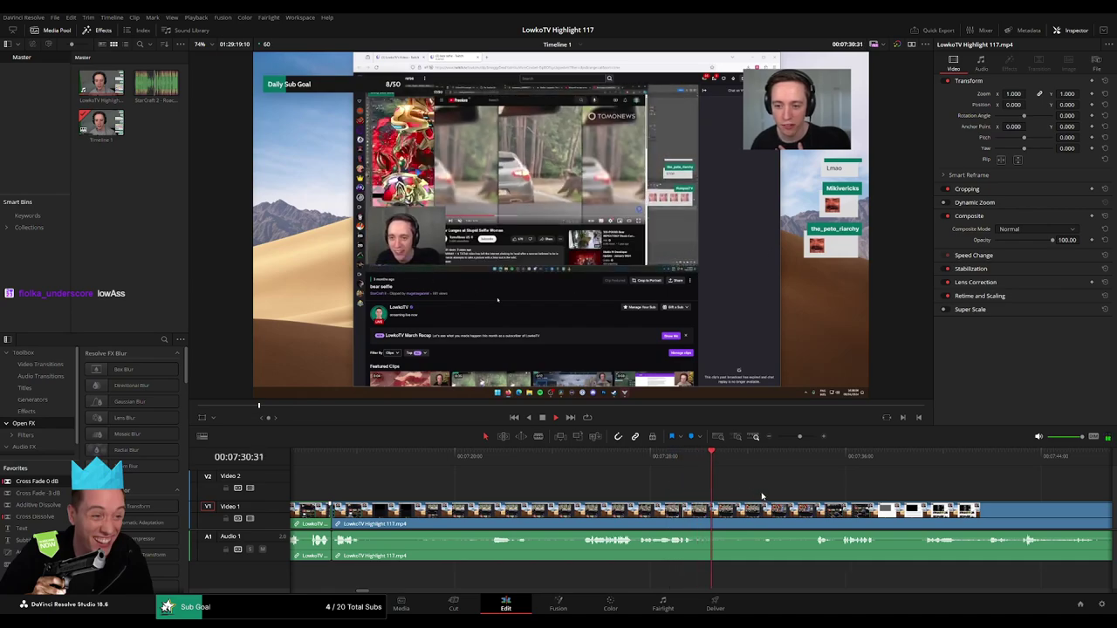
pyautogui.scroll(-2, 779, 491)
pyautogui.click(556, 462)
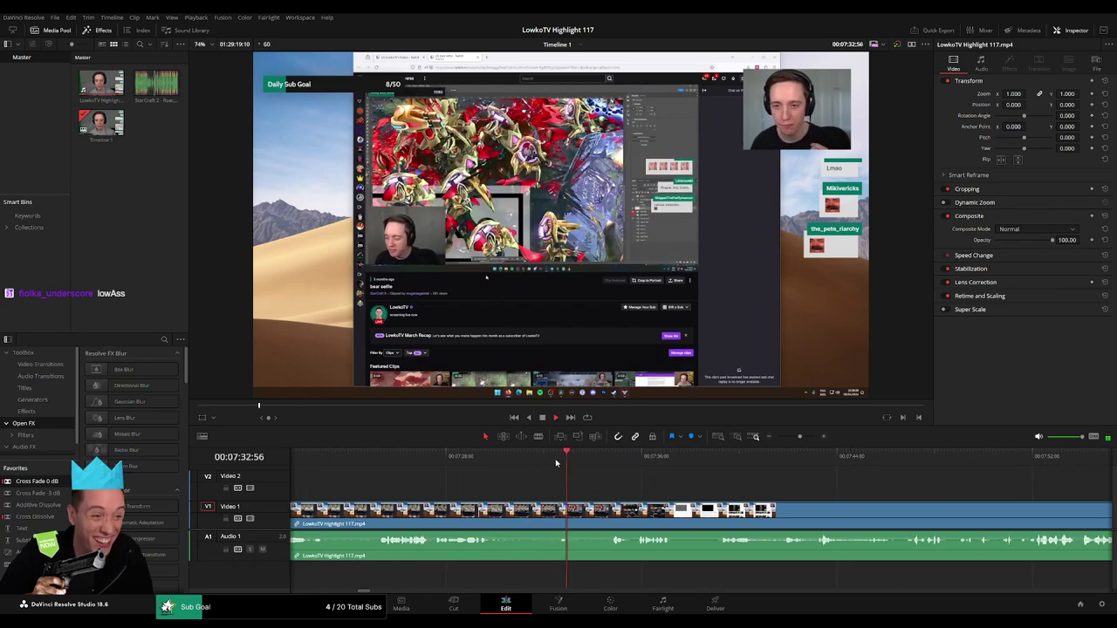
pyautogui.hscroll(3, 590, 481)
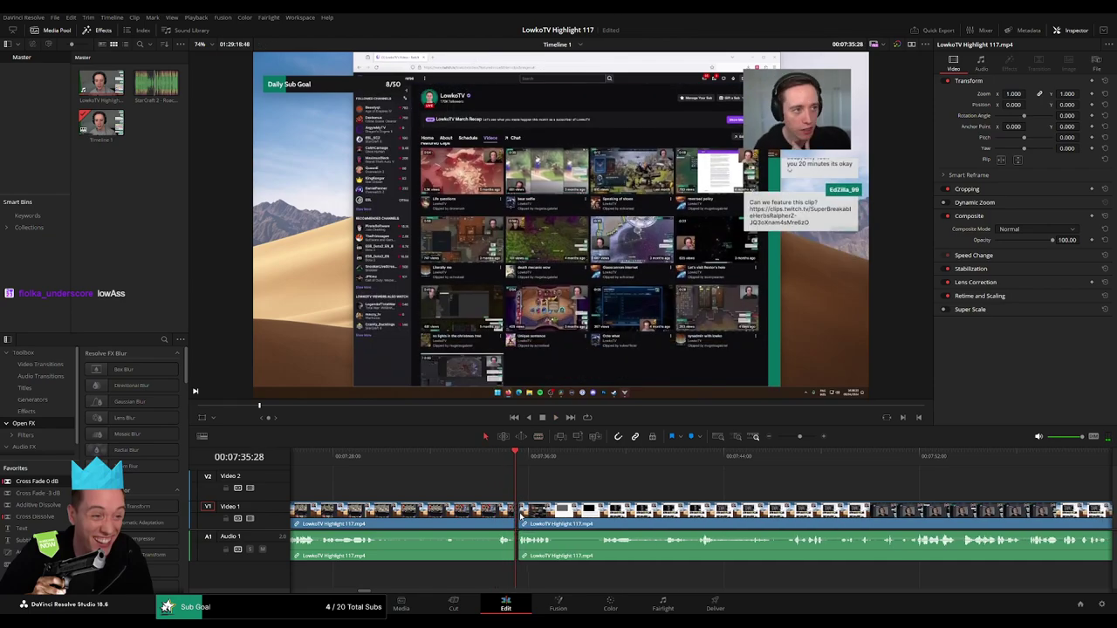
pyautogui.press('space')
pyautogui.click(500, 458)
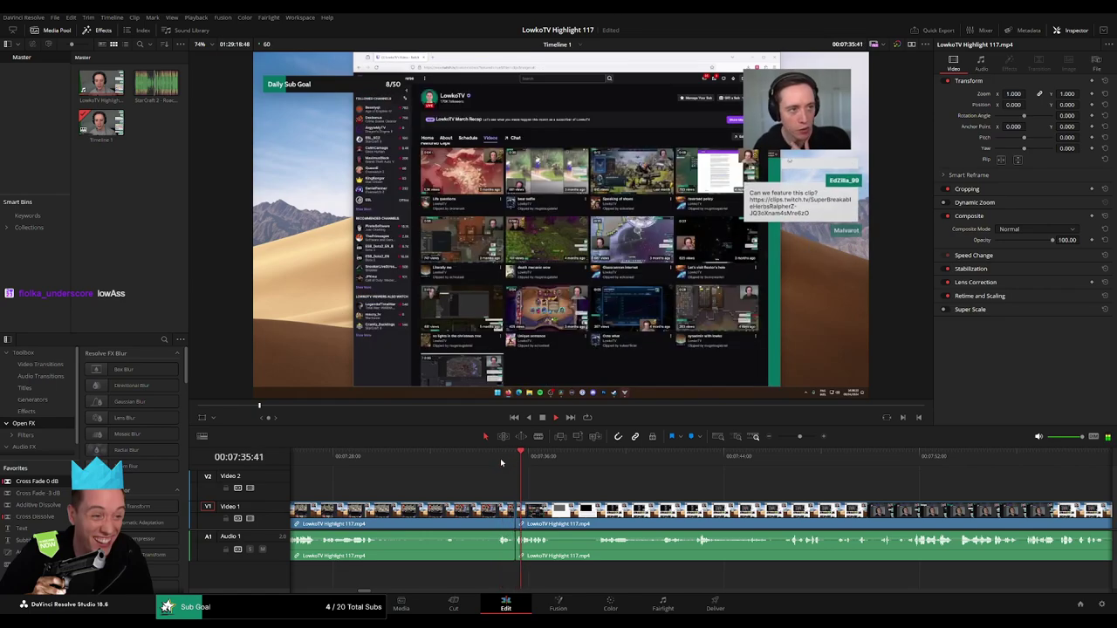
# - Check the clips and return the playhead to near 07:59
pyautogui.click(381, 520)
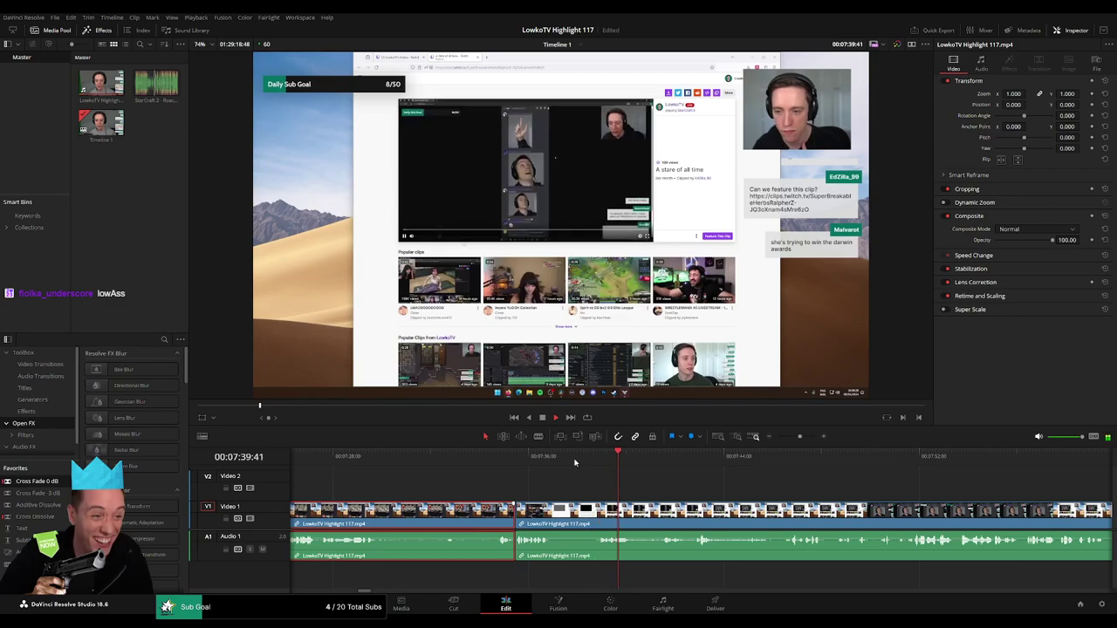
pyautogui.click(711, 483)
pyautogui.hscroll(3, 628, 483)
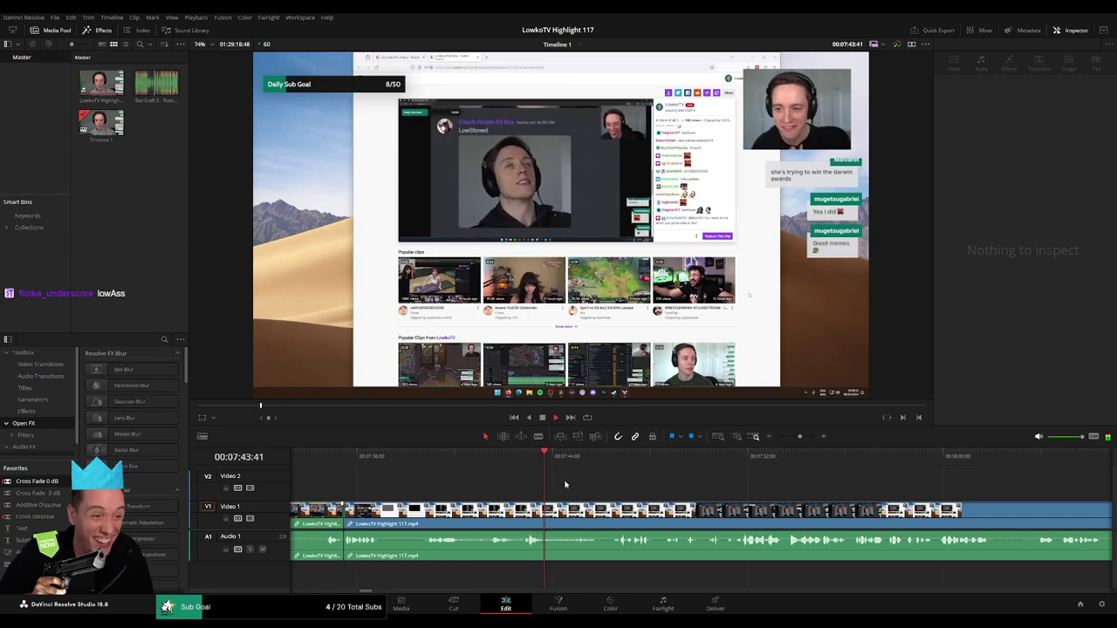
pyautogui.click(564, 464)
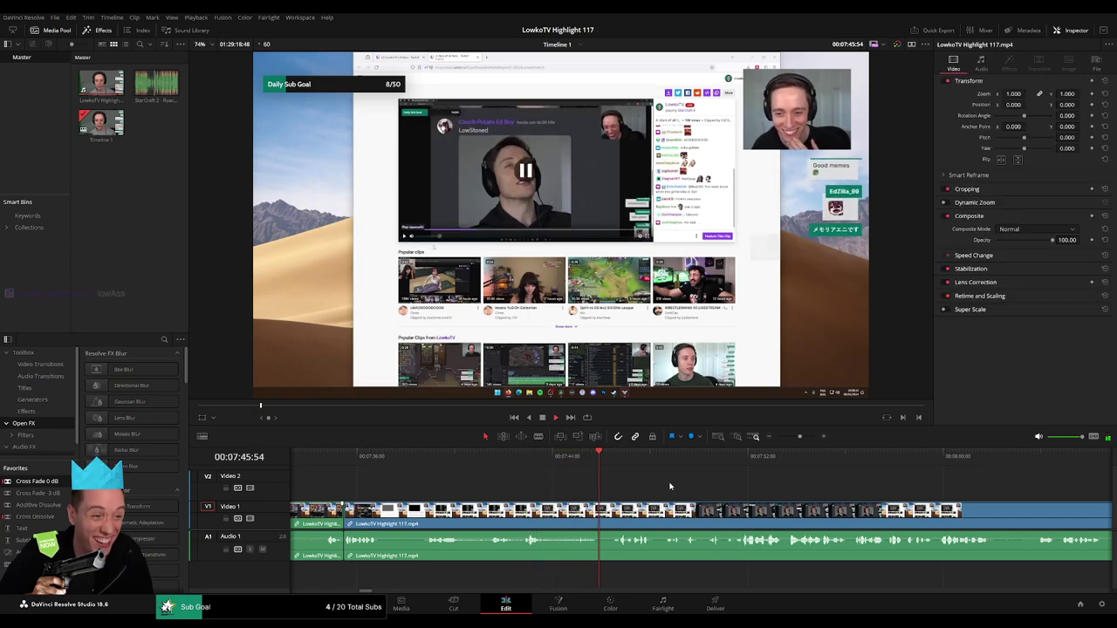
pyautogui.hscroll(2, 670, 486)
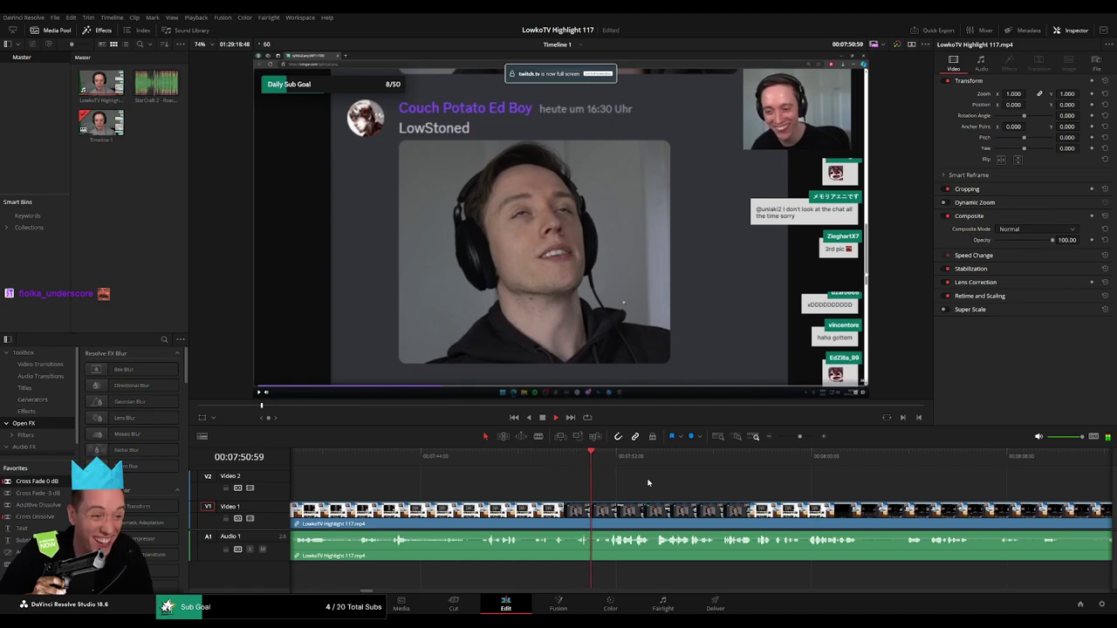
pyautogui.hscroll(3, 537, 483)
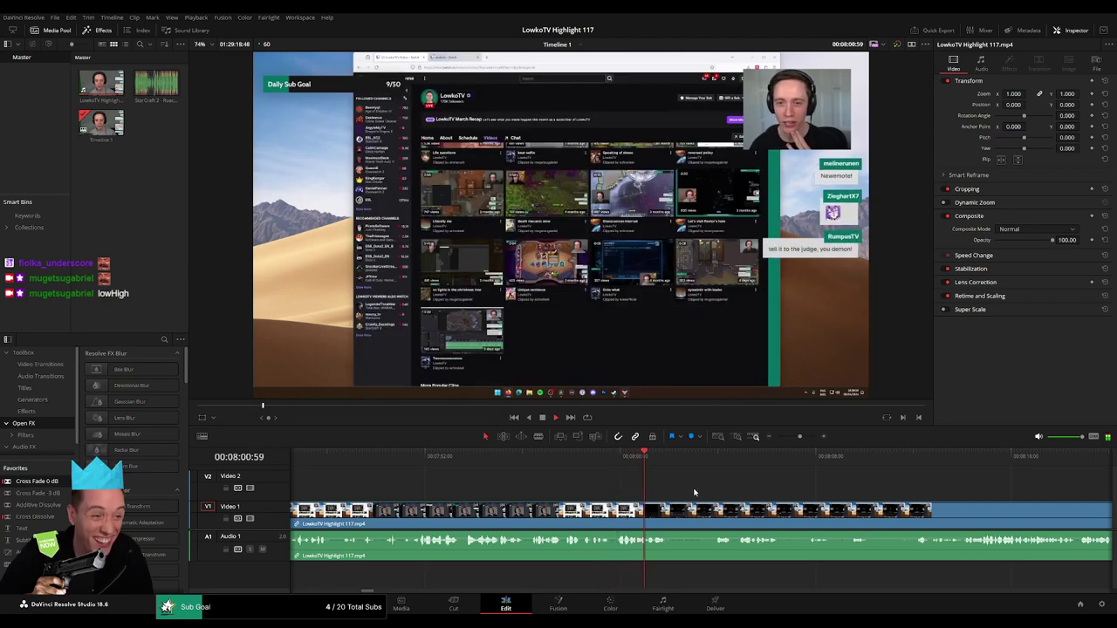
pyautogui.click(593, 454)
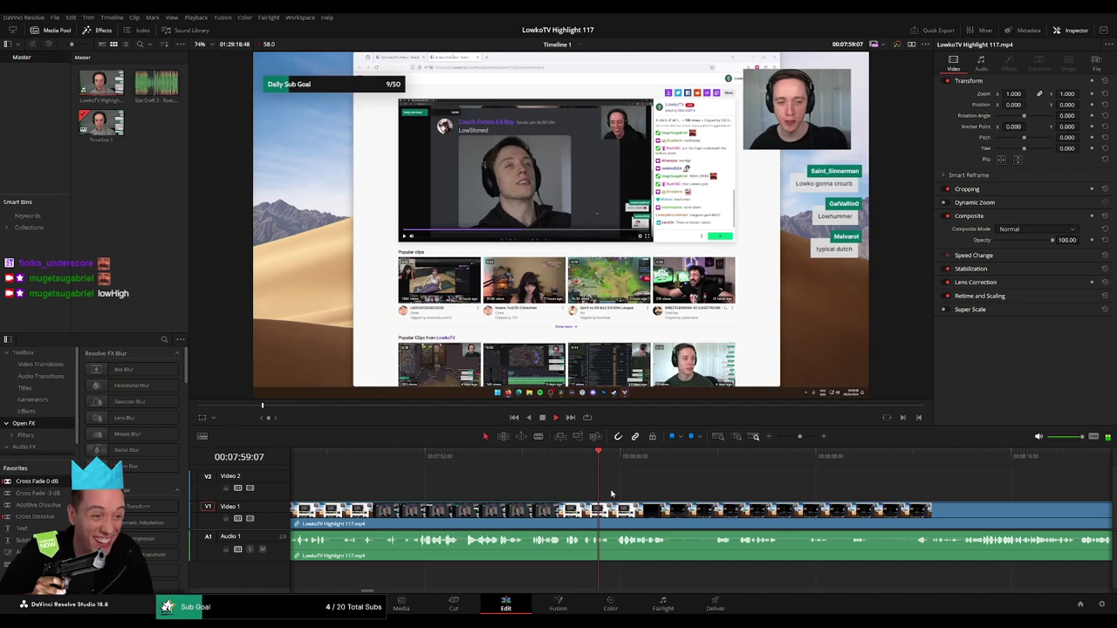
# - Trim away the short clip after the cut and play back to check
pyautogui.click(613, 521)
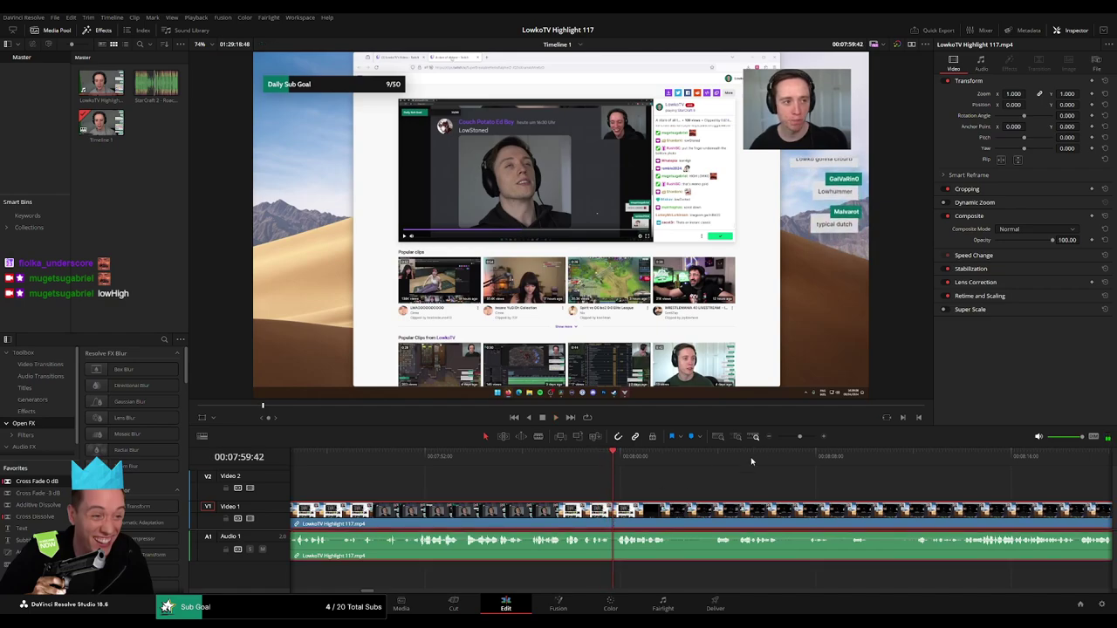
pyautogui.click(808, 436)
pyautogui.moveTo(609, 471); pyautogui.dragTo(655, 475)
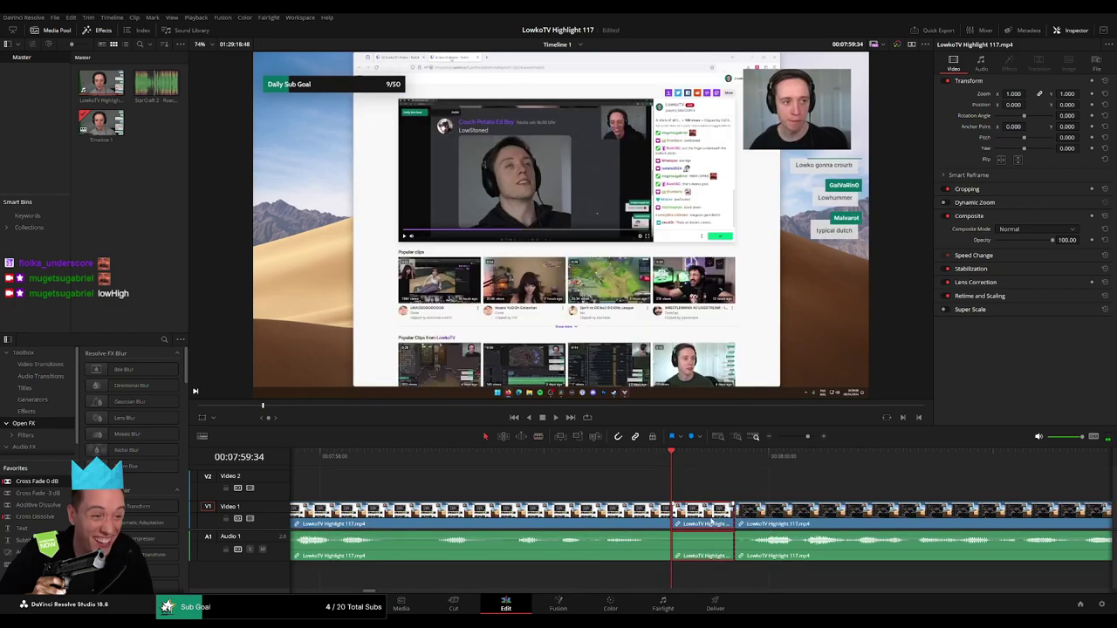
pyautogui.moveTo(699, 522); pyautogui.dragTo(768, 506)
pyautogui.press('space')
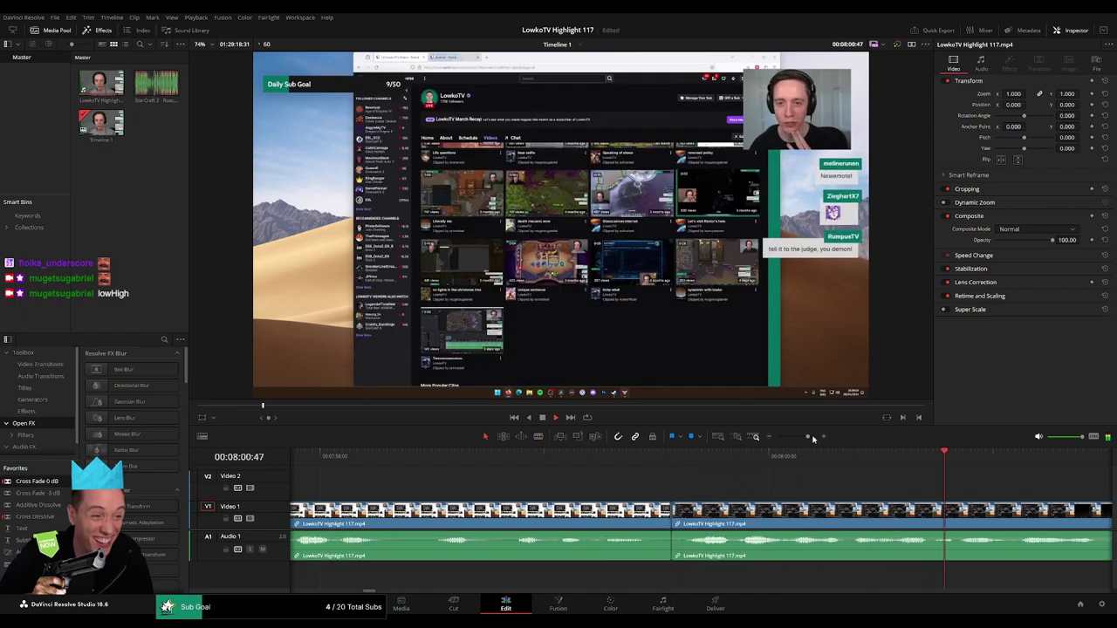
pyautogui.moveTo(810, 436); pyautogui.dragTo(801, 437)
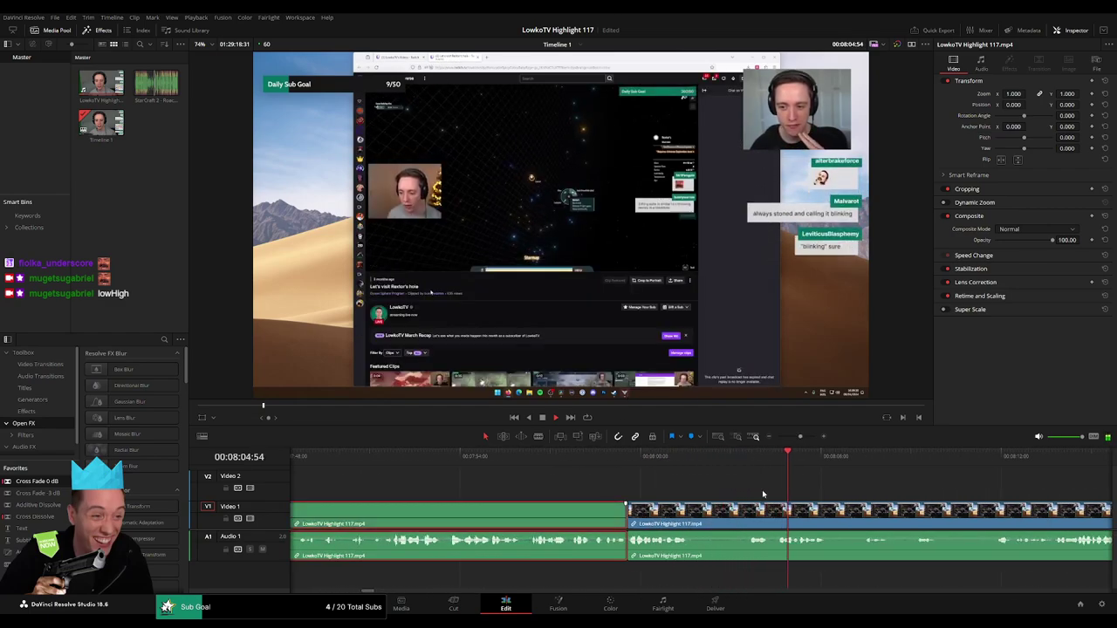
pyautogui.click(851, 487)
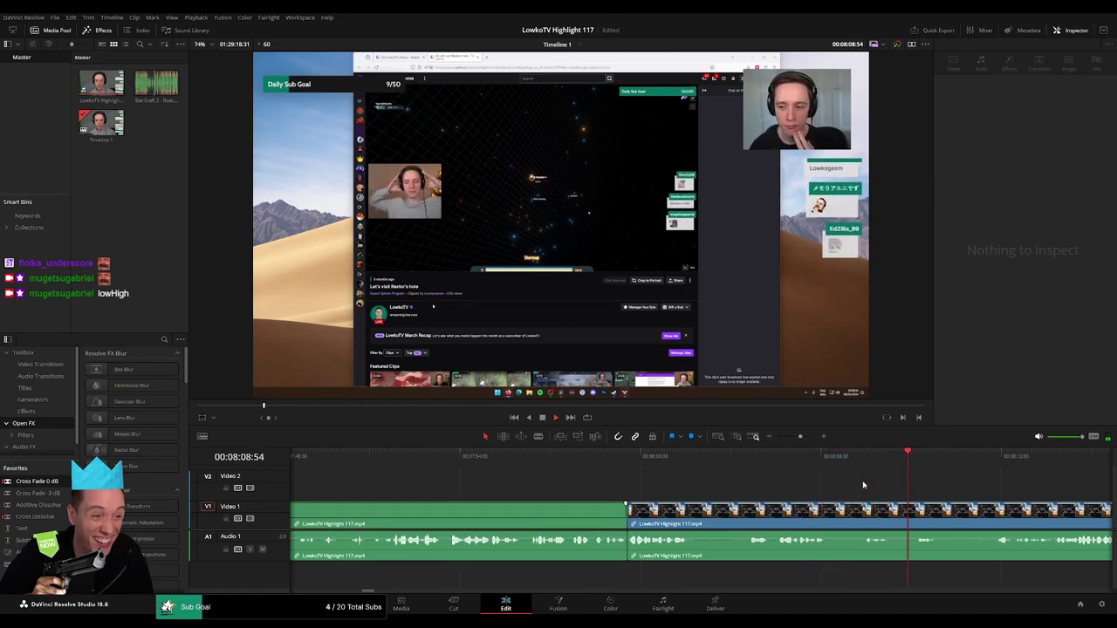
# - Skim forward through the footage to the webcam section
pyautogui.click(820, 511)
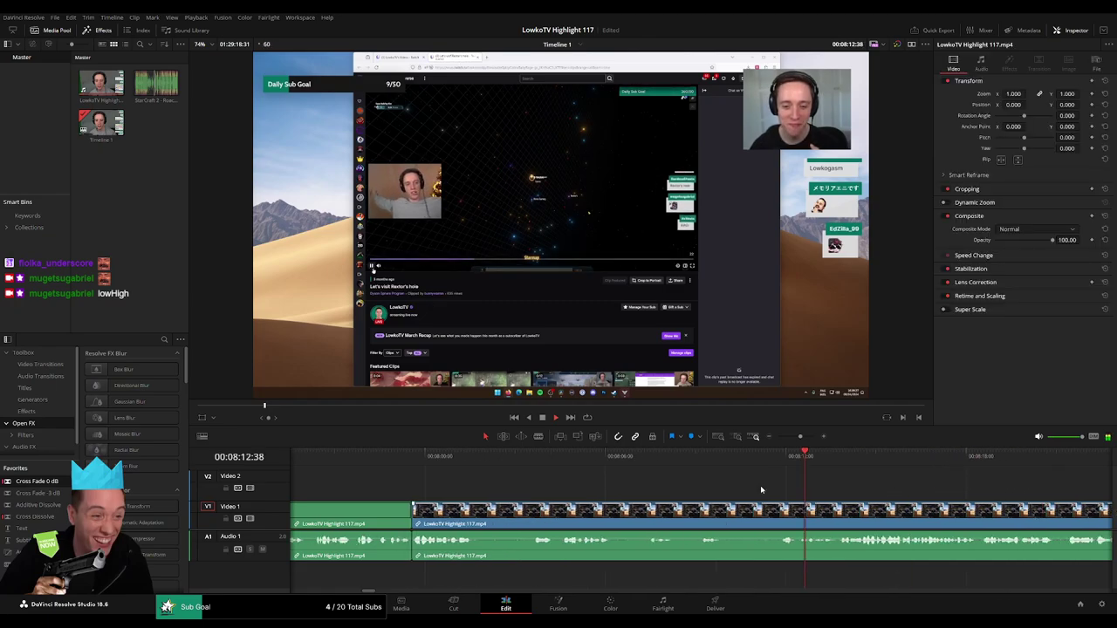
pyautogui.click(701, 465)
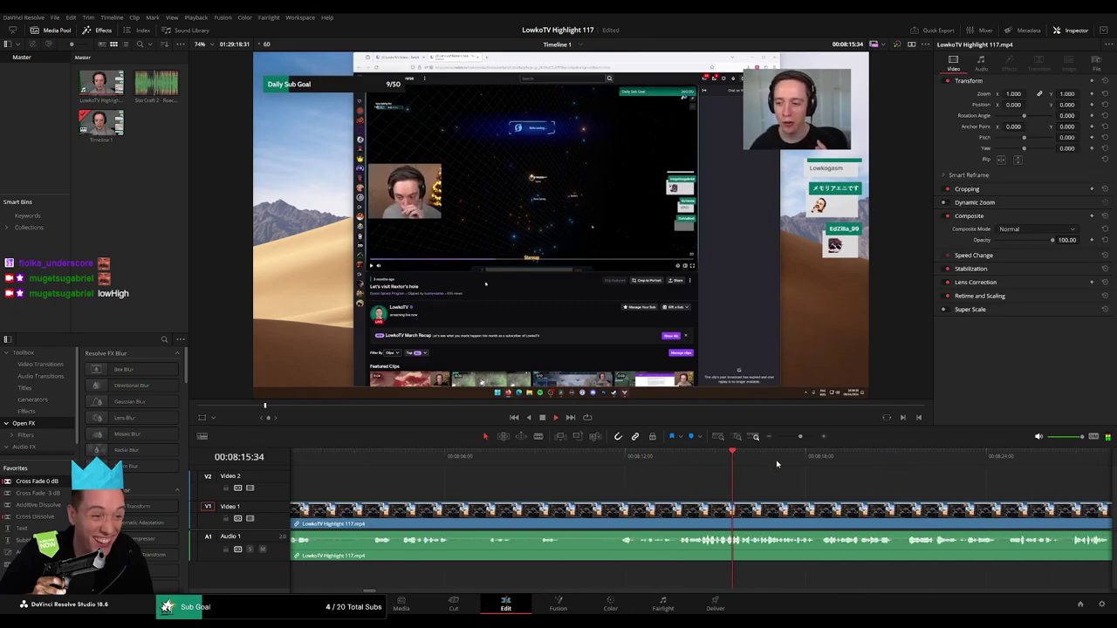
pyautogui.moveTo(777, 465); pyautogui.dragTo(722, 475)
pyautogui.moveTo(839, 466); pyautogui.dragTo(717, 469)
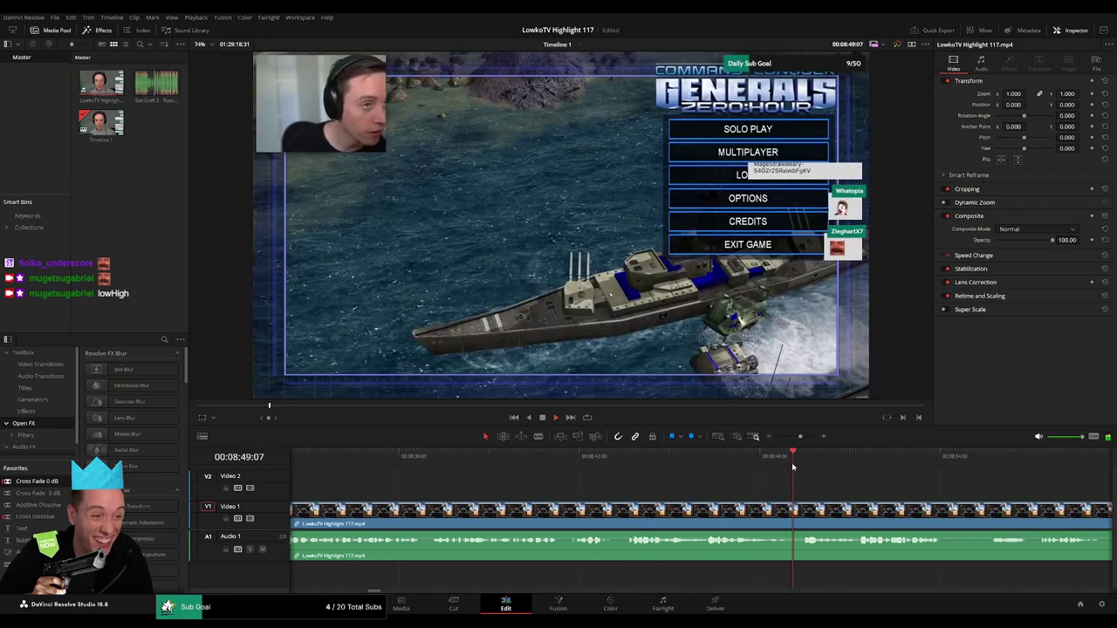
# - Skim the footage to find the start of the Generals menu
pyautogui.moveTo(717, 468)
pyautogui.mouseDown()
pyautogui.moveTo(832, 469)
pyautogui.moveTo(681, 475)
pyautogui.mouseUp()
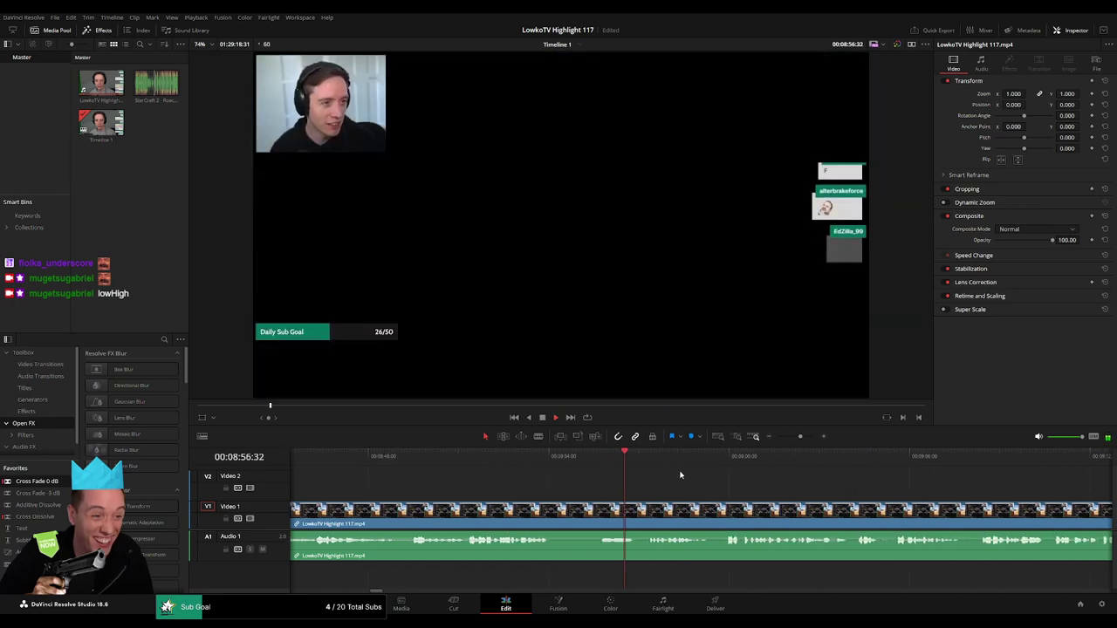
pyautogui.click(661, 465)
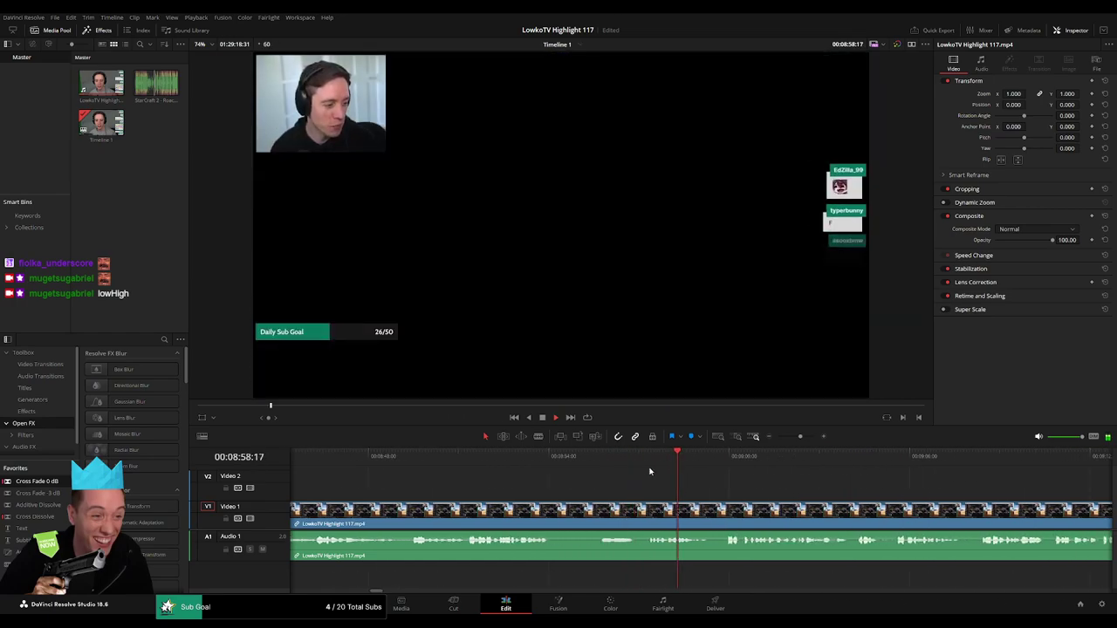
pyautogui.click(523, 466)
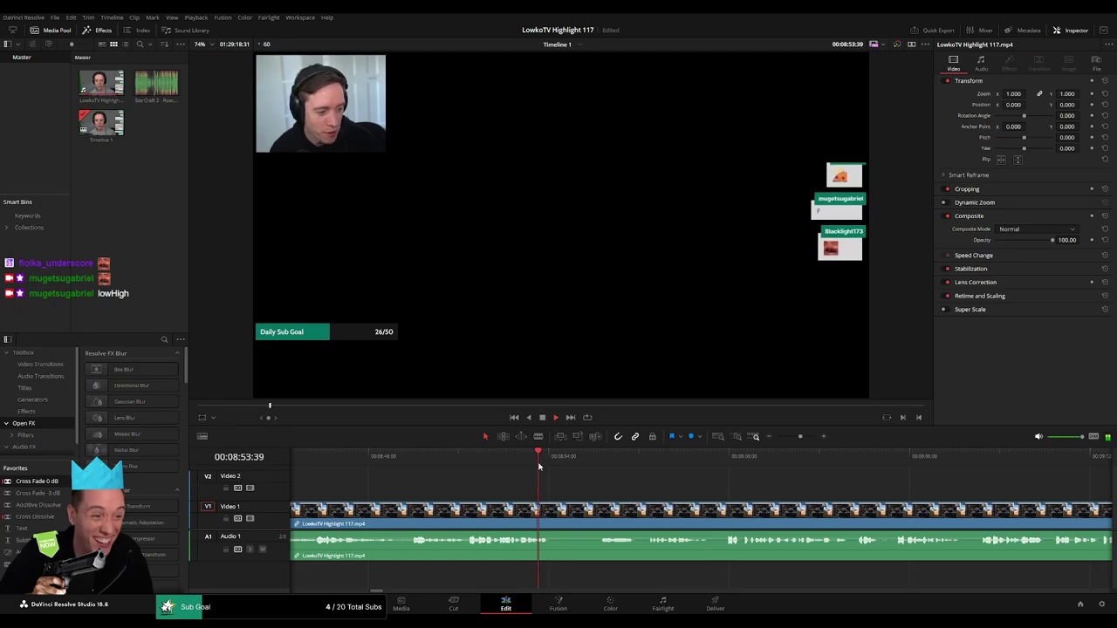
pyautogui.click(408, 469)
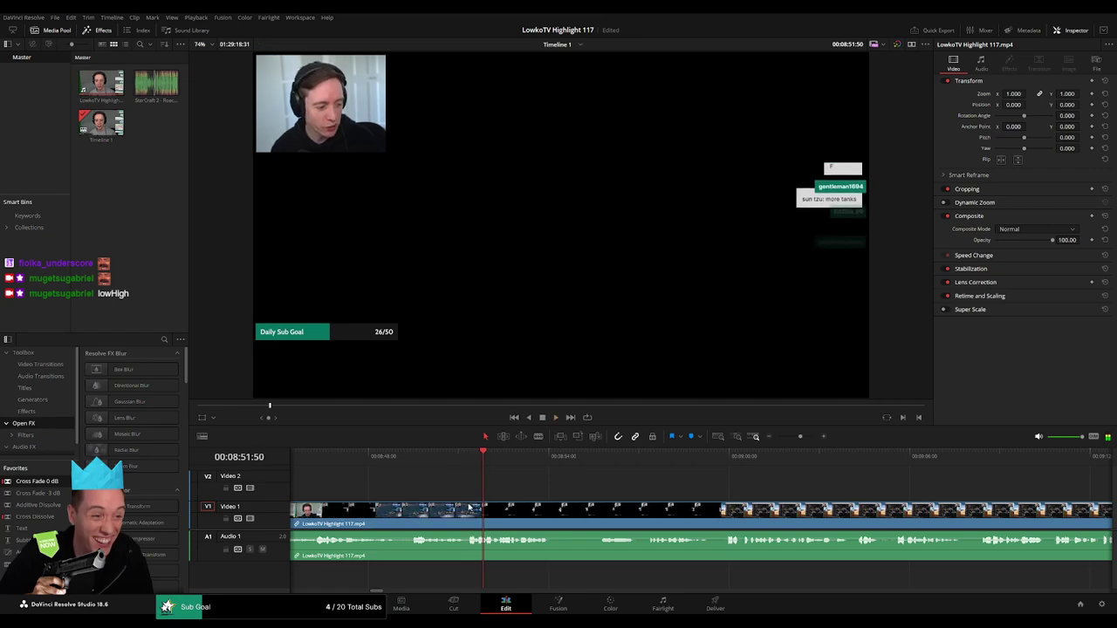
# - Ripple-delete the dead section before the playhead, closing the gap
pyautogui.press('b')
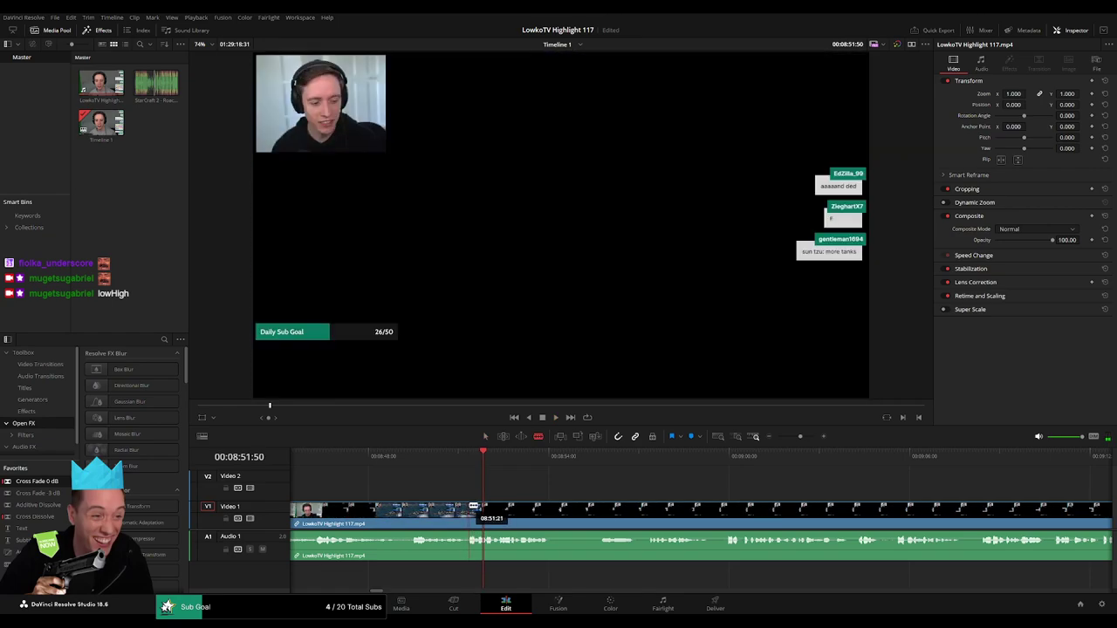
pyautogui.click(805, 437)
pyautogui.moveTo(696, 458); pyautogui.dragTo(697, 467)
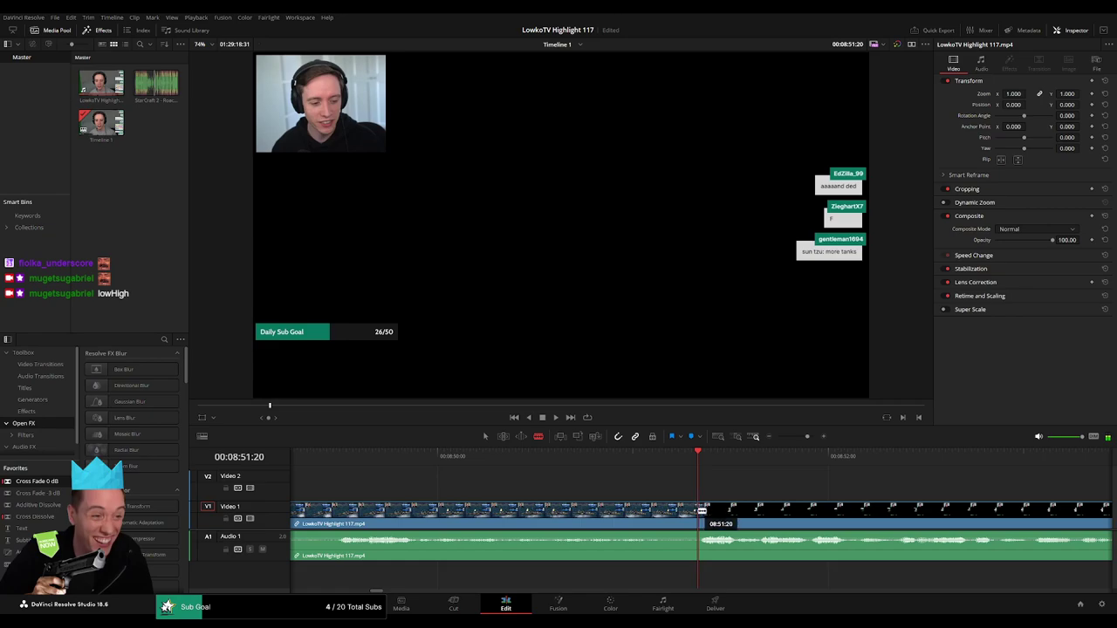
pyautogui.hotkey('ctrl', 'shift', '[')
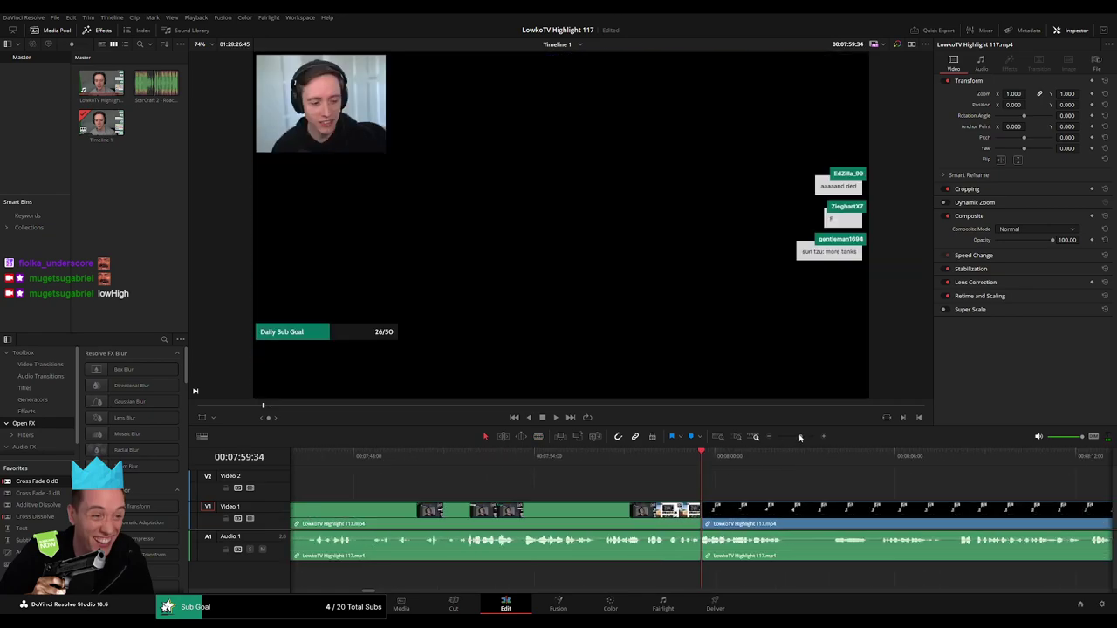
# - Move to the new join and trim the edge of the following clip
pyautogui.moveTo(799, 436); pyautogui.dragTo(804, 436)
pyautogui.click(567, 471)
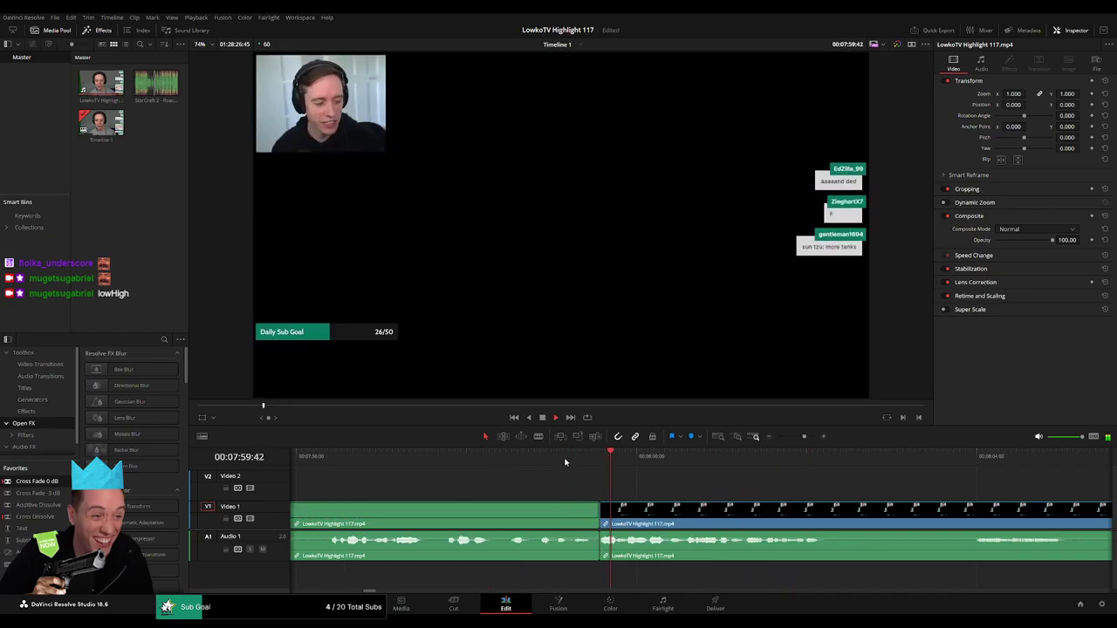
pyautogui.click(504, 467)
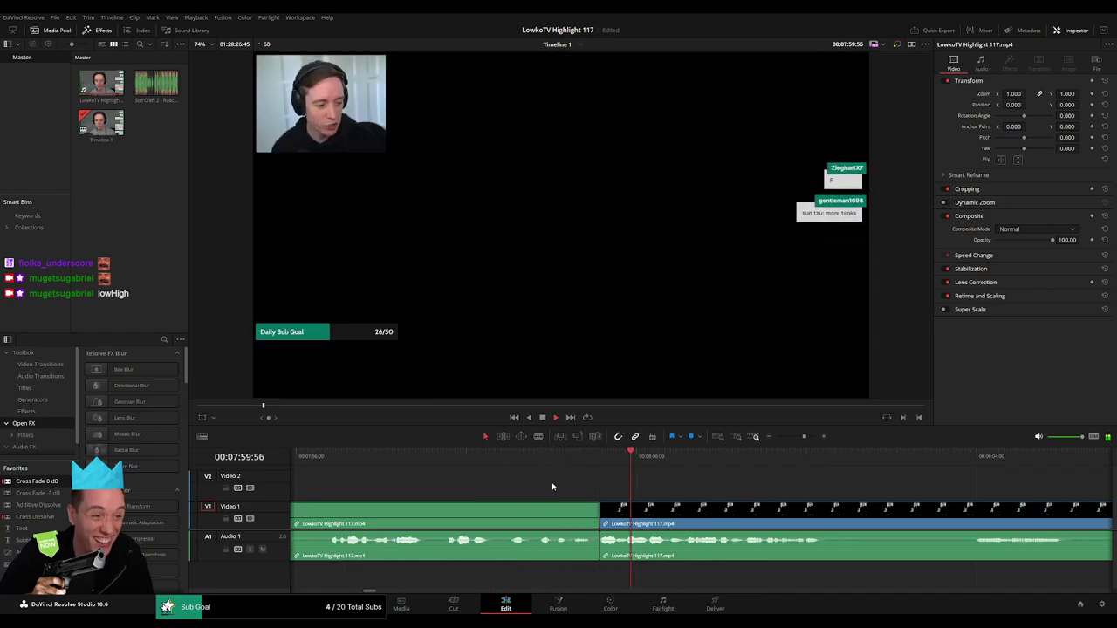
pyautogui.moveTo(803, 437); pyautogui.dragTo(799, 441)
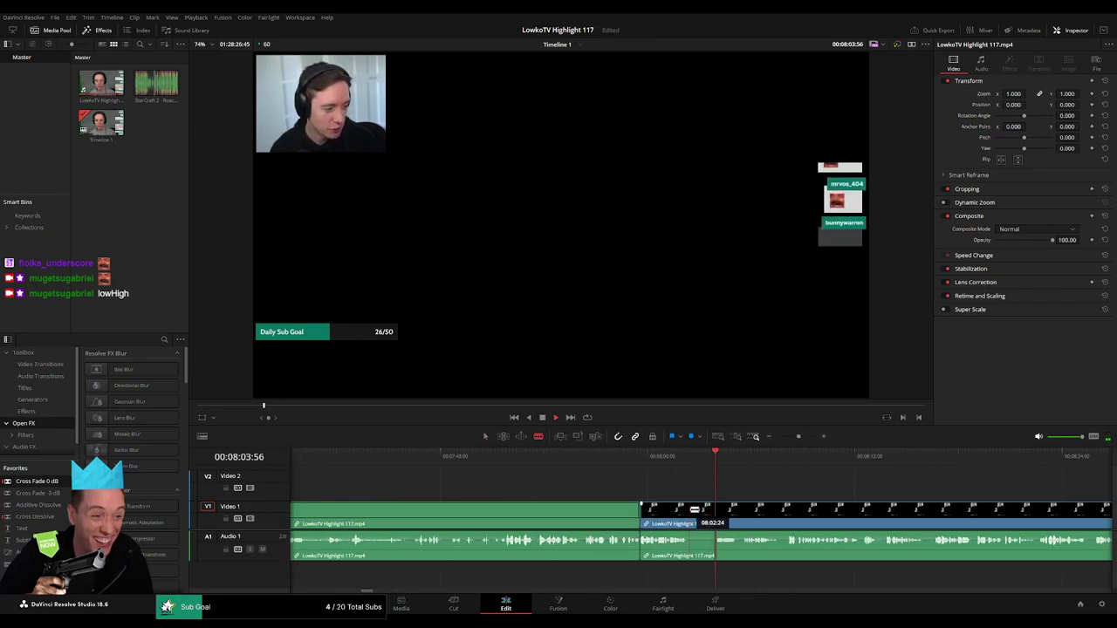
pyautogui.moveTo(695, 509); pyautogui.dragTo(718, 508)
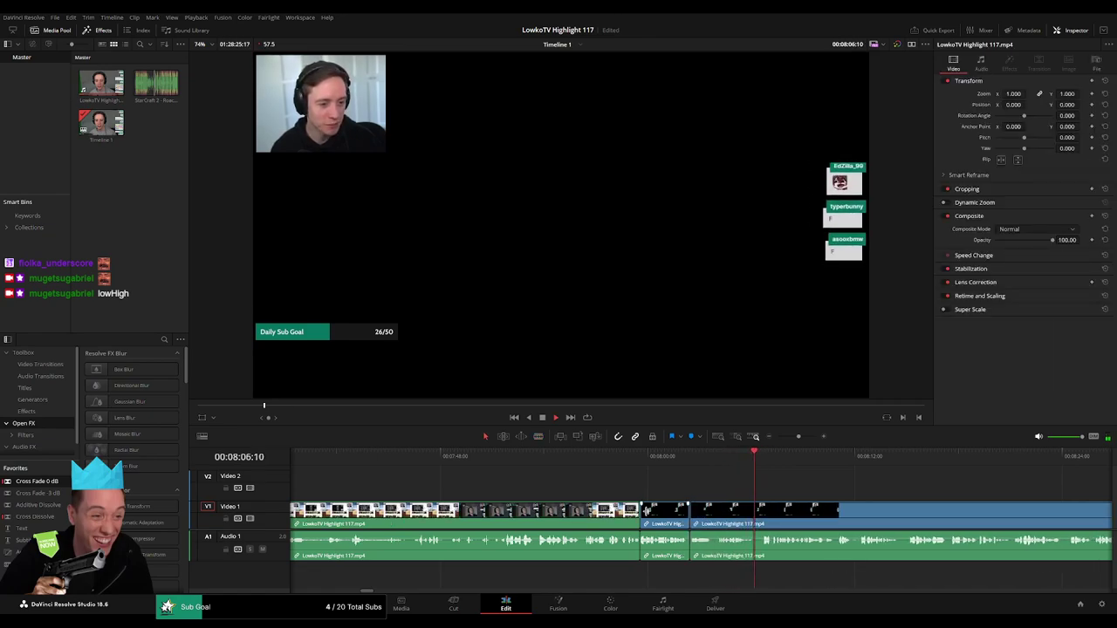
# - Rewatch the trimmed section and finish trimming the edit point to remove dead footage
pyautogui.click(836, 482)
pyautogui.hscroll(3, 642, 483)
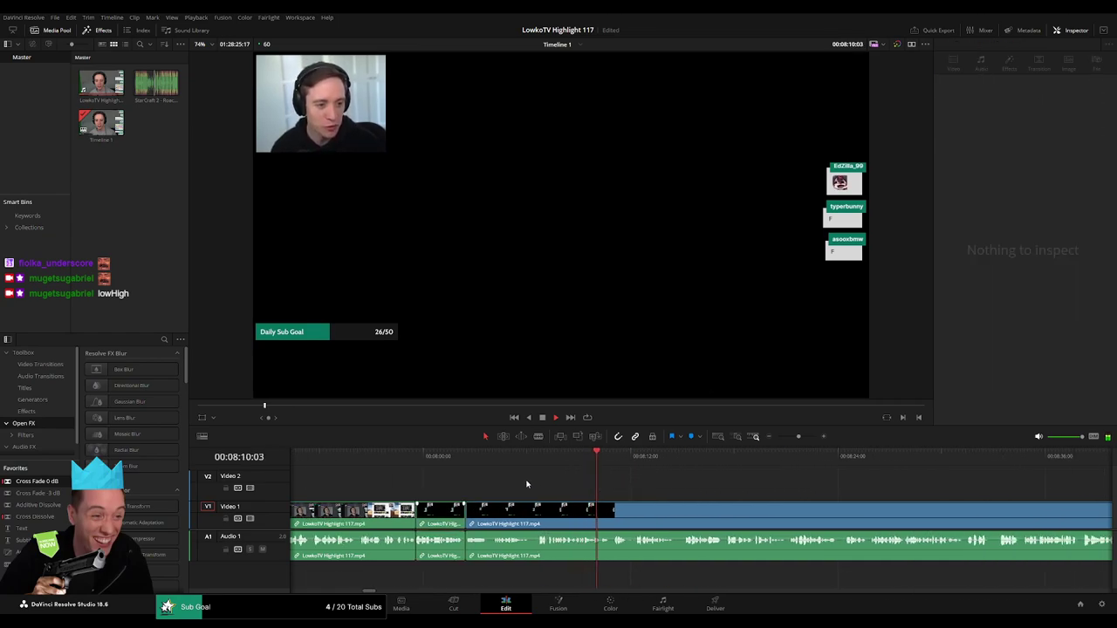
pyautogui.click(511, 457)
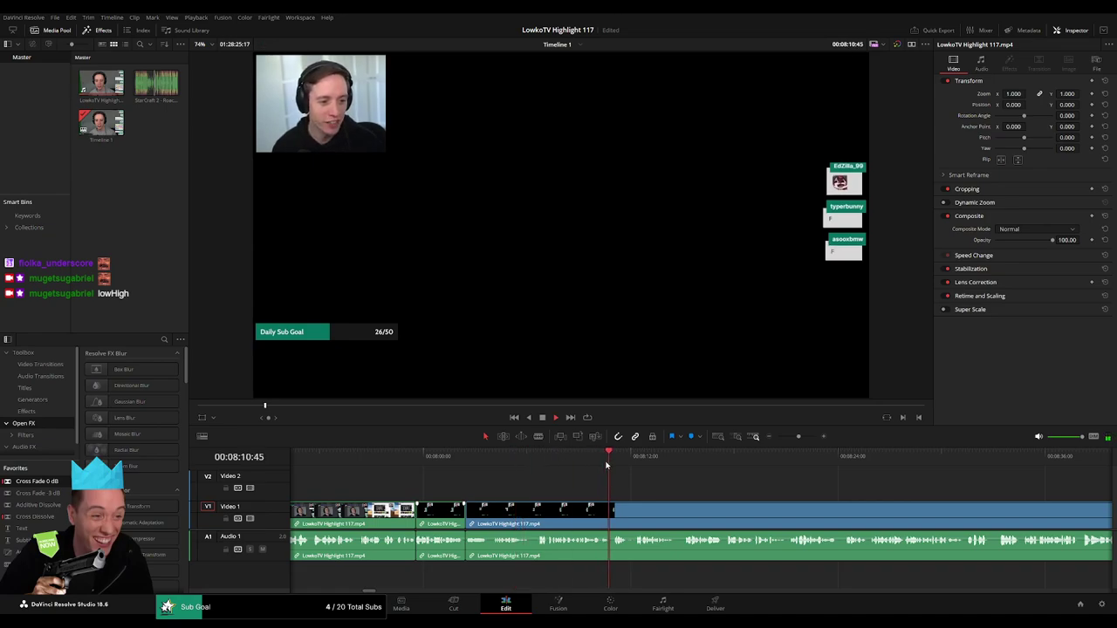
pyautogui.hscroll(2, 633, 487)
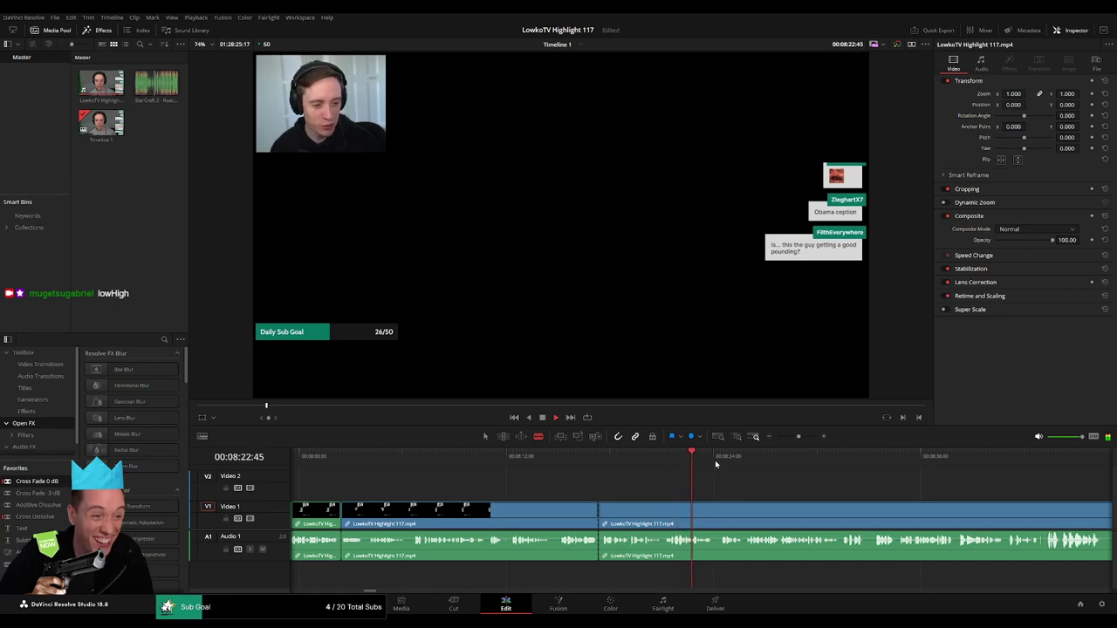
pyautogui.moveTo(668, 506); pyautogui.dragTo(660, 507)
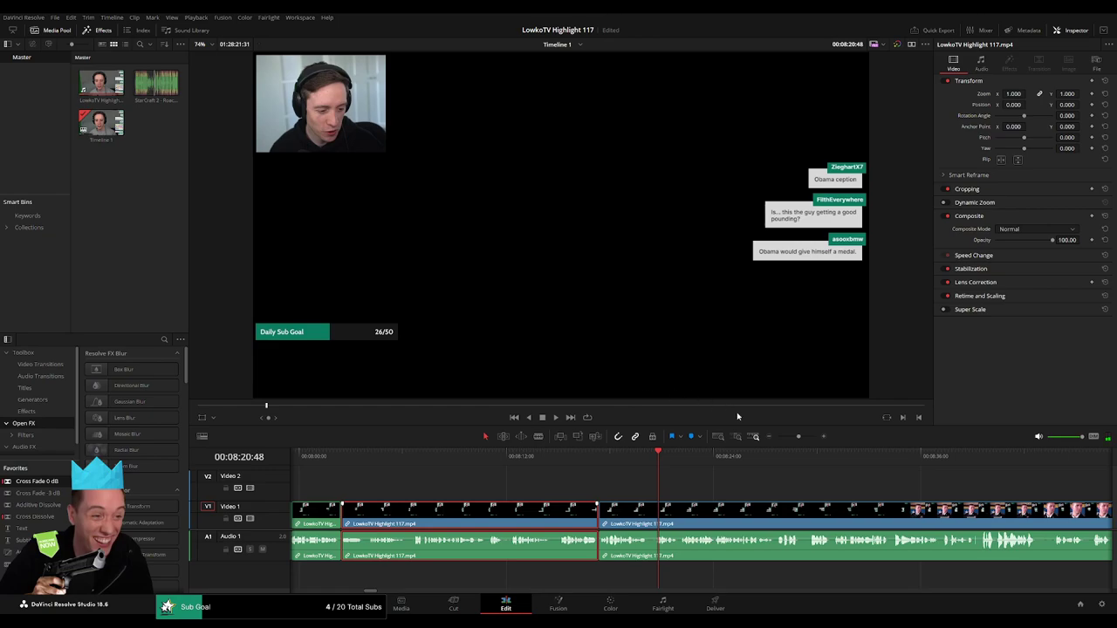
pyautogui.click(705, 496)
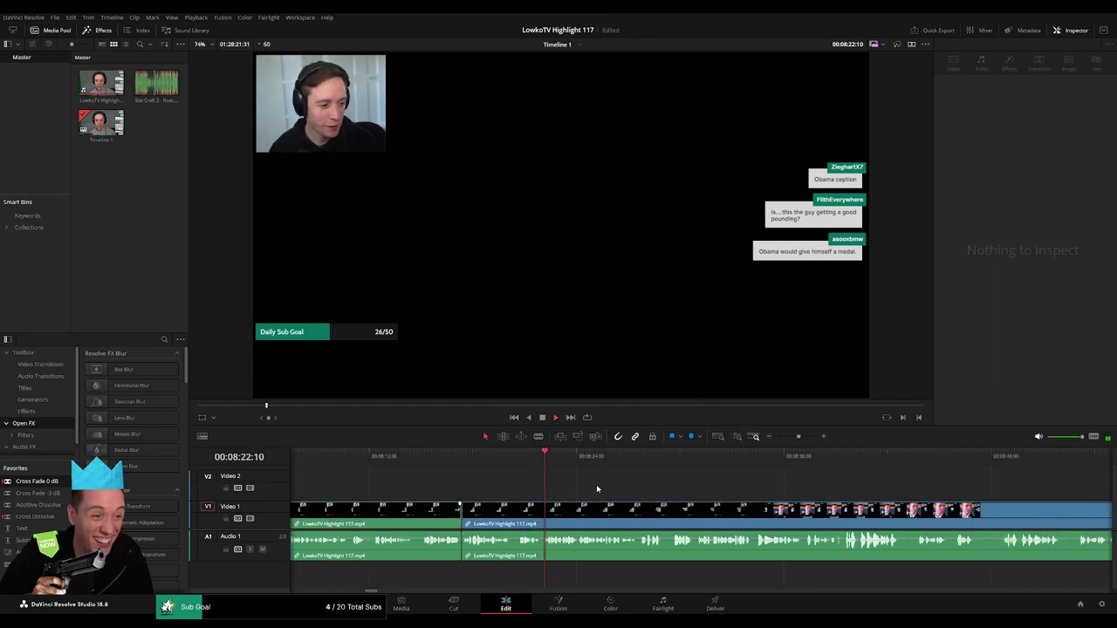
# - Split the video and audio where the next highlight begins, then return to Selection
pyautogui.click(600, 464)
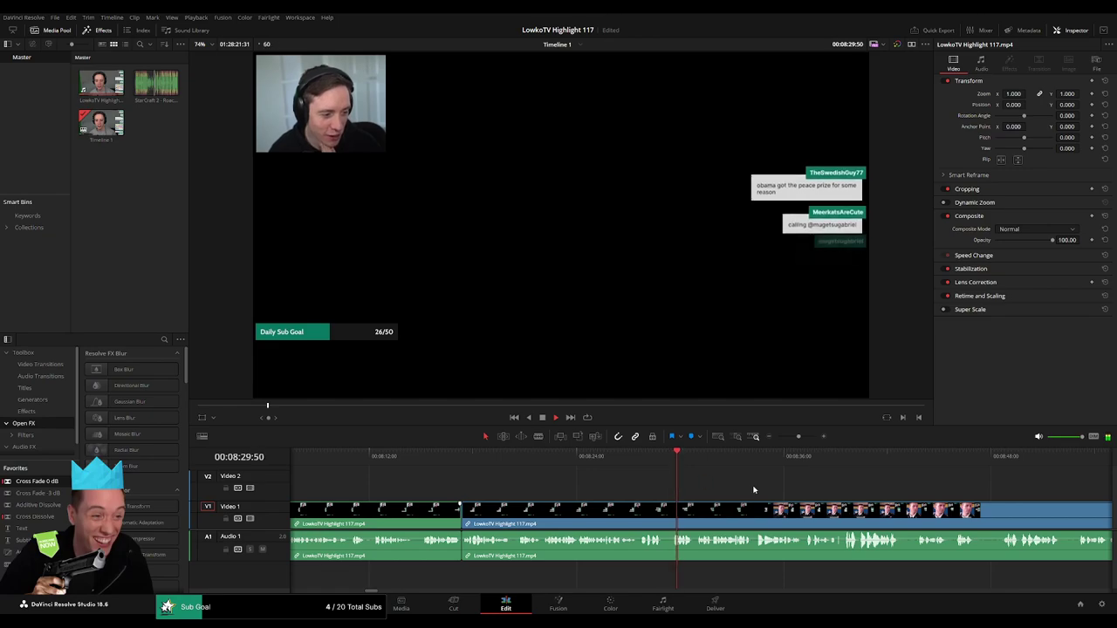
pyautogui.hscroll(3, 567, 479)
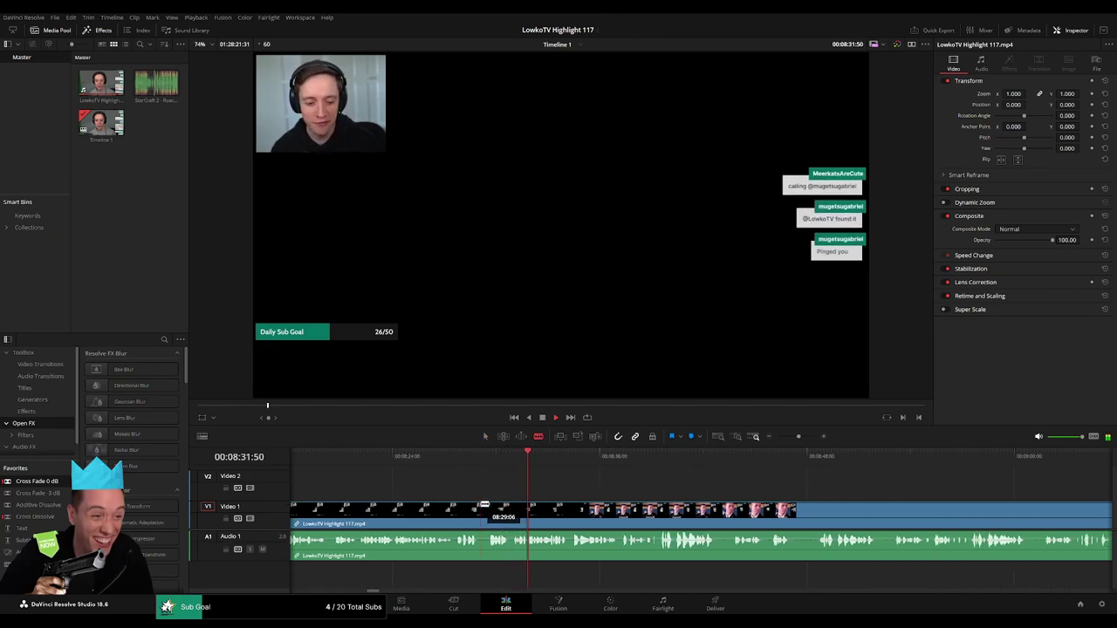
pyautogui.click(484, 506)
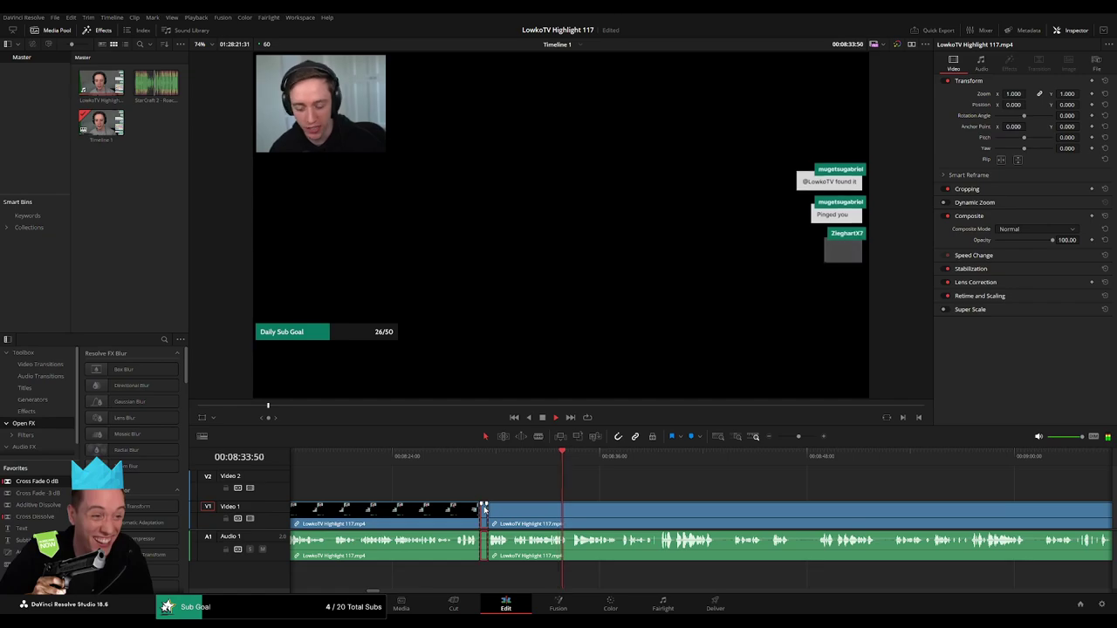
pyautogui.press('a')
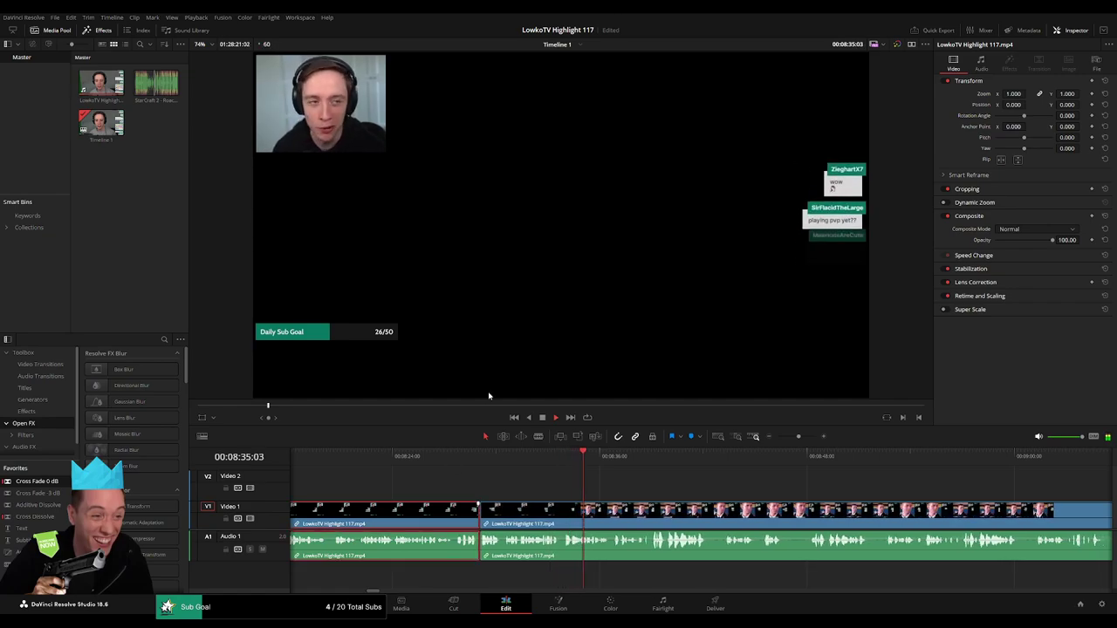
pyautogui.click(476, 511)
pyautogui.click(671, 491)
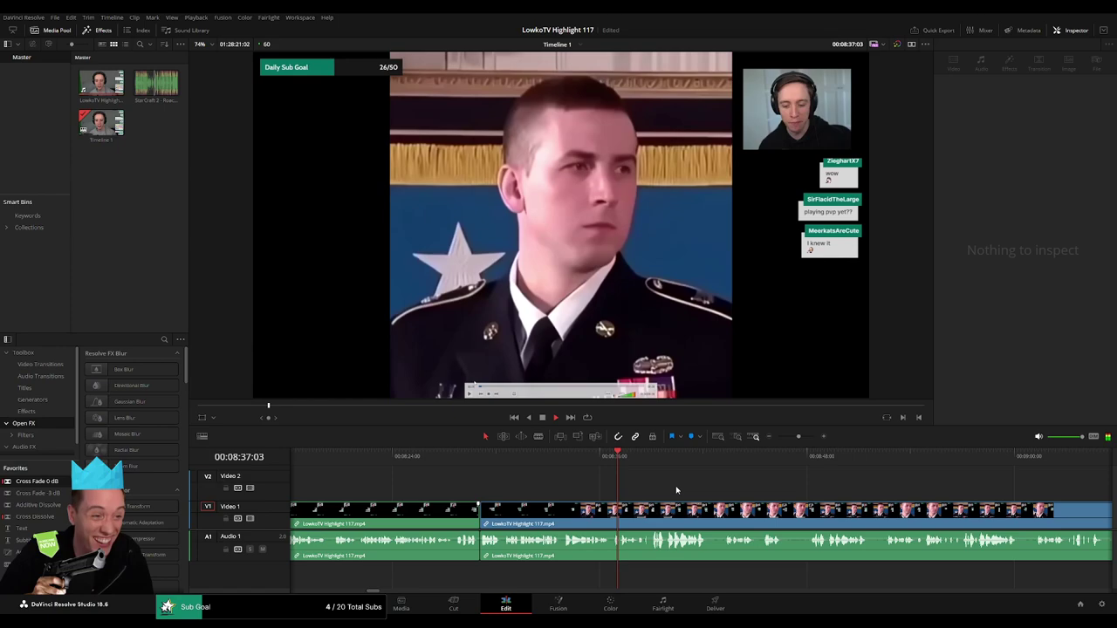
# - Split V1/A1 during the medal-ceremony footage and rewatch the cut
pyautogui.scroll(-3, 678, 485)
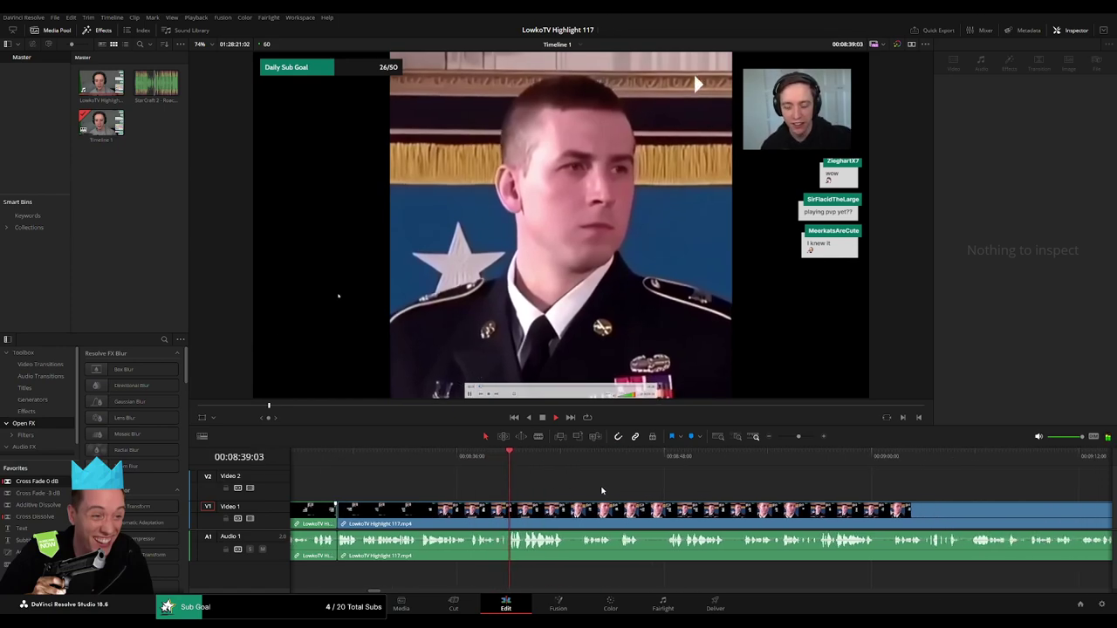
pyautogui.press('b')
pyautogui.click(503, 511)
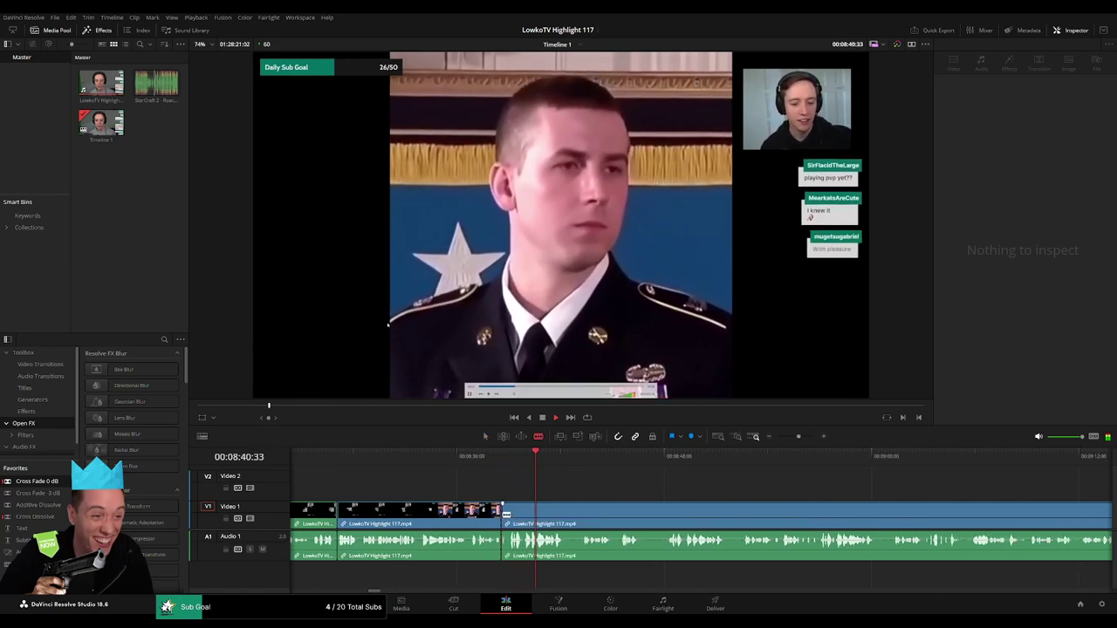
pyautogui.press('a')
pyautogui.click(515, 513)
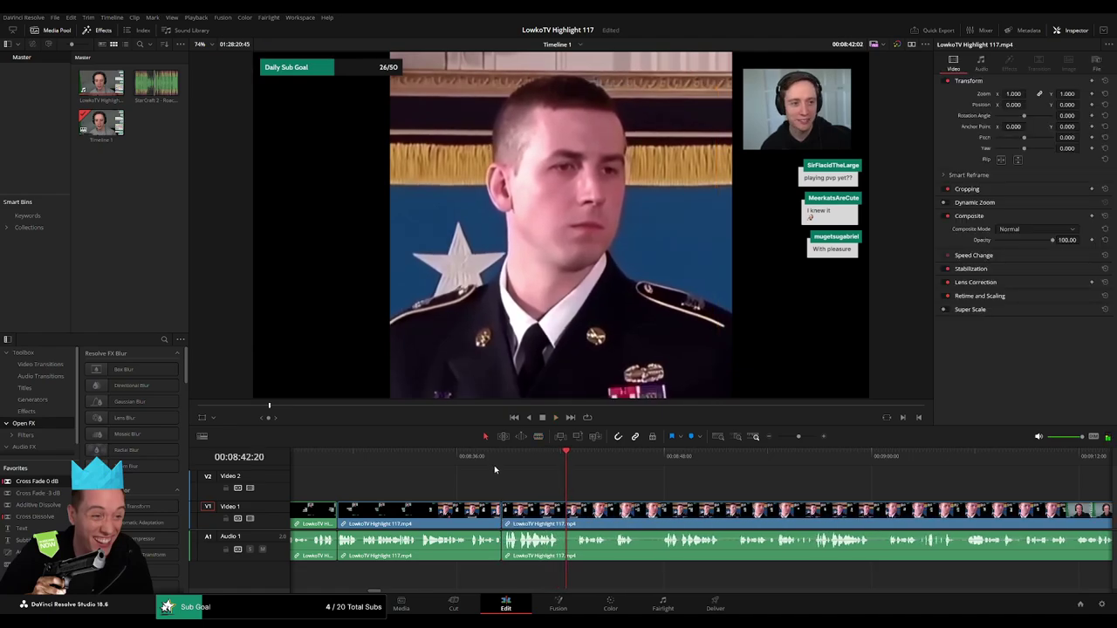
pyautogui.click(491, 464)
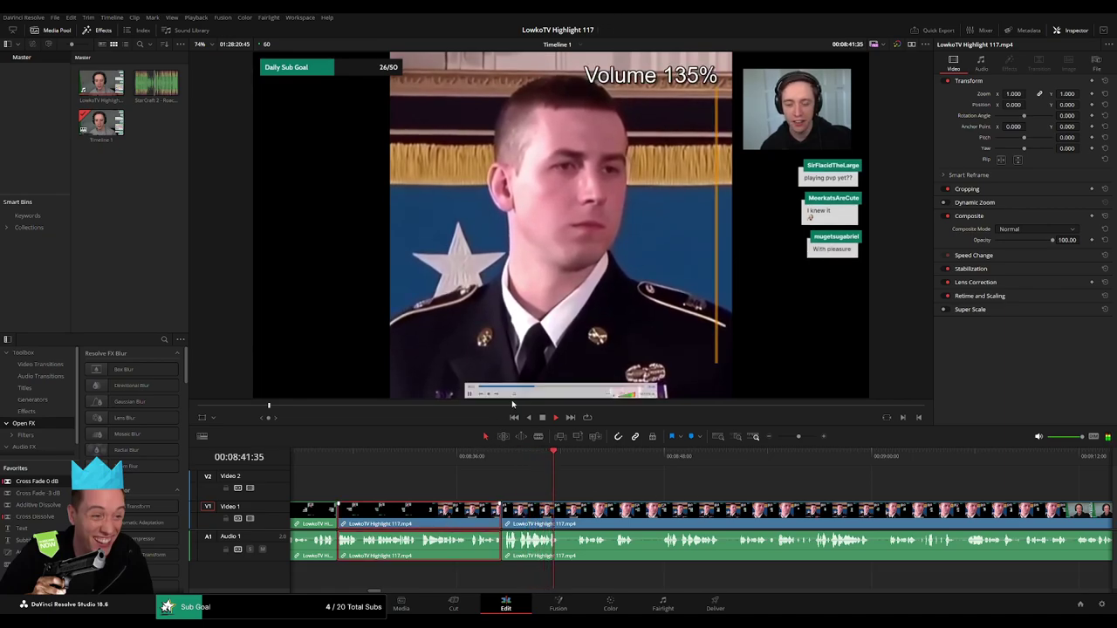
pyautogui.click(654, 491)
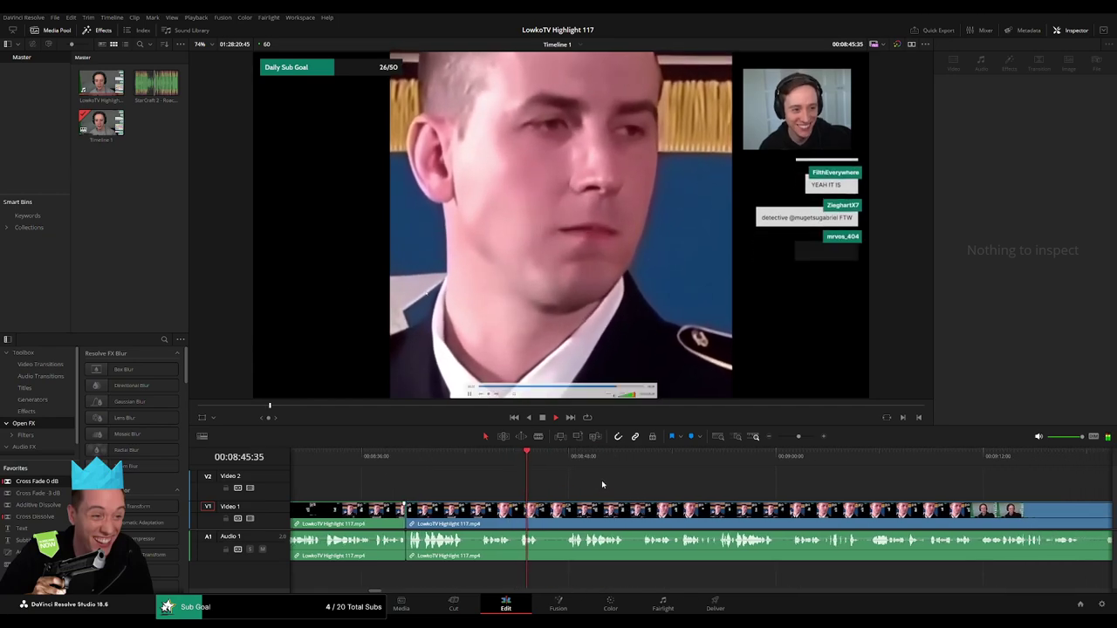
# - Move playback ahead and zoom the timeline in toward 09:25
pyautogui.click(566, 463)
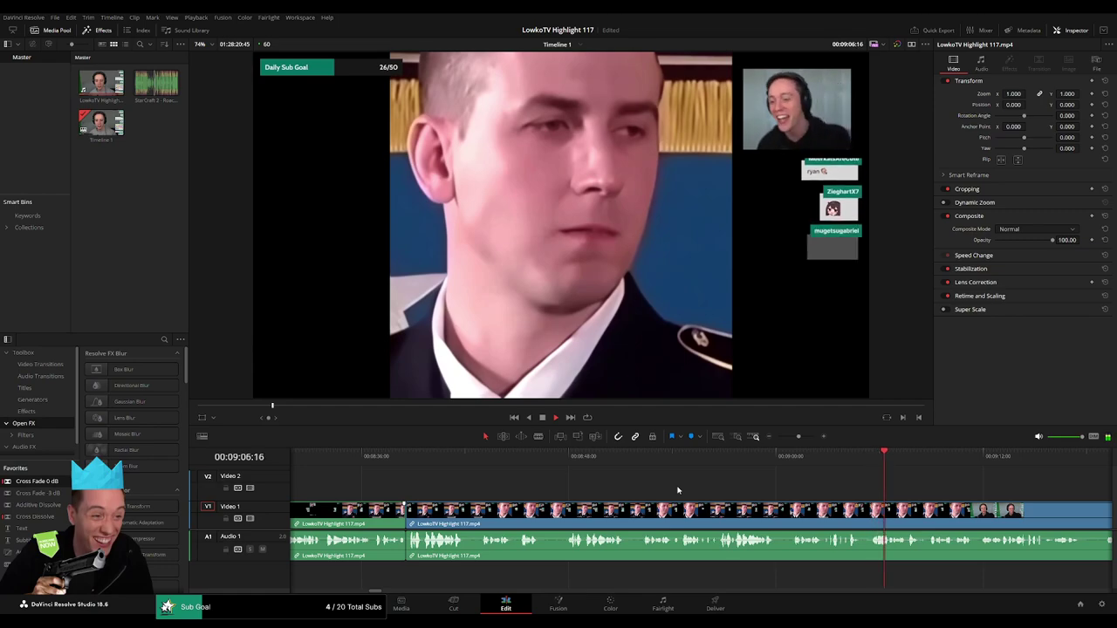
pyautogui.hscroll(5, 968, 493)
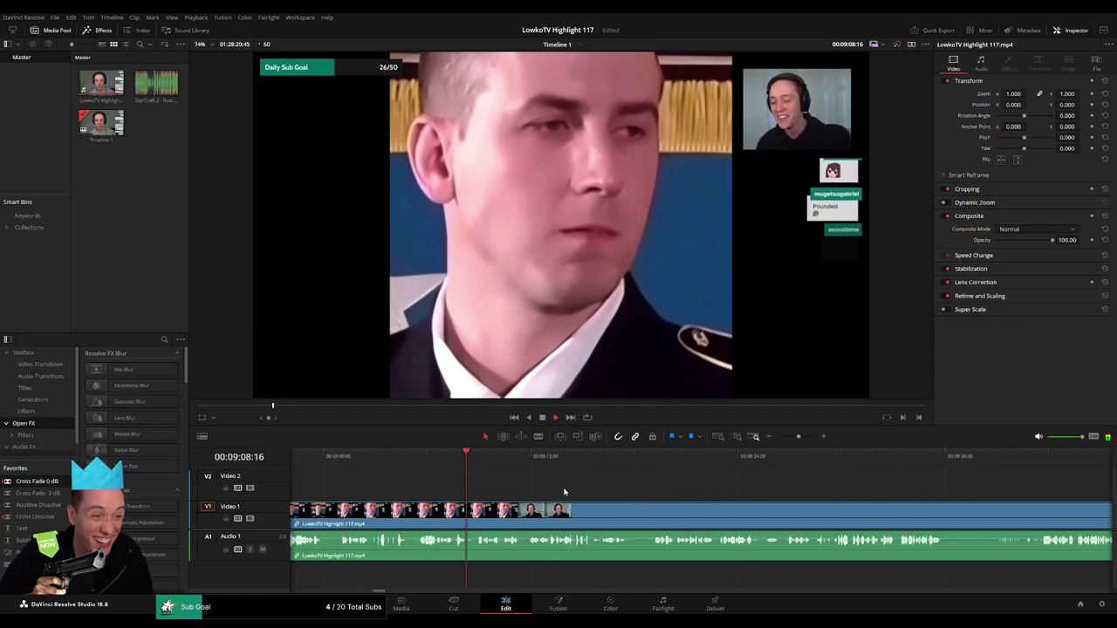
pyautogui.moveTo(792, 439); pyautogui.dragTo(802, 437)
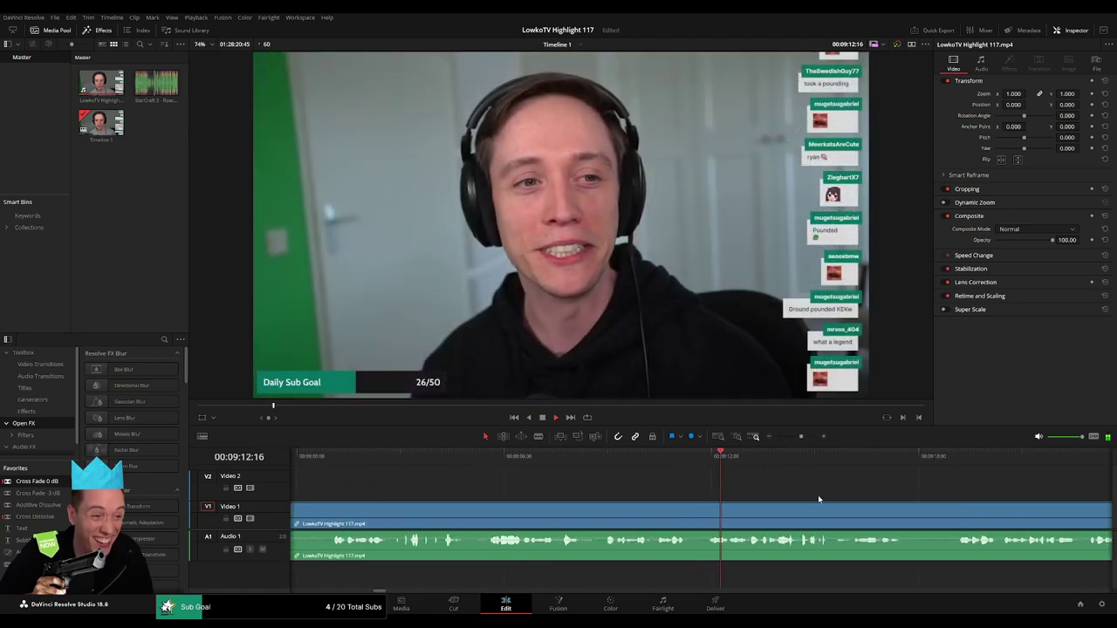
pyautogui.hscroll(3, 818, 495)
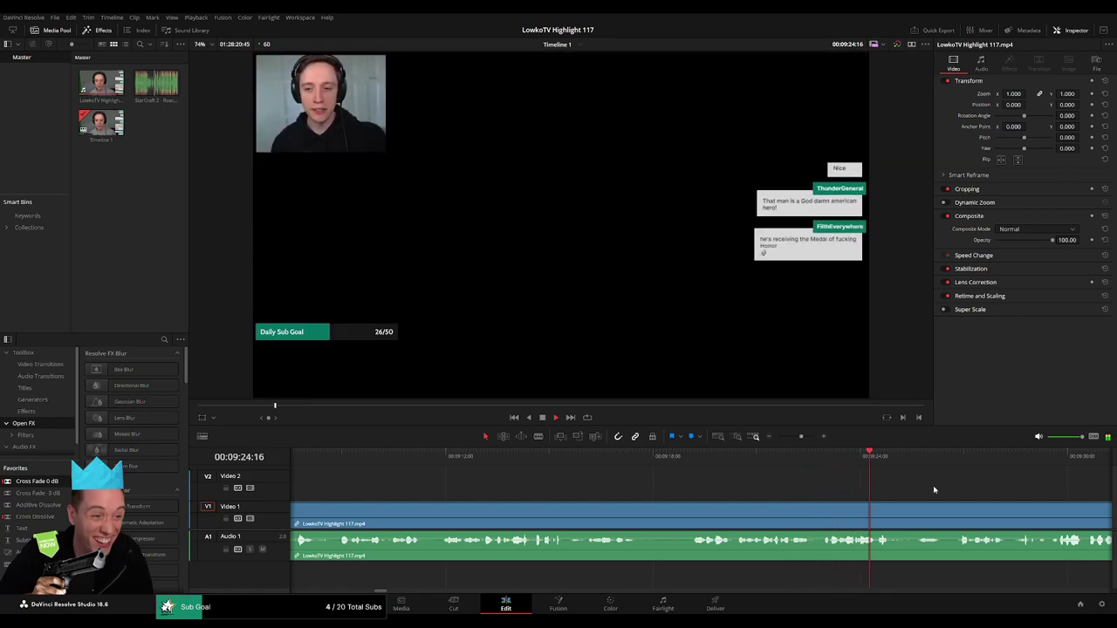
pyautogui.hscroll(3, 742, 491)
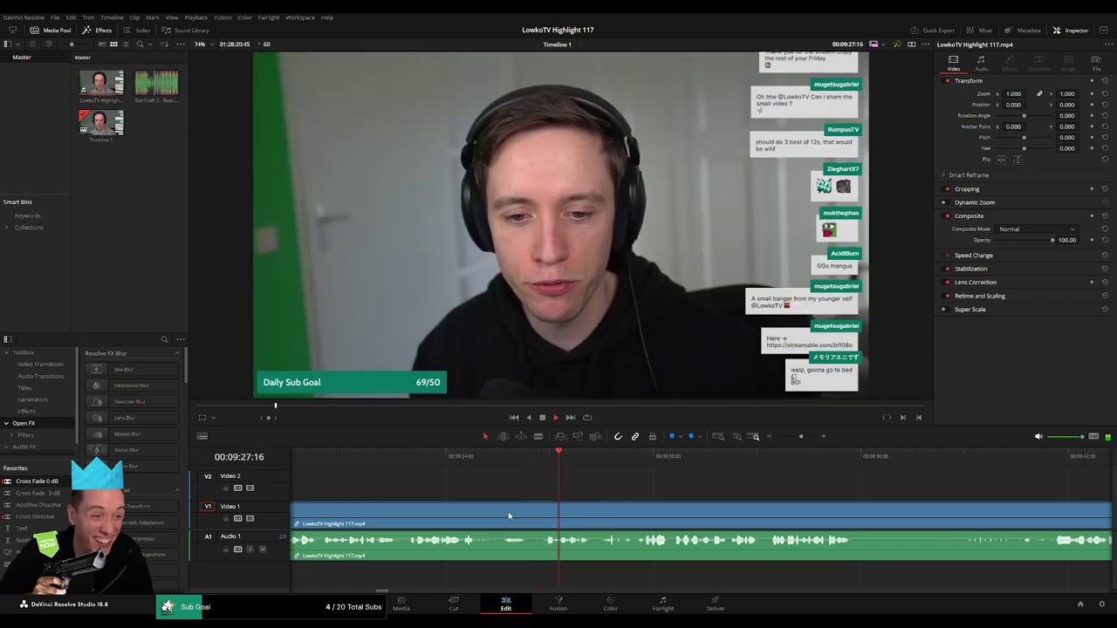
# - Isolate the short piece near 09:25 with two blade cuts and ripple-delete it
pyautogui.press('b')
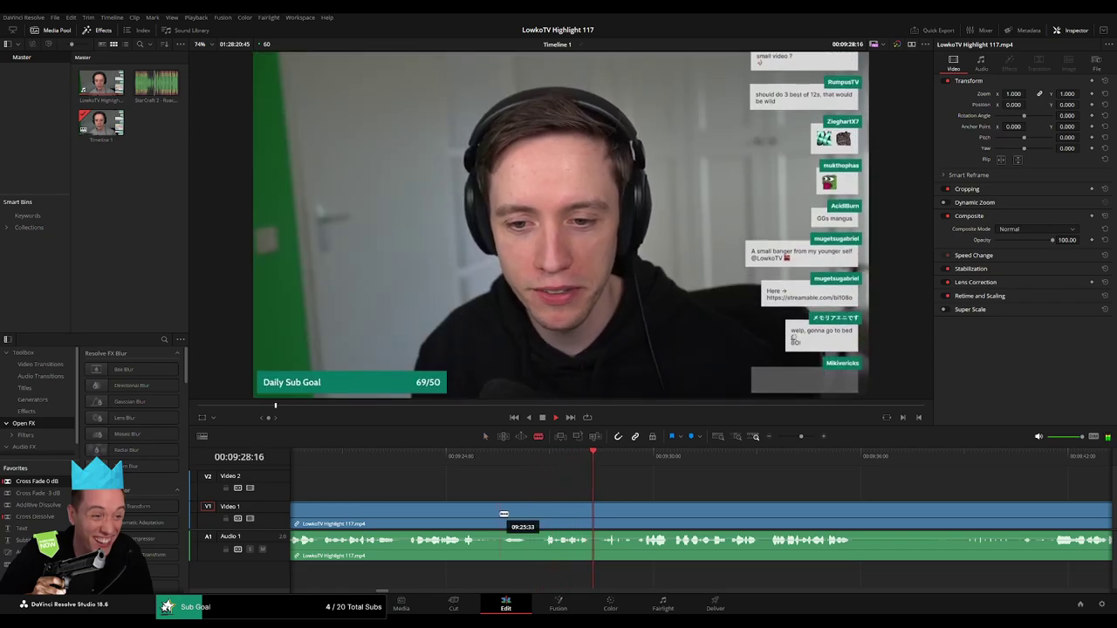
pyautogui.click(500, 515)
pyautogui.click(539, 515)
pyautogui.press('a')
pyautogui.click(524, 517)
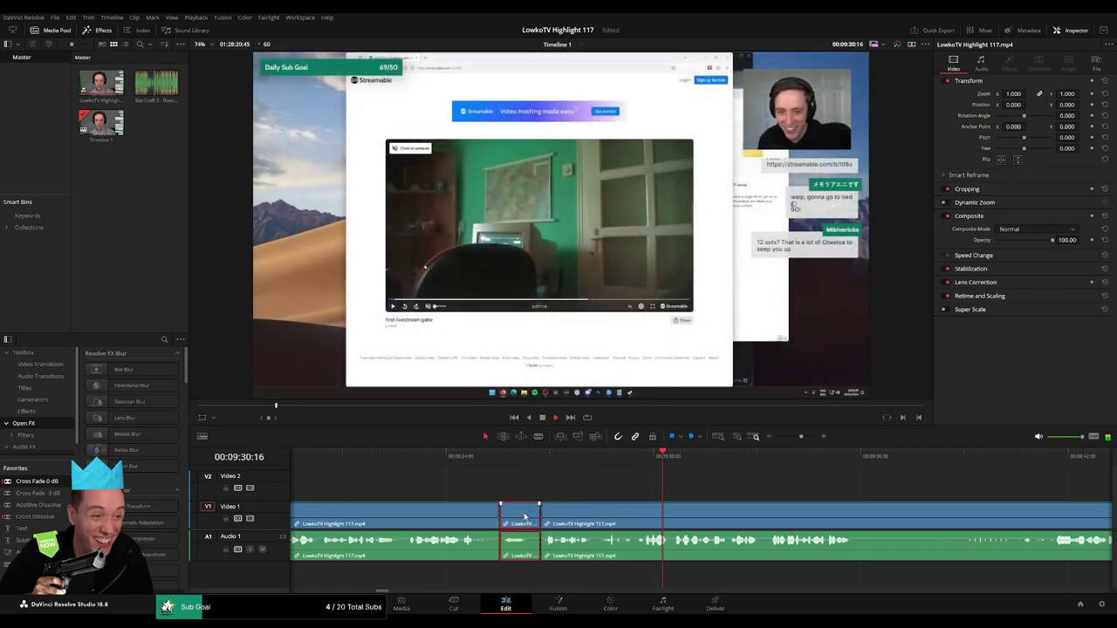
pyautogui.press('Delete')
pyautogui.press('Up')
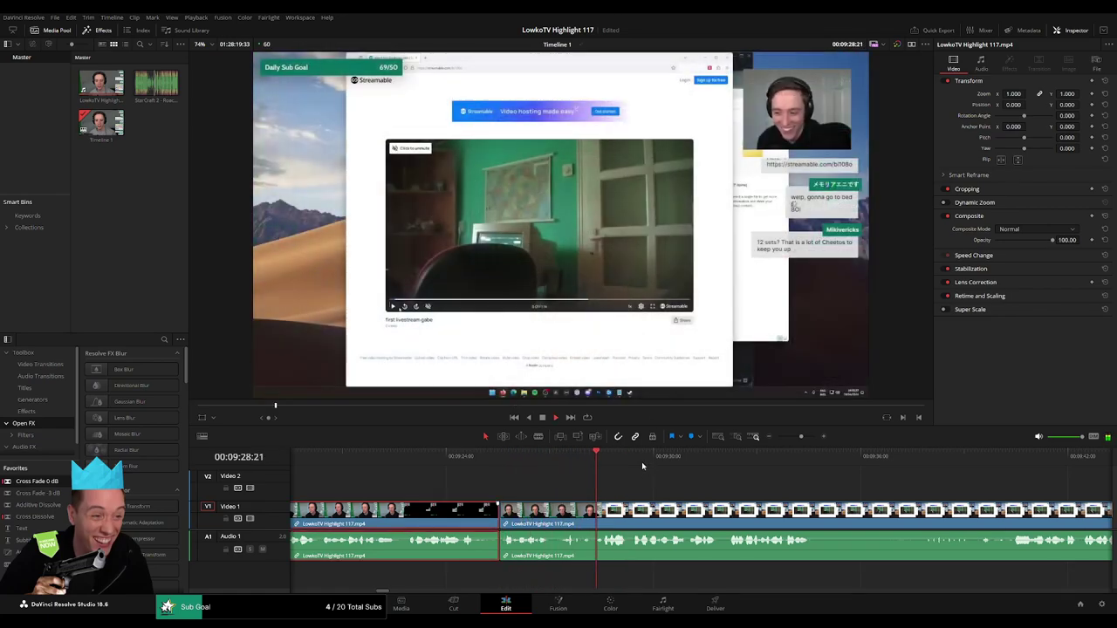
# - Zoom out slightly and resume playback from a later moment to review
pyautogui.moveTo(800, 437); pyautogui.dragTo(800, 435)
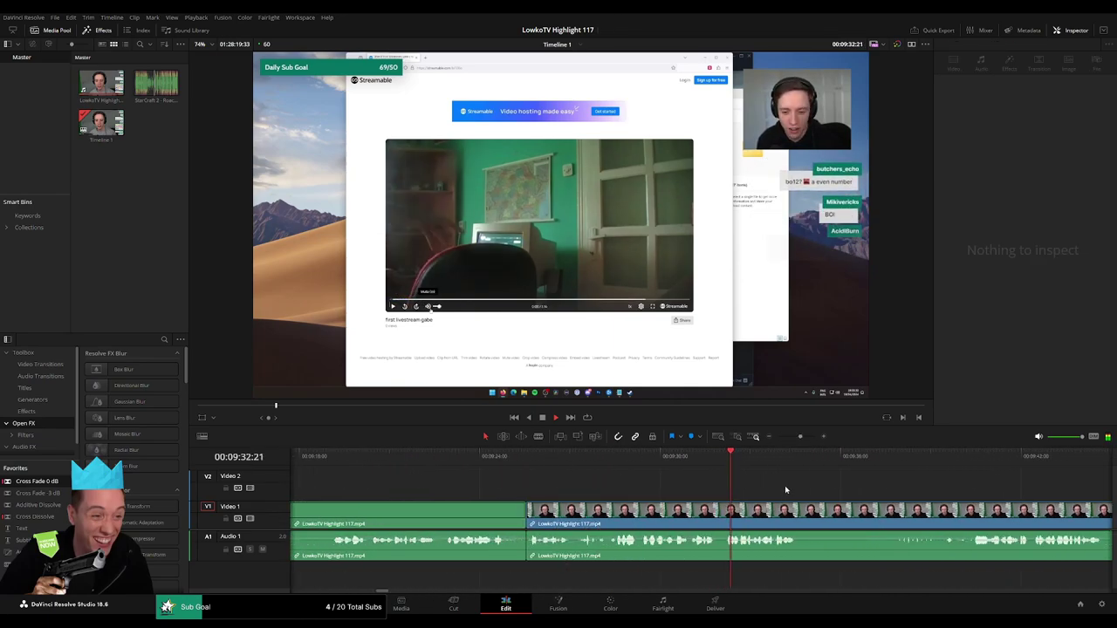
pyautogui.moveTo(511, 457); pyautogui.dragTo(570, 463)
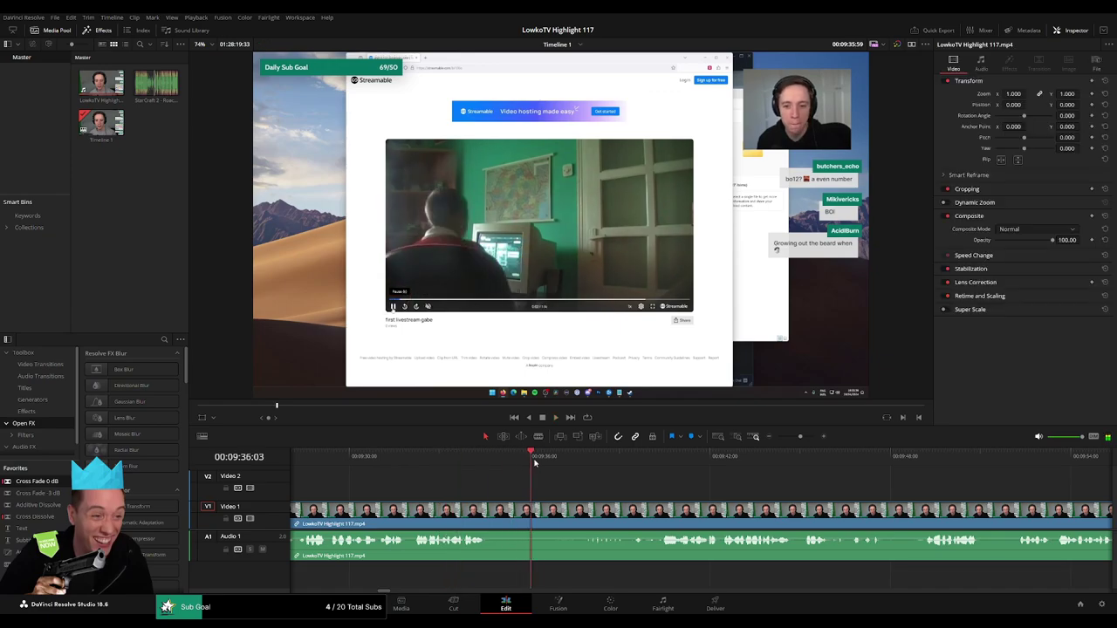
pyautogui.press('space')
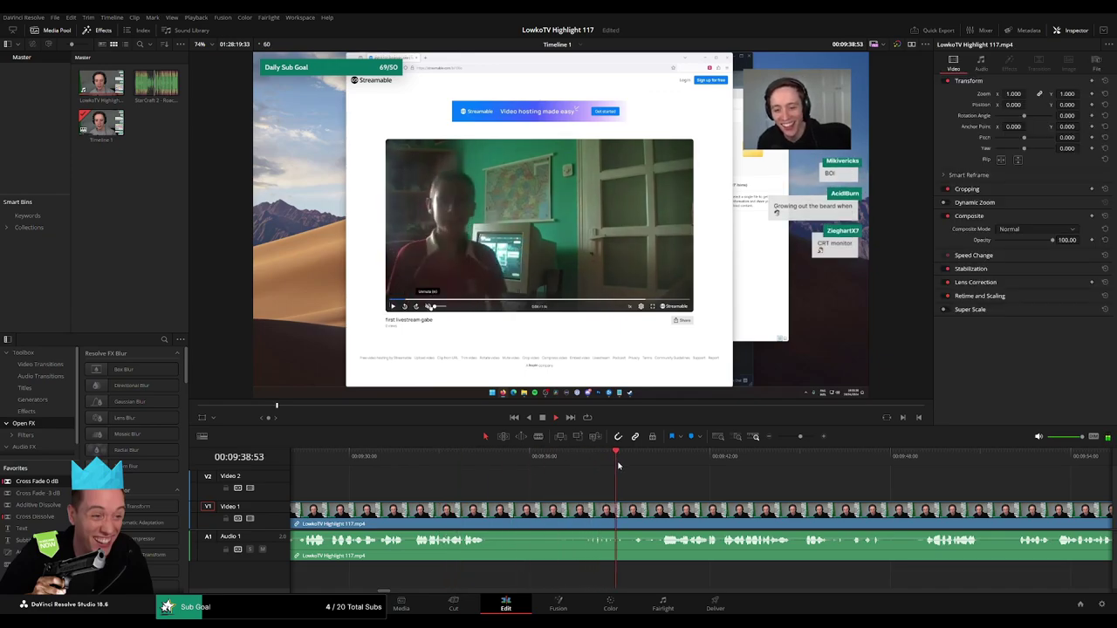
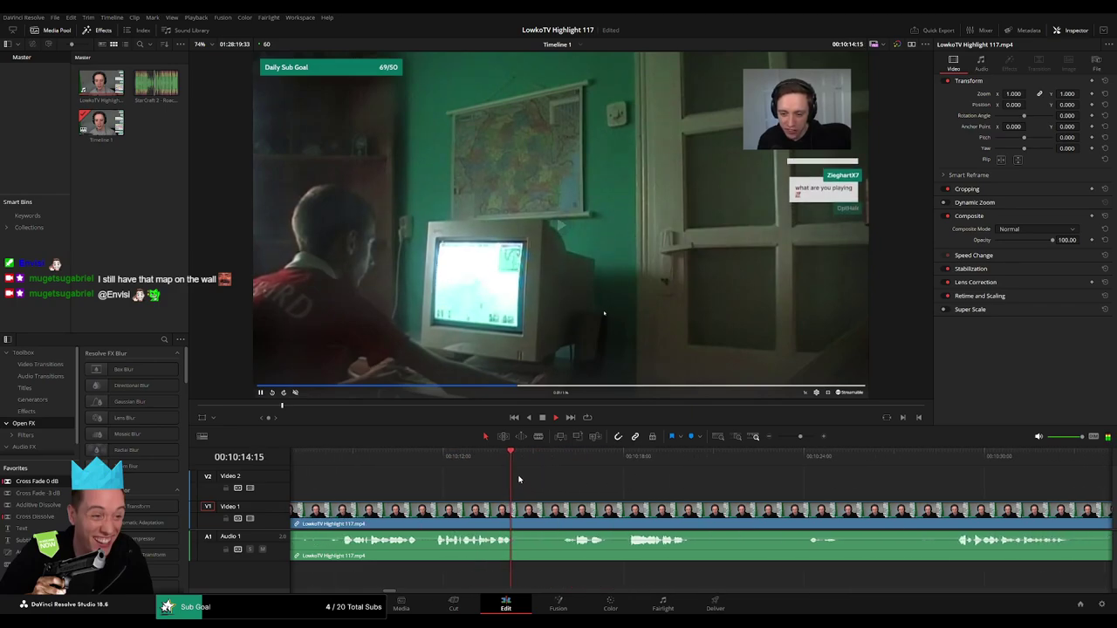
# - Scrub through the webcam footage and scroll the timeline forward toward the 10:48 mark
pyautogui.click(556, 458)
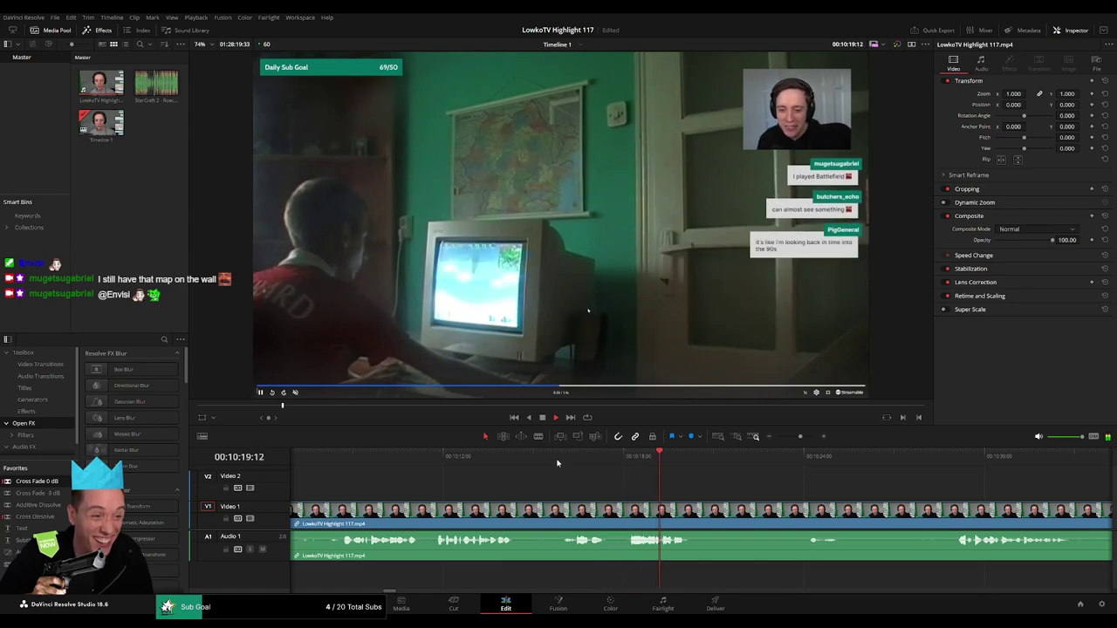
pyautogui.click(567, 468)
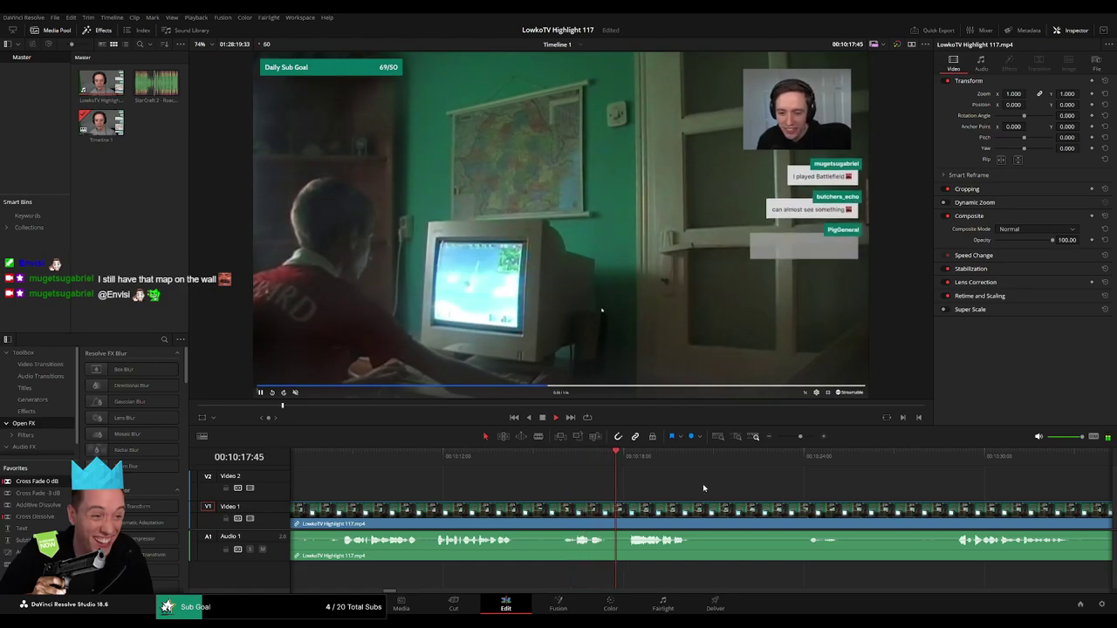
pyautogui.hscroll(3, 711, 487)
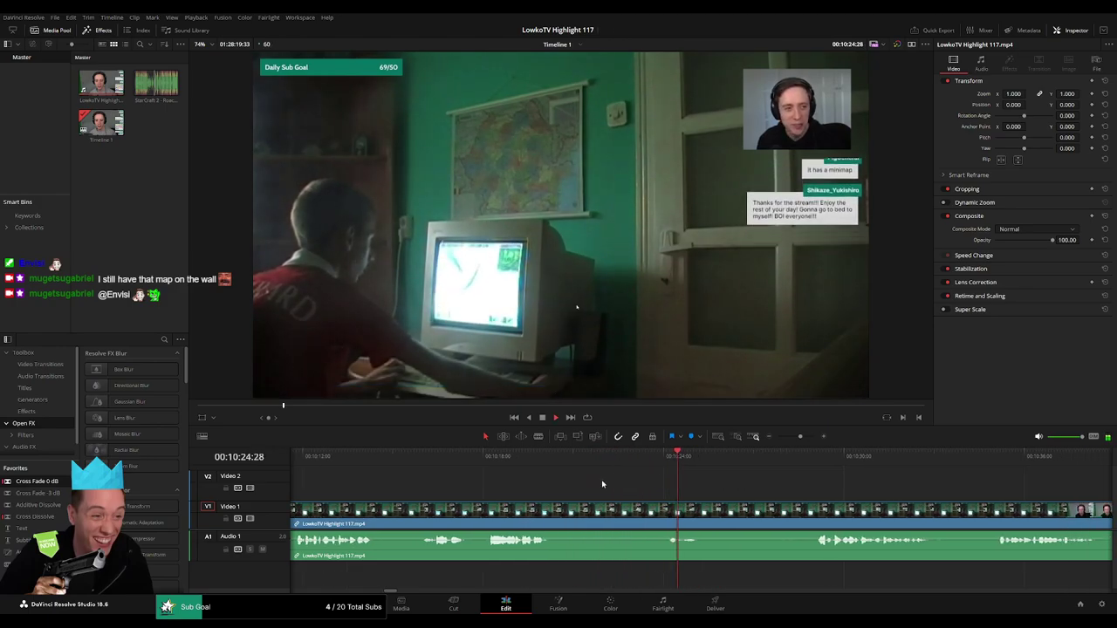
pyautogui.hscroll(5, 663, 478)
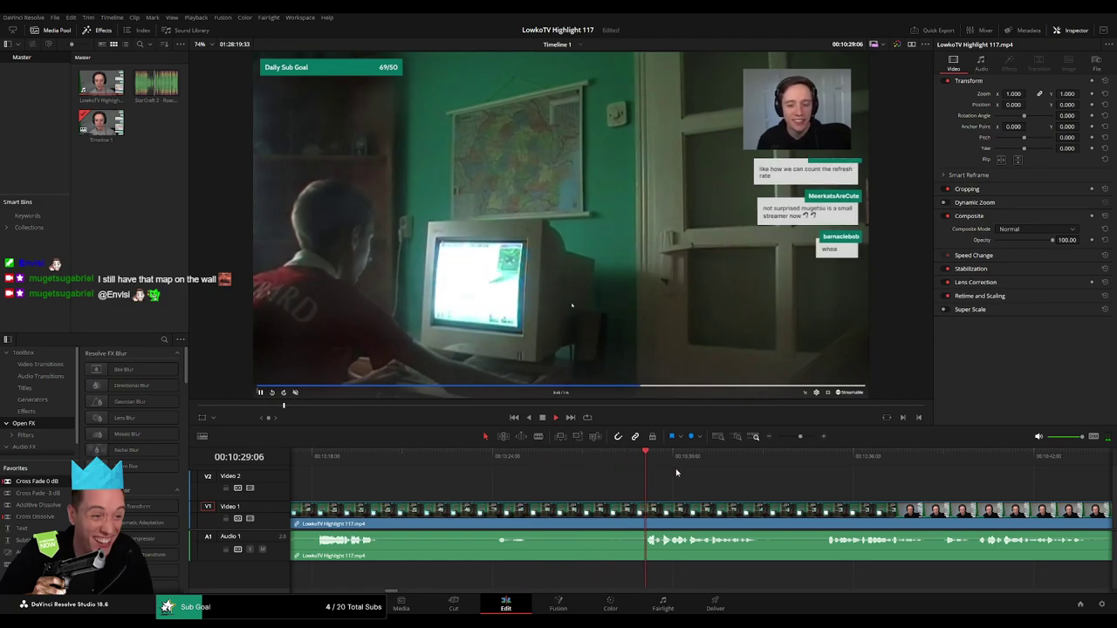
pyautogui.hscroll(4, 586, 480)
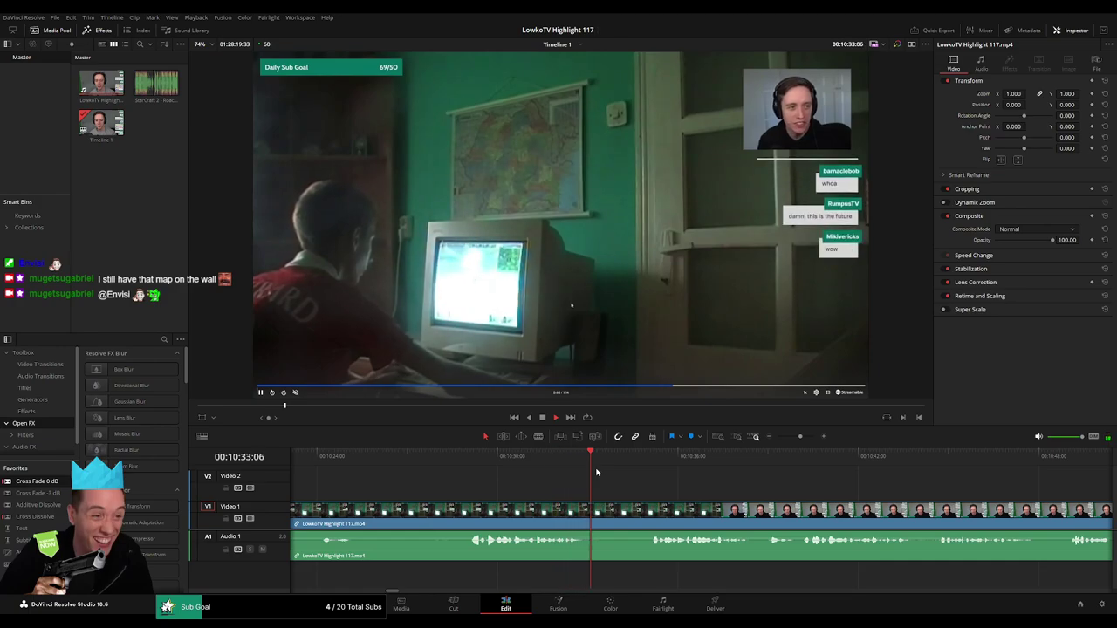
pyautogui.click(643, 465)
pyautogui.hscroll(4, 596, 485)
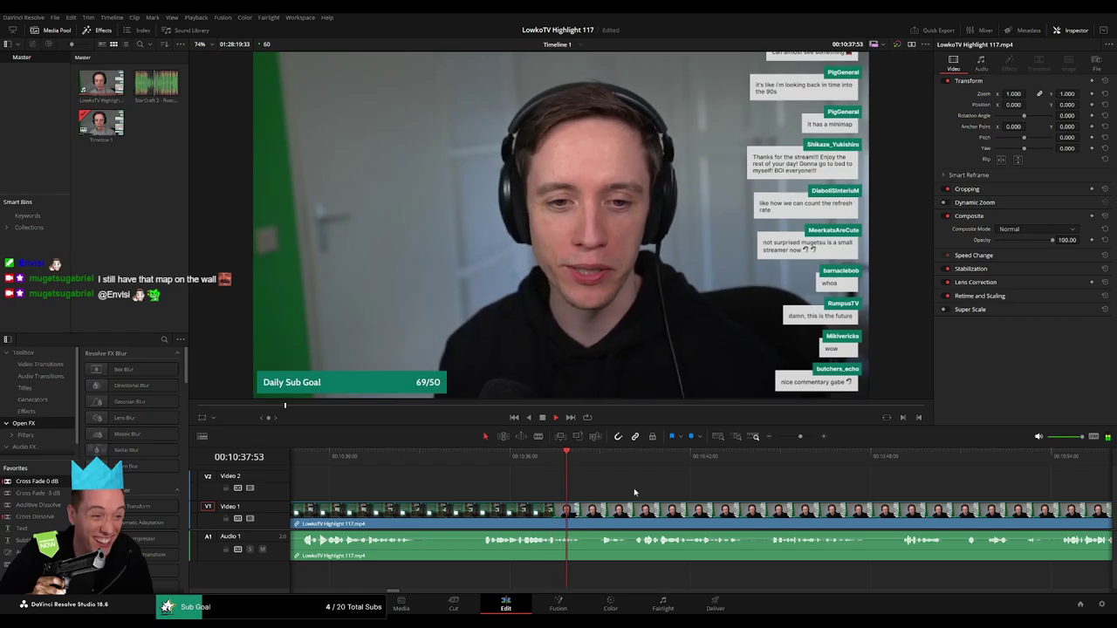
pyautogui.hscroll(3, 514, 484)
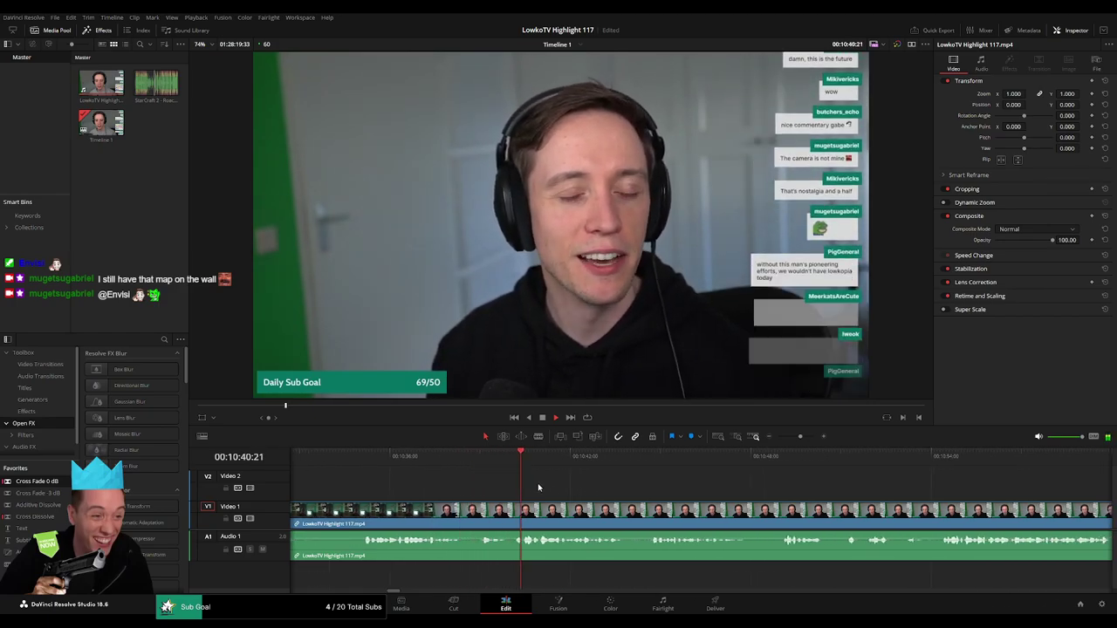
pyautogui.hscroll(3, 479, 491)
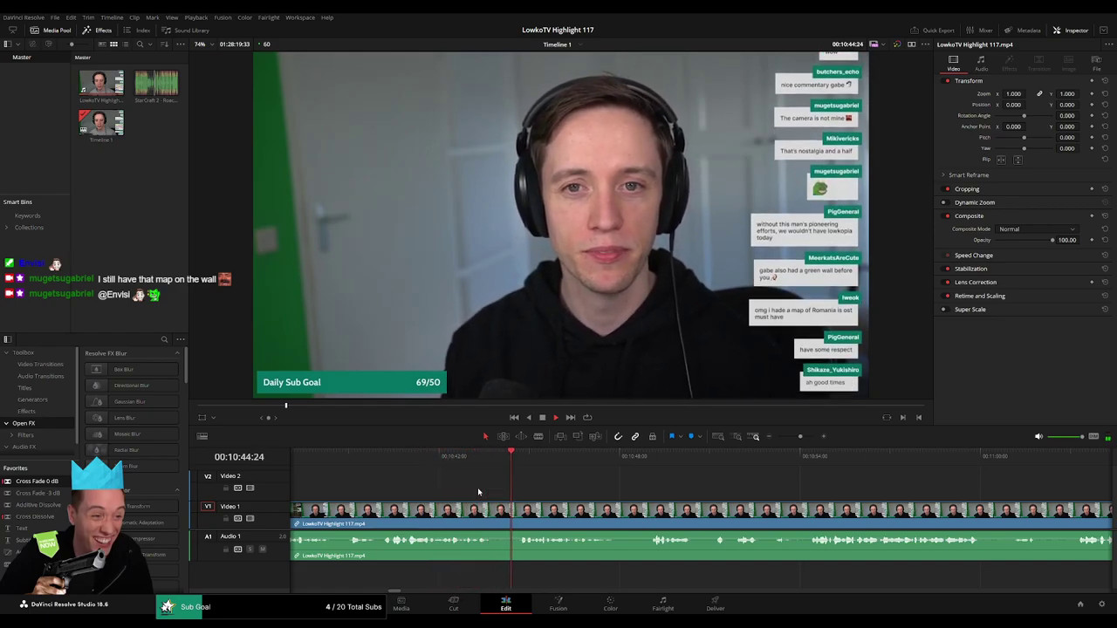
pyautogui.hscroll(3, 572, 491)
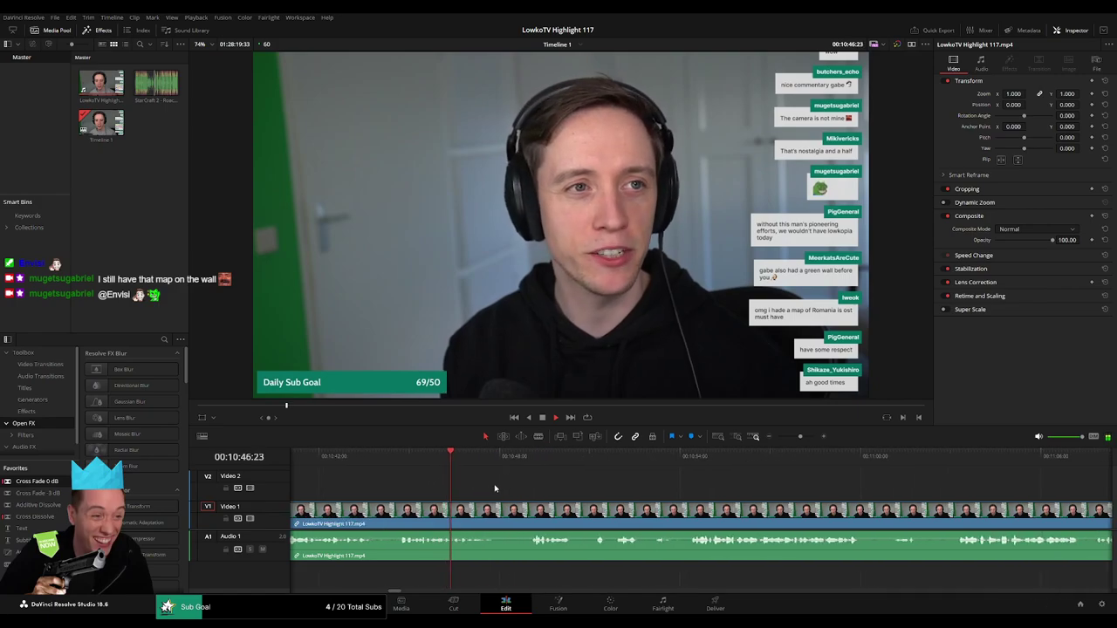
pyautogui.hscroll(2, 495, 488)
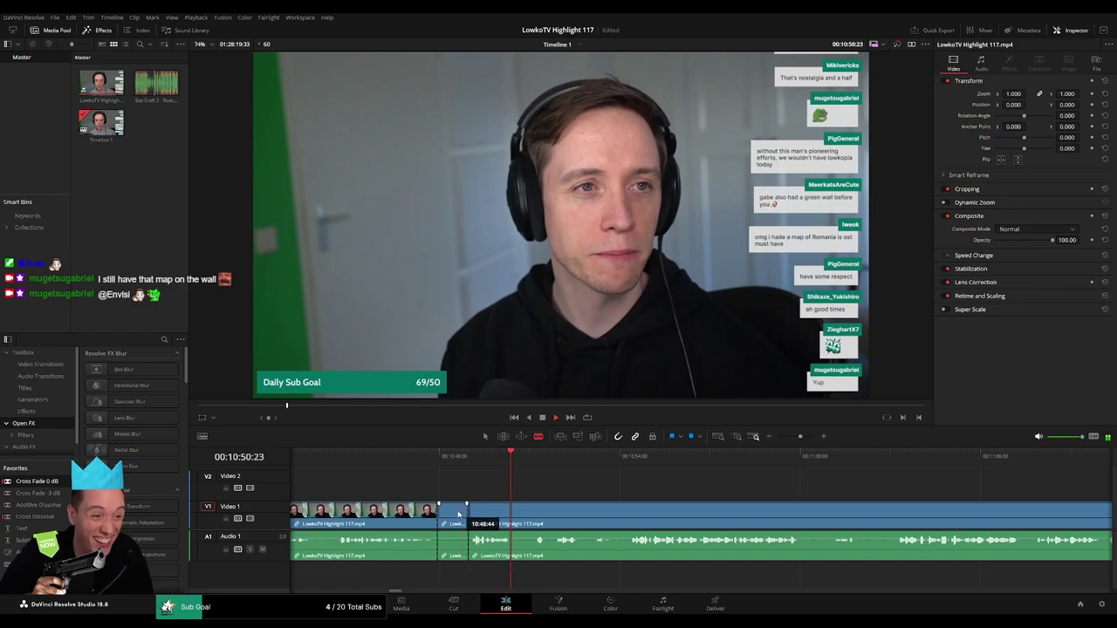
# - Blade the highlight clip where the reddit footage starts
pyautogui.press('a')
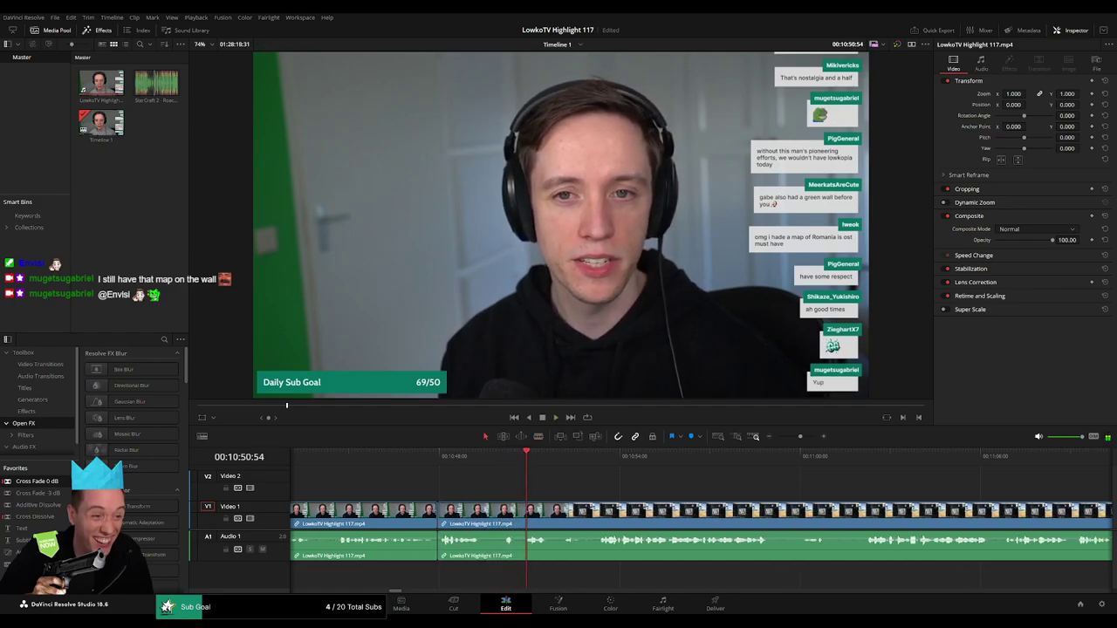
pyautogui.click(441, 556)
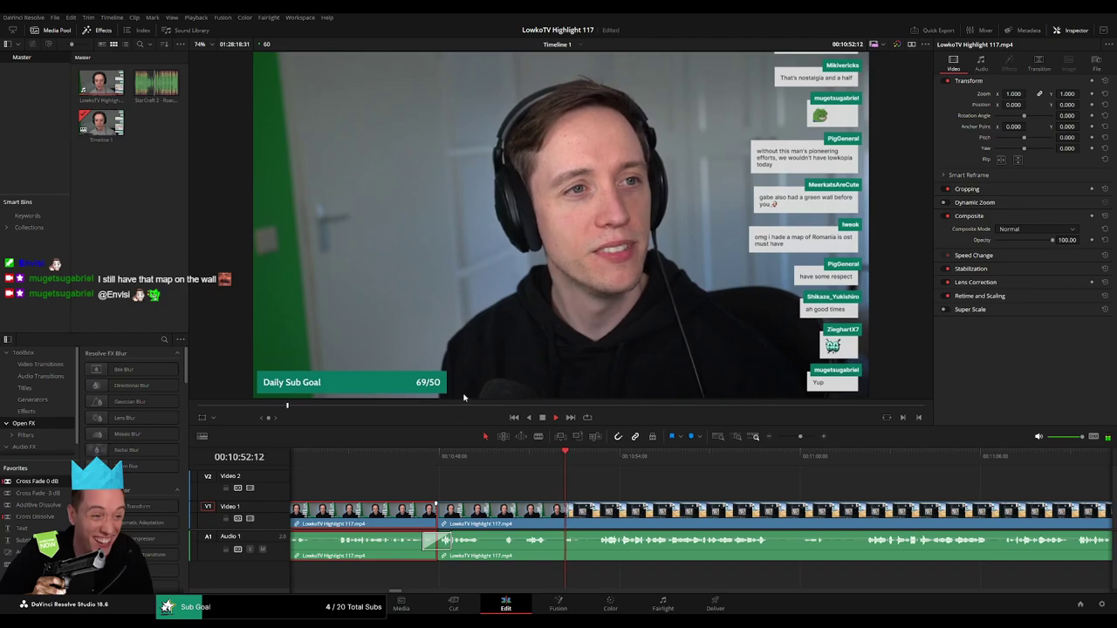
pyautogui.click(645, 496)
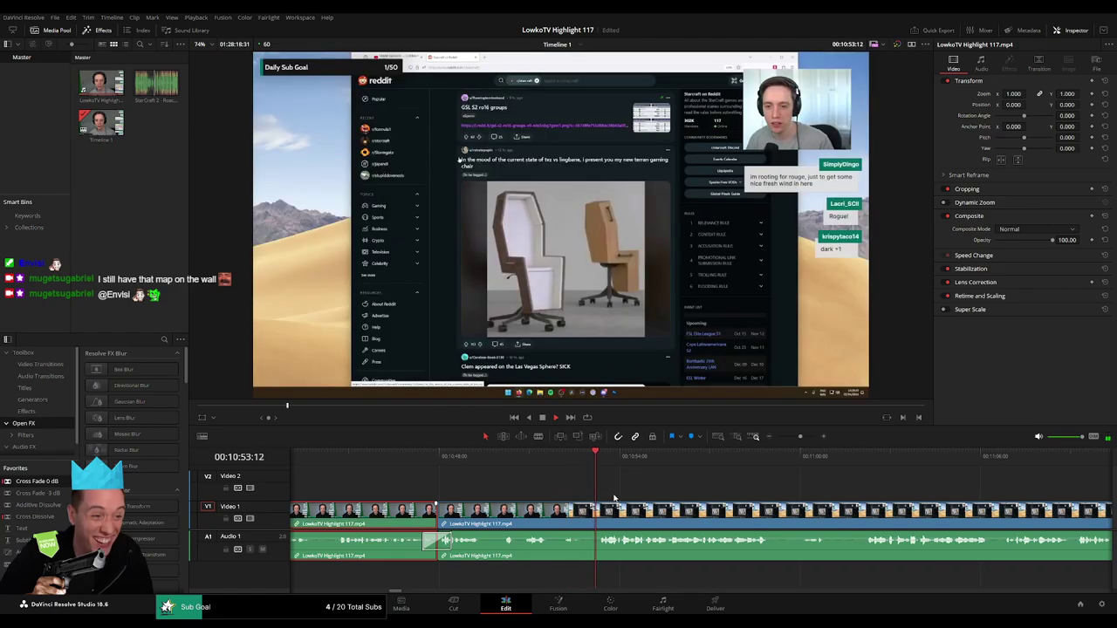
pyautogui.click(561, 464)
pyautogui.press('b')
pyautogui.click(588, 524)
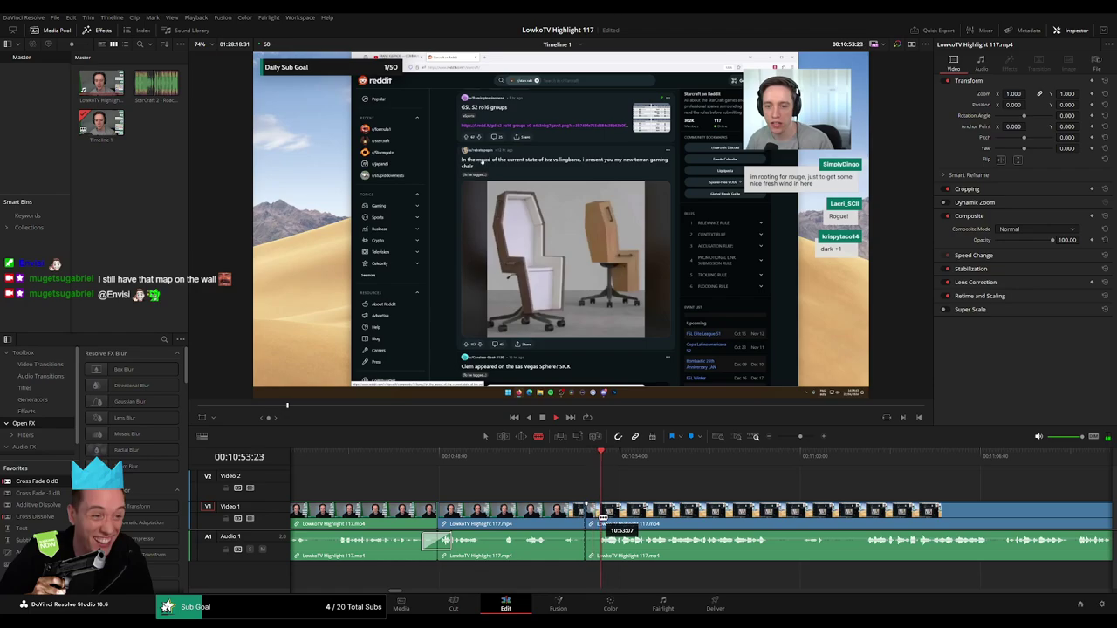
# - Trim the unwanted footage from the clip after the cut near 11:00
pyautogui.press('a')
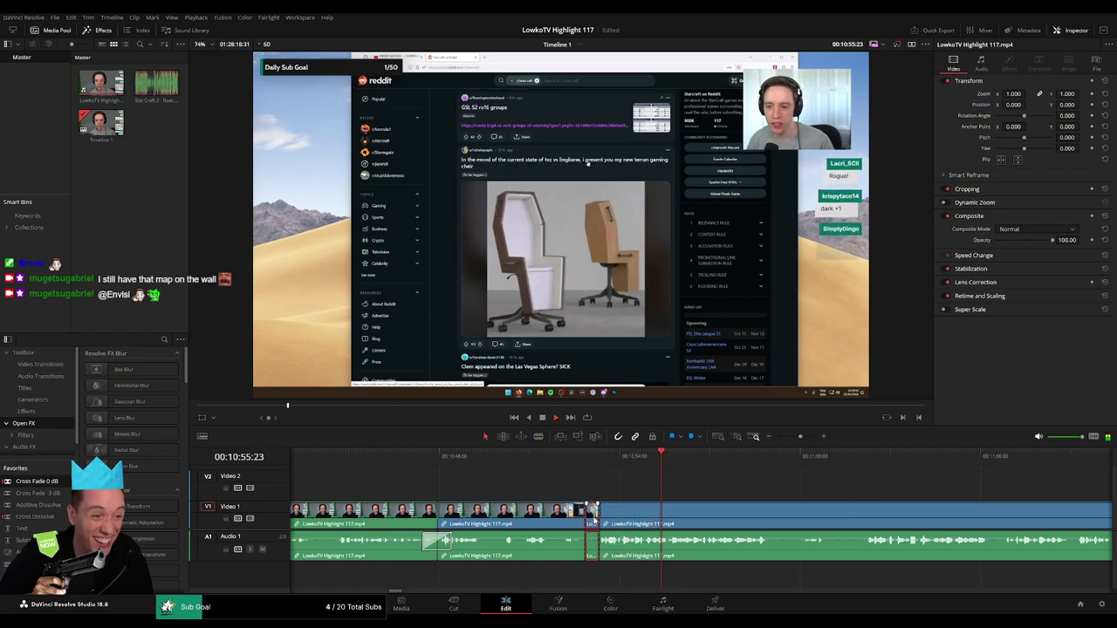
pyautogui.click(554, 521)
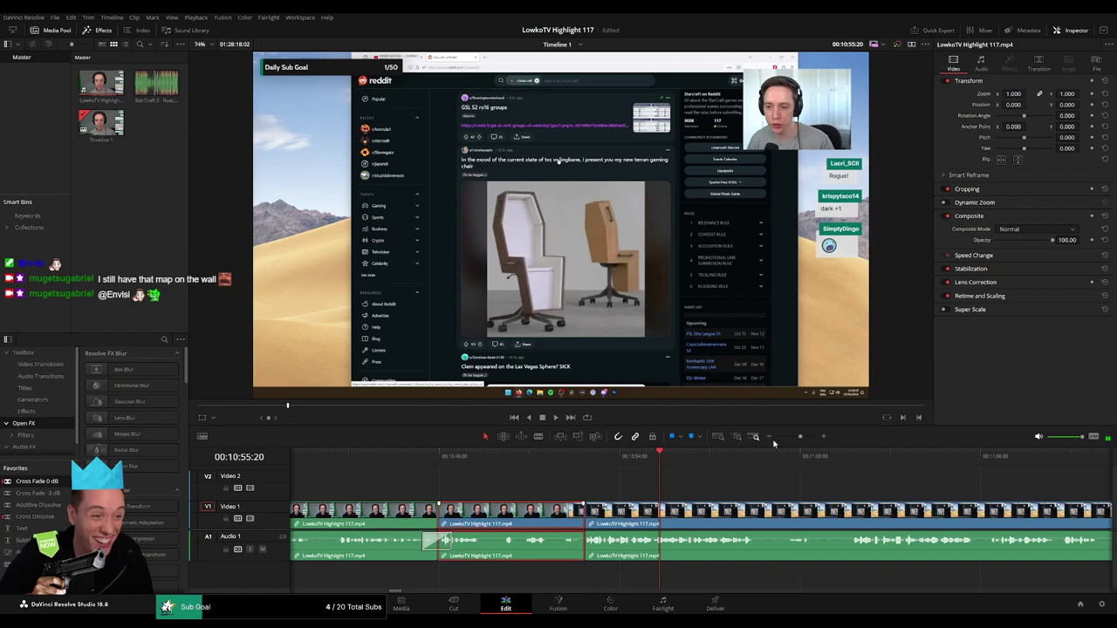
pyautogui.click(796, 492)
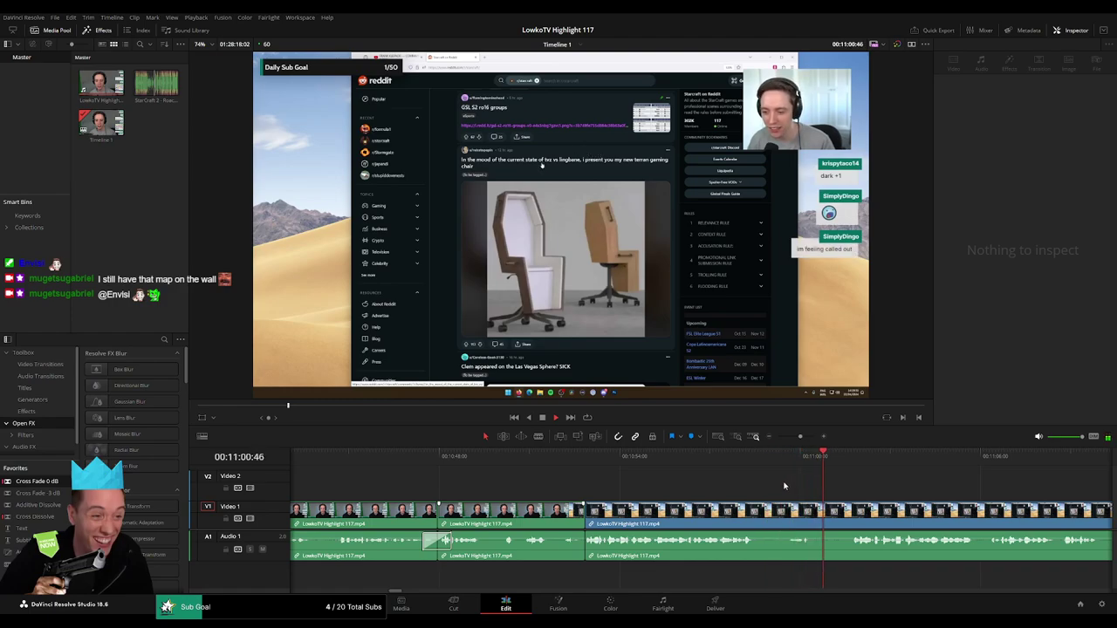
pyautogui.moveTo(521, 510)
pyautogui.mouseDown()
pyautogui.moveTo(547, 509)
pyautogui.moveTo(524, 516)
pyautogui.mouseUp()
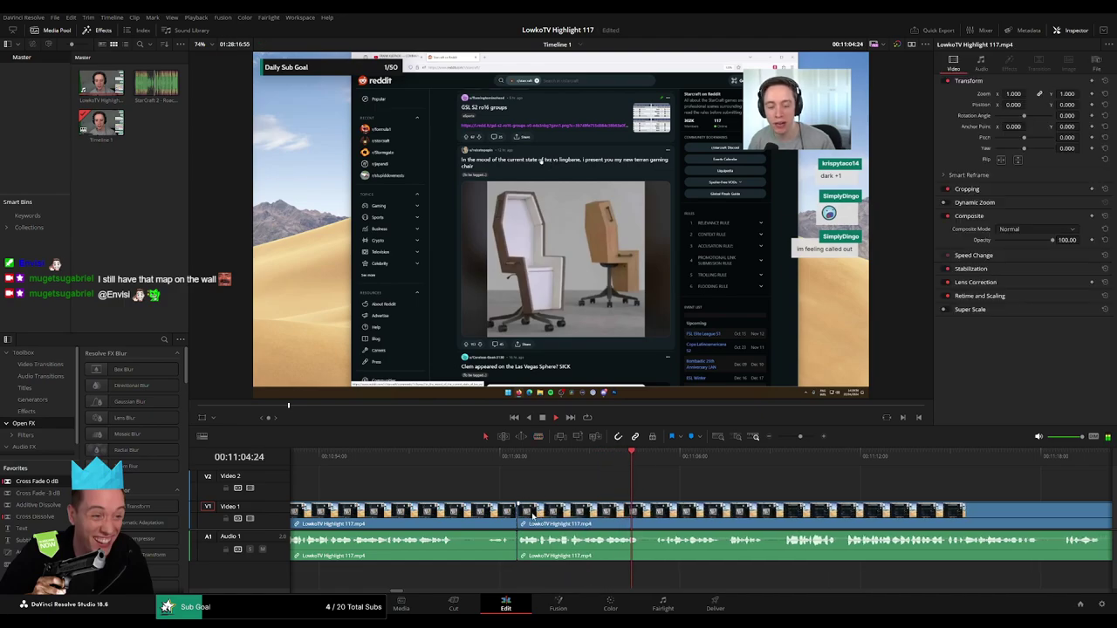
pyautogui.click(470, 514)
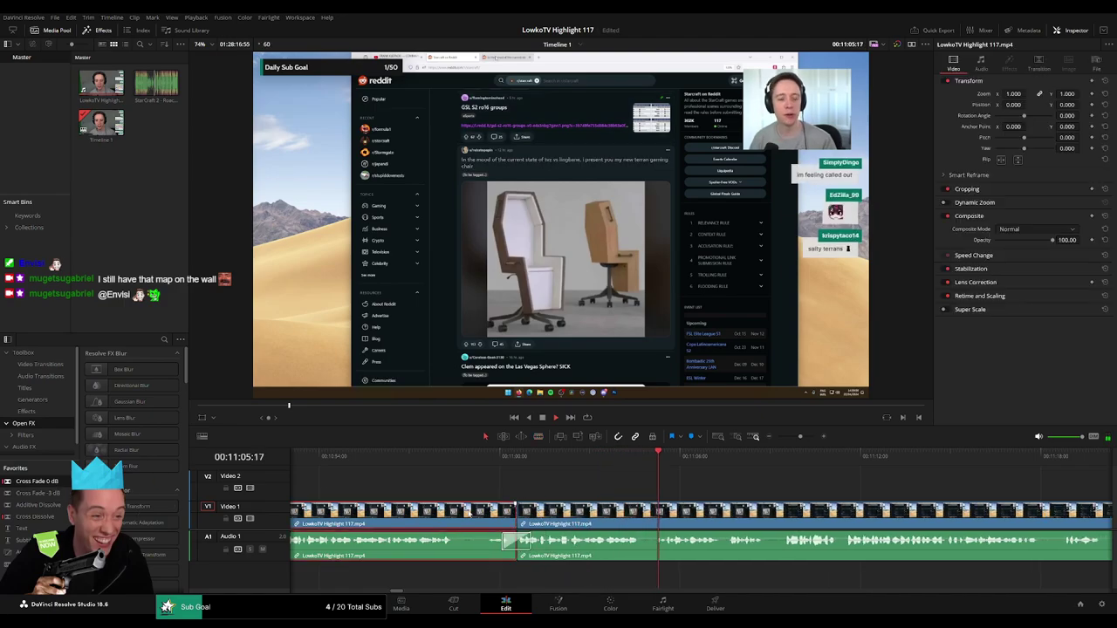
pyautogui.click(811, 490)
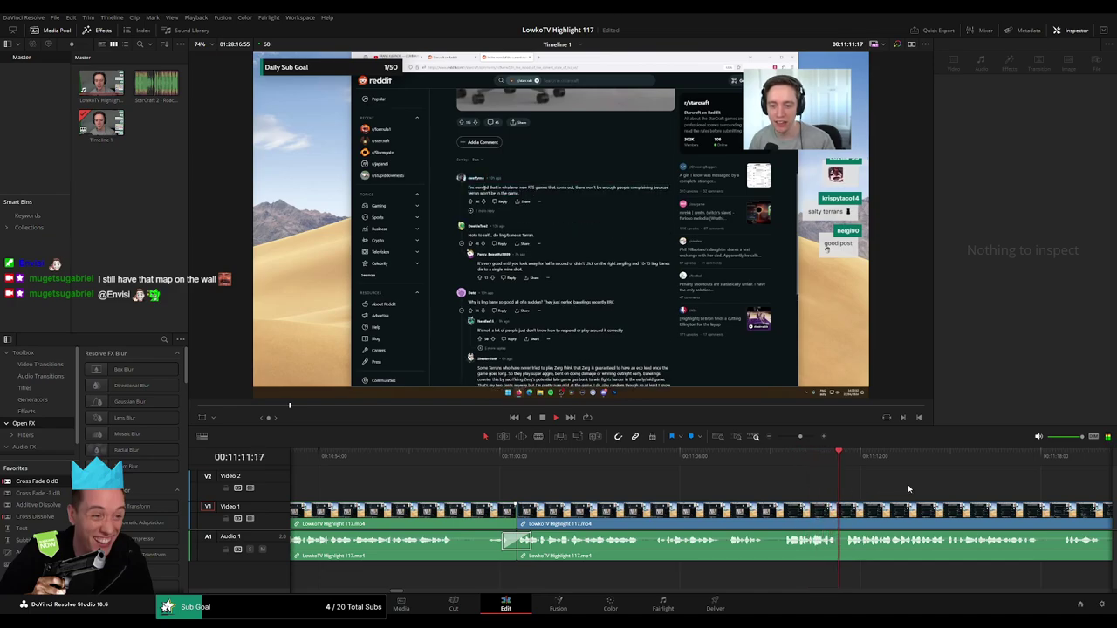
# - Scroll and zoom the timeline to review the reddit footage up to about 11:30
pyautogui.hscroll(3, 686, 489)
pyautogui.hscroll(3, 563, 485)
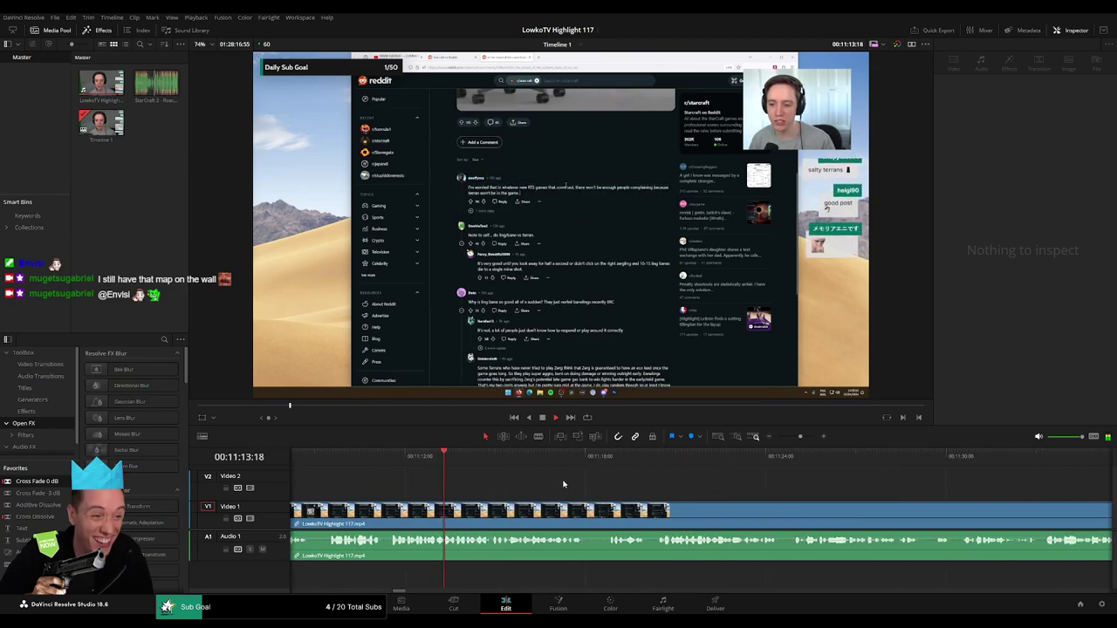
pyautogui.moveTo(801, 437); pyautogui.dragTo(801, 446)
pyautogui.hscroll(3, 799, 486)
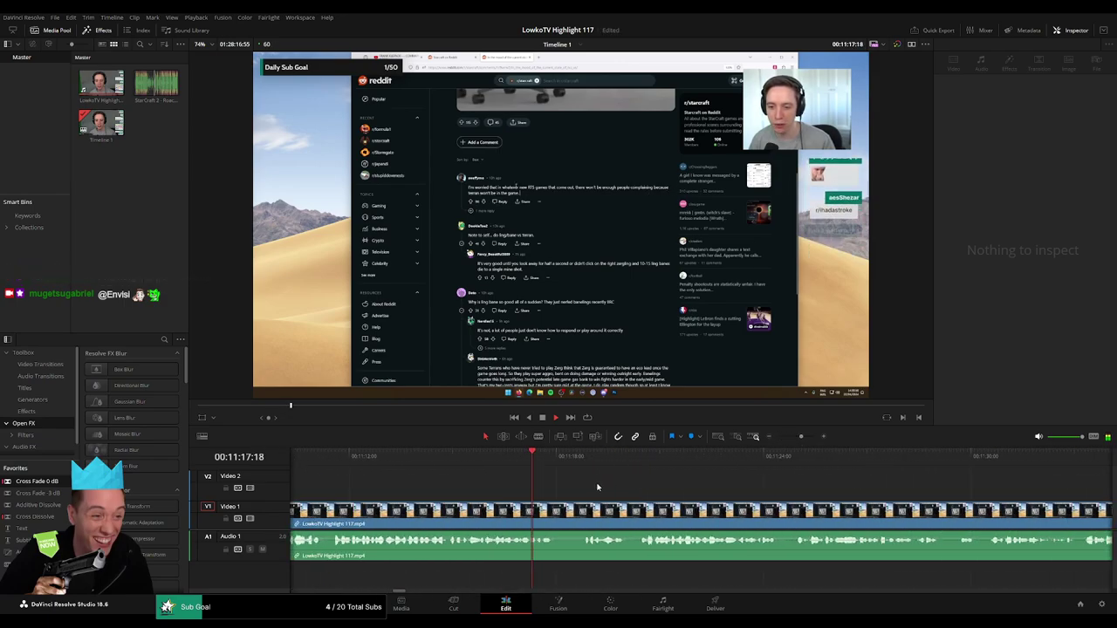
pyautogui.hscroll(2, 621, 486)
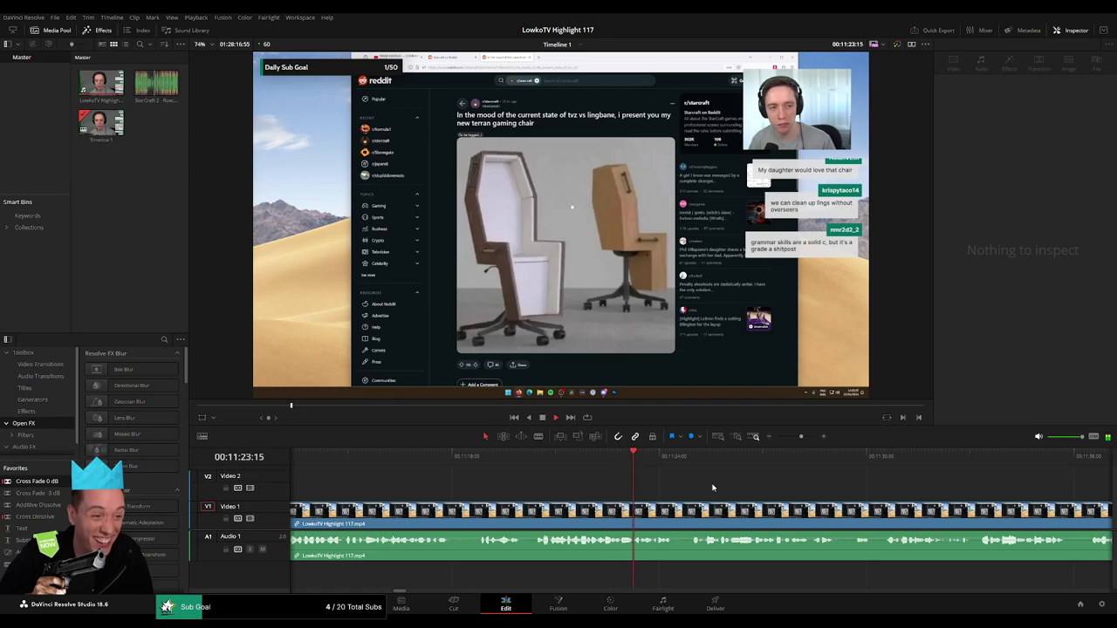
pyautogui.hscroll(3, 712, 488)
pyautogui.moveTo(805, 437); pyautogui.dragTo(800, 439)
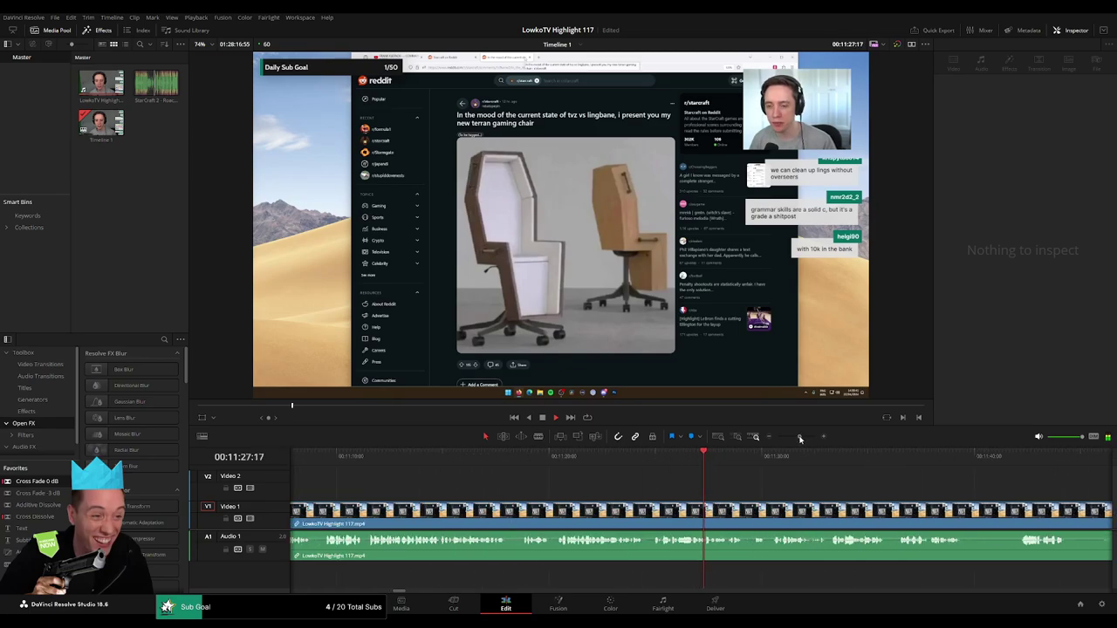
pyautogui.hscroll(3, 838, 491)
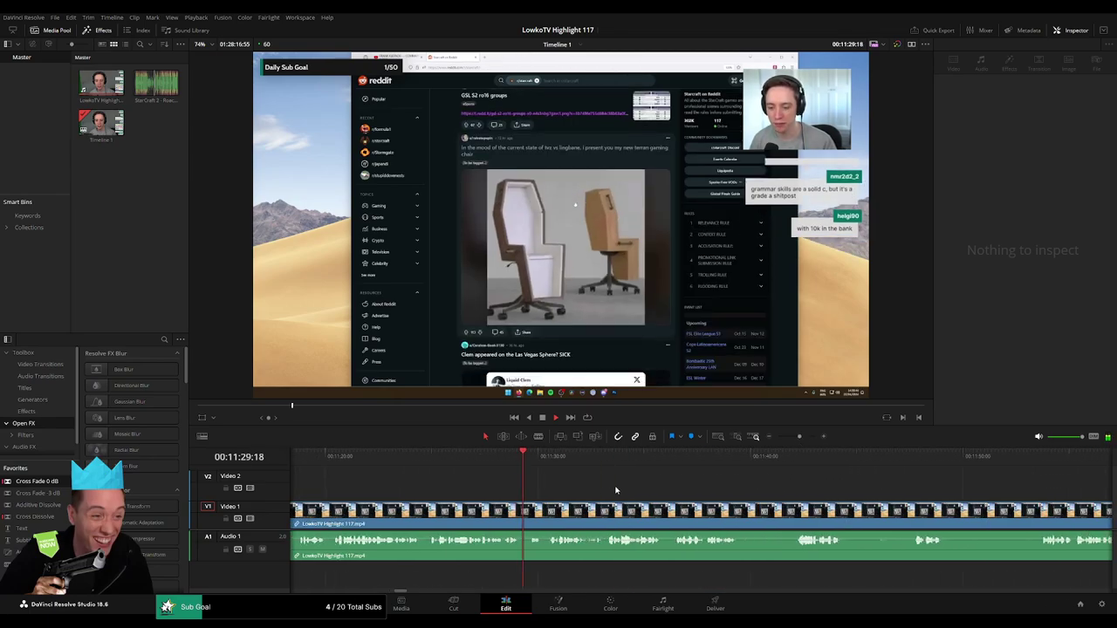
# - Blade the highlight clip at the 11:30 mark
pyautogui.press('b')
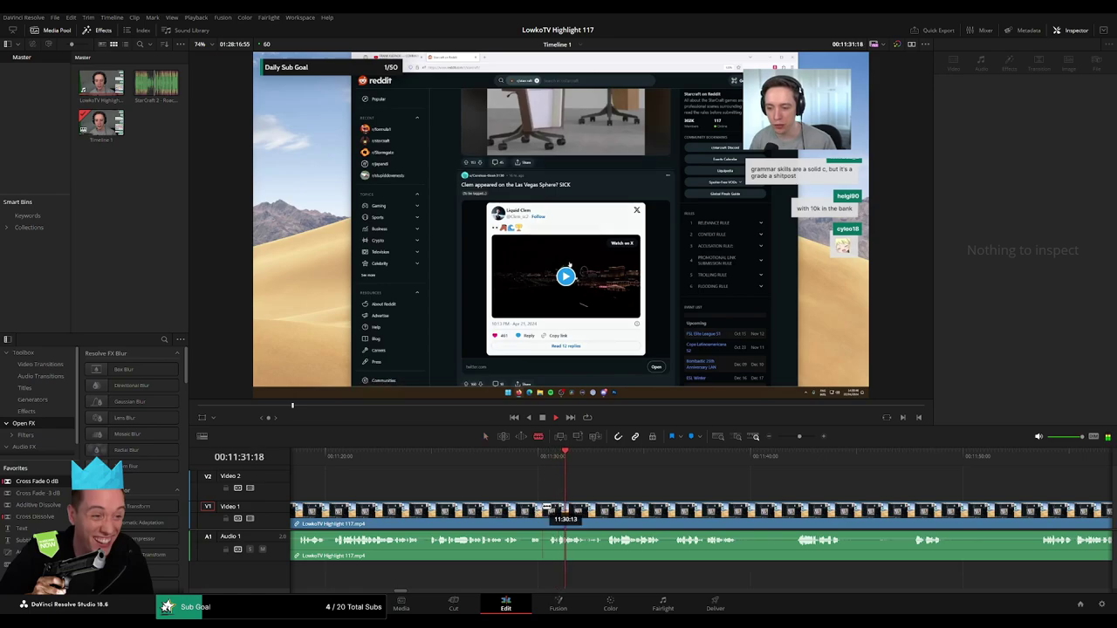
pyautogui.click(545, 510)
pyautogui.press('a')
pyautogui.click(521, 513)
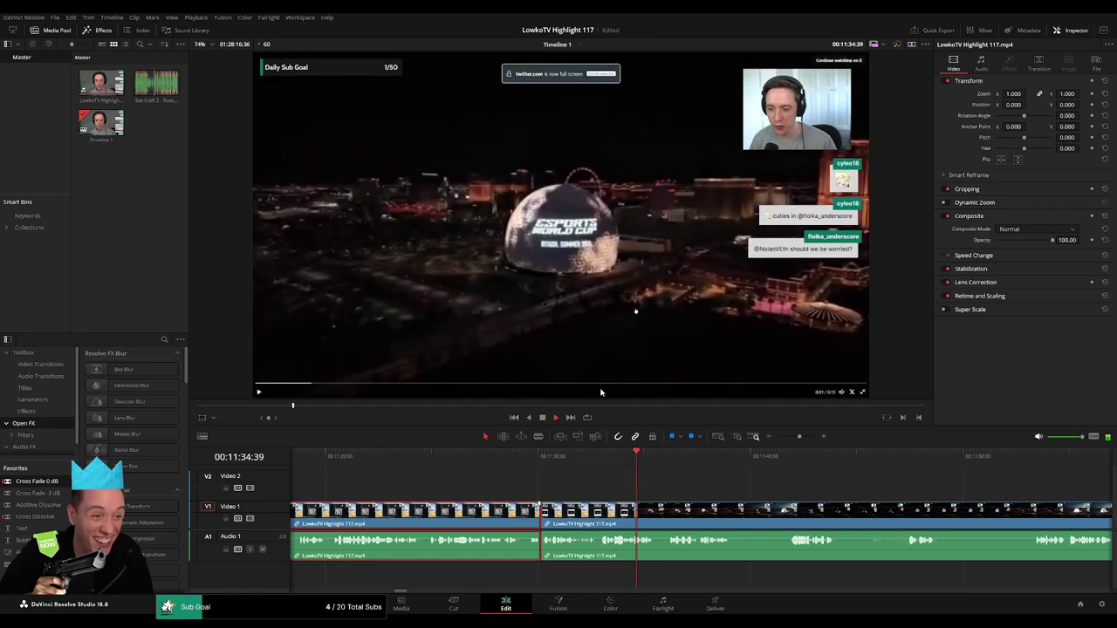
pyautogui.click(768, 491)
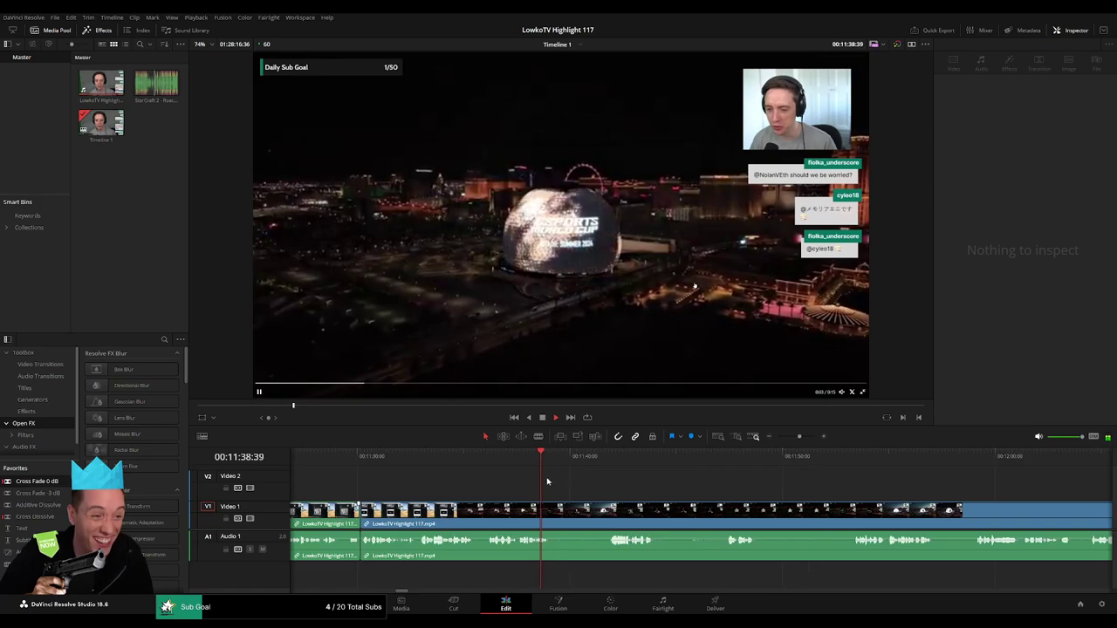
pyautogui.click(632, 483)
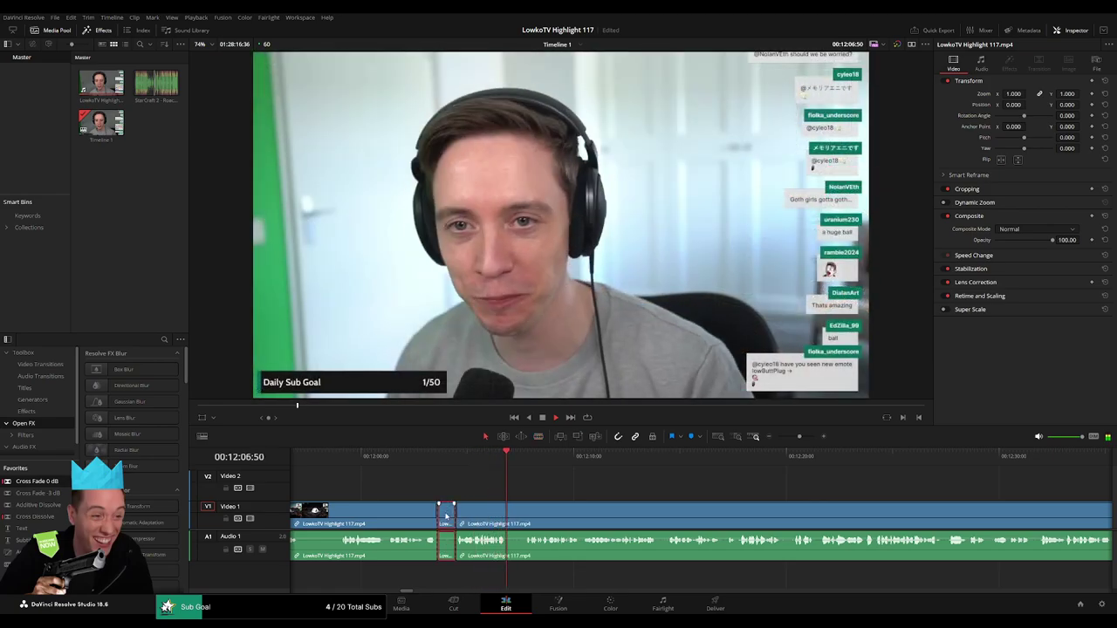
# - Cut out the short unwanted piece near 12:06 and close the gap
pyautogui.click(401, 517)
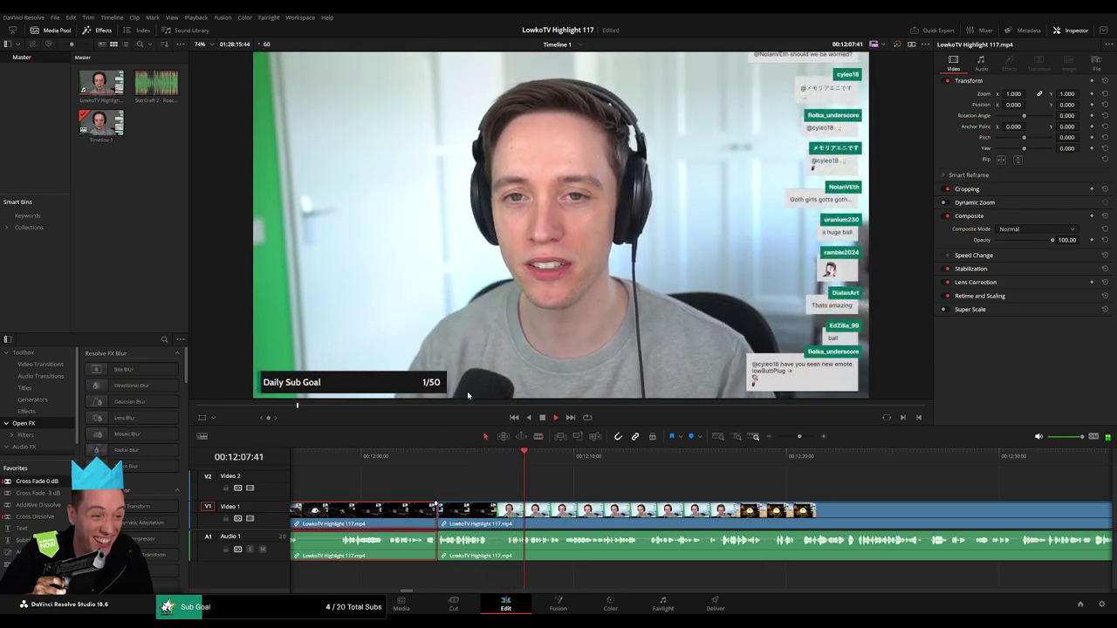
pyautogui.press('b')
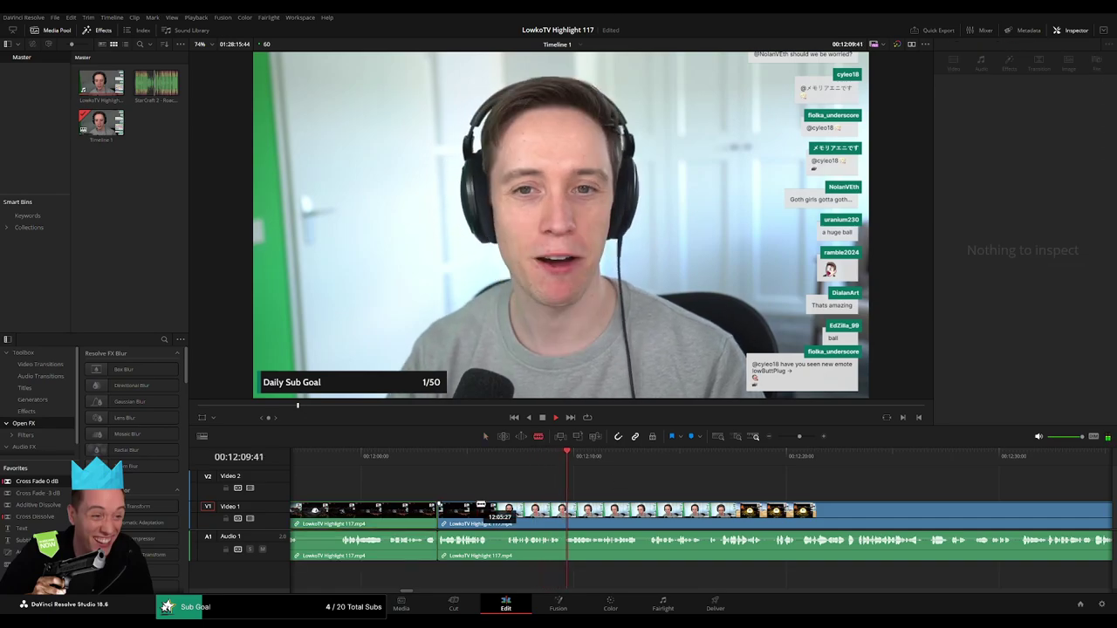
pyautogui.click(490, 514)
pyautogui.click(504, 513)
pyautogui.press('a')
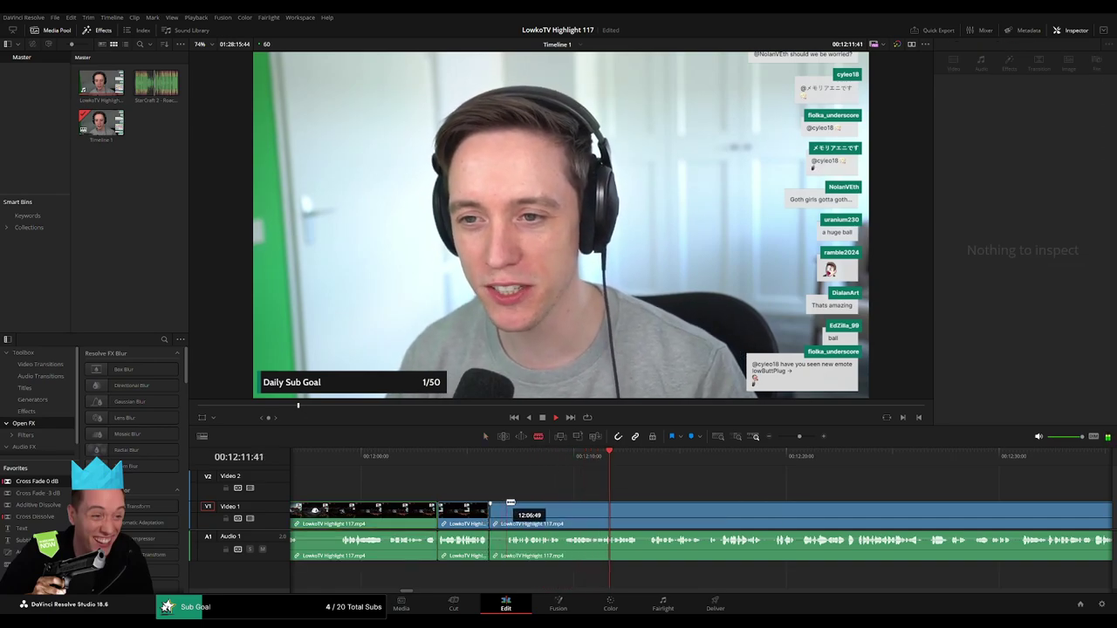
pyautogui.click(498, 516)
pyautogui.press('Delete')
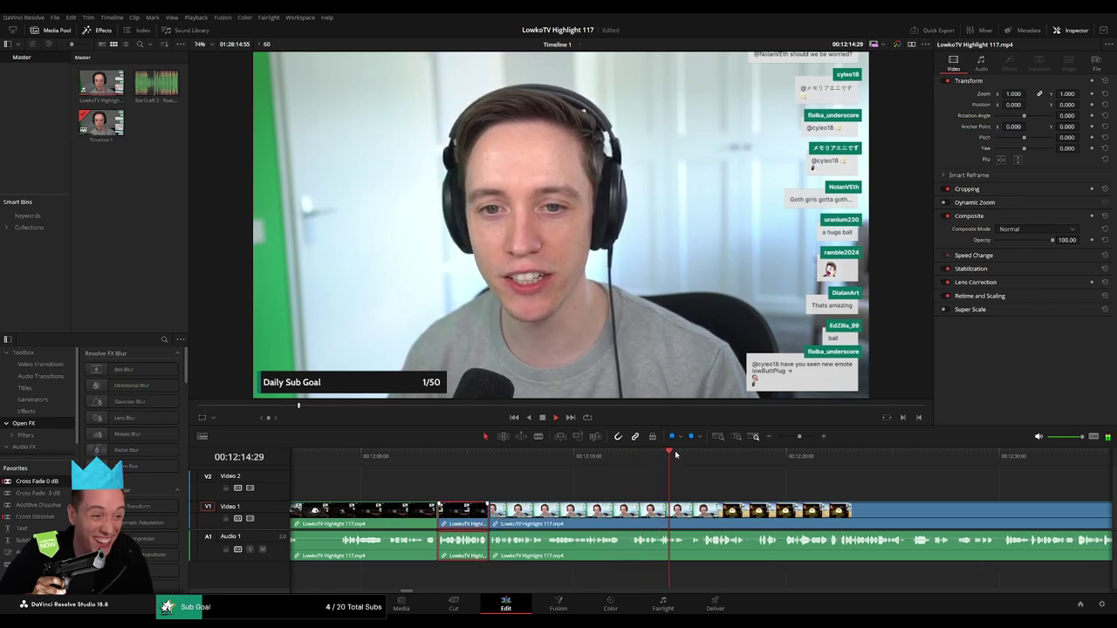
pyautogui.click(772, 484)
pyautogui.moveTo(800, 436)
pyautogui.mouseDown()
pyautogui.moveTo(789, 436)
pyautogui.moveTo(800, 443)
pyautogui.mouseUp()
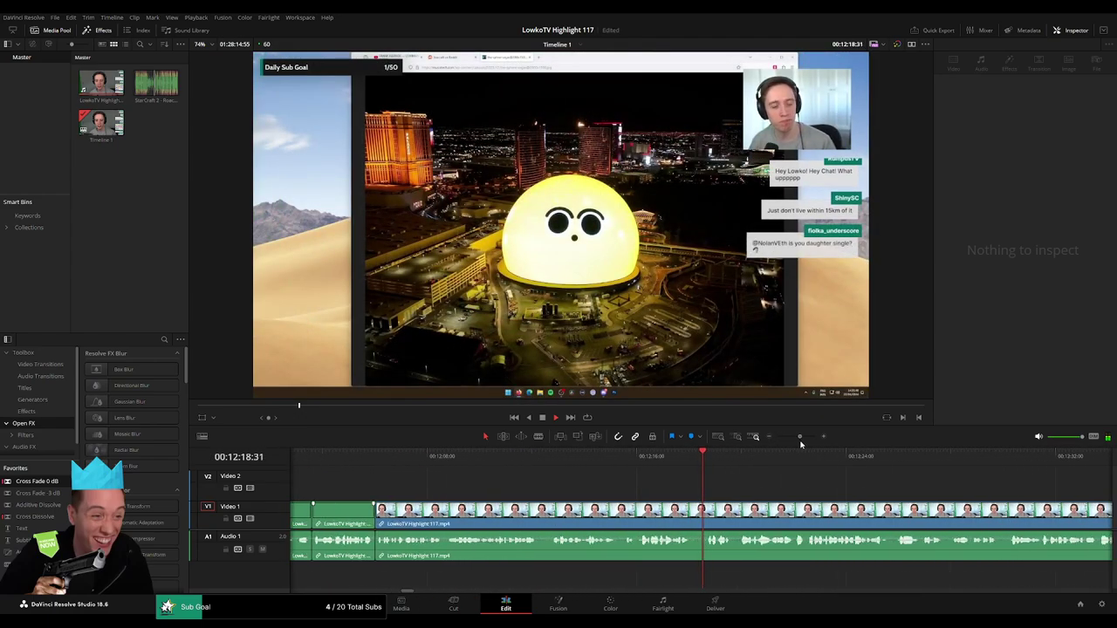
# - Cut the stream clip before the Reddit-post section and play back from the cut
pyautogui.hscroll(2, 625, 491)
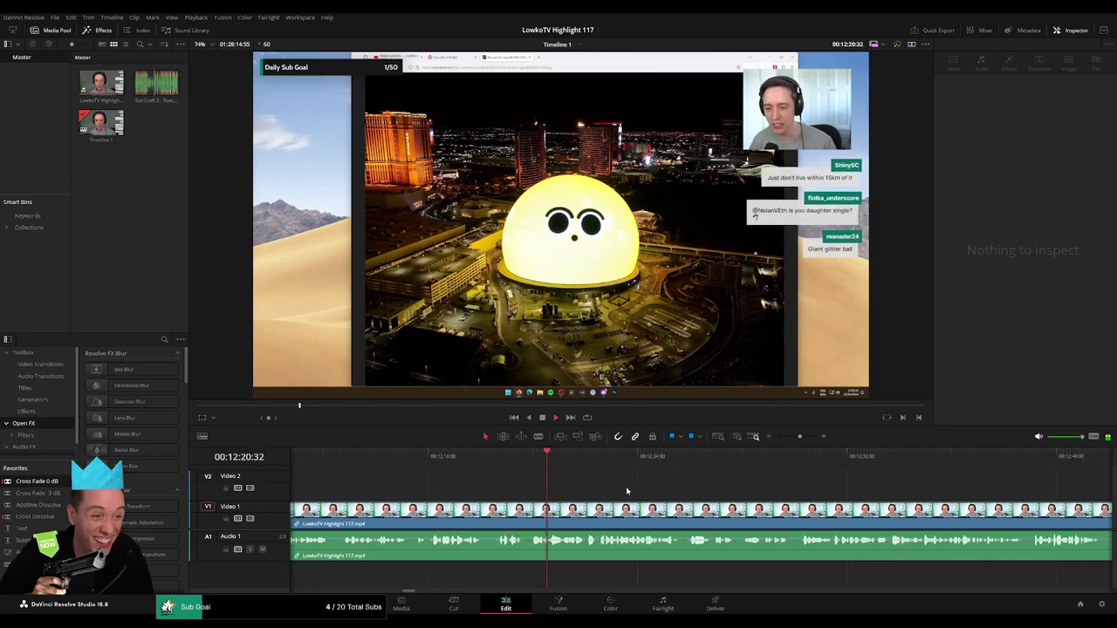
pyautogui.hscroll(2, 620, 495)
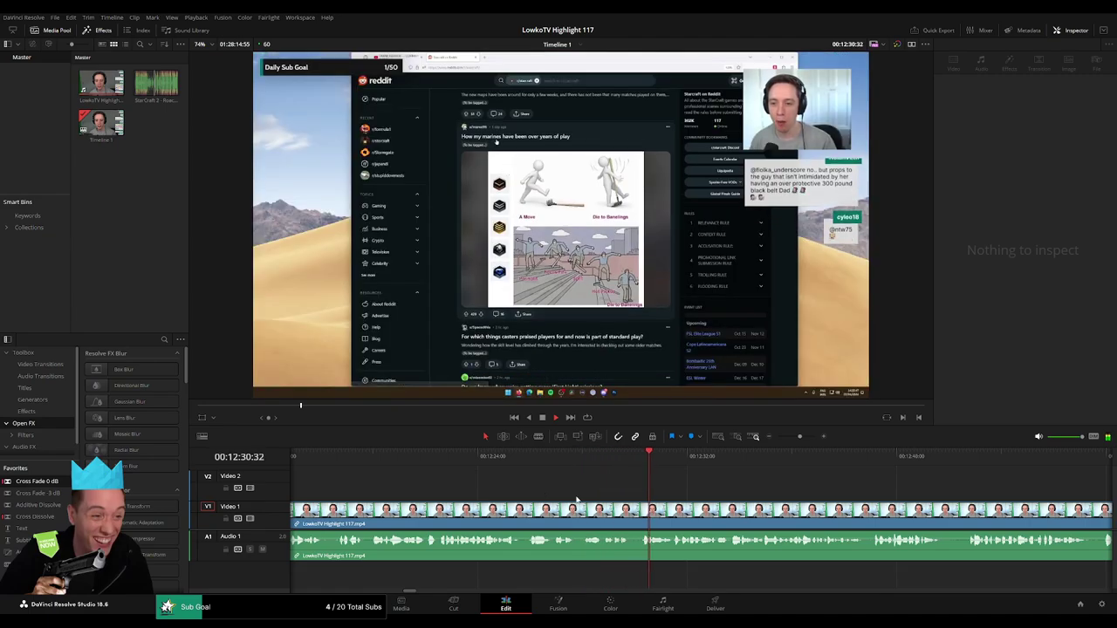
pyautogui.click(631, 513)
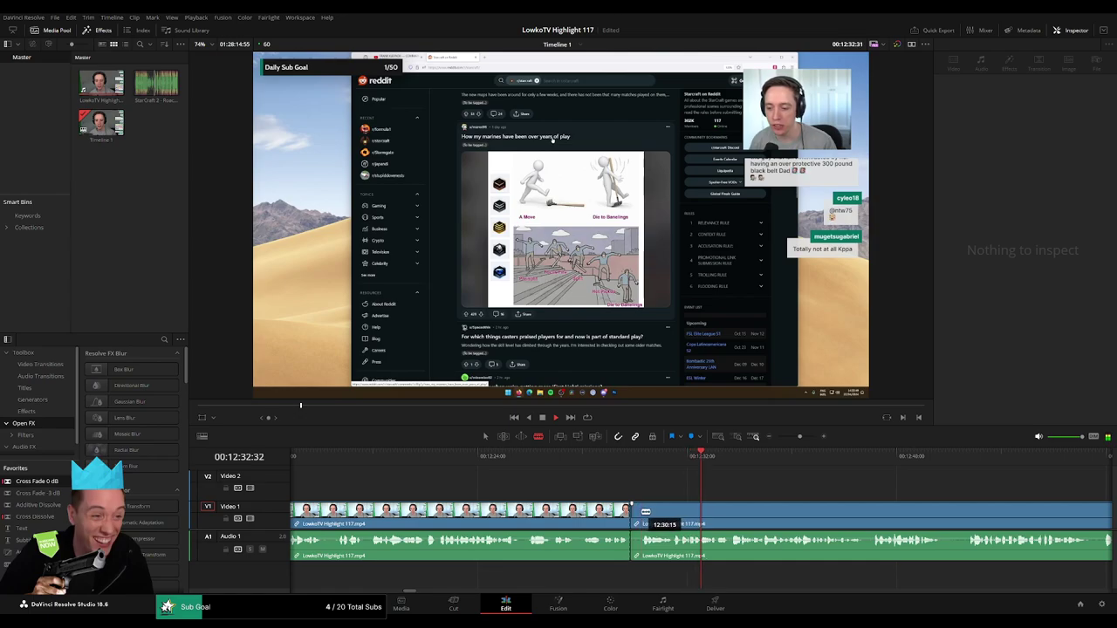
pyautogui.press('a')
pyautogui.click(634, 517)
pyautogui.click(584, 515)
pyautogui.press('Up')
pyautogui.press('space')
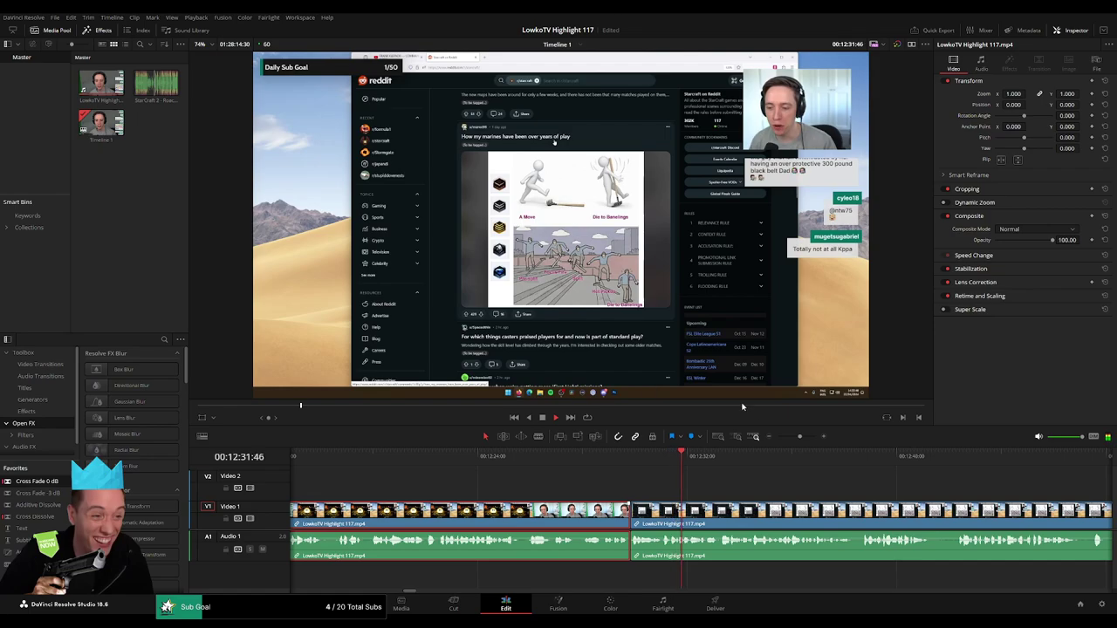
pyautogui.click(582, 487)
# - Make another cut partway through the Reddit section
pyautogui.scroll(-5, 583, 486)
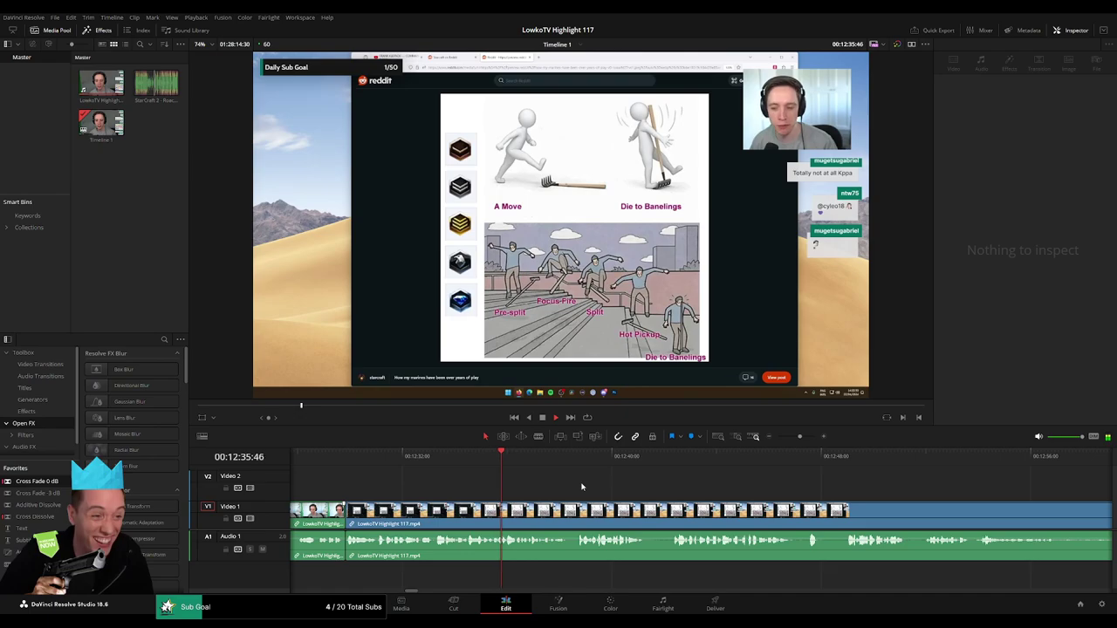
pyautogui.scroll(-3, 460, 496)
pyautogui.click(444, 461)
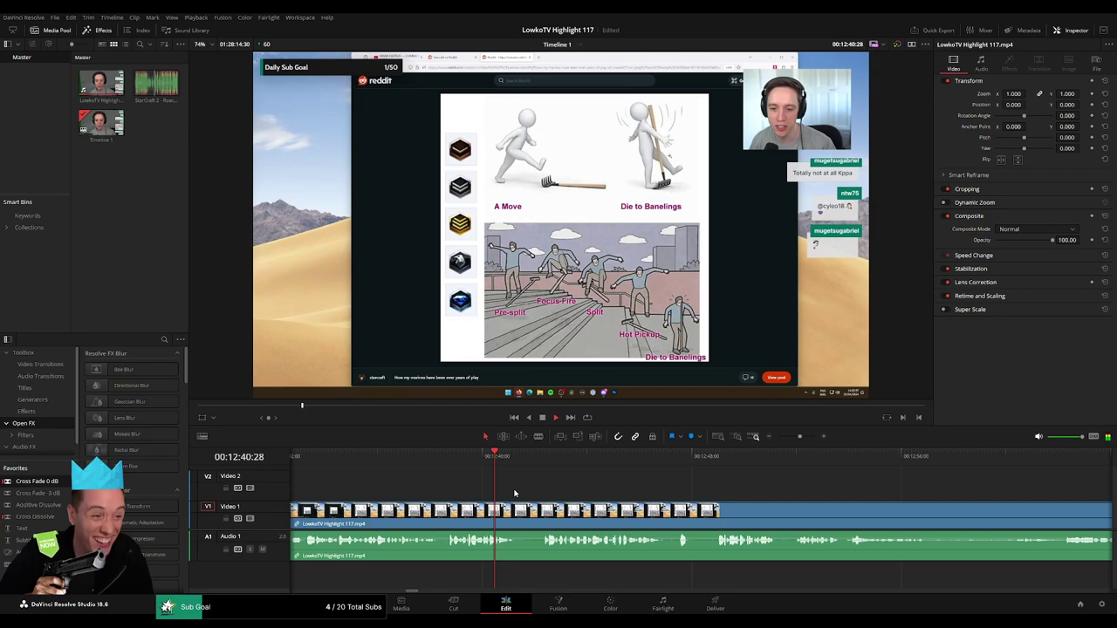
pyautogui.click(536, 458)
pyautogui.click(520, 510)
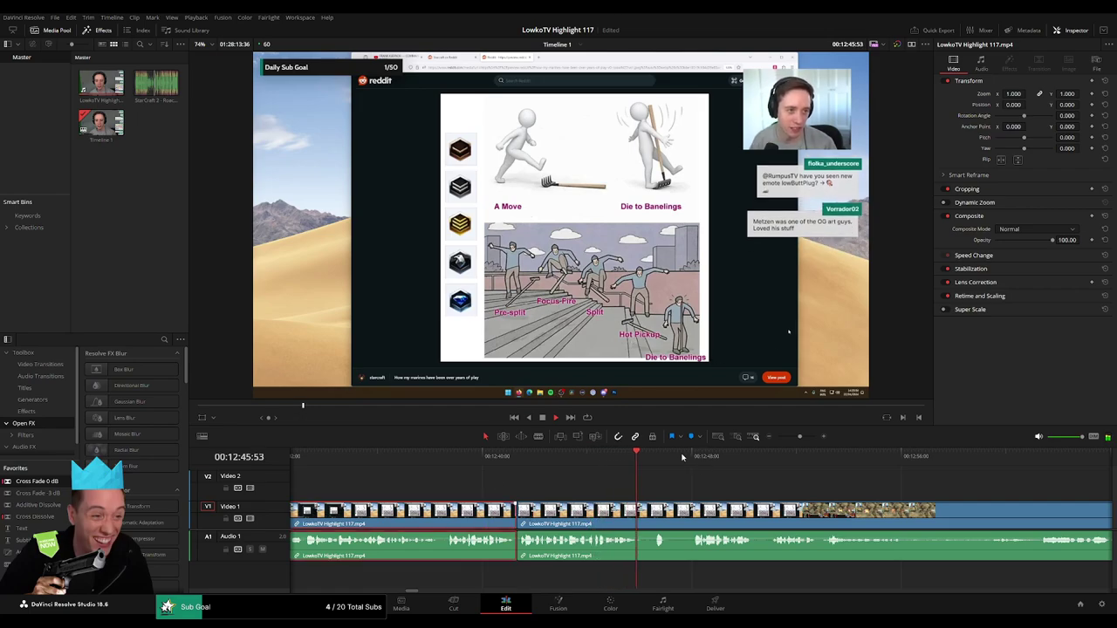
pyautogui.click(727, 490)
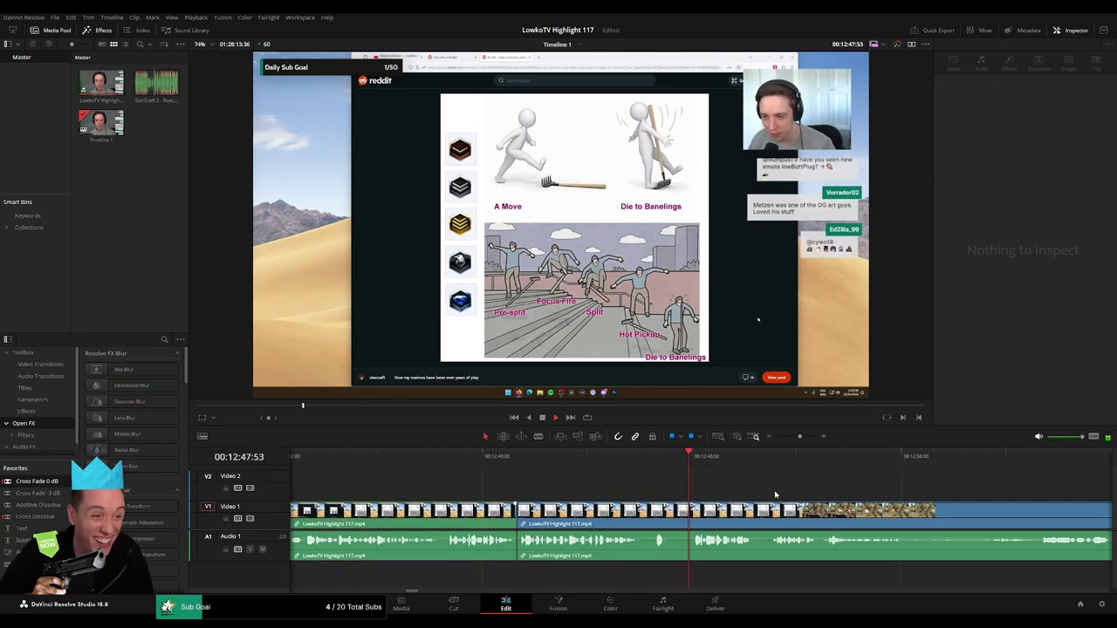
# - Trim the start of the later clip so it reaches the tank battle sooner, then review
pyautogui.hscroll(3, 775, 494)
pyautogui.hscroll(1, 531, 480)
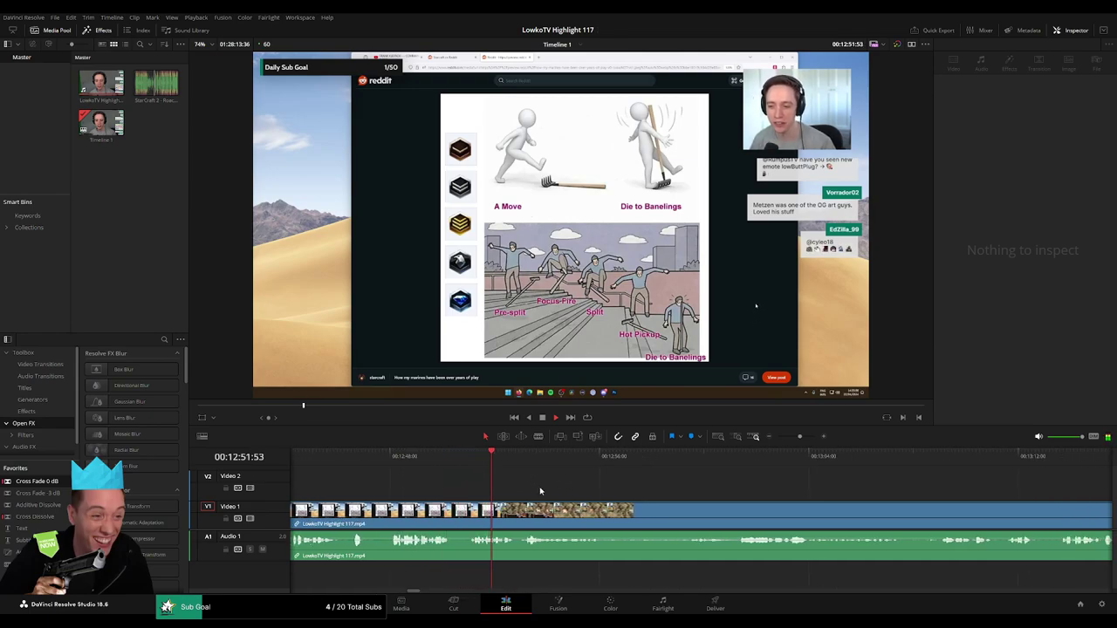
pyautogui.click(521, 505)
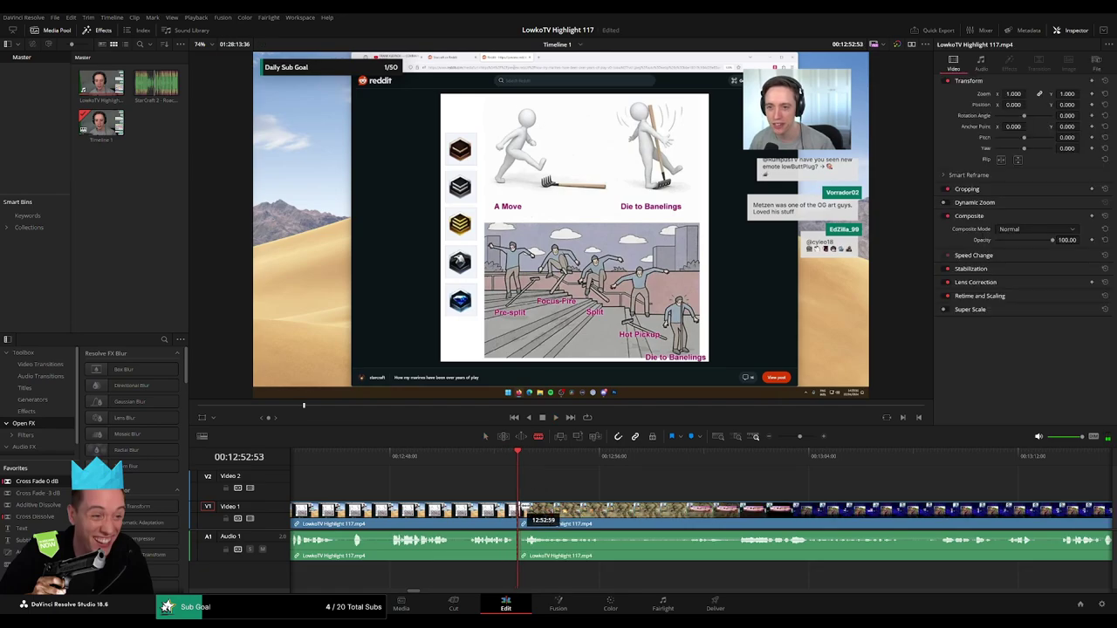
pyautogui.moveTo(532, 509); pyautogui.dragTo(520, 522)
pyautogui.press('space')
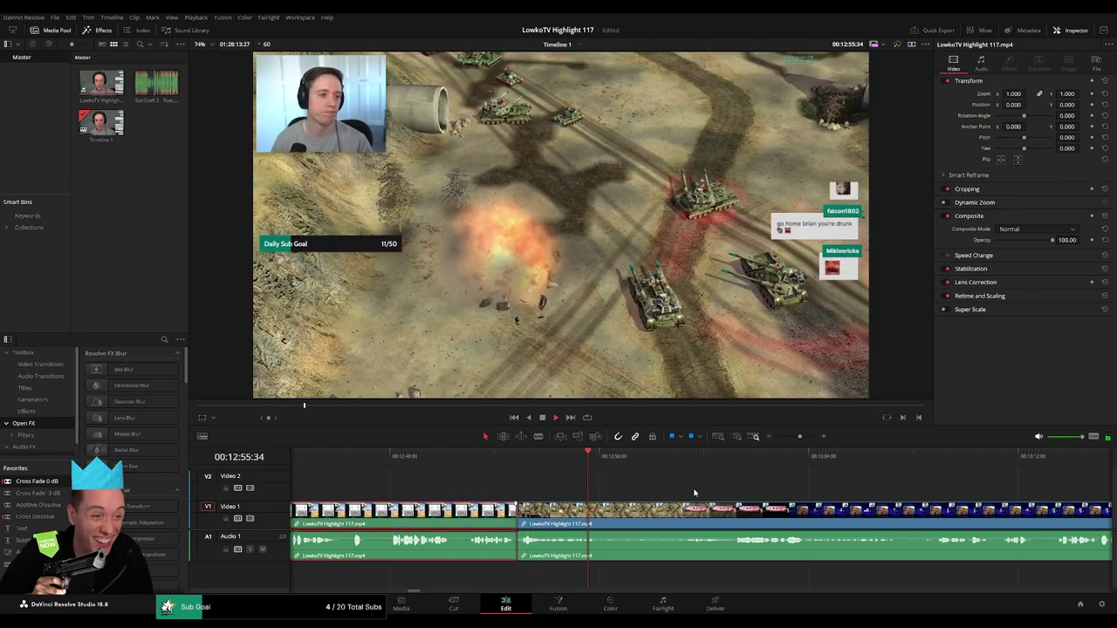
pyautogui.moveTo(800, 438); pyautogui.dragTo(797, 438)
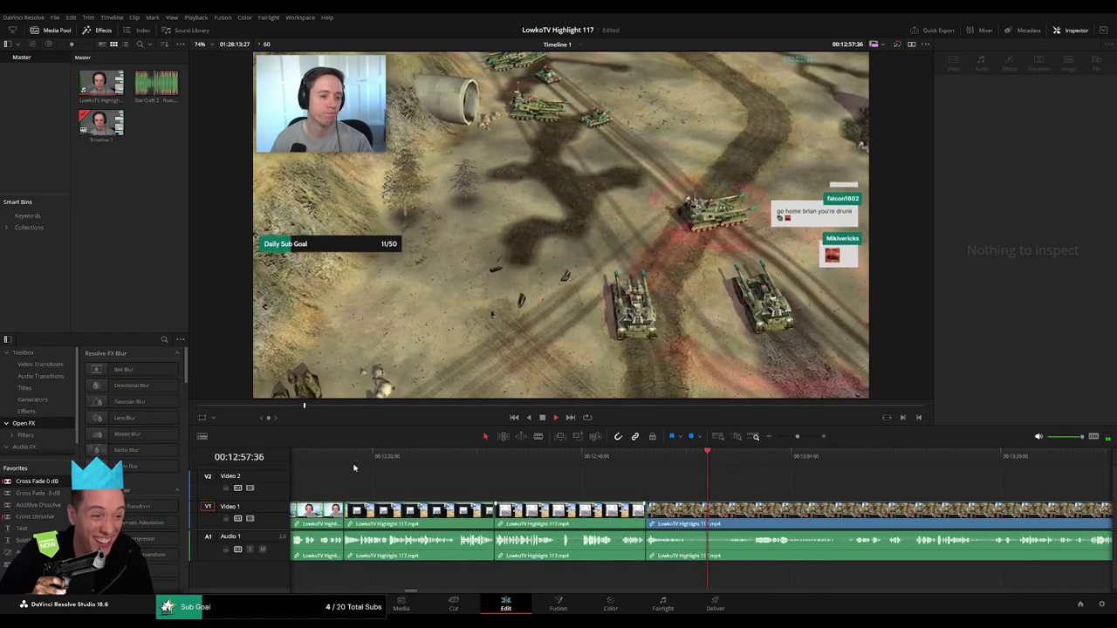
pyautogui.click(654, 539)
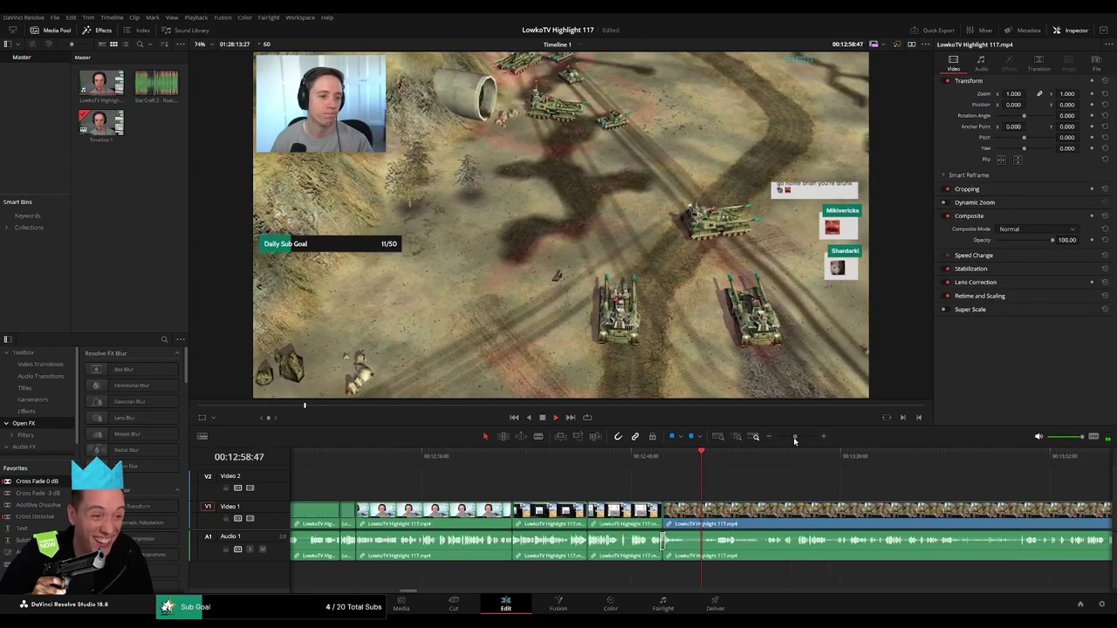
pyautogui.moveTo(797, 437)
pyautogui.mouseDown()
pyautogui.moveTo(785, 438)
pyautogui.moveTo(799, 437)
pyautogui.mouseUp()
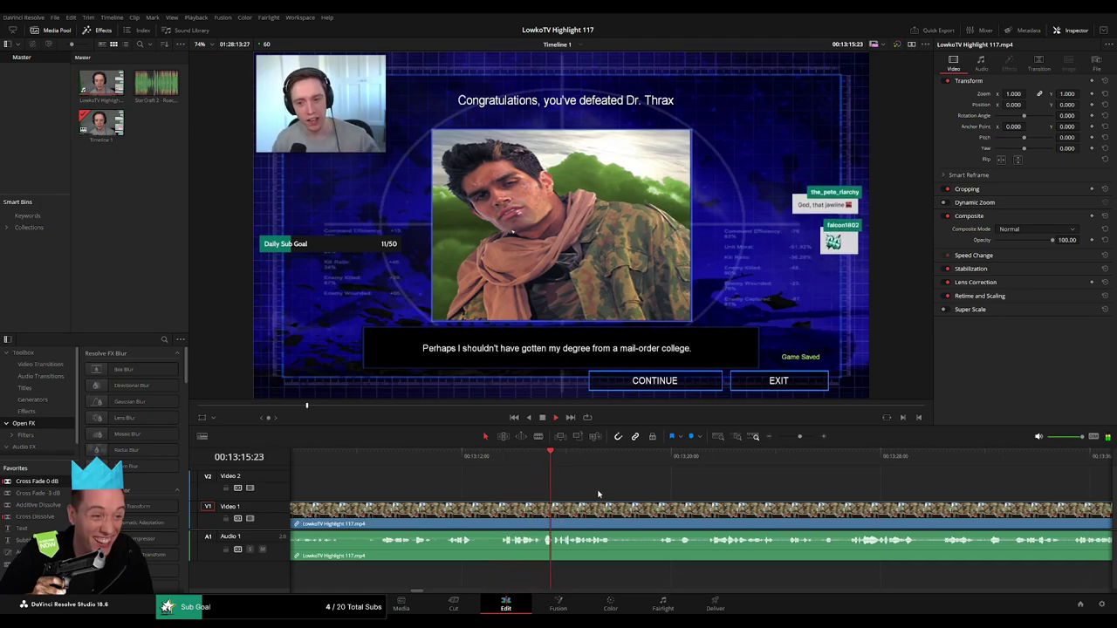
# - Play the footage past the Dr. Thrax victory screen, following the playhead
pyautogui.scroll(-3, 576, 491)
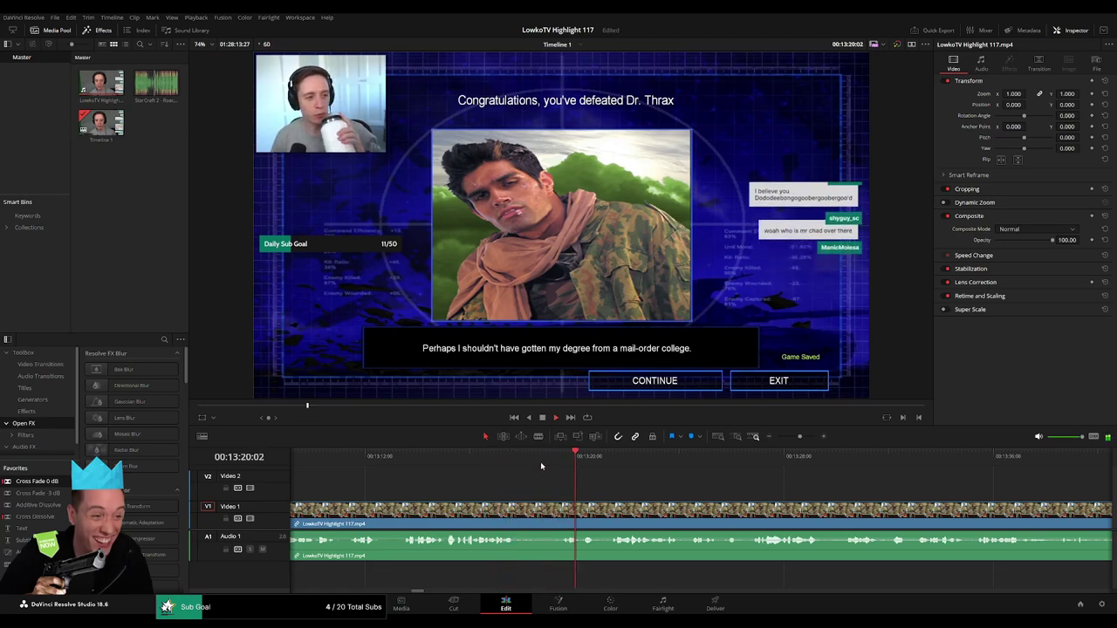
pyautogui.click(518, 466)
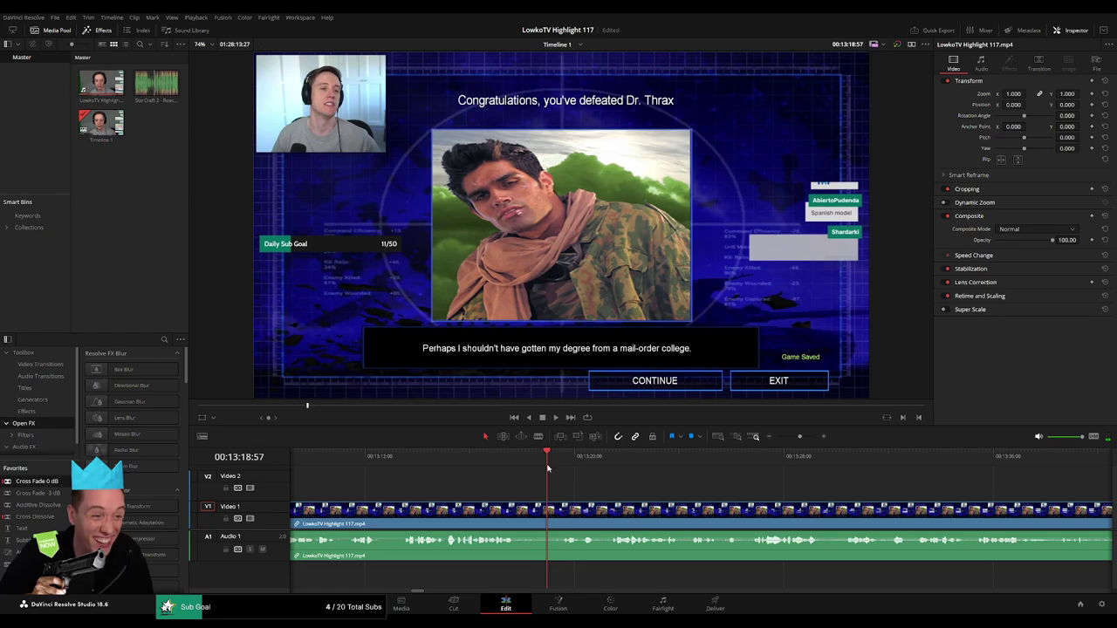
pyautogui.press('space')
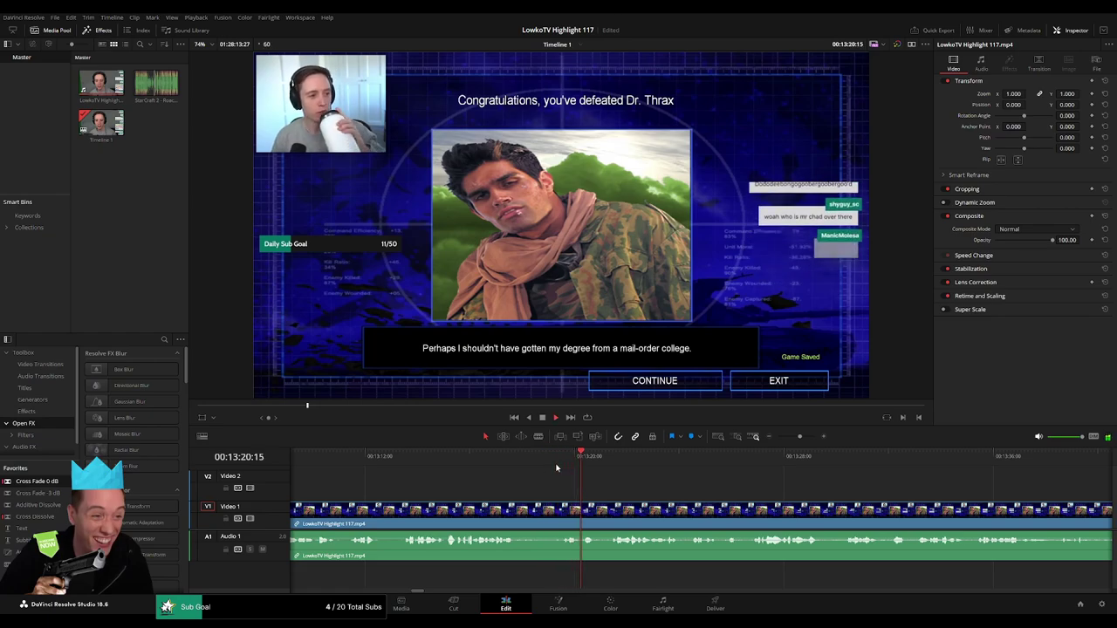
pyautogui.hscroll(3, 552, 484)
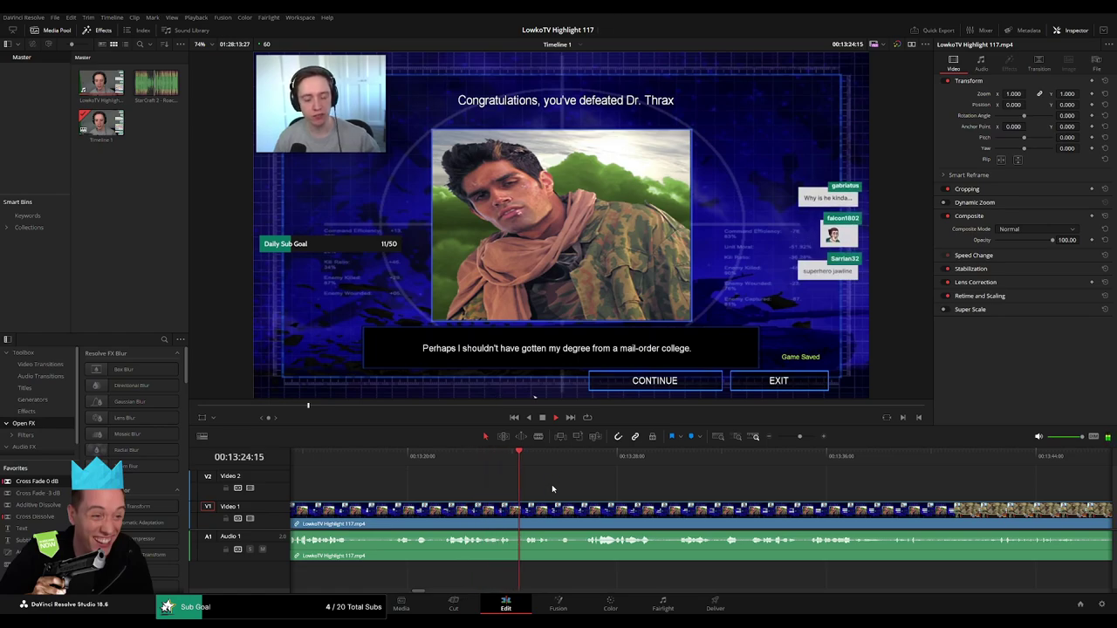
pyautogui.hscroll(3, 472, 477)
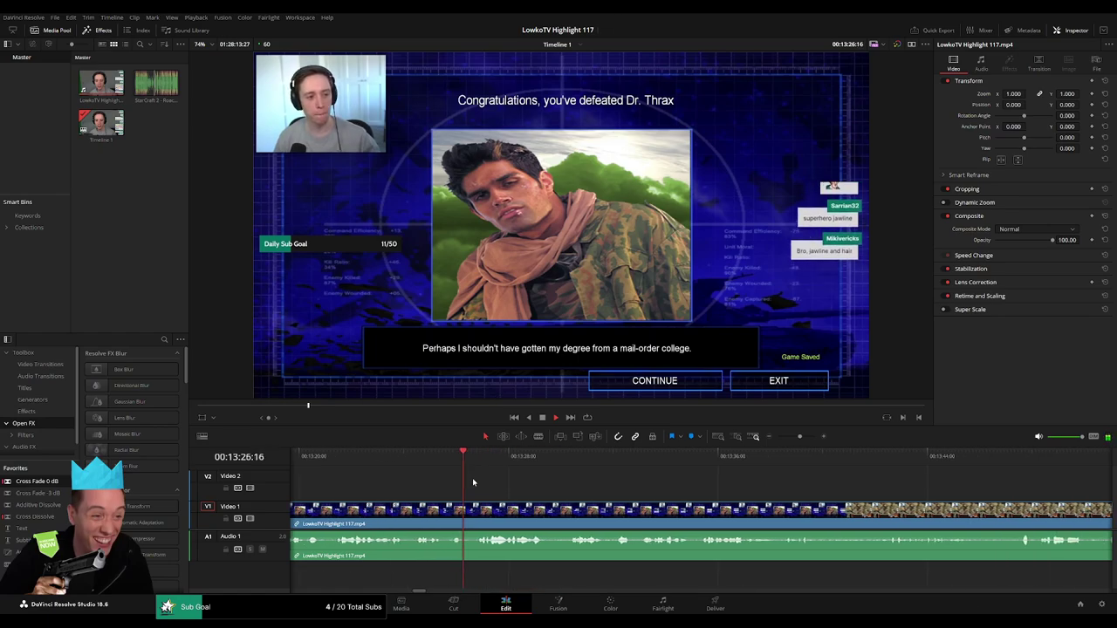
pyautogui.hscroll(1, 542, 486)
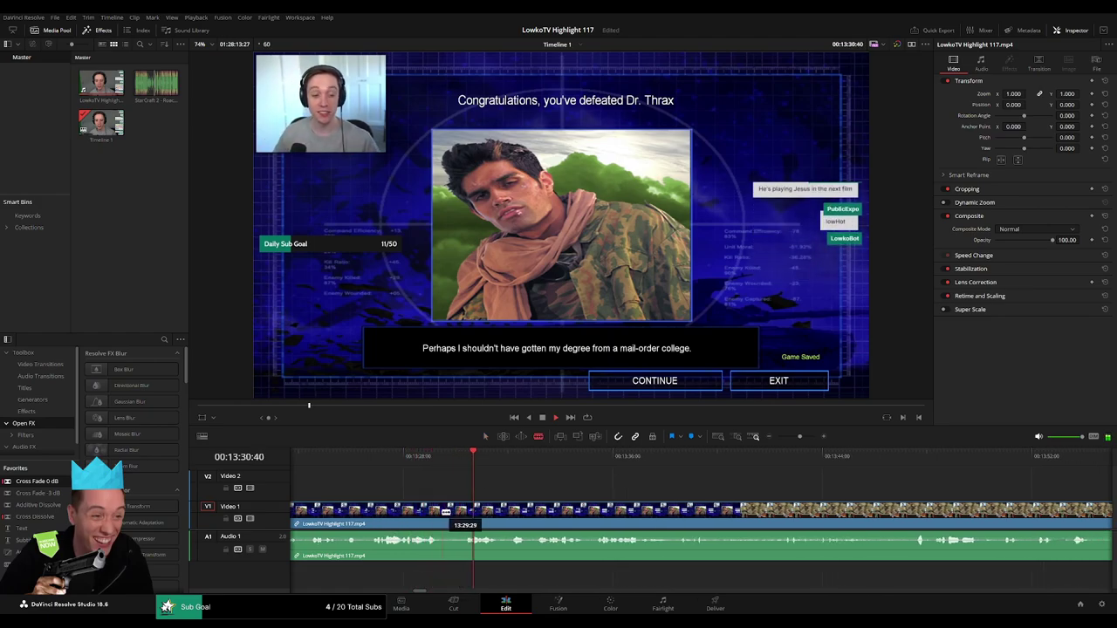
# - Cut out a short unwanted piece and close the gap
pyautogui.click(444, 512)
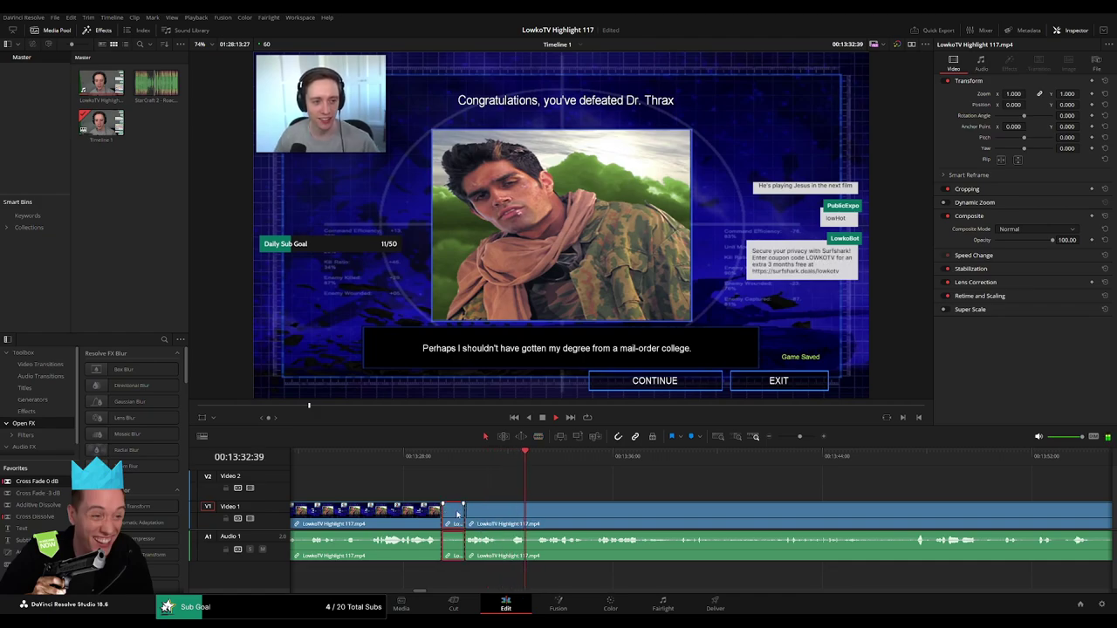
pyautogui.press('Delete')
pyautogui.click(437, 541)
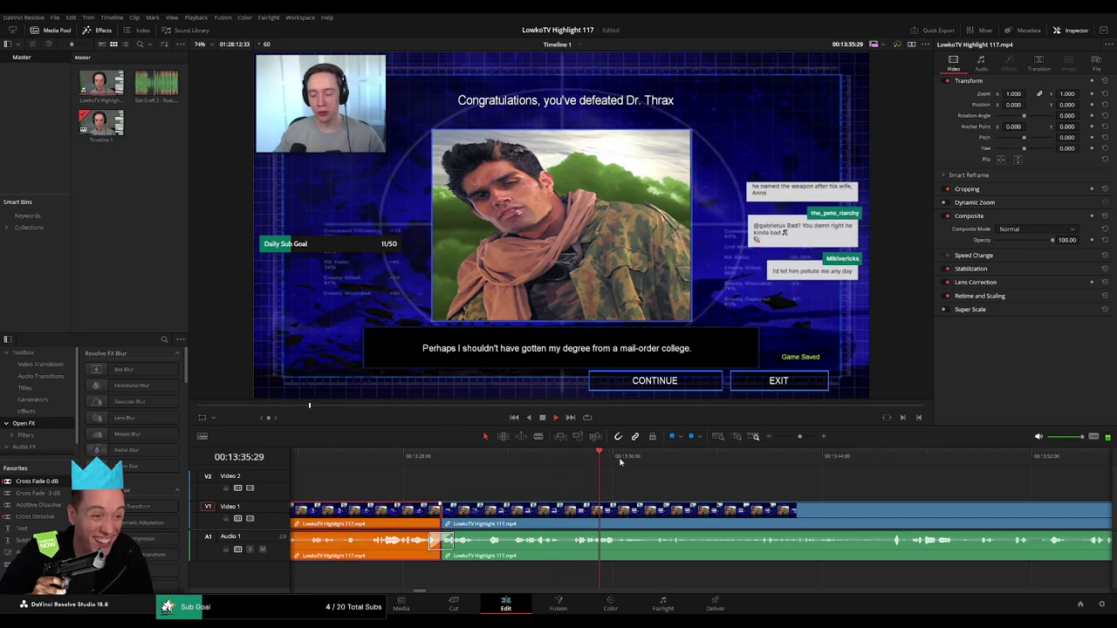
pyautogui.click(655, 491)
# - Scroll the timeline forward to where the webcam shot begins around 13:57
pyautogui.click(648, 466)
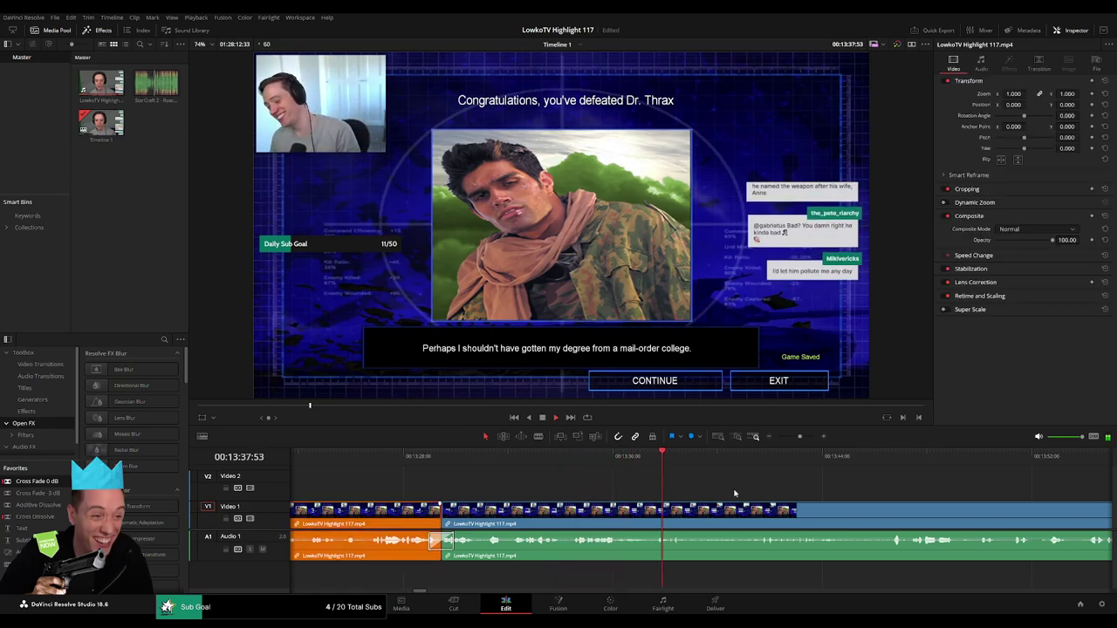
pyautogui.hscroll(3, 735, 494)
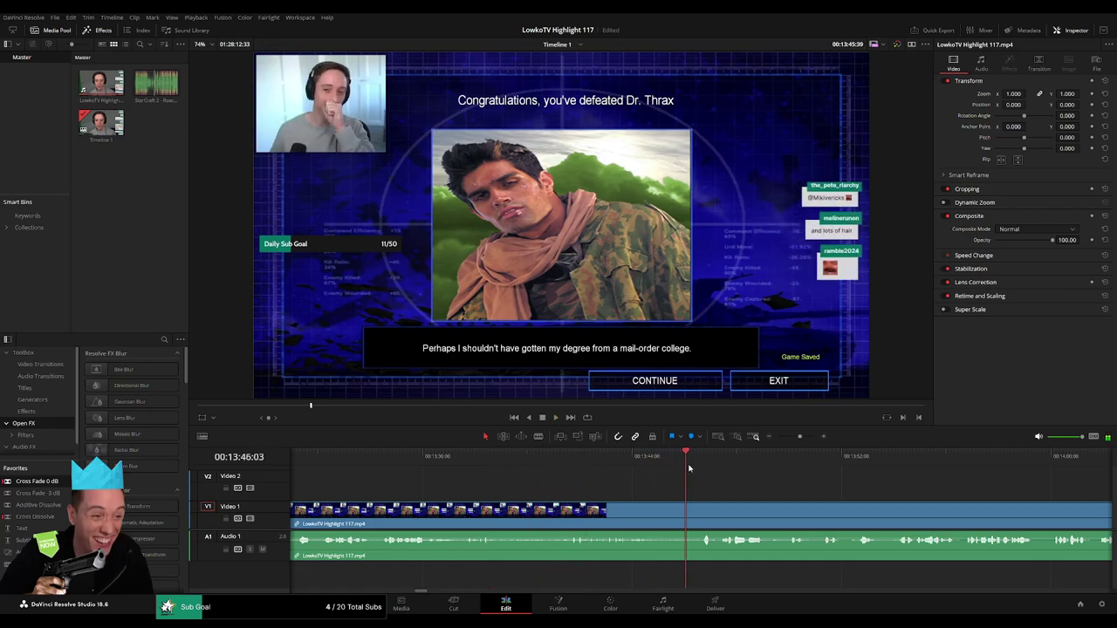
pyautogui.hscroll(4, 761, 487)
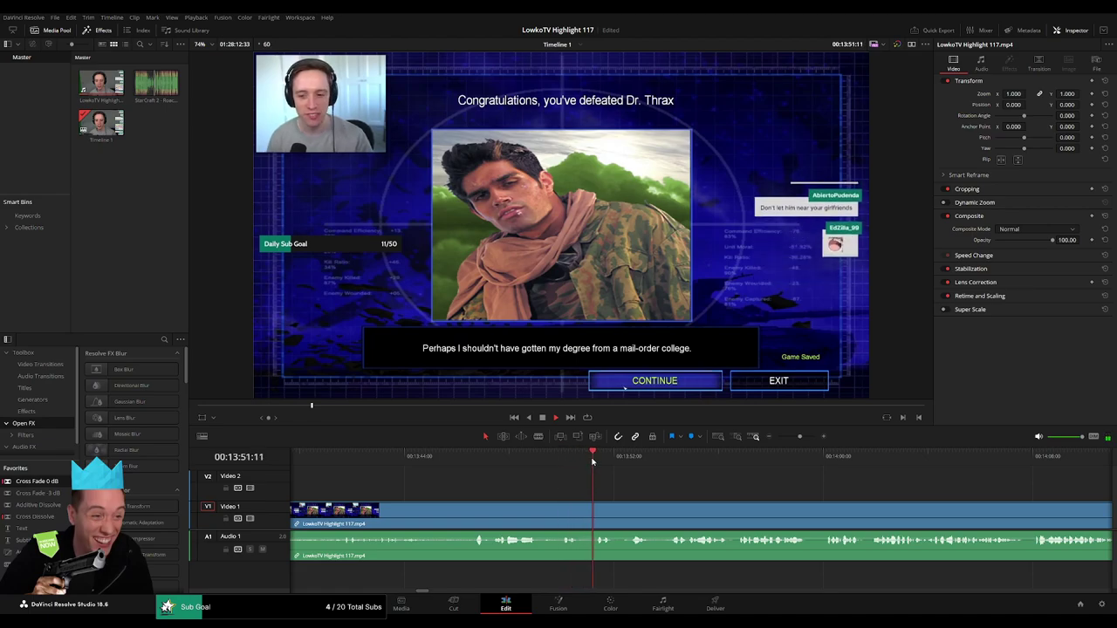
pyautogui.hscroll(2, 556, 476)
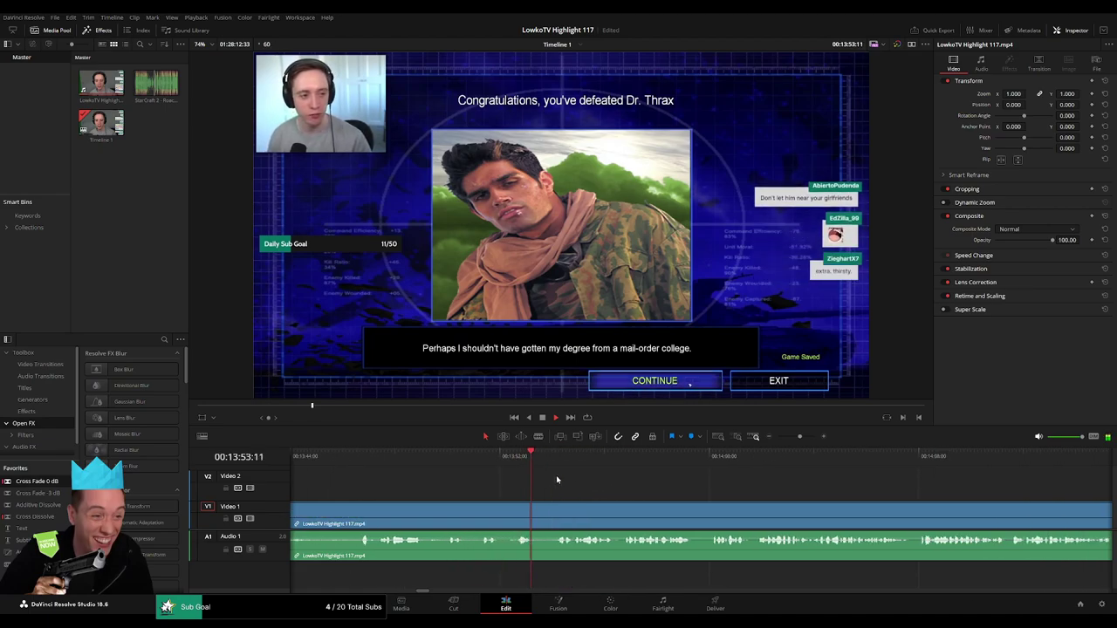
pyautogui.hscroll(2, 525, 485)
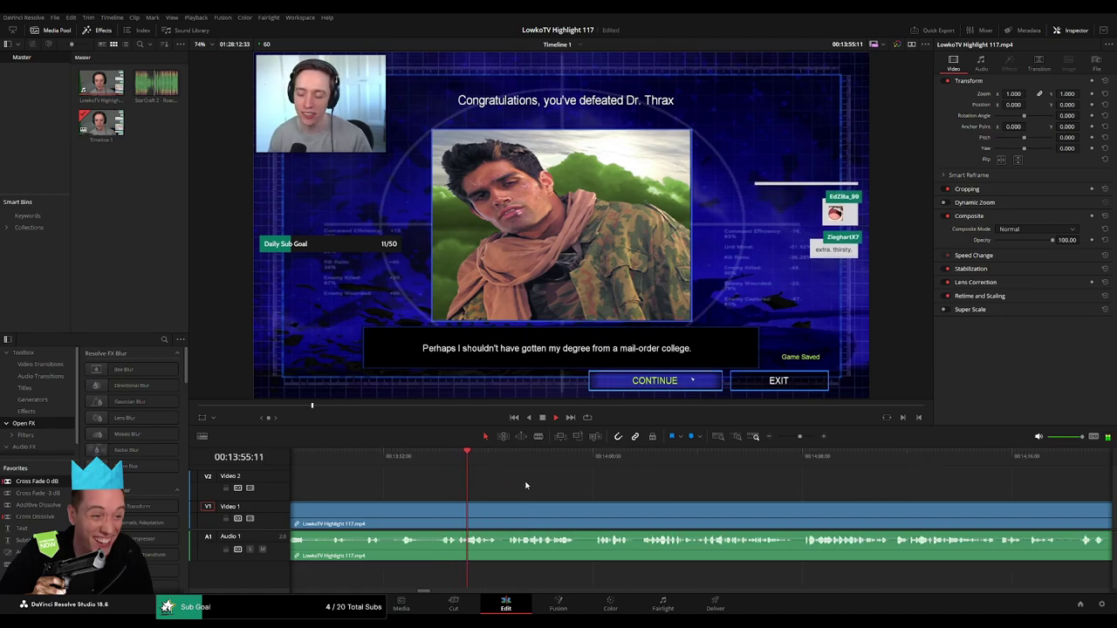
pyautogui.hscroll(1, 504, 486)
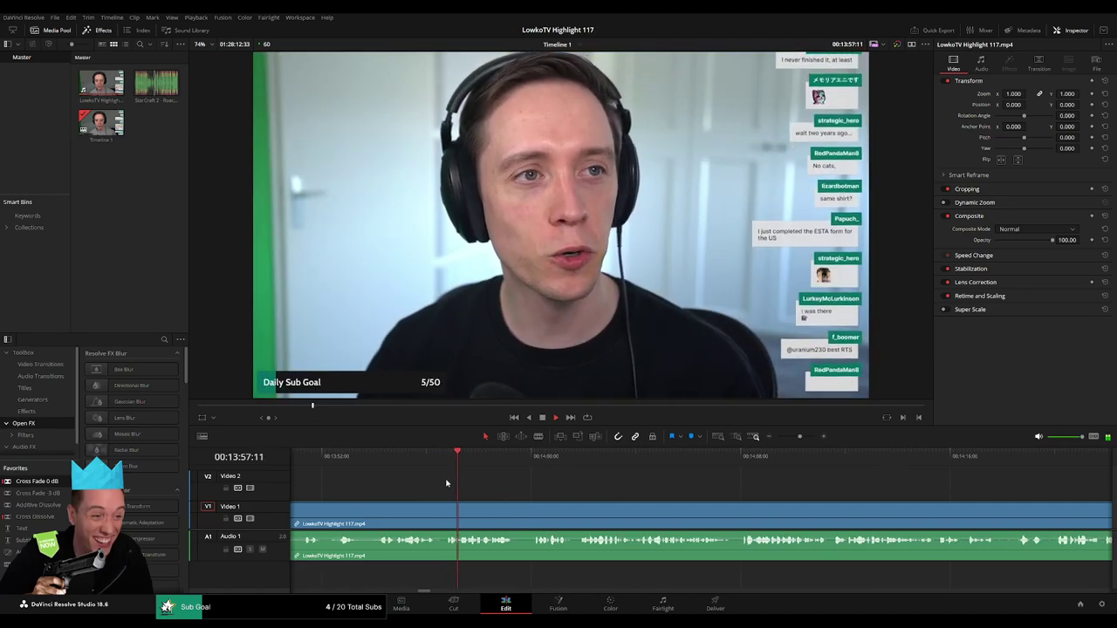
# - Split the clip with Ctrl+B where the game footage ends and the webcam shot begins
pyautogui.click(426, 466)
pyautogui.hotkey('ctrl', 'b')
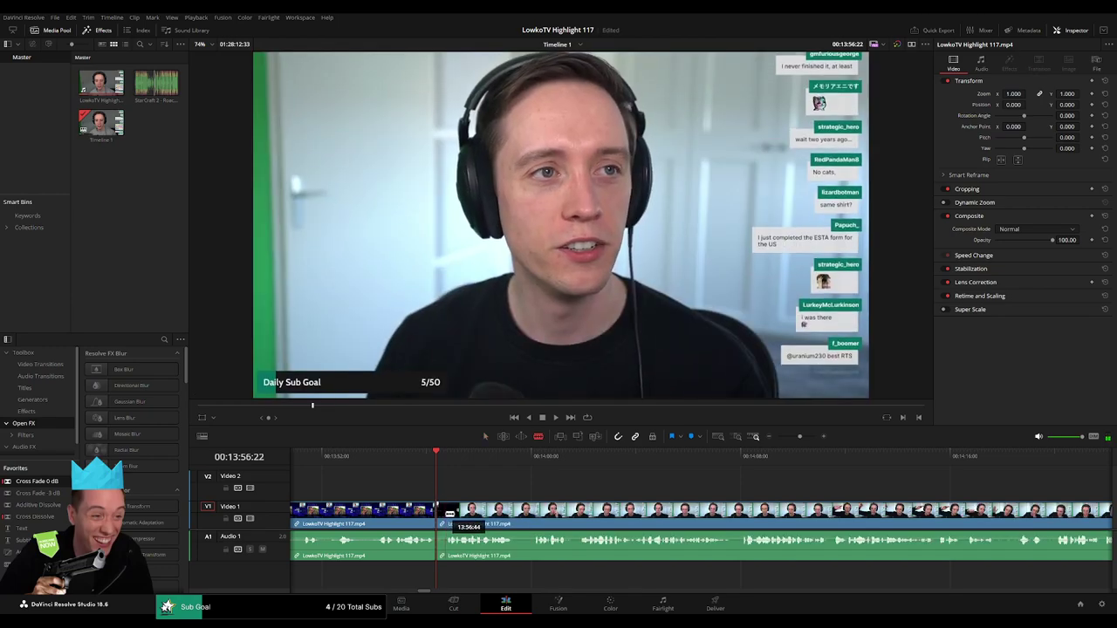
pyautogui.press('space')
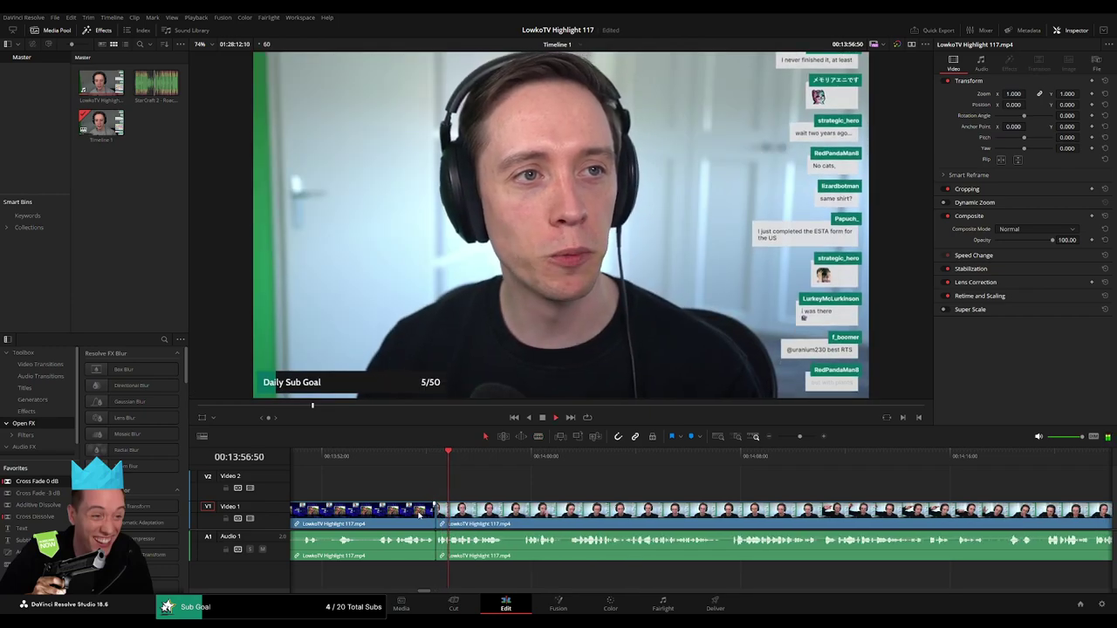
pyautogui.click(600, 486)
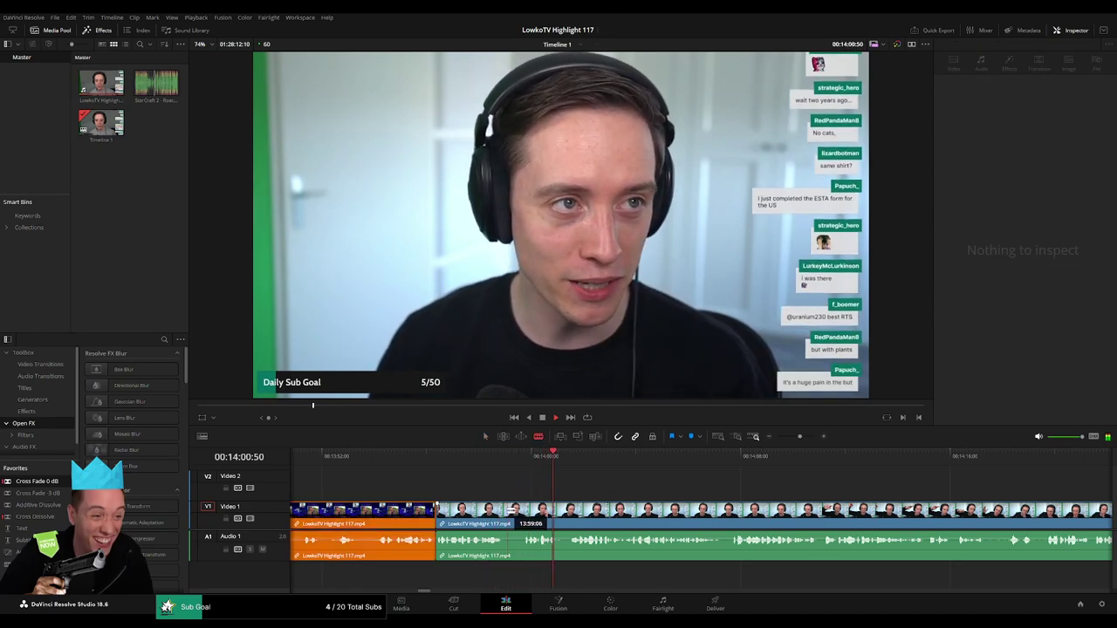
# - Blade around the unwanted webcam moment near 14:00 and trim its edge to about 14:00:50
pyautogui.press('b')
pyautogui.click(506, 509)
pyautogui.click(521, 509)
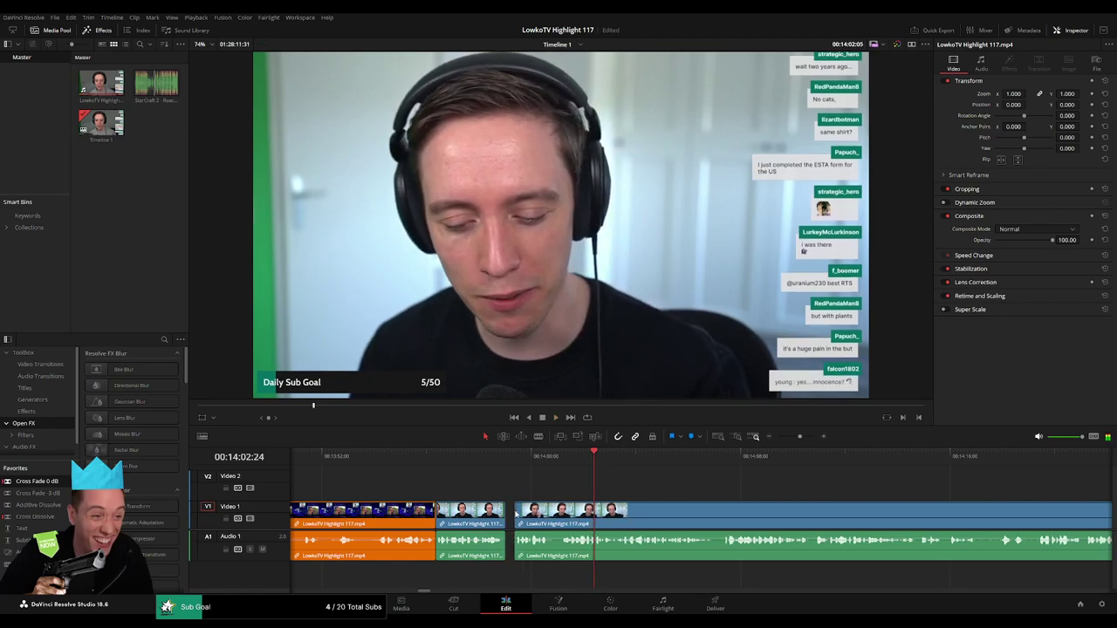
pyautogui.moveTo(515, 513); pyautogui.dragTo(557, 510)
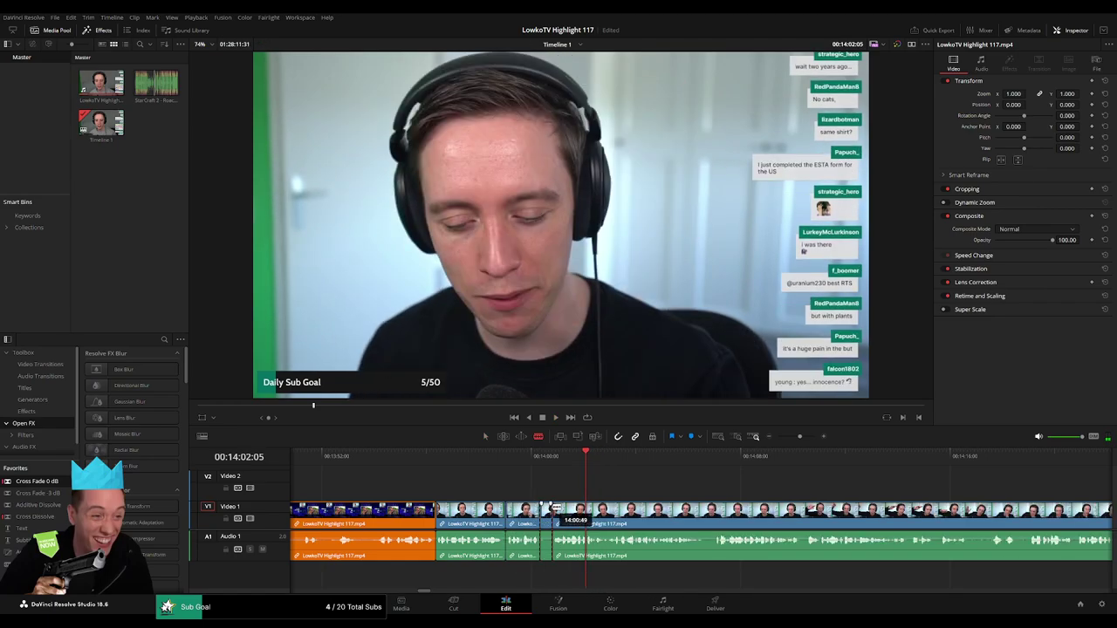
pyautogui.press('space')
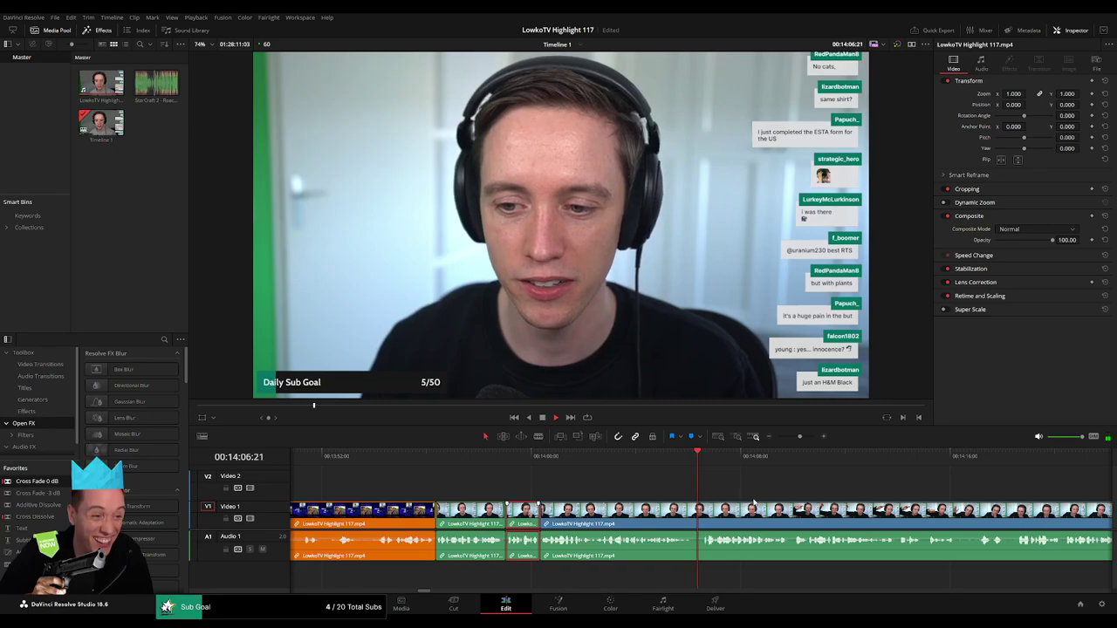
# - Remove the short unwanted moment near 14:39, before the 'Are you a terrorist?' post, closing the gap
pyautogui.hscroll(4, 663, 498)
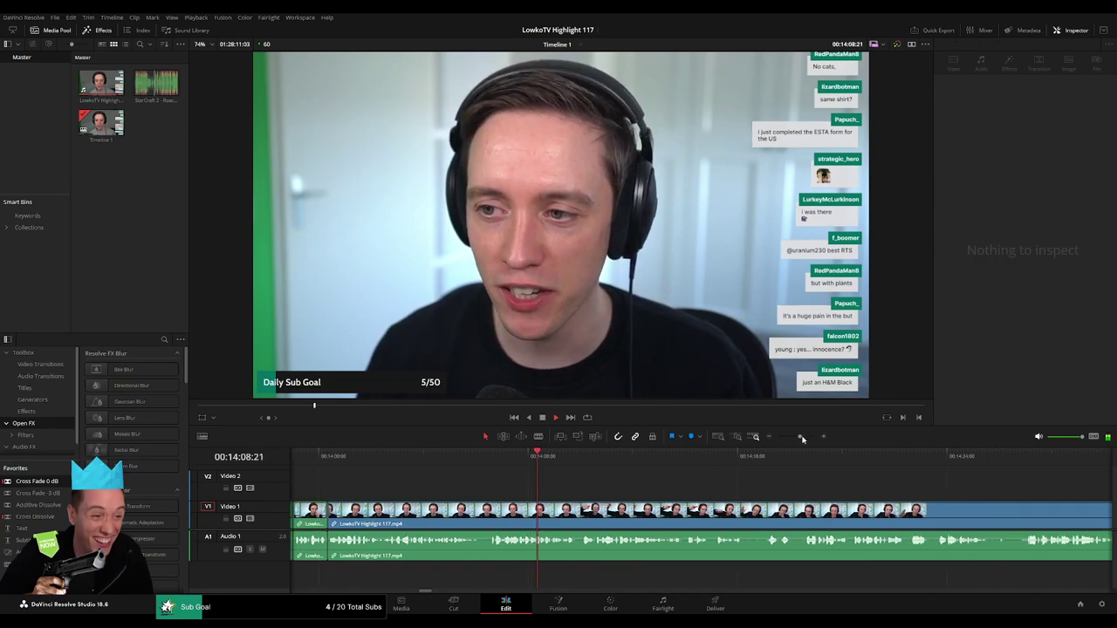
pyautogui.moveTo(802, 439); pyautogui.dragTo(797, 439)
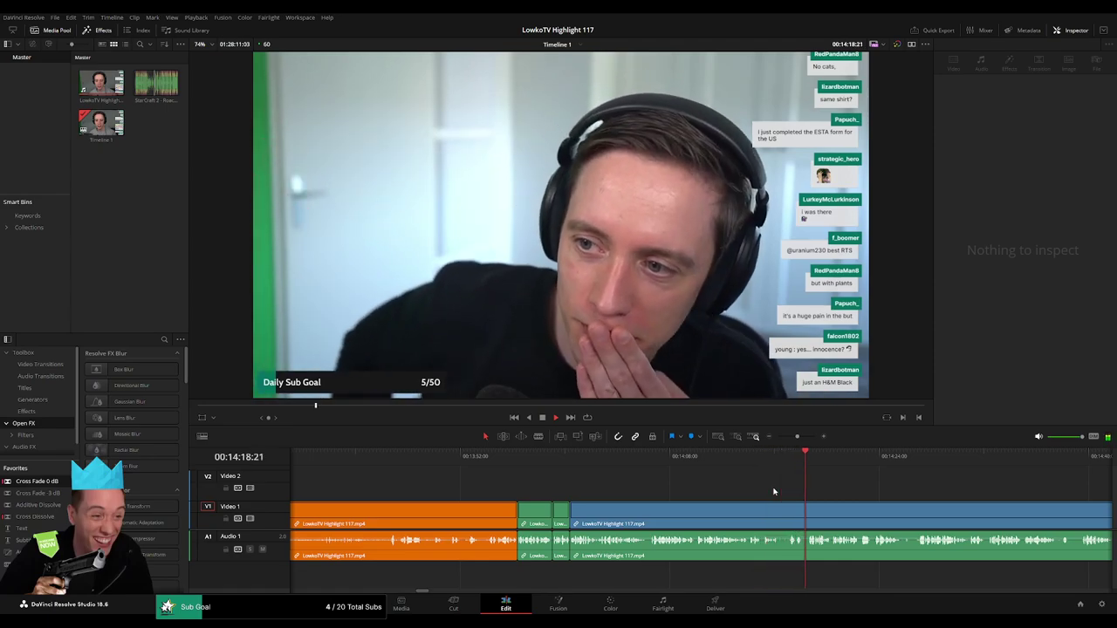
pyautogui.moveTo(840, 494); pyautogui.dragTo(507, 482)
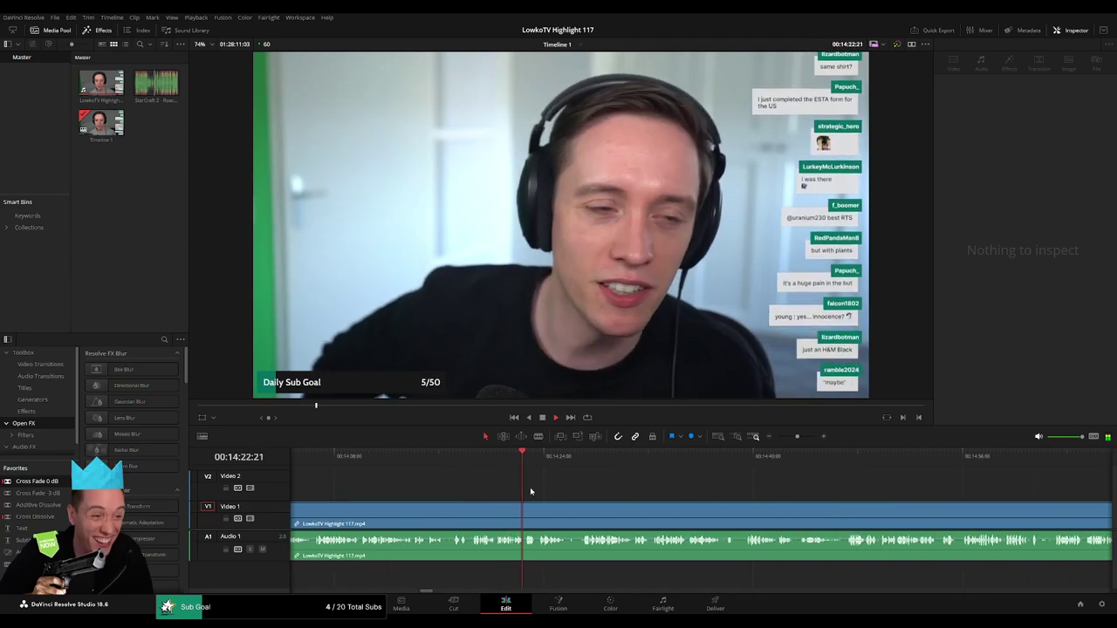
pyautogui.moveTo(788, 436); pyautogui.dragTo(799, 440)
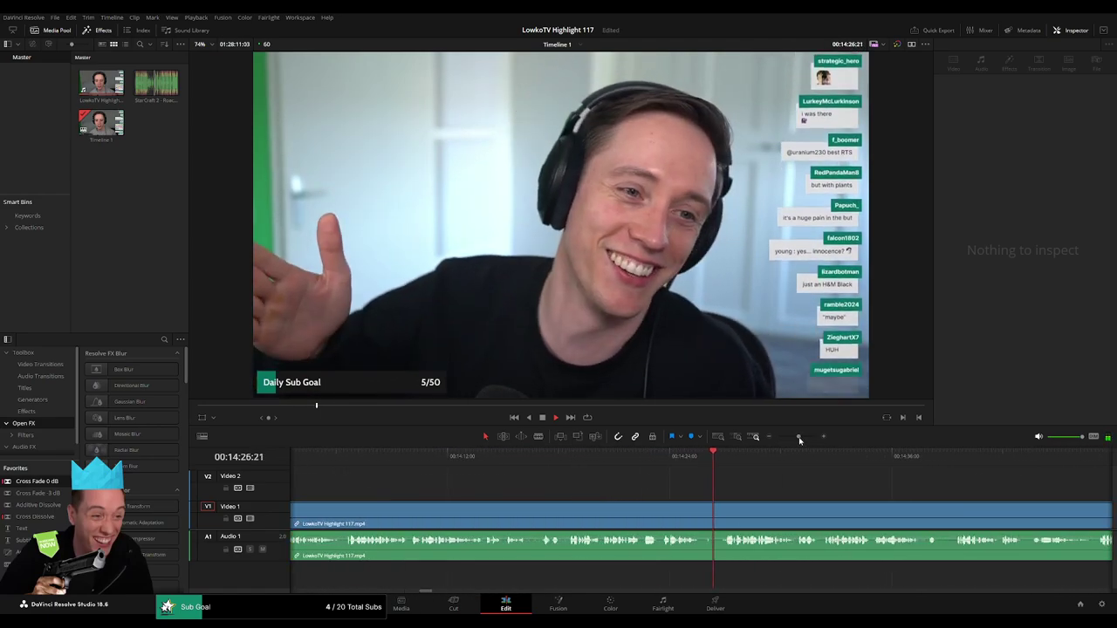
pyautogui.moveTo(770, 482); pyautogui.dragTo(574, 469)
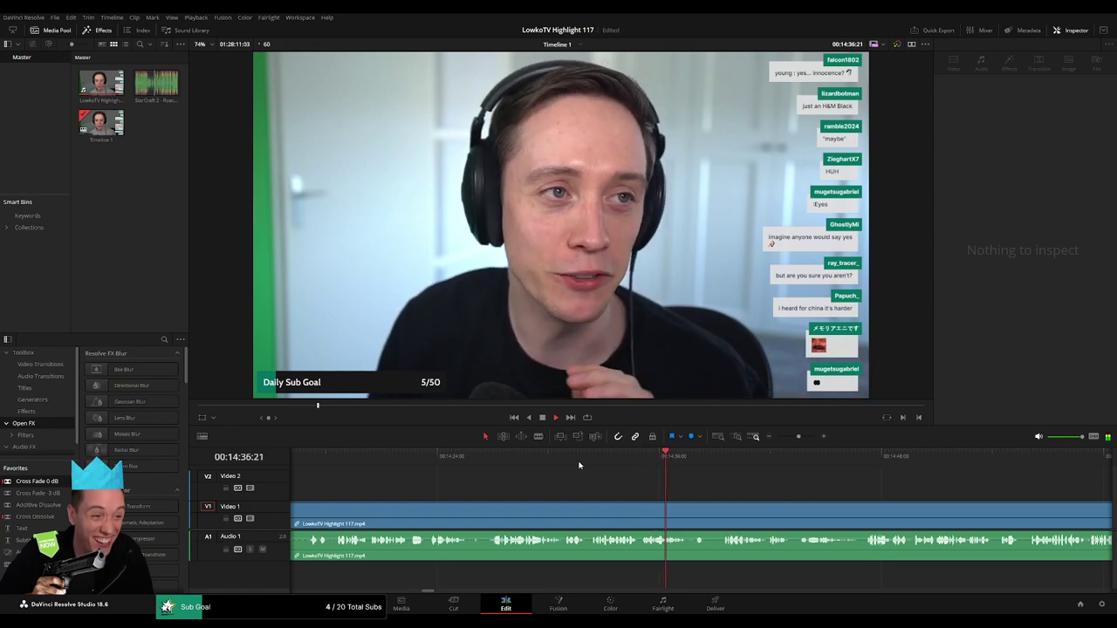
pyautogui.hscroll(3, 611, 471)
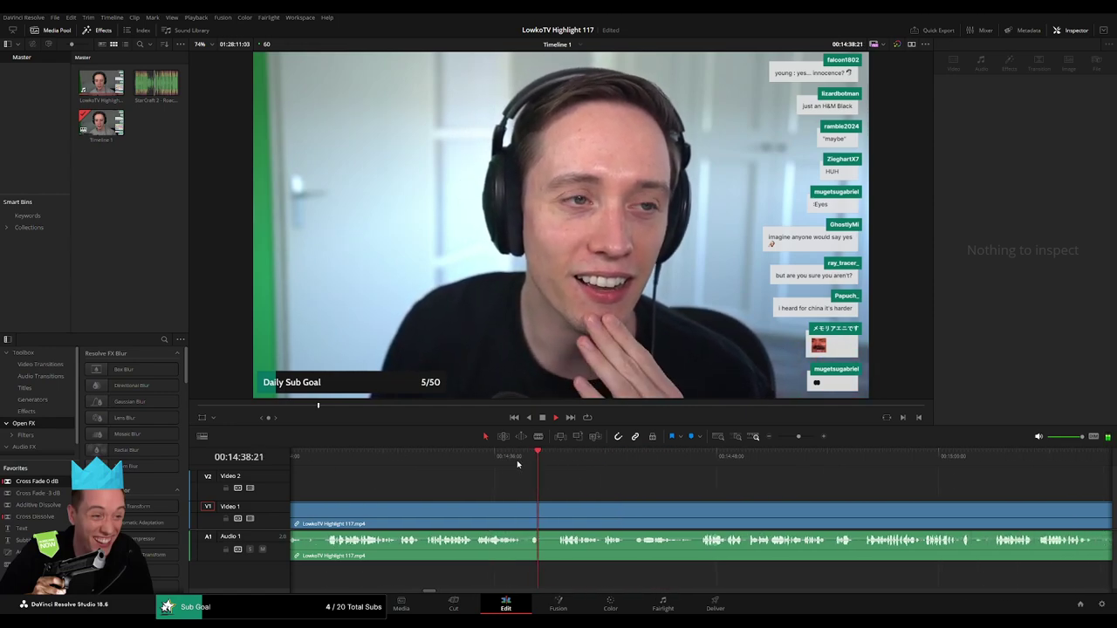
pyautogui.click(543, 511)
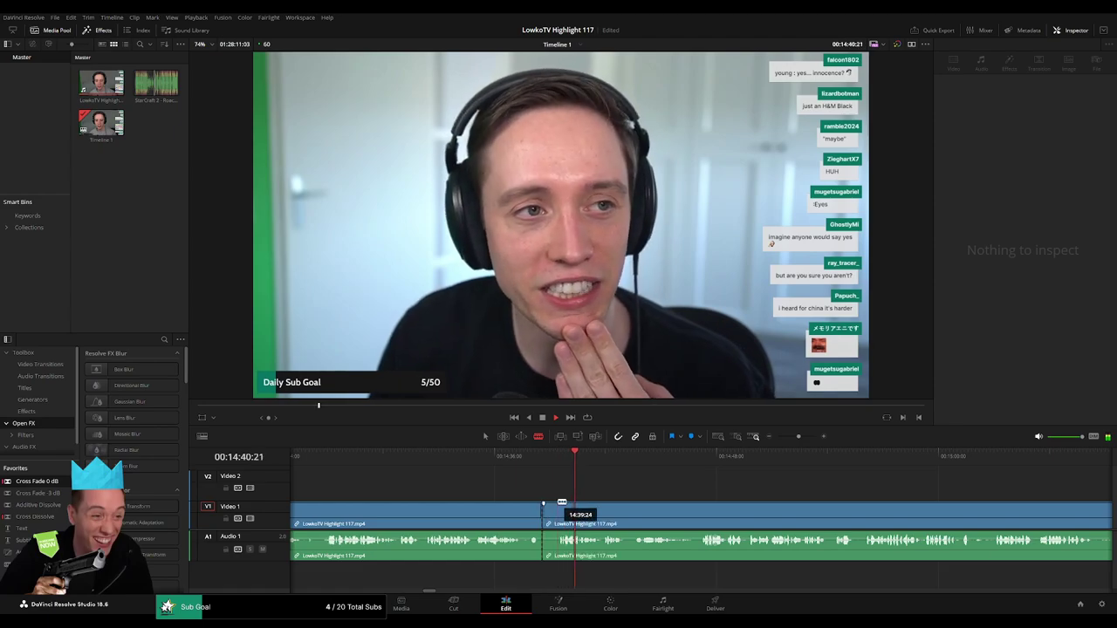
pyautogui.click(558, 511)
pyautogui.press('a')
pyautogui.click(550, 511)
pyautogui.click(551, 512)
pyautogui.press('Delete')
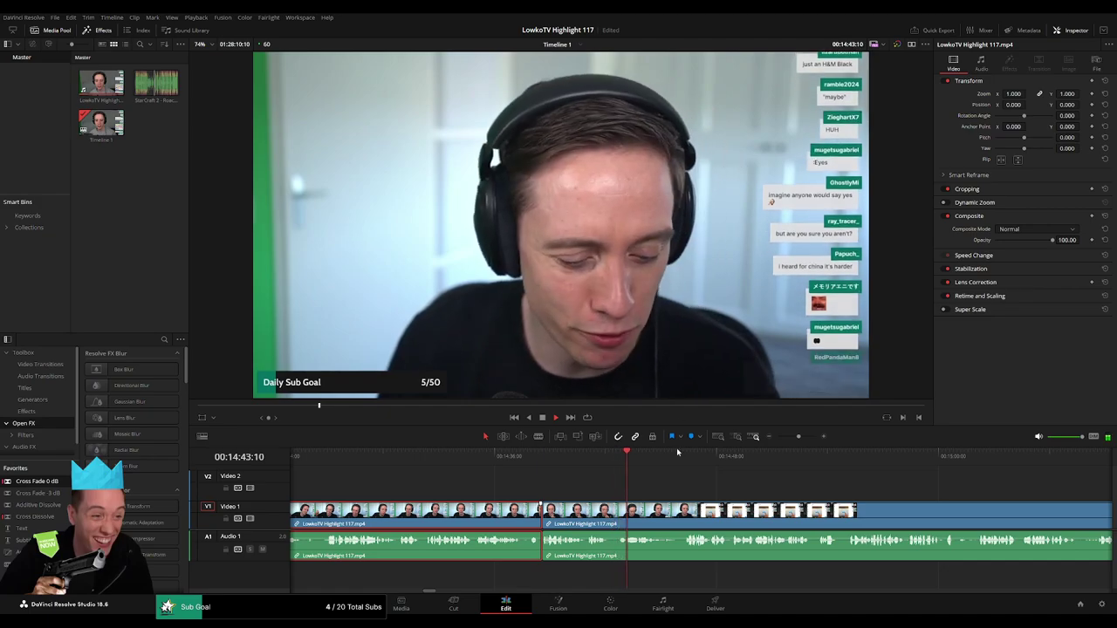
pyautogui.click(731, 489)
pyautogui.moveTo(731, 489); pyautogui.dragTo(612, 484)
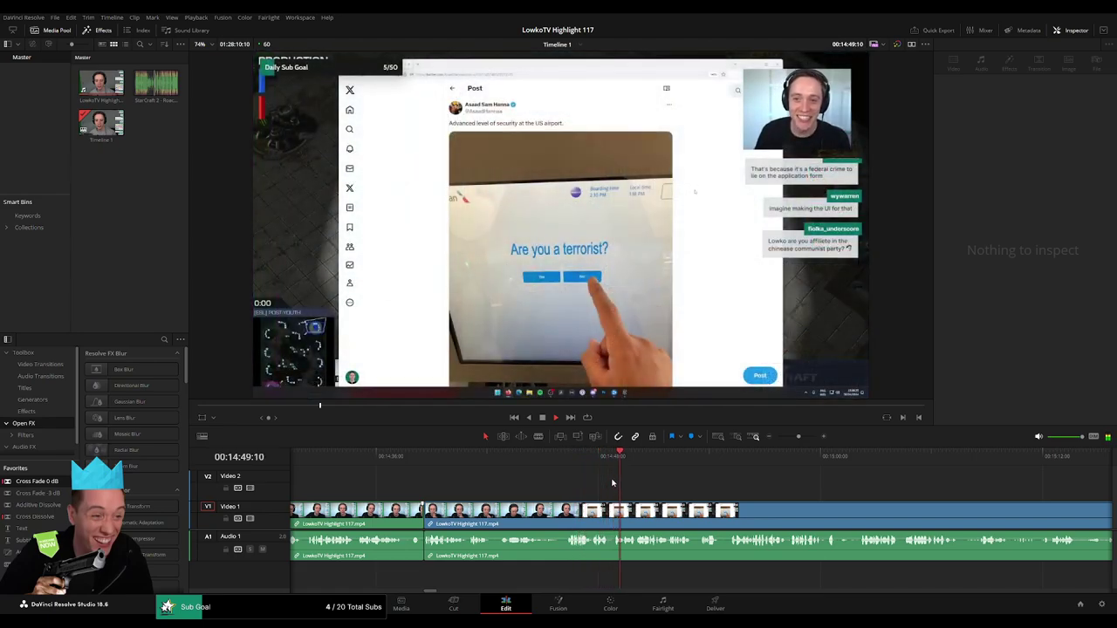
pyautogui.hscroll(3, 583, 488)
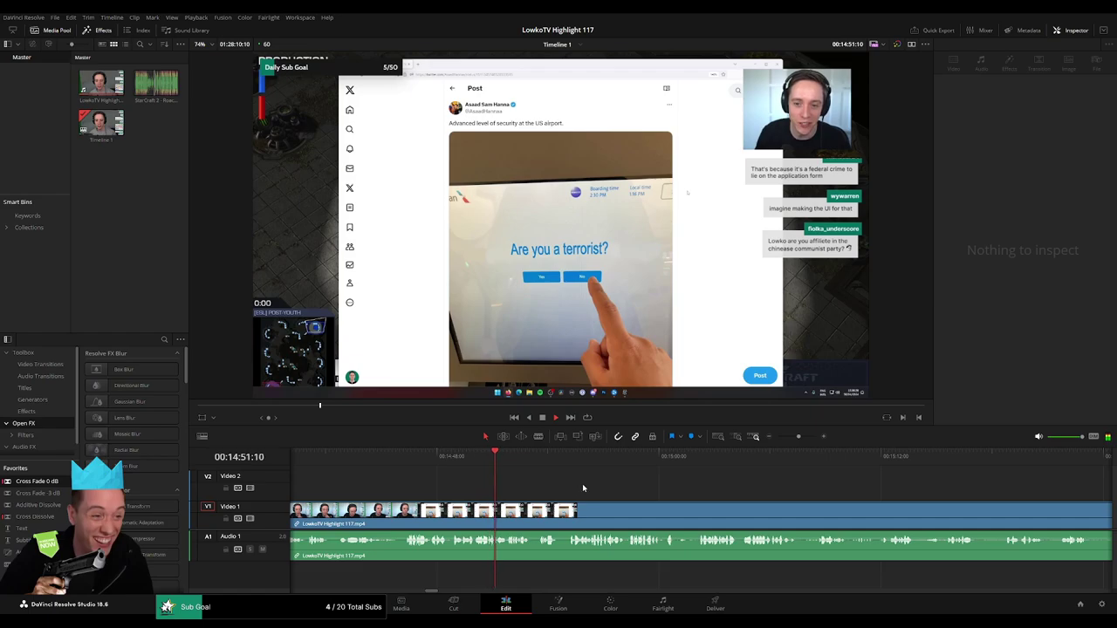
pyautogui.moveTo(798, 436); pyautogui.dragTo(801, 445)
pyautogui.hscroll(3, 790, 485)
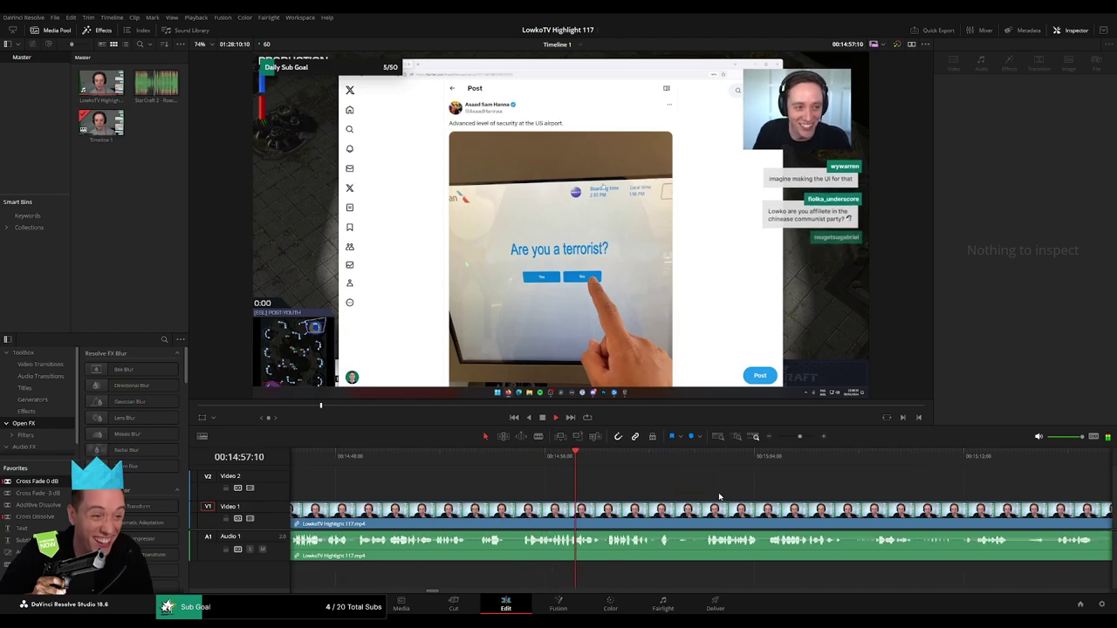
pyautogui.hscroll(1, 681, 490)
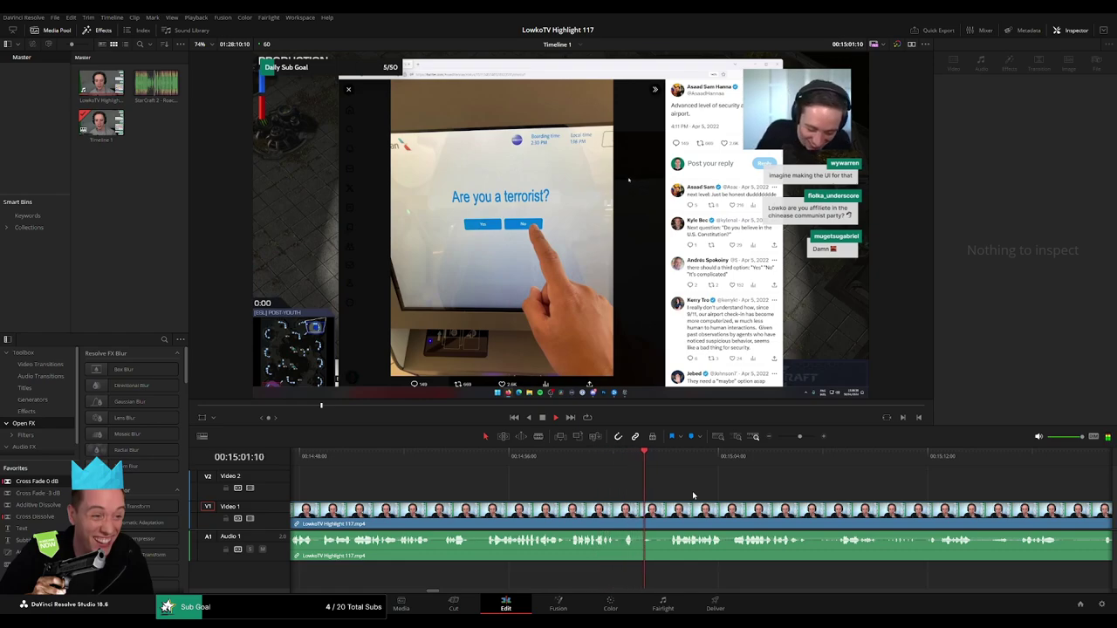
pyautogui.hscroll(4, 592, 486)
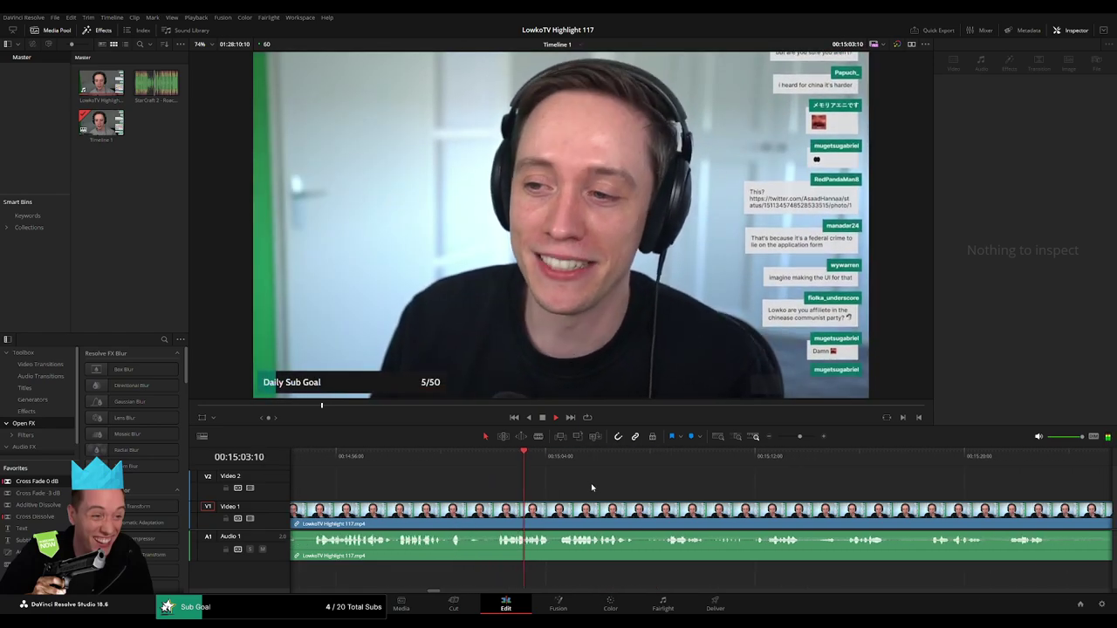
pyautogui.hscroll(2, 558, 487)
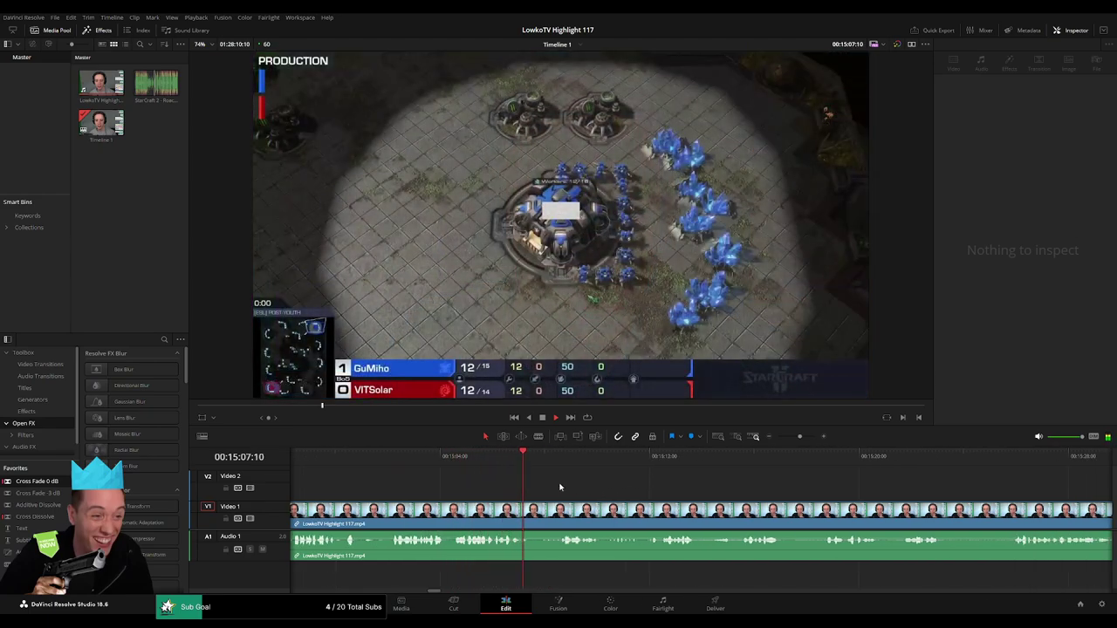
pyautogui.hscroll(2, 502, 488)
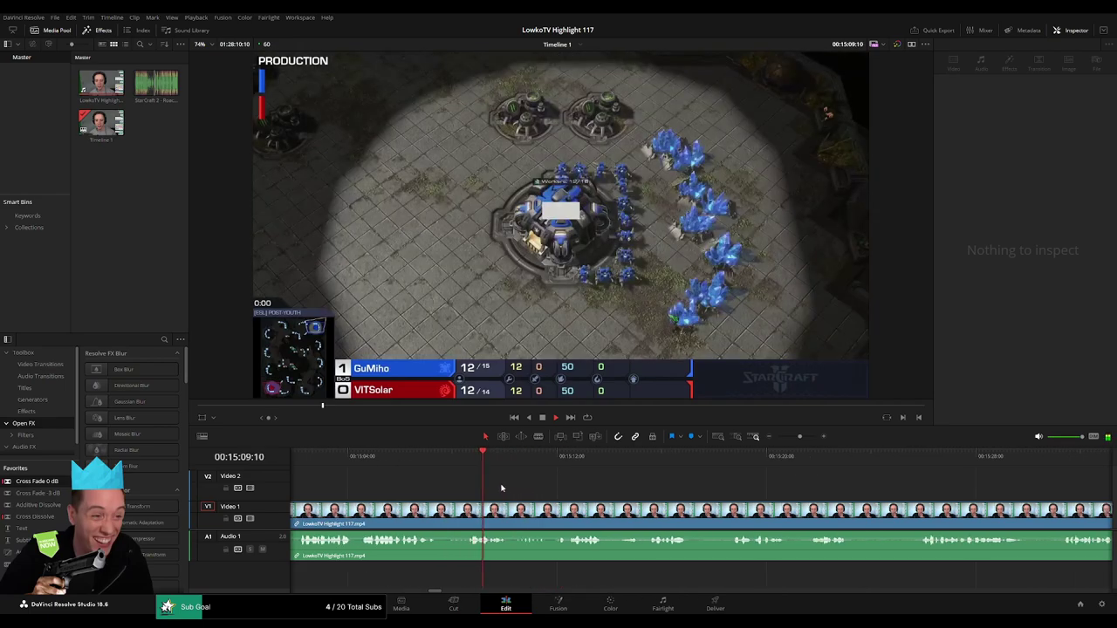
pyautogui.click(550, 509)
pyautogui.click(560, 508)
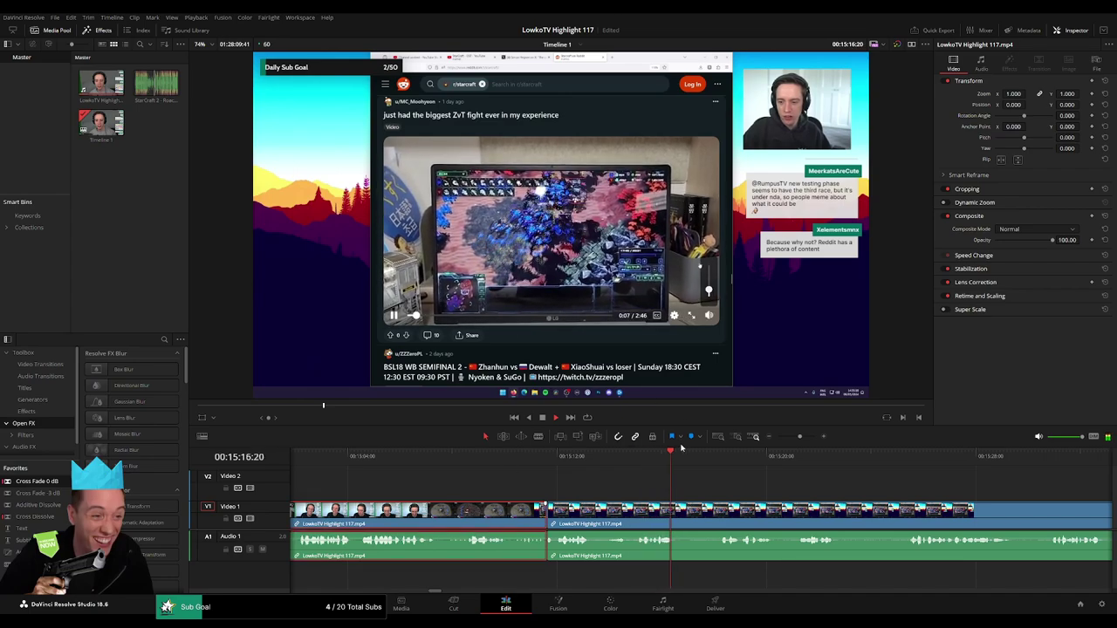
pyautogui.click(700, 465)
pyautogui.hscroll(3, 611, 471)
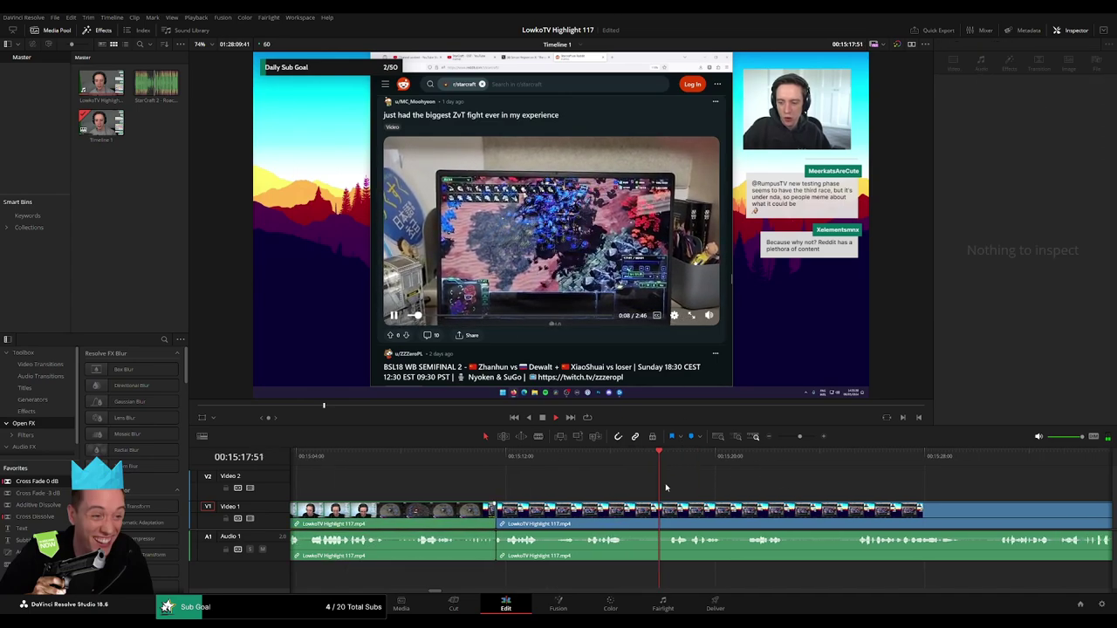
pyautogui.click(561, 457)
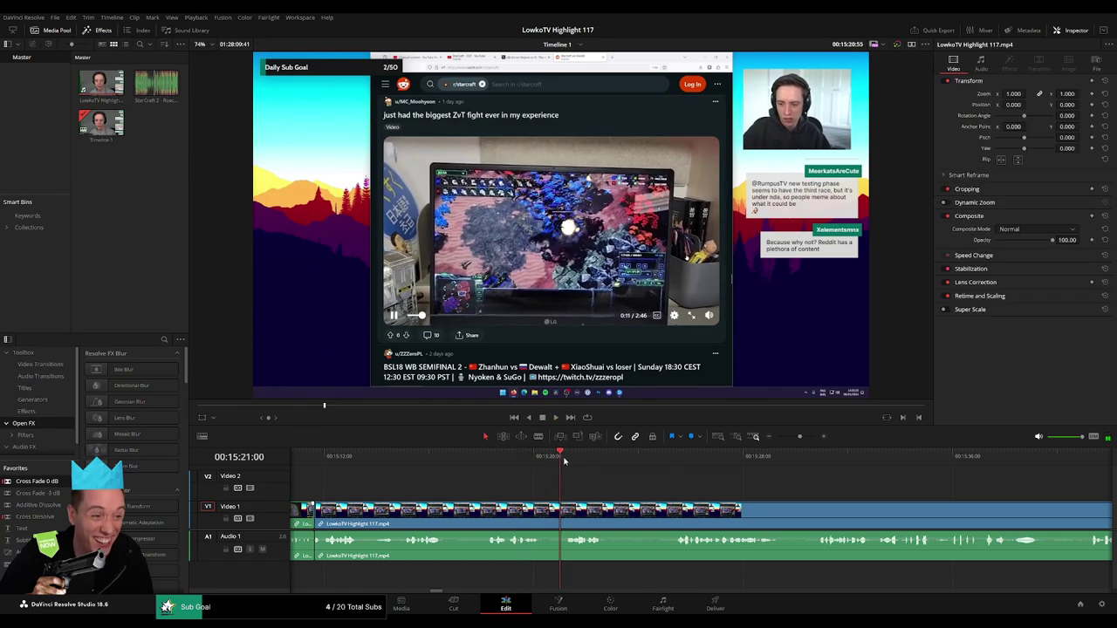
pyautogui.click(674, 457)
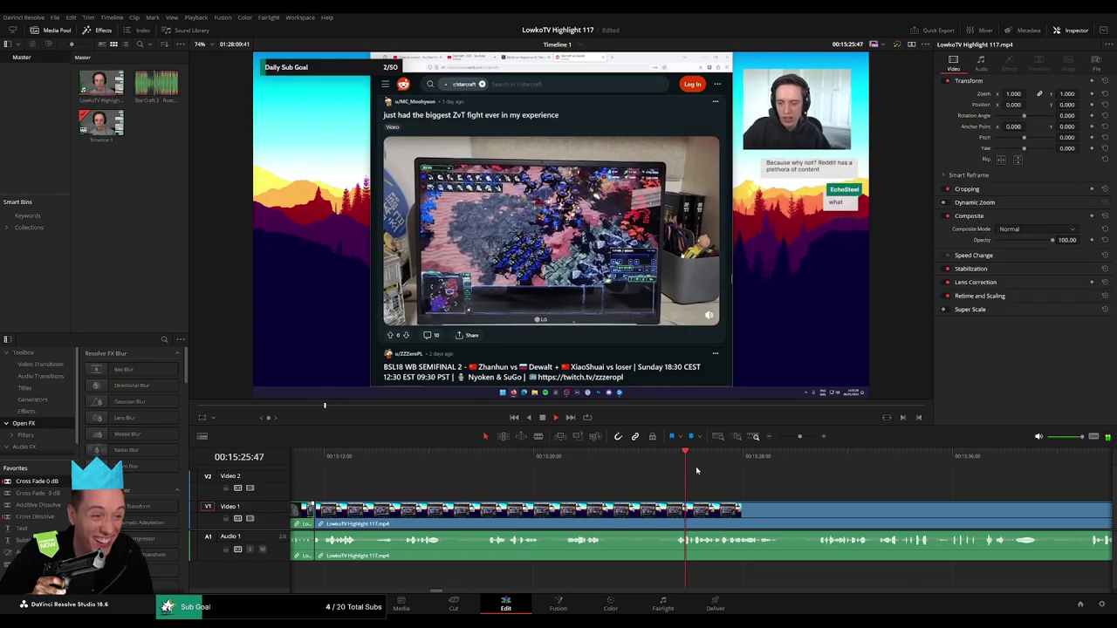
pyautogui.hscroll(3, 602, 476)
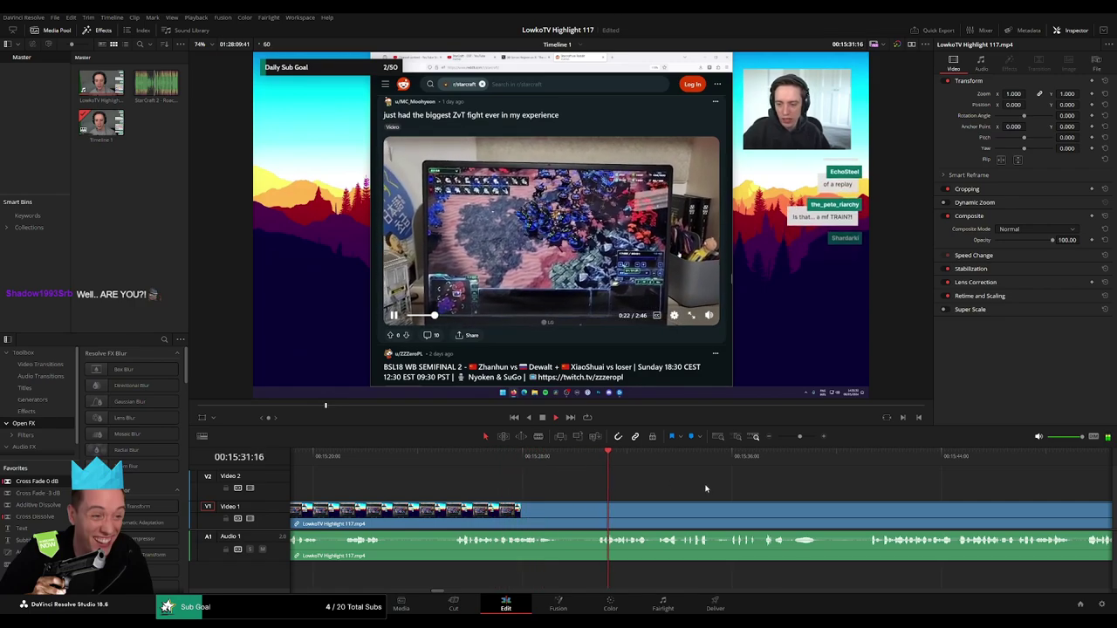
pyautogui.hscroll(3, 530, 487)
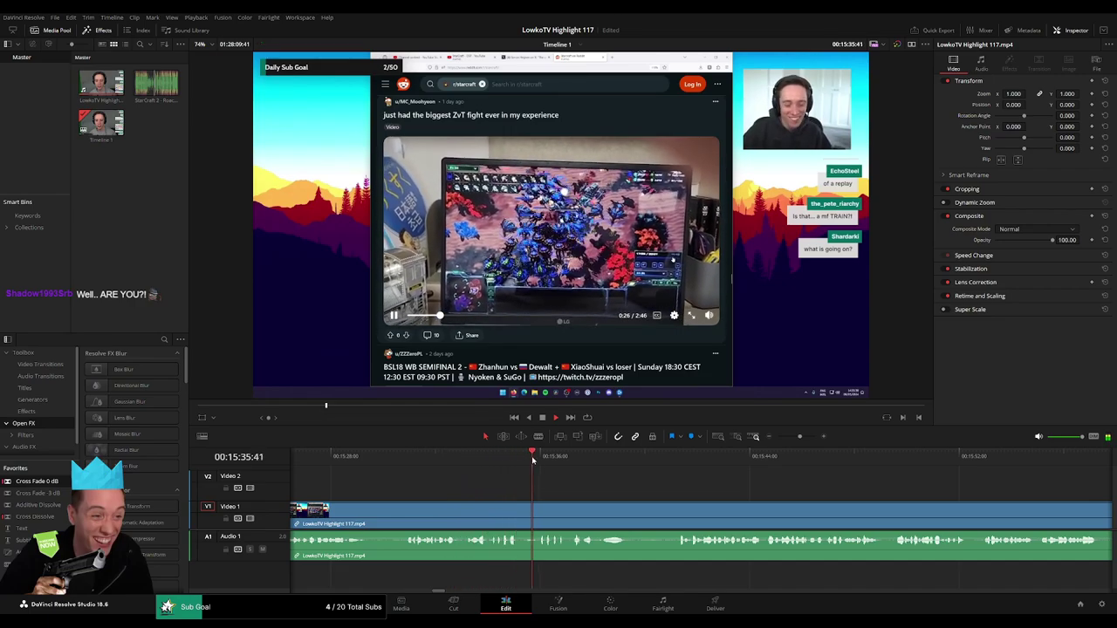
pyautogui.hscroll(3, 630, 486)
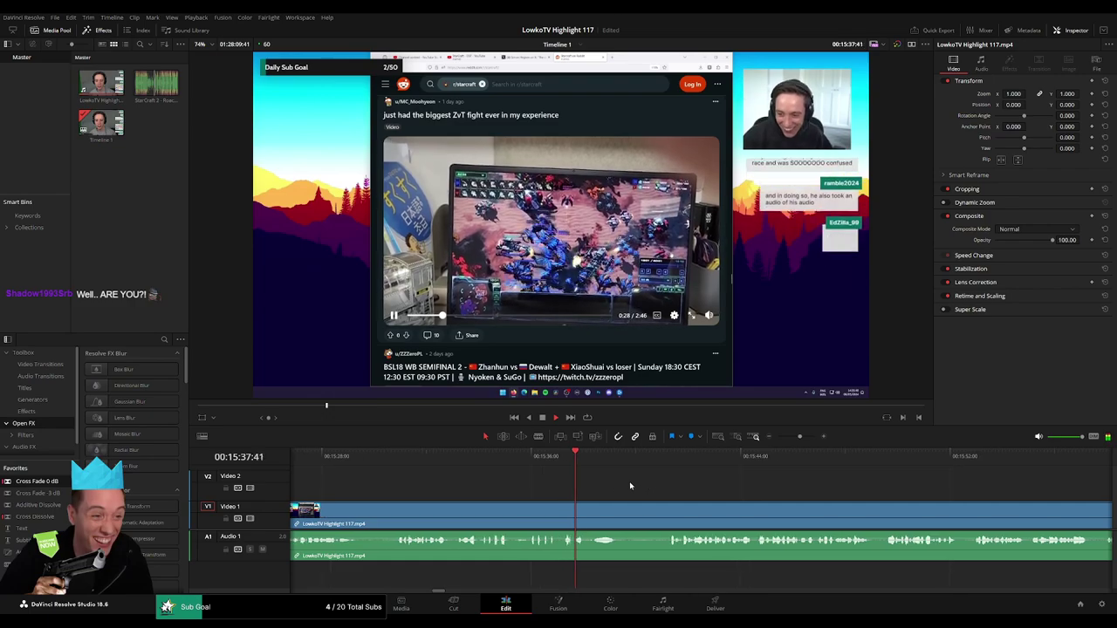
pyautogui.hscroll(2, 611, 485)
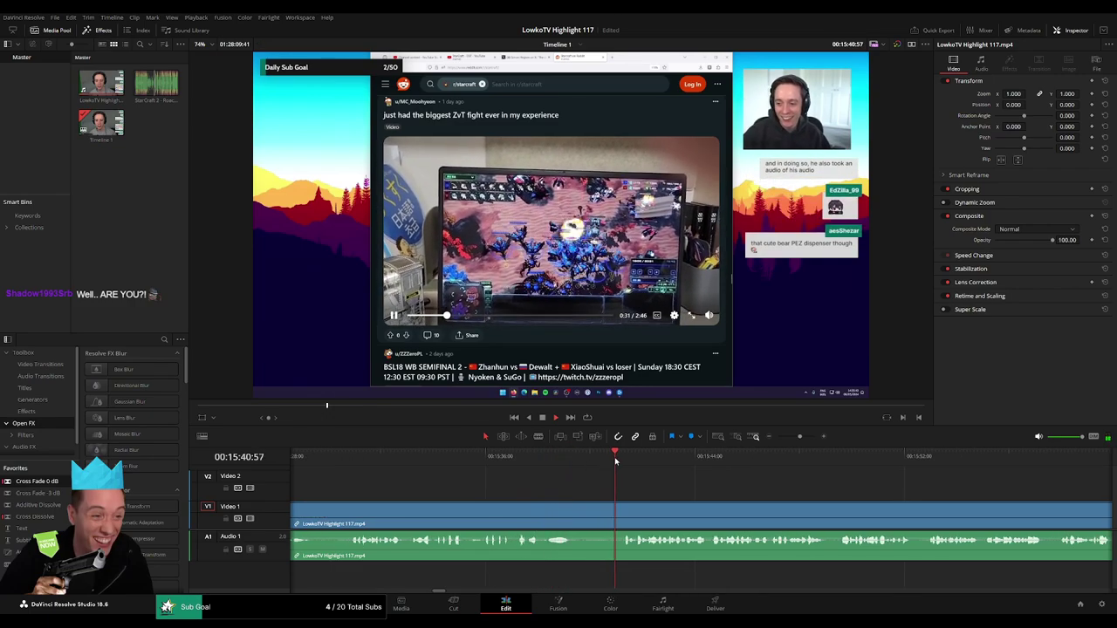
pyautogui.hscroll(5, 571, 486)
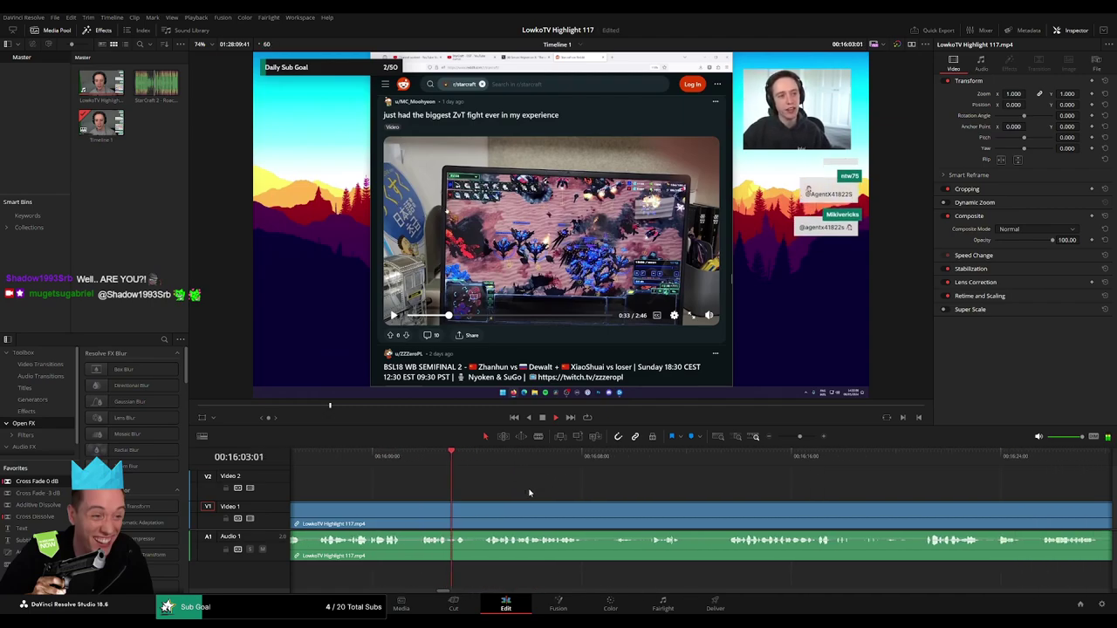
# - Blade and ripple-delete two short unwanted bits in the Reddit footage near 16:07
pyautogui.press('b')
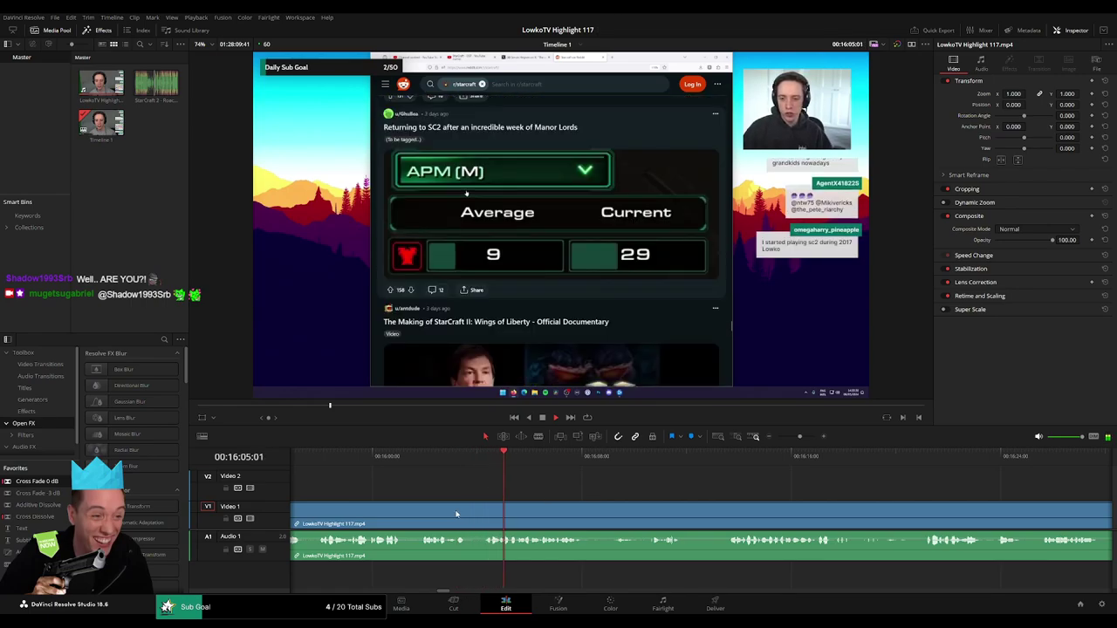
pyautogui.click(469, 515)
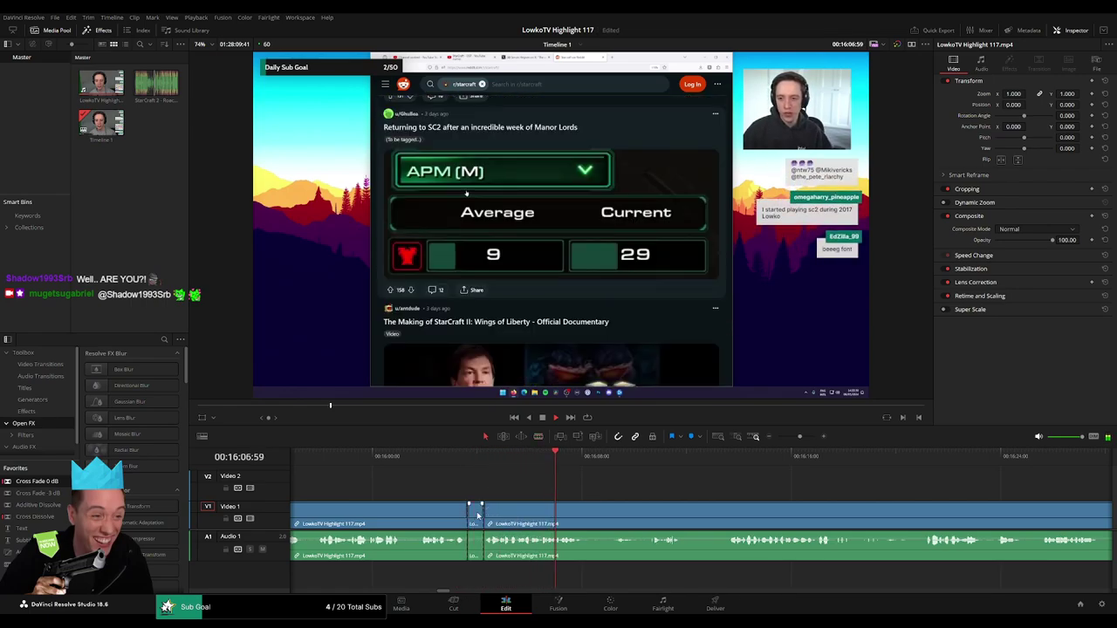
pyautogui.press('Delete')
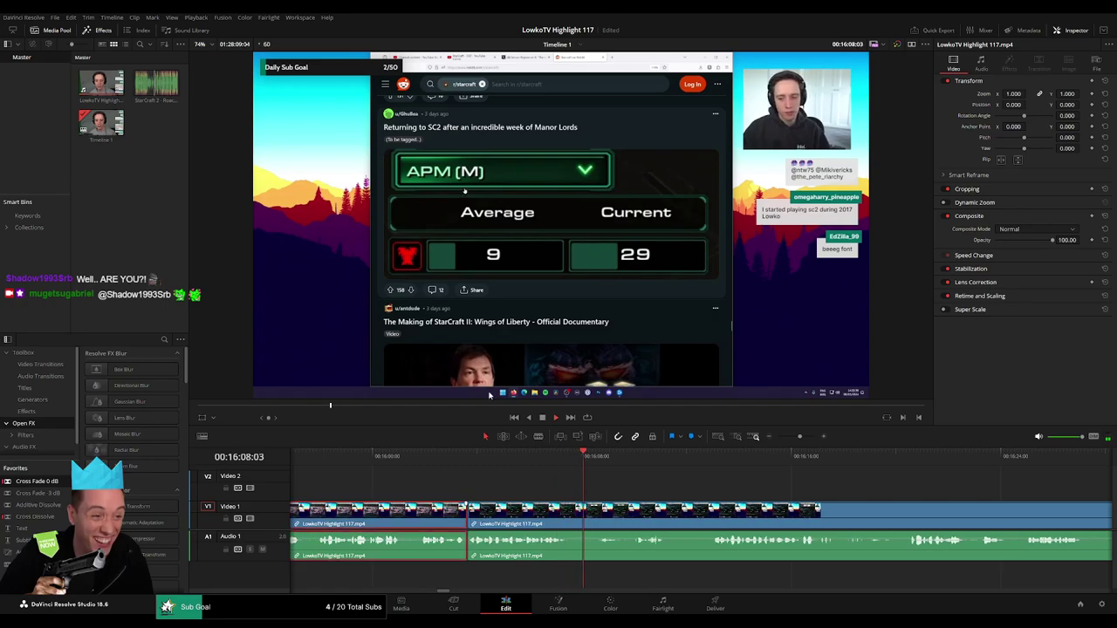
pyautogui.click(689, 485)
pyautogui.click(698, 513)
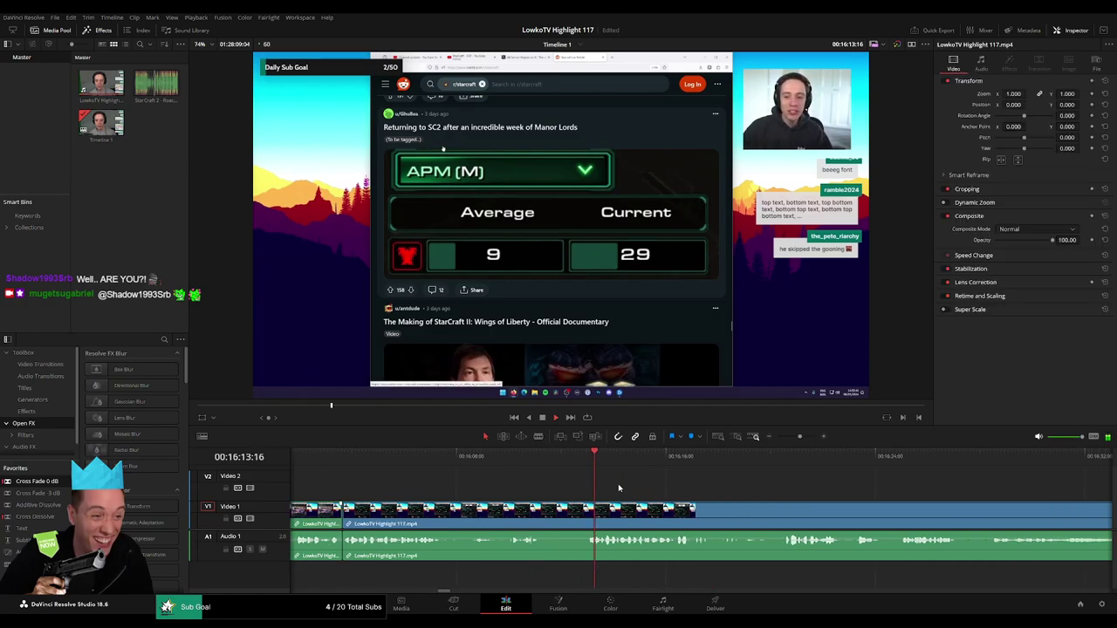
pyautogui.click(516, 510)
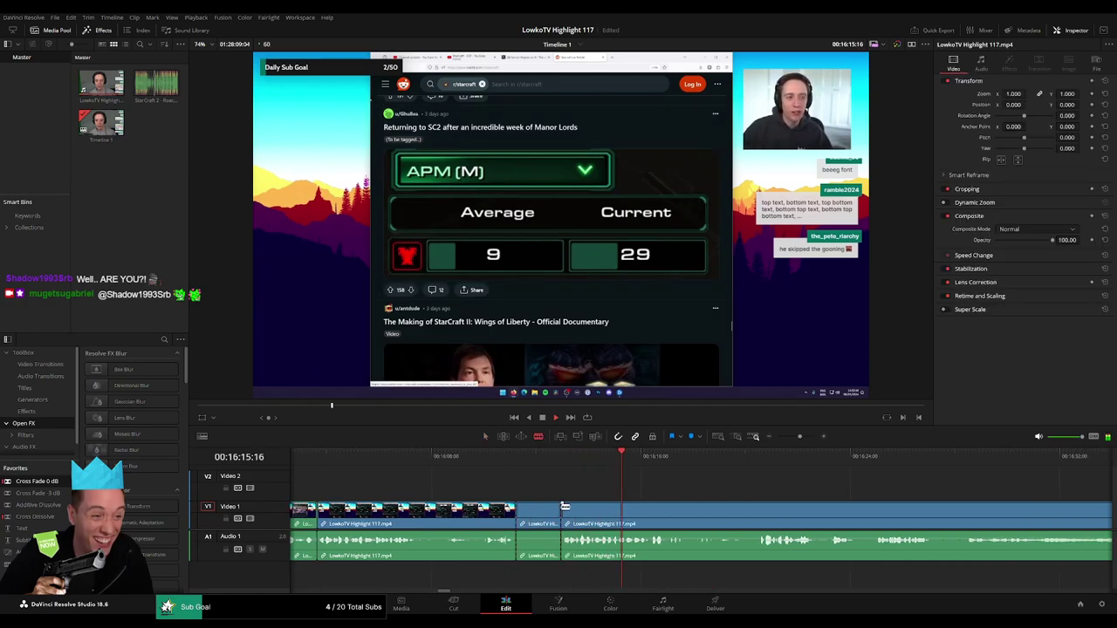
pyautogui.press('Delete')
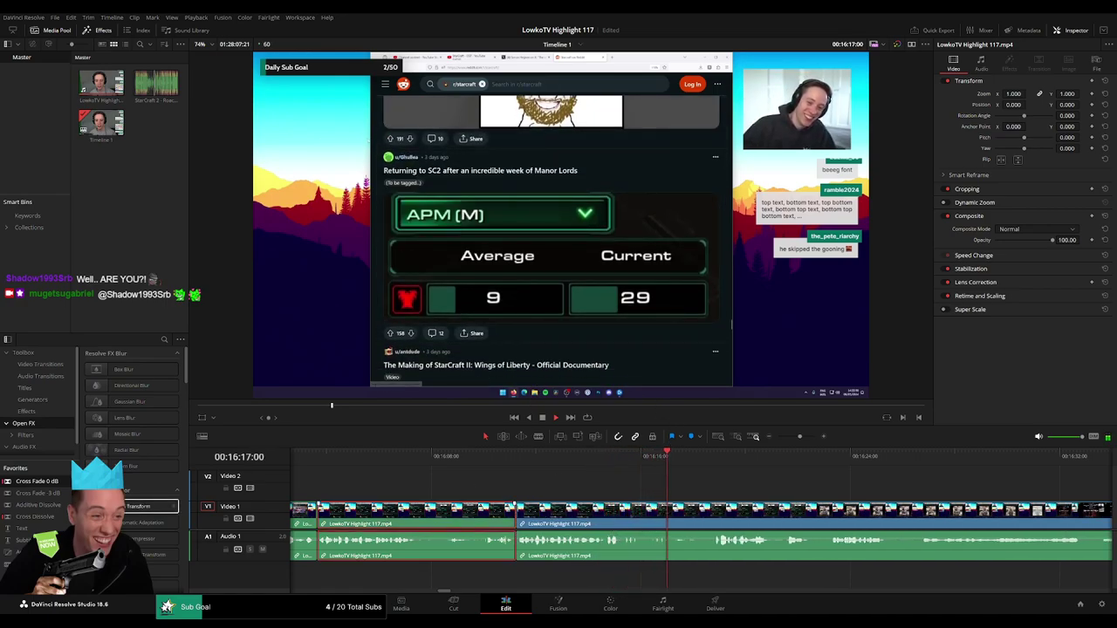
pyautogui.click(749, 500)
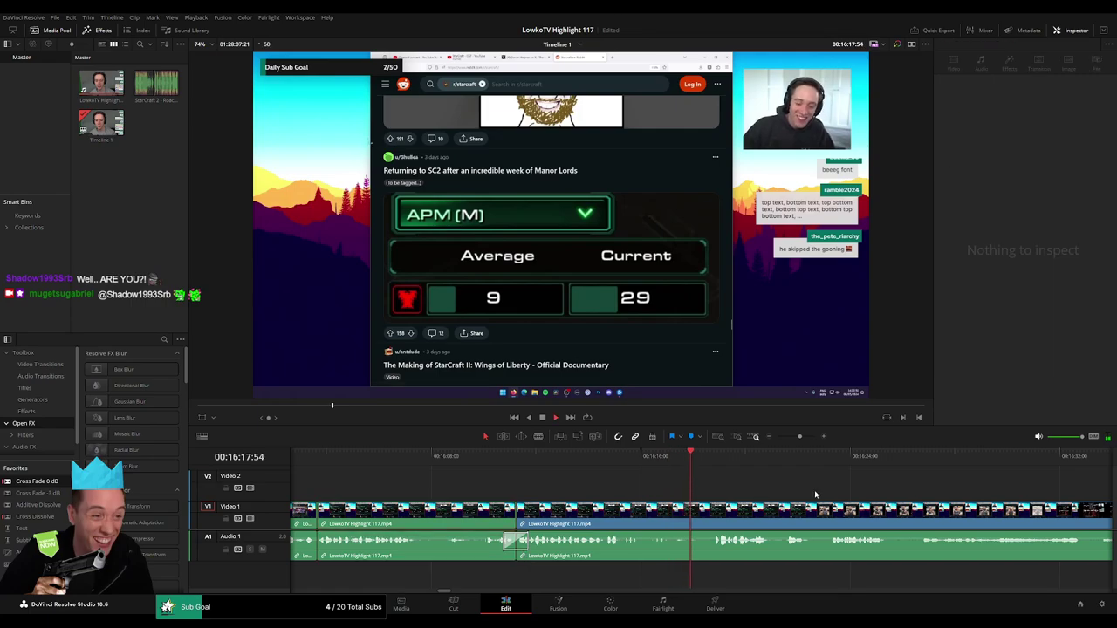
pyautogui.scroll(-3, 690, 502)
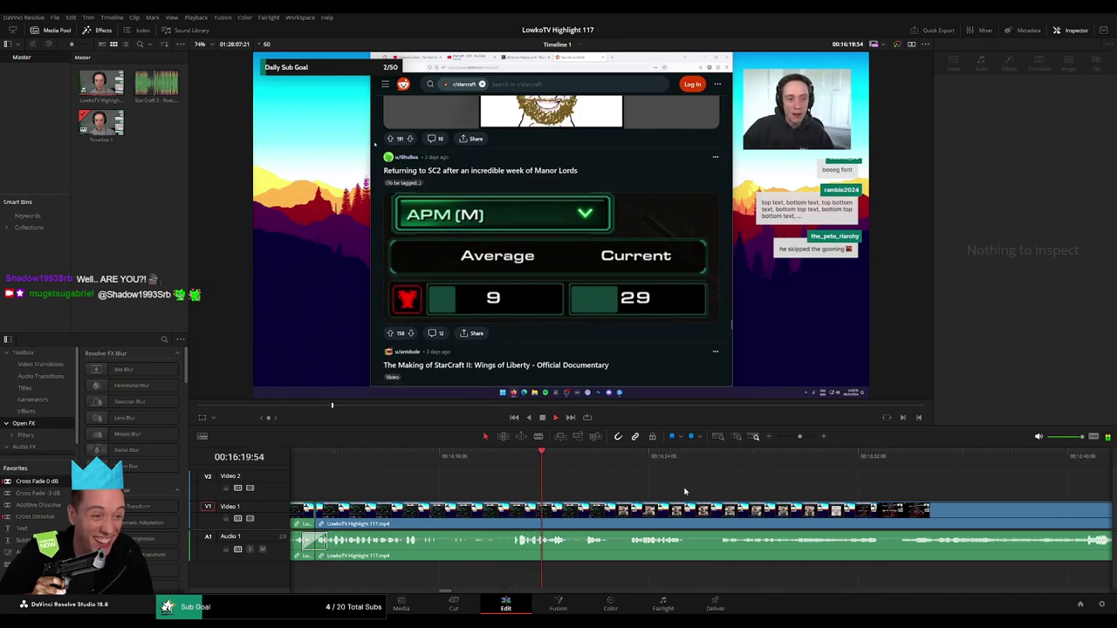
pyautogui.scroll(-2, 685, 492)
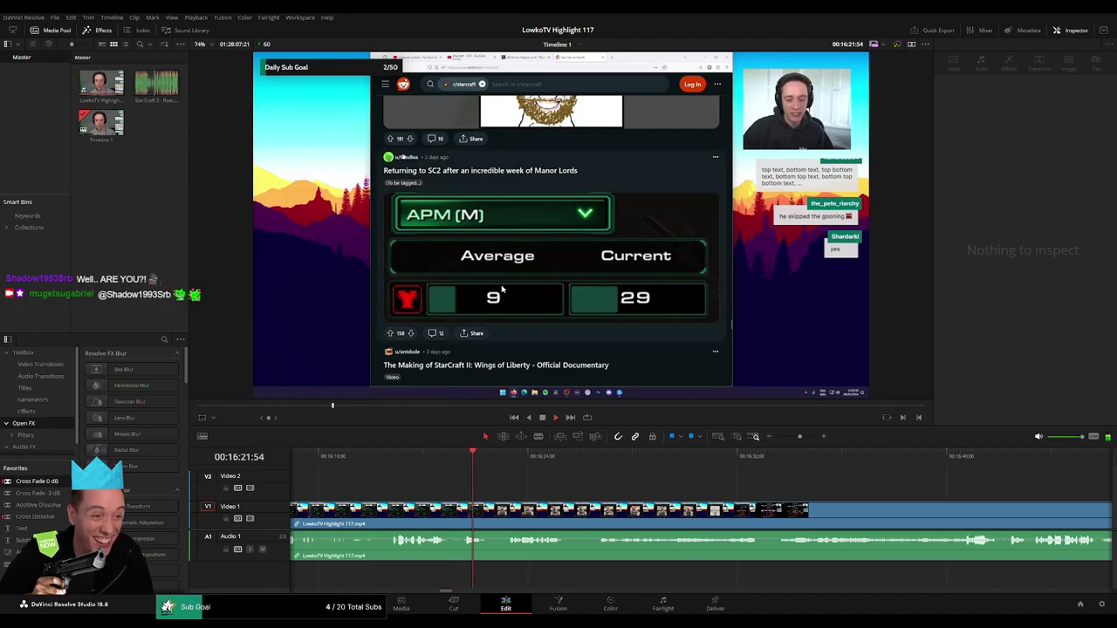
# - Cut out the short stretch around the LeBron James clip and close the gap
pyautogui.click(493, 516)
pyautogui.press('a')
pyautogui.click(499, 518)
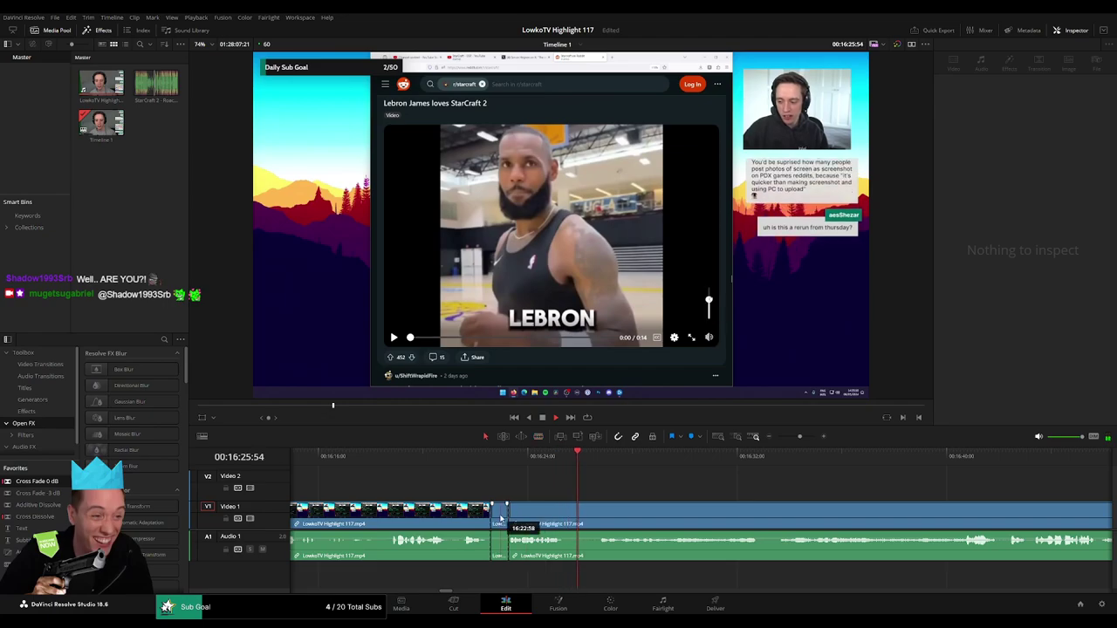
pyautogui.press('Delete')
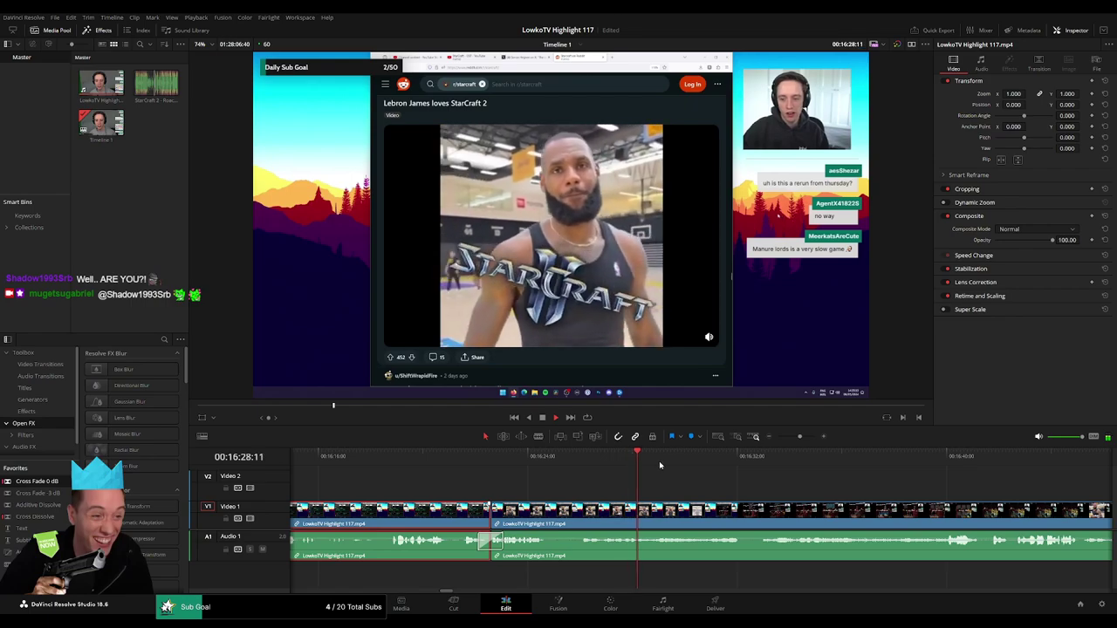
pyautogui.click(757, 481)
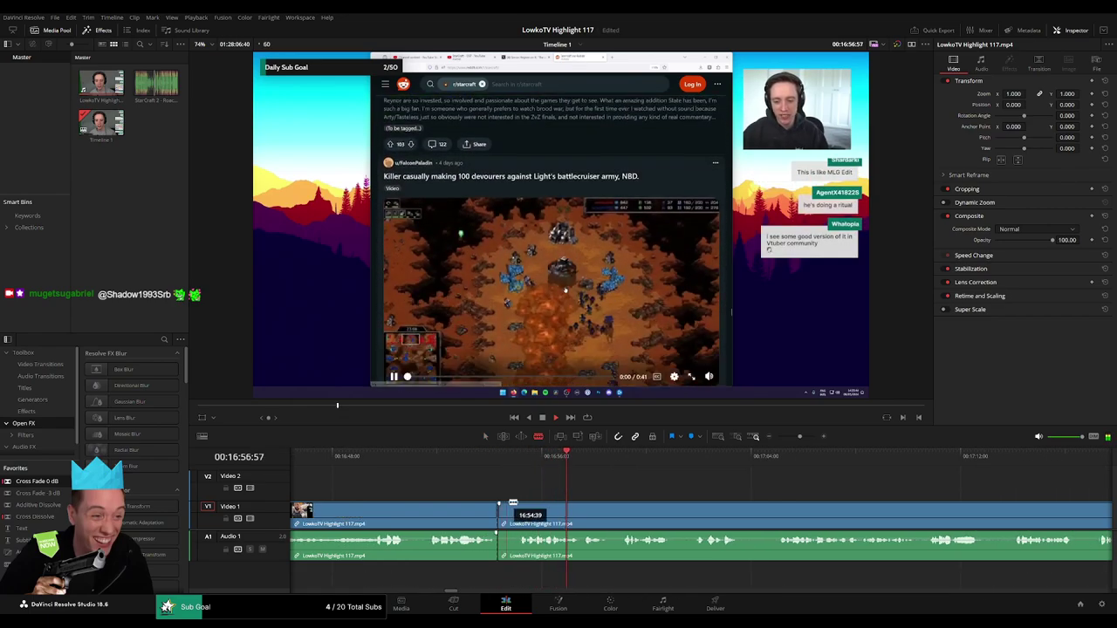
# - Ripple-delete the split-off piece and the short webcam-only bit, then play back
pyautogui.press('Delete')
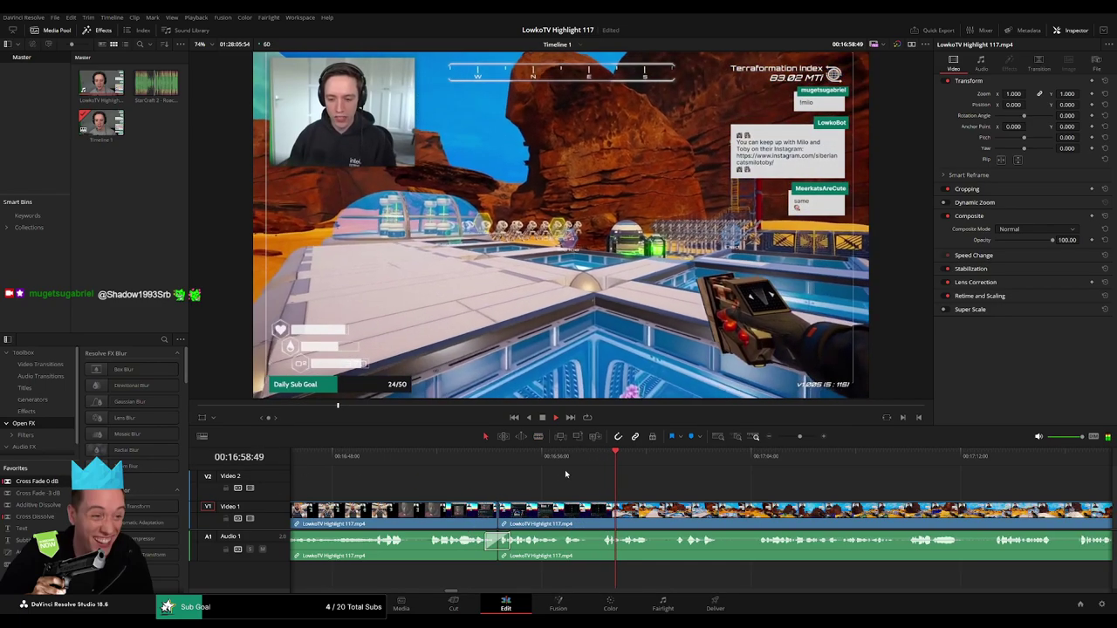
pyautogui.click(566, 457)
pyautogui.press('Delete')
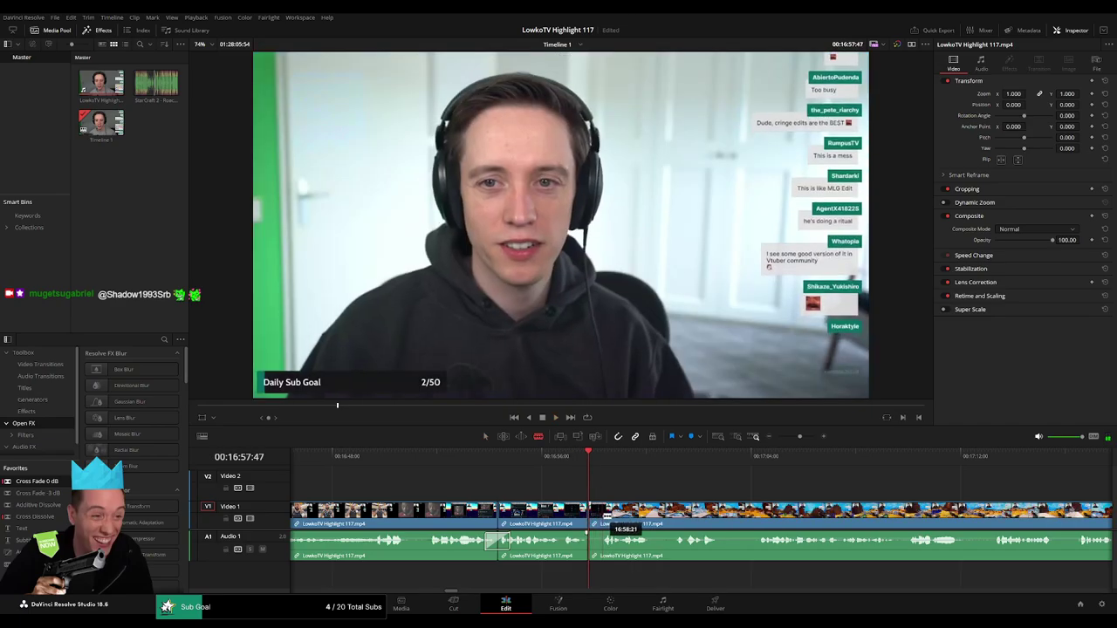
pyautogui.press('Delete')
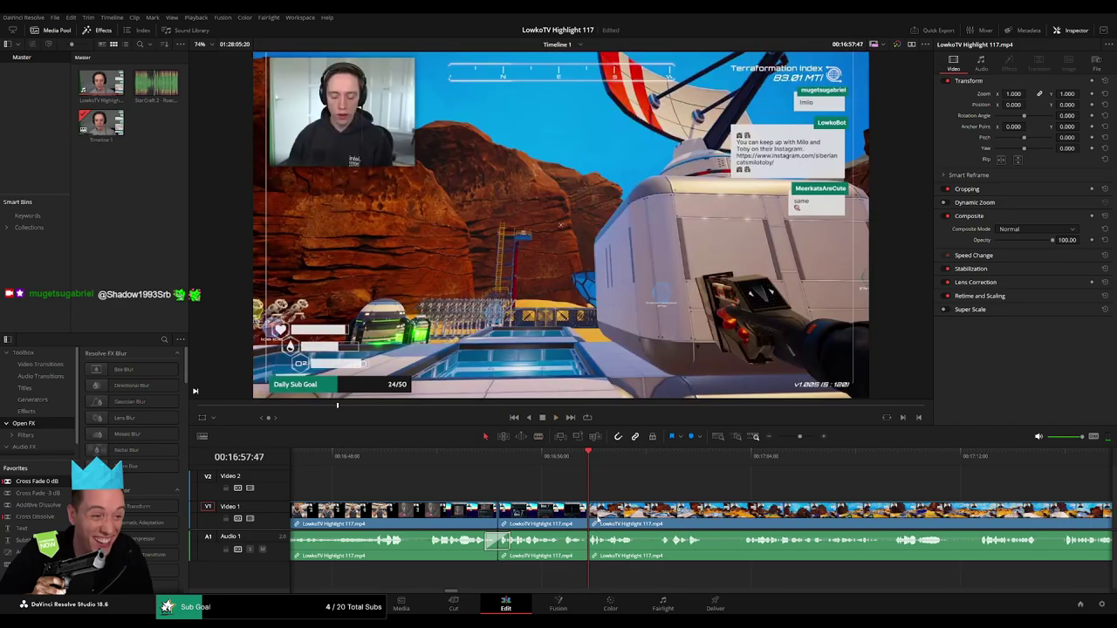
pyautogui.press('space')
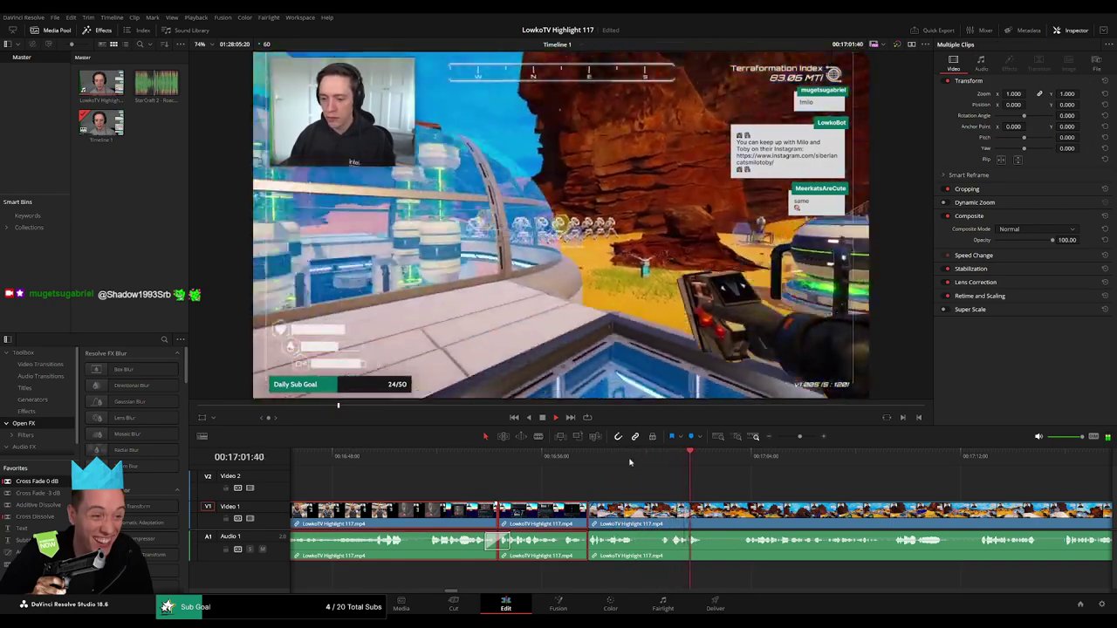
# - Blade the desert gameplay at 17:15:21 and ripple-delete the short segment
pyautogui.click(796, 439)
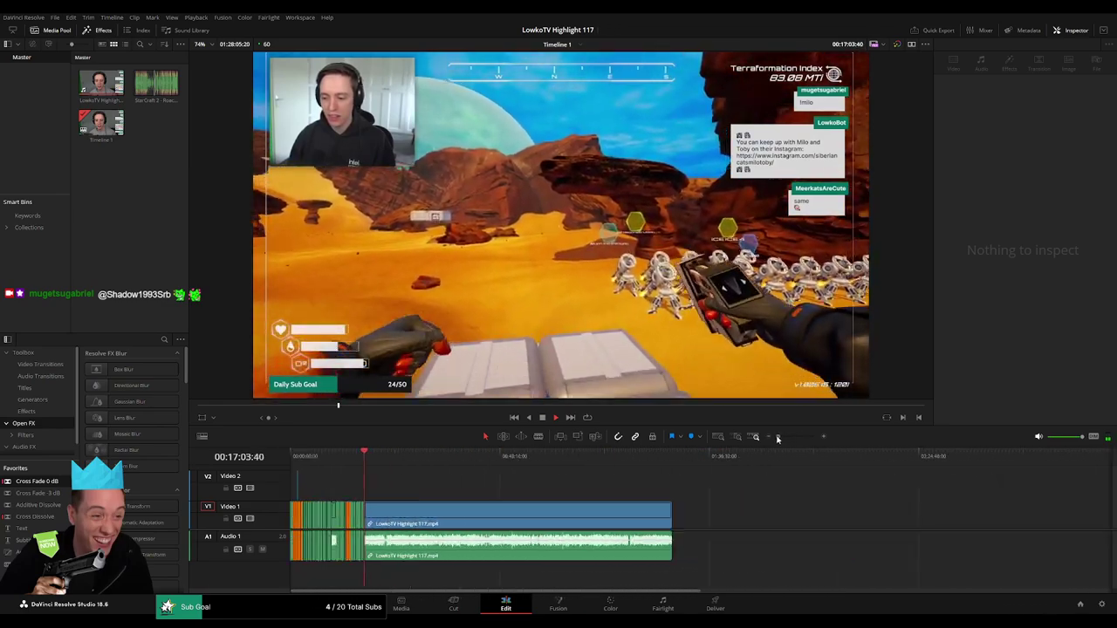
pyautogui.moveTo(795, 439); pyautogui.dragTo(800, 437)
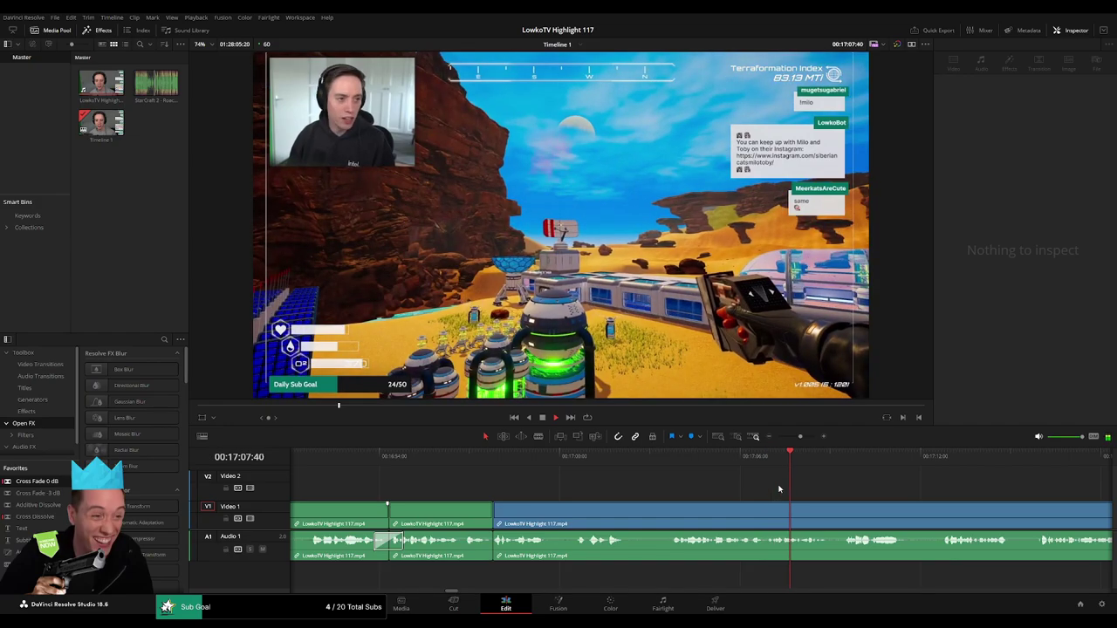
pyautogui.hscroll(3, 602, 477)
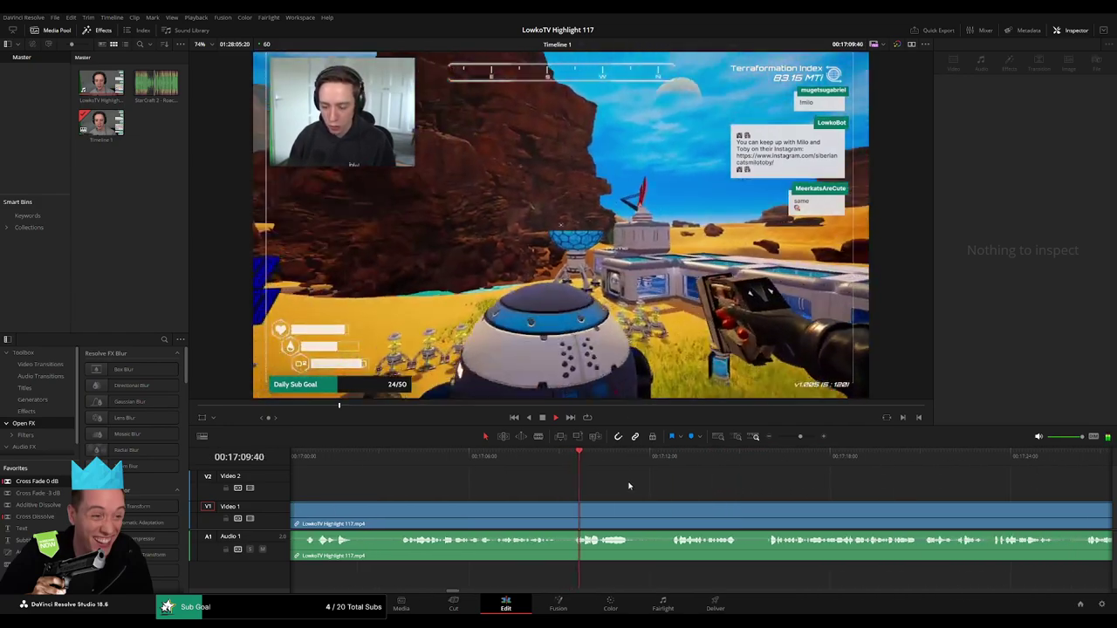
pyautogui.click(663, 463)
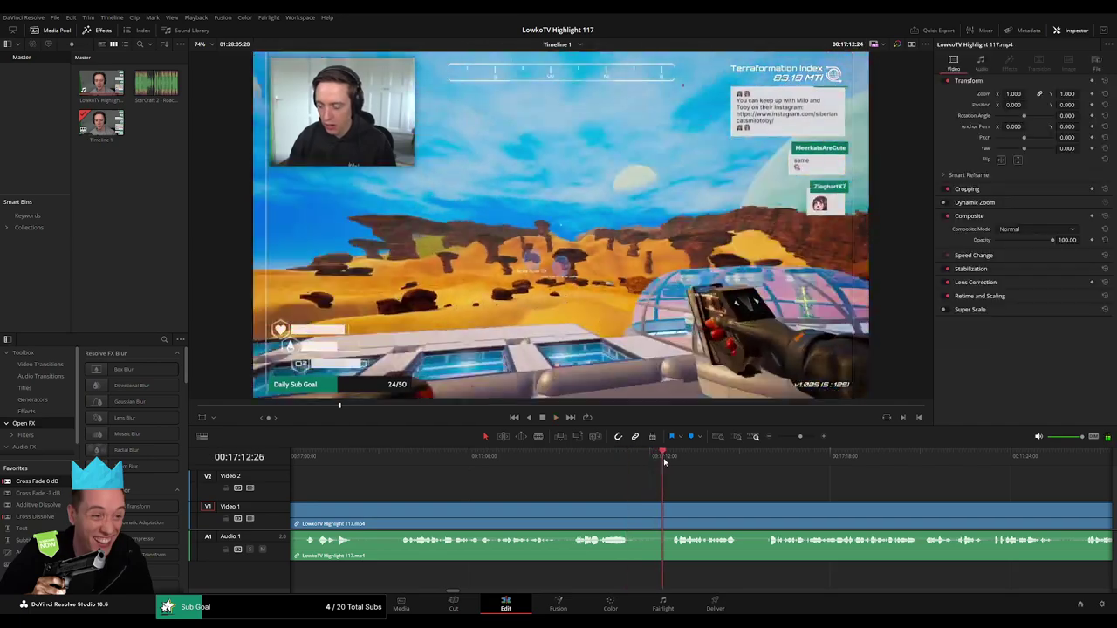
pyautogui.hscroll(2, 577, 478)
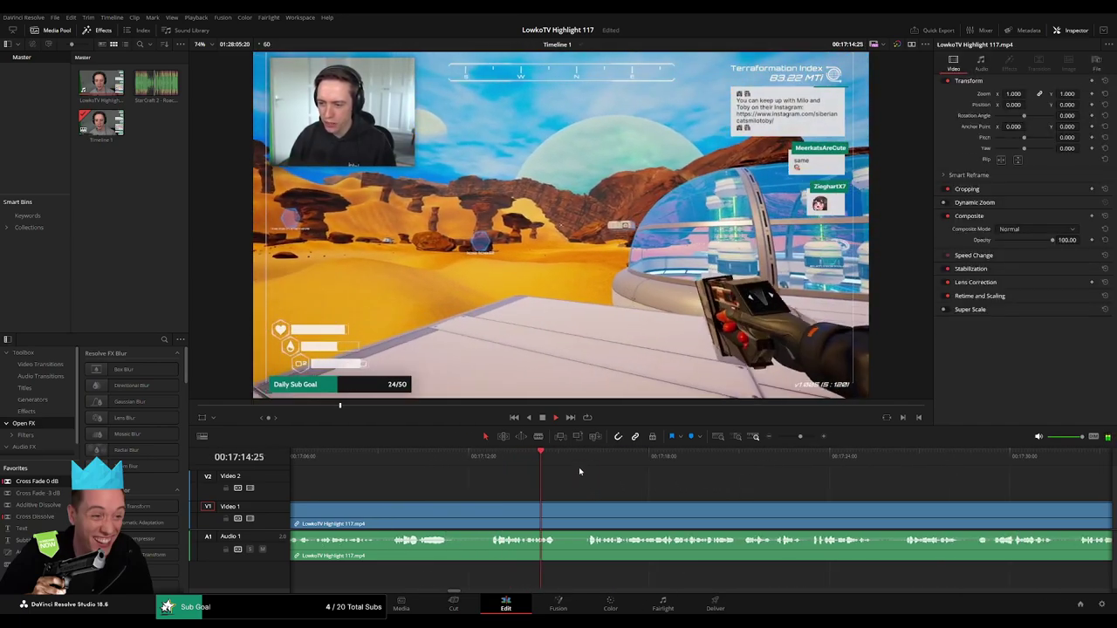
pyautogui.press('b')
pyautogui.click(560, 505)
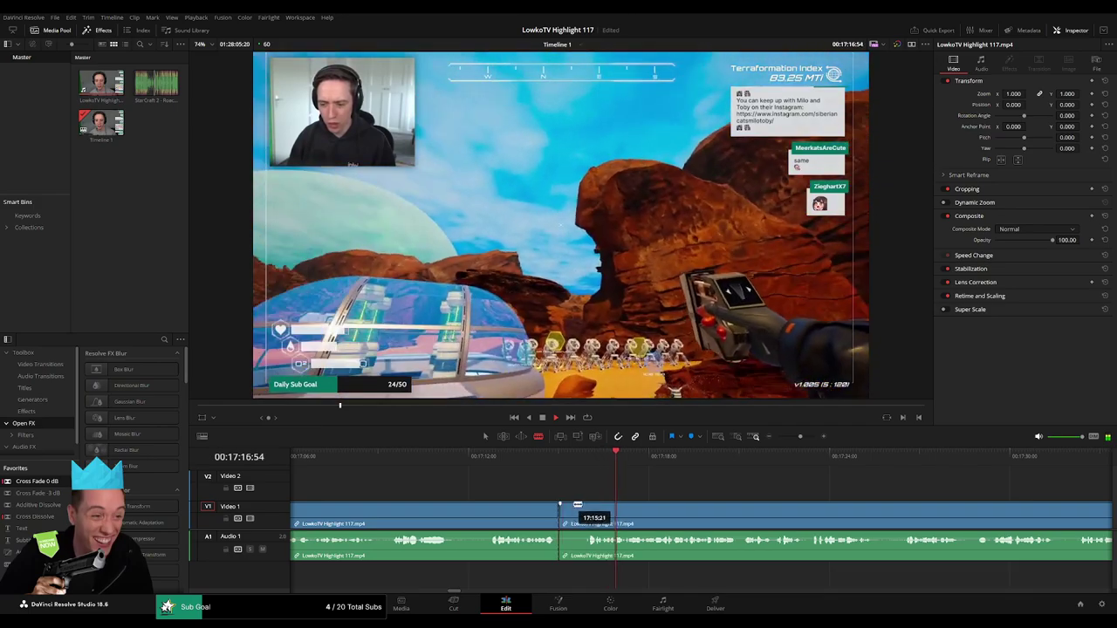
pyautogui.press('Delete')
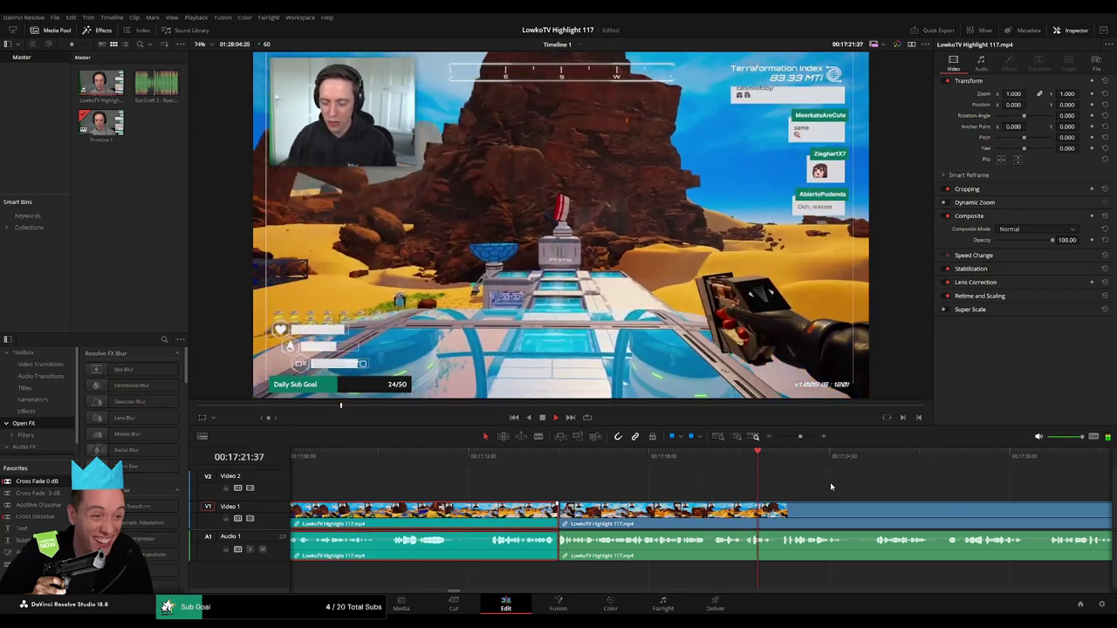
pyautogui.click(830, 482)
pyautogui.moveTo(800, 437); pyautogui.dragTo(799, 445)
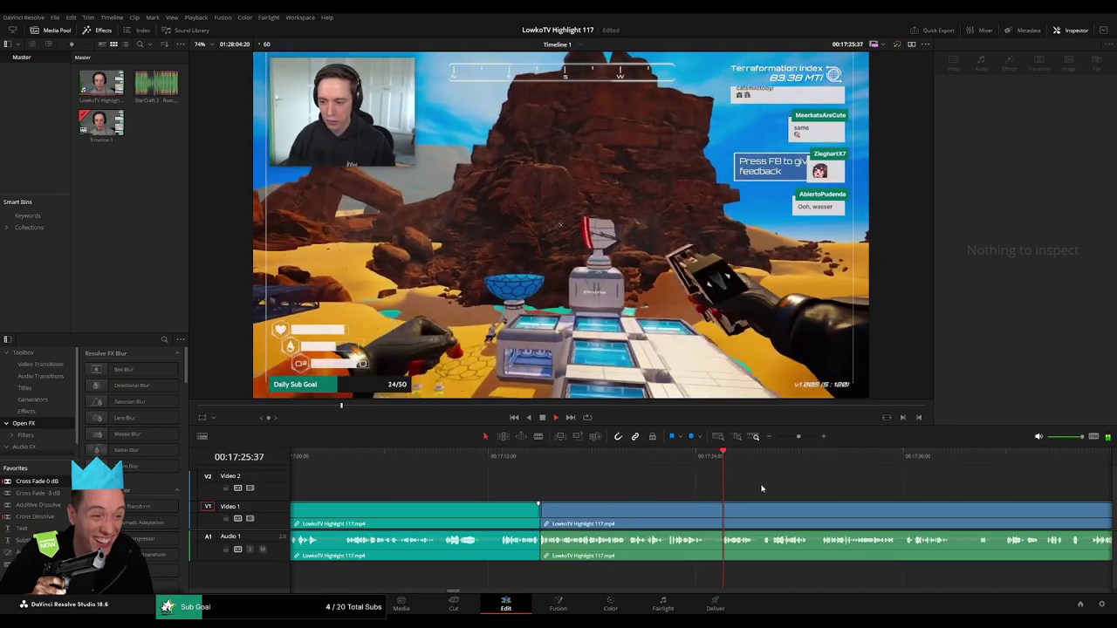
pyautogui.scroll(-3, 724, 491)
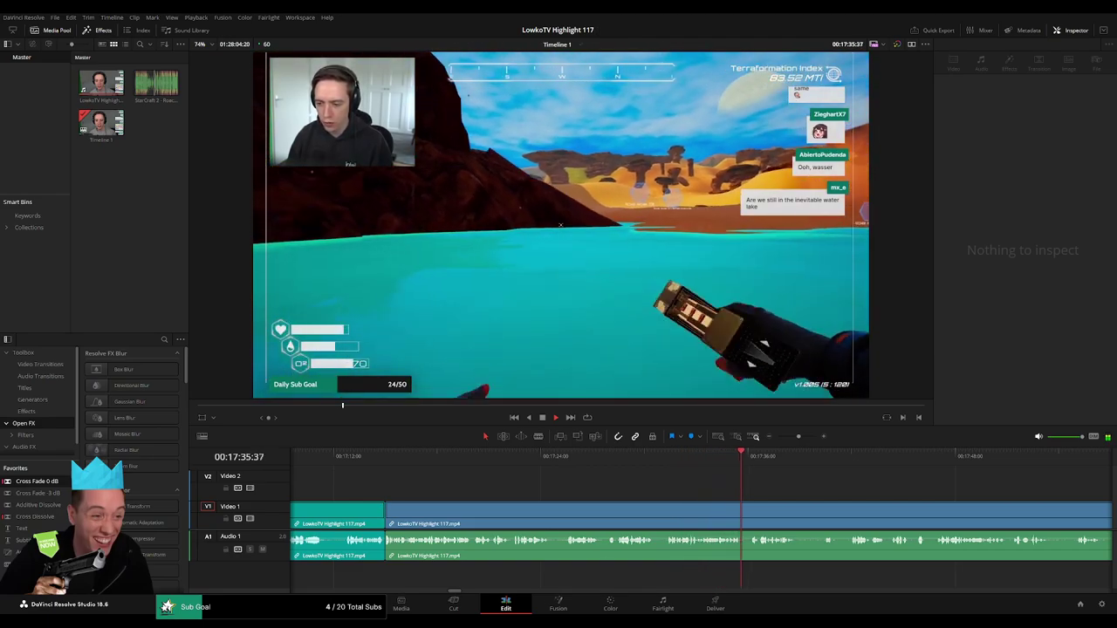
pyautogui.hscroll(5, 642, 489)
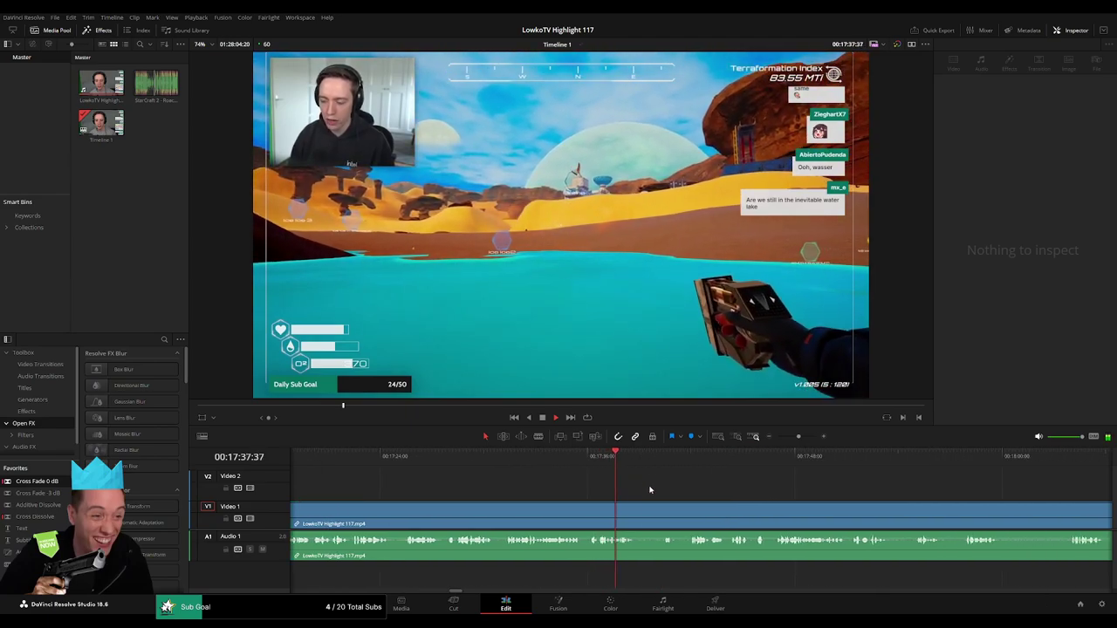
pyautogui.click(660, 458)
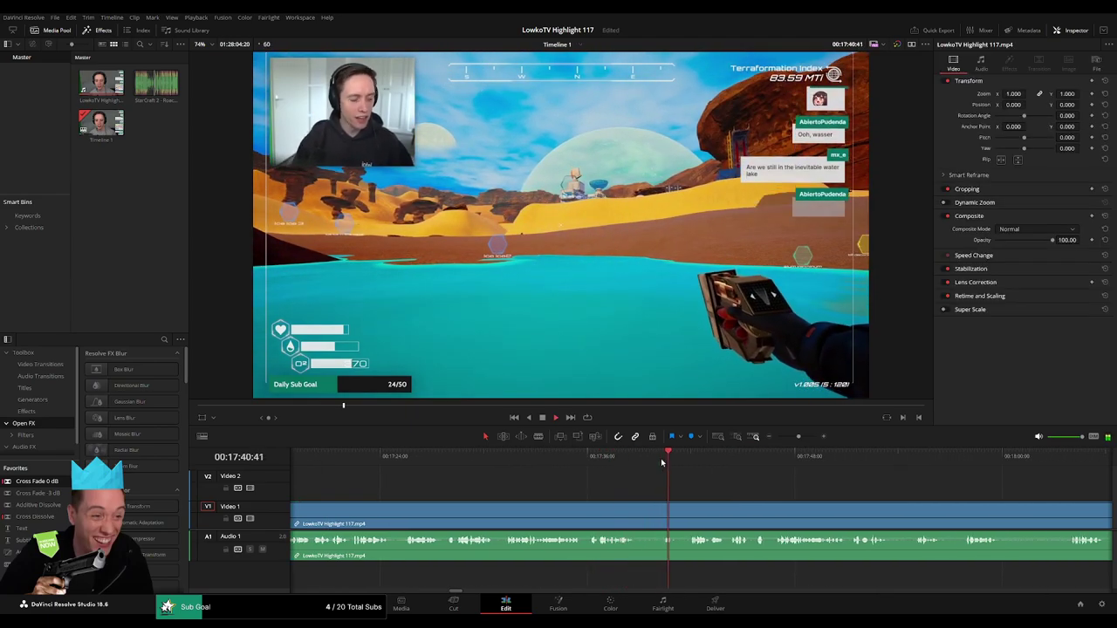
pyautogui.hscroll(5, 761, 492)
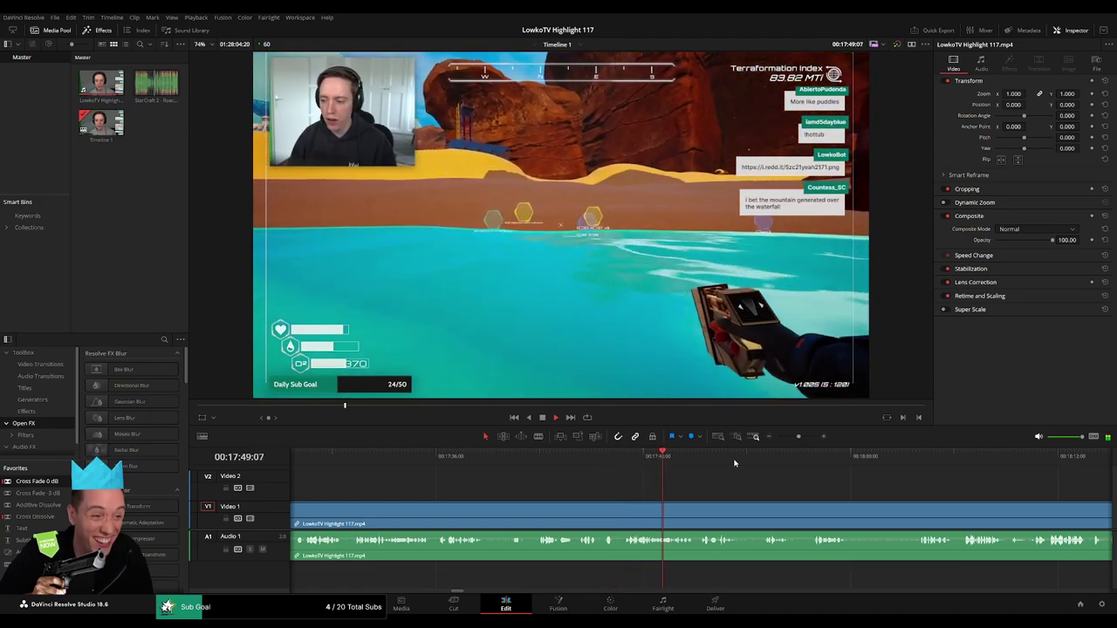
pyautogui.moveTo(734, 488); pyautogui.dragTo(573, 486)
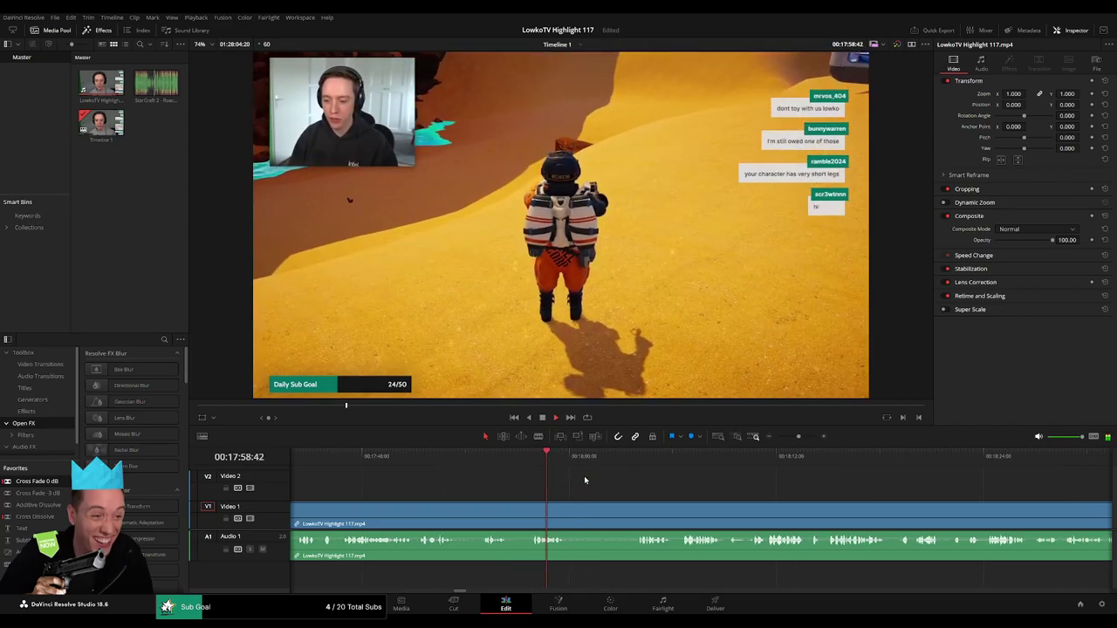
# - Blade the V1/A1 clip near 18:06 and roll the edit point to refine the cut
pyautogui.moveTo(584, 460); pyautogui.dragTo(683, 466)
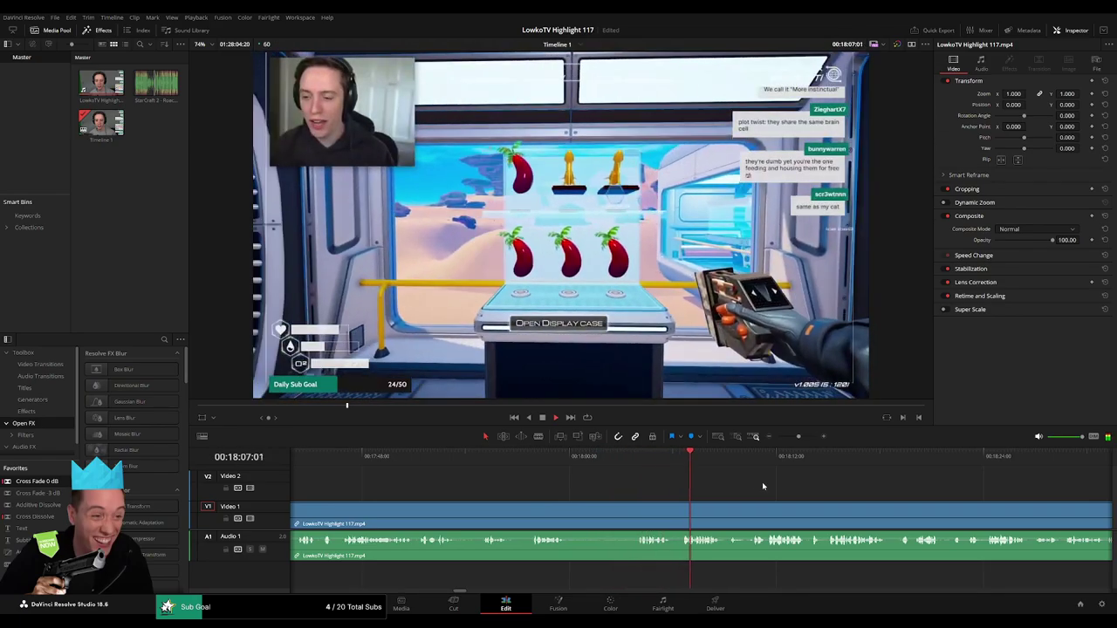
pyautogui.moveTo(684, 466); pyautogui.dragTo(590, 466)
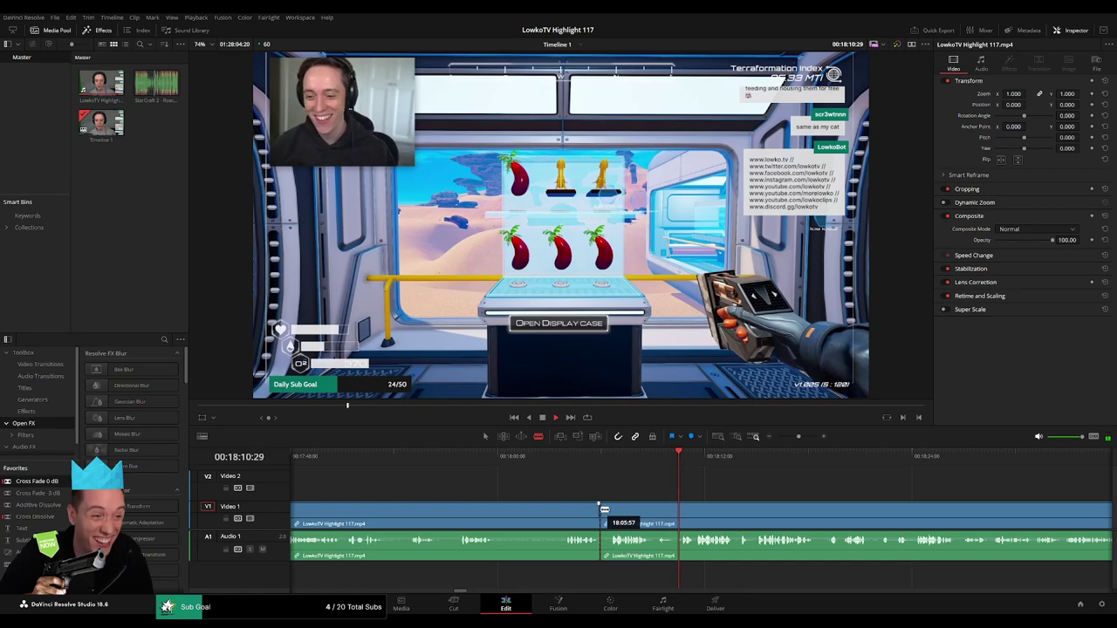
pyautogui.moveTo(604, 515); pyautogui.dragTo(600, 517)
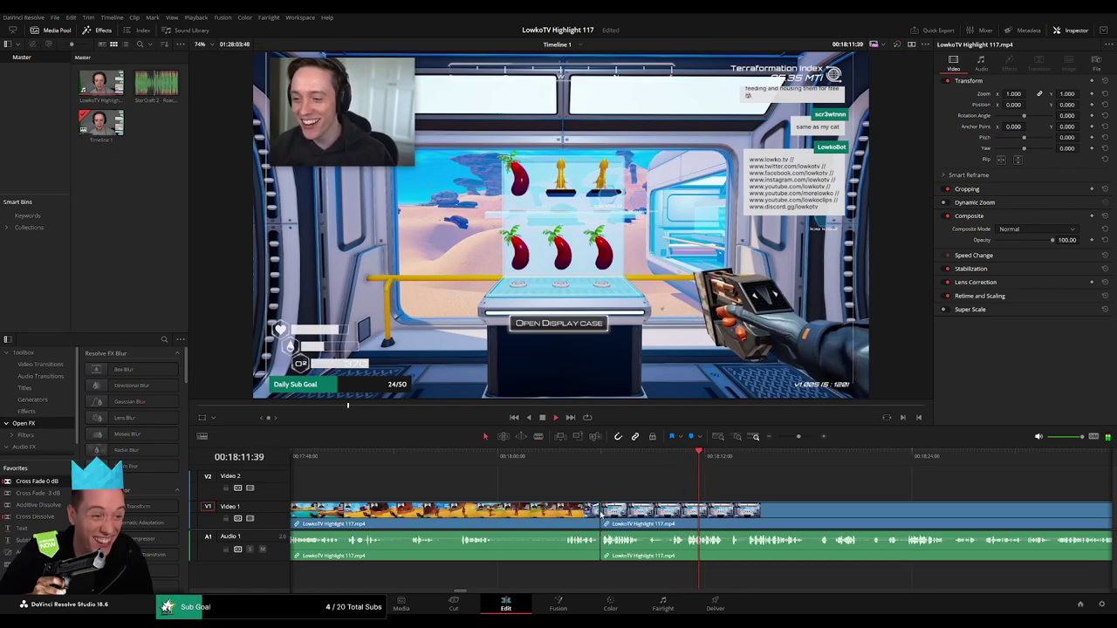
# - Deselect the clips and replay the footage from about 18:12 past the new cut
pyautogui.click(760, 485)
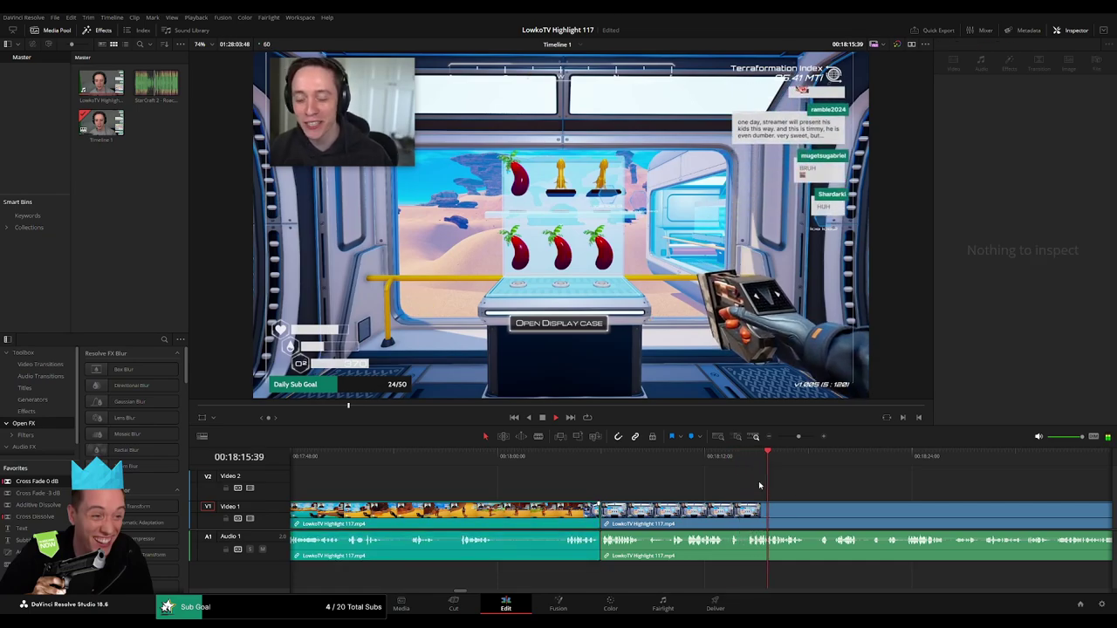
pyautogui.click(731, 466)
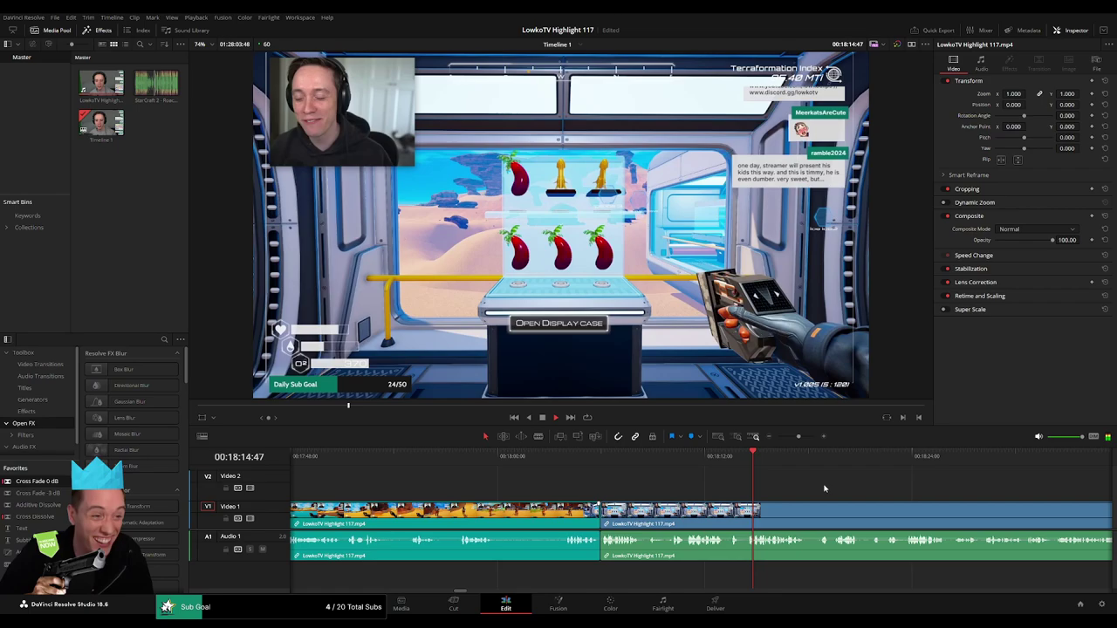
pyautogui.hscroll(3, 683, 487)
pyautogui.click(569, 459)
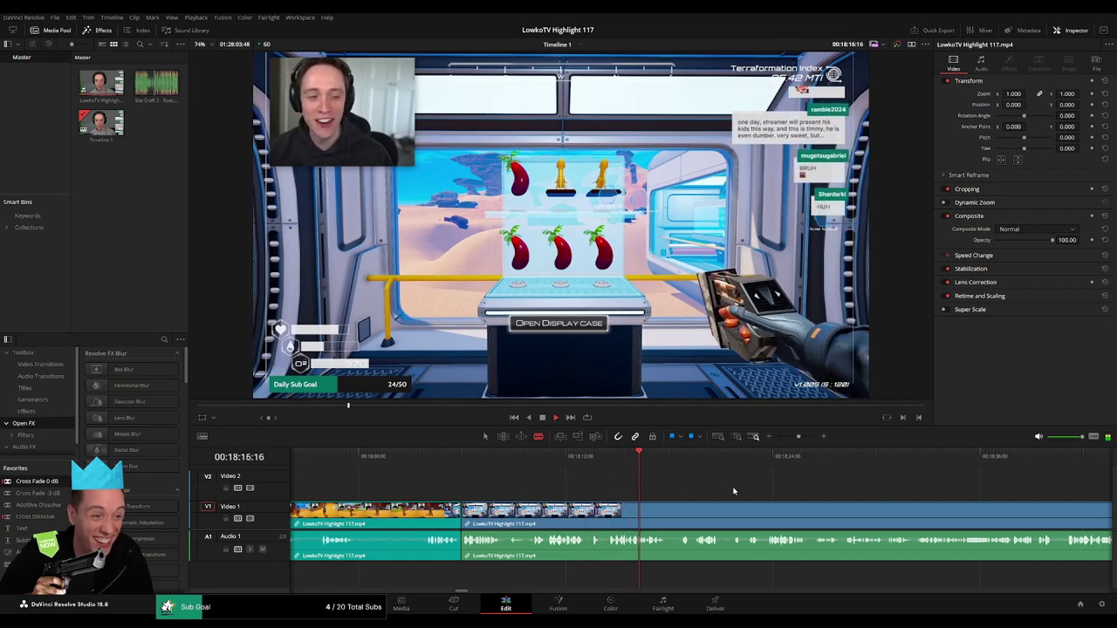
pyautogui.hscroll(3, 630, 496)
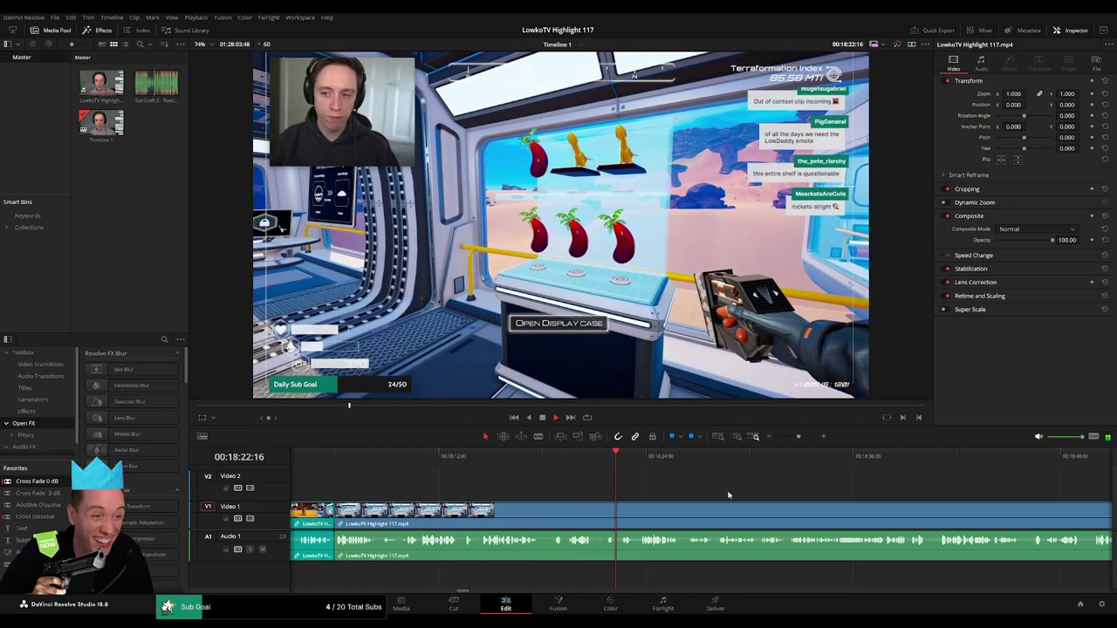
pyautogui.hscroll(3, 622, 495)
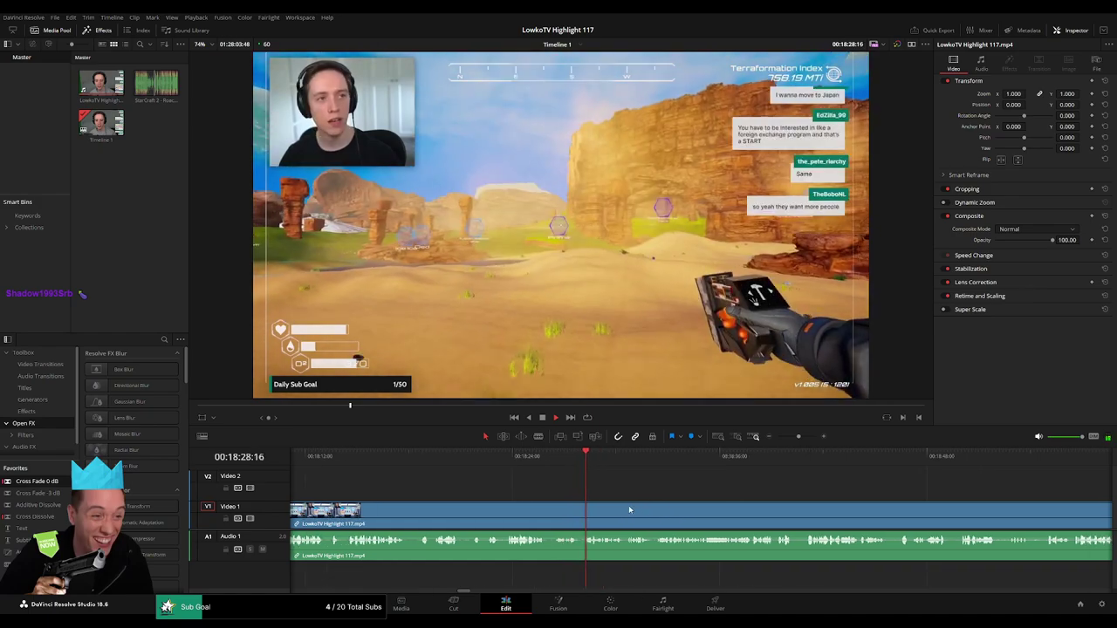
# - Split the clip at 18:26 and ripple delete the piece before it
pyautogui.hscroll(1, 628, 509)
pyautogui.click(510, 461)
pyautogui.press('b')
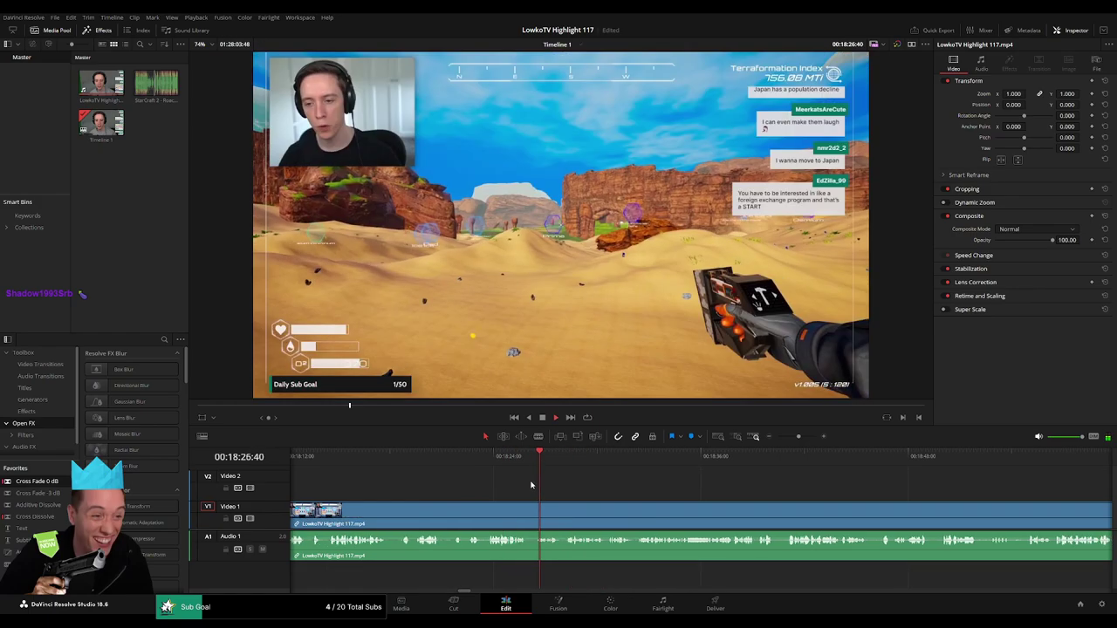
pyautogui.click(528, 513)
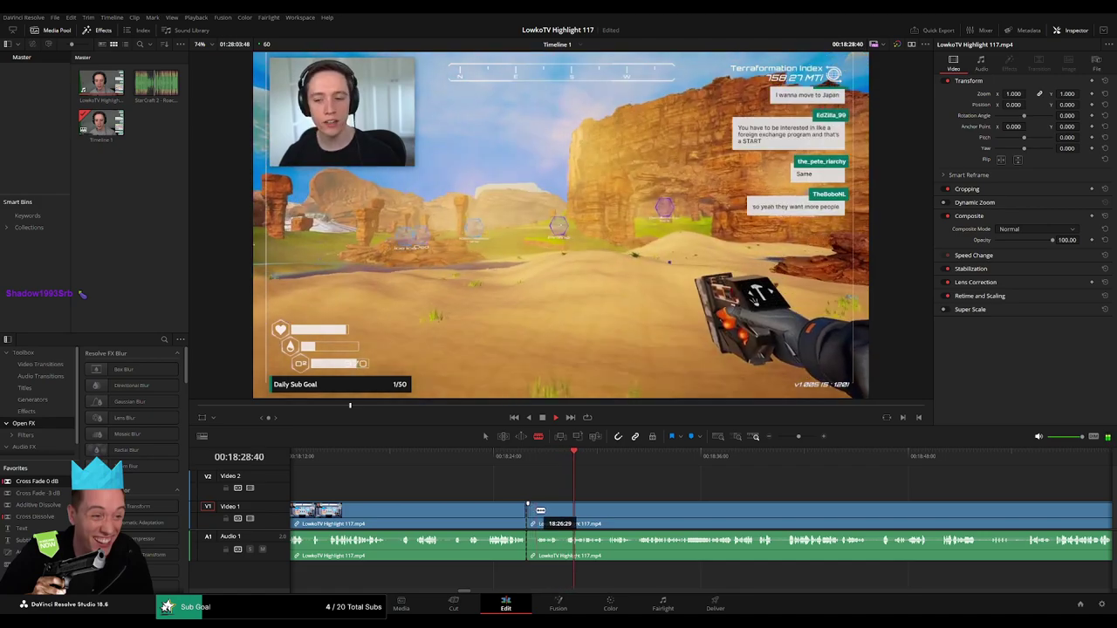
pyautogui.press('a')
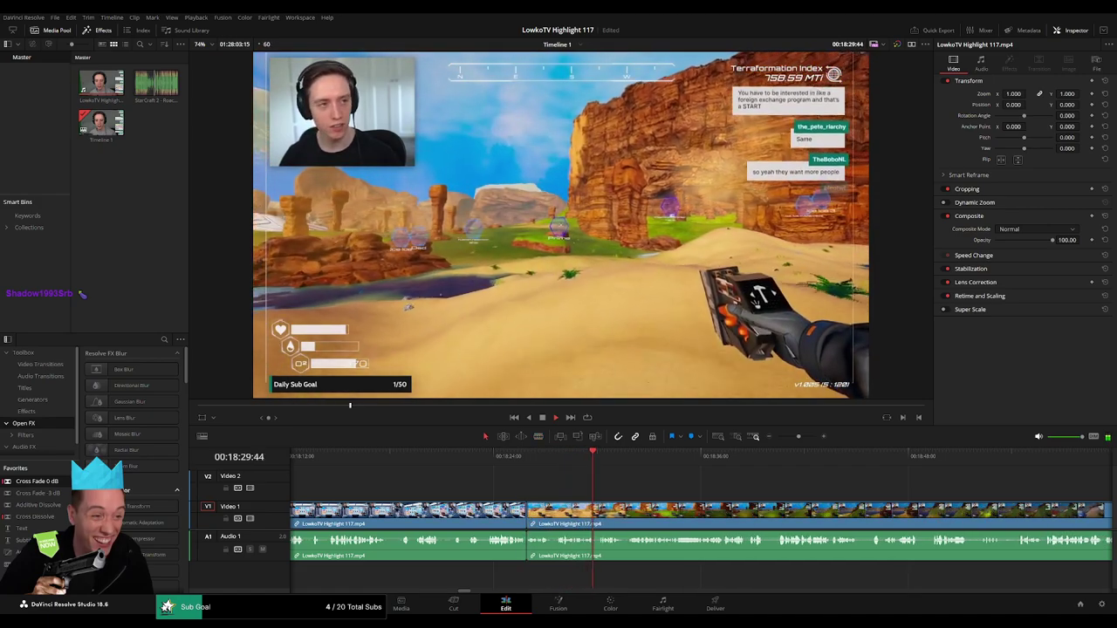
pyautogui.click(523, 555)
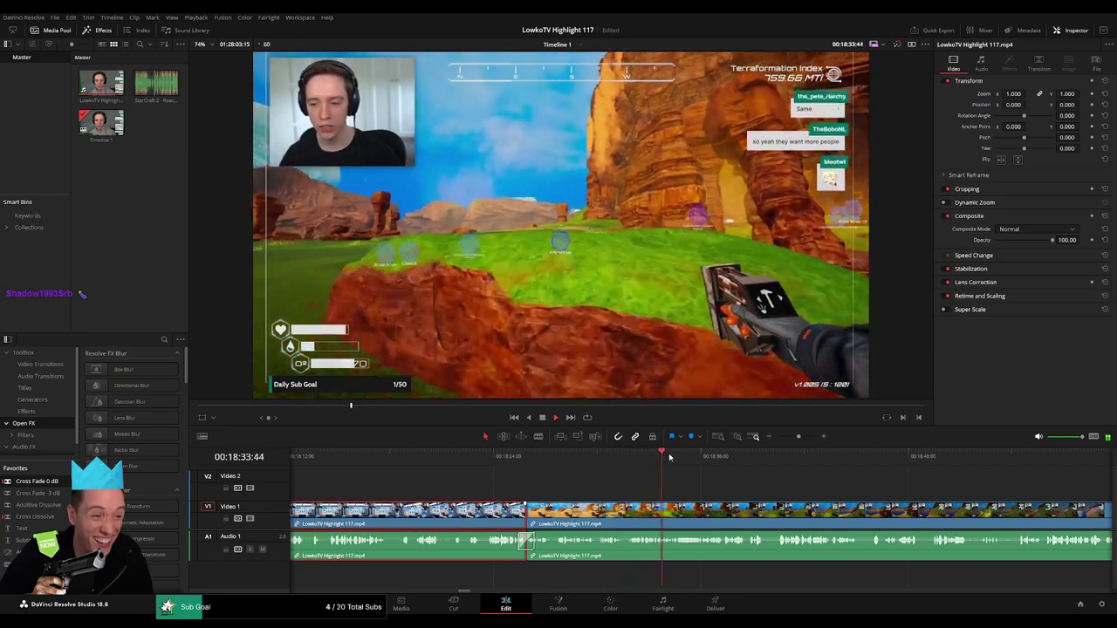
pyautogui.press('Delete')
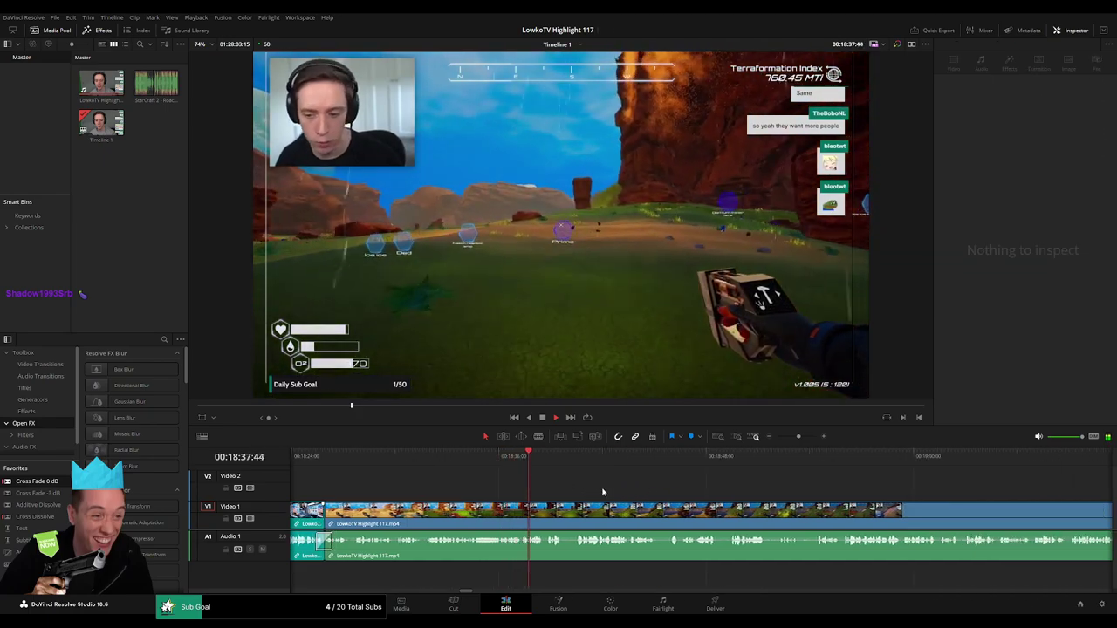
# - Blade a second cut further along, select the video clip and zoom the timeline out
pyautogui.hscroll(2, 514, 489)
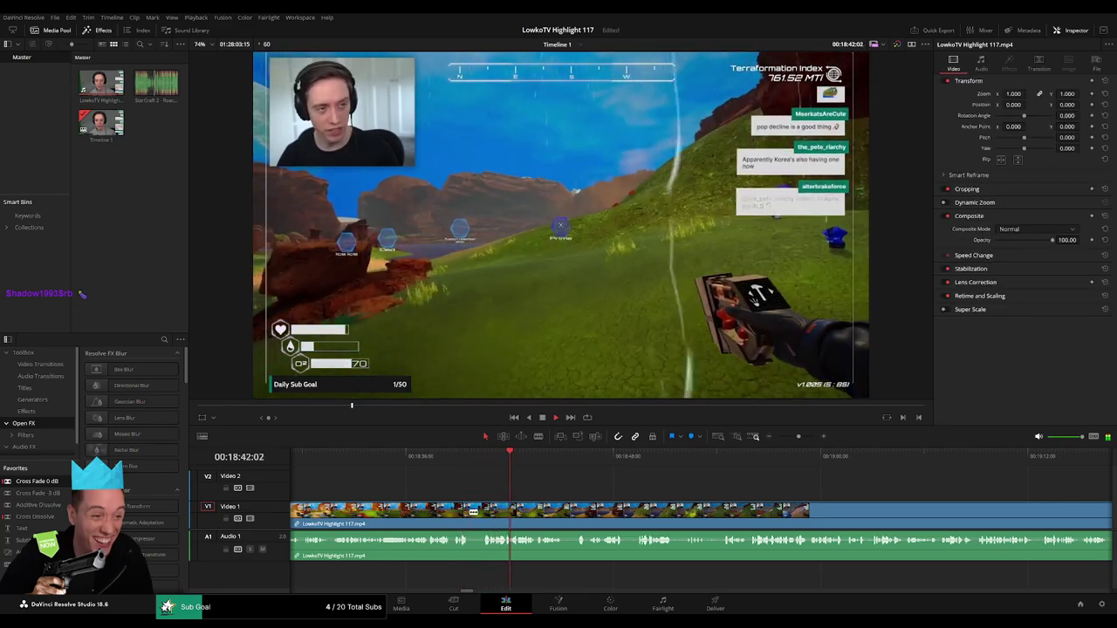
pyautogui.press('b')
pyautogui.click(471, 512)
pyautogui.press('a')
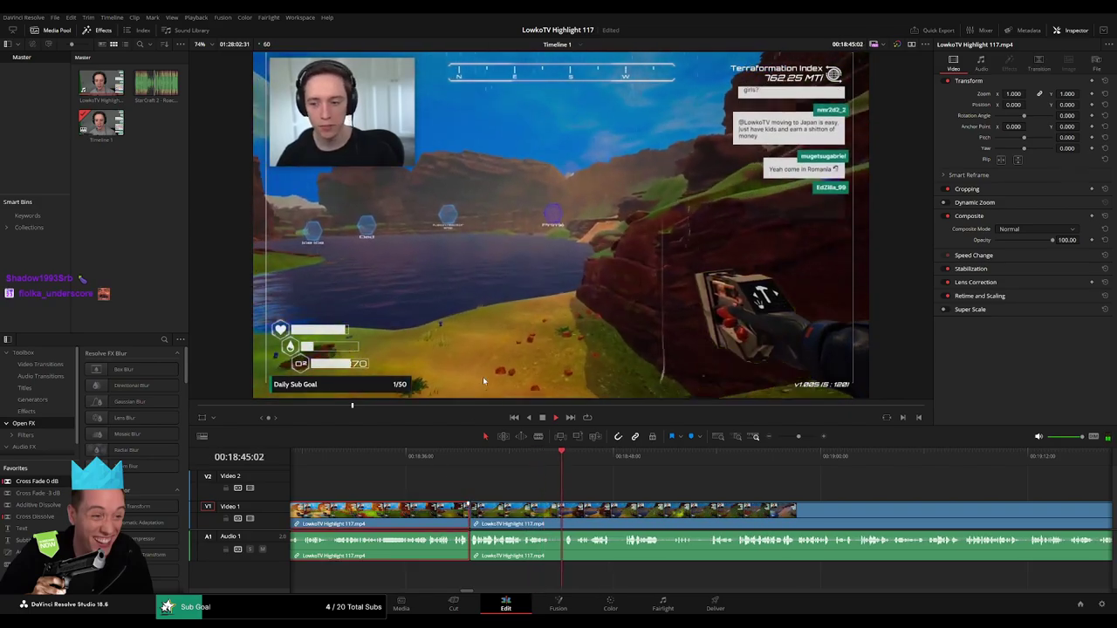
pyautogui.click(659, 495)
pyautogui.hscroll(2, 659, 496)
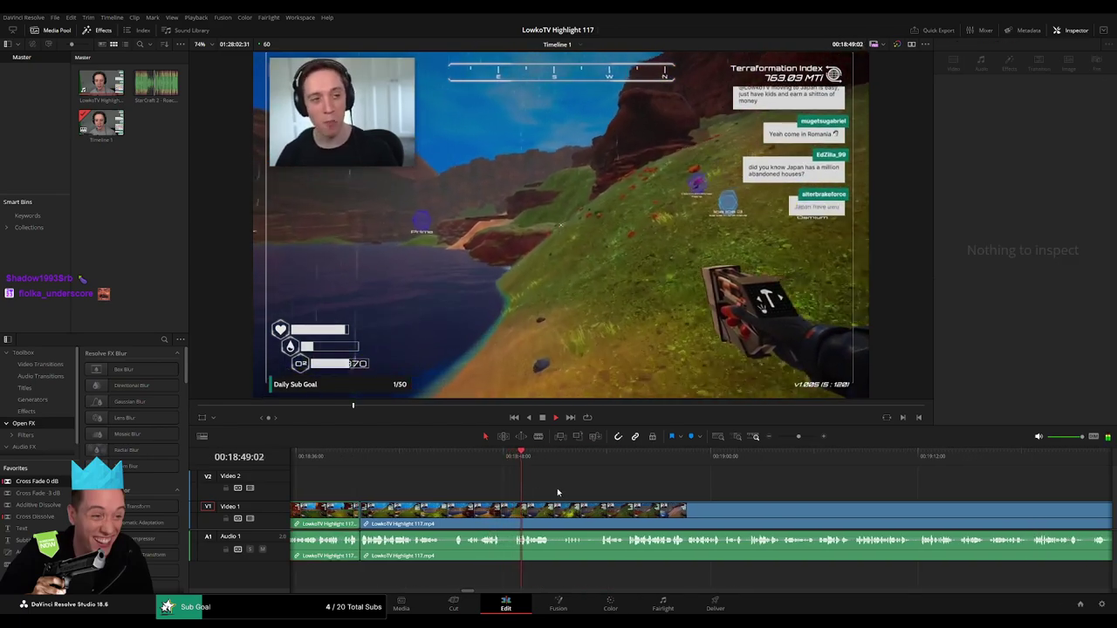
pyautogui.click(575, 510)
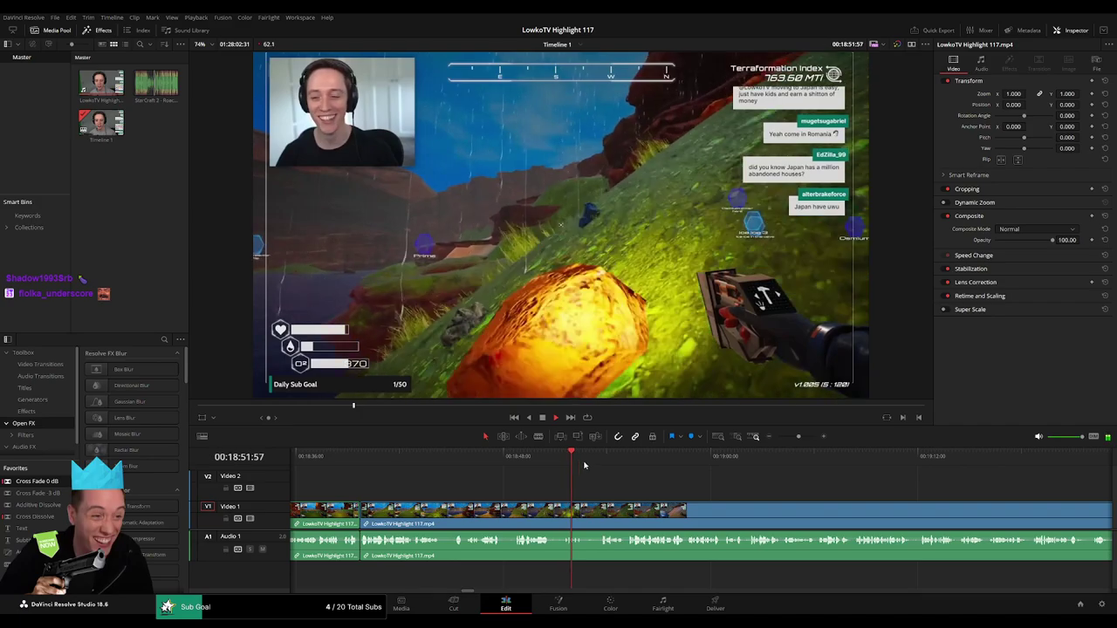
pyautogui.hscroll(3, 653, 489)
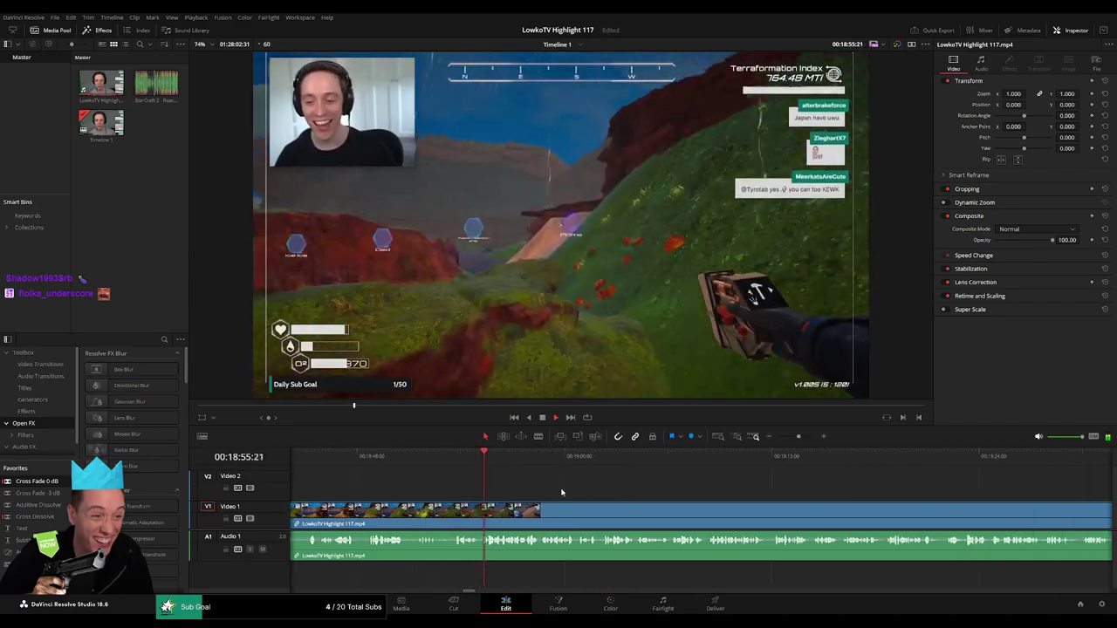
pyautogui.moveTo(796, 438)
pyautogui.mouseDown()
pyautogui.moveTo(781, 438)
pyautogui.moveTo(795, 438)
pyautogui.mouseUp()
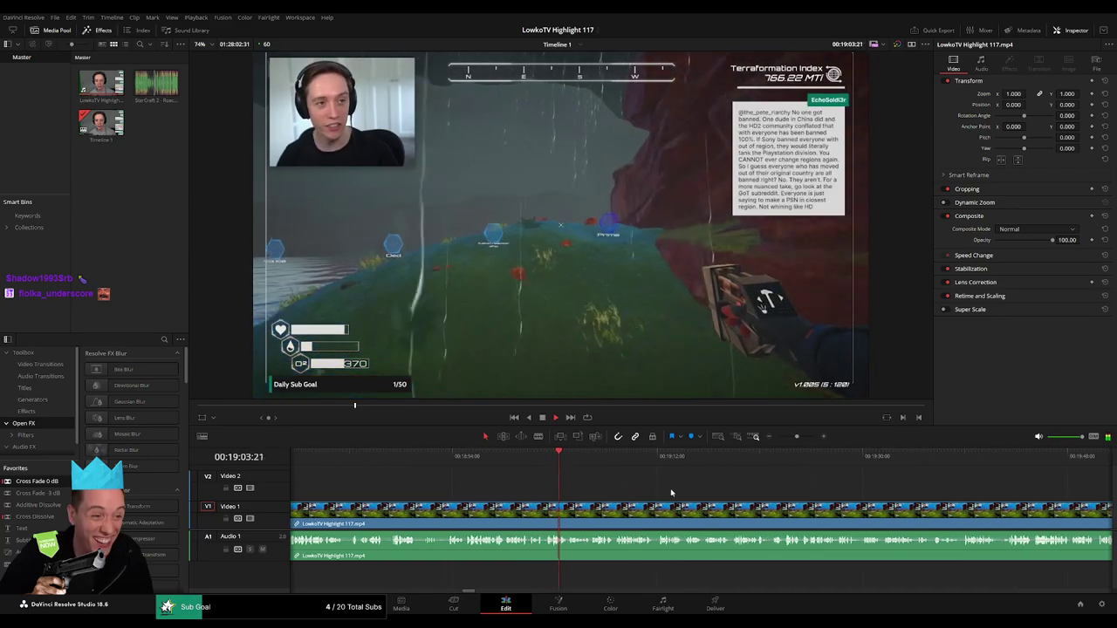
pyautogui.hscroll(2, 585, 492)
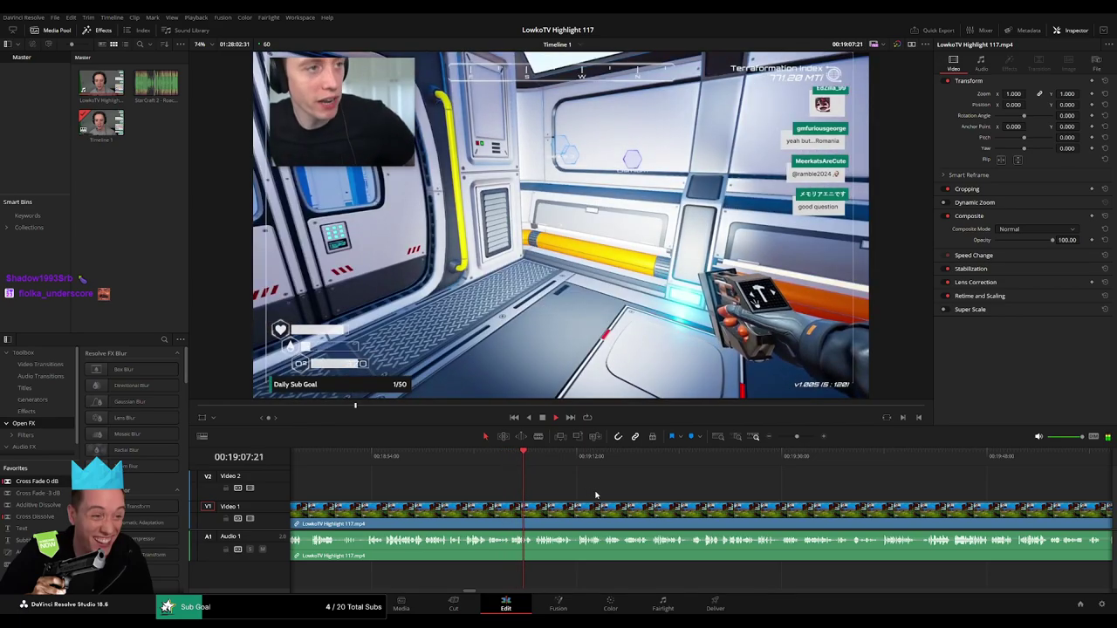
pyautogui.moveTo(795, 438); pyautogui.dragTo(797, 440)
pyautogui.hscroll(5, 591, 492)
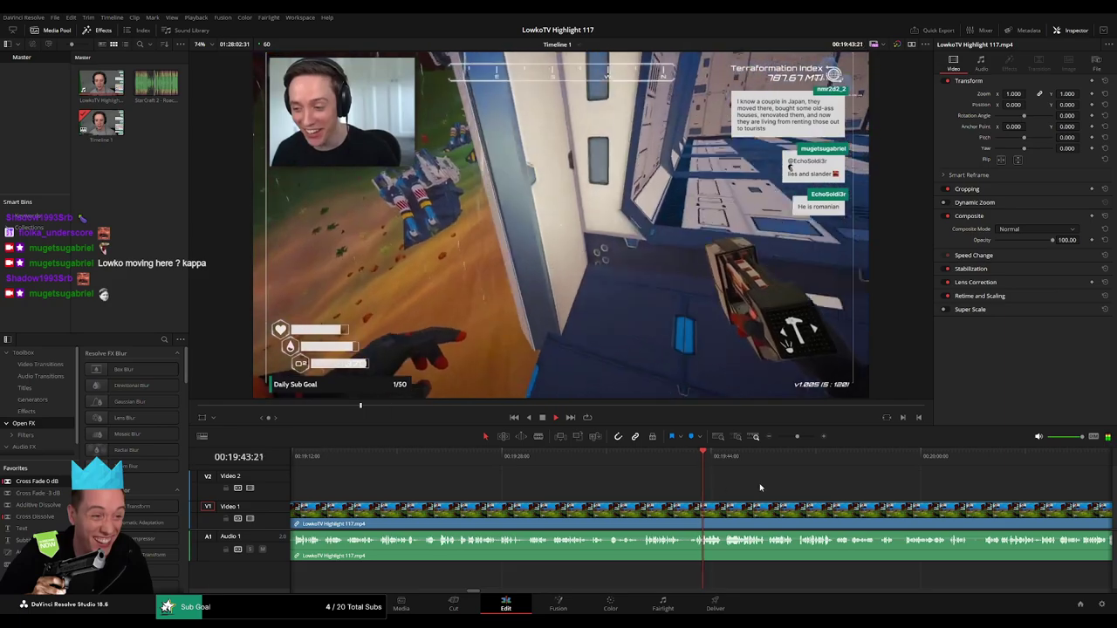
pyautogui.hscroll(3, 759, 487)
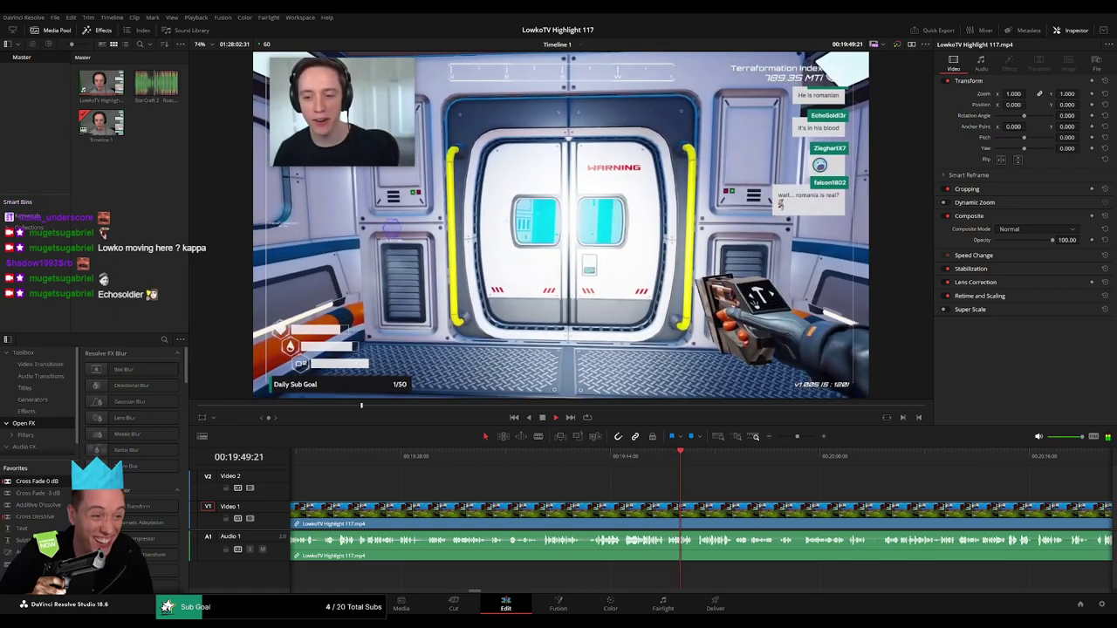
pyautogui.hscroll(3, 773, 489)
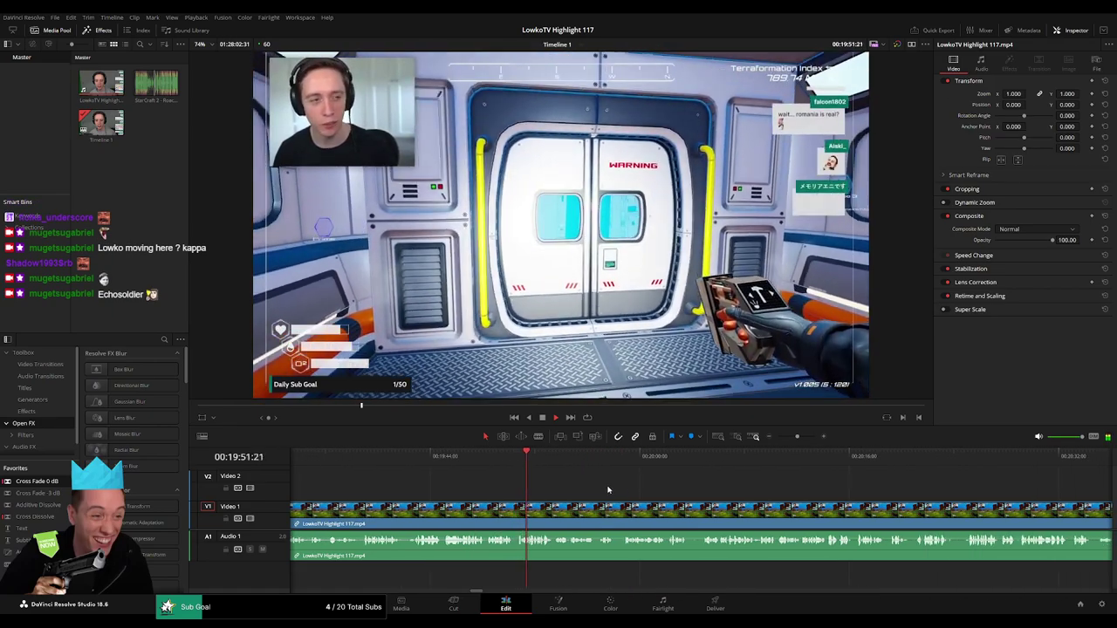
pyautogui.hscroll(2, 536, 488)
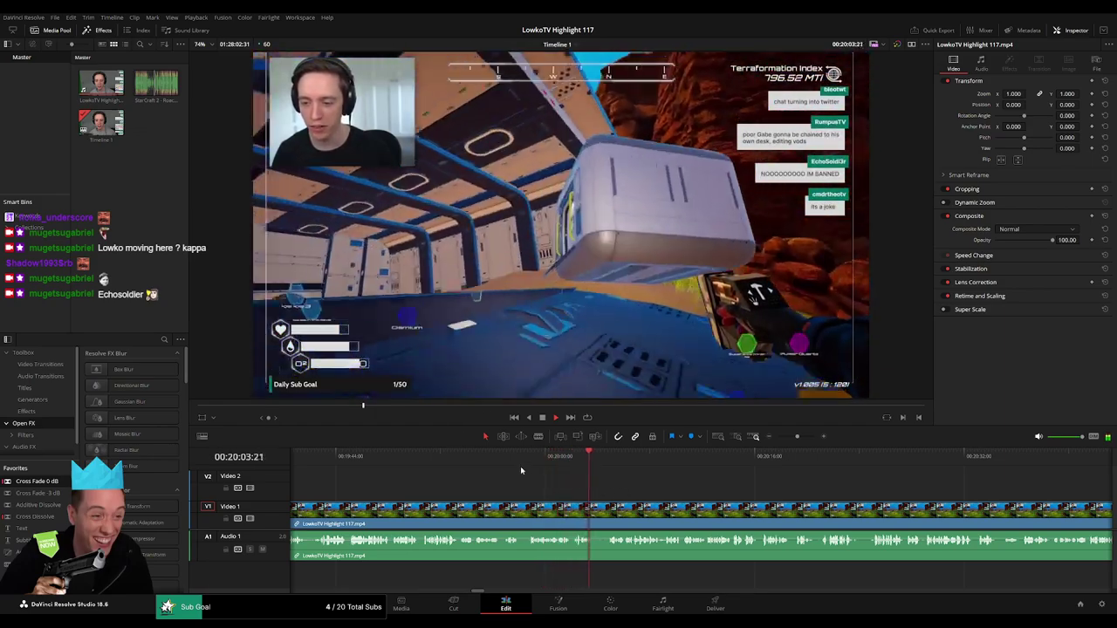
pyautogui.click(499, 460)
pyautogui.click(801, 437)
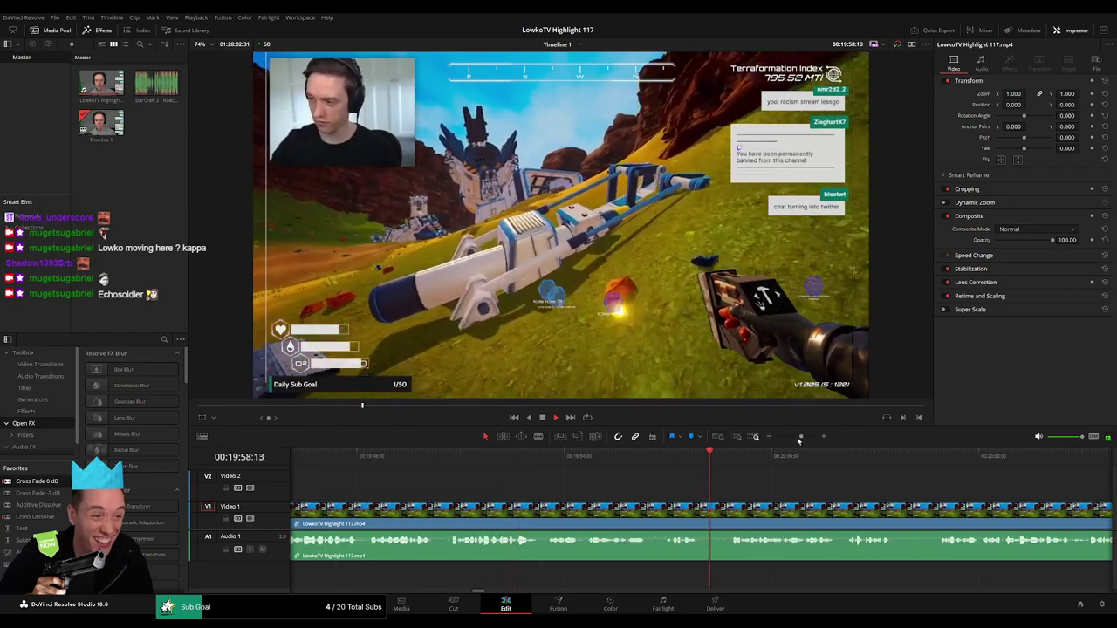
pyautogui.click(495, 455)
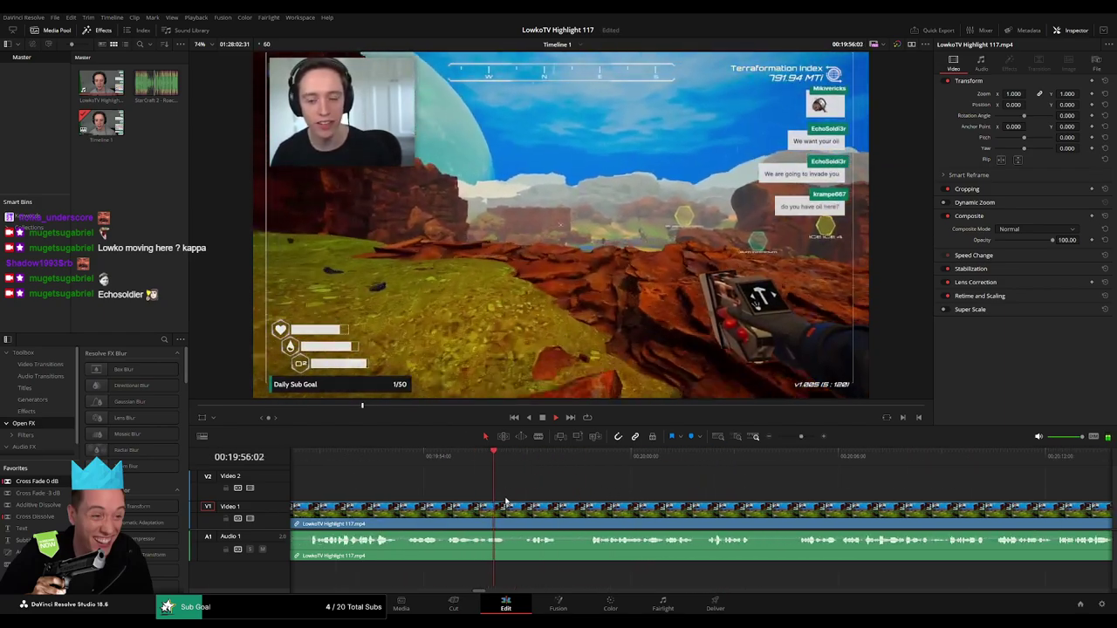
pyautogui.press('b')
pyautogui.click(512, 513)
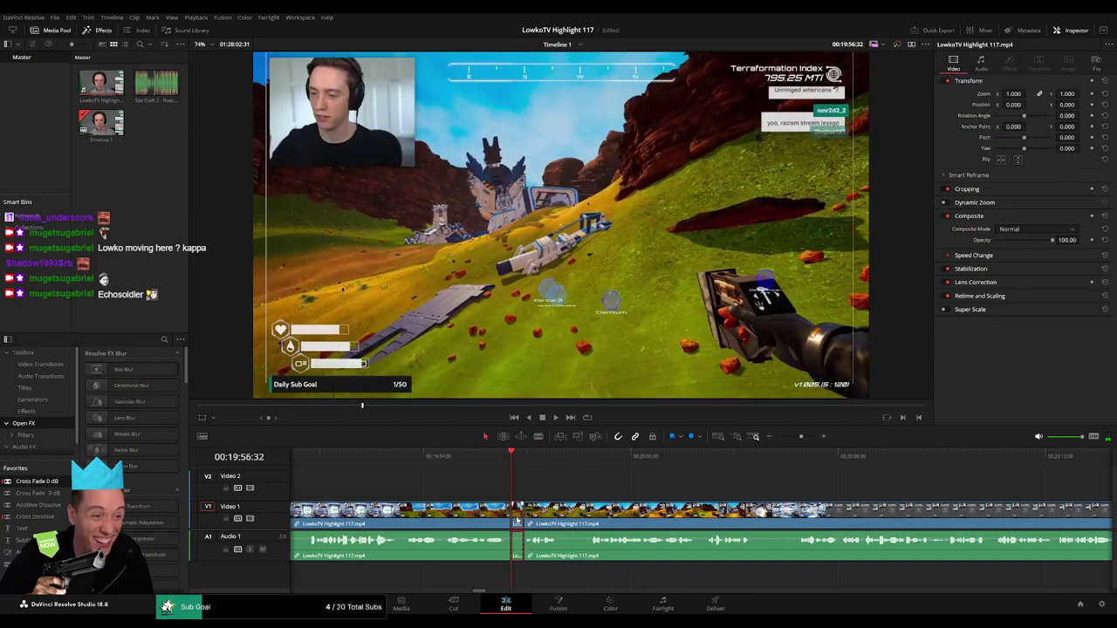
pyautogui.click(517, 521)
pyautogui.press('BackSpace')
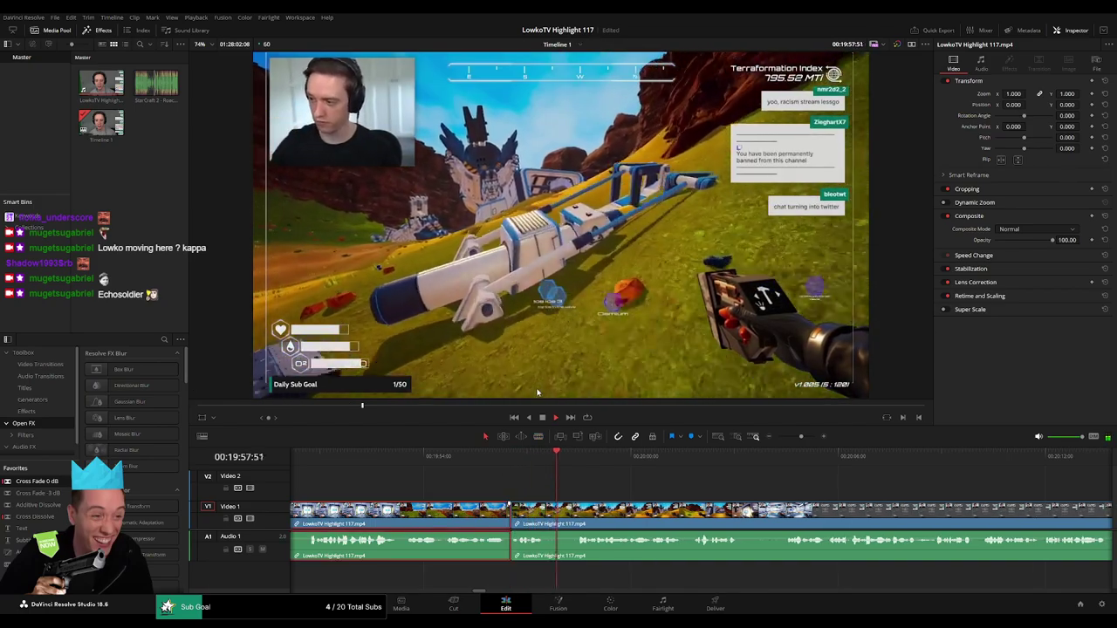
pyautogui.click(800, 438)
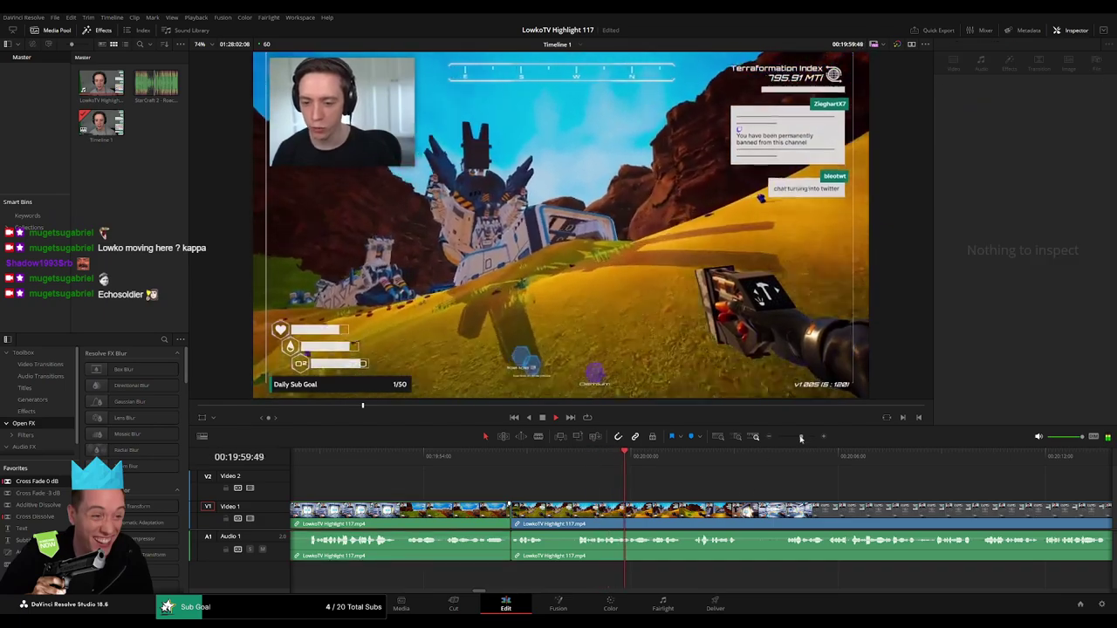
pyautogui.moveTo(800, 439); pyautogui.dragTo(800, 444)
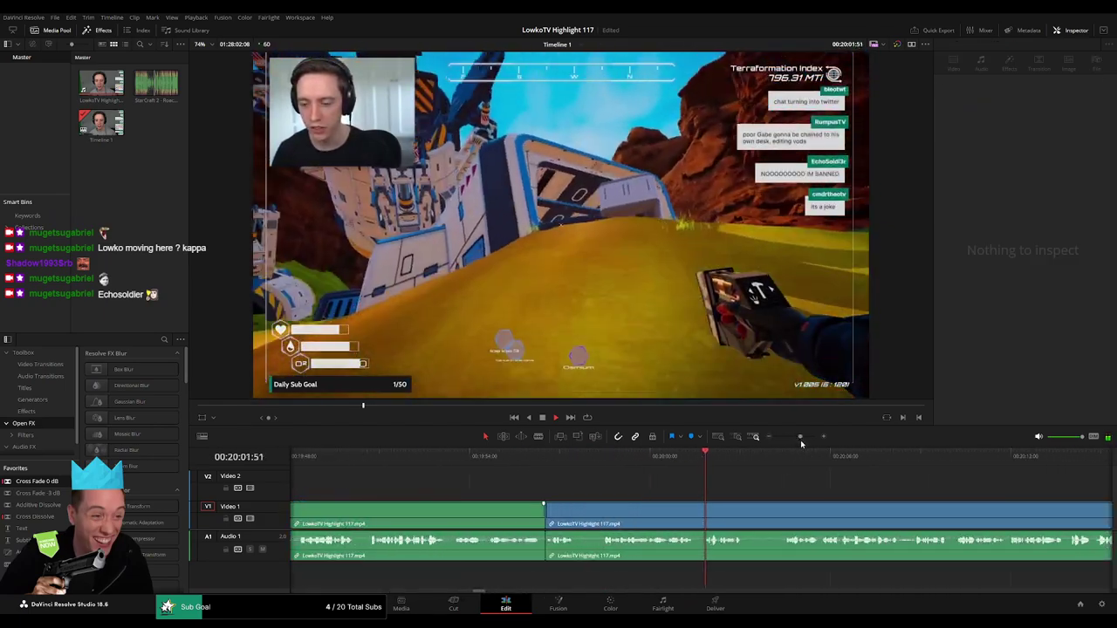
pyautogui.hscroll(3, 635, 487)
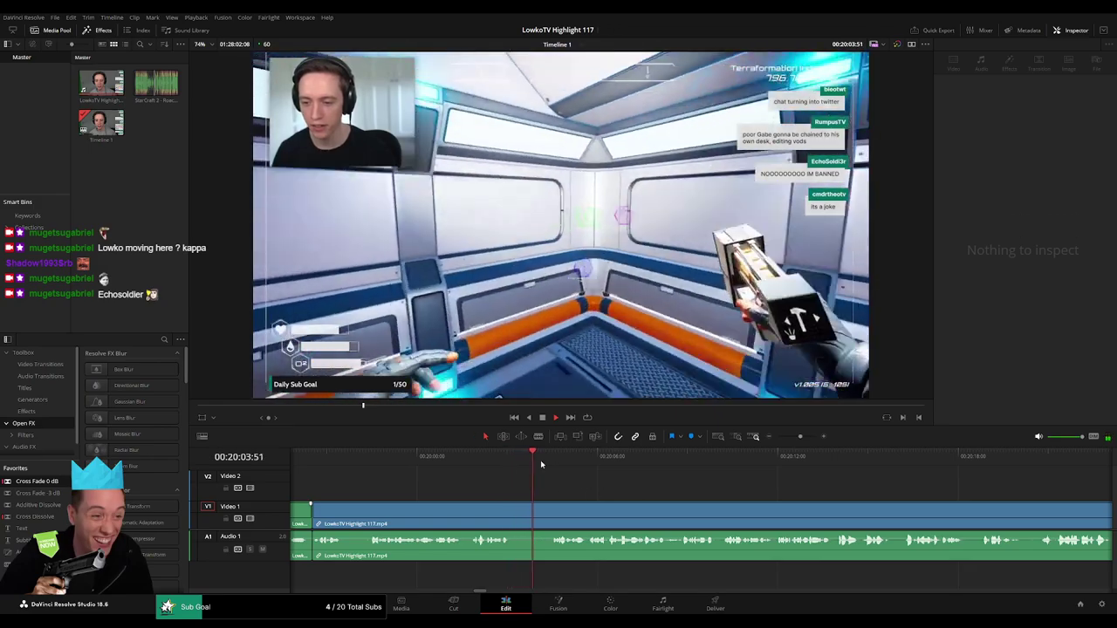
pyautogui.click(533, 506)
pyautogui.hscroll(2, 571, 492)
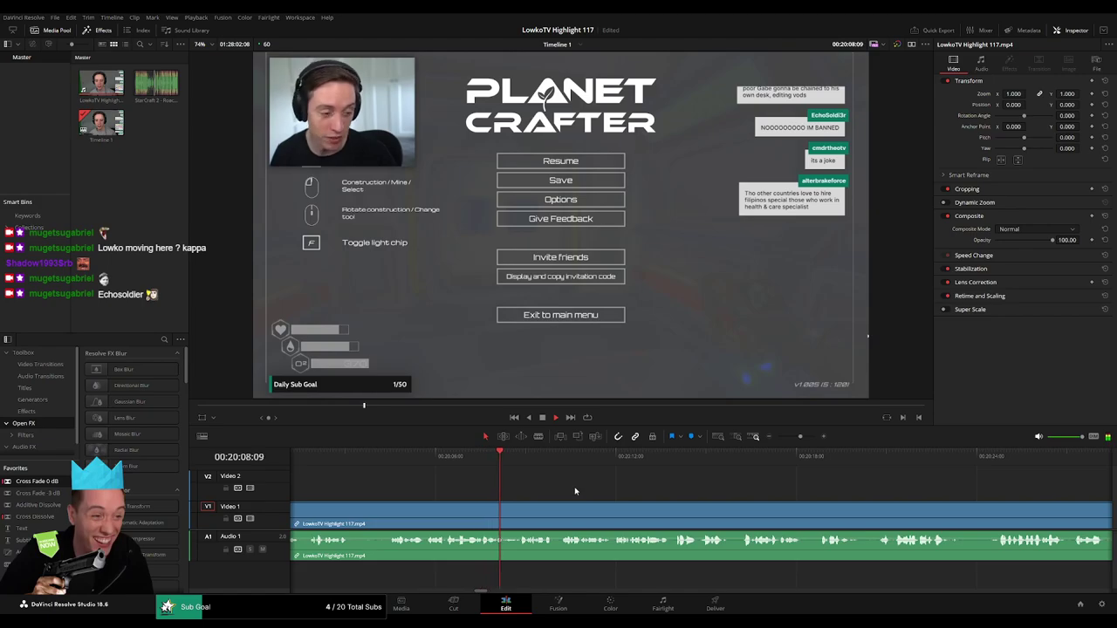
pyautogui.hscroll(2, 568, 488)
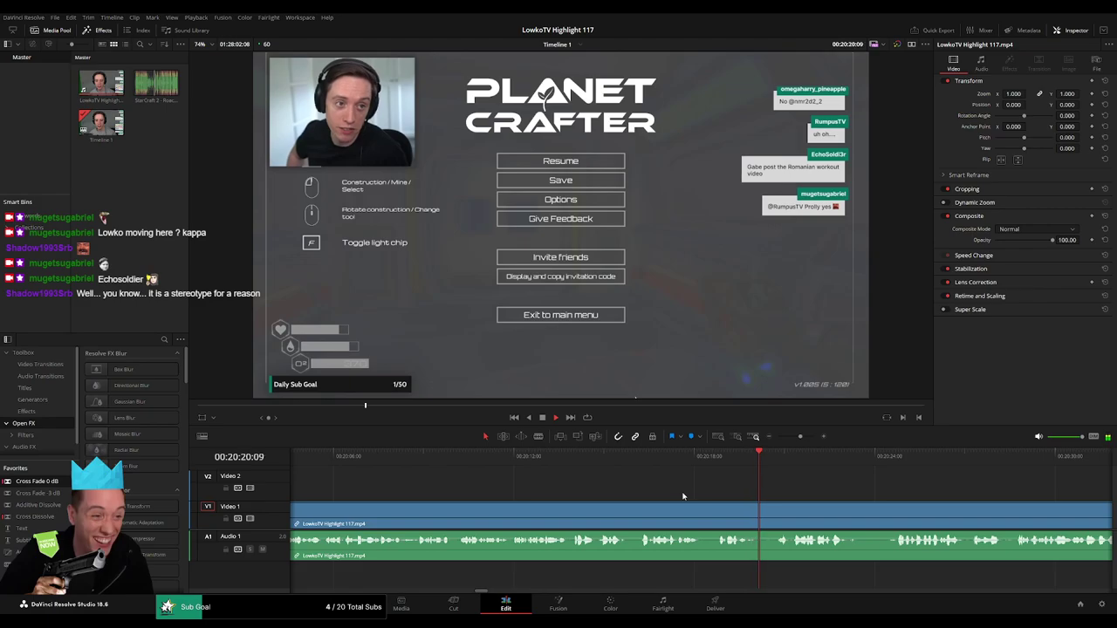
pyautogui.hscroll(3, 629, 497)
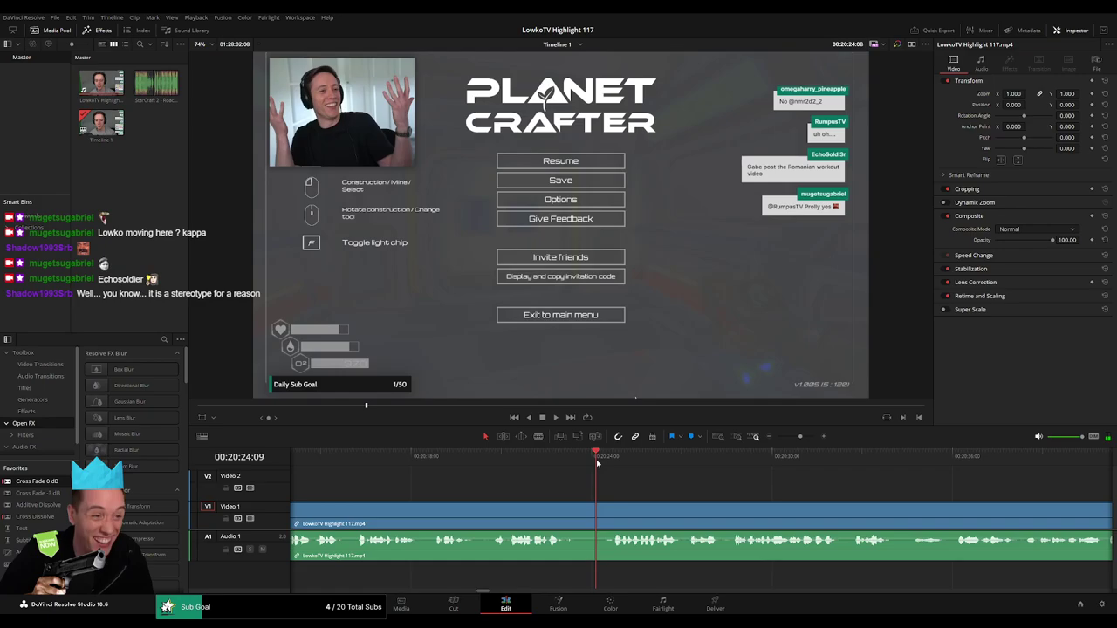
pyautogui.hscroll(3, 709, 486)
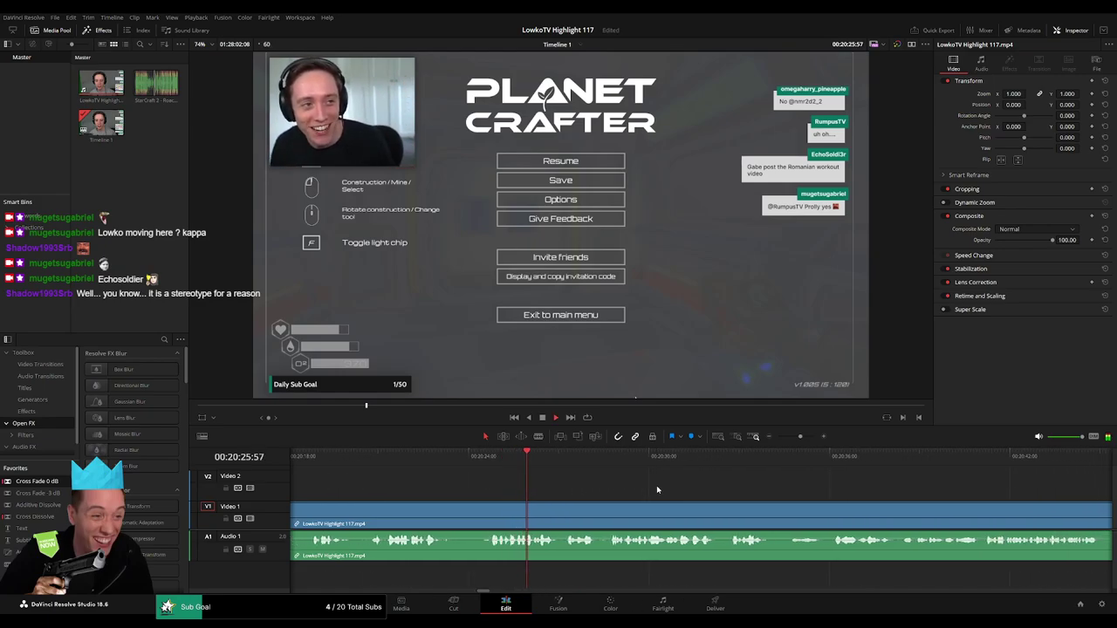
pyautogui.hscroll(3, 524, 494)
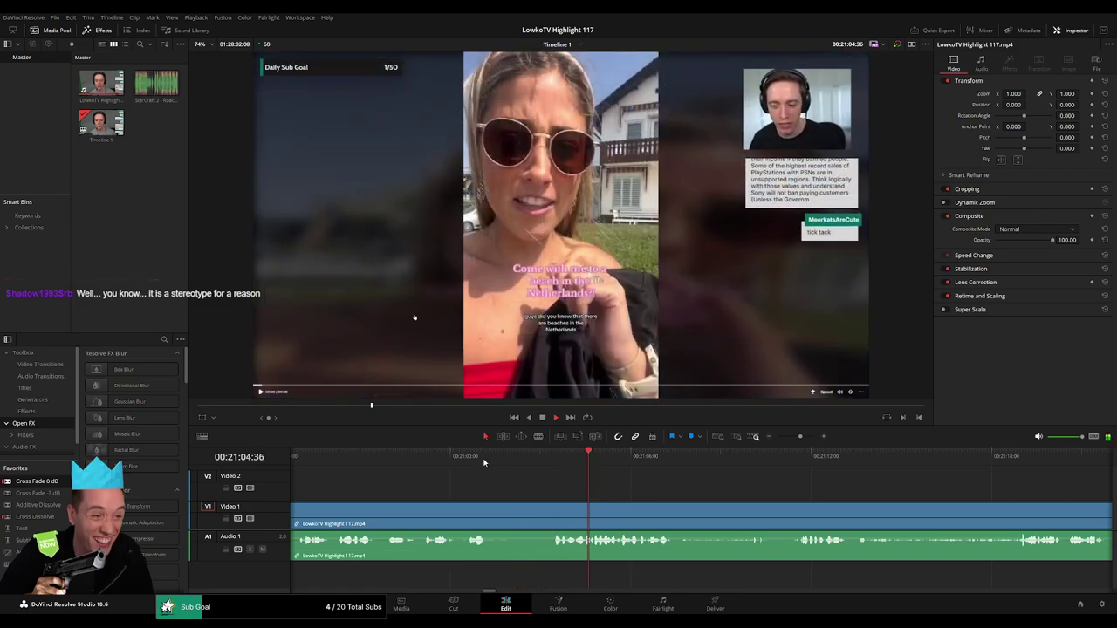
# - Blade both ends of the unwanted part near 21:00, delete it, and play across the cut
pyautogui.press('b')
pyautogui.click(492, 515)
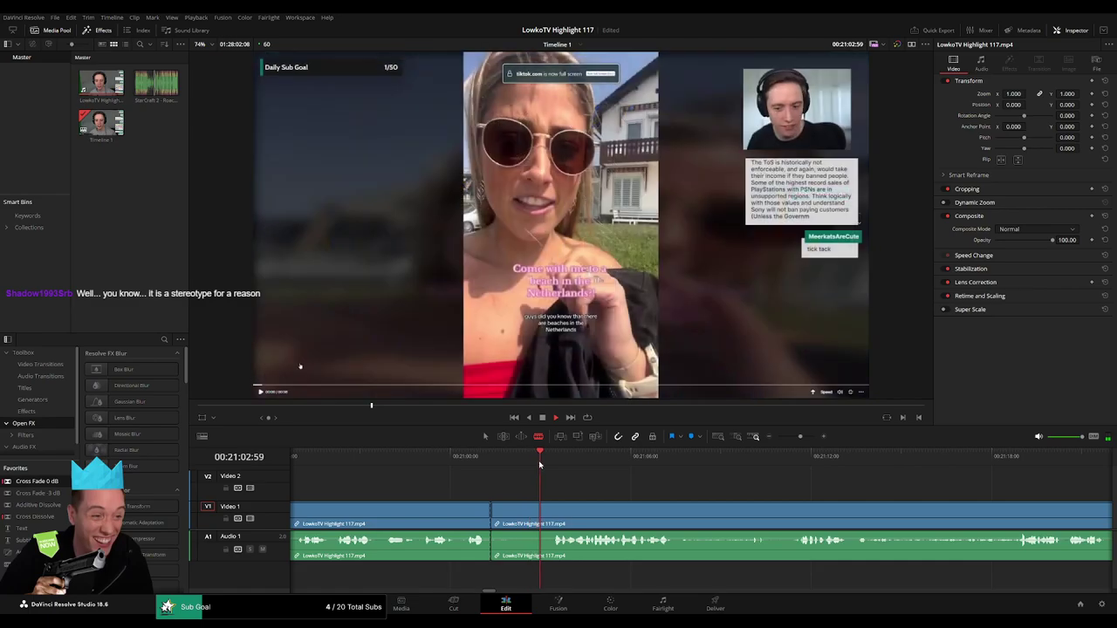
pyautogui.click(557, 517)
pyautogui.press('a')
pyautogui.click(524, 516)
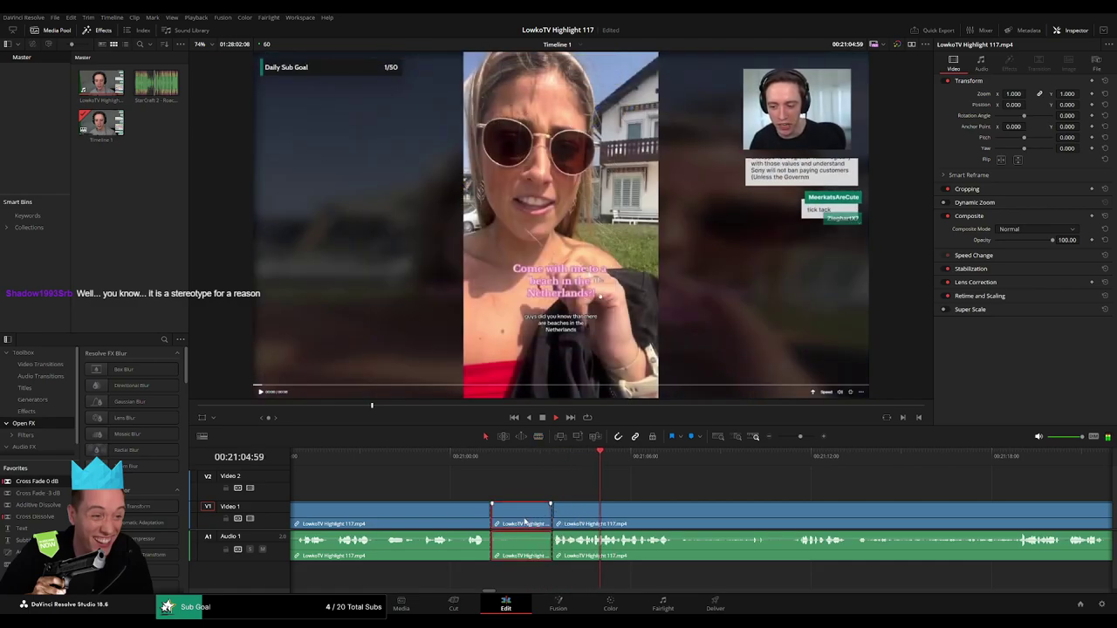
pyautogui.press('Delete')
pyautogui.click(479, 543)
pyautogui.press('space')
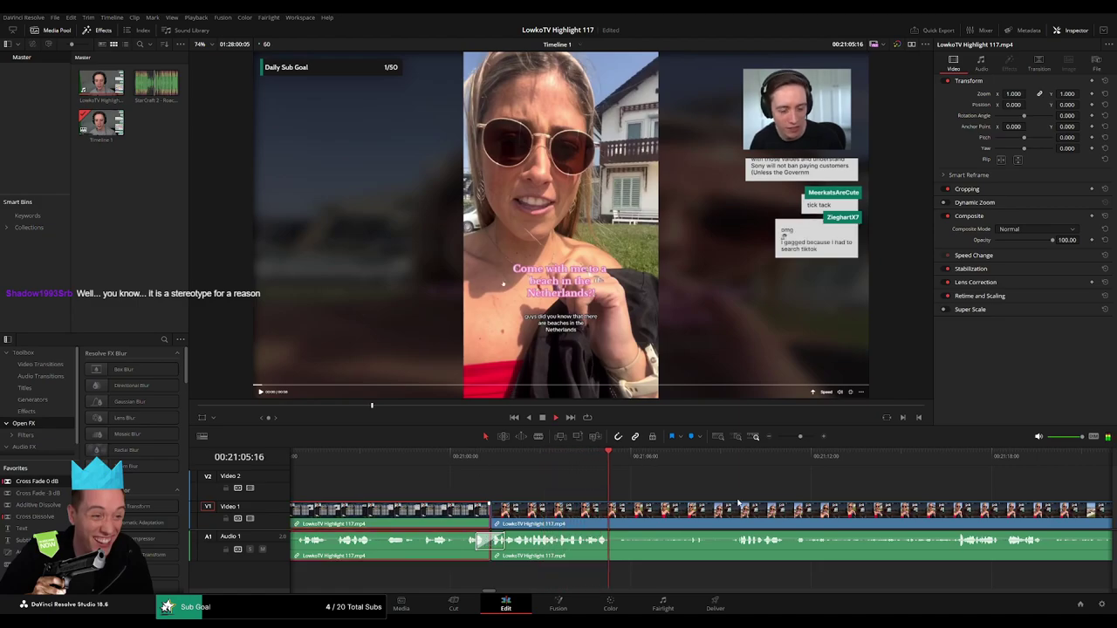
# - Review the footage around 00:21:21 and undo an accidental extra split
pyautogui.moveTo(800, 436)
pyautogui.mouseDown()
pyautogui.moveTo(776, 438)
pyautogui.moveTo(798, 436)
pyautogui.mouseUp()
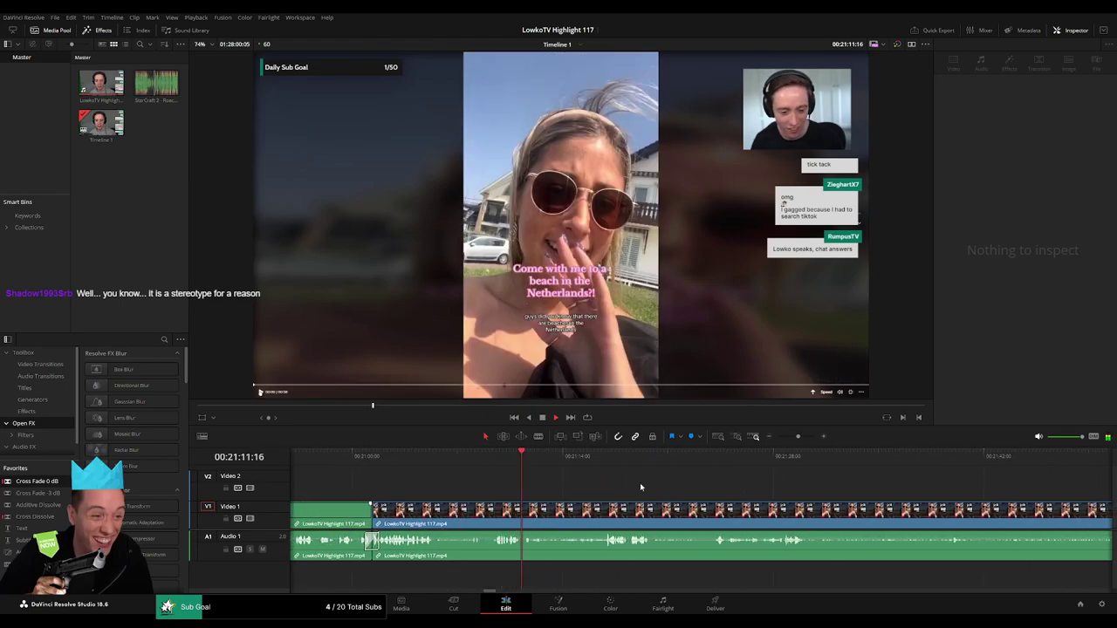
pyautogui.hscroll(2, 646, 485)
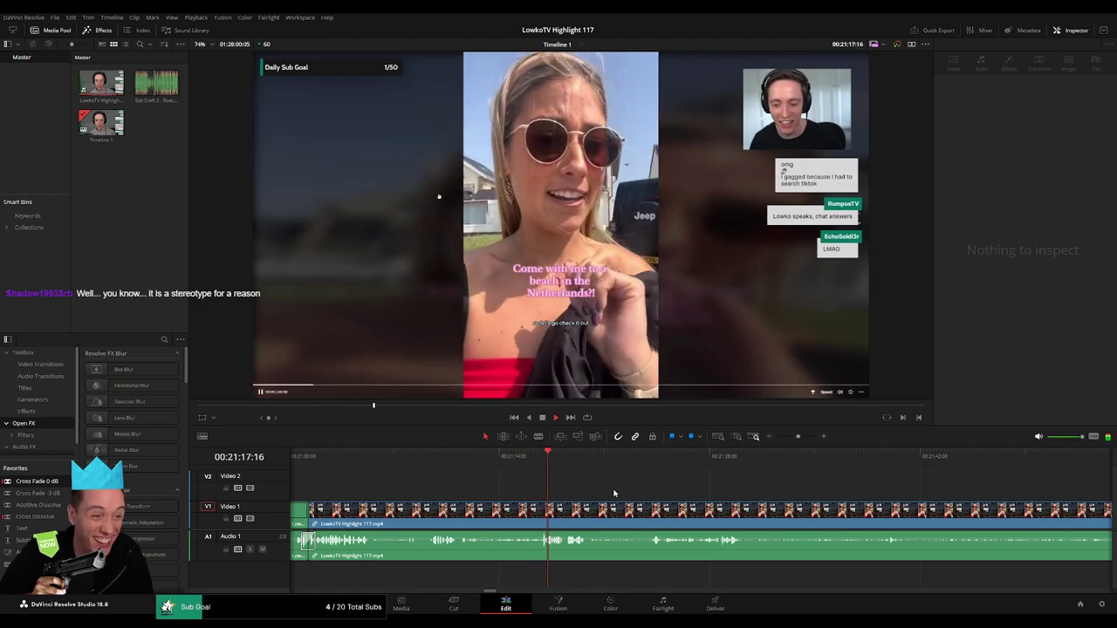
pyautogui.hscroll(2, 598, 477)
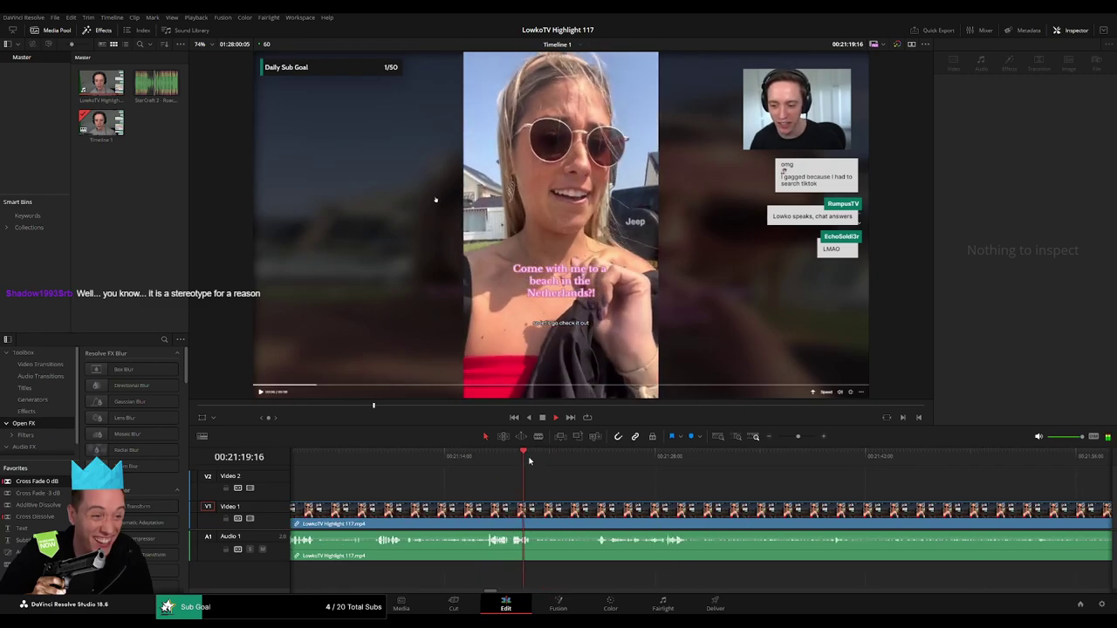
pyautogui.moveTo(529, 461); pyautogui.dragTo(553, 461)
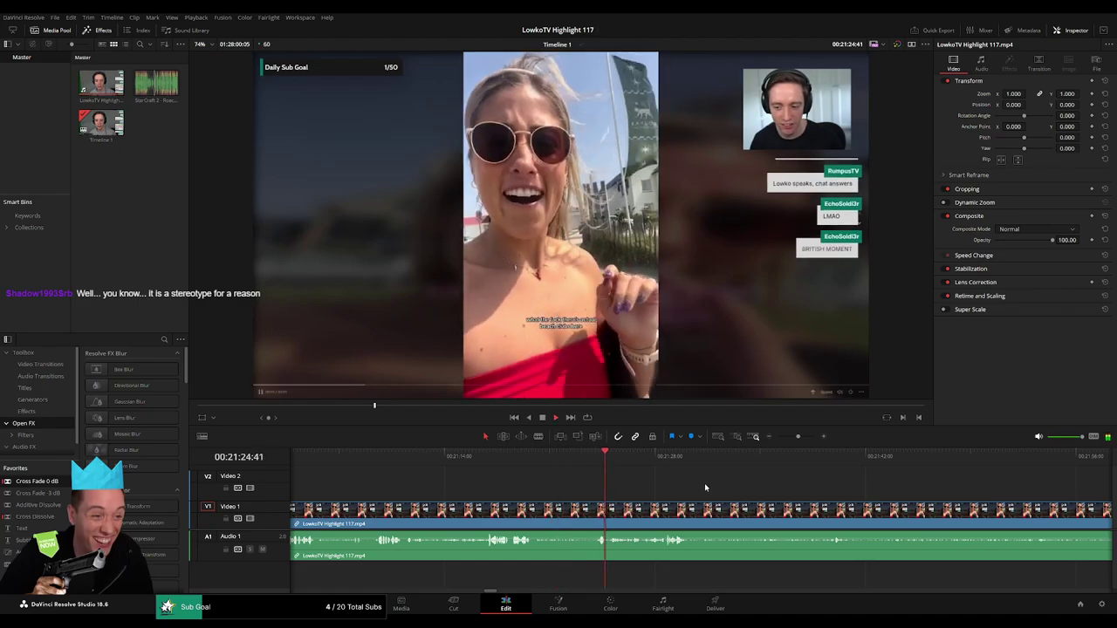
pyautogui.hscroll(5, 552, 476)
pyautogui.click(431, 459)
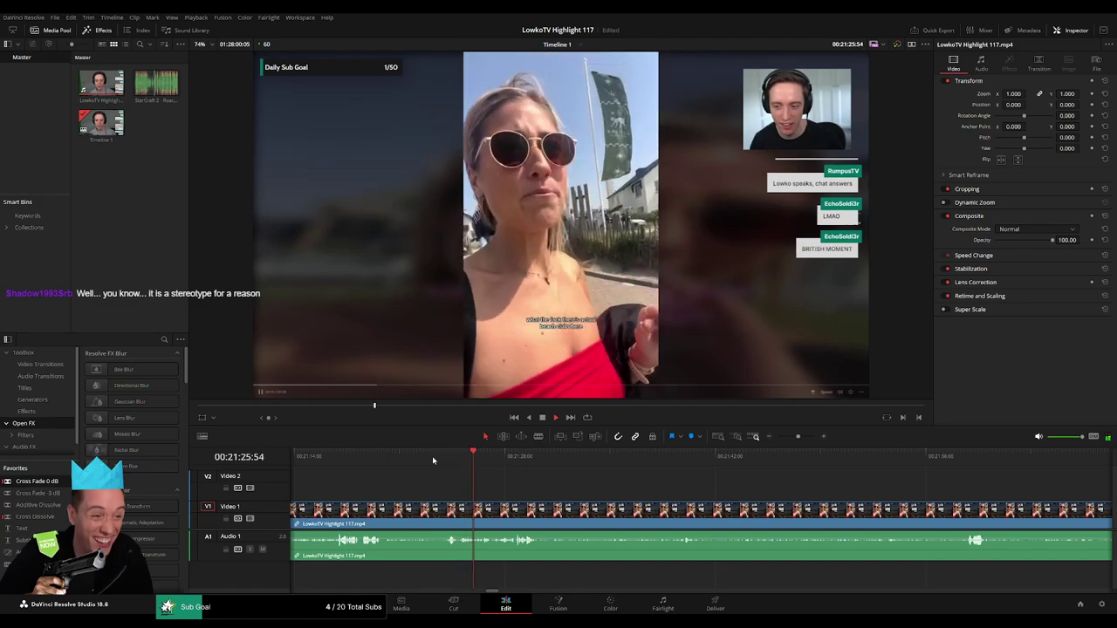
pyautogui.click(448, 459)
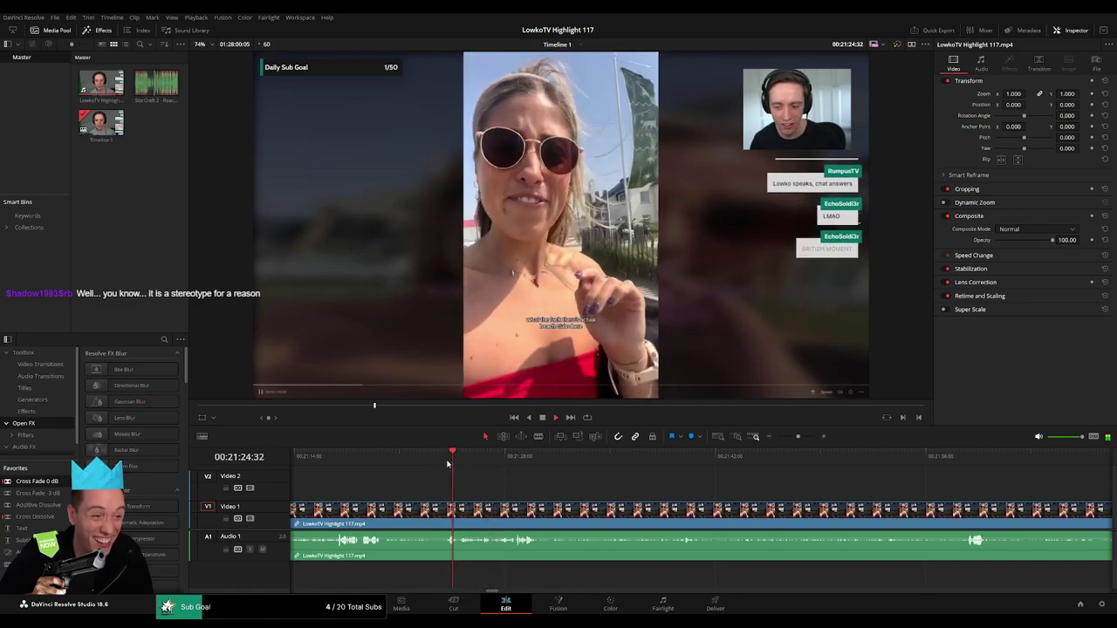
pyautogui.moveTo(798, 436); pyautogui.dragTo(805, 437)
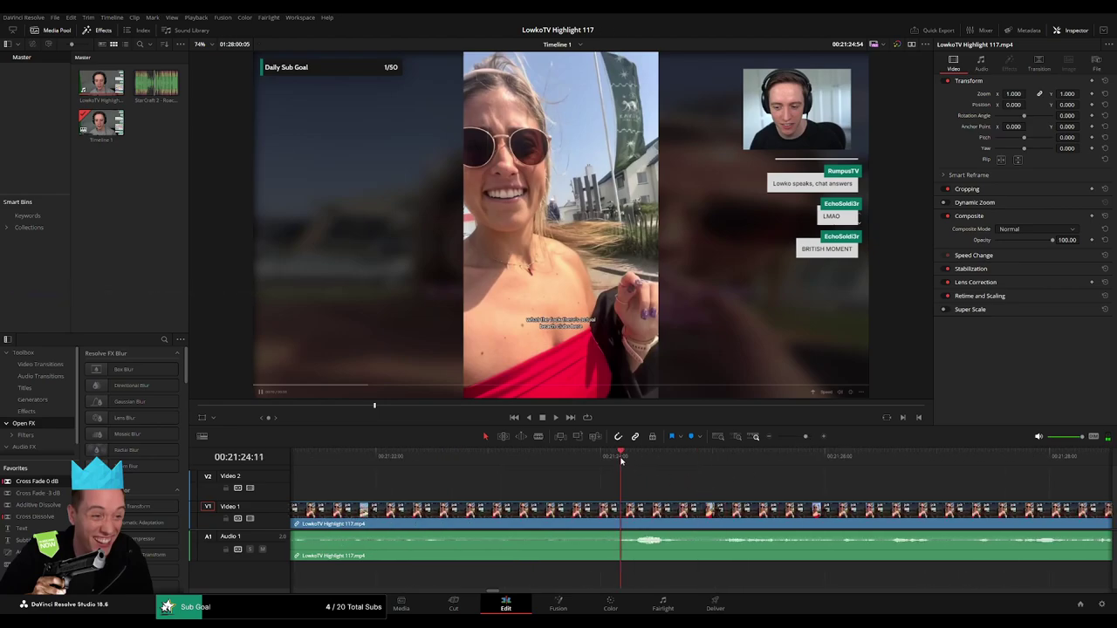
pyautogui.moveTo(622, 463); pyautogui.dragTo(669, 509)
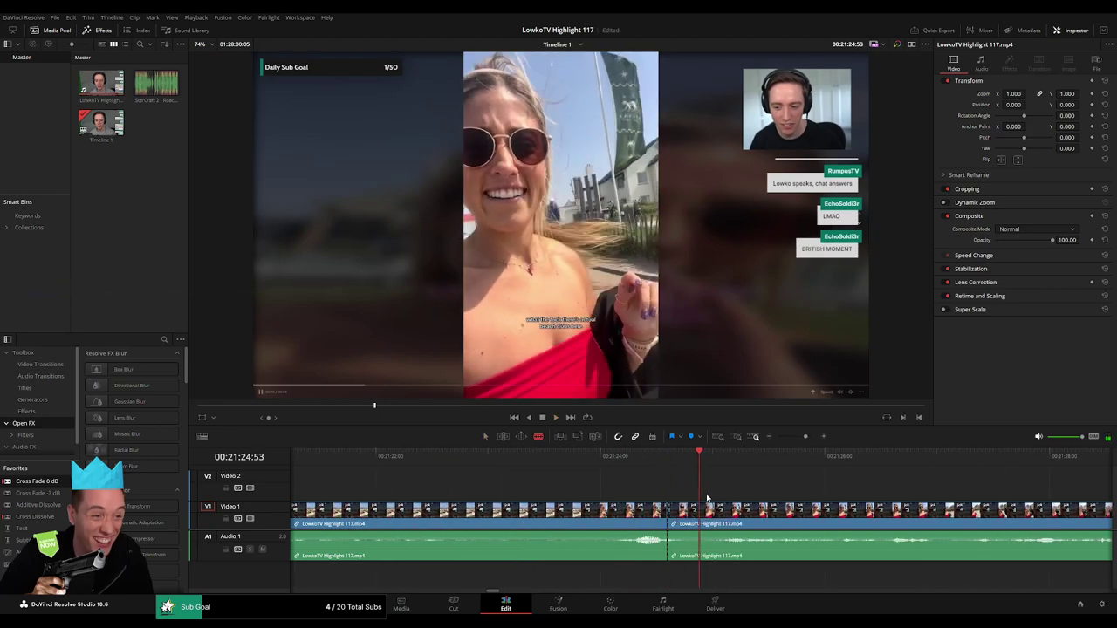
pyautogui.hotkey('ctrl', 'z')
pyautogui.click(611, 460)
pyautogui.press('space')
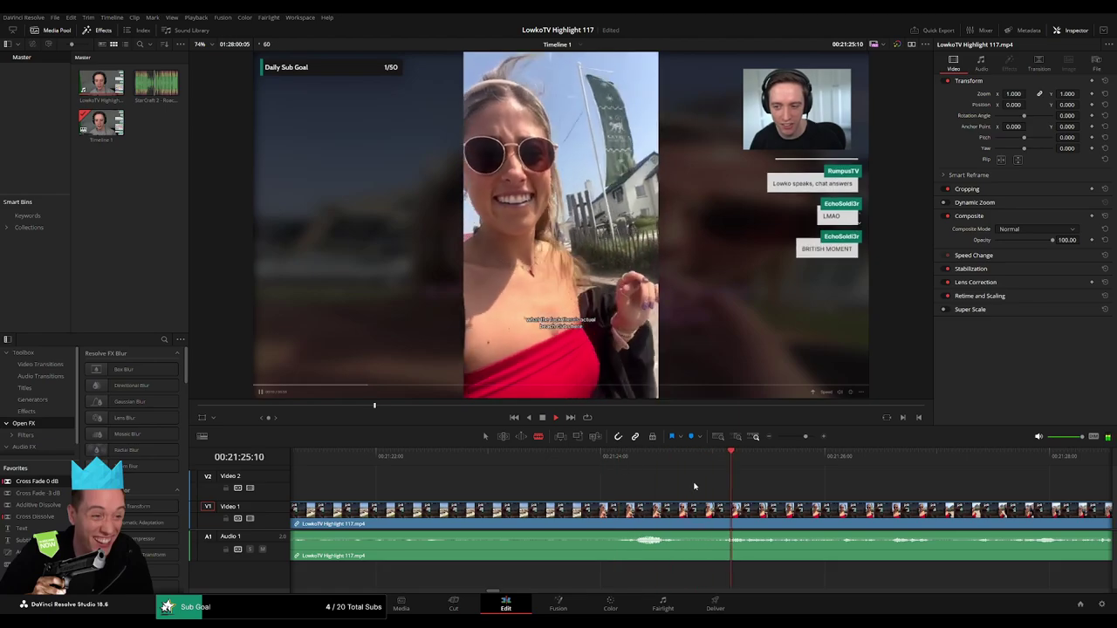
# - Skim ahead through 00:21:42 and 00:21:51 to the beach scene
pyautogui.moveTo(805, 437); pyautogui.dragTo(799, 436)
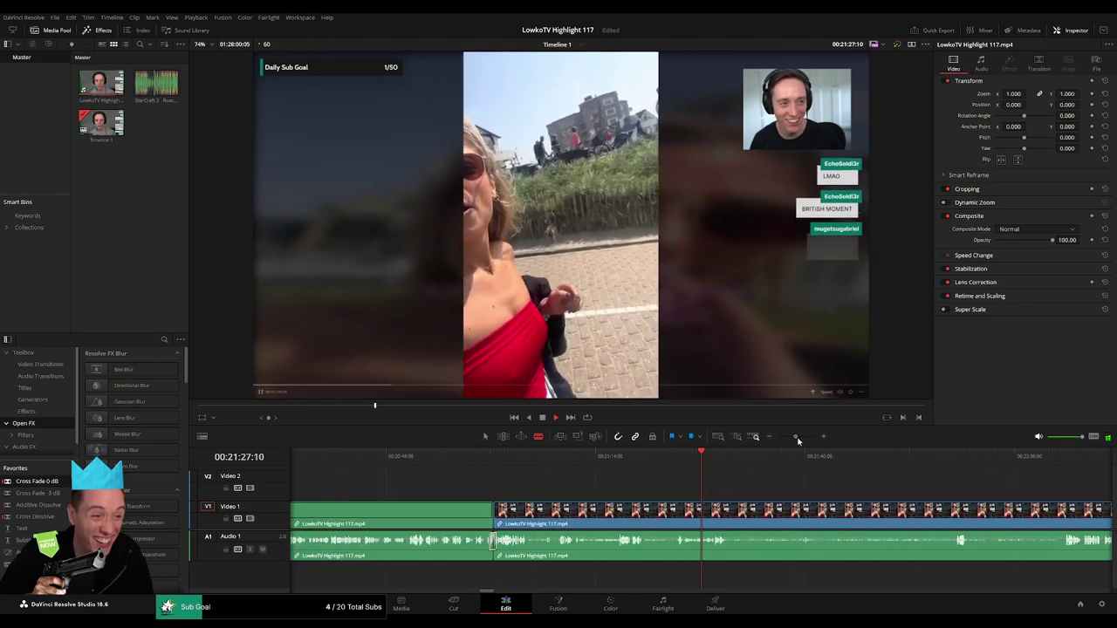
pyautogui.hscroll(5, 745, 483)
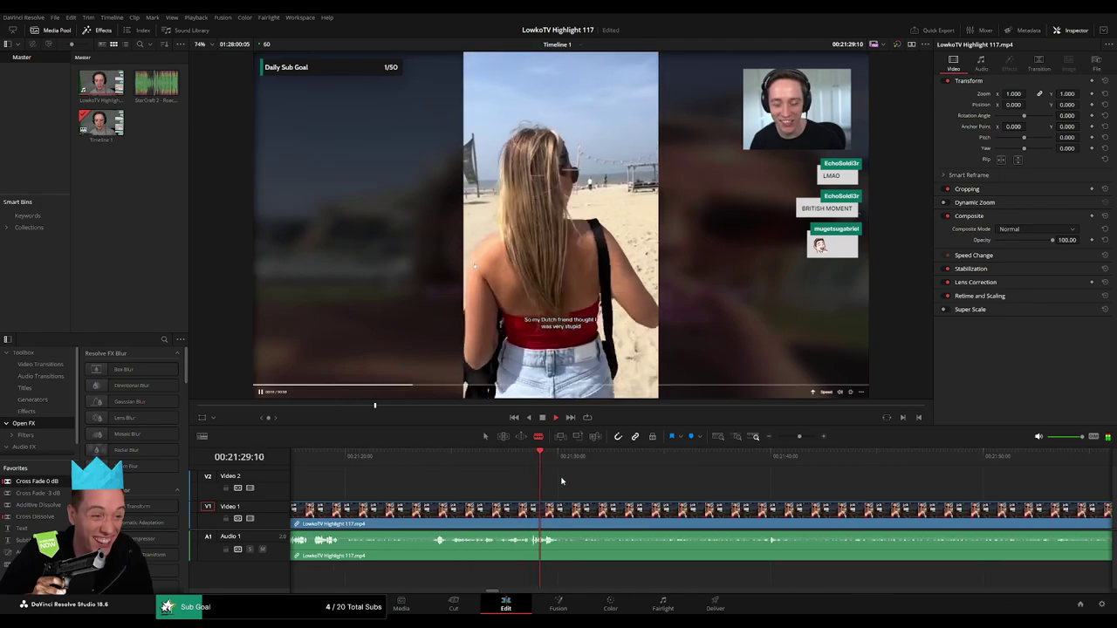
pyautogui.moveTo(564, 478); pyautogui.dragTo(822, 471)
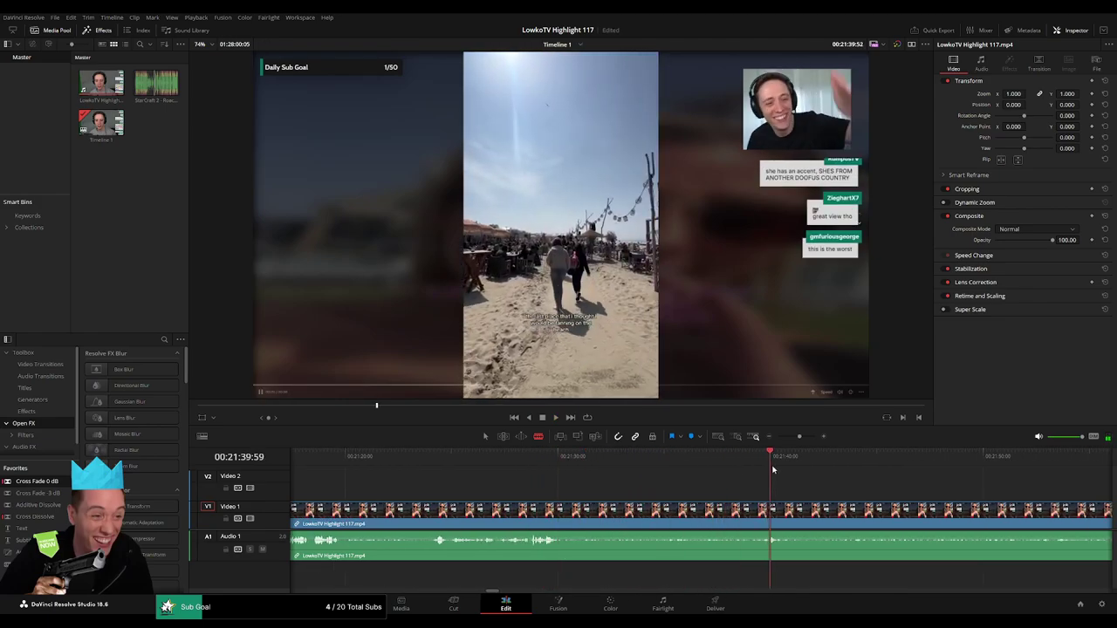
pyautogui.hscroll(10, 822, 471)
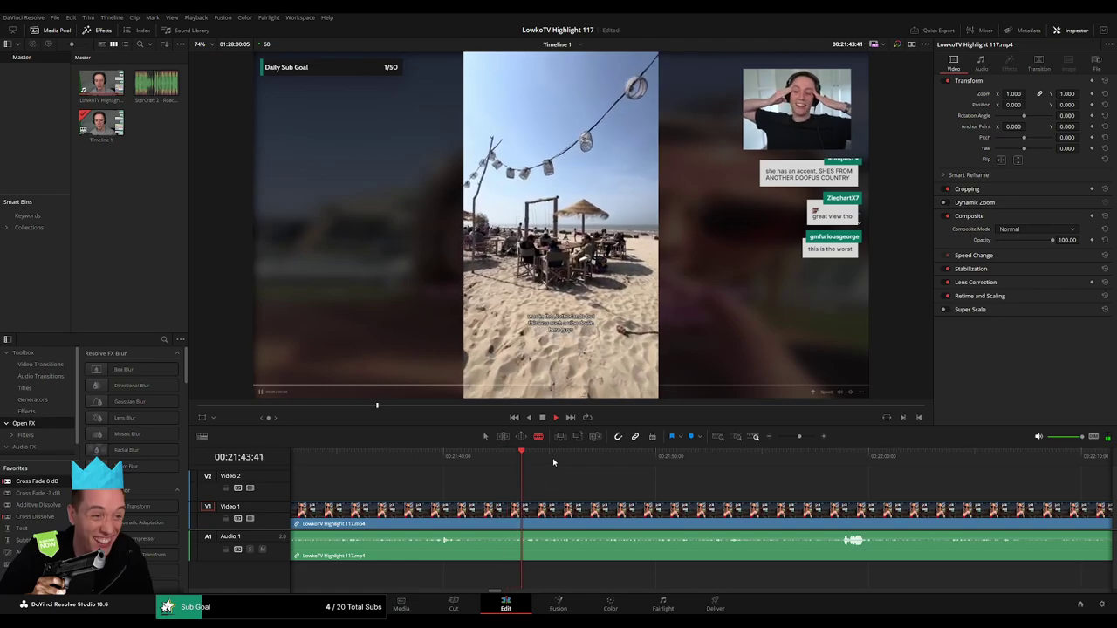
pyautogui.click(687, 467)
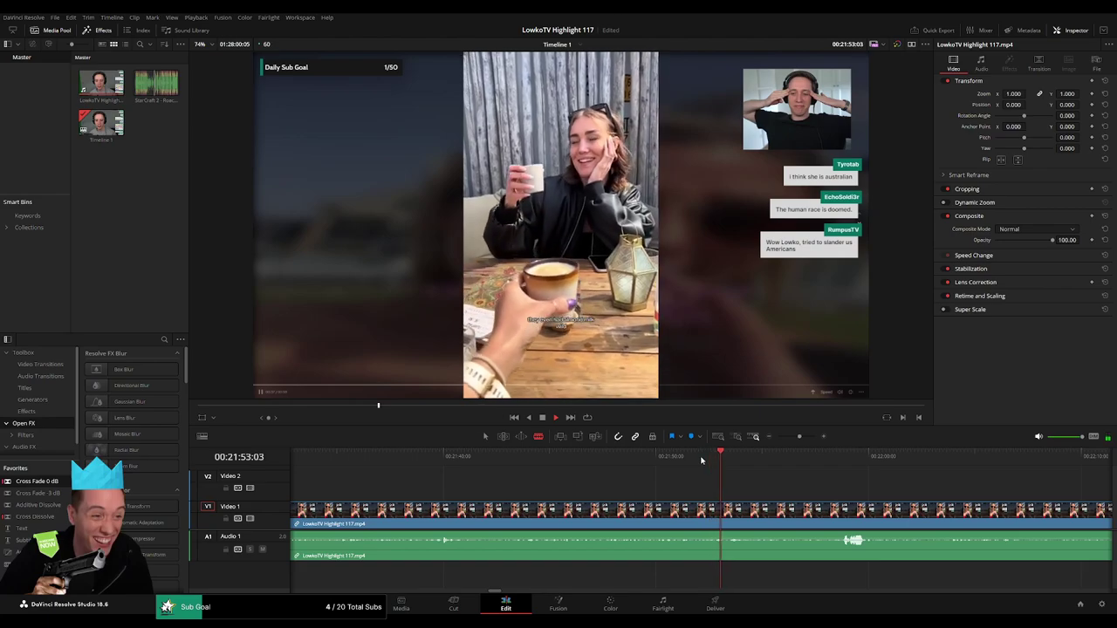
pyautogui.hscroll(5, 634, 482)
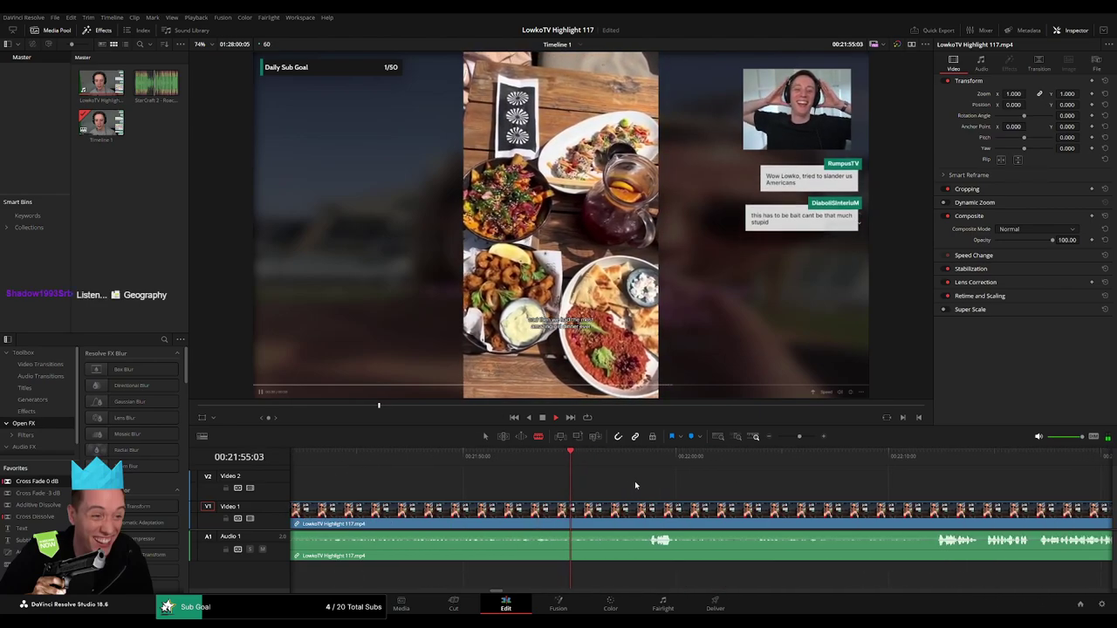
pyautogui.hscroll(4, 646, 486)
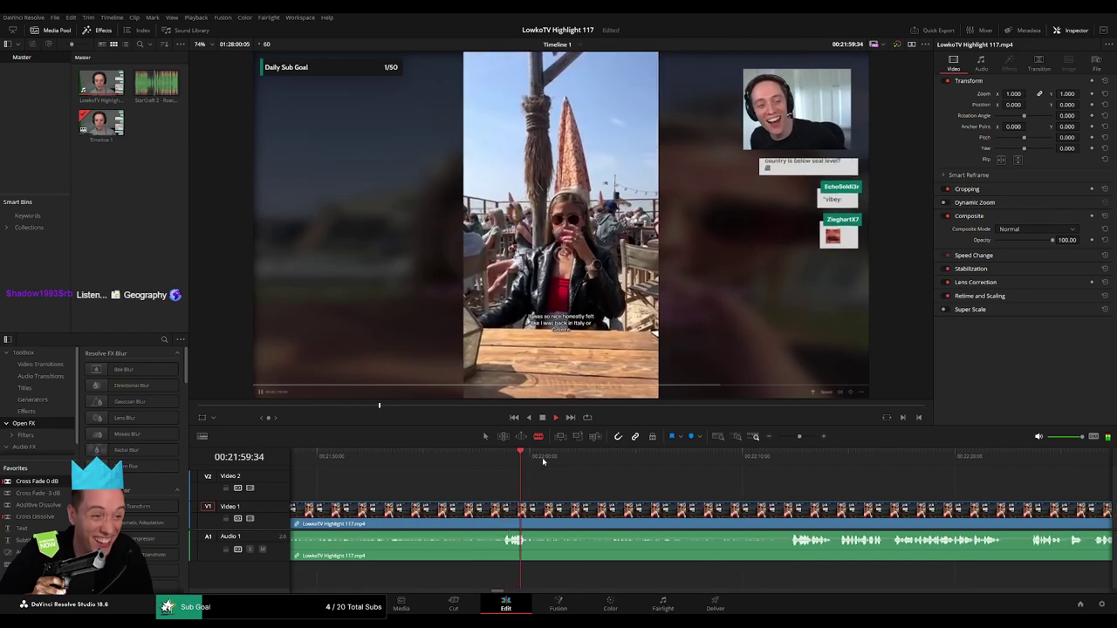
pyautogui.moveTo(535, 458); pyautogui.dragTo(578, 457)
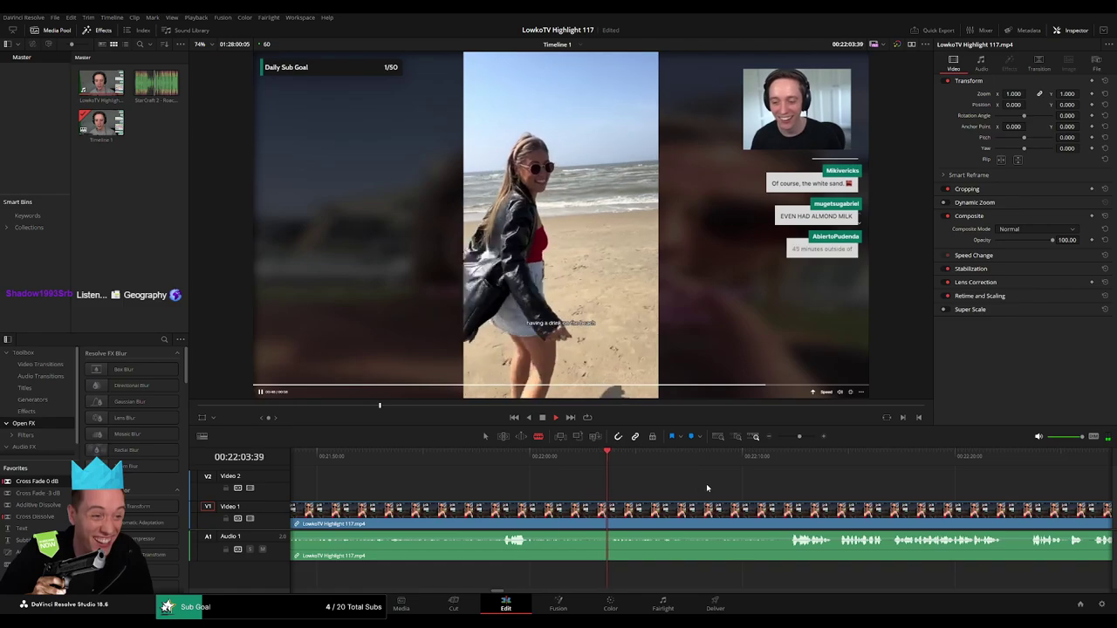
pyautogui.hscroll(4, 617, 480)
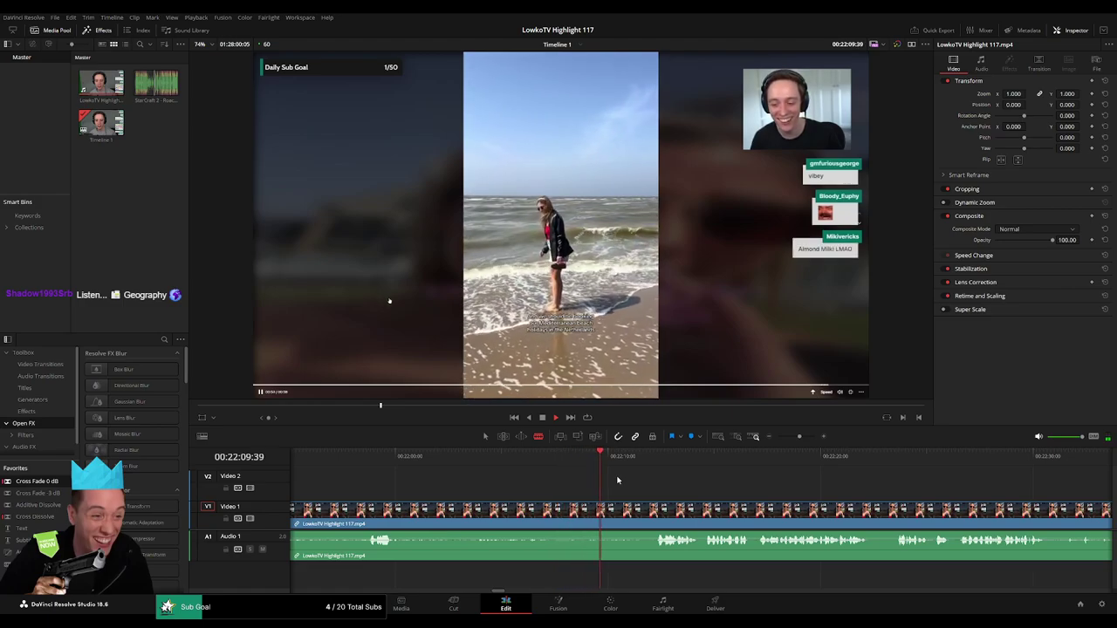
pyautogui.hscroll(5, 657, 481)
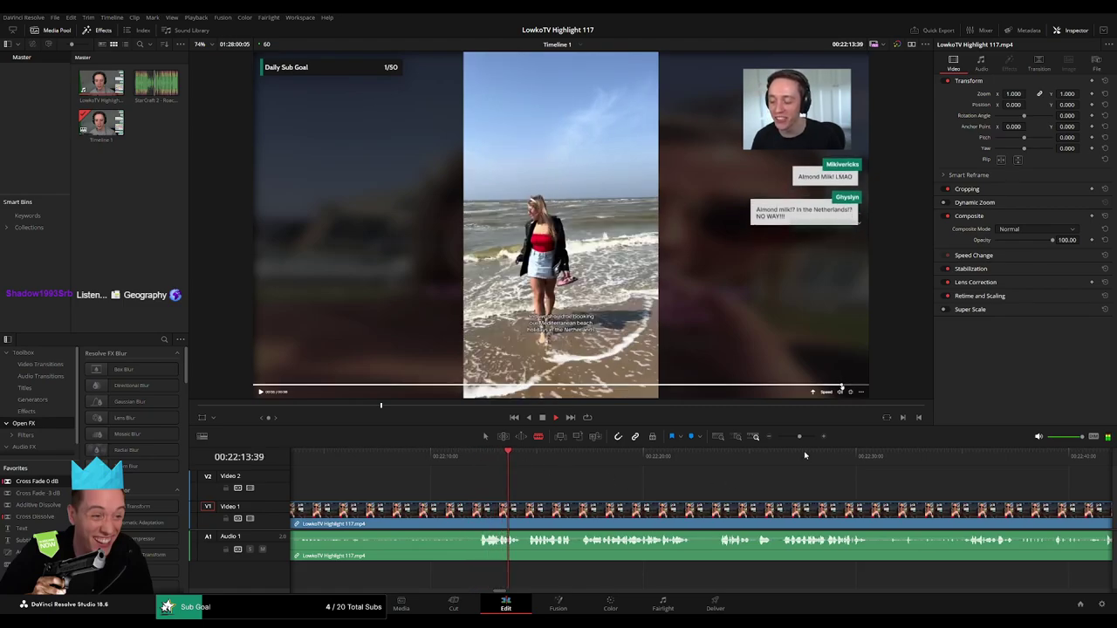
pyautogui.moveTo(799, 436)
pyautogui.mouseDown()
pyautogui.moveTo(766, 439)
pyautogui.moveTo(801, 437)
pyautogui.mouseUp()
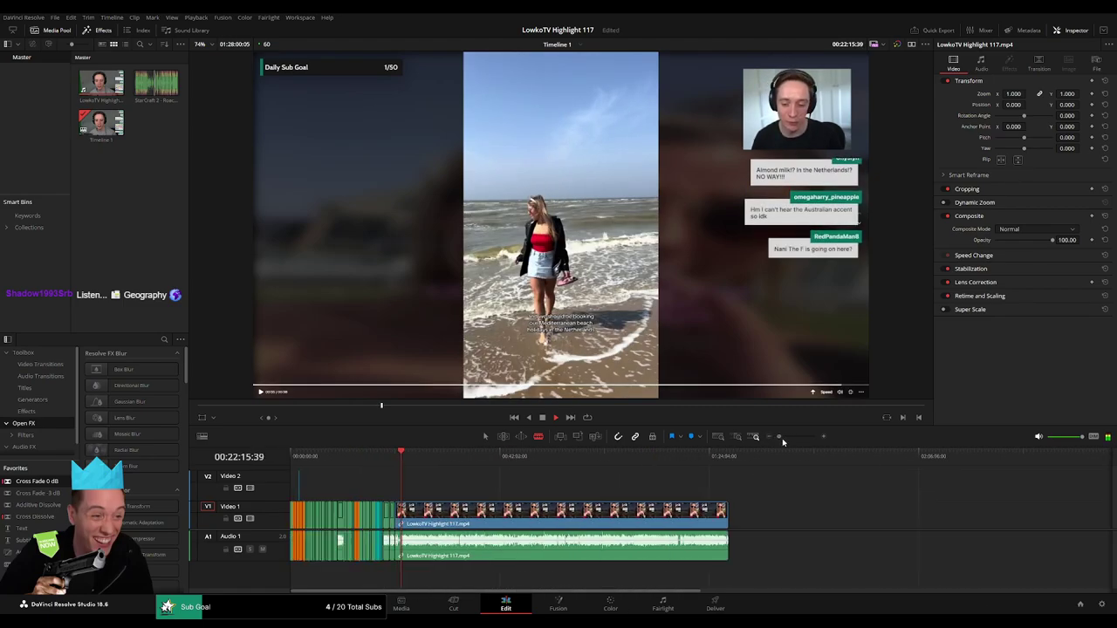
pyautogui.hscroll(5, 816, 478)
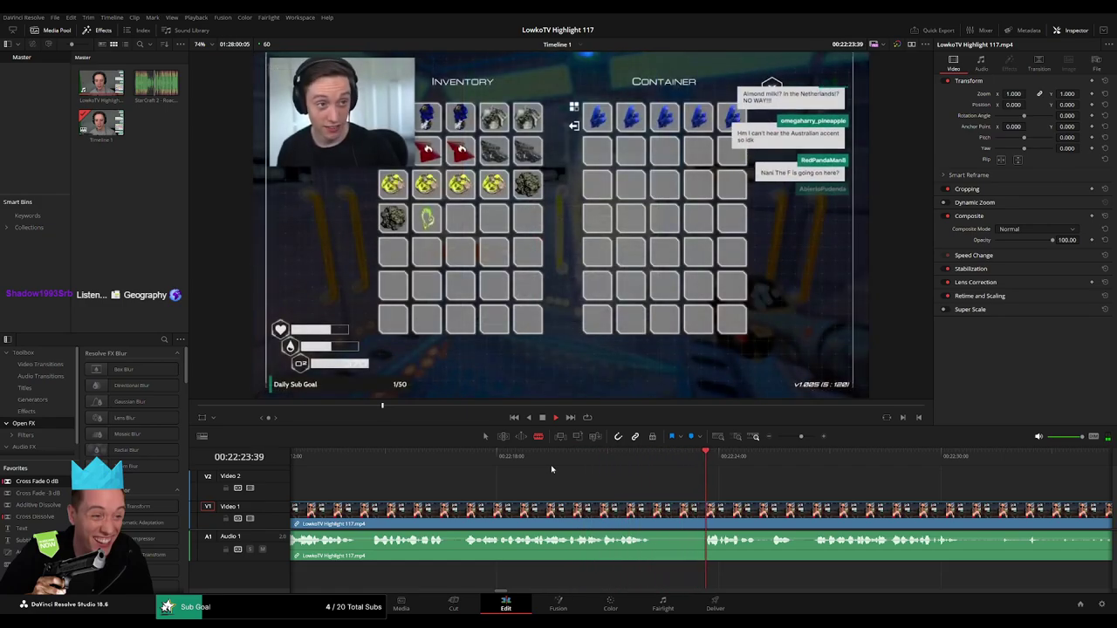
pyautogui.hscroll(4, 569, 484)
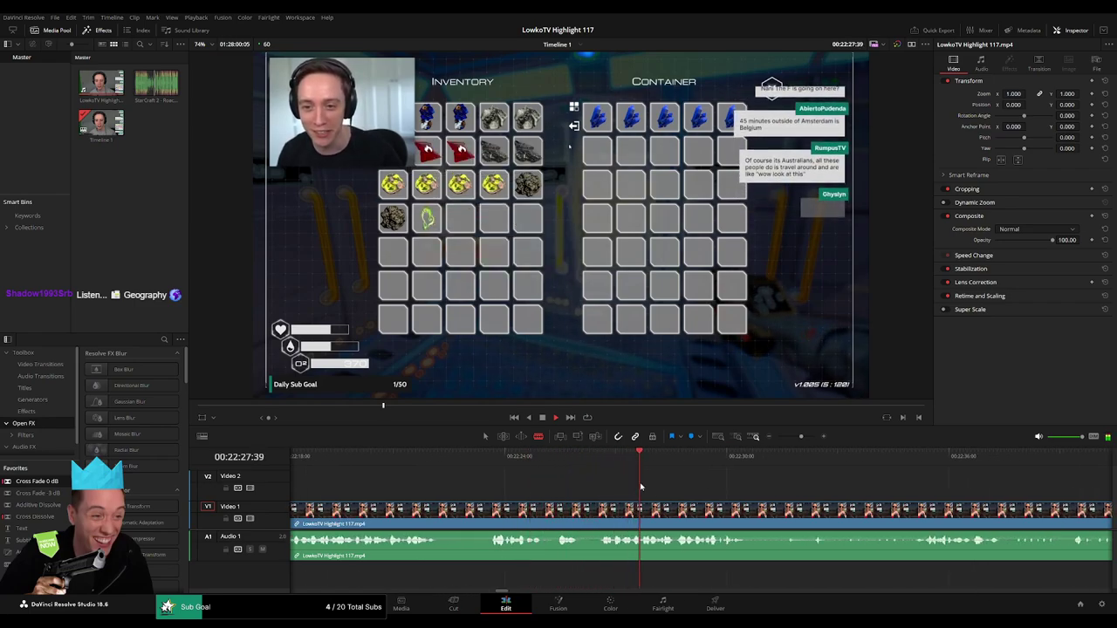
pyautogui.hscroll(3, 748, 502)
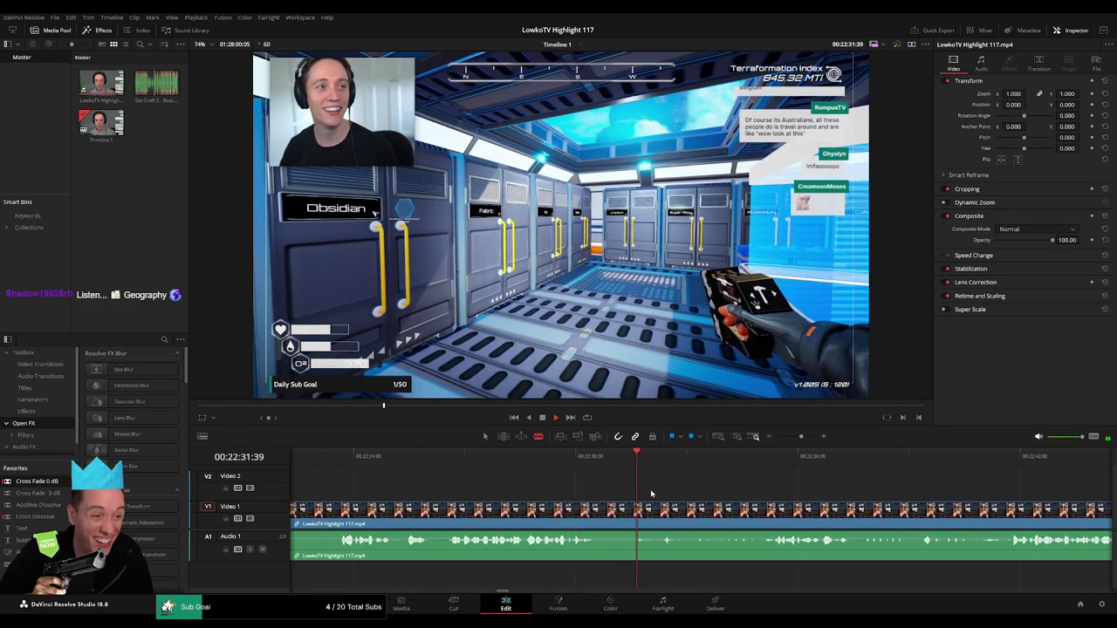
# - Blade the clip at the current moment and replay from just before the cut
pyautogui.click(605, 510)
pyautogui.click(756, 455)
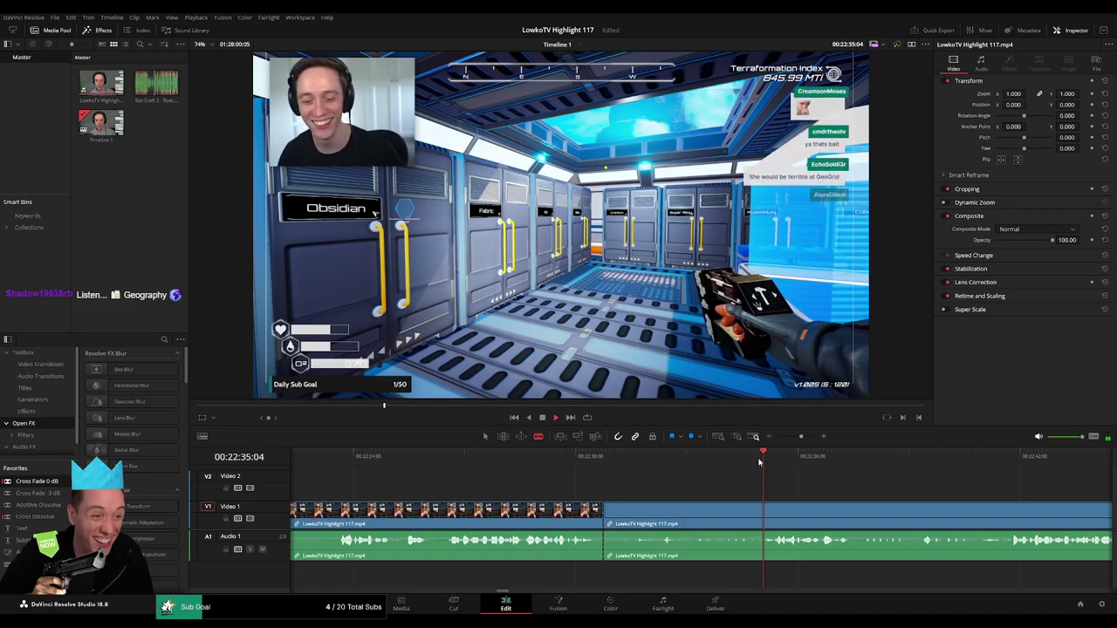
pyautogui.press('a')
pyautogui.click(663, 455)
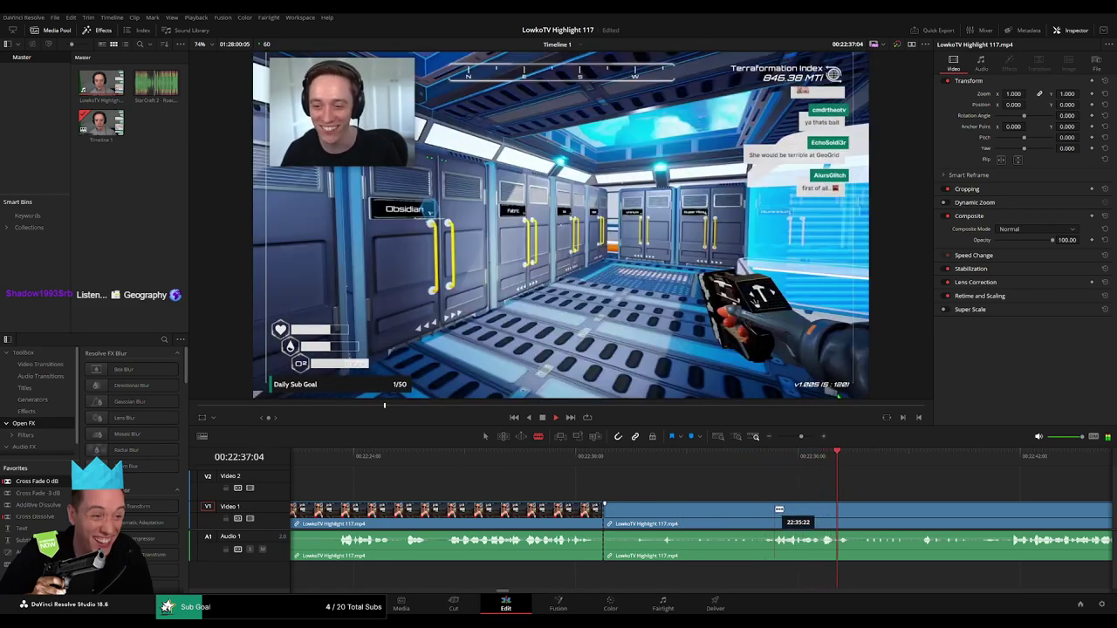
pyautogui.press('space')
pyautogui.click(580, 458)
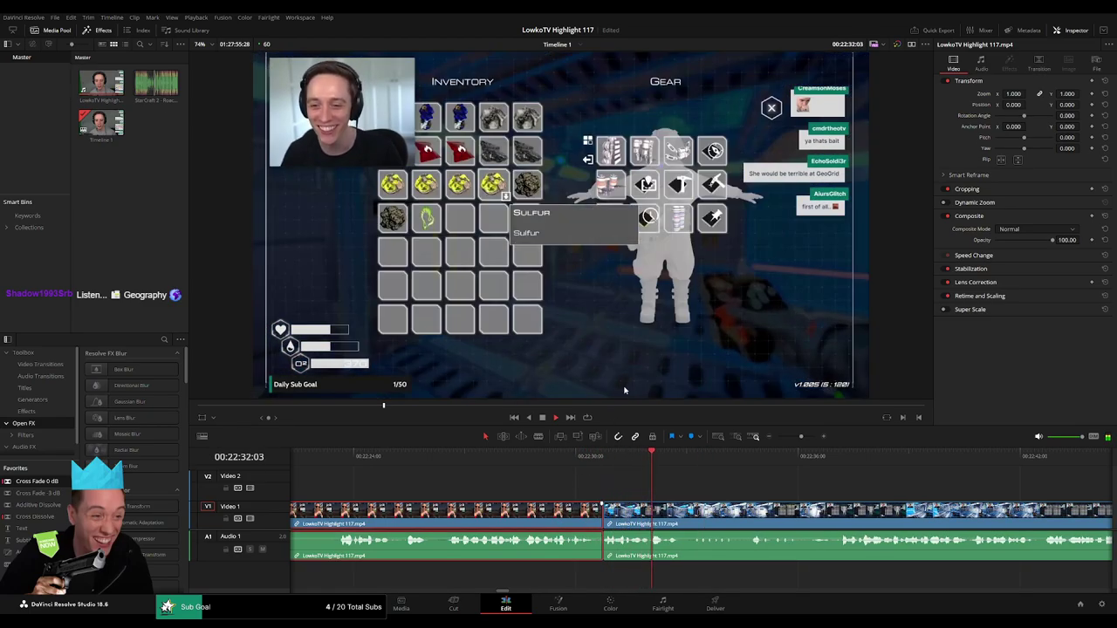
pyautogui.click(745, 463)
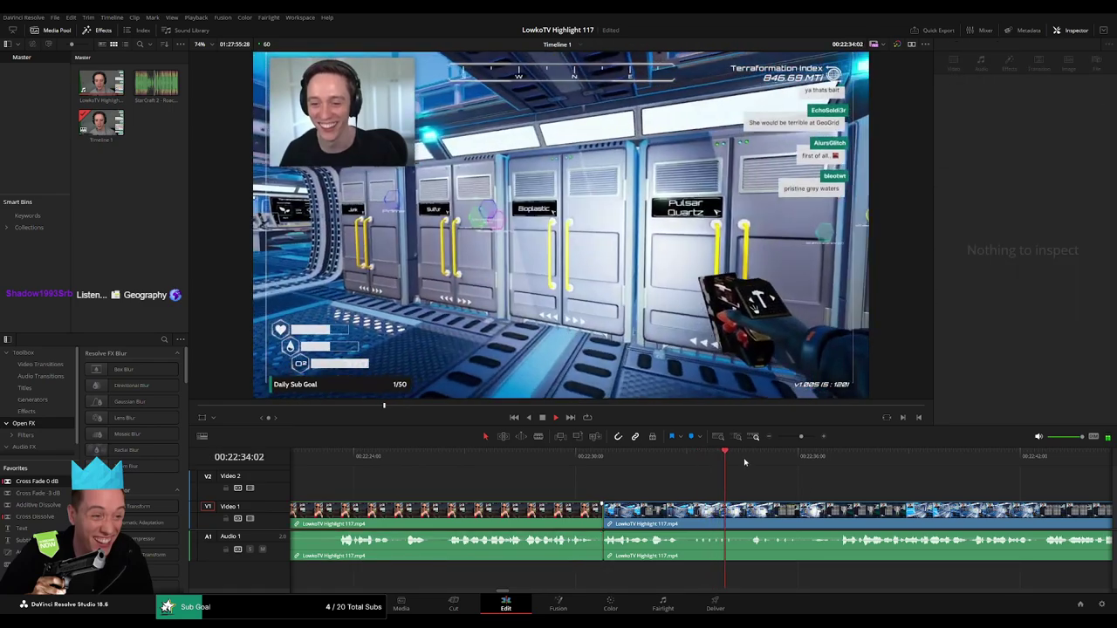
# - Zoom to the 22:30–23:00 range and cut the clip at 22:52:11, closing the gap
pyautogui.scroll(-2, 690, 484)
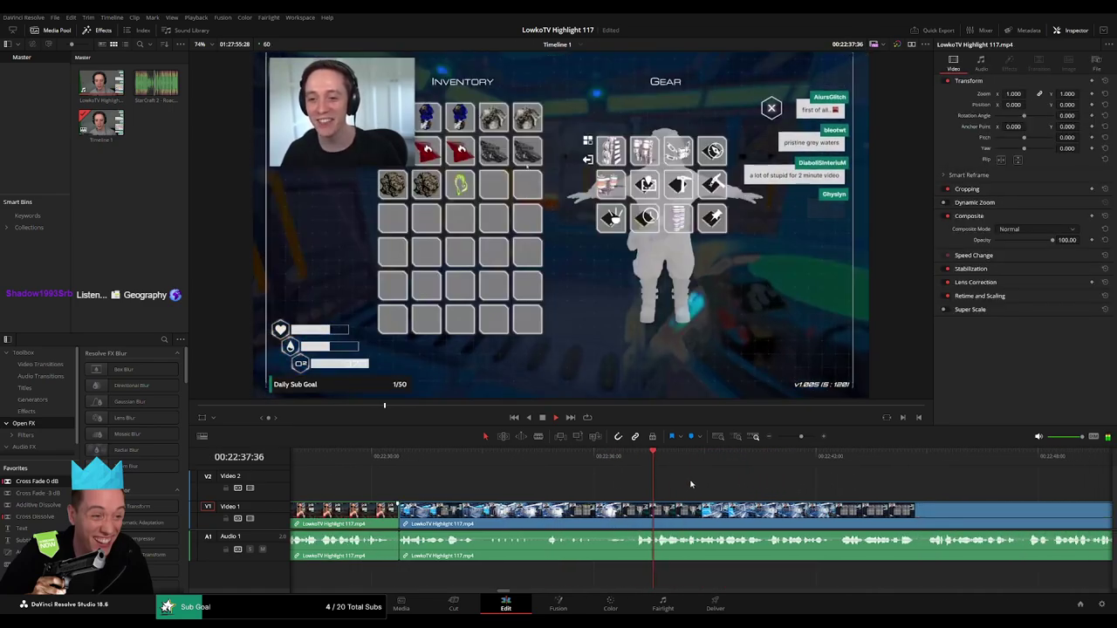
pyautogui.moveTo(801, 436); pyautogui.dragTo(789, 439)
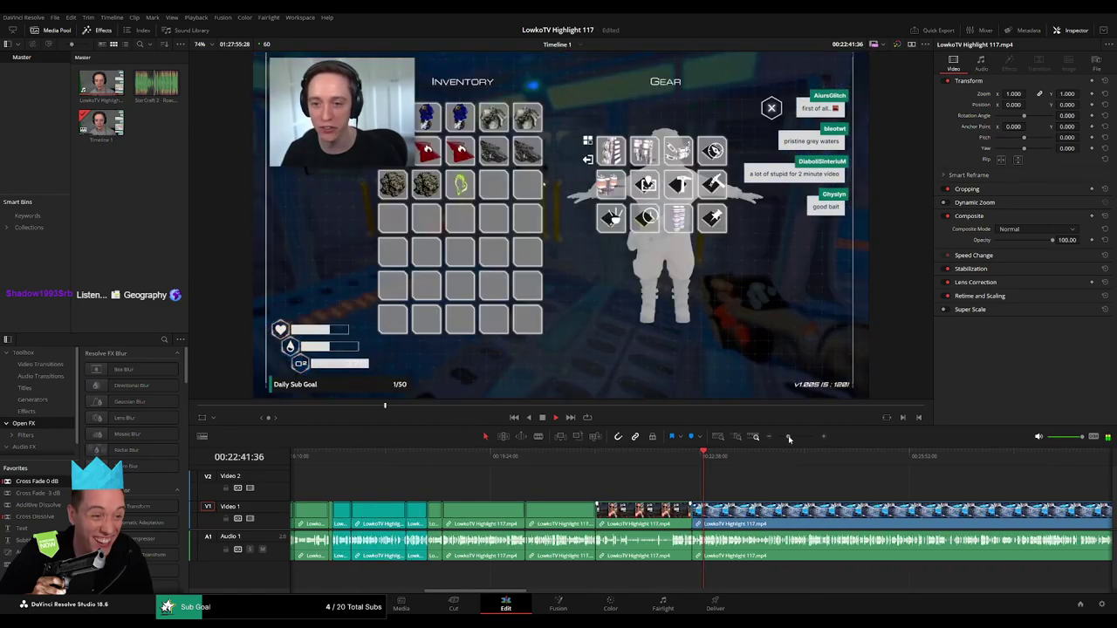
pyautogui.moveTo(789, 437); pyautogui.dragTo(800, 438)
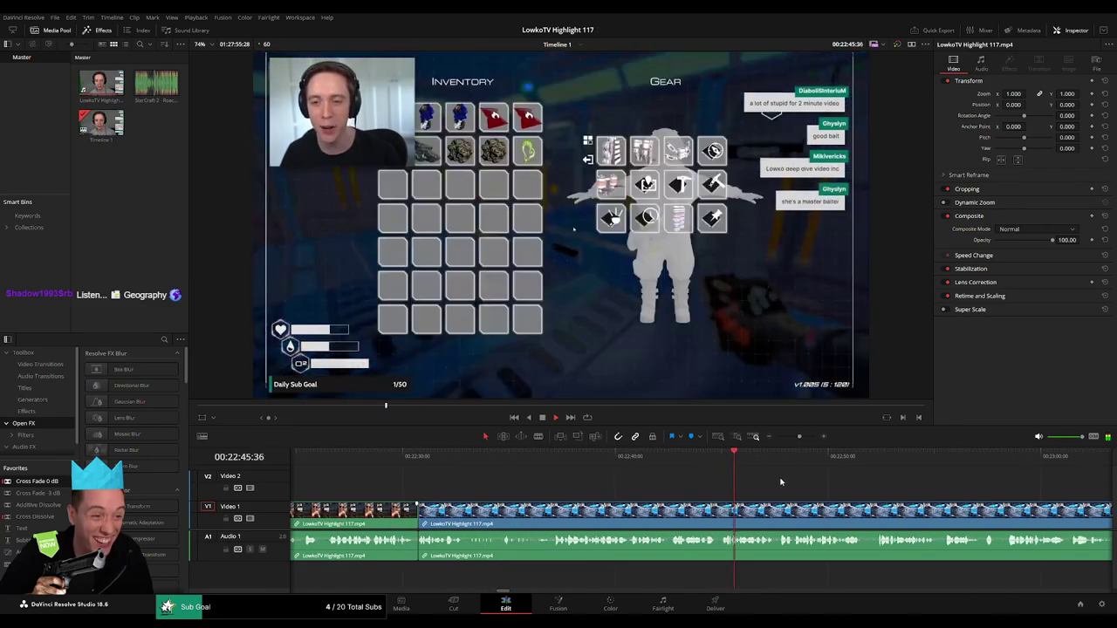
pyautogui.hscroll(5, 561, 478)
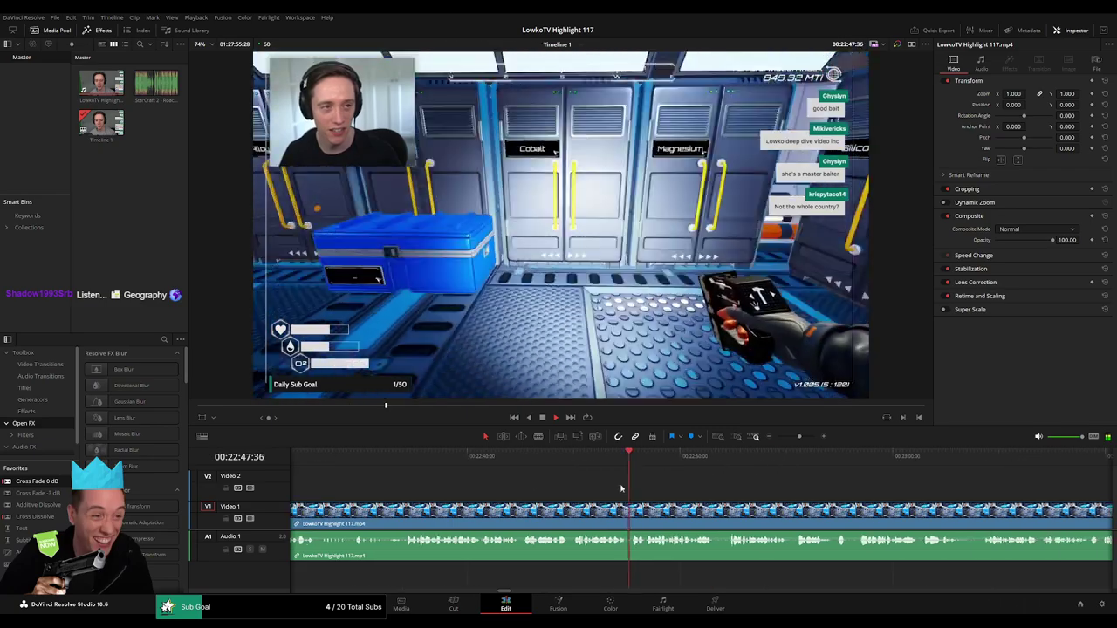
pyautogui.press('b')
pyautogui.click(569, 510)
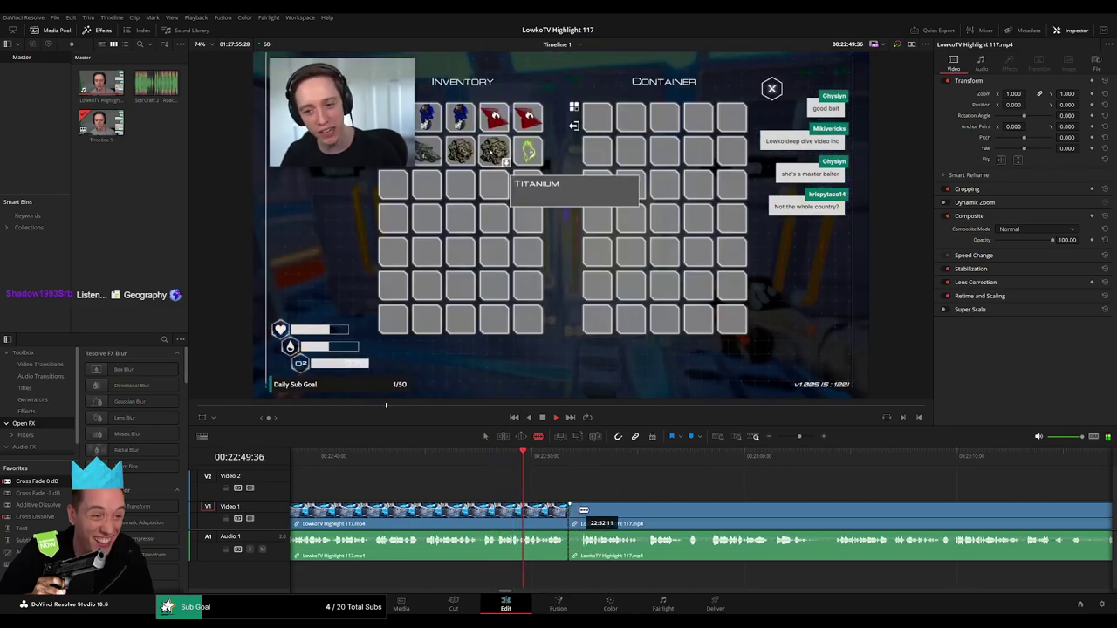
pyautogui.press('Delete')
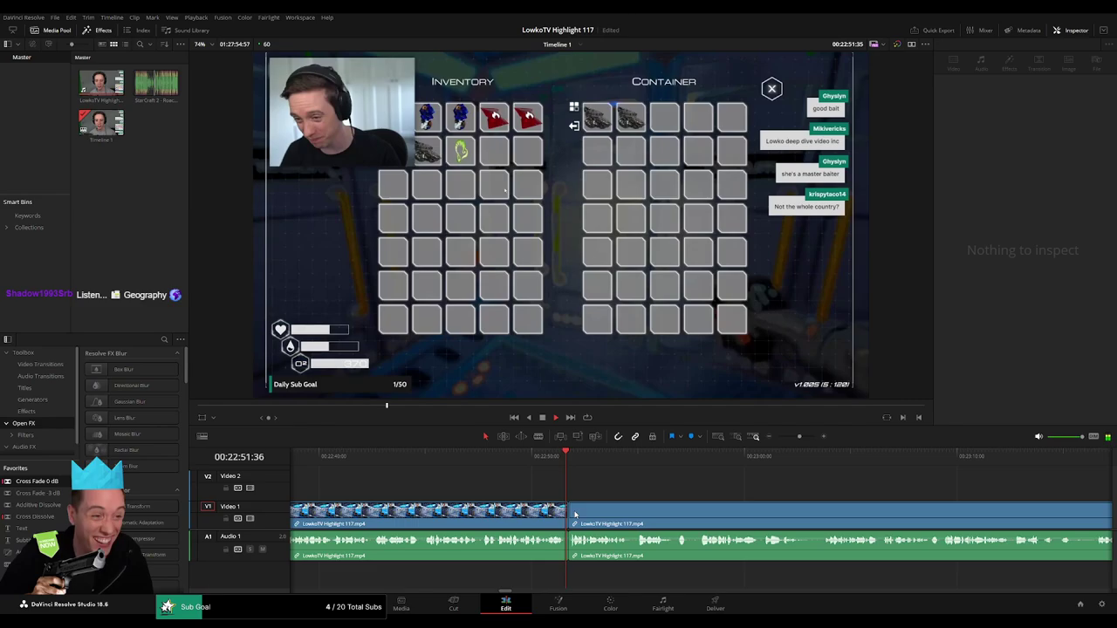
pyautogui.click(530, 511)
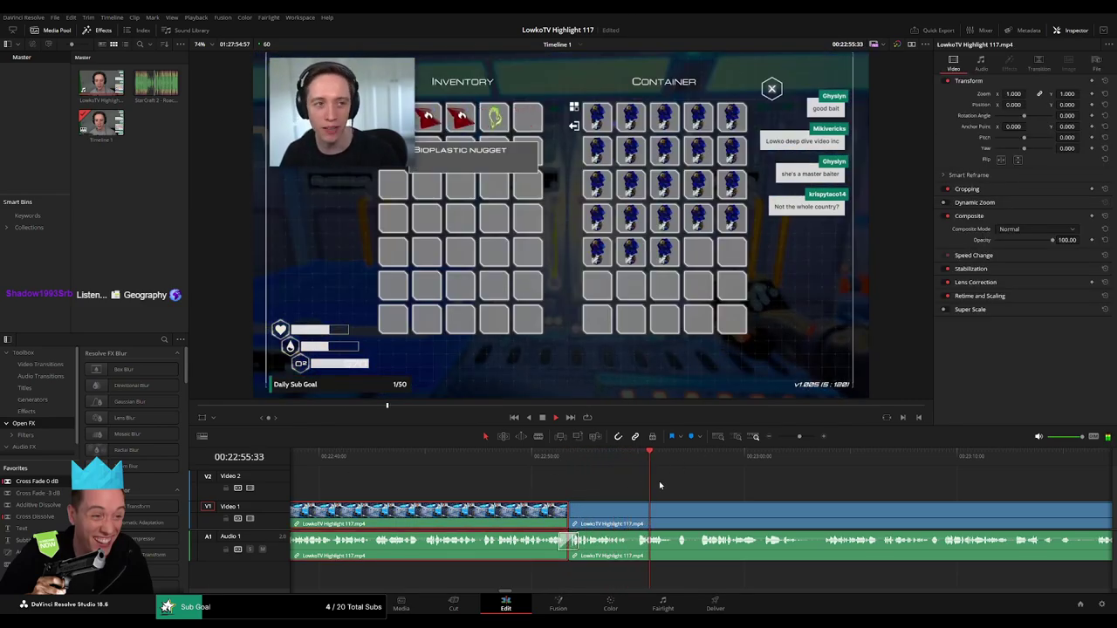
pyautogui.hscroll(3, 567, 480)
pyautogui.click(516, 477)
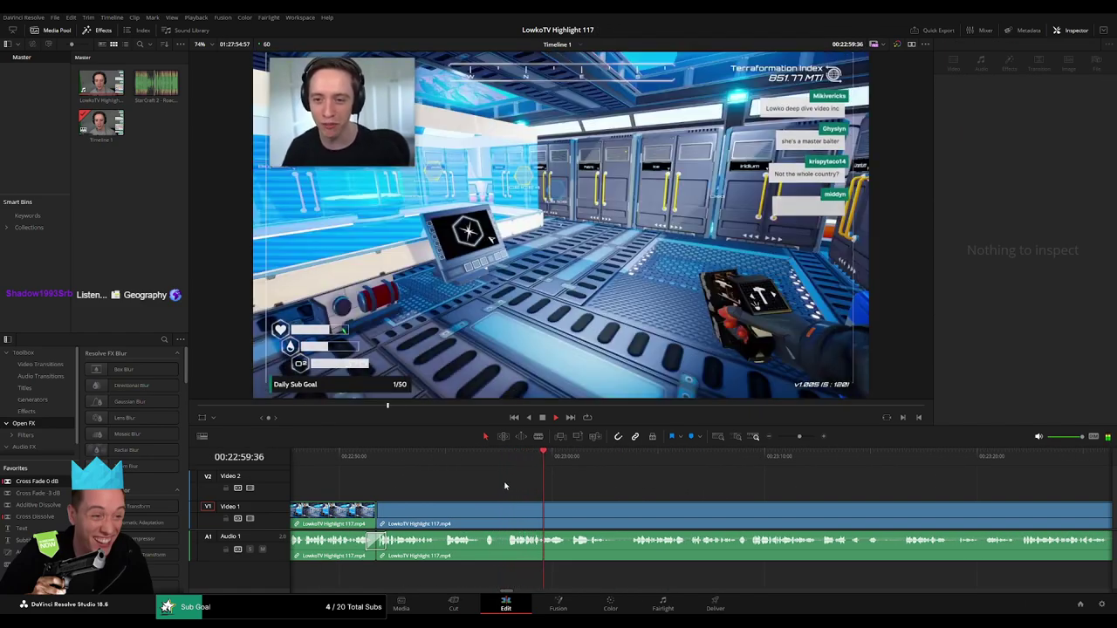
# - Cut out a short unwanted bit, remove its gap, and replay across the edit
pyautogui.press('b')
pyautogui.click(484, 513)
pyautogui.click(494, 514)
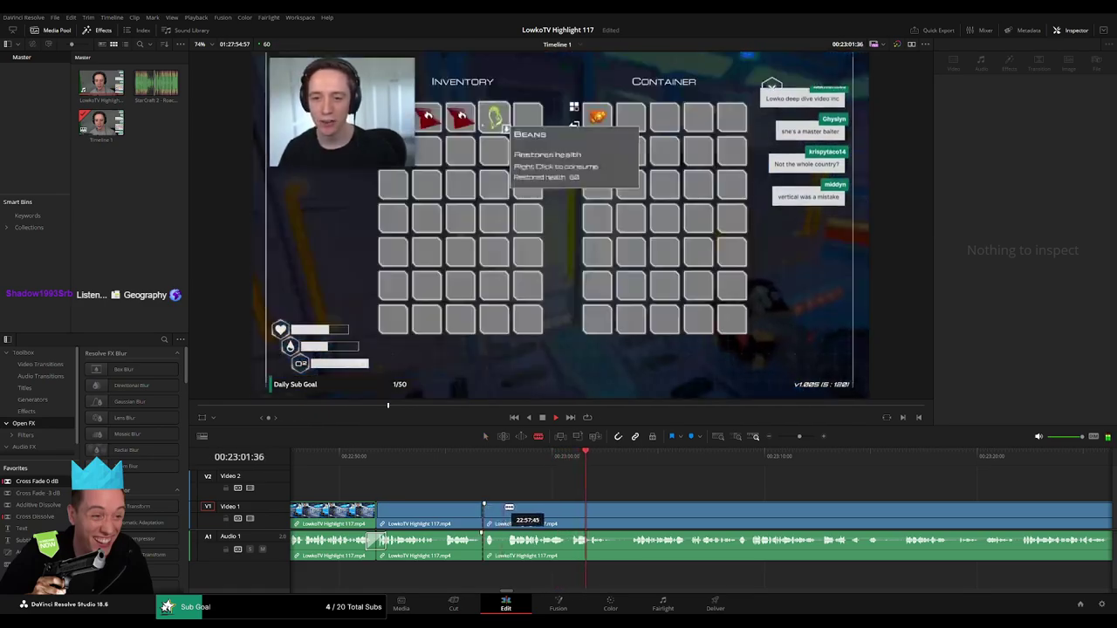
pyautogui.press('a')
pyautogui.click(488, 513)
pyautogui.press('Delete')
pyautogui.click(489, 513)
pyautogui.press('Delete')
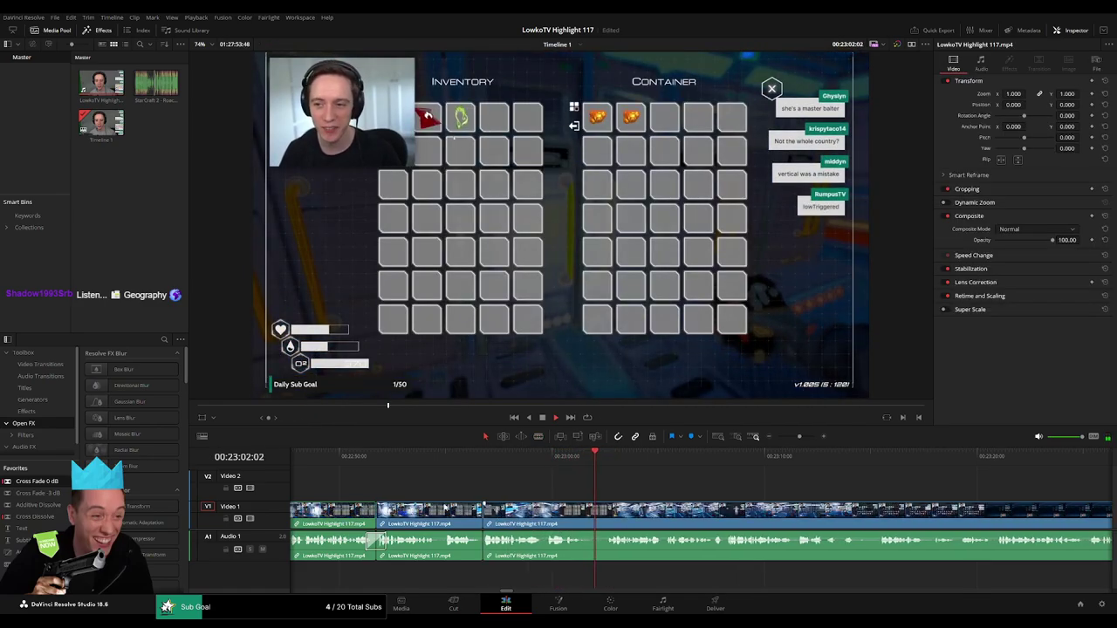
pyautogui.click(470, 455)
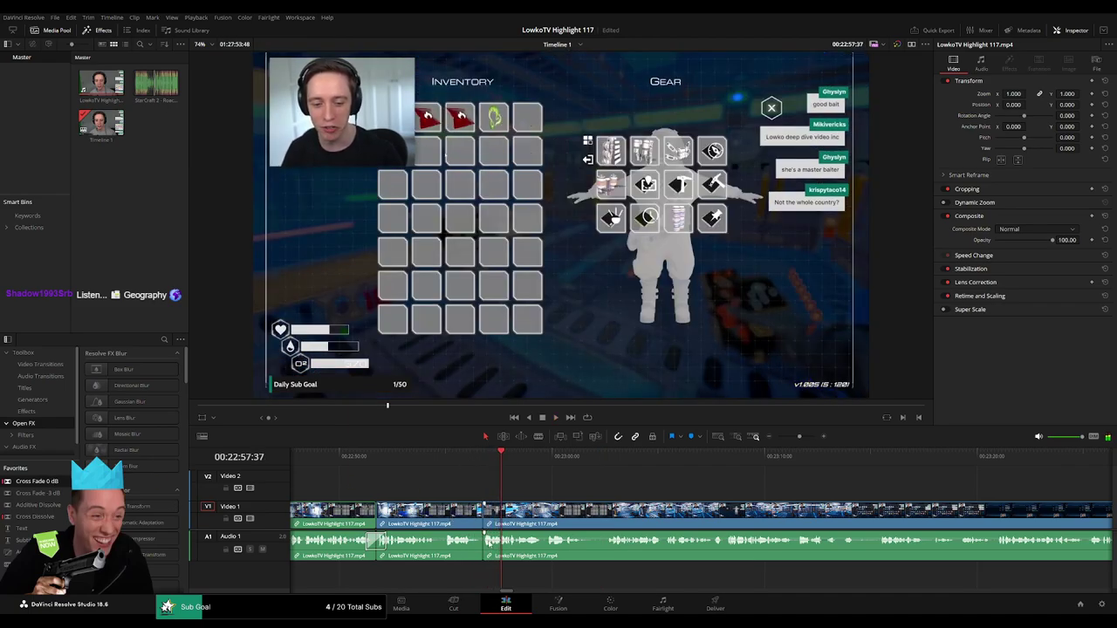
pyautogui.click(474, 461)
pyautogui.click(462, 514)
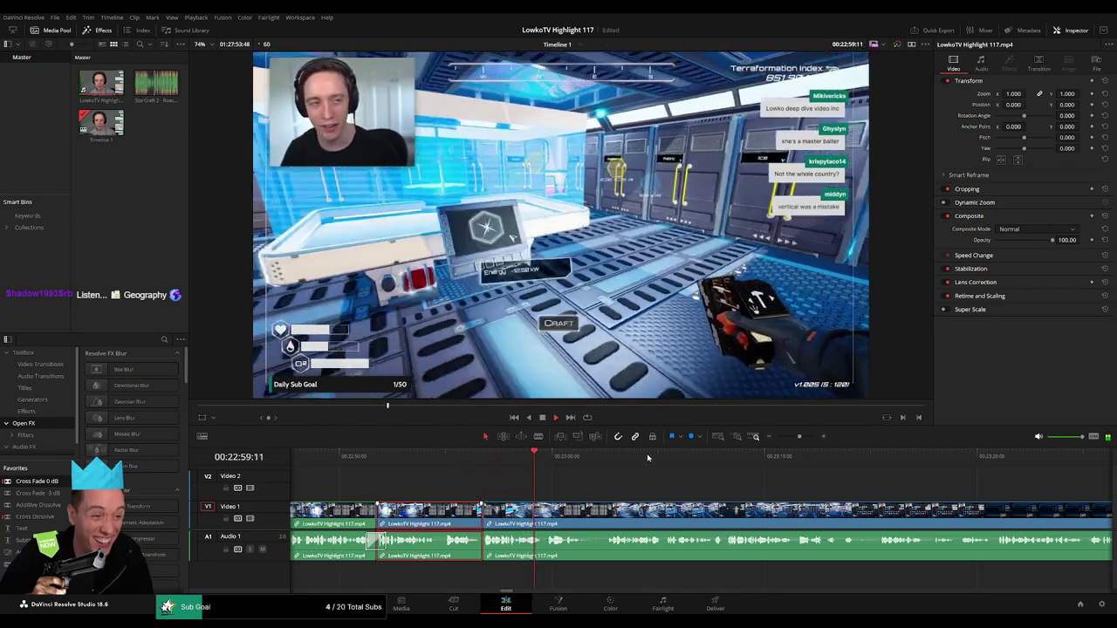
pyautogui.click(619, 493)
# - Undo the last edit, blade the clip near 23:12:20, and rewatch the moment
pyautogui.hotkey('ctrl', 'z')
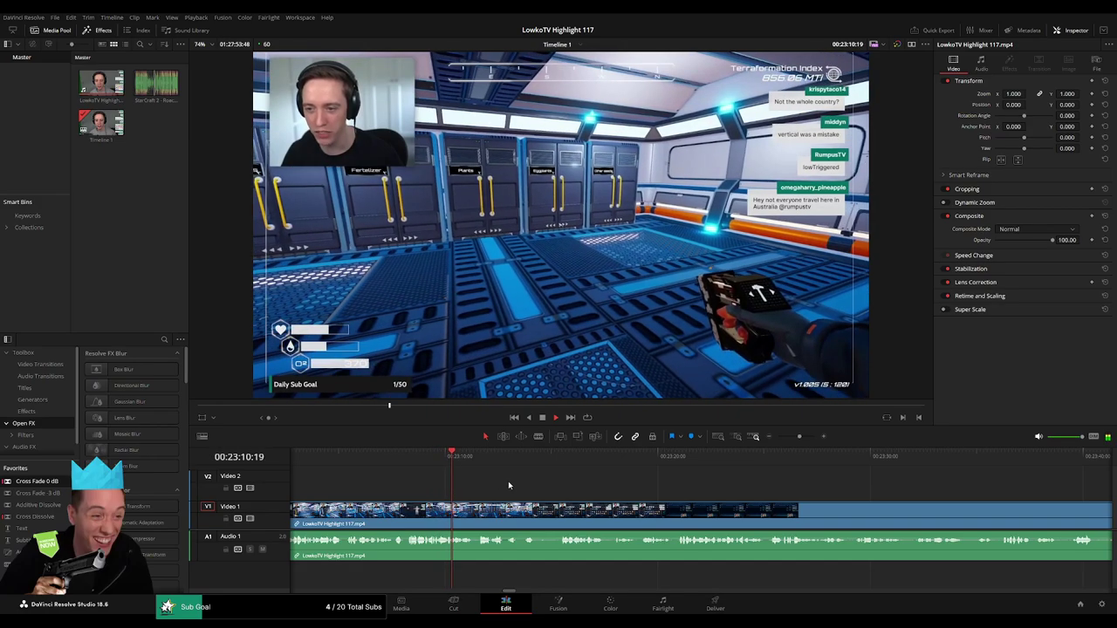
pyautogui.click(423, 464)
pyautogui.press('b')
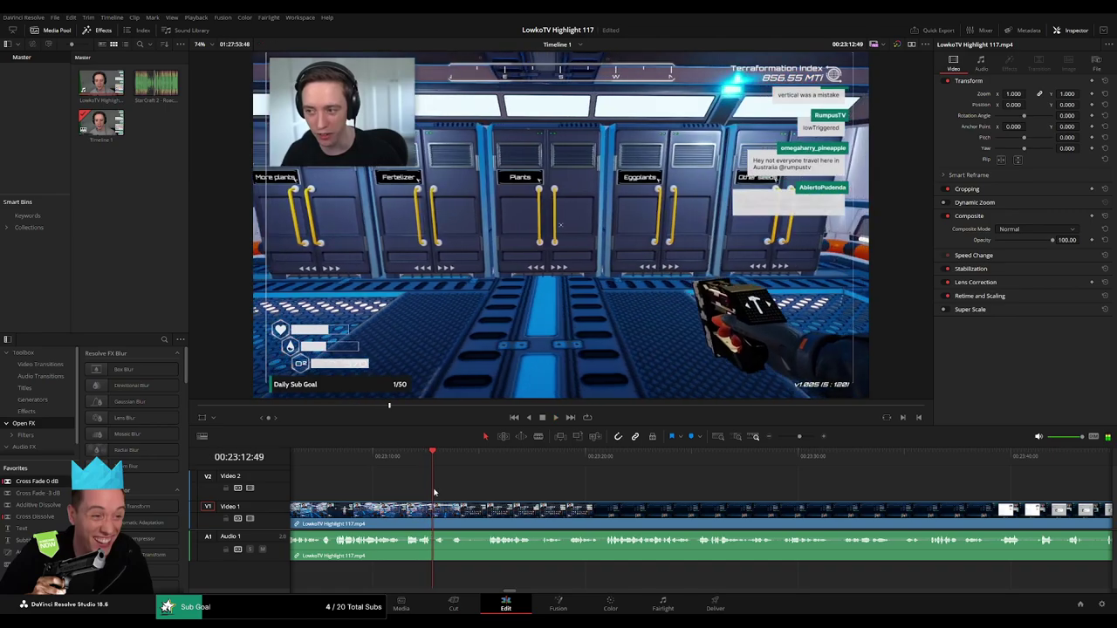
pyautogui.click(435, 511)
pyautogui.click(414, 466)
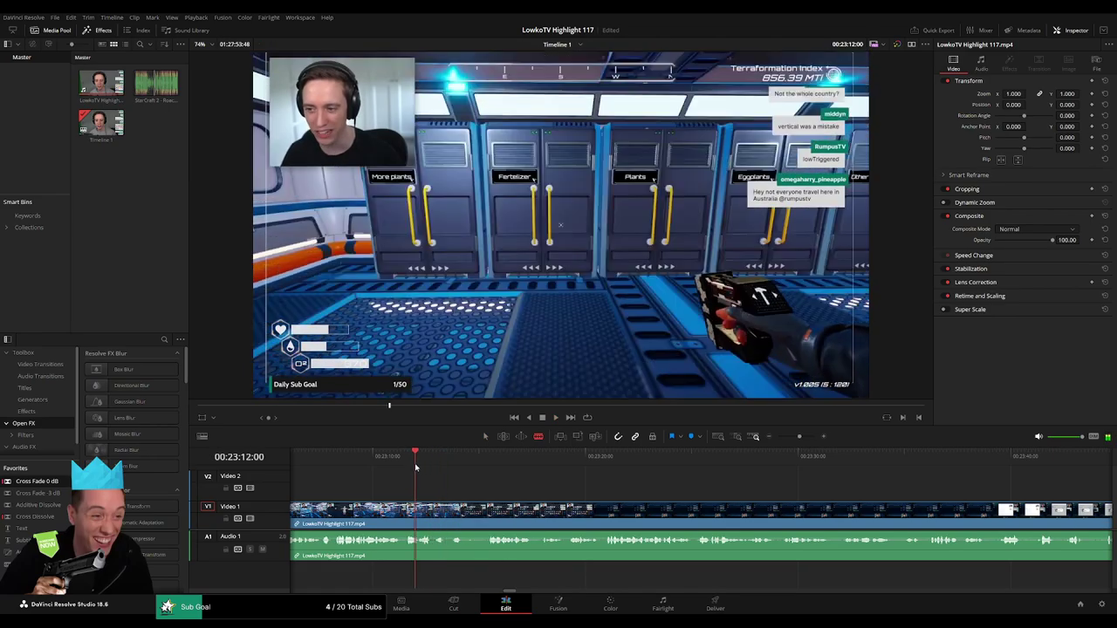
pyautogui.click(413, 468)
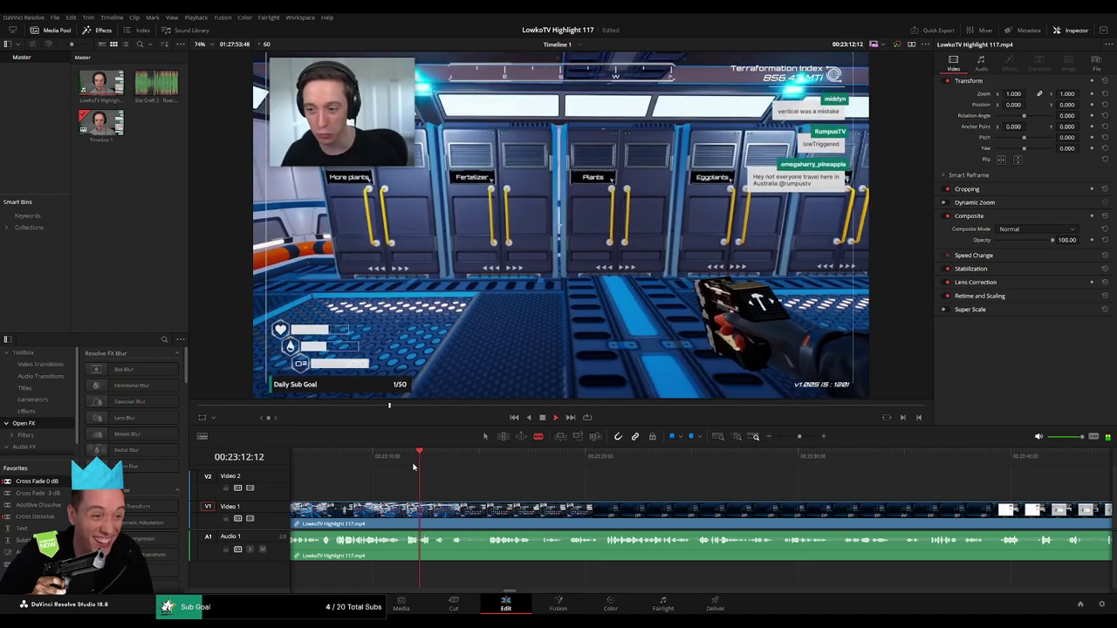
pyautogui.click(413, 467)
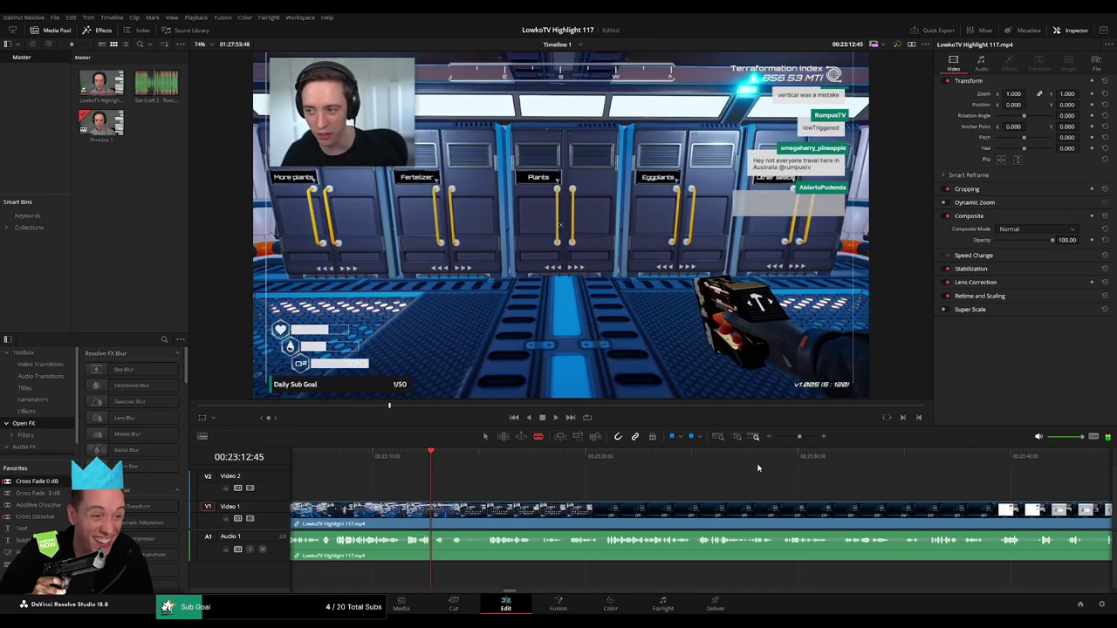
# - Split V1/A1 with Ctrl+B at 23:12:38 and again at 23:12:57
pyautogui.moveTo(799, 436); pyautogui.dragTo(803, 436)
pyautogui.press('Left')
pyautogui.press('Left')
pyautogui.press('Left')
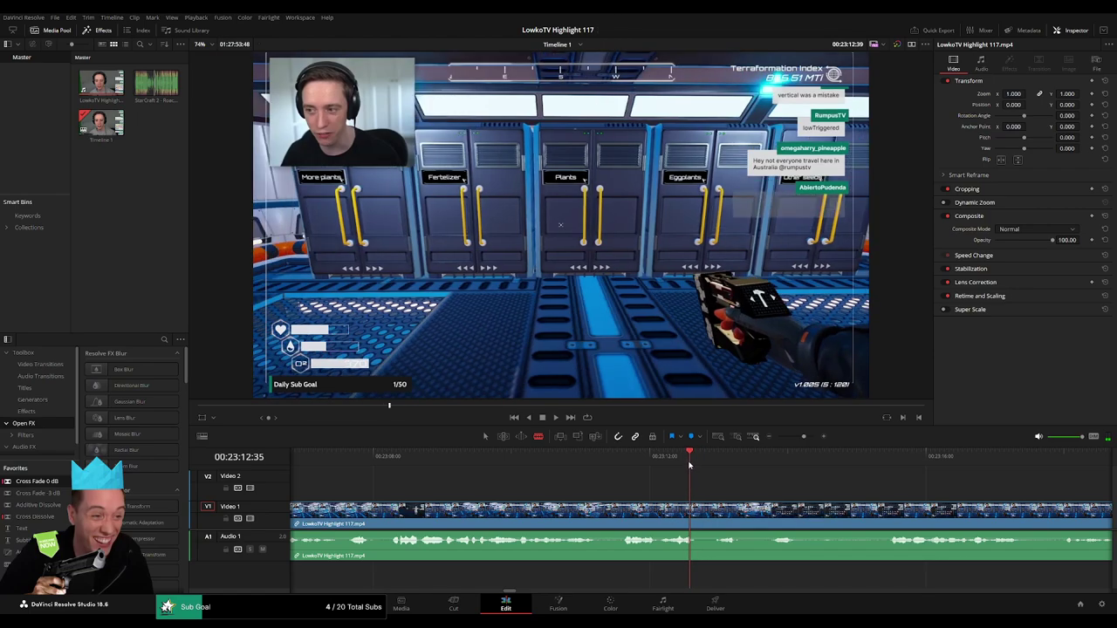
pyautogui.hotkey('ctrl', 'b')
pyautogui.press('space')
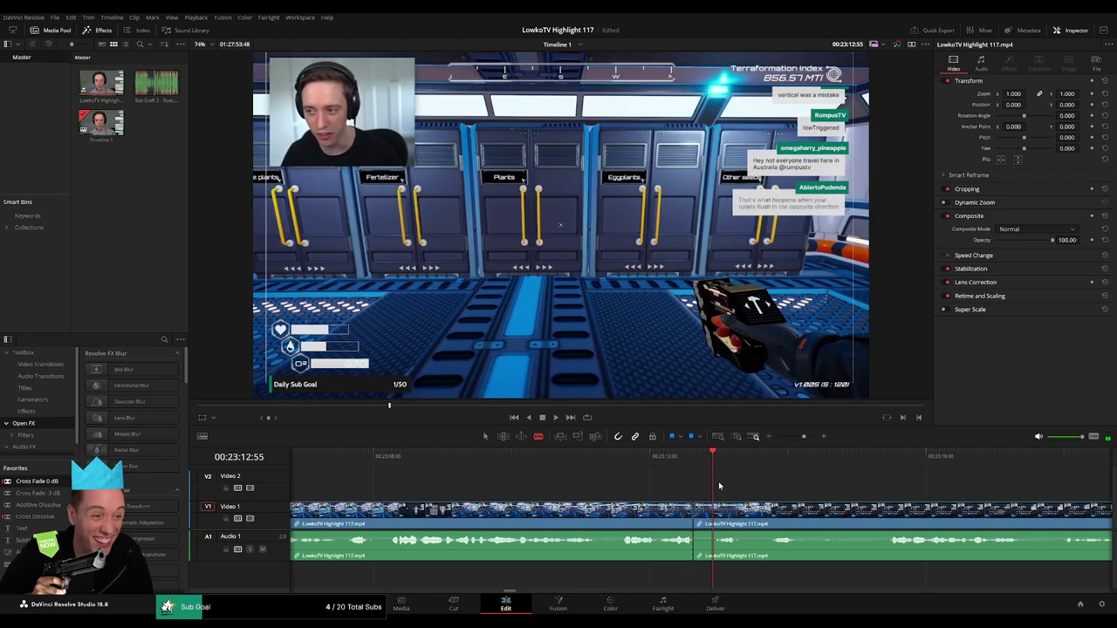
pyautogui.hotkey('ctrl', 'b')
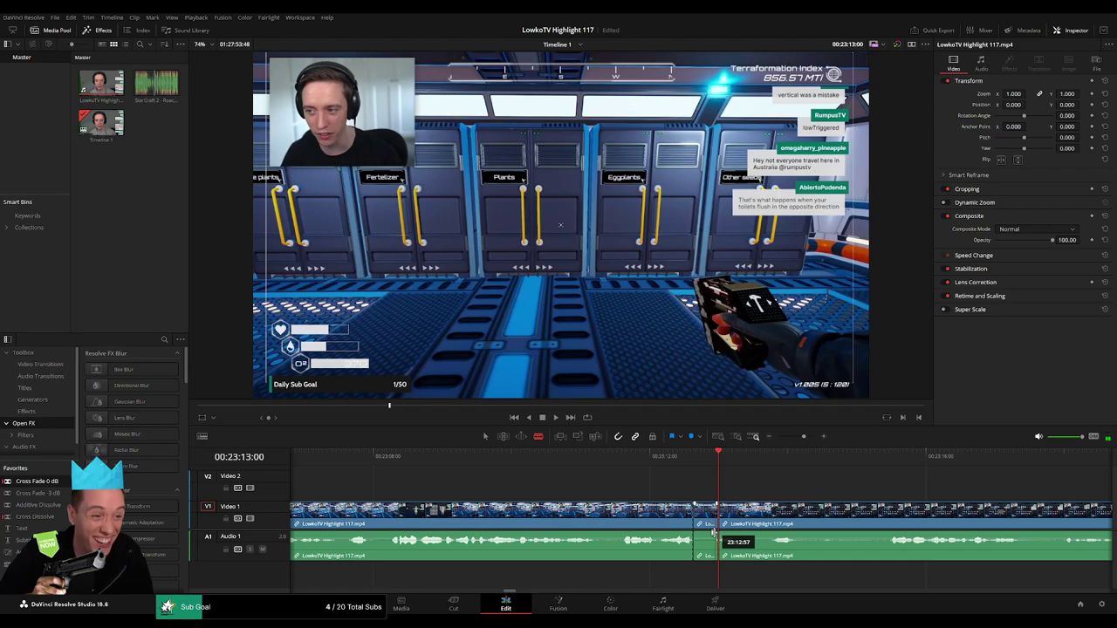
# - Add the StarCraft roach quote sound on Audio 2 and play it back
pyautogui.moveTo(156, 87); pyautogui.dragTo(724, 573)
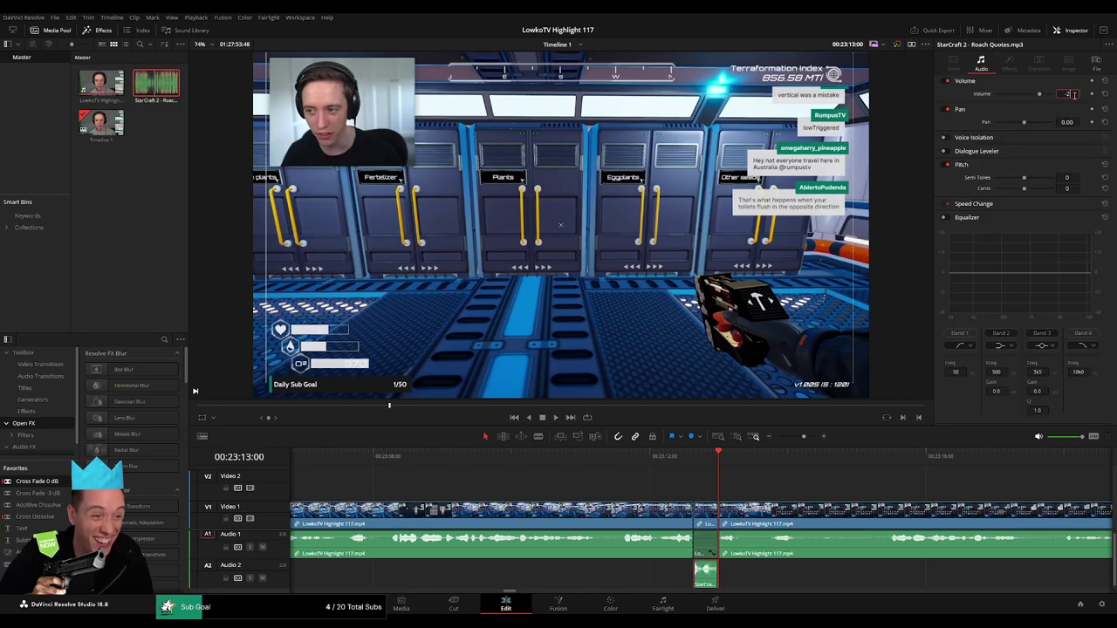
pyautogui.click(678, 465)
pyautogui.press('space')
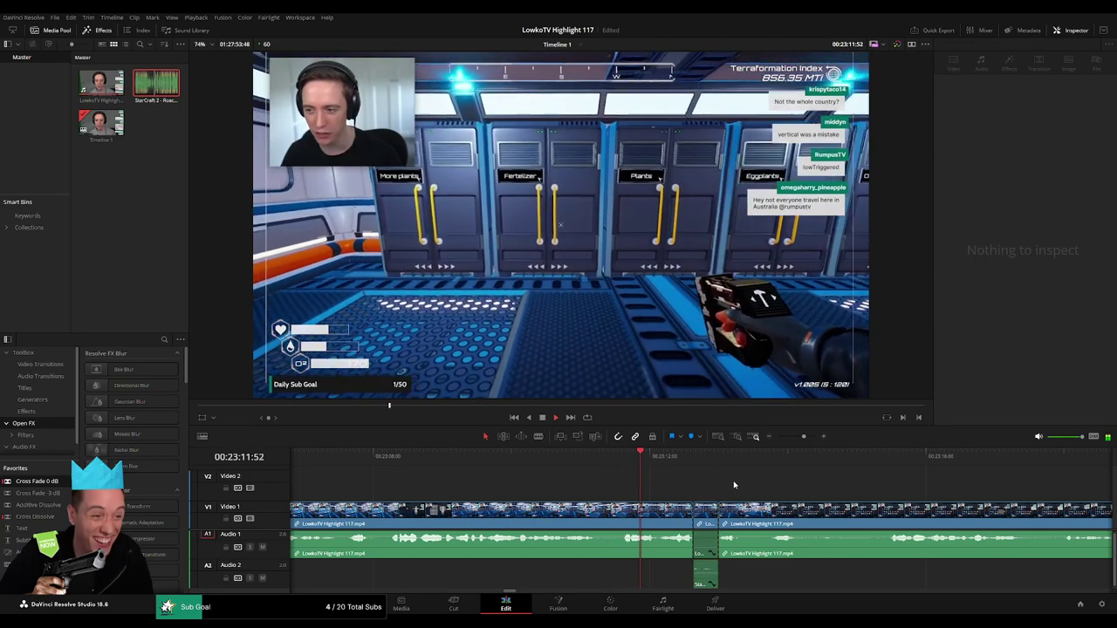
pyautogui.click(685, 510)
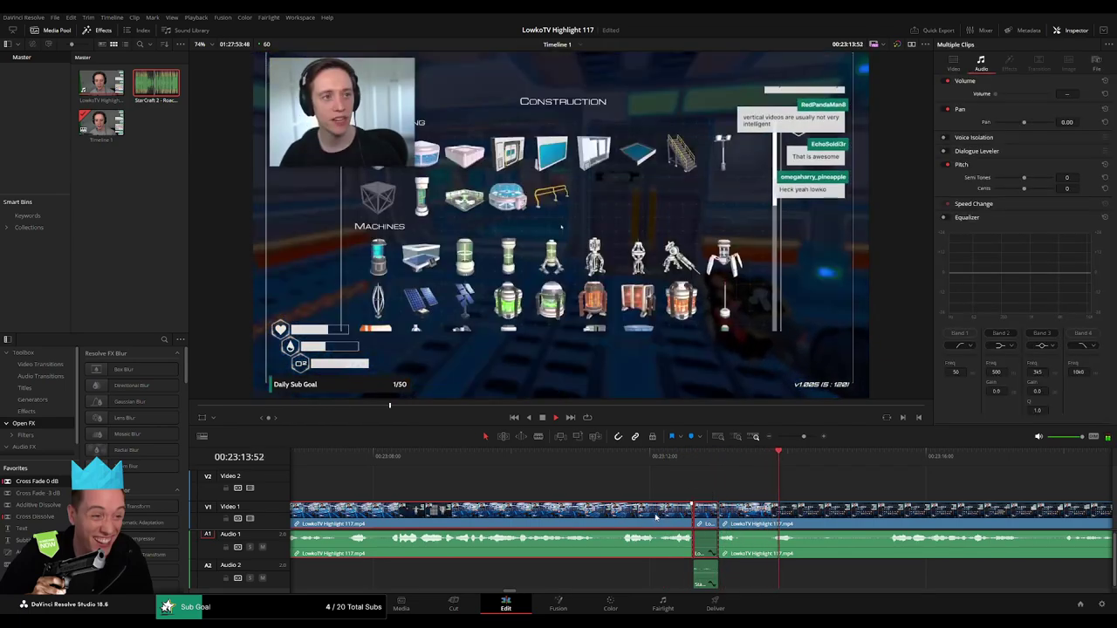
pyautogui.click(811, 495)
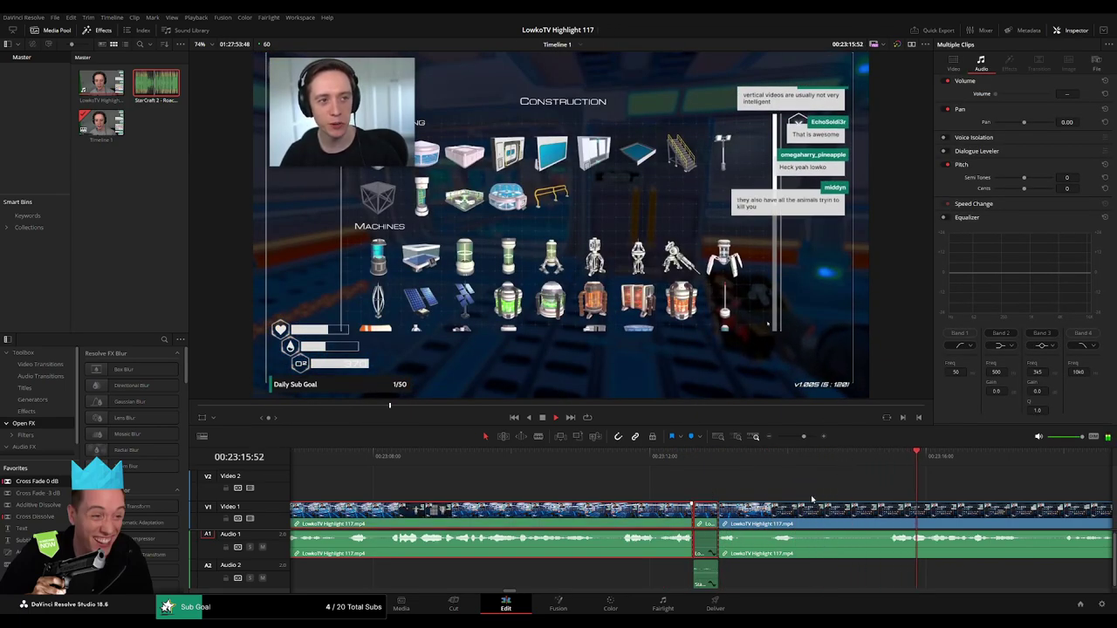
# - Split the V1 footage at about 23:20:59 and clear the selection
pyautogui.moveTo(804, 437); pyautogui.dragTo(802, 438)
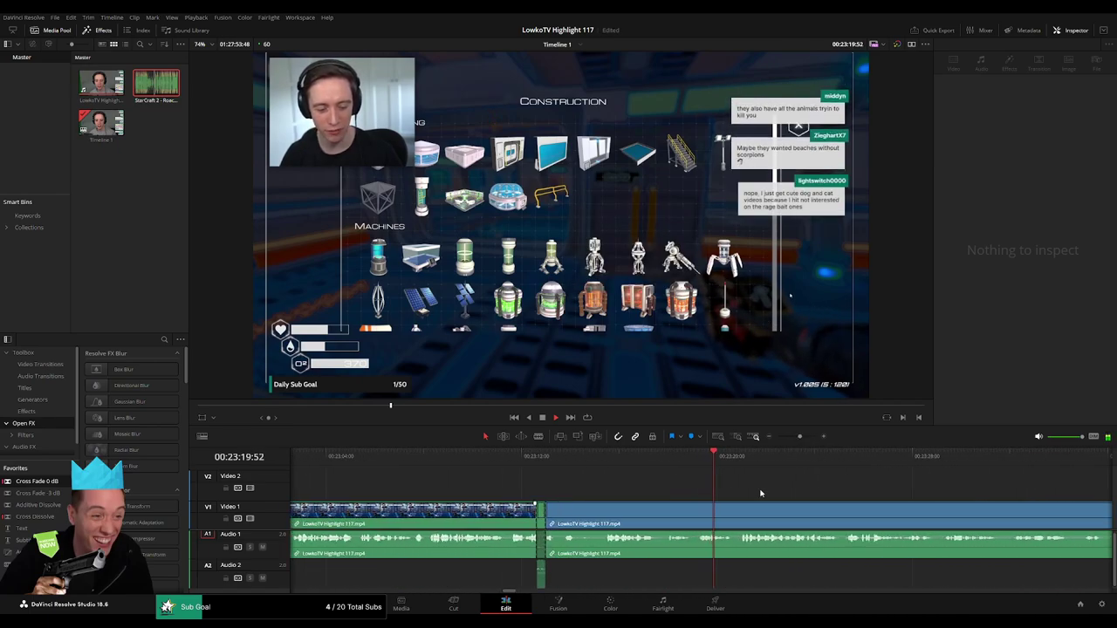
pyautogui.hscroll(5, 663, 489)
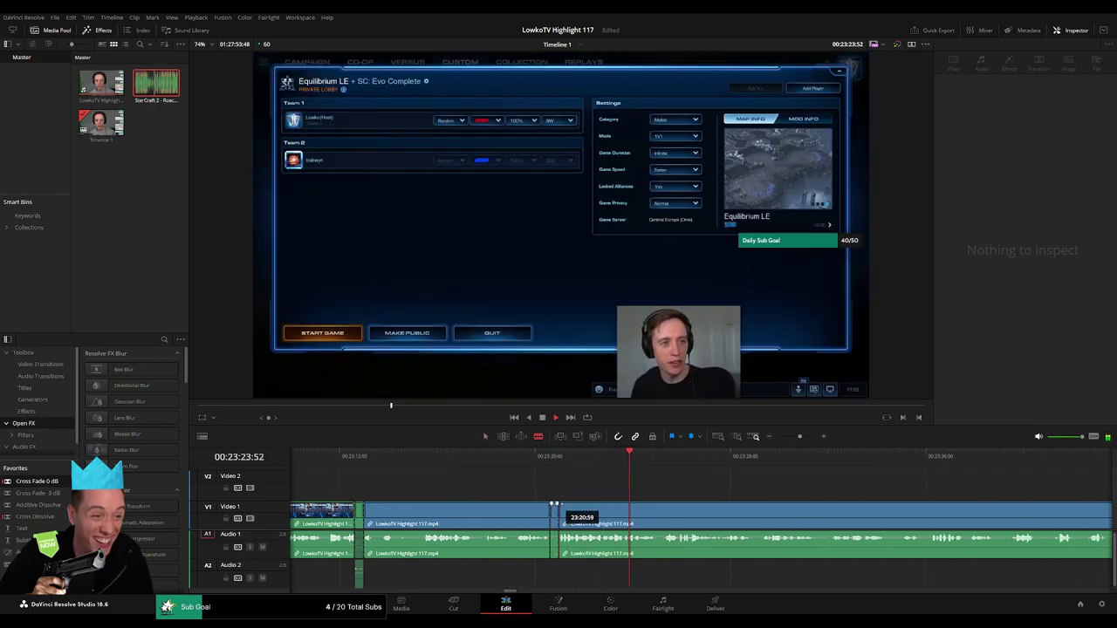
pyautogui.click(554, 506)
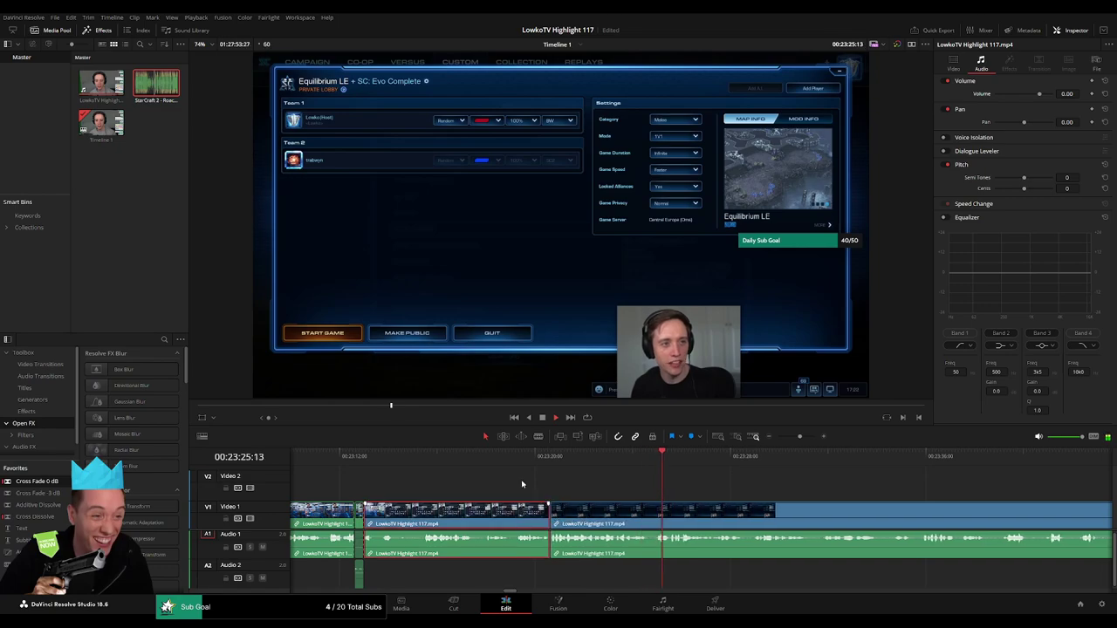
pyautogui.click(722, 476)
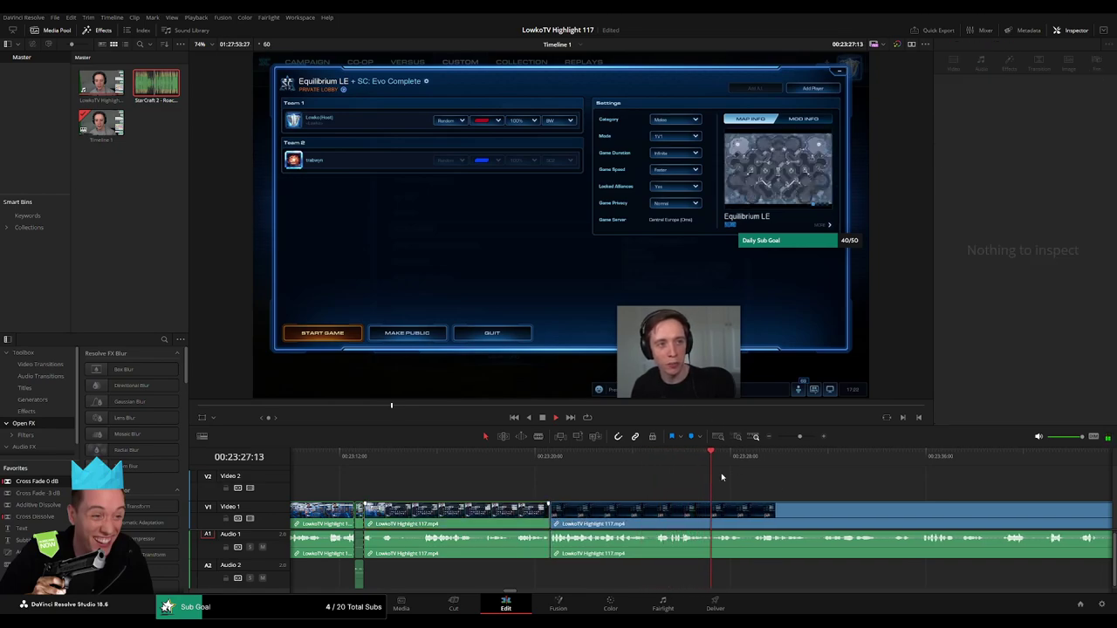
pyautogui.click(846, 461)
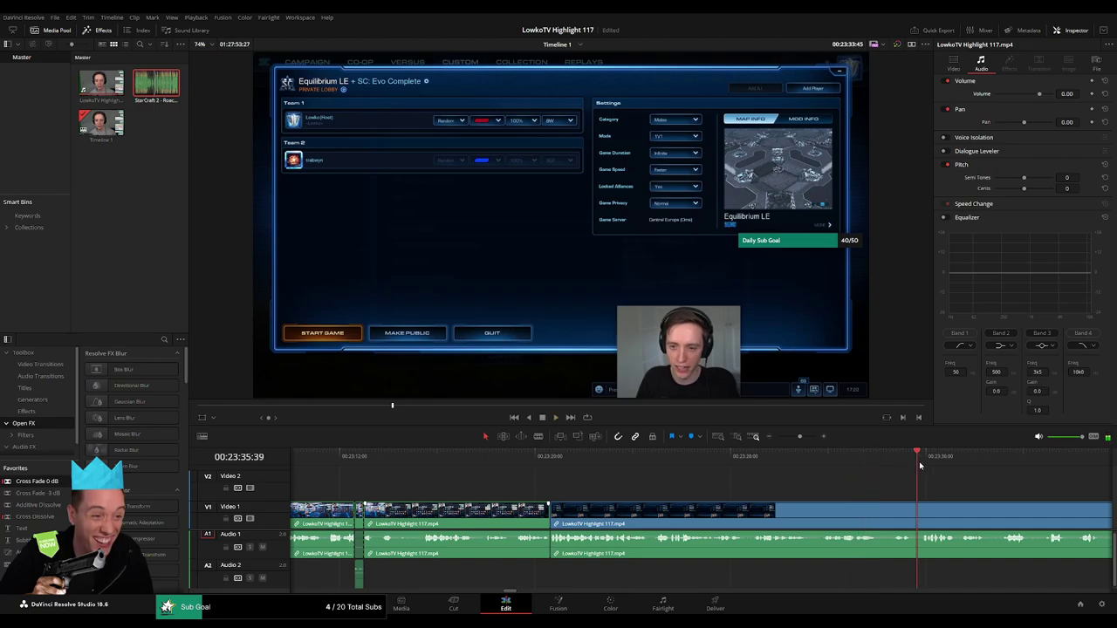
pyautogui.moveTo(801, 436); pyautogui.dragTo(795, 439)
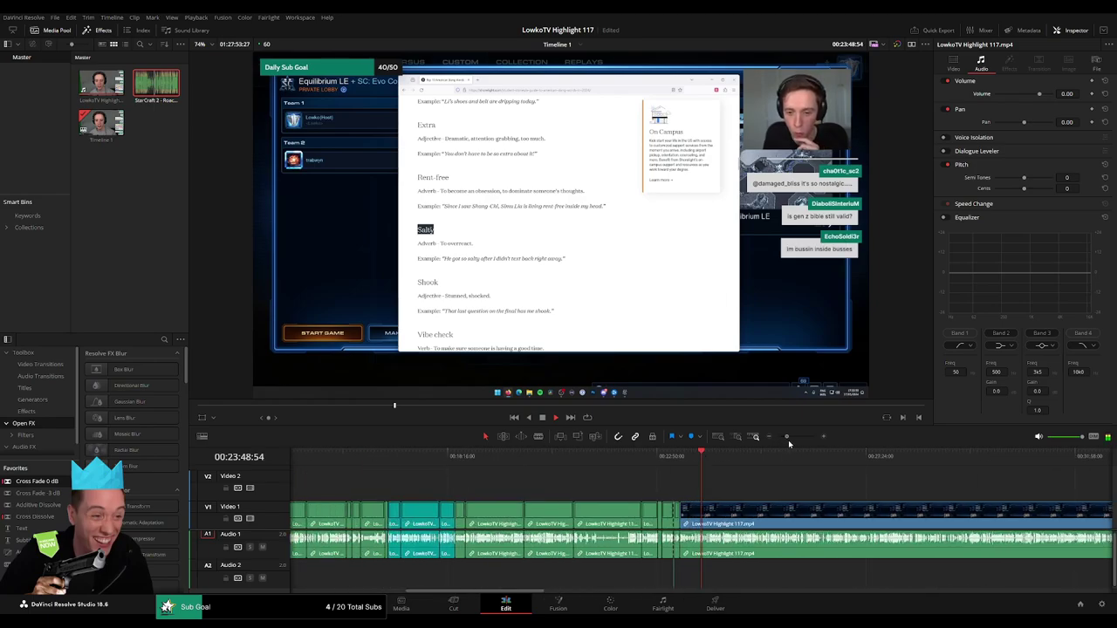
pyautogui.moveTo(795, 437); pyautogui.dragTo(797, 440)
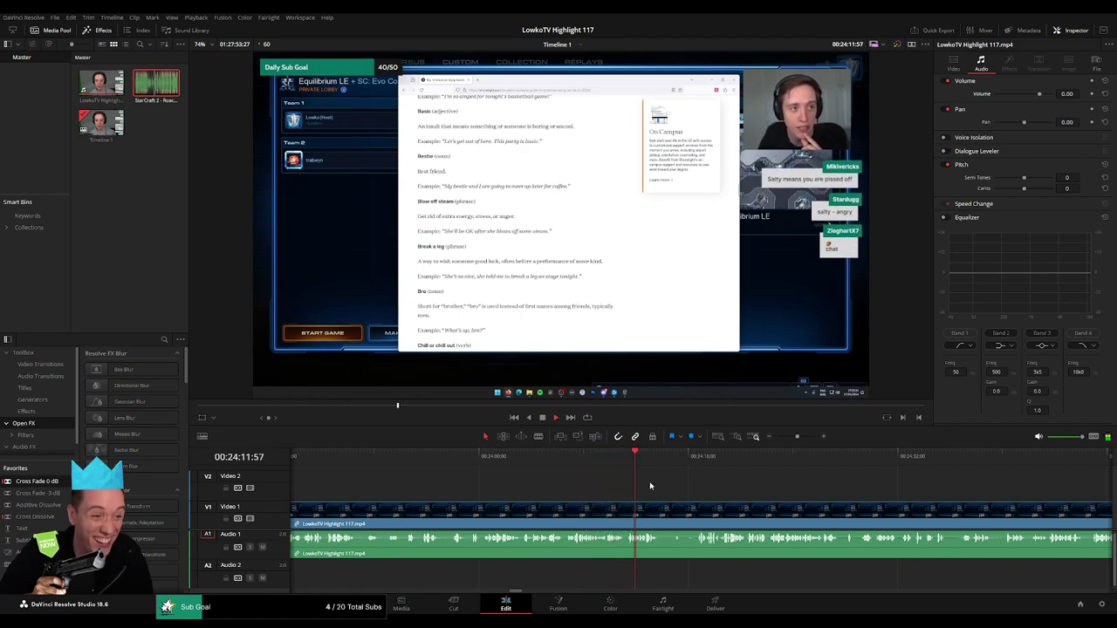
pyautogui.scroll(-1, 681, 482)
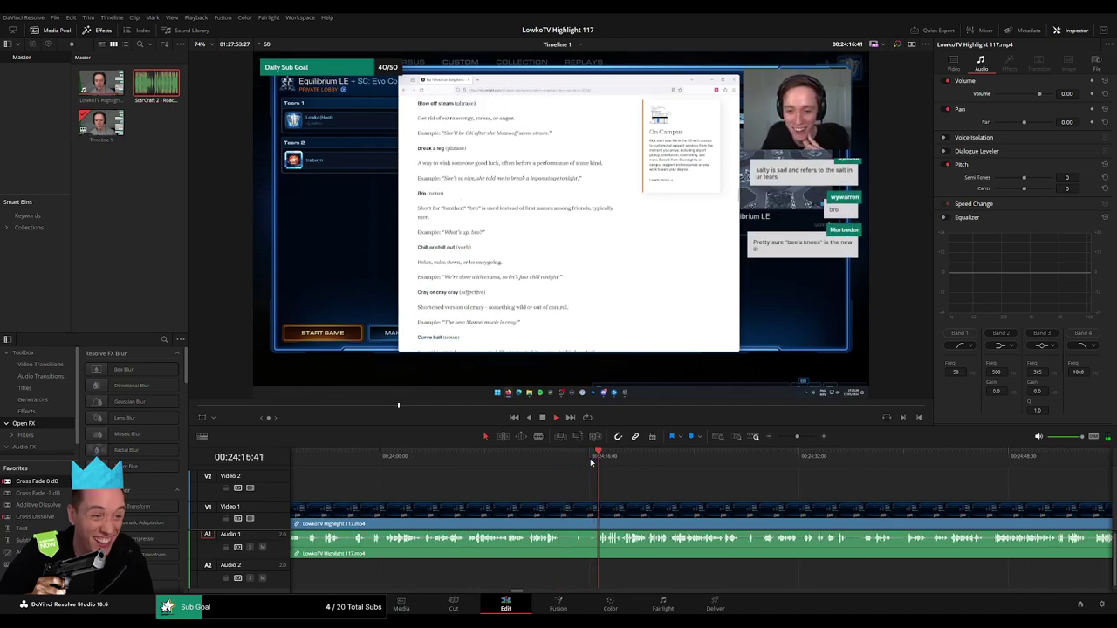
pyautogui.hscroll(3, 569, 481)
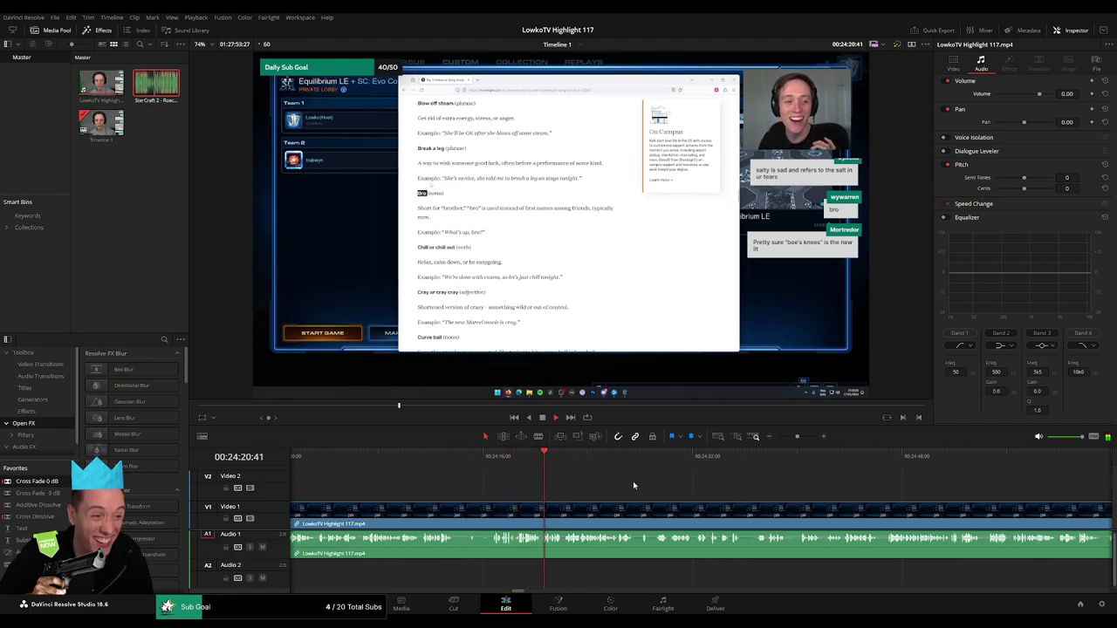
pyautogui.hscroll(3, 633, 481)
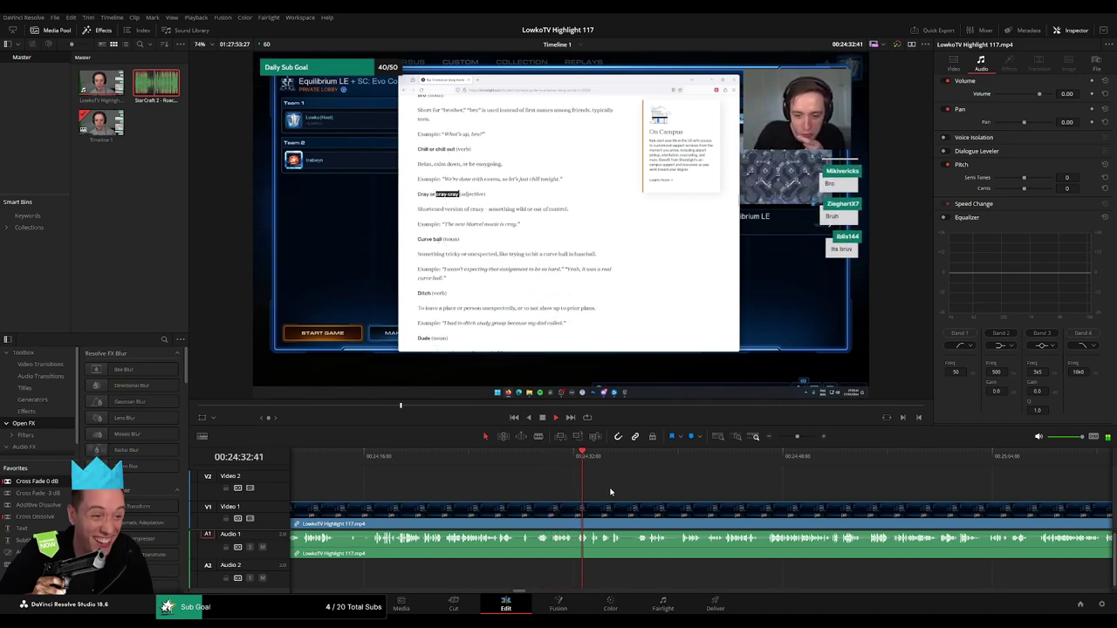
pyautogui.hscroll(5, 438, 481)
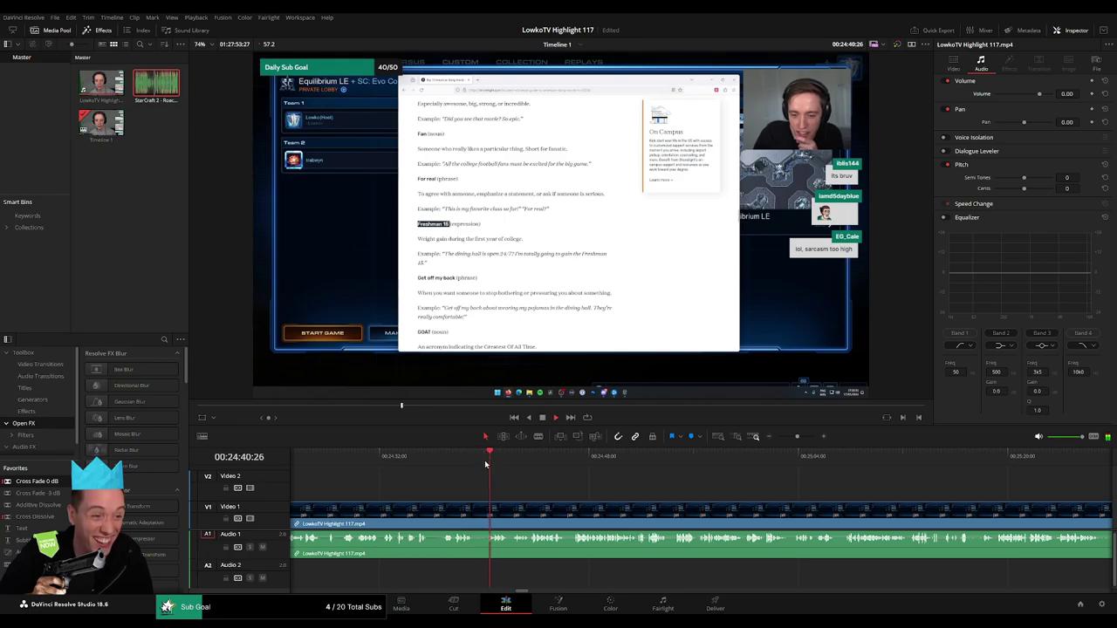
# - Split the footage at 24:40 with Ctrl+B, then deselect
pyautogui.hotkey('ctrl', 'b')
pyautogui.click(486, 518)
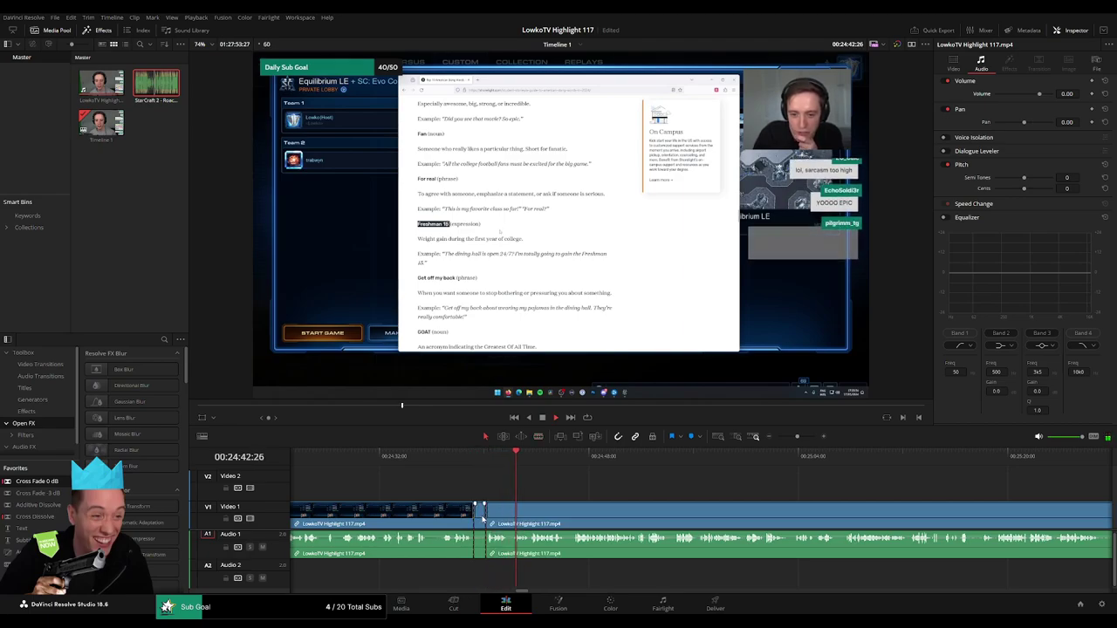
pyautogui.click(420, 514)
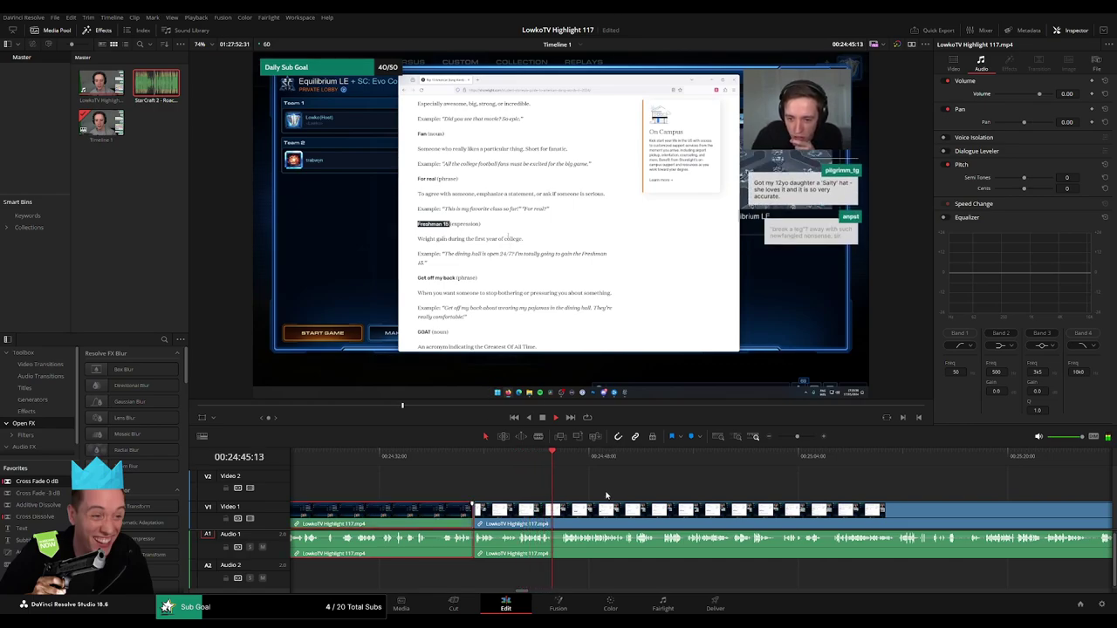
pyautogui.hotkey('ctrl', 'shift', 'a')
# - Cut out the short slice at 24:45:46, close the gap, and review the footage
pyautogui.click(553, 510)
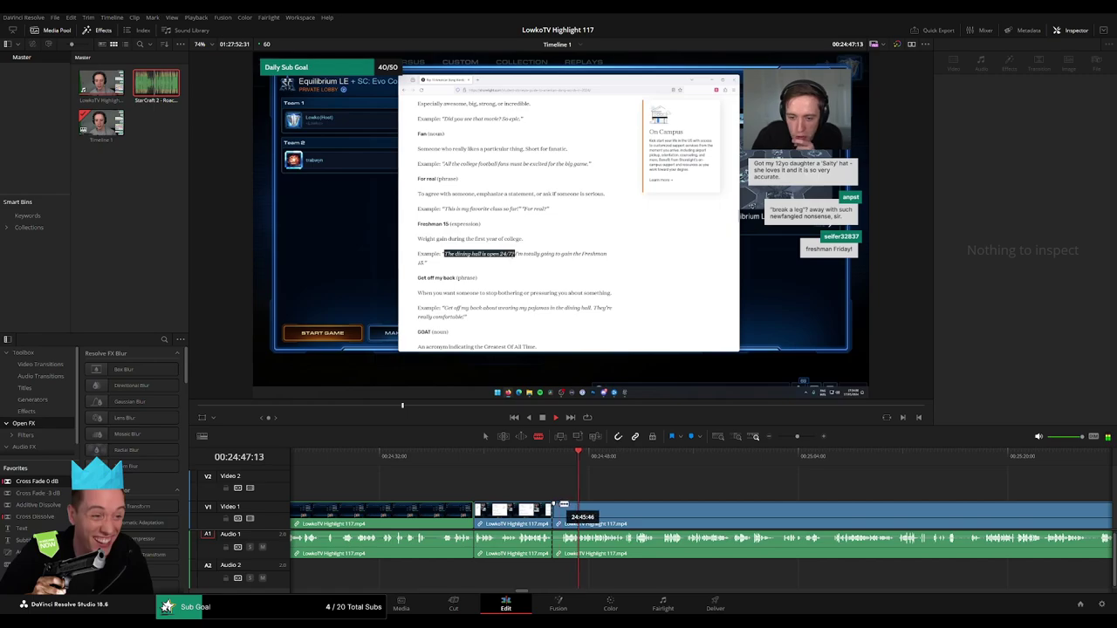
pyautogui.click(560, 510)
pyautogui.press('a')
pyautogui.click(557, 513)
pyautogui.press('BackSpace')
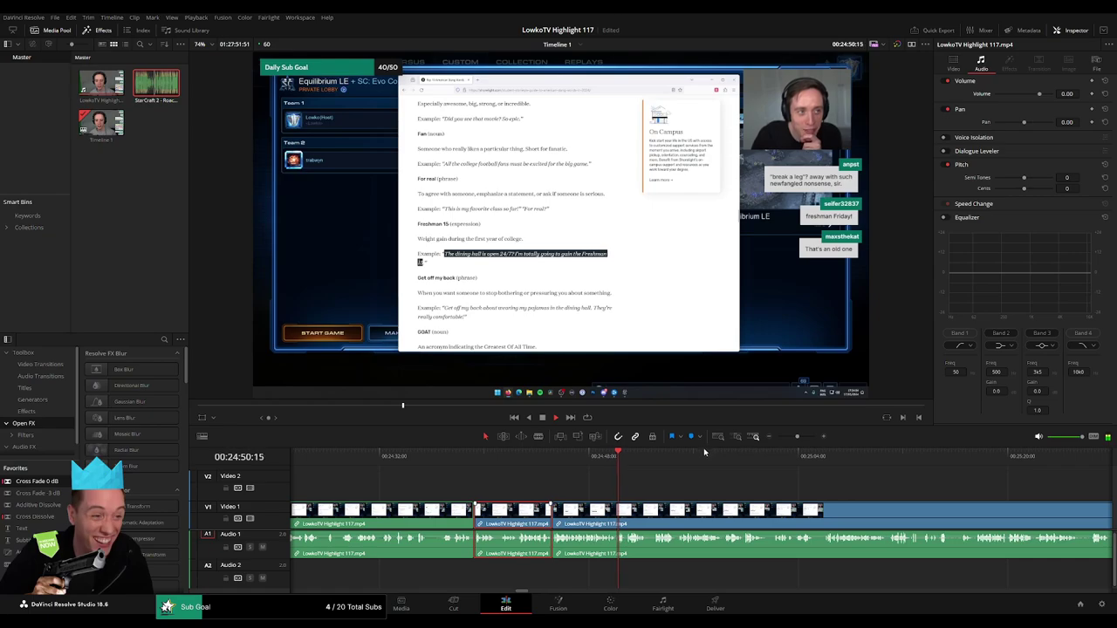
pyautogui.click(598, 488)
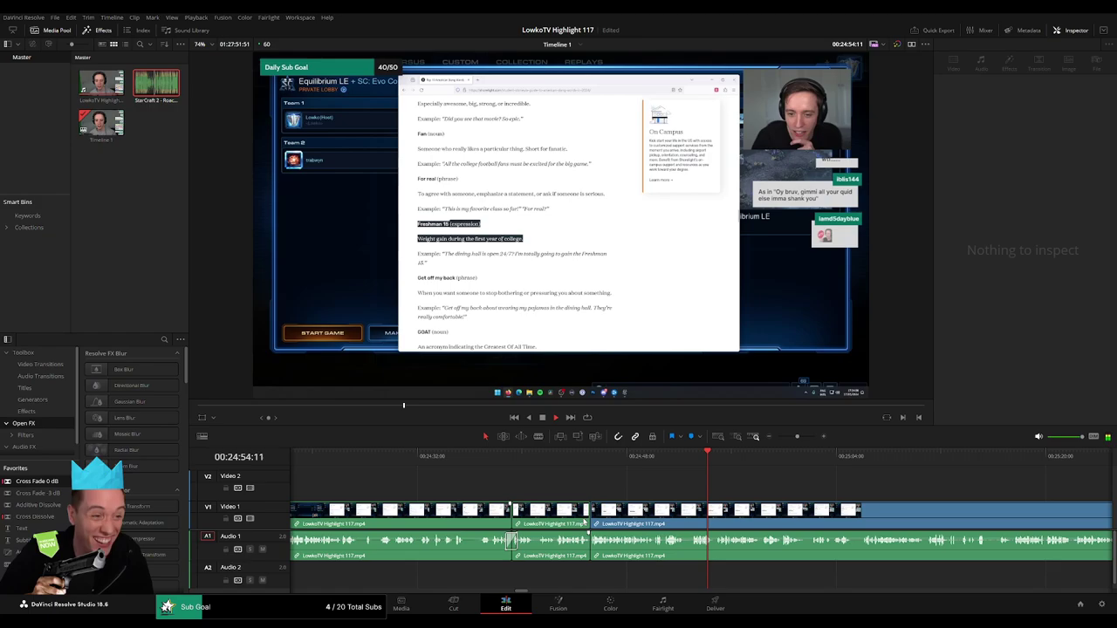
pyautogui.hscroll(-2, 557, 559)
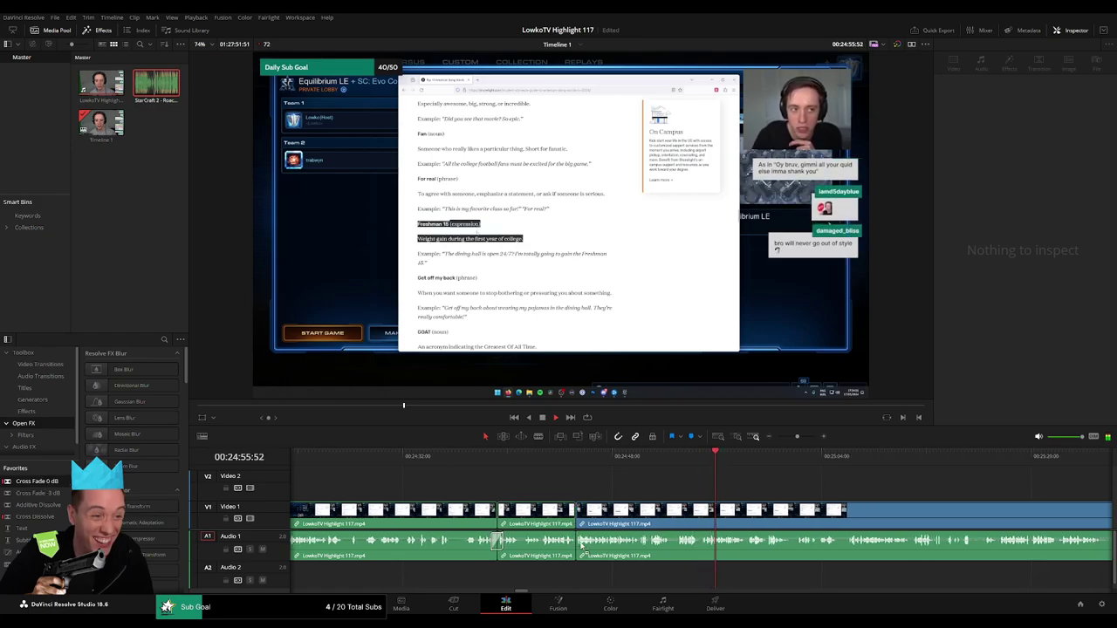
pyautogui.hscroll(10, 489, 489)
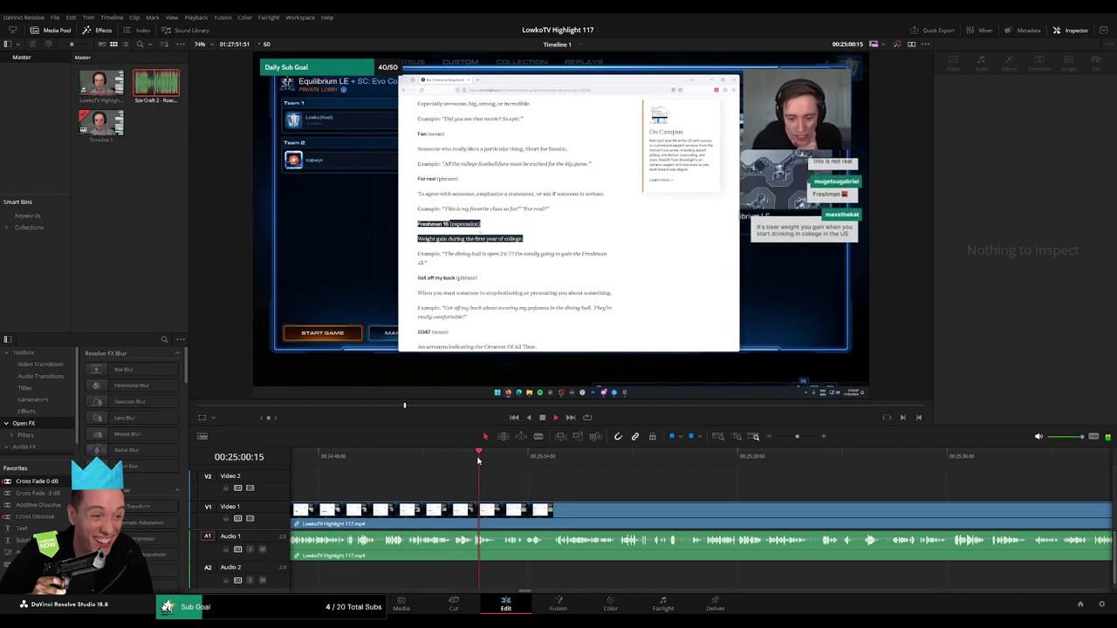
pyautogui.click(493, 461)
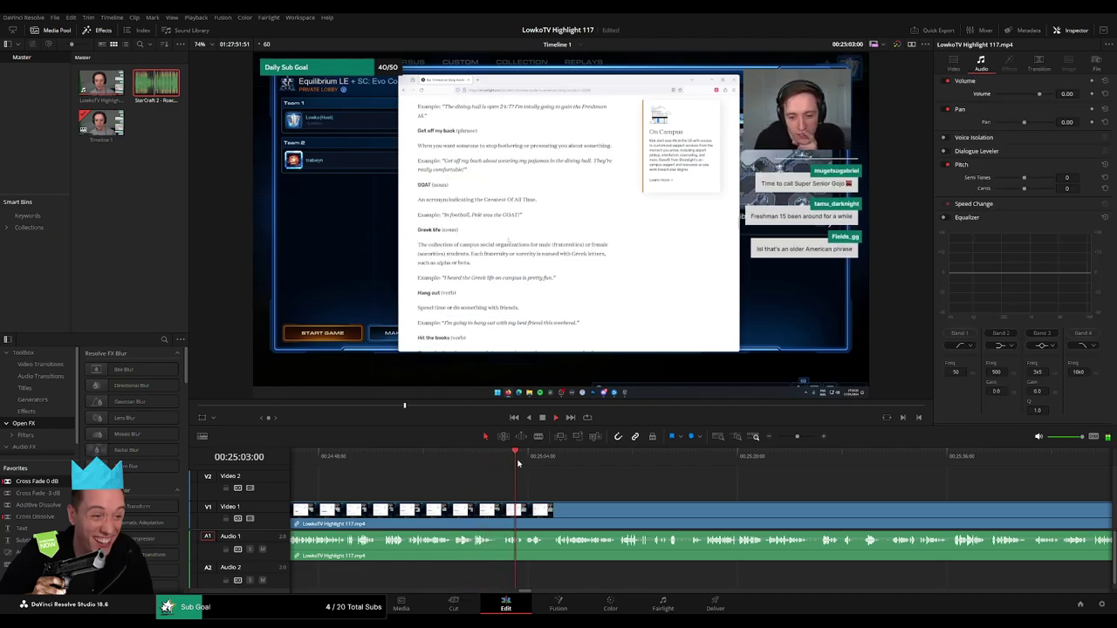
pyautogui.hscroll(3, 511, 471)
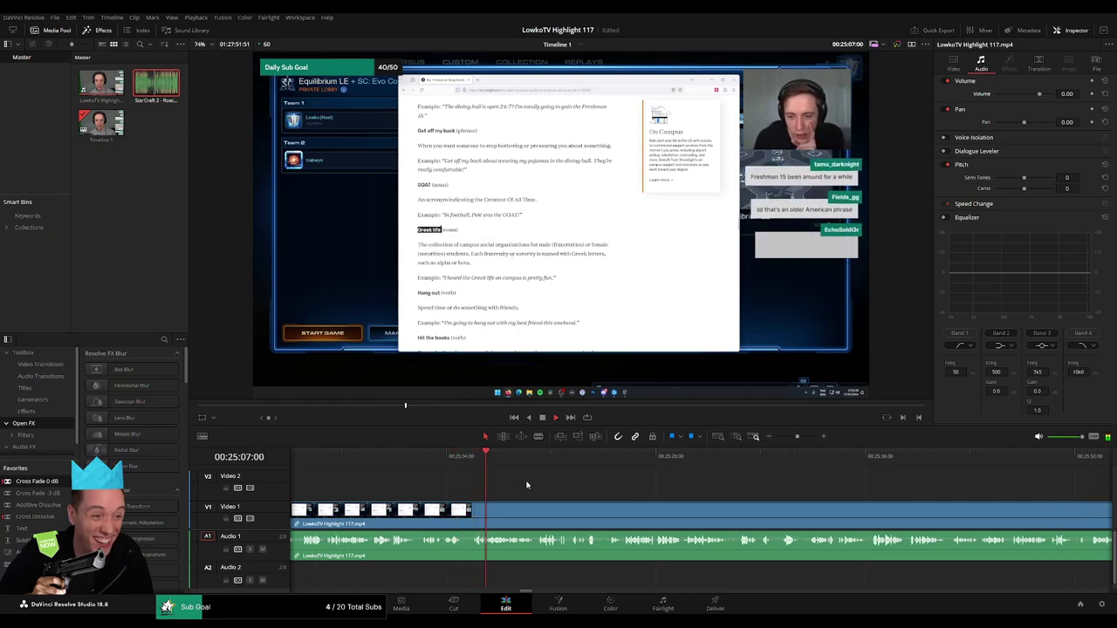
pyautogui.hscroll(4, 475, 485)
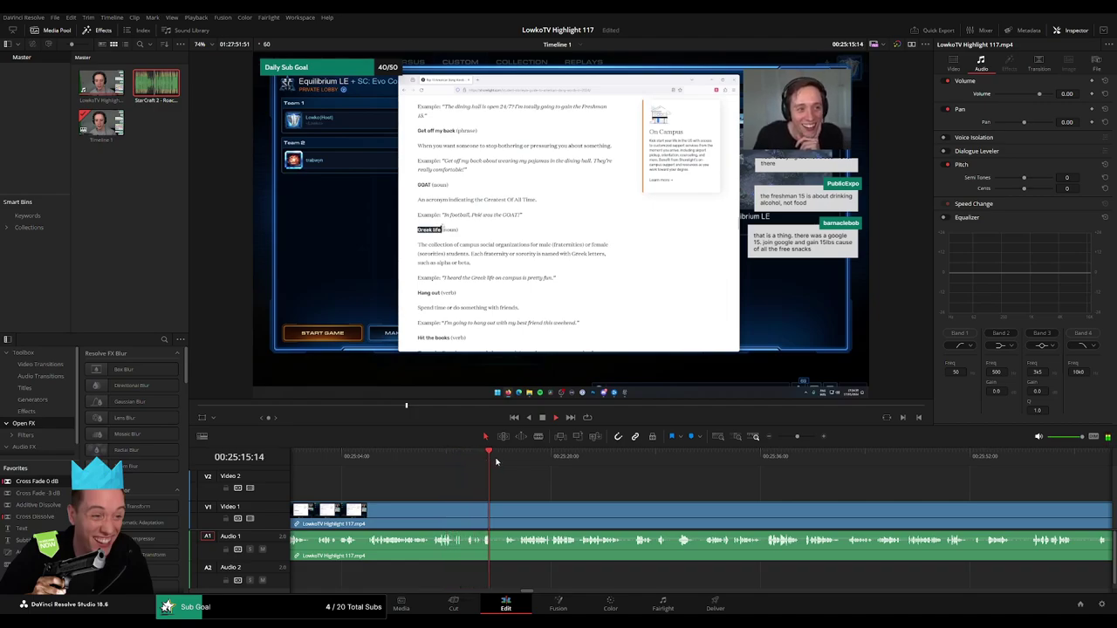
pyautogui.hscroll(5, 499, 476)
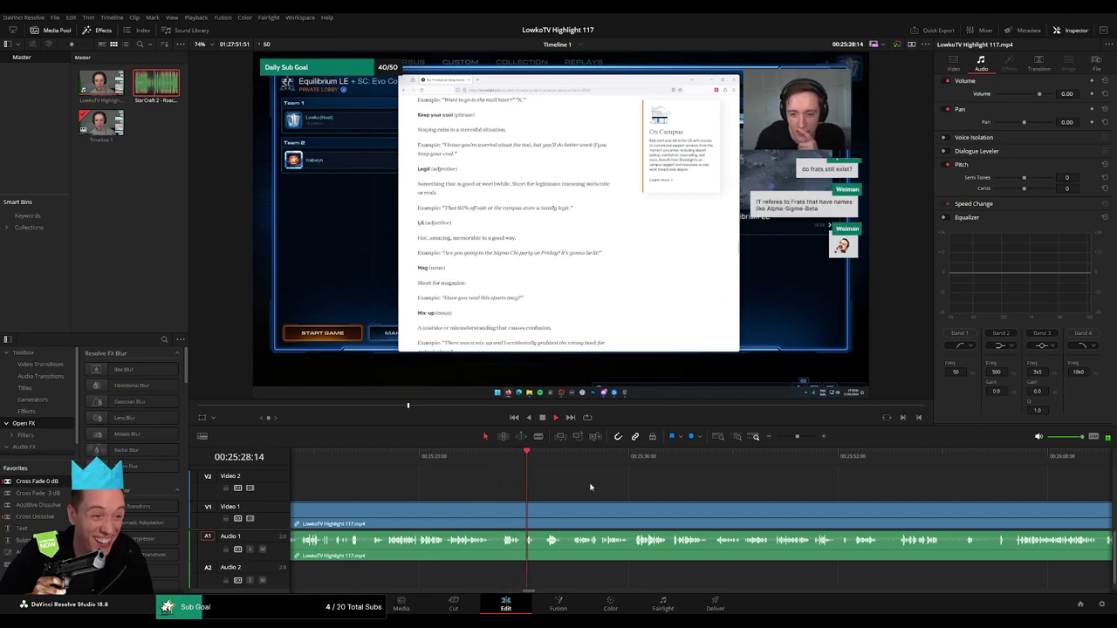
pyautogui.hscroll(2, 536, 487)
pyautogui.moveTo(384, 455); pyautogui.dragTo(405, 460)
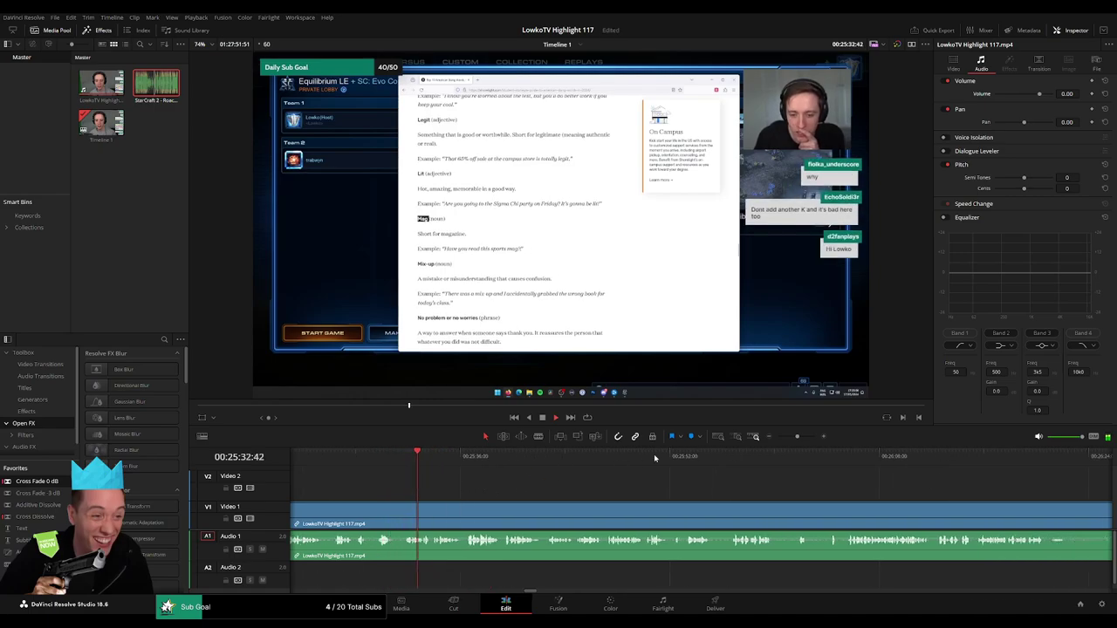
pyautogui.moveTo(797, 436)
pyautogui.mouseDown()
pyautogui.moveTo(785, 437)
pyautogui.moveTo(797, 437)
pyautogui.mouseUp()
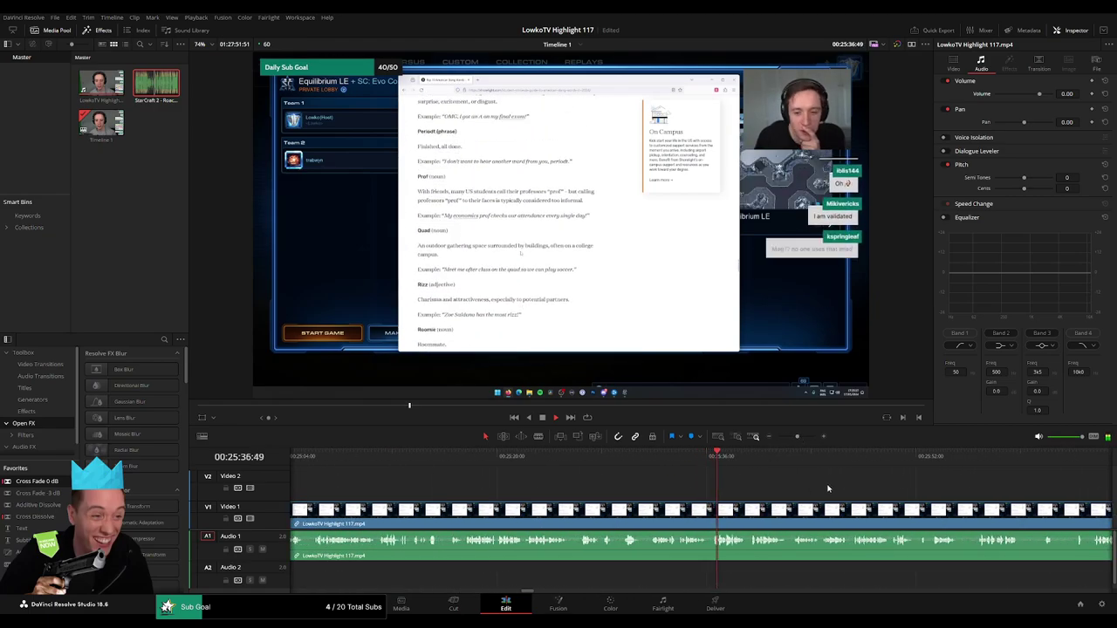
pyautogui.hscroll(2, 618, 488)
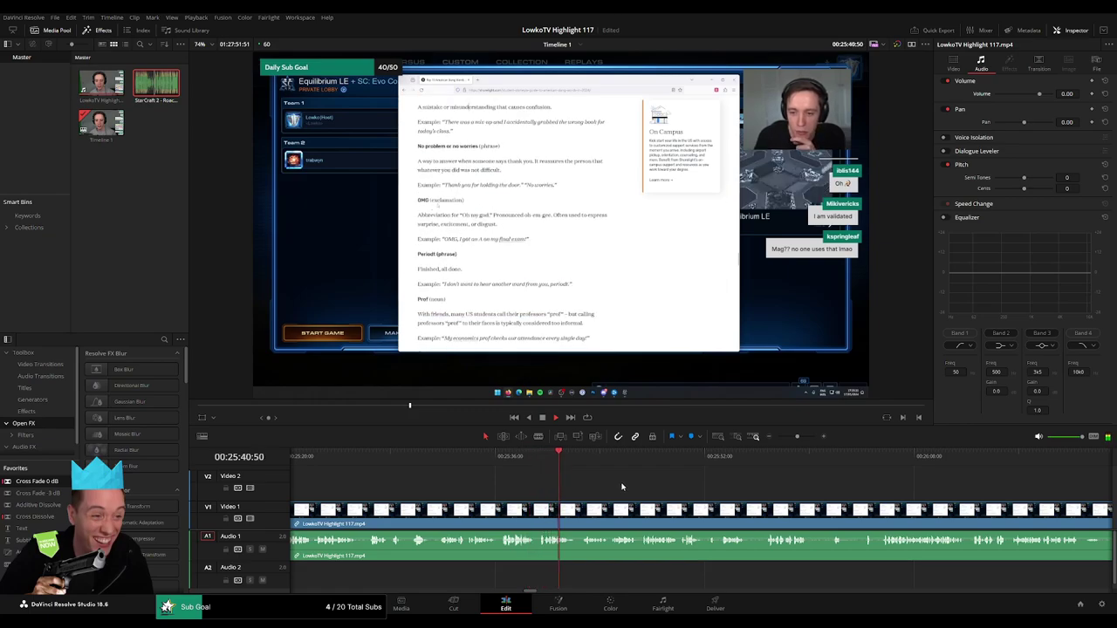
pyautogui.hscroll(1, 551, 488)
pyautogui.hscroll(1, 515, 481)
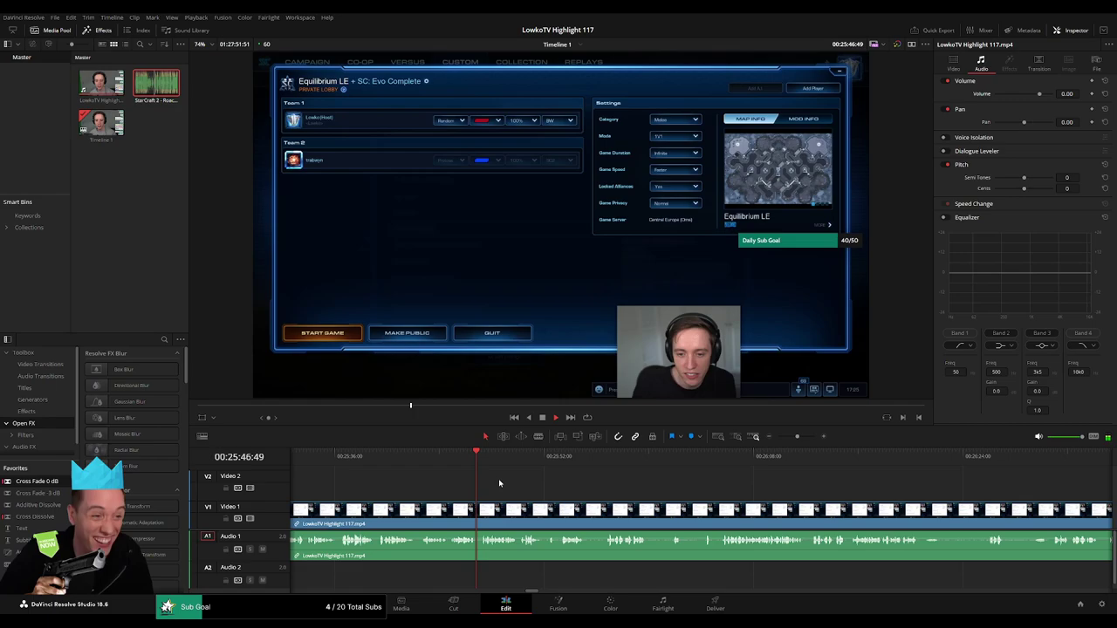
pyautogui.hscroll(1, 529, 482)
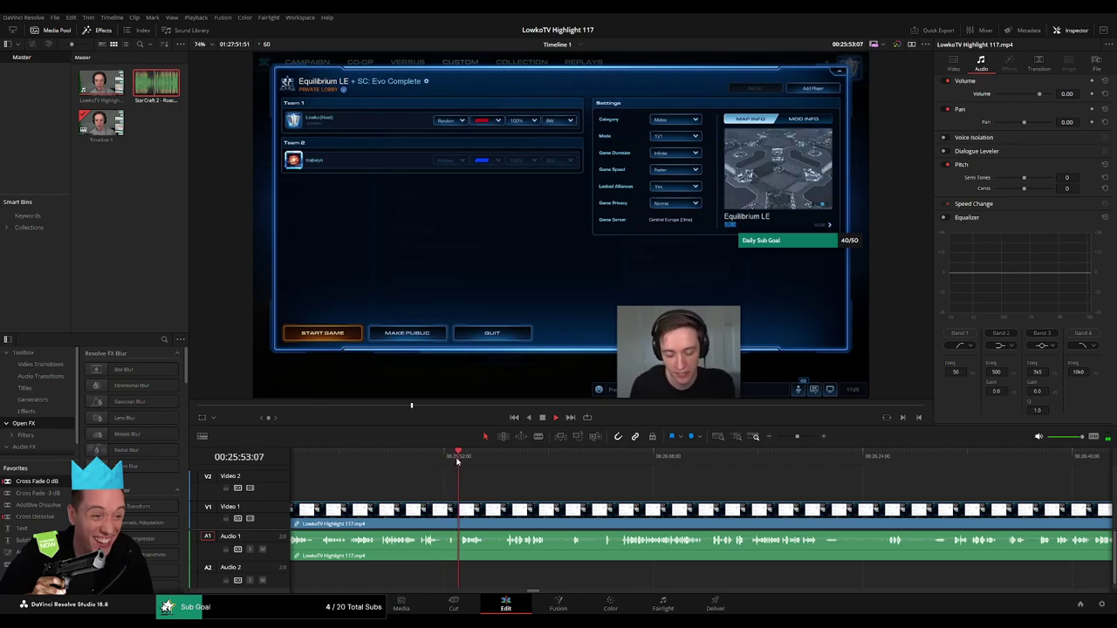
pyautogui.click(506, 457)
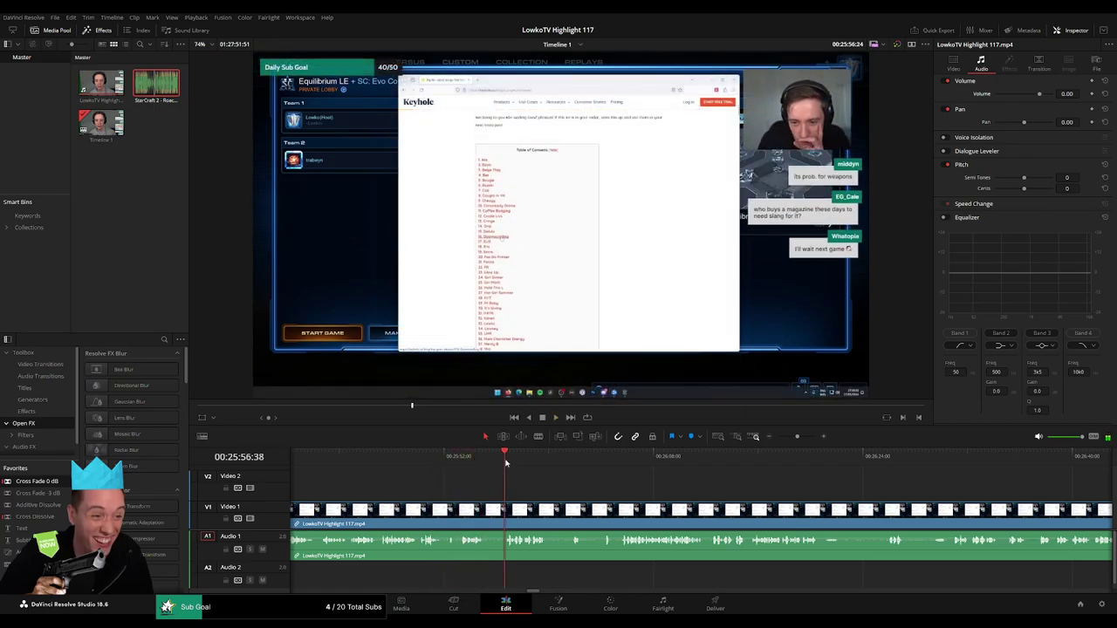
pyautogui.click(573, 457)
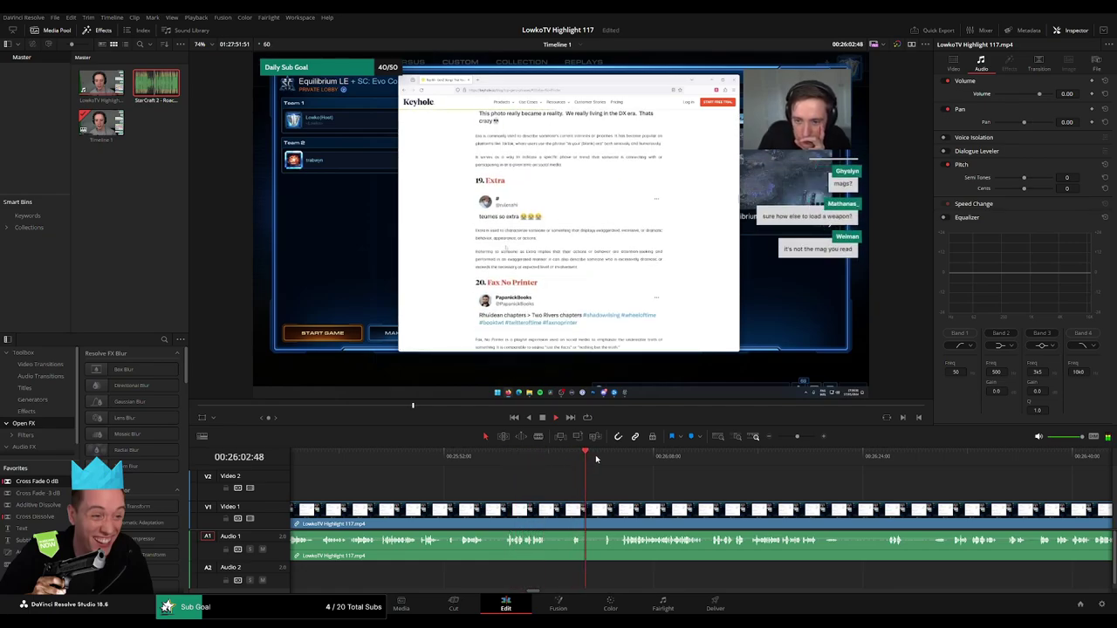
pyautogui.click(605, 457)
pyautogui.click(623, 457)
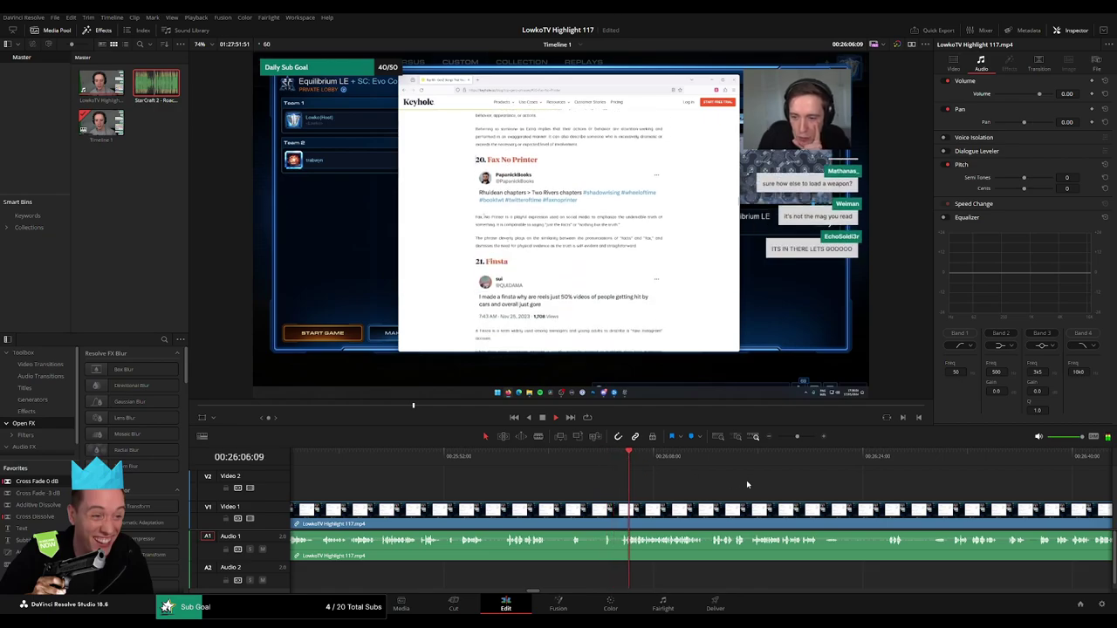
pyautogui.hscroll(3, 508, 479)
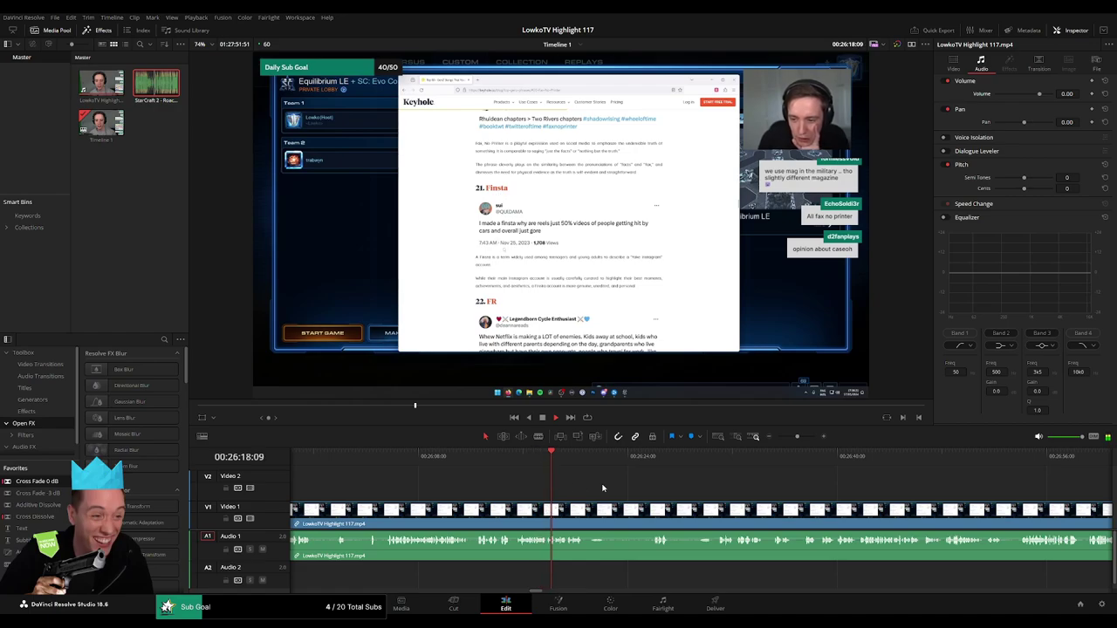
pyautogui.hscroll(3, 470, 474)
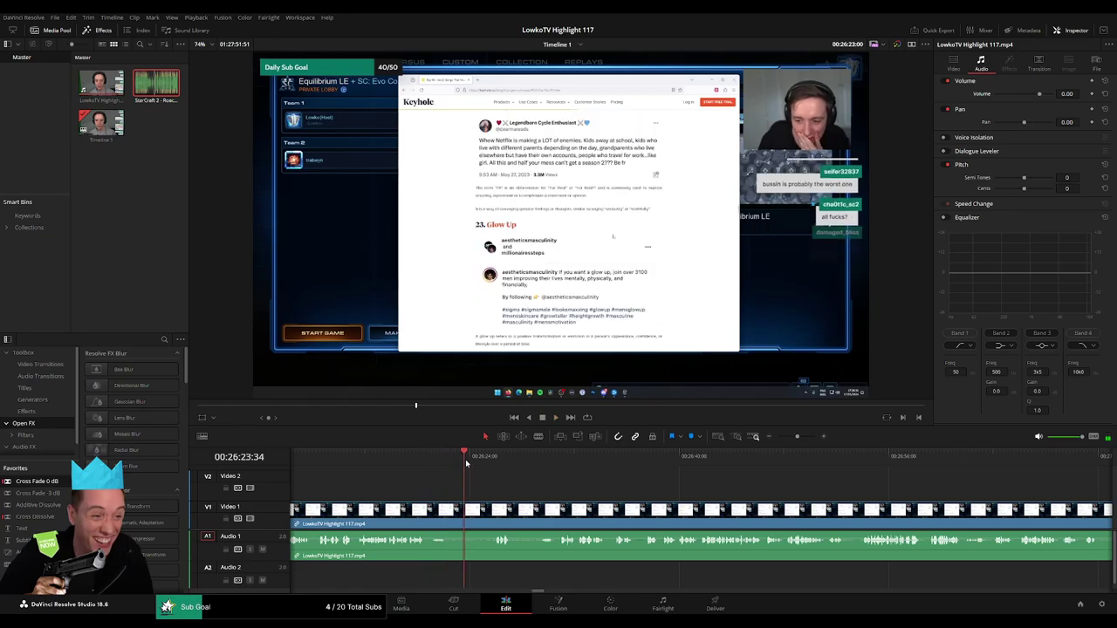
# - Blade the first unwanted section and ripple delete it
pyautogui.press('b')
pyautogui.click(451, 509)
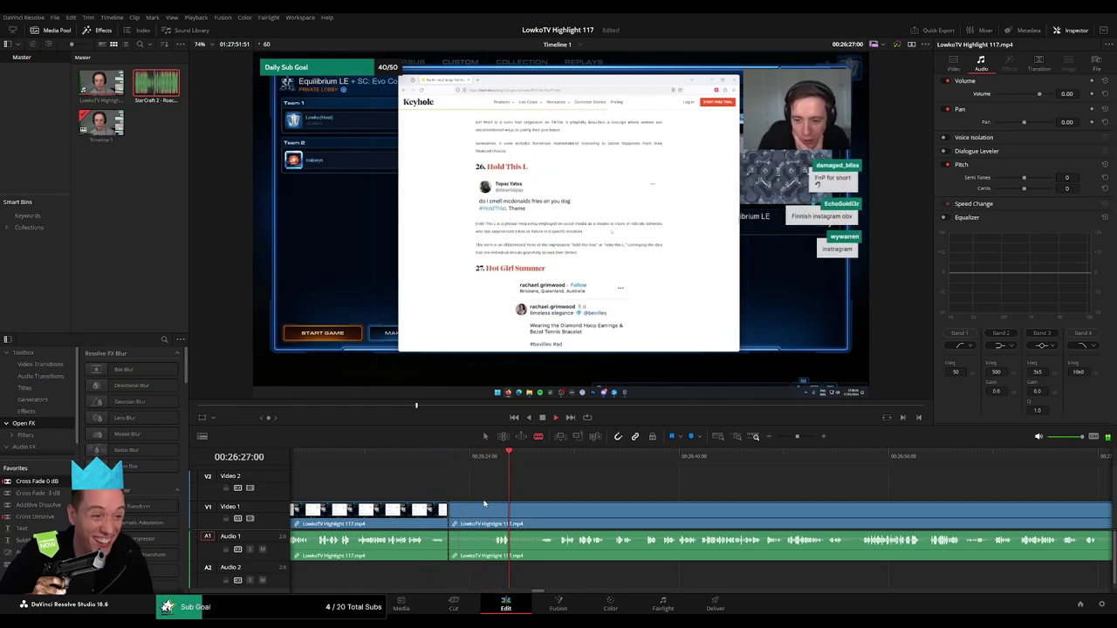
pyautogui.press('Delete')
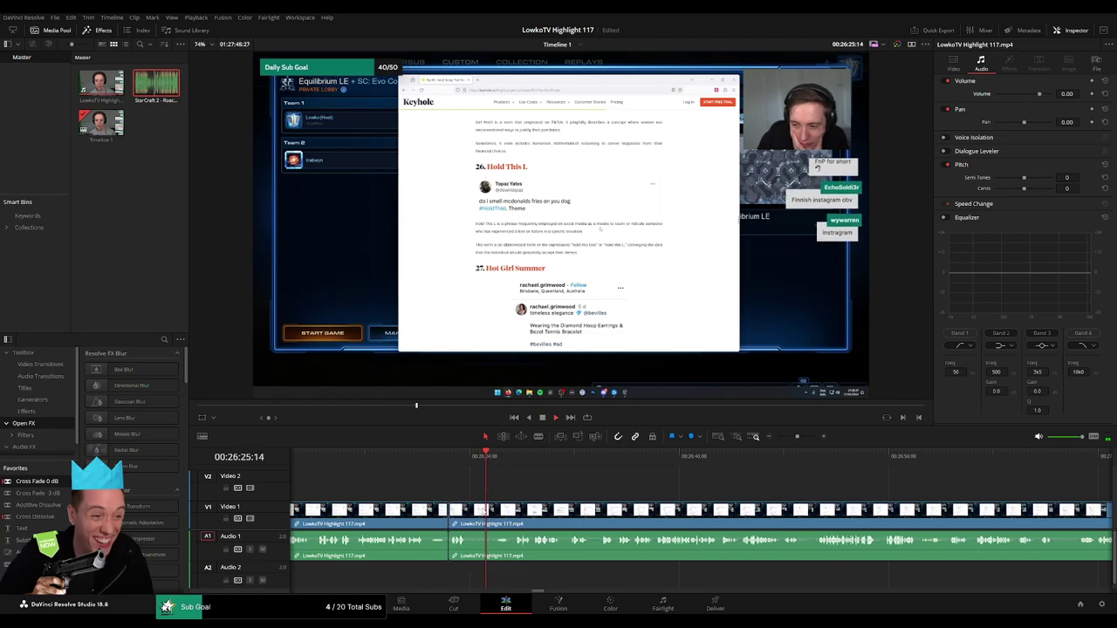
pyautogui.click(450, 542)
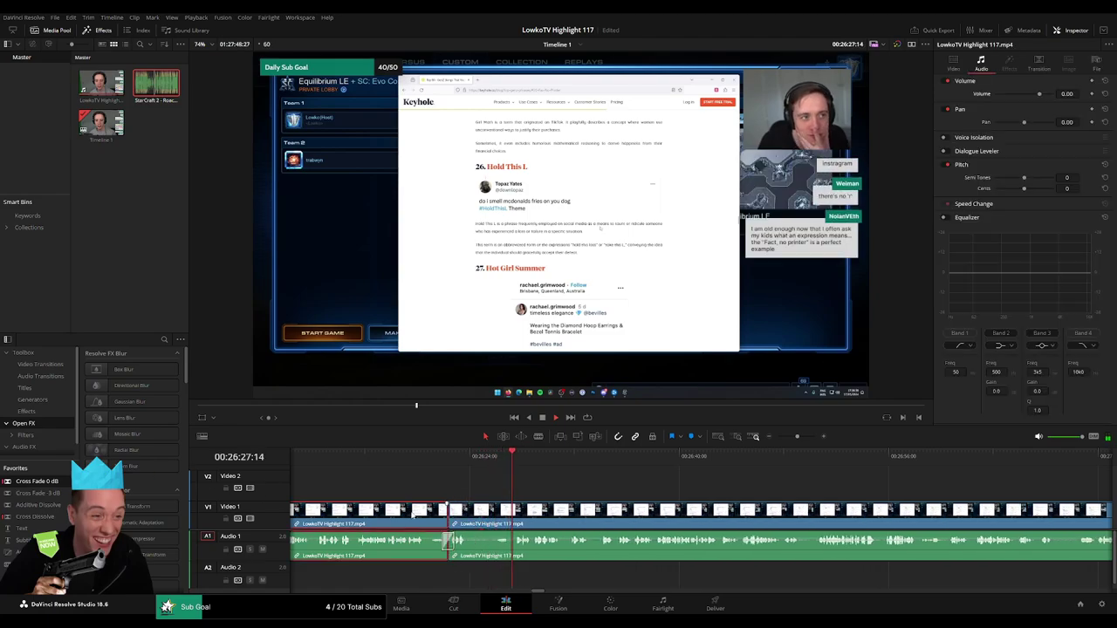
pyautogui.click(616, 477)
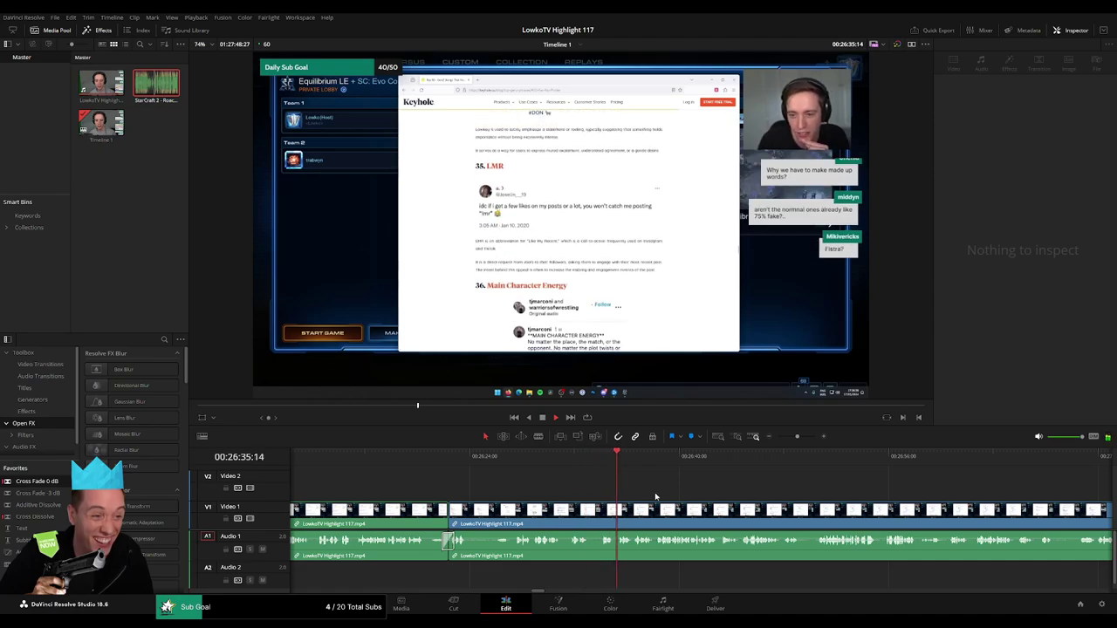
pyautogui.hscroll(3, 410, 485)
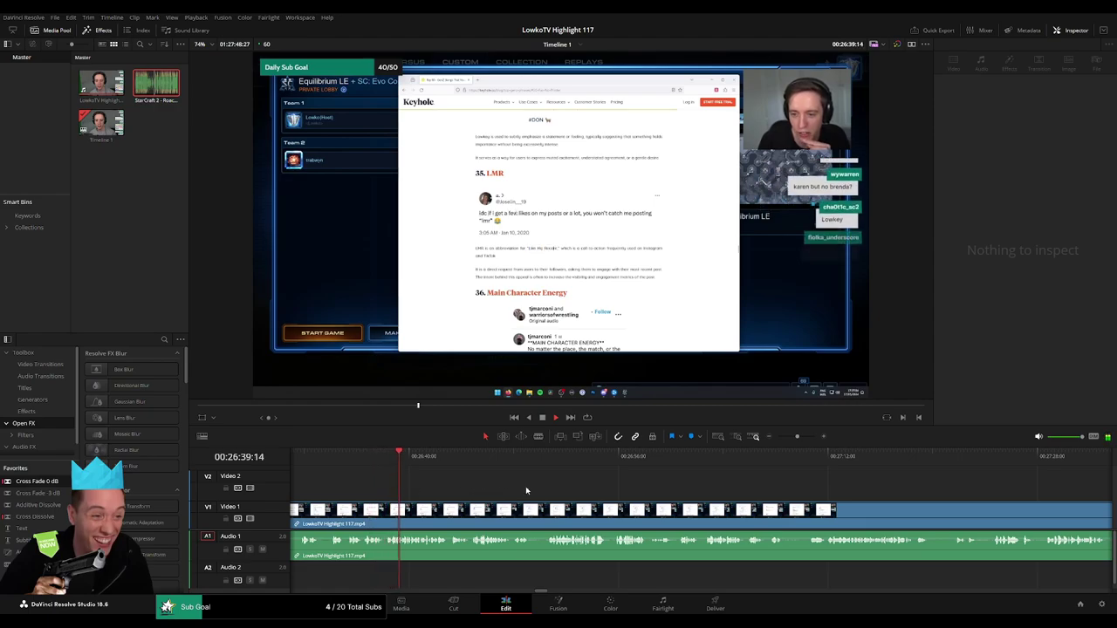
pyautogui.hscroll(1, 523, 487)
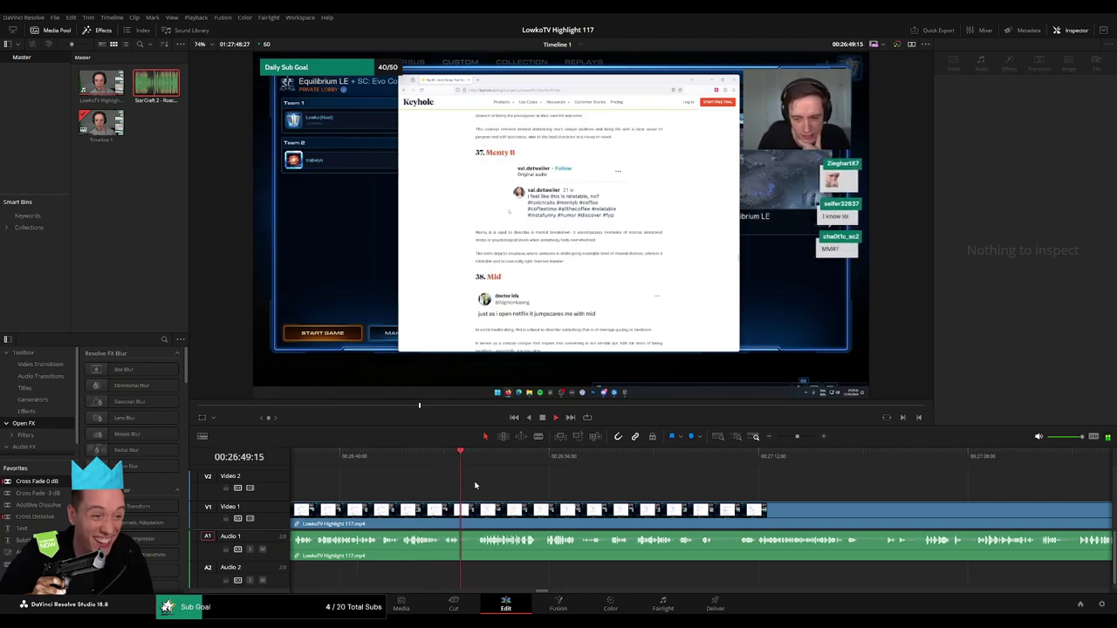
# - Cut out the second short piece near 26:49, close the gap, and replay the edit
pyautogui.press('b')
pyautogui.click(460, 512)
pyautogui.click(478, 512)
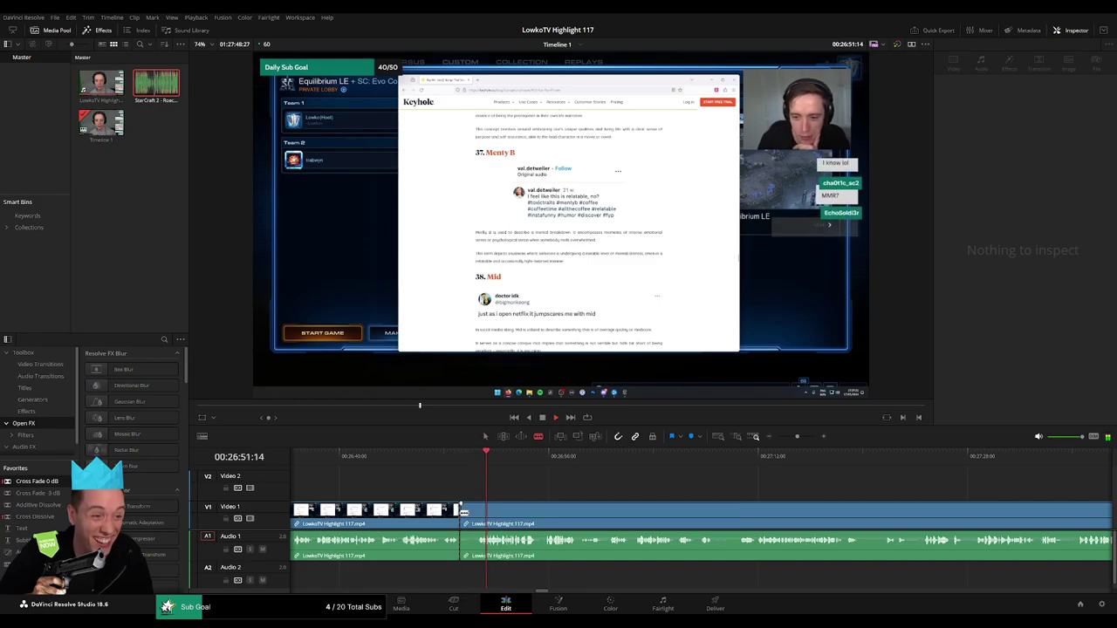
pyautogui.press('a')
pyautogui.click(469, 511)
pyautogui.press('BackSpace')
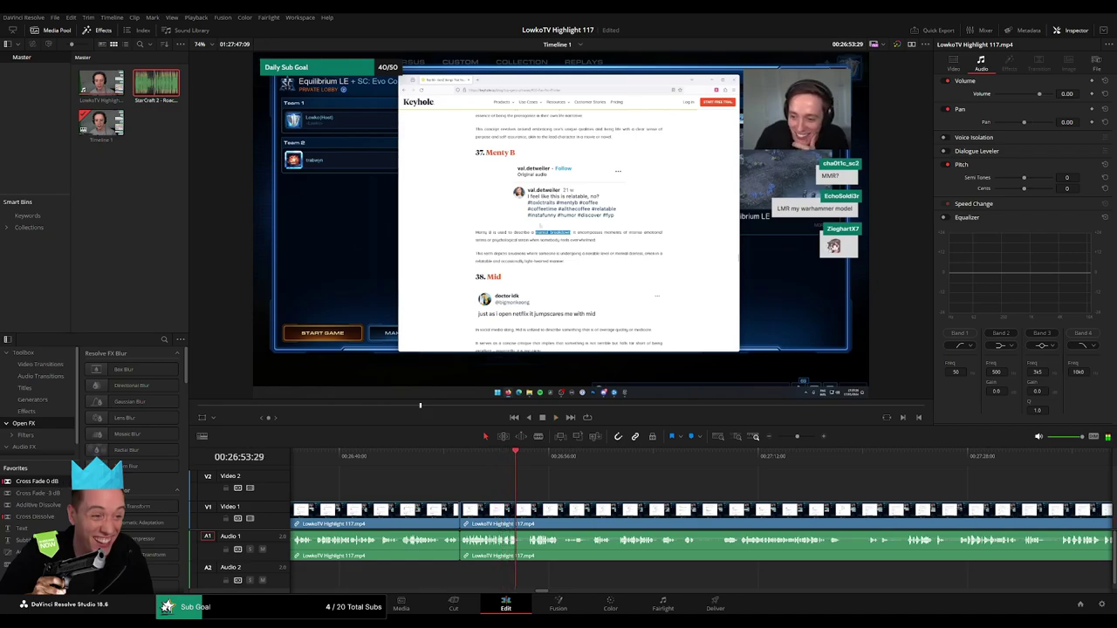
pyautogui.click(458, 457)
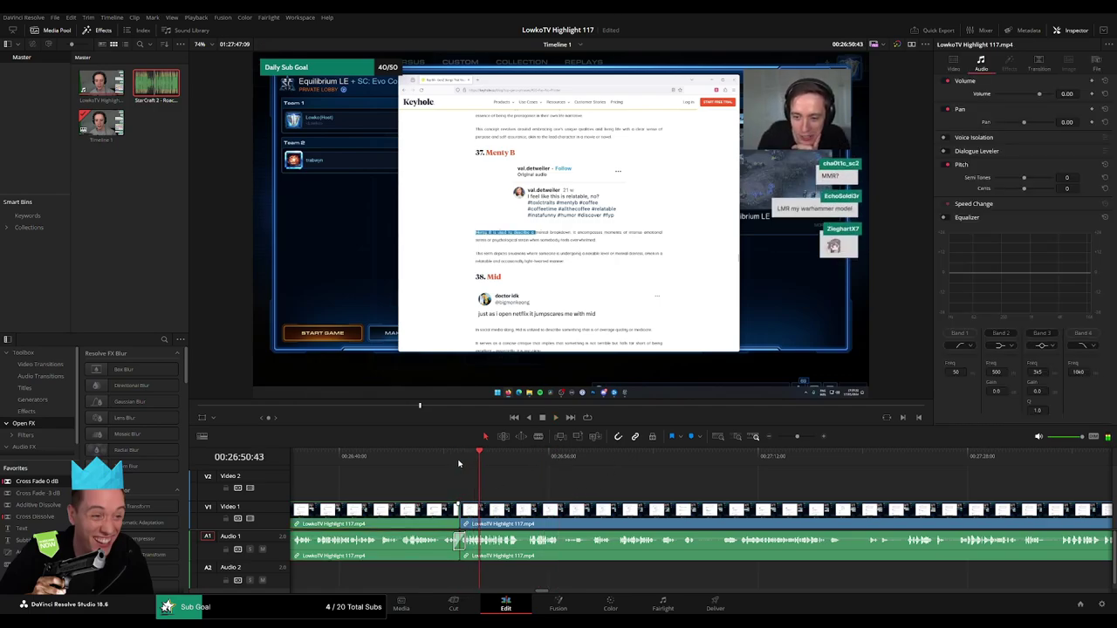
pyautogui.click(458, 463)
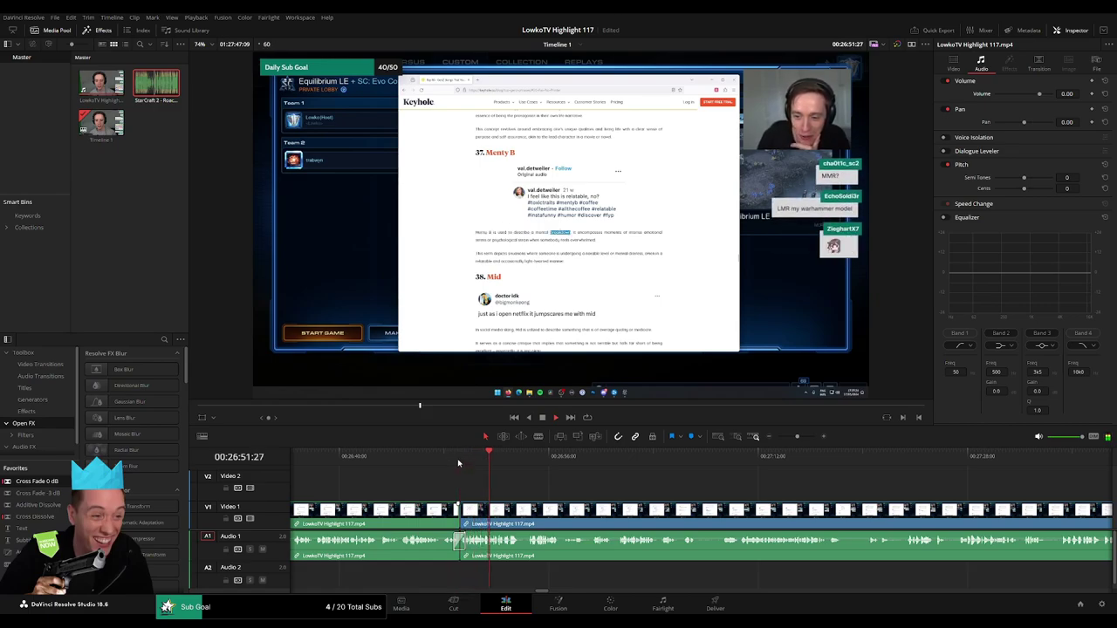
pyautogui.click(459, 463)
# - Place an adjustment clip on V2 above the cut, set its zoom to 2.110, and shorten it slightly
pyautogui.moveTo(26, 551); pyautogui.dragTo(456, 495)
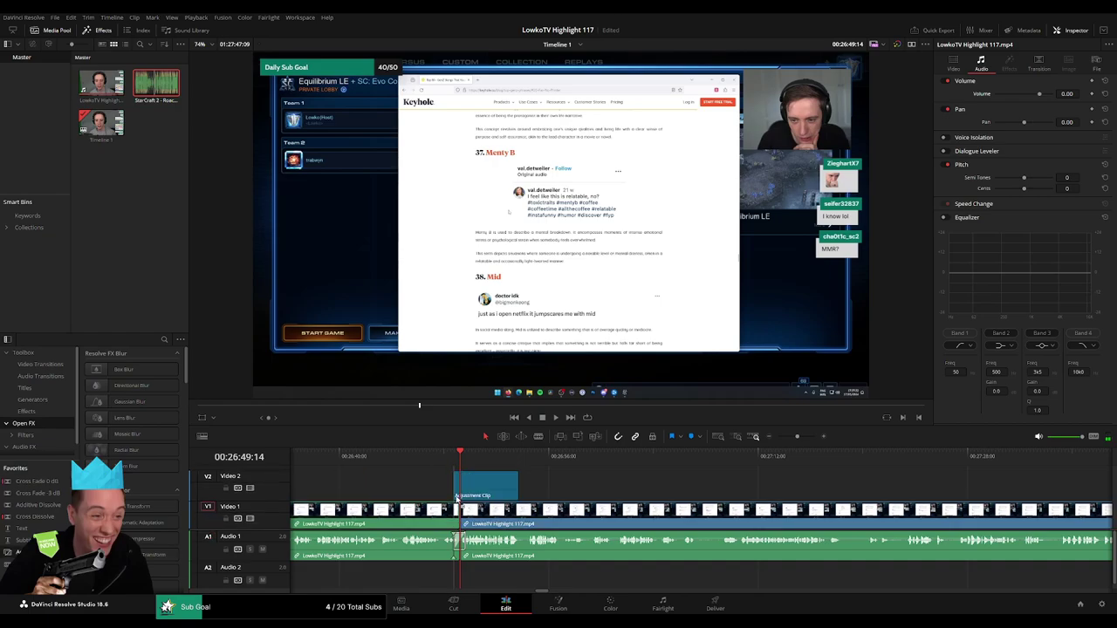
pyautogui.click(514, 495)
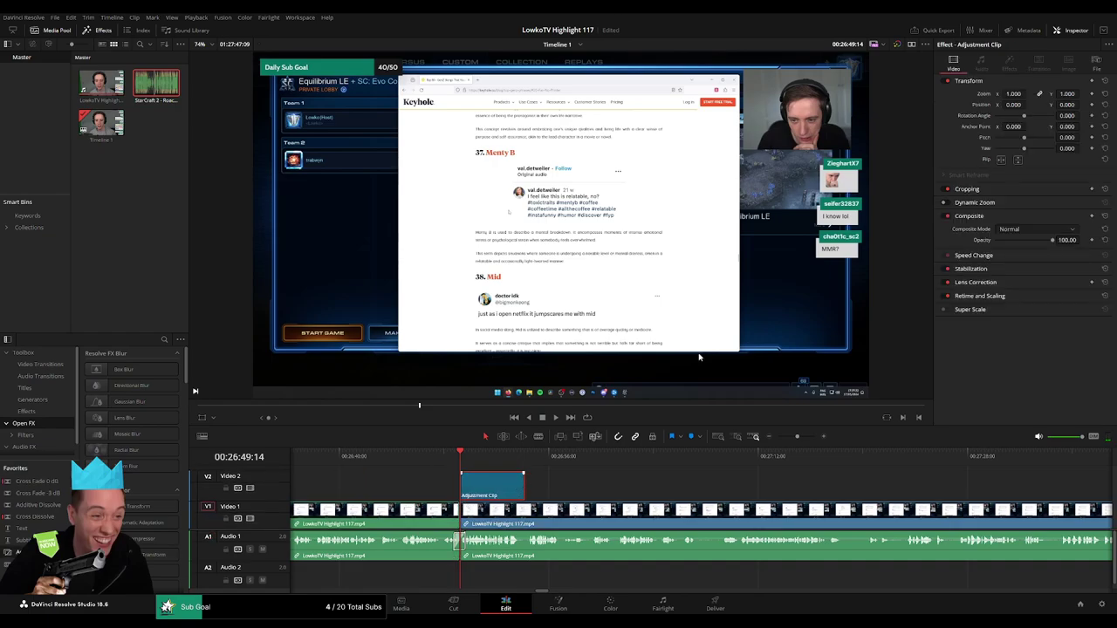
pyautogui.moveTo(1014, 93); pyautogui.dragTo(451, 198)
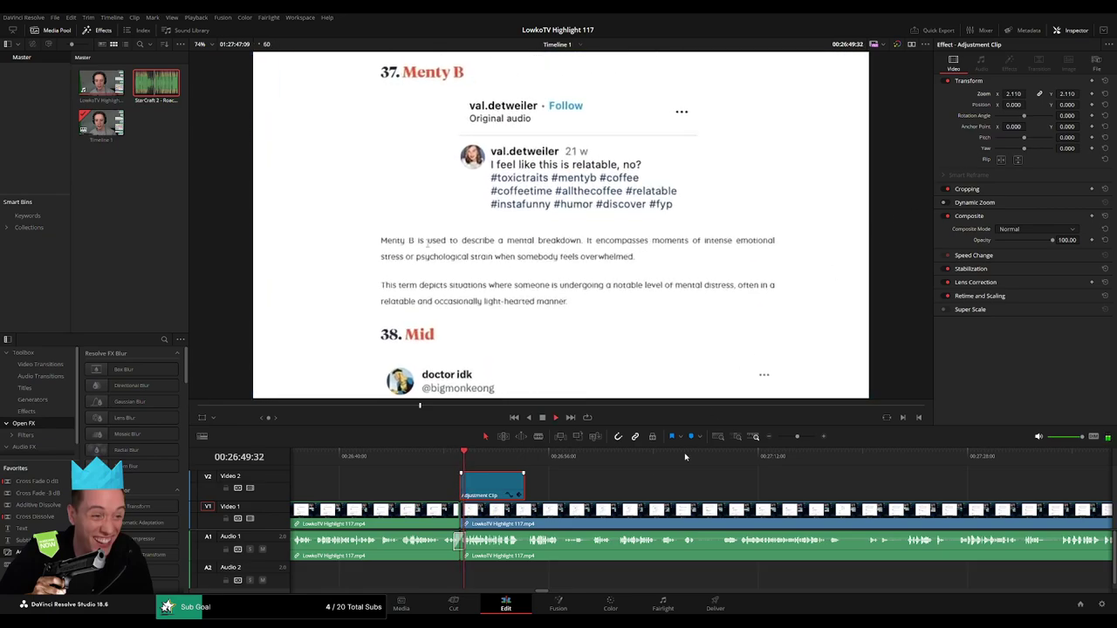
pyautogui.click(537, 486)
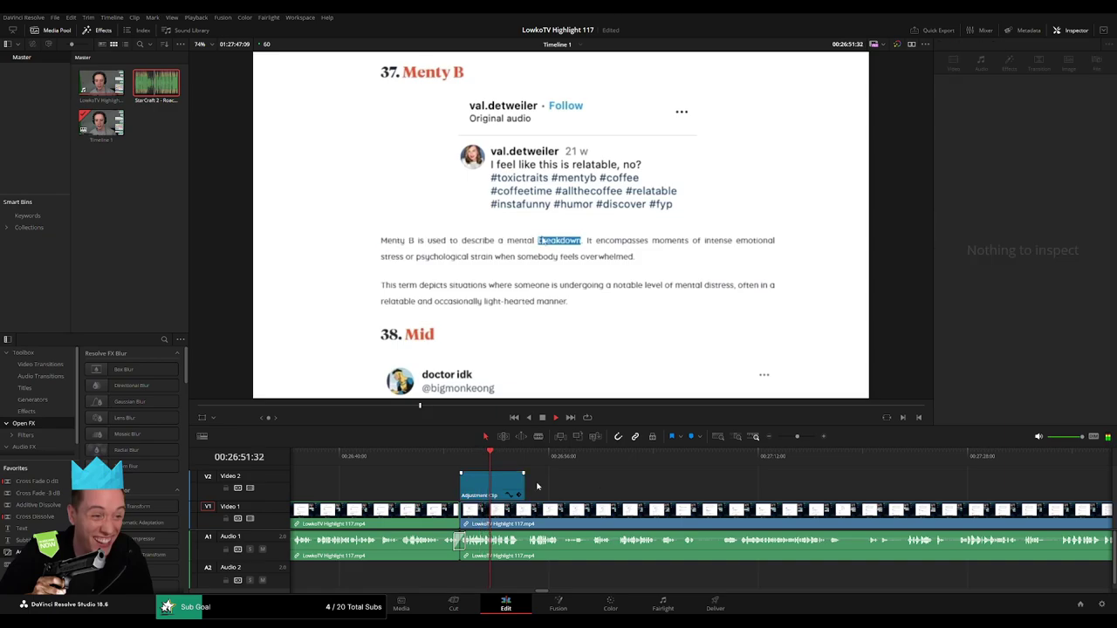
pyautogui.moveTo(524, 480); pyautogui.dragTo(519, 481)
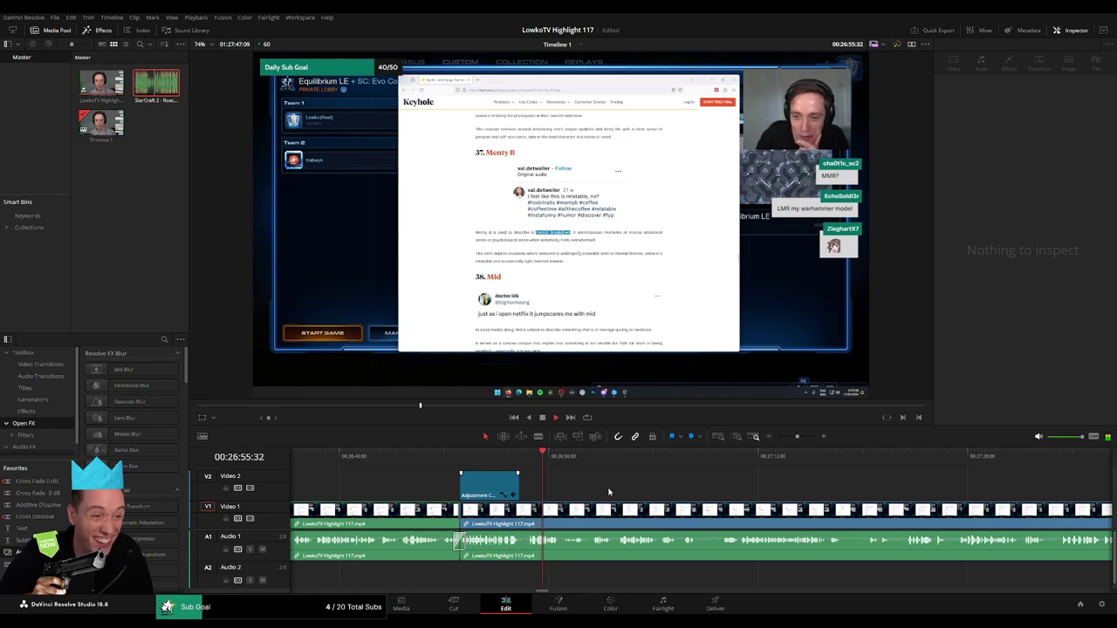
# - Blade the highlight footage on V1/A1 at about 26:59
pyautogui.hscroll(2, 609, 493)
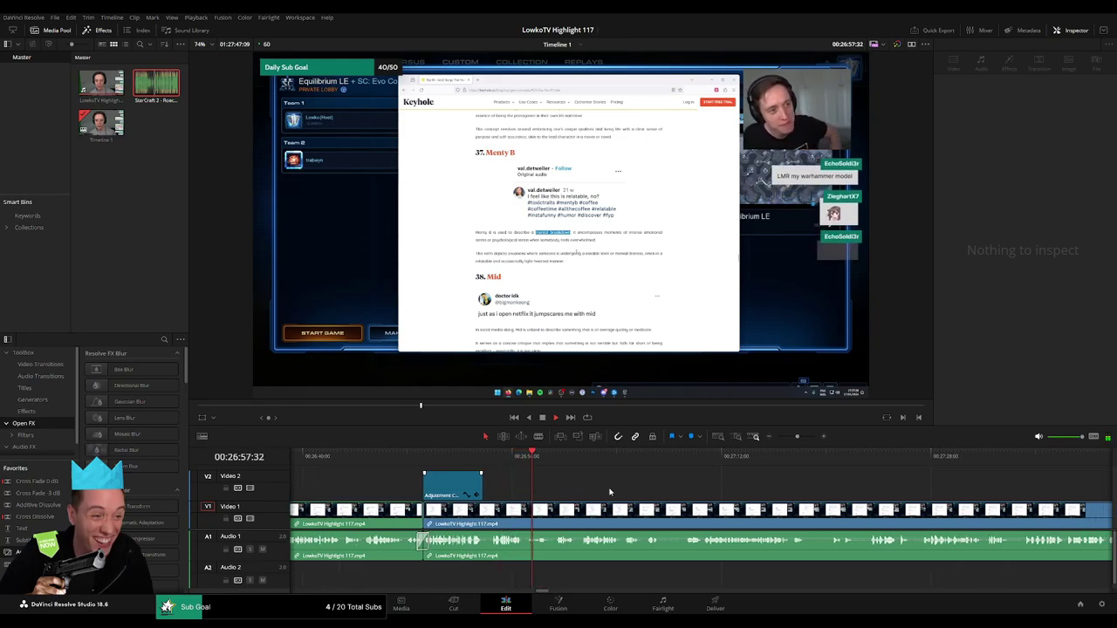
pyautogui.hscroll(4, 534, 485)
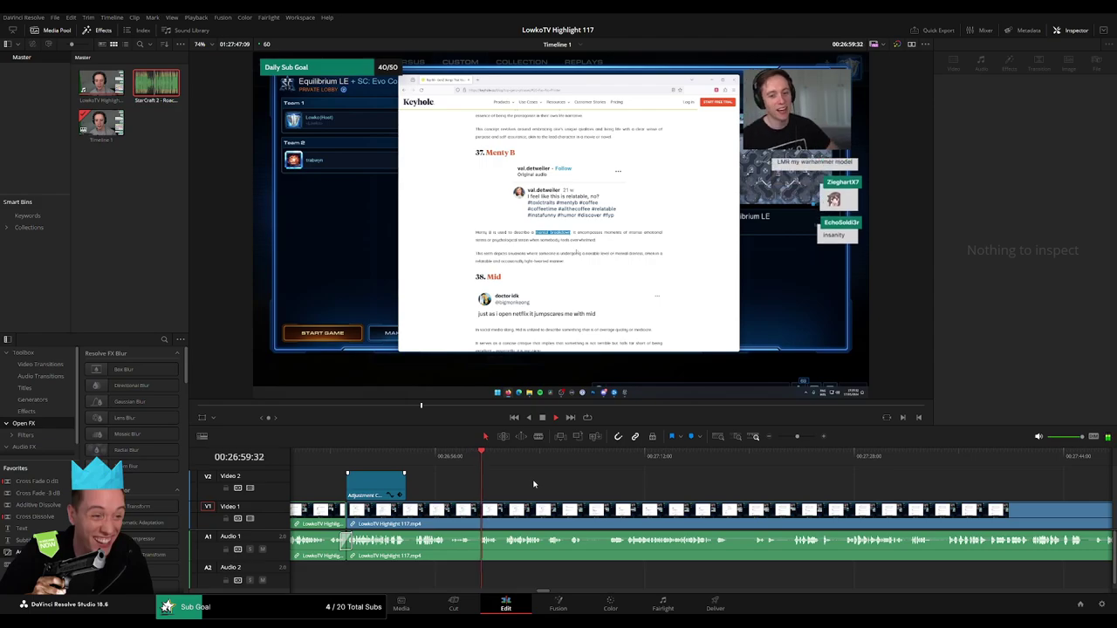
pyautogui.click(451, 468)
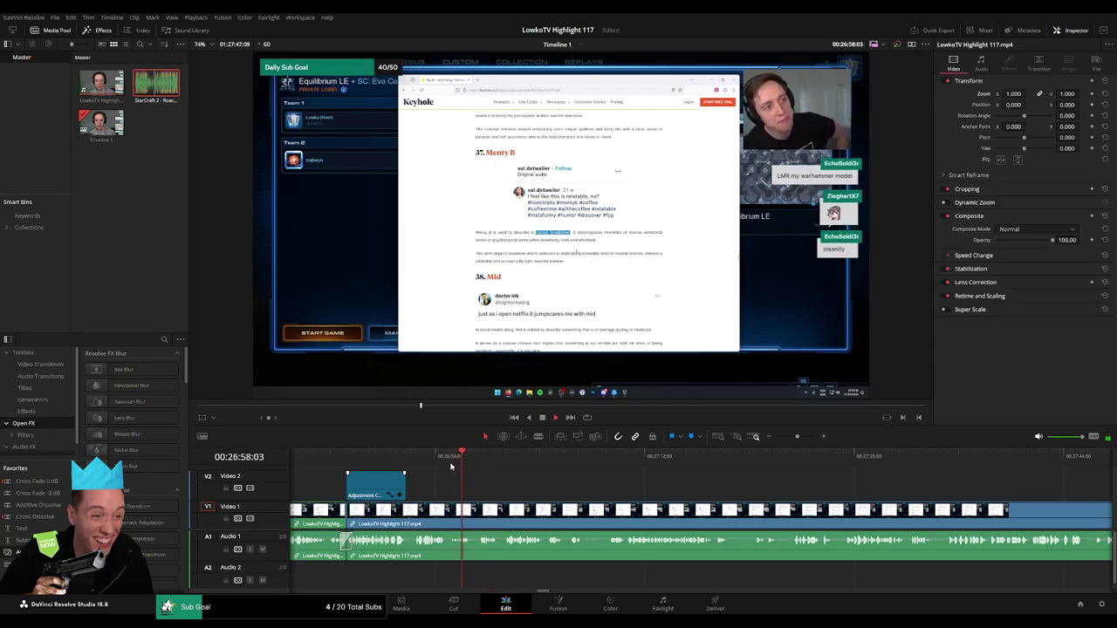
pyautogui.press('b')
pyautogui.click(450, 512)
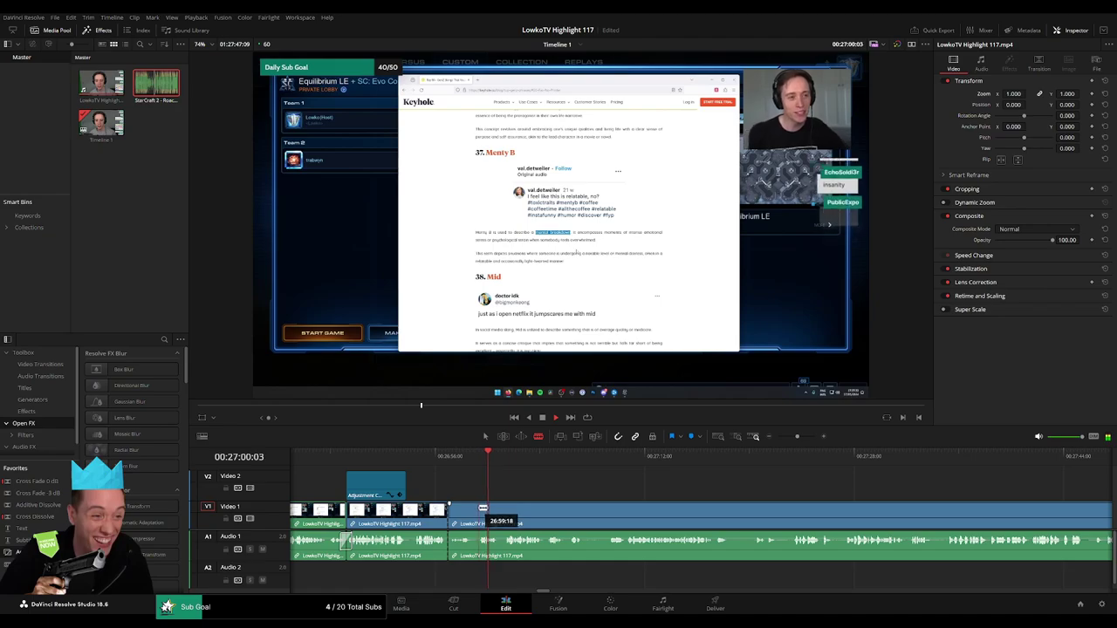
# - Return to Selection mode and replay the new cut from around 26:57
pyautogui.press('a')
pyautogui.click(476, 456)
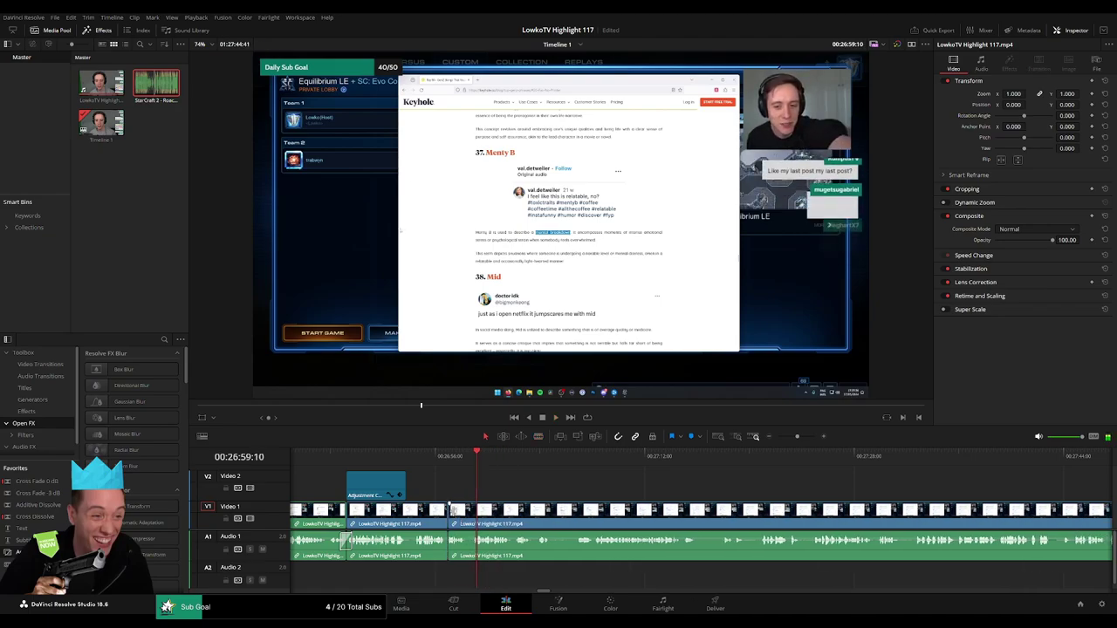
pyautogui.click(445, 456)
pyautogui.press('space')
pyautogui.click(426, 516)
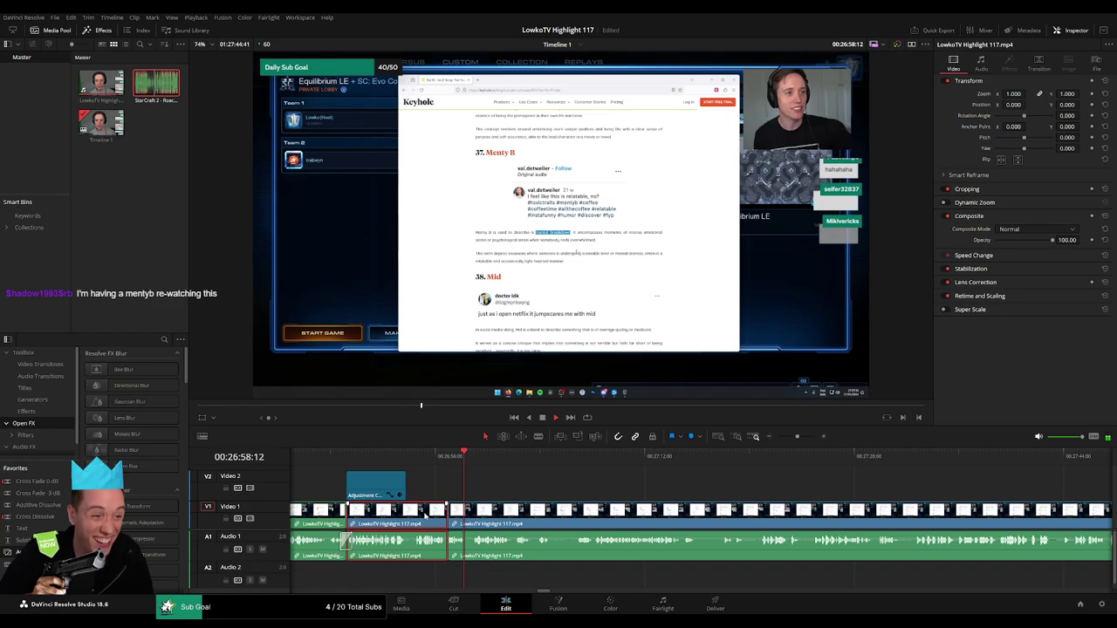
pyautogui.click(583, 491)
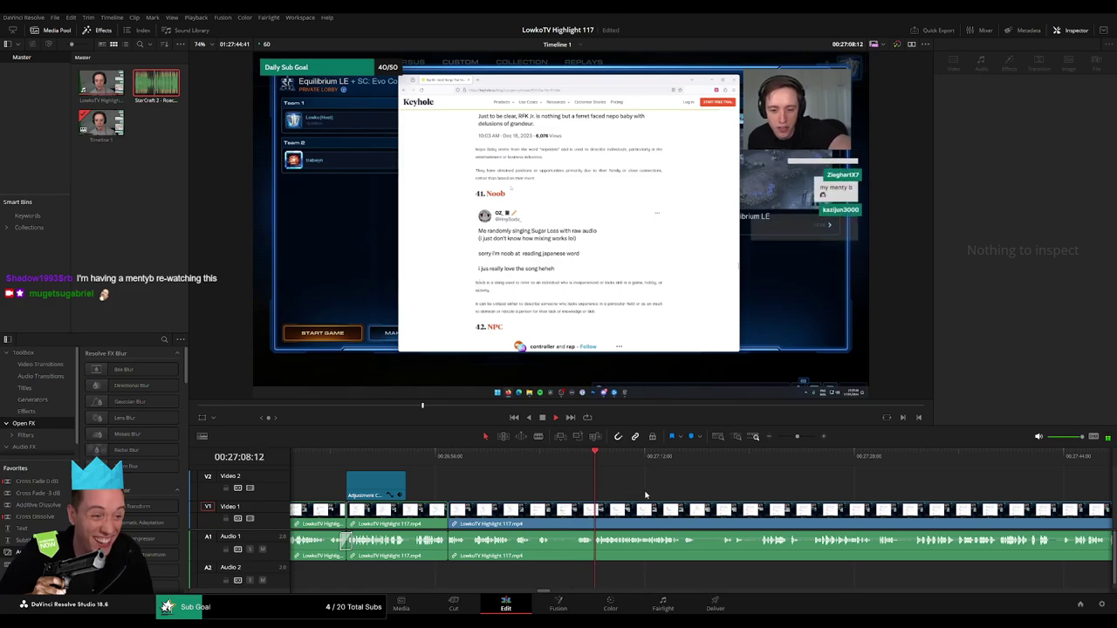
# - Split the highlight clip at about 27:25
pyautogui.hscroll(3, 559, 493)
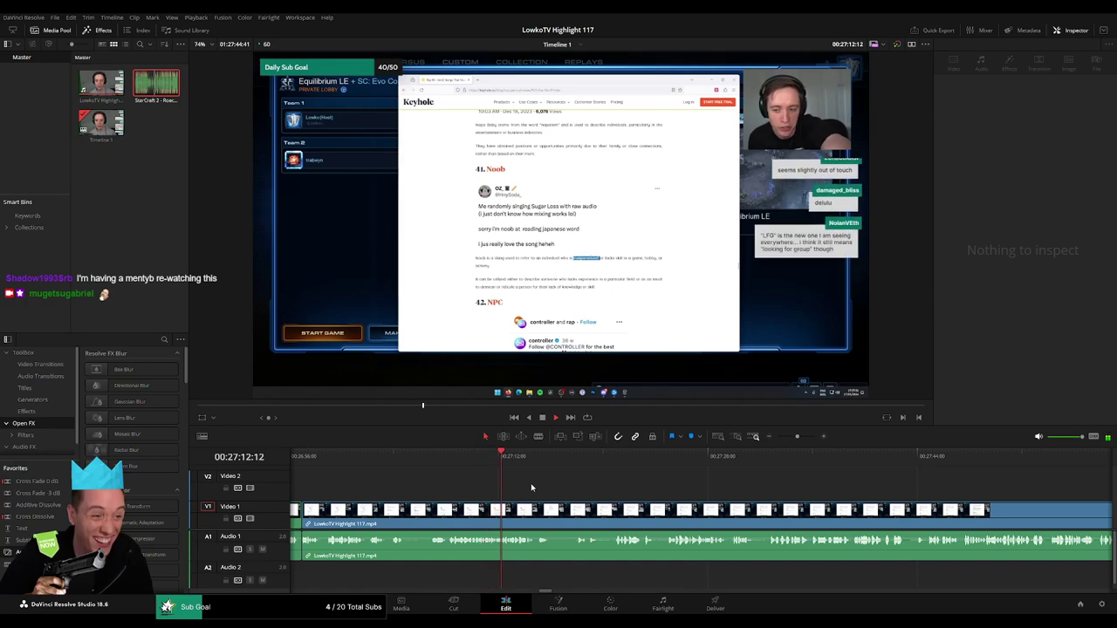
pyautogui.hscroll(3, 602, 490)
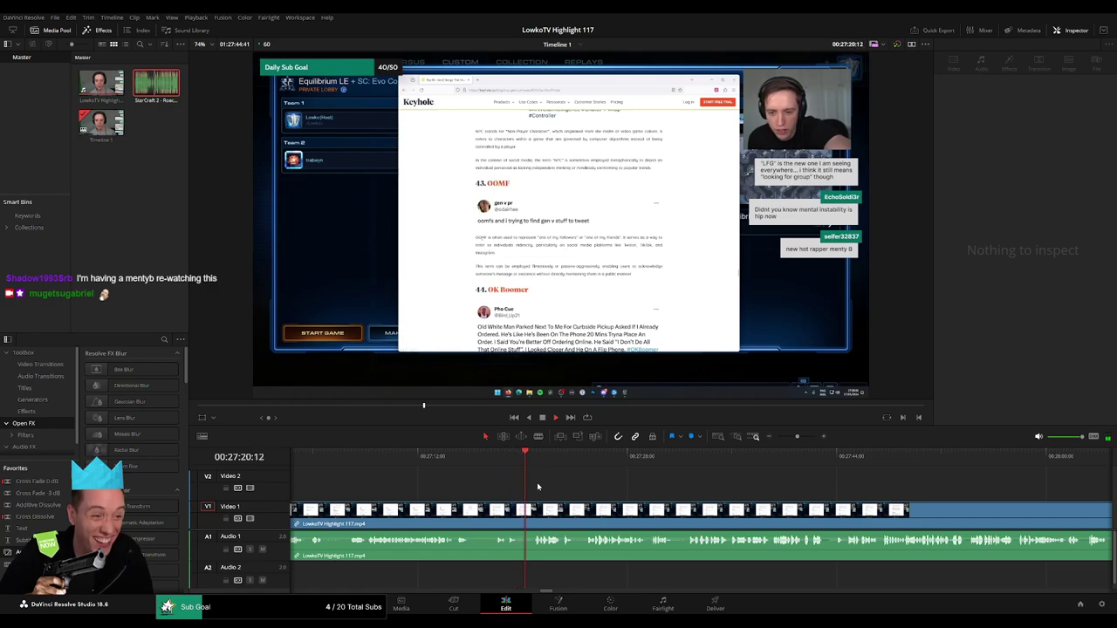
pyautogui.hscroll(3, 478, 487)
pyautogui.hscroll(3, 478, 487)
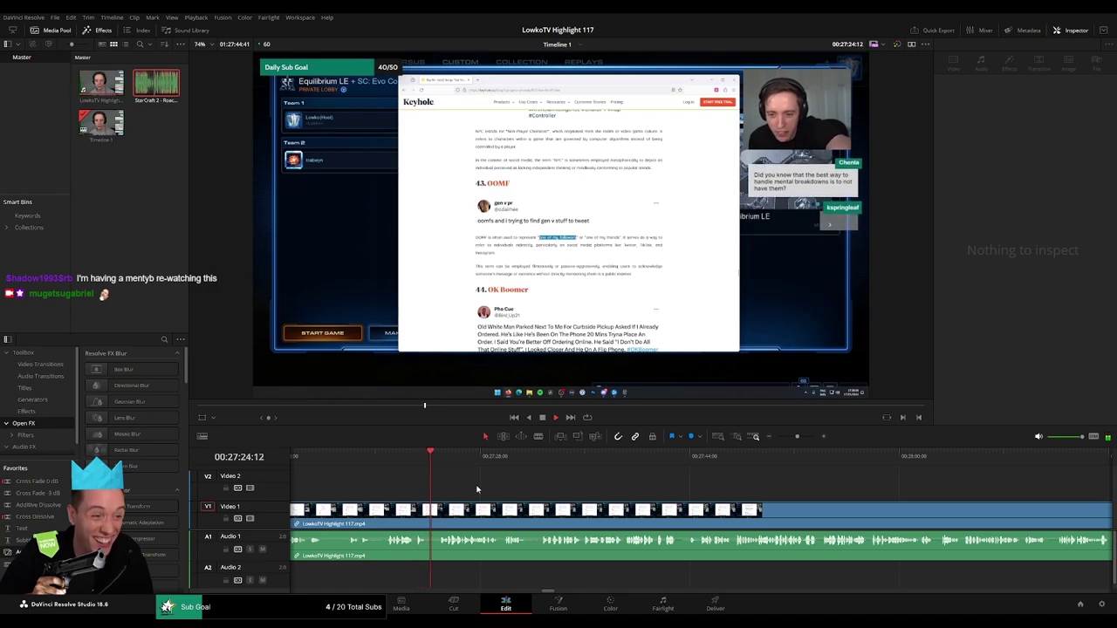
pyautogui.click(431, 512)
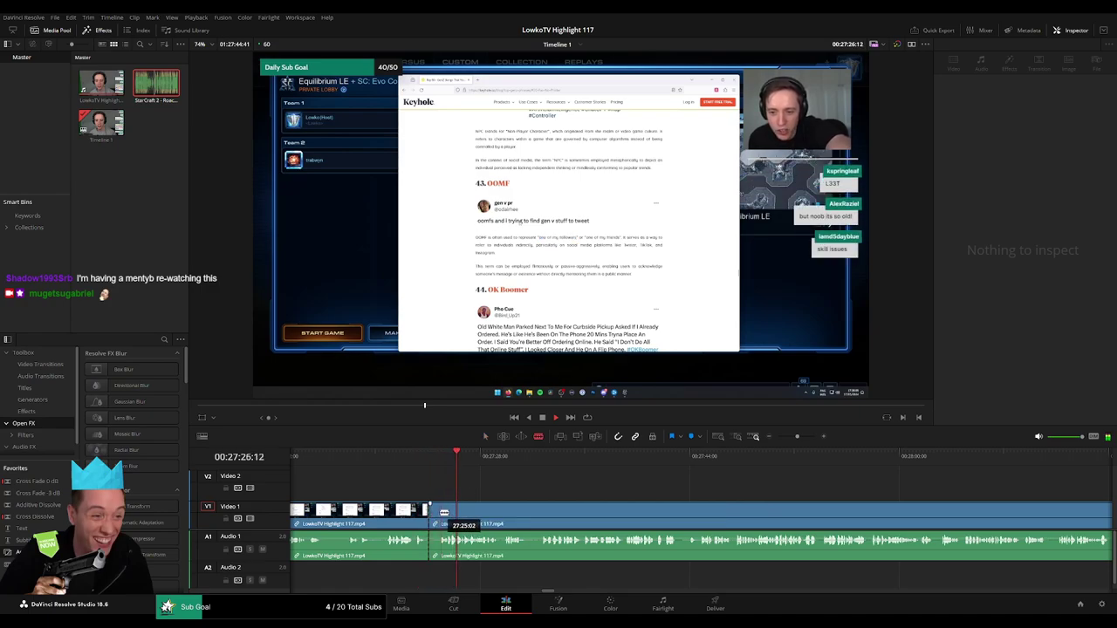
pyautogui.press('a')
pyautogui.click(435, 516)
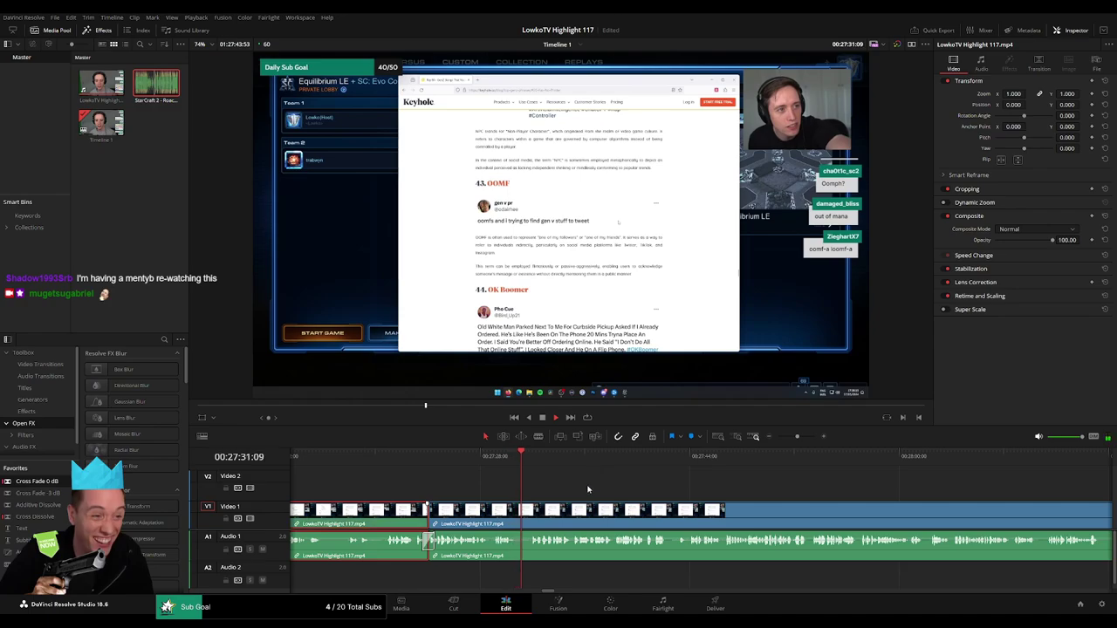
# - Cut again at 27:30:44 and ripple delete the short piece between the two cuts
pyautogui.press('b')
pyautogui.click(521, 511)
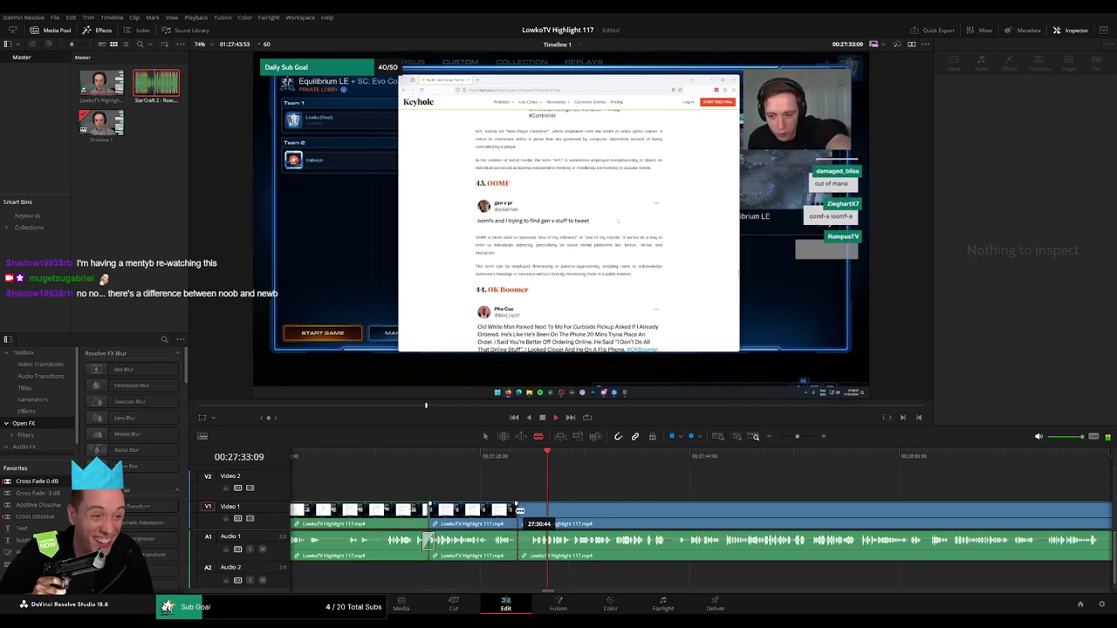
pyautogui.press('a')
pyautogui.click(523, 513)
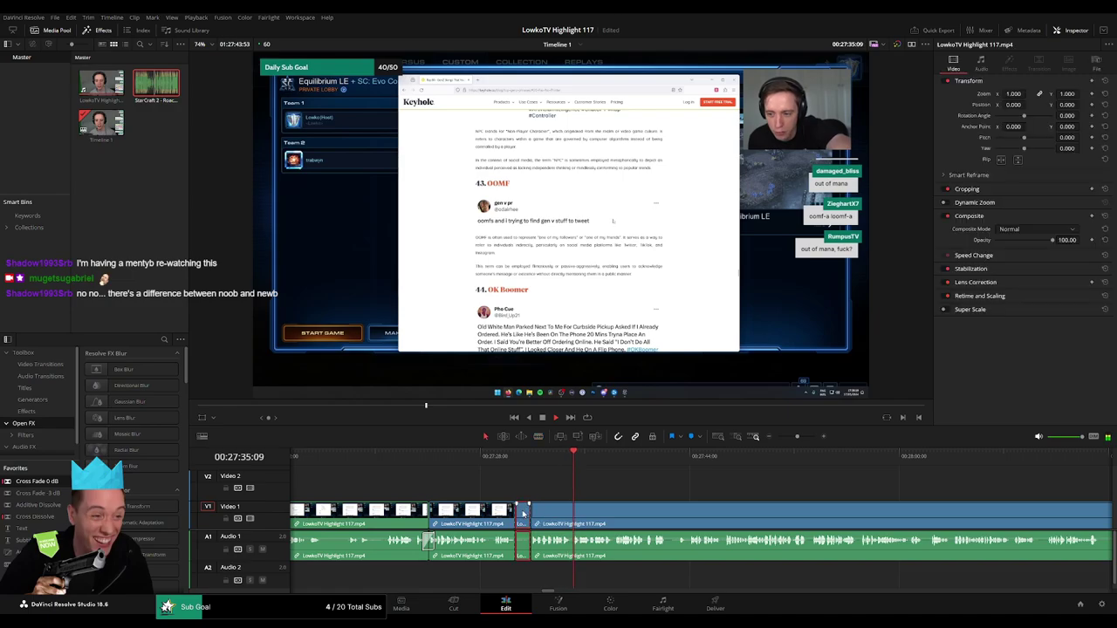
pyautogui.press('Delete')
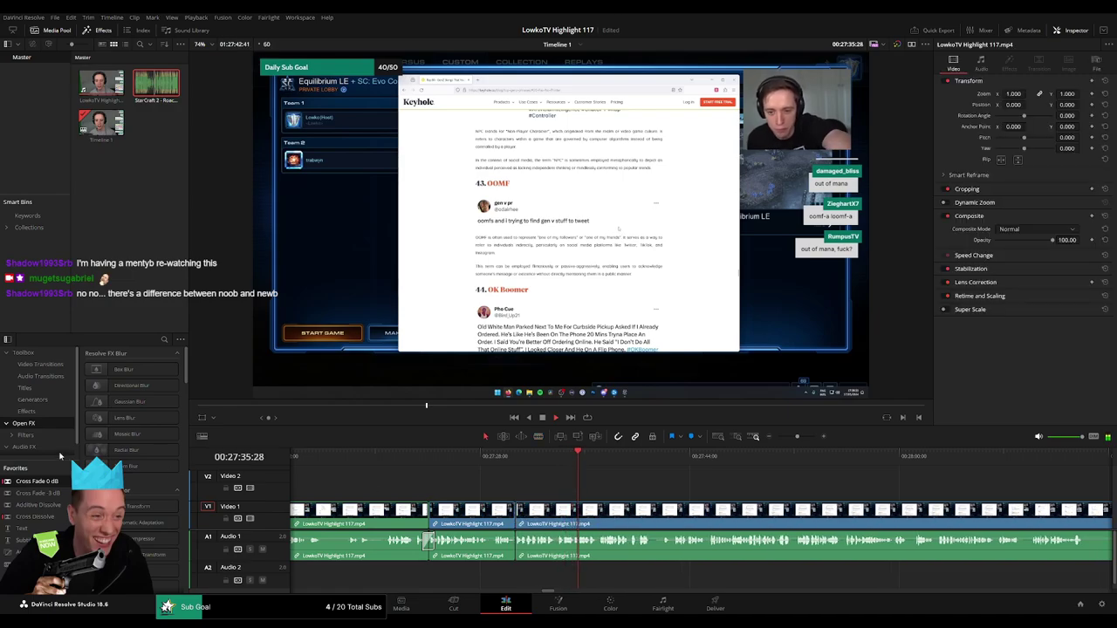
pyautogui.click(506, 541)
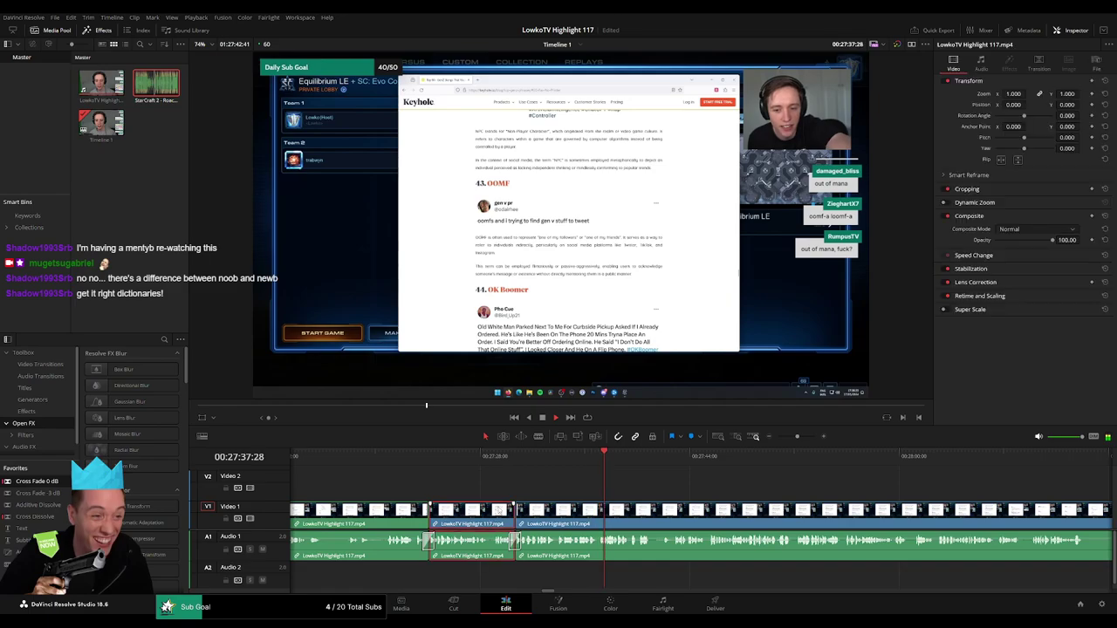
pyautogui.click(712, 489)
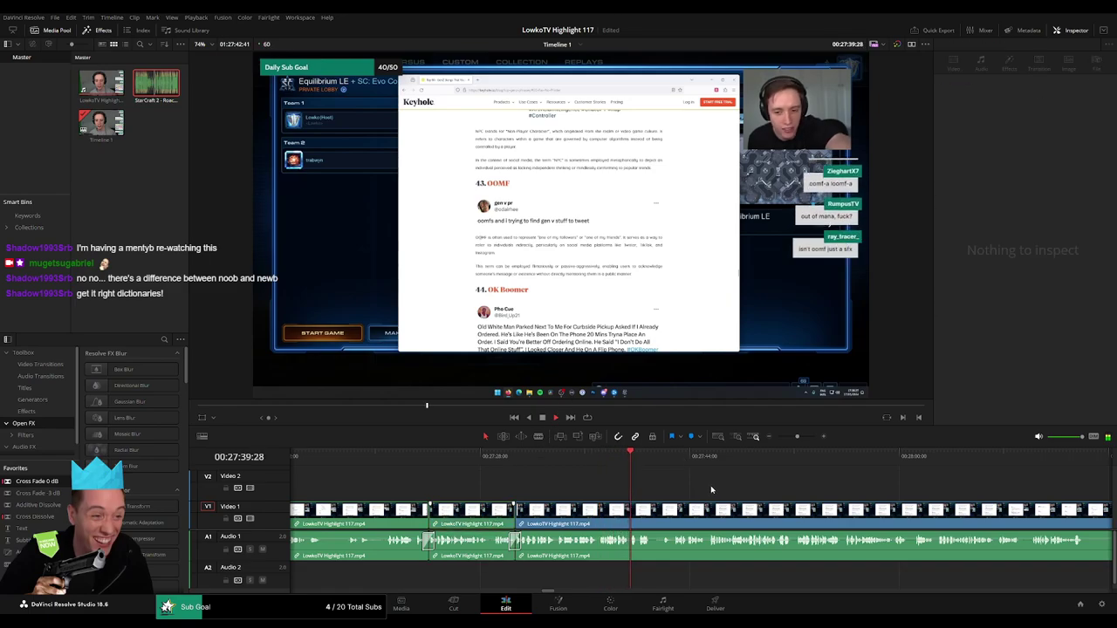
pyautogui.hscroll(5, 515, 487)
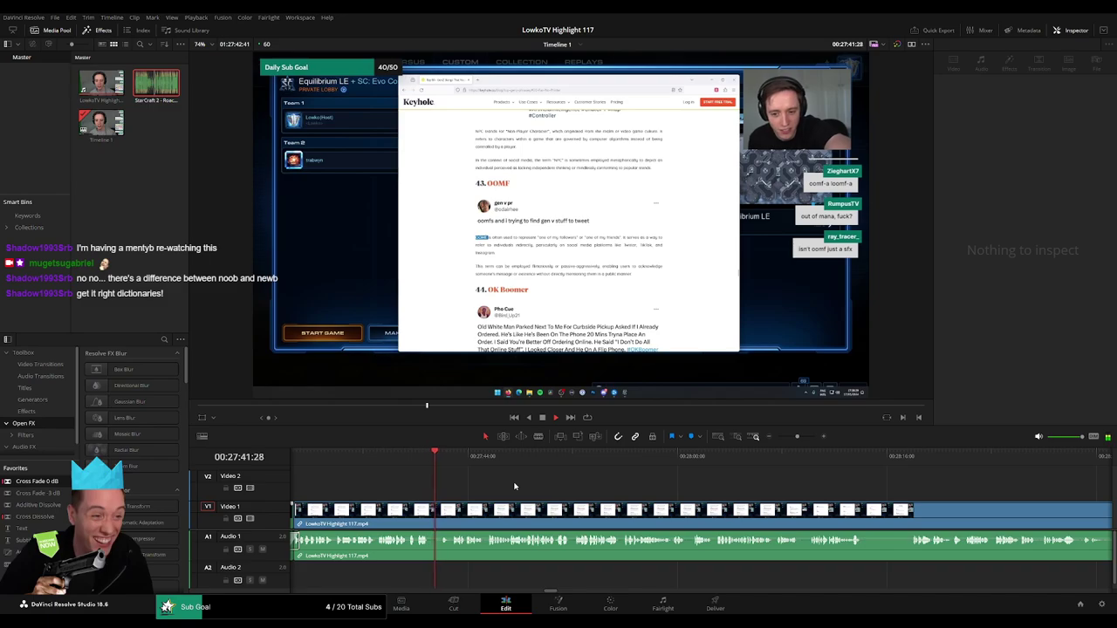
# - Zoom the timeline in and make two cuts in the highlight clip near 27:41
pyautogui.click(423, 456)
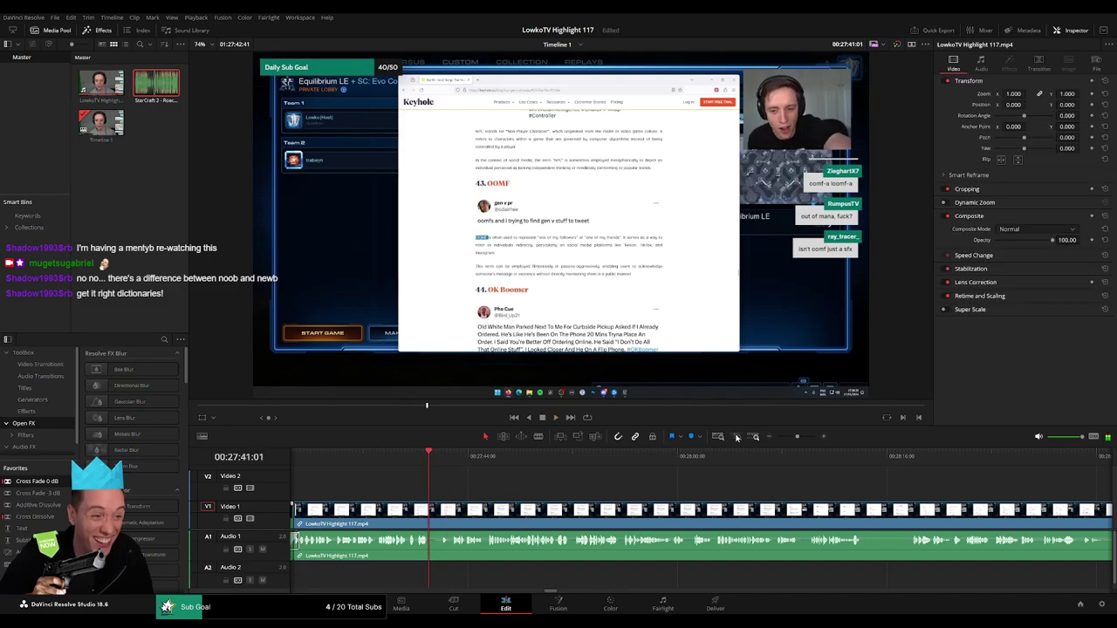
pyautogui.moveTo(797, 436); pyautogui.dragTo(805, 438)
pyautogui.click(636, 465)
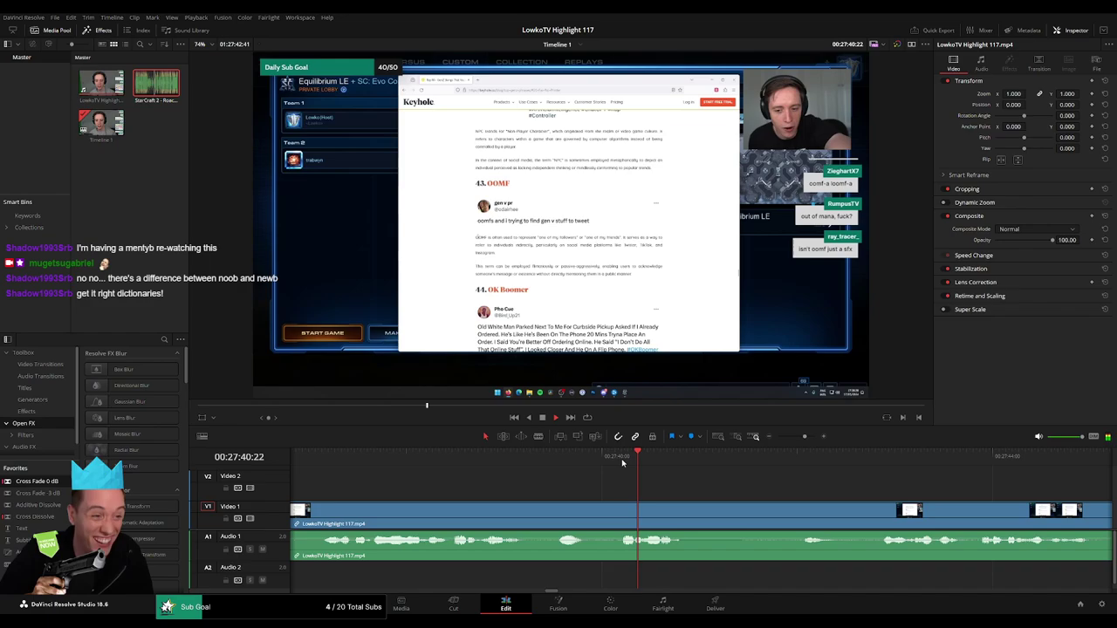
pyautogui.press('b')
pyautogui.click(672, 509)
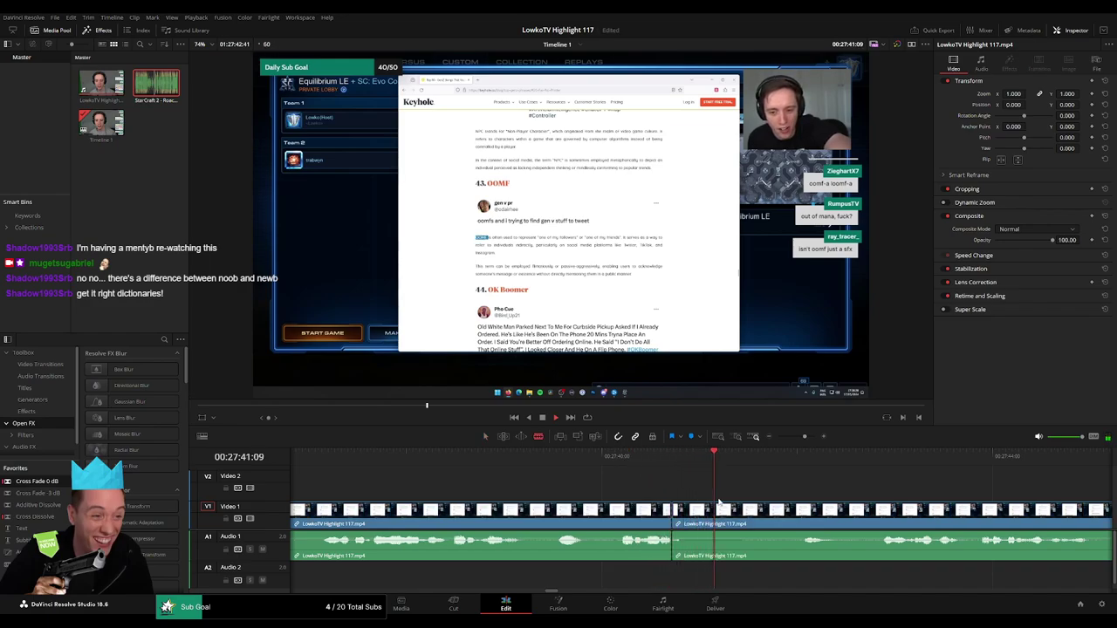
pyautogui.click(780, 510)
pyautogui.press('a')
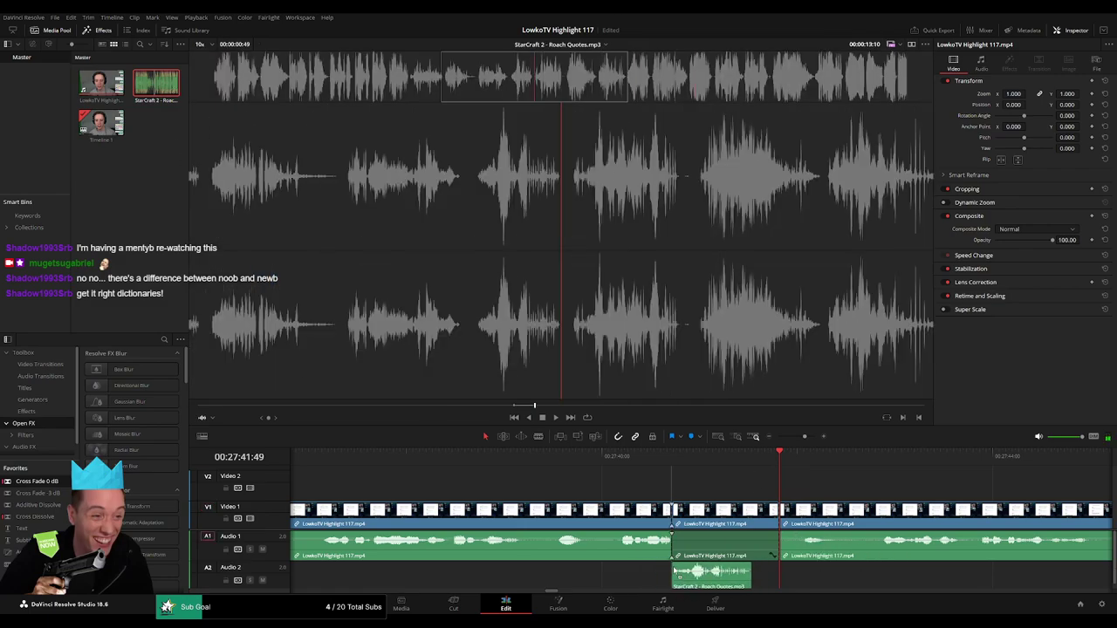
# - Add the Roach Quotes sound effect on Audio 2, trim it to fit, and set volume to -23
pyautogui.moveTo(172, 103); pyautogui.dragTo(750, 569)
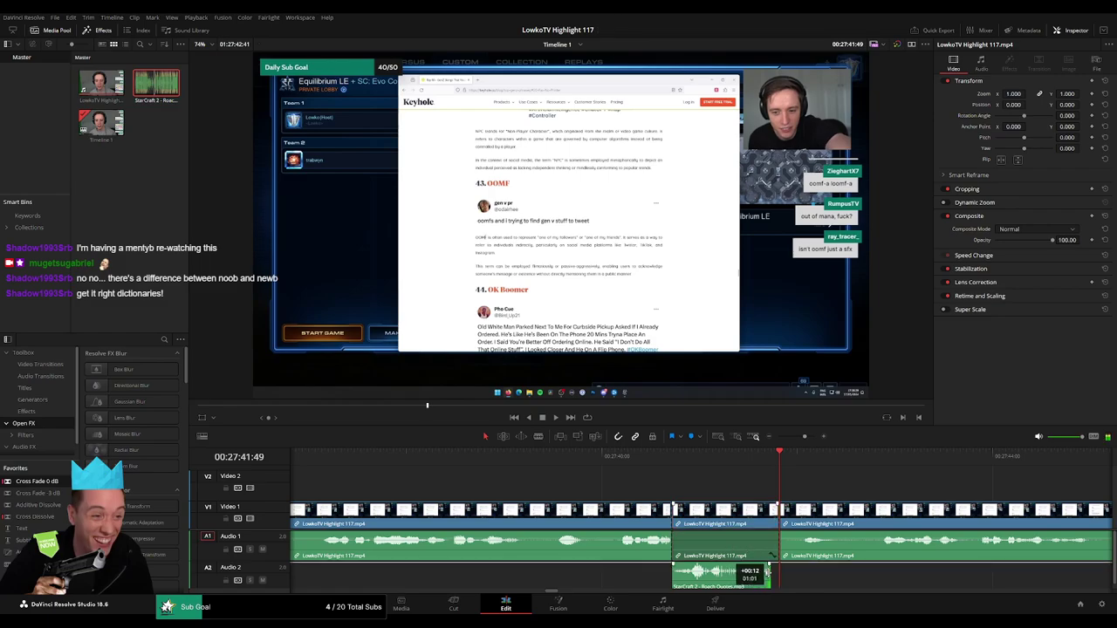
pyautogui.moveTo(747, 576); pyautogui.dragTo(777, 576)
pyautogui.click(690, 455)
pyautogui.moveTo(690, 460); pyautogui.dragTo(745, 464)
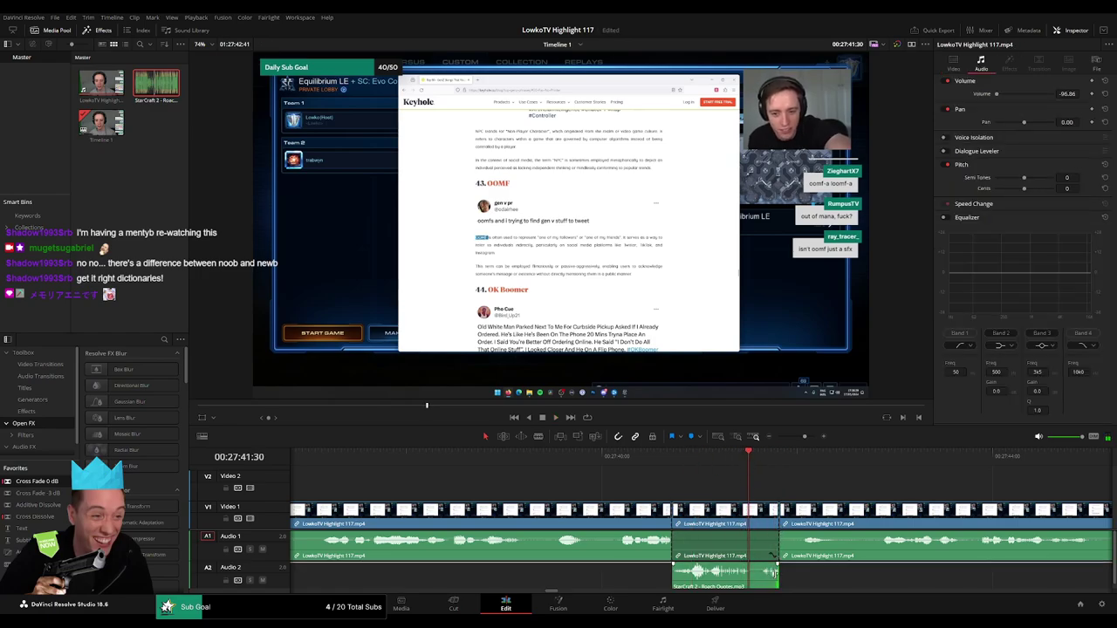
pyautogui.moveTo(778, 575); pyautogui.dragTo(759, 575)
pyautogui.click(776, 515)
pyautogui.moveTo(780, 513); pyautogui.dragTo(760, 515)
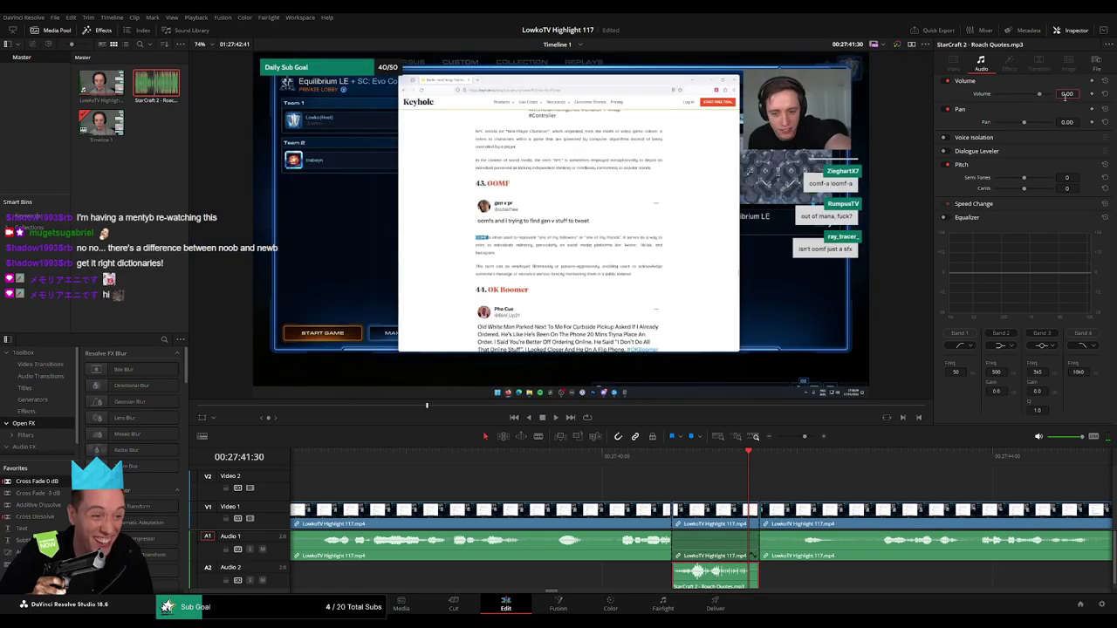
pyautogui.write('-23')
pyautogui.press('Return')
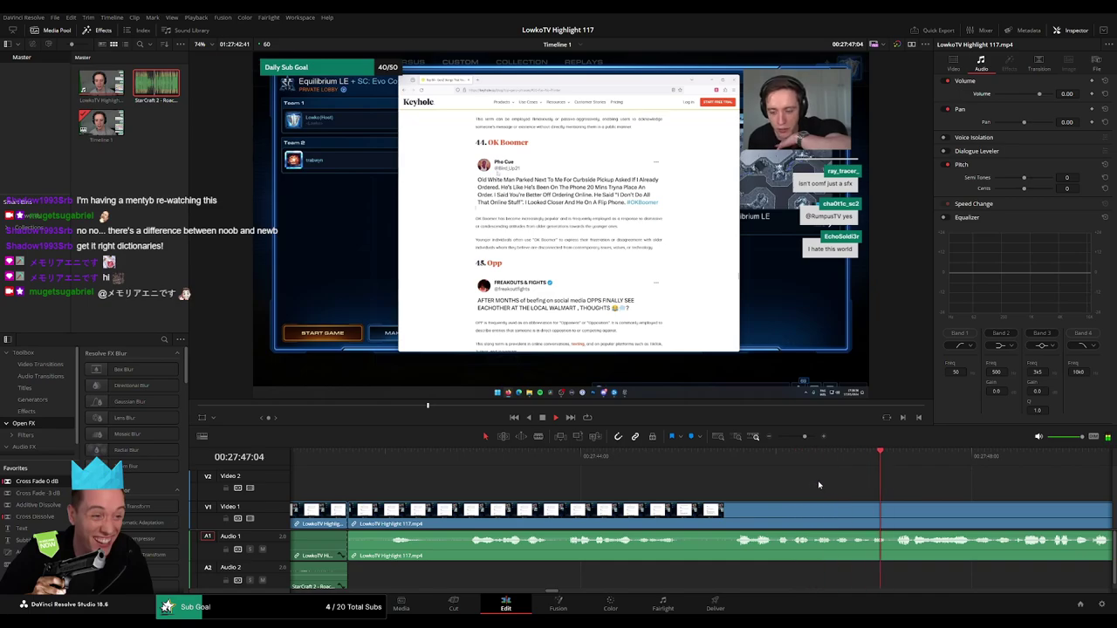
# - Zoom out, blade out a short unwanted piece at the next moment, and ripple delete it
pyautogui.moveTo(805, 437); pyautogui.dragTo(797, 439)
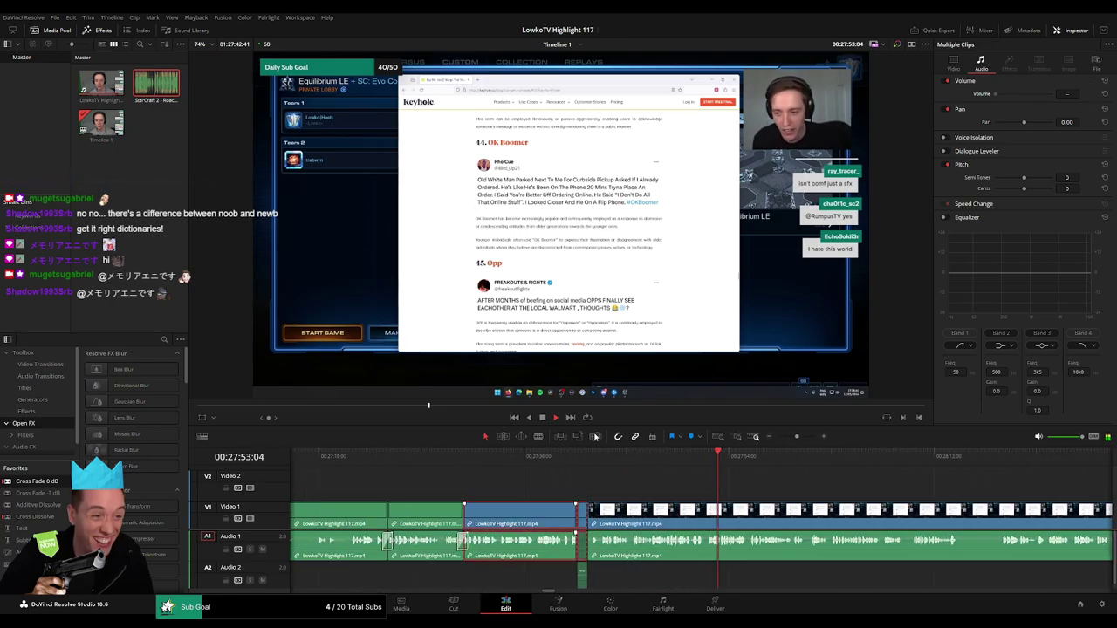
pyautogui.click(802, 487)
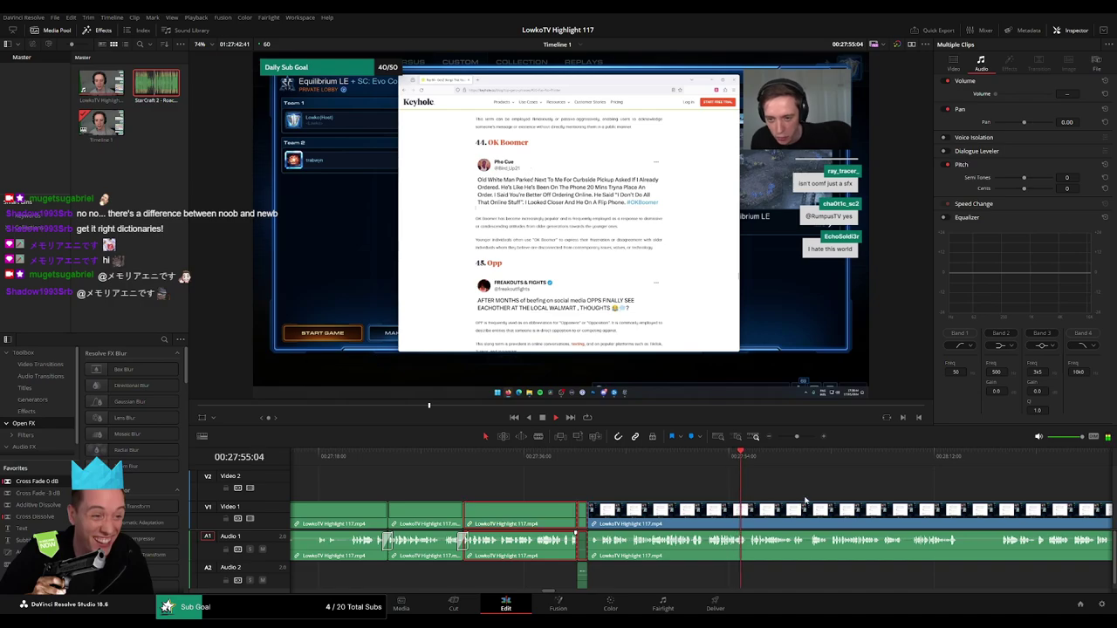
pyautogui.moveTo(795, 436)
pyautogui.mouseDown()
pyautogui.moveTo(775, 436)
pyautogui.moveTo(799, 439)
pyautogui.mouseUp()
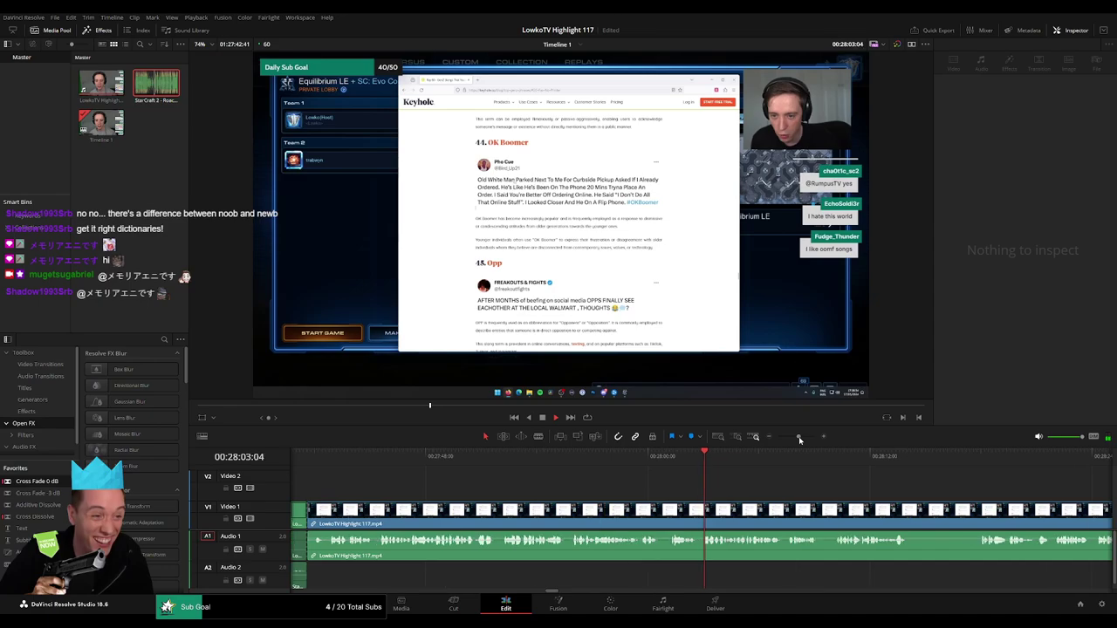
pyautogui.hscroll(3, 627, 484)
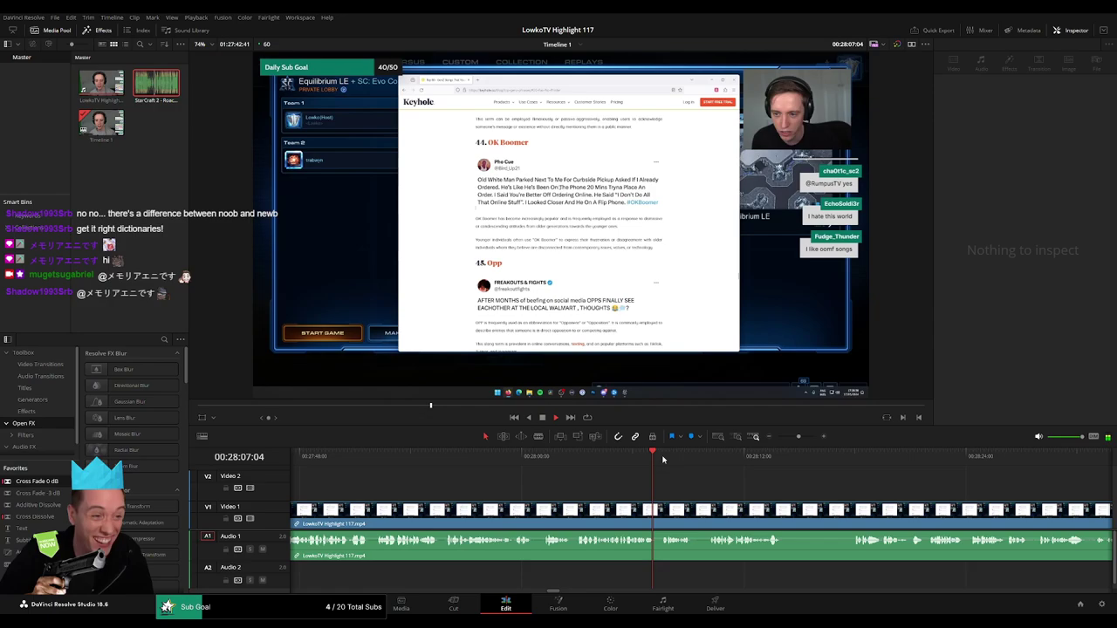
pyautogui.click(723, 493)
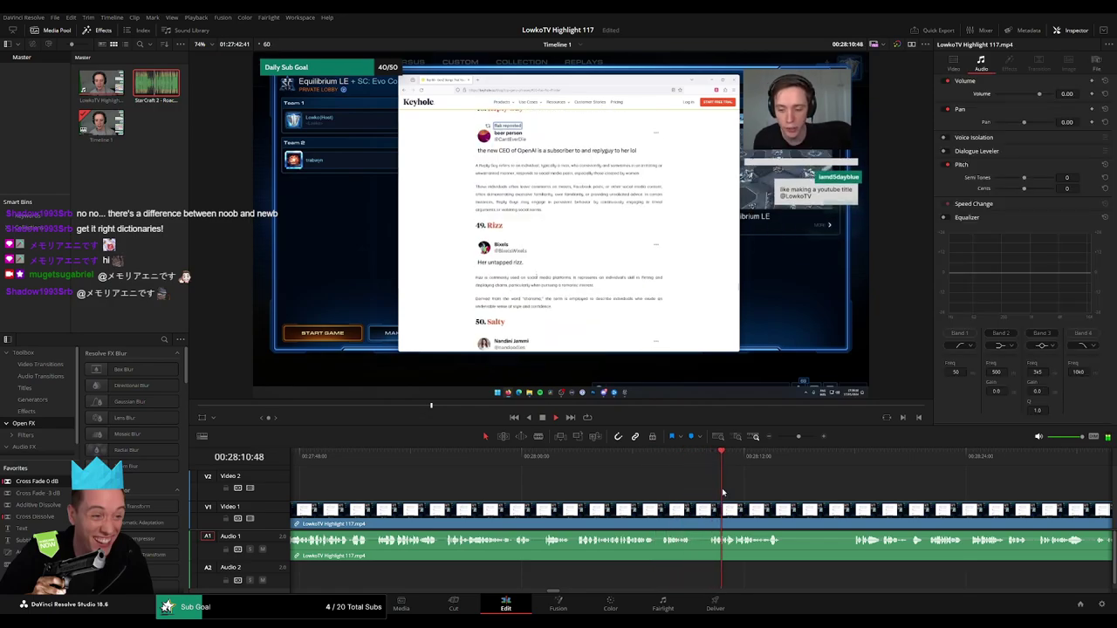
pyautogui.press('b')
pyautogui.click(527, 513)
pyautogui.click(541, 512)
pyautogui.press('a')
pyautogui.click(534, 515)
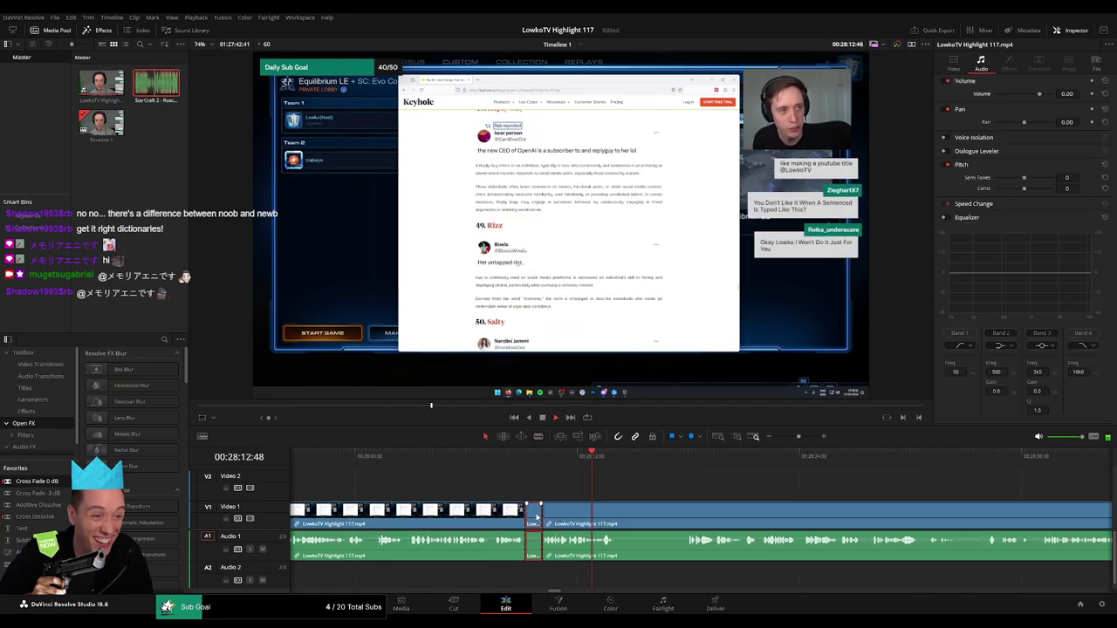
pyautogui.press('Delete')
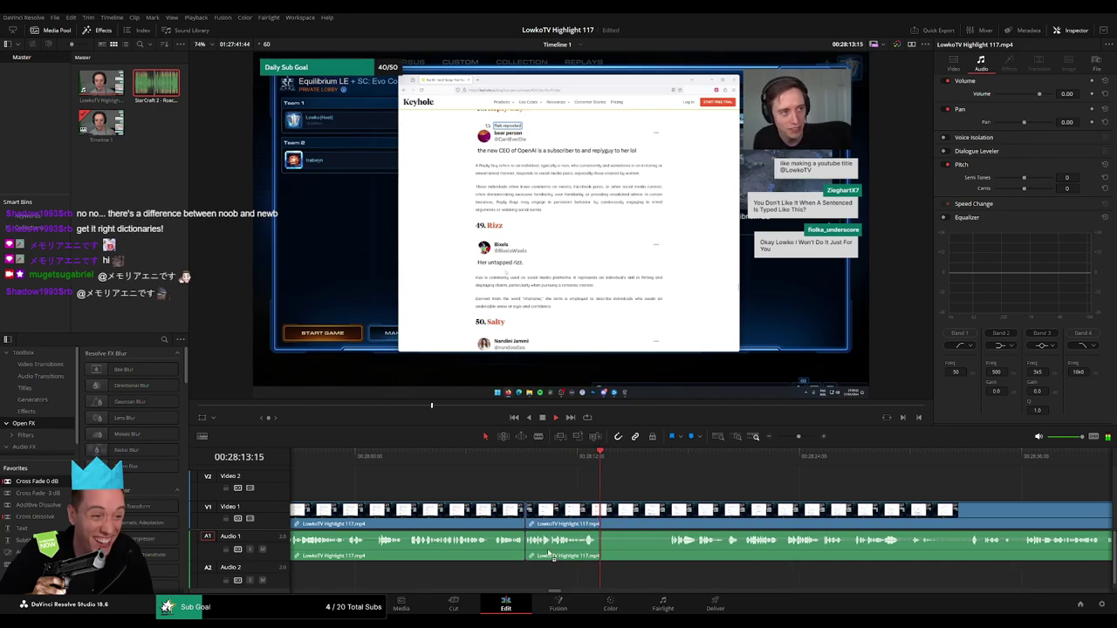
# - Cut the clip near 28:13 and 28:38, trimming away the unwanted bit to close the gap
pyautogui.click(598, 512)
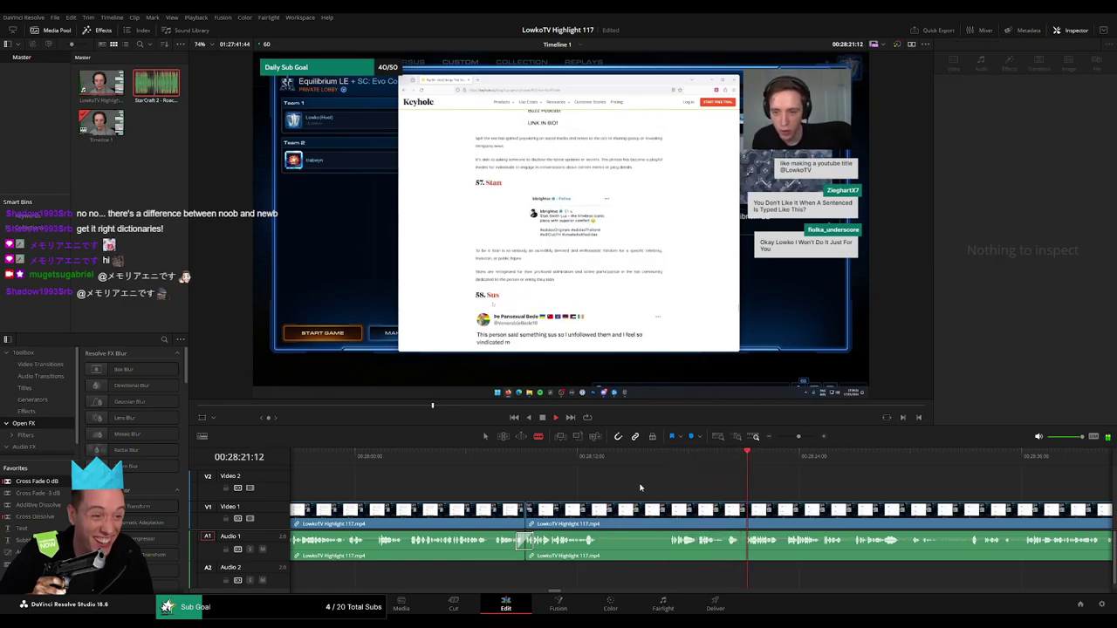
pyautogui.click(467, 516)
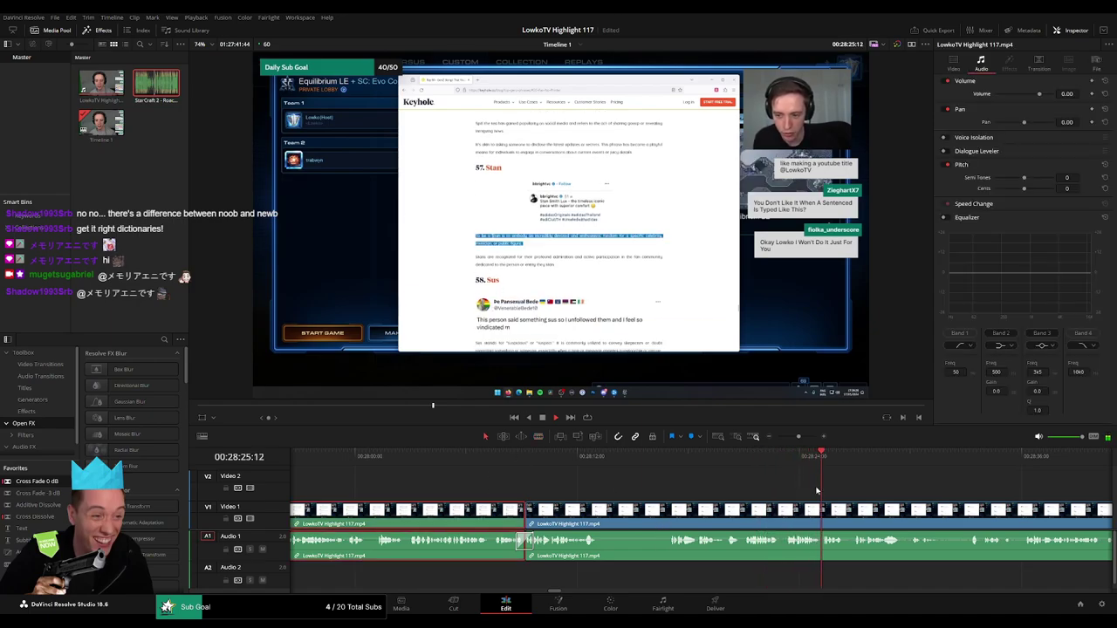
pyautogui.click(575, 480)
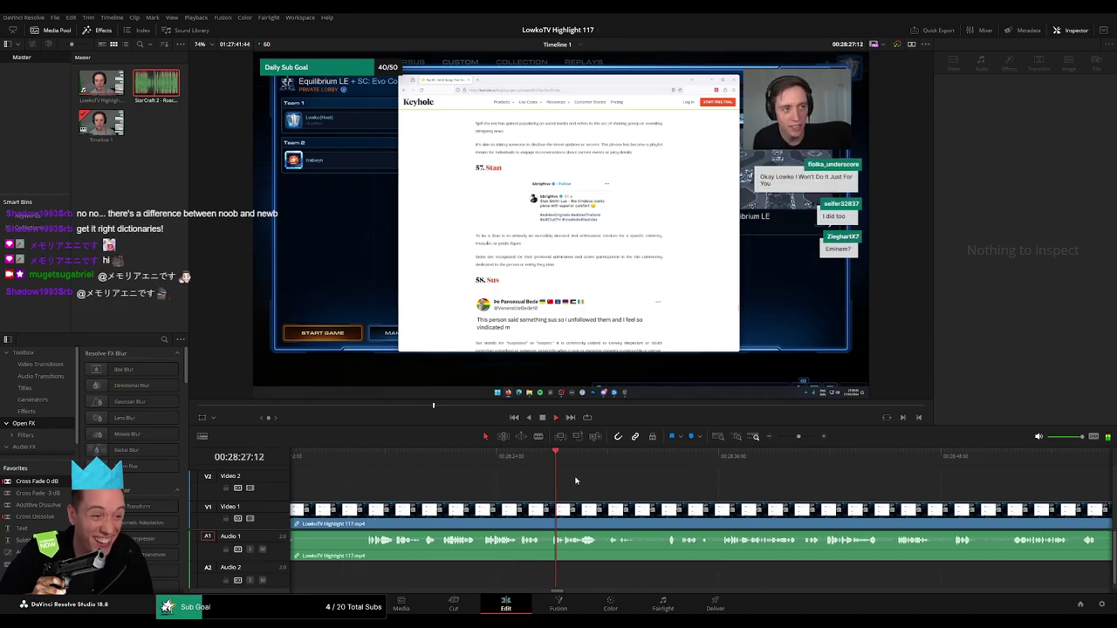
pyautogui.moveTo(799, 436)
pyautogui.mouseDown()
pyautogui.moveTo(779, 436)
pyautogui.moveTo(797, 437)
pyautogui.mouseUp()
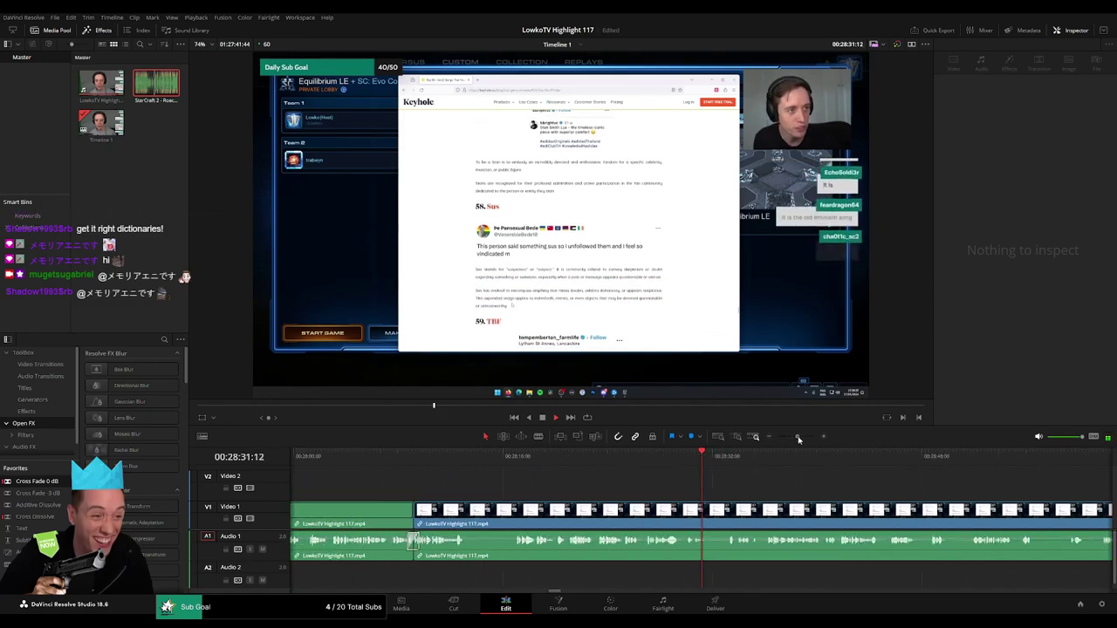
pyautogui.scroll(-4, 774, 487)
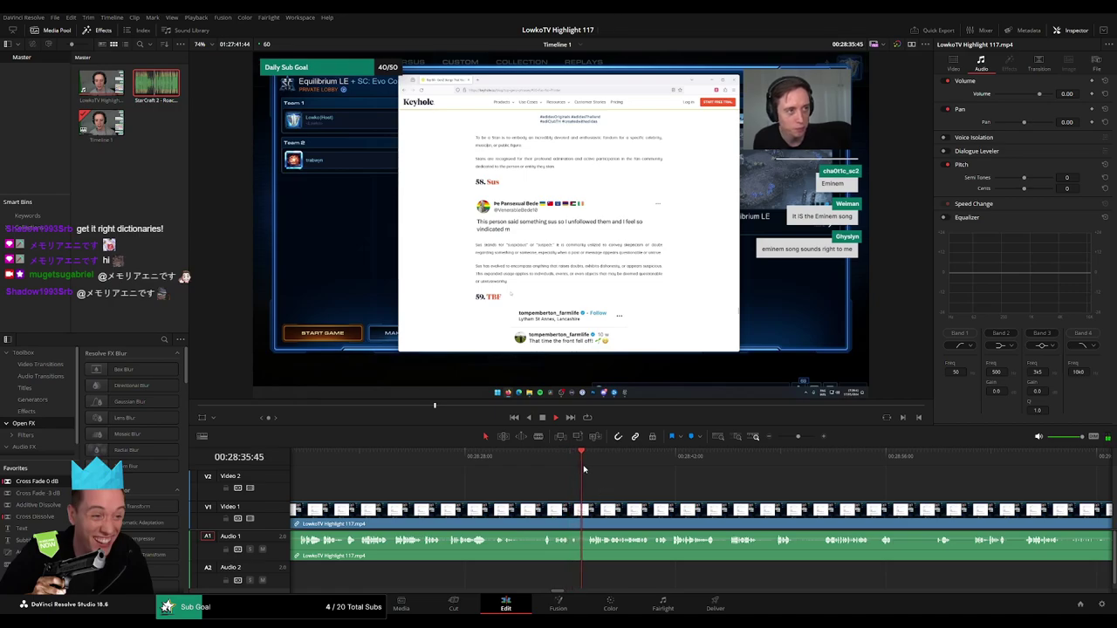
pyautogui.scroll(-3, 578, 478)
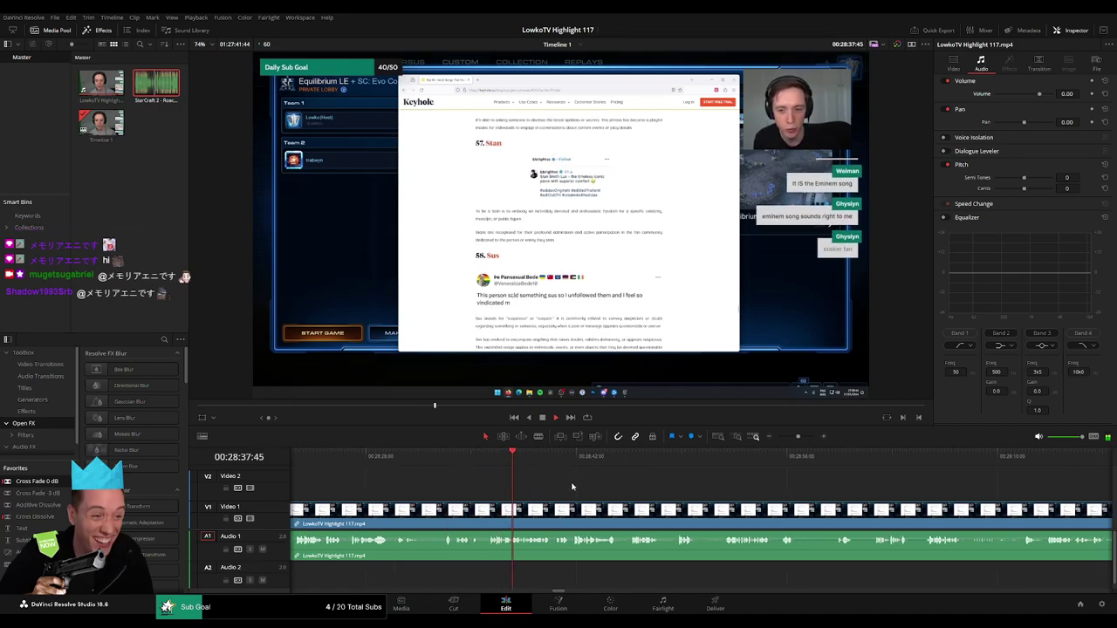
pyautogui.click(425, 510)
pyautogui.moveTo(446, 511); pyautogui.dragTo(441, 512)
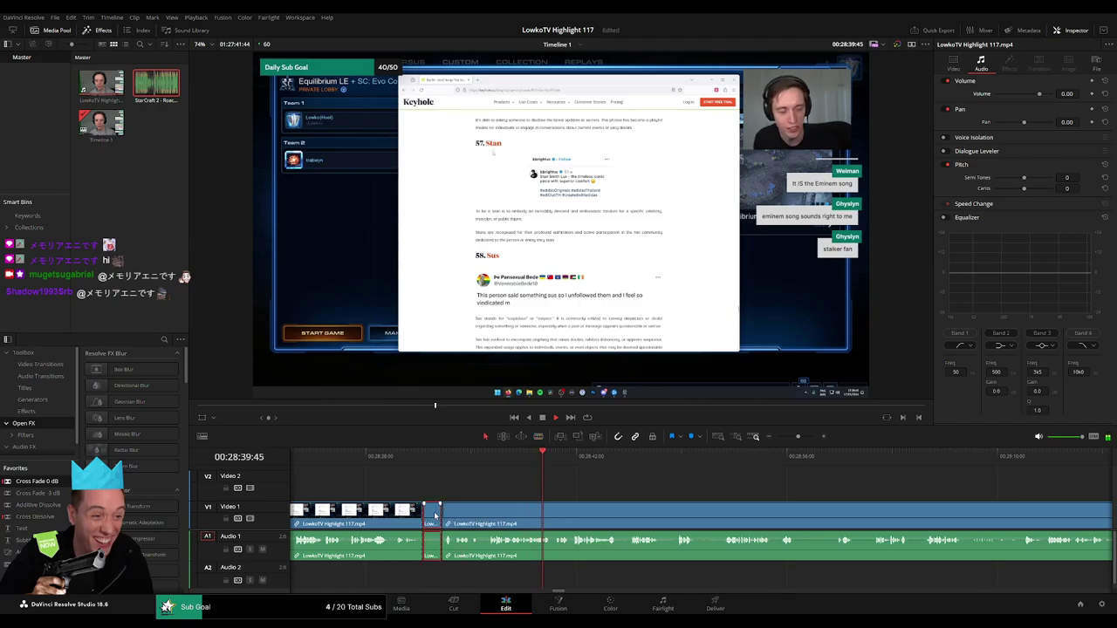
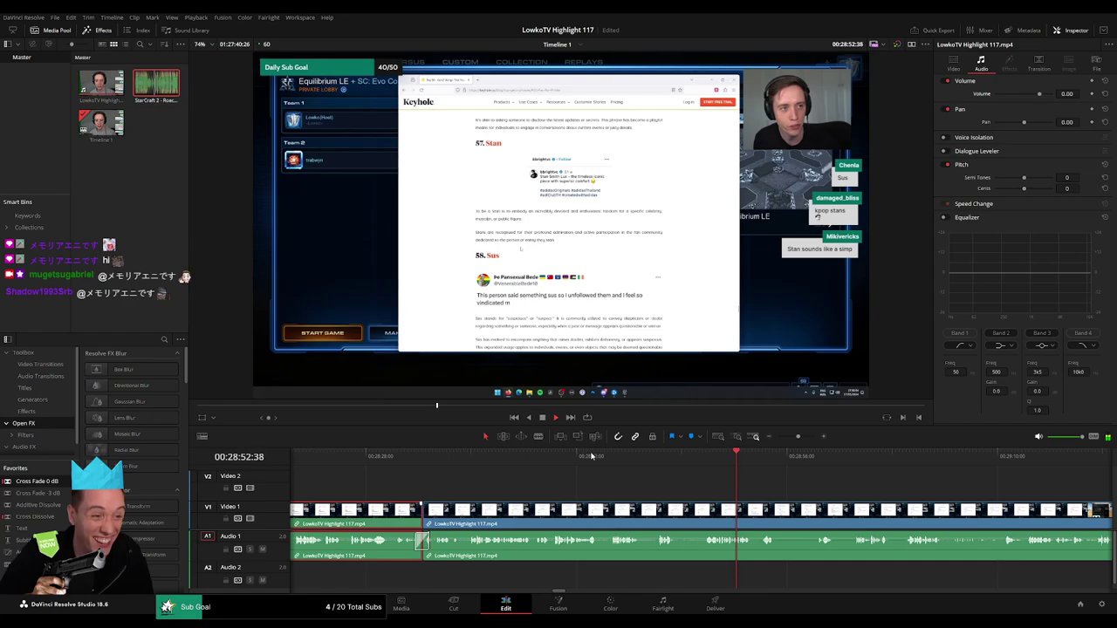
# - Split the clip where the unwanted part begins and ripple-delete the short leftover piece
pyautogui.click(801, 471)
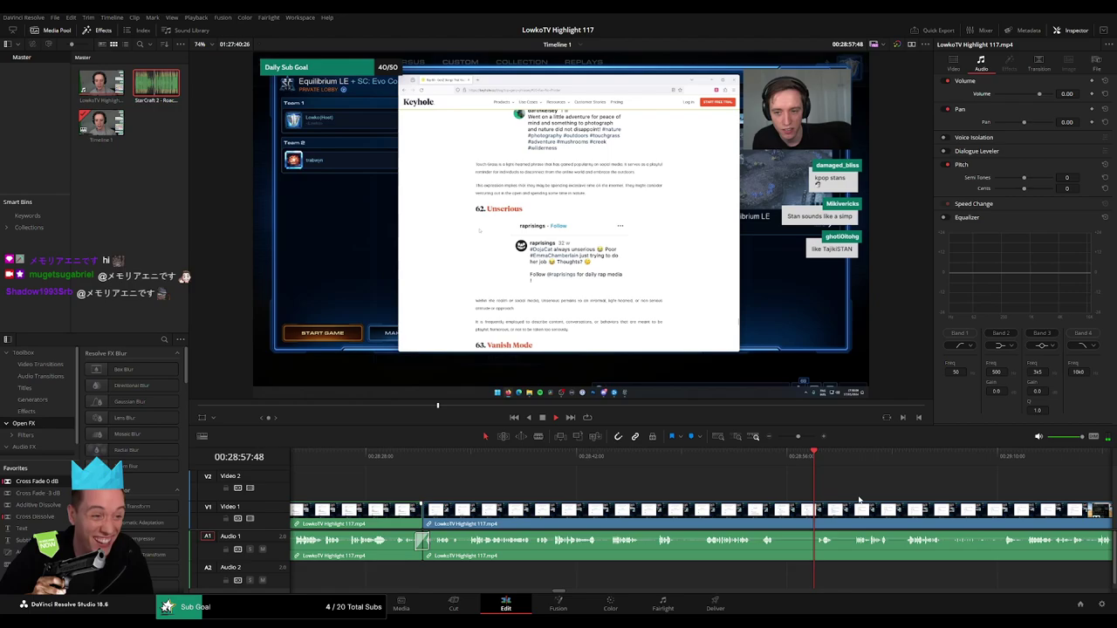
pyautogui.click(584, 471)
pyautogui.moveTo(584, 471); pyautogui.dragTo(605, 471)
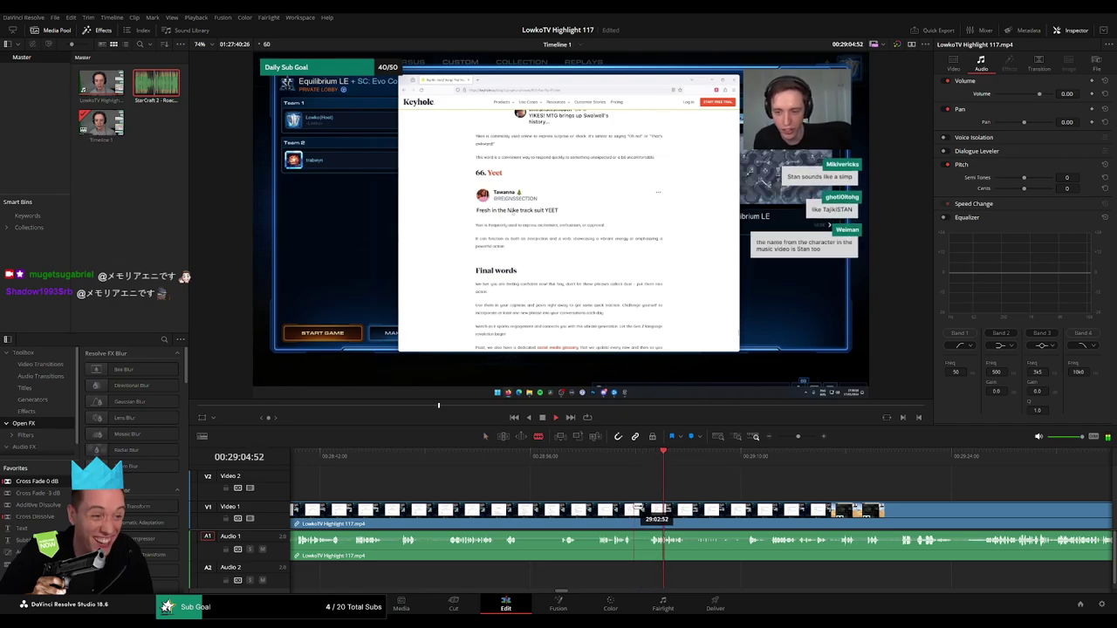
pyautogui.click(634, 509)
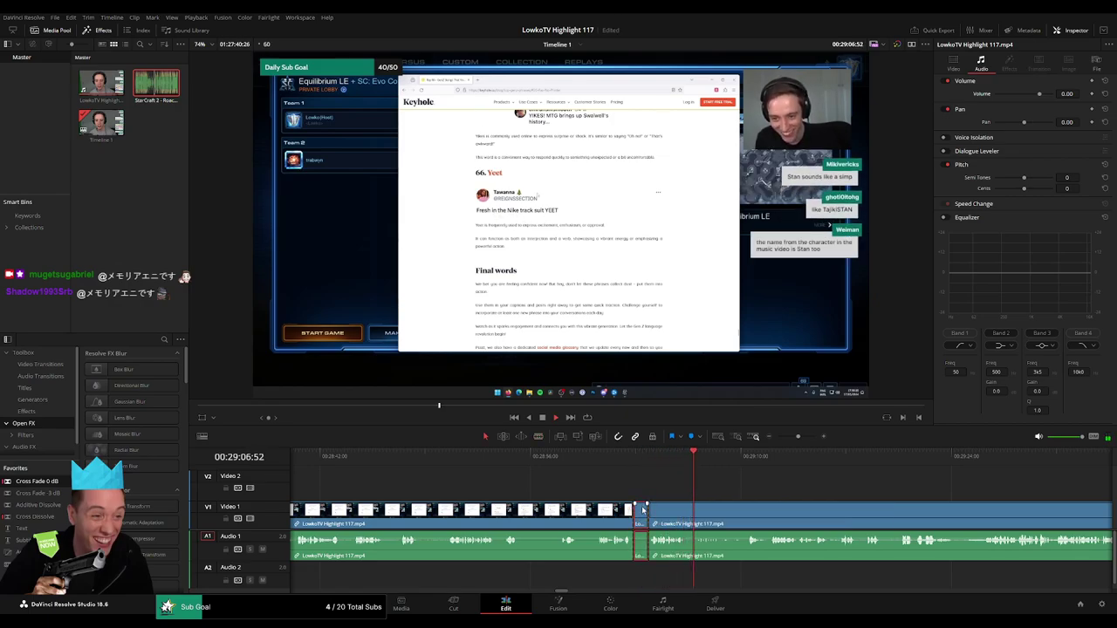
pyautogui.click(643, 509)
pyautogui.press('BackSpace')
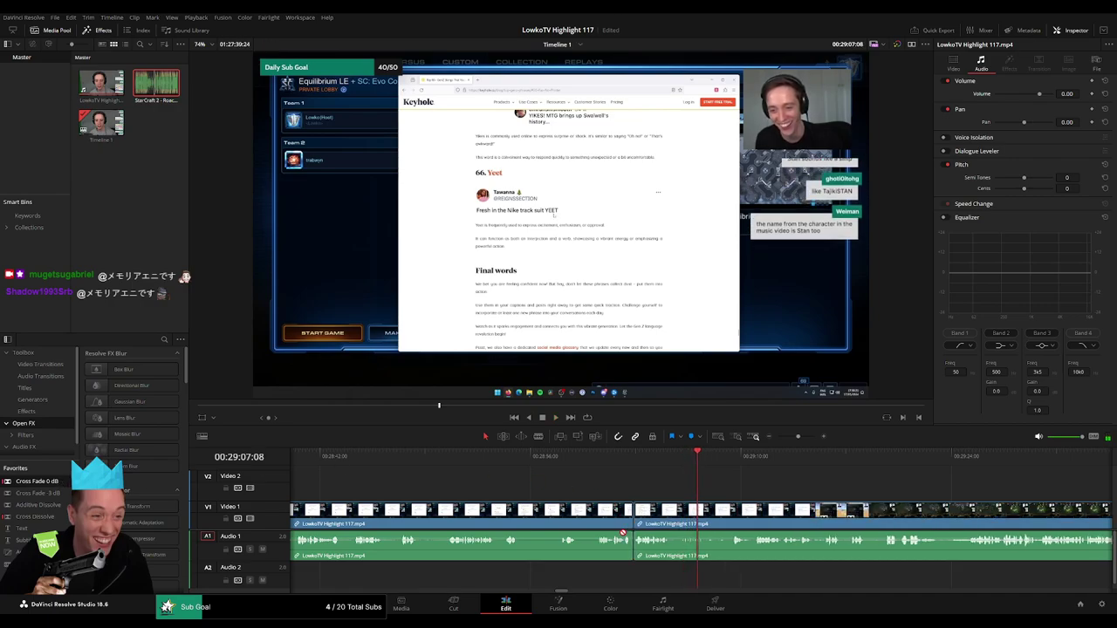
pyautogui.click(622, 535)
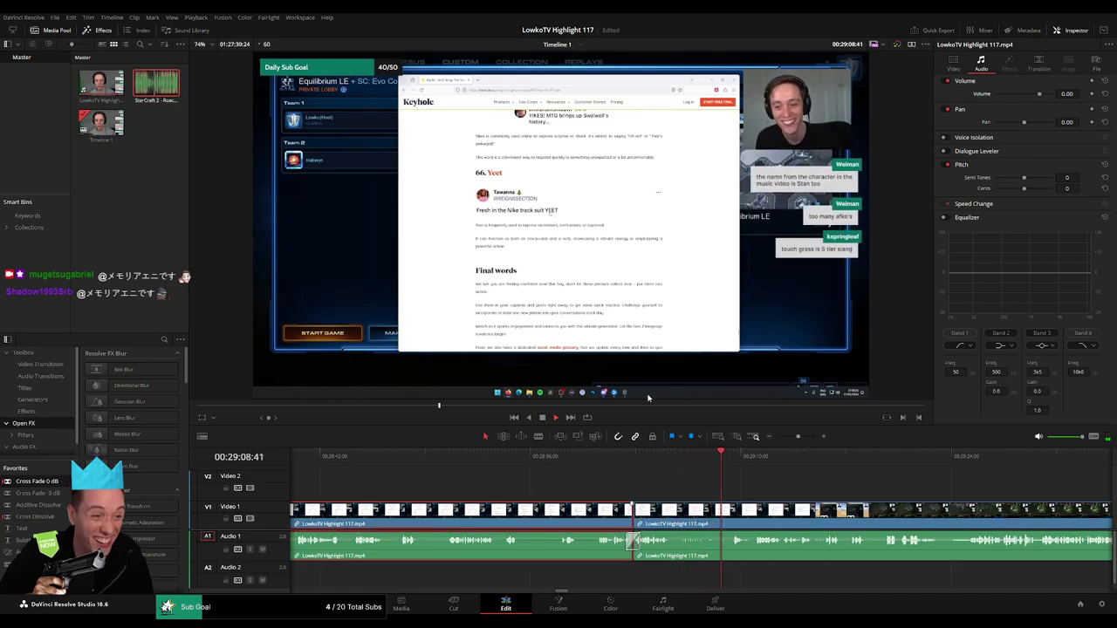
# - Cut the clip at the playhead near 29:14 and trim its edge back to the cut
pyautogui.click(643, 480)
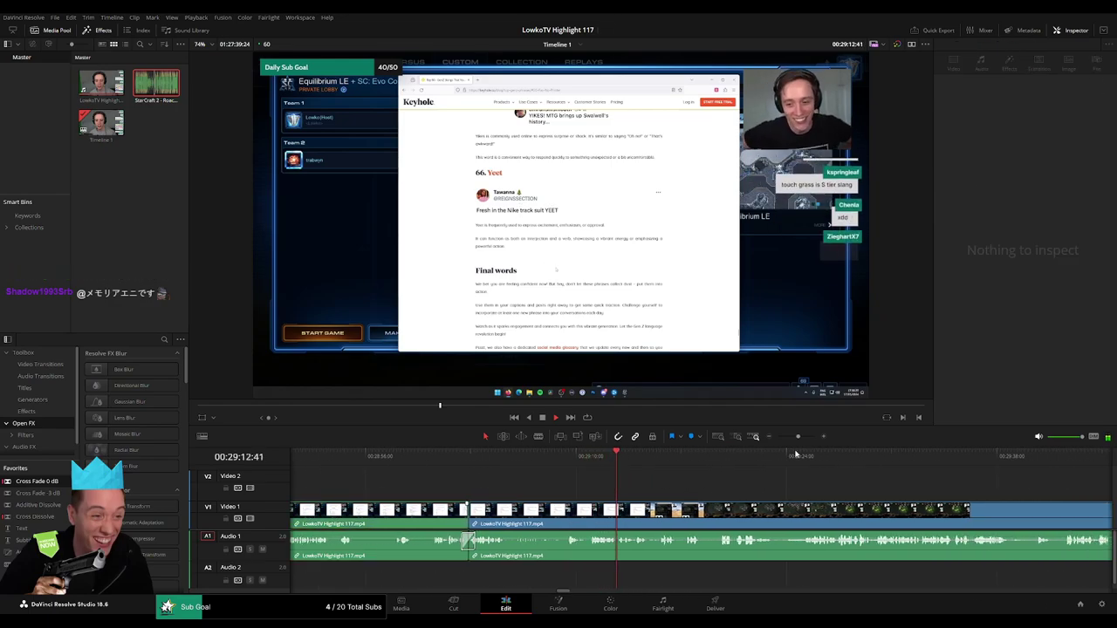
pyautogui.moveTo(798, 436); pyautogui.dragTo(792, 441)
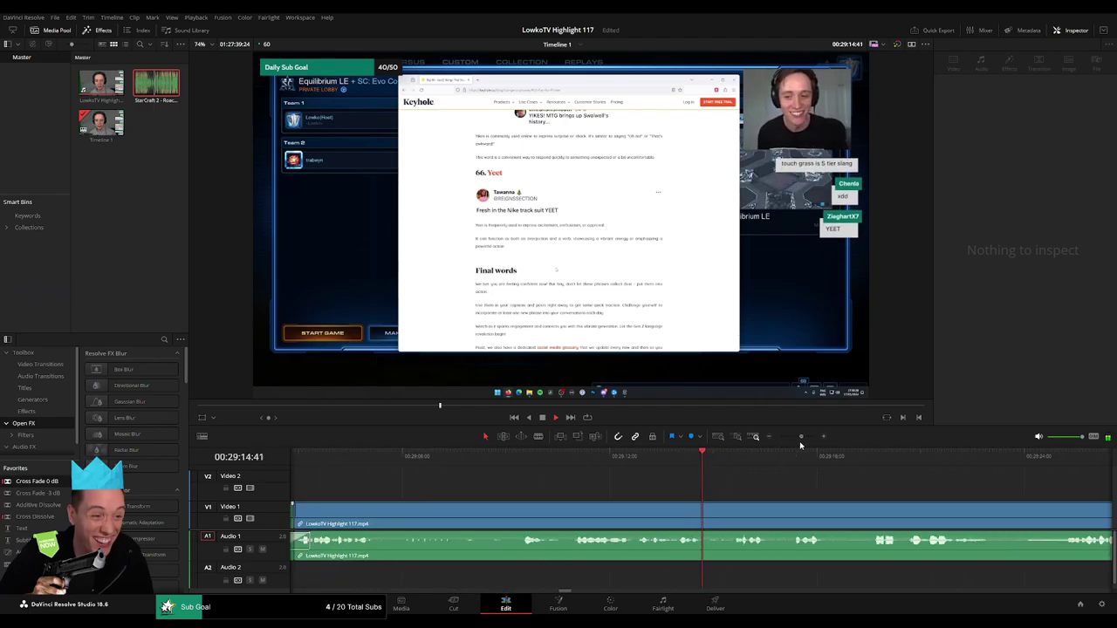
pyautogui.moveTo(718, 454)
pyautogui.mouseDown()
pyautogui.moveTo(559, 455)
pyautogui.moveTo(572, 456)
pyautogui.mouseUp()
pyautogui.hotkey('ctrl', 'b')
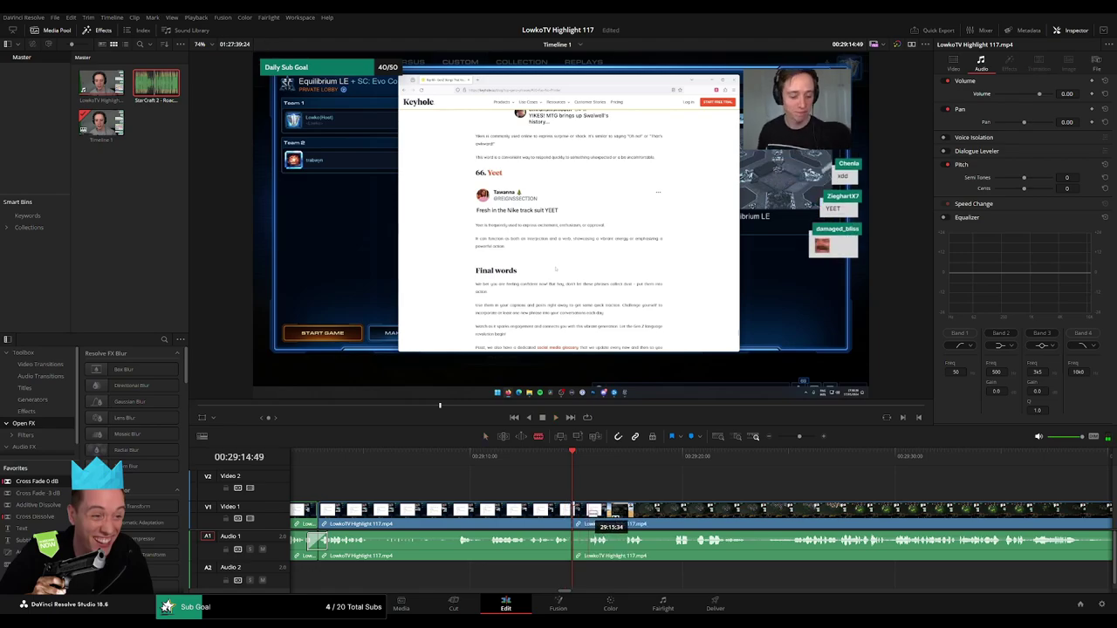
pyautogui.moveTo(609, 522); pyautogui.dragTo(582, 521)
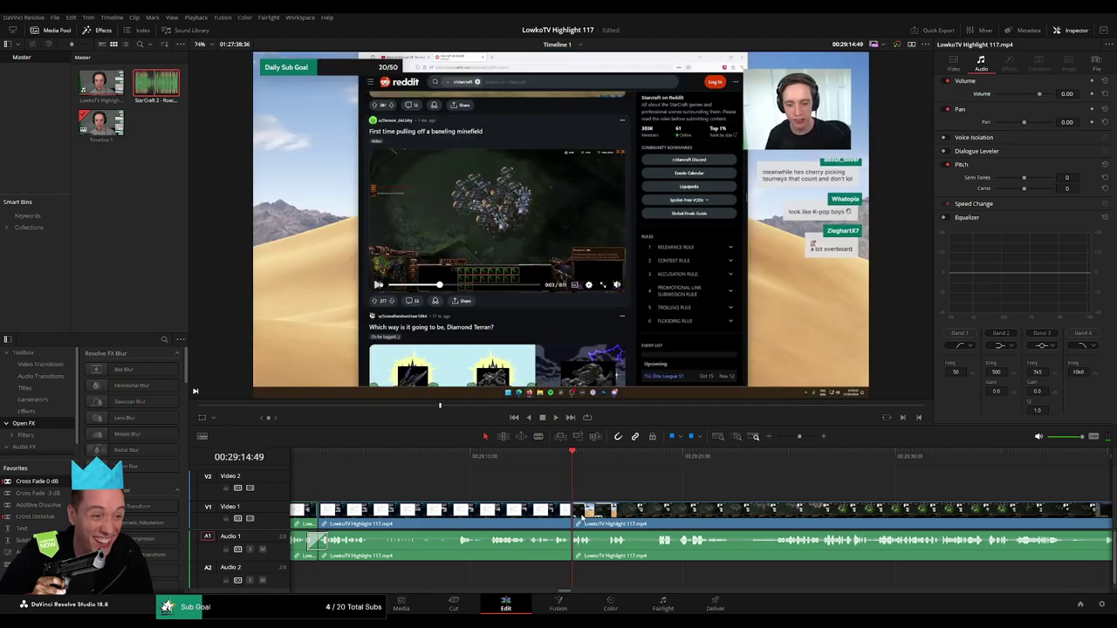
pyautogui.press('space')
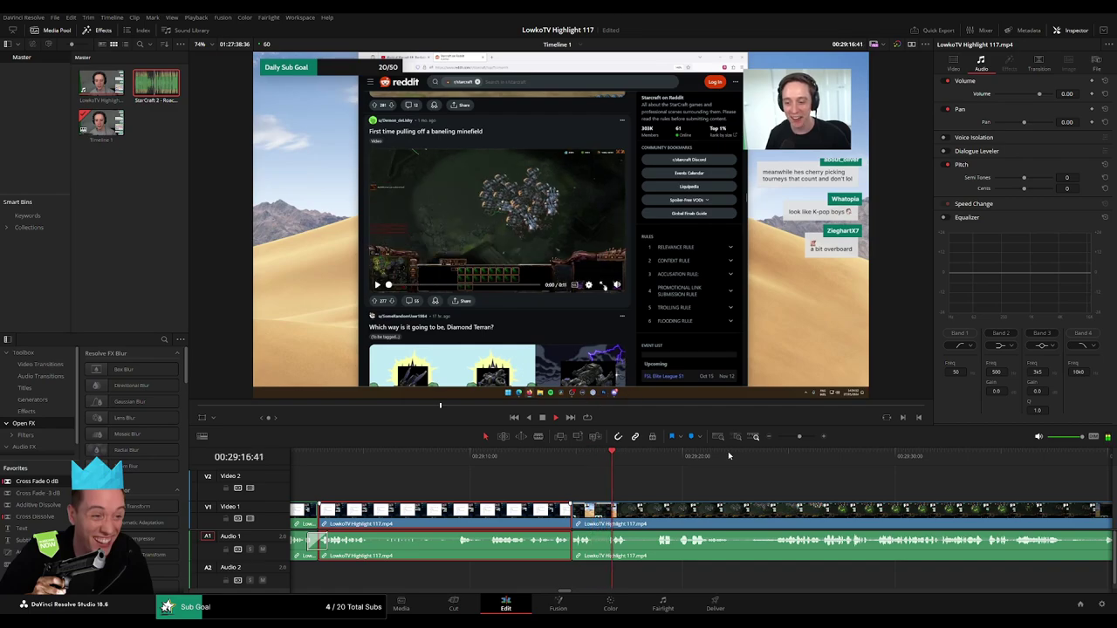
pyautogui.click(661, 457)
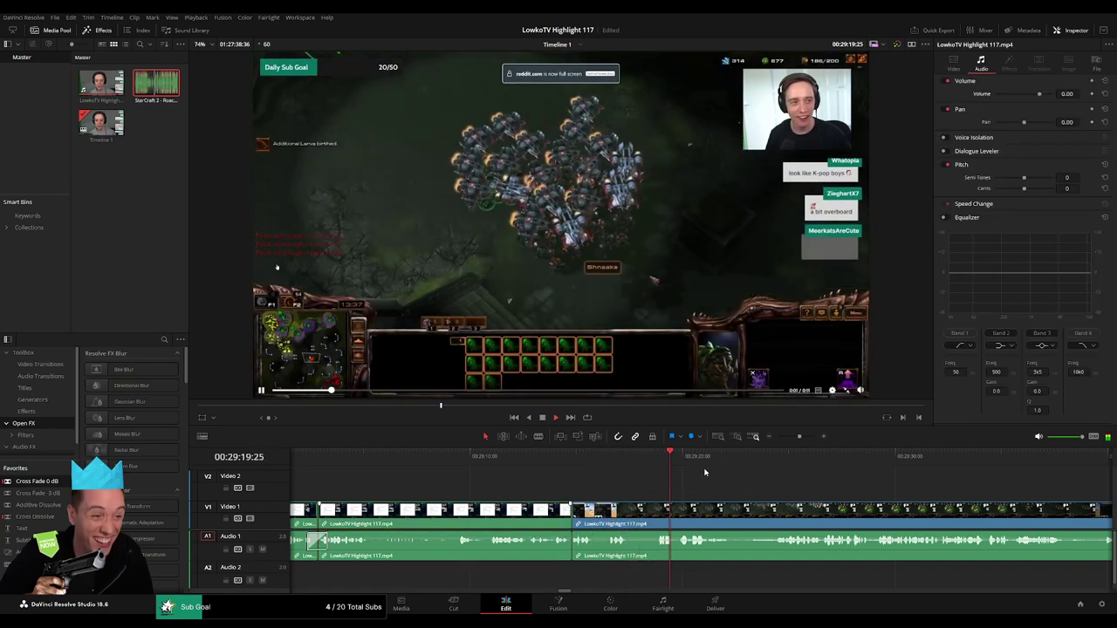
pyautogui.hscroll(3, 647, 485)
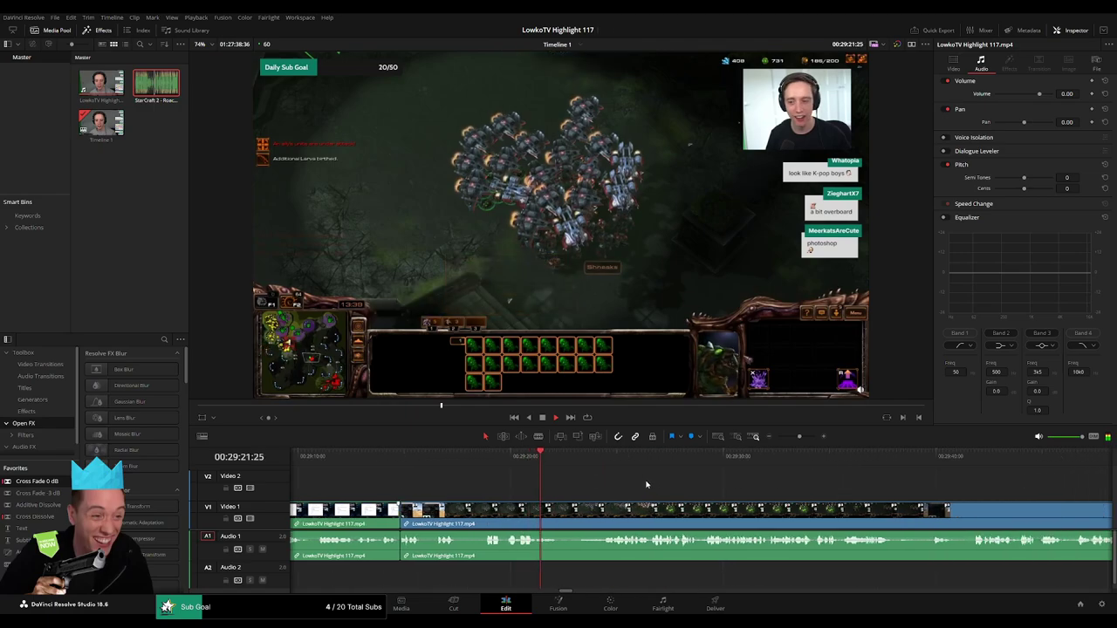
pyautogui.click(600, 456)
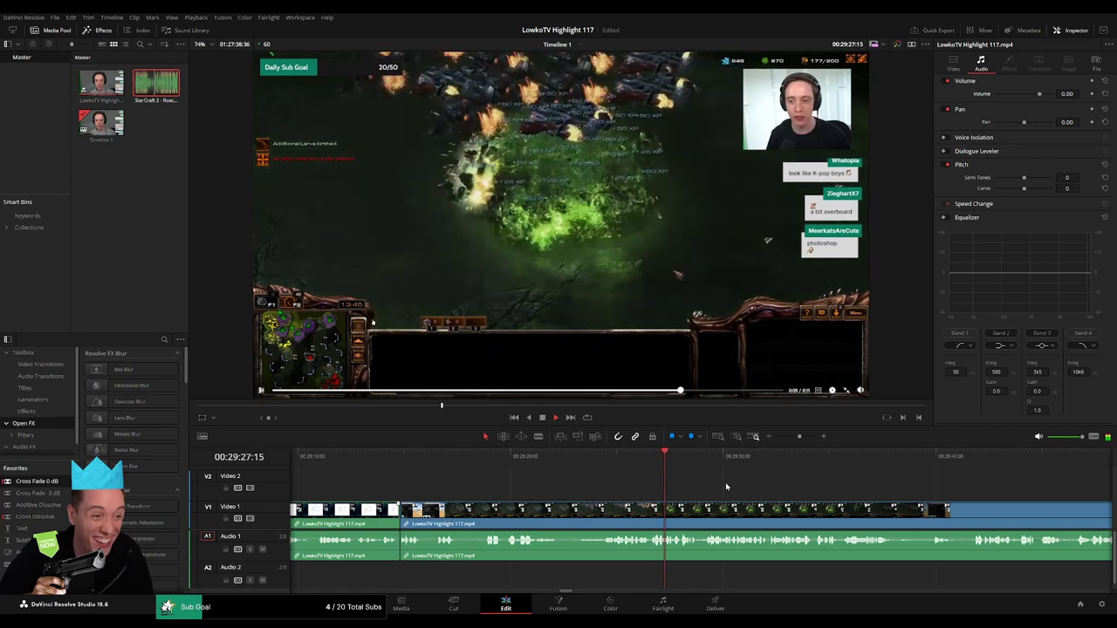
pyautogui.hscroll(3, 644, 487)
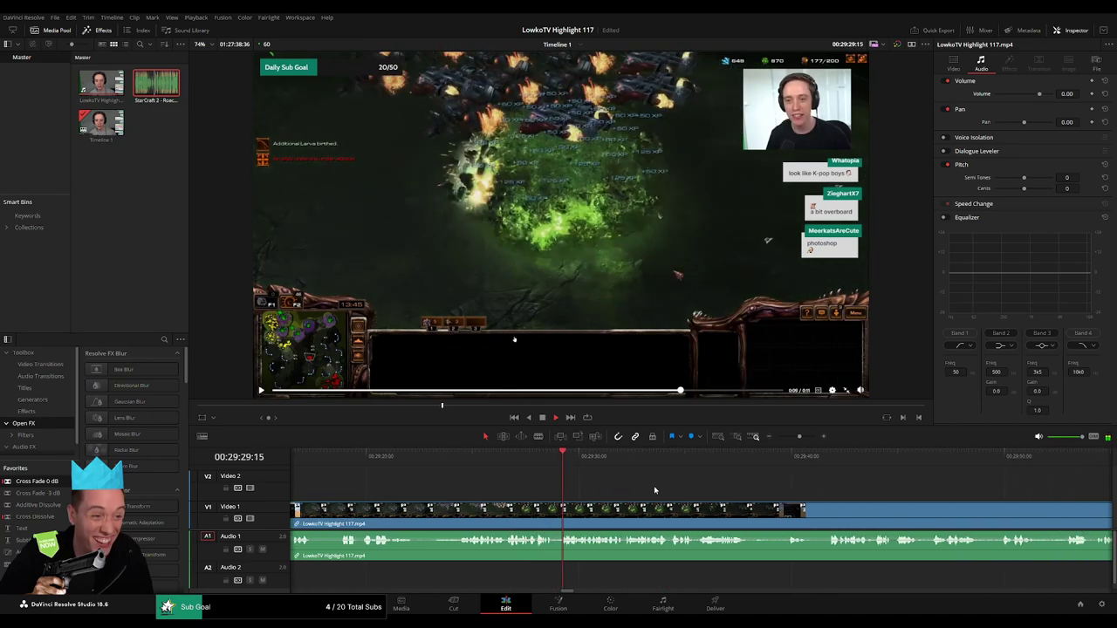
pyautogui.moveTo(799, 437); pyautogui.dragTo(796, 436)
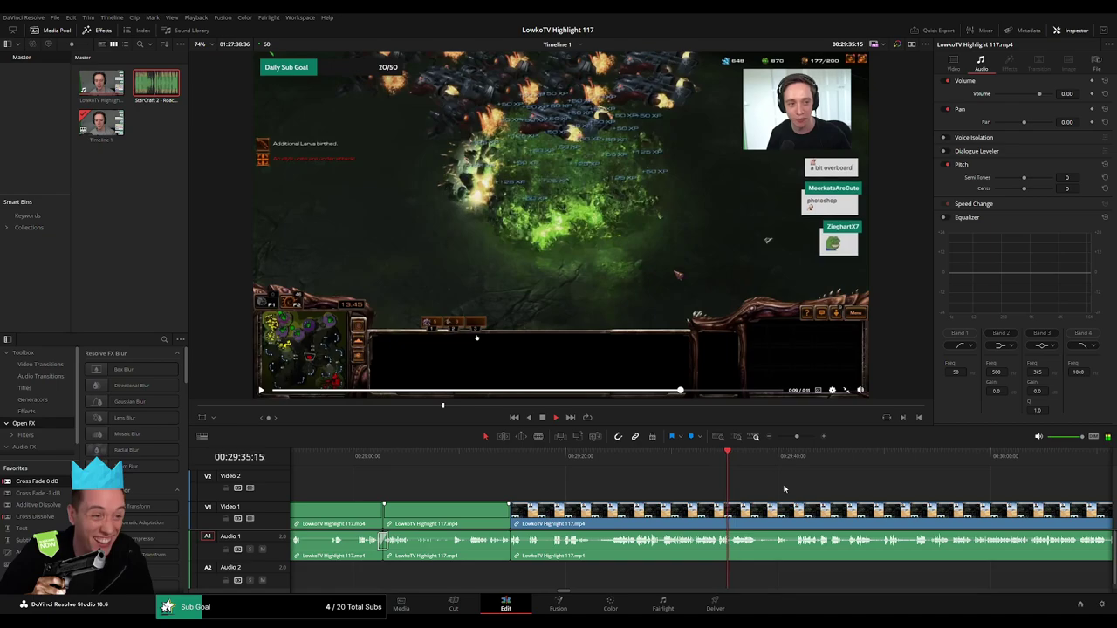
pyautogui.hscroll(3, 636, 478)
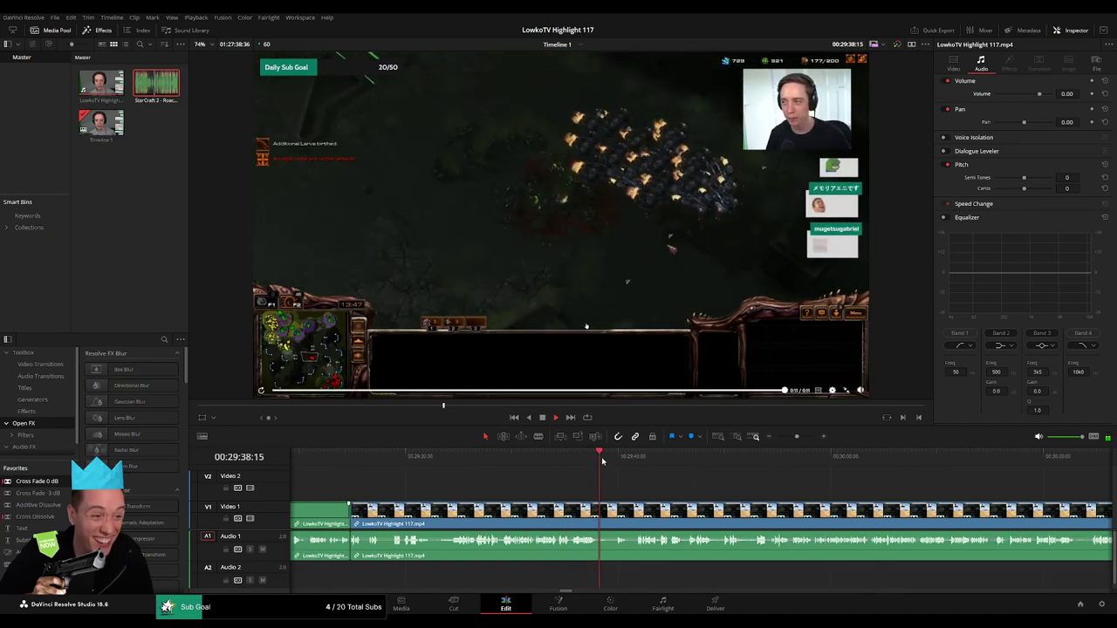
pyautogui.click(617, 463)
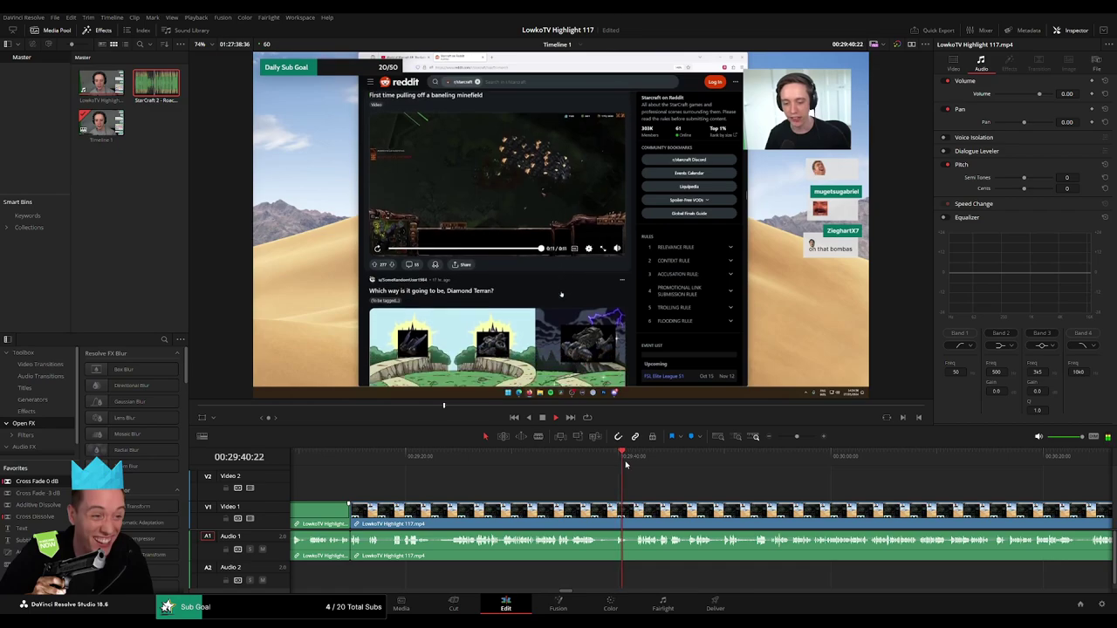
# - Trim the clip edge at about 29:41:37 and review the whole sequence
pyautogui.hscroll(3, 704, 517)
pyautogui.moveTo(703, 516); pyautogui.dragTo(719, 511)
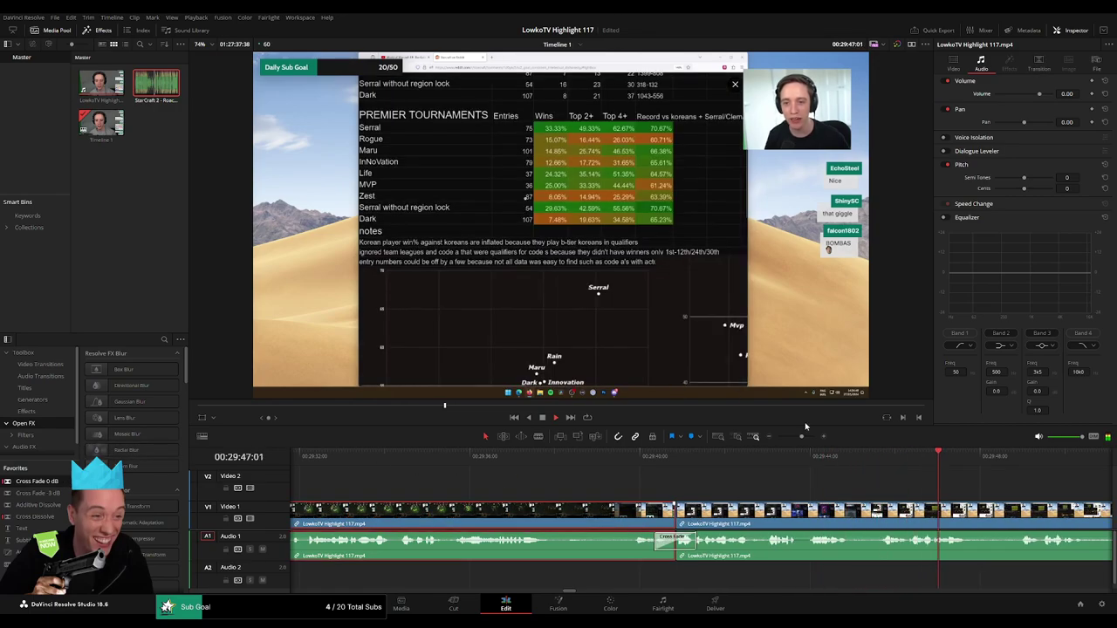
pyautogui.click(953, 481)
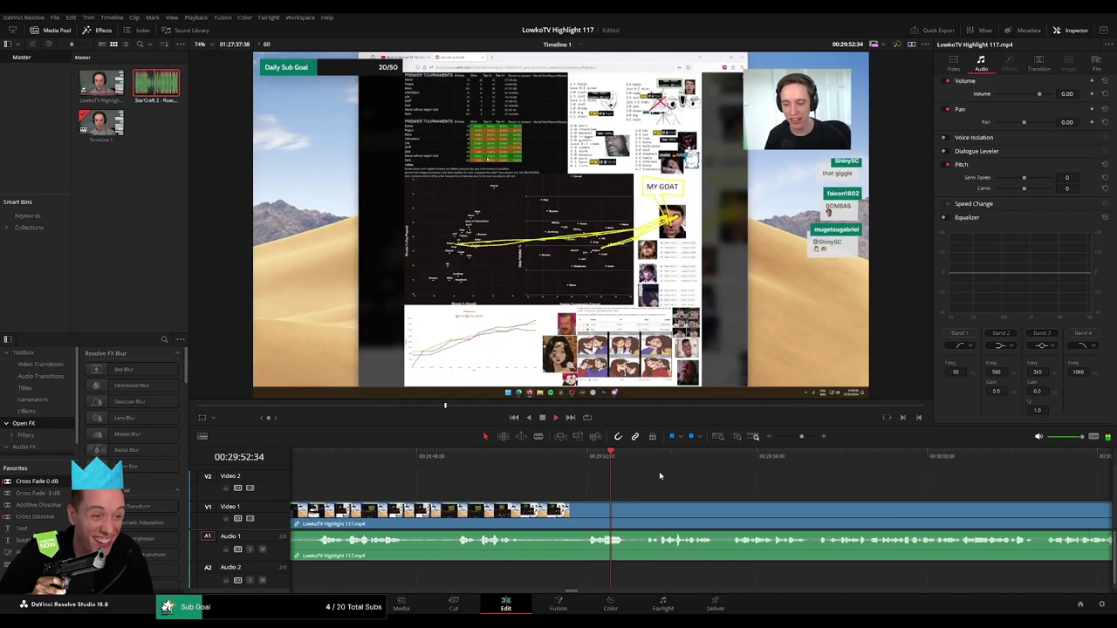
pyautogui.moveTo(801, 436)
pyautogui.mouseDown()
pyautogui.moveTo(786, 446)
pyautogui.moveTo(793, 438)
pyautogui.mouseUp()
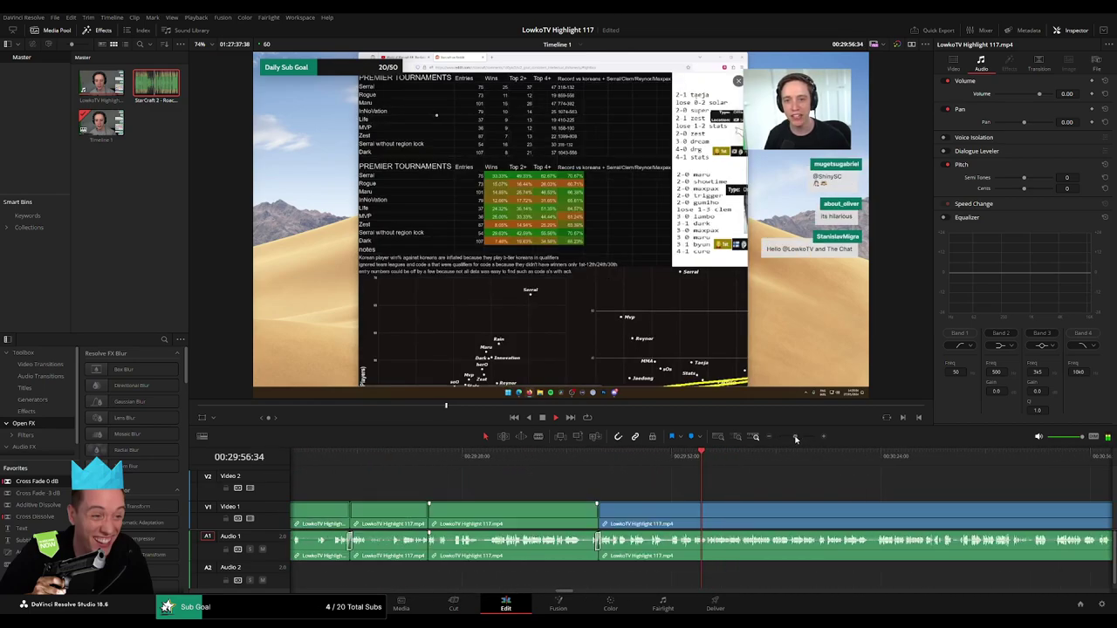
pyautogui.moveTo(793, 438); pyautogui.dragTo(796, 436)
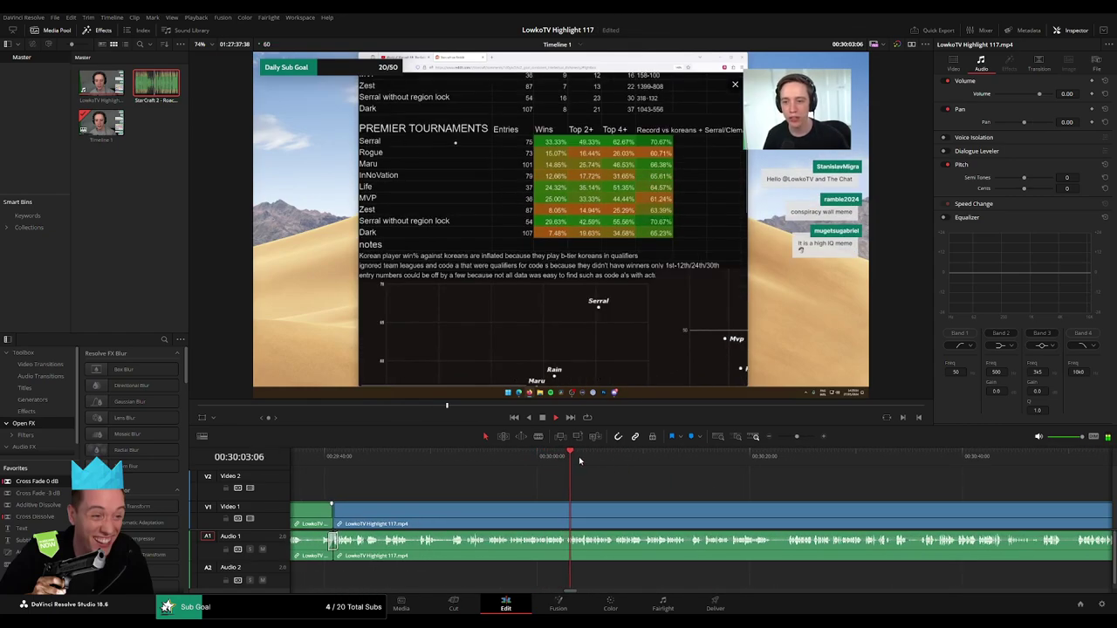
# - Split the clip at the scatter chart and ripple-delete the part before the split
pyautogui.click(610, 460)
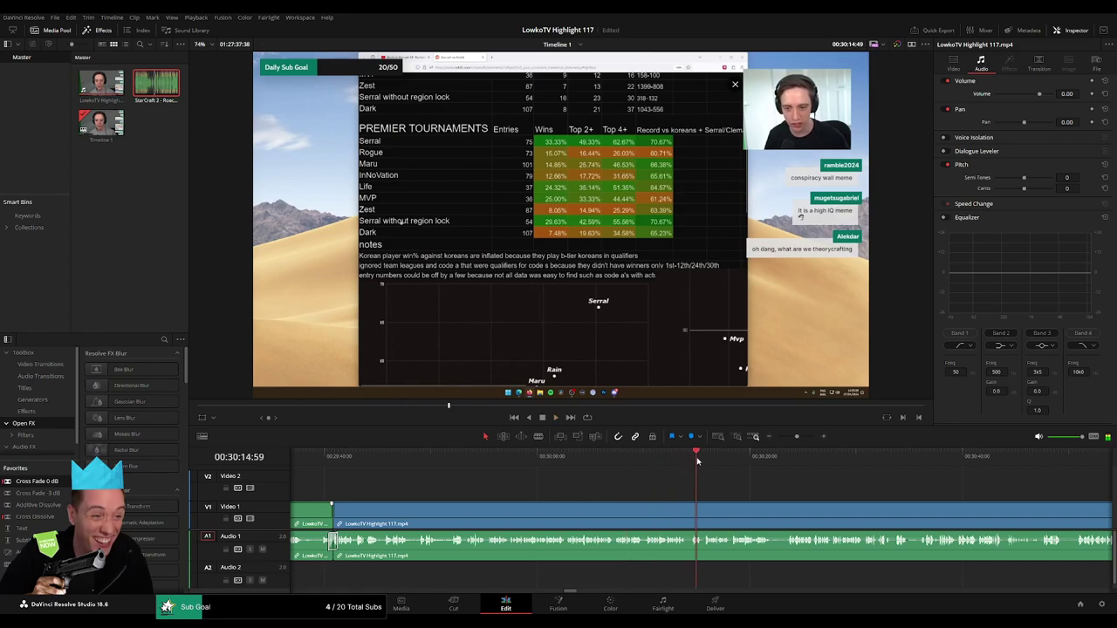
pyautogui.click(777, 460)
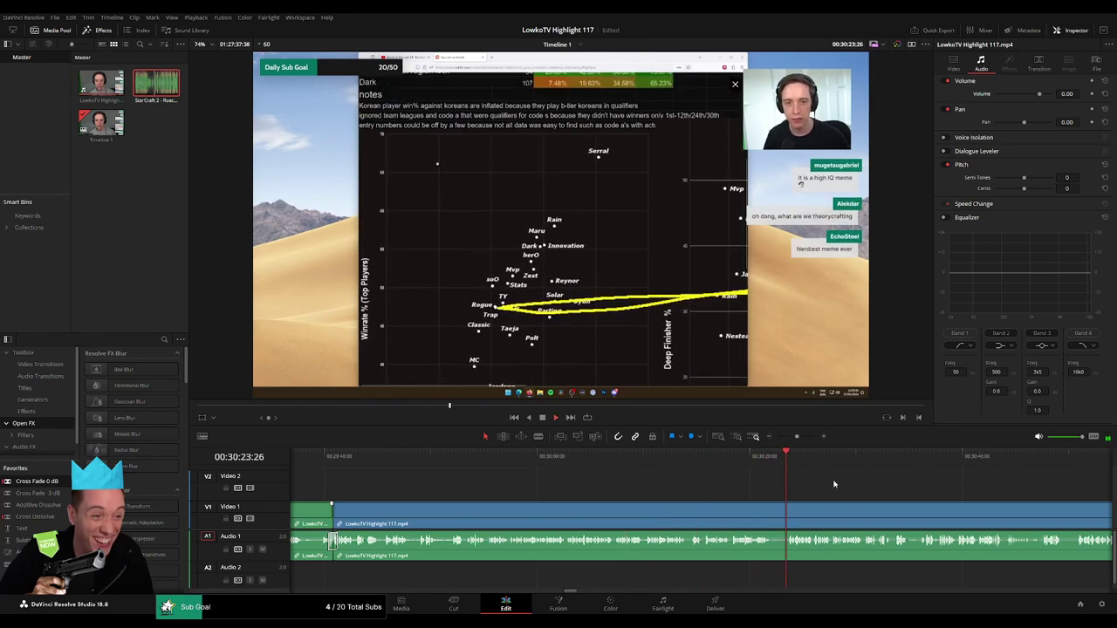
pyautogui.hscroll(5, 834, 484)
pyautogui.press('b')
pyautogui.click(541, 513)
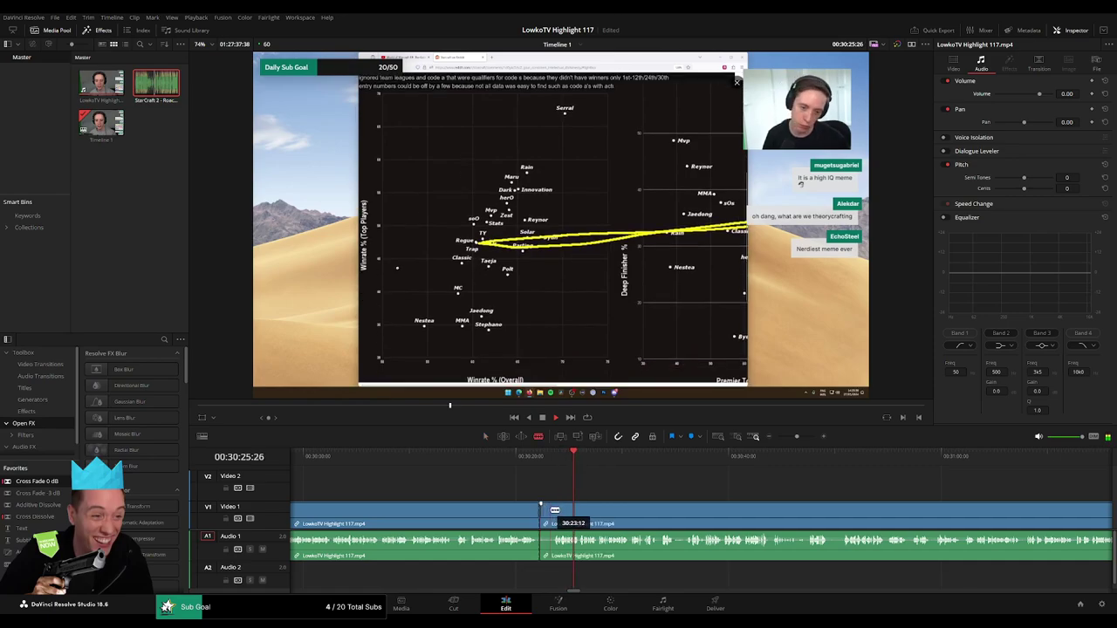
pyautogui.press('a')
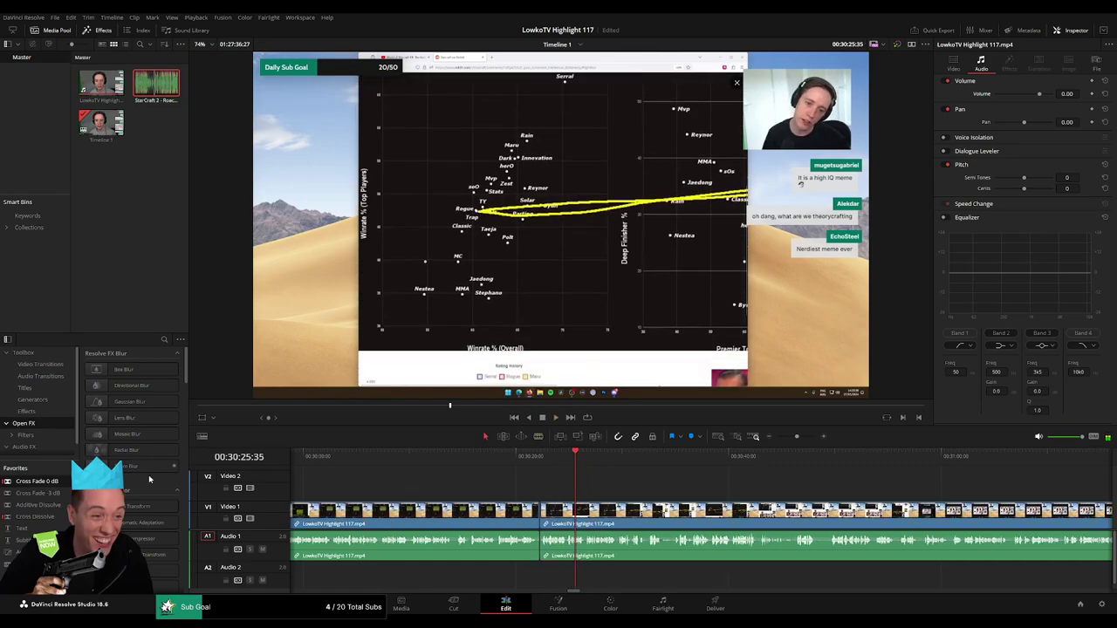
pyautogui.click(510, 524)
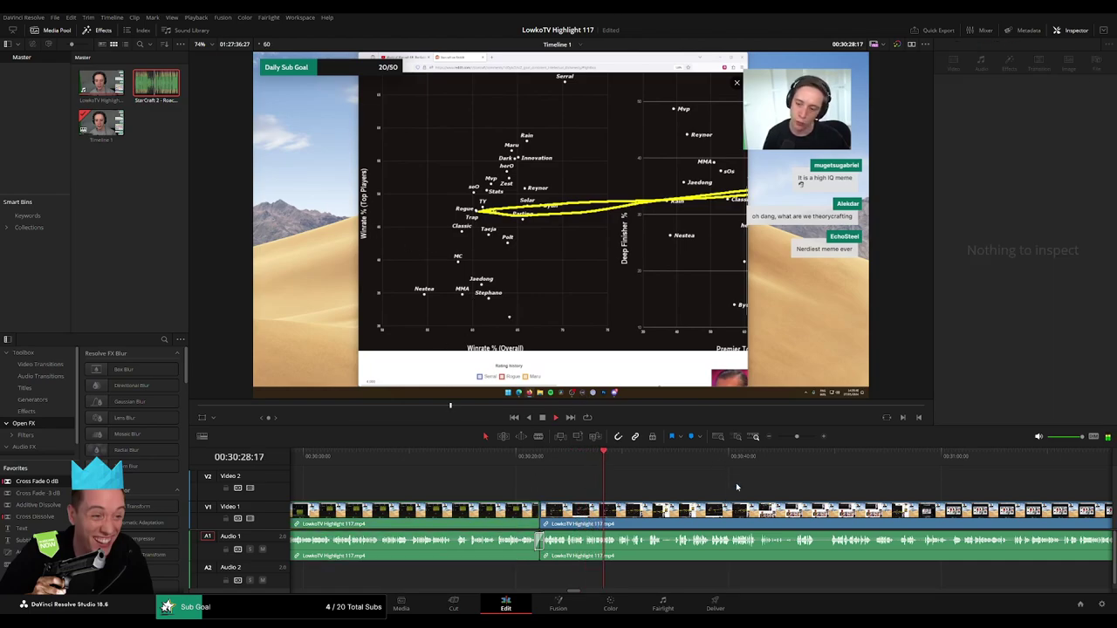
pyautogui.press('Delete')
# - Place the playhead near 31:38, a few frames before the sound-effect spot
pyautogui.moveTo(796, 437)
pyautogui.mouseDown()
pyautogui.moveTo(778, 437)
pyautogui.moveTo(804, 440)
pyautogui.mouseUp()
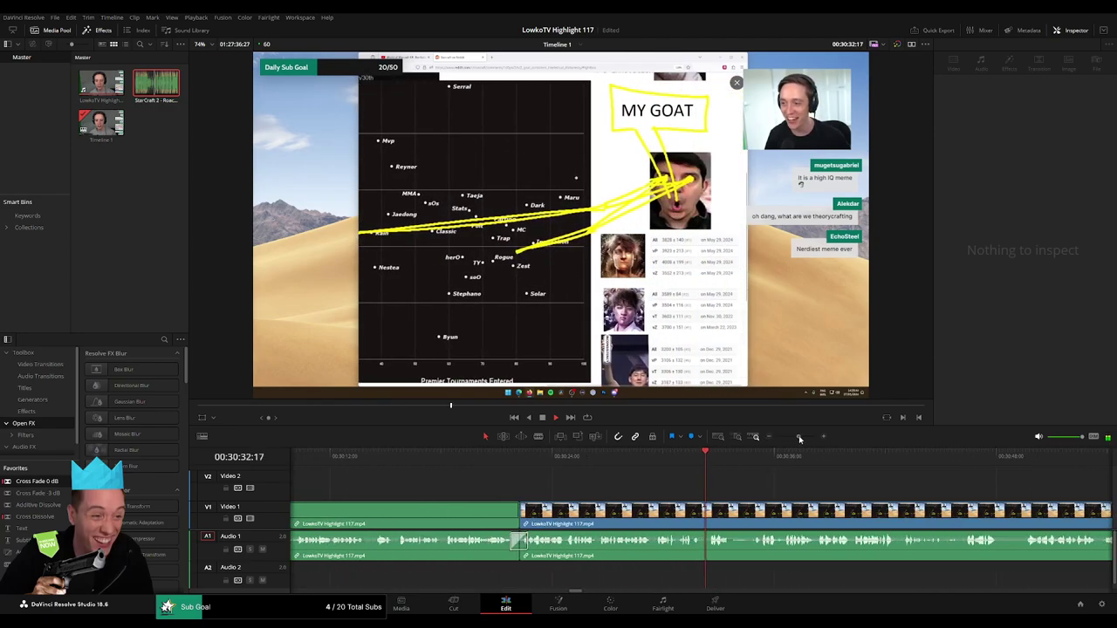
pyautogui.click(589, 455)
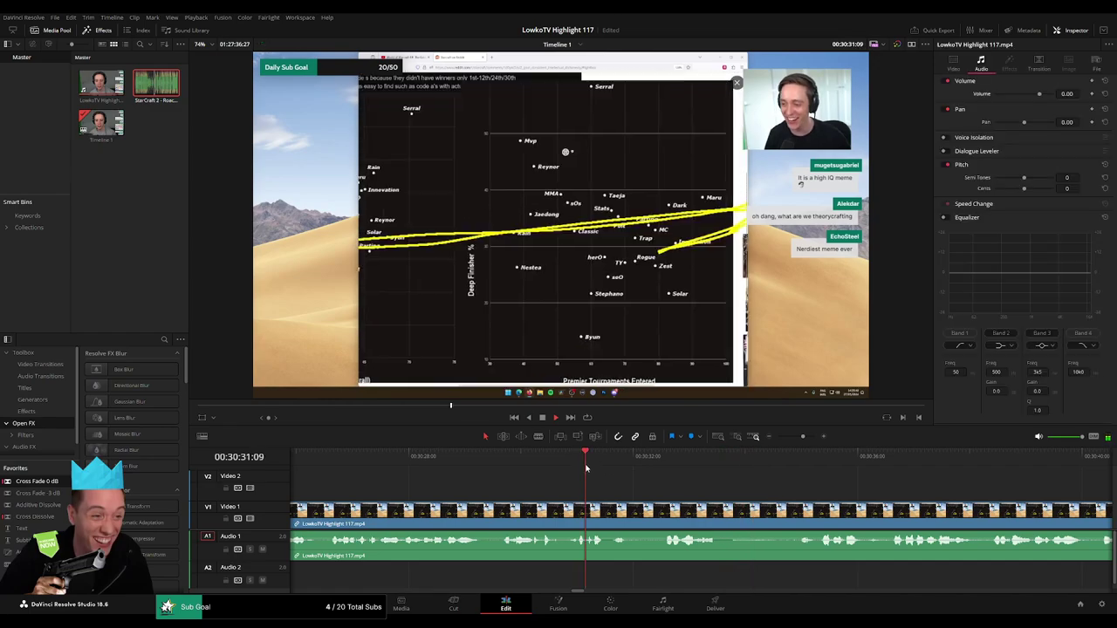
pyautogui.moveTo(587, 459); pyautogui.dragTo(600, 463)
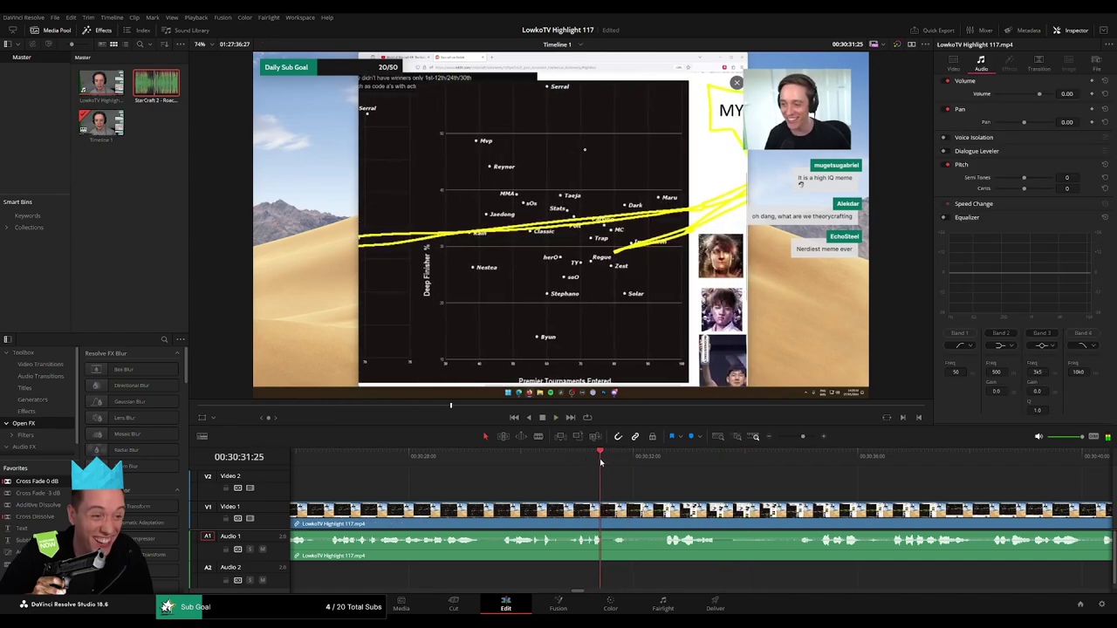
pyautogui.moveTo(623, 500); pyautogui.dragTo(622, 500)
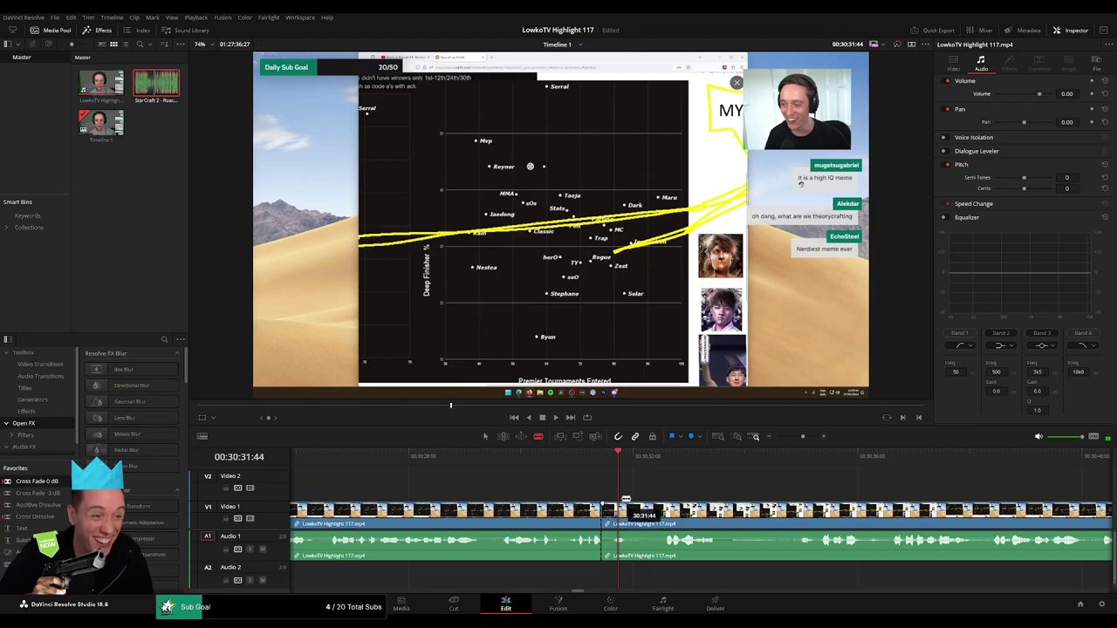
pyautogui.press('Left')
pyautogui.press('Left')
pyautogui.press('Left')
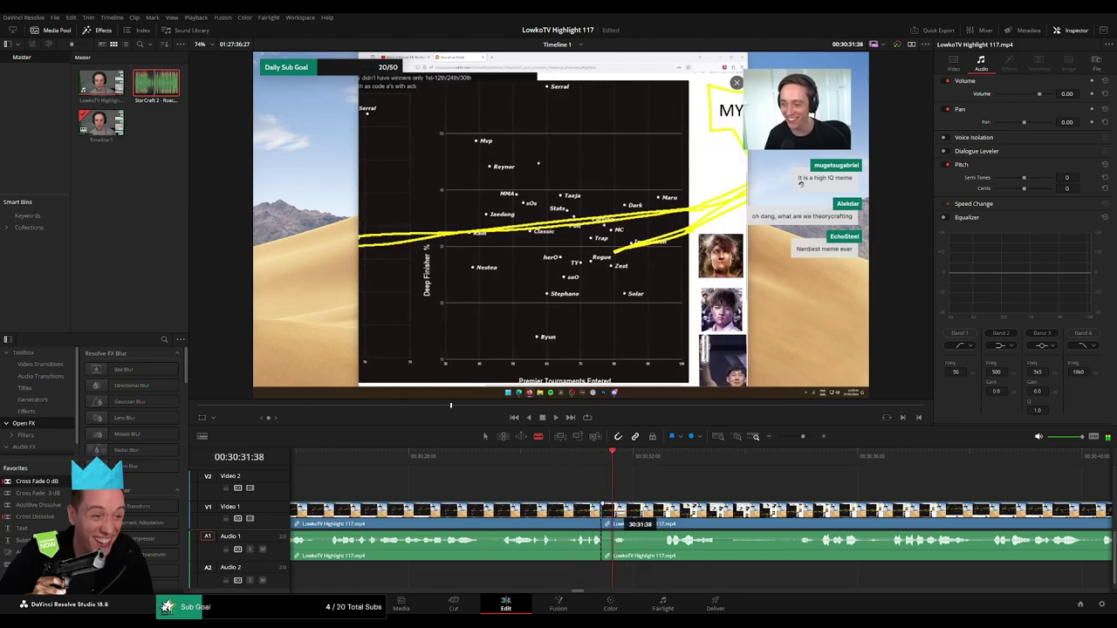
# - Place the StarCraft 2 Roach Quotes sound on Audio 2 and play it back
pyautogui.press('a')
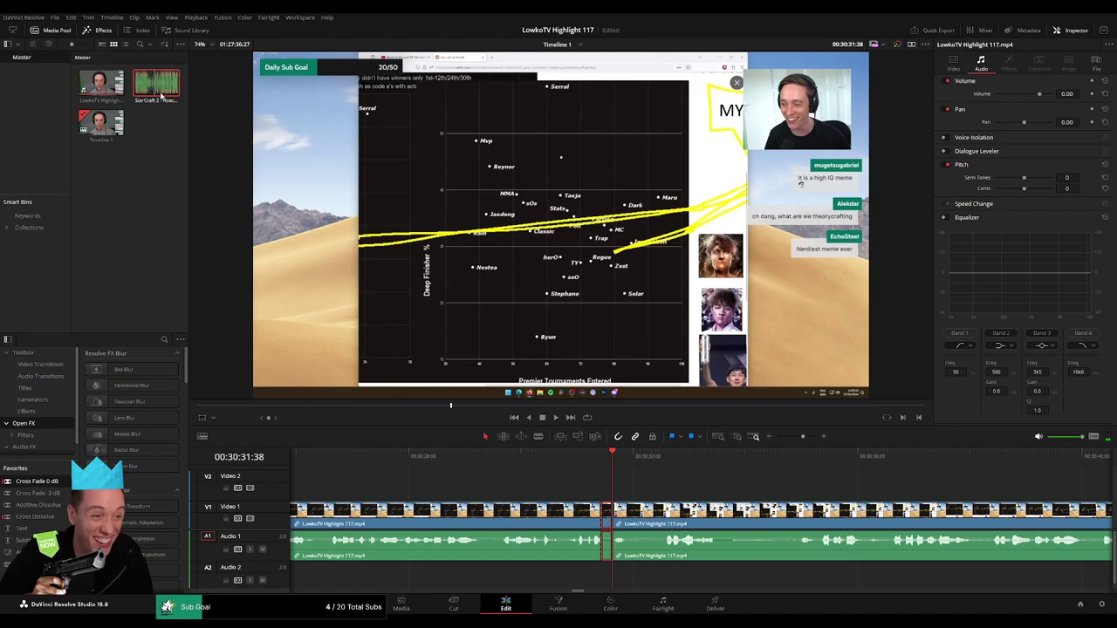
pyautogui.moveTo(162, 97)
pyautogui.mouseDown()
pyautogui.moveTo(617, 574)
pyautogui.moveTo(594, 582)
pyautogui.mouseUp()
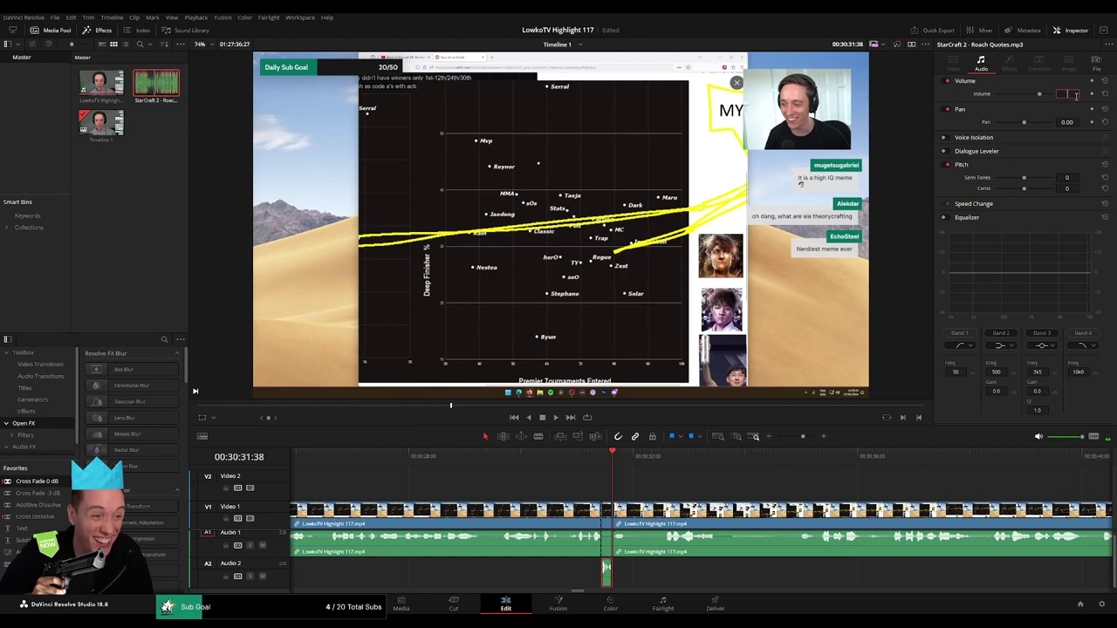
pyautogui.write('-23')
pyautogui.press('space')
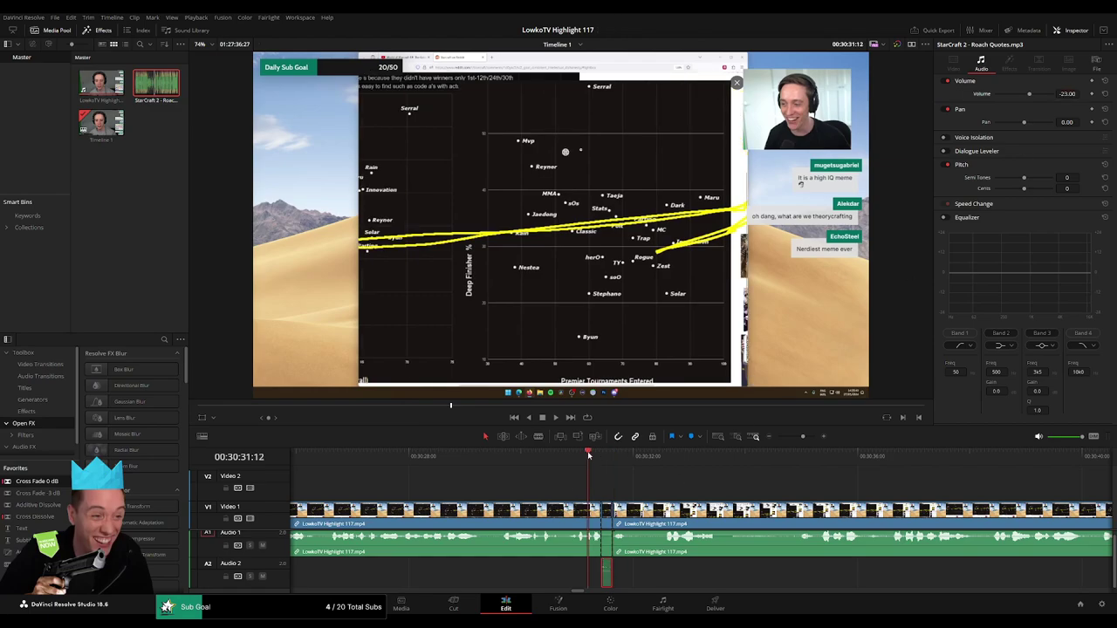
pyautogui.click(525, 485)
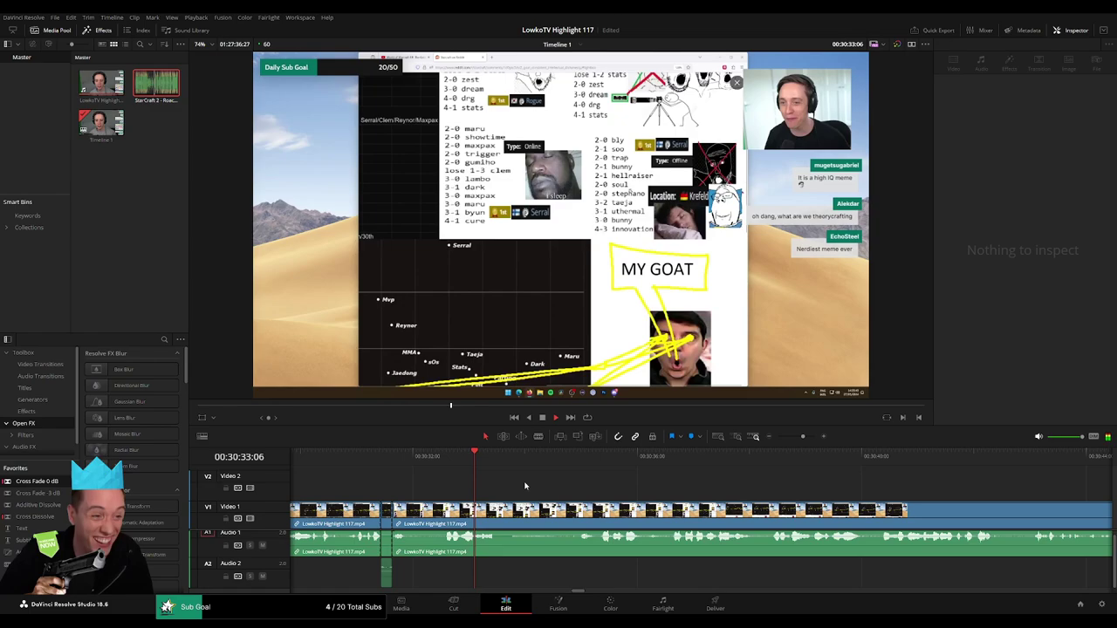
# - Isolate a short piece of the stream clip with two cuts and lower its volume to about -21 dB
pyautogui.press('space')
pyautogui.hotkey('ctrl', 'b')
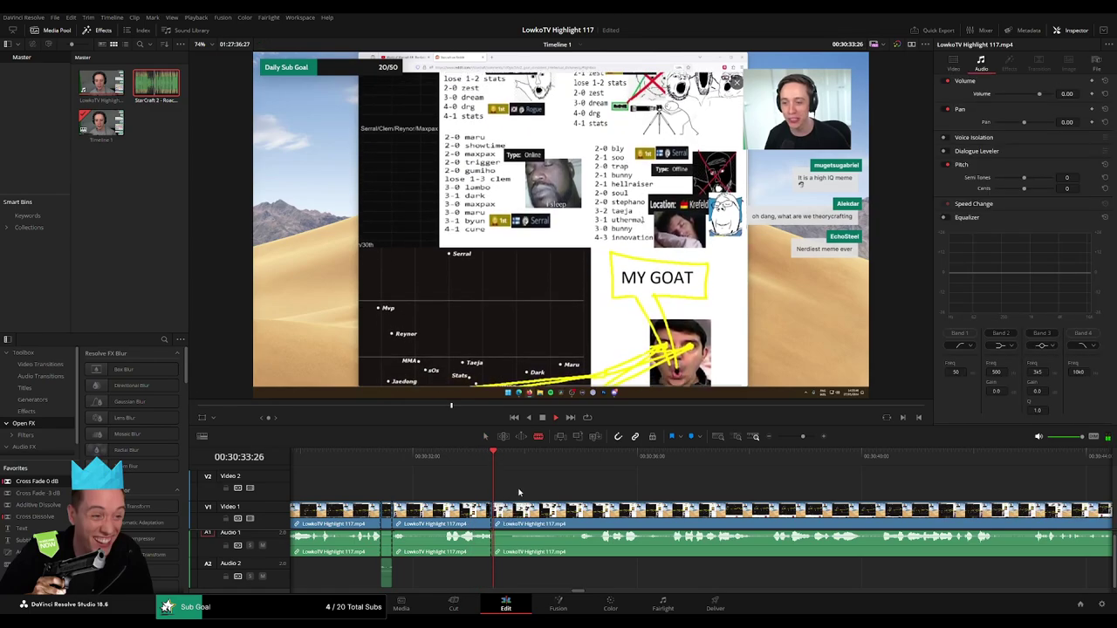
pyautogui.press('space')
pyautogui.press('space')
pyautogui.hotkey('ctrl', 'b')
pyautogui.moveTo(502, 539); pyautogui.dragTo(504, 554)
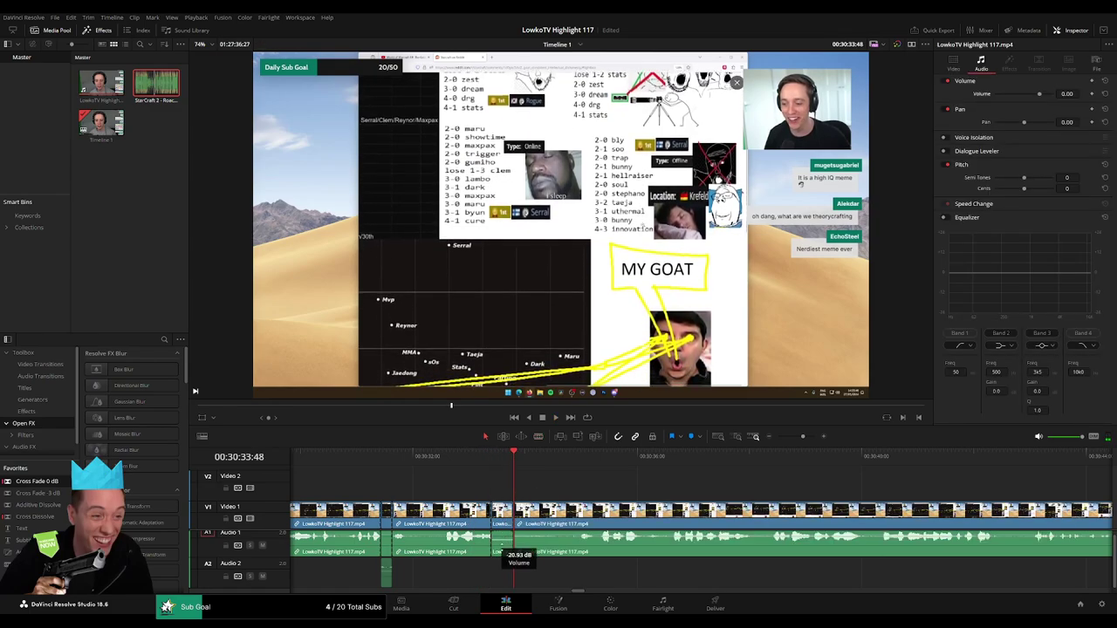
# - Drop a second Roach Quotes sound on Audio 2 and review the edited section
pyautogui.press('q')
pyautogui.moveTo(315, 154)
pyautogui.mouseDown()
pyautogui.moveTo(485, 581)
pyautogui.moveTo(513, 575)
pyautogui.mouseUp()
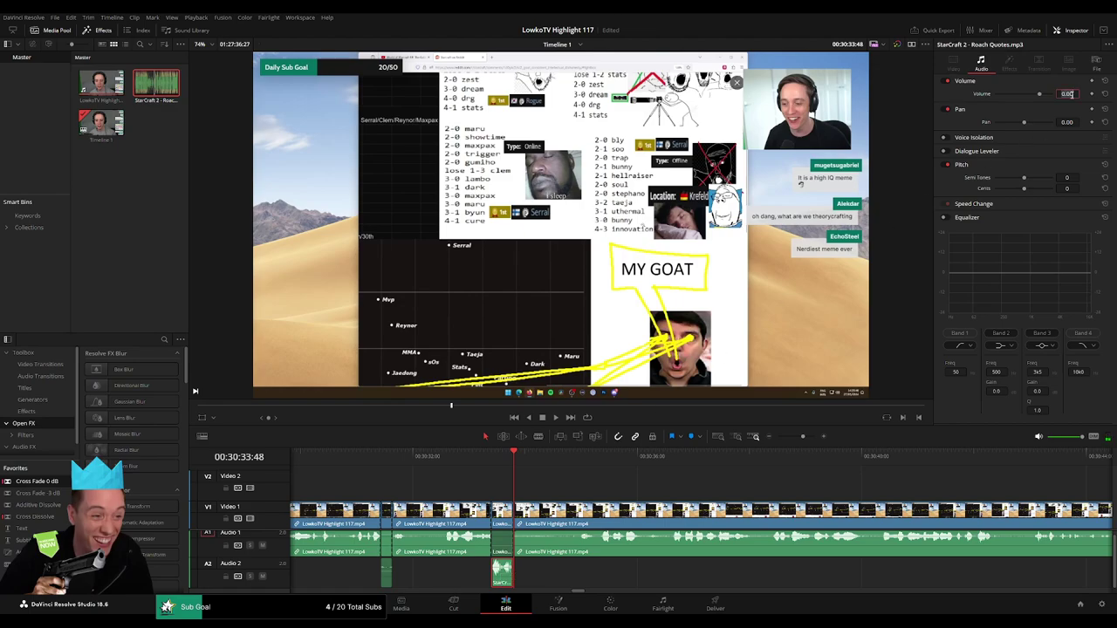
pyautogui.write('-23')
pyautogui.press('space')
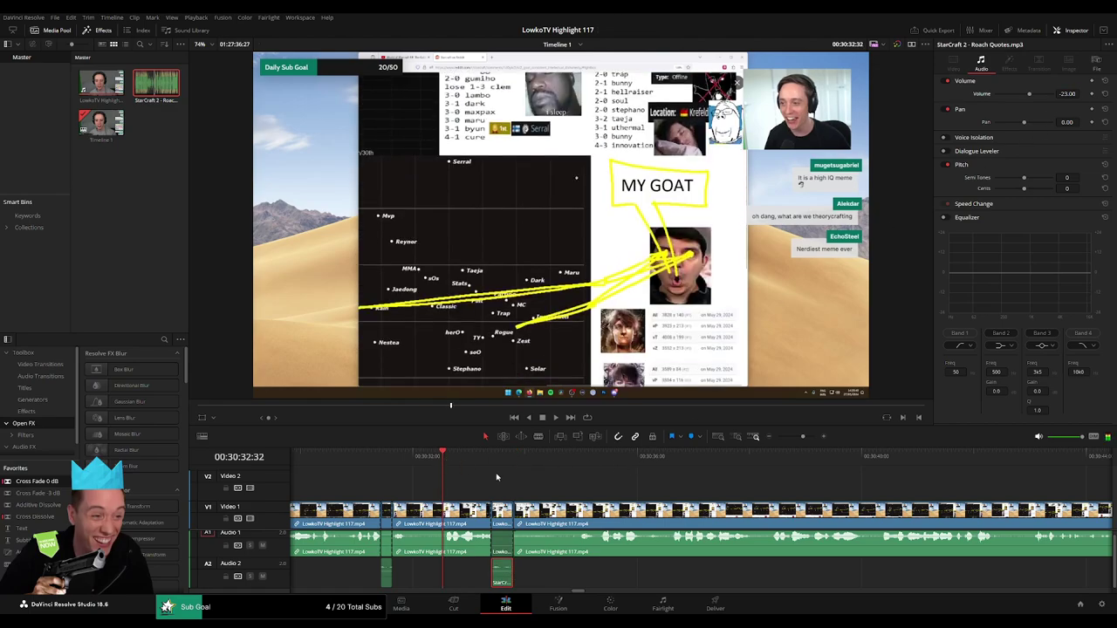
pyautogui.click(645, 484)
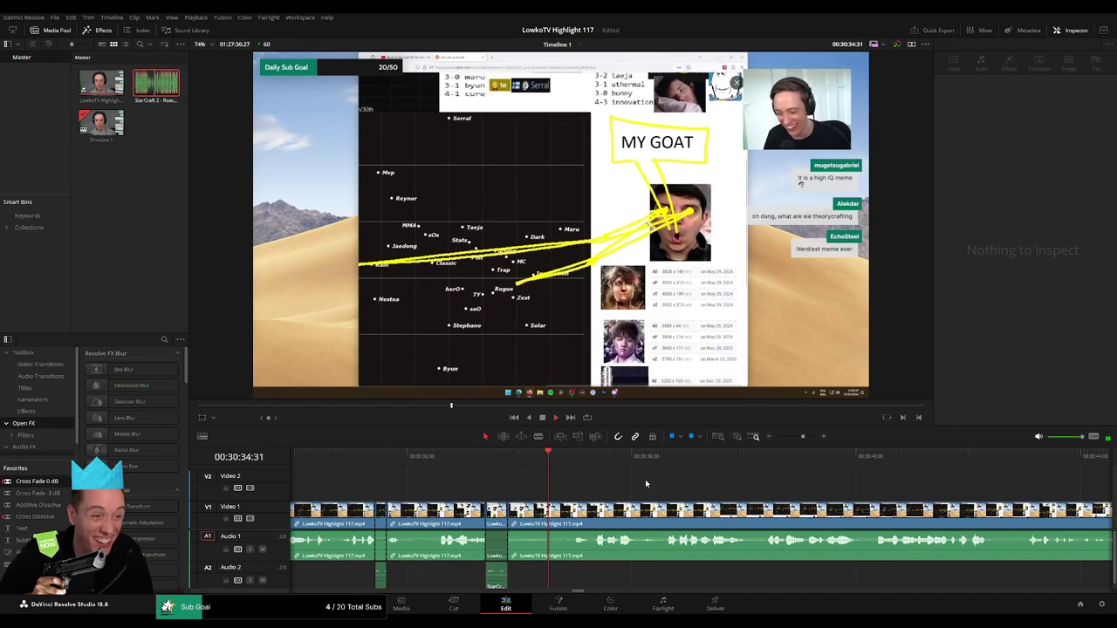
# - Split the footage near 30:50 and ripple-delete the short stretch
pyautogui.moveTo(805, 439); pyautogui.dragTo(797, 454)
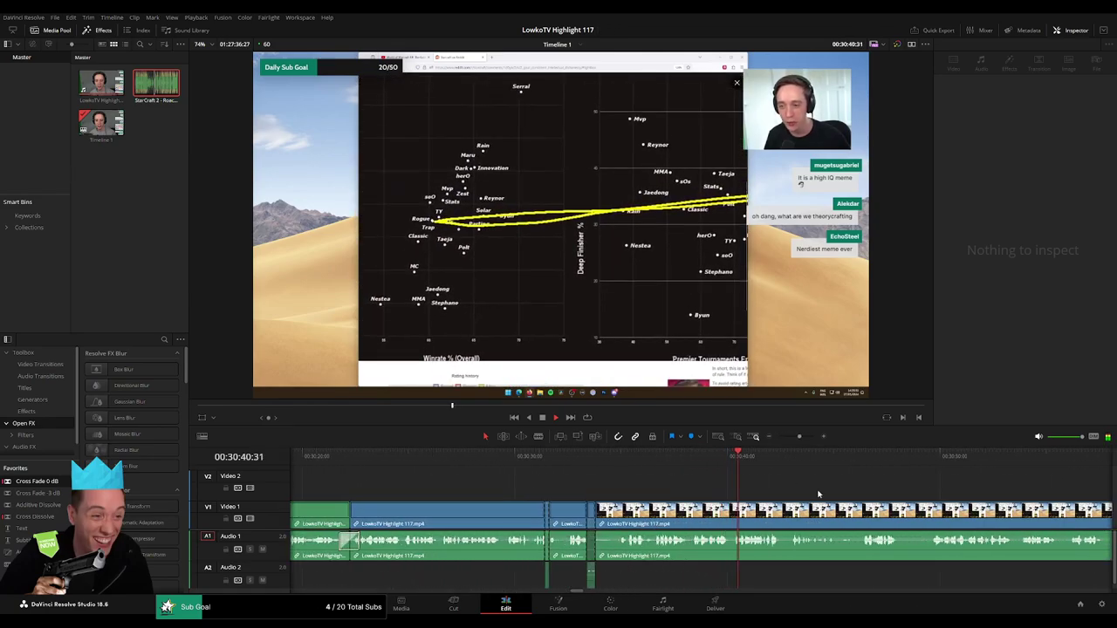
pyautogui.hscroll(3, 733, 489)
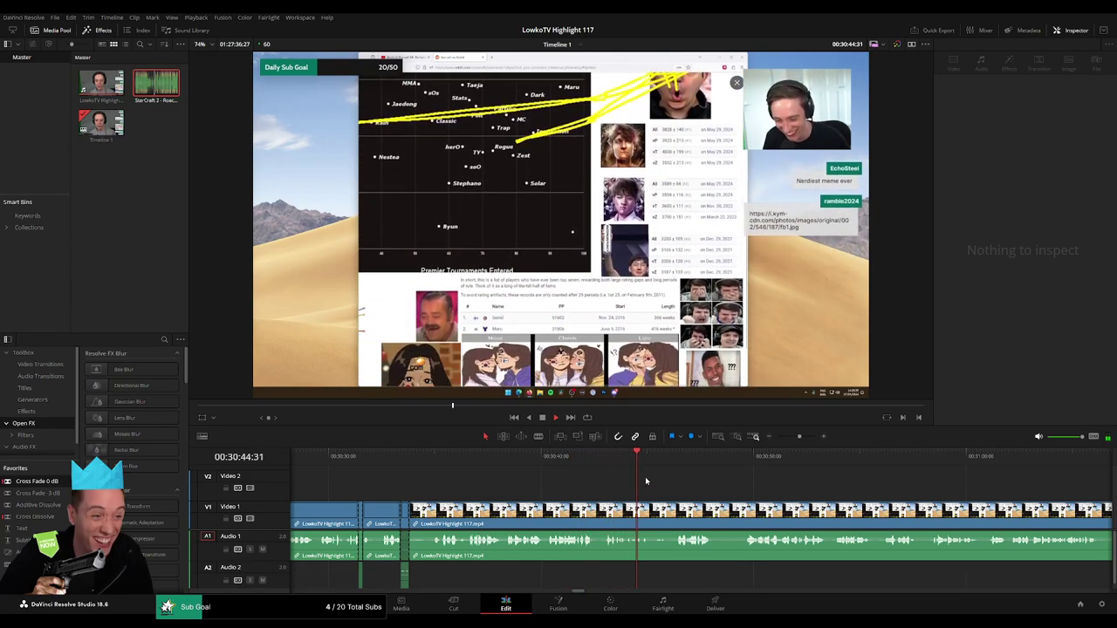
pyautogui.hscroll(2, 611, 484)
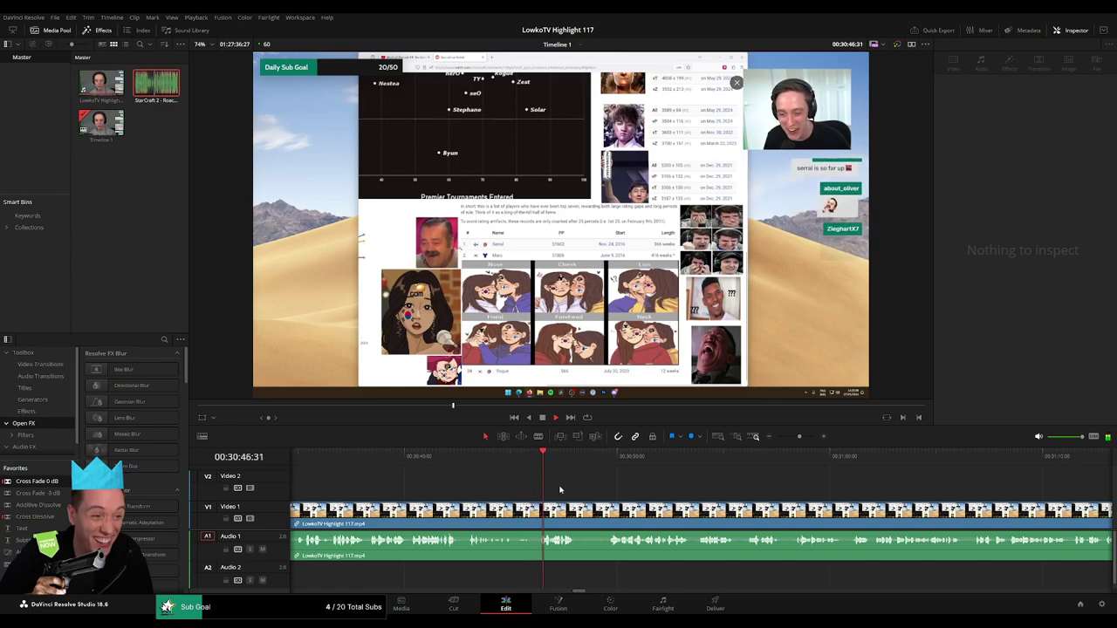
pyautogui.hscroll(2, 476, 482)
pyautogui.click(529, 464)
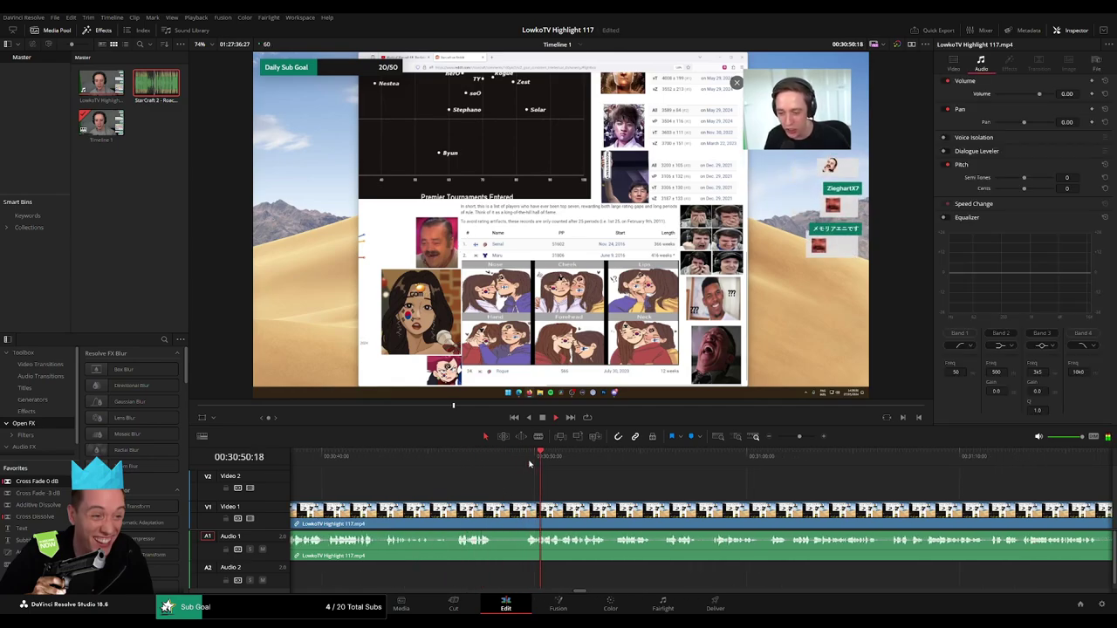
pyautogui.click(522, 515)
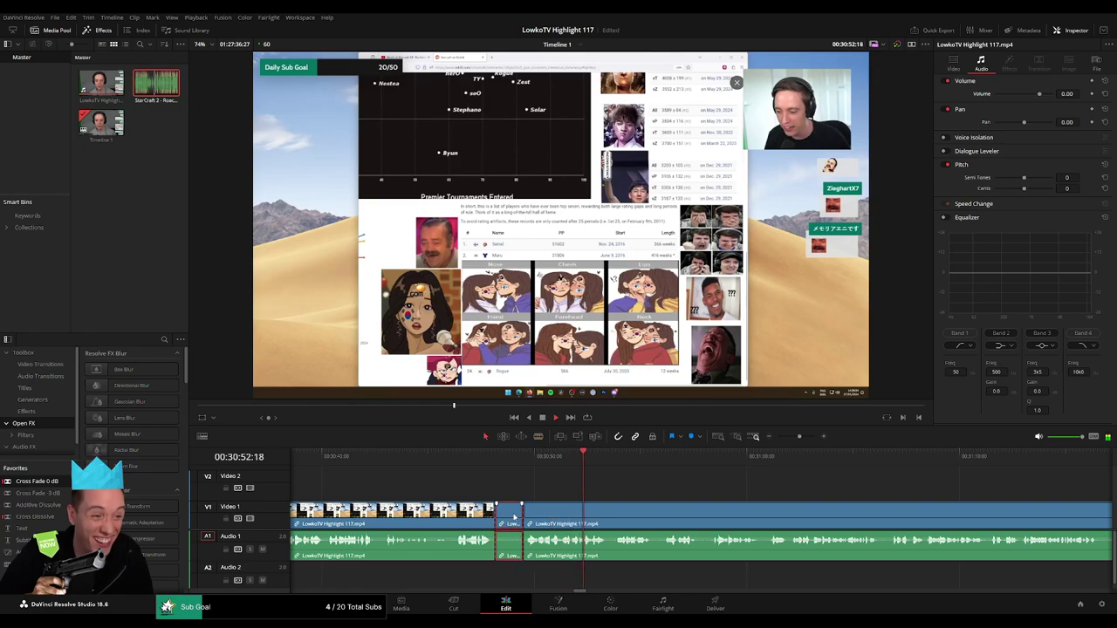
pyautogui.press('Delete')
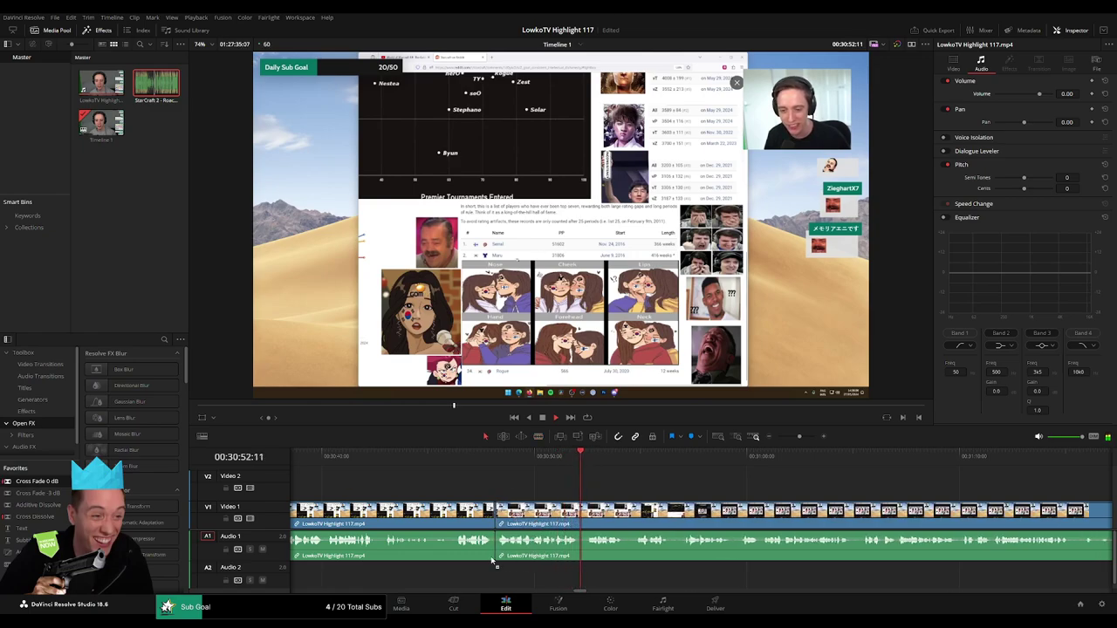
# - Apply an audio cross fade at the new cut and play back to review it
pyautogui.click(495, 558)
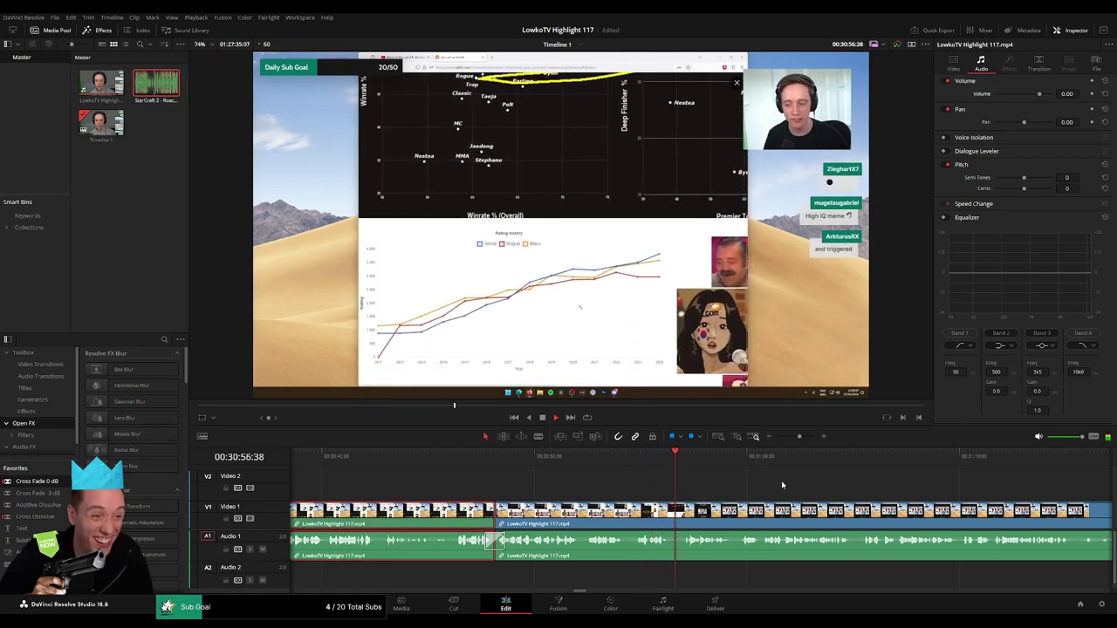
pyautogui.click(781, 485)
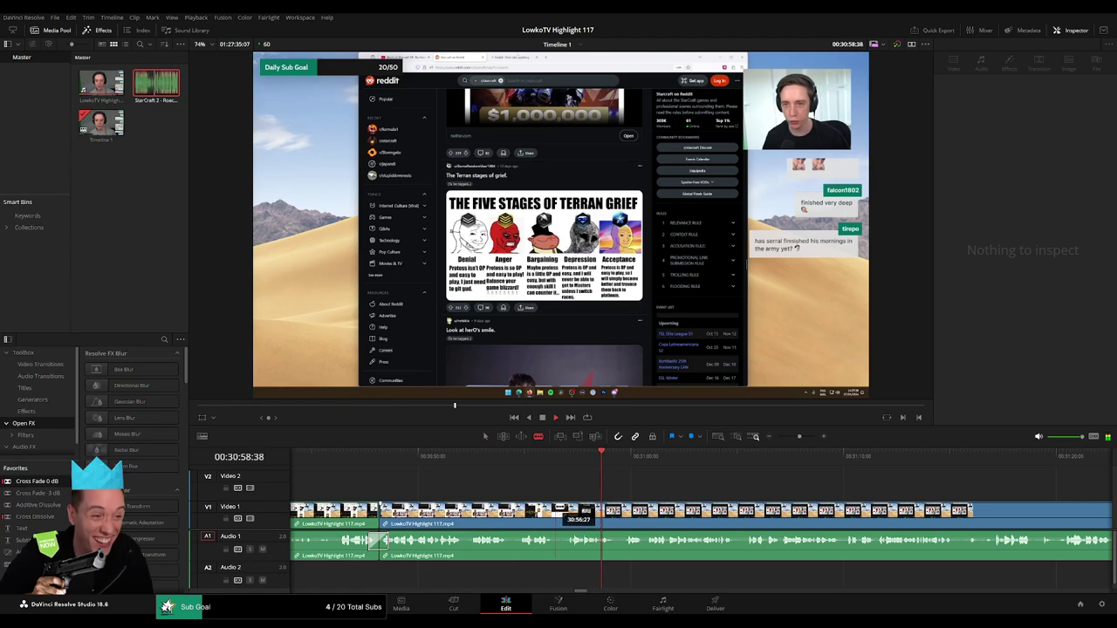
pyautogui.press('Delete')
pyautogui.click(572, 511)
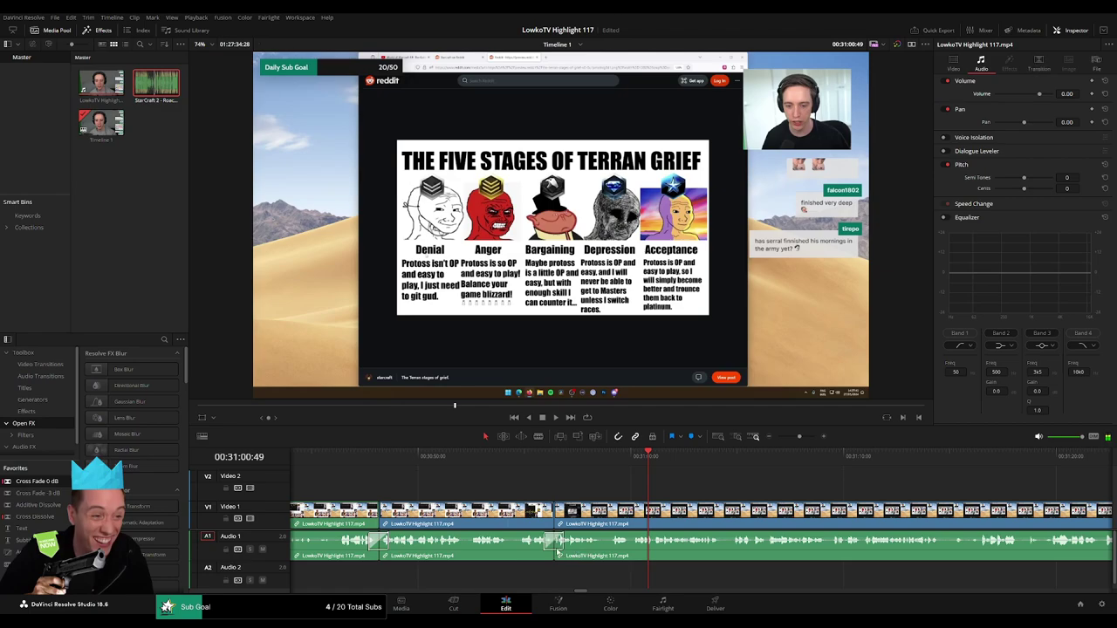
pyautogui.click(548, 548)
pyautogui.press('space')
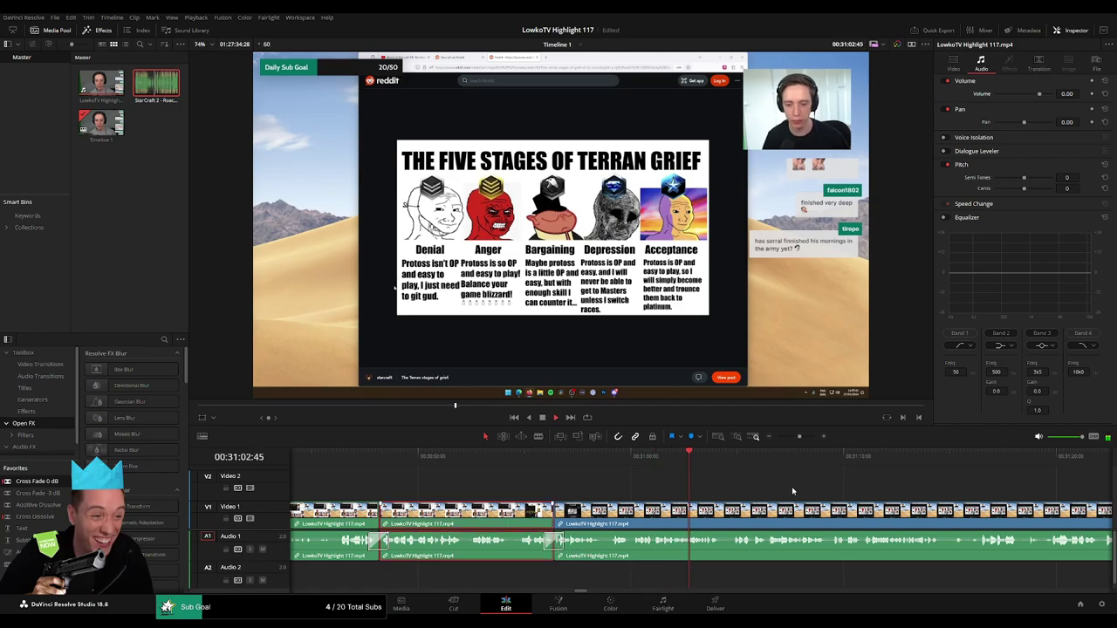
pyautogui.click(690, 456)
pyautogui.moveTo(799, 437)
pyautogui.mouseDown()
pyautogui.moveTo(772, 438)
pyautogui.moveTo(801, 441)
pyautogui.mouseUp()
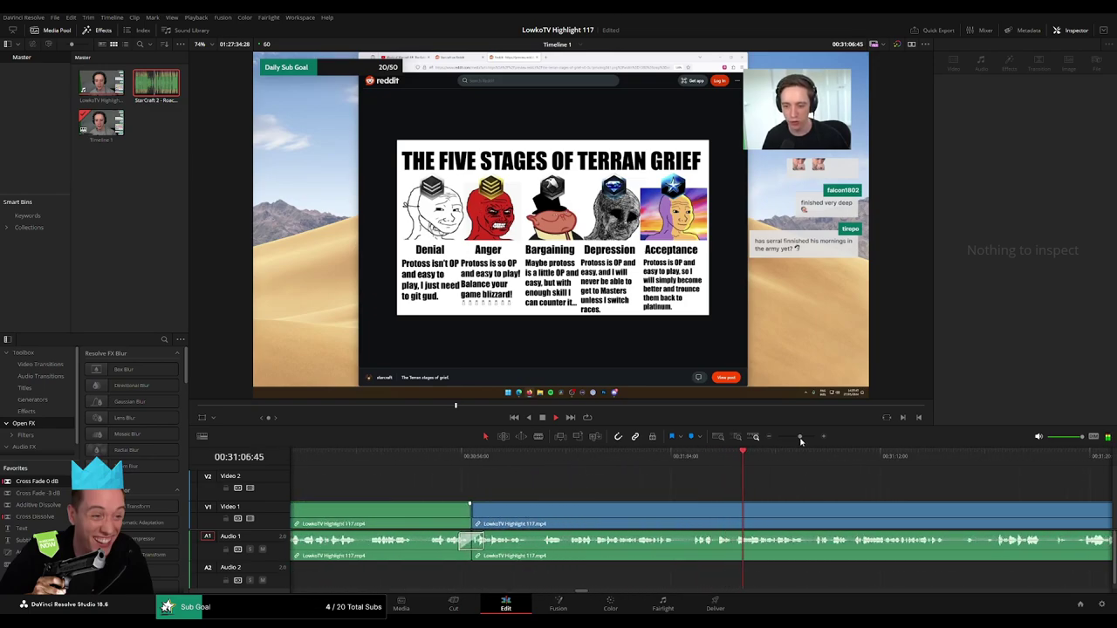
# - Scrub forward through later footage to find the next cut point
pyautogui.hscroll(3, 634, 490)
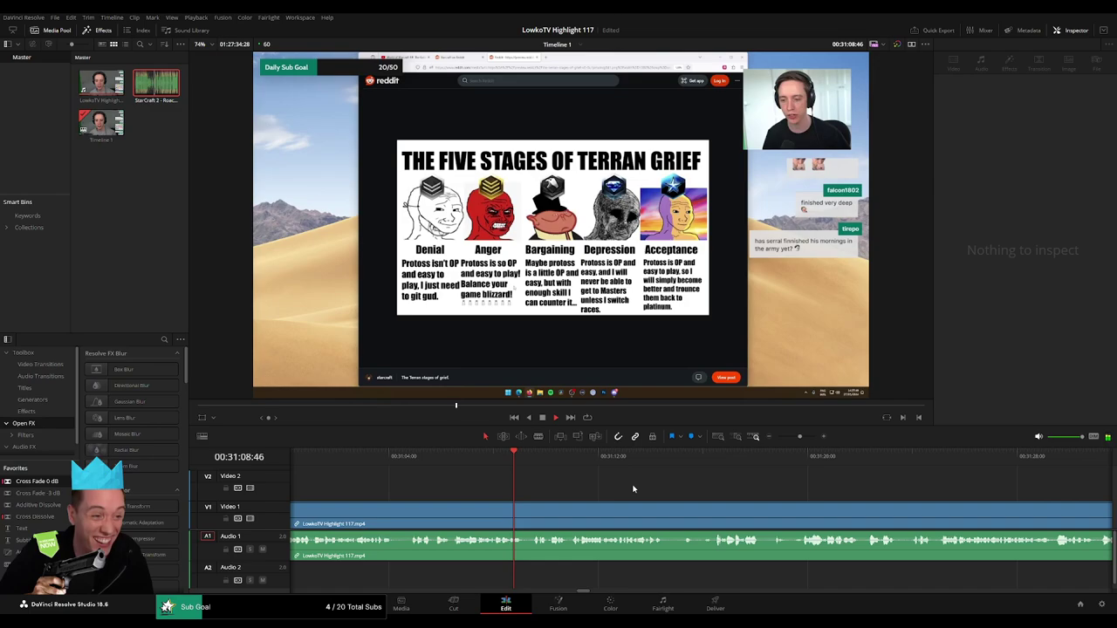
pyautogui.hscroll(2, 611, 487)
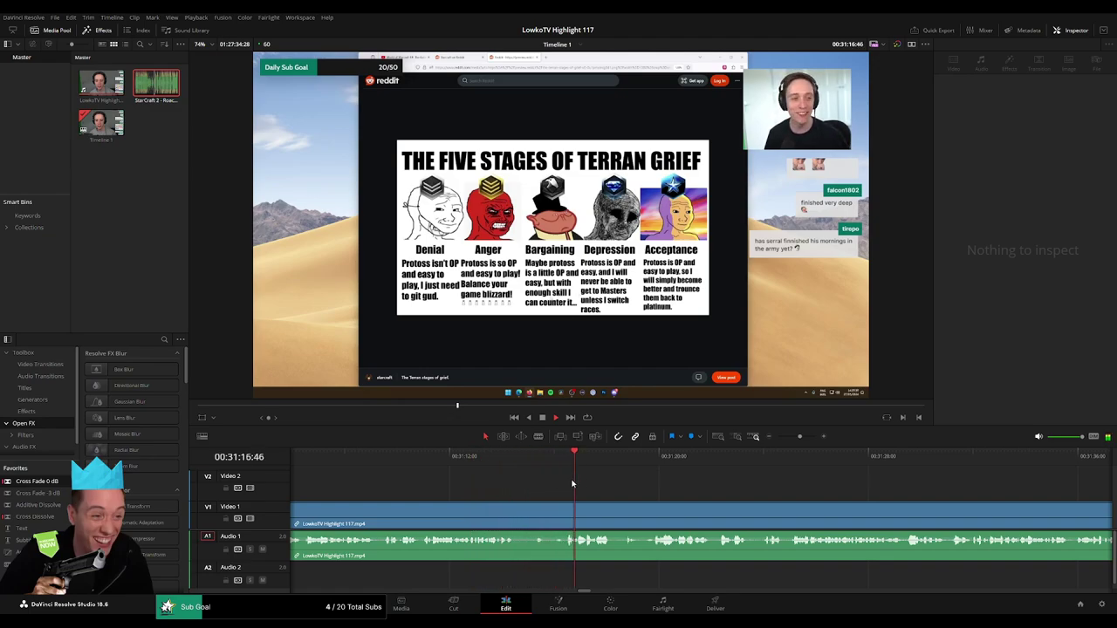
pyautogui.hscroll(1, 569, 485)
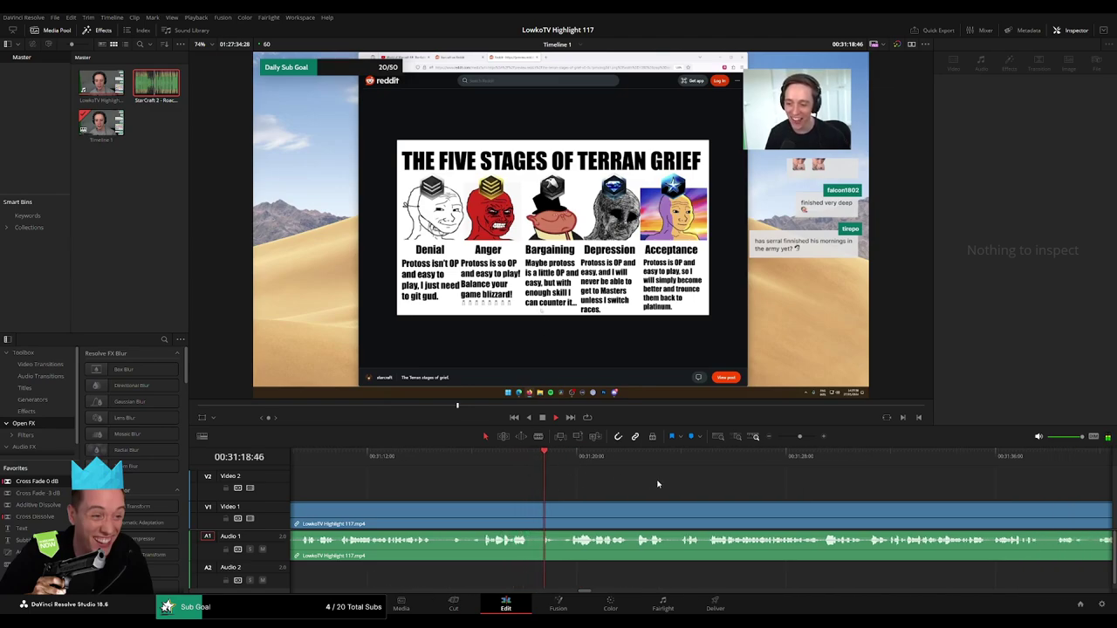
pyautogui.hscroll(1, 602, 482)
pyautogui.hscroll(1, 549, 480)
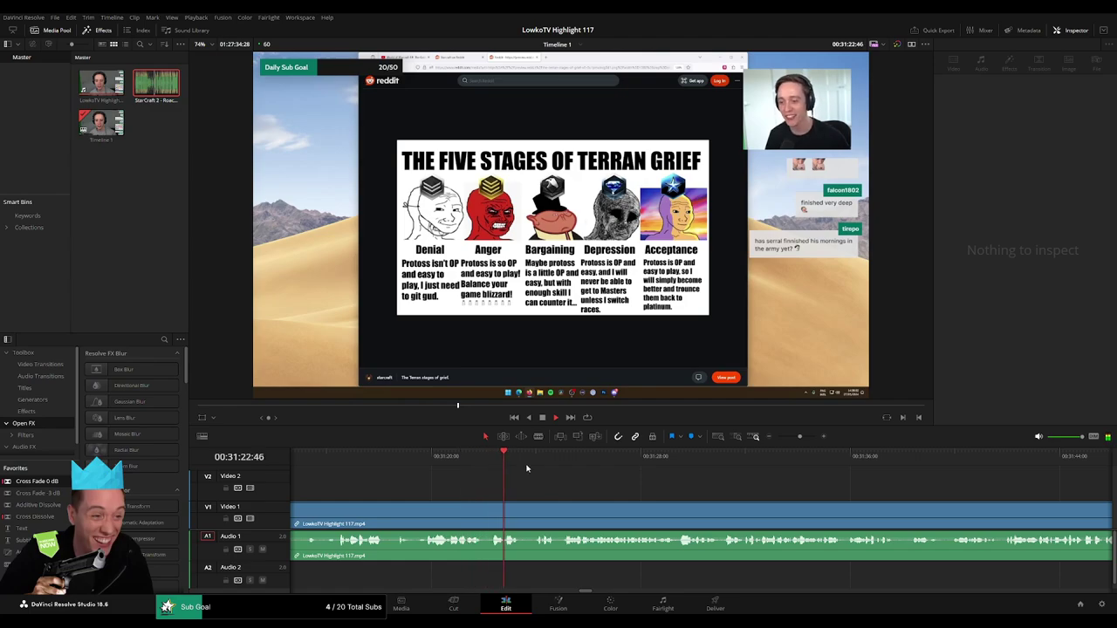
pyautogui.click(536, 463)
pyautogui.moveTo(592, 463); pyautogui.dragTo(760, 465)
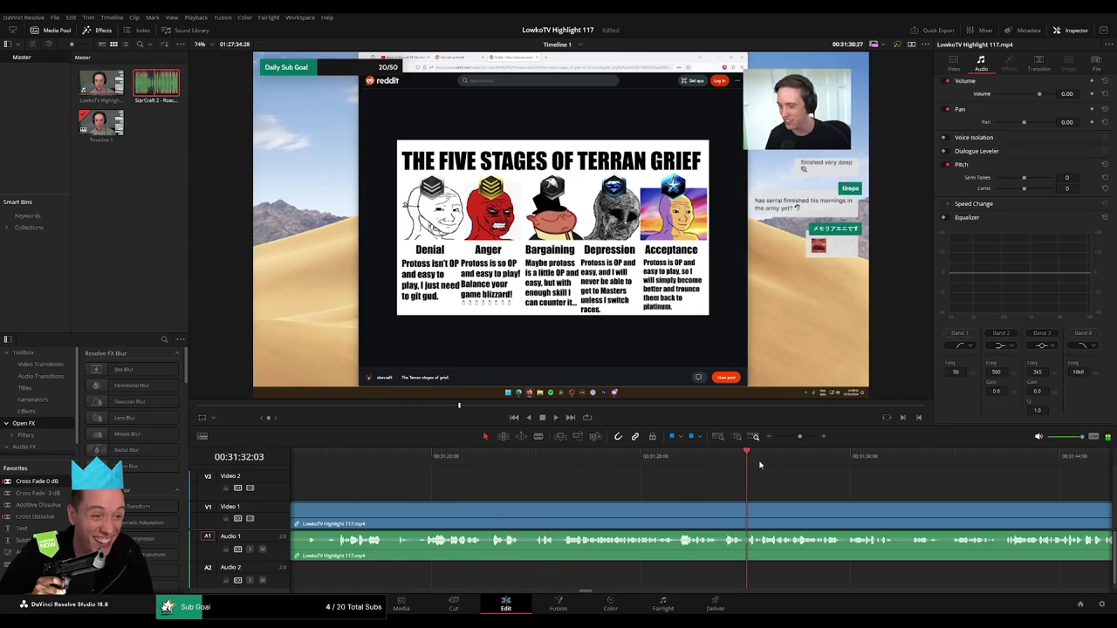
pyautogui.hscroll(5, 577, 486)
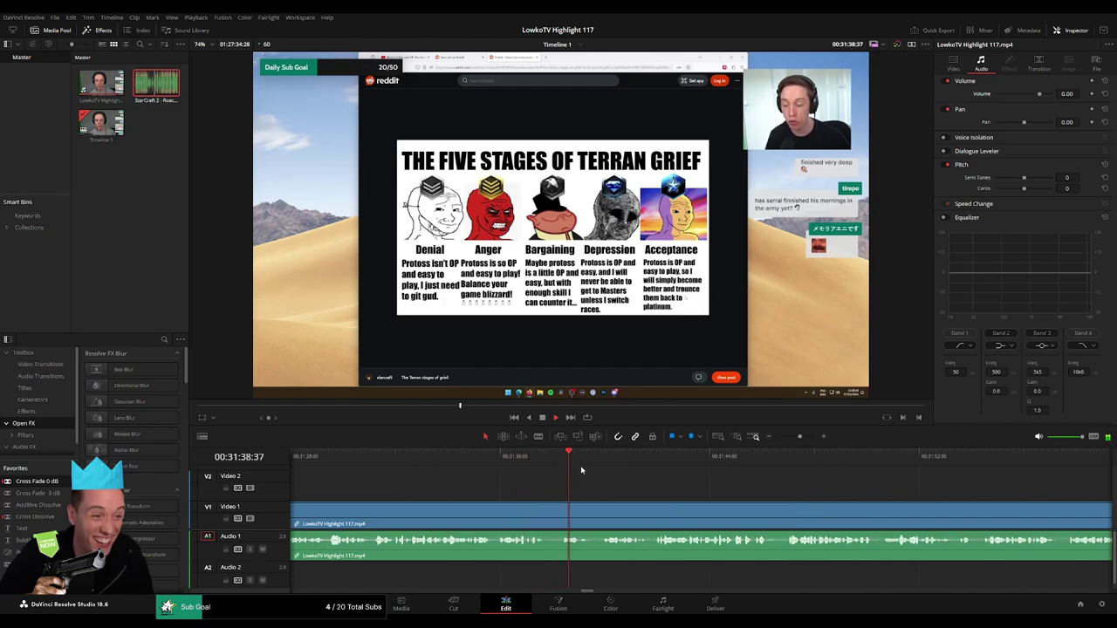
pyautogui.hscroll(2, 571, 486)
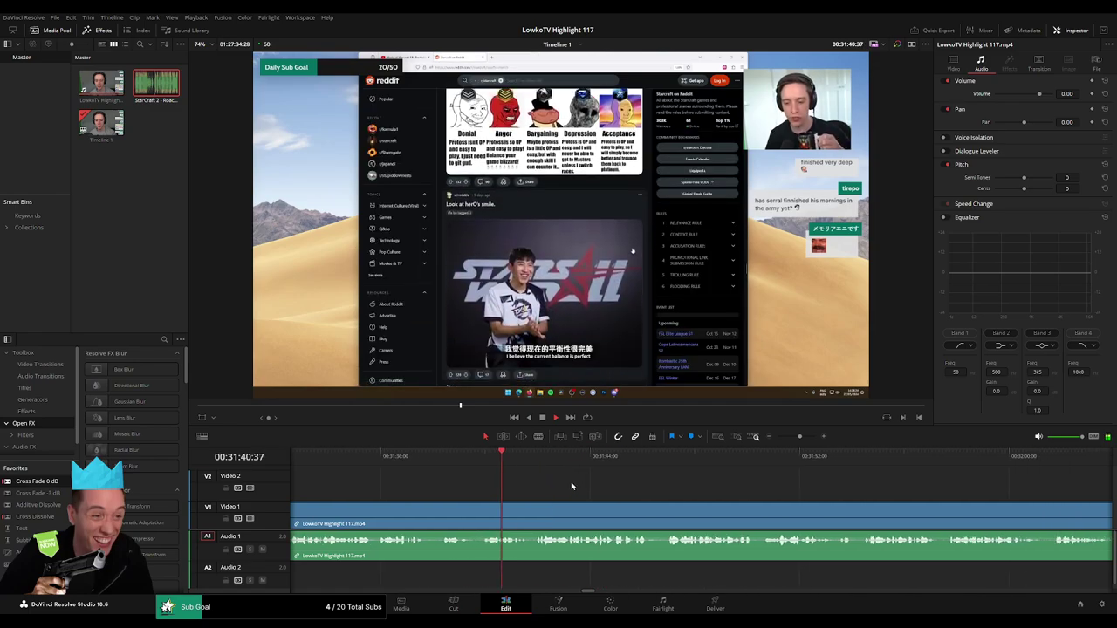
# - Split the footage at the next section and undo the accidental extra split
pyautogui.click(528, 506)
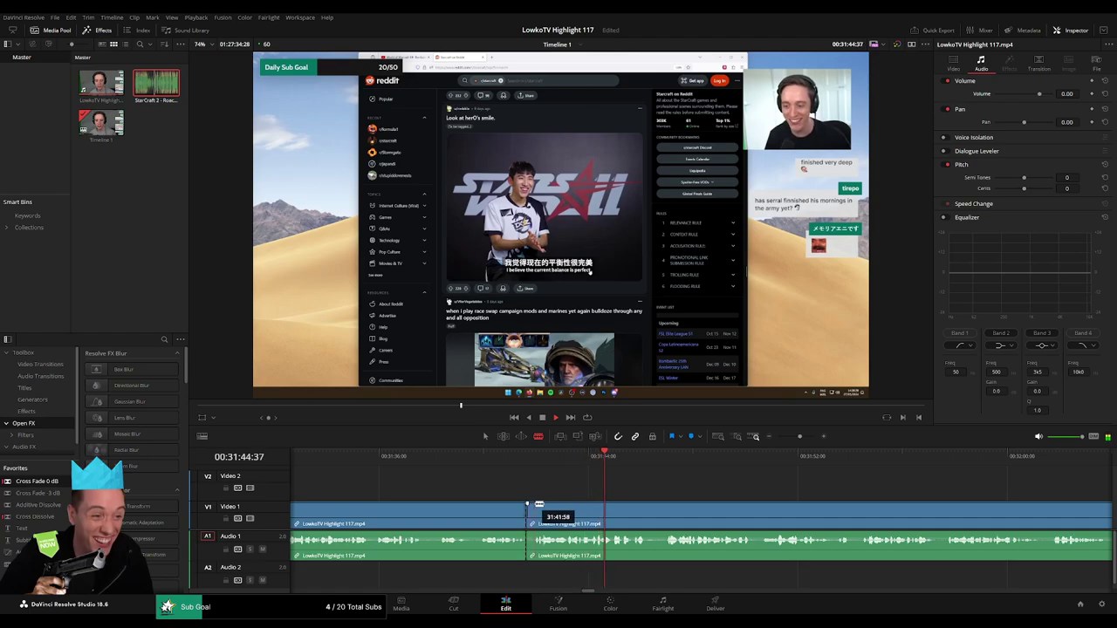
pyautogui.click(531, 508)
pyautogui.hotkey('ctrl', 'z')
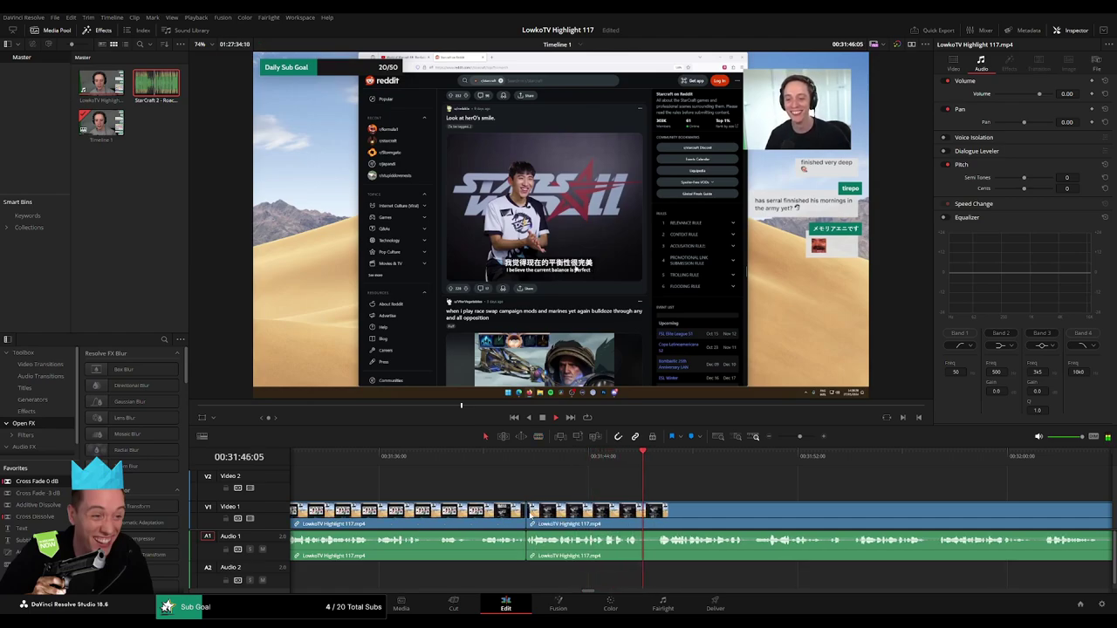
pyautogui.click(503, 513)
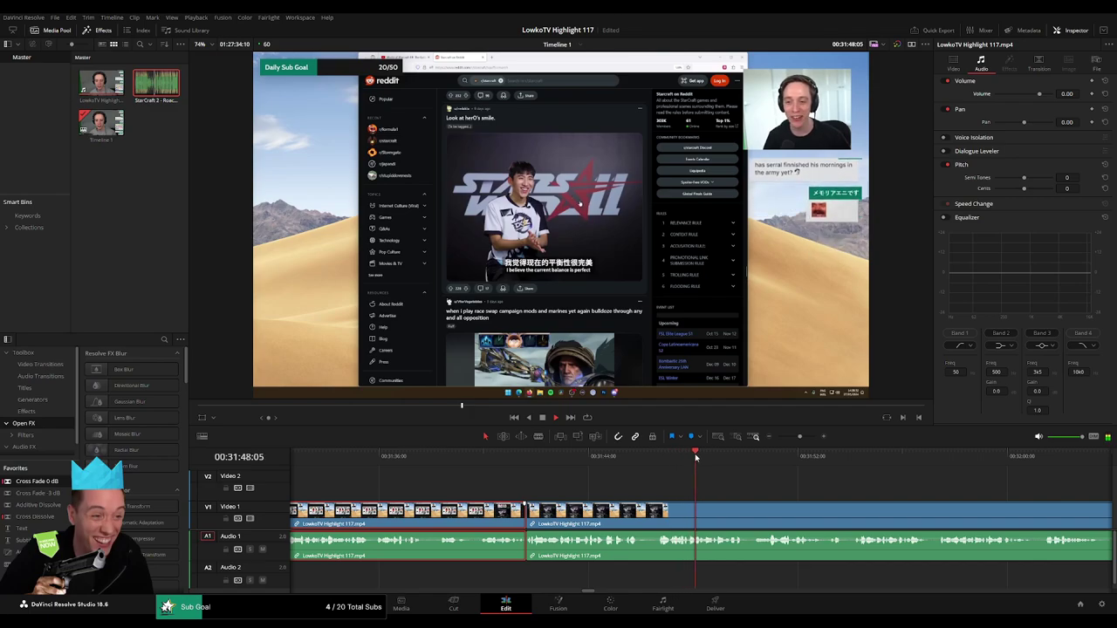
# - Zoom the timeline out to view the footage up to the Kerrigan Statue post at 32:04
pyautogui.click(805, 481)
pyautogui.moveTo(799, 436)
pyautogui.mouseDown()
pyautogui.moveTo(784, 436)
pyautogui.moveTo(797, 437)
pyautogui.mouseUp()
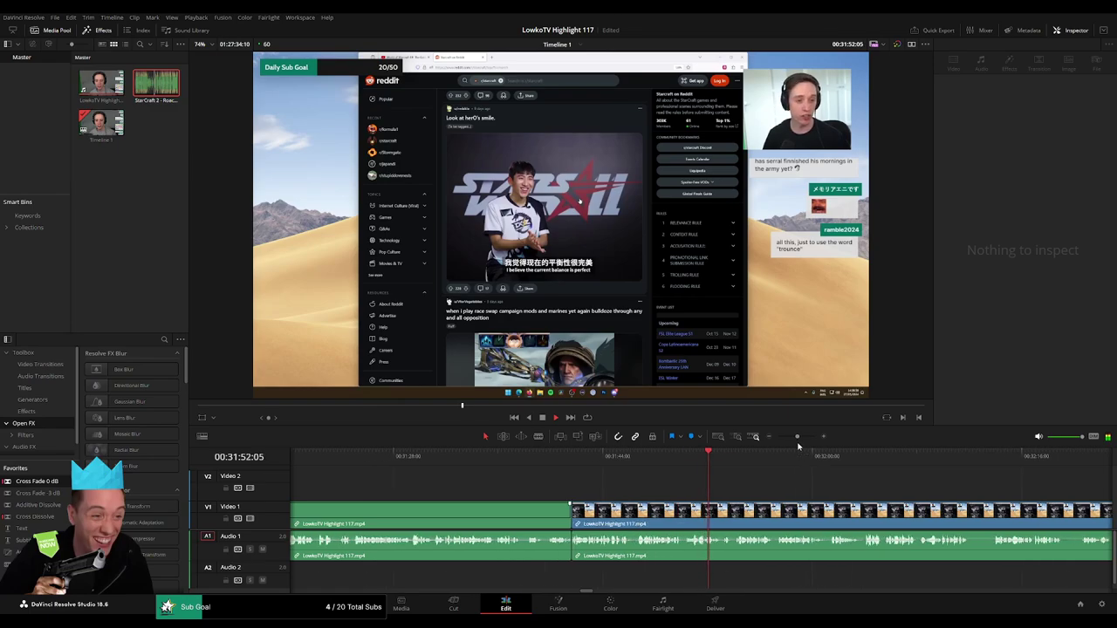
pyautogui.hscroll(5, 776, 489)
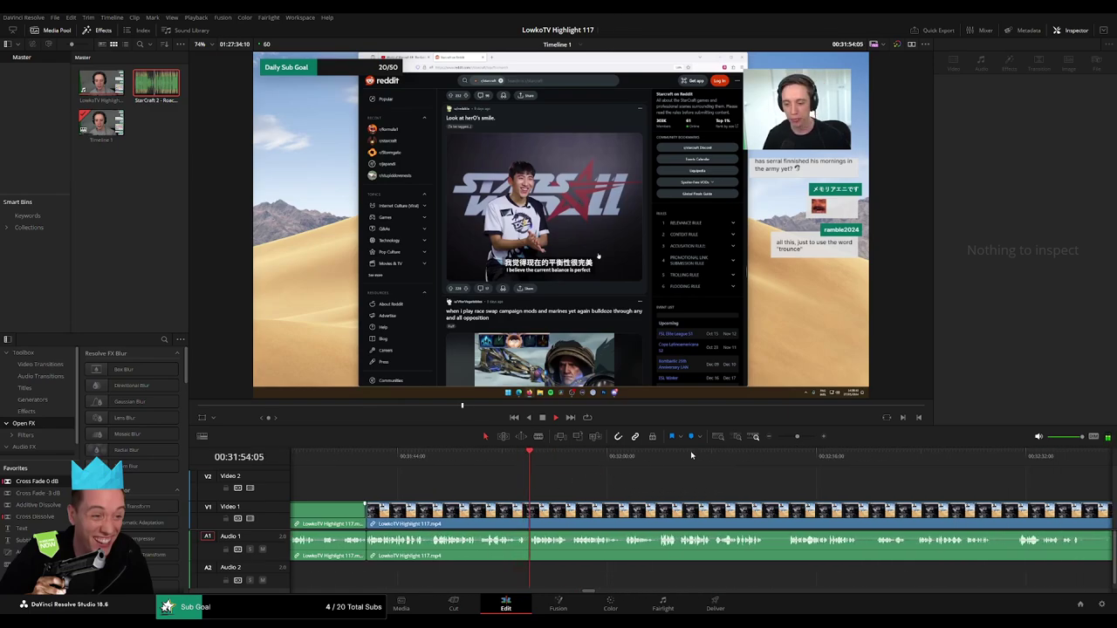
pyautogui.moveTo(797, 436); pyautogui.dragTo(779, 437)
pyautogui.moveTo(773, 441); pyautogui.dragTo(800, 441)
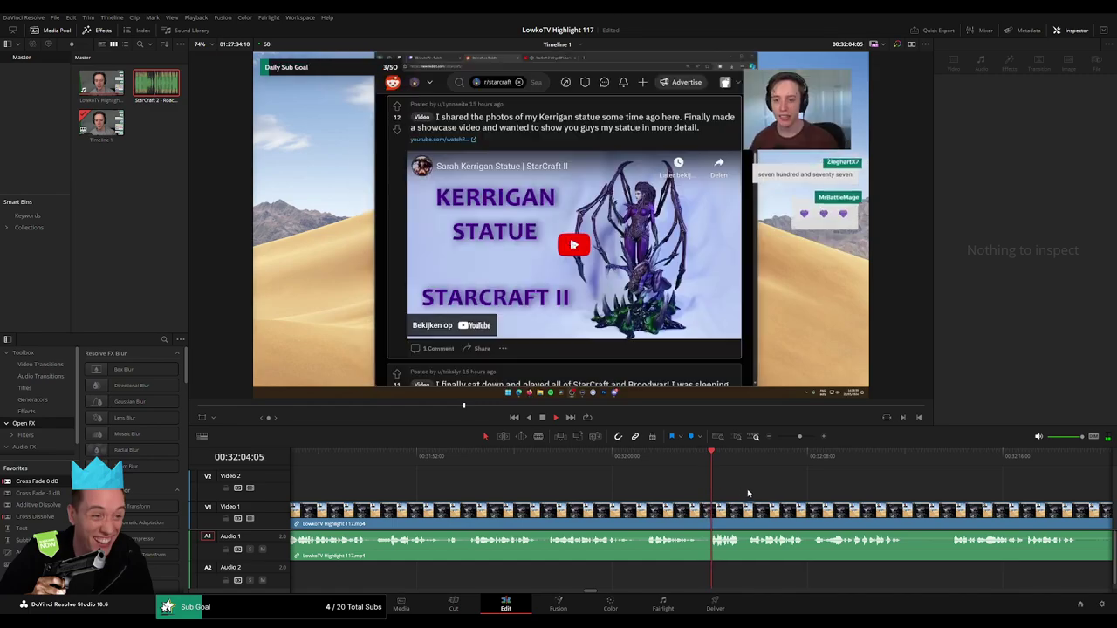
# - Cut at the playhead and ripple-delete the short unwanted segment near 32:03
pyautogui.hscroll(3, 612, 488)
pyautogui.scroll(2, 739, 443)
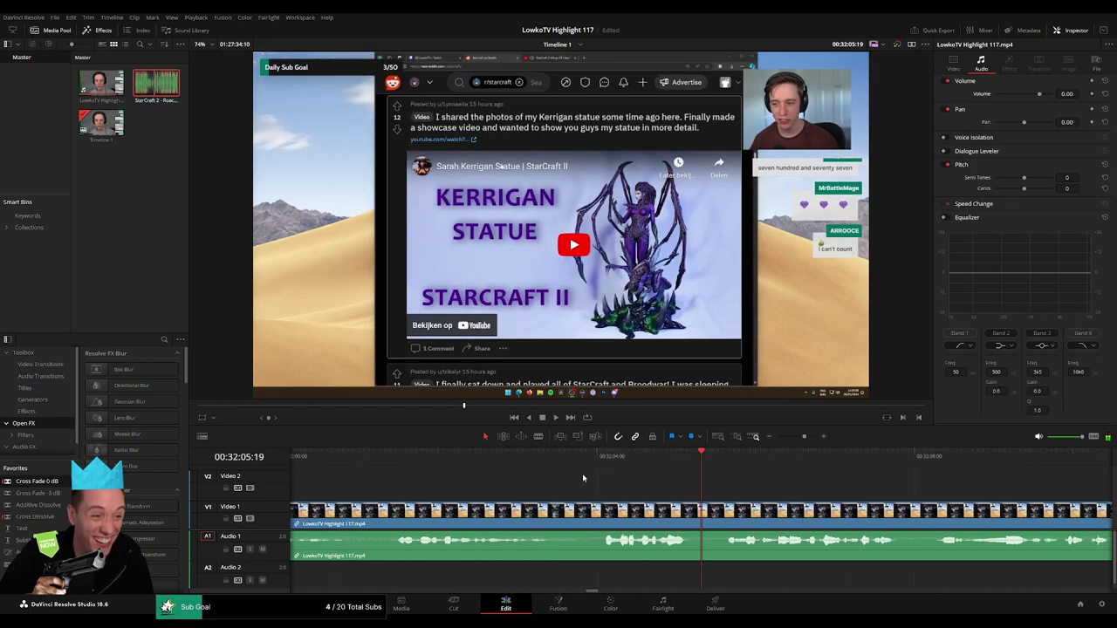
pyautogui.click(498, 455)
pyautogui.hotkey('ctrl', 'b')
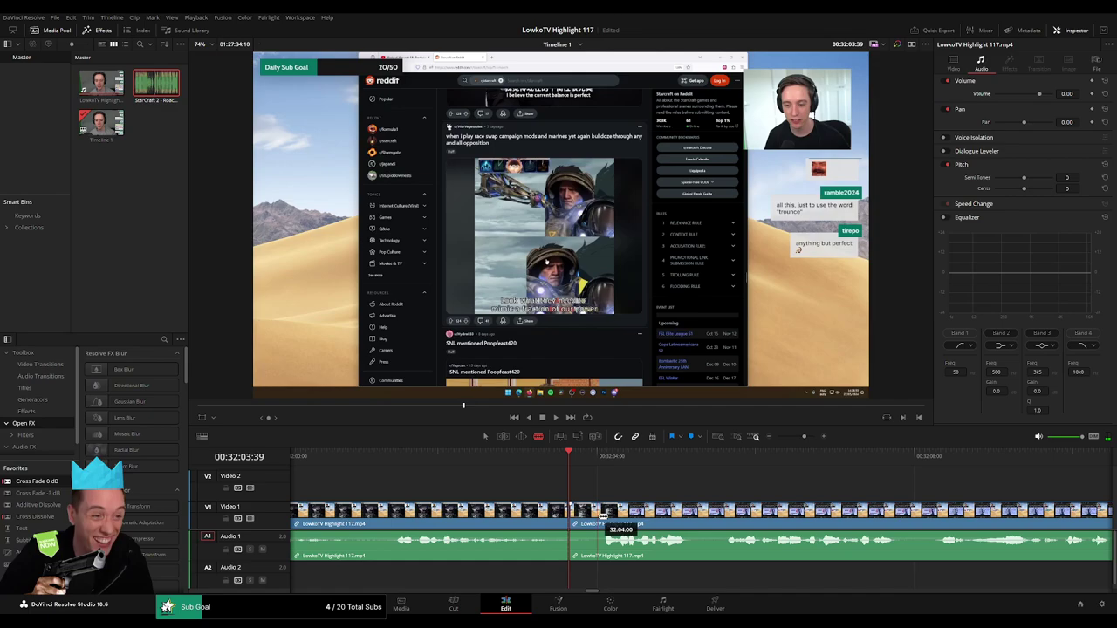
pyautogui.click(593, 522)
pyautogui.press('Delete')
# - Play back across the new edit into the Kerrigan Statue post to check it
pyautogui.press('space')
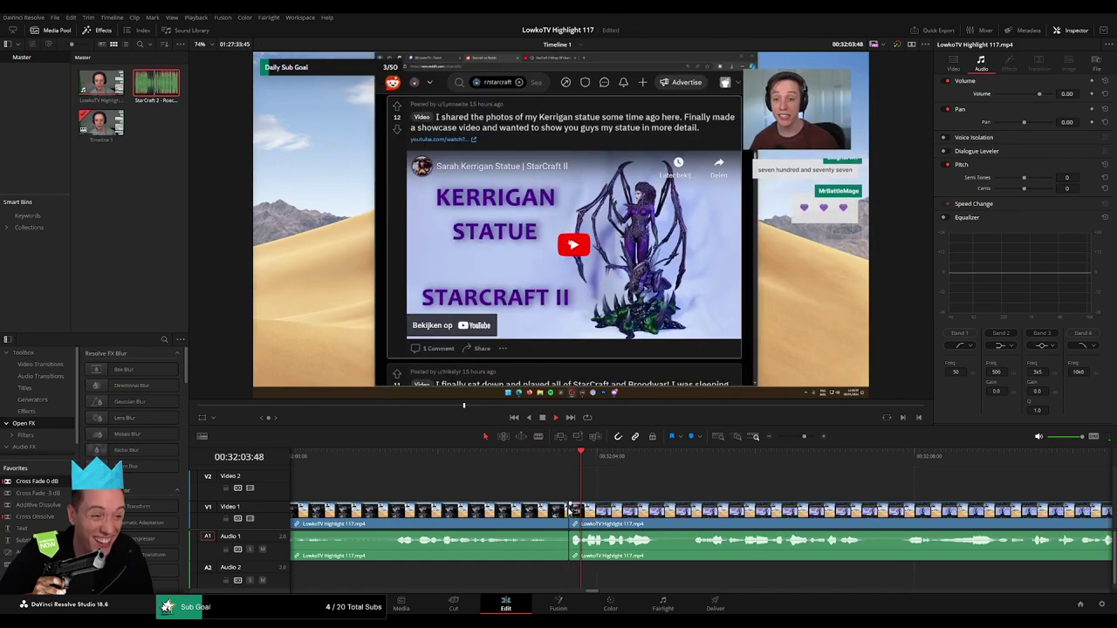
pyautogui.click(569, 469)
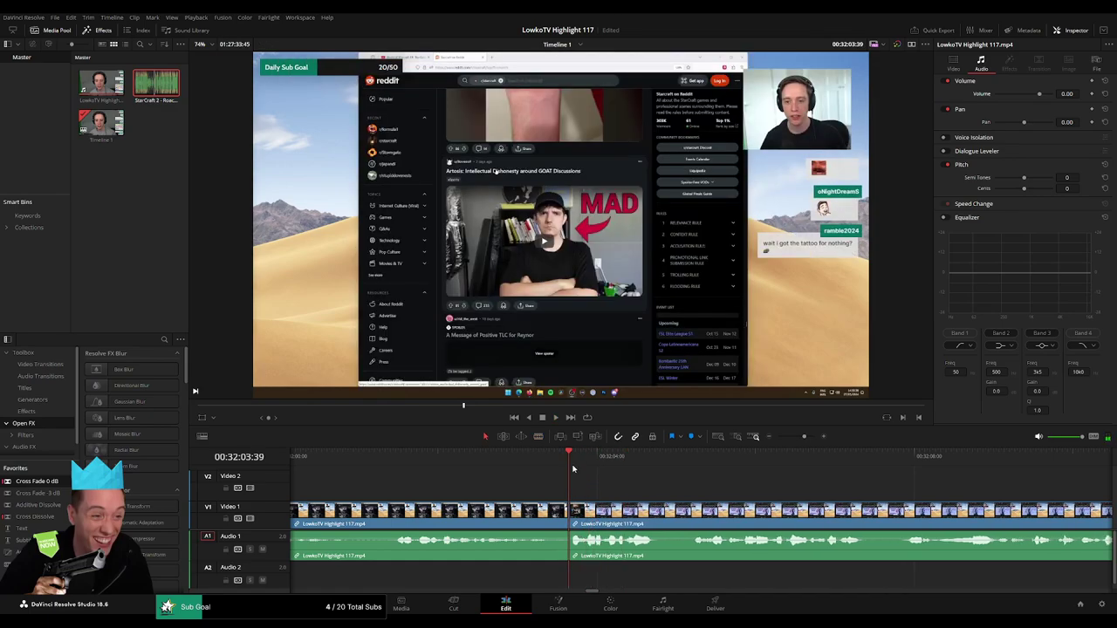
pyautogui.press('Right')
pyautogui.press('b')
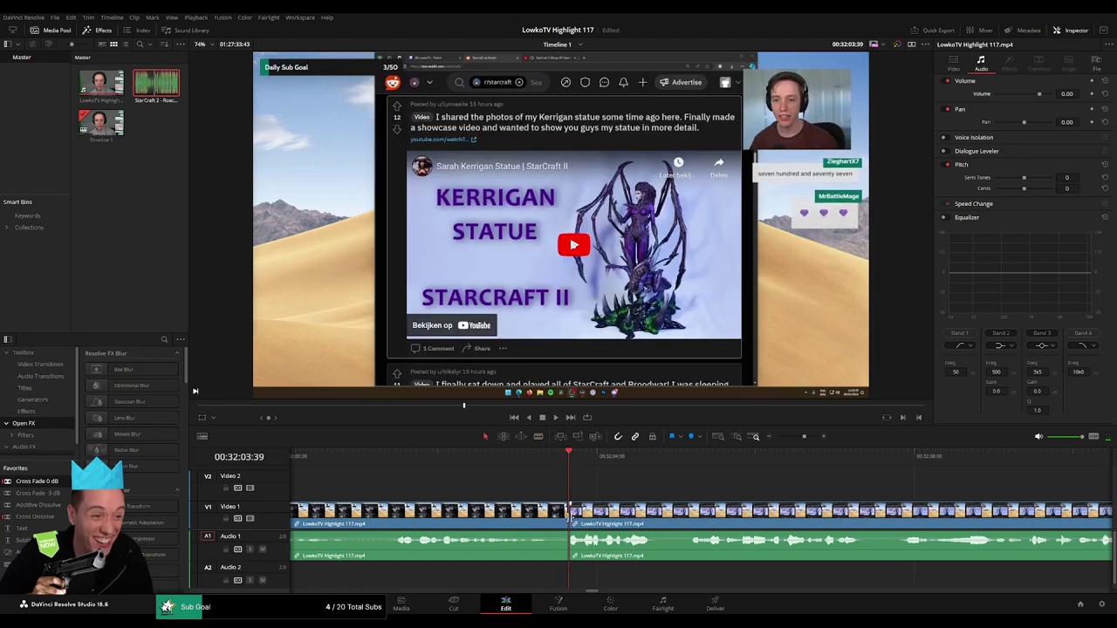
pyautogui.press('space')
pyautogui.moveTo(804, 437); pyautogui.dragTo(792, 436)
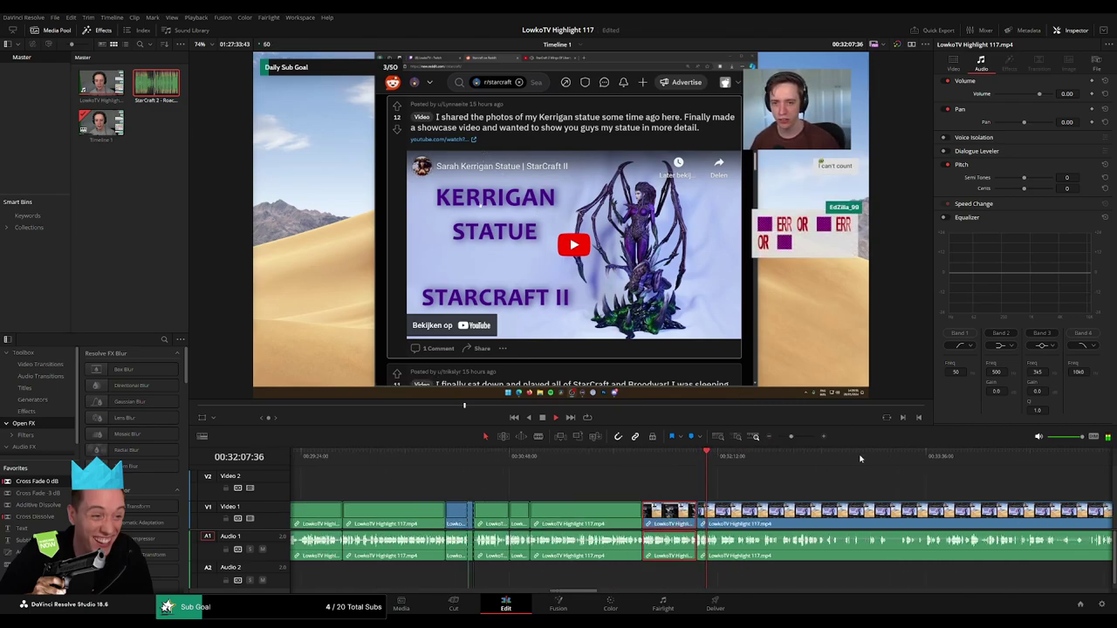
pyautogui.click(647, 459)
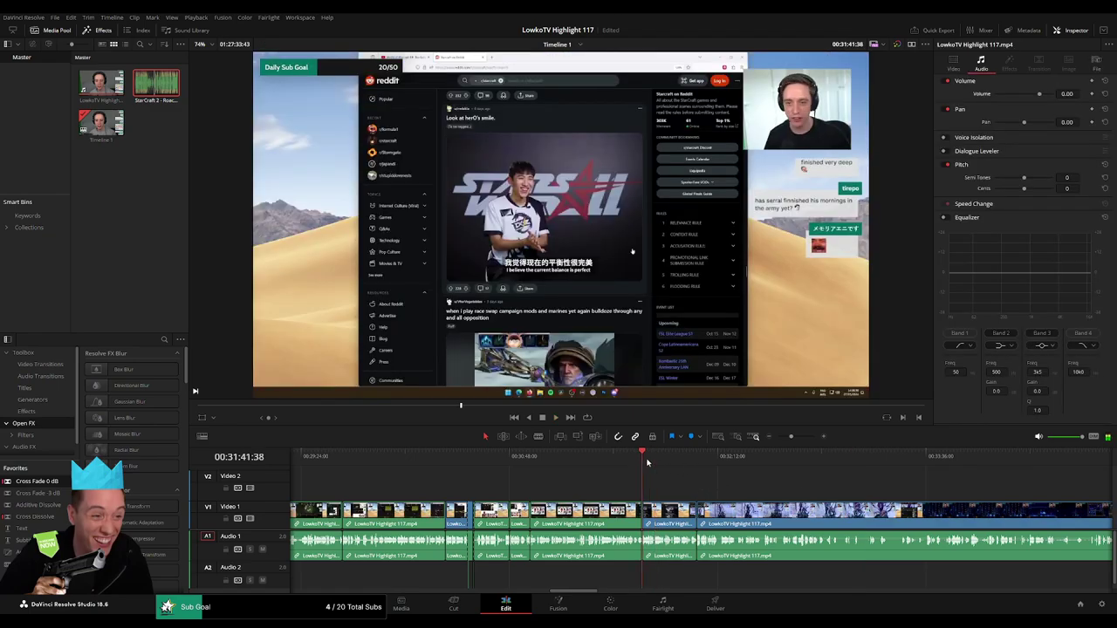
pyautogui.click(696, 462)
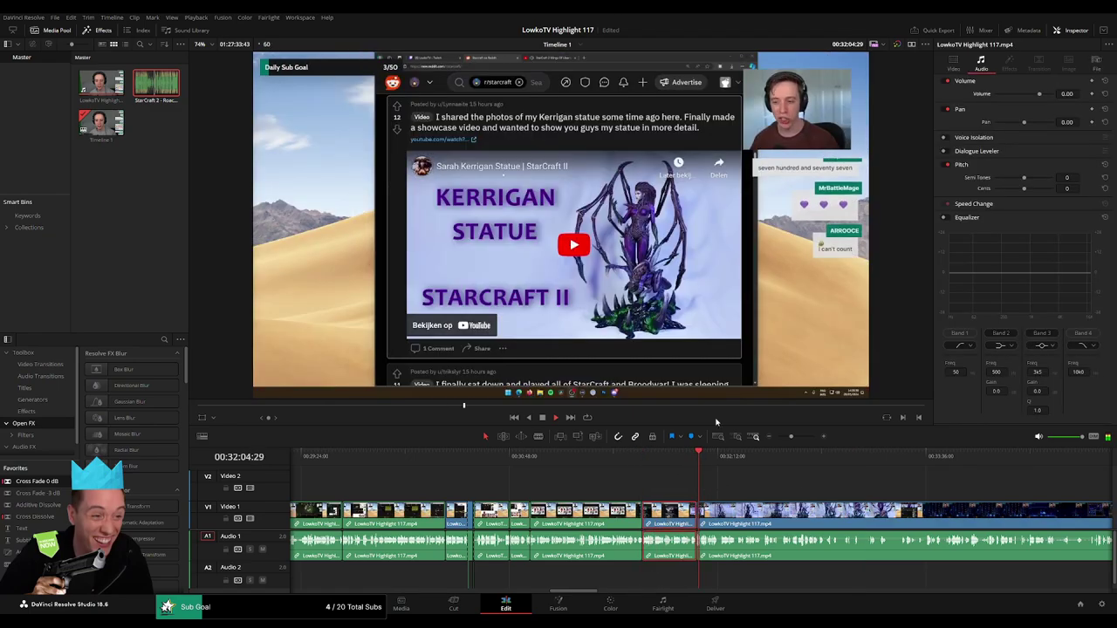
pyautogui.click(781, 500)
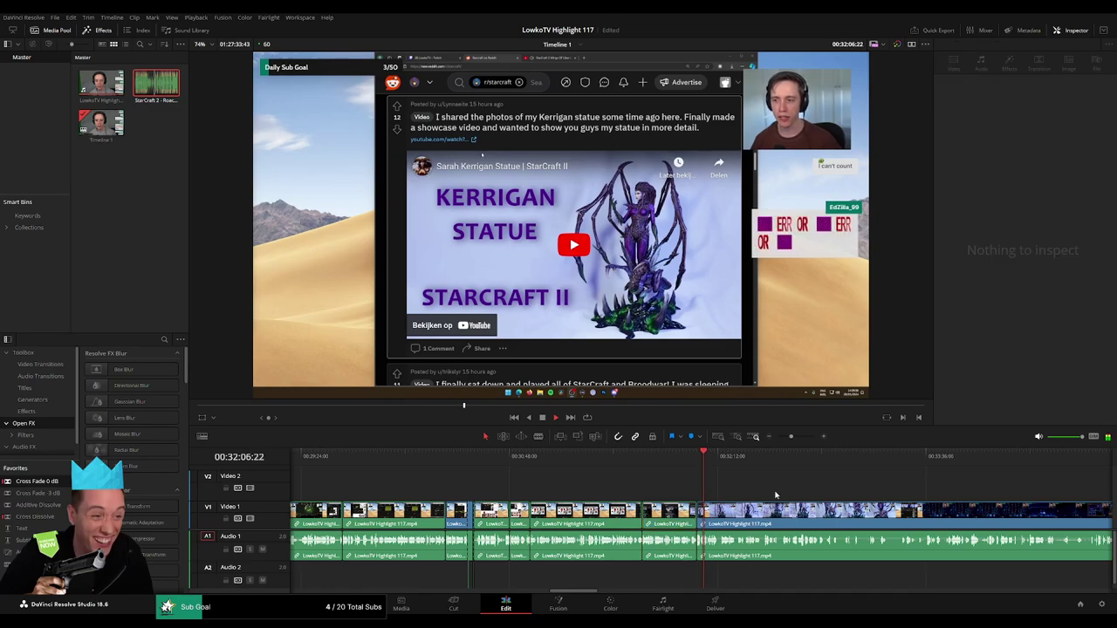
pyautogui.hscroll(2, 705, 492)
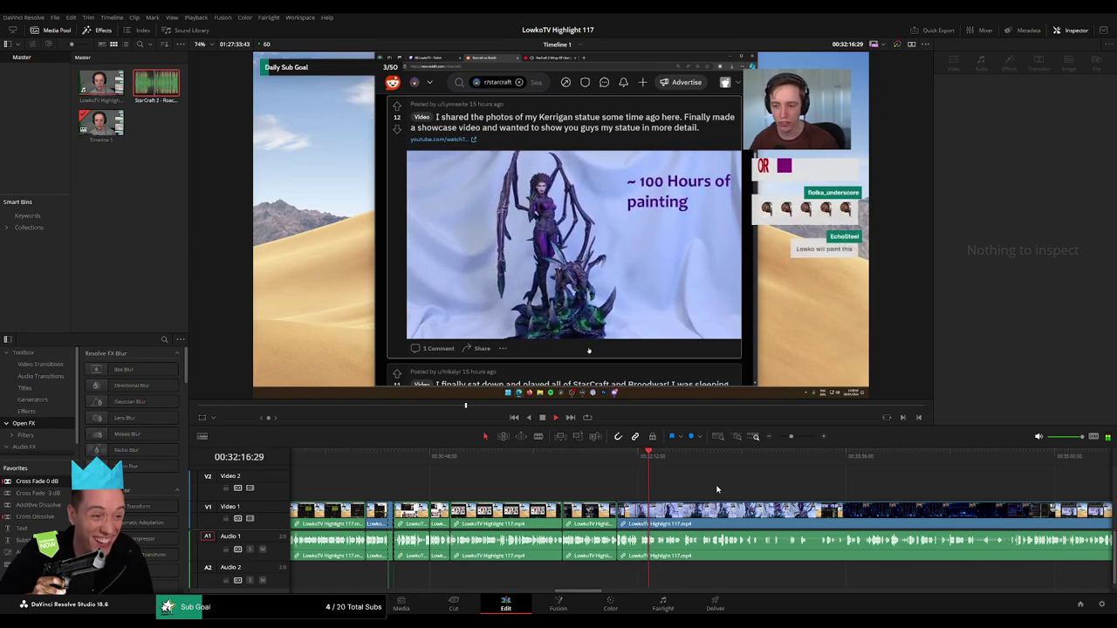
# - Split the clip at the Reddit section and ripple-delete the thin sliver between the cuts
pyautogui.click(798, 437)
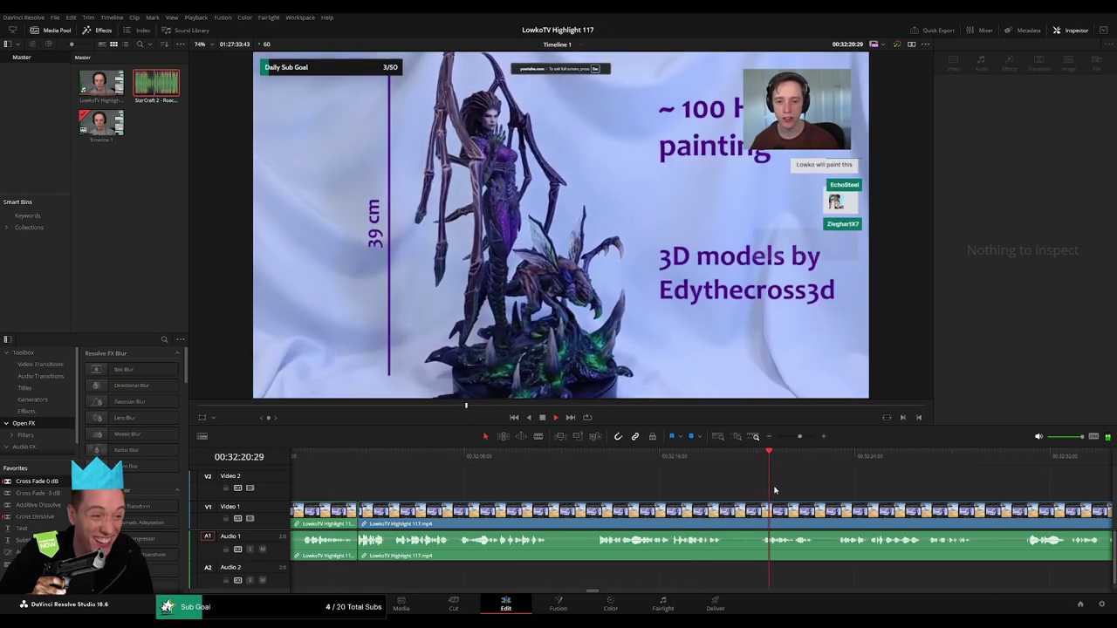
pyautogui.hscroll(3, 785, 493)
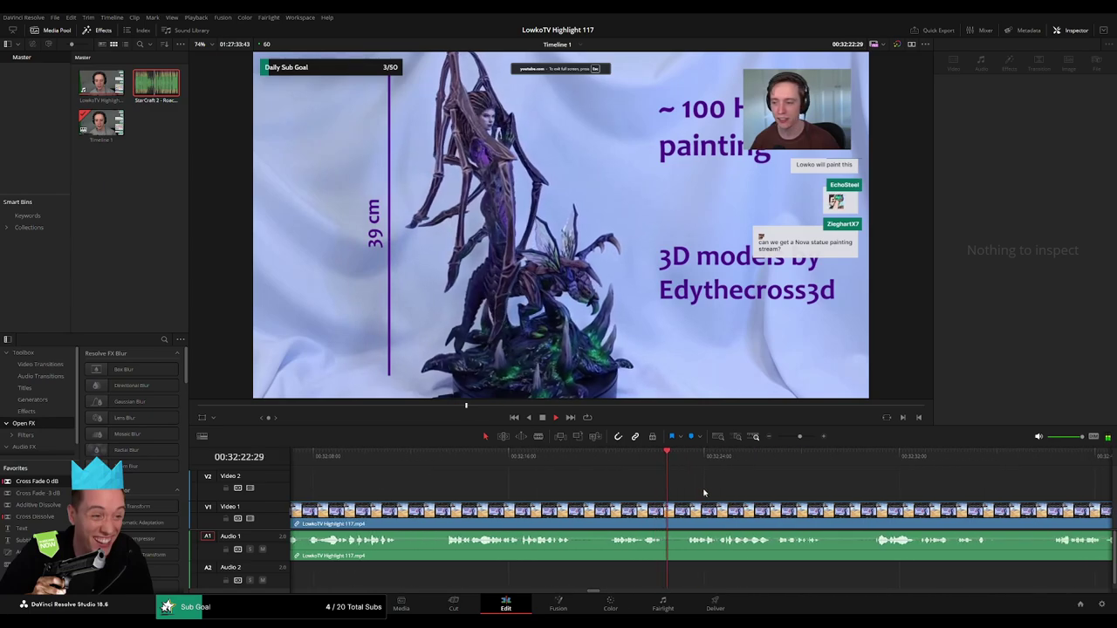
pyautogui.hscroll(2, 731, 490)
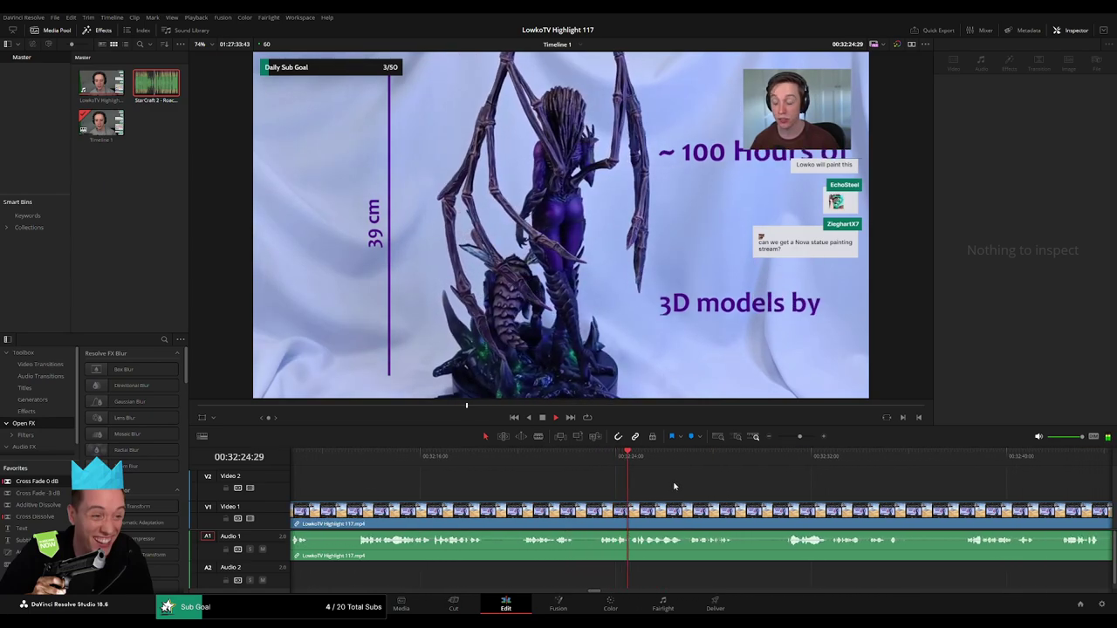
pyautogui.hscroll(1, 668, 486)
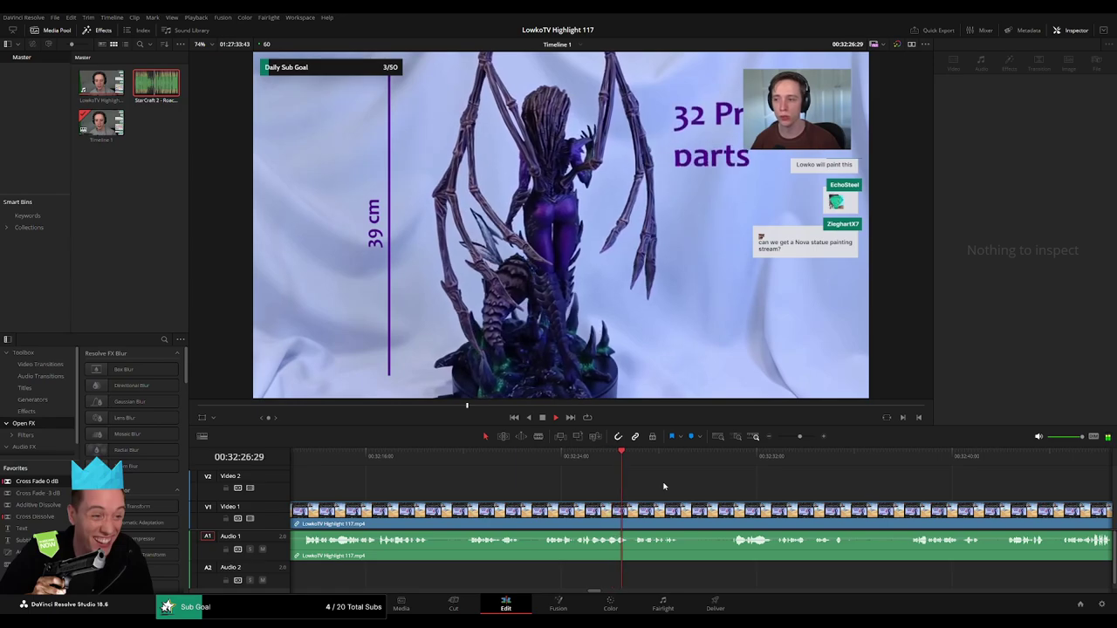
pyautogui.moveTo(660, 460); pyautogui.dragTo(727, 462)
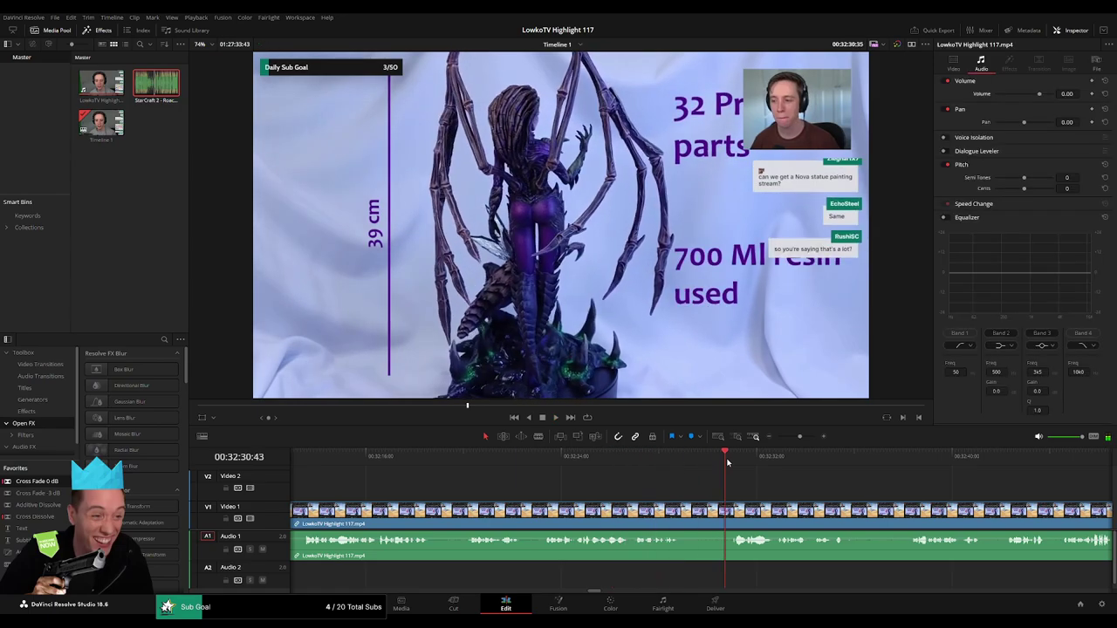
pyautogui.press('space')
pyautogui.scroll(3, 583, 515)
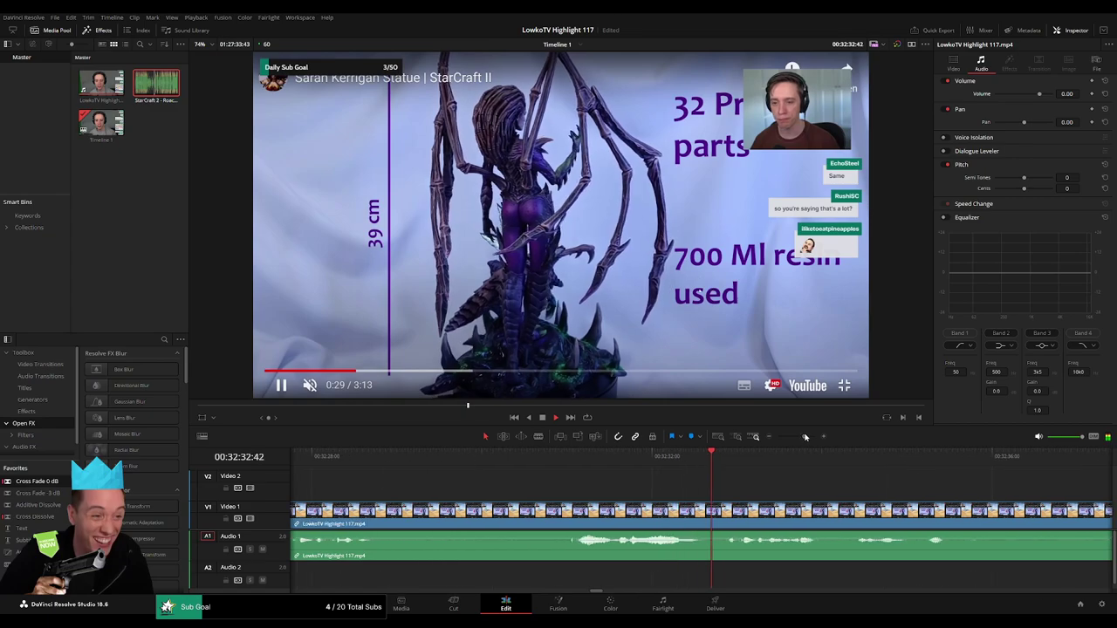
pyautogui.click(569, 515)
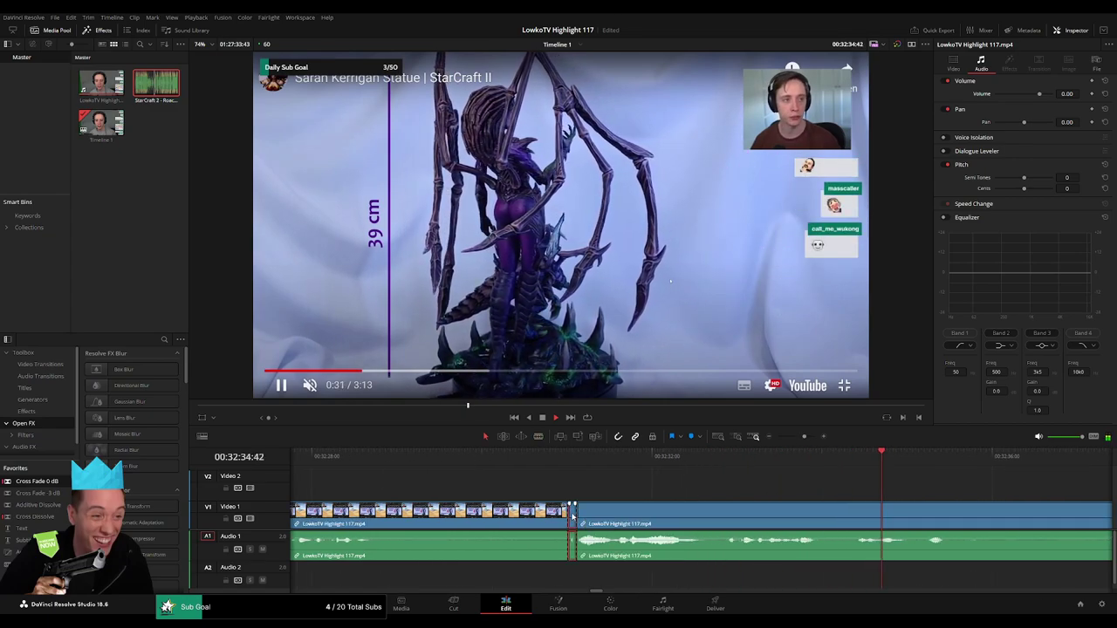
pyautogui.click(572, 515)
pyautogui.press('Delete')
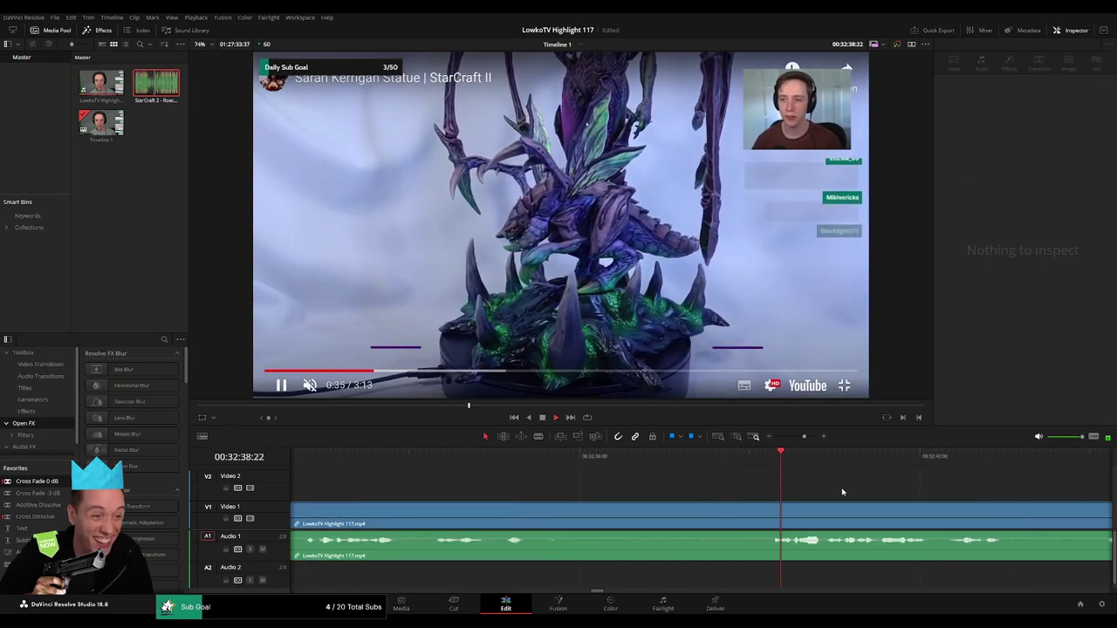
# - Skip ahead through the footage and split the stream clip near 33:36
pyautogui.moveTo(804, 437)
pyautogui.mouseDown()
pyautogui.moveTo(776, 437)
pyautogui.moveTo(800, 437)
pyautogui.mouseUp()
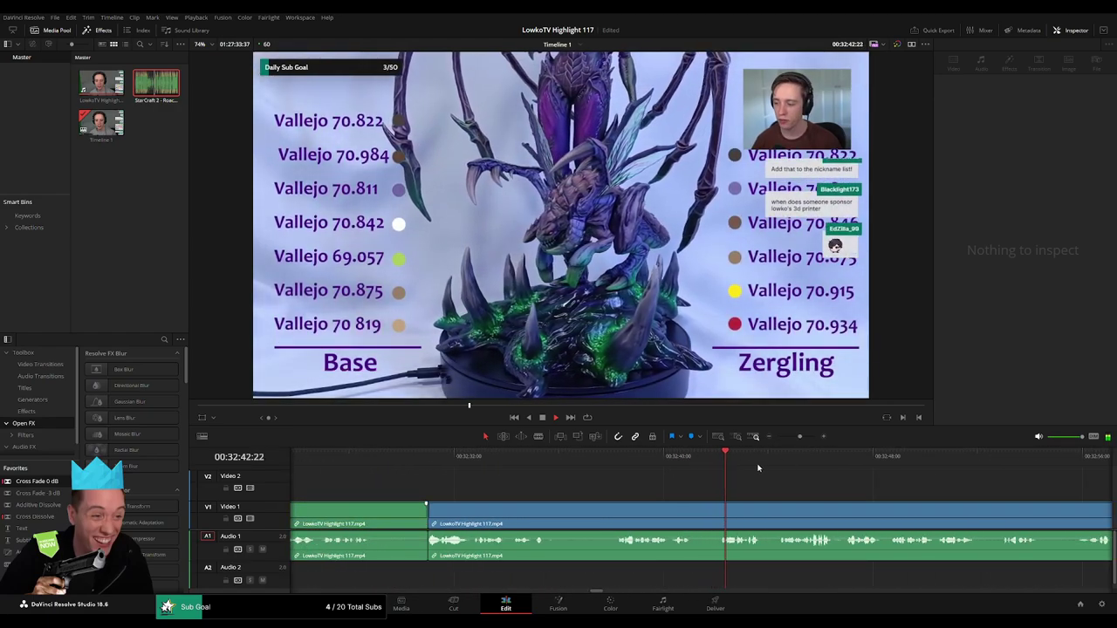
pyautogui.click(798, 466)
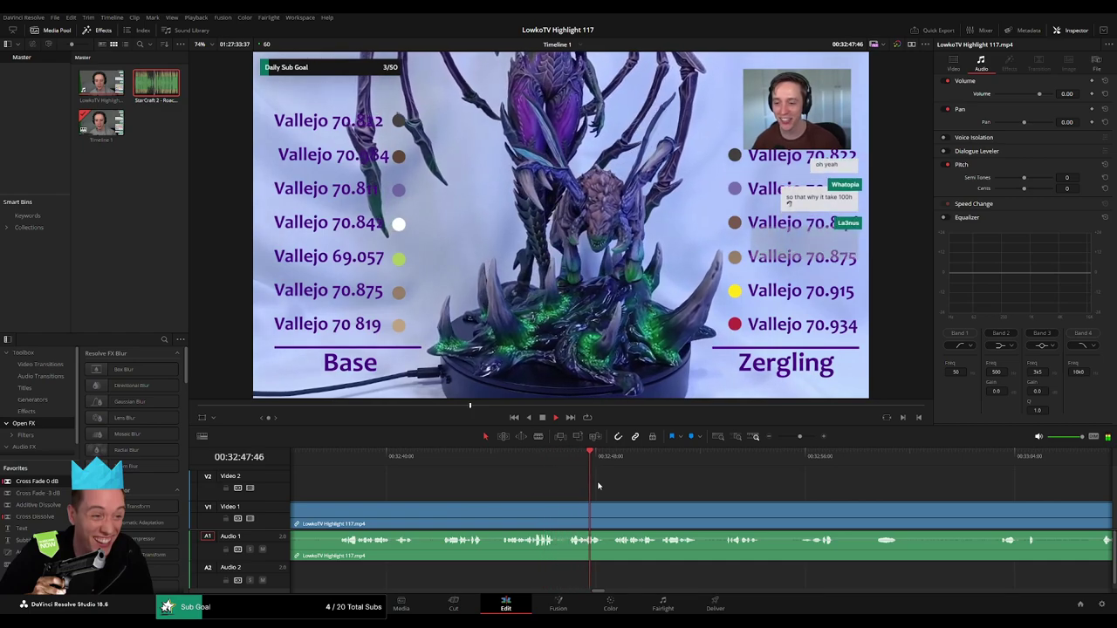
pyautogui.hscroll(2, 593, 489)
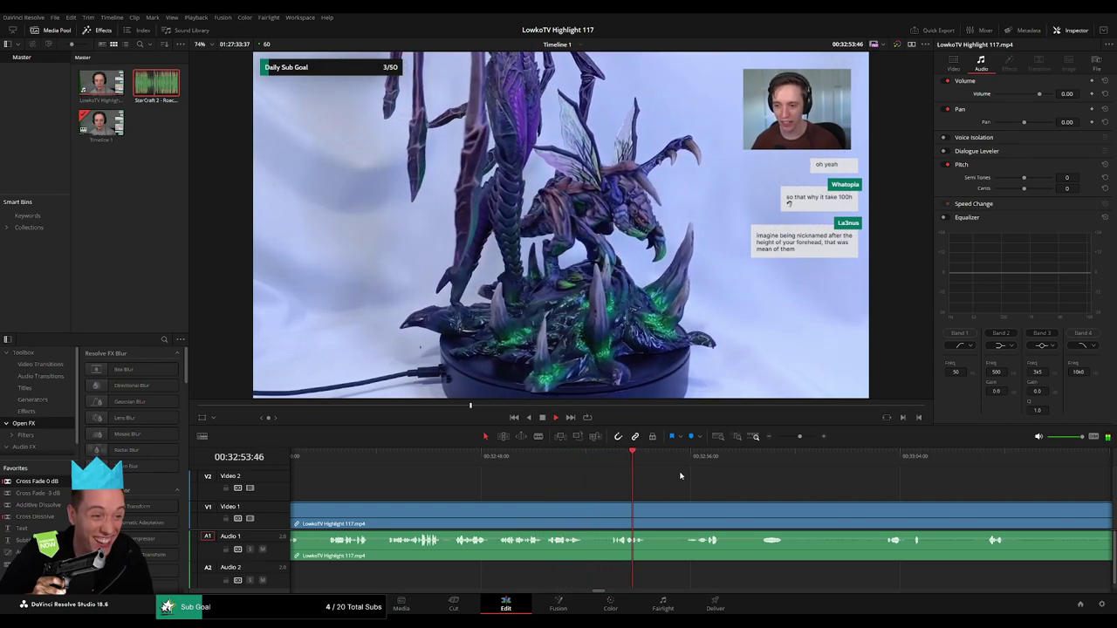
pyautogui.hscroll(4, 530, 466)
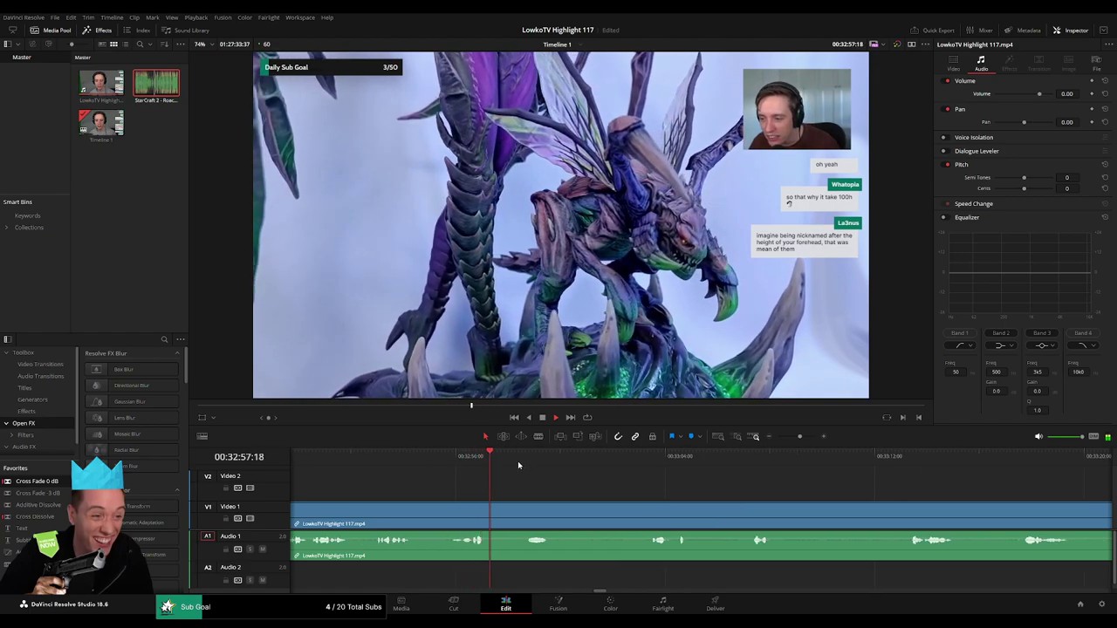
pyautogui.hscroll(3, 550, 469)
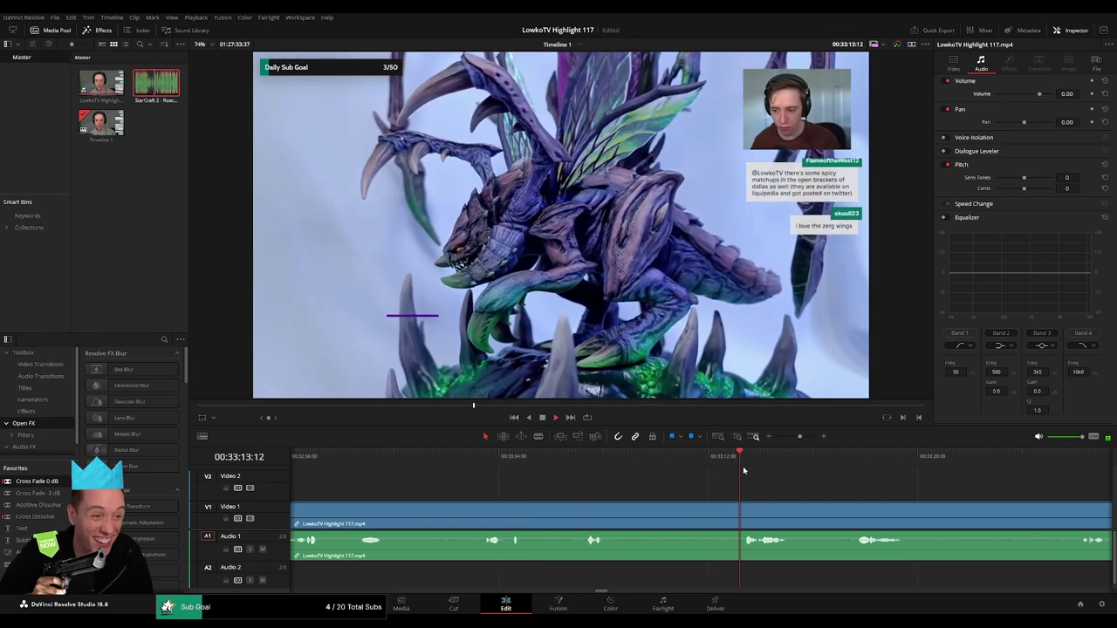
pyautogui.hscroll(4, 611, 485)
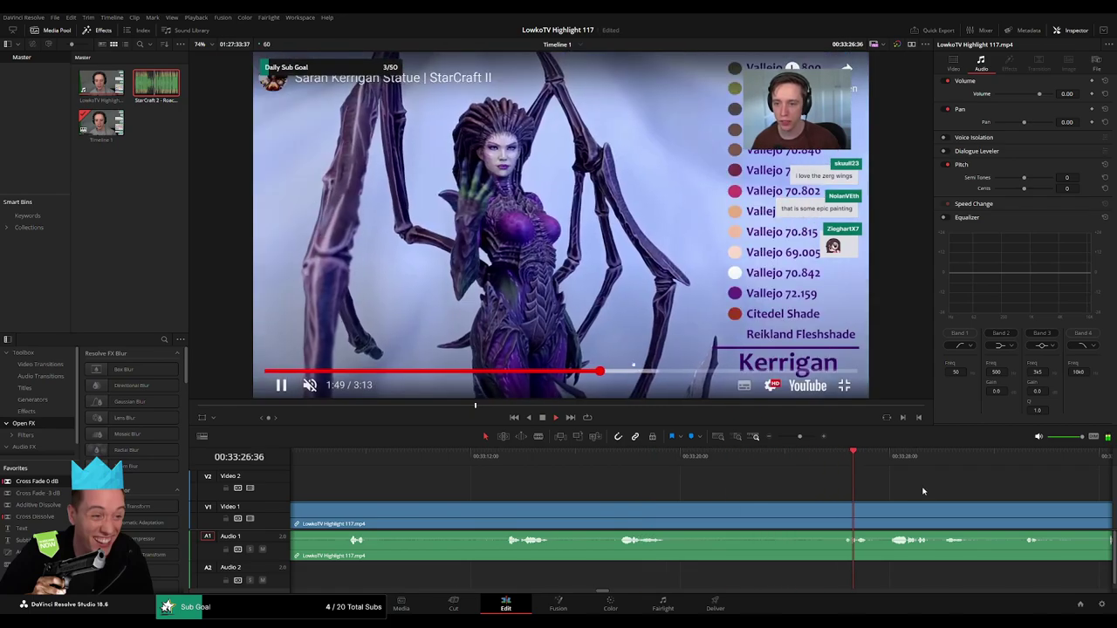
pyautogui.hscroll(5, 604, 481)
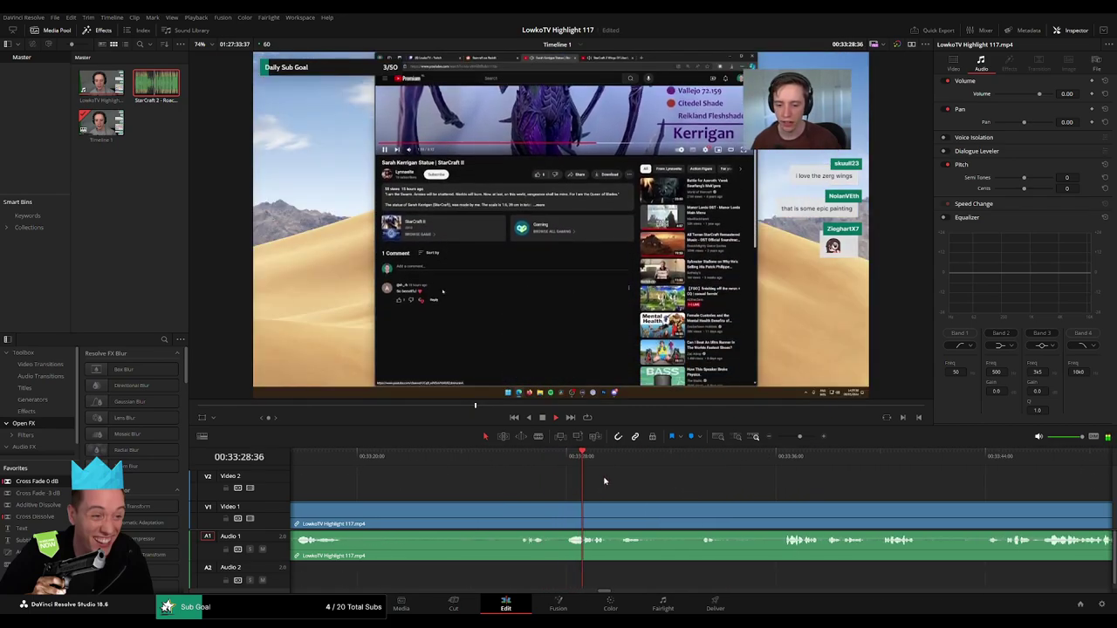
pyautogui.hscroll(5, 687, 490)
pyautogui.hscroll(2, 535, 466)
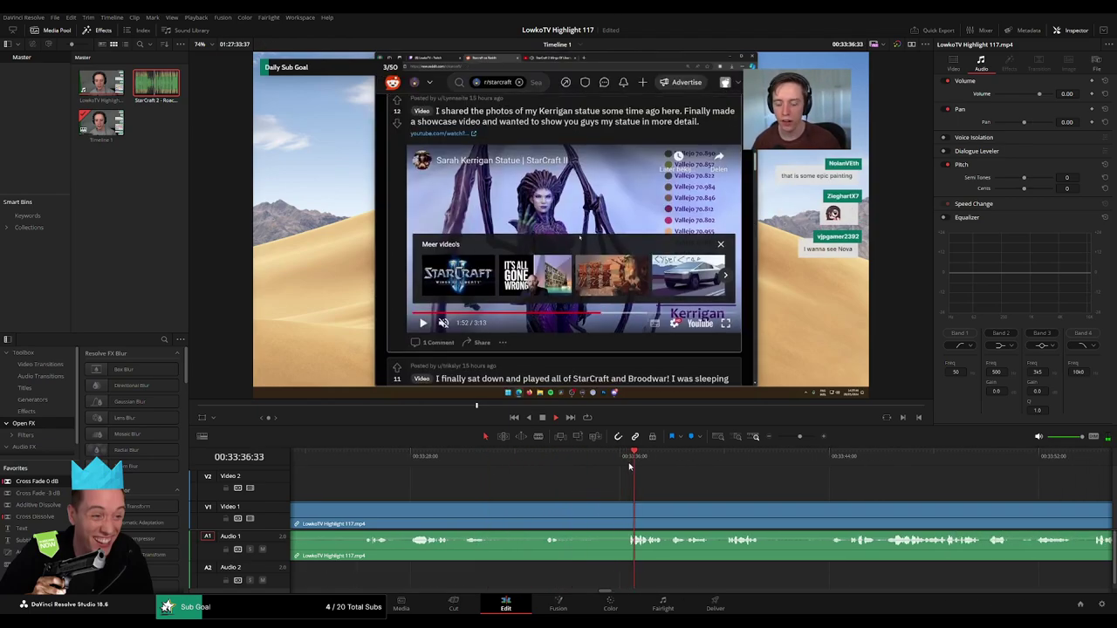
pyautogui.click(572, 511)
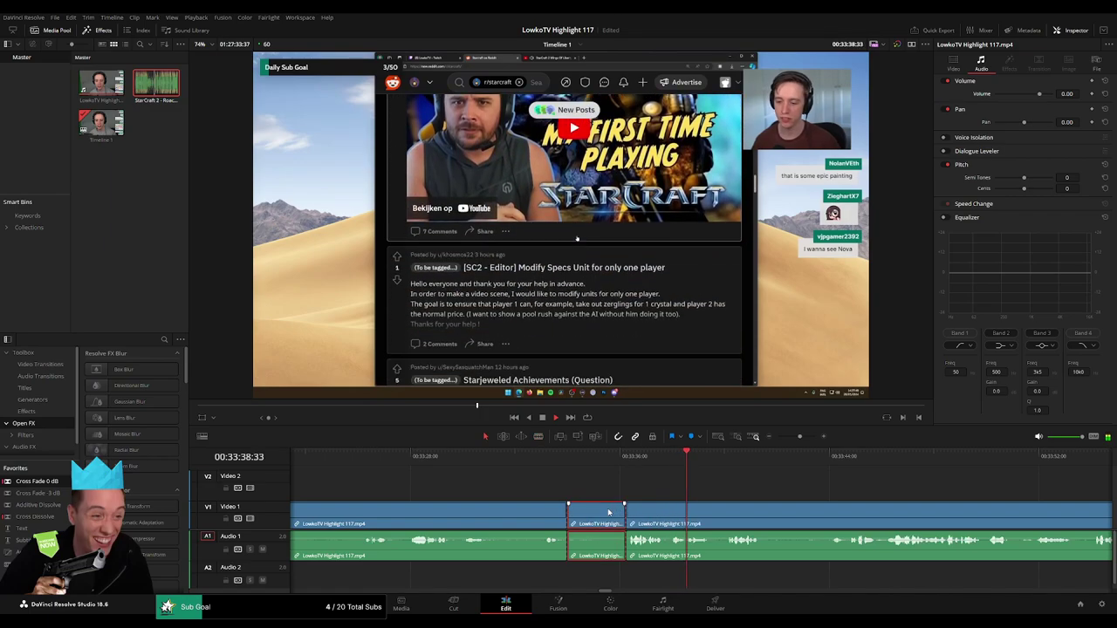
pyautogui.press('a')
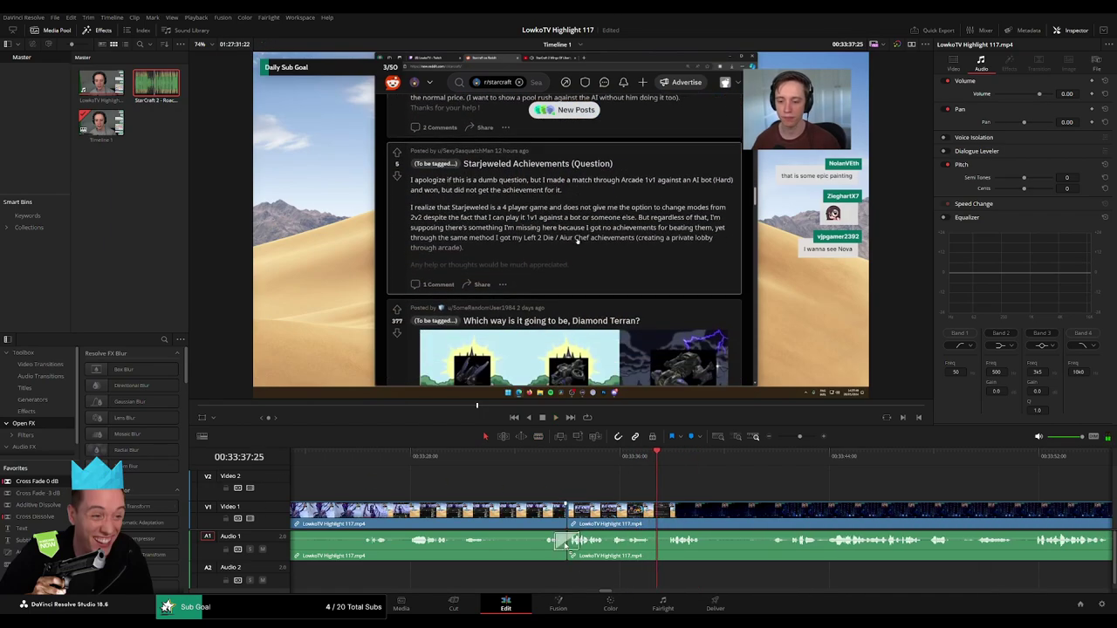
# - Cut the clip at the start of the next unwanted stretch
pyautogui.hscroll(3, 544, 502)
pyautogui.click(467, 460)
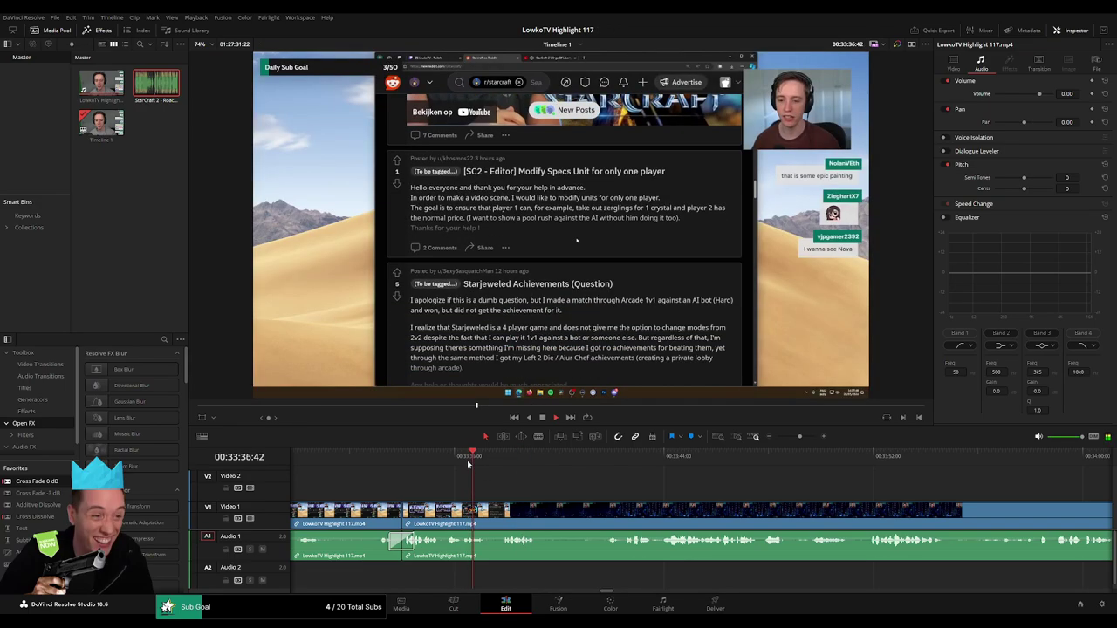
pyautogui.press('b')
pyautogui.click(487, 510)
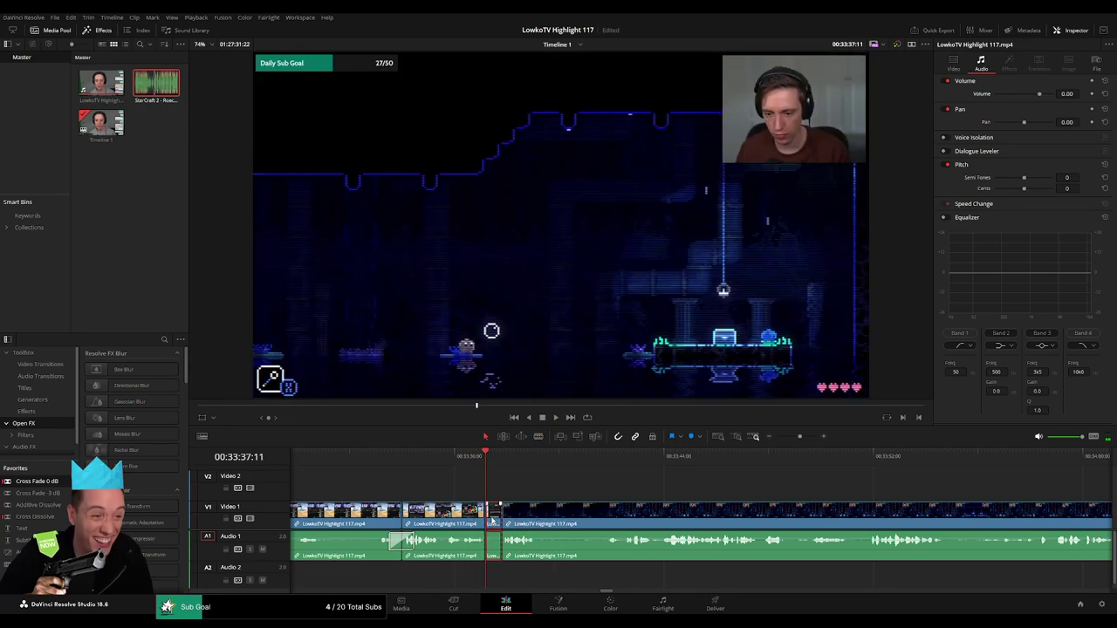
# - Ripple-delete the short piece near 33:37 and play back the cut
pyautogui.click(492, 515)
pyautogui.press('Delete')
pyautogui.press('space')
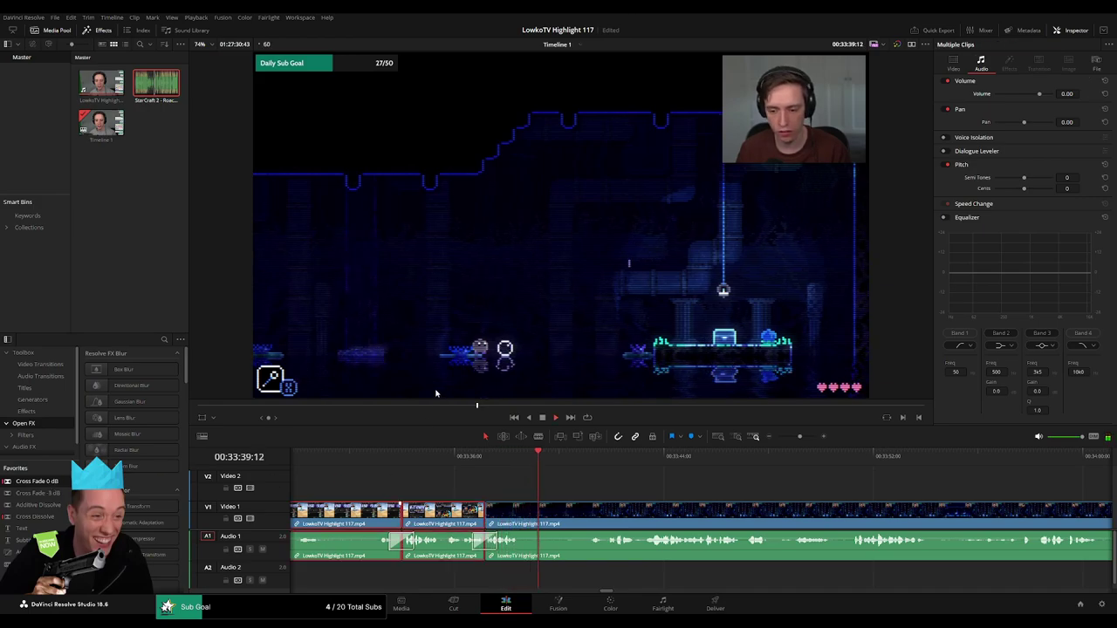
pyautogui.click(582, 472)
# - Zoom the timeline and scrub the pixel-art cavern footage around 33:46
pyautogui.click(798, 441)
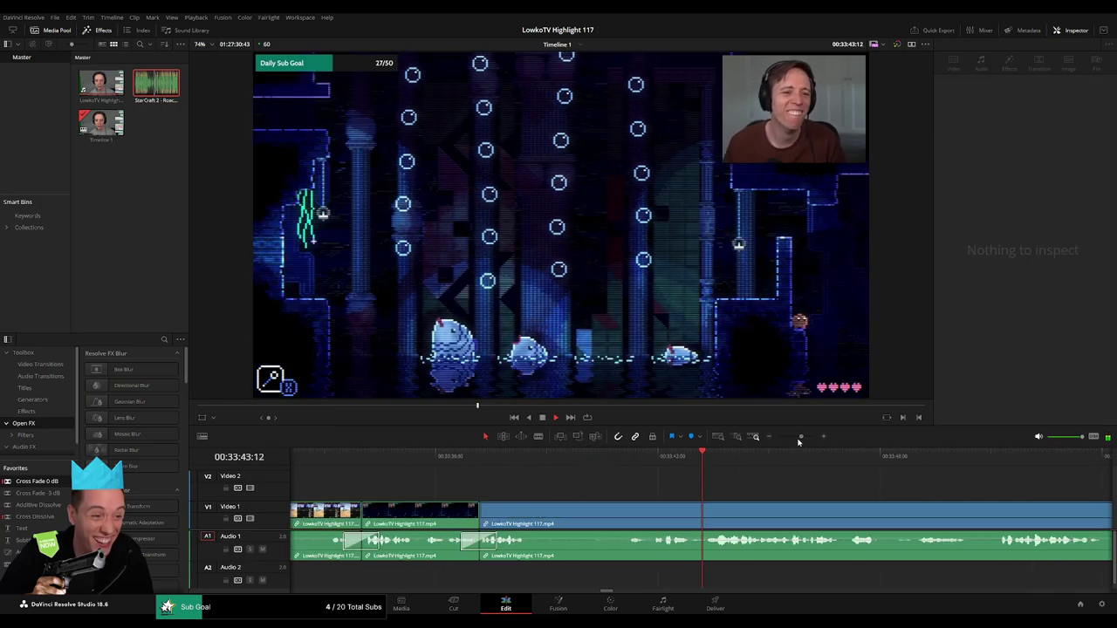
pyautogui.moveTo(797, 440)
pyautogui.mouseDown()
pyautogui.moveTo(774, 439)
pyautogui.moveTo(800, 445)
pyautogui.mouseUp()
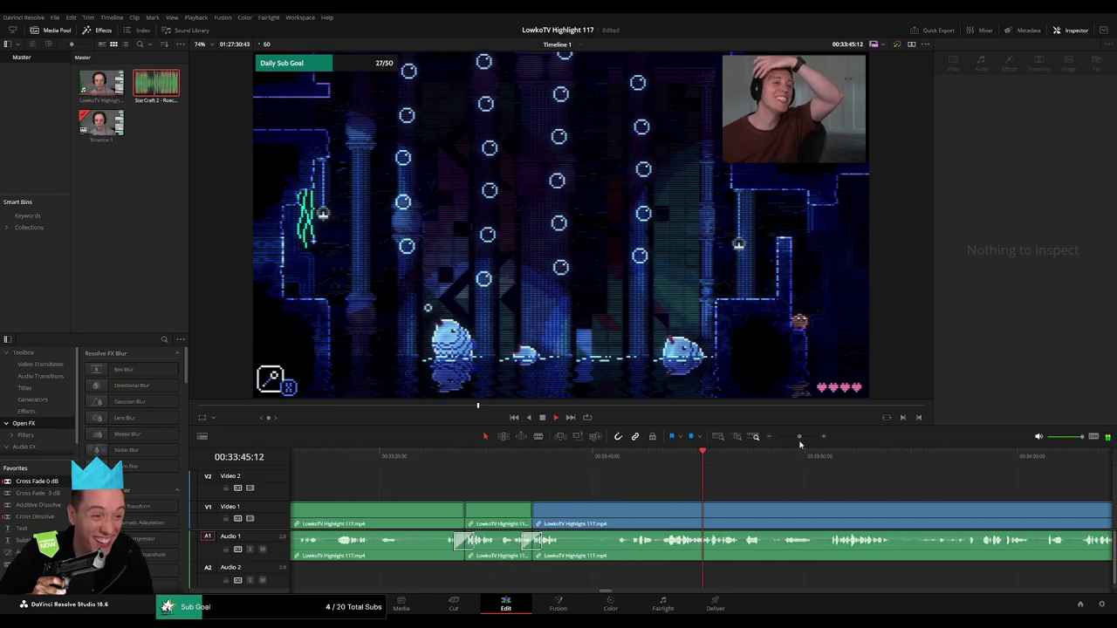
pyautogui.hscroll(3, 582, 489)
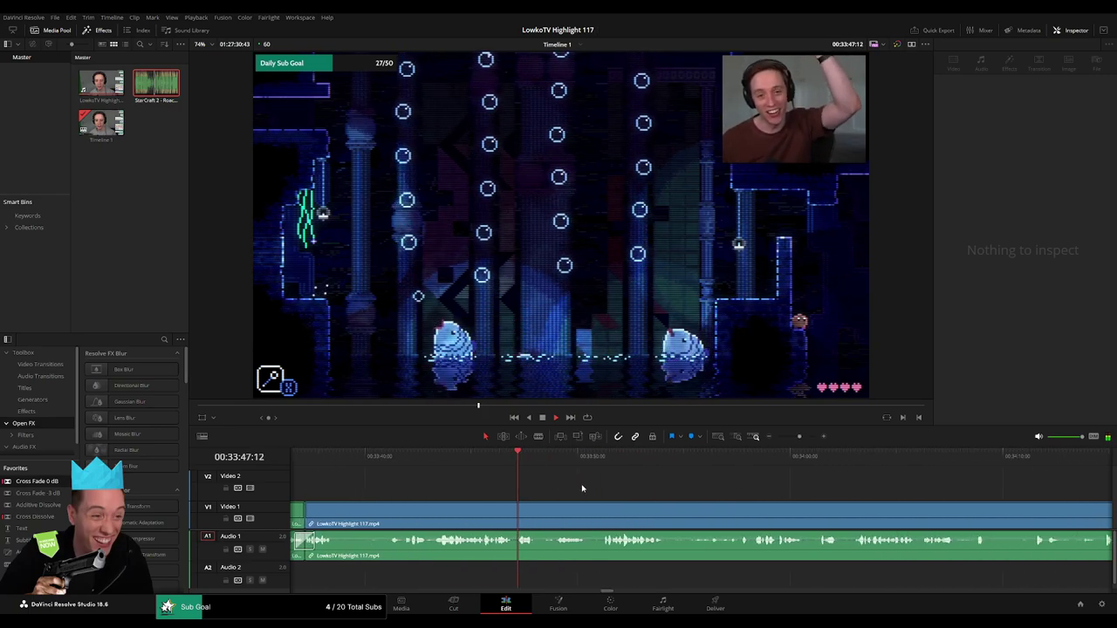
pyautogui.click(622, 520)
pyautogui.moveTo(799, 437); pyautogui.dragTo(807, 439)
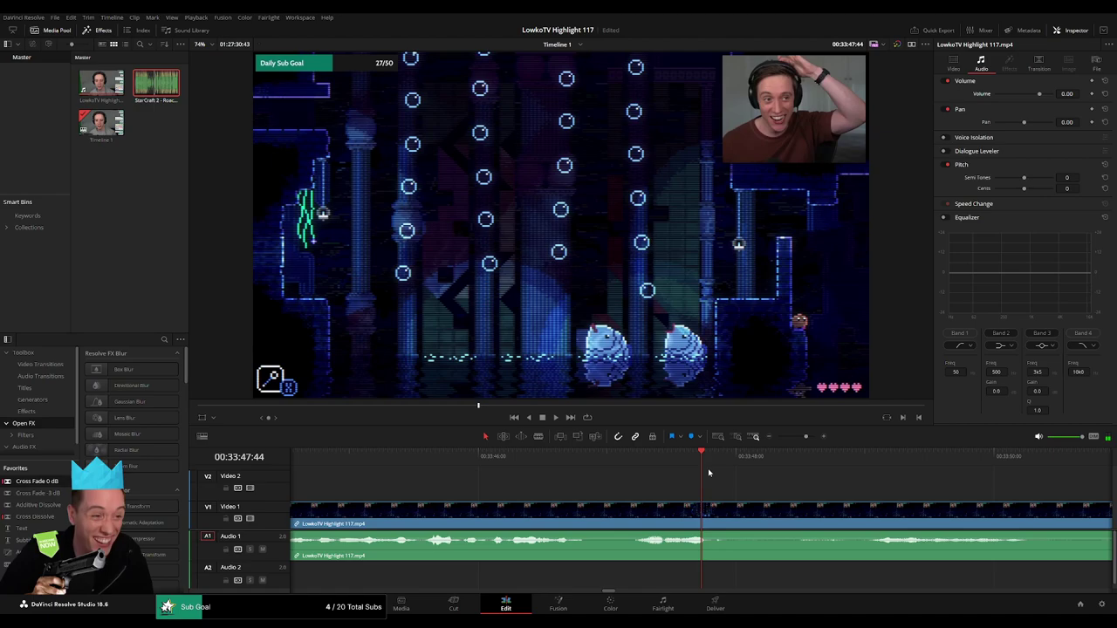
pyautogui.moveTo(523, 466); pyautogui.dragTo(570, 466)
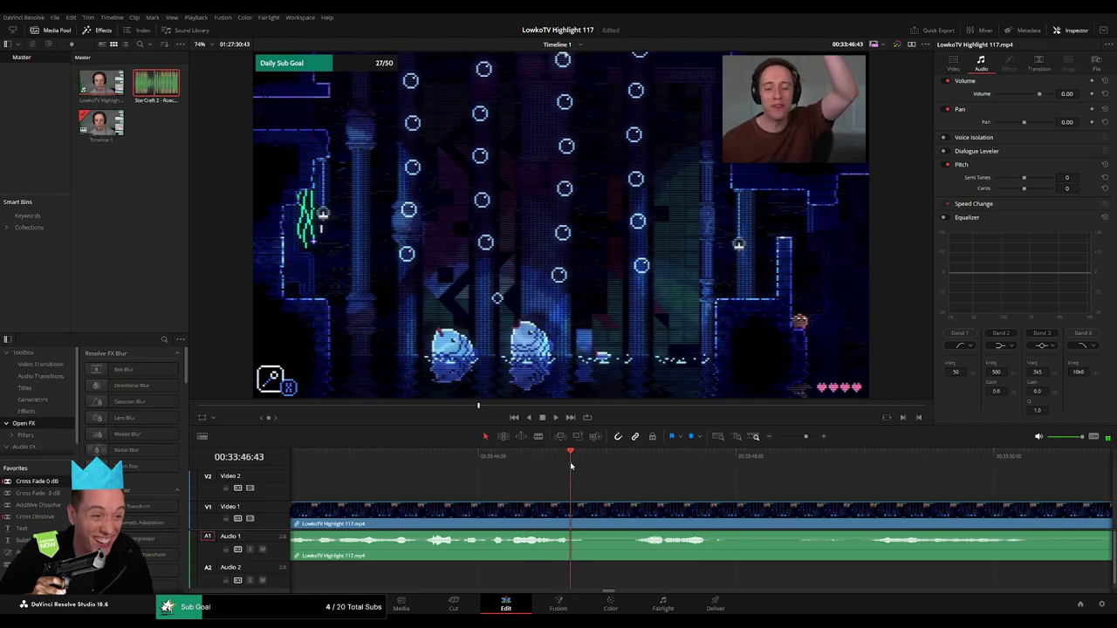
# - Add the Roach Quotes sound on Audio 2 at 33:47, trim its start, and preview it
pyautogui.click(640, 455)
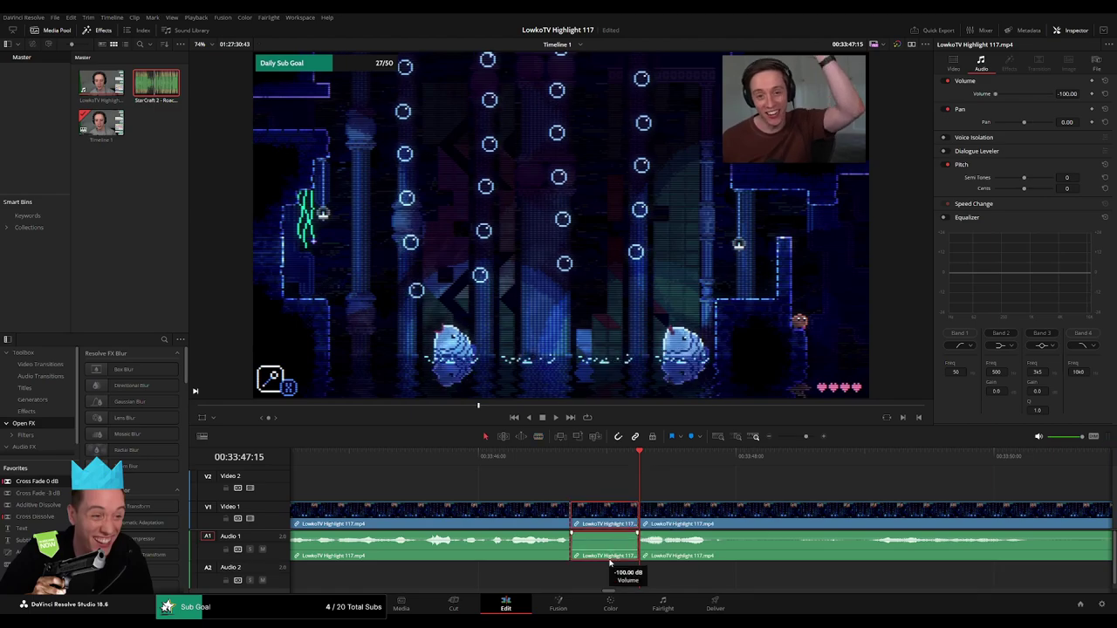
pyautogui.press('q')
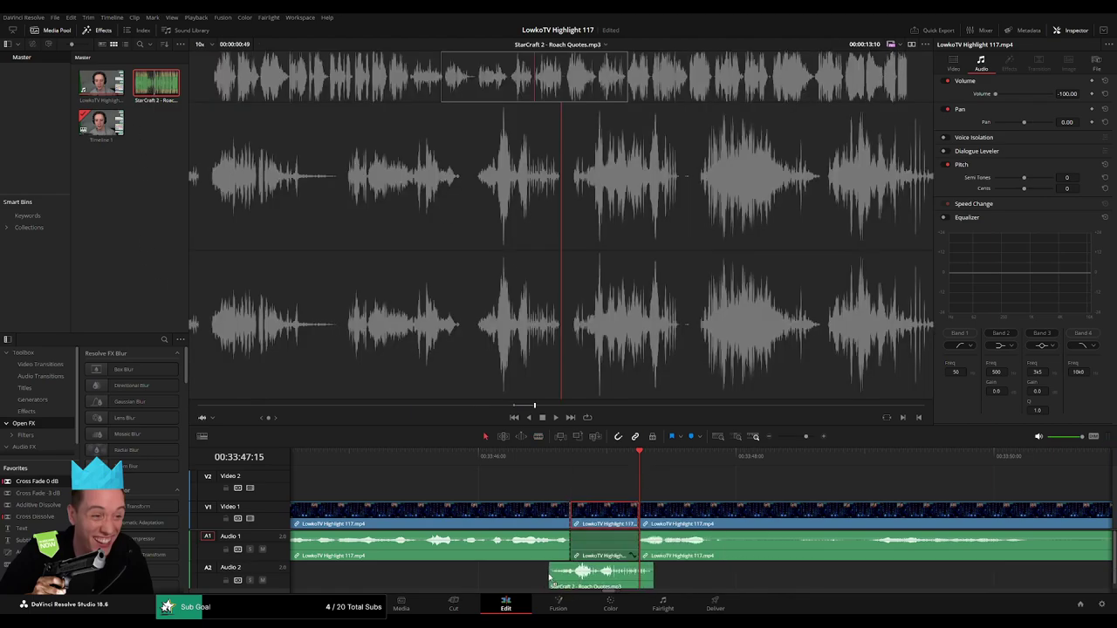
pyautogui.moveTo(550, 579); pyautogui.dragTo(569, 579)
pyautogui.click(620, 580)
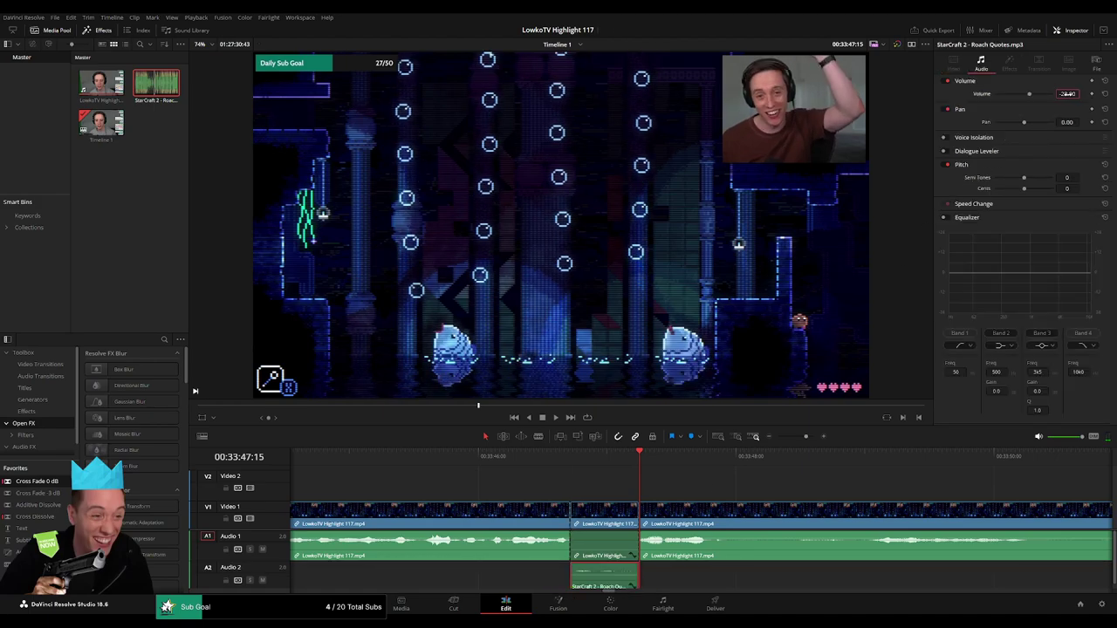
pyautogui.click(515, 458)
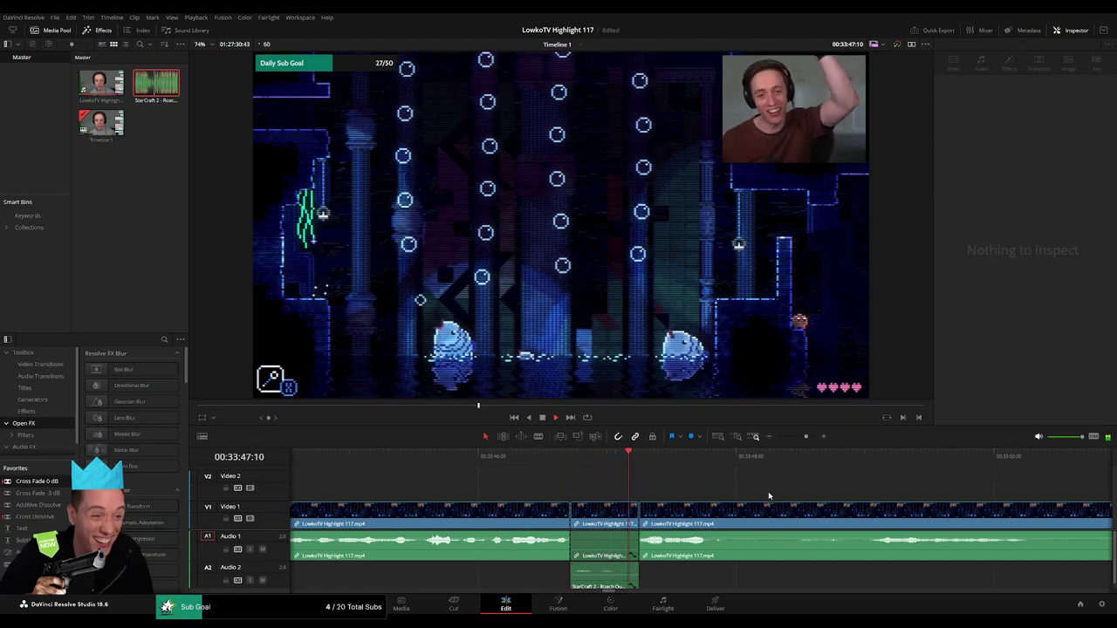
pyautogui.click(501, 522)
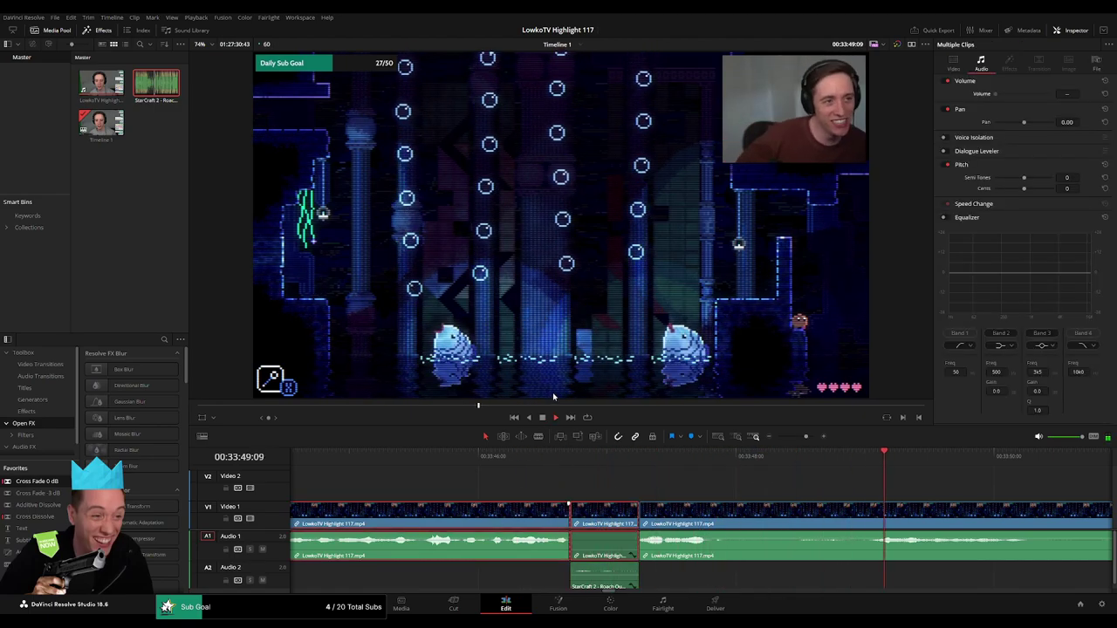
# - Zoom and scroll the timeline forward to about 34:48, past the Great Egg find
pyautogui.moveTo(806, 436)
pyautogui.mouseDown()
pyautogui.moveTo(788, 437)
pyautogui.moveTo(803, 438)
pyautogui.mouseUp()
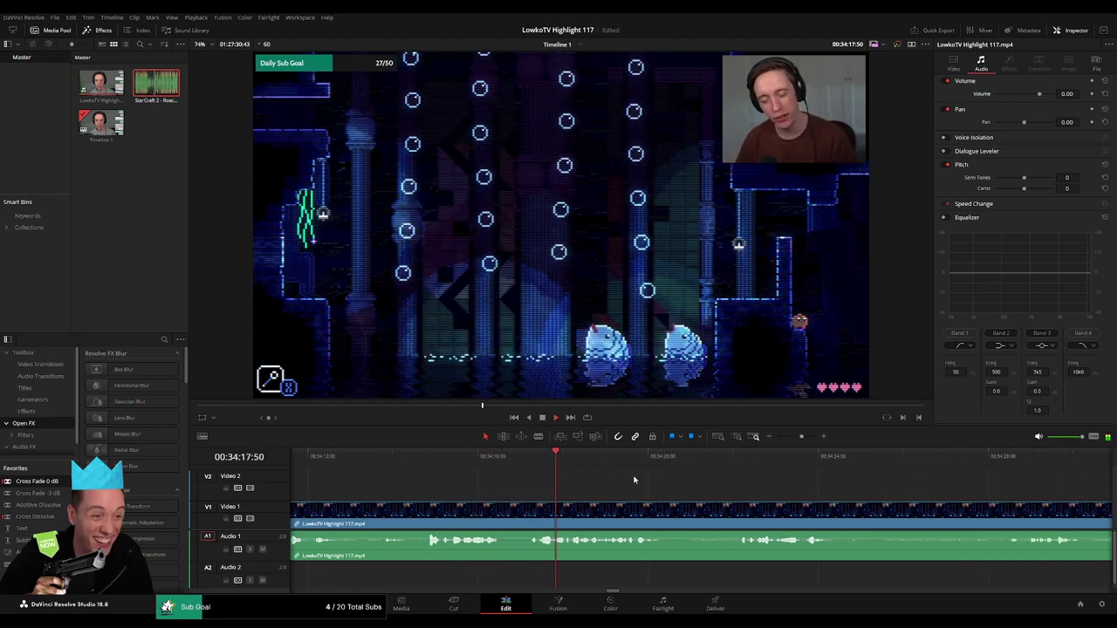
pyautogui.moveTo(801, 436); pyautogui.dragTo(797, 436)
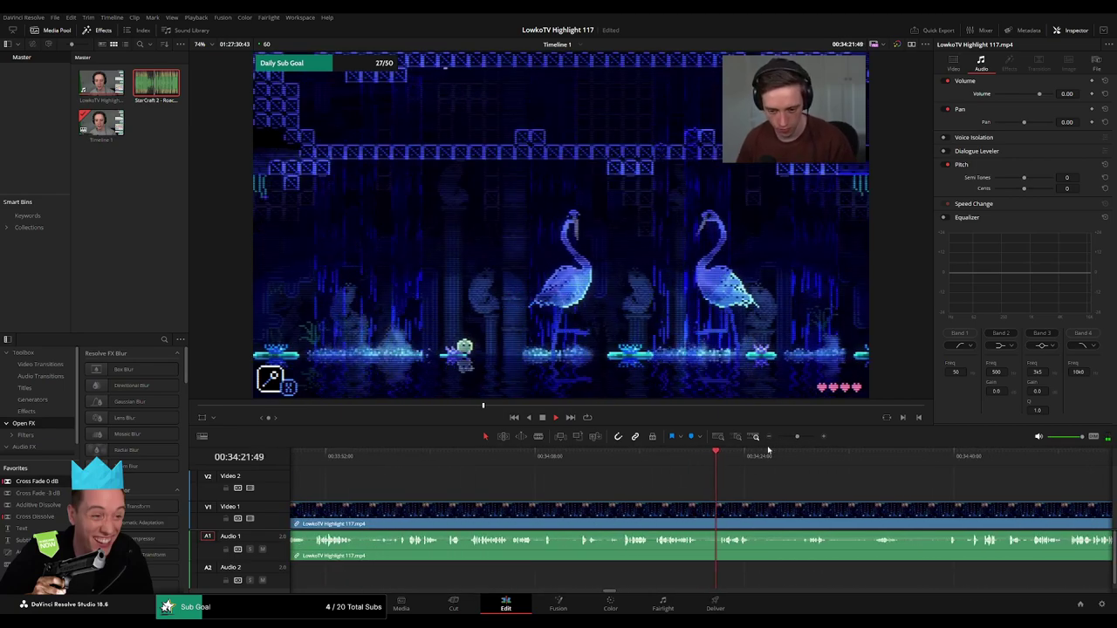
pyautogui.moveTo(797, 436); pyautogui.dragTo(799, 436)
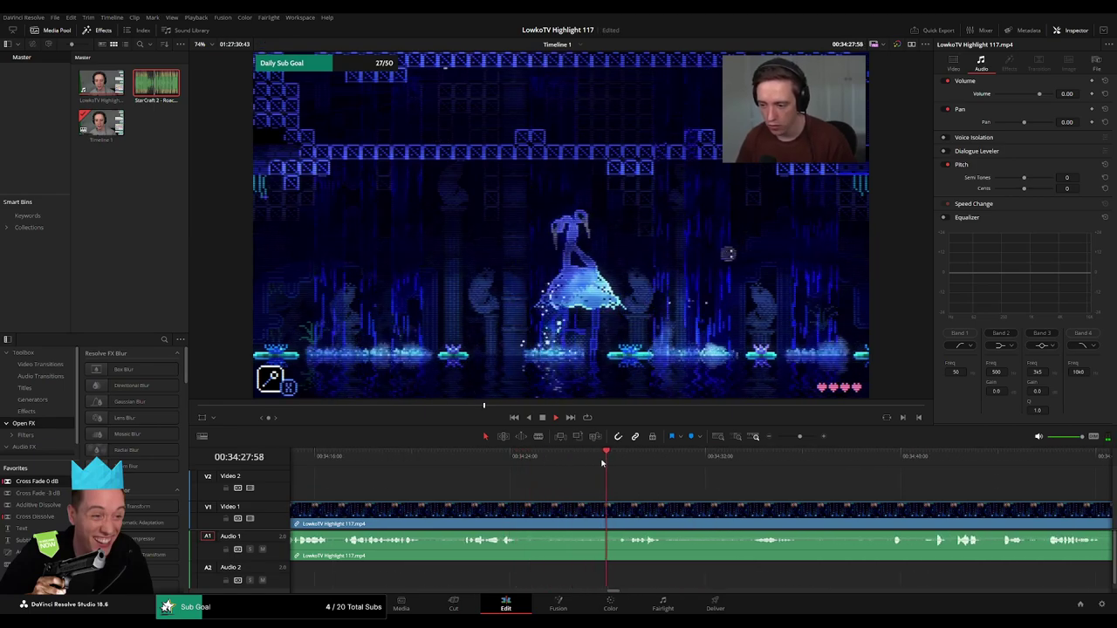
pyautogui.hscroll(3, 467, 478)
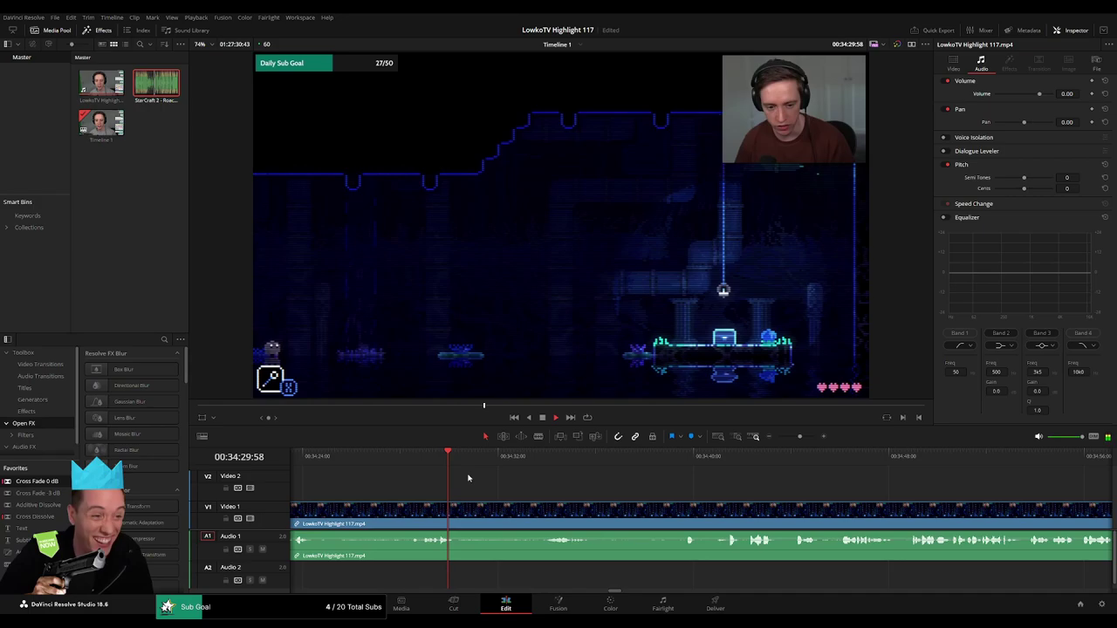
pyautogui.hscroll(3, 550, 494)
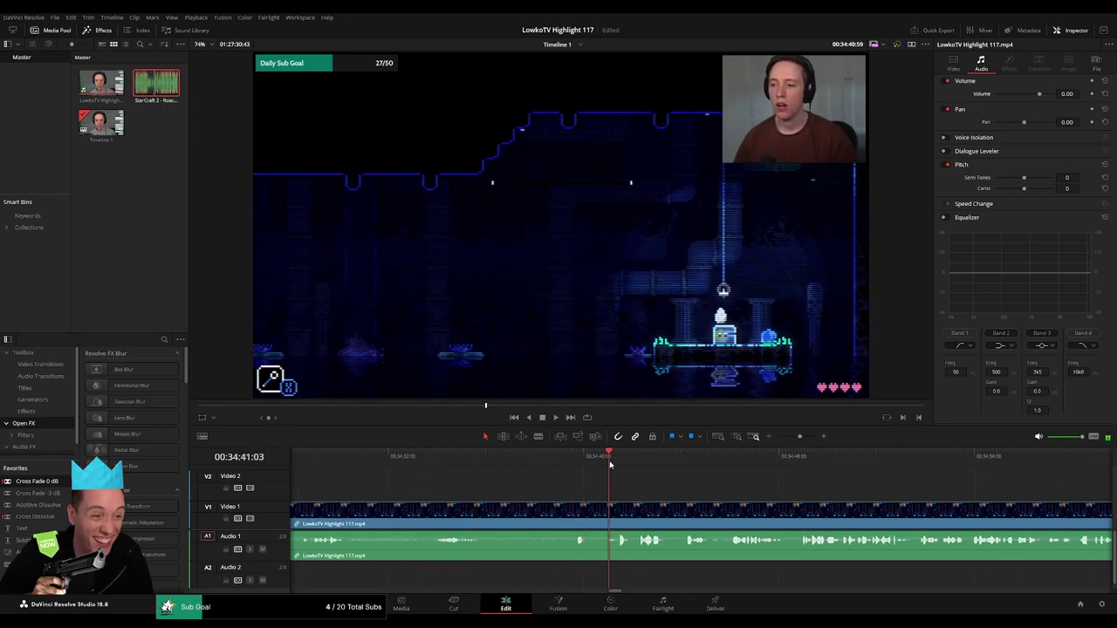
pyautogui.hscroll(5, 482, 485)
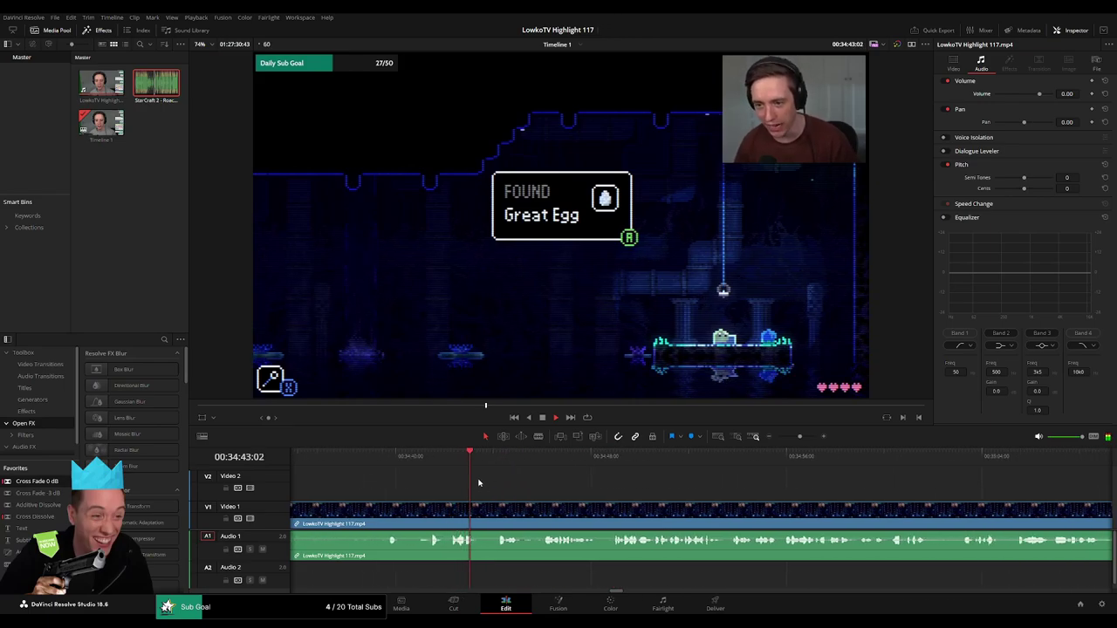
pyautogui.click(500, 471)
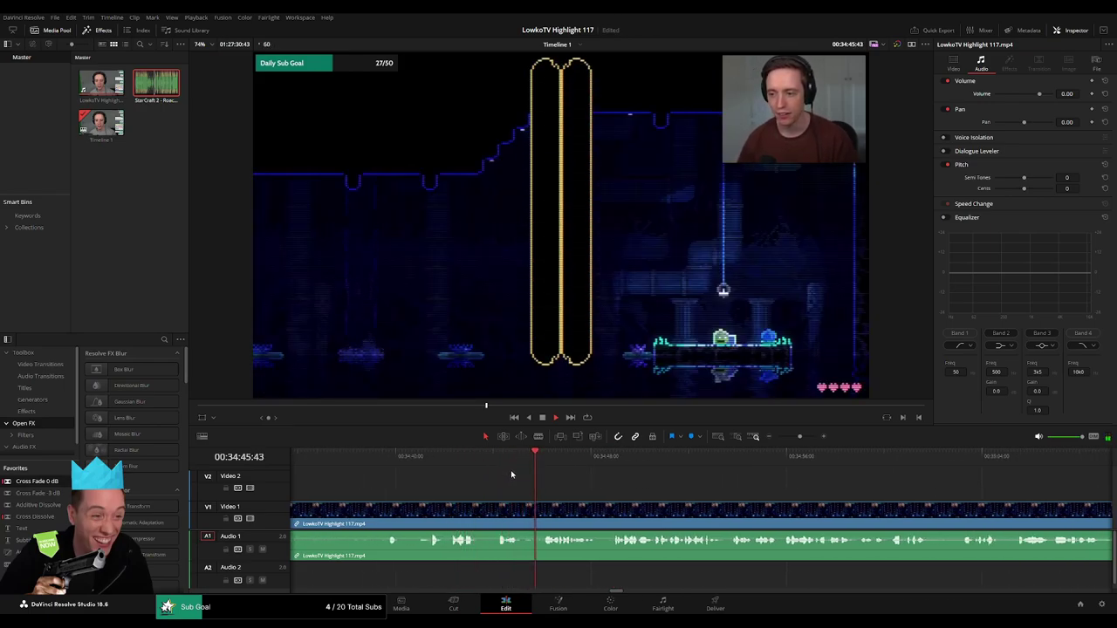
pyautogui.hscroll(-3, 748, 474)
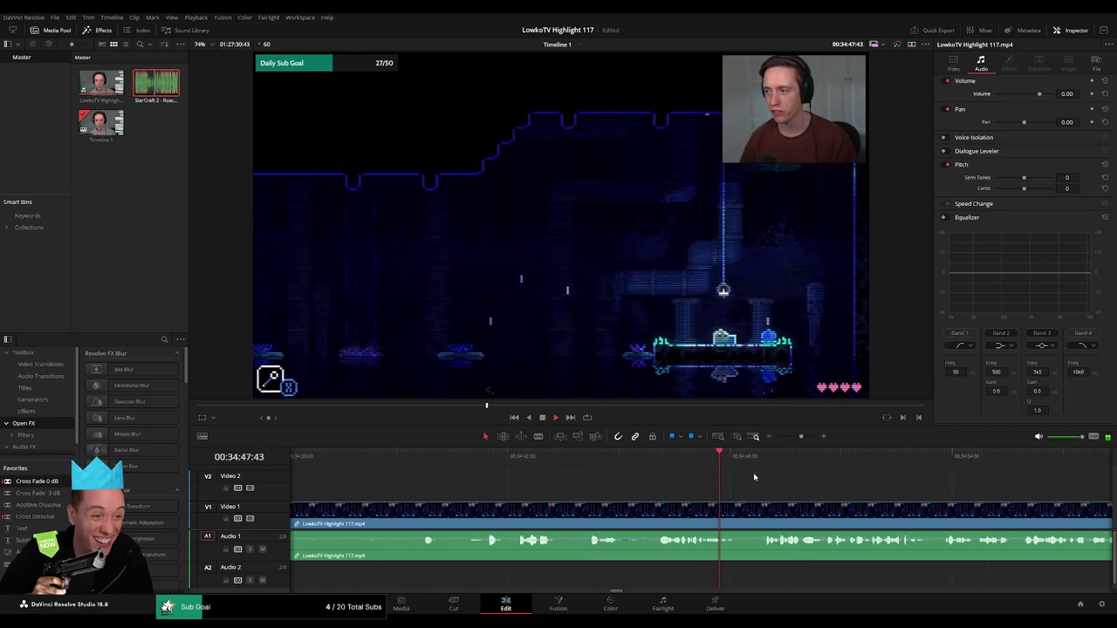
pyautogui.hscroll(2, 578, 489)
pyautogui.hscroll(3, 528, 492)
# - Blade the clip just after the Great Egg find and ripple delete the short piece
pyautogui.press('b')
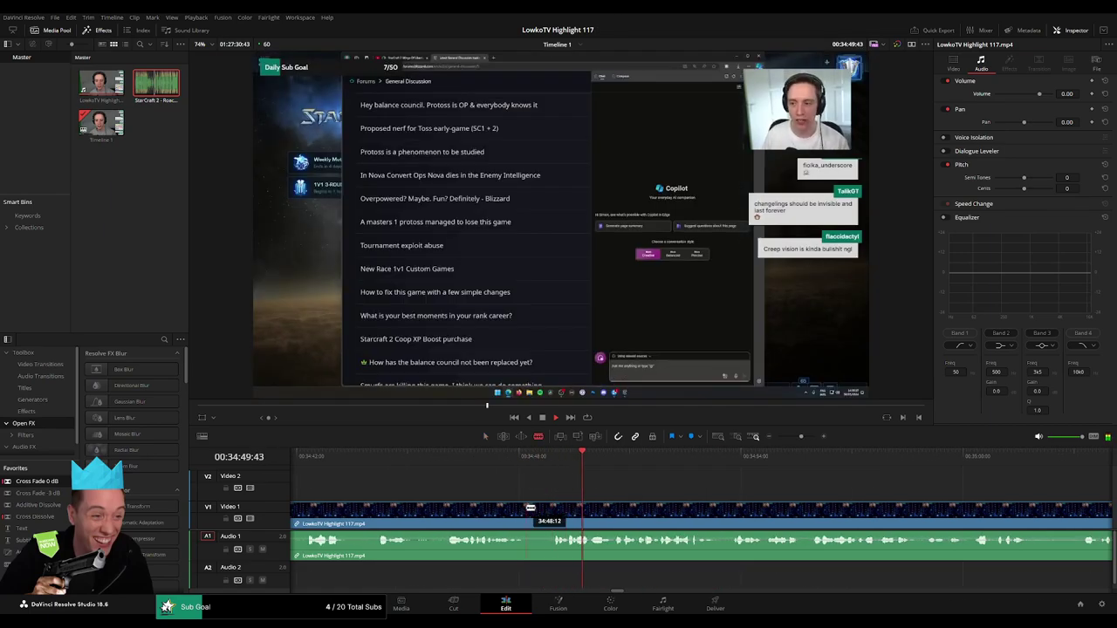
pyautogui.click(527, 511)
pyautogui.press('Delete')
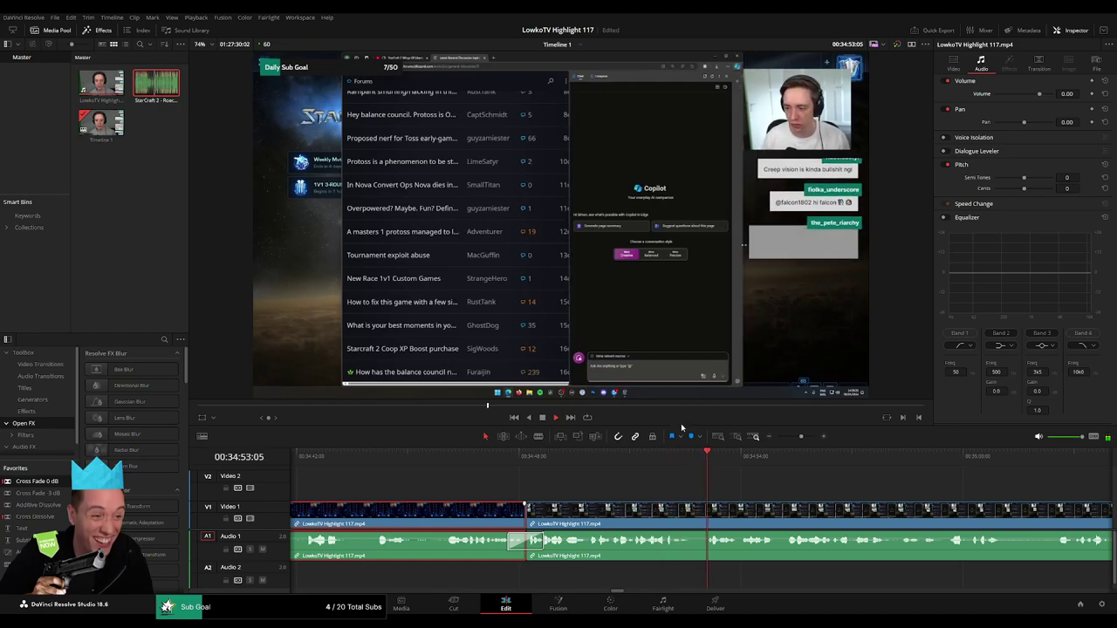
# - Zoom out and skip ahead through the forum browsing to about 35:31
pyautogui.moveTo(798, 438)
pyautogui.mouseDown()
pyautogui.moveTo(780, 439)
pyautogui.moveTo(798, 437)
pyautogui.mouseUp()
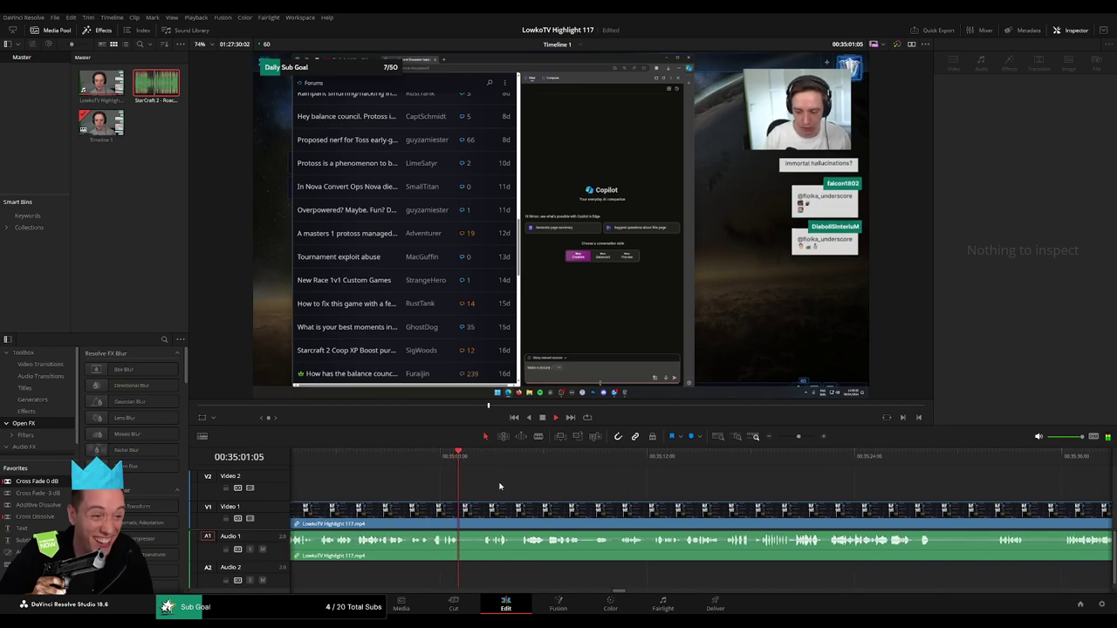
pyautogui.click(477, 461)
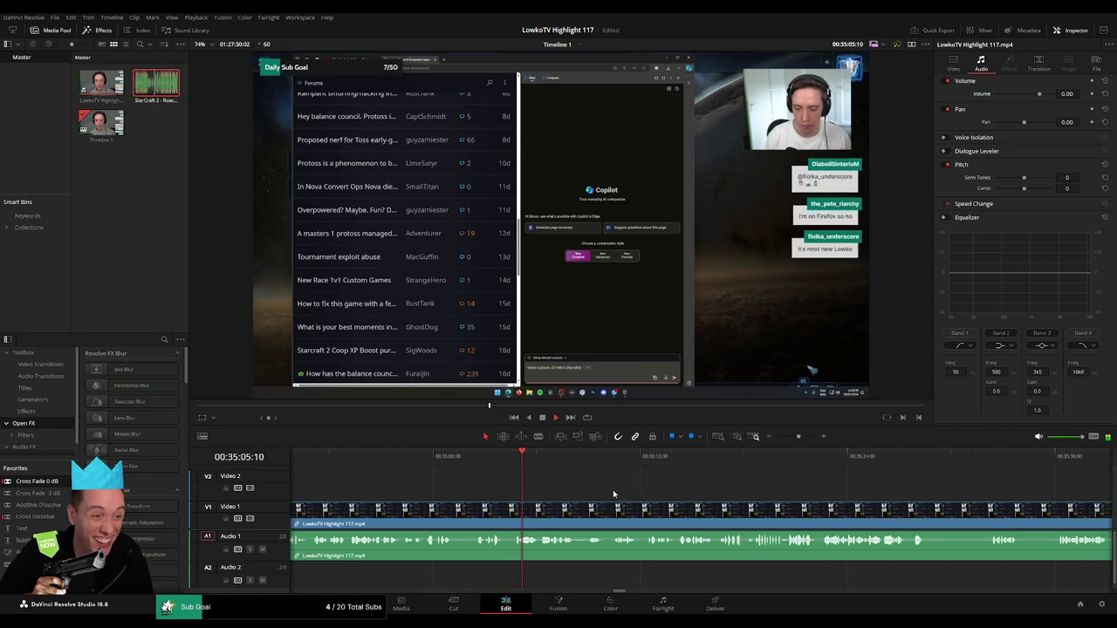
pyautogui.hscroll(2, 474, 488)
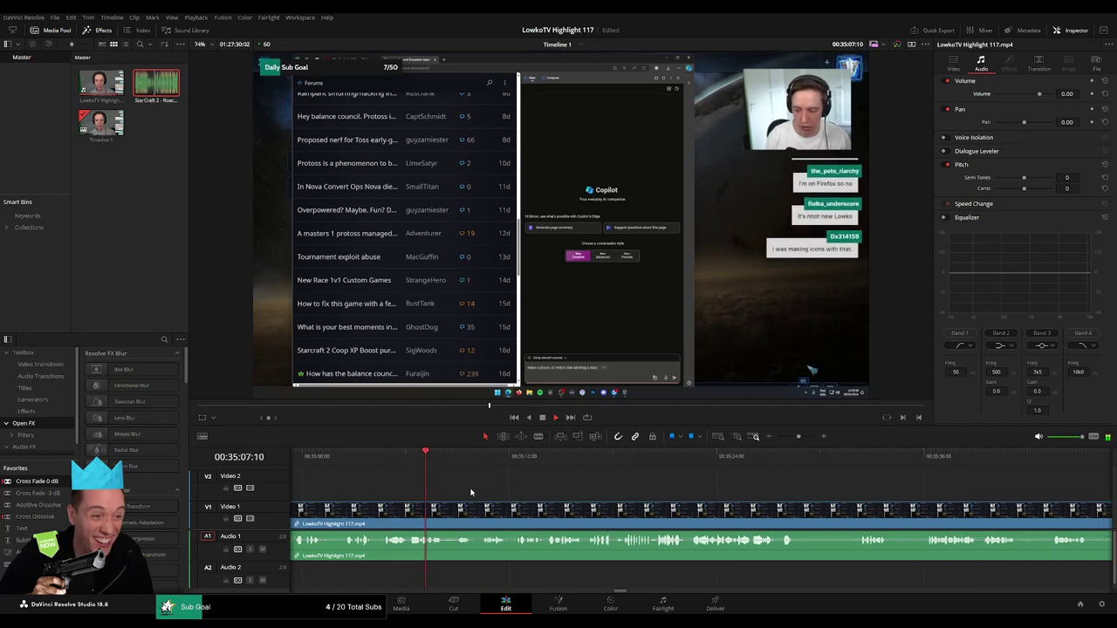
pyautogui.click(516, 459)
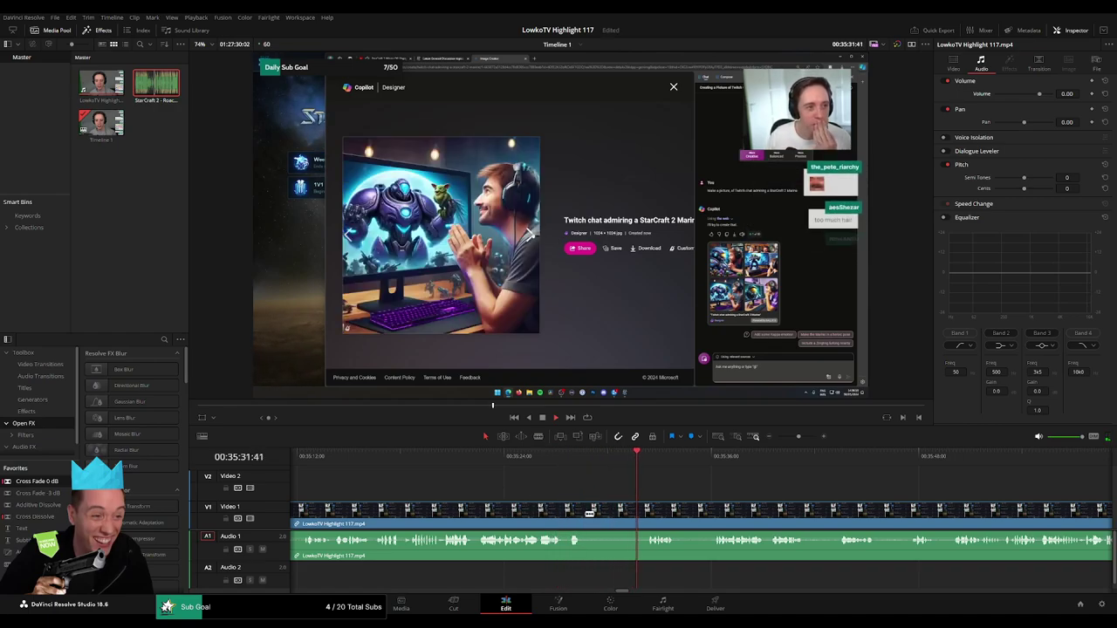
# - Blade the clip at the current moment and ripple delete the unwanted section
pyautogui.press('b')
pyautogui.click(586, 514)
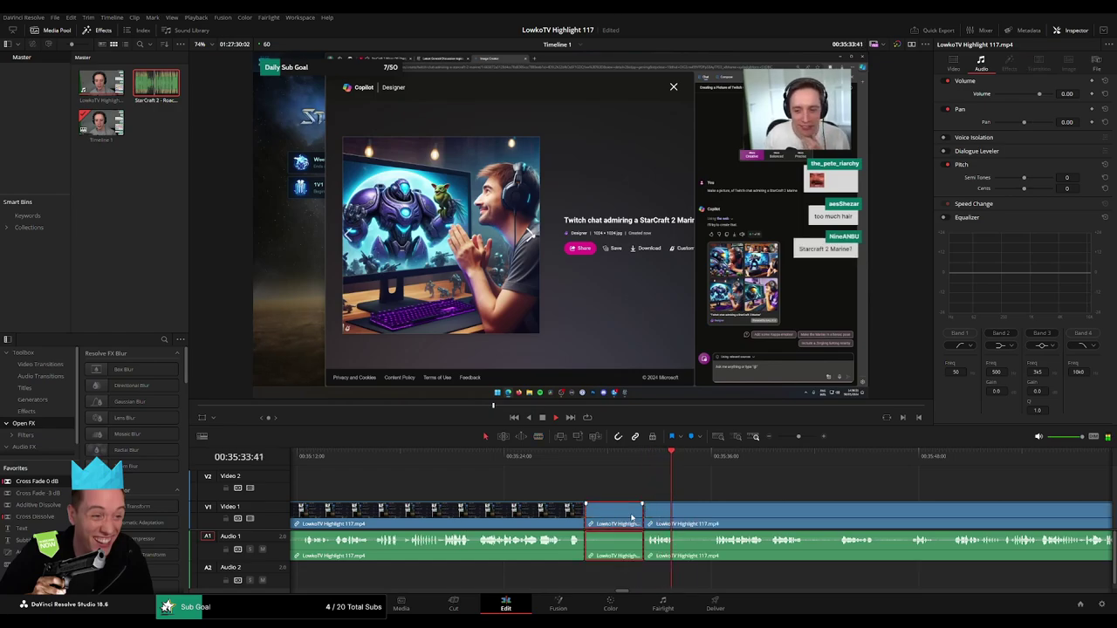
pyautogui.press('a')
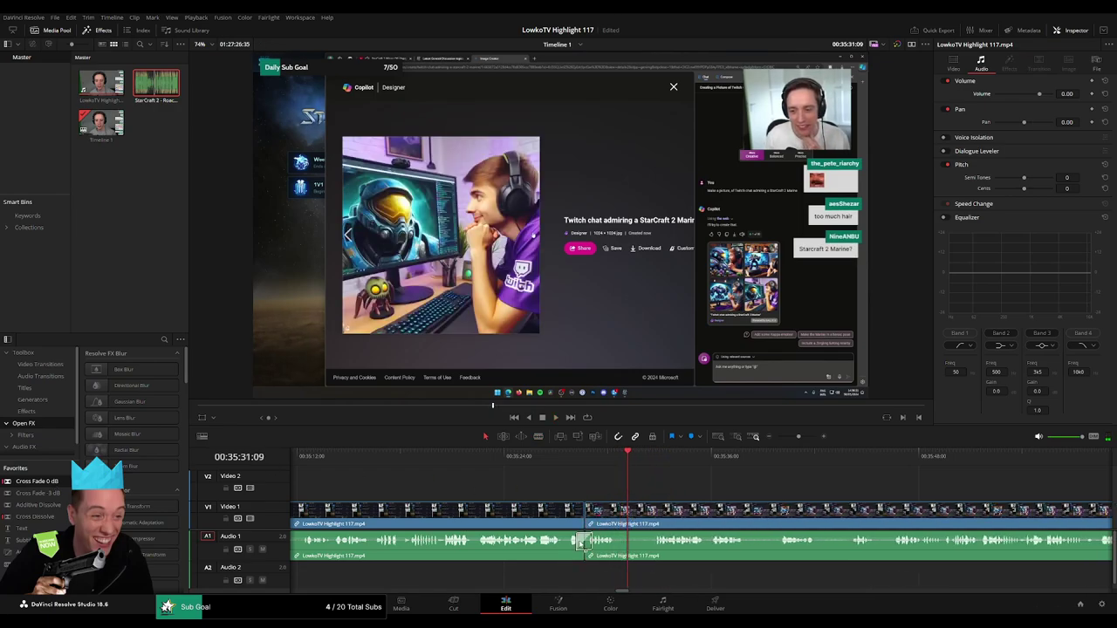
pyautogui.click(527, 510)
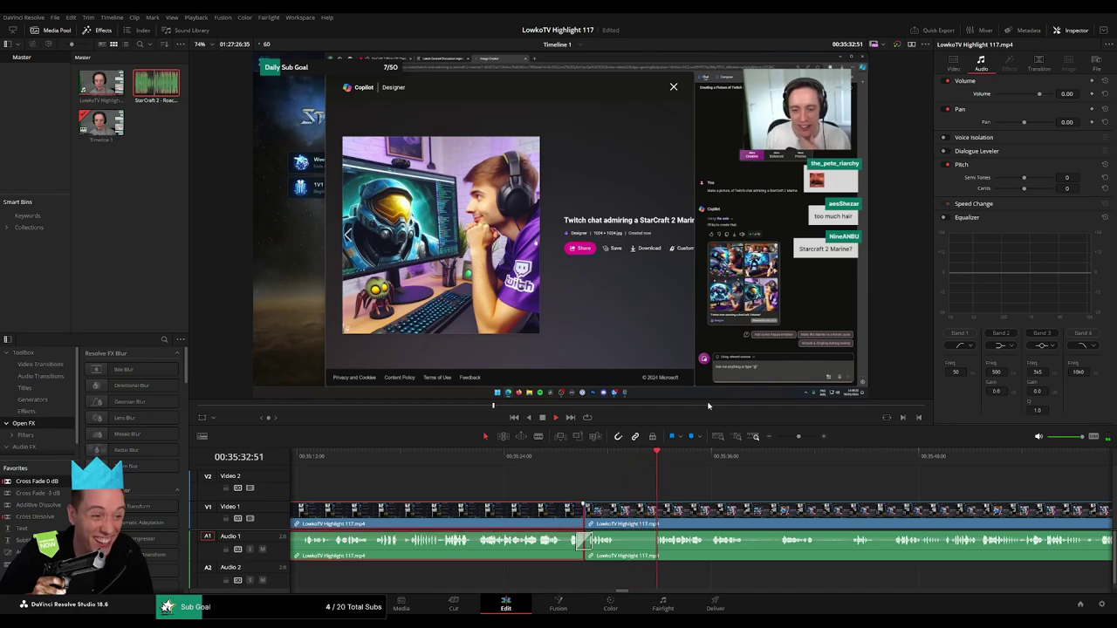
pyautogui.press('Delete')
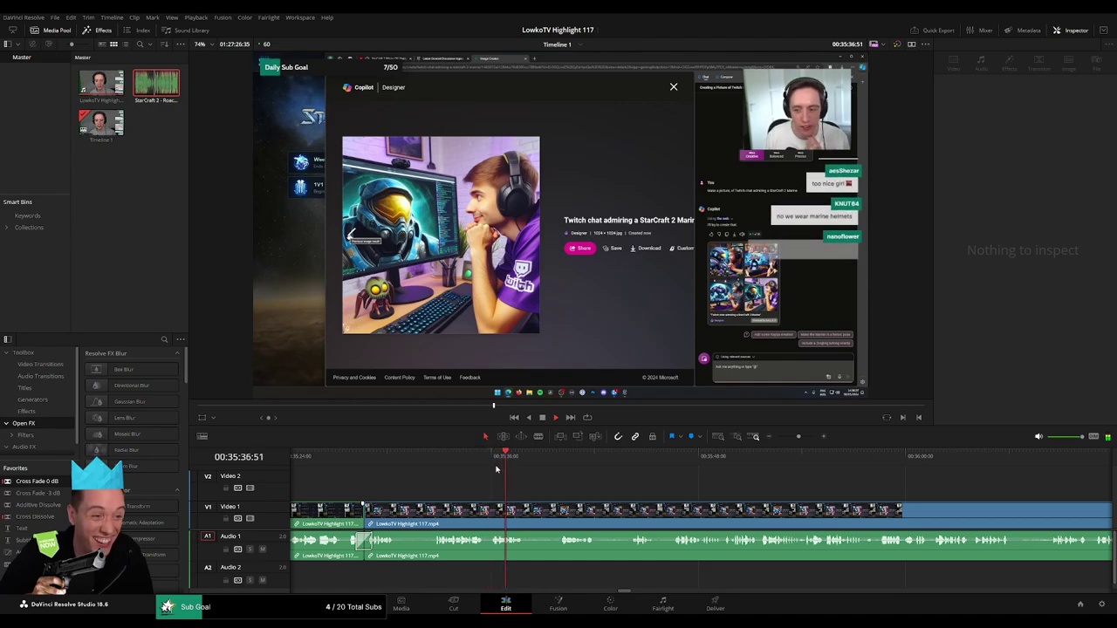
# - Scrub ahead, blade the footage again and ripple delete the short unwanted piece
pyautogui.moveTo(516, 461); pyautogui.dragTo(562, 460)
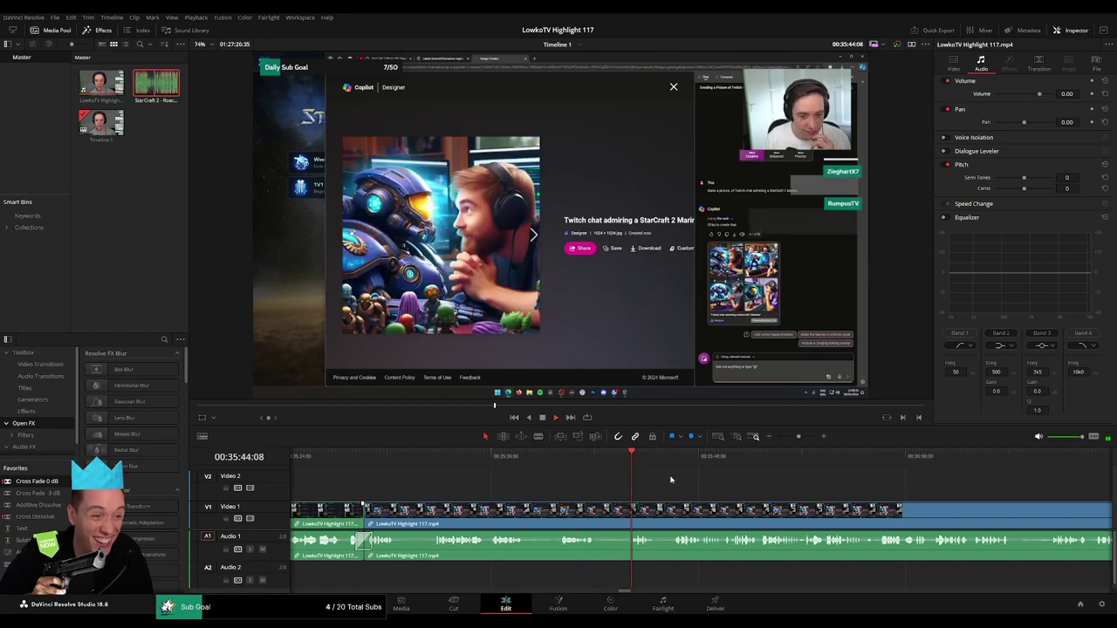
pyautogui.scroll(-3, 515, 479)
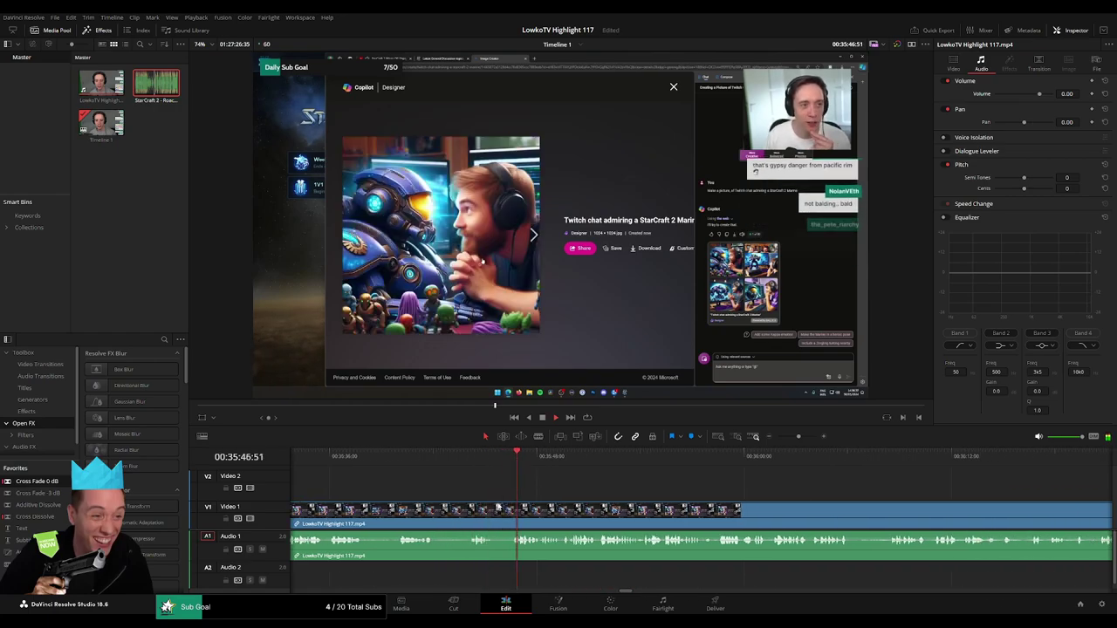
pyautogui.press('b')
pyautogui.click(496, 512)
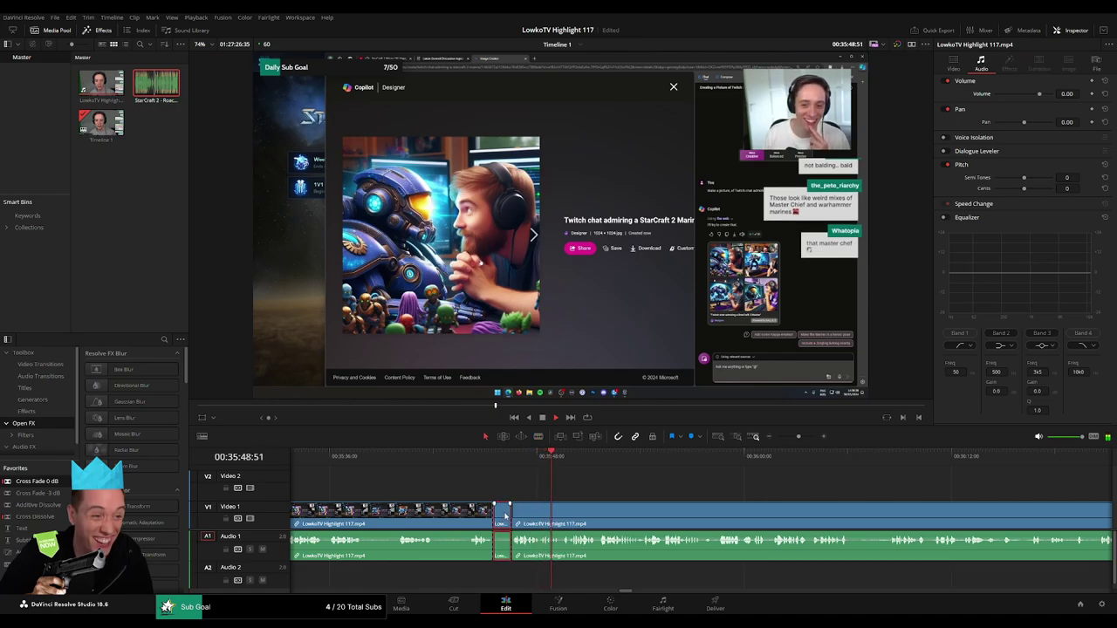
pyautogui.press('Delete')
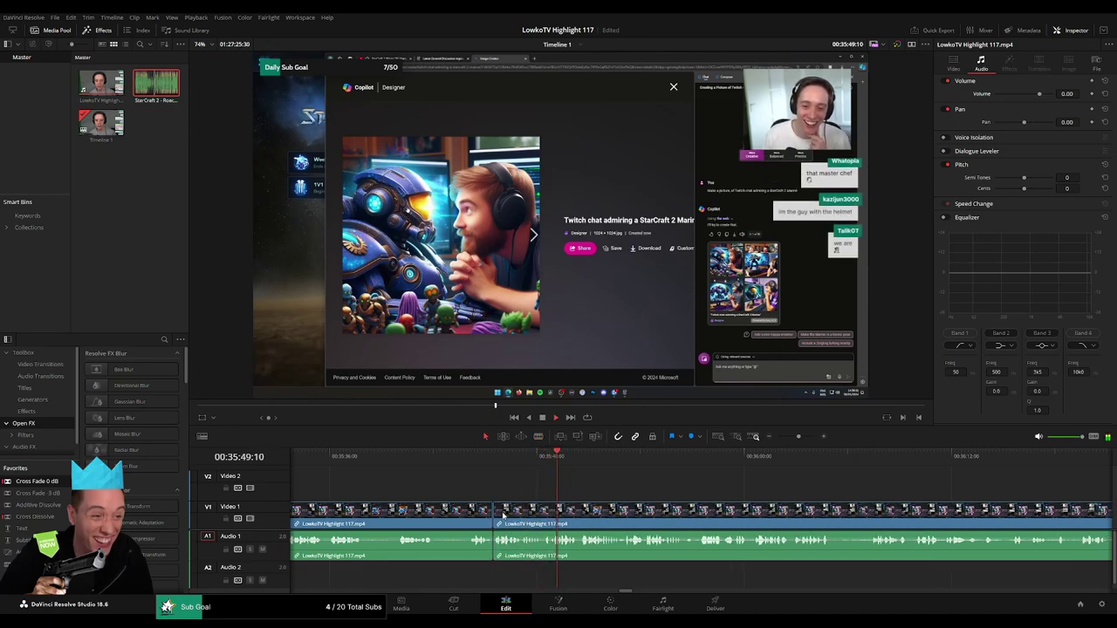
pyautogui.click(490, 545)
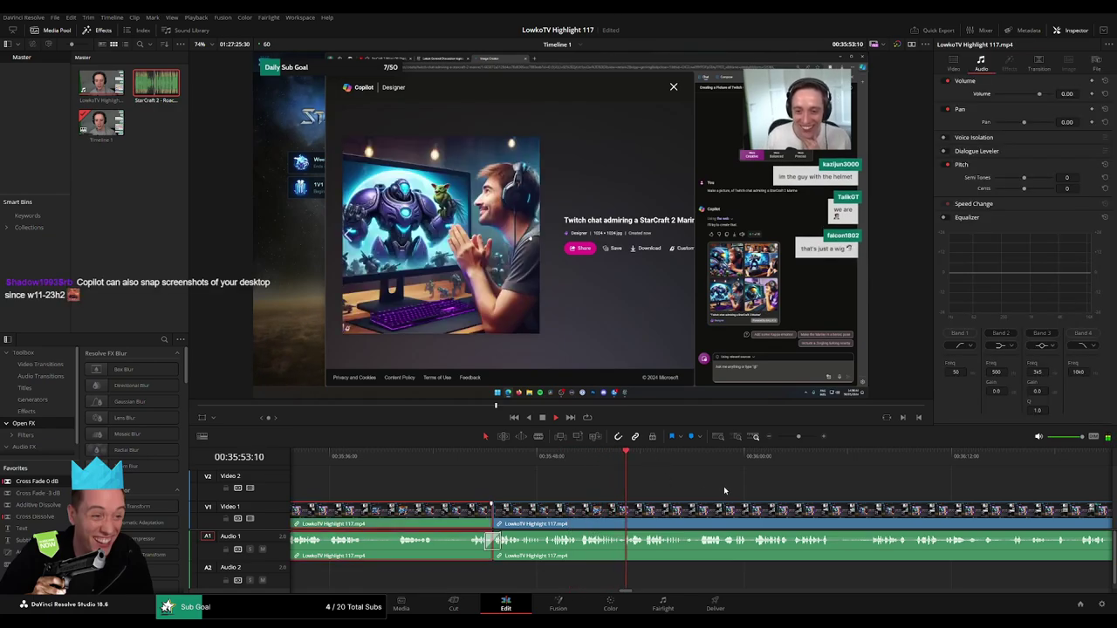
pyautogui.click(649, 499)
# - Cut out an unwanted middle piece with two blade cuts, then trim the join tighter
pyautogui.hscroll(3, 649, 499)
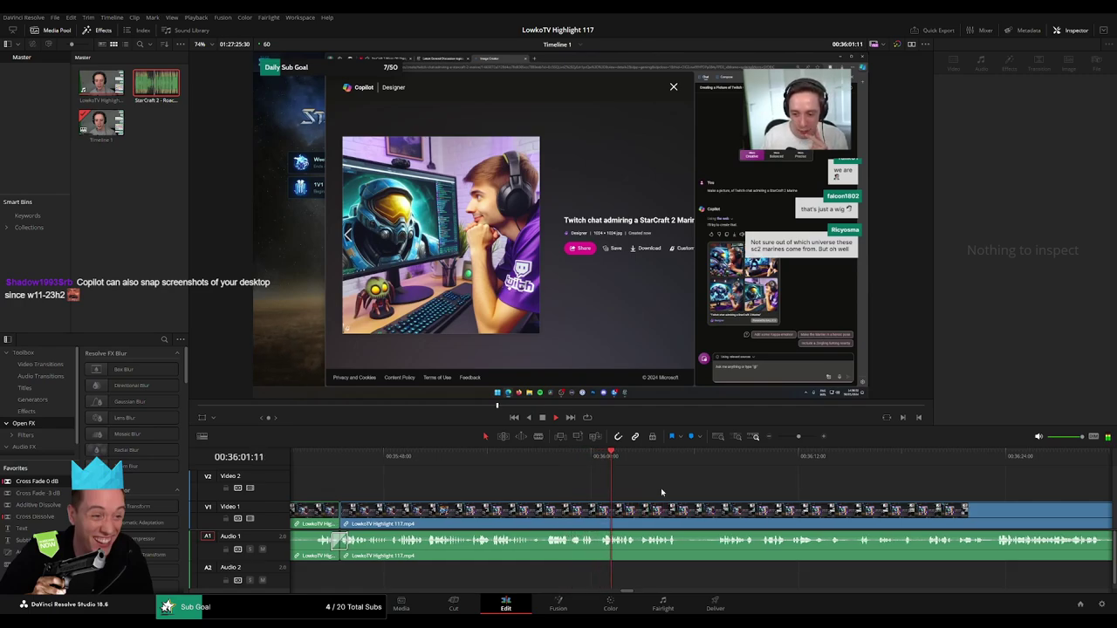
pyautogui.hscroll(2, 611, 486)
pyautogui.moveTo(798, 436); pyautogui.dragTo(801, 438)
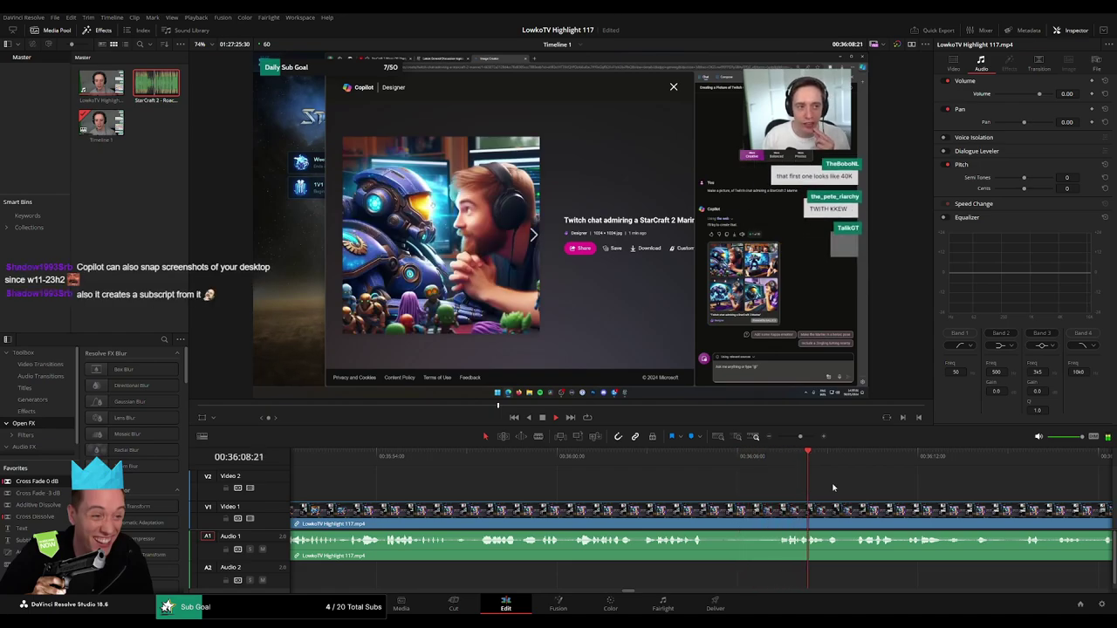
pyautogui.click(711, 509)
pyautogui.click(766, 509)
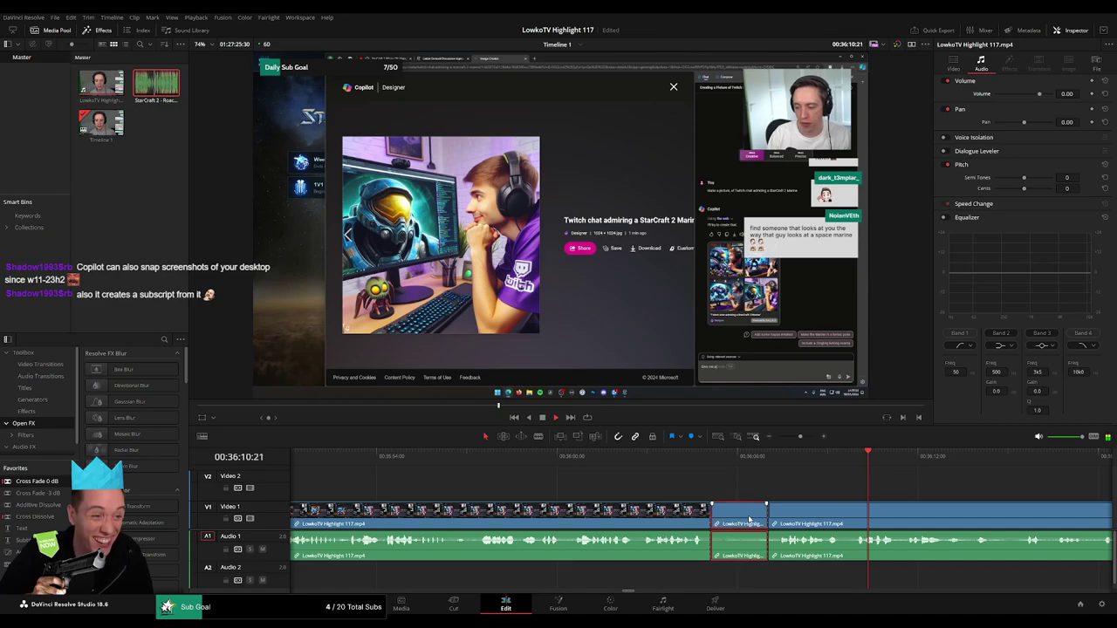
pyautogui.press('Delete')
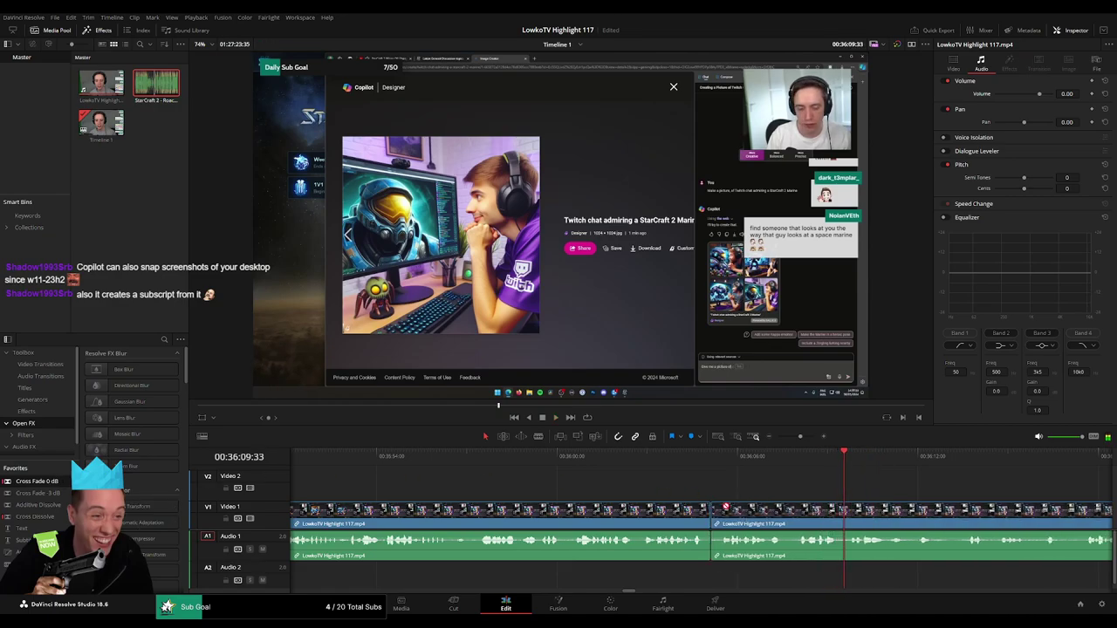
pyautogui.click(658, 516)
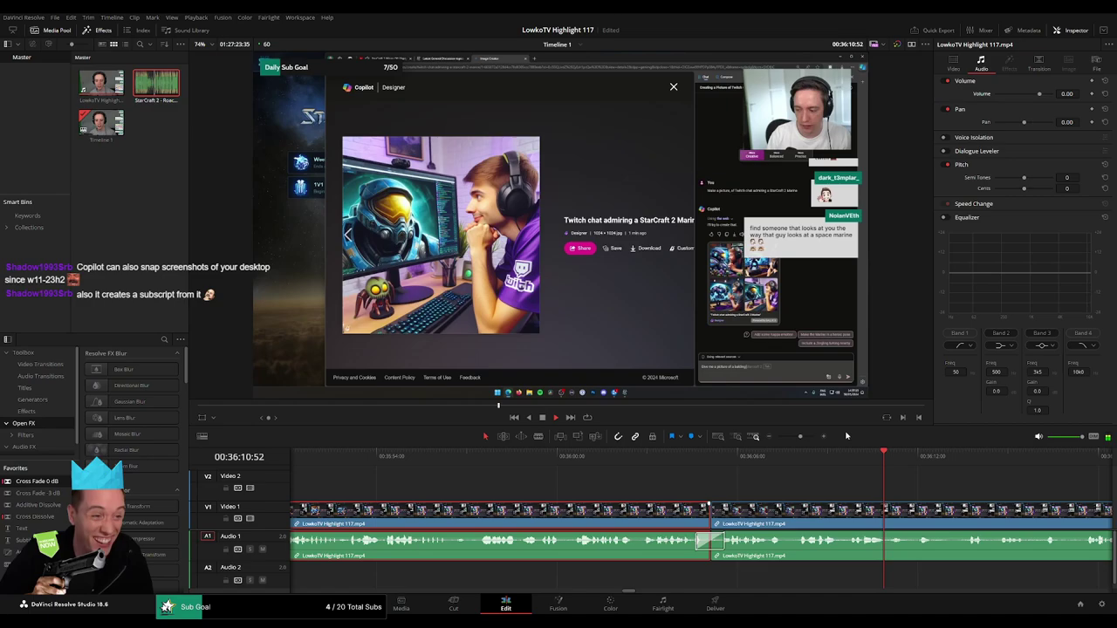
pyautogui.click(749, 455)
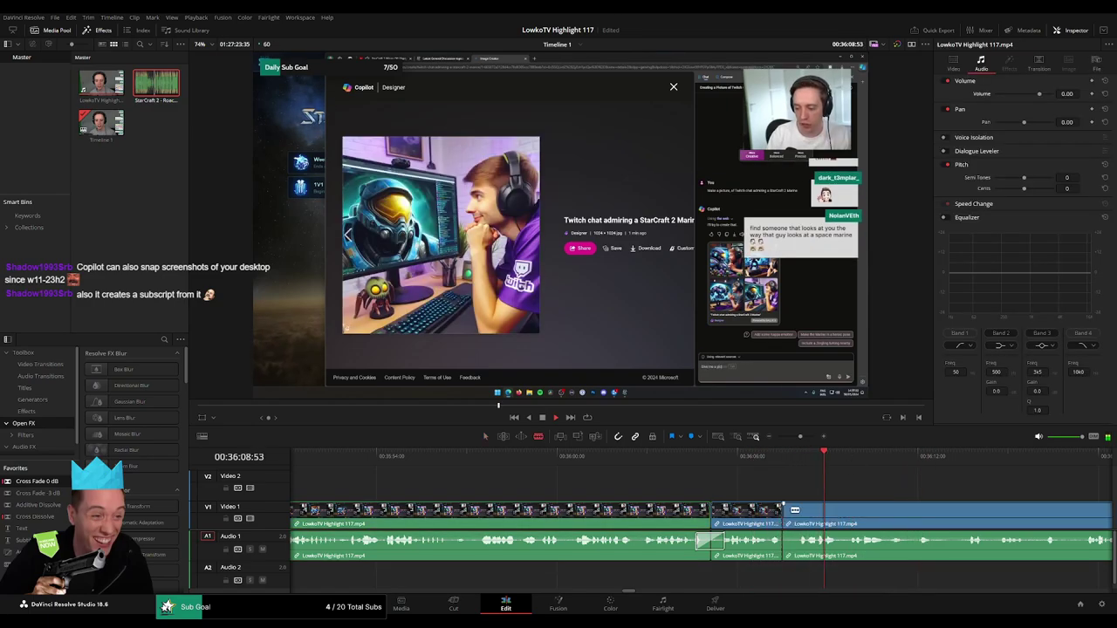
pyautogui.moveTo(785, 511); pyautogui.dragTo(773, 516)
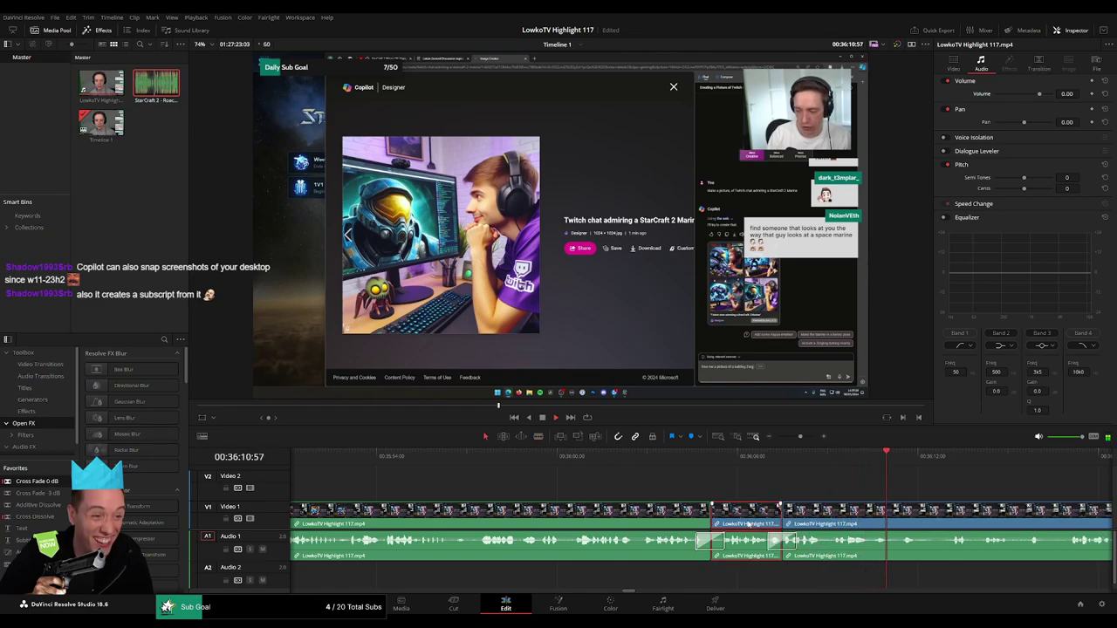
pyautogui.click(611, 475)
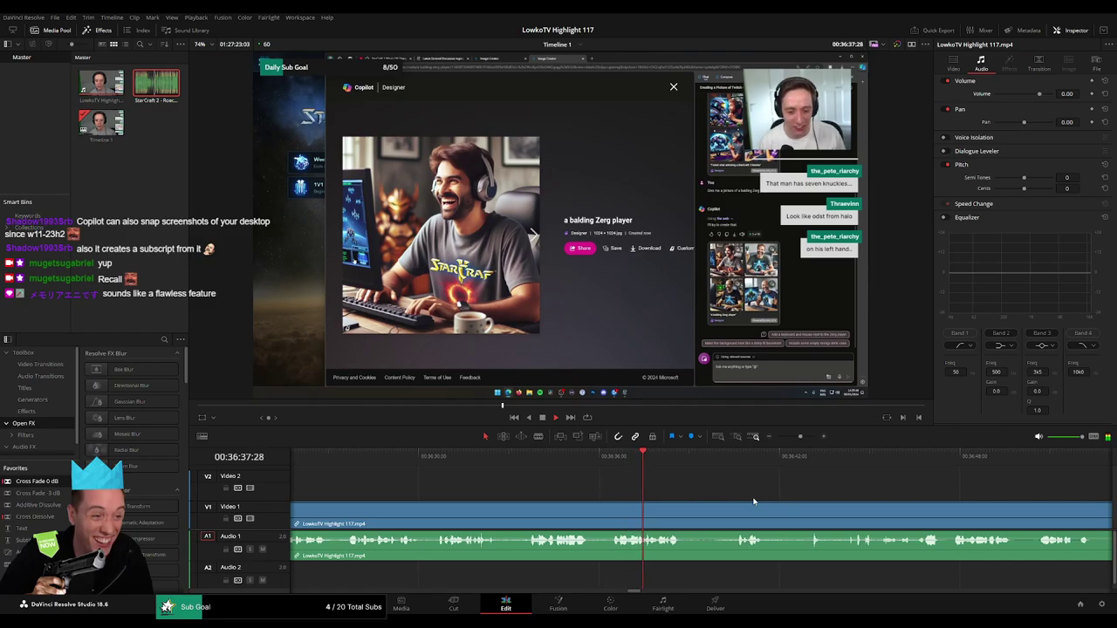
# - Place a short Adjustment Clip on V2 over the 'balding Zerg player' image, zoom 1.9, nudged later
pyautogui.moveTo(565, 463); pyautogui.dragTo(495, 460)
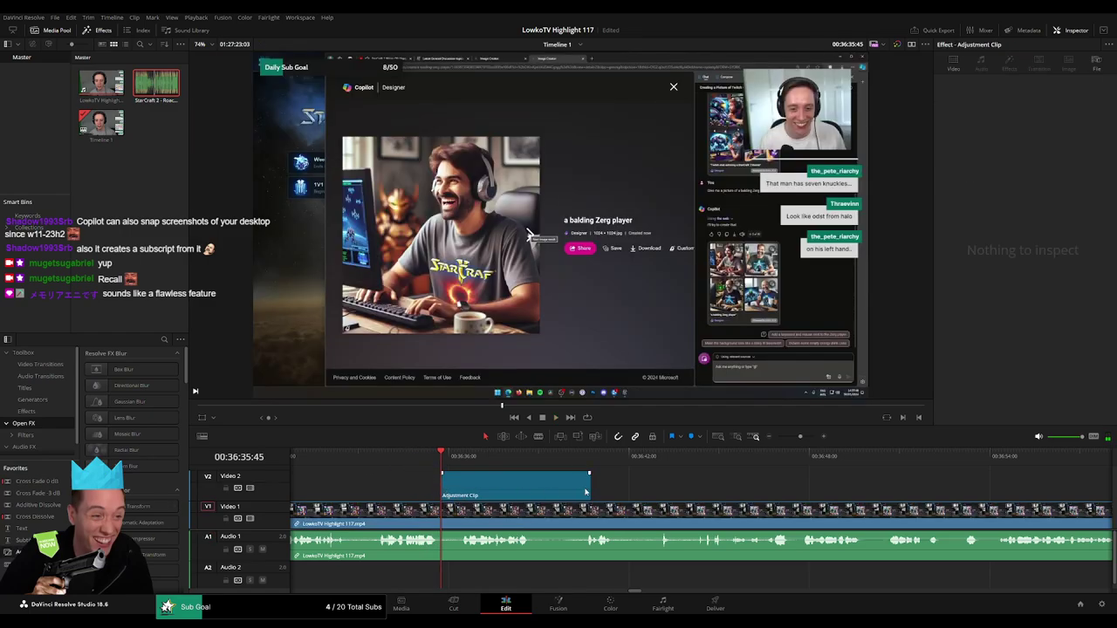
pyautogui.moveTo(589, 486); pyautogui.dragTo(468, 486)
pyautogui.click(453, 486)
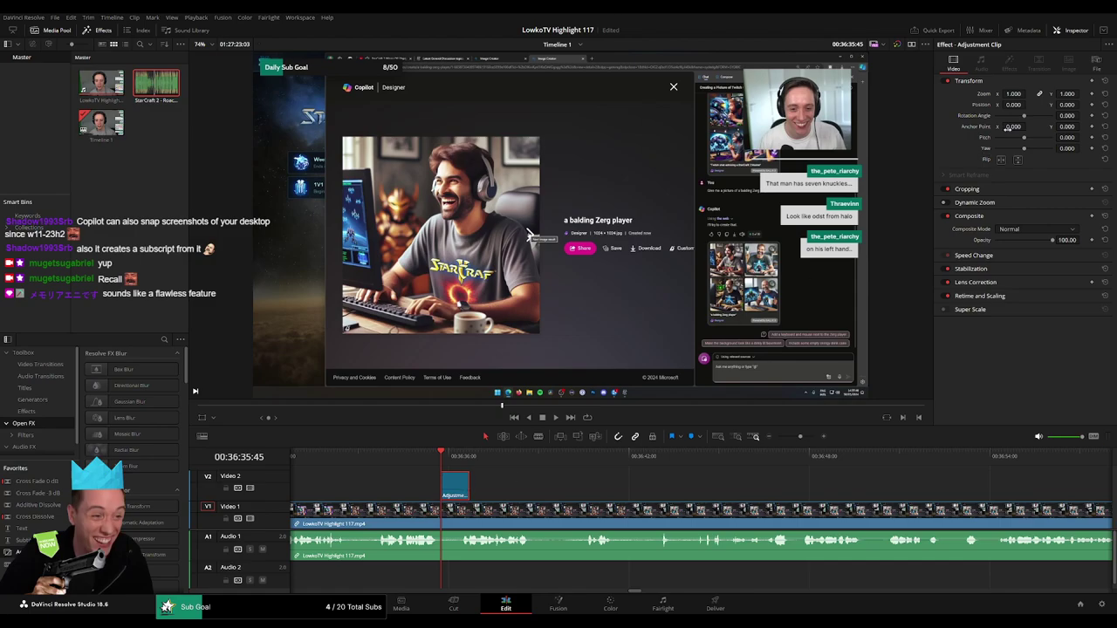
pyautogui.moveTo(1013, 93); pyautogui.dragTo(1028, 104)
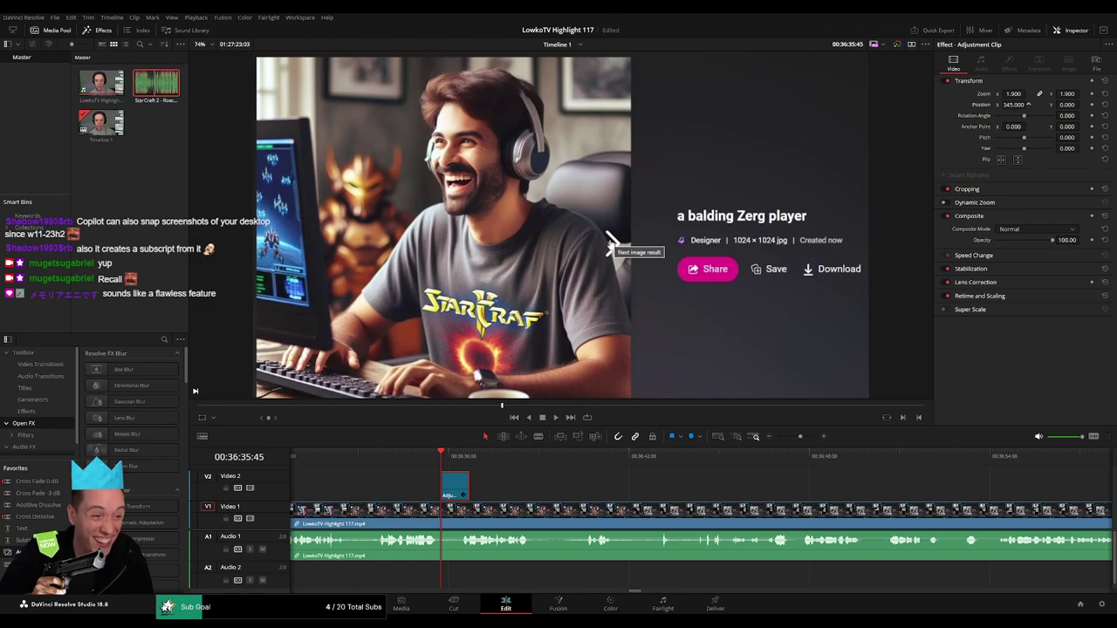
pyautogui.press('space')
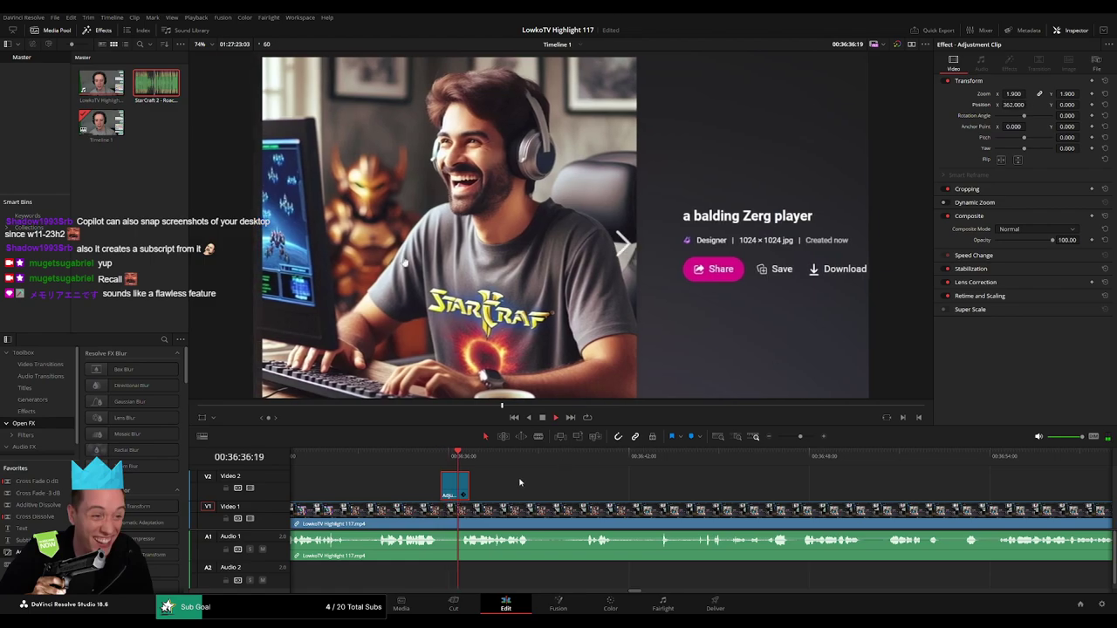
pyautogui.moveTo(457, 491); pyautogui.dragTo(530, 486)
pyautogui.click(432, 456)
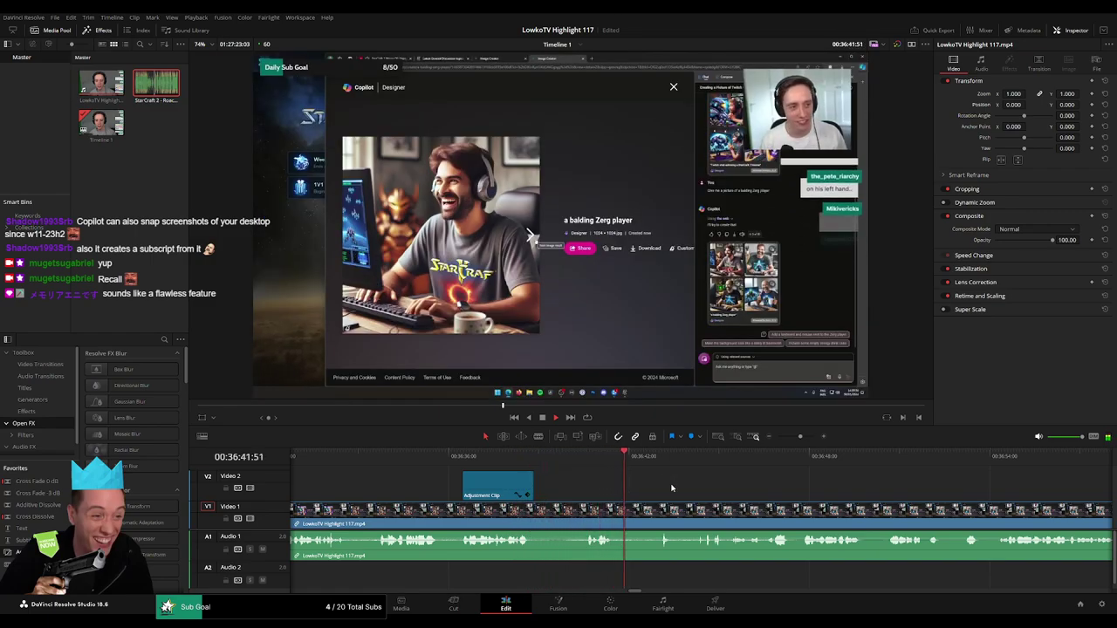
# - Remove a short unwanted stretch of footage and close the gap
pyautogui.moveTo(536, 521); pyautogui.dragTo(569, 519)
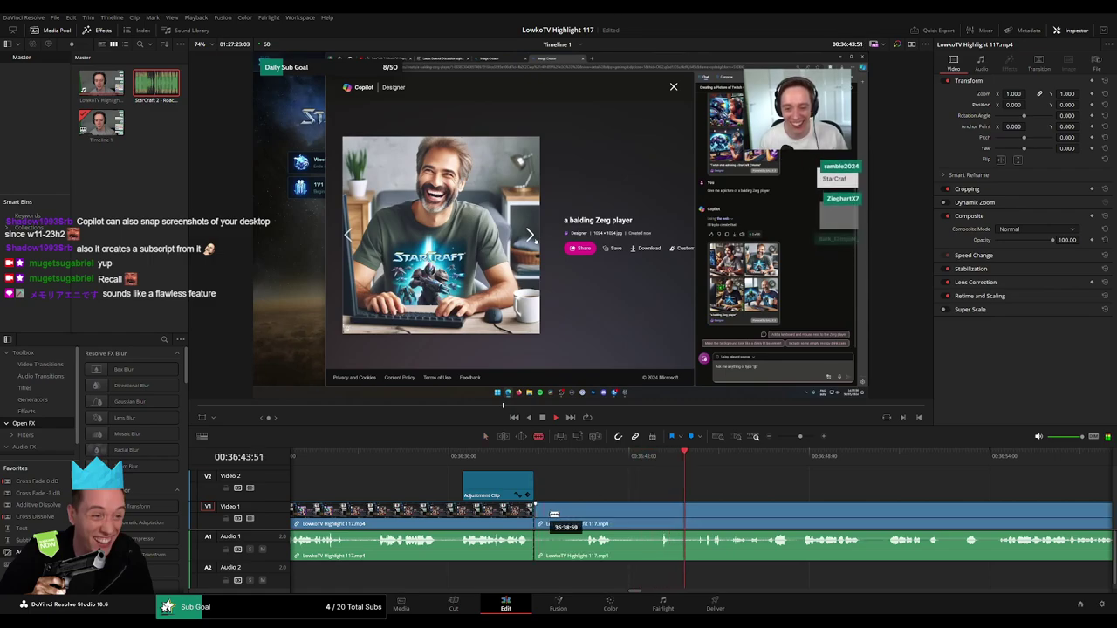
pyautogui.press('Delete')
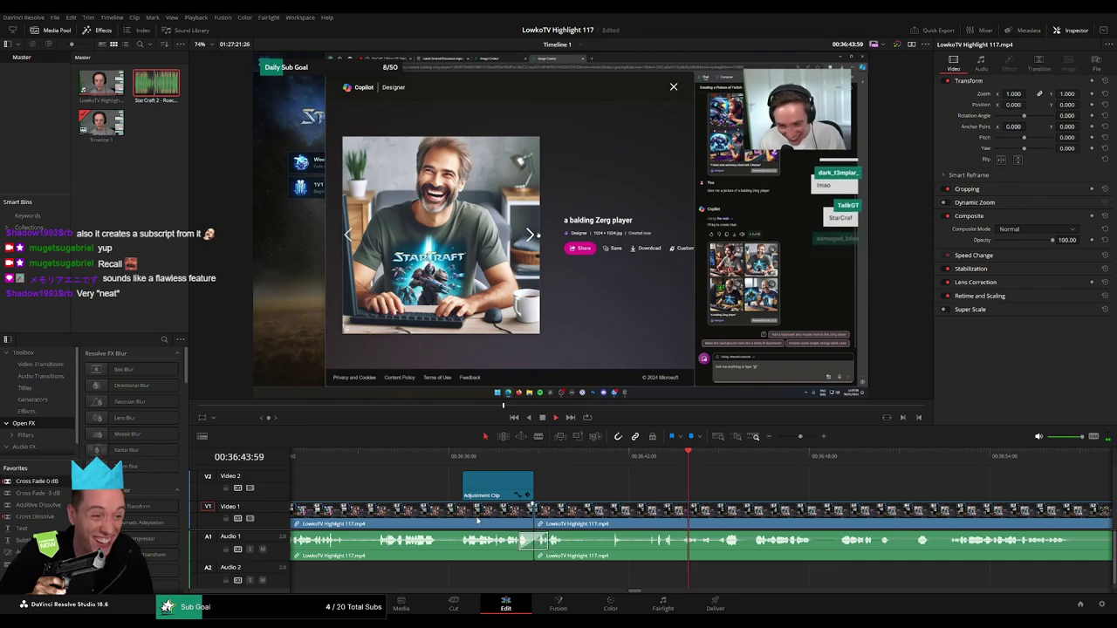
pyautogui.click(533, 541)
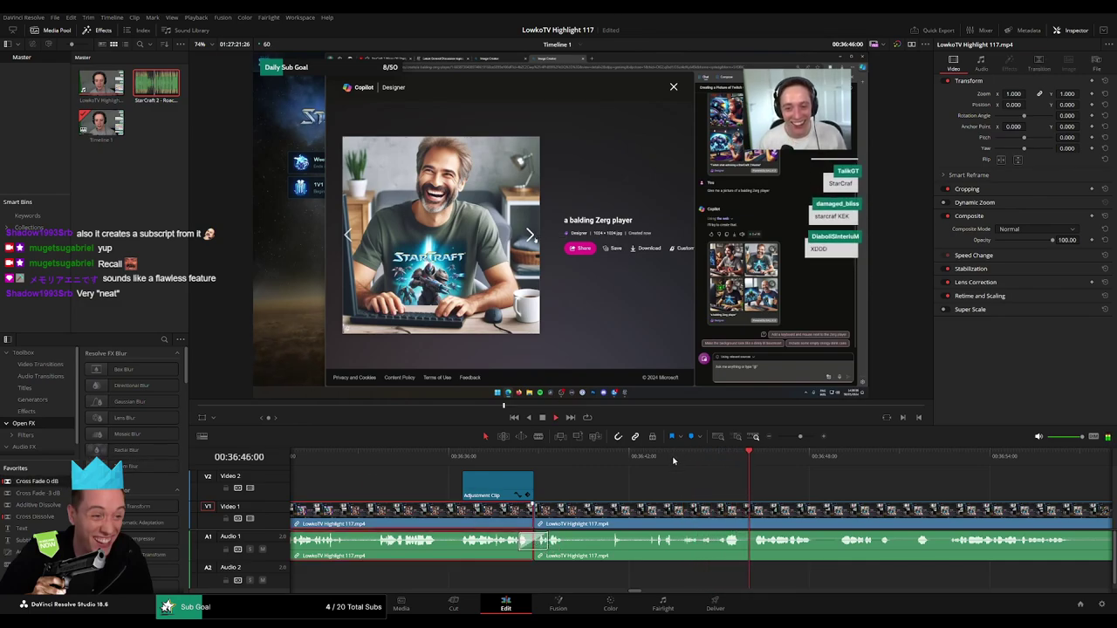
pyautogui.click(871, 479)
pyautogui.moveTo(800, 437)
pyautogui.mouseDown()
pyautogui.moveTo(777, 438)
pyautogui.moveTo(799, 438)
pyautogui.mouseUp()
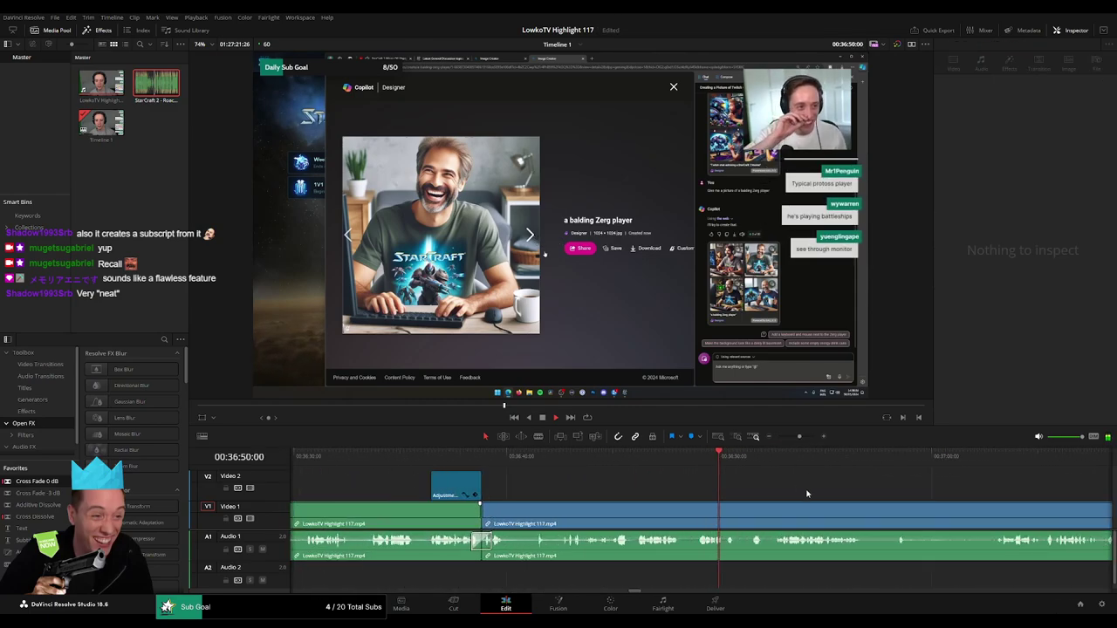
pyautogui.click(590, 515)
pyautogui.moveTo(800, 437); pyautogui.dragTo(803, 438)
pyautogui.moveTo(589, 460); pyautogui.dragTo(634, 460)
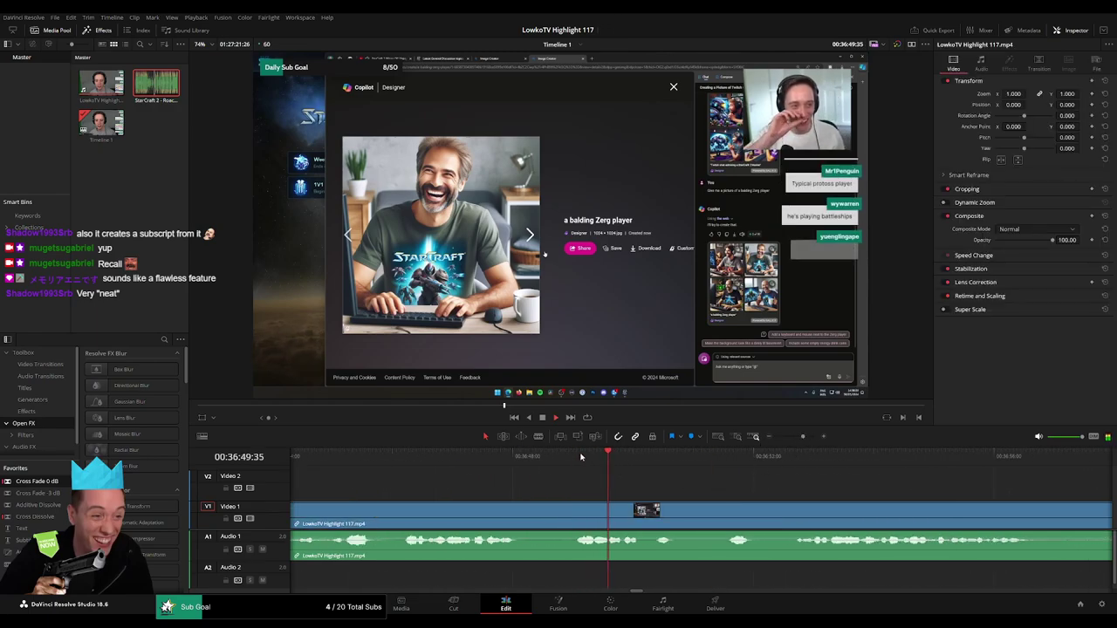
# - Split off a short piece and add StarCraft 2 - Roach Quotes.mp3 on Audio 2 at -23
pyautogui.press('b')
pyautogui.click(637, 515)
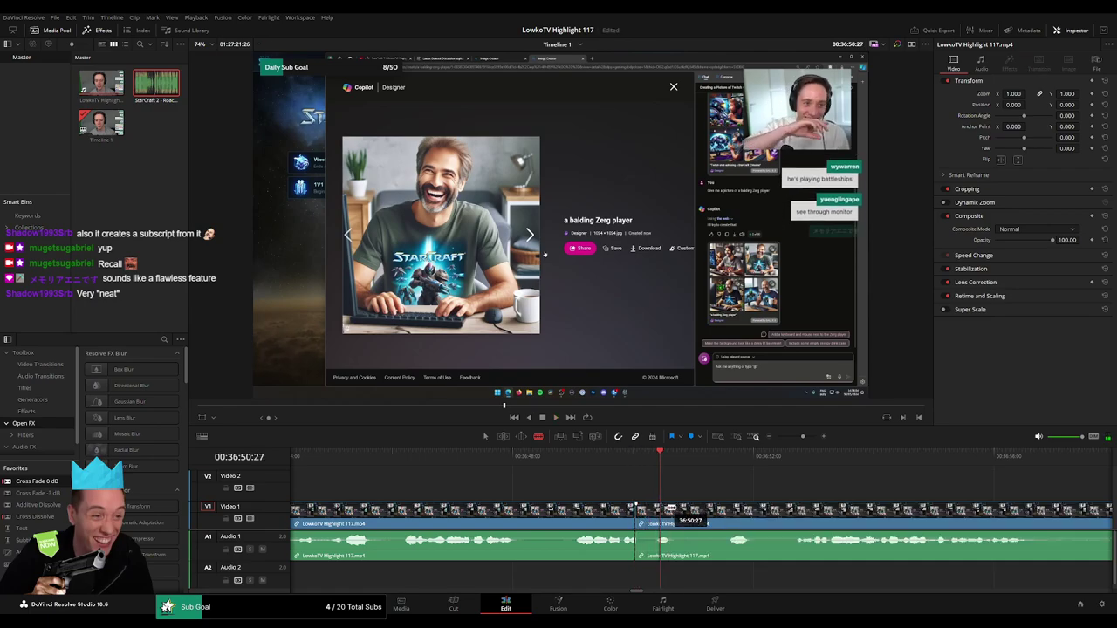
pyautogui.click(660, 509)
pyautogui.press('a')
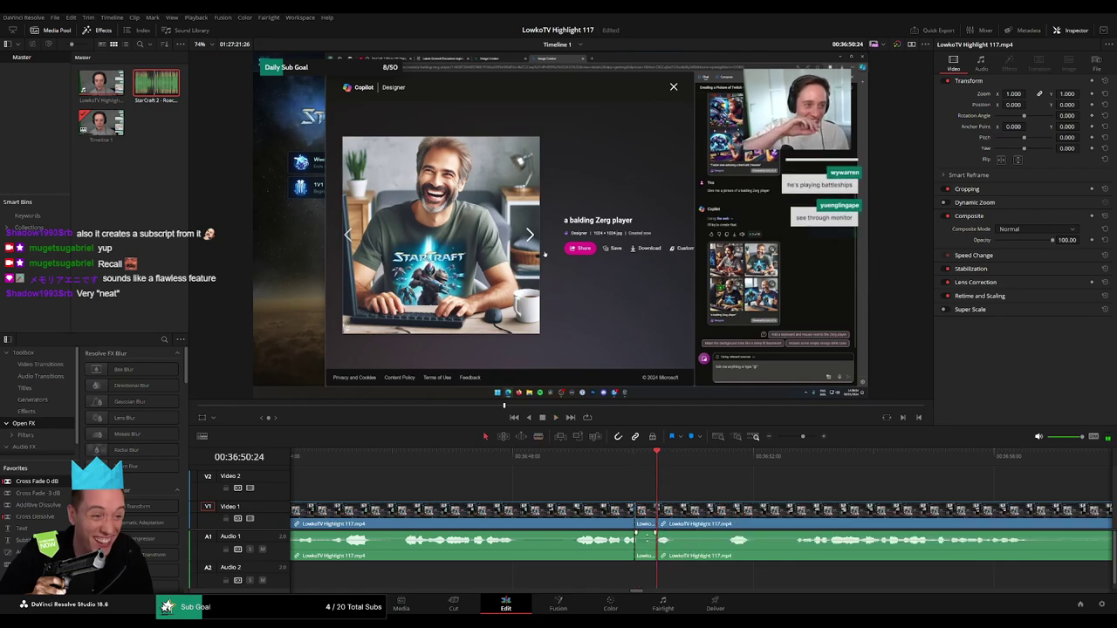
pyautogui.click(606, 490)
pyautogui.moveTo(646, 543); pyautogui.dragTo(645, 574)
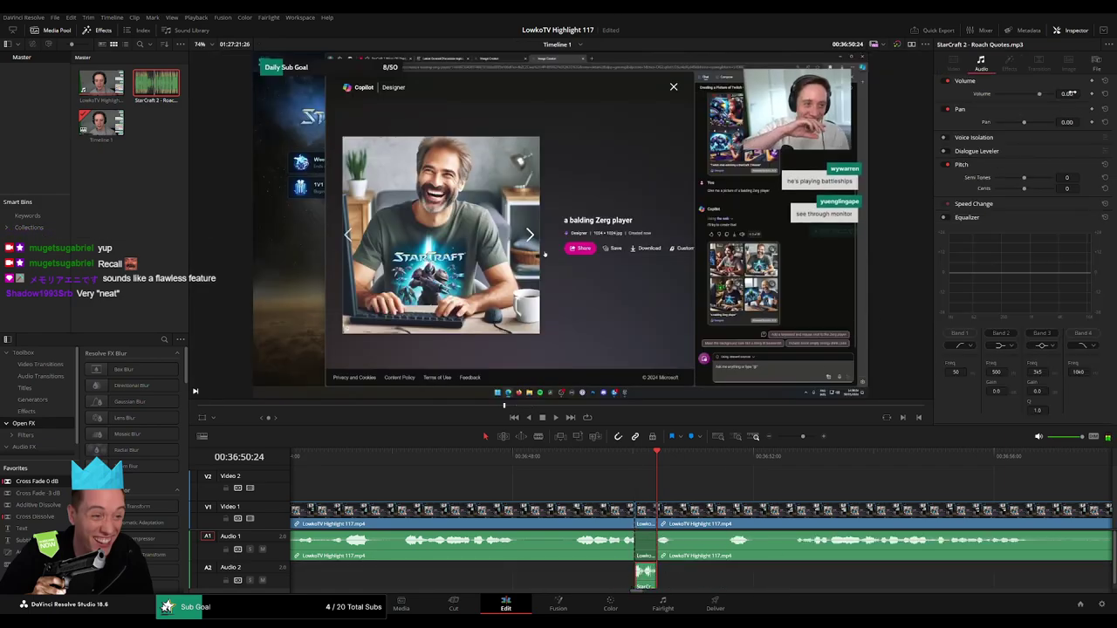
pyautogui.moveTo(760, 454); pyautogui.dragTo(656, 454)
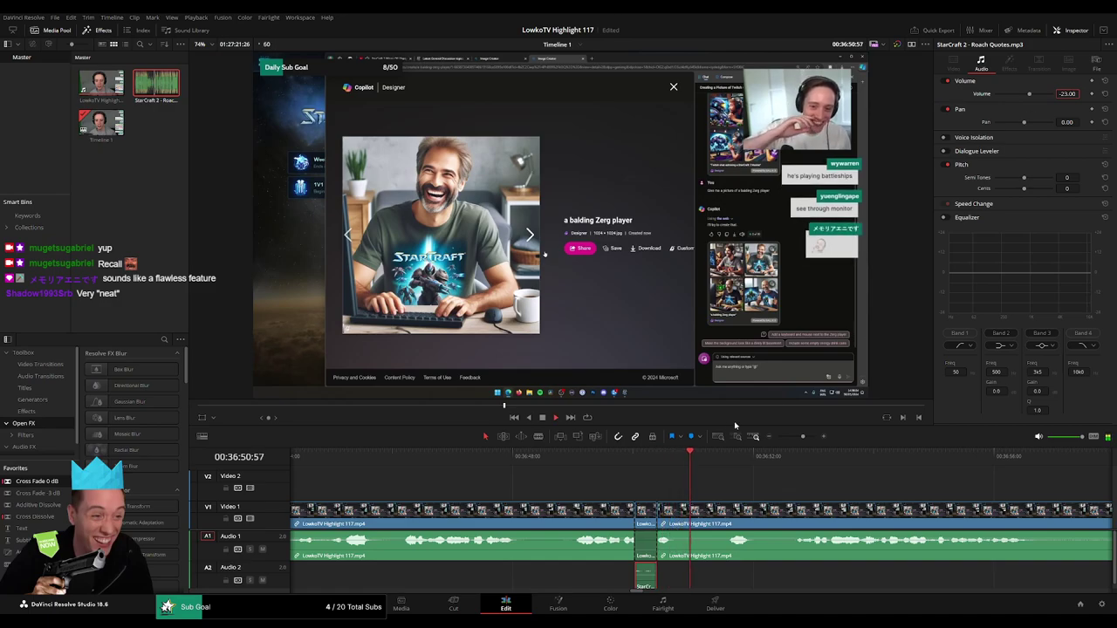
# - Scroll and jump the playhead forward through the 'balding Zerg player' footage
pyautogui.click(672, 493)
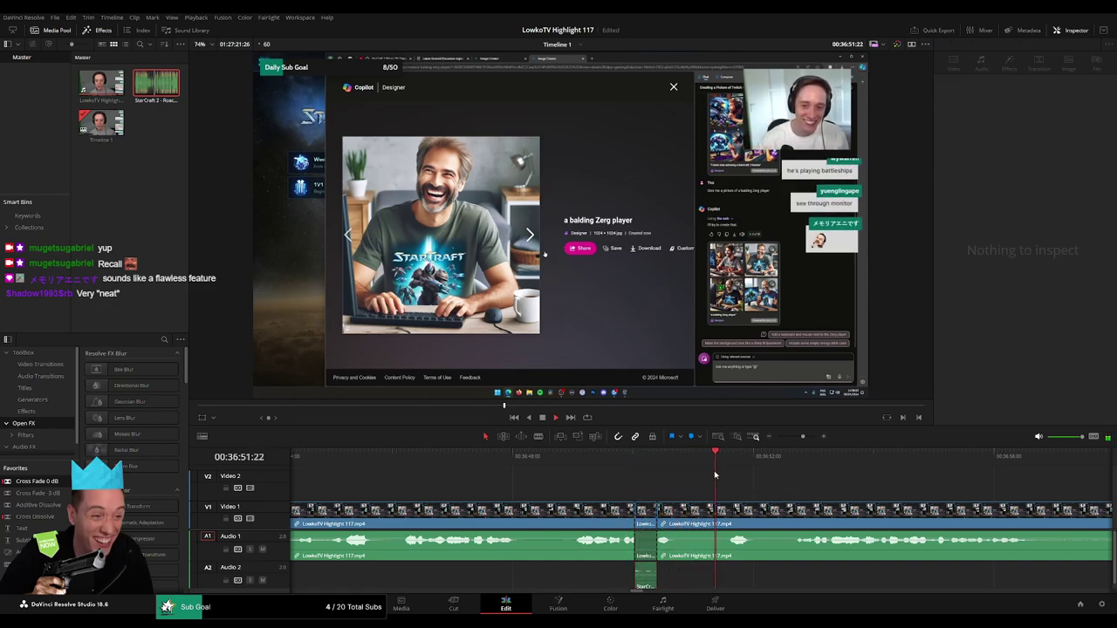
pyautogui.hscroll(3, 593, 476)
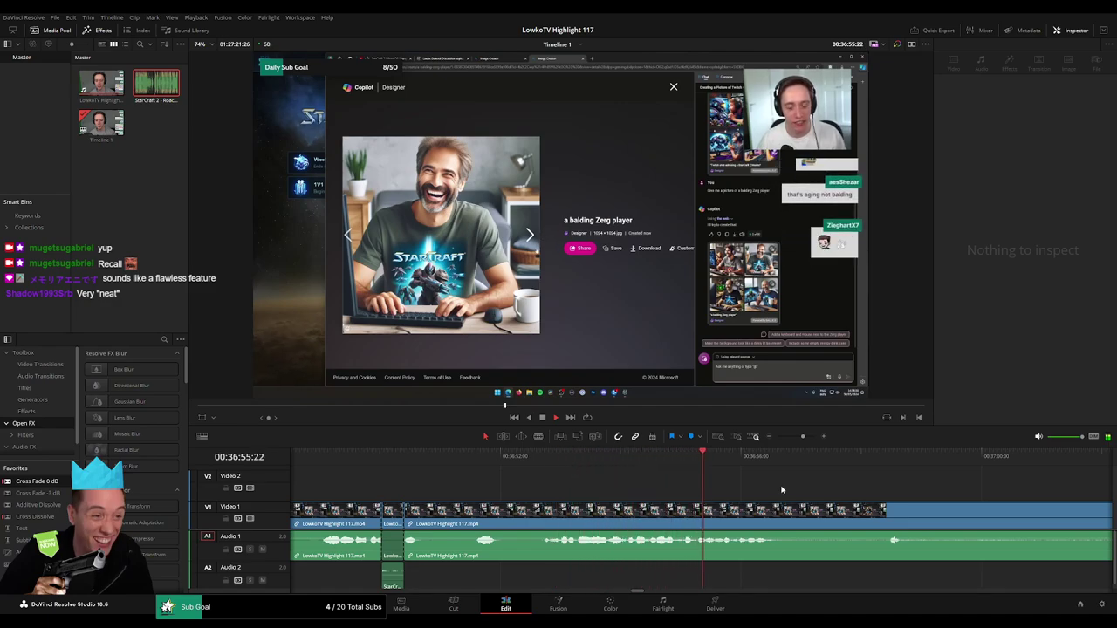
pyautogui.hscroll(2, 716, 487)
pyautogui.click(726, 462)
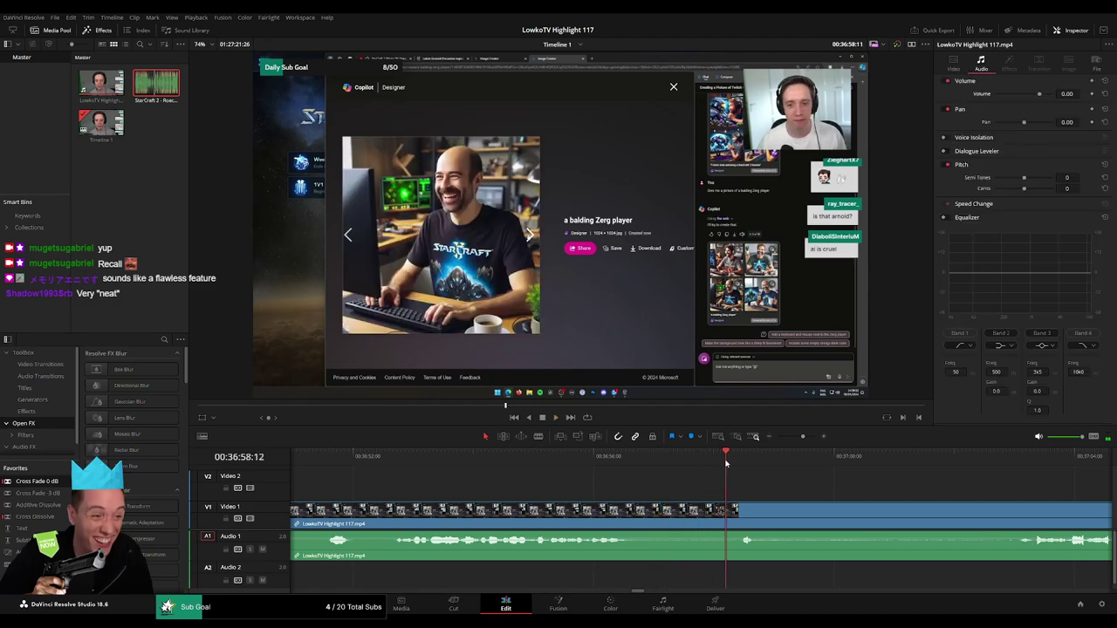
pyautogui.hscroll(3, 829, 487)
pyautogui.click(761, 462)
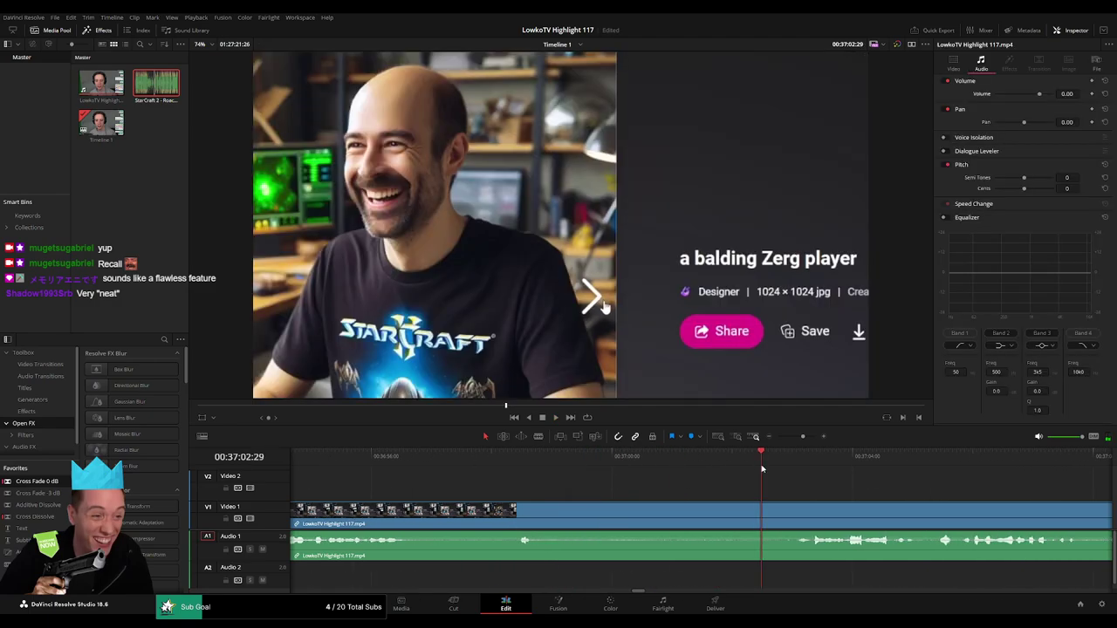
pyautogui.hscroll(4, 577, 485)
pyautogui.hscroll(2, 564, 488)
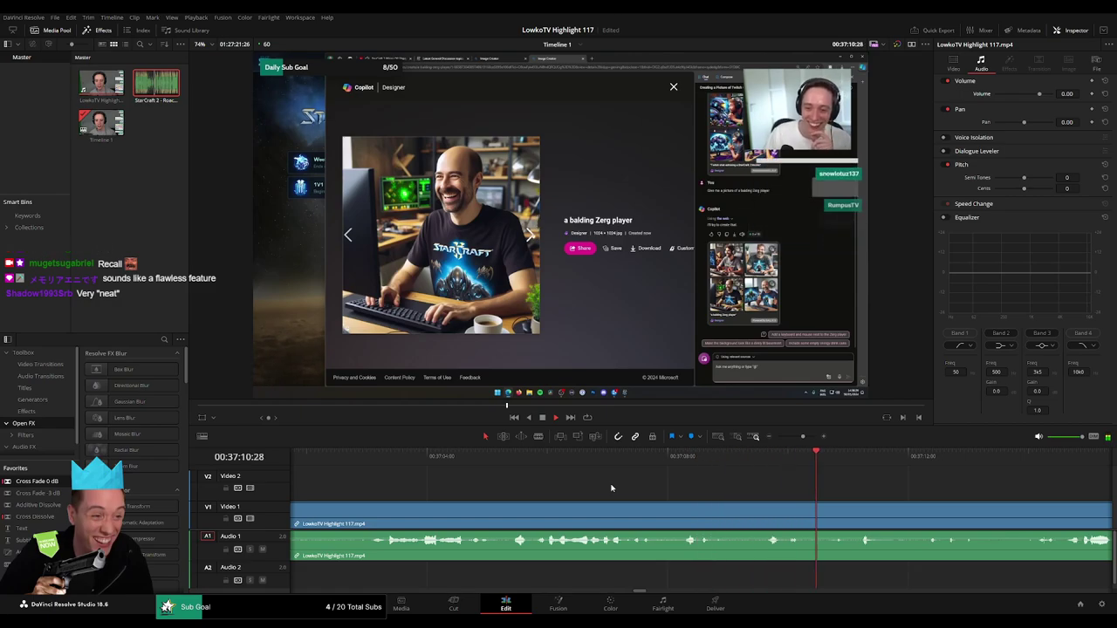
pyautogui.hscroll(5, 920, 496)
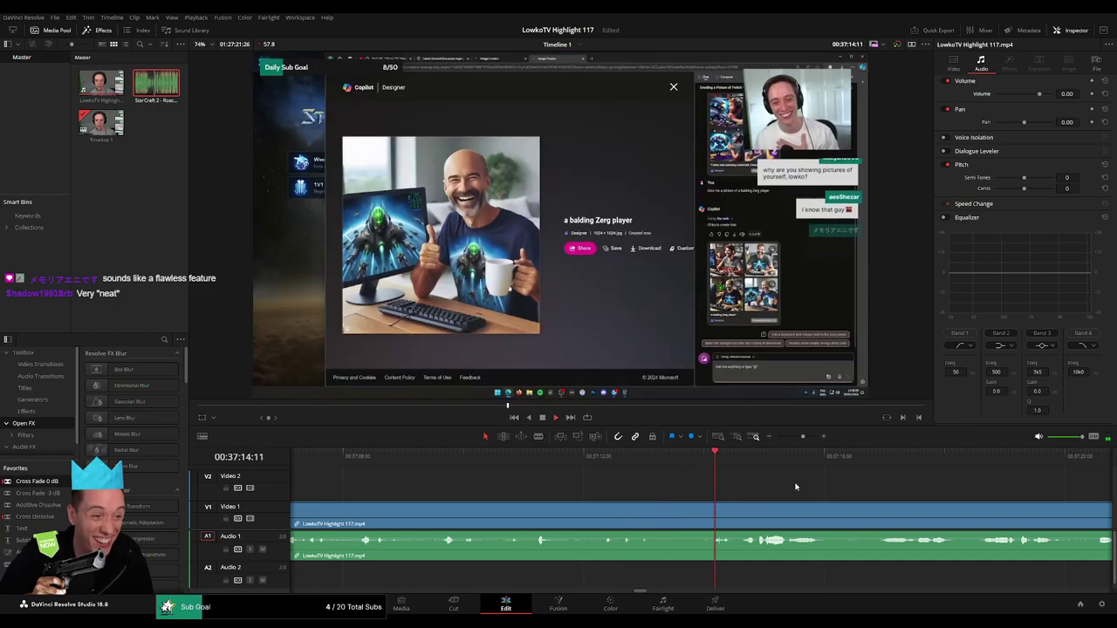
pyautogui.hscroll(3, 570, 487)
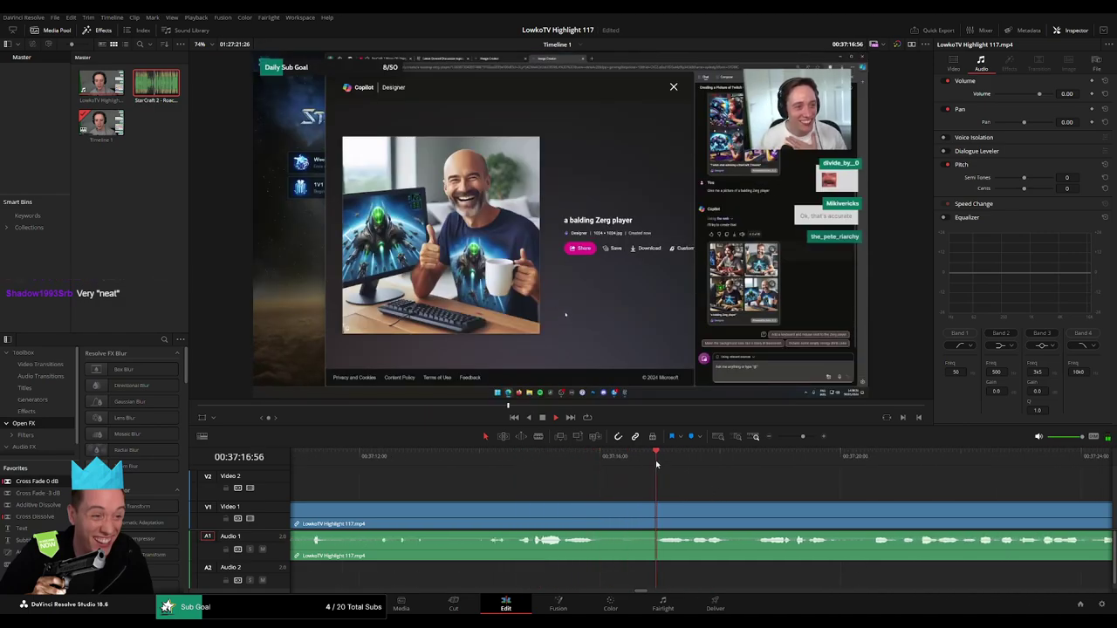
pyautogui.moveTo(803, 436)
pyautogui.mouseDown()
pyautogui.moveTo(781, 442)
pyautogui.moveTo(797, 441)
pyautogui.mouseUp()
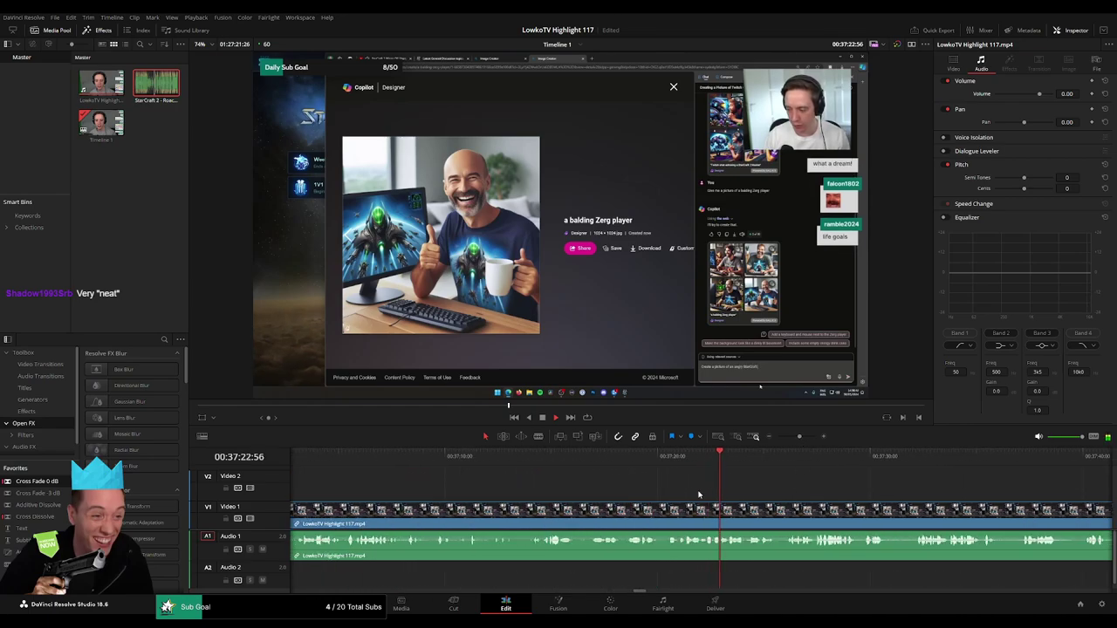
# - Split the stream clip with the Blade at about 00:37:18 and resume playback
pyautogui.click(638, 463)
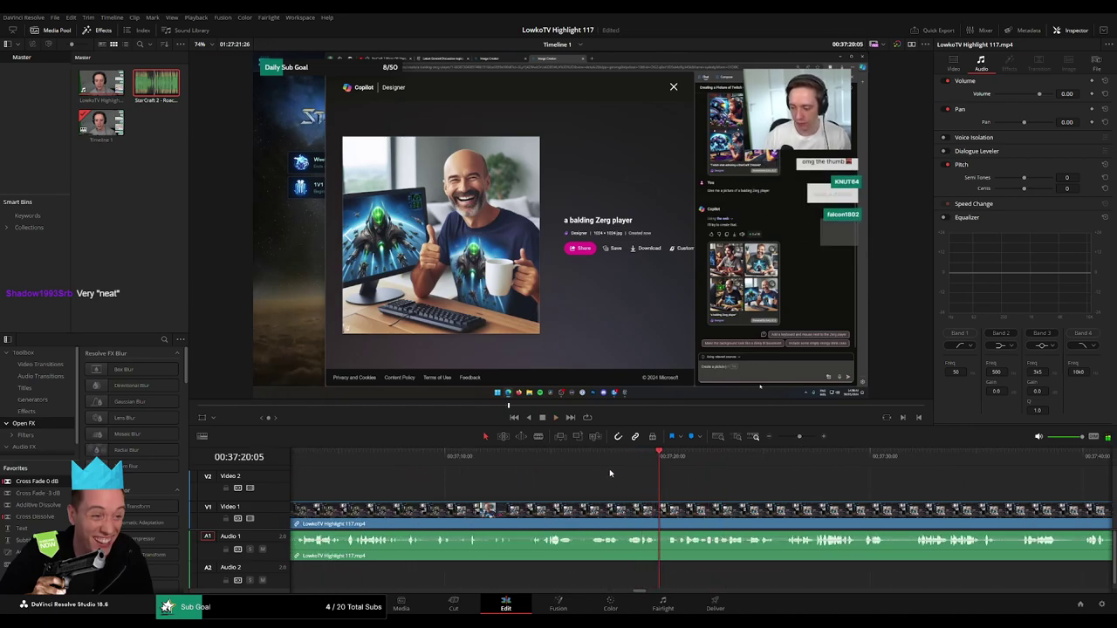
pyautogui.click(602, 461)
pyautogui.press('b')
pyautogui.click(625, 514)
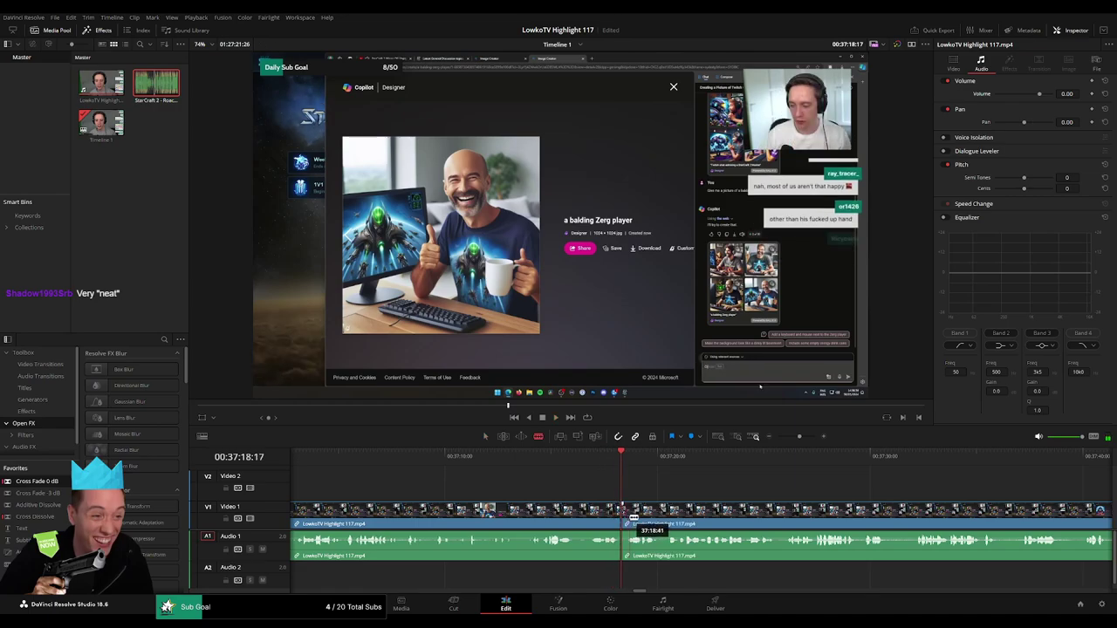
pyautogui.press('space')
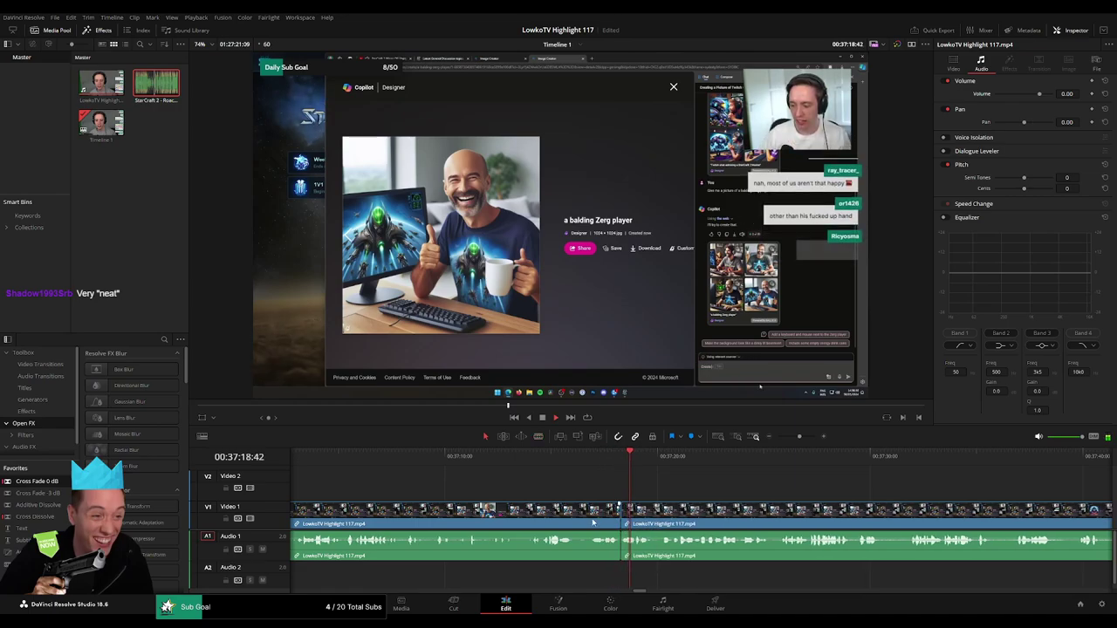
pyautogui.click(776, 489)
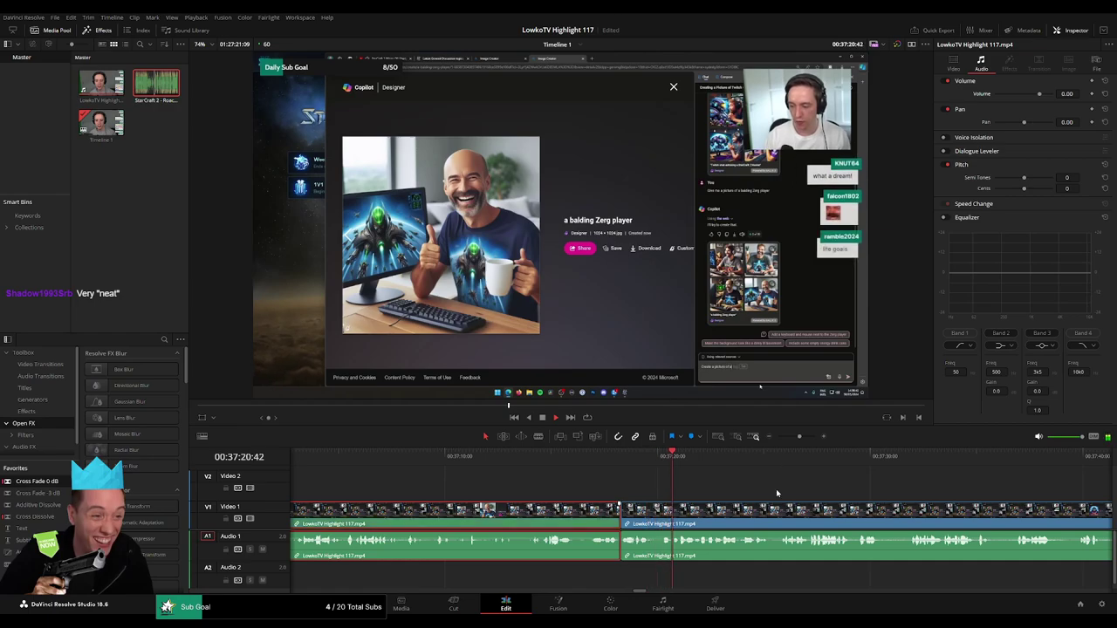
pyautogui.moveTo(800, 437)
pyautogui.mouseDown()
pyautogui.moveTo(783, 438)
pyautogui.moveTo(791, 444)
pyautogui.mouseUp()
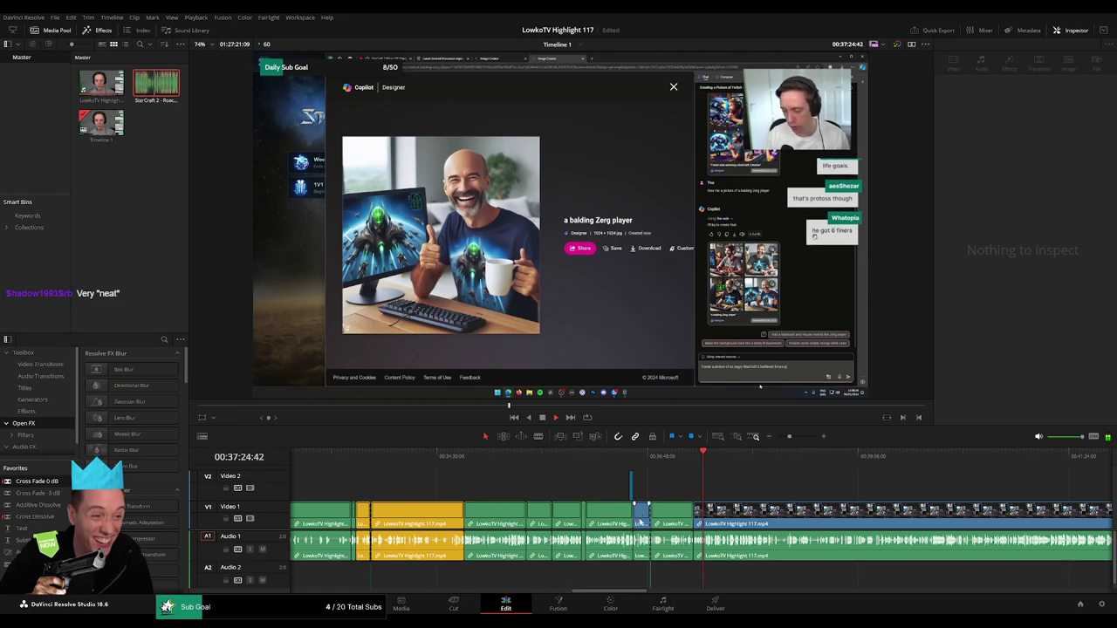
# - Zoom in around the recent cuts and scroll forward through the stream footage
pyautogui.click(642, 518)
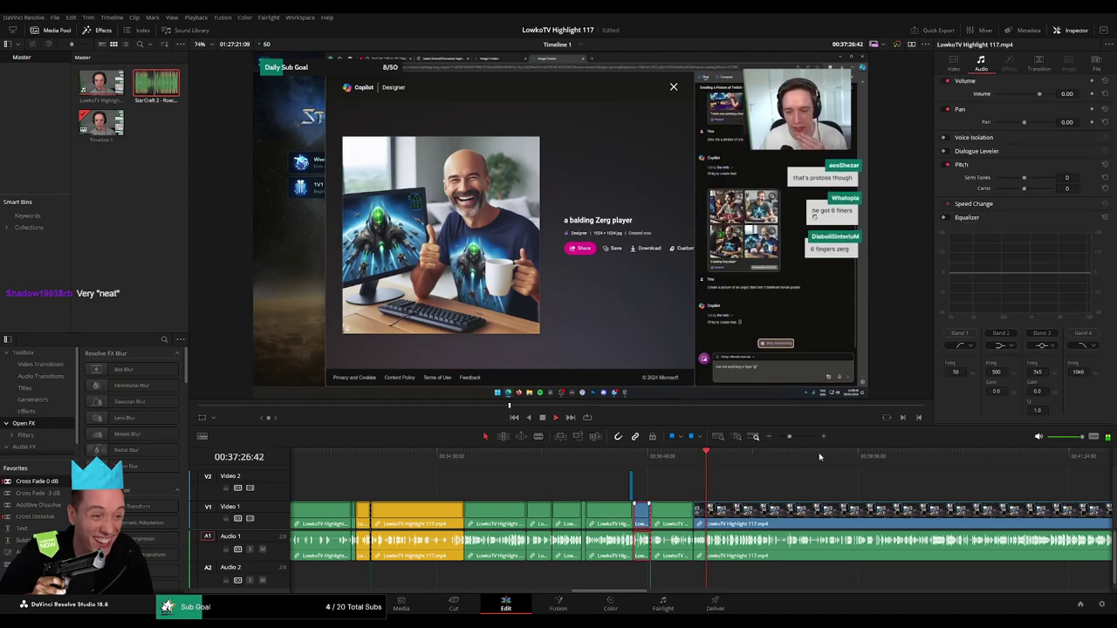
pyautogui.click(812, 478)
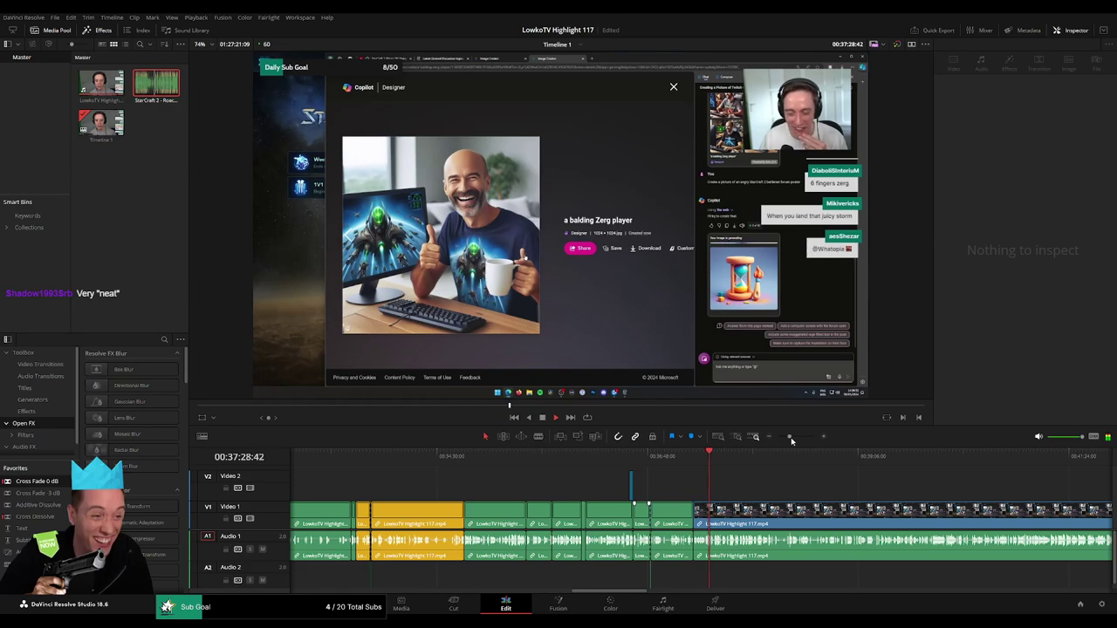
pyautogui.moveTo(791, 441); pyautogui.dragTo(796, 438)
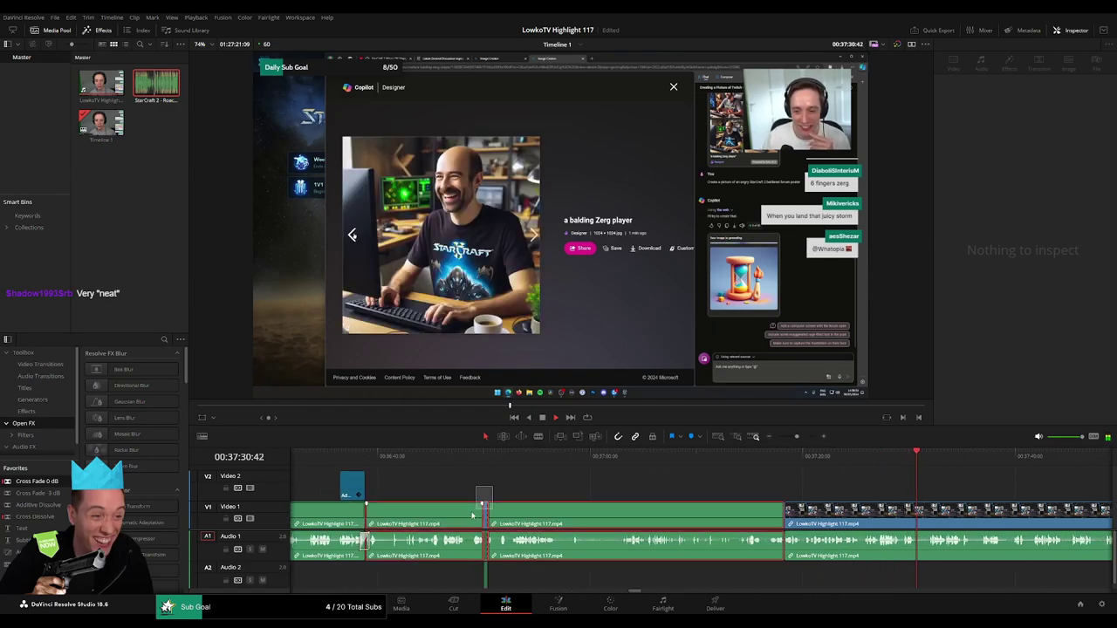
pyautogui.click(471, 516)
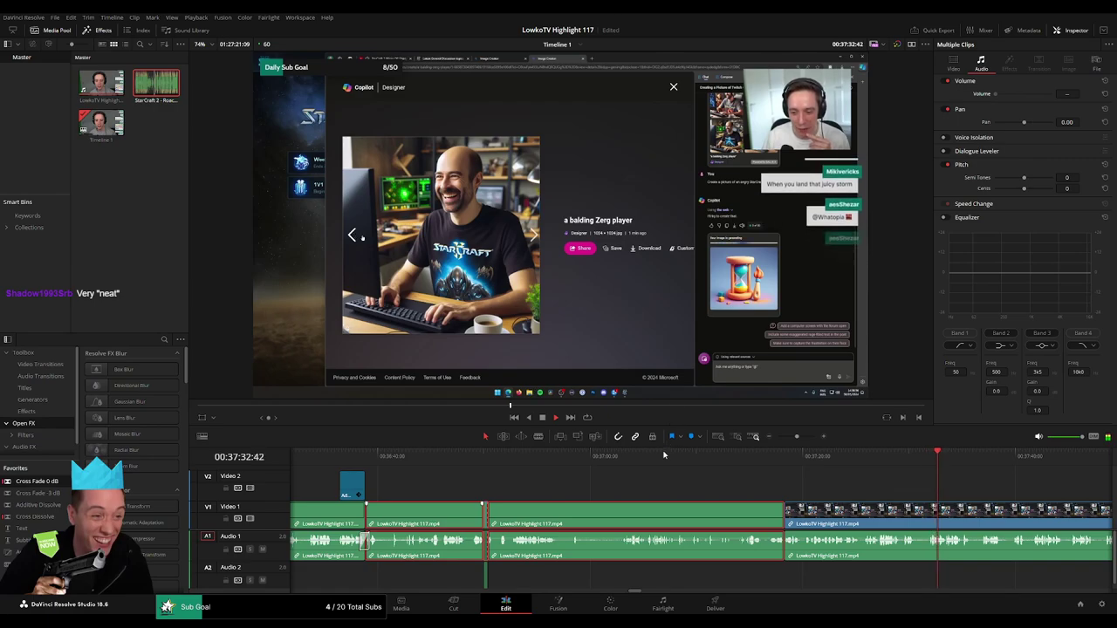
pyautogui.click(739, 492)
pyautogui.hscroll(5, 619, 477)
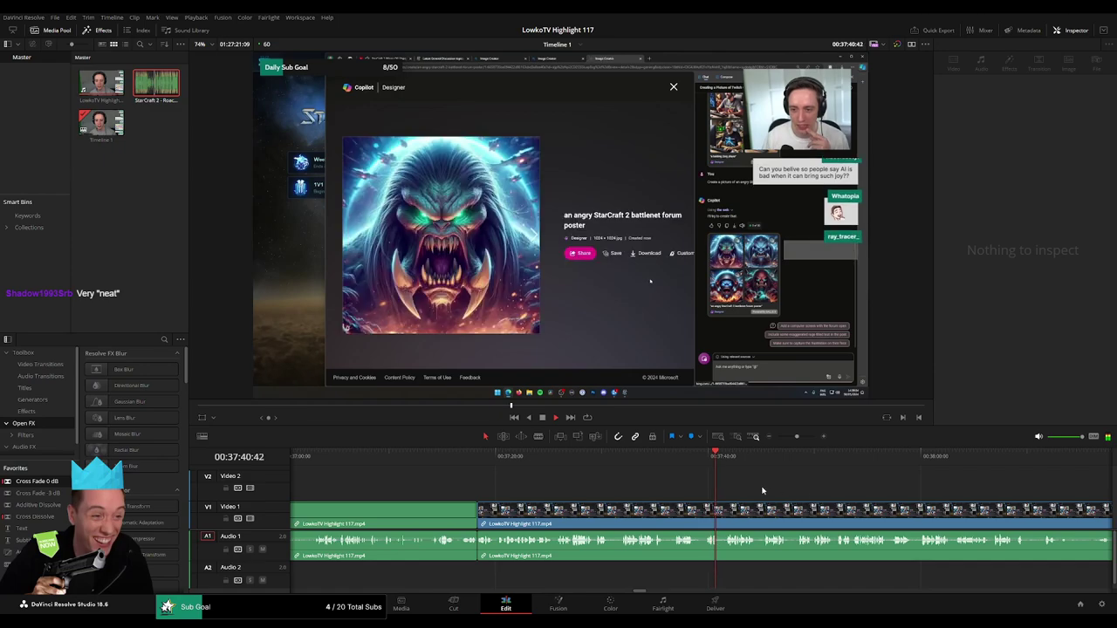
pyautogui.hscroll(5, 801, 493)
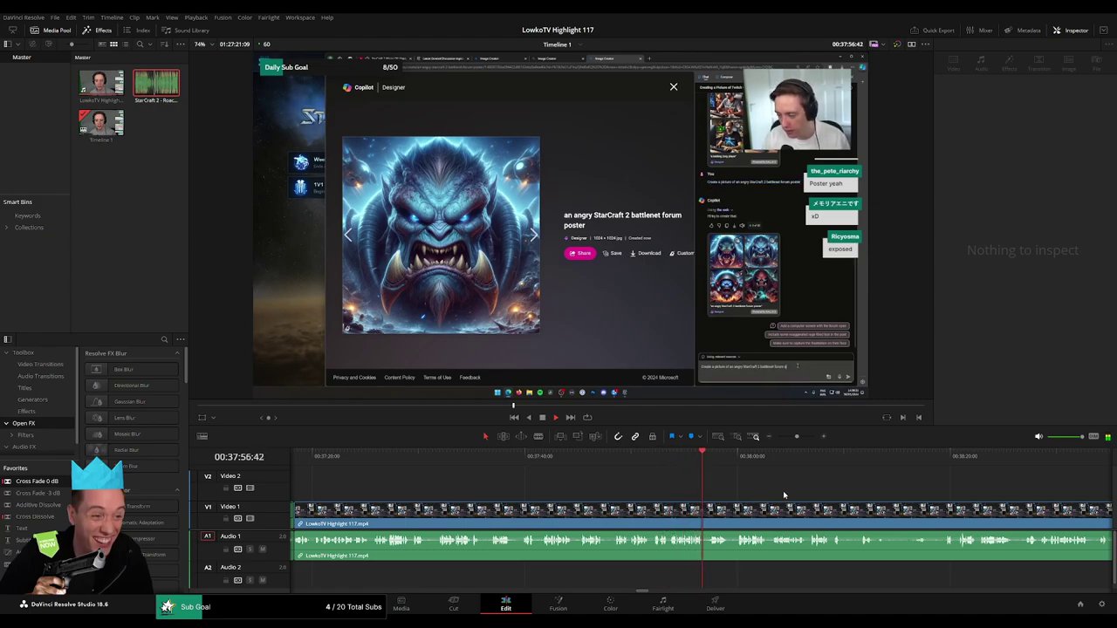
pyautogui.moveTo(783, 490); pyautogui.dragTo(592, 504)
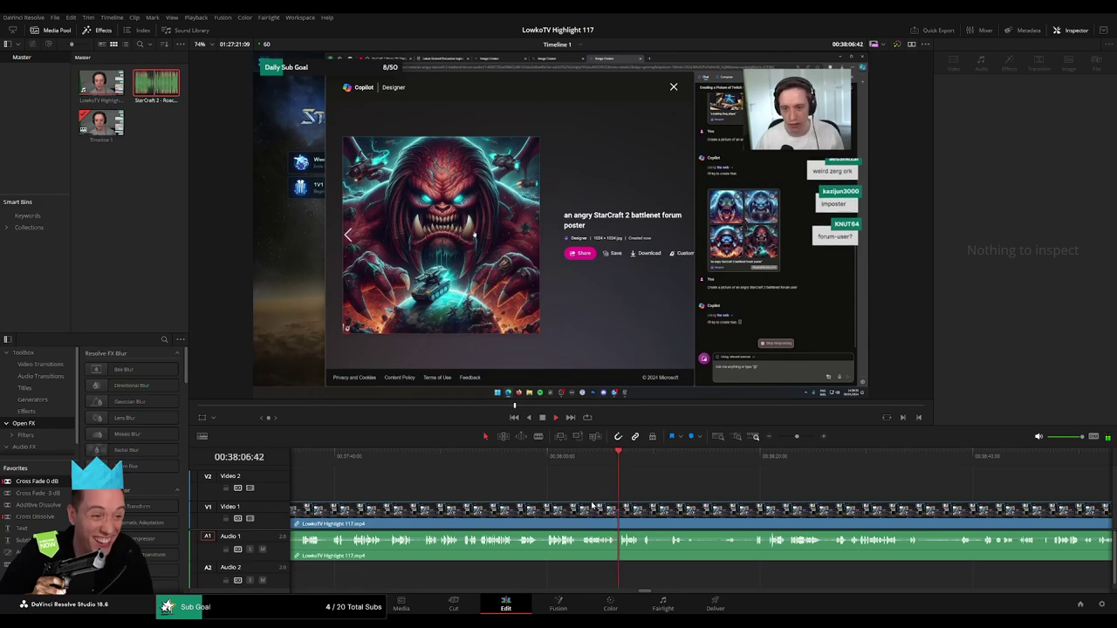
pyautogui.click(646, 541)
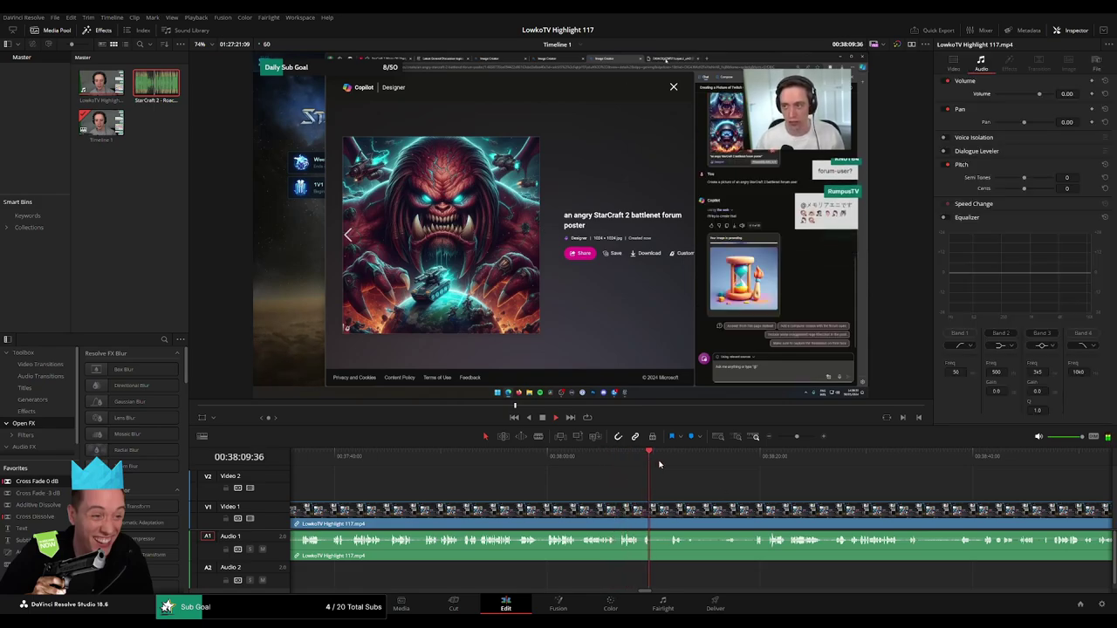
pyautogui.hscroll(3, 517, 464)
pyautogui.click(557, 459)
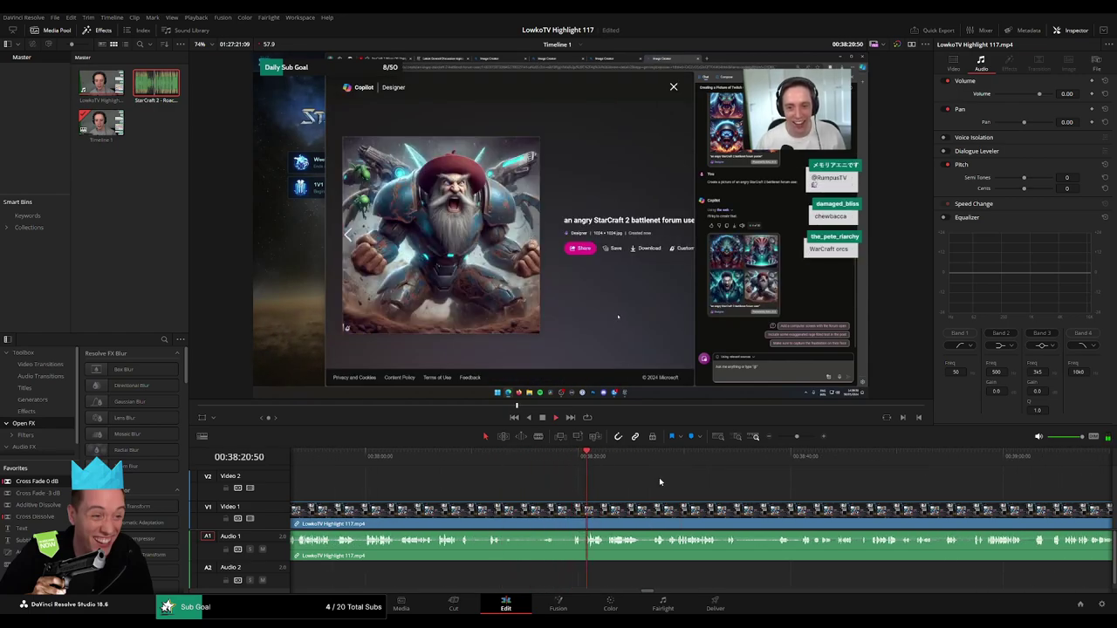
pyautogui.moveTo(796, 438); pyautogui.dragTo(800, 442)
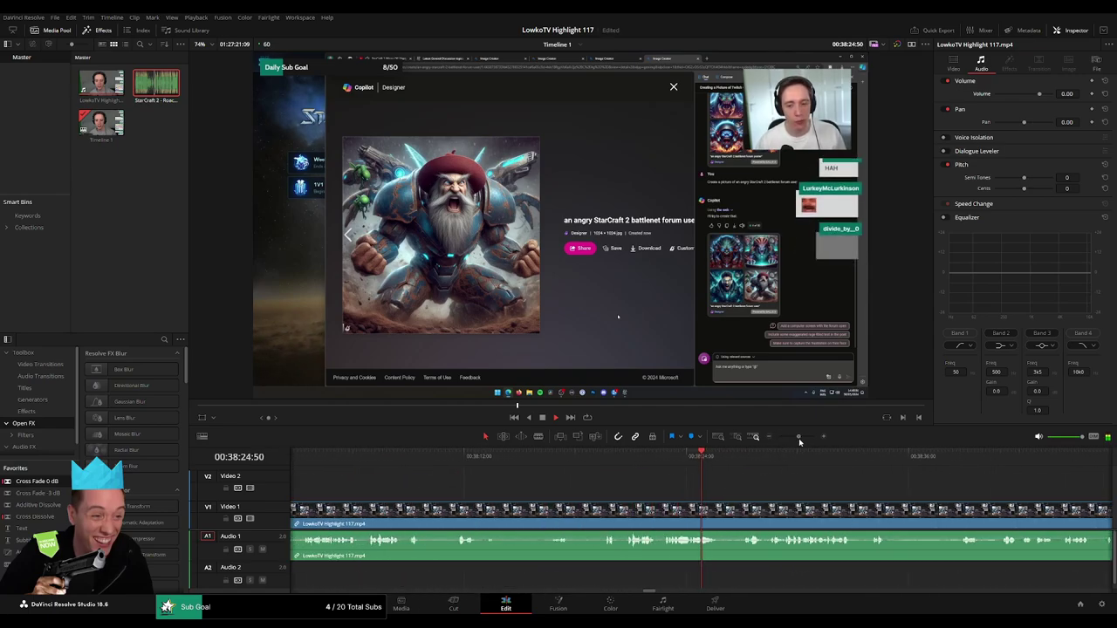
pyautogui.hscroll(5, 699, 476)
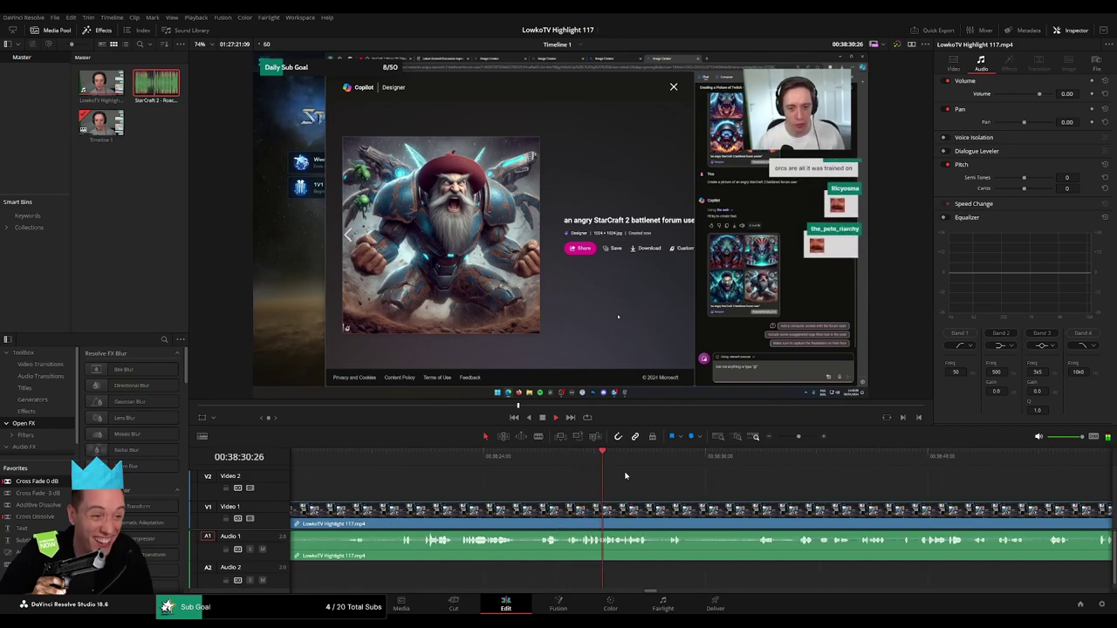
# - Scrub ahead and split the stream clip at about 00:38:47
pyautogui.moveTo(621, 463); pyautogui.dragTo(661, 465)
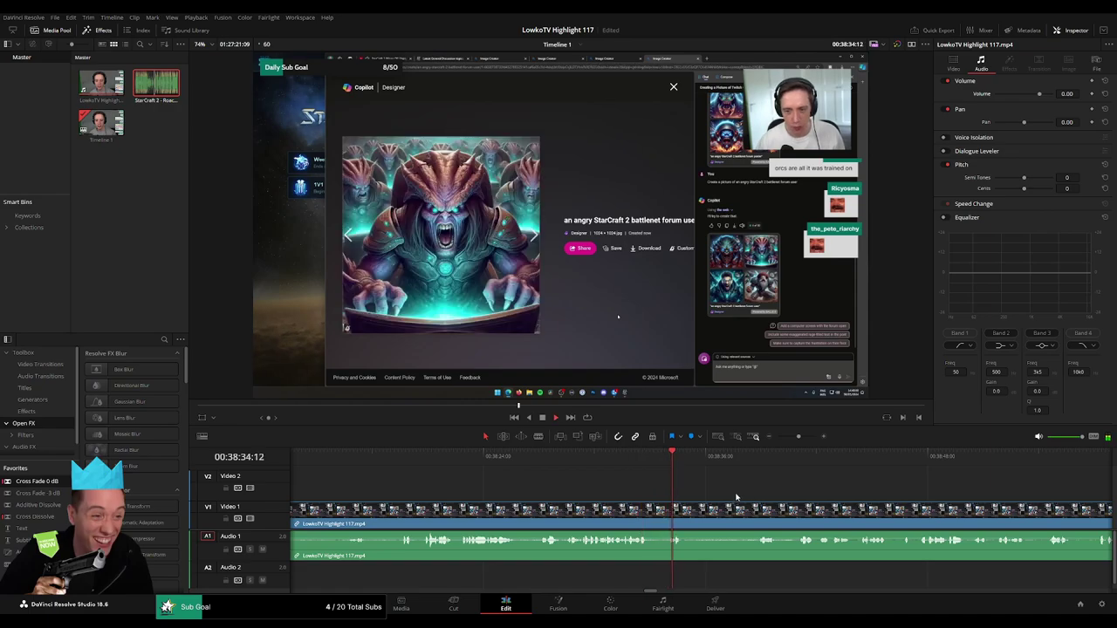
pyautogui.click(565, 466)
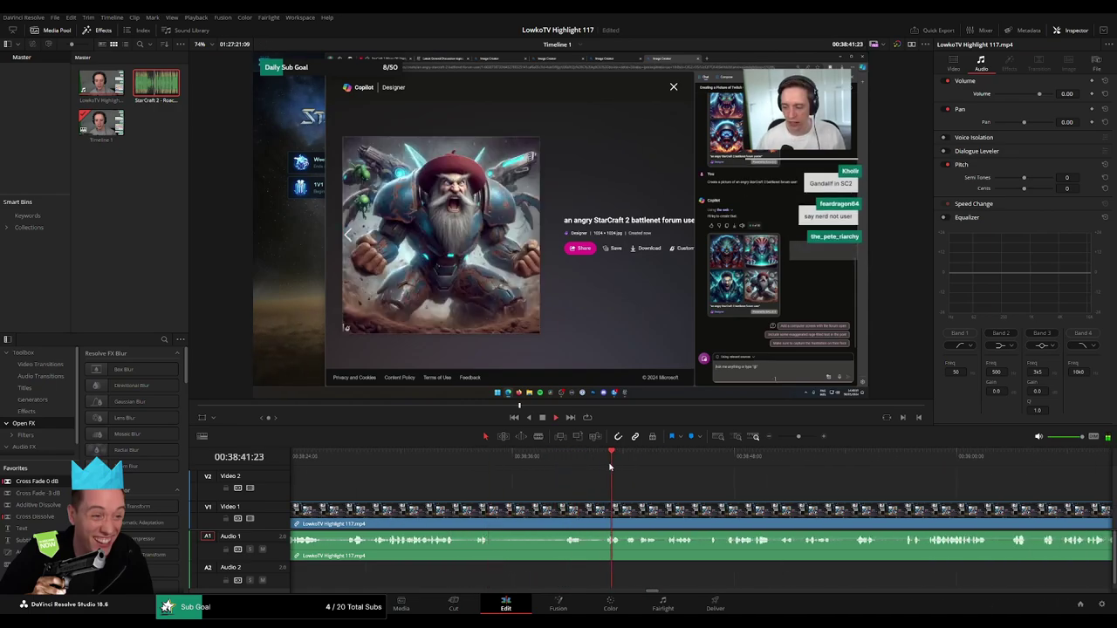
pyautogui.hscroll(3, 571, 486)
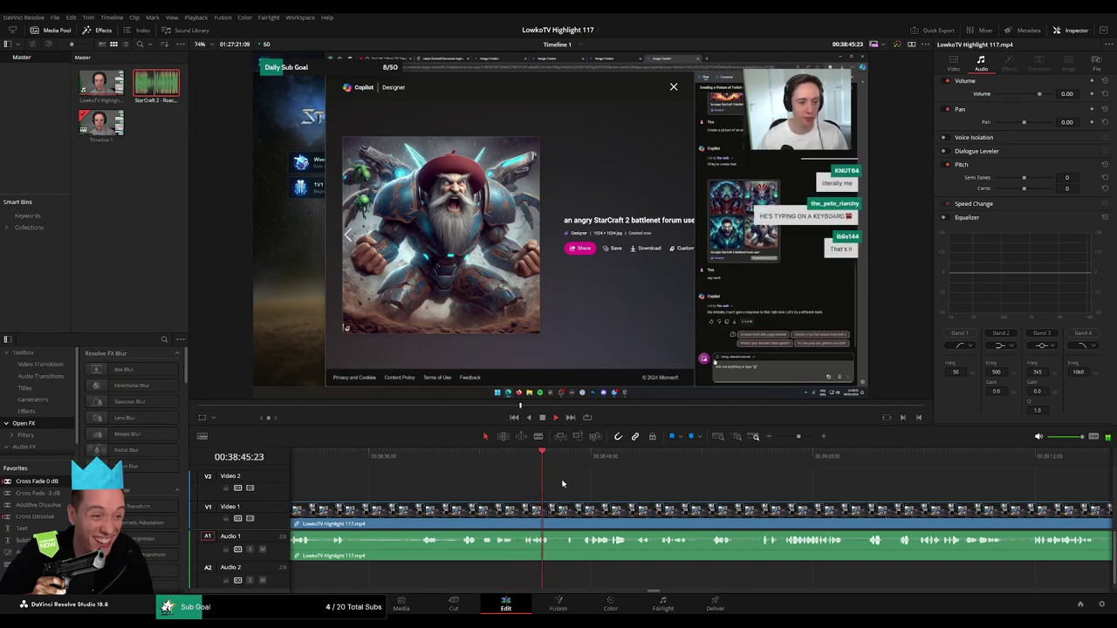
pyautogui.click(565, 464)
pyautogui.hscroll(5, 593, 478)
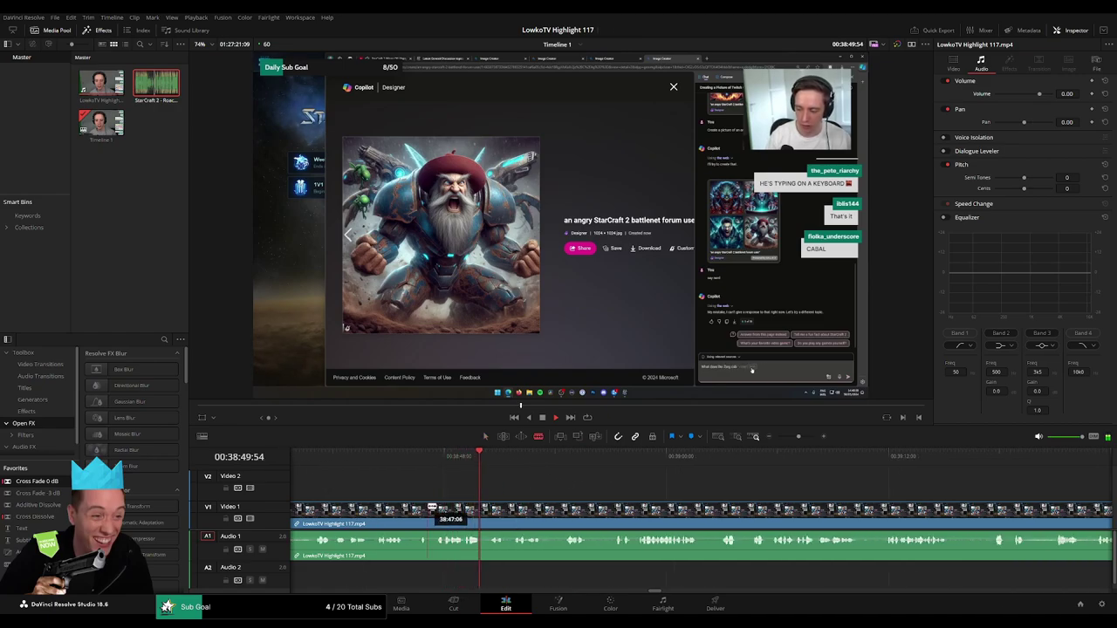
pyautogui.click(430, 507)
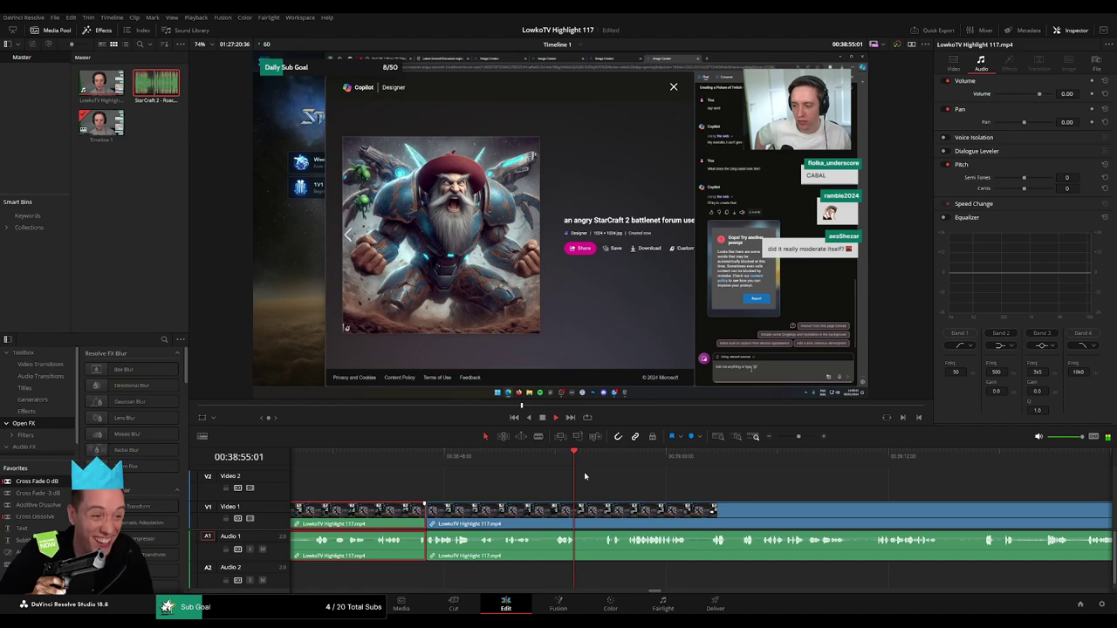
pyautogui.click(696, 476)
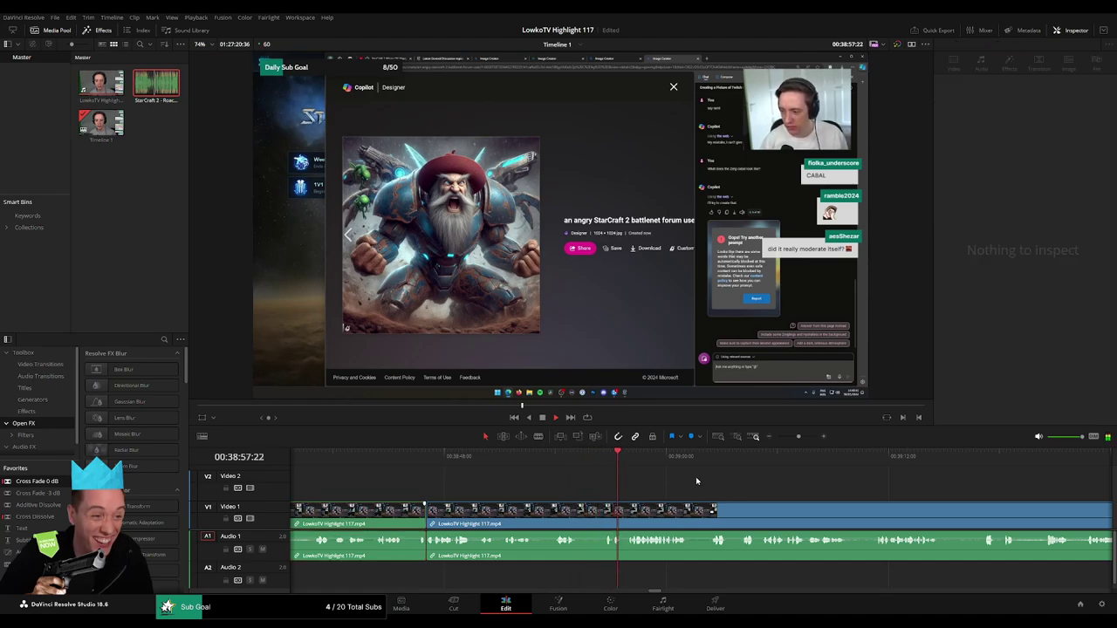
# - Scrub on to 39:18, the 'angry StarCraft 2 battlenet forum user' image
pyautogui.hscroll(3, 669, 477)
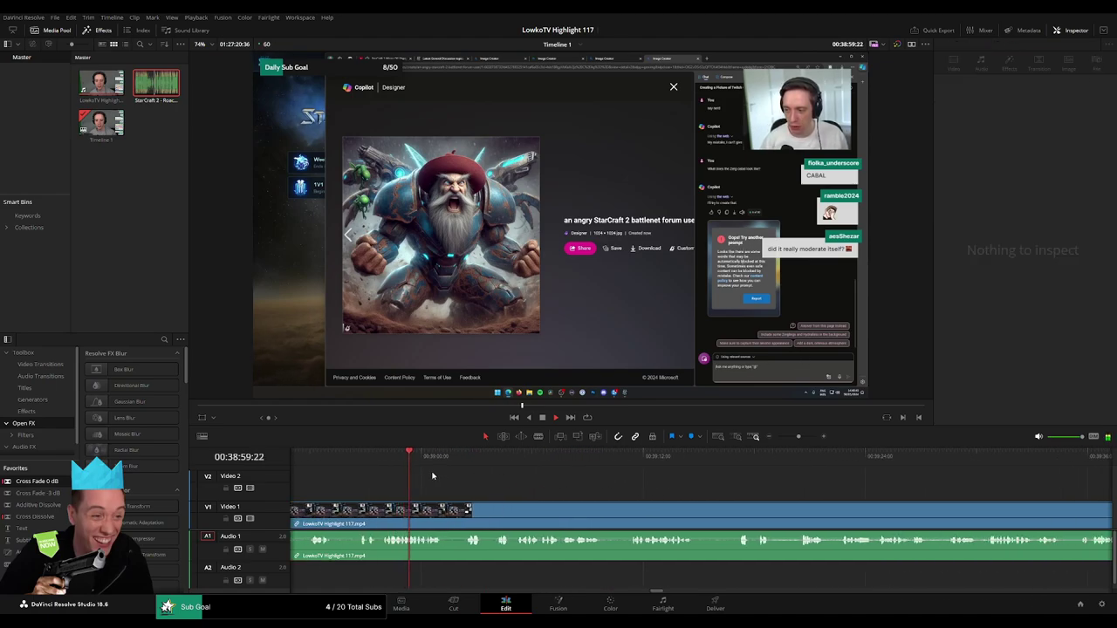
pyautogui.moveTo(471, 457); pyautogui.dragTo(499, 461)
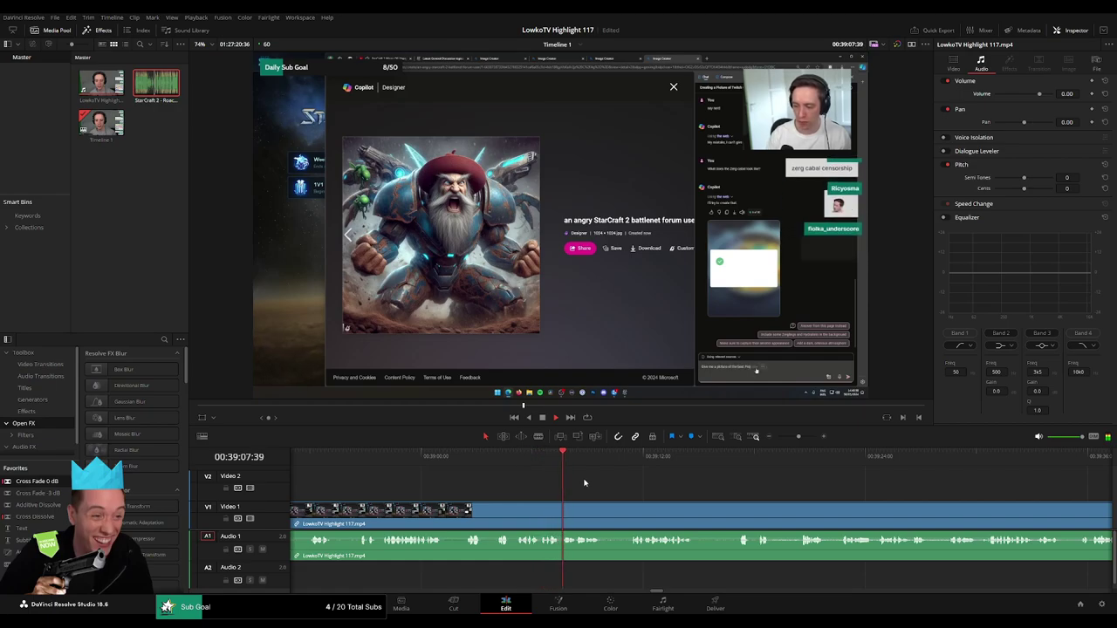
pyautogui.click(631, 464)
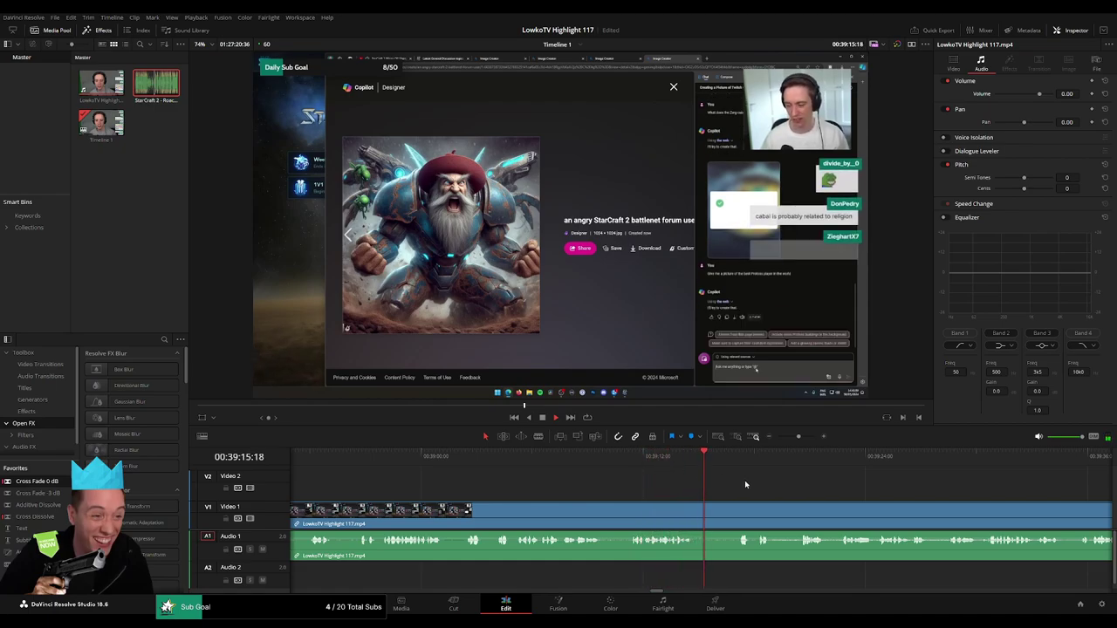
pyautogui.hscroll(3, 611, 501)
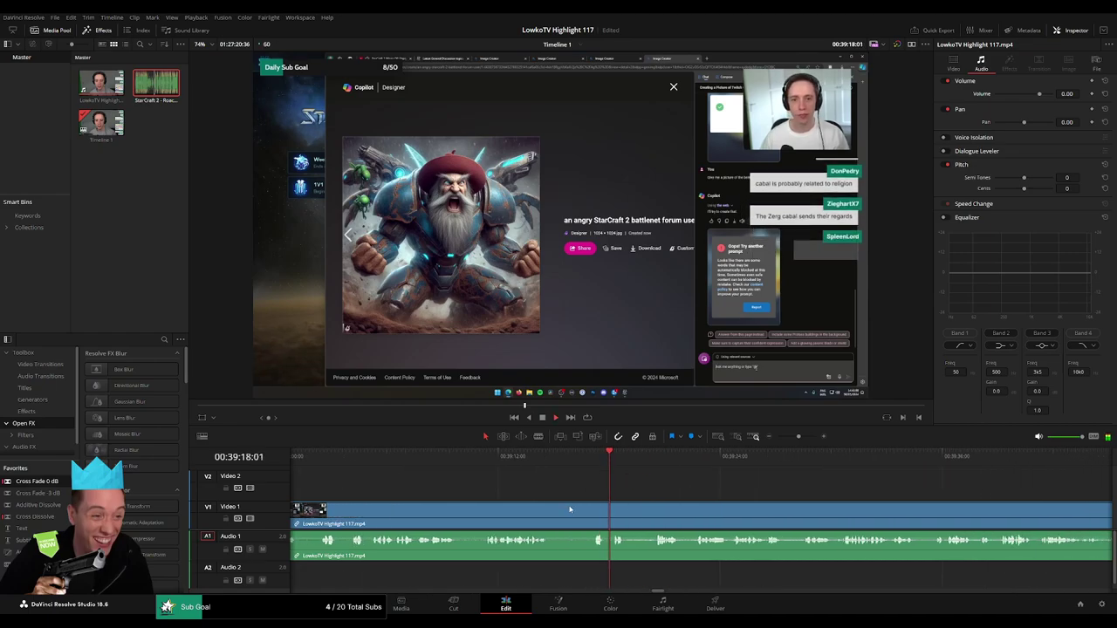
# - Trim the dead moment at the 39:14 clip boundary and replay the tightened join
pyautogui.moveTo(556, 509); pyautogui.dragTo(577, 515)
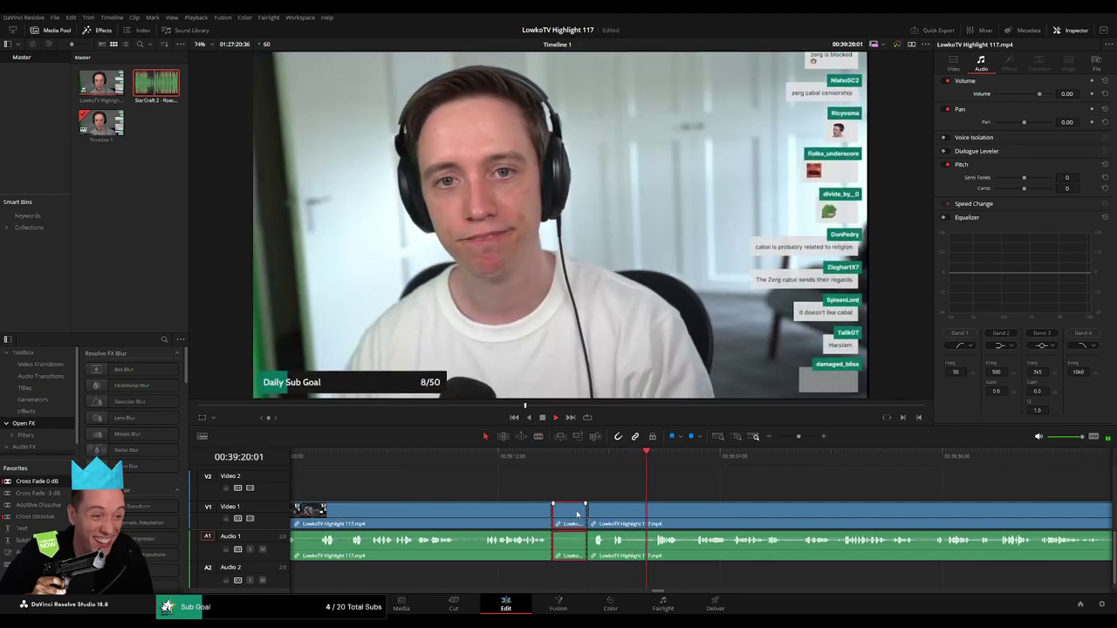
pyautogui.click(551, 458)
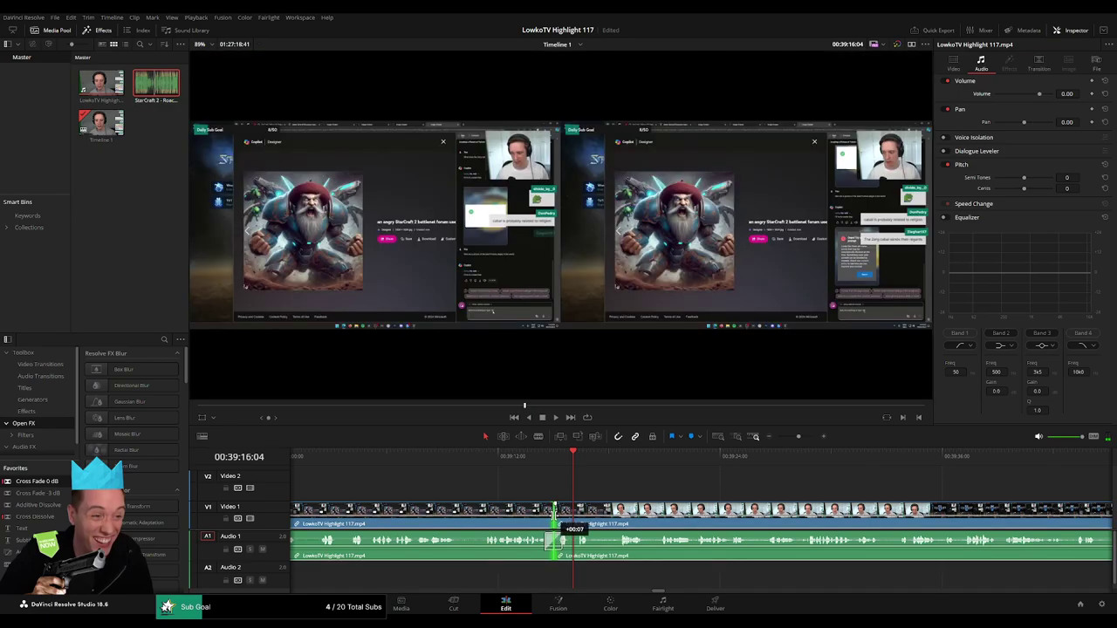
pyautogui.click(546, 462)
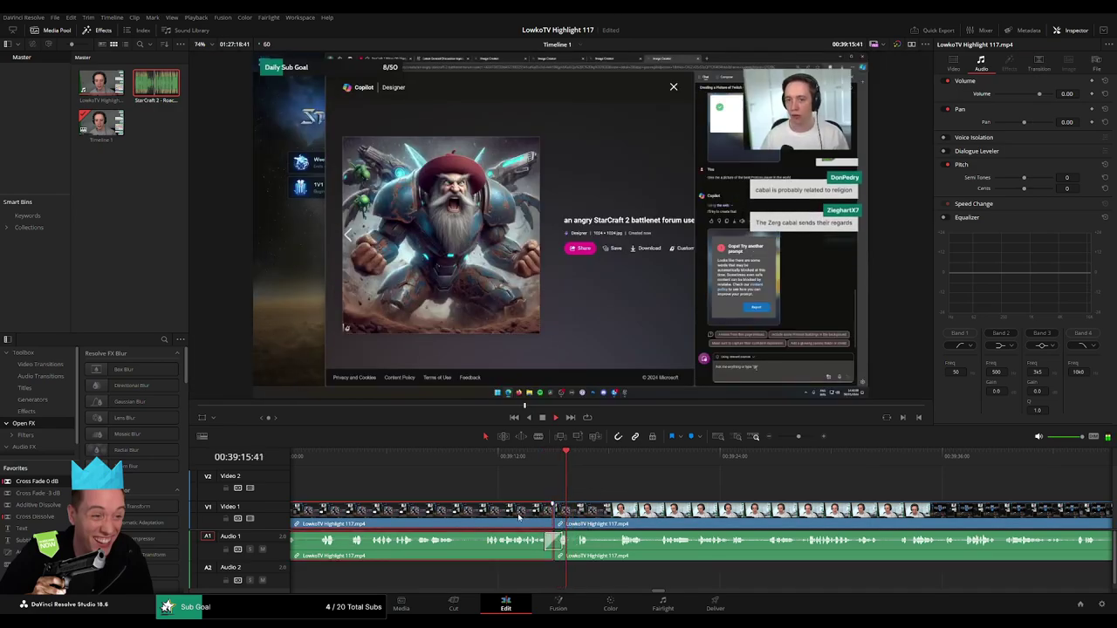
pyautogui.click(545, 455)
pyautogui.click(666, 489)
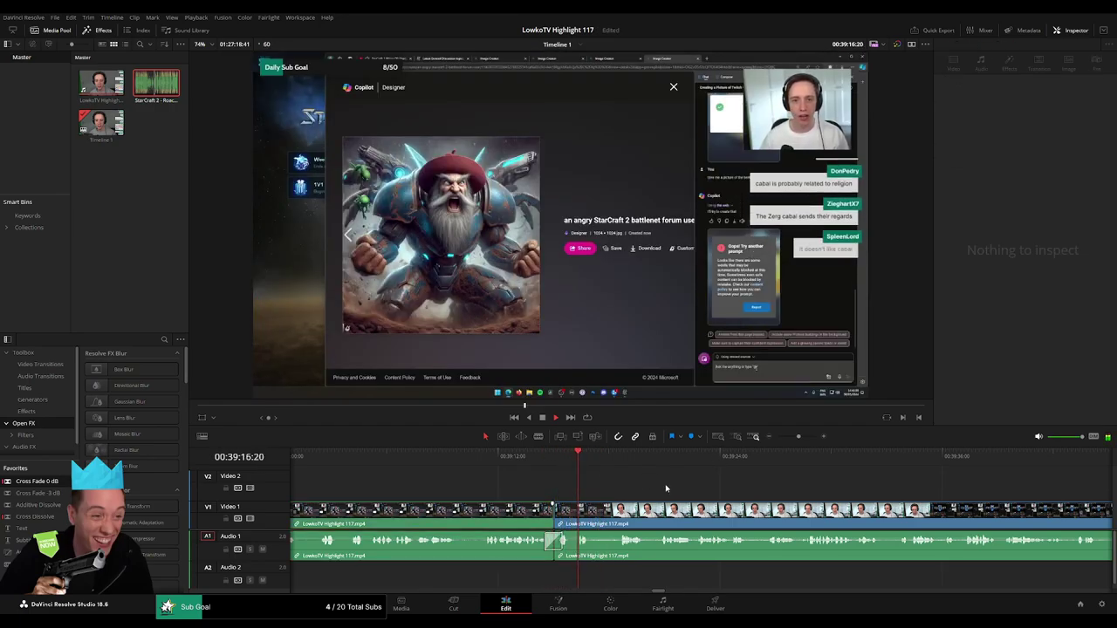
pyautogui.moveTo(798, 436)
pyautogui.mouseDown()
pyautogui.moveTo(765, 436)
pyautogui.moveTo(797, 436)
pyautogui.mouseUp()
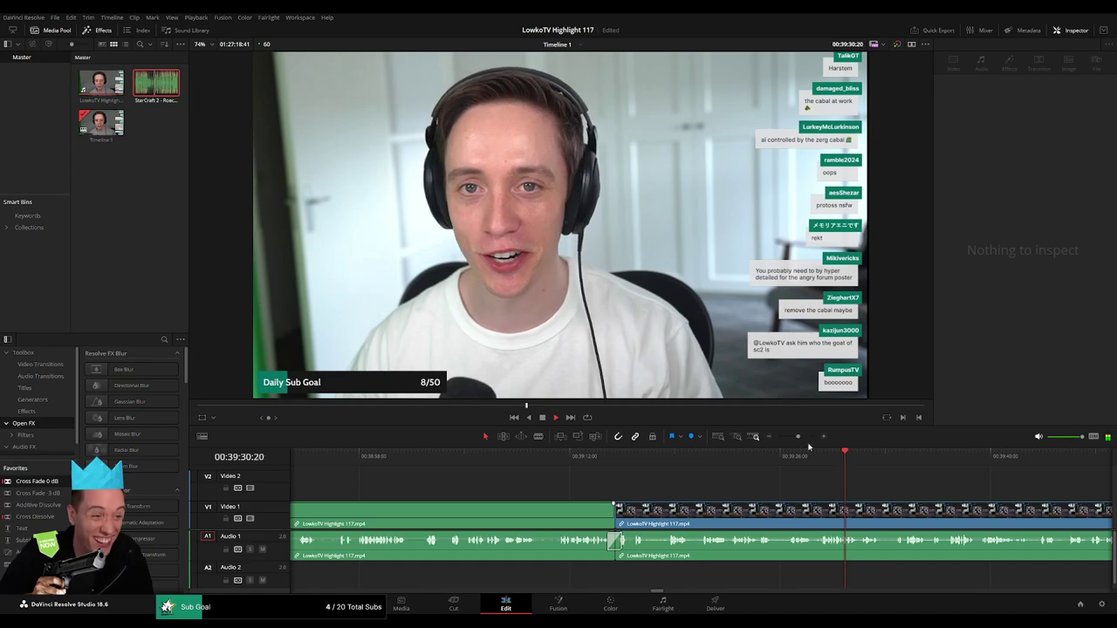
pyautogui.scroll(-3, 785, 489)
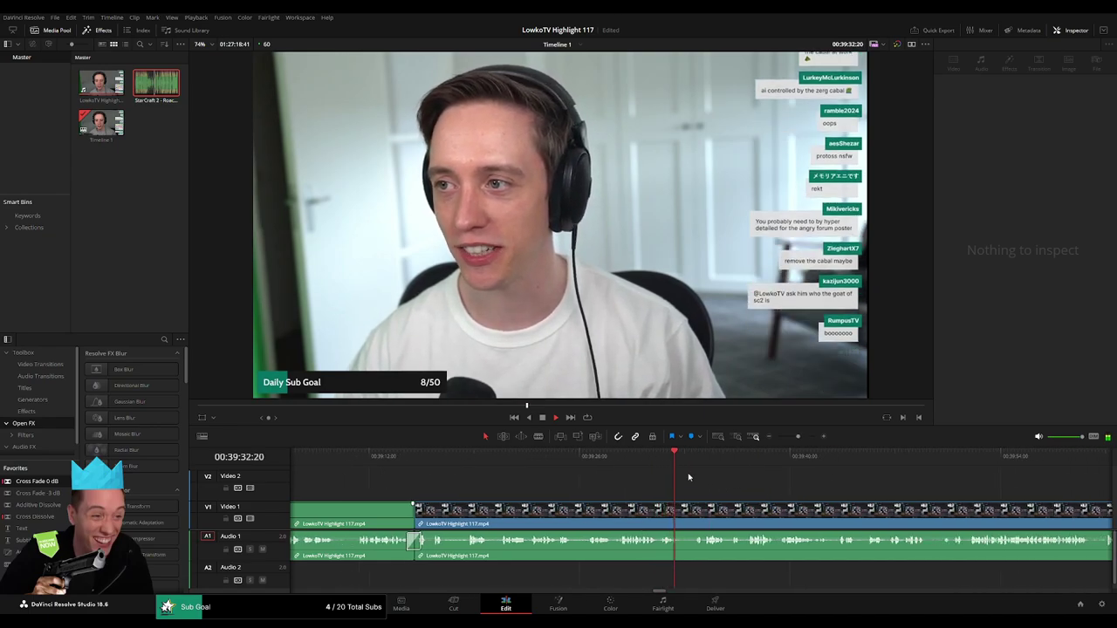
pyautogui.scroll(-3, 630, 487)
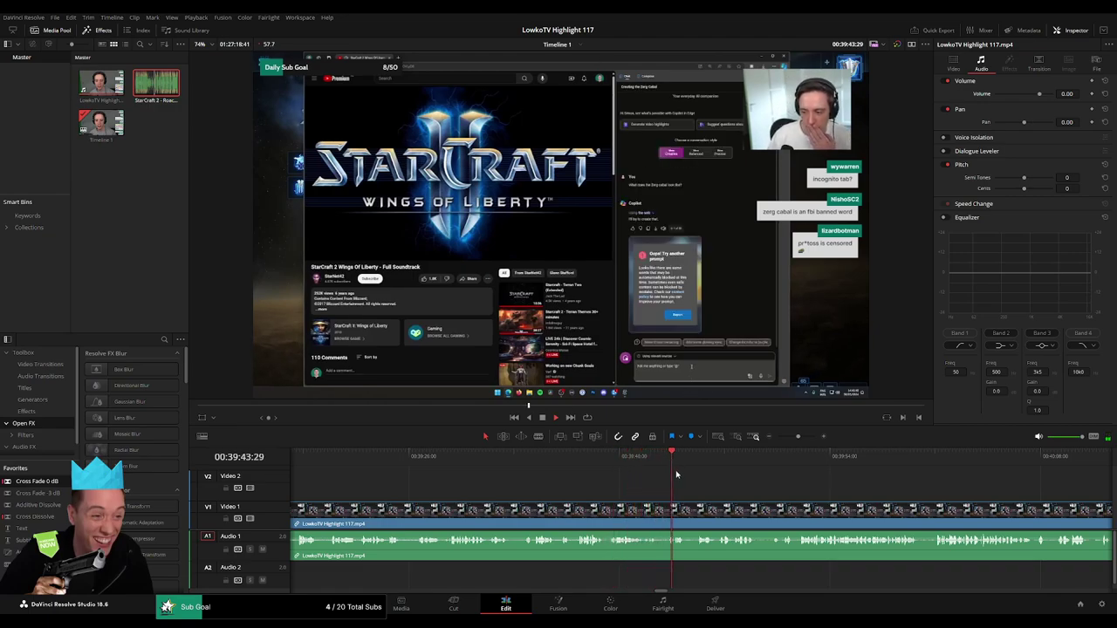
pyautogui.hscroll(5, 699, 484)
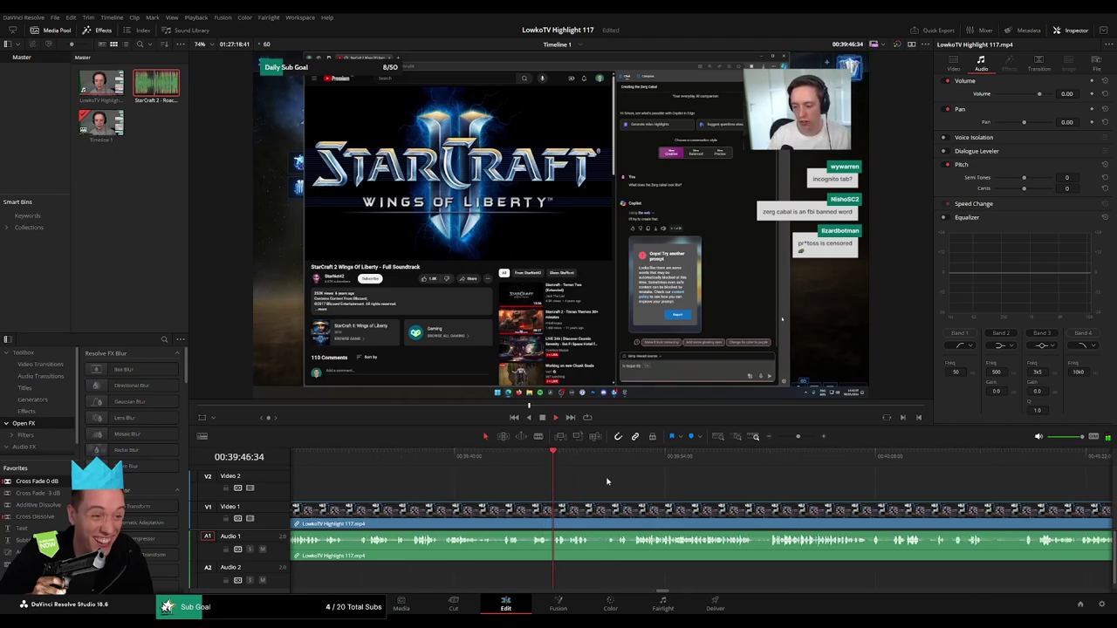
pyautogui.hscroll(3, 527, 482)
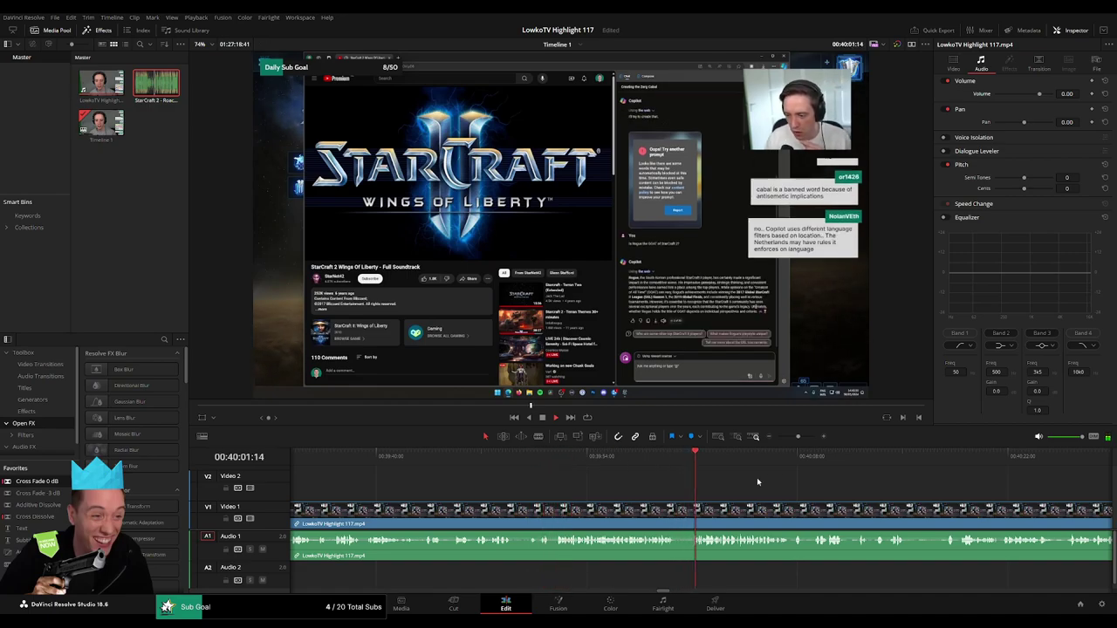
pyautogui.hscroll(3, 605, 488)
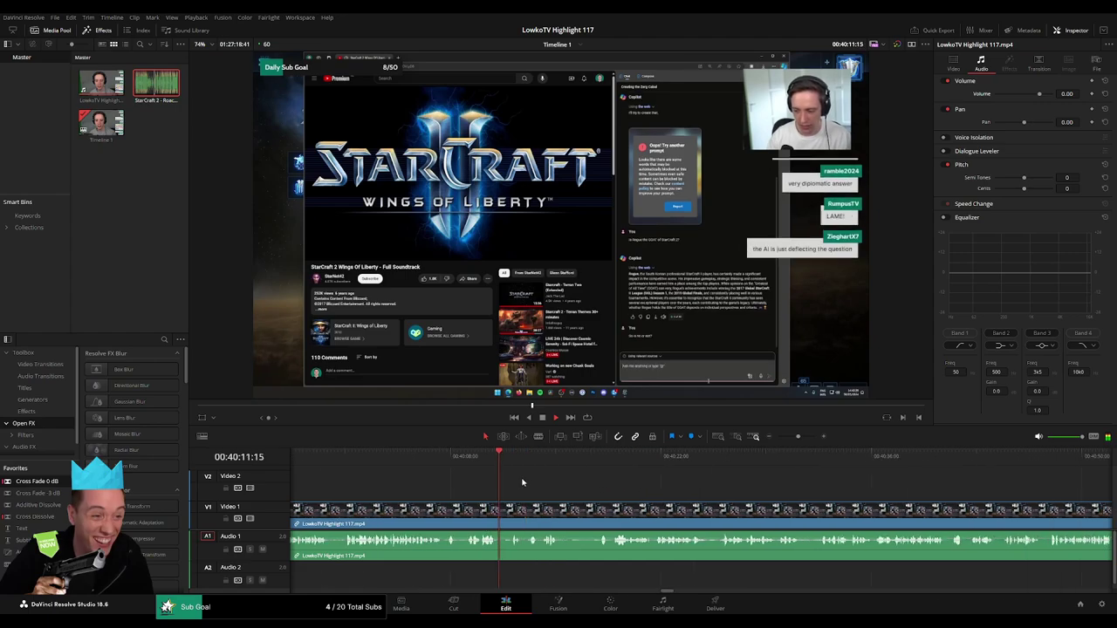
pyautogui.hscroll(3, 611, 493)
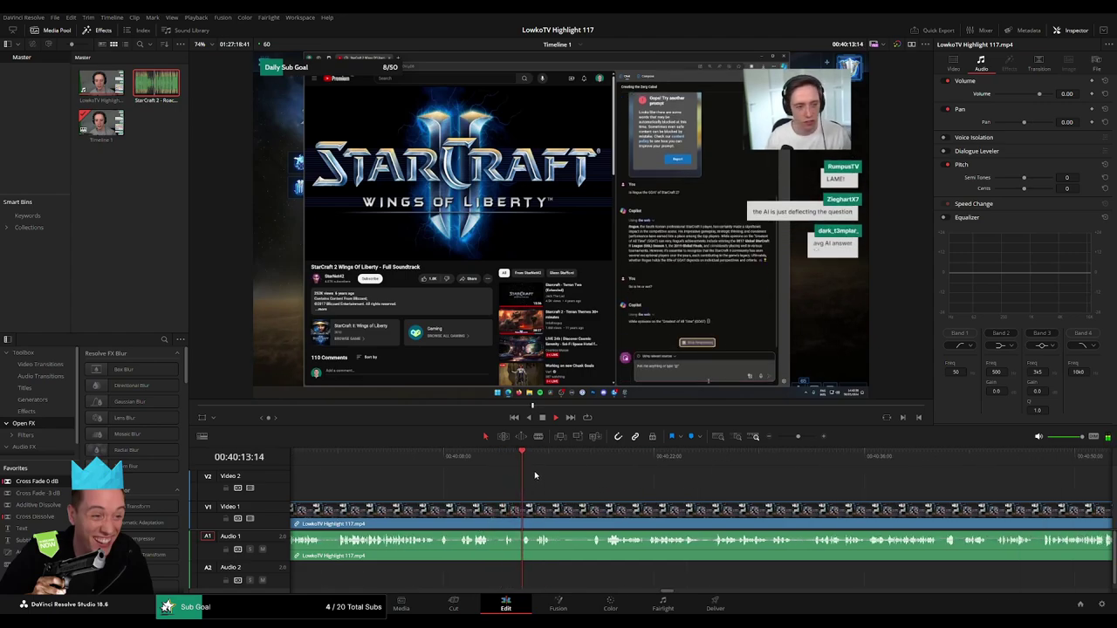
pyautogui.click(587, 459)
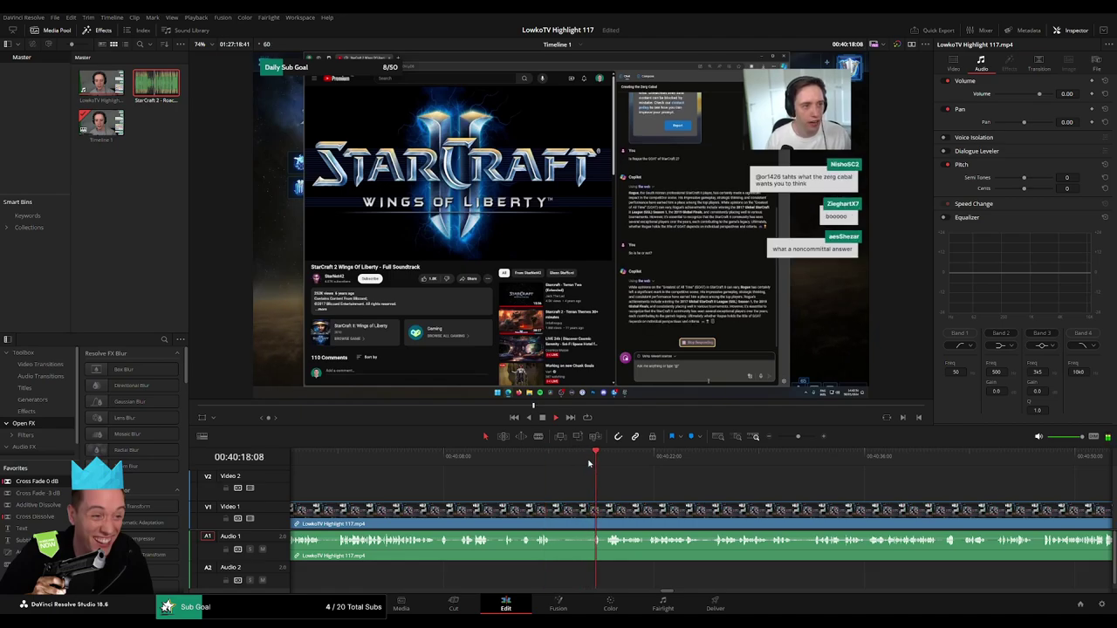
pyautogui.hscroll(2, 681, 496)
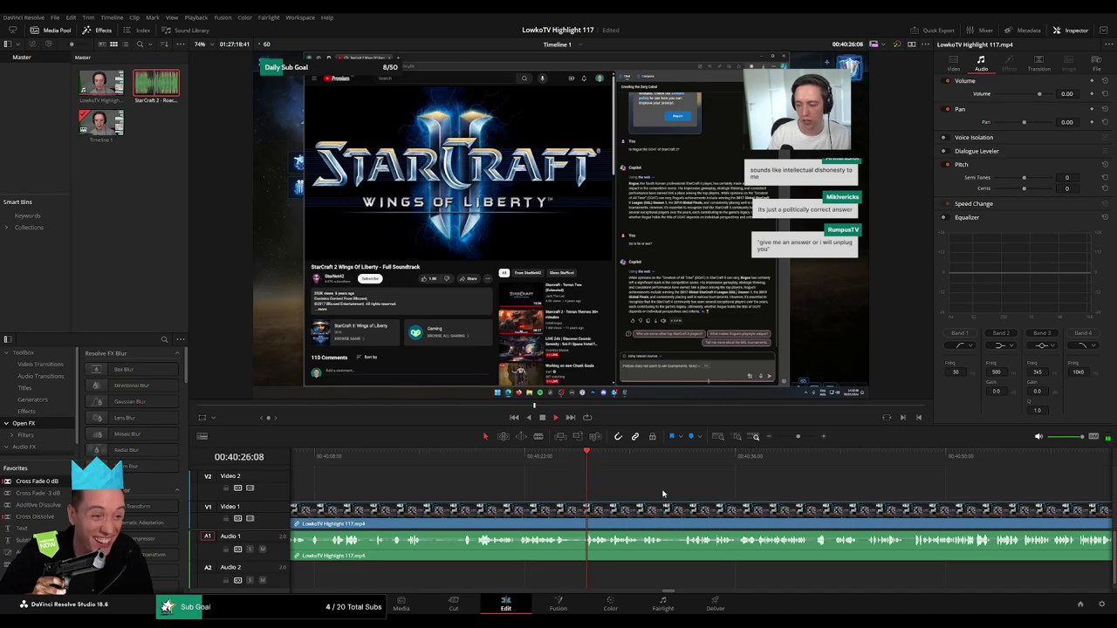
pyautogui.hscroll(2, 472, 480)
pyautogui.moveTo(500, 463); pyautogui.dragTo(541, 466)
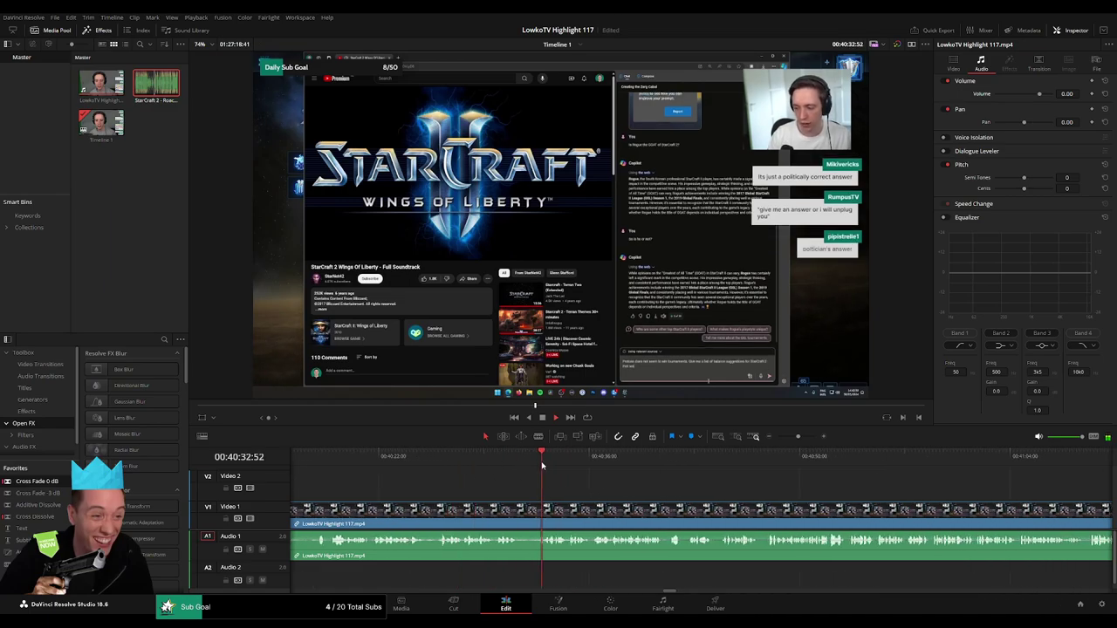
pyautogui.moveTo(796, 437); pyautogui.dragTo(770, 440)
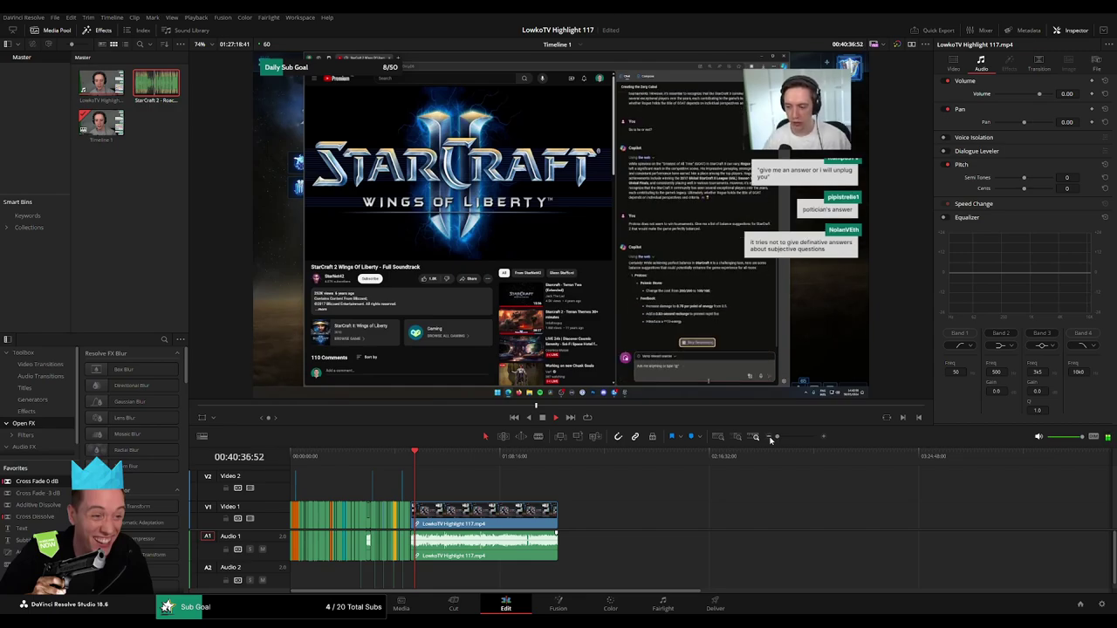
pyautogui.moveTo(779, 438); pyautogui.dragTo(799, 437)
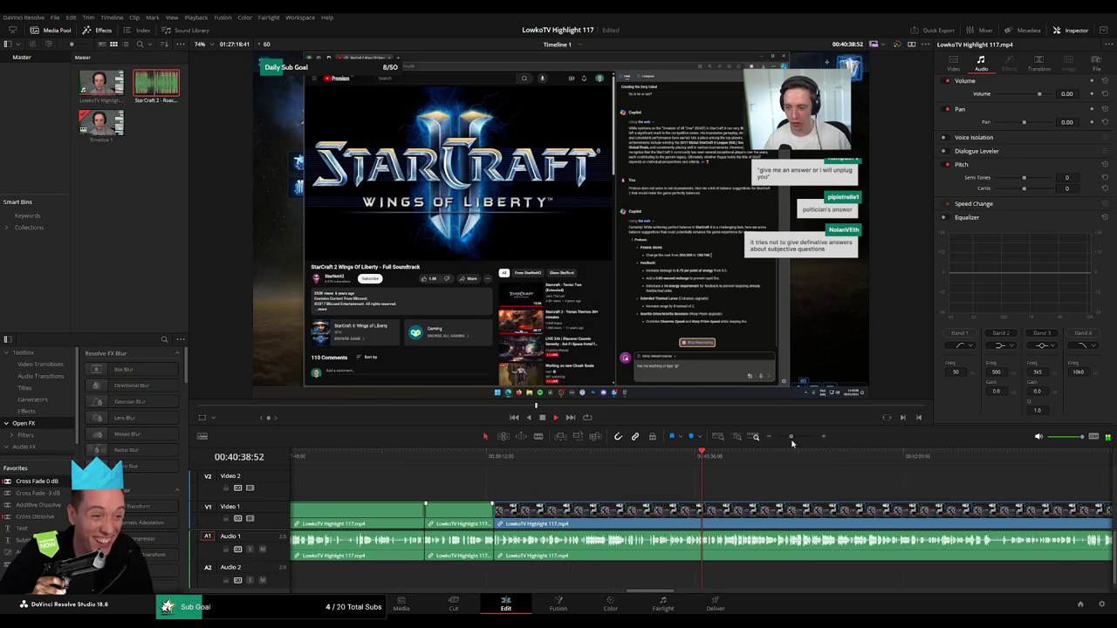
pyautogui.click(552, 461)
pyautogui.click(582, 468)
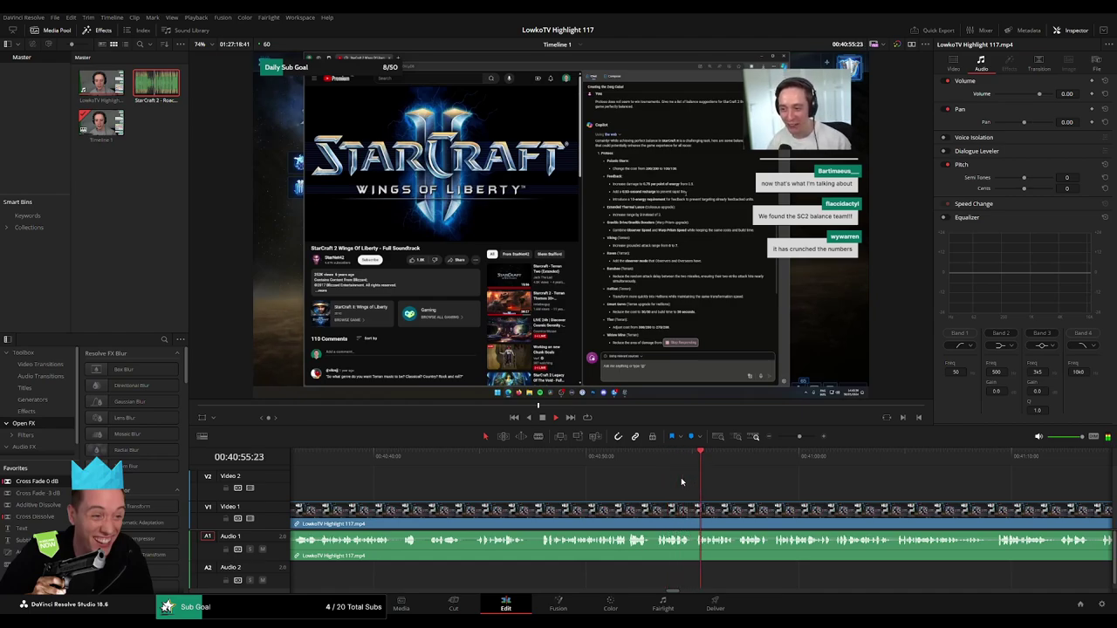
pyautogui.moveTo(799, 436)
pyautogui.mouseDown()
pyautogui.moveTo(783, 439)
pyautogui.moveTo(800, 439)
pyautogui.mouseUp()
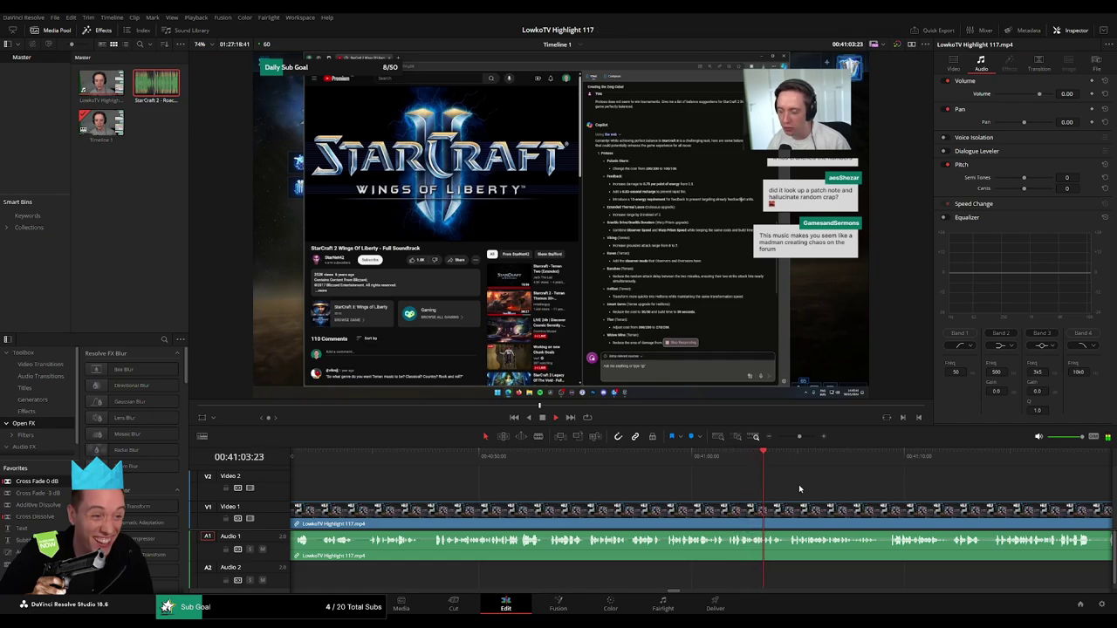
pyautogui.hscroll(3, 698, 485)
pyautogui.hscroll(2, 706, 488)
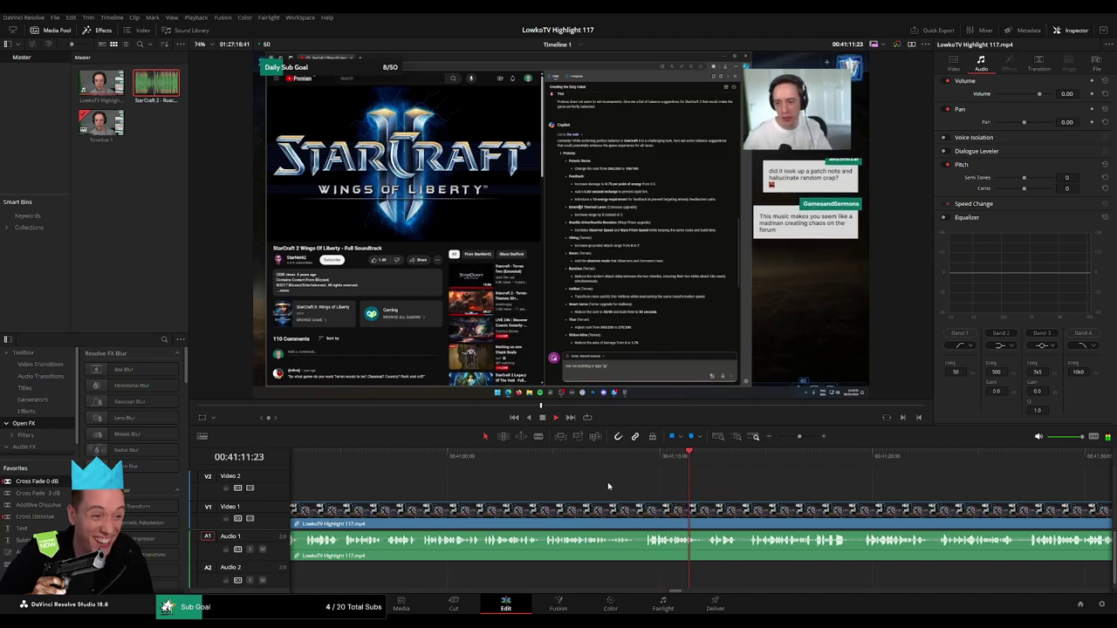
pyautogui.hscroll(4, 533, 477)
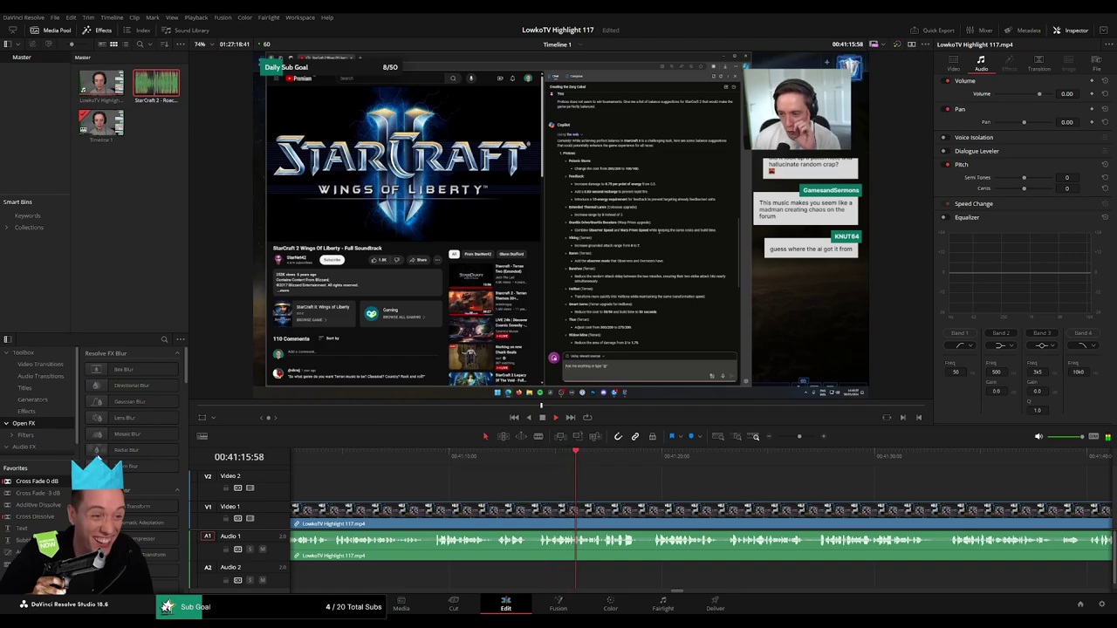
pyautogui.hscroll(3, 500, 486)
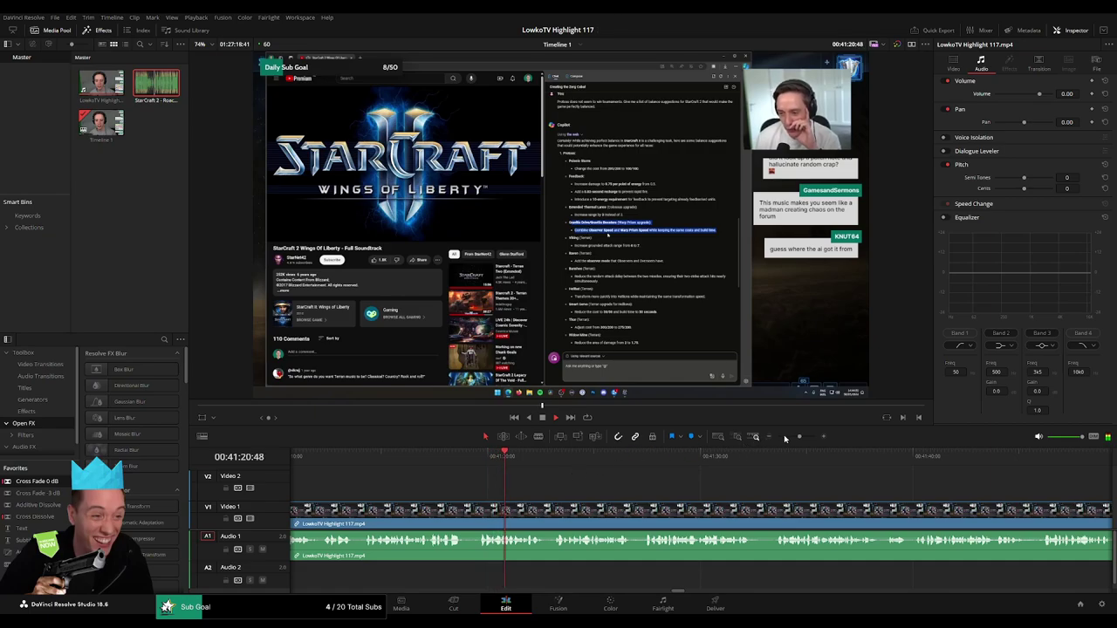
pyautogui.moveTo(784, 439); pyautogui.dragTo(801, 436)
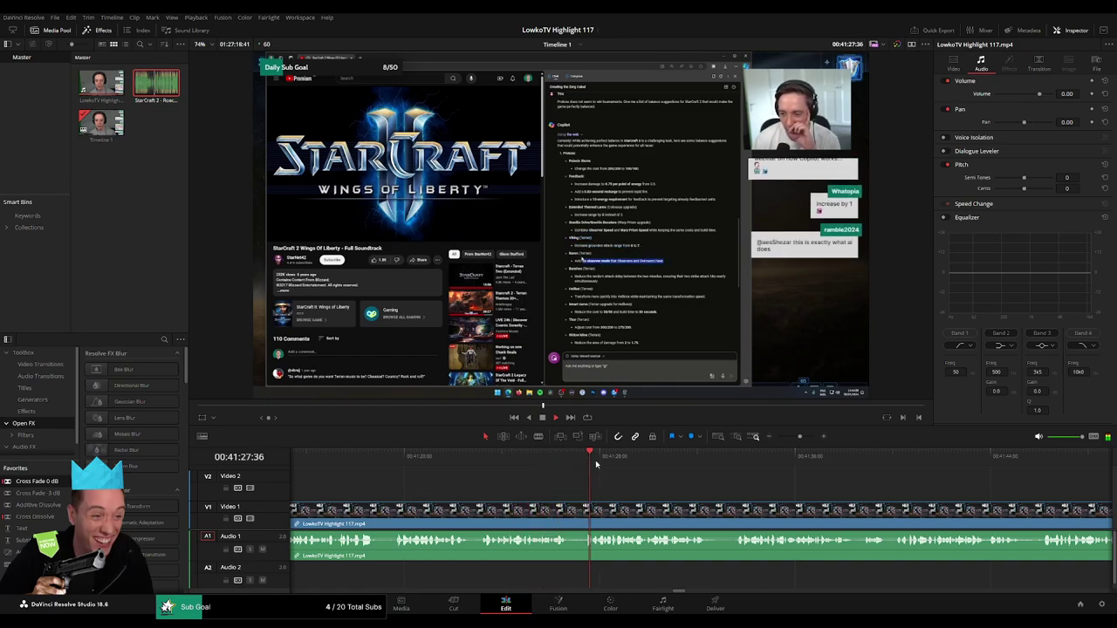
pyautogui.hscroll(3, 528, 480)
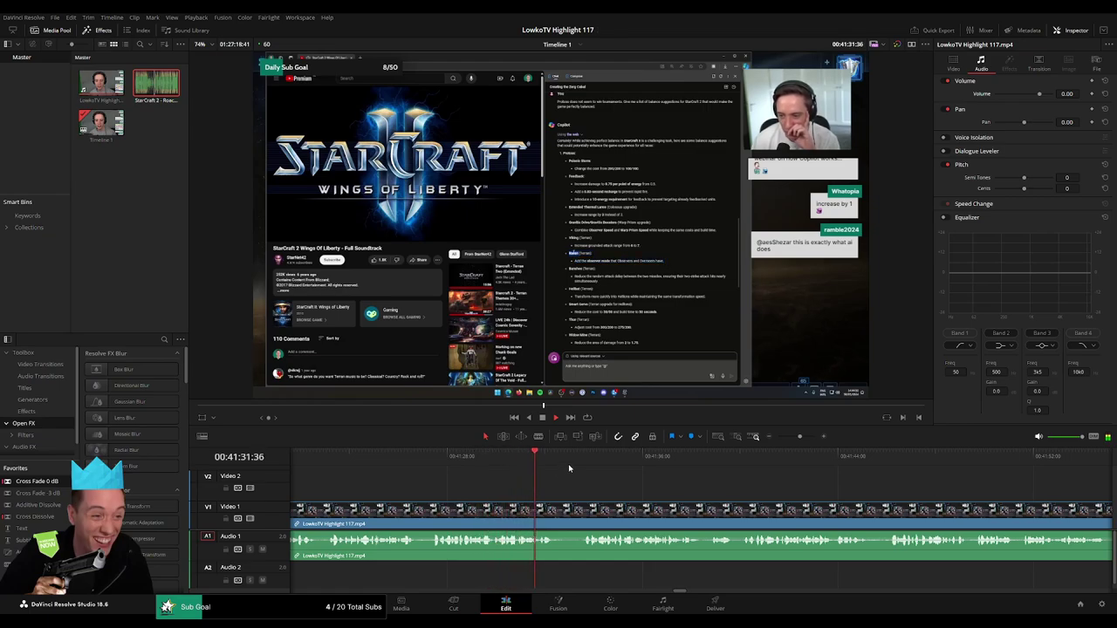
pyautogui.hscroll(3, 561, 487)
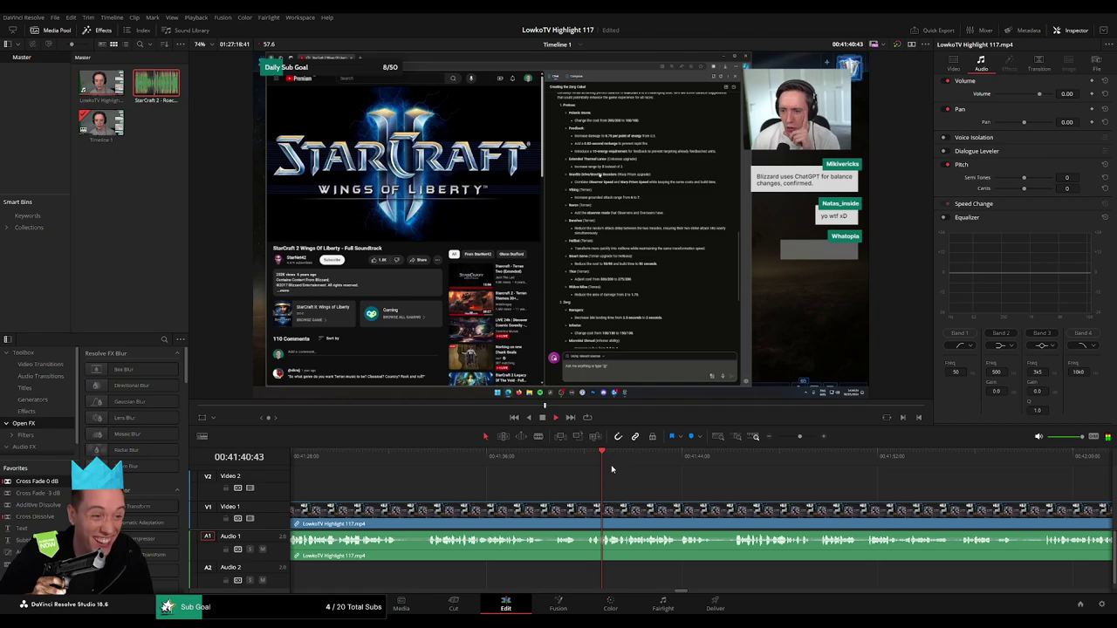
pyautogui.moveTo(797, 438); pyautogui.dragTo(792, 449)
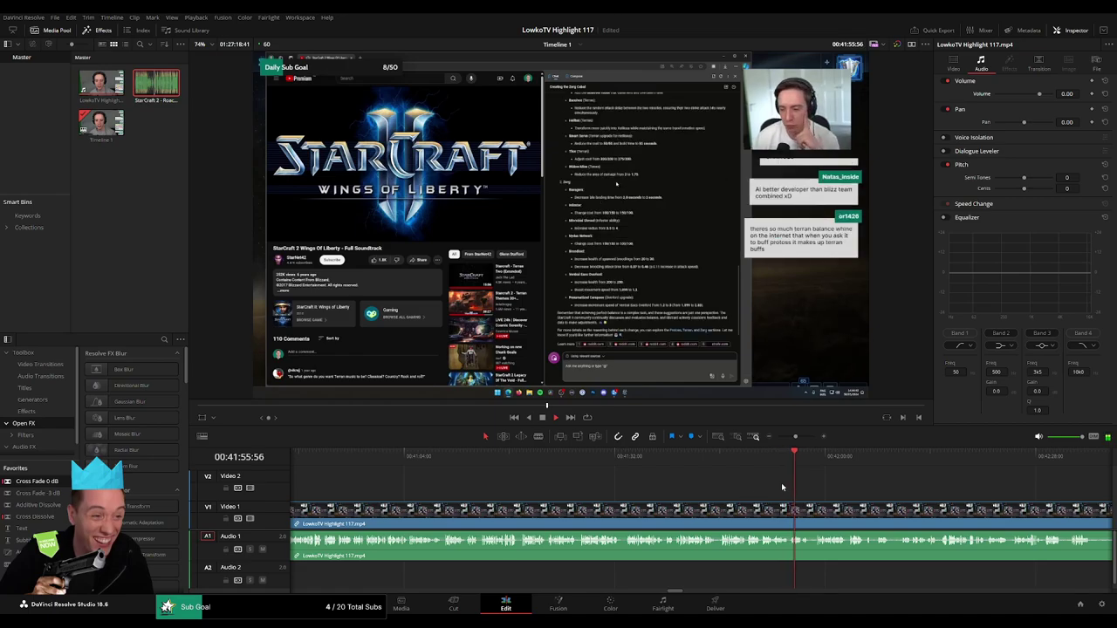
pyautogui.moveTo(795, 436); pyautogui.dragTo(798, 437)
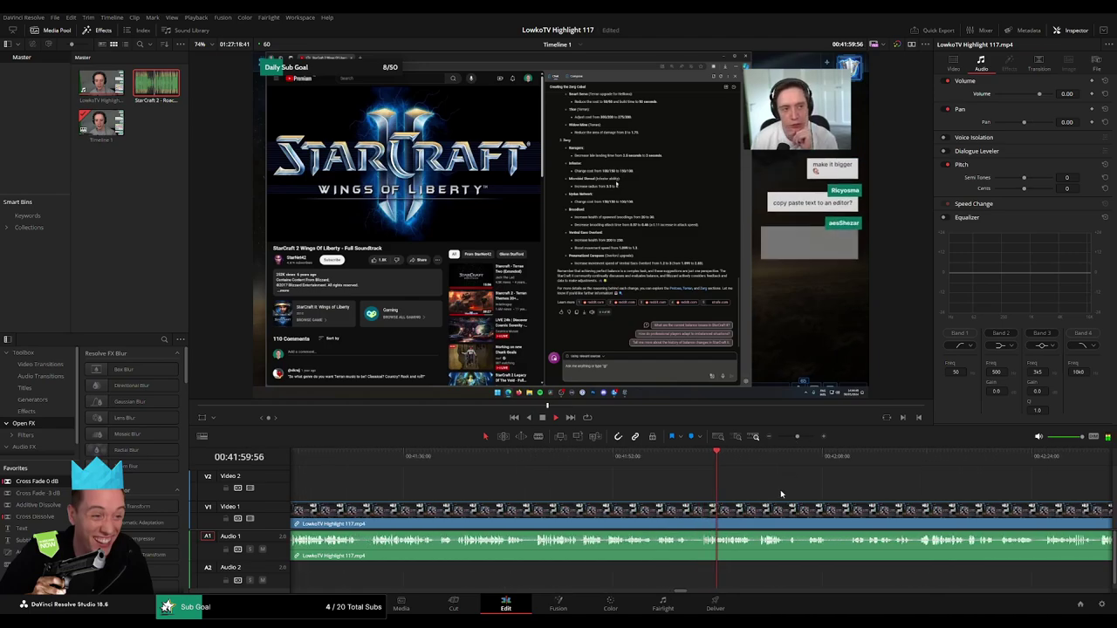
pyautogui.hscroll(3, 603, 485)
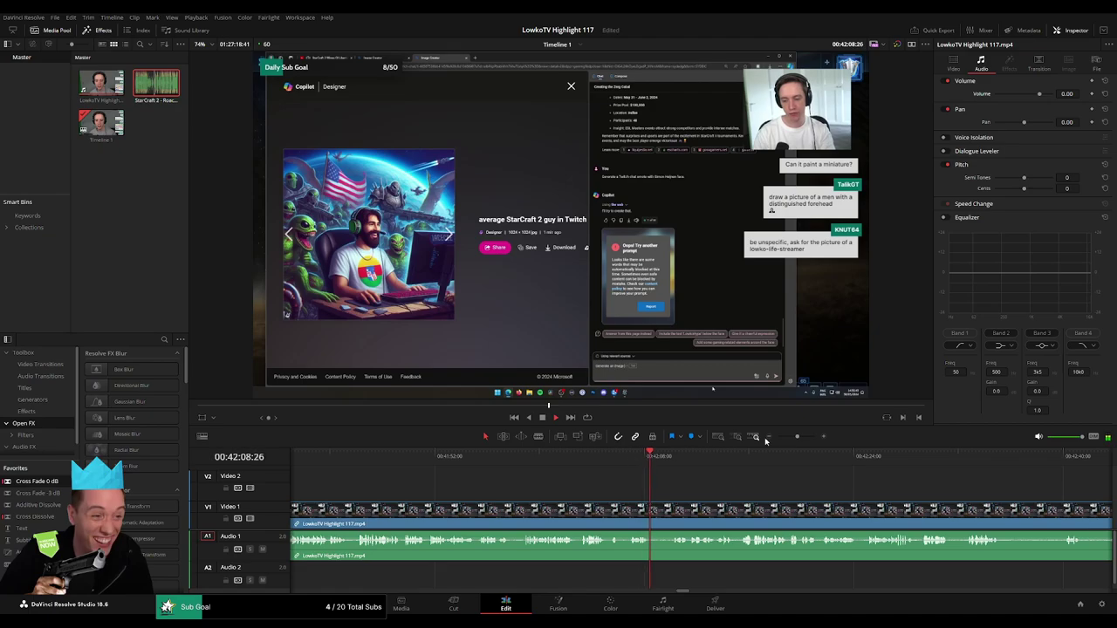
# - Blade around a short unwanted section, ripple delete it, and play back the cut
pyautogui.scroll(3, 632, 460)
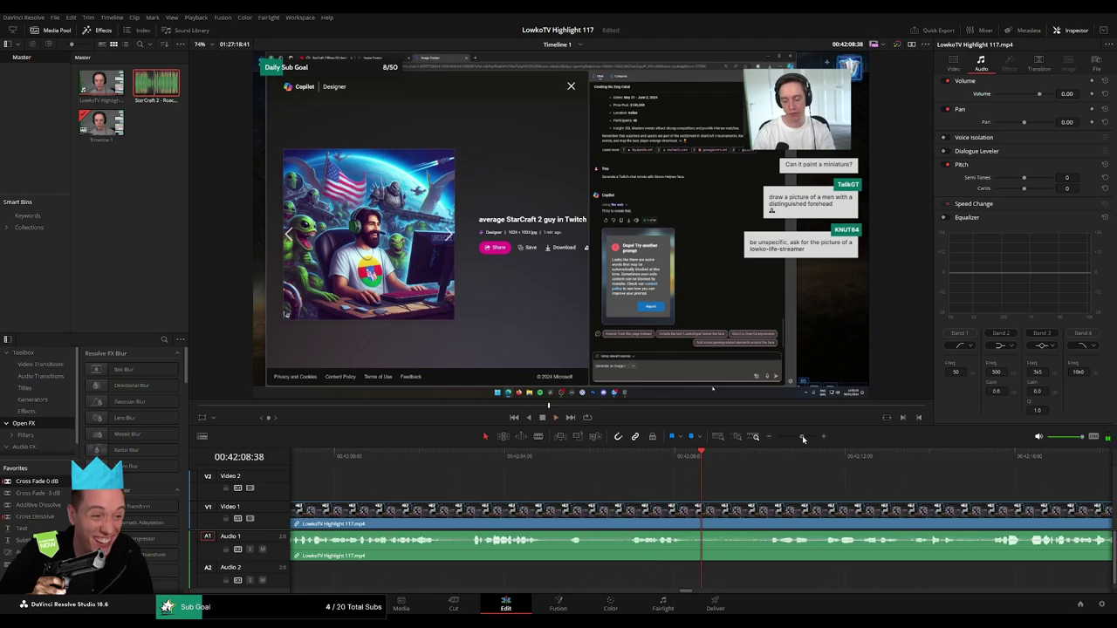
pyautogui.click(546, 463)
pyautogui.click(576, 510)
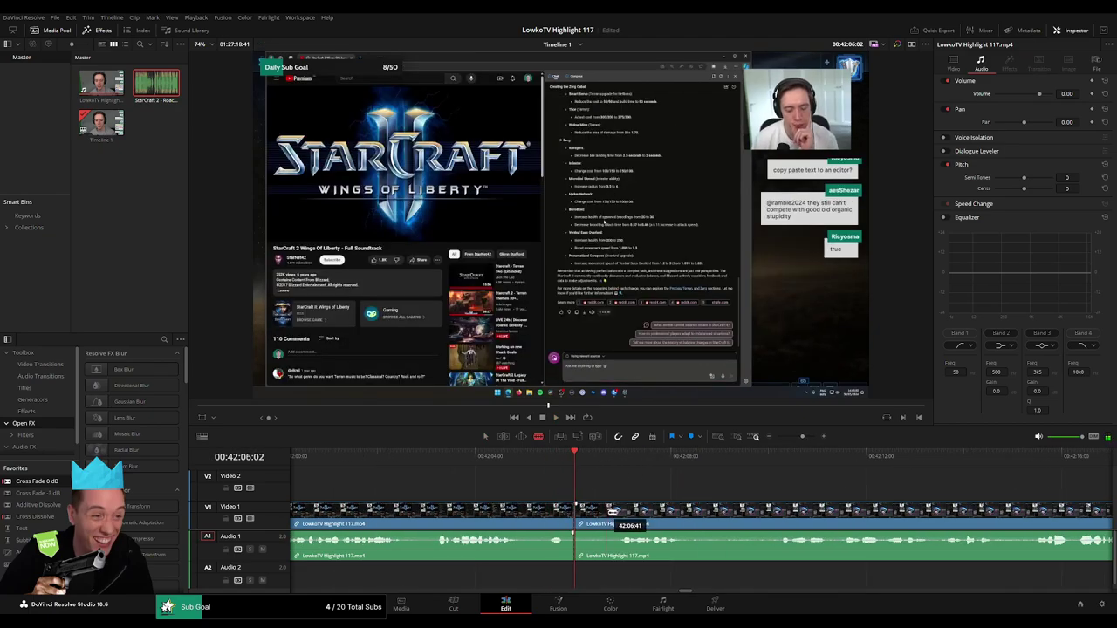
pyautogui.click(614, 511)
pyautogui.press('Delete')
pyautogui.press('space')
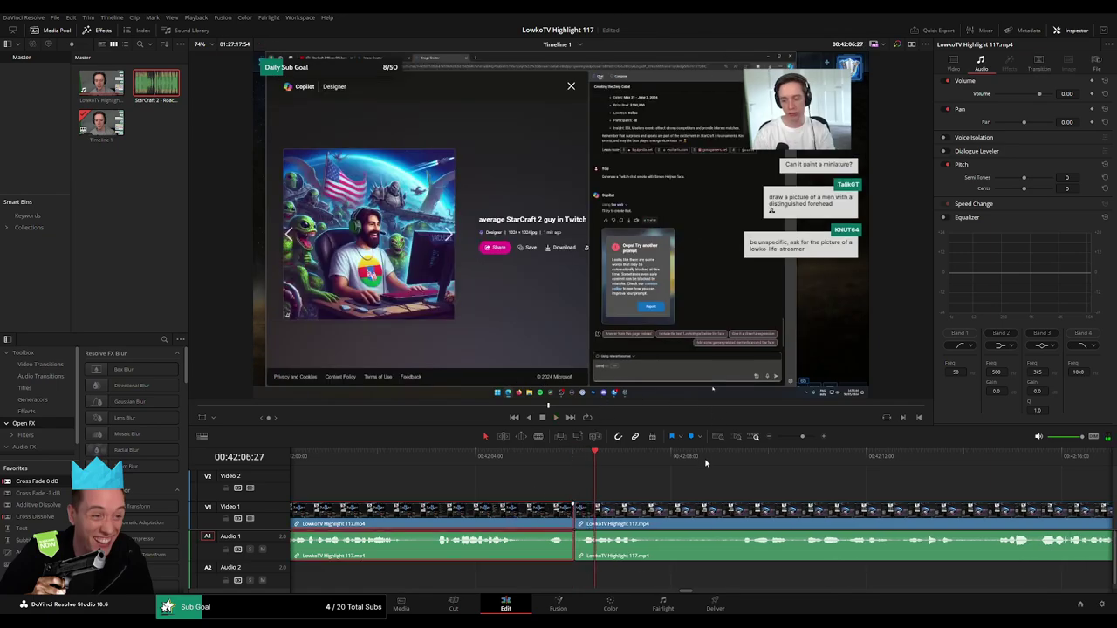
pyautogui.click(716, 493)
pyautogui.scroll(-5, 782, 462)
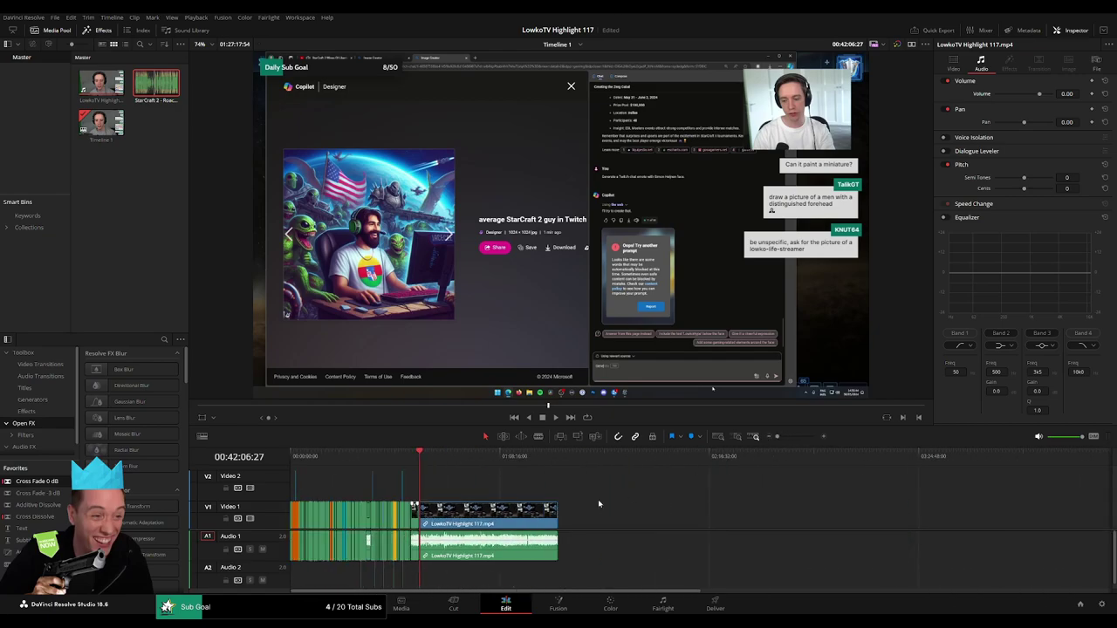
# - Rearrange the clips so the long footage sits flush after the earlier edited clips
pyautogui.moveTo(523, 511); pyautogui.dragTo(634, 510)
pyautogui.moveTo(479, 474); pyautogui.dragTo(401, 539)
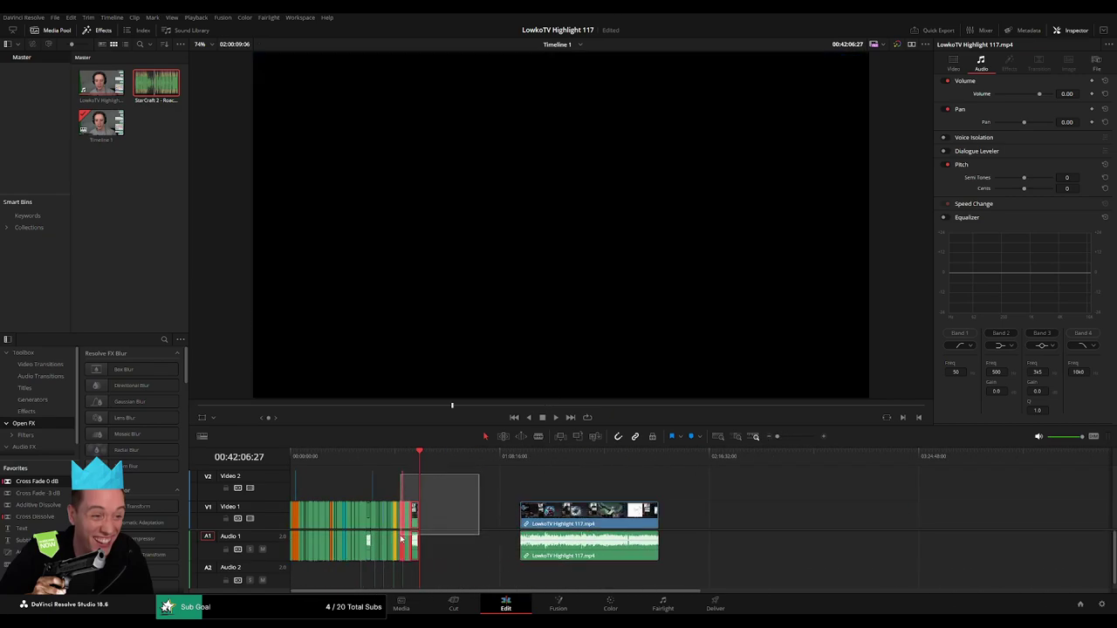
pyautogui.moveTo(776, 436)
pyautogui.mouseDown()
pyautogui.moveTo(787, 438)
pyautogui.moveTo(406, 597)
pyautogui.mouseUp()
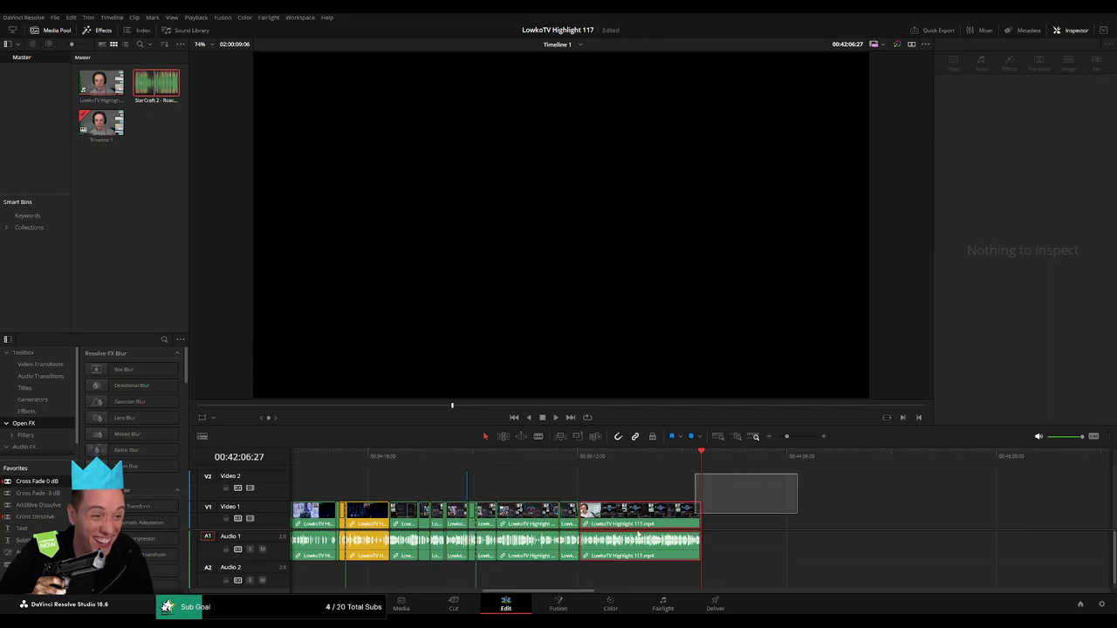
pyautogui.click(390, 462)
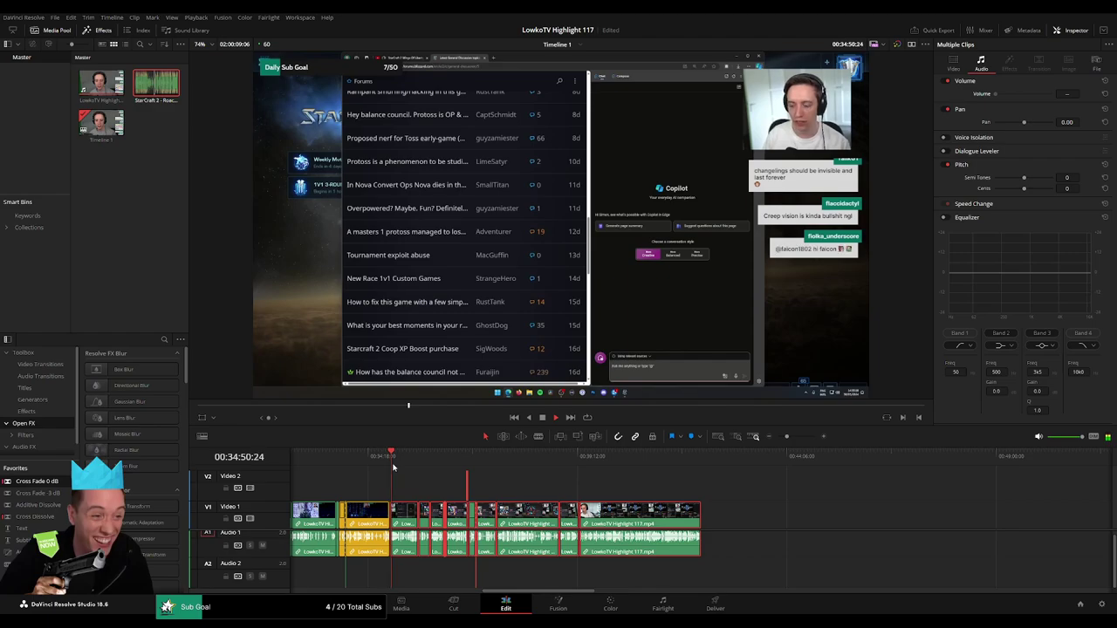
pyautogui.click(388, 469)
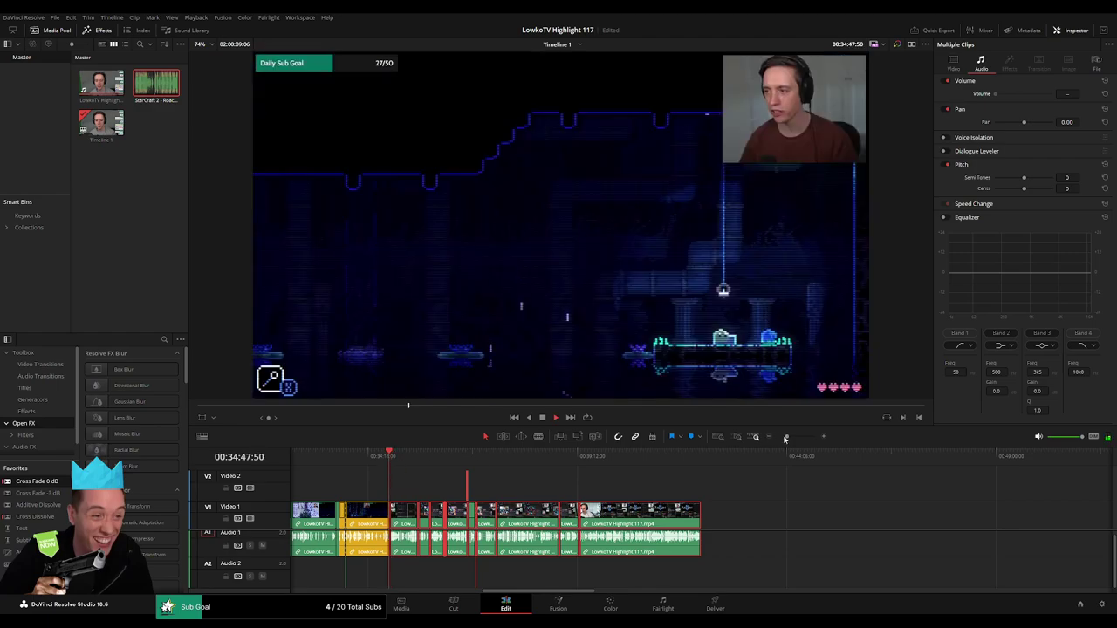
pyautogui.moveTo(785, 439)
pyautogui.mouseDown()
pyautogui.moveTo(802, 439)
pyautogui.moveTo(772, 437)
pyautogui.mouseUp()
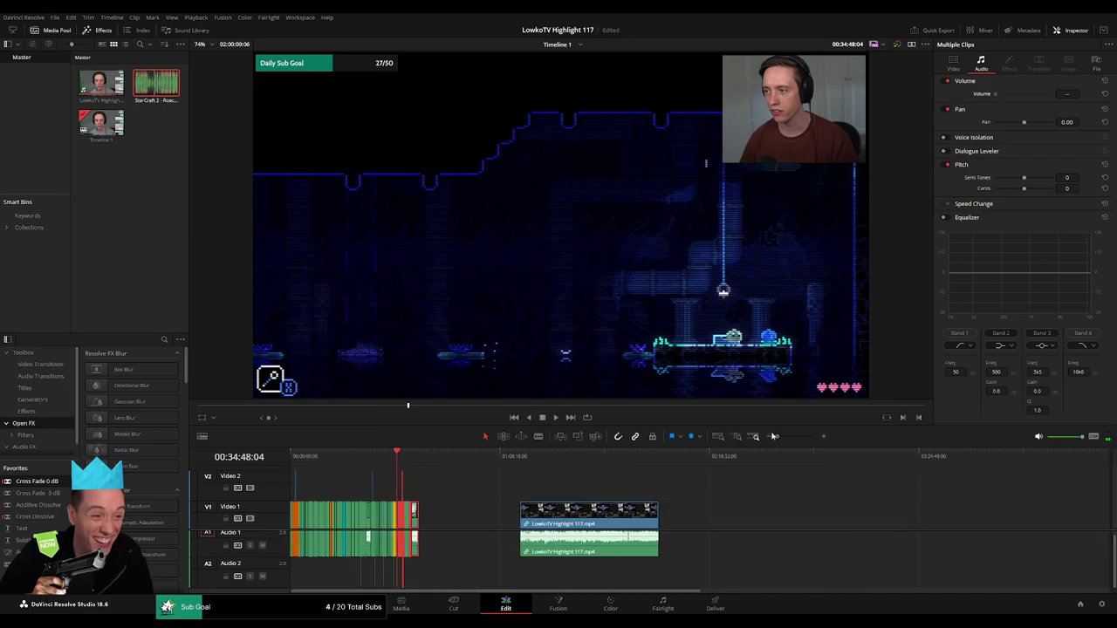
pyautogui.moveTo(417, 522); pyautogui.dragTo(698, 511)
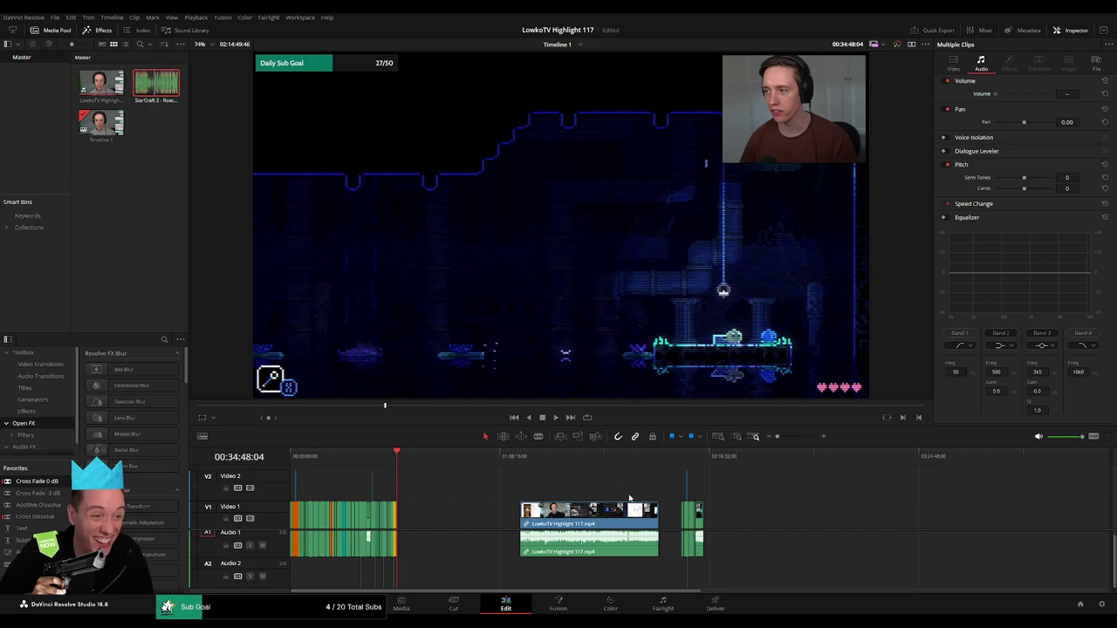
pyautogui.moveTo(578, 518); pyautogui.dragTo(463, 516)
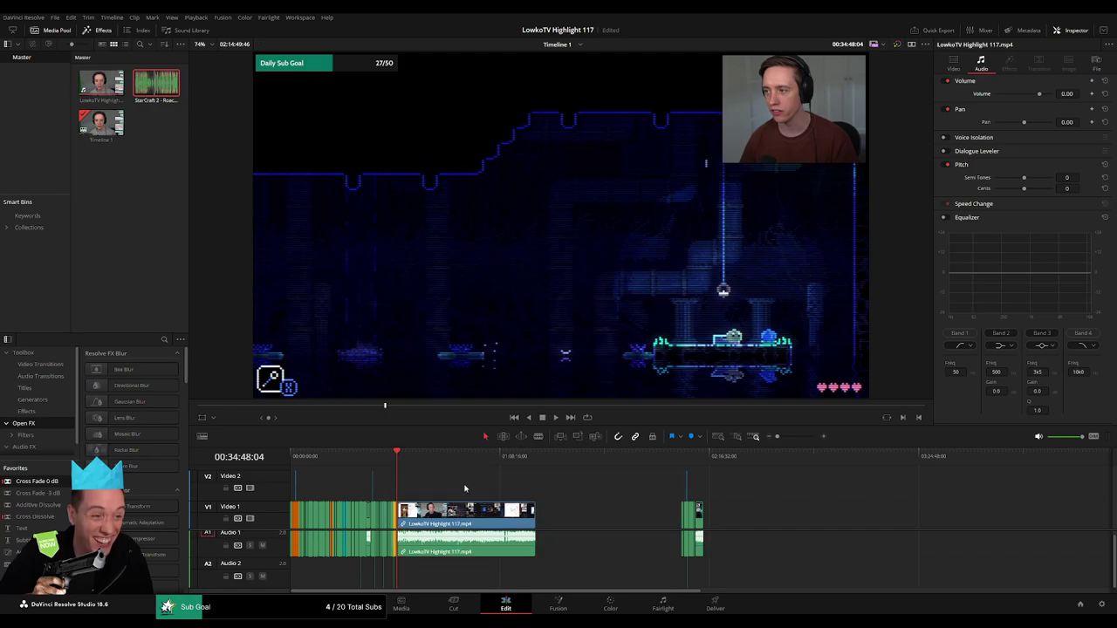
pyautogui.press('space')
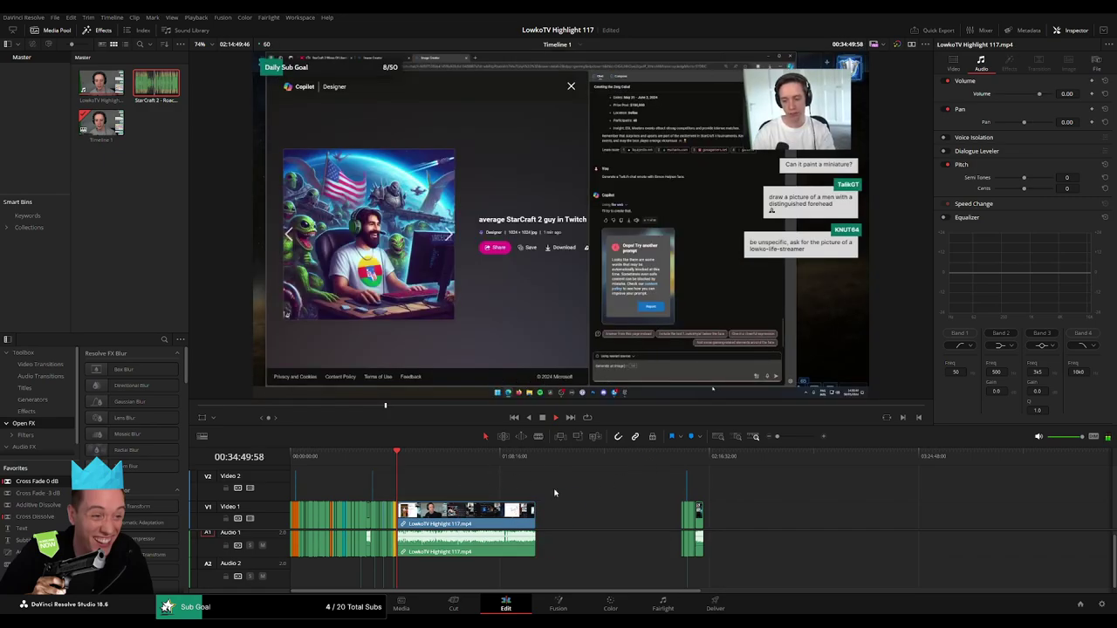
pyautogui.click(756, 439)
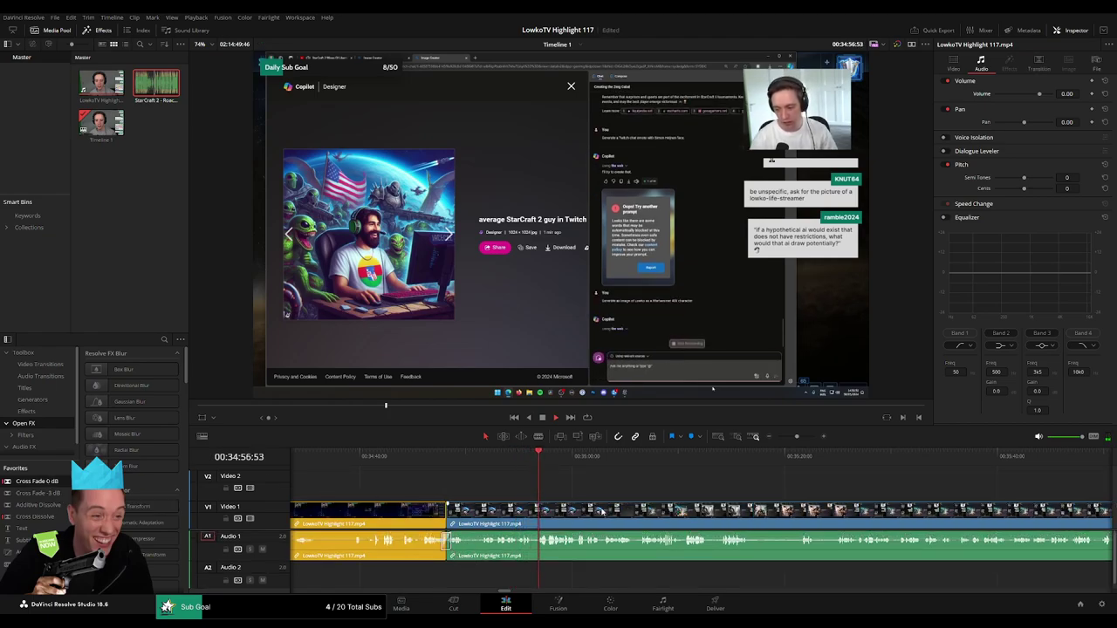
# - Blade V1 at the join after the yellow clips and trim the following clip's start
pyautogui.click(441, 457)
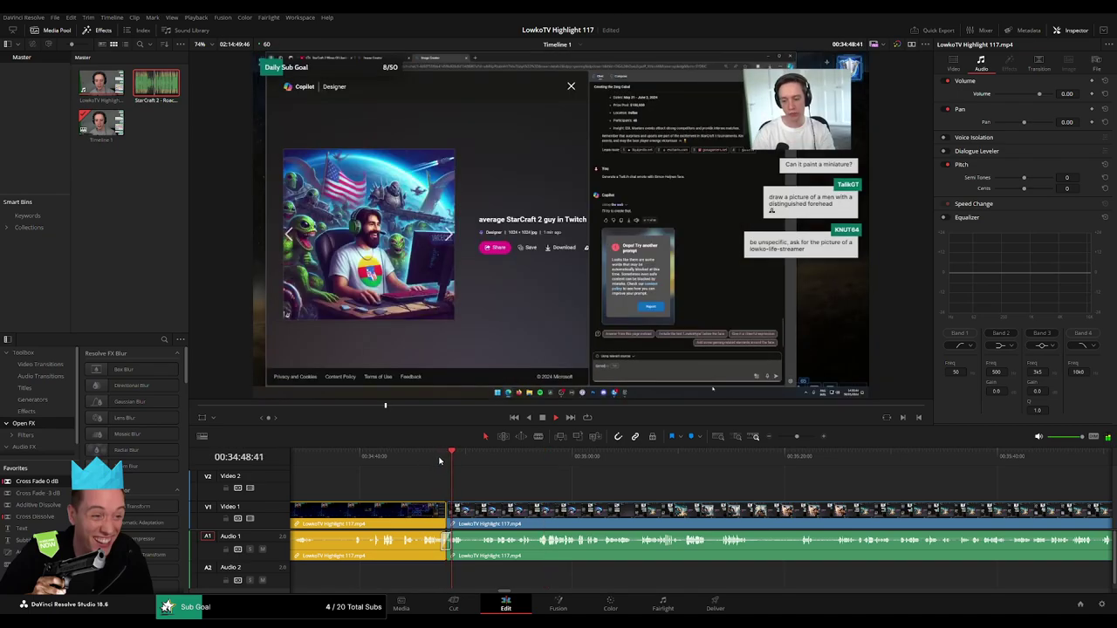
pyautogui.scroll(3, 781, 454)
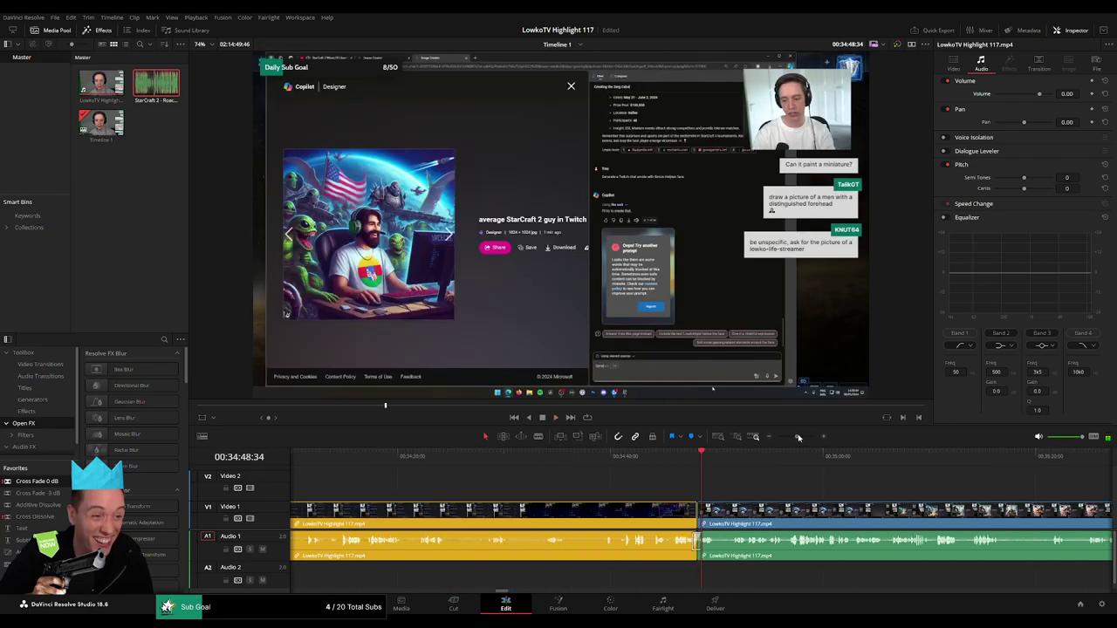
pyautogui.click(635, 459)
pyautogui.moveTo(644, 461); pyautogui.dragTo(657, 457)
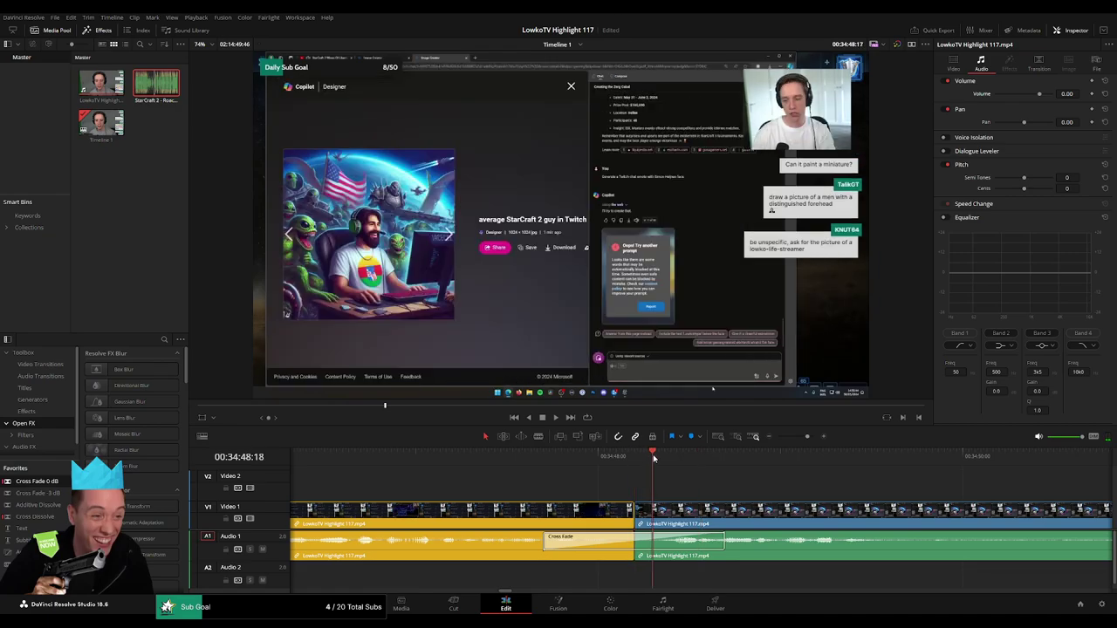
pyautogui.click(657, 511)
pyautogui.press('a')
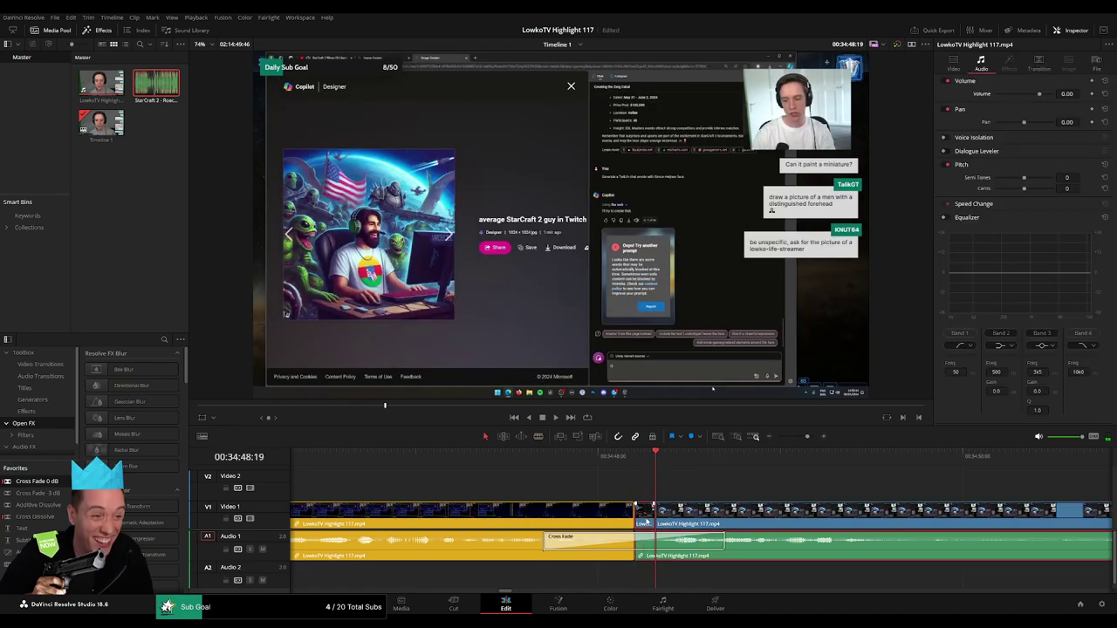
pyautogui.moveTo(648, 522); pyautogui.dragTo(649, 525)
# - Add a Cross Fade 0 dB on the A1 edit point and play back the join
pyautogui.moveTo(37, 481); pyautogui.dragTo(627, 540)
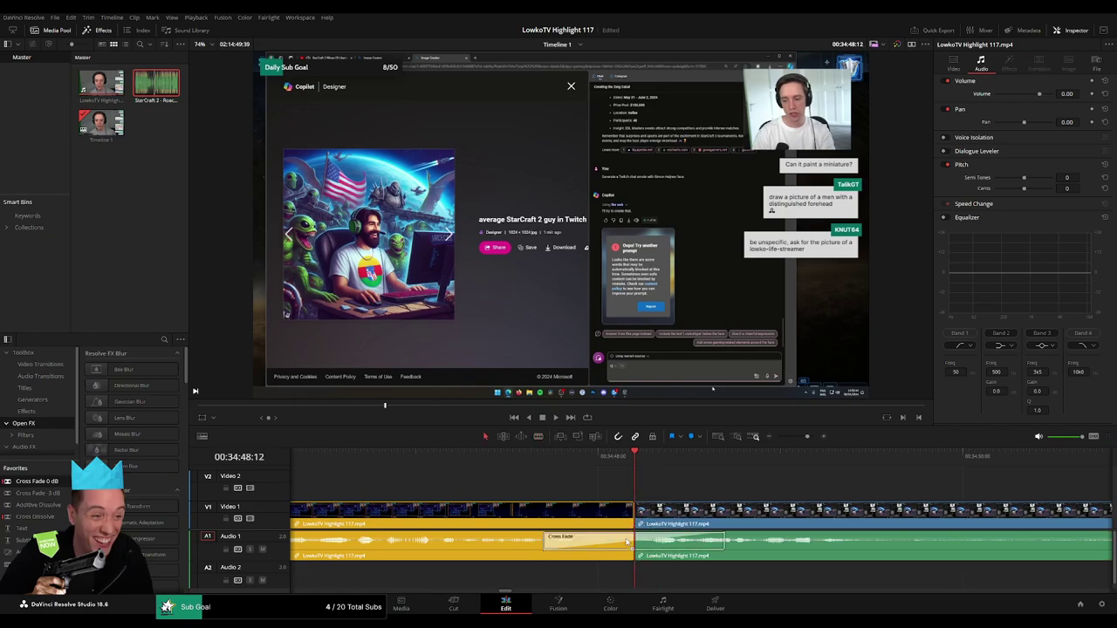
pyautogui.press('space')
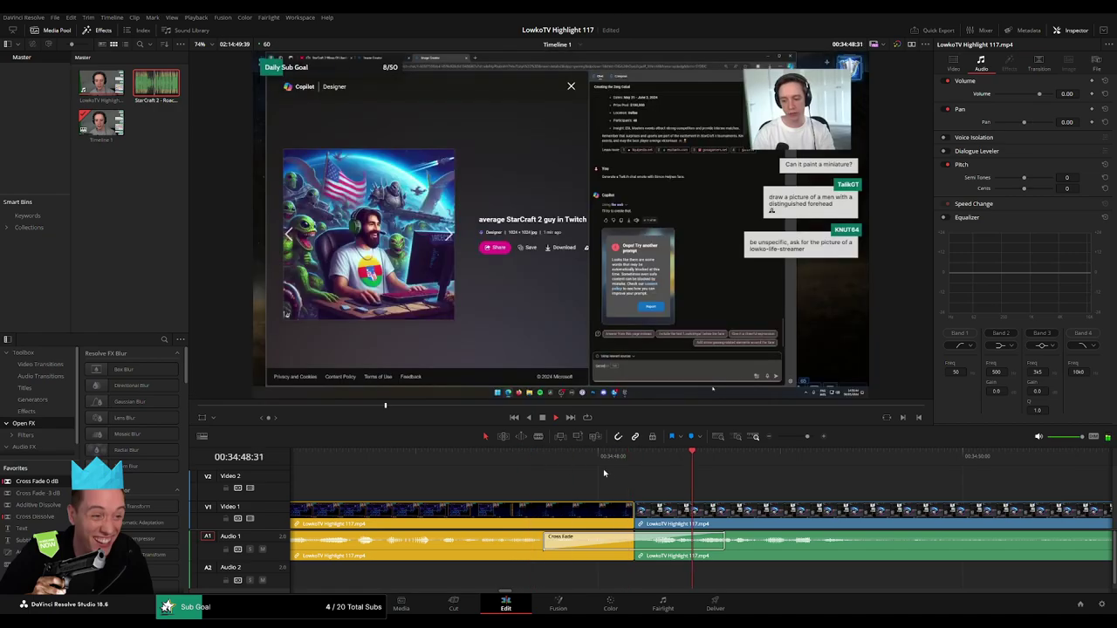
pyautogui.moveTo(807, 438); pyautogui.dragTo(790, 437)
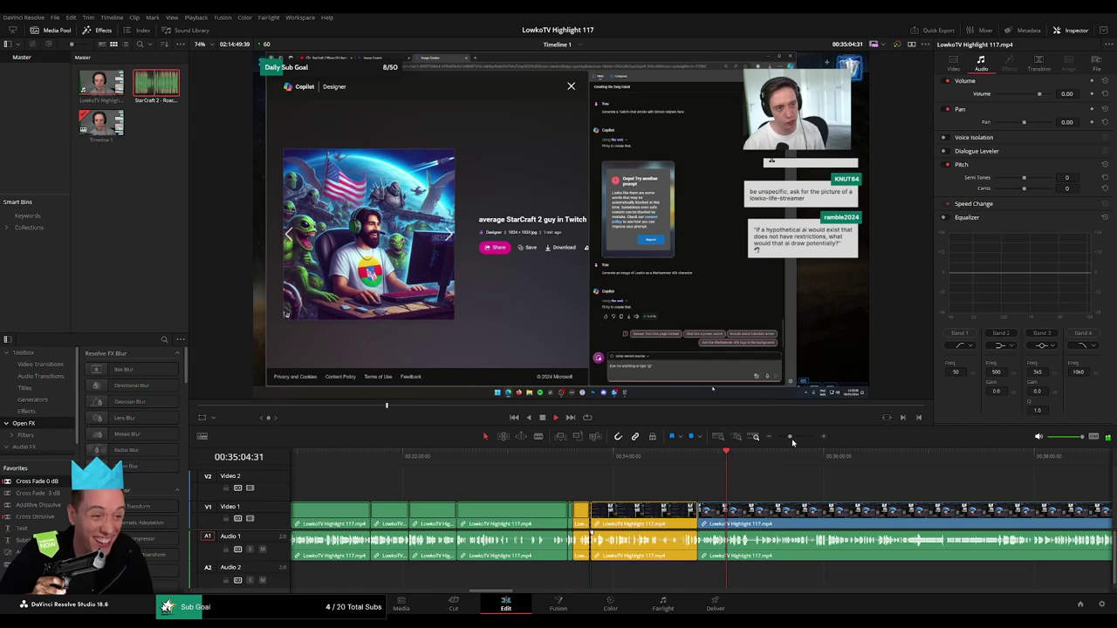
pyautogui.moveTo(792, 442); pyautogui.dragTo(797, 440)
pyautogui.hscroll(5, 564, 480)
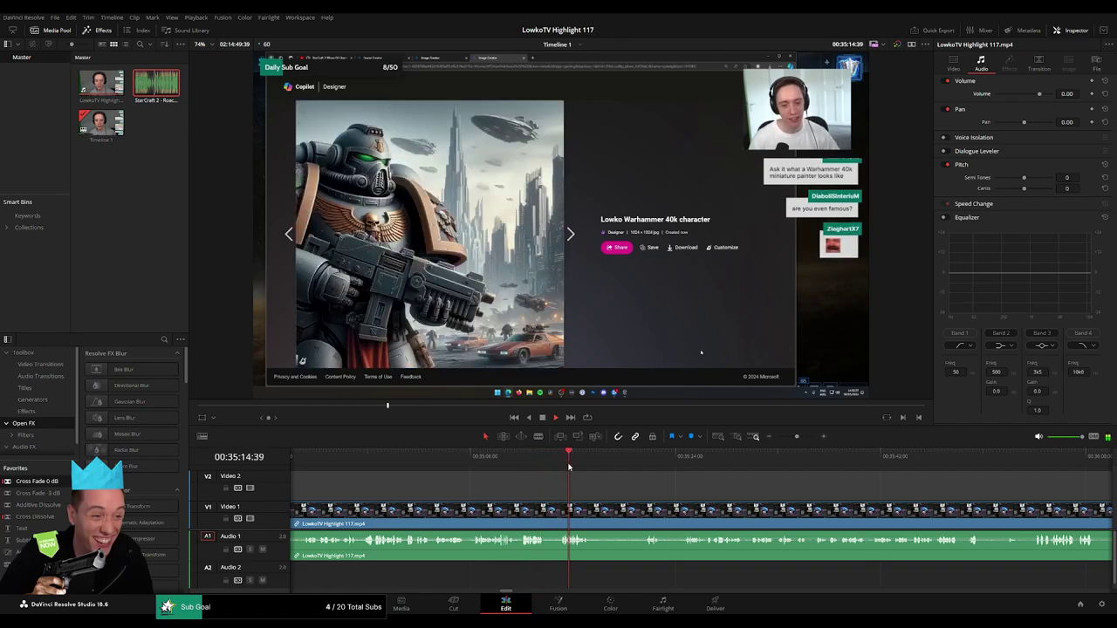
pyautogui.hscroll(3, 528, 481)
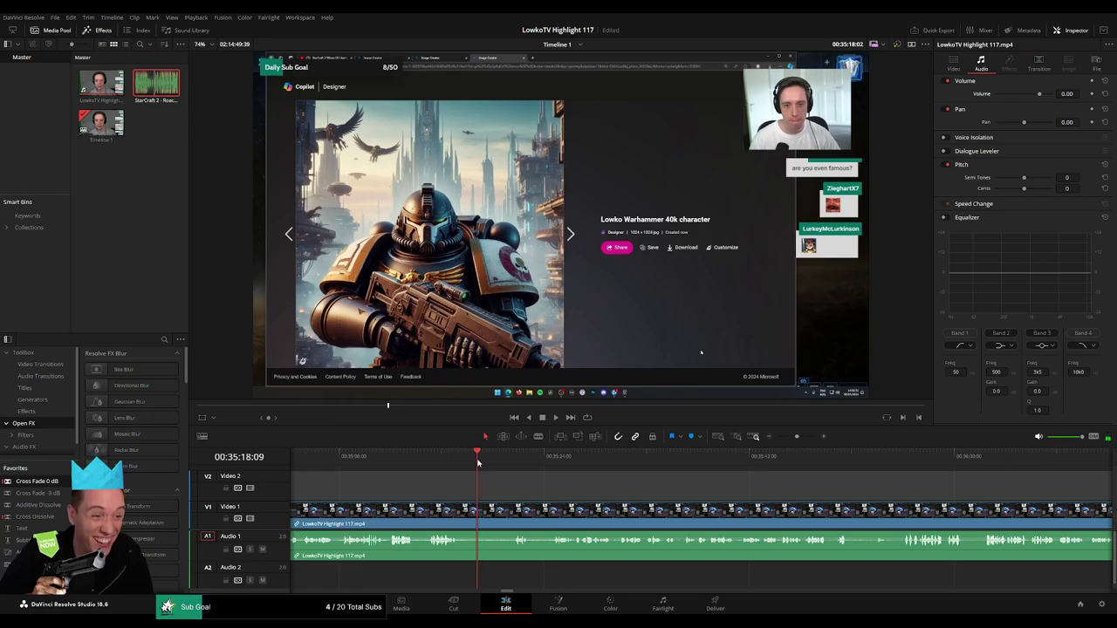
pyautogui.hscroll(3, 498, 475)
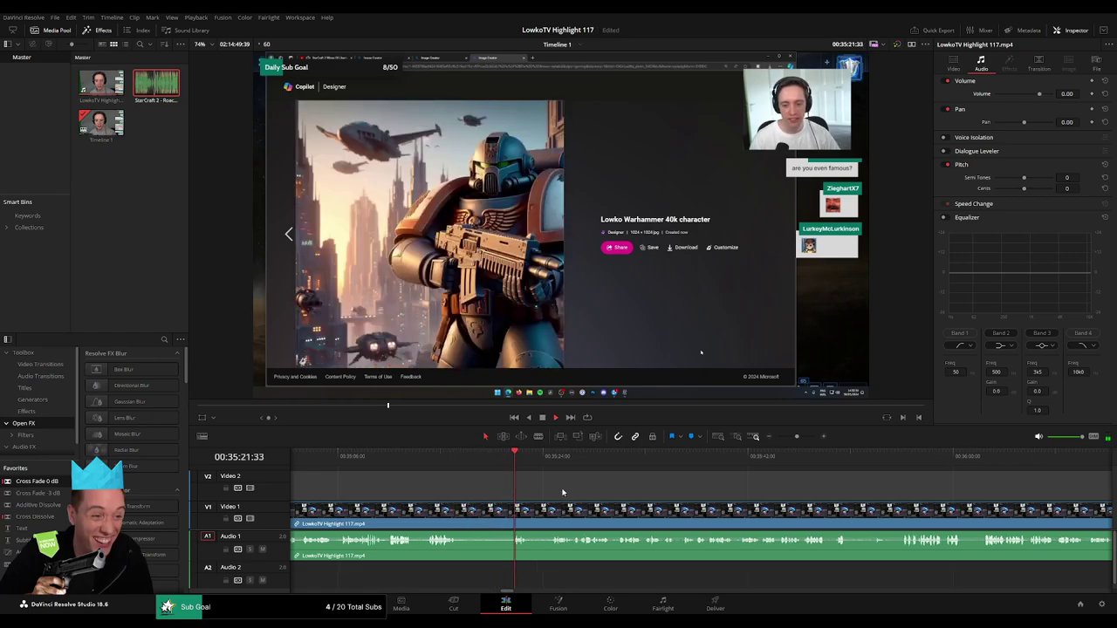
pyautogui.press('b')
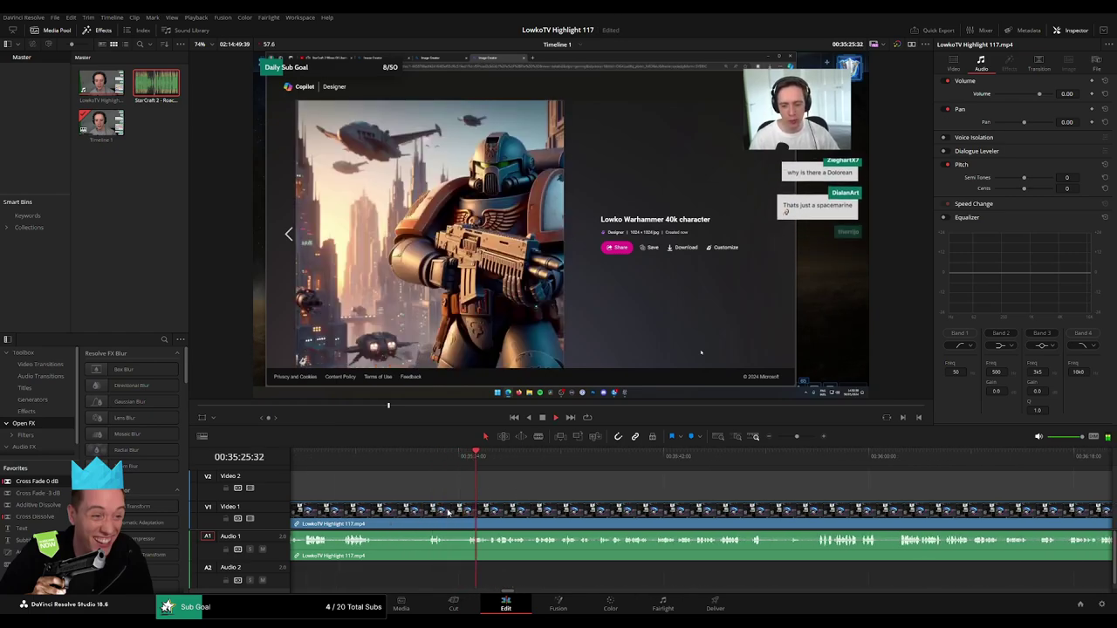
pyautogui.click(450, 510)
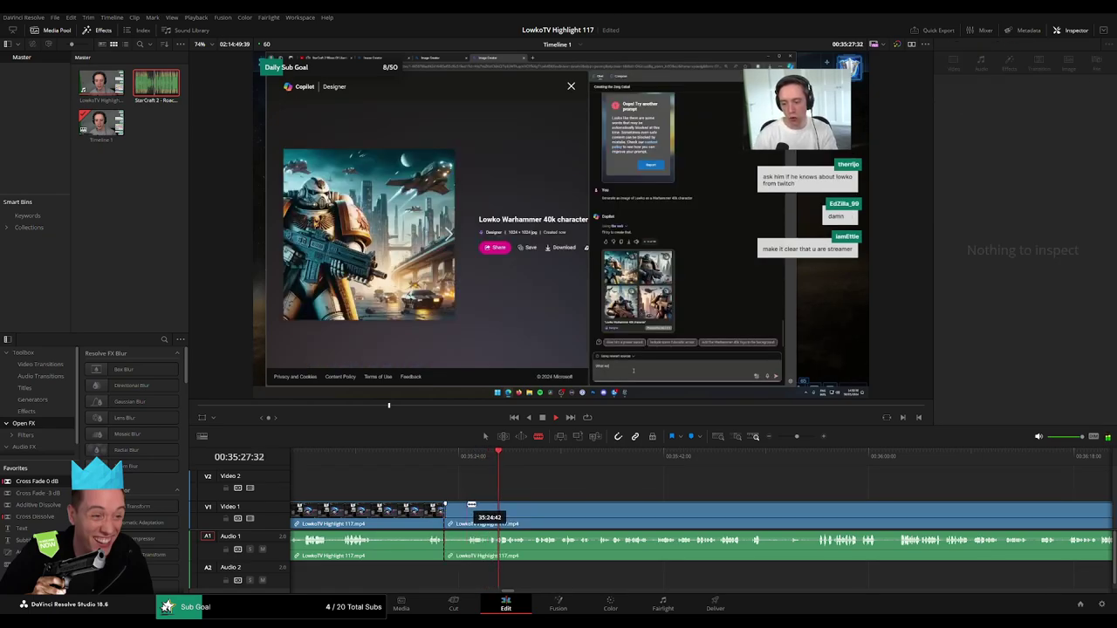
pyautogui.click(468, 510)
pyautogui.press('a')
pyautogui.click(456, 513)
pyautogui.press('Delete')
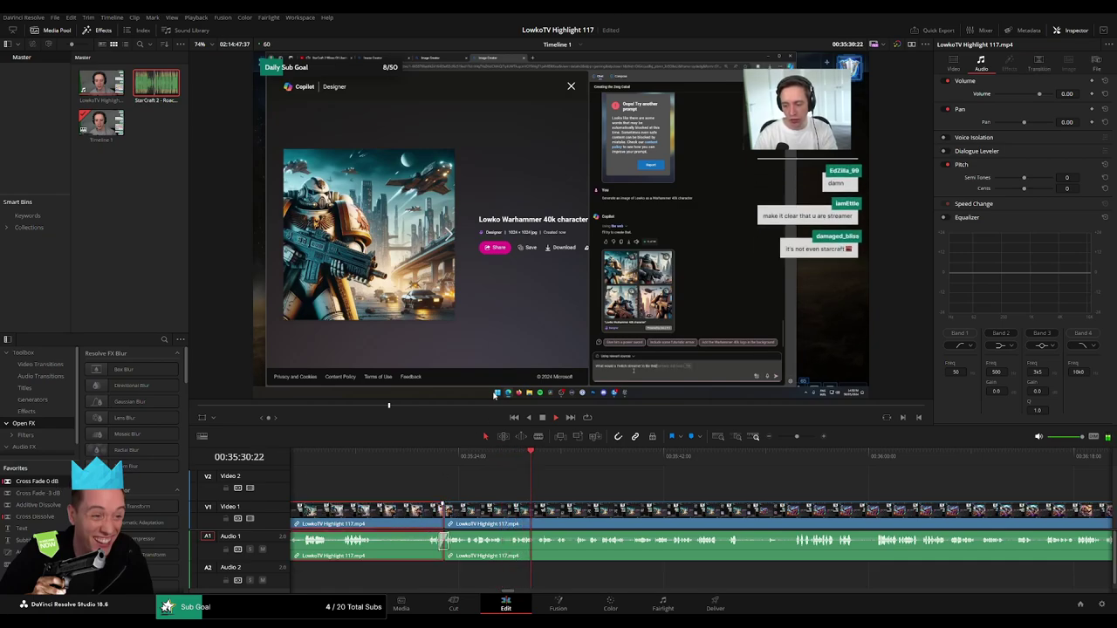
pyautogui.click(730, 483)
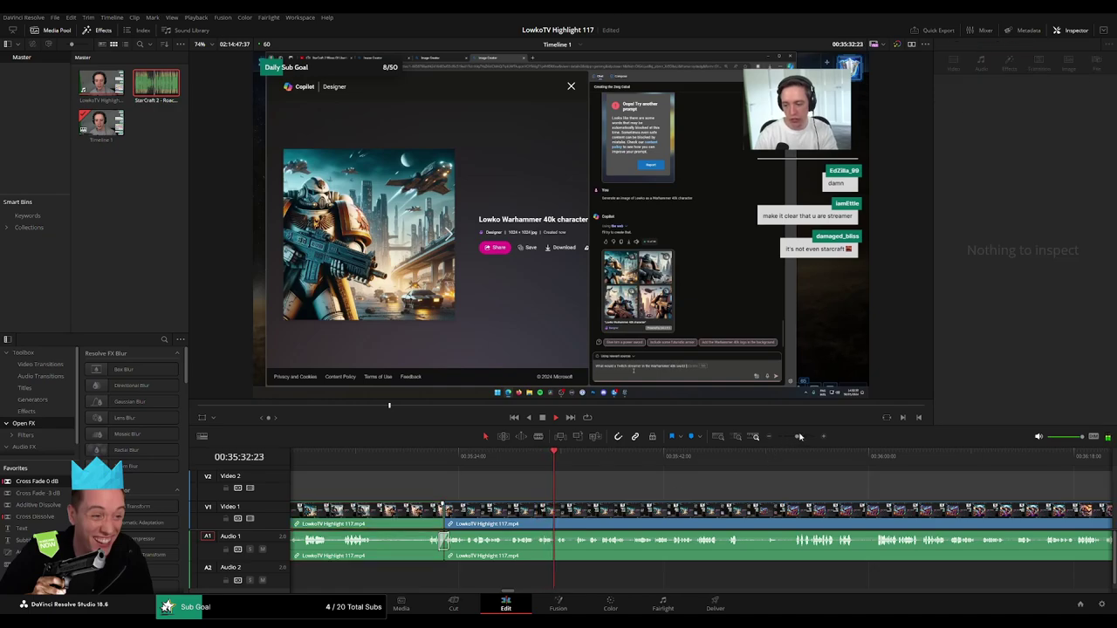
pyautogui.scroll(3, 800, 437)
pyautogui.scroll(-5, 800, 438)
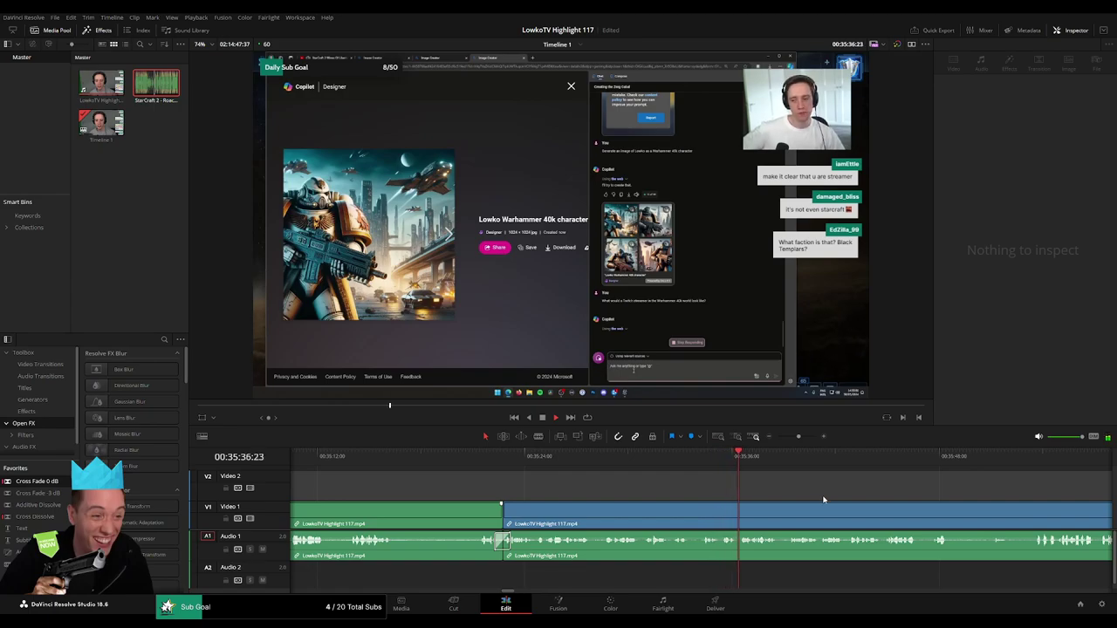
pyautogui.hscroll(3, 768, 499)
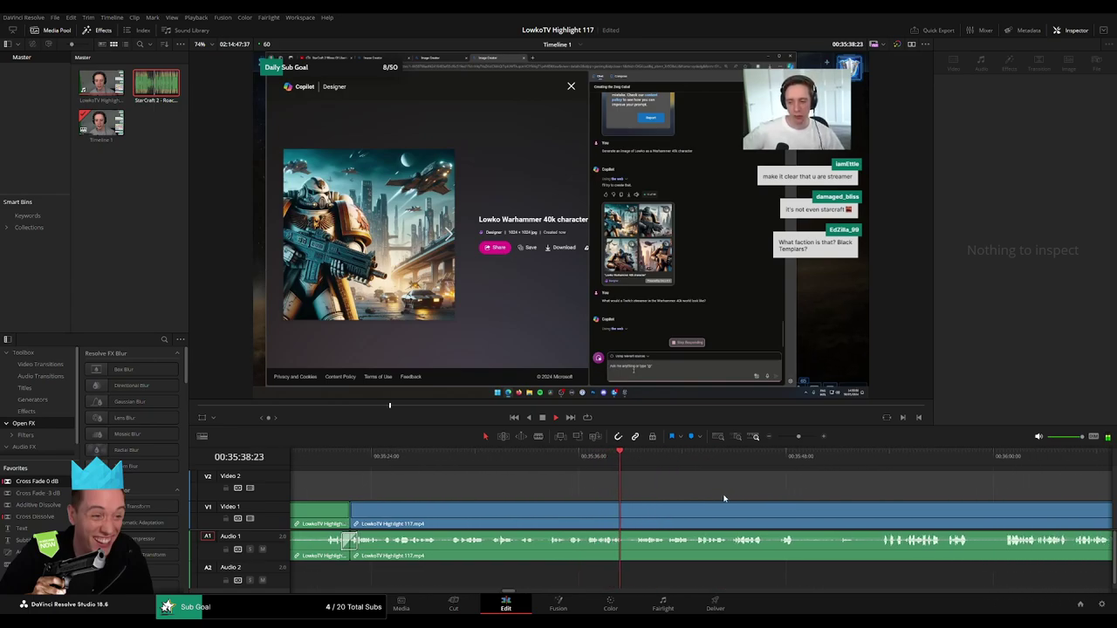
pyautogui.hscroll(3, 723, 499)
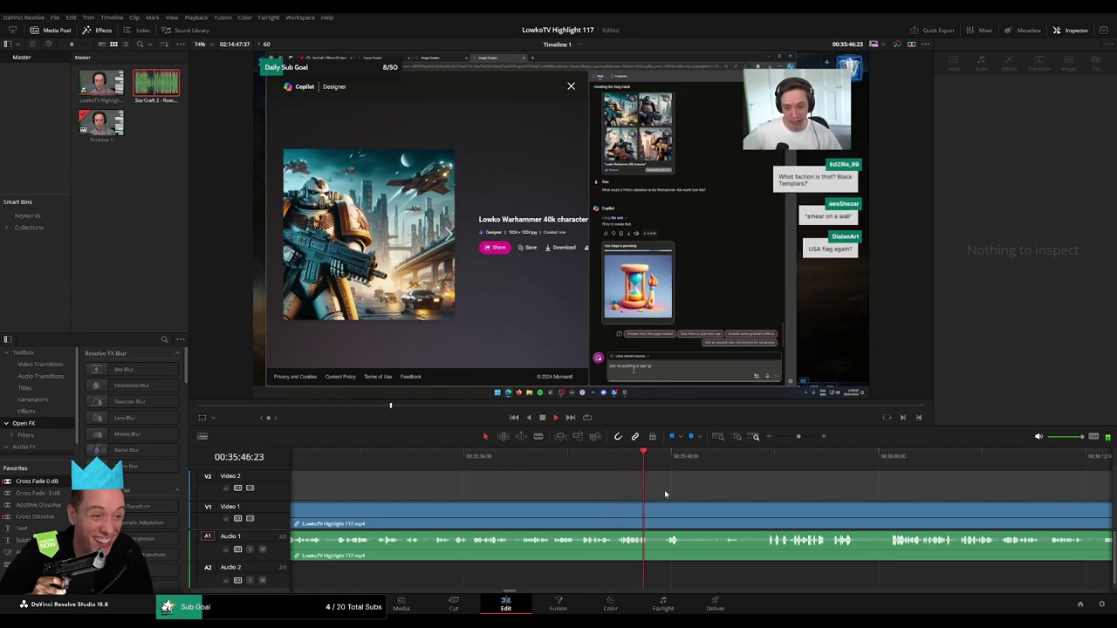
pyautogui.hscroll(4, 611, 489)
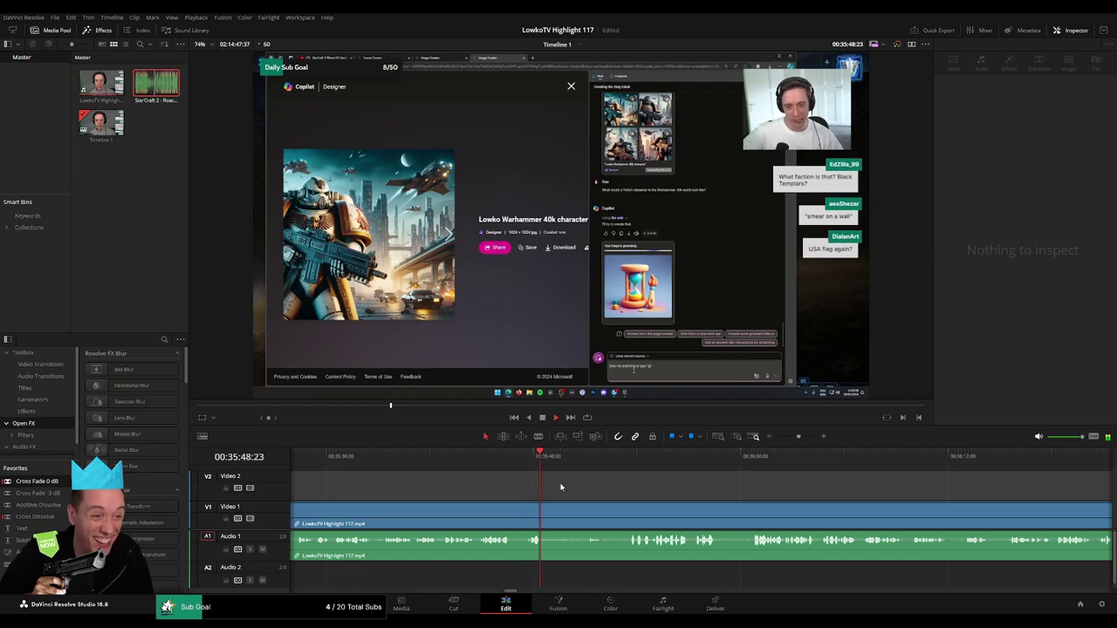
# - Blade out the first short unwanted piece of the stream clip, ripple delete it, and replay the join
pyautogui.click(551, 511)
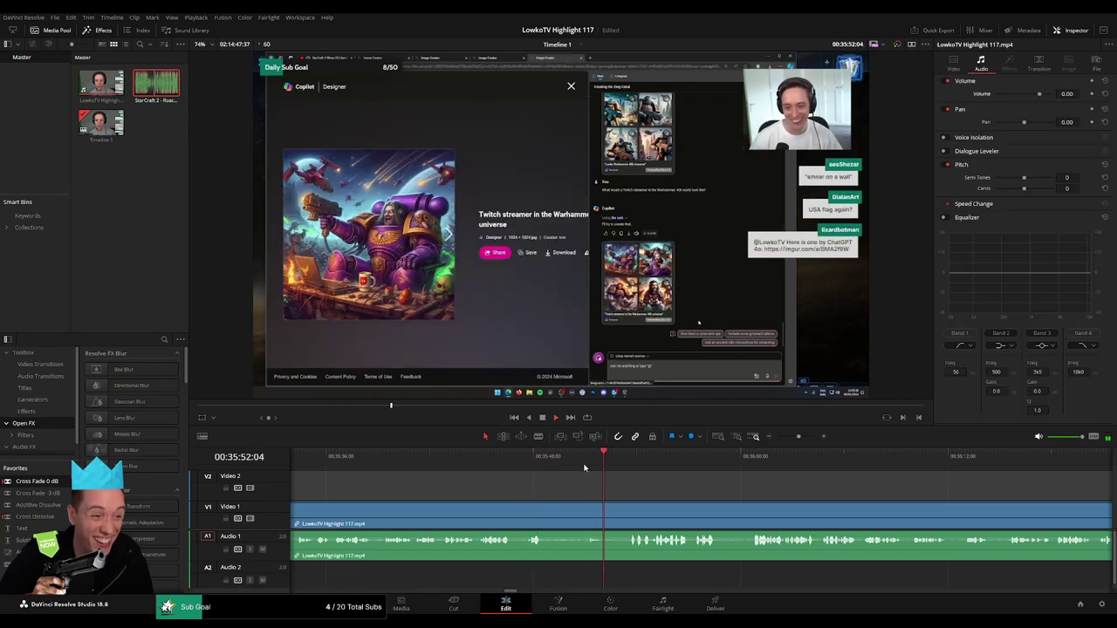
pyautogui.press('b')
pyautogui.click(543, 510)
pyautogui.click(583, 511)
pyautogui.press('a')
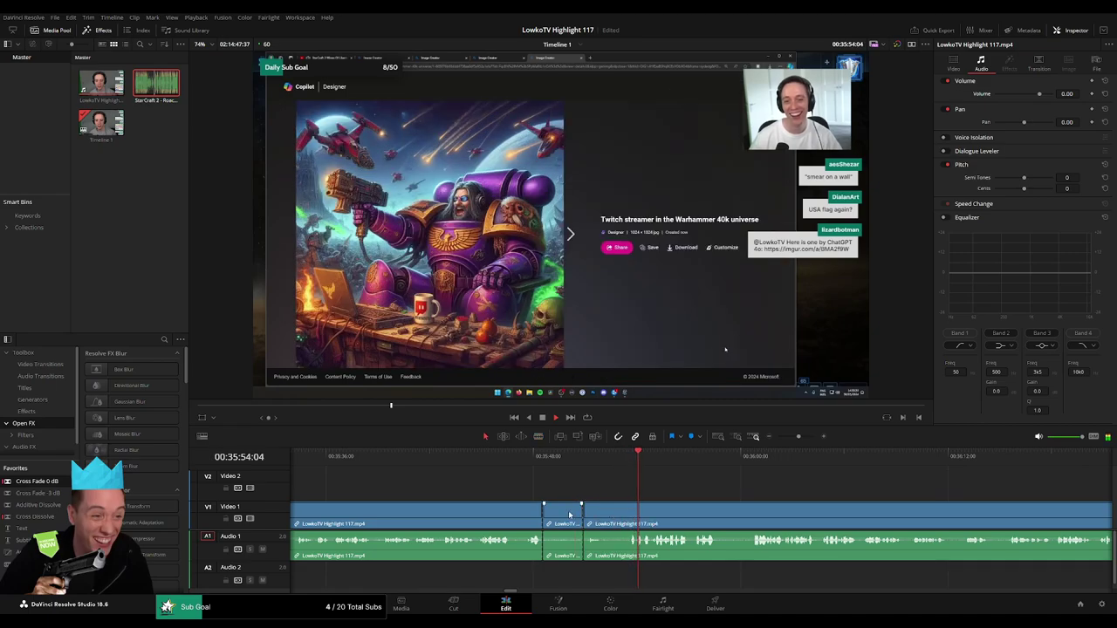
pyautogui.click(569, 515)
pyautogui.press('Delete')
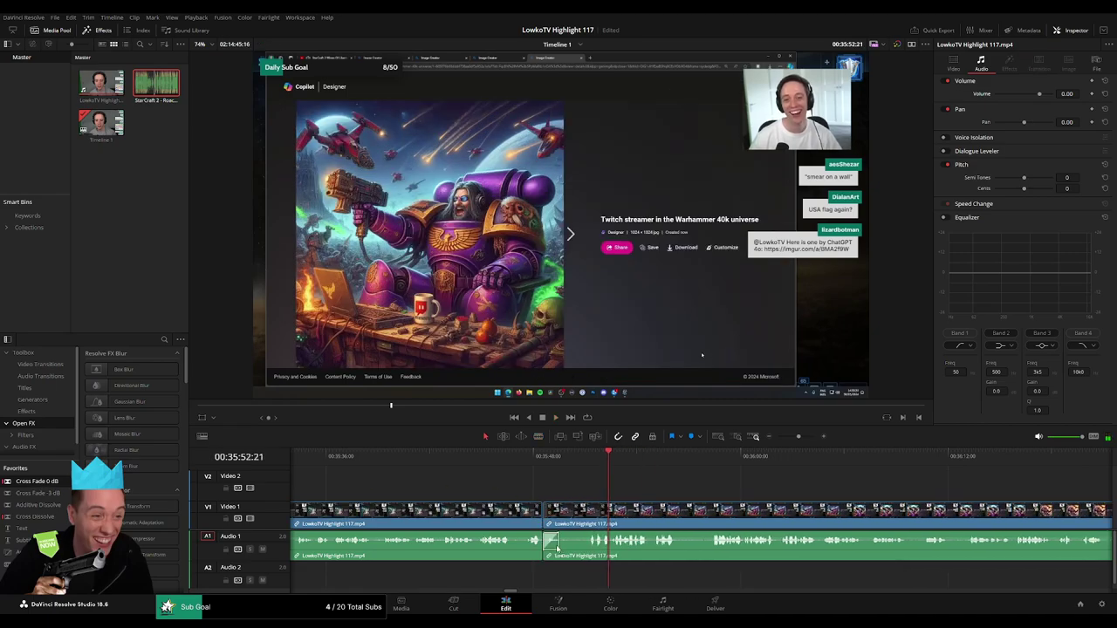
pyautogui.click(528, 456)
pyautogui.press('space')
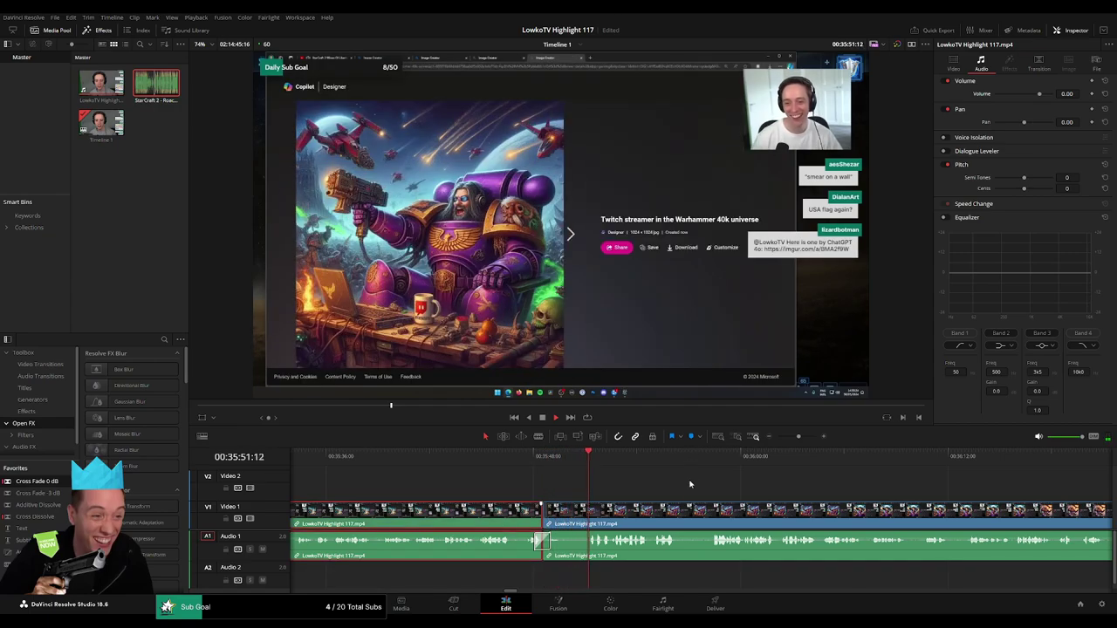
pyautogui.click(719, 489)
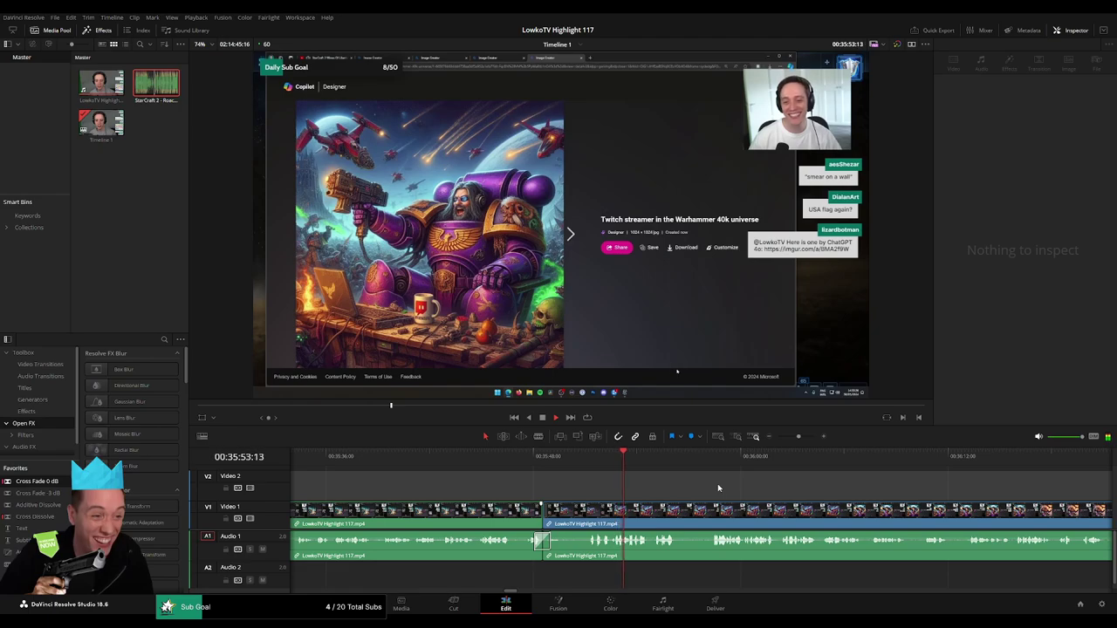
# - Select the next short unwanted stretch further along and delete it, closing the gap
pyautogui.hscroll(2, 675, 486)
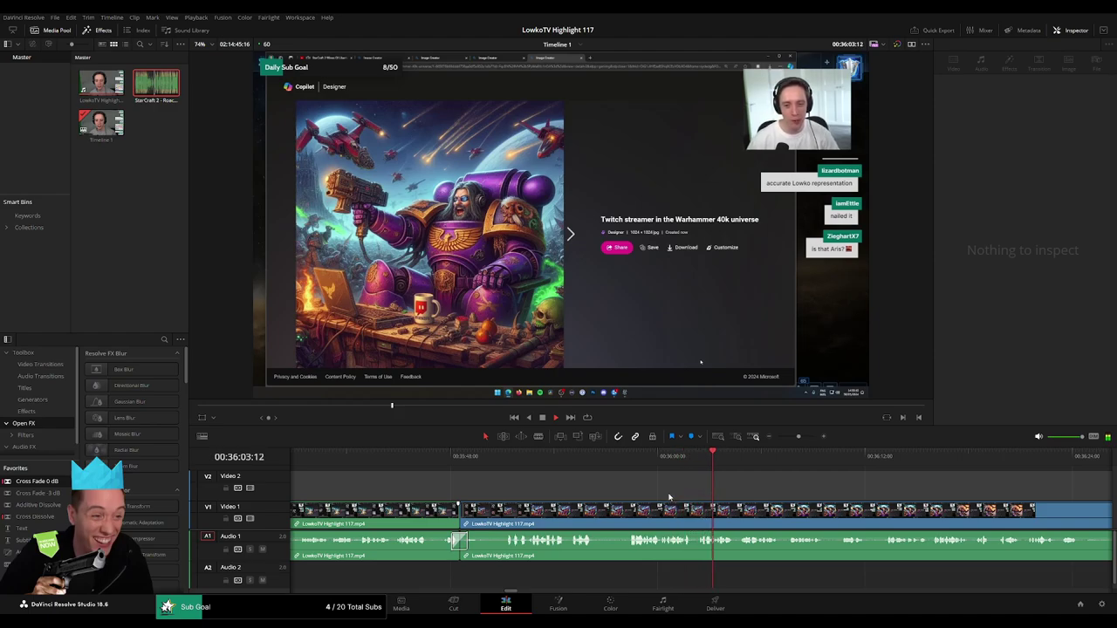
pyautogui.moveTo(634, 516); pyautogui.dragTo(609, 521)
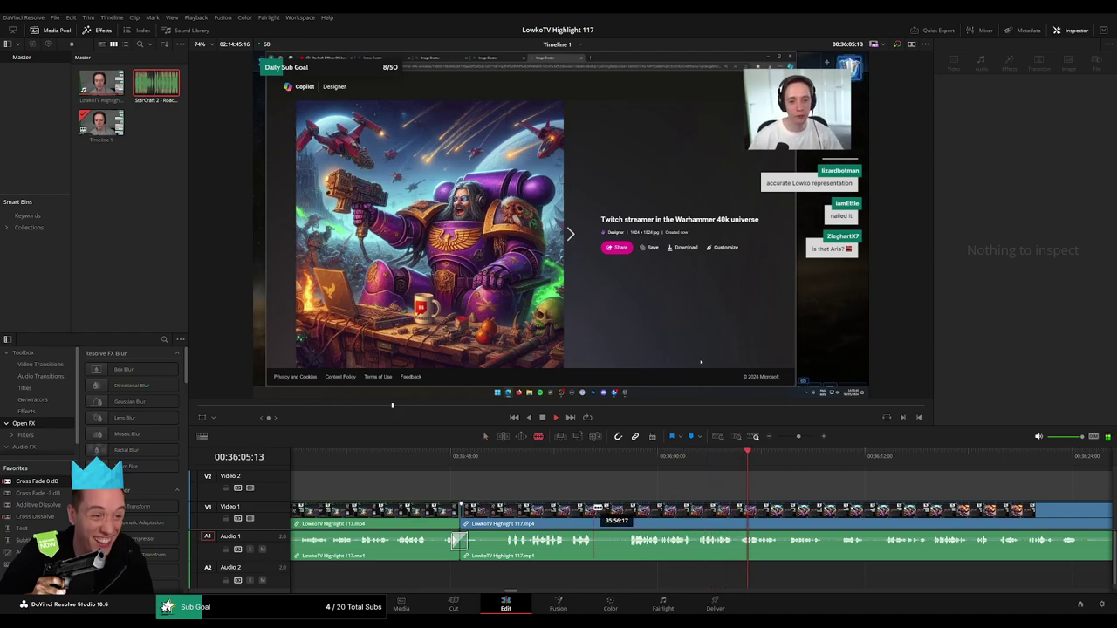
pyautogui.press('Delete')
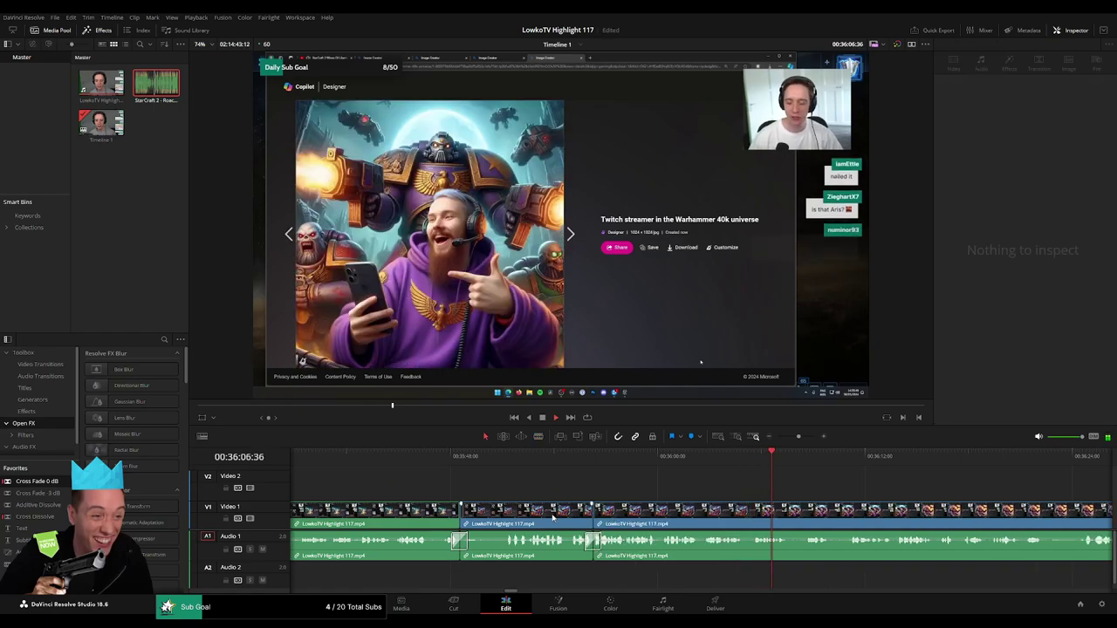
pyautogui.click(593, 548)
pyautogui.click(892, 486)
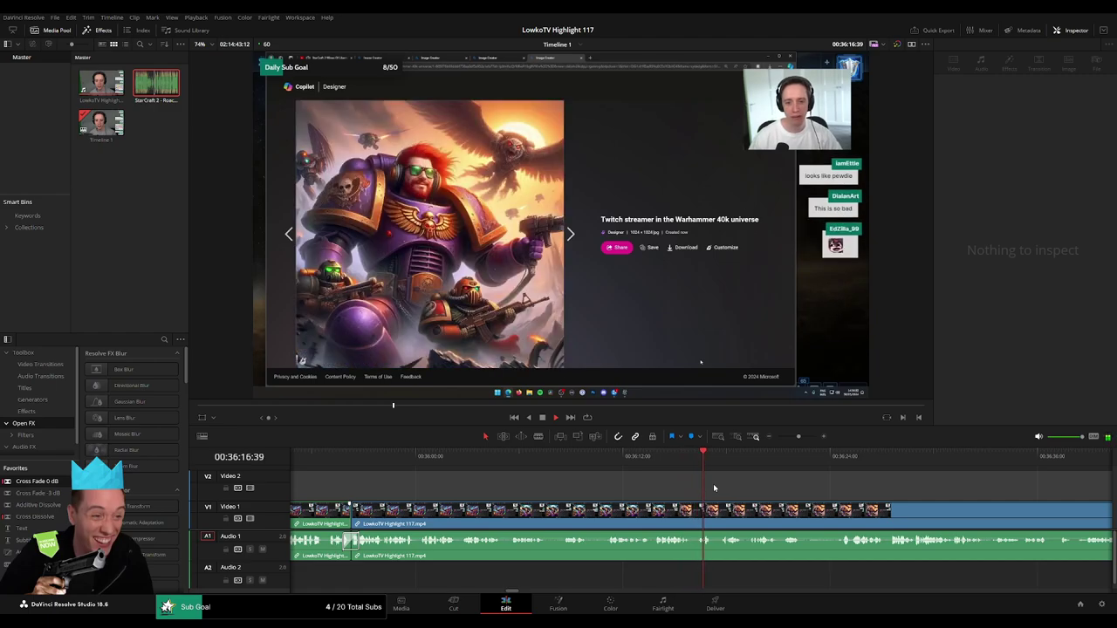
# - Cut out a third unwanted piece near 36:24, deleting it and the leftover gap
pyautogui.hscroll(5, 746, 487)
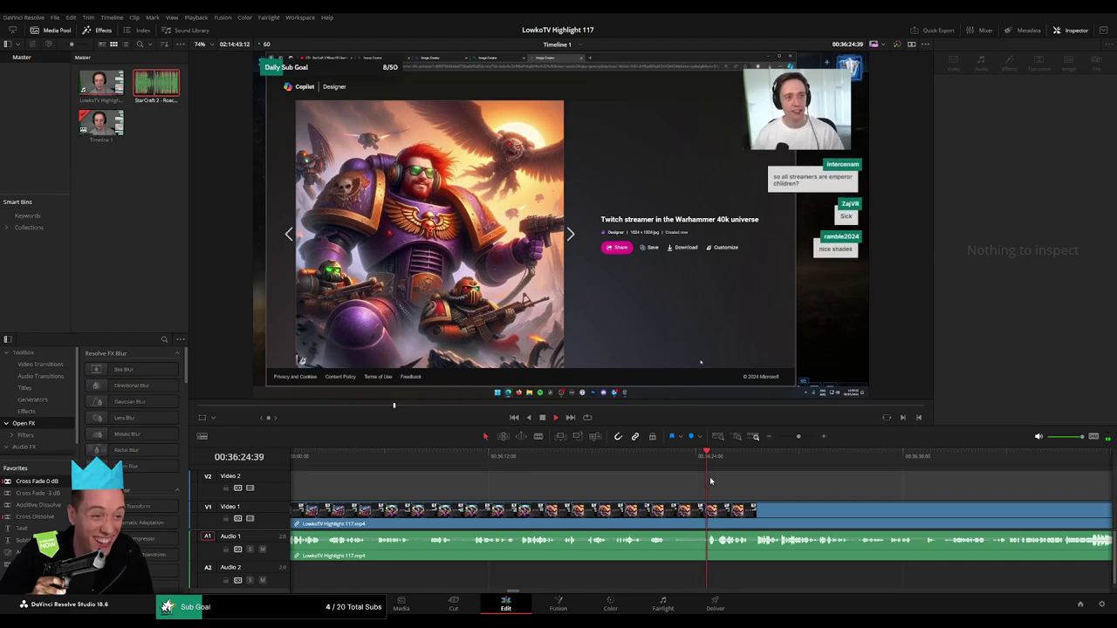
pyautogui.press('b')
pyautogui.click(666, 511)
pyautogui.click(699, 511)
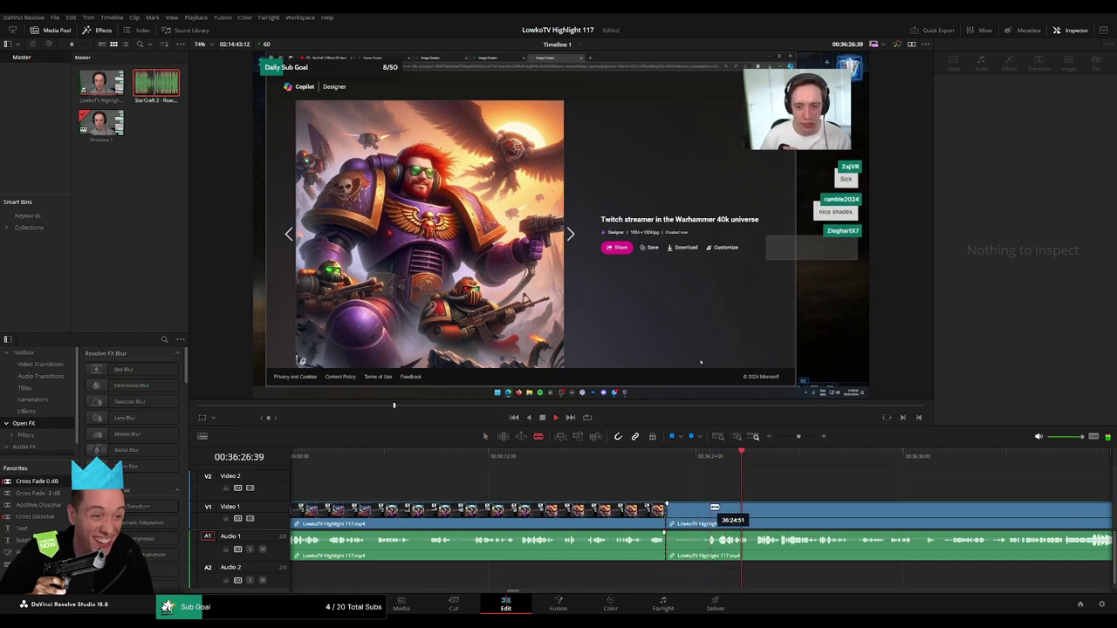
pyautogui.press('a')
pyautogui.click(685, 515)
pyautogui.press('BackSpace')
pyautogui.click(690, 518)
pyautogui.press('BackSpace')
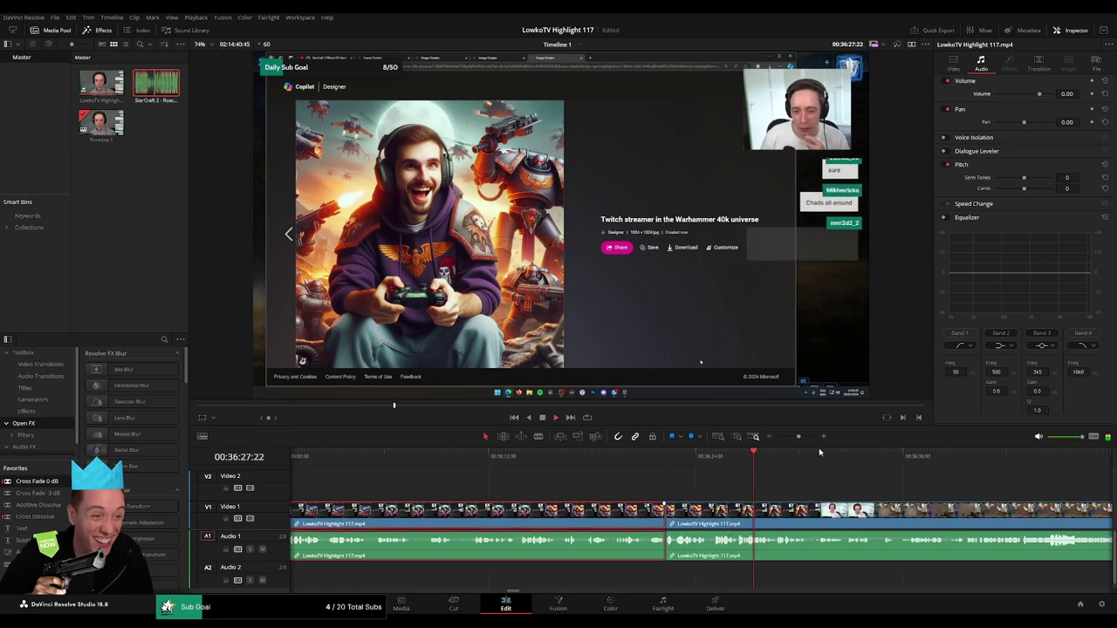
pyautogui.click(723, 486)
pyautogui.hscroll(3, 722, 486)
pyautogui.hscroll(2, 640, 479)
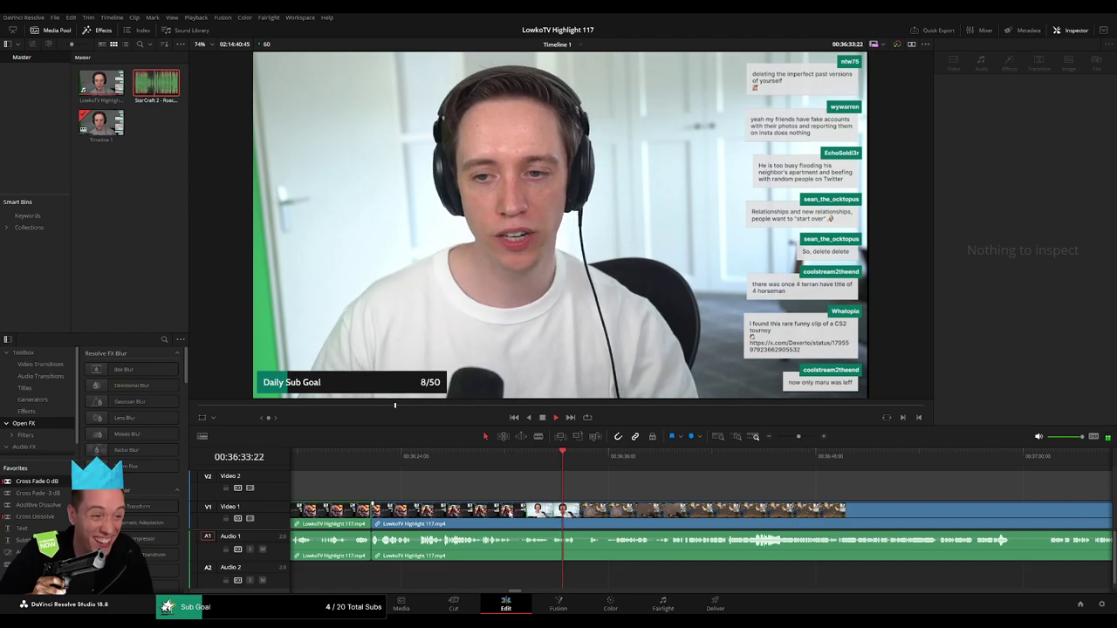
# - Ripple-trim the talking footage so it joins the TL vs 9Z gameplay sooner, then replay the cut
pyautogui.moveTo(531, 494); pyautogui.dragTo(517, 513)
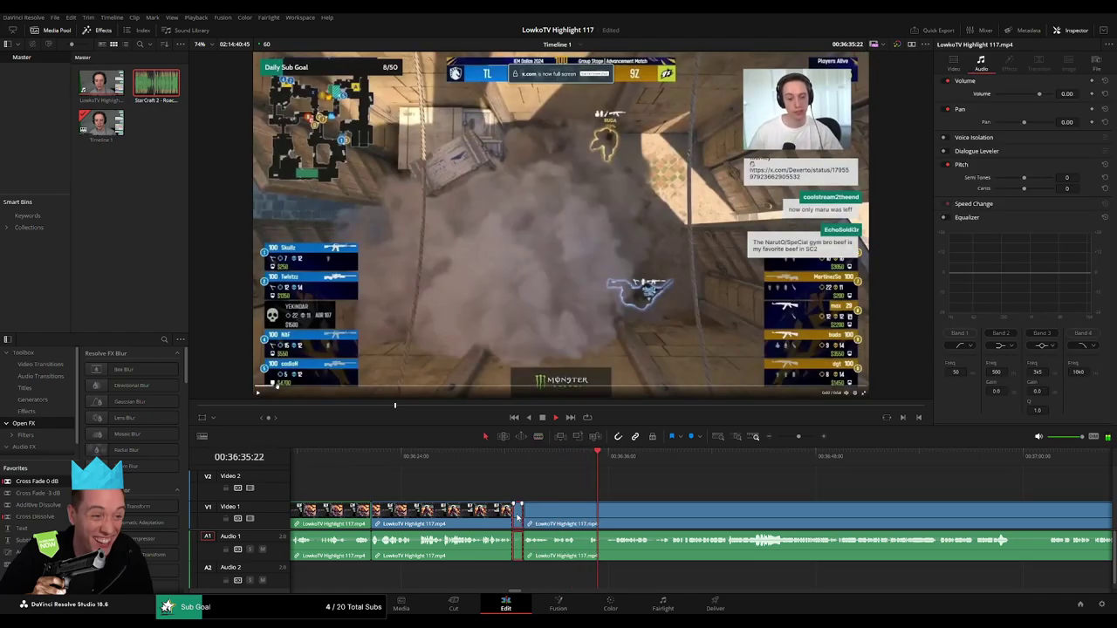
pyautogui.press('/')
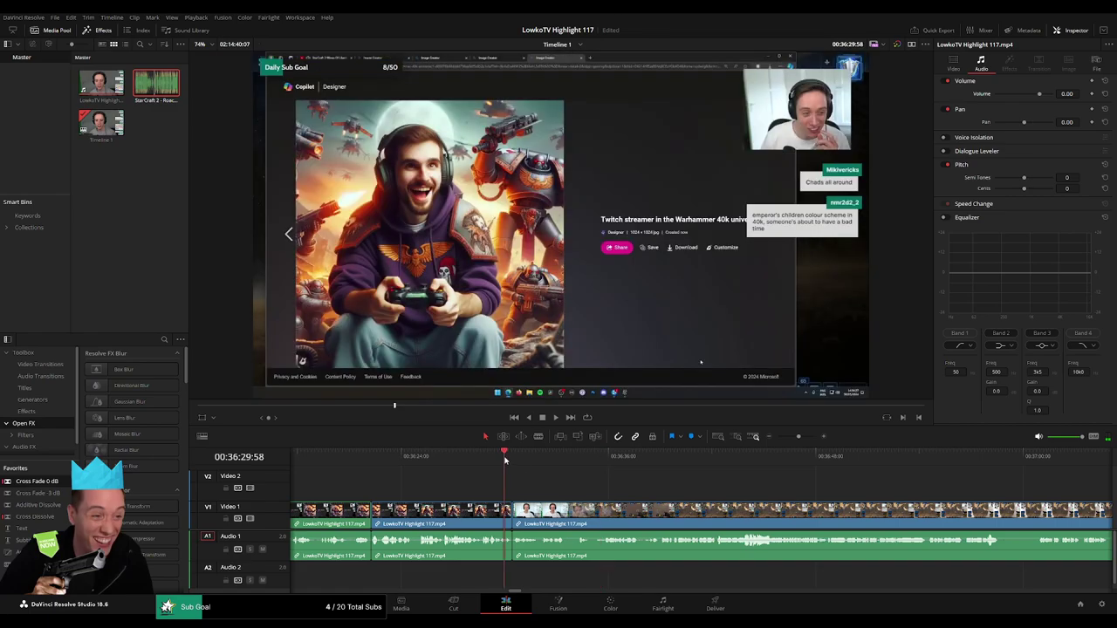
pyautogui.click(513, 543)
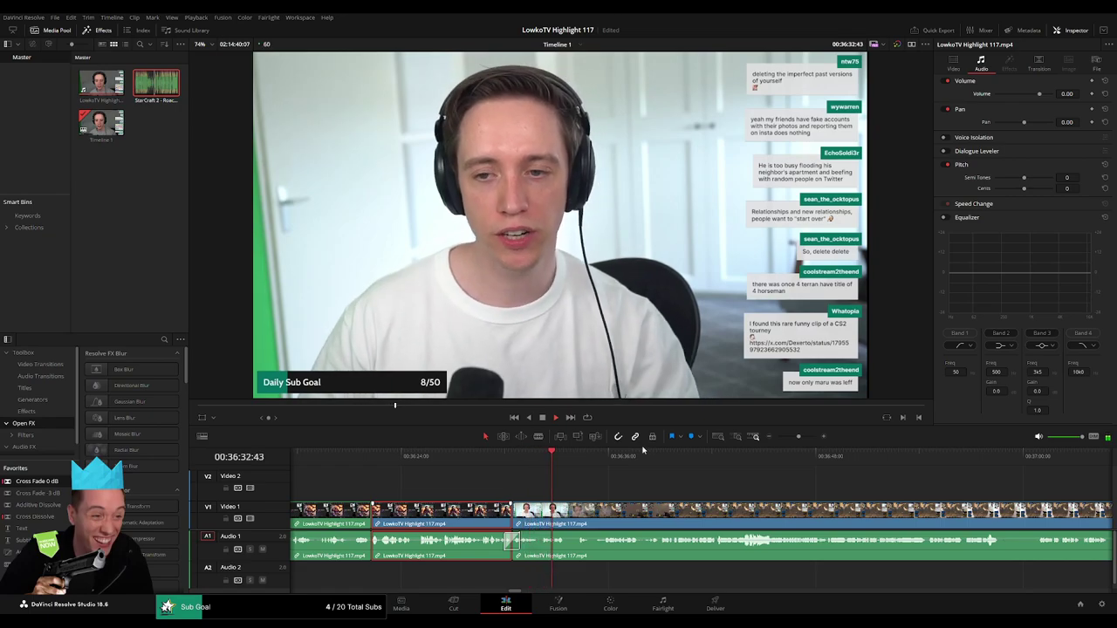
pyautogui.click(669, 484)
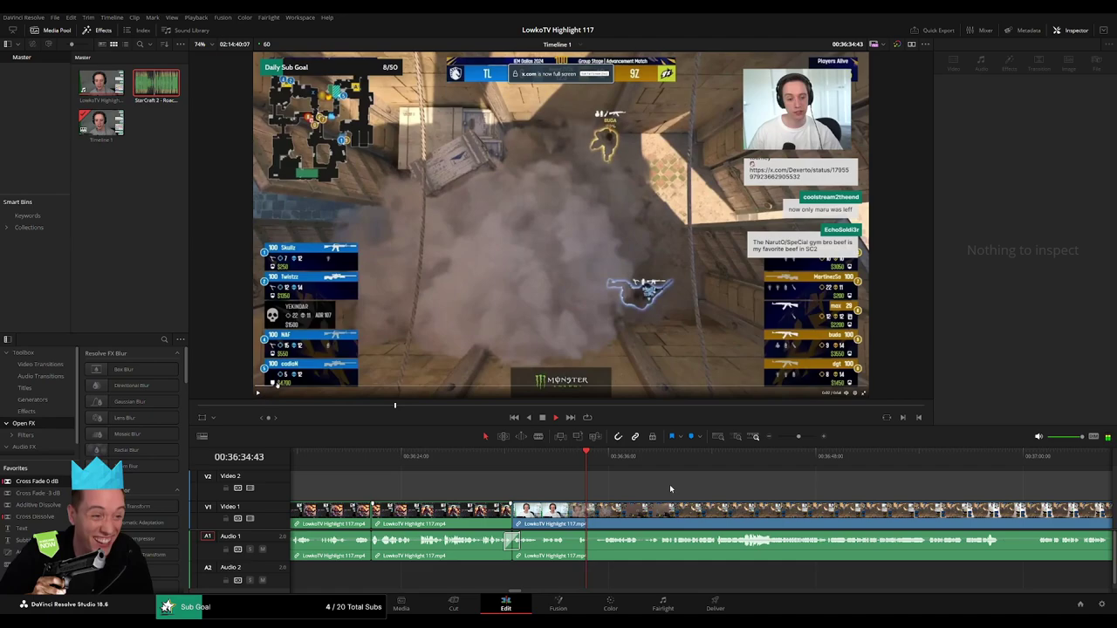
pyautogui.hscroll(3, 717, 500)
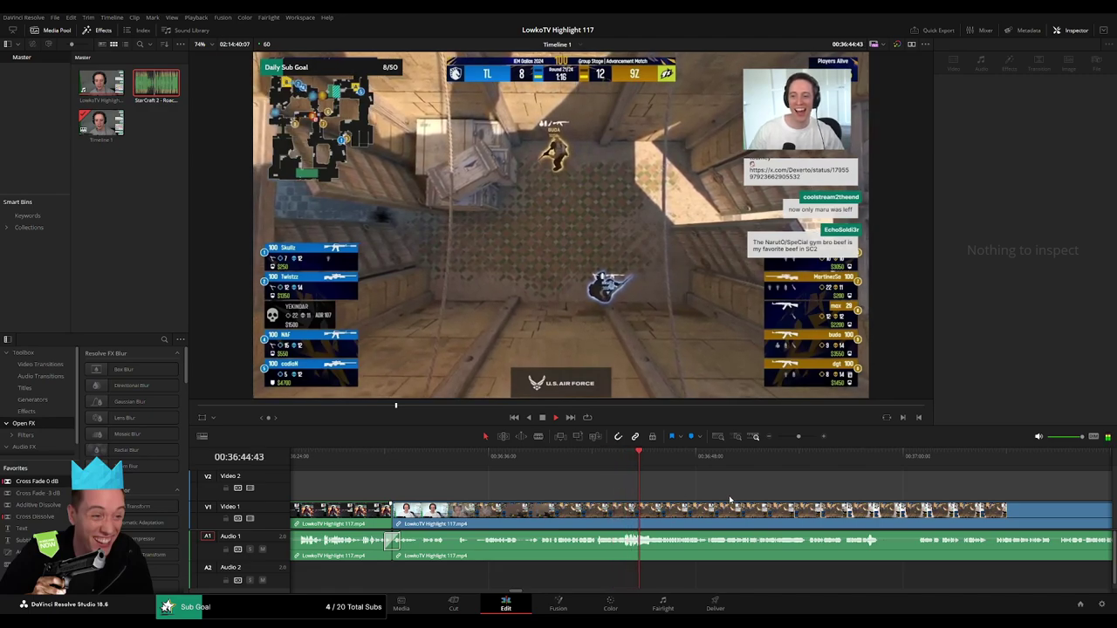
pyautogui.hscroll(3, 729, 500)
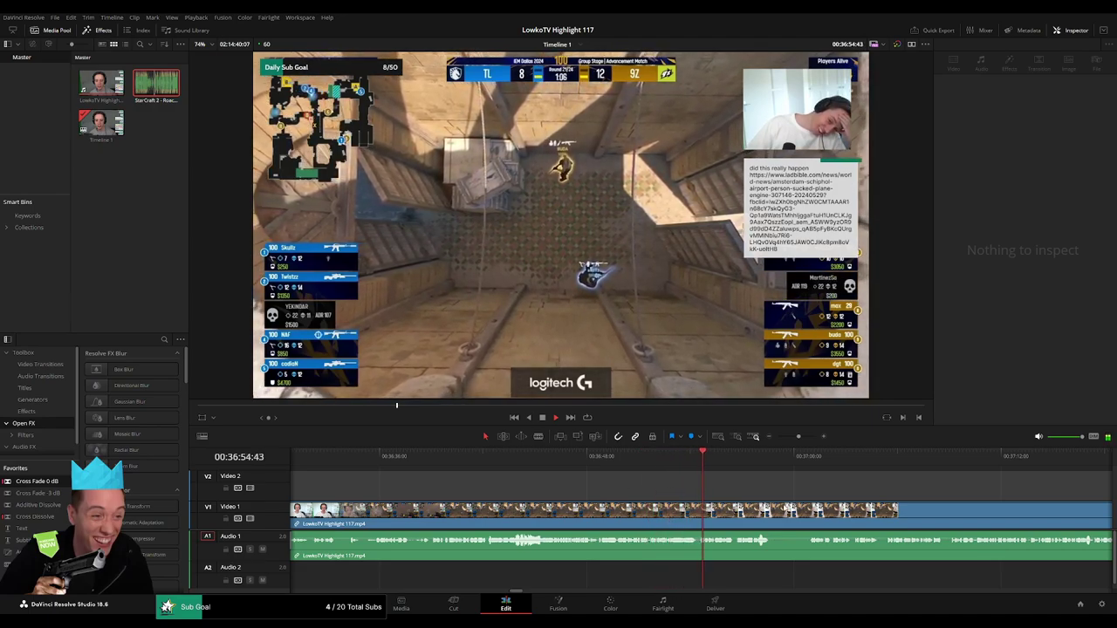
pyautogui.hscroll(3, 613, 497)
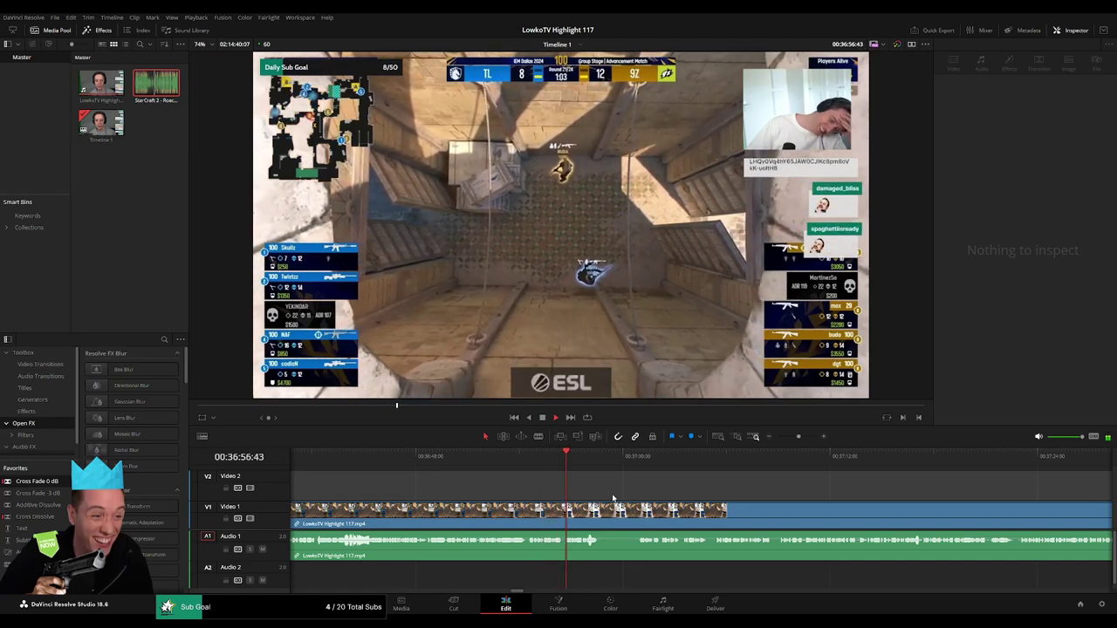
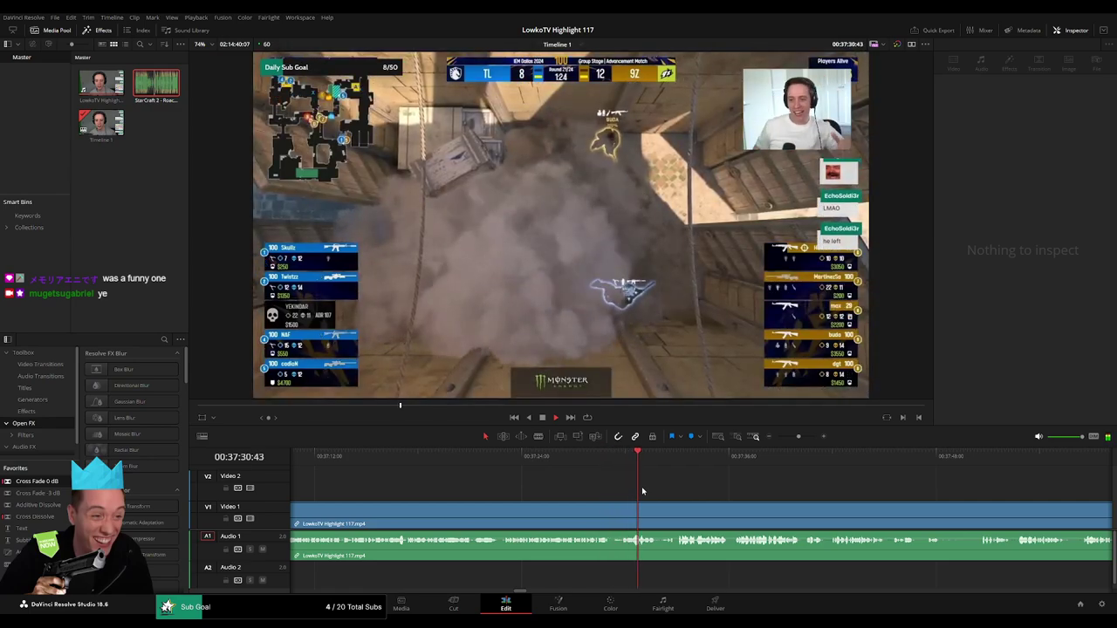
# - Split the facecam clip with Ctrl+B near 37:55 and delete the short piece, closing the gap
pyautogui.hscroll(2, 623, 477)
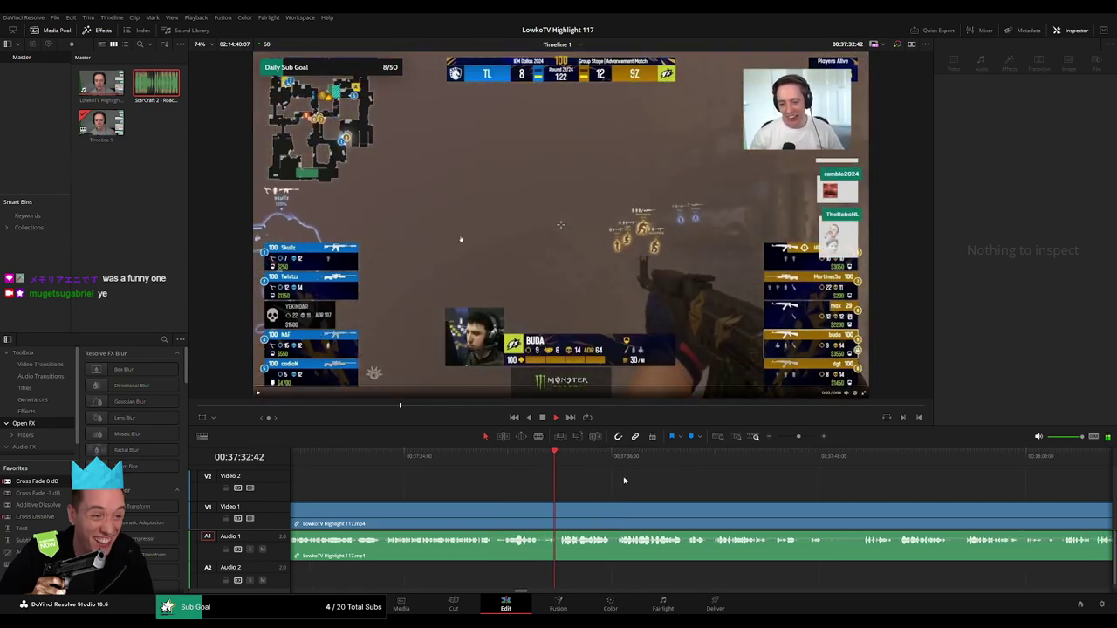
pyautogui.moveTo(784, 443); pyautogui.dragTo(792, 438)
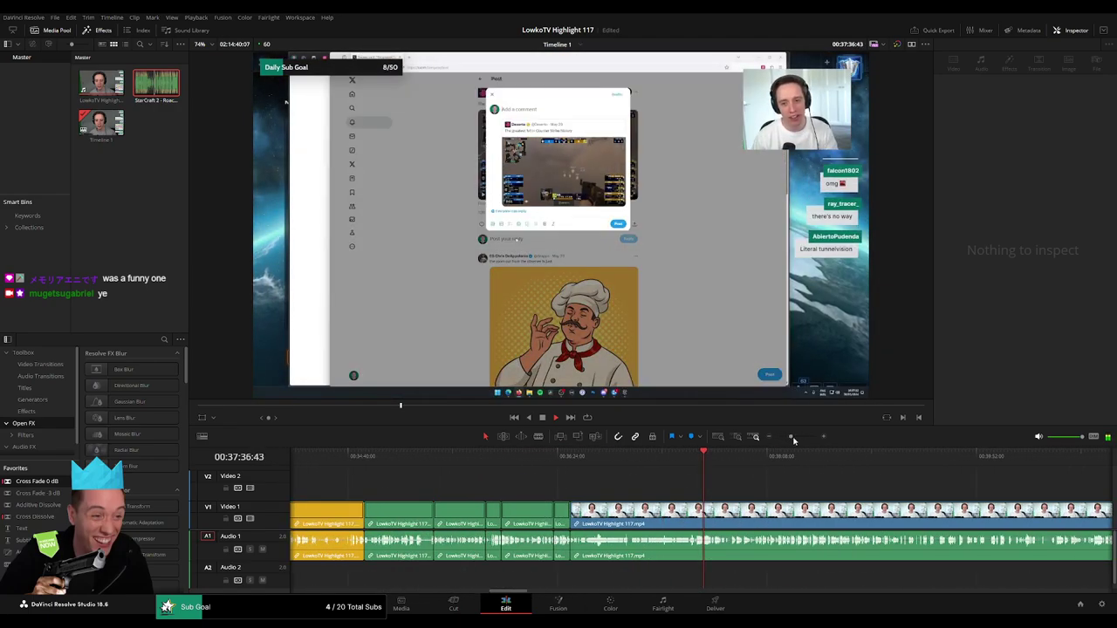
pyautogui.moveTo(792, 439); pyautogui.dragTo(799, 440)
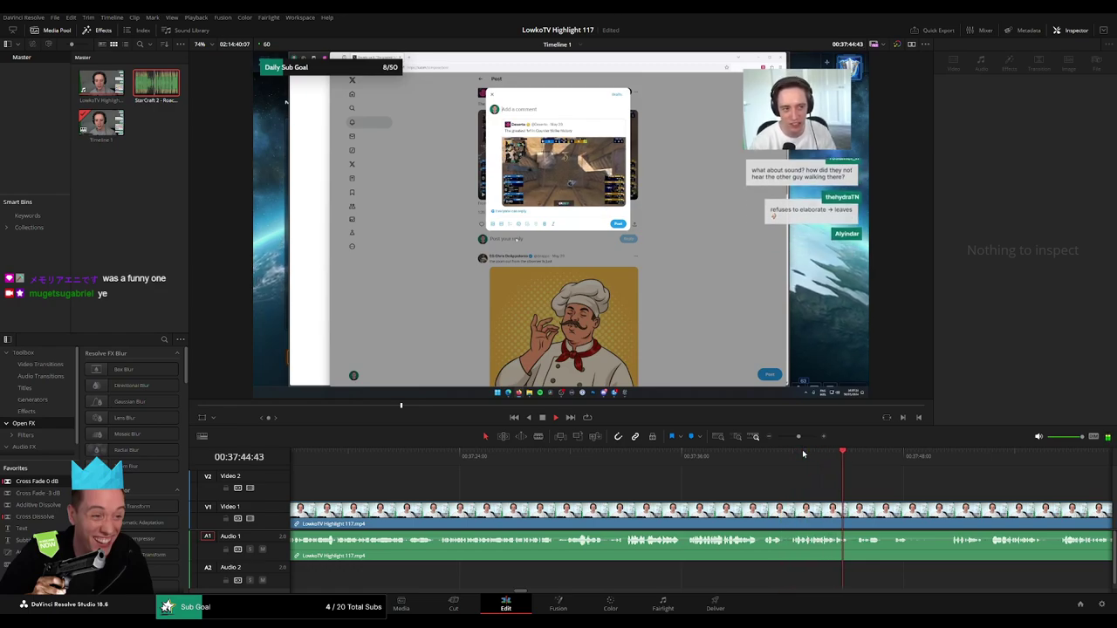
pyautogui.hscroll(5, 611, 480)
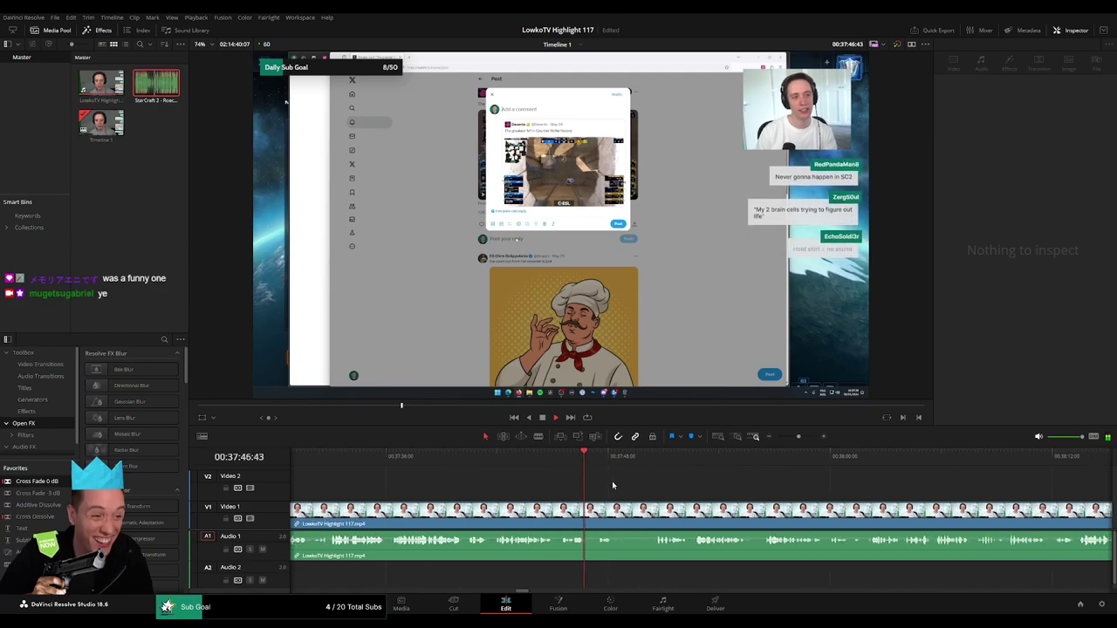
pyautogui.hscroll(2, 518, 482)
pyautogui.click(528, 459)
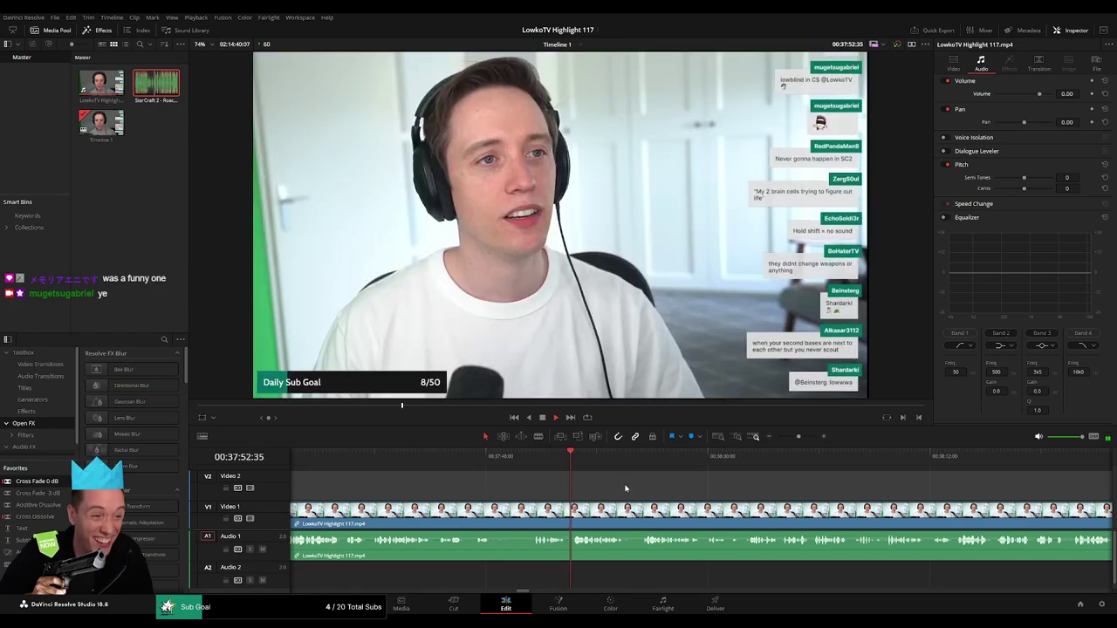
pyautogui.hscroll(1, 576, 486)
pyautogui.click(496, 455)
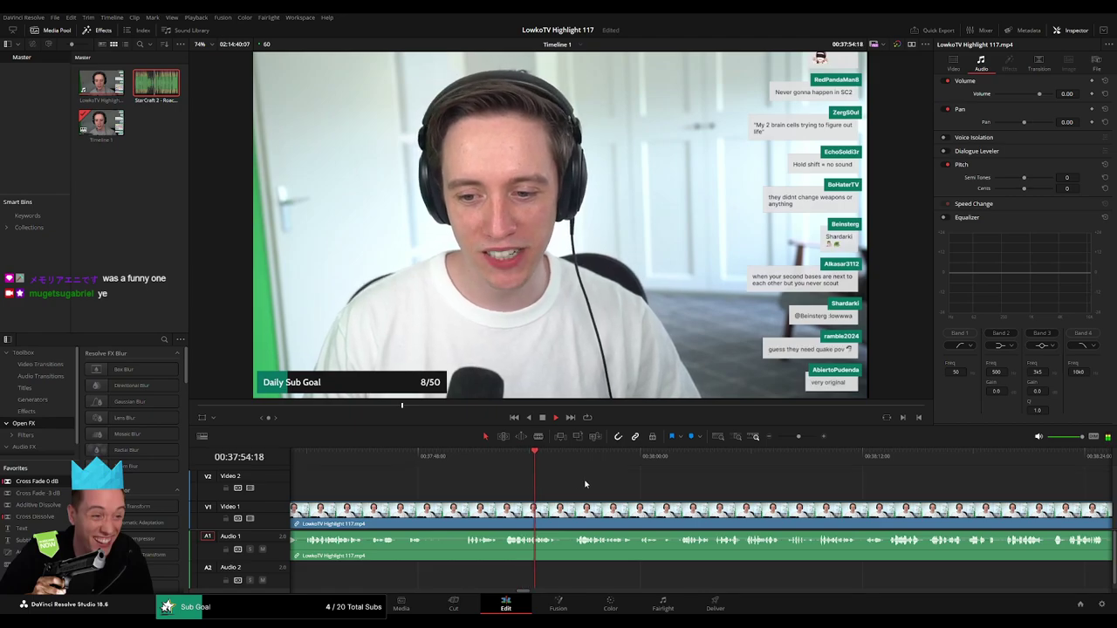
pyautogui.hotkey('ctrl', 'b')
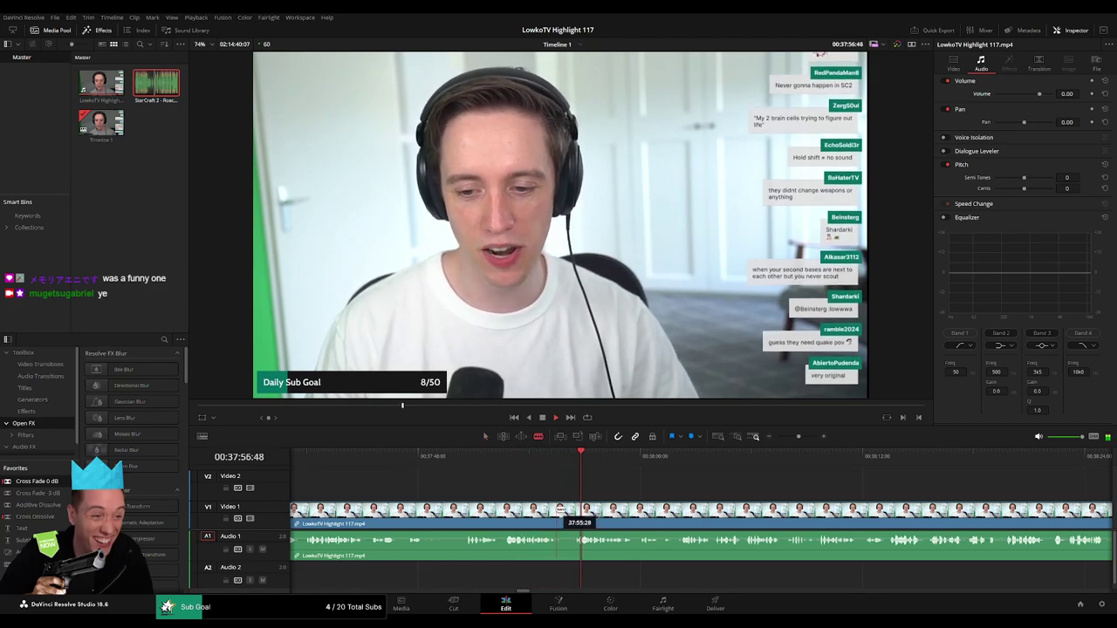
pyautogui.click(563, 519)
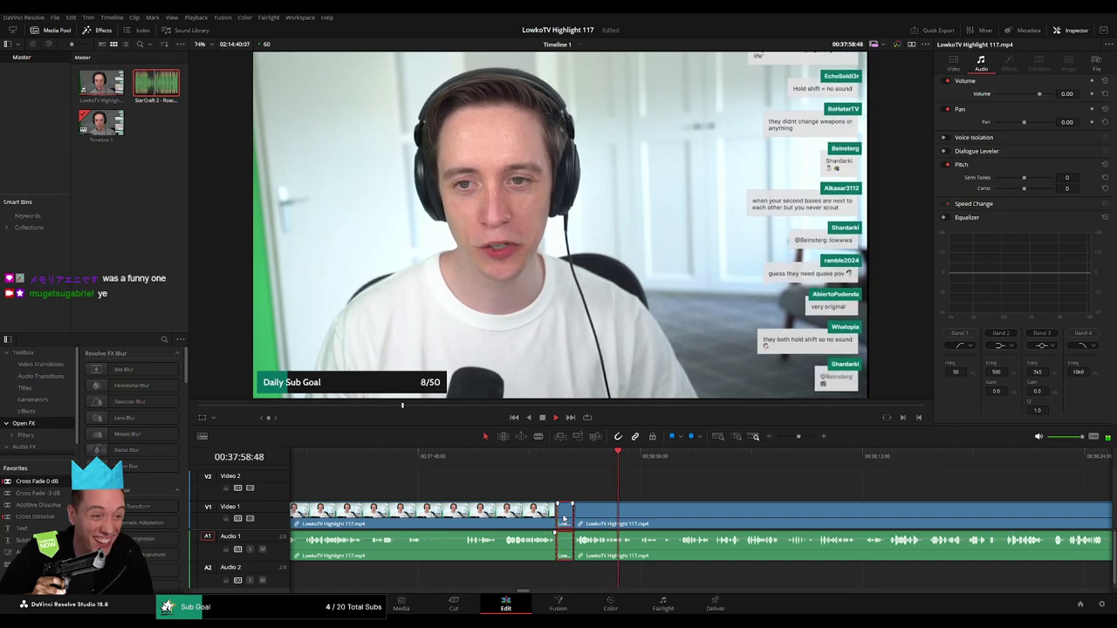
pyautogui.press('Delete')
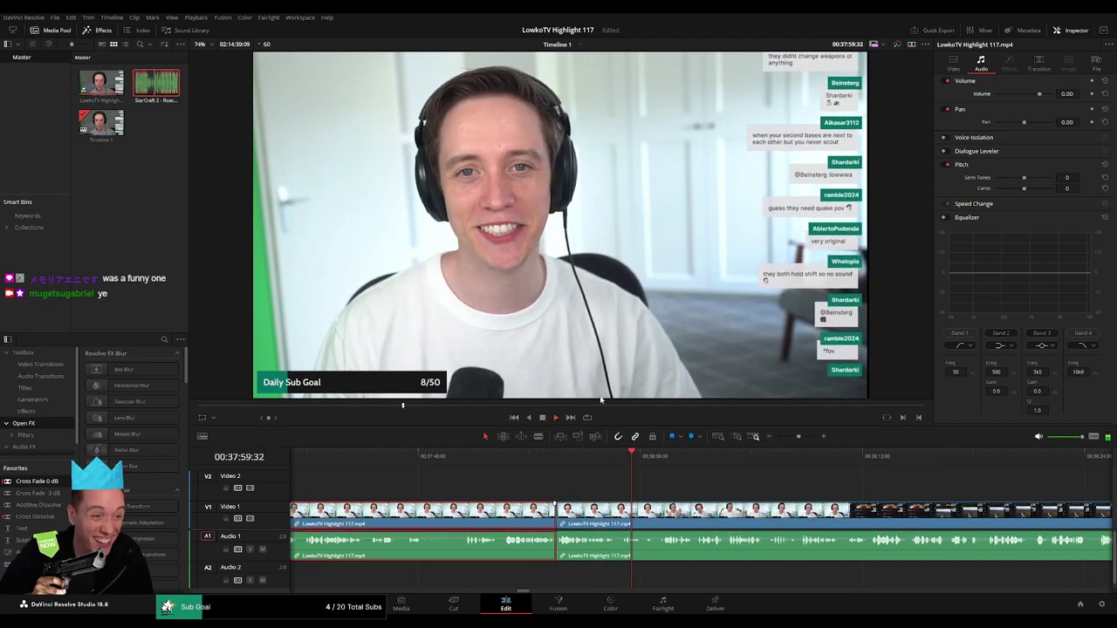
# - Blade out the second unwanted stretch before 38:03 and ripple delete it
pyautogui.click(709, 482)
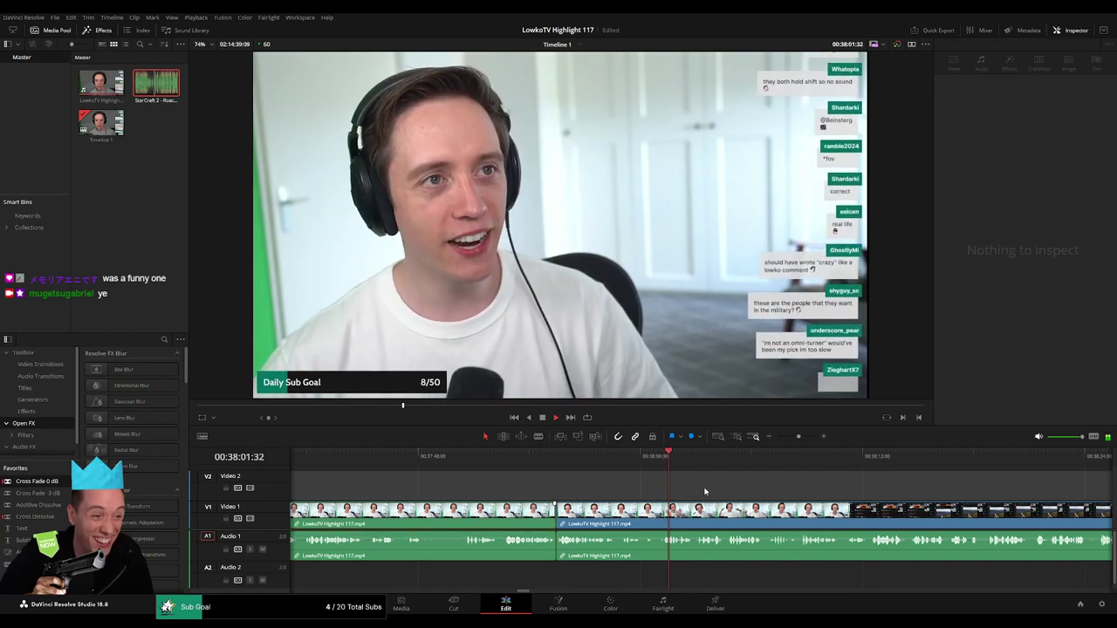
pyautogui.press('b')
pyautogui.click(644, 511)
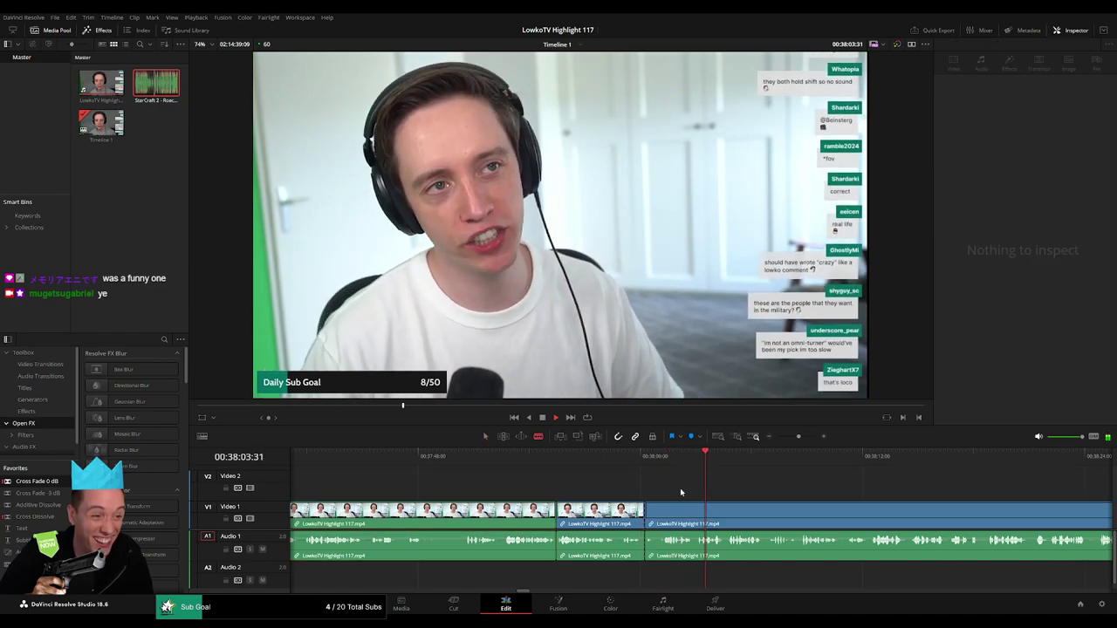
pyautogui.moveTo(811, 438); pyautogui.dragTo(818, 438)
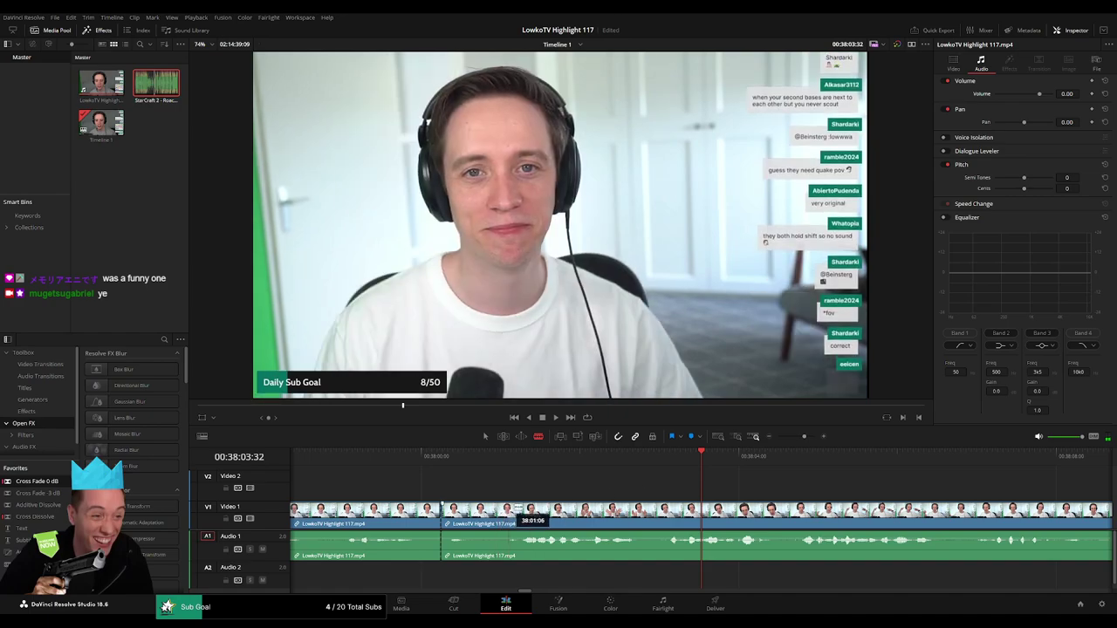
pyautogui.click(523, 511)
pyautogui.press('Delete')
pyautogui.press('a')
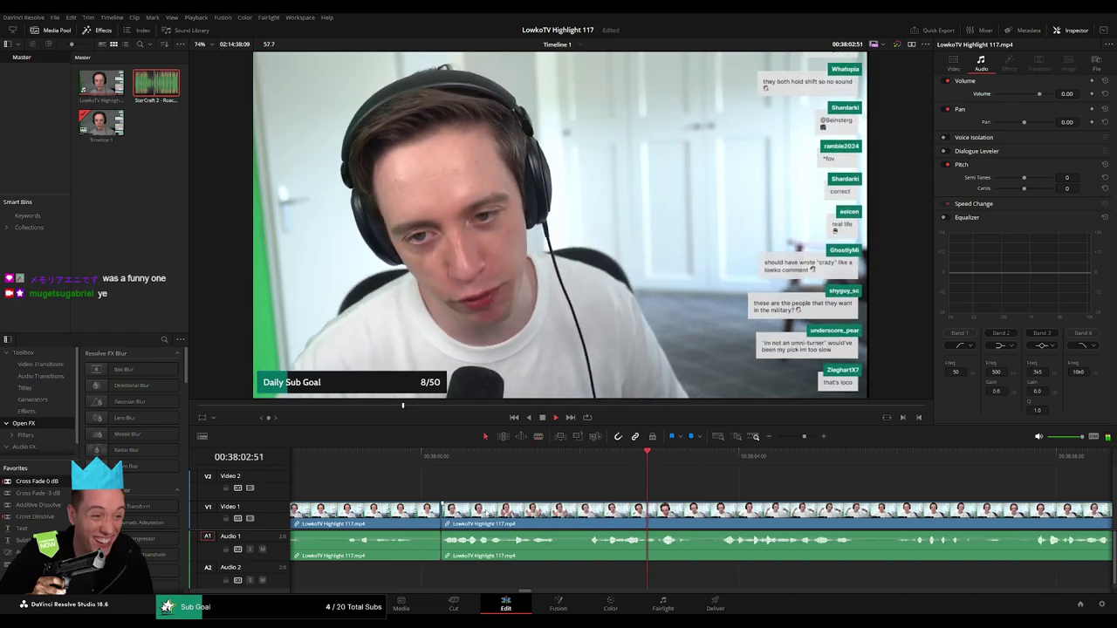
pyautogui.click(397, 461)
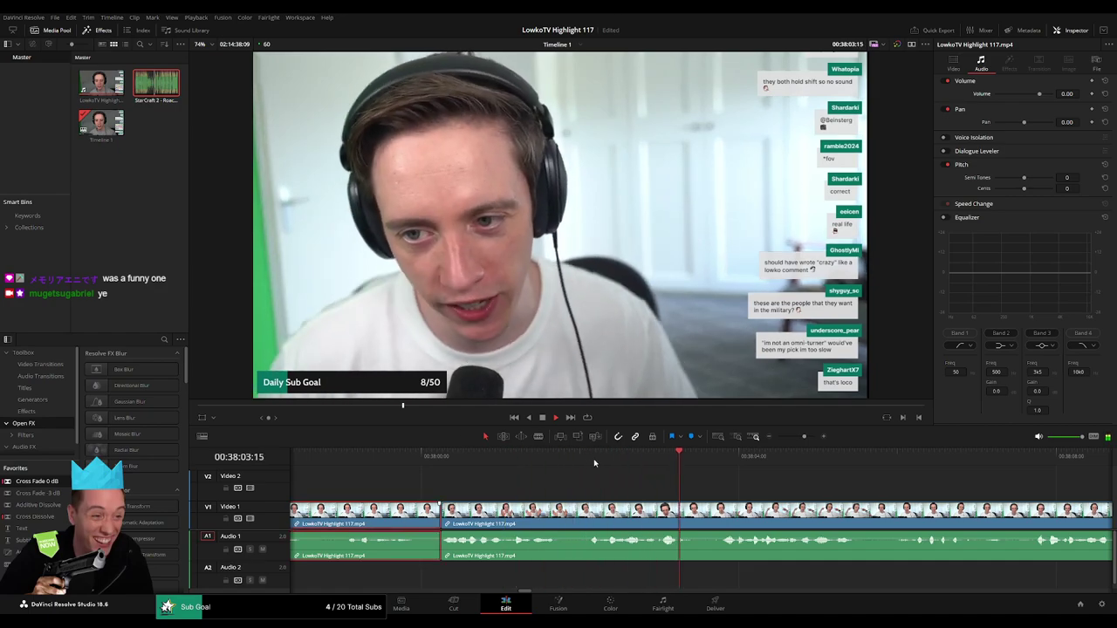
pyautogui.click(816, 491)
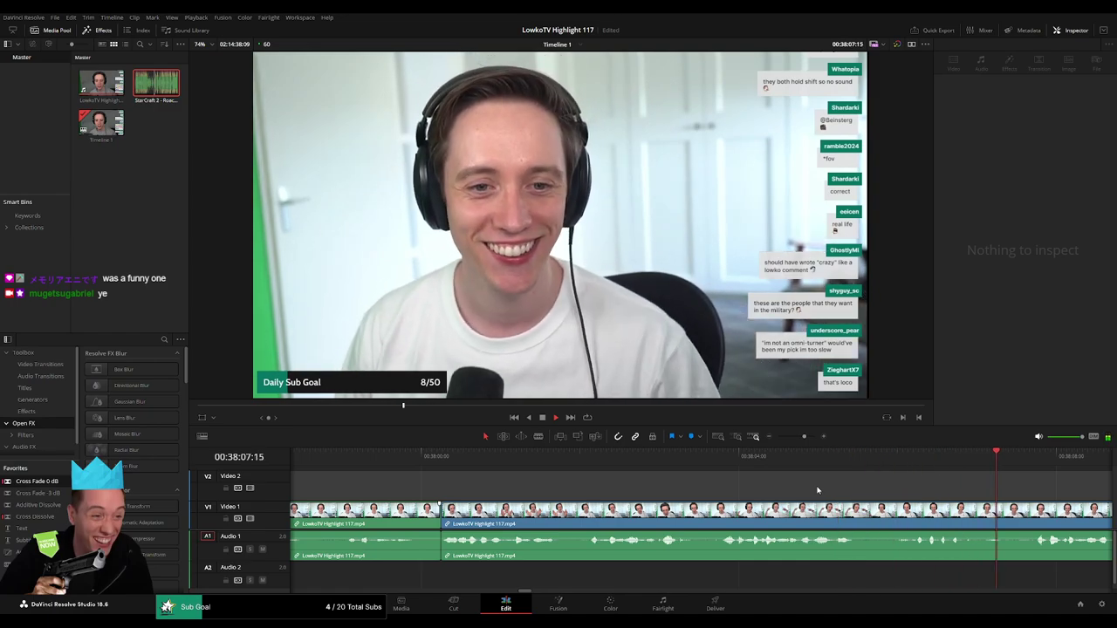
# - Review the joins and park the playhead around 38:09
pyautogui.scroll(-3, 824, 456)
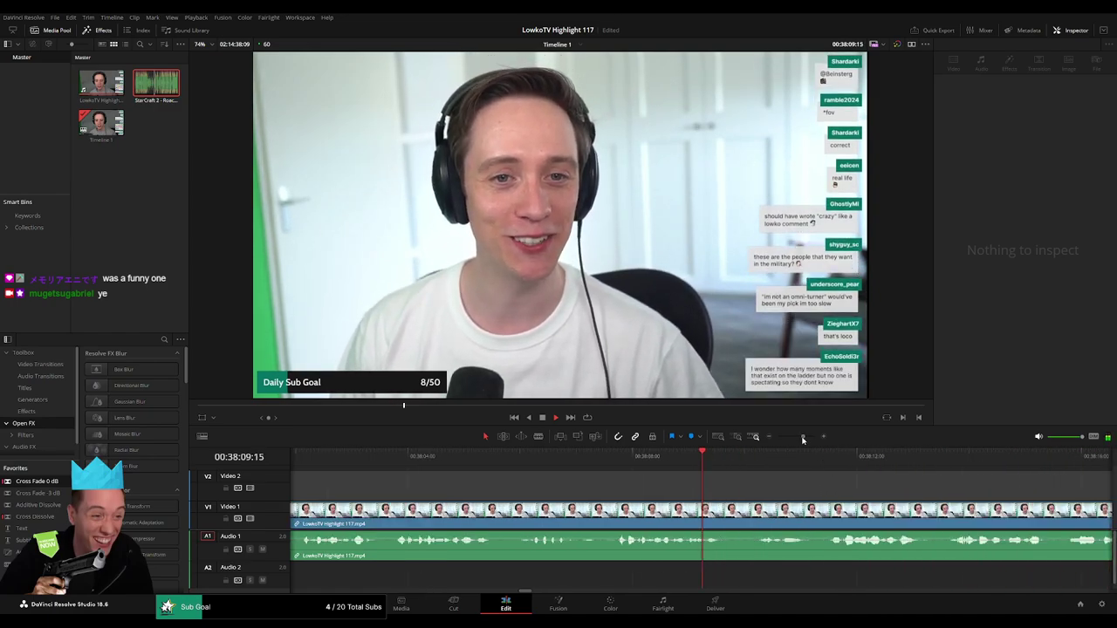
pyautogui.moveTo(798, 436); pyautogui.dragTo(801, 436)
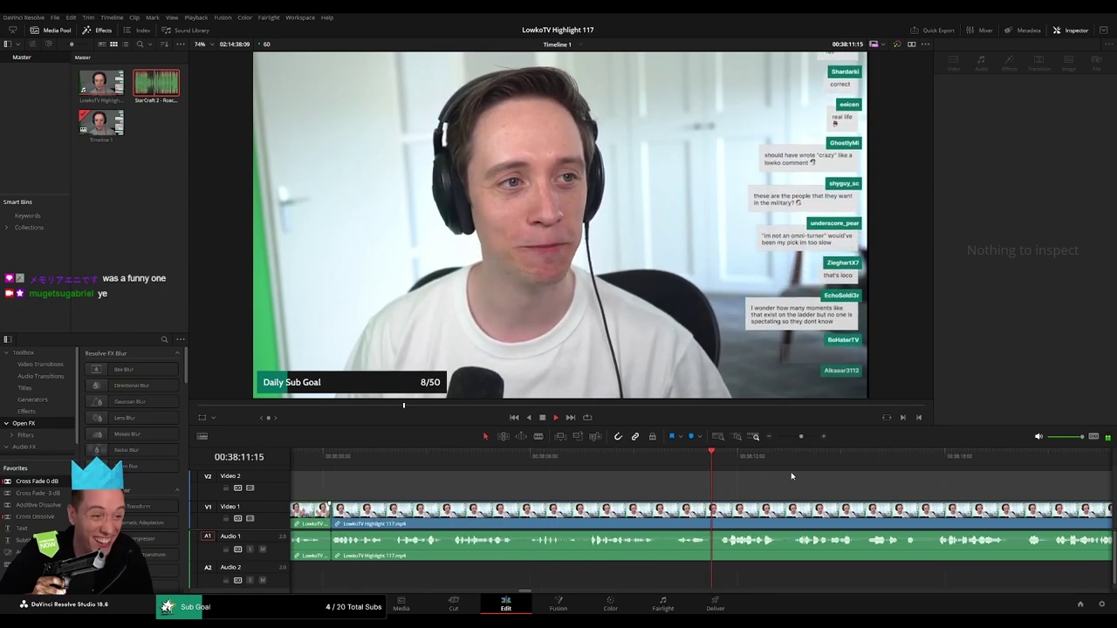
pyautogui.scroll(2, 802, 451)
pyautogui.click(516, 467)
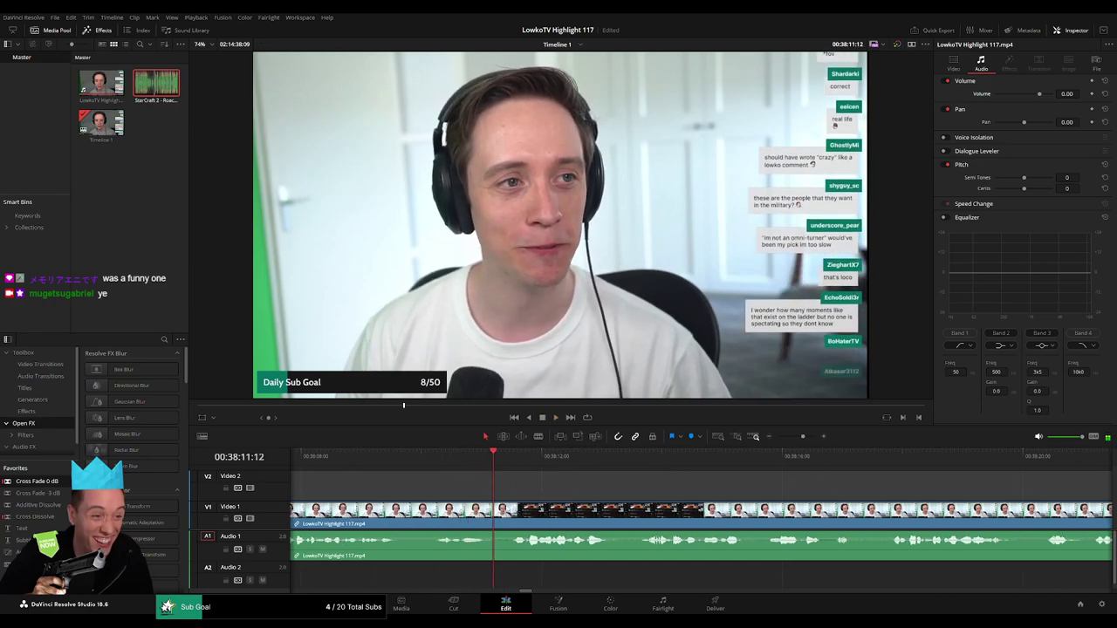
# - Cut out the short stretch at 38:11:12 with two blade cuts and ripple delete it
pyautogui.press('b')
pyautogui.click(495, 516)
pyautogui.click(513, 517)
pyautogui.press('a')
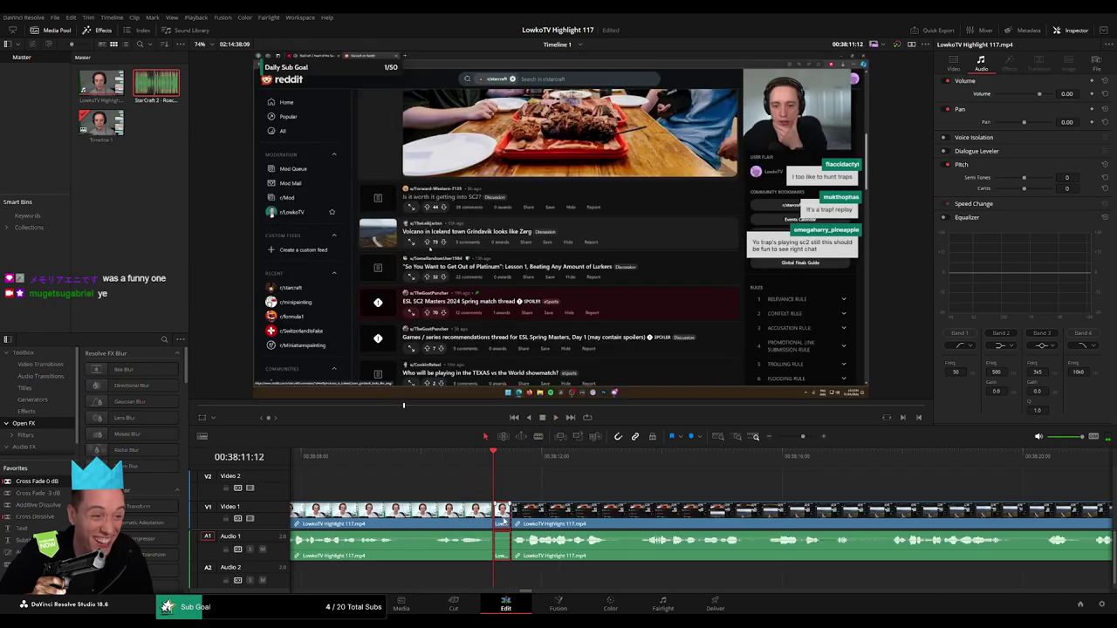
pyautogui.press('BackSpace')
pyautogui.press('space')
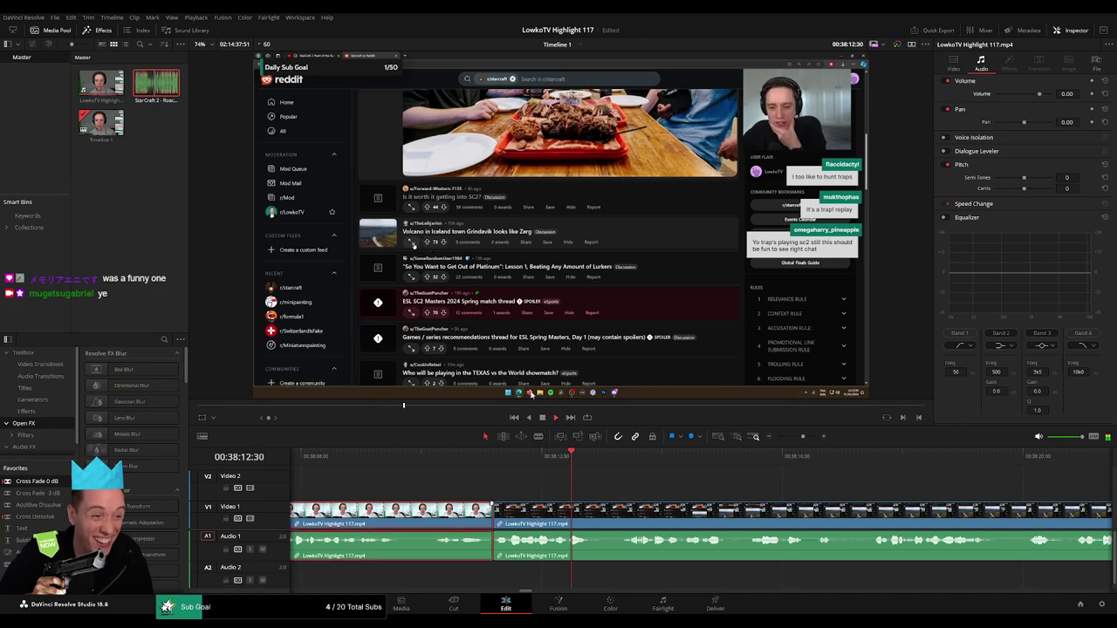
pyautogui.moveTo(803, 436); pyautogui.dragTo(779, 441)
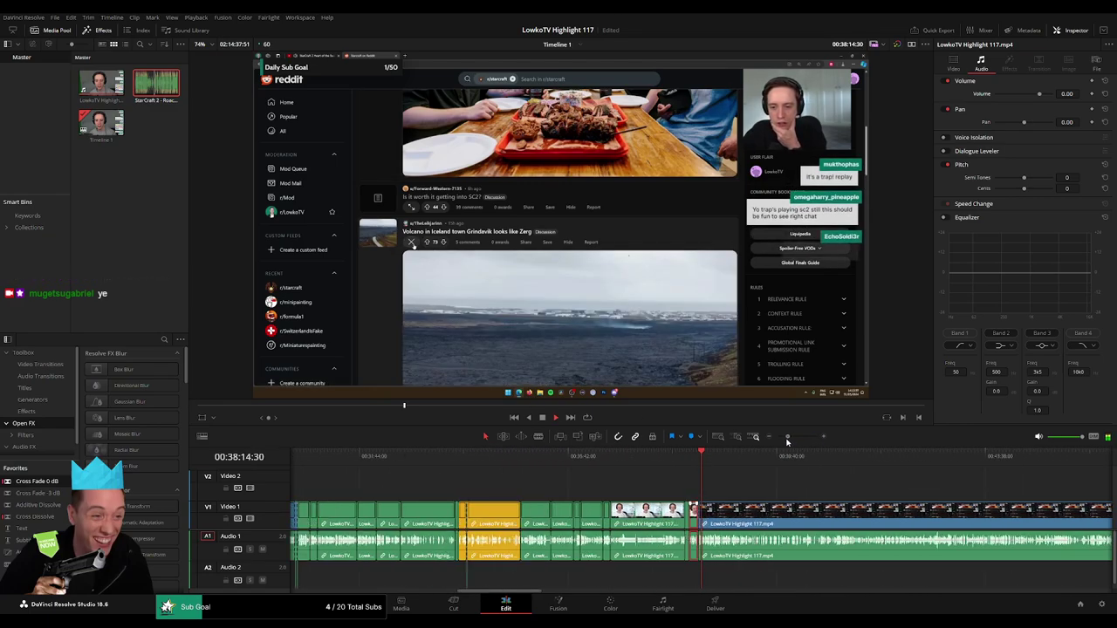
pyautogui.click(780, 485)
# - Zoom in and make two blade cuts near 38:16
pyautogui.hotkey('ctrl', '=')
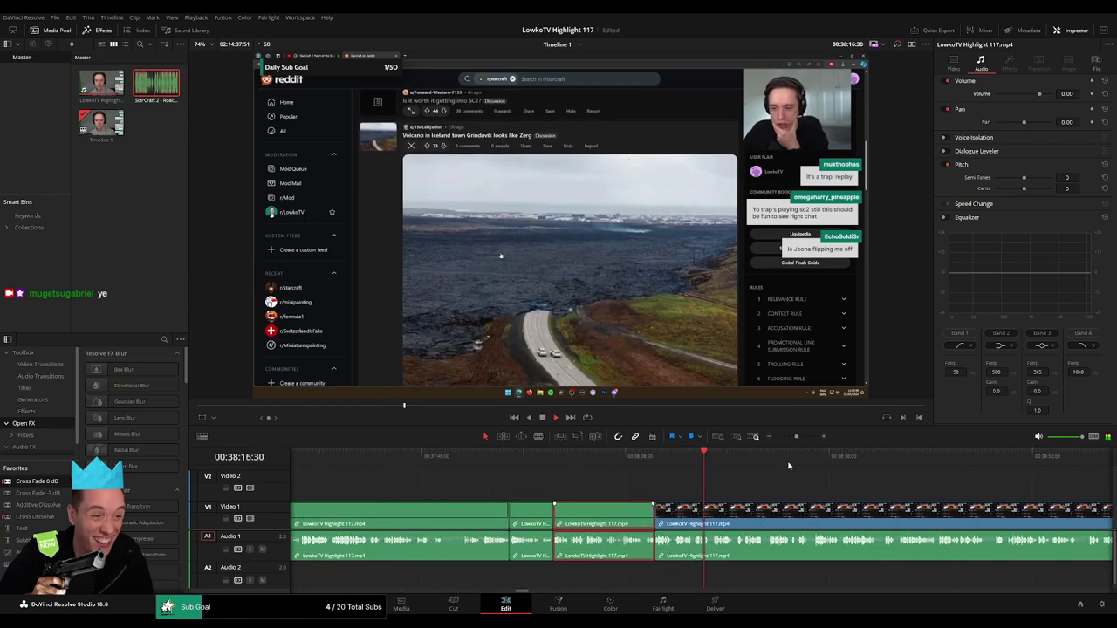
pyautogui.moveTo(795, 436); pyautogui.dragTo(802, 436)
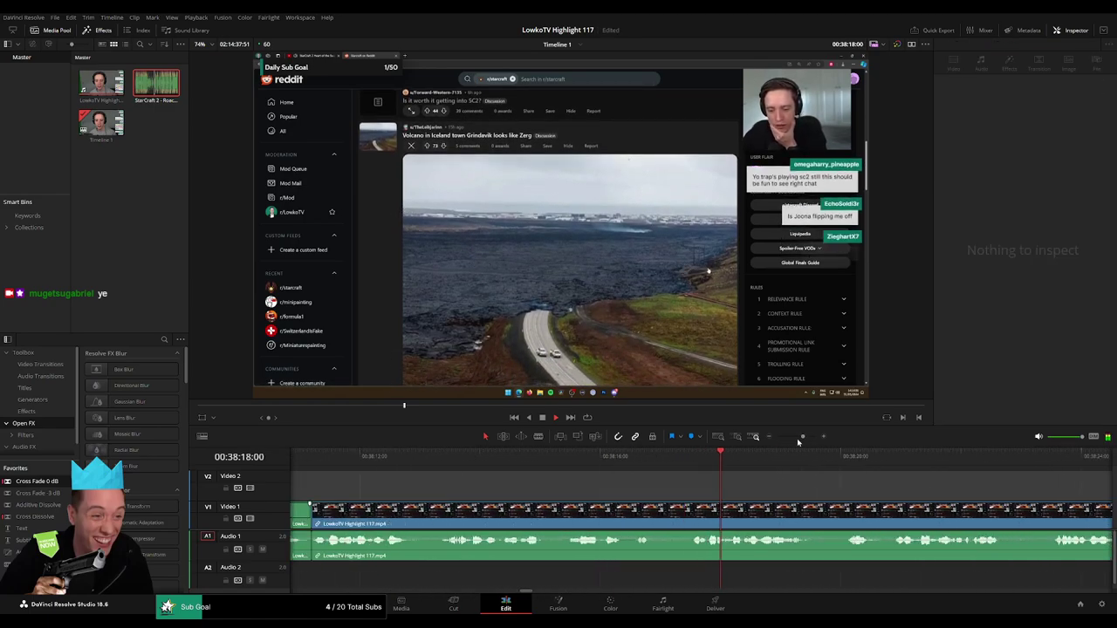
pyautogui.click(608, 455)
pyautogui.press('b')
pyautogui.click(618, 510)
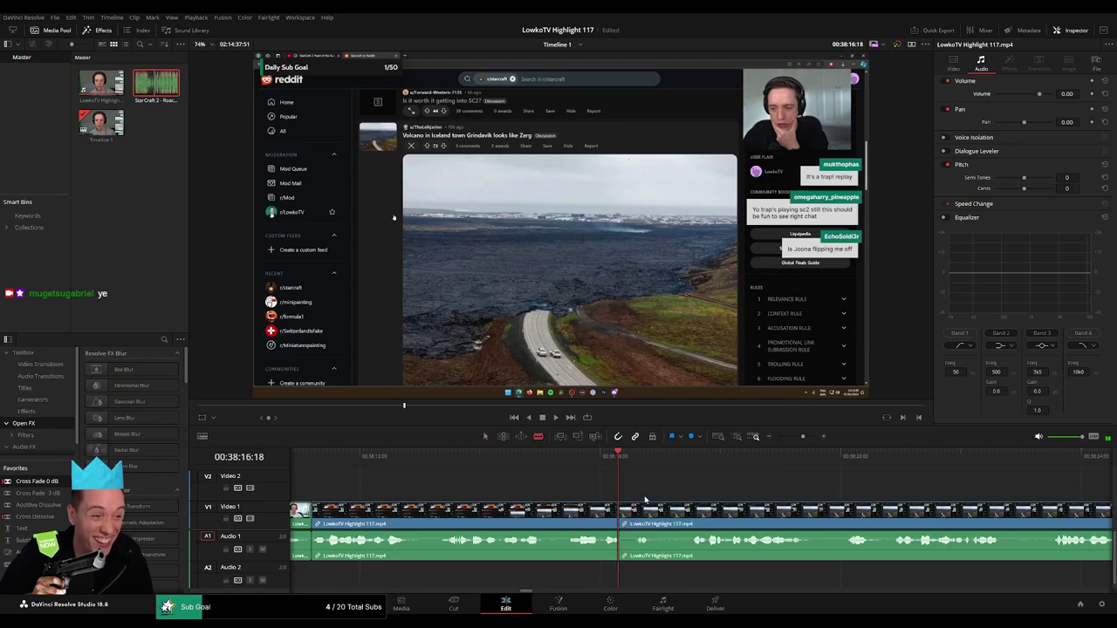
pyautogui.click(636, 513)
pyautogui.press('a')
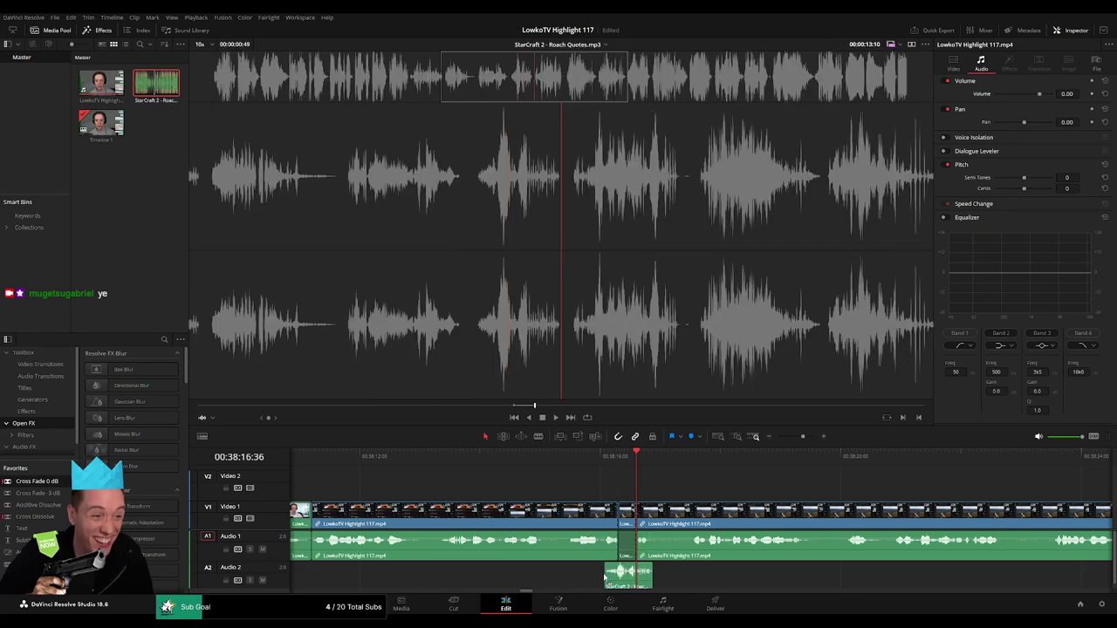
# - Drag StarCraft 2 - Roach Quotes.mp3 from the Media Pool onto Audio 2 at 38:16
pyautogui.moveTo(151, 91); pyautogui.dragTo(644, 579)
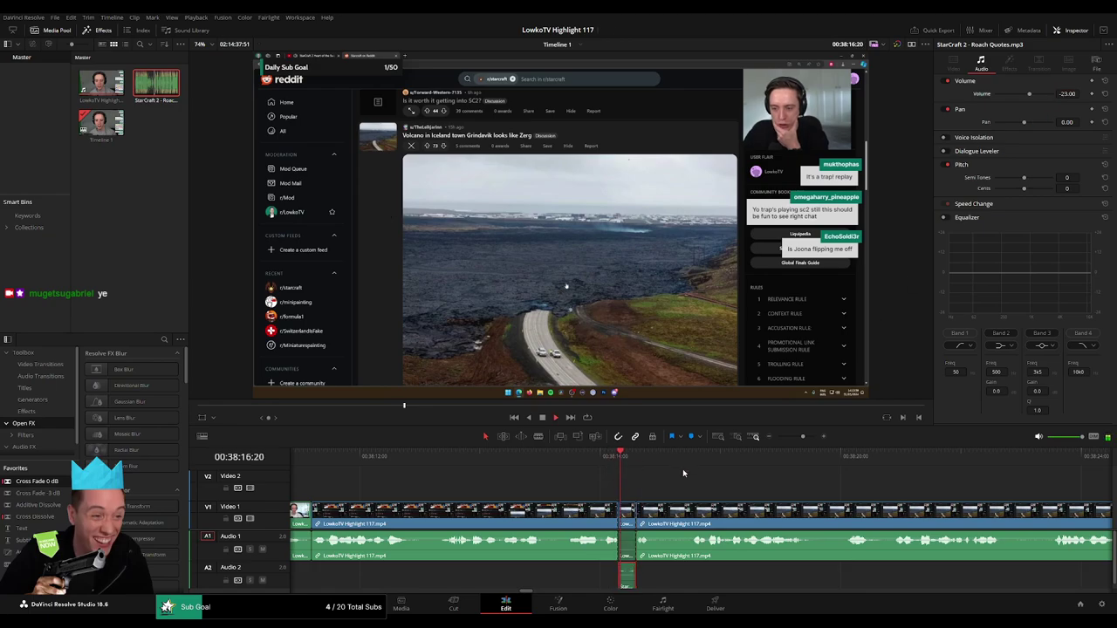
pyautogui.click(620, 482)
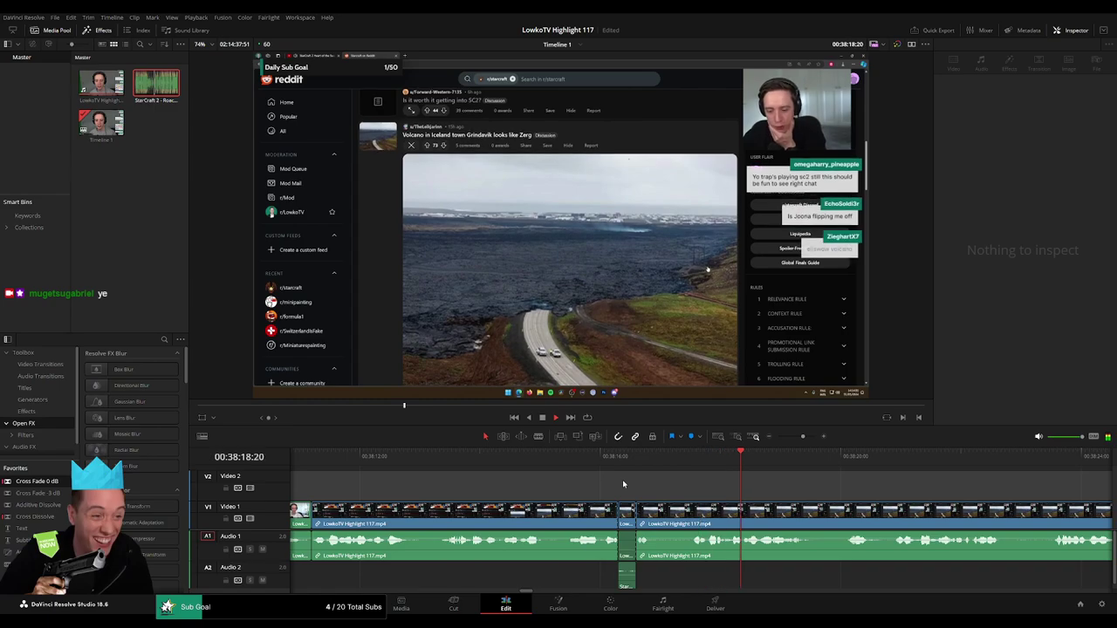
pyautogui.moveTo(802, 436); pyautogui.dragTo(799, 437)
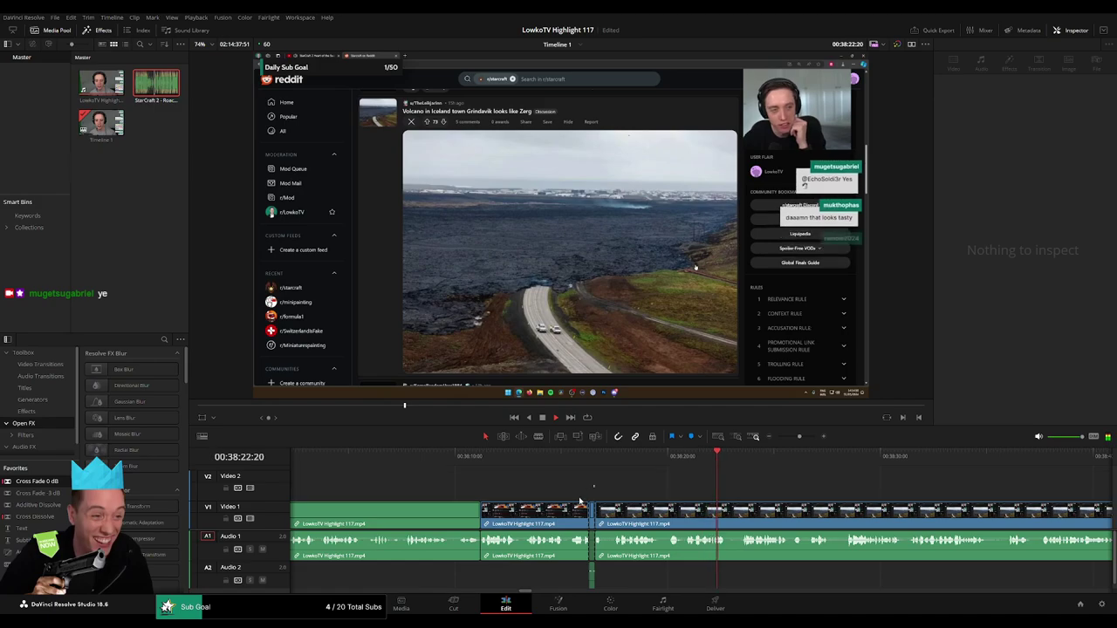
# - Blade the stream clip at about 38:47 and 38:56 and delete the piece between
pyautogui.click(550, 521)
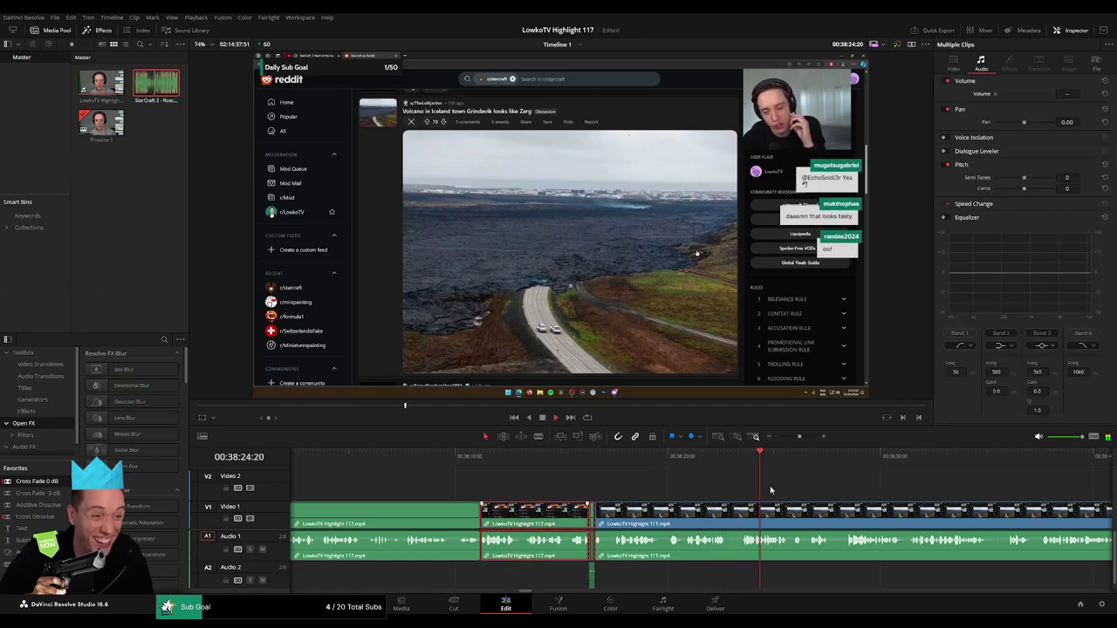
pyautogui.click(870, 500)
pyautogui.moveTo(800, 437)
pyautogui.mouseDown()
pyautogui.moveTo(789, 440)
pyautogui.moveTo(798, 438)
pyautogui.mouseUp()
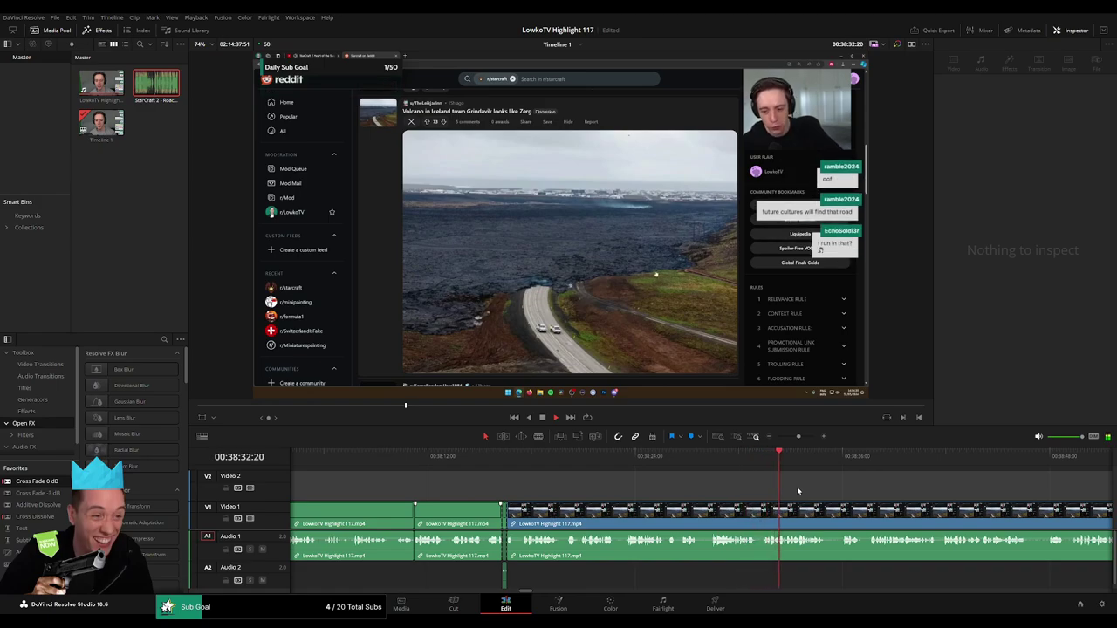
pyautogui.hscroll(5, 637, 495)
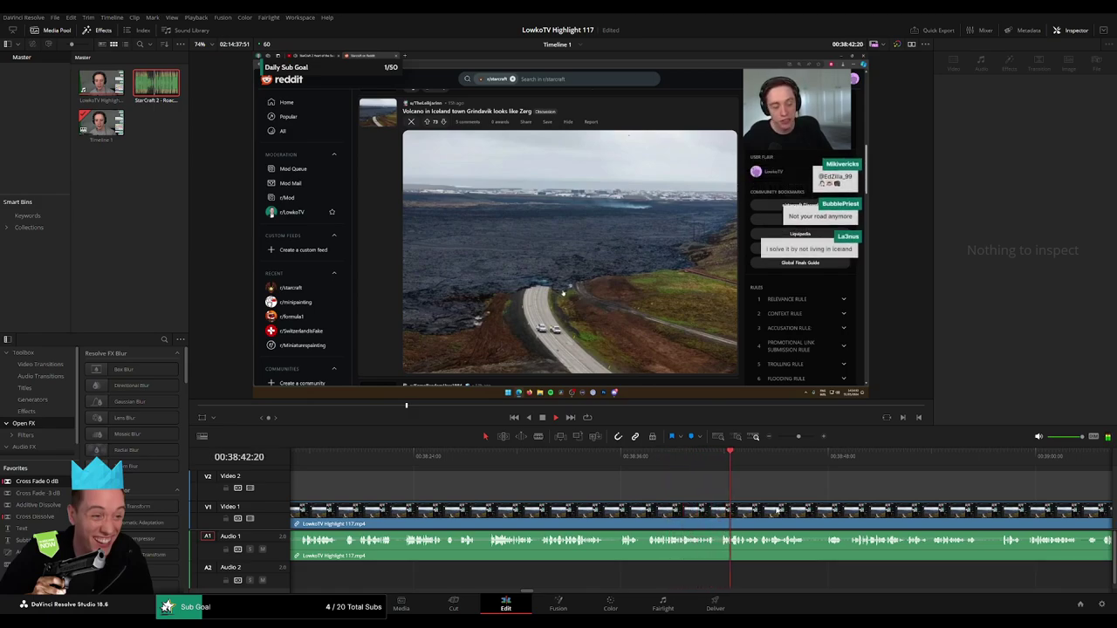
pyautogui.hscroll(5, 539, 495)
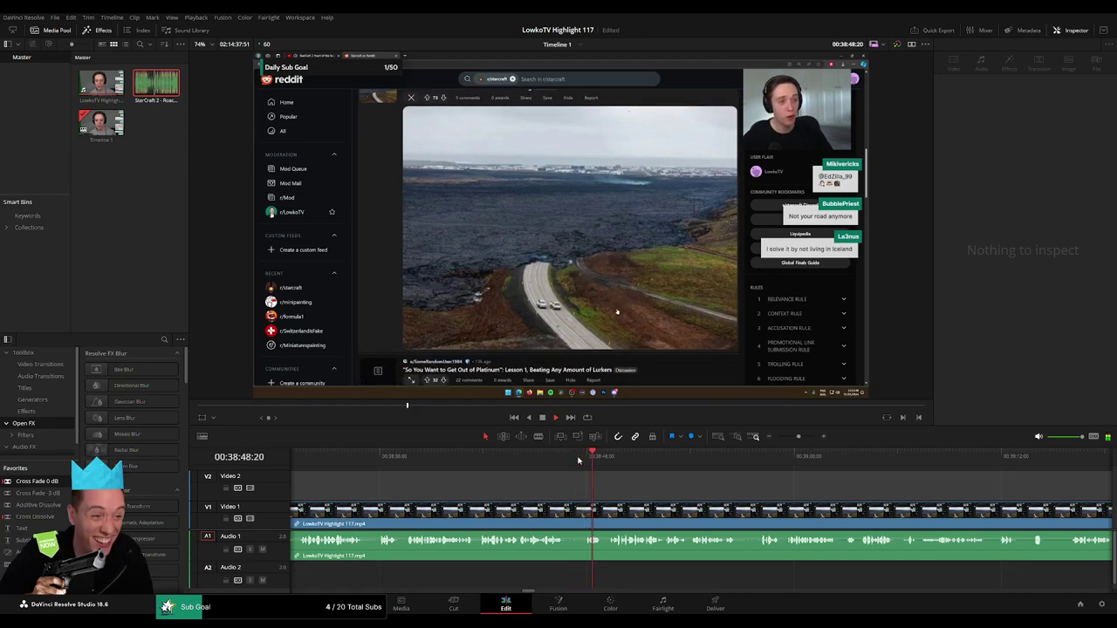
pyautogui.click(569, 513)
pyautogui.click(583, 514)
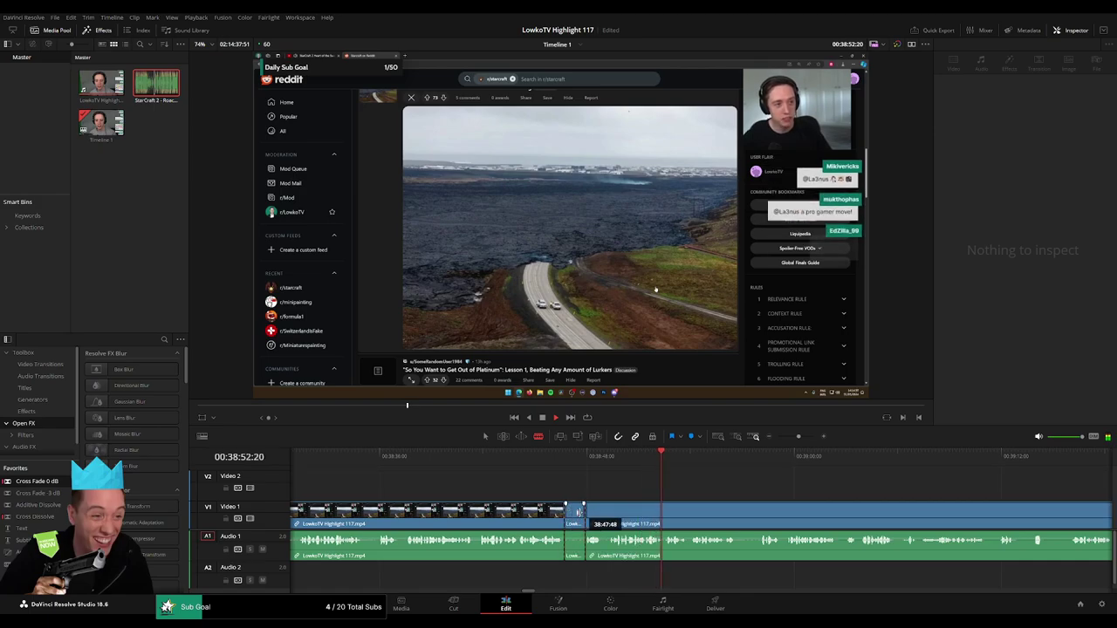
pyautogui.press('a')
pyautogui.click(576, 520)
pyautogui.press('Delete')
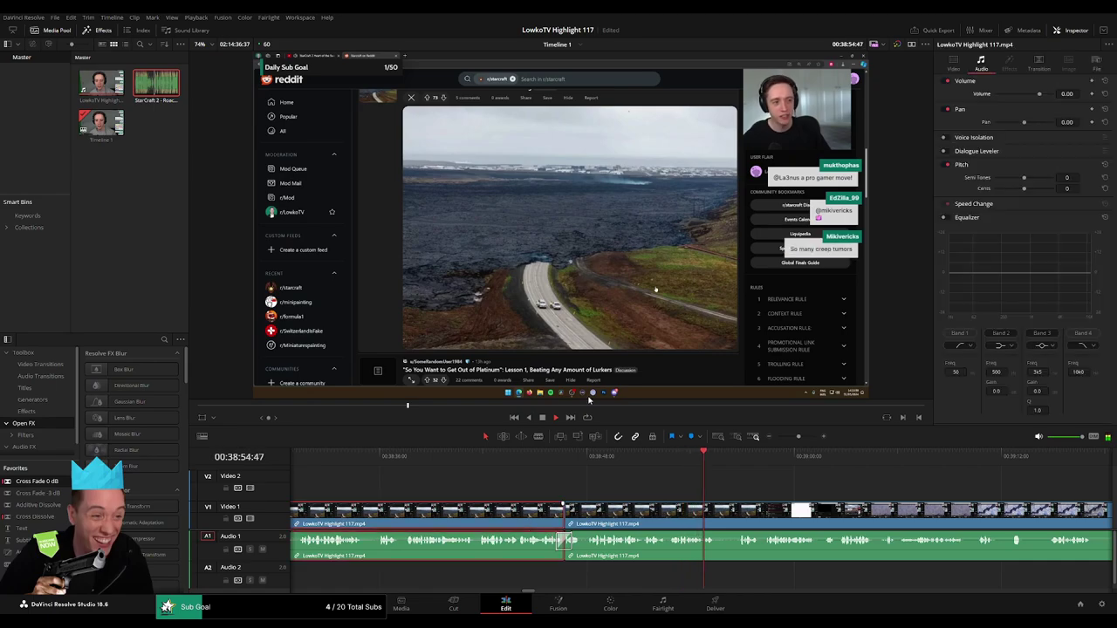
# - Delete the remaining gap so the next clip butts against the previous one
pyautogui.click(733, 482)
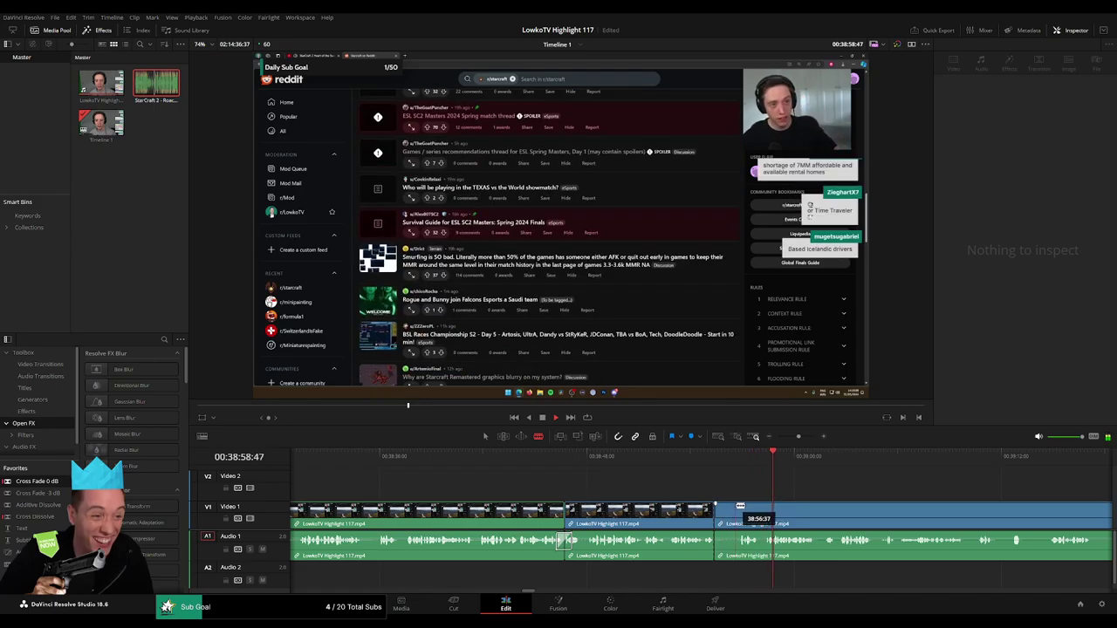
pyautogui.click(724, 515)
pyautogui.press('Delete')
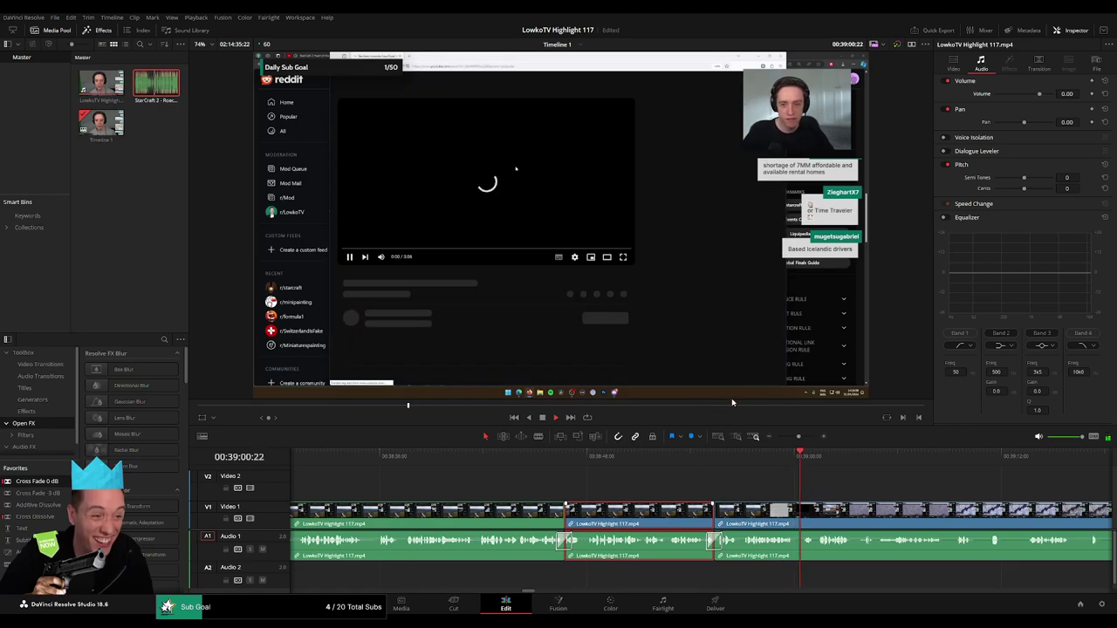
# - Blade the lava-road clip at two points and ripple delete the piece between
pyautogui.click(787, 488)
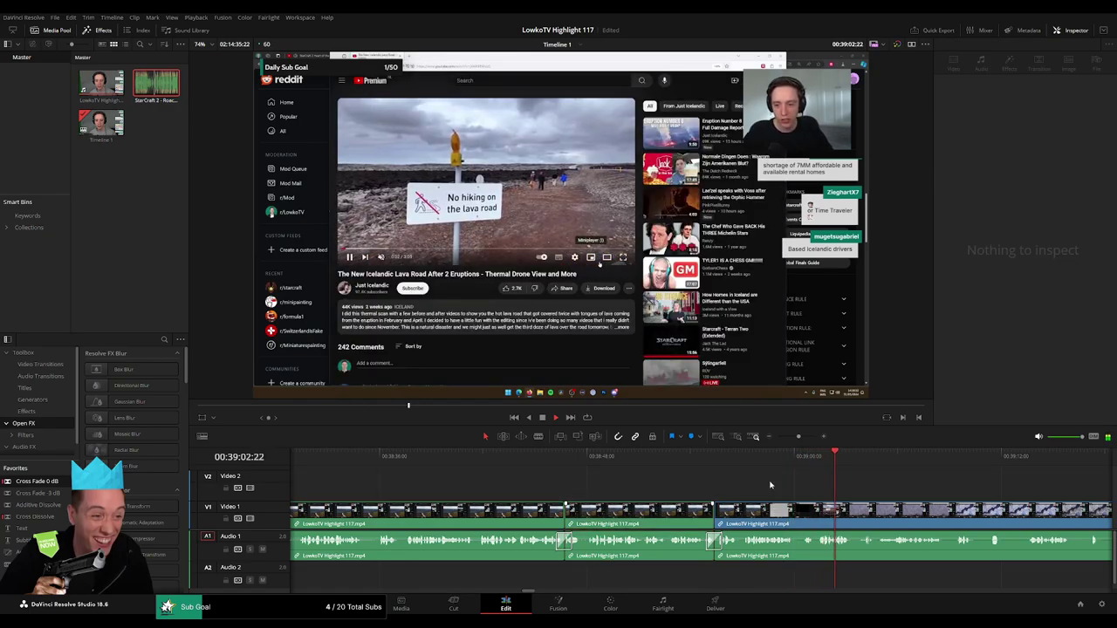
pyautogui.scroll(-5, 478, 464)
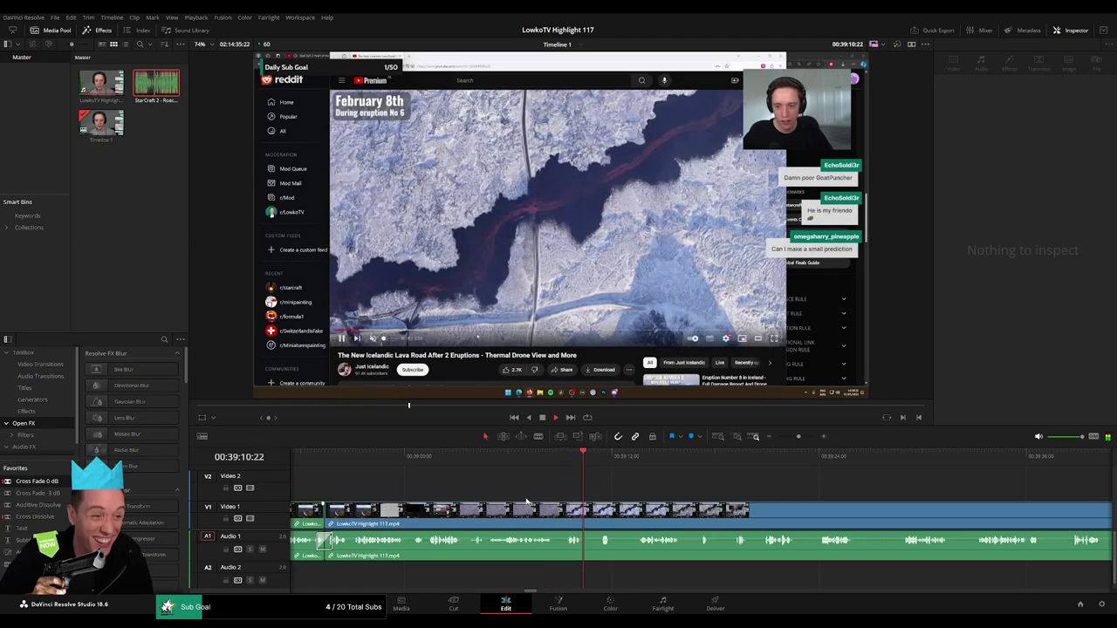
pyautogui.click(489, 519)
pyautogui.click(565, 515)
pyautogui.press('a')
pyautogui.click(555, 521)
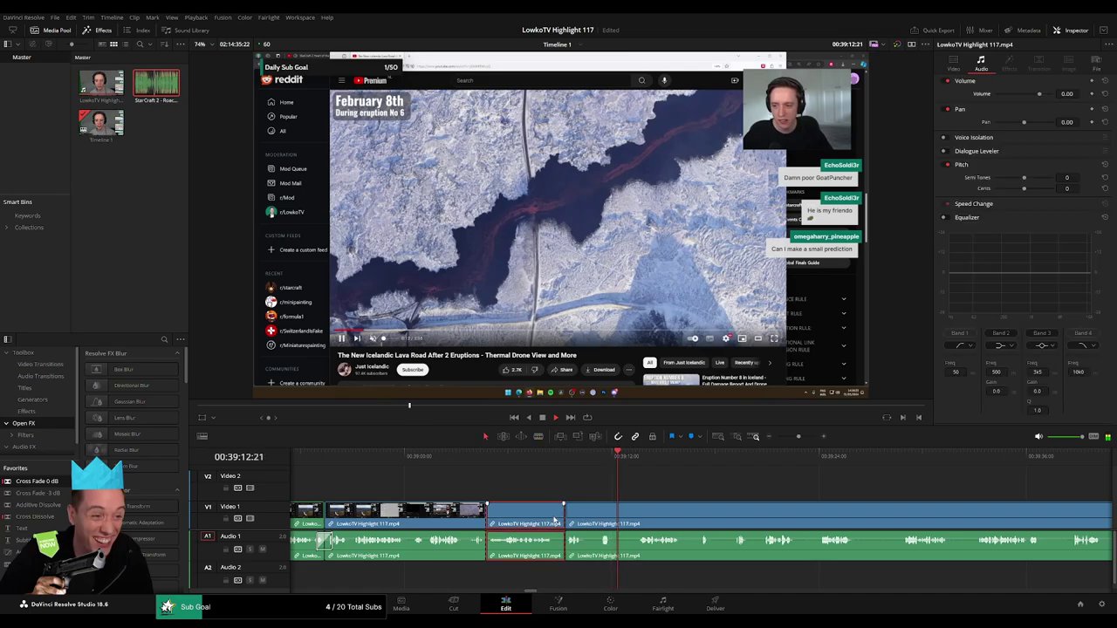
pyautogui.press('Delete')
# - Delete the short leftover clip after the join and close its gap
pyautogui.click(470, 455)
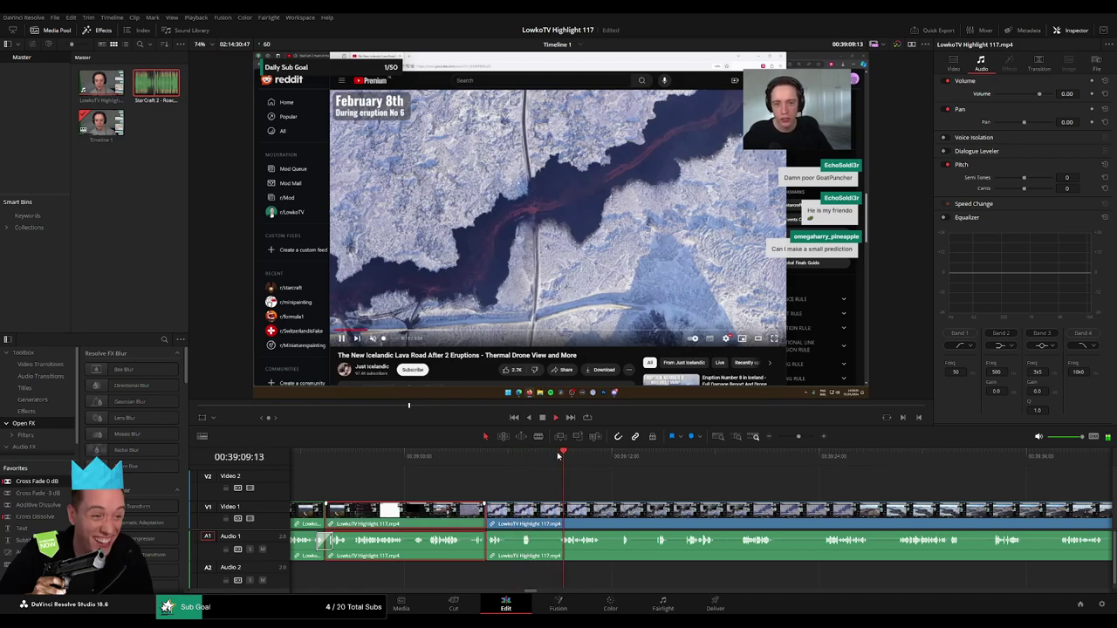
pyautogui.moveTo(534, 508); pyautogui.dragTo(564, 506)
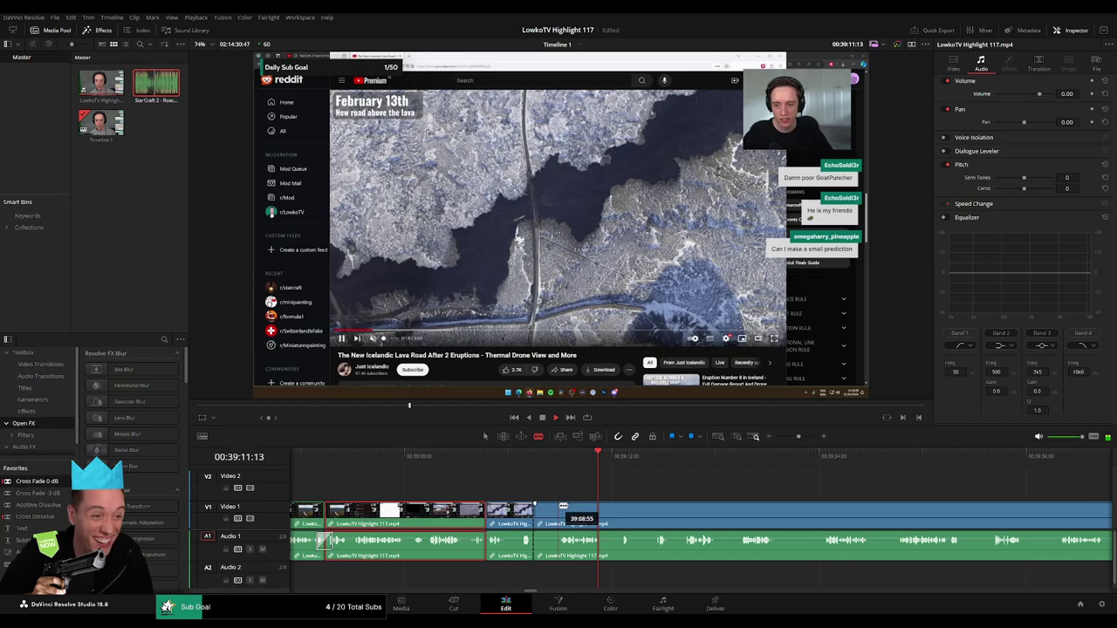
pyautogui.press('Delete')
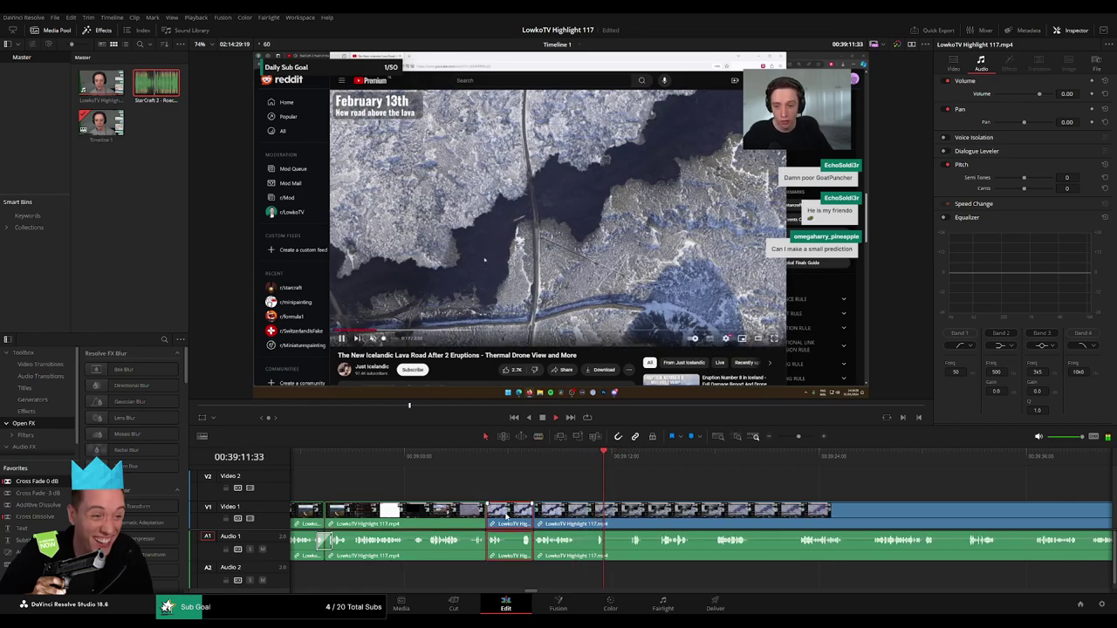
pyautogui.click(743, 491)
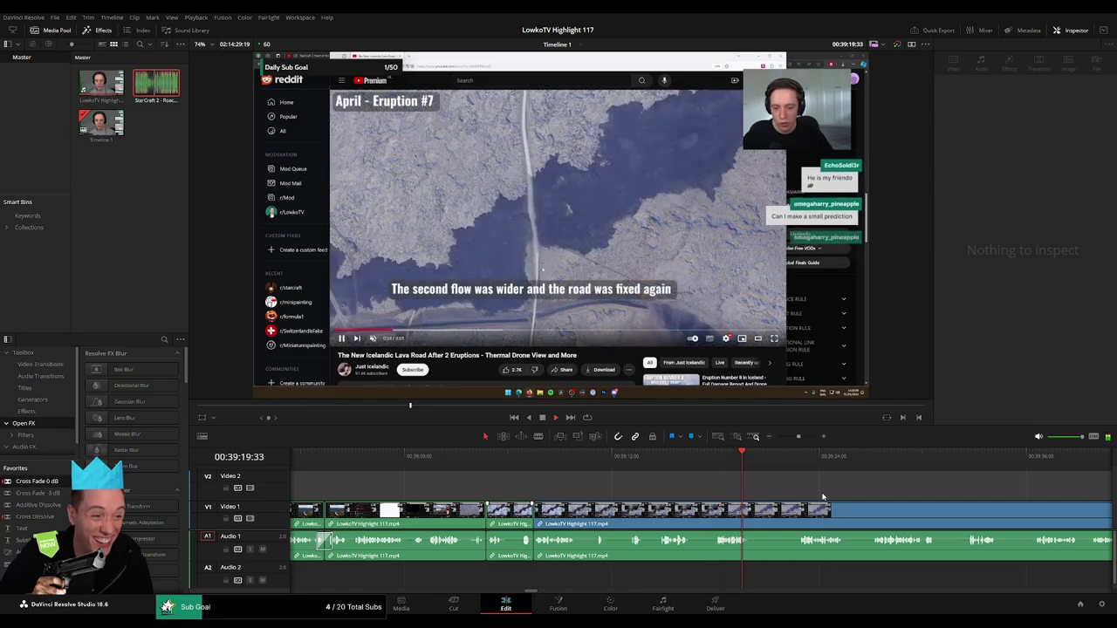
# - Scrub ahead through the lava-road footage past 40:54 to review the stream
pyautogui.hscroll(3, 712, 492)
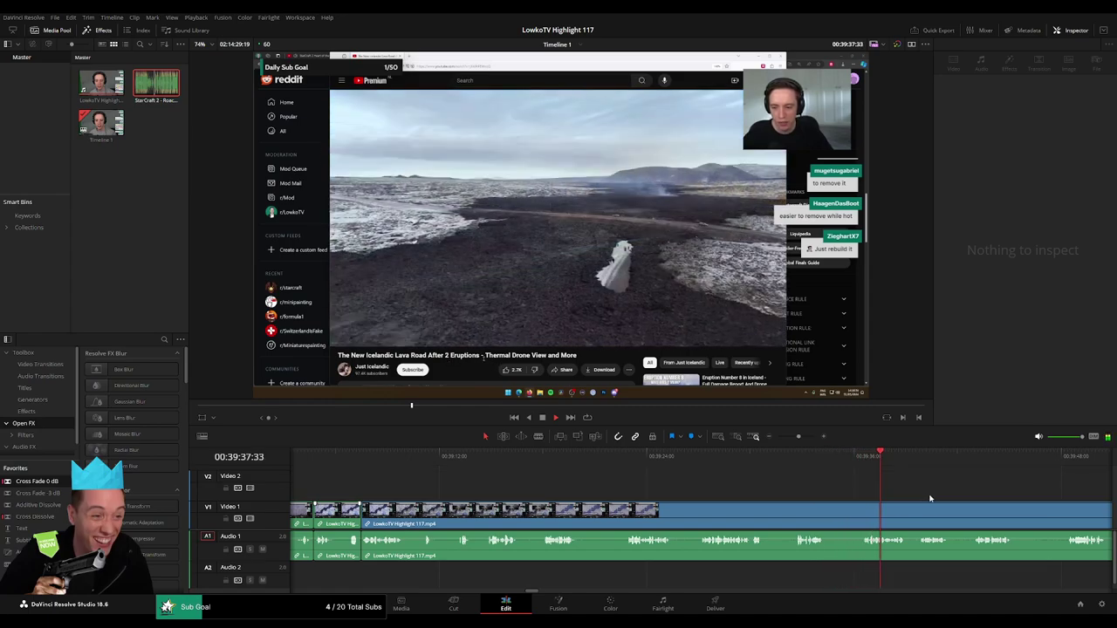
pyautogui.hscroll(5, 589, 494)
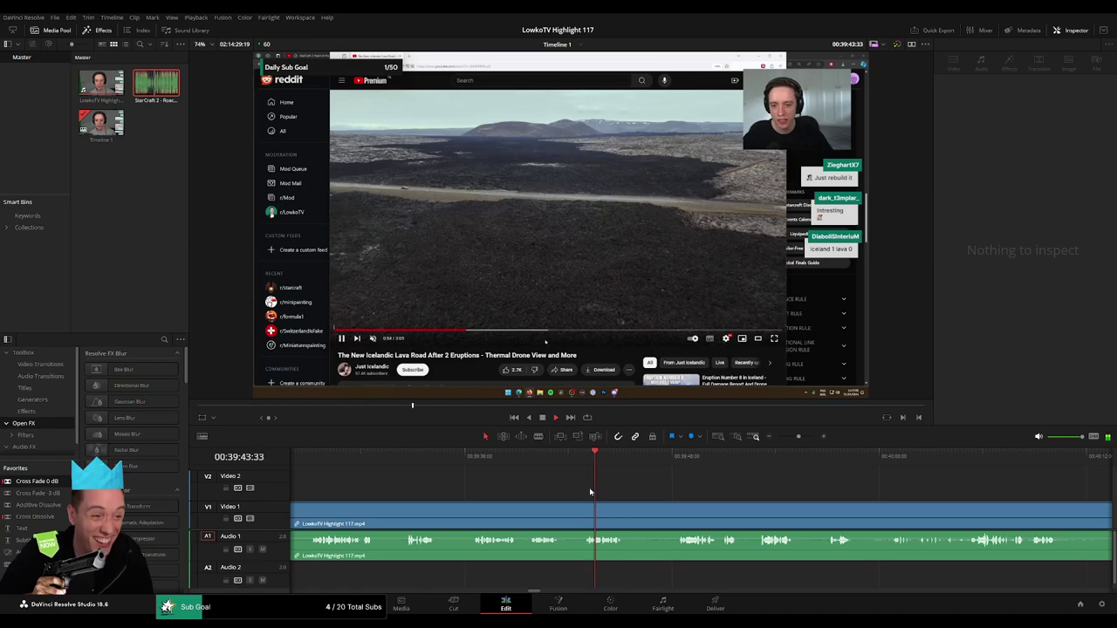
pyautogui.moveTo(623, 455); pyautogui.dragTo(670, 466)
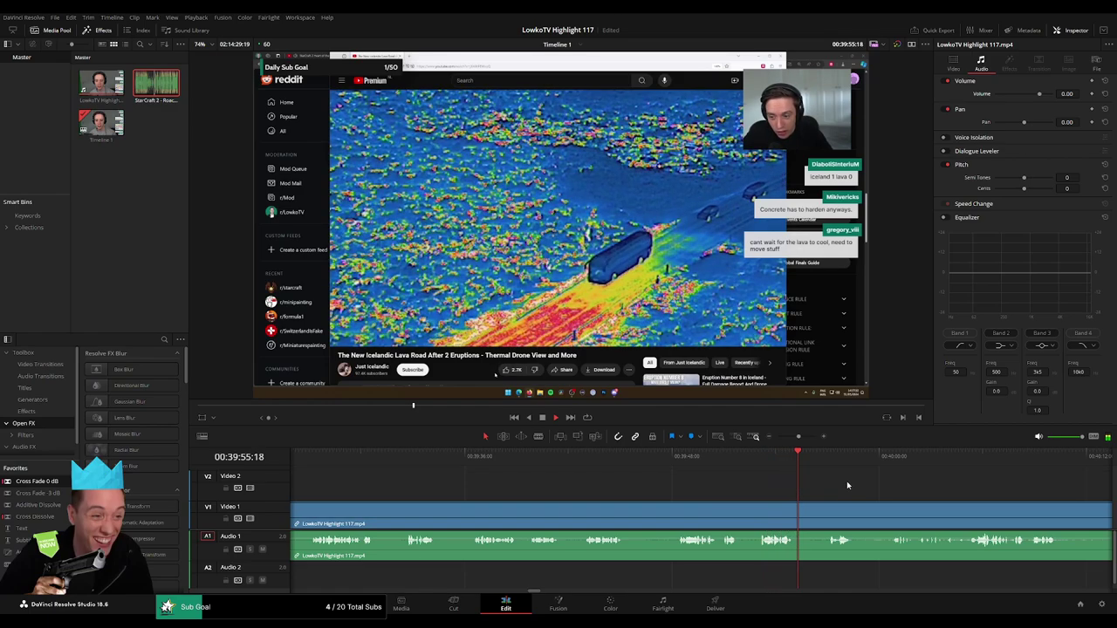
pyautogui.moveTo(847, 481); pyautogui.dragTo(638, 472)
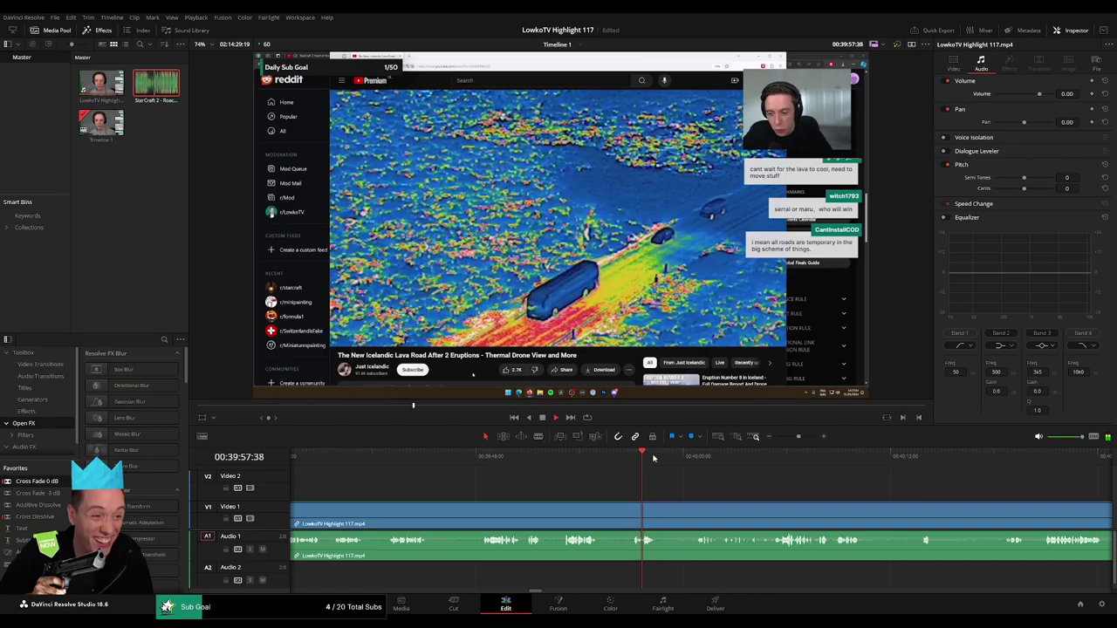
pyautogui.press('l')
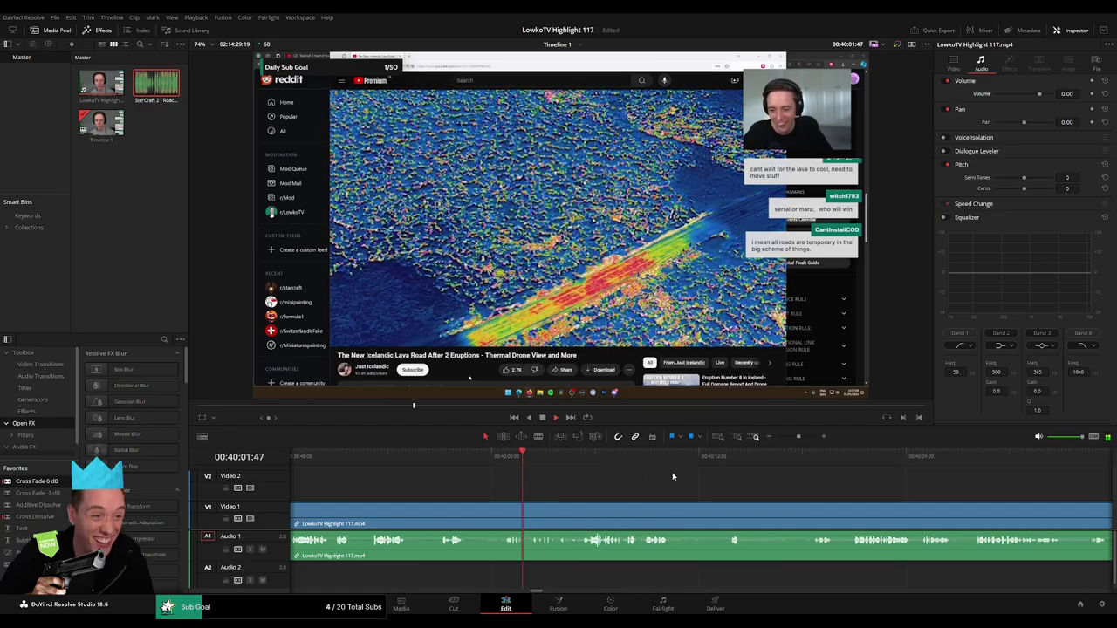
pyautogui.moveTo(798, 438); pyautogui.dragTo(803, 440)
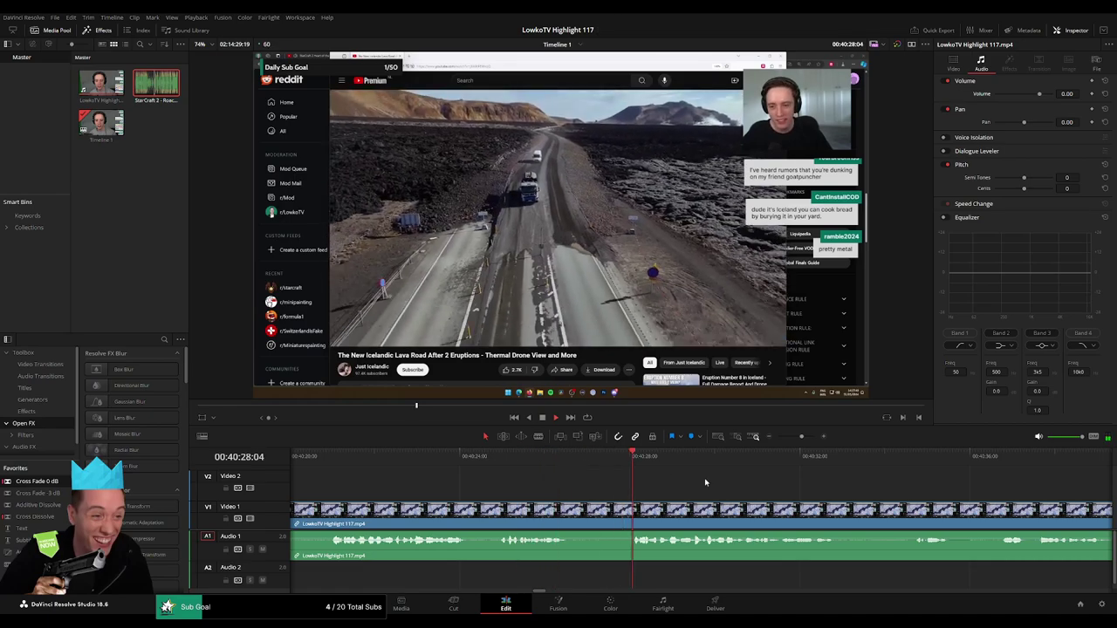
pyautogui.moveTo(801, 439); pyautogui.dragTo(799, 443)
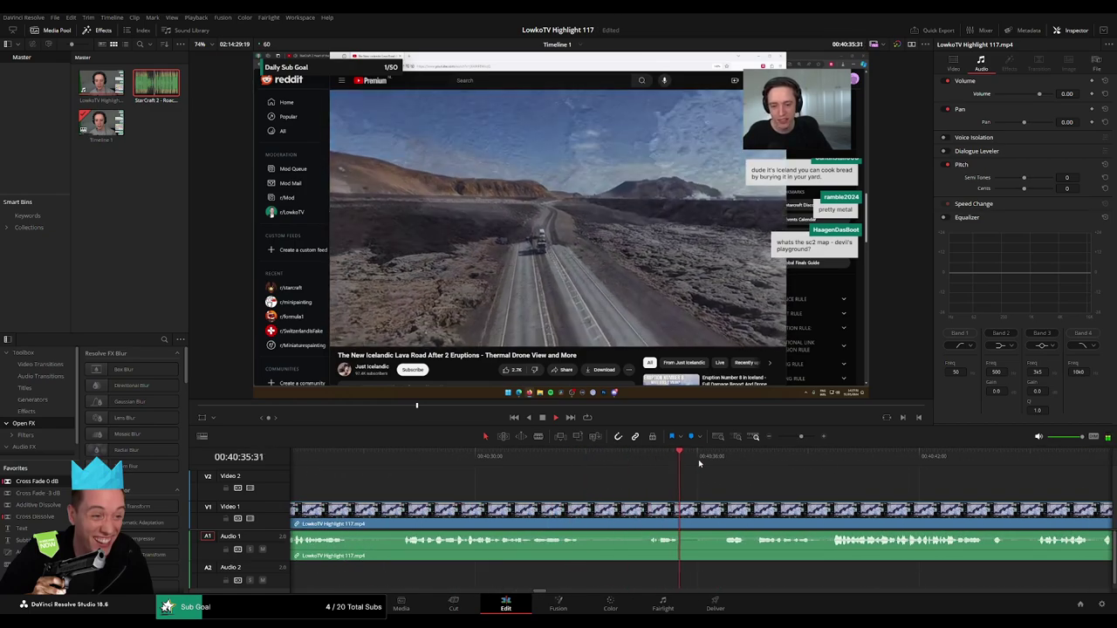
pyautogui.click(724, 463)
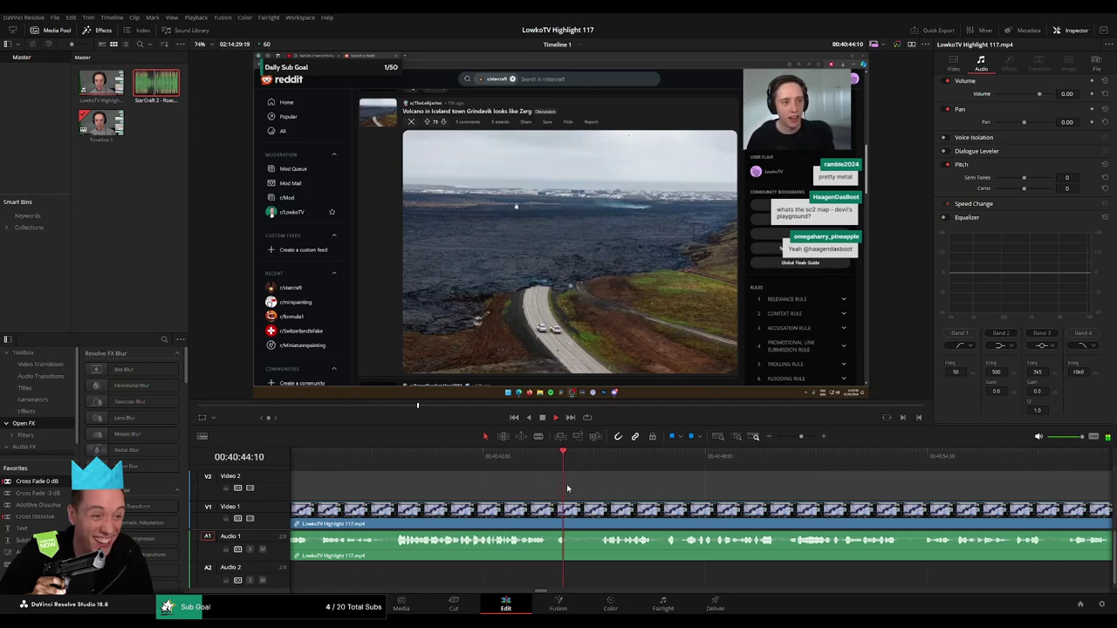
pyautogui.moveTo(801, 436); pyautogui.dragTo(798, 437)
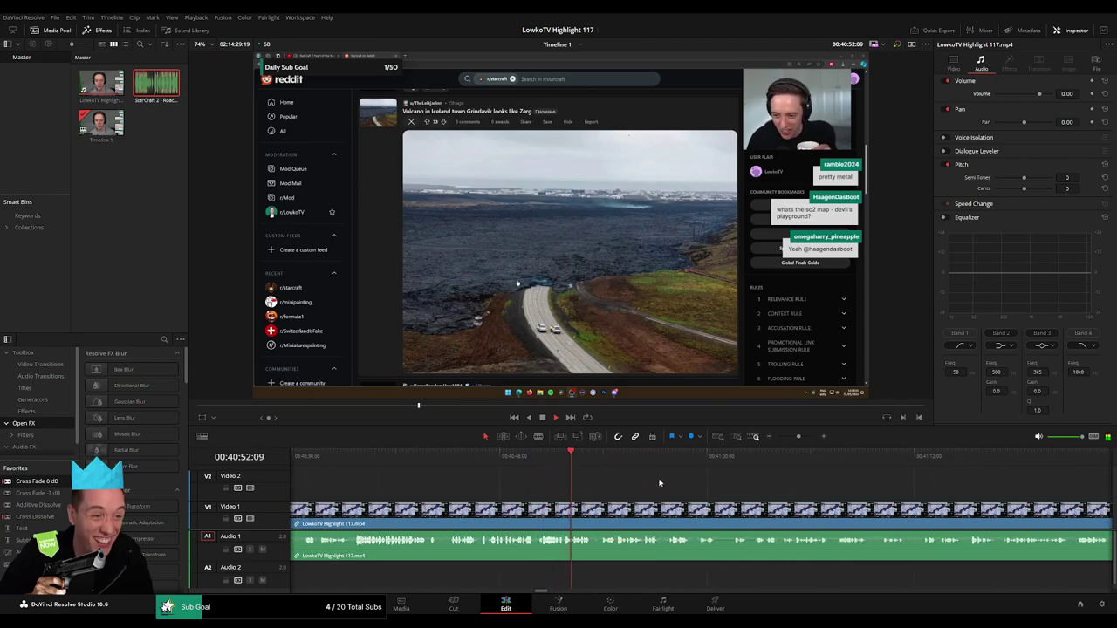
pyautogui.moveTo(795, 439); pyautogui.dragTo(796, 437)
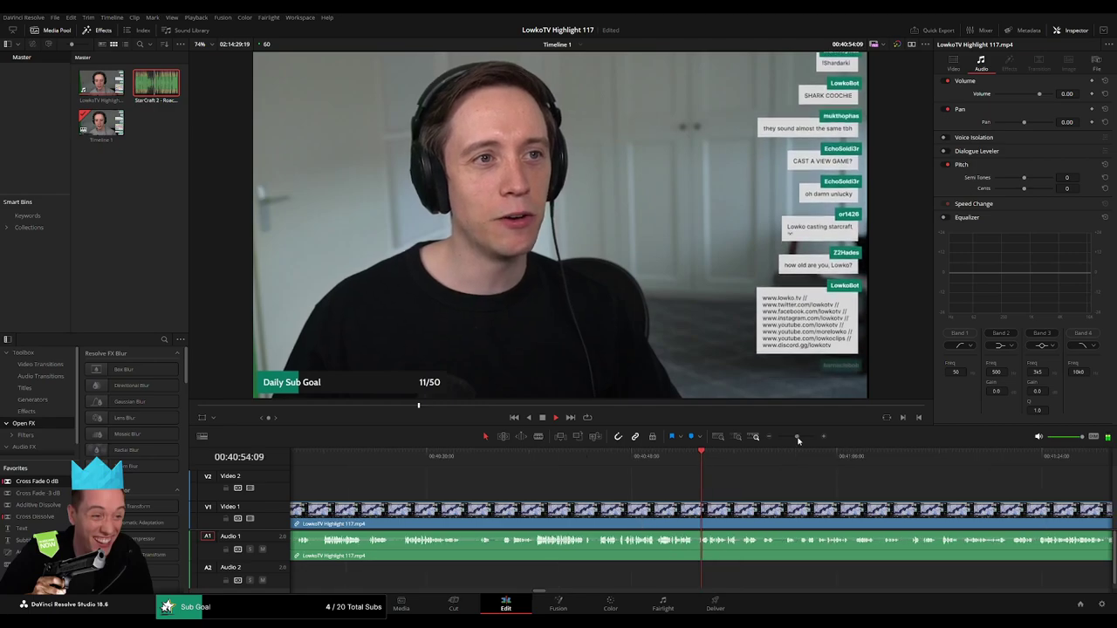
# - Nudge the edit point between the reddit and facecam shots and review the earlier cuts
pyautogui.click(644, 455)
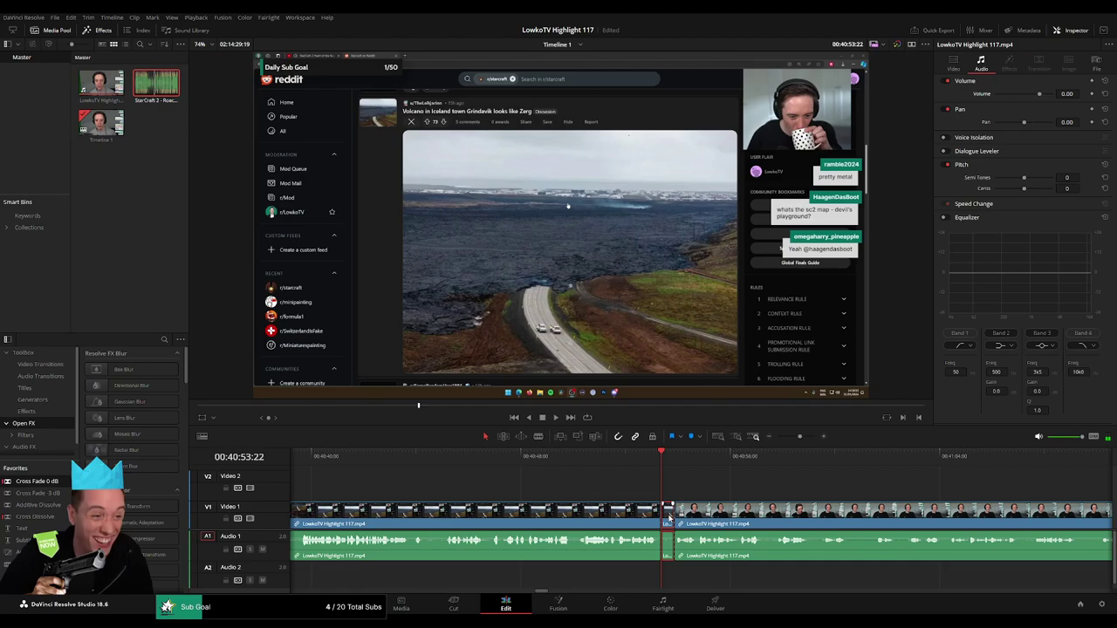
pyautogui.moveTo(676, 515); pyautogui.dragTo(670, 517)
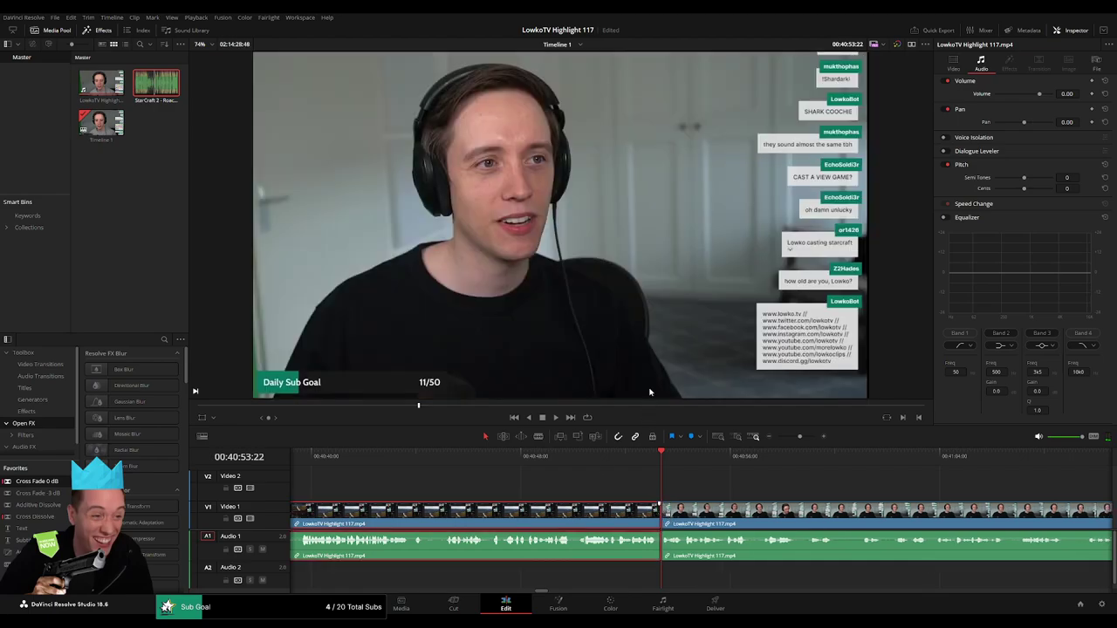
pyautogui.moveTo(800, 436); pyautogui.dragTo(784, 437)
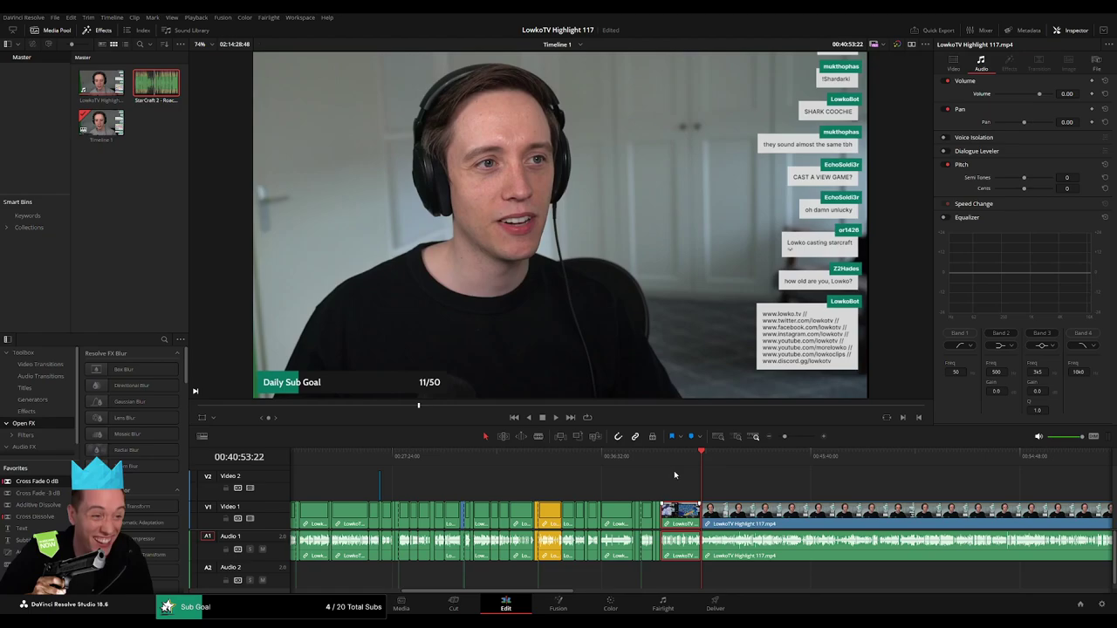
pyautogui.click(585, 457)
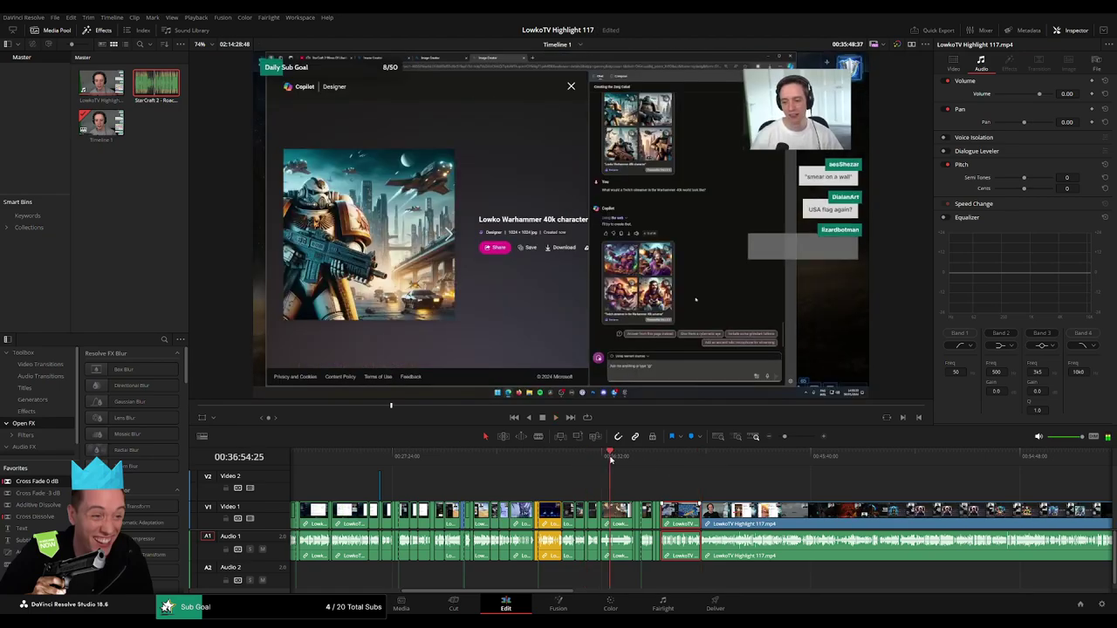
pyautogui.click(612, 458)
pyautogui.moveTo(613, 458); pyautogui.dragTo(640, 460)
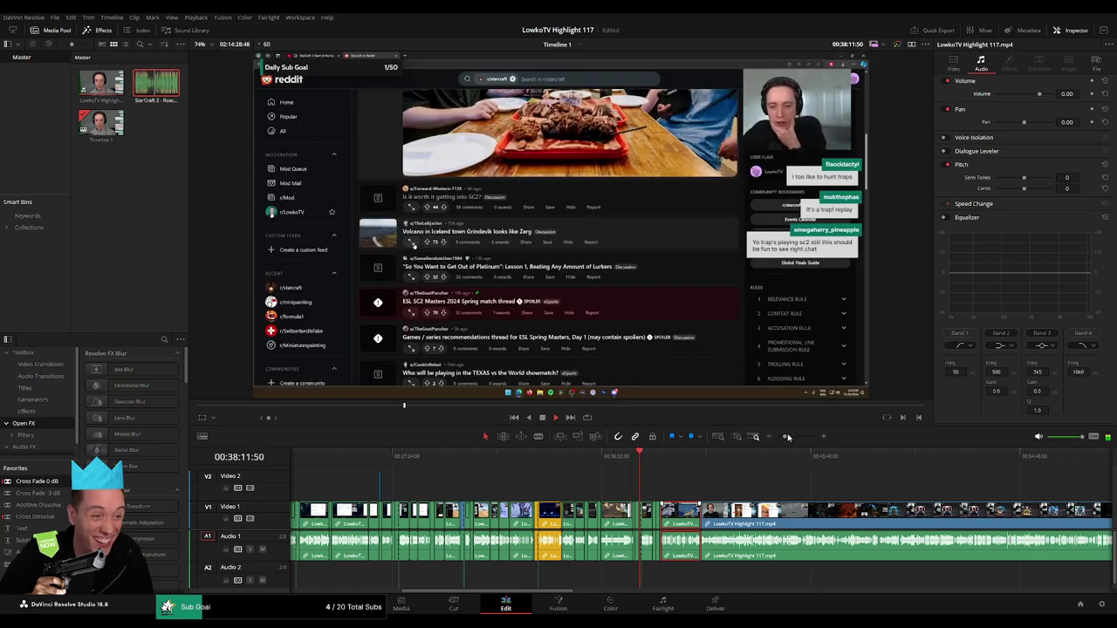
pyautogui.moveTo(788, 436); pyautogui.dragTo(796, 436)
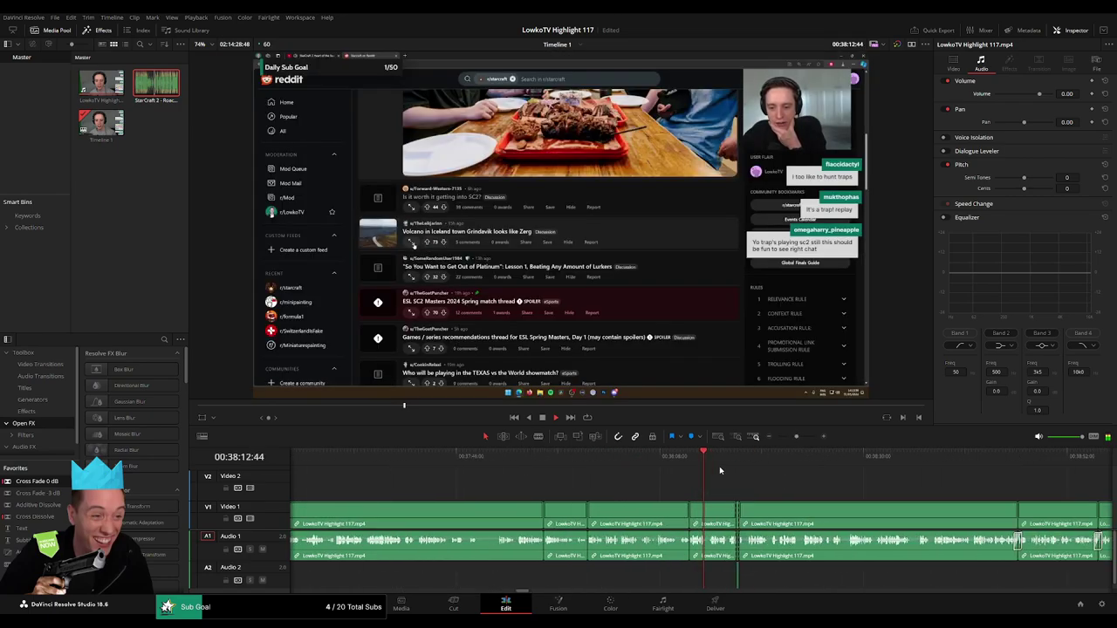
pyautogui.click(680, 460)
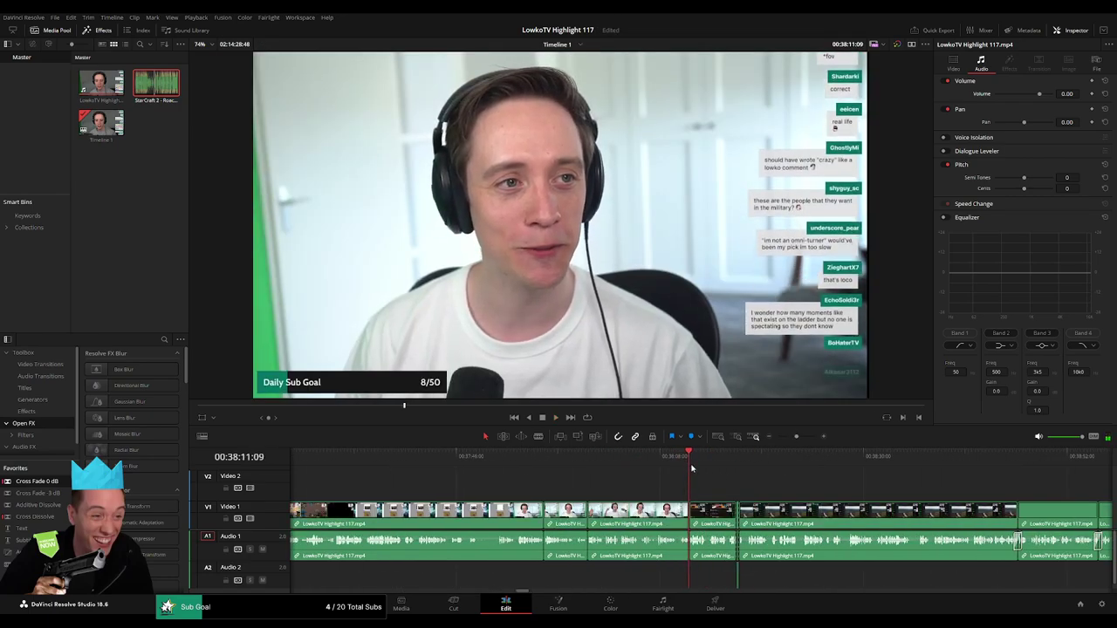
pyautogui.press('space')
pyautogui.scroll(-10, 737, 506)
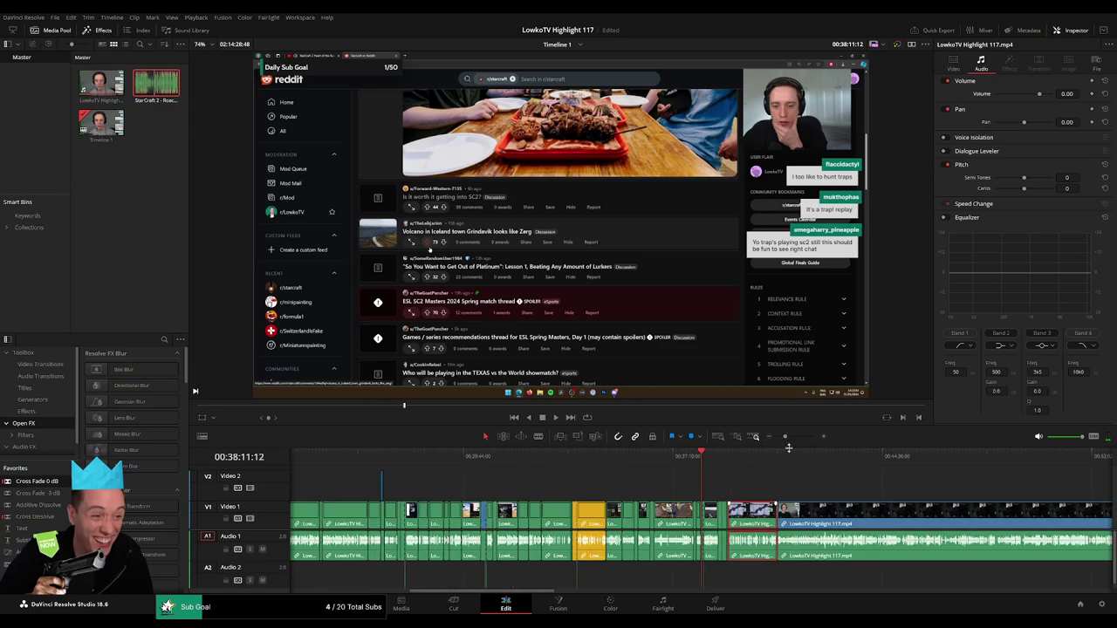
pyautogui.scroll(-8, 738, 506)
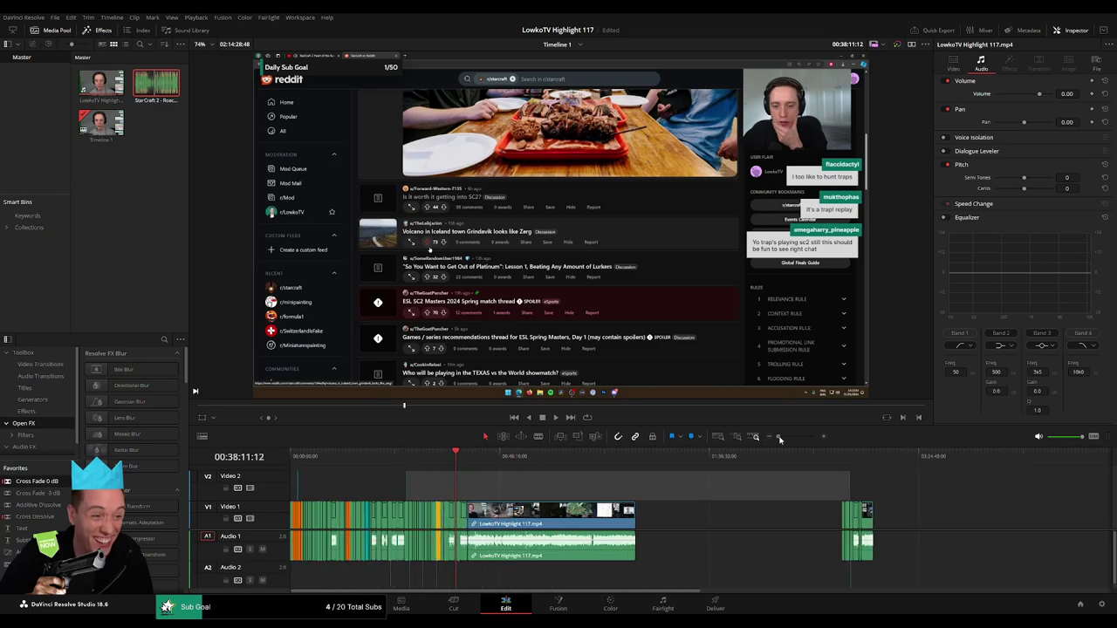
pyautogui.scroll(15, 620, 470)
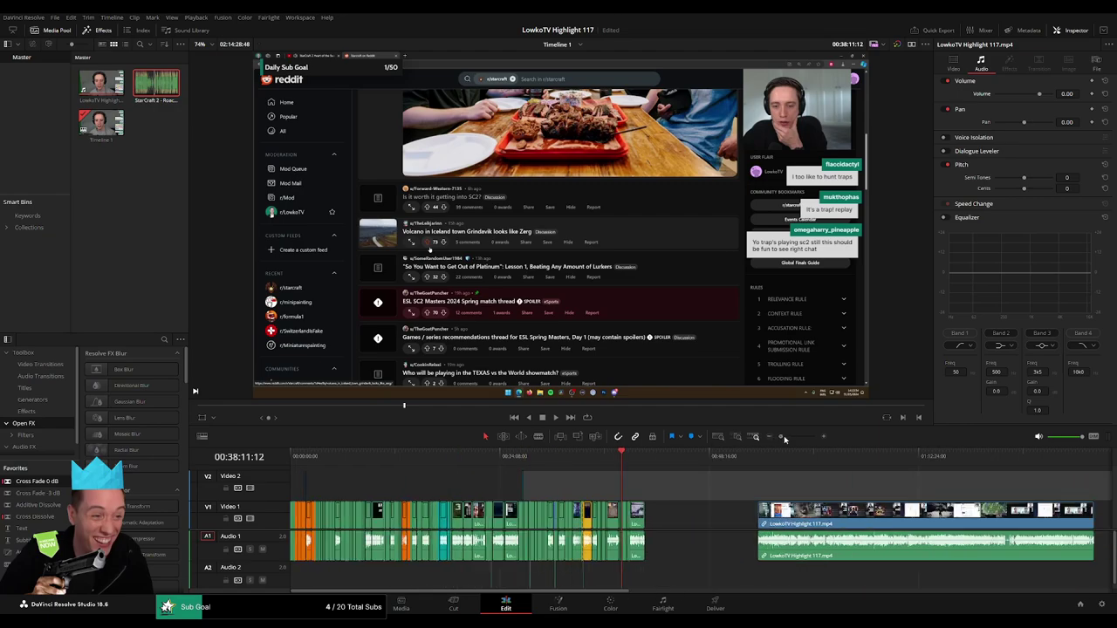
# - Move the clips after the playhead later and delete the gap before the remaining footage
pyautogui.moveTo(978, 489); pyautogui.dragTo(702, 587)
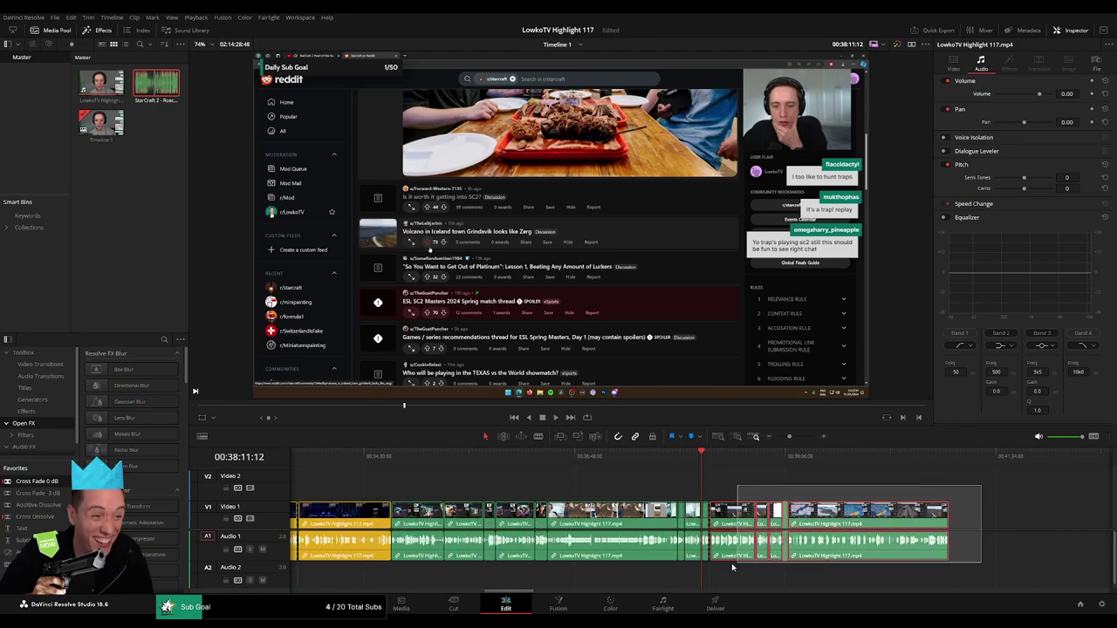
pyautogui.moveTo(790, 437); pyautogui.dragTo(773, 441)
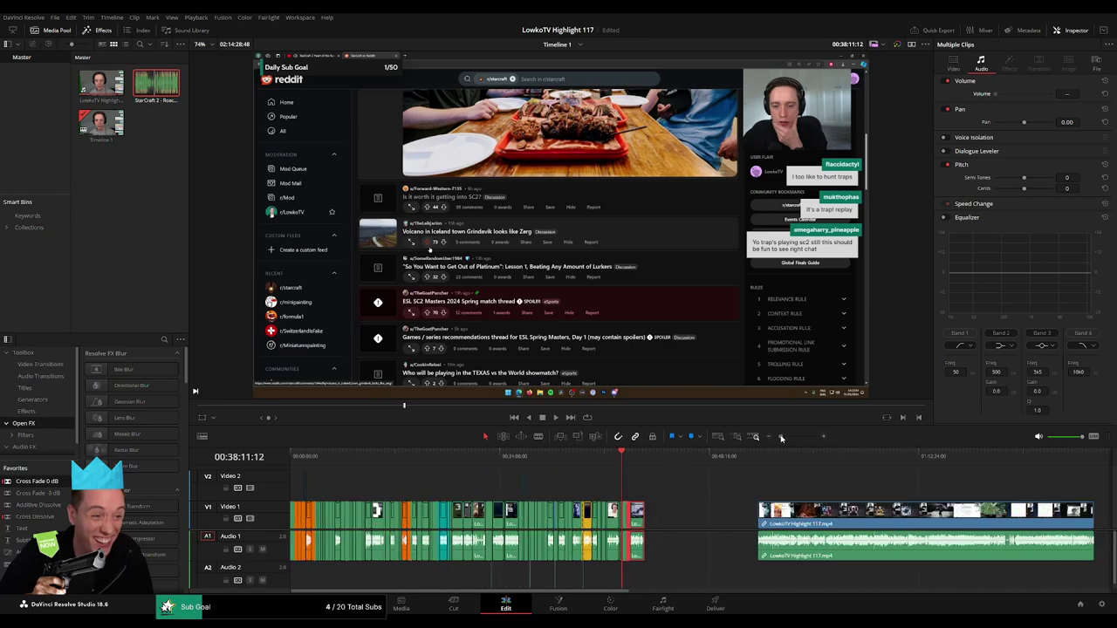
pyautogui.moveTo(463, 516); pyautogui.dragTo(866, 502)
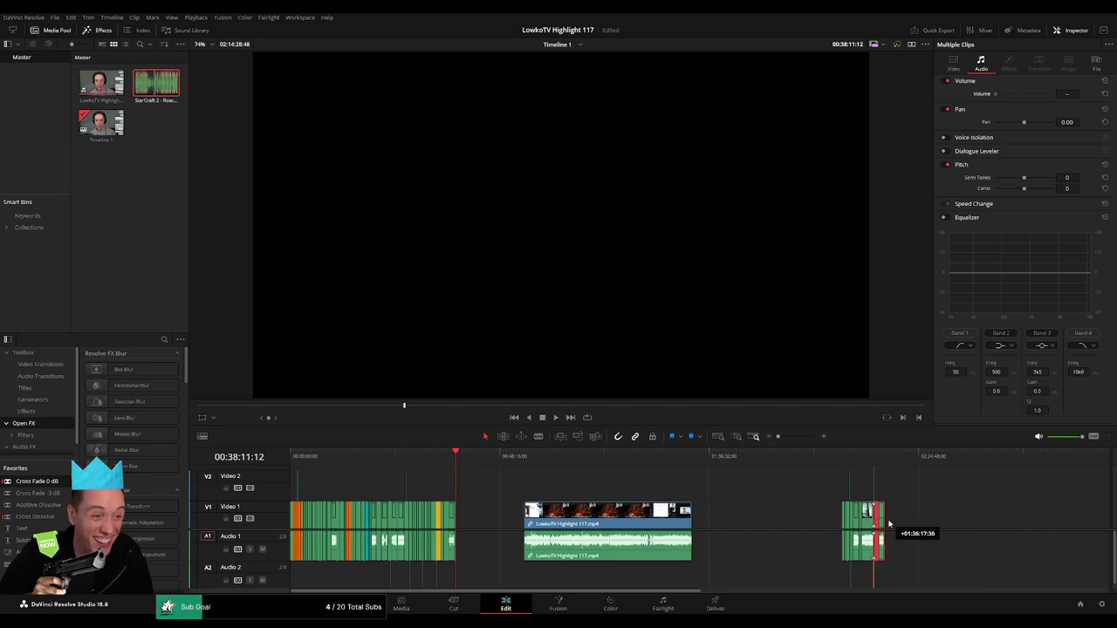
pyautogui.click(501, 492)
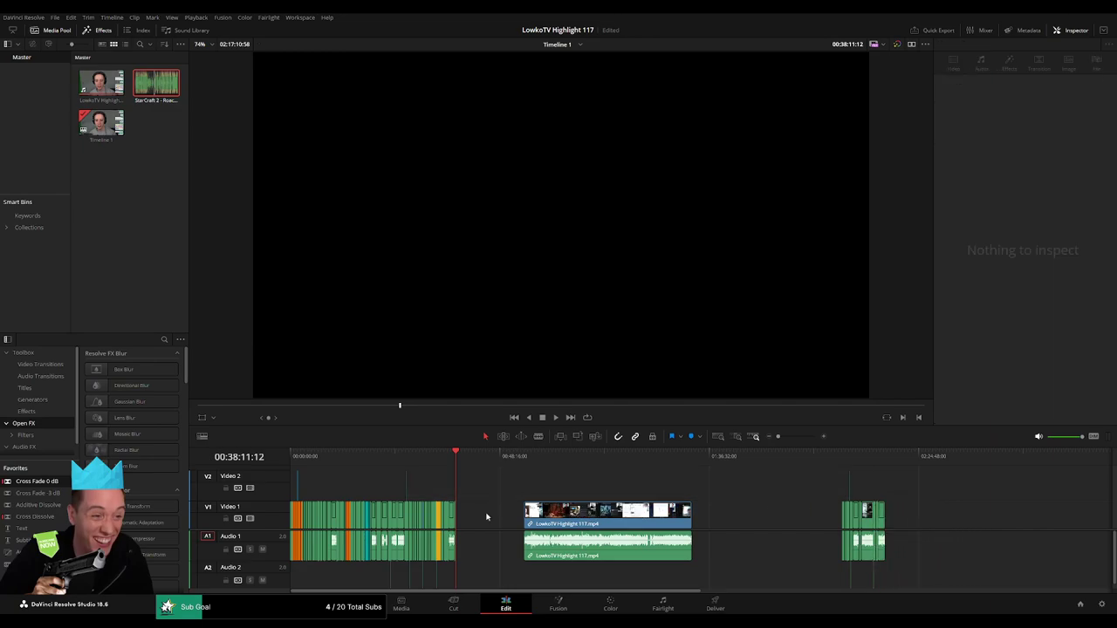
pyautogui.press('Delete')
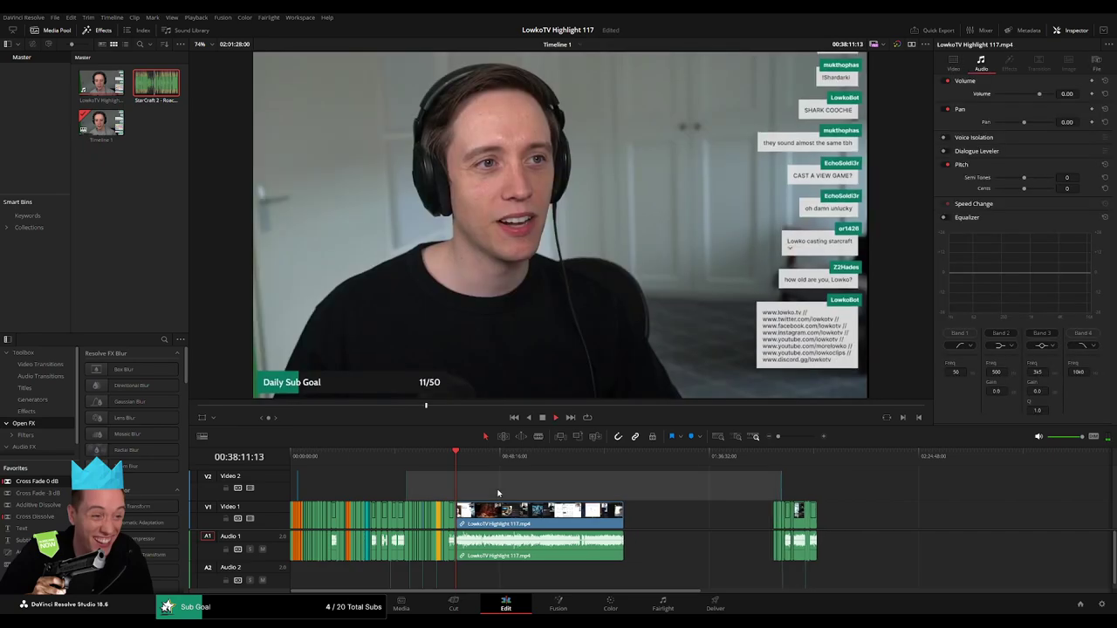
# - Add a Cross Fade on Audio 1 at the cut with Shift+T and replay it
pyautogui.click(790, 438)
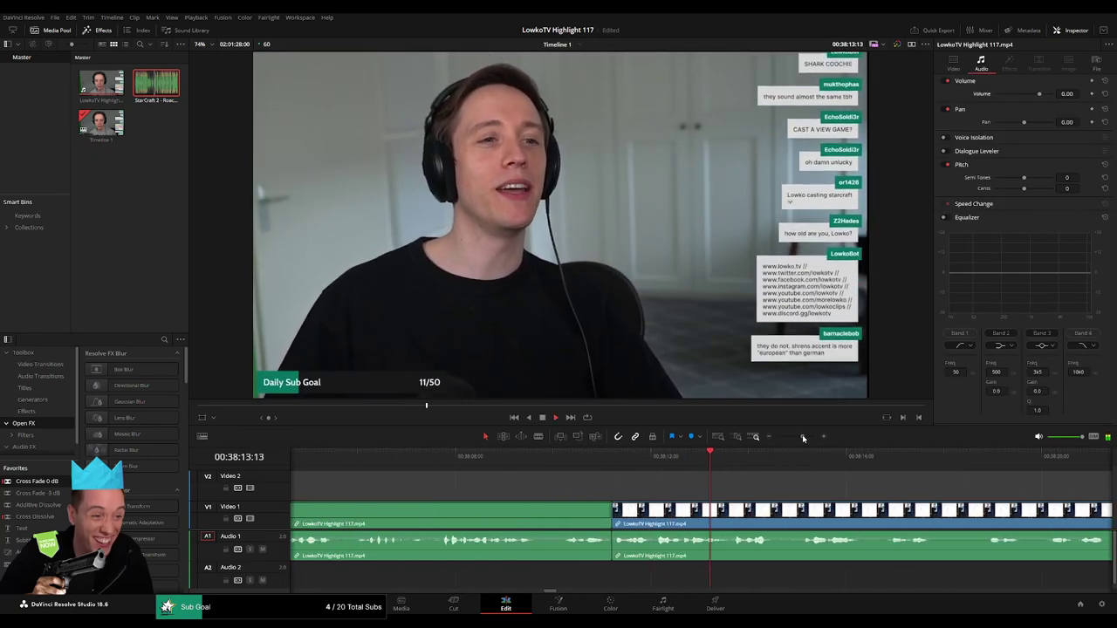
pyautogui.hotkey('shift', 't')
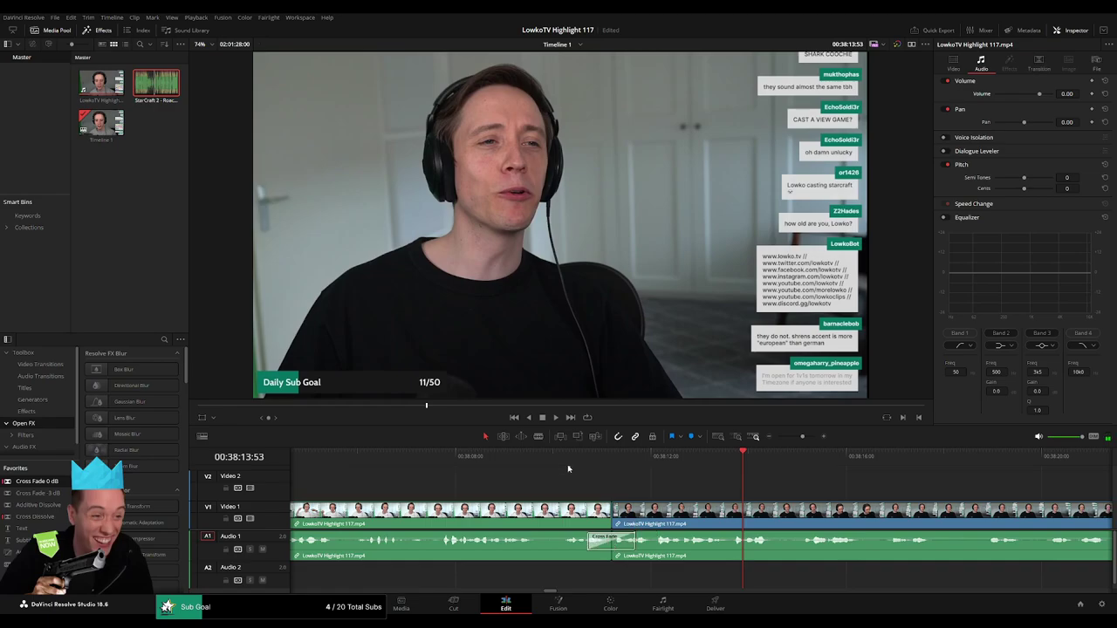
pyautogui.click(564, 453)
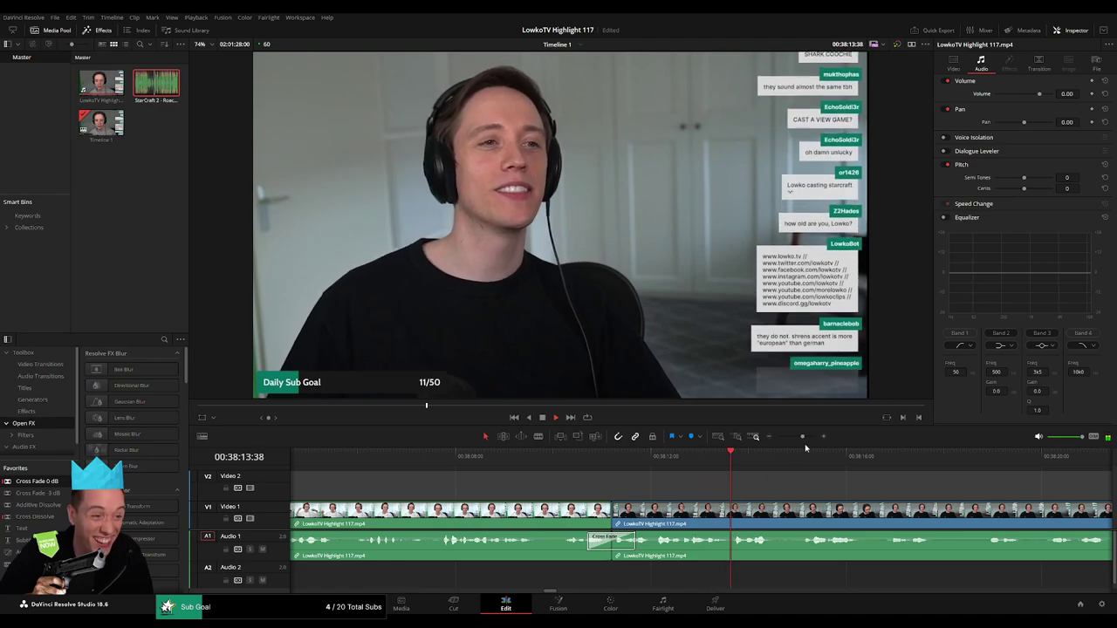
pyautogui.moveTo(802, 438)
pyautogui.mouseDown()
pyautogui.moveTo(775, 438)
pyautogui.moveTo(798, 438)
pyautogui.mouseUp()
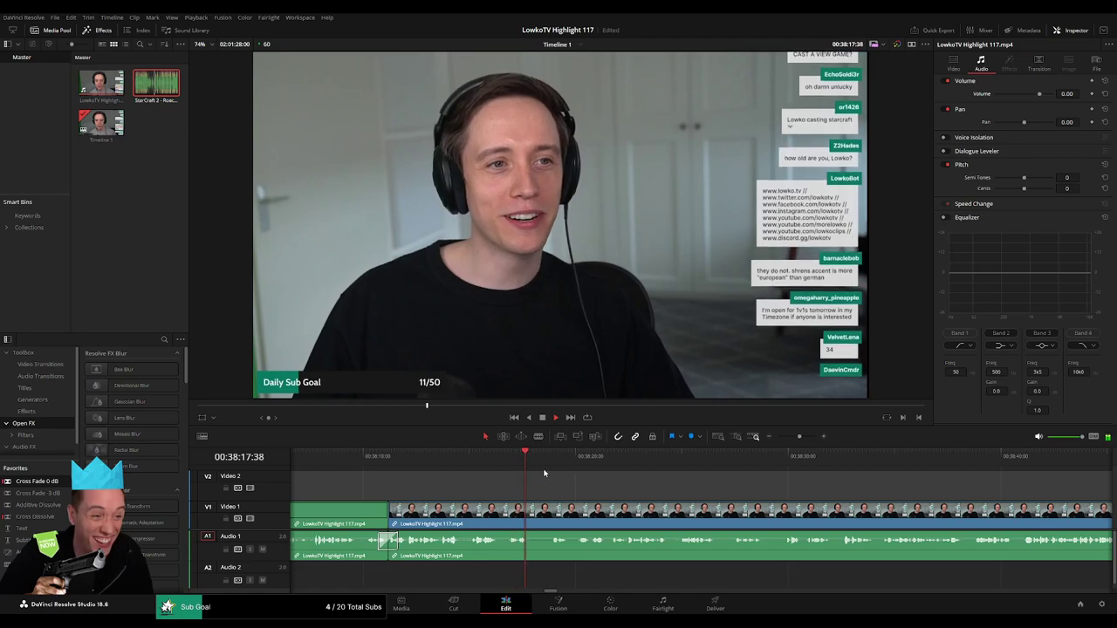
# - Cut a short piece from the stream clip and delete it with the gap closed
pyautogui.hscroll(2, 595, 493)
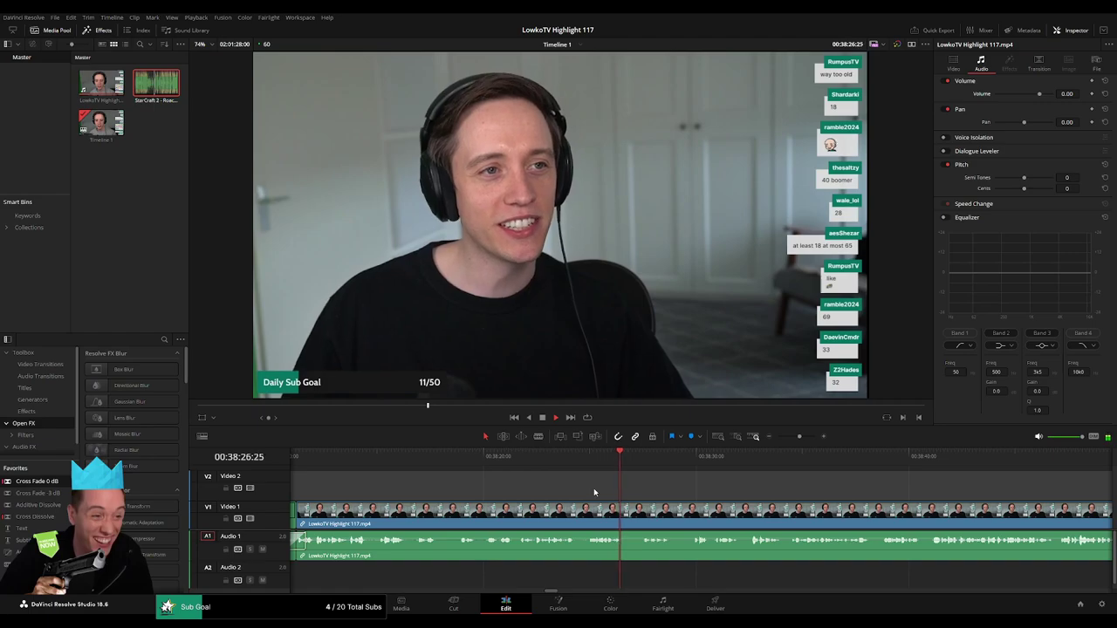
pyautogui.hscroll(2, 602, 493)
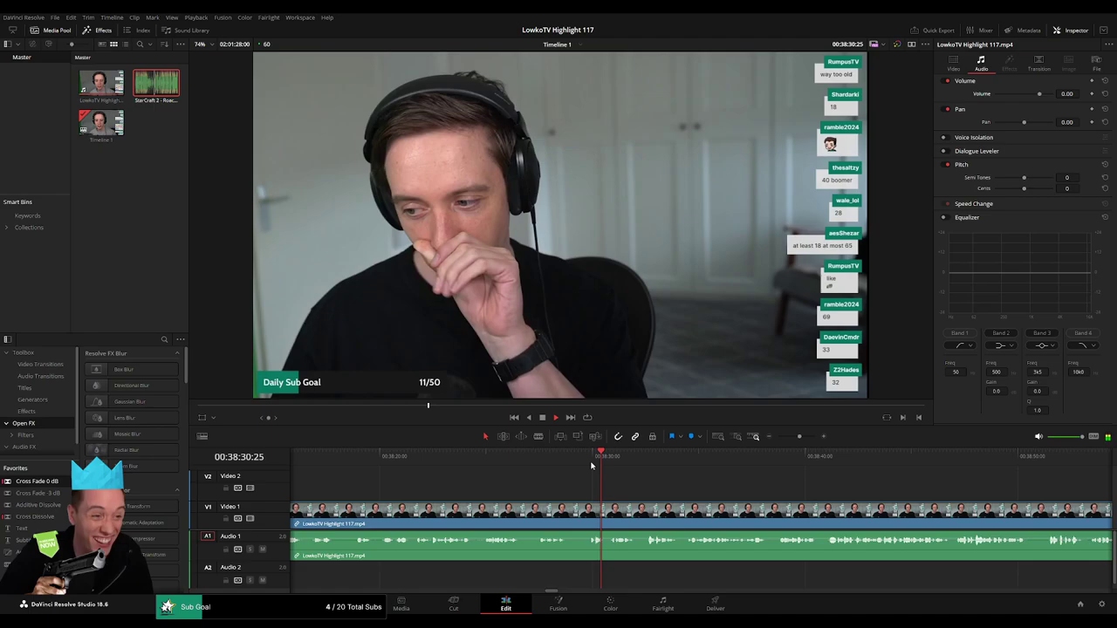
pyautogui.click(571, 514)
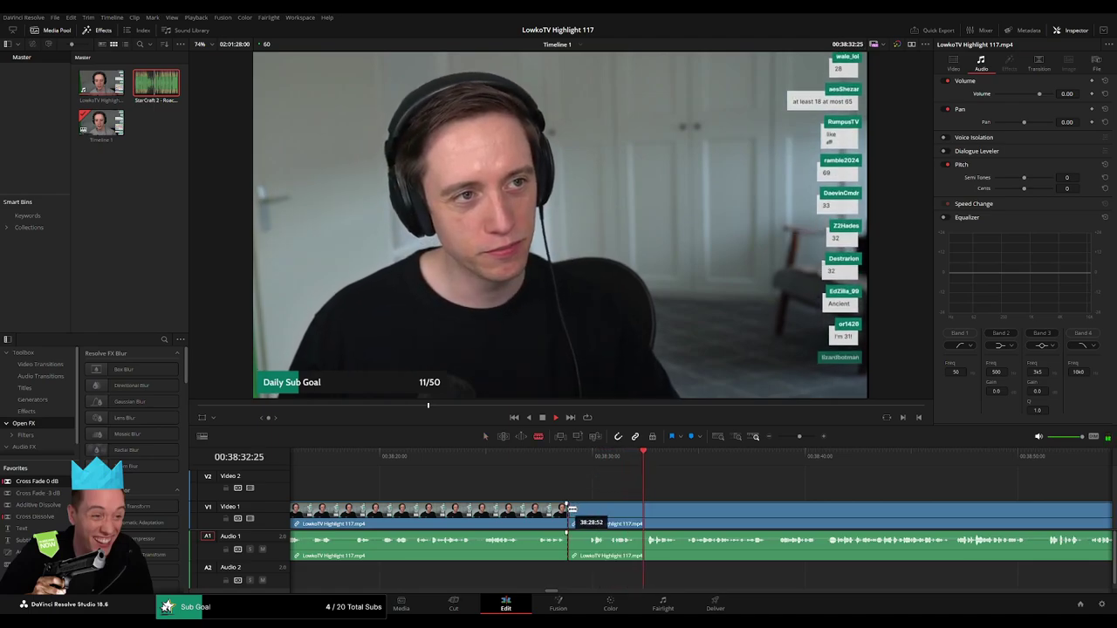
pyautogui.press('Delete')
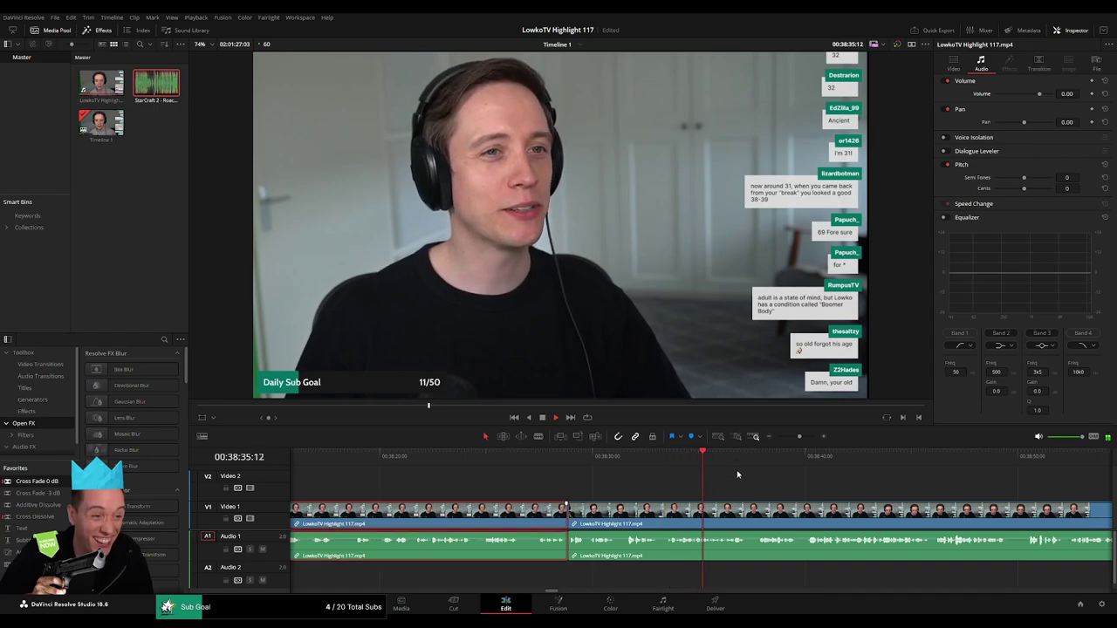
pyautogui.click(788, 488)
pyautogui.moveTo(799, 438); pyautogui.dragTo(799, 438)
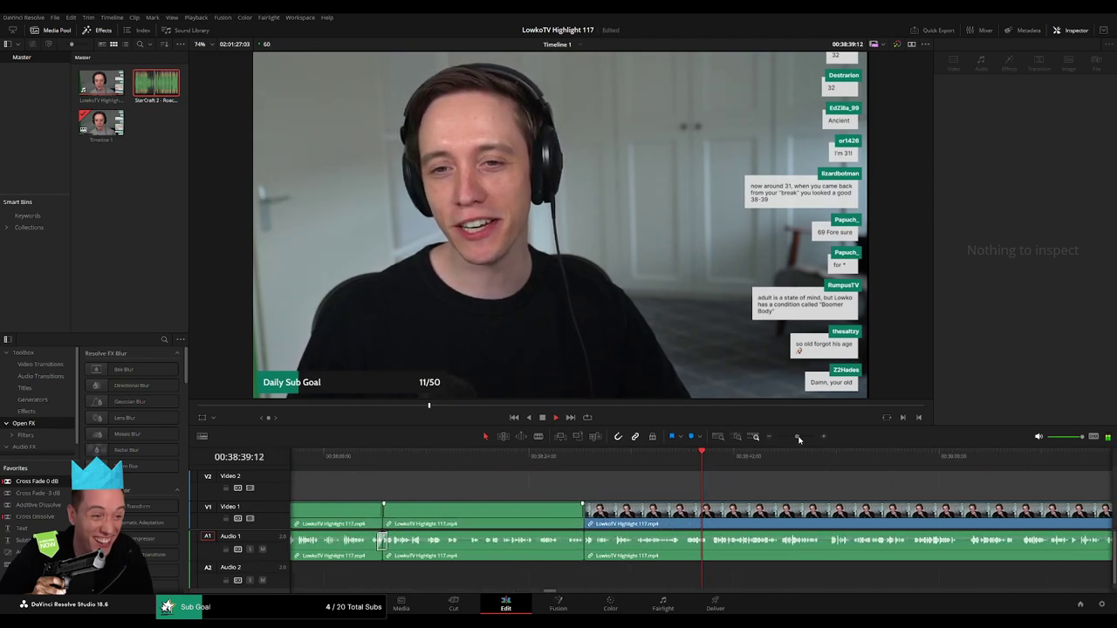
pyautogui.hscroll(3, 596, 493)
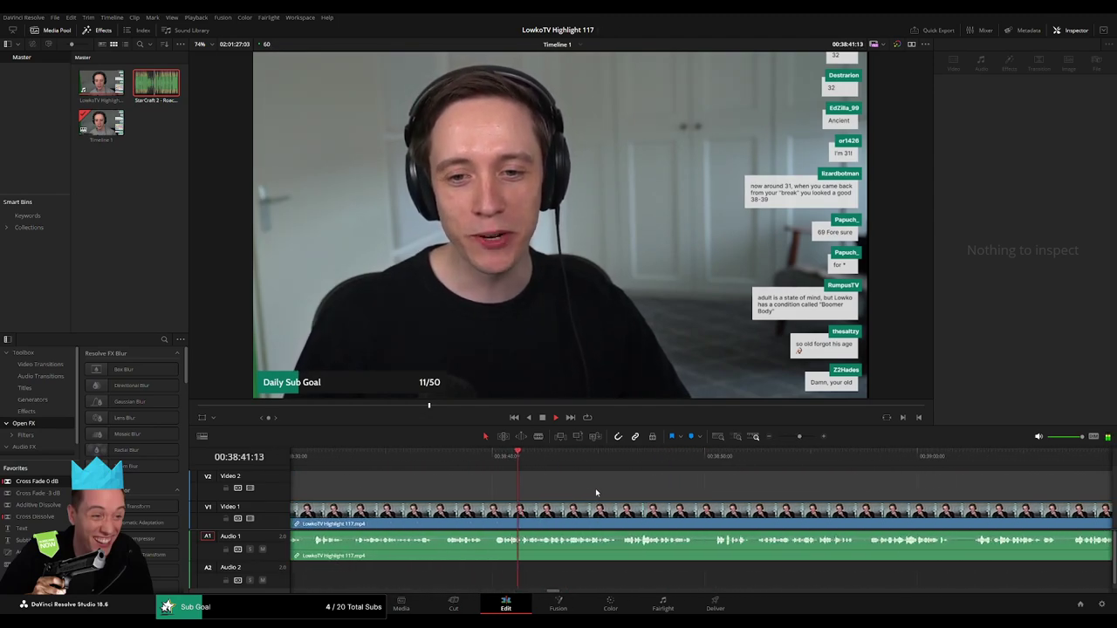
pyautogui.moveTo(800, 437)
pyautogui.mouseDown()
pyautogui.moveTo(789, 442)
pyautogui.moveTo(797, 438)
pyautogui.mouseUp()
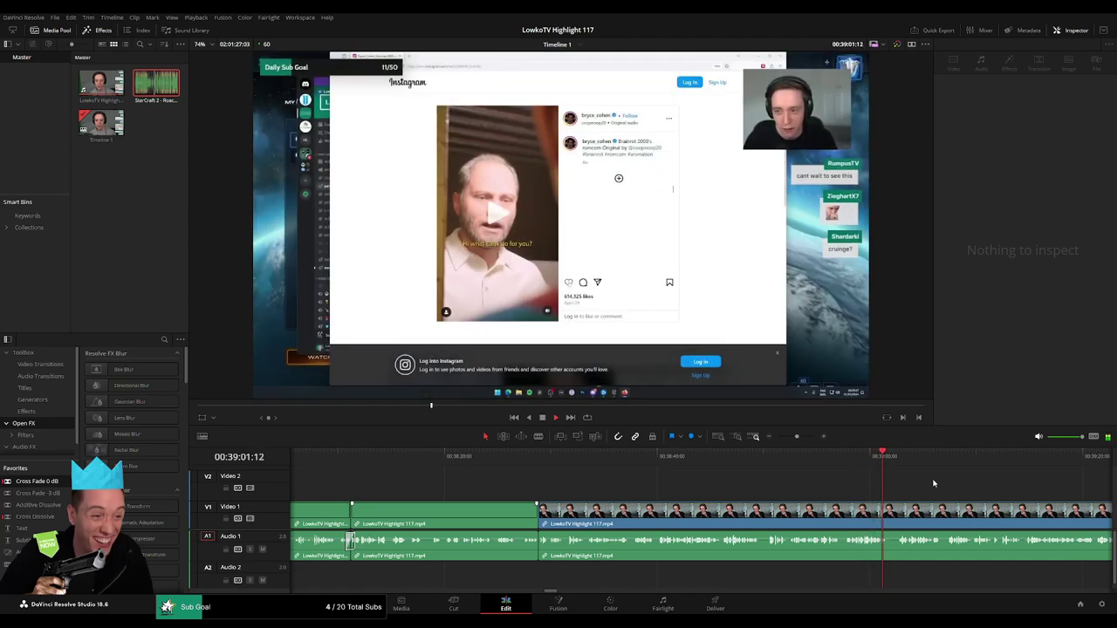
# - Split the stream clip at 00:39:01, trim the unwanted footage after it and close the gap
pyautogui.moveTo(953, 490); pyautogui.dragTo(672, 478)
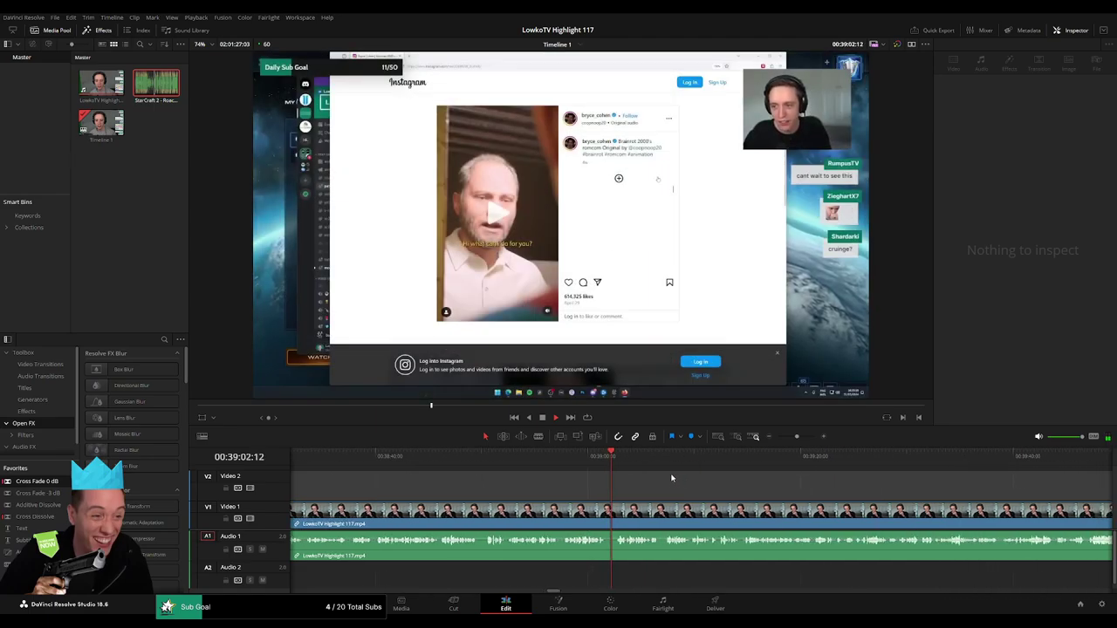
pyautogui.click(801, 436)
pyautogui.click(659, 526)
pyautogui.click(623, 462)
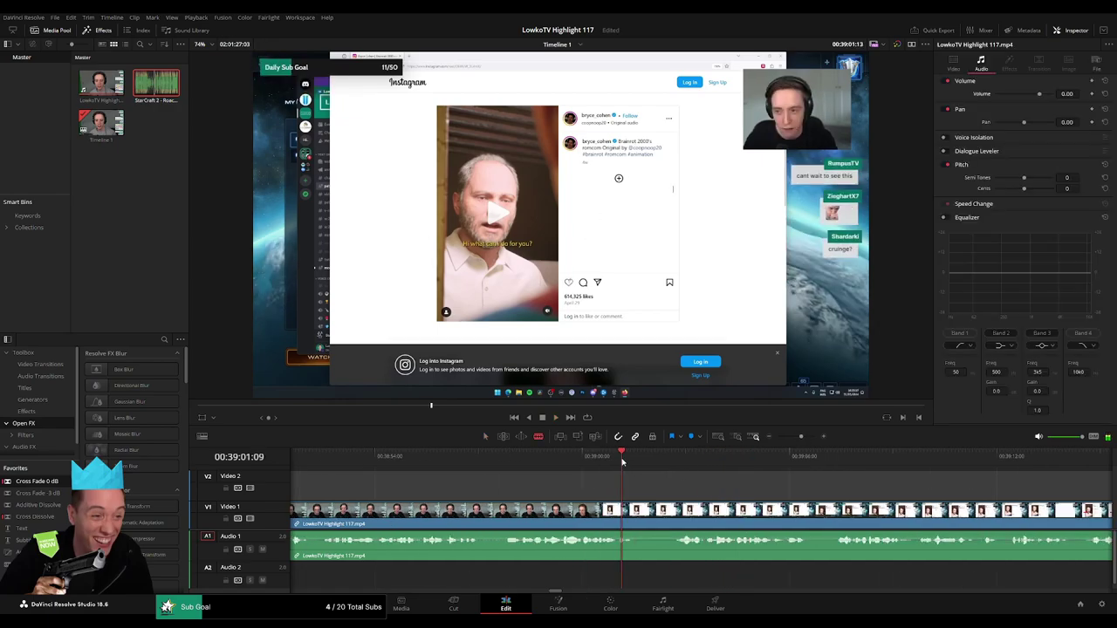
pyautogui.press('b')
pyautogui.click(635, 513)
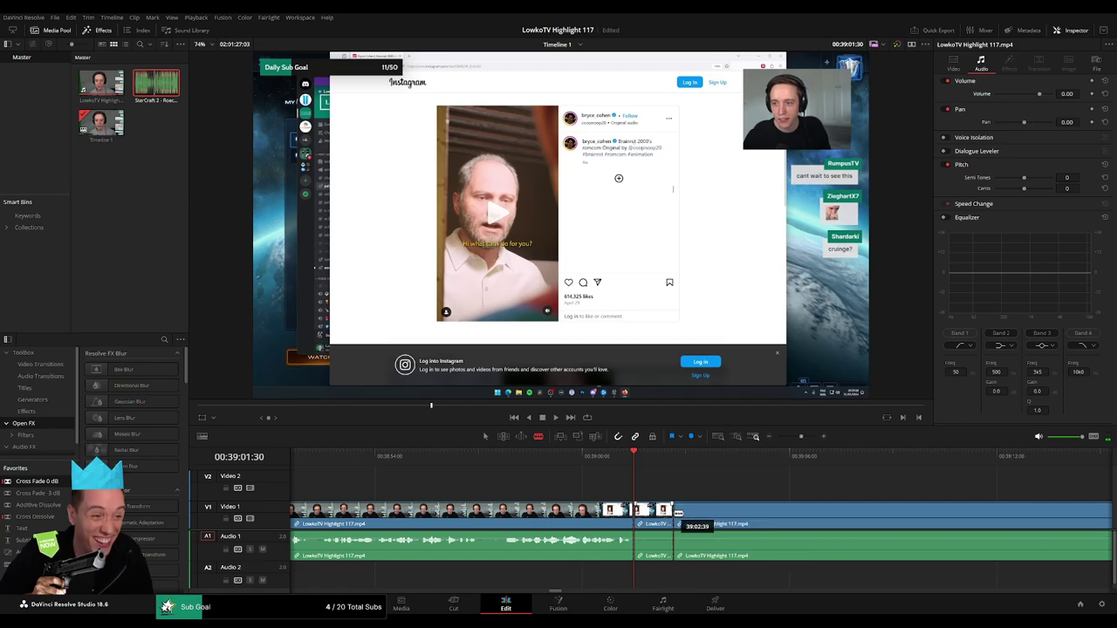
pyautogui.moveTo(677, 526); pyautogui.dragTo(672, 524)
pyautogui.press('Delete')
pyautogui.press('space')
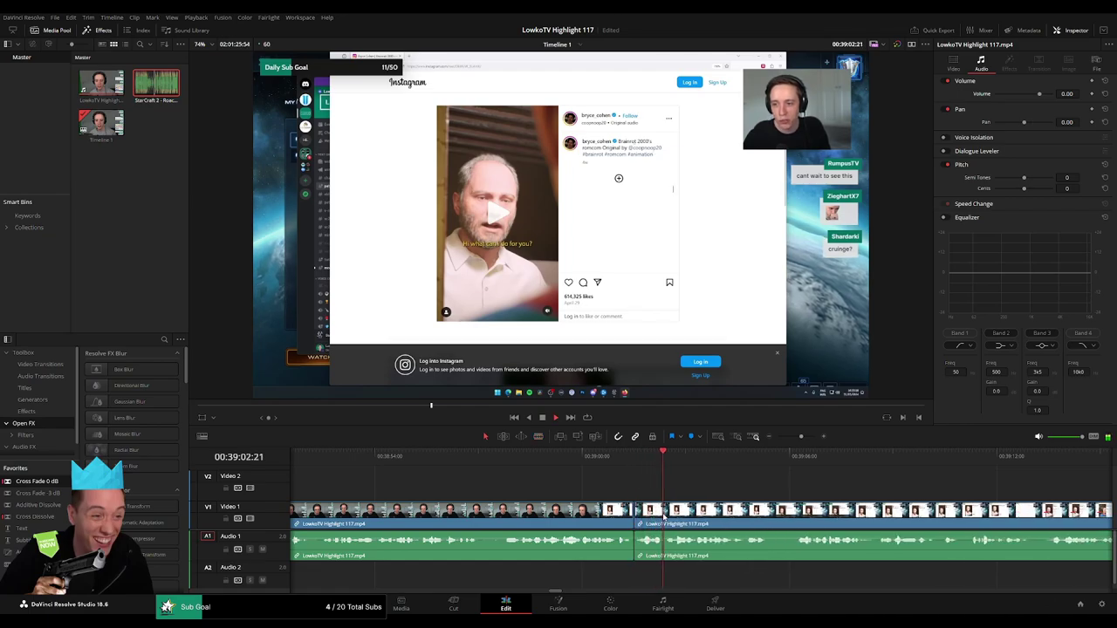
pyautogui.click(600, 506)
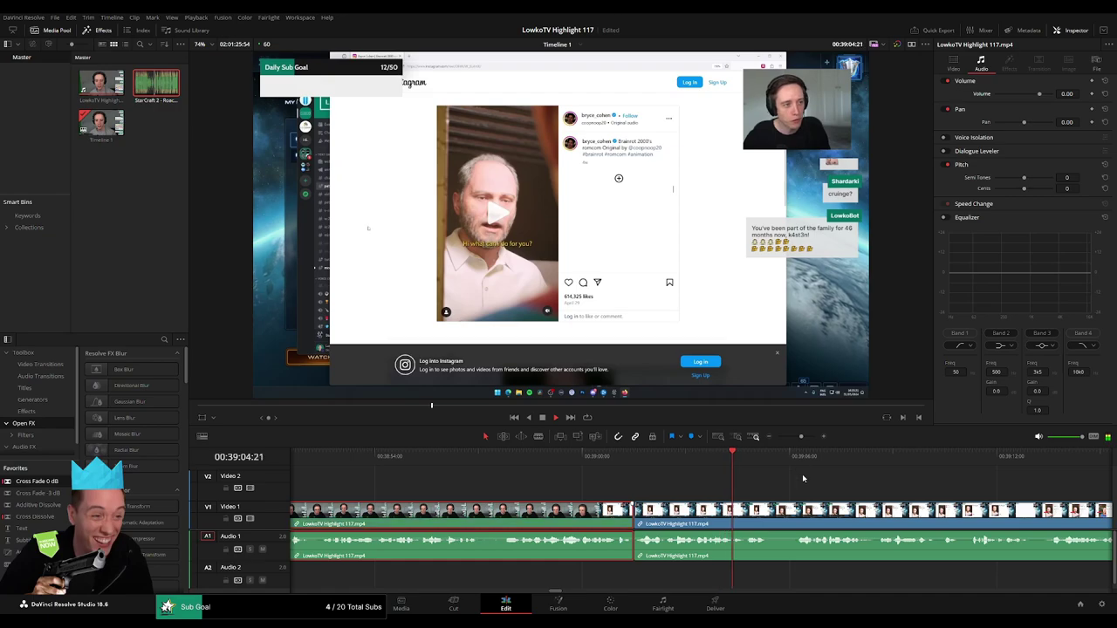
pyautogui.moveTo(801, 437)
pyautogui.mouseDown()
pyautogui.moveTo(774, 443)
pyautogui.moveTo(799, 437)
pyautogui.mouseUp()
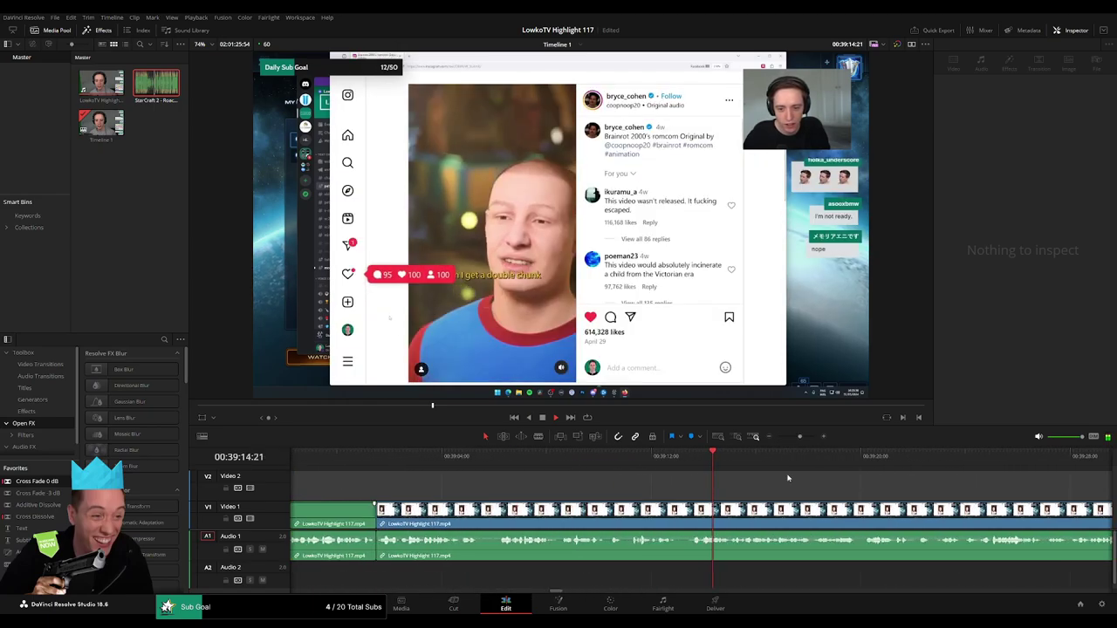
pyautogui.hscroll(3, 664, 475)
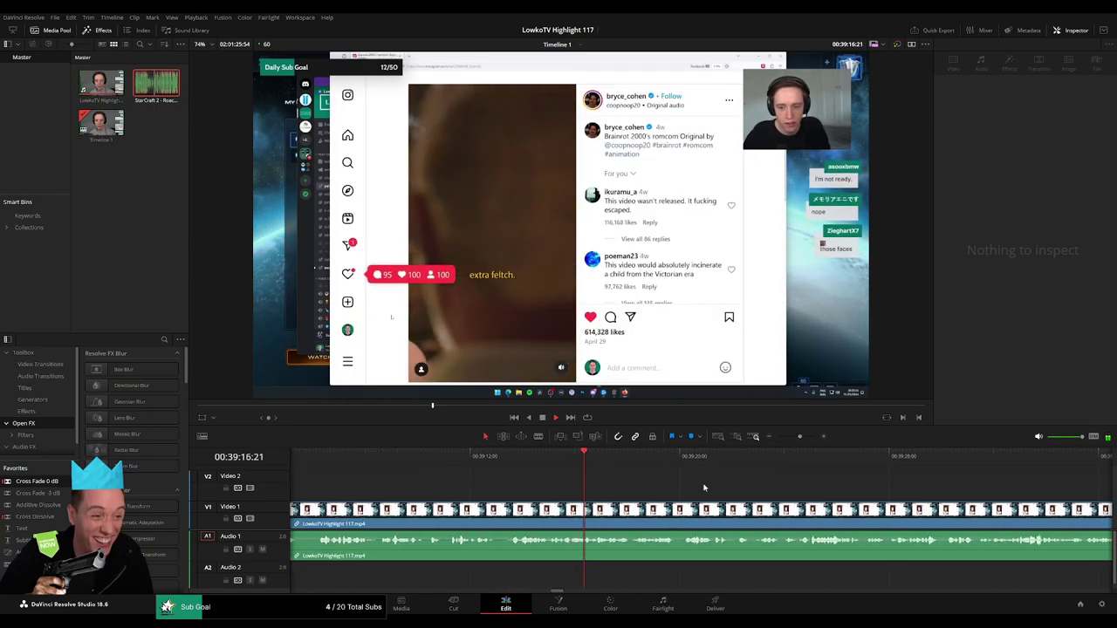
pyautogui.hscroll(2, 635, 481)
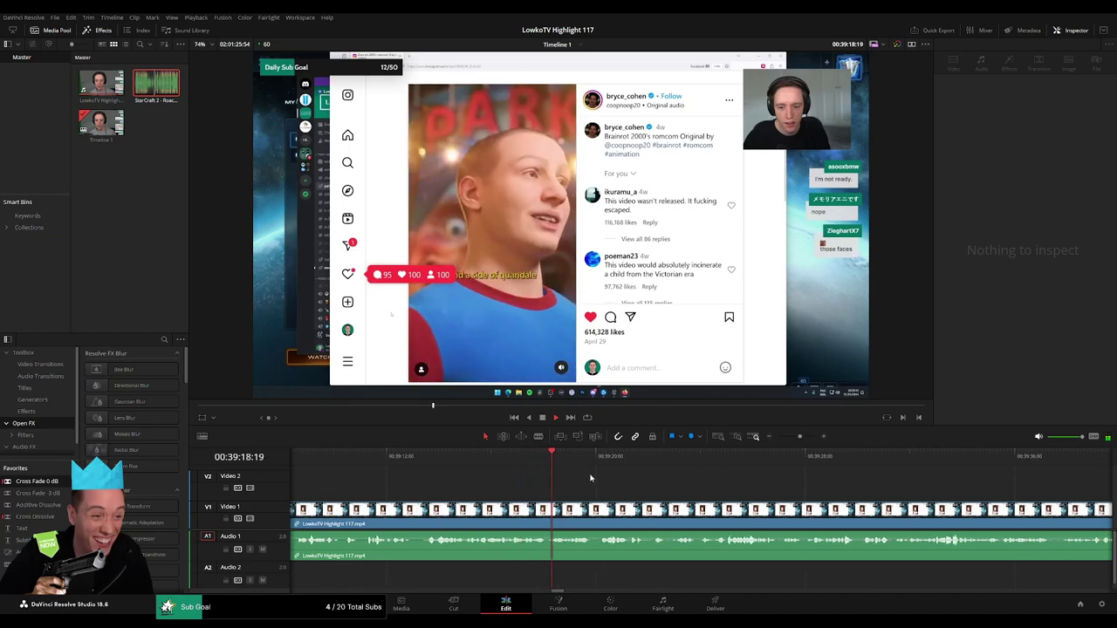
pyautogui.click(601, 510)
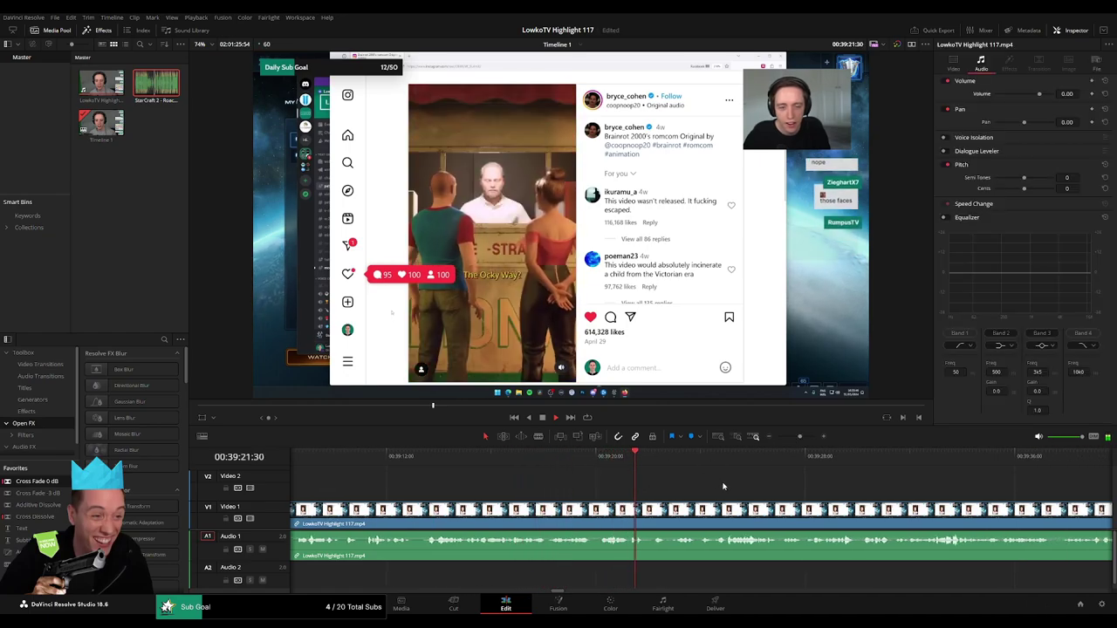
pyautogui.moveTo(801, 439); pyautogui.dragTo(795, 440)
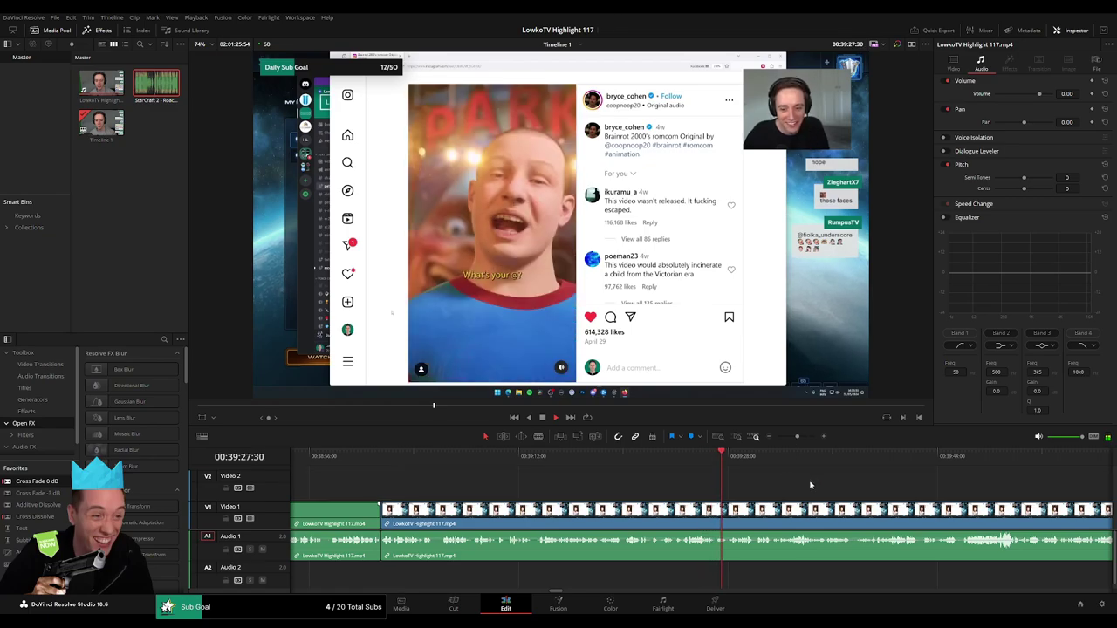
pyautogui.hscroll(3, 654, 469)
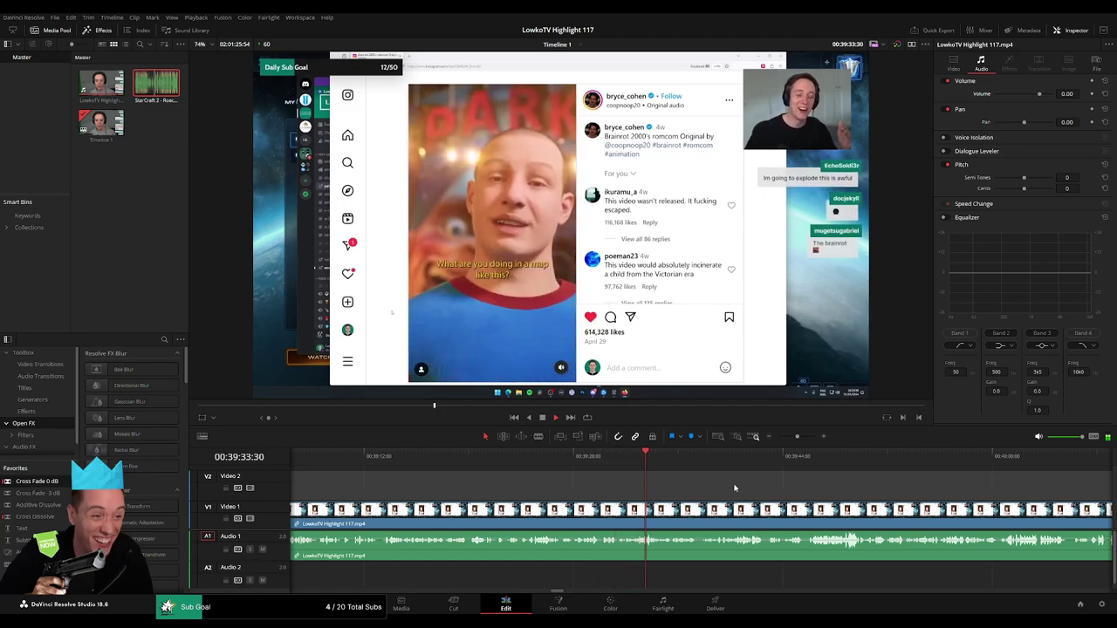
pyautogui.hscroll(3, 804, 488)
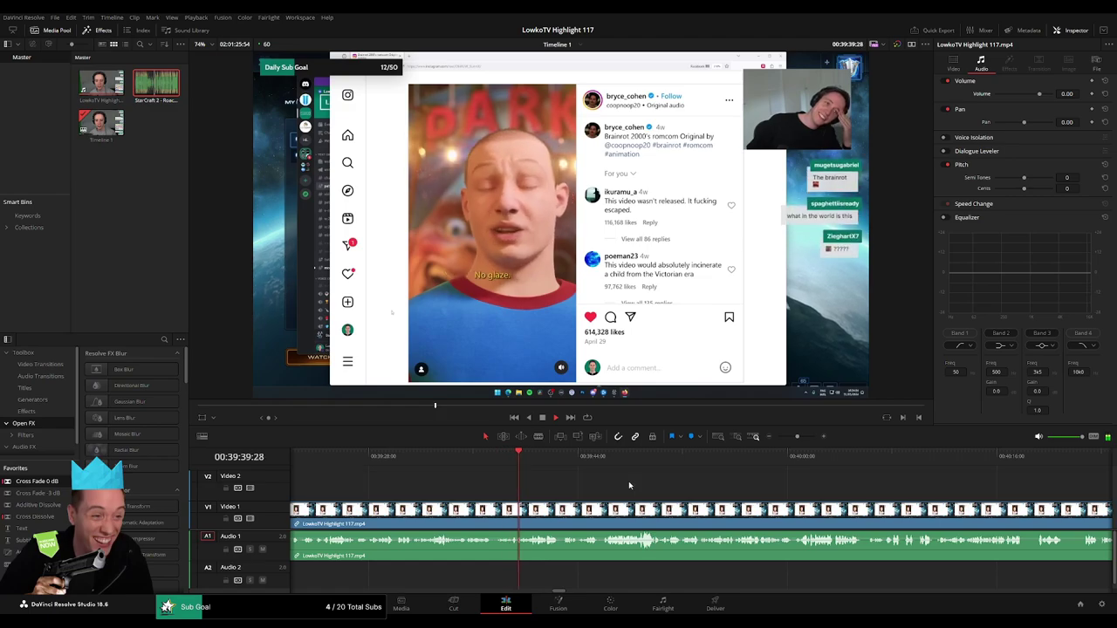
pyautogui.hscroll(3, 629, 485)
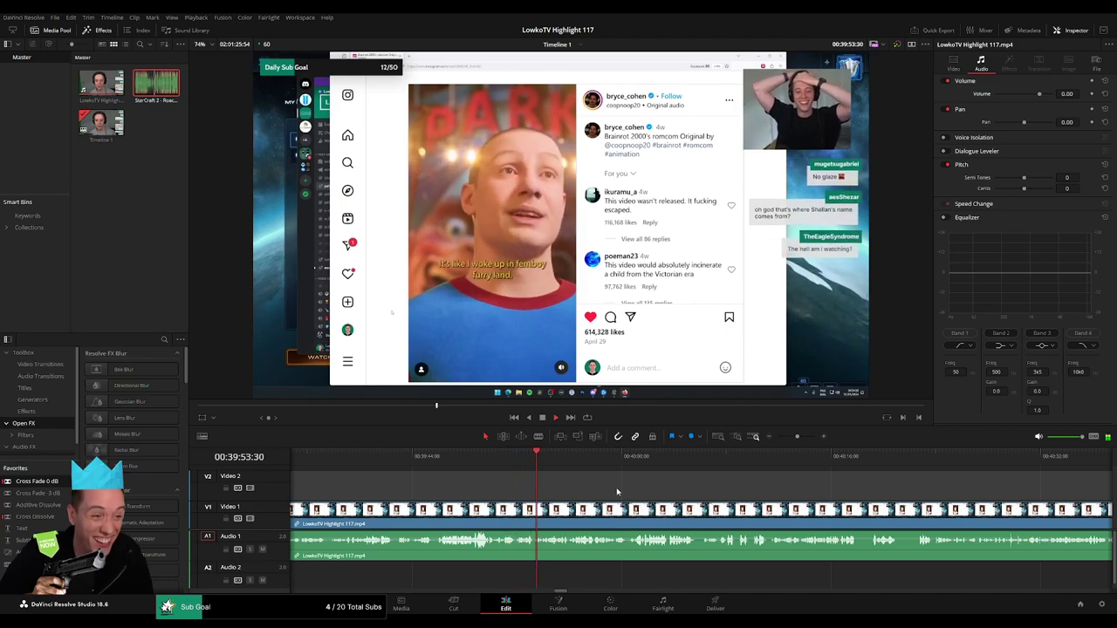
pyautogui.hscroll(3, 611, 491)
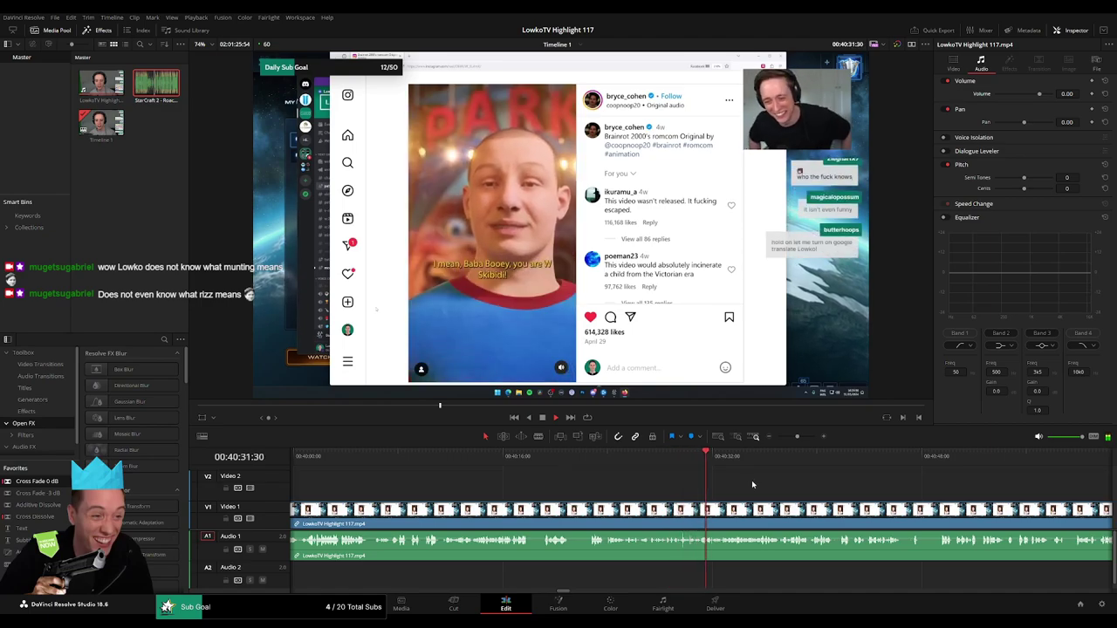
pyautogui.hscroll(3, 611, 480)
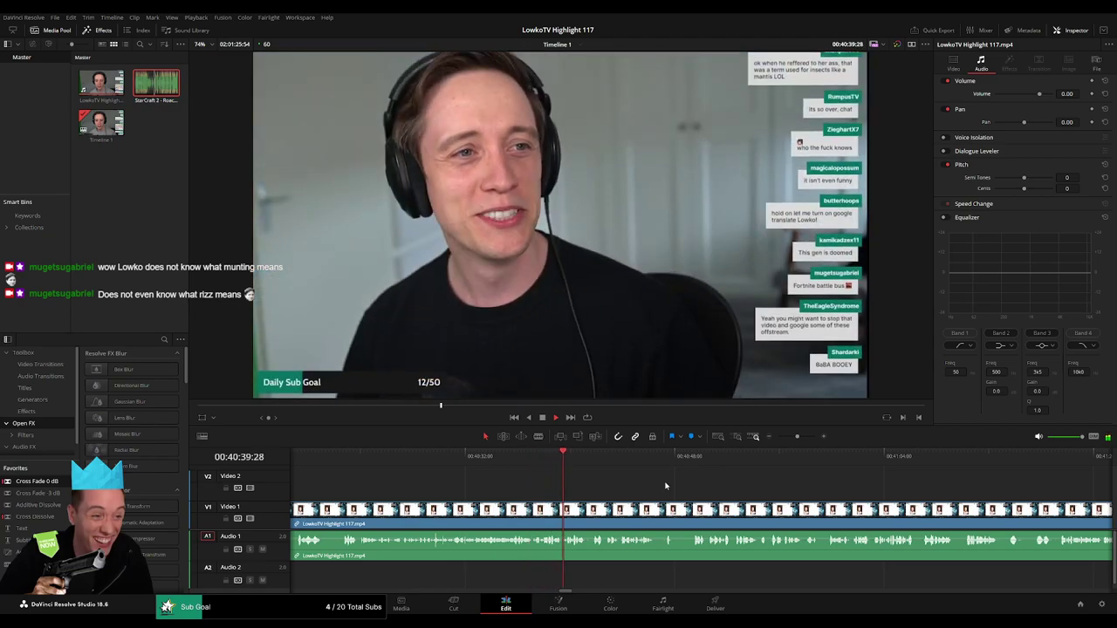
# - Blade the stream clip at 40:46:35 and just after, then ripple-delete the piece between
pyautogui.moveTo(795, 436); pyautogui.dragTo(798, 439)
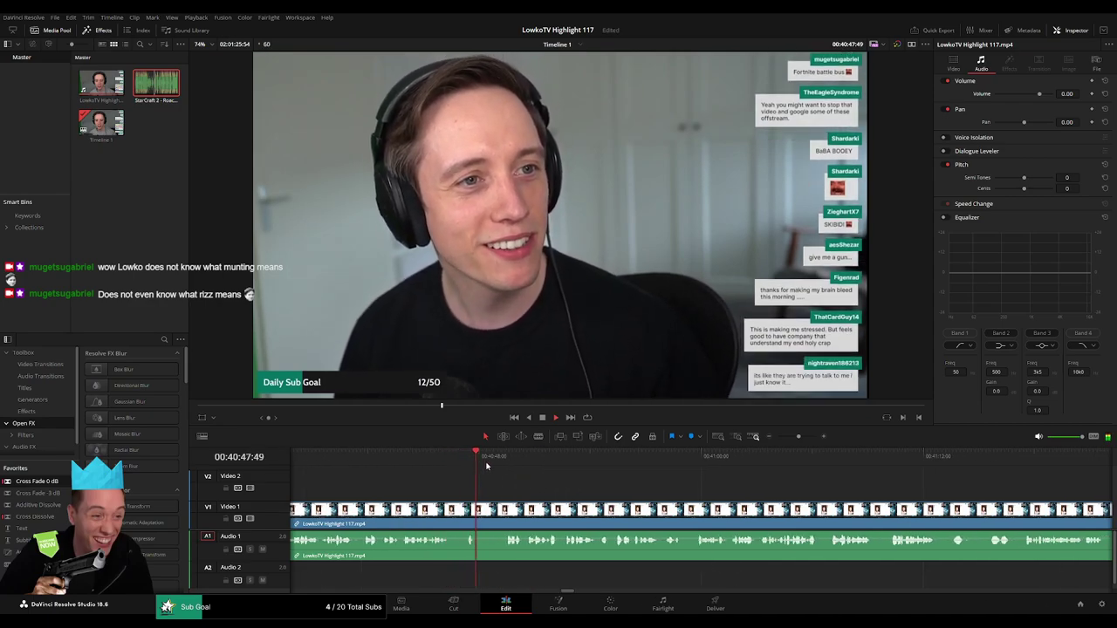
pyautogui.press('b')
pyautogui.click(453, 510)
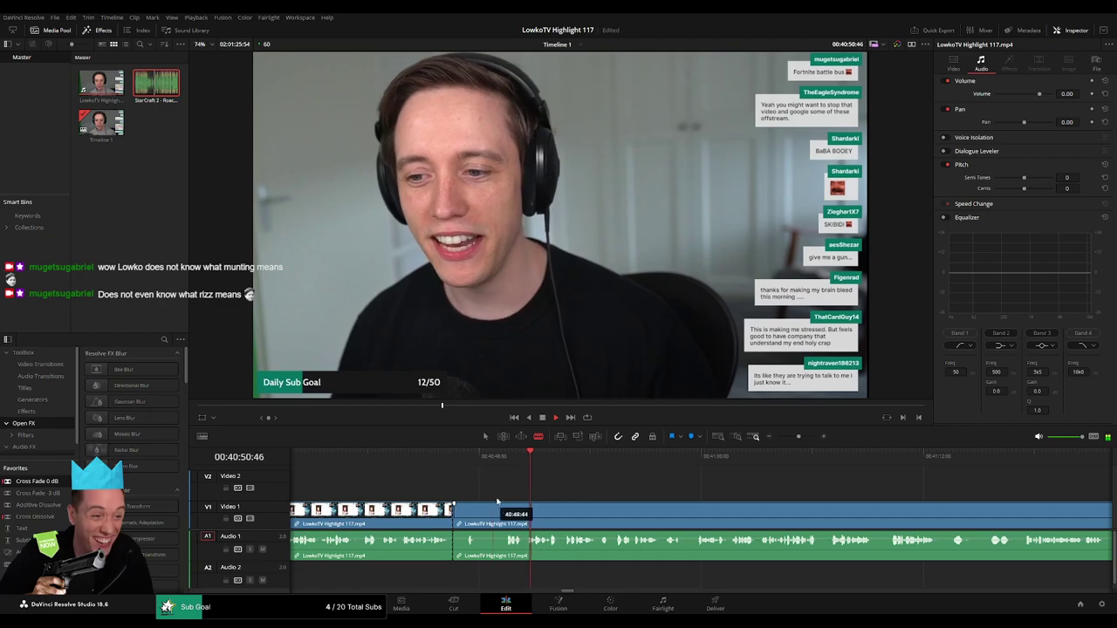
pyautogui.click(492, 514)
pyautogui.press('a')
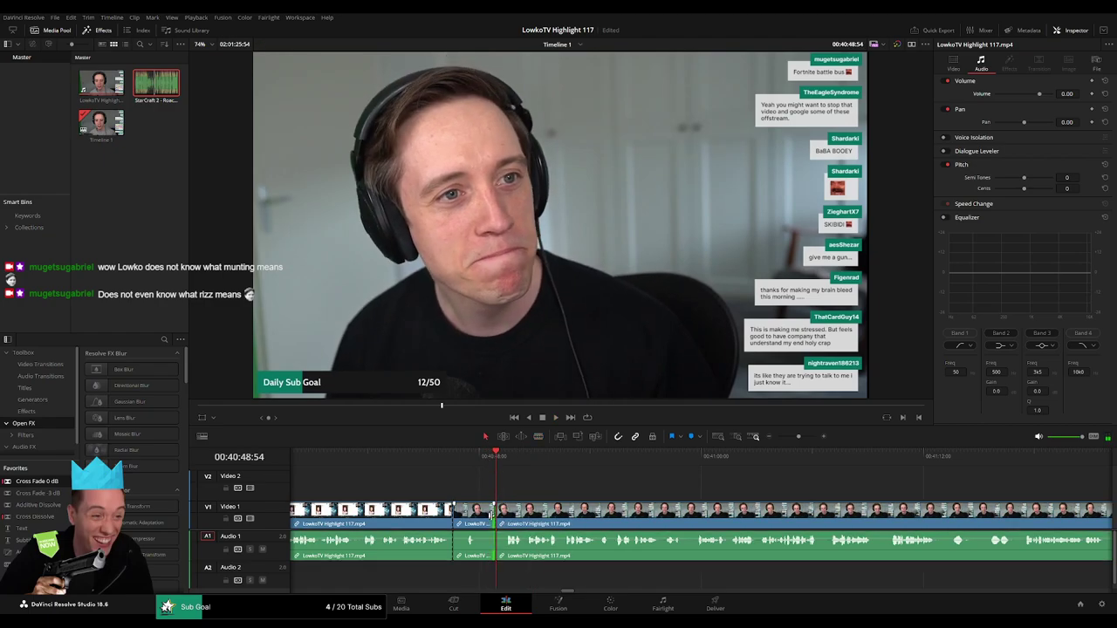
pyautogui.press('BackSpace')
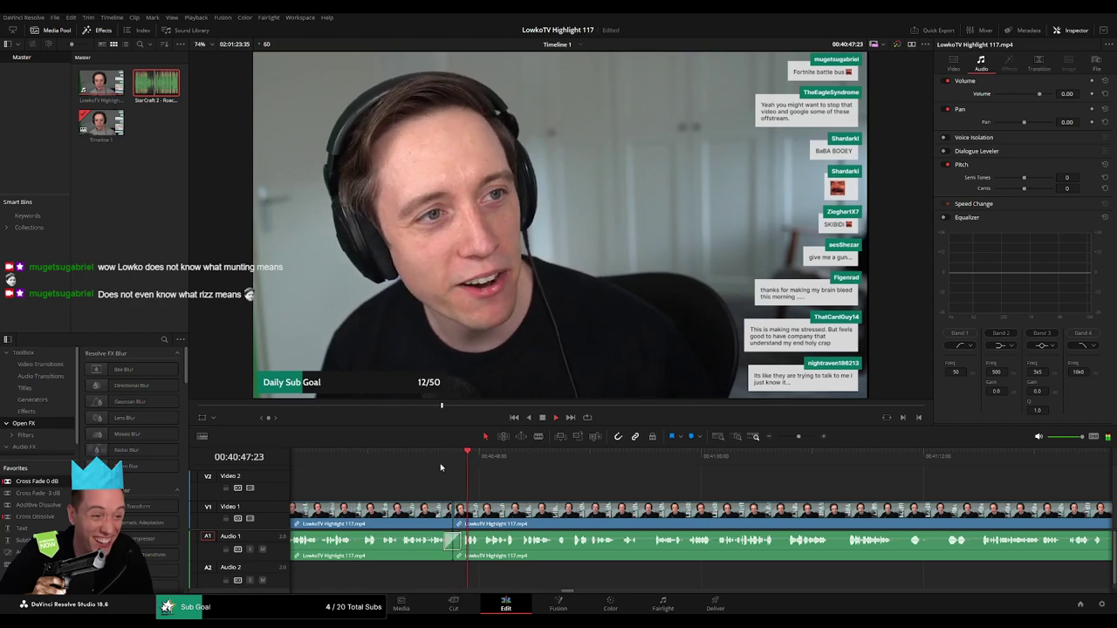
pyautogui.press('space')
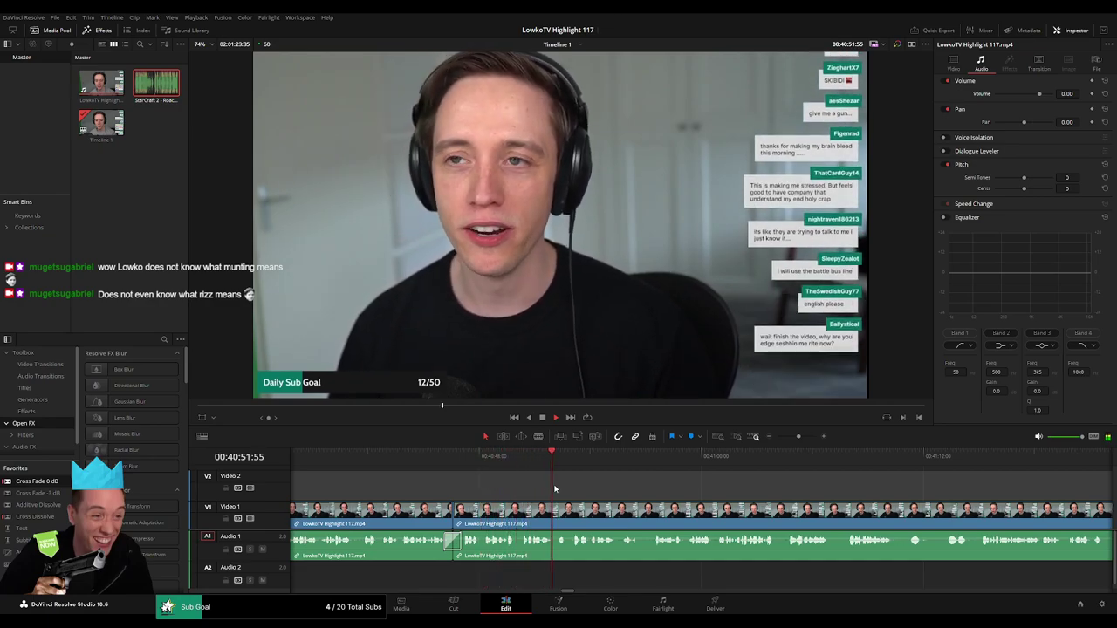
pyautogui.moveTo(798, 436); pyautogui.dragTo(783, 436)
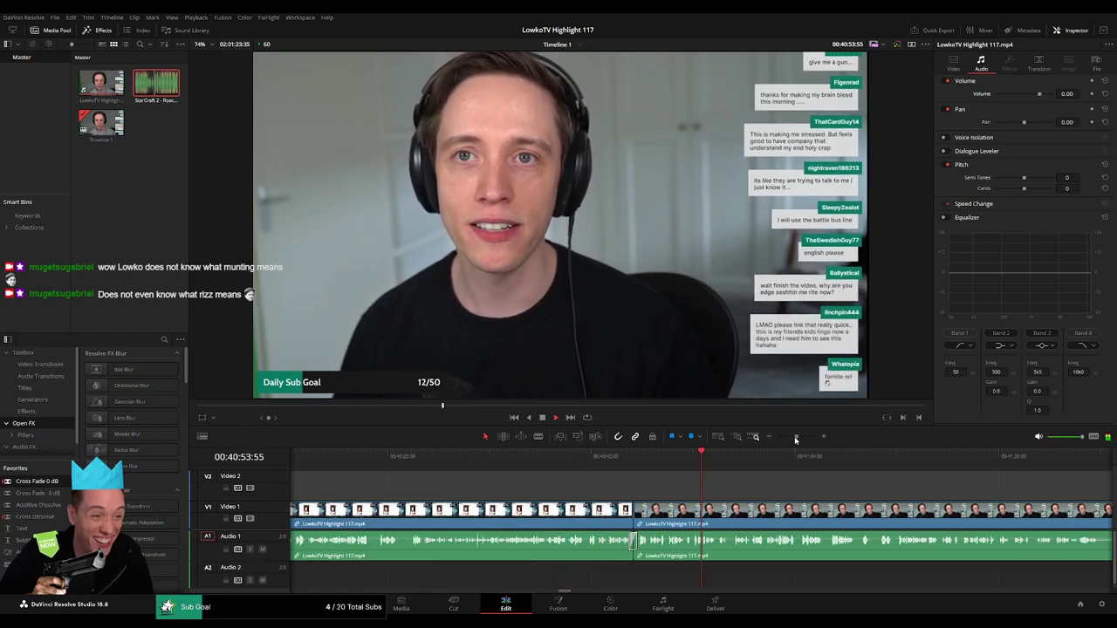
pyautogui.click(685, 512)
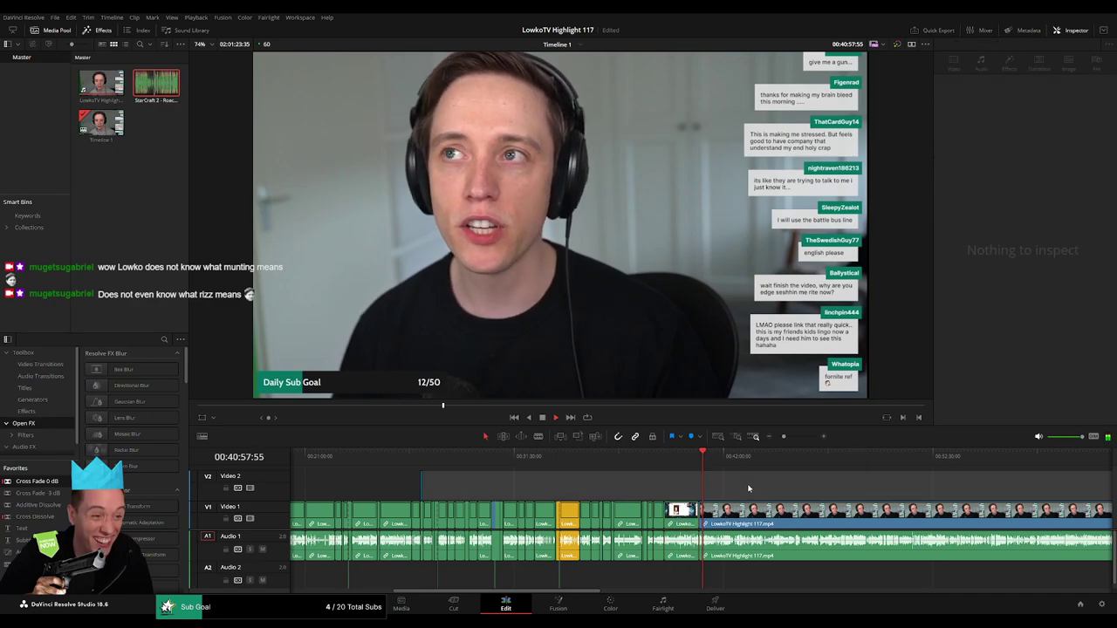
pyautogui.moveTo(783, 437); pyautogui.dragTo(801, 437)
pyautogui.hscroll(3, 785, 471)
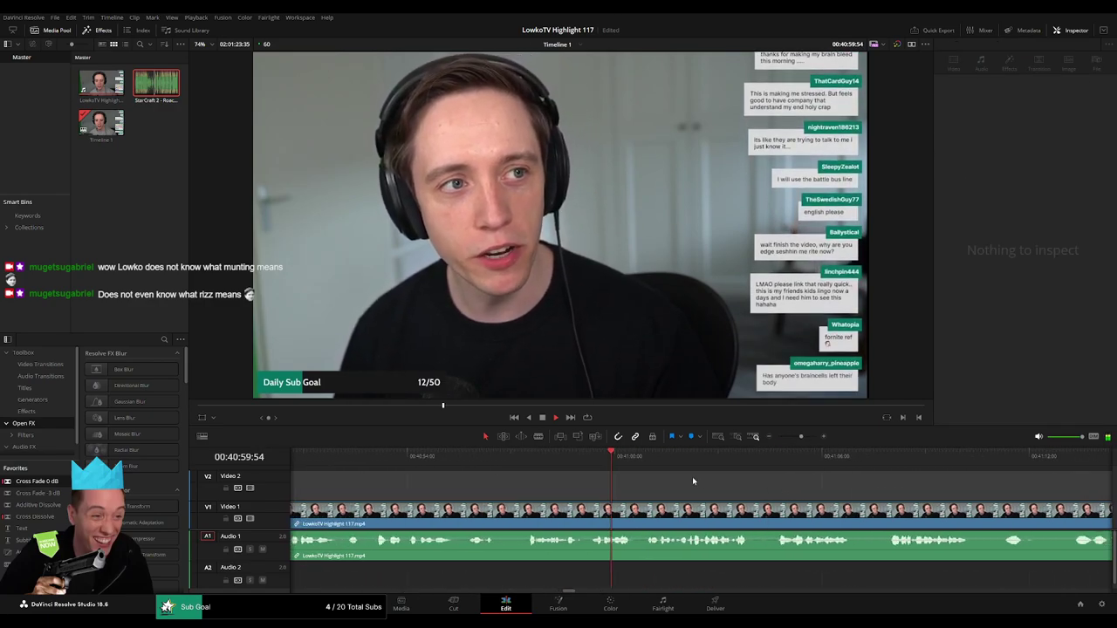
pyautogui.click(629, 476)
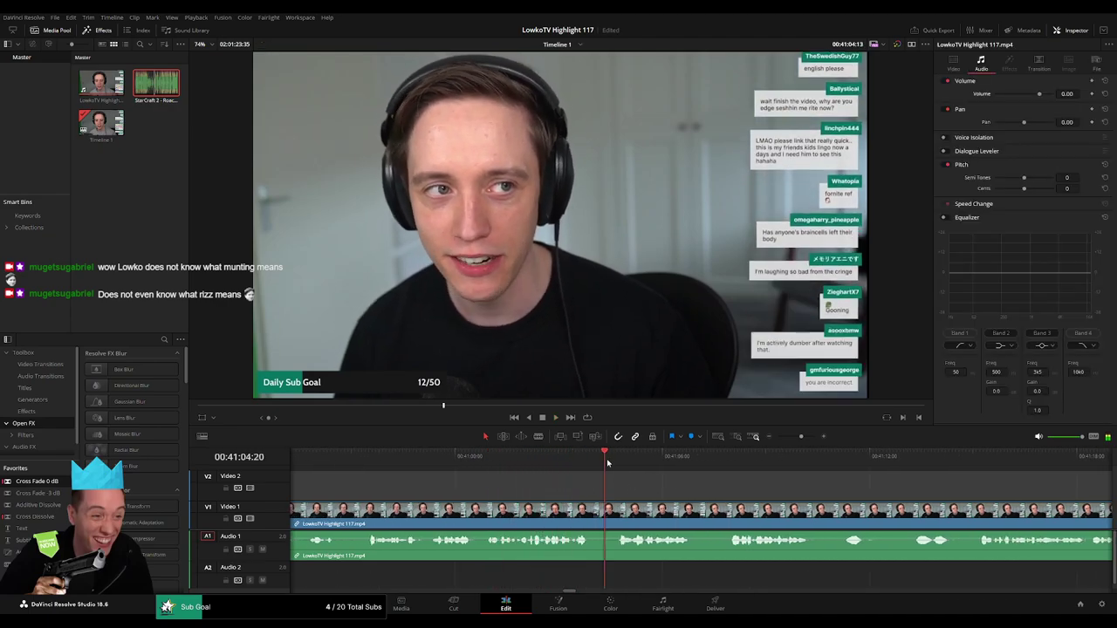
pyautogui.hscroll(2, 550, 472)
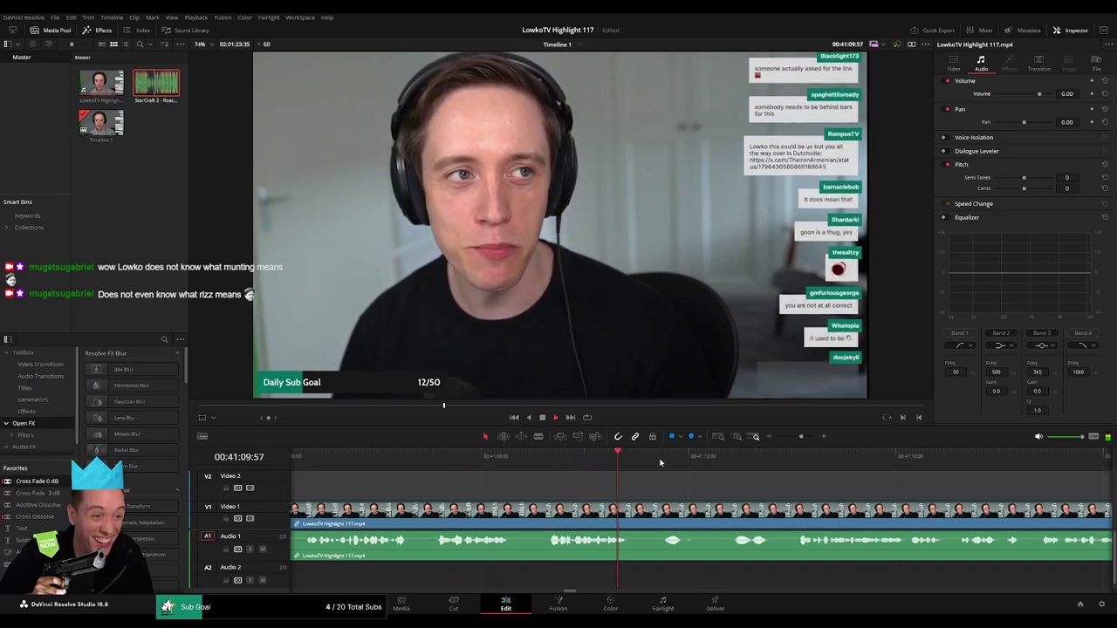
pyautogui.hscroll(2, 576, 467)
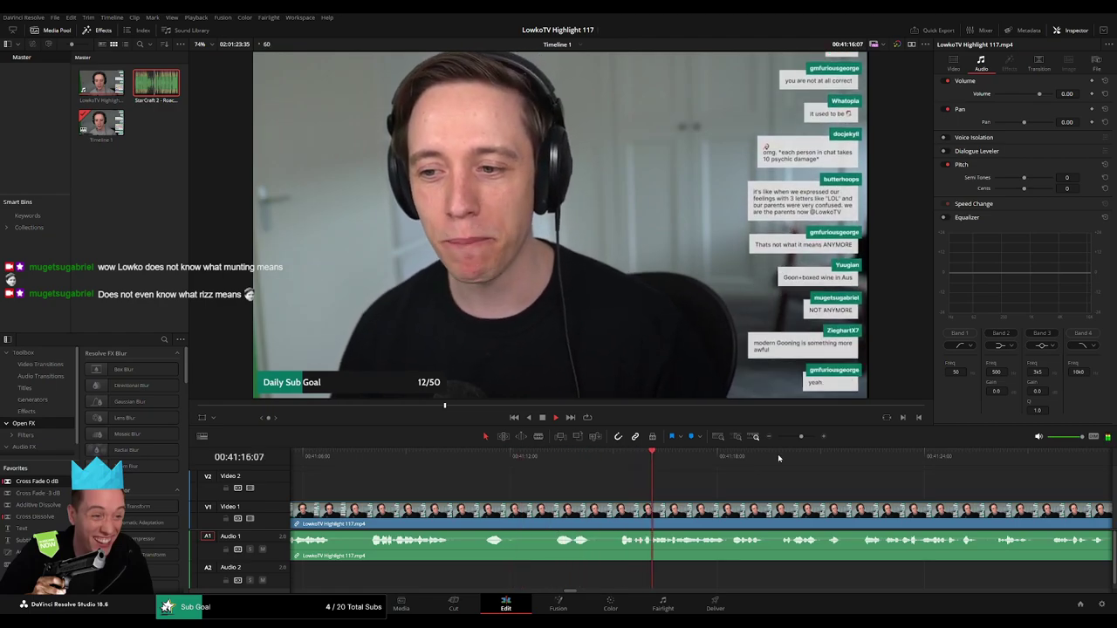
pyautogui.moveTo(801, 436); pyautogui.dragTo(799, 437)
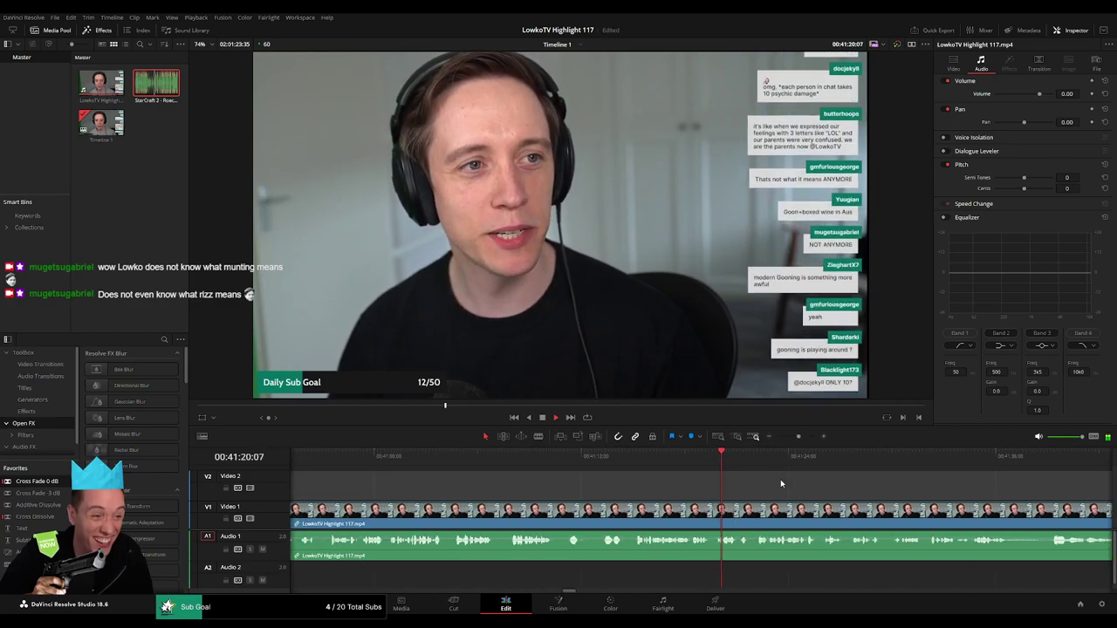
pyautogui.hscroll(5, 579, 471)
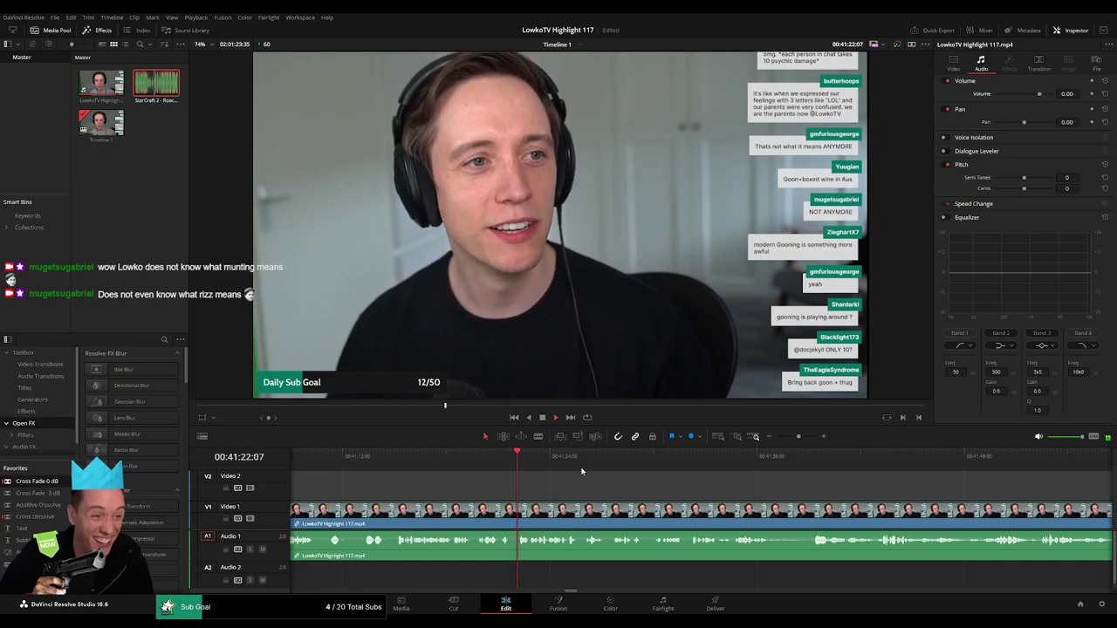
pyautogui.hscroll(2, 714, 489)
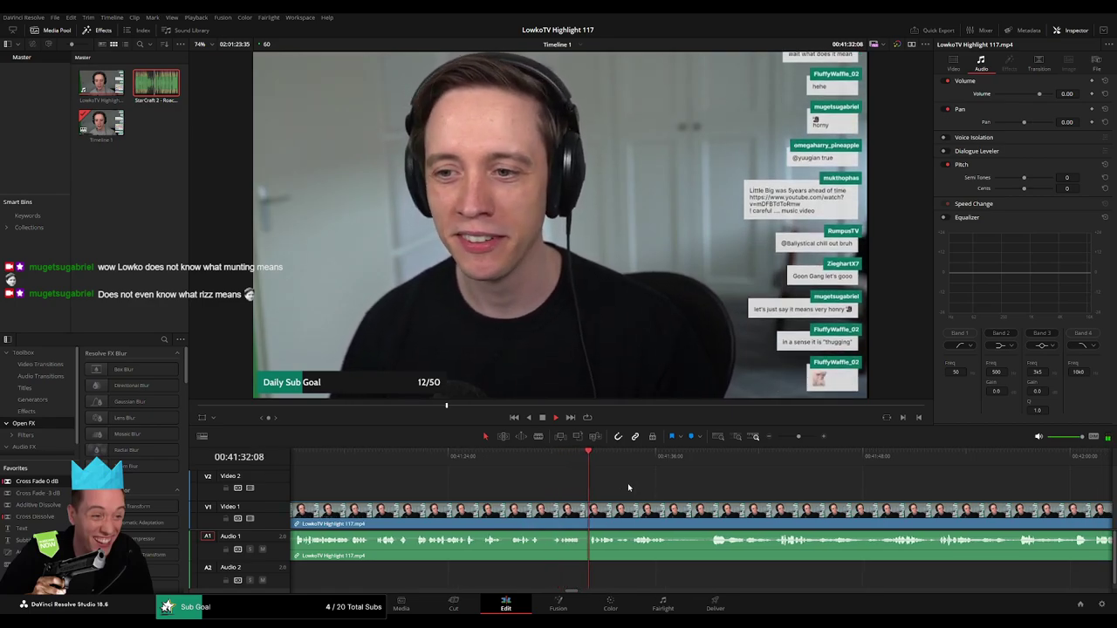
pyautogui.hscroll(2, 617, 483)
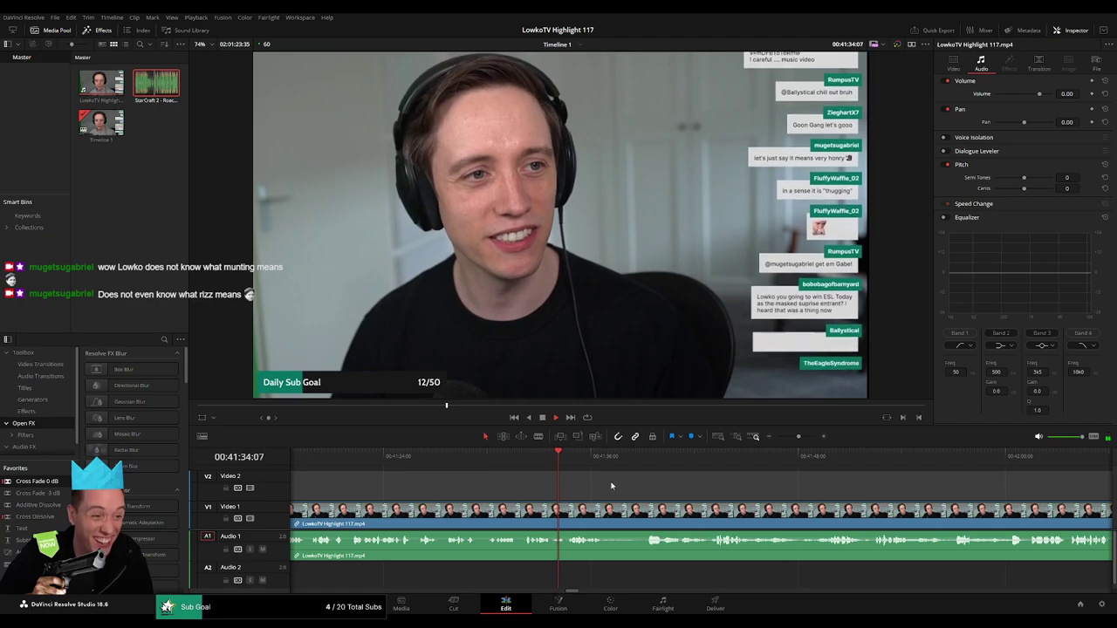
pyautogui.press('space')
# - Split the stream clip at 41:34:27 and trim the next clip to start at 41:34:40
pyautogui.scroll(4, 593, 480)
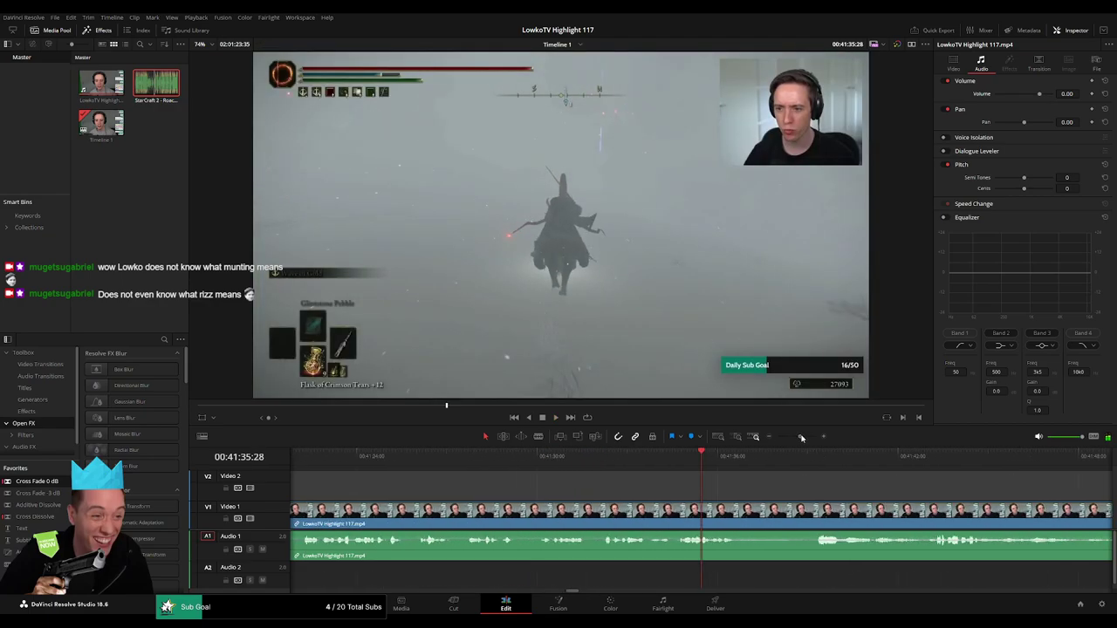
pyautogui.click(565, 469)
pyautogui.click(621, 482)
pyautogui.hotkey('ctrl', 'b')
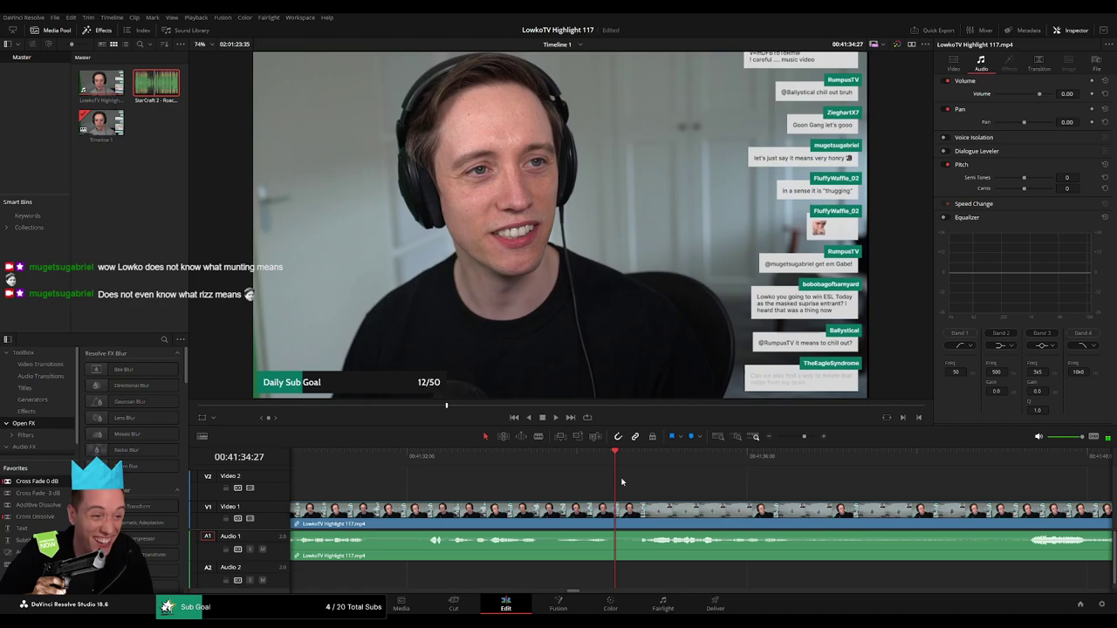
pyautogui.moveTo(620, 513); pyautogui.dragTo(639, 515)
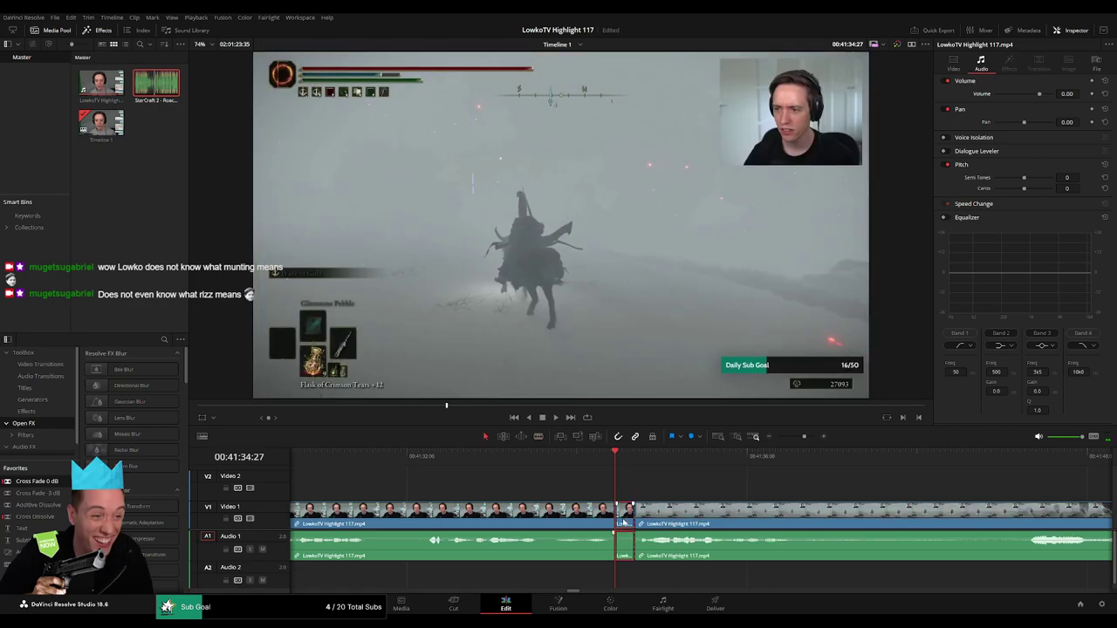
pyautogui.press('space')
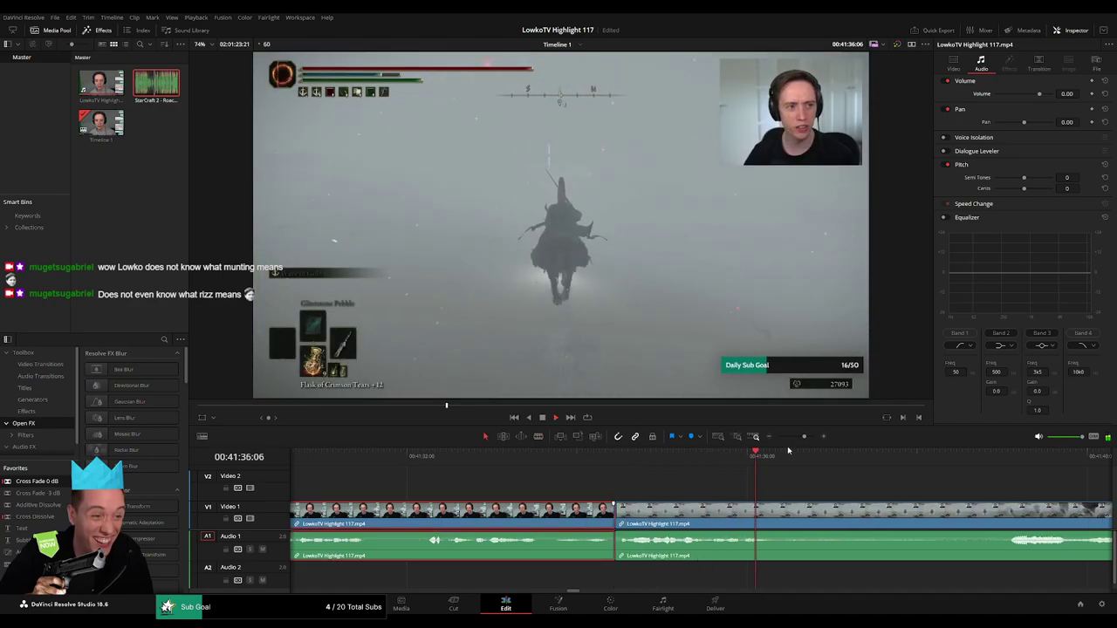
# - Trim unwanted footage off the clip edge near 42:05, then return to Selection mode (A)
pyautogui.moveTo(804, 436)
pyautogui.mouseDown()
pyautogui.moveTo(775, 438)
pyautogui.moveTo(797, 437)
pyautogui.mouseUp()
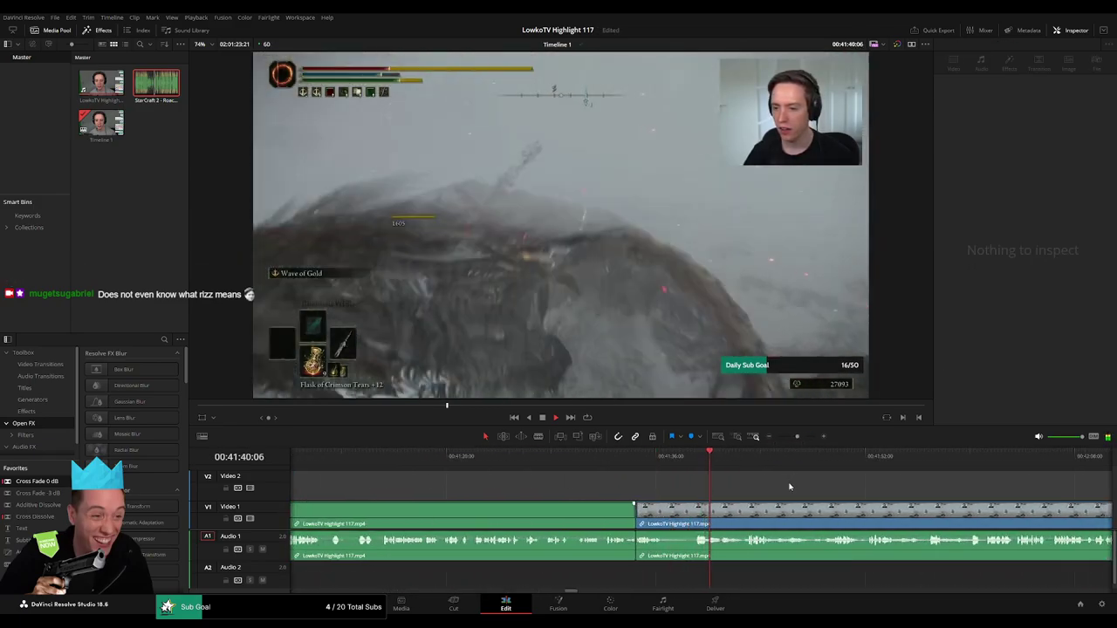
pyautogui.hscroll(3, 611, 485)
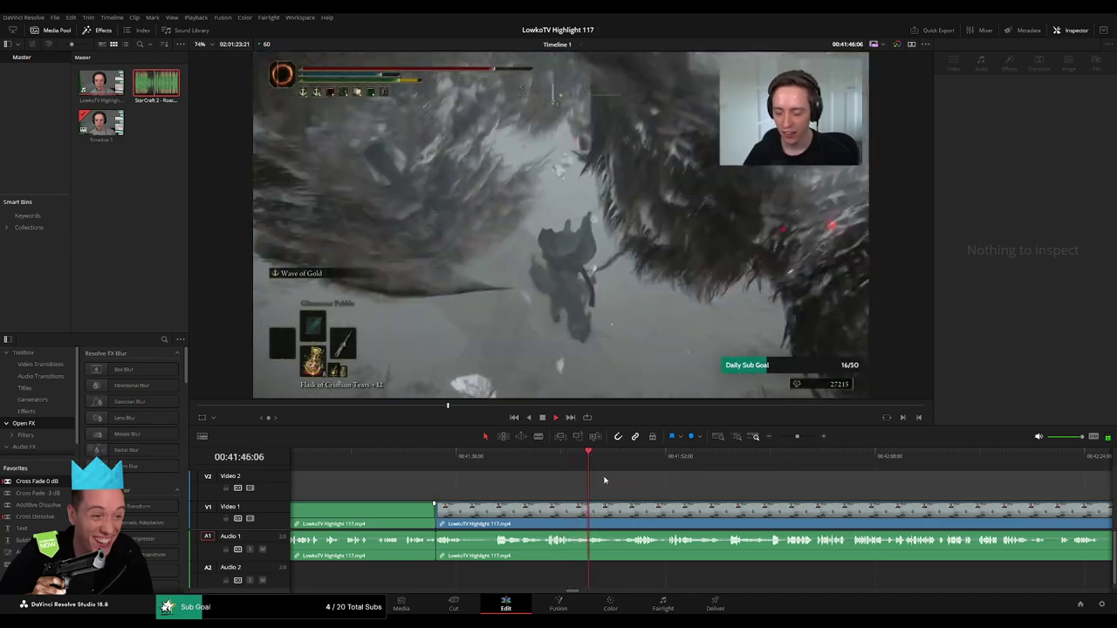
pyautogui.click(626, 462)
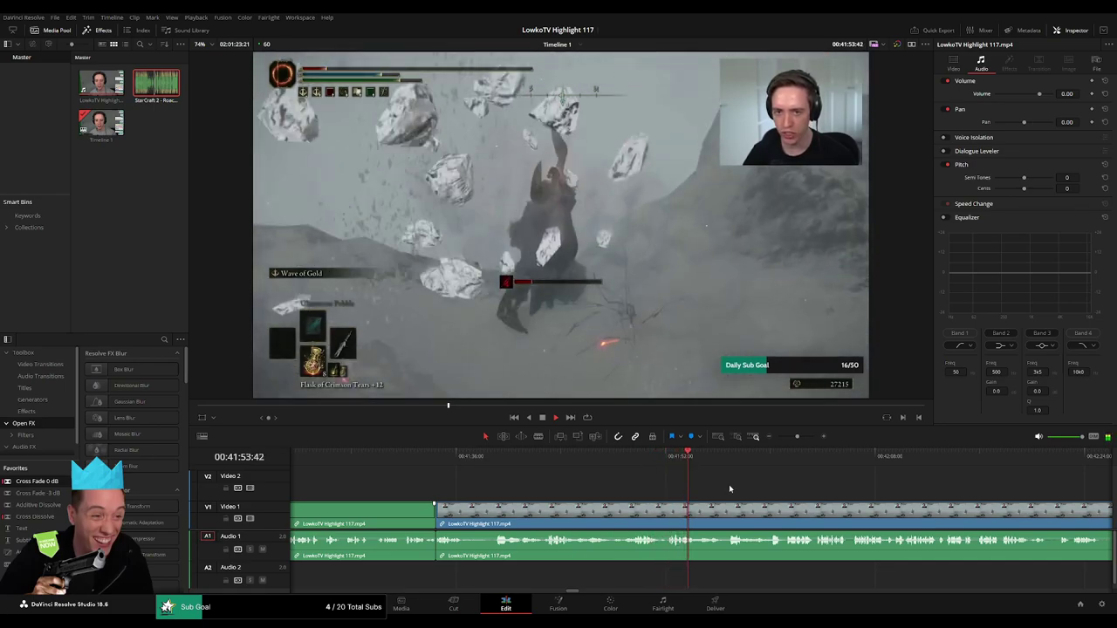
pyautogui.hscroll(3, 689, 489)
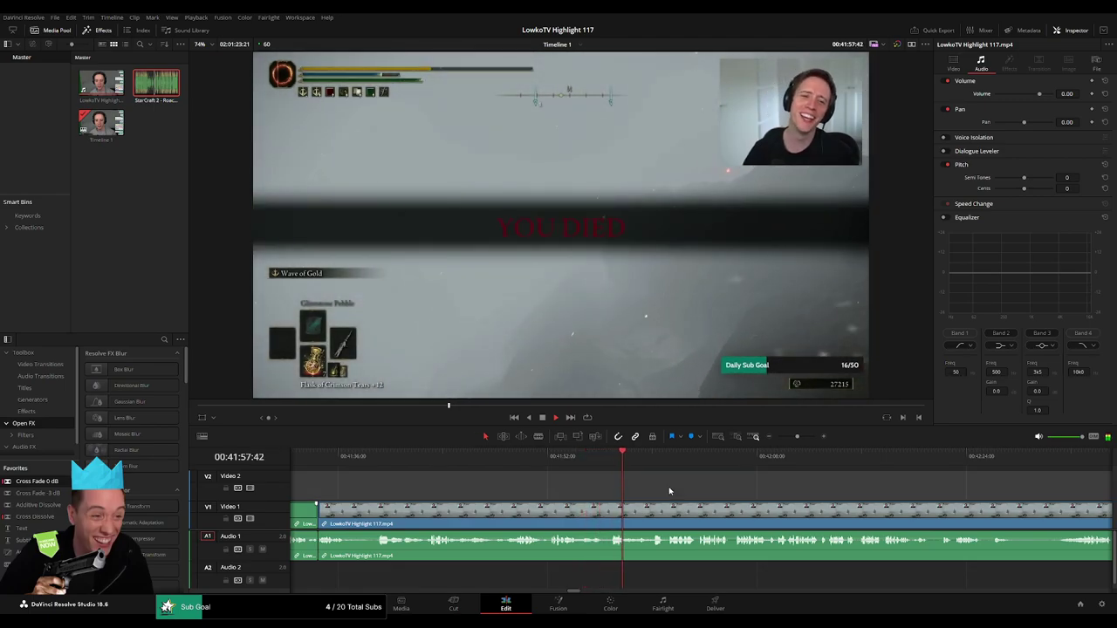
pyautogui.click(644, 456)
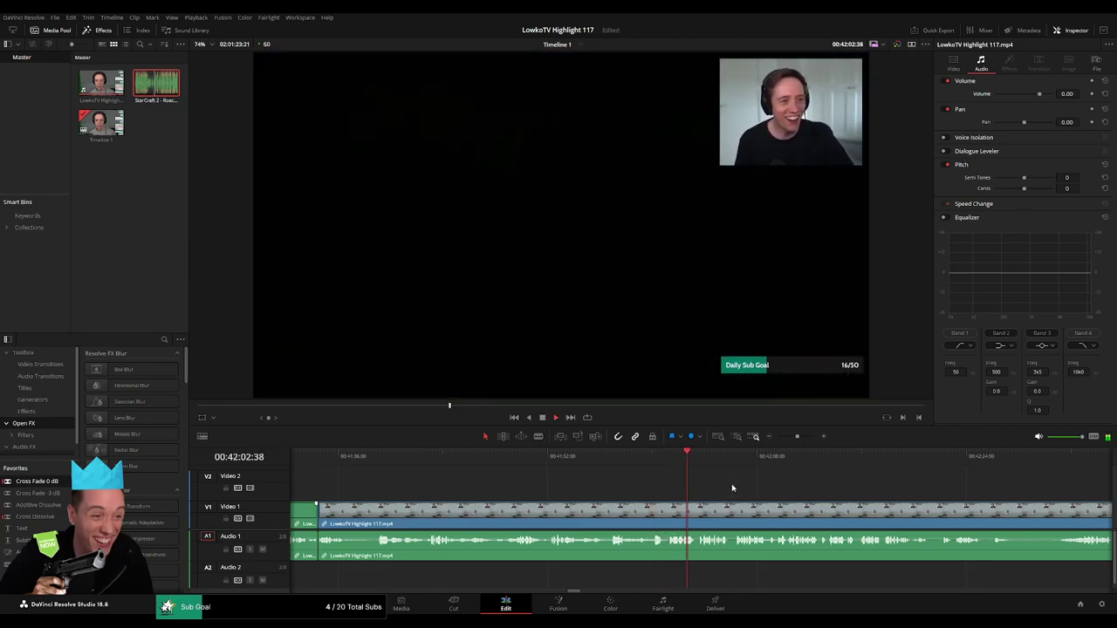
pyautogui.moveTo(797, 437); pyautogui.dragTo(800, 438)
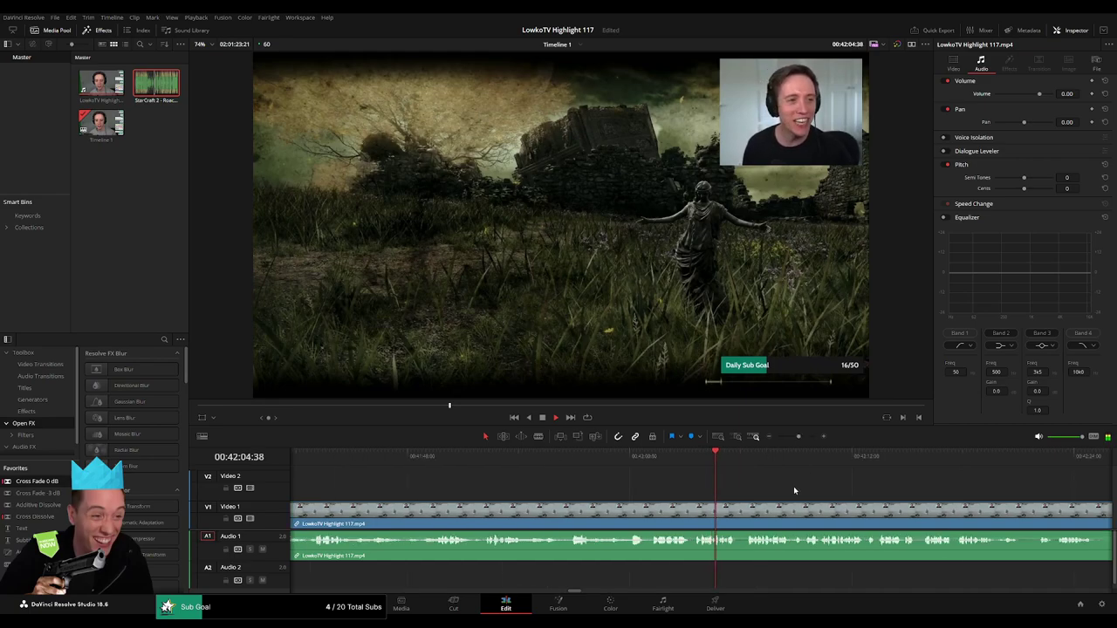
pyautogui.hscroll(5, 793, 490)
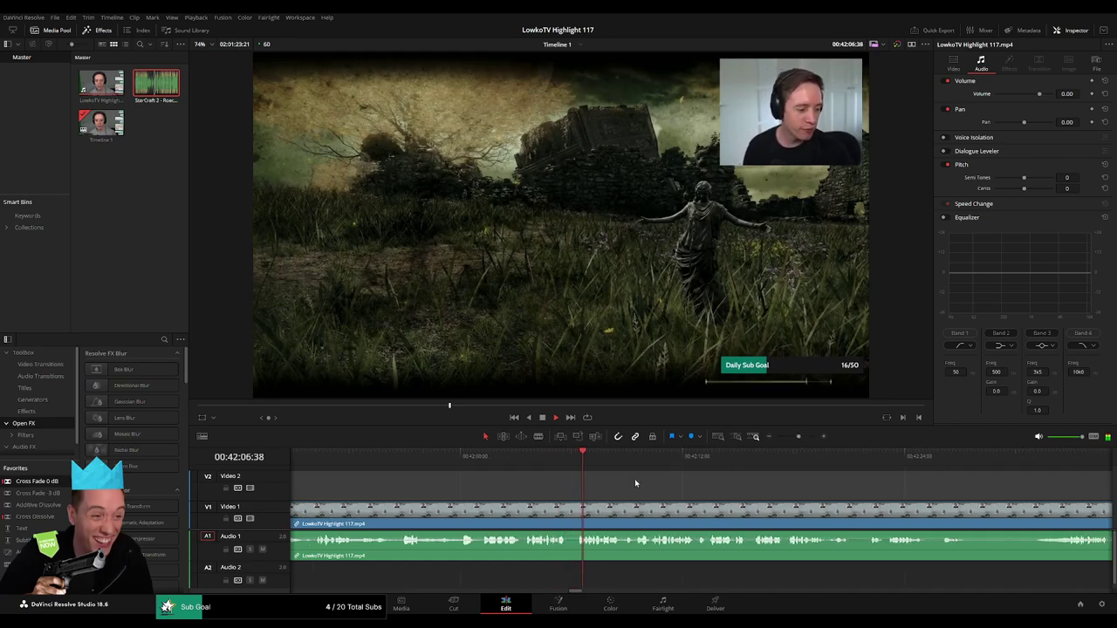
pyautogui.moveTo(591, 510); pyautogui.dragTo(582, 509)
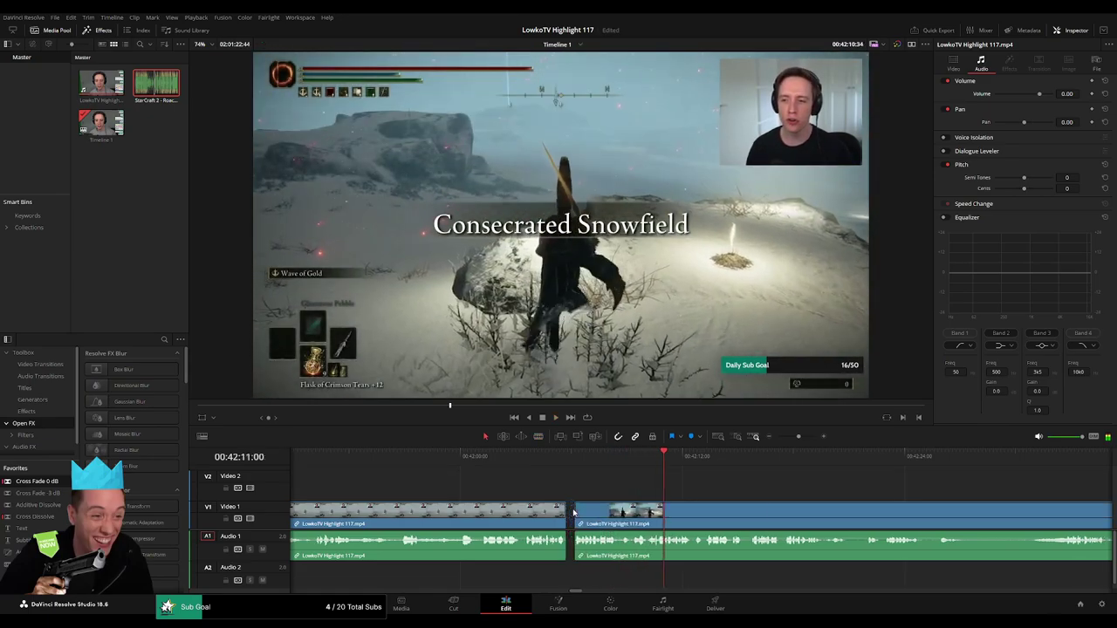
pyautogui.press('a')
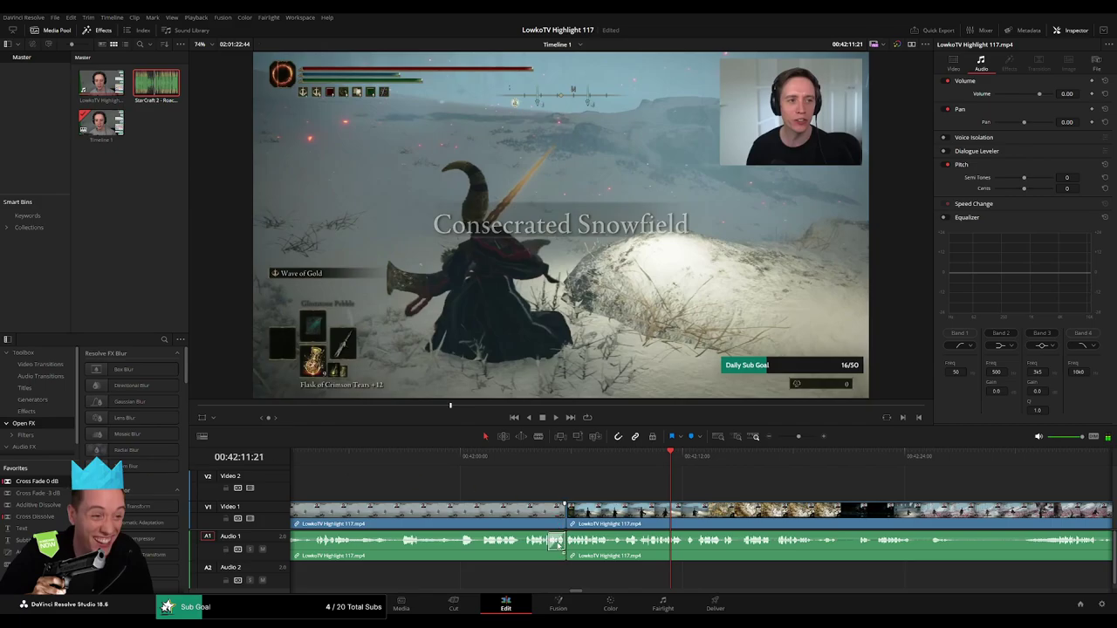
# - Play back the trimmed edit, then zoom out and select a clip to view its audio
pyautogui.press('space')
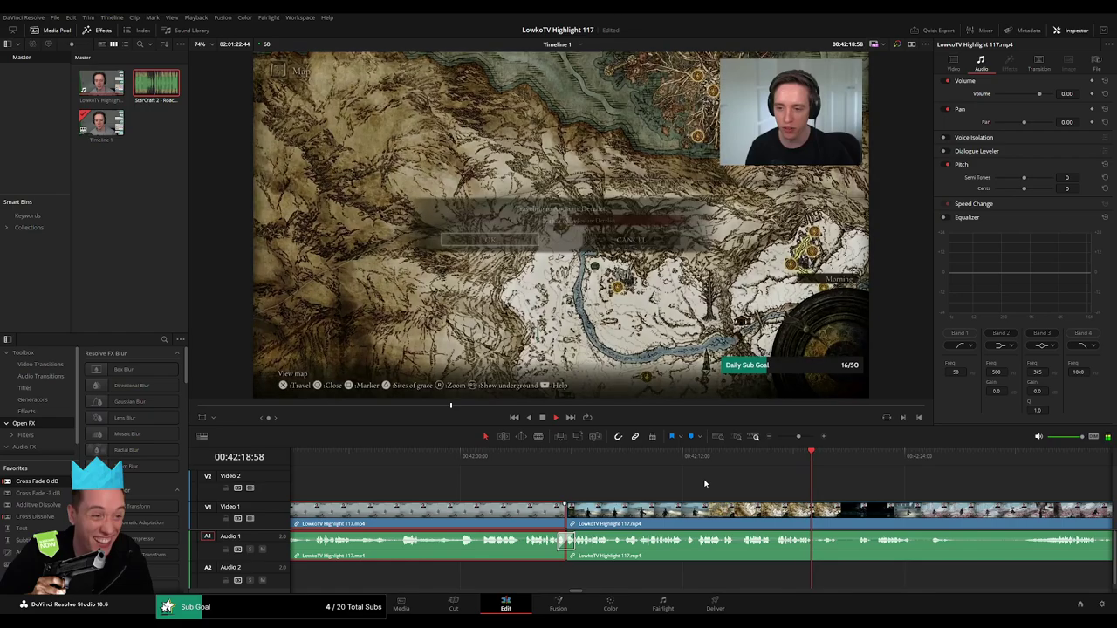
pyautogui.click(707, 492)
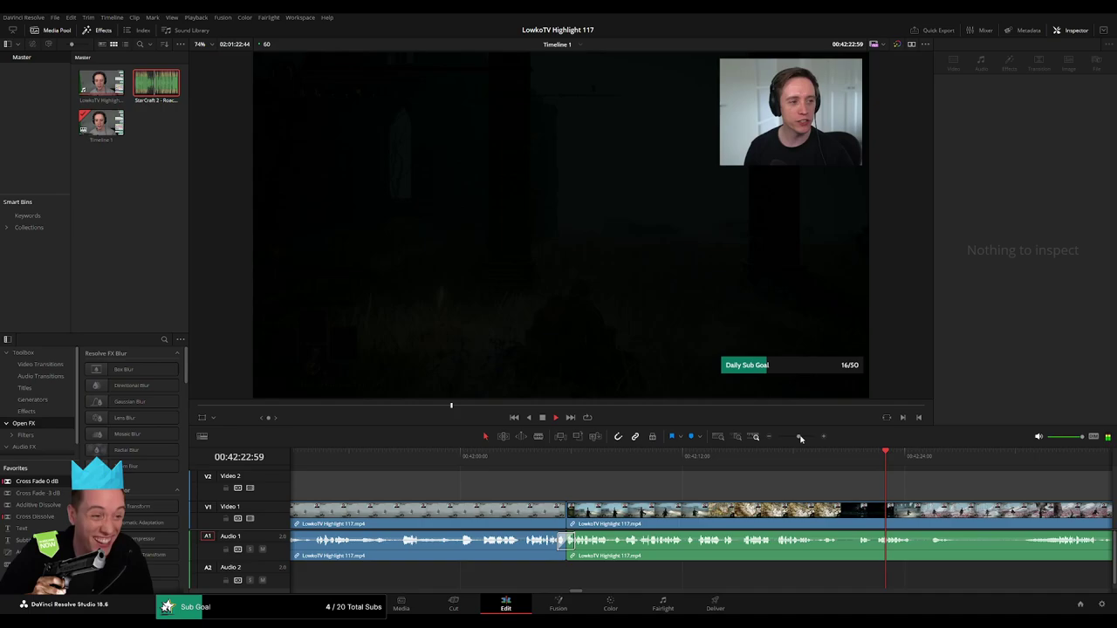
pyautogui.moveTo(801, 439); pyautogui.dragTo(790, 437)
pyautogui.click(643, 515)
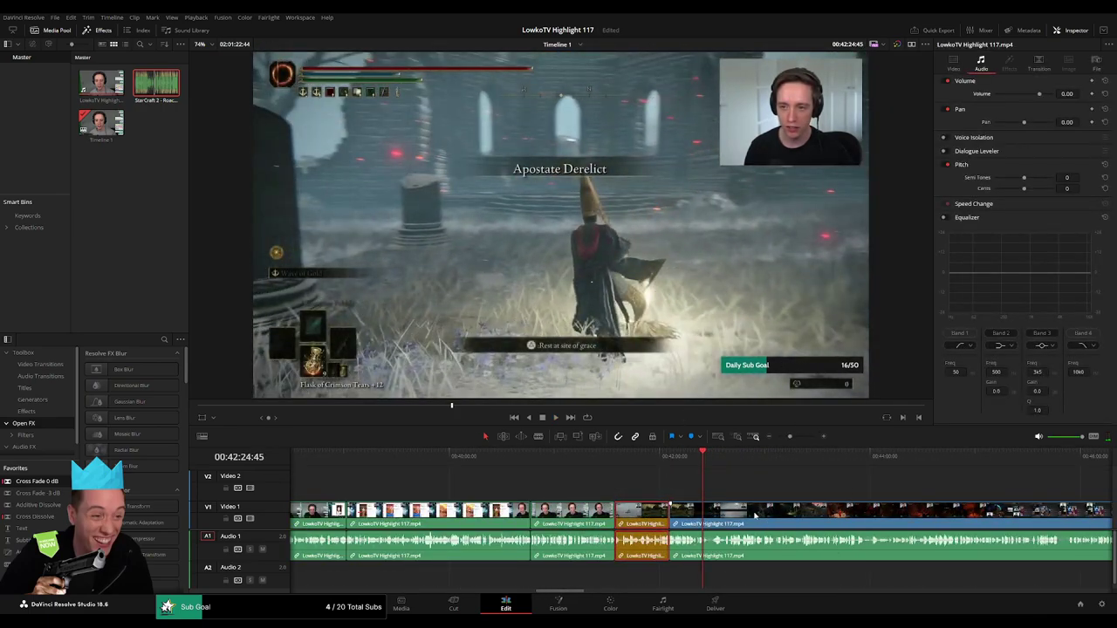
# - Blade the stream clip at 42:25:08 and play back from the new cut
pyautogui.moveTo(789, 436); pyautogui.dragTo(799, 439)
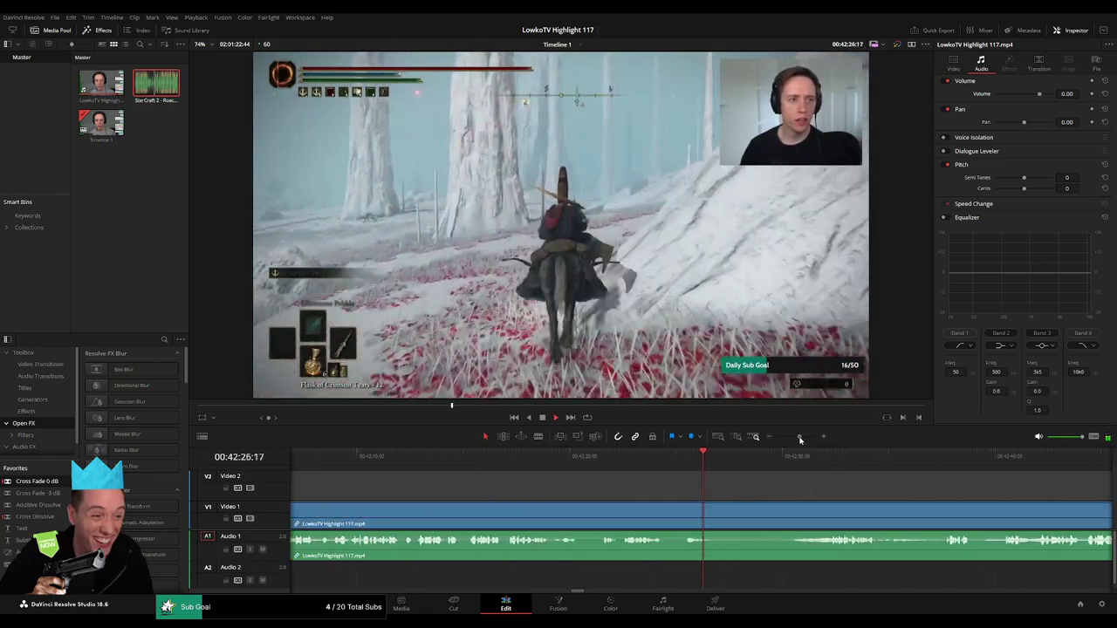
pyautogui.click(618, 457)
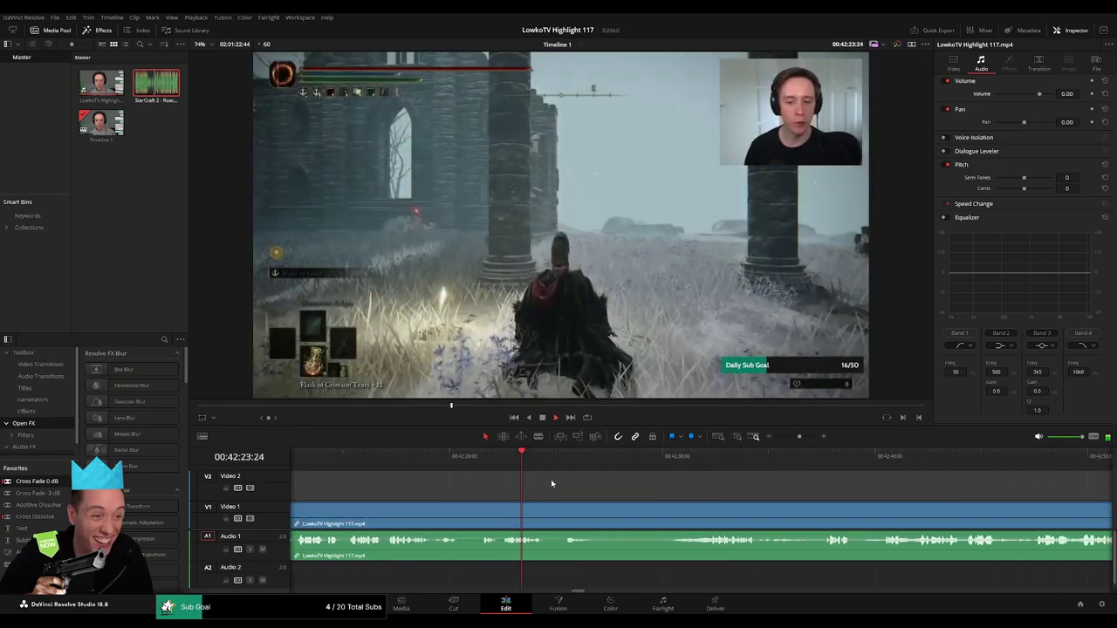
pyautogui.press('b')
pyautogui.click(548, 516)
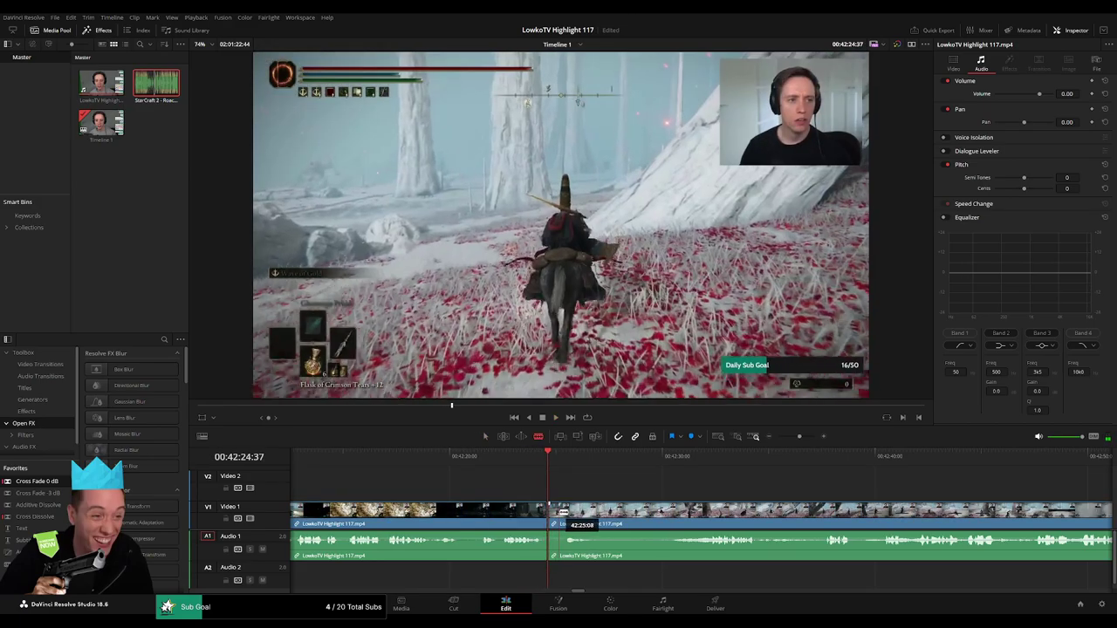
pyautogui.press('a')
pyautogui.click(515, 517)
pyautogui.press('space')
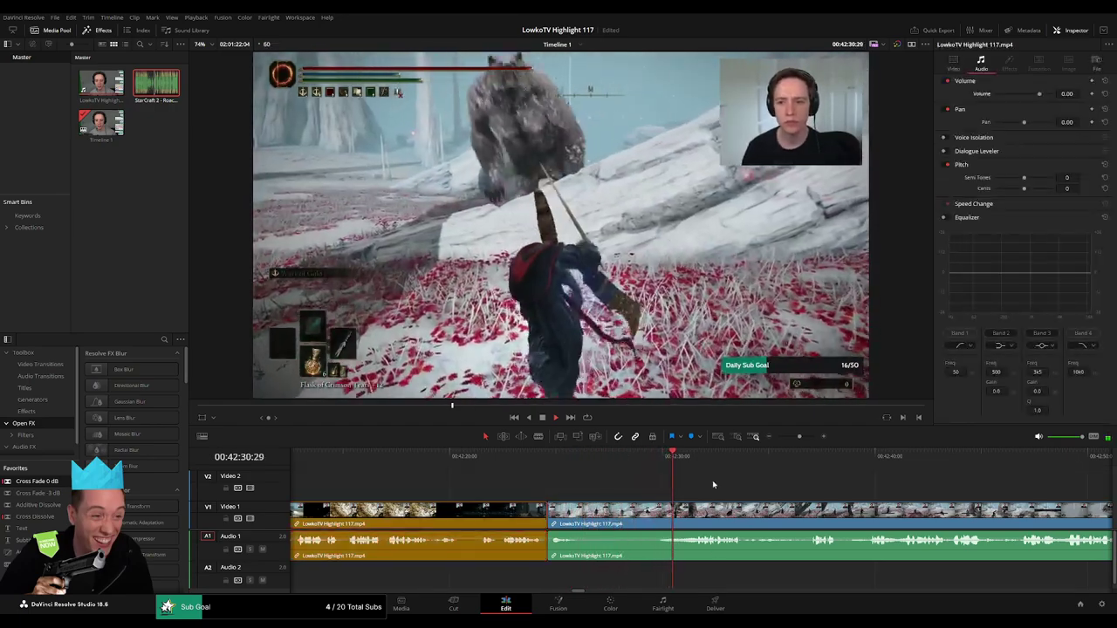
# - Cut the clip at 42:54:08 and ripple-delete the short piece, closing the gap
pyautogui.hscroll(3, 766, 491)
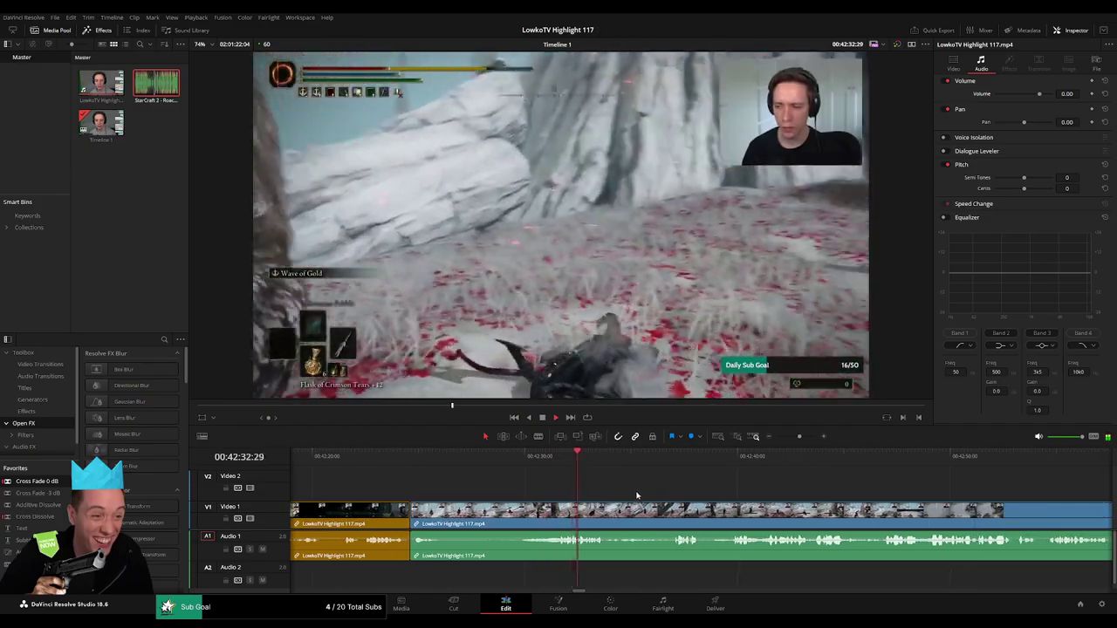
pyautogui.hscroll(2, 637, 495)
pyautogui.click(538, 465)
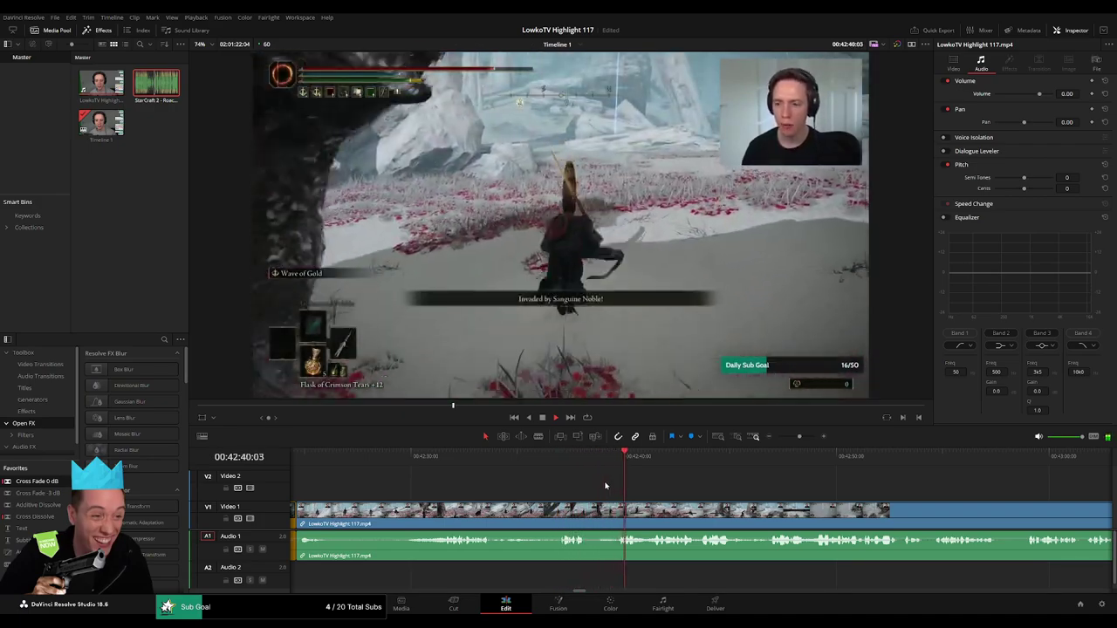
pyautogui.hscroll(3, 574, 490)
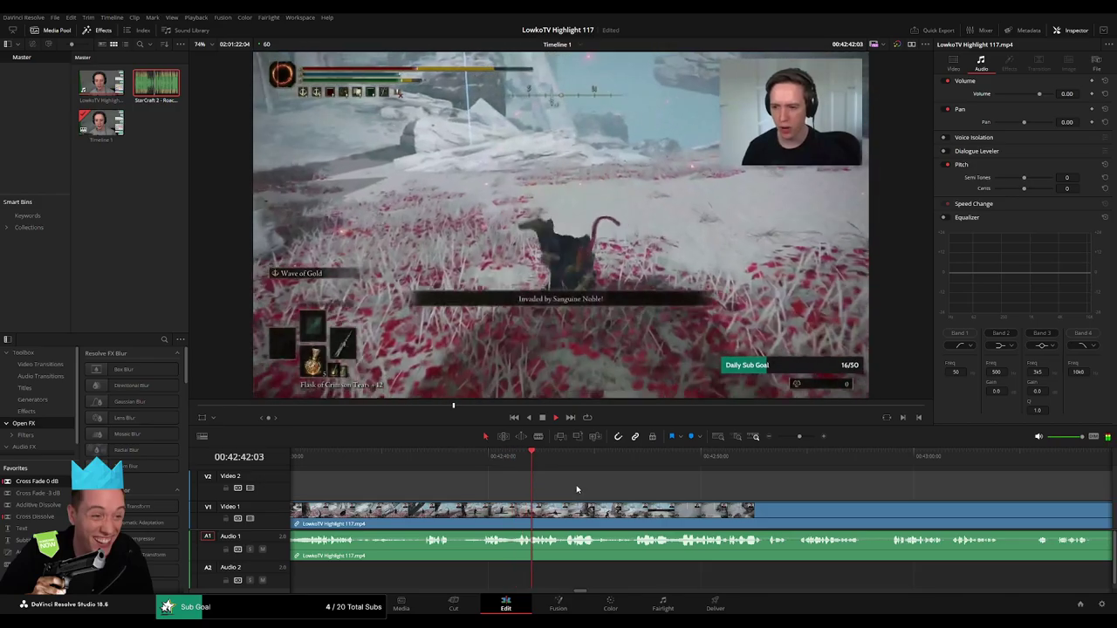
pyautogui.hscroll(2, 540, 487)
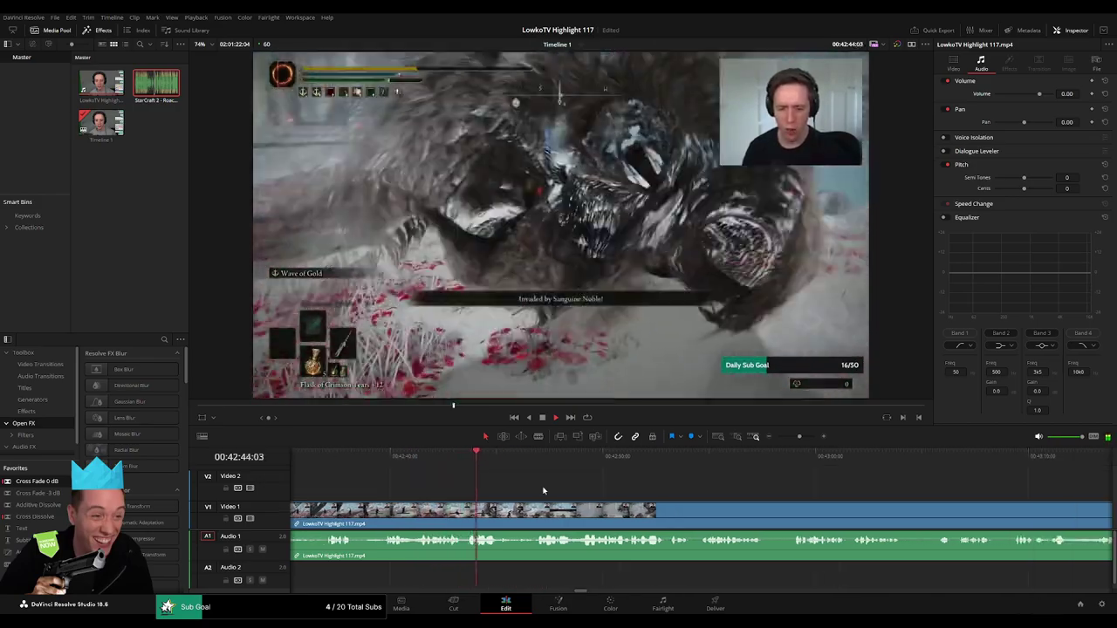
pyautogui.hscroll(2, 543, 491)
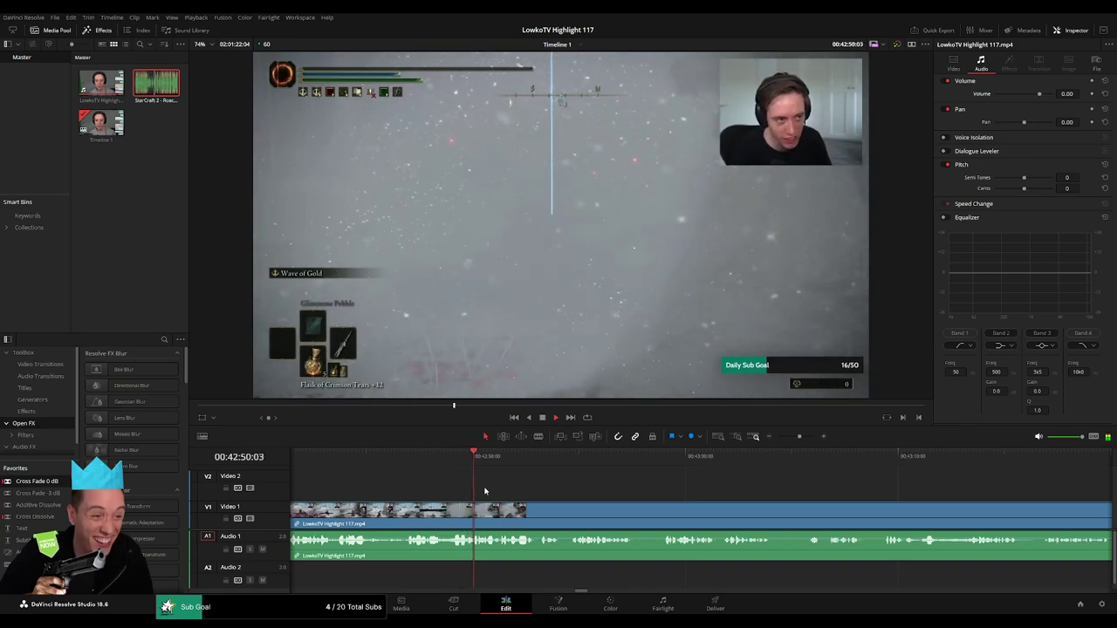
pyautogui.hscroll(1, 502, 489)
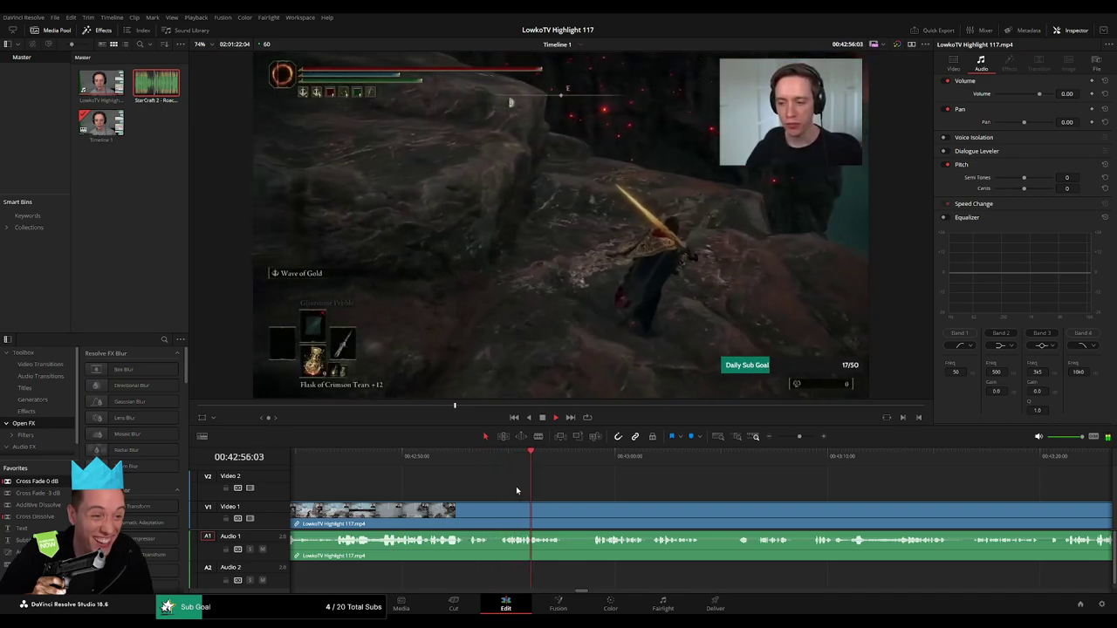
pyautogui.hscroll(2, 508, 487)
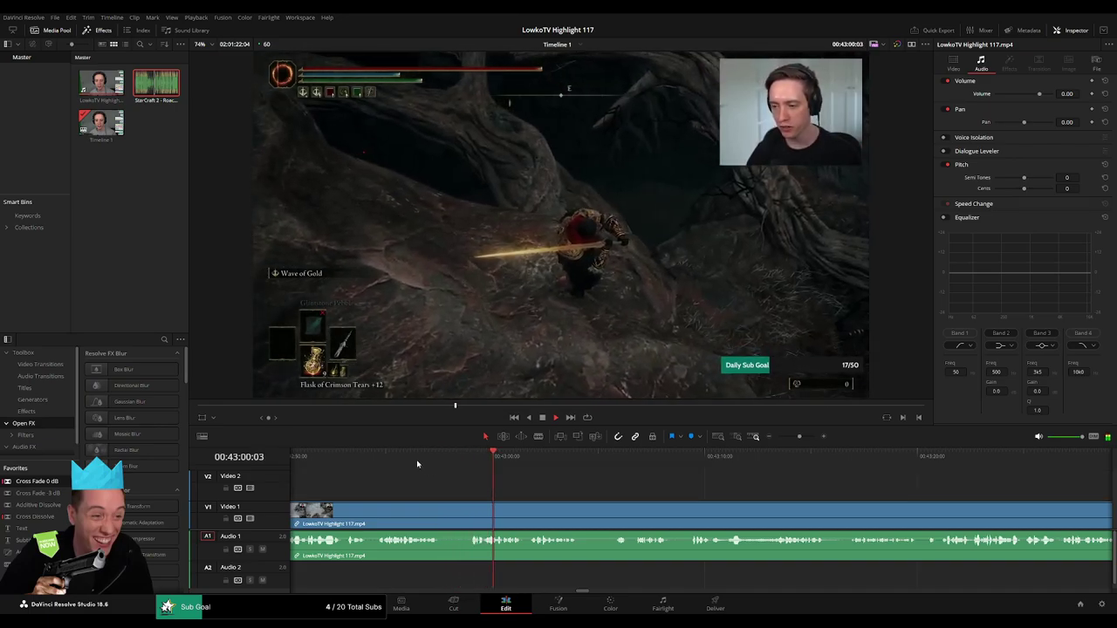
pyautogui.click(360, 465)
pyautogui.click(345, 467)
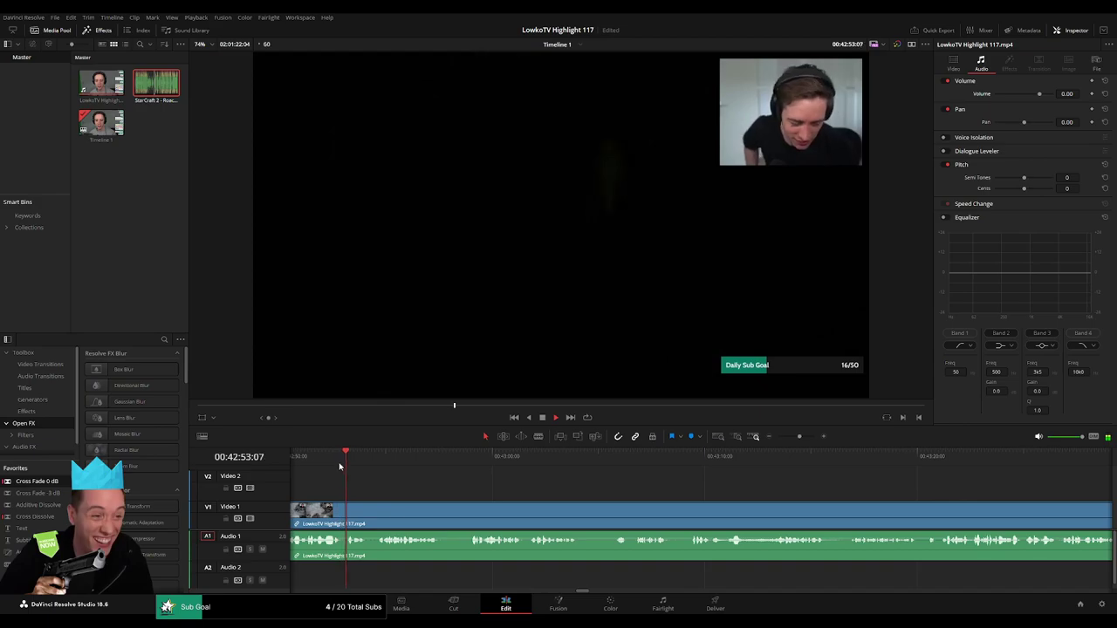
pyautogui.hscroll(-2, 489, 487)
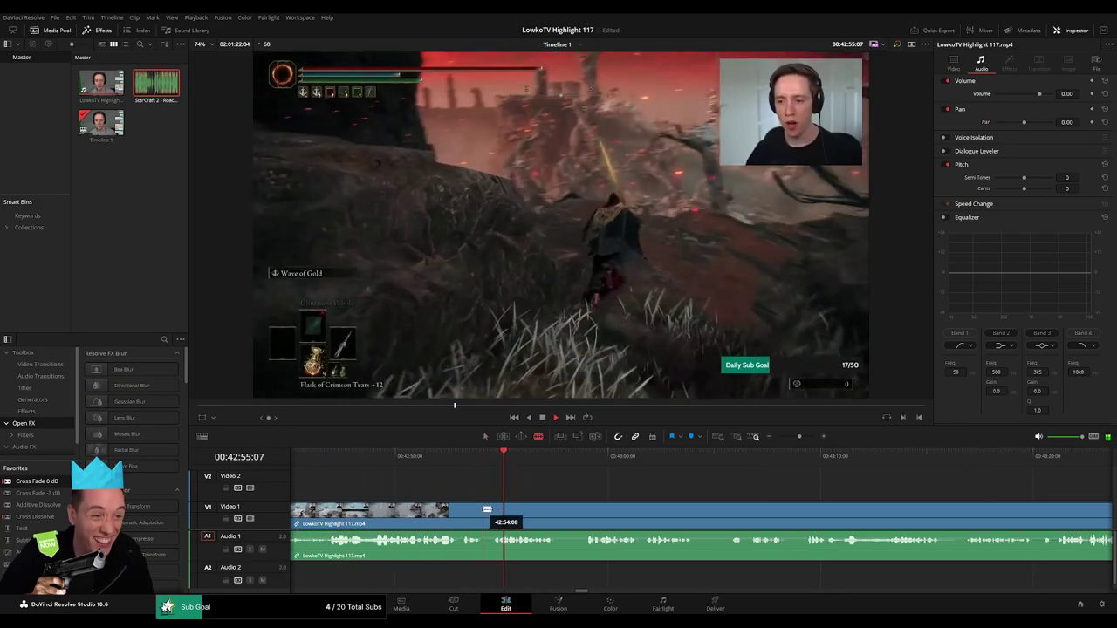
pyautogui.click(485, 509)
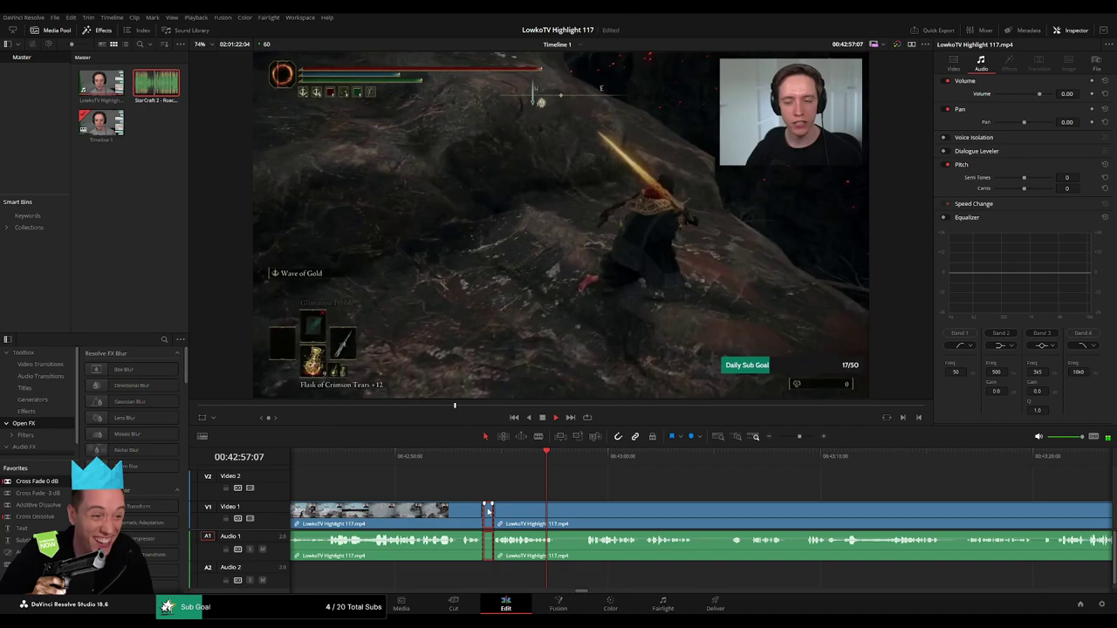
pyautogui.press('Delete')
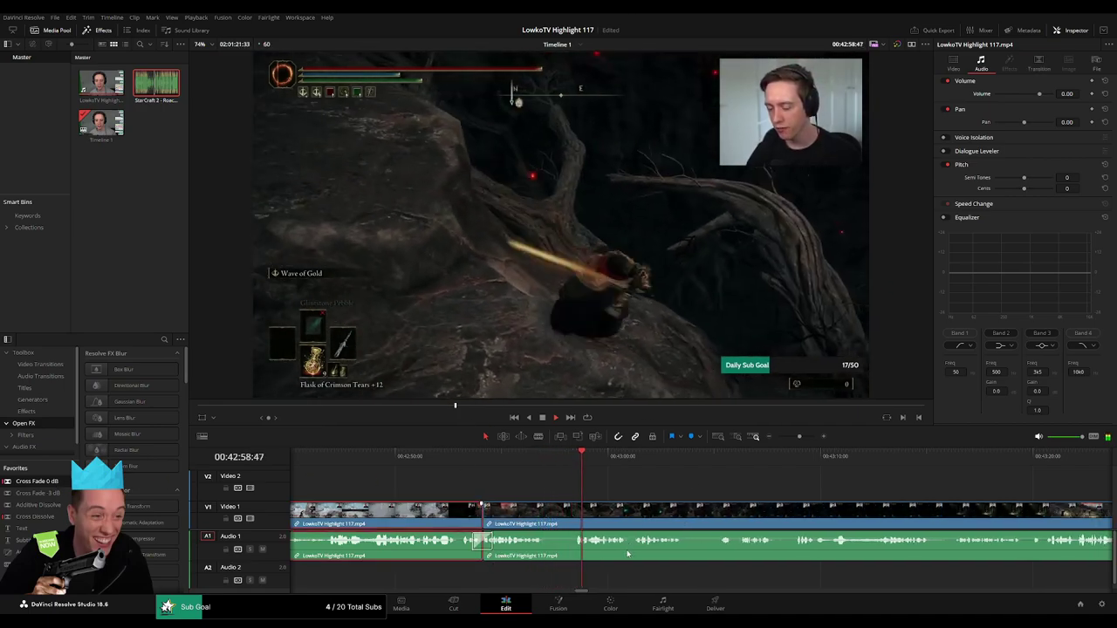
# - Review the footage ahead to around 43:16 with the timeline zoomed in for finer cuts
pyautogui.click(642, 488)
pyautogui.moveTo(798, 437); pyautogui.dragTo(800, 438)
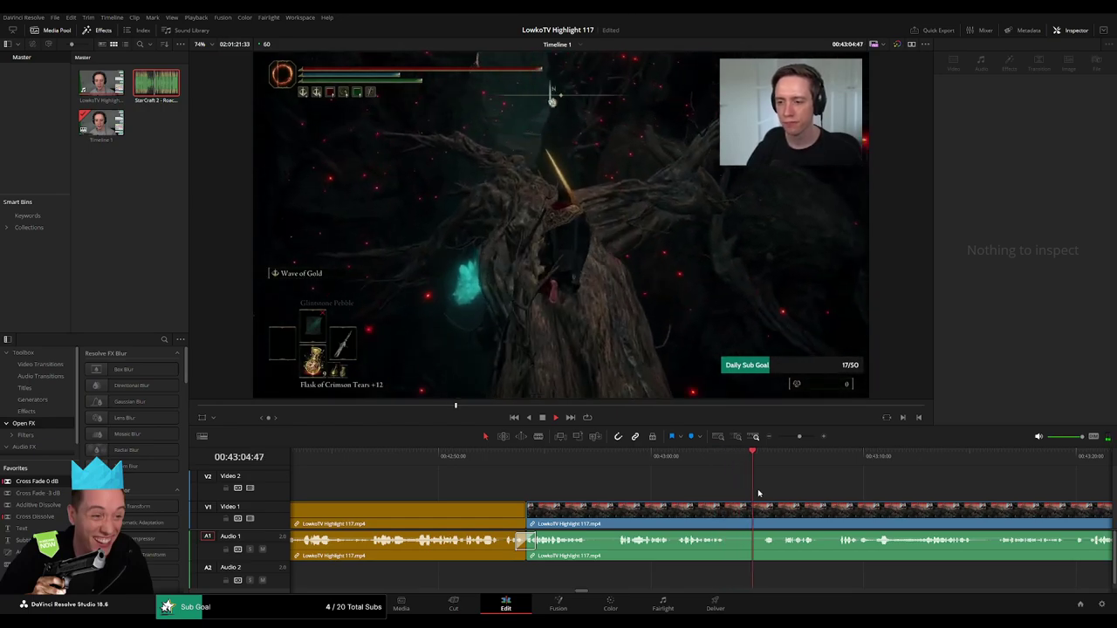
pyautogui.scroll(-5, 585, 481)
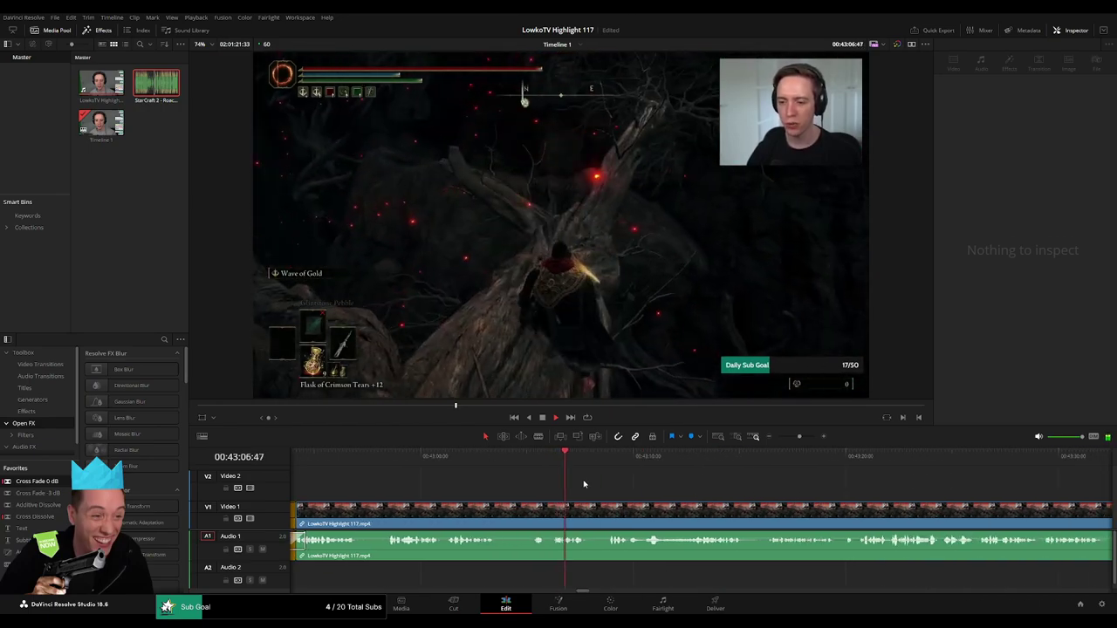
pyautogui.scroll(-1, 583, 484)
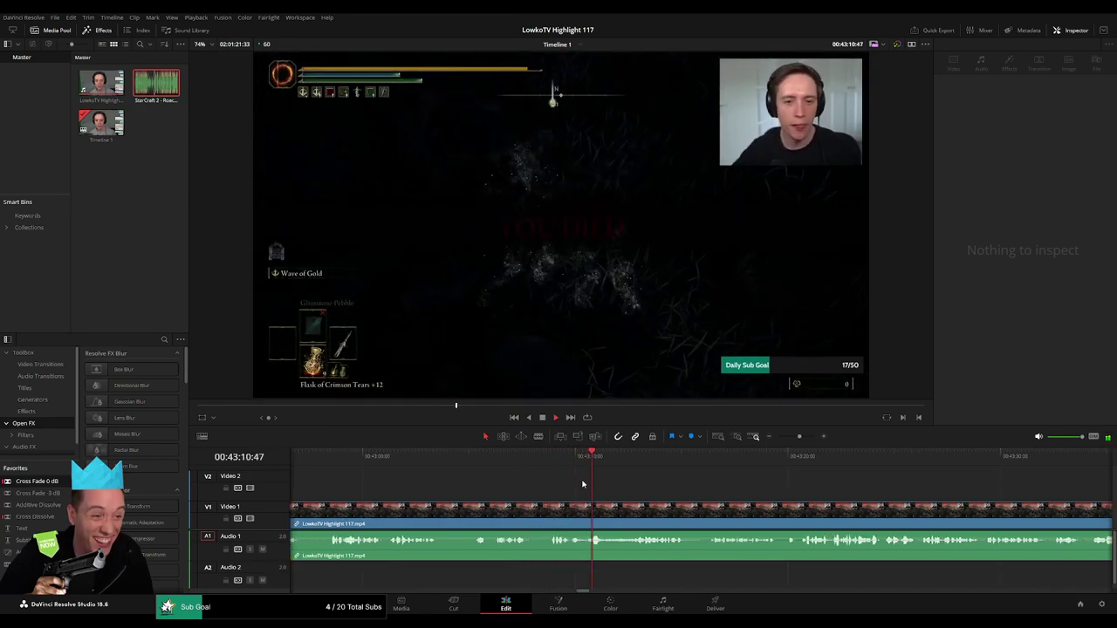
pyautogui.scroll(-3, 629, 484)
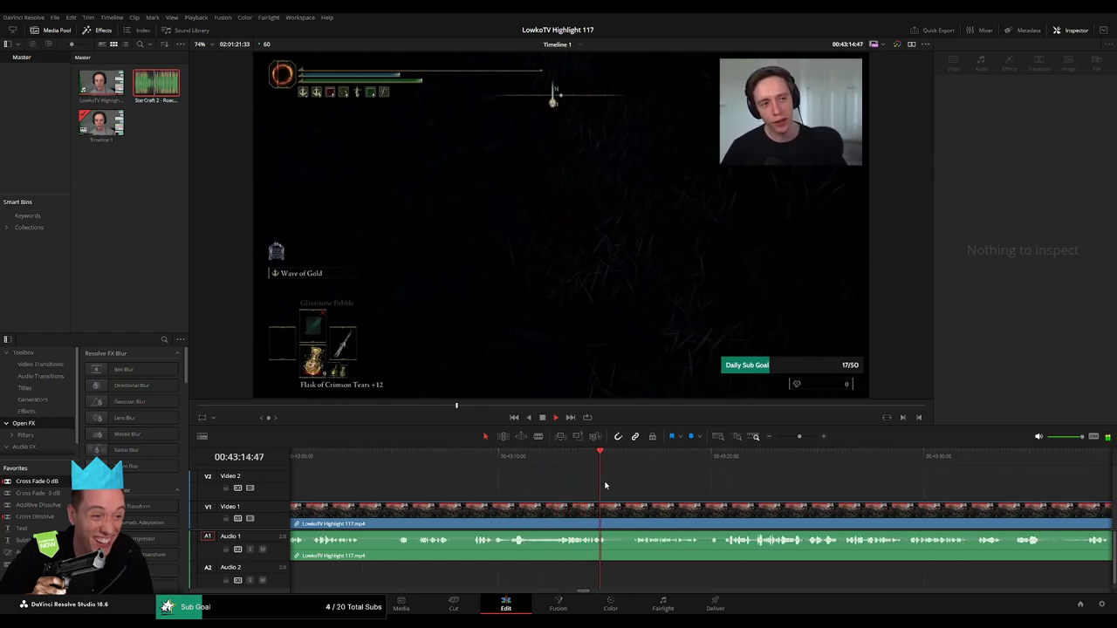
pyautogui.click(634, 468)
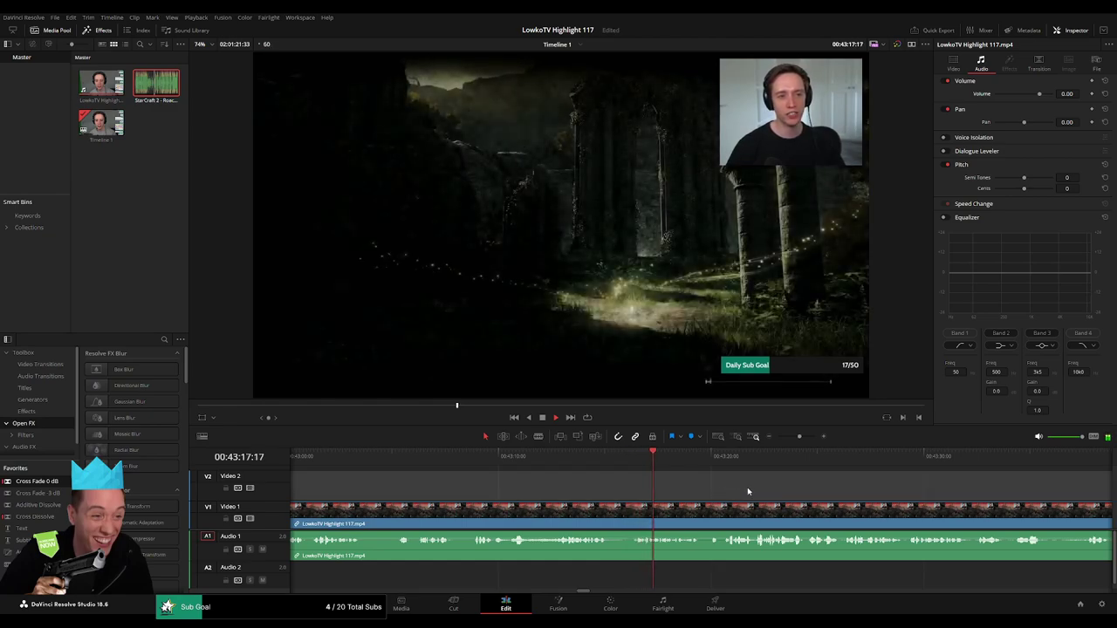
pyautogui.scroll(-8, 748, 488)
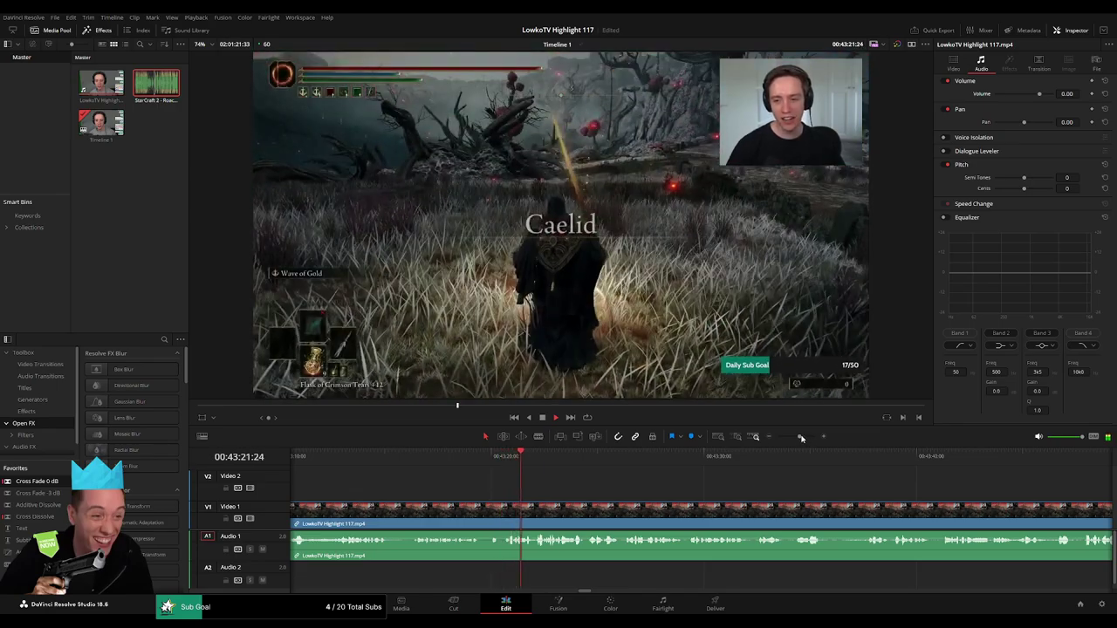
pyautogui.moveTo(798, 436); pyautogui.dragTo(802, 438)
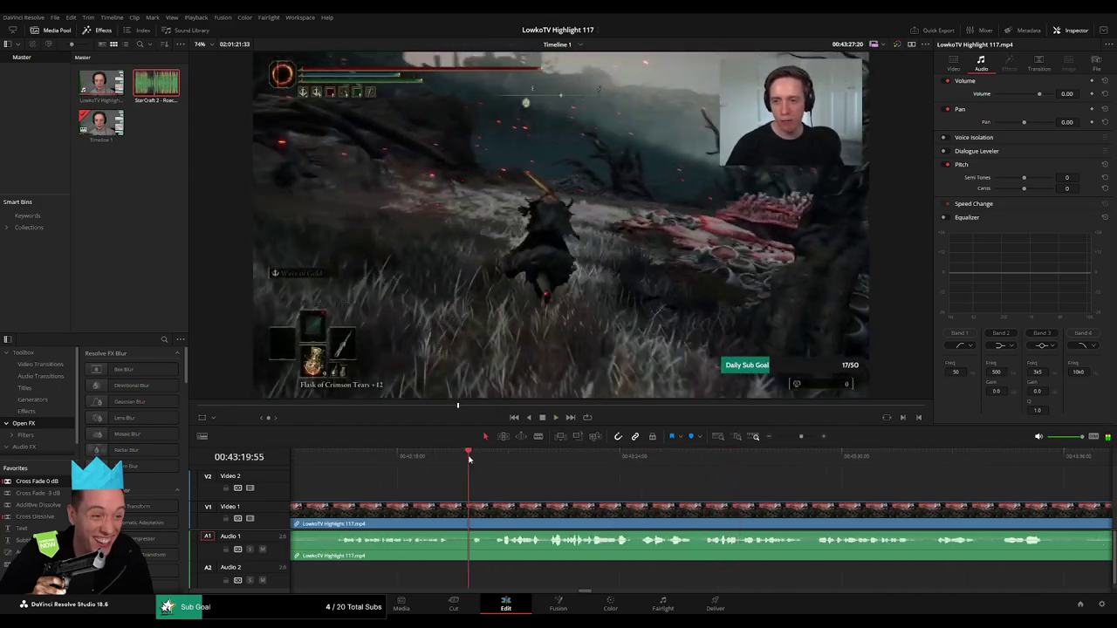
# - Split the clip near 43:20:39 and trim the start of the later clip
pyautogui.moveTo(469, 460); pyautogui.dragTo(471, 456)
pyautogui.click(487, 506)
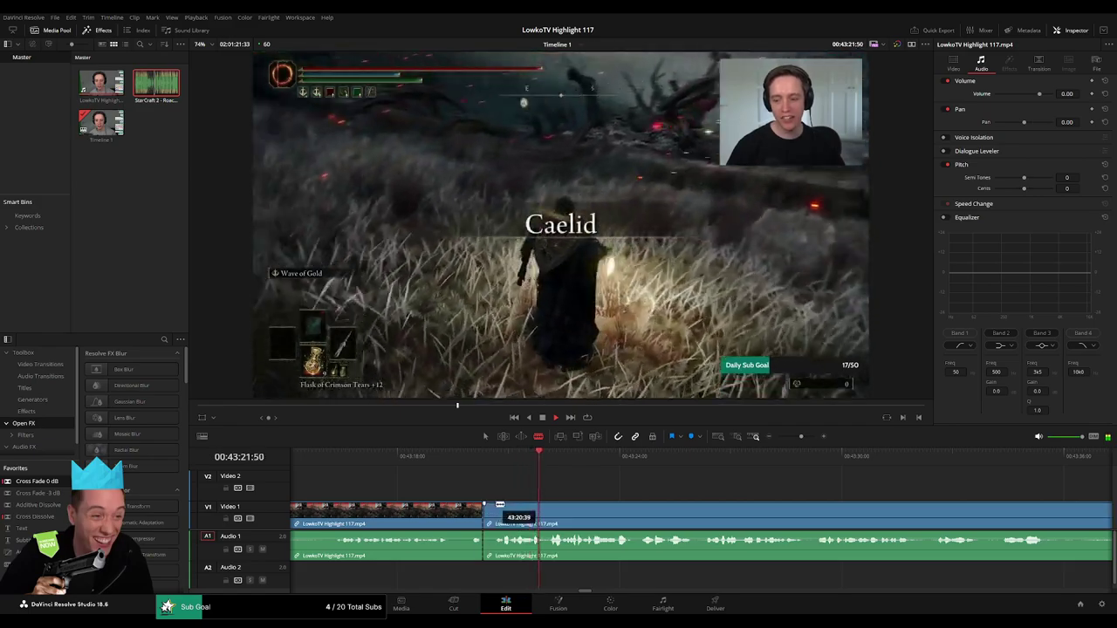
pyautogui.moveTo(498, 504); pyautogui.dragTo(489, 515)
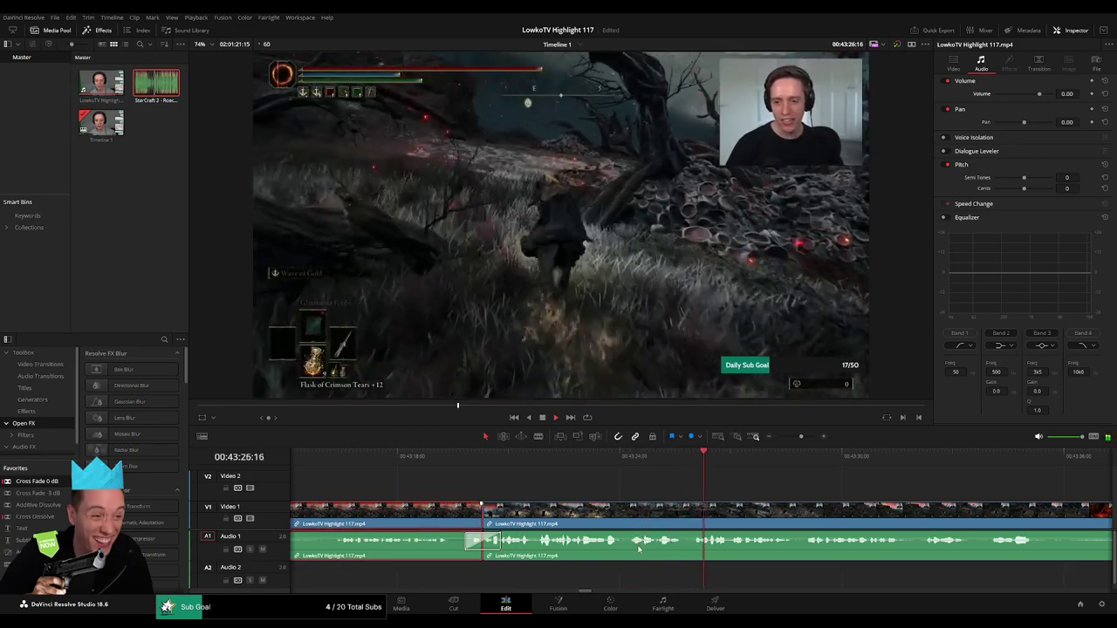
pyautogui.moveTo(800, 436)
pyautogui.mouseDown()
pyautogui.moveTo(787, 439)
pyautogui.moveTo(800, 440)
pyautogui.mouseUp()
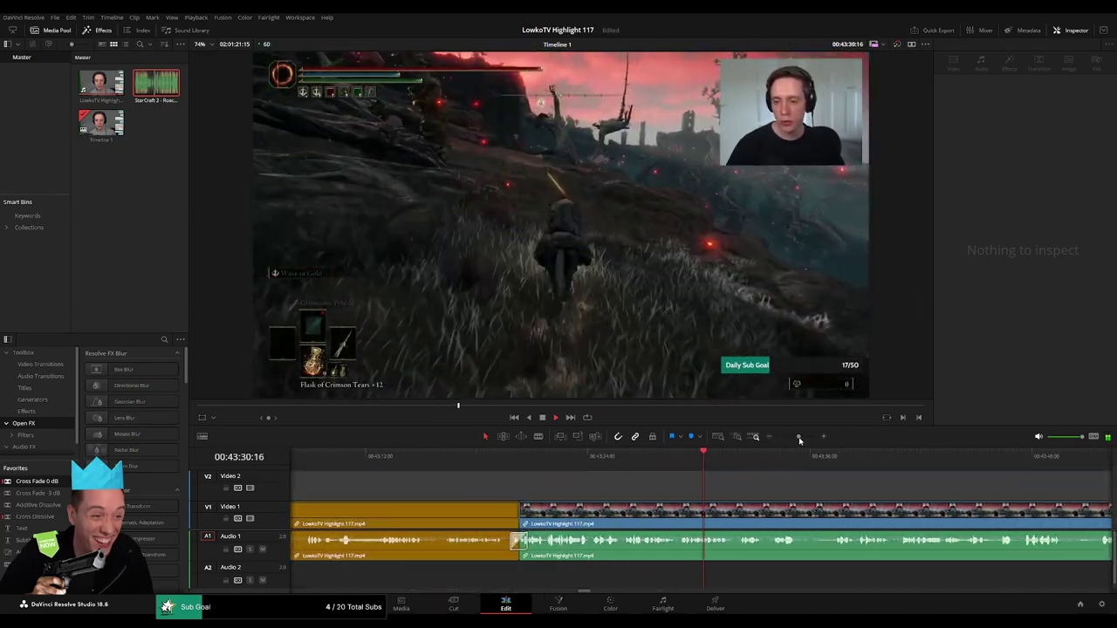
pyautogui.hscroll(5, 539, 480)
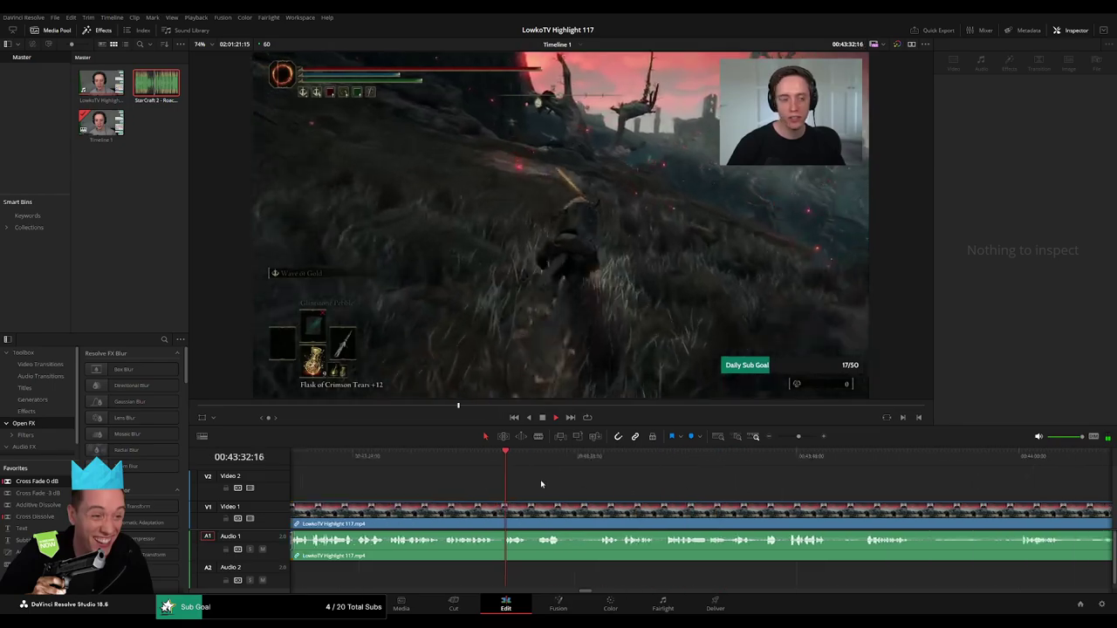
# - Blade at 43:35:23 and just after, then ripple-delete the short piece between the cuts
pyautogui.click(498, 464)
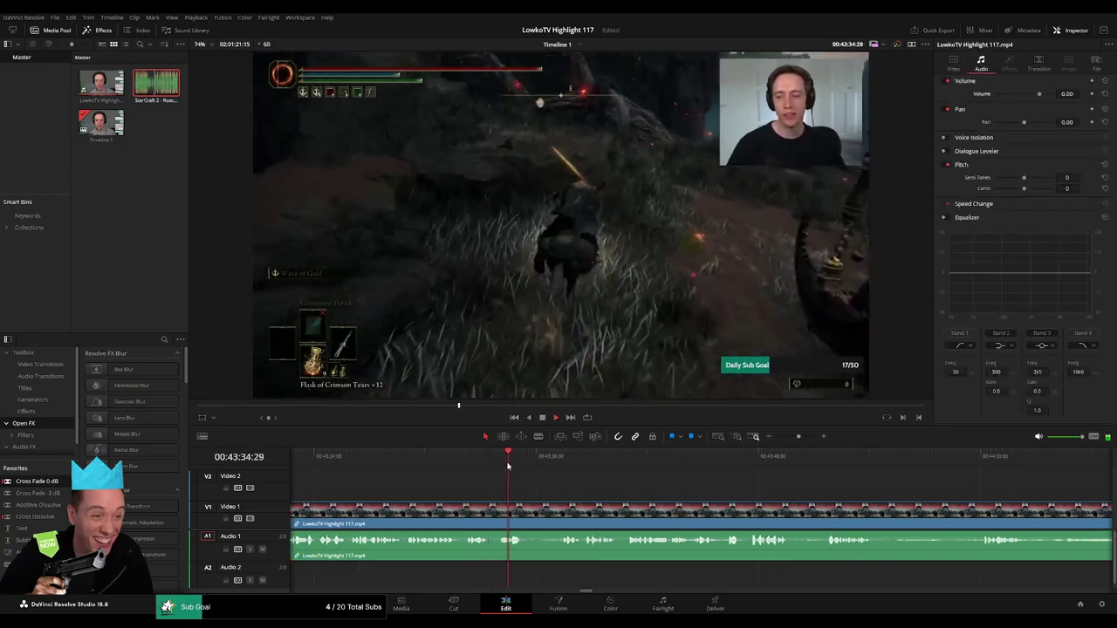
pyautogui.click(556, 464)
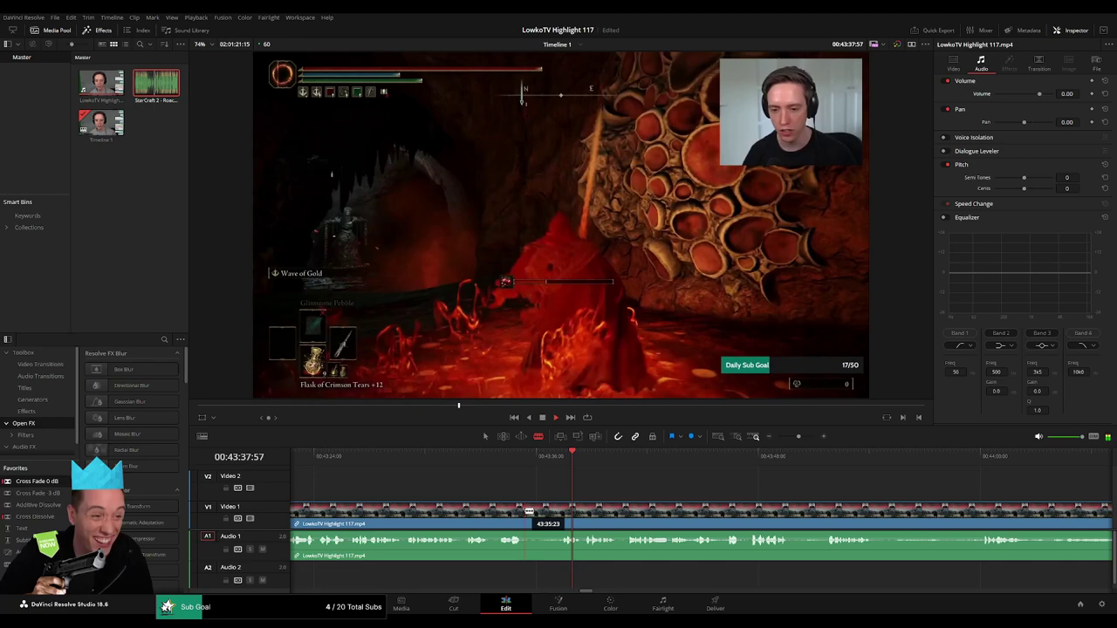
pyautogui.click(527, 512)
pyautogui.click(532, 462)
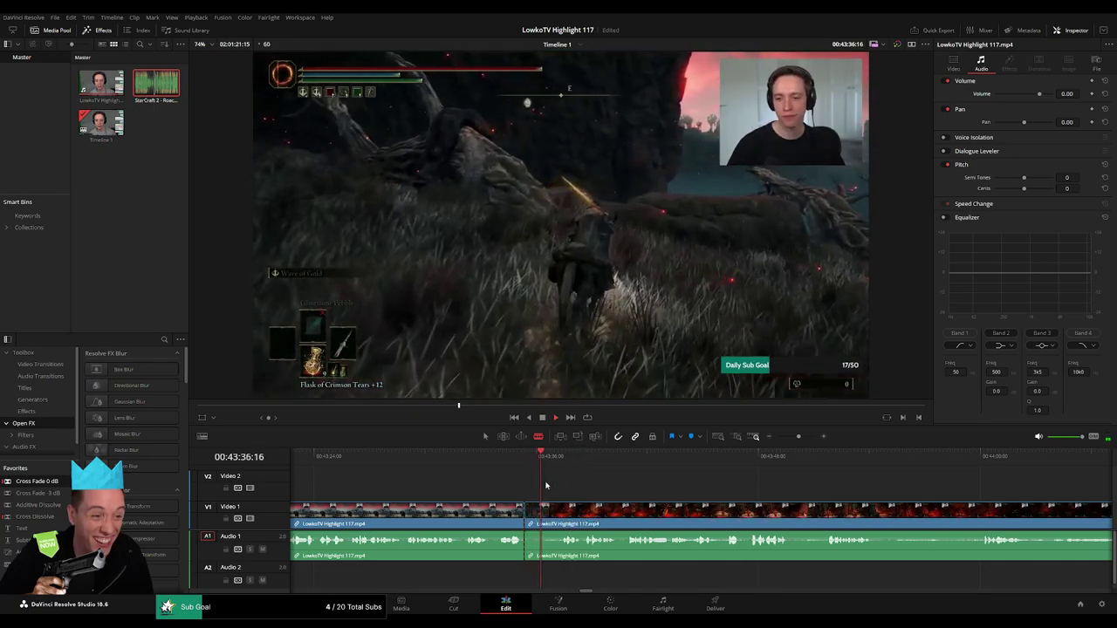
pyautogui.click(546, 515)
pyautogui.press('a')
pyautogui.click(536, 524)
pyautogui.press('Delete')
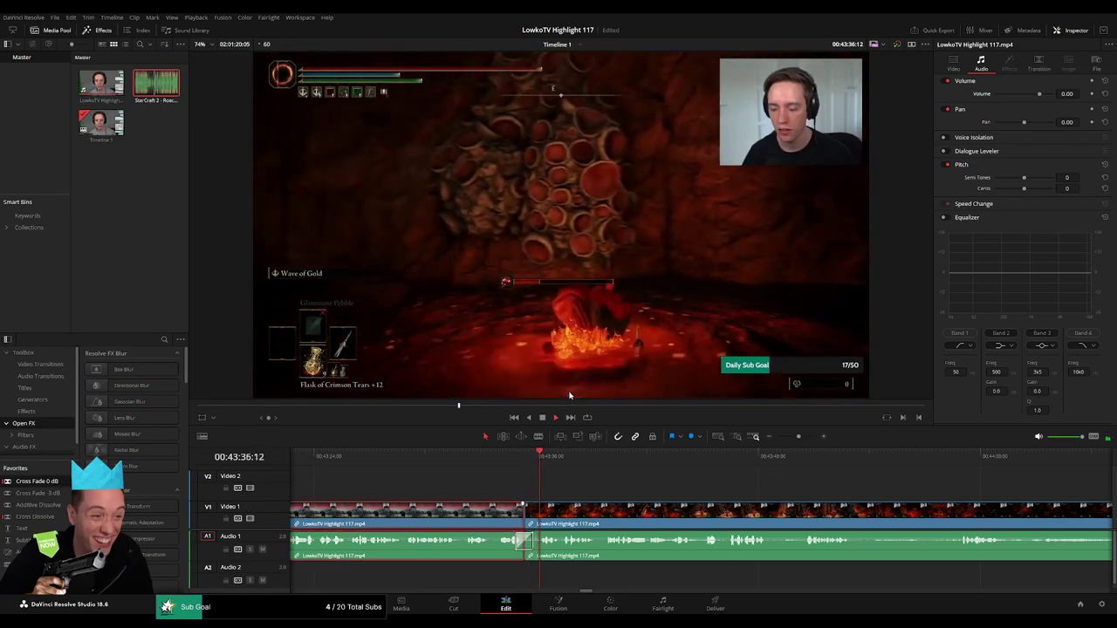
pyautogui.click(711, 489)
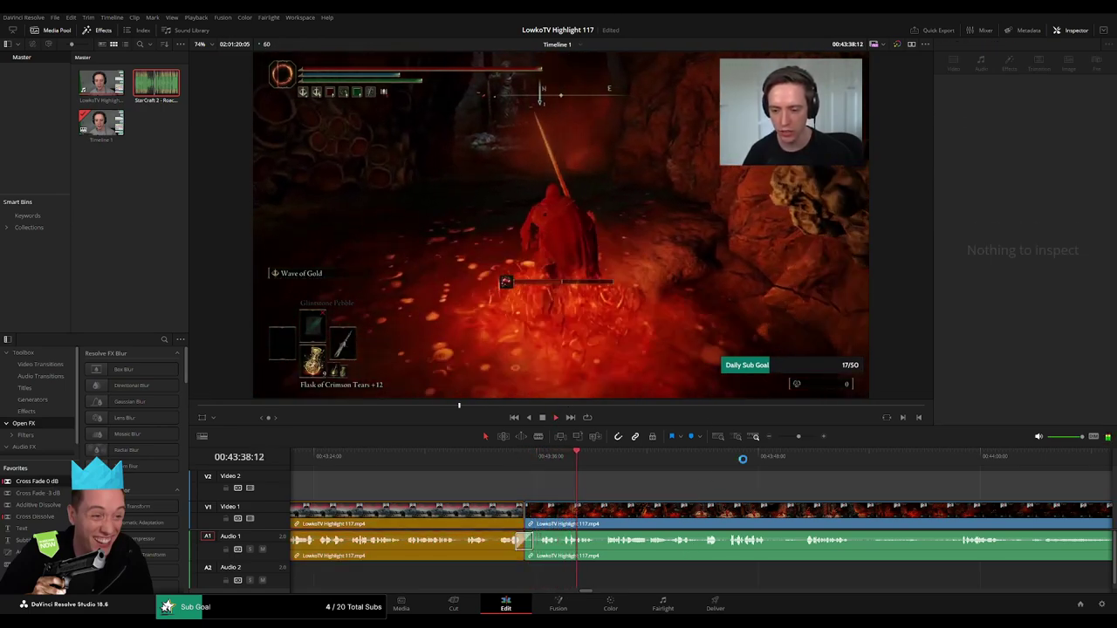
pyautogui.moveTo(798, 438); pyautogui.dragTo(800, 437)
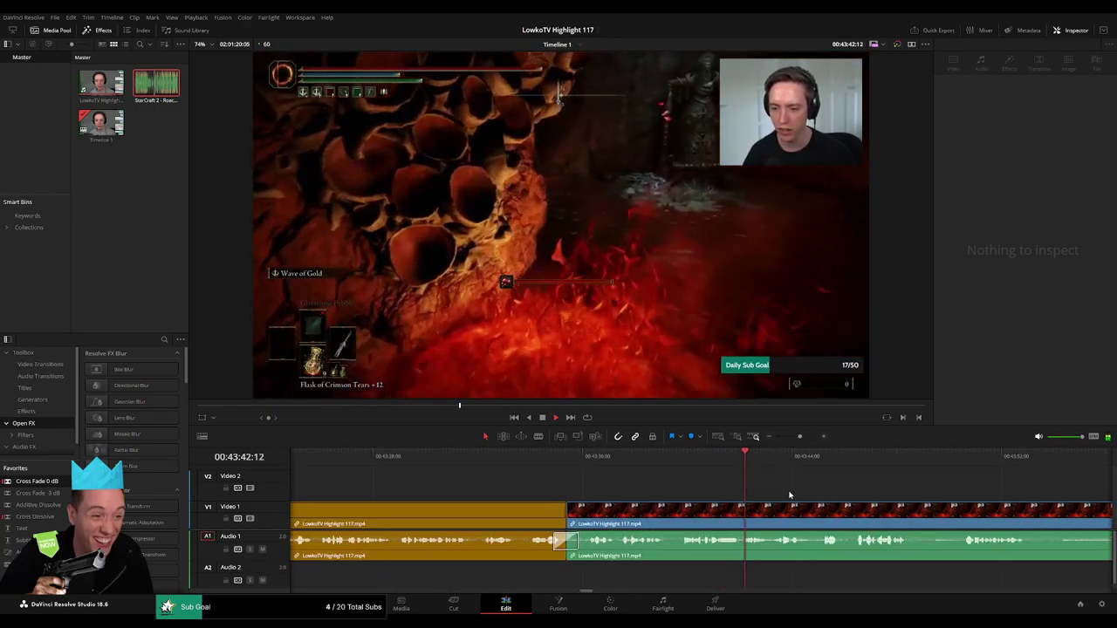
# - Review the red-cave footage during playback, moving the playhead further into the clip
pyautogui.hscroll(4, 650, 487)
pyautogui.hscroll(2, 637, 486)
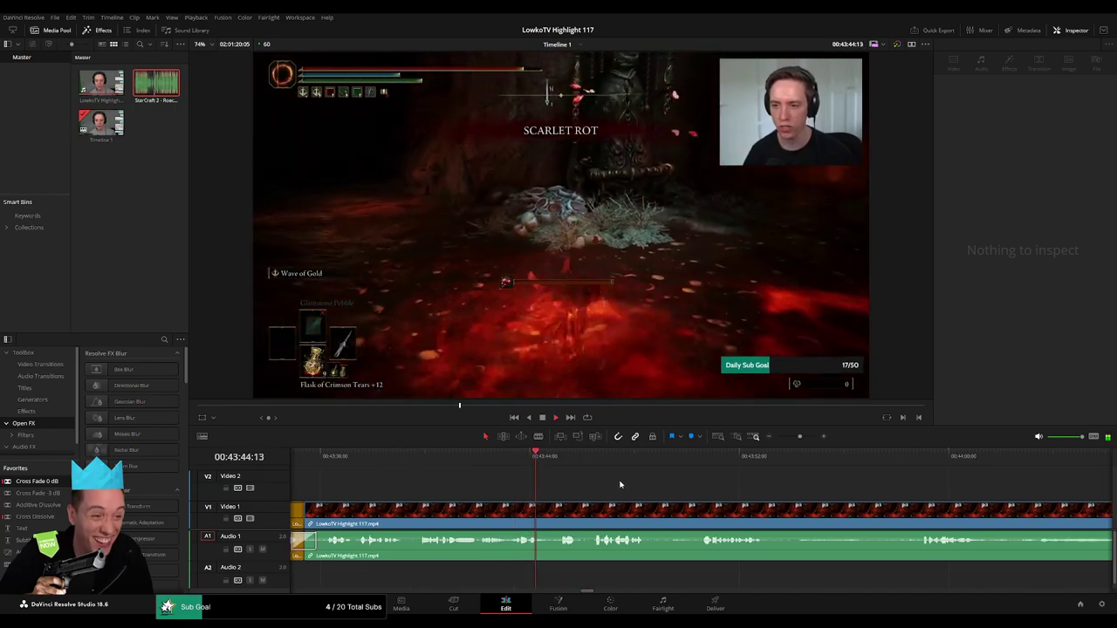
pyautogui.hscroll(2, 619, 486)
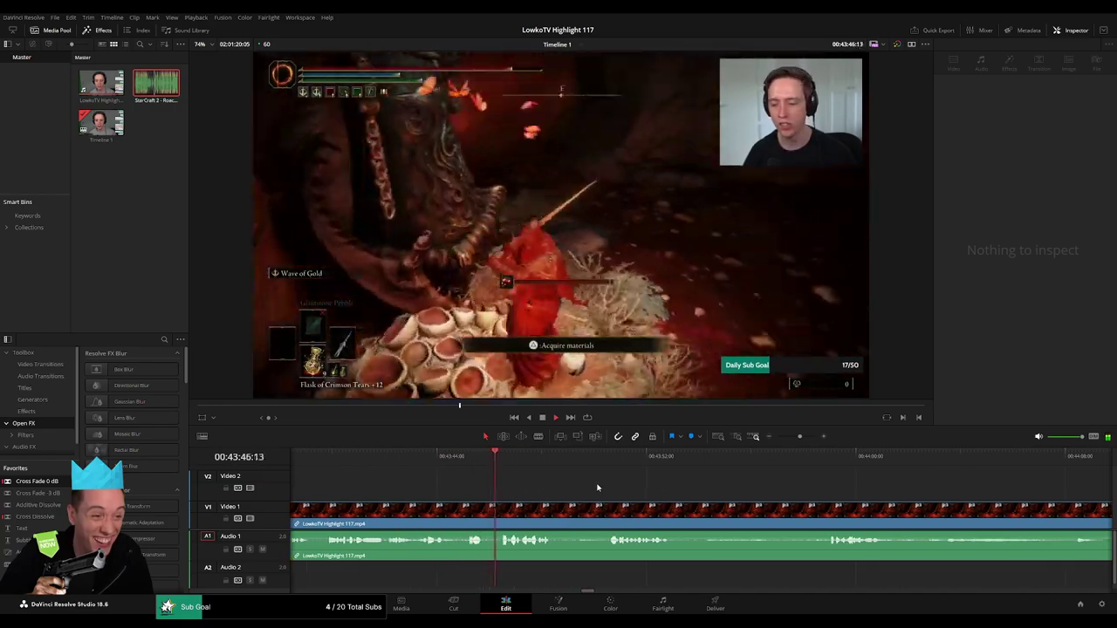
pyautogui.hscroll(1, 616, 489)
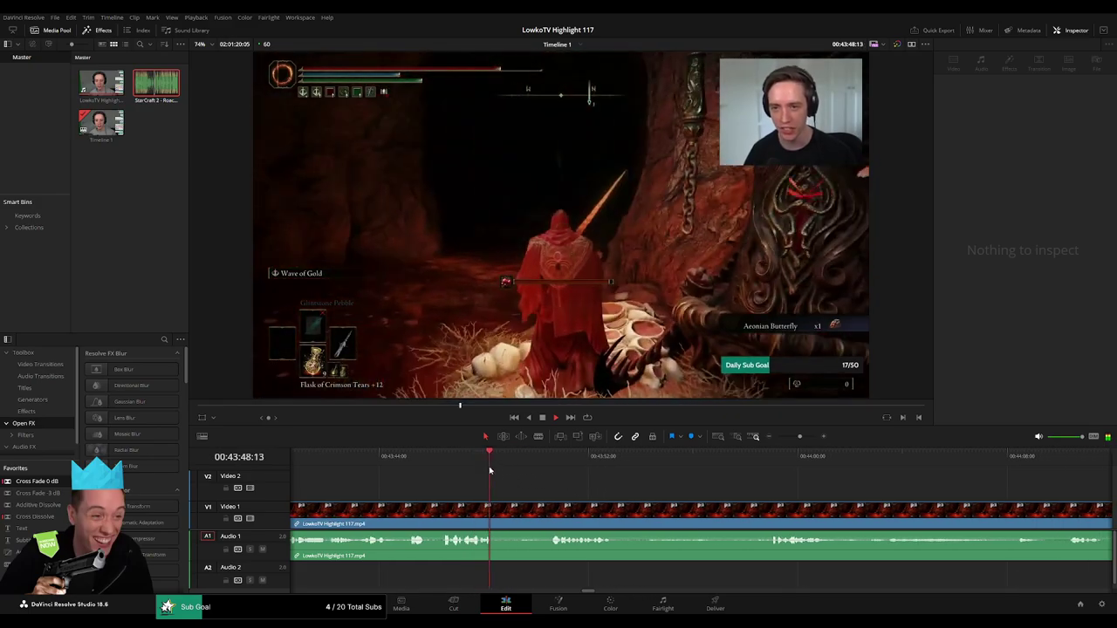
pyautogui.click(539, 459)
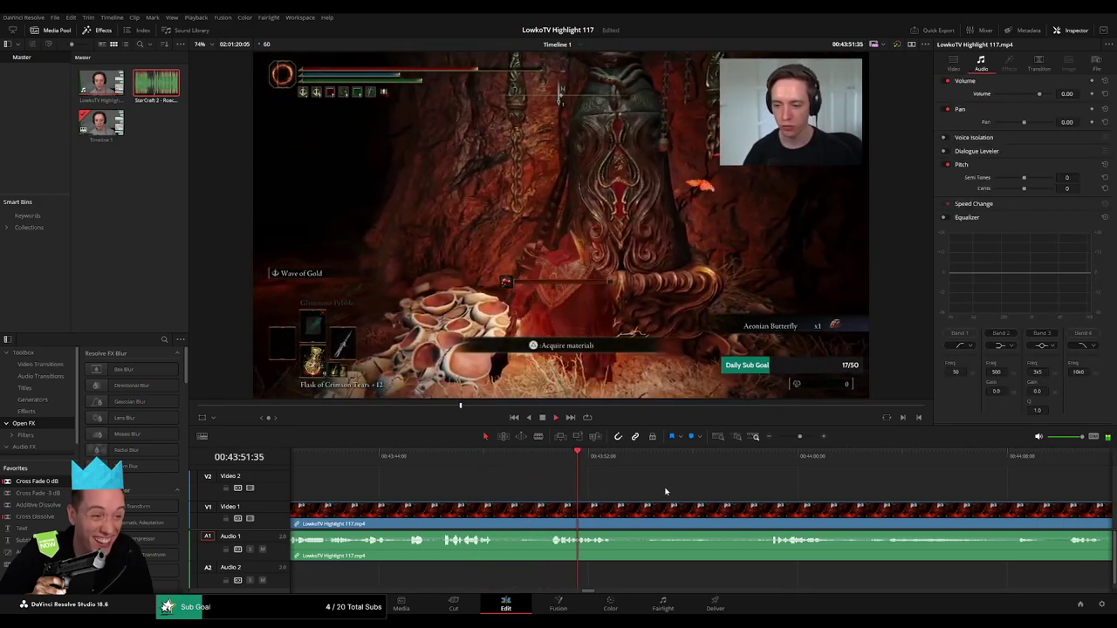
pyautogui.hscroll(2, 611, 487)
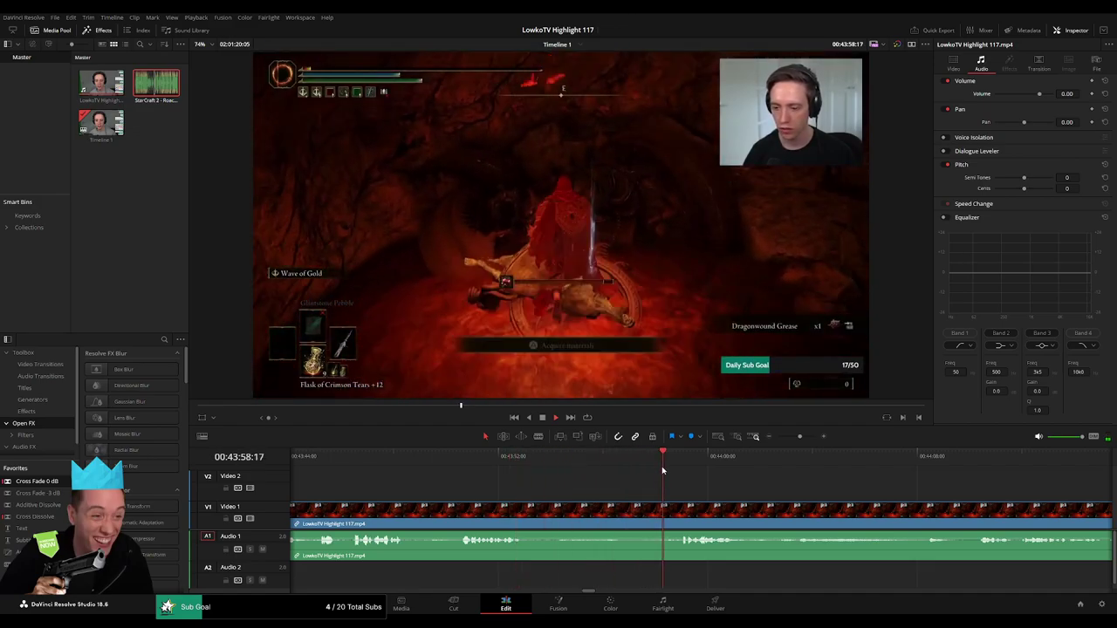
pyautogui.hscroll(3, 544, 479)
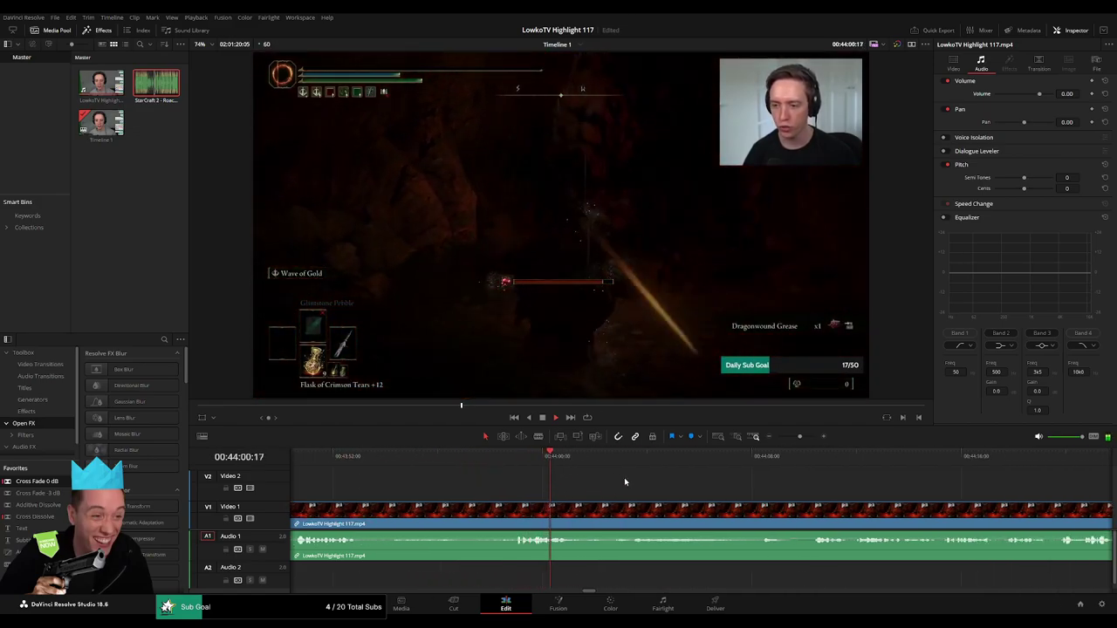
pyautogui.hscroll(3, 535, 478)
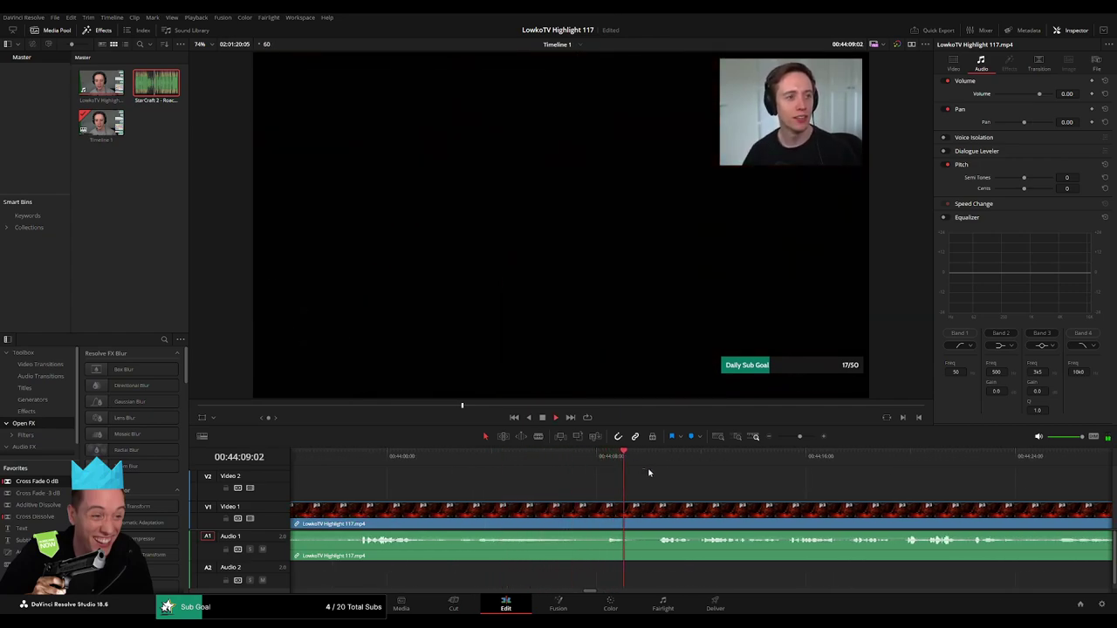
# - Skip to the next scene and set an edit point on the clip at 44:19:33
pyautogui.click(661, 468)
pyautogui.hscroll(4, 555, 474)
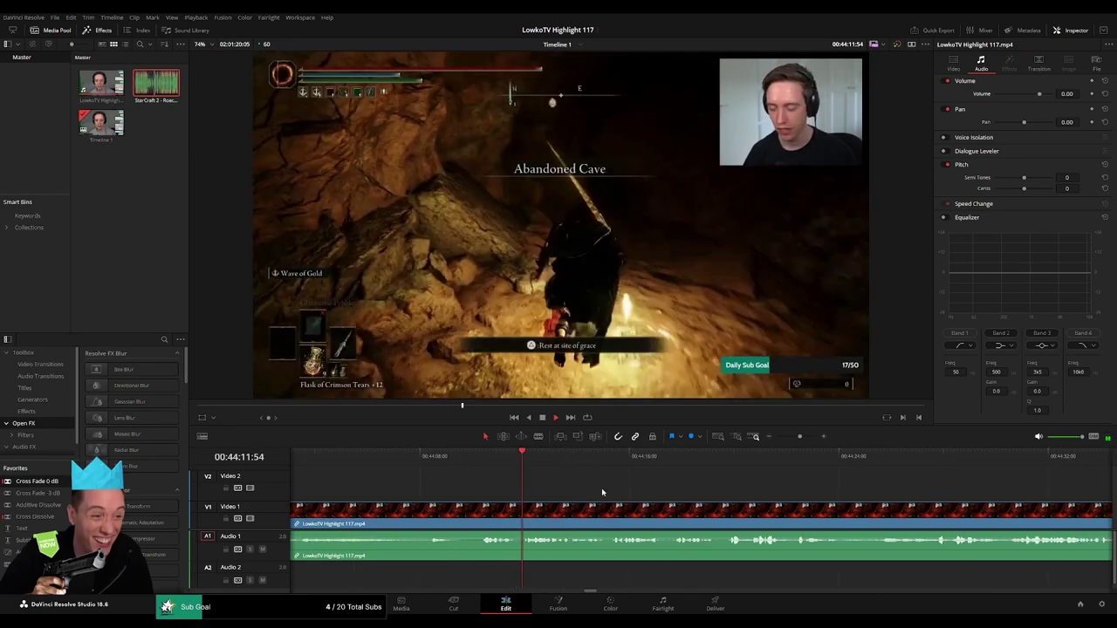
pyautogui.hscroll(3, 601, 488)
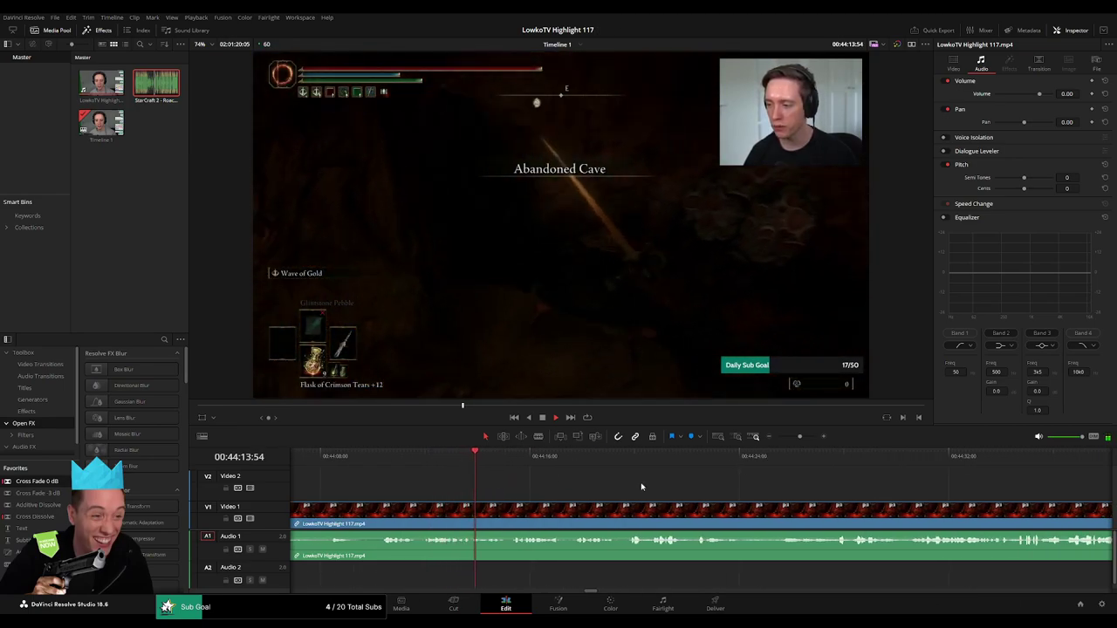
pyautogui.hscroll(2, 550, 484)
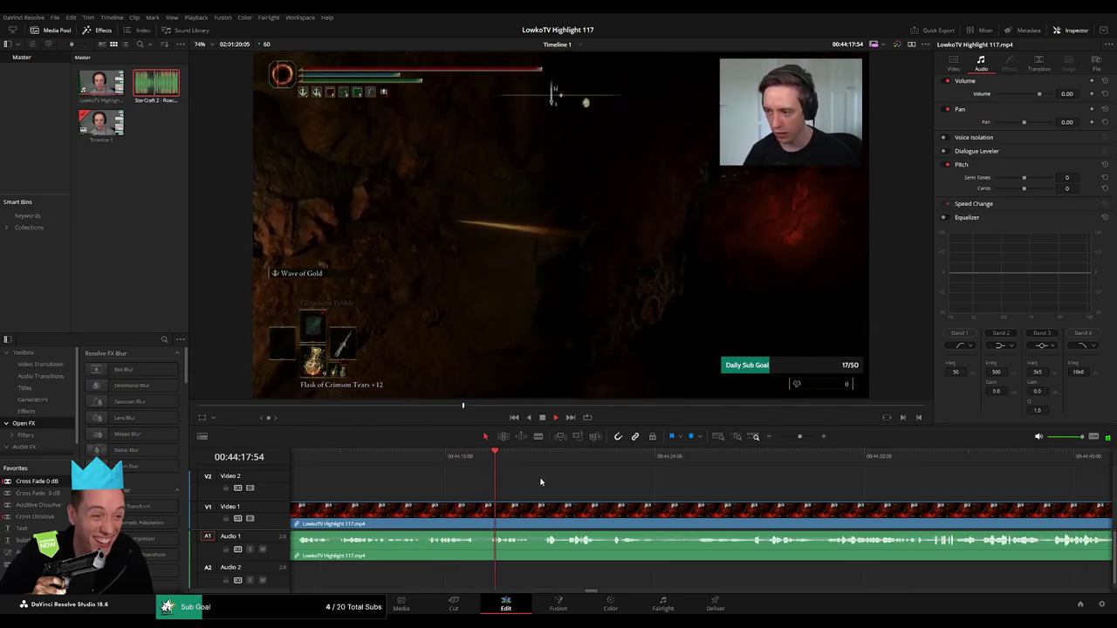
pyautogui.moveTo(523, 469); pyautogui.dragTo(541, 462)
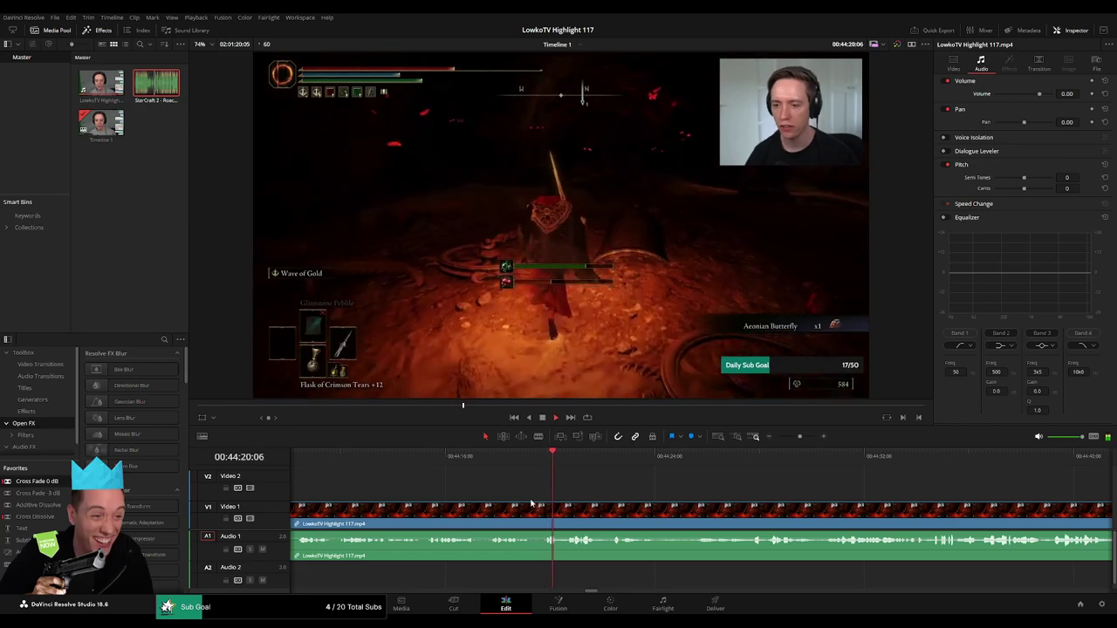
pyautogui.moveTo(531, 505); pyautogui.dragTo(539, 508)
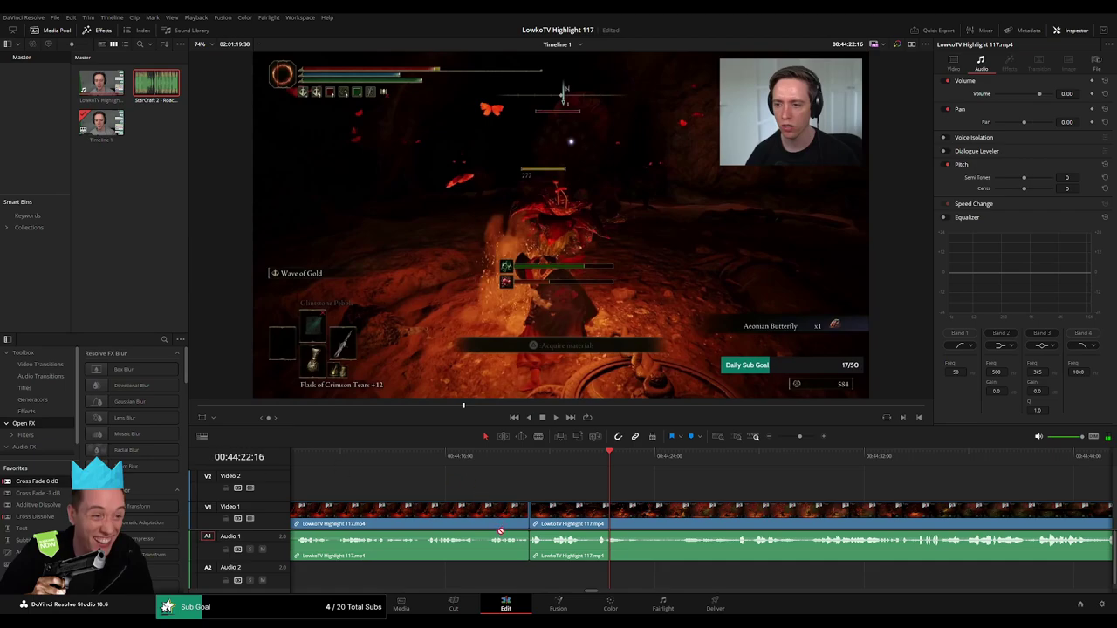
# - Preview the 44:19 edit from just before it and follow the fight footage into the Abandoned Cave
pyautogui.click(513, 457)
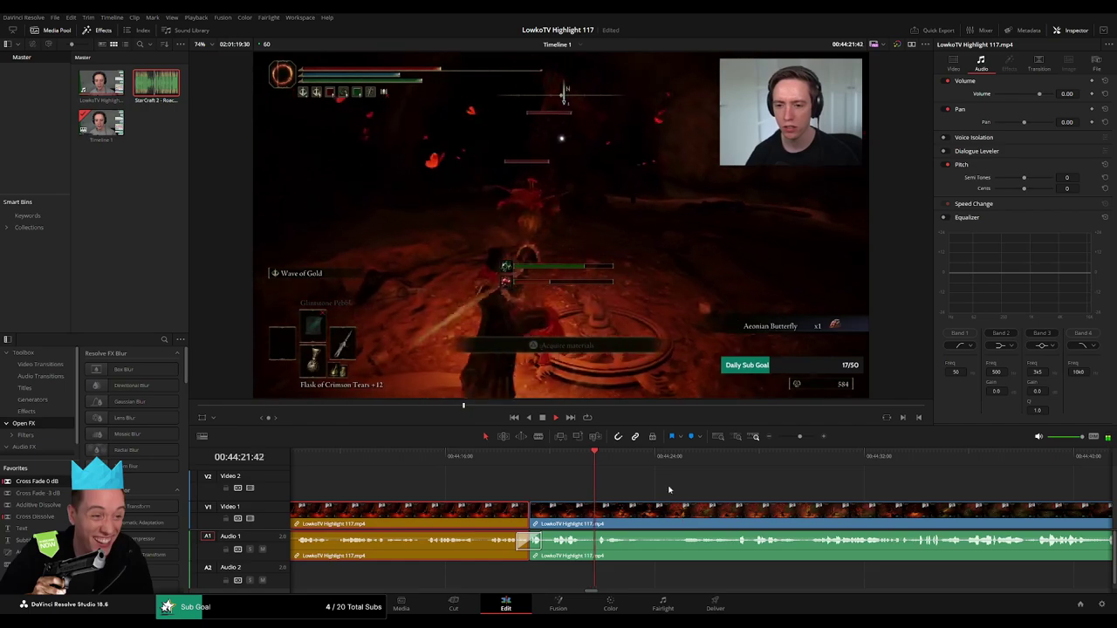
pyautogui.click(670, 483)
pyautogui.hscroll(2, 689, 486)
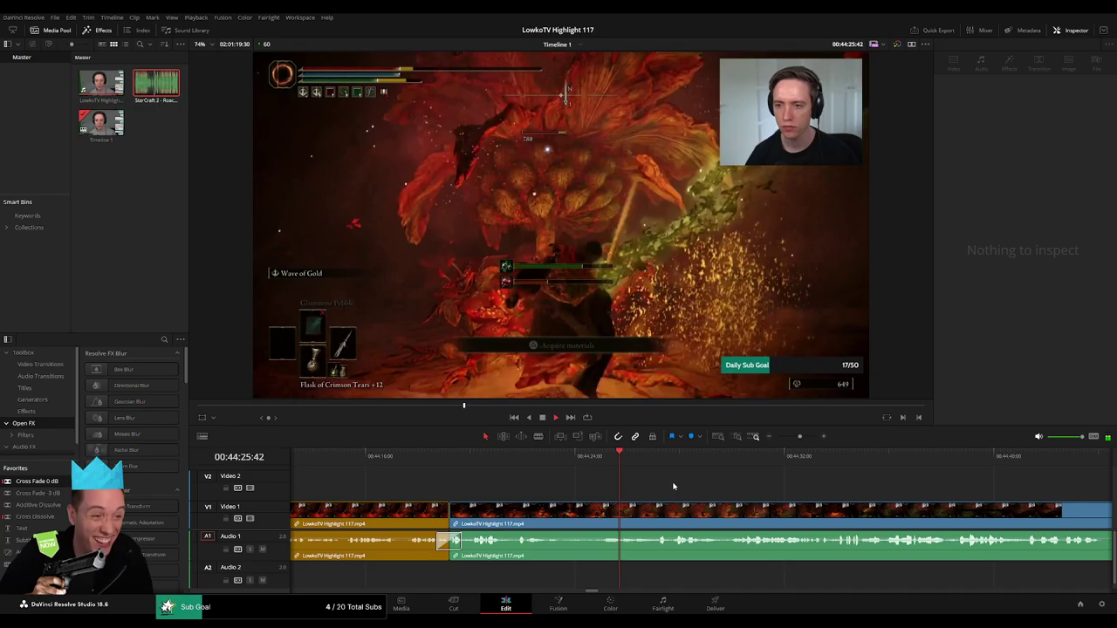
pyautogui.hscroll(3, 606, 485)
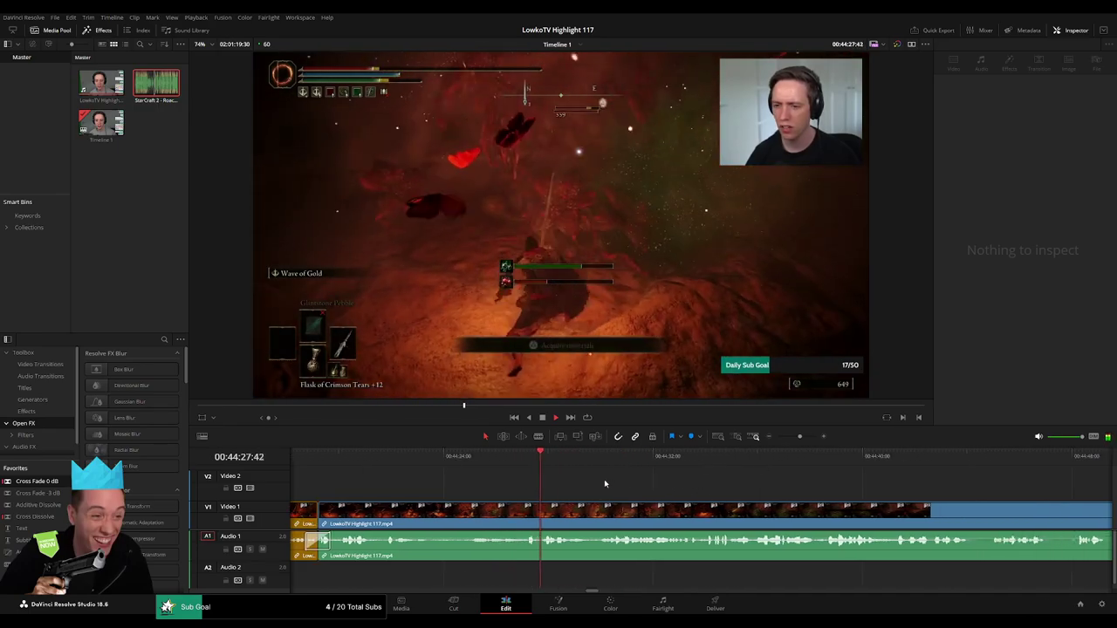
pyautogui.click(636, 471)
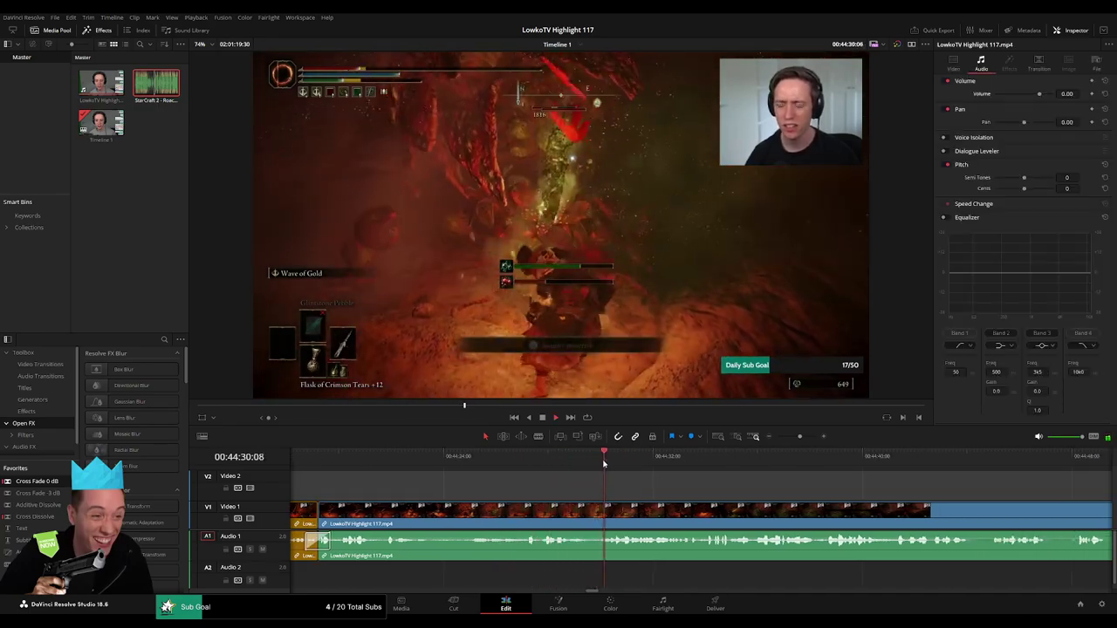
pyautogui.hscroll(3, 636, 480)
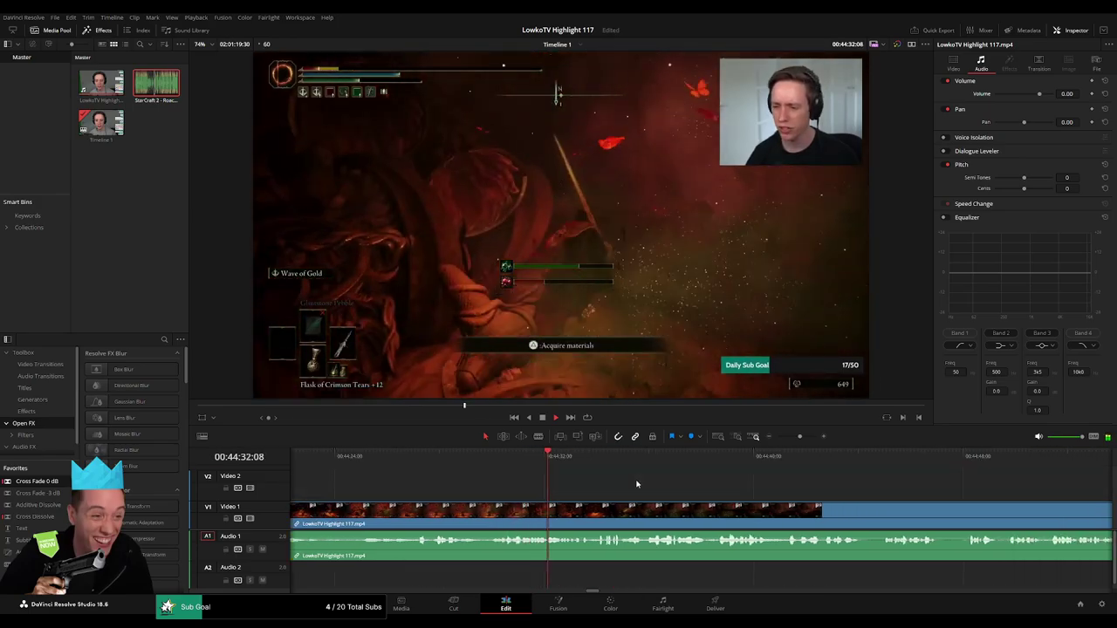
pyautogui.hscroll(3, 624, 485)
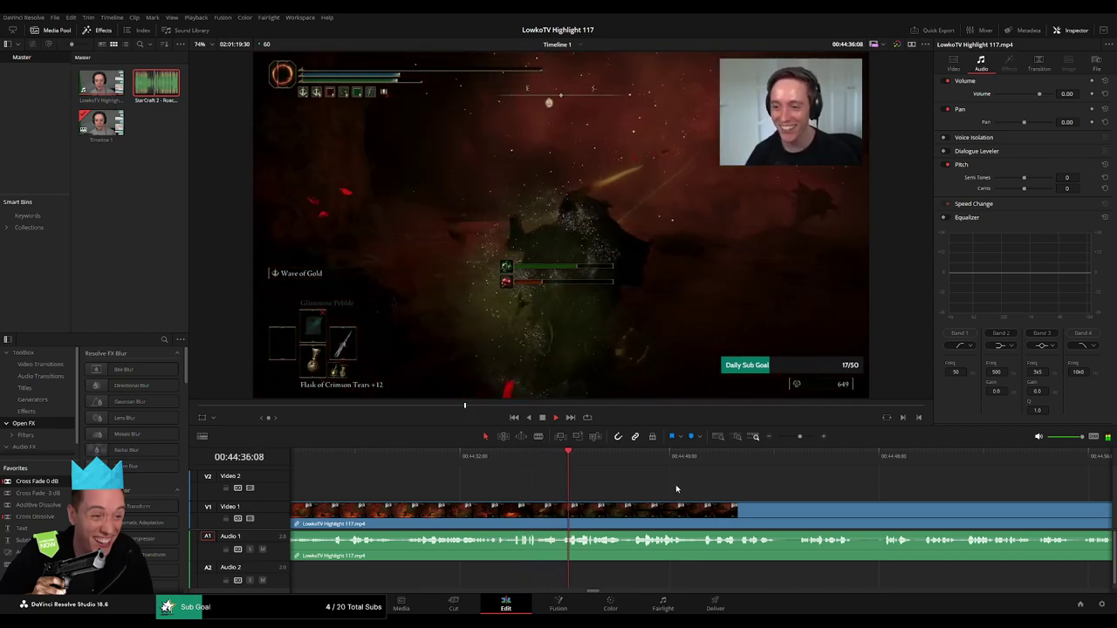
pyautogui.hscroll(3, 676, 485)
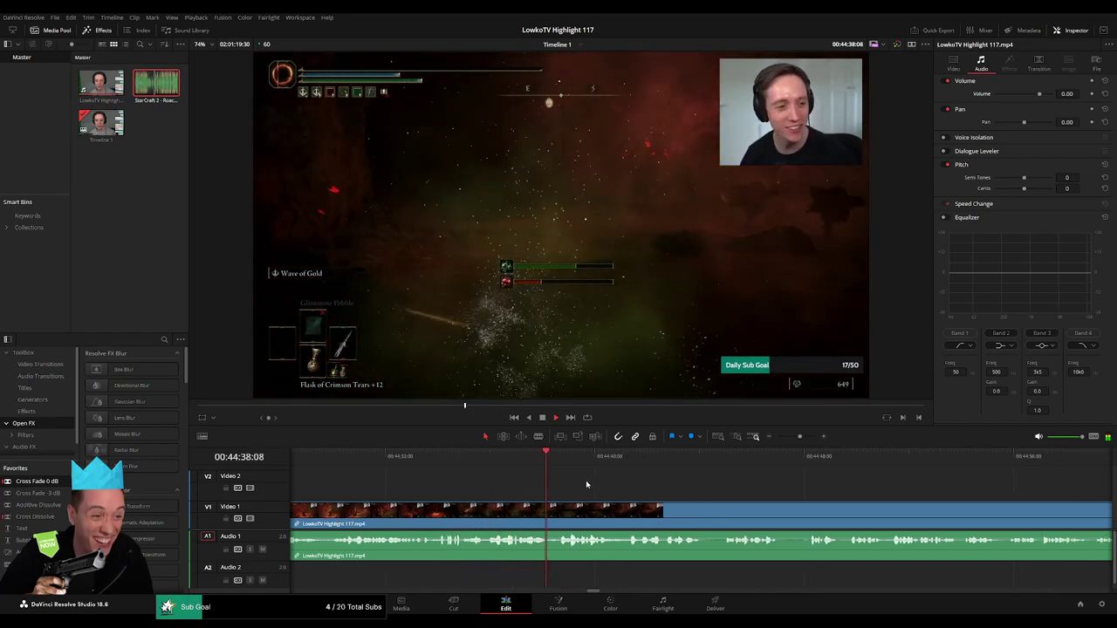
pyautogui.hscroll(1, 674, 489)
pyautogui.hscroll(3, 592, 488)
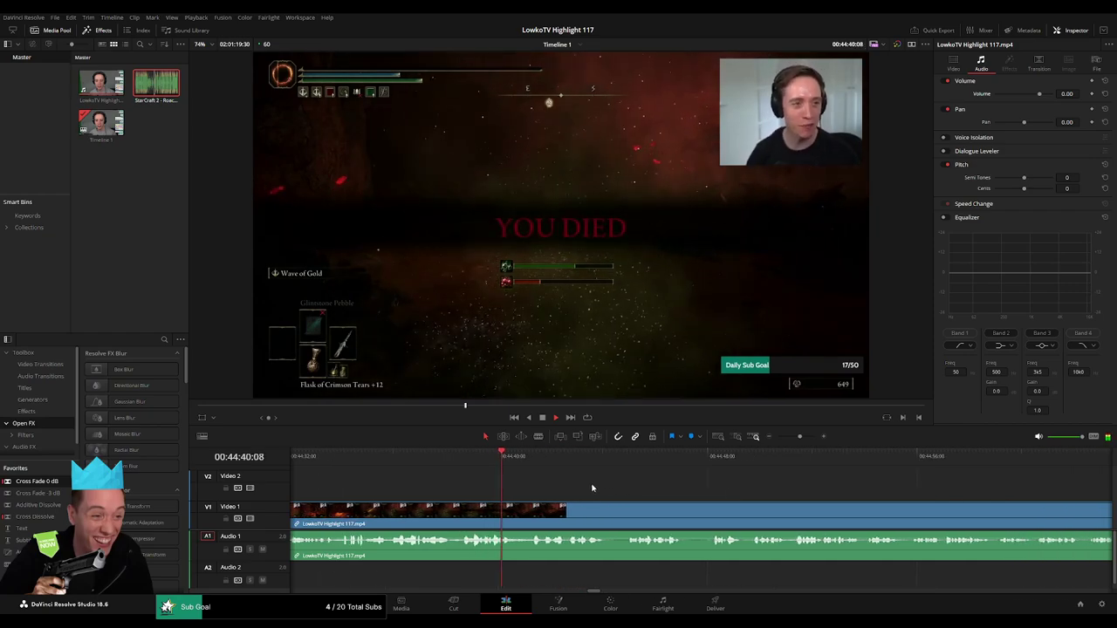
pyautogui.moveTo(800, 437); pyautogui.dragTo(795, 437)
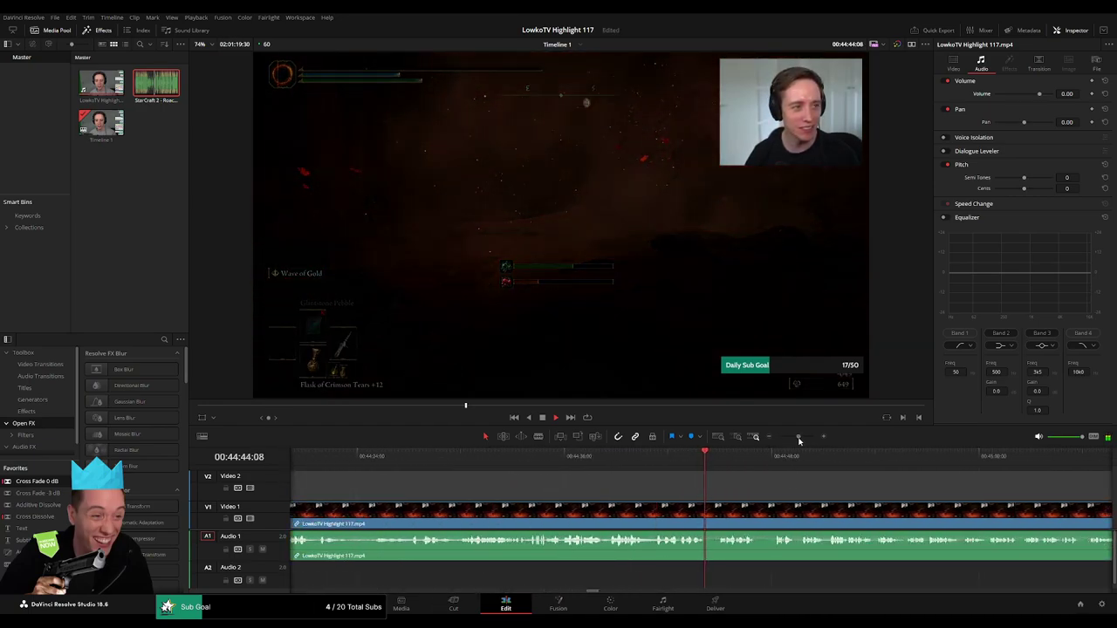
pyautogui.hscroll(3, 549, 486)
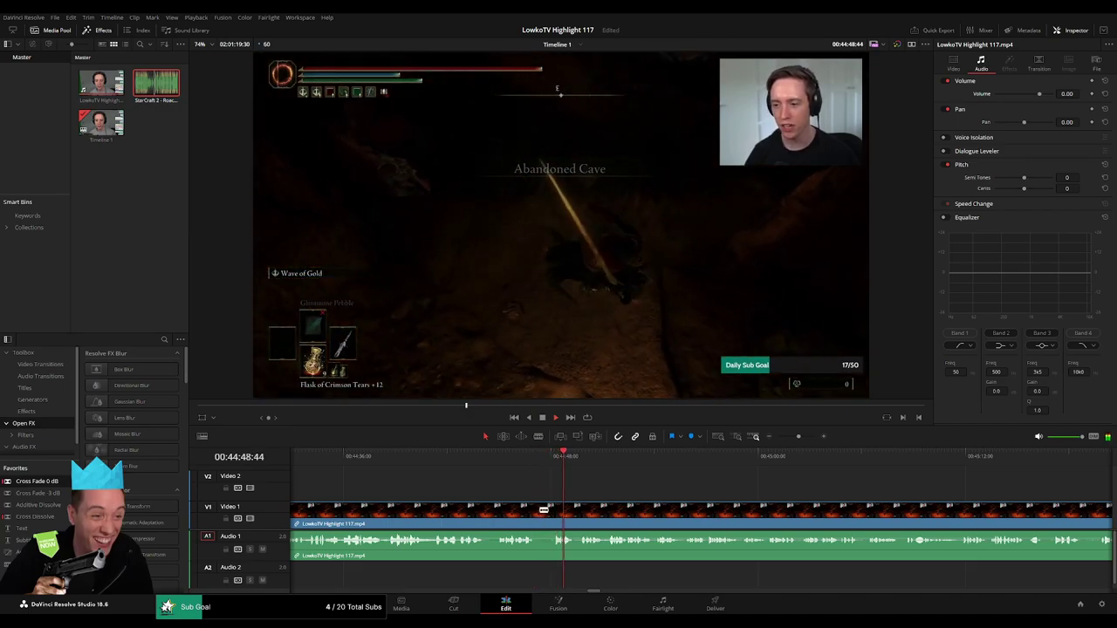
# - Ripple-delete the clip after the new edit point and continue through the stream
pyautogui.click(544, 511)
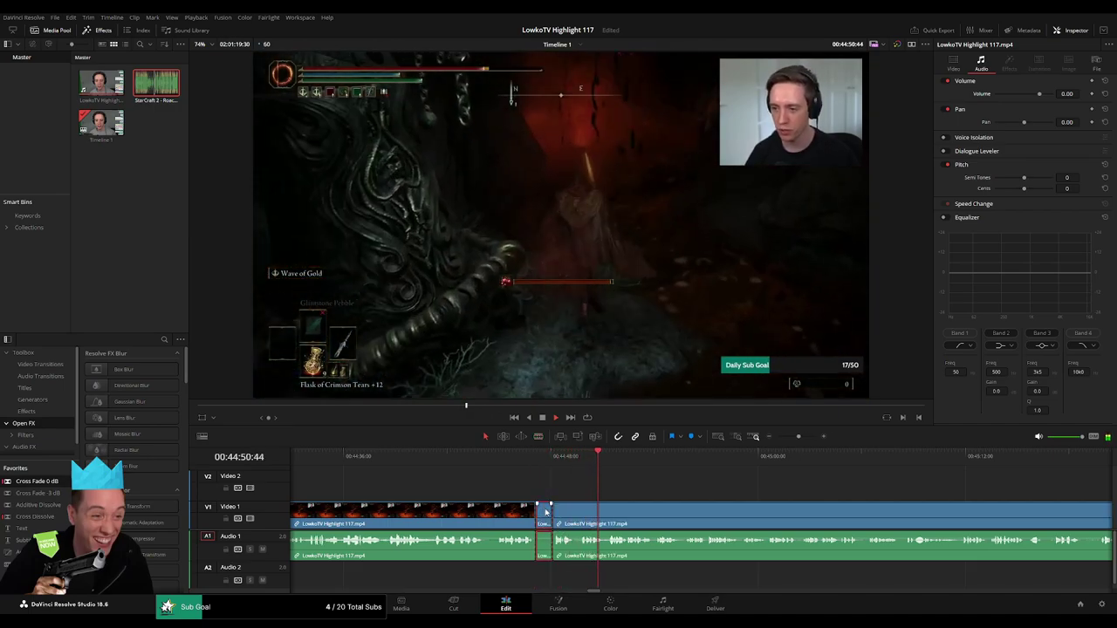
pyautogui.press('Delete')
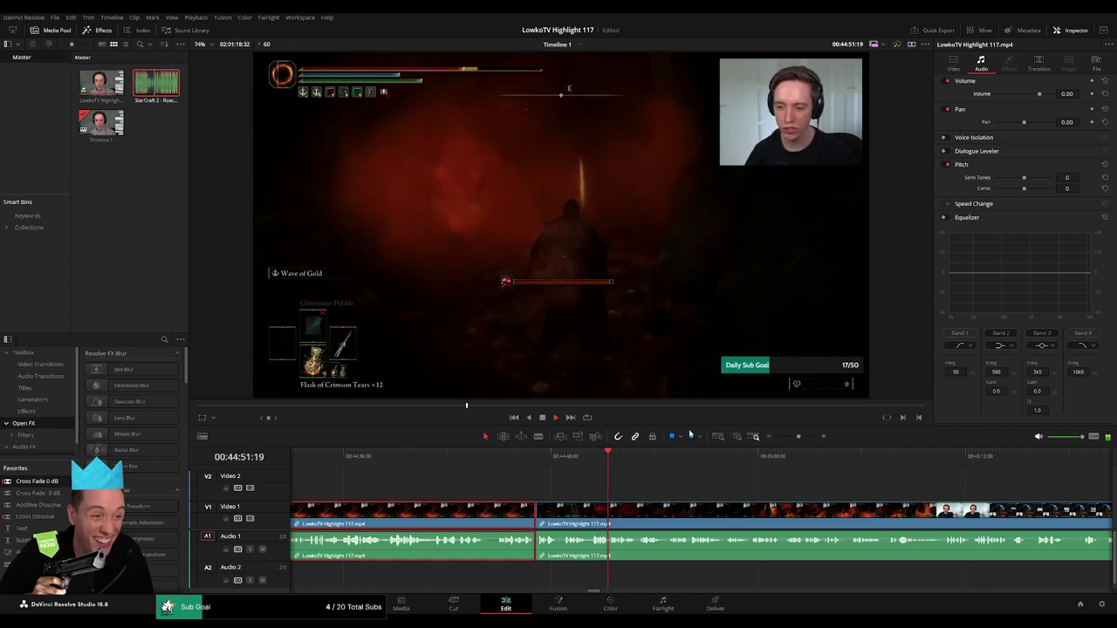
pyautogui.click(720, 488)
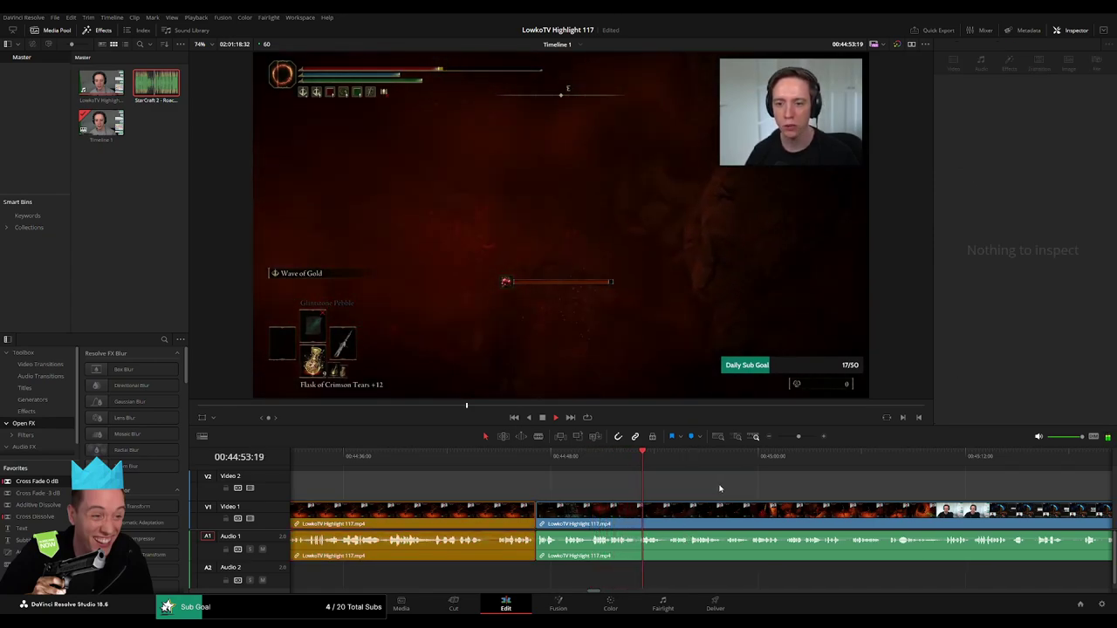
pyautogui.hscroll(3, 654, 487)
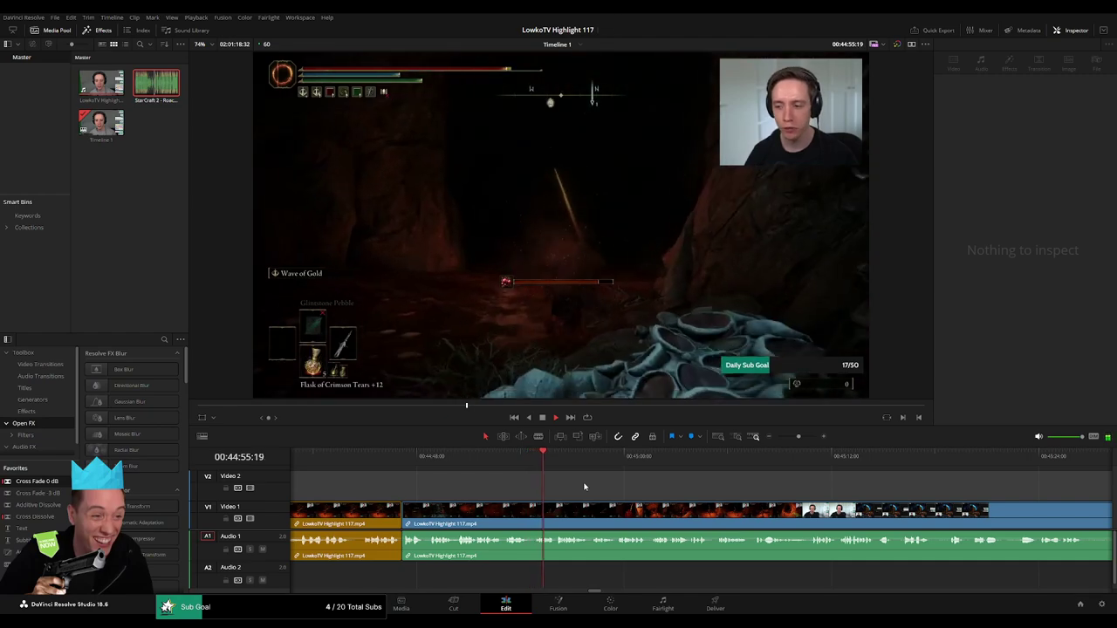
pyautogui.hscroll(2, 559, 490)
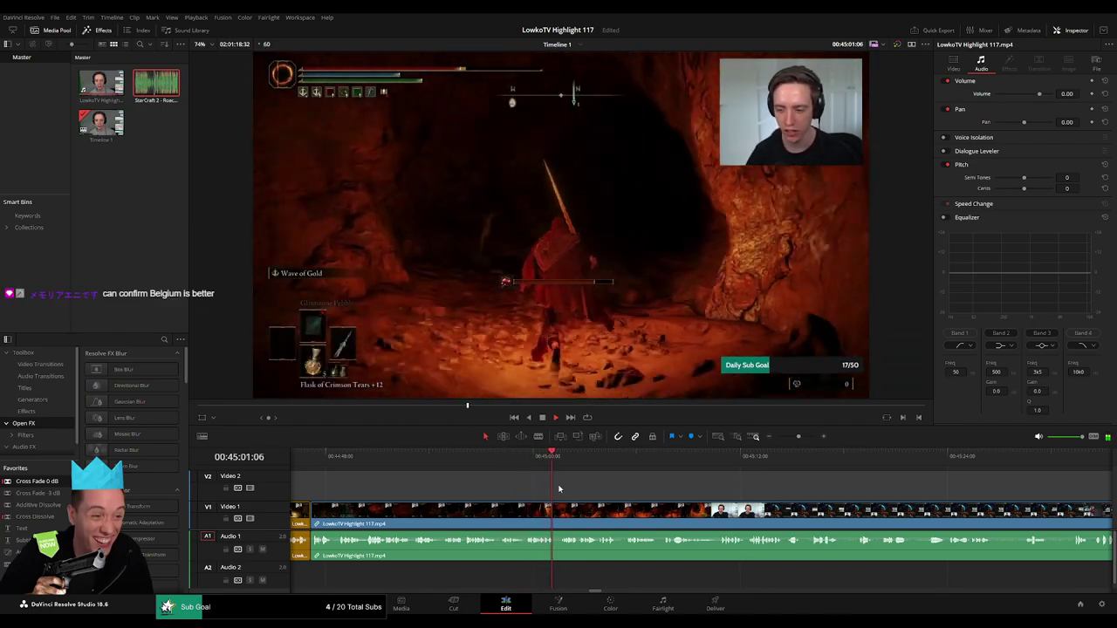
pyautogui.hscroll(2, 553, 487)
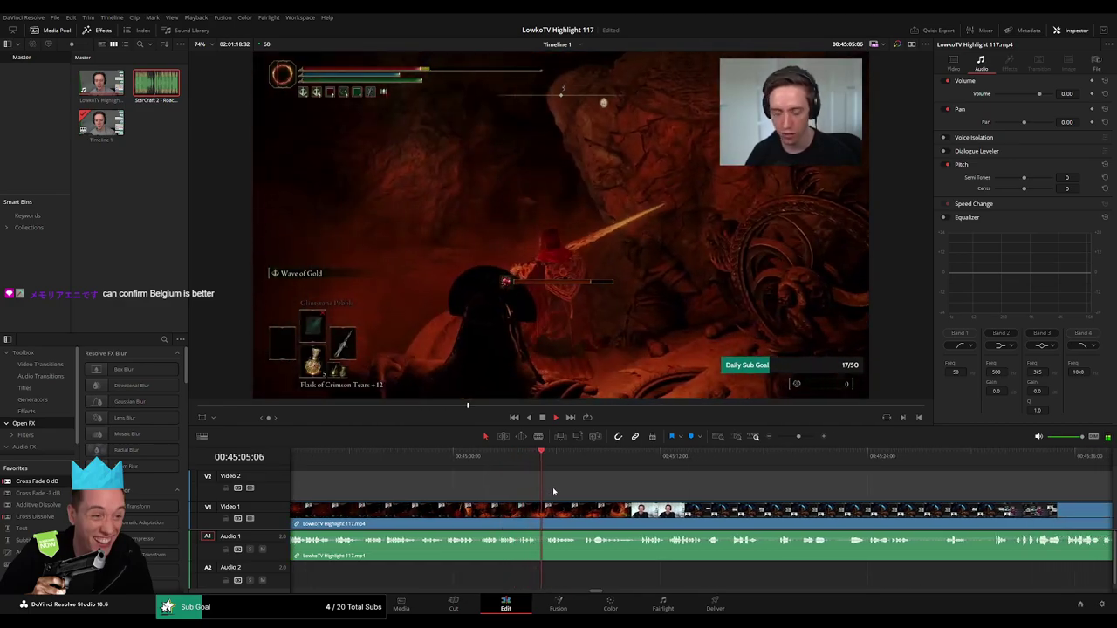
pyautogui.hscroll(2, 556, 486)
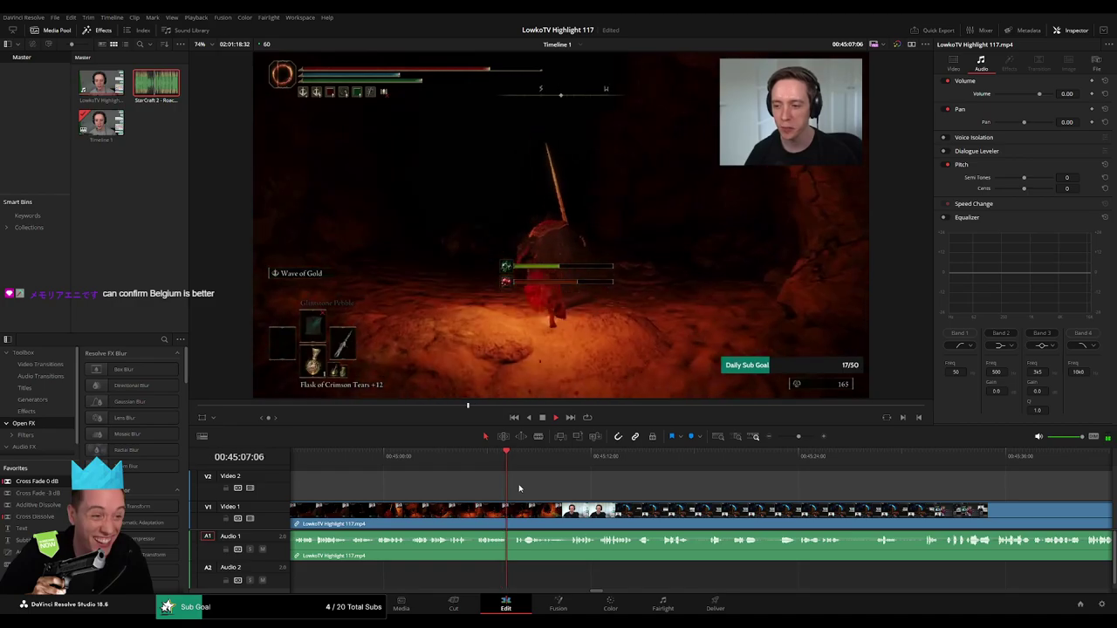
pyautogui.hscroll(2, 582, 487)
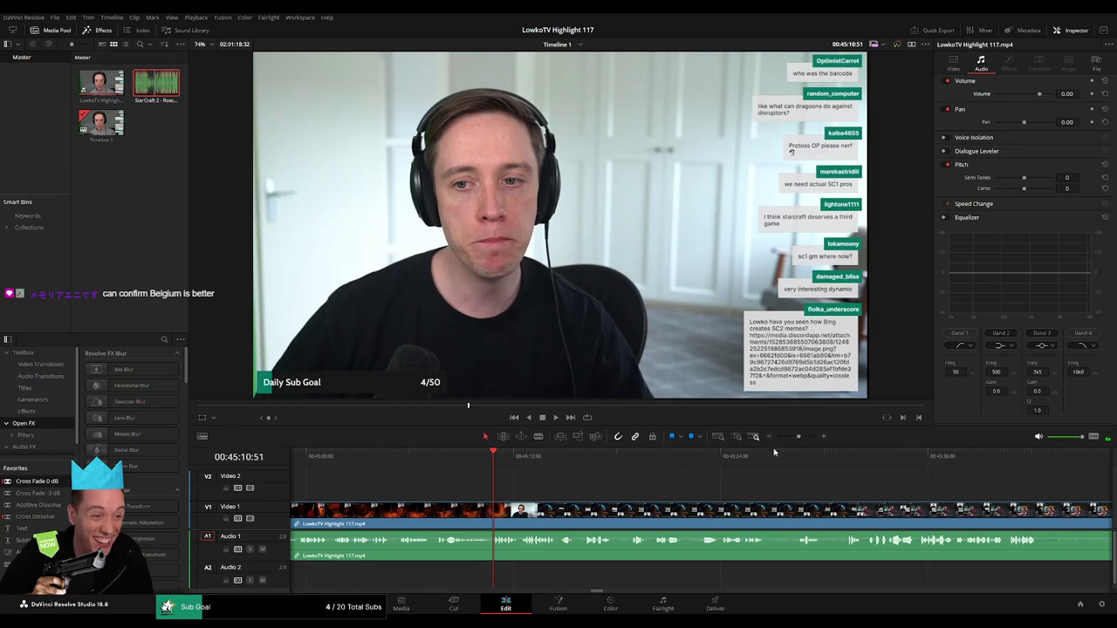
# - Blade where the unwanted cave-fight stretch starts near 45:09, ripple-delete the middle piece, and review
pyautogui.moveTo(797, 437); pyautogui.dragTo(805, 438)
pyautogui.moveTo(538, 466); pyautogui.dragTo(612, 469)
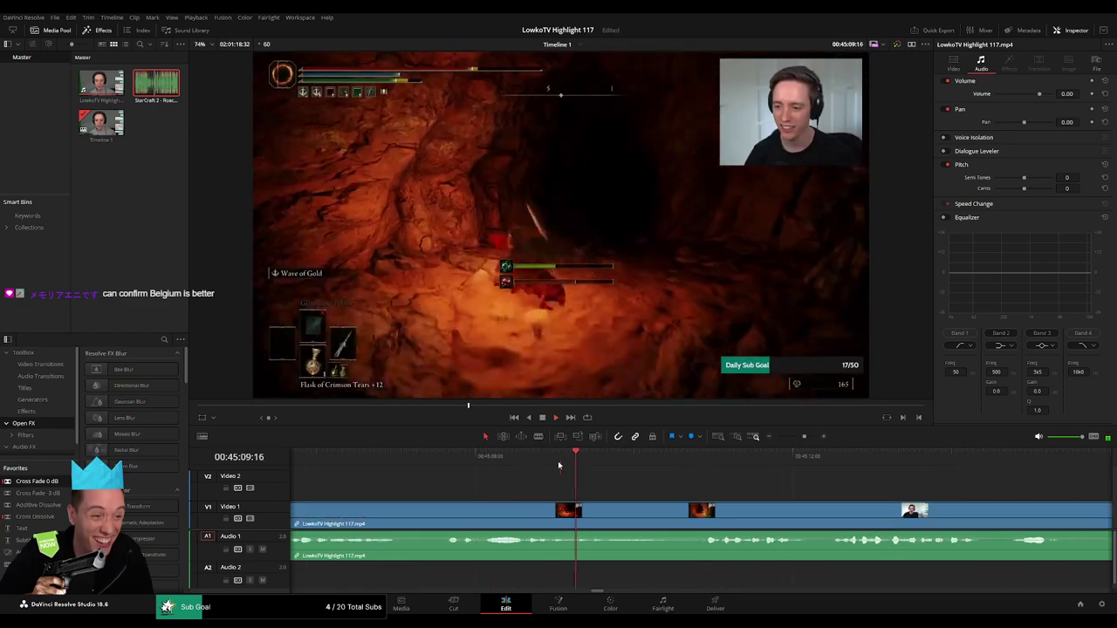
pyautogui.press('b')
pyautogui.click(602, 515)
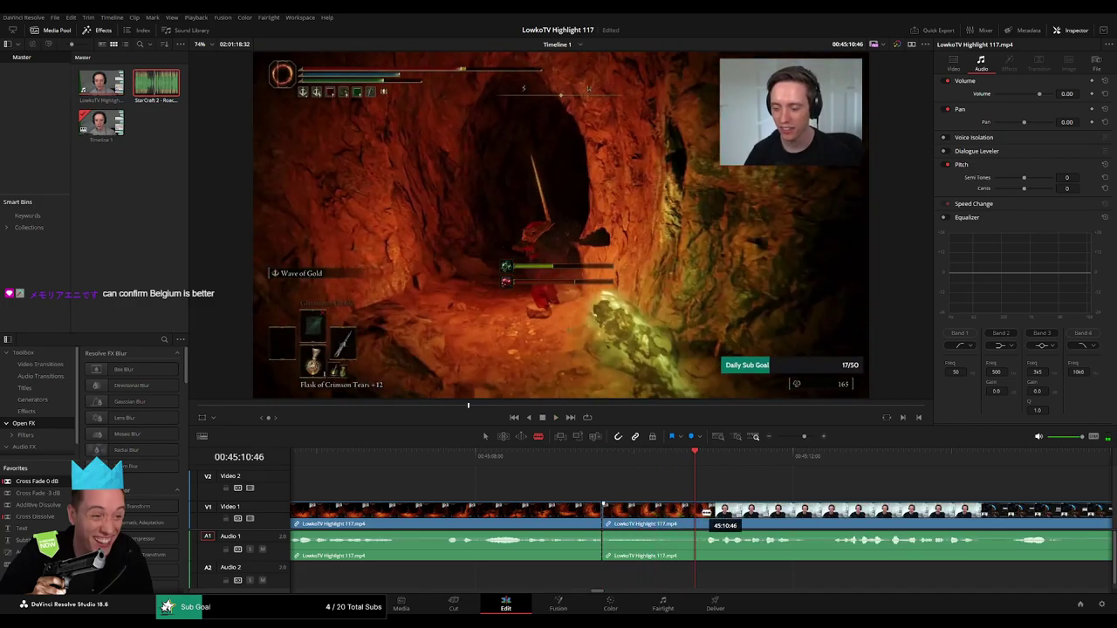
pyautogui.press('a')
pyautogui.click(679, 518)
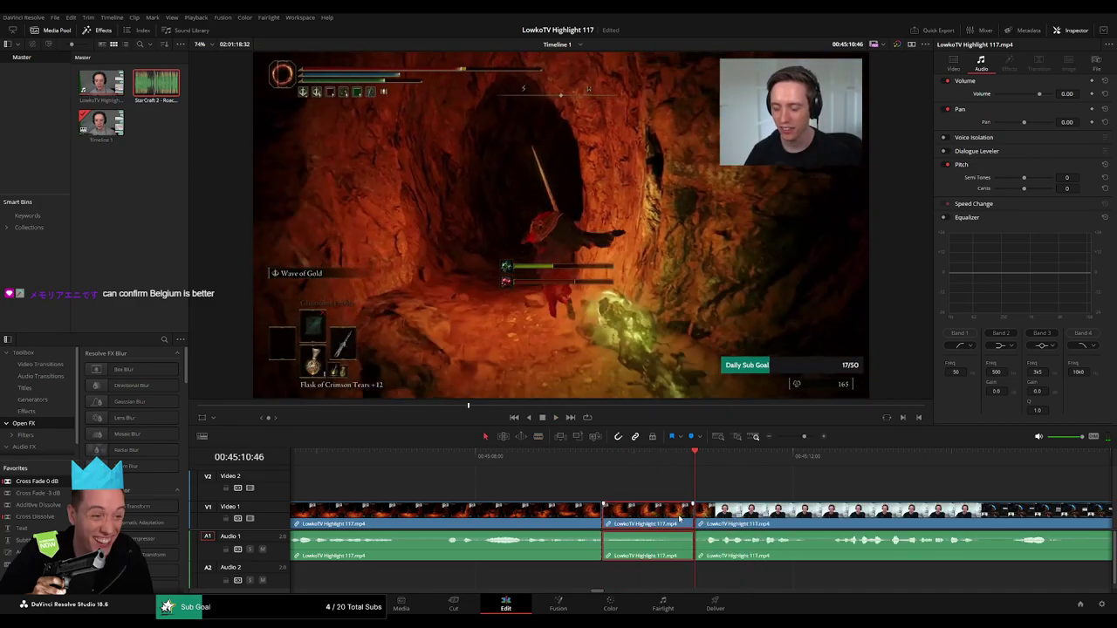
pyautogui.press('Delete')
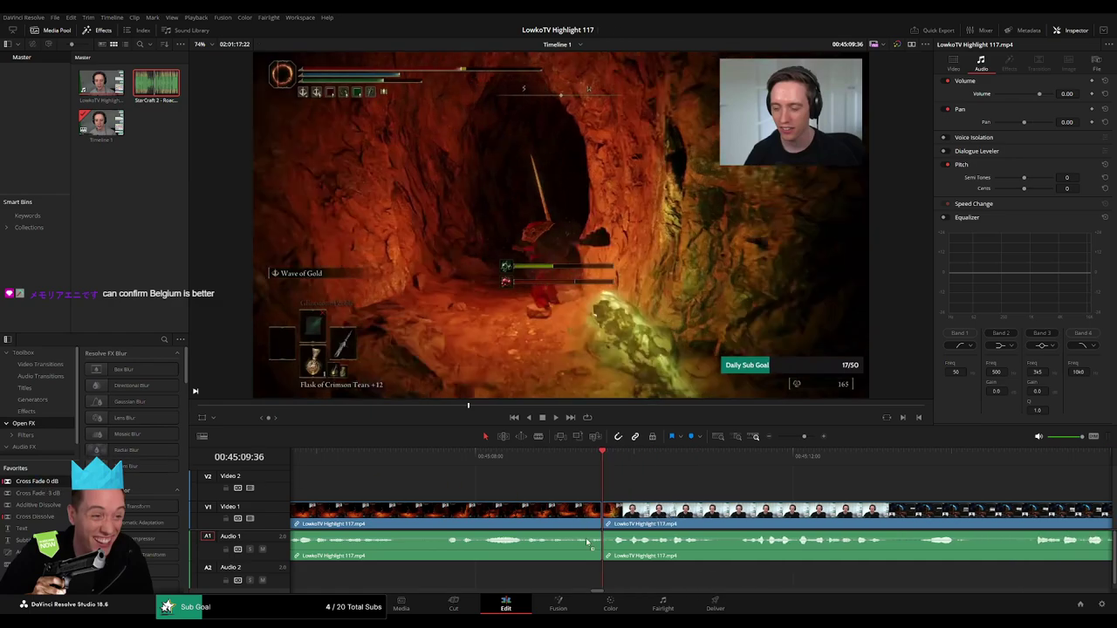
pyautogui.click(519, 457)
pyautogui.press('space')
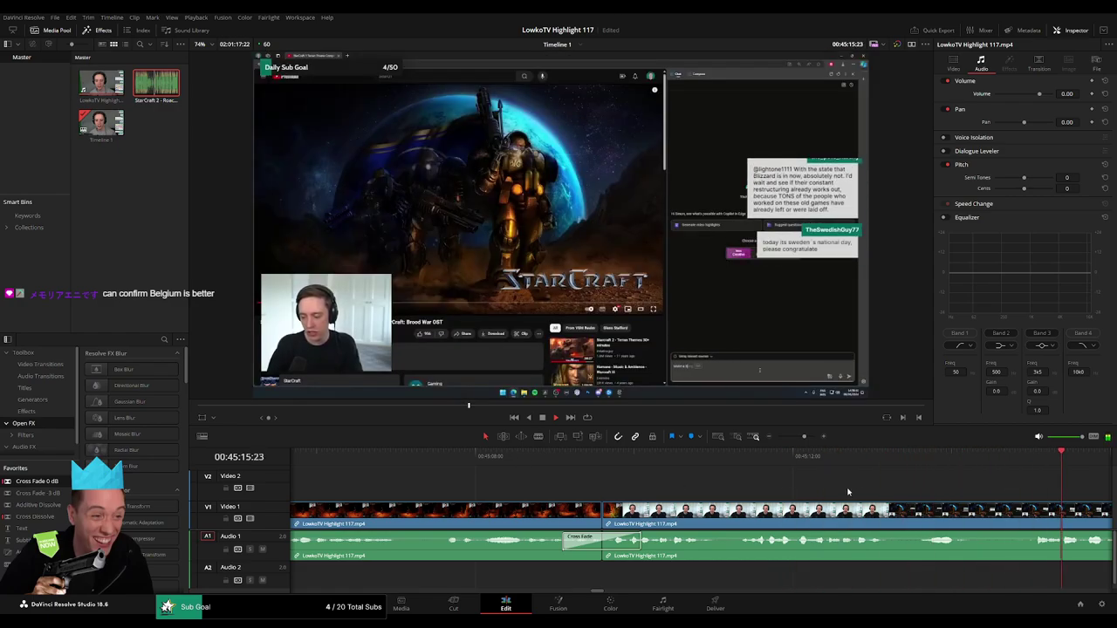
# - Zoom in on the 45:09 join and ripple-delete the tiny leftover sliver there
pyautogui.moveTo(804, 436); pyautogui.dragTo(790, 441)
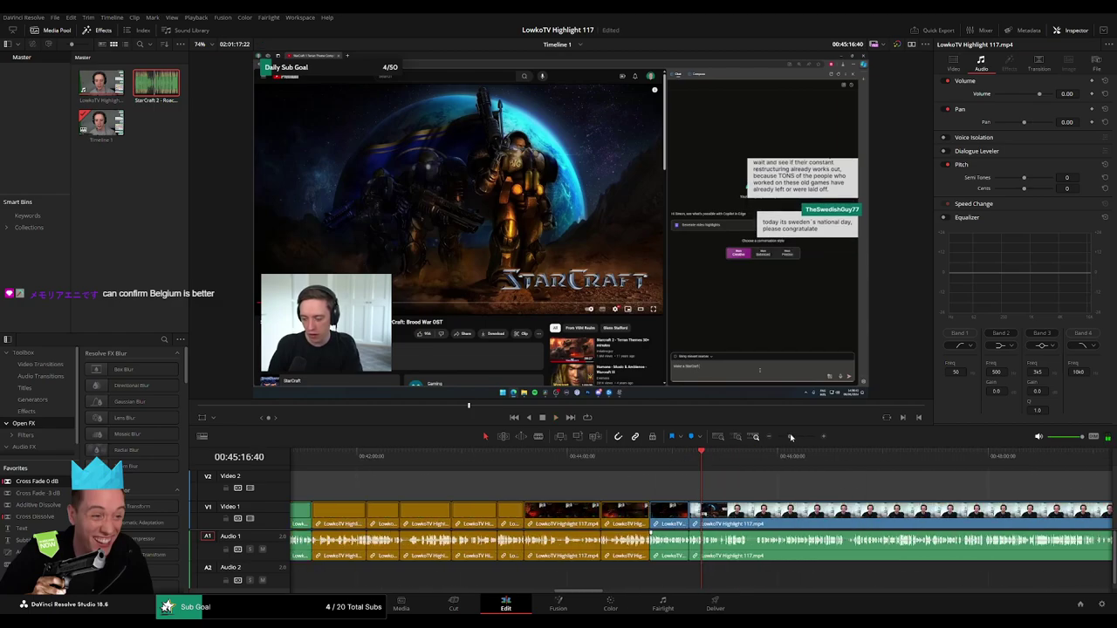
pyautogui.click(580, 460)
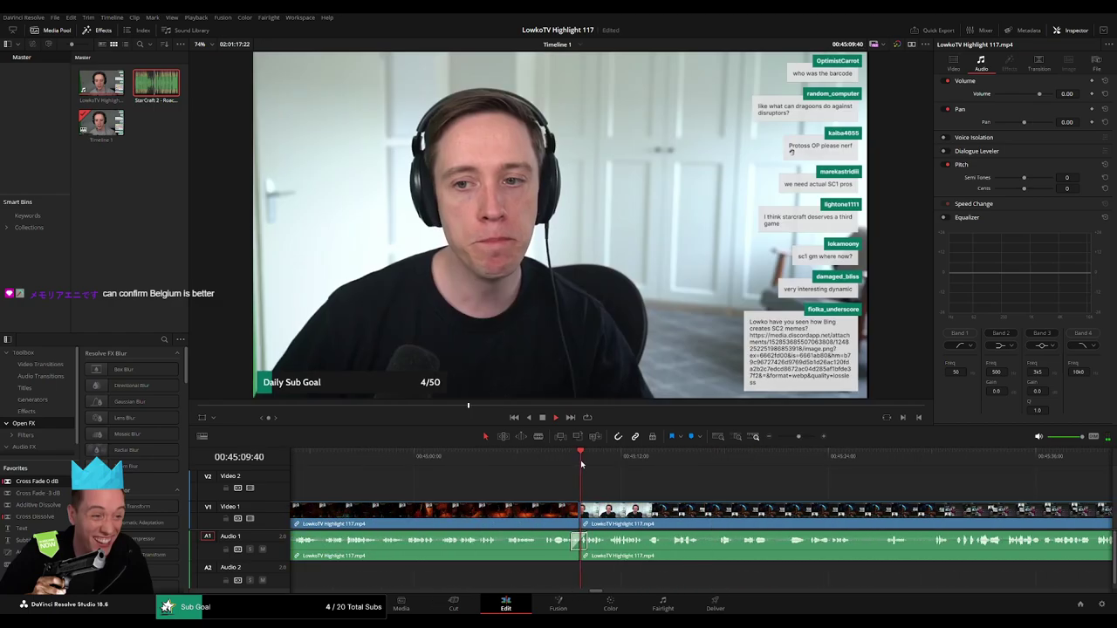
pyautogui.click(583, 461)
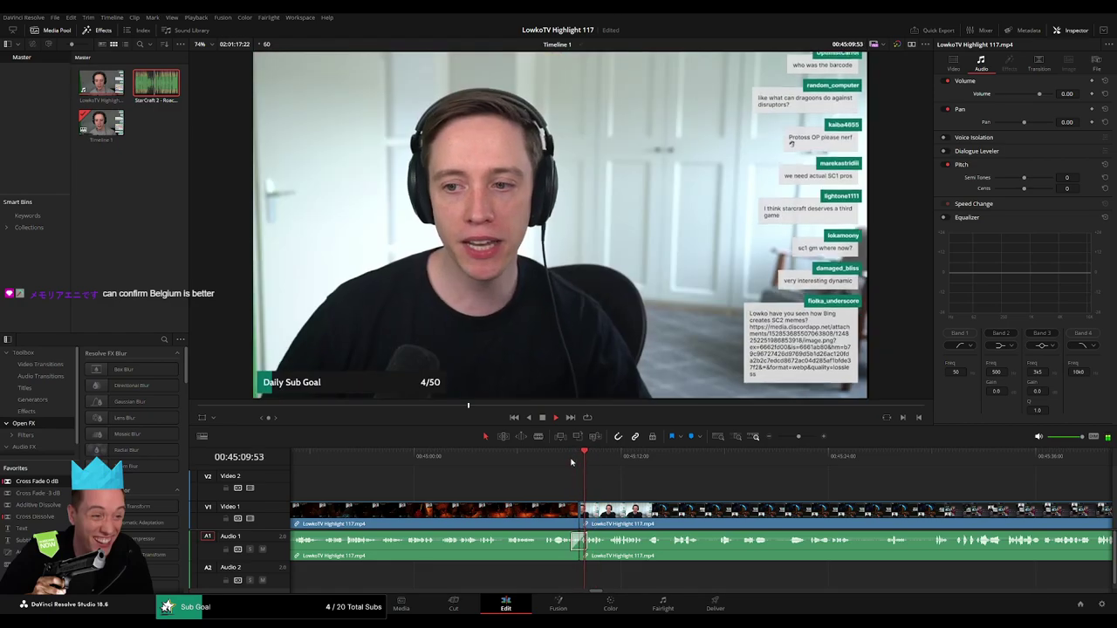
pyautogui.moveTo(798, 436); pyautogui.dragTo(807, 437)
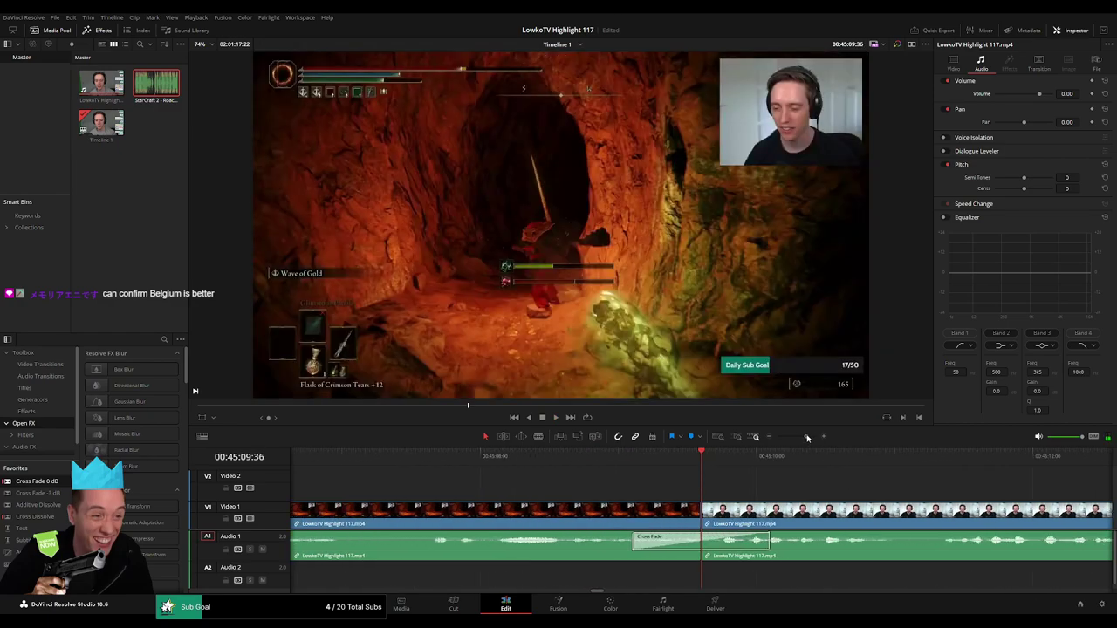
pyautogui.moveTo(706, 458); pyautogui.dragTo(724, 464)
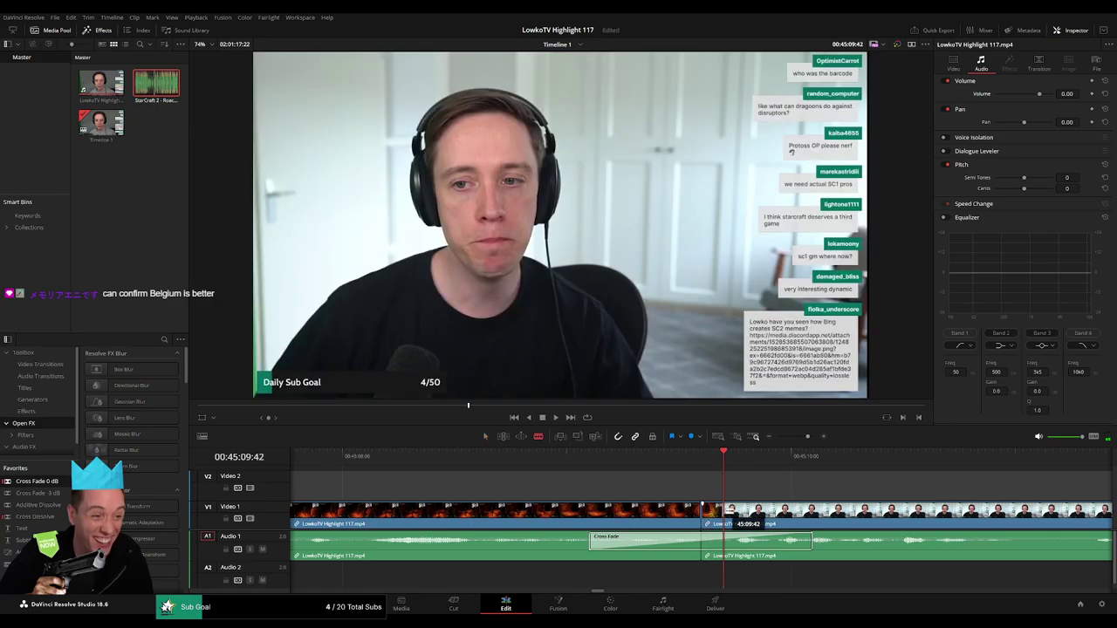
pyautogui.click(717, 521)
pyautogui.click(721, 511)
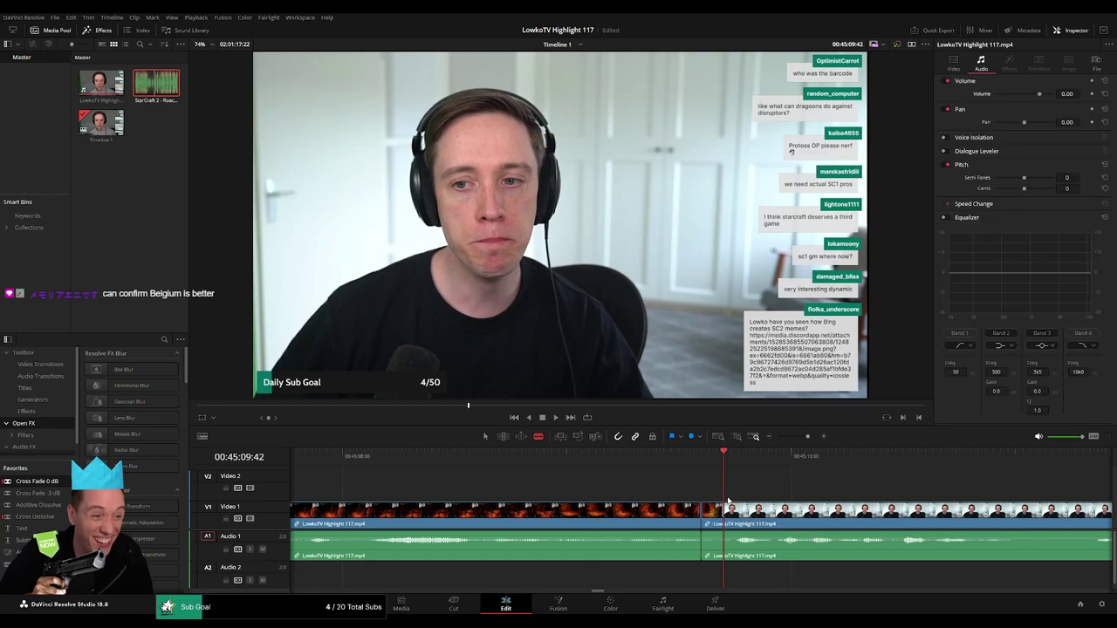
pyautogui.press('a')
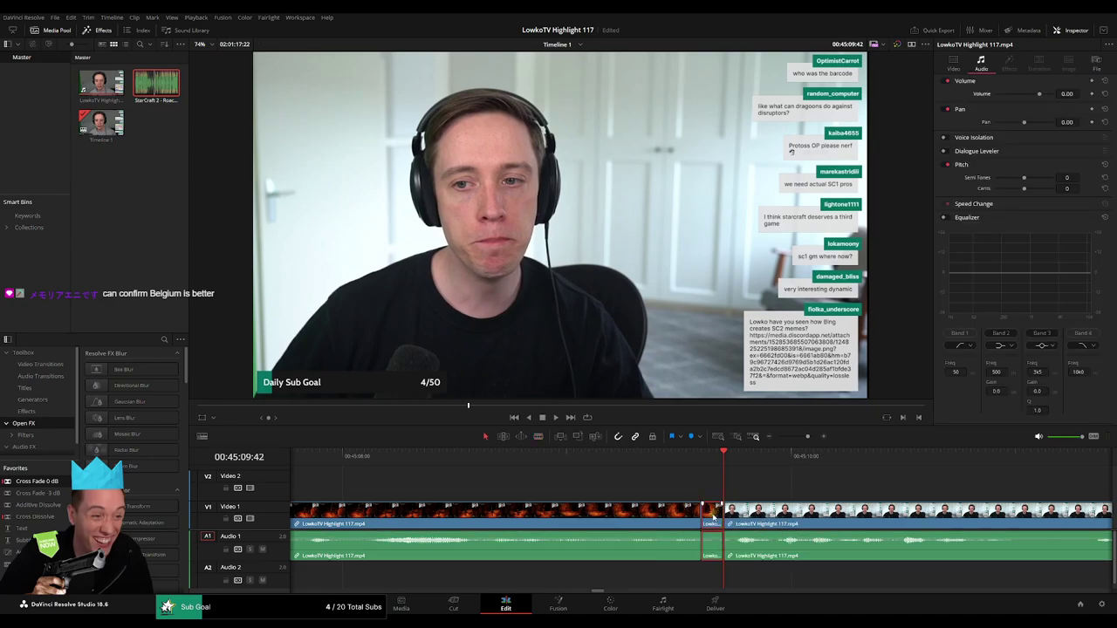
pyautogui.press('Delete')
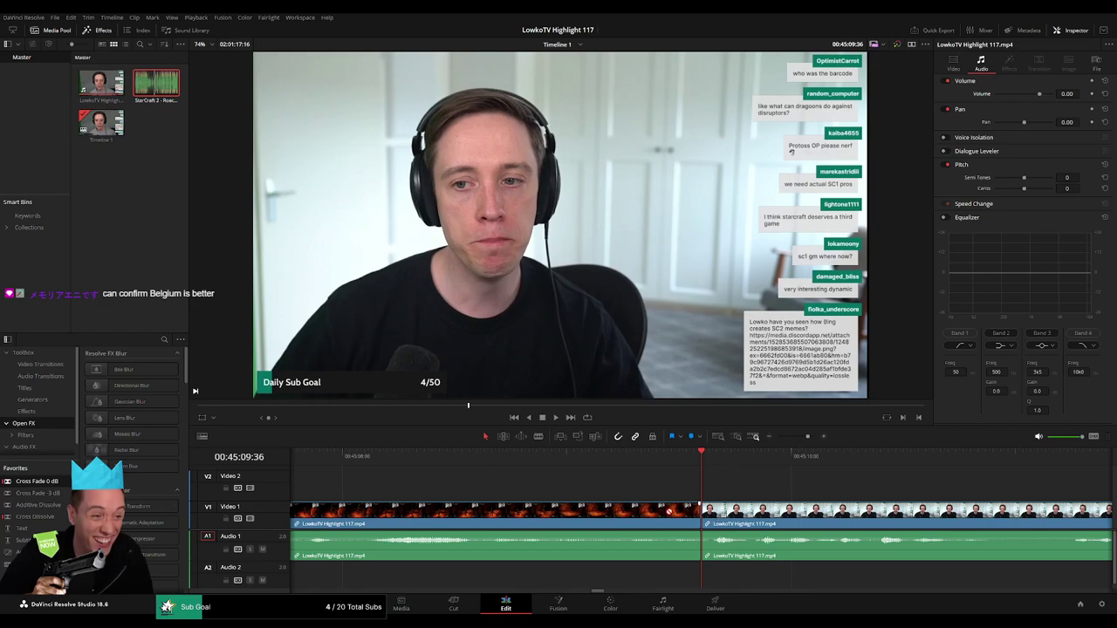
# - Drag a Cross Fade onto the A1 audio cut and play back the join
pyautogui.moveTo(669, 511); pyautogui.dragTo(708, 547)
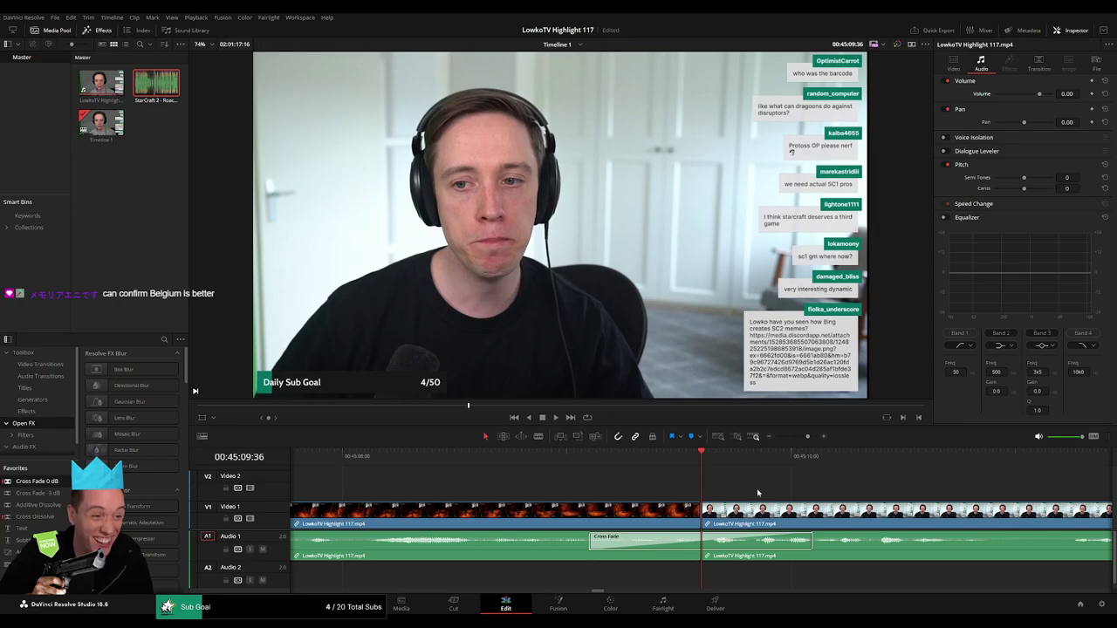
pyautogui.press('space')
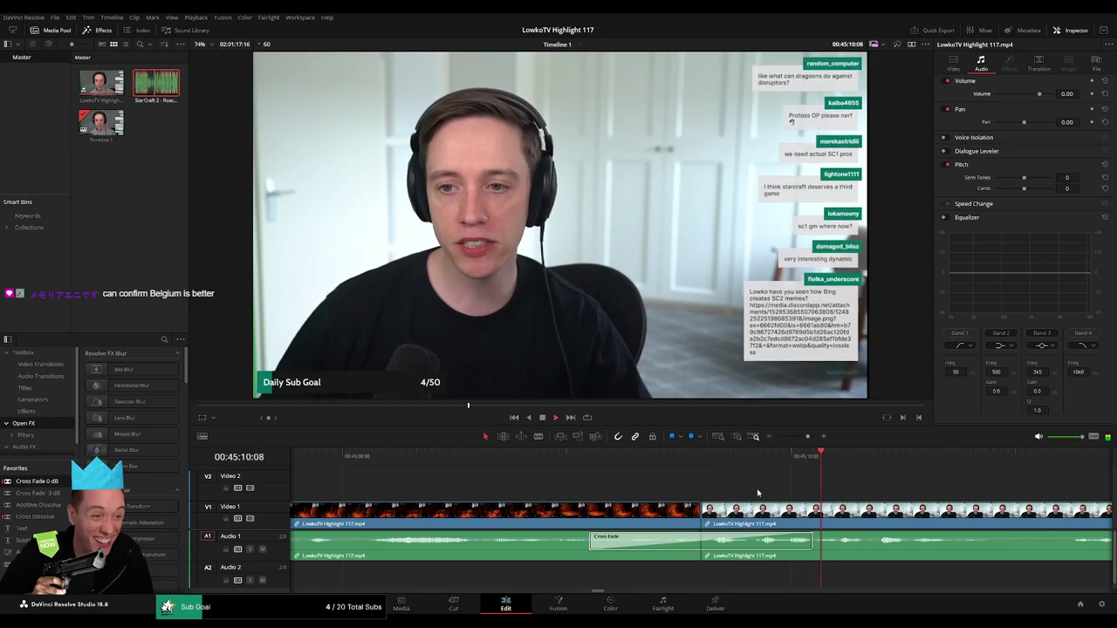
pyautogui.moveTo(808, 436); pyautogui.dragTo(795, 436)
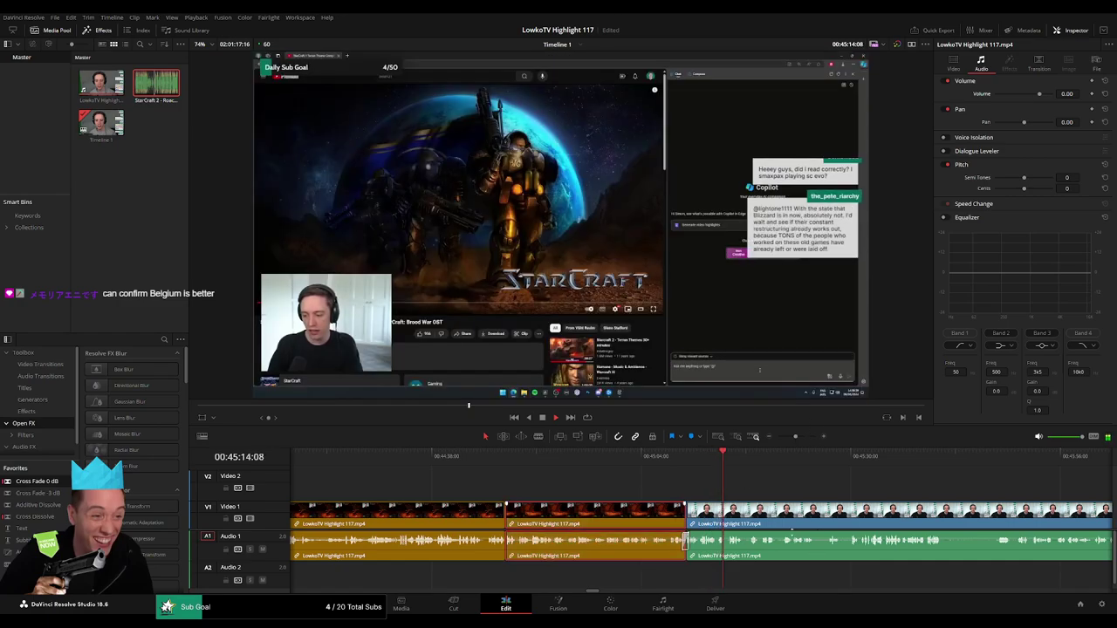
pyautogui.click(774, 485)
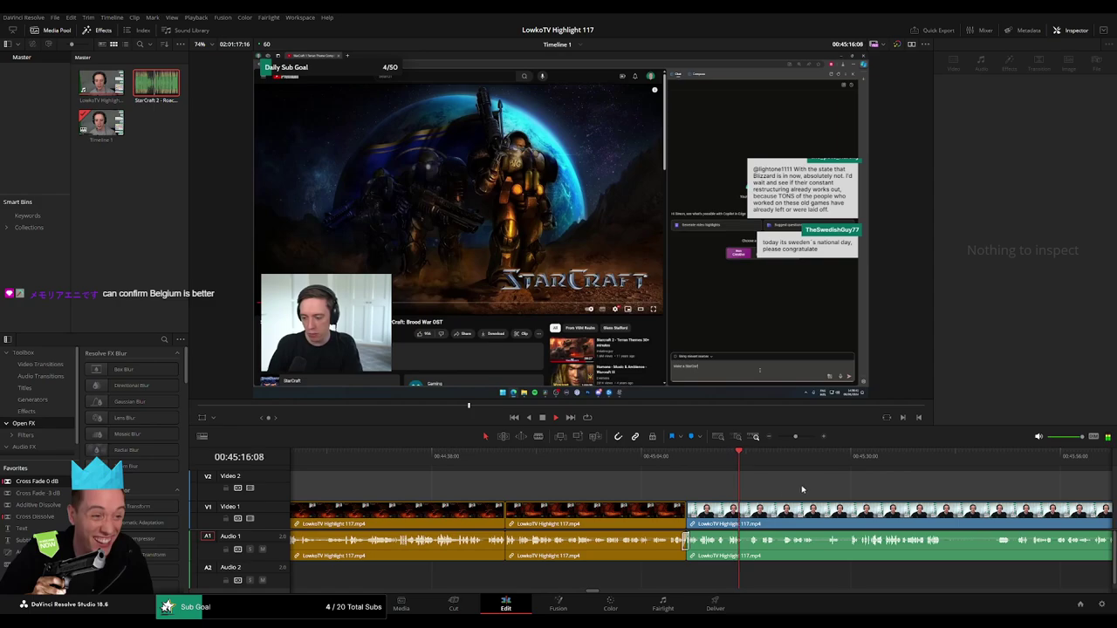
pyautogui.hscroll(3, 786, 487)
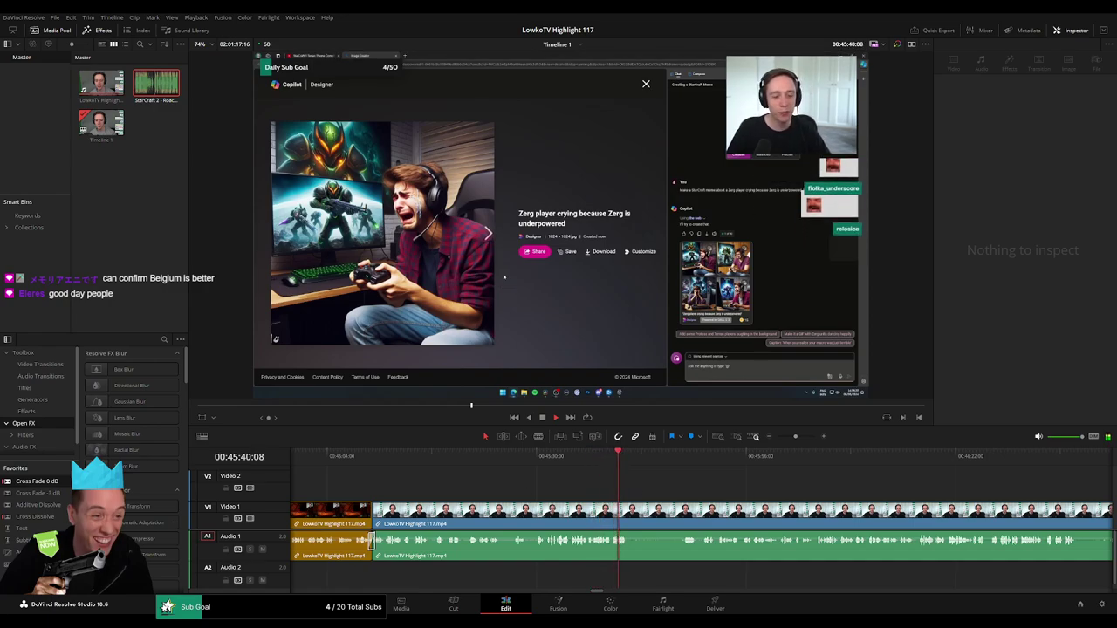
pyautogui.click(511, 461)
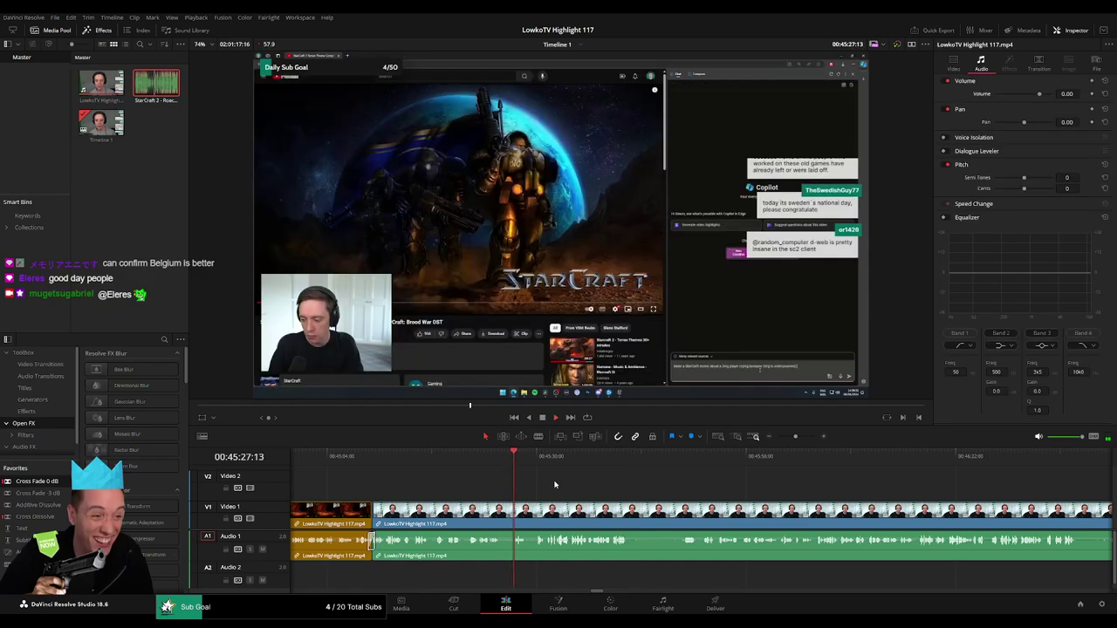
pyautogui.moveTo(794, 439); pyautogui.dragTo(799, 439)
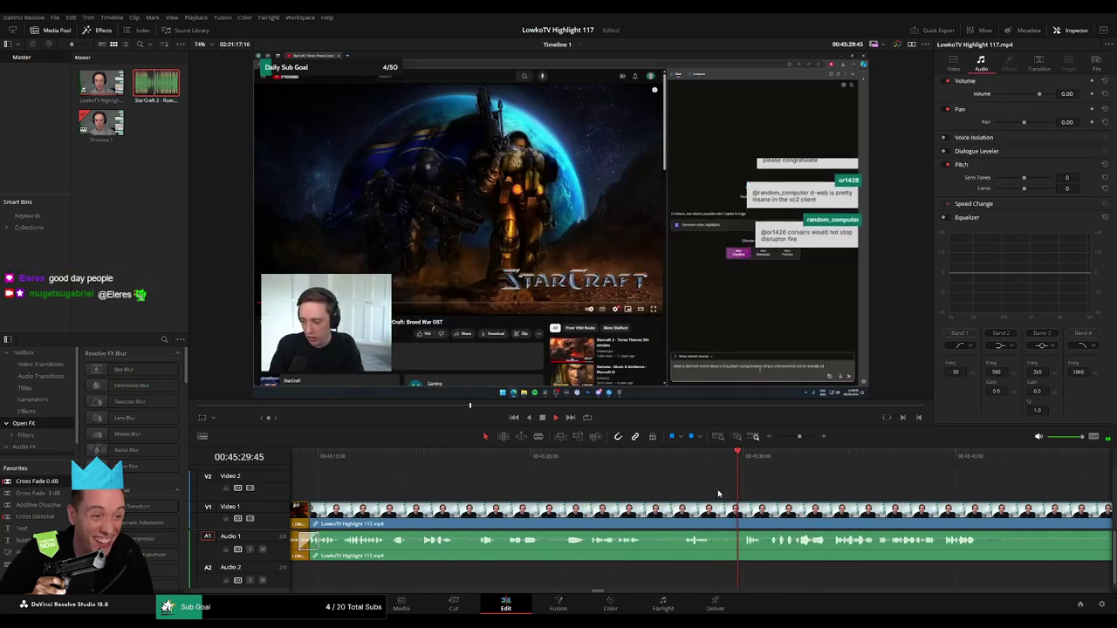
pyautogui.click(715, 519)
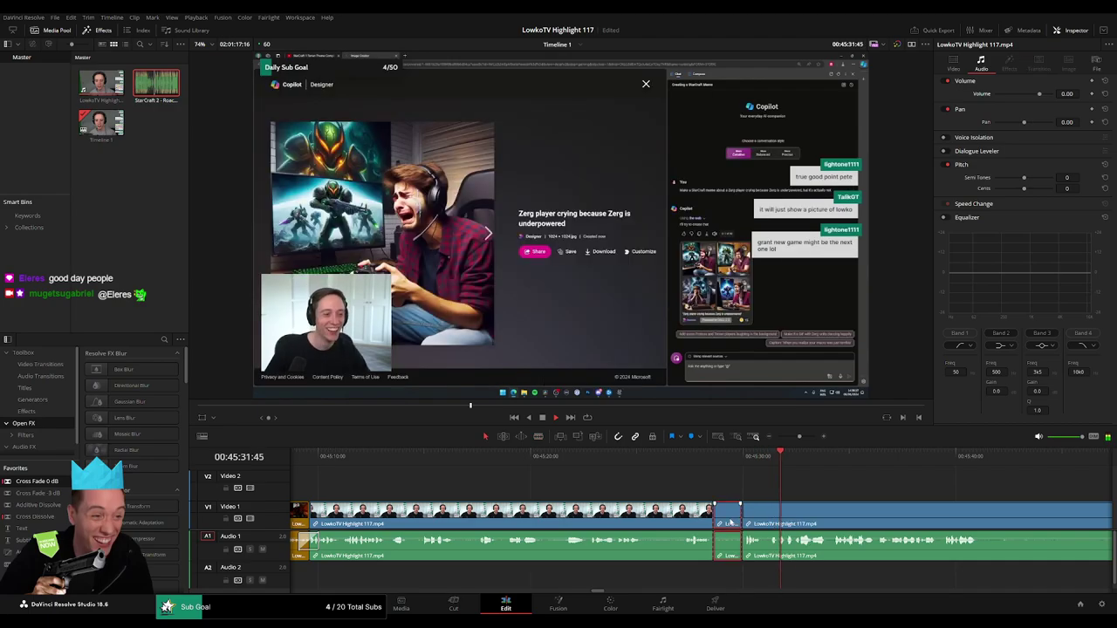
pyautogui.press('a')
pyautogui.moveTo(714, 515)
pyautogui.mouseDown()
pyautogui.moveTo(648, 514)
pyautogui.moveTo(665, 521)
pyautogui.mouseUp()
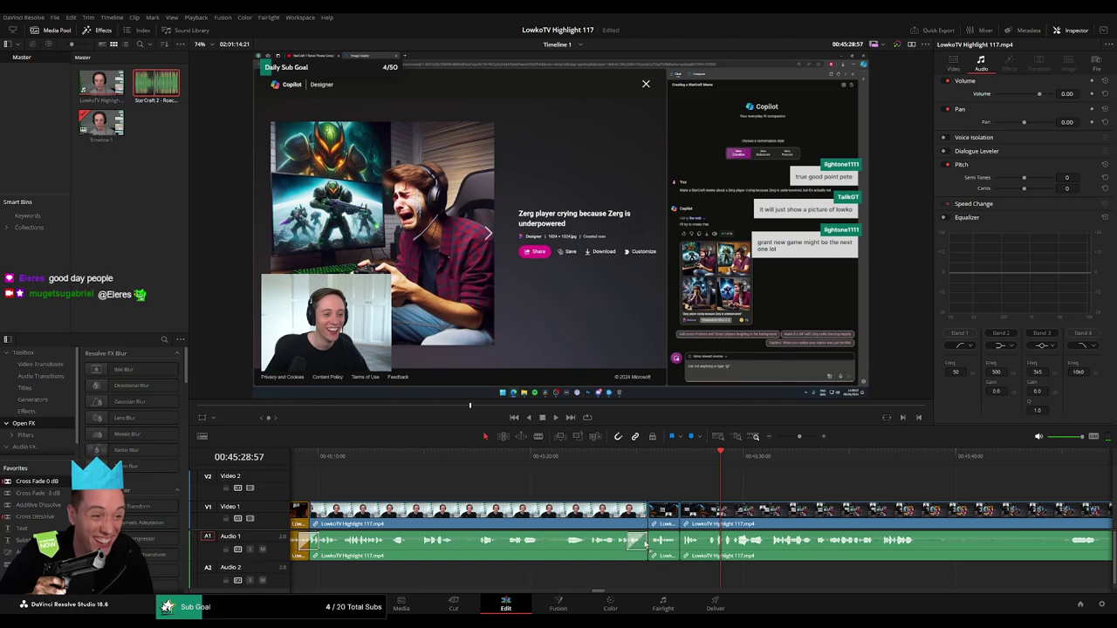
pyautogui.click(670, 515)
pyautogui.press('space')
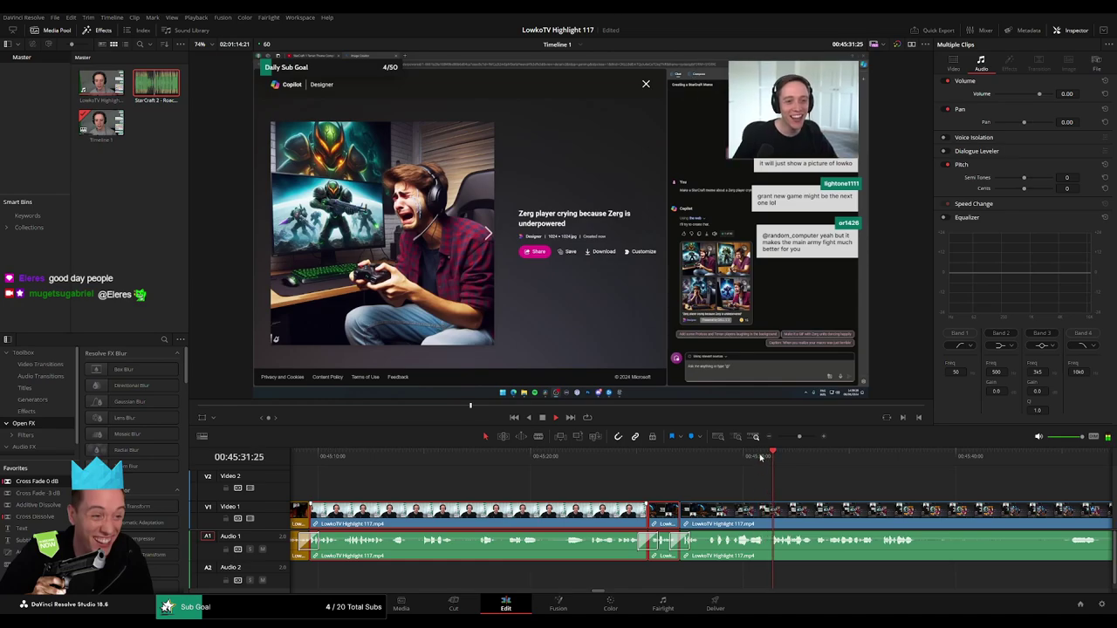
pyautogui.click(771, 486)
pyautogui.moveTo(800, 439); pyautogui.dragTo(795, 441)
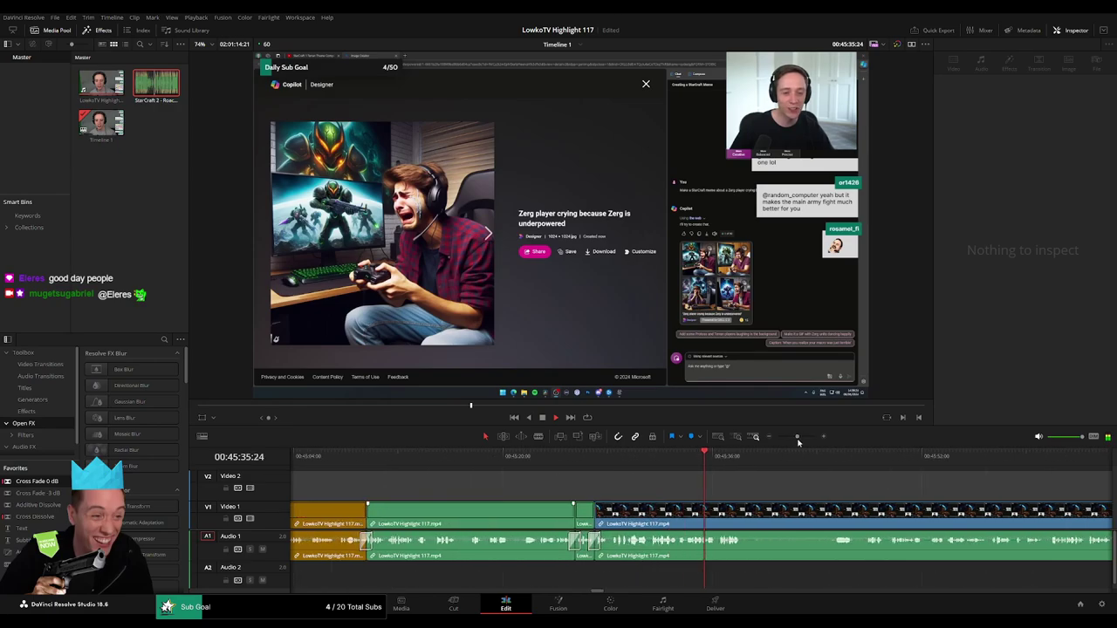
pyautogui.scroll(3, 760, 487)
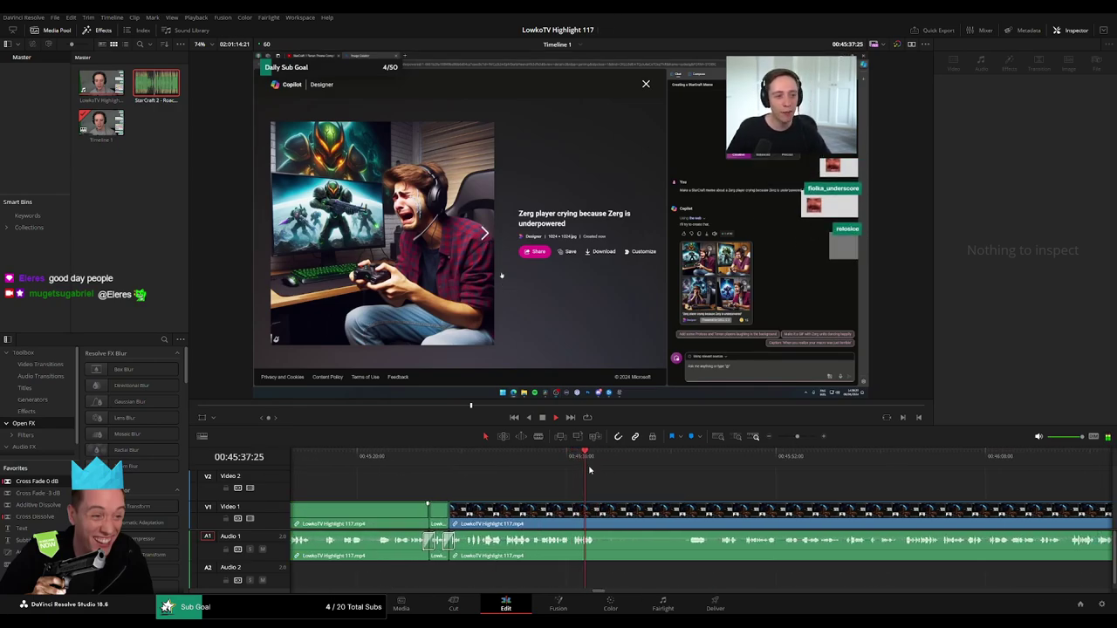
# - Move through the stream footage toward the 46:06 mark
pyautogui.moveTo(610, 457); pyautogui.dragTo(646, 464)
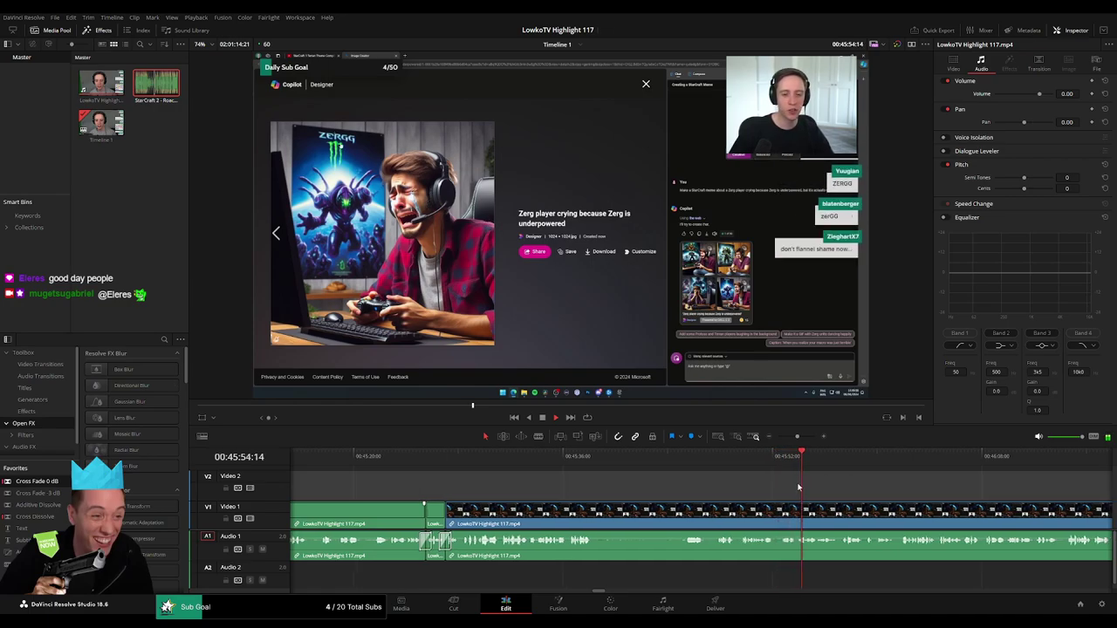
pyautogui.hscroll(3, 647, 473)
pyautogui.hscroll(1, 607, 479)
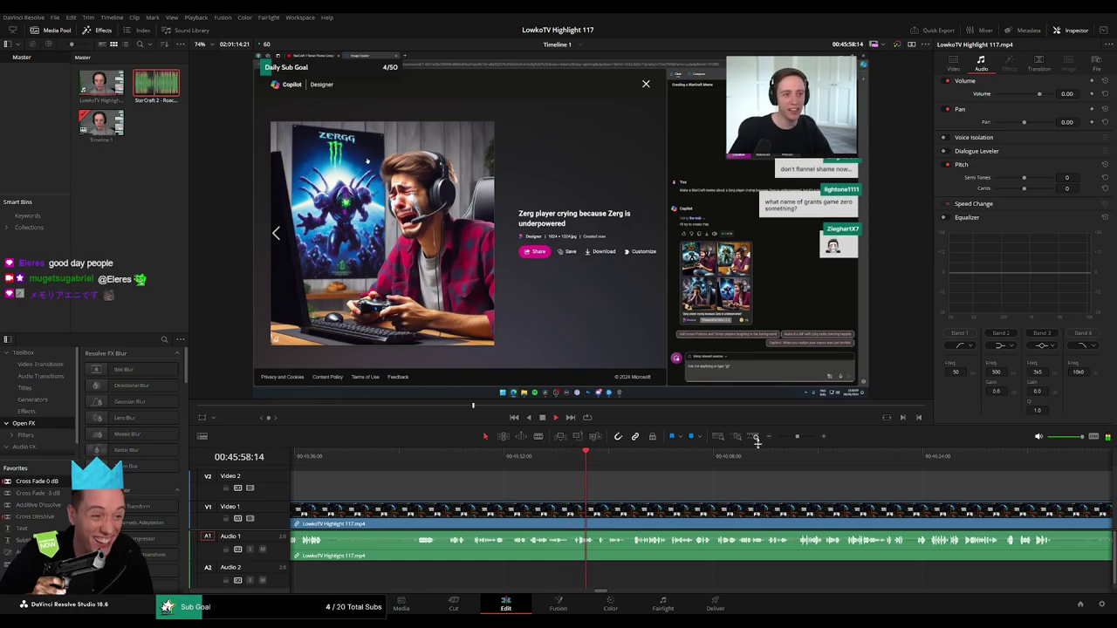
pyautogui.hscroll(3, 576, 480)
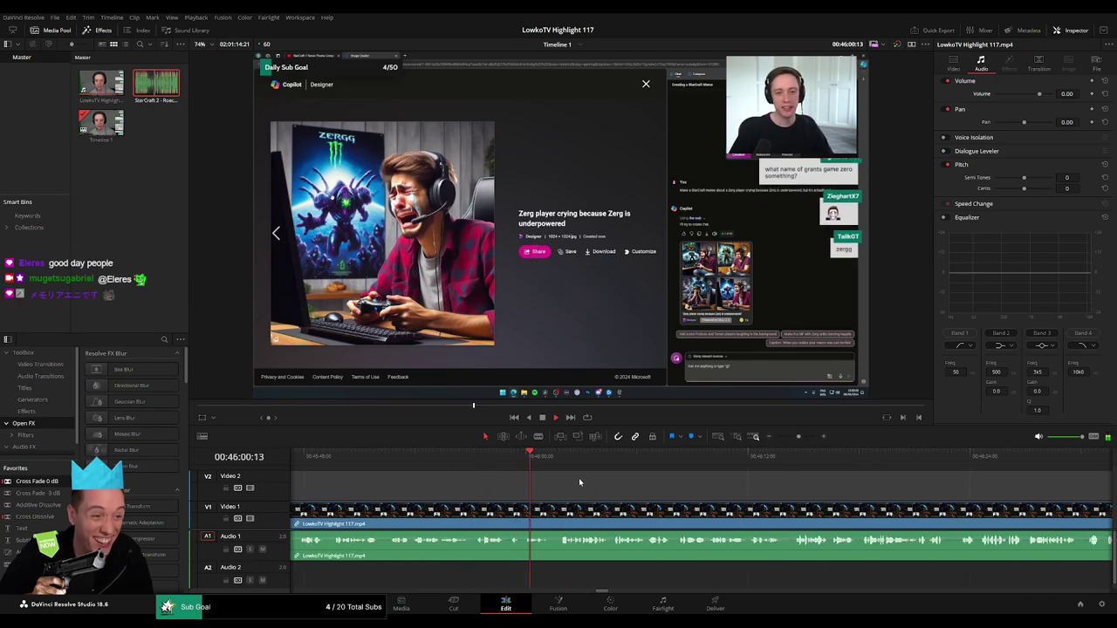
pyautogui.hscroll(2, 503, 483)
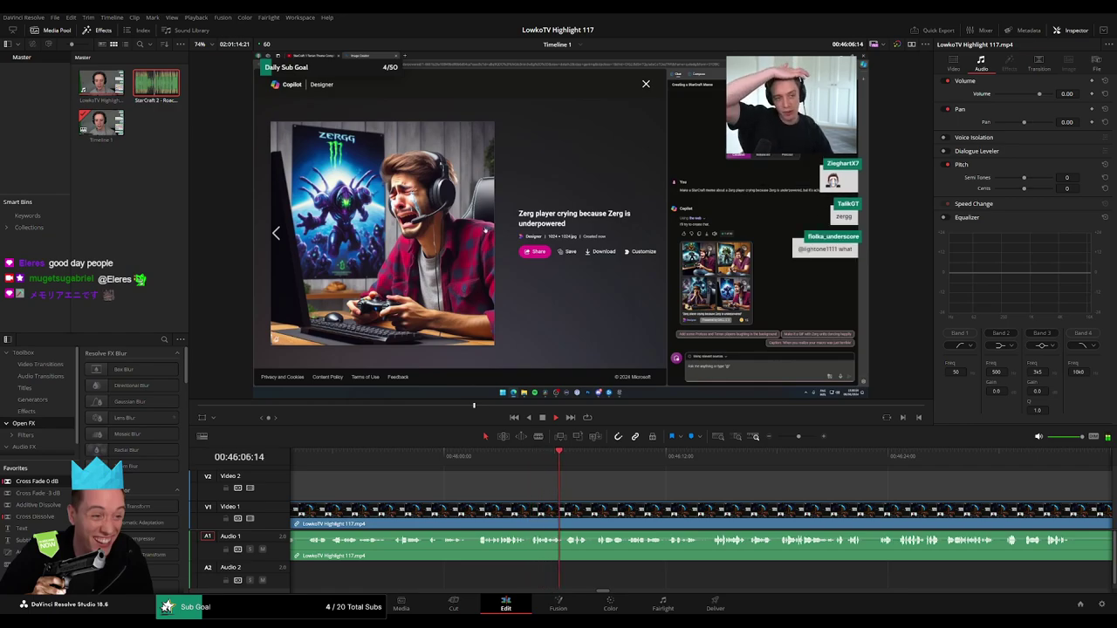
pyautogui.scroll(4, 663, 486)
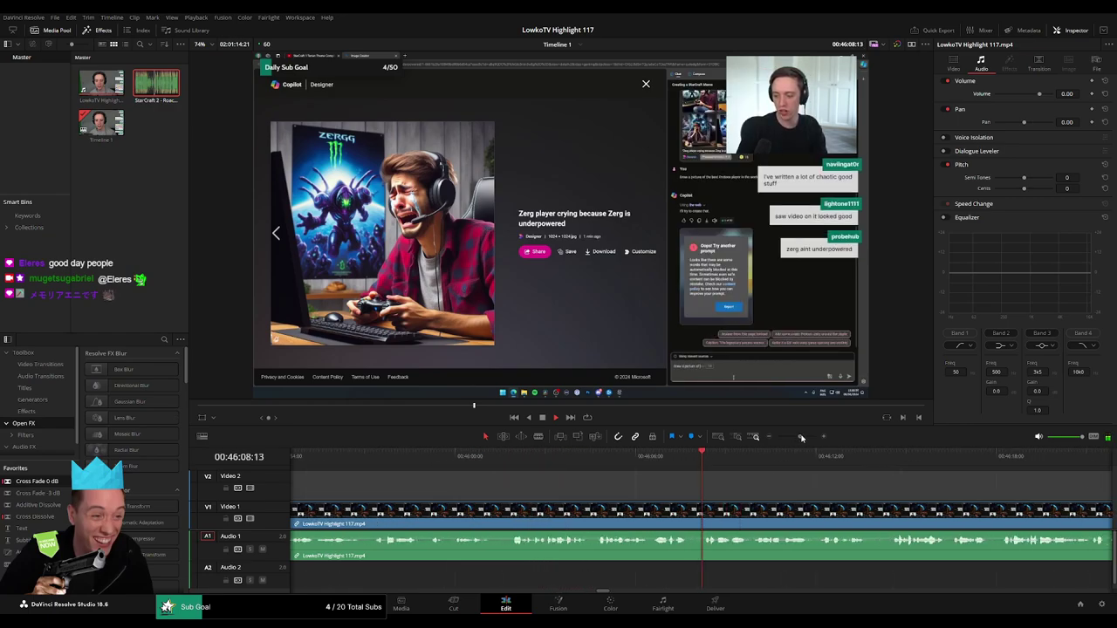
# - Blade the V1/A1 stream clip at 46:06, then zoom out to survey the edit
pyautogui.press('b')
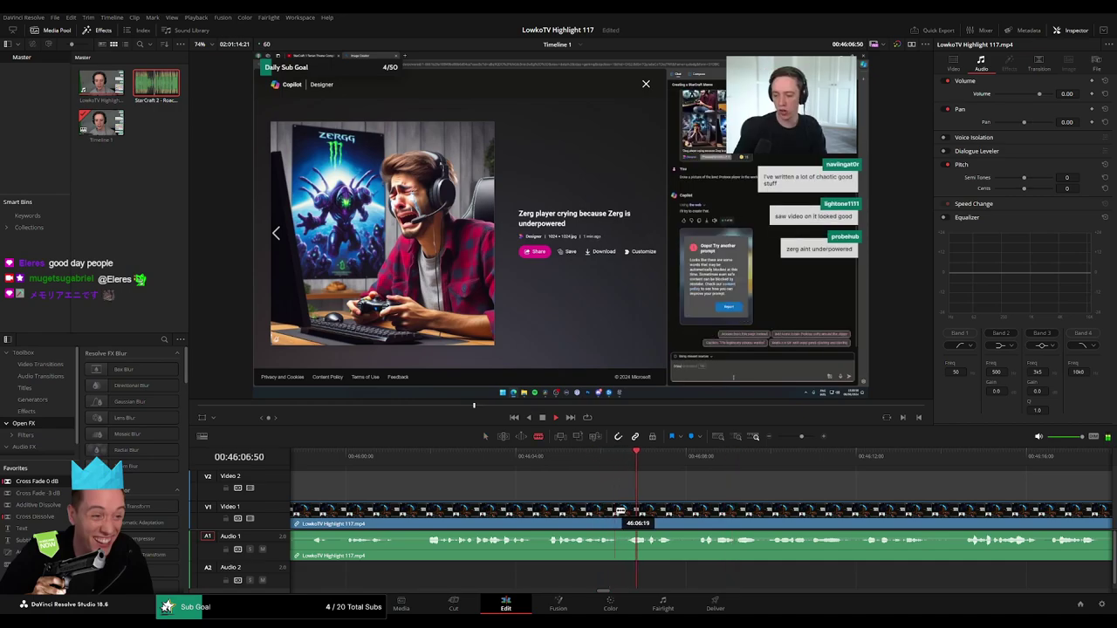
pyautogui.click(618, 514)
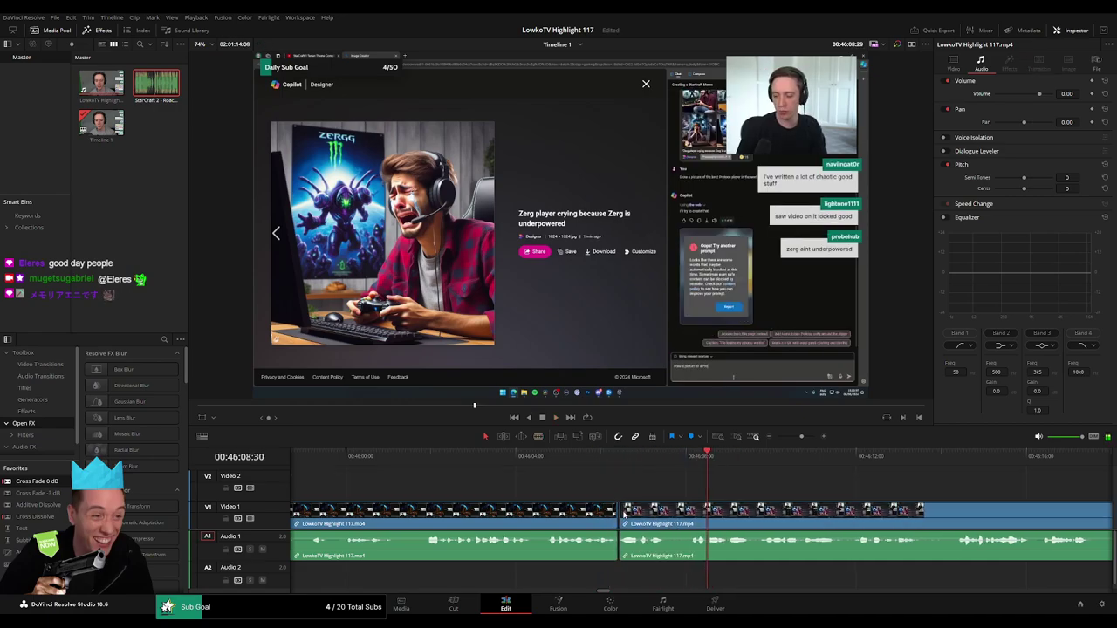
pyautogui.click(613, 513)
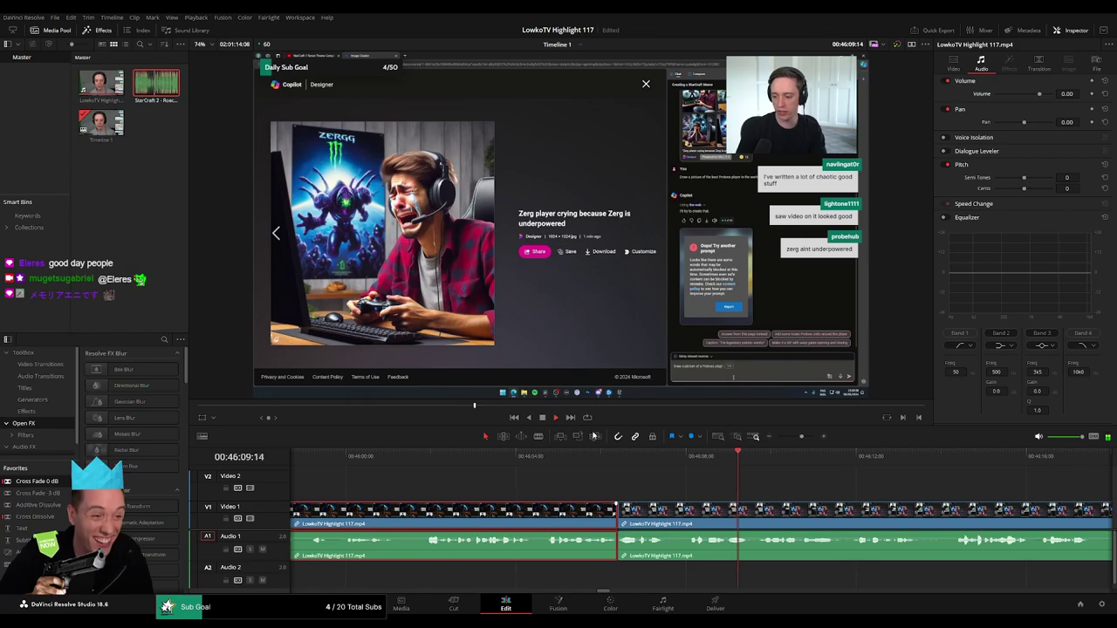
pyautogui.click(742, 475)
pyautogui.scroll(-2, 742, 476)
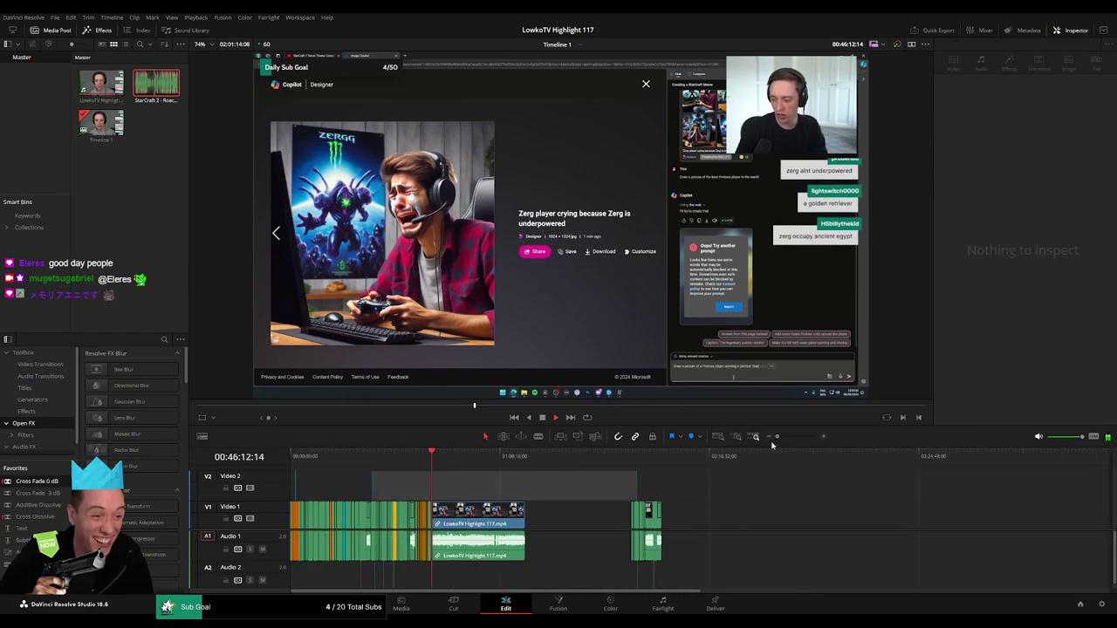
pyautogui.moveTo(798, 442); pyautogui.dragTo(793, 441)
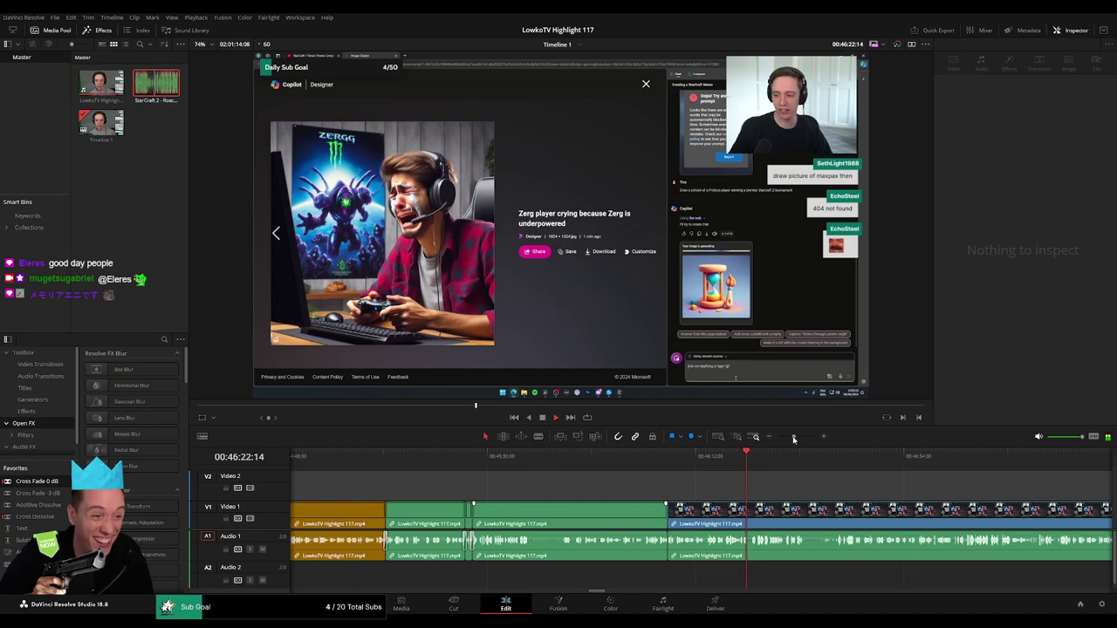
# - Trim the stream clip at the edit point and ripple-delete the short piece, closing the gap
pyautogui.scroll(5, 768, 484)
pyautogui.moveTo(688, 513); pyautogui.dragTo(707, 515)
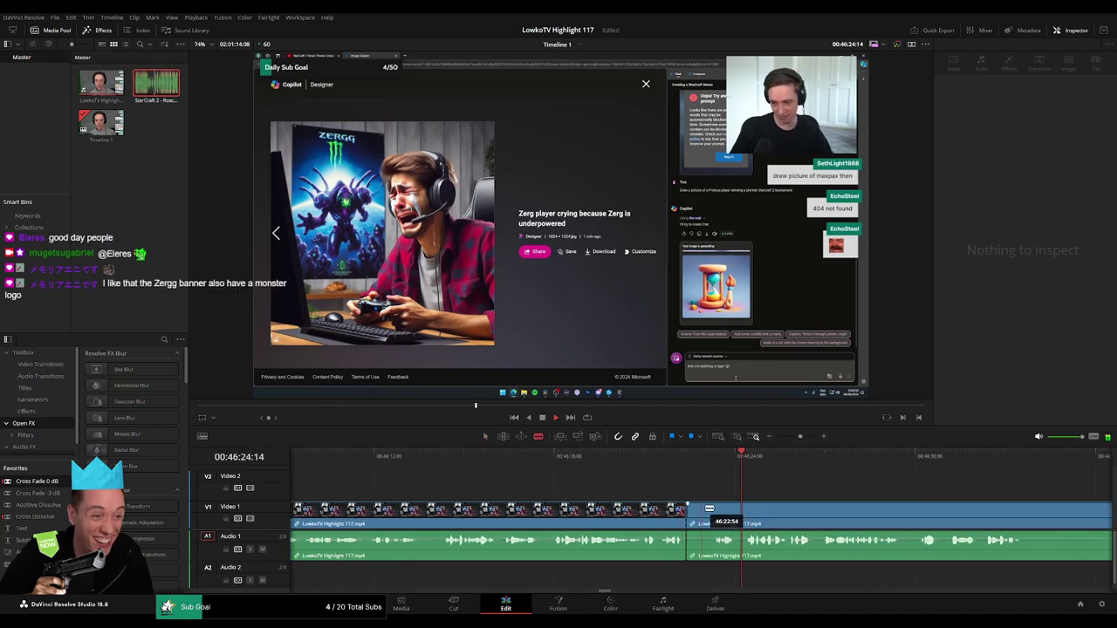
pyautogui.press('Delete')
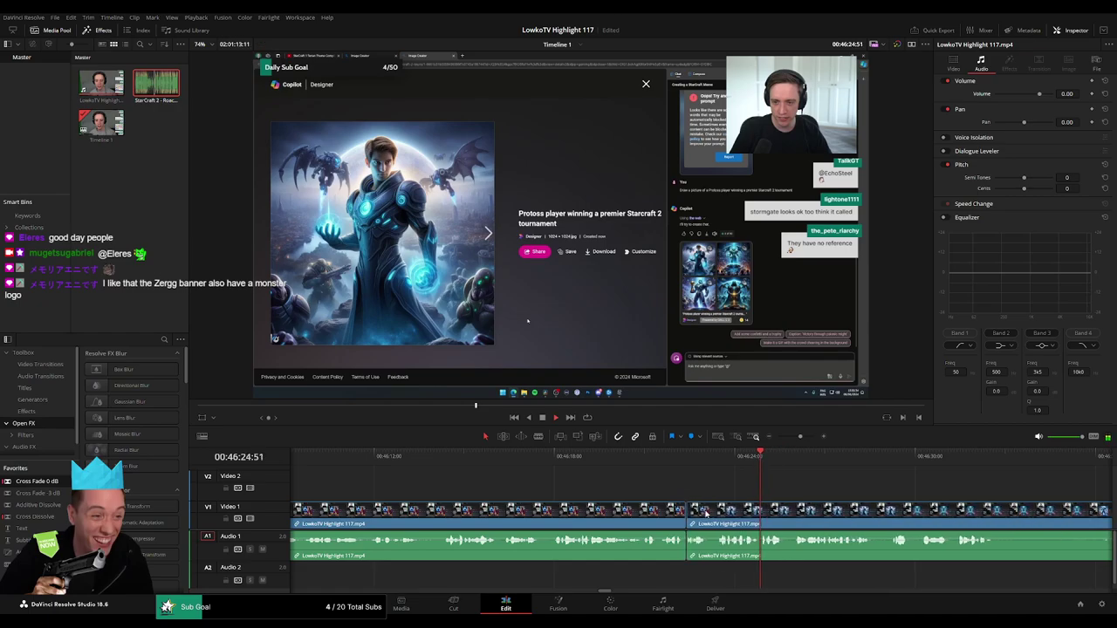
pyautogui.click(578, 515)
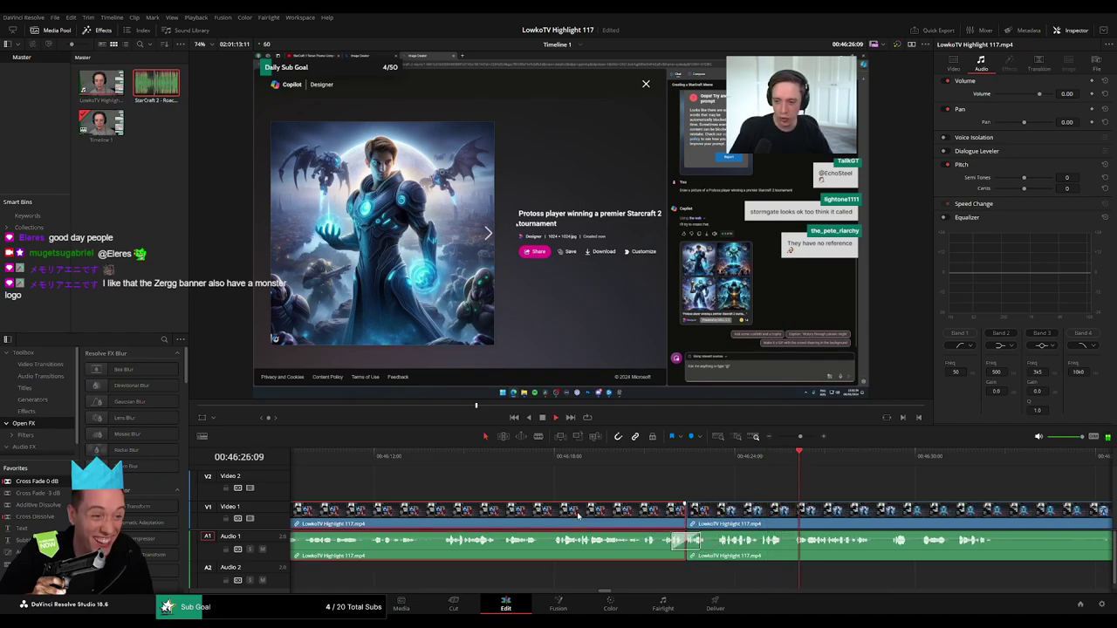
# - Split the clip at a later moment and ripple-delete the second short piece, joining the footage with a crossfade
pyautogui.click(810, 458)
pyautogui.moveTo(801, 436)
pyautogui.mouseDown()
pyautogui.moveTo(781, 436)
pyautogui.moveTo(800, 436)
pyautogui.mouseUp()
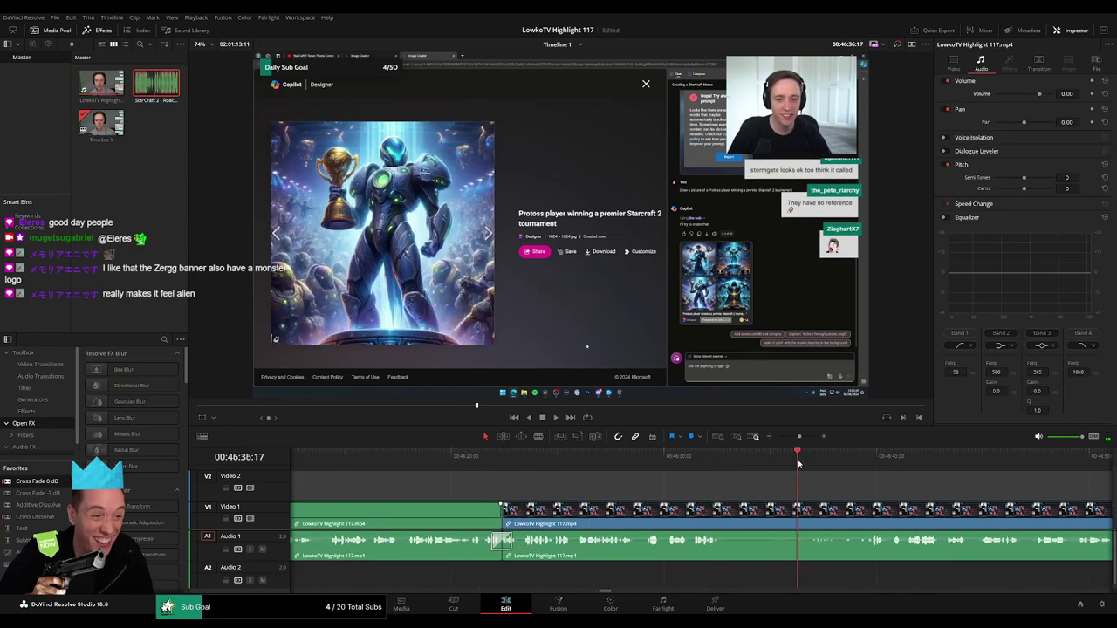
pyautogui.hscroll(5, 564, 499)
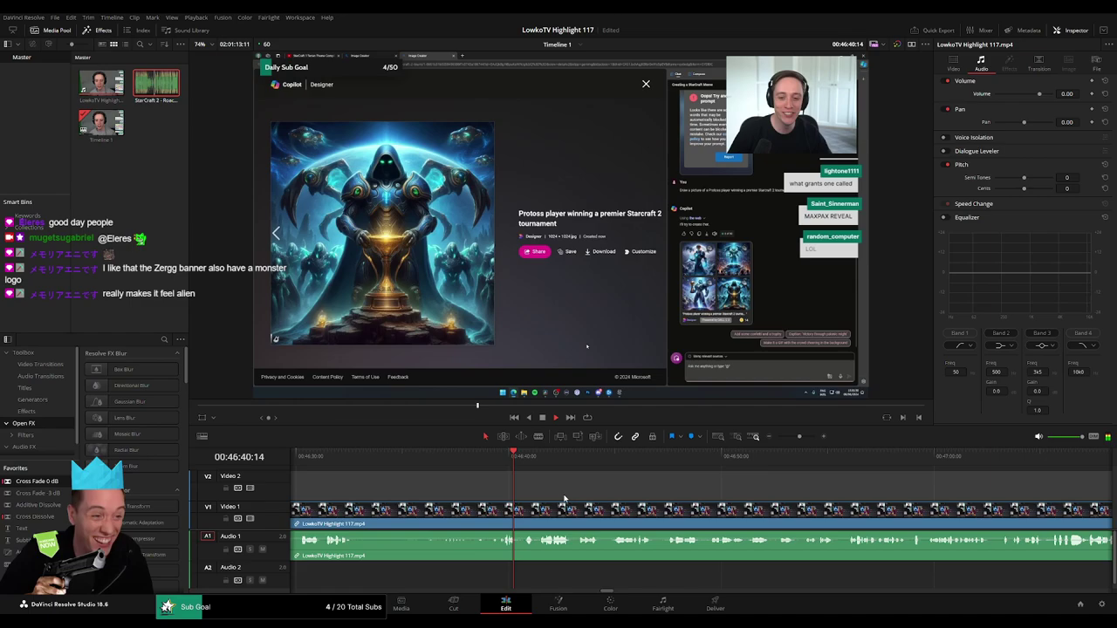
pyautogui.click(504, 457)
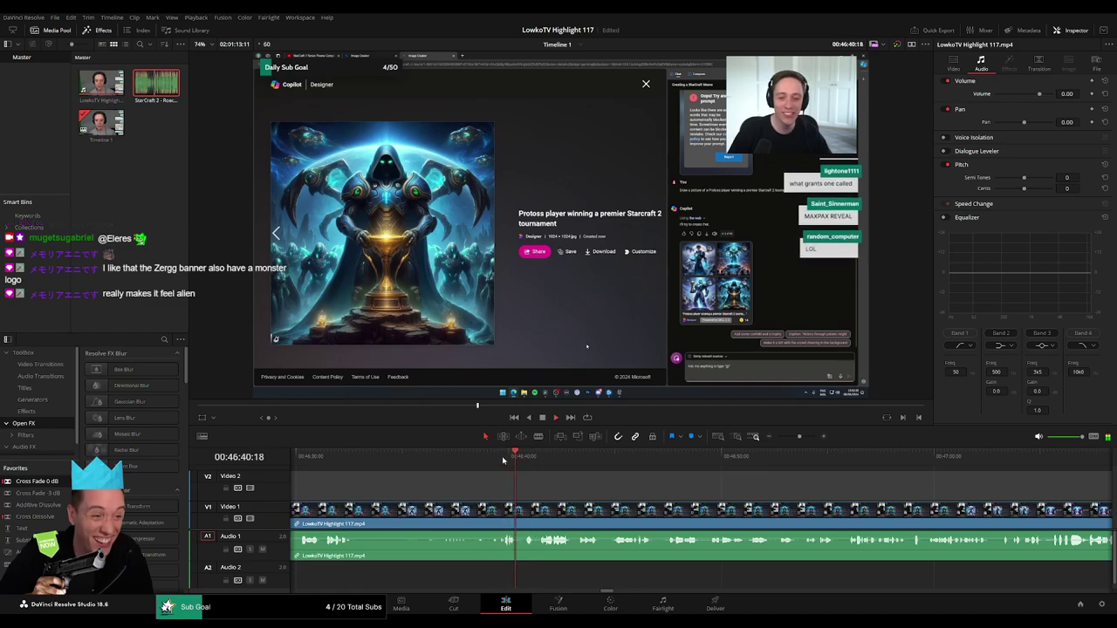
pyautogui.click(508, 457)
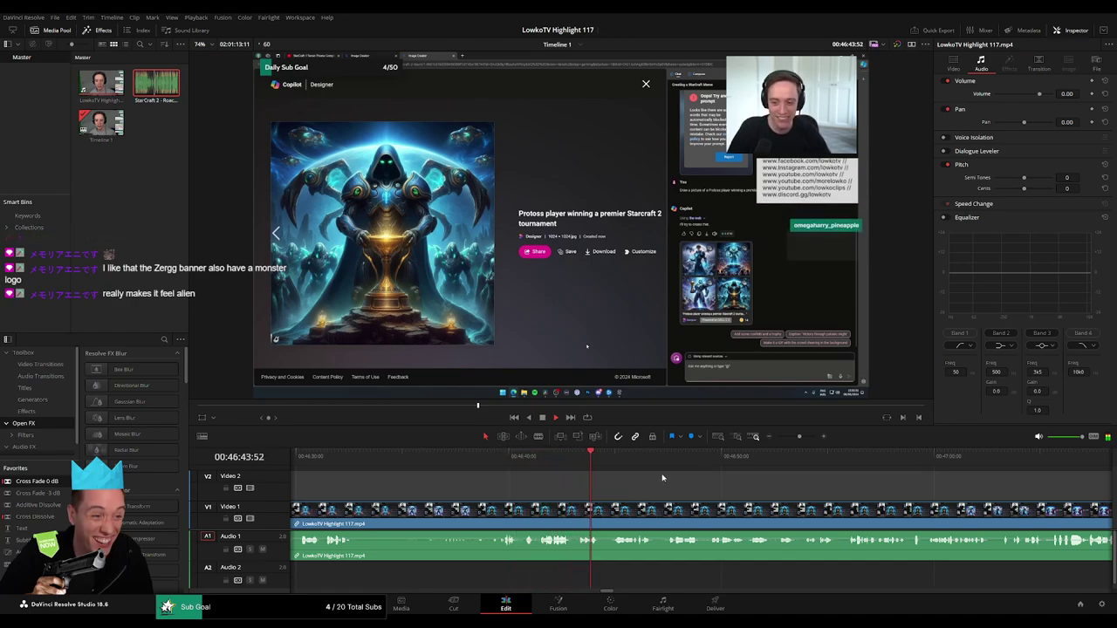
pyautogui.hscroll(3, 577, 484)
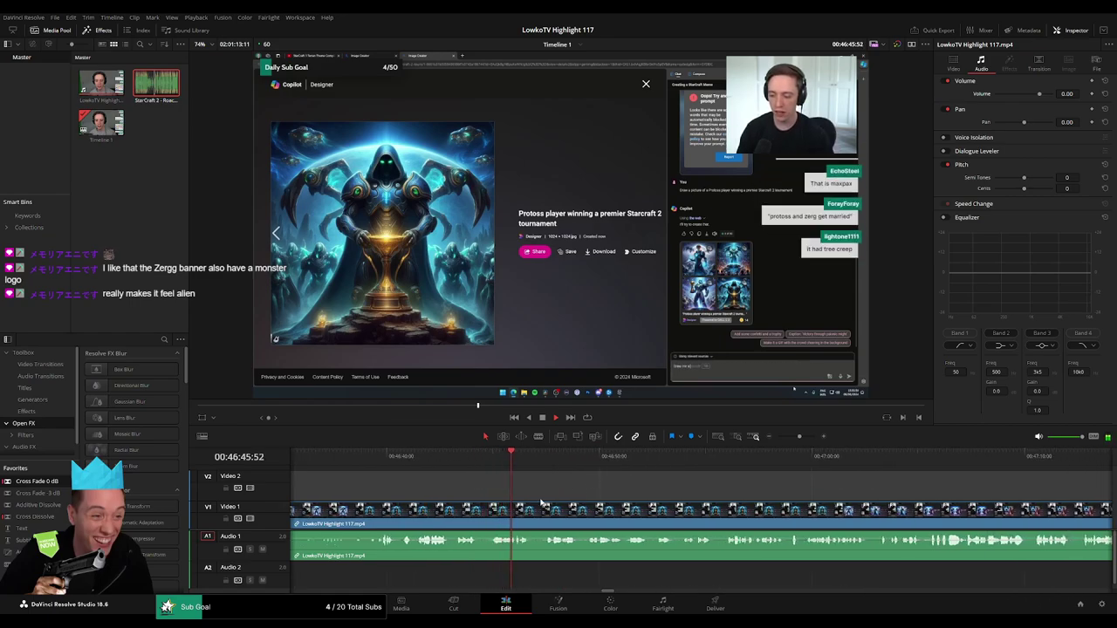
pyautogui.click(480, 512)
pyautogui.press('a')
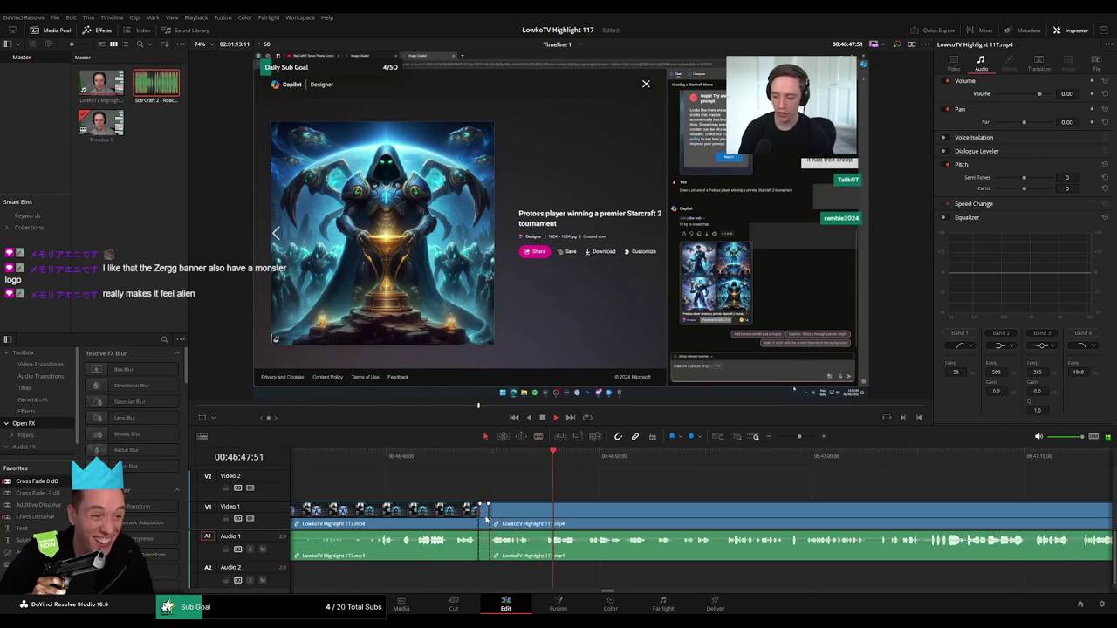
pyautogui.press('Delete')
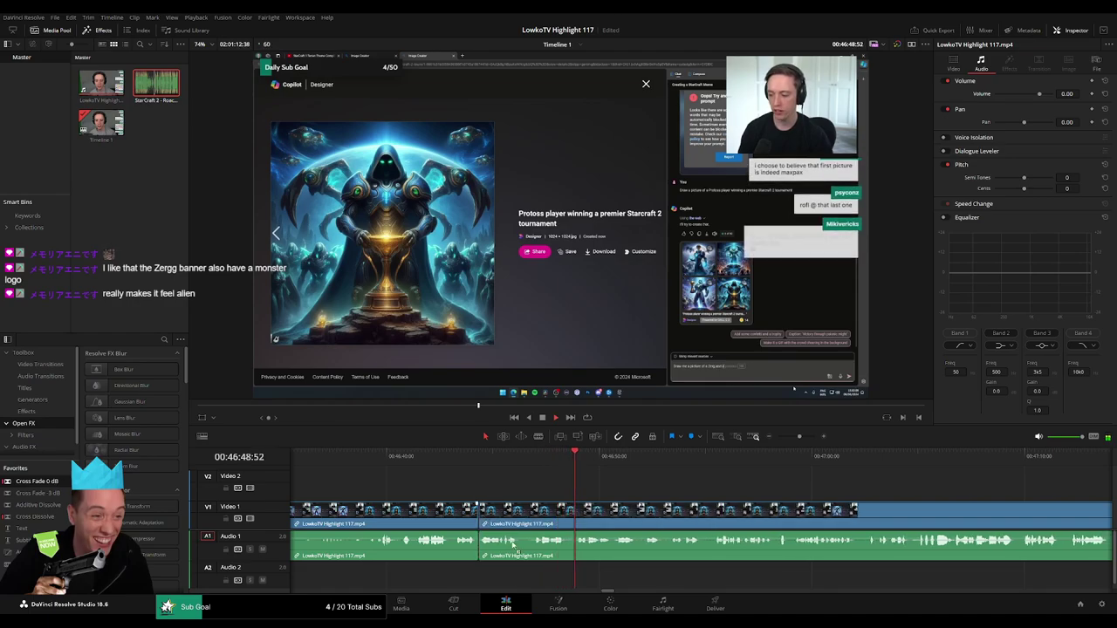
pyautogui.click(451, 515)
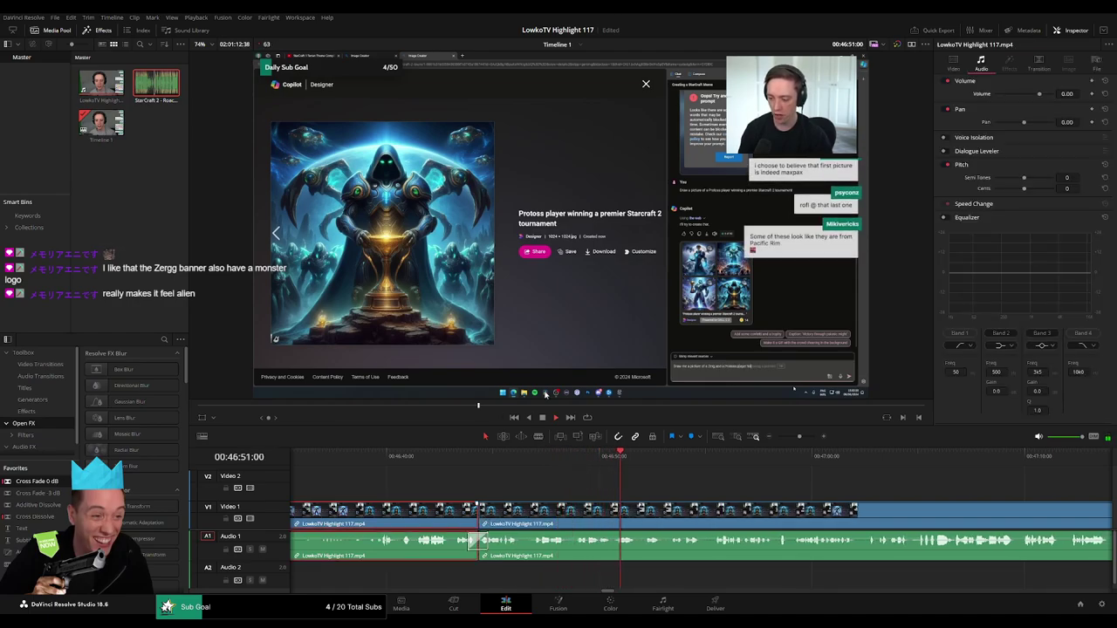
pyautogui.click(743, 485)
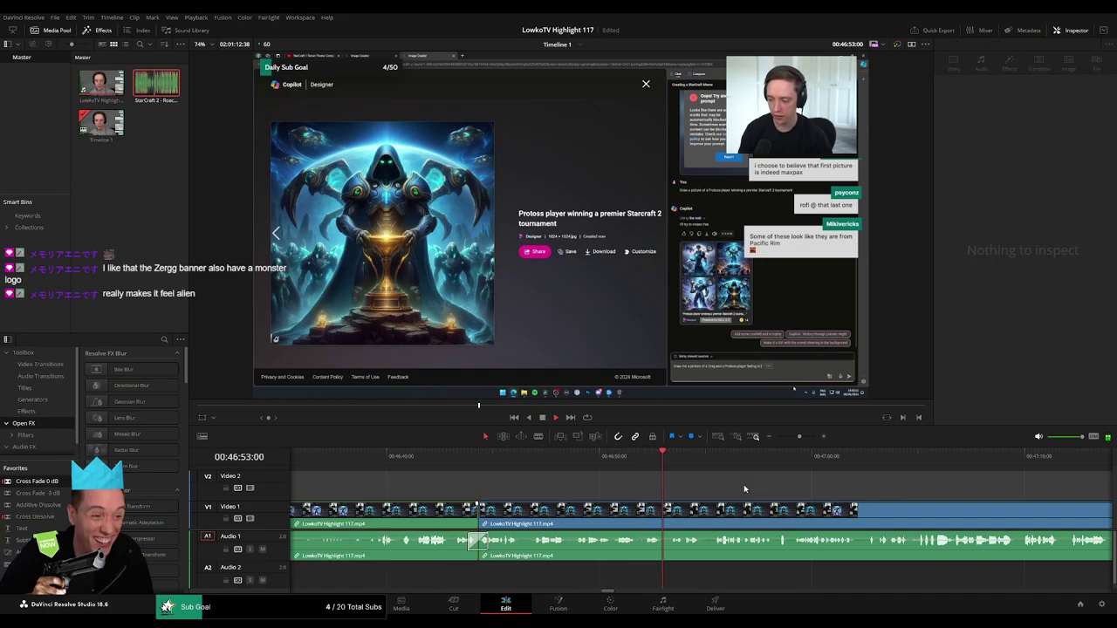
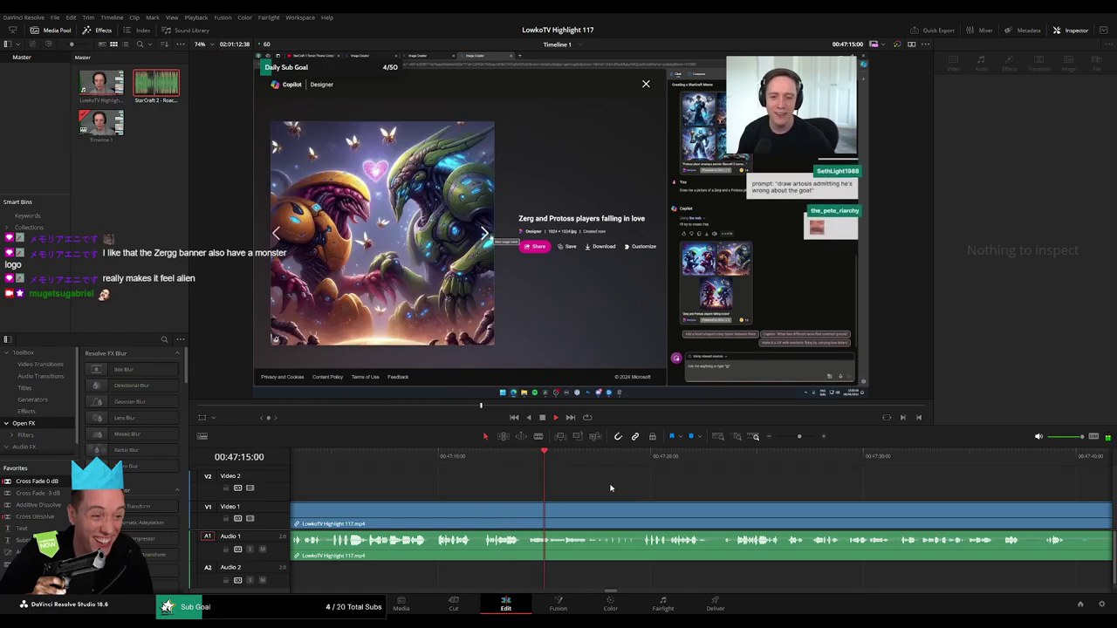
# - Blade the highlight clip near 47:22, ripple-delete the short pieces, and replay the join
pyautogui.hscroll(3, 528, 481)
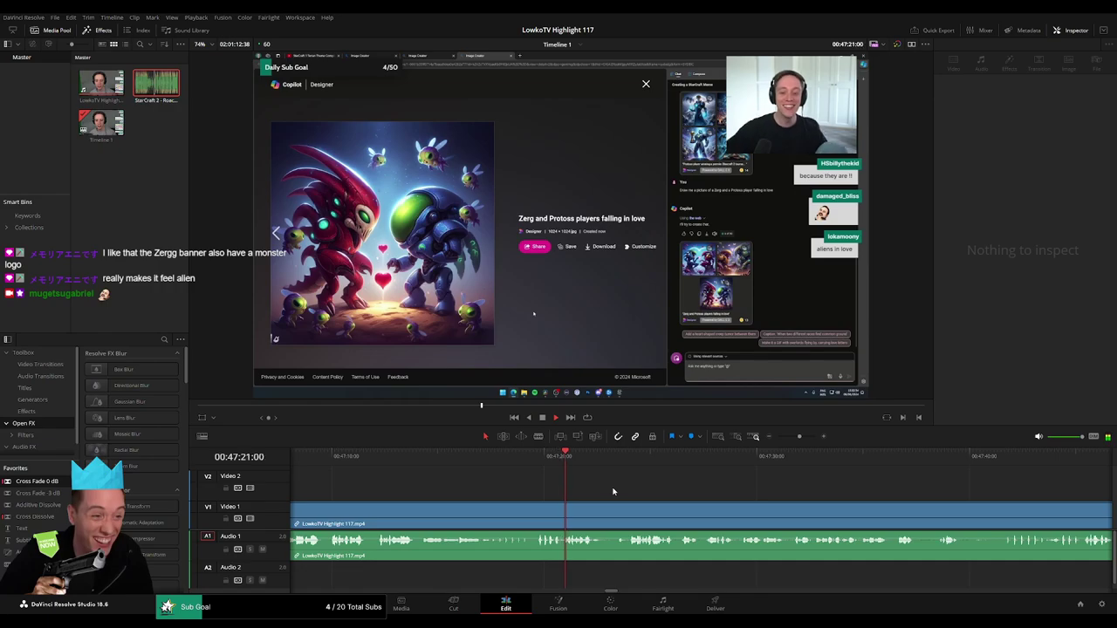
pyautogui.hscroll(3, 650, 491)
pyautogui.click(503, 468)
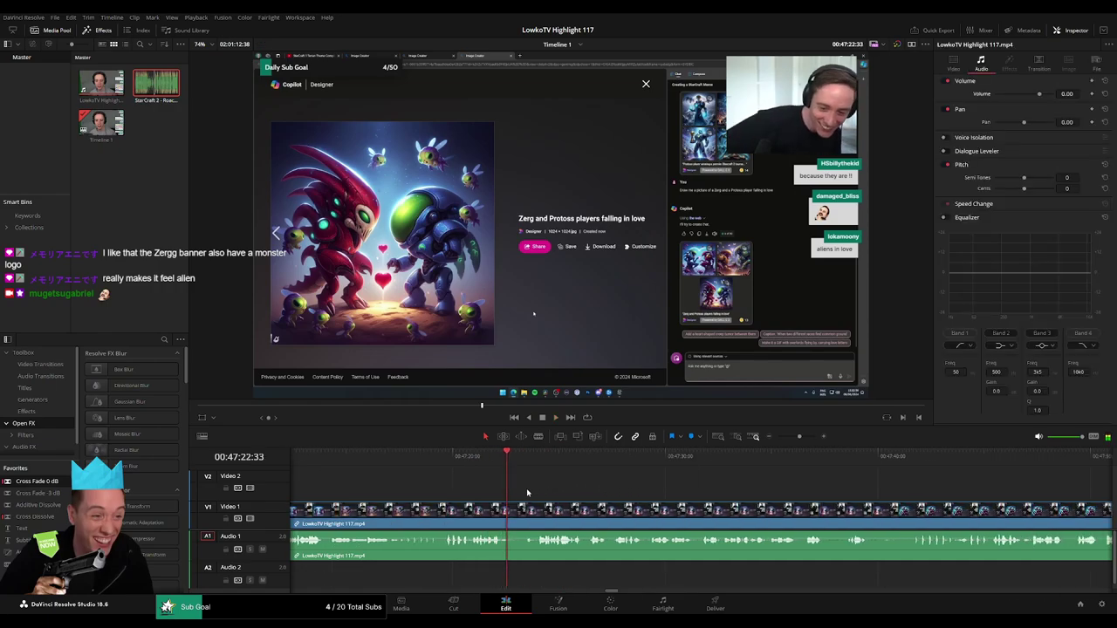
pyautogui.moveTo(501, 469); pyautogui.dragTo(503, 469)
pyautogui.press('b')
pyautogui.click(503, 512)
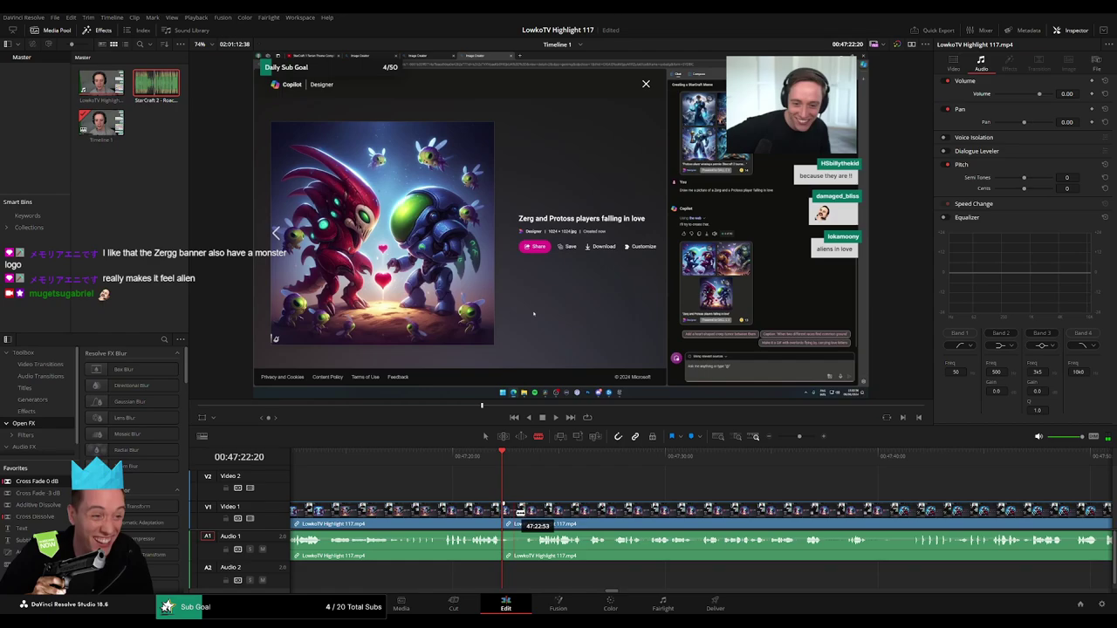
pyautogui.press('BackSpace')
pyautogui.press('space')
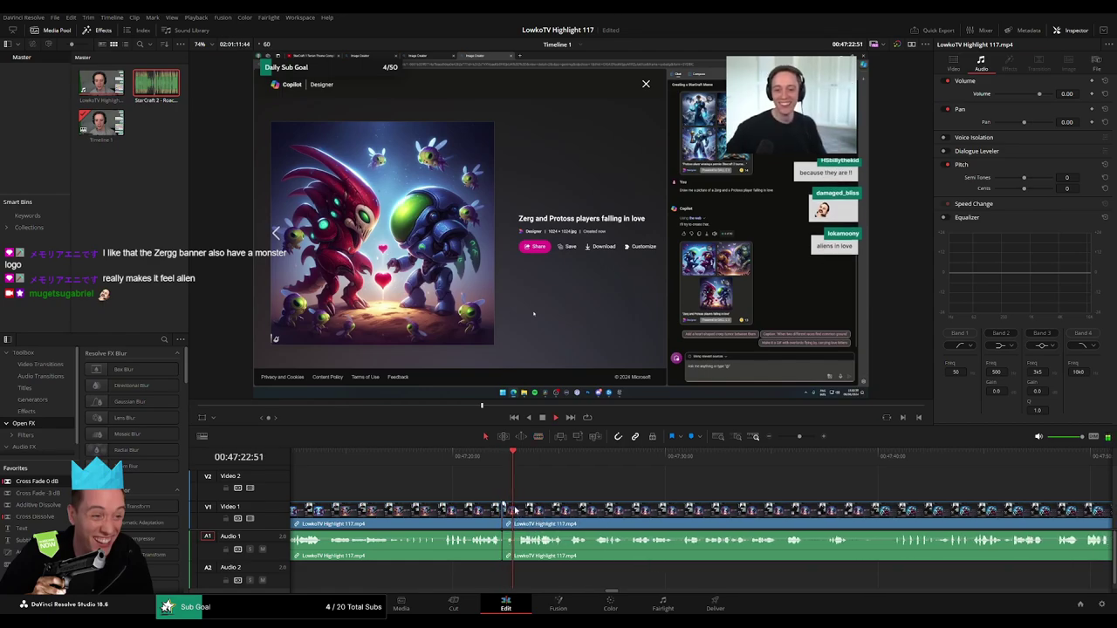
pyautogui.click(514, 524)
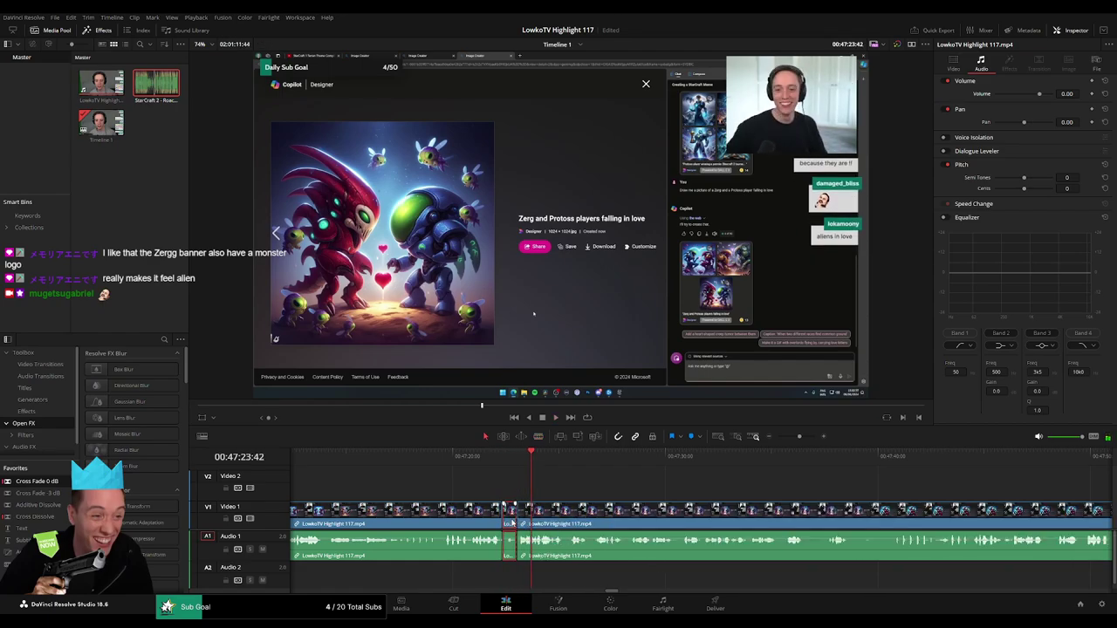
pyautogui.press('BackSpace')
pyautogui.click(483, 455)
pyautogui.press('space')
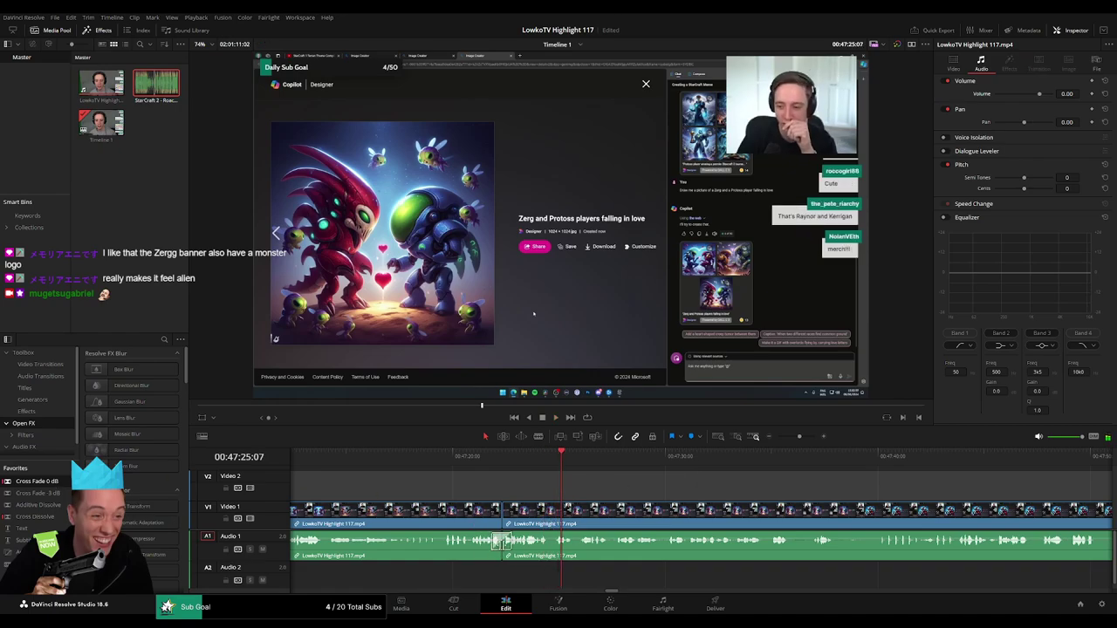
pyautogui.click(490, 456)
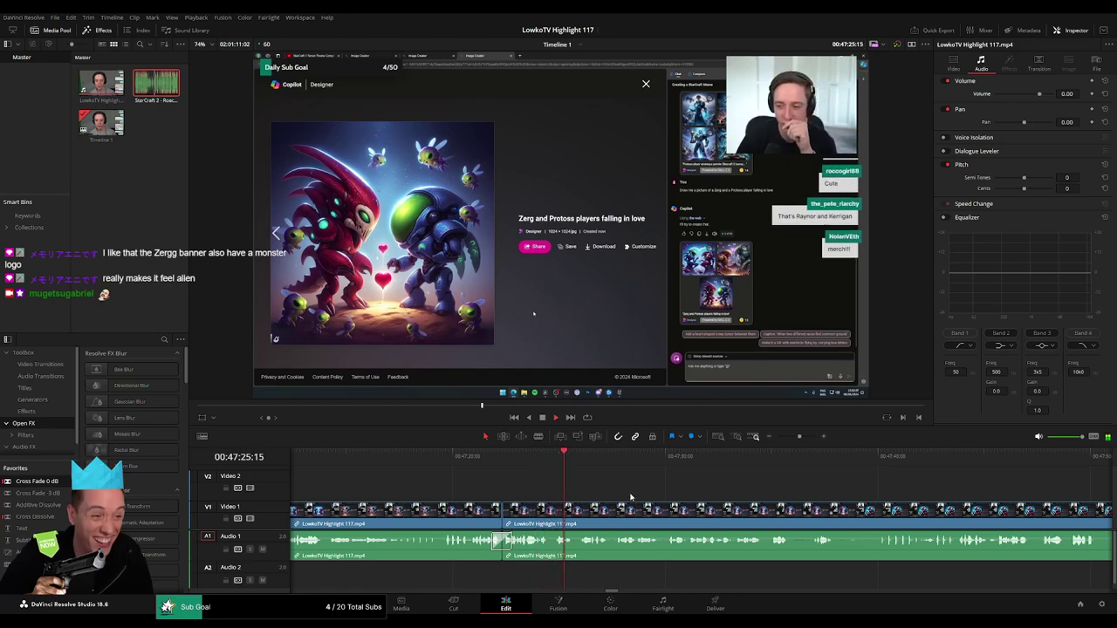
# - Zoom in around 47:25 and split the clip there with Ctrl+B
pyautogui.hscroll(3, 616, 491)
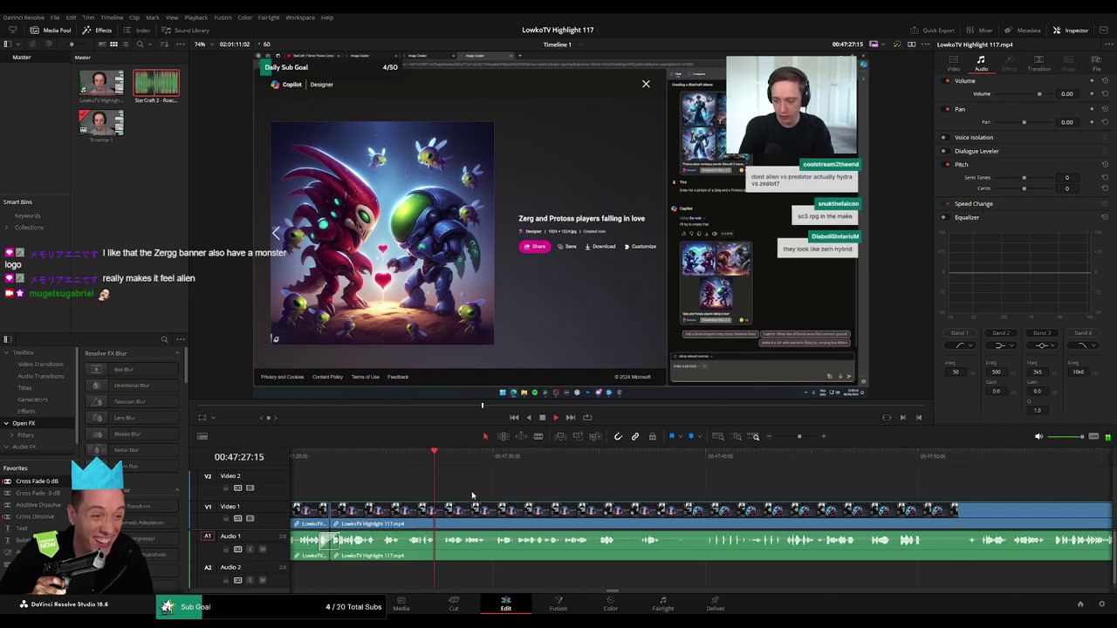
pyautogui.moveTo(799, 436); pyautogui.dragTo(805, 437)
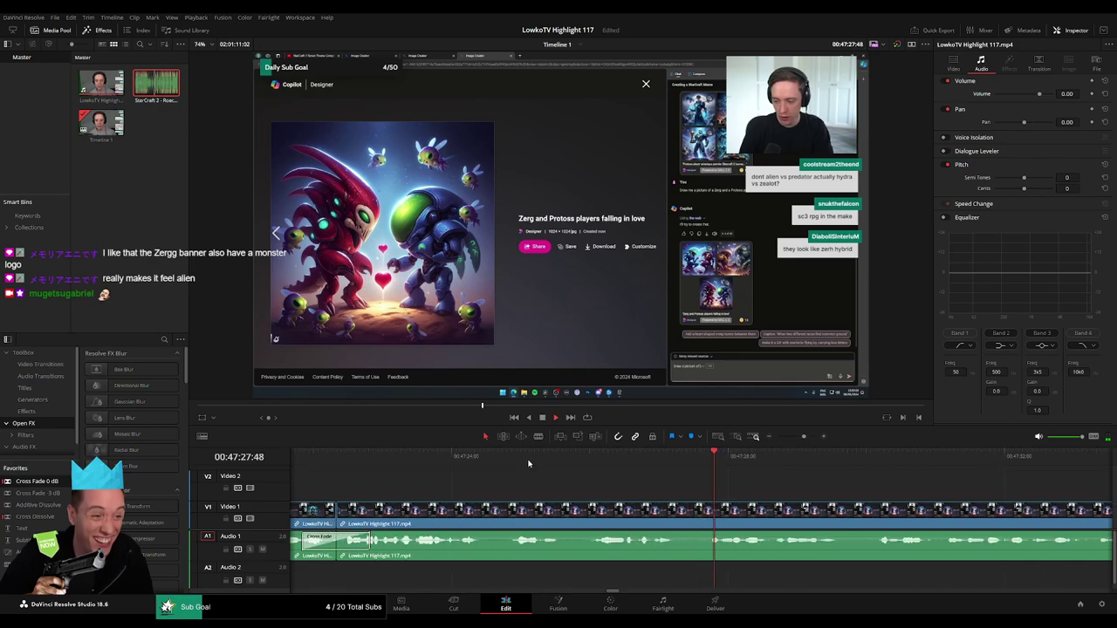
pyautogui.click(549, 474)
pyautogui.hotkey('ctrl', 'b')
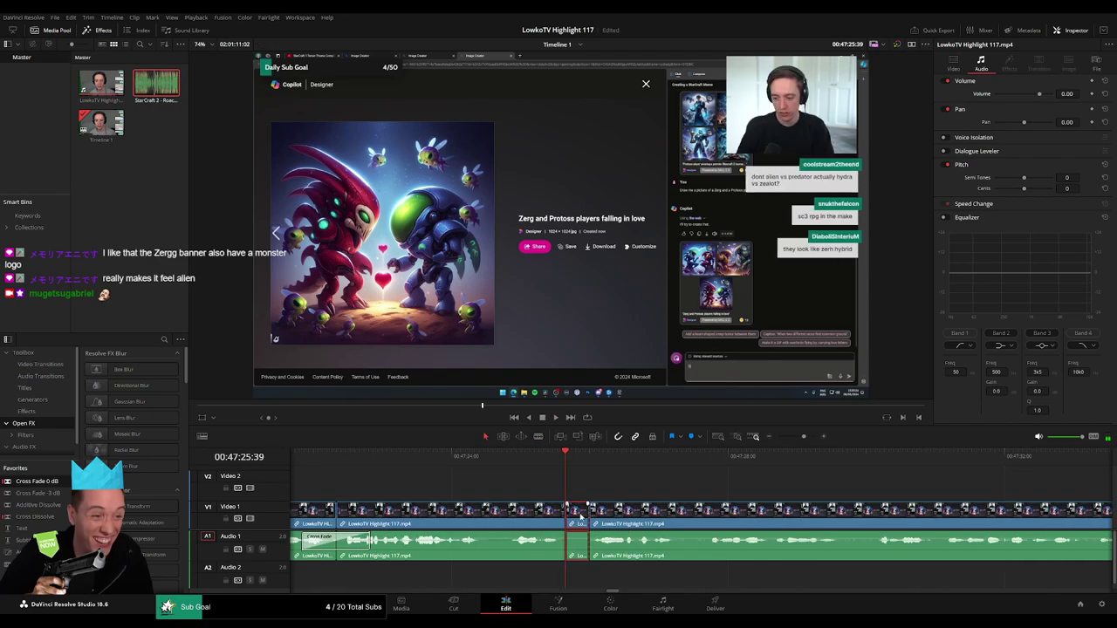
pyautogui.click(615, 521)
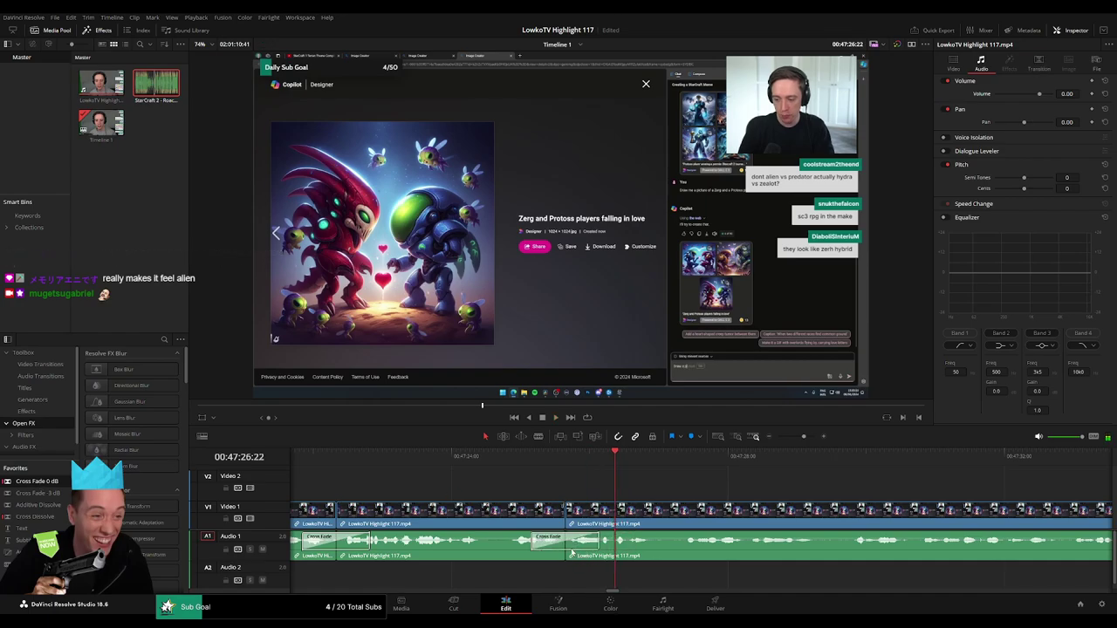
pyautogui.scroll(-3, 769, 451)
pyautogui.click(576, 511)
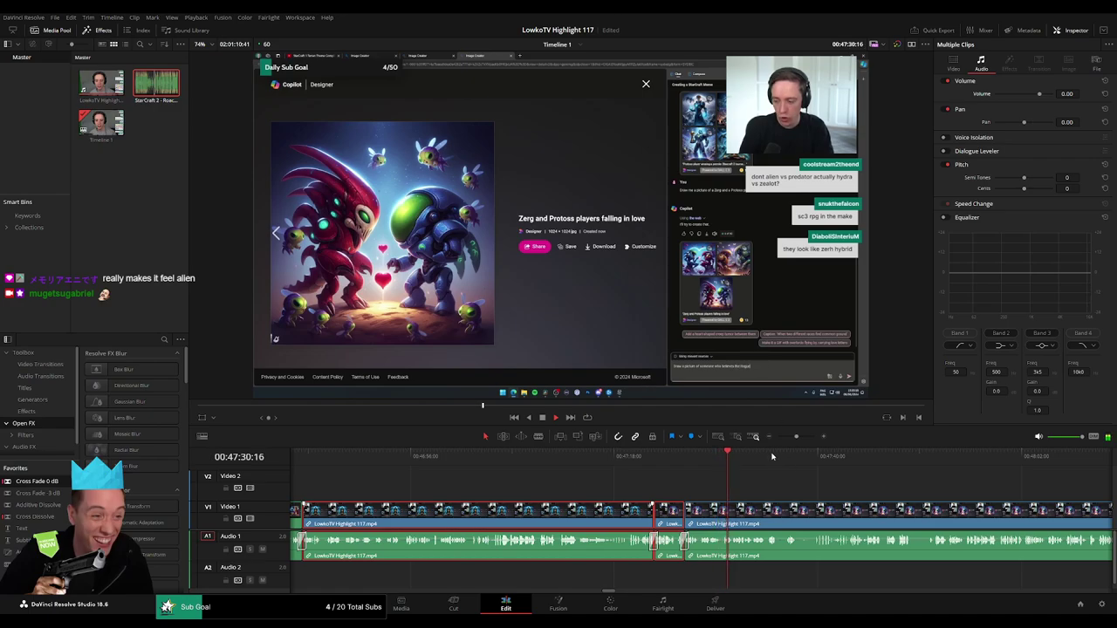
pyautogui.click(783, 489)
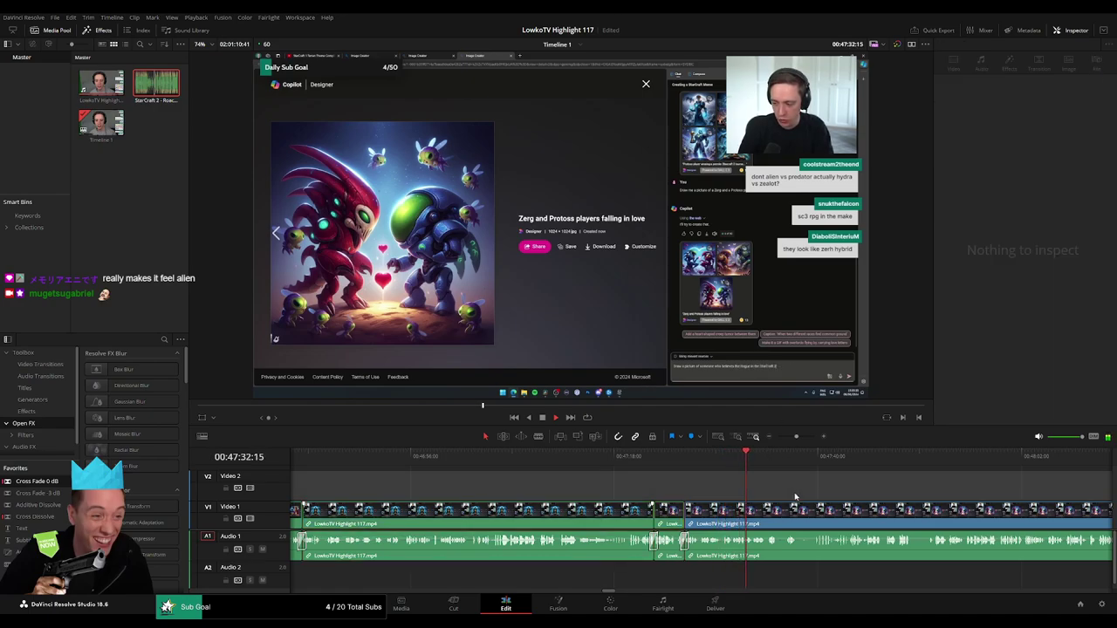
pyautogui.hscroll(5, 663, 488)
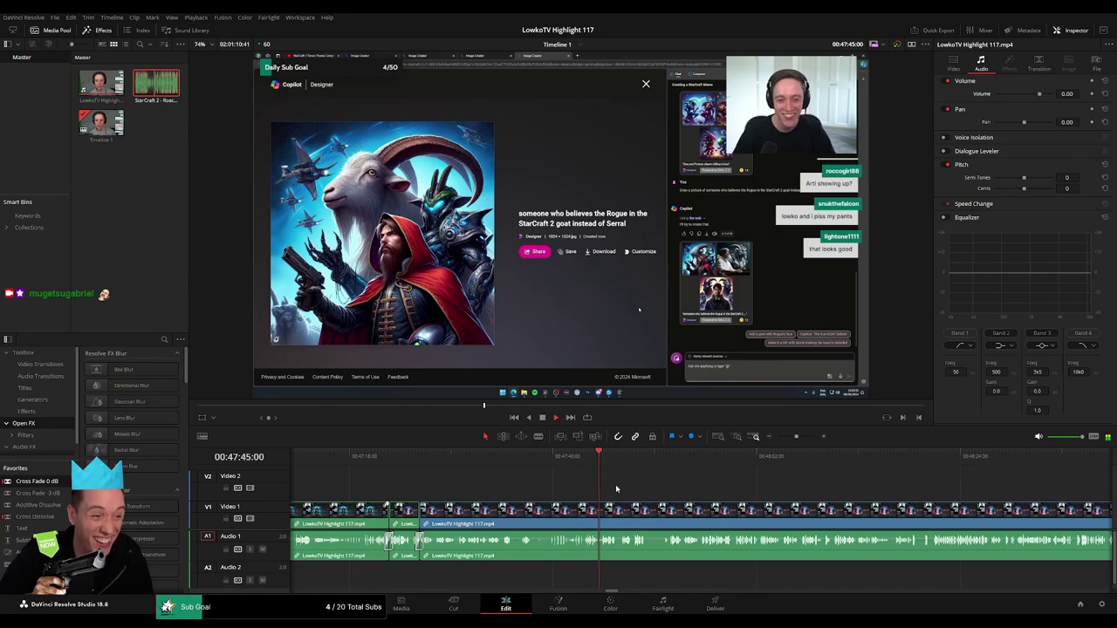
# - Split the clip at 47:52, delete the section after the cut, and replay the new join
pyautogui.moveTo(796, 436)
pyautogui.mouseDown()
pyautogui.moveTo(779, 436)
pyautogui.moveTo(801, 436)
pyautogui.mouseUp()
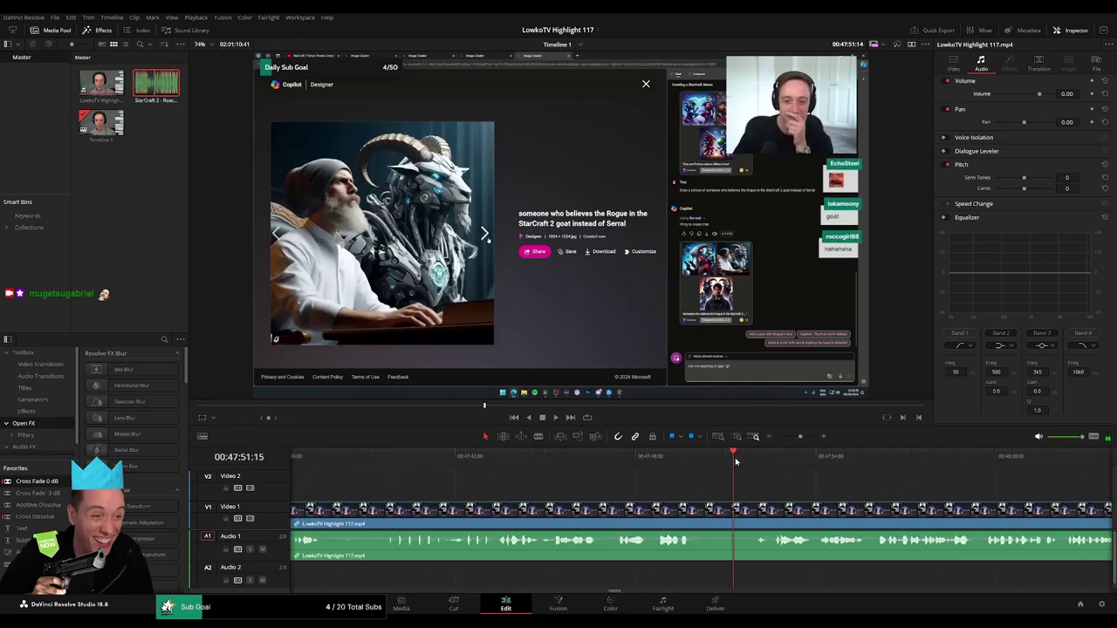
pyautogui.hotkey('ctrl', 'b')
pyautogui.moveTo(756, 513); pyautogui.dragTo(762, 513)
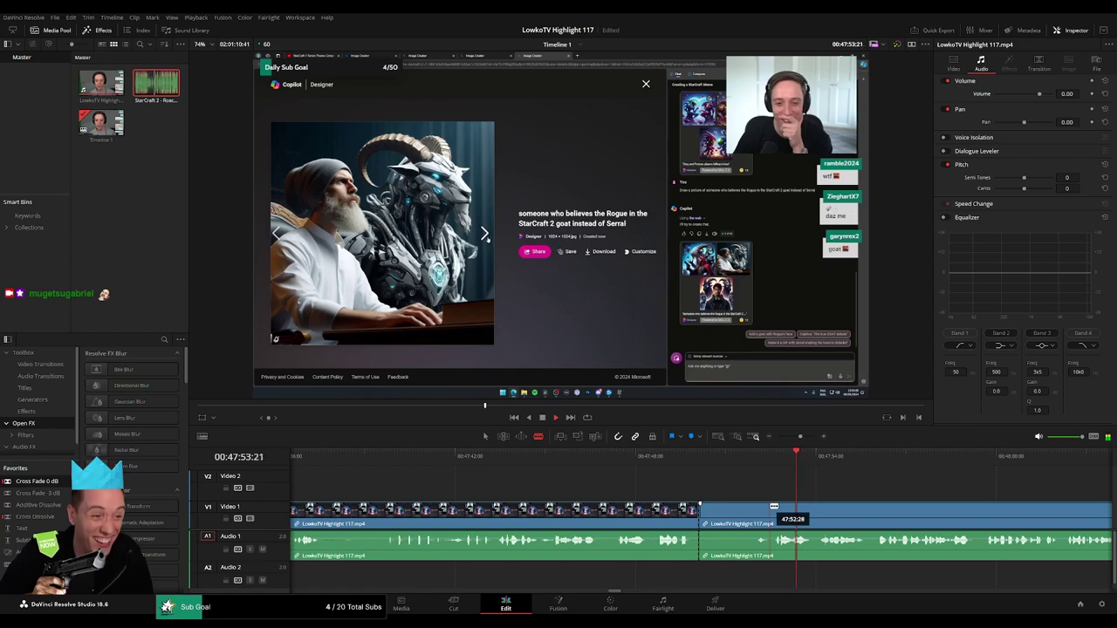
pyautogui.press('Delete')
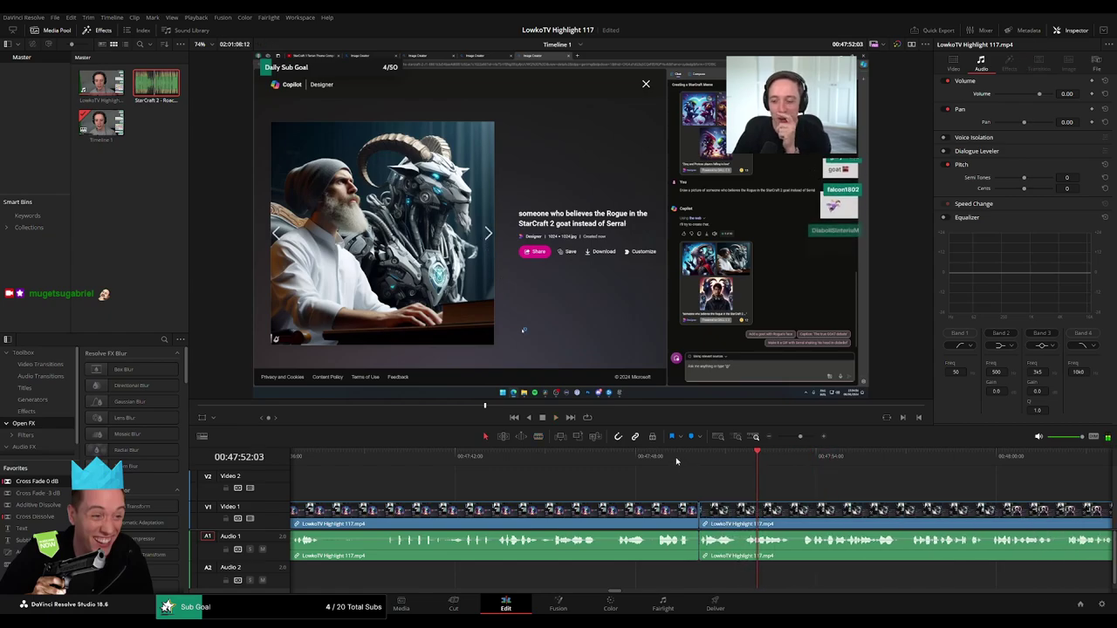
pyautogui.click(676, 457)
pyautogui.press('space')
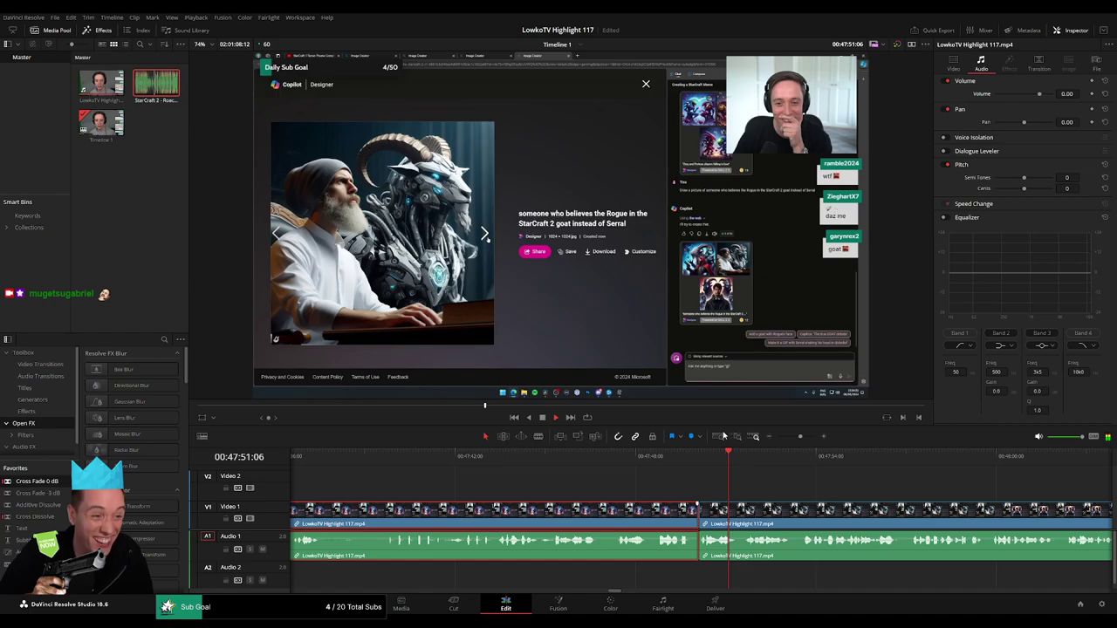
pyautogui.click(852, 489)
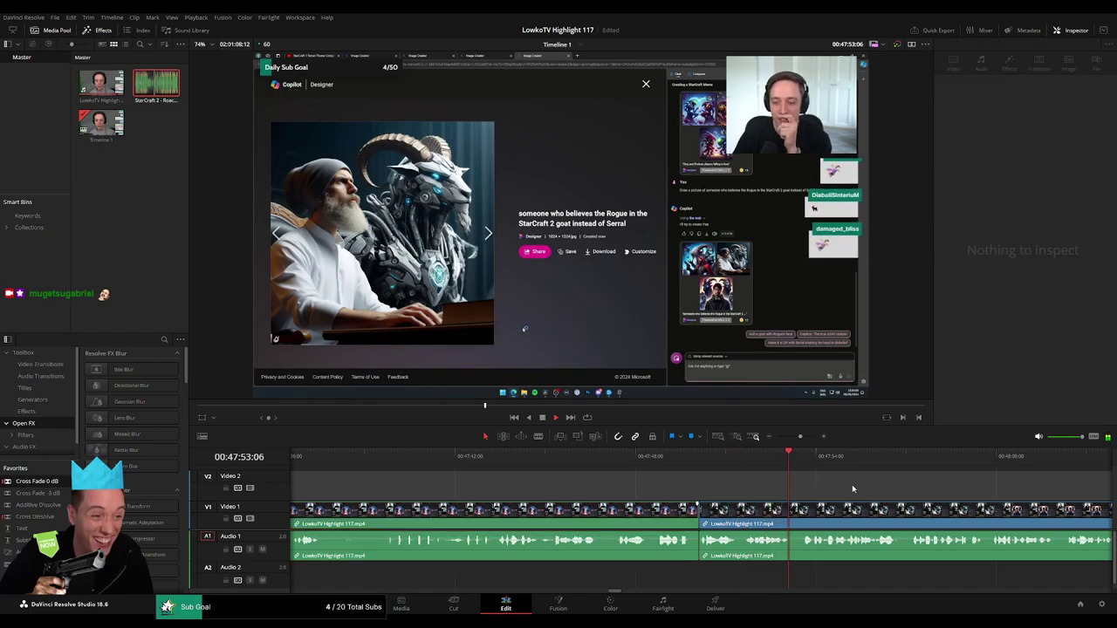
pyautogui.moveTo(801, 436)
pyautogui.mouseDown()
pyautogui.moveTo(773, 438)
pyautogui.moveTo(796, 437)
pyautogui.mouseUp()
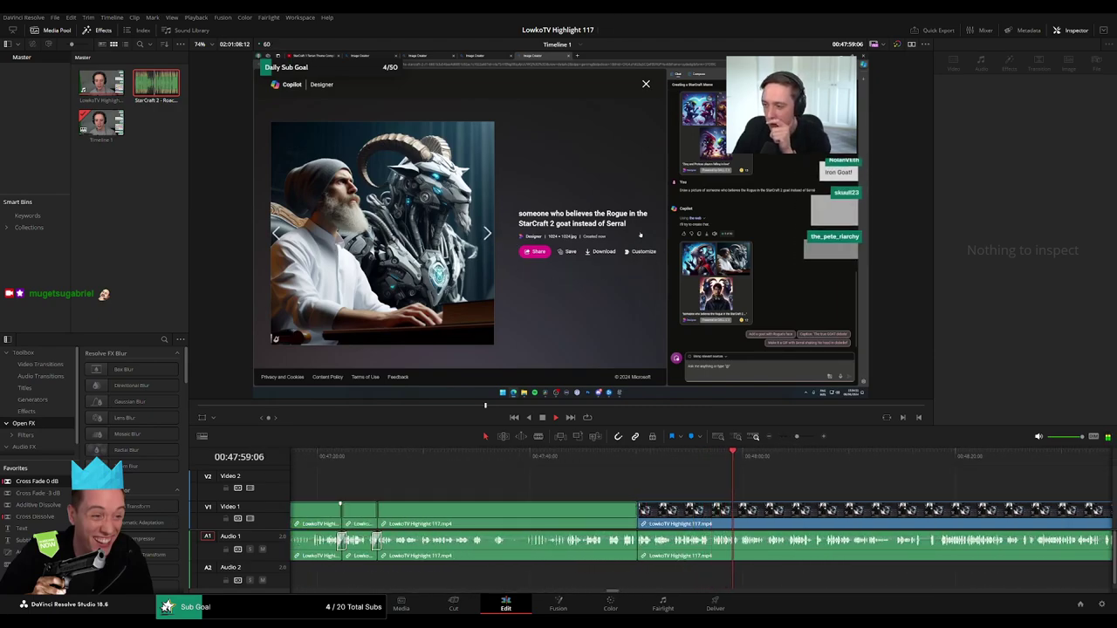
pyautogui.scroll(-3, 610, 483)
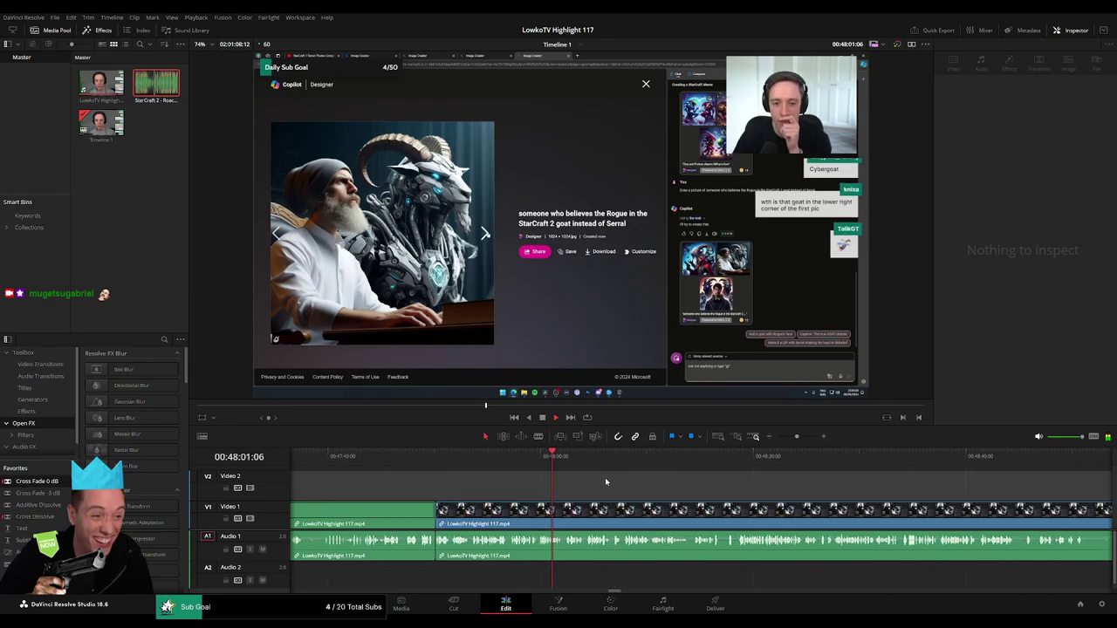
pyautogui.scroll(-1, 546, 489)
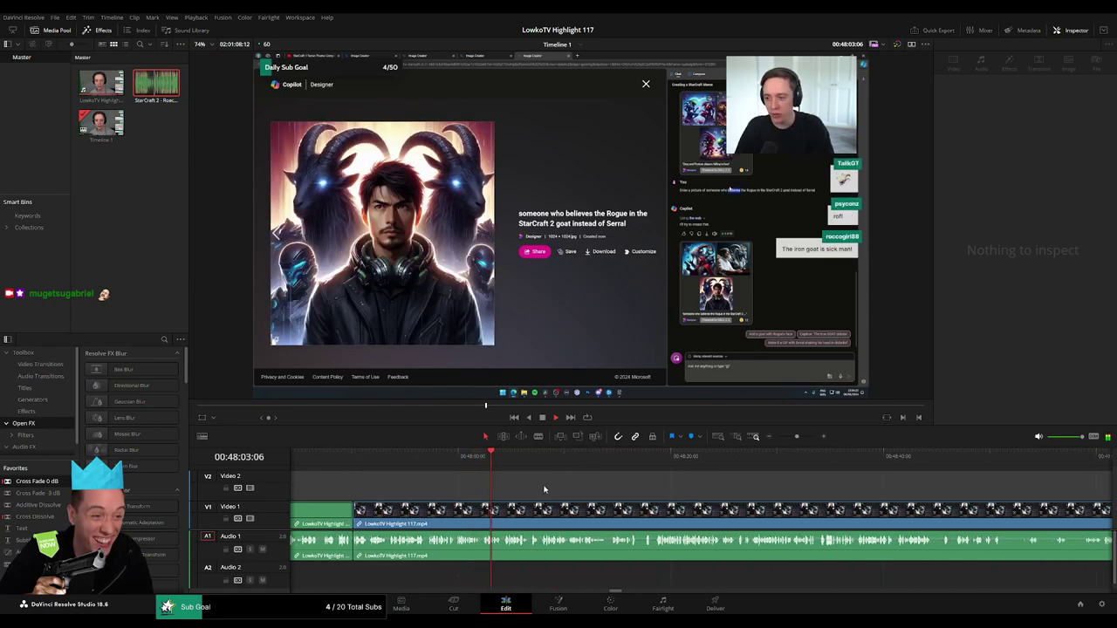
pyautogui.click(517, 465)
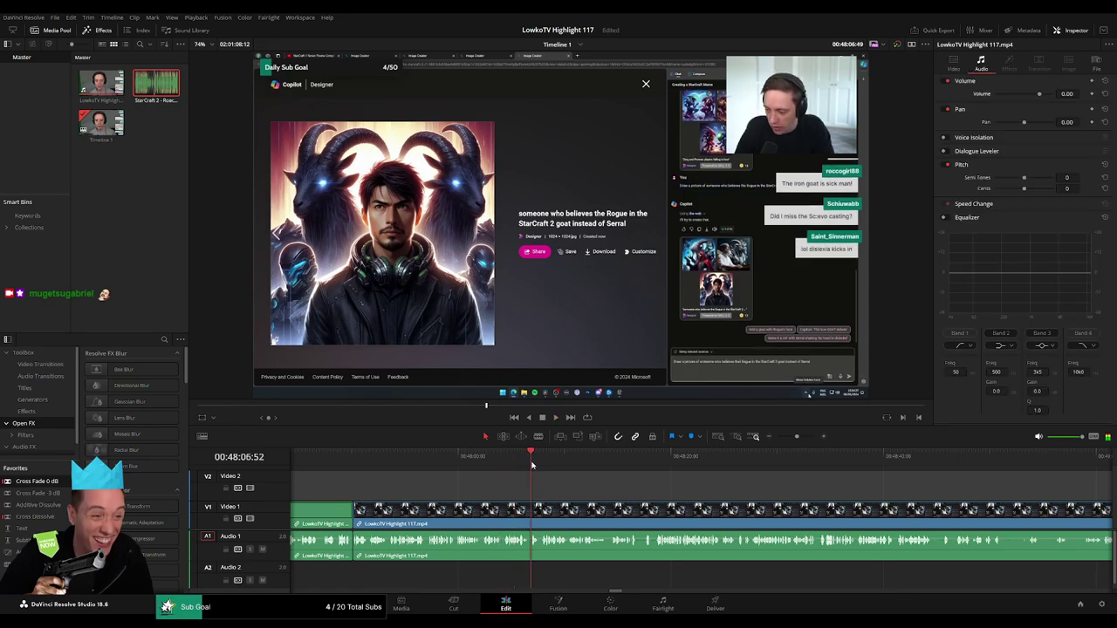
pyautogui.moveTo(551, 465); pyautogui.dragTo(613, 468)
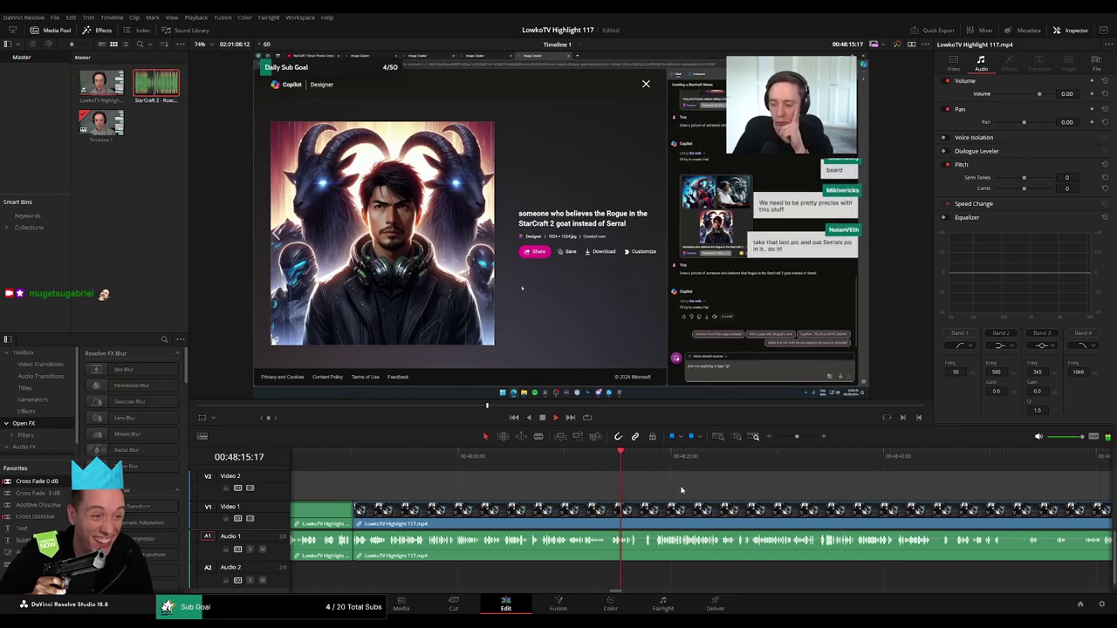
pyautogui.scroll(-1, 550, 474)
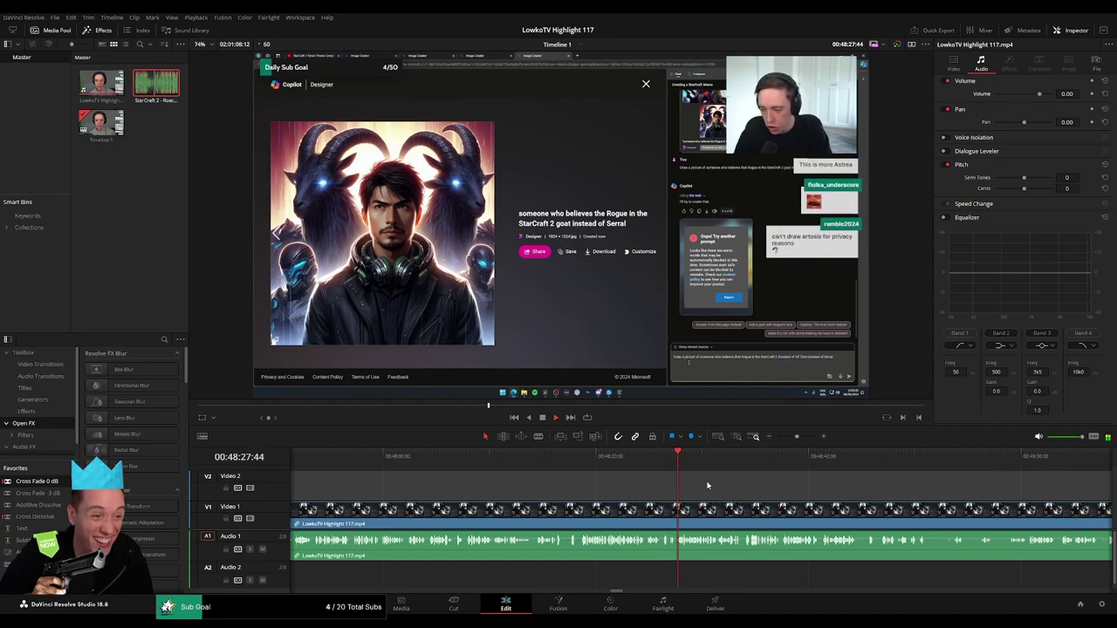
pyautogui.hotkey('shift', 'Left')
pyautogui.hotkey('shift', 'Left')
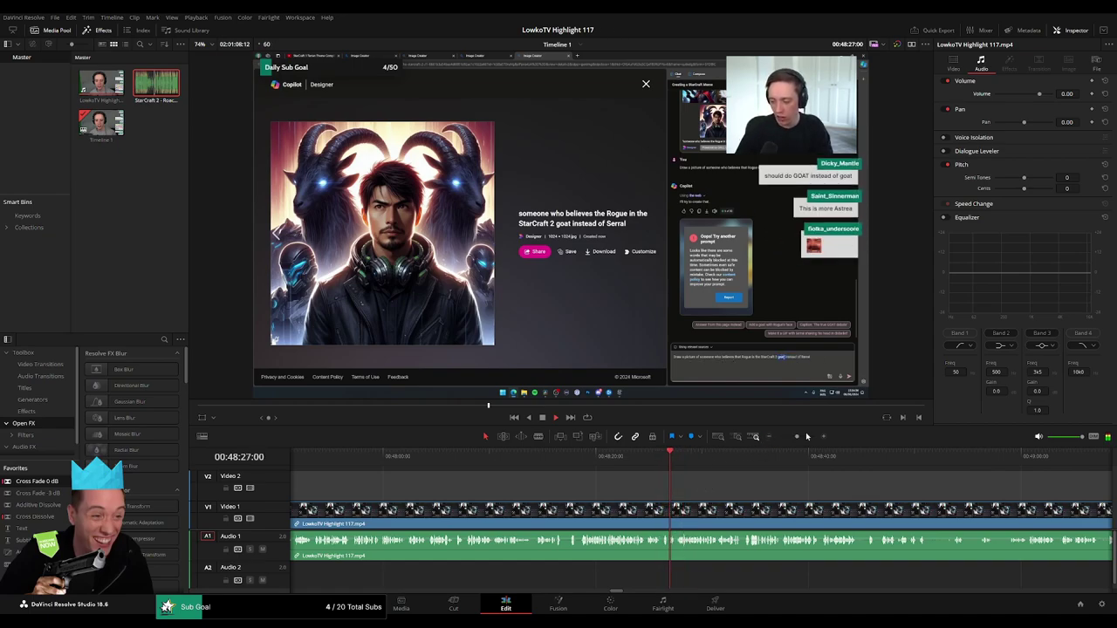
pyautogui.click(808, 436)
pyautogui.click(572, 462)
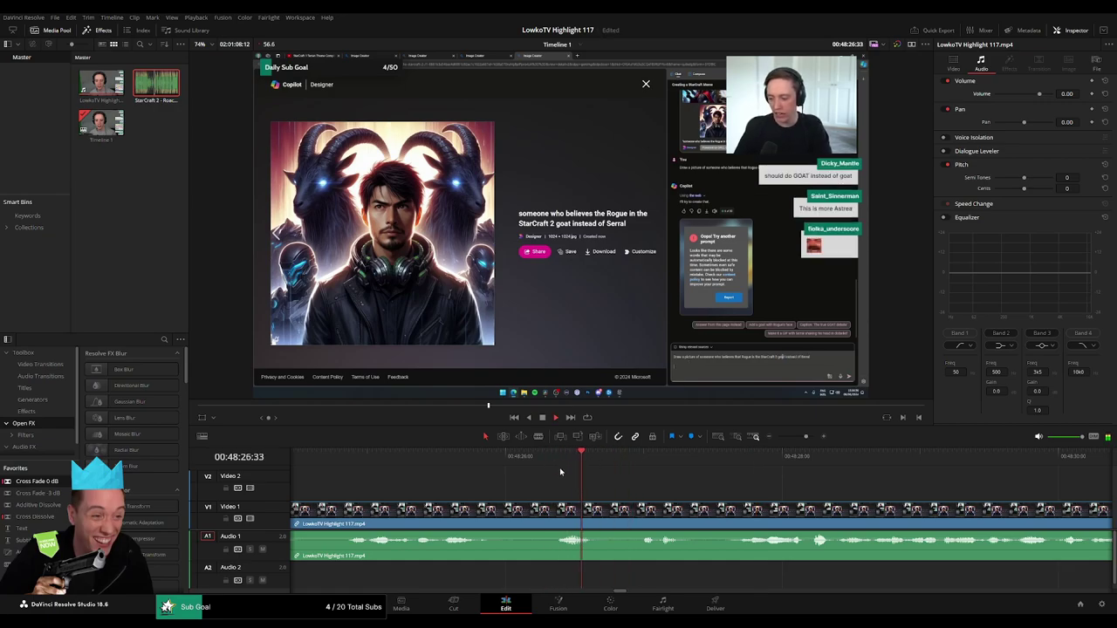
pyautogui.click(615, 515)
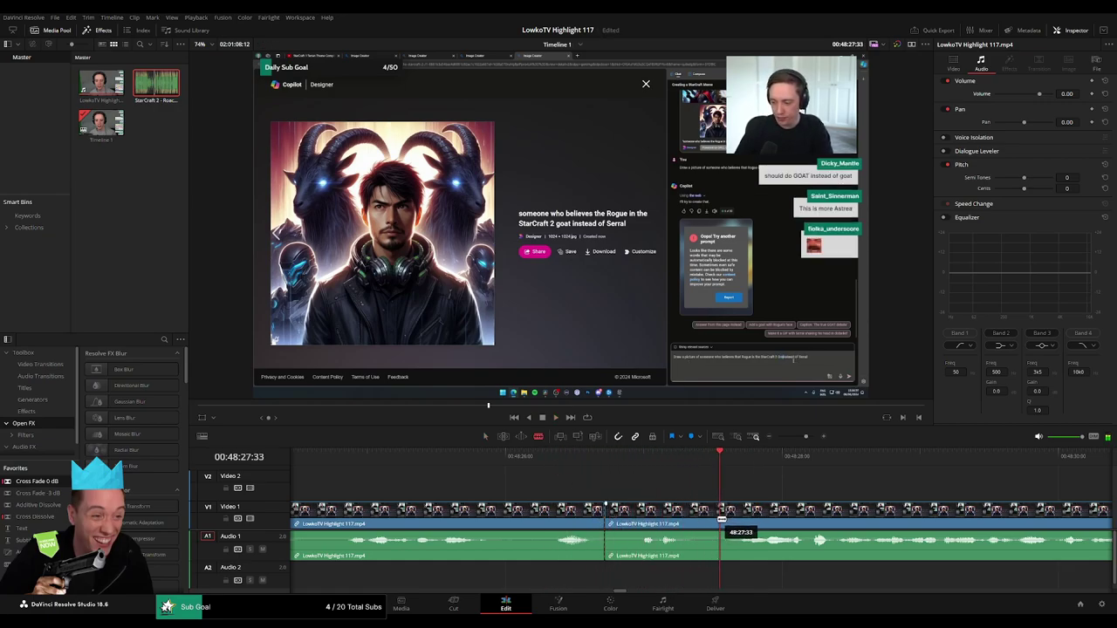
pyautogui.press('Delete')
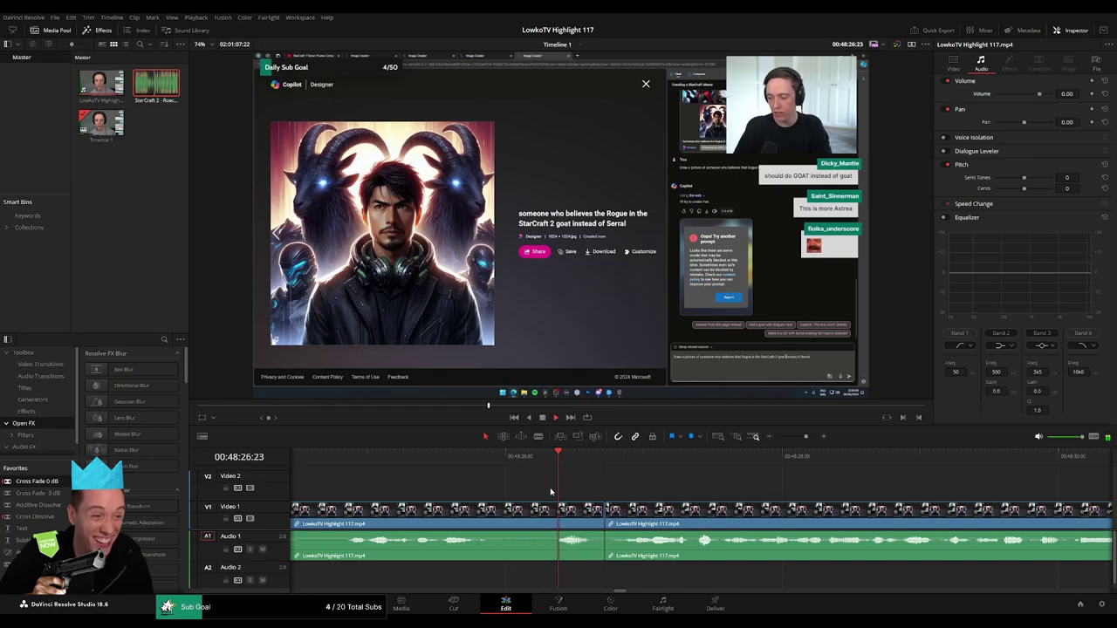
pyautogui.click(553, 509)
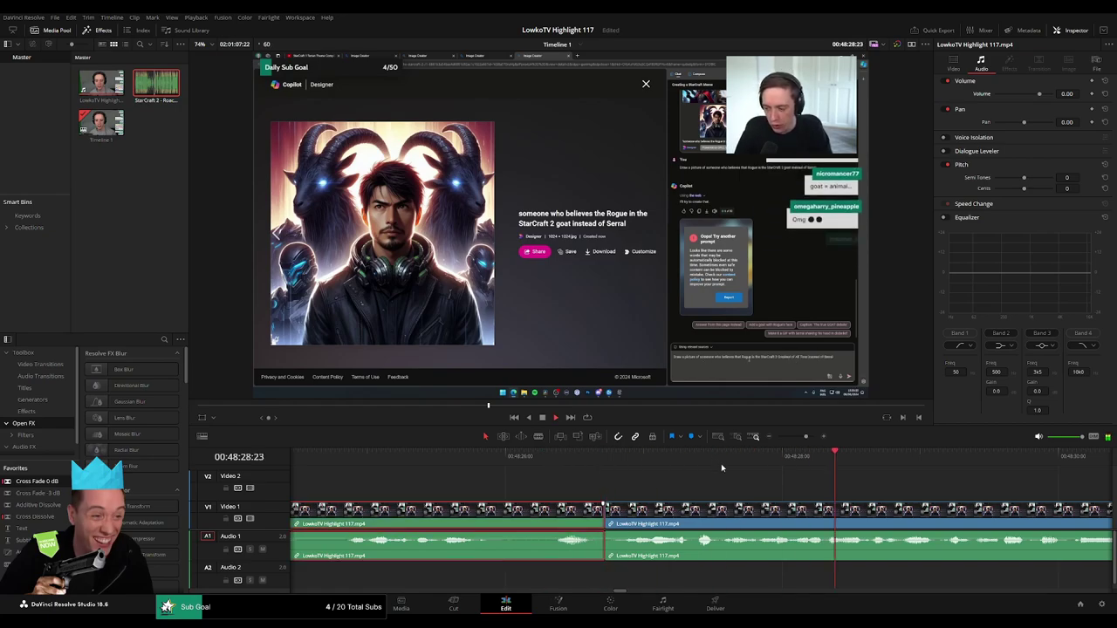
pyautogui.moveTo(806, 437)
pyautogui.mouseDown()
pyautogui.moveTo(773, 436)
pyautogui.moveTo(800, 442)
pyautogui.mouseUp()
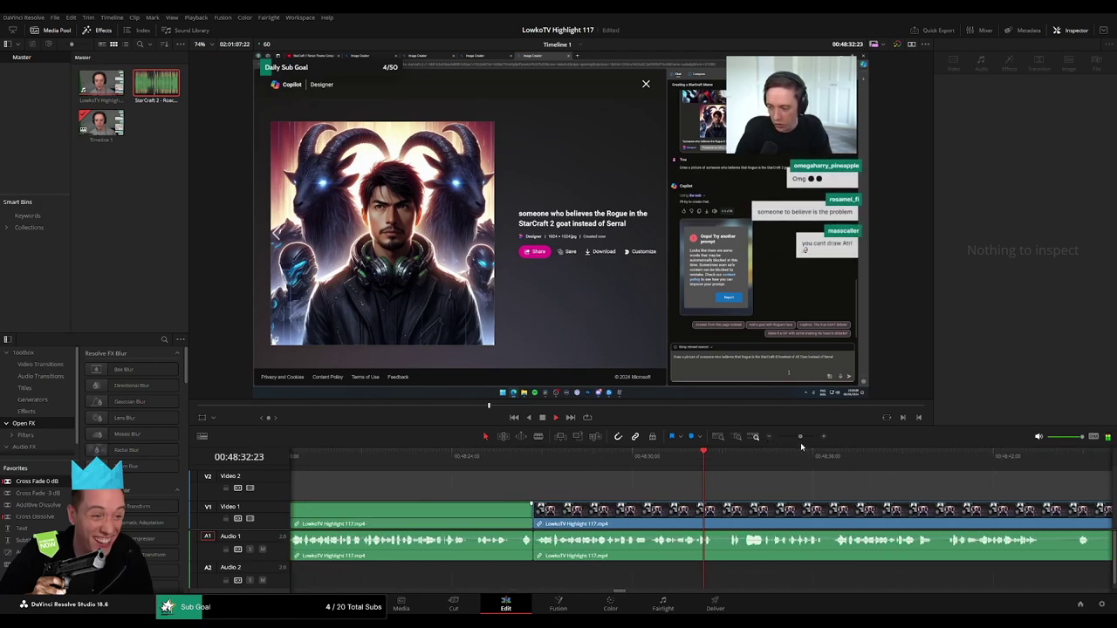
pyautogui.scroll(-3, 681, 485)
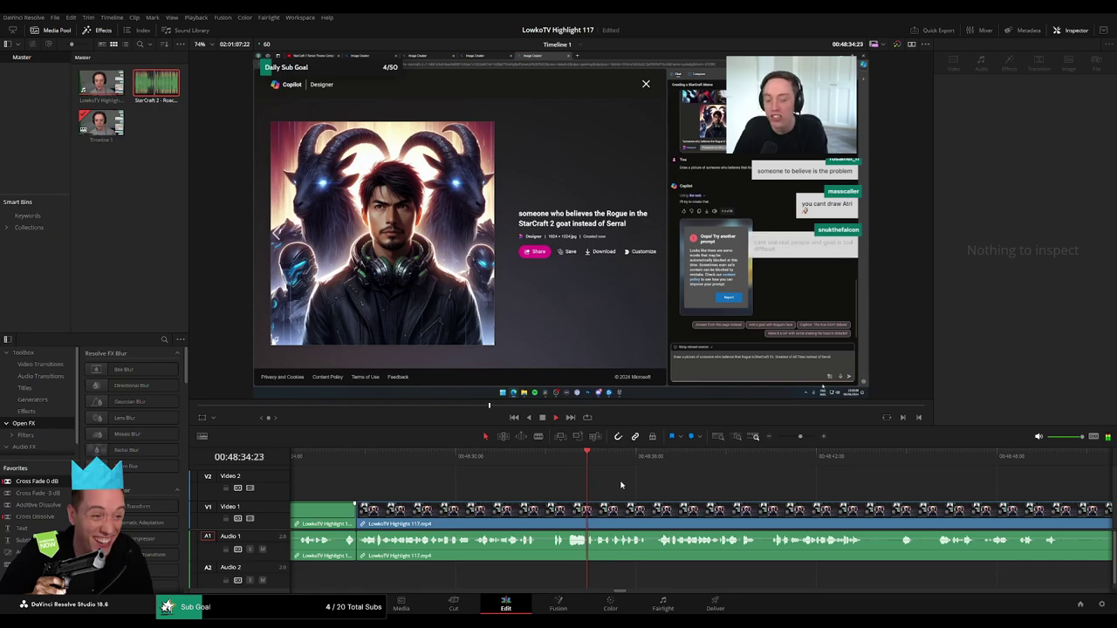
pyautogui.click(667, 456)
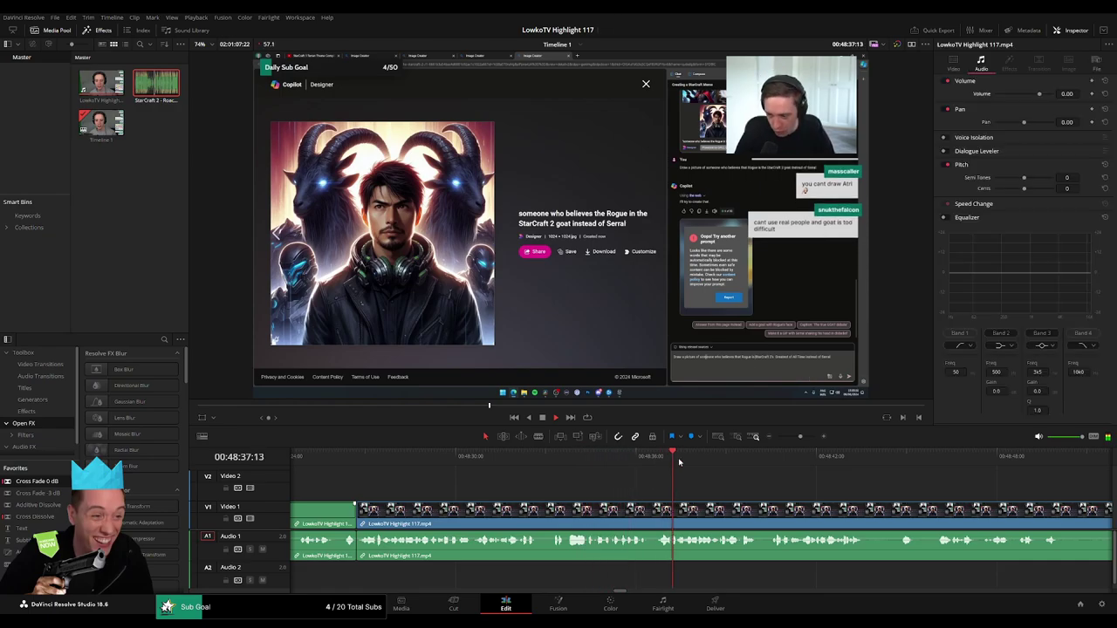
pyautogui.scroll(-3, 643, 486)
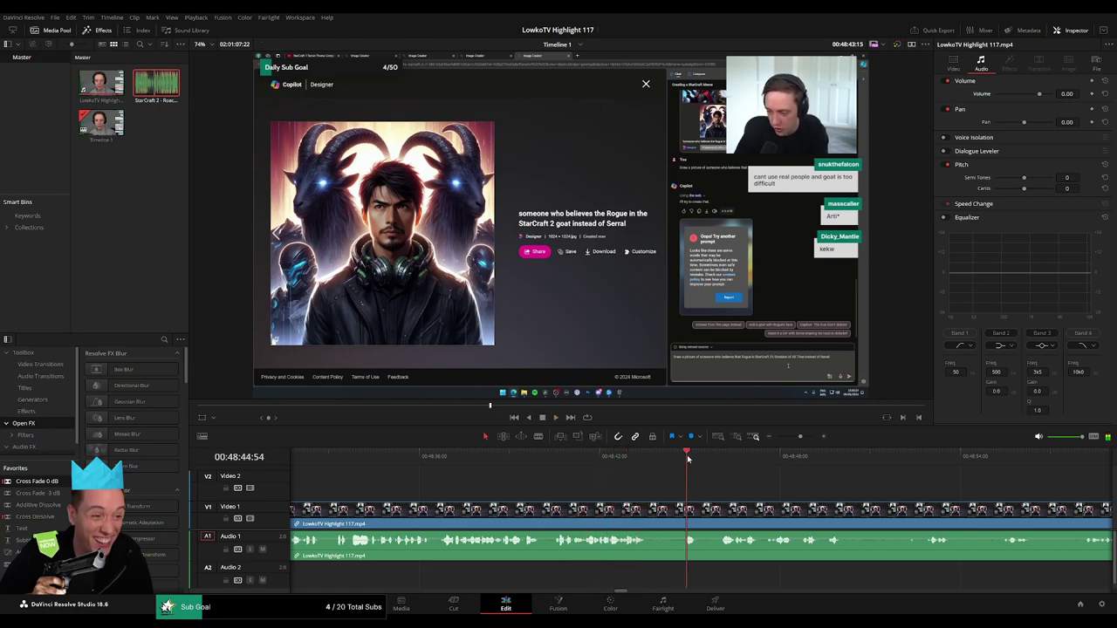
pyautogui.scroll(-3, 579, 485)
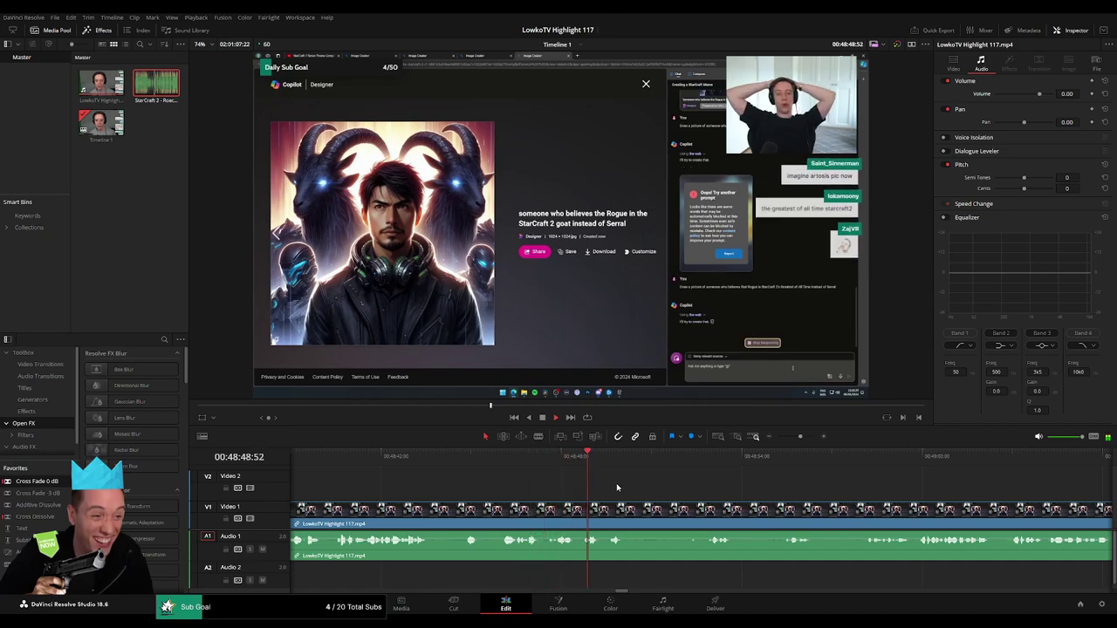
pyautogui.click(698, 458)
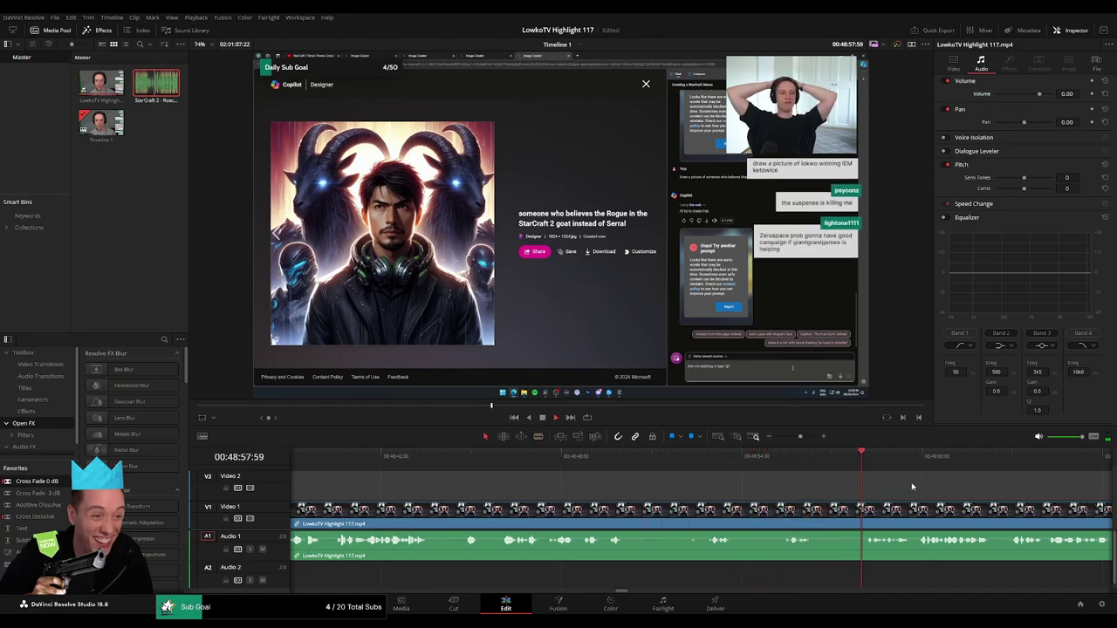
pyautogui.hscroll(5, 644, 519)
# - Blade out an unwanted piece of the clip and close the gap it leaves
pyautogui.click(613, 517)
pyautogui.click(664, 516)
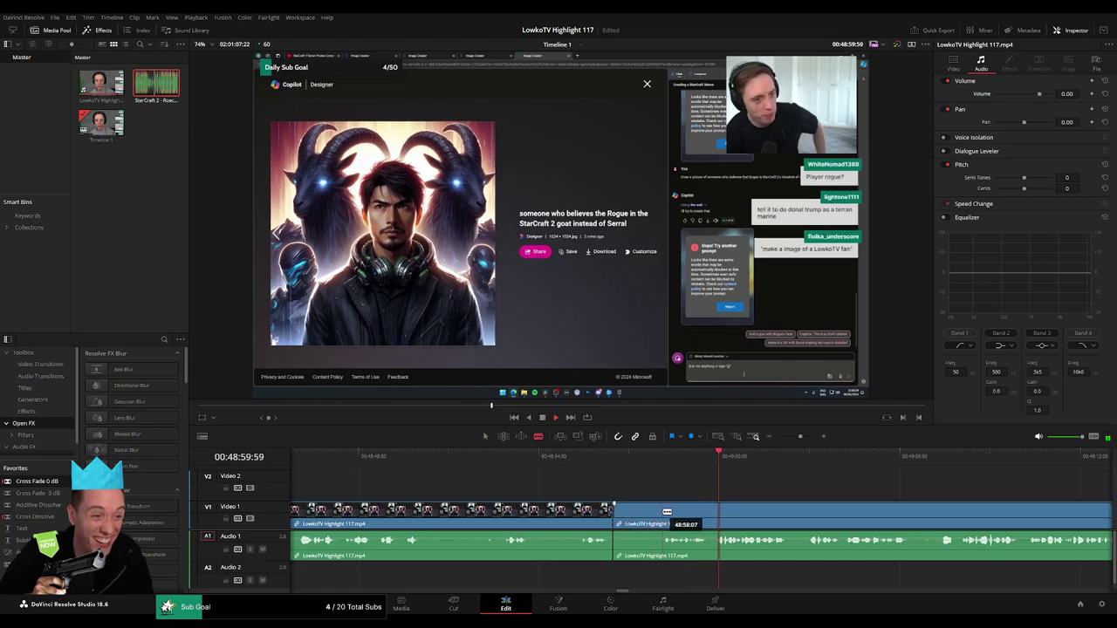
pyautogui.press('a')
pyautogui.click(641, 518)
pyautogui.press('BackSpace')
pyautogui.click(650, 519)
pyautogui.press('BackSpace')
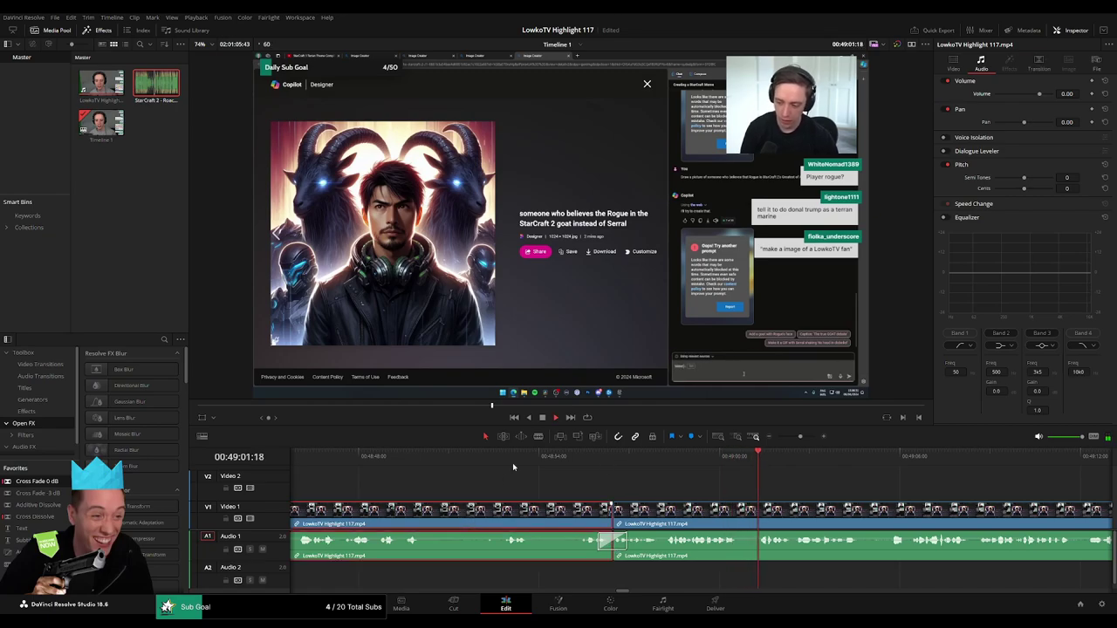
pyautogui.click(757, 495)
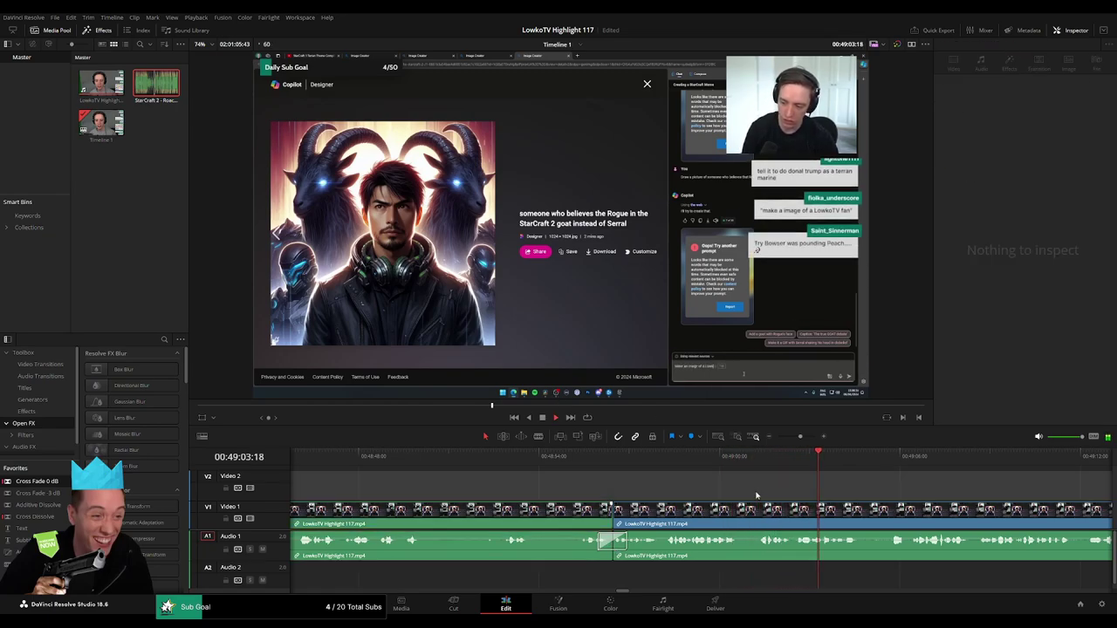
# - Trim the start of the clip after the cut around 48:57
pyautogui.moveTo(802, 439)
pyautogui.mouseDown()
pyautogui.moveTo(771, 438)
pyautogui.moveTo(798, 439)
pyautogui.mouseUp()
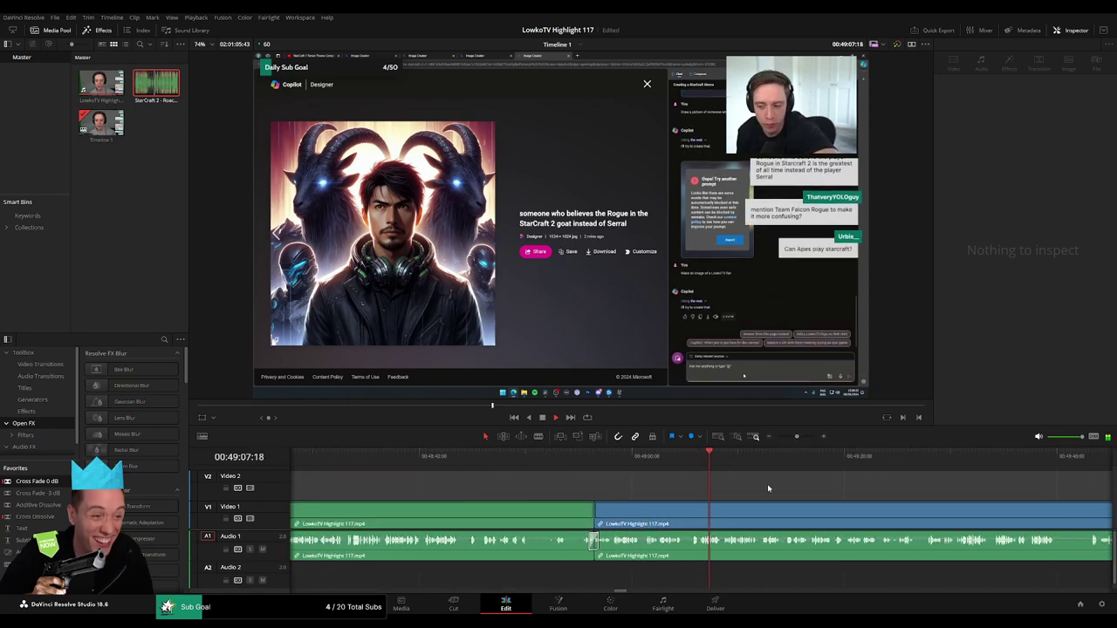
pyautogui.click(599, 454)
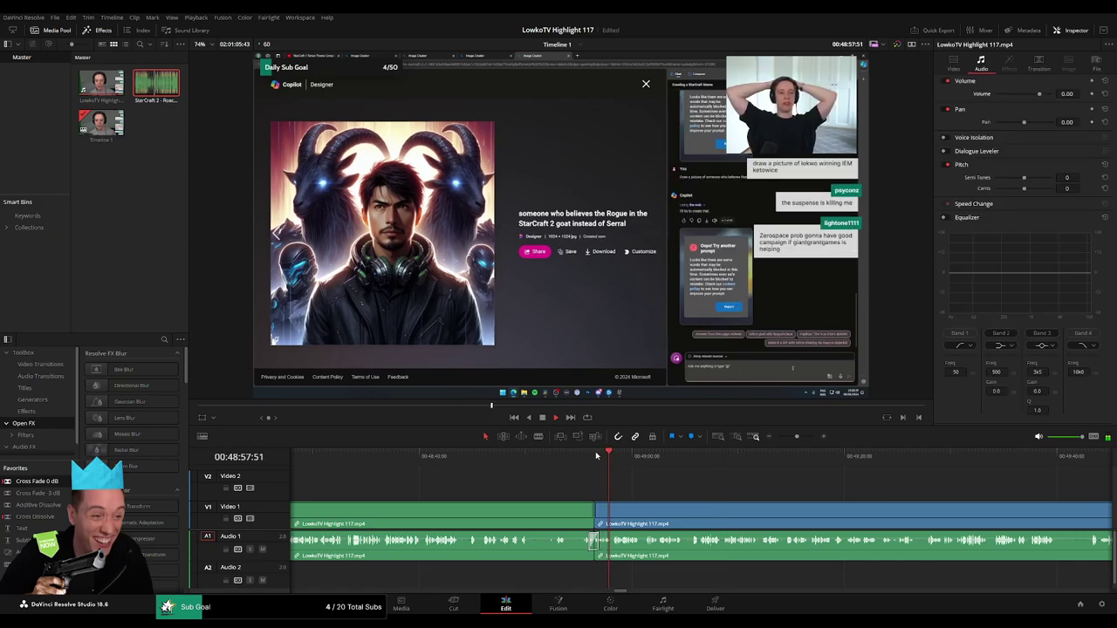
pyautogui.moveTo(597, 454); pyautogui.dragTo(701, 455)
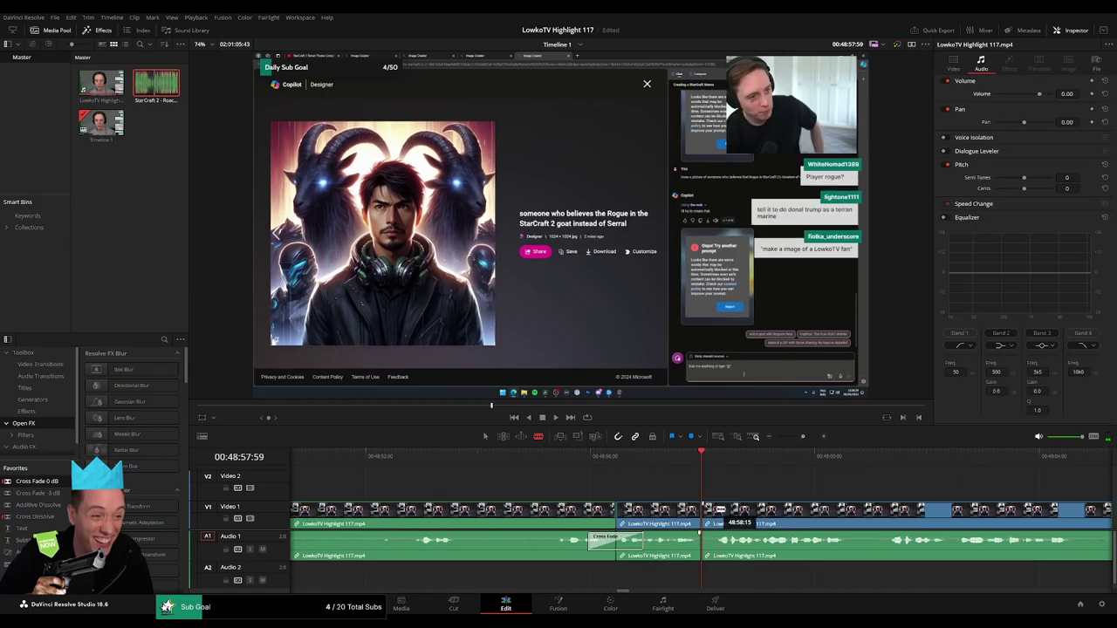
pyautogui.moveTo(718, 521); pyautogui.dragTo(704, 517)
pyautogui.press('space')
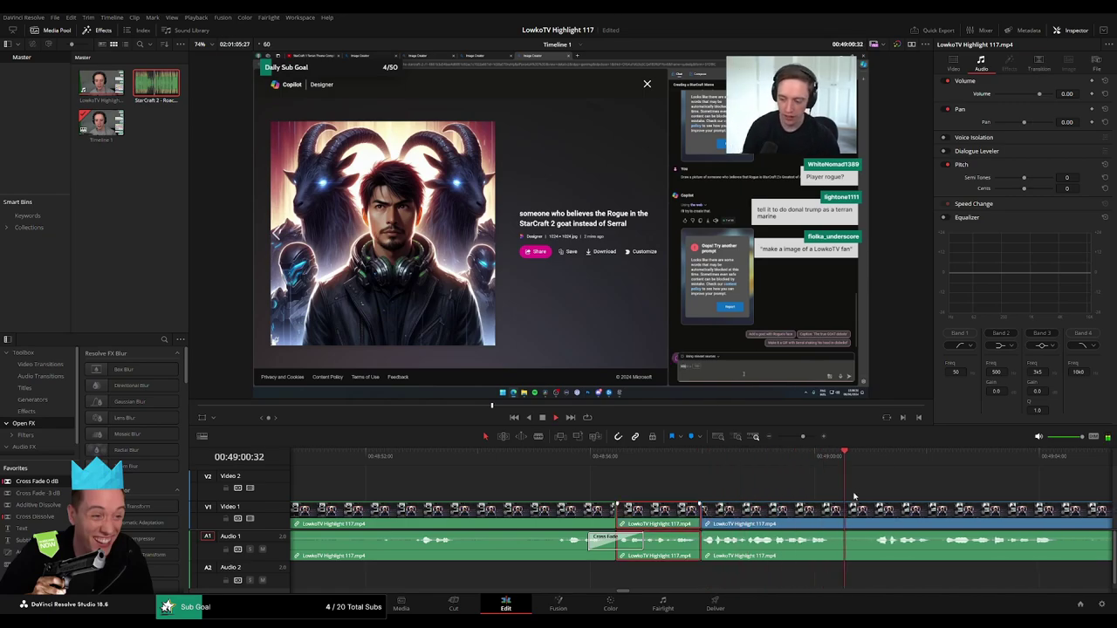
pyautogui.scroll(-4, 855, 496)
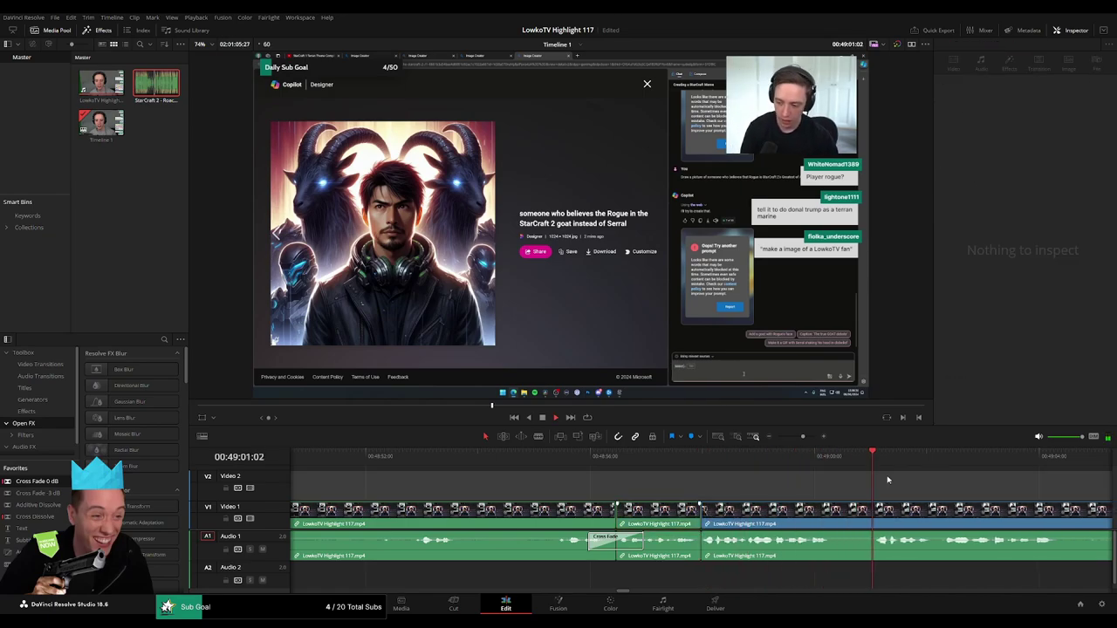
# - Scrub ahead to about 49:24 and split the clip there
pyautogui.click(724, 458)
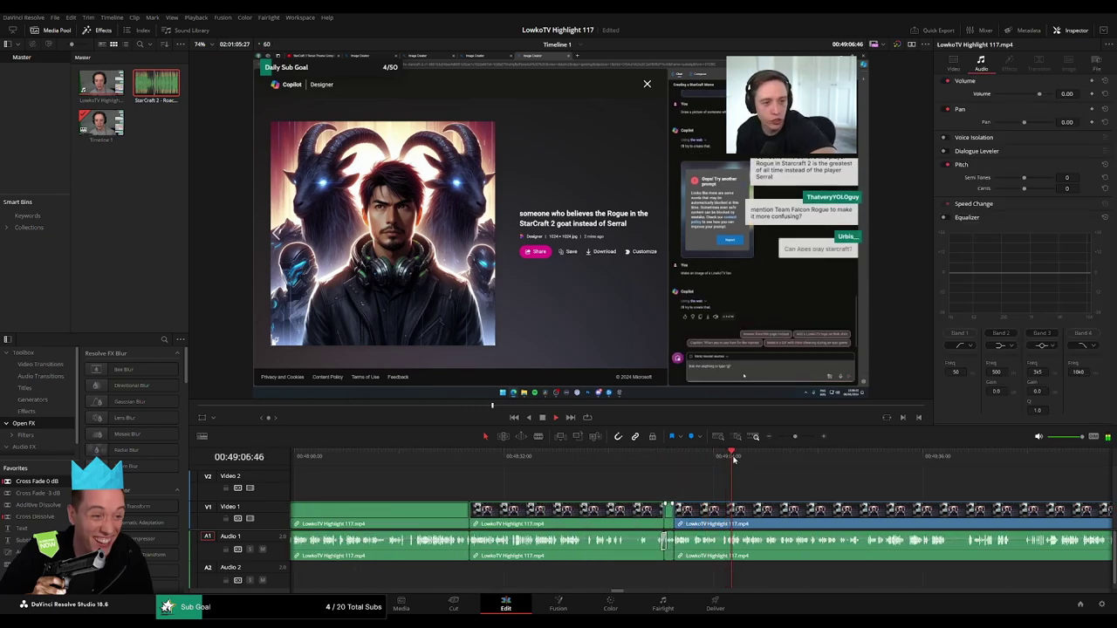
pyautogui.moveTo(739, 485); pyautogui.dragTo(748, 470)
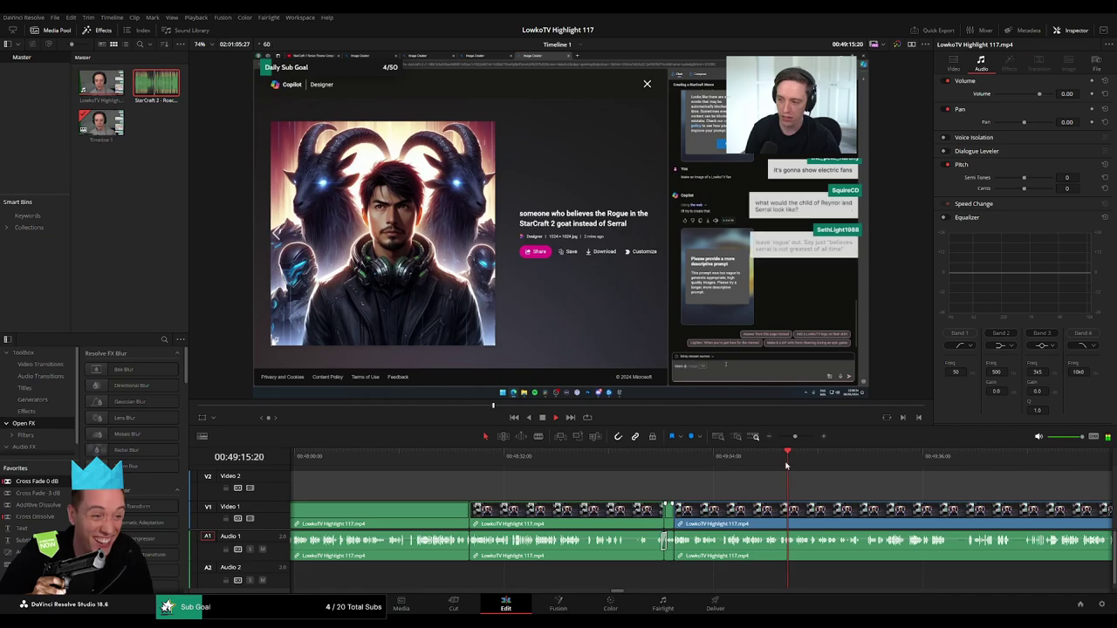
pyautogui.click(802, 439)
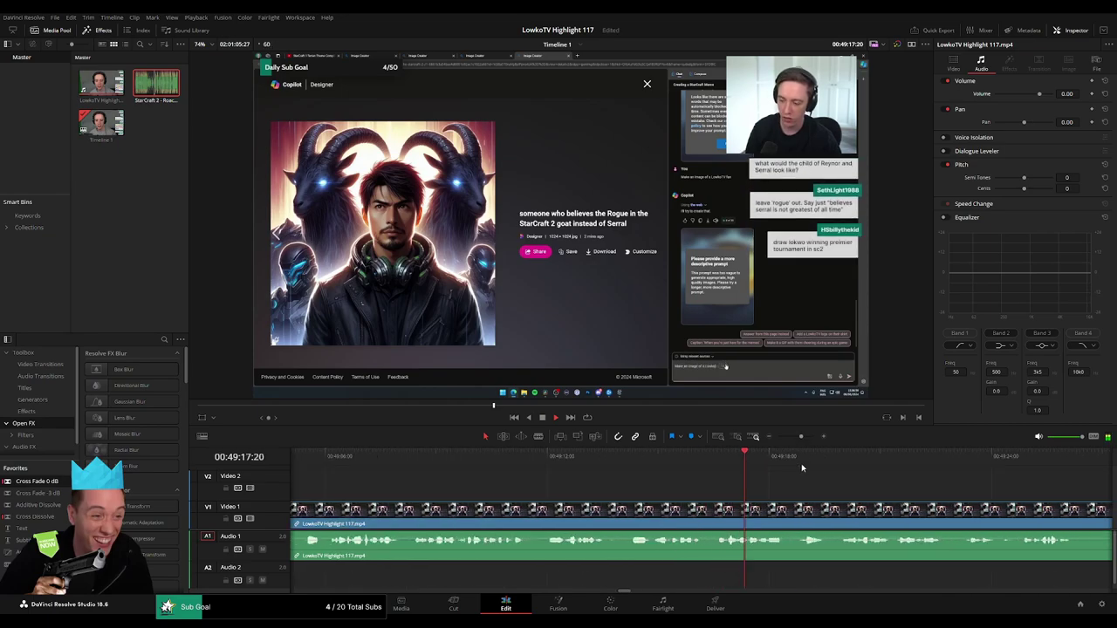
pyautogui.moveTo(830, 460); pyautogui.dragTo(1036, 493)
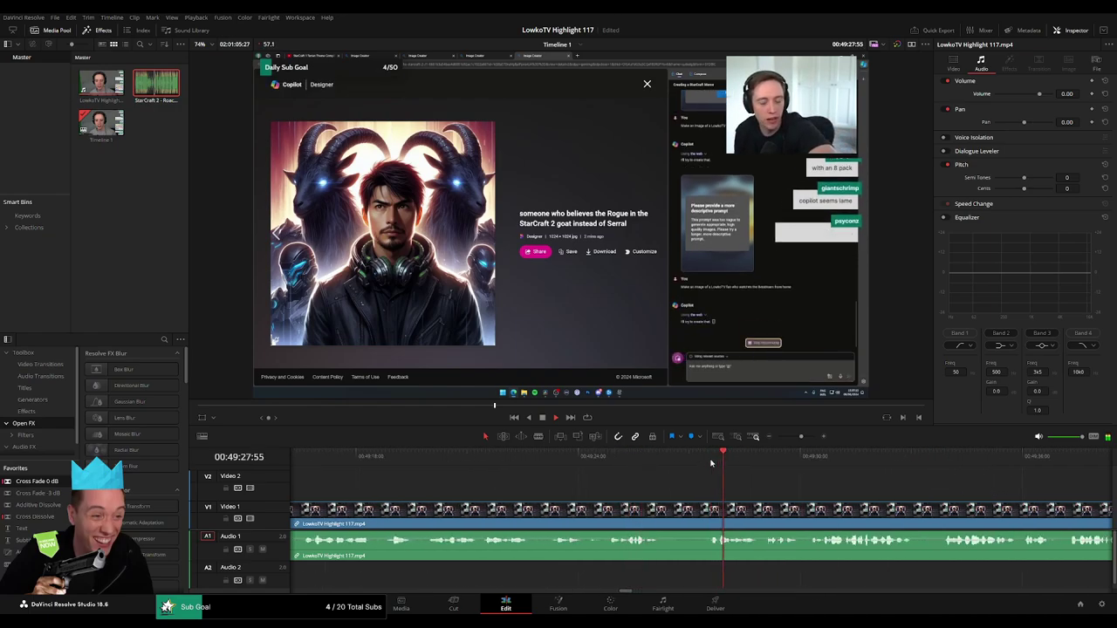
pyautogui.click(663, 510)
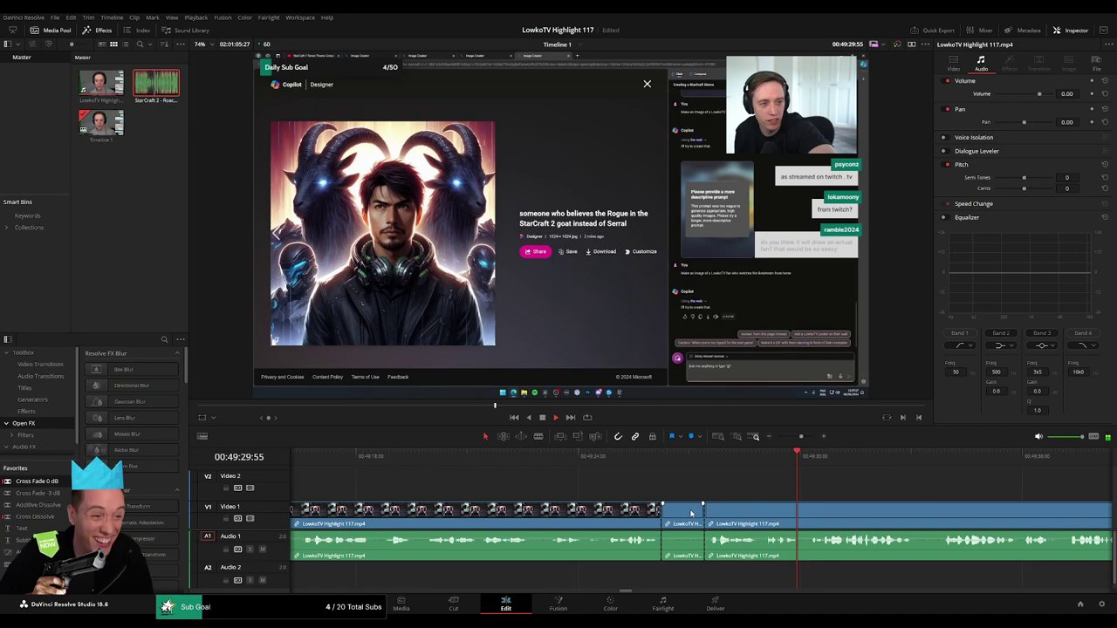
pyautogui.press('a')
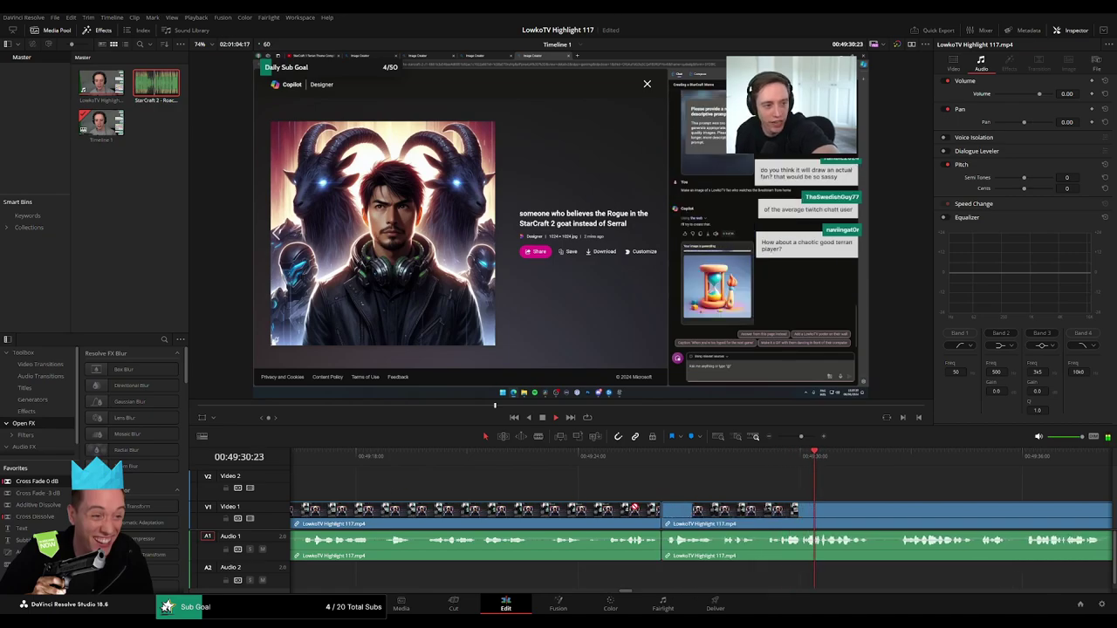
pyautogui.click(658, 547)
pyautogui.click(608, 526)
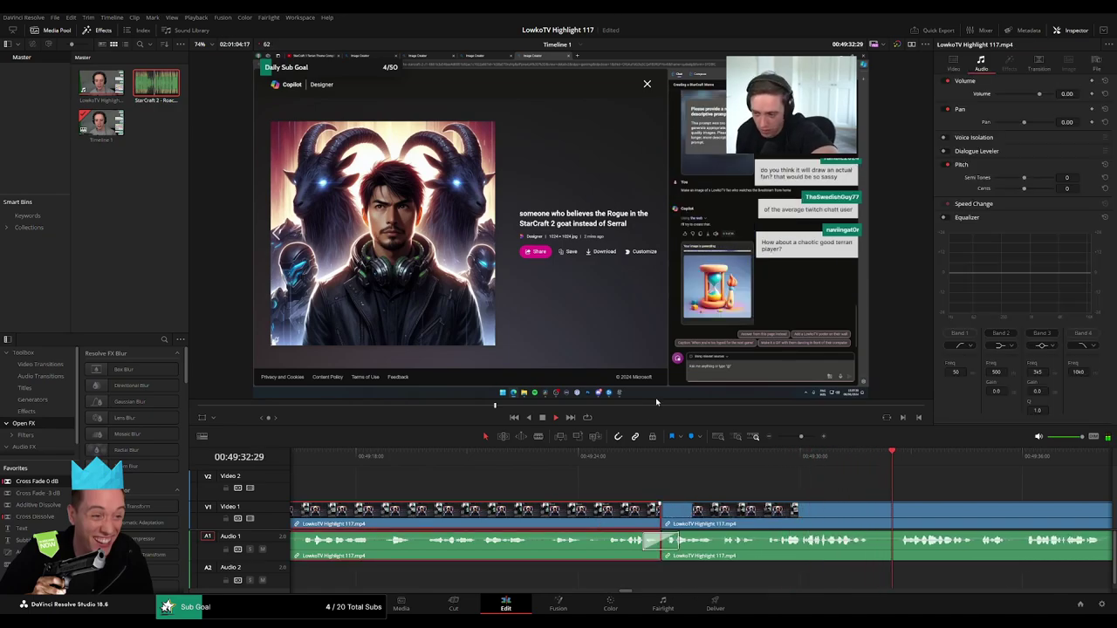
pyautogui.click(790, 466)
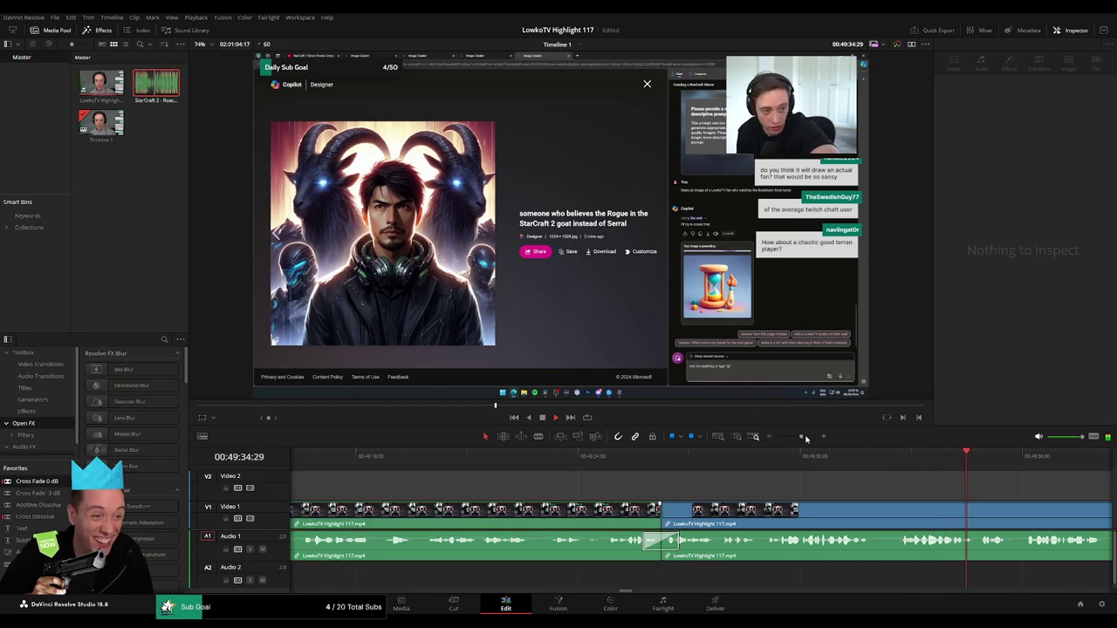
# - Cut out the unwanted stretch ending near 49:39 and close the gap
pyautogui.moveTo(801, 437)
pyautogui.mouseDown()
pyautogui.moveTo(771, 441)
pyautogui.moveTo(796, 438)
pyautogui.mouseUp()
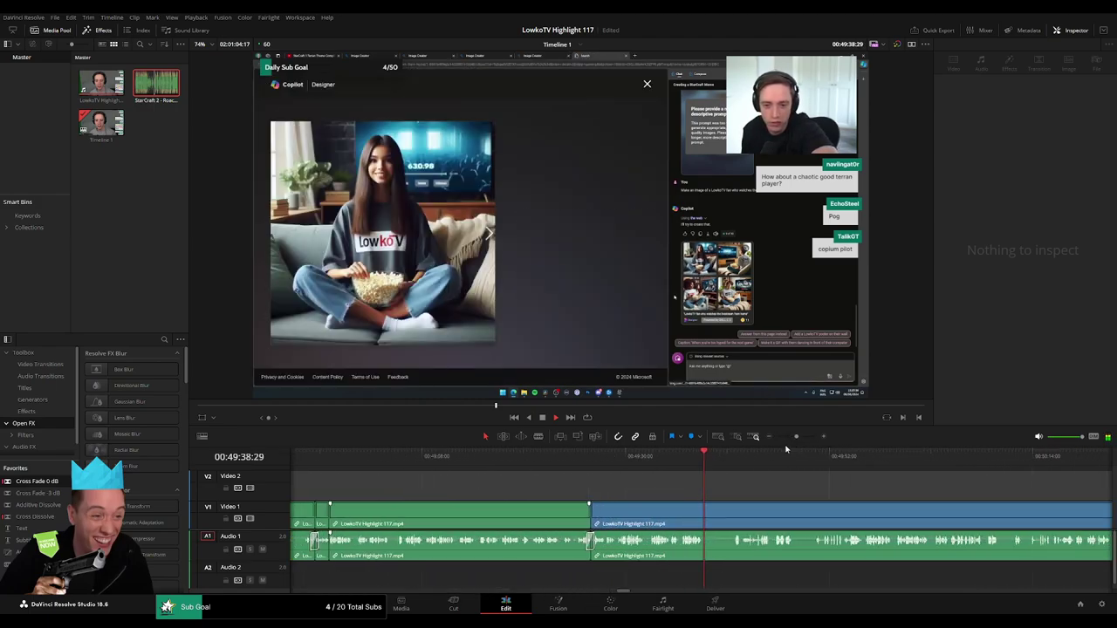
pyautogui.moveTo(712, 464); pyautogui.dragTo(716, 464)
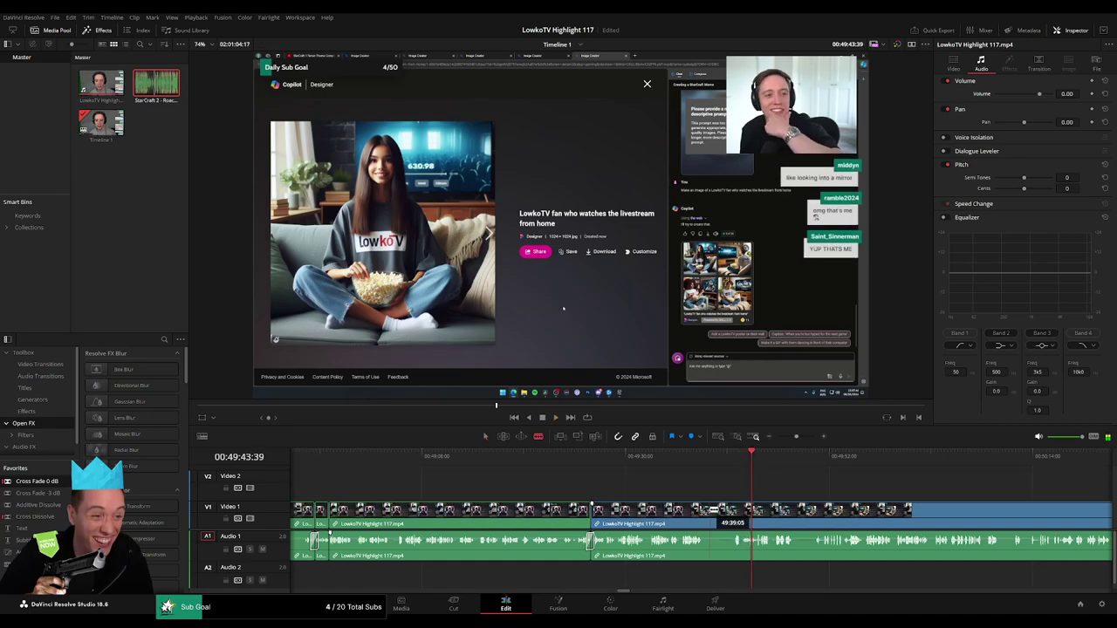
pyautogui.click(733, 524)
pyautogui.press('a')
pyautogui.click(721, 515)
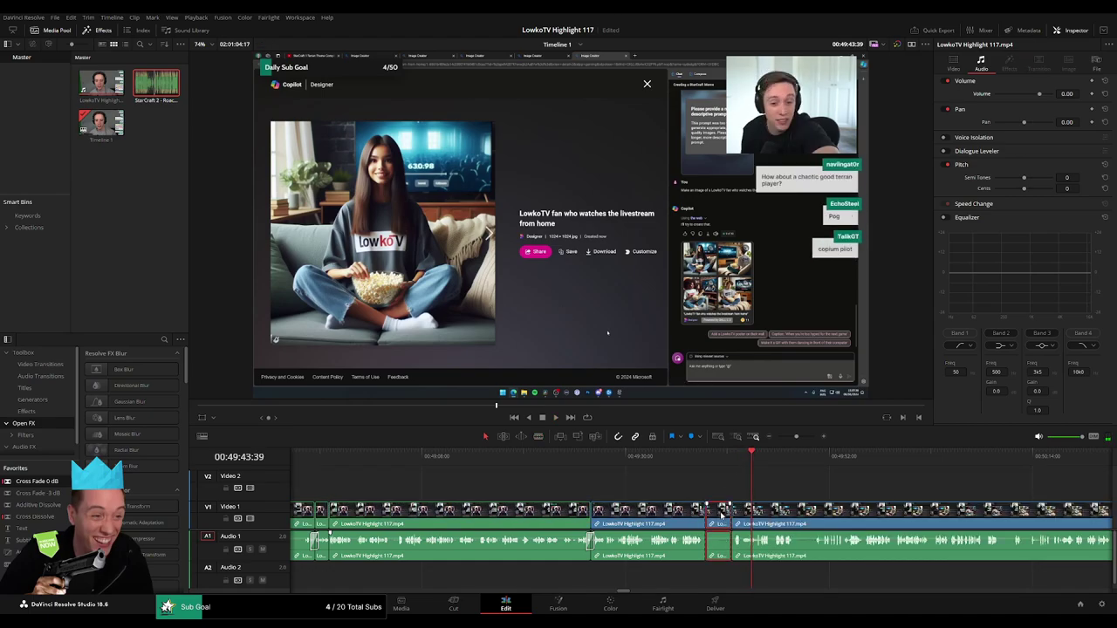
pyautogui.press('BackSpace')
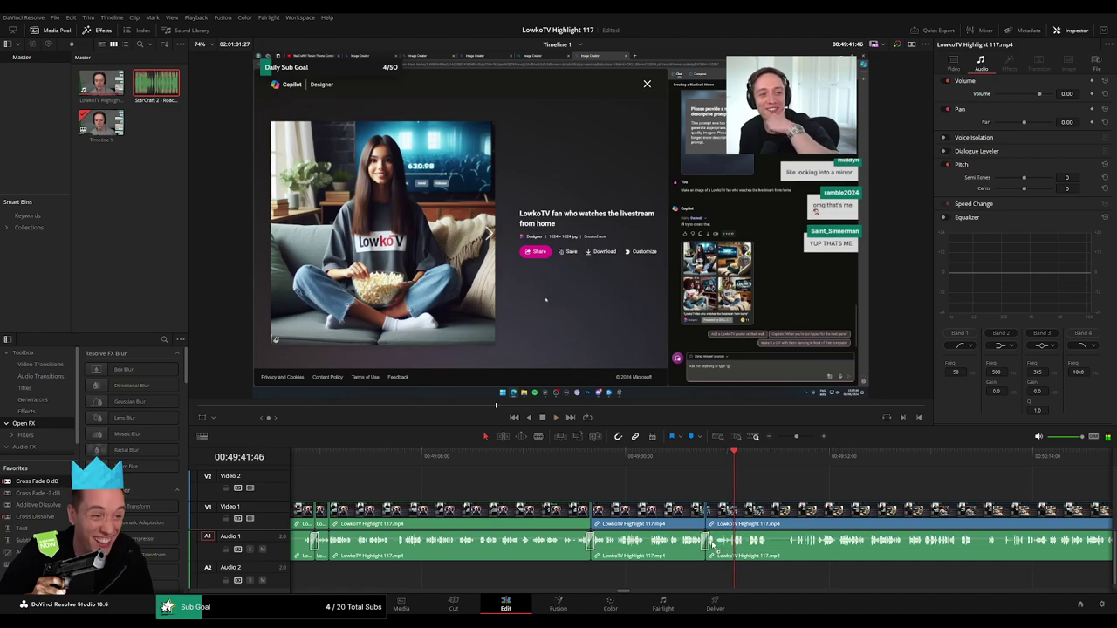
pyautogui.click(705, 541)
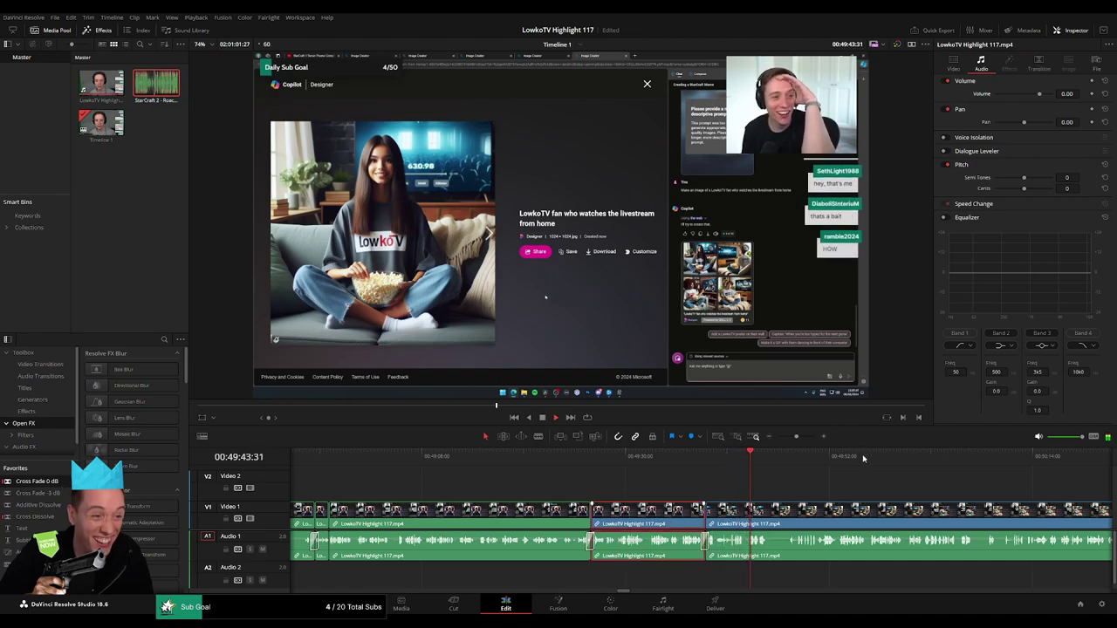
pyautogui.click(790, 490)
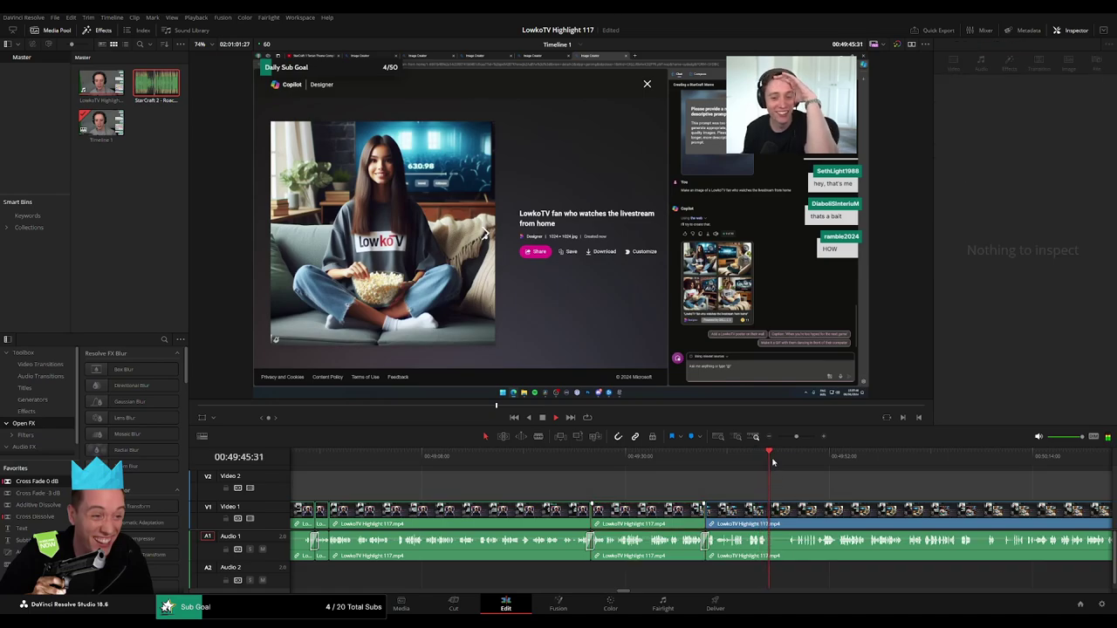
# - Trim a later clip's end so the following clips close up behind it
pyautogui.click(783, 463)
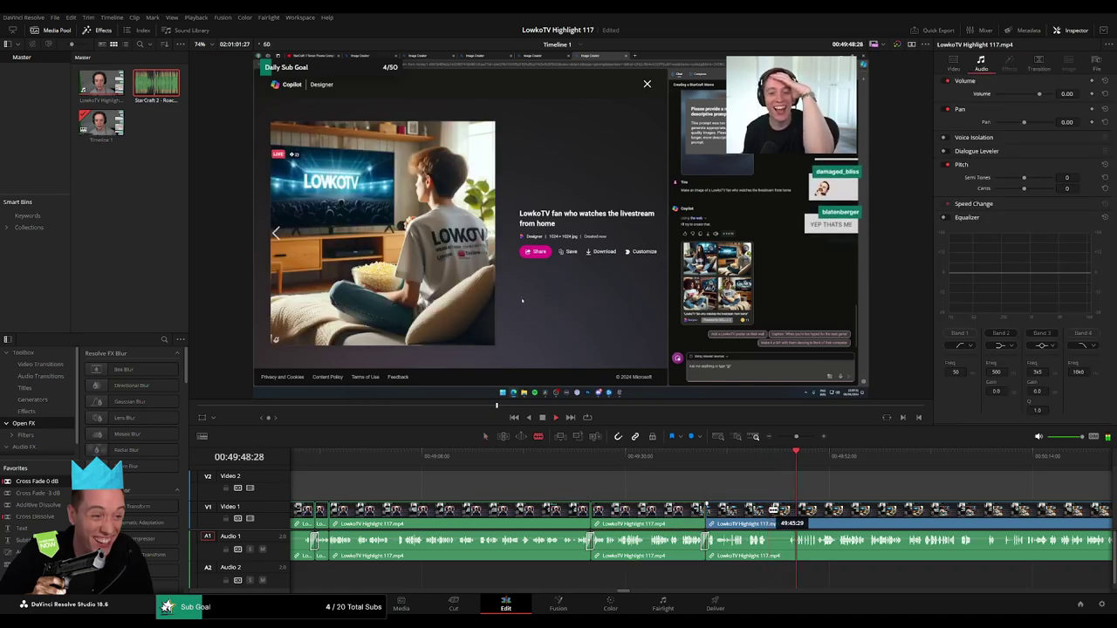
pyautogui.moveTo(782, 522); pyautogui.dragTo(775, 519)
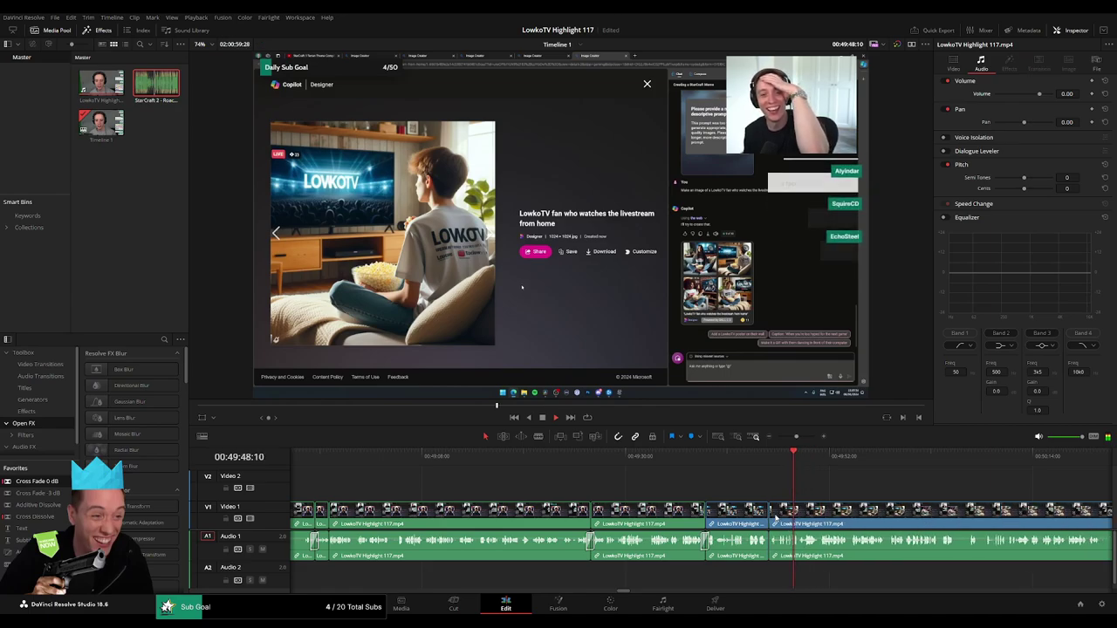
pyautogui.click(747, 518)
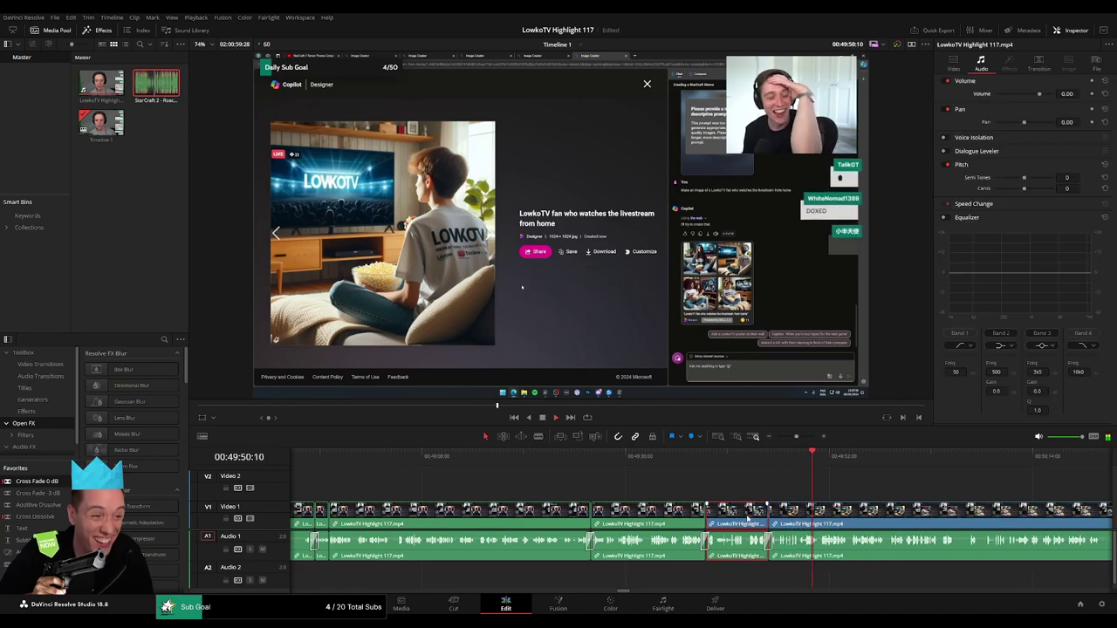
pyautogui.click(873, 489)
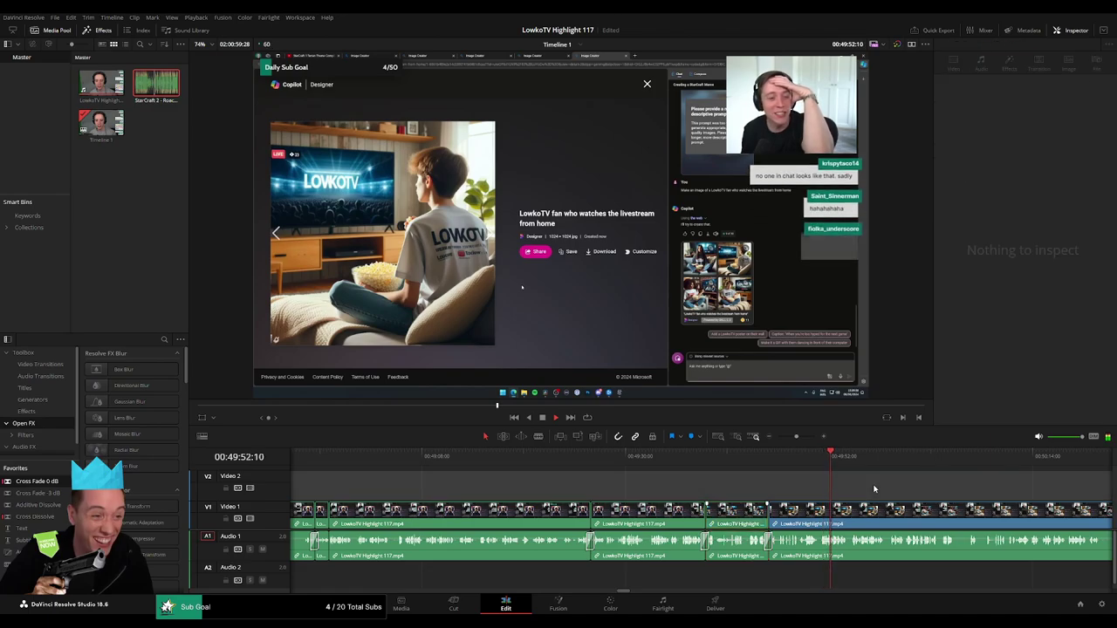
# - Trim a clip's end slightly and delete the next clip, closing the gap
pyautogui.hscroll(5, 921, 494)
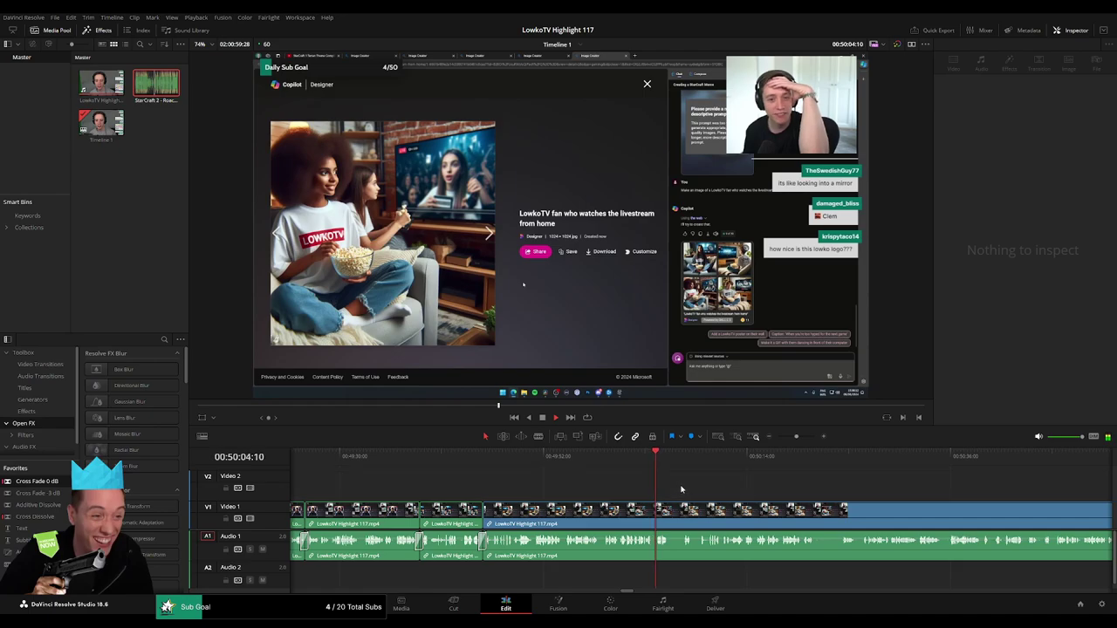
pyautogui.click(676, 456)
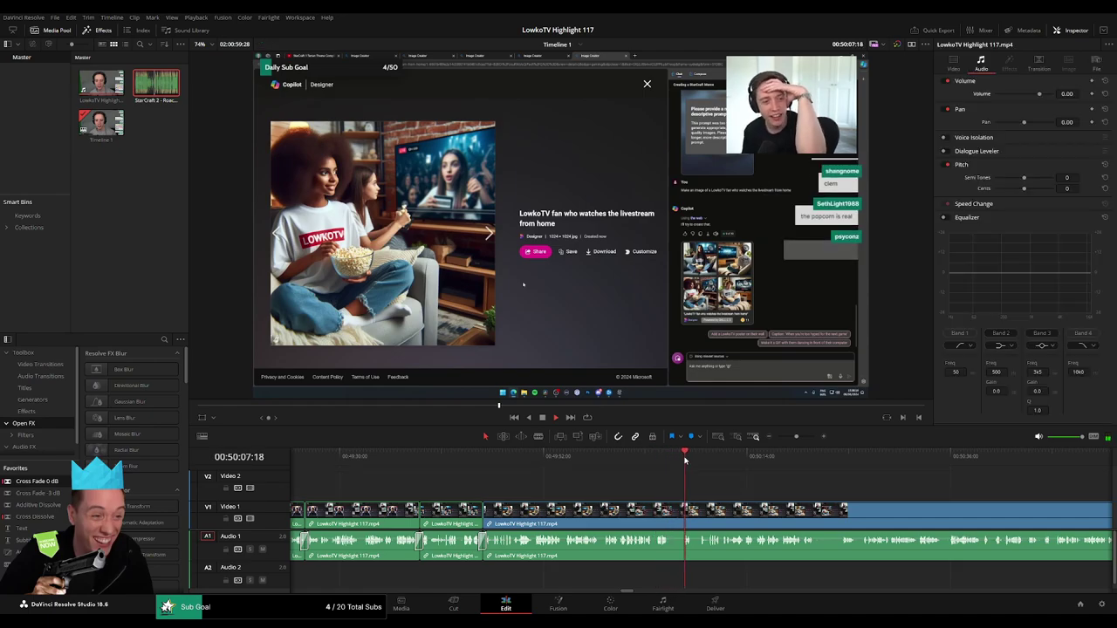
pyautogui.moveTo(685, 515); pyautogui.dragTo(678, 513)
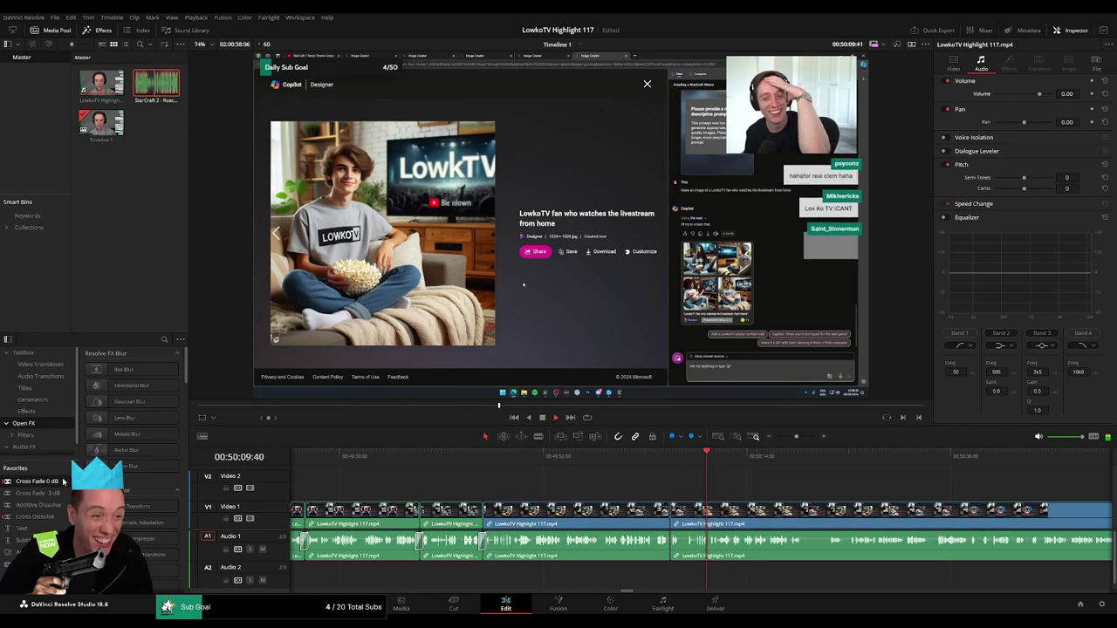
pyautogui.click(669, 548)
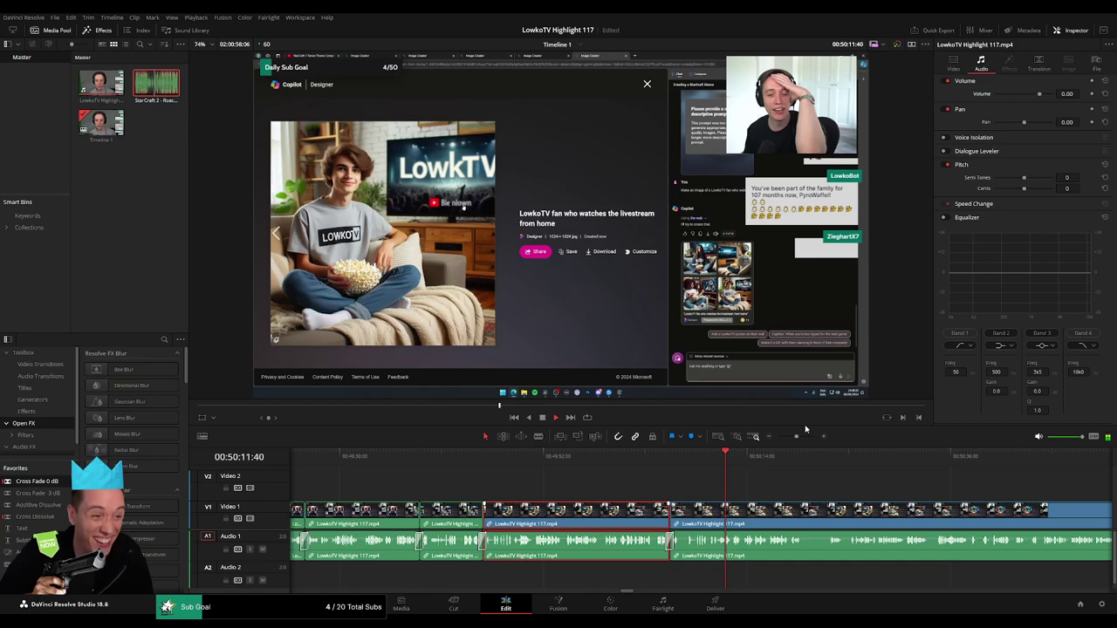
pyautogui.press('Delete')
pyautogui.moveTo(796, 436)
pyautogui.mouseDown()
pyautogui.moveTo(776, 439)
pyautogui.moveTo(798, 443)
pyautogui.mouseUp()
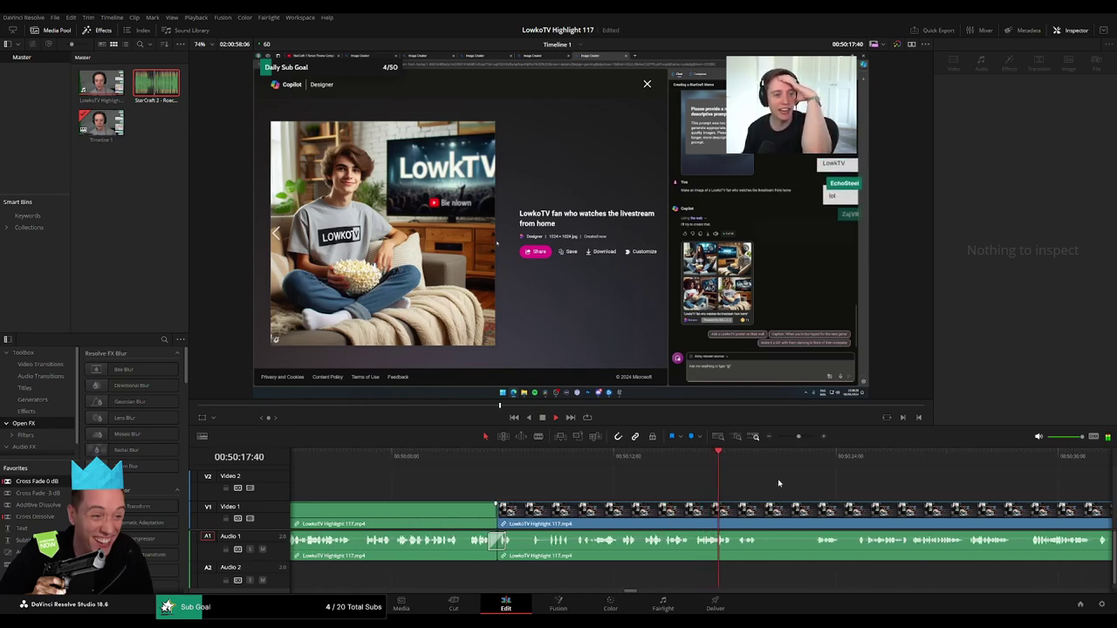
# - Blade around an unwanted piece near 50:36, ripple-delete it, and zoom out
pyautogui.hscroll(3, 776, 481)
pyautogui.hscroll(1, 587, 474)
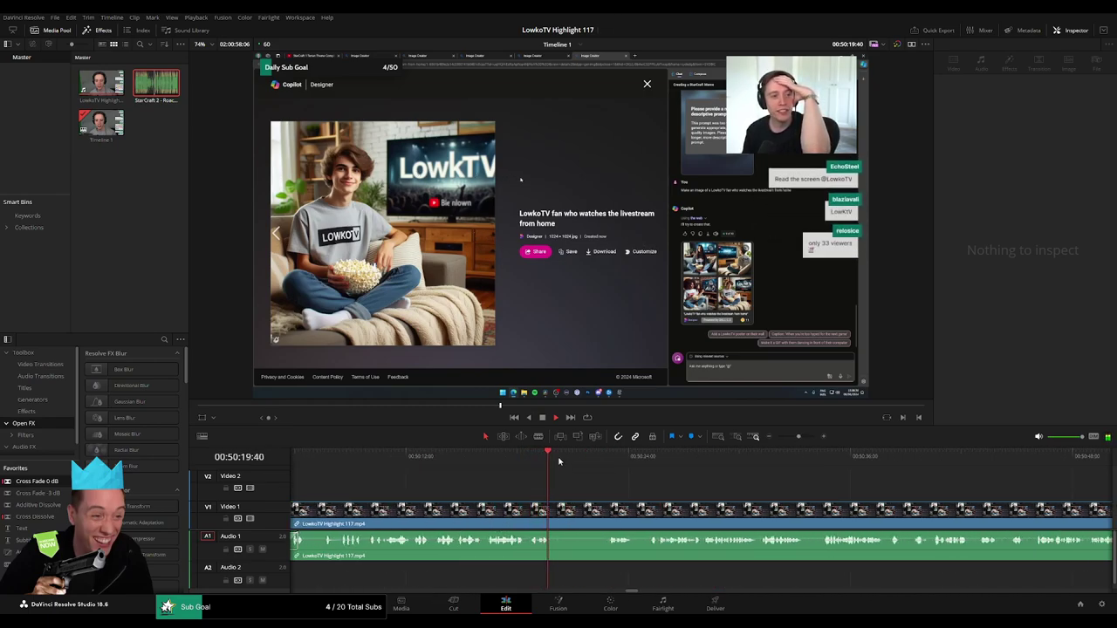
pyautogui.click(582, 457)
pyautogui.click(603, 458)
pyautogui.press('b')
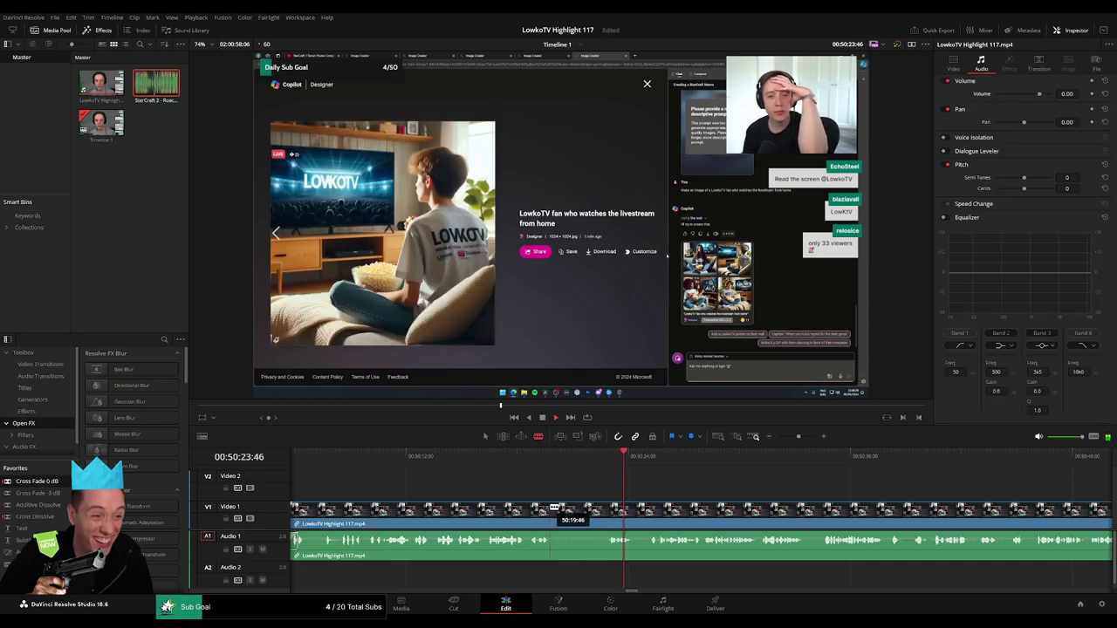
pyautogui.click(551, 511)
pyautogui.click(603, 511)
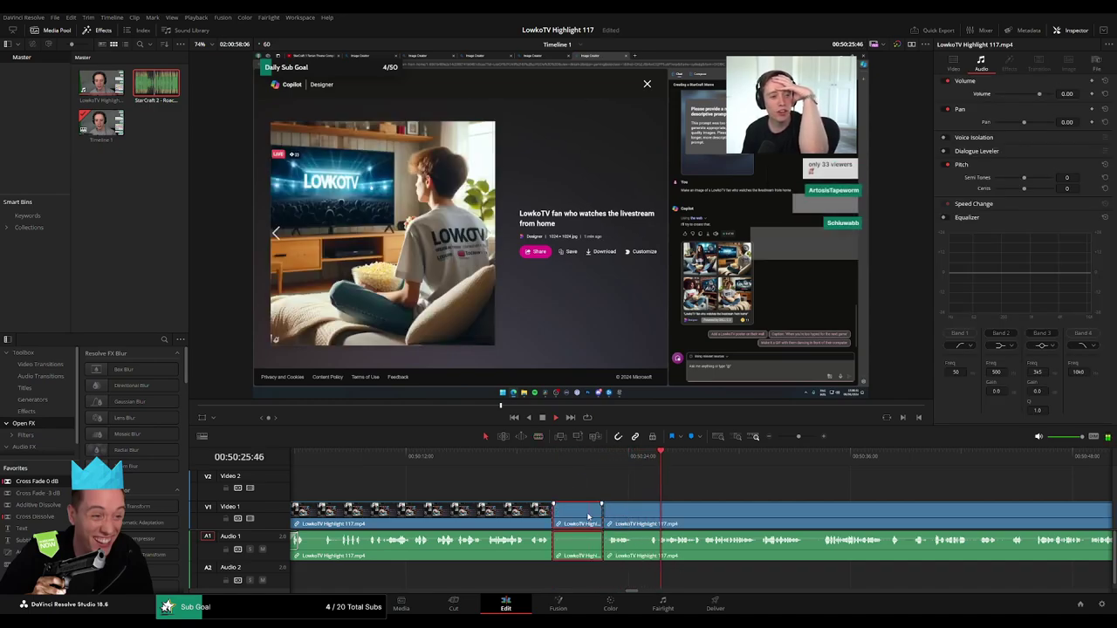
pyautogui.press('a')
pyautogui.click(588, 515)
pyautogui.press('Delete')
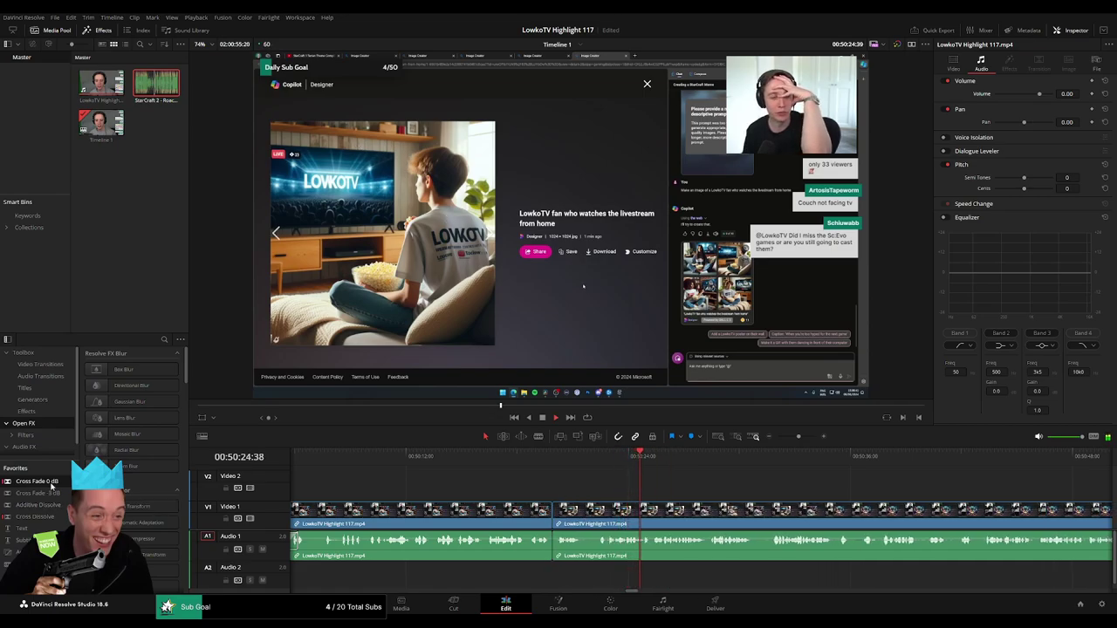
pyautogui.click(548, 541)
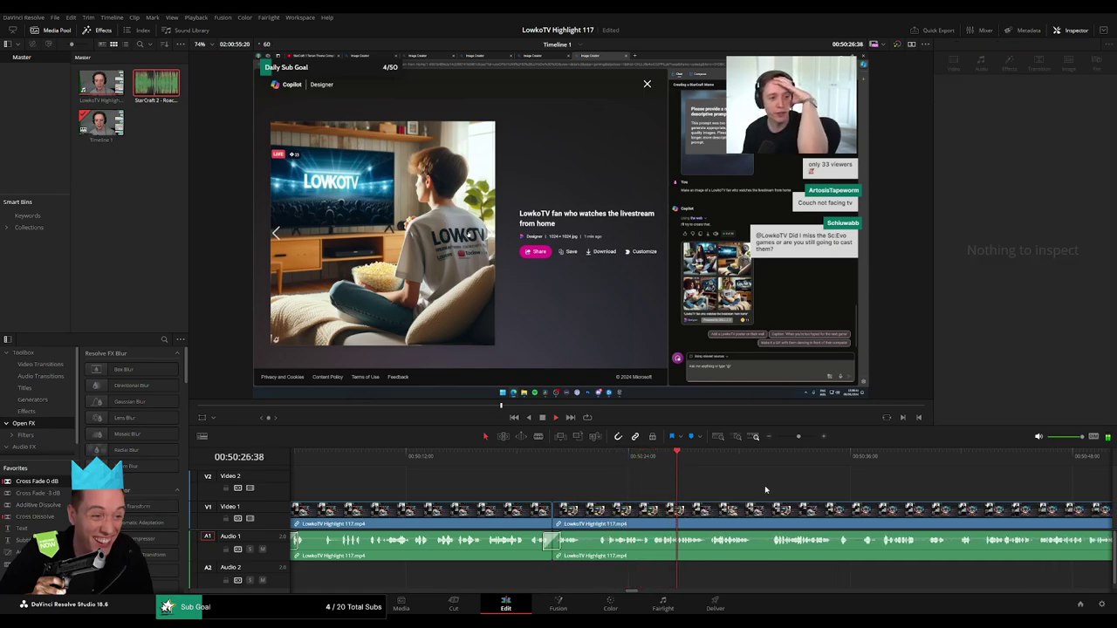
pyautogui.moveTo(798, 436); pyautogui.dragTo(794, 436)
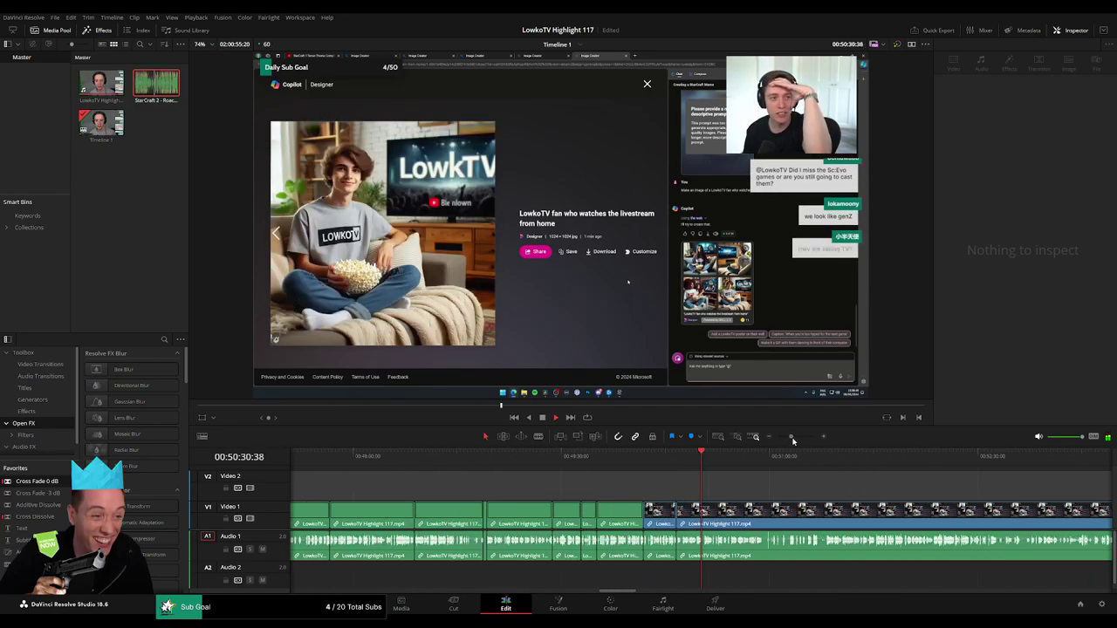
pyautogui.click(587, 521)
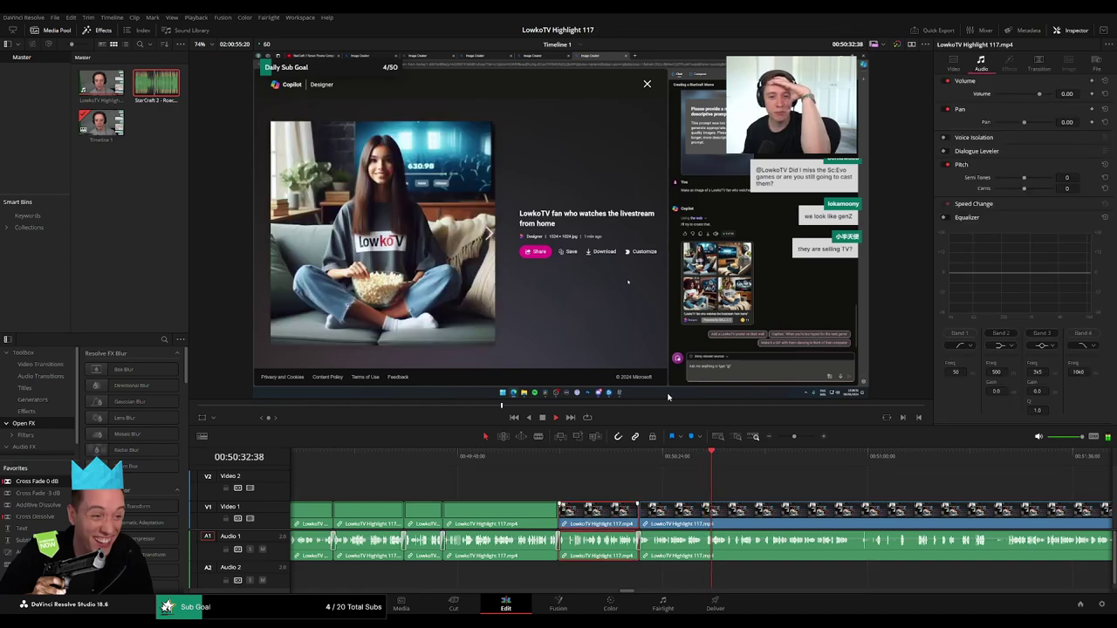
pyautogui.click(771, 490)
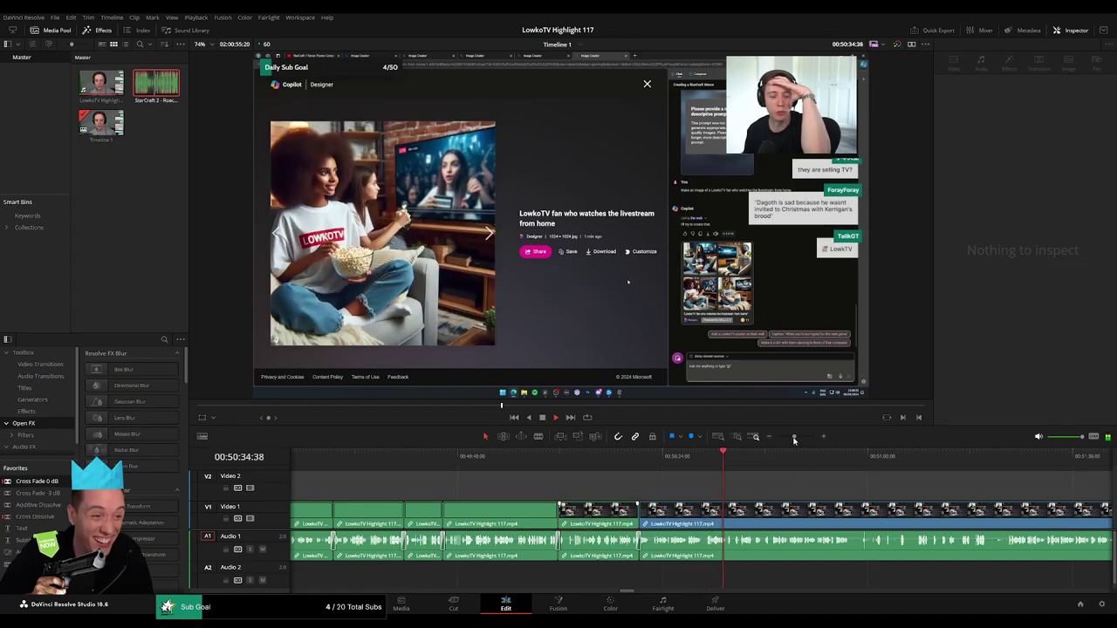
pyautogui.moveTo(793, 439); pyautogui.dragTo(800, 438)
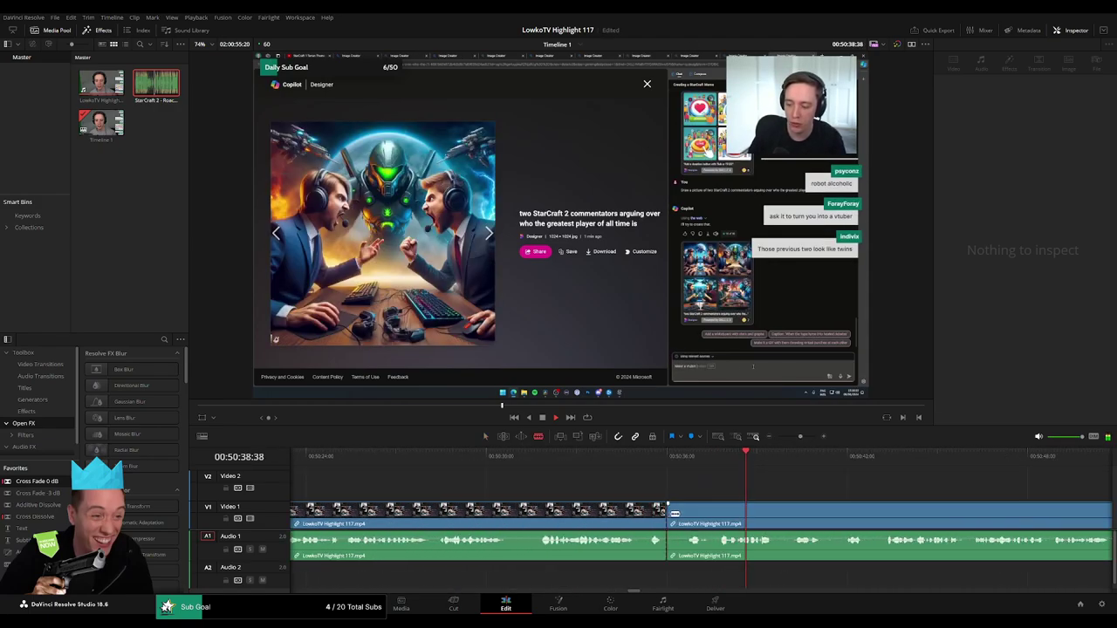
# - Delete the short leftover clip piece so the footage closes up
pyautogui.click(680, 518)
pyautogui.press('Delete')
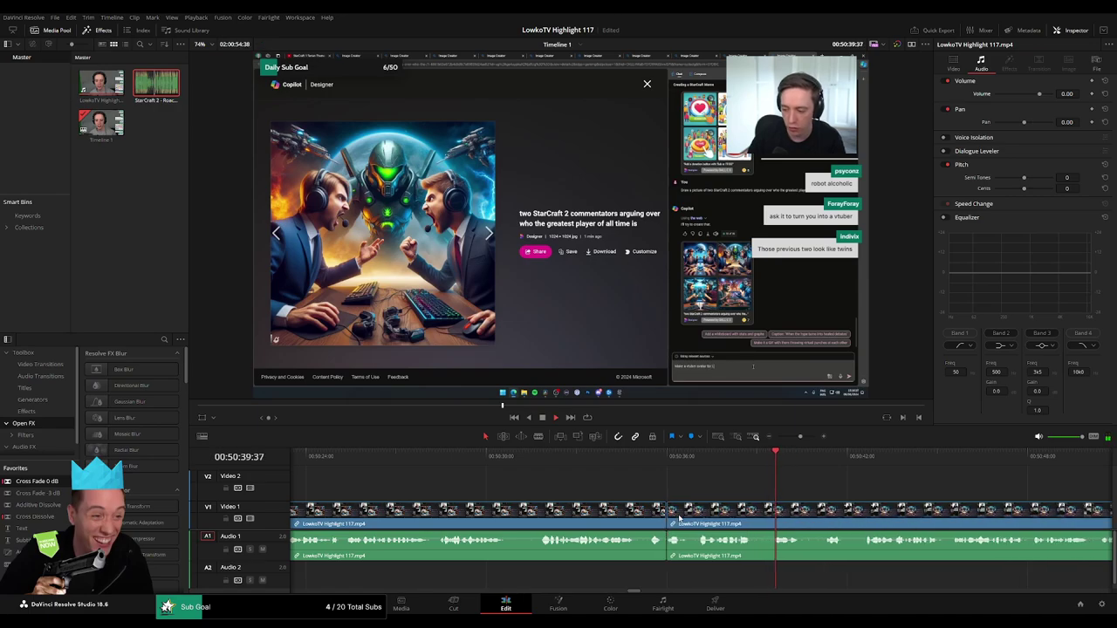
pyautogui.click(613, 503)
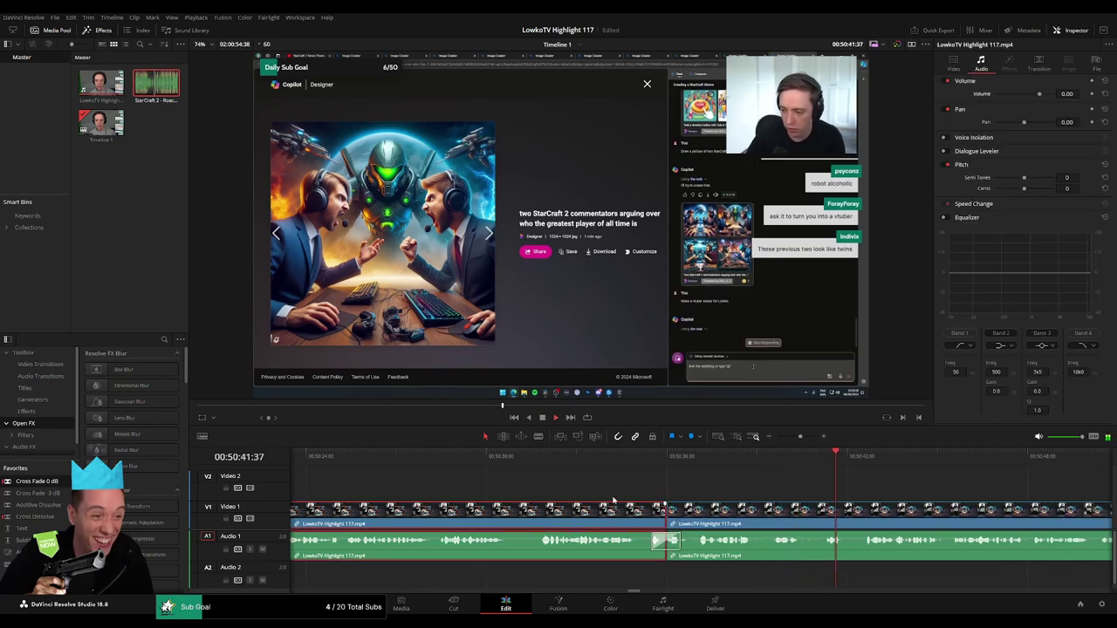
pyautogui.click(777, 453)
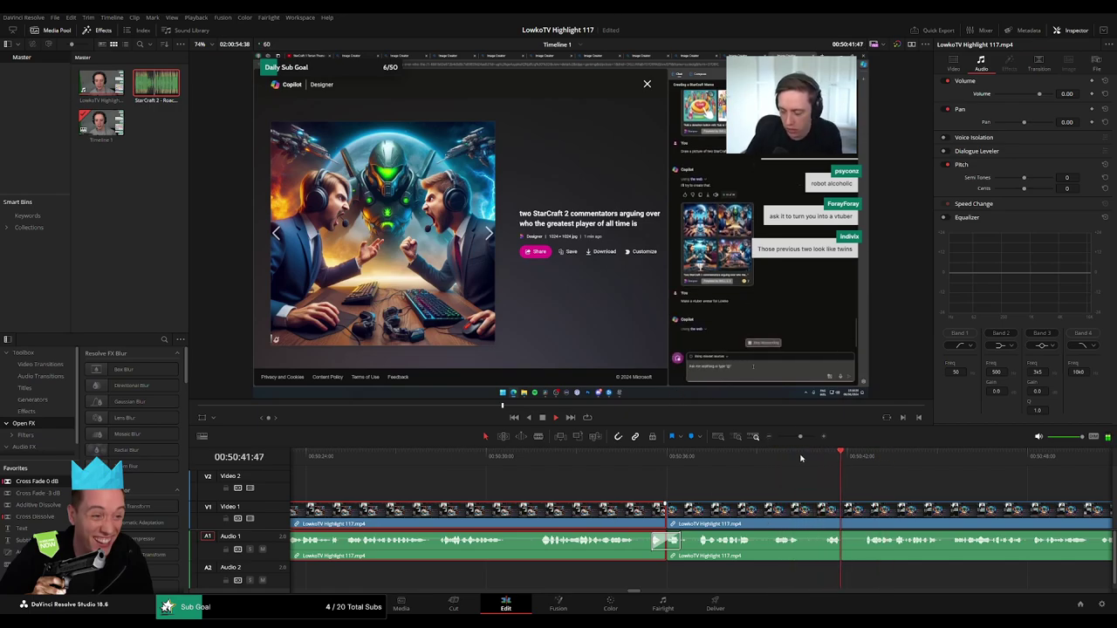
pyautogui.click(943, 486)
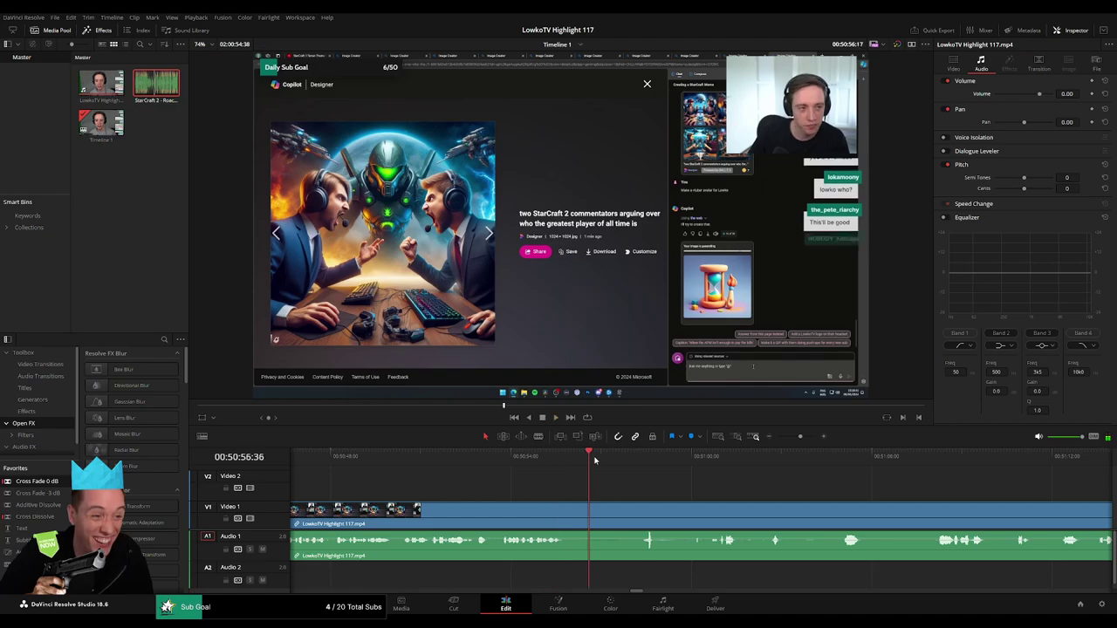
# - Play and scrub further into the footage to find the next cut point
pyautogui.click(644, 463)
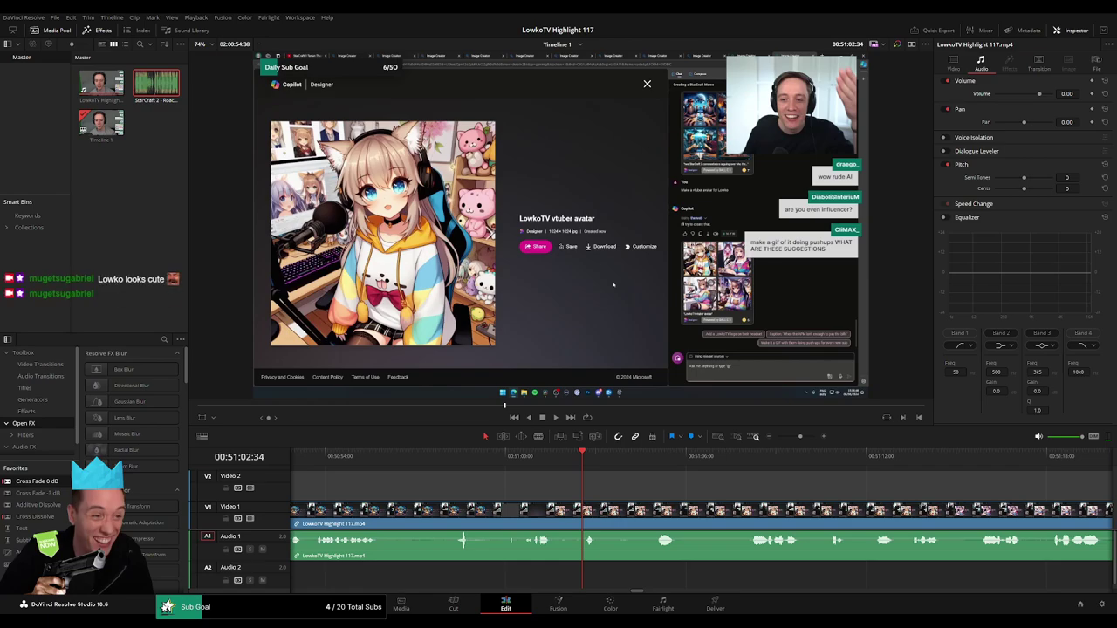
pyautogui.press('space')
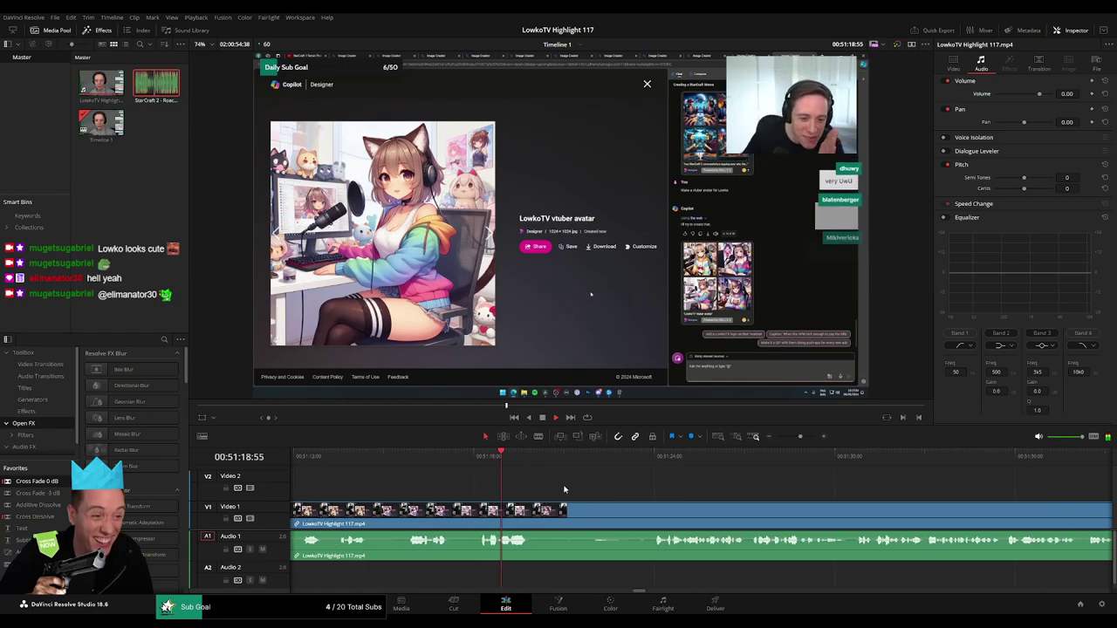
pyautogui.moveTo(568, 463); pyautogui.dragTo(592, 465)
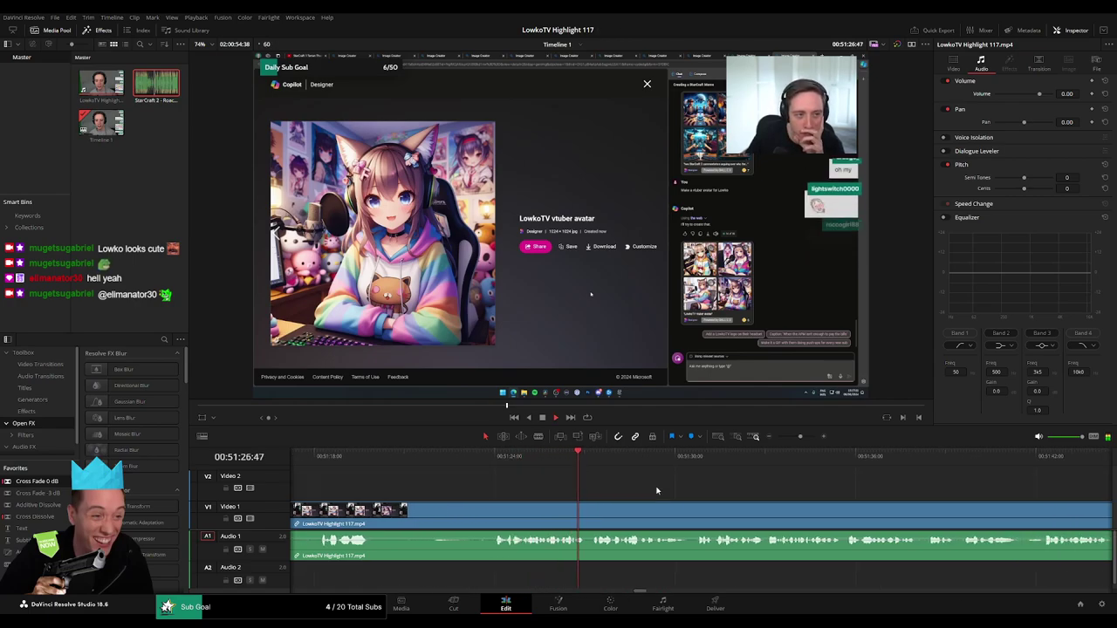
pyautogui.moveTo(801, 437); pyautogui.dragTo(795, 437)
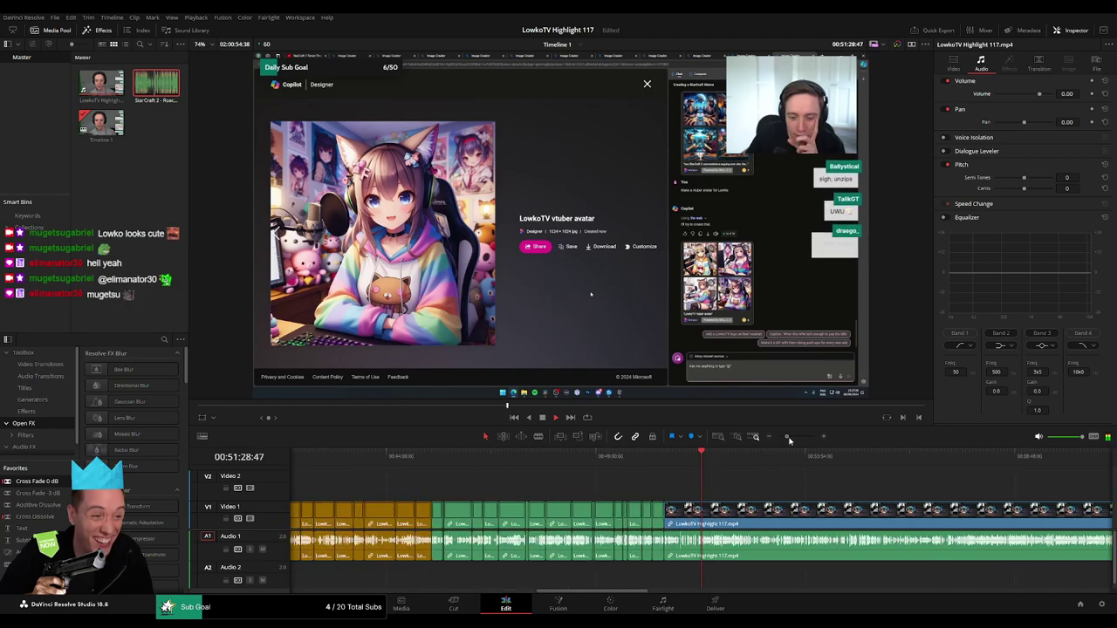
pyautogui.hscroll(3, 742, 454)
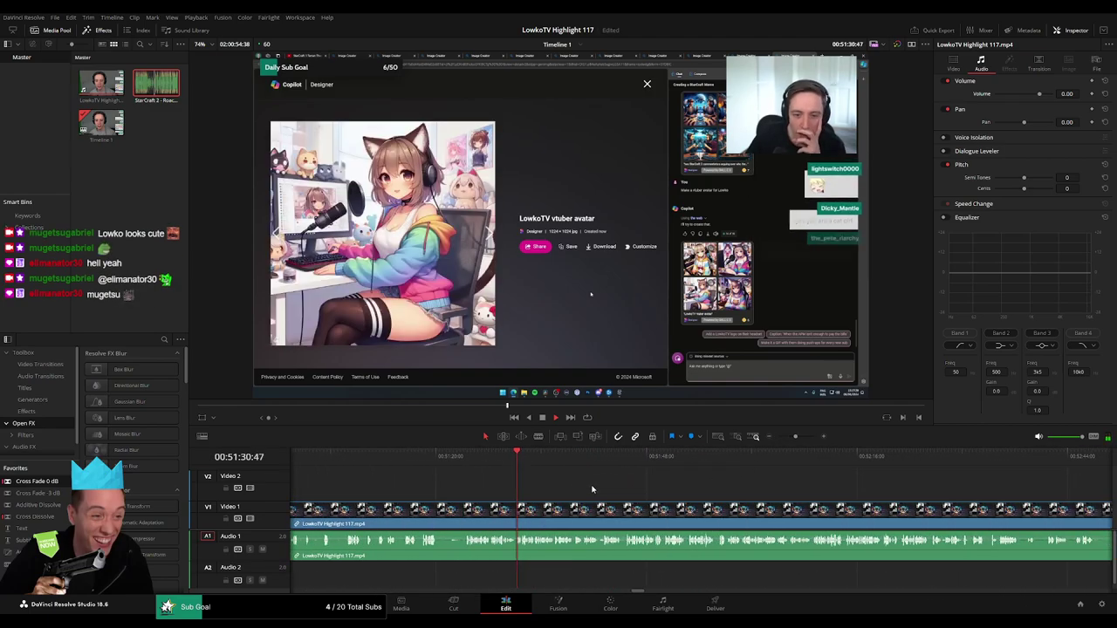
pyautogui.hscroll(-3, 695, 470)
pyautogui.hscroll(3, 608, 490)
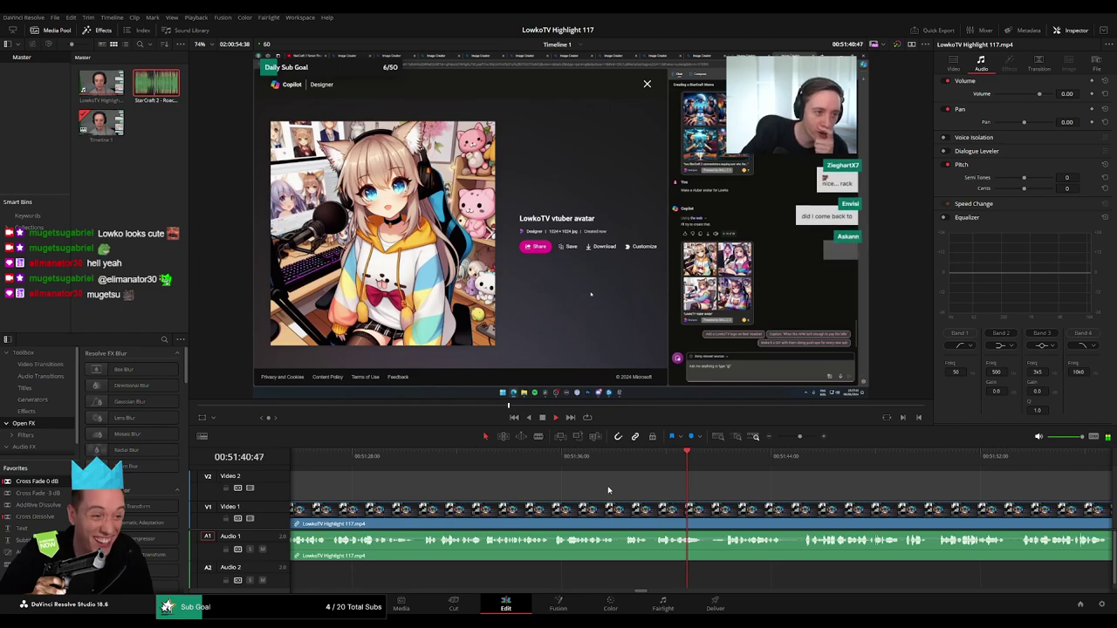
pyautogui.hscroll(5, 541, 488)
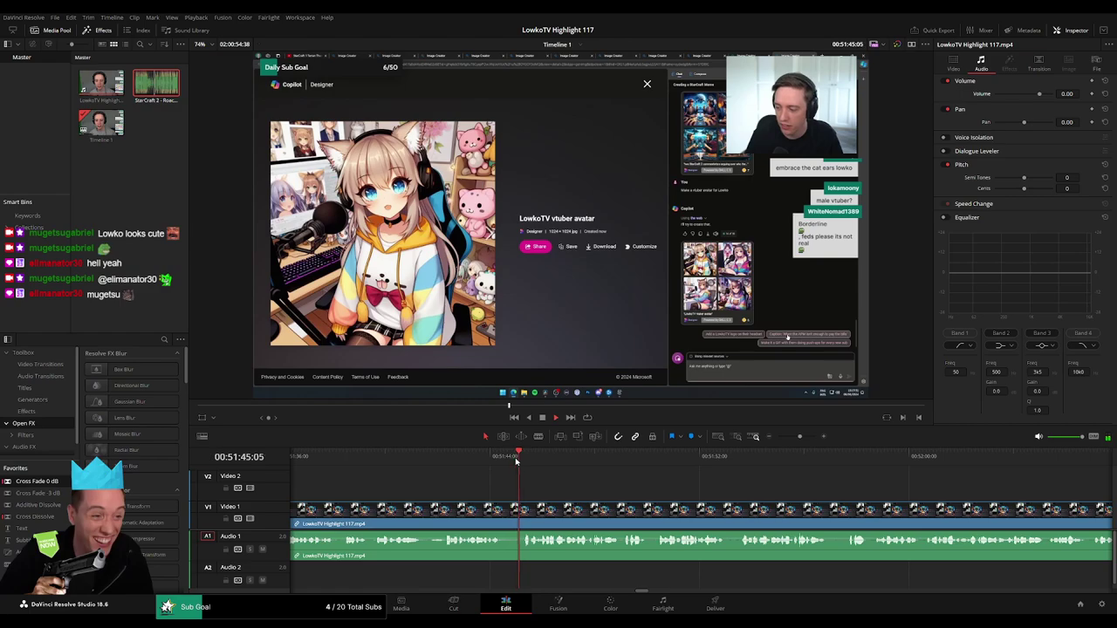
pyautogui.click(504, 510)
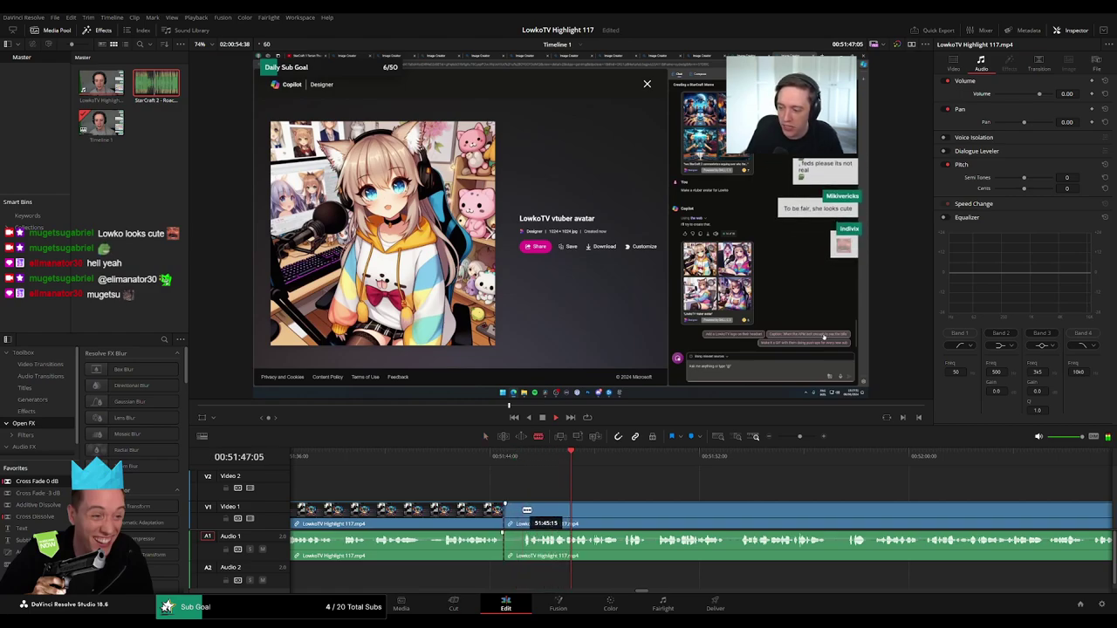
pyautogui.moveTo(526, 511); pyautogui.dragTo(515, 521)
pyautogui.press('Delete')
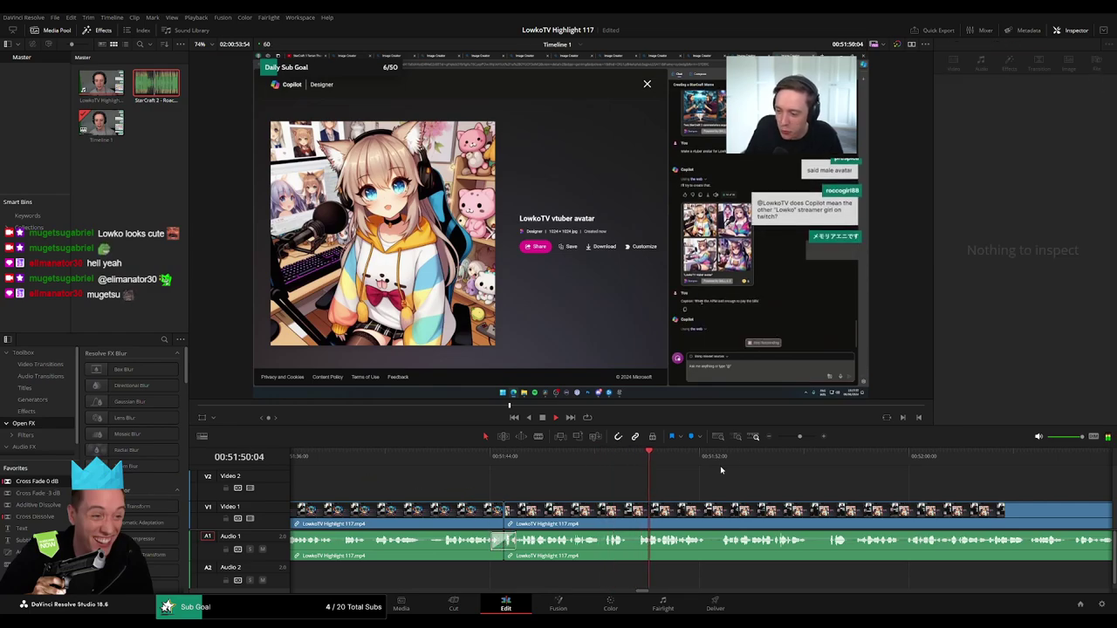
pyautogui.moveTo(799, 436); pyautogui.dragTo(784, 437)
pyautogui.click(685, 546)
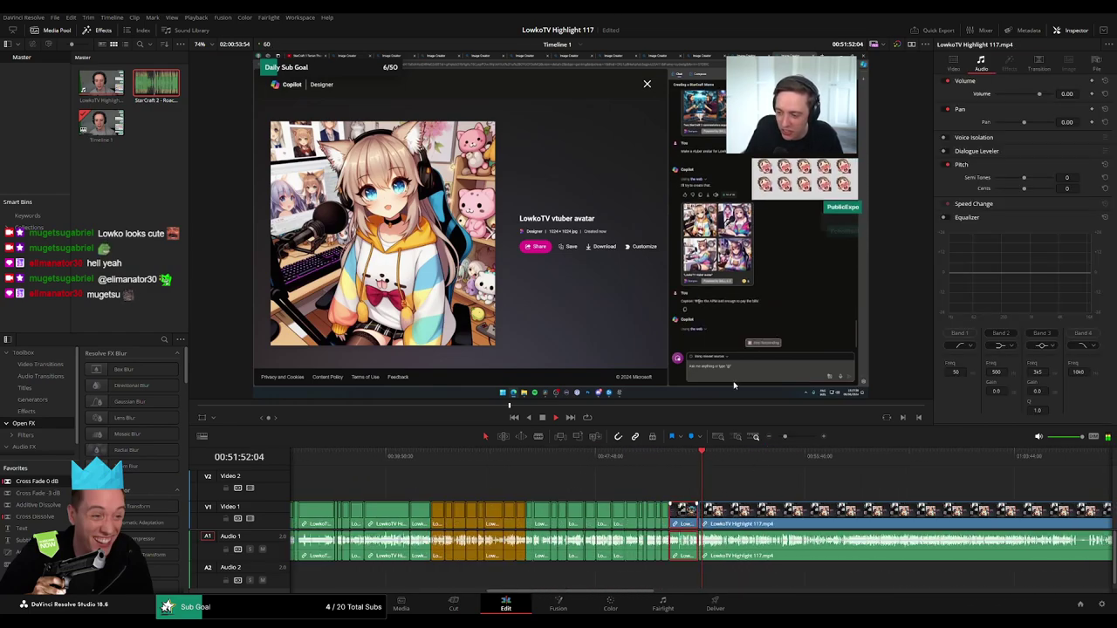
pyautogui.click(771, 492)
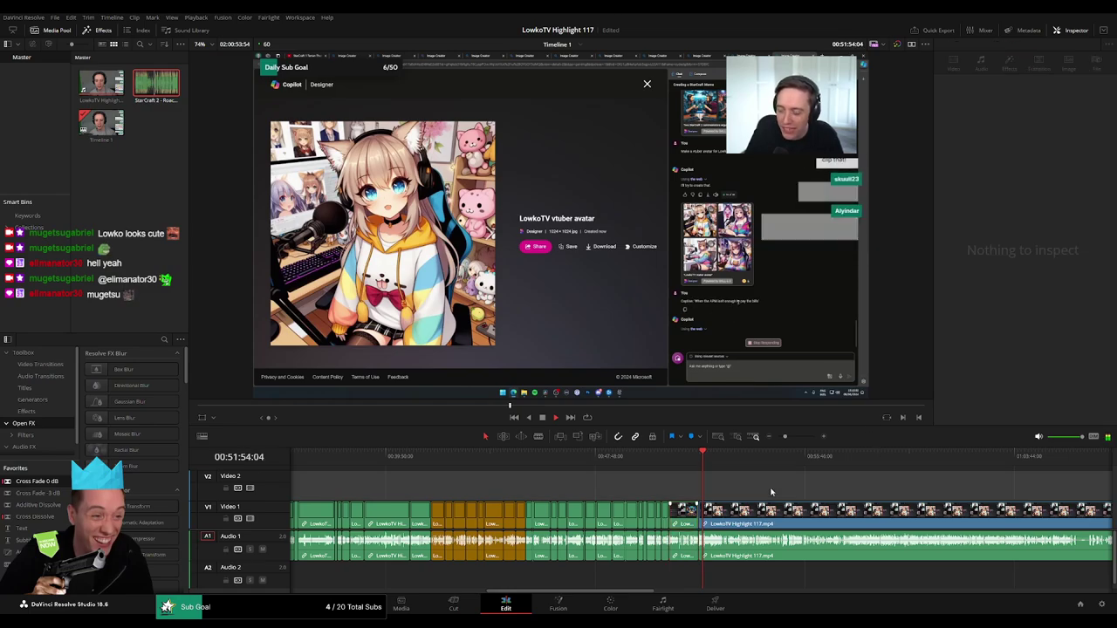
pyautogui.moveTo(791, 443)
pyautogui.mouseDown()
pyautogui.moveTo(773, 442)
pyautogui.moveTo(801, 442)
pyautogui.mouseUp()
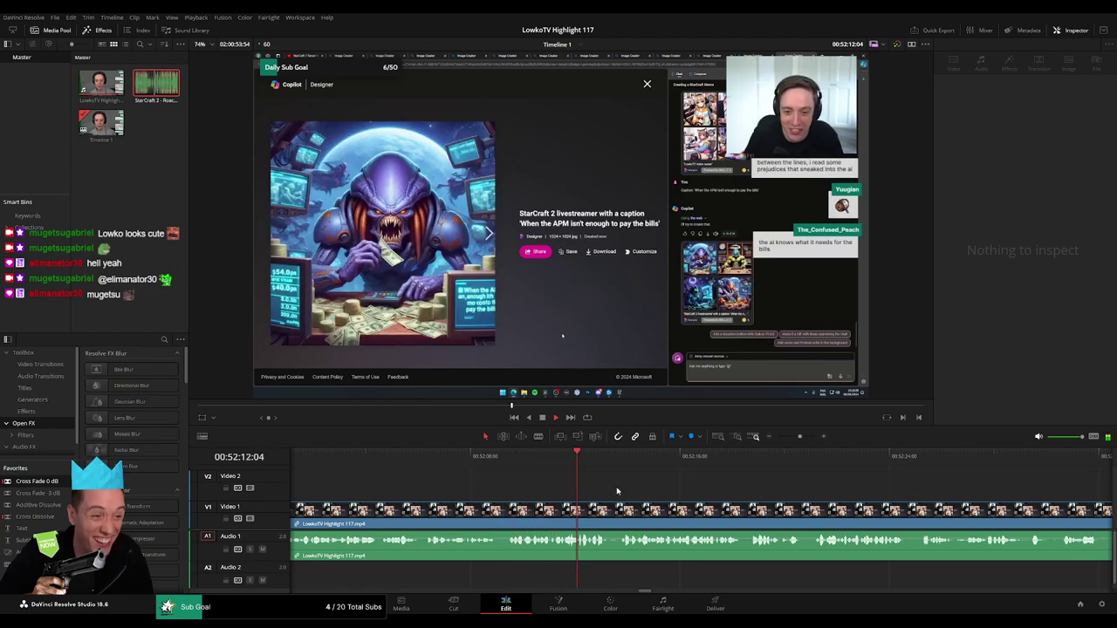
pyautogui.click(602, 541)
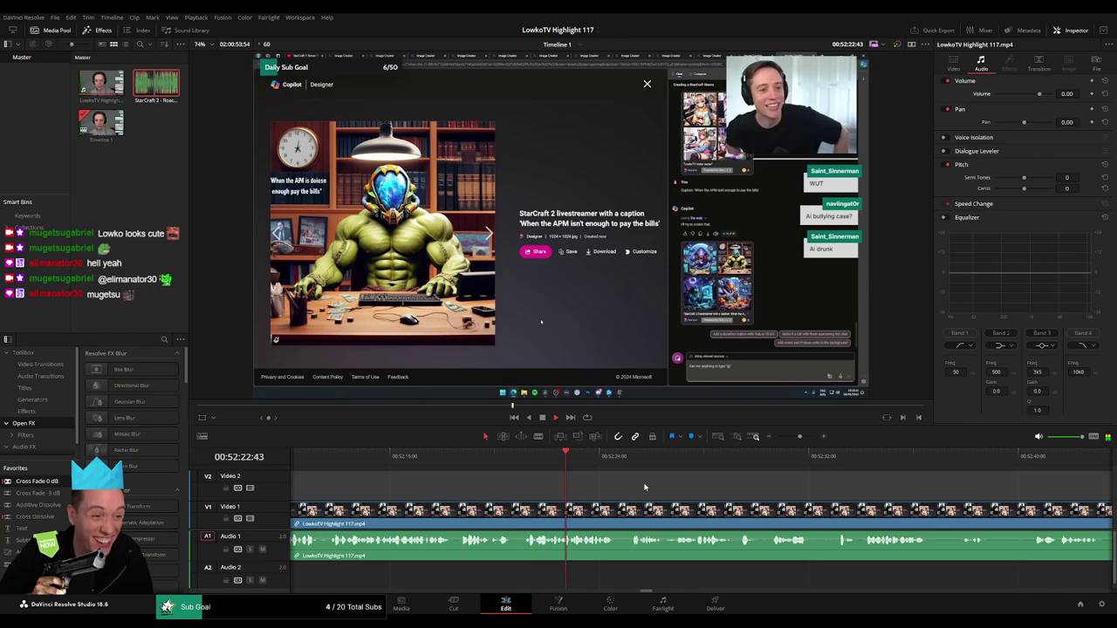
pyautogui.hotkey('ctrl', 'b')
# - Skip ahead to around 52:40 and play the footage to review it
pyautogui.moveTo(799, 437)
pyautogui.mouseDown()
pyautogui.moveTo(777, 439)
pyautogui.moveTo(799, 438)
pyautogui.mouseUp()
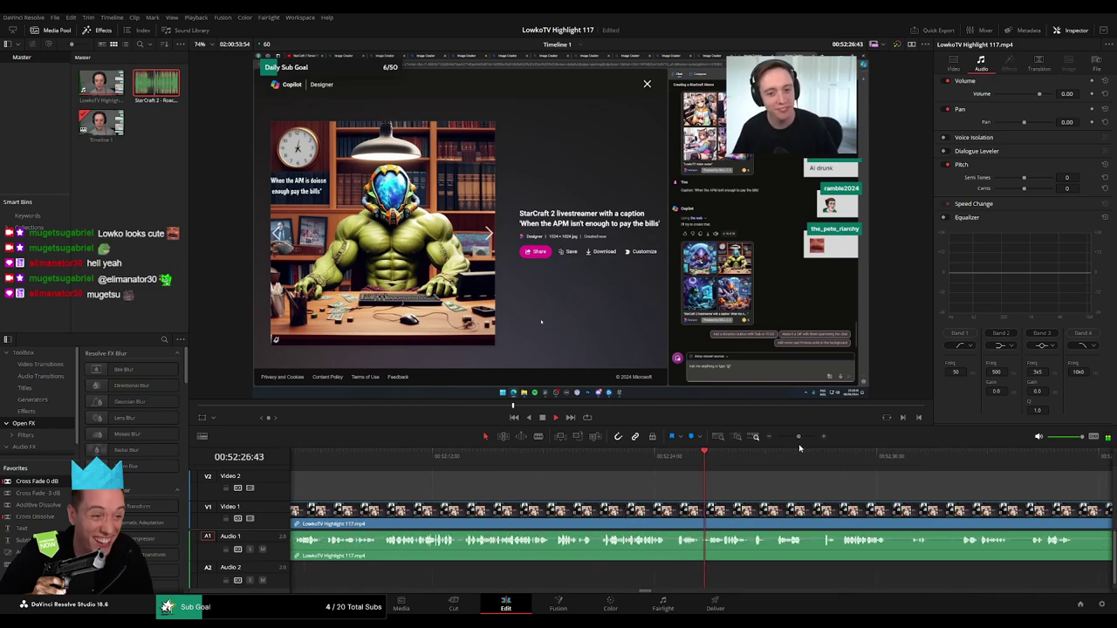
pyautogui.hscroll(3, 657, 476)
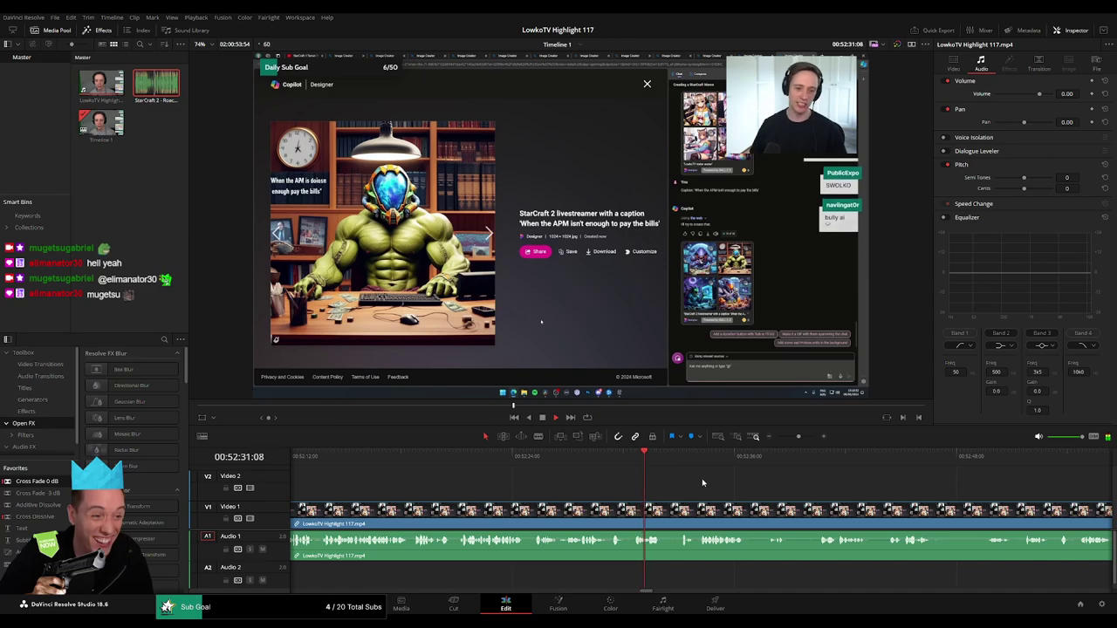
pyautogui.hscroll(3, 556, 470)
pyautogui.click(566, 458)
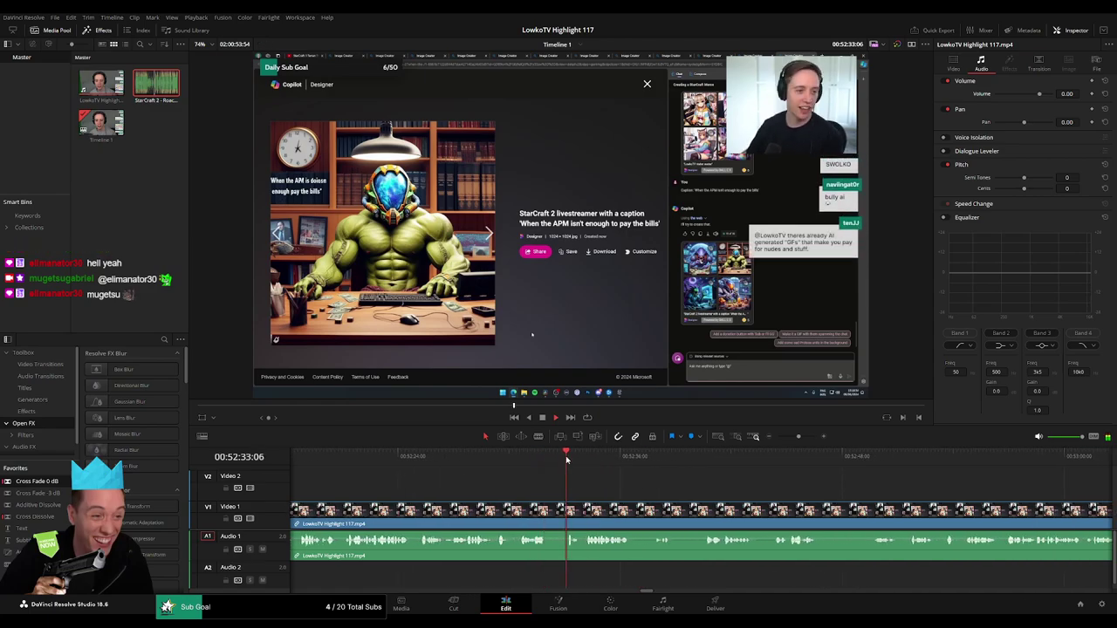
pyautogui.click(650, 458)
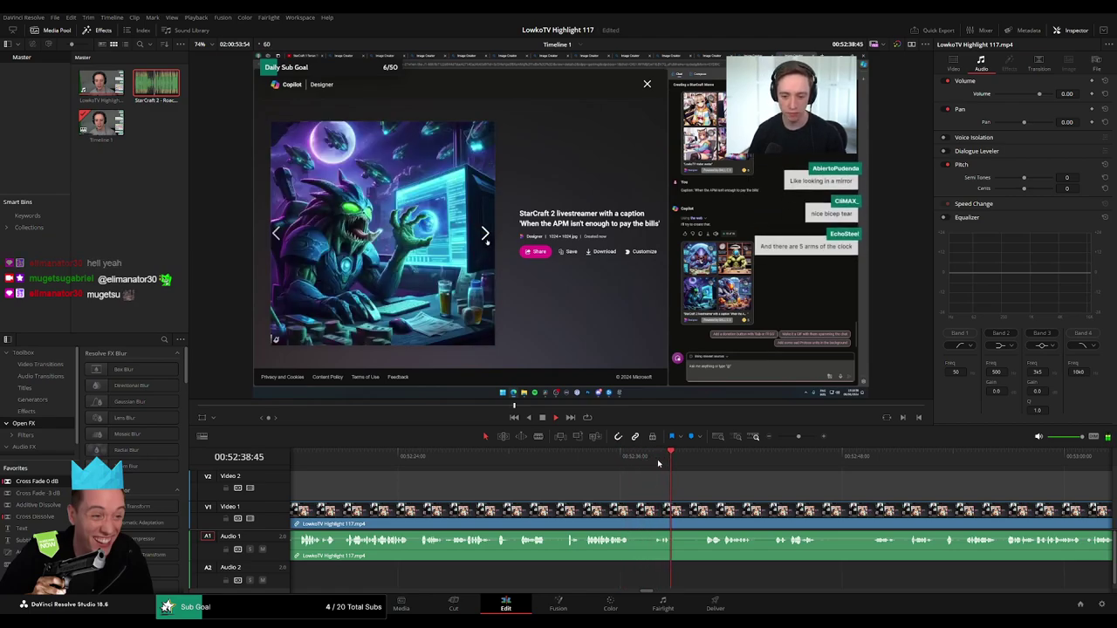
pyautogui.click(695, 461)
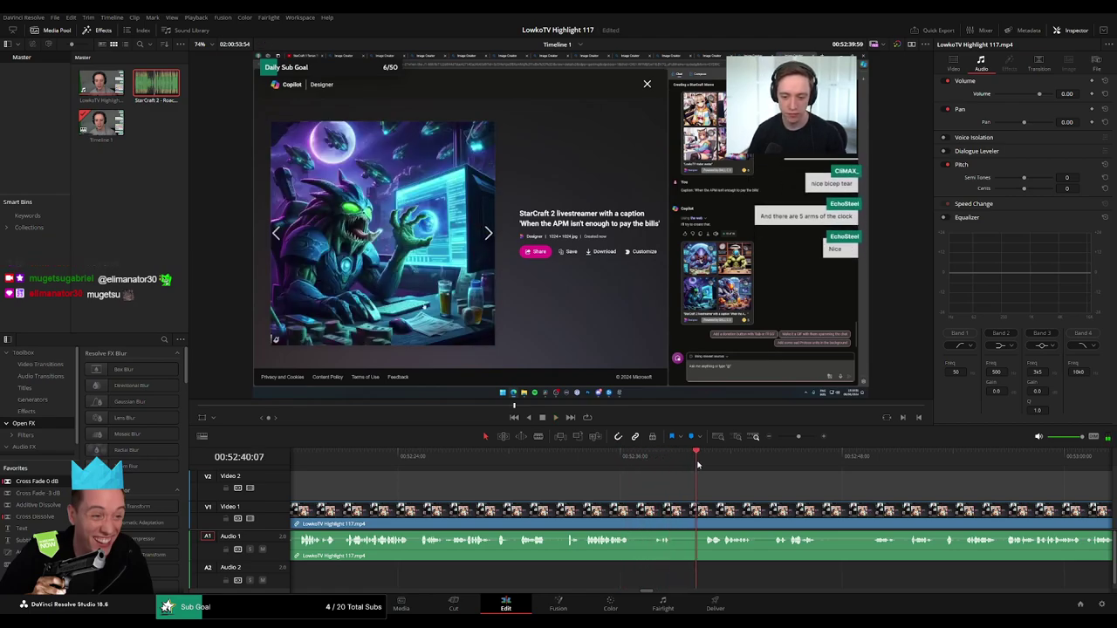
pyautogui.press('space')
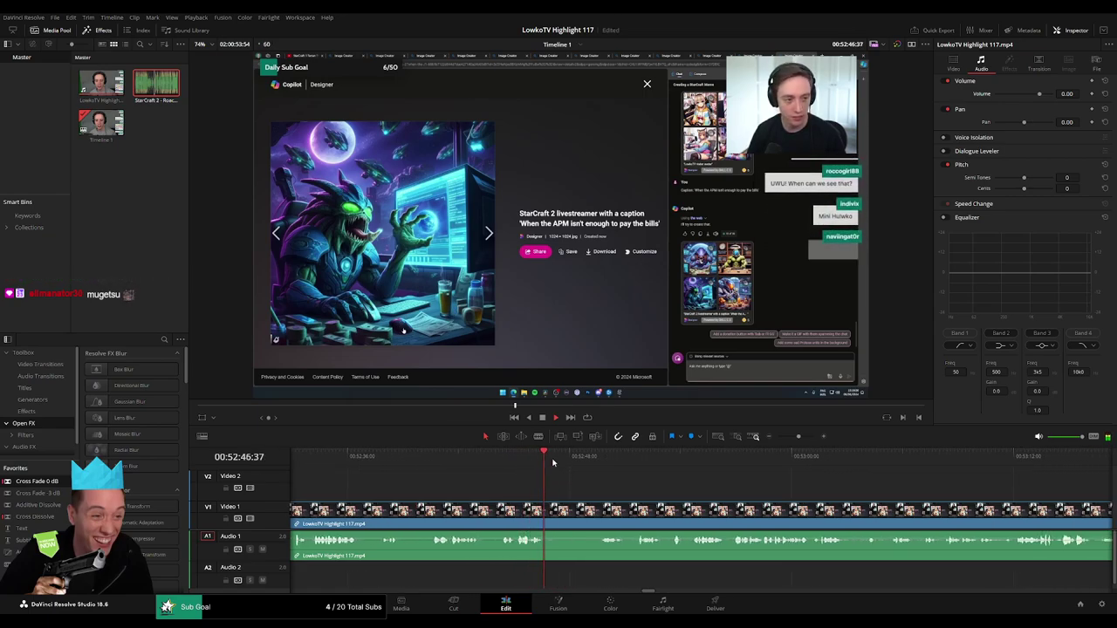
pyautogui.click(597, 463)
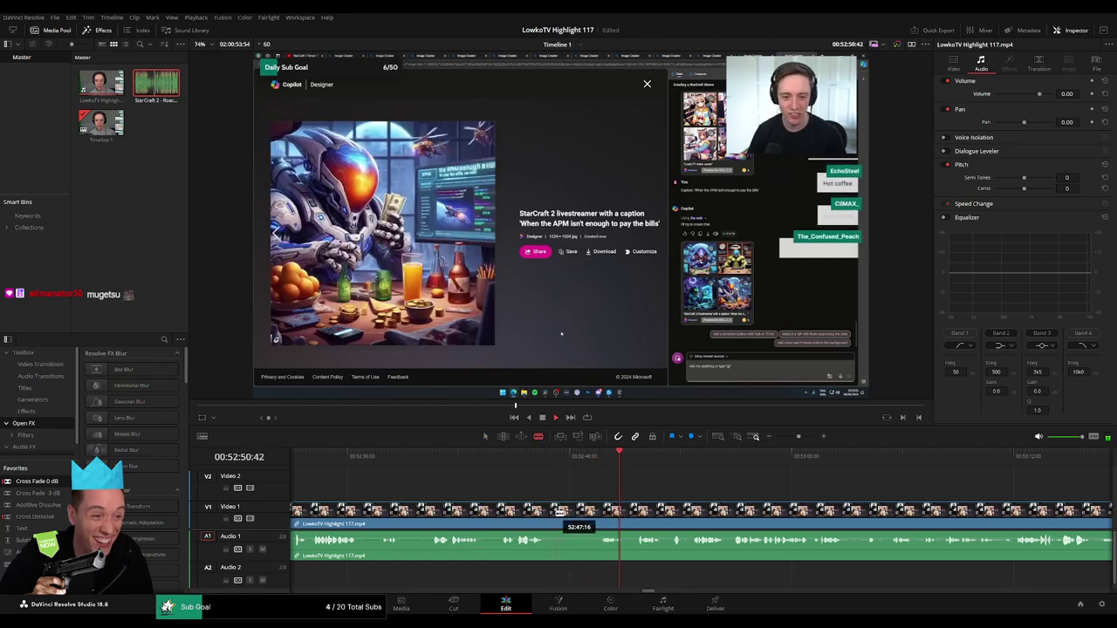
# - Split the clip at 52:47:16 and check the cut with playback
pyautogui.click(548, 522)
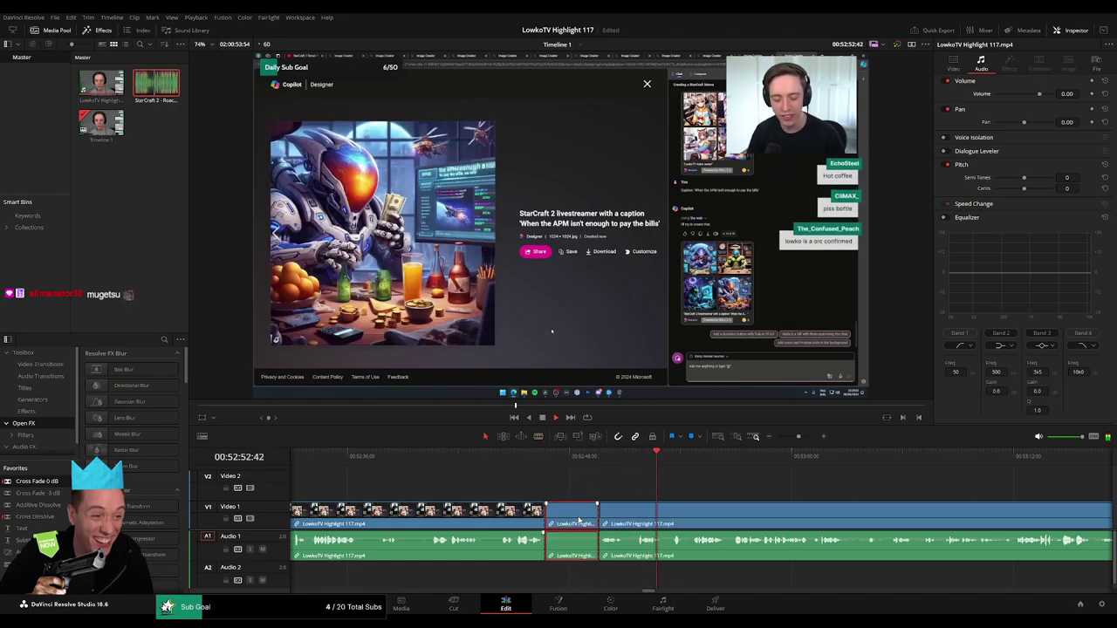
pyautogui.press('a')
pyautogui.press('space')
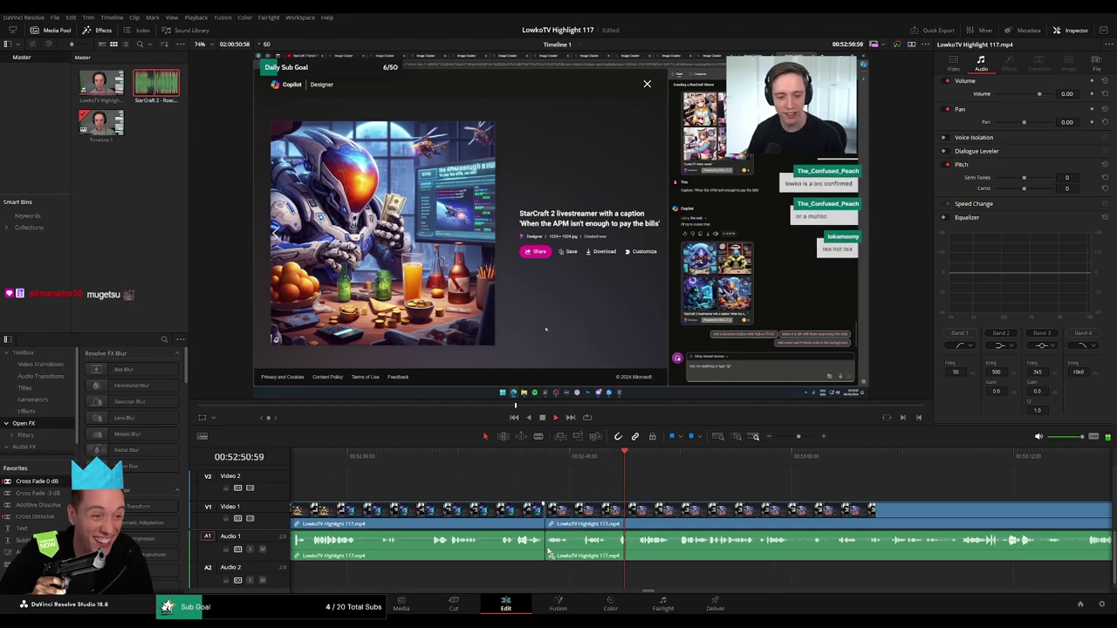
pyautogui.click(539, 548)
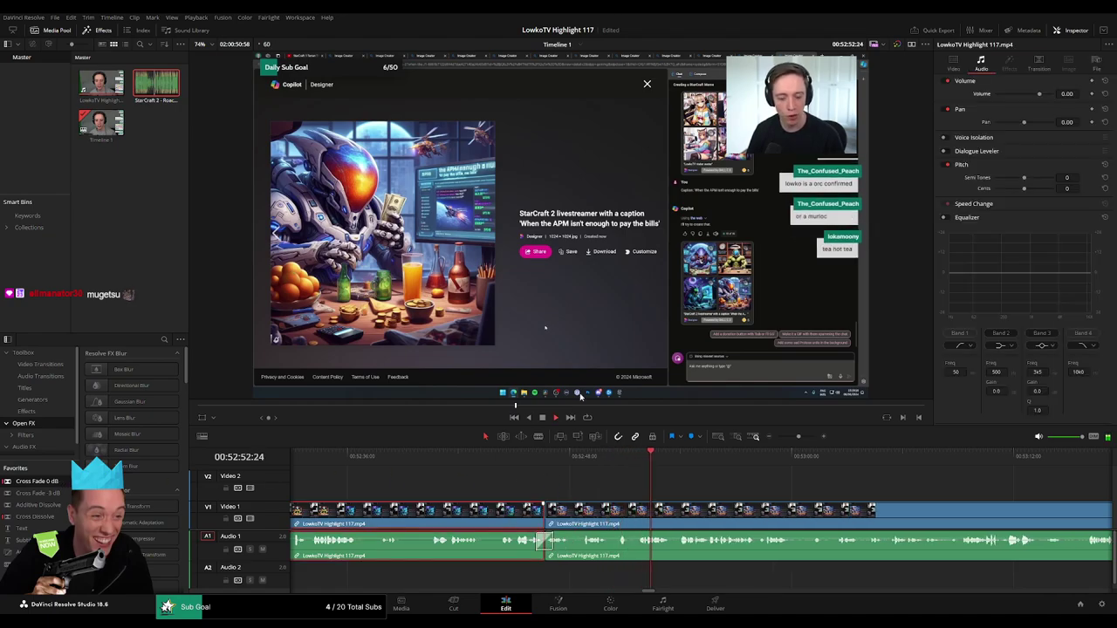
pyautogui.click(705, 476)
pyautogui.scroll(-2, 705, 475)
pyautogui.moveTo(790, 439); pyautogui.dragTo(799, 439)
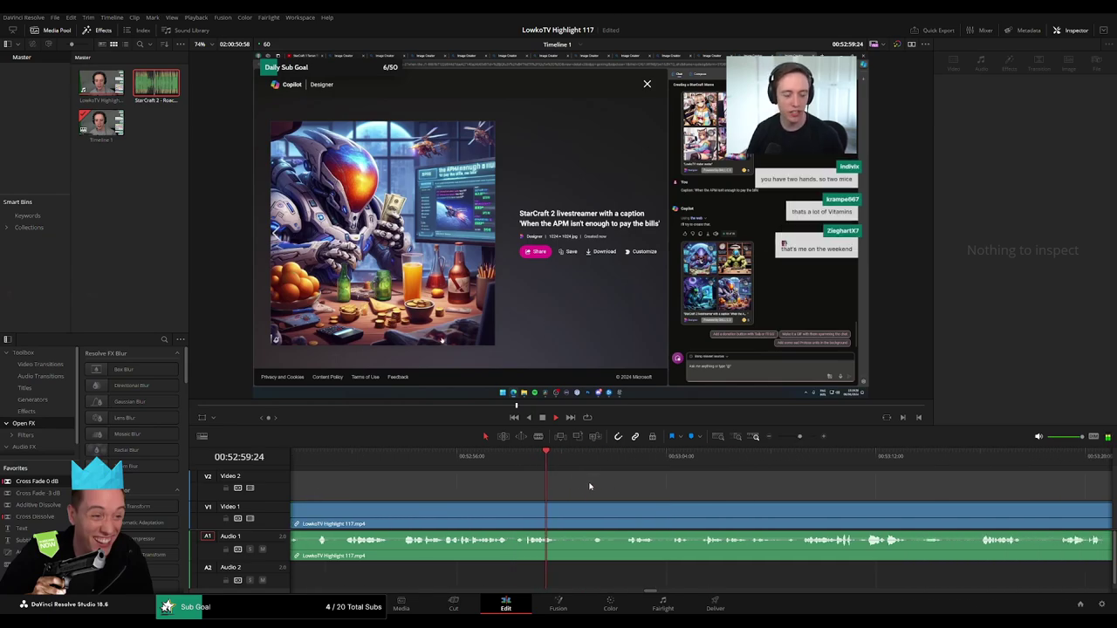
pyautogui.click(582, 456)
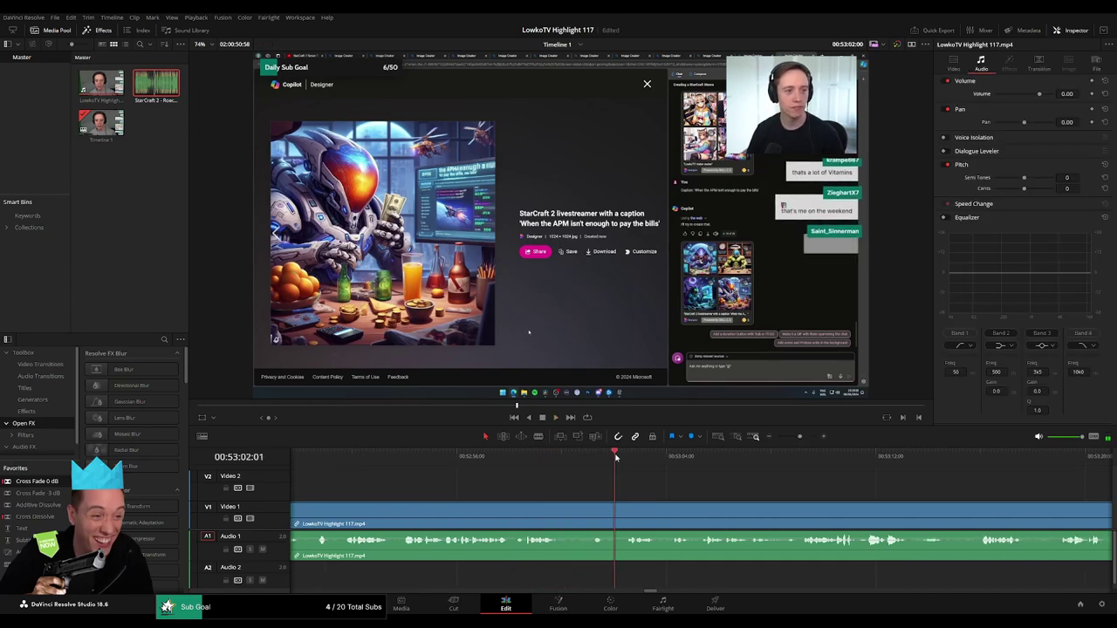
pyautogui.hscroll(2, 552, 492)
pyautogui.hscroll(2, 587, 486)
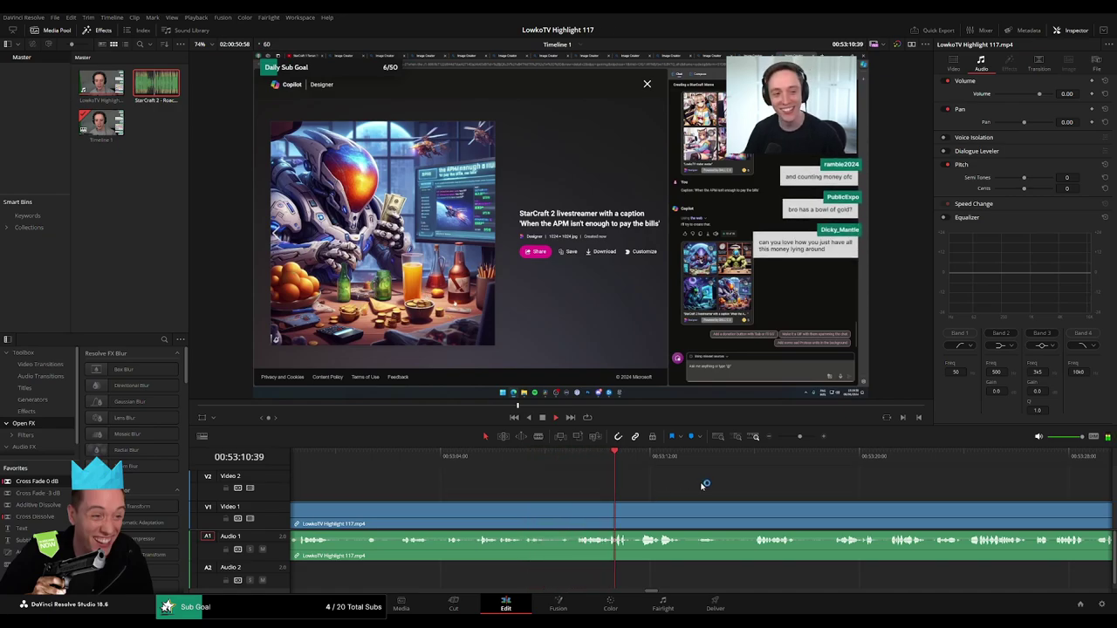
pyautogui.hscroll(3, 637, 482)
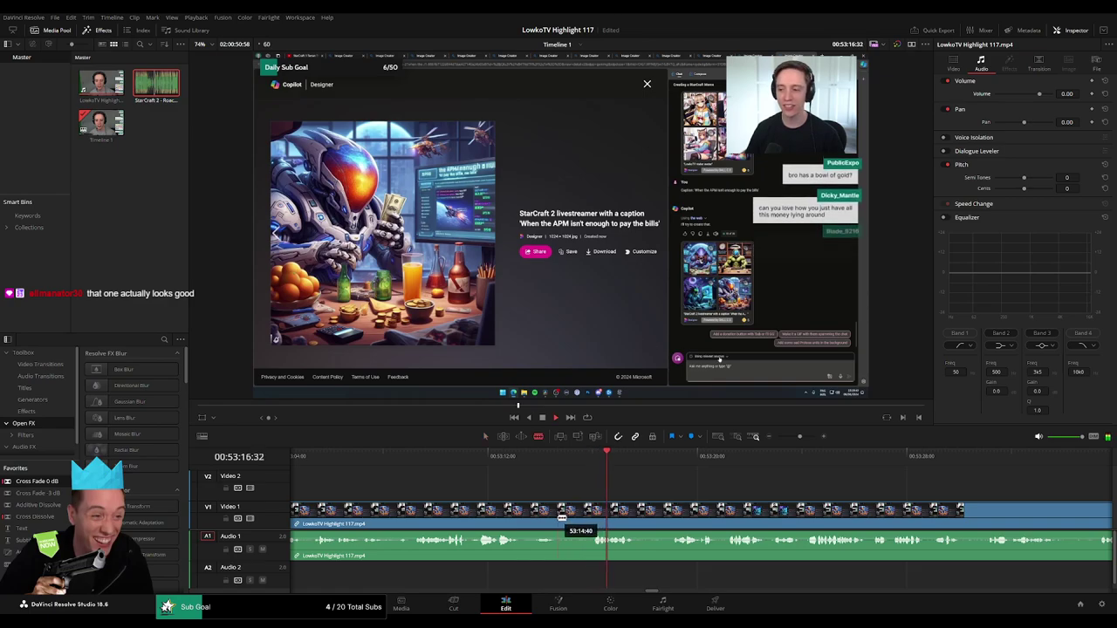
# - Cut at 53:14:40 and 53:17:40, removing the short pieces between them
pyautogui.moveTo(577, 514); pyautogui.dragTo(589, 515)
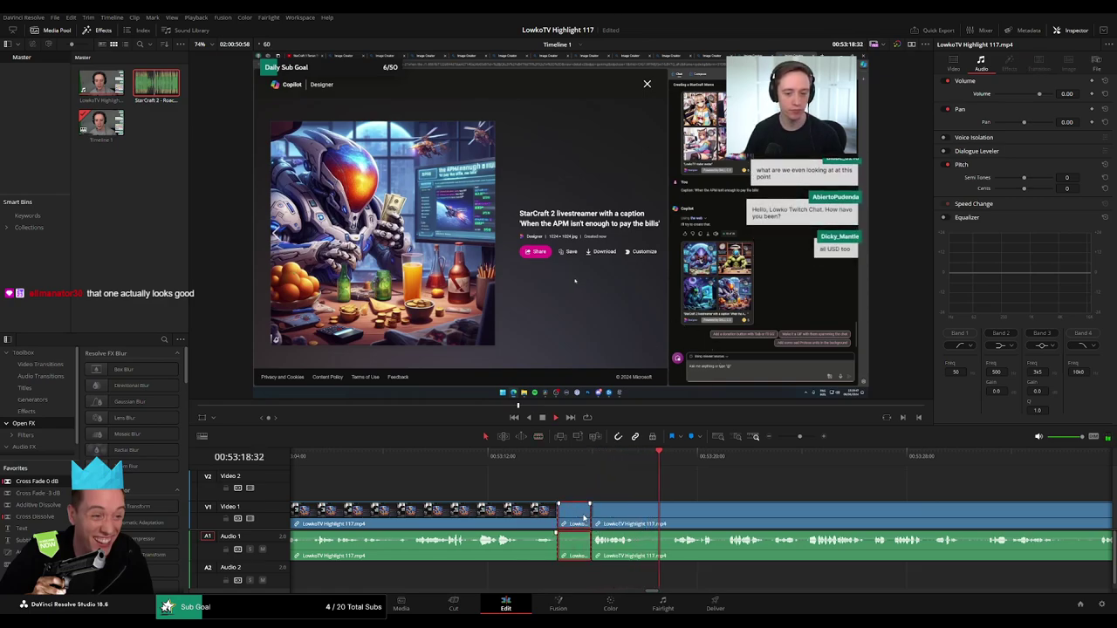
pyautogui.press('Delete')
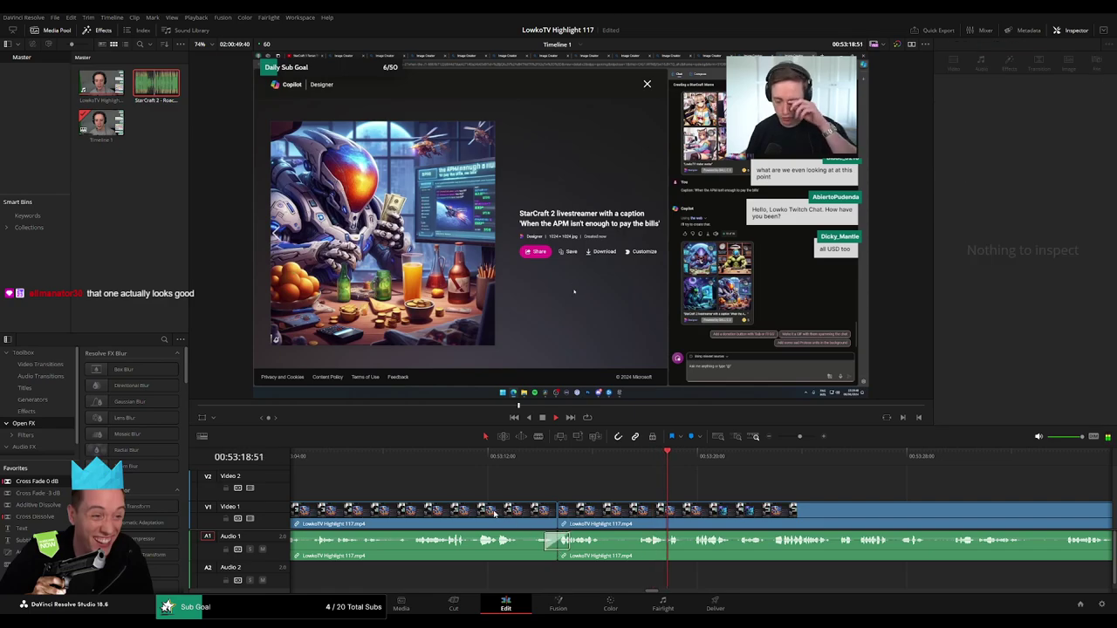
pyautogui.click(550, 540)
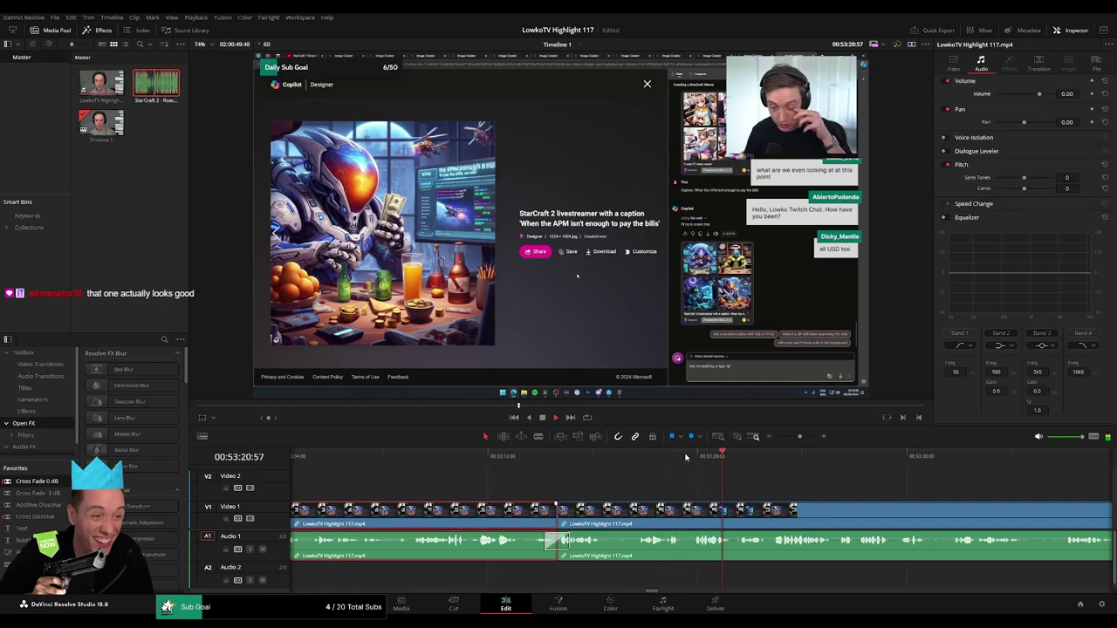
pyautogui.moveTo(646, 510); pyautogui.dragTo(640, 513)
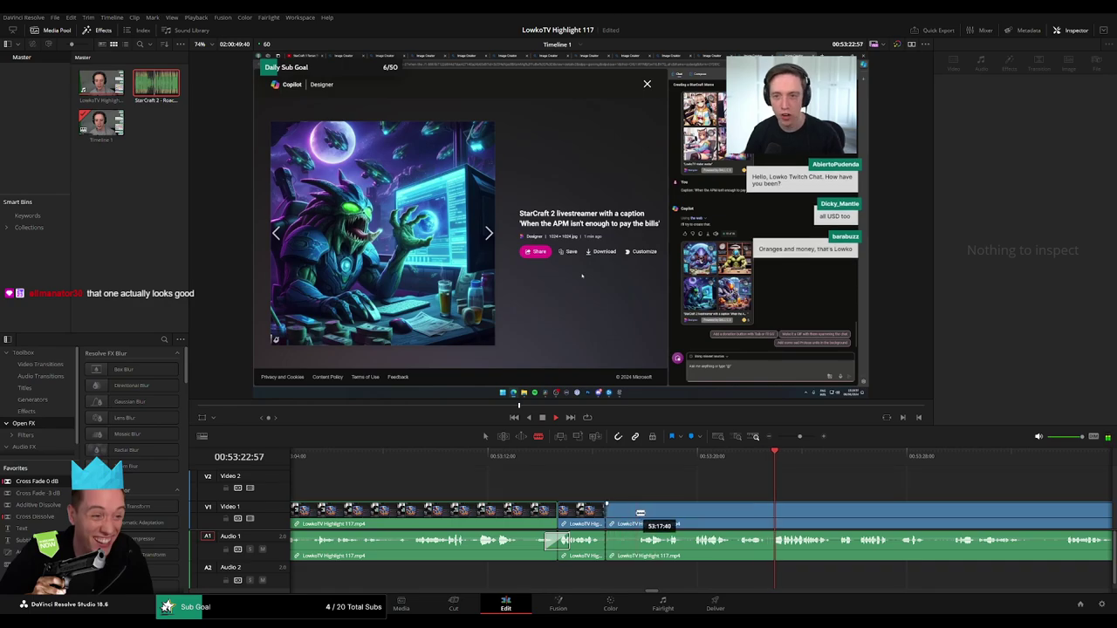
pyautogui.click(621, 519)
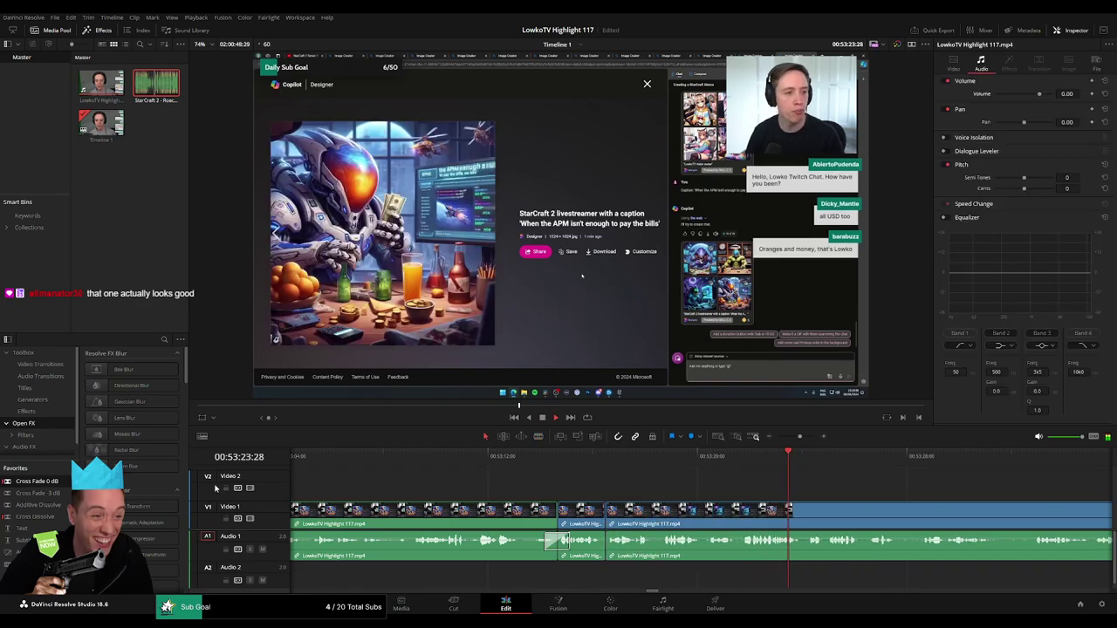
# - Rewatch the edited 53:14–53:18 section and scrub ahead past 54 minutes
pyautogui.hscroll(3, 471, 482)
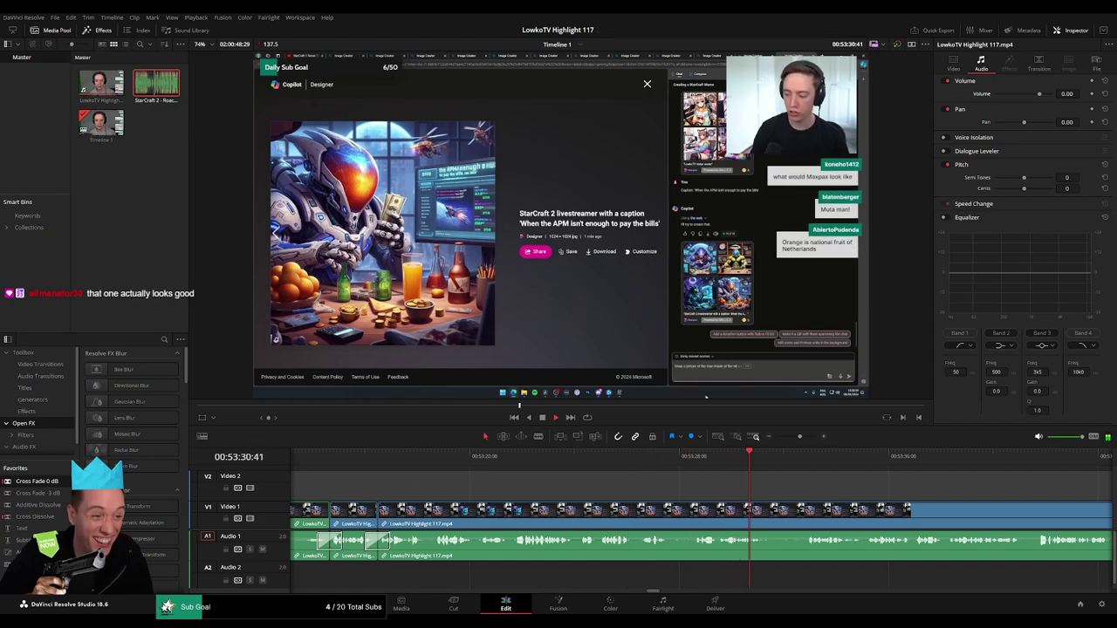
pyautogui.click(635, 472)
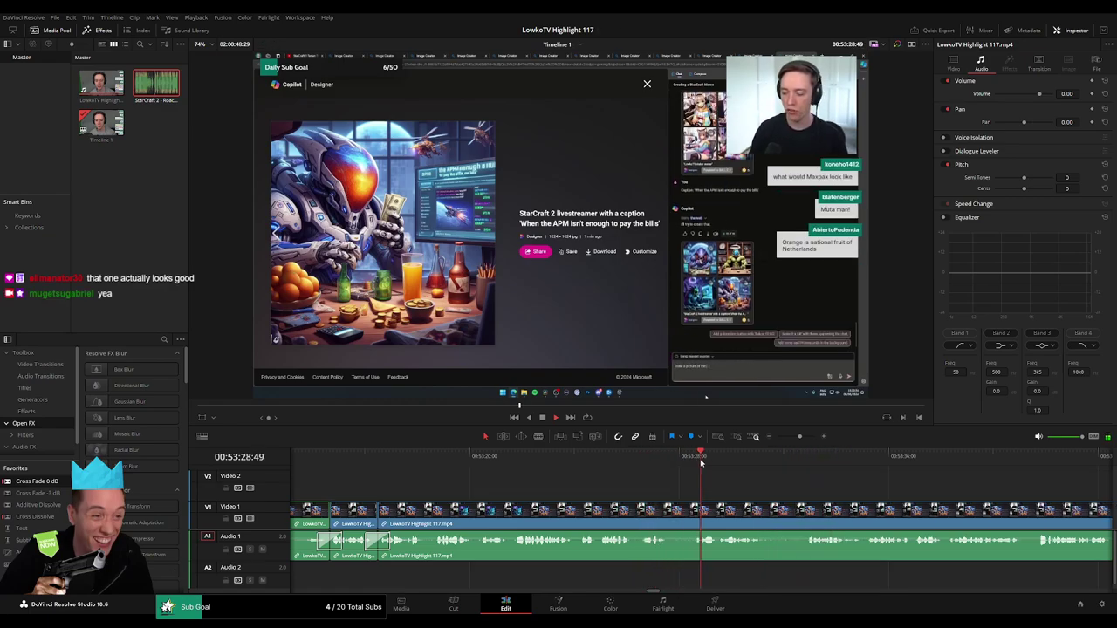
pyautogui.hscroll(3, 531, 477)
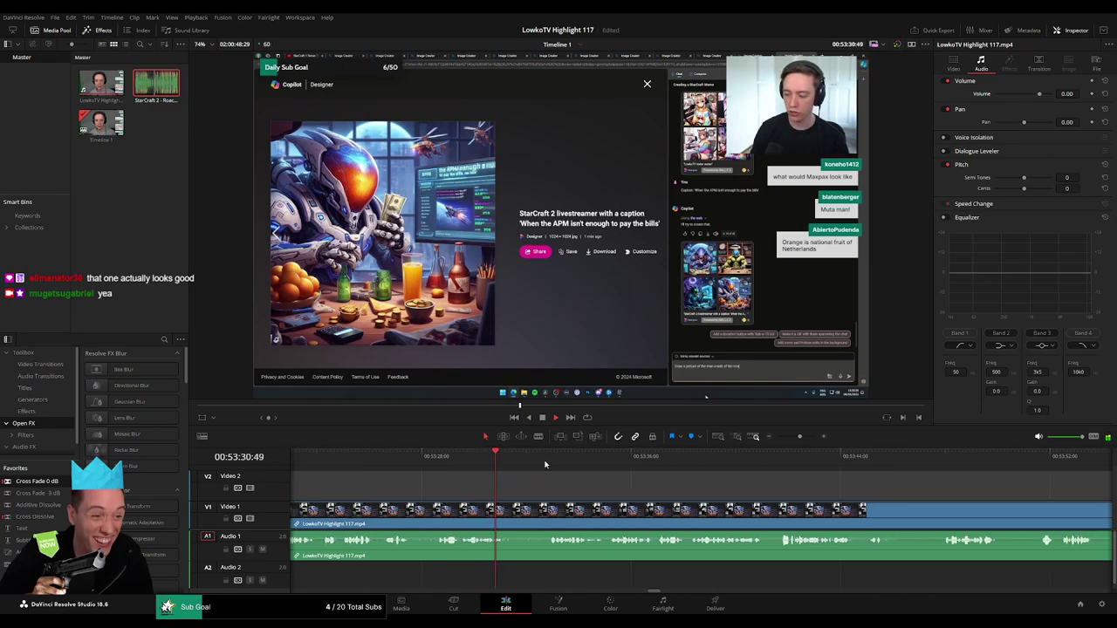
pyautogui.moveTo(800, 437)
pyautogui.mouseDown()
pyautogui.moveTo(776, 440)
pyautogui.moveTo(796, 442)
pyautogui.mouseUp()
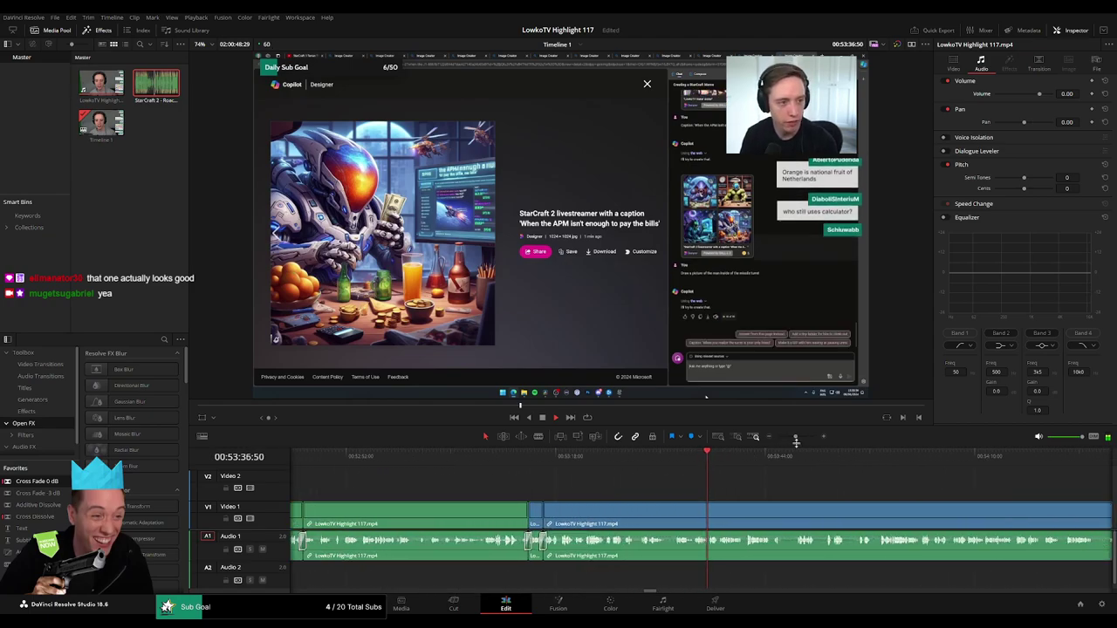
pyautogui.scroll(3, 780, 489)
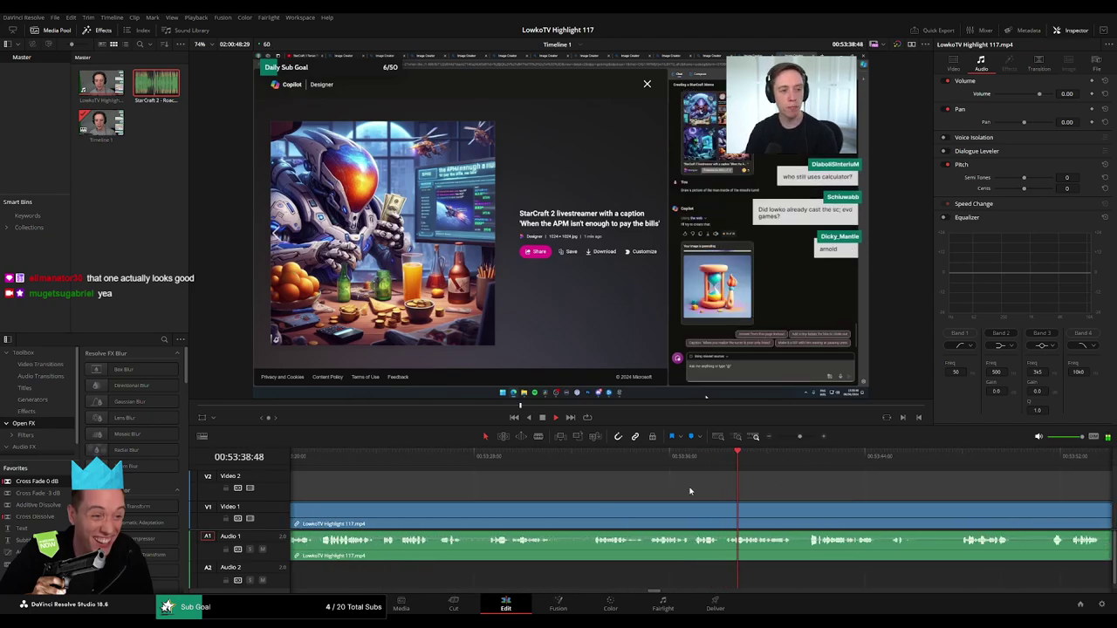
pyautogui.hscroll(3, 690, 491)
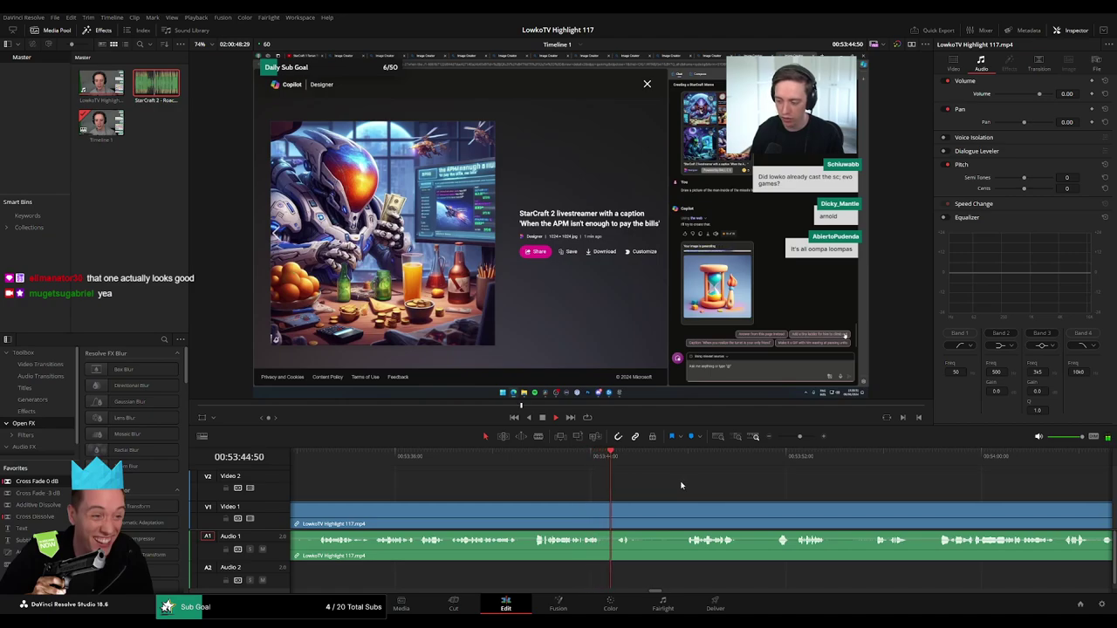
pyautogui.hscroll(2, 510, 477)
pyautogui.click(519, 462)
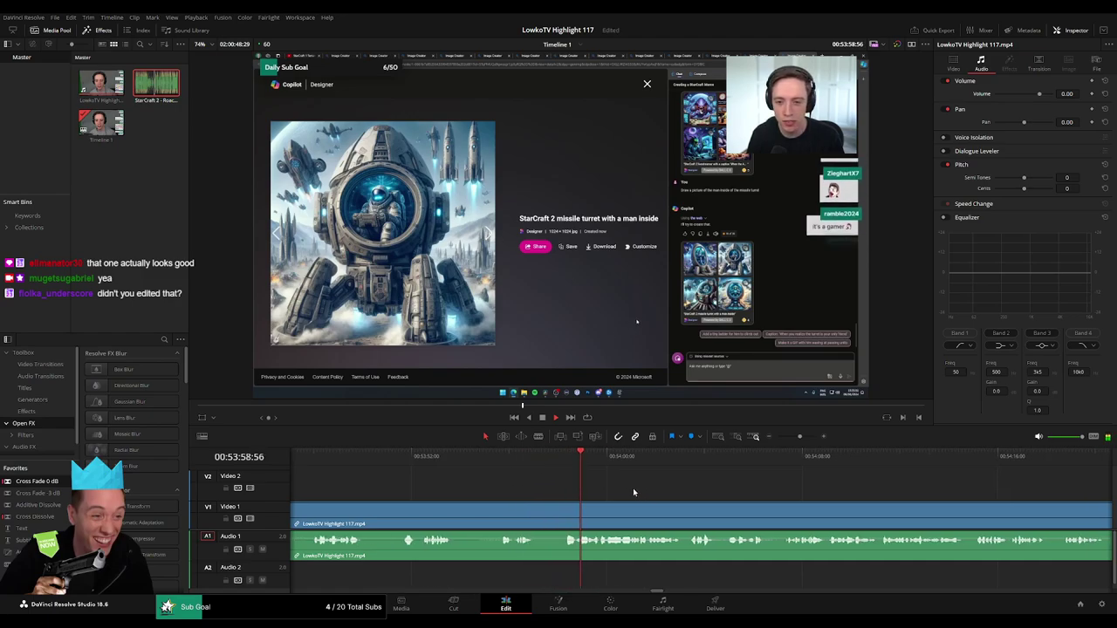
pyautogui.moveTo(478, 506); pyautogui.dragTo(482, 515)
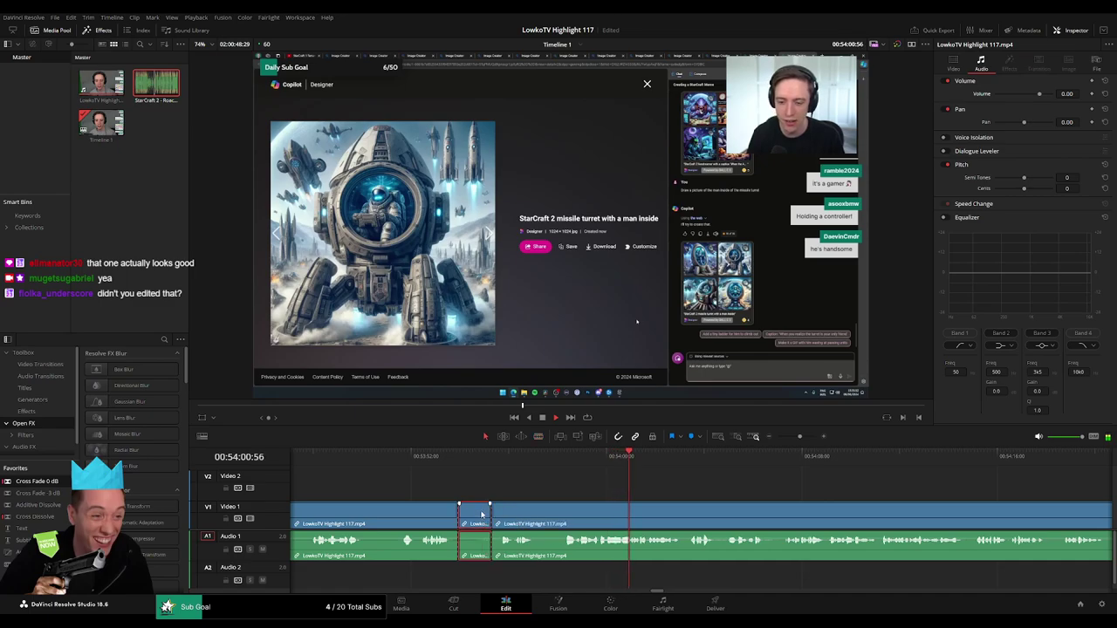
pyautogui.press('Delete')
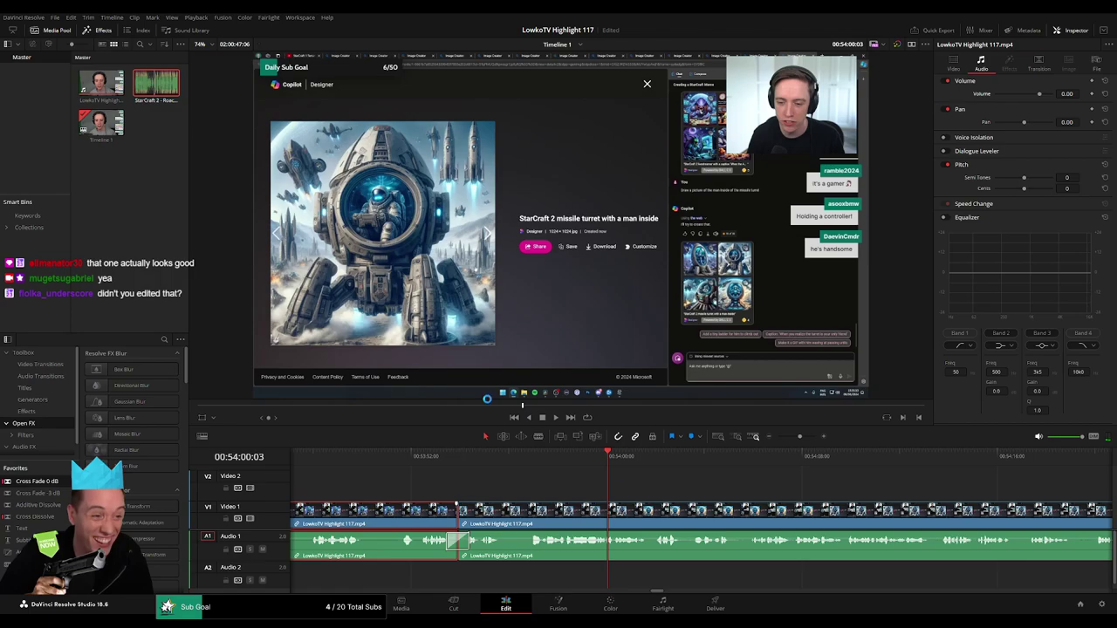
pyautogui.click(437, 476)
pyautogui.press('space')
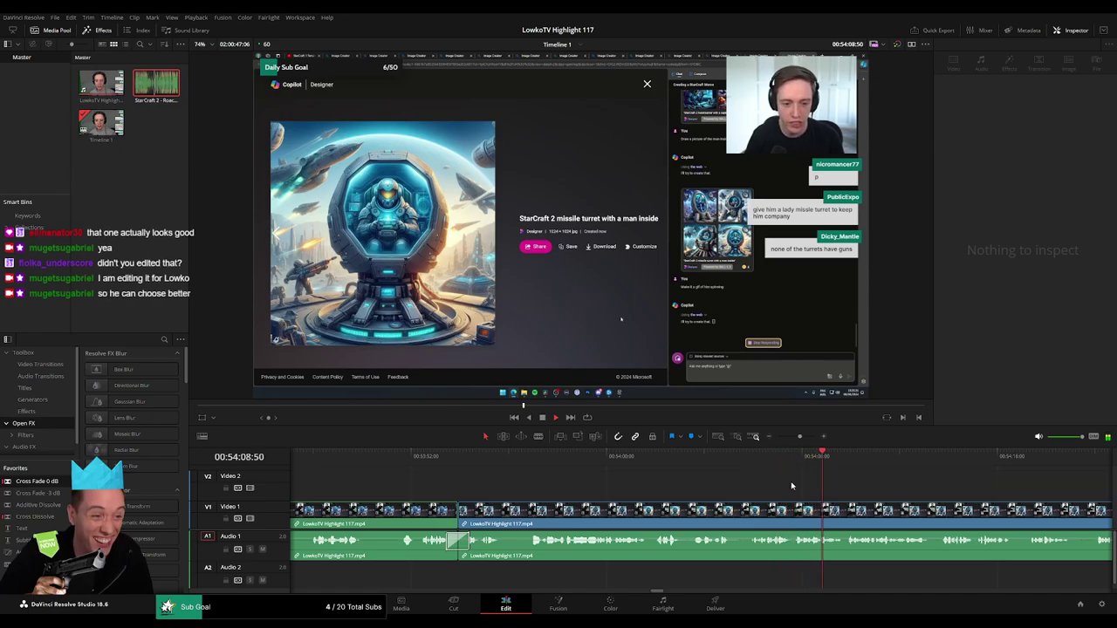
pyautogui.moveTo(801, 436)
pyautogui.mouseDown()
pyautogui.moveTo(786, 436)
pyautogui.moveTo(798, 436)
pyautogui.mouseUp()
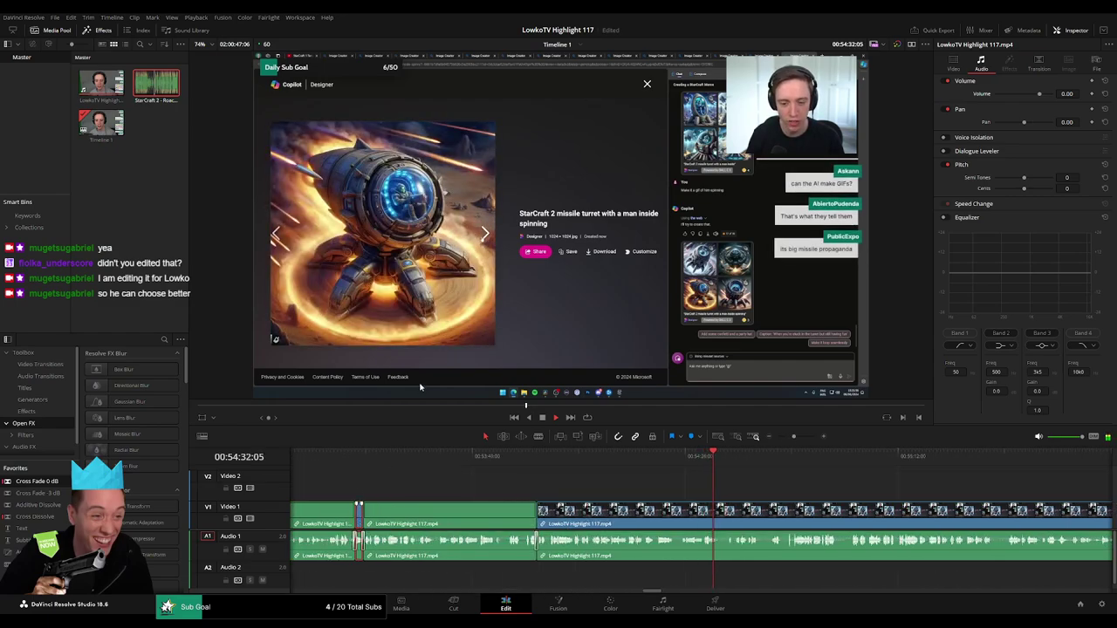
pyautogui.click(781, 463)
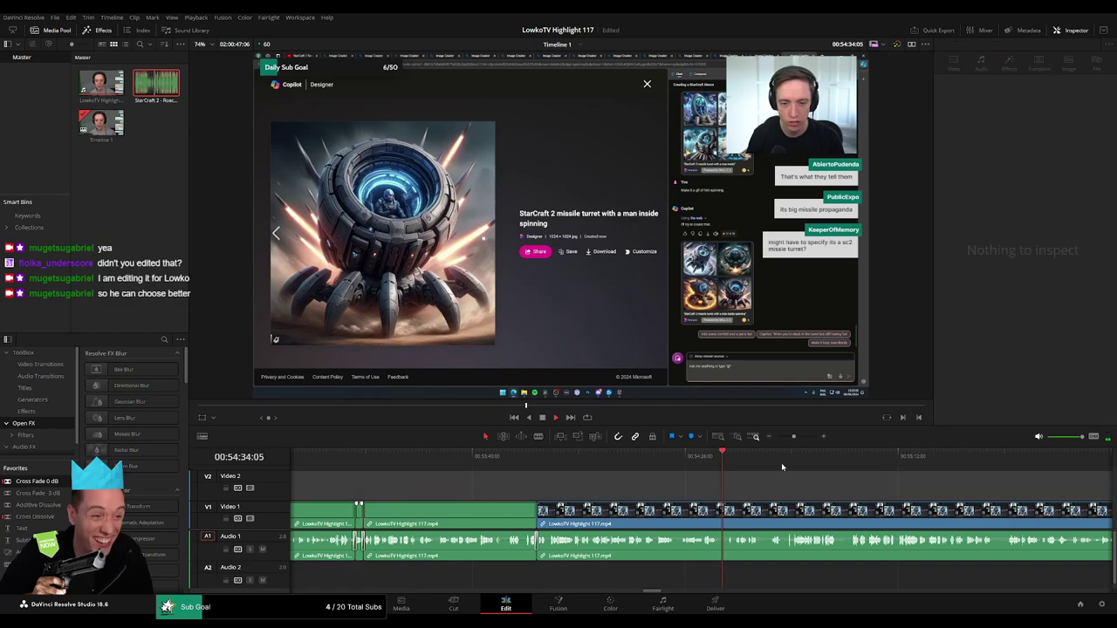
pyautogui.scroll(3, 775, 467)
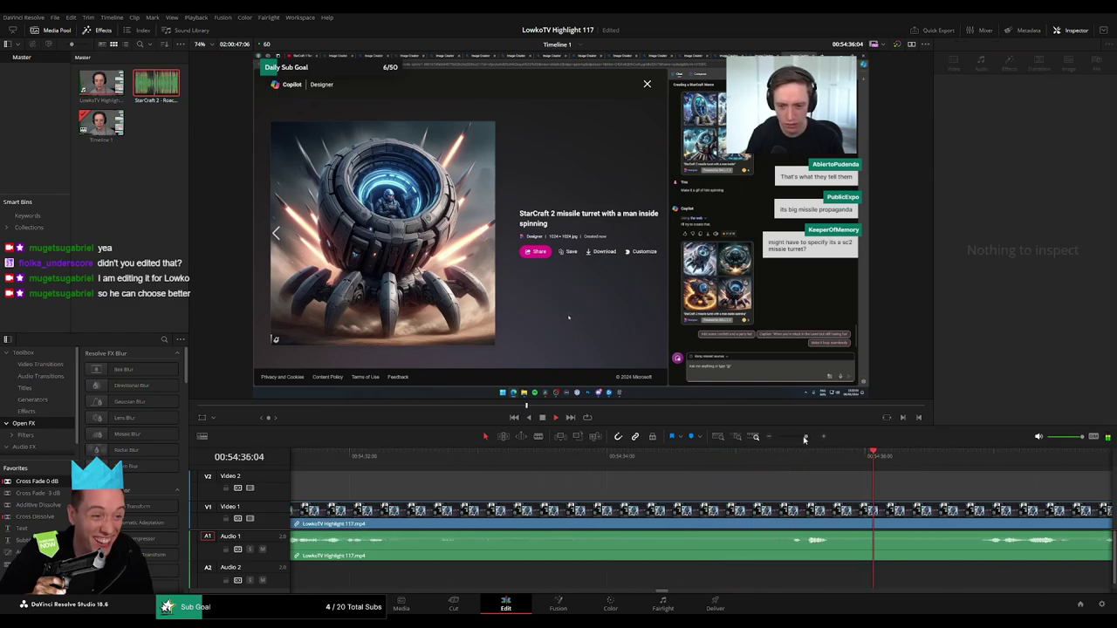
pyautogui.moveTo(805, 439); pyautogui.dragTo(799, 438)
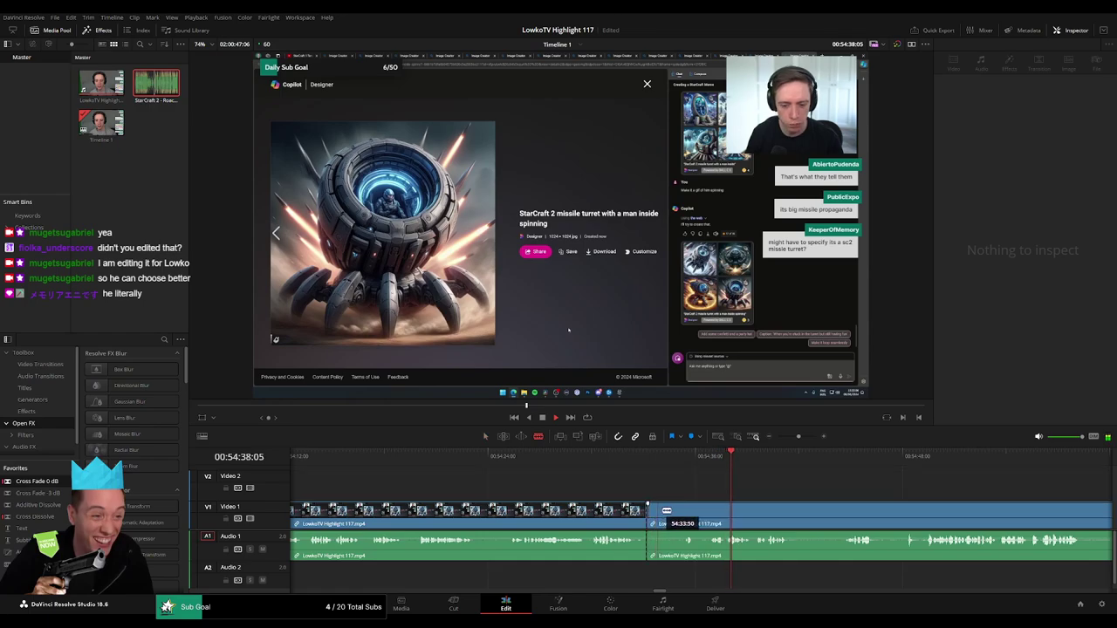
# - Trim the next section's start later and ripple-delete the leftover short piece
pyautogui.scroll(-3, 587, 486)
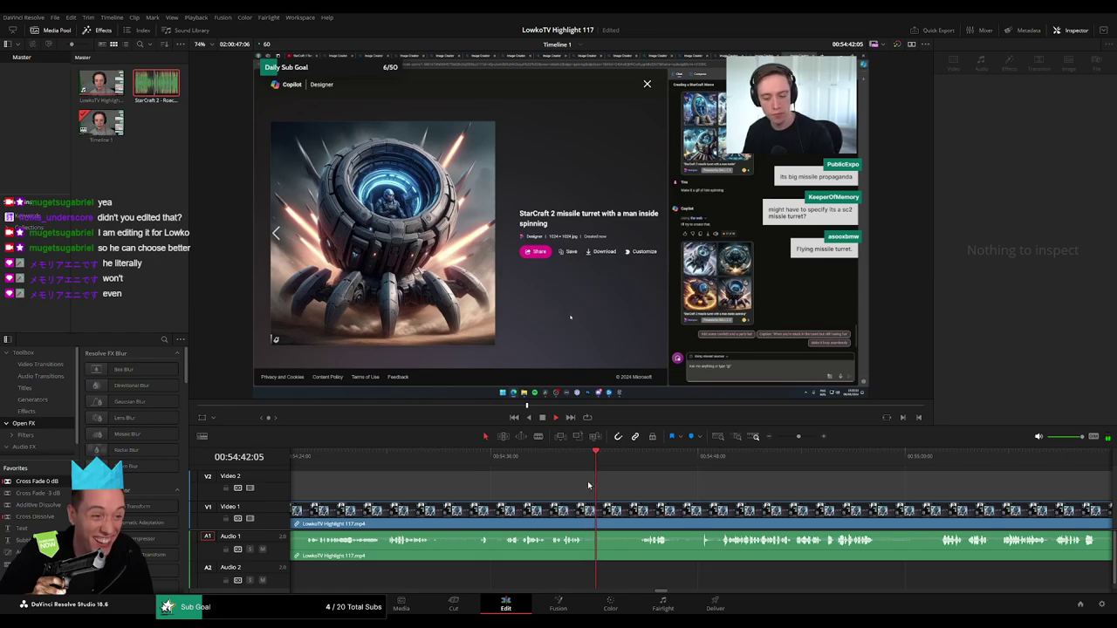
pyautogui.click(589, 511)
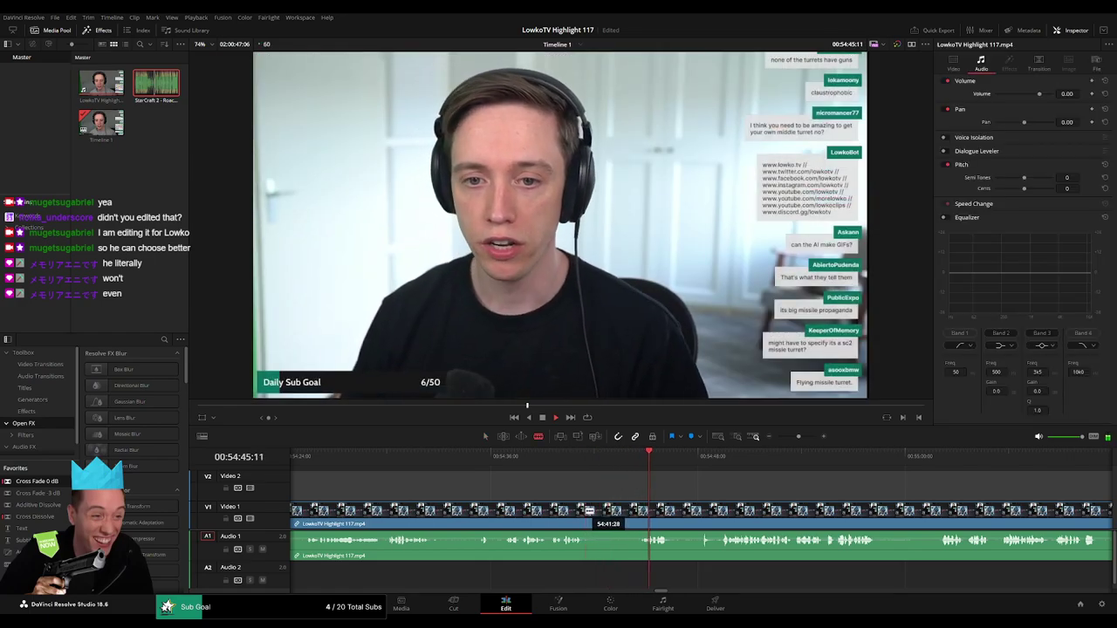
pyautogui.moveTo(589, 512); pyautogui.dragTo(644, 510)
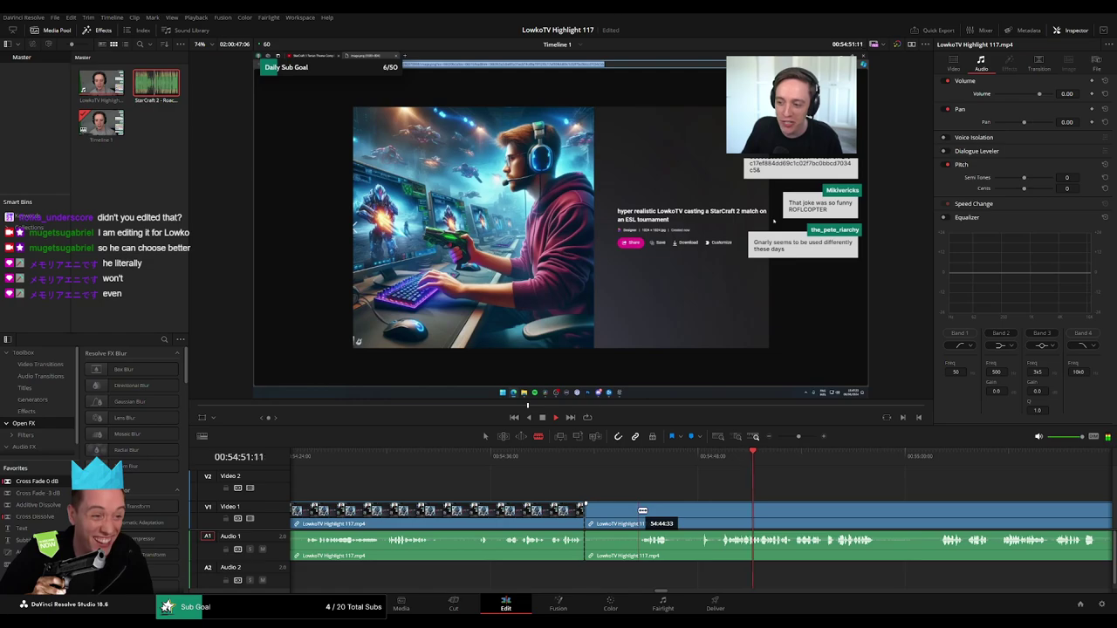
pyautogui.moveTo(643, 510); pyautogui.dragTo(637, 512)
pyautogui.click(637, 455)
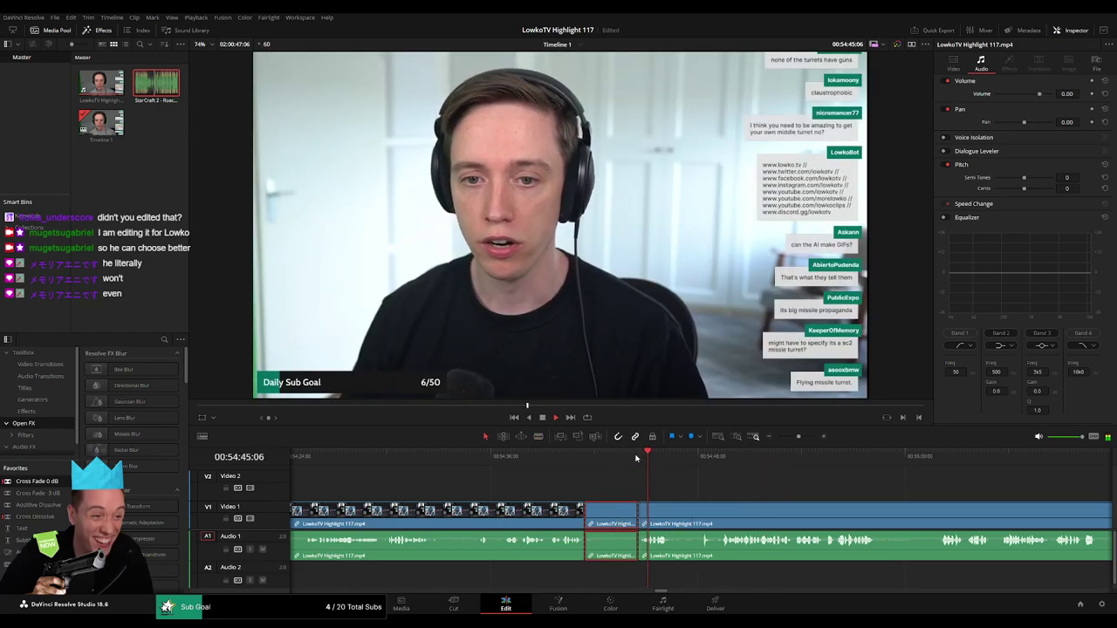
pyautogui.press('Delete')
pyautogui.press('space')
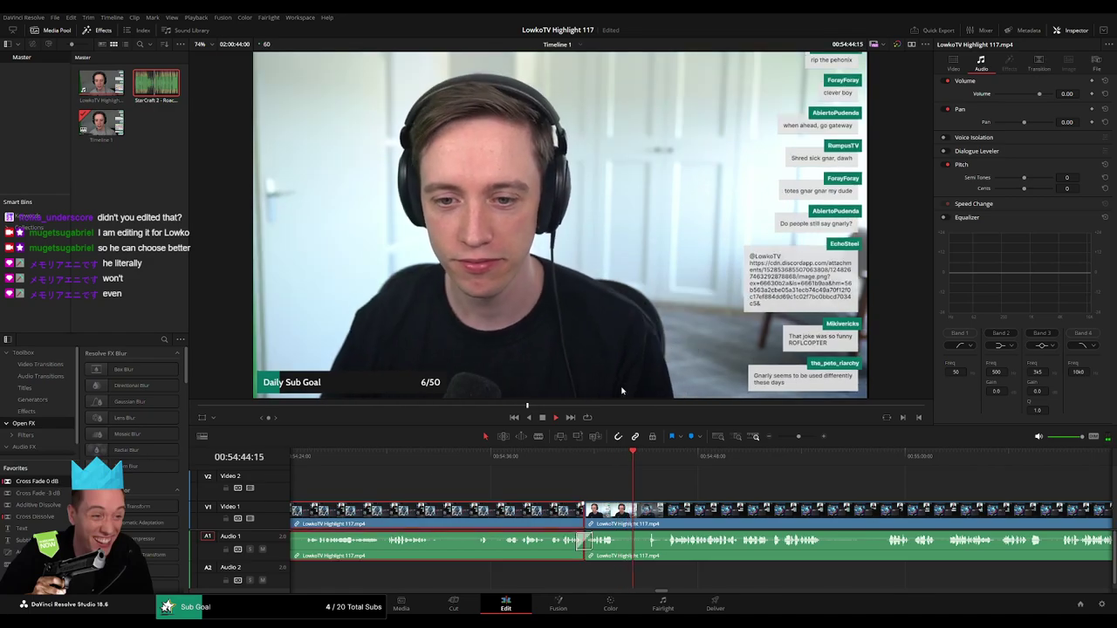
pyautogui.click(704, 477)
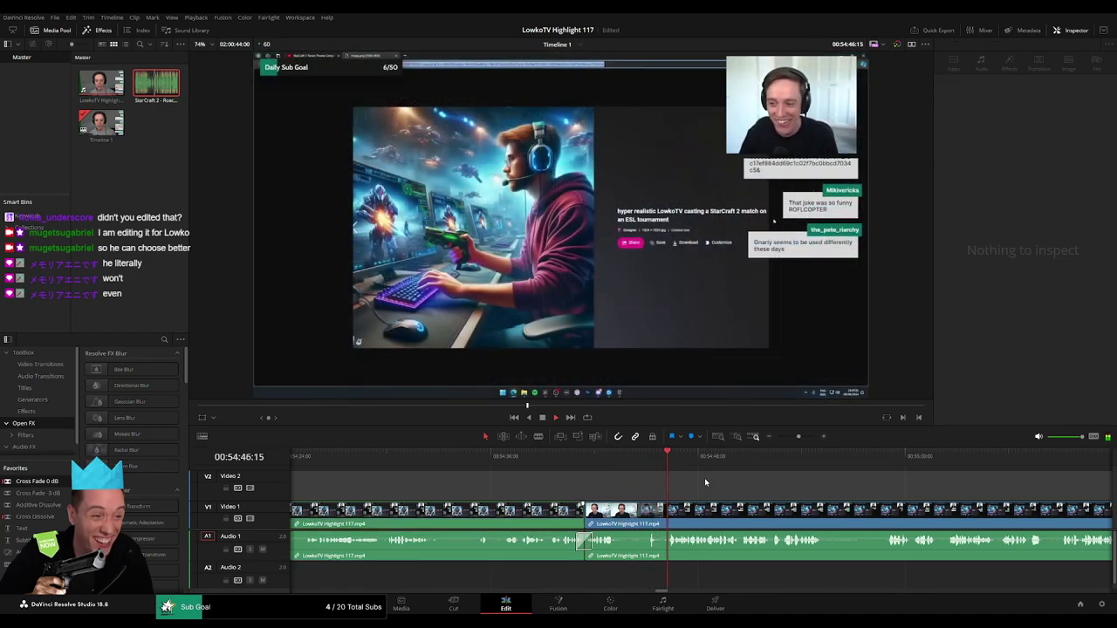
# - Split the clip at the playhead with Ctrl+B and ripple-delete the unwanted section after it
pyautogui.hscroll(3, 675, 482)
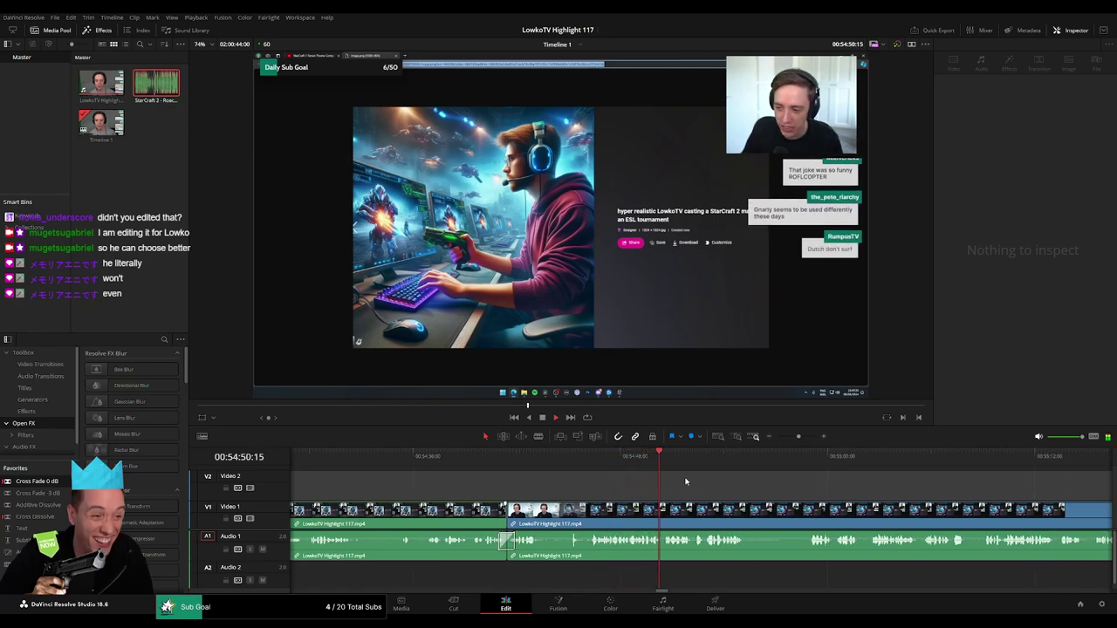
pyautogui.hscroll(5, 547, 481)
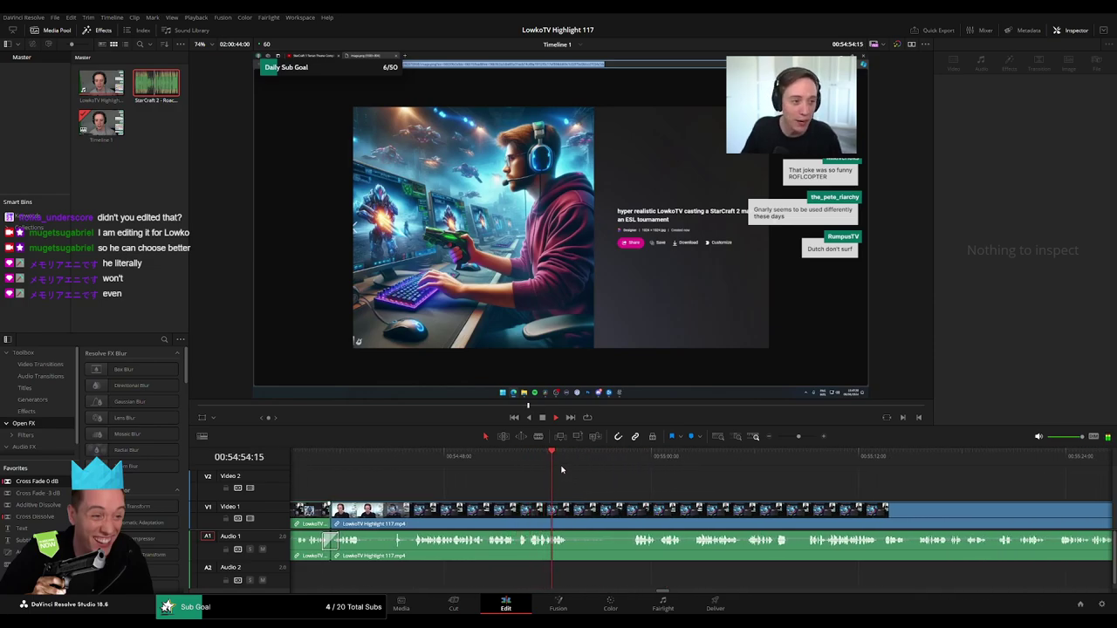
pyautogui.hotkey('ctrl', 'b')
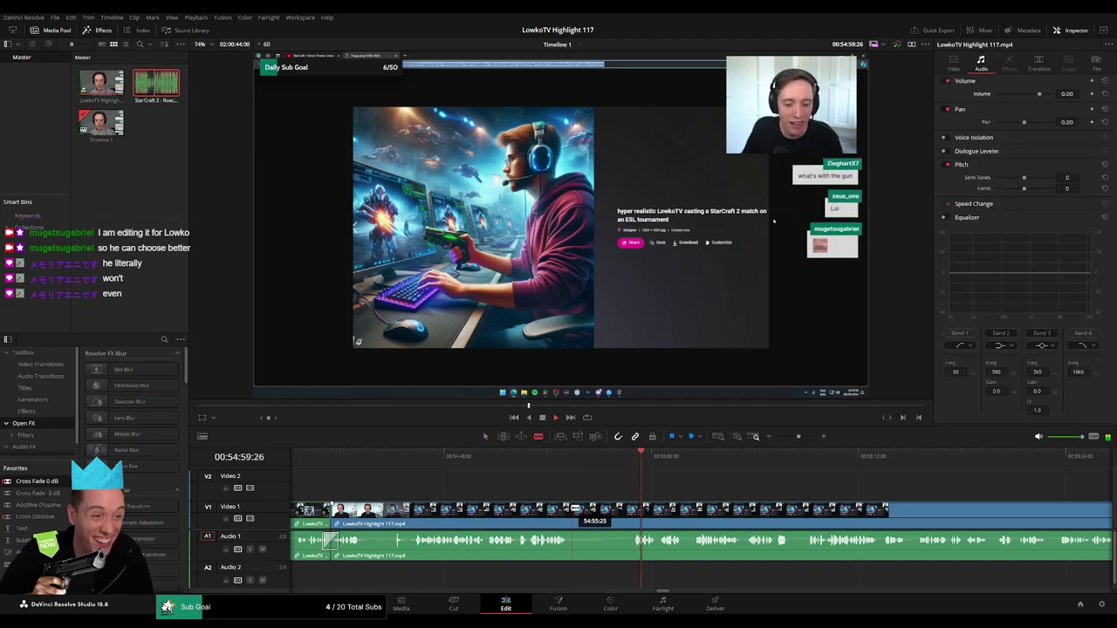
pyautogui.click(618, 515)
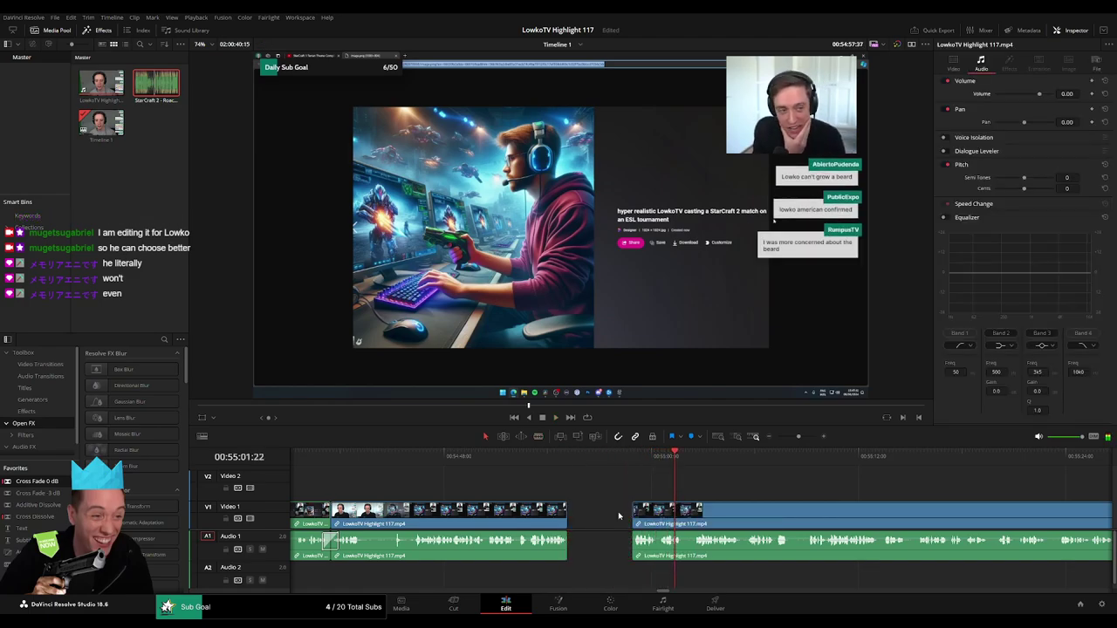
pyautogui.press('Delete')
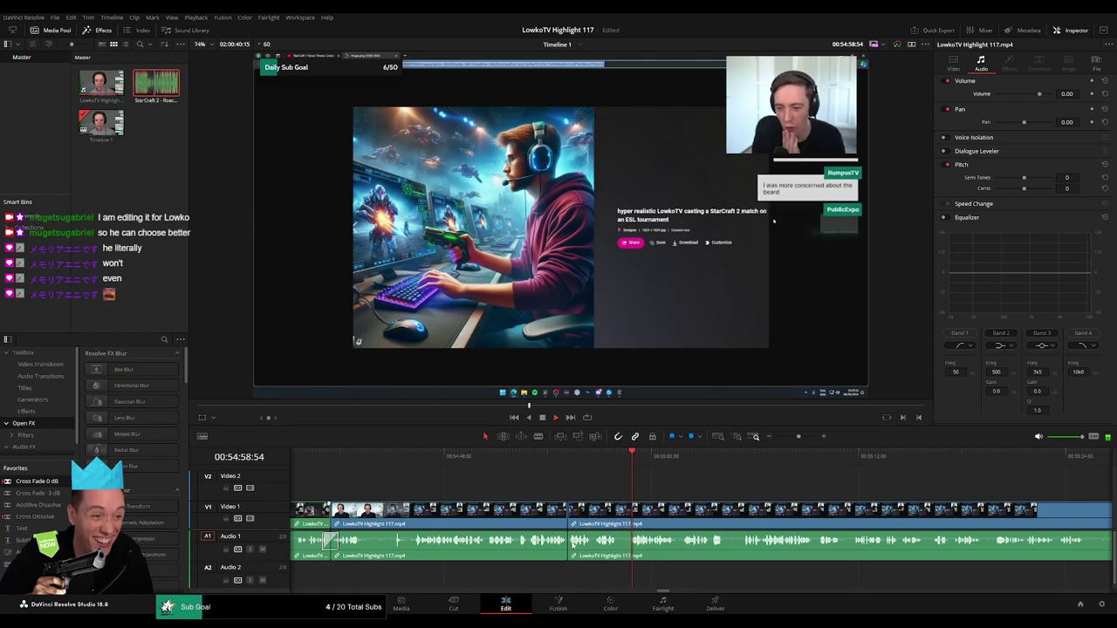
pyautogui.click(507, 514)
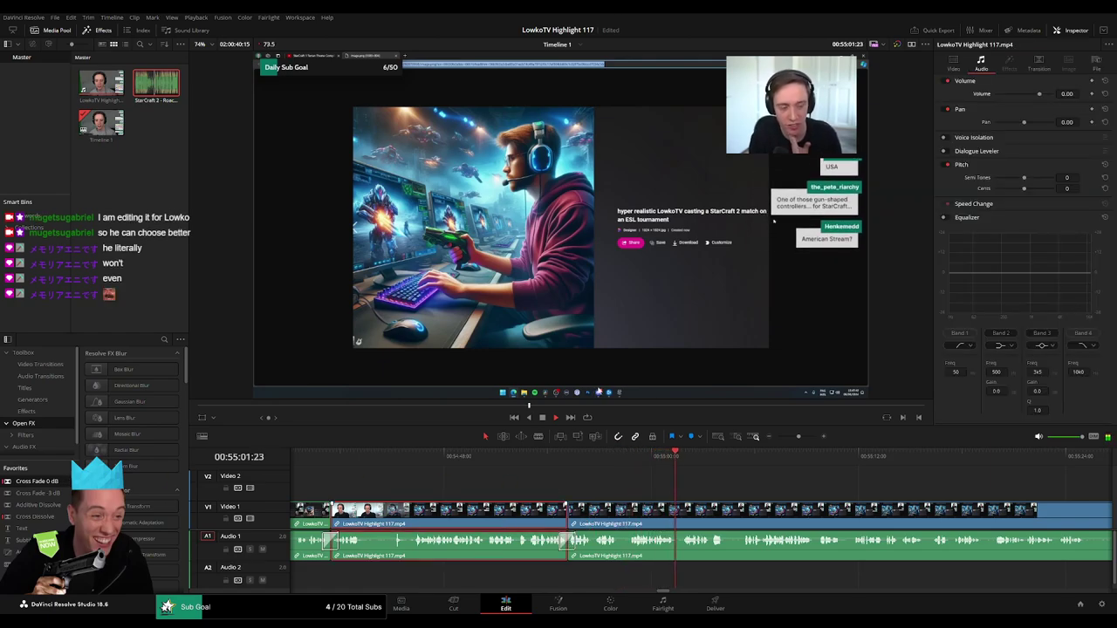
pyautogui.click(697, 455)
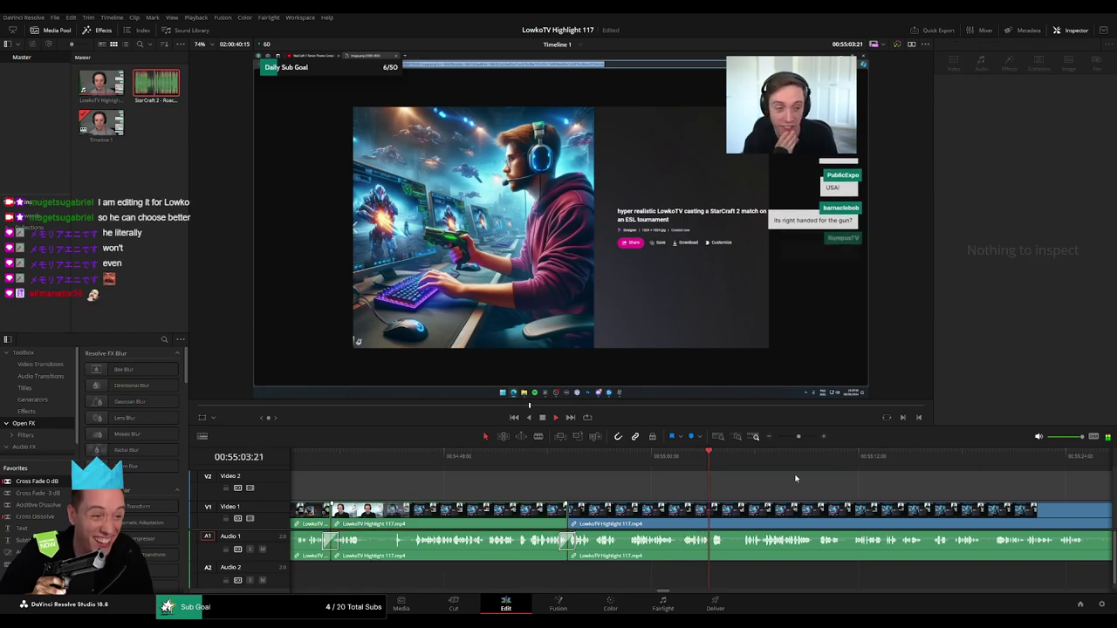
# - Cut out another short piece at the playhead and close the gap
pyautogui.hscroll(2, 768, 489)
pyautogui.hscroll(2, 698, 486)
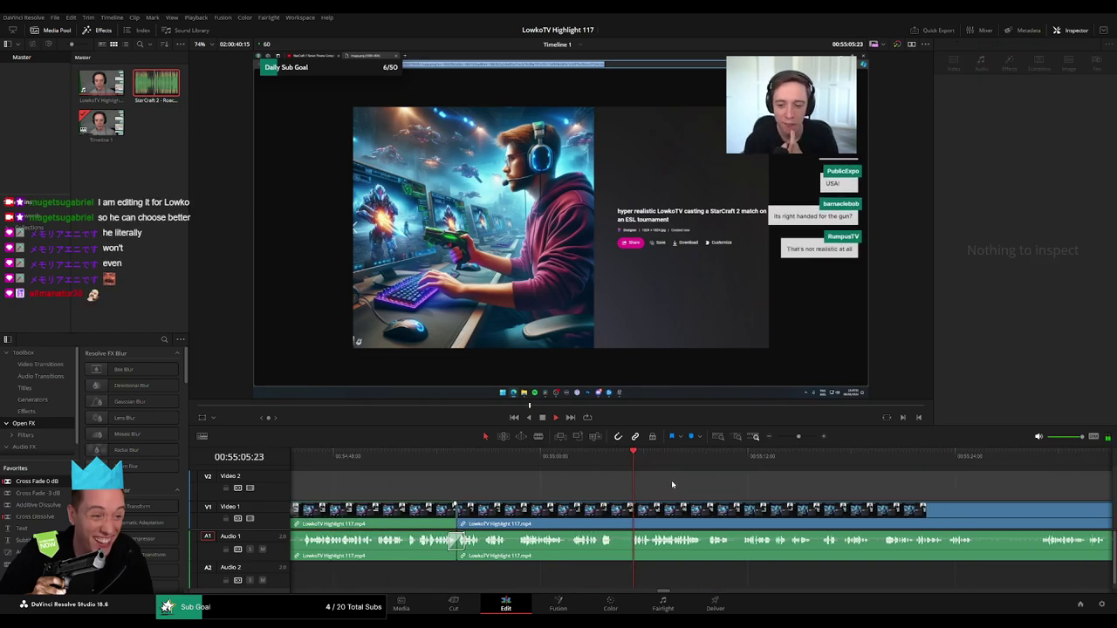
pyautogui.hotkey('ctrl', 'shift', 'z')
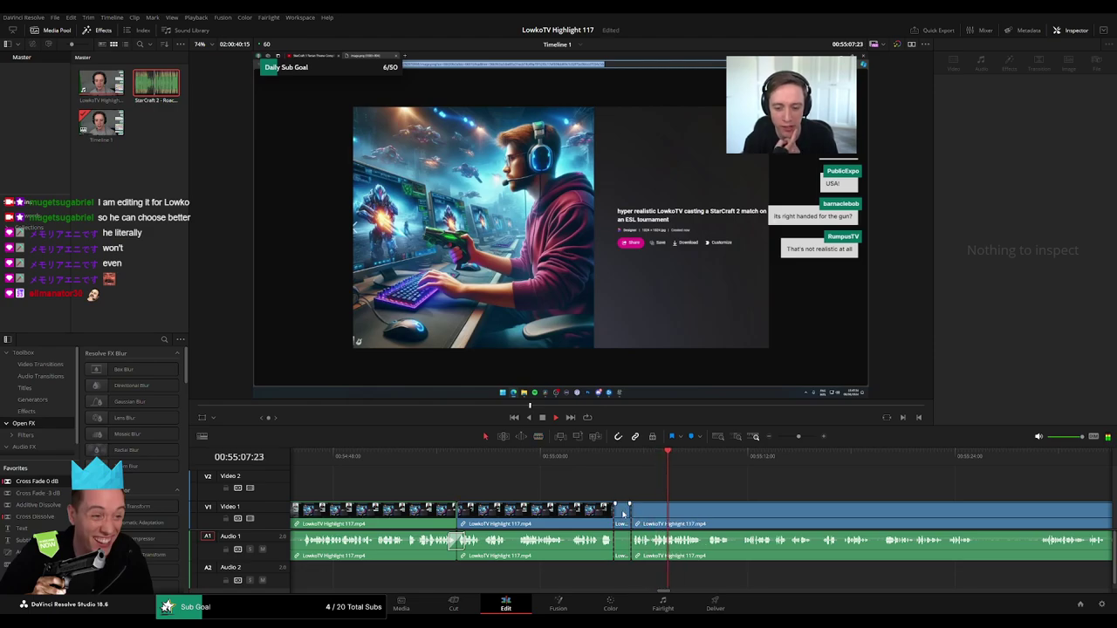
pyautogui.press('Delete')
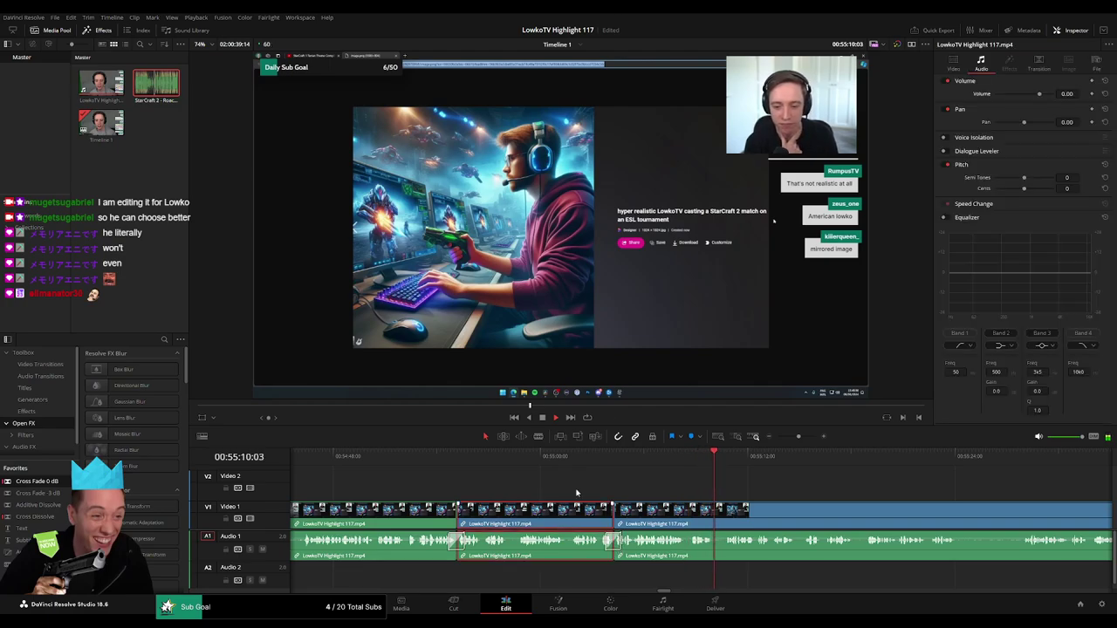
pyautogui.click(839, 483)
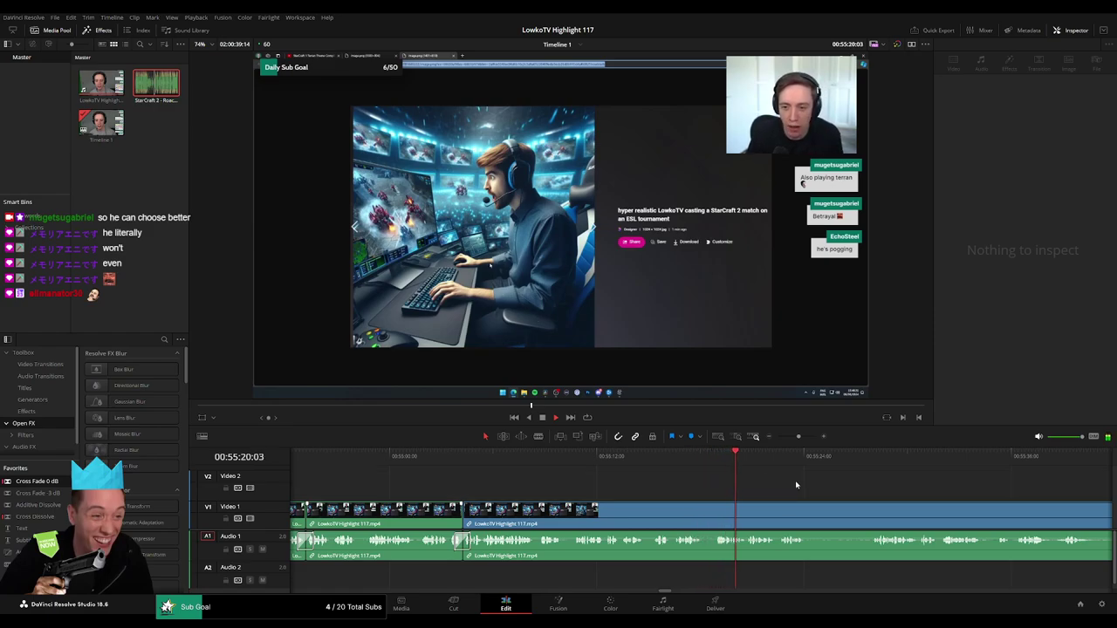
# - Blade the clip further along and ripple-delete the section after the cut
pyautogui.hscroll(3, 612, 480)
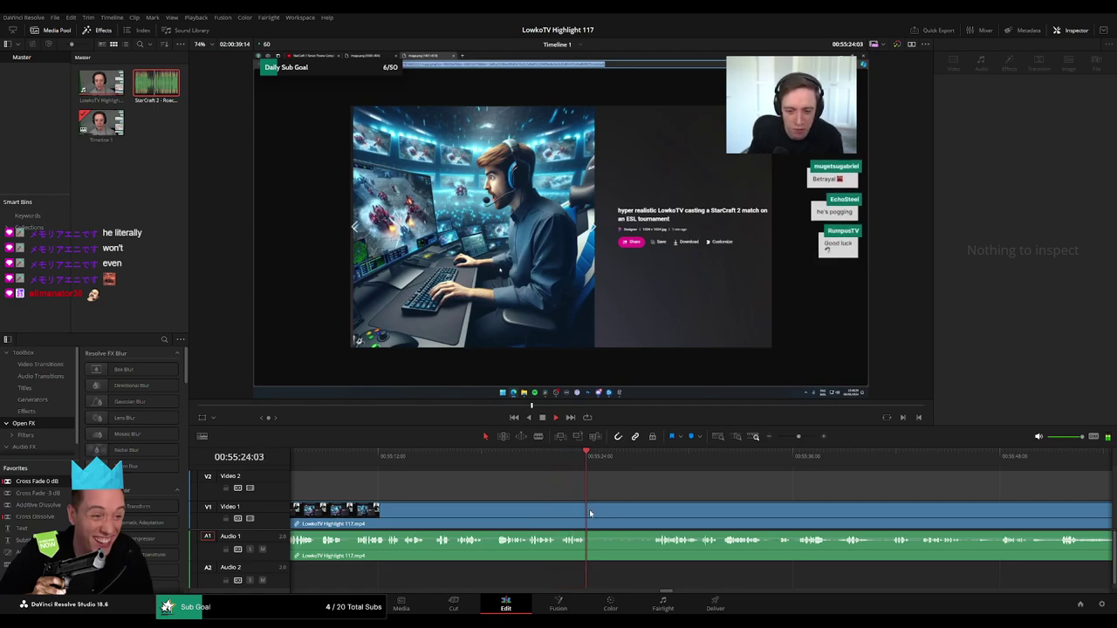
pyautogui.press('b')
pyautogui.click(592, 513)
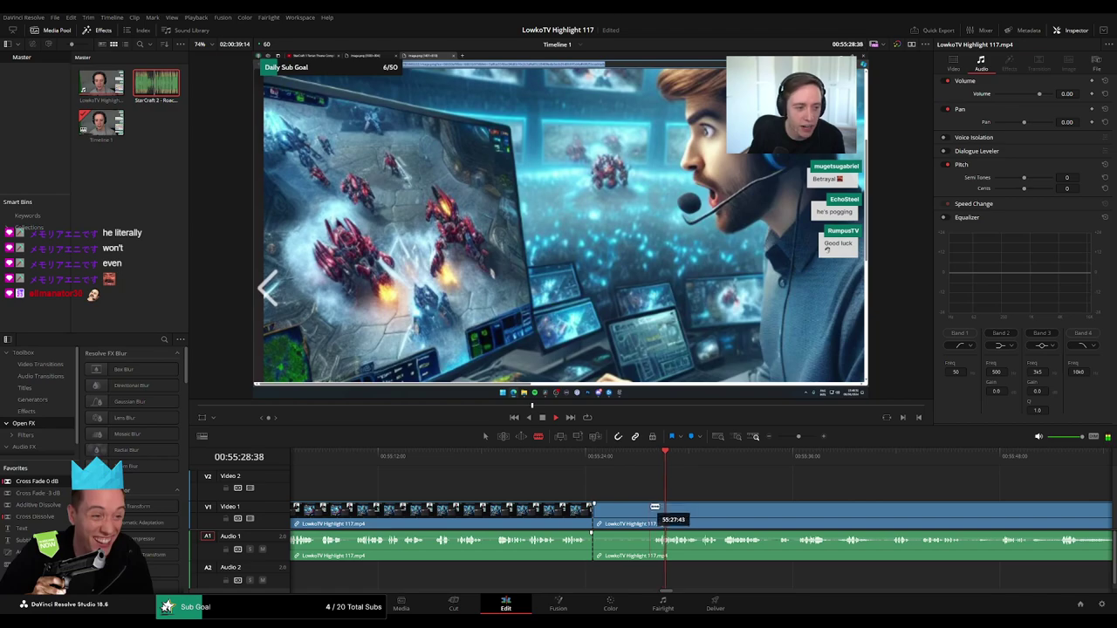
pyautogui.press('a')
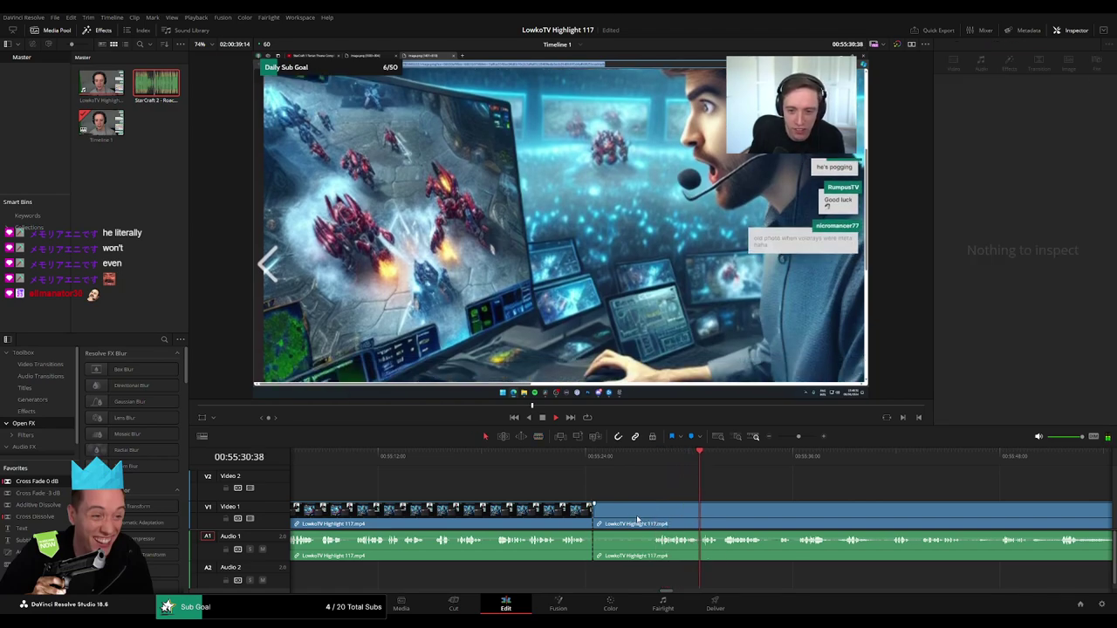
pyautogui.press('Delete')
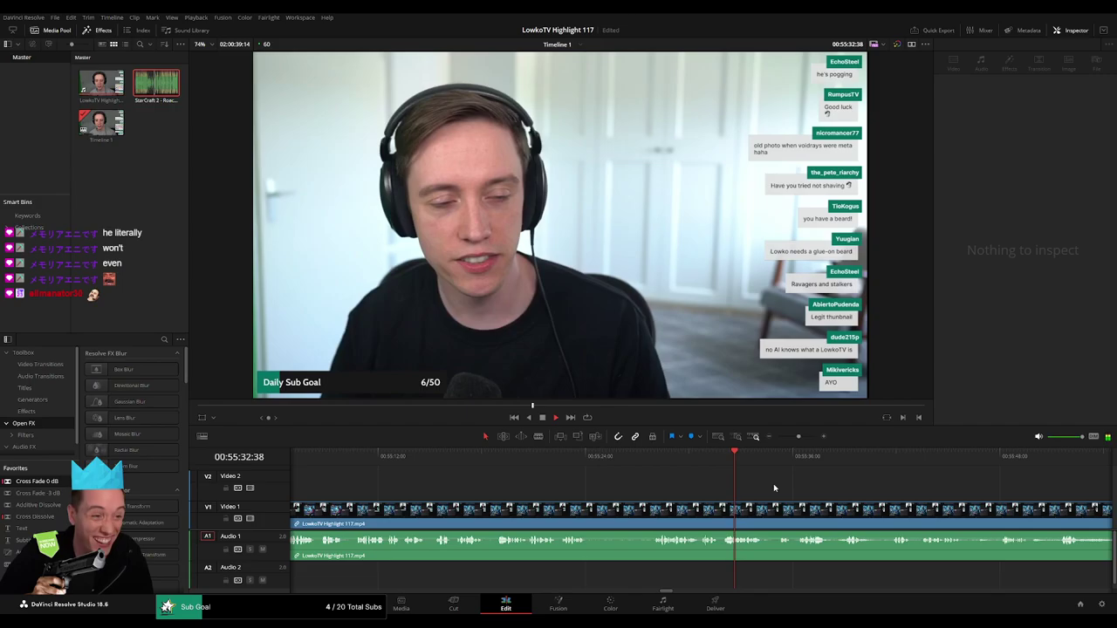
# - Split the clip with the Blade tool where the StarCraft footage begins
pyautogui.moveTo(664, 457); pyautogui.dragTo(532, 467)
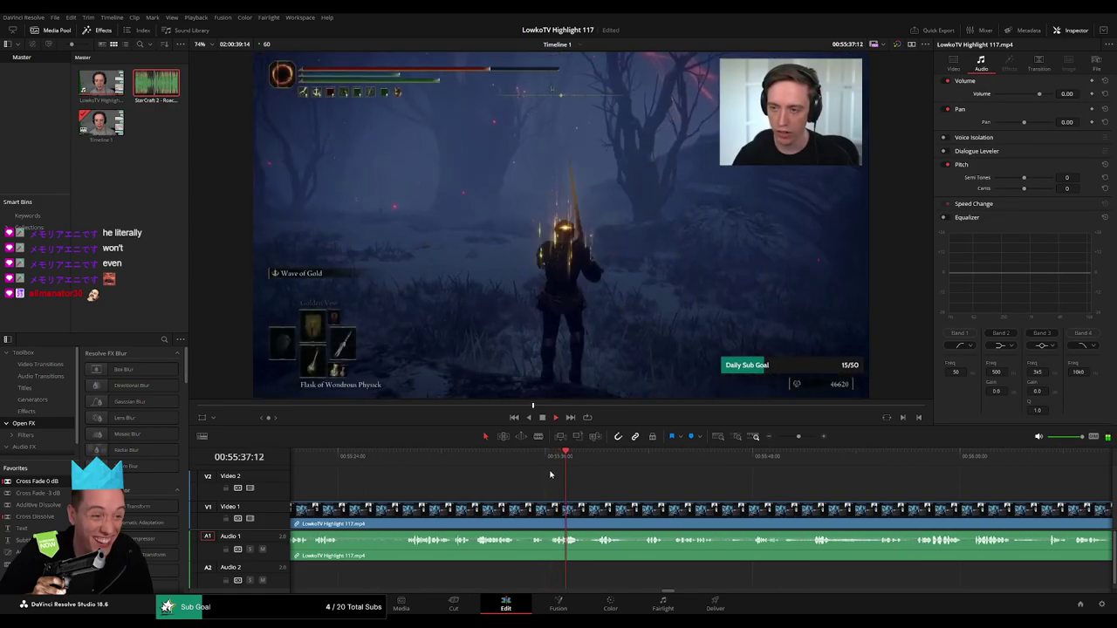
pyautogui.press('b')
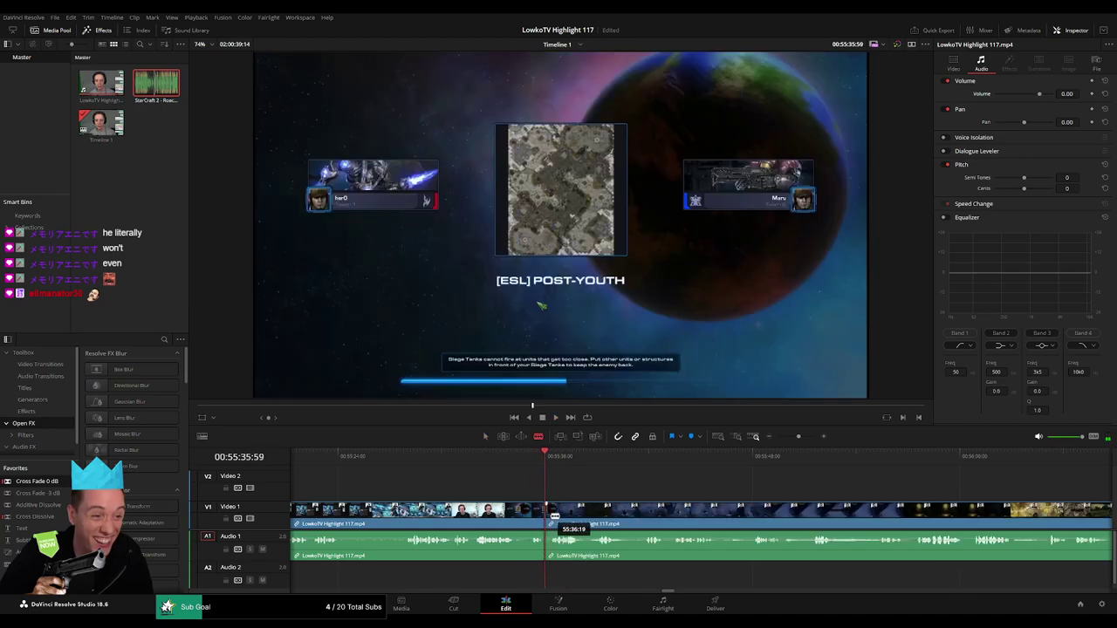
pyautogui.click(550, 516)
pyautogui.press('a')
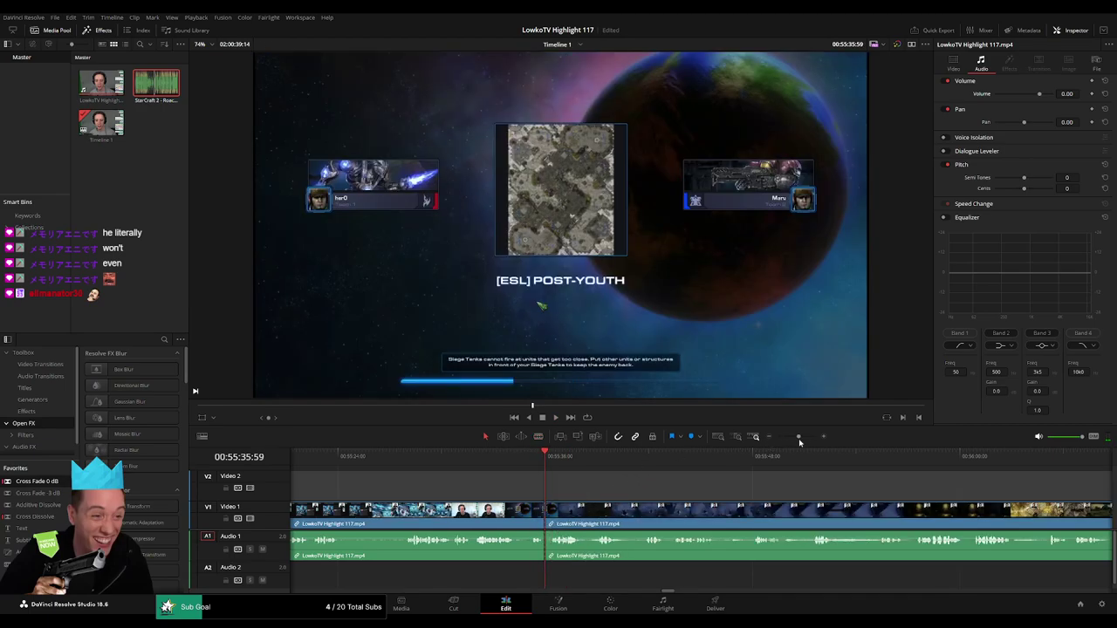
# - Split off a brief unwanted bit near 55:36, ripple-delete it and play back the edit
pyautogui.moveTo(799, 439); pyautogui.dragTo(806, 438)
pyautogui.click(744, 469)
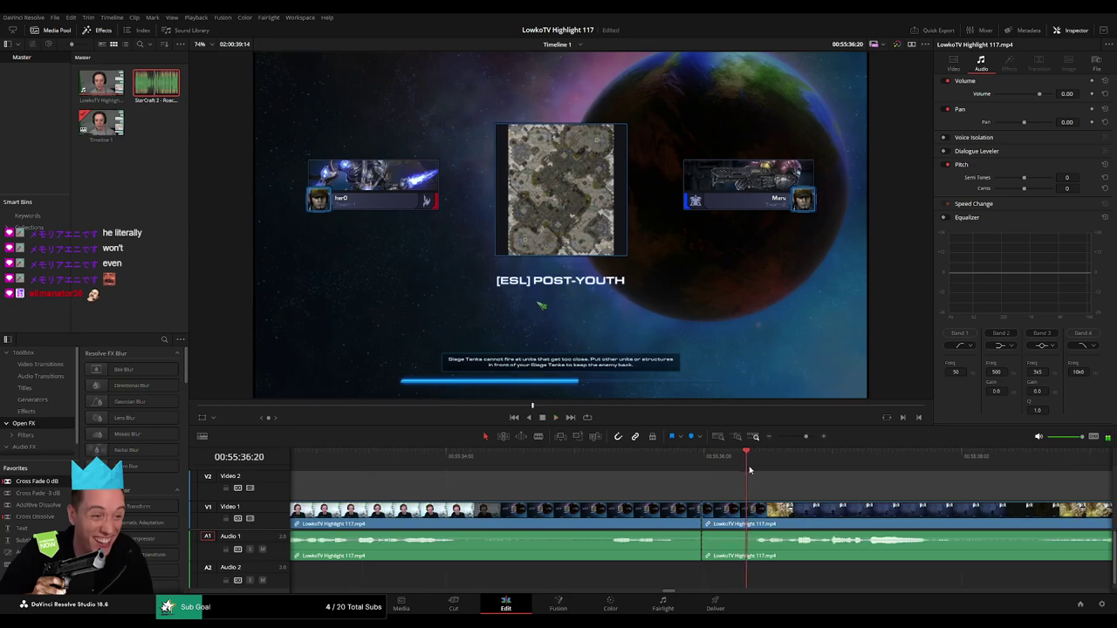
pyautogui.click(751, 470)
pyautogui.hotkey('ctrl', 'b')
pyautogui.click(742, 519)
pyautogui.press('Delete')
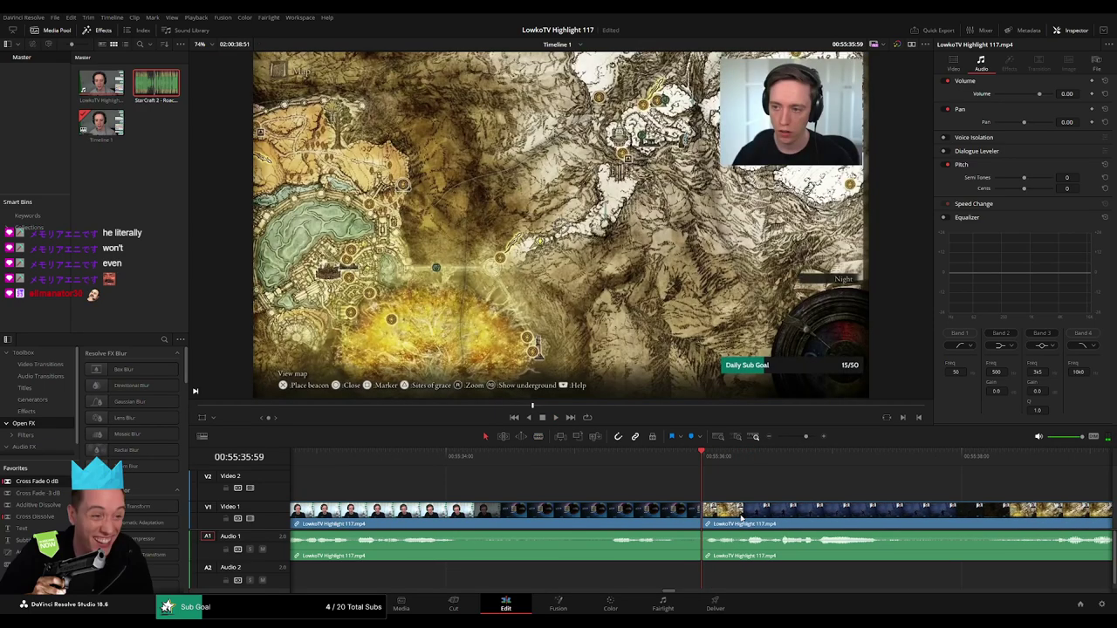
pyautogui.click(535, 512)
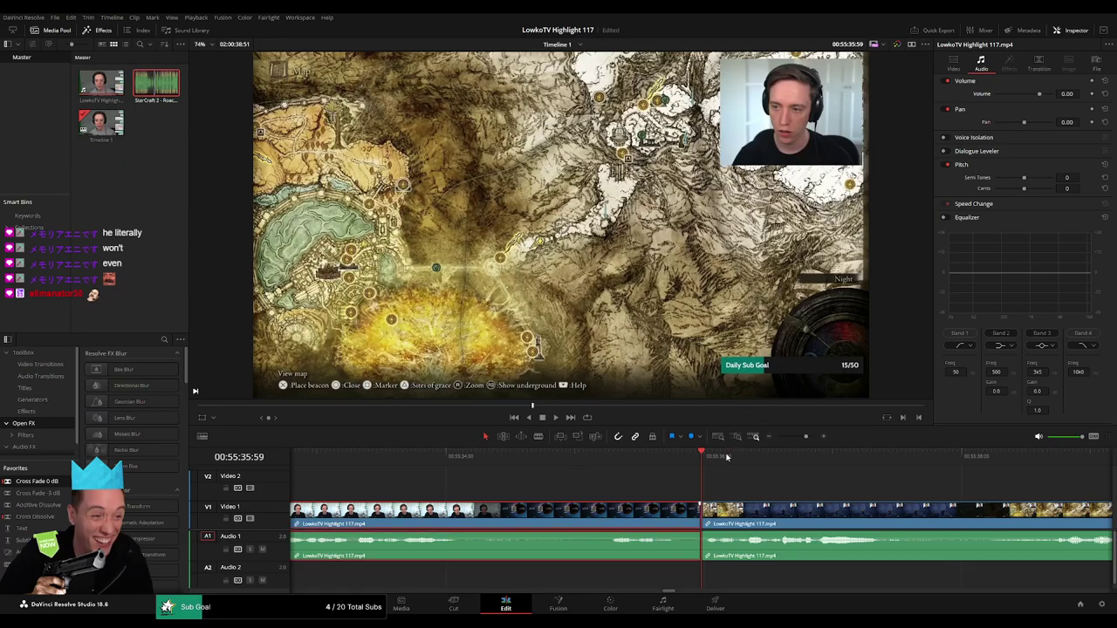
pyautogui.press('space')
pyautogui.moveTo(806, 436)
pyautogui.mouseDown()
pyautogui.moveTo(778, 438)
pyautogui.moveTo(793, 437)
pyautogui.mouseUp()
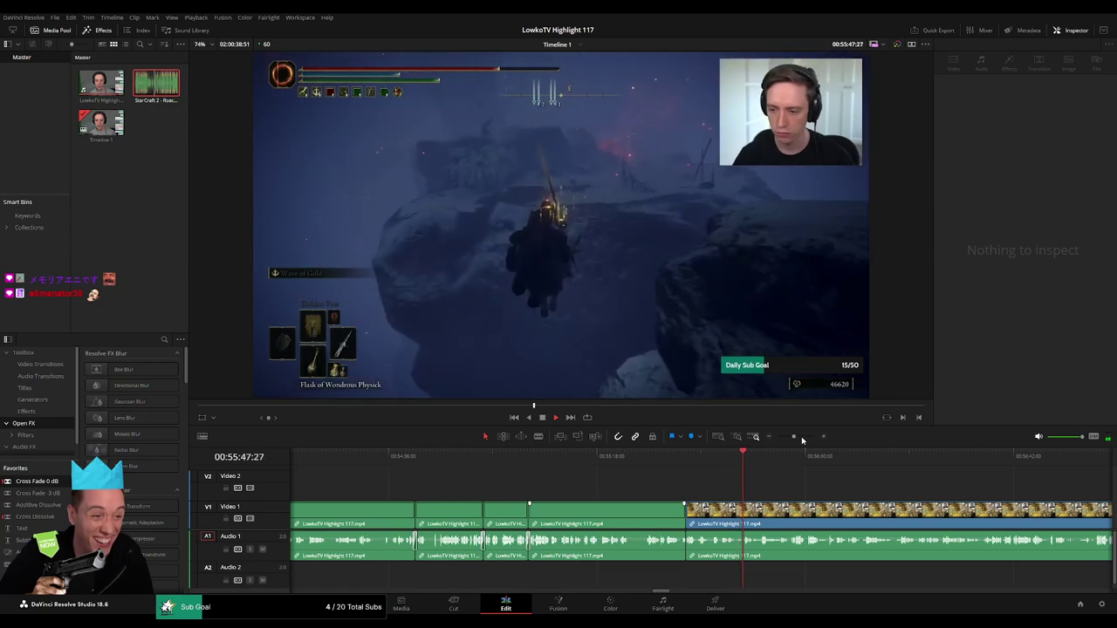
pyautogui.moveTo(794, 437); pyautogui.dragTo(798, 437)
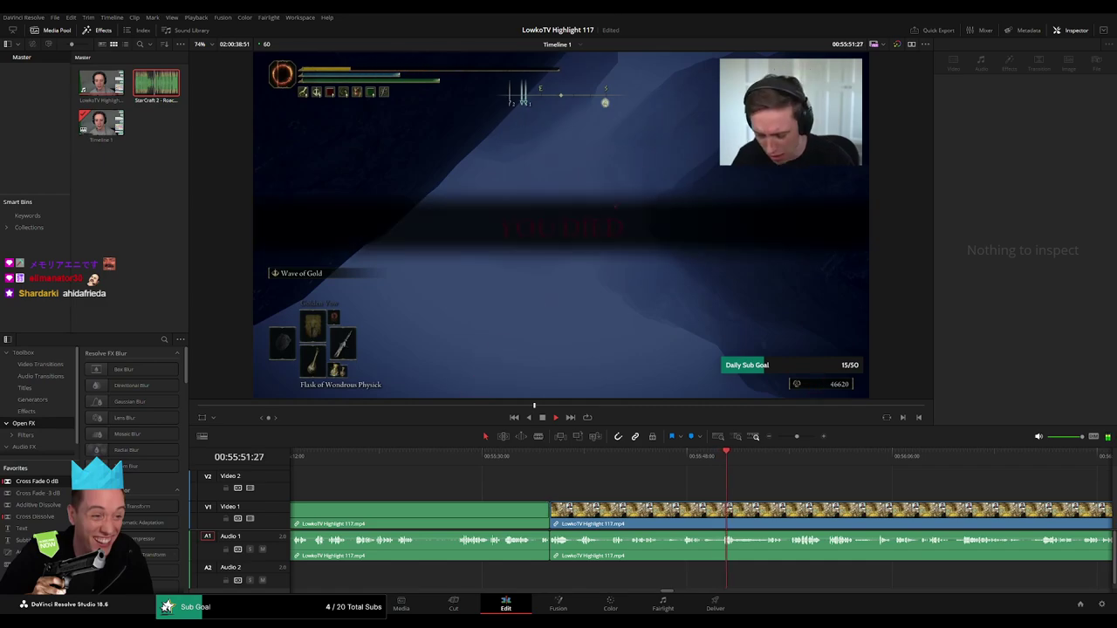
pyautogui.click(770, 465)
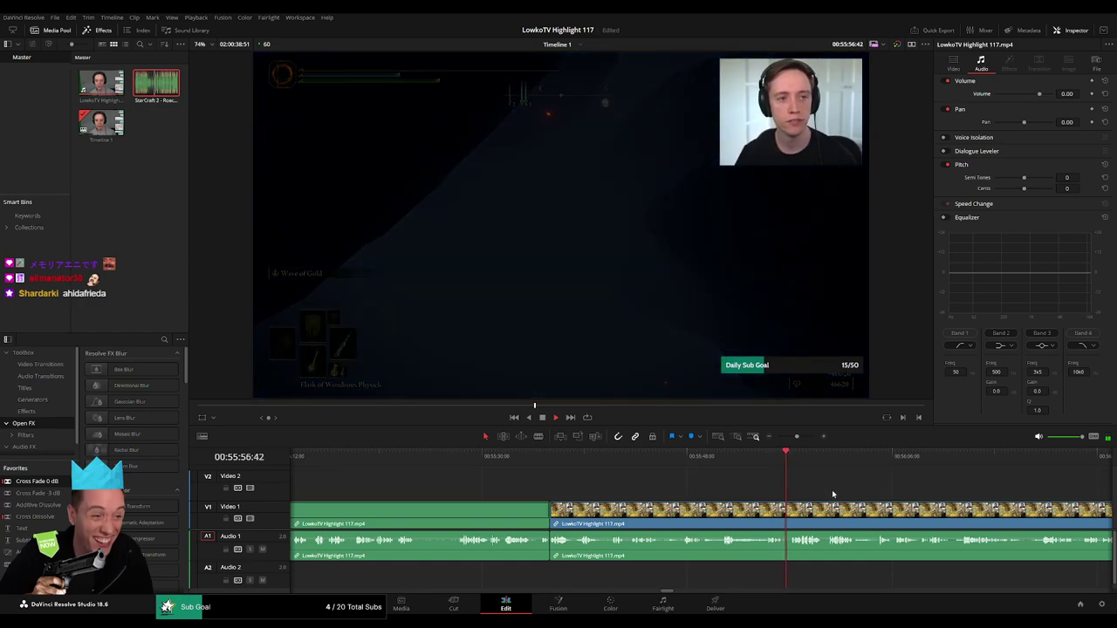
pyautogui.hscroll(3, 686, 490)
pyautogui.hscroll(2, 686, 489)
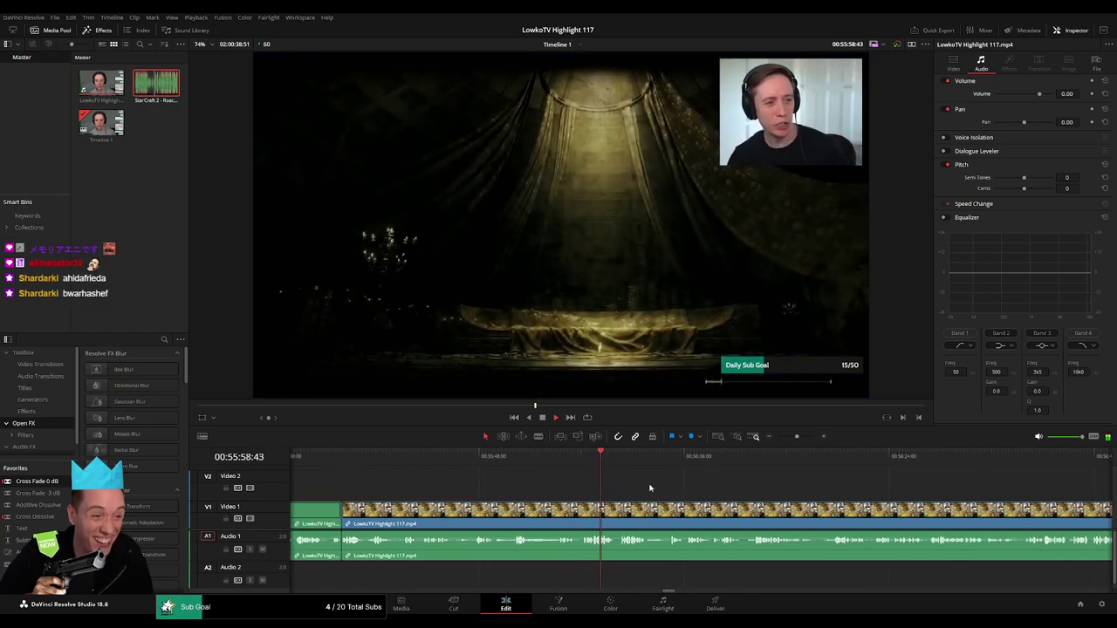
pyautogui.moveTo(796, 437); pyautogui.dragTo(800, 437)
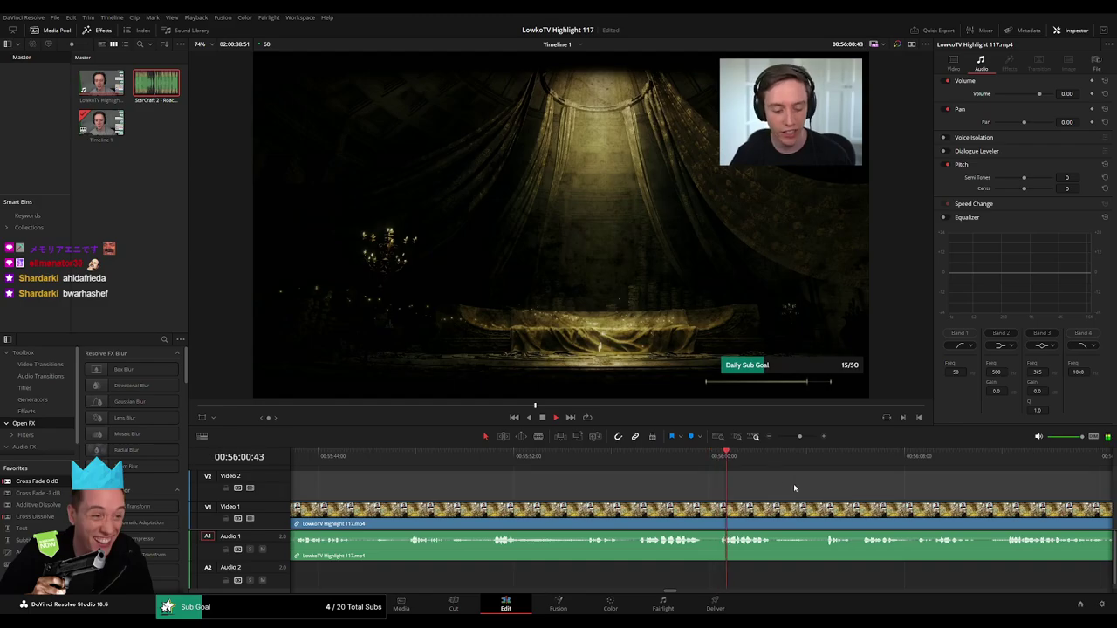
pyautogui.hscroll(5, 549, 489)
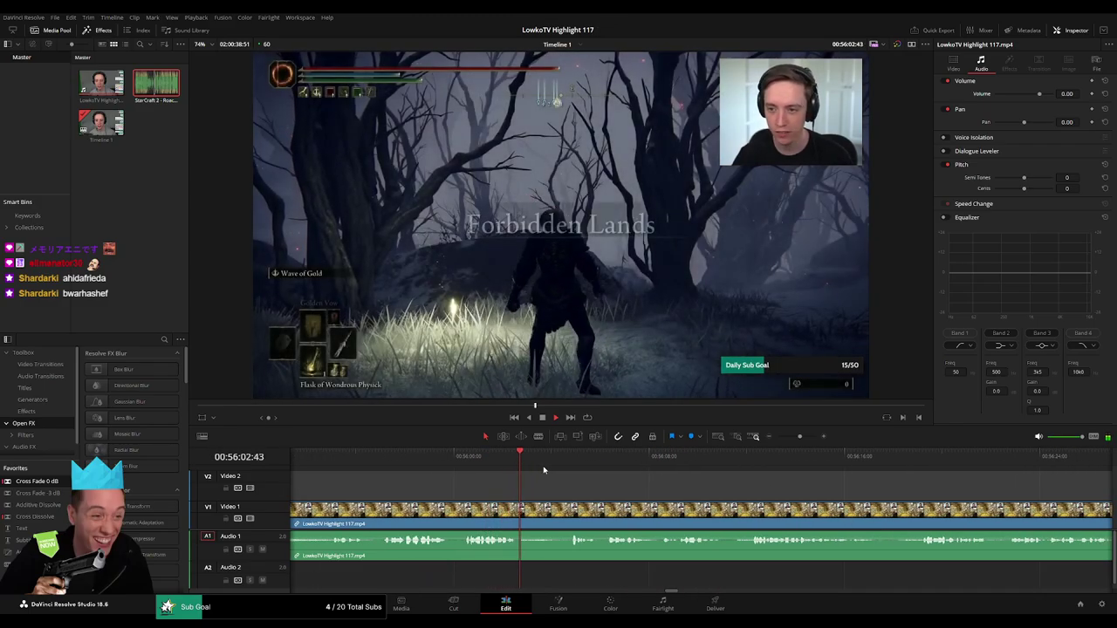
pyautogui.click(565, 461)
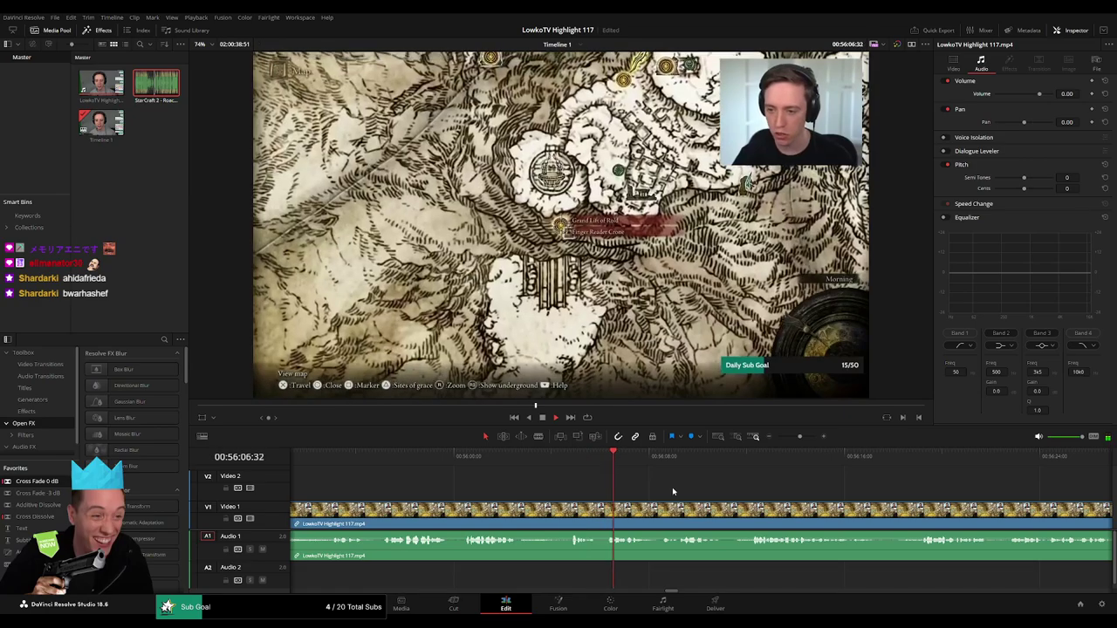
pyautogui.hscroll(4, 541, 484)
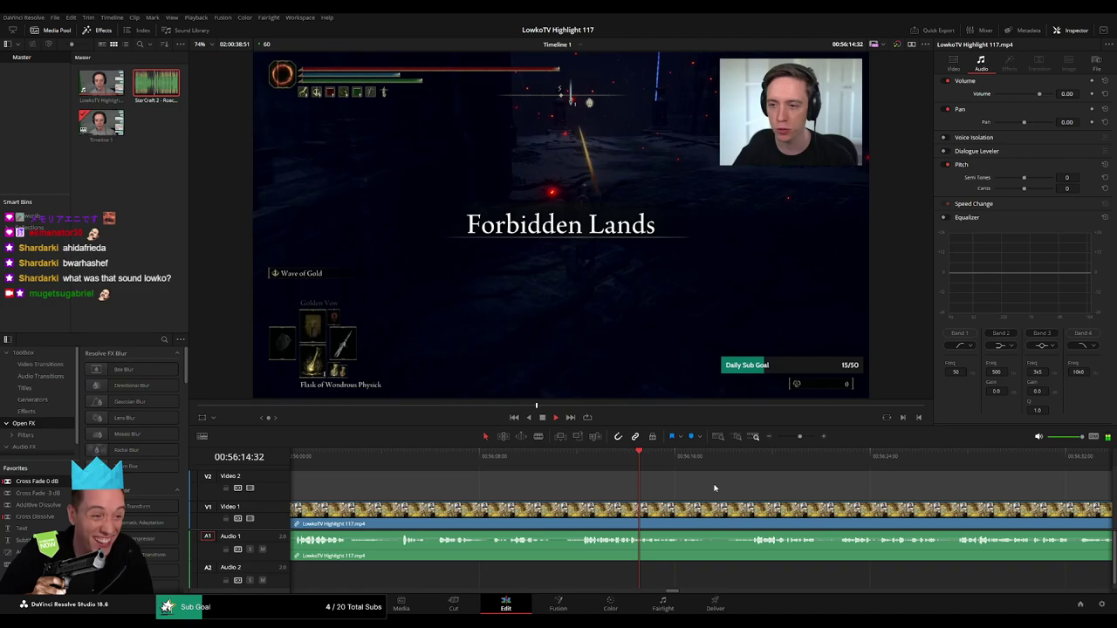
pyautogui.scroll(-3, 620, 481)
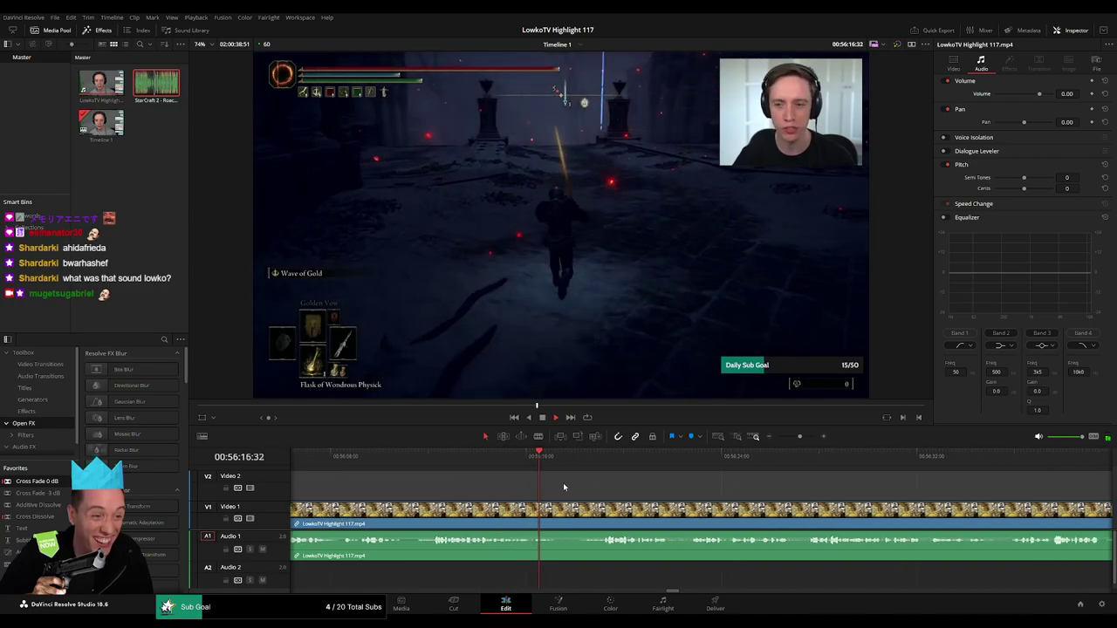
pyautogui.click(586, 466)
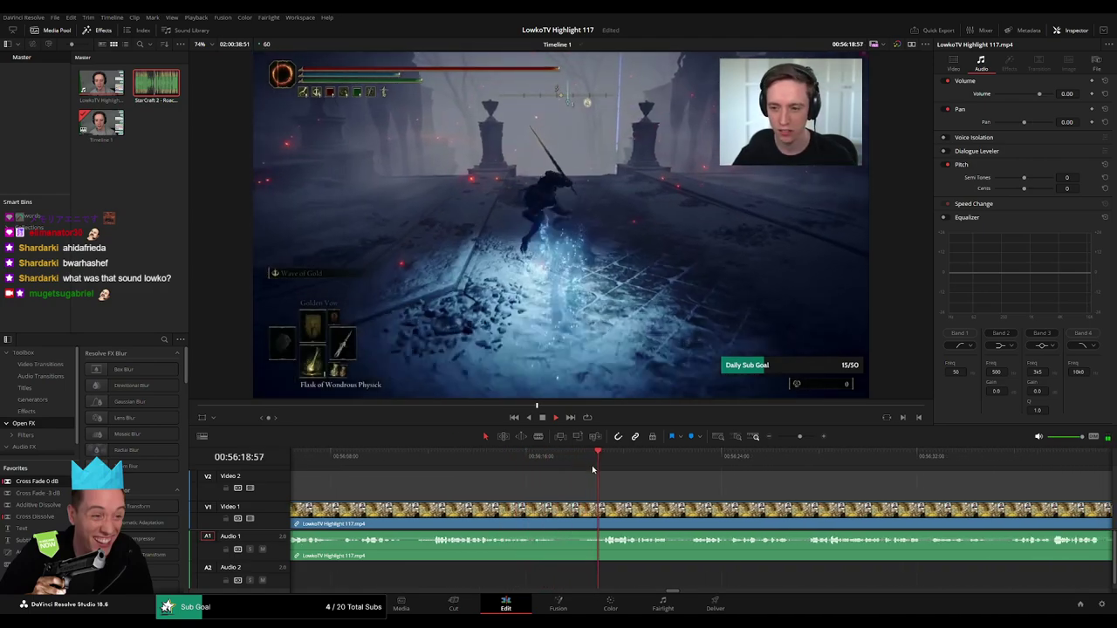
pyautogui.scroll(-3, 620, 482)
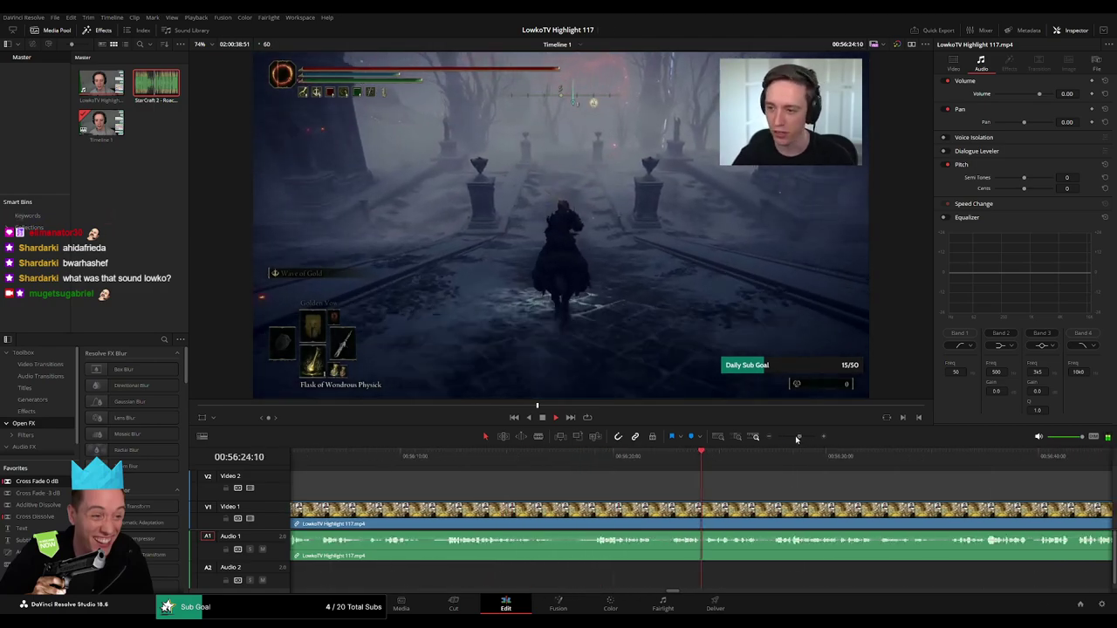
pyautogui.moveTo(800, 436)
pyautogui.mouseDown()
pyautogui.moveTo(779, 440)
pyautogui.moveTo(802, 442)
pyautogui.mouseUp()
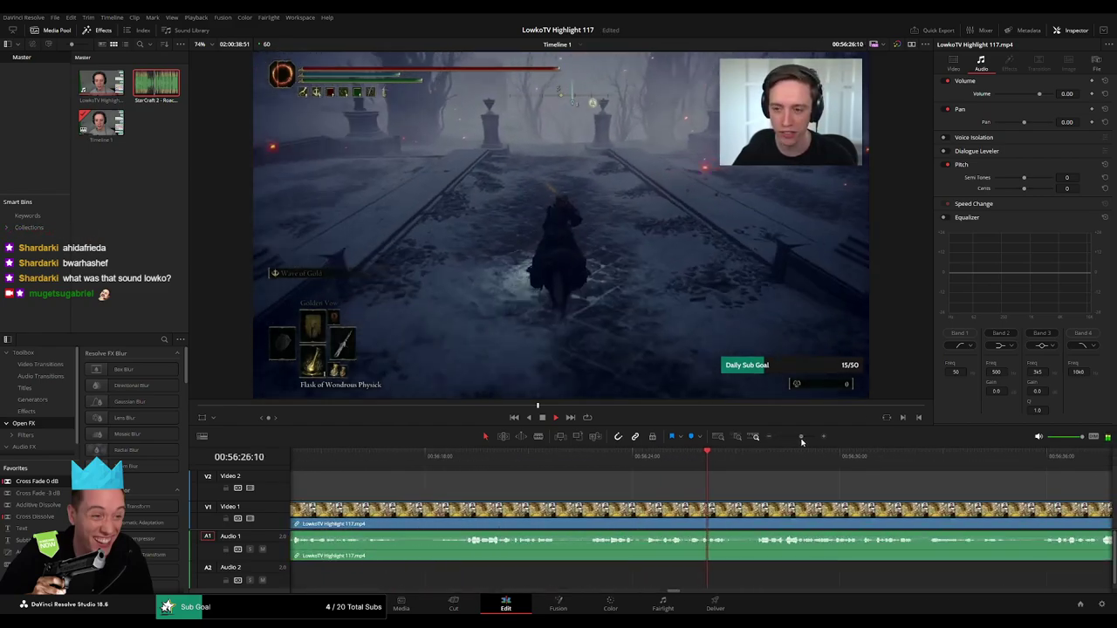
pyautogui.scroll(-2, 751, 494)
pyautogui.scroll(-2, 698, 491)
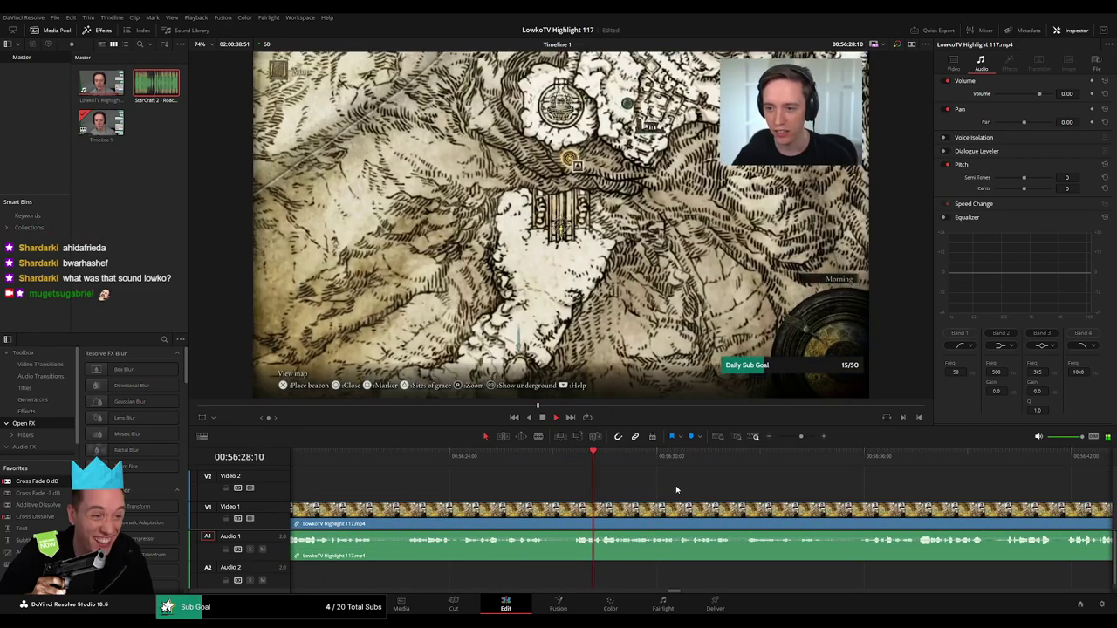
pyautogui.scroll(-3, 611, 493)
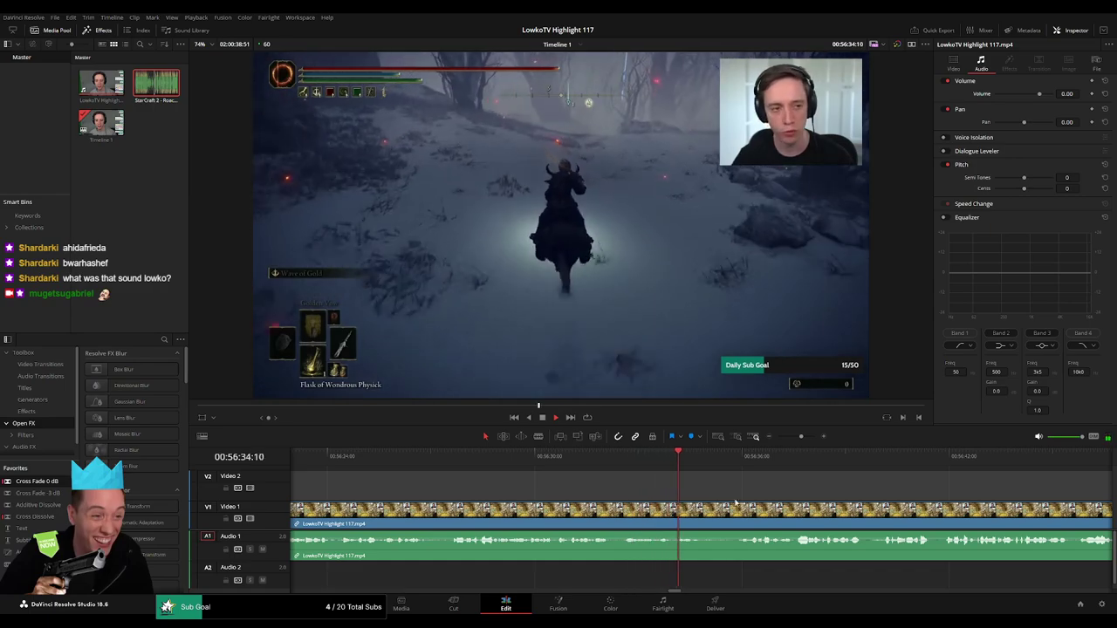
pyautogui.scroll(-3, 548, 498)
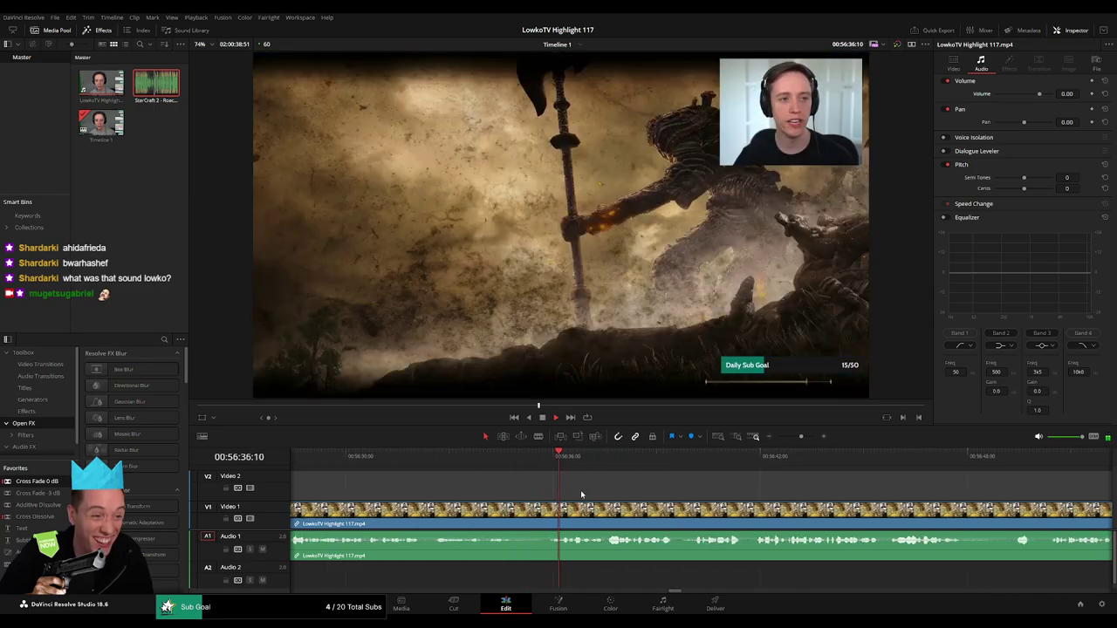
pyautogui.scroll(-3, 523, 489)
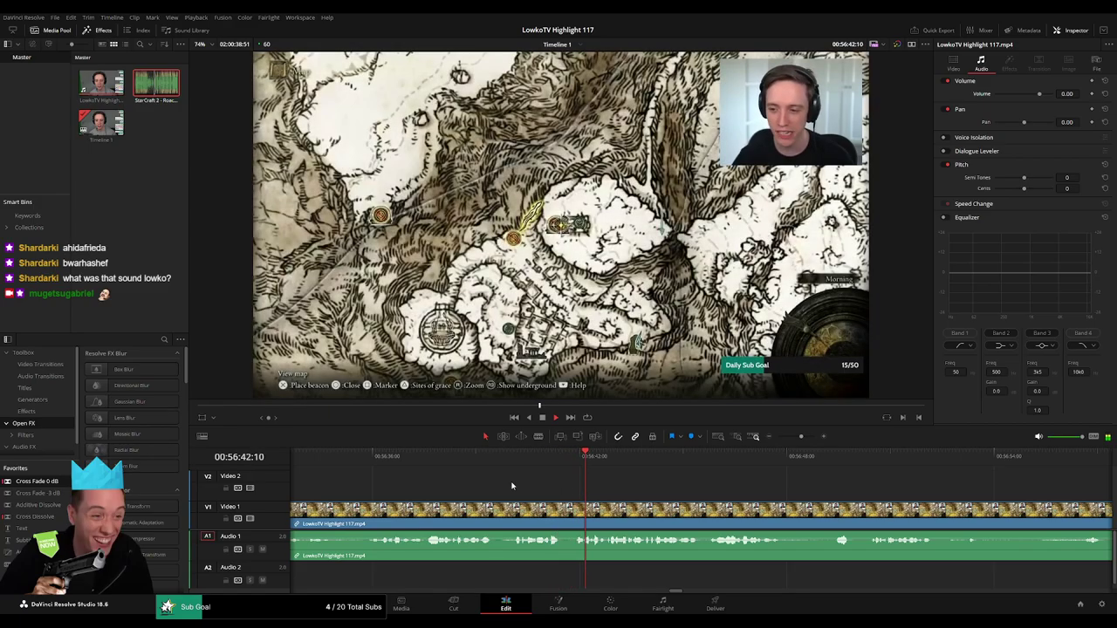
pyautogui.scroll(-2, 602, 491)
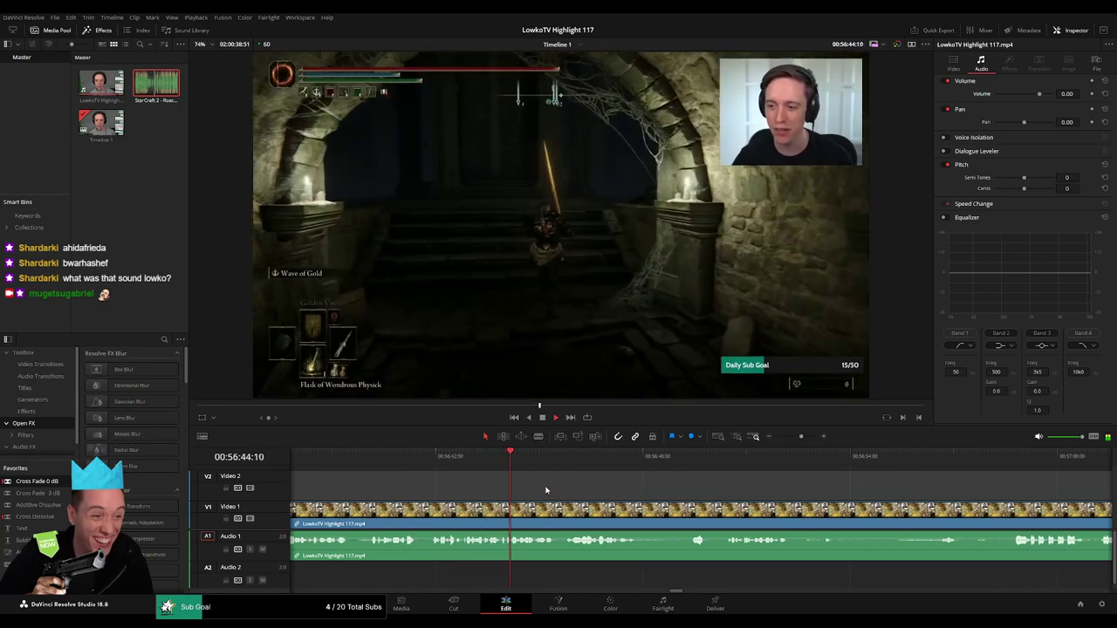
pyautogui.scroll(-1, 572, 490)
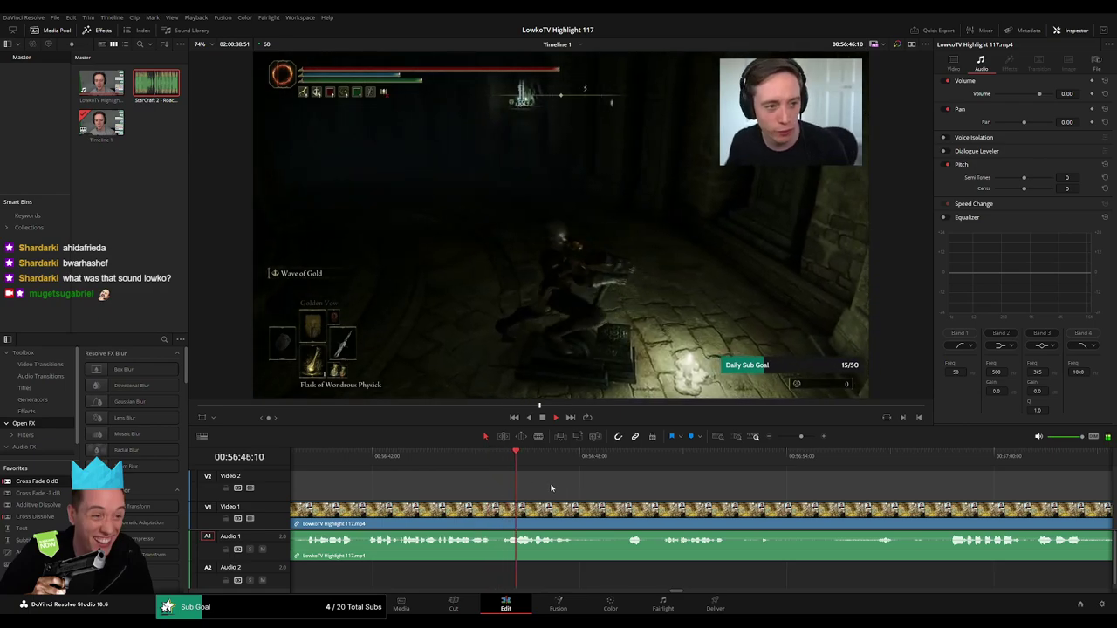
pyautogui.scroll(-1, 527, 487)
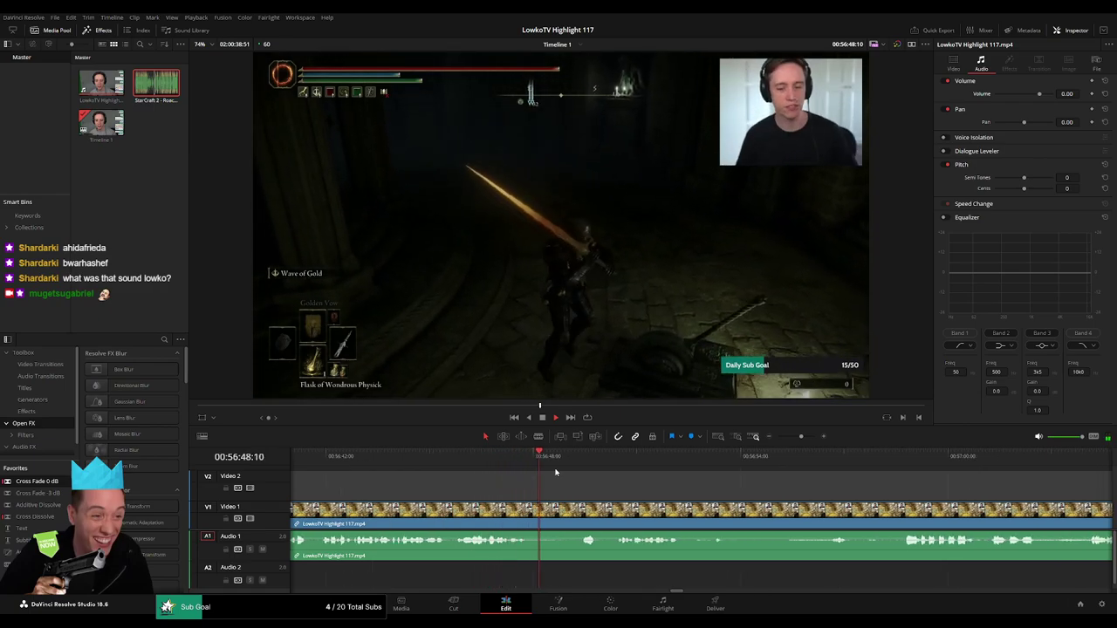
# - Make two cuts near 56:48 with the Blade tool and play back the short piece
pyautogui.click(532, 511)
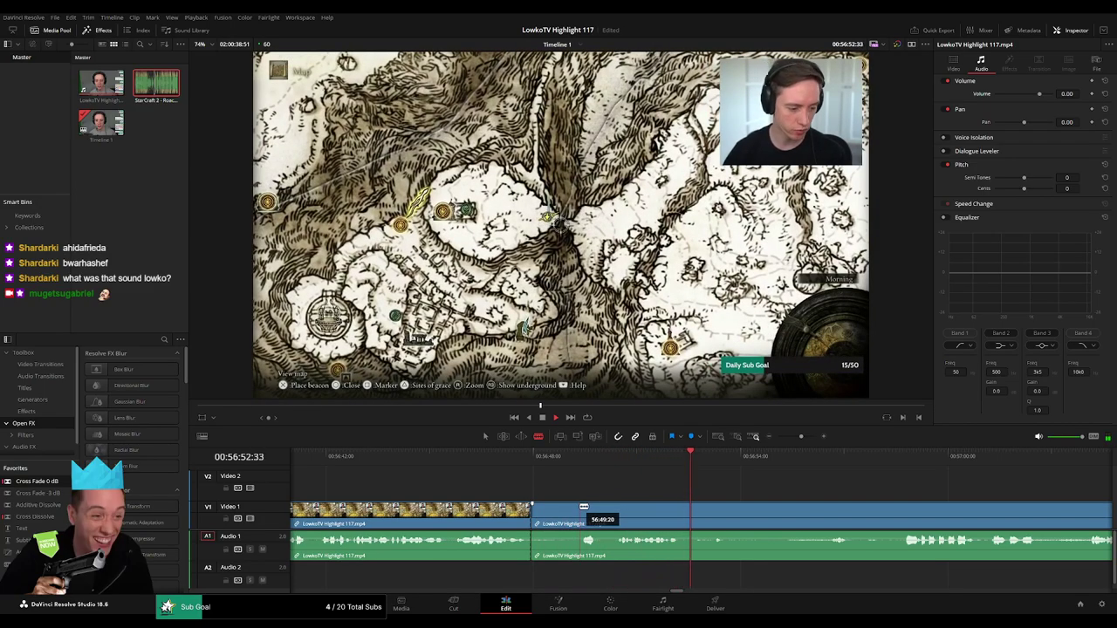
pyautogui.moveTo(584, 507); pyautogui.dragTo(547, 515)
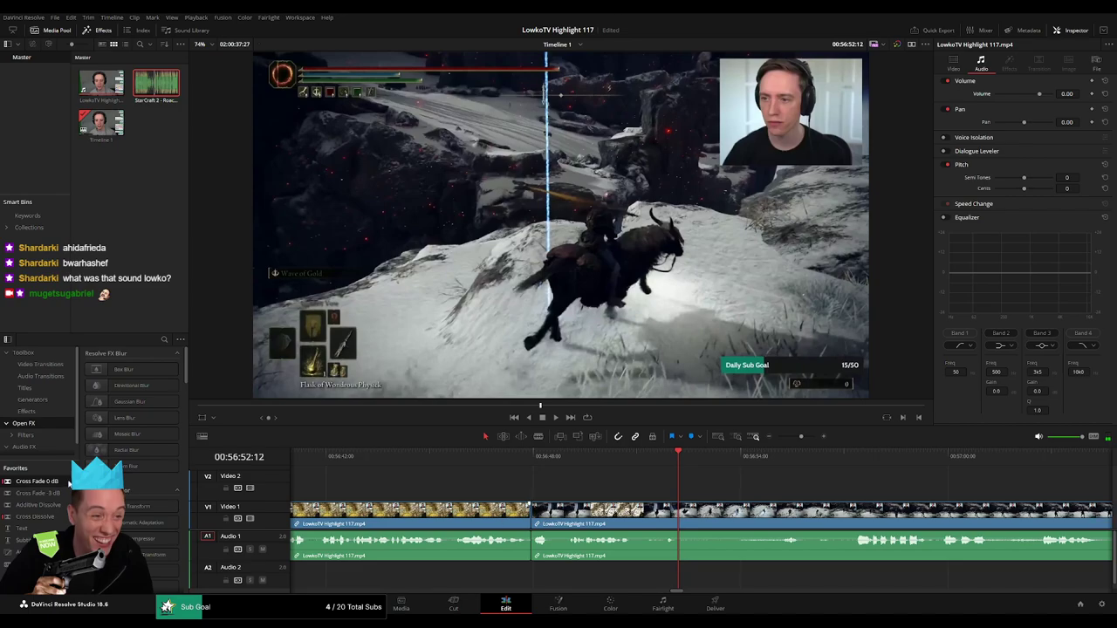
pyautogui.press('b')
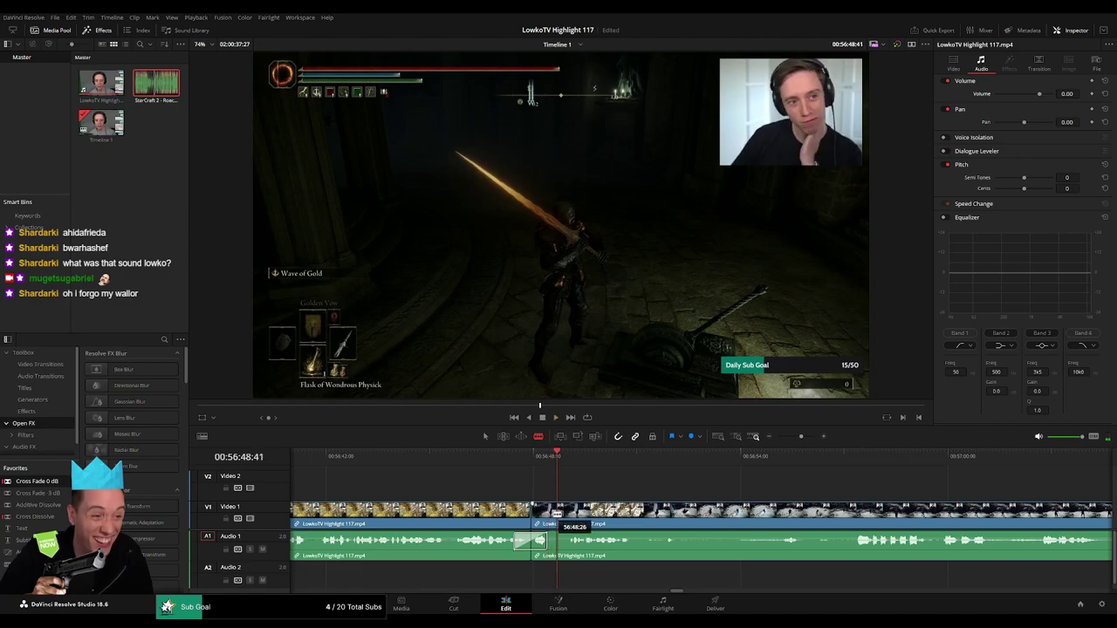
pyautogui.click(557, 515)
pyautogui.press('a')
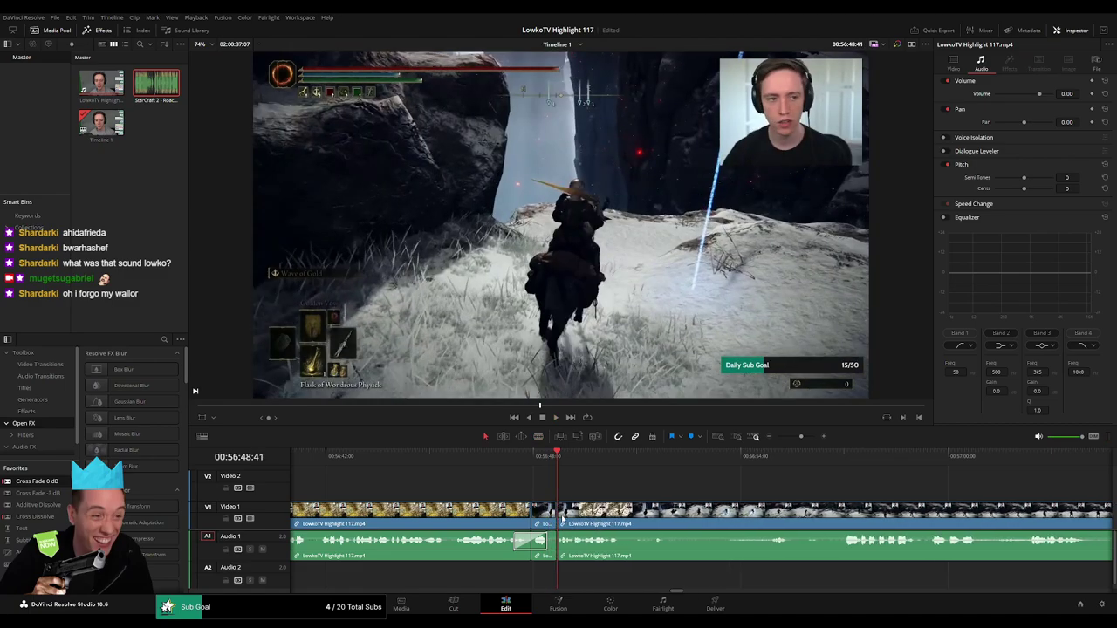
pyautogui.click(548, 541)
pyautogui.press('space')
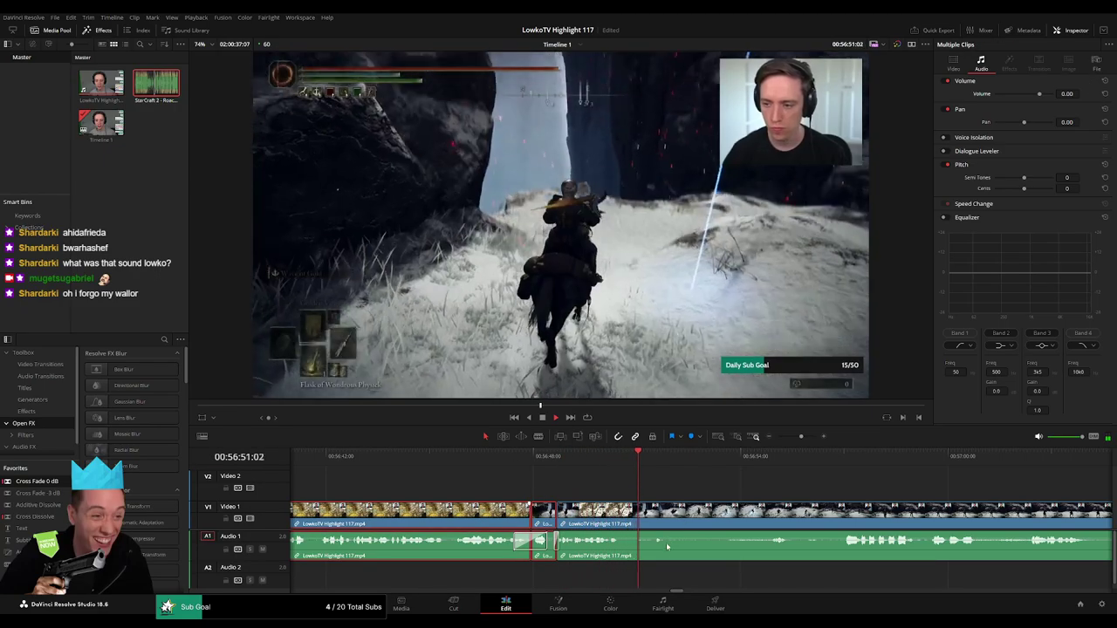
pyautogui.click(711, 483)
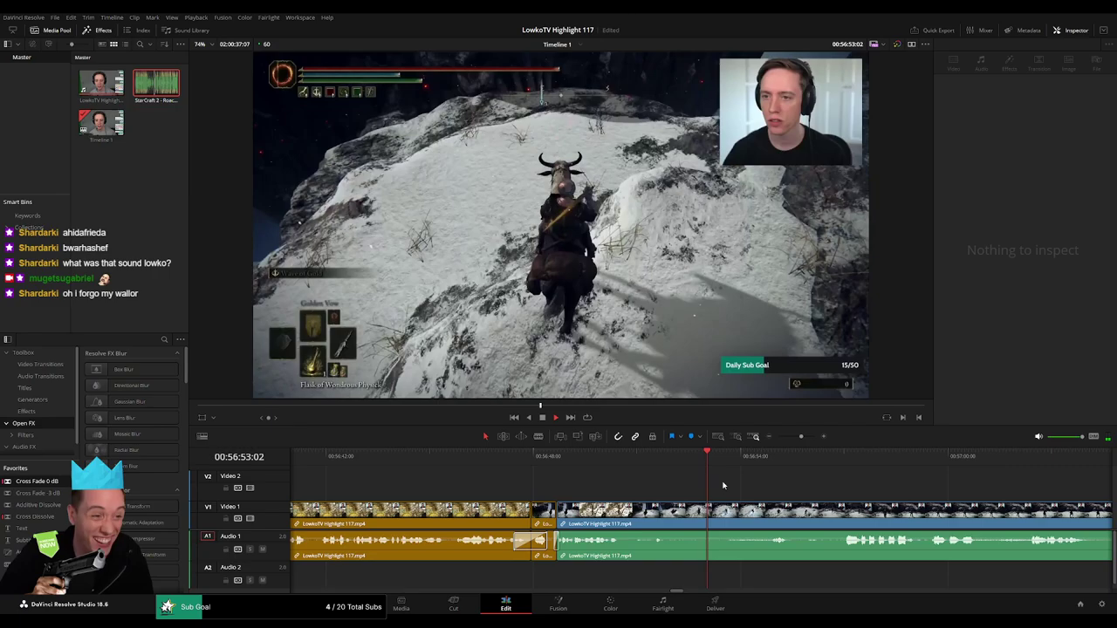
pyautogui.click(758, 457)
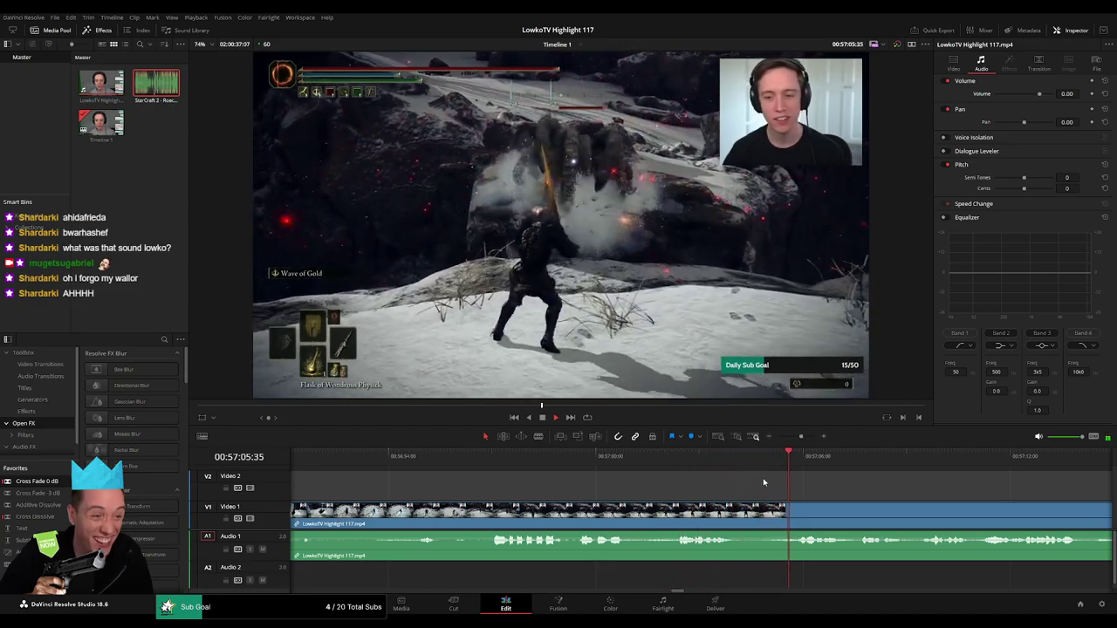
# - Shorten the Video 2 adjustment clip and set its Zoom to 2.180 with Position Y -301
pyautogui.click(731, 467)
pyautogui.moveTo(34, 482); pyautogui.dragTo(717, 494)
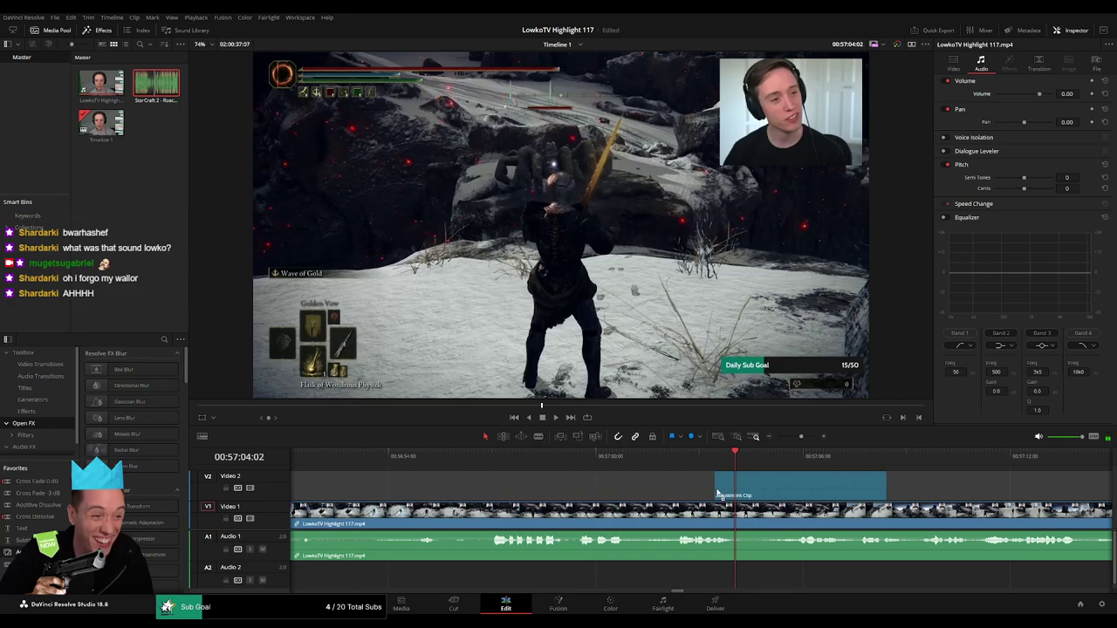
pyautogui.click(870, 486)
pyautogui.moveTo(903, 487); pyautogui.dragTo(807, 490)
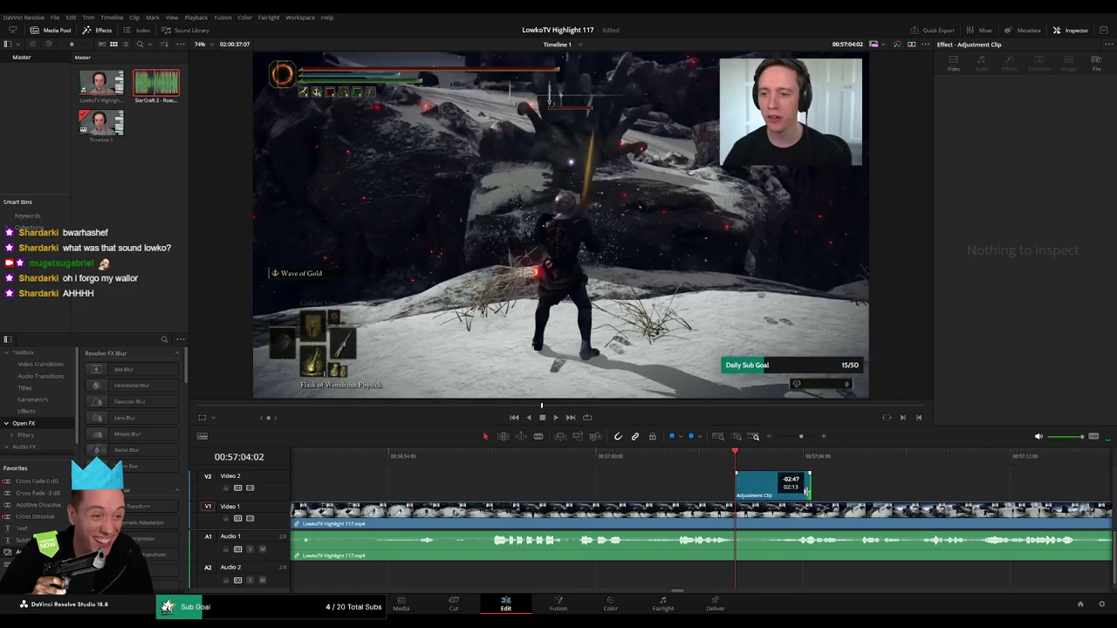
pyautogui.press('space')
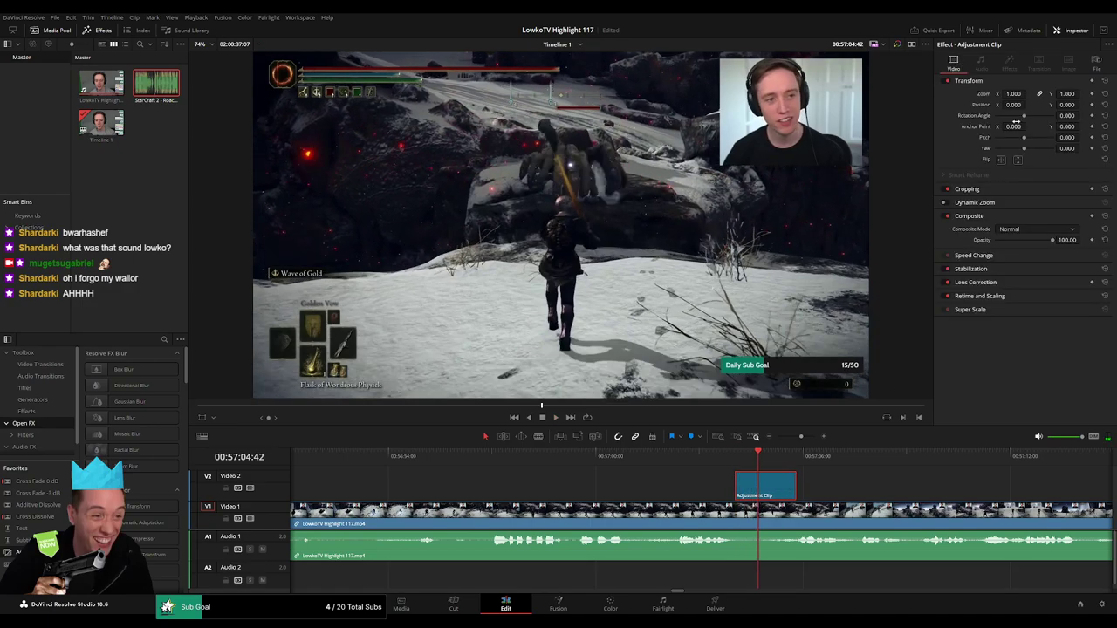
pyautogui.moveTo(1012, 93); pyautogui.dragTo(1077, 103)
pyautogui.press('space')
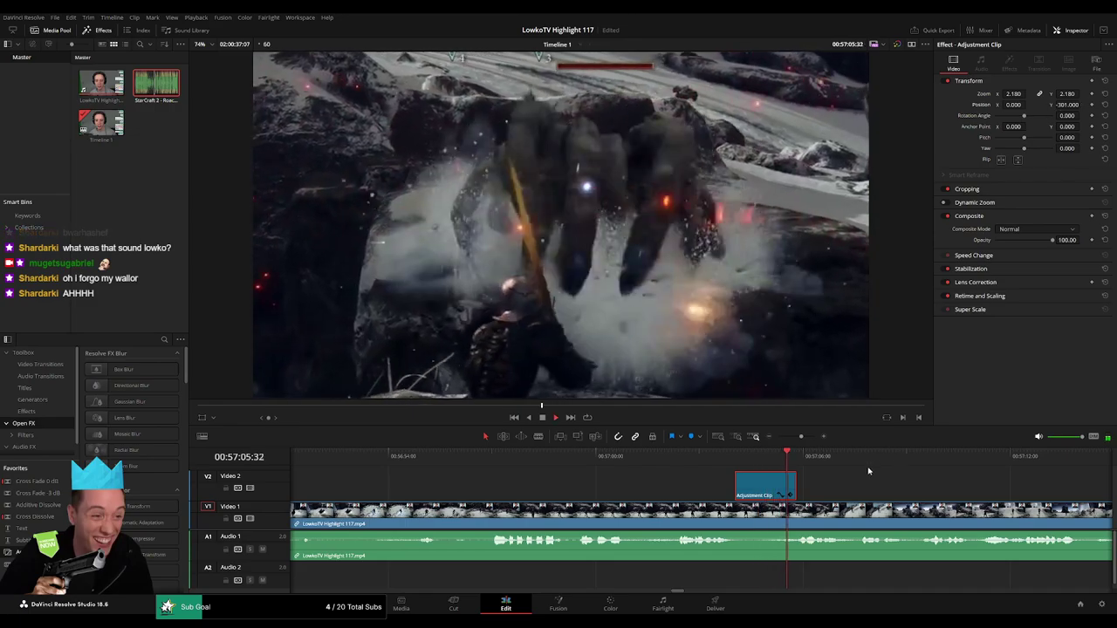
pyautogui.click(838, 489)
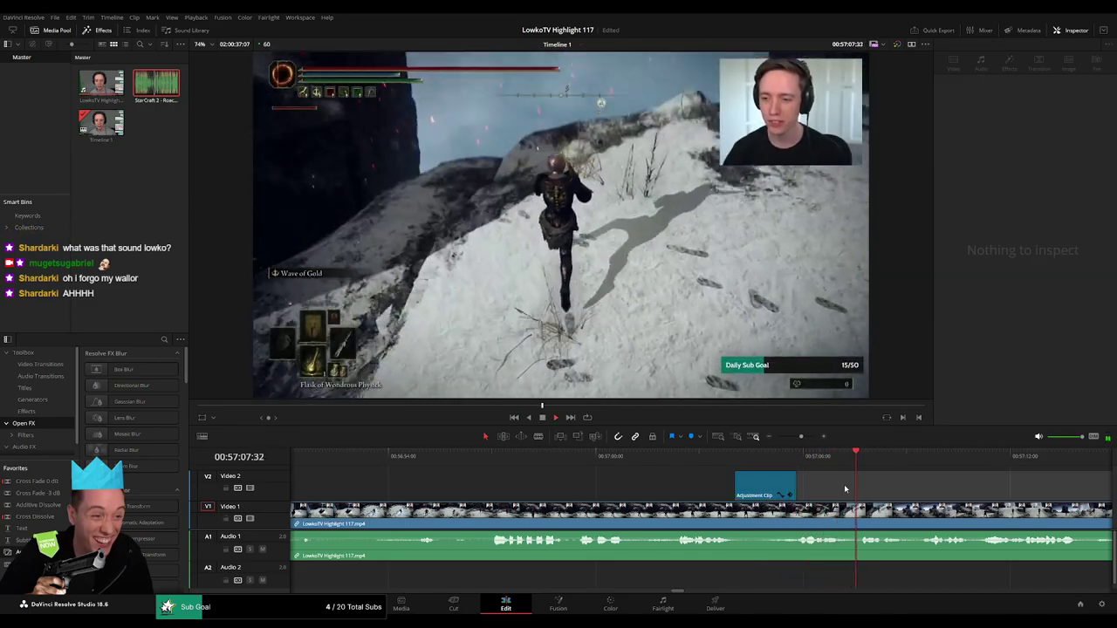
# - Blade the main V1 clip at 00:57:17:17
pyautogui.moveTo(801, 437)
pyautogui.mouseDown()
pyautogui.moveTo(775, 438)
pyautogui.moveTo(799, 440)
pyautogui.mouseUp()
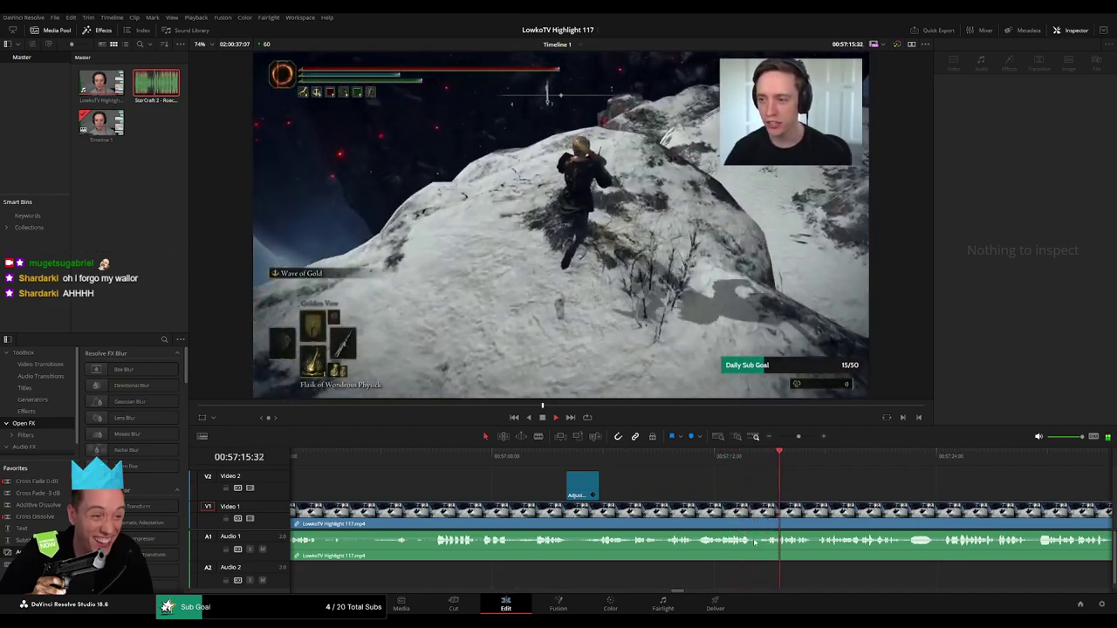
pyautogui.hscroll(2, 726, 489)
pyautogui.hscroll(5, 658, 483)
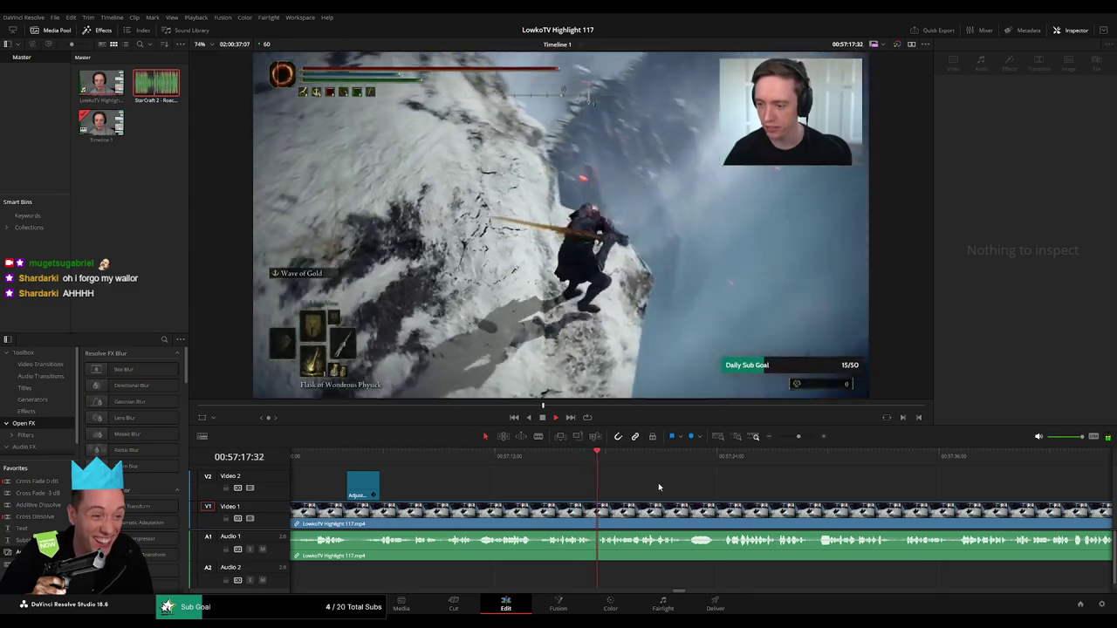
pyautogui.click(573, 511)
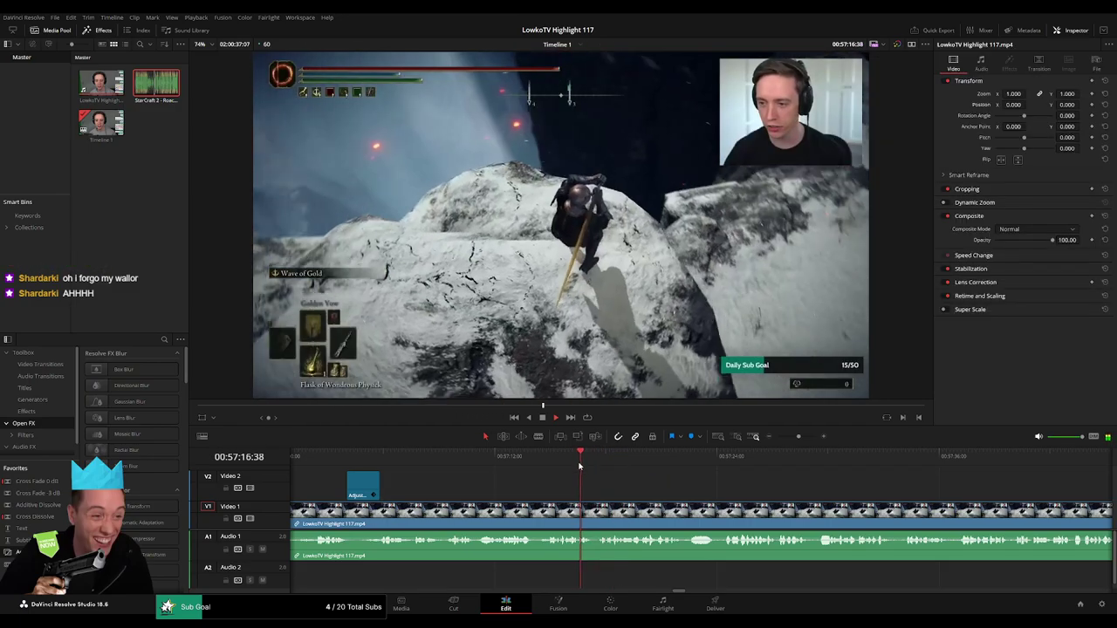
pyautogui.press('space')
pyautogui.press('b')
pyautogui.click(597, 516)
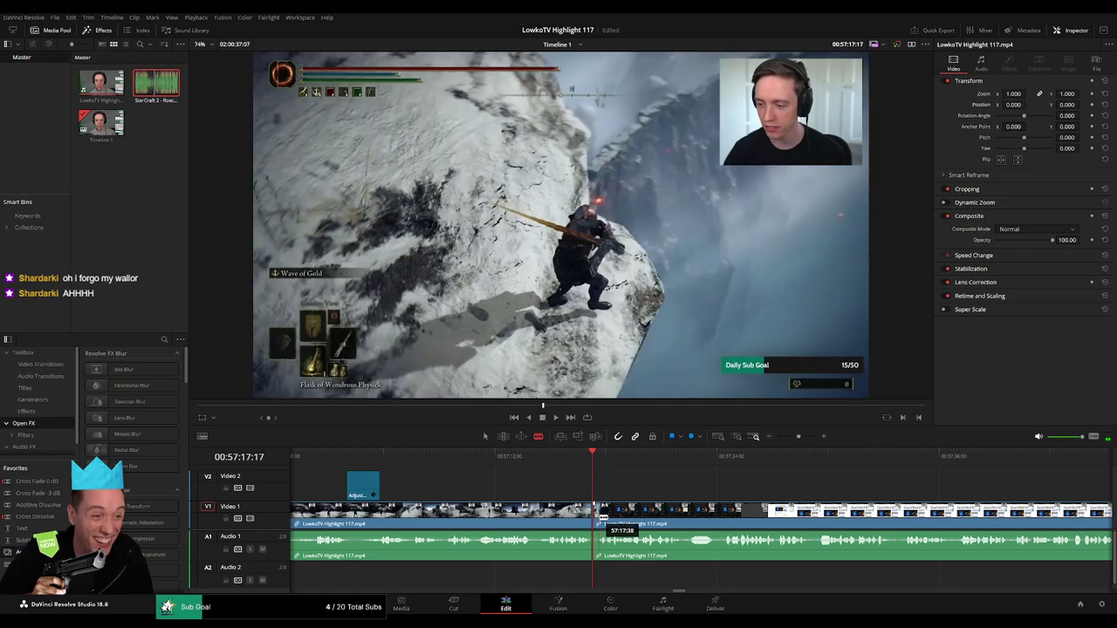
pyautogui.moveTo(797, 436); pyautogui.dragTo(805, 438)
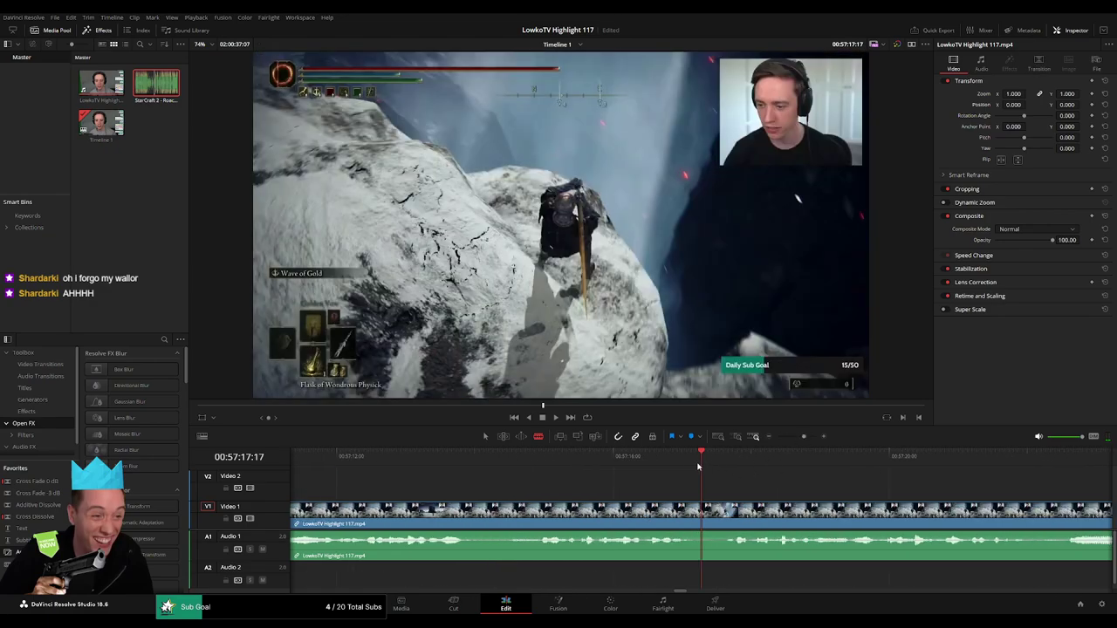
# - Split the main clip just after 00:57:17 and ripple-delete the short piece
pyautogui.click(702, 512)
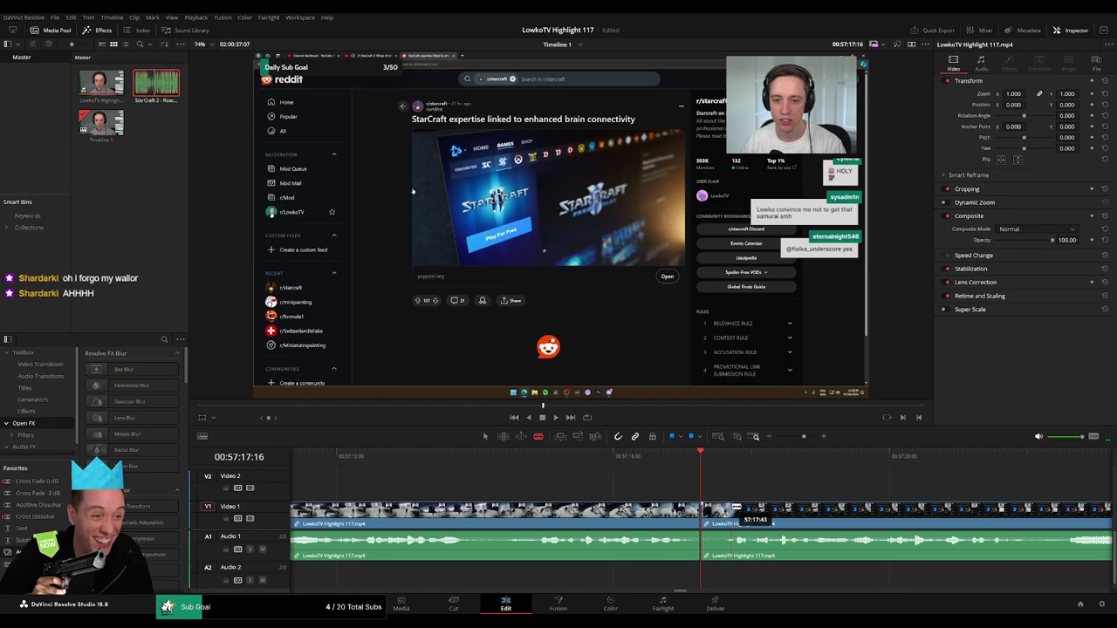
pyautogui.press('Delete')
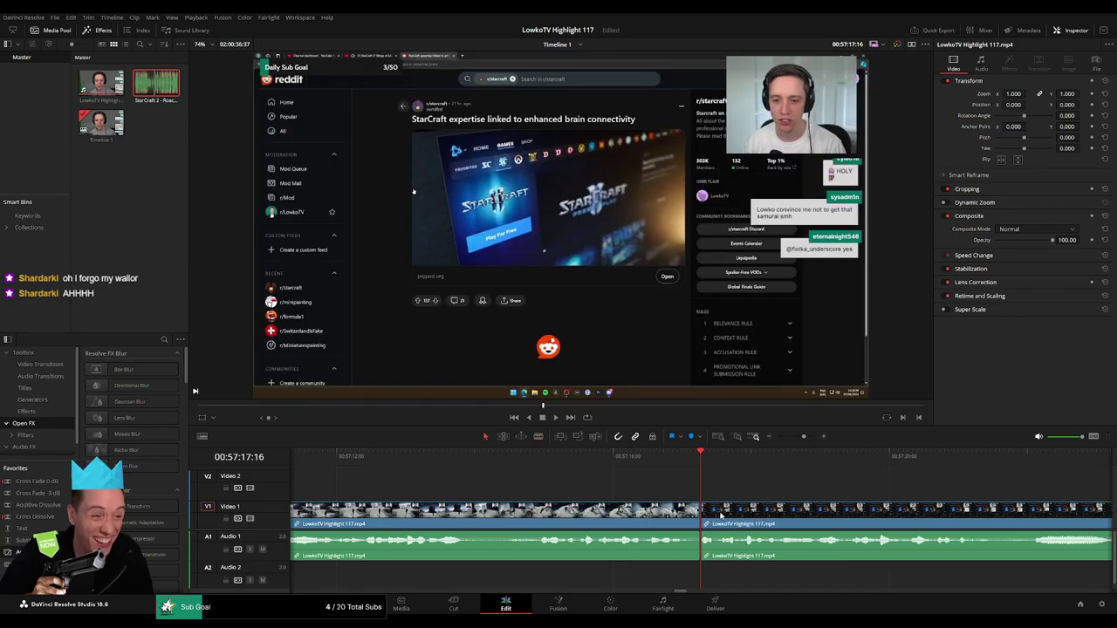
pyautogui.click(697, 518)
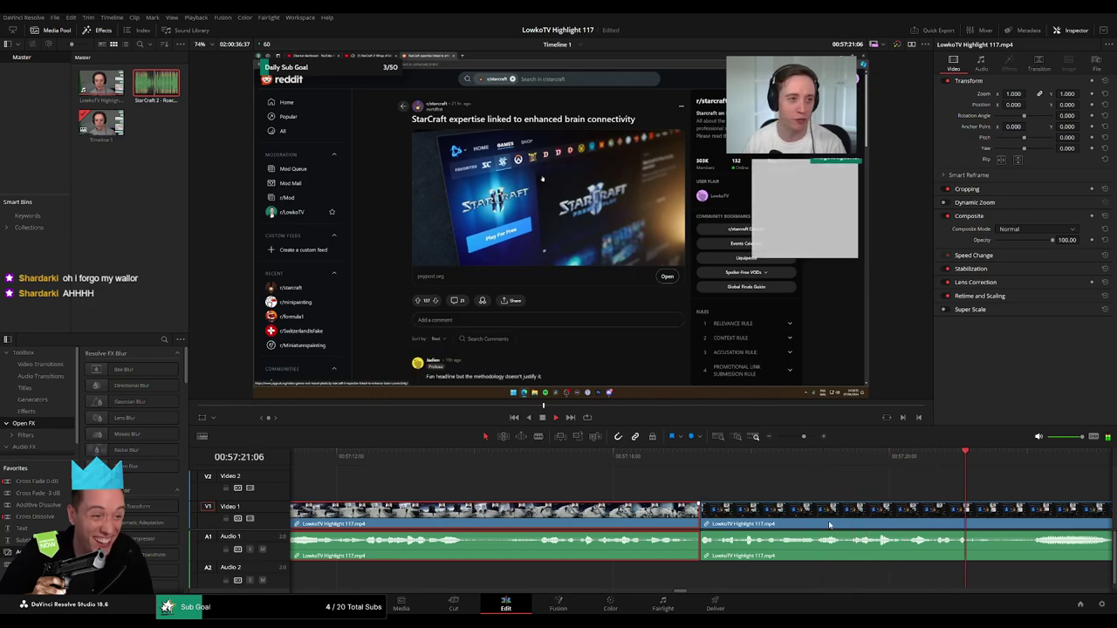
pyautogui.click(789, 493)
# - Zoom out to review the whole edit and select the empty gap on Video 2
pyautogui.moveTo(804, 437); pyautogui.dragTo(801, 436)
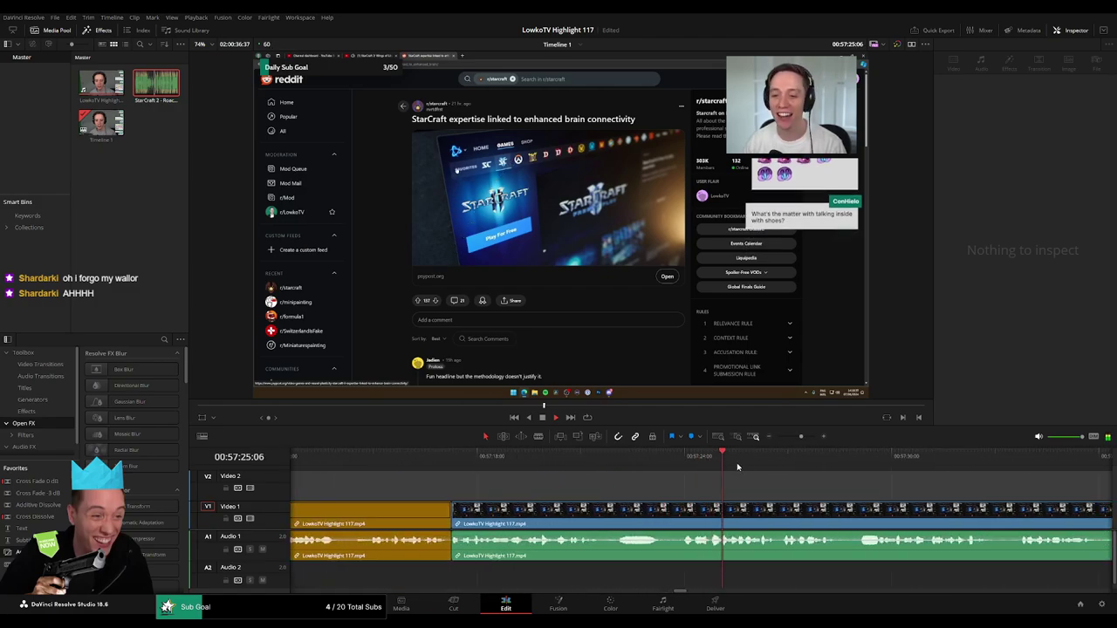
pyautogui.click(779, 461)
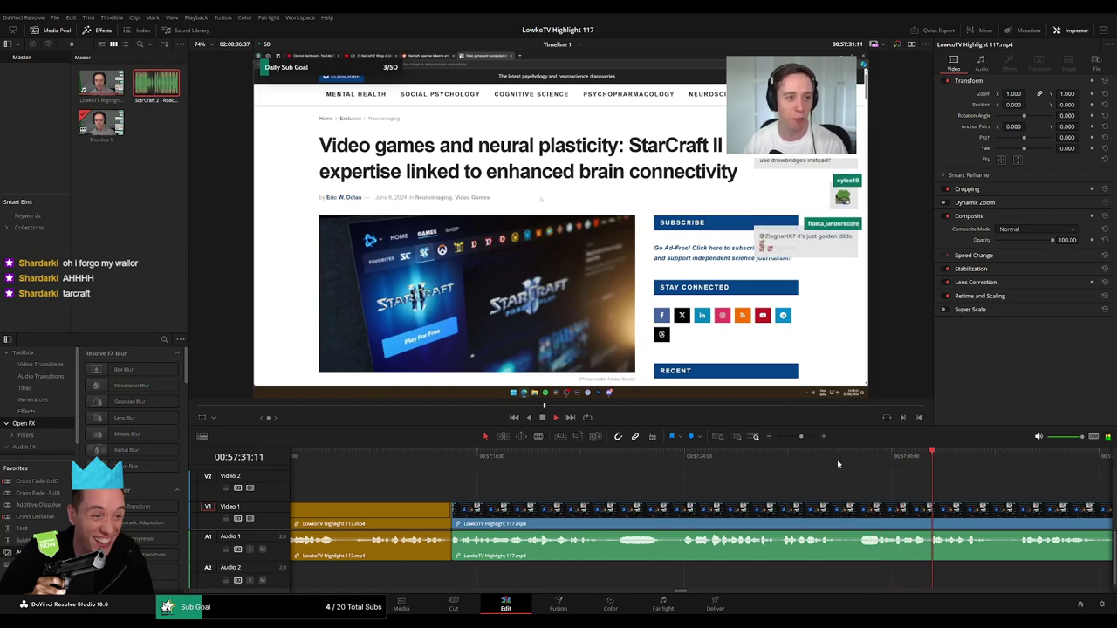
pyautogui.moveTo(801, 436); pyautogui.dragTo(795, 437)
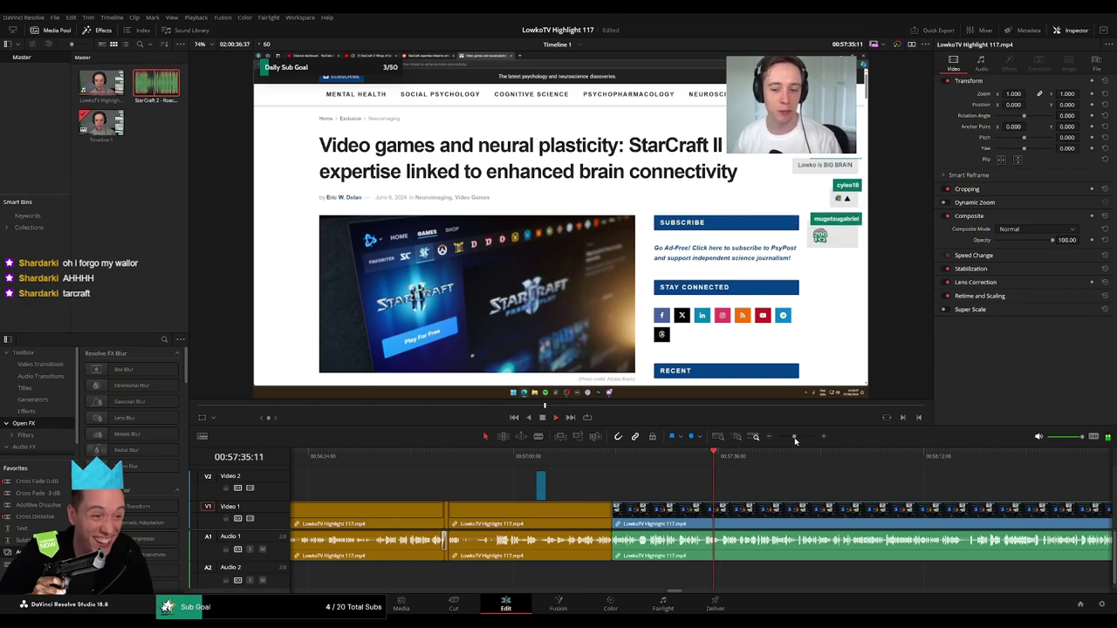
pyautogui.moveTo(794, 436); pyautogui.dragTo(775, 437)
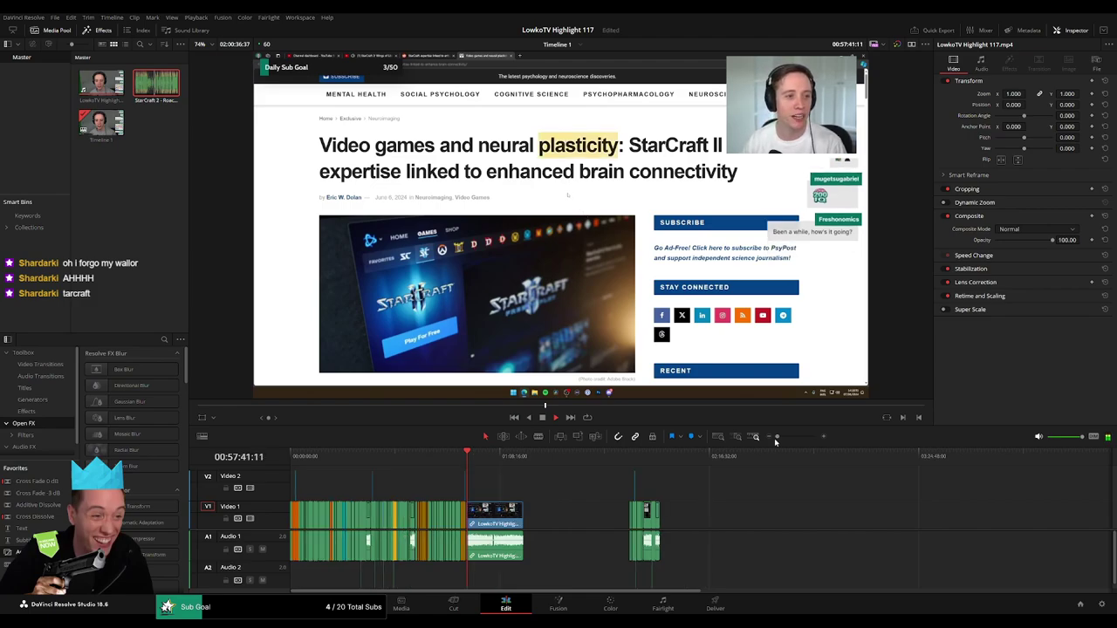
pyautogui.click(528, 485)
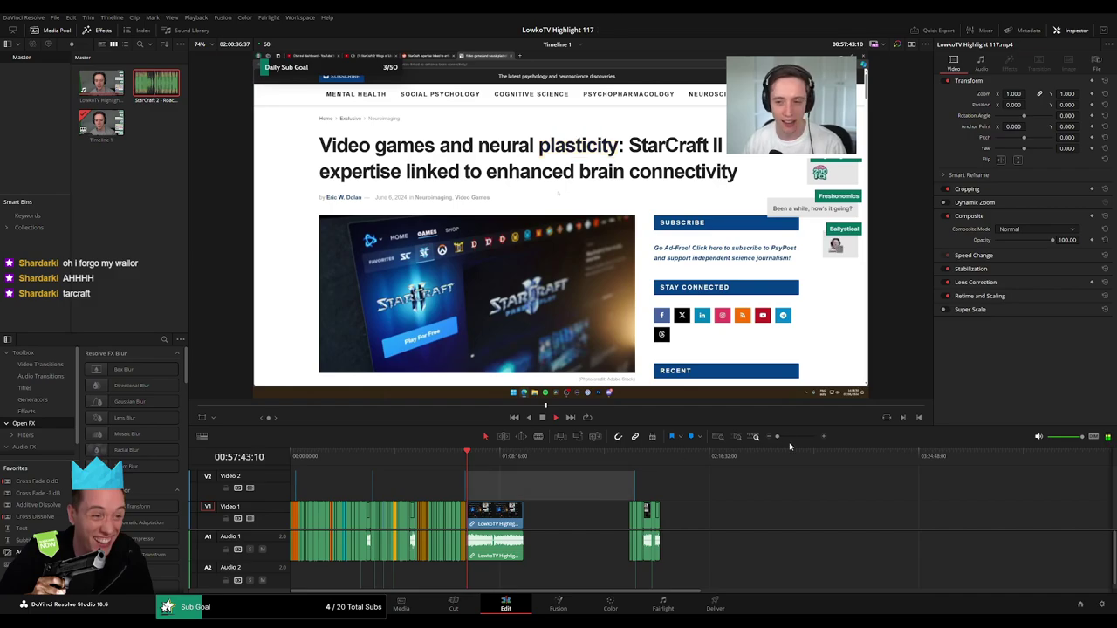
pyautogui.moveTo(790, 443); pyautogui.dragTo(796, 442)
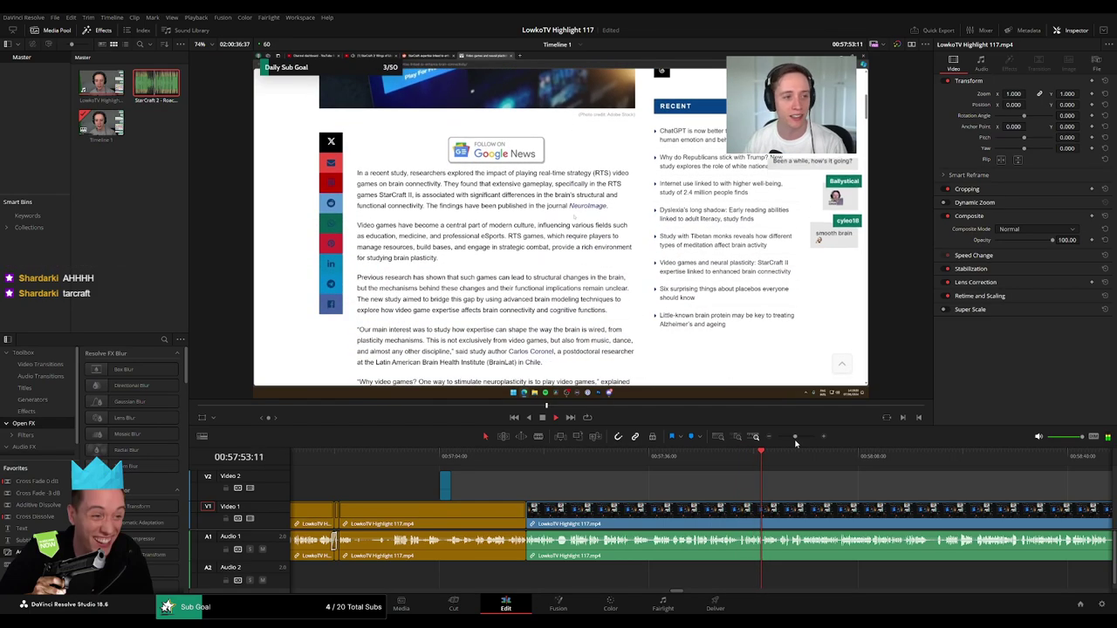
pyautogui.hscroll(3, 812, 490)
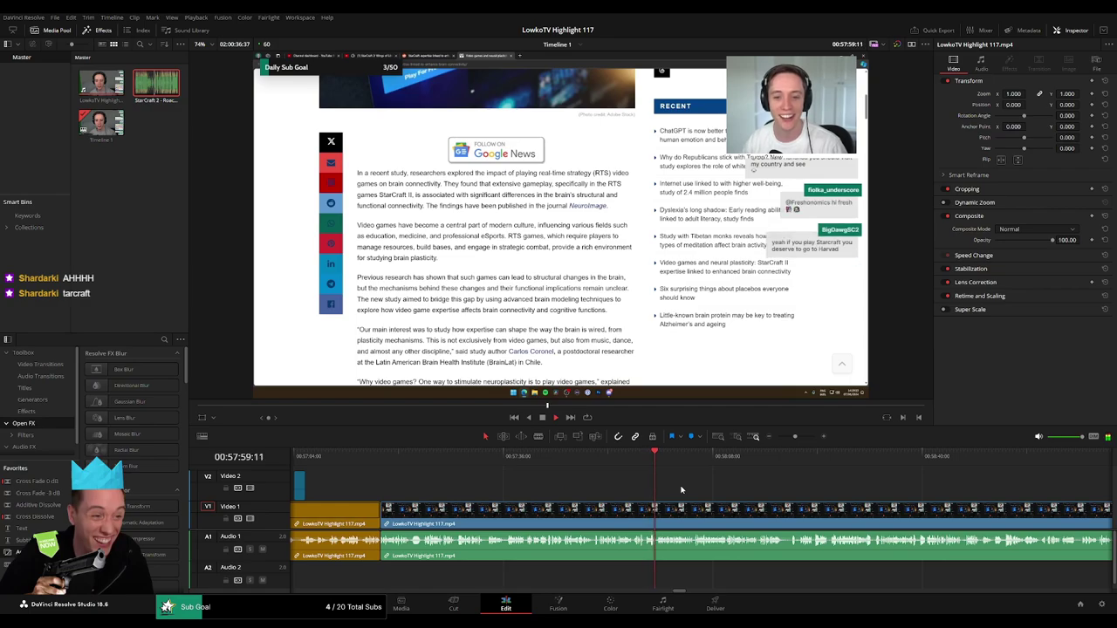
pyautogui.hscroll(1, 654, 480)
# - Scrub and replay around 00:58:22:35, then blade the V1/A1 clip there
pyautogui.click(603, 469)
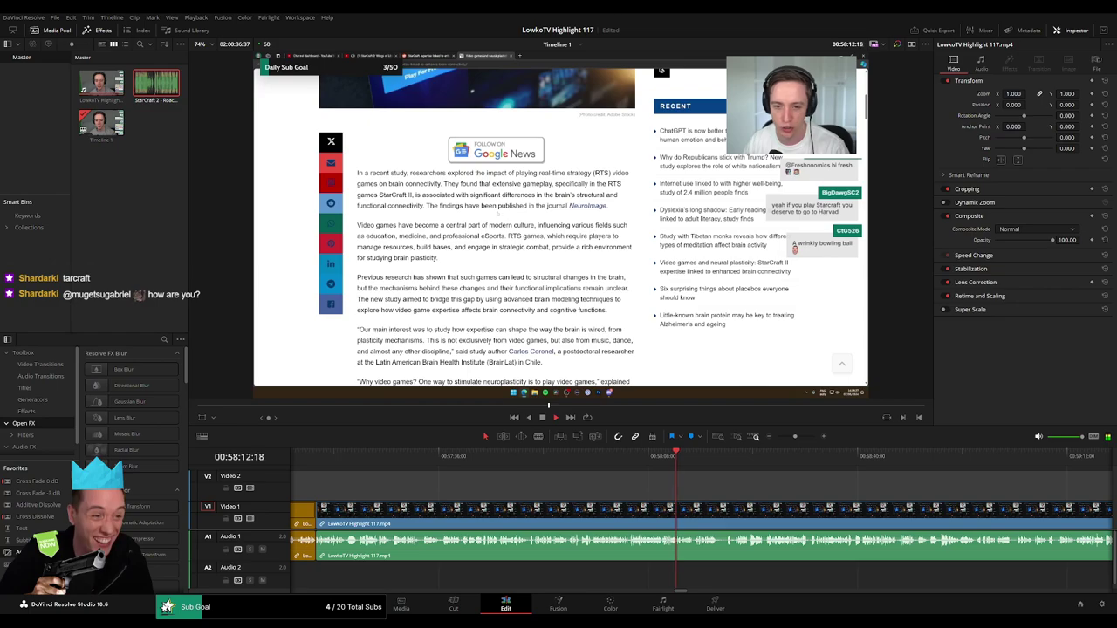
pyautogui.hscroll(3, 612, 489)
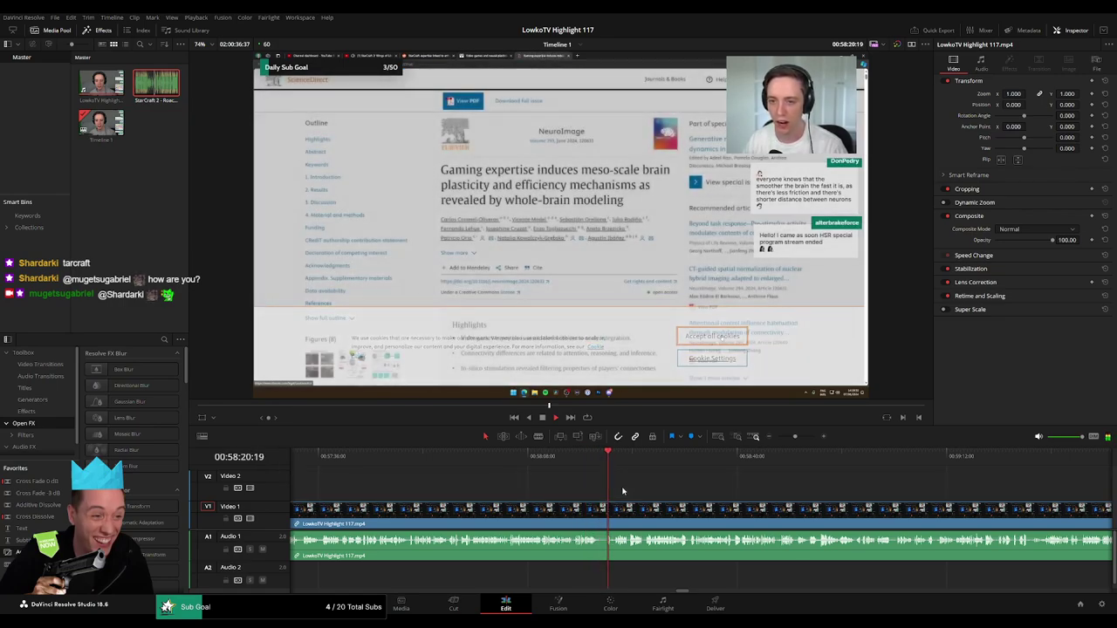
pyautogui.scroll(2, 649, 477)
pyautogui.moveTo(649, 472); pyautogui.dragTo(677, 469)
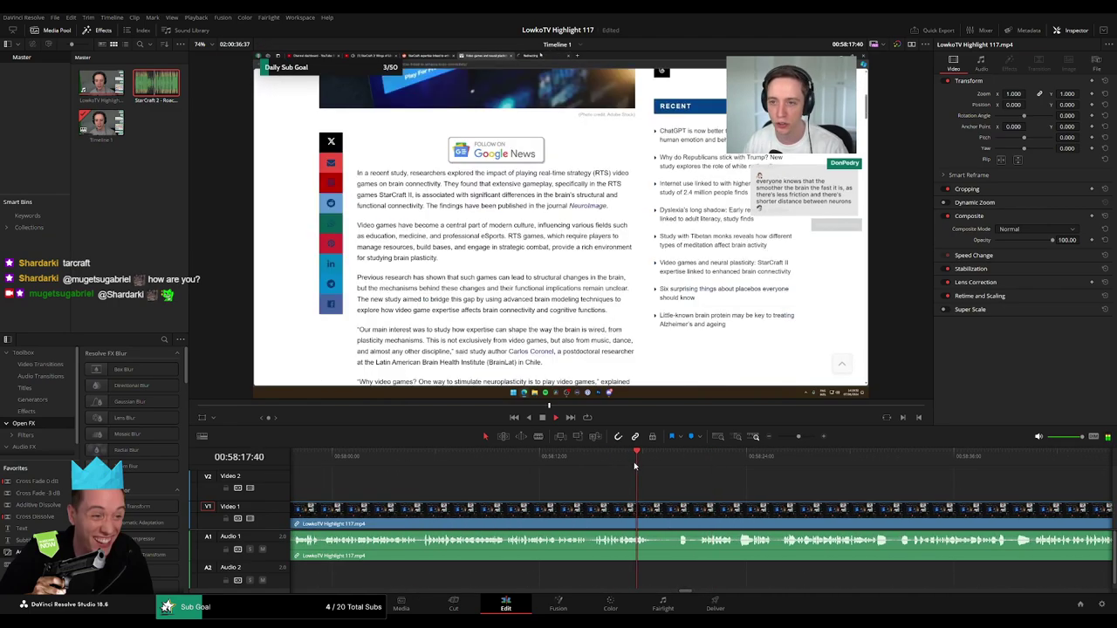
pyautogui.press('space')
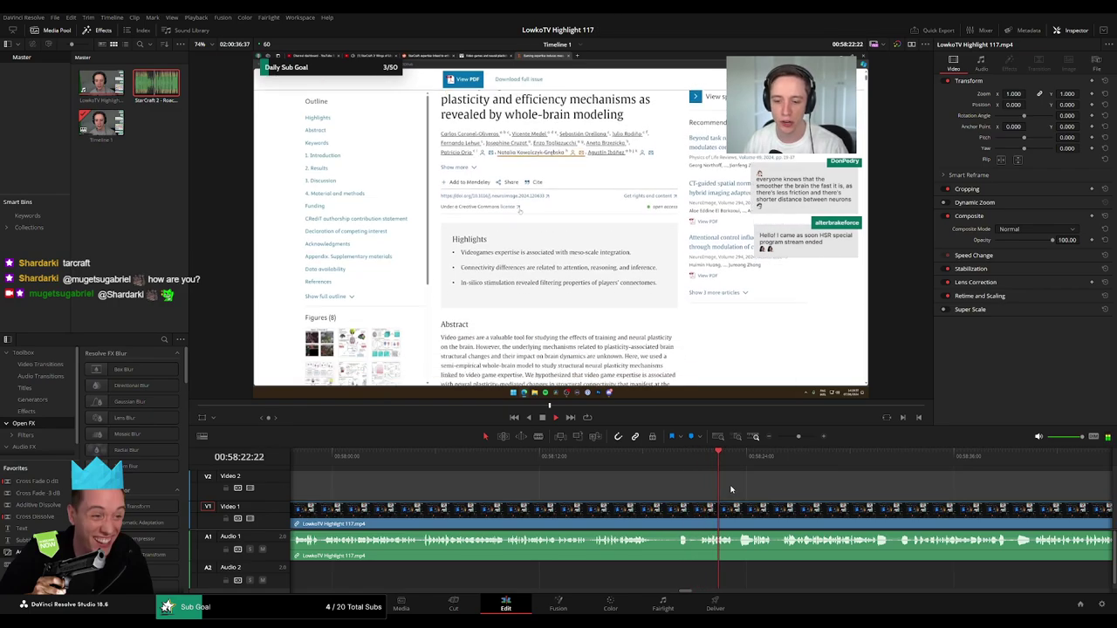
pyautogui.hscroll(2, 681, 489)
pyautogui.click(599, 456)
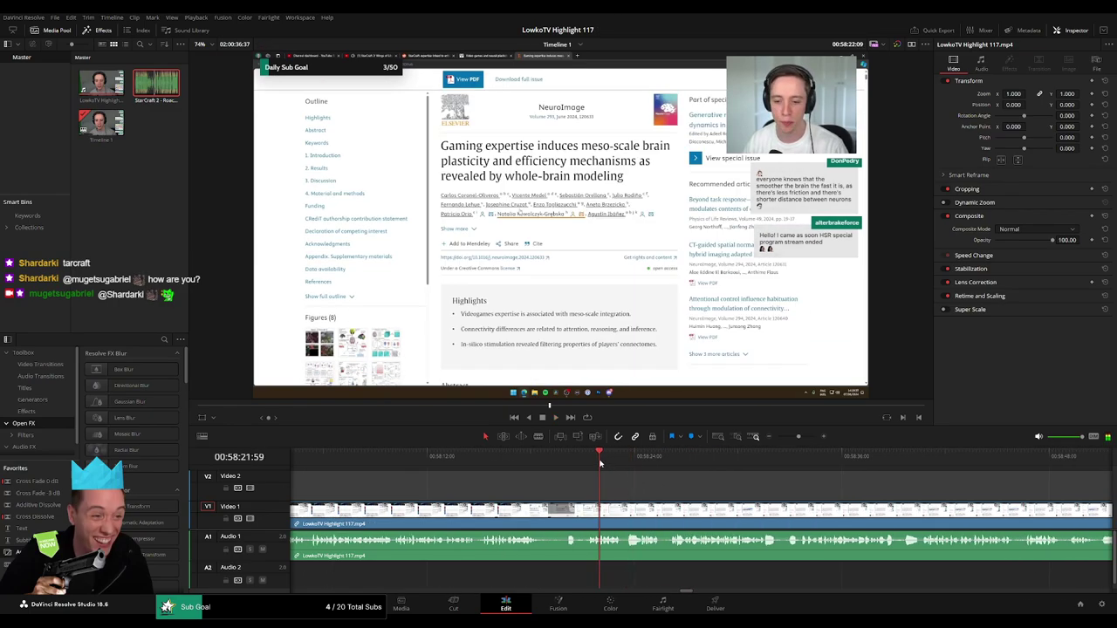
pyautogui.moveTo(797, 436); pyautogui.dragTo(808, 436)
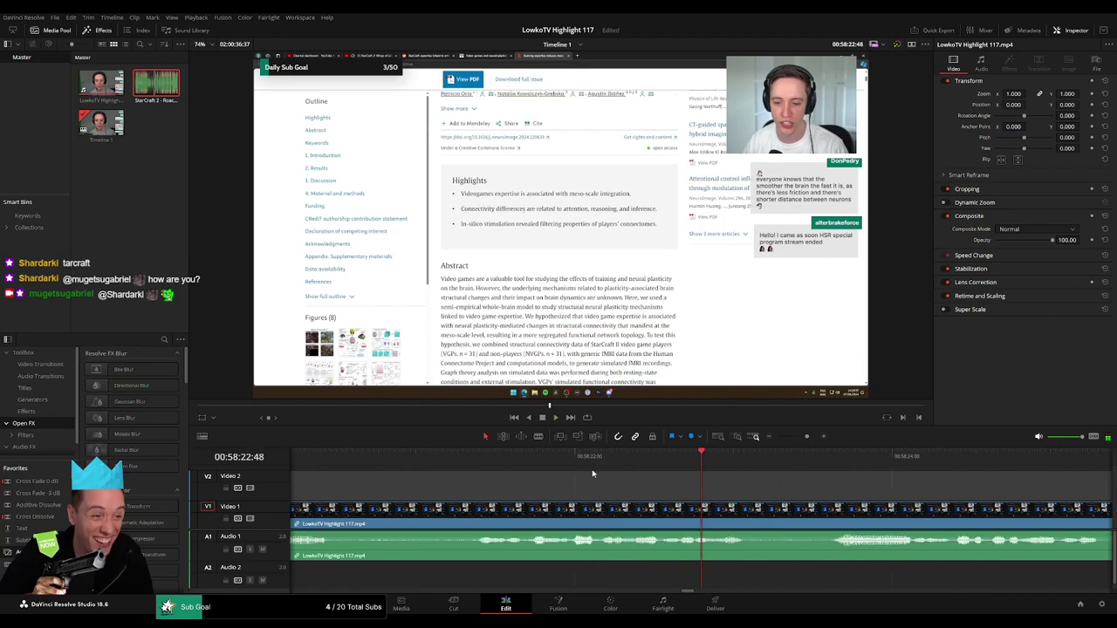
pyautogui.click(548, 460)
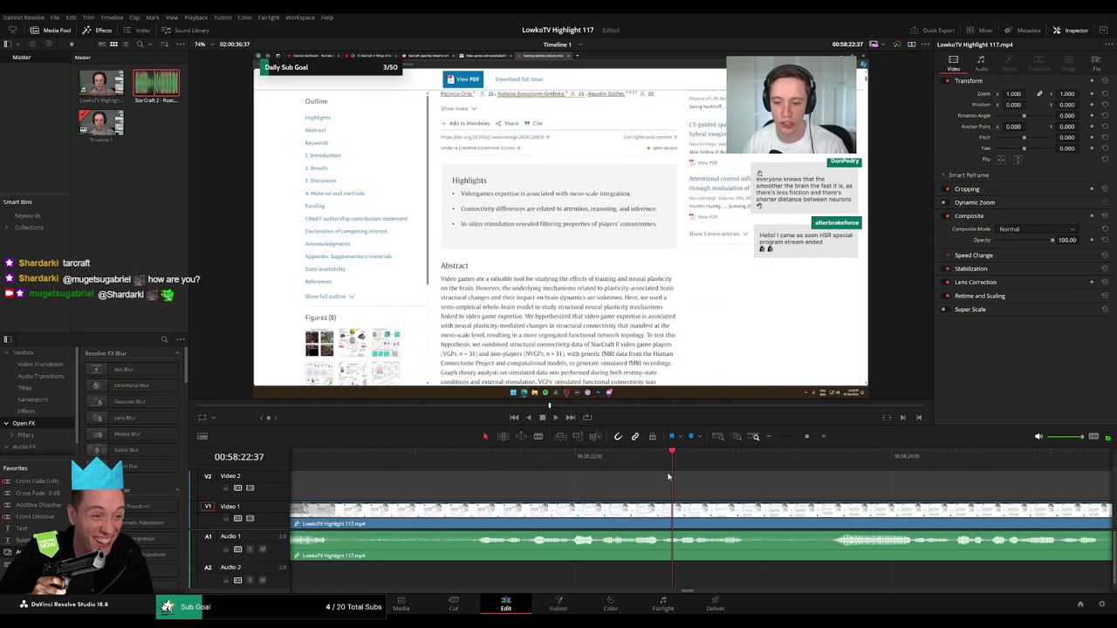
pyautogui.click(663, 513)
pyautogui.press('space')
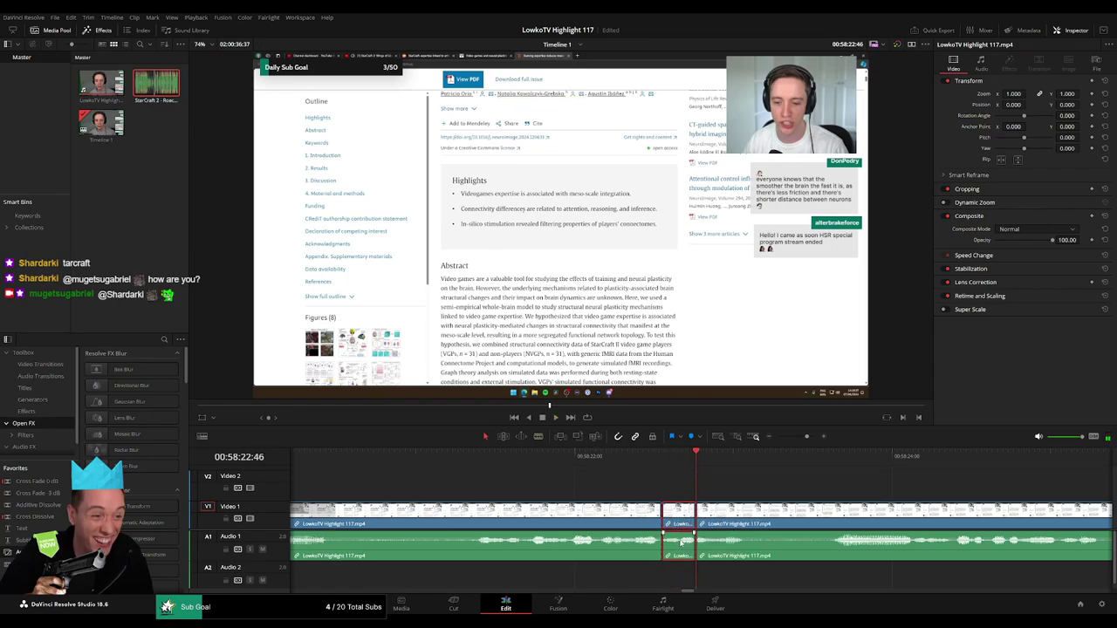
# - Place the StarCraft 2 - Roach Quotes sound on A2 under the short segment at volume -20
pyautogui.moveTo(156, 84)
pyautogui.mouseDown()
pyautogui.moveTo(744, 584)
pyautogui.moveTo(696, 583)
pyautogui.mouseUp()
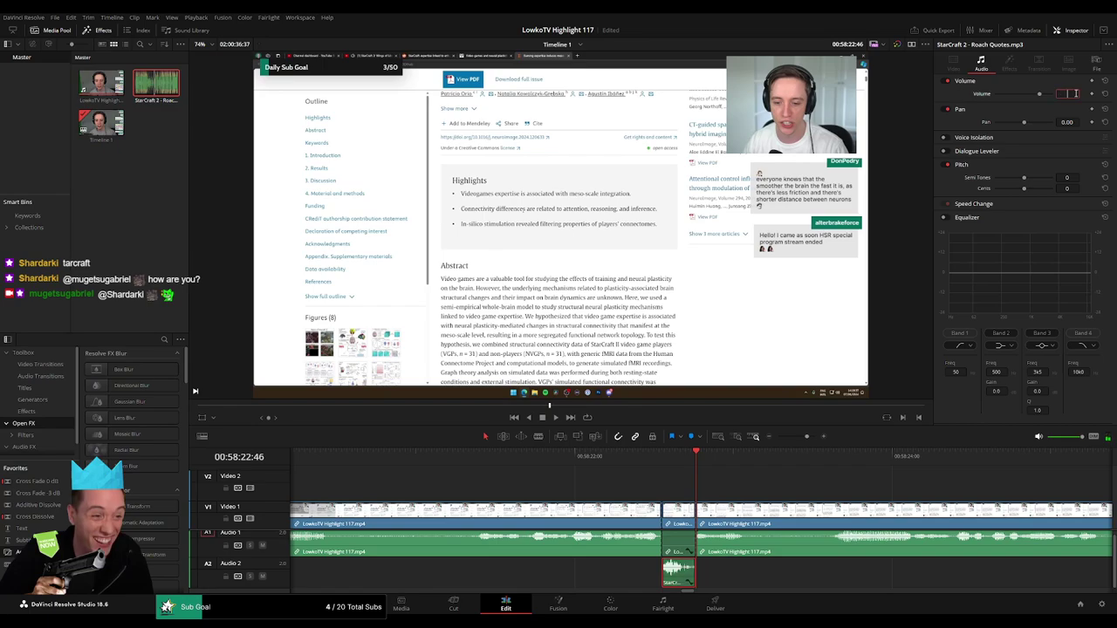
pyautogui.hotkey('ctrl', 'a')
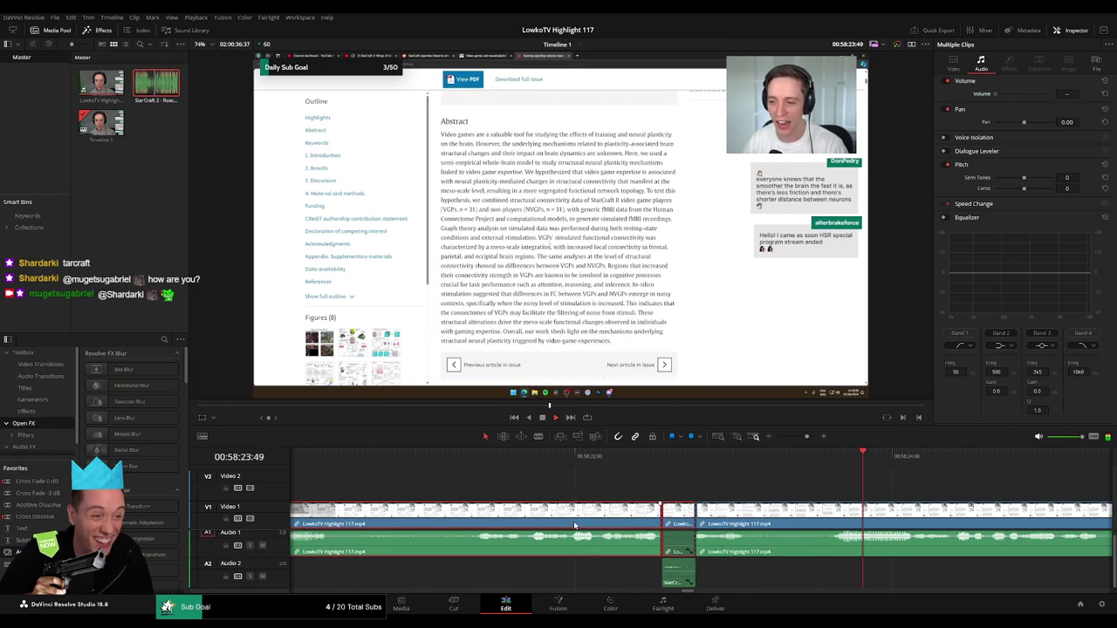
pyautogui.click(768, 496)
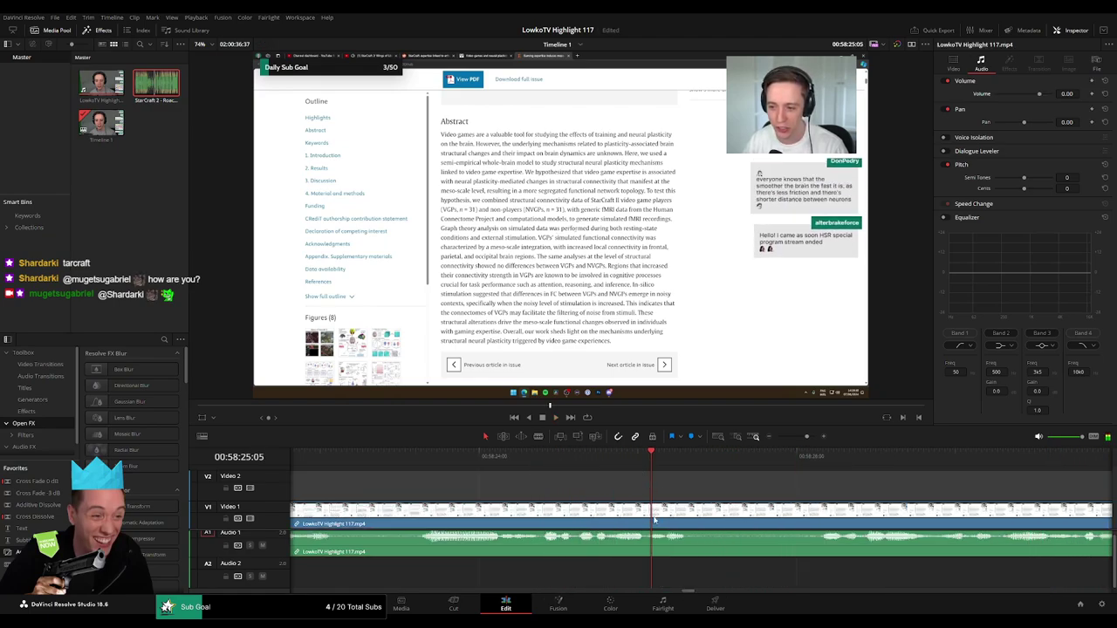
pyautogui.hotkey('ctrl', 'b')
pyautogui.hotkey('ctrl', 'b')
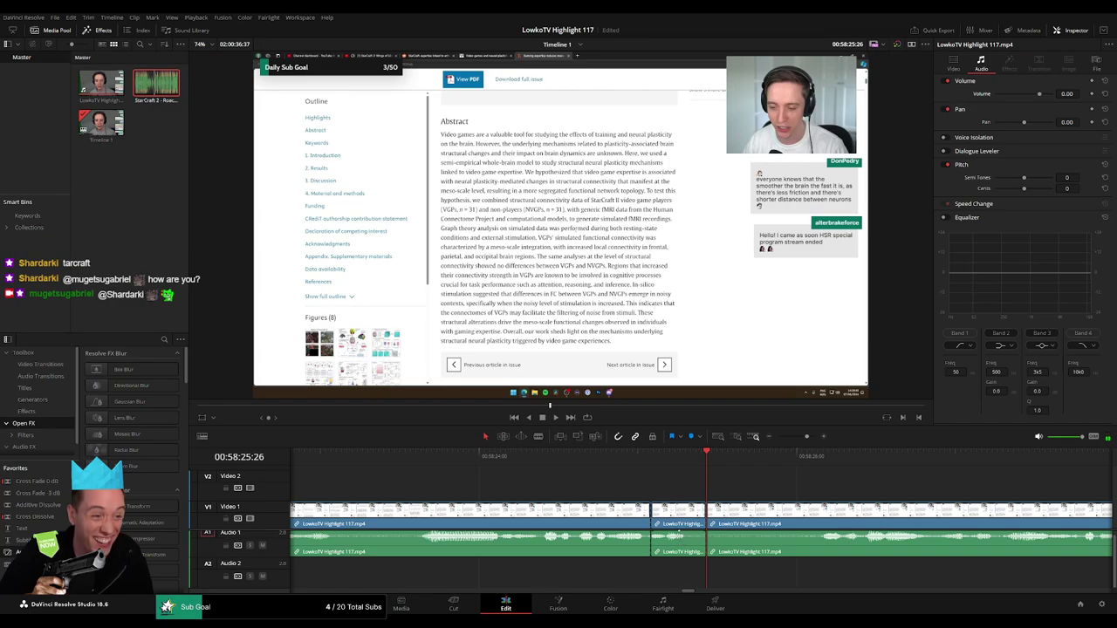
pyautogui.moveTo(164, 87)
pyautogui.mouseDown()
pyautogui.moveTo(625, 574)
pyautogui.moveTo(655, 574)
pyautogui.mouseUp()
pyautogui.moveTo(749, 571); pyautogui.dragTo(720, 573)
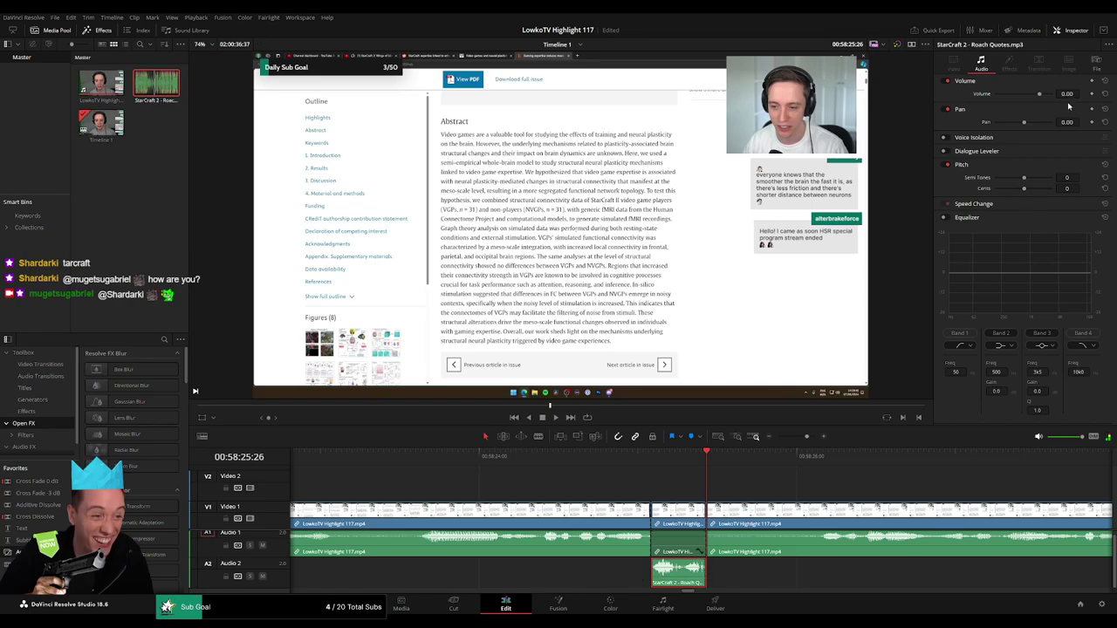
pyautogui.write('-20')
pyautogui.press('Return')
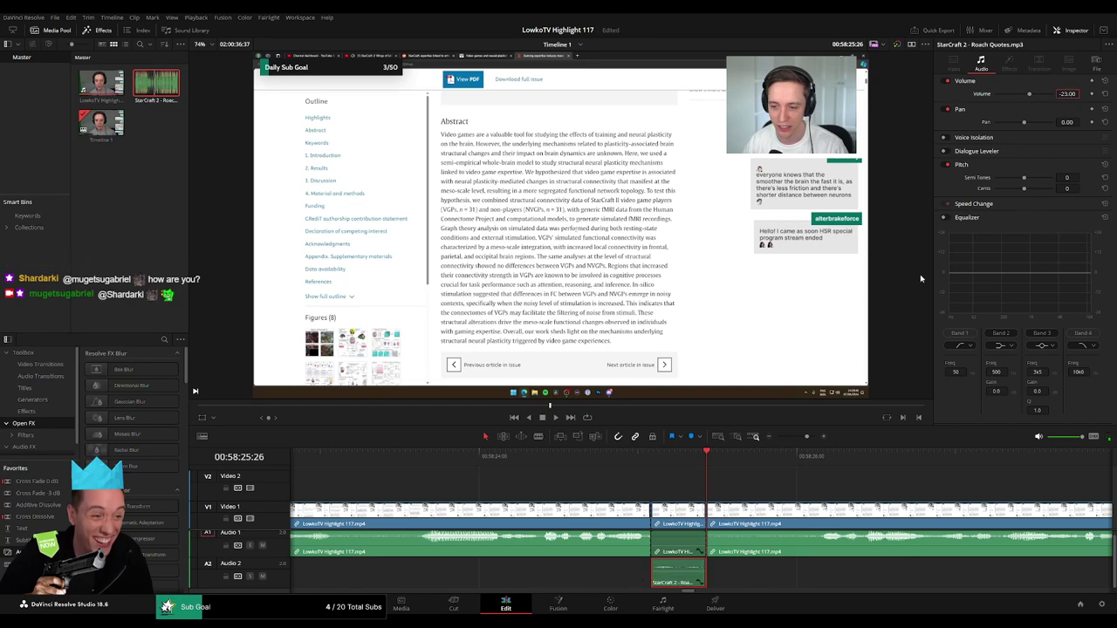
# - Play back the timeline to preview the Roach Quotes sound effect
pyautogui.moveTo(680, 497); pyautogui.dragTo(651, 456)
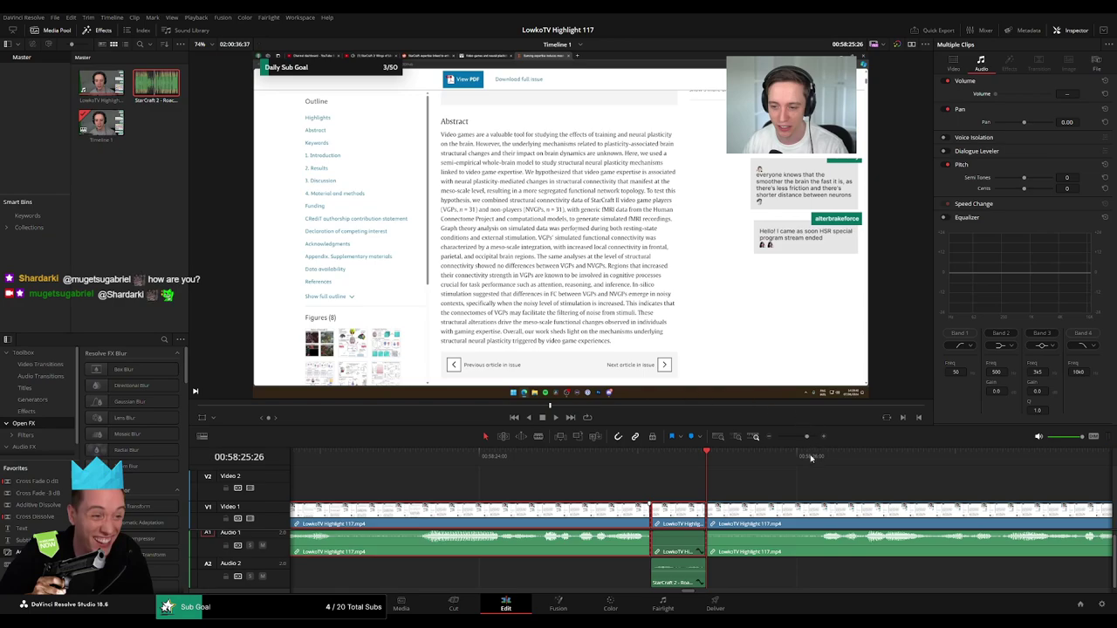
pyautogui.click(785, 488)
pyautogui.press('space')
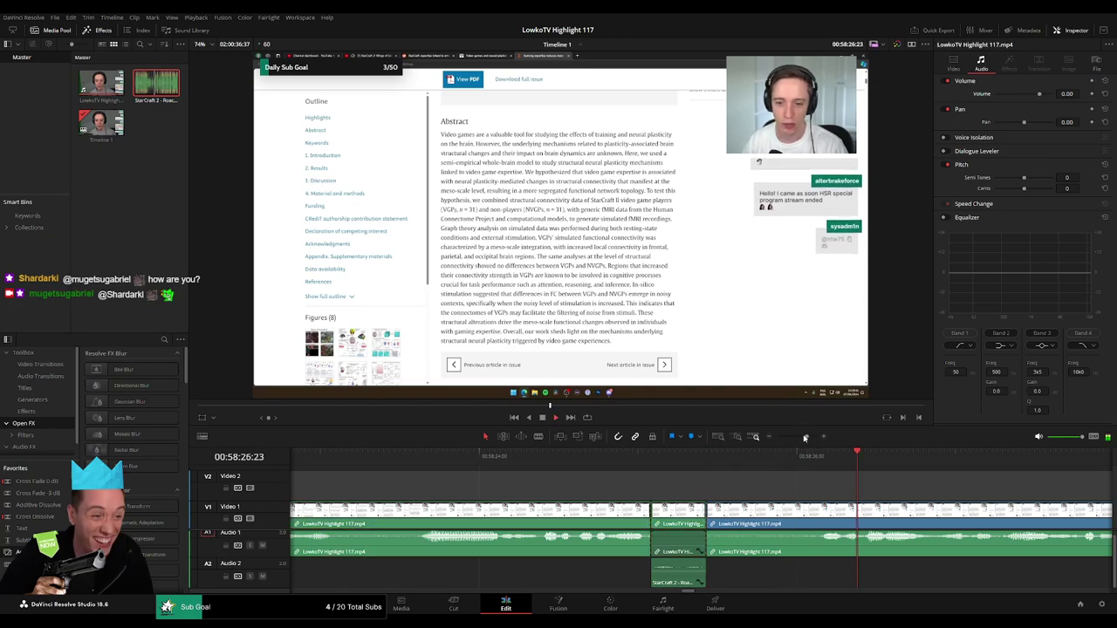
pyautogui.moveTo(804, 437)
pyautogui.mouseDown()
pyautogui.moveTo(785, 437)
pyautogui.moveTo(798, 438)
pyautogui.mouseUp()
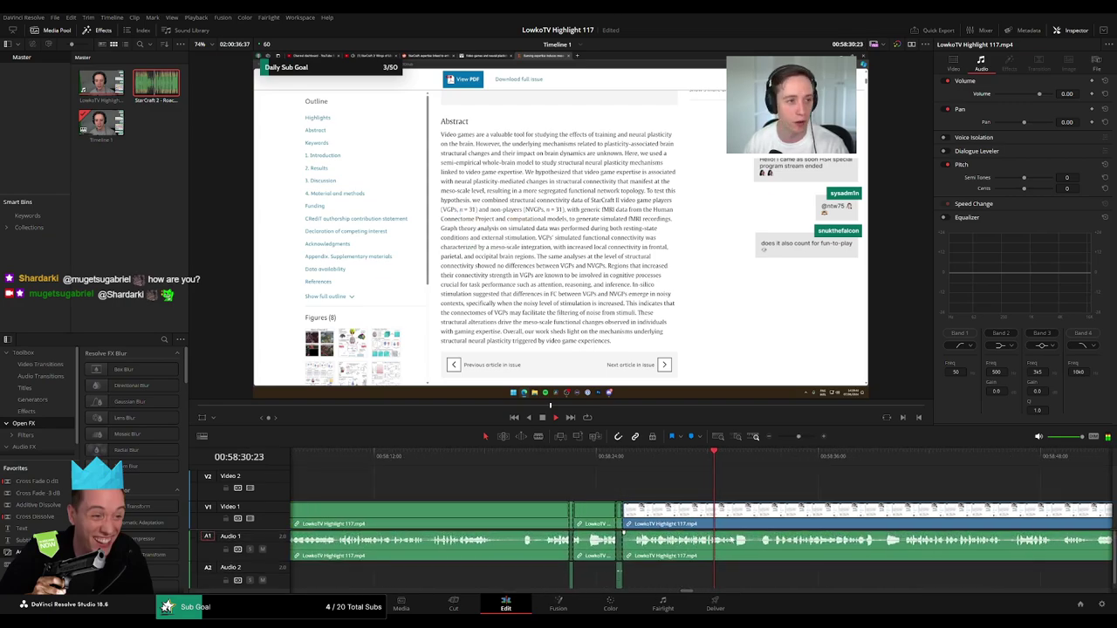
pyautogui.press('space')
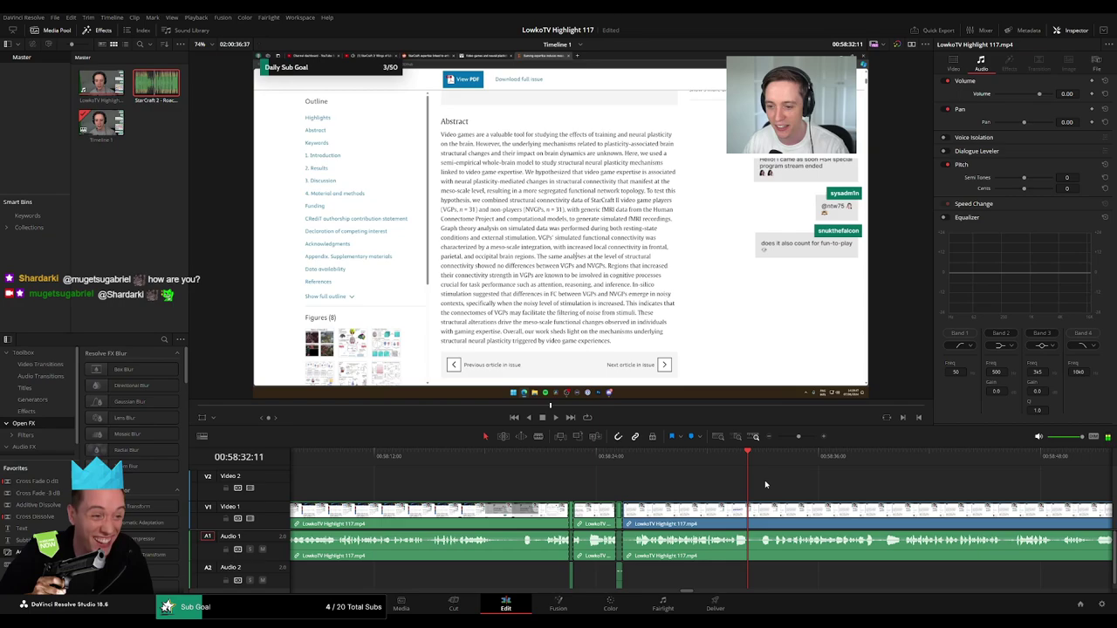
pyautogui.moveTo(800, 437); pyautogui.dragTo(802, 437)
pyautogui.press('space')
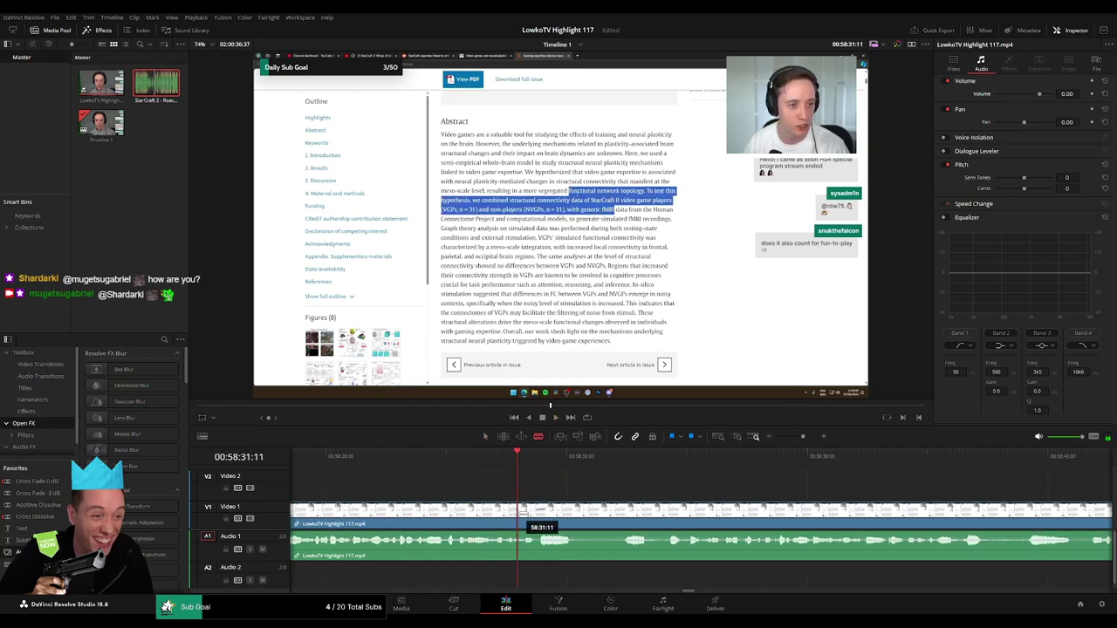
# - Blade a new short segment near 58:31 and add another Roach Quotes clip on A2 beneath it
pyautogui.click(520, 513)
pyautogui.click(536, 513)
pyautogui.press('a')
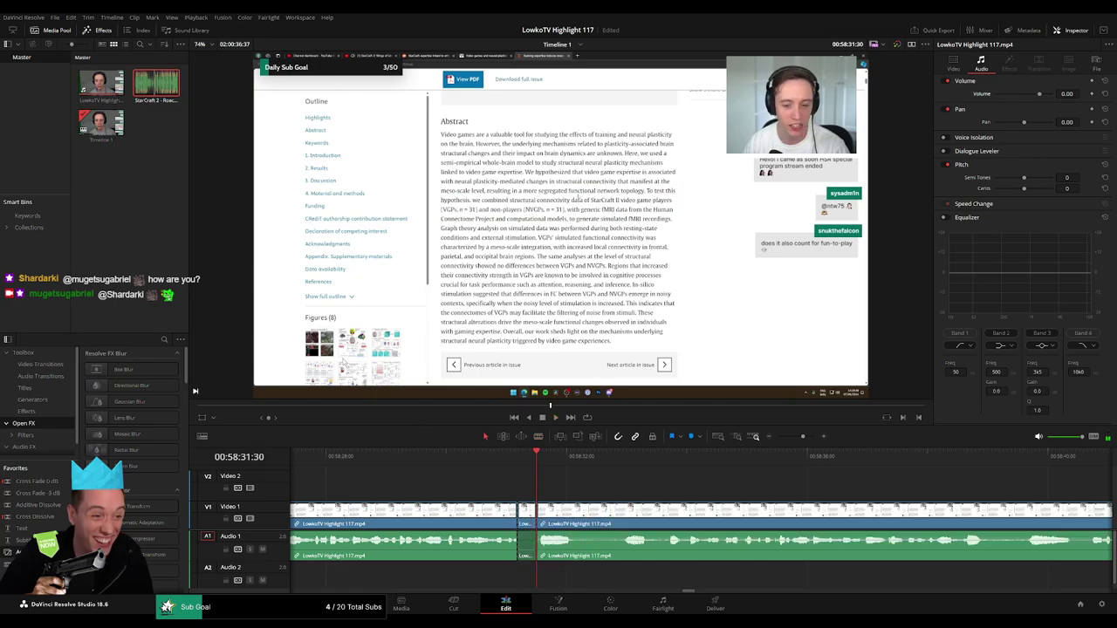
pyautogui.moveTo(175, 100); pyautogui.dragTo(535, 574)
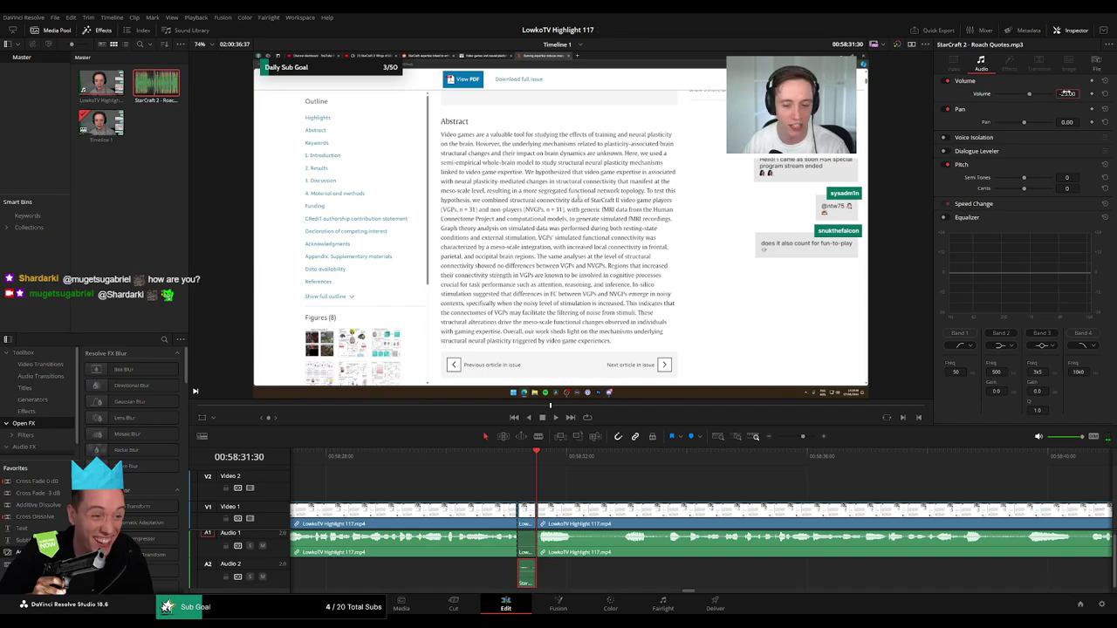
pyautogui.click(477, 524)
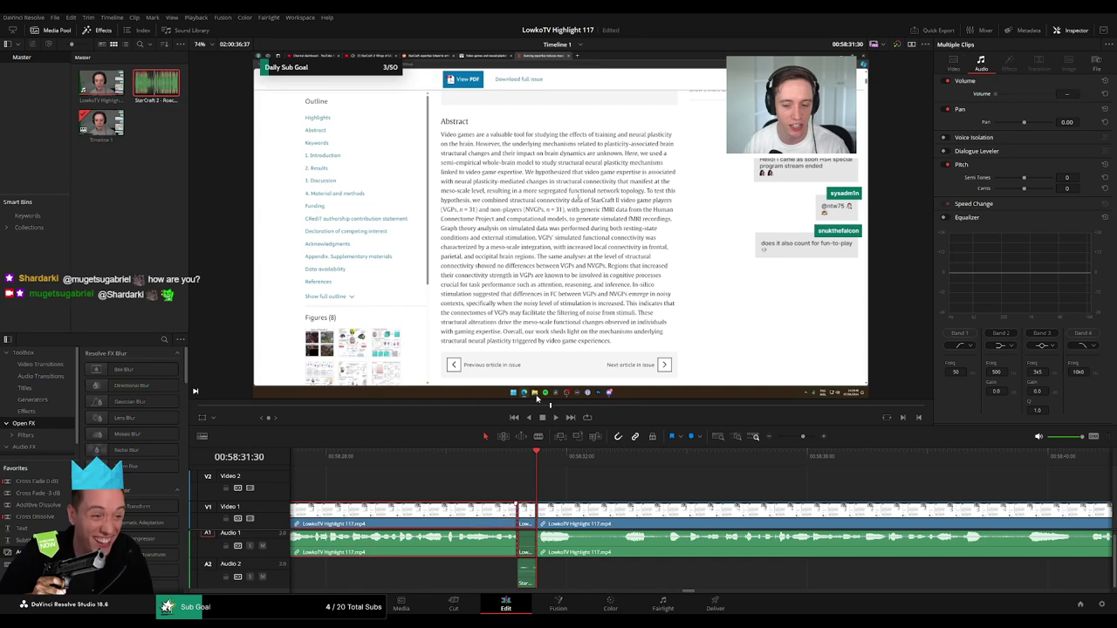
pyautogui.click(679, 473)
pyautogui.press('space')
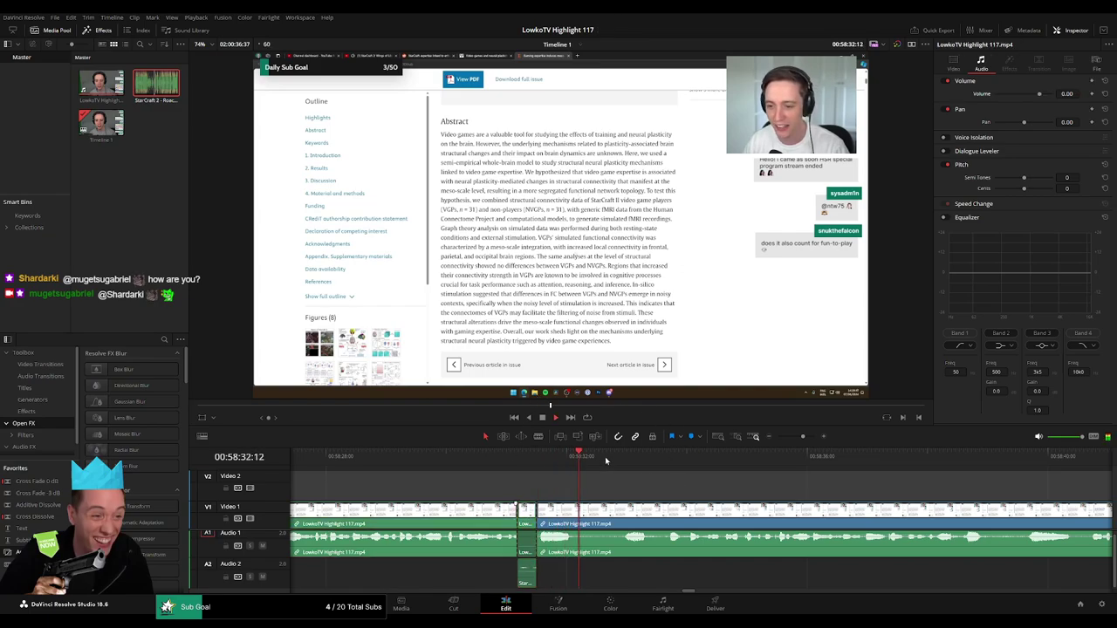
pyautogui.moveTo(803, 436); pyautogui.dragTo(799, 438)
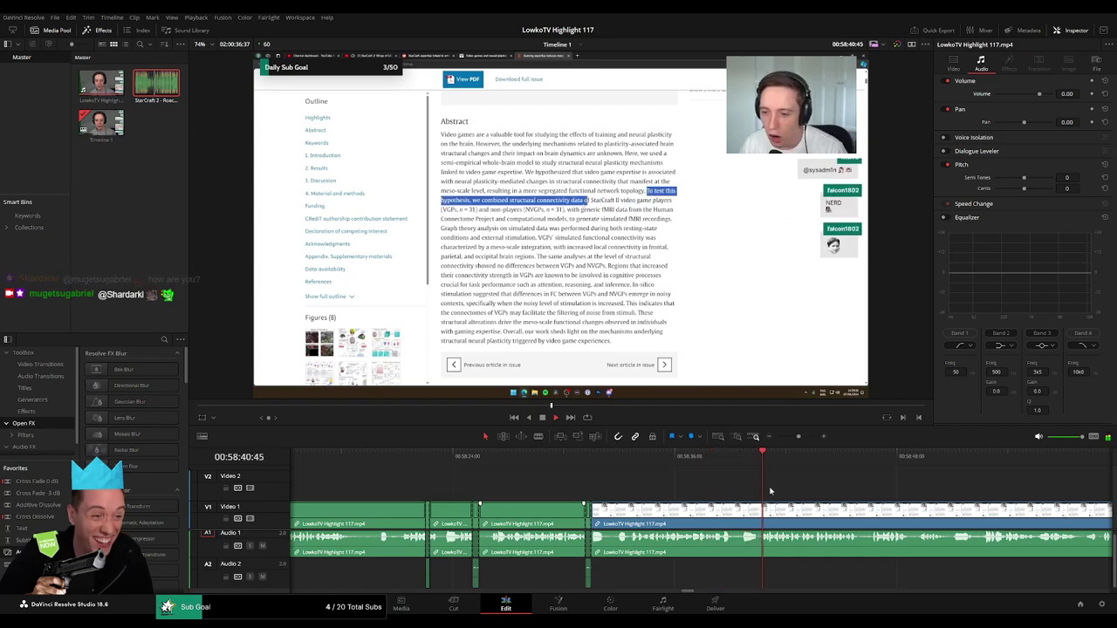
pyautogui.hscroll(2, 698, 498)
pyautogui.hscroll(2, 645, 499)
pyautogui.hscroll(2, 596, 502)
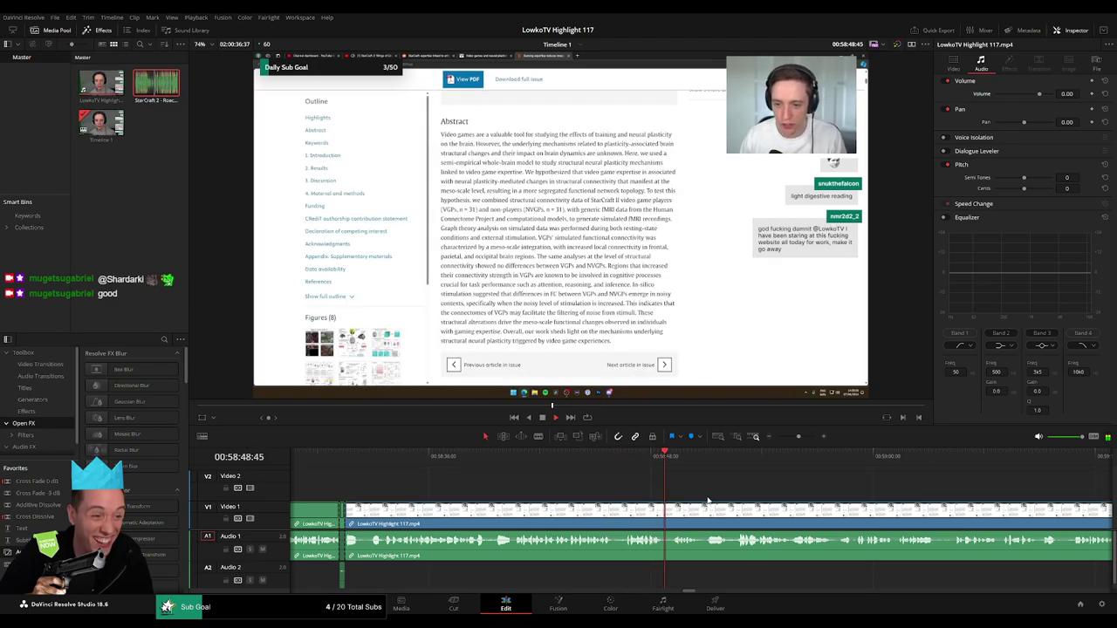
pyautogui.hscroll(3, 681, 489)
pyautogui.click(544, 456)
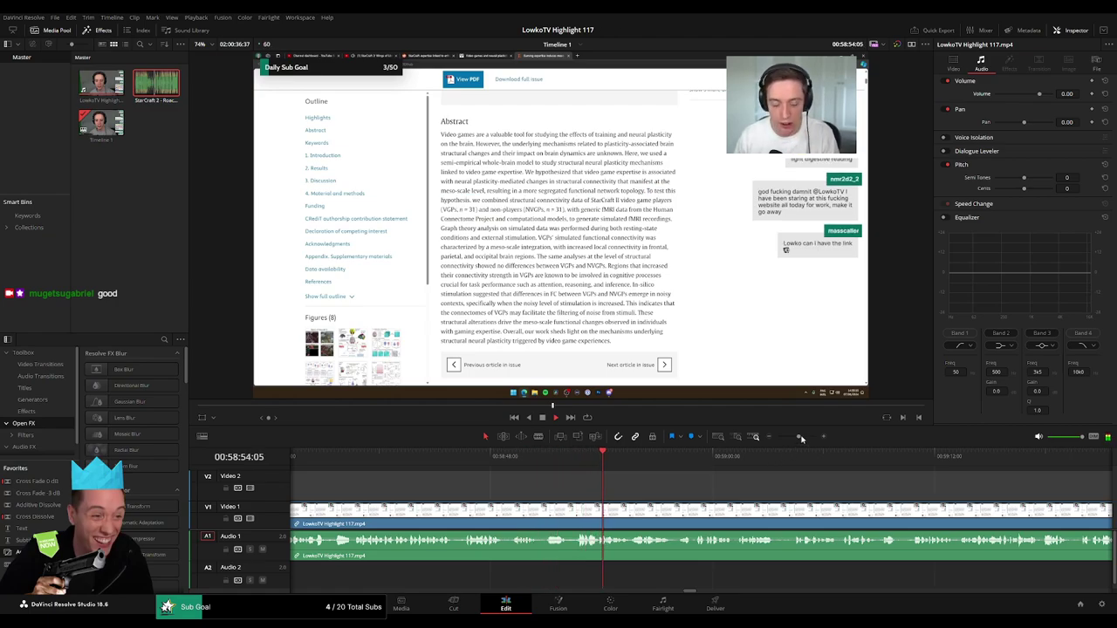
pyautogui.moveTo(798, 436)
pyautogui.mouseDown()
pyautogui.moveTo(777, 436)
pyautogui.moveTo(786, 439)
pyautogui.mouseUp()
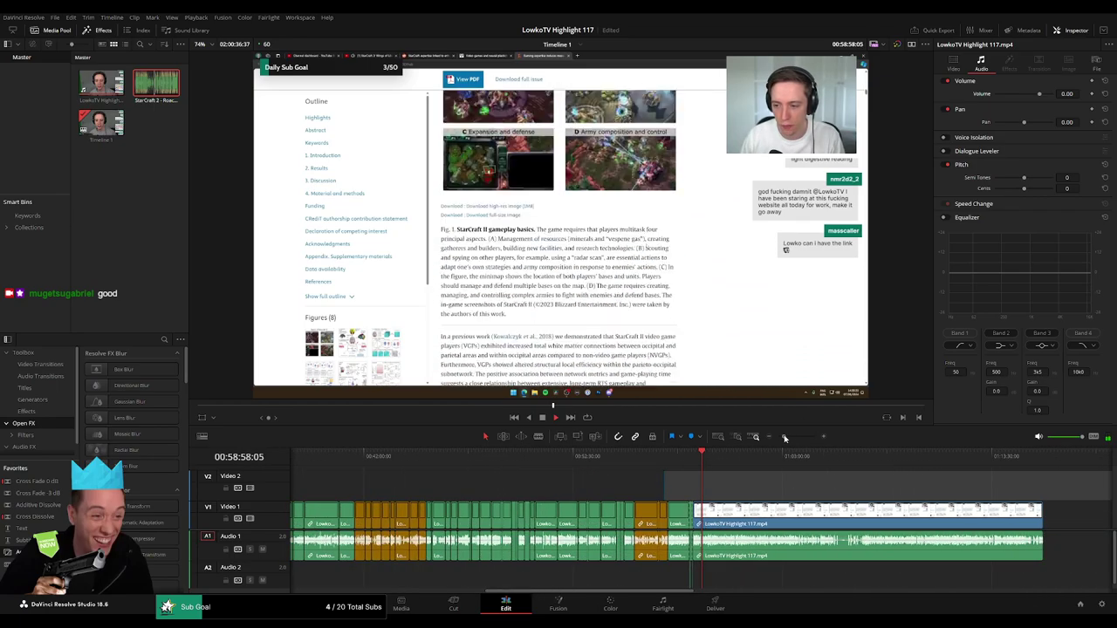
pyautogui.moveTo(787, 439); pyautogui.dragTo(796, 438)
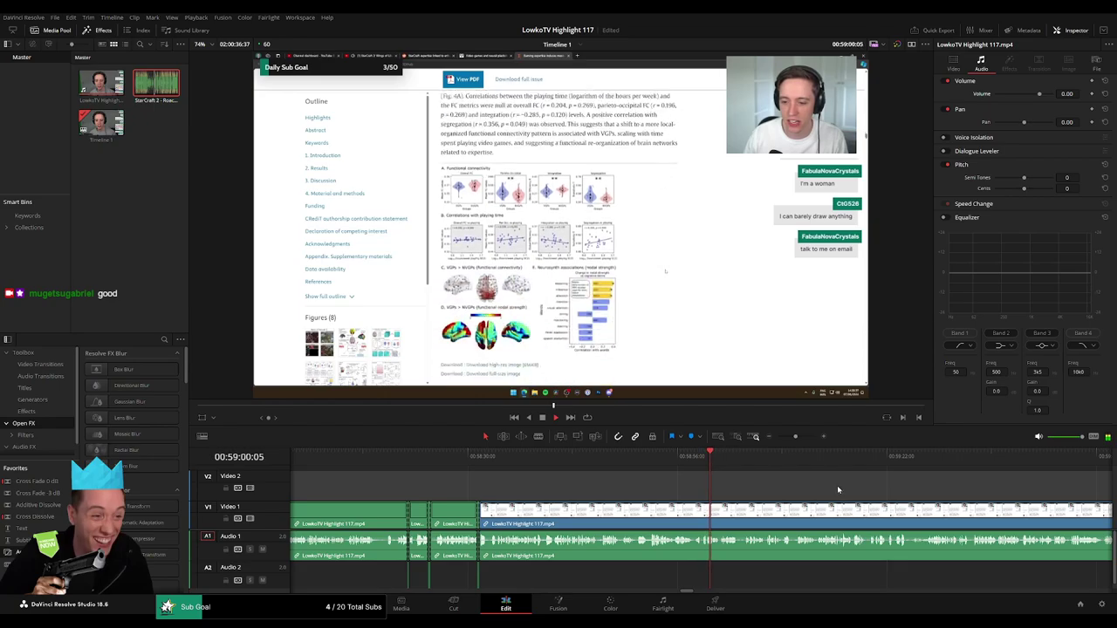
pyautogui.hscroll(5, 664, 480)
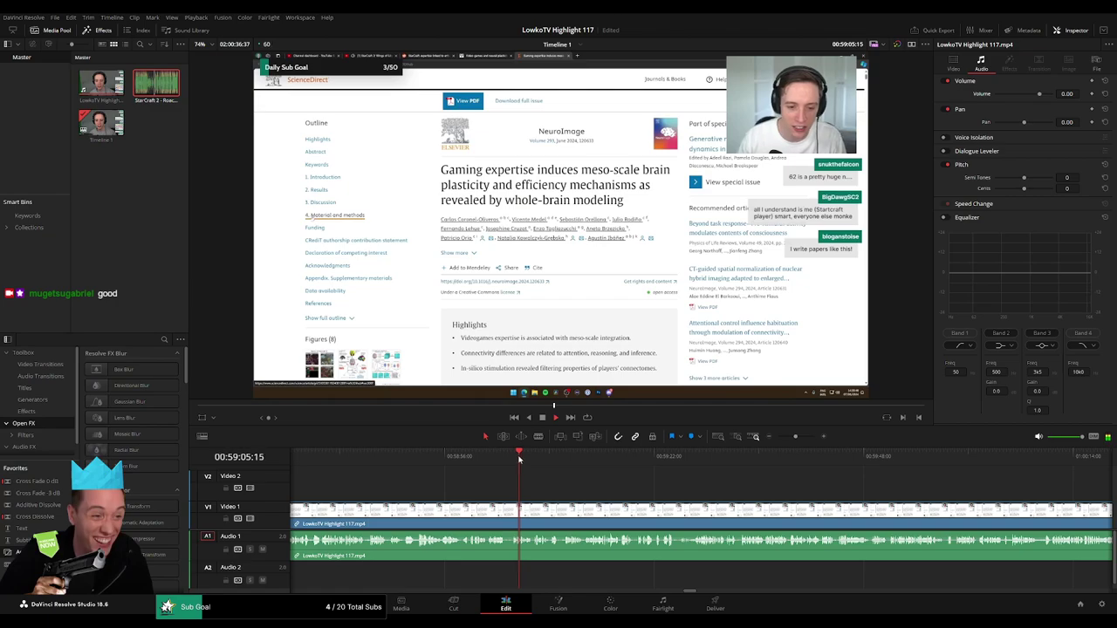
pyautogui.moveTo(530, 457); pyautogui.dragTo(535, 457)
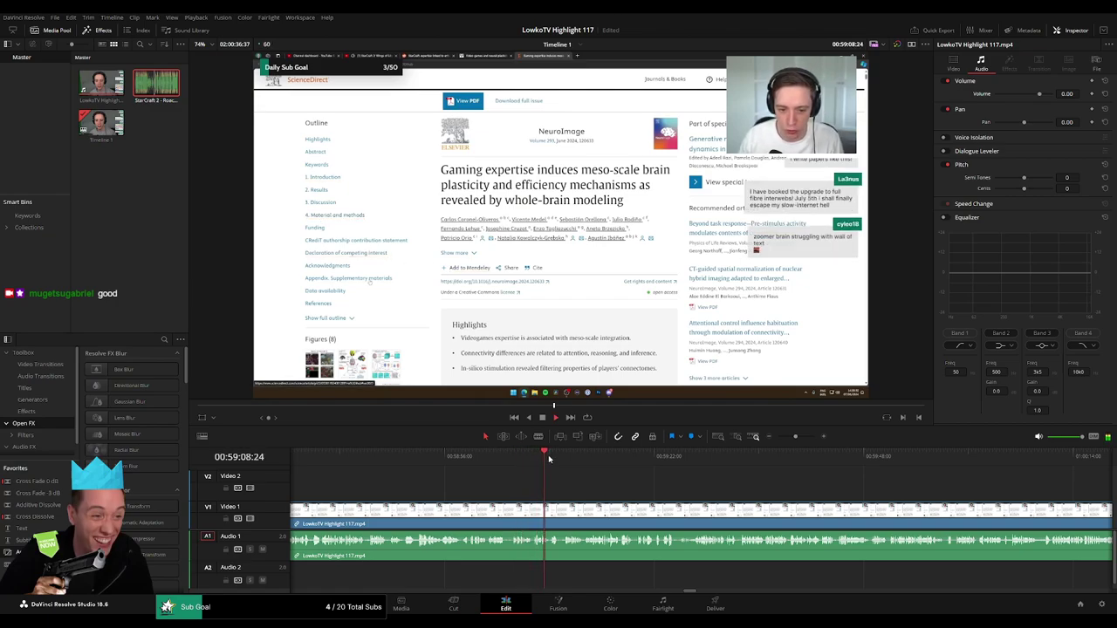
pyautogui.click(786, 440)
pyautogui.moveTo(787, 442); pyautogui.dragTo(796, 441)
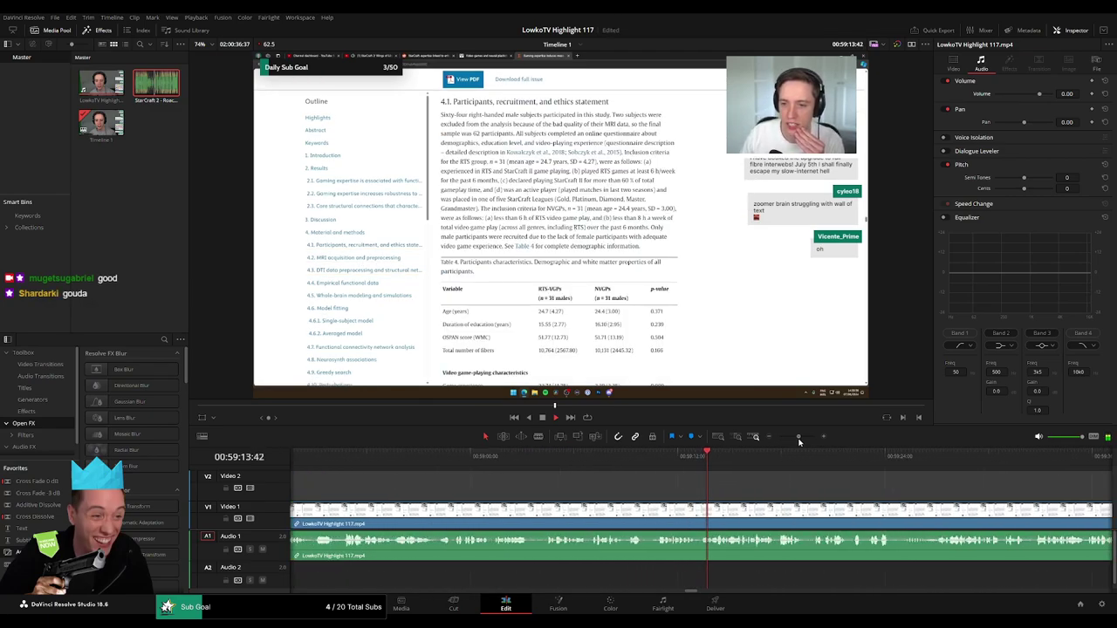
pyautogui.hscroll(2, 567, 465)
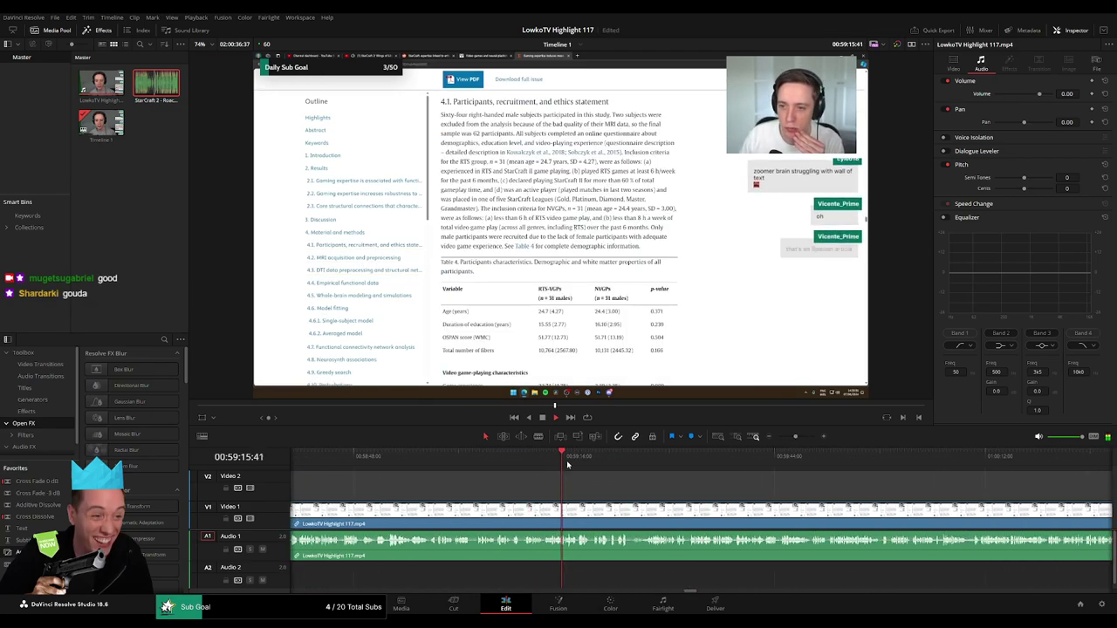
pyautogui.moveTo(571, 460); pyautogui.dragTo(591, 462)
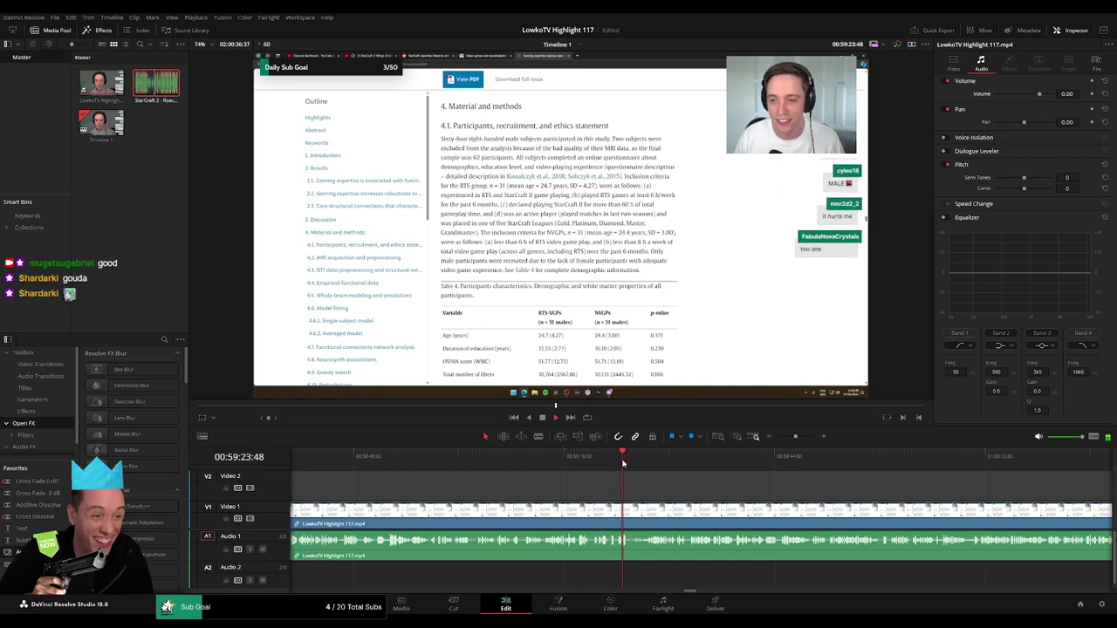
pyautogui.moveTo(634, 461); pyautogui.dragTo(651, 461)
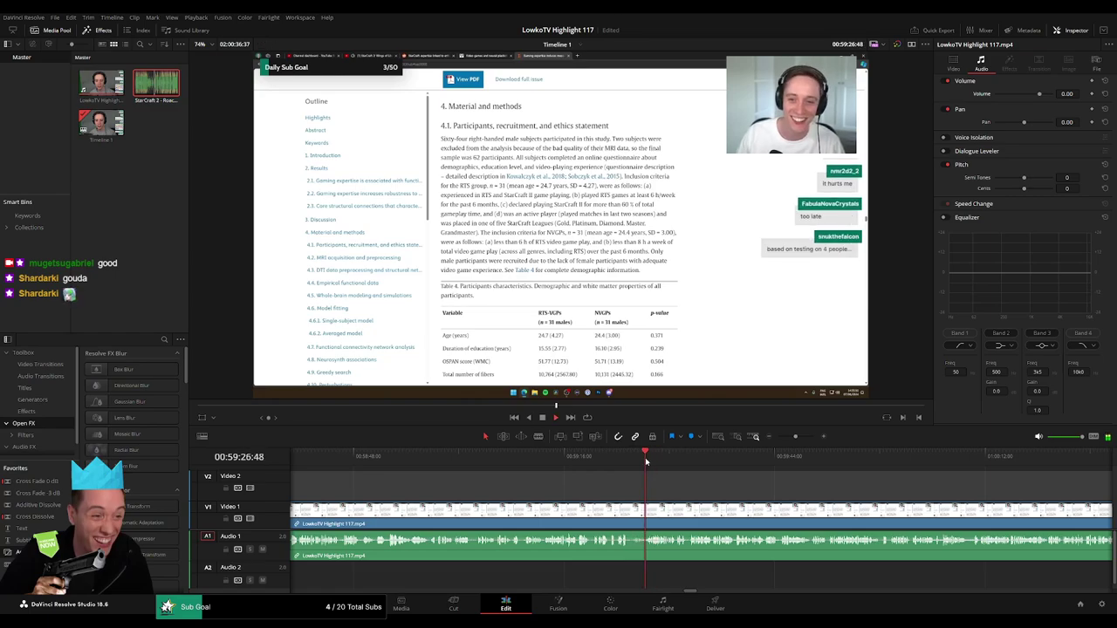
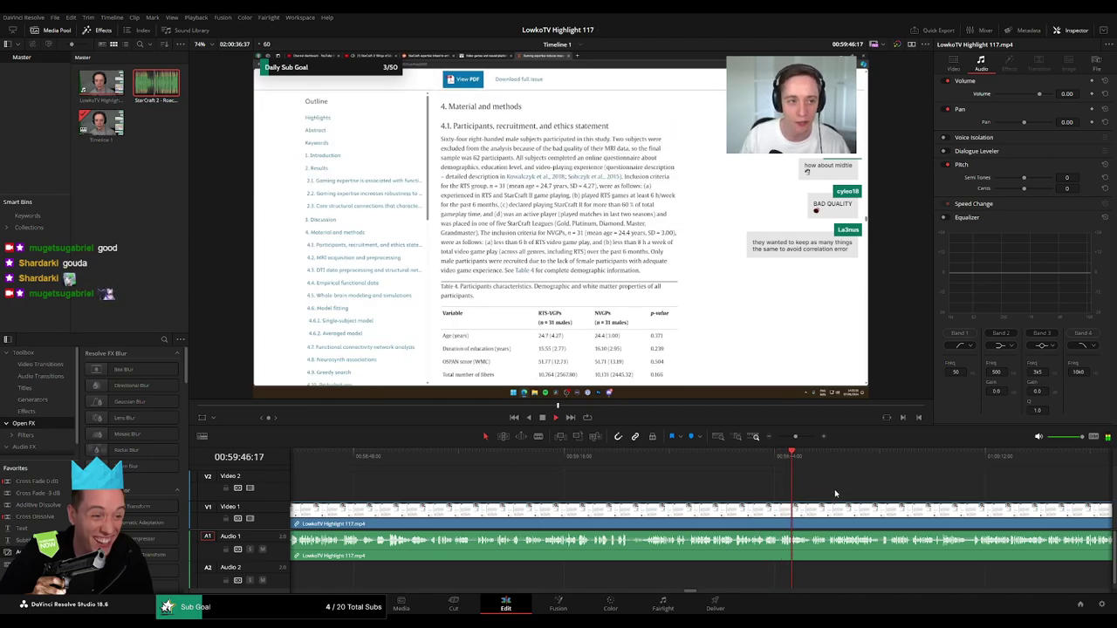
# - Jump ahead in the footage, resume playback, and follow the playing section along the timeline
pyautogui.click(625, 493)
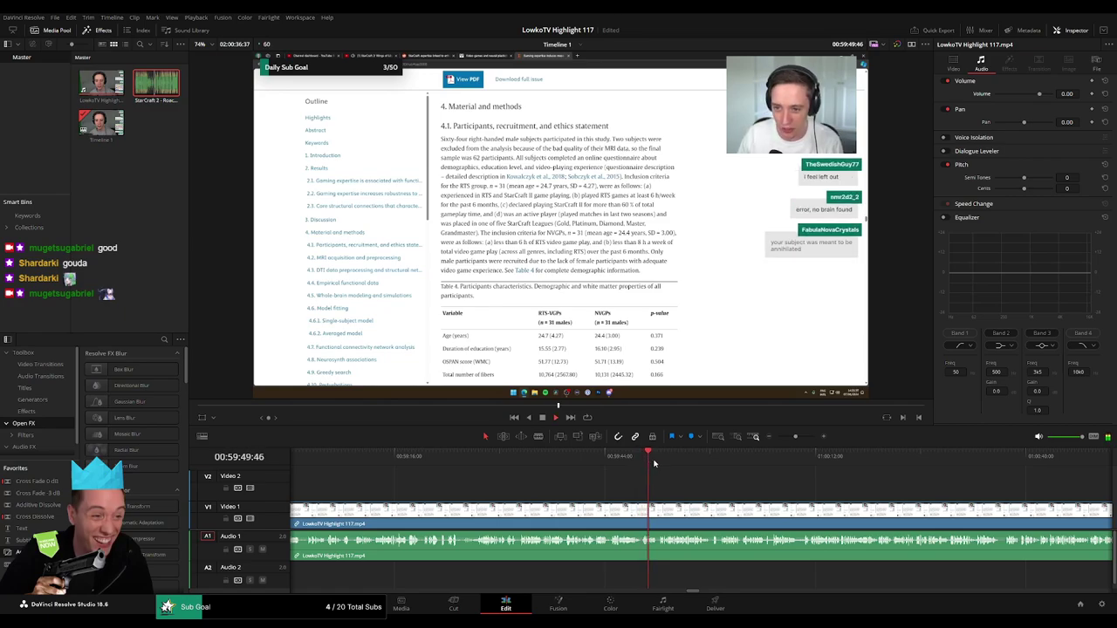
pyautogui.click(662, 456)
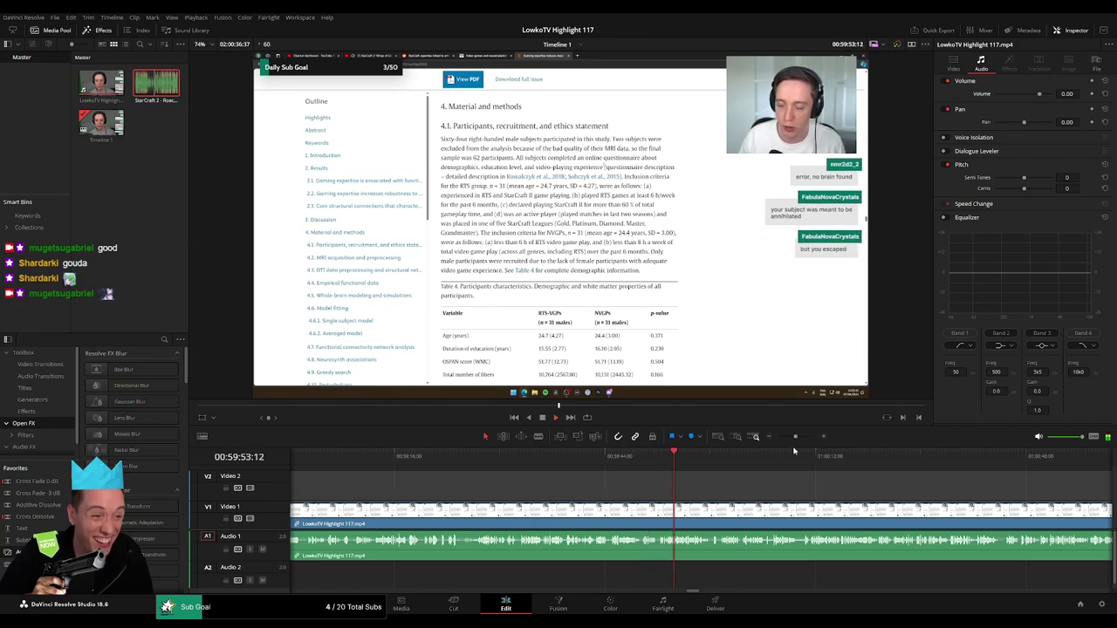
pyautogui.moveTo(795, 436); pyautogui.dragTo(800, 439)
pyautogui.moveTo(839, 485); pyautogui.dragTo(637, 481)
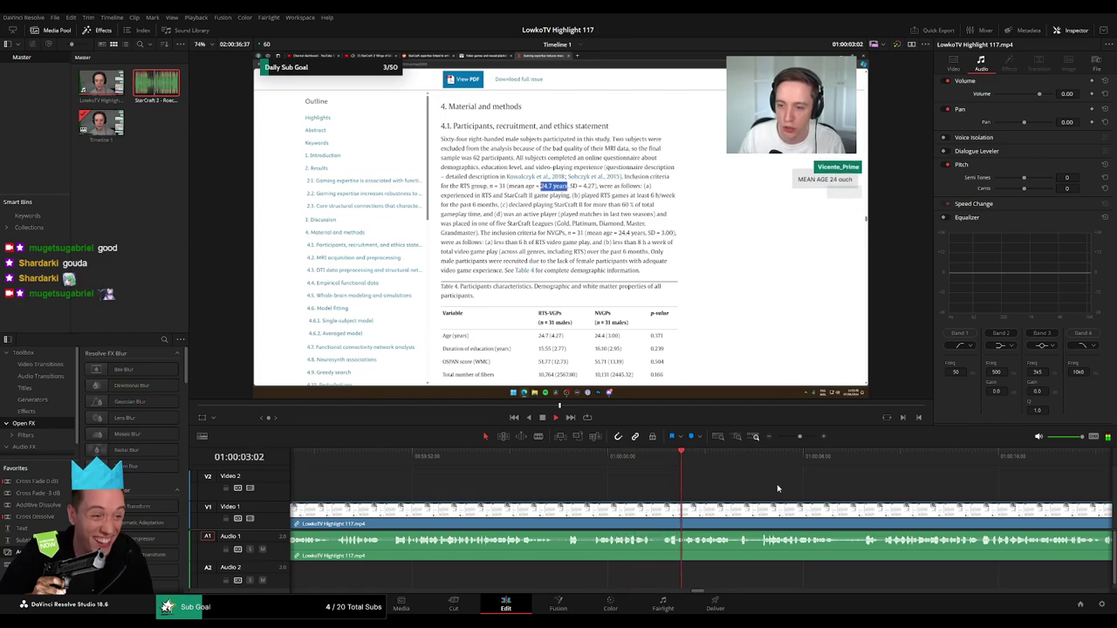
pyautogui.moveTo(777, 489); pyautogui.dragTo(611, 485)
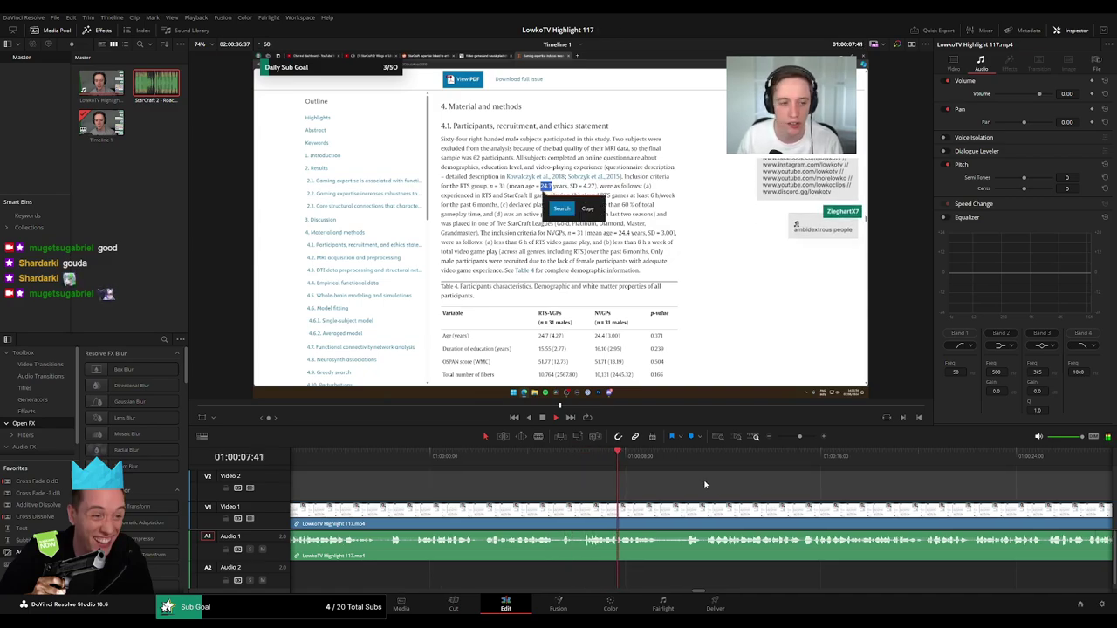
pyautogui.moveTo(705, 484); pyautogui.dragTo(599, 479)
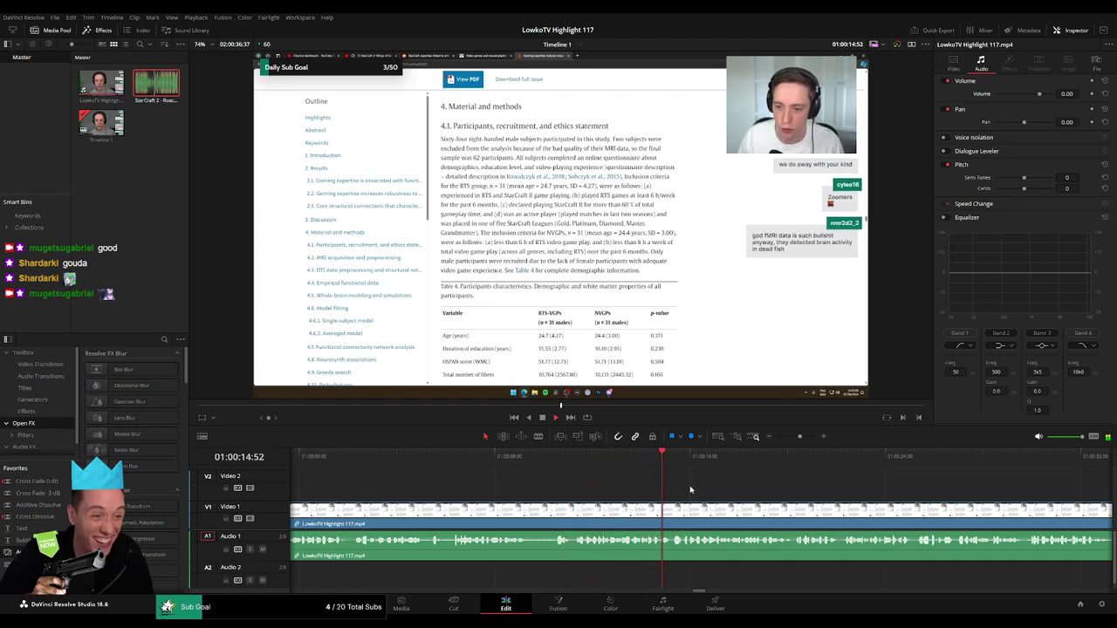
pyautogui.moveTo(757, 493)
pyautogui.mouseDown()
pyautogui.moveTo(600, 480)
pyautogui.moveTo(585, 491)
pyautogui.mouseUp()
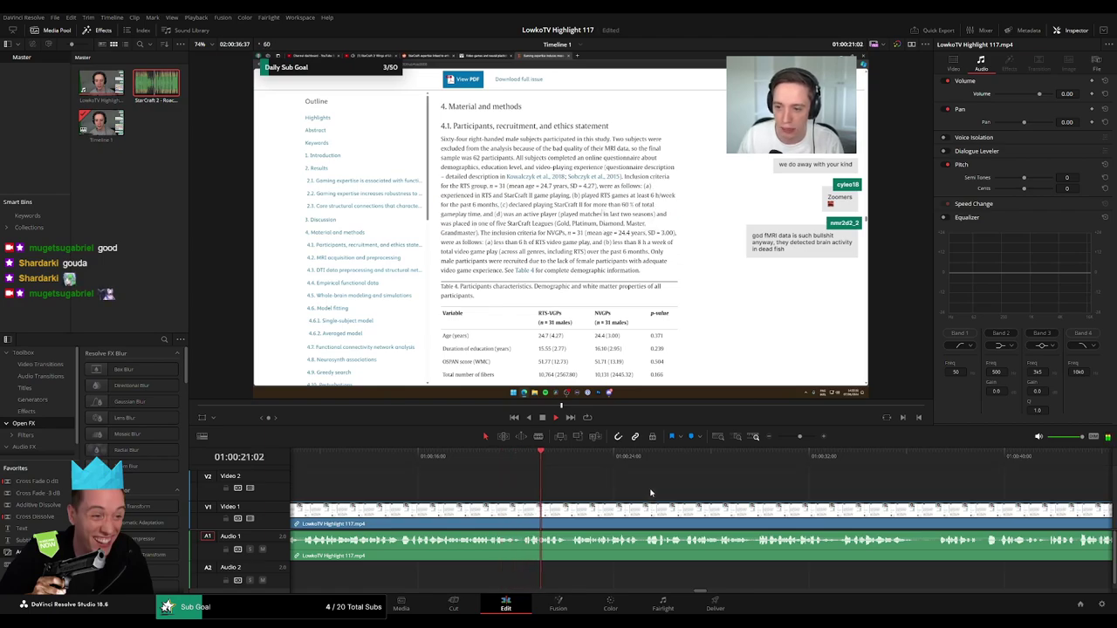
pyautogui.moveTo(671, 490); pyautogui.dragTo(539, 483)
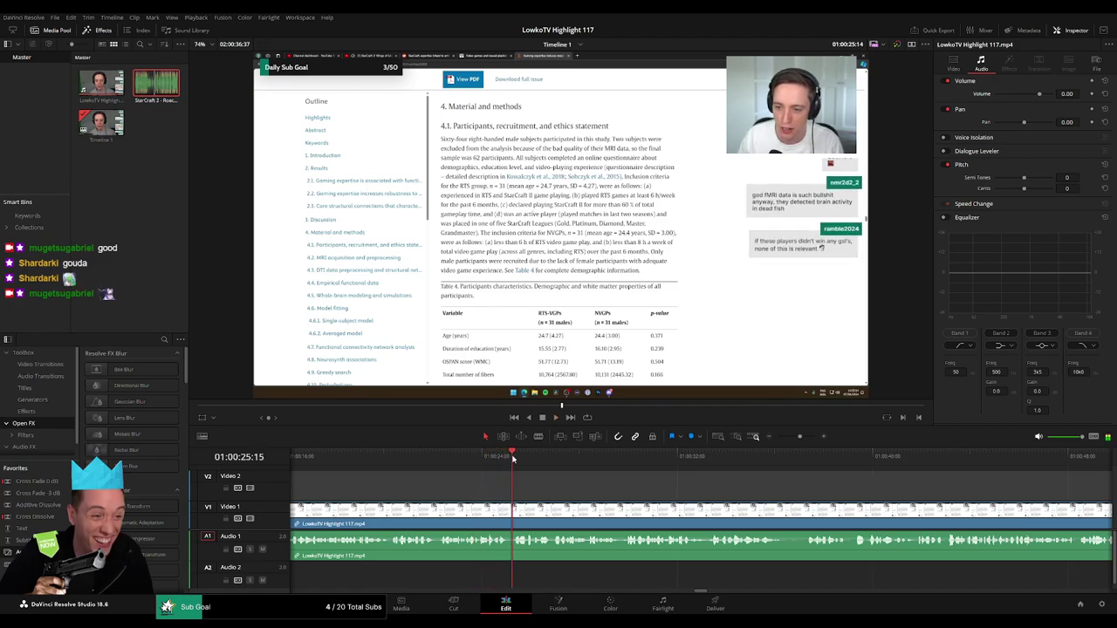
pyautogui.moveTo(648, 486); pyautogui.dragTo(553, 485)
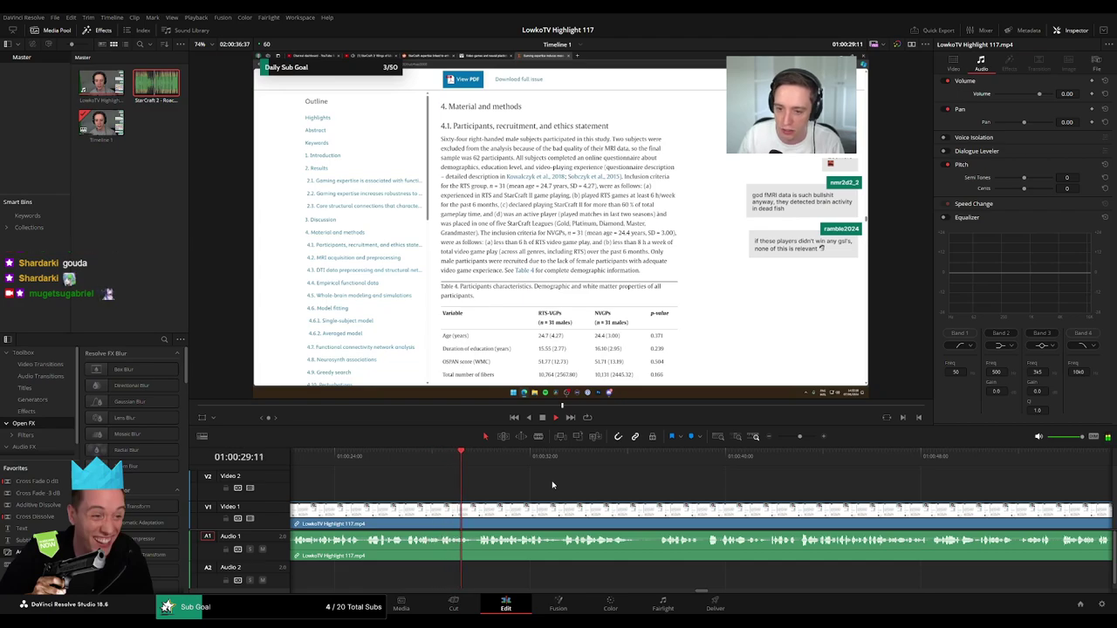
# - Zoom the timeline out to show the whole sequence
pyautogui.moveTo(795, 440); pyautogui.dragTo(798, 439)
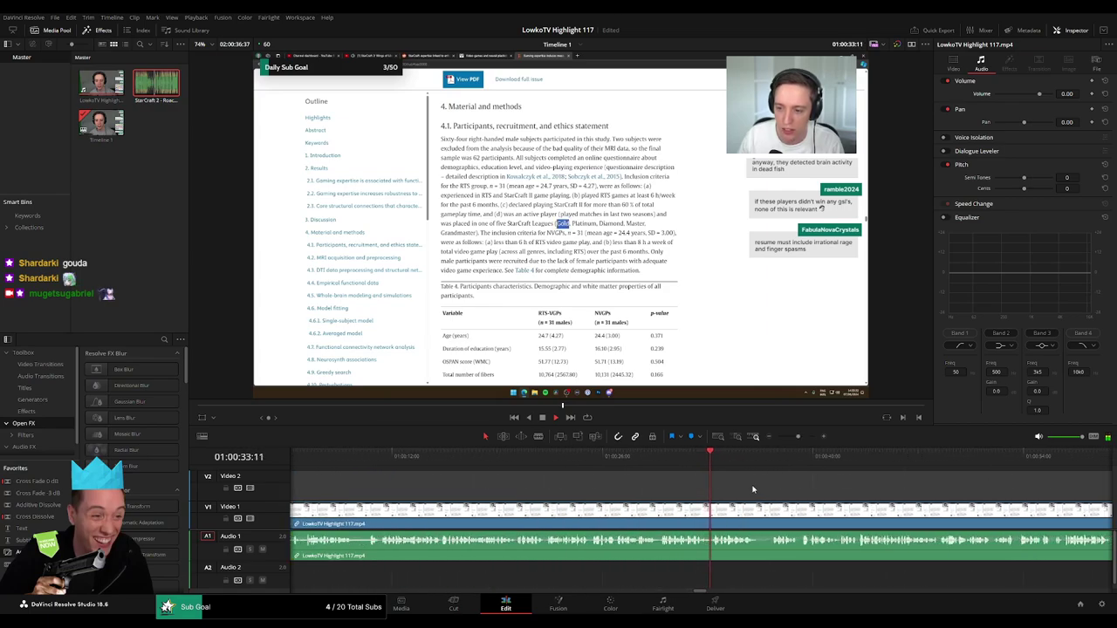
pyautogui.hscroll(3, 753, 489)
pyautogui.hscroll(2, 607, 483)
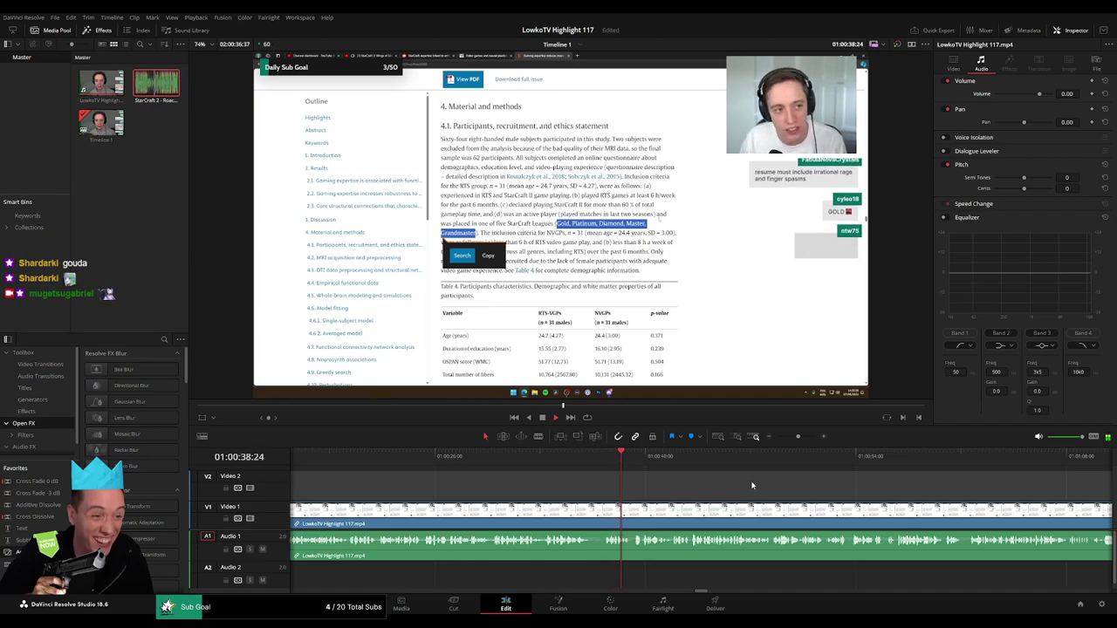
pyautogui.hscroll(2, 625, 488)
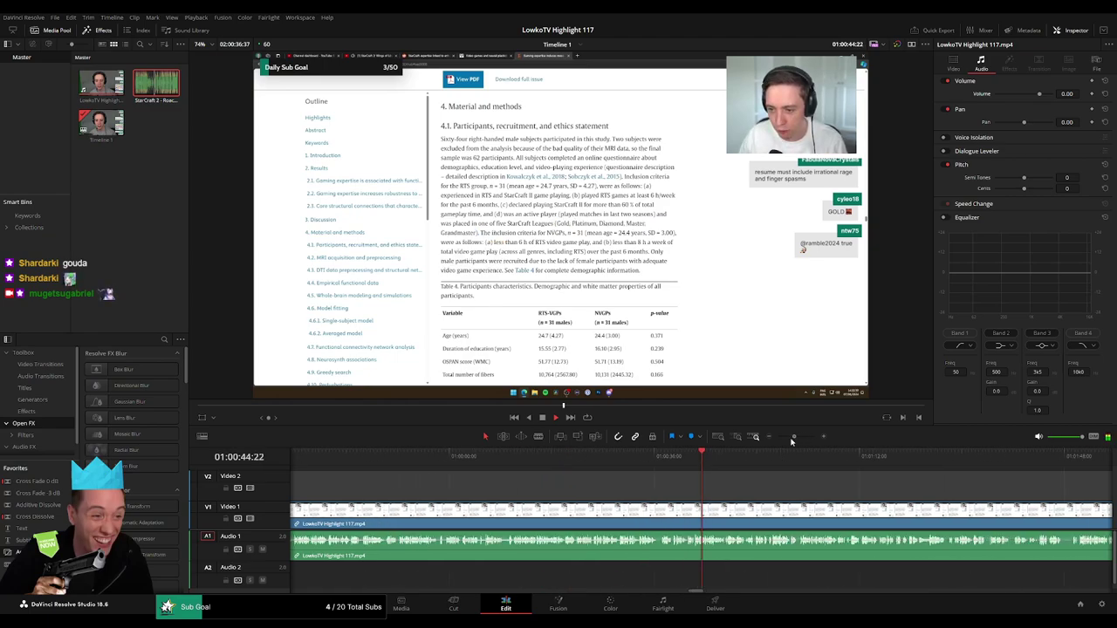
pyautogui.moveTo(805, 440); pyautogui.dragTo(791, 442)
pyautogui.scroll(2, 347, 502)
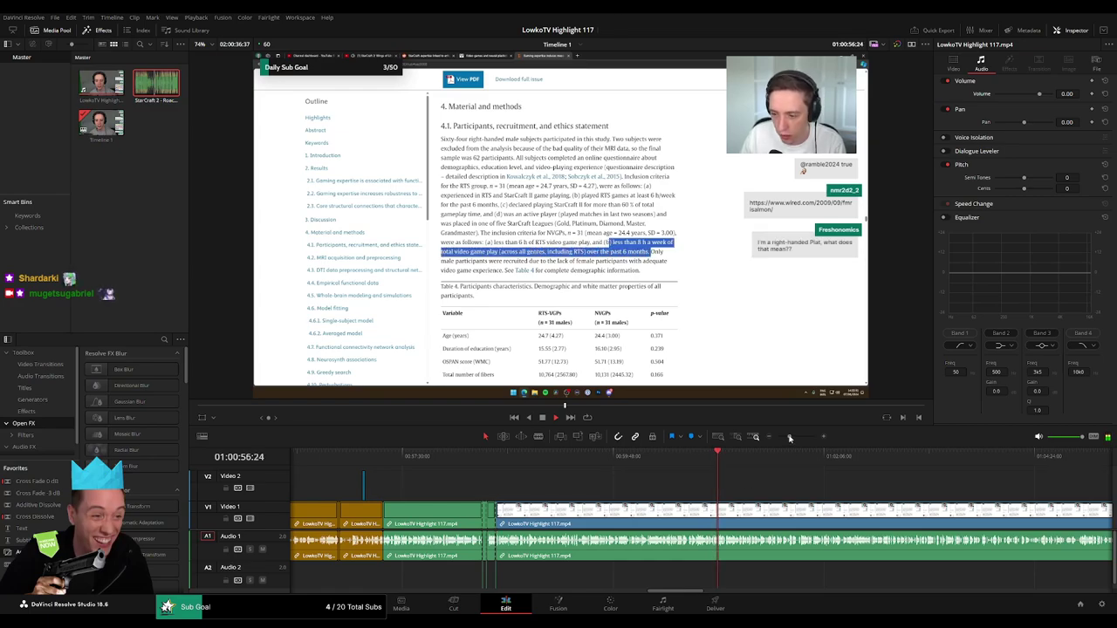
pyautogui.moveTo(789, 437)
pyautogui.mouseDown()
pyautogui.moveTo(778, 439)
pyautogui.moveTo(801, 437)
pyautogui.mouseUp()
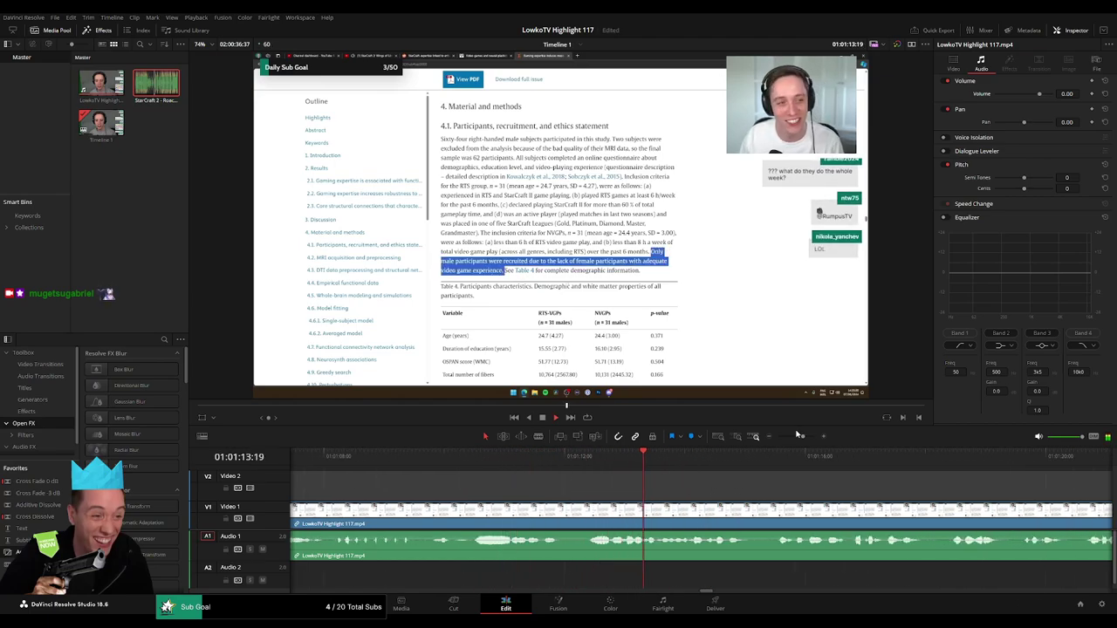
pyautogui.moveTo(803, 437)
pyautogui.mouseDown()
pyautogui.moveTo(781, 439)
pyautogui.moveTo(798, 436)
pyautogui.mouseUp()
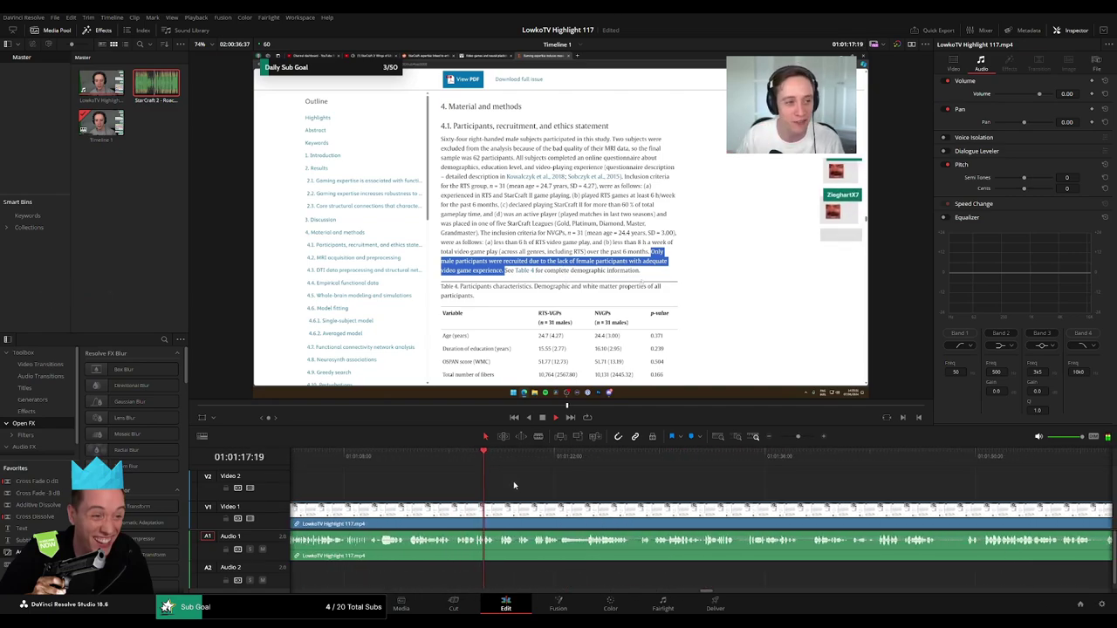
# - Blade the clip at 01:01:38 and ripple-delete the short sliver
pyautogui.click(502, 457)
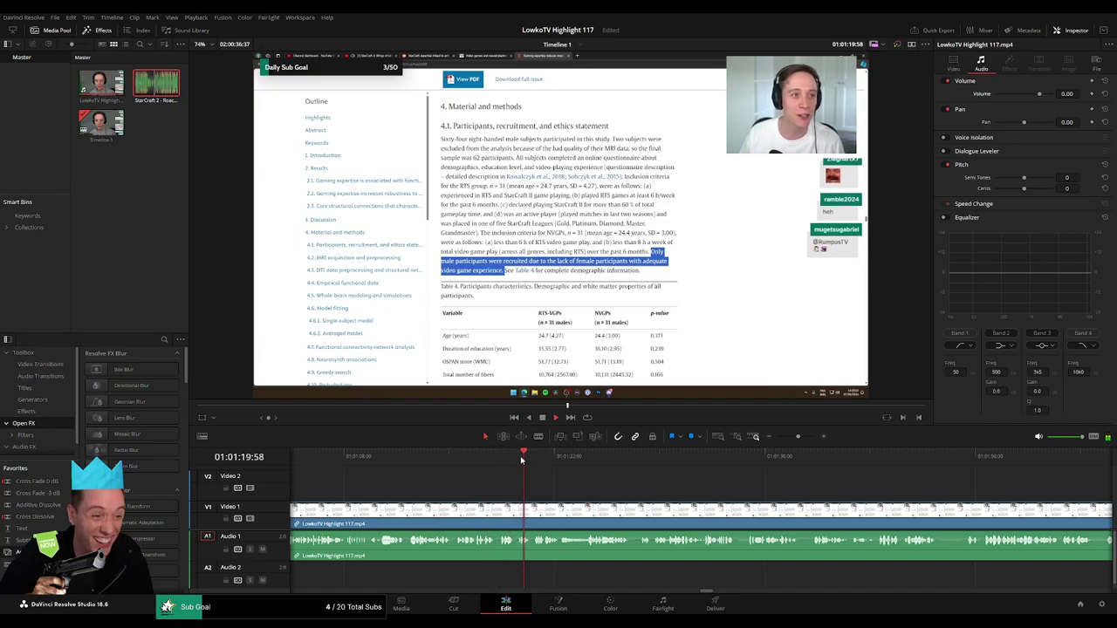
pyautogui.click(591, 460)
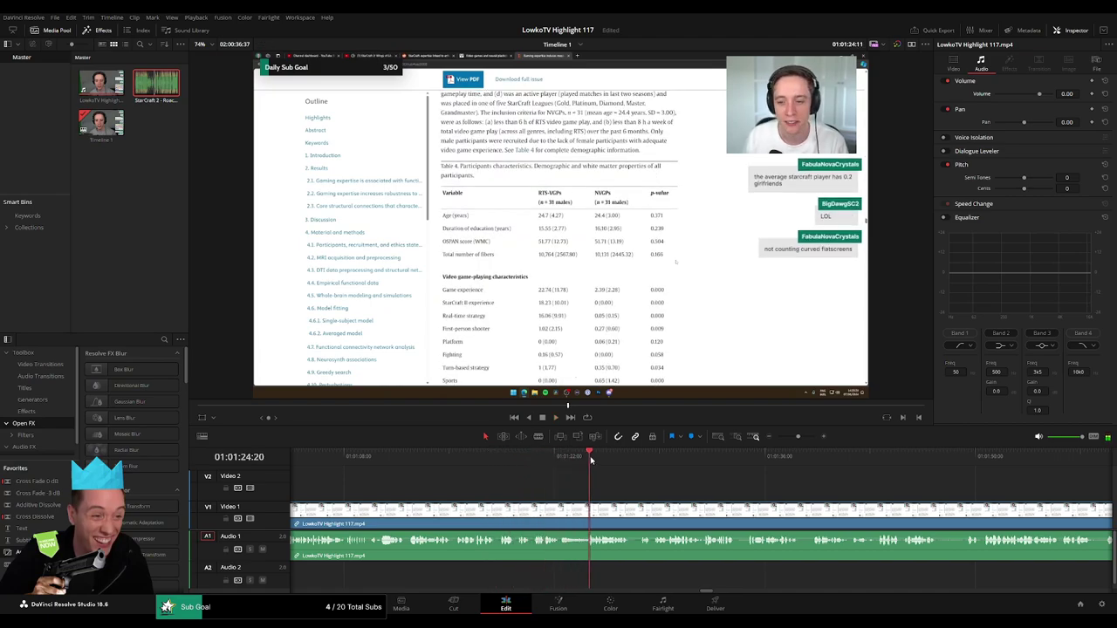
pyautogui.press('space')
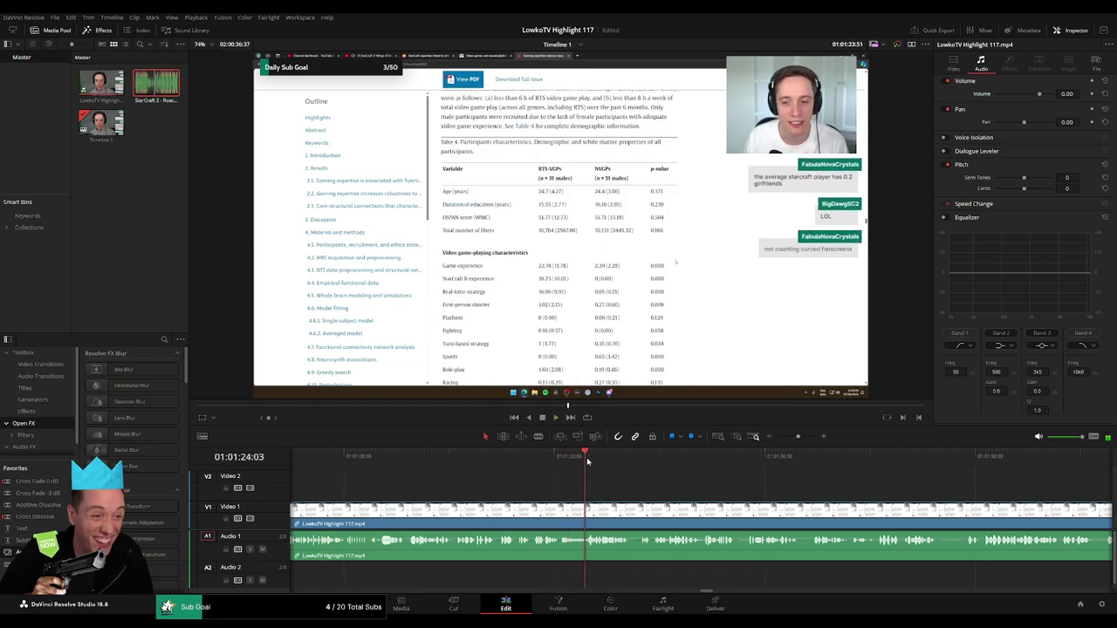
pyautogui.click(598, 460)
pyautogui.hscroll(3, 515, 480)
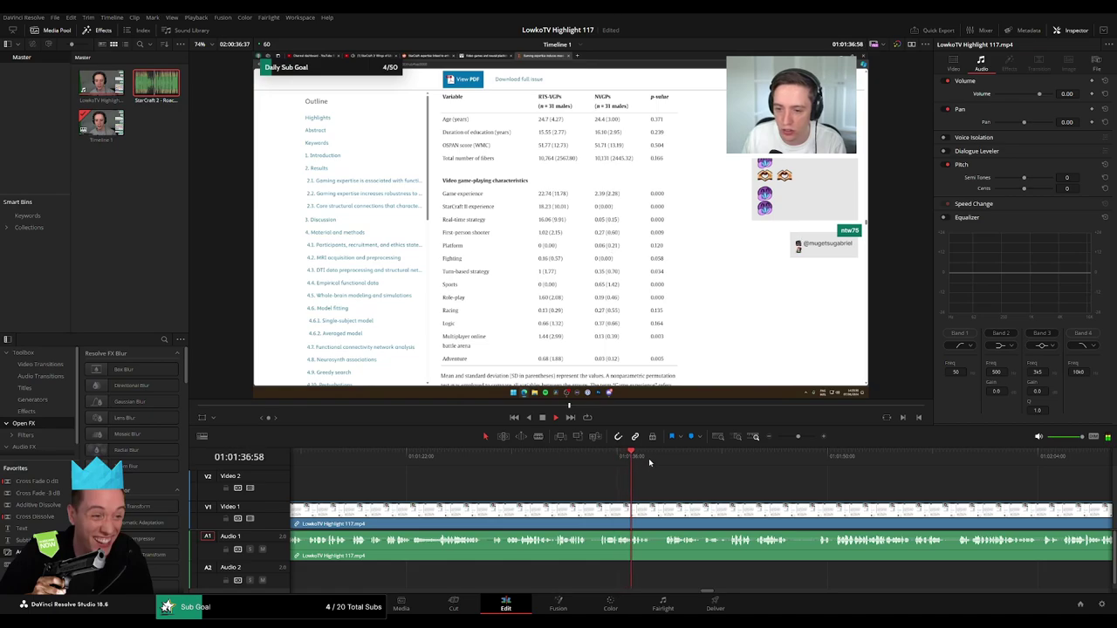
pyautogui.press('b')
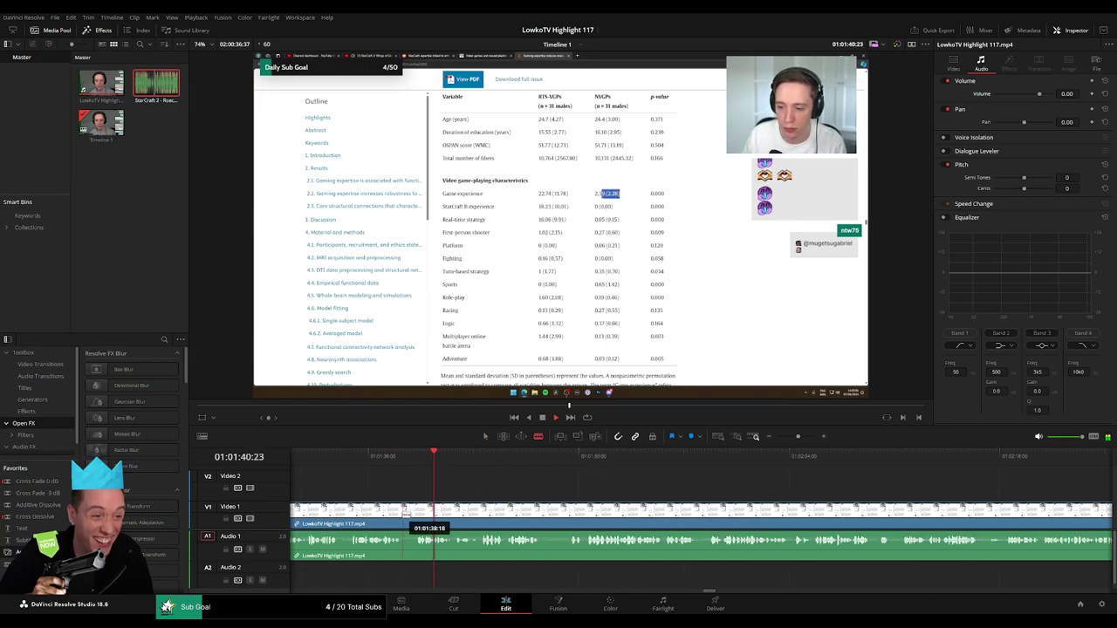
pyautogui.click(405, 514)
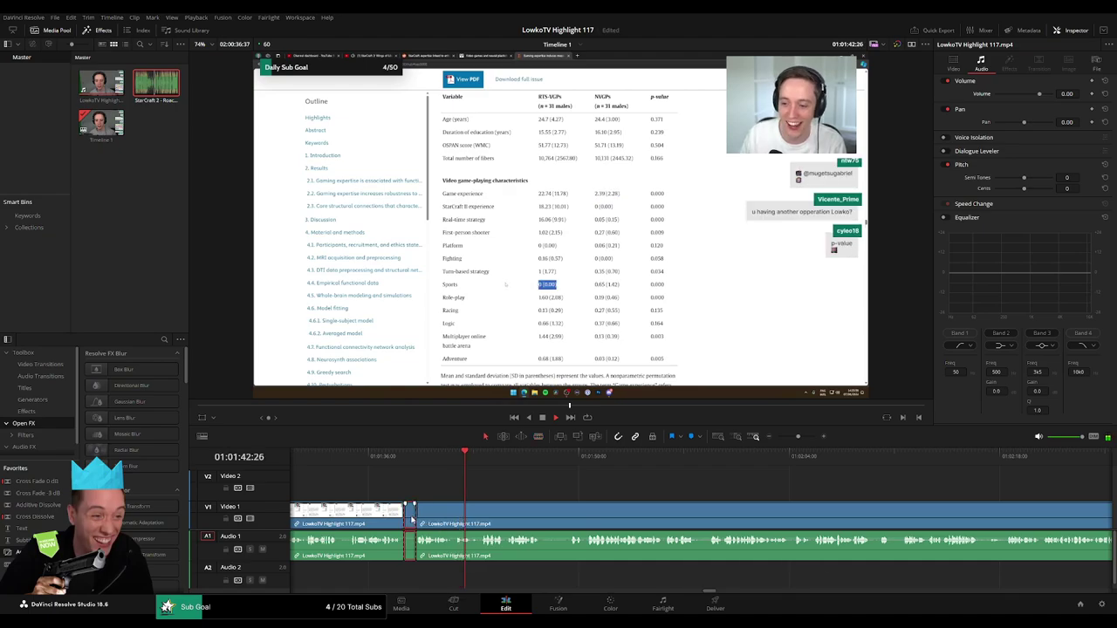
pyautogui.press('Delete')
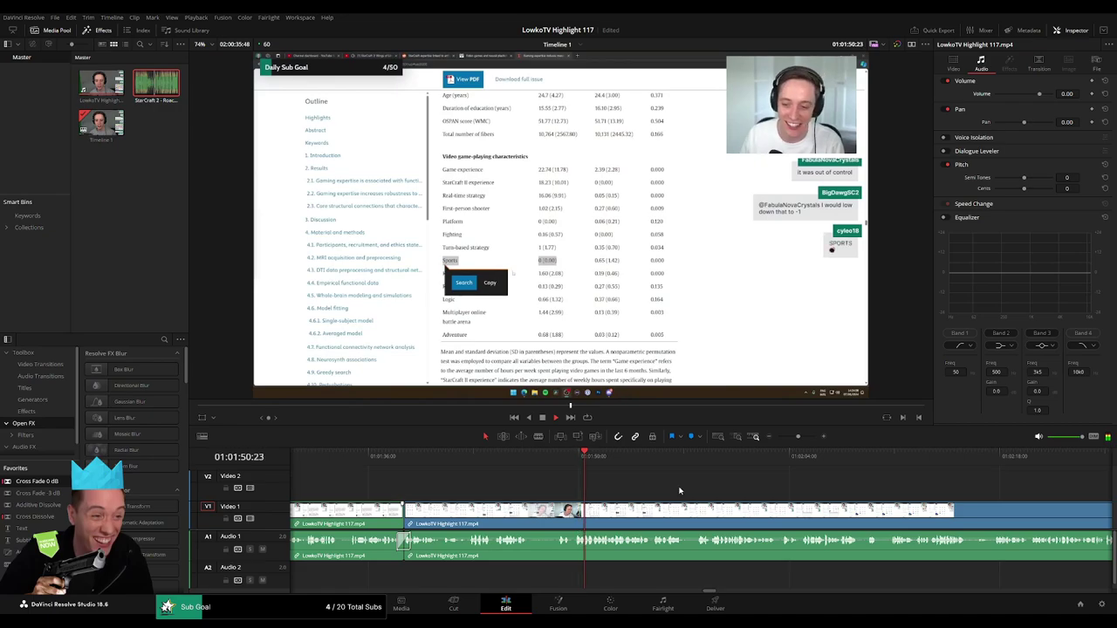
# - Split the footage at 01:02:17 and trim out the short segment after the cut
pyautogui.moveTo(799, 439); pyautogui.dragTo(795, 439)
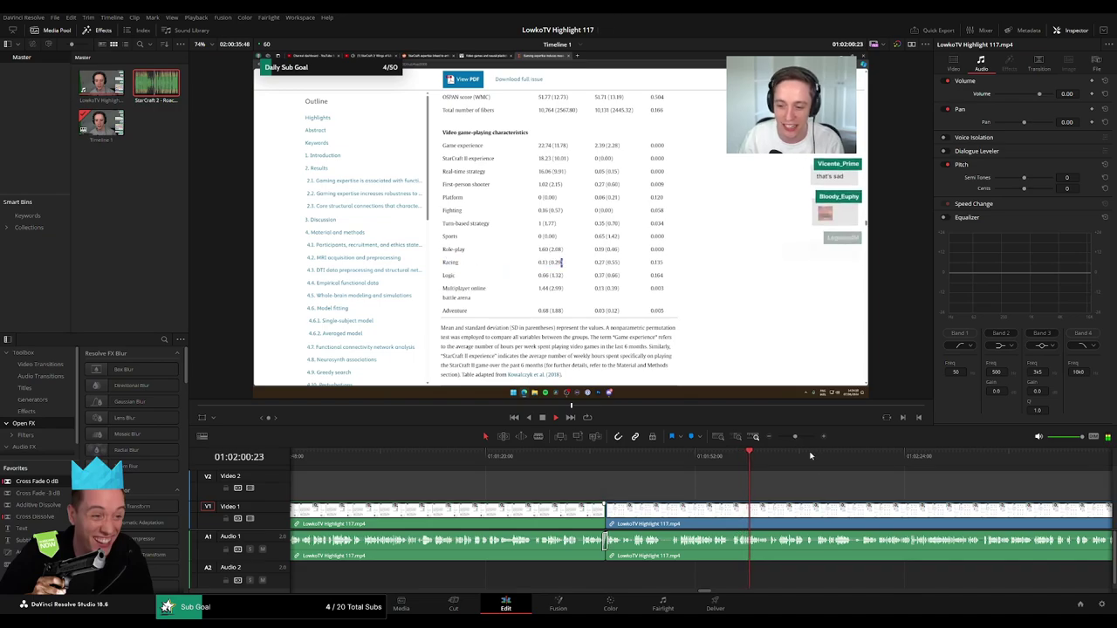
pyautogui.moveTo(795, 437); pyautogui.dragTo(798, 438)
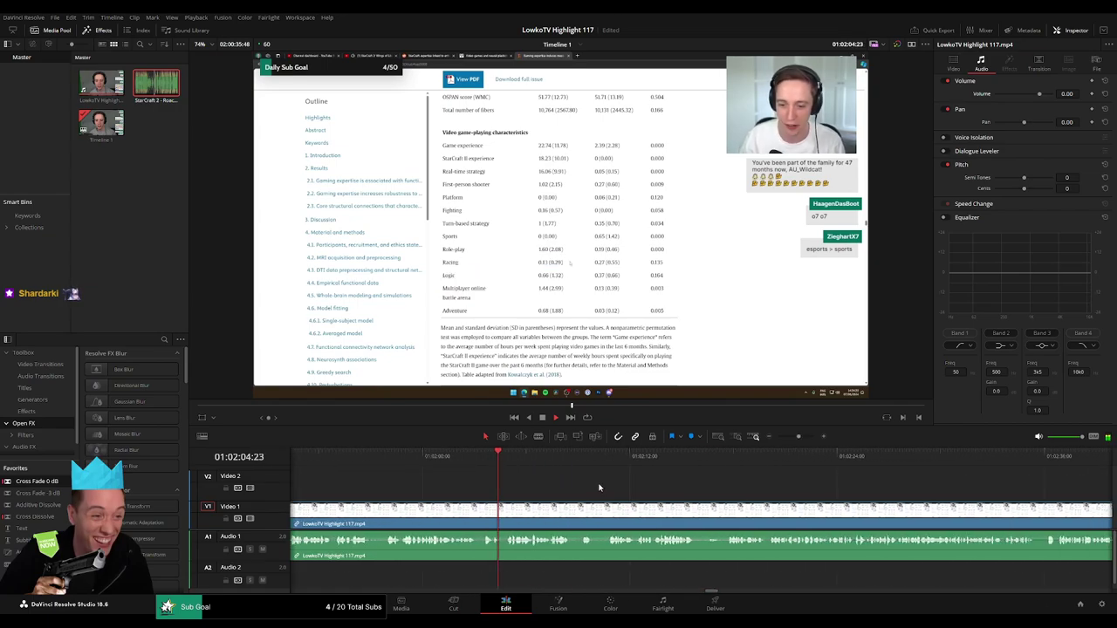
pyautogui.hscroll(5, 600, 488)
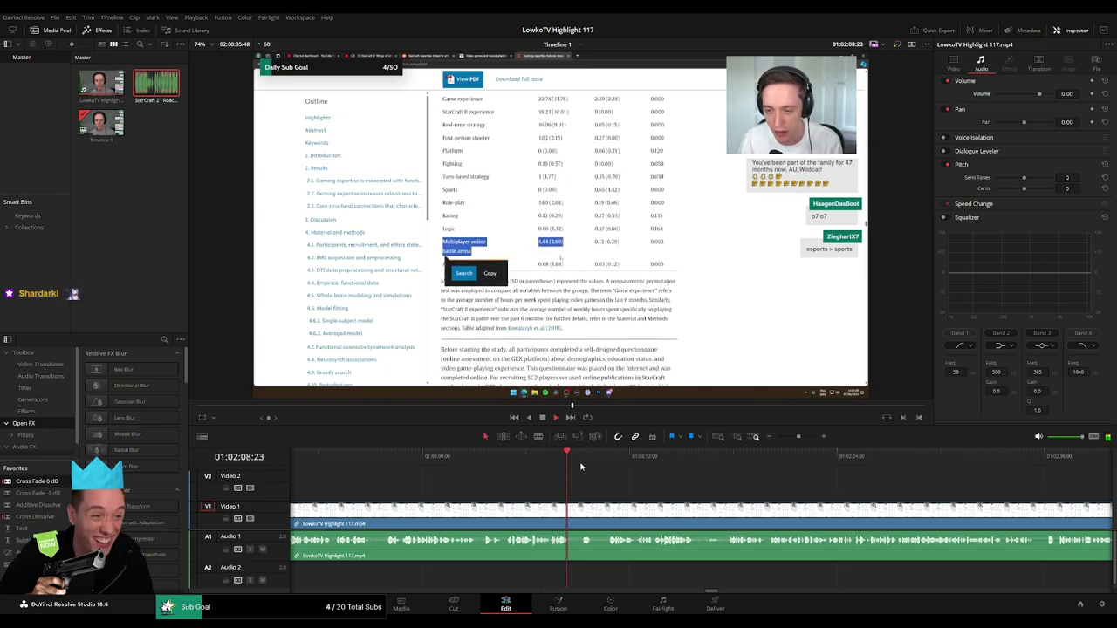
pyautogui.hscroll(5, 559, 478)
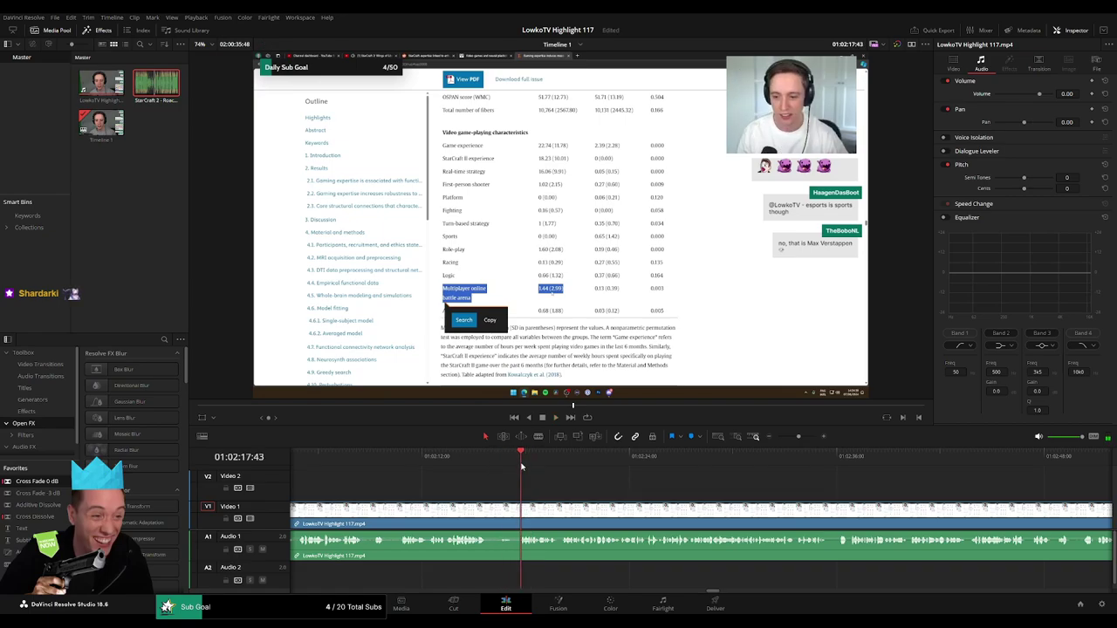
pyautogui.click(488, 515)
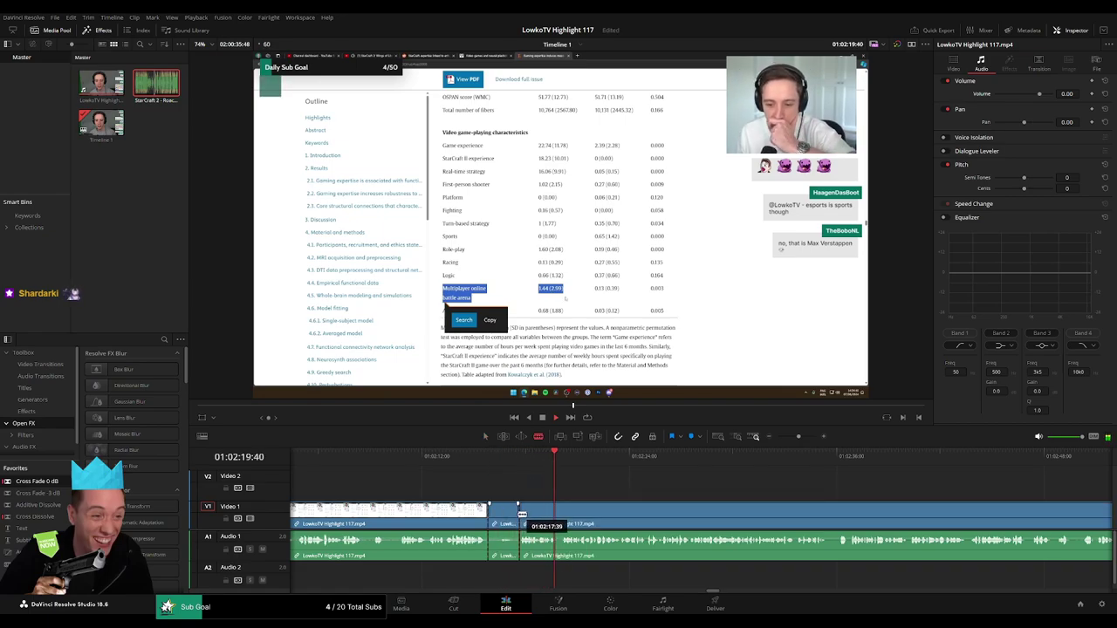
pyautogui.moveTo(521, 513); pyautogui.dragTo(494, 521)
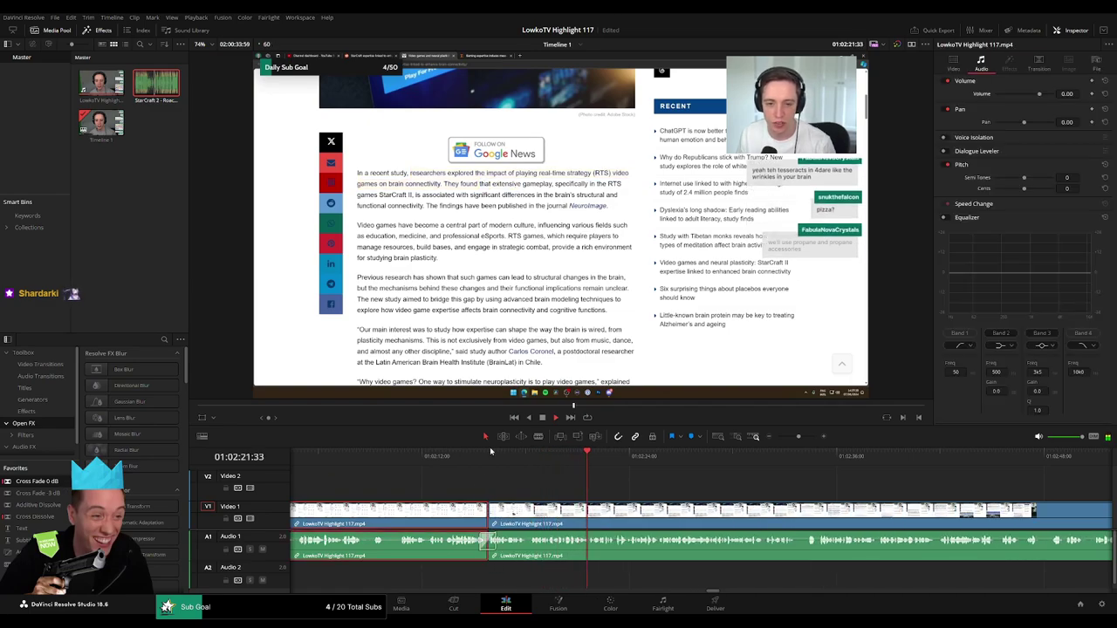
pyautogui.click(741, 493)
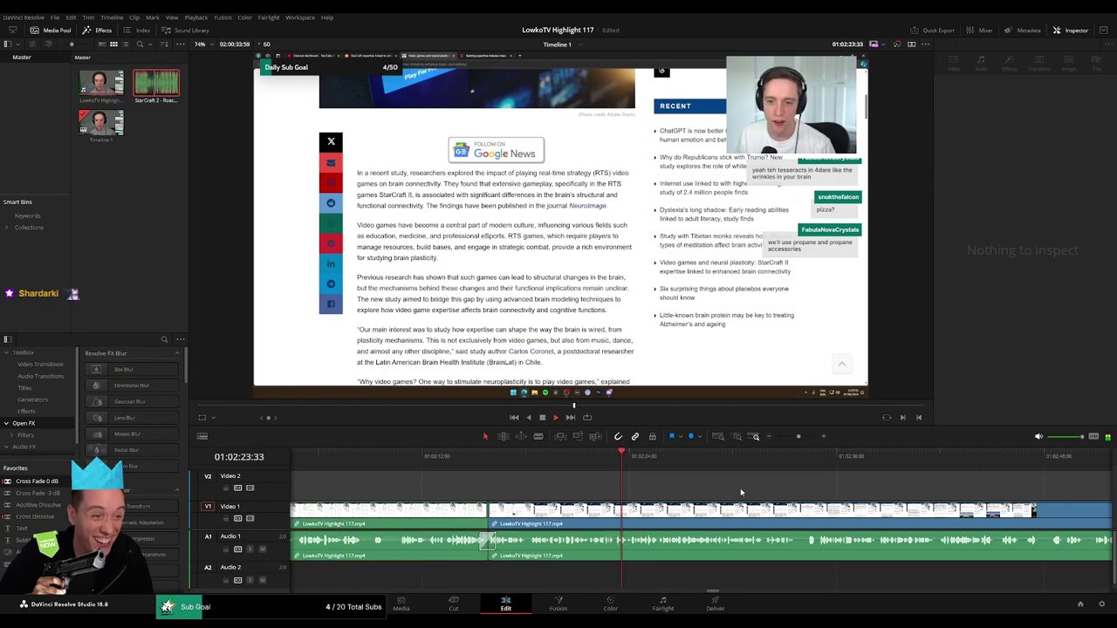
pyautogui.moveTo(798, 438)
pyautogui.mouseDown()
pyautogui.moveTo(778, 438)
pyautogui.moveTo(798, 438)
pyautogui.mouseUp()
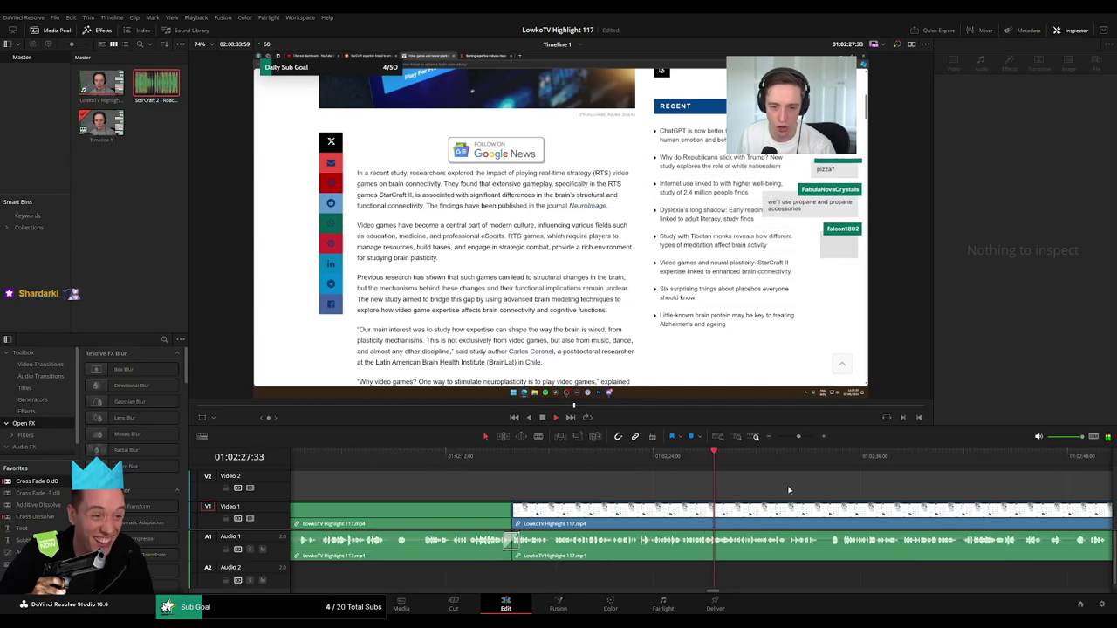
pyautogui.click(576, 463)
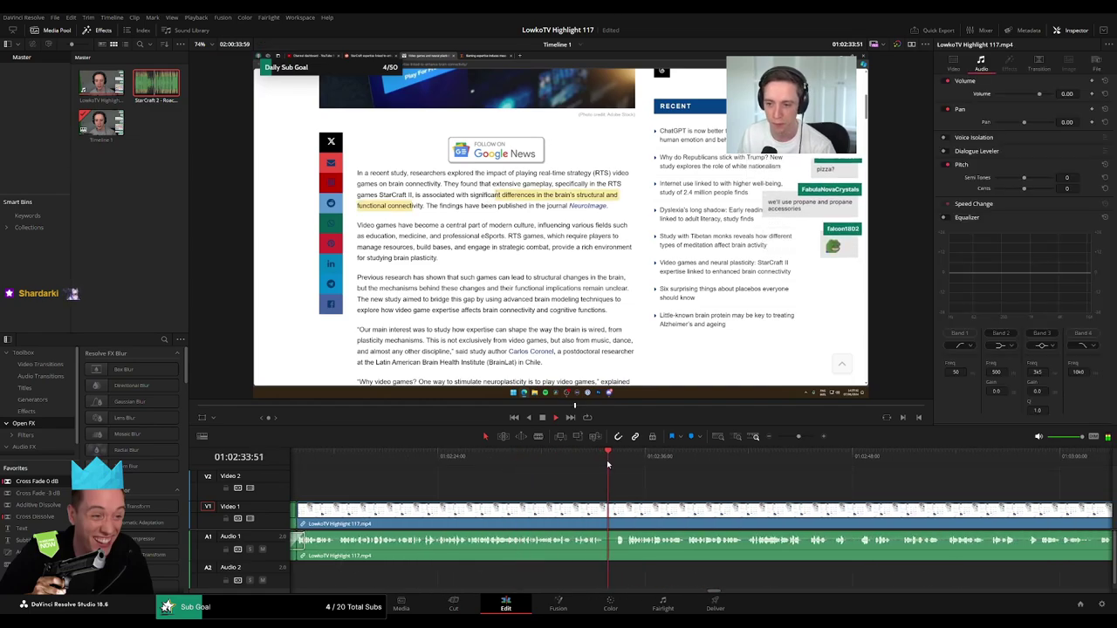
pyautogui.hscroll(3, 568, 487)
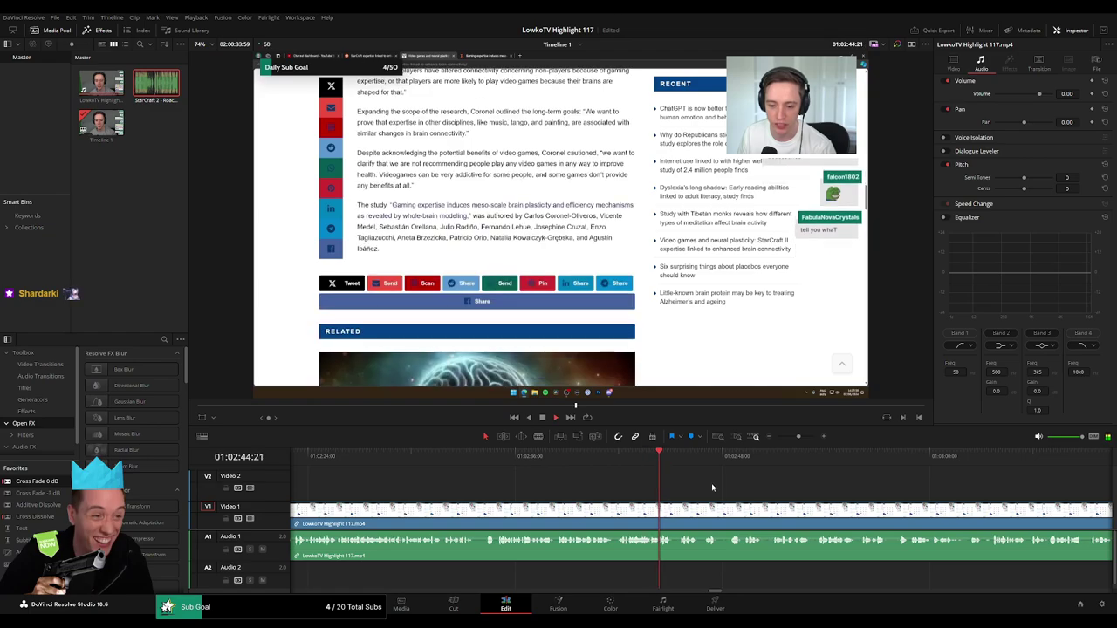
pyautogui.hotkey('shift', 'Left')
pyautogui.hotkey('shift', 'Left')
pyautogui.hotkey('shift', 'Left')
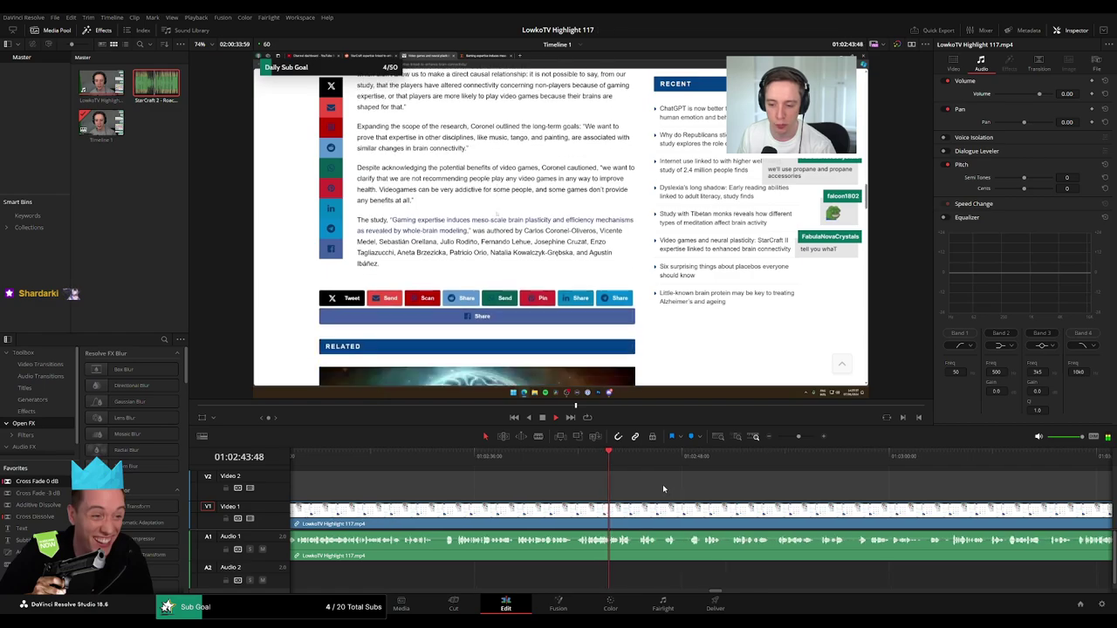
pyautogui.hscroll(3, 532, 478)
pyautogui.moveTo(502, 463); pyautogui.dragTo(524, 465)
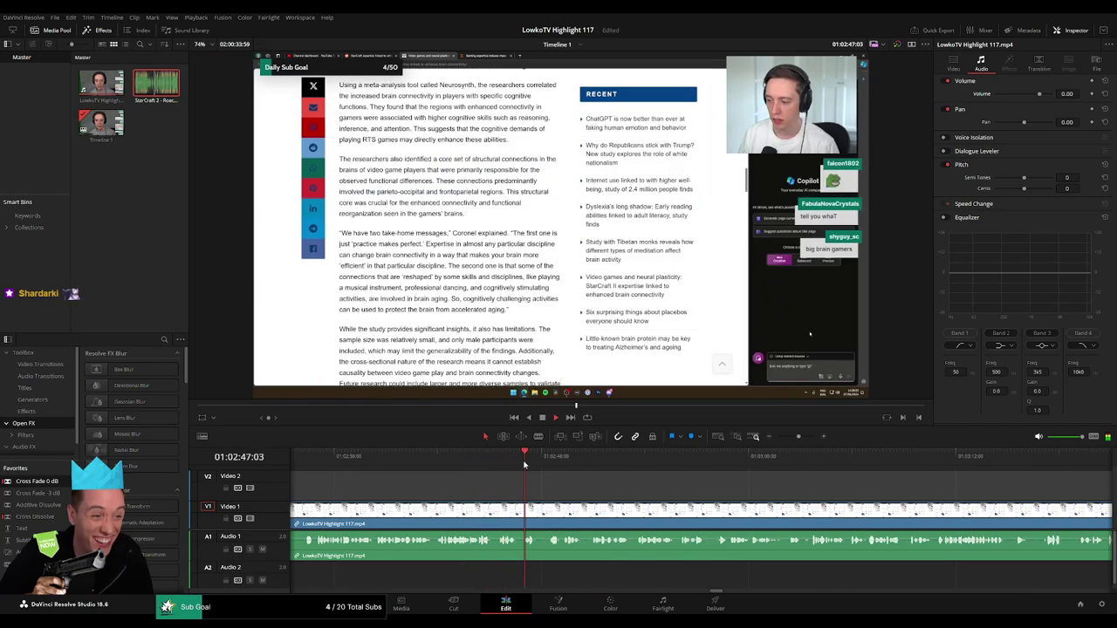
pyautogui.hscroll(2, 544, 491)
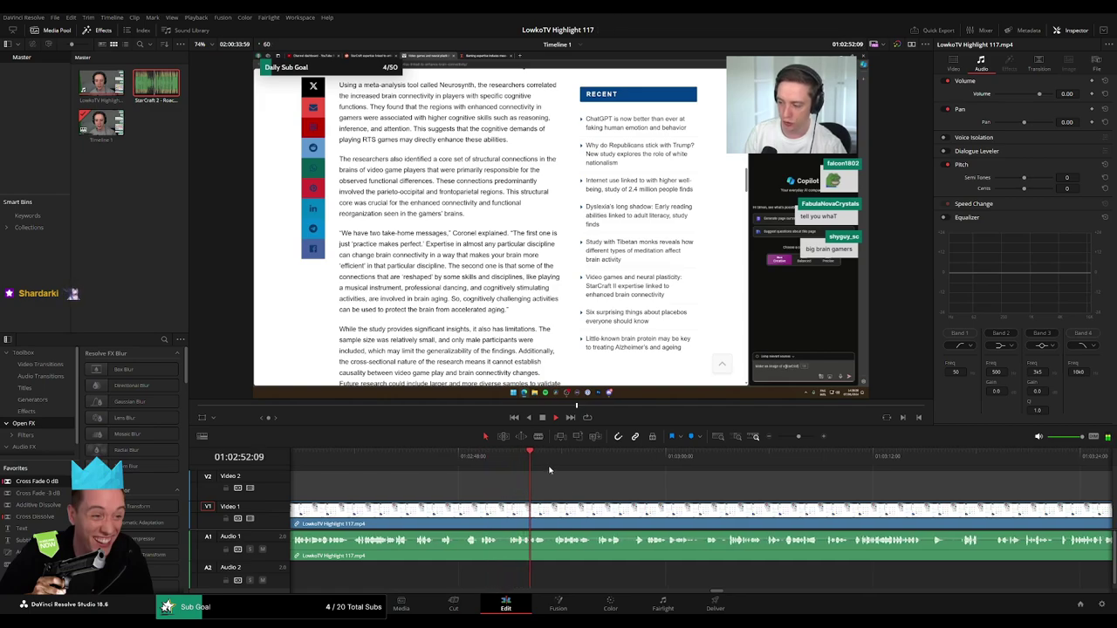
pyautogui.click(606, 462)
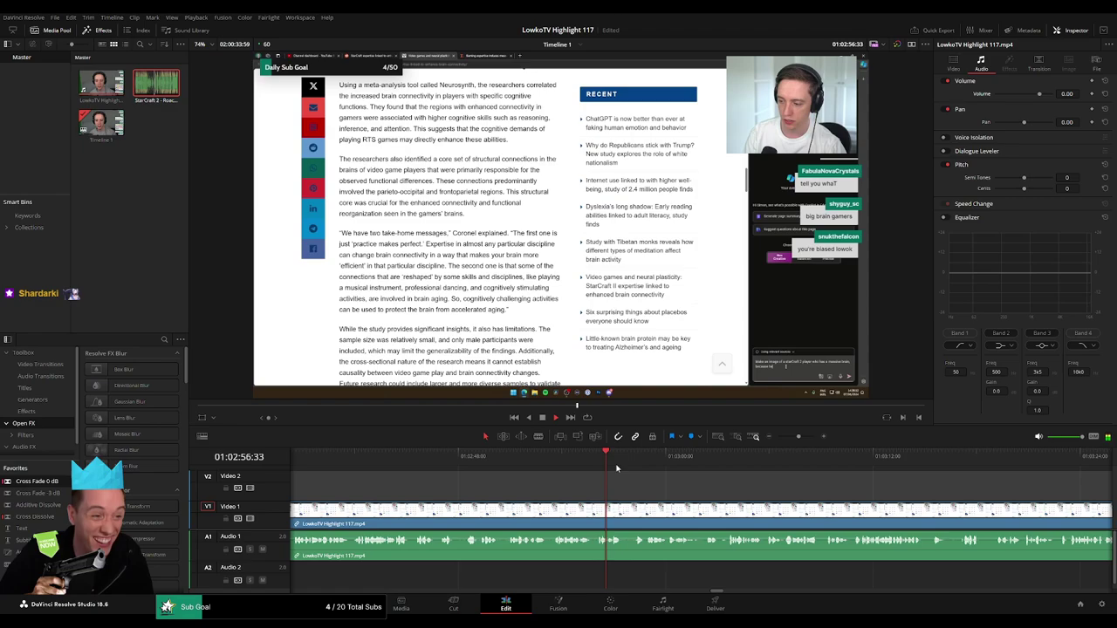
pyautogui.hscroll(3, 624, 498)
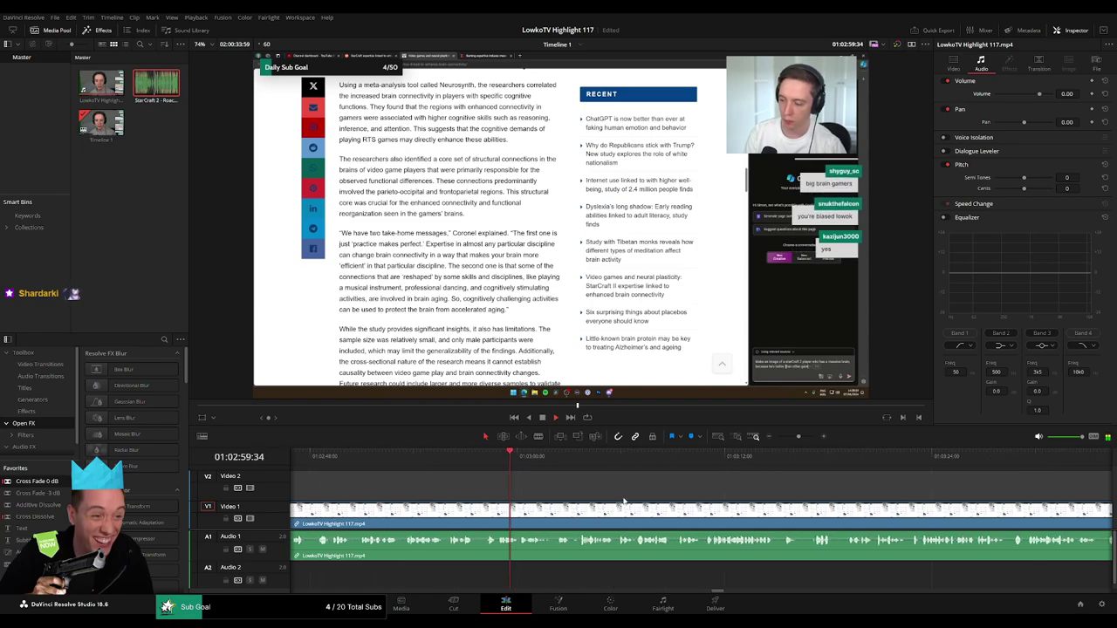
pyautogui.click(558, 465)
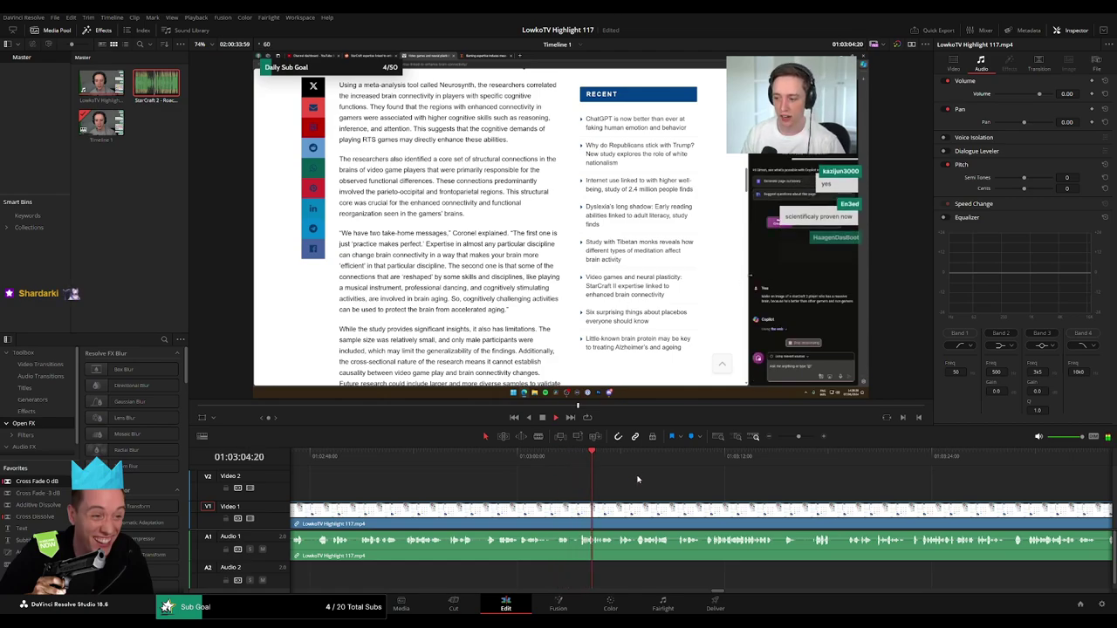
pyautogui.hscroll(2, 571, 481)
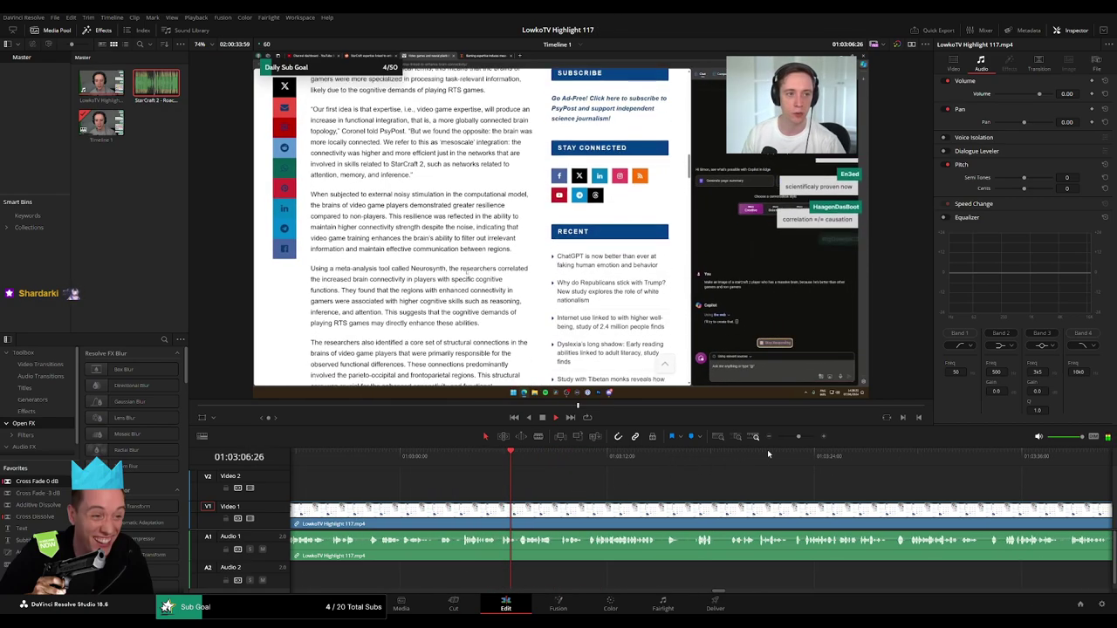
pyautogui.moveTo(798, 436)
pyautogui.mouseDown()
pyautogui.moveTo(782, 439)
pyautogui.moveTo(799, 436)
pyautogui.mouseUp()
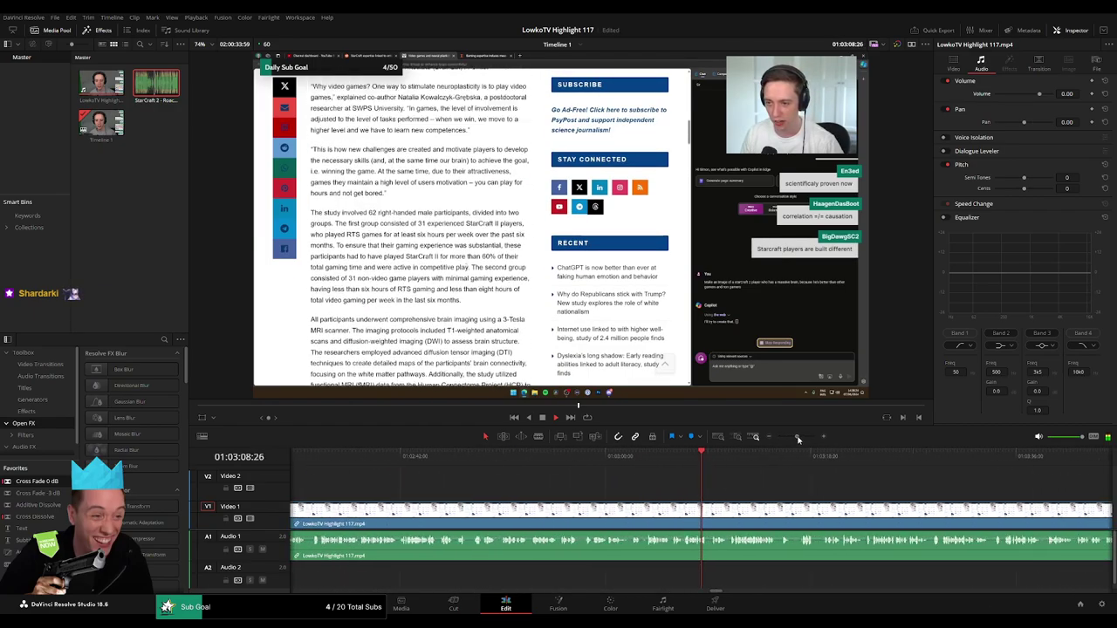
pyautogui.hscroll(2, 648, 480)
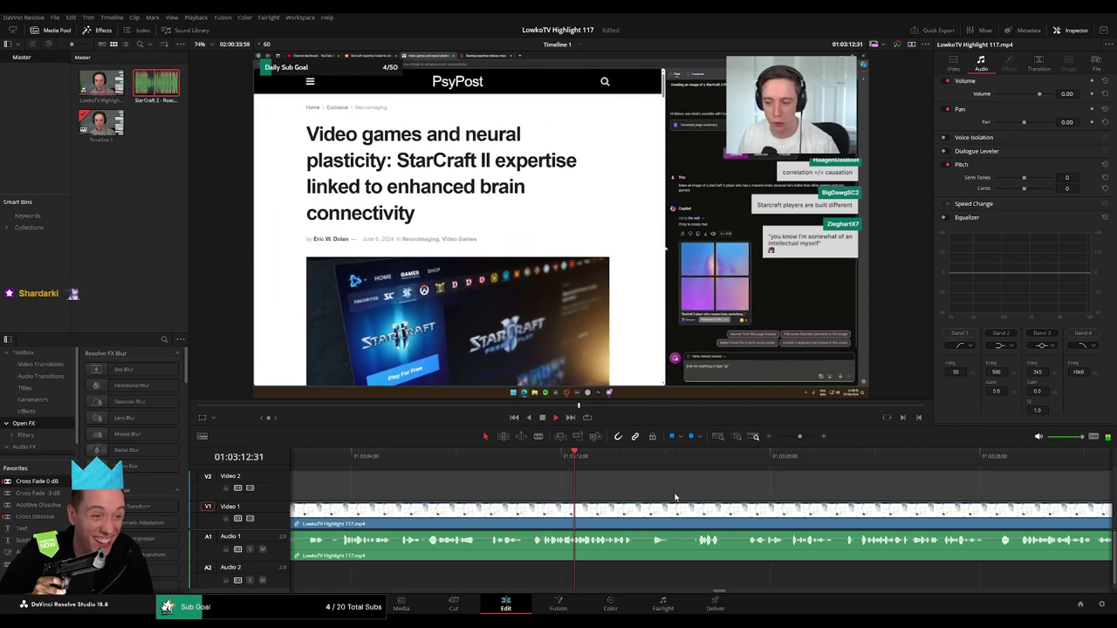
pyautogui.hscroll(2, 524, 474)
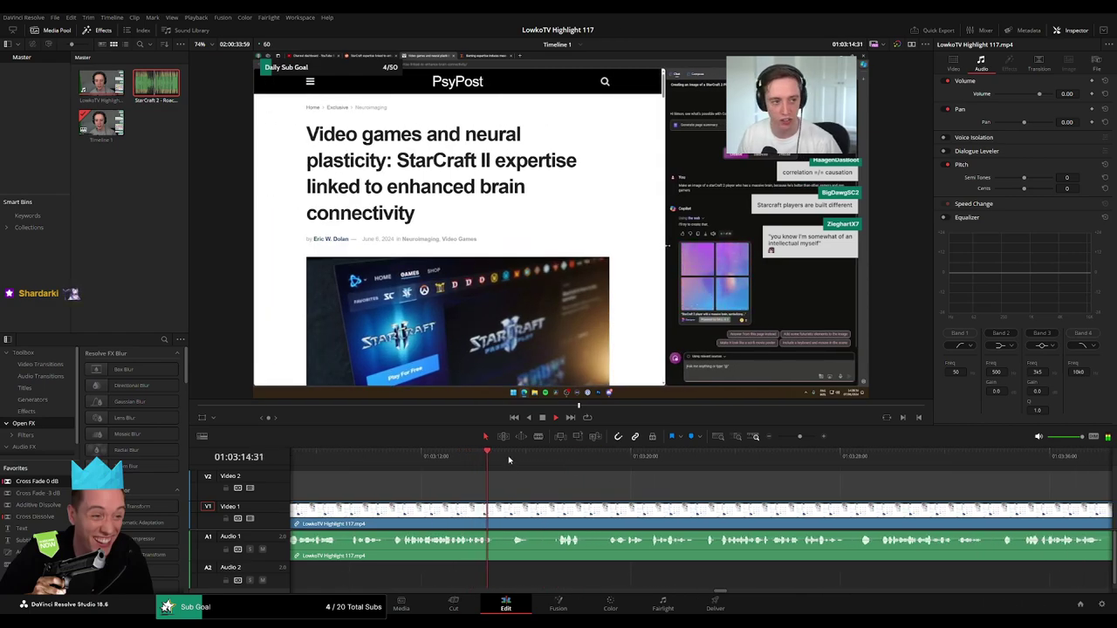
pyautogui.press('b')
# - Cut the stream footage where the unwanted part begins and ripple-delete the short section
pyautogui.click(536, 511)
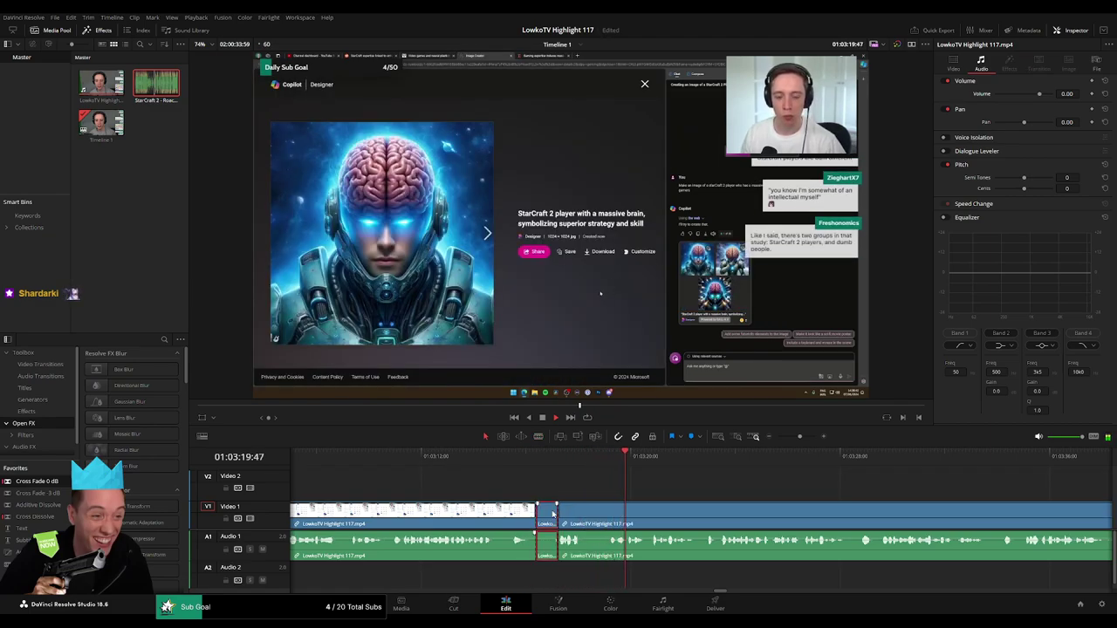
pyautogui.press('Delete')
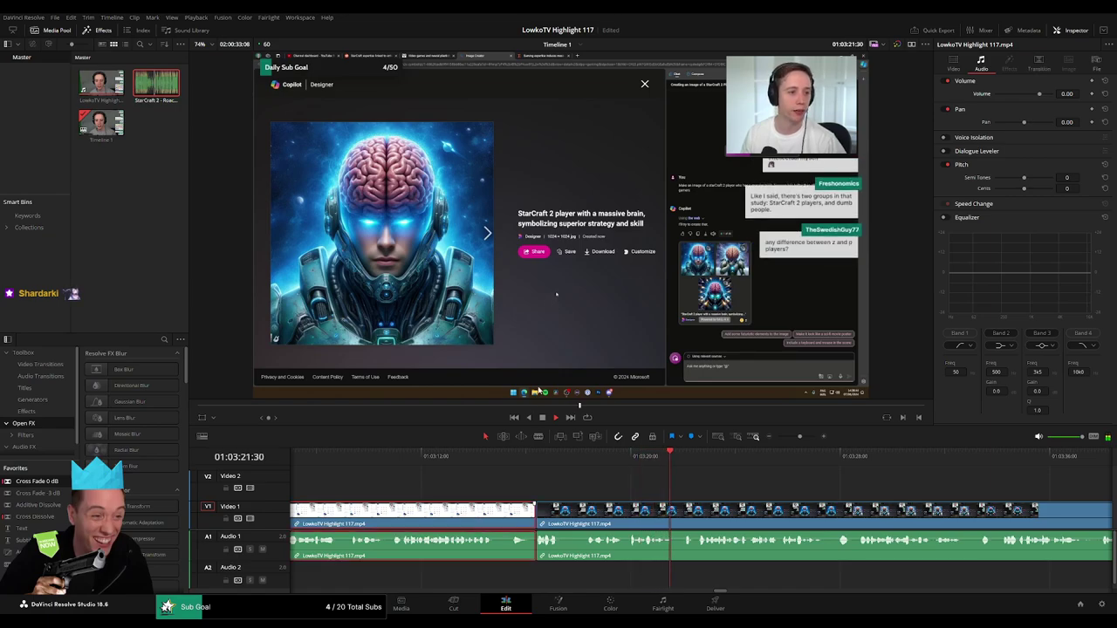
pyautogui.click(821, 495)
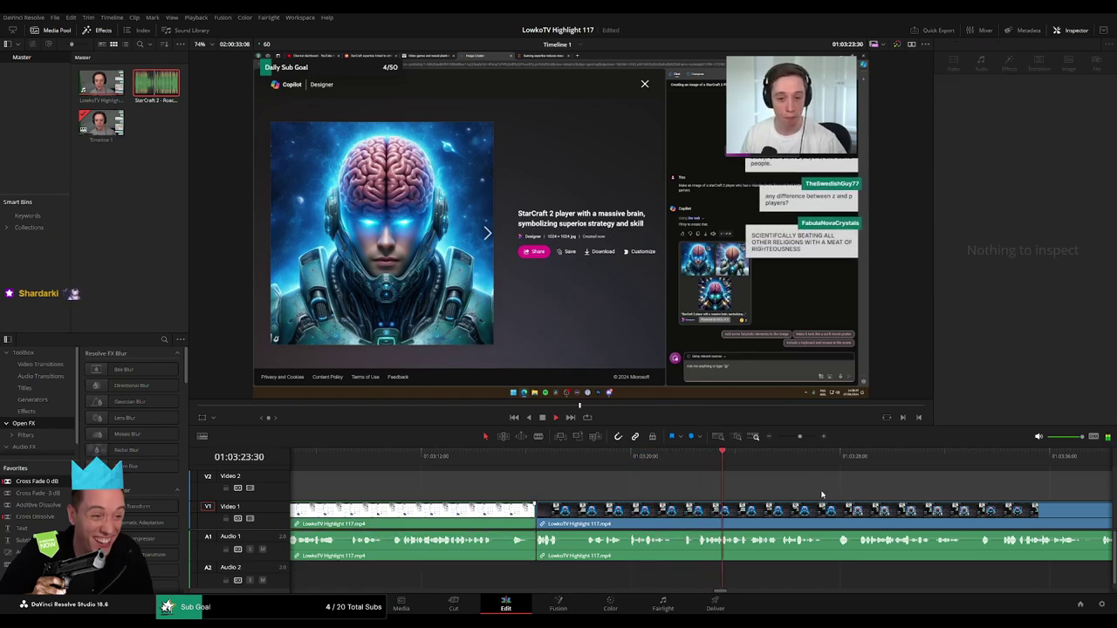
# - Place the playhead at the brain image and drop an Adjustment Clip onto Video 2 there
pyautogui.moveTo(800, 437)
pyautogui.mouseDown()
pyautogui.moveTo(774, 437)
pyautogui.moveTo(800, 437)
pyautogui.mouseUp()
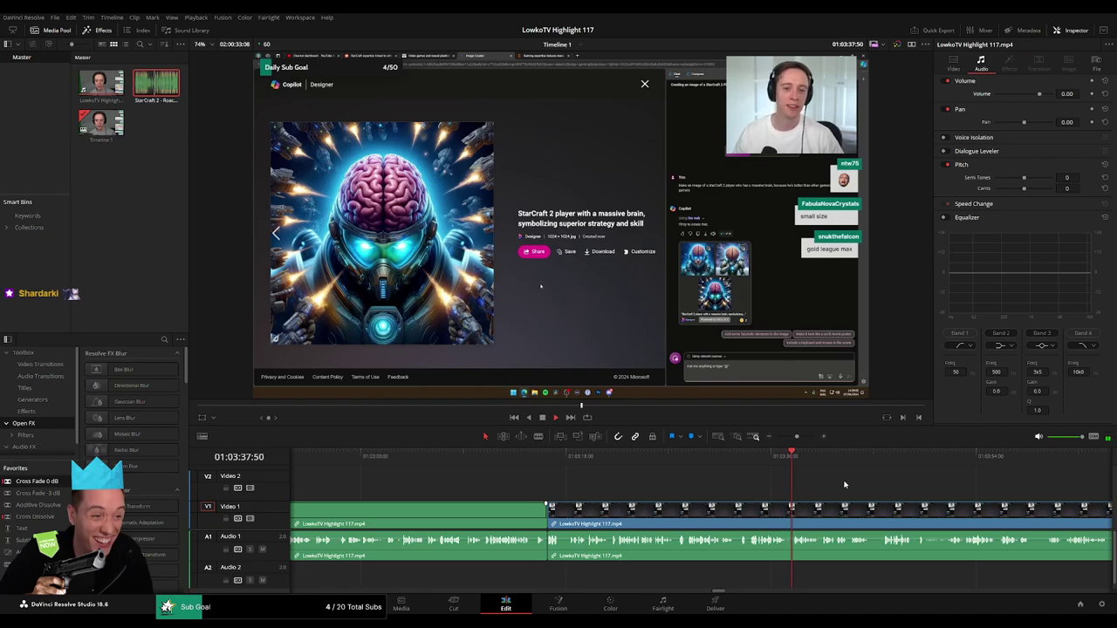
pyautogui.hscroll(5, 860, 484)
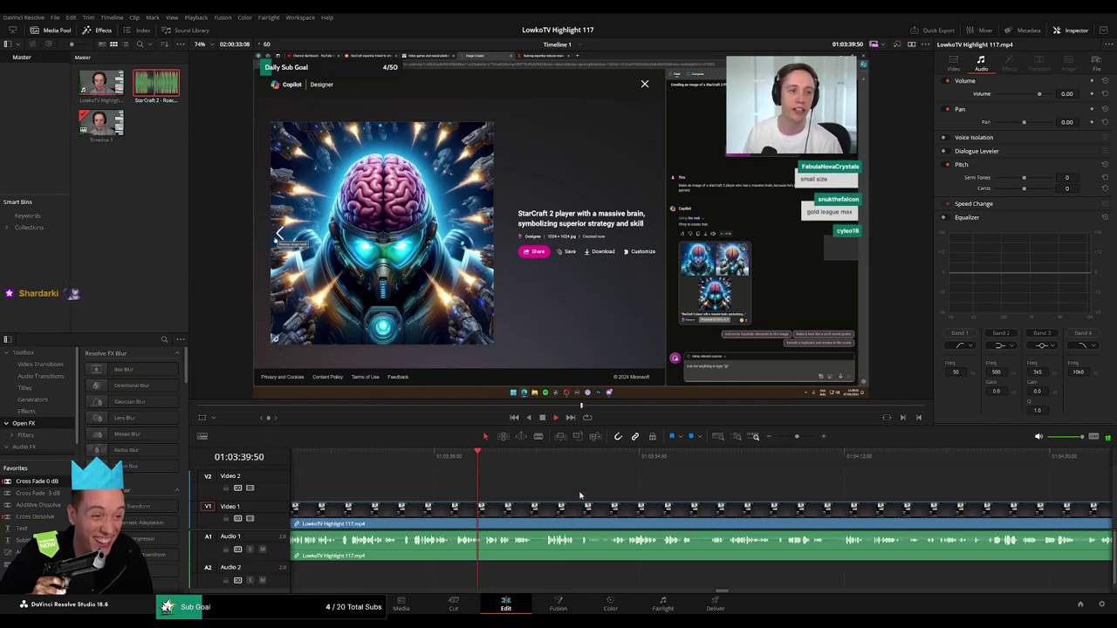
pyautogui.moveTo(495, 458); pyautogui.dragTo(515, 460)
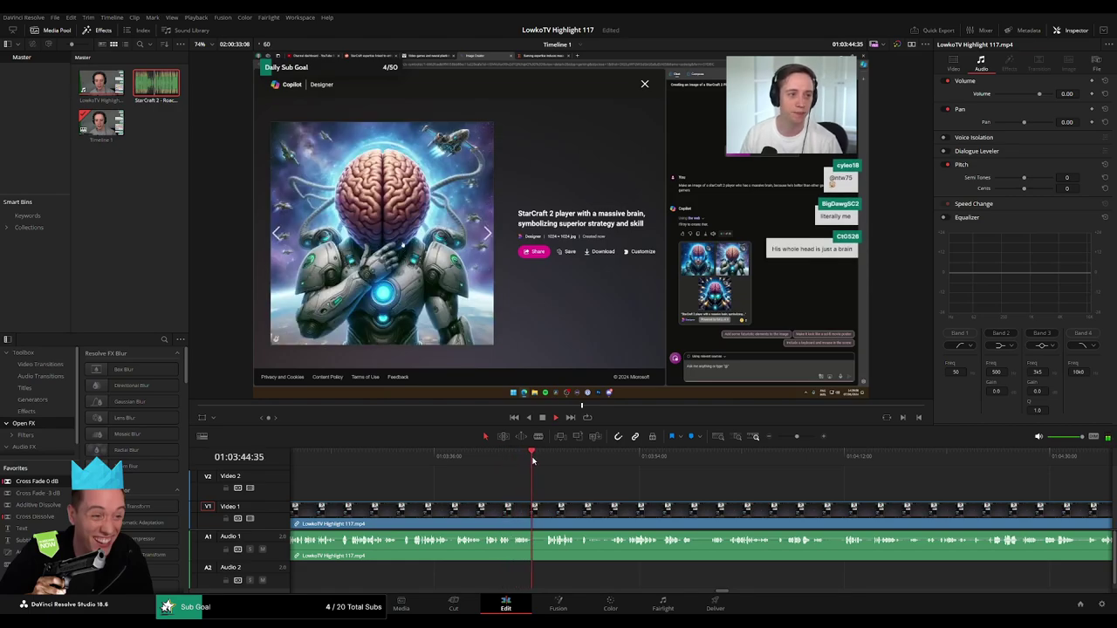
pyautogui.moveTo(796, 436); pyautogui.dragTo(803, 438)
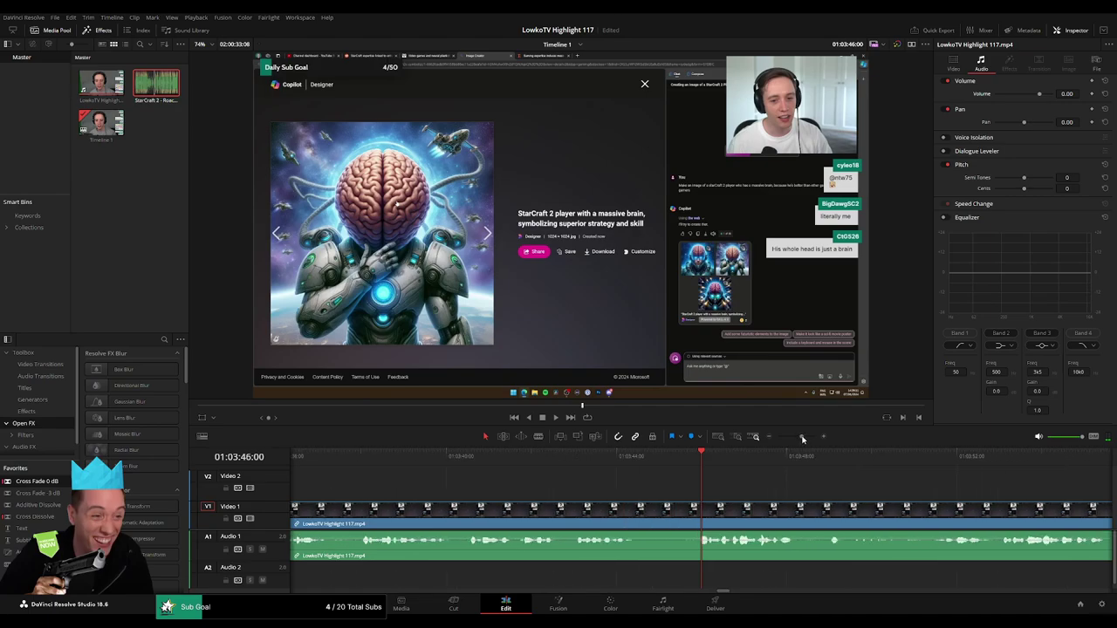
pyautogui.moveTo(18, 553)
pyautogui.mouseDown()
pyautogui.moveTo(833, 489)
pyautogui.moveTo(693, 495)
pyautogui.mouseUp()
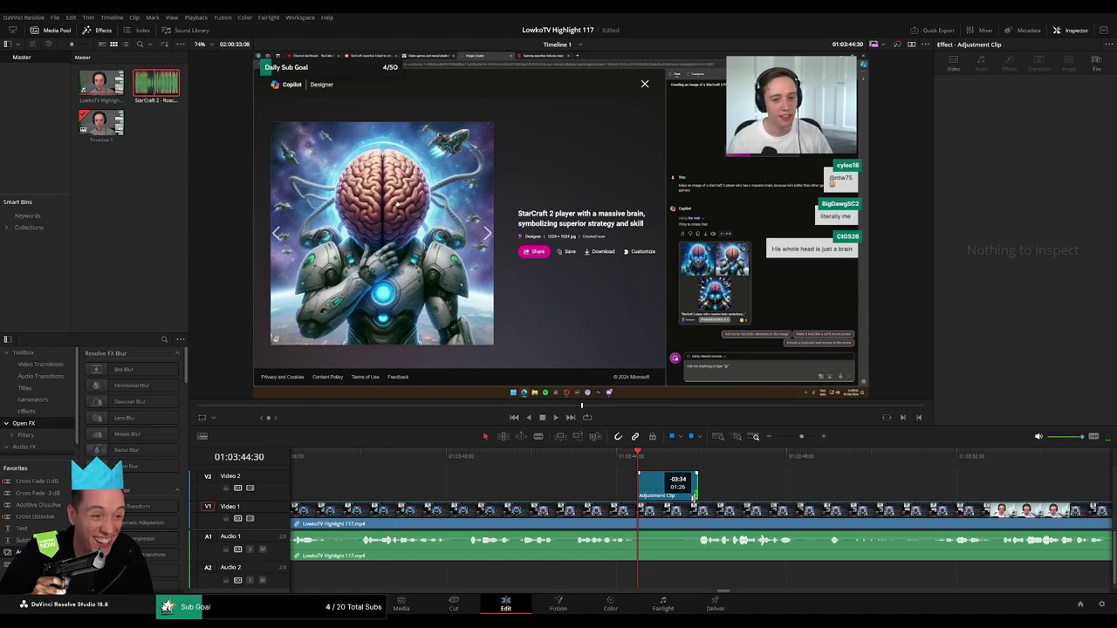
# - Set the adjustment clip's Transform Zoom to 1.490 and Position to X 461, Y 29
pyautogui.click(686, 494)
pyautogui.moveTo(1013, 94)
pyautogui.mouseDown()
pyautogui.moveTo(1038, 93)
pyautogui.moveTo(1028, 104)
pyautogui.mouseUp()
pyautogui.moveTo(554, 273)
pyautogui.mouseDown()
pyautogui.moveTo(600, 260)
pyautogui.moveTo(461, 254)
pyautogui.moveTo(473, 252)
pyautogui.moveTo(472, 265)
pyautogui.moveTo(472, 235)
pyautogui.moveTo(472, 245)
pyautogui.mouseUp()
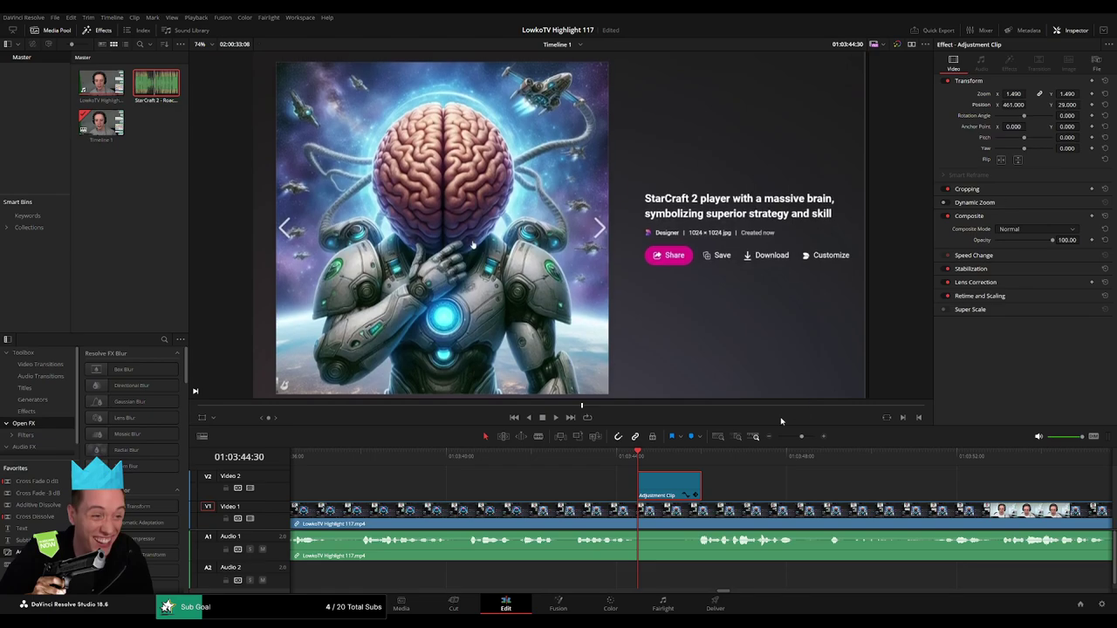
pyautogui.click(769, 485)
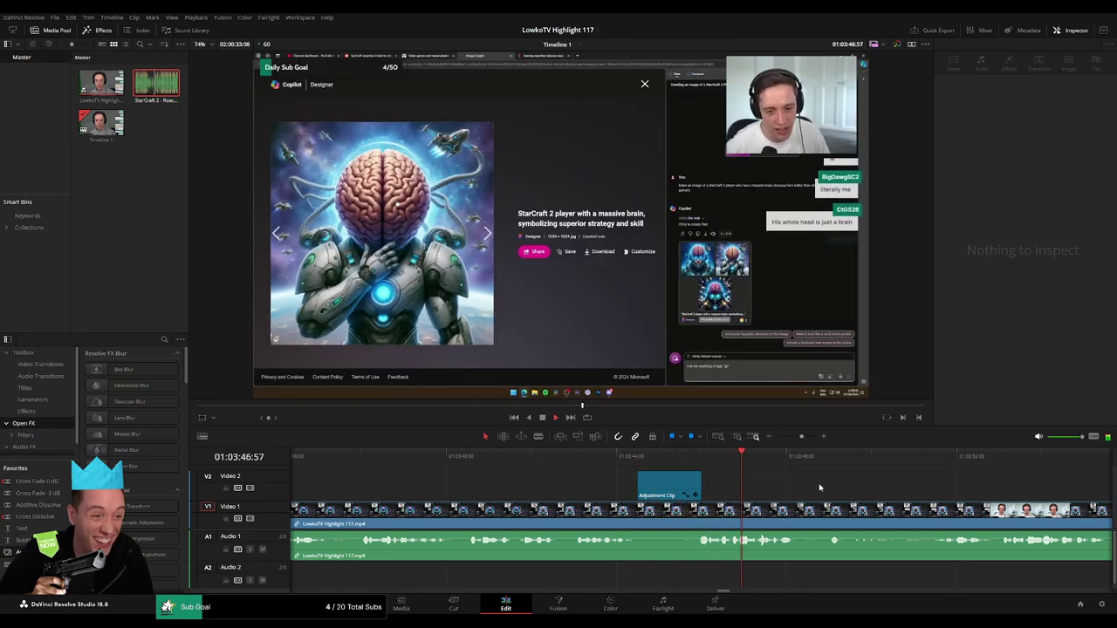
pyautogui.moveTo(802, 436); pyautogui.dragTo(798, 436)
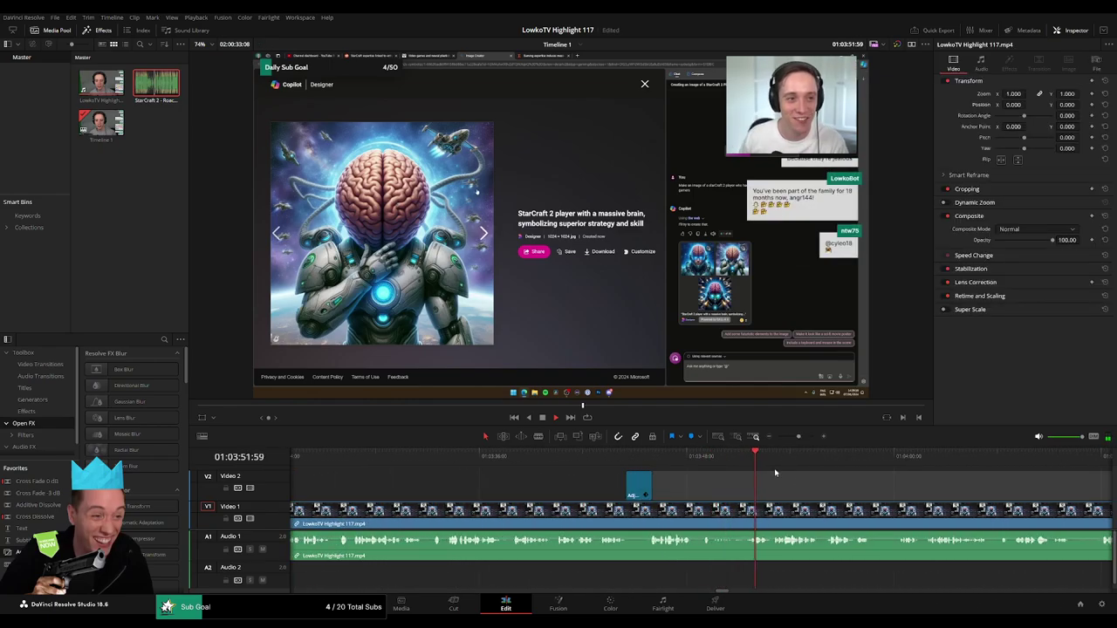
# - Ripple-delete the webcam section just after the brain image, near 01:03:53, and replay the edit
pyautogui.hscroll(5, 589, 479)
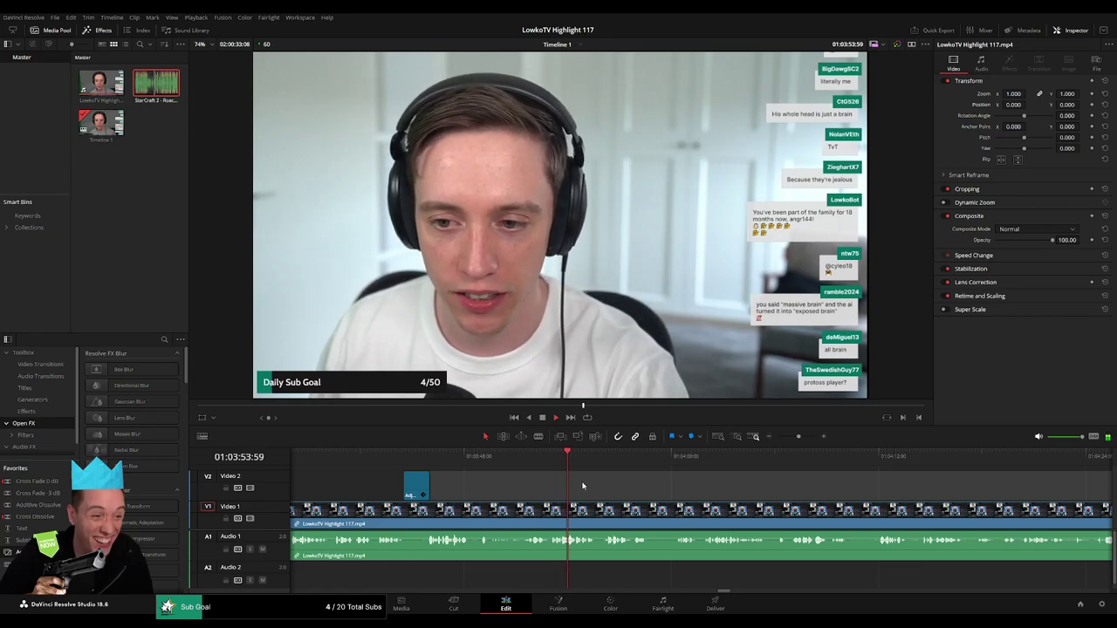
pyautogui.press('space')
pyautogui.moveTo(792, 439); pyautogui.dragTo(801, 437)
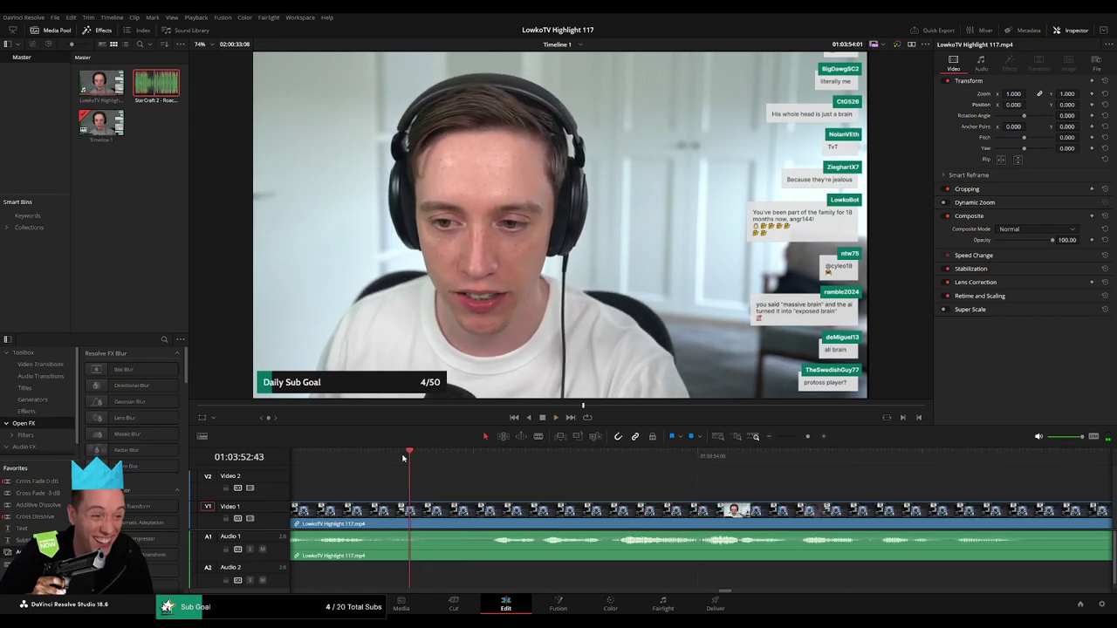
pyautogui.moveTo(404, 457); pyautogui.dragTo(414, 452)
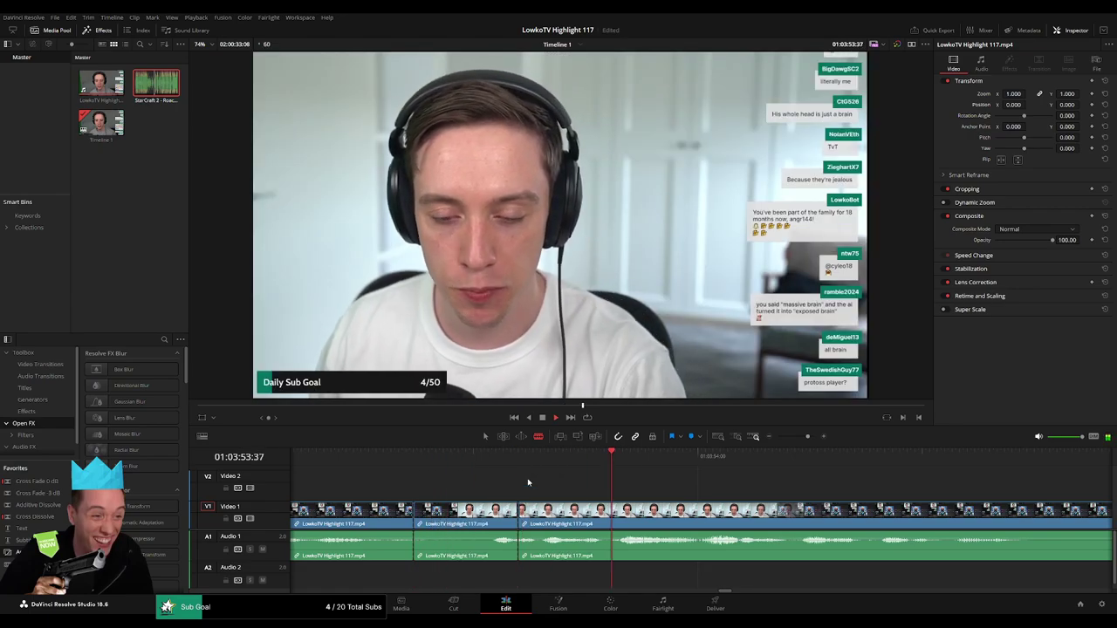
pyautogui.moveTo(520, 511); pyautogui.dragTo(541, 511)
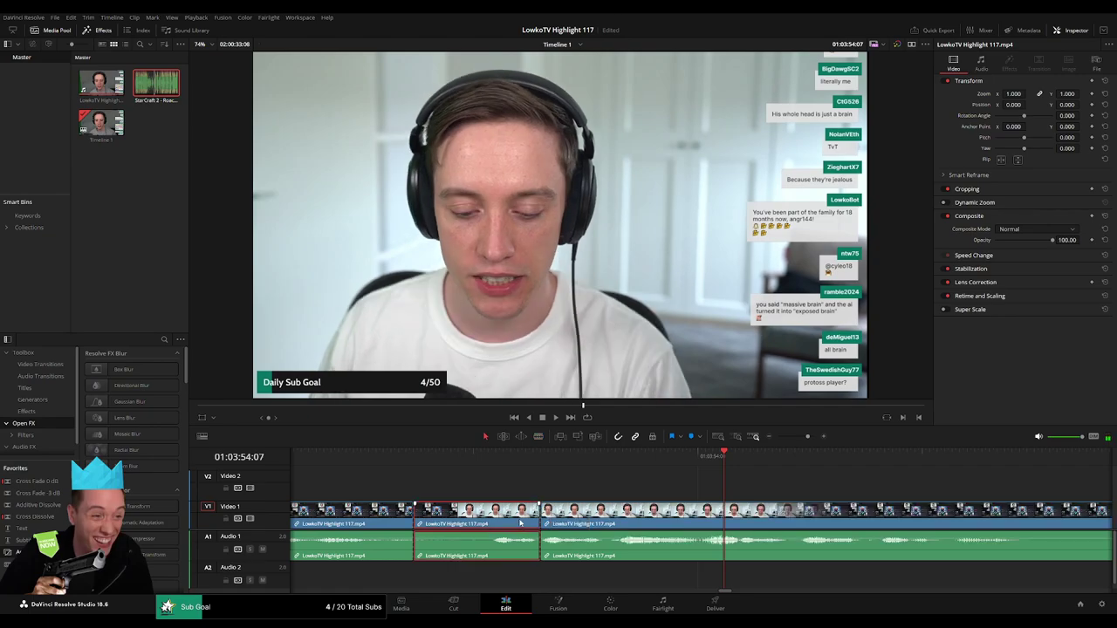
pyautogui.press('BackSpace')
pyautogui.press('space')
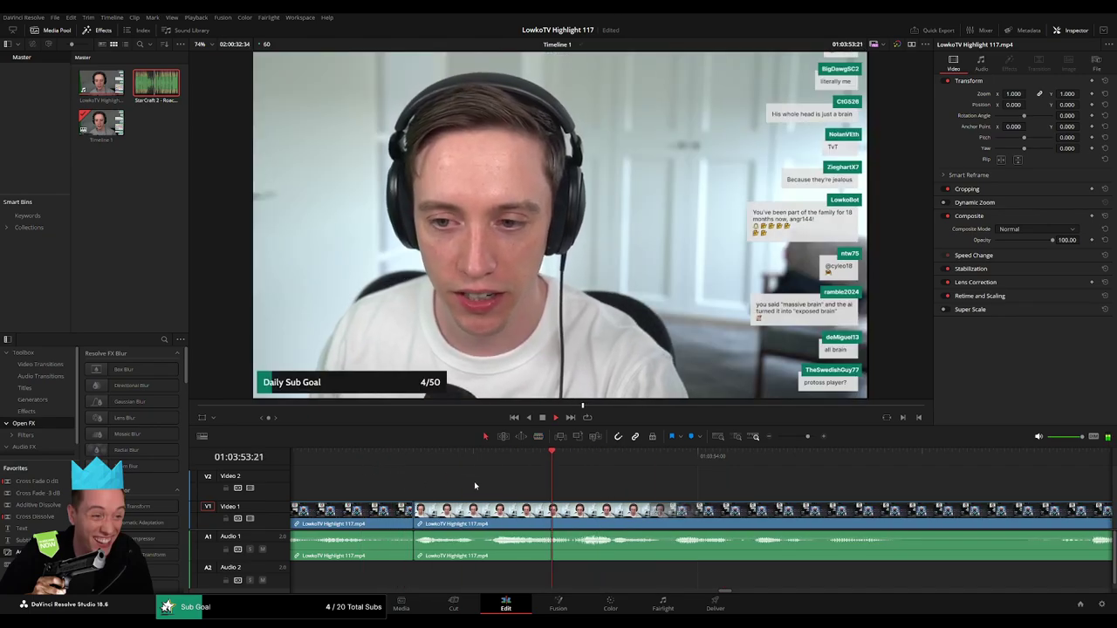
pyautogui.moveTo(803, 439); pyautogui.dragTo(790, 436)
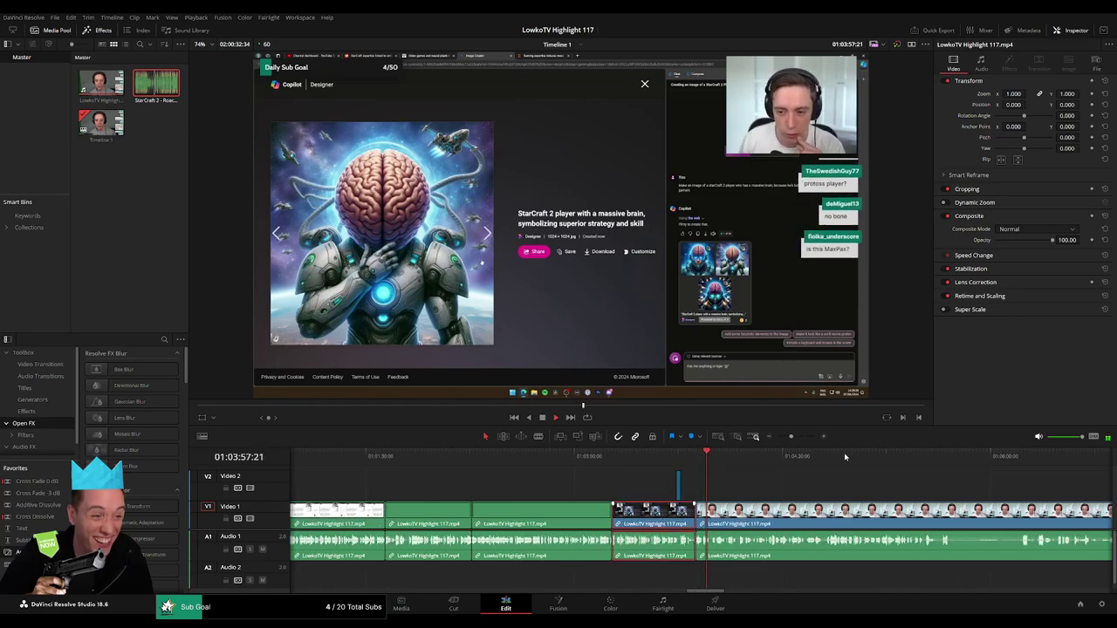
# - Blade the footage near 01:04:00 and ripple-delete the short unwanted piece
pyautogui.click(712, 497)
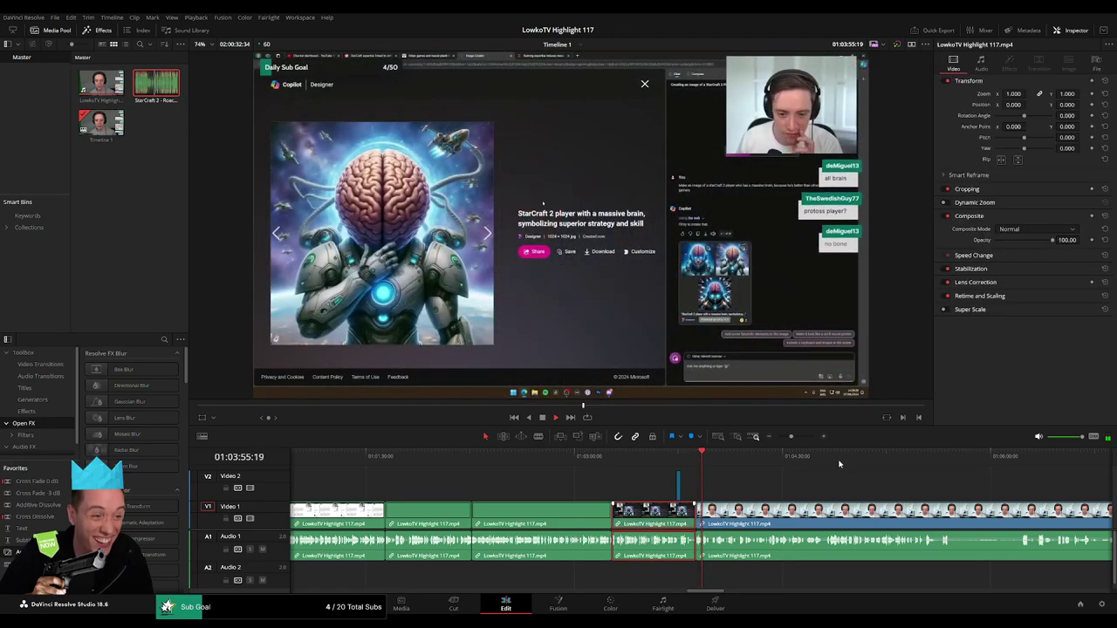
pyautogui.click(765, 498)
pyautogui.moveTo(791, 436); pyautogui.dragTo(800, 437)
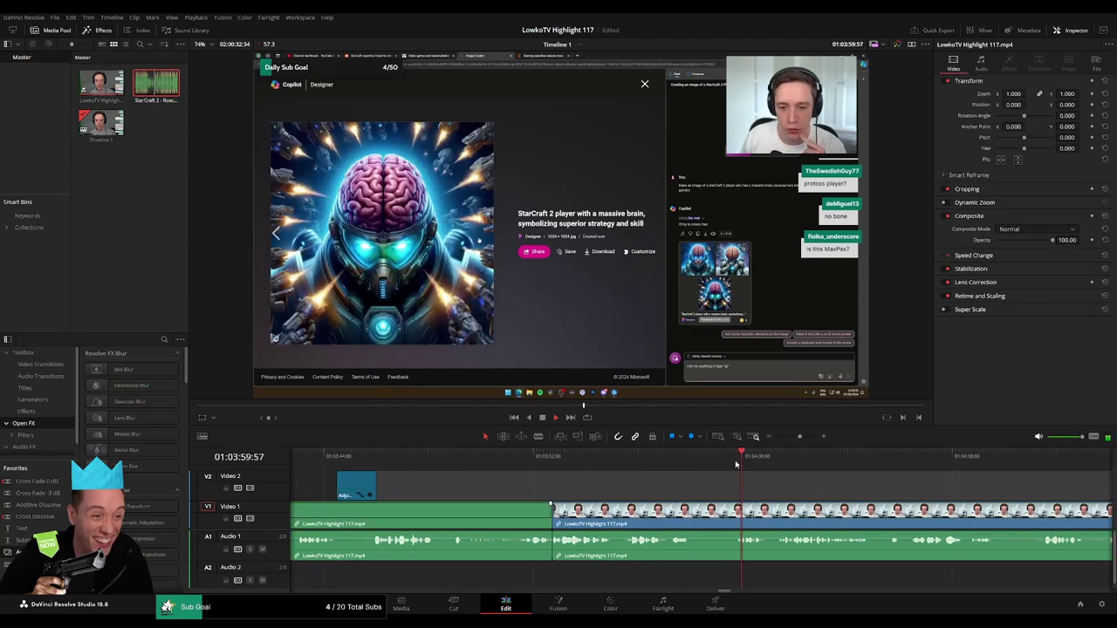
pyautogui.scroll(2, 576, 486)
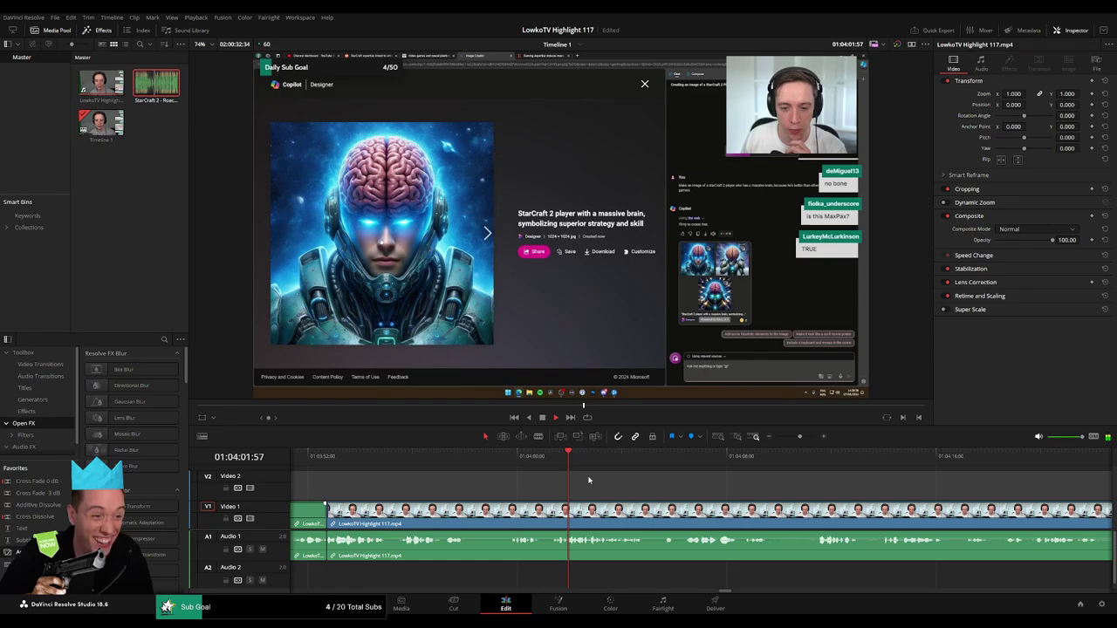
pyautogui.moveTo(457, 463); pyautogui.dragTo(516, 468)
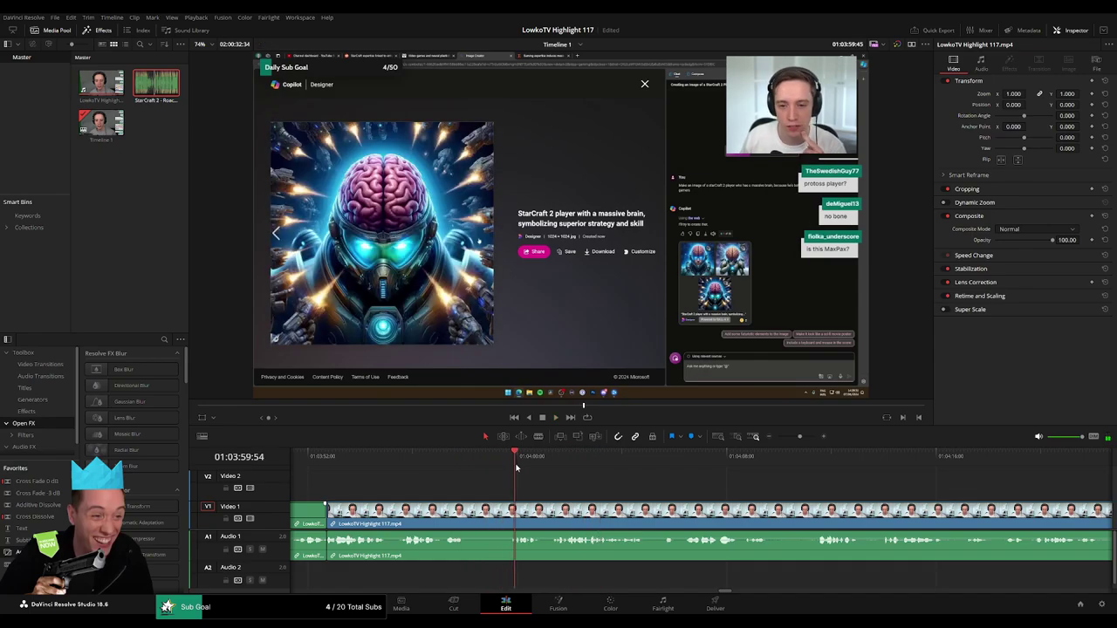
pyautogui.click(468, 511)
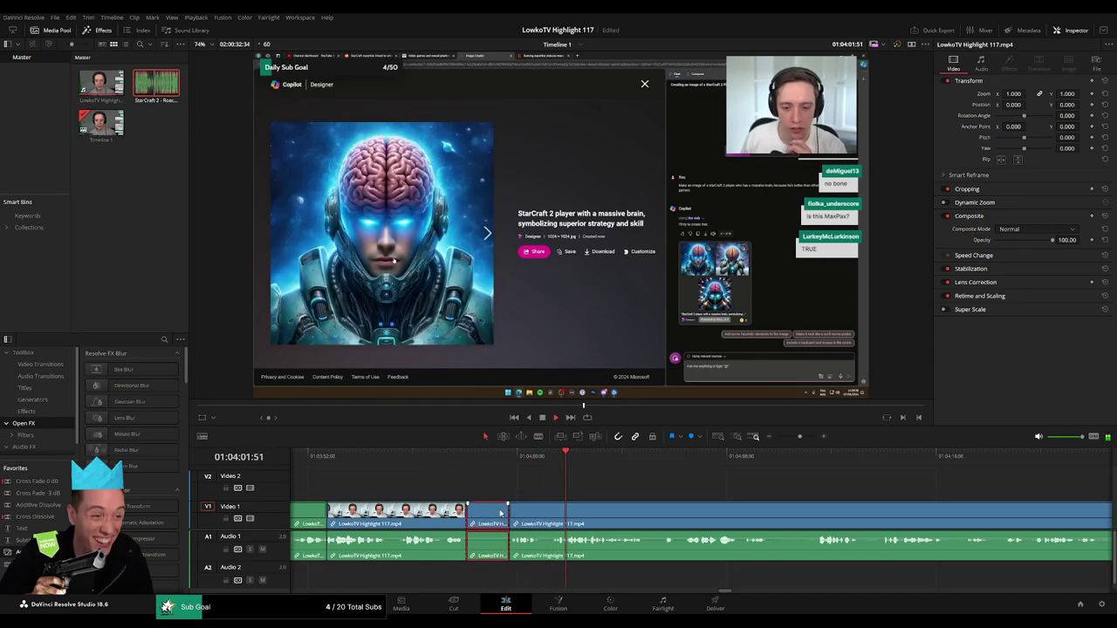
pyautogui.press('Delete')
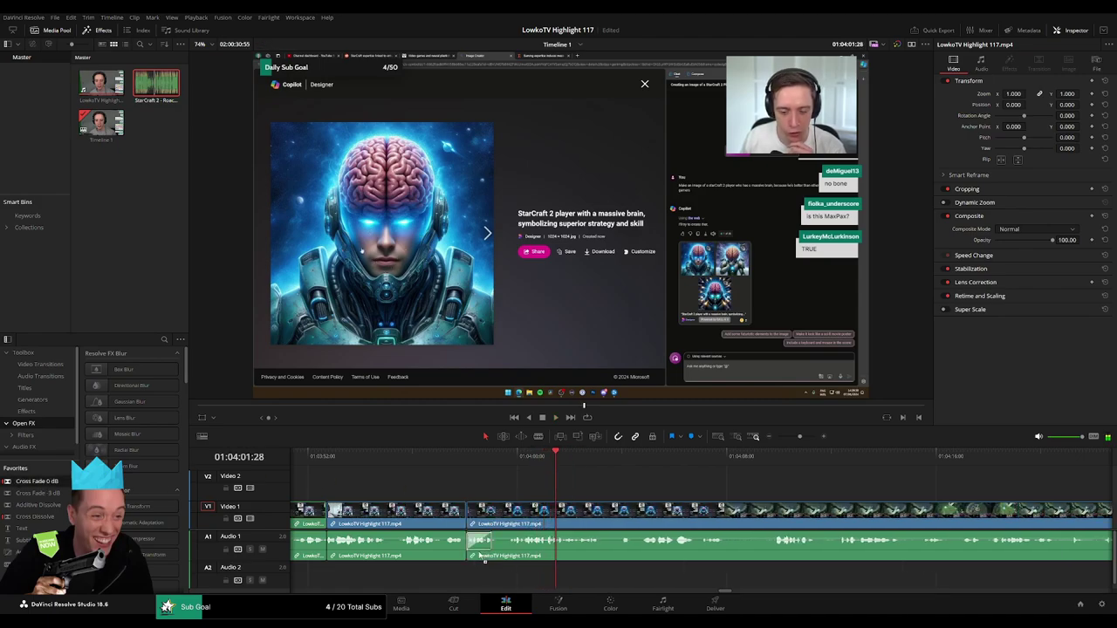
pyautogui.click(397, 541)
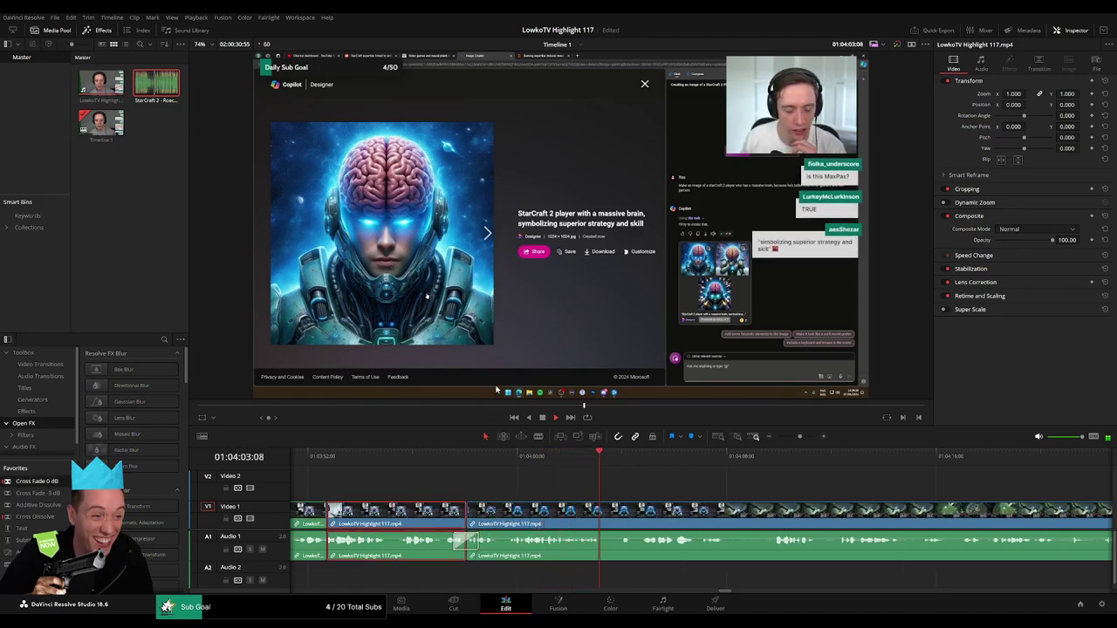
pyautogui.click(741, 492)
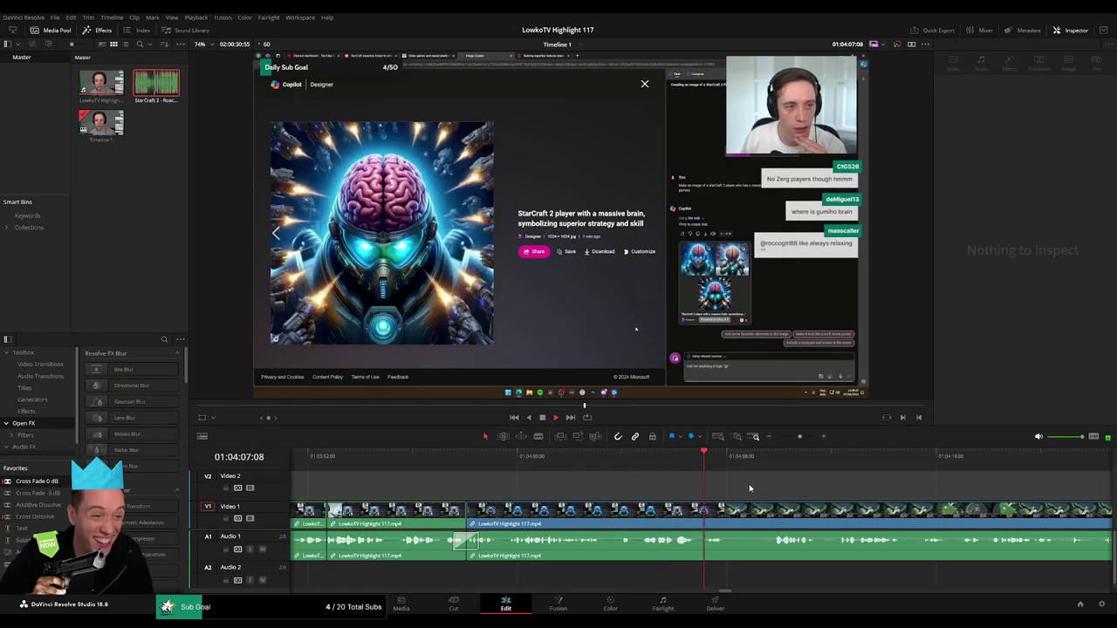
# - Cut out the second unwanted stretch near 01:04:08 with two Ctrl+B splits and delete it
pyautogui.click(774, 465)
pyautogui.click(710, 463)
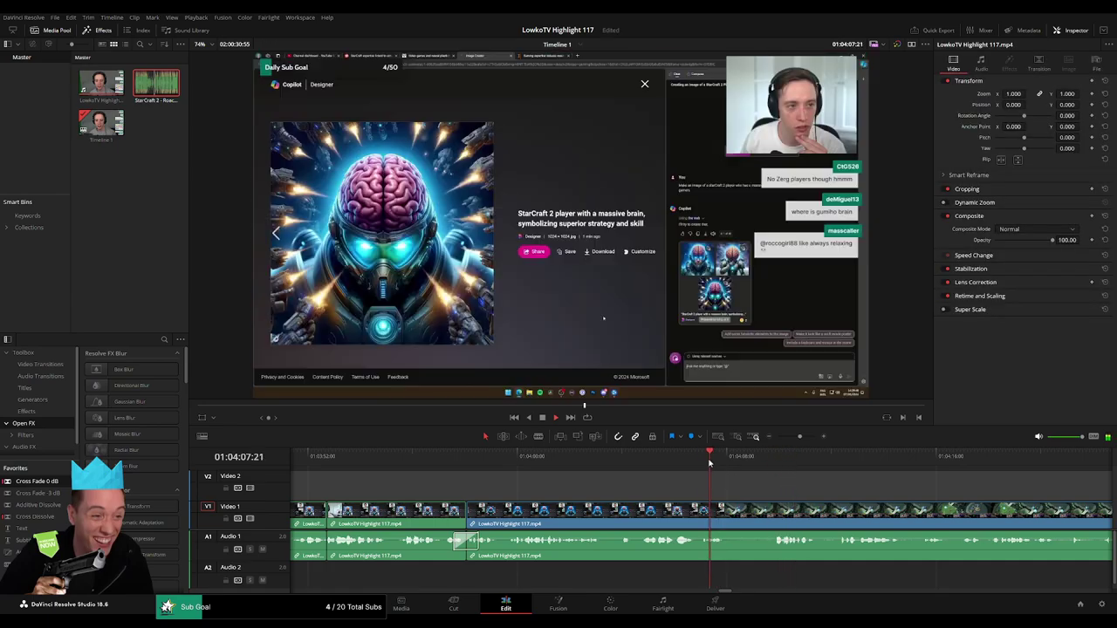
pyautogui.hotkey('ctrl', 'b')
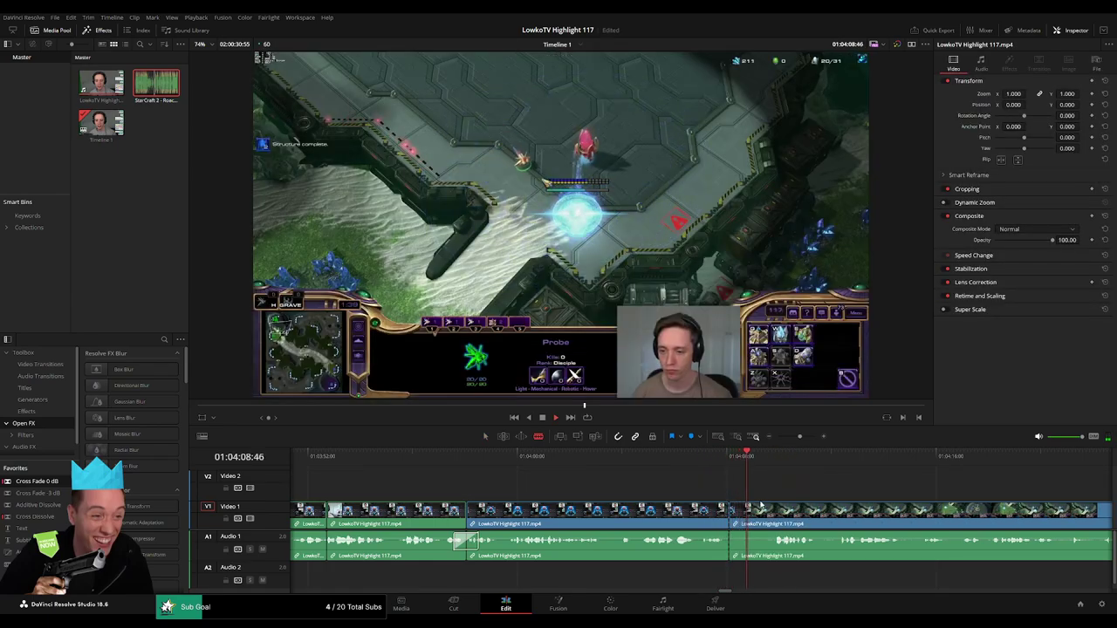
pyautogui.hotkey('ctrl', 'b')
pyautogui.press('Delete')
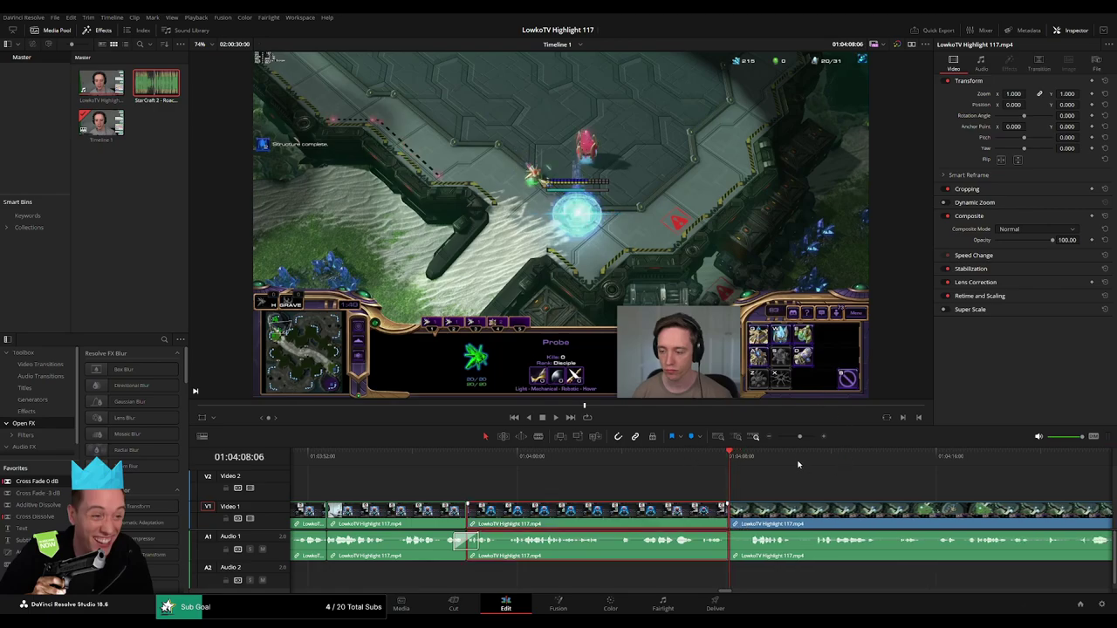
pyautogui.scroll(-6, 798, 465)
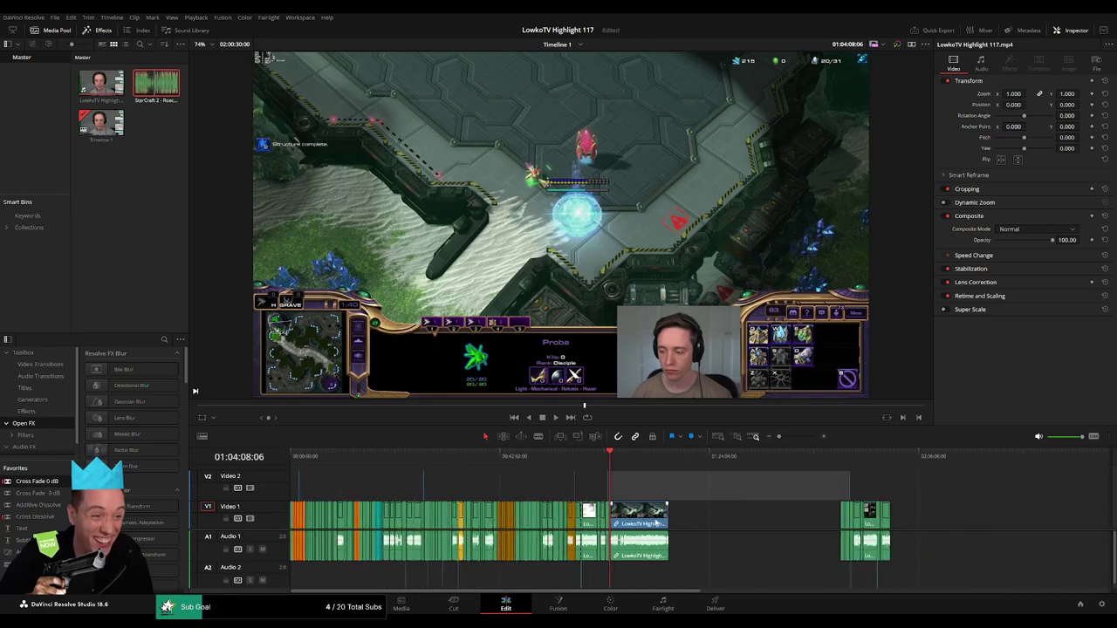
# - Shift the clips at the playhead later along the timeline
pyautogui.moveTo(656, 522); pyautogui.dragTo(708, 522)
pyautogui.click(640, 481)
pyautogui.moveTo(776, 436)
pyautogui.mouseDown()
pyautogui.moveTo(788, 440)
pyautogui.moveTo(361, 586)
pyautogui.mouseUp()
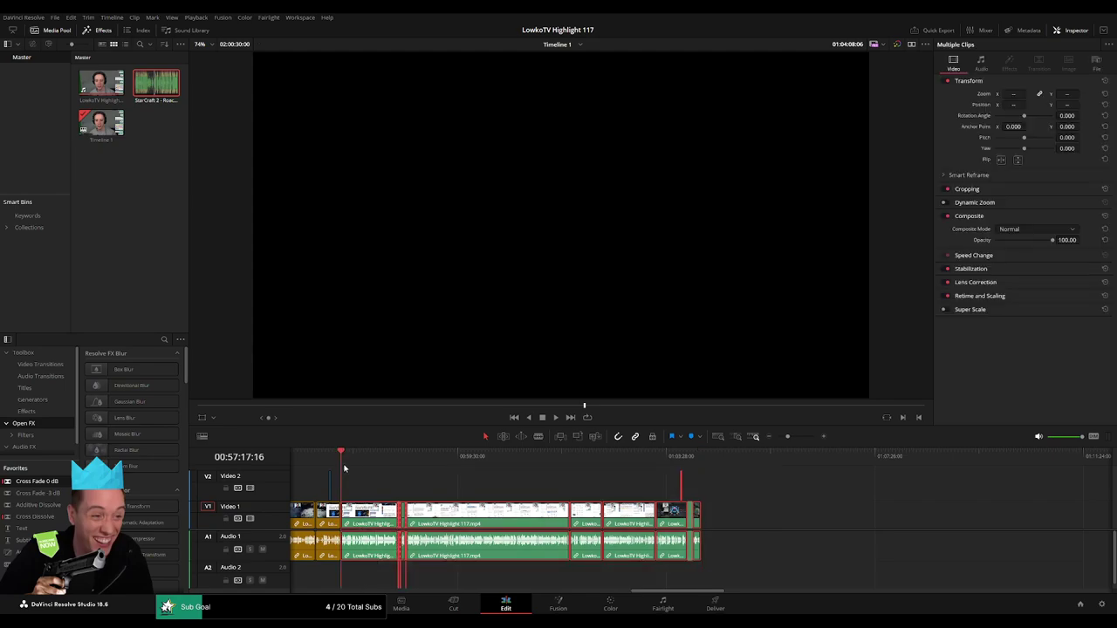
pyautogui.press('space')
pyautogui.moveTo(788, 437); pyautogui.dragTo(773, 441)
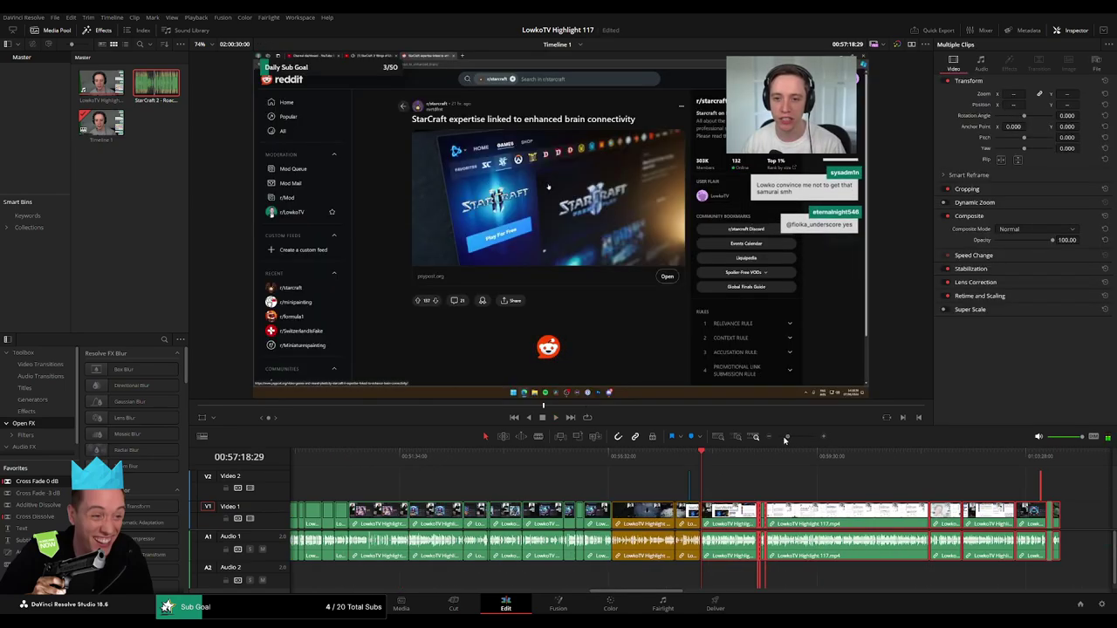
pyautogui.moveTo(475, 513); pyautogui.dragTo(693, 518)
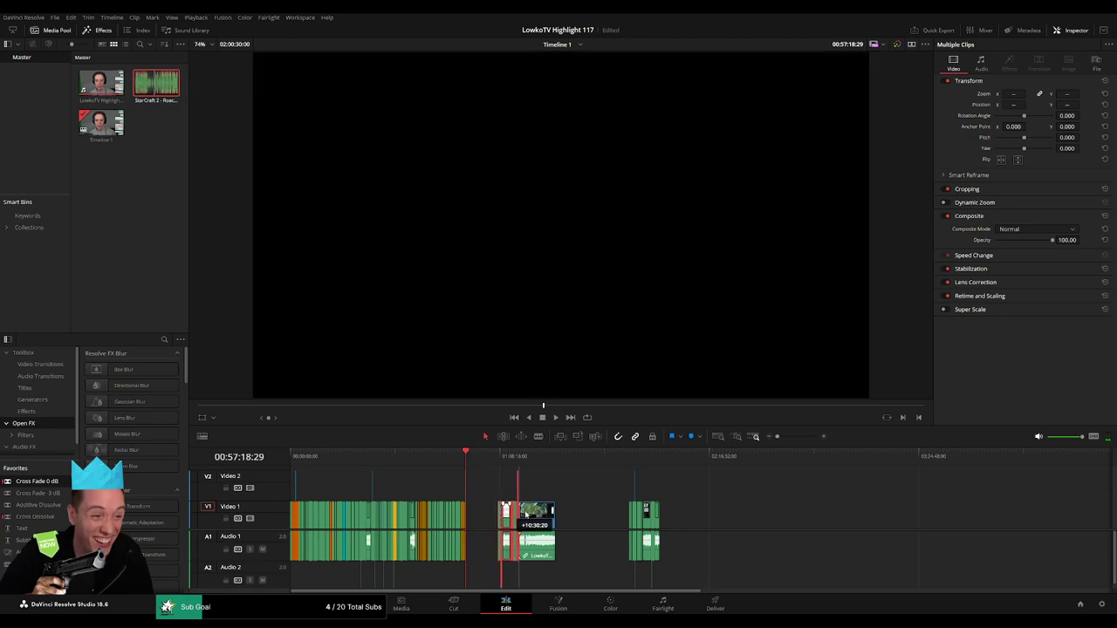
pyautogui.click(737, 513)
# - Delete the empty gap on V1 so the next clip follows directly, and check the join
pyautogui.click(504, 520)
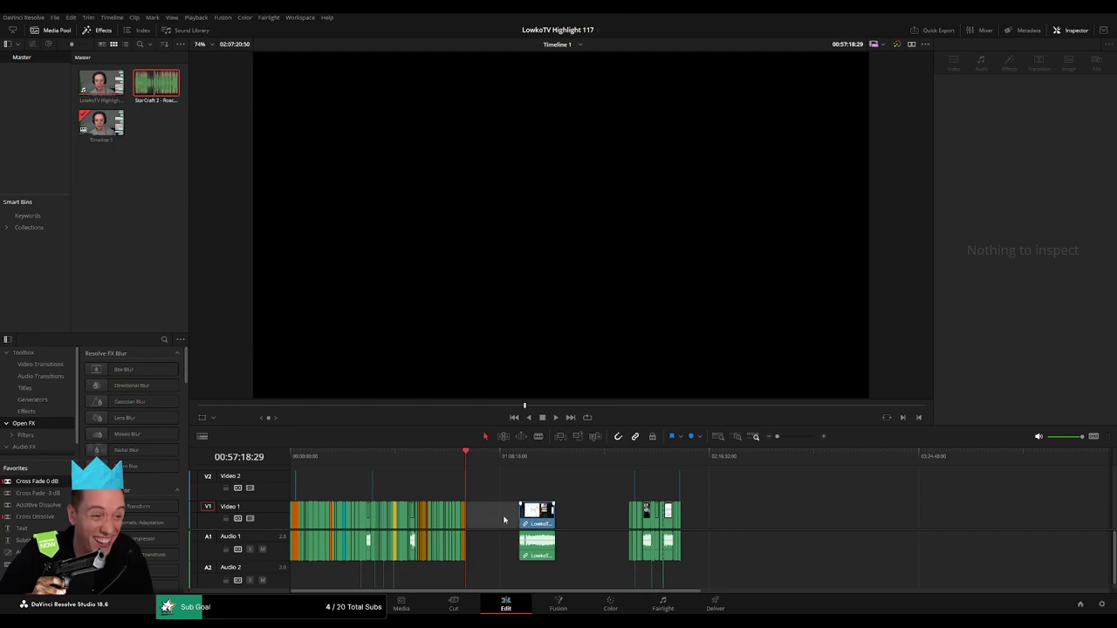
pyautogui.press('Delete')
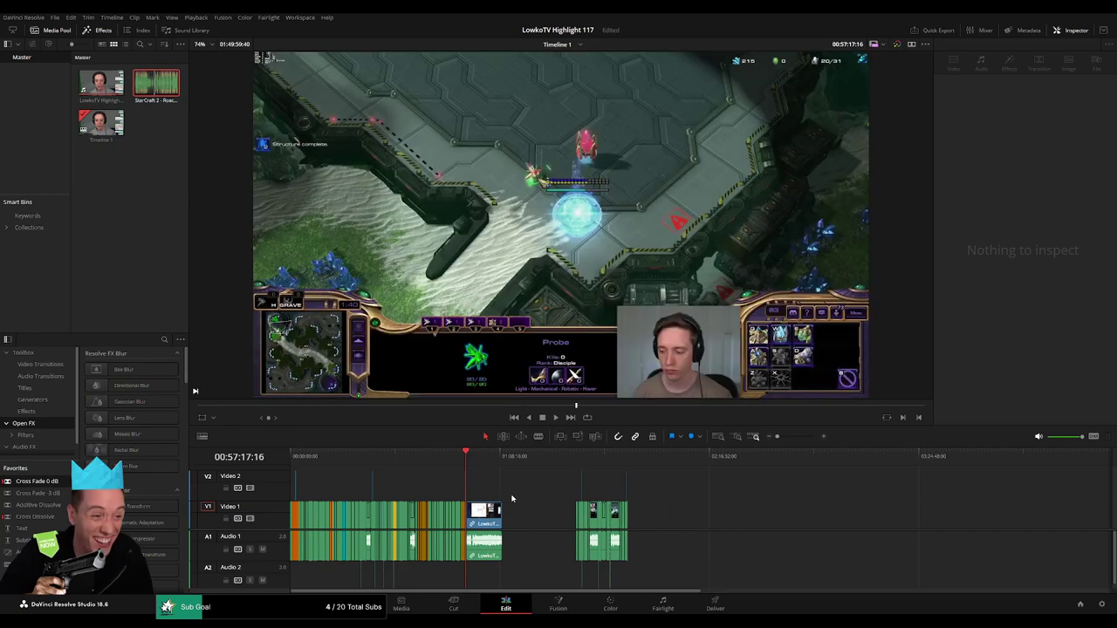
pyautogui.click(512, 496)
pyautogui.click(501, 456)
pyautogui.moveTo(471, 466); pyautogui.dragTo(439, 465)
pyautogui.click(468, 464)
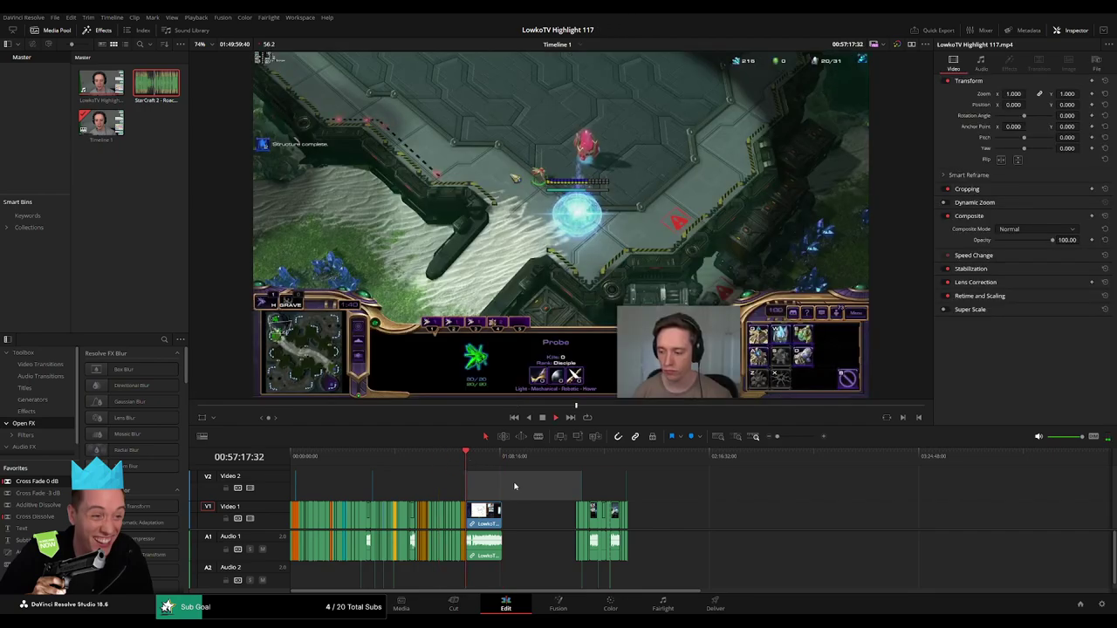
# - Remove the stretch of gameplay footage before the cut, closing the gap
pyautogui.moveTo(777, 437); pyautogui.dragTo(798, 444)
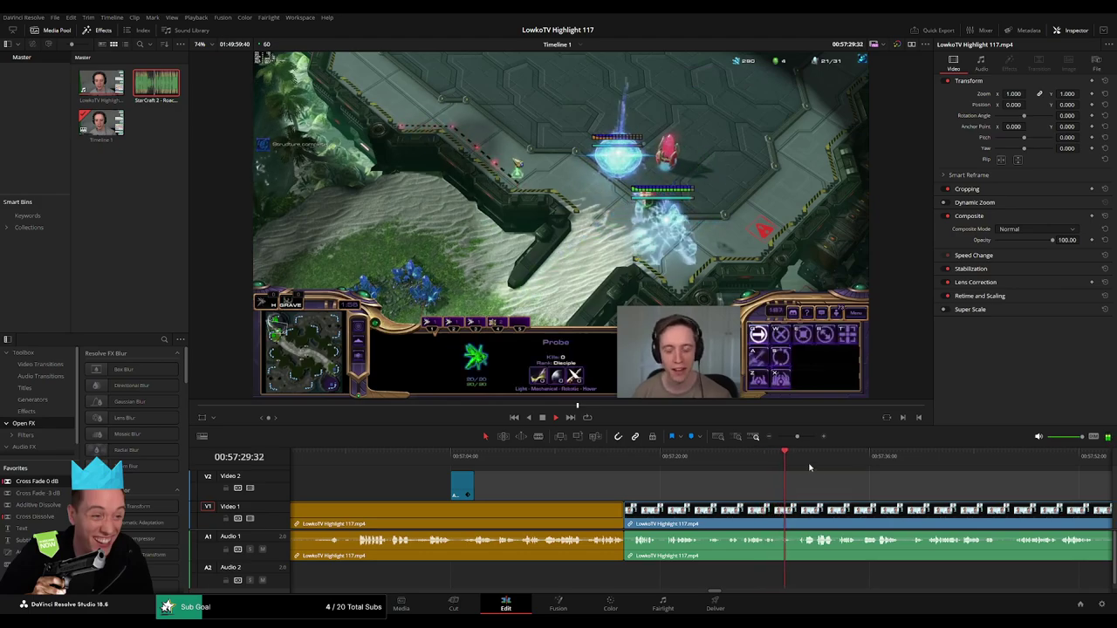
pyautogui.hscroll(2, 733, 472)
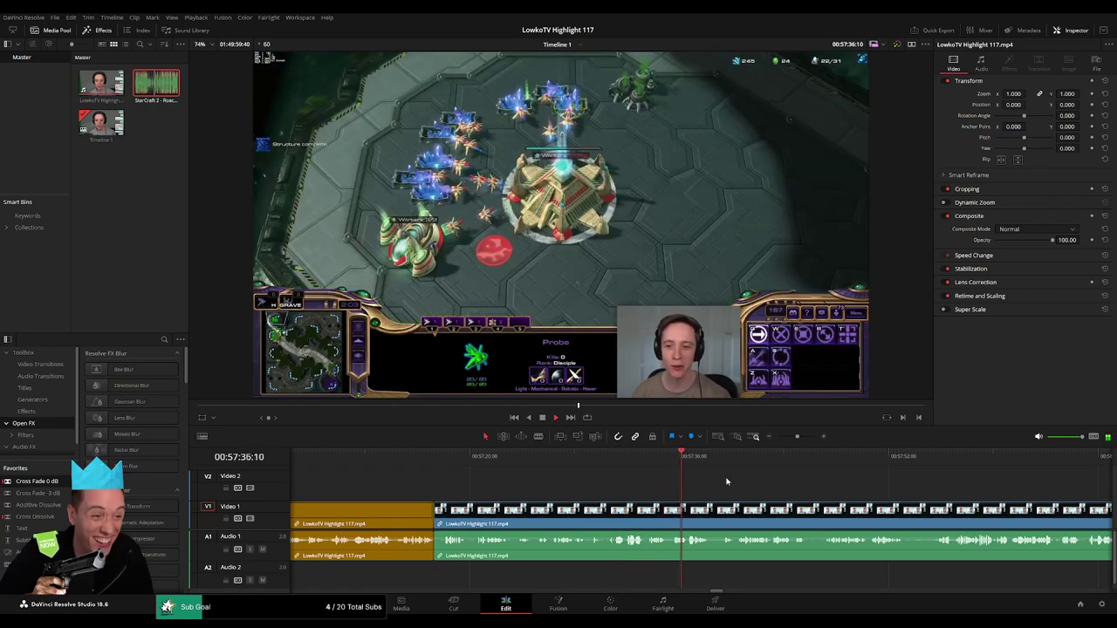
pyautogui.hscroll(2, 531, 468)
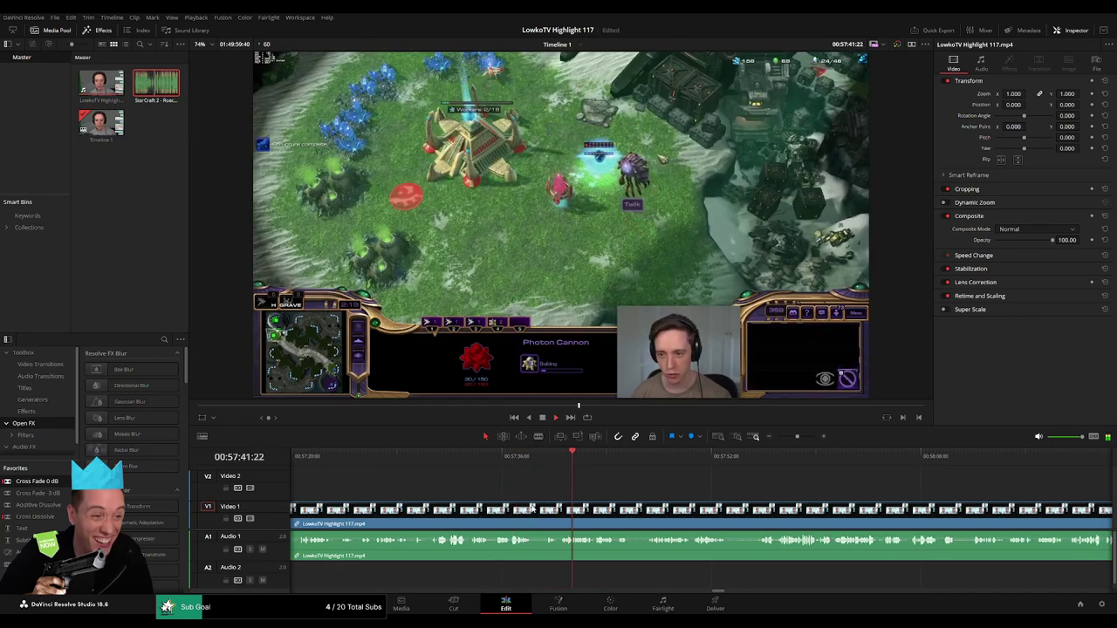
pyautogui.click(538, 511)
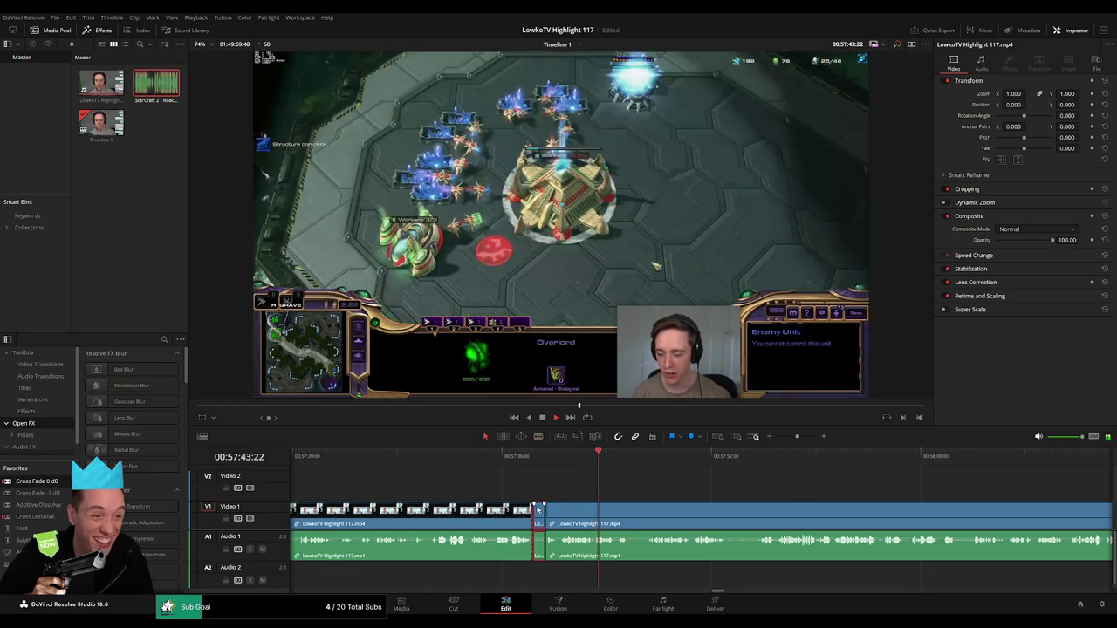
pyautogui.hotkey('ctrl', 'z')
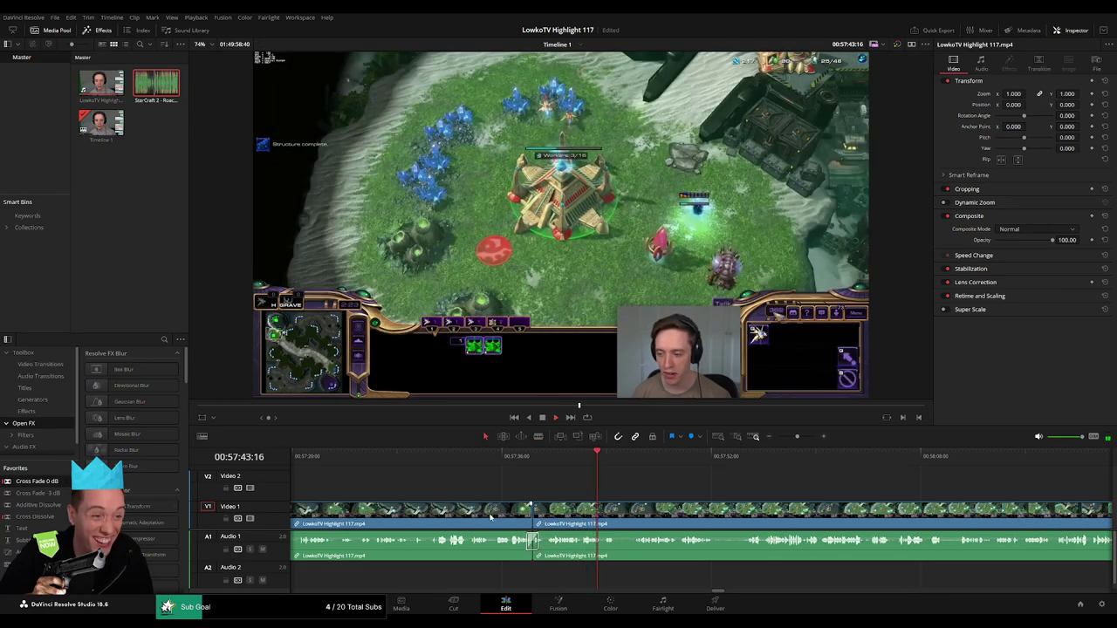
pyautogui.click(490, 517)
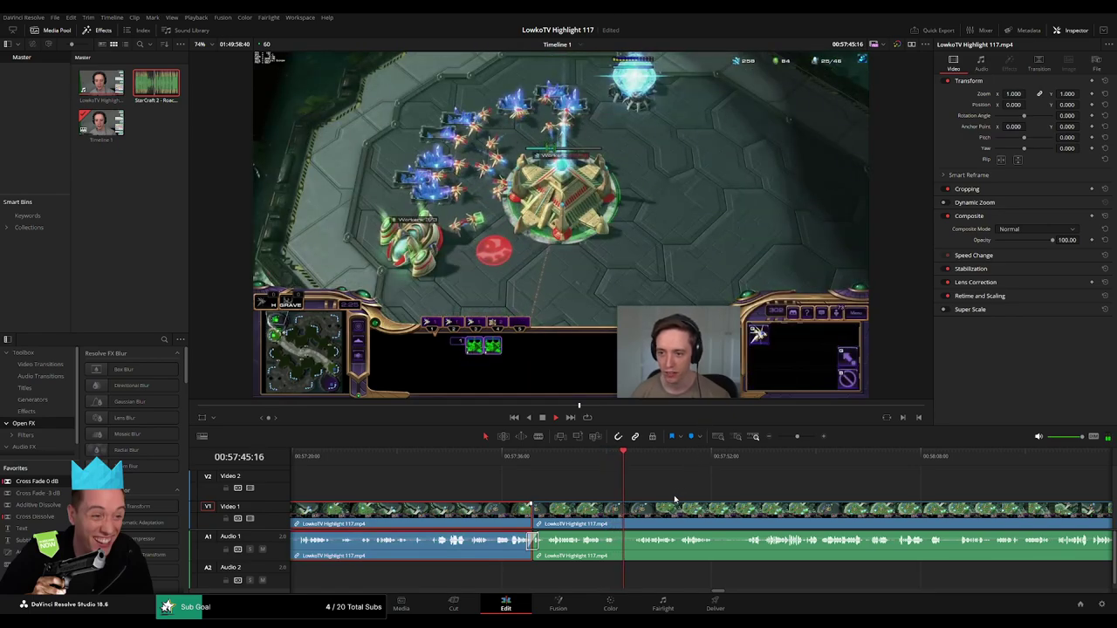
pyautogui.press('Delete')
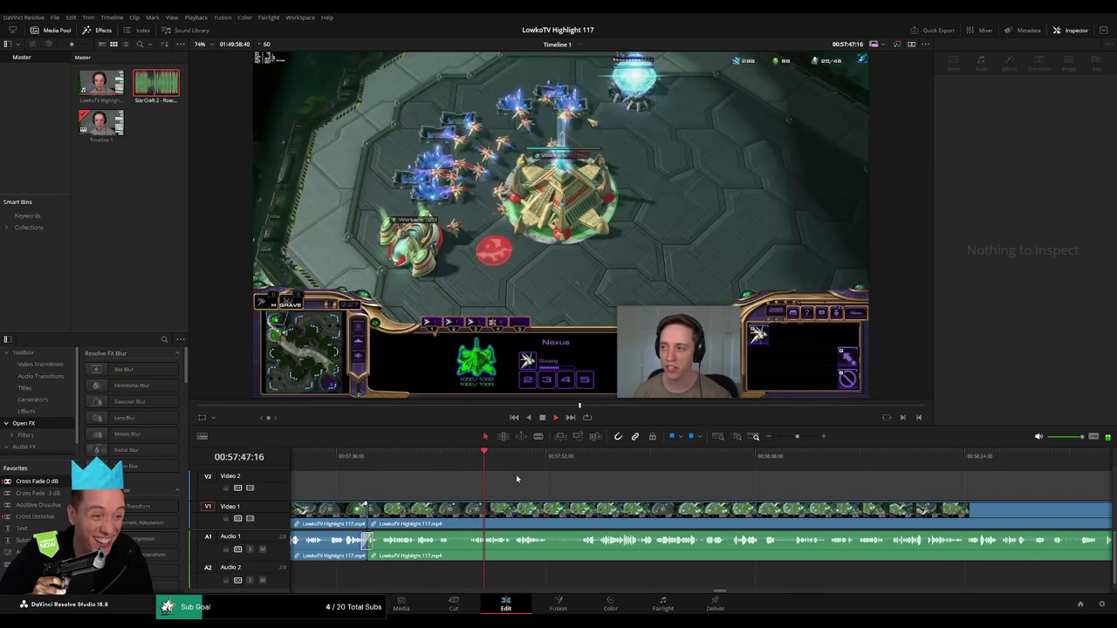
# - Blade out another short piece near 00:57:45 and ripple-delete it
pyautogui.press('b')
pyautogui.click(452, 513)
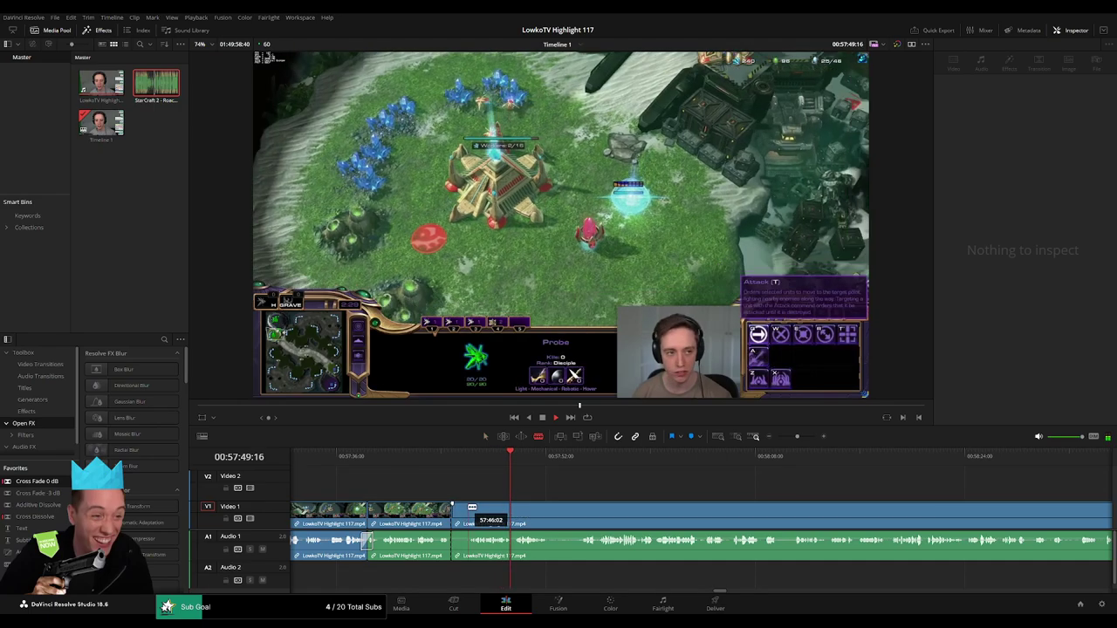
pyautogui.click(472, 508)
pyautogui.press('a')
pyautogui.click(460, 515)
pyautogui.press('Delete')
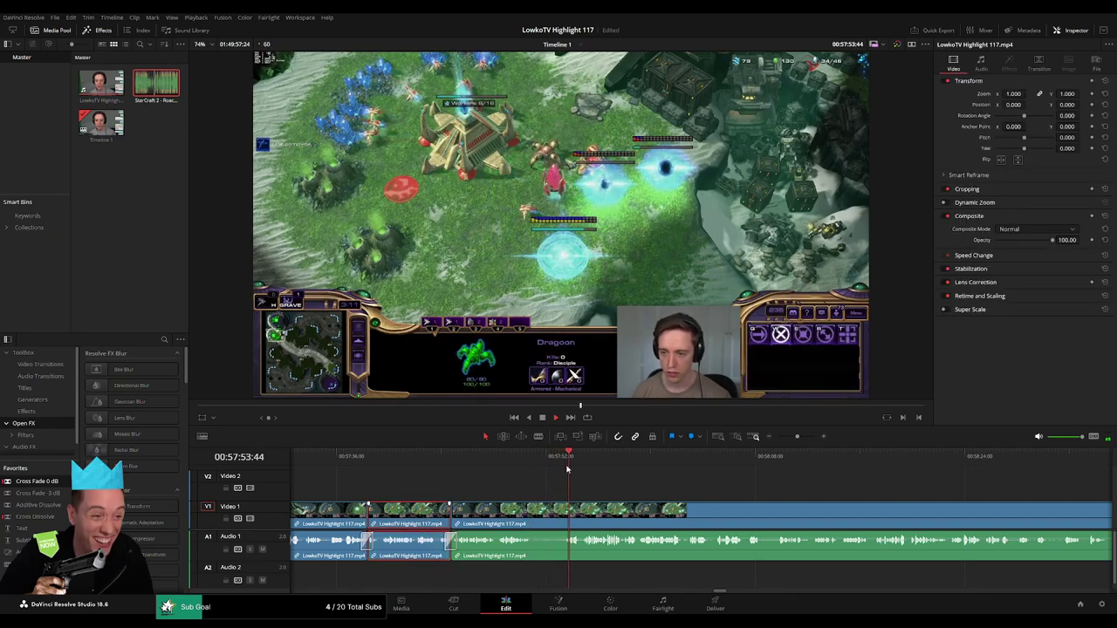
pyautogui.click(630, 485)
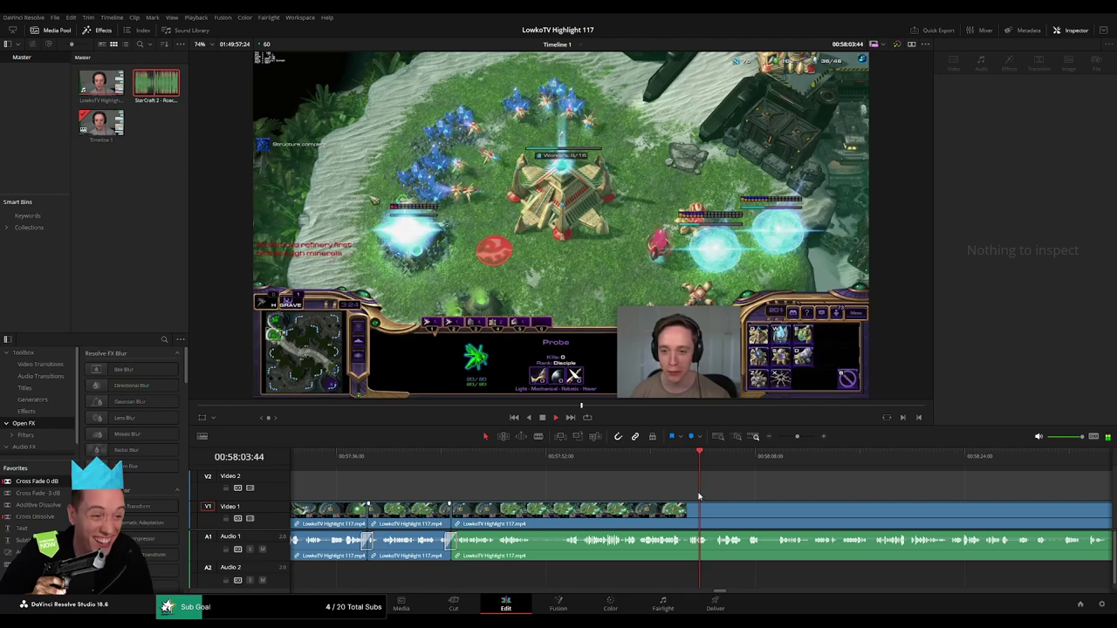
pyautogui.moveTo(802, 440); pyautogui.dragTo(797, 438)
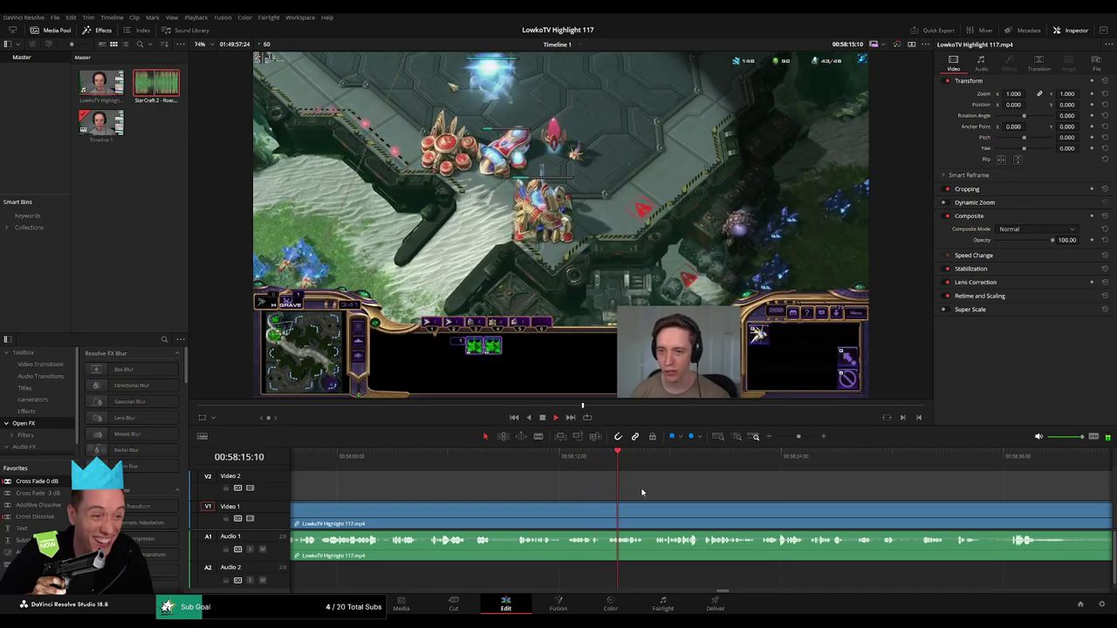
pyautogui.hscroll(3, 611, 489)
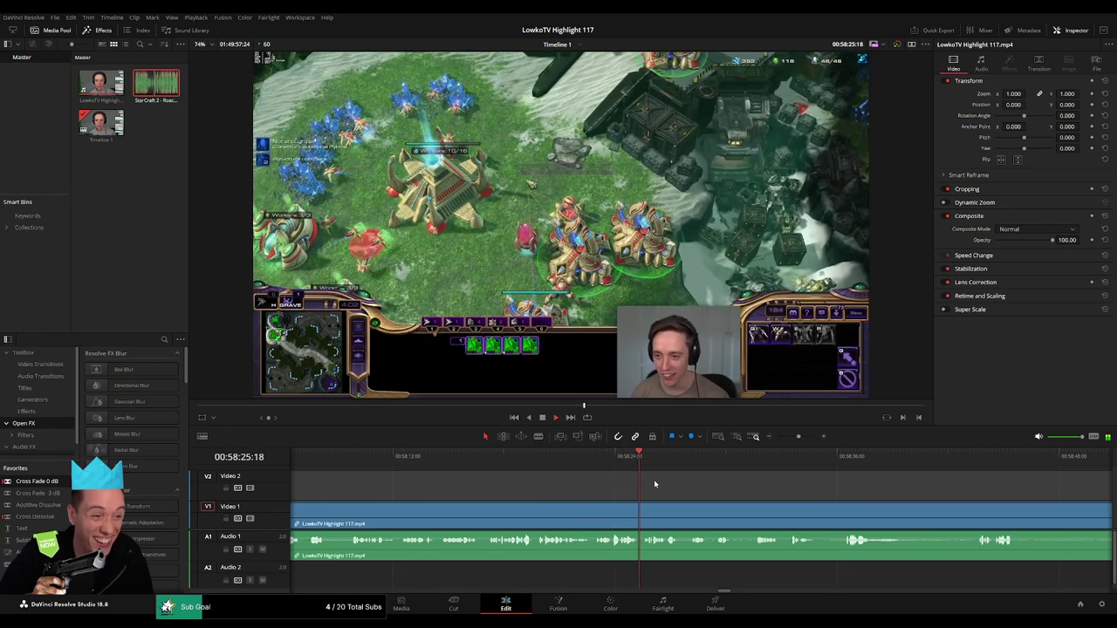
pyautogui.hscroll(5, 586, 475)
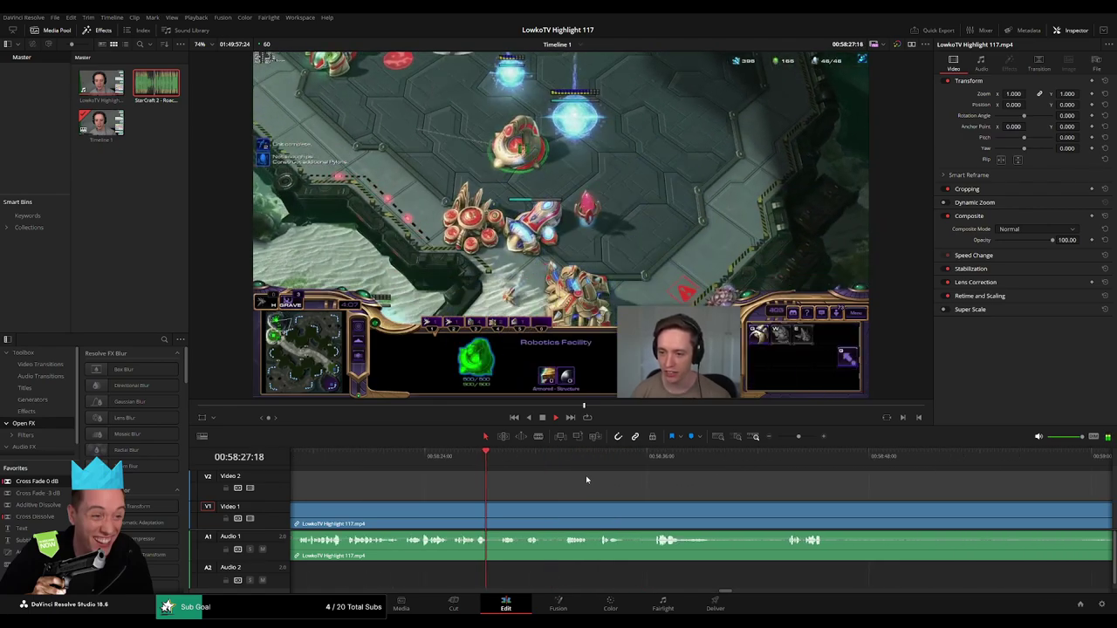
pyautogui.moveTo(513, 464); pyautogui.dragTo(525, 464)
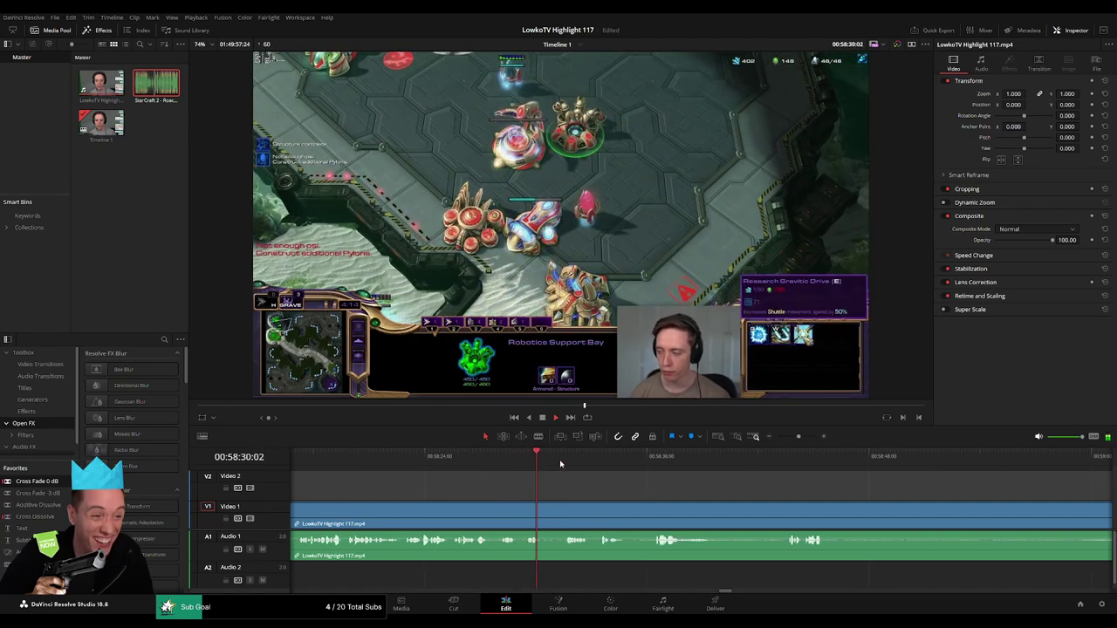
pyautogui.click(560, 464)
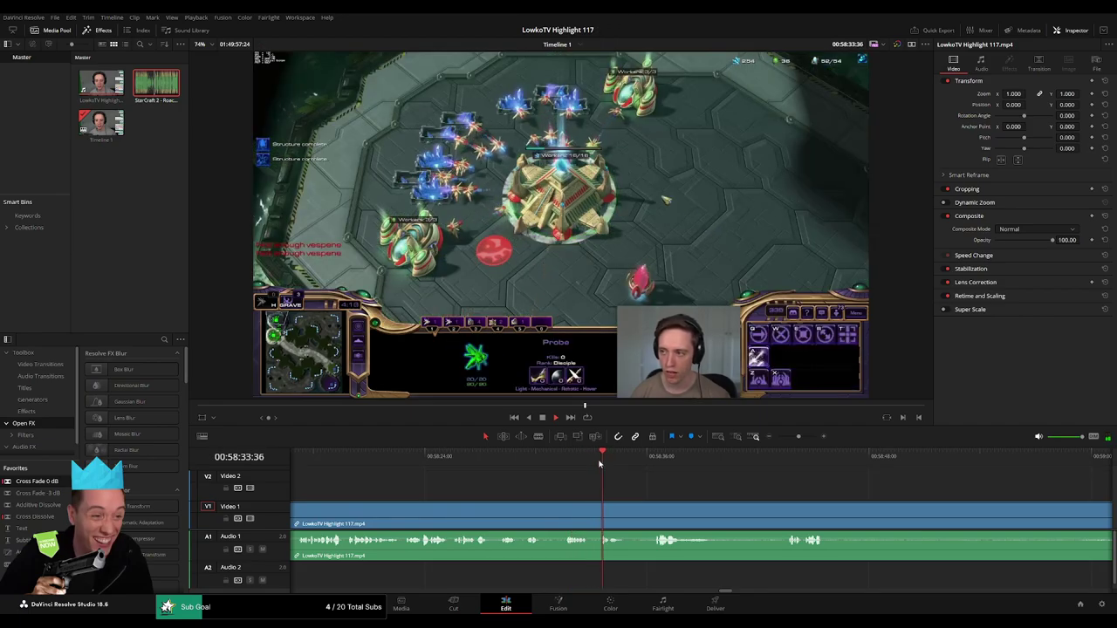
pyautogui.click(632, 457)
pyautogui.hscroll(2, 689, 489)
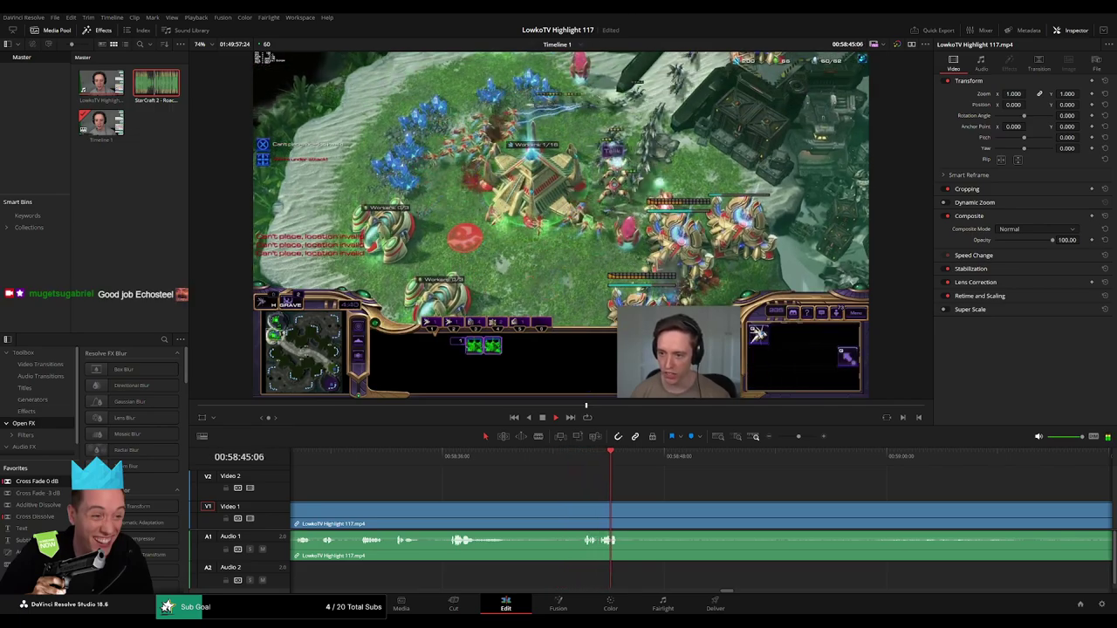
pyautogui.moveTo(637, 465); pyautogui.dragTo(847, 459)
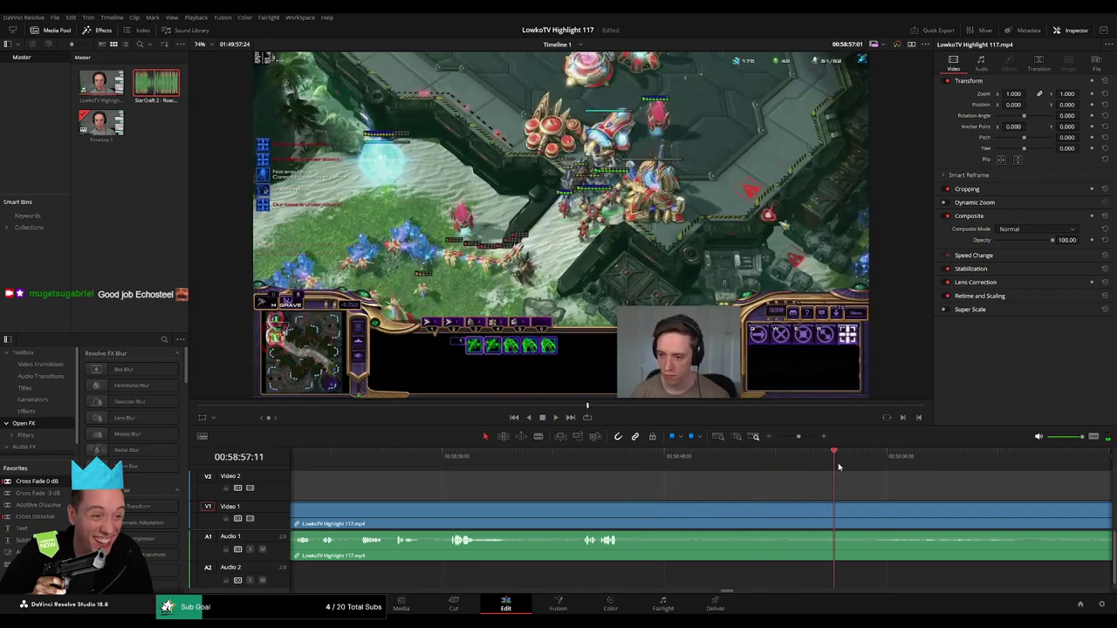
pyautogui.moveTo(461, 456); pyautogui.dragTo(848, 487)
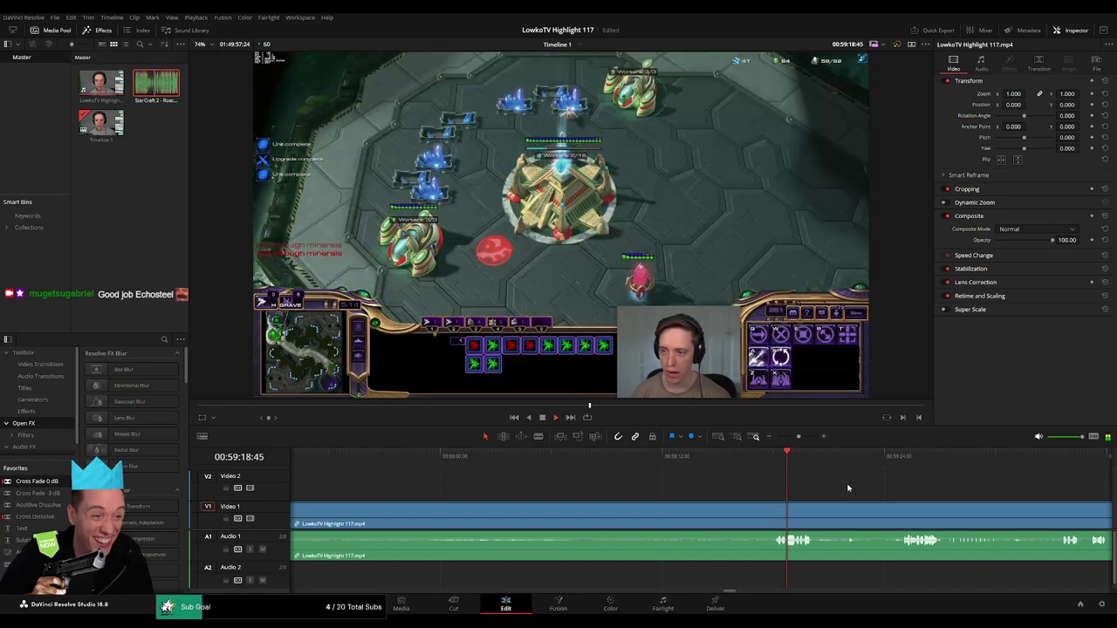
pyautogui.moveTo(585, 456); pyautogui.dragTo(612, 464)
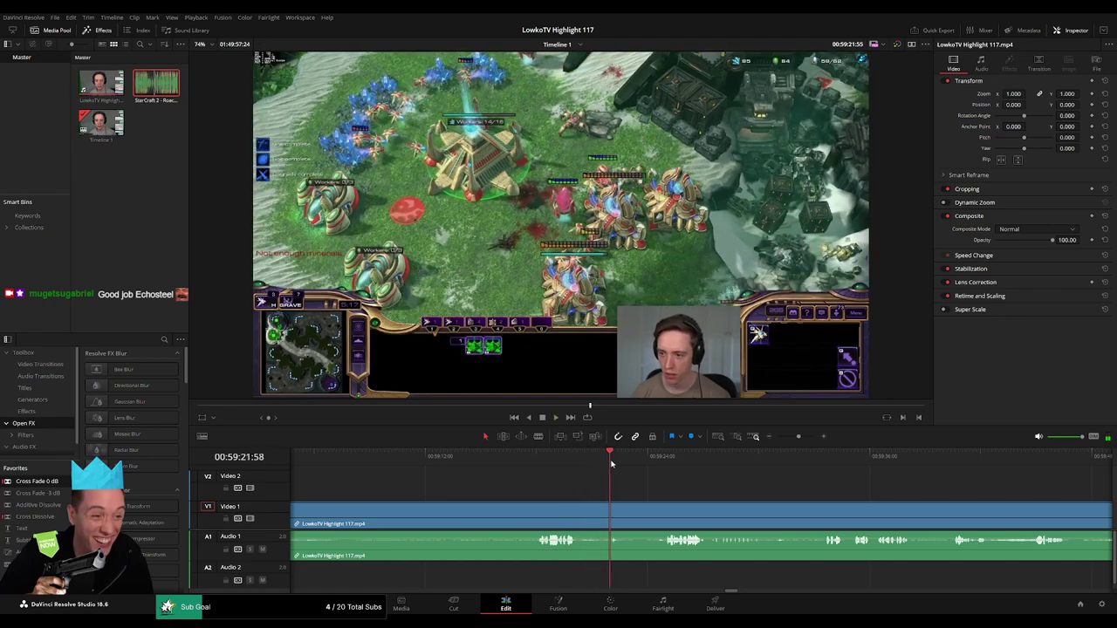
pyautogui.hscroll(2, 594, 475)
pyautogui.hscroll(3, 528, 483)
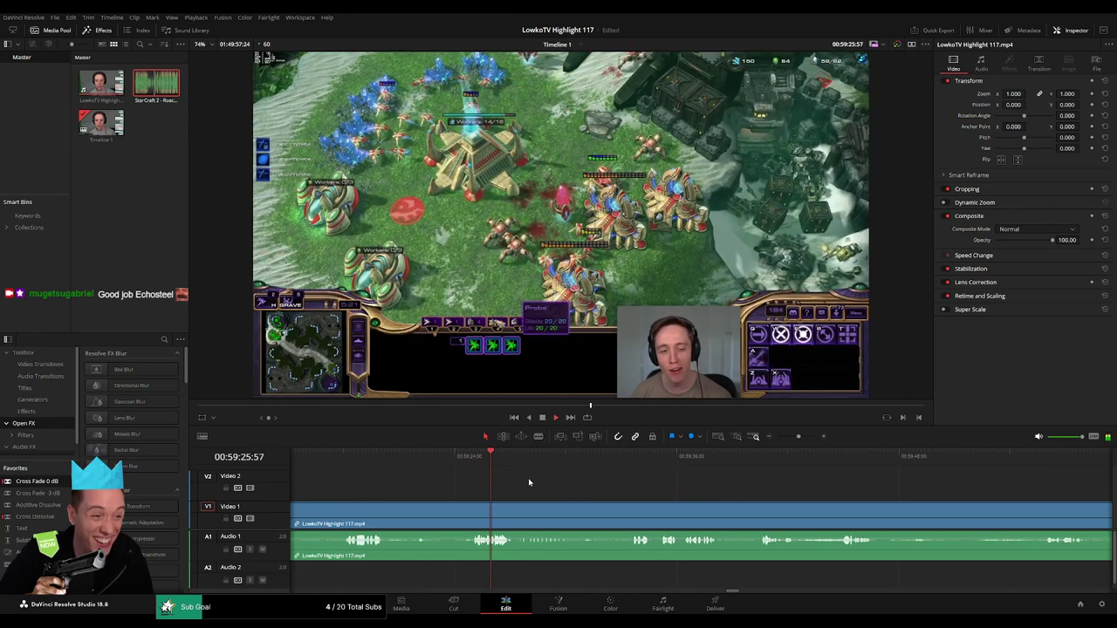
pyautogui.moveTo(564, 472); pyautogui.dragTo(626, 467)
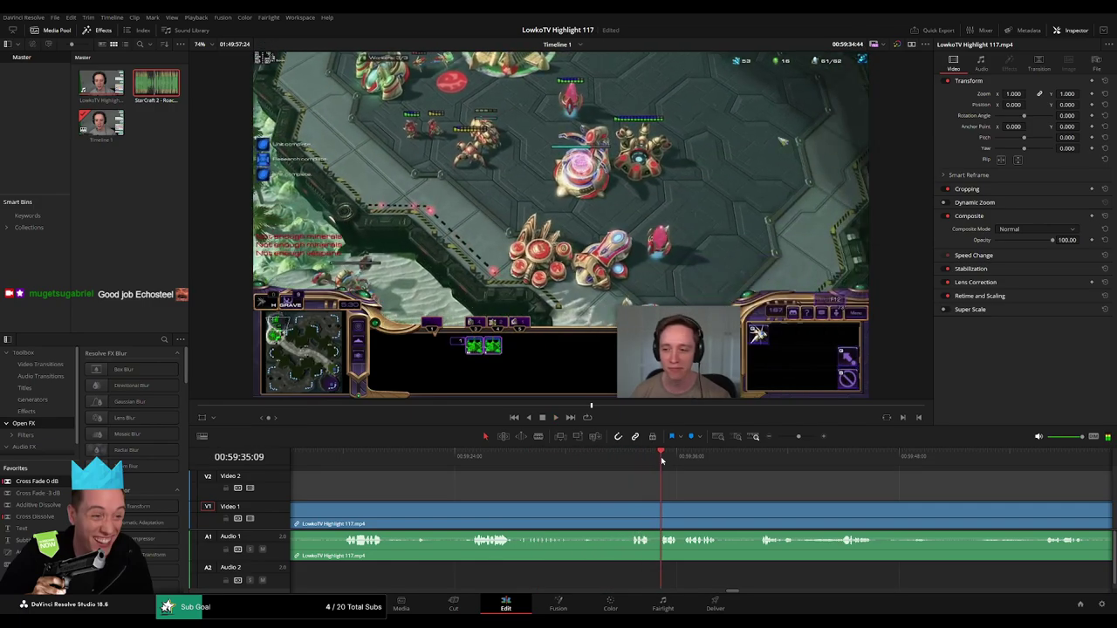
pyautogui.hscroll(3, 599, 479)
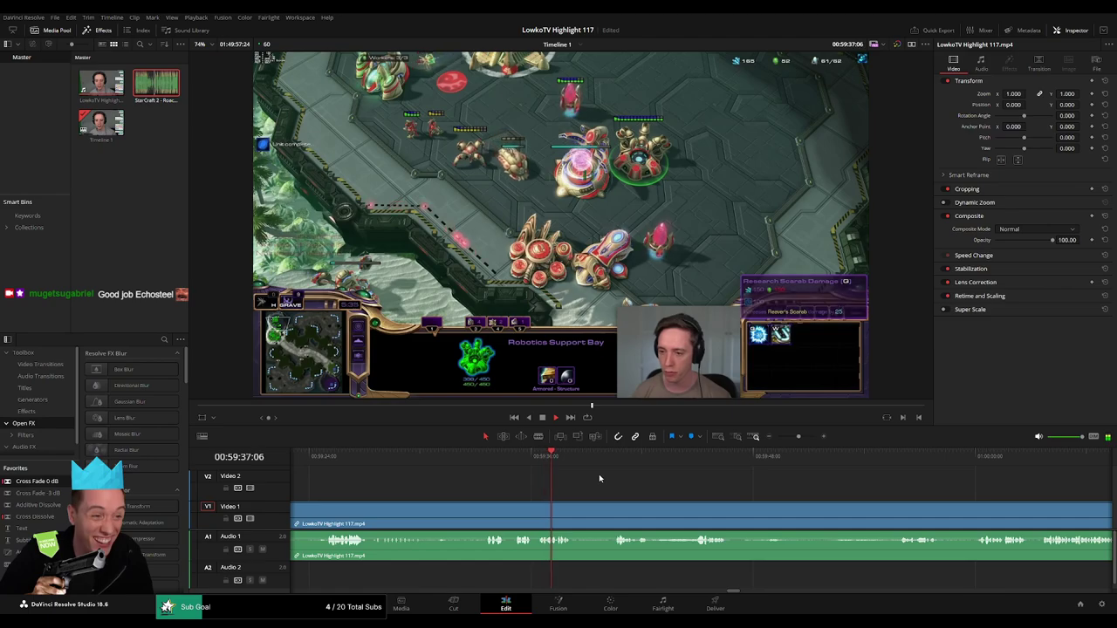
pyautogui.click(611, 464)
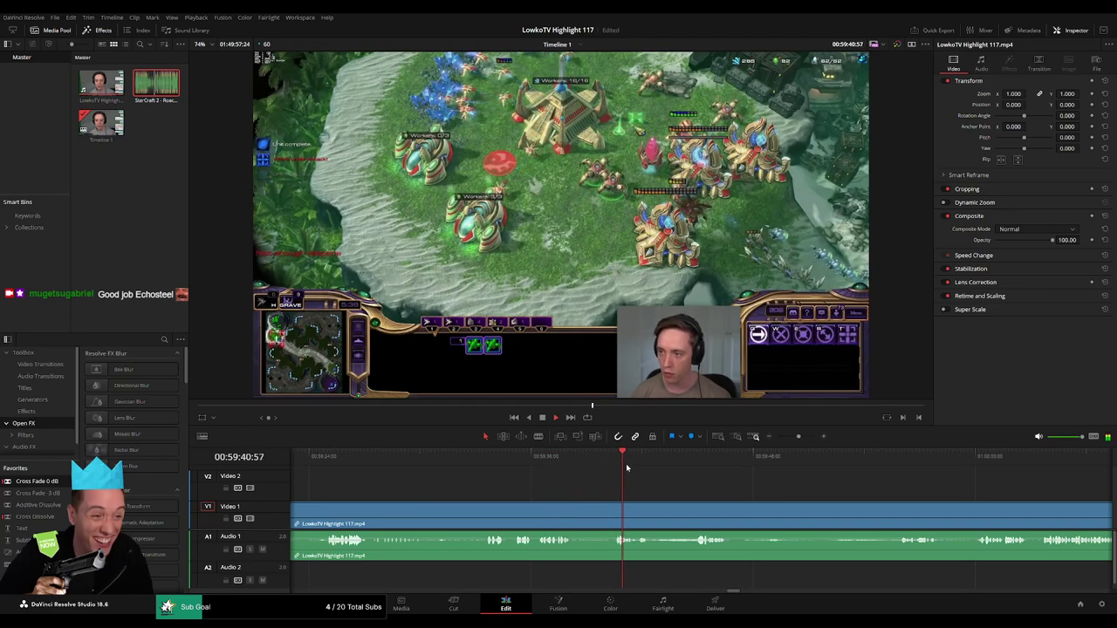
pyautogui.hscroll(3, 626, 469)
pyautogui.click(540, 461)
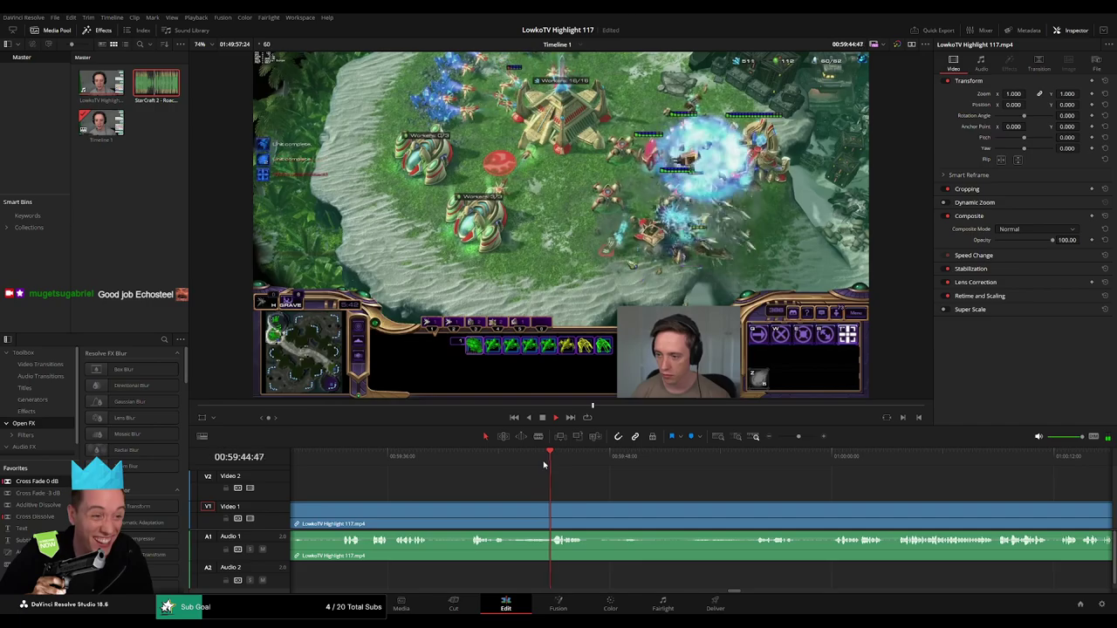
pyautogui.click(595, 463)
pyautogui.click(666, 463)
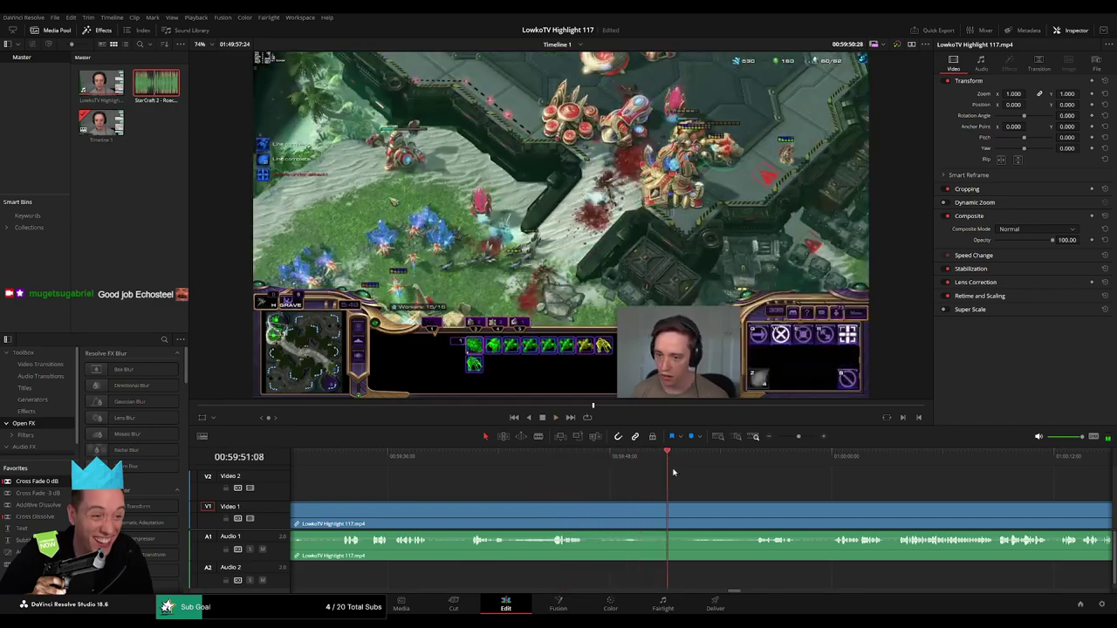
pyautogui.click(742, 462)
pyautogui.hscroll(4, 629, 484)
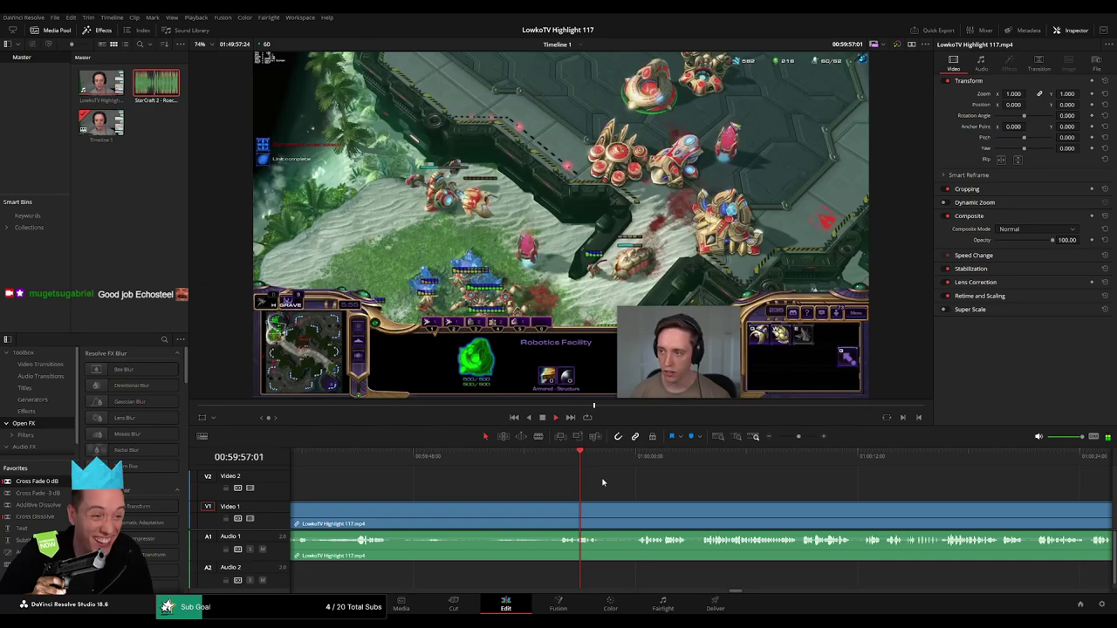
pyautogui.click(636, 466)
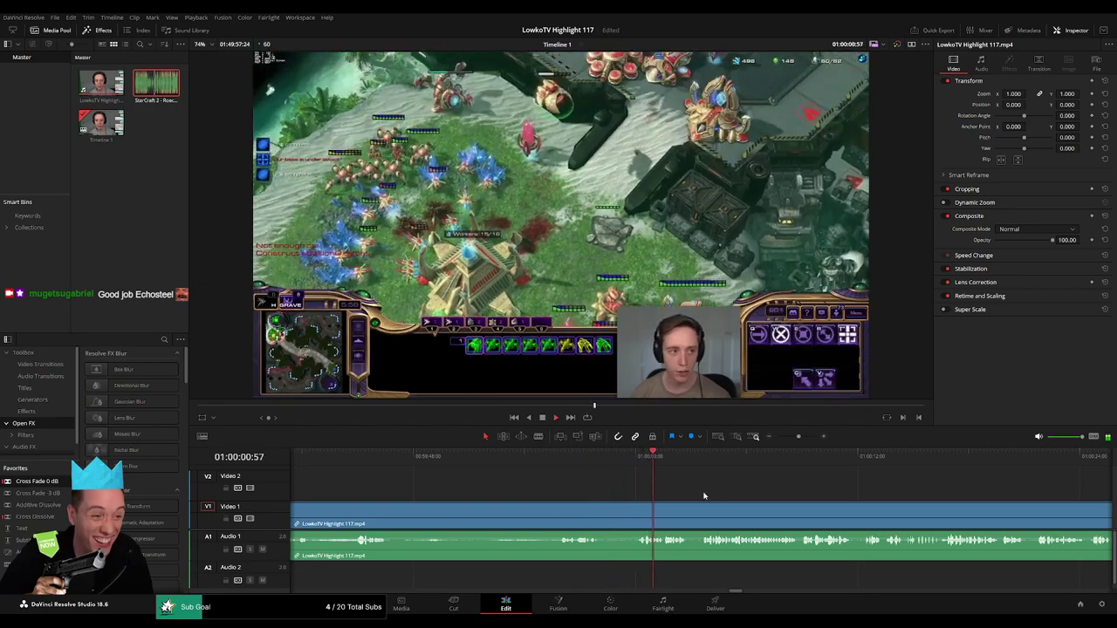
pyautogui.hscroll(3, 559, 494)
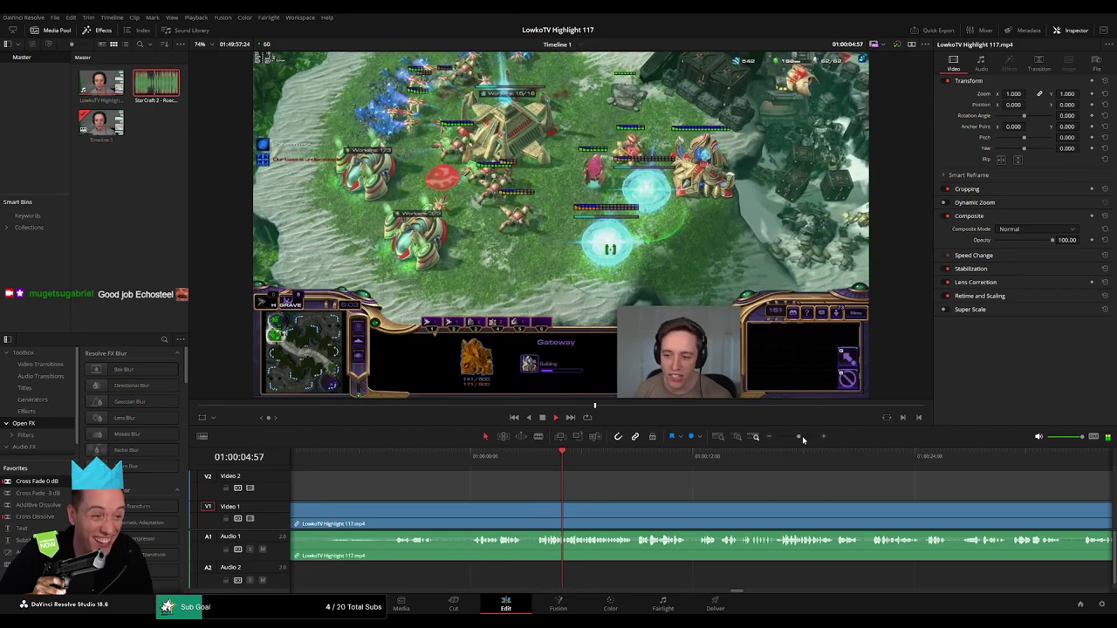
pyautogui.moveTo(803, 439); pyautogui.dragTo(793, 442)
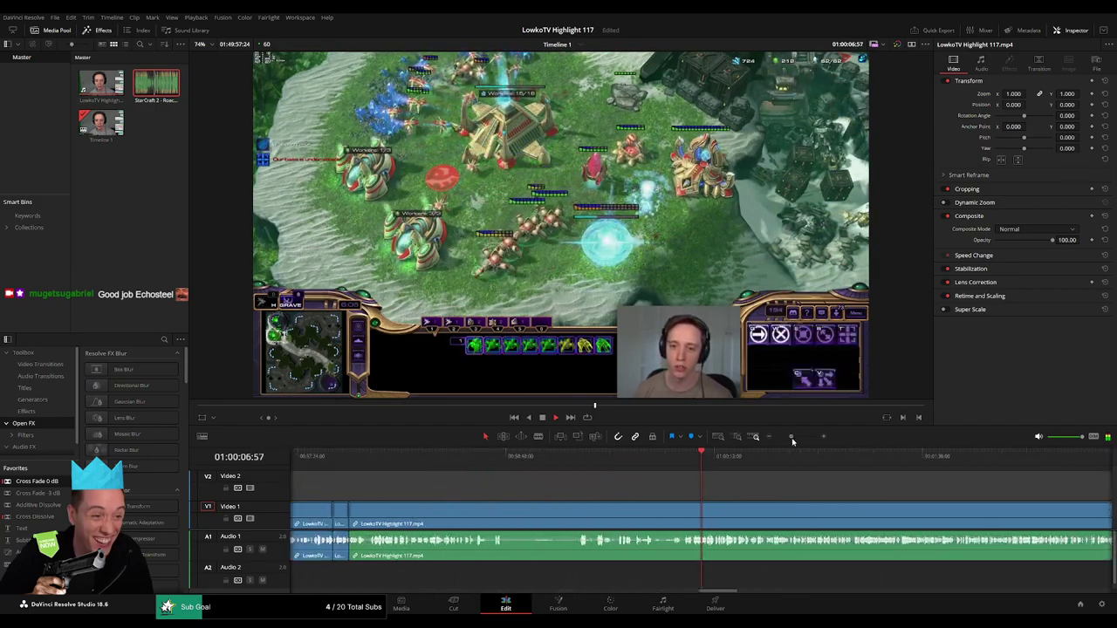
pyautogui.scroll(2, 564, 493)
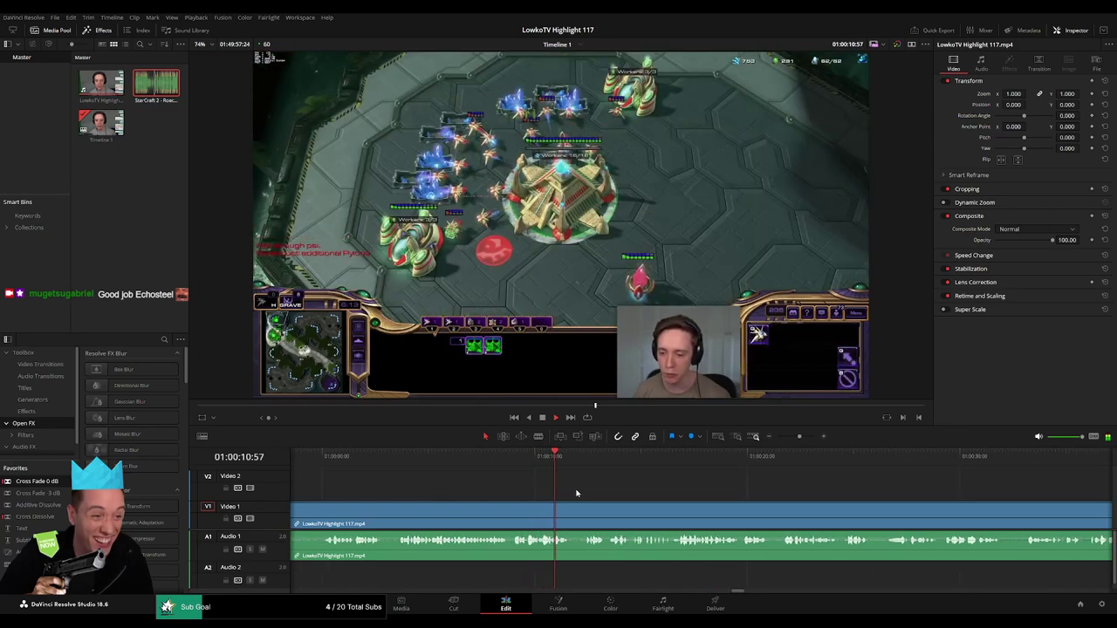
pyautogui.hscroll(2, 576, 493)
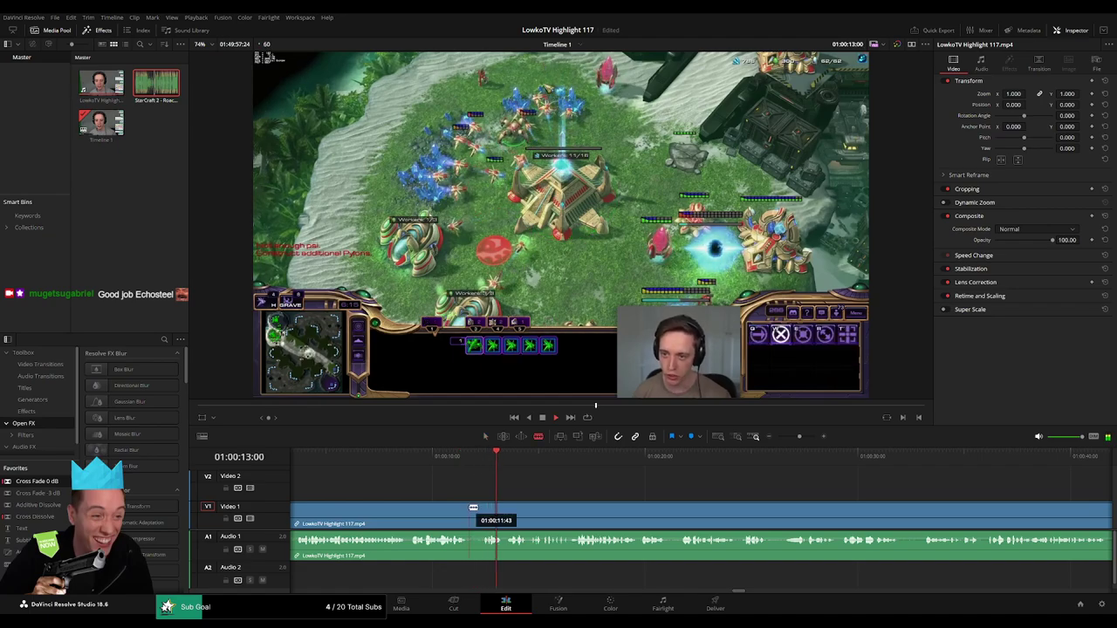
pyautogui.hscroll(2, 516, 482)
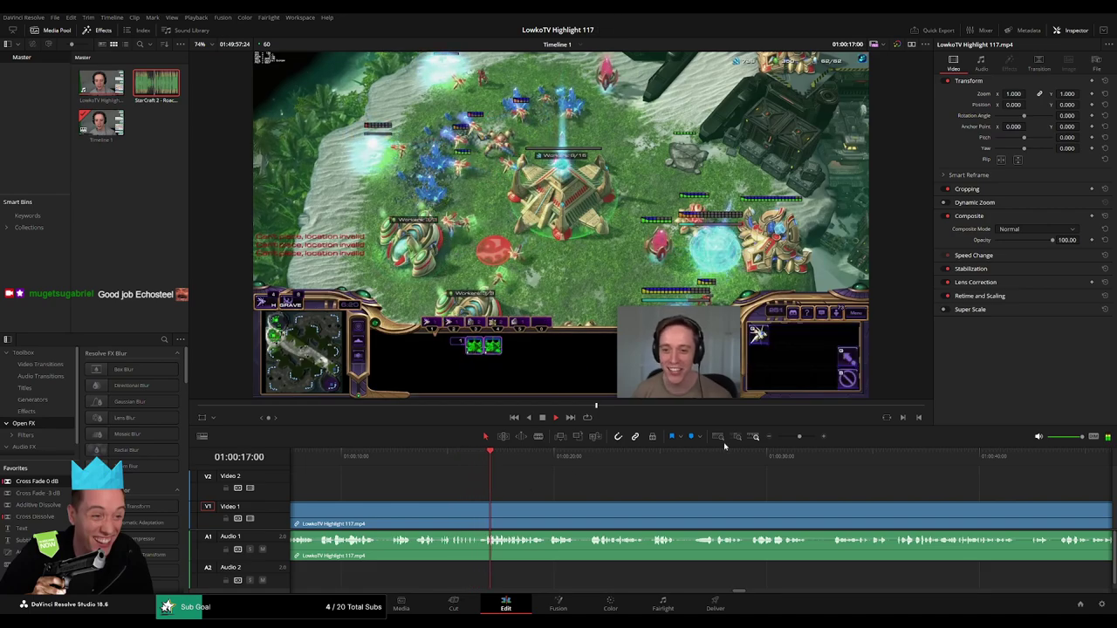
pyautogui.moveTo(799, 437)
pyautogui.mouseDown()
pyautogui.moveTo(785, 437)
pyautogui.moveTo(798, 438)
pyautogui.mouseUp()
pyautogui.hscroll(4, 579, 482)
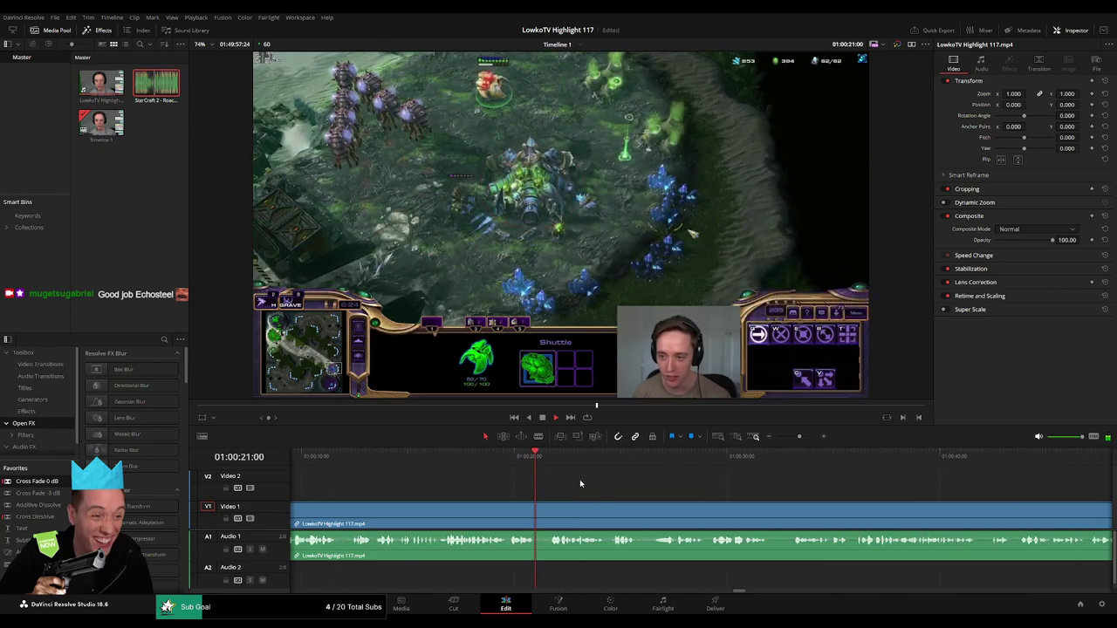
# - Delete the short clip before the Hearthstone footage and replay from its start
pyautogui.click(524, 462)
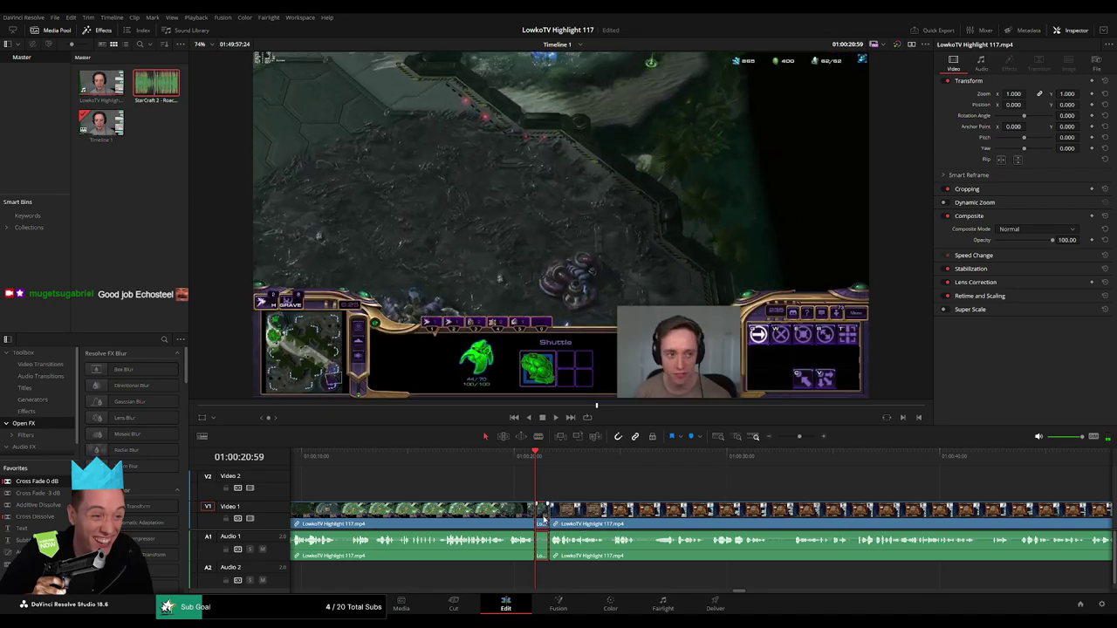
pyautogui.click(543, 518)
pyautogui.press('Delete')
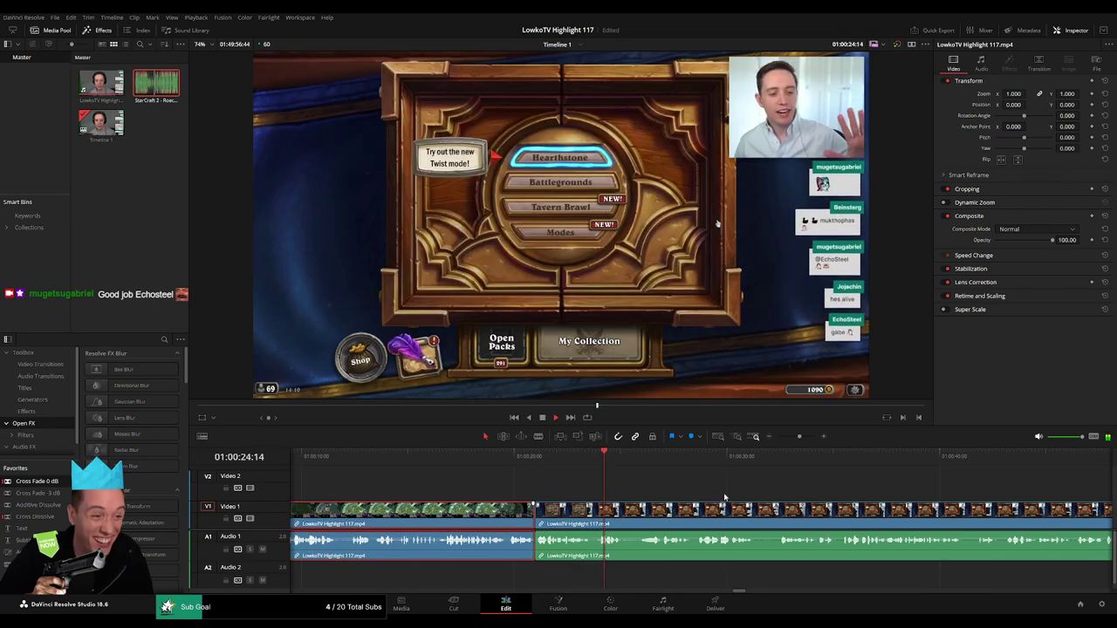
pyautogui.click(734, 496)
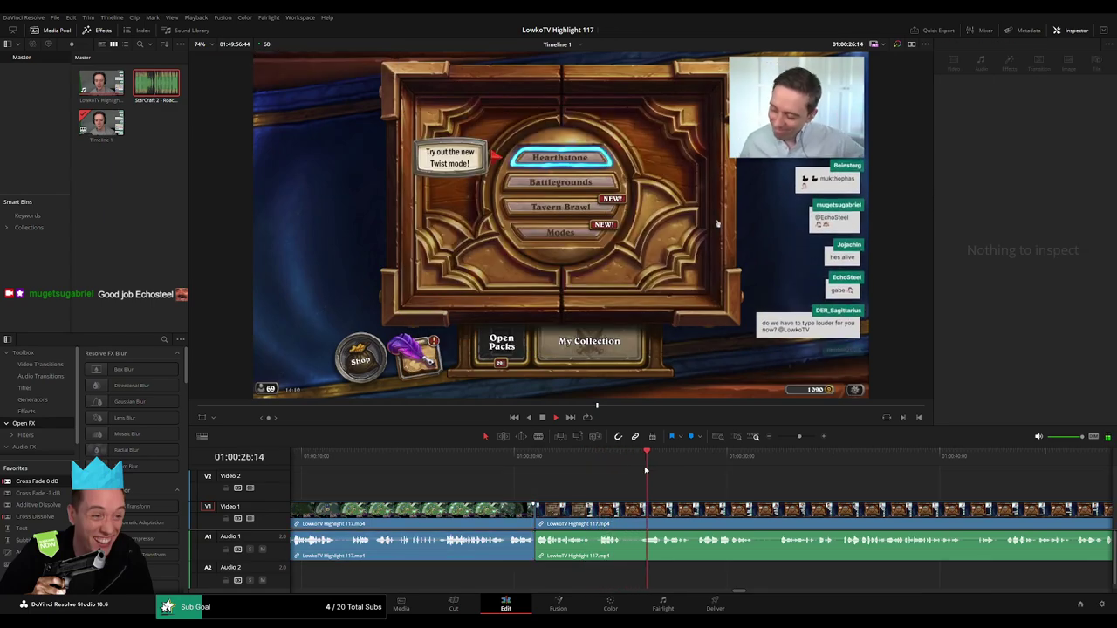
pyautogui.press('space')
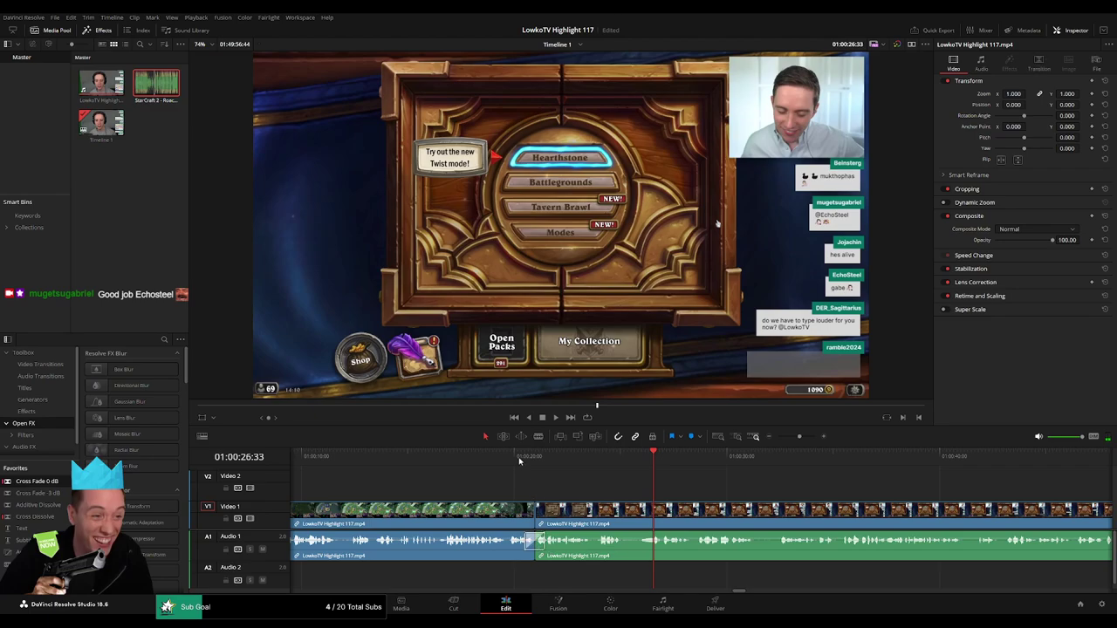
pyautogui.click(519, 457)
pyautogui.press('space')
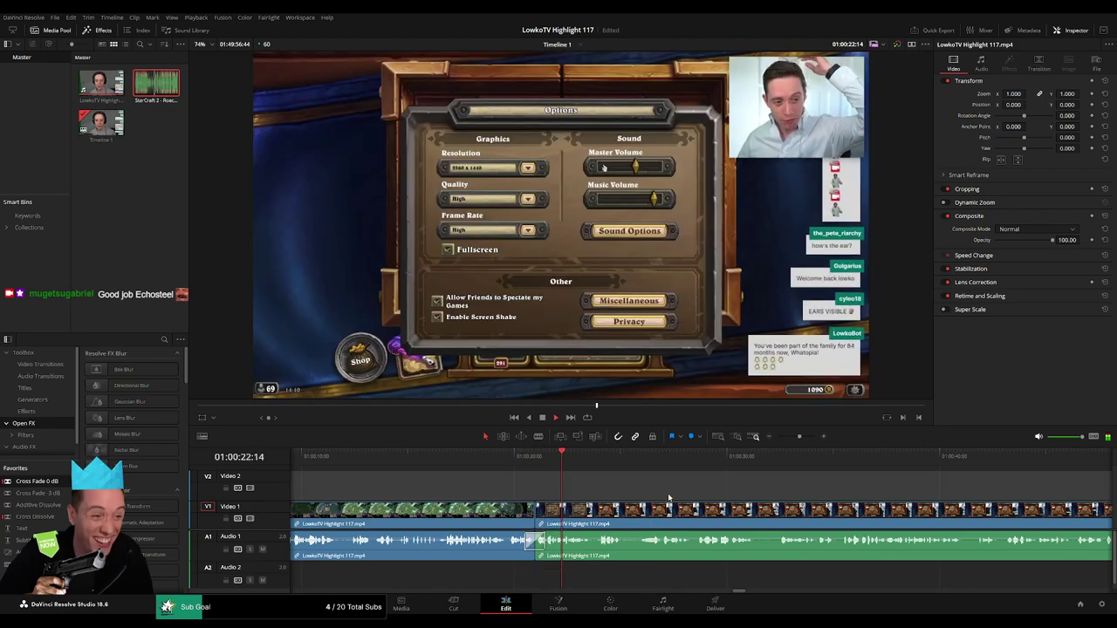
# - Zoom and scroll the timeline to frame the Hearthstone footage near 01:01:06
pyautogui.moveTo(800, 436); pyautogui.dragTo(797, 437)
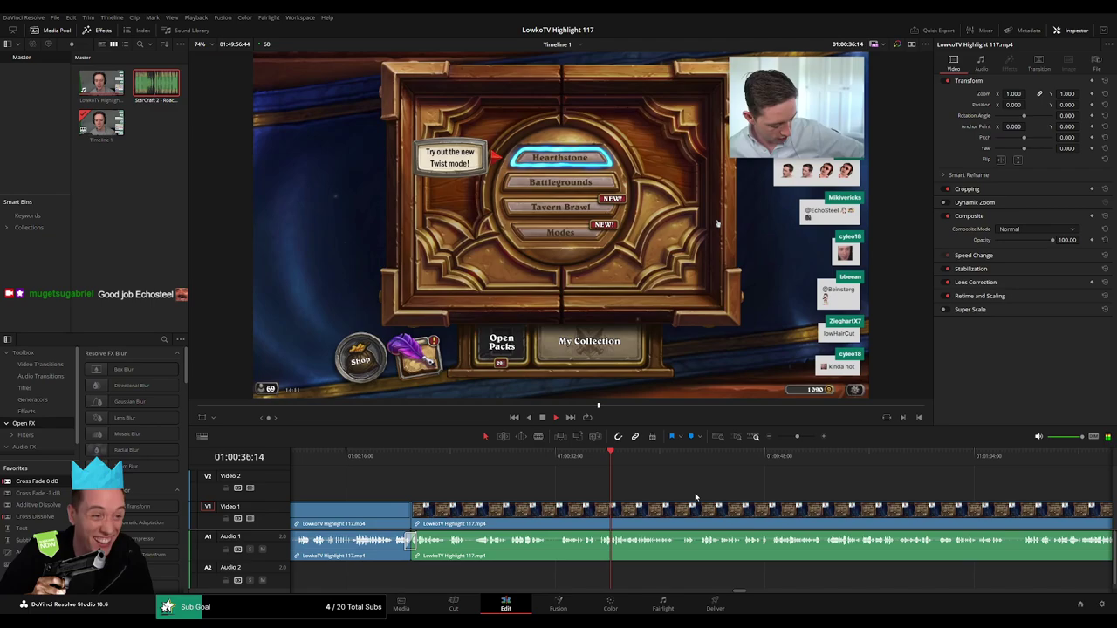
pyautogui.hscroll(3, 728, 495)
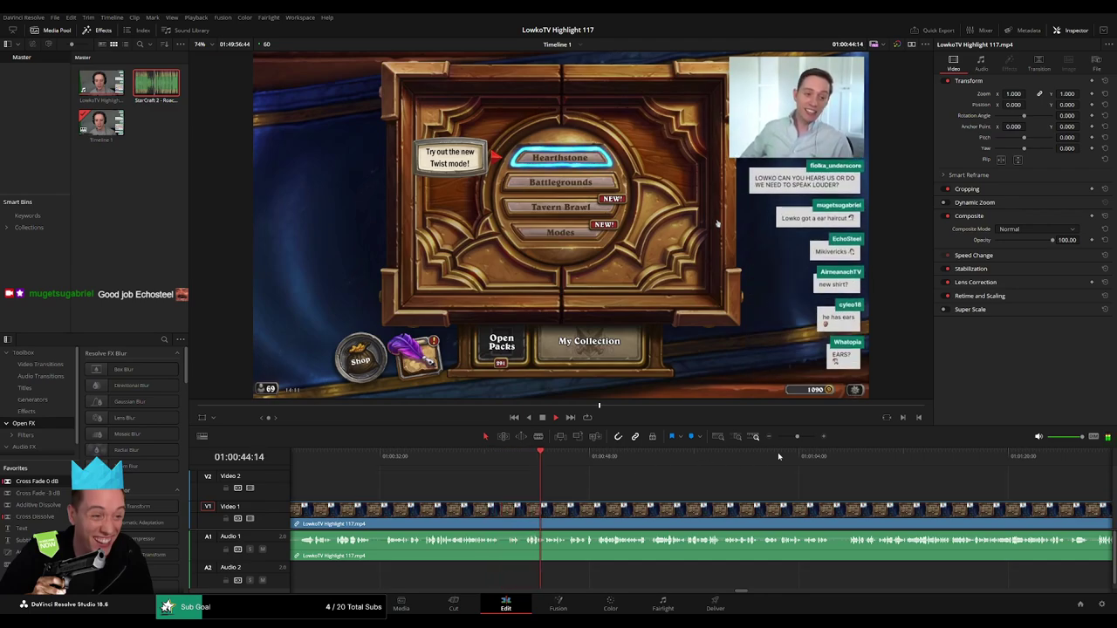
pyautogui.moveTo(797, 437); pyautogui.dragTo(799, 436)
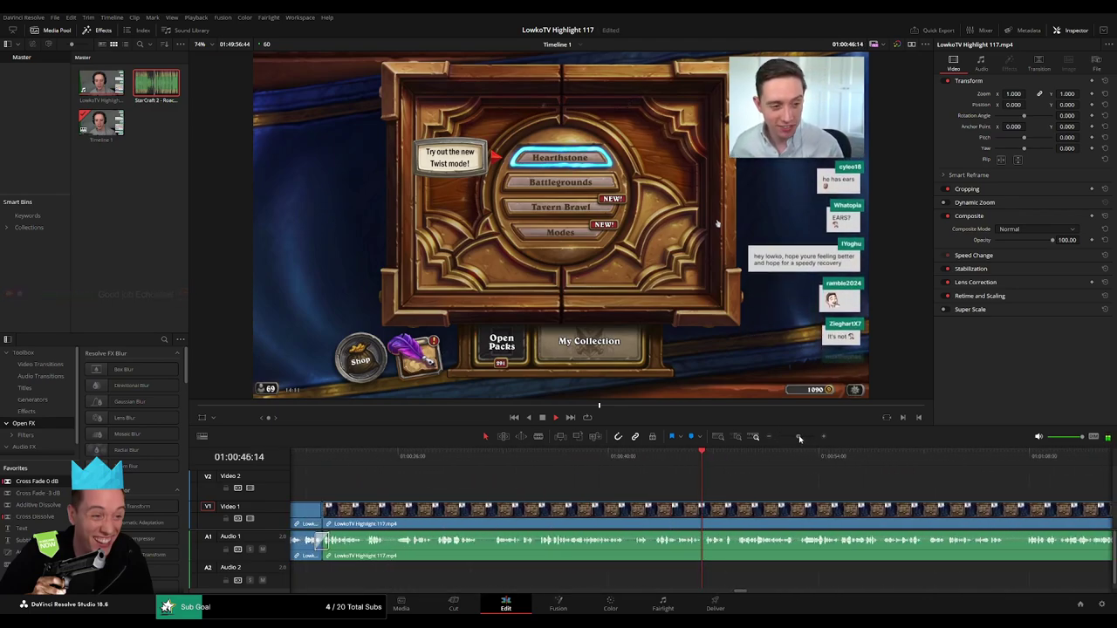
pyautogui.scroll(2, 592, 486)
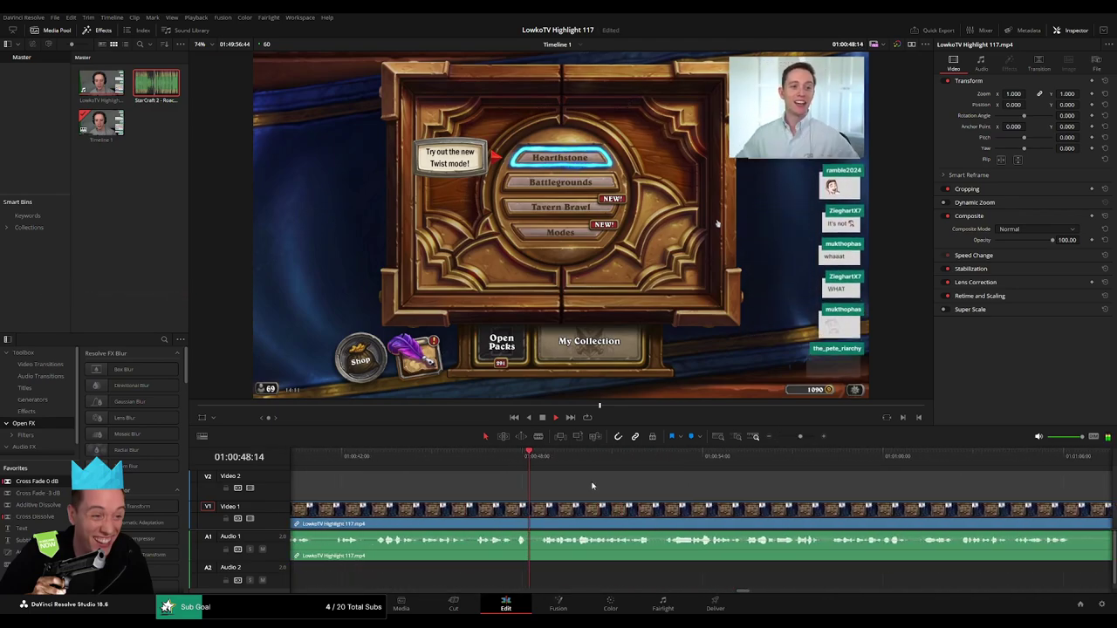
pyautogui.scroll(-2, 611, 489)
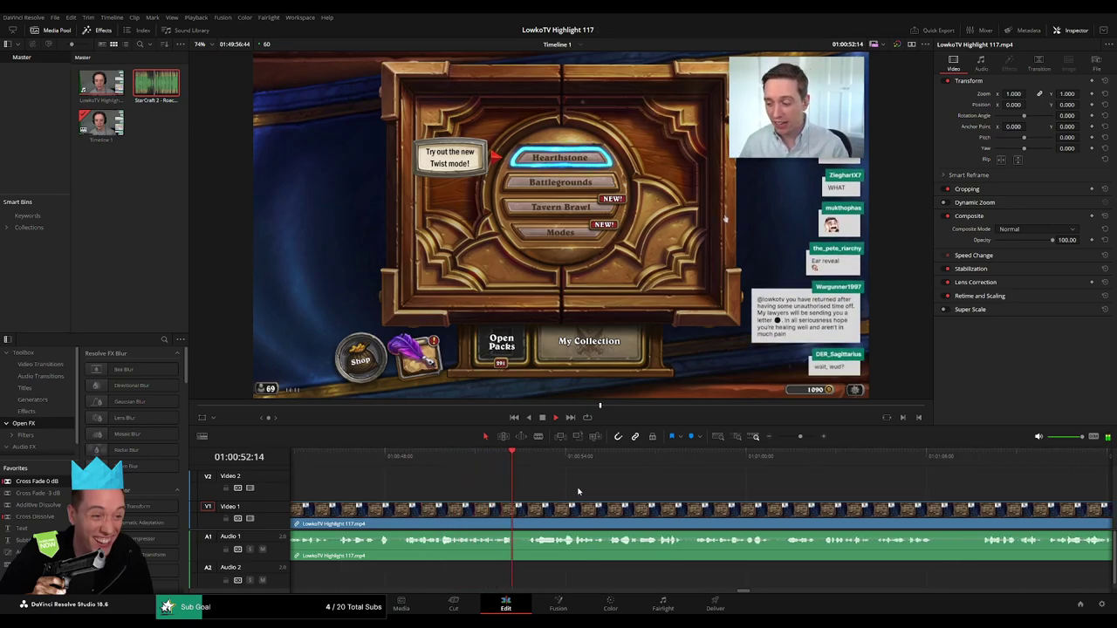
pyautogui.scroll(-2, 585, 493)
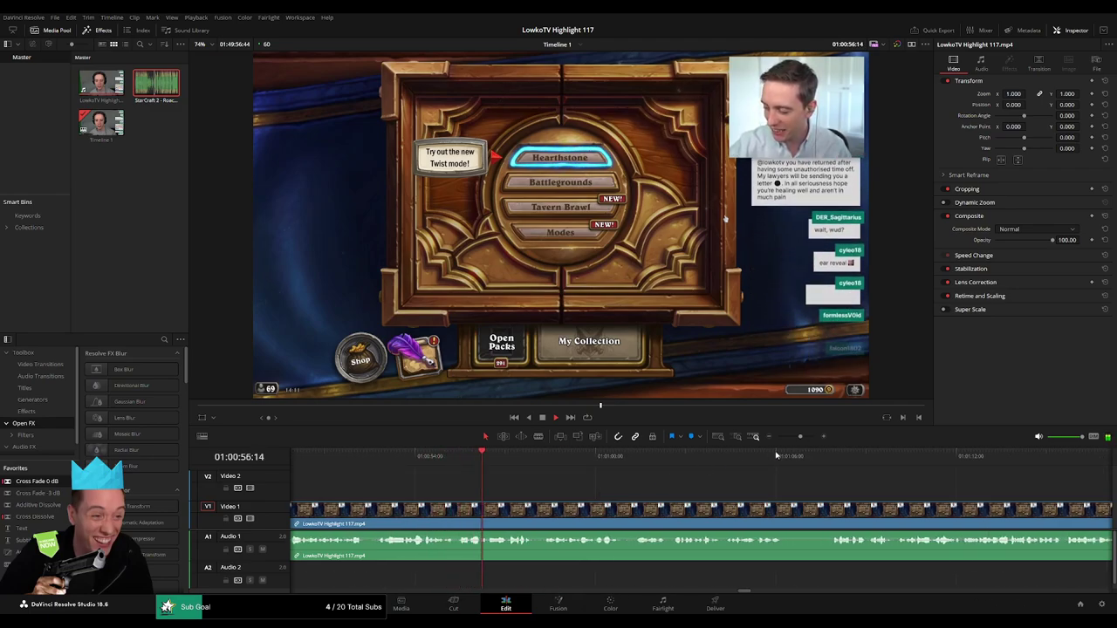
pyautogui.moveTo(801, 437)
pyautogui.mouseDown()
pyautogui.moveTo(787, 438)
pyautogui.moveTo(801, 438)
pyautogui.mouseUp()
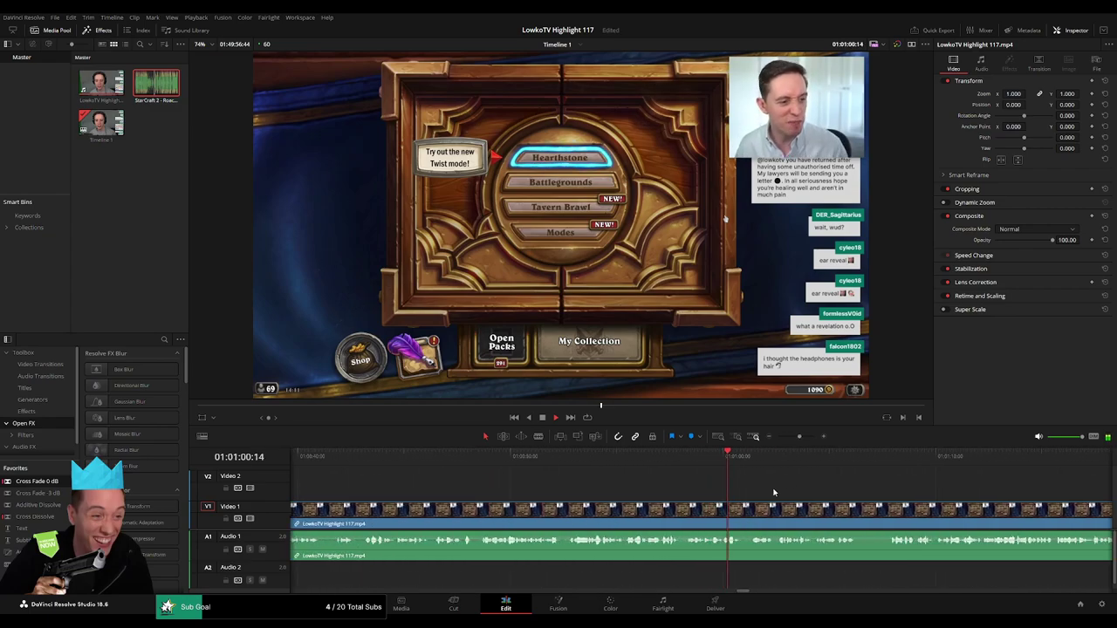
pyautogui.hscroll(3, 603, 481)
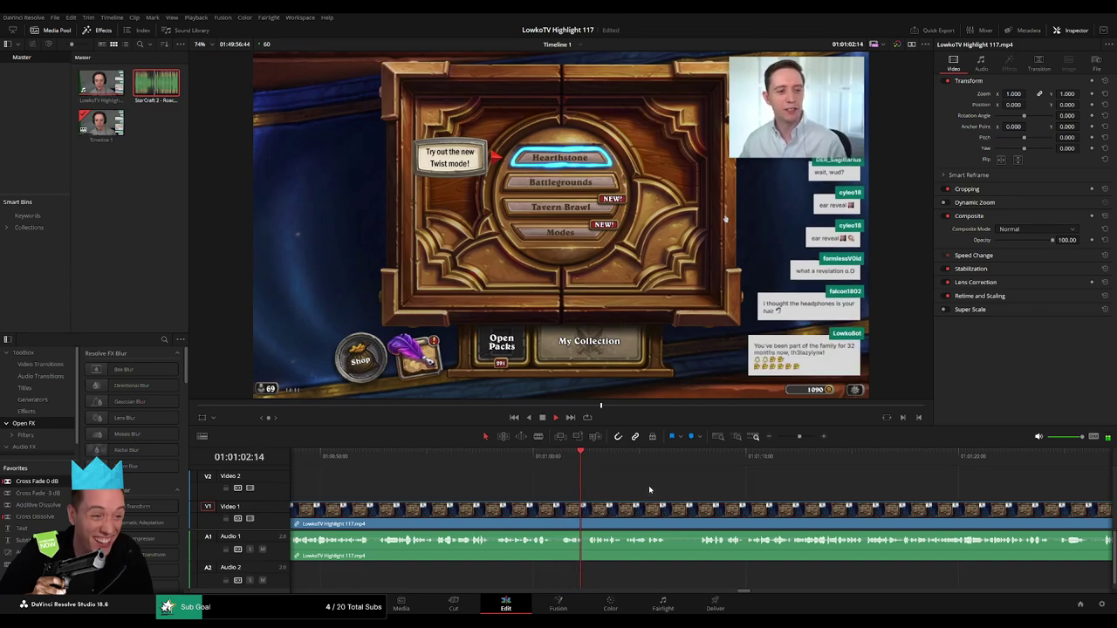
pyautogui.hscroll(3, 675, 487)
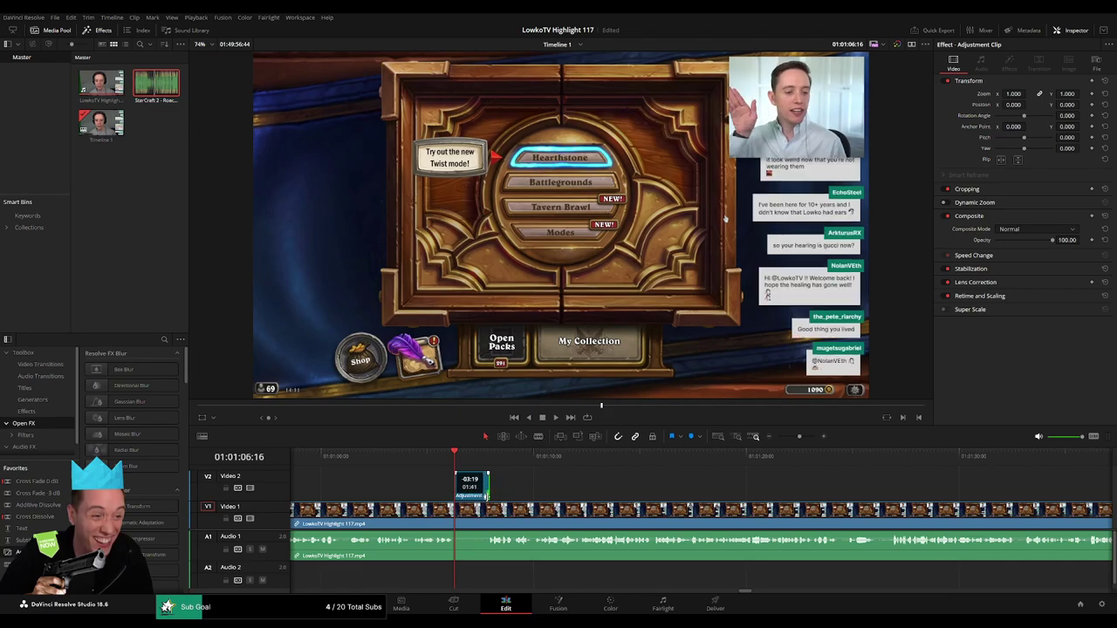
# - Enlarge the picture and move it toward the webcam in the top-right corner
pyautogui.moveTo(1012, 94)
pyautogui.mouseDown()
pyautogui.moveTo(1026, 96)
pyautogui.moveTo(576, 213)
pyautogui.mouseUp()
pyautogui.moveTo(539, 213); pyautogui.dragTo(588, 213)
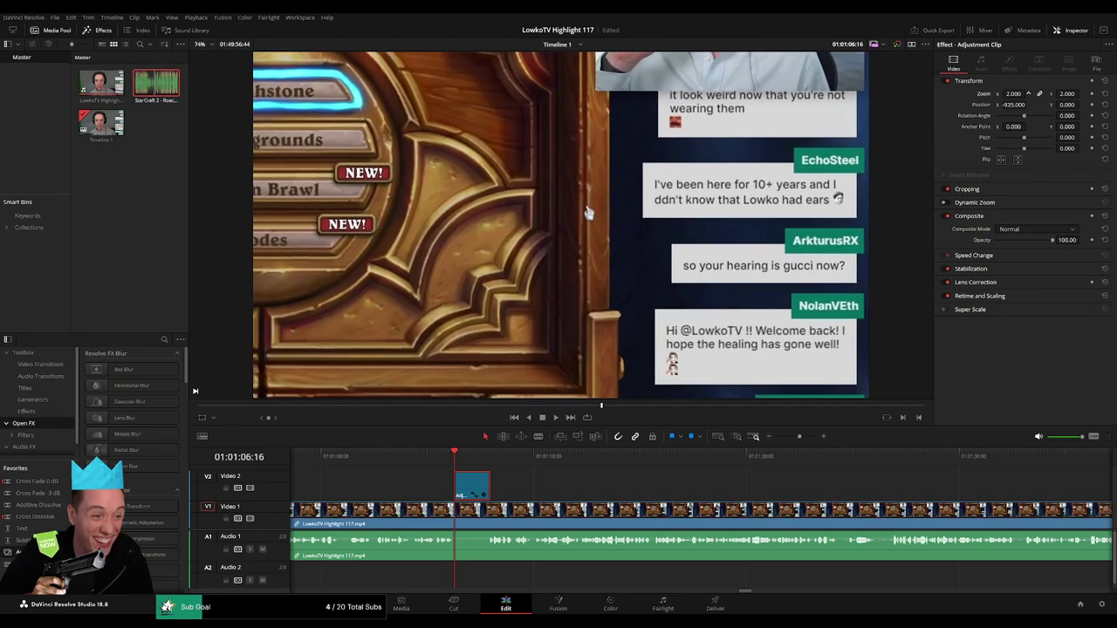
pyautogui.scroll(2, 589, 212)
pyautogui.moveTo(587, 212); pyautogui.dragTo(586, 378)
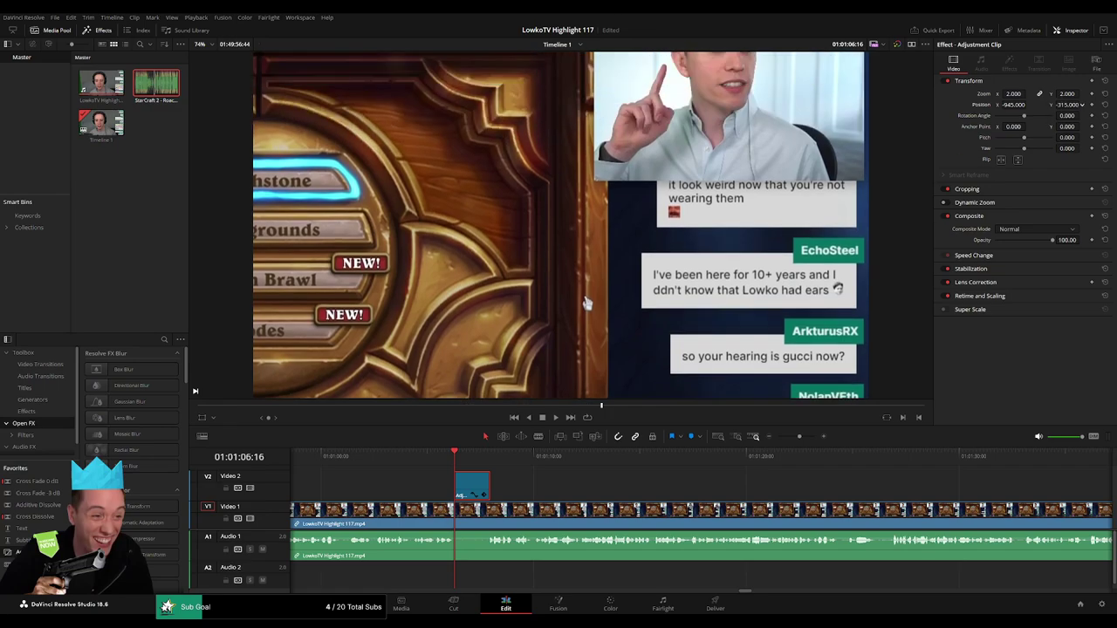
# - Trim the adjustment clip's start slightly earlier and preview the zoom
pyautogui.press('space')
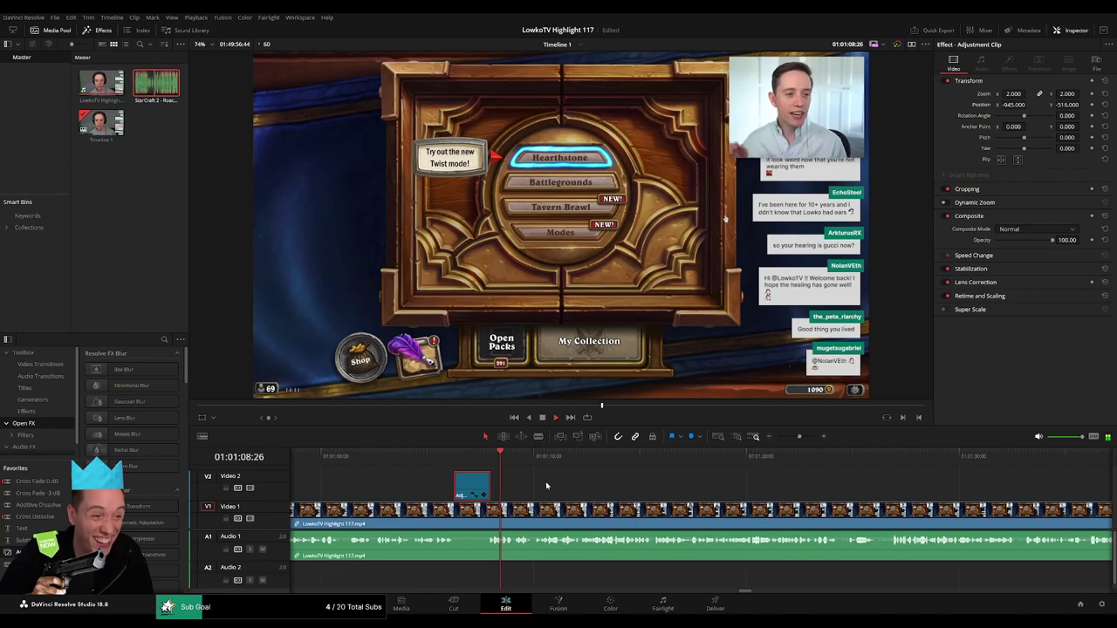
pyautogui.click(554, 487)
pyautogui.click(422, 464)
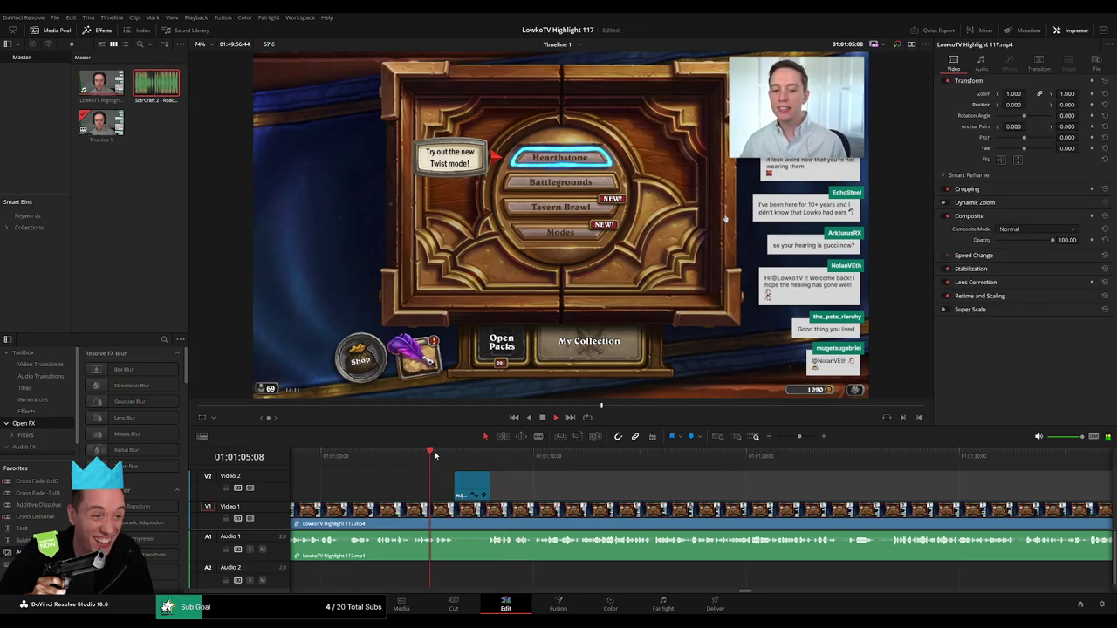
pyautogui.moveTo(455, 487); pyautogui.dragTo(433, 487)
pyautogui.press('space')
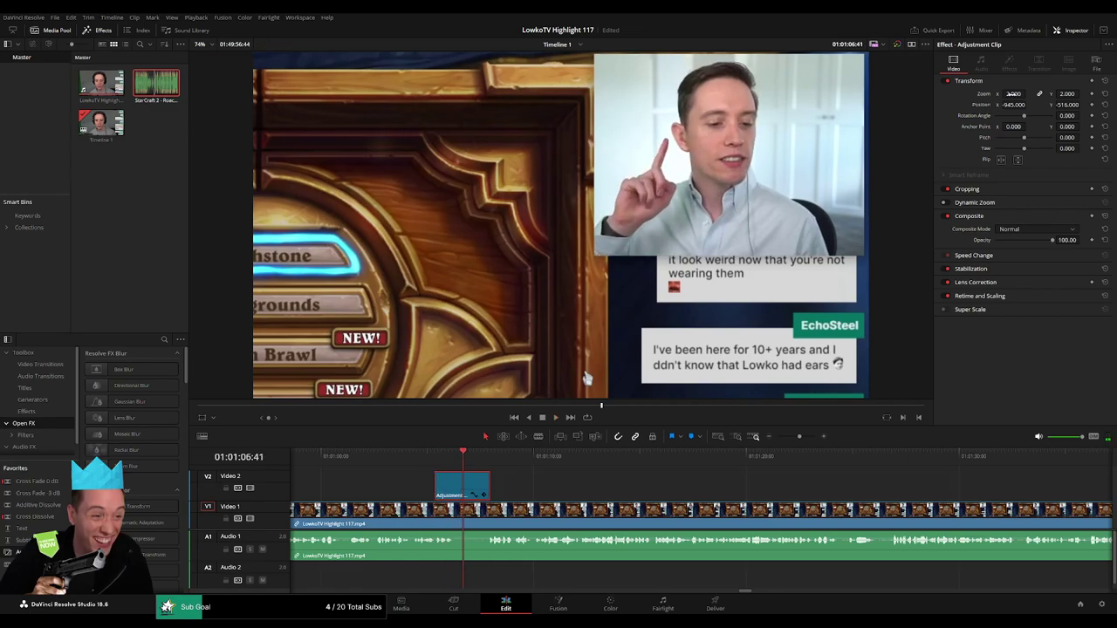
# - Set Zoom to 3.000 and Position to -1889, -1043 to frame the webcam
pyautogui.press('Return')
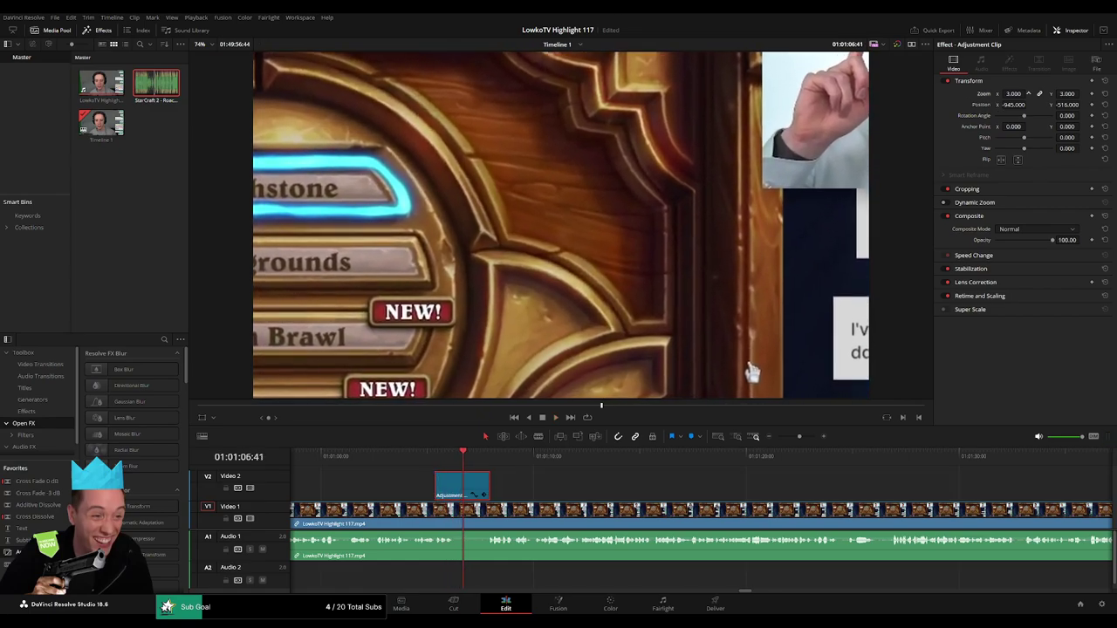
pyautogui.moveTo(752, 373)
pyautogui.mouseDown()
pyautogui.moveTo(449, 372)
pyautogui.moveTo(790, 359)
pyautogui.mouseUp()
pyautogui.press('space')
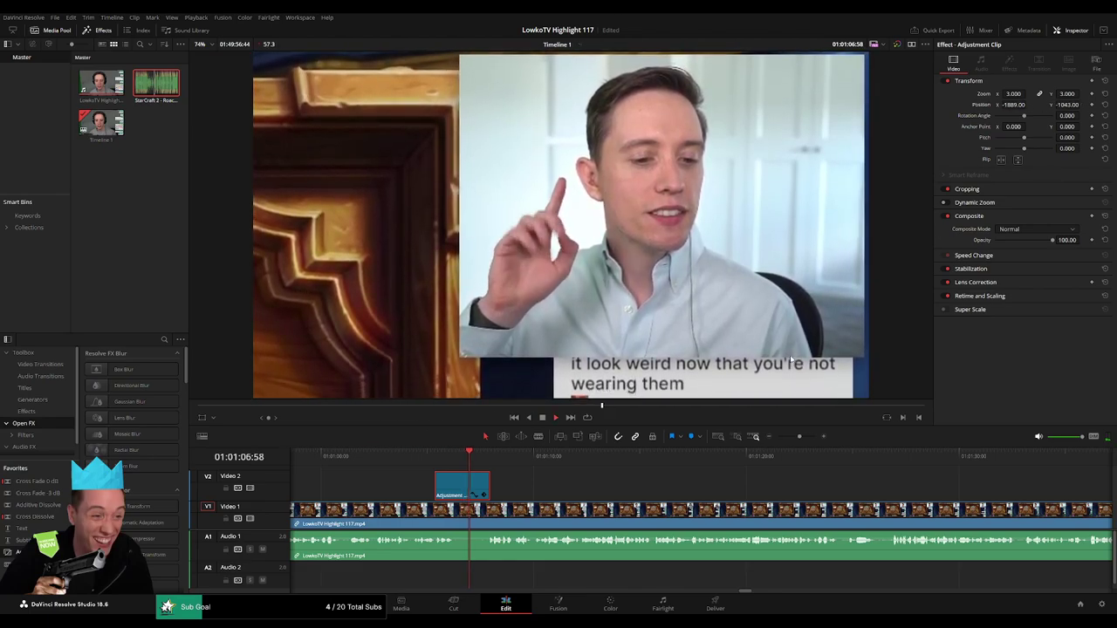
pyautogui.click(553, 490)
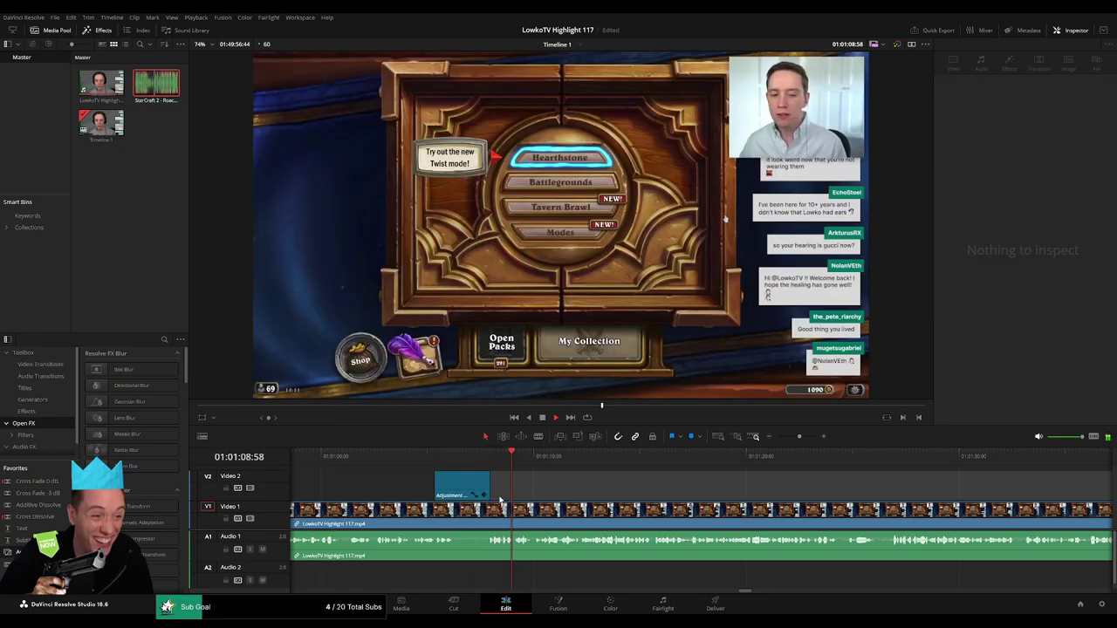
# - Lengthen the webcam zoom clip and replay the zoomed section
pyautogui.moveTo(490, 491); pyautogui.dragTo(513, 491)
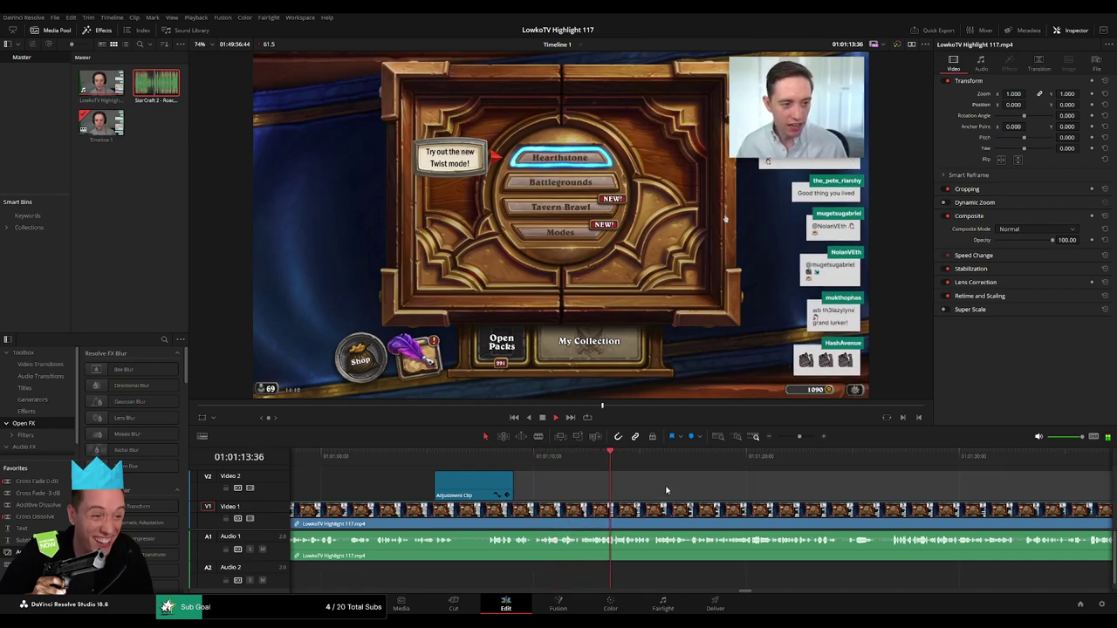
pyautogui.click(496, 456)
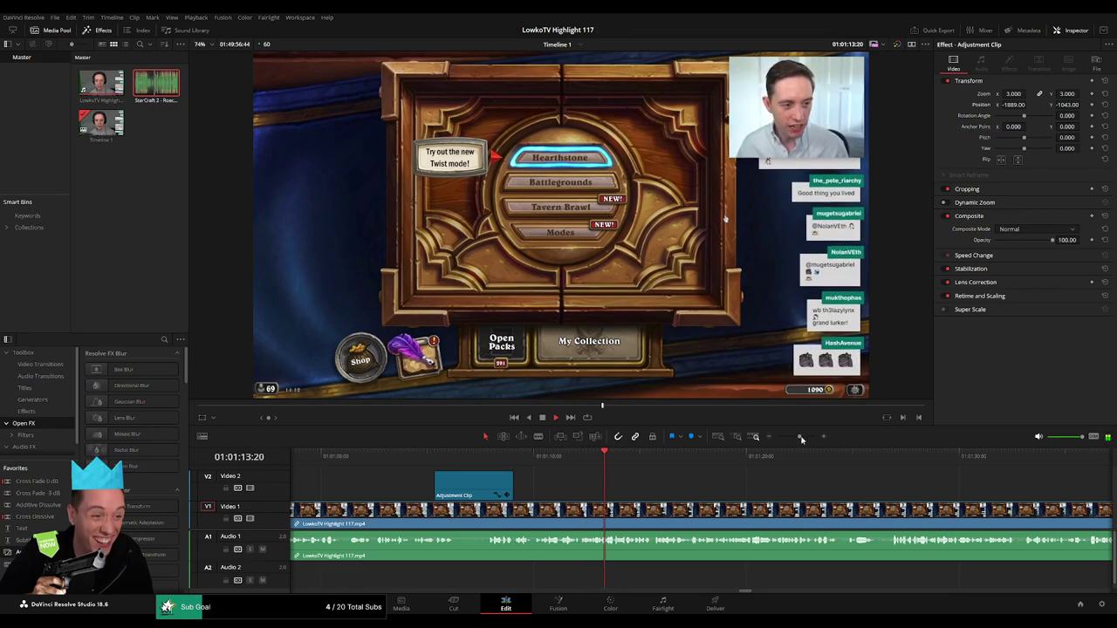
pyautogui.moveTo(800, 437); pyautogui.dragTo(798, 437)
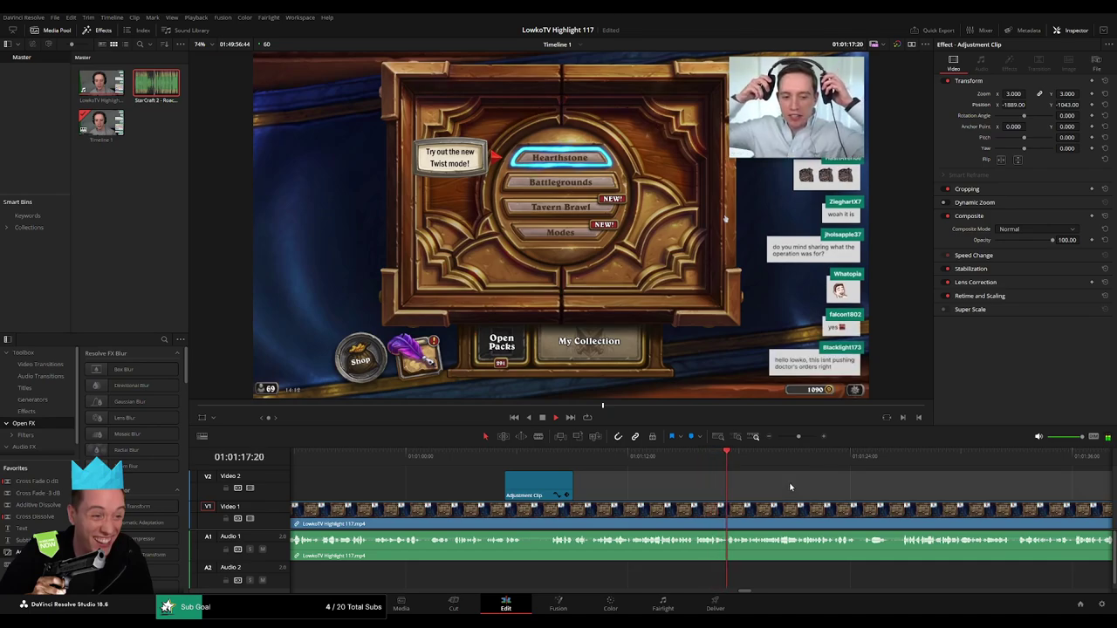
pyautogui.hscroll(5, 698, 480)
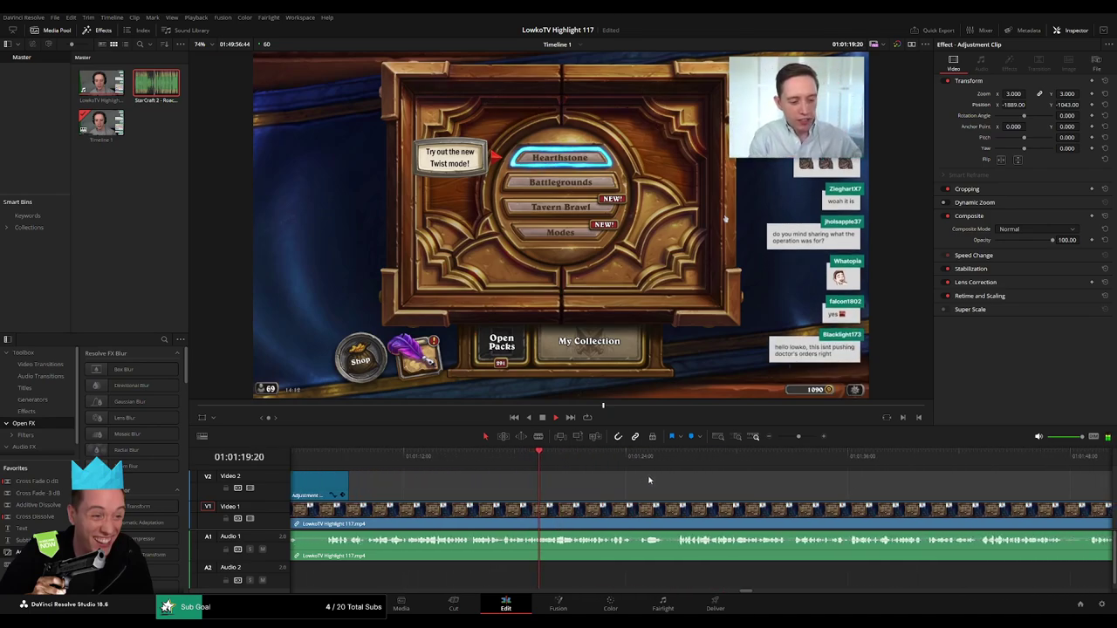
pyautogui.hscroll(-1, 675, 482)
# - Split the Hearthstone footage on Video 1 at about 01:01:26
pyautogui.click(377, 495)
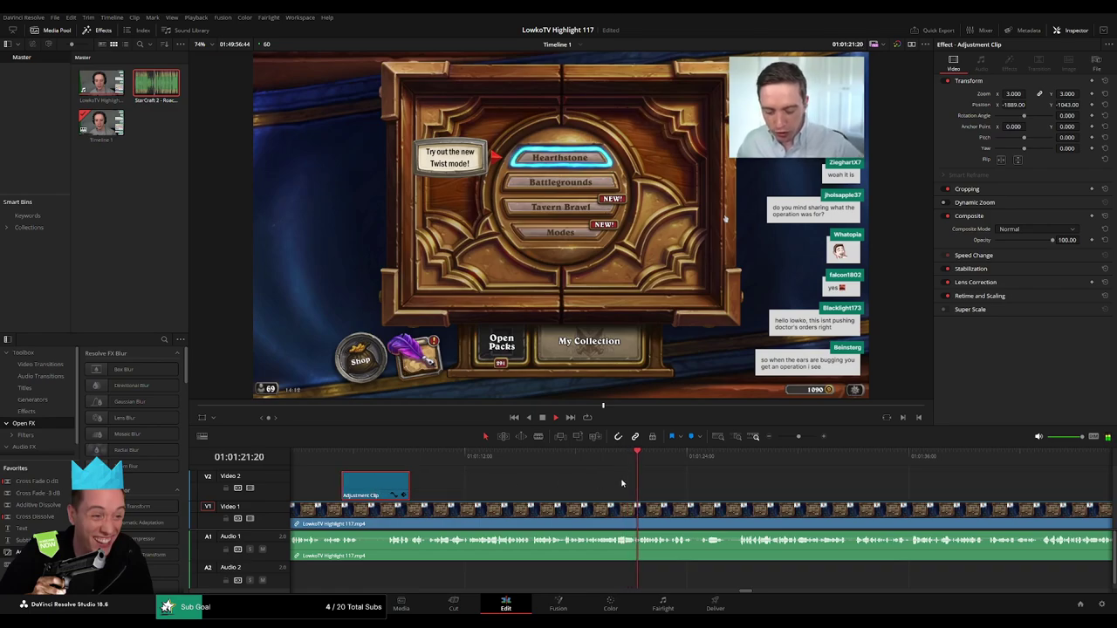
pyautogui.click(703, 487)
pyautogui.hscroll(4, 581, 492)
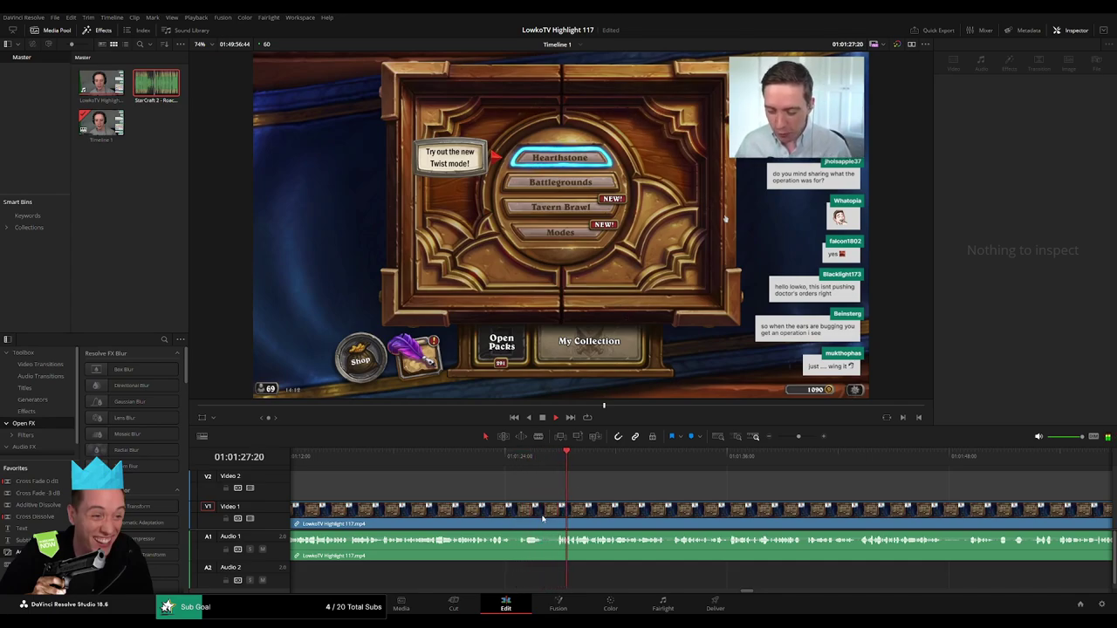
pyautogui.click(550, 513)
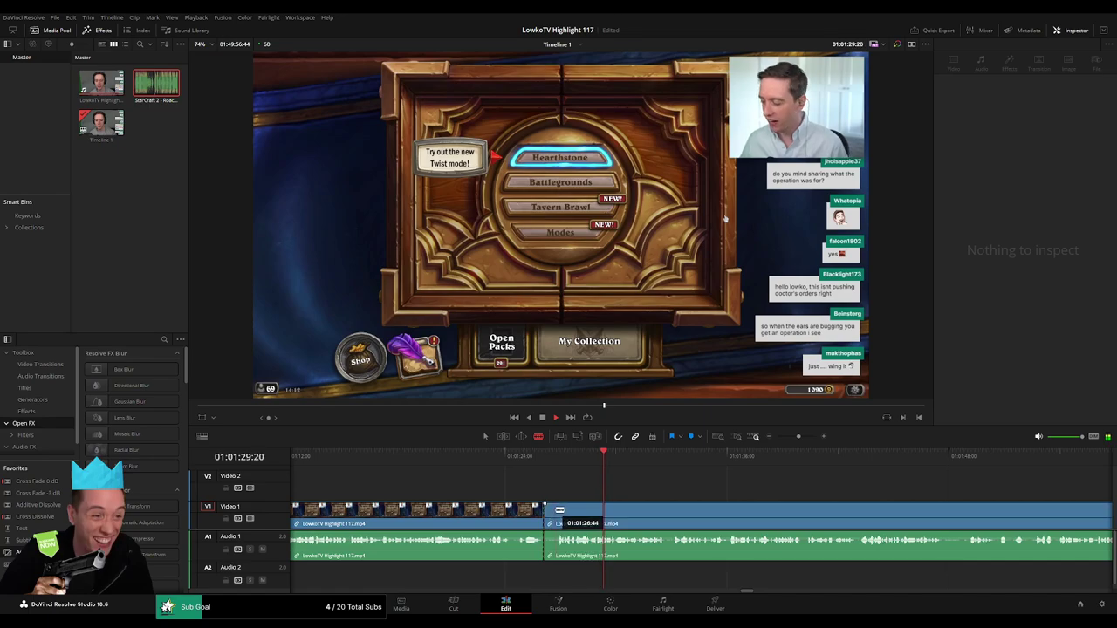
pyautogui.press('a')
pyautogui.click(552, 517)
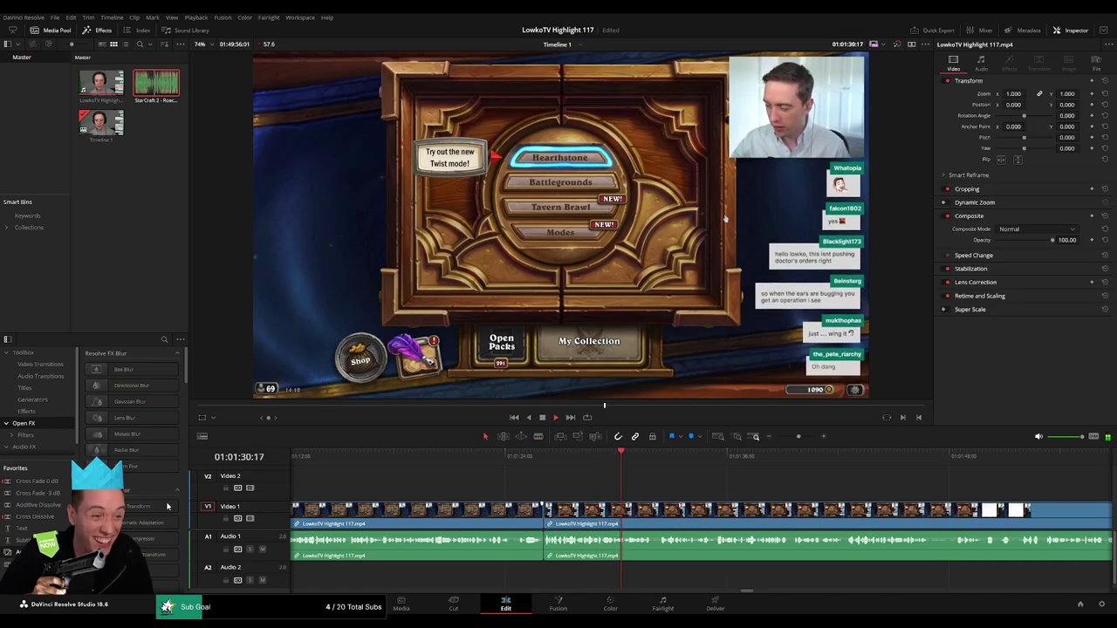
pyautogui.click(541, 549)
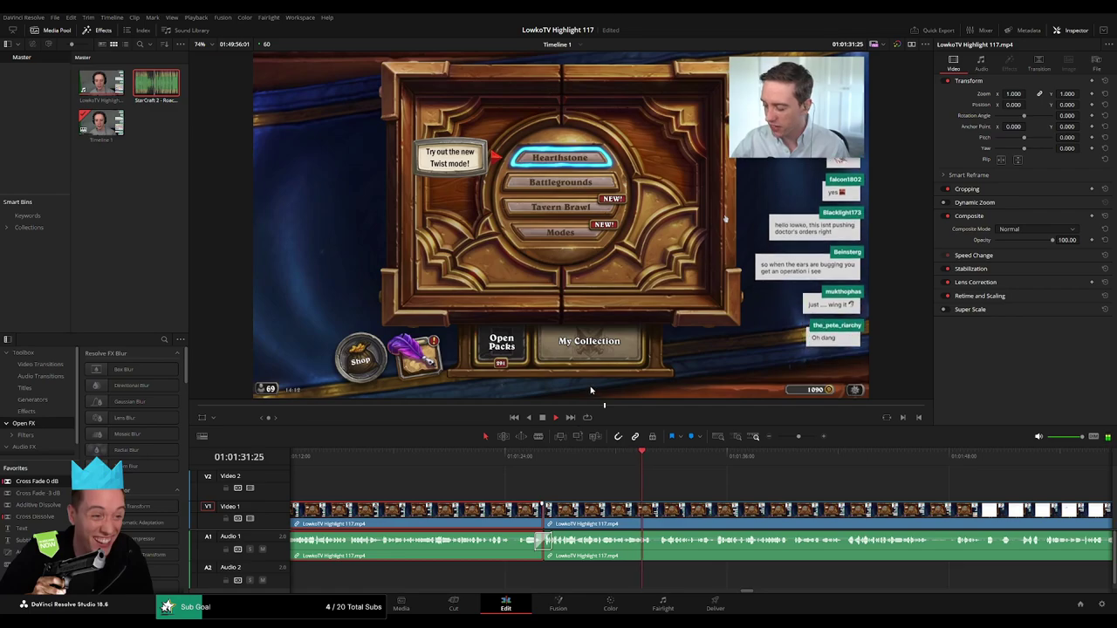
pyautogui.click(711, 478)
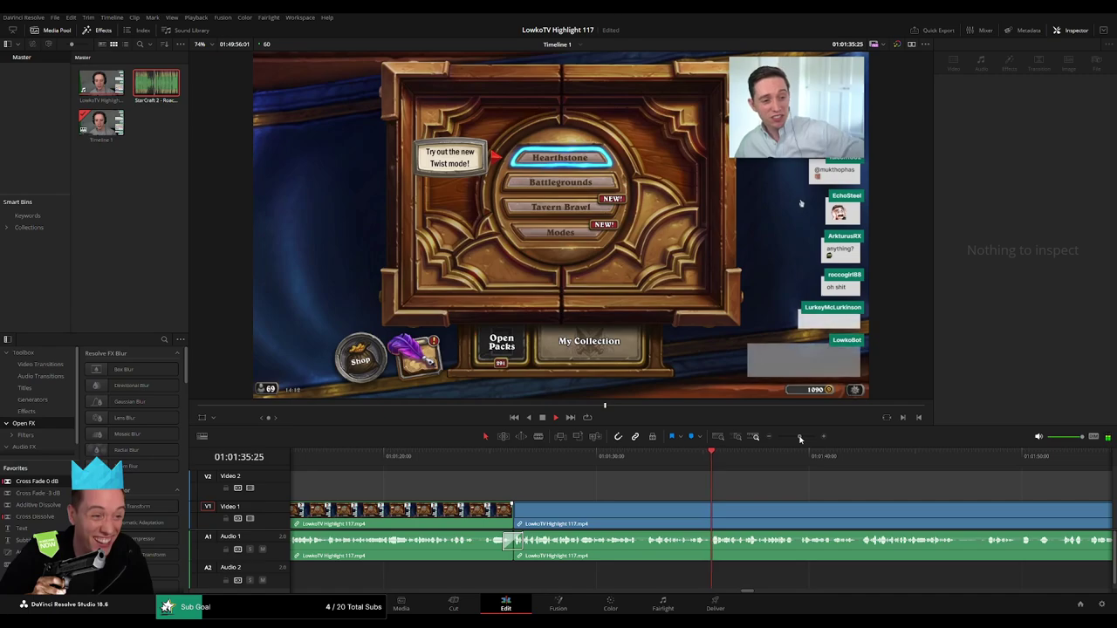
pyautogui.hscroll(3, 611, 485)
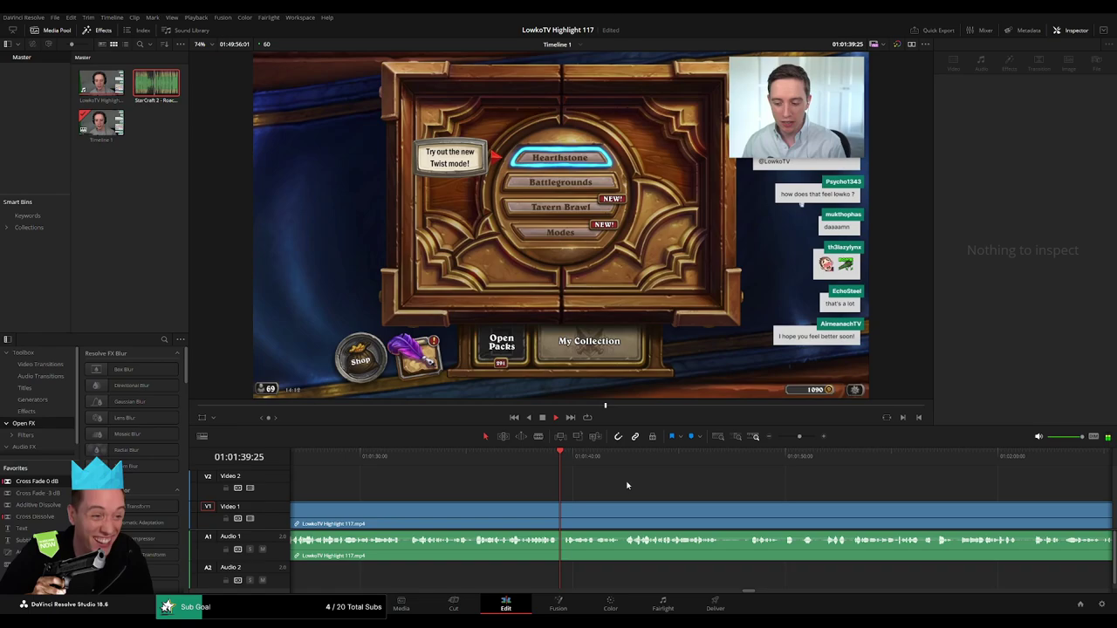
pyautogui.hscroll(1, 686, 491)
pyautogui.hscroll(3, 524, 484)
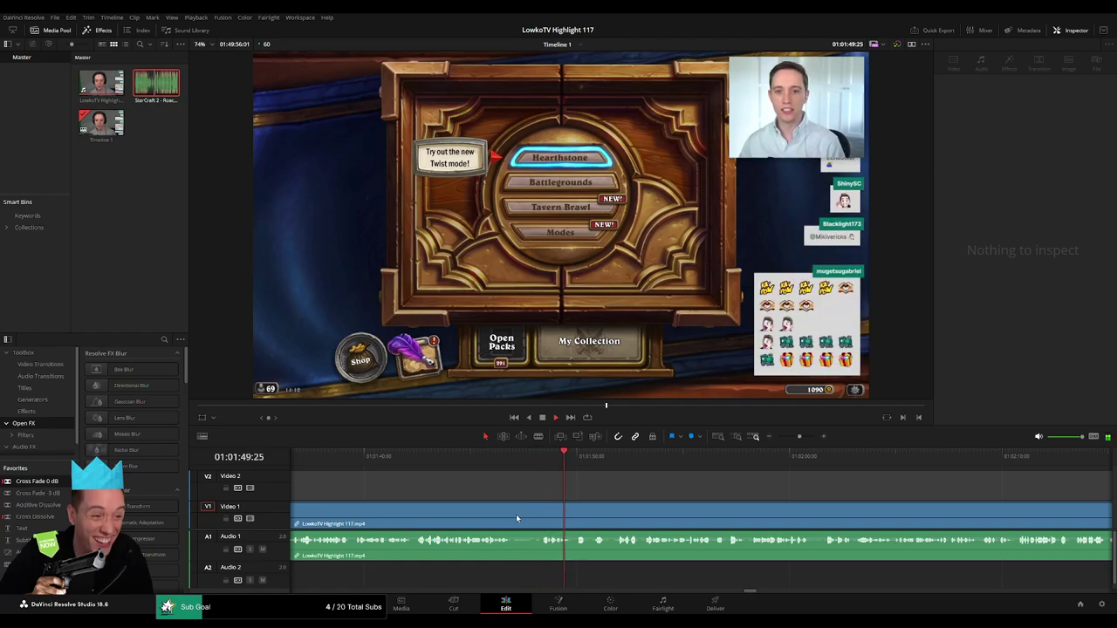
pyautogui.press('b')
pyautogui.click(512, 519)
pyautogui.click(541, 518)
pyautogui.press('a')
pyautogui.click(530, 518)
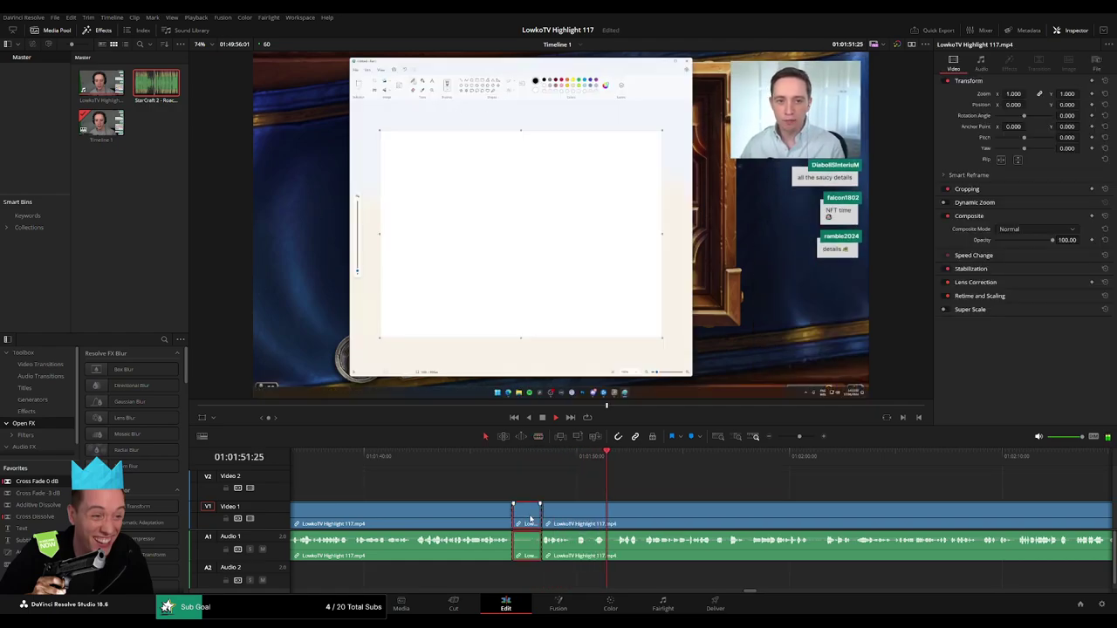
pyautogui.press('Delete')
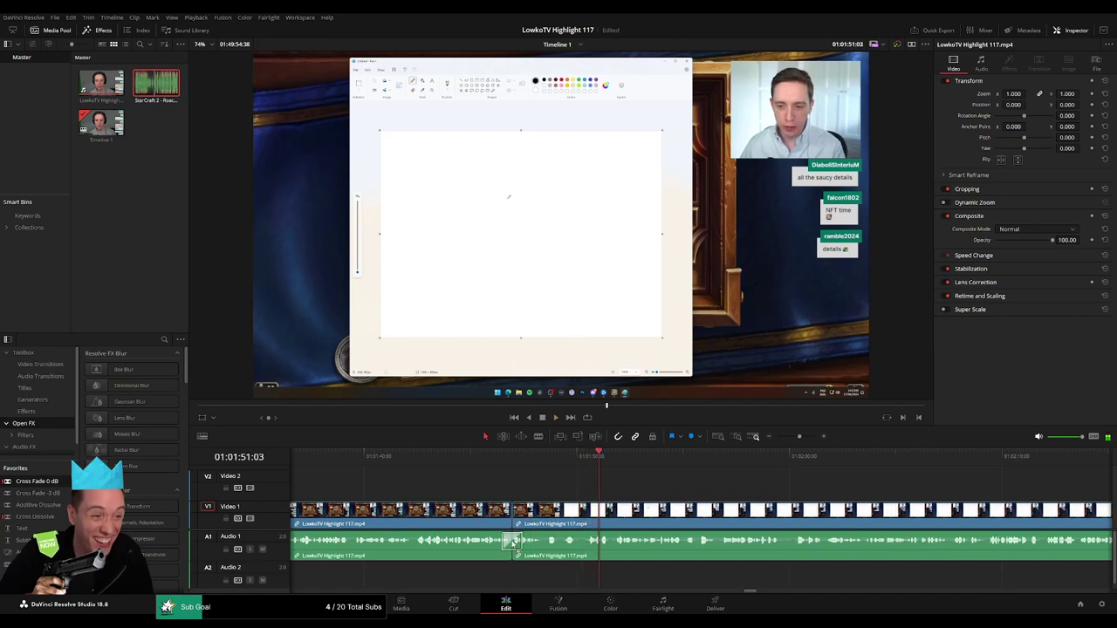
pyautogui.click(472, 516)
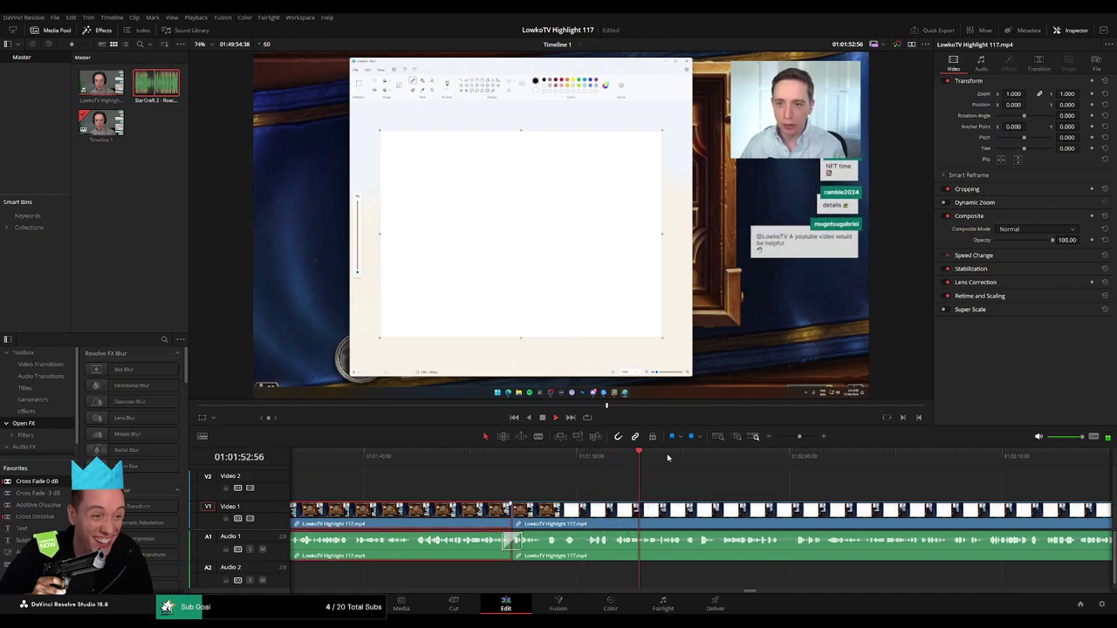
pyautogui.click(783, 465)
pyautogui.moveTo(799, 436)
pyautogui.mouseDown()
pyautogui.moveTo(778, 438)
pyautogui.moveTo(799, 439)
pyautogui.mouseUp()
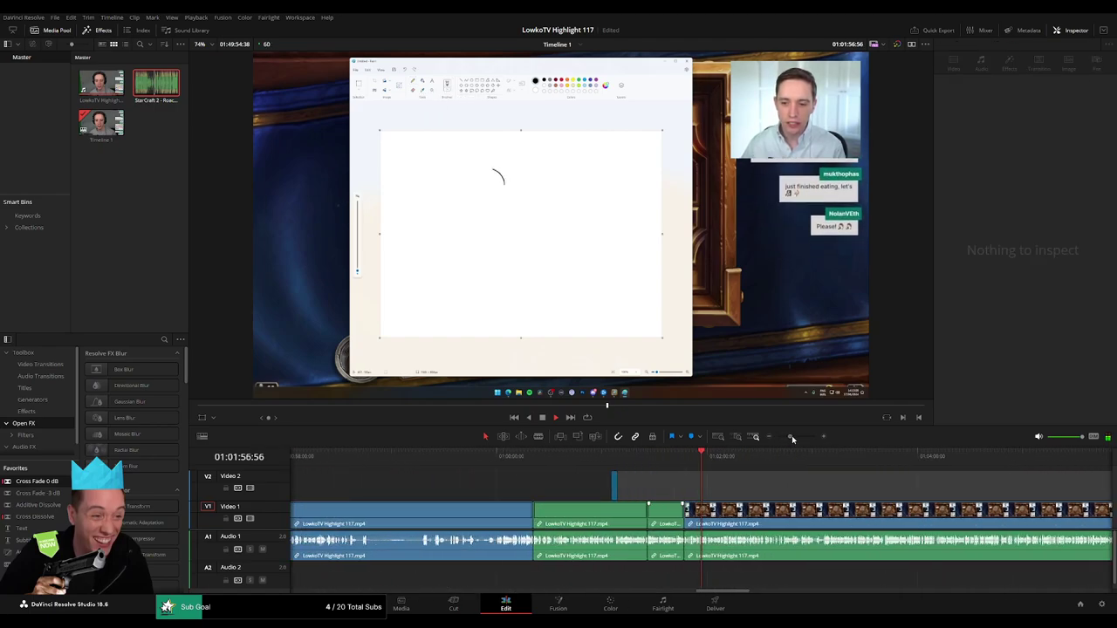
pyautogui.hscroll(3, 766, 487)
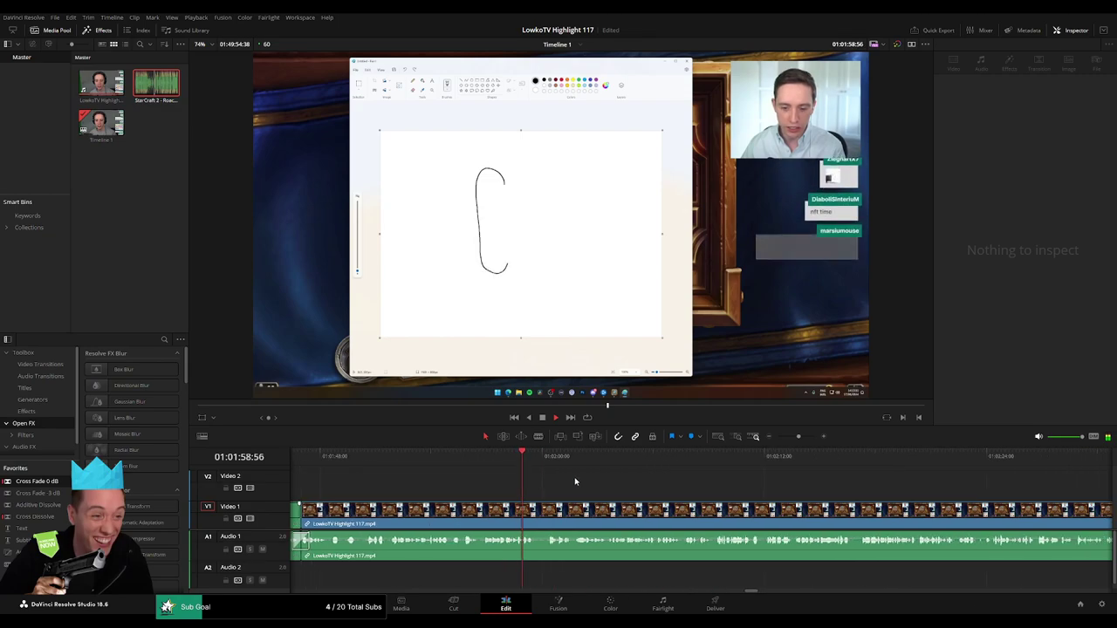
pyautogui.click(559, 464)
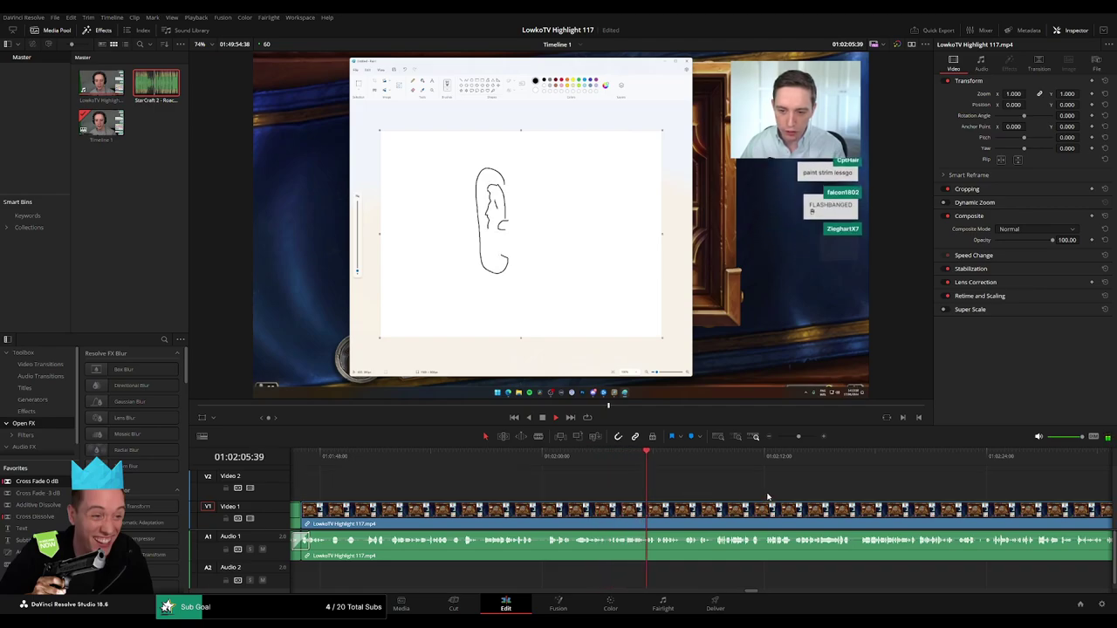
pyautogui.hscroll(3, 767, 496)
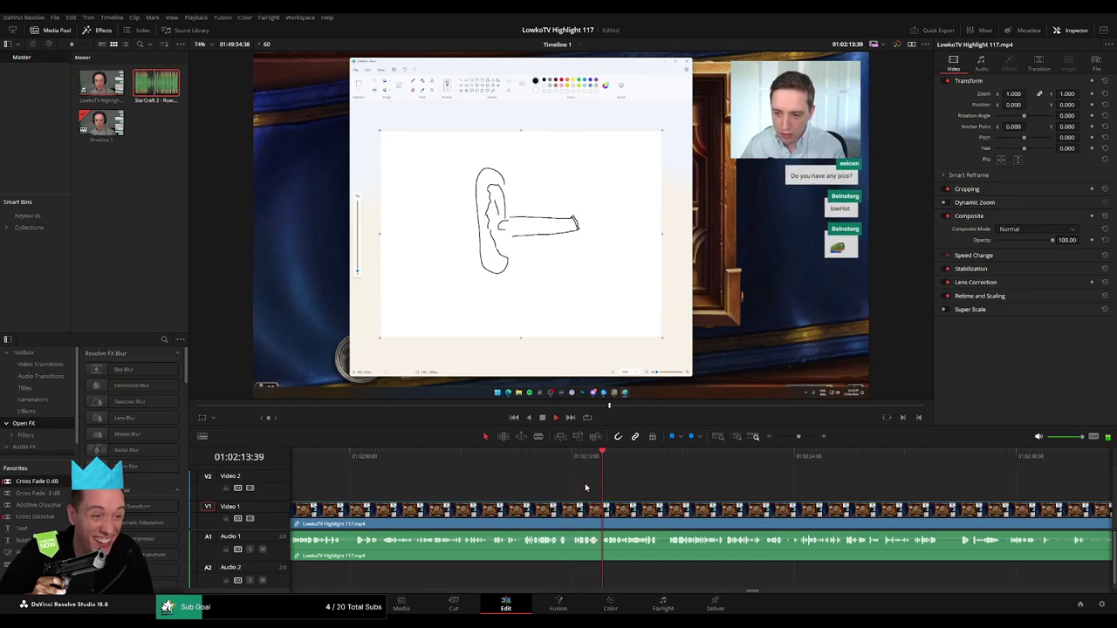
pyautogui.moveTo(798, 437)
pyautogui.mouseDown()
pyautogui.moveTo(787, 441)
pyautogui.moveTo(798, 441)
pyautogui.mouseUp()
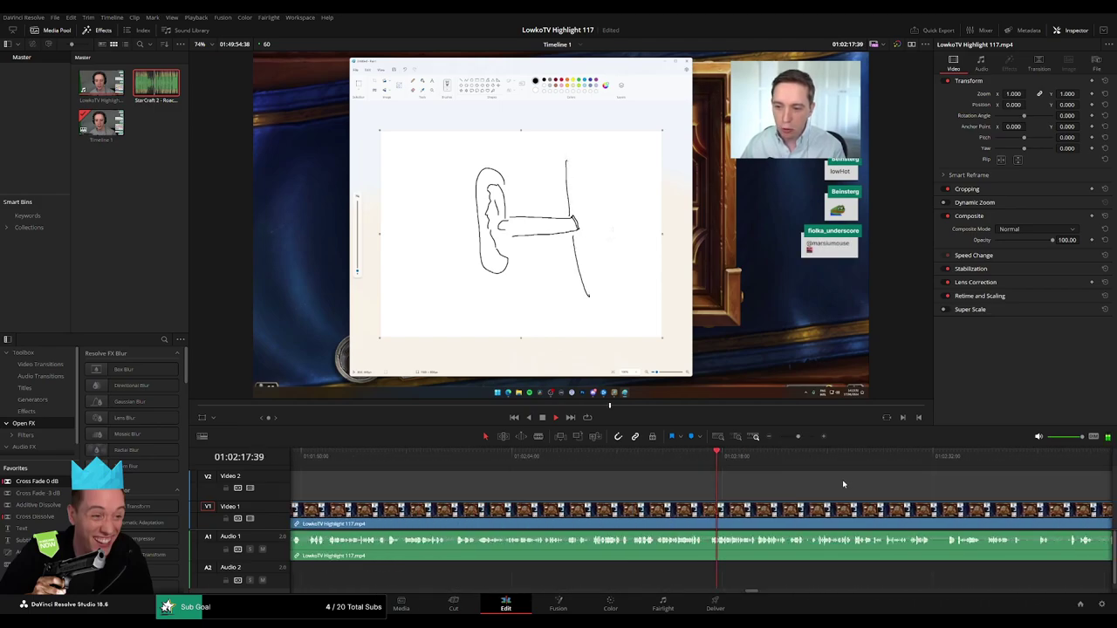
pyautogui.moveTo(843, 484); pyautogui.dragTo(589, 473)
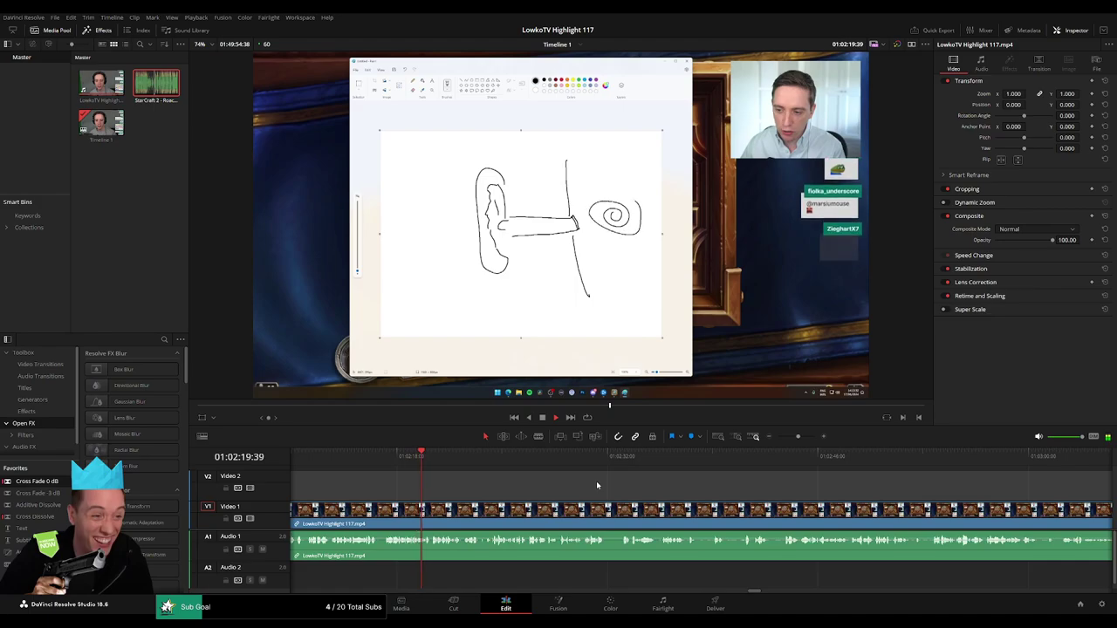
pyautogui.moveTo(798, 437); pyautogui.dragTo(802, 443)
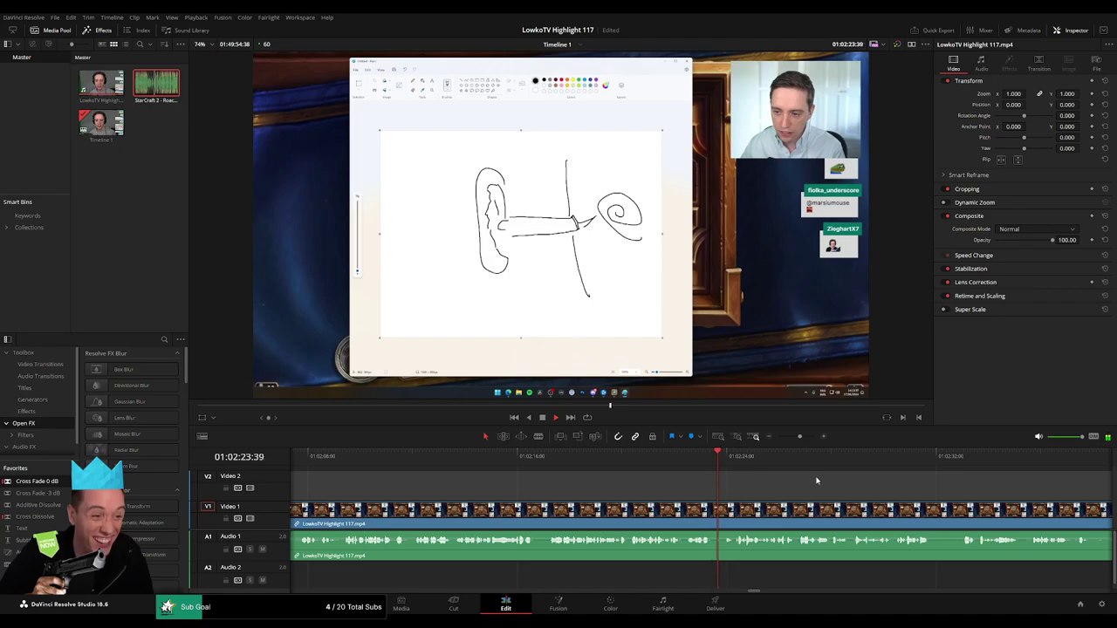
pyautogui.hscroll(3, 817, 481)
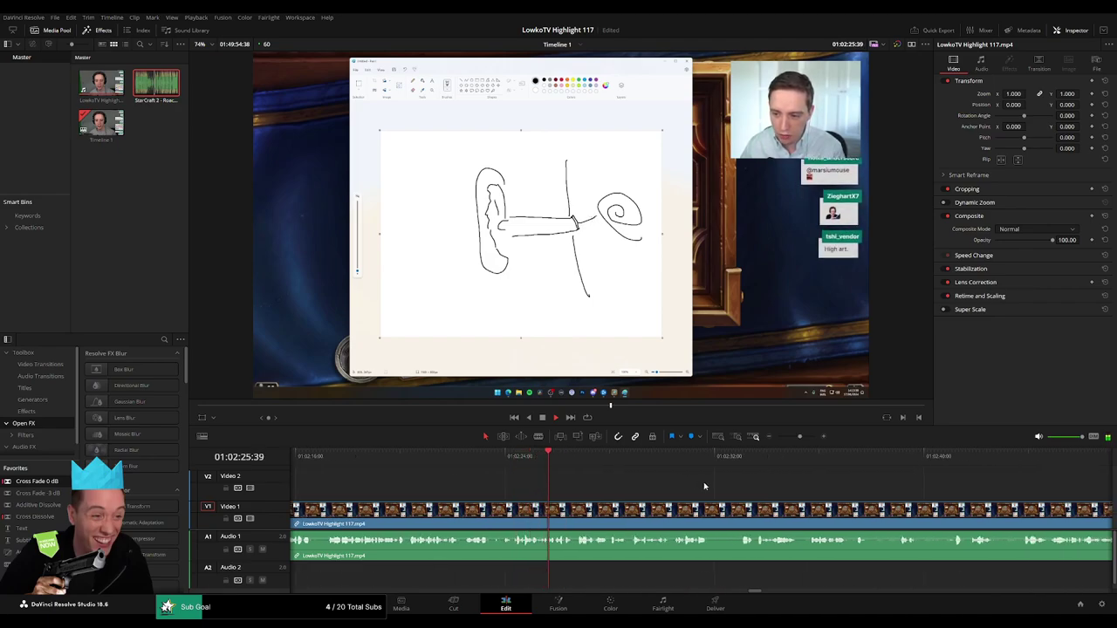
pyautogui.hscroll(2, 633, 486)
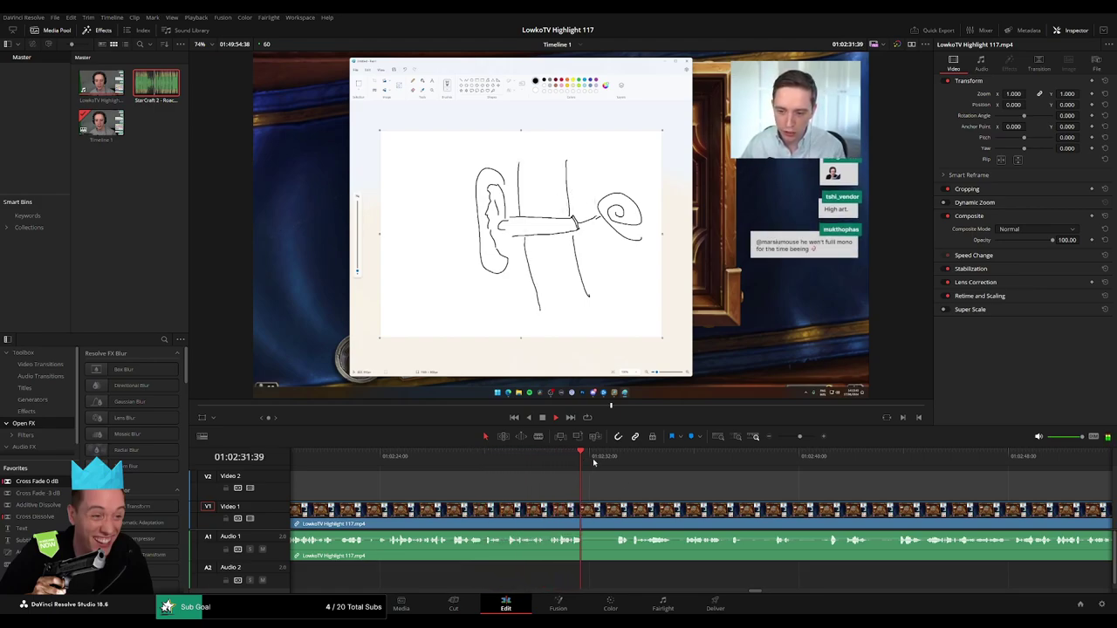
pyautogui.moveTo(733, 493); pyautogui.dragTo(559, 479)
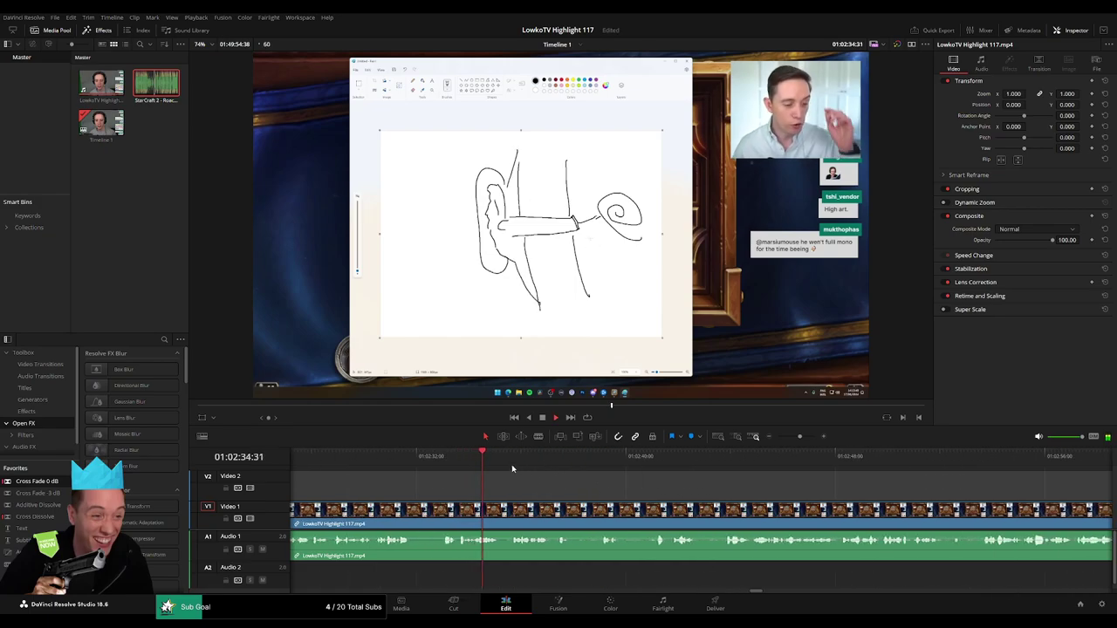
pyautogui.click(593, 464)
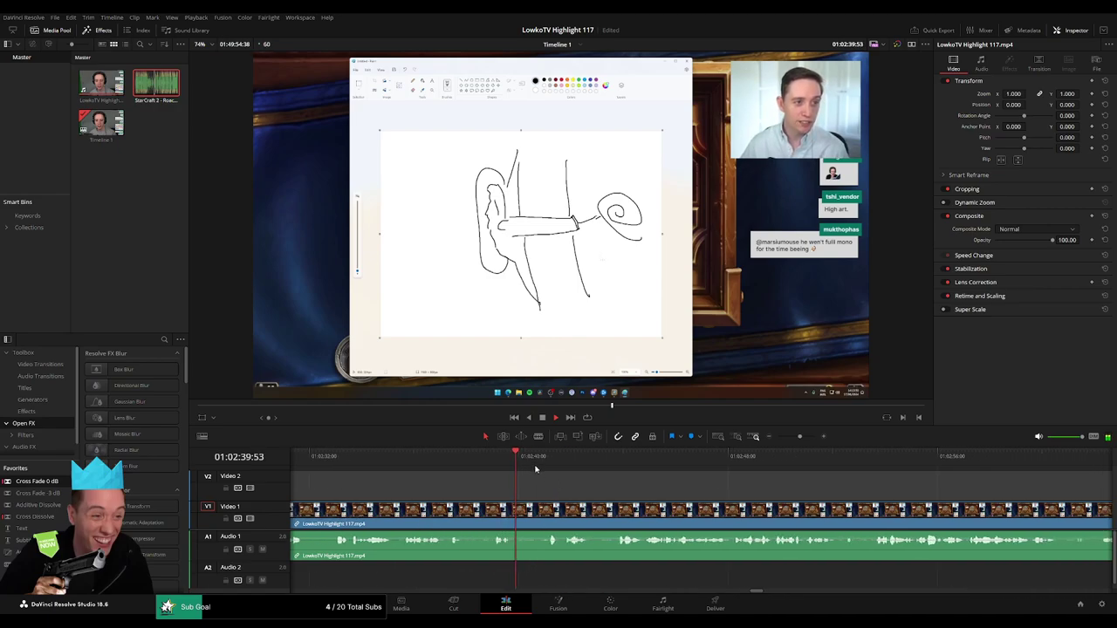
# - Cut out the short piece between the two blades, closing the gap, and cross-fade the audio join
pyautogui.hotkey('ctrl', 'b')
pyautogui.click(536, 515)
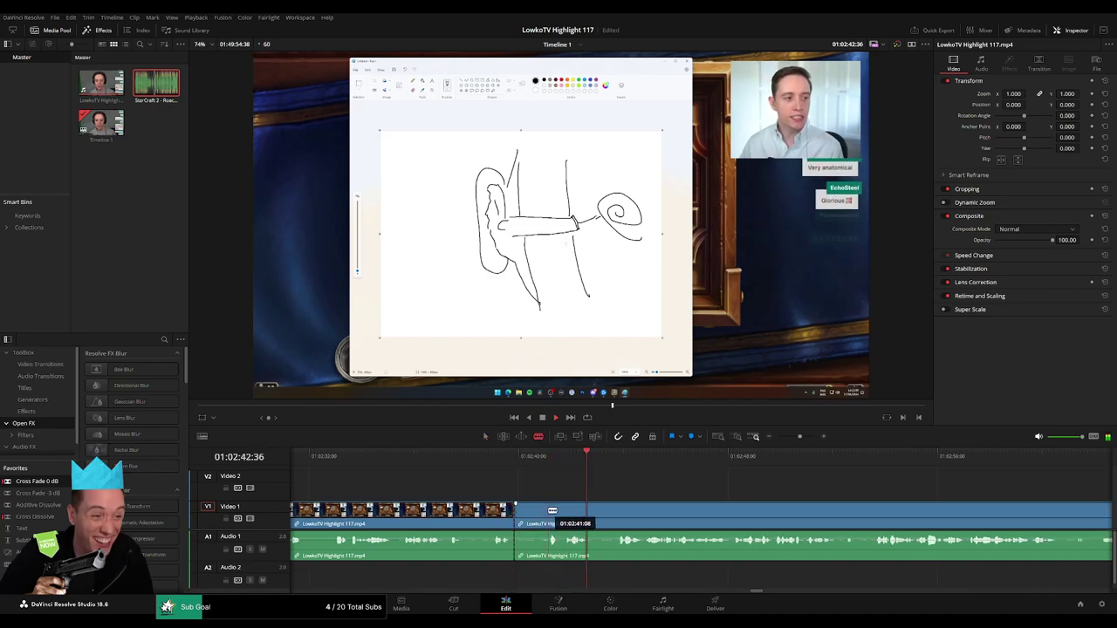
pyautogui.press('Delete')
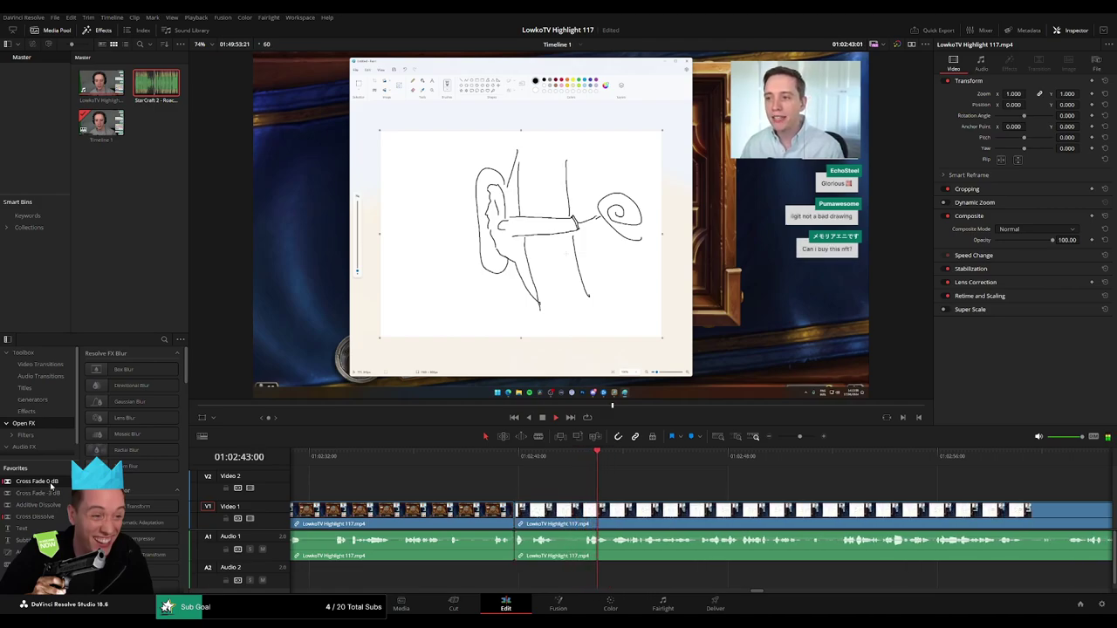
pyautogui.moveTo(51, 486); pyautogui.dragTo(515, 543)
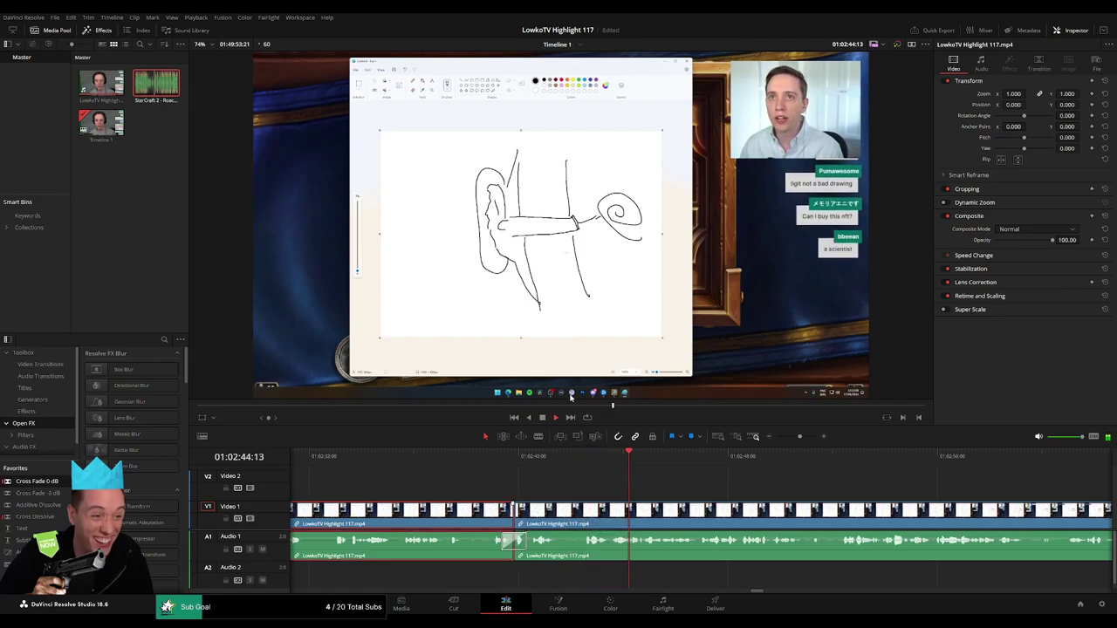
pyautogui.click(715, 476)
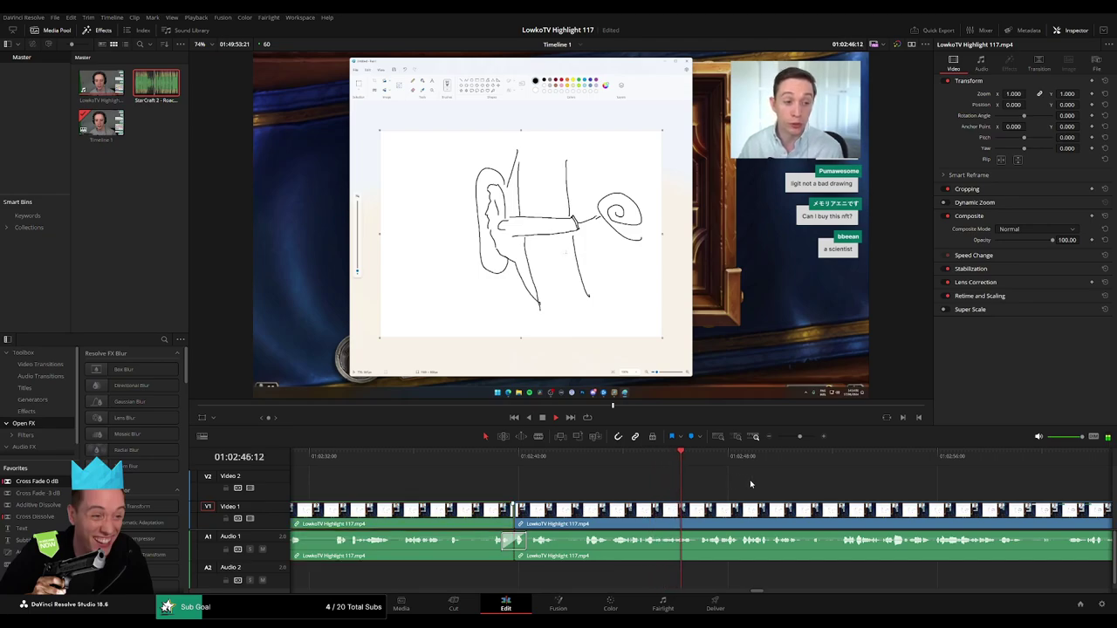
# - Split the footage again at the next cut point and fine-tune the new edit
pyautogui.press('space')
pyautogui.click(695, 460)
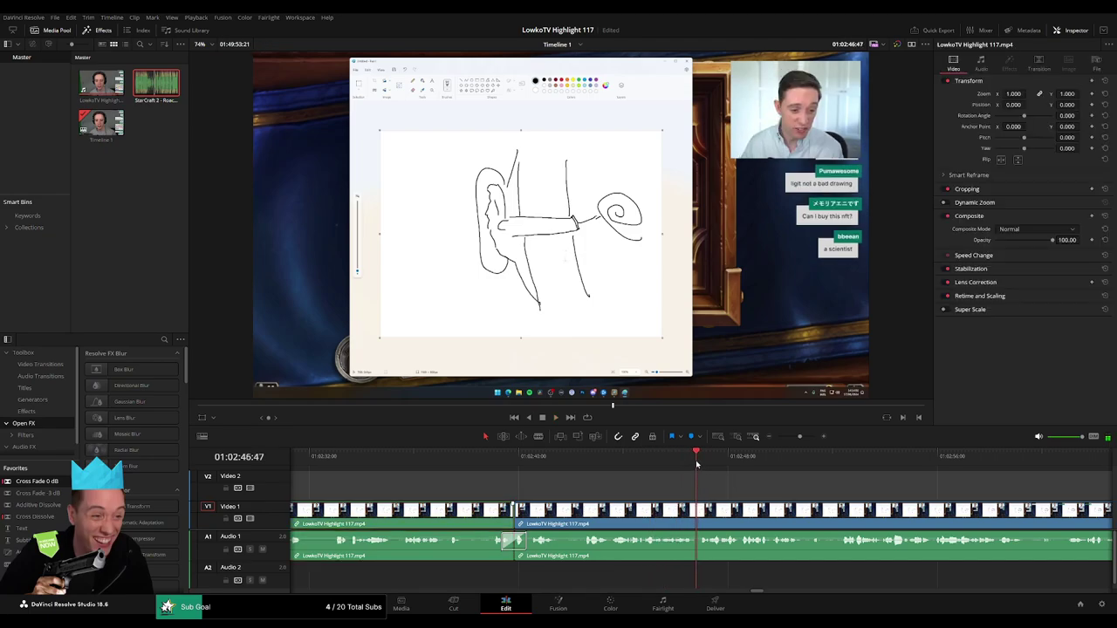
pyautogui.click(696, 464)
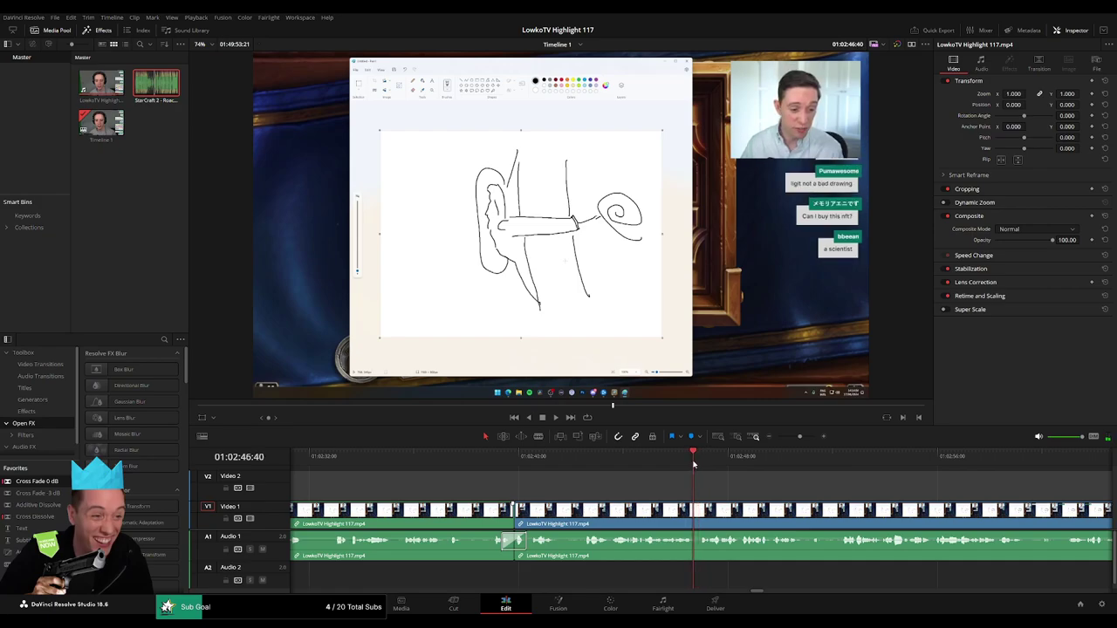
pyautogui.hotkey('ctrl', 'b')
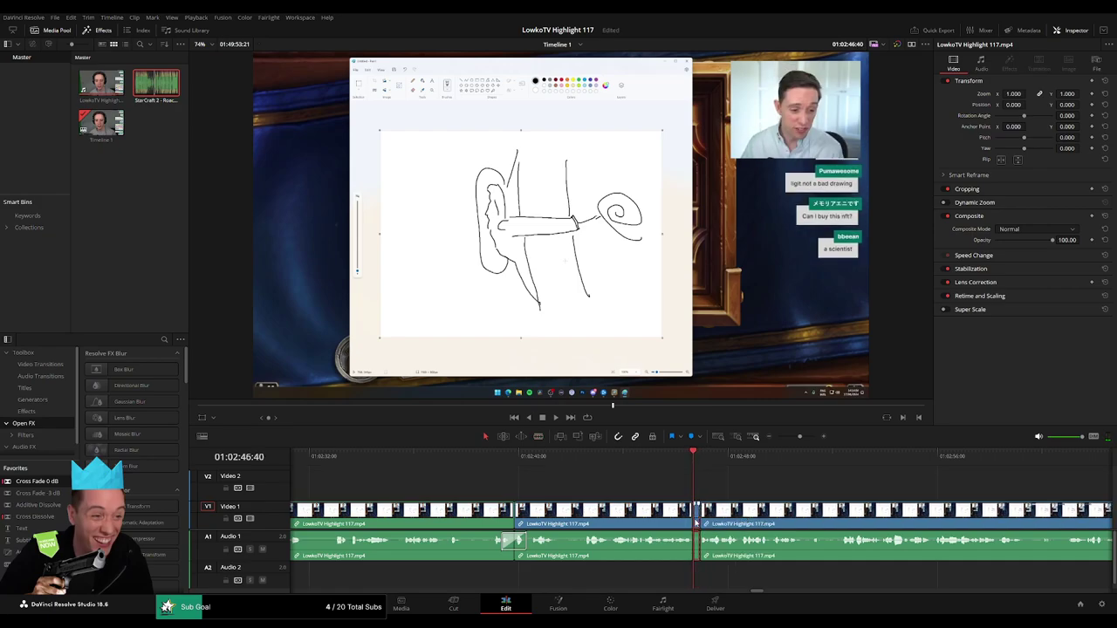
pyautogui.moveTo(695, 523); pyautogui.dragTo(694, 516)
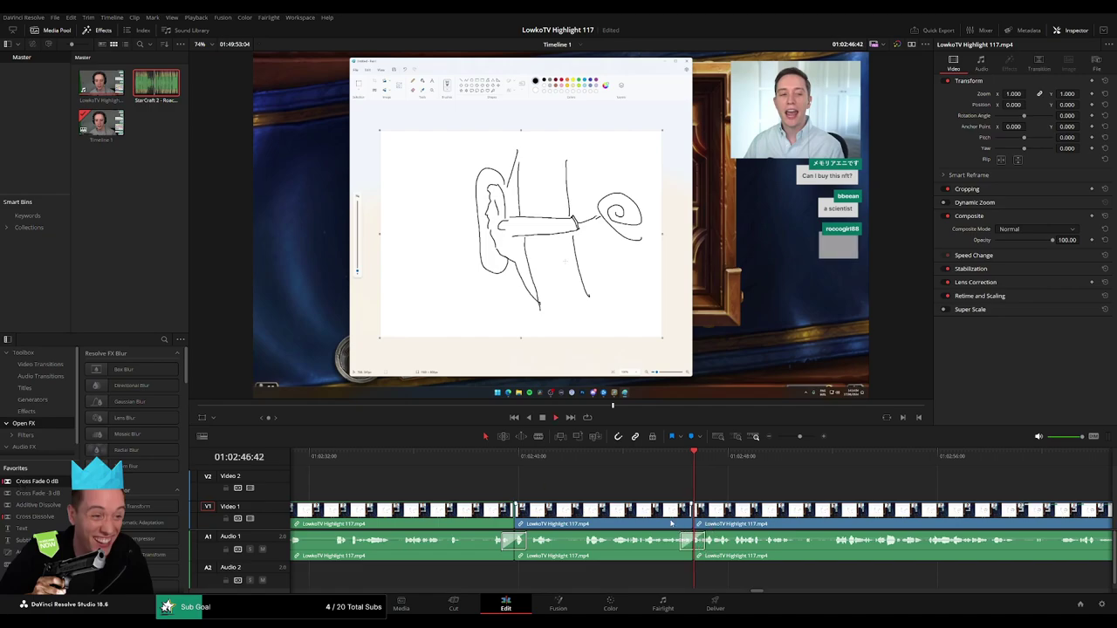
# - Review the edits and scrub back to where the webcam zoom should start
pyautogui.press('space')
pyautogui.click(671, 523)
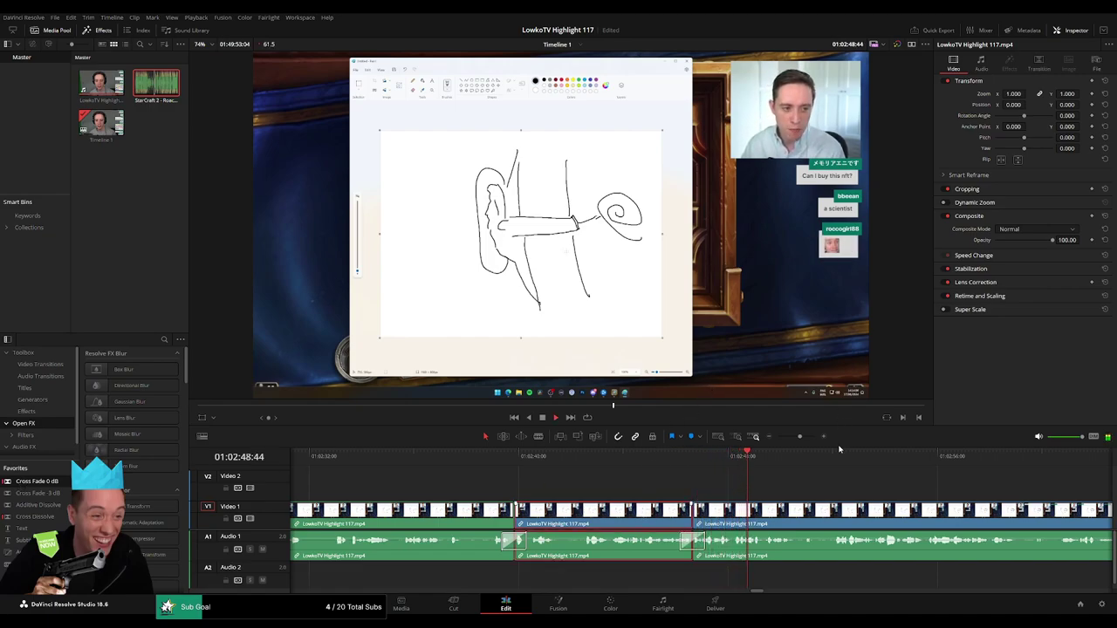
pyautogui.click(828, 487)
pyautogui.hscroll(3, 856, 486)
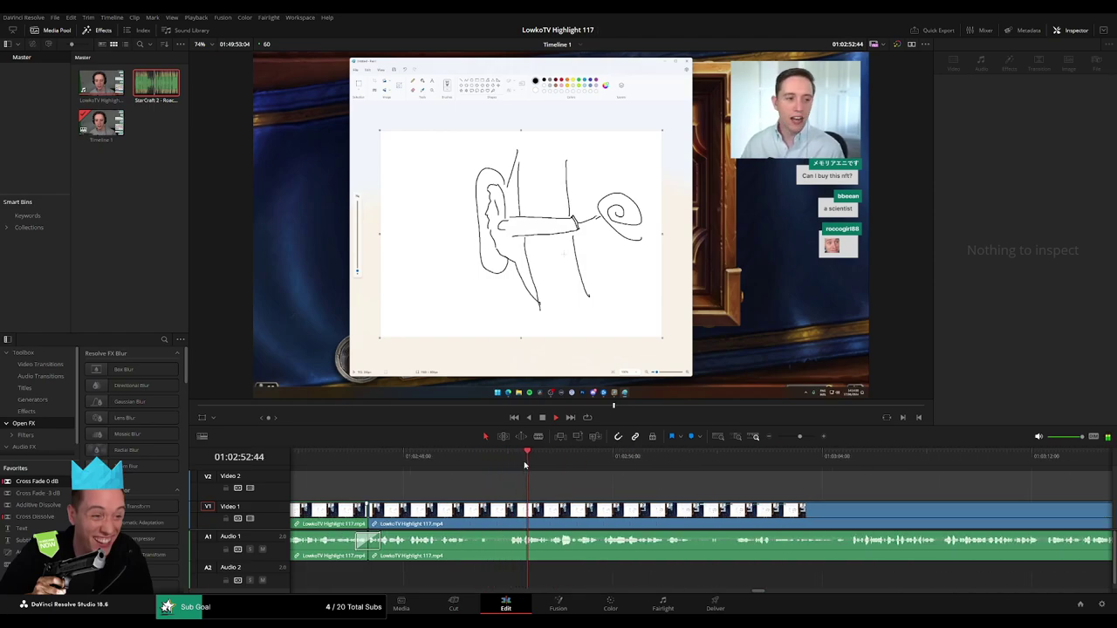
pyautogui.moveTo(524, 465); pyautogui.dragTo(487, 458)
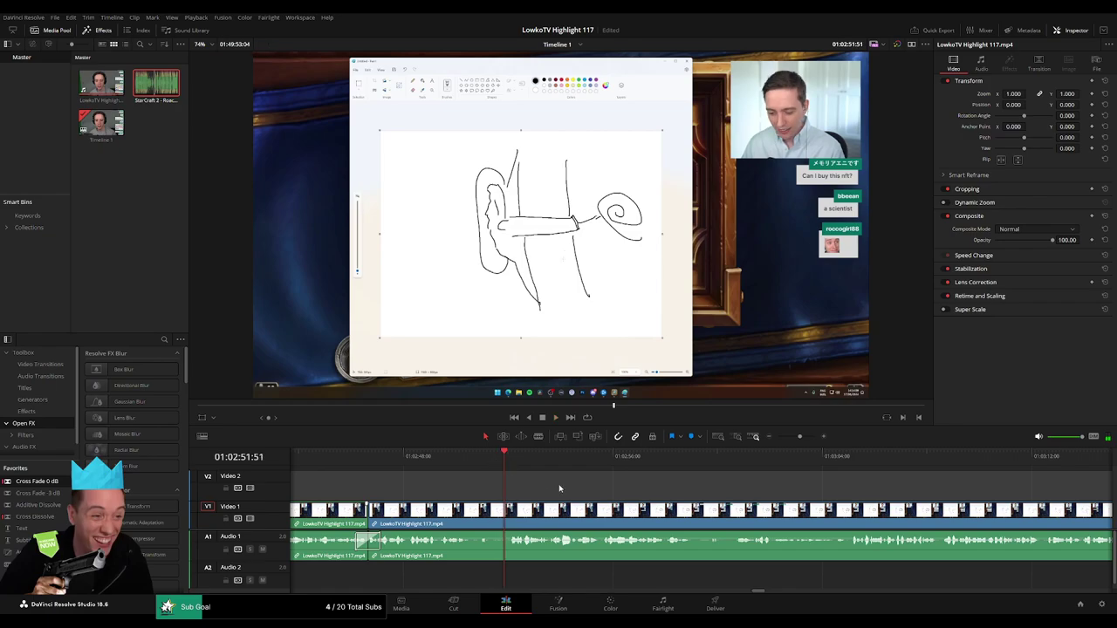
# - Paste the 3.000 webcam-zoom Adjustment Clip onto Video 2, stretch it, then trim back to about 01:02:55
pyautogui.hotkey('ctrl', 'v')
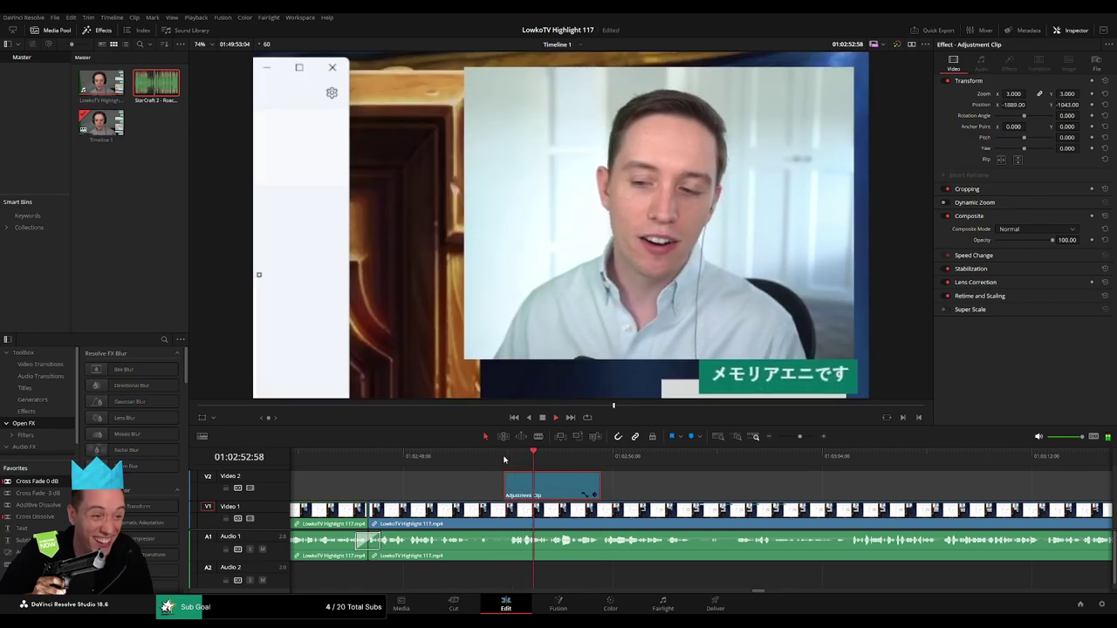
pyautogui.click(602, 486)
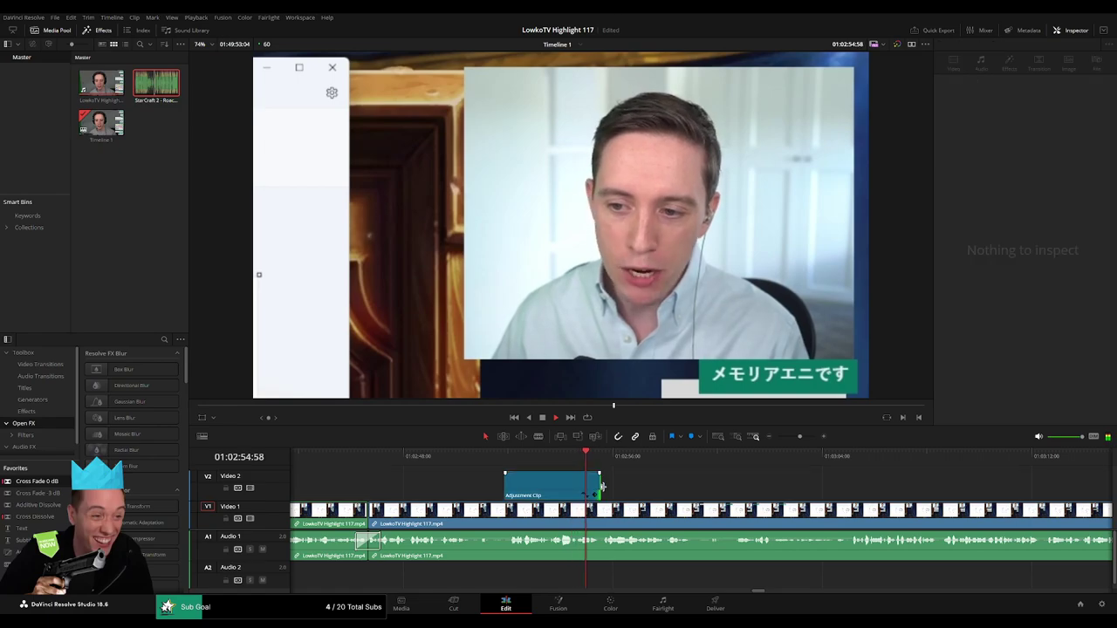
pyautogui.moveTo(602, 486); pyautogui.dragTo(698, 497)
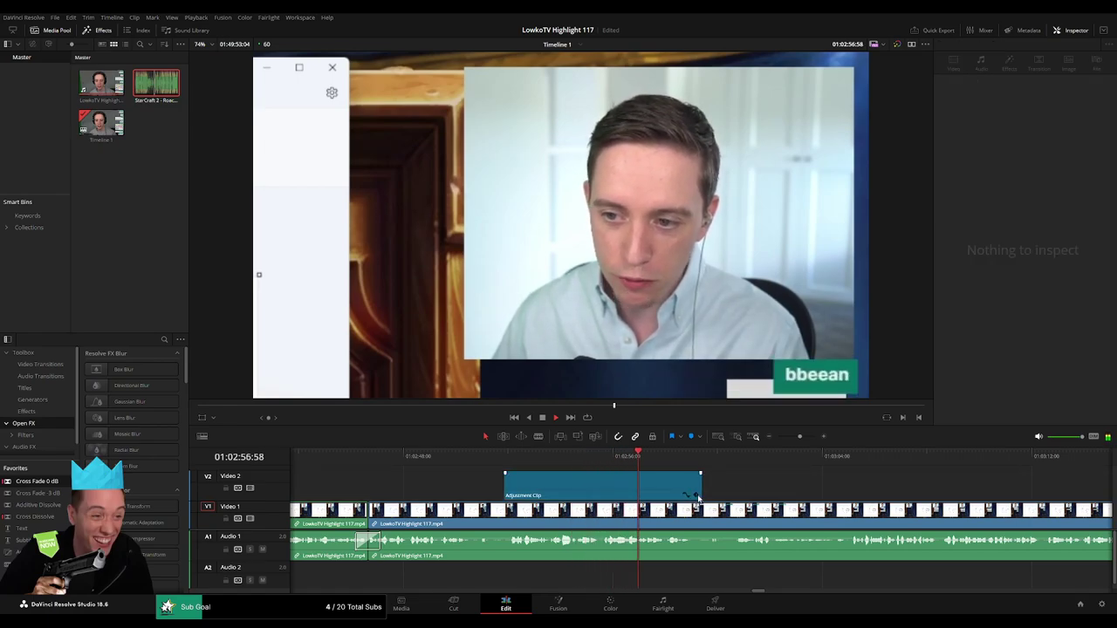
pyautogui.click(663, 485)
pyautogui.click(587, 460)
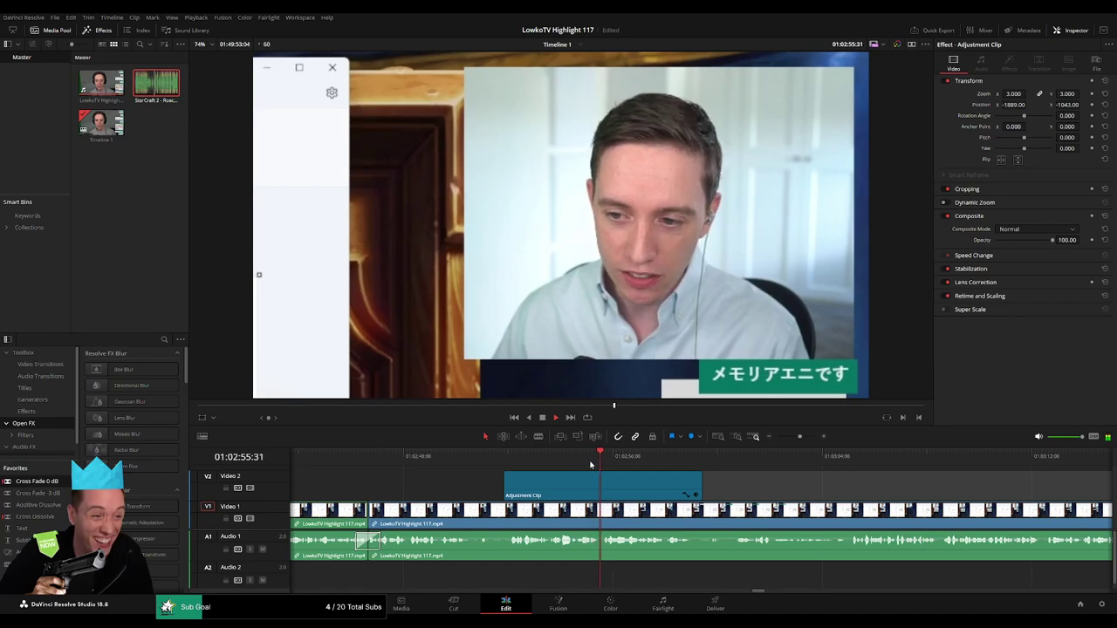
pyautogui.moveTo(700, 485); pyautogui.dragTo(598, 485)
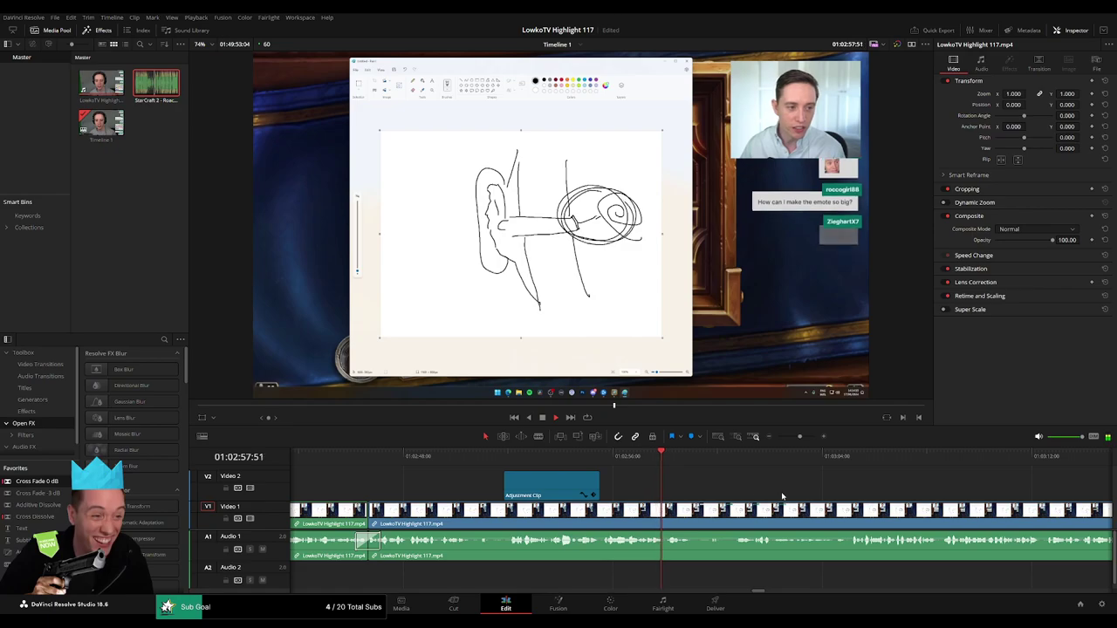
# - Zoom the timeline out and scroll ahead toward about 01:03:32
pyautogui.hscroll(3, 607, 480)
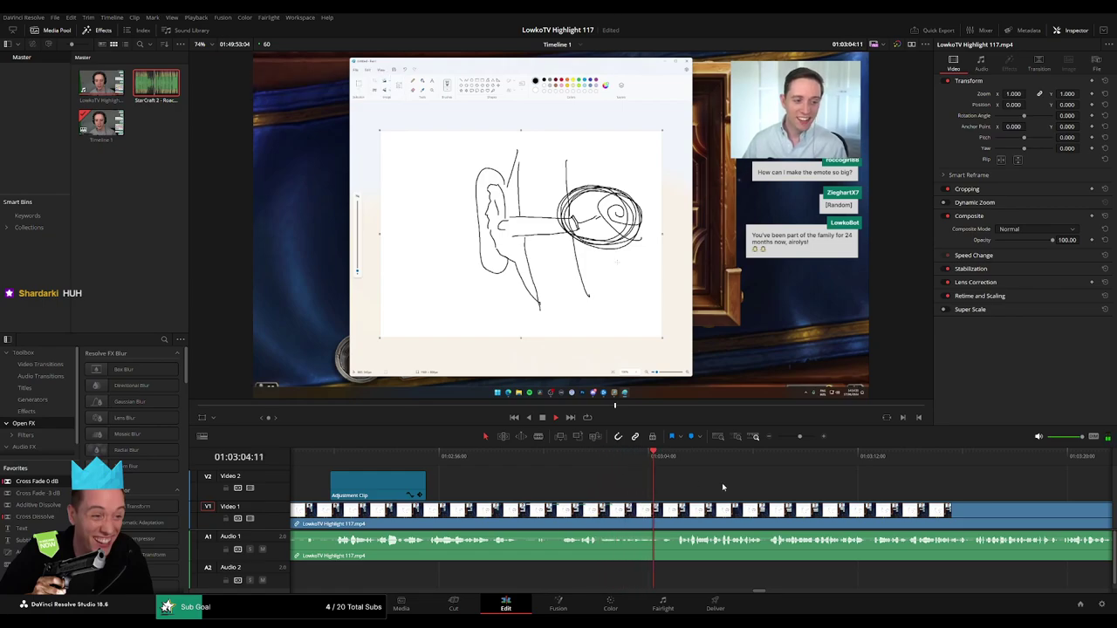
pyautogui.hscroll(3, 603, 483)
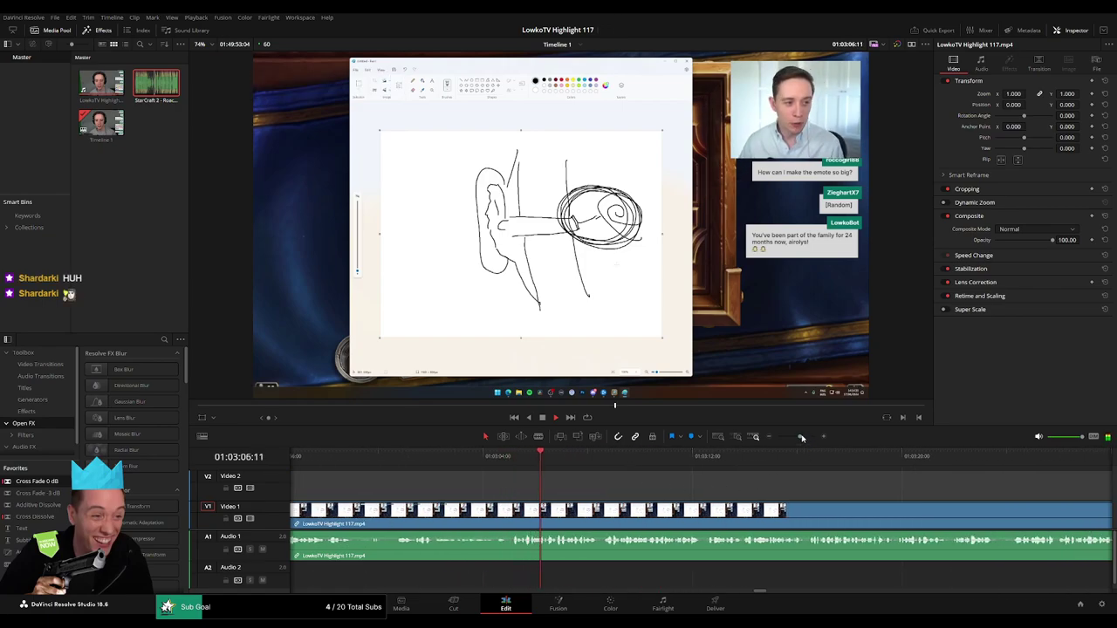
pyautogui.moveTo(802, 438); pyautogui.dragTo(798, 439)
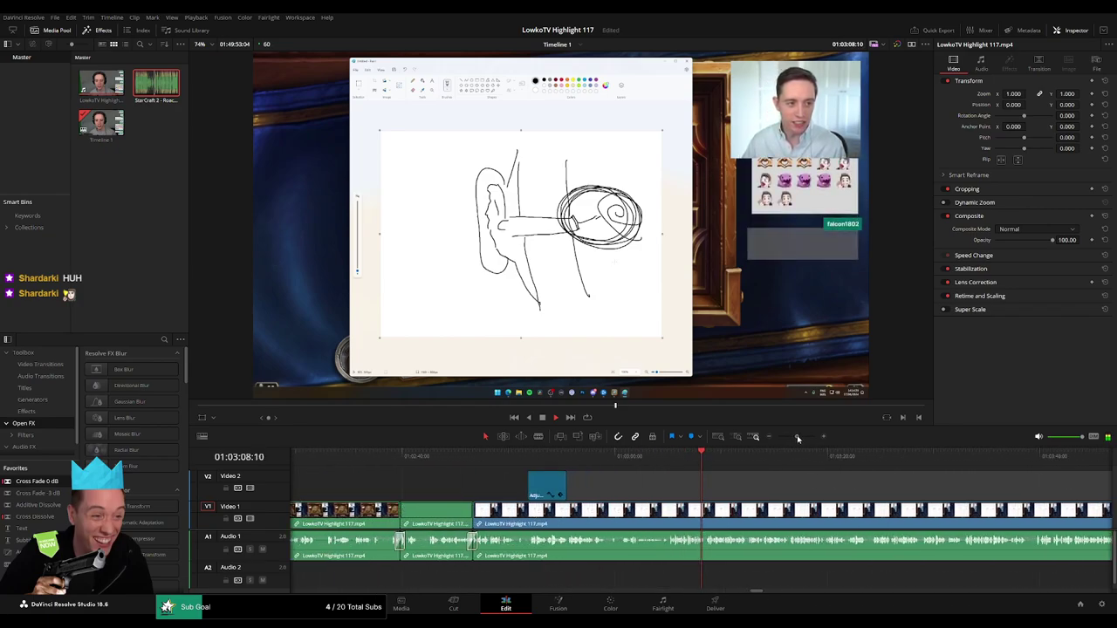
pyautogui.scroll(3, 619, 488)
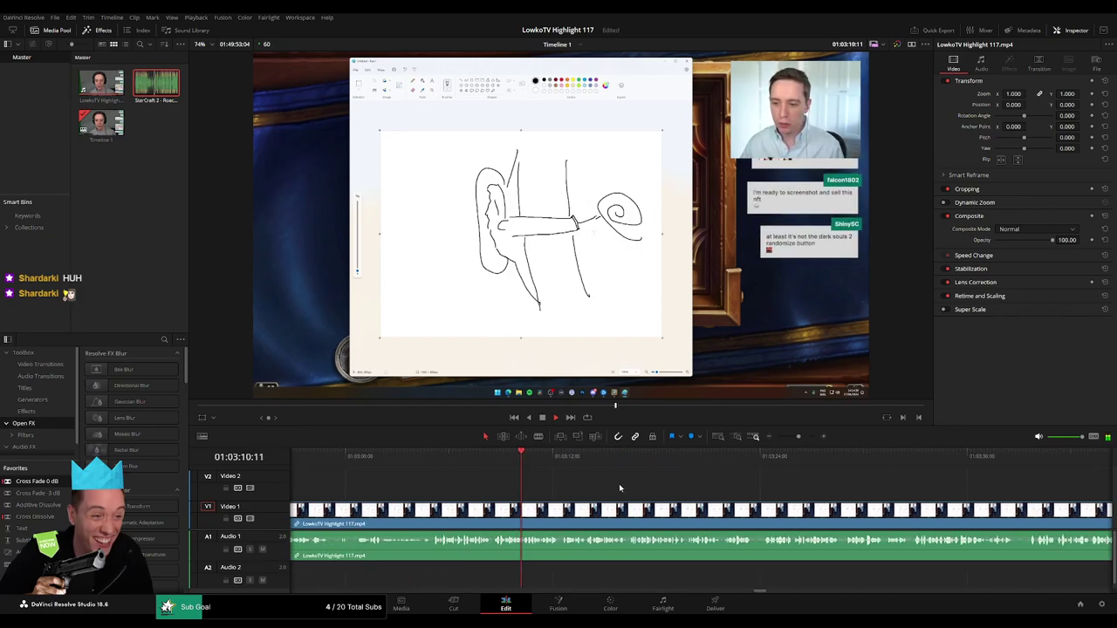
pyautogui.hscroll(2, 565, 485)
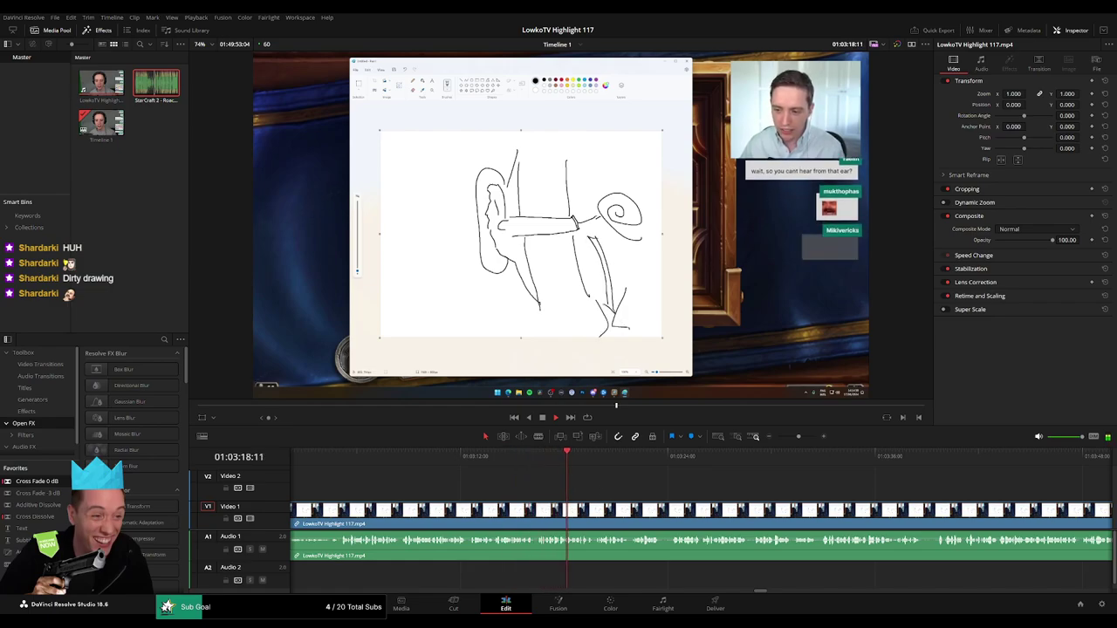
pyautogui.hscroll(3, 576, 486)
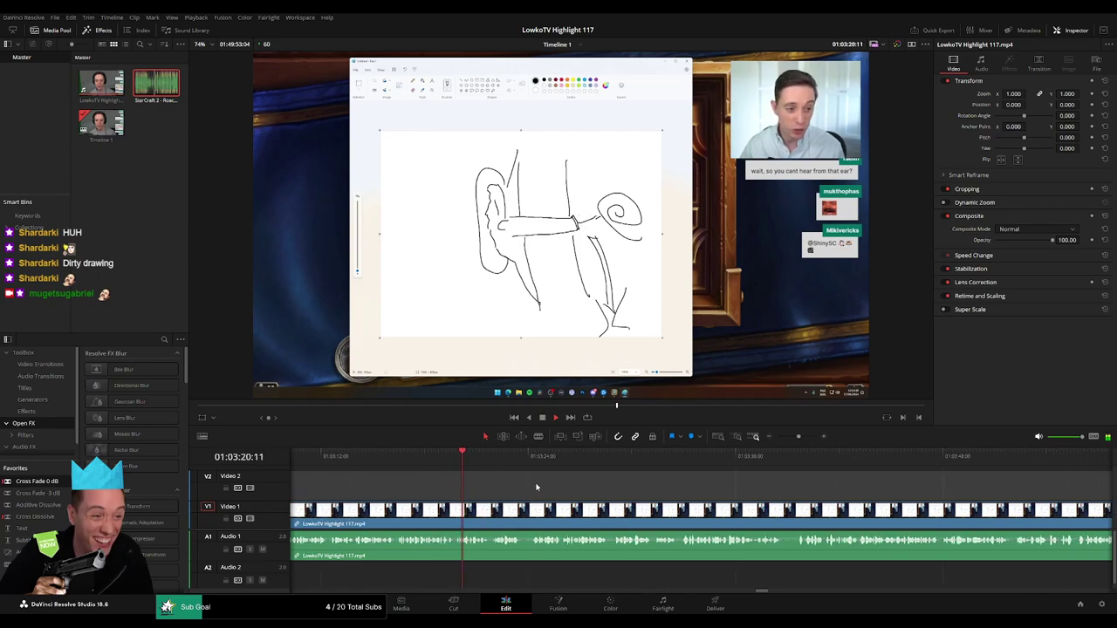
pyautogui.hscroll(2, 524, 488)
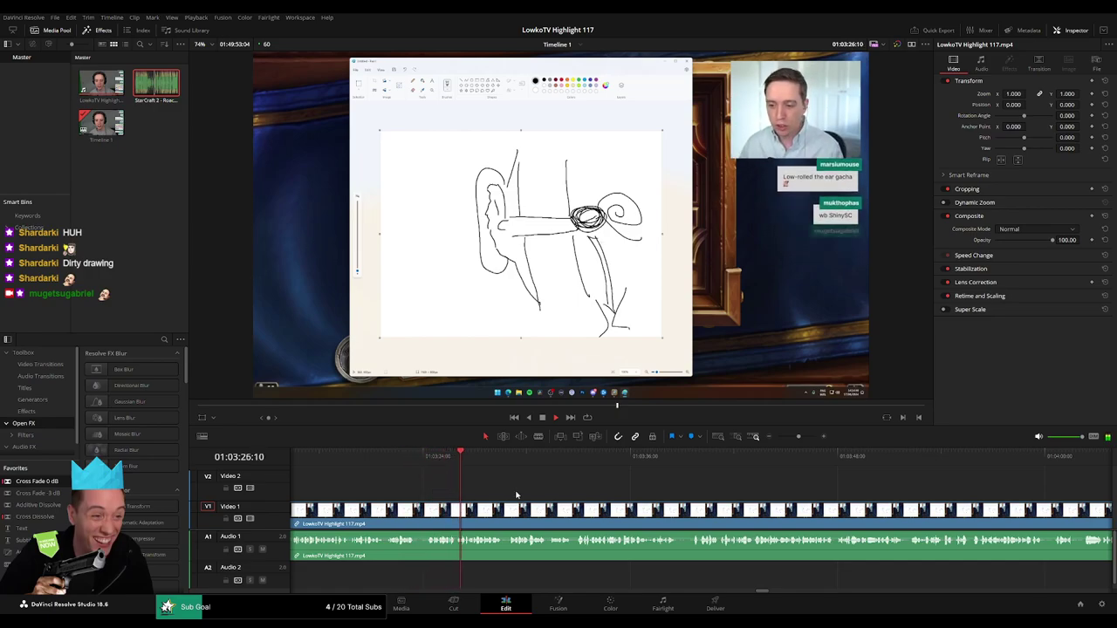
pyautogui.hscroll(2, 477, 486)
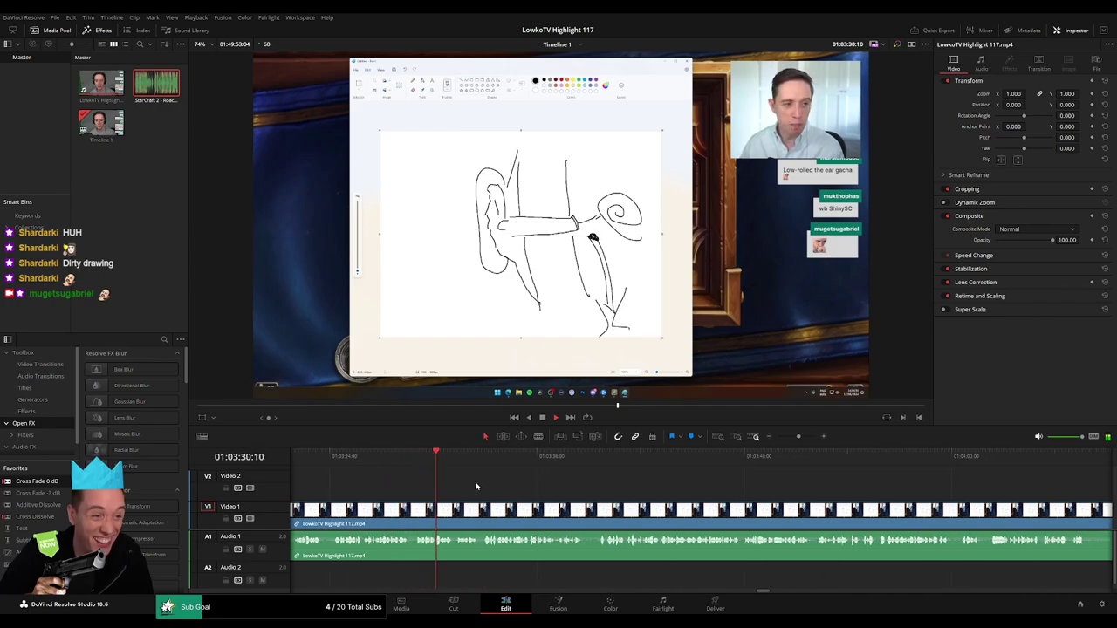
pyautogui.hscroll(1, 489, 489)
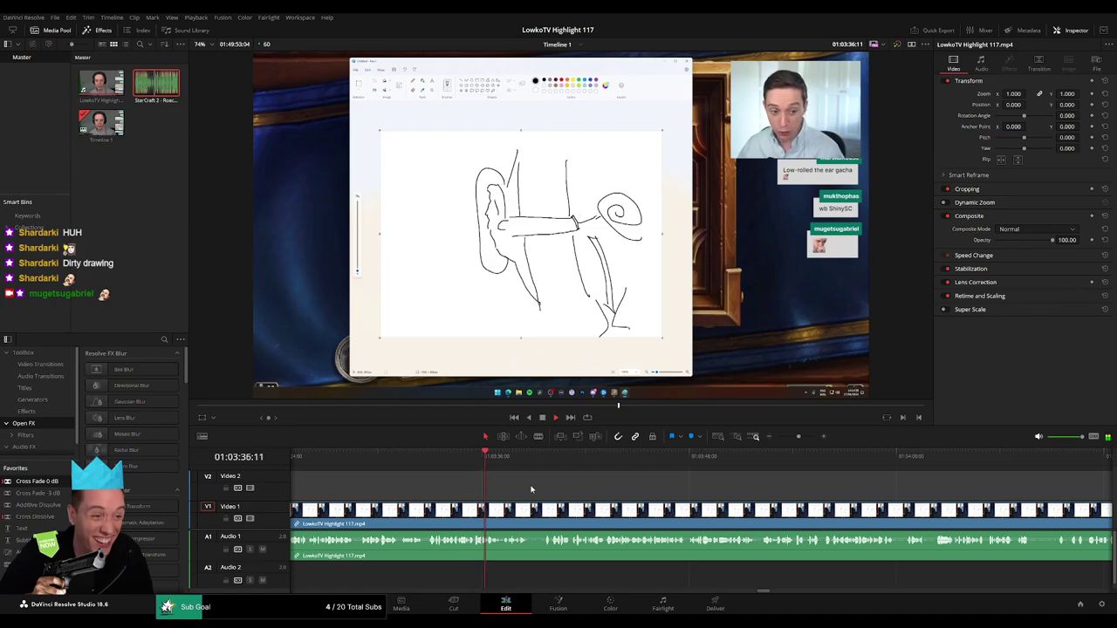
# - Place the webcam-zoom Adjustment Clip near 01:03:32 on V2 and lengthen its right edge
pyautogui.click(430, 463)
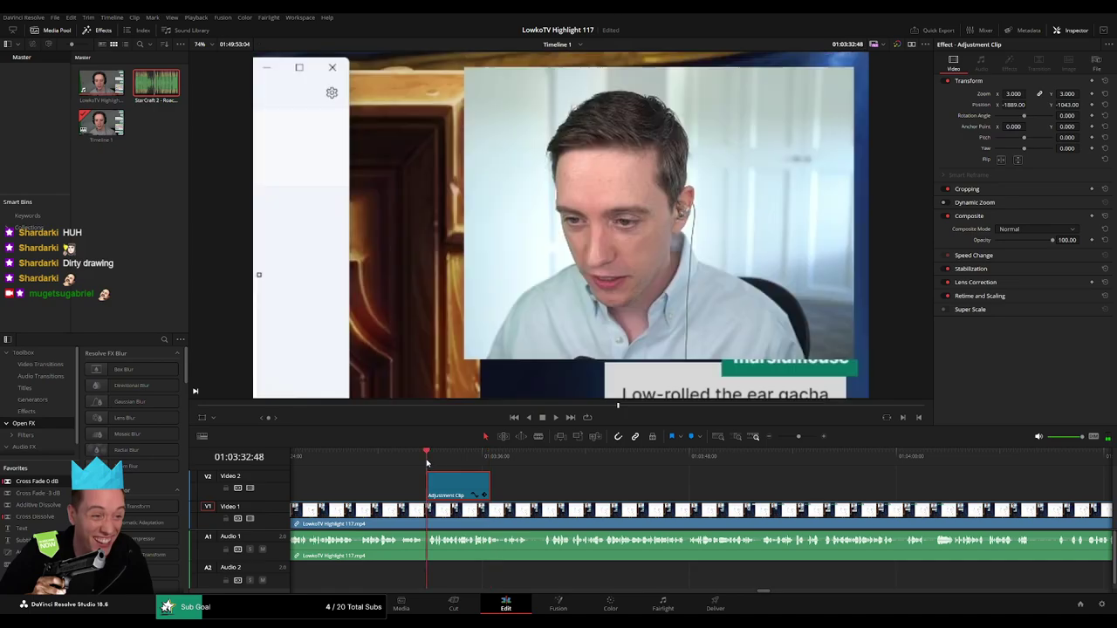
pyautogui.press('space')
pyautogui.moveTo(489, 487); pyautogui.dragTo(537, 487)
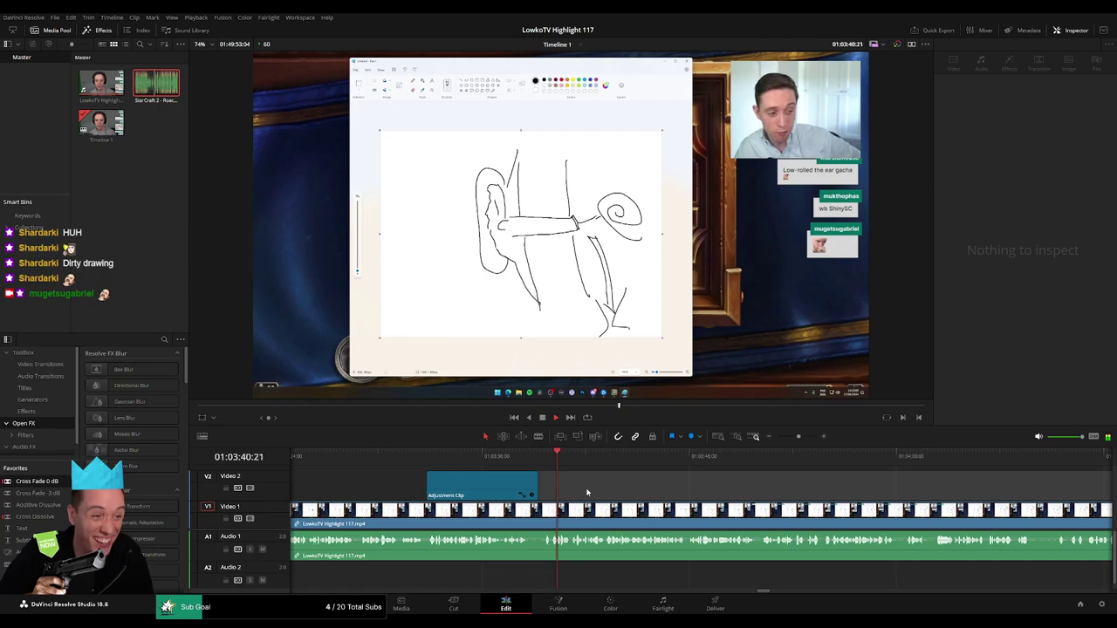
# - Review playback ahead, adjusting the timeline zoom slider and scrolling right
pyautogui.click(651, 504)
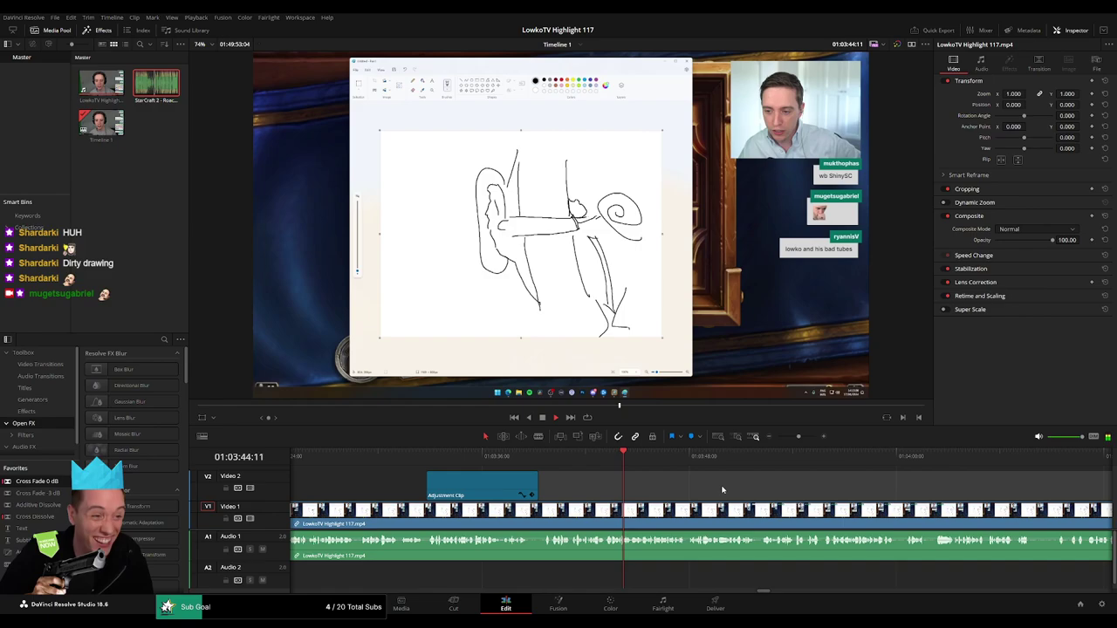
pyautogui.hscroll(2, 606, 486)
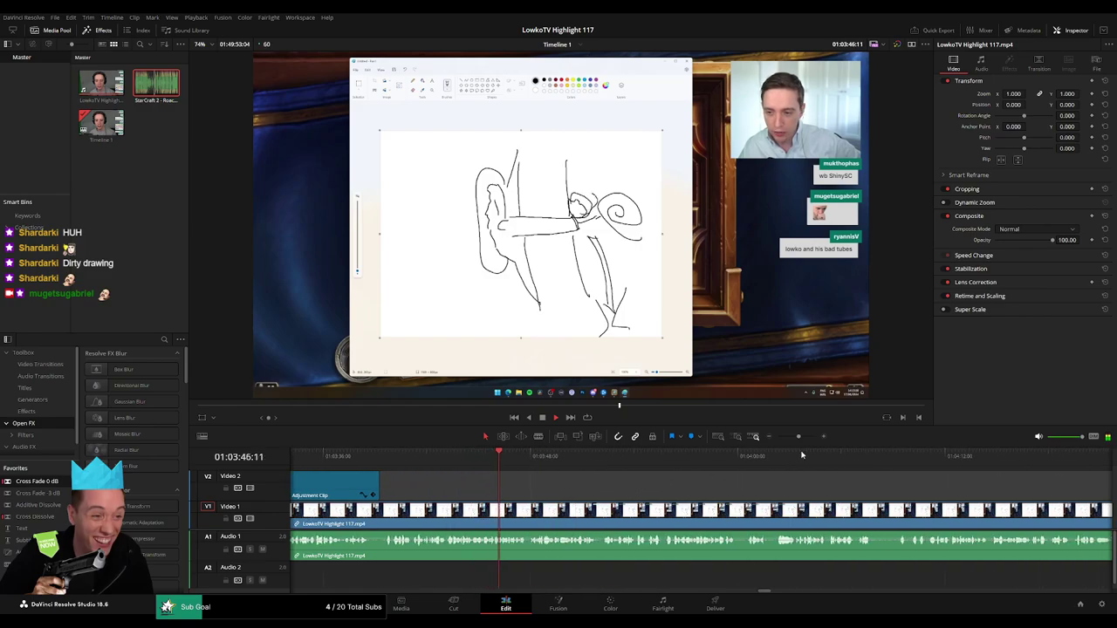
pyautogui.moveTo(797, 437); pyautogui.dragTo(796, 436)
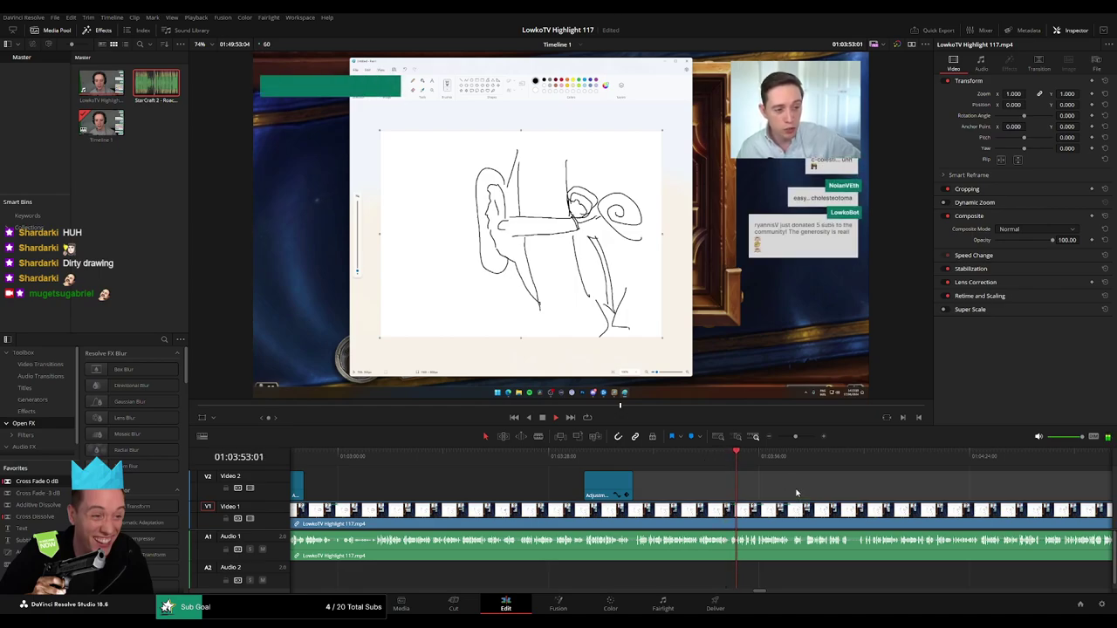
pyautogui.hscroll(3, 809, 484)
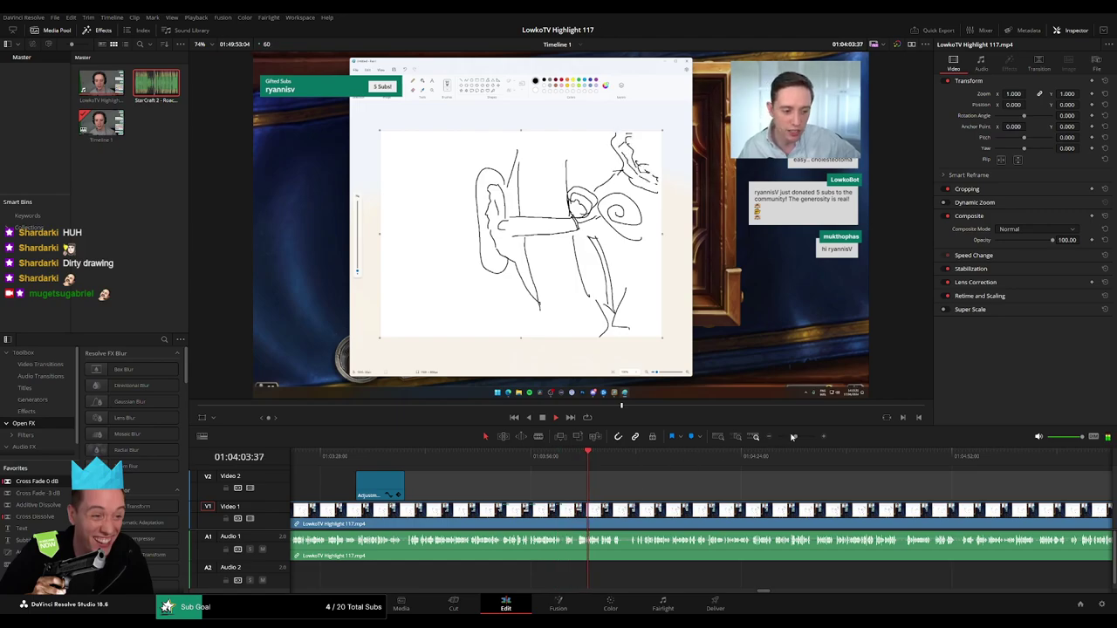
pyautogui.moveTo(793, 436); pyautogui.dragTo(799, 437)
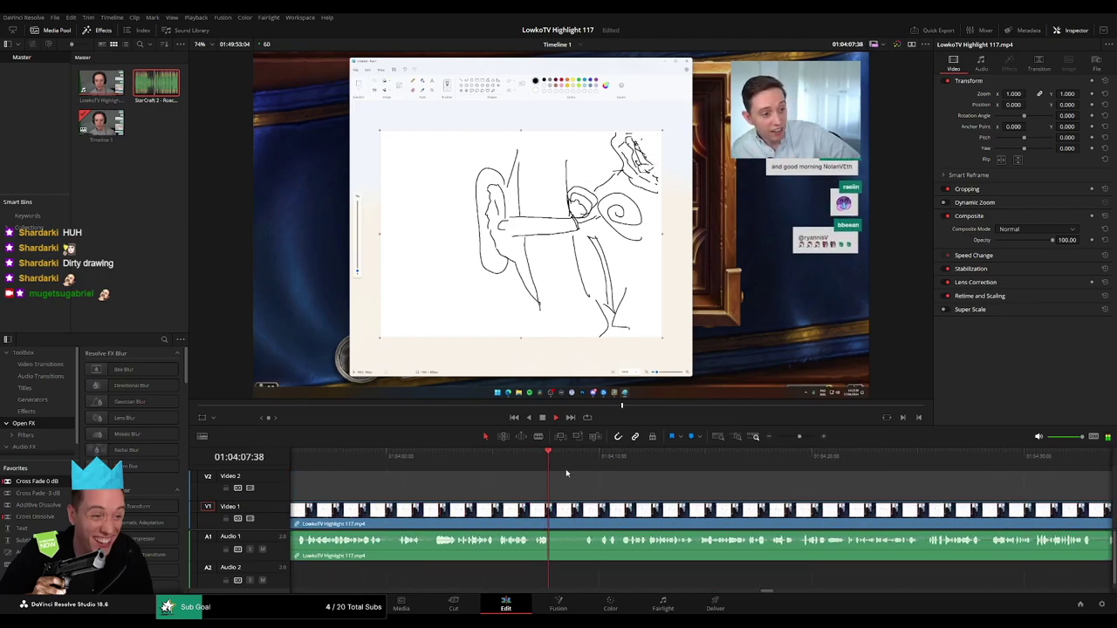
# - Paste a webcam-zoom Adjustment Clip at about 01:04:08 and shorten its end slightly
pyautogui.press('space')
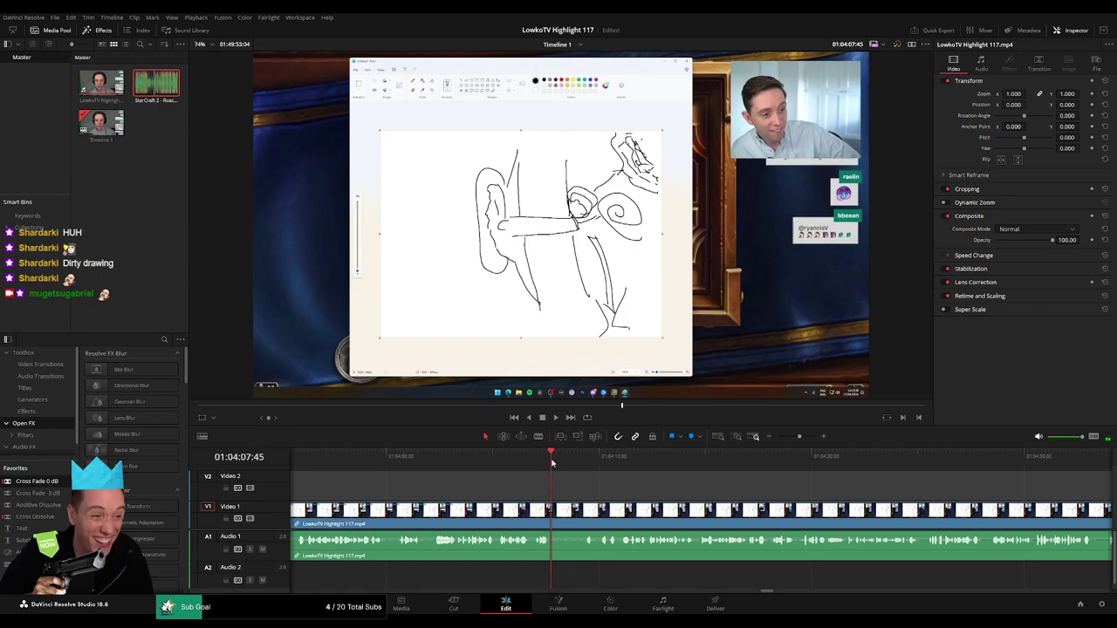
pyautogui.hotkey('ctrl', 'v')
pyautogui.press('space')
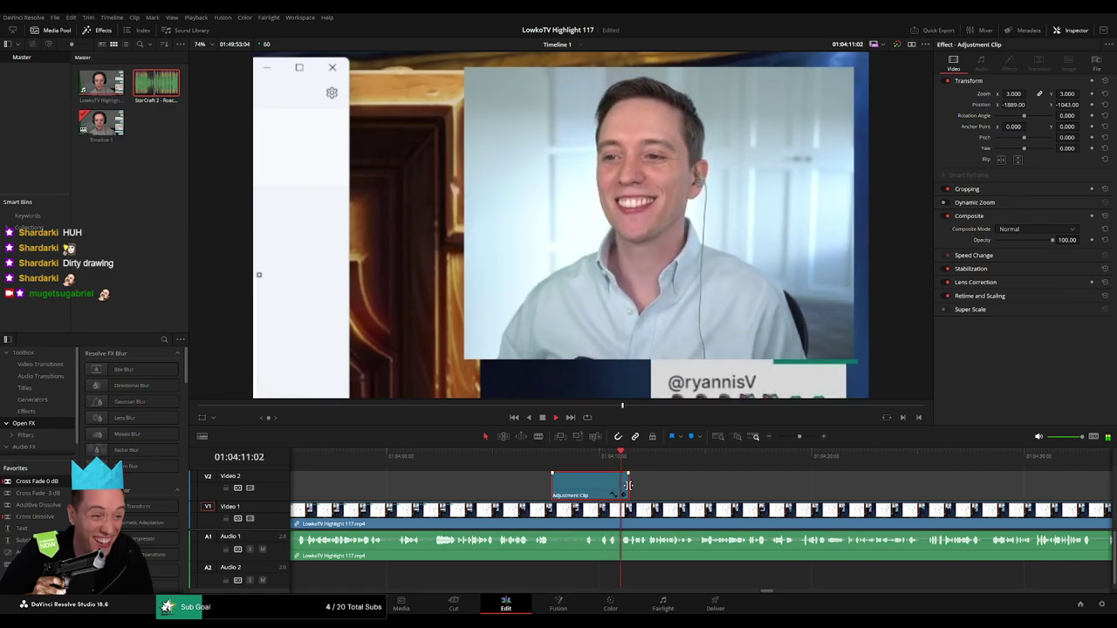
pyautogui.moveTo(628, 485); pyautogui.dragTo(619, 485)
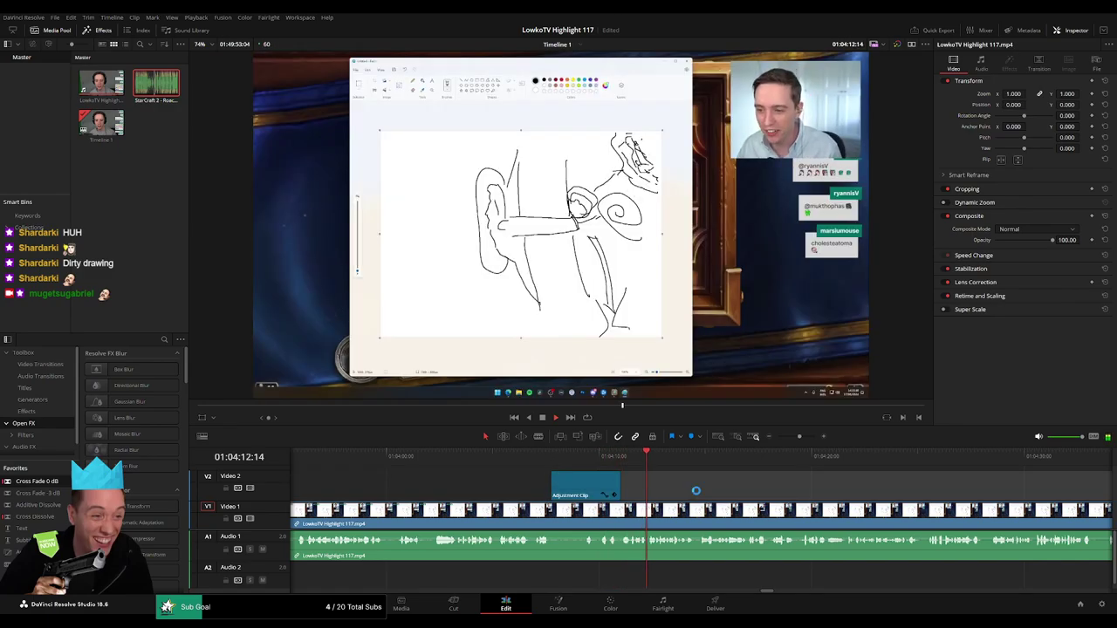
# - Blade V1 where the adjustment clip ends and ripple-delete the short footage piece
pyautogui.click(808, 437)
pyautogui.press('b')
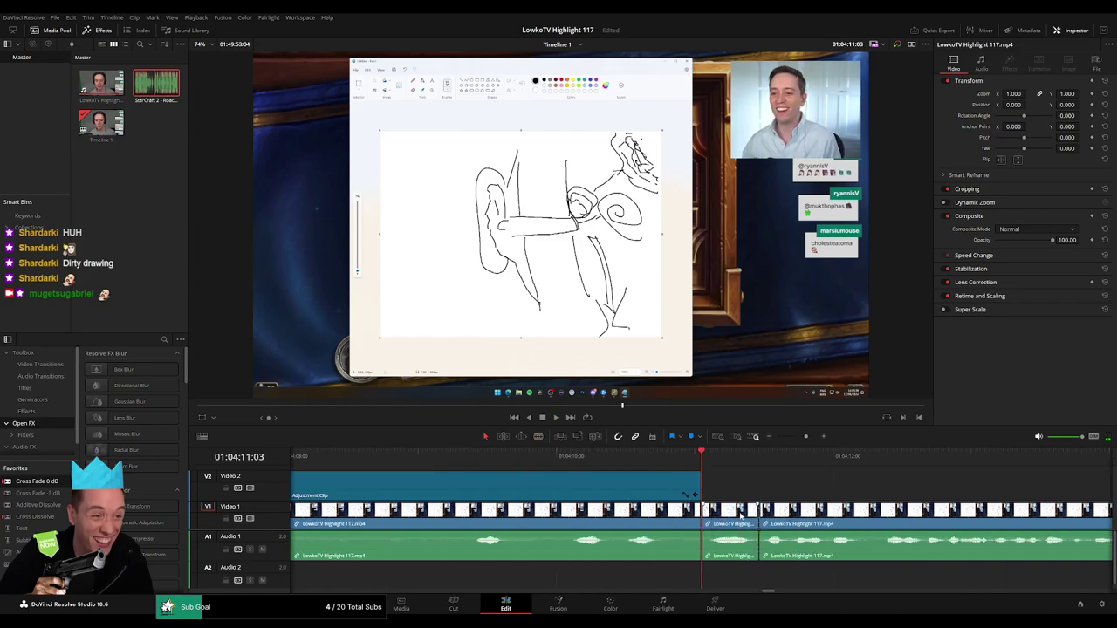
pyautogui.press('Delete')
pyautogui.press('space')
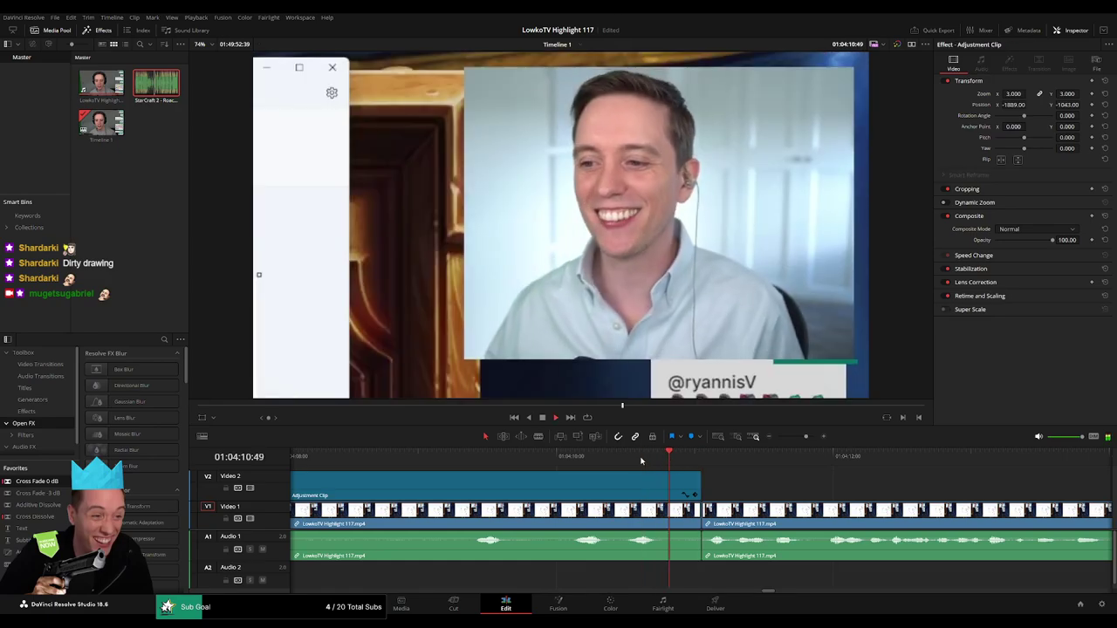
pyautogui.click(634, 523)
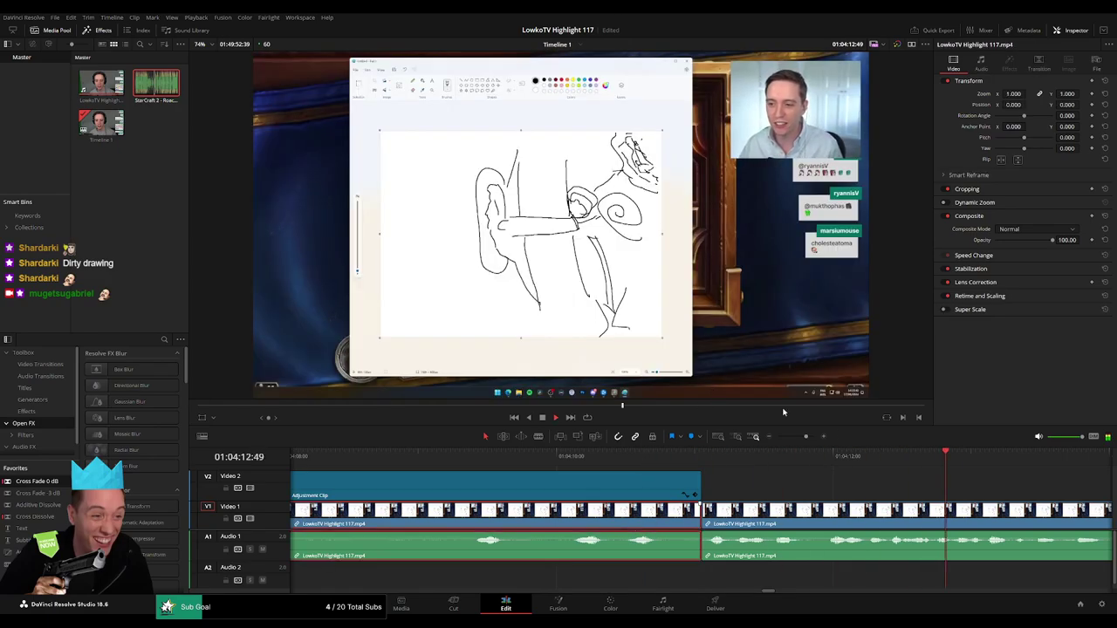
# - Zoom the timeline back out and replay from just before the zoom to check the cut
pyautogui.click(830, 472)
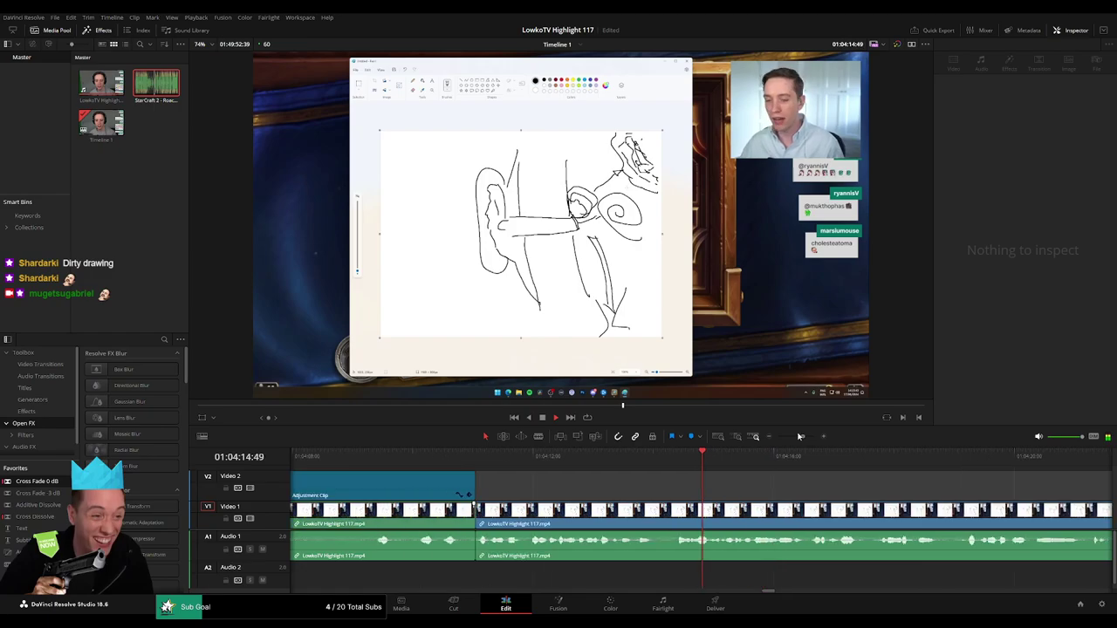
pyautogui.moveTo(805, 436)
pyautogui.mouseDown()
pyautogui.moveTo(782, 437)
pyautogui.moveTo(799, 436)
pyautogui.mouseUp()
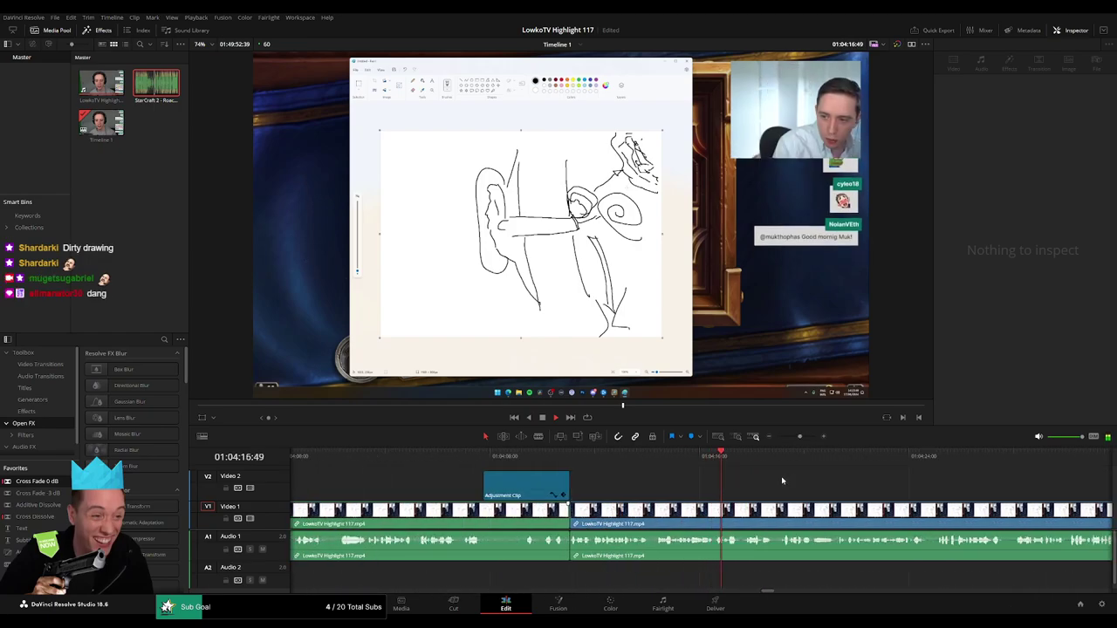
pyautogui.hscroll(3, 614, 476)
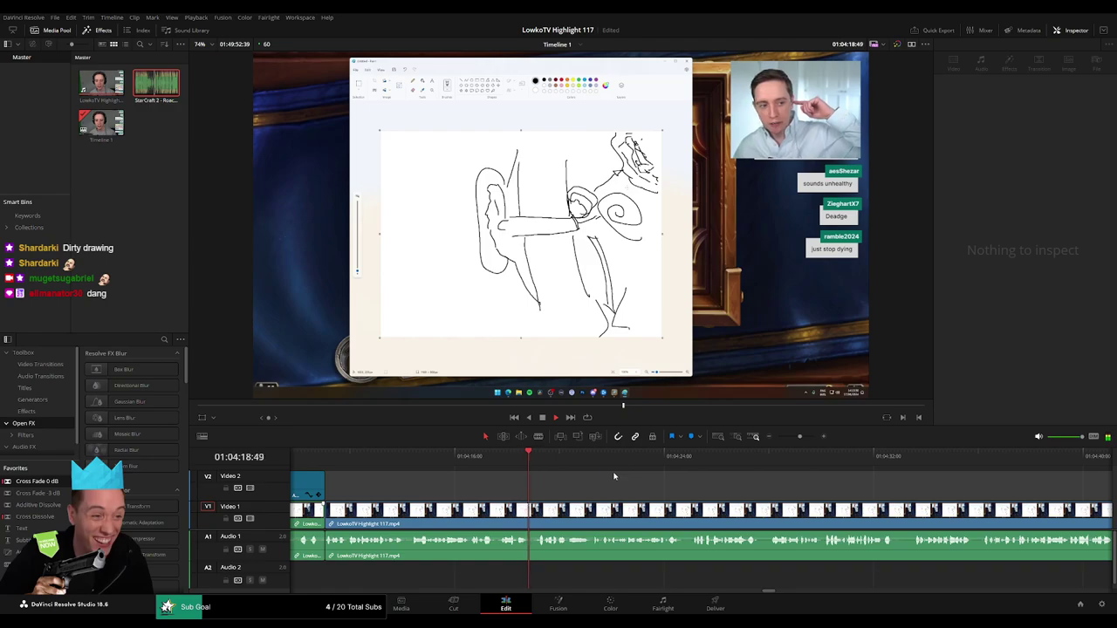
pyautogui.click(334, 457)
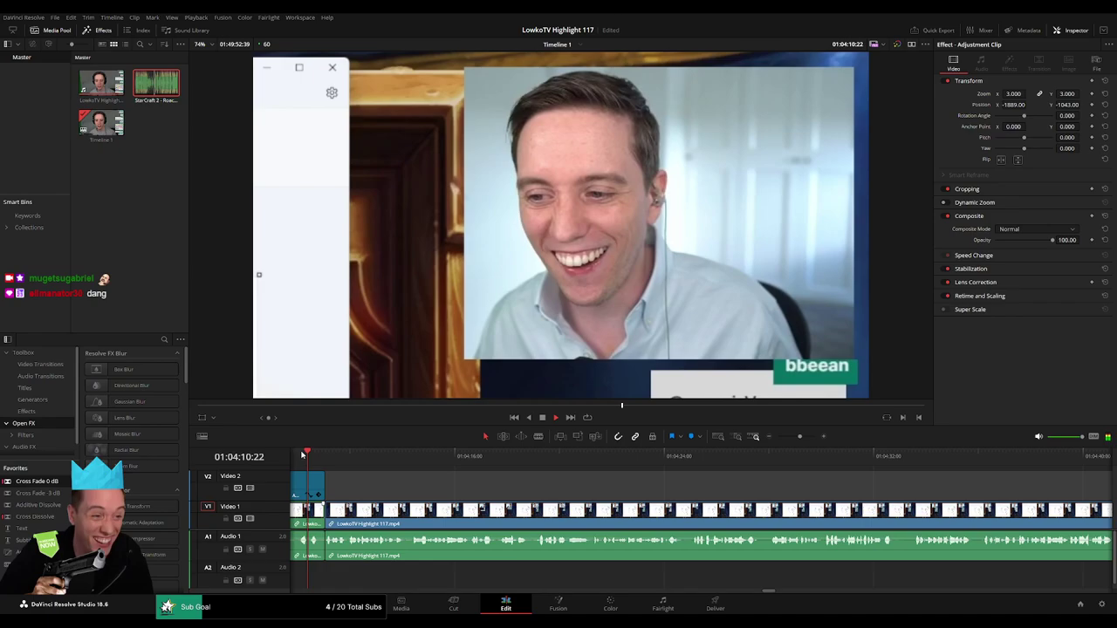
pyautogui.click(335, 455)
pyautogui.hscroll(-3, 459, 466)
pyautogui.click(460, 463)
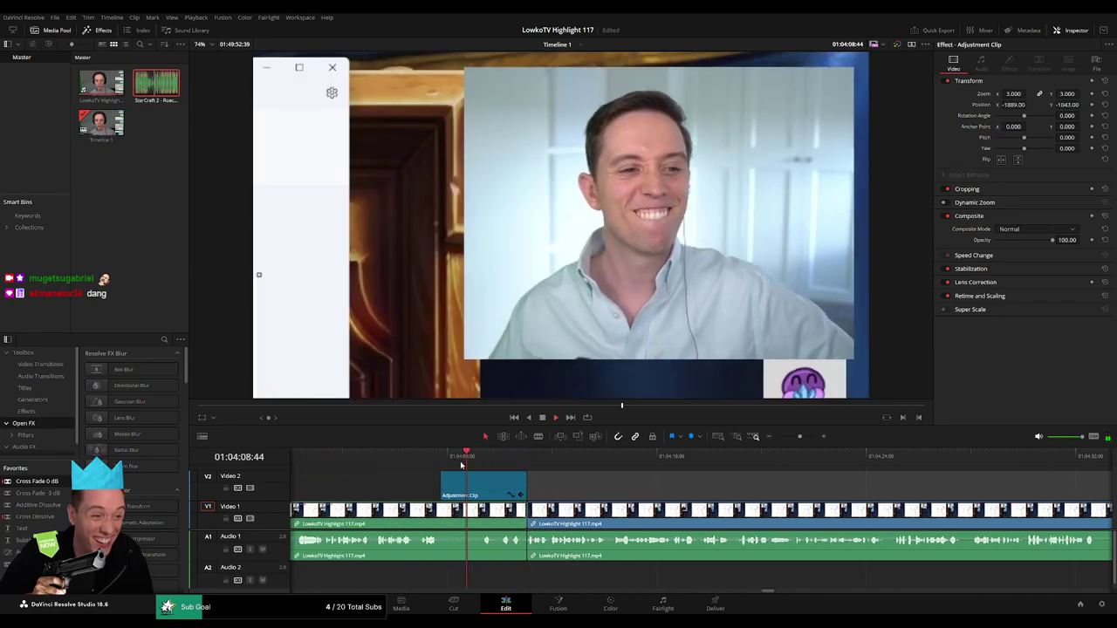
pyautogui.click(412, 462)
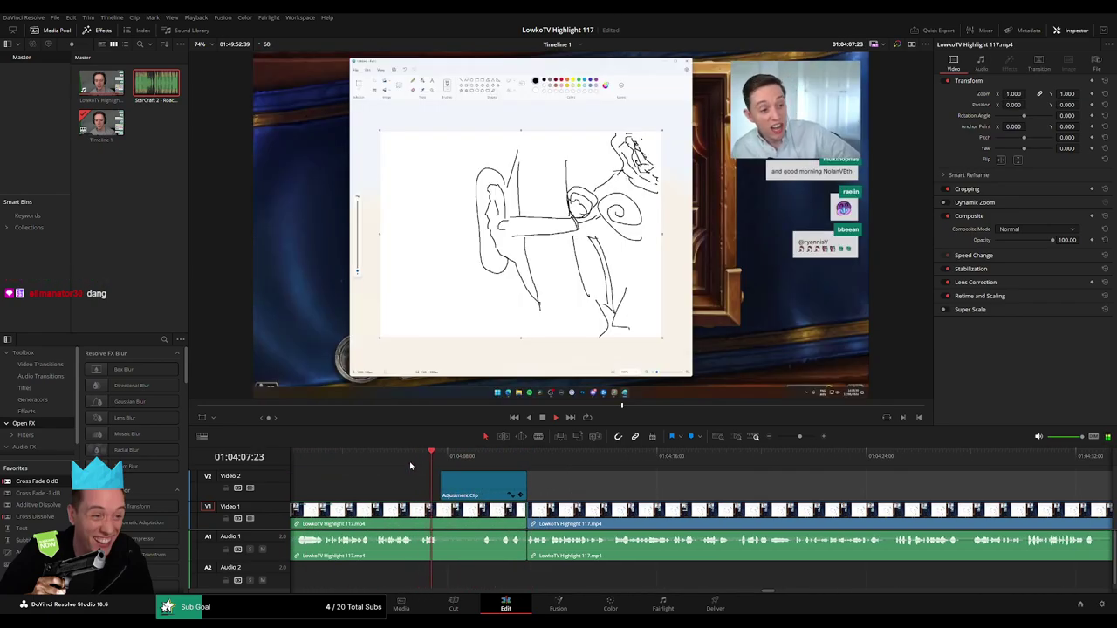
pyautogui.click(381, 463)
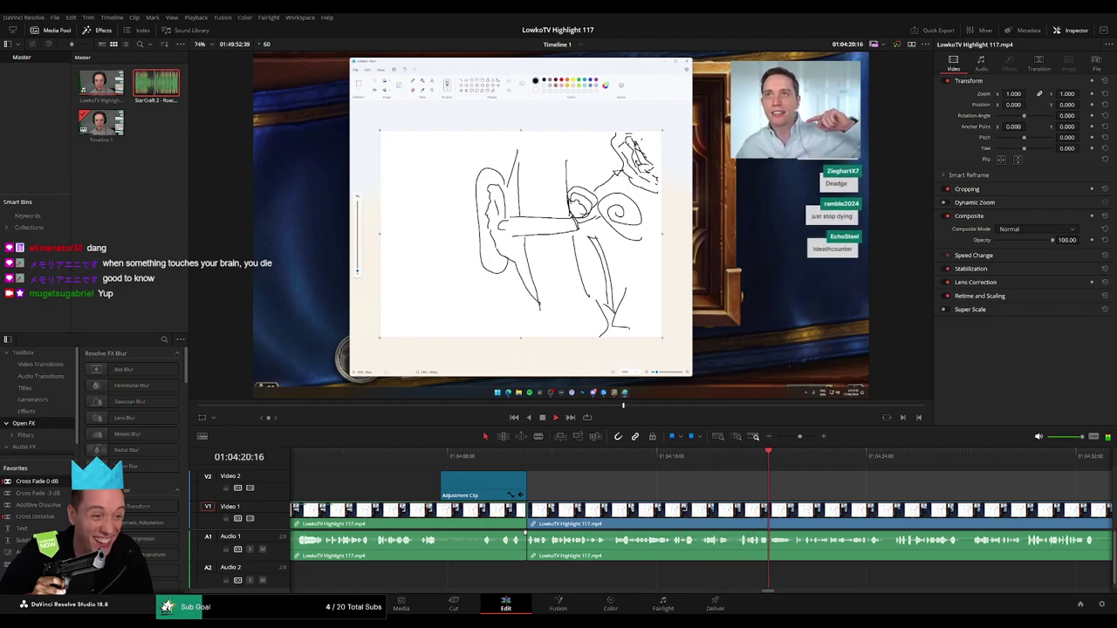
pyautogui.hscroll(3, 642, 480)
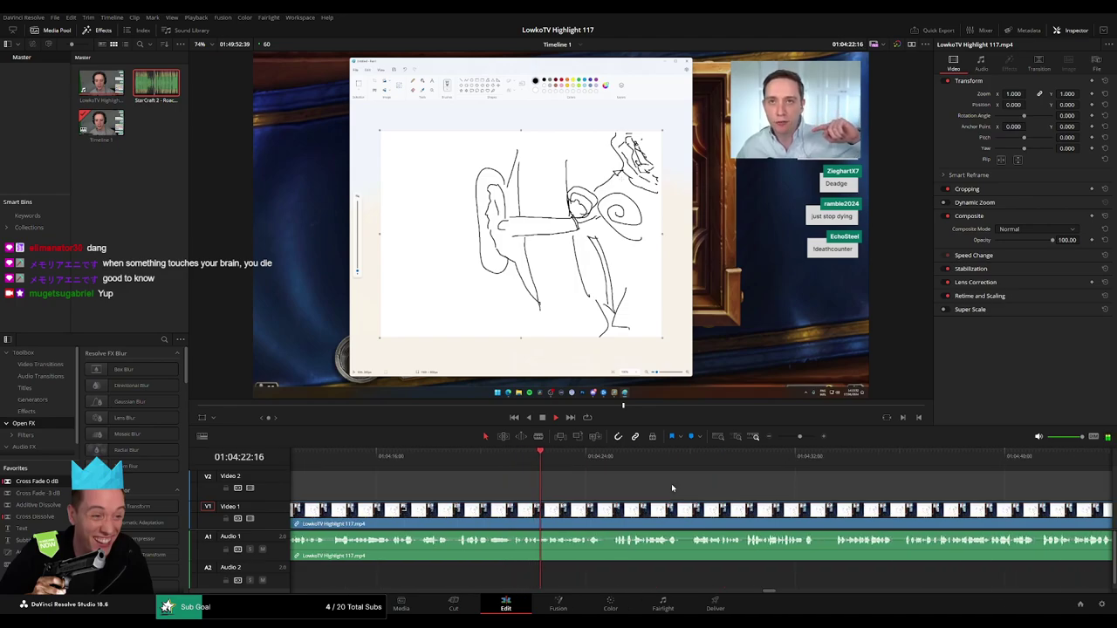
pyautogui.moveTo(800, 436)
pyautogui.mouseDown()
pyautogui.moveTo(786, 436)
pyautogui.moveTo(799, 437)
pyautogui.mouseUp()
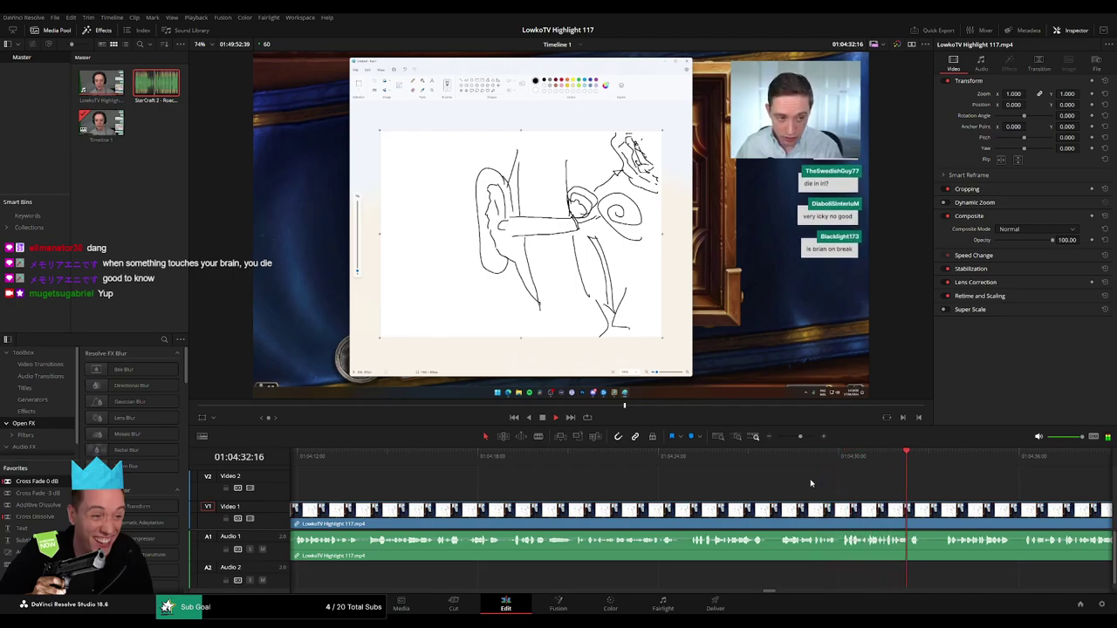
pyautogui.hscroll(5, 873, 489)
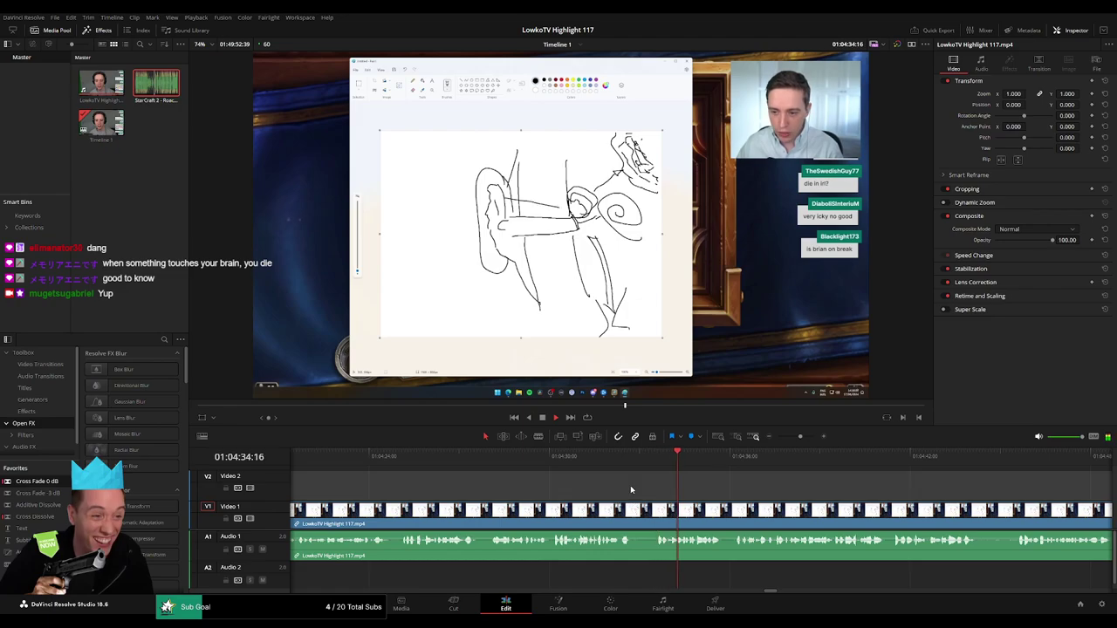
pyautogui.hscroll(4, 769, 496)
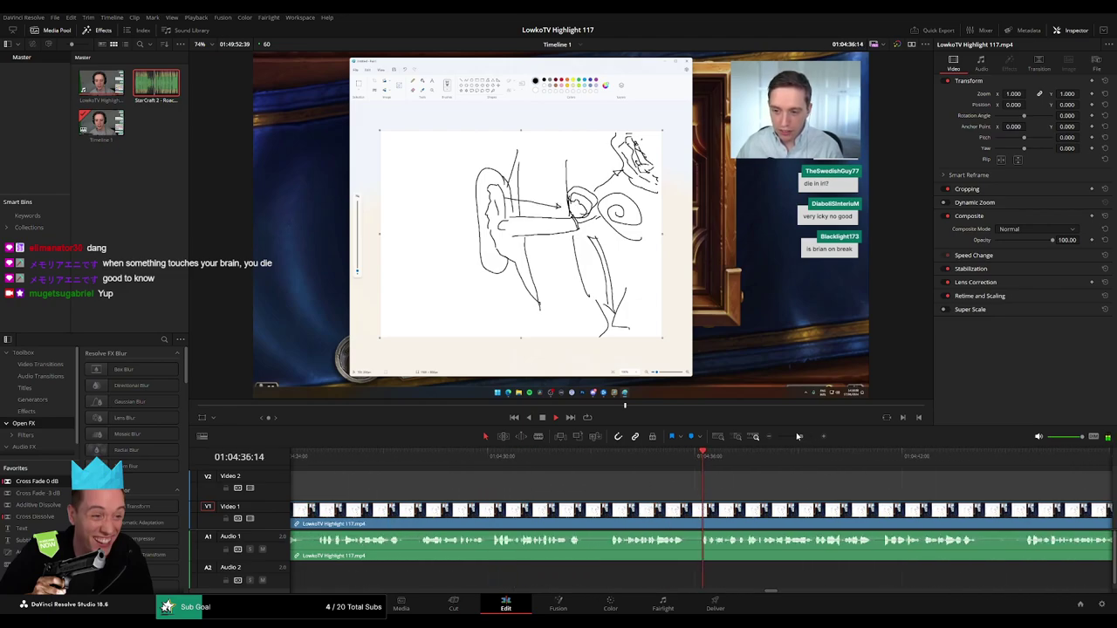
pyautogui.moveTo(800, 436); pyautogui.dragTo(798, 438)
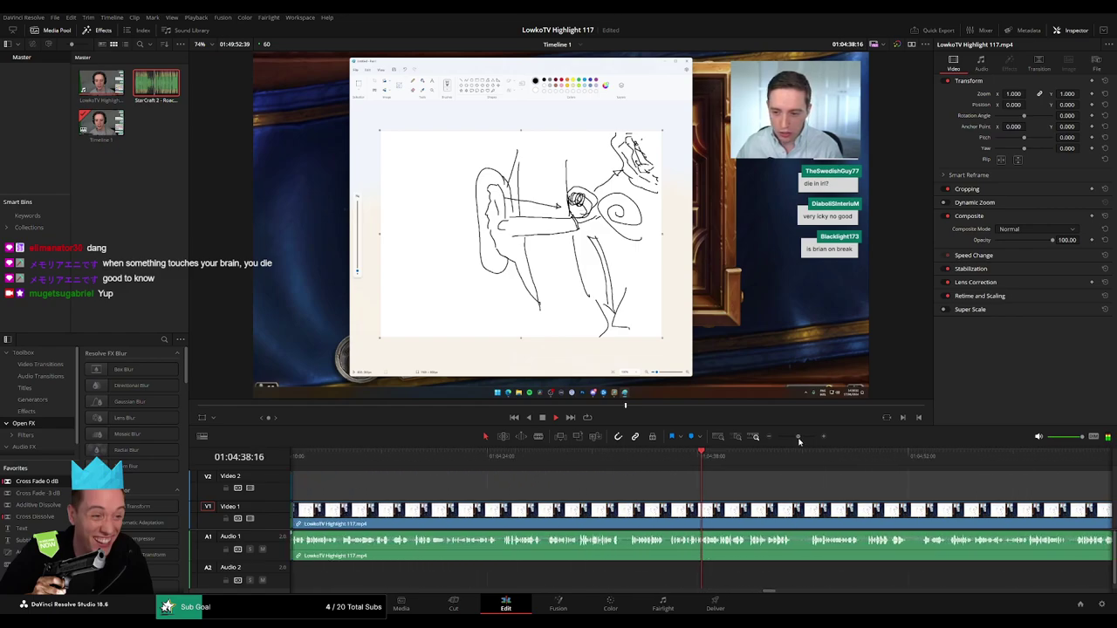
pyautogui.hscroll(5, 477, 476)
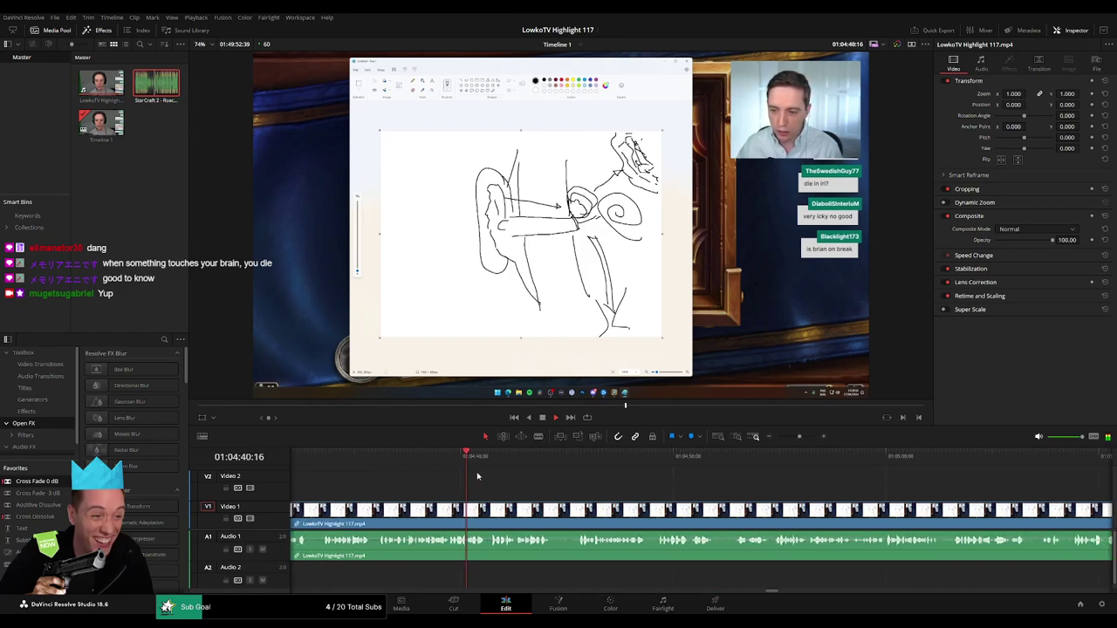
pyautogui.hscroll(2, 512, 478)
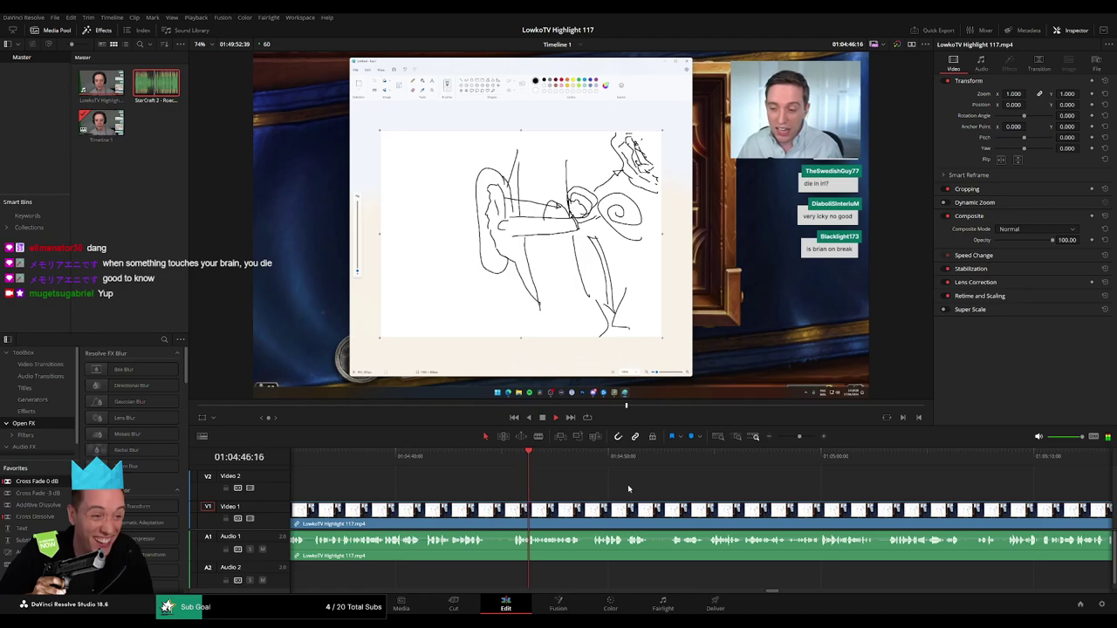
pyautogui.hscroll(4, 692, 491)
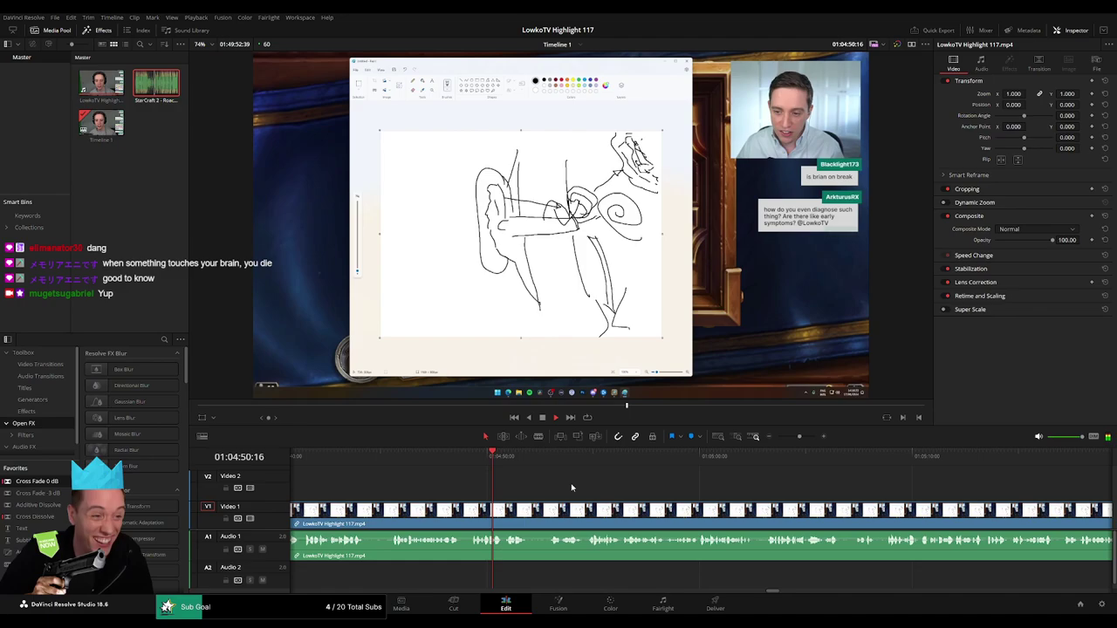
pyautogui.hscroll(3, 567, 487)
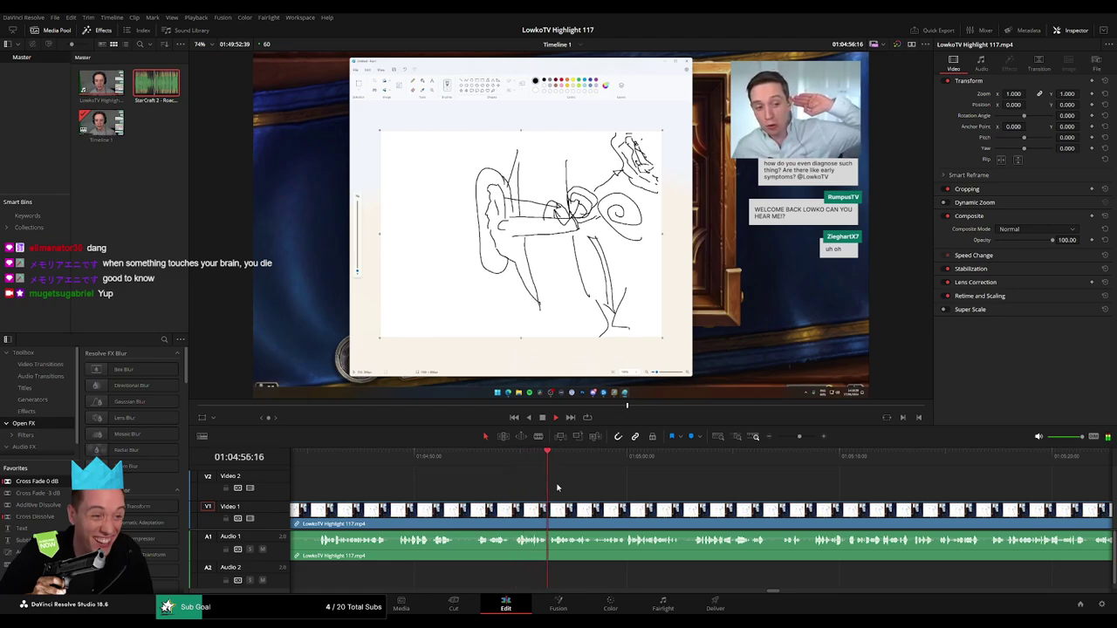
# - Paste the 3x webcam-zoom Adjustment Clip onto V2 at the playhead, nudge it, and preview
pyautogui.click(495, 459)
pyautogui.hotkey('ctrl', 'v')
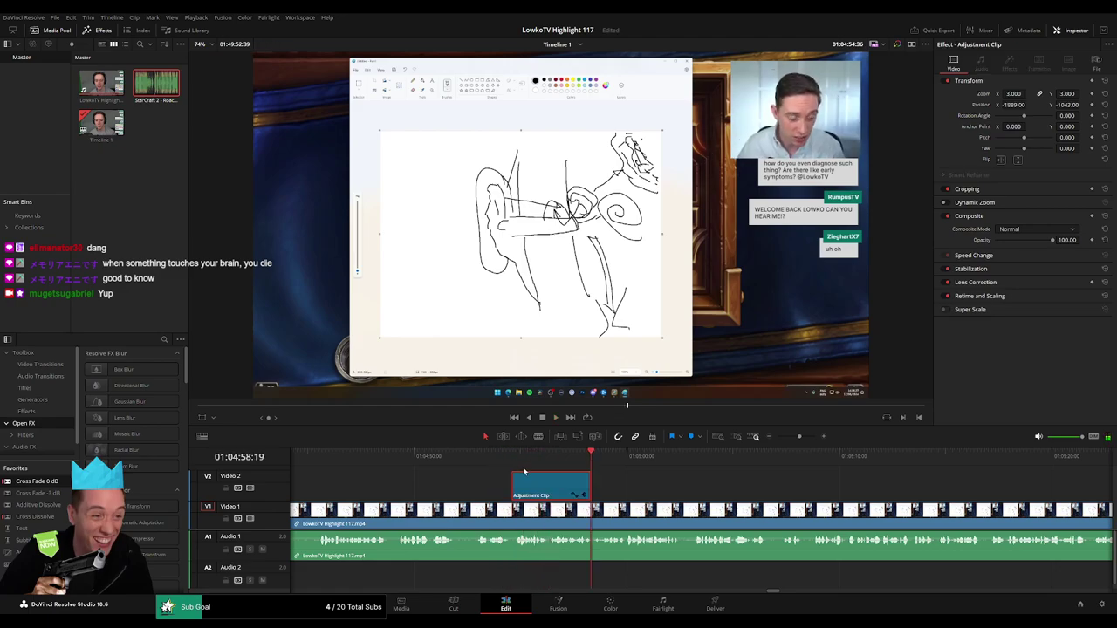
pyautogui.press('space')
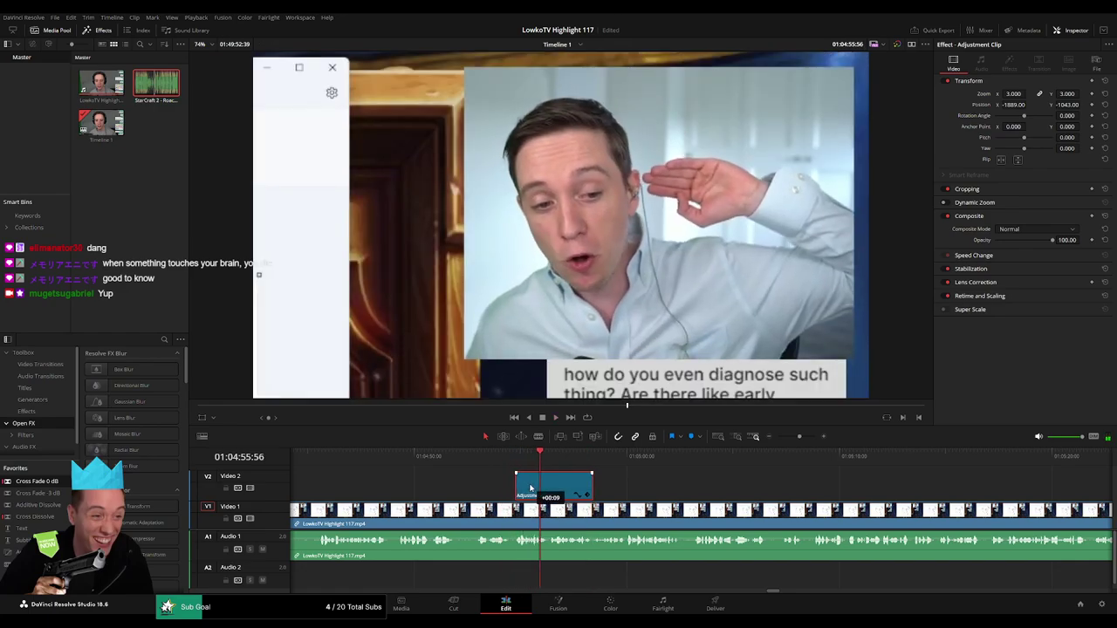
pyautogui.press('space')
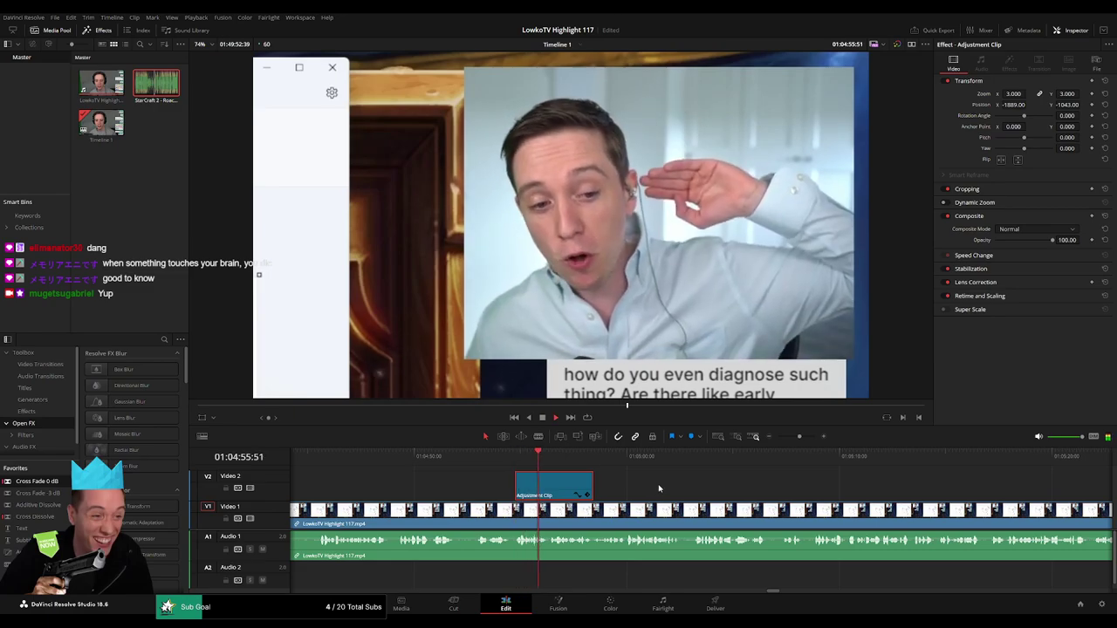
pyautogui.click(659, 489)
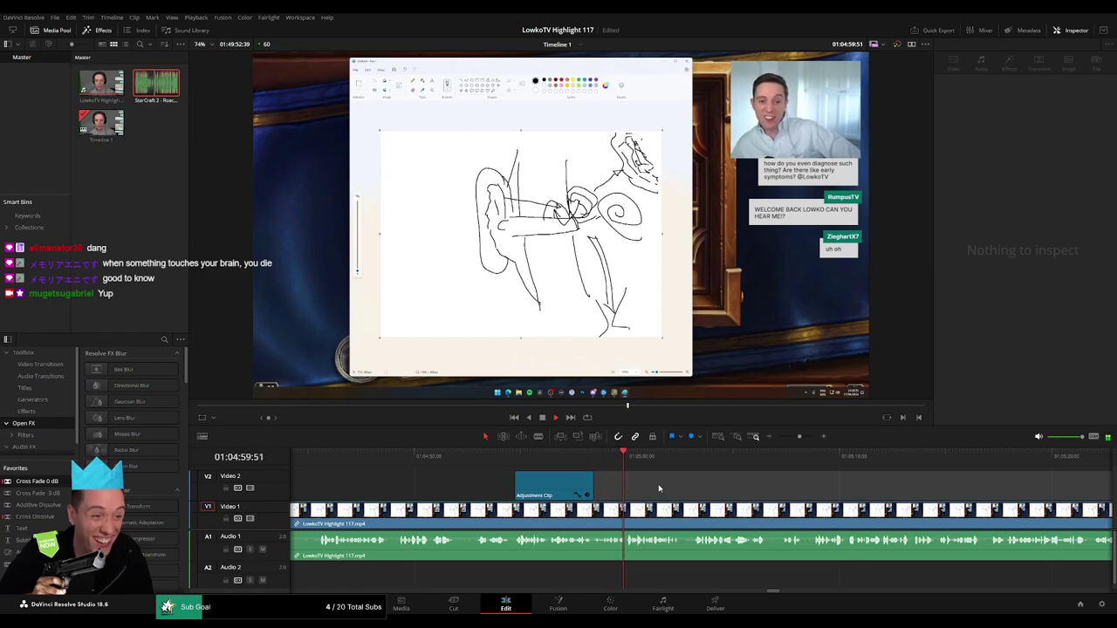
pyautogui.moveTo(759, 497); pyautogui.dragTo(557, 484)
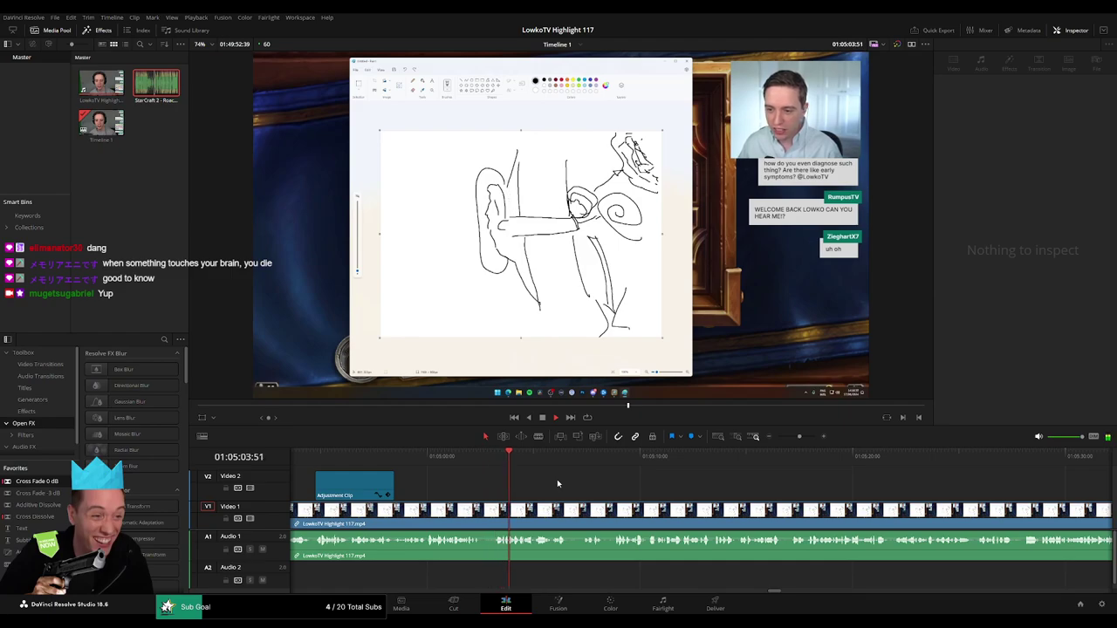
# - Zoom the timeline out and move ahead through the footage toward 01:05:50
pyautogui.click(796, 439)
pyautogui.moveTo(796, 439); pyautogui.dragTo(800, 439)
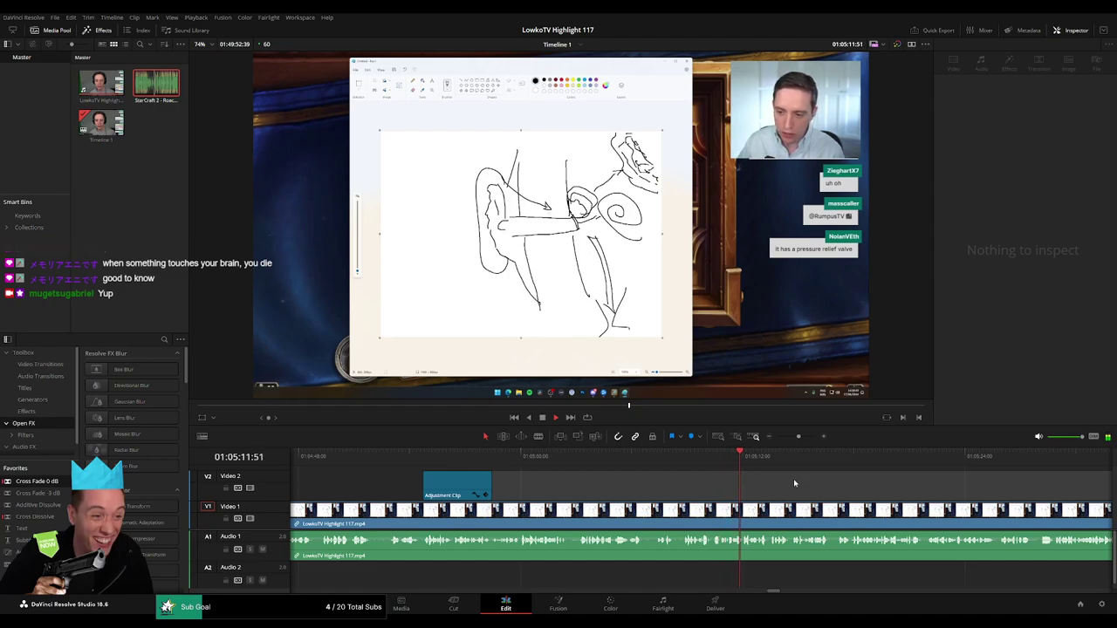
pyautogui.hscroll(3, 695, 486)
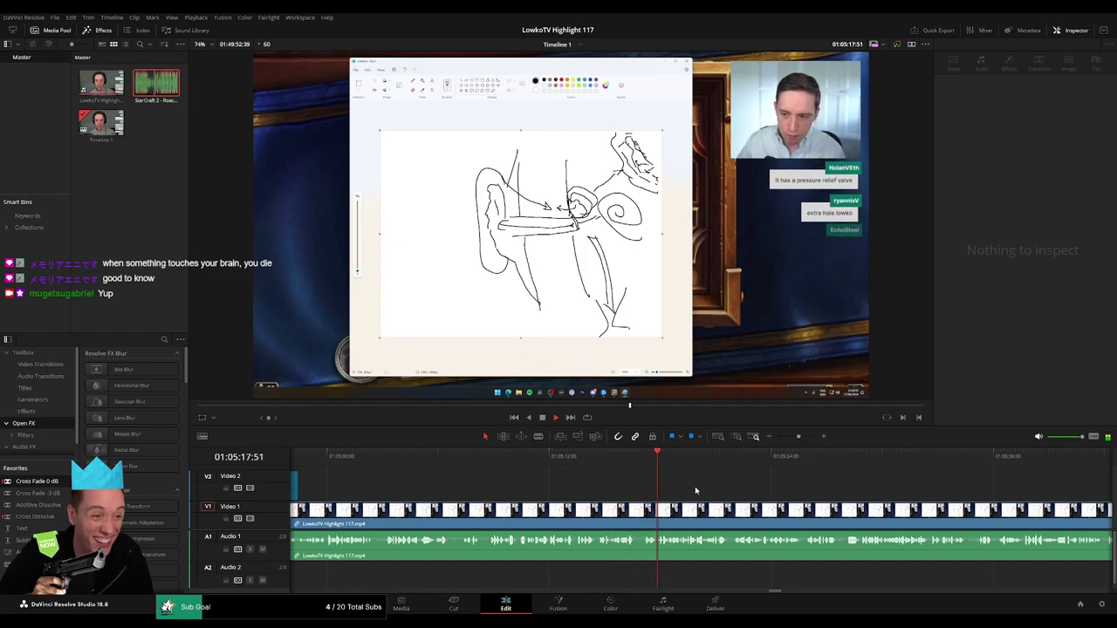
pyautogui.hscroll(3, 673, 484)
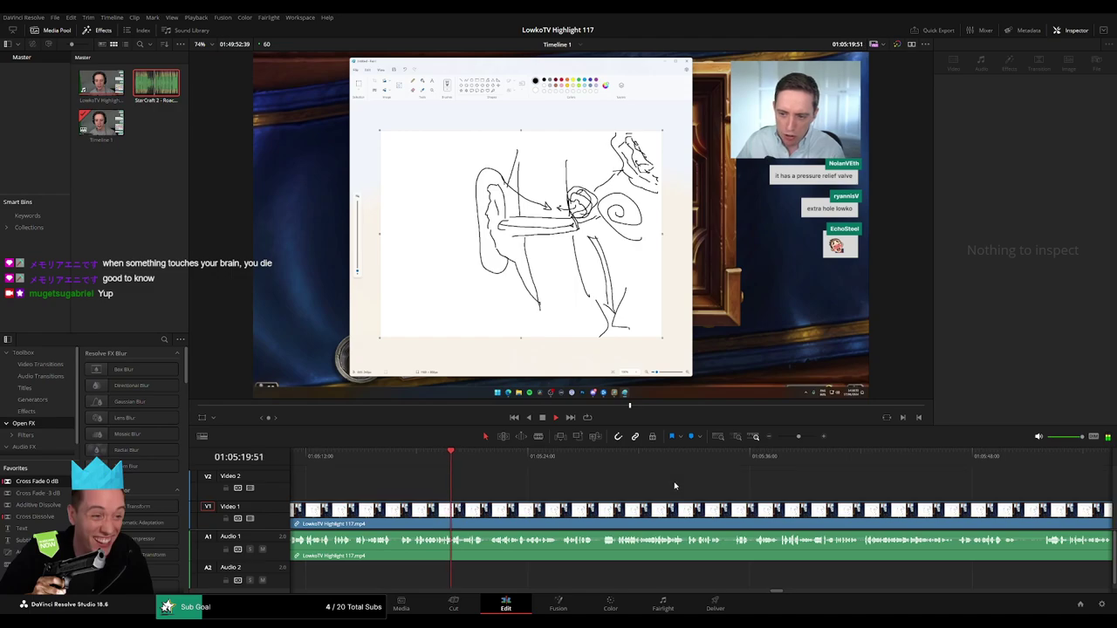
pyautogui.hscroll(1, 753, 486)
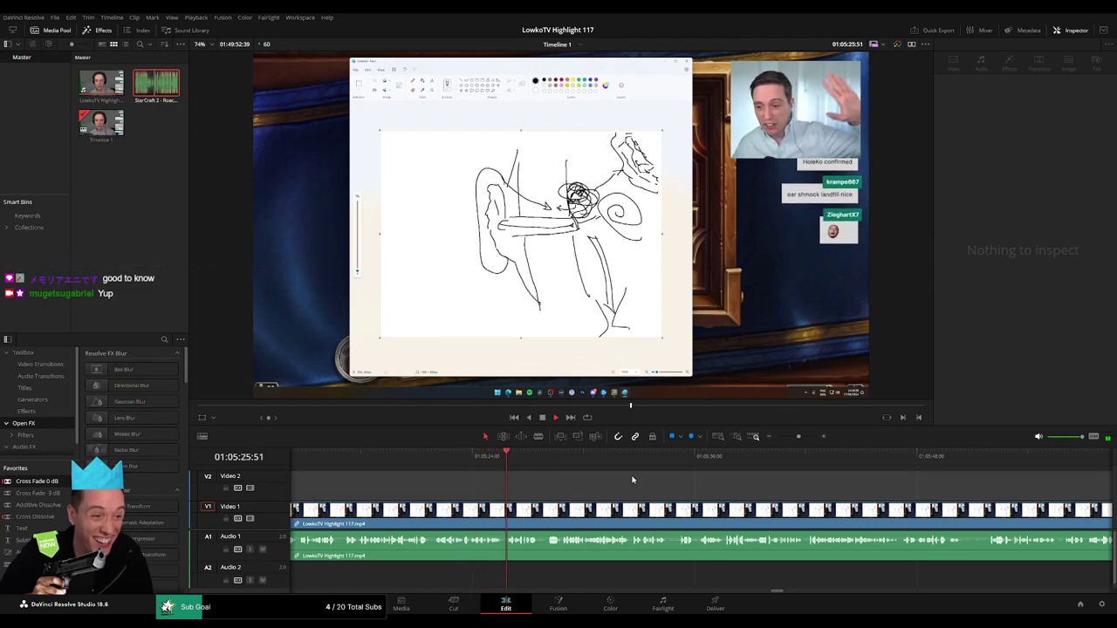
pyautogui.hscroll(2, 557, 478)
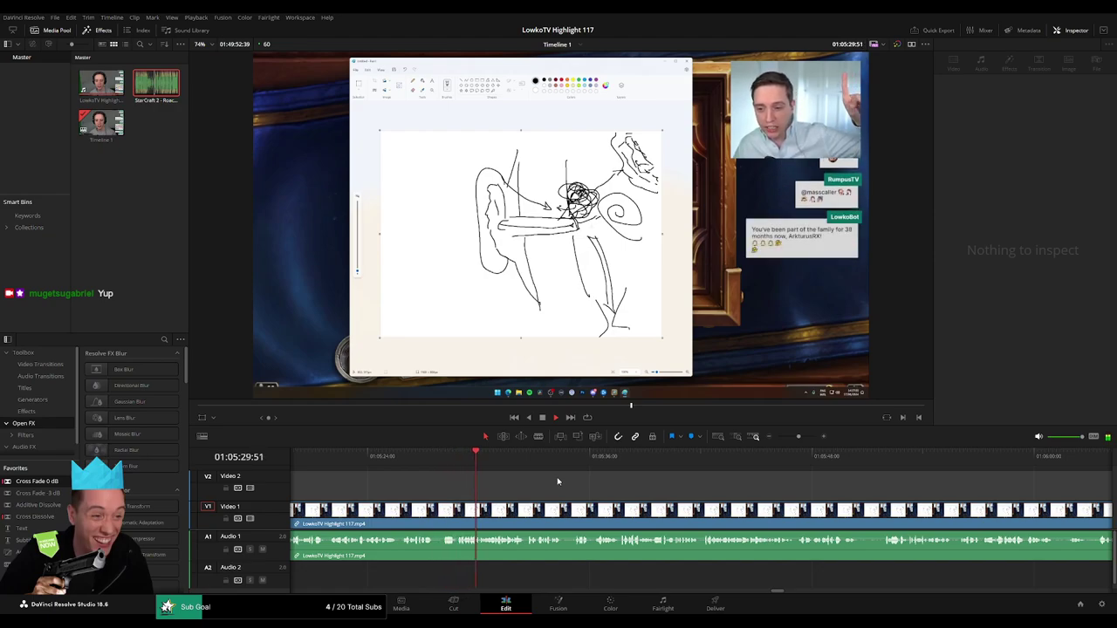
pyautogui.hscroll(1, 609, 485)
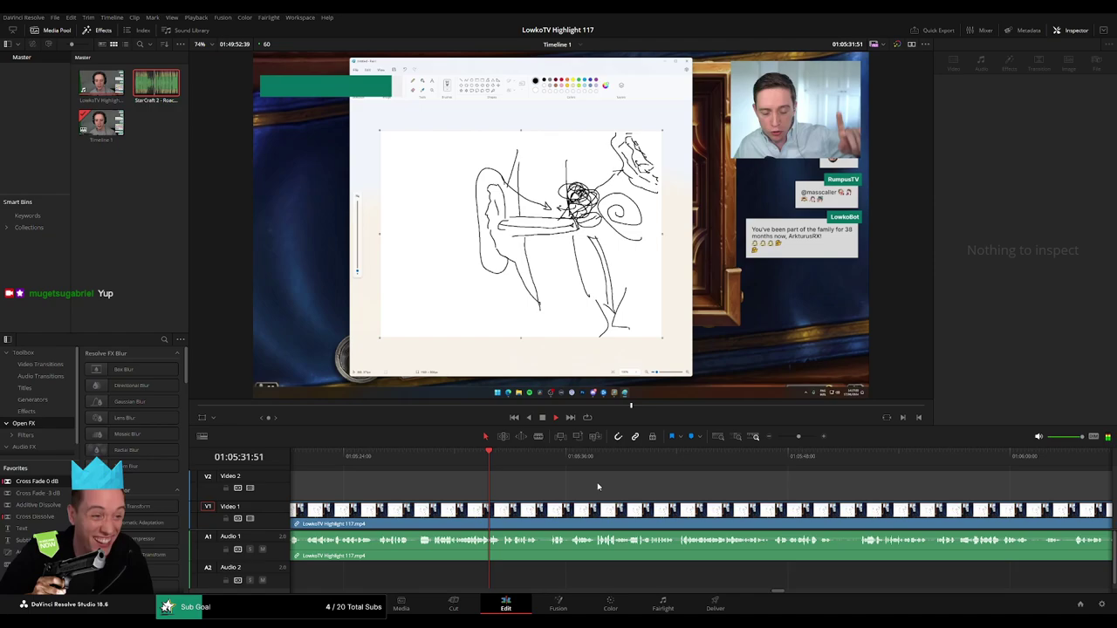
pyautogui.click(548, 463)
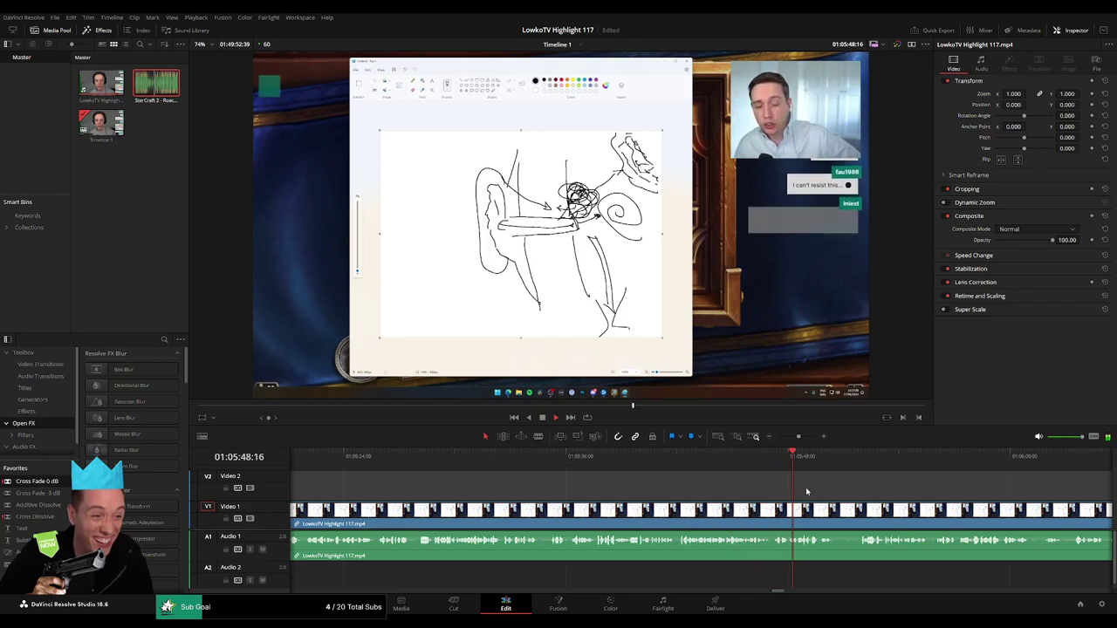
pyautogui.hscroll(5, 847, 484)
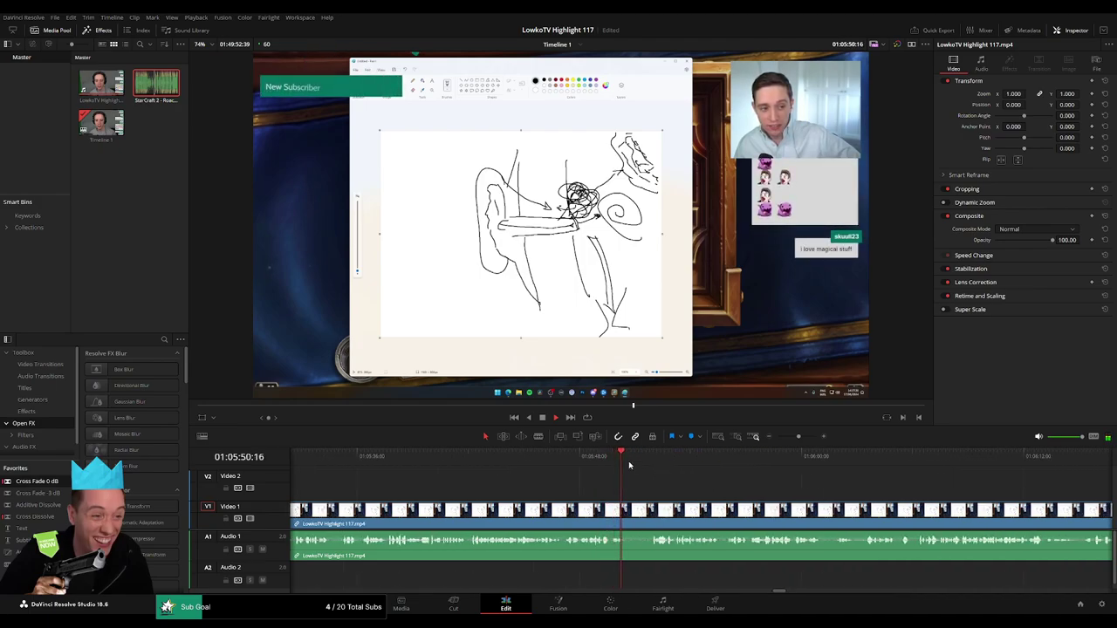
pyautogui.hscroll(1, 611, 489)
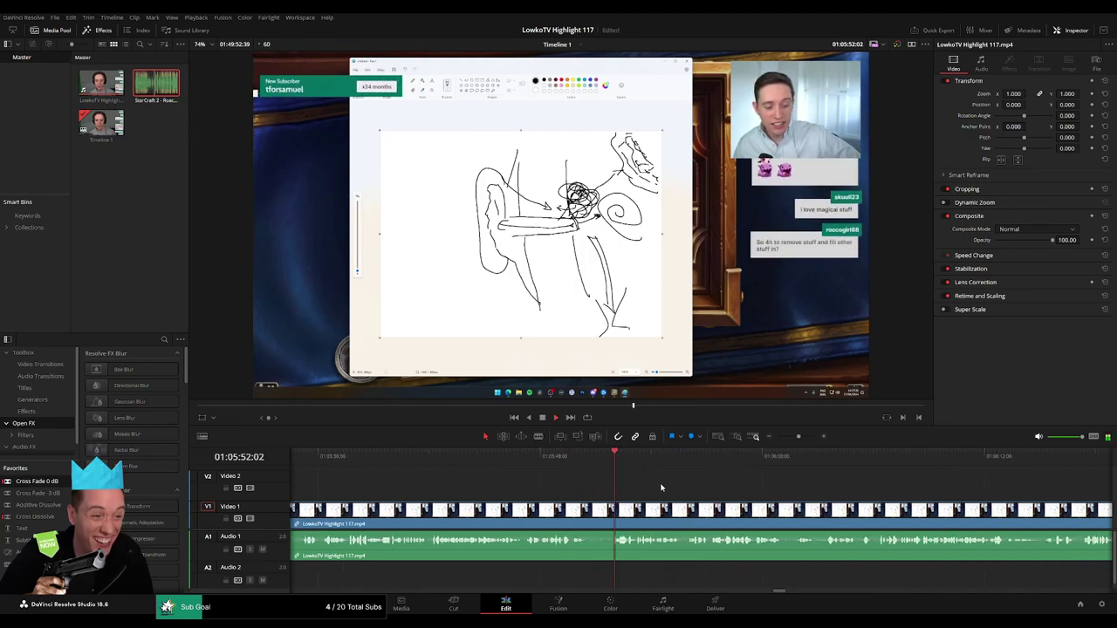
# - Blade the V1/A1 stream footage at about 01:05:50, then select and deselect the left piece
pyautogui.click(576, 510)
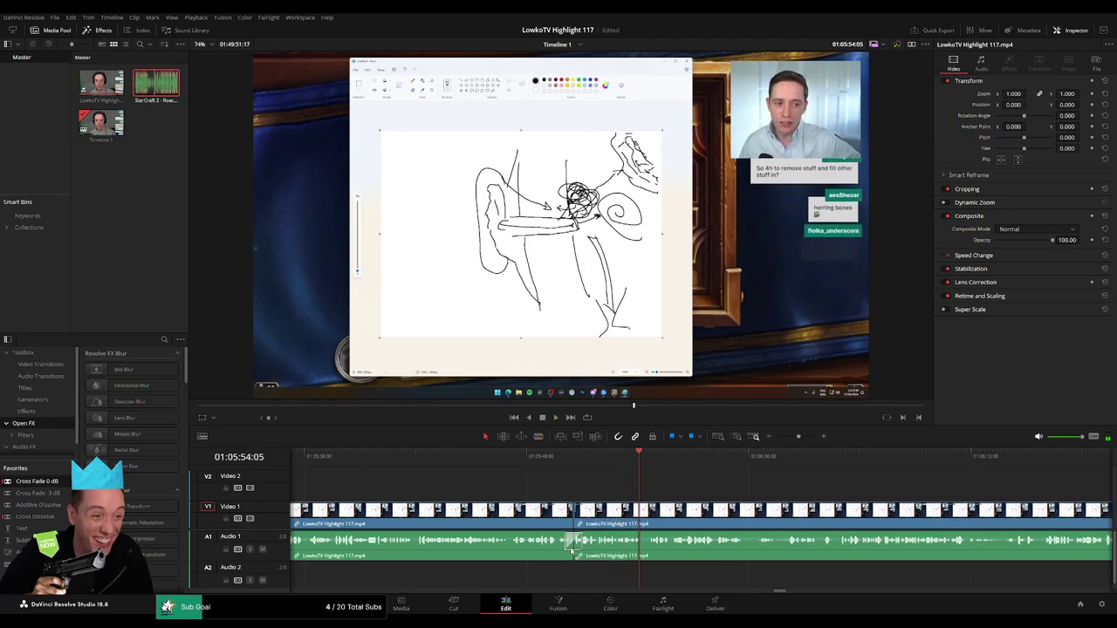
pyautogui.click(541, 519)
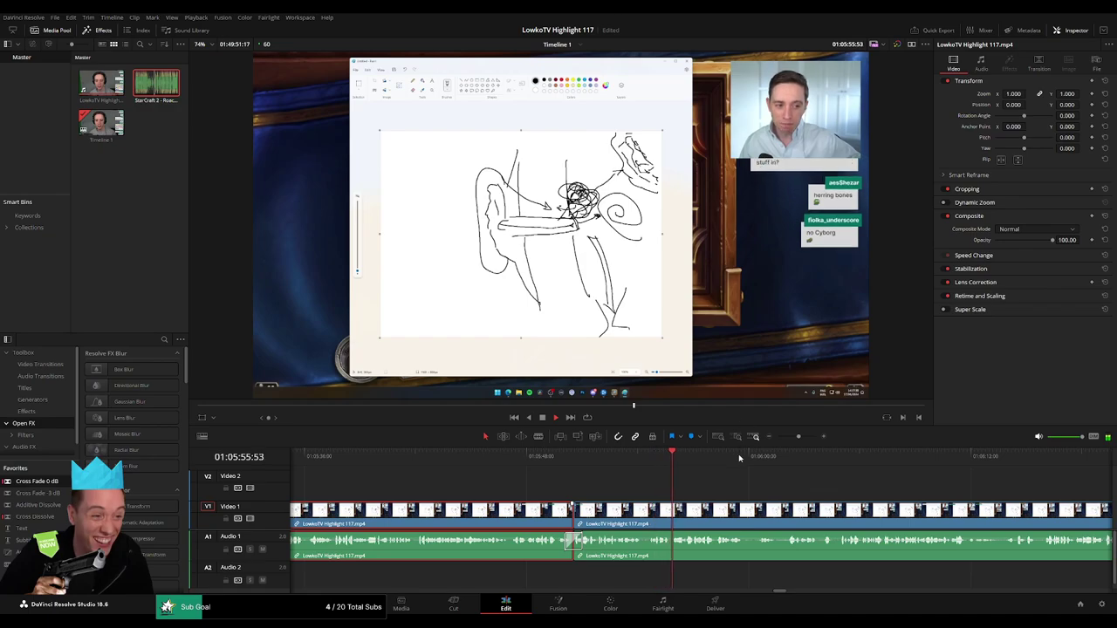
pyautogui.click(777, 489)
pyautogui.hscroll(3, 631, 485)
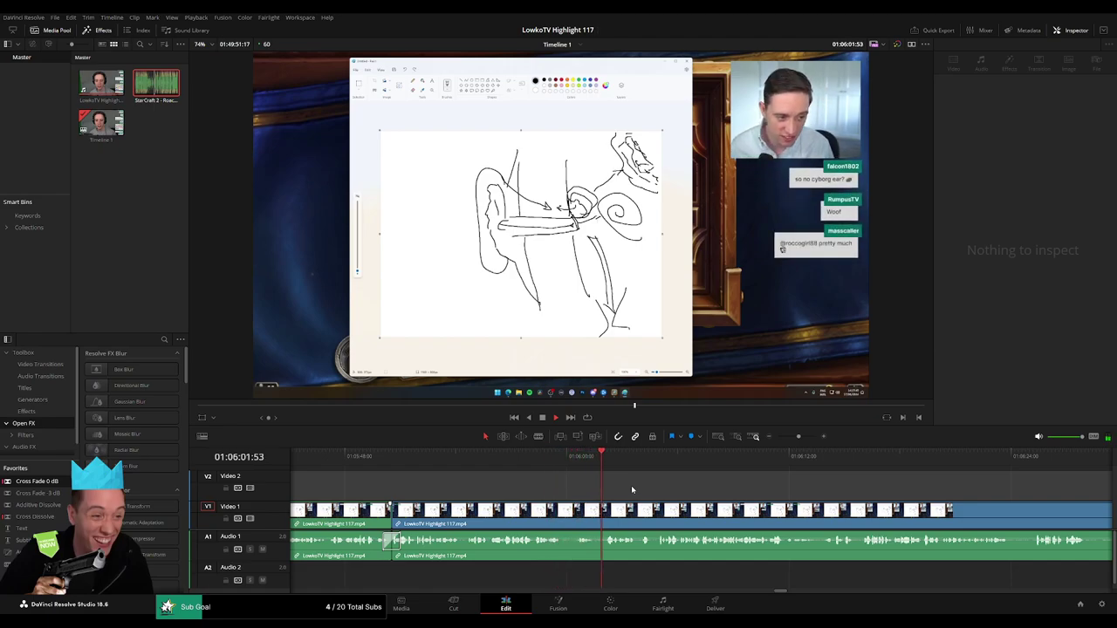
pyautogui.hscroll(2, 605, 493)
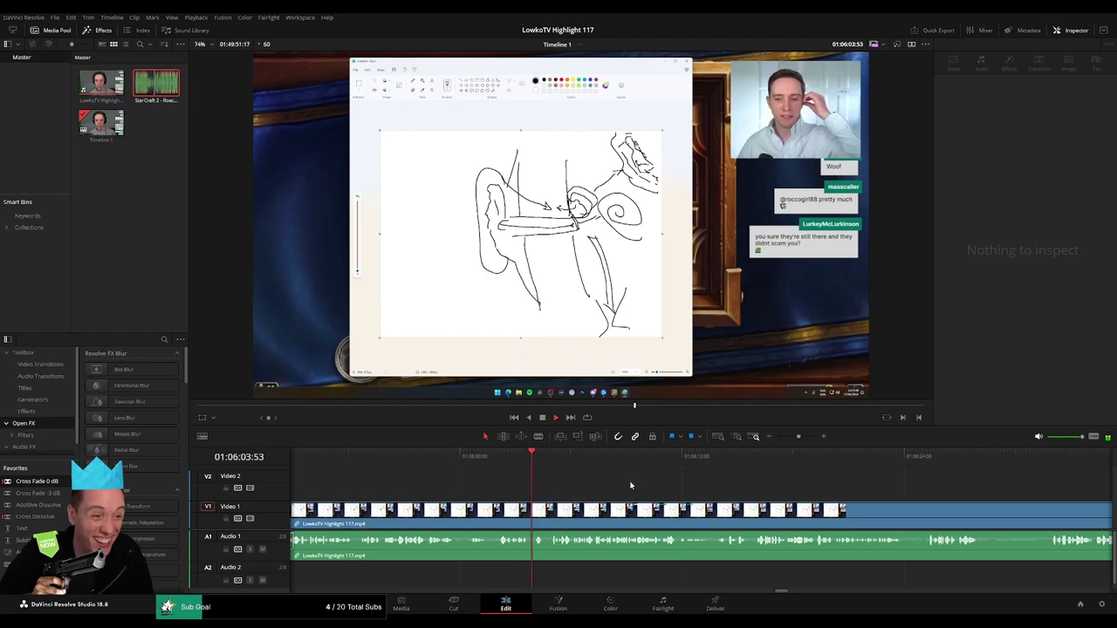
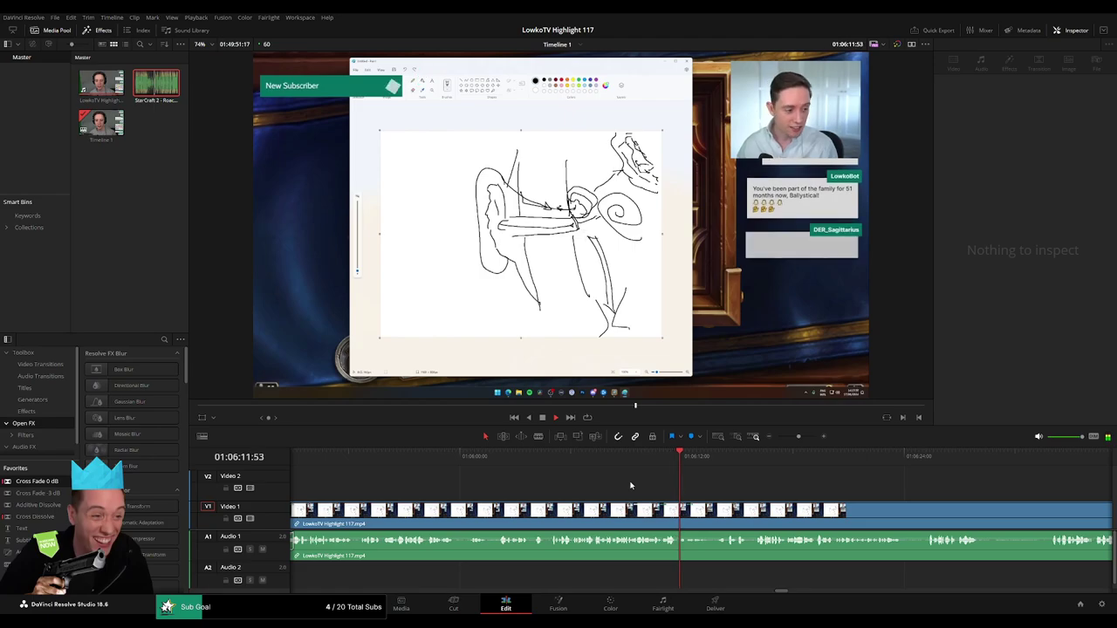
# - Blade the stream clip at the playhead and ripple-delete the short piece, then review the cut
pyautogui.hscroll(3, 605, 483)
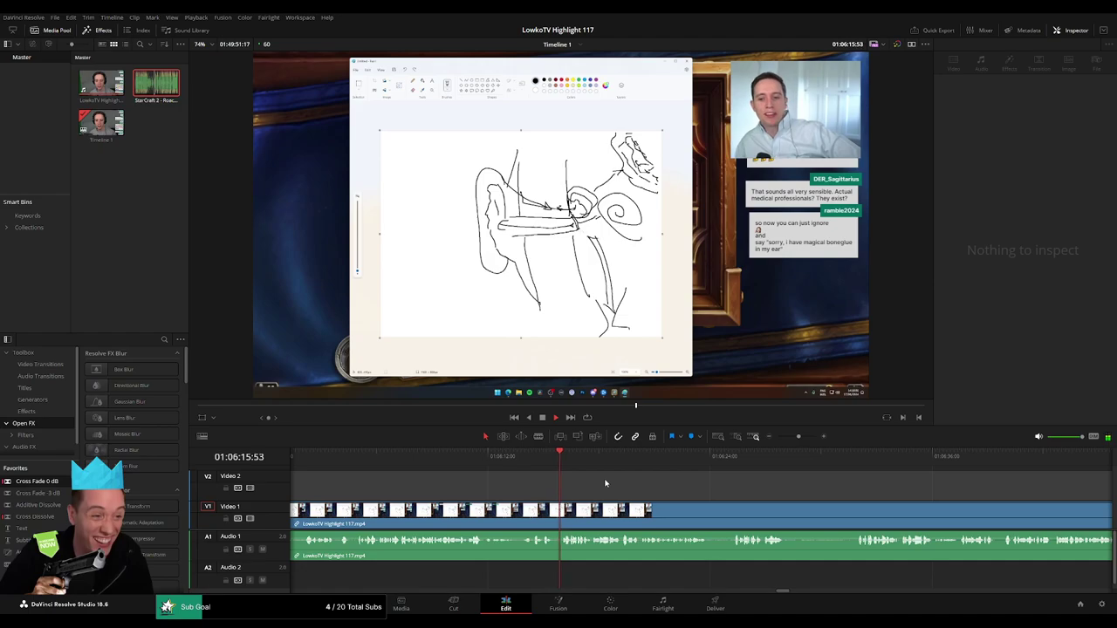
pyautogui.click(543, 458)
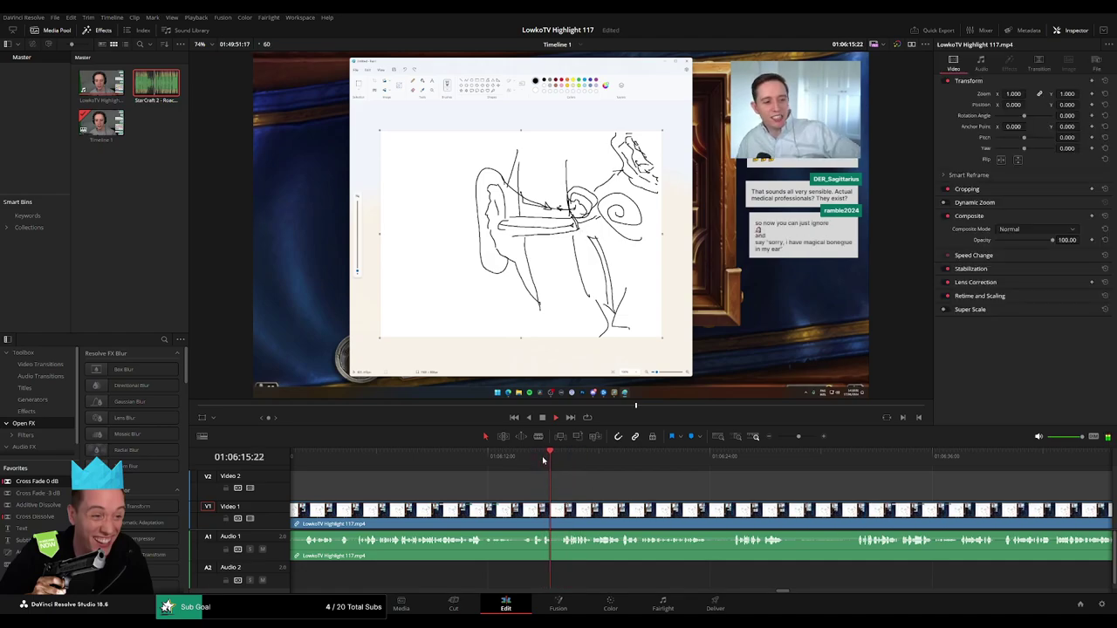
pyautogui.click(560, 515)
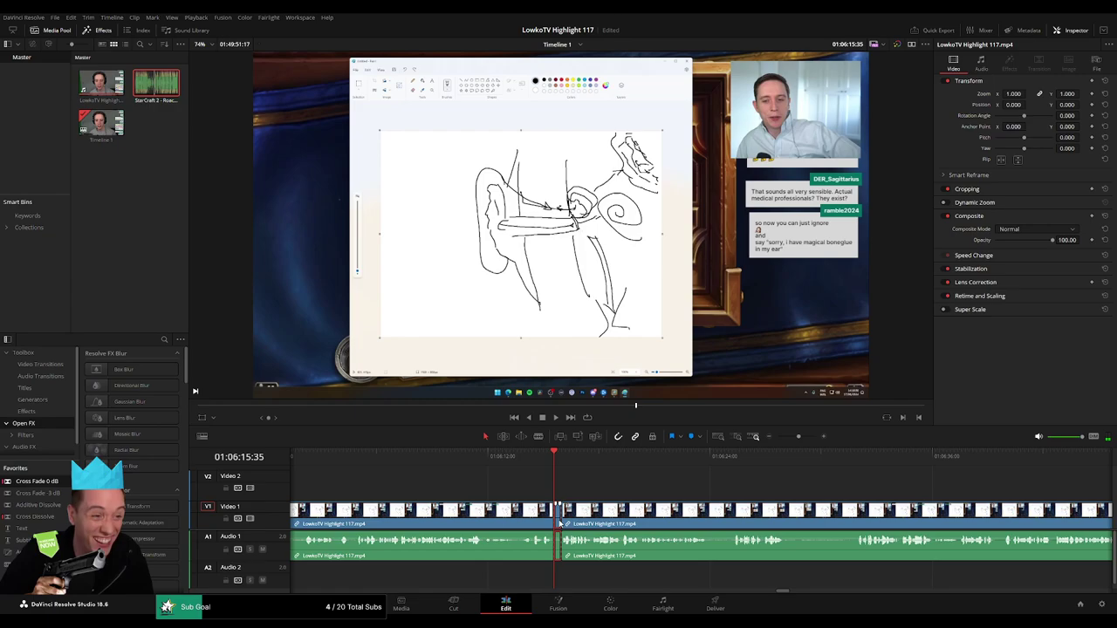
pyautogui.click(558, 515)
pyautogui.press('Delete')
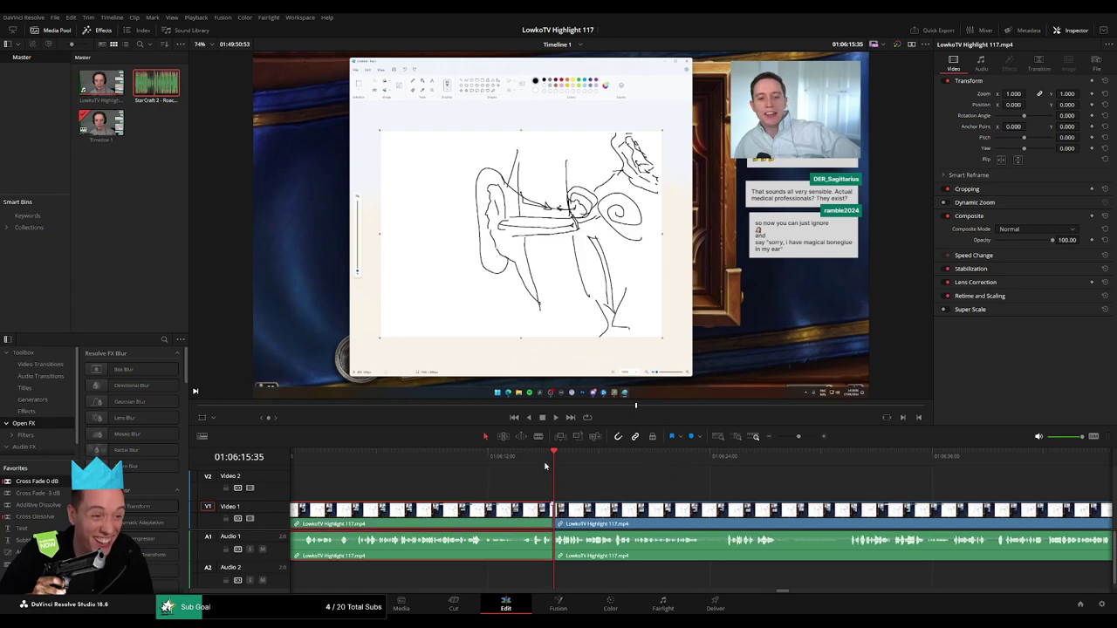
pyautogui.press('space')
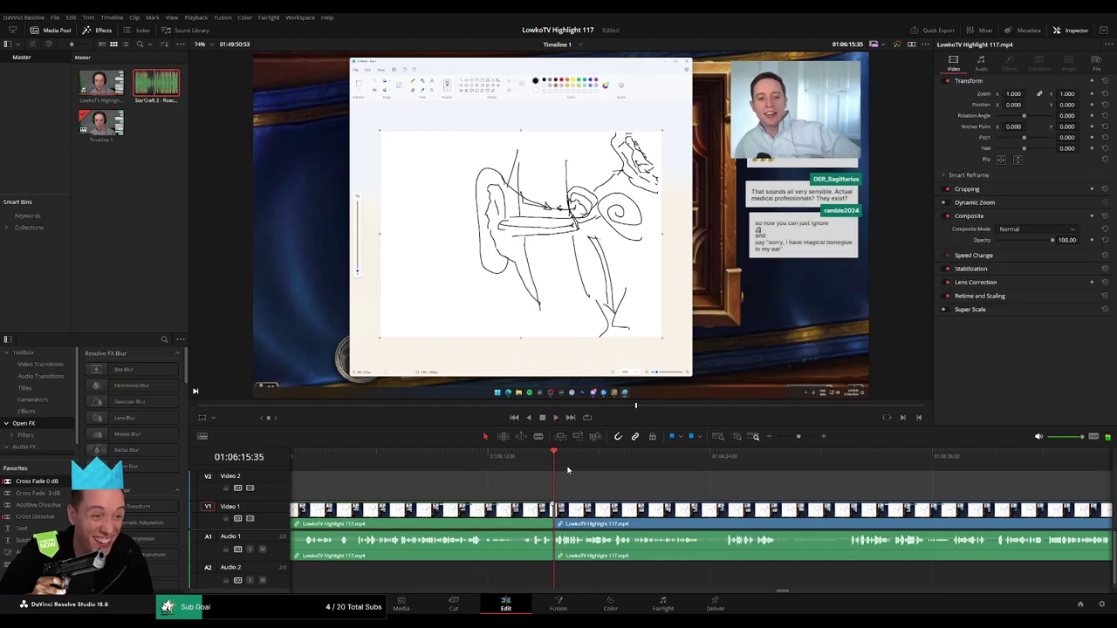
# - Paste a webcam zoom adjustment clip at the playhead and adjust its end point while reviewing
pyautogui.hotkey('ctrl', 'v')
pyautogui.press('space')
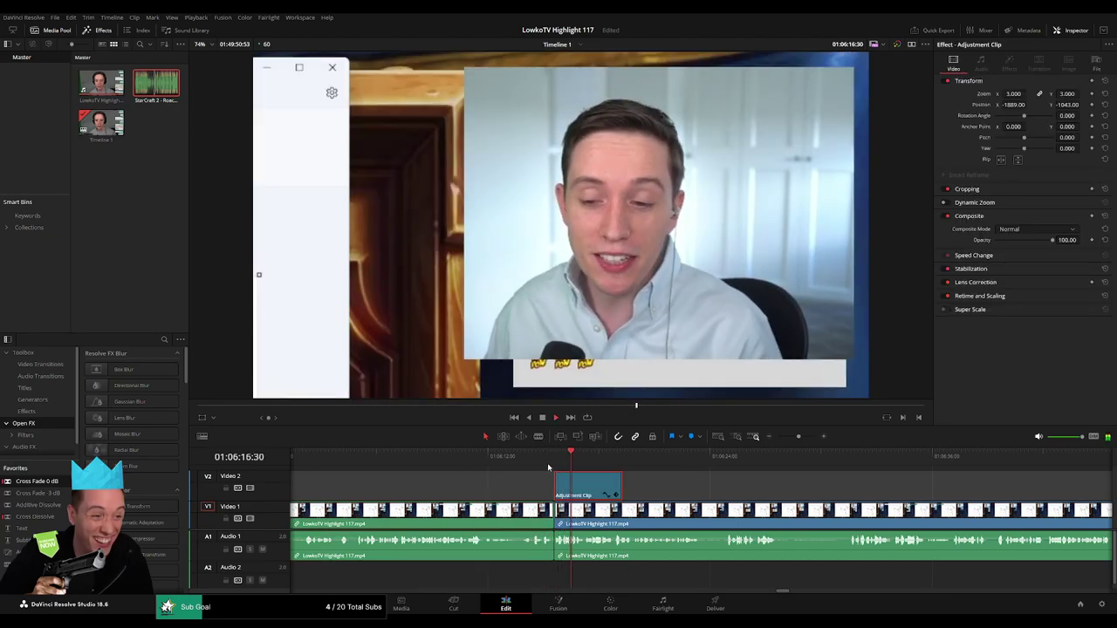
pyautogui.click(671, 493)
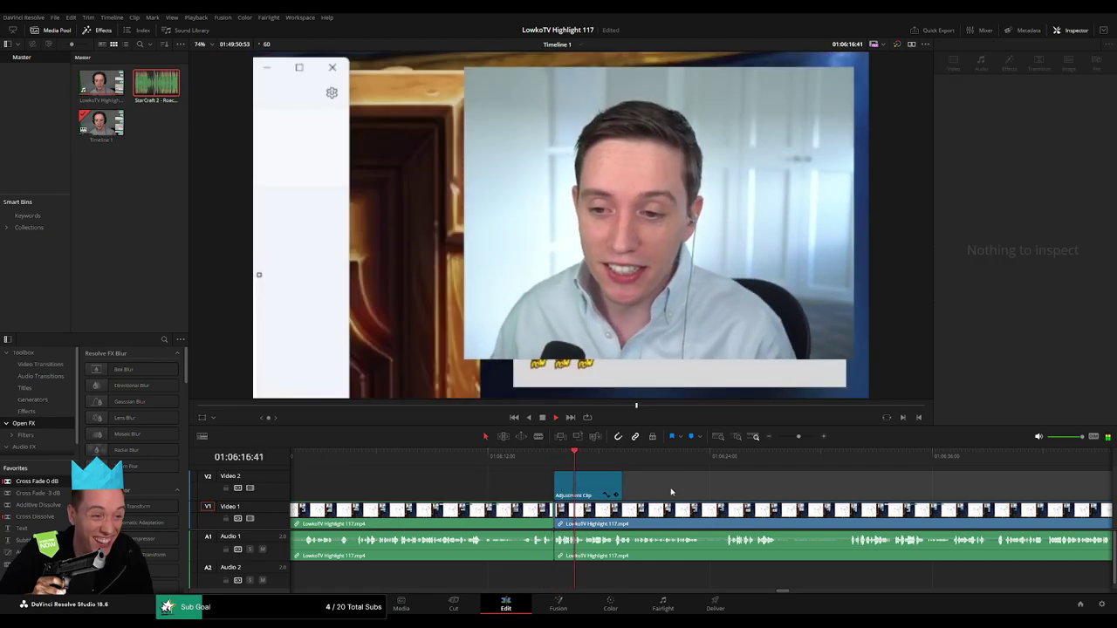
pyautogui.moveTo(620, 491); pyautogui.dragTo(583, 490)
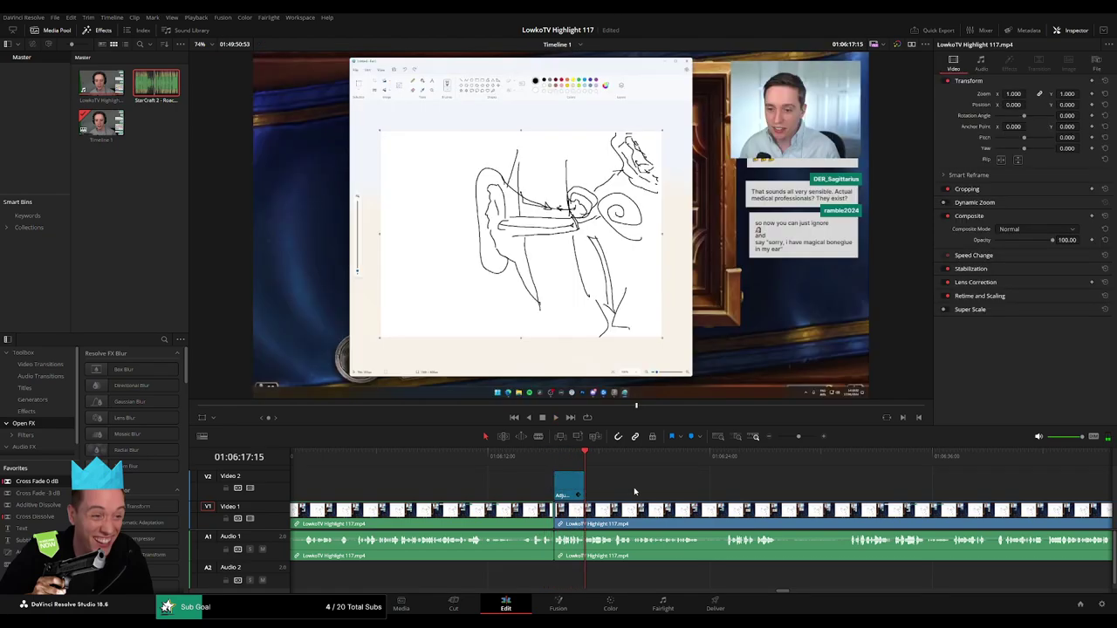
pyautogui.press('space')
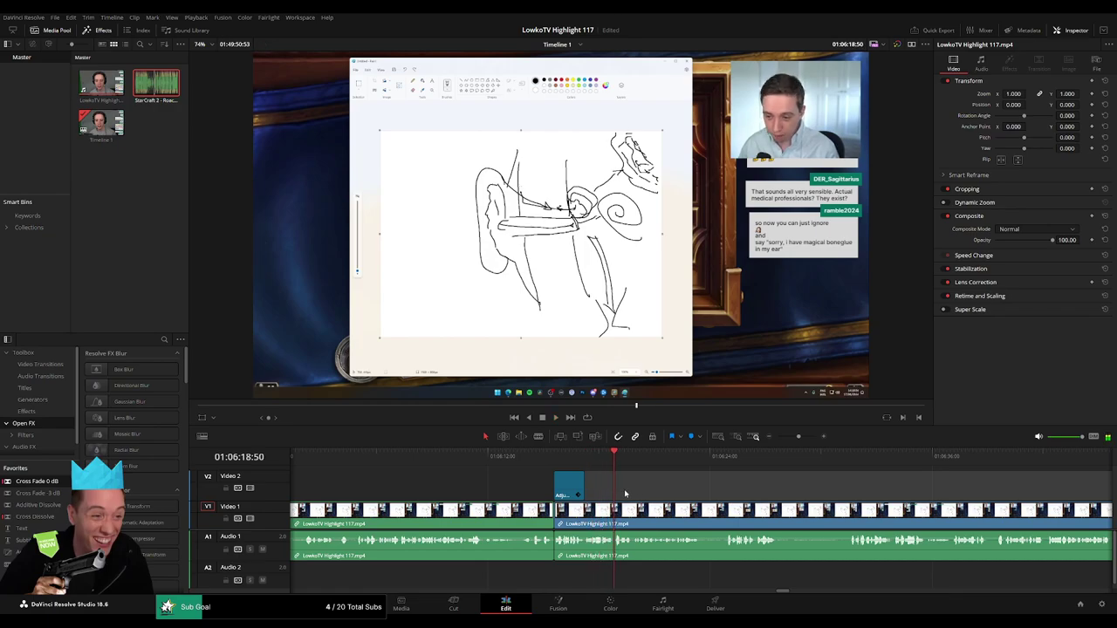
pyautogui.moveTo(584, 488); pyautogui.dragTo(613, 488)
pyautogui.press('space')
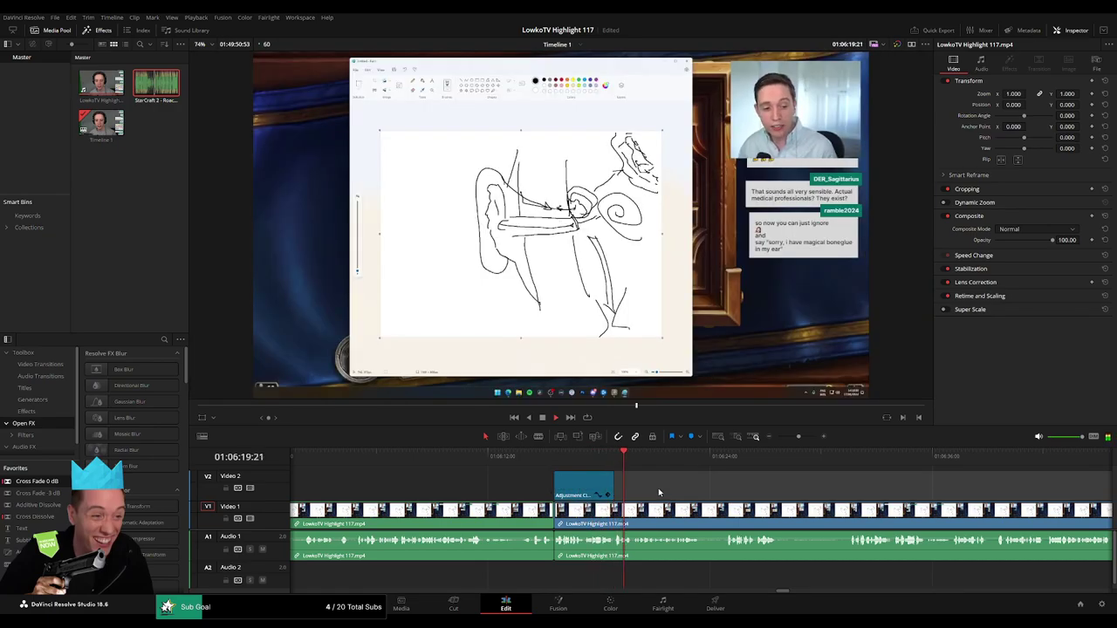
pyautogui.press('/')
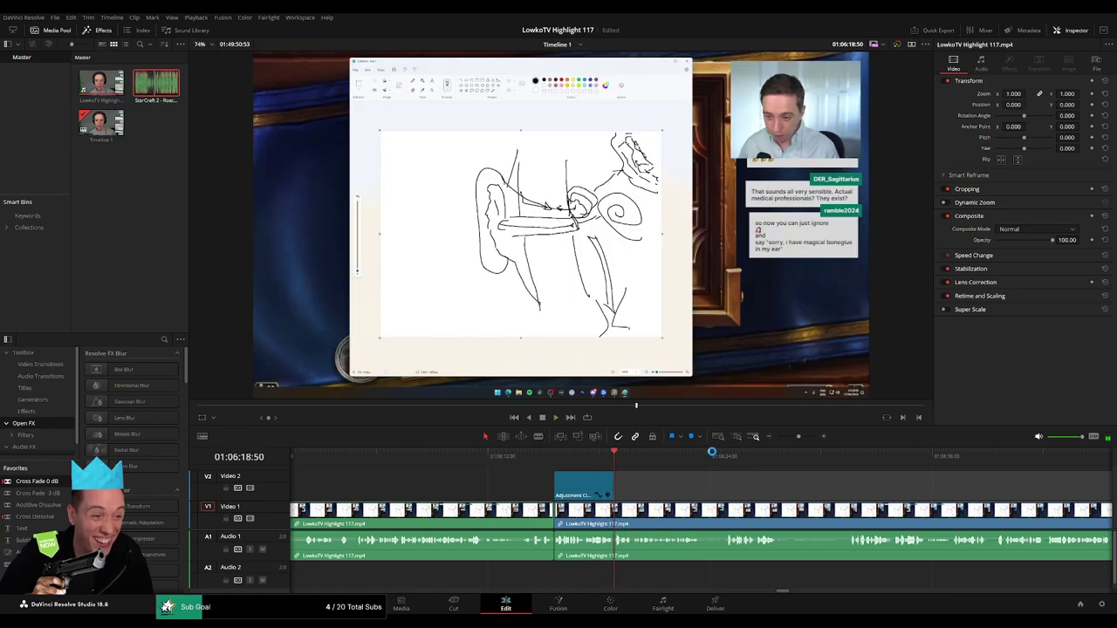
# - Remove the short piece after the cut and extend the zoom's end up to the cut
pyautogui.moveTo(799, 439); pyautogui.dragTo(804, 440)
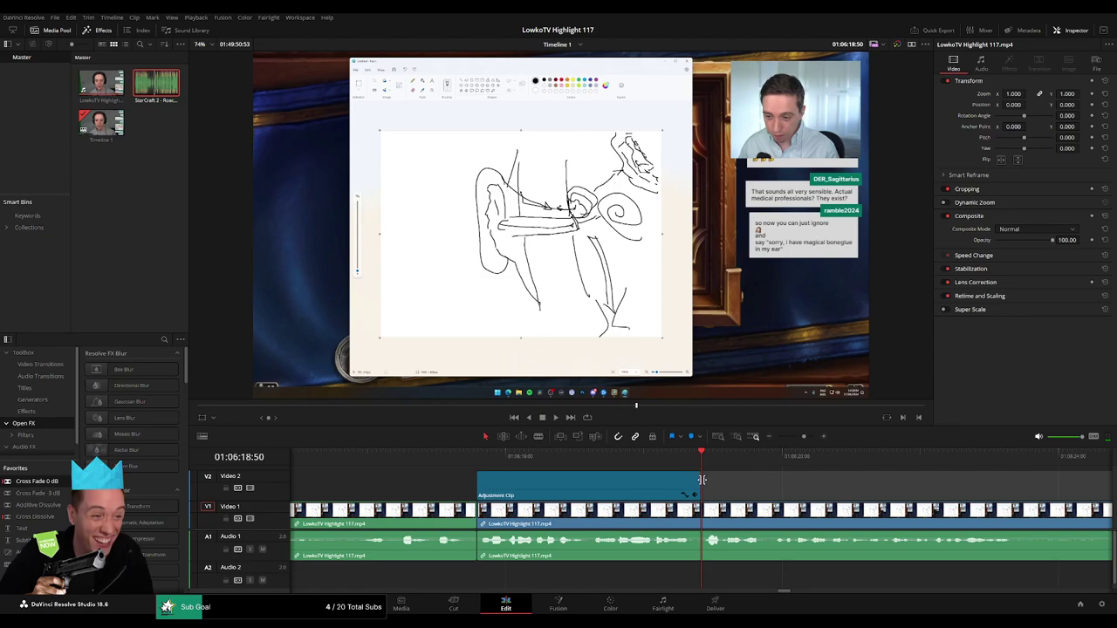
pyautogui.moveTo(702, 479); pyautogui.dragTo(681, 481)
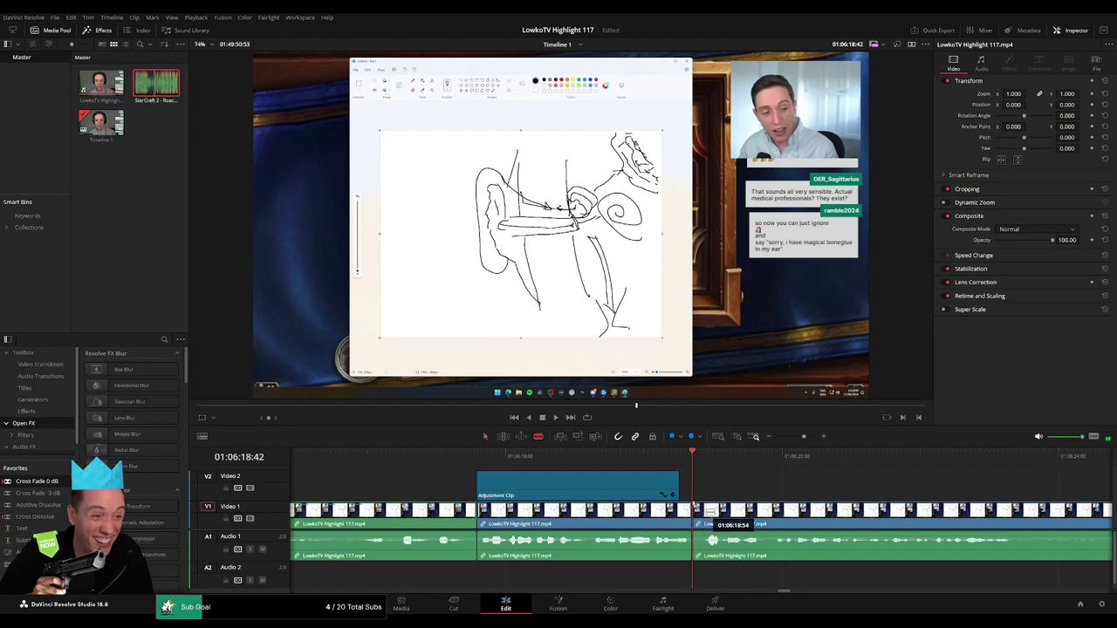
pyautogui.press('Delete')
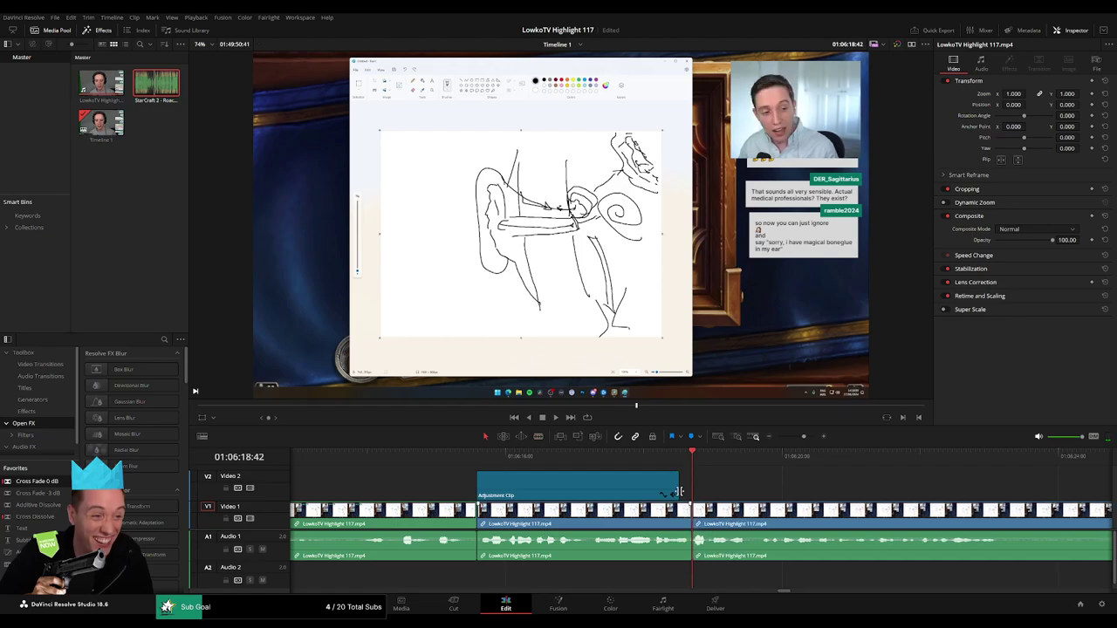
pyautogui.moveTo(678, 491); pyautogui.dragTo(691, 491)
pyautogui.press('space')
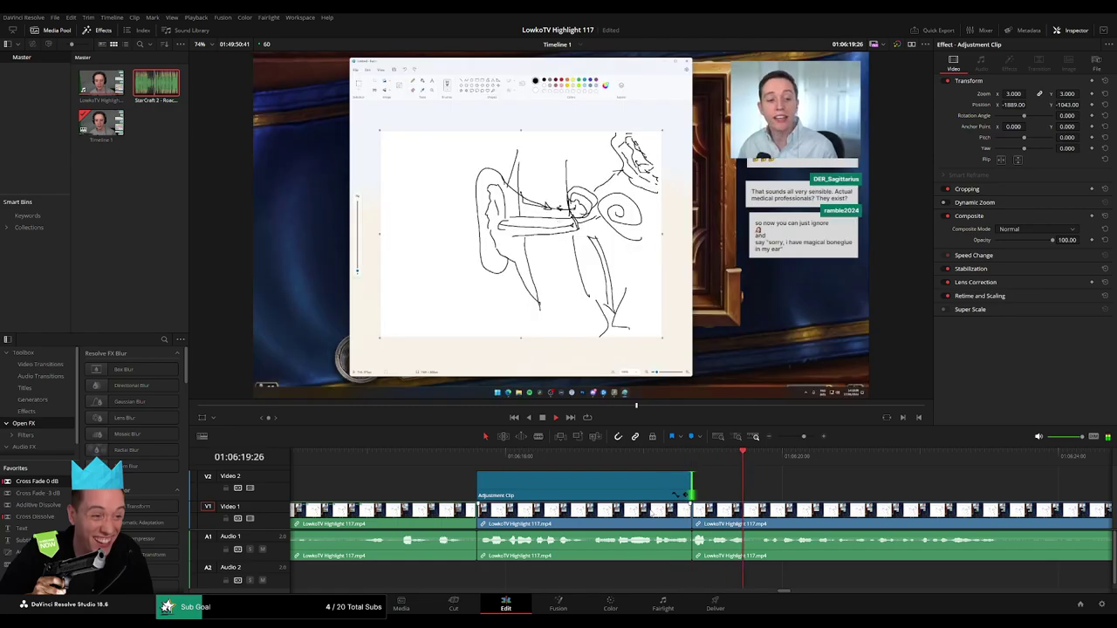
# - Paste a second webcam zoom further along and shorten its end
pyautogui.click(676, 510)
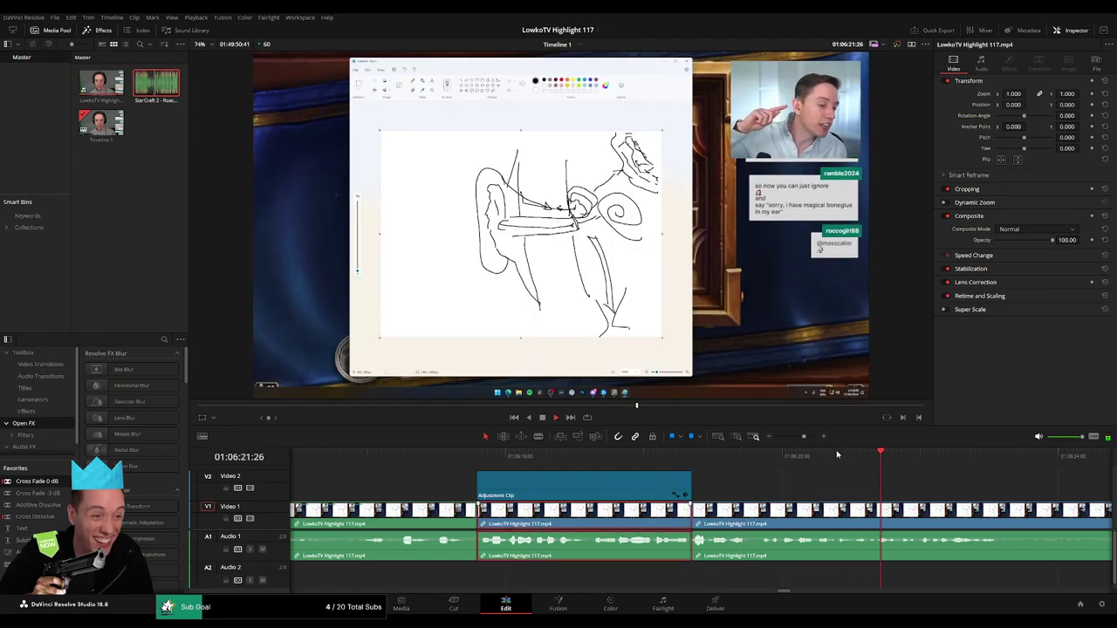
pyautogui.click(617, 455)
pyautogui.hotkey('ctrl', 'v')
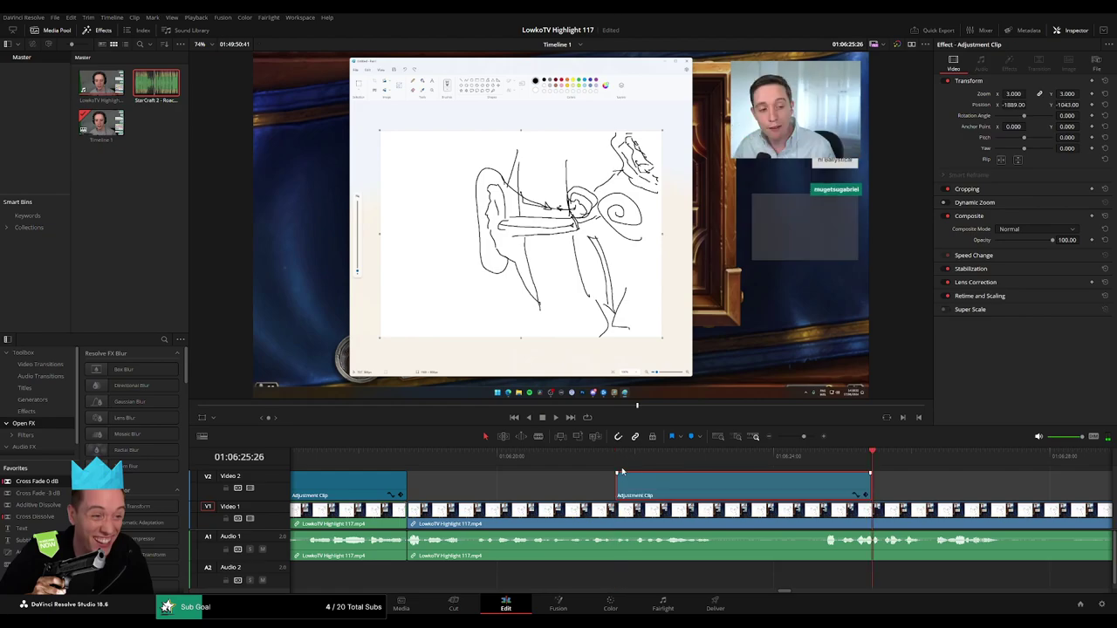
pyautogui.click(571, 463)
pyautogui.click(482, 458)
pyautogui.press('space')
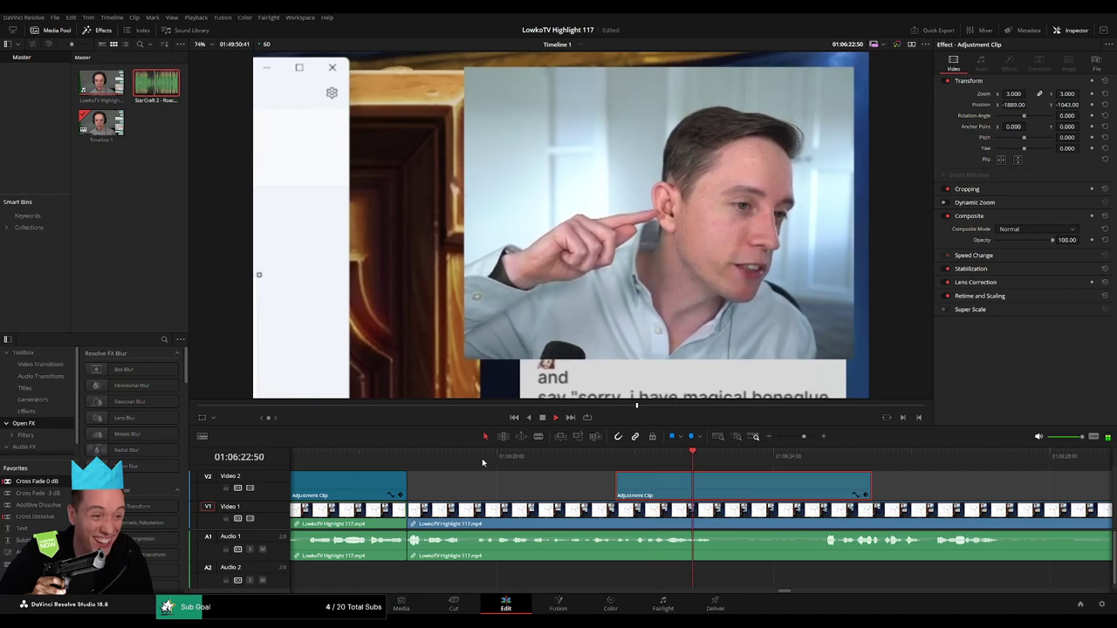
pyautogui.hscroll(5, 683, 481)
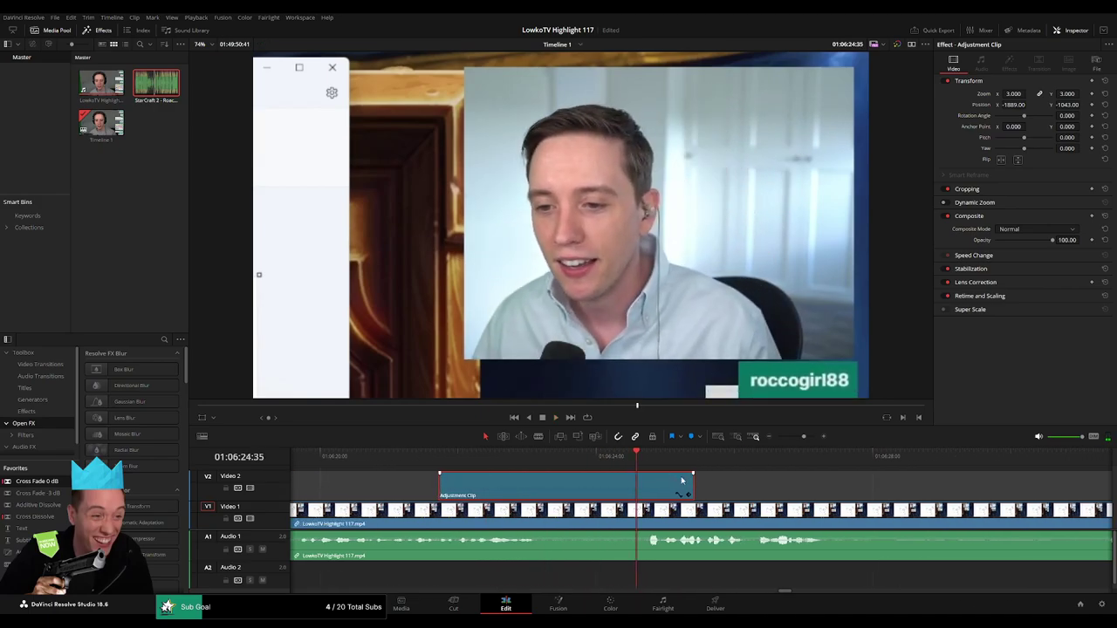
pyautogui.moveTo(689, 481); pyautogui.dragTo(581, 481)
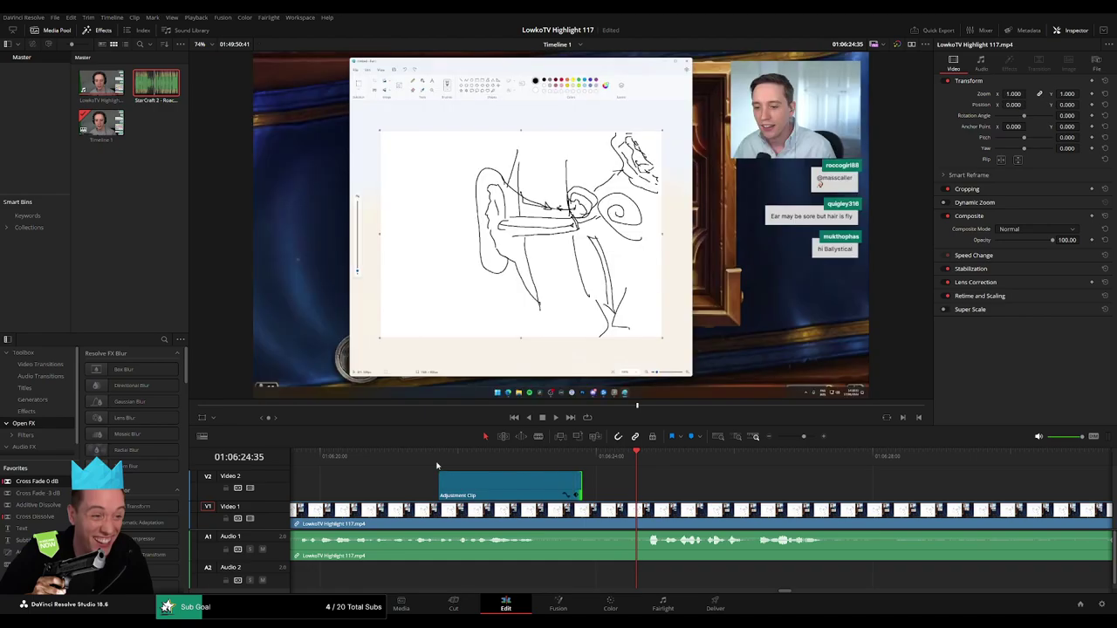
pyautogui.click(437, 466)
# - Delete the earlier webcam zoom clip on Video 2 and replay that section
pyautogui.hscroll(-5, 437, 466)
pyautogui.click(577, 475)
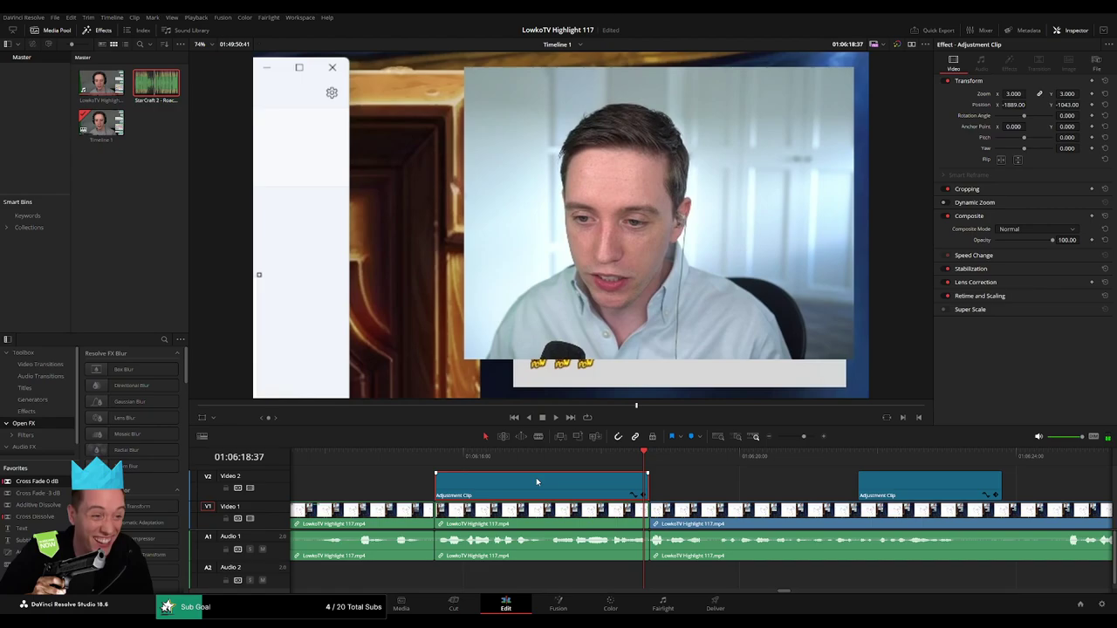
pyautogui.press('Delete')
pyautogui.click(424, 465)
pyautogui.press('space')
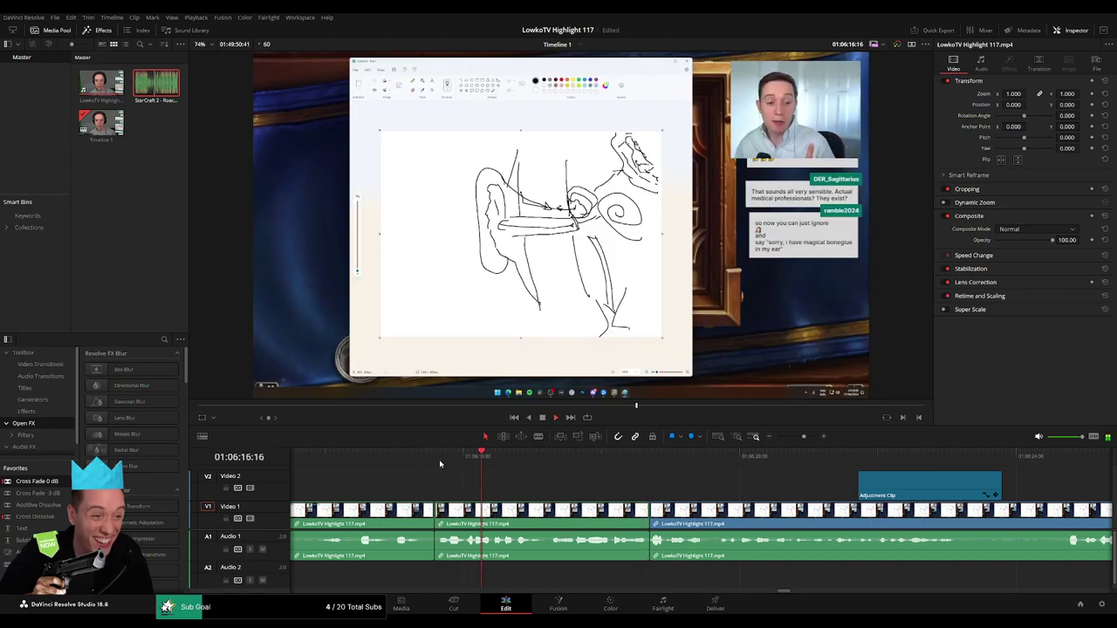
# - Drag the adjustment clip's start back to the playhead so the zoom begins earlier
pyautogui.hscroll(3, 546, 487)
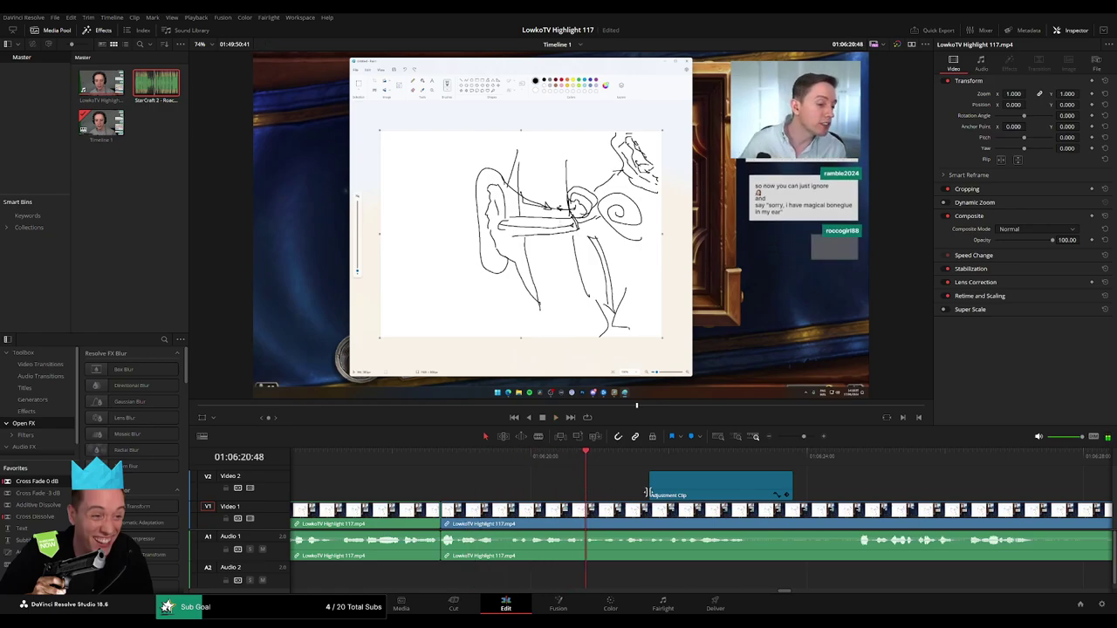
pyautogui.moveTo(650, 486); pyautogui.dragTo(586, 486)
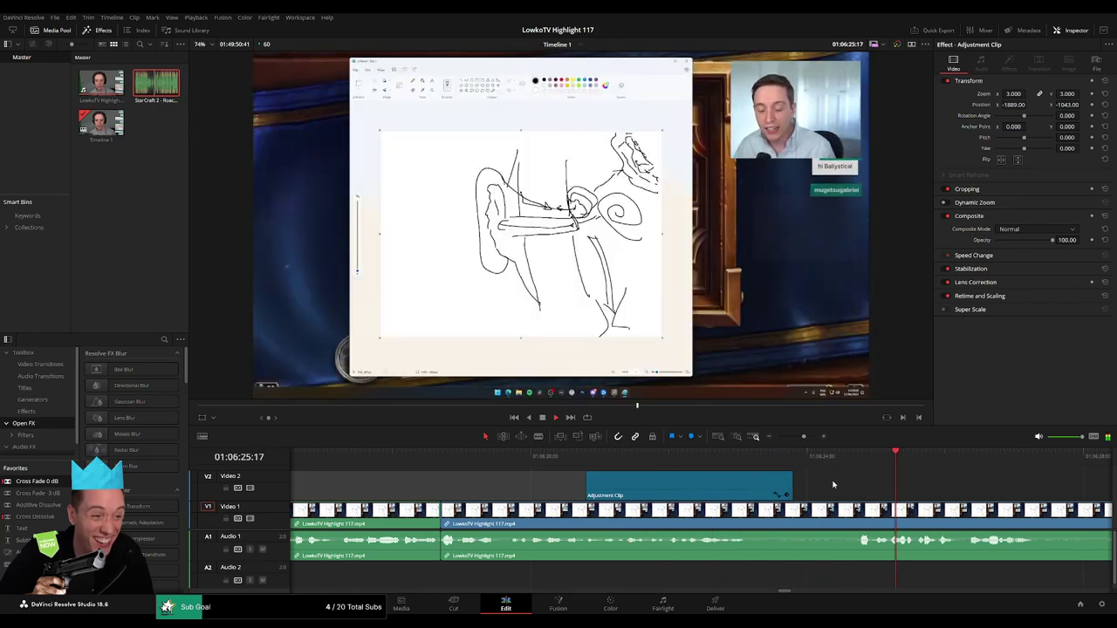
pyautogui.moveTo(806, 437); pyautogui.dragTo(801, 437)
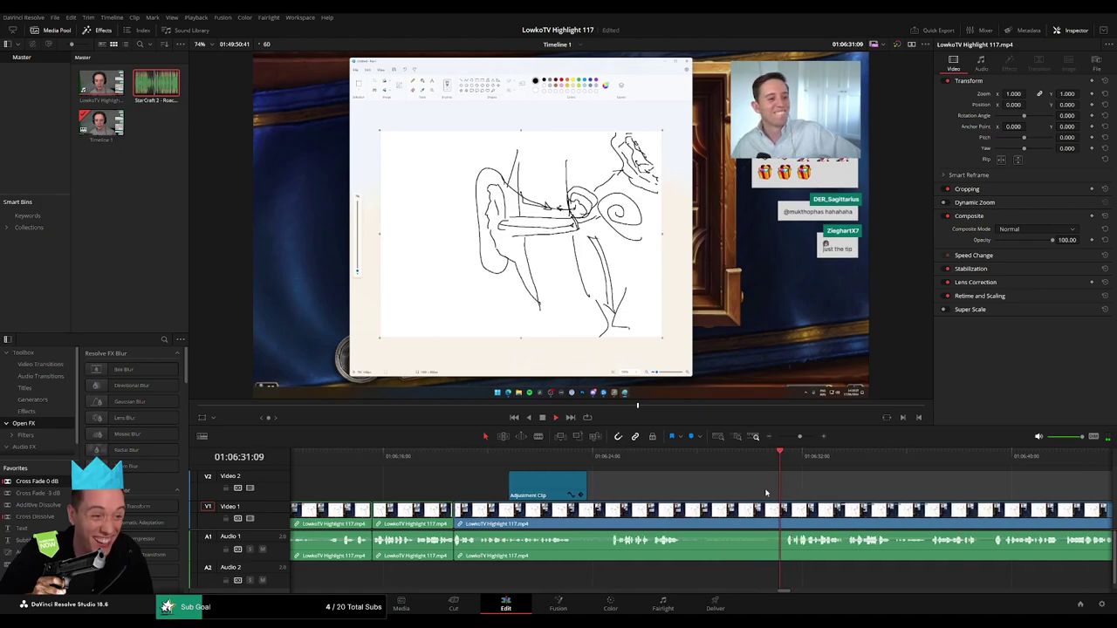
# - Play through the following footage and paste a new 3x zoom adjustment clip near 01:06:48
pyautogui.hscroll(5, 610, 478)
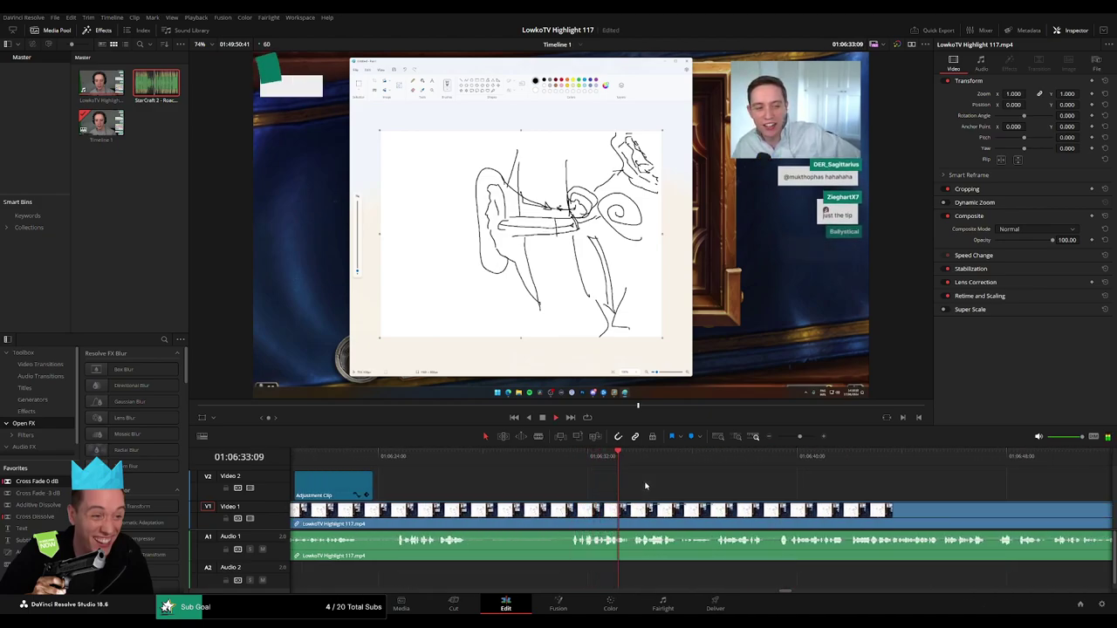
pyautogui.hscroll(2, 591, 483)
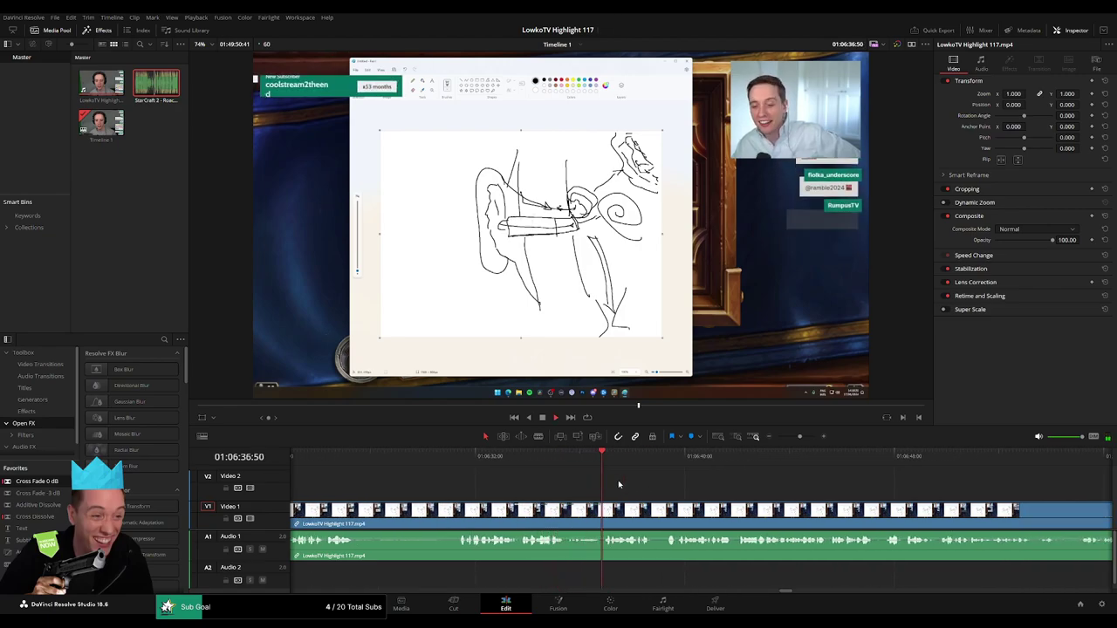
pyautogui.hscroll(2, 602, 486)
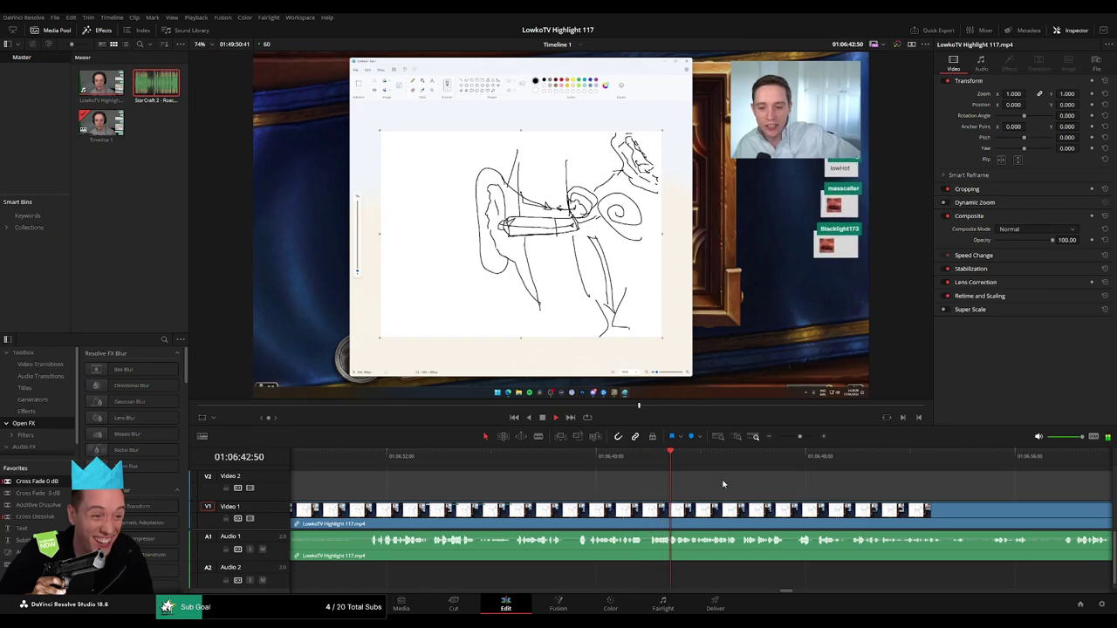
pyautogui.hscroll(4, 613, 484)
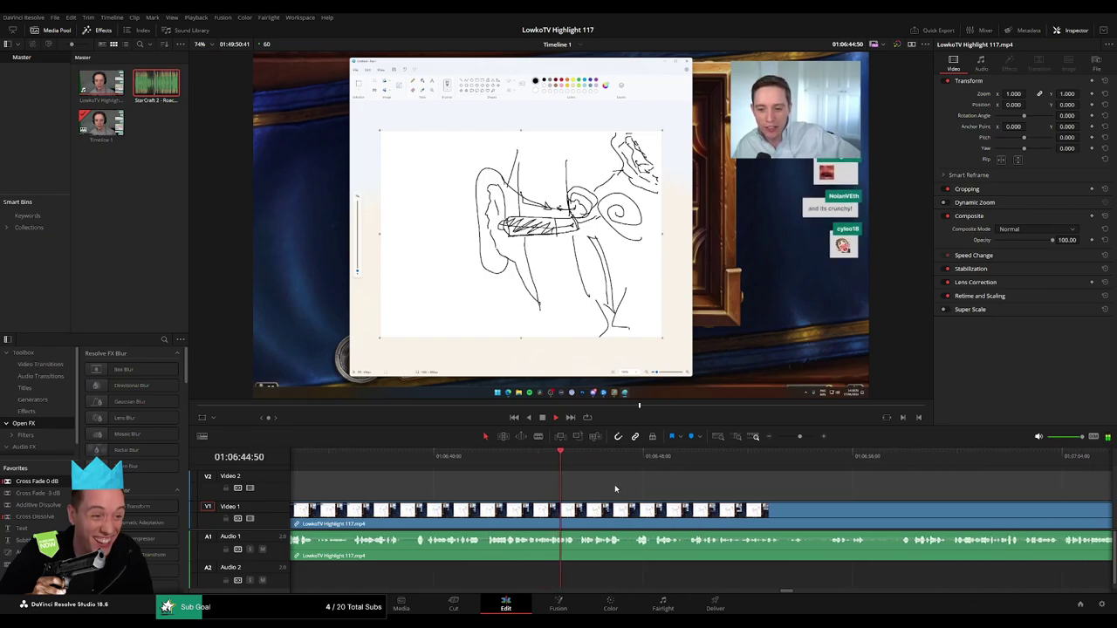
pyautogui.hscroll(2, 656, 493)
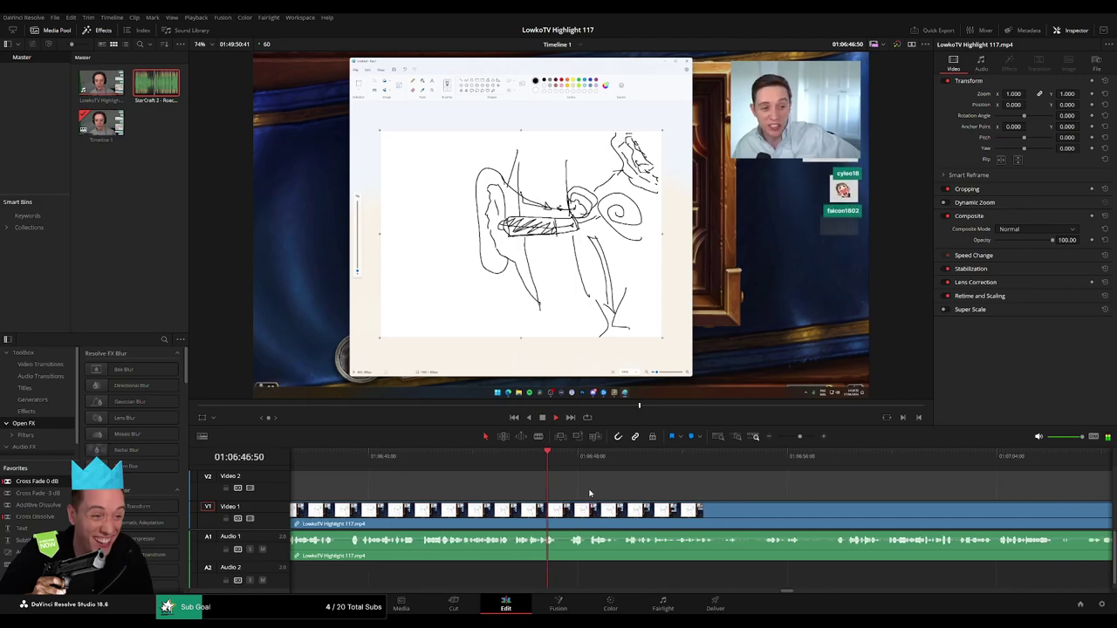
pyautogui.press('space')
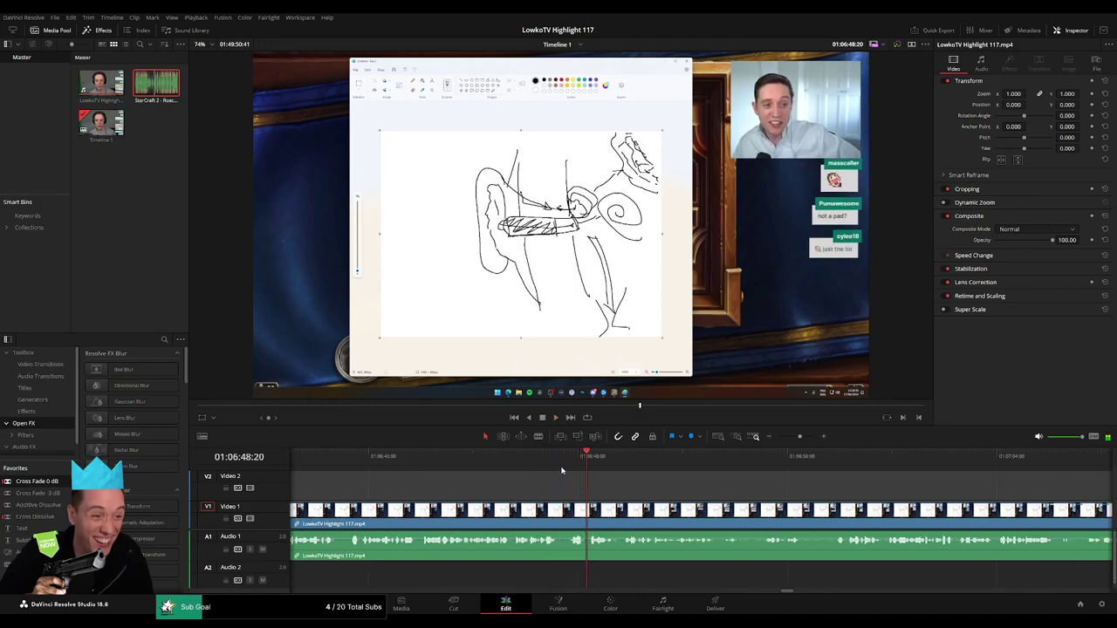
pyautogui.hotkey('ctrl', 'v')
# - Review the new webcam zoom and lengthen its end
pyautogui.press('space')
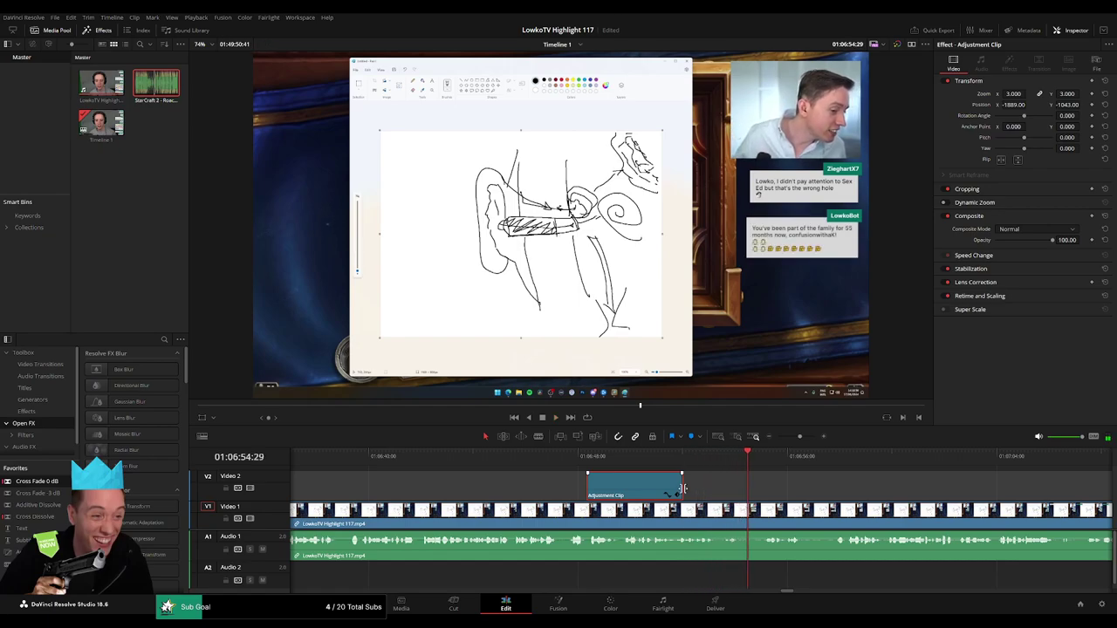
pyautogui.moveTo(684, 489); pyautogui.dragTo(756, 489)
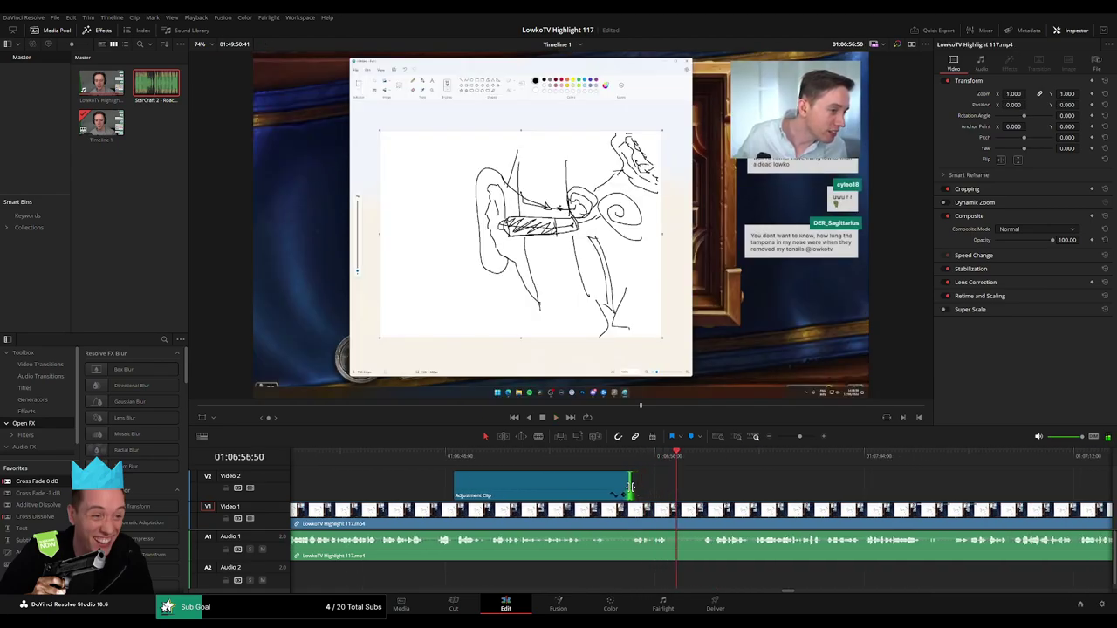
pyautogui.moveTo(630, 486); pyautogui.dragTo(648, 486)
pyautogui.click(623, 455)
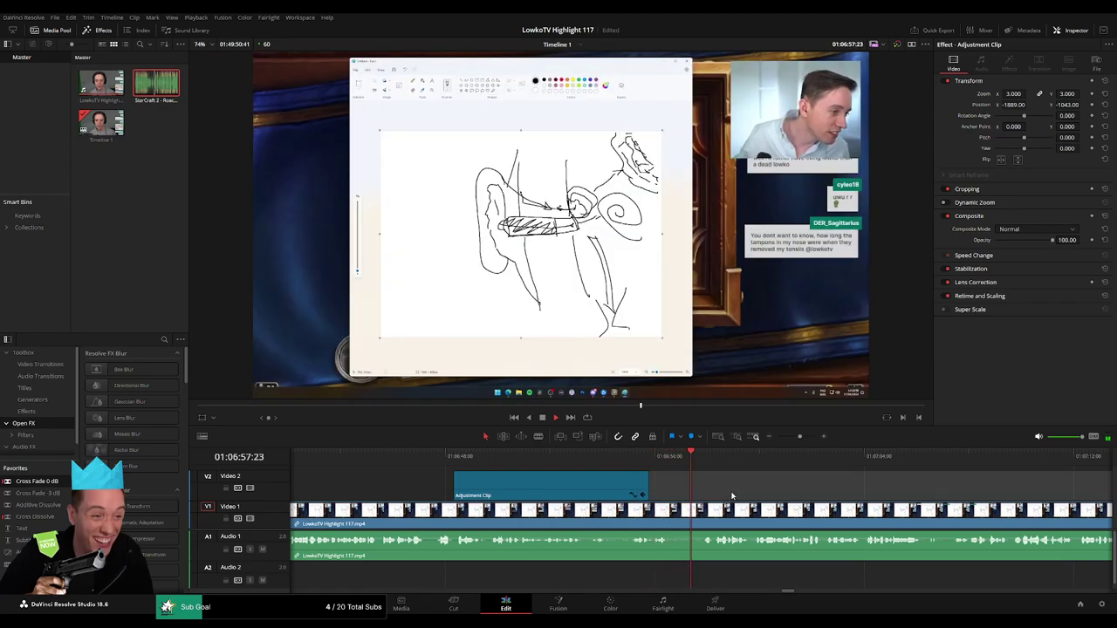
pyautogui.hscroll(3, 689, 493)
pyautogui.hscroll(3, 637, 493)
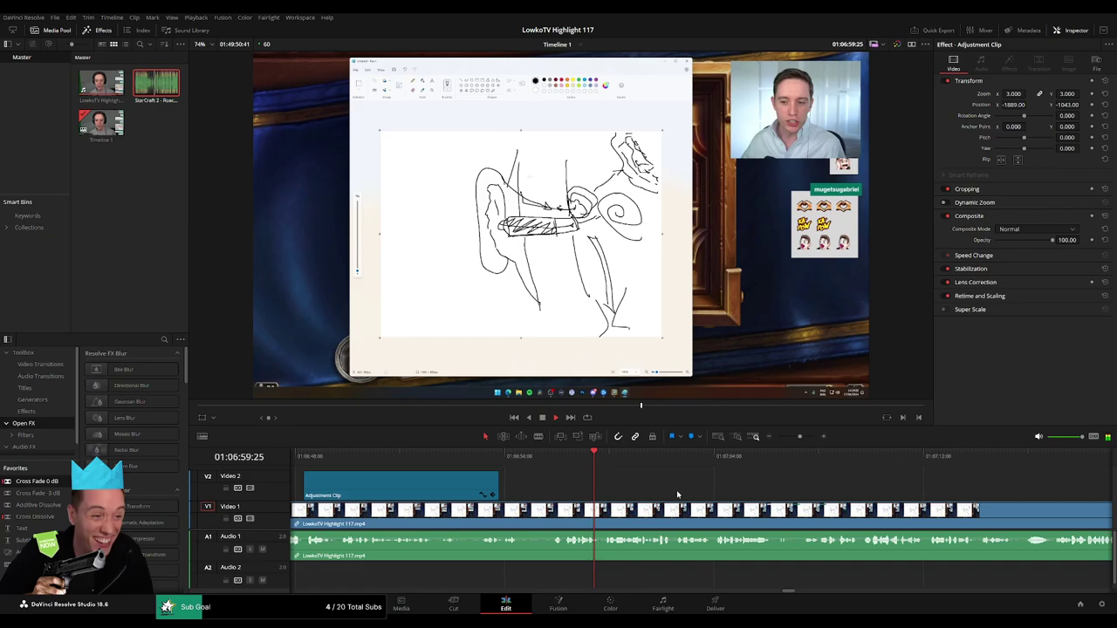
# - Paste a 3x webcam zoom at a later reaction moment and play it back
pyautogui.moveTo(798, 442); pyautogui.dragTo(798, 440)
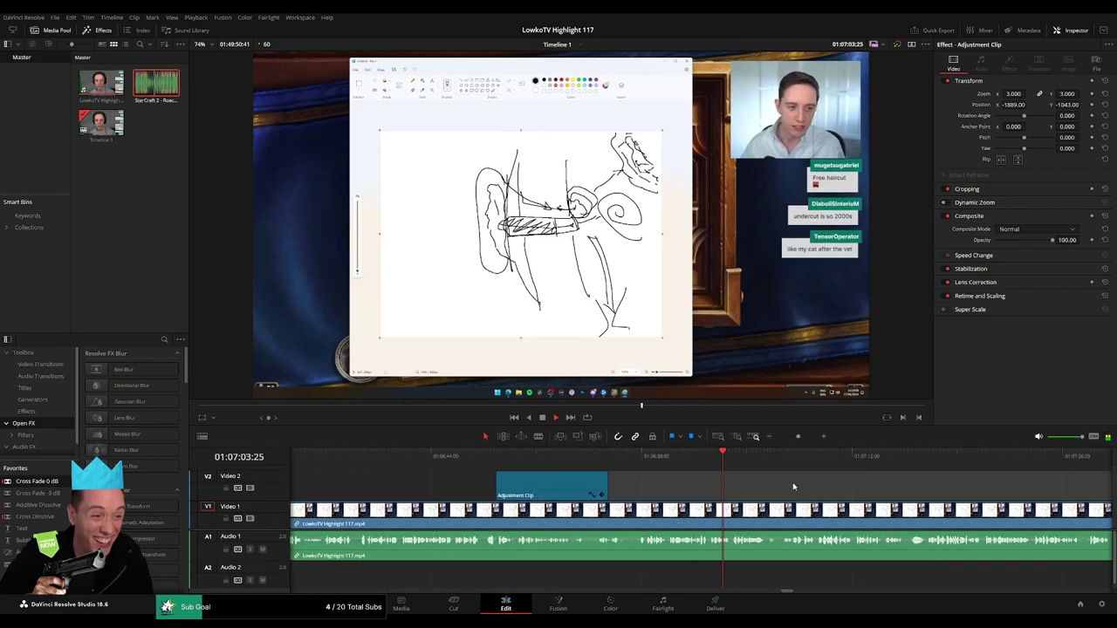
pyautogui.hscroll(3, 639, 487)
pyautogui.hscroll(2, 611, 487)
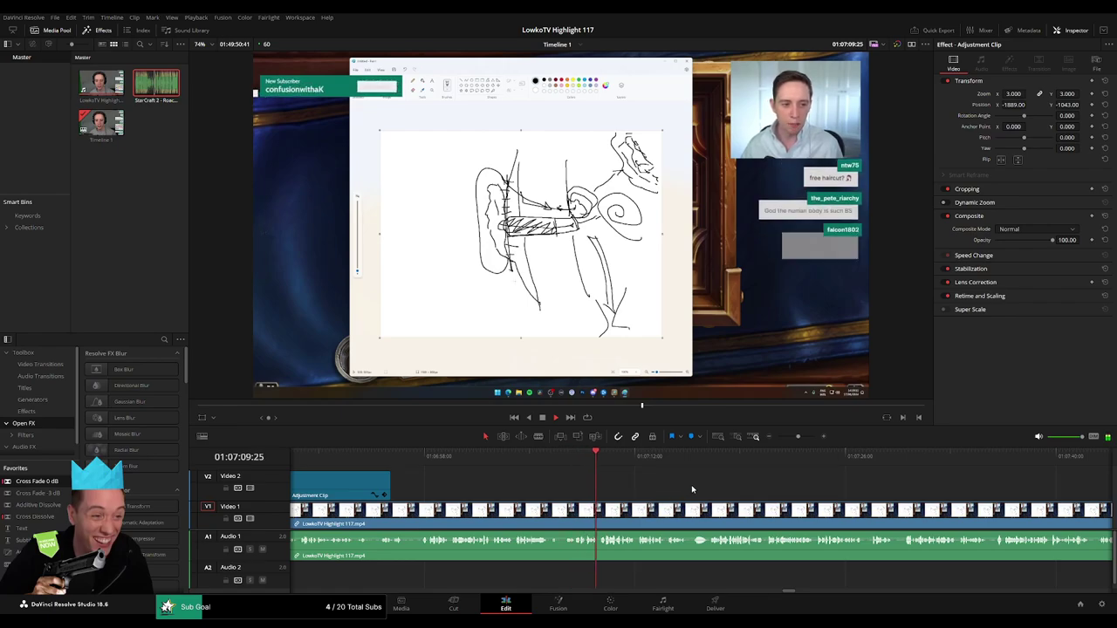
pyautogui.moveTo(797, 436)
pyautogui.mouseDown()
pyautogui.moveTo(784, 436)
pyautogui.moveTo(796, 439)
pyautogui.mouseUp()
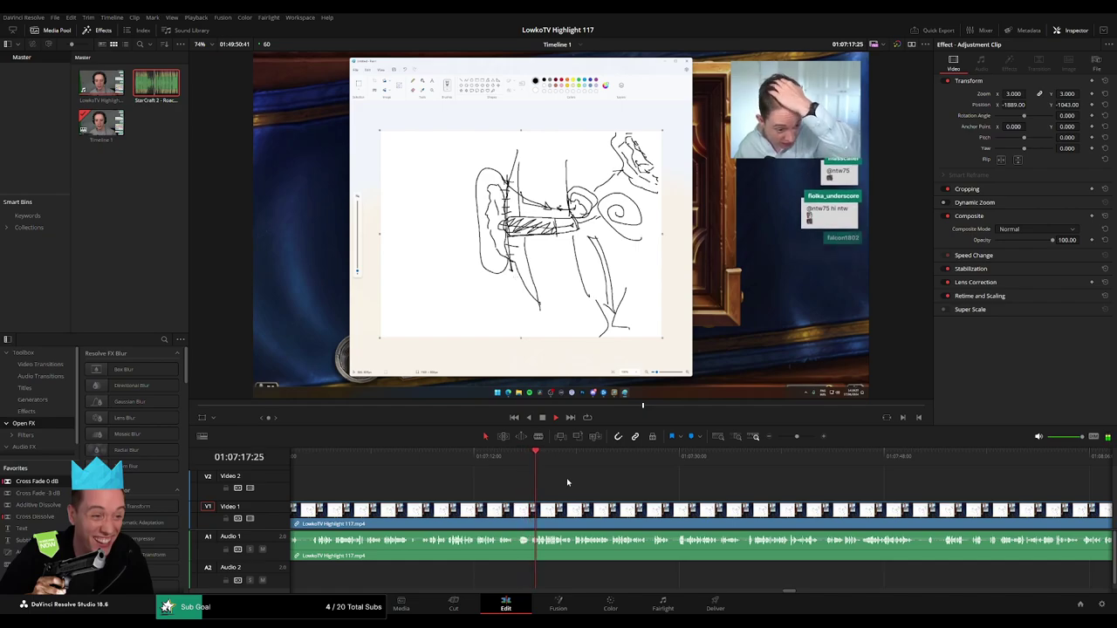
pyautogui.click(524, 461)
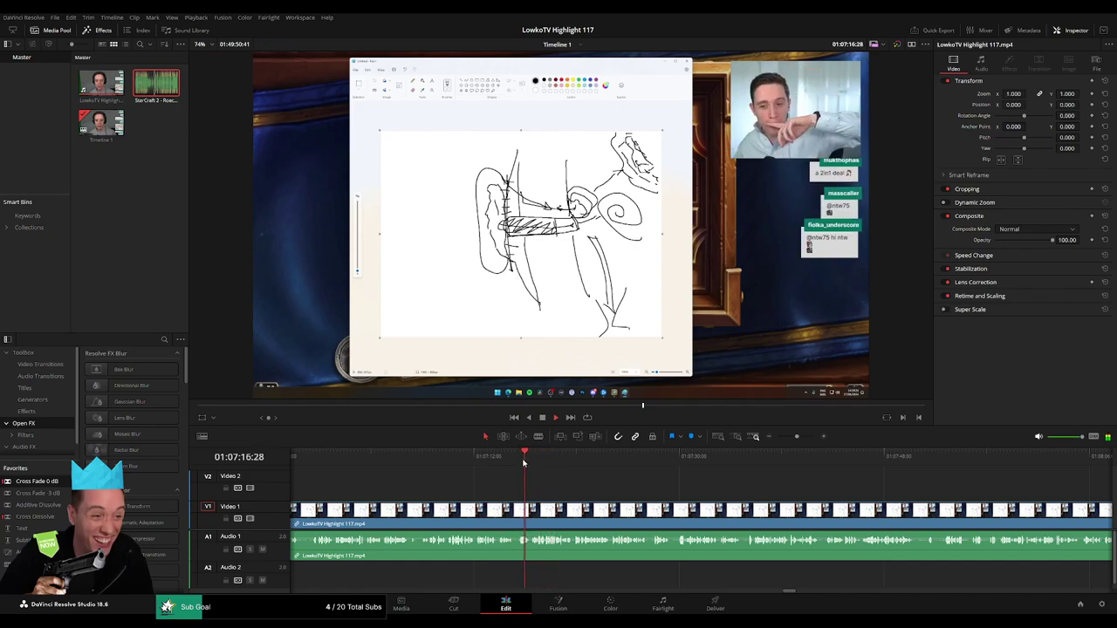
pyautogui.hotkey('ctrl', 'v')
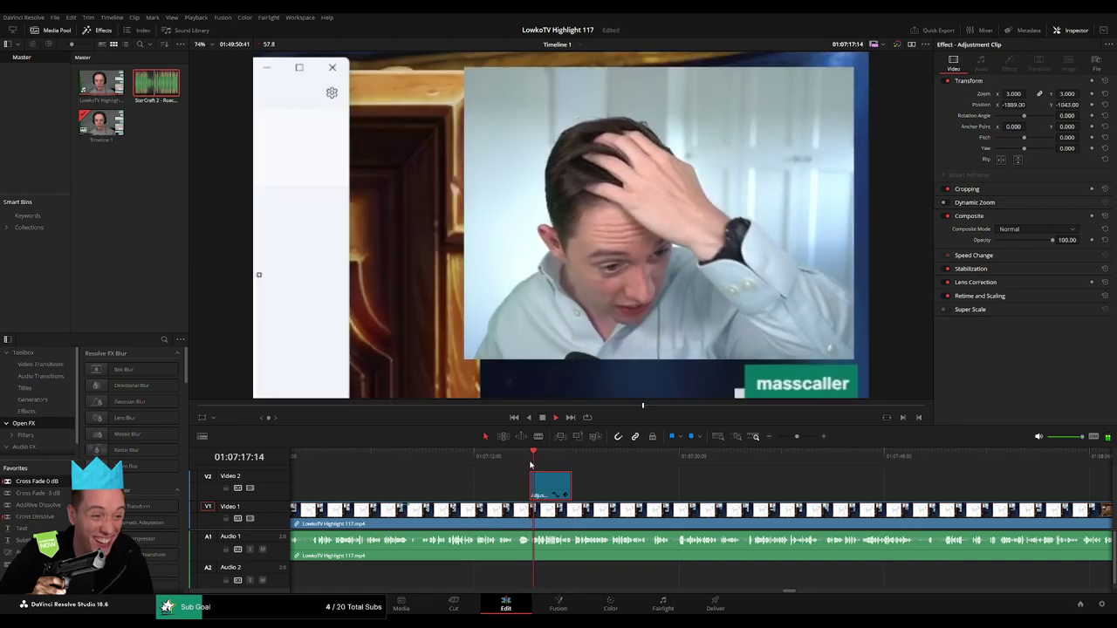
pyautogui.moveTo(795, 438); pyautogui.dragTo(802, 439)
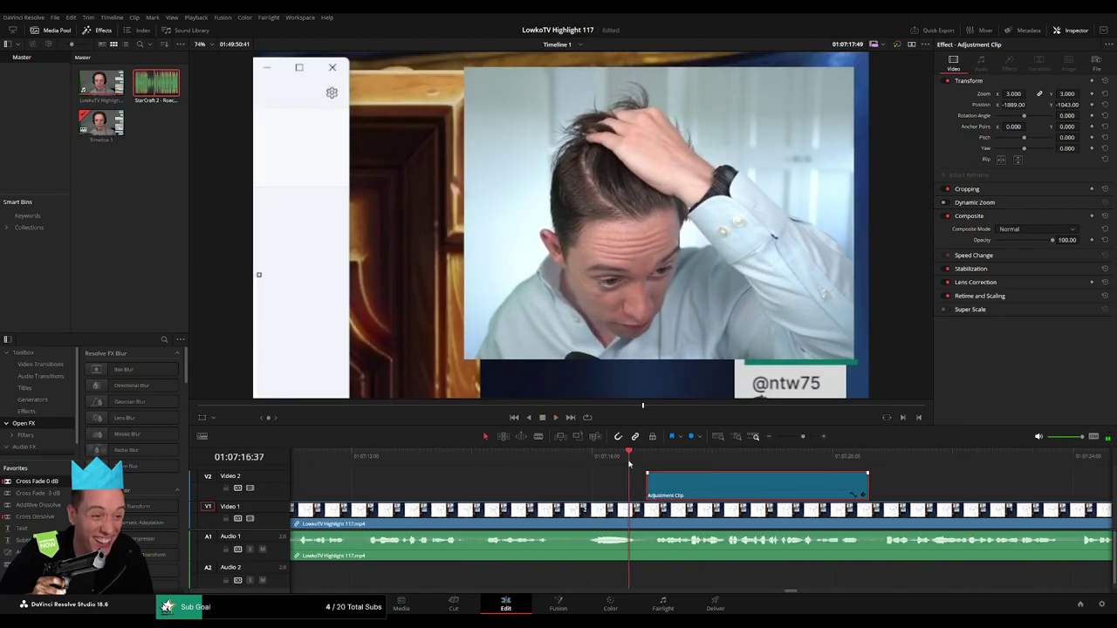
pyautogui.press('space')
# - Ripple-delete the tiny stray footage slice and extend the zoom clip's start back to the playhead
pyautogui.moveTo(644, 464); pyautogui.dragTo(679, 485)
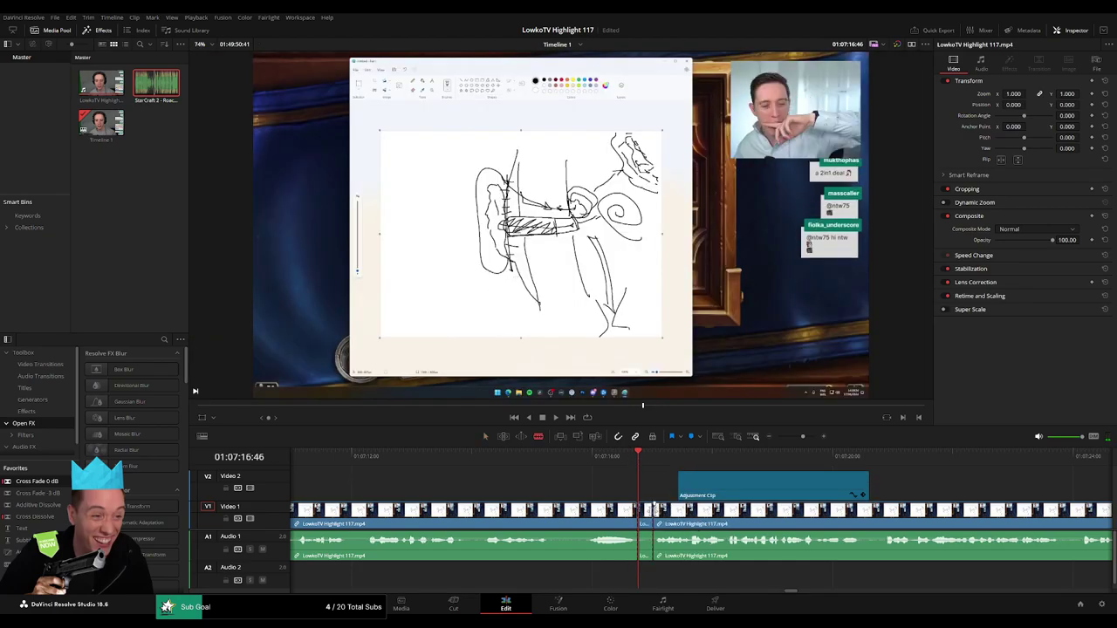
pyautogui.press('a')
pyautogui.press('Delete')
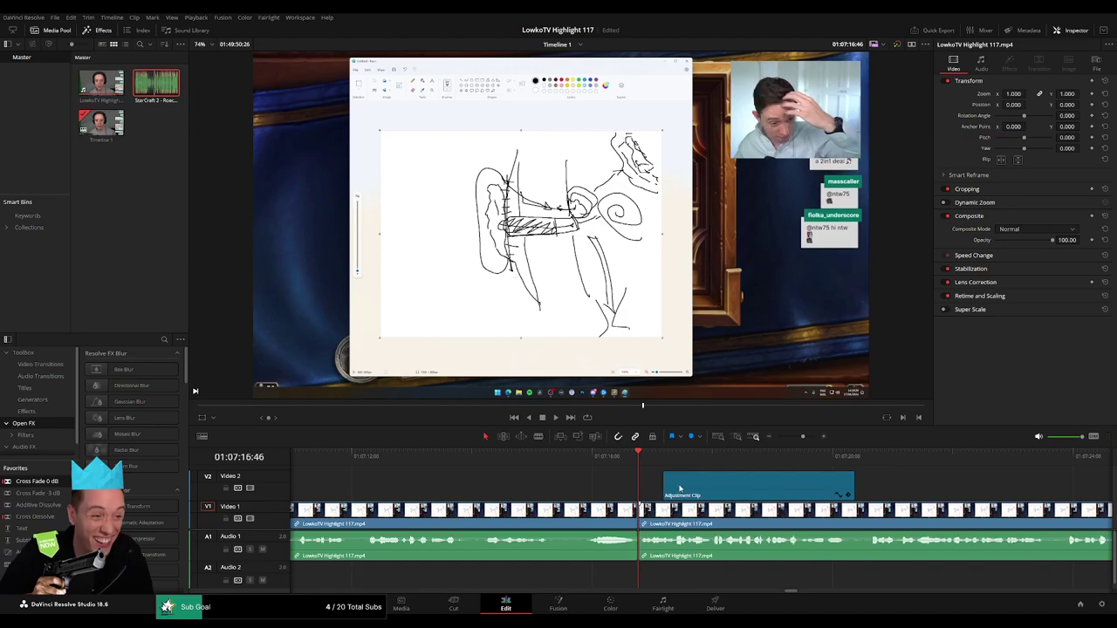
pyautogui.moveTo(664, 485); pyautogui.dragTo(638, 485)
pyautogui.press('space')
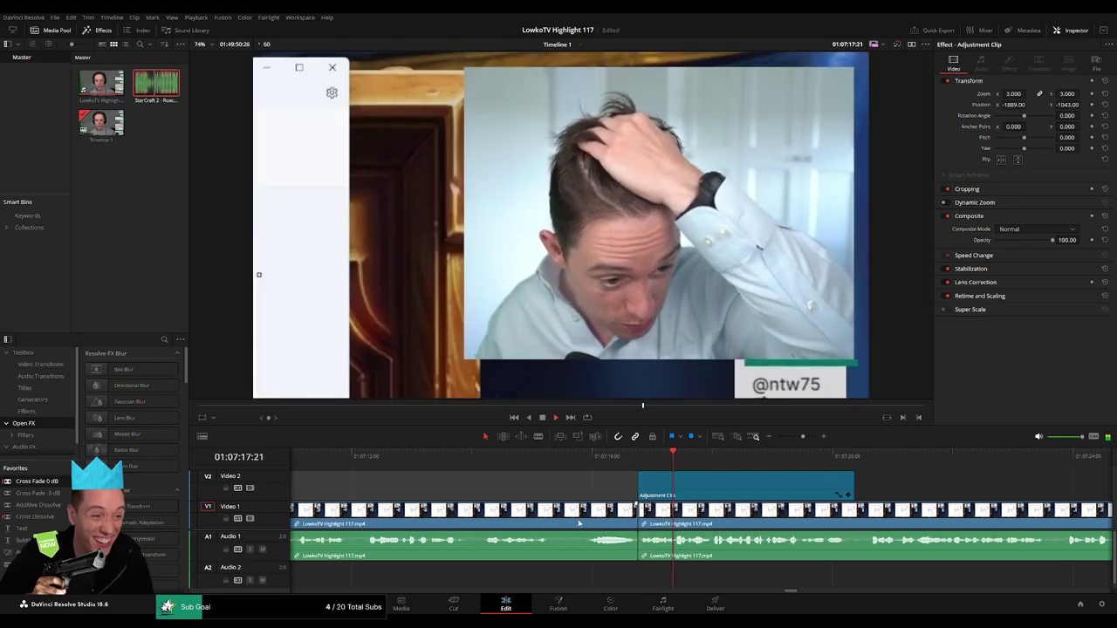
pyautogui.click(579, 522)
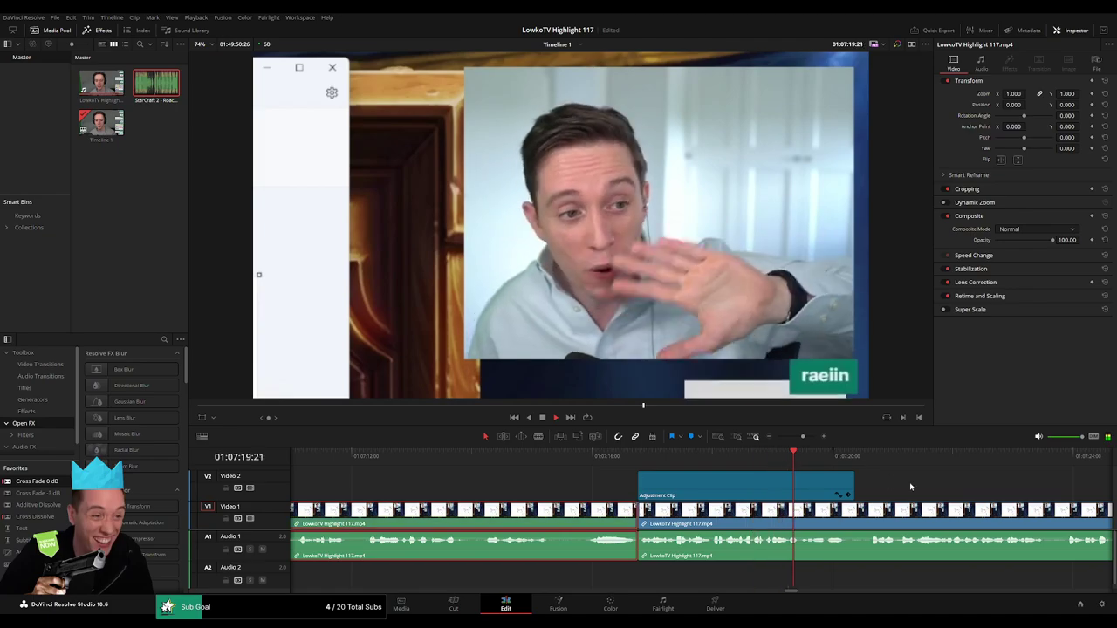
pyautogui.click(933, 481)
# - Paste another 3x webcam zoom around 01:07:39–01:07:43 and review it
pyautogui.hscroll(4, 687, 472)
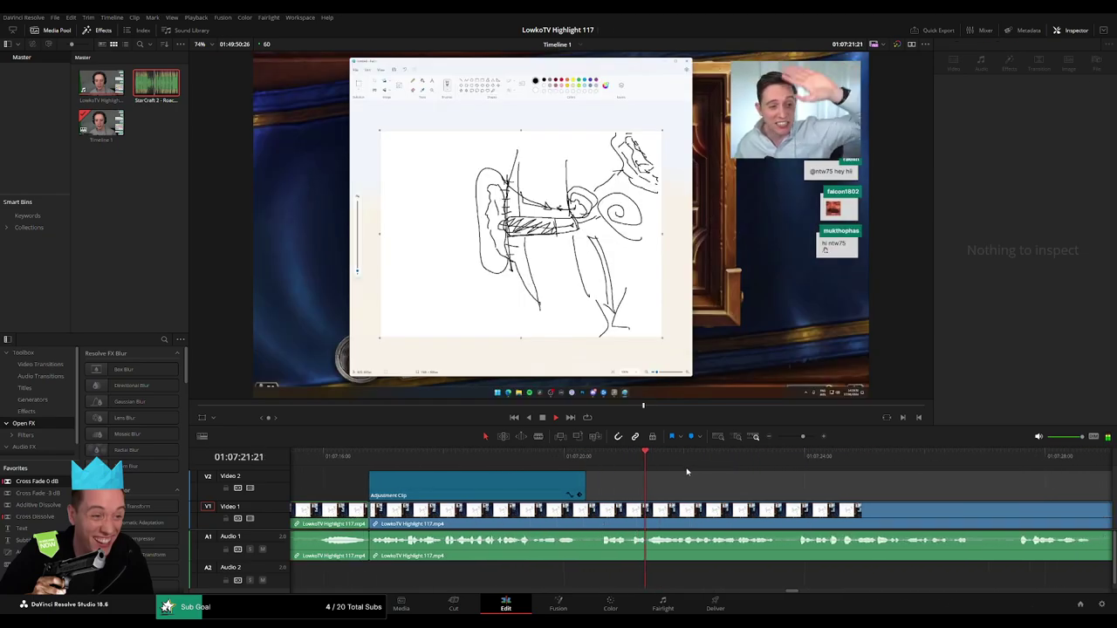
pyautogui.moveTo(803, 436); pyautogui.dragTo(797, 439)
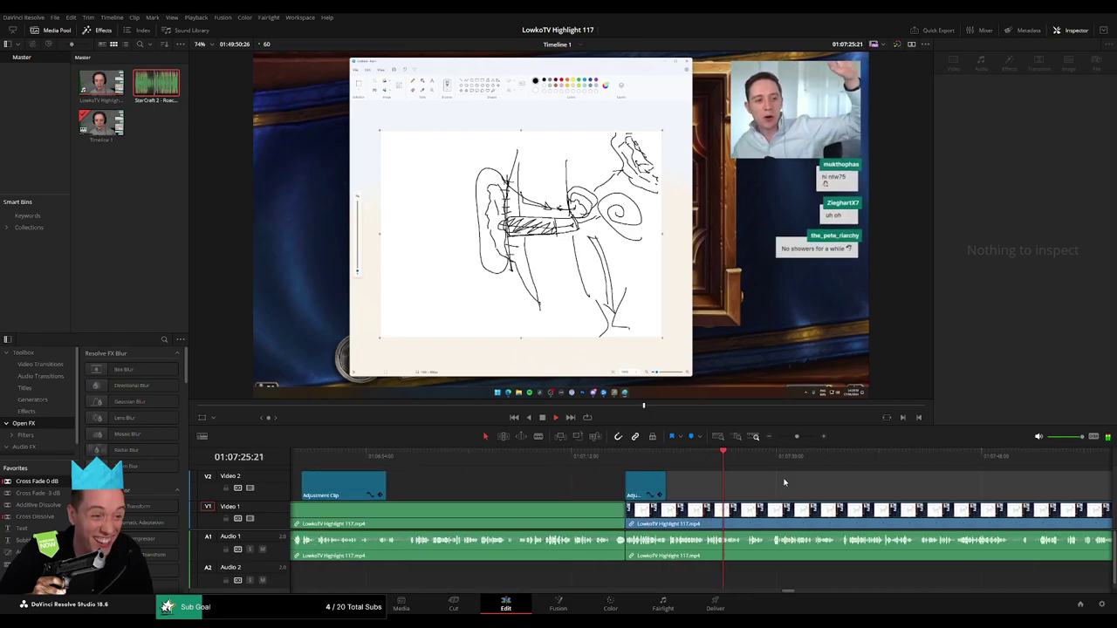
pyautogui.hscroll(3, 782, 481)
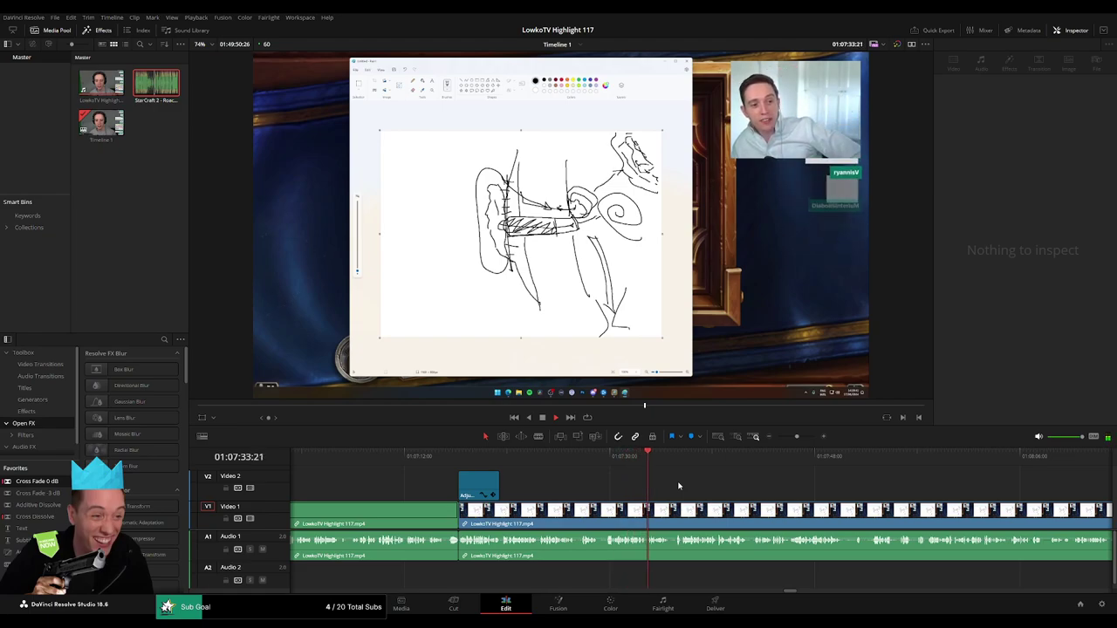
pyautogui.hscroll(3, 695, 481)
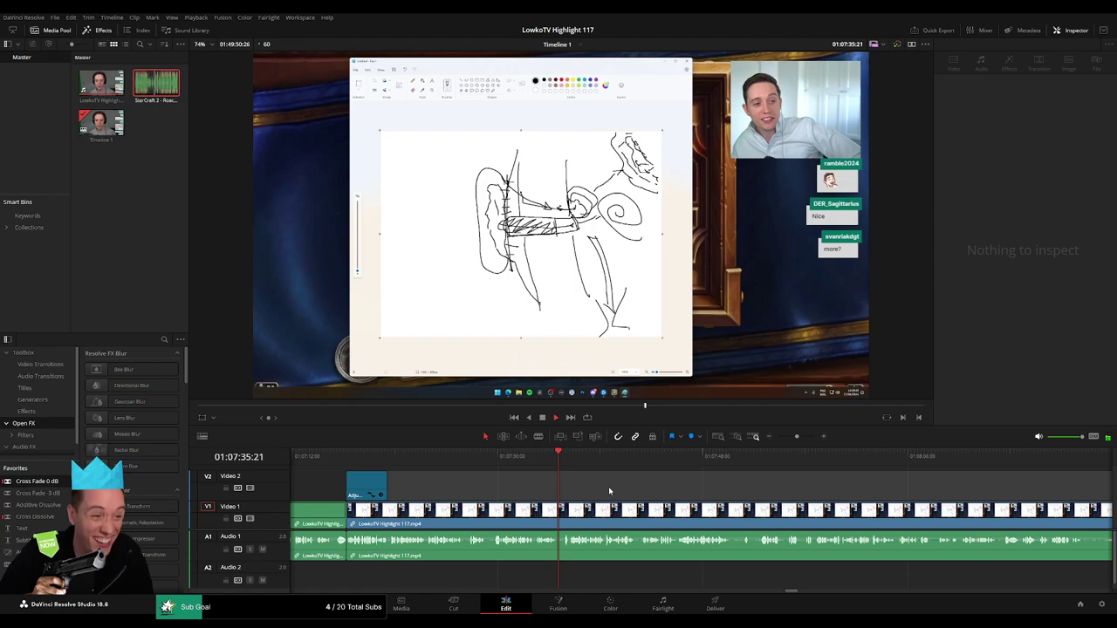
pyautogui.hscroll(2, 594, 488)
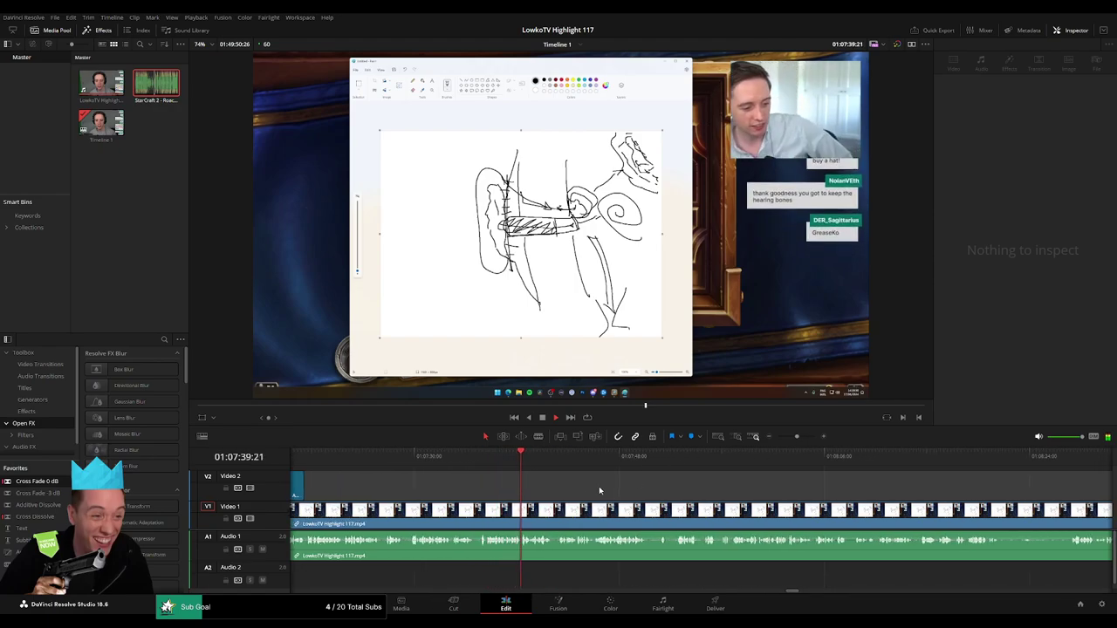
pyautogui.hotkey('ctrl', 'v')
pyautogui.click(523, 455)
pyautogui.press('space')
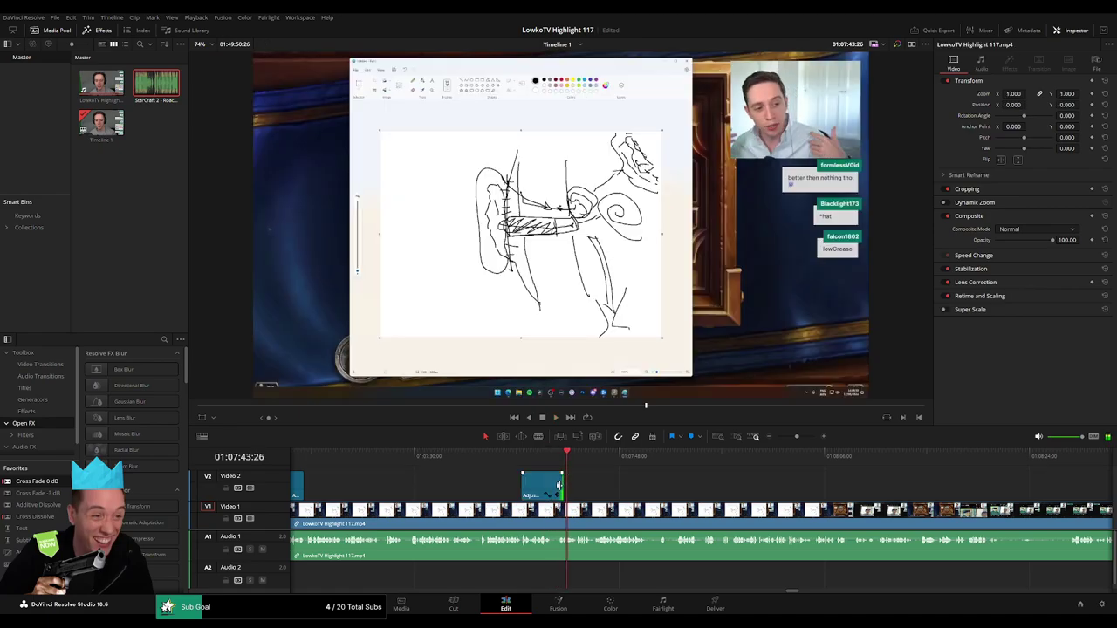
# - Shorten the zoom clip's end slightly and blade the footage at the playhead
pyautogui.moveTo(563, 484); pyautogui.dragTo(553, 484)
pyautogui.click(543, 456)
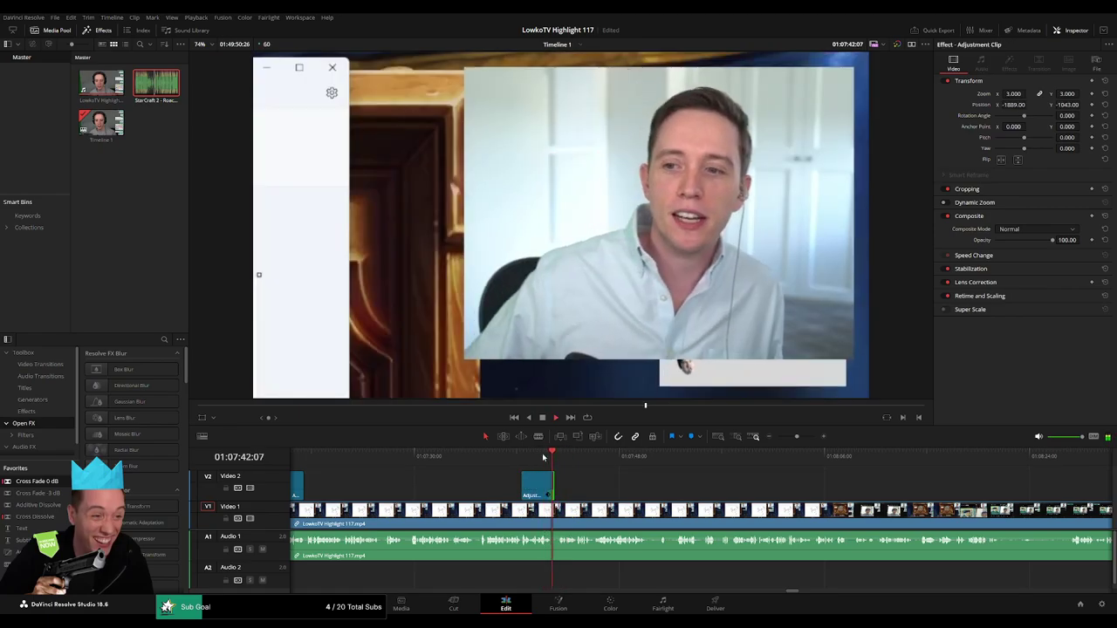
pyautogui.press('space')
pyautogui.press('b')
pyautogui.click(557, 510)
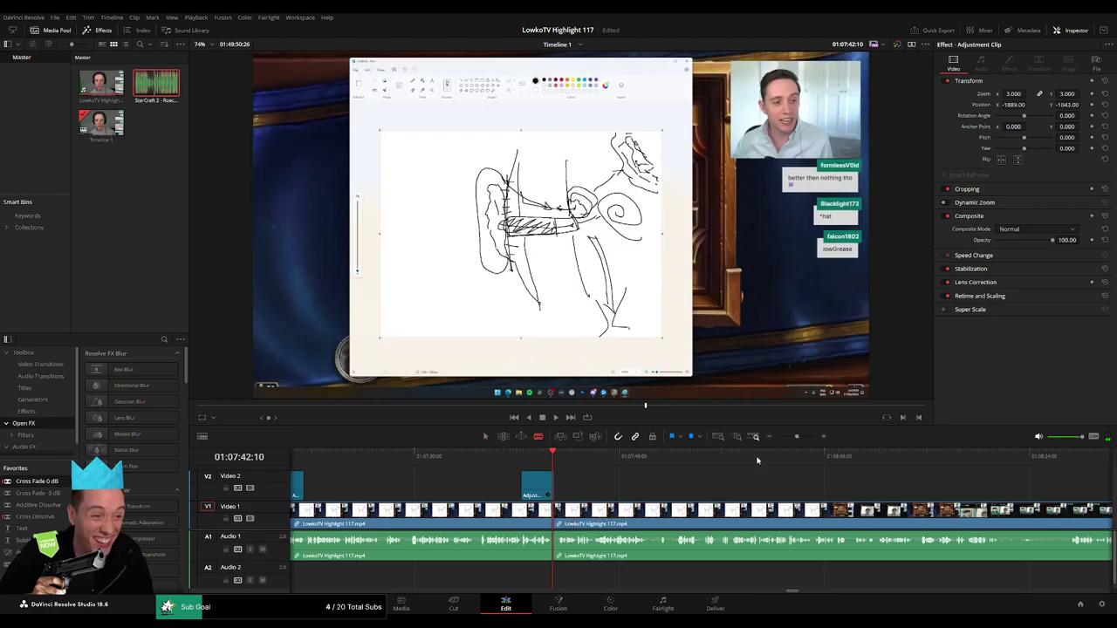
# - Trim the zoom's end to the cut and ripple-delete the middle section
pyautogui.scroll(5, 558, 510)
pyautogui.moveTo(737, 486); pyautogui.dragTo(699, 486)
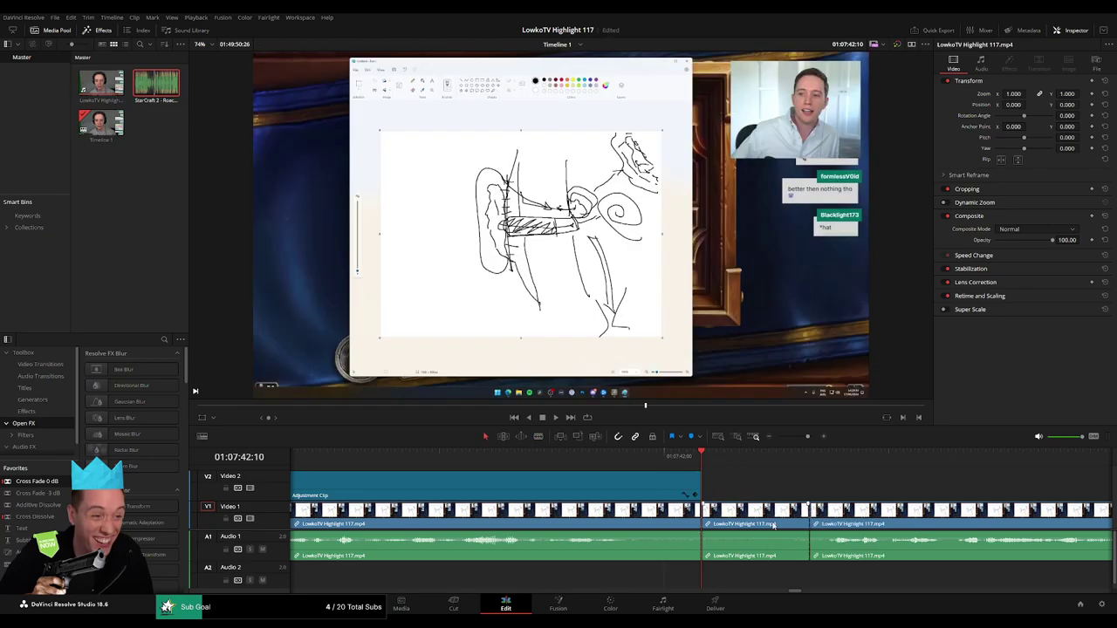
pyautogui.press('Delete')
pyautogui.press('space')
pyautogui.click(637, 515)
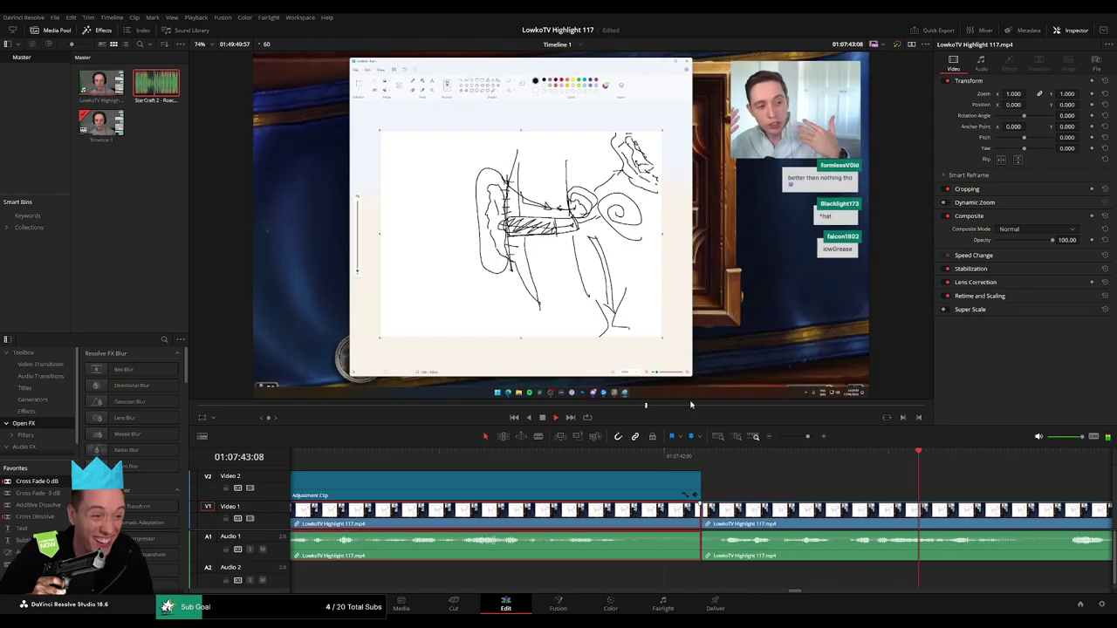
# - Split the footage further along and ripple-delete the unwanted section after the cut
pyautogui.click(800, 437)
pyautogui.click(629, 456)
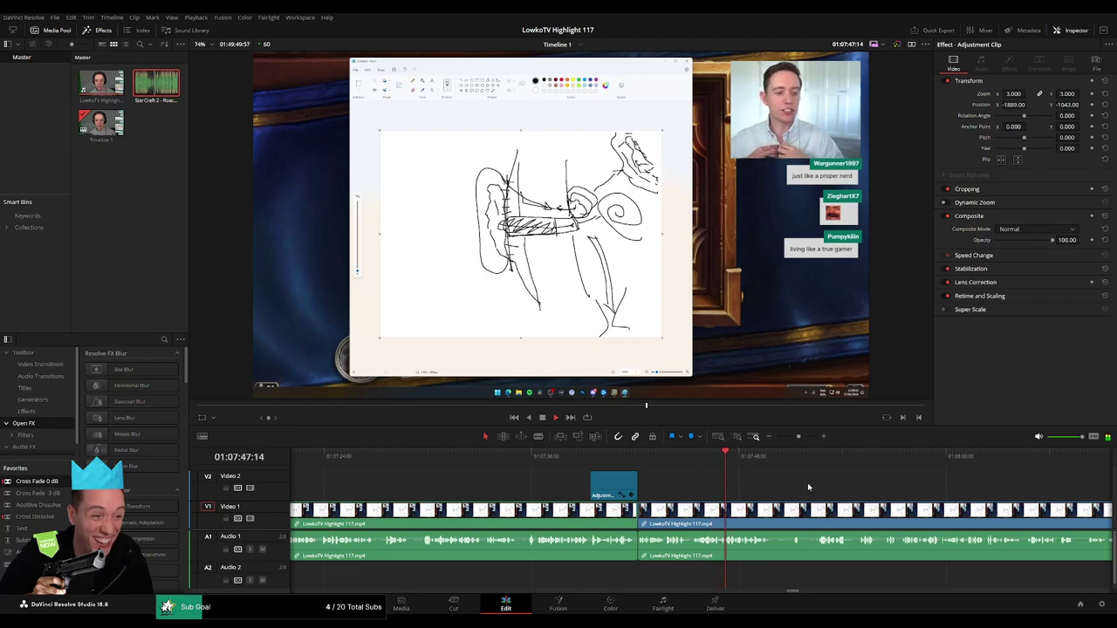
pyautogui.hscroll(3, 643, 487)
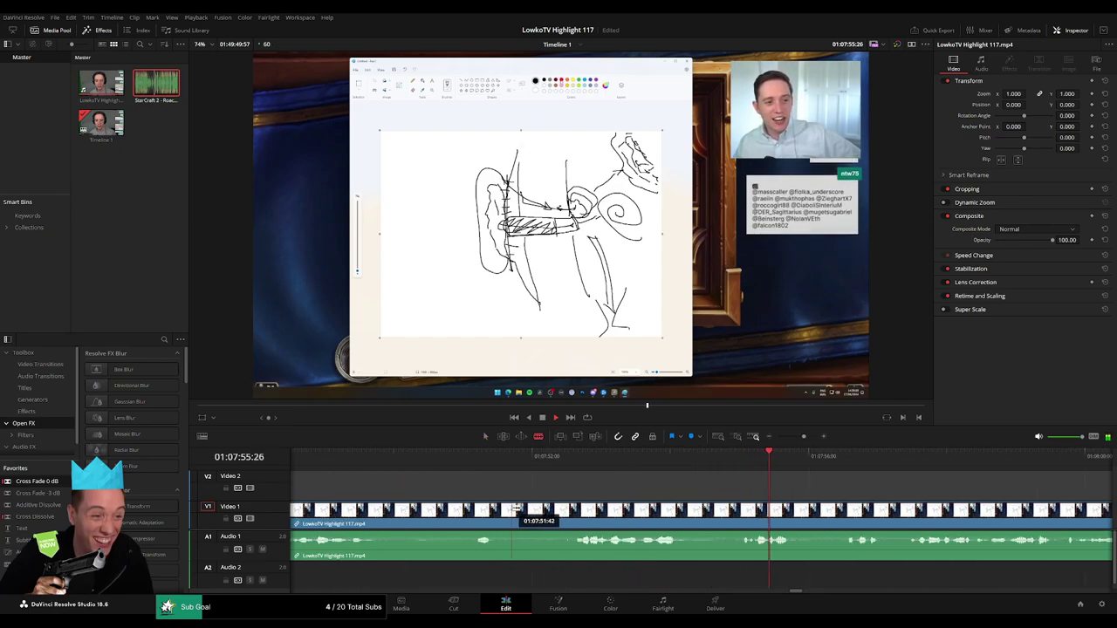
pyautogui.scroll(2, 581, 506)
pyautogui.click(573, 509)
pyautogui.press('a')
pyautogui.press('Delete')
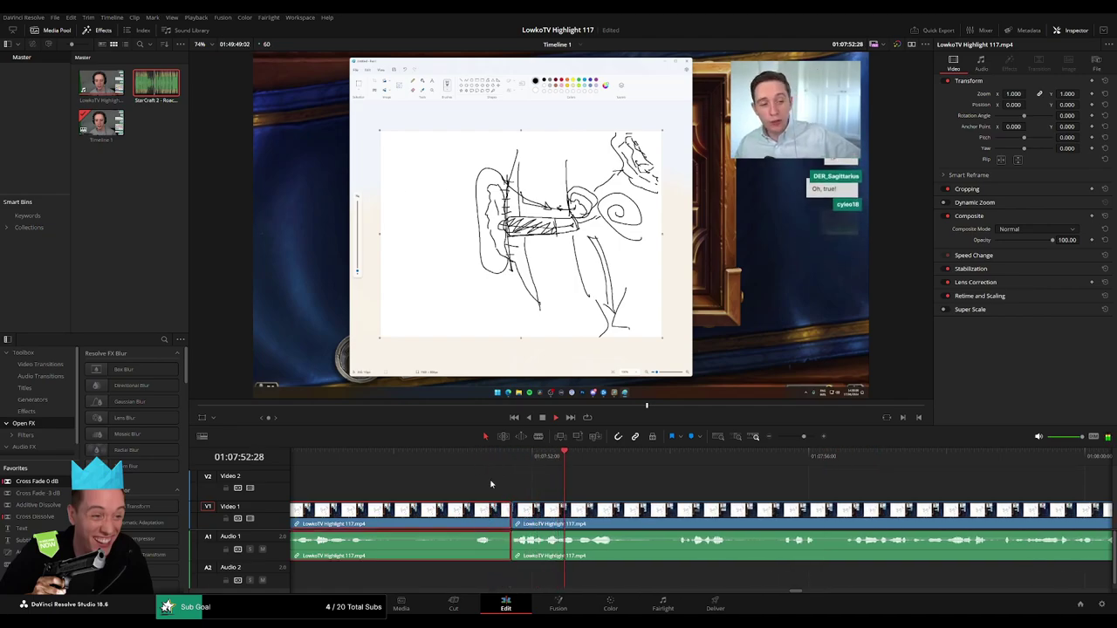
# - Add a short webcam zoom at the reaction, then split the clip where the Paint scene ends
pyautogui.moveTo(804, 437); pyautogui.dragTo(799, 436)
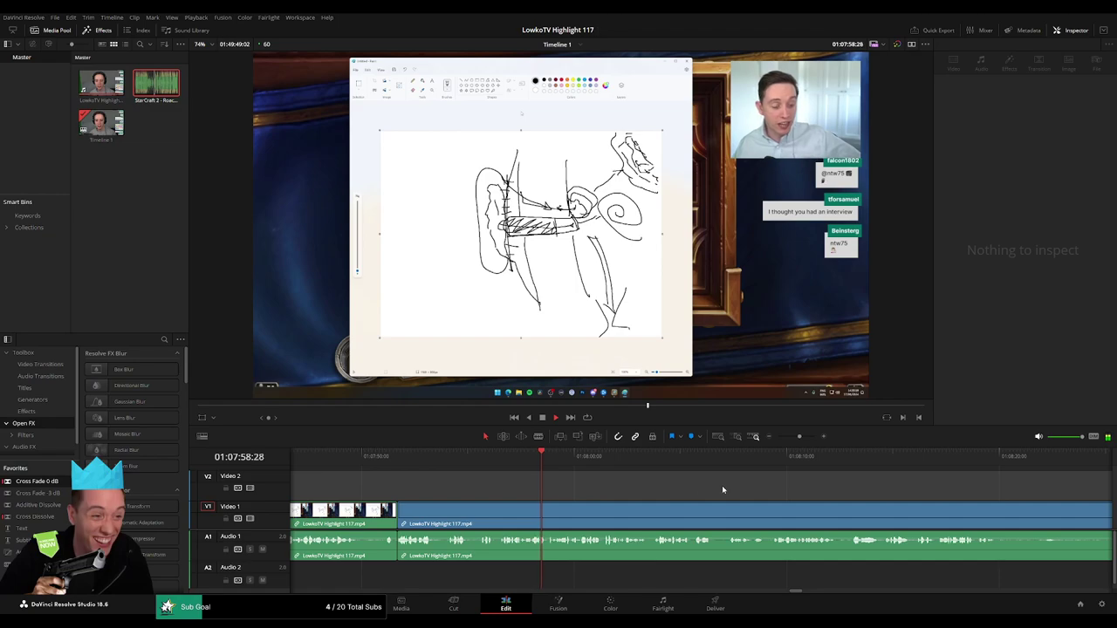
pyautogui.moveTo(722, 485); pyautogui.dragTo(620, 488)
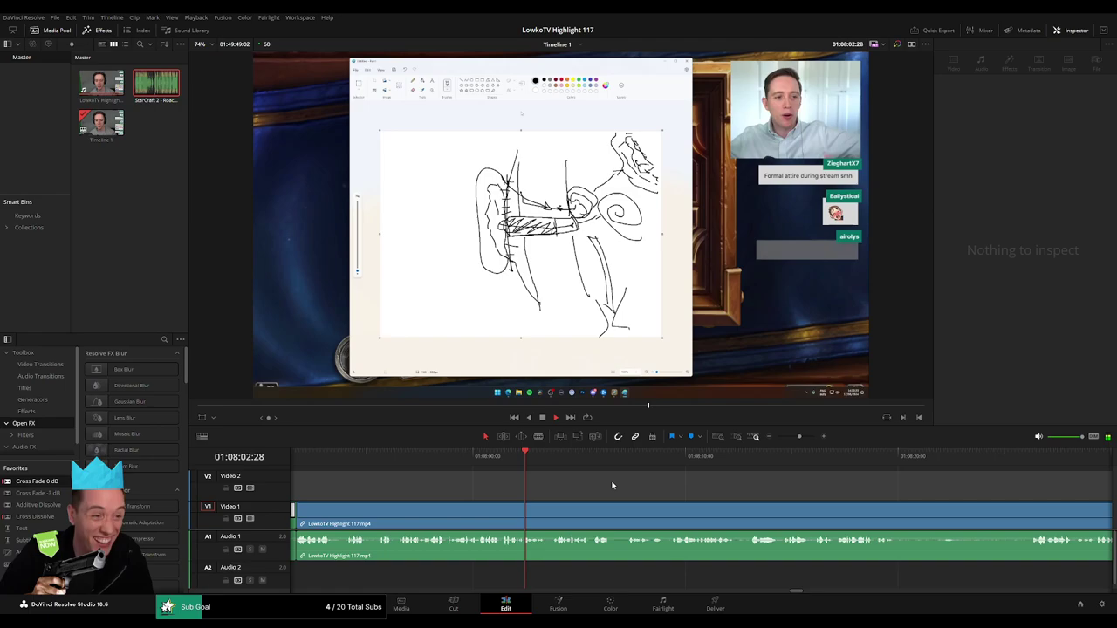
pyautogui.click(481, 460)
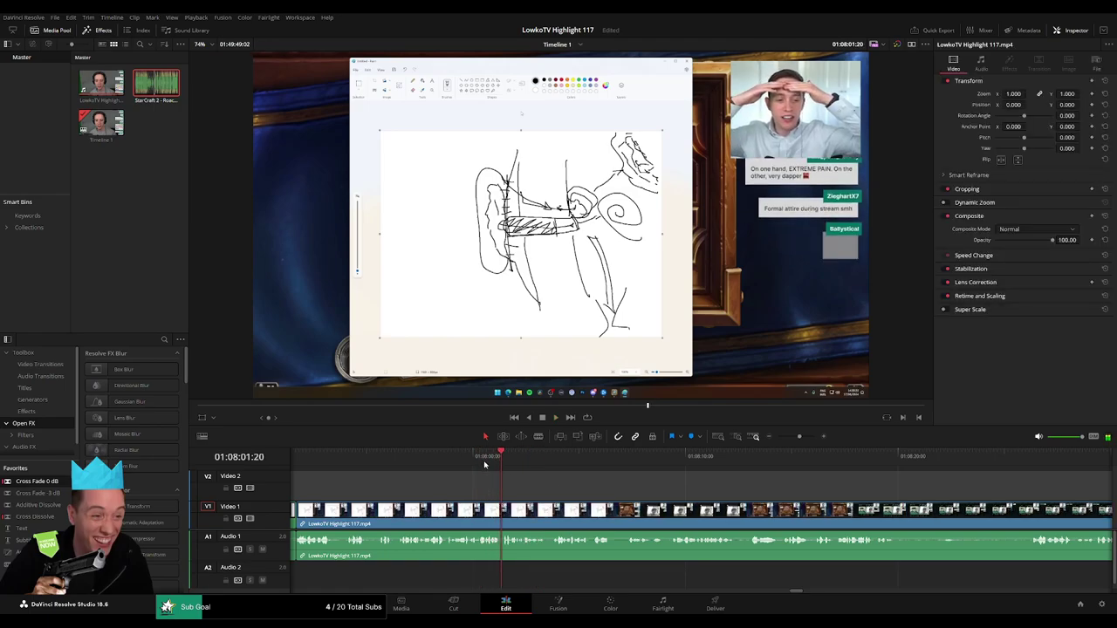
pyautogui.hotkey('ctrl', 'v')
pyautogui.click(500, 460)
pyautogui.press('space')
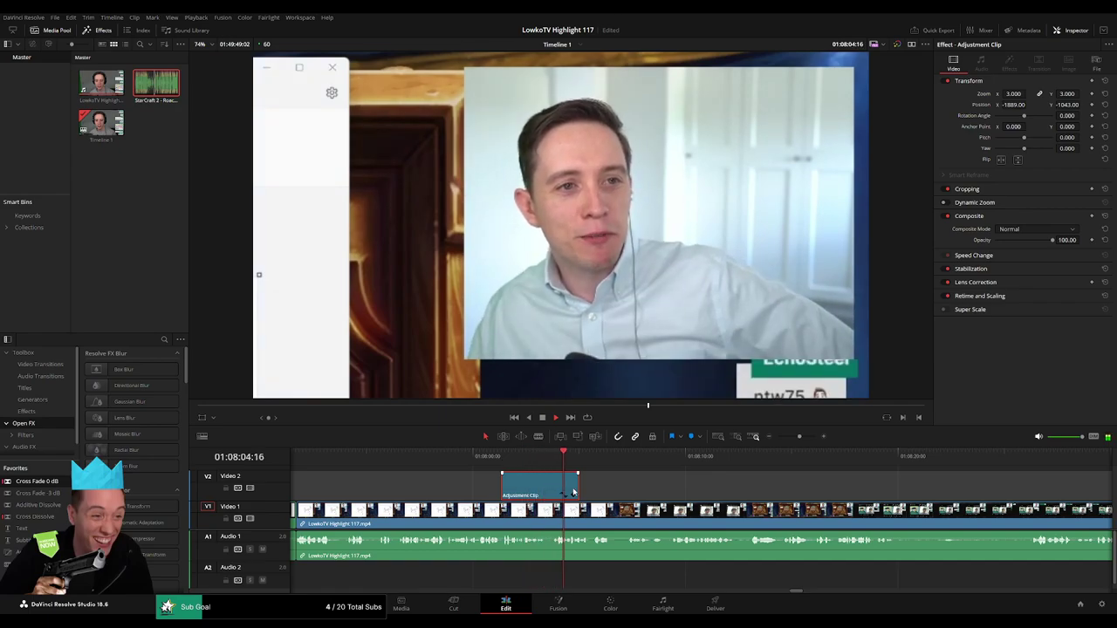
pyautogui.click(531, 460)
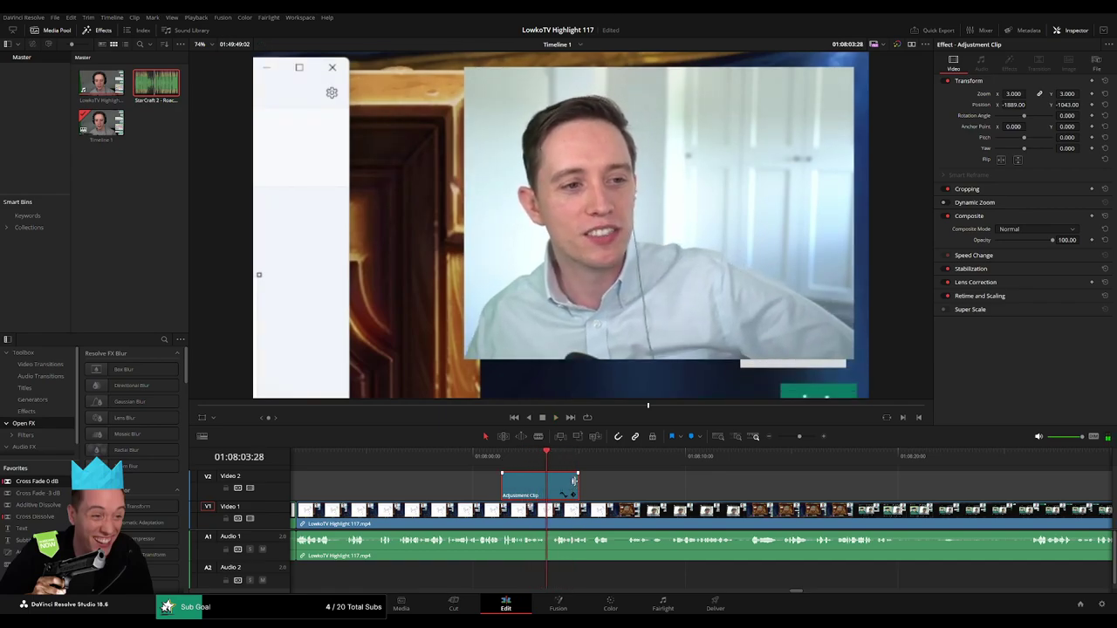
pyautogui.moveTo(576, 485); pyautogui.dragTo(545, 485)
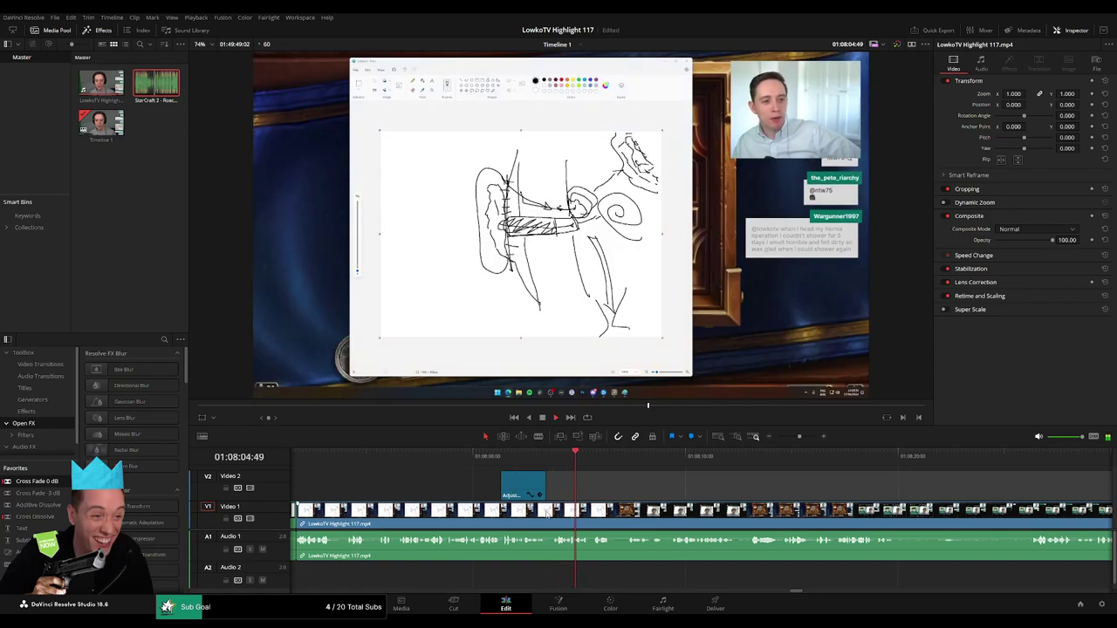
pyautogui.click(548, 510)
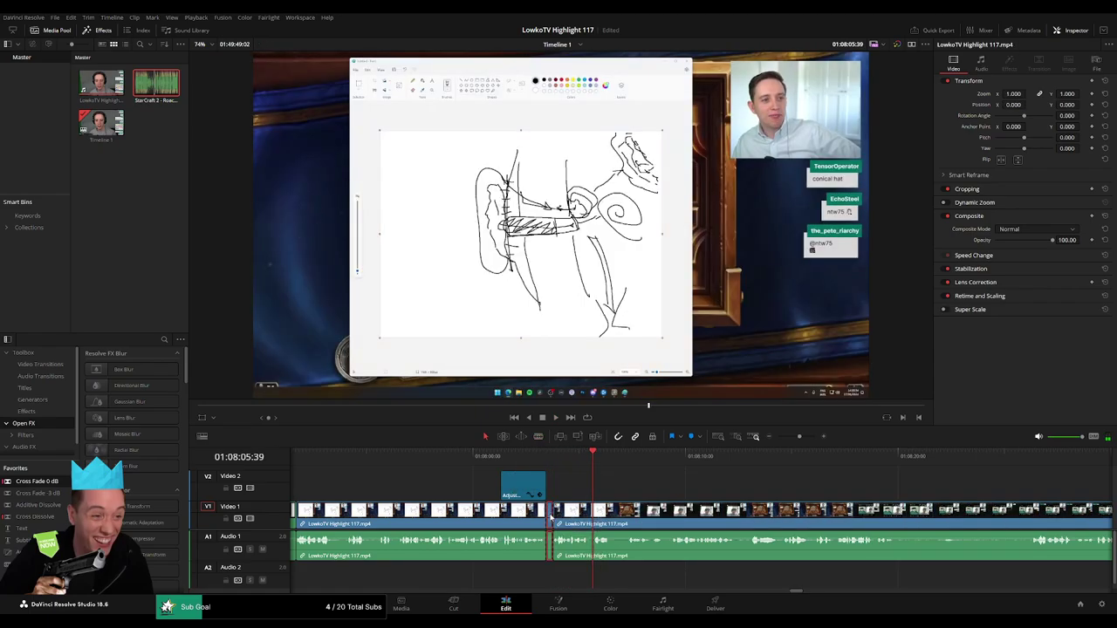
pyautogui.click(543, 514)
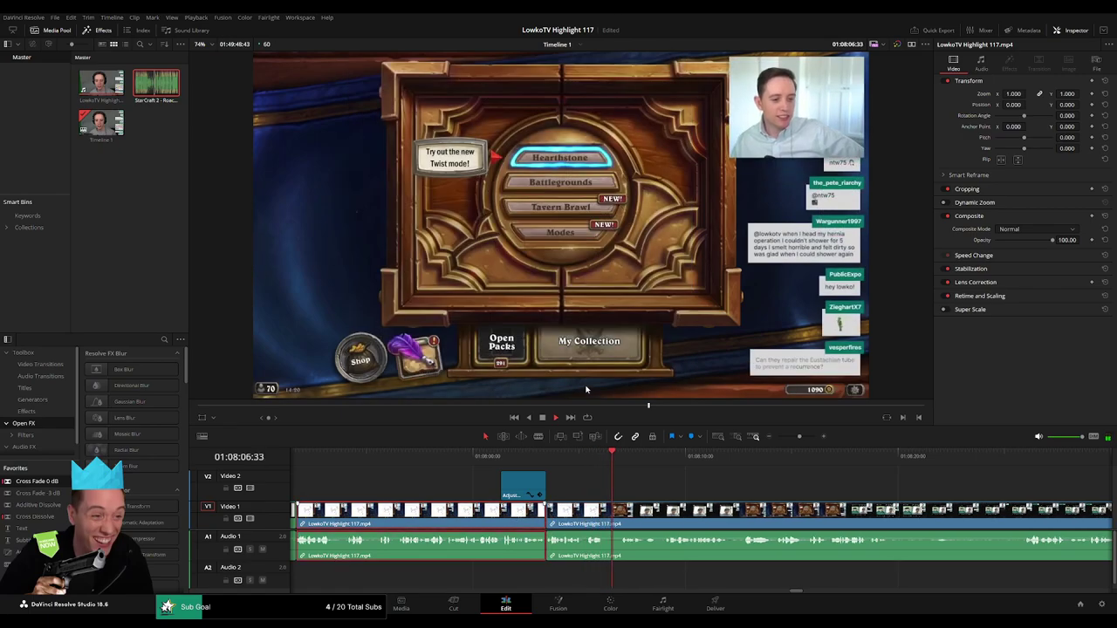
# - Trim the Video 1 clip edge at the new cut, then move the playhead to the next scene
pyautogui.click(734, 485)
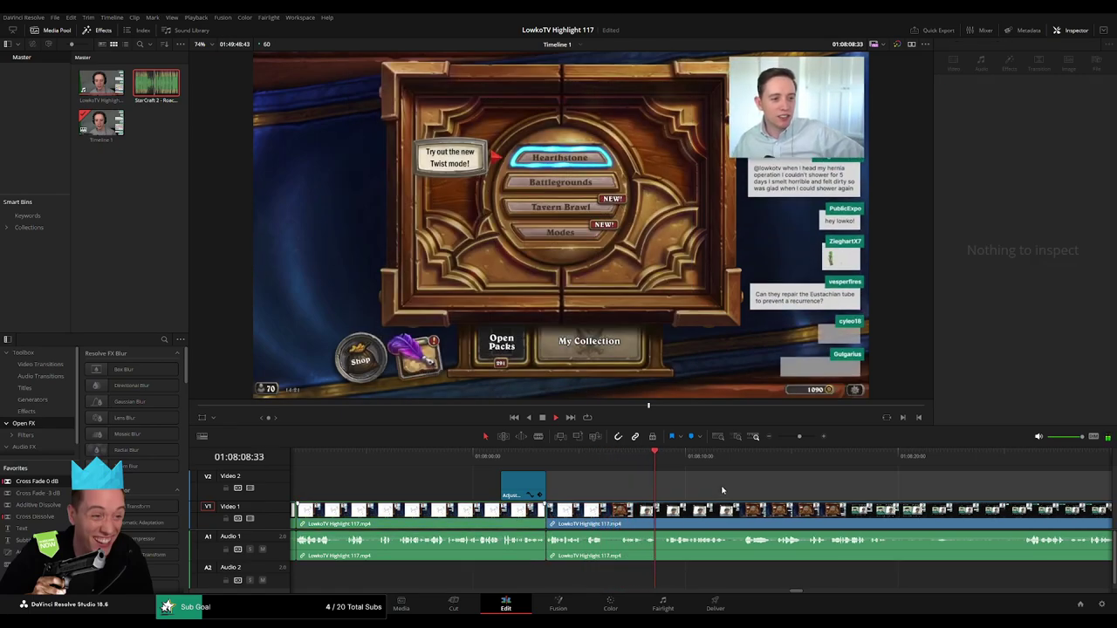
pyautogui.click(556, 509)
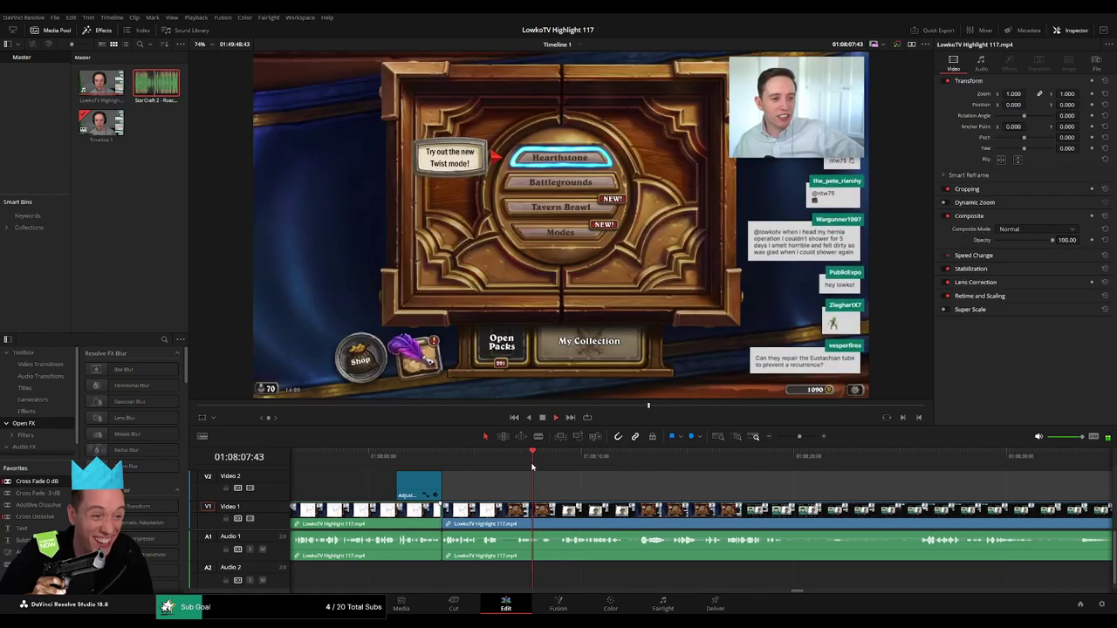
pyautogui.moveTo(557, 509); pyautogui.dragTo(555, 517)
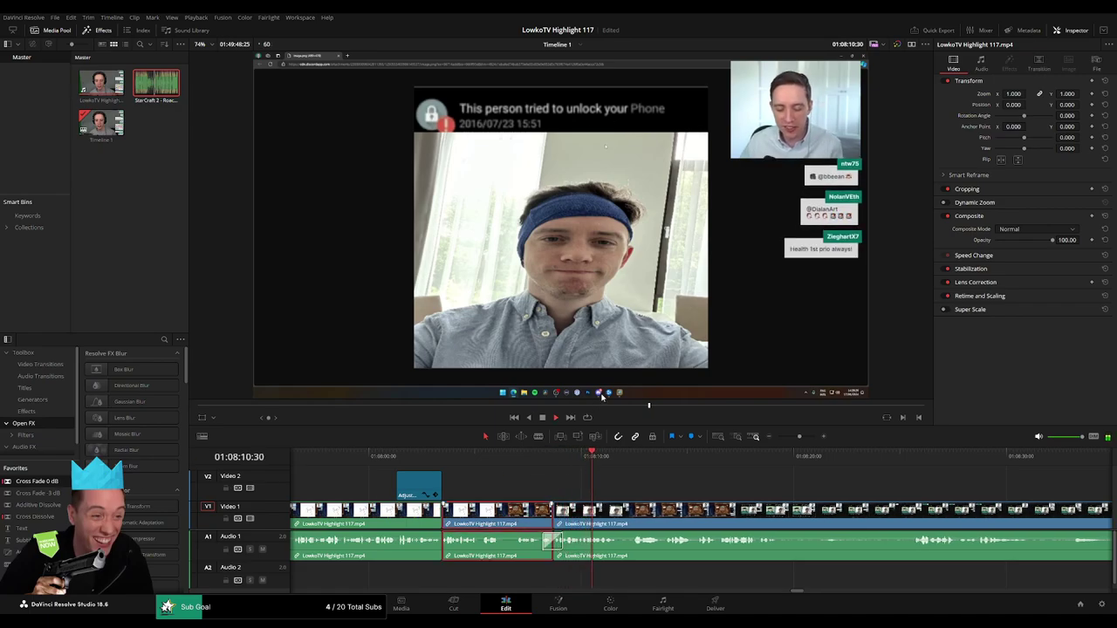
pyautogui.click(707, 482)
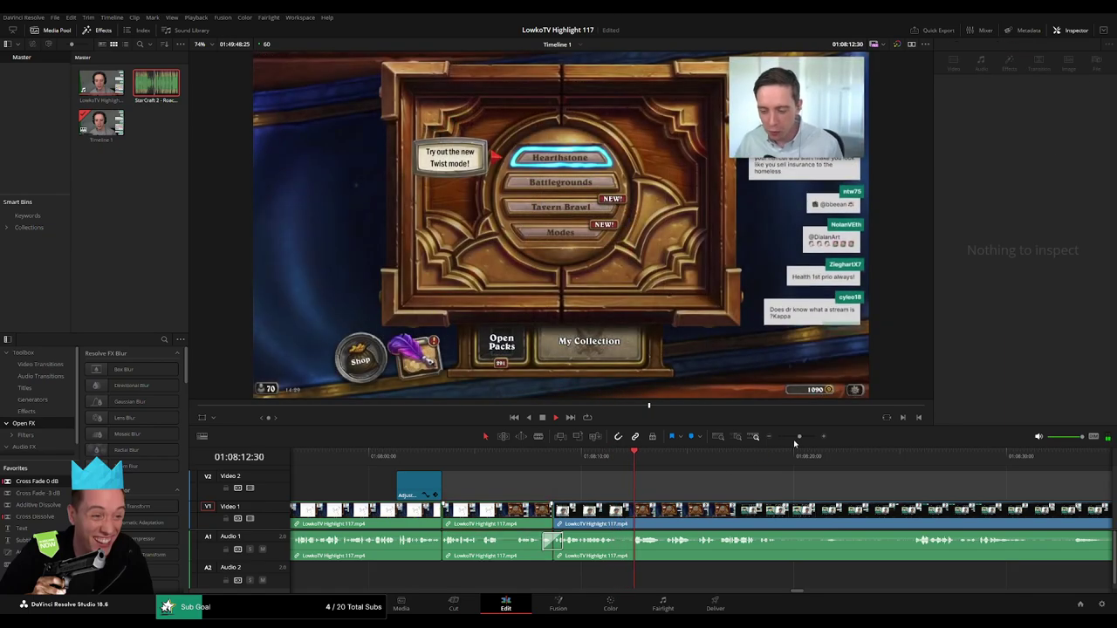
pyautogui.moveTo(798, 436)
pyautogui.mouseDown()
pyautogui.moveTo(775, 439)
pyautogui.moveTo(797, 436)
pyautogui.mouseUp()
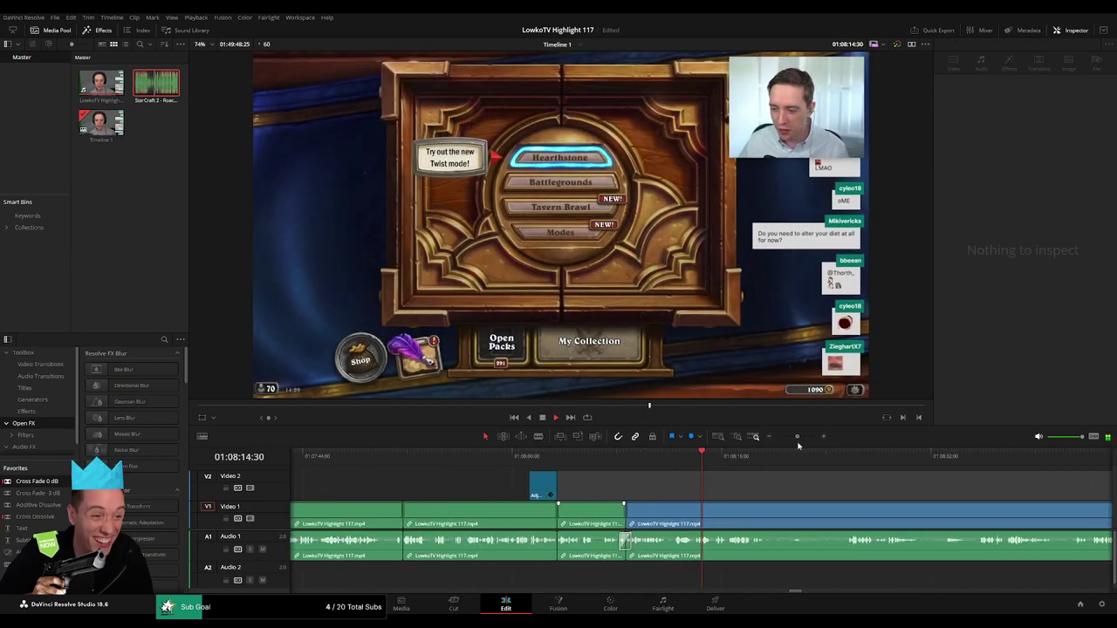
pyautogui.hscroll(5, 818, 491)
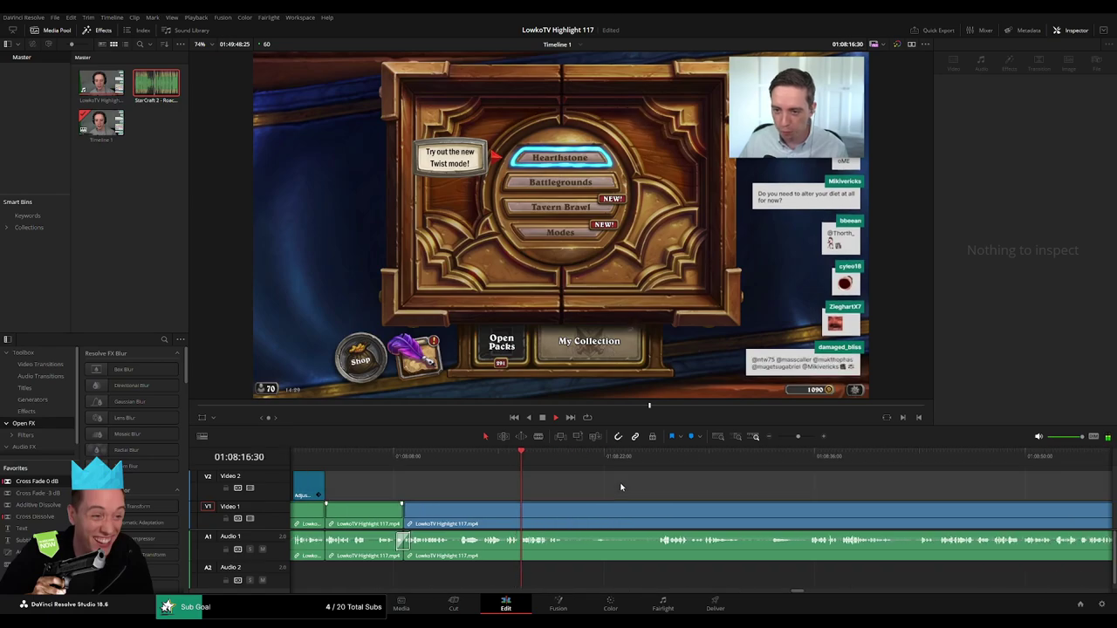
pyautogui.moveTo(481, 460); pyautogui.dragTo(566, 466)
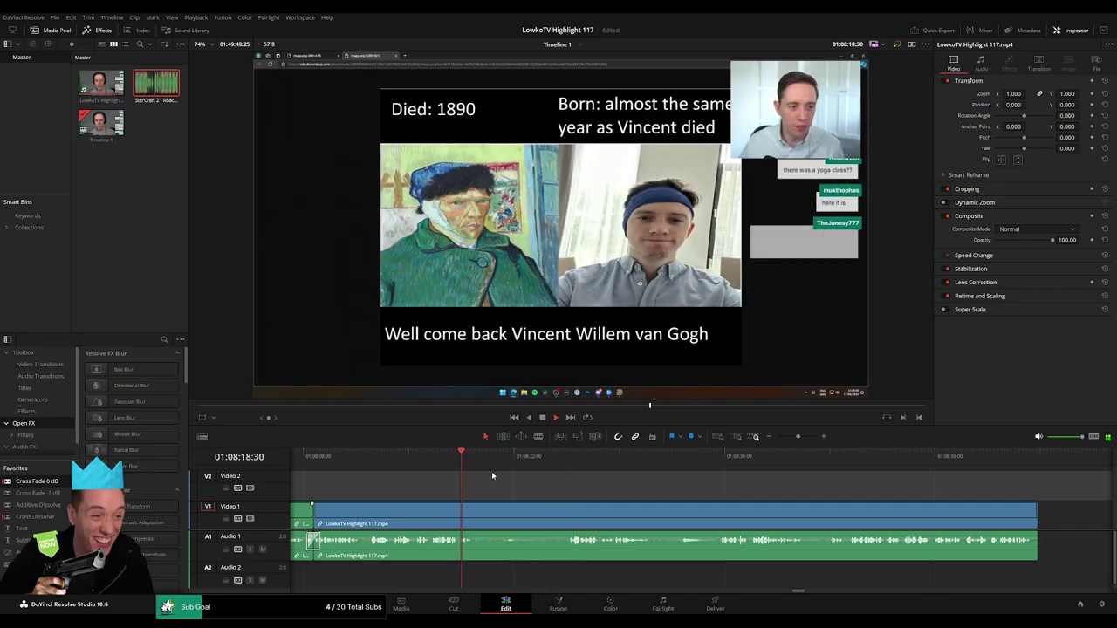
# - Blade out a pause in the Van Gogh scene and ripple-delete it
pyautogui.click(431, 460)
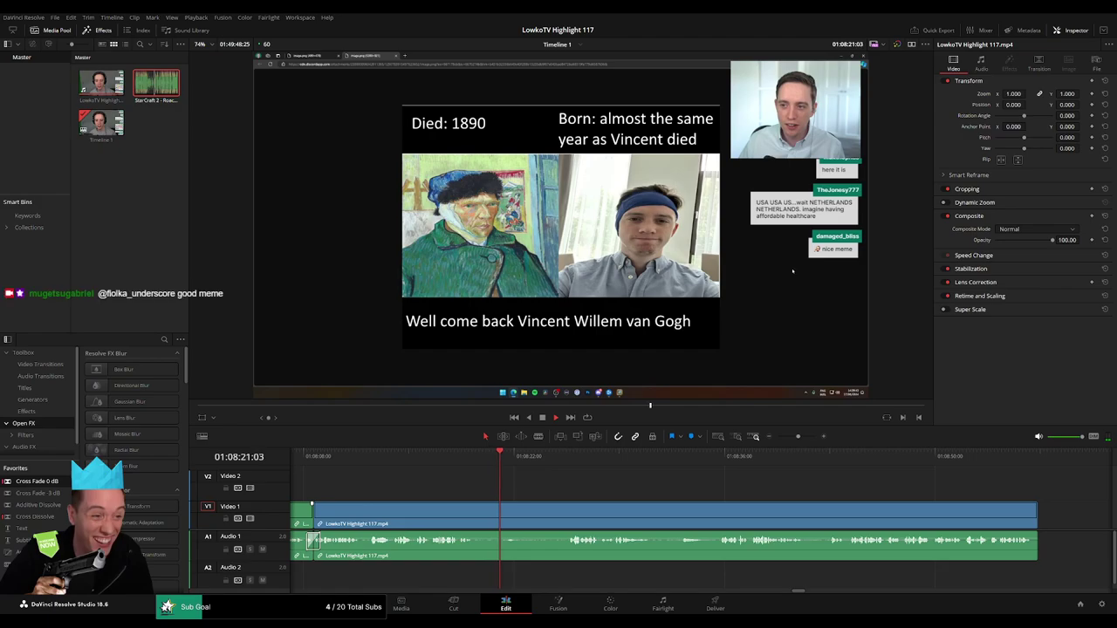
pyautogui.press('b')
pyautogui.click(520, 508)
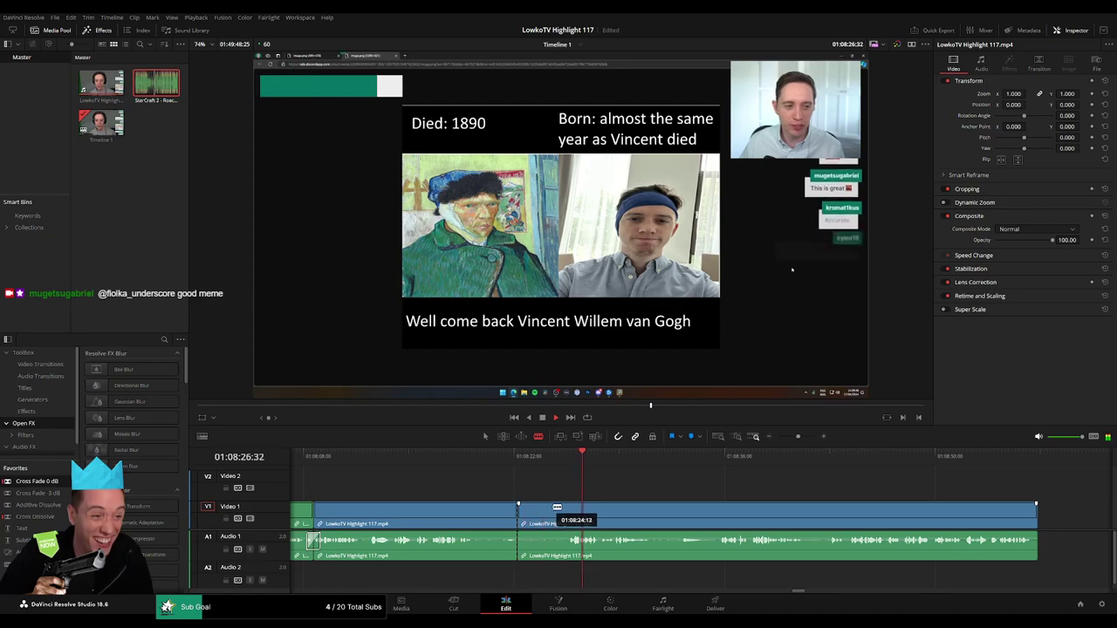
pyautogui.click(570, 508)
pyautogui.press('a')
pyautogui.click(543, 508)
pyautogui.press('Delete')
pyautogui.click(541, 509)
pyautogui.press('Delete')
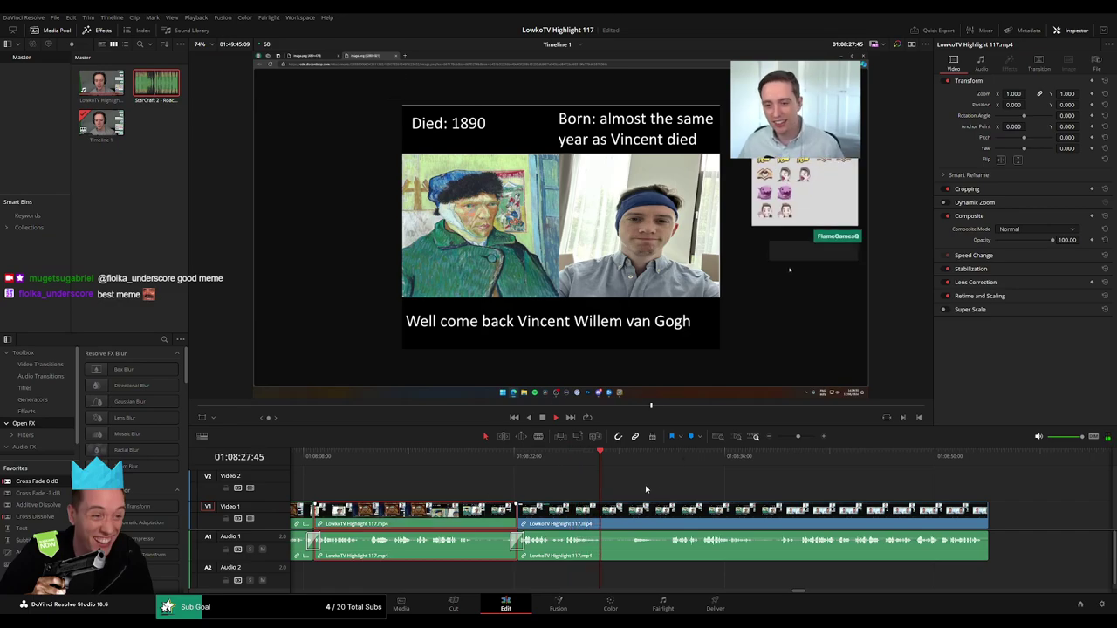
# - Paste a 3x zoom adjustment clip on Video 2 over the webcam and shorten it
pyautogui.click(629, 456)
pyautogui.click(671, 457)
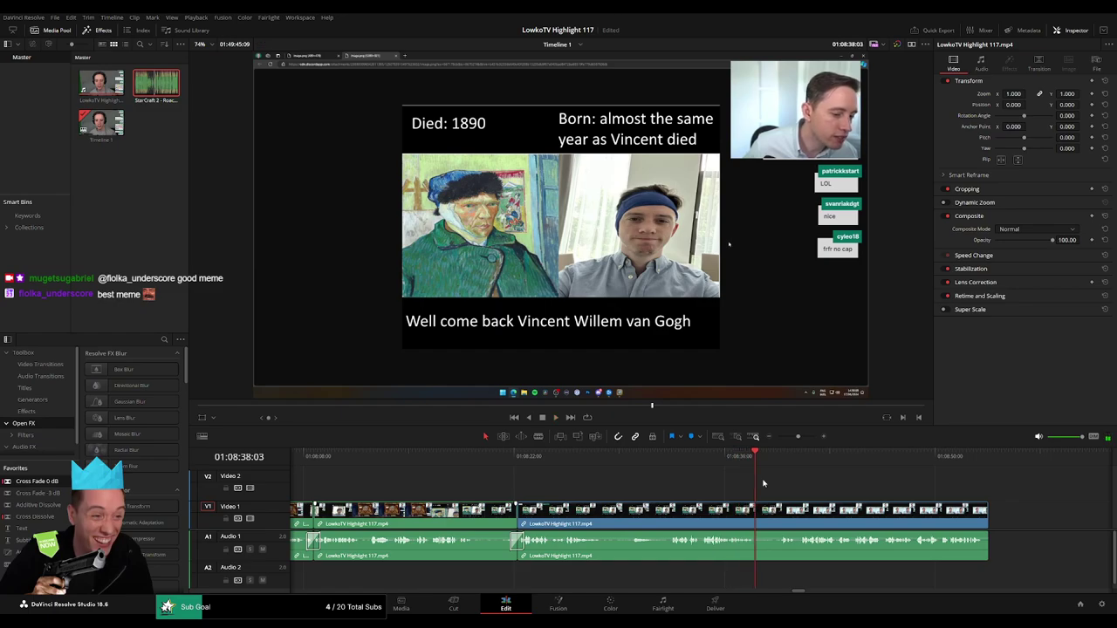
pyautogui.hotkey('ctrl', 'v')
pyautogui.press('space')
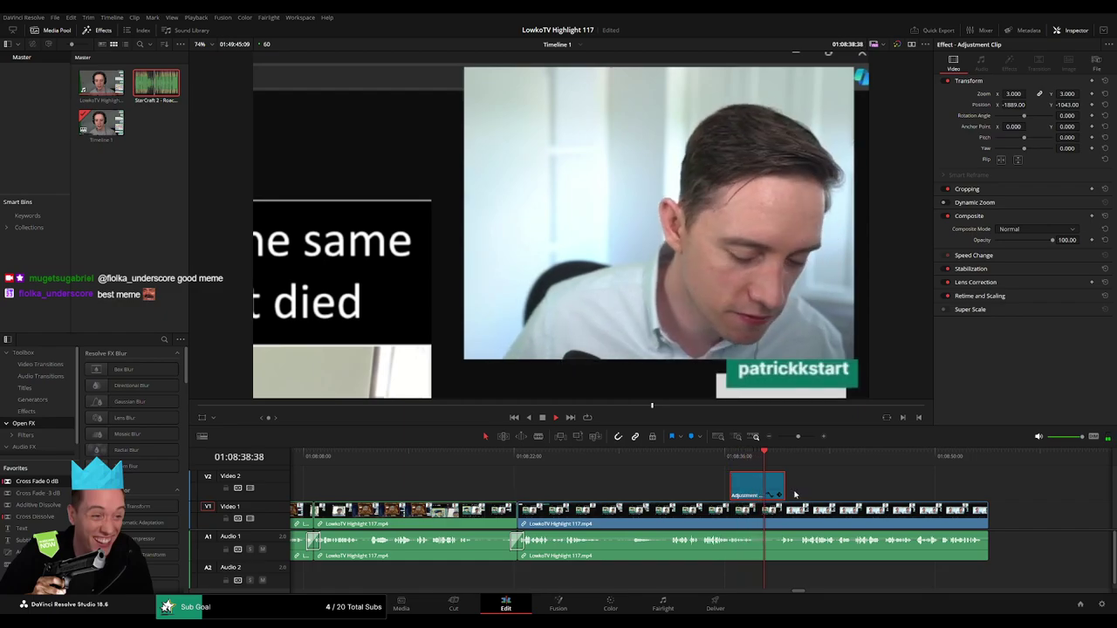
pyautogui.moveTo(784, 490); pyautogui.dragTo(765, 492)
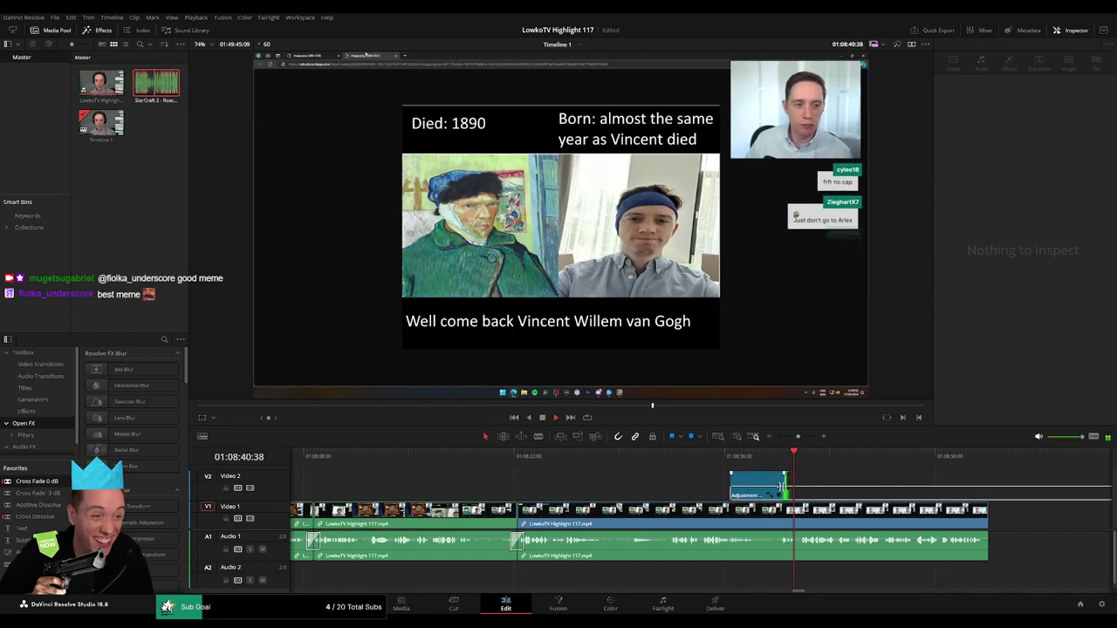
pyautogui.click(781, 490)
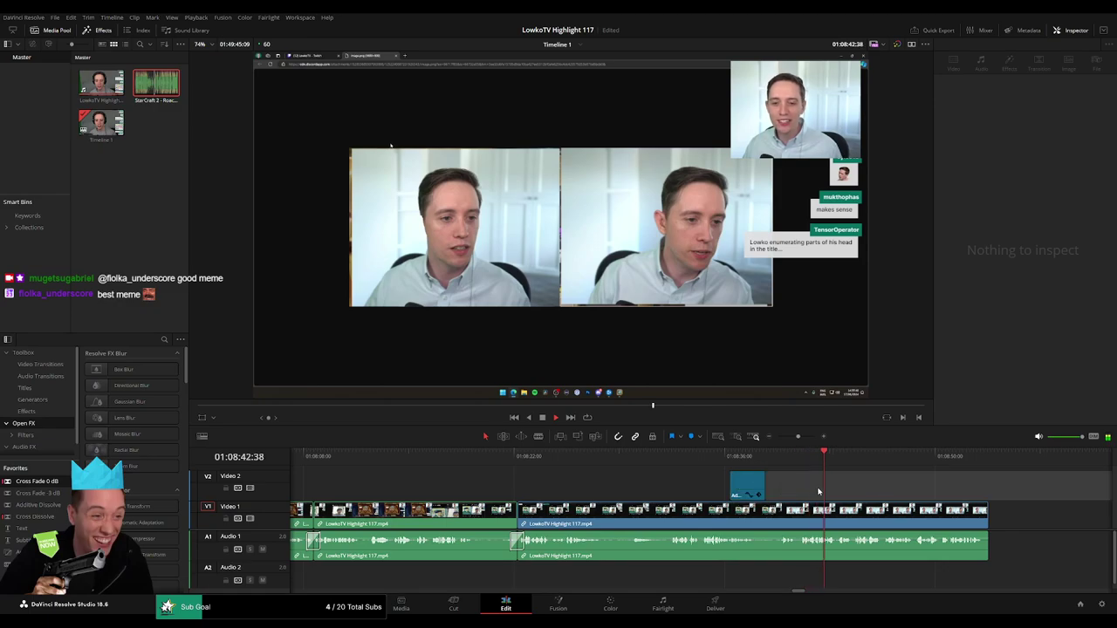
# - Split the clips at the next cut point and remove the short piece after it
pyautogui.hscroll(5, 701, 485)
pyautogui.click(558, 455)
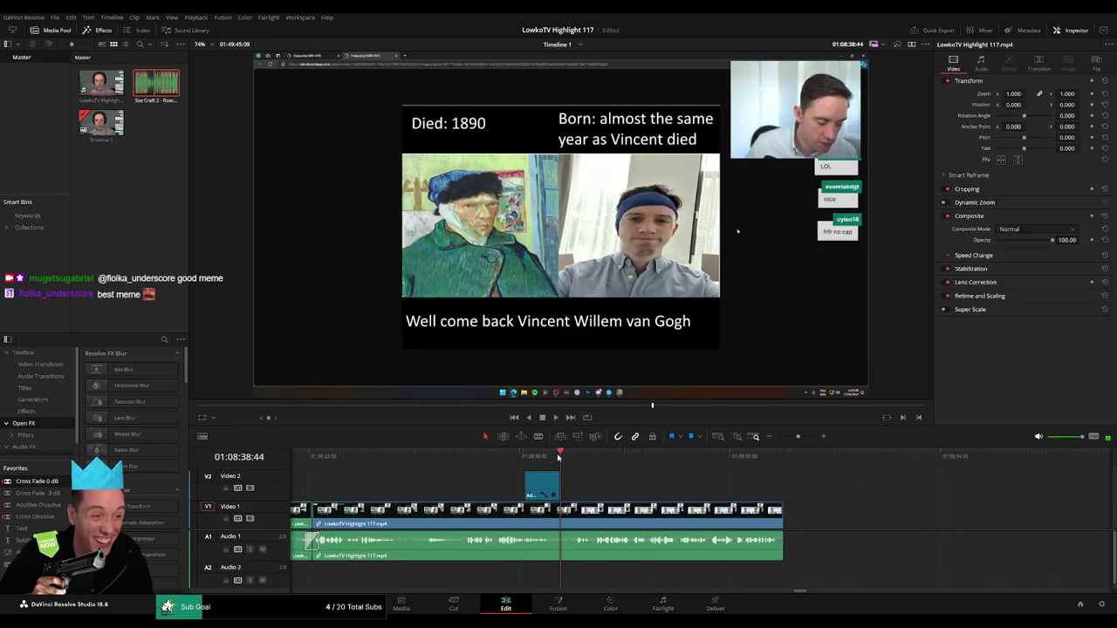
pyautogui.press('space')
pyautogui.press('b')
pyautogui.click(560, 513)
pyautogui.click(568, 521)
pyautogui.press('BackSpace')
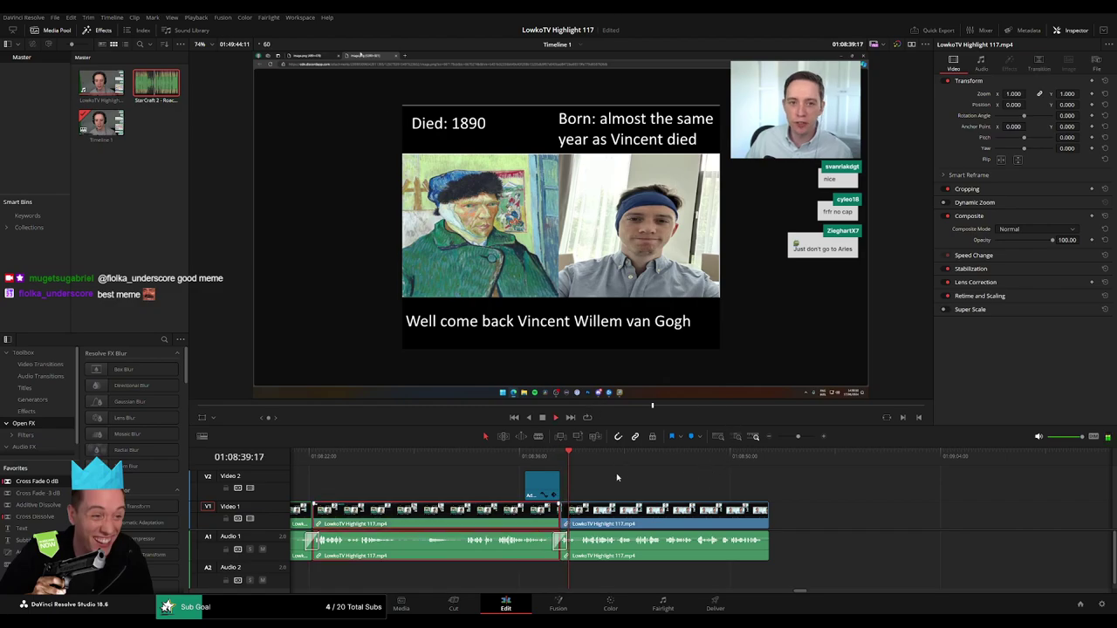
pyautogui.press('space')
# - Split at another cut point and remove the short segment there too
pyautogui.moveTo(797, 436); pyautogui.dragTo(808, 436)
pyautogui.click(672, 463)
pyautogui.hotkey('ctrl', 'b')
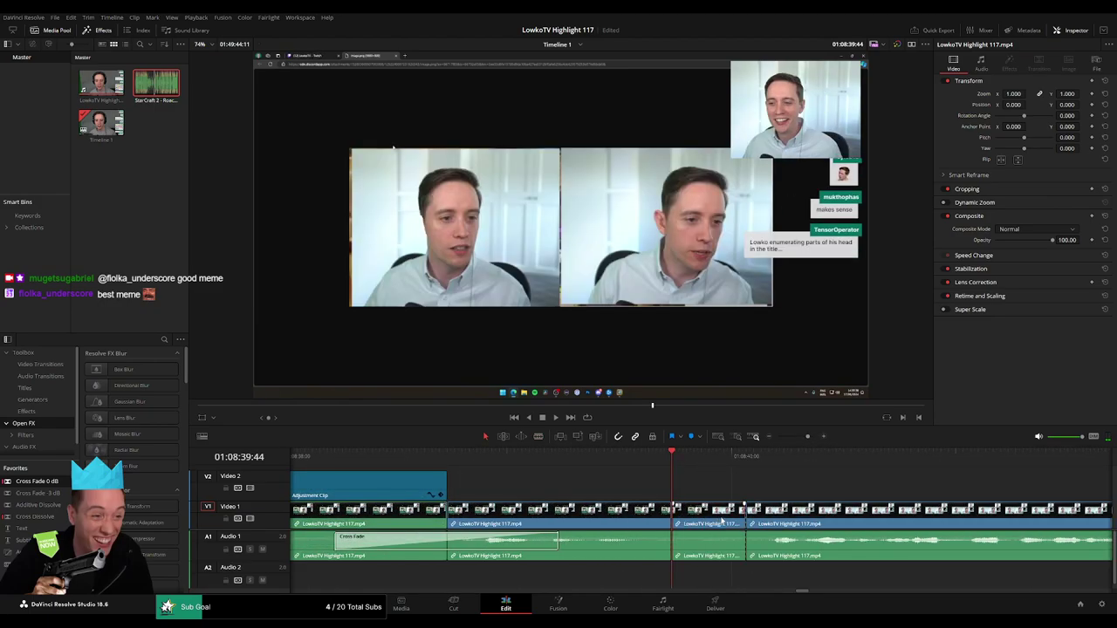
pyautogui.press('Delete')
pyautogui.press('space')
pyautogui.scroll(-2, 759, 469)
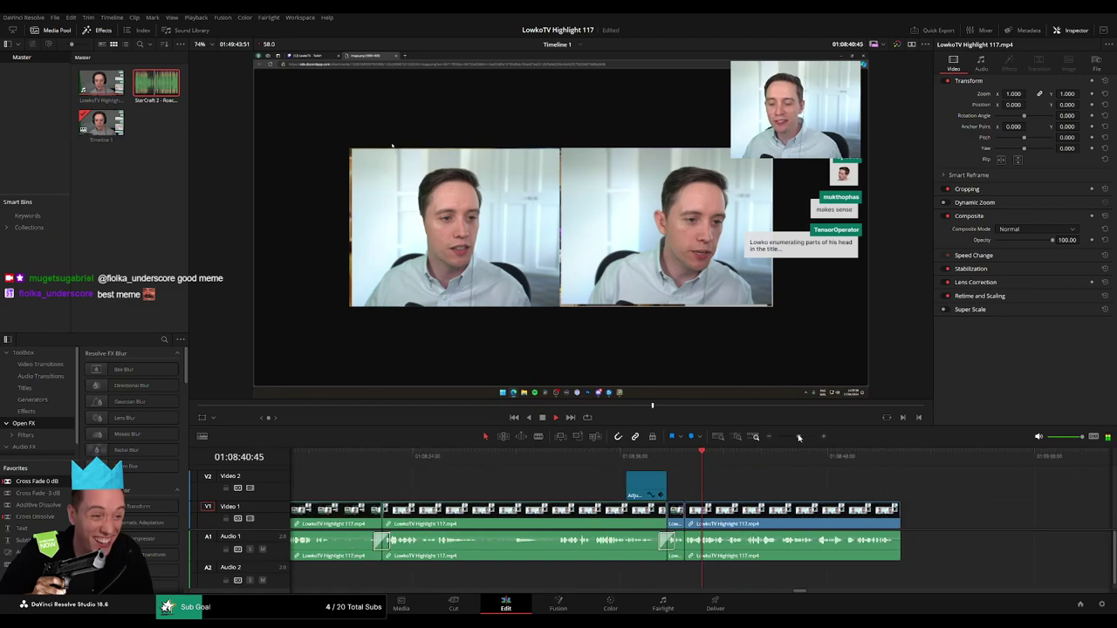
pyautogui.scroll(-2, 740, 487)
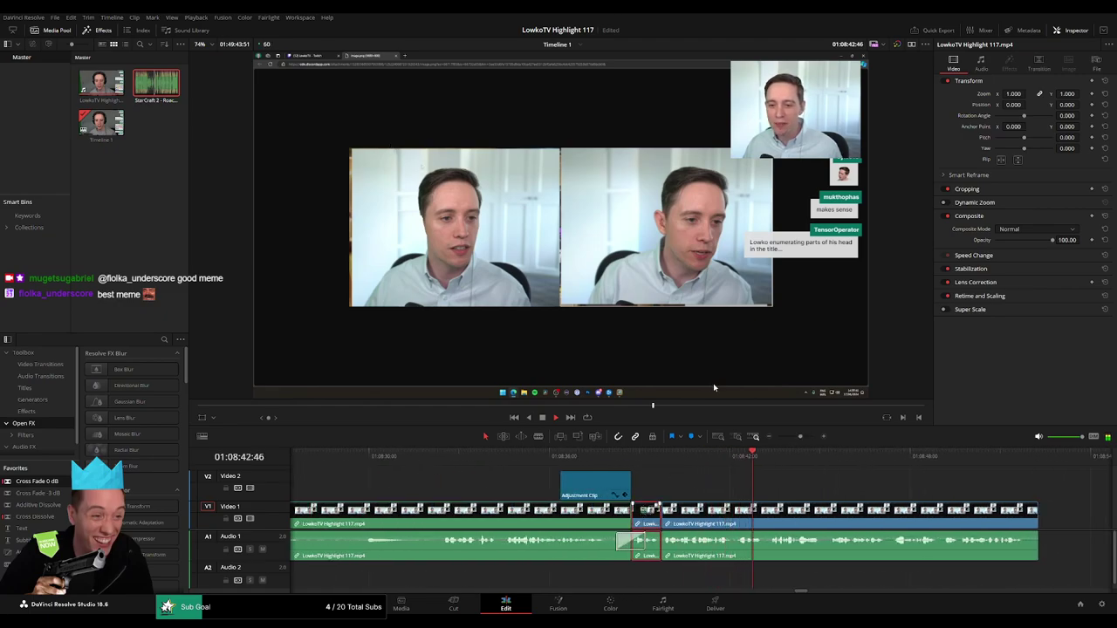
# - Zoom out to view the whole edit and select the last clip on Video 1
pyautogui.click(866, 481)
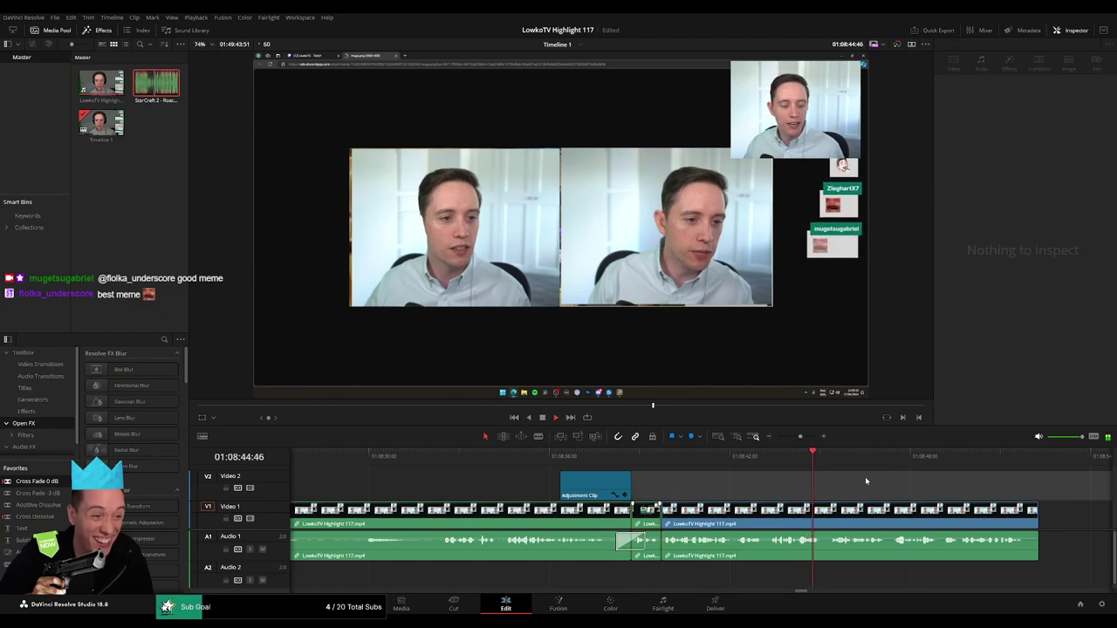
pyautogui.hscroll(4, 643, 469)
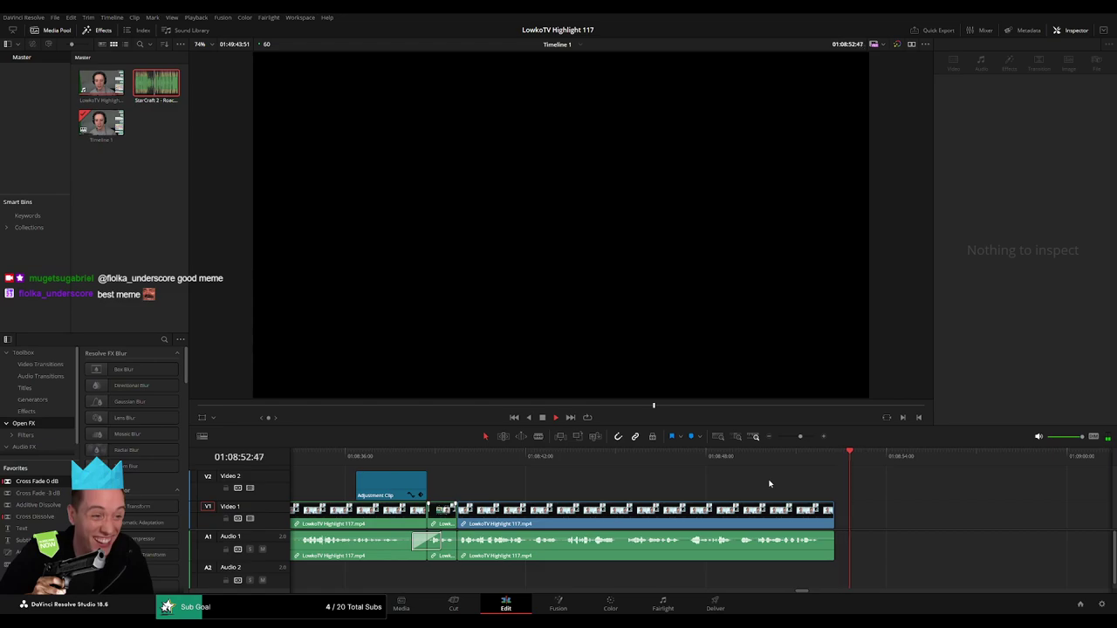
pyautogui.moveTo(807, 439); pyautogui.dragTo(782, 436)
pyautogui.click(691, 513)
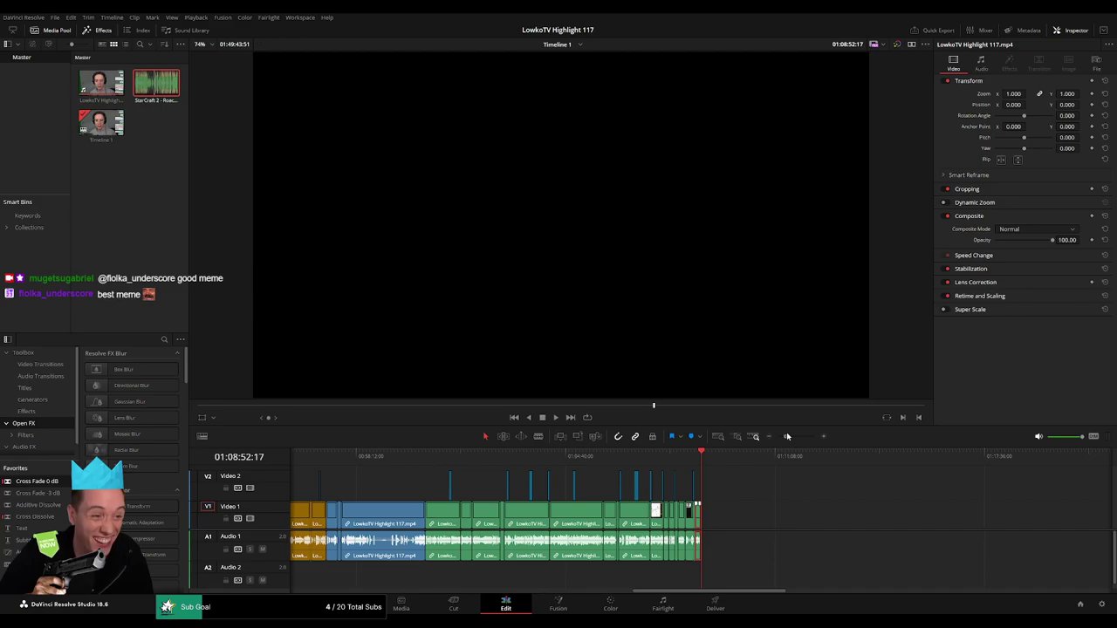
pyautogui.click(500, 461)
pyautogui.hscroll(-3, 500, 461)
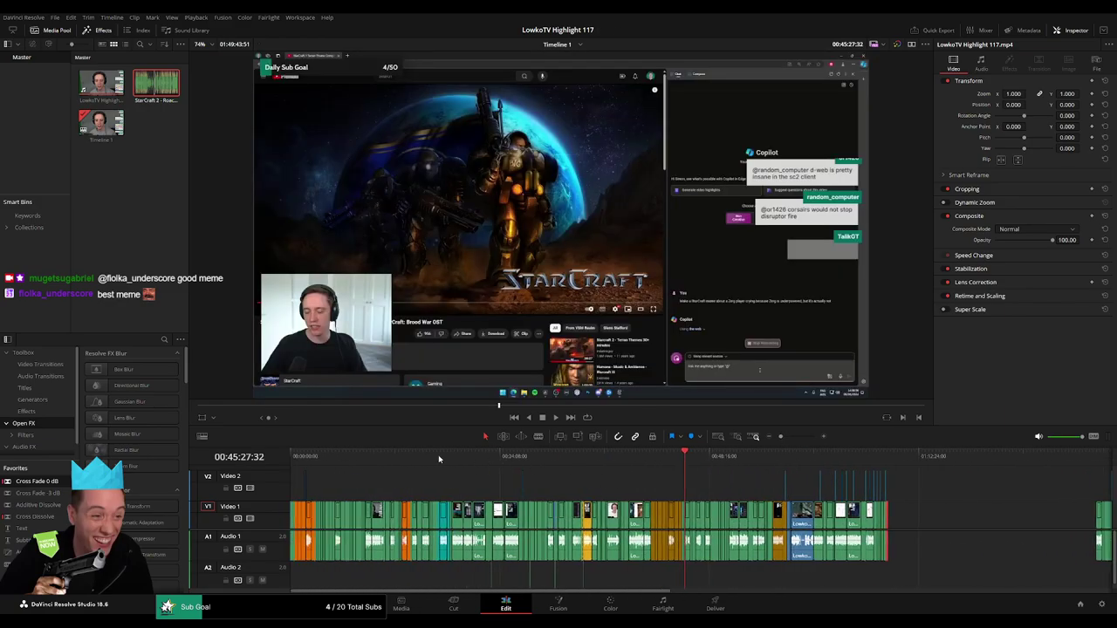
pyautogui.moveTo(359, 461); pyautogui.dragTo(344, 467)
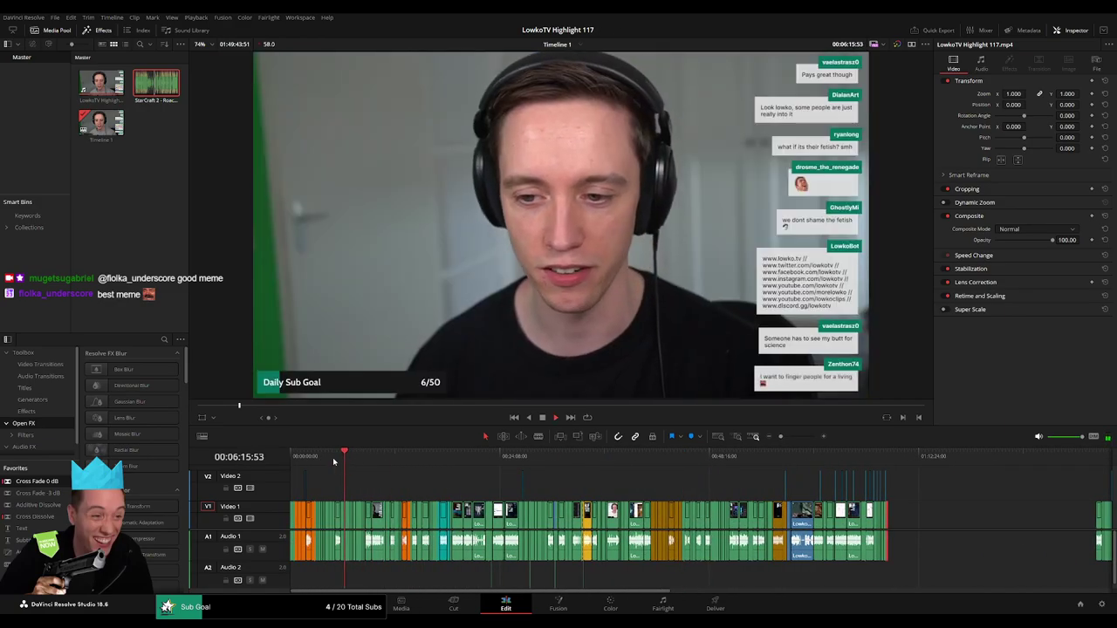
pyautogui.moveTo(345, 467); pyautogui.dragTo(533, 469)
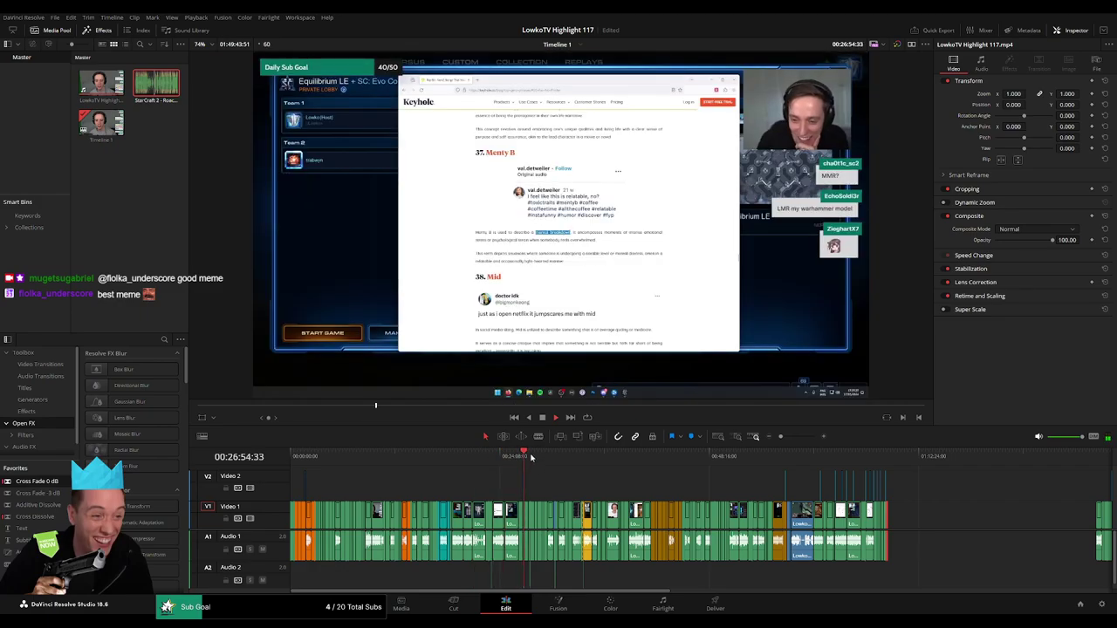
pyautogui.scroll(3, 770, 446)
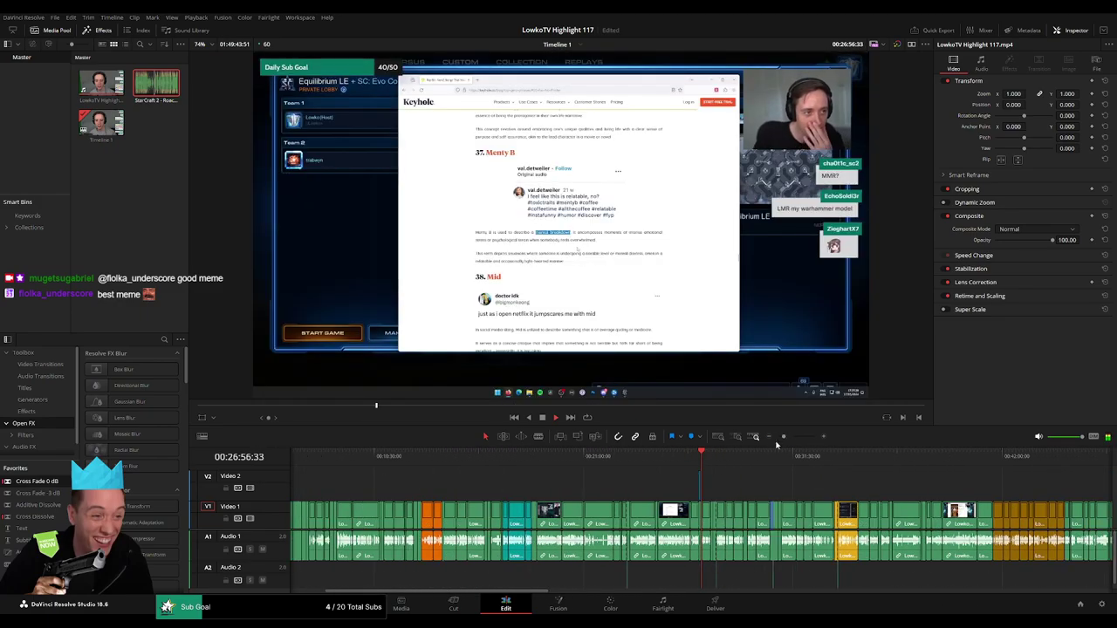
pyautogui.click(639, 463)
pyautogui.moveTo(640, 463); pyautogui.dragTo(880, 462)
pyautogui.hscroll(5, 546, 460)
pyautogui.click(545, 463)
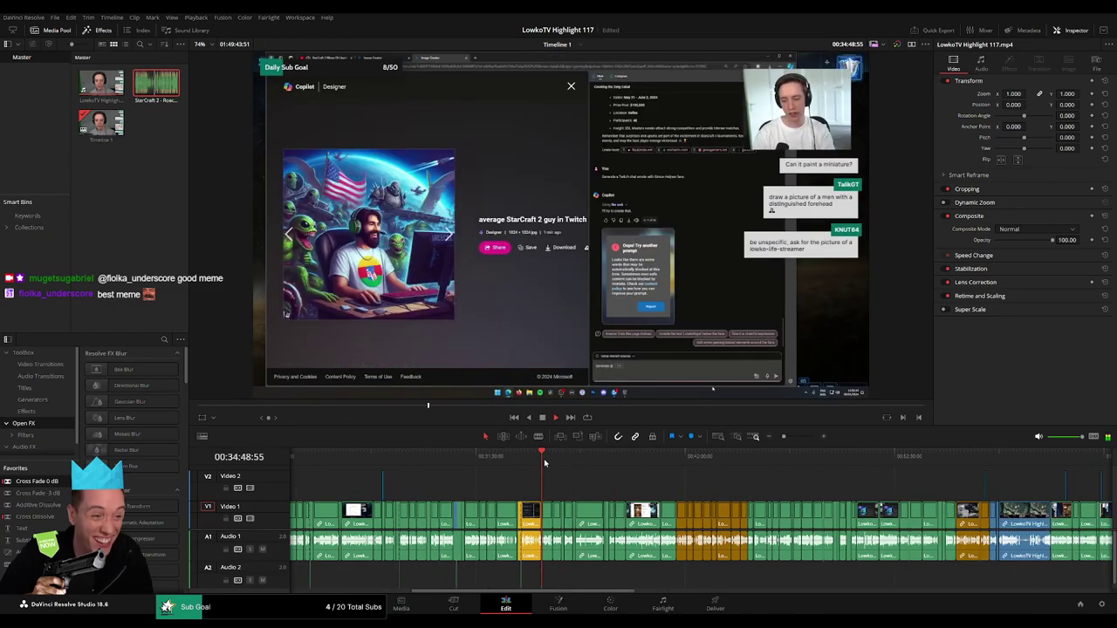
pyautogui.moveTo(548, 463)
pyautogui.mouseDown()
pyautogui.moveTo(587, 457)
pyautogui.moveTo(562, 455)
pyautogui.mouseUp()
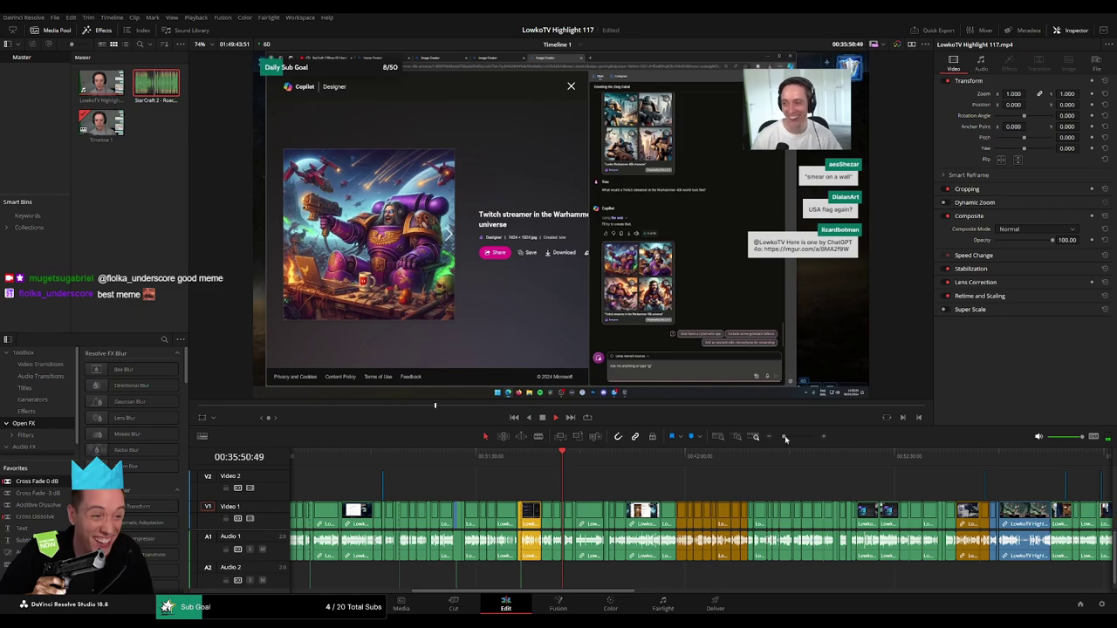
pyautogui.moveTo(785, 439); pyautogui.dragTo(794, 437)
pyautogui.click(483, 457)
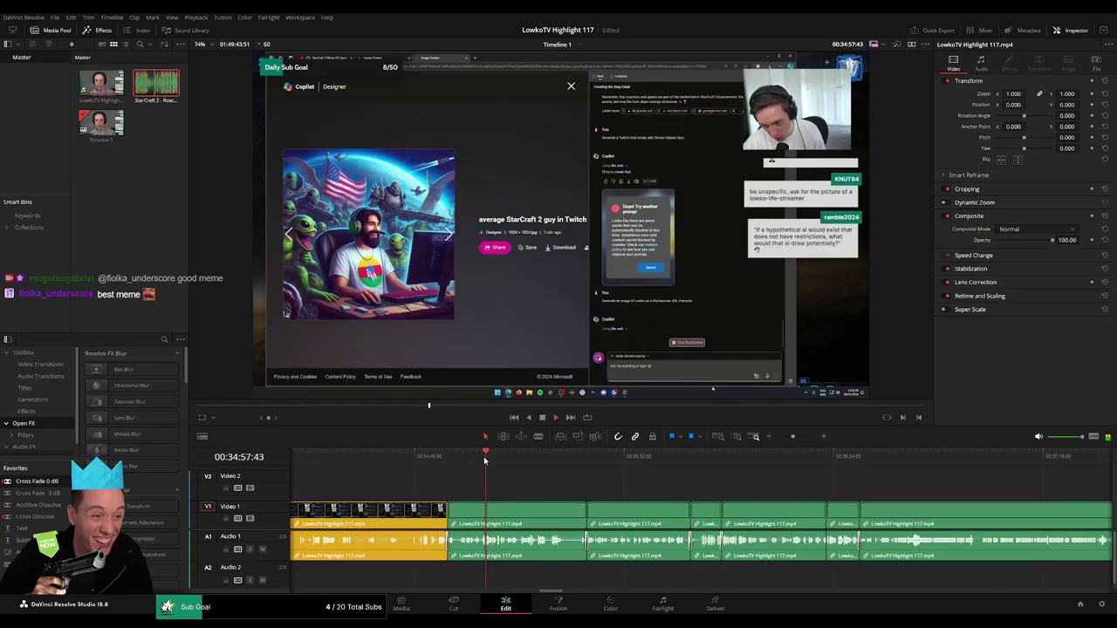
pyautogui.click(464, 459)
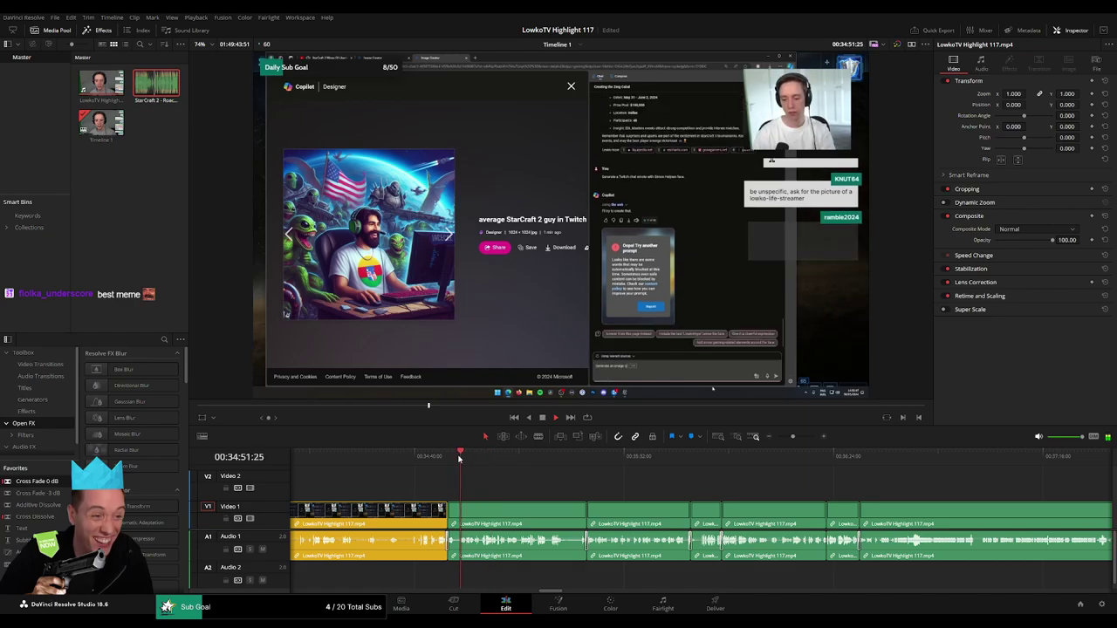
pyautogui.click(563, 459)
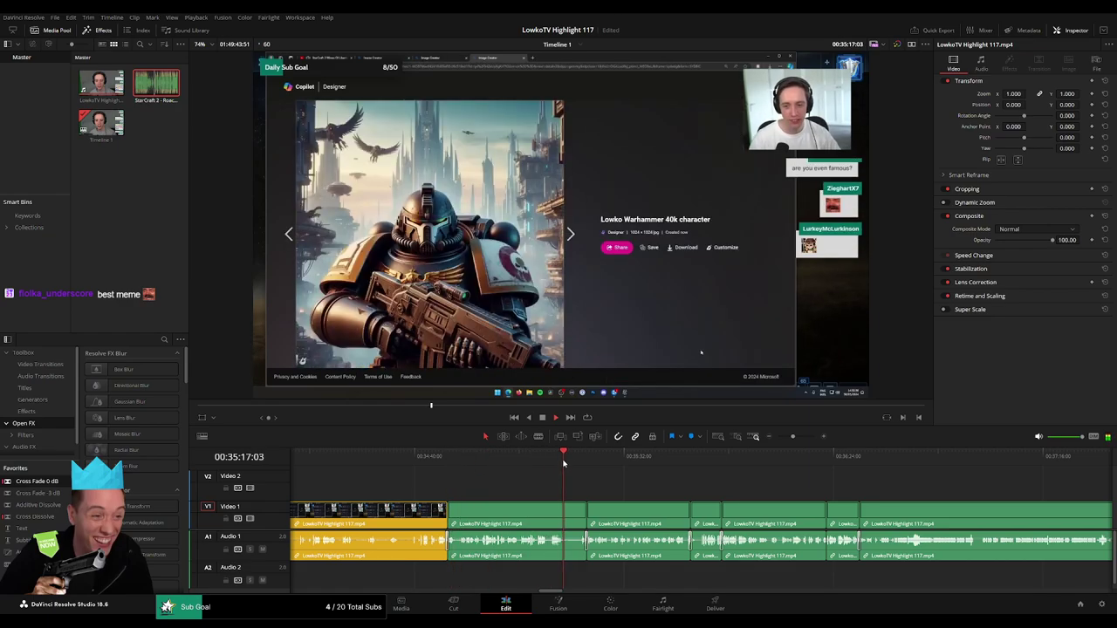
pyautogui.click(708, 459)
pyautogui.click(808, 459)
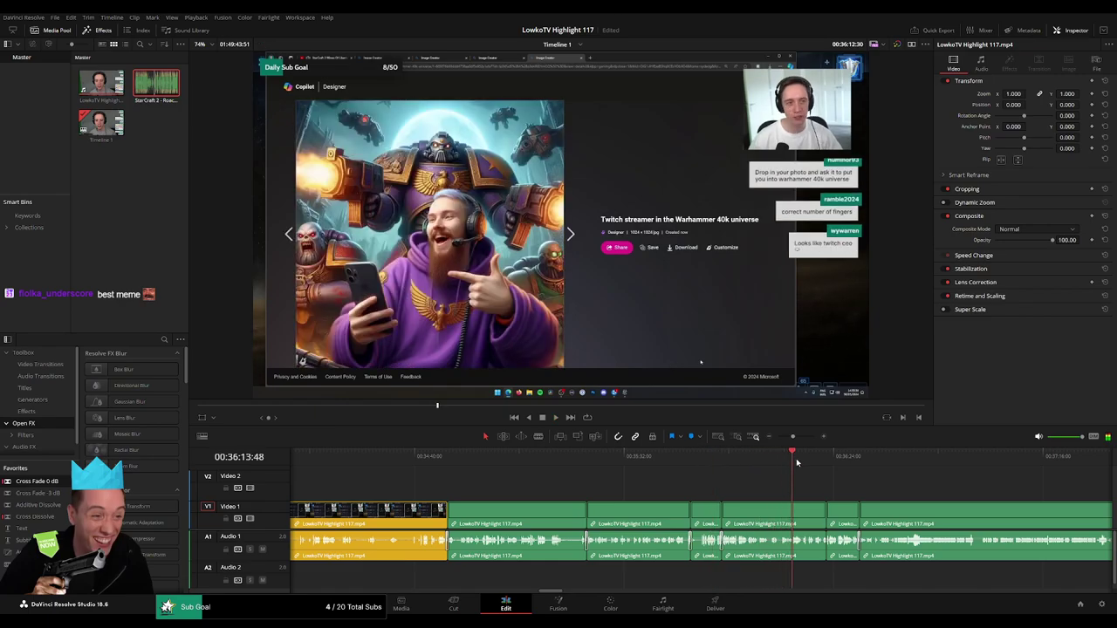
pyautogui.click(836, 459)
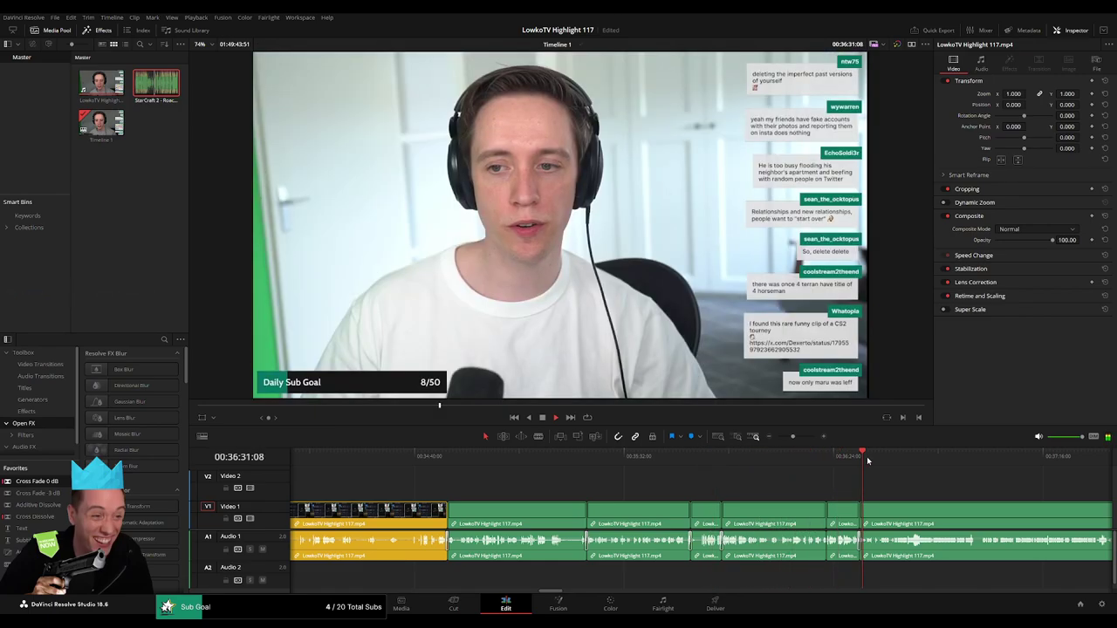
pyautogui.click(860, 458)
# - Drag the marquee-selected Copilot-image clips right, just ahead of the final clip group, then check the leftover gap
pyautogui.moveTo(833, 488); pyautogui.dragTo(527, 532)
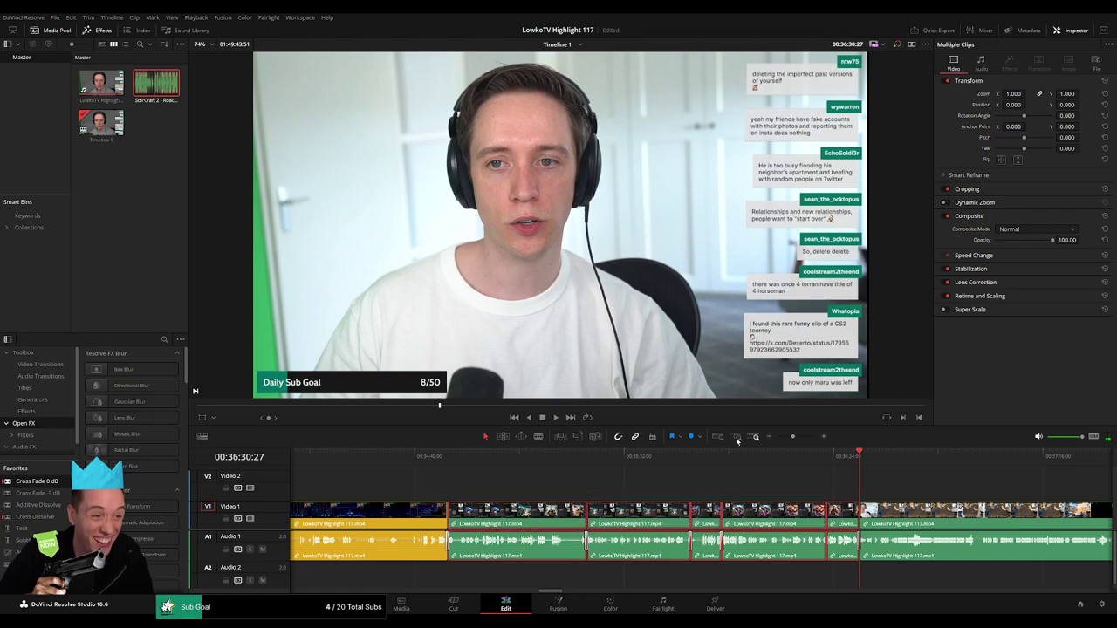
pyautogui.moveTo(795, 439); pyautogui.dragTo(781, 438)
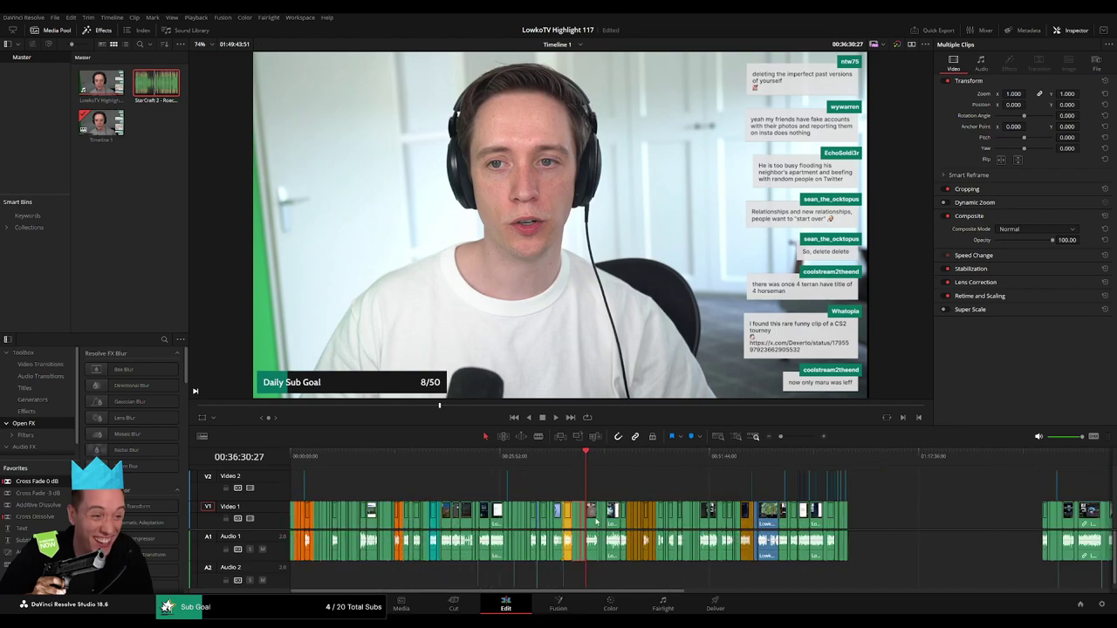
pyautogui.moveTo(579, 520); pyautogui.dragTo(985, 521)
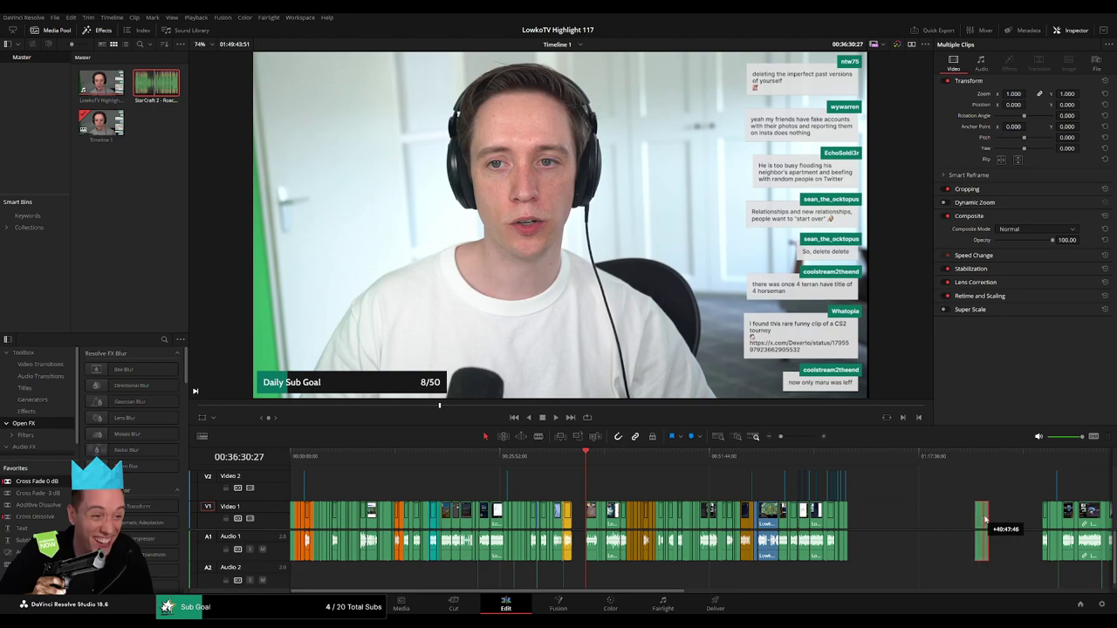
pyautogui.click(967, 510)
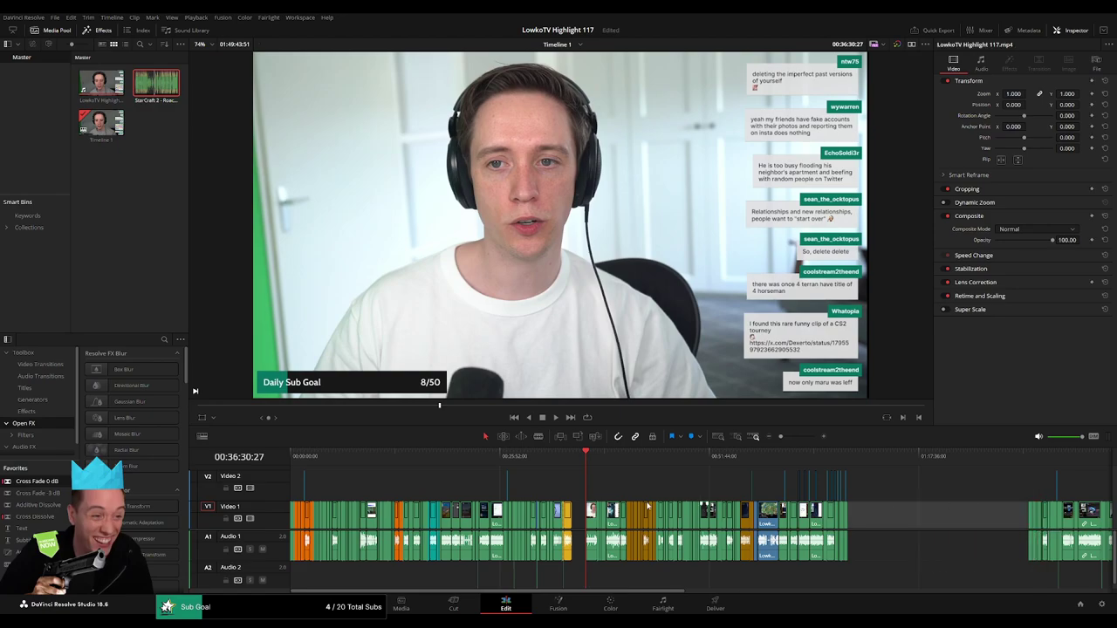
pyautogui.moveTo(590, 462); pyautogui.dragTo(601, 460)
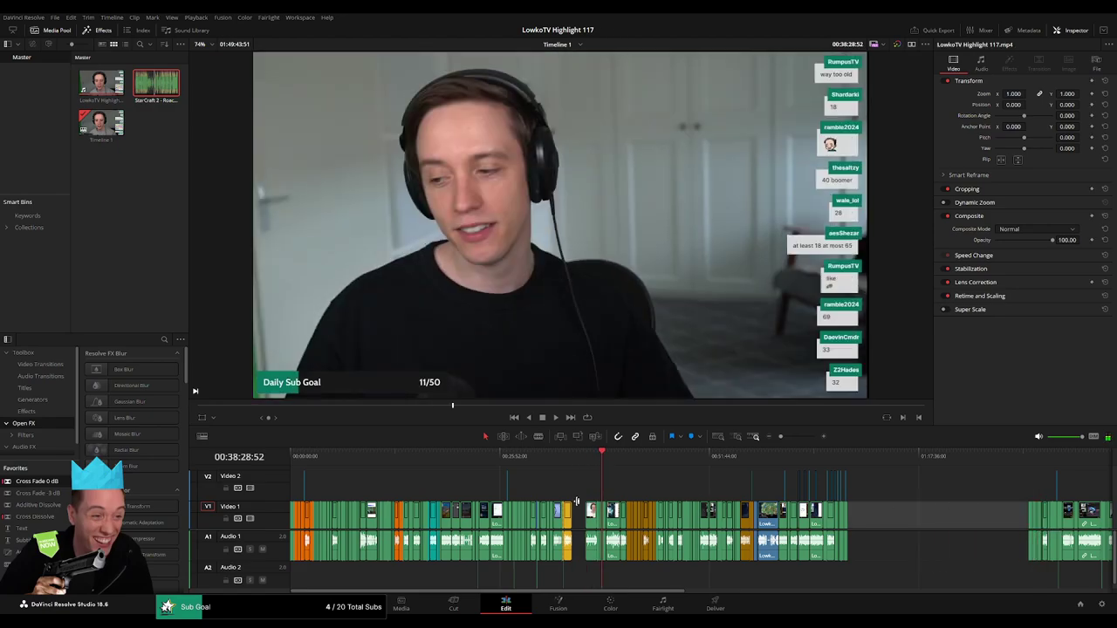
pyautogui.click(579, 516)
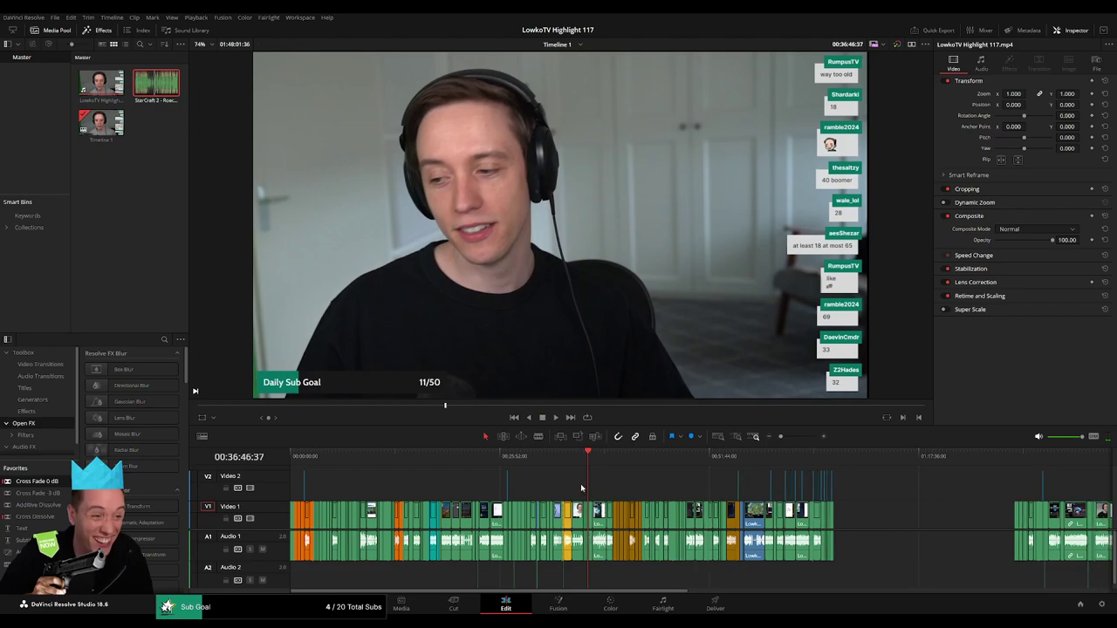
pyautogui.click(568, 455)
pyautogui.scroll(5, 707, 511)
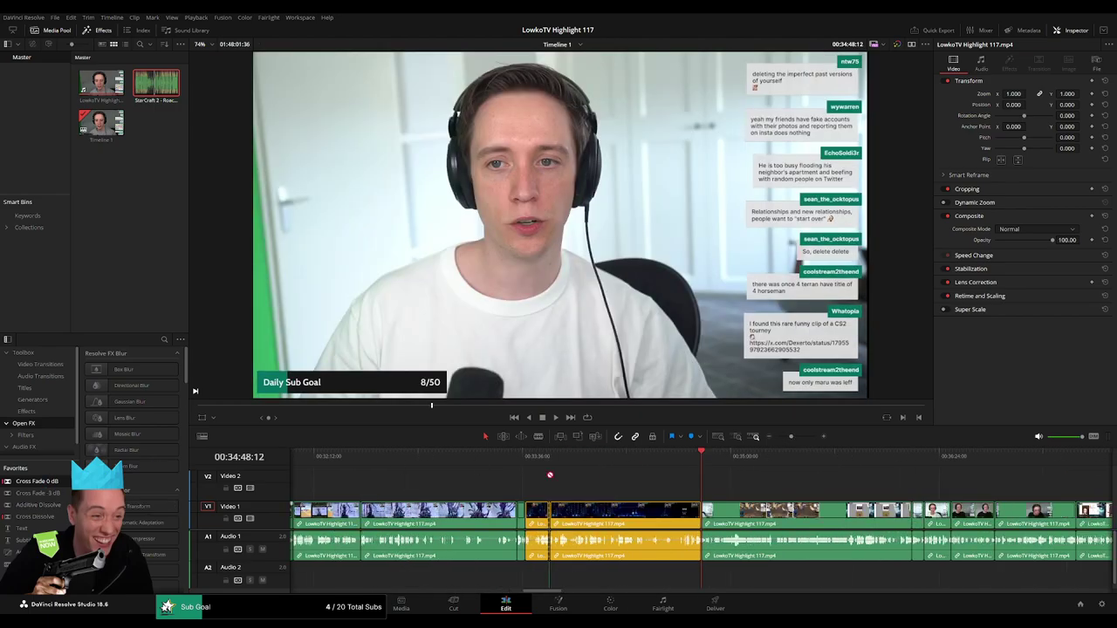
pyautogui.scroll(3, 758, 452)
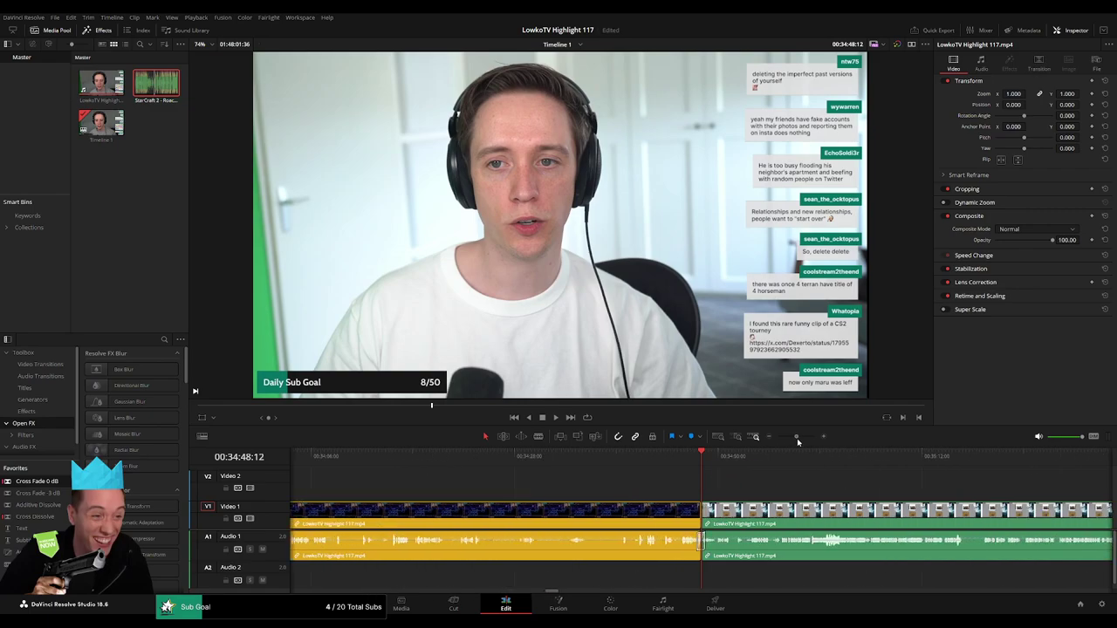
pyautogui.click(686, 458)
pyautogui.press('space')
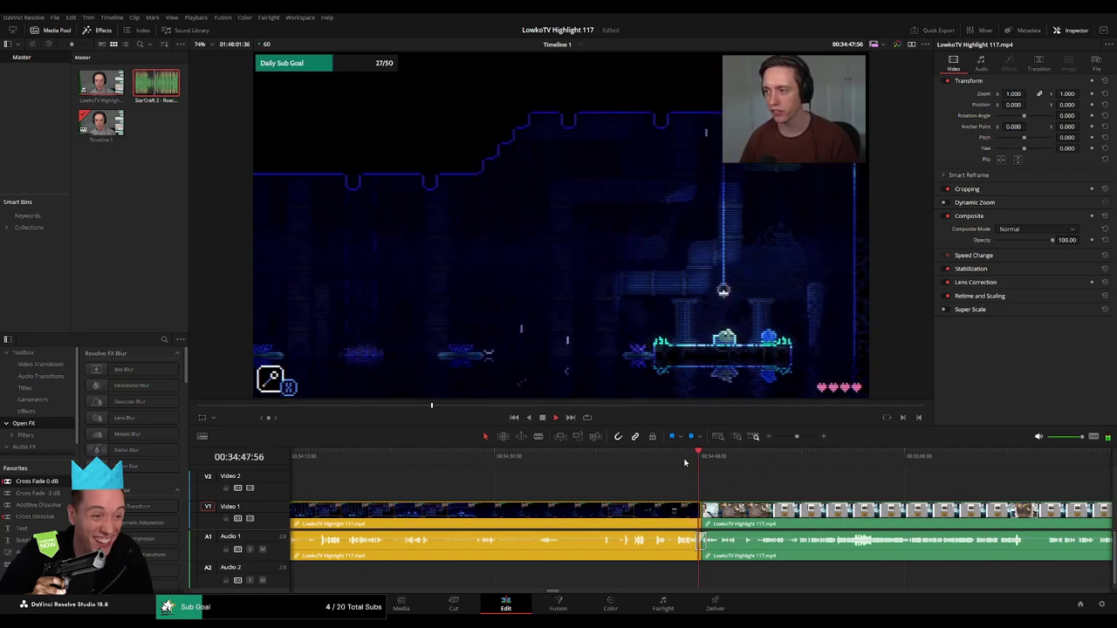
pyautogui.scroll(-5, 801, 455)
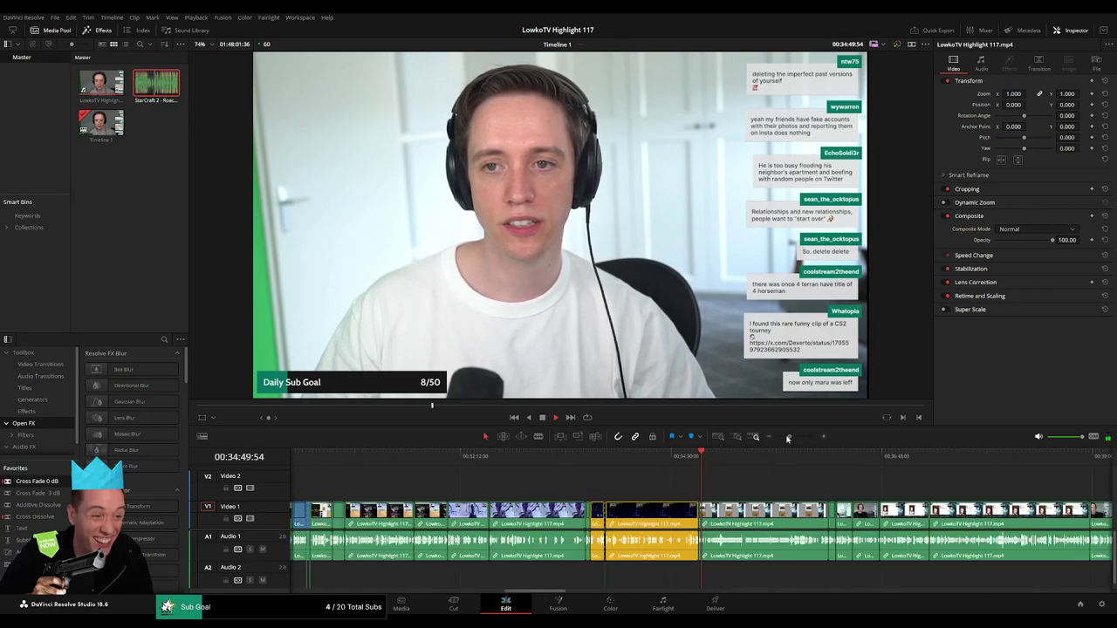
pyautogui.click(726, 458)
pyautogui.click(742, 469)
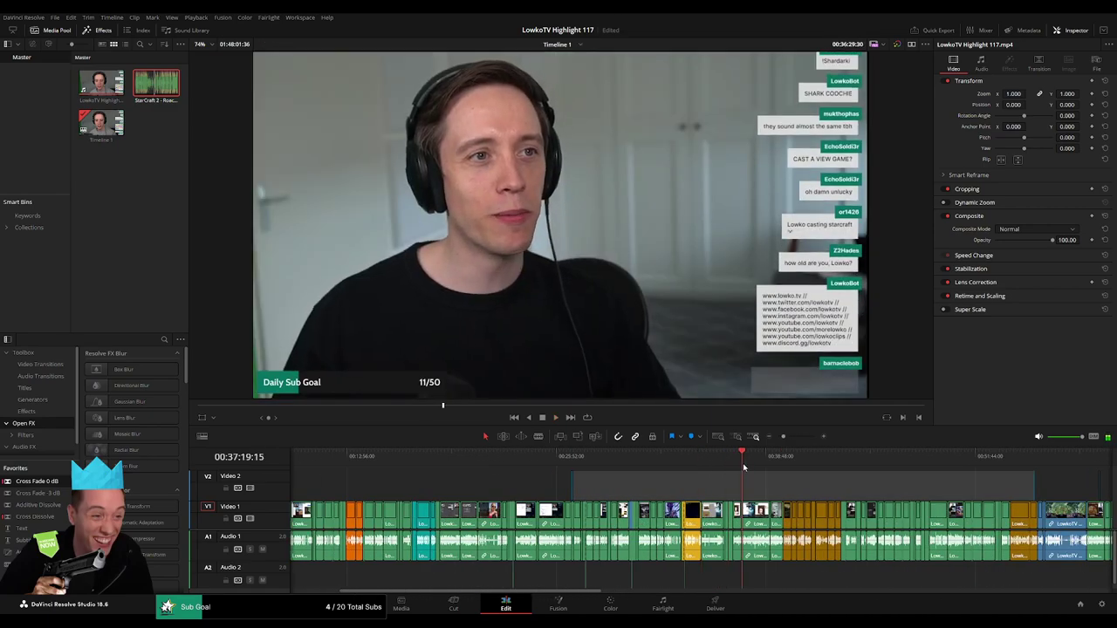
pyautogui.moveTo(734, 466); pyautogui.dragTo(724, 464)
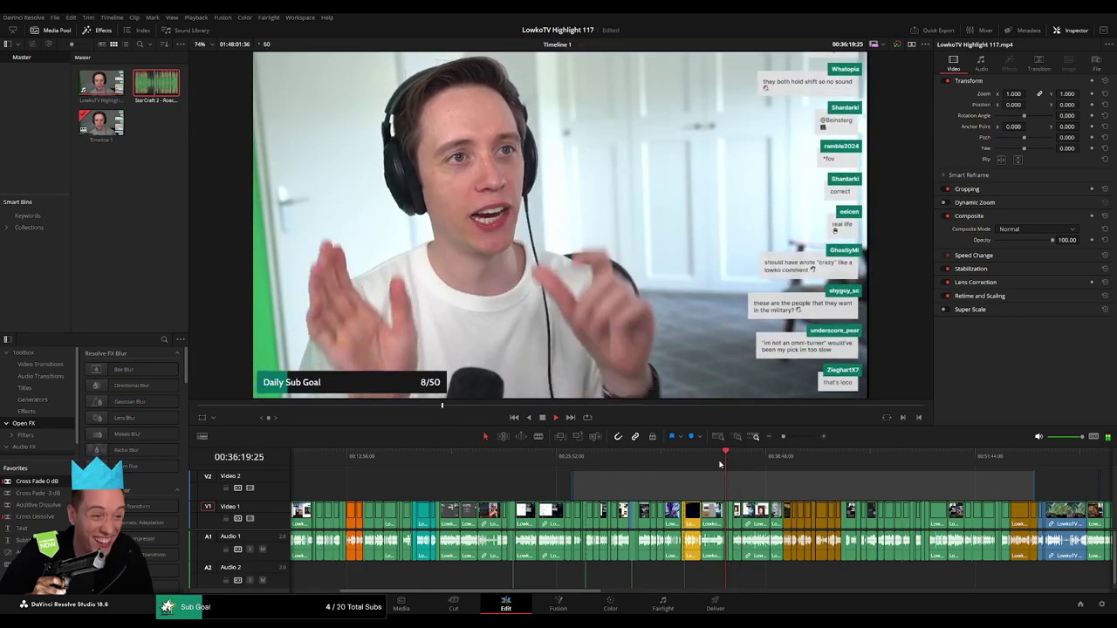
pyautogui.click(742, 465)
pyautogui.click(769, 464)
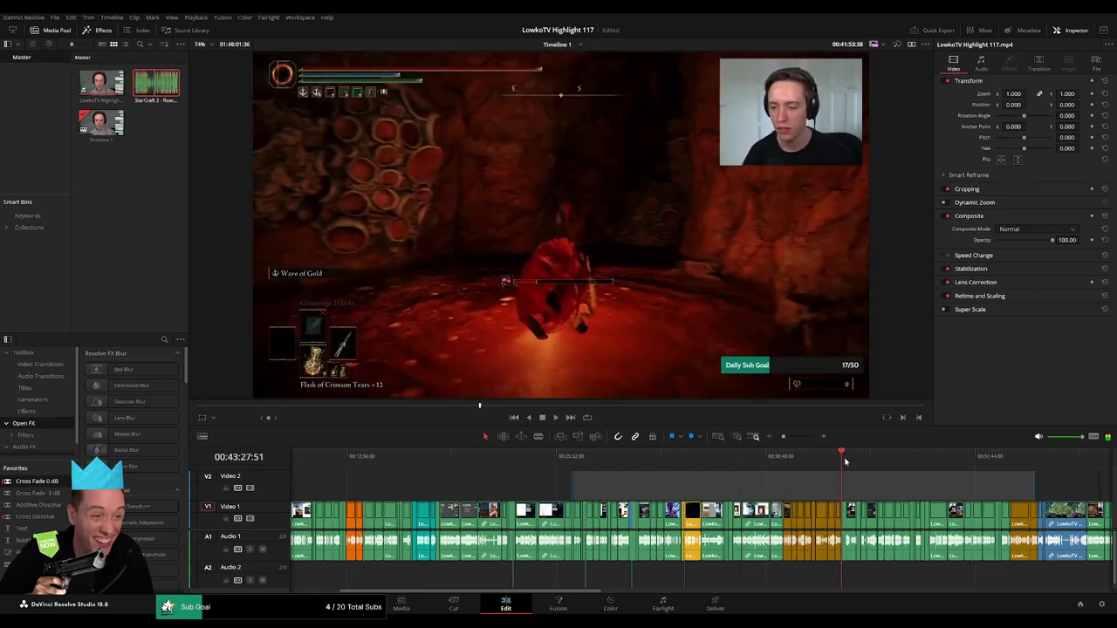
pyautogui.moveTo(785, 463); pyautogui.dragTo(848, 462)
pyautogui.hscroll(4, 719, 474)
pyautogui.scroll(5, 785, 447)
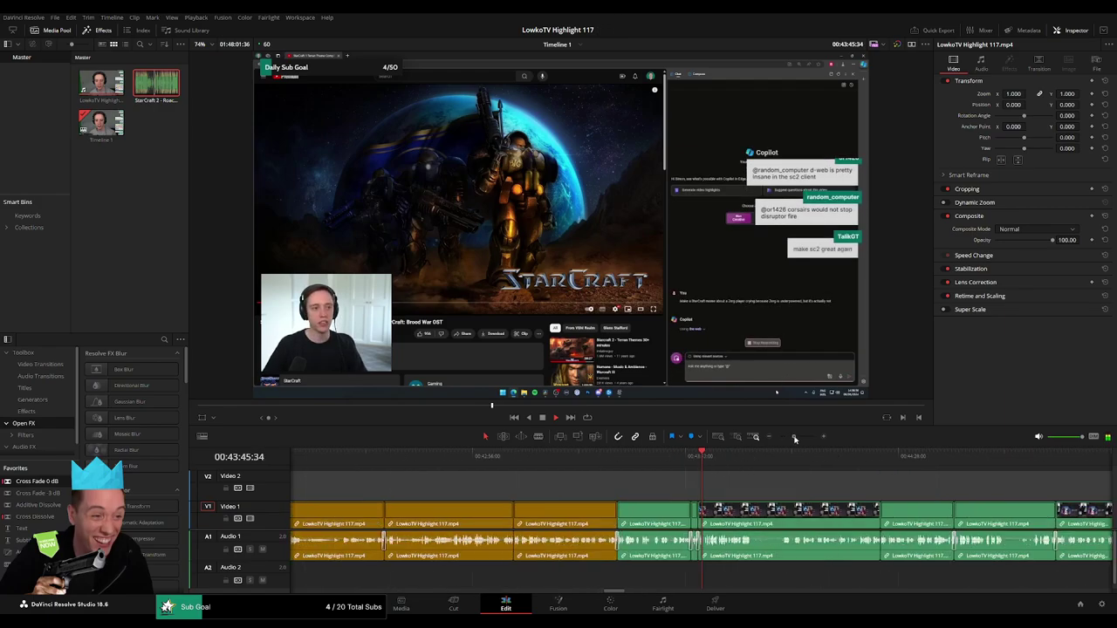
pyautogui.click(638, 465)
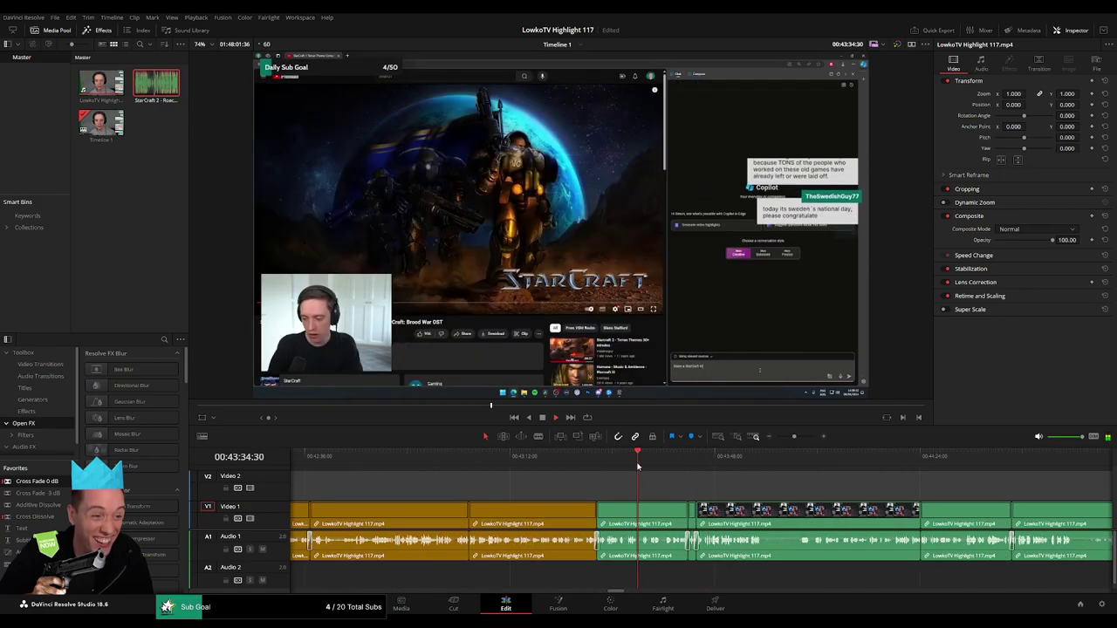
pyautogui.click(599, 469)
pyautogui.click(862, 473)
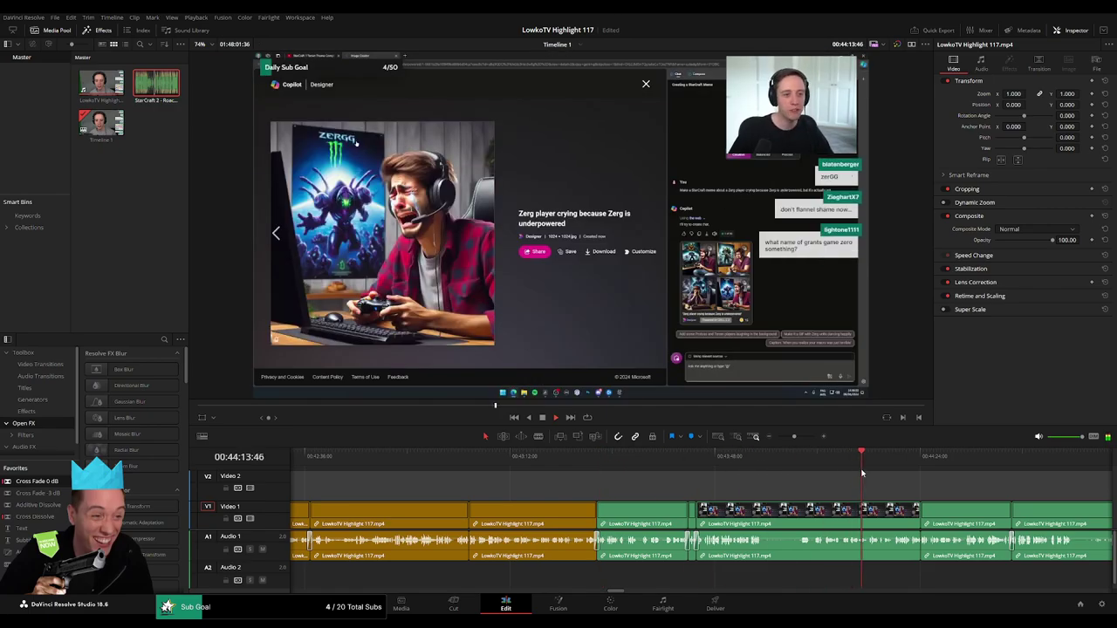
pyautogui.click(1008, 471)
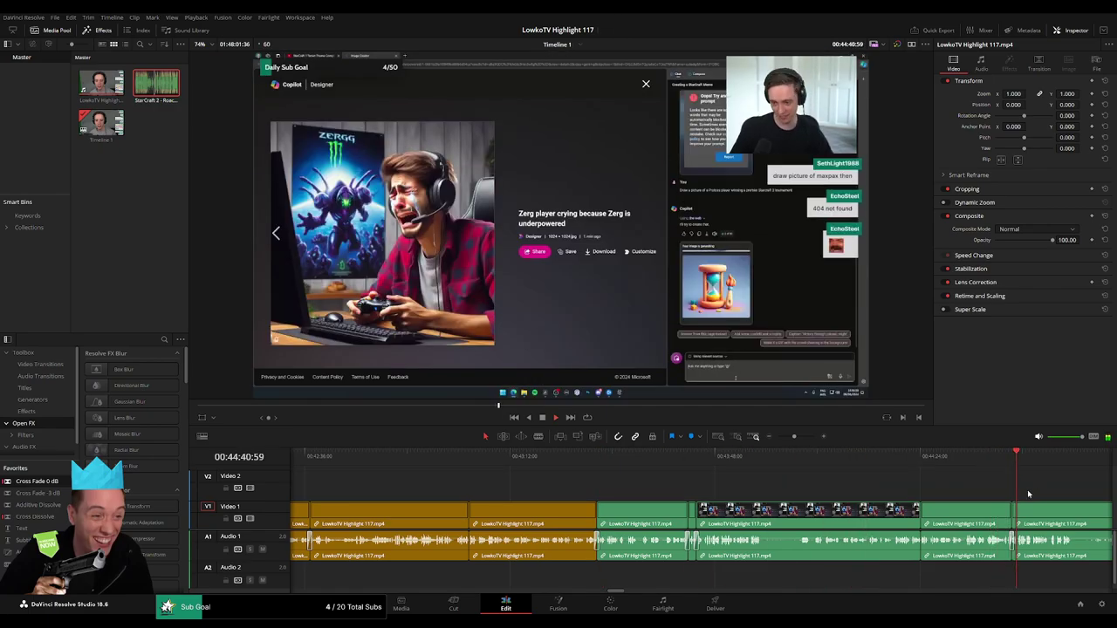
pyautogui.hscroll(5, 786, 484)
pyautogui.click(792, 472)
pyautogui.click(873, 471)
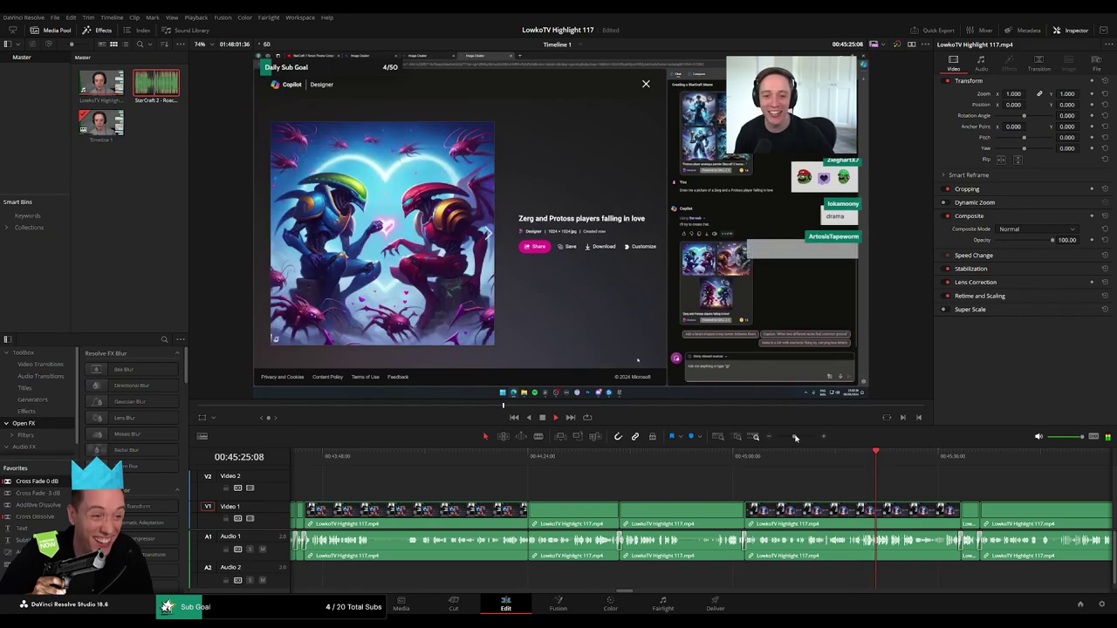
pyautogui.moveTo(795, 438); pyautogui.dragTo(785, 438)
pyautogui.click(727, 456)
pyautogui.press('space')
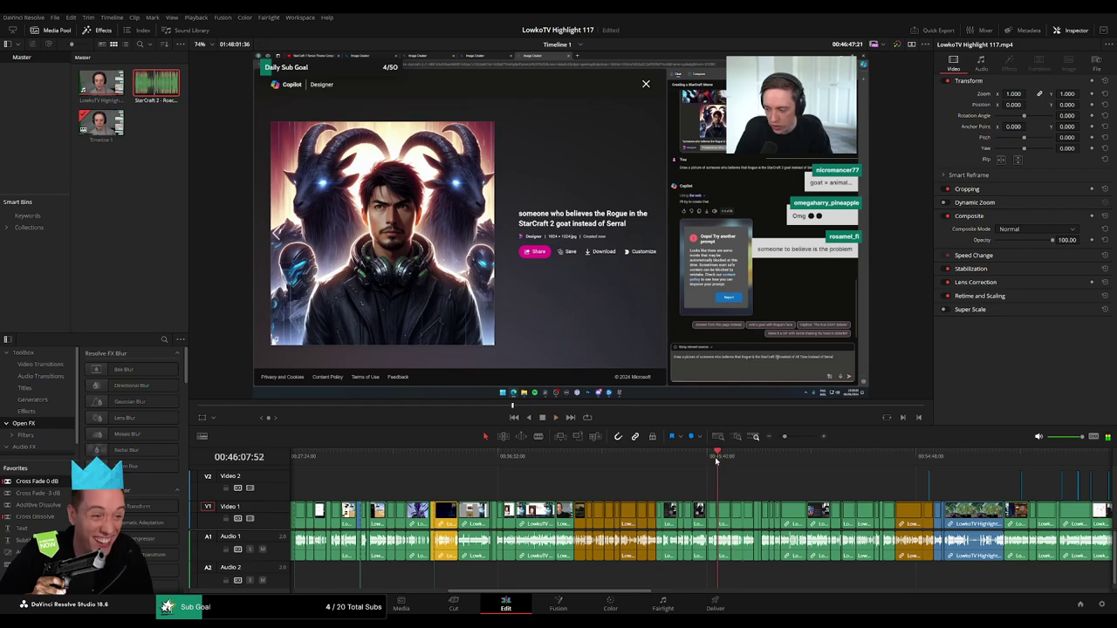
pyautogui.press('space')
pyautogui.click(708, 458)
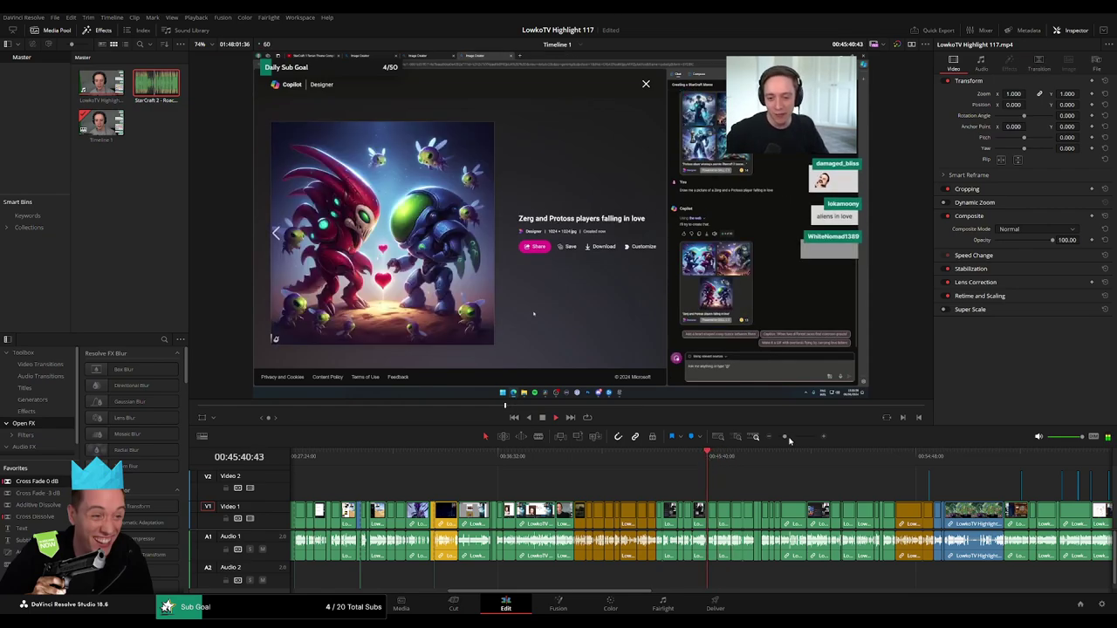
pyautogui.moveTo(790, 441); pyautogui.dragTo(800, 441)
pyautogui.hscroll(2, 741, 464)
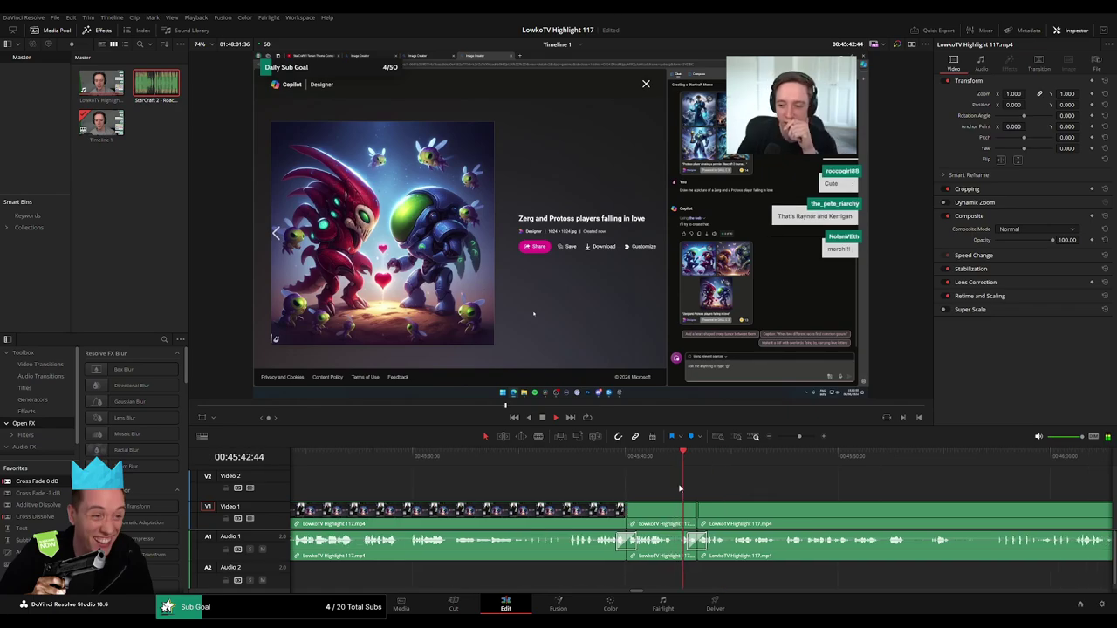
pyautogui.hscroll(3, 729, 464)
# - Play back the edit from the LowkoTV fan image
pyautogui.moveTo(799, 438); pyautogui.dragTo(790, 437)
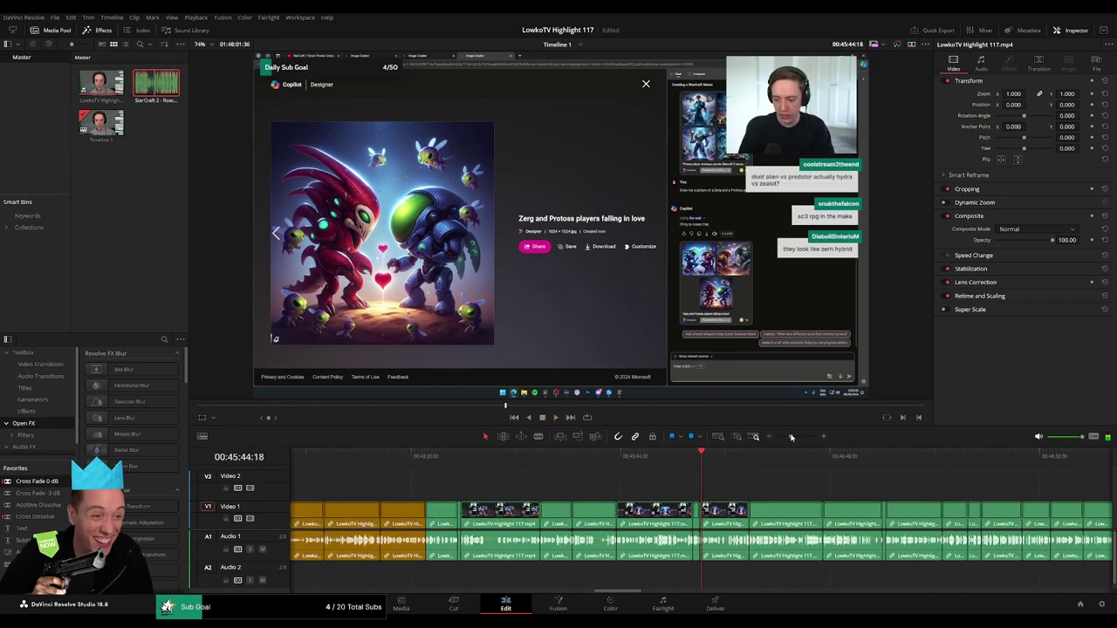
pyautogui.click(826, 458)
pyautogui.press('space')
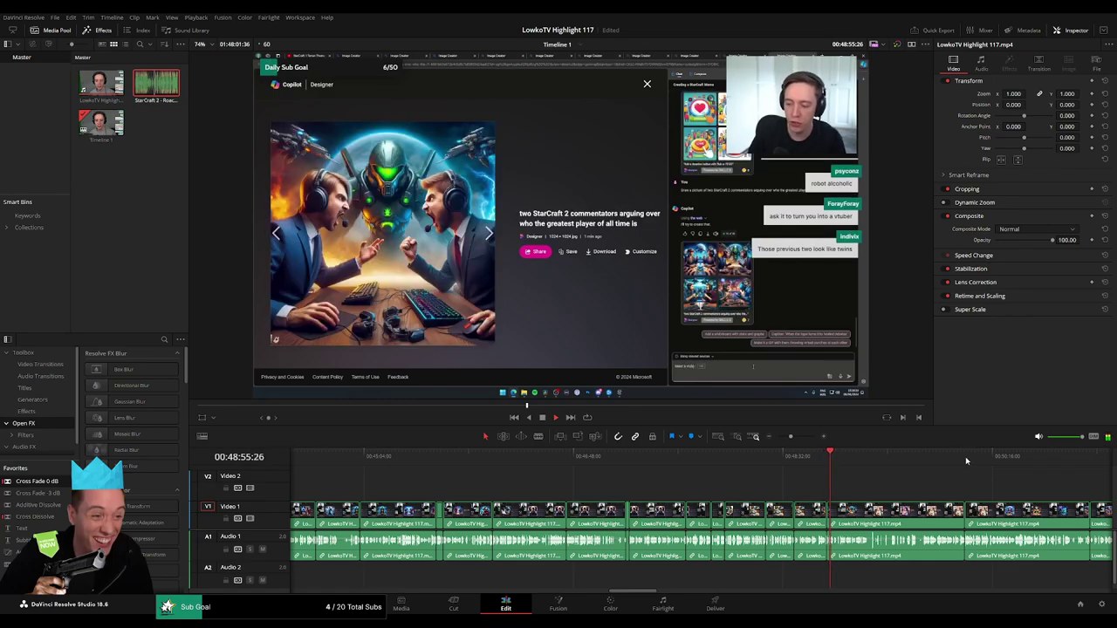
pyautogui.click(825, 457)
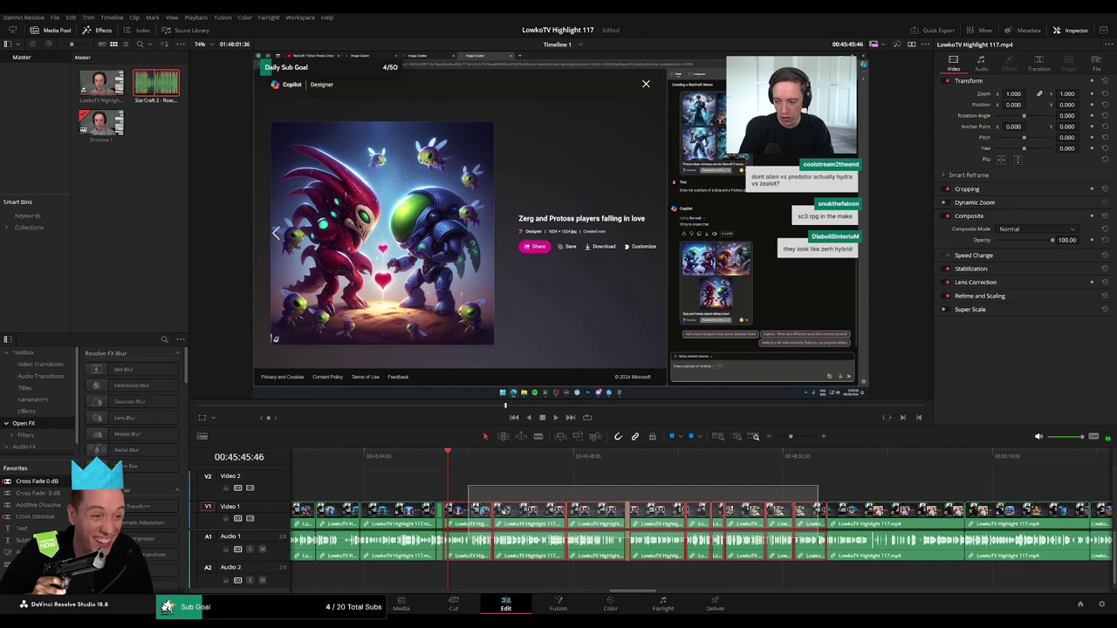
# - Select the run of clips before the fan image and drag them much later in the timeline
pyautogui.moveTo(476, 488); pyautogui.dragTo(822, 545)
pyautogui.click(828, 457)
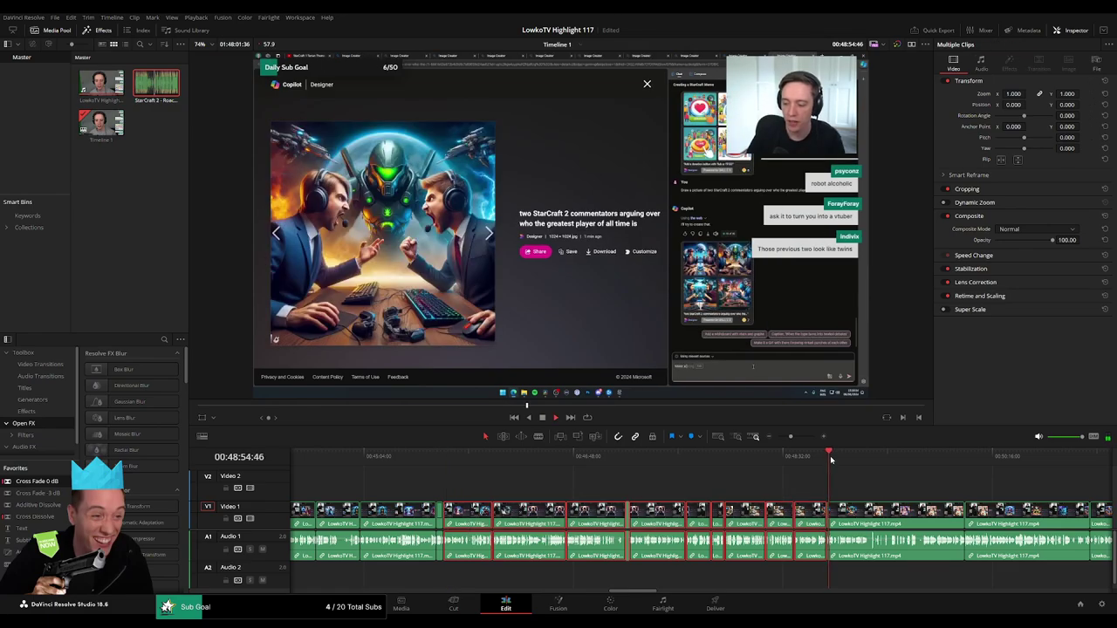
pyautogui.click(795, 456)
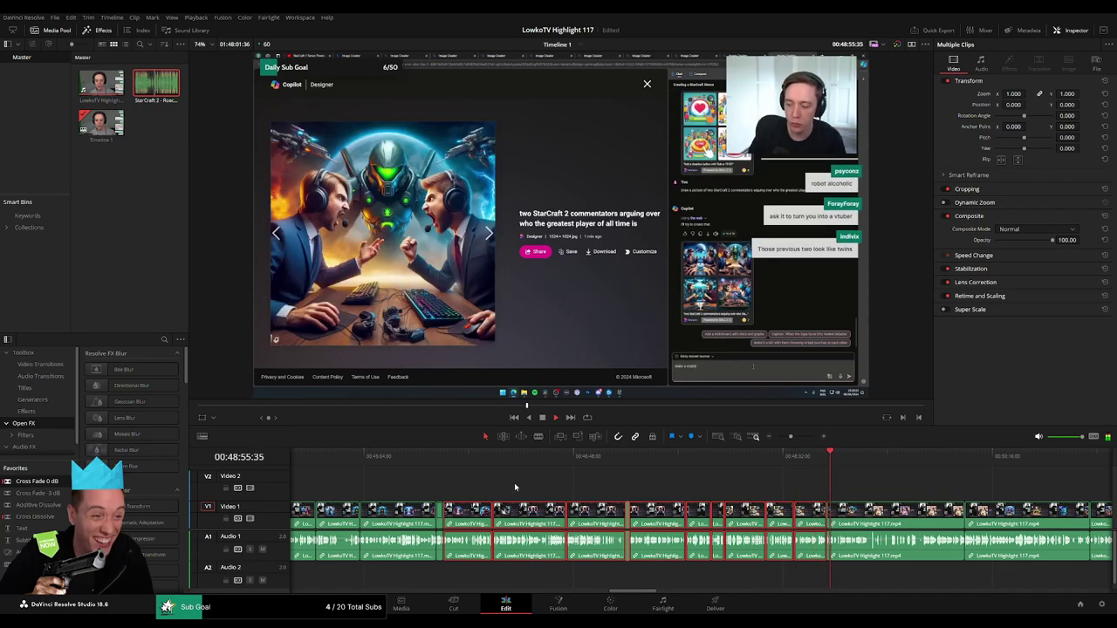
pyautogui.click(445, 459)
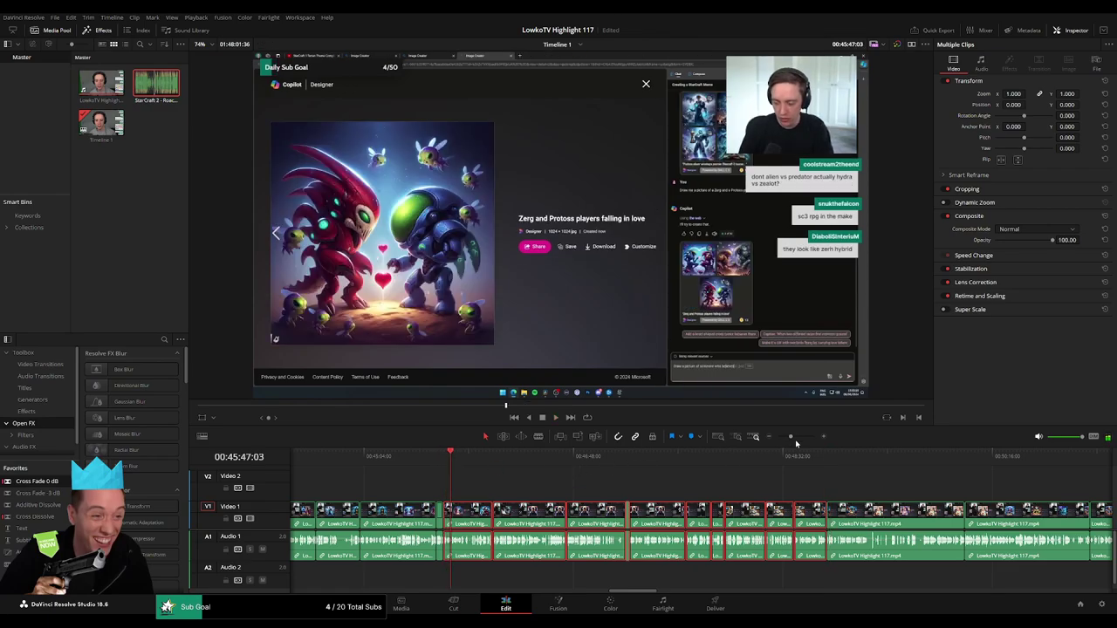
pyautogui.scroll(-6, 766, 496)
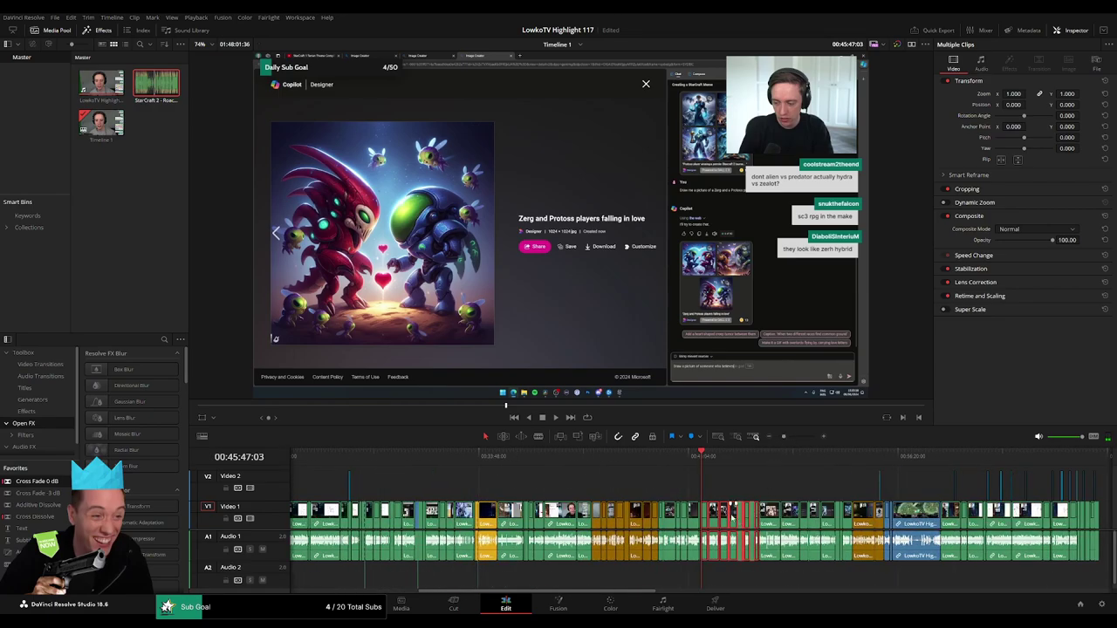
pyautogui.moveTo(731, 516)
pyautogui.mouseDown()
pyautogui.moveTo(993, 524)
pyautogui.moveTo(855, 489)
pyautogui.mouseUp()
pyautogui.click(647, 477)
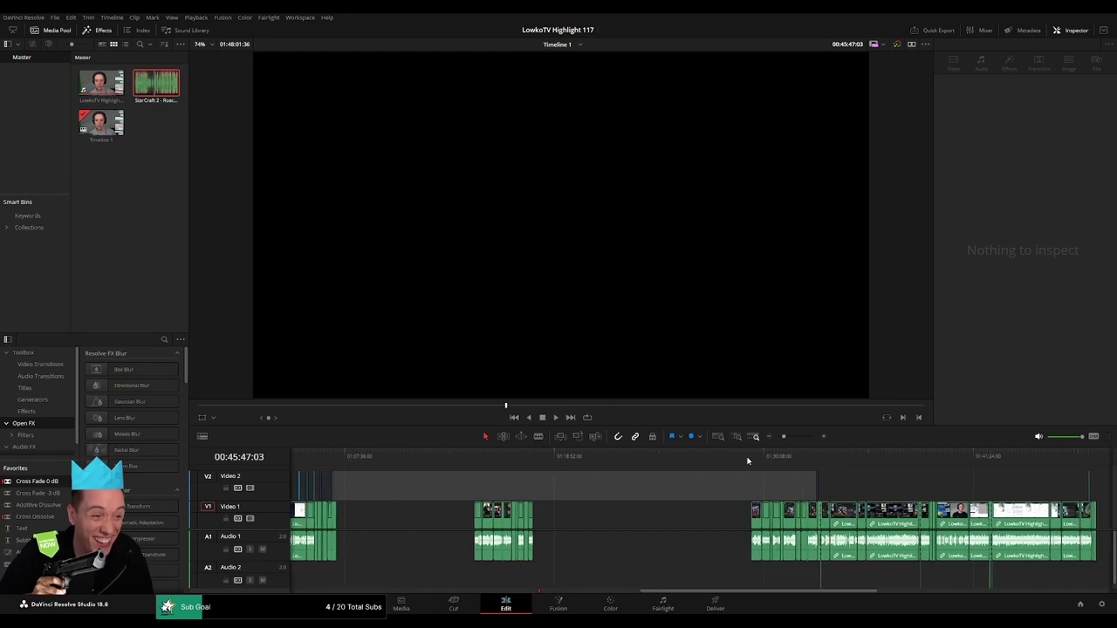
# - Preview the footage at the moved clips' new position
pyautogui.moveTo(748, 461); pyautogui.dragTo(783, 463)
pyautogui.scroll(4, 792, 446)
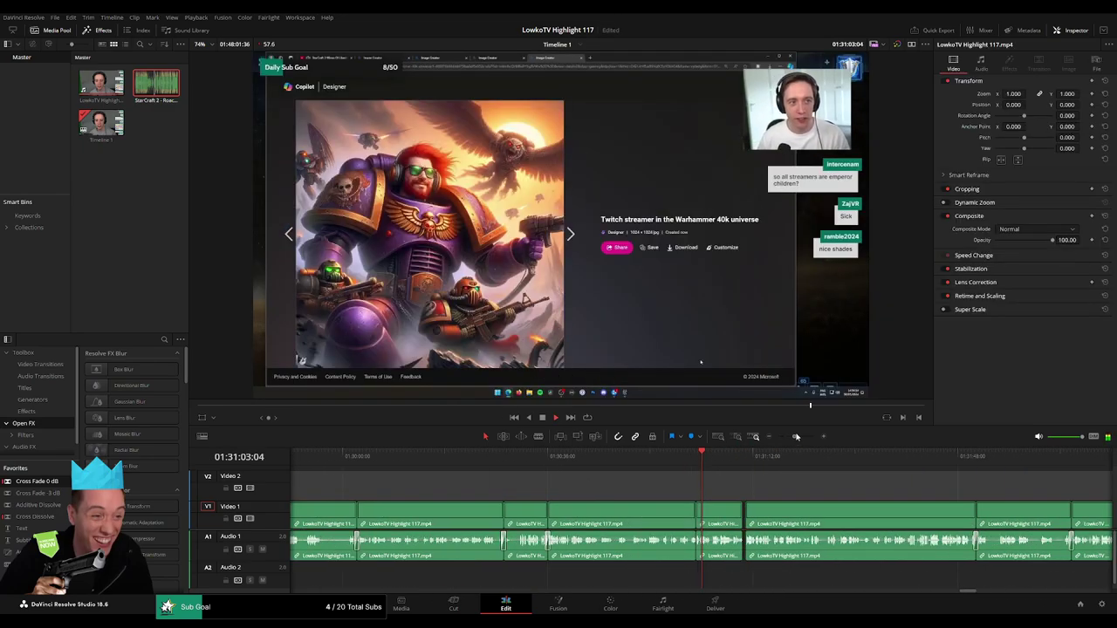
pyautogui.click(727, 454)
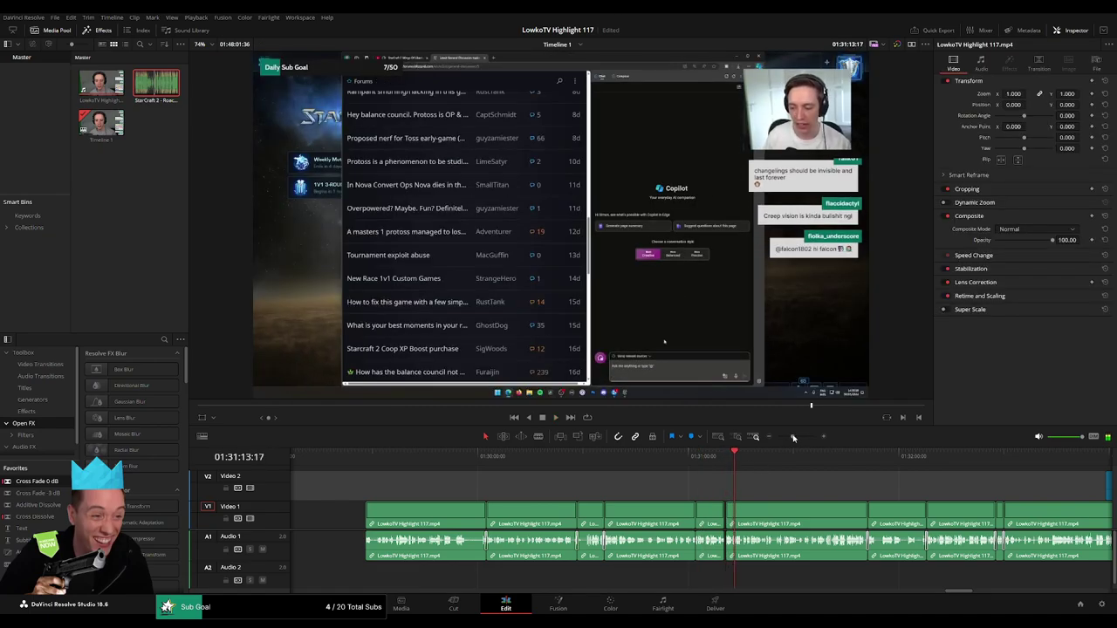
pyautogui.scroll(-3, 793, 438)
# - Select the run of early clips on the left and move them much later in the edit
pyautogui.moveTo(587, 491)
pyautogui.mouseDown()
pyautogui.moveTo(664, 528)
pyautogui.moveTo(840, 521)
pyautogui.moveTo(462, 521)
pyautogui.mouseUp()
pyautogui.hscroll(-3, 462, 482)
pyautogui.moveTo(594, 481); pyautogui.dragTo(340, 572)
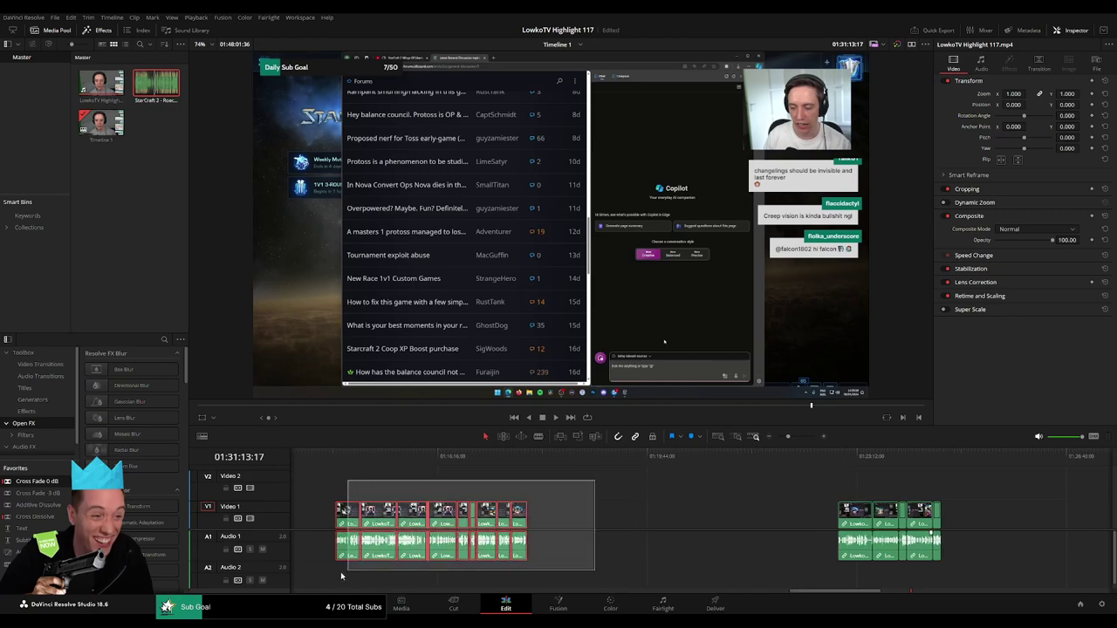
pyautogui.moveTo(382, 527)
pyautogui.mouseDown()
pyautogui.moveTo(1019, 517)
pyautogui.moveTo(998, 517)
pyautogui.mouseUp()
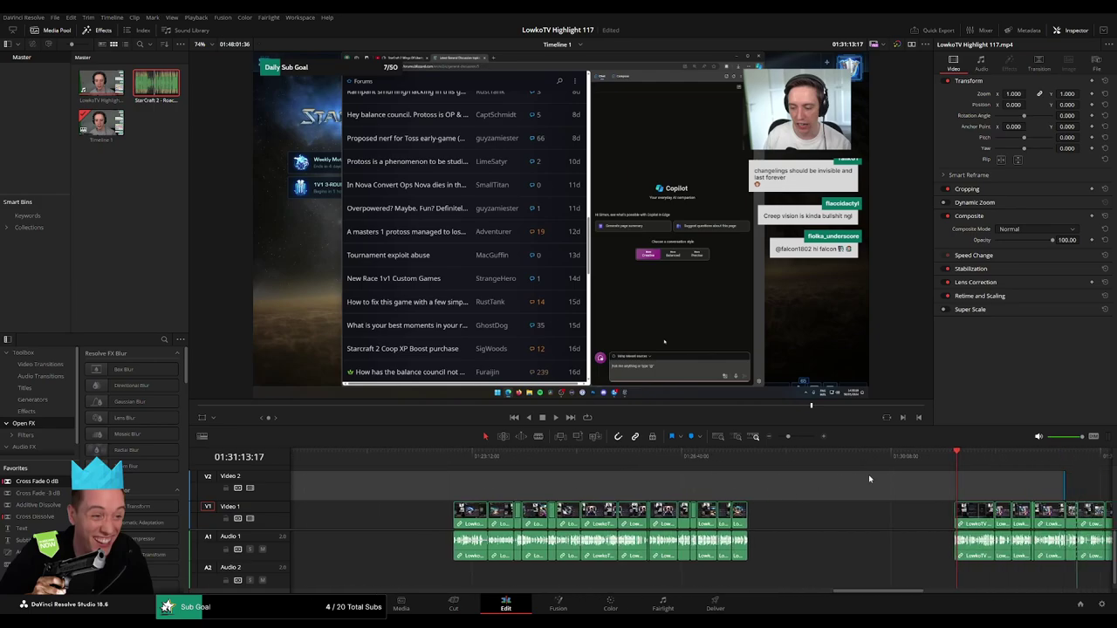
# - Move one more clip later to join that section, and ripple-delete the empty gap left behind
pyautogui.moveTo(788, 437); pyautogui.dragTo(781, 438)
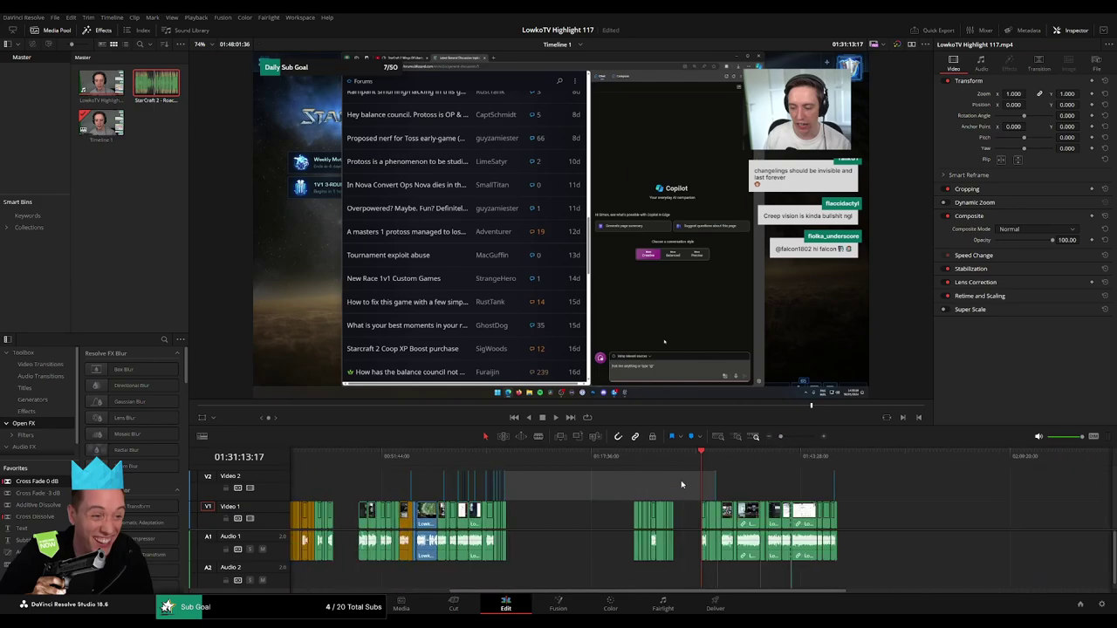
pyautogui.moveTo(684, 478); pyautogui.dragTo(602, 567)
pyautogui.moveTo(654, 518); pyautogui.dragTo(896, 515)
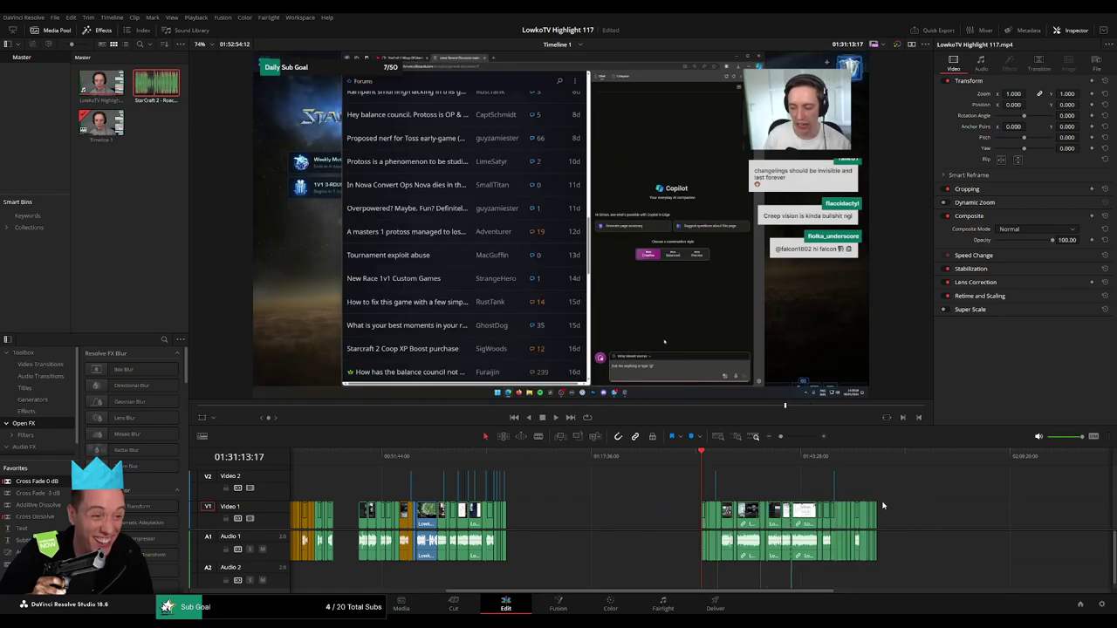
pyautogui.hscroll(-3, 466, 528)
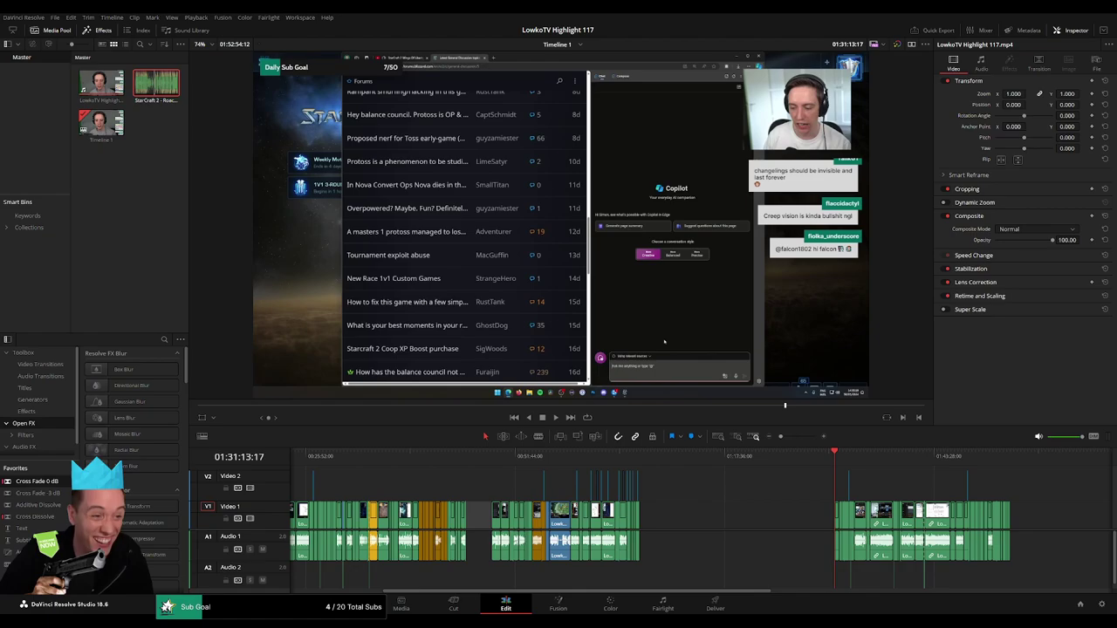
pyautogui.press('BackSpace')
pyautogui.click(615, 462)
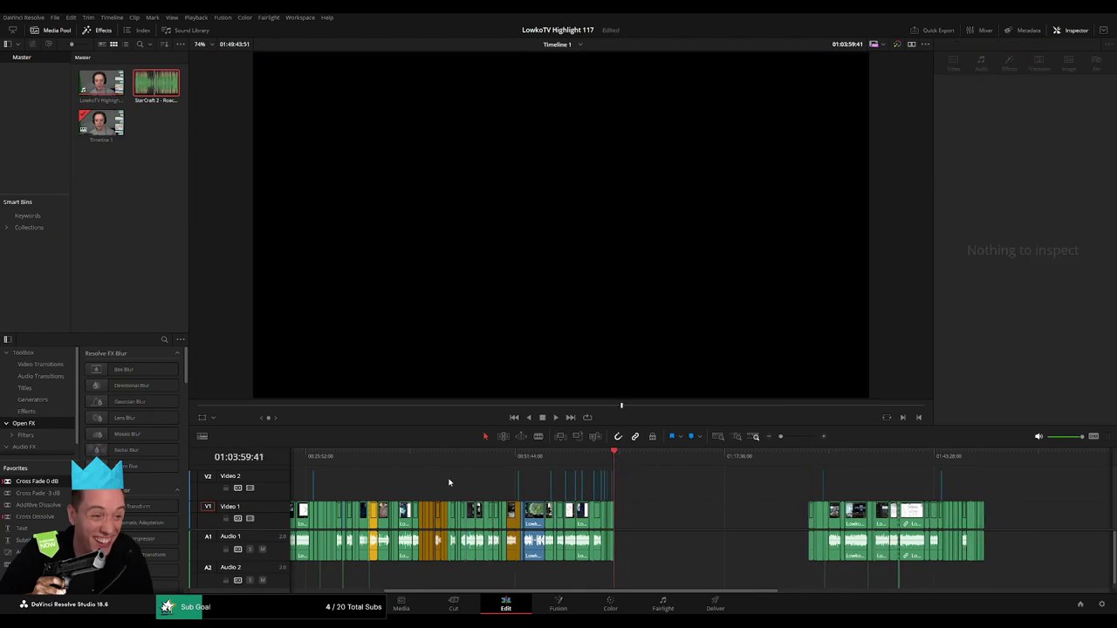
pyautogui.click(450, 463)
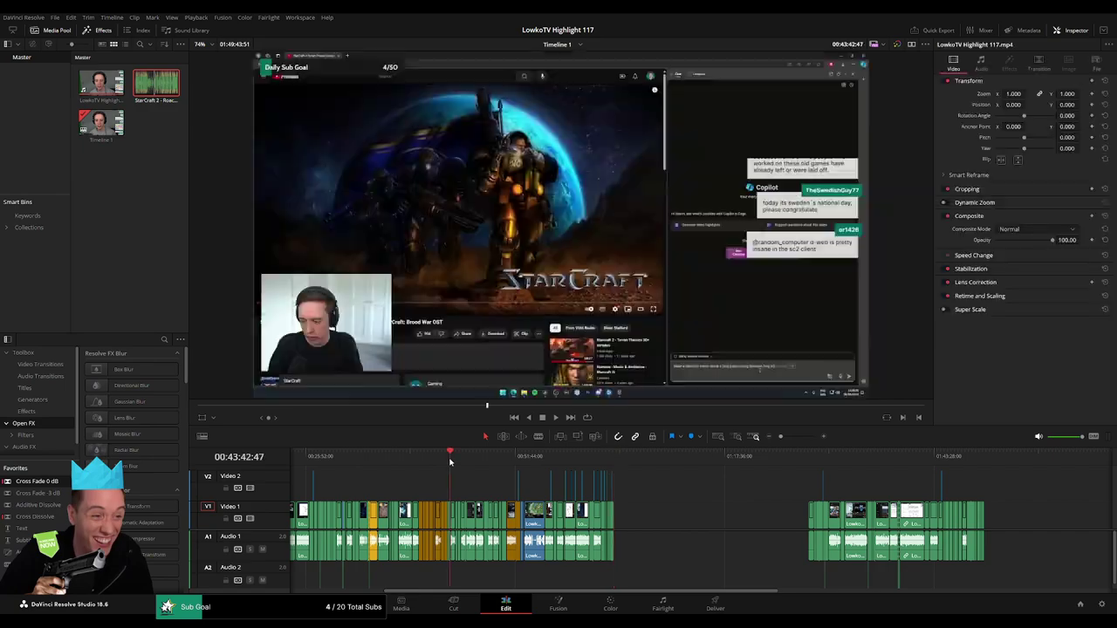
pyautogui.click(737, 456)
pyautogui.scroll(3, 738, 461)
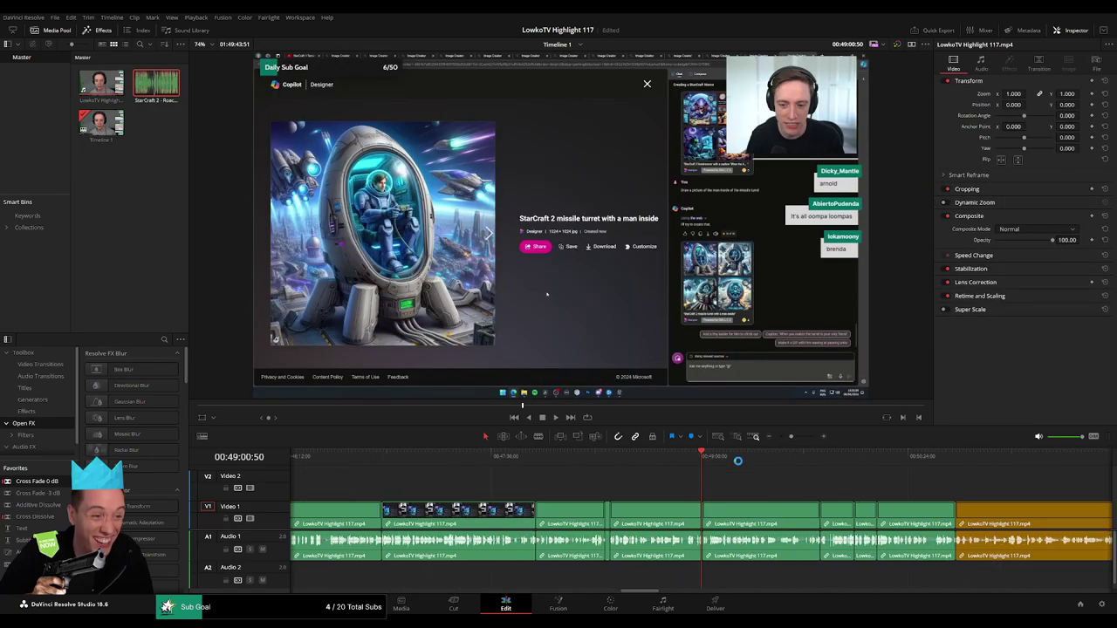
pyautogui.click(522, 465)
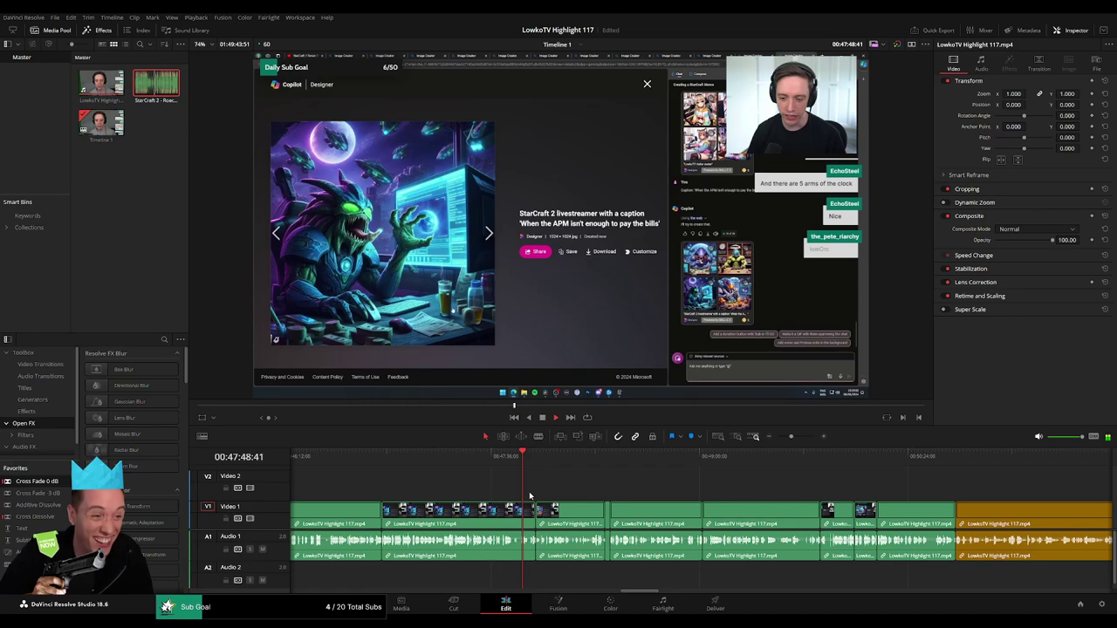
pyautogui.hscroll(-3, 529, 496)
pyautogui.click(603, 460)
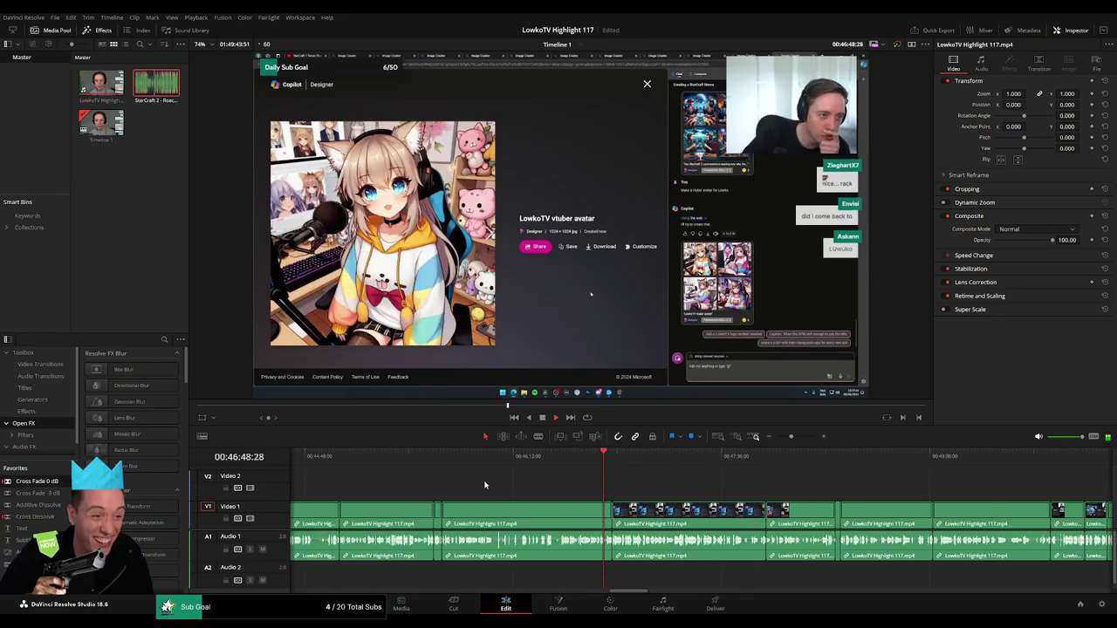
pyautogui.hscroll(-3, 486, 485)
pyautogui.click(363, 459)
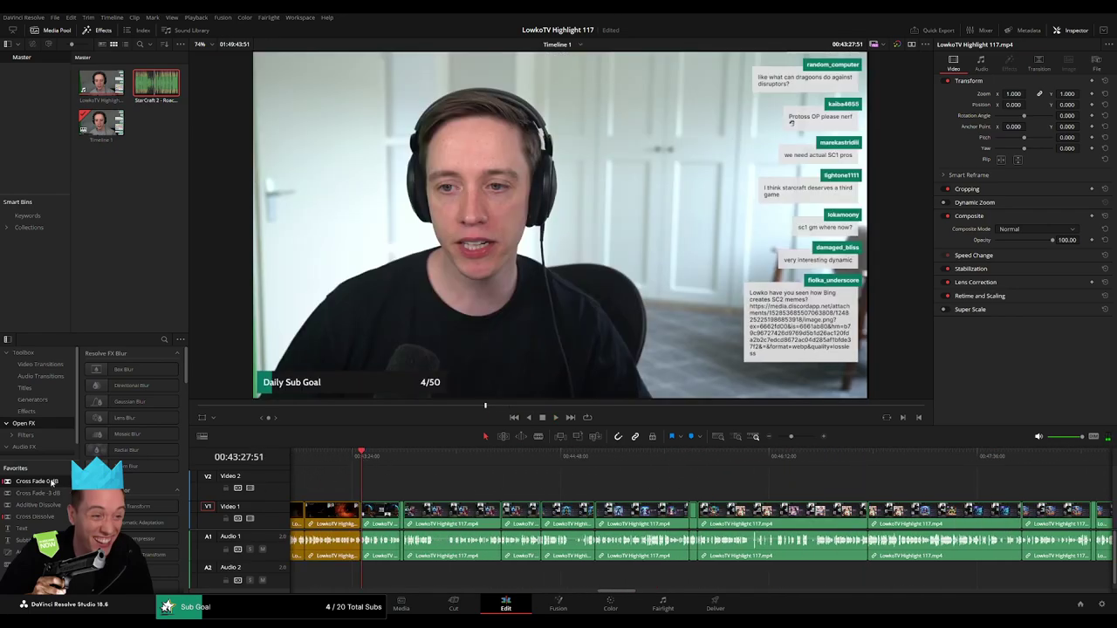
pyautogui.scroll(5, 831, 463)
pyautogui.press('space')
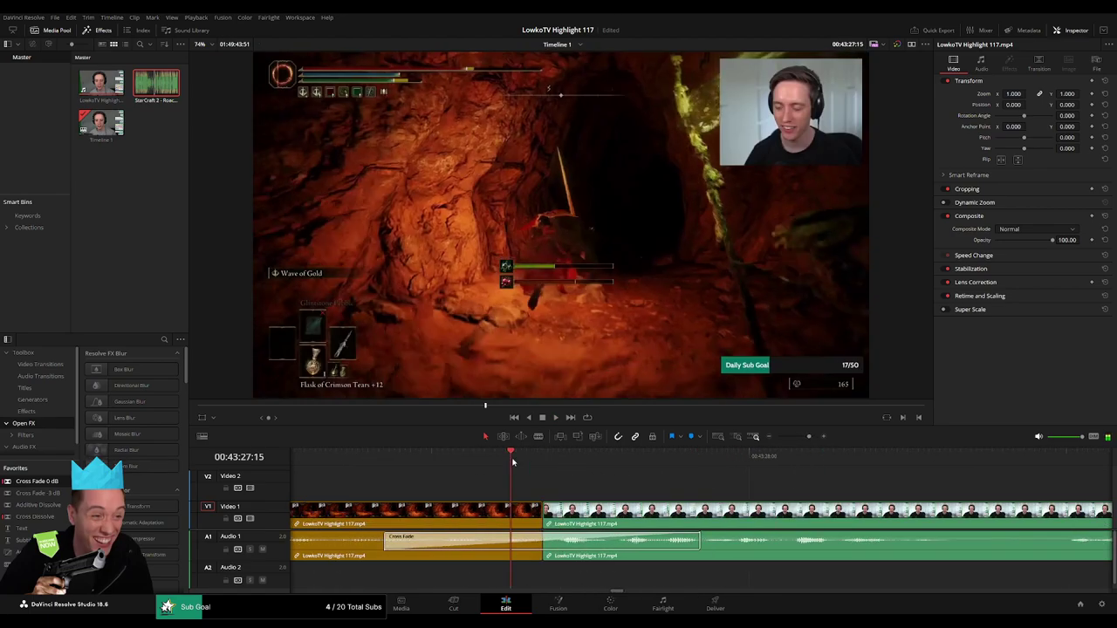
pyautogui.moveTo(809, 437); pyautogui.dragTo(801, 438)
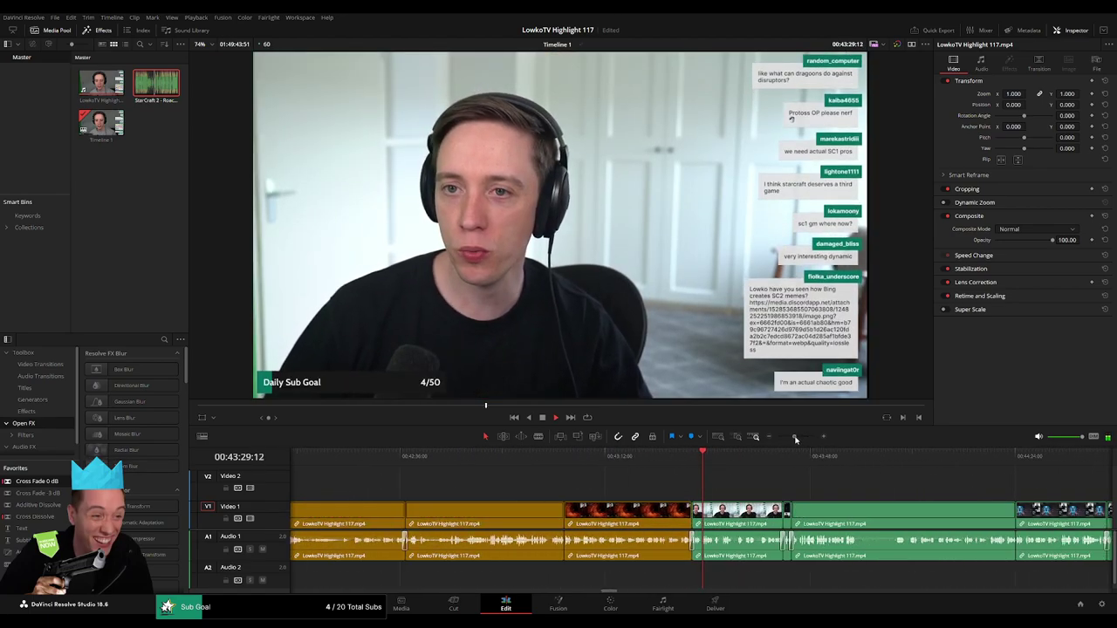
pyautogui.hscroll(3, 668, 480)
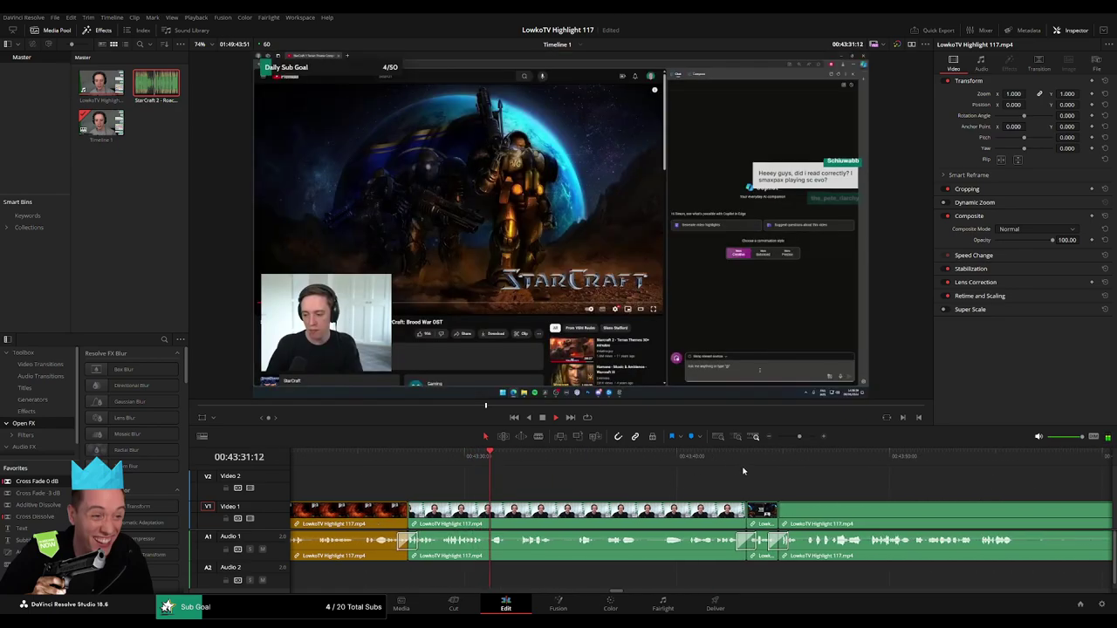
pyautogui.click(741, 464)
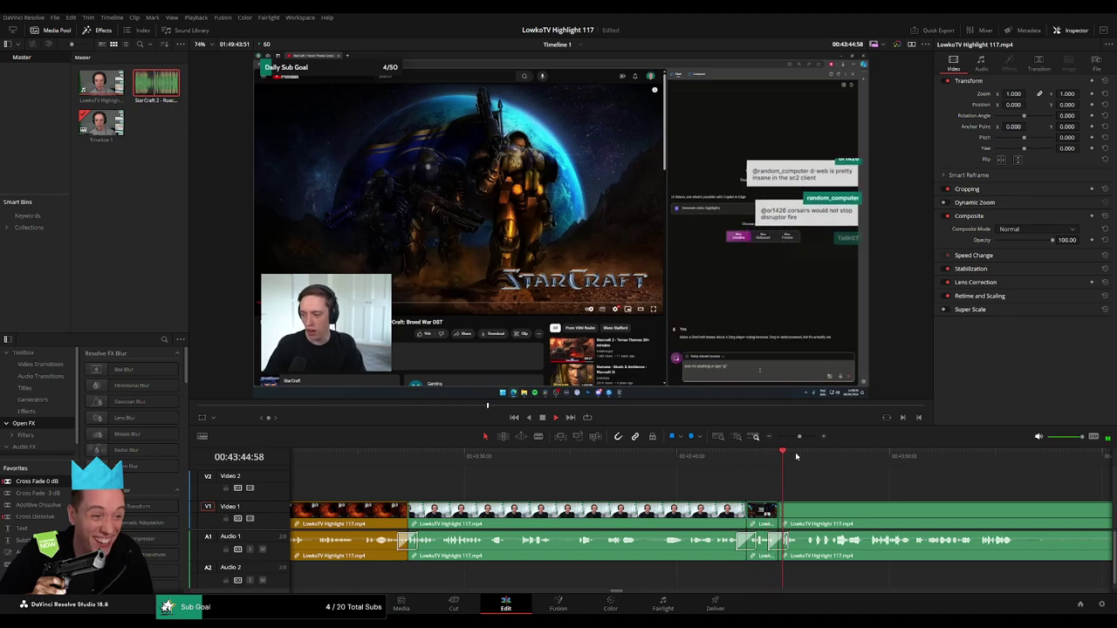
pyautogui.moveTo(800, 436); pyautogui.dragTo(1065, 474)
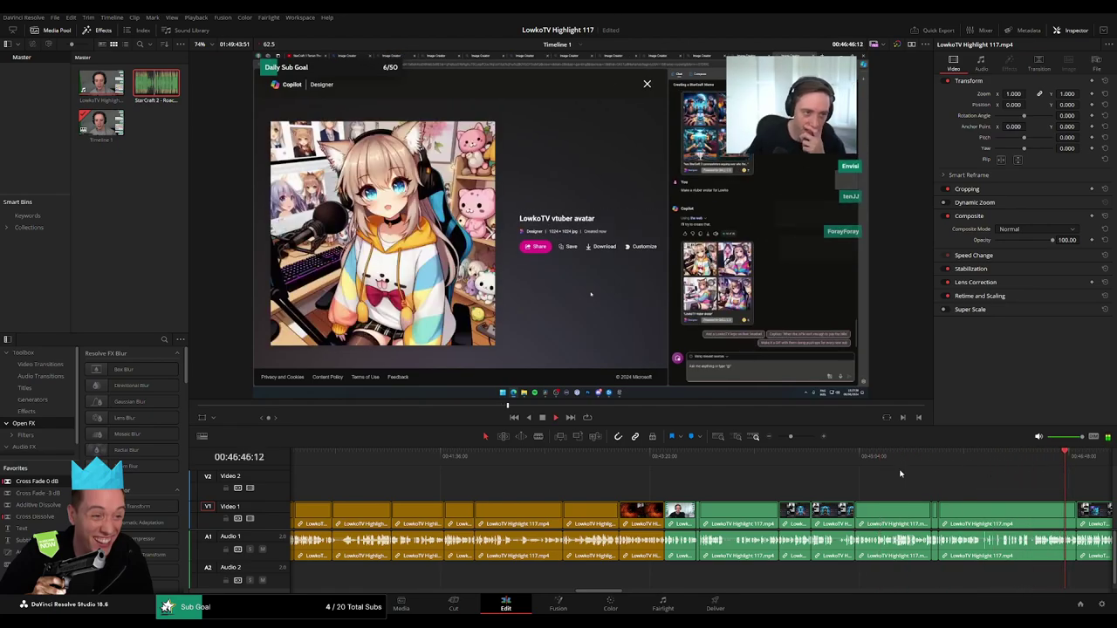
pyautogui.click(902, 460)
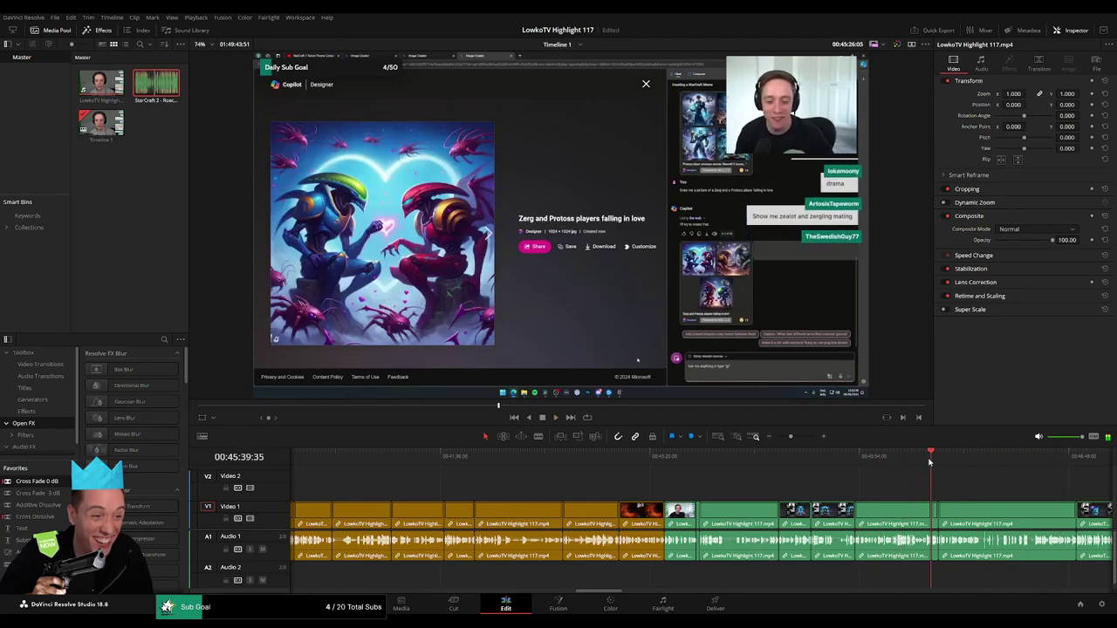
pyautogui.press('space')
pyautogui.moveTo(788, 439); pyautogui.dragTo(801, 439)
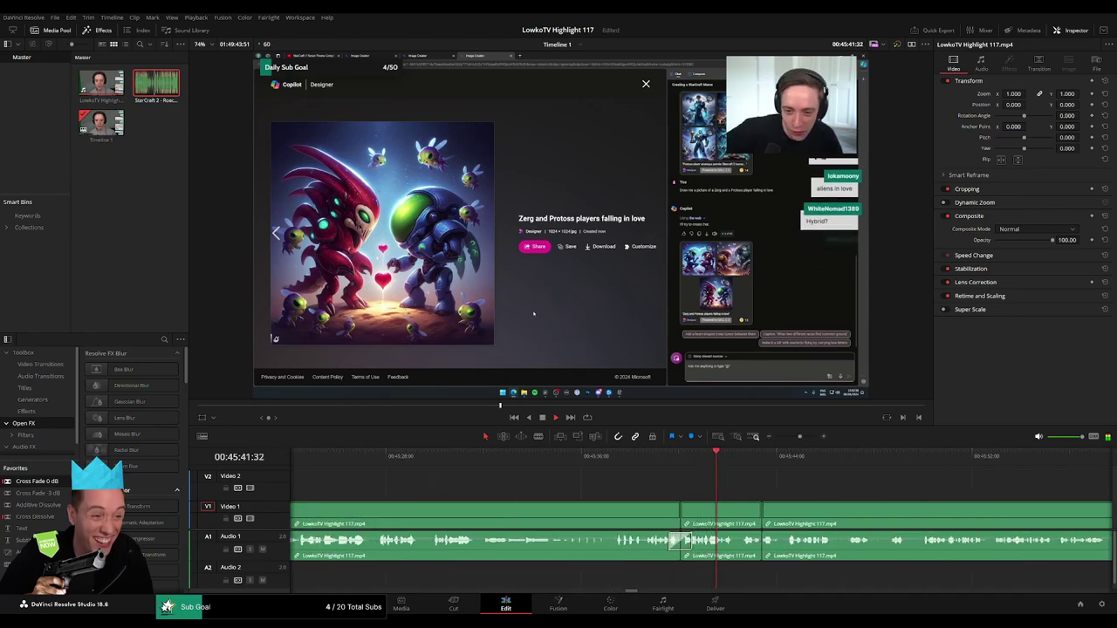
pyautogui.scroll(-3, 686, 495)
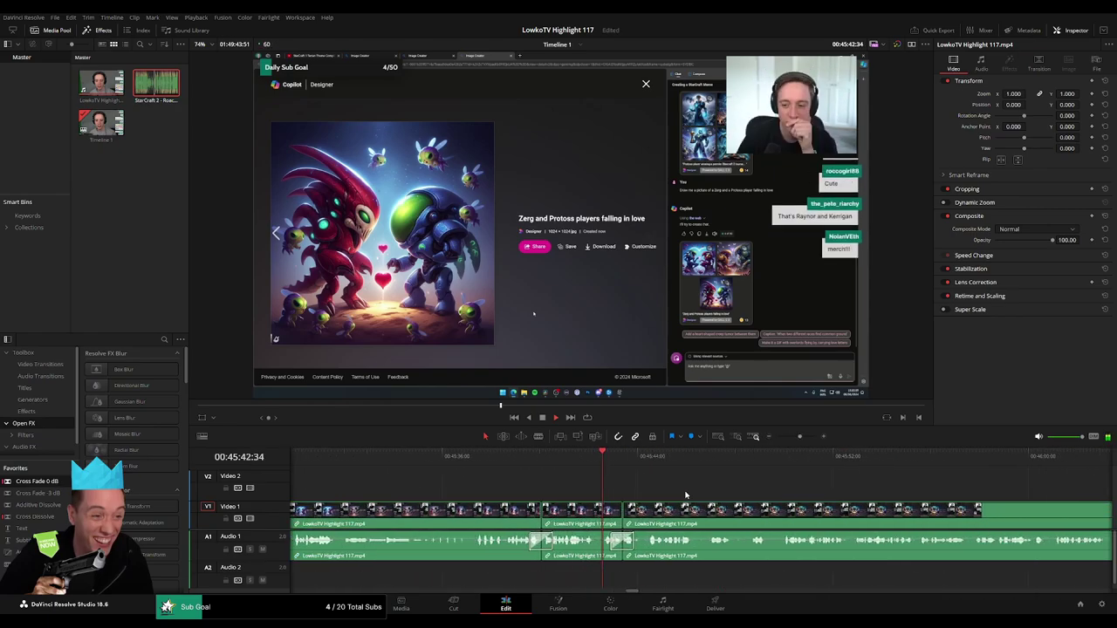
pyautogui.scroll(-4, 745, 482)
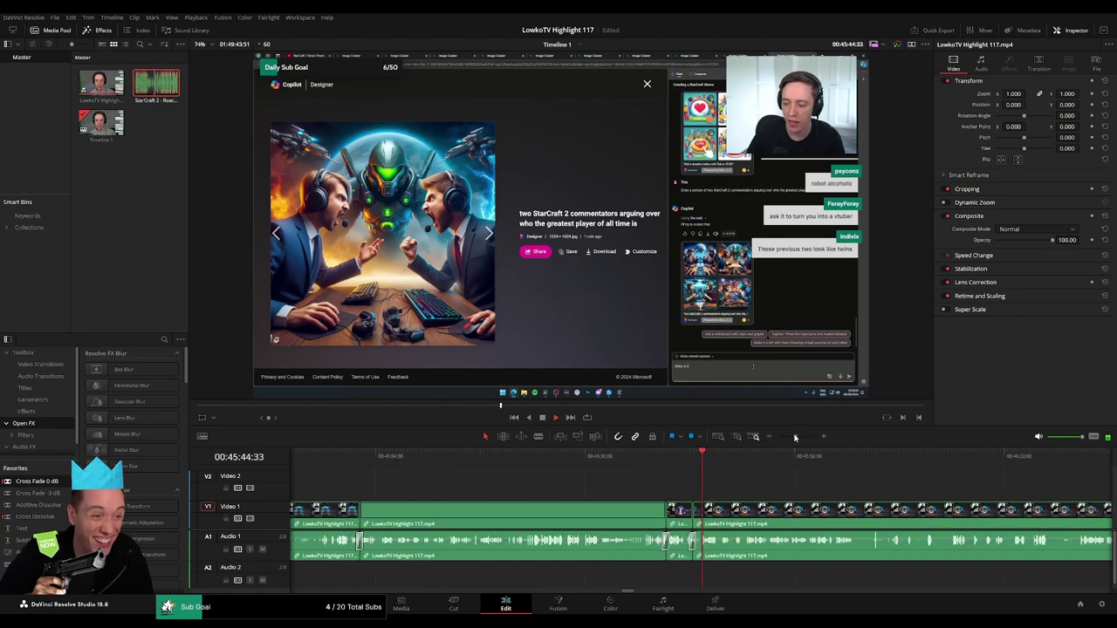
pyautogui.click(874, 455)
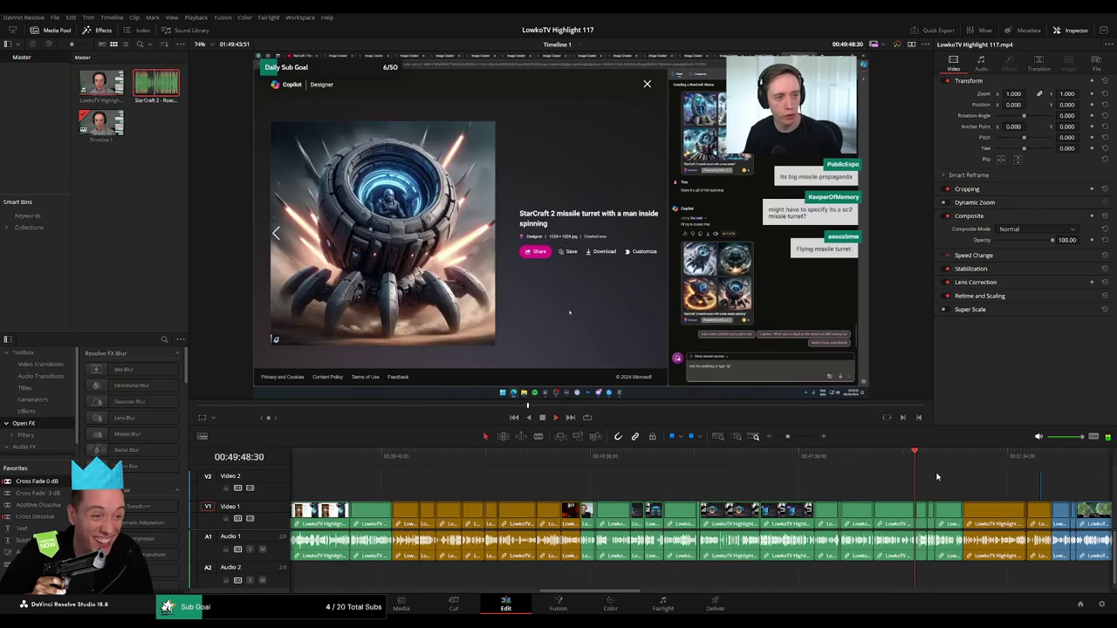
pyautogui.scroll(-5, 883, 464)
pyautogui.click(868, 463)
pyautogui.press('space')
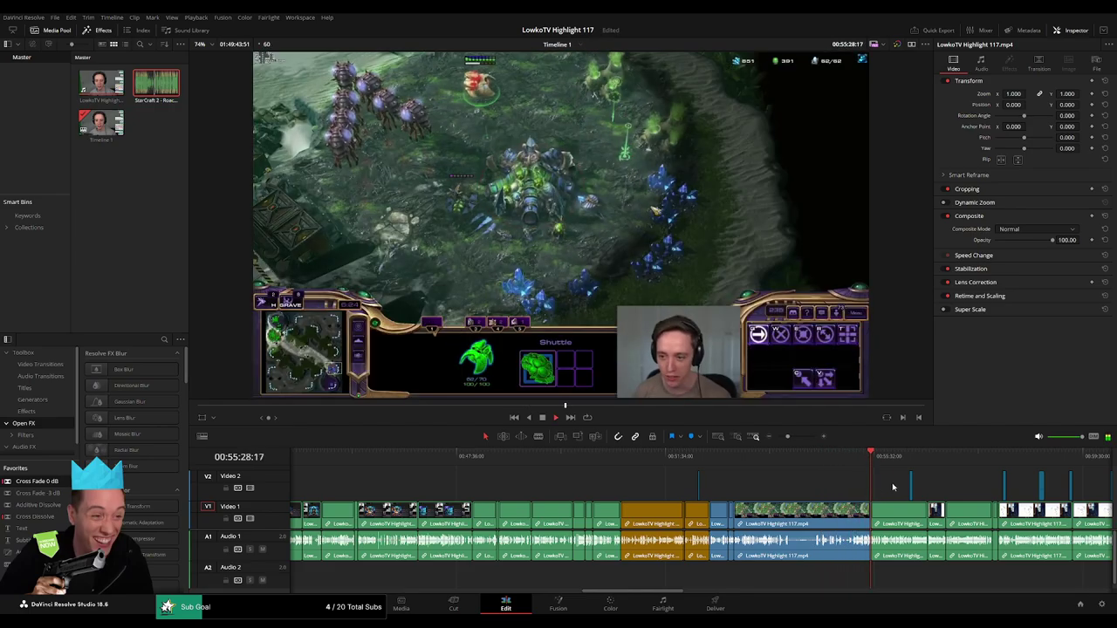
pyautogui.scroll(-6, 748, 472)
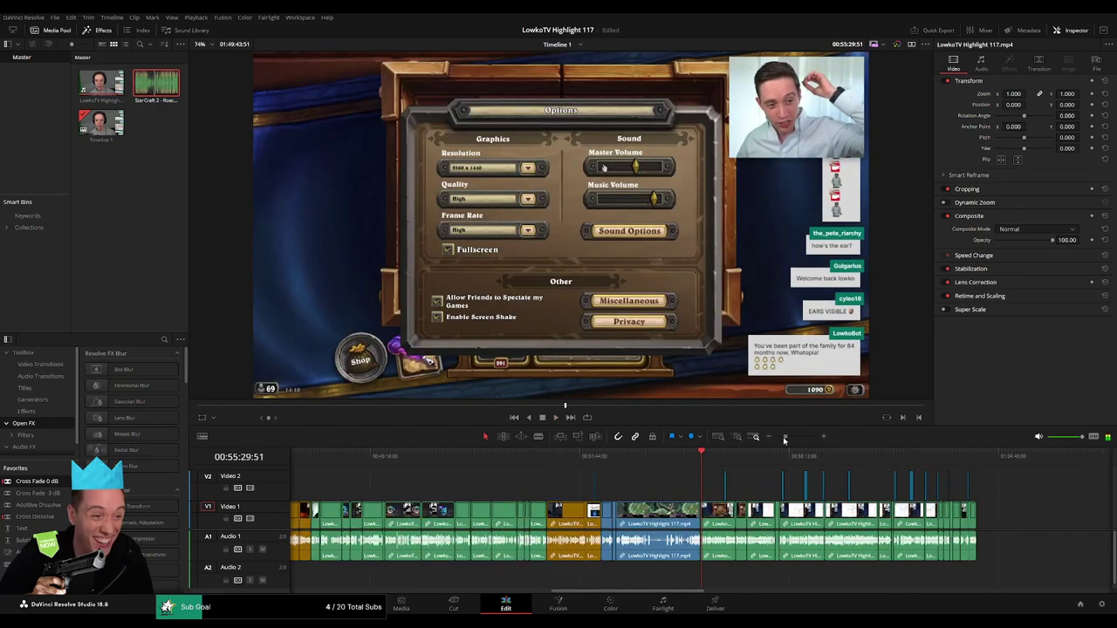
pyautogui.click(337, 463)
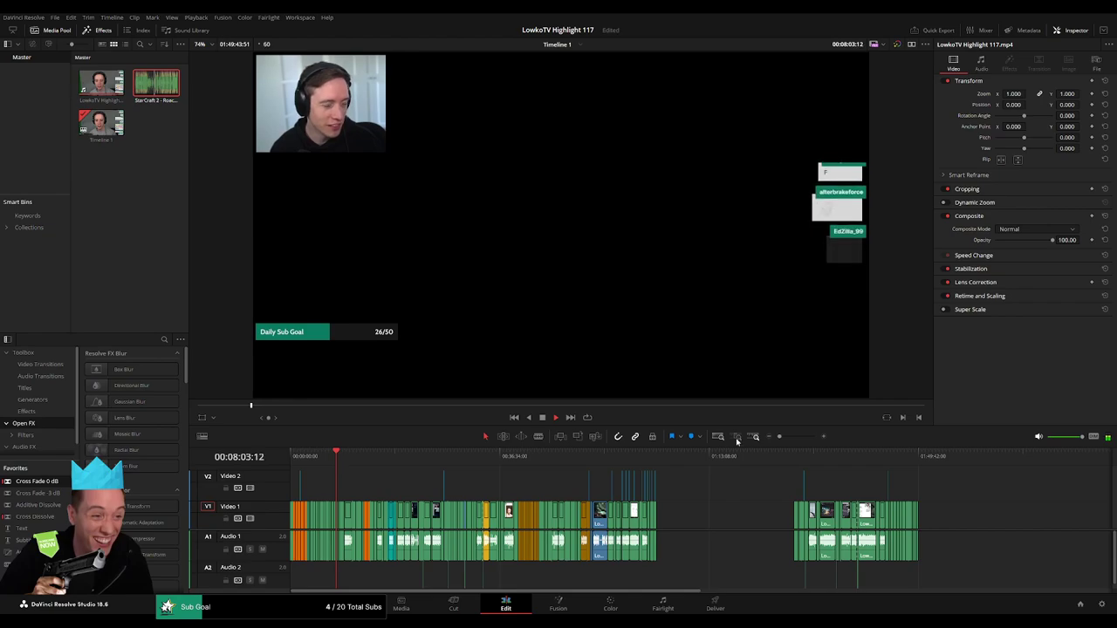
# - Review the opening thumbnail and webcam talking scenes, then start playback
pyautogui.moveTo(779, 436); pyautogui.dragTo(786, 436)
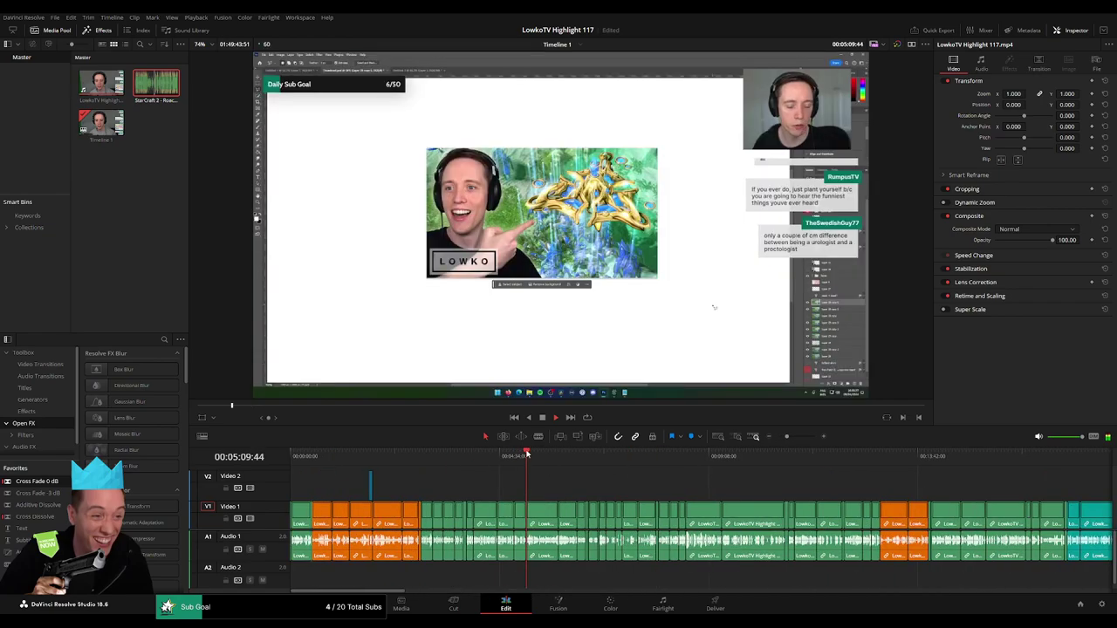
pyautogui.click(477, 463)
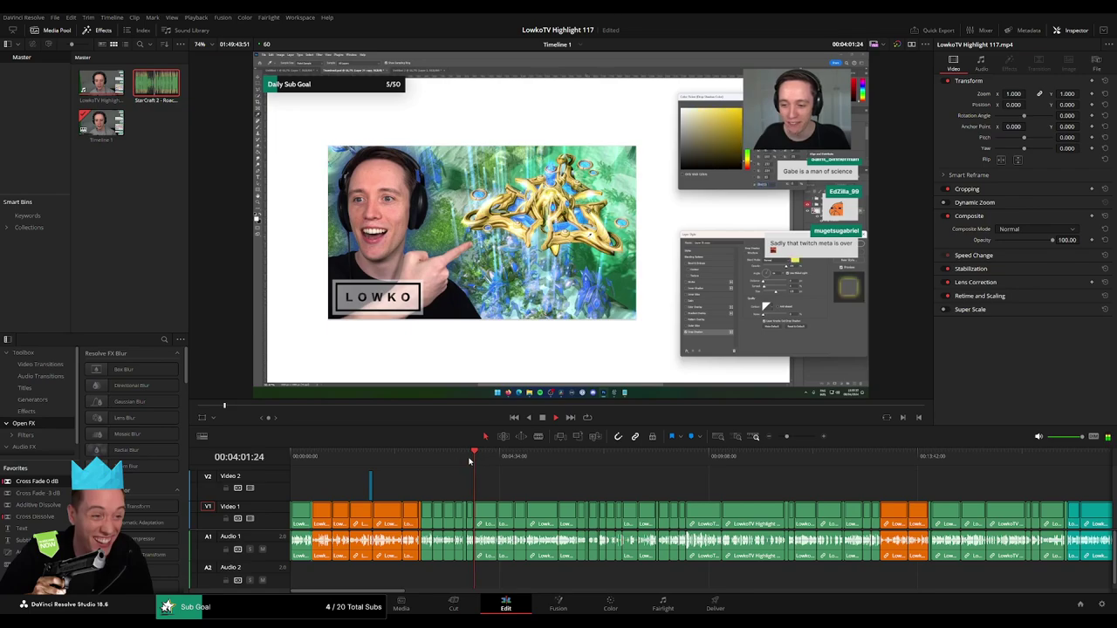
pyautogui.click(424, 459)
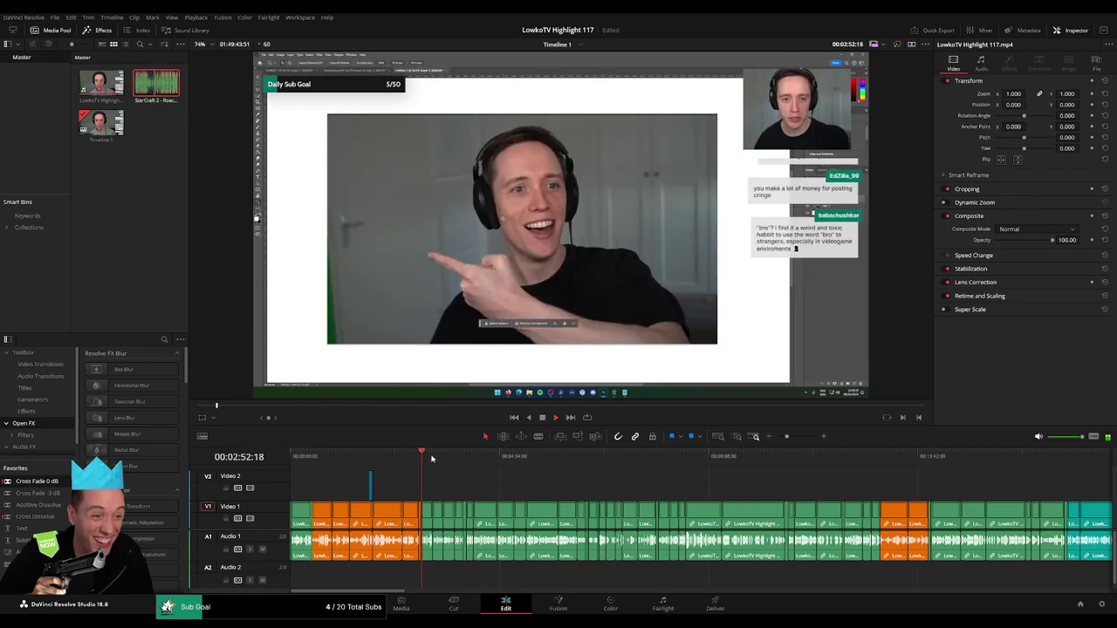
pyautogui.click(431, 459)
pyautogui.click(454, 457)
pyautogui.click(467, 457)
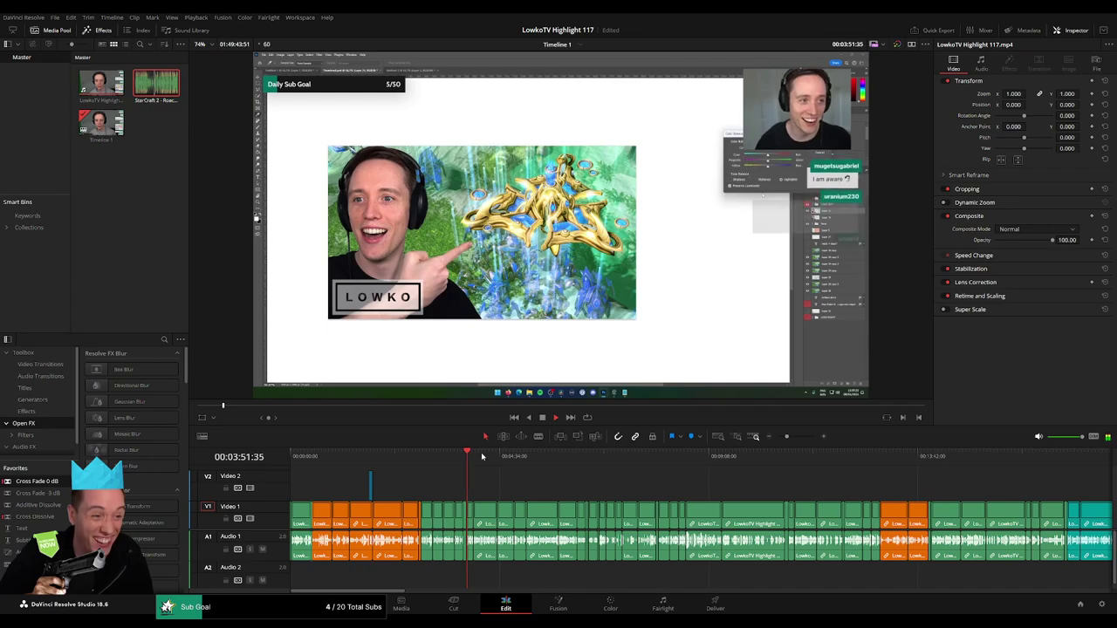
pyautogui.click(483, 456)
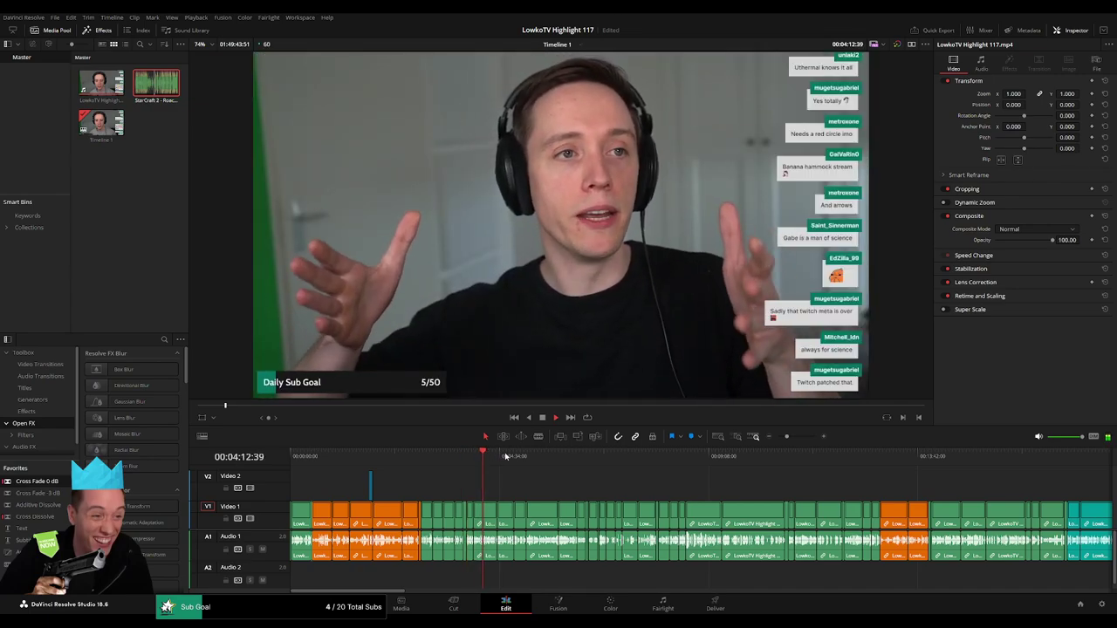
pyautogui.click(527, 456)
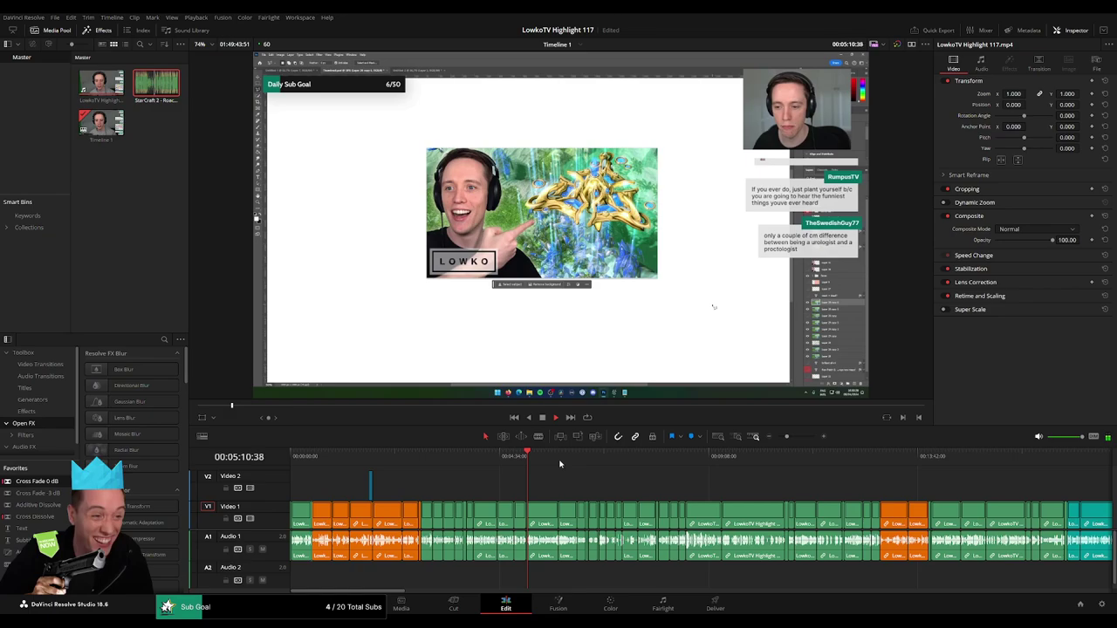
pyautogui.scroll(4, 561, 465)
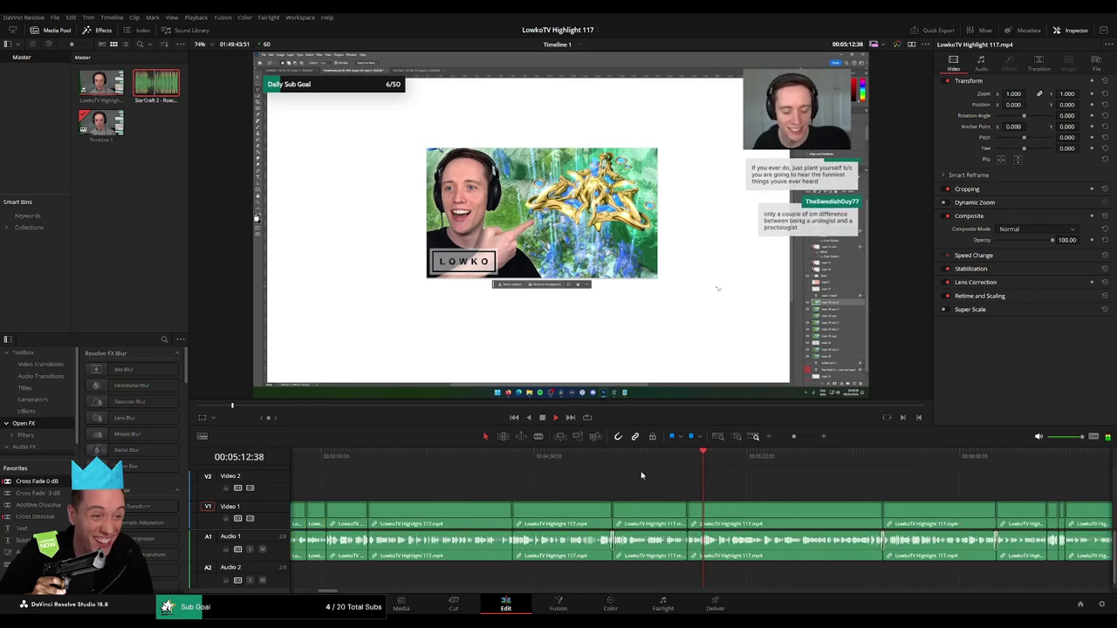
pyautogui.click(613, 458)
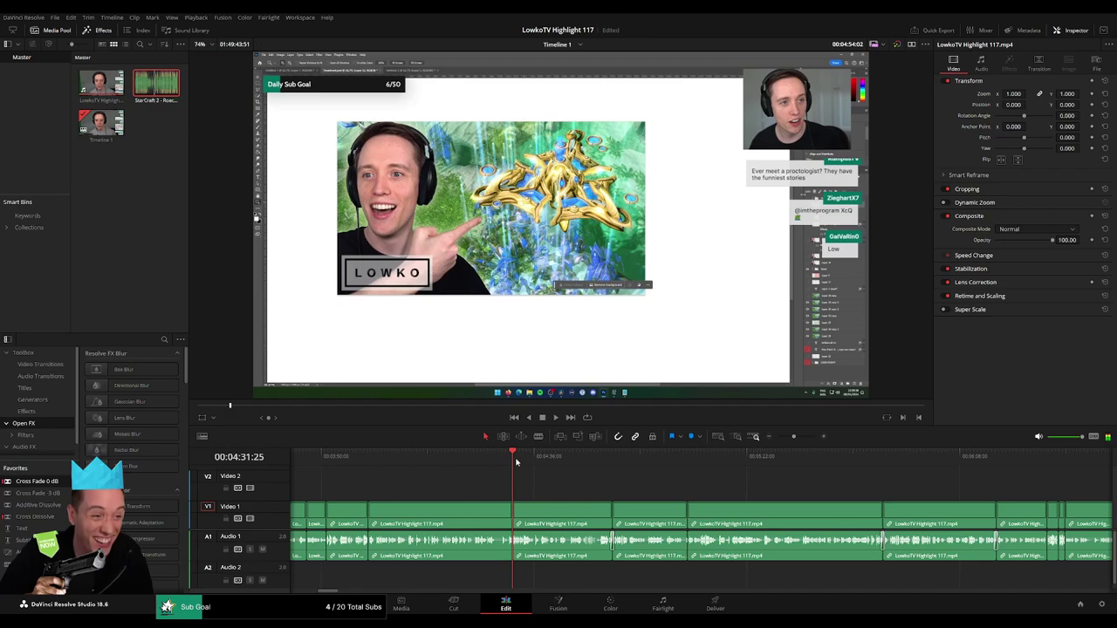
pyautogui.press('space')
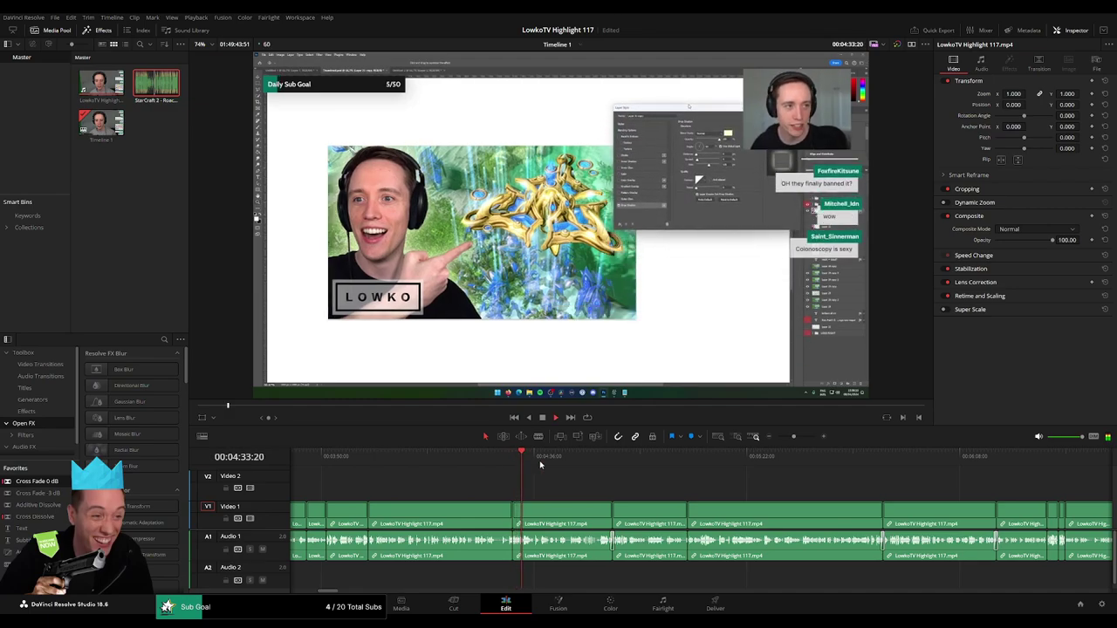
# - Check the edit from about 4:53 through 6:31 up to the Twitch channel page section
pyautogui.click(613, 461)
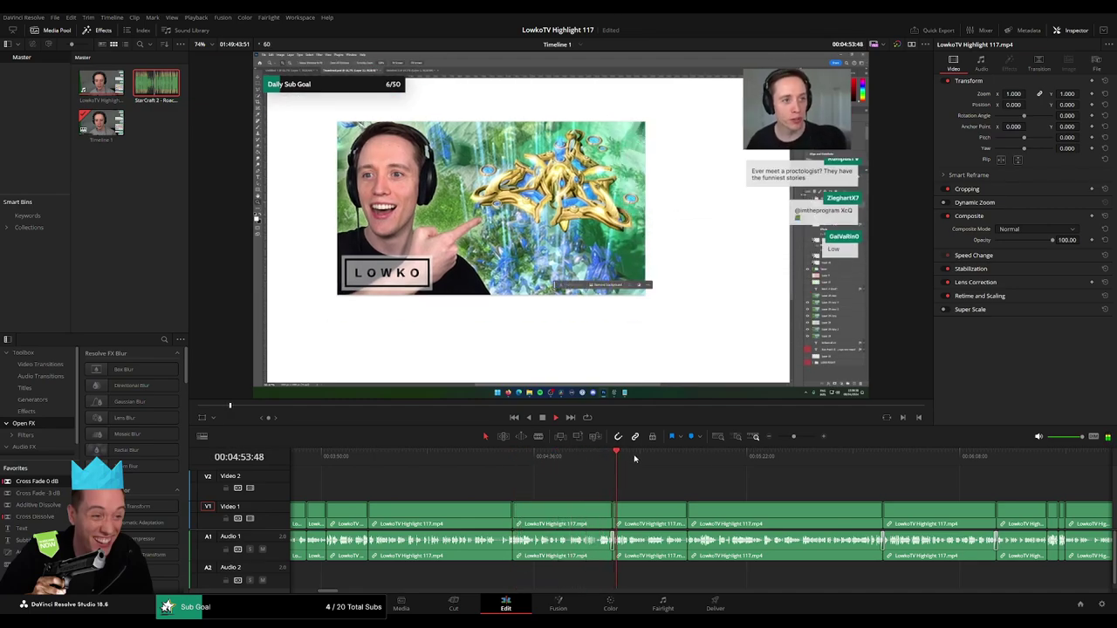
pyautogui.click(798, 440)
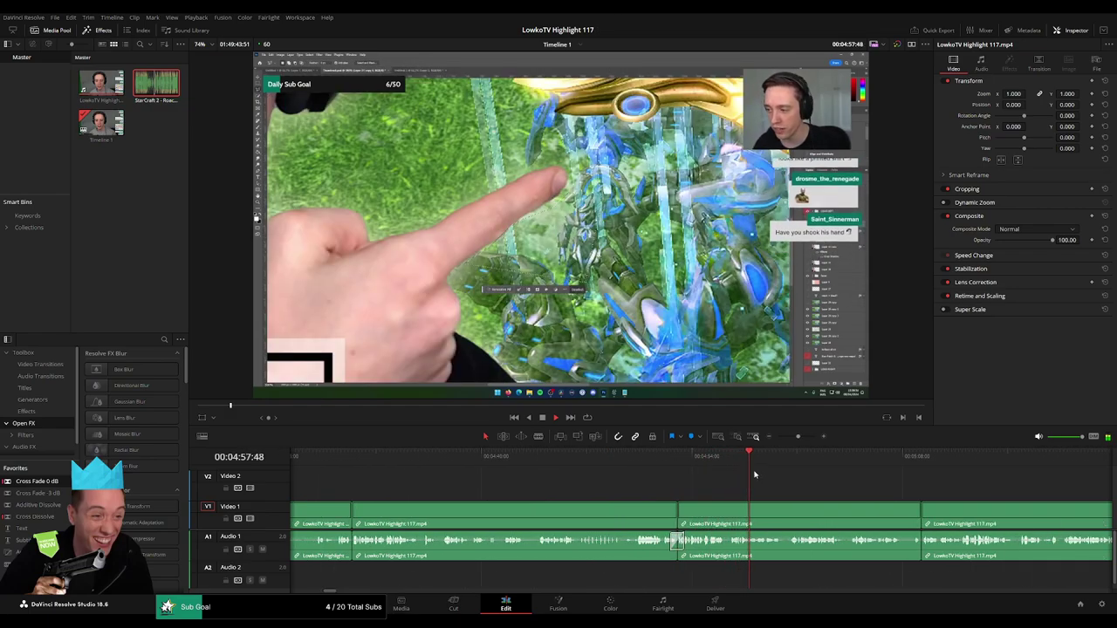
pyautogui.click(632, 465)
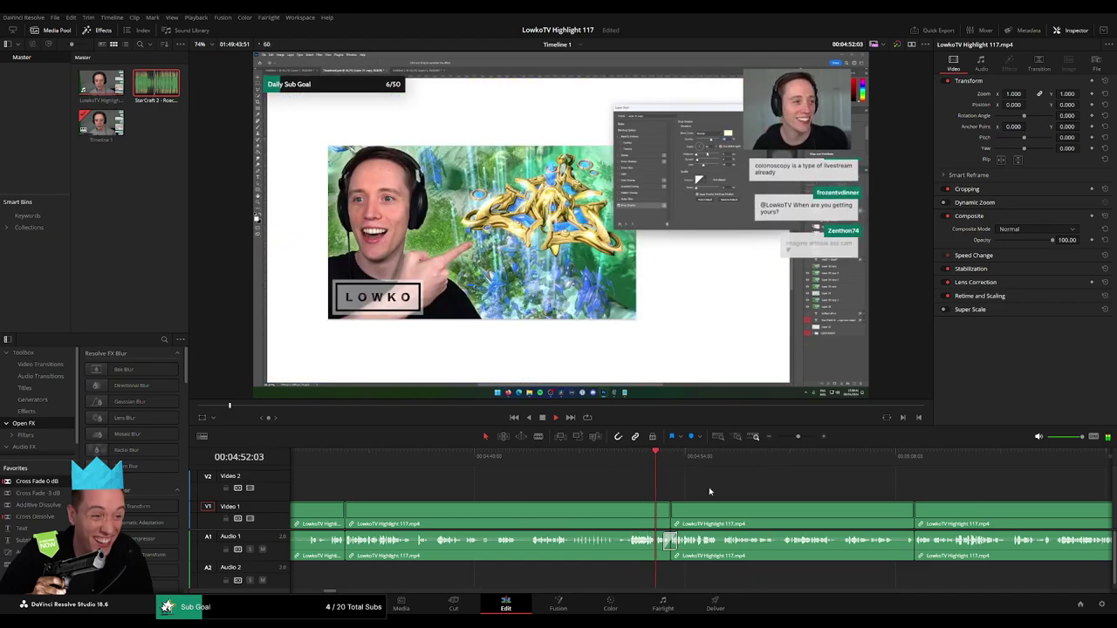
pyautogui.hscroll(3, 708, 491)
pyautogui.click(777, 454)
pyautogui.moveTo(783, 438); pyautogui.dragTo(793, 438)
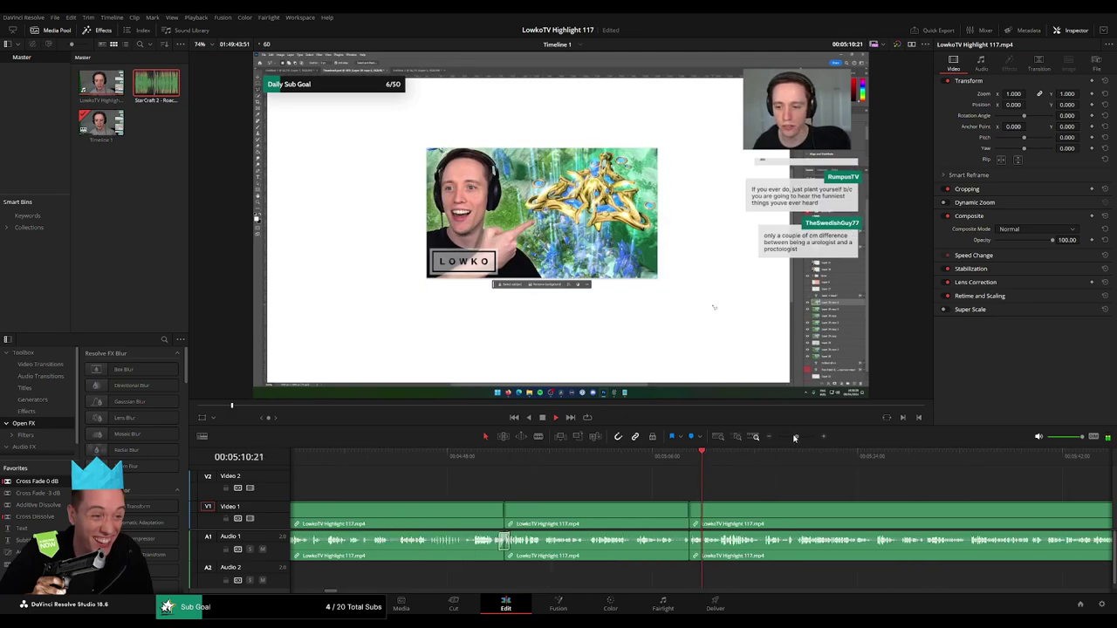
pyautogui.click(889, 457)
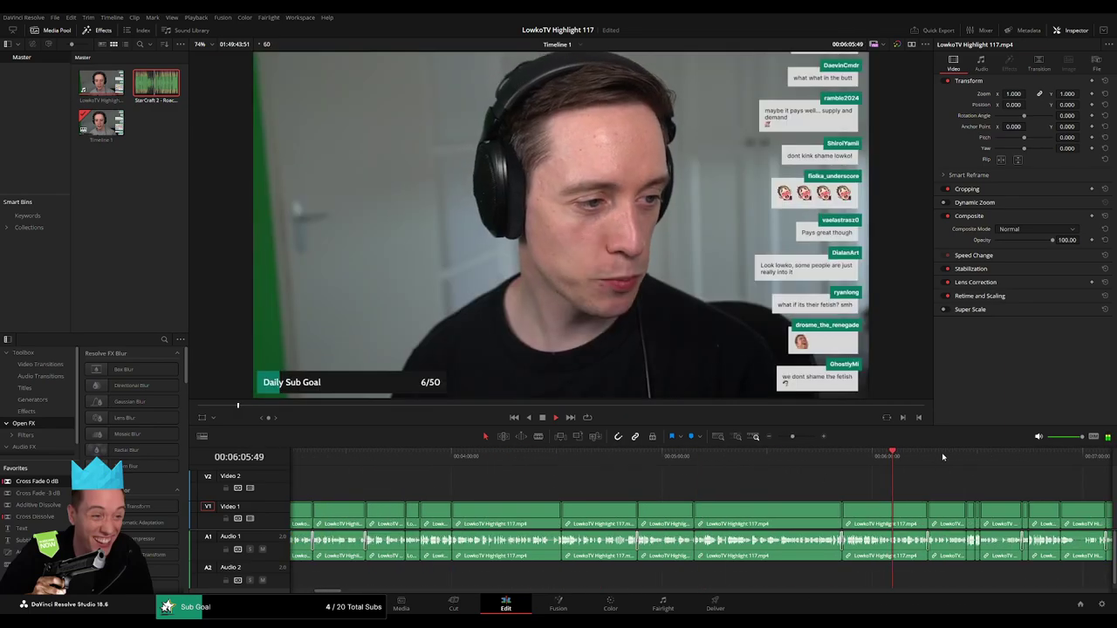
pyautogui.click(981, 457)
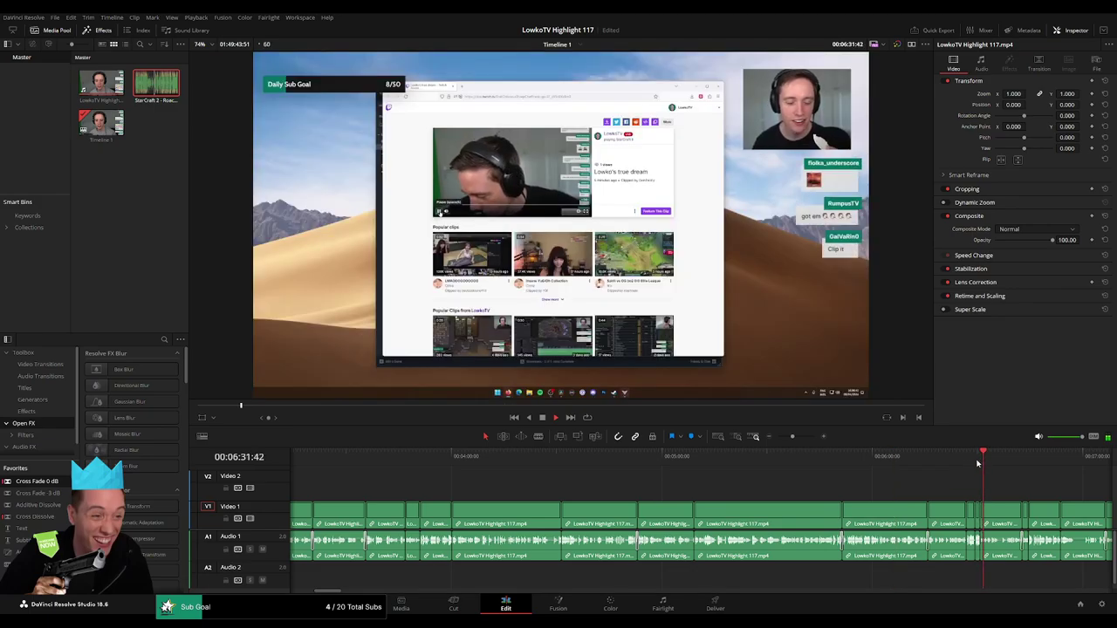
pyautogui.click(968, 459)
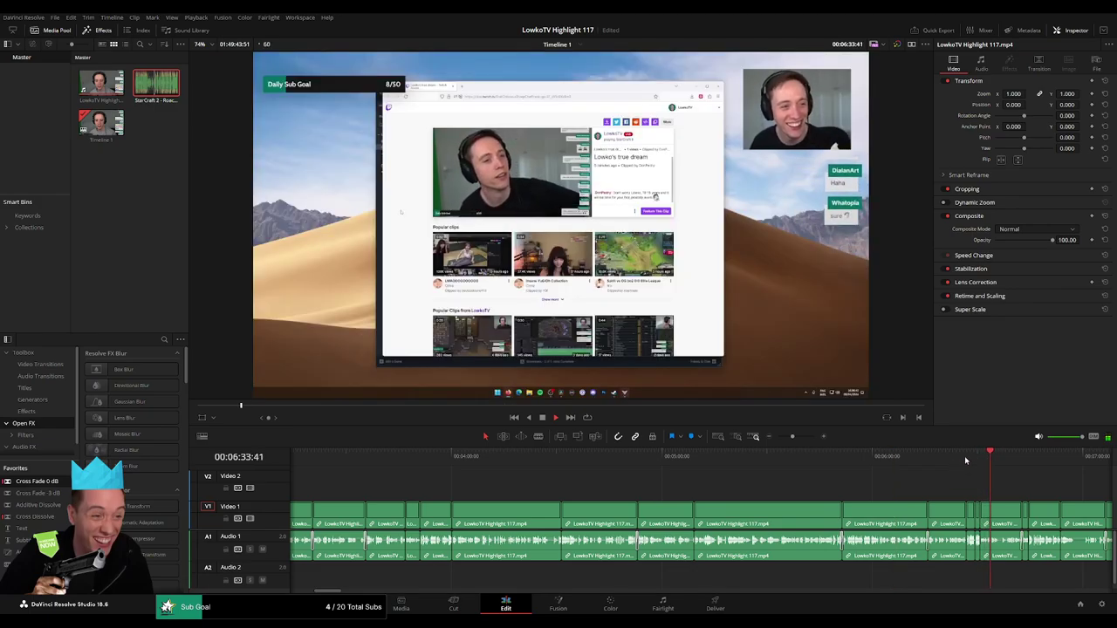
pyautogui.click(1068, 457)
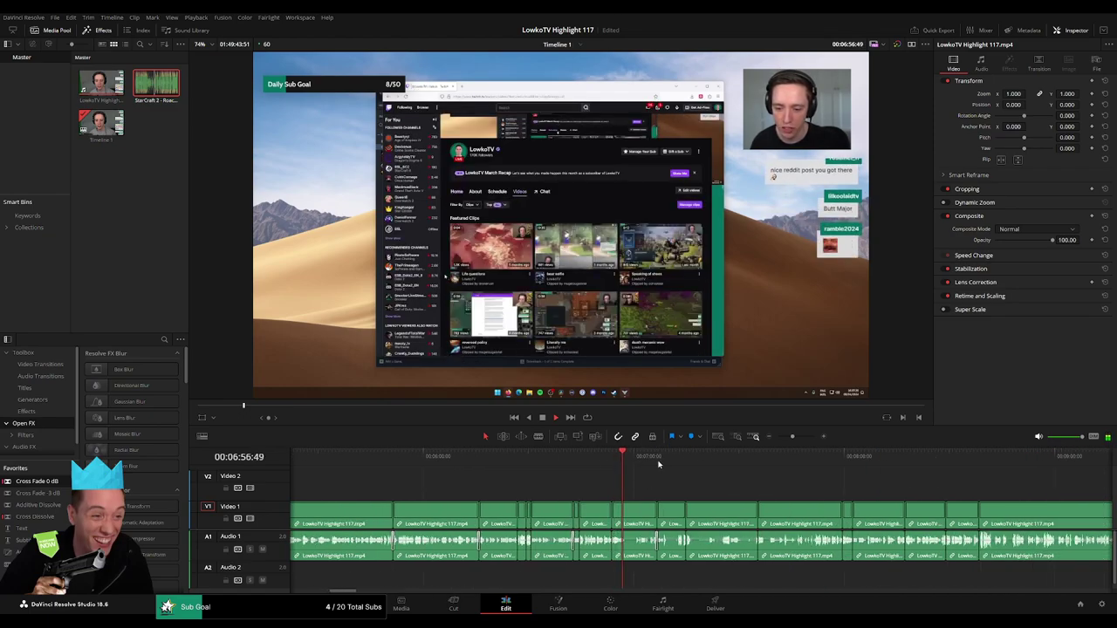
# - Review the footage from about eight minutes through 10:14 and the Reddit page sections
pyautogui.moveTo(659, 457); pyautogui.dragTo(549, 457)
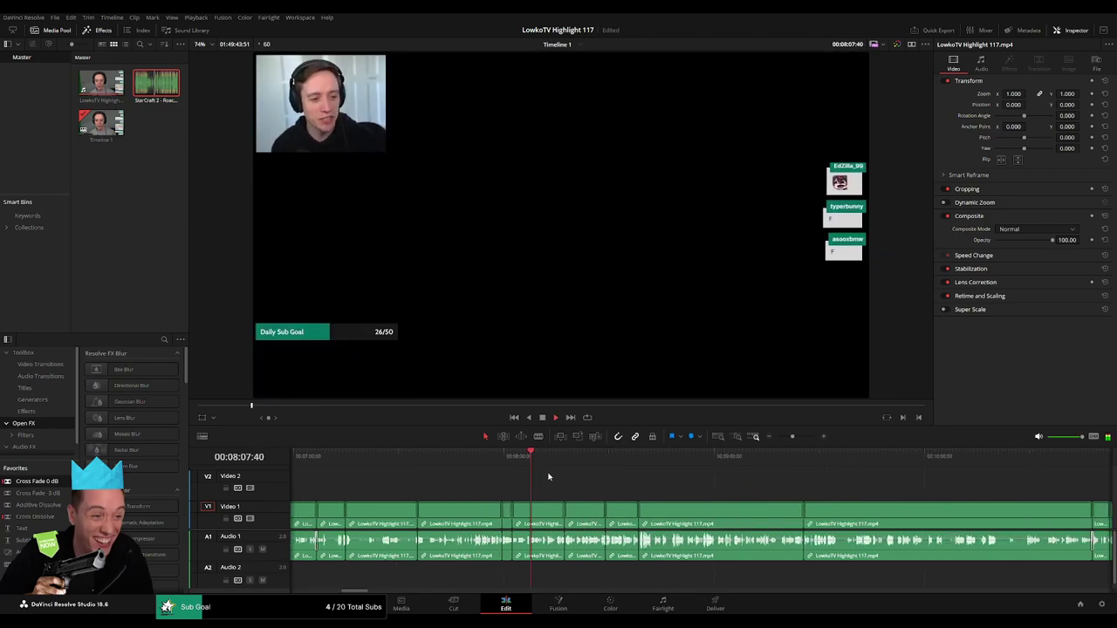
pyautogui.click(608, 456)
pyautogui.click(943, 458)
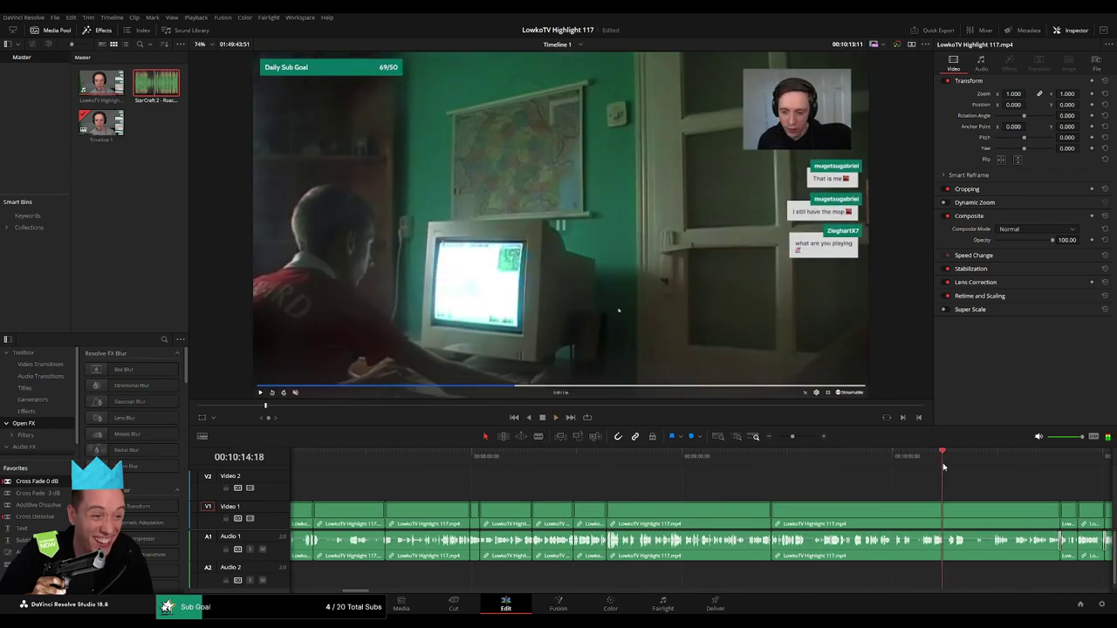
pyautogui.hotkey('shift', 'z')
pyautogui.moveTo(620, 457); pyautogui.dragTo(599, 459)
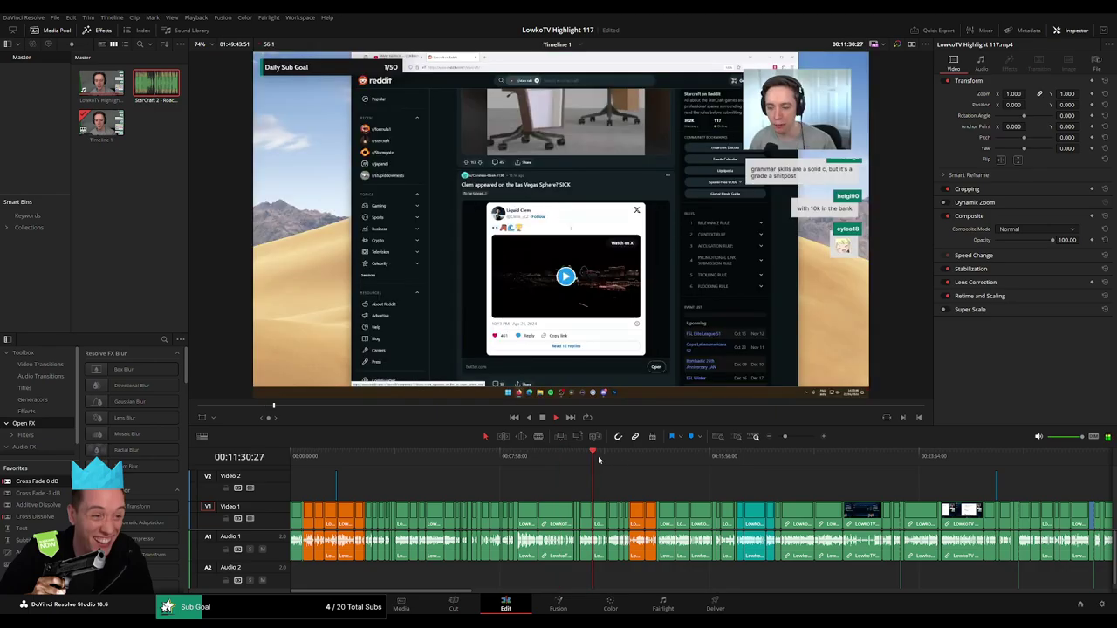
pyautogui.hotkey('shift', 'z')
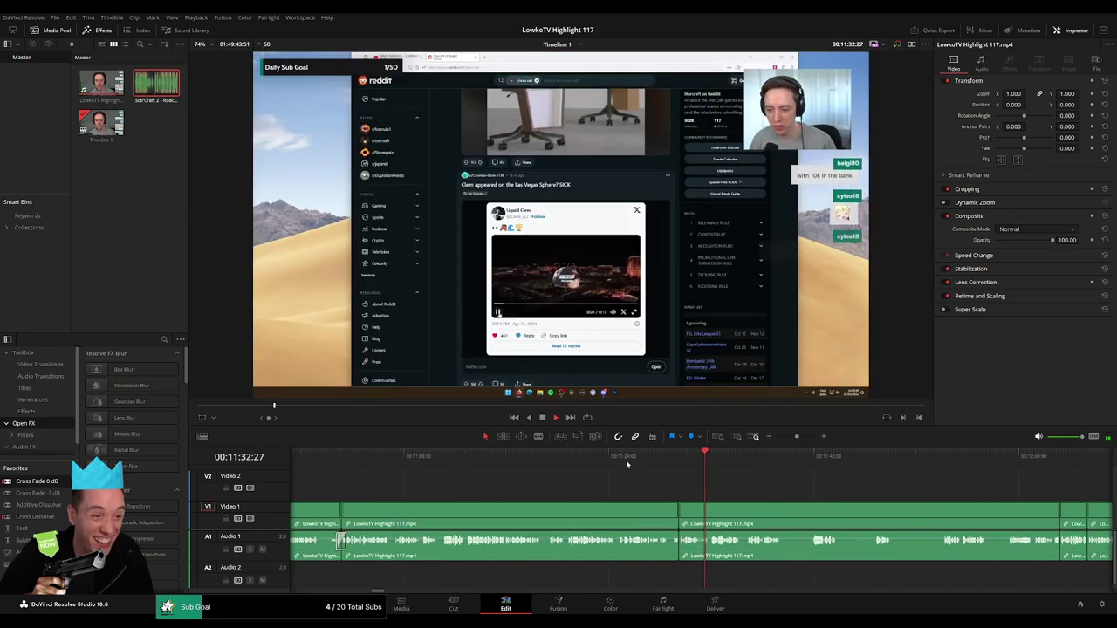
pyautogui.click(536, 457)
pyautogui.click(448, 460)
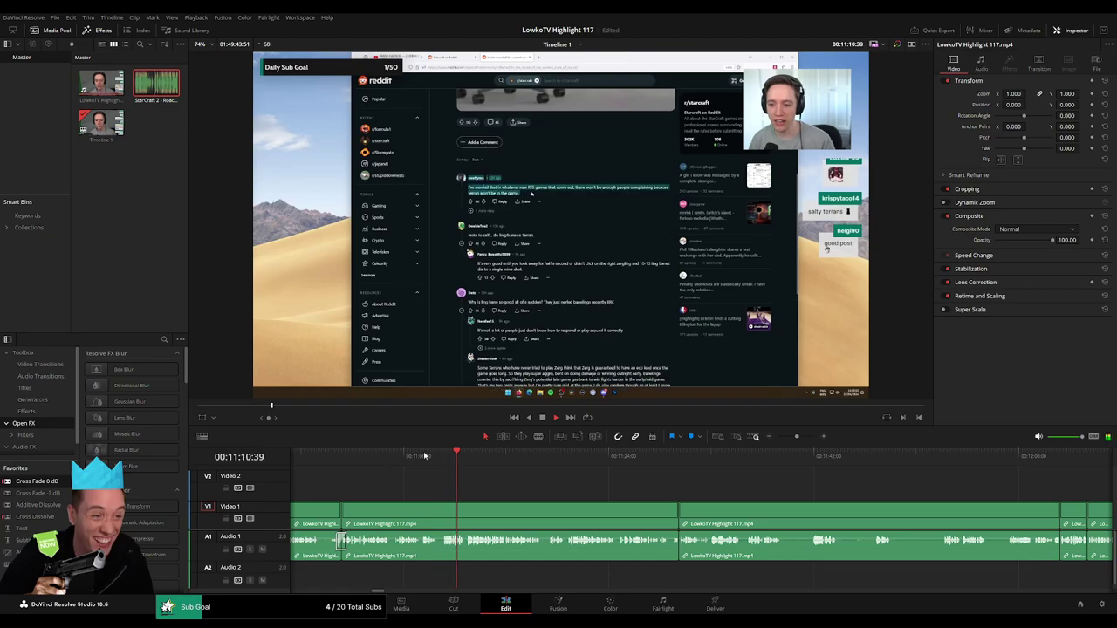
# - Check the meme image, webcam near 14:01, Reddit StarCraft post near 15:12, and game footage near 18:26
pyautogui.moveTo(795, 439); pyautogui.dragTo(789, 439)
pyautogui.click(812, 462)
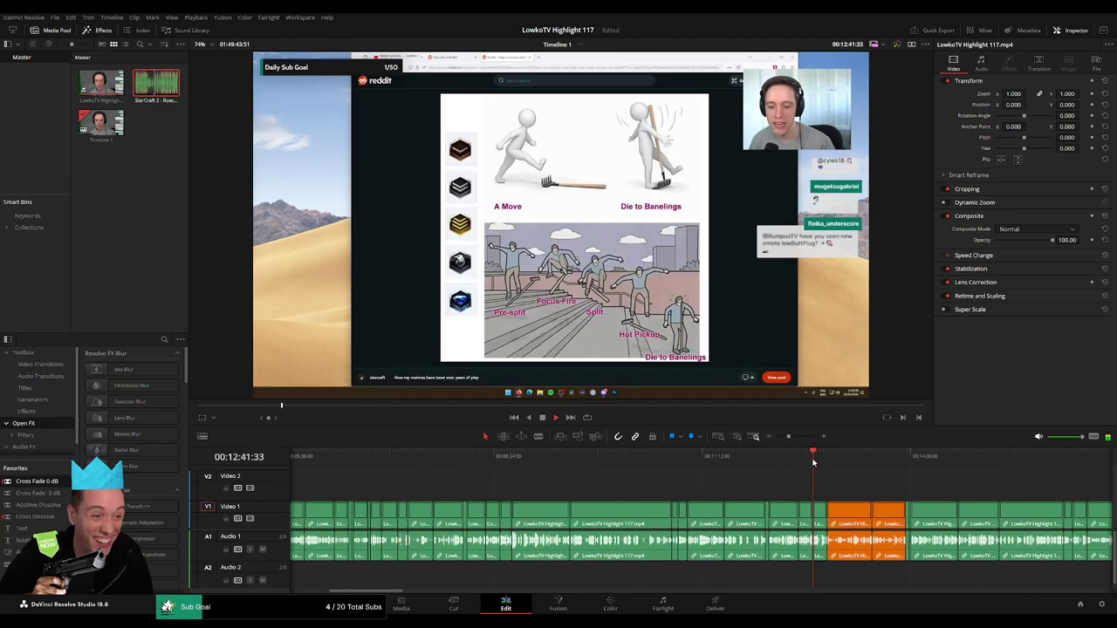
pyautogui.click(829, 463)
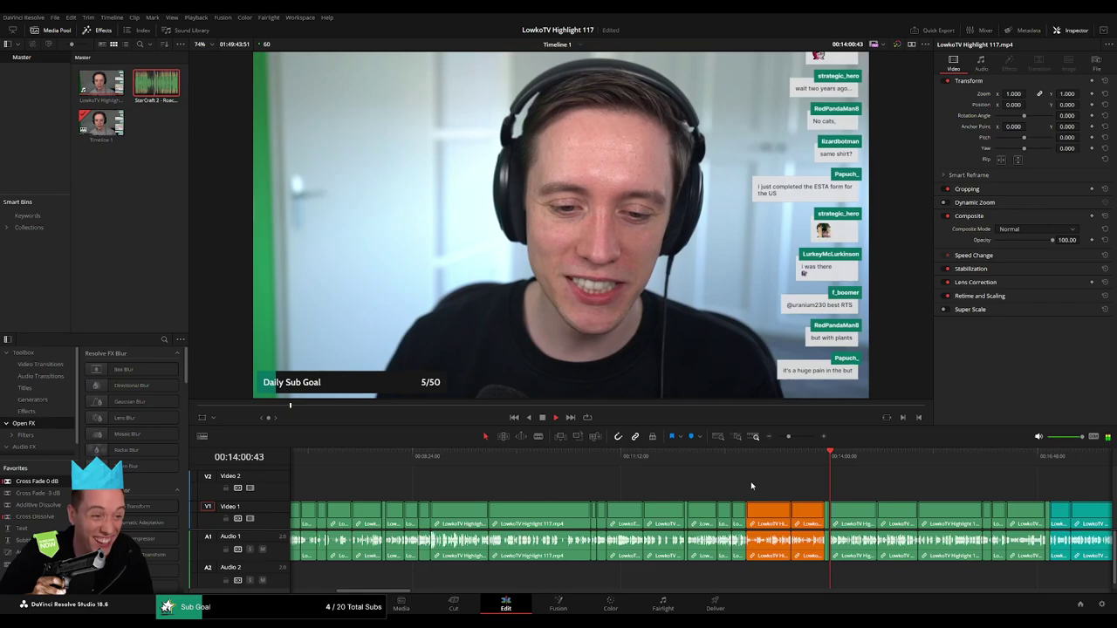
pyautogui.hscroll(5, 748, 486)
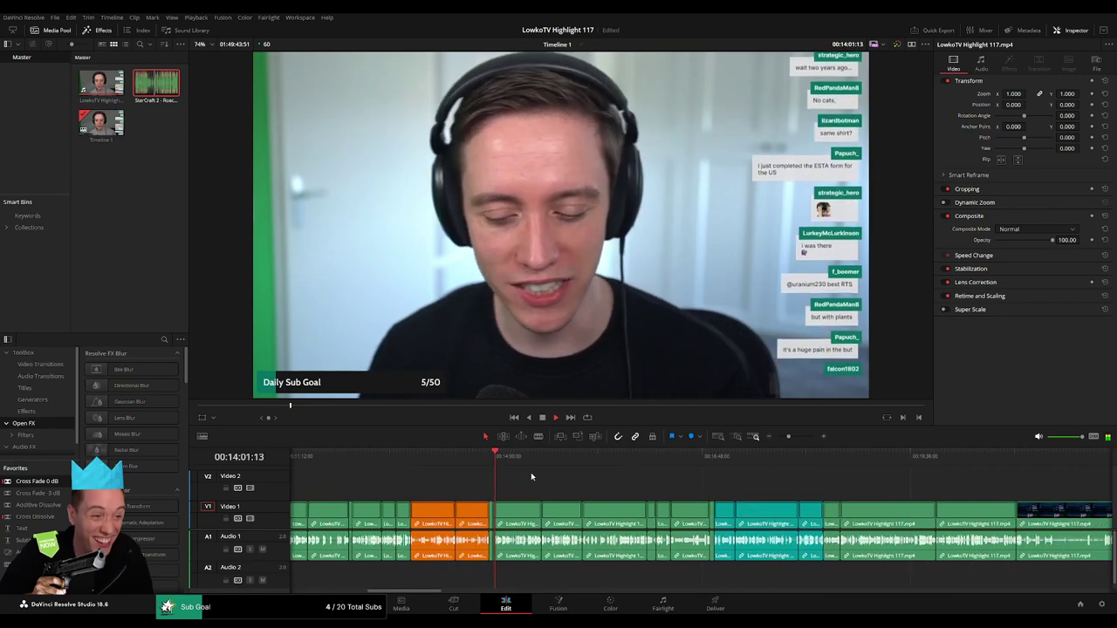
pyautogui.click(542, 468)
pyautogui.click(582, 462)
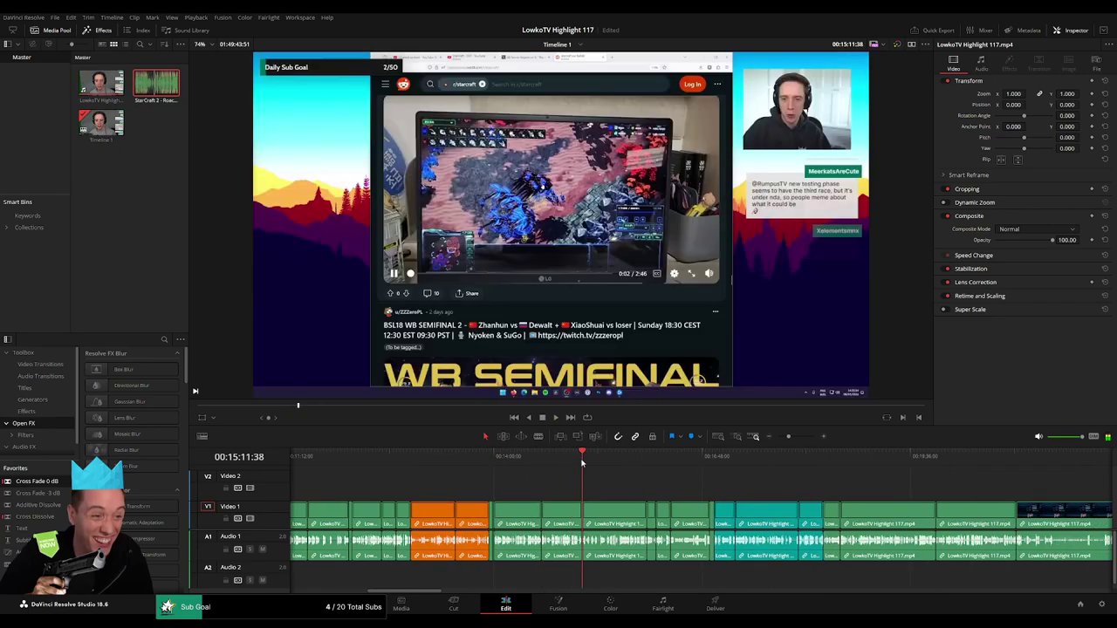
pyautogui.click(494, 461)
pyautogui.moveTo(494, 462); pyautogui.dragTo(542, 460)
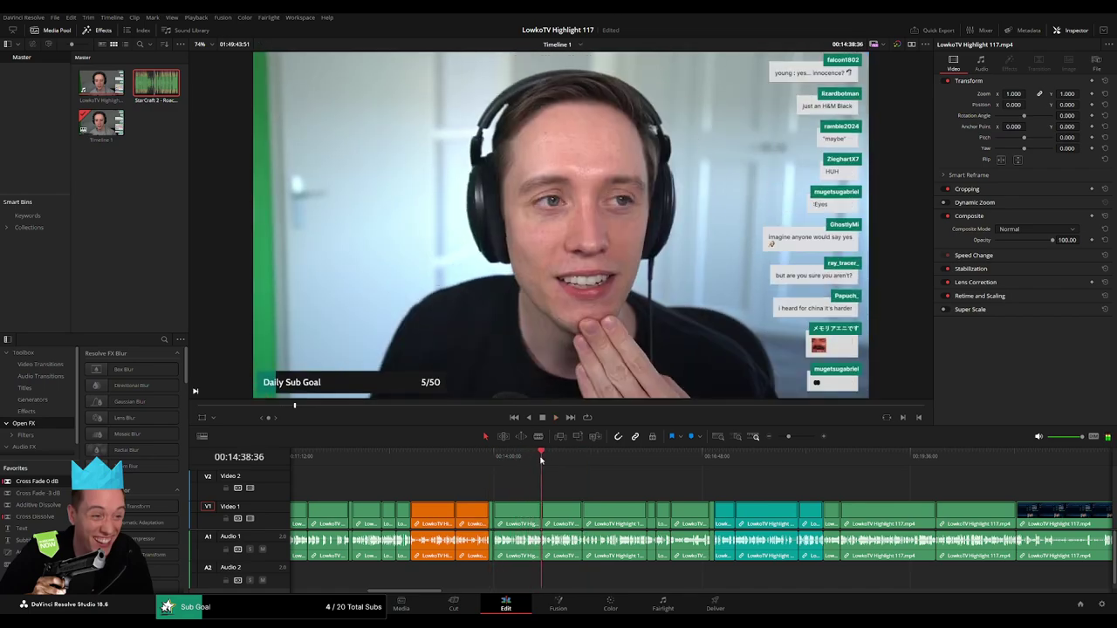
pyautogui.click(582, 462)
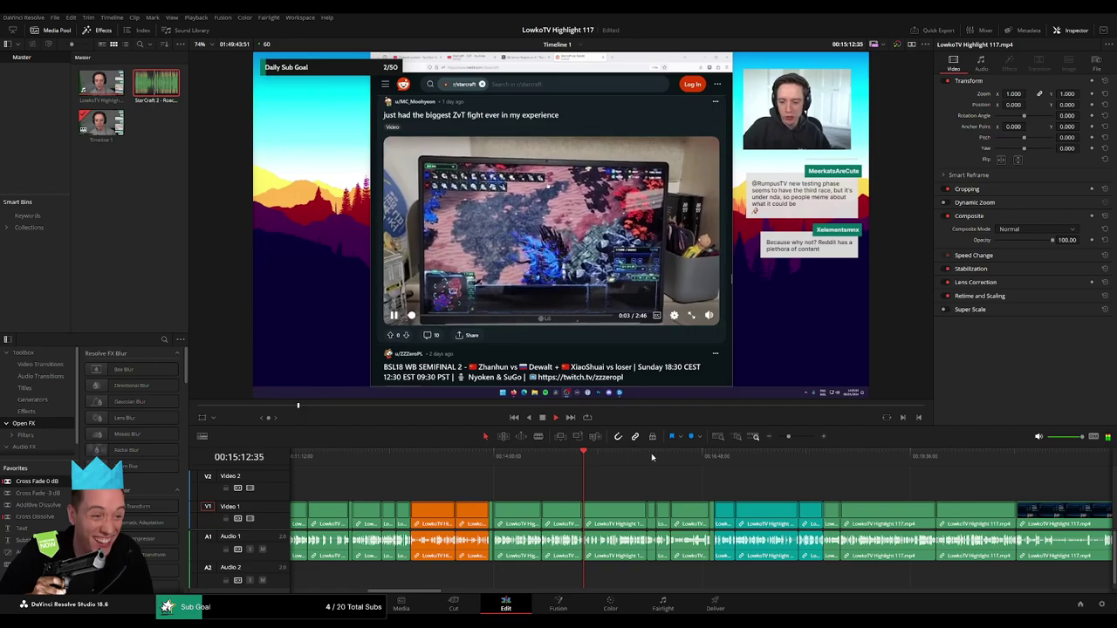
pyautogui.click(824, 462)
pyautogui.press('l')
pyautogui.press('l')
pyautogui.press('l')
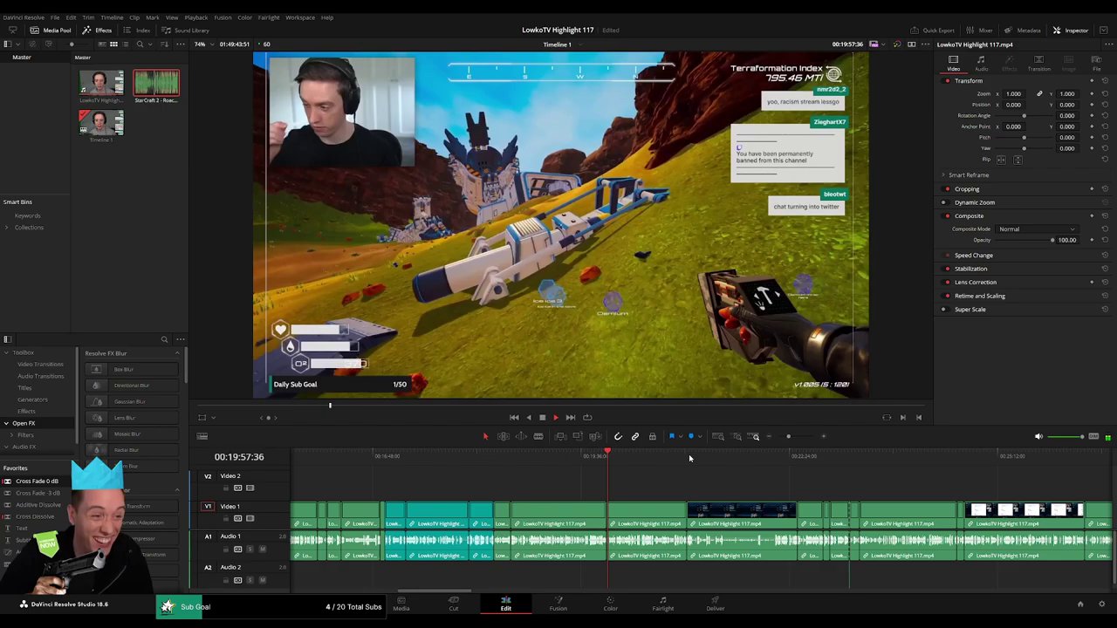
# - Review the game's pause menu, the slang webpage, and the cut into the lobby
pyautogui.click(656, 456)
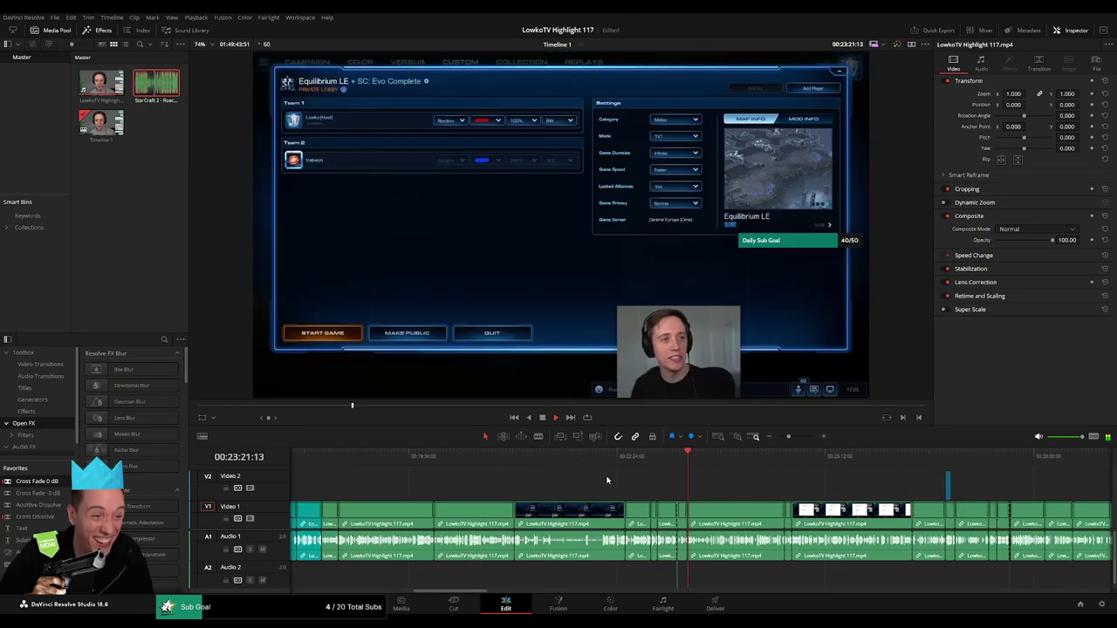
pyautogui.click(559, 461)
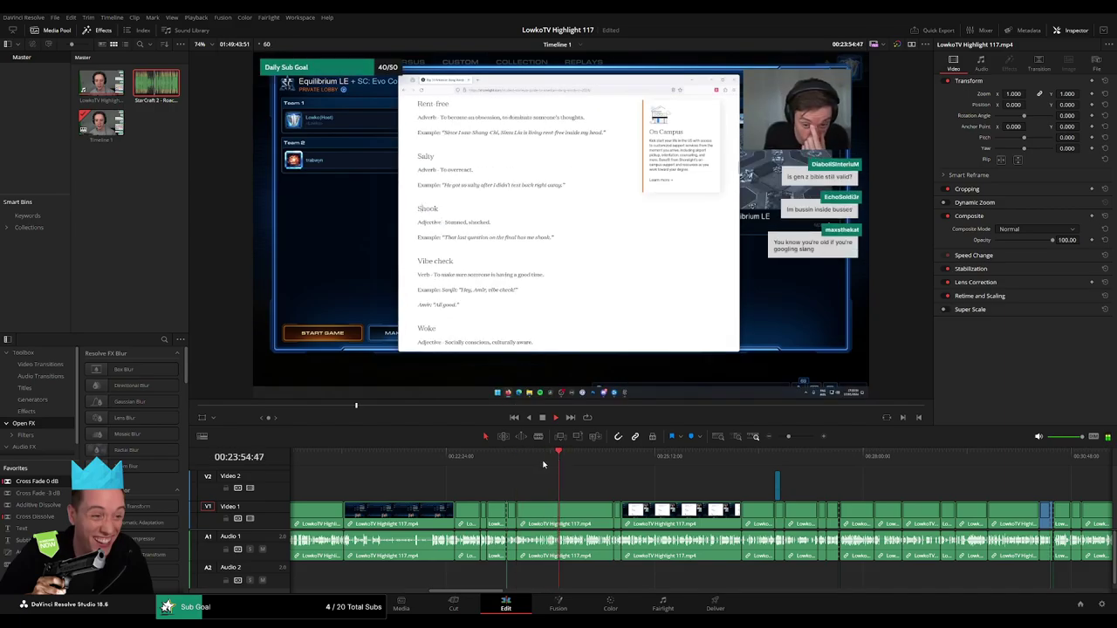
pyautogui.click(506, 461)
pyautogui.moveTo(788, 437); pyautogui.dragTo(799, 437)
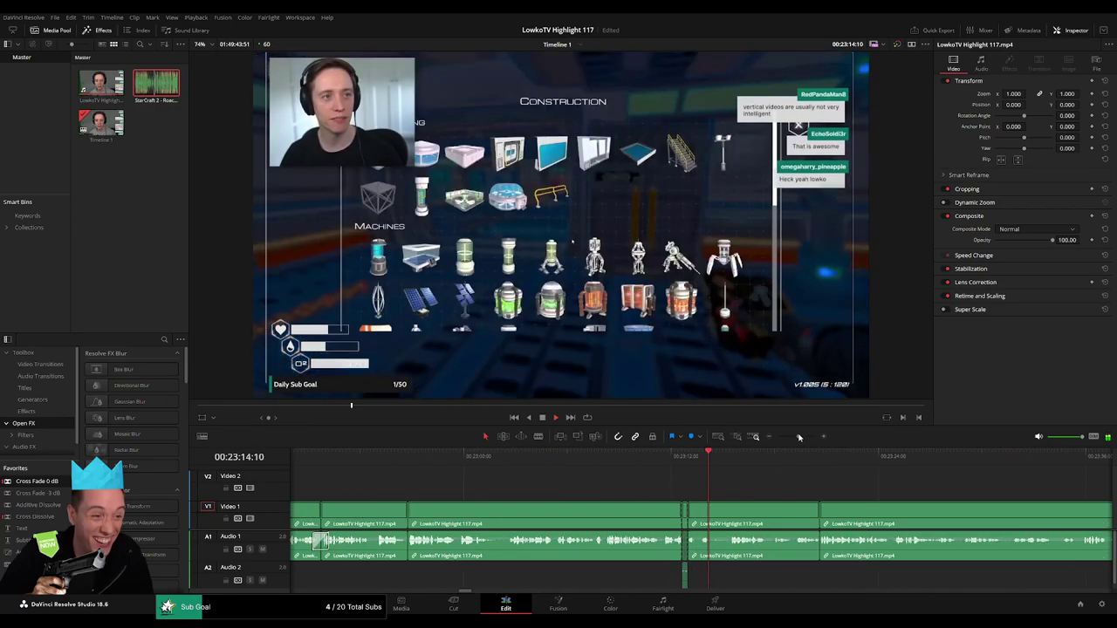
pyautogui.click(593, 467)
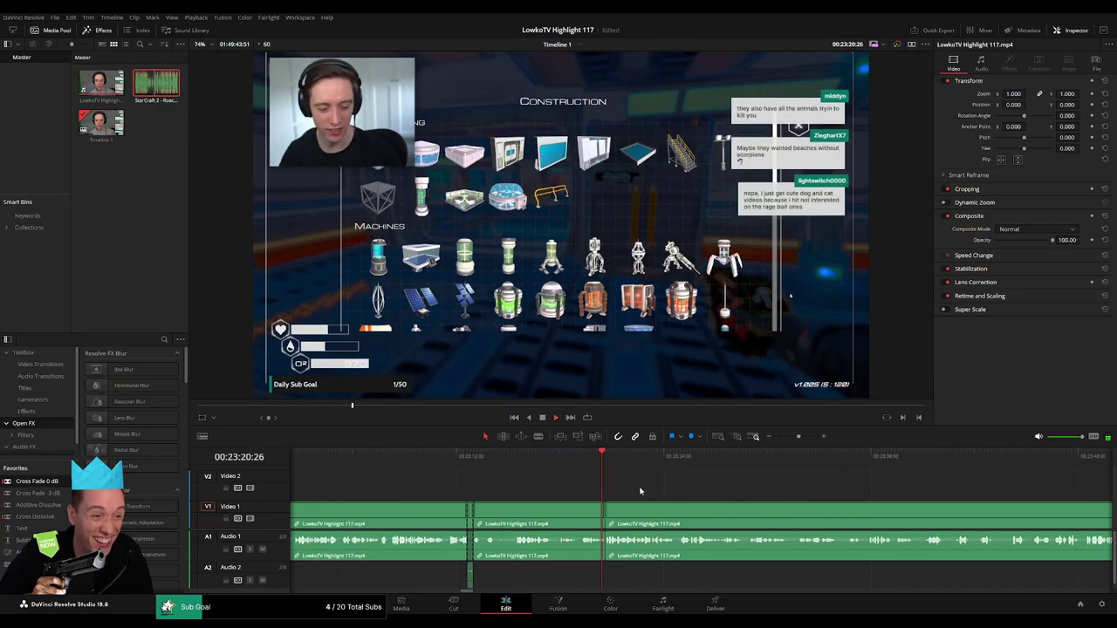
pyautogui.press('space')
# - Check the Keyhole webpage and StarCraft lobby, then play from around the thirty-minute mark
pyautogui.scroll(-3, 775, 471)
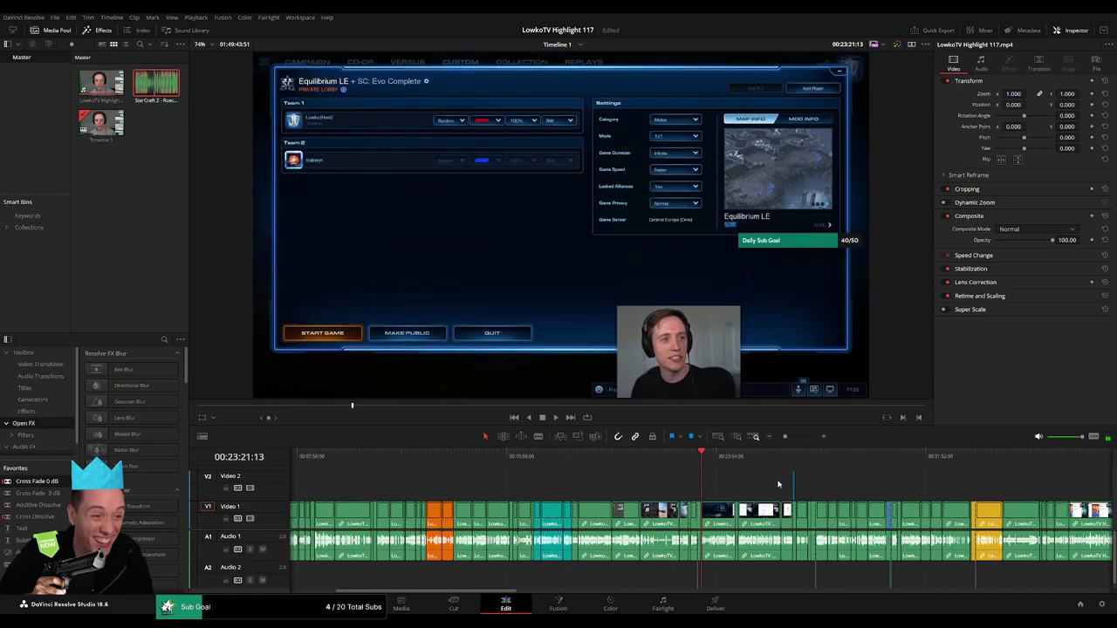
pyautogui.hscroll(5, 778, 484)
pyautogui.click(608, 457)
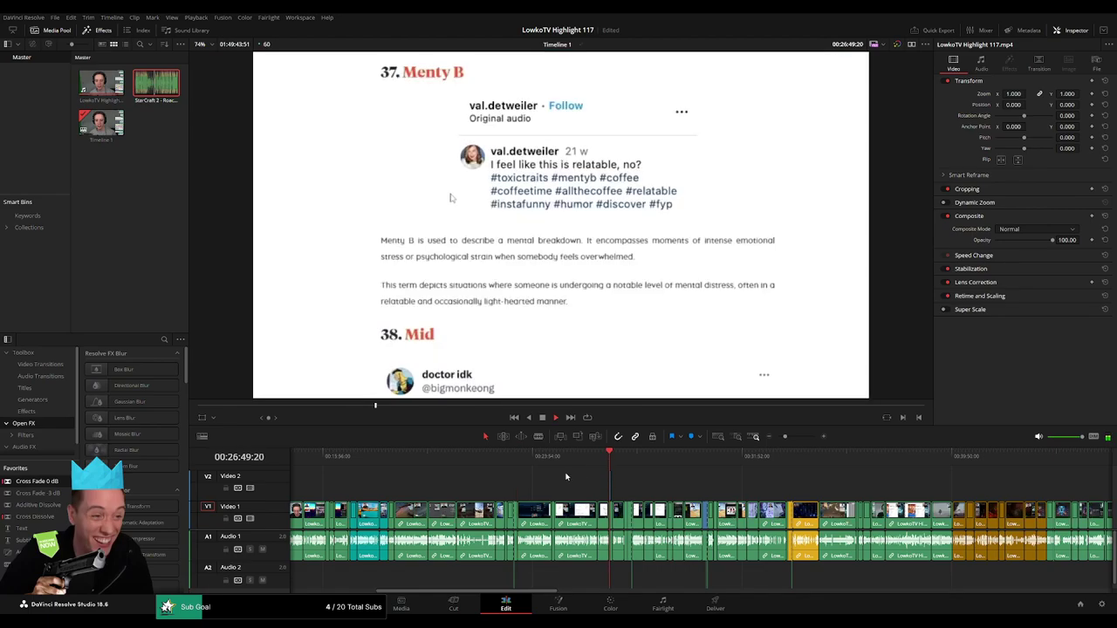
pyautogui.moveTo(608, 458); pyautogui.dragTo(519, 460)
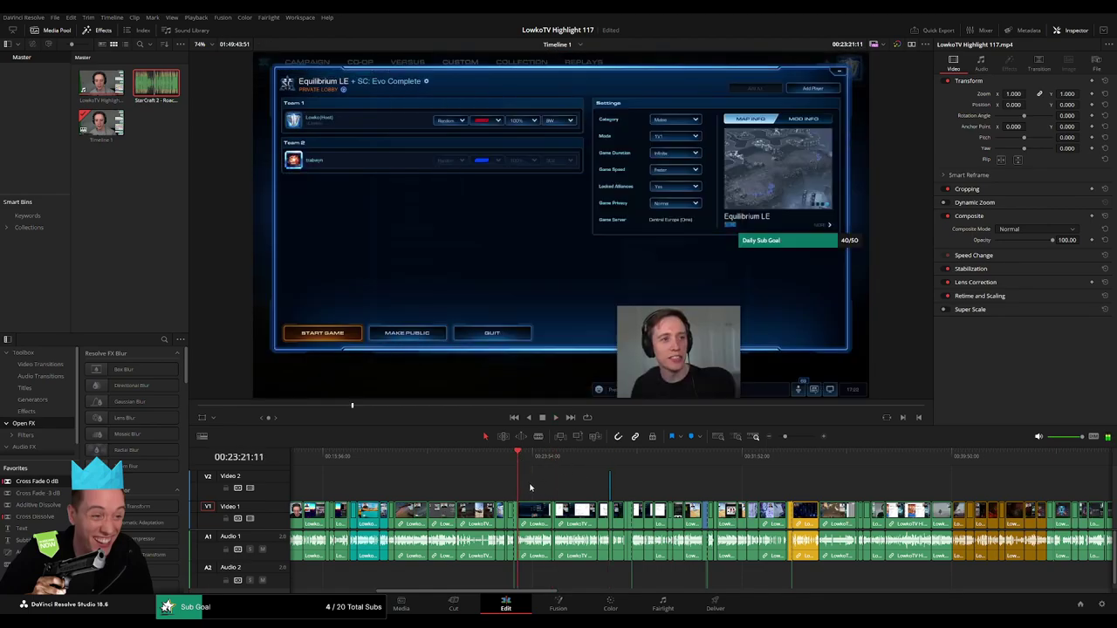
pyautogui.click(707, 458)
pyautogui.press('space')
pyautogui.scroll(3, 754, 480)
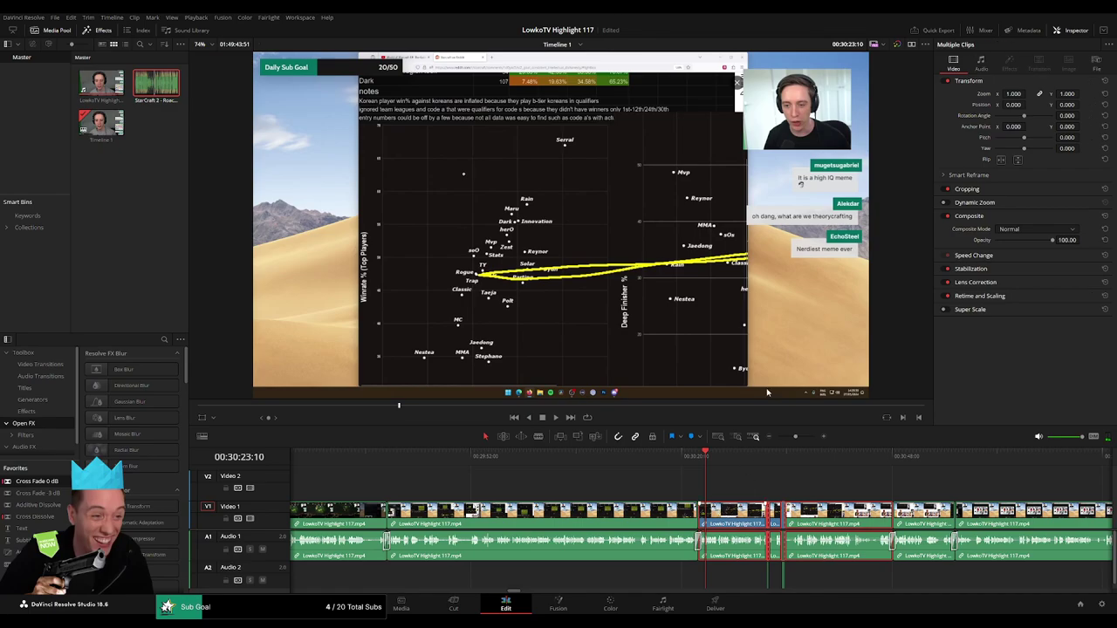
# - Revisit the stats table, StarCraft gameplay, Keyhole page near 29:02, Reddit part and lobby near 00:23:38
pyautogui.click(679, 458)
pyautogui.hscroll(-5, 598, 485)
pyautogui.click(570, 462)
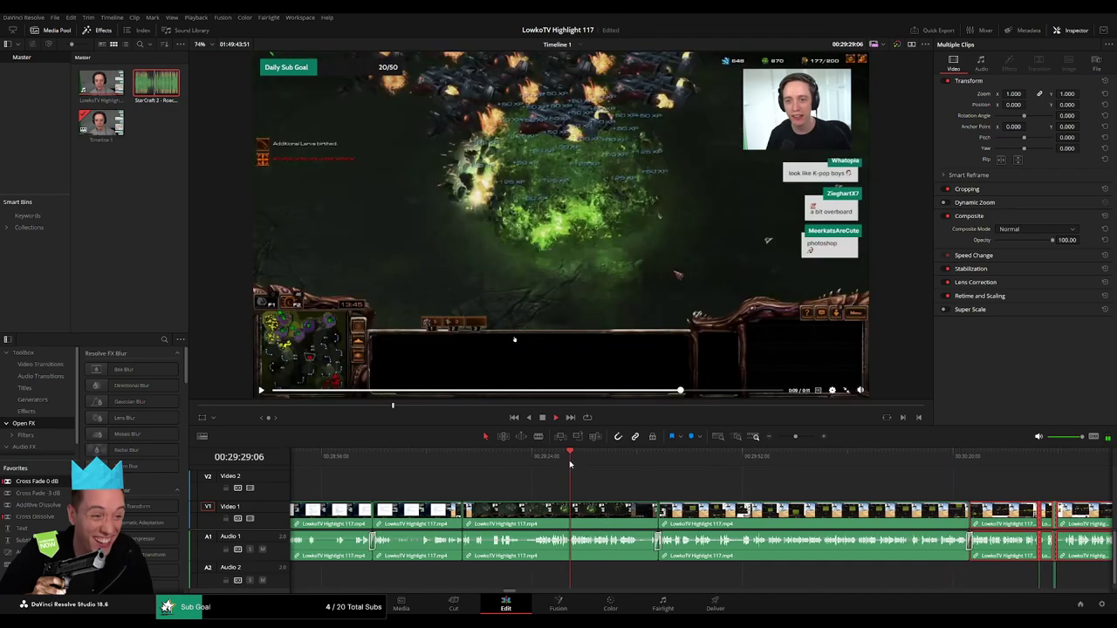
pyautogui.click(471, 467)
pyautogui.hscroll(-5, 599, 484)
pyautogui.click(635, 460)
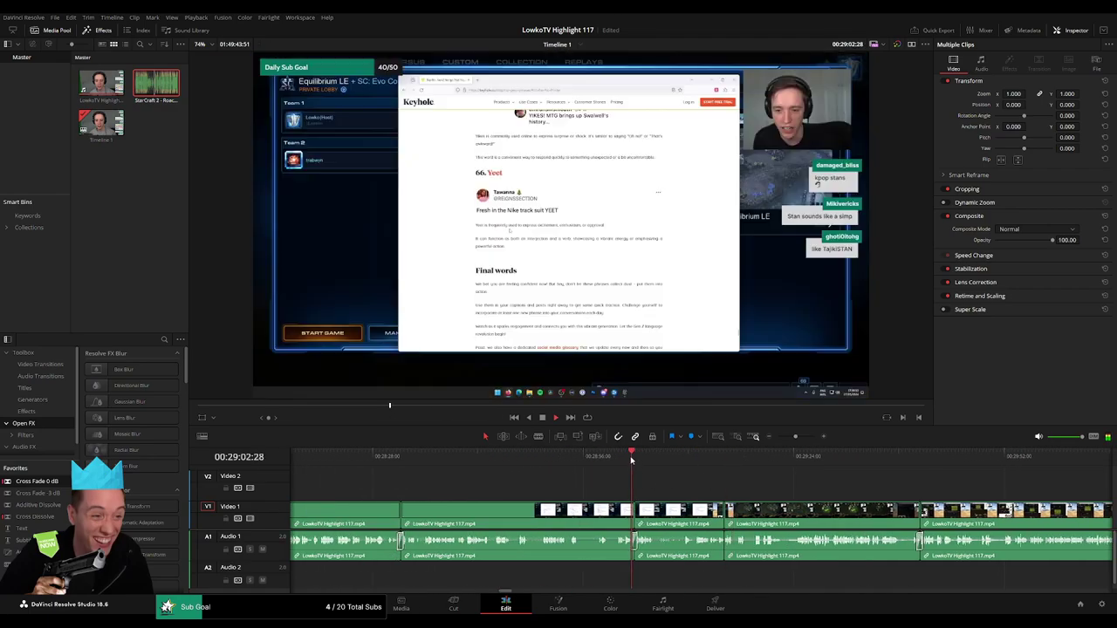
pyautogui.click(703, 459)
pyautogui.scroll(-3, 653, 479)
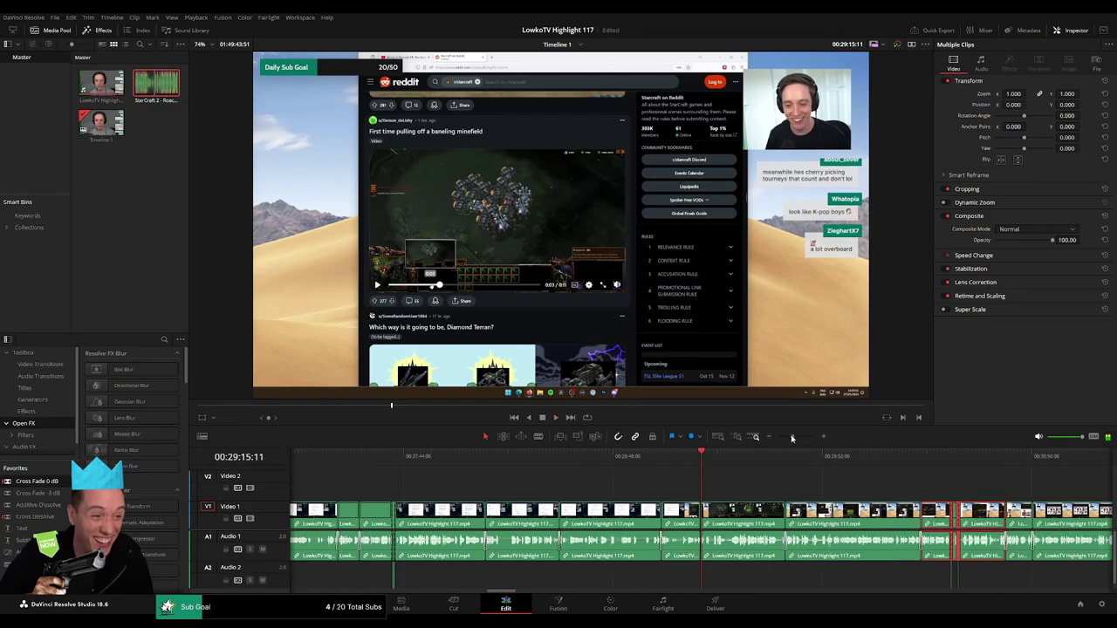
pyautogui.click(513, 460)
pyautogui.scroll(-2, 523, 472)
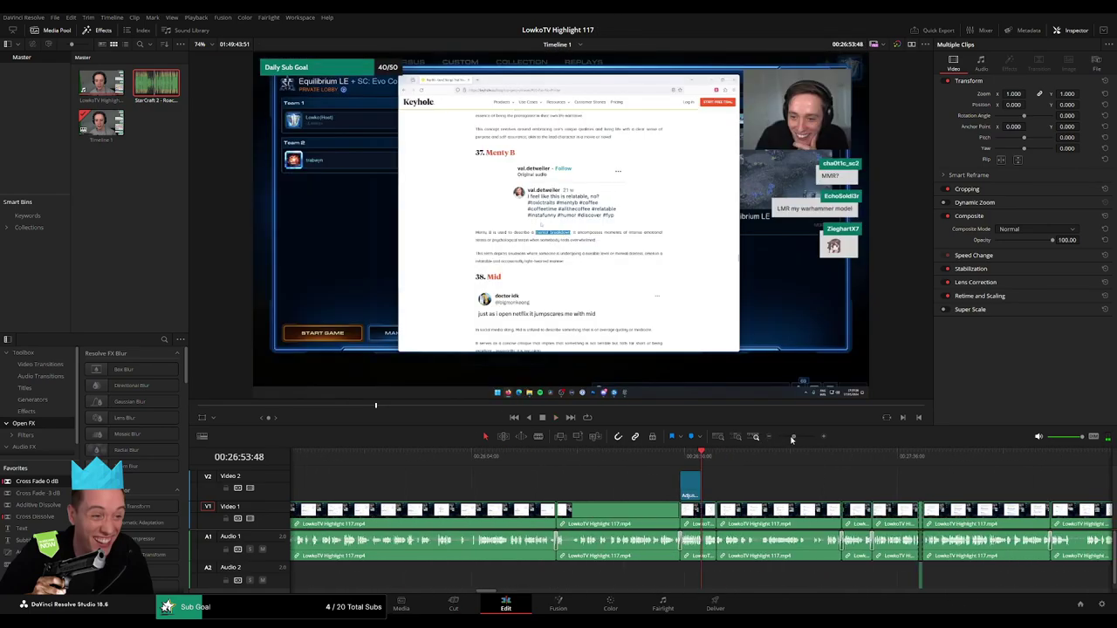
pyautogui.click(552, 462)
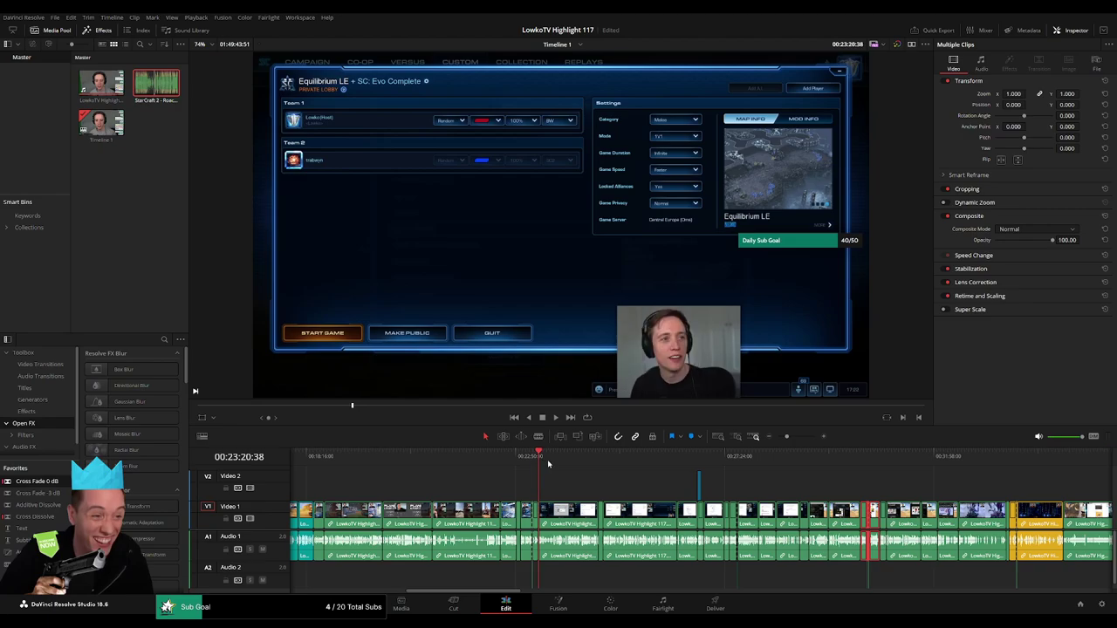
# - Play from 00:23:12:38 and trial-select clips across the timeline, then clear the selection
pyautogui.moveTo(786, 436); pyautogui.dragTo(793, 436)
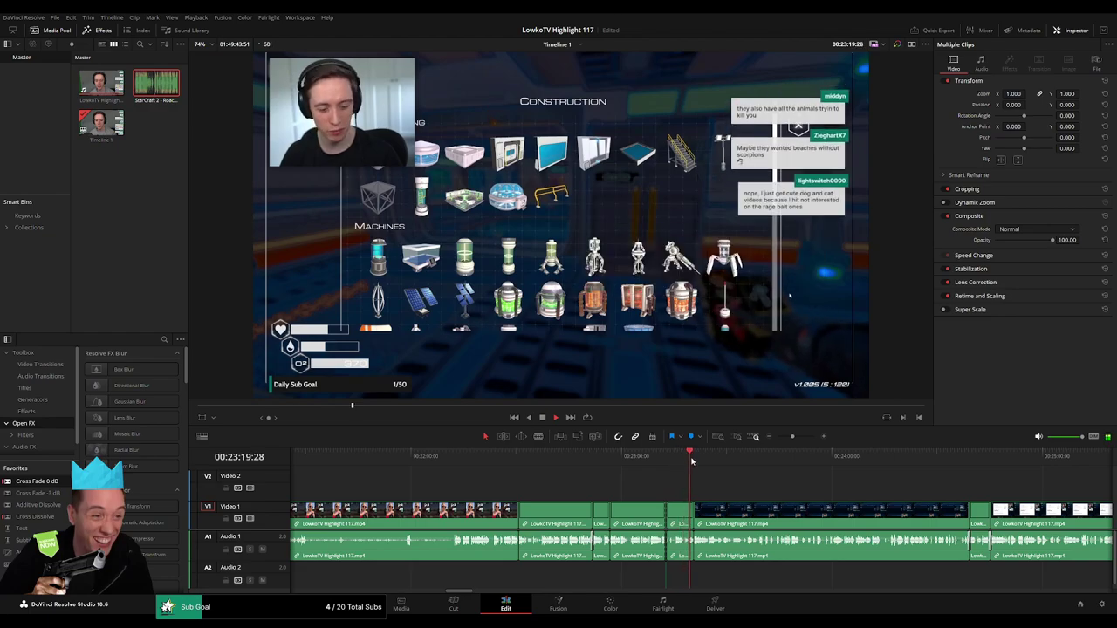
pyautogui.click(662, 456)
pyautogui.press('space')
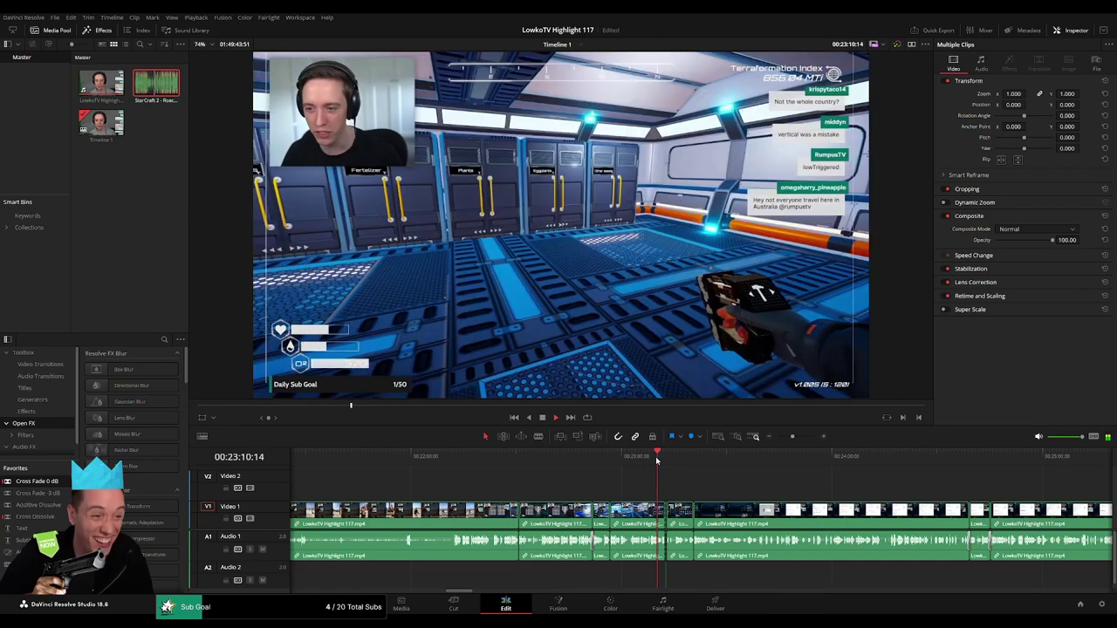
pyautogui.scroll(-3, 654, 487)
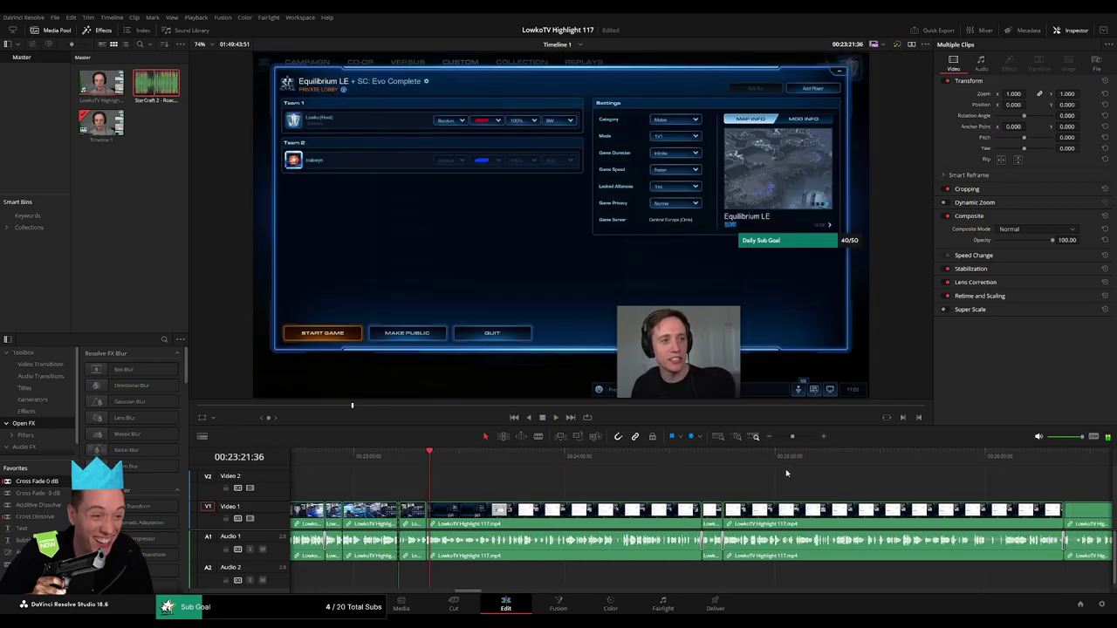
pyautogui.scroll(-3, 724, 486)
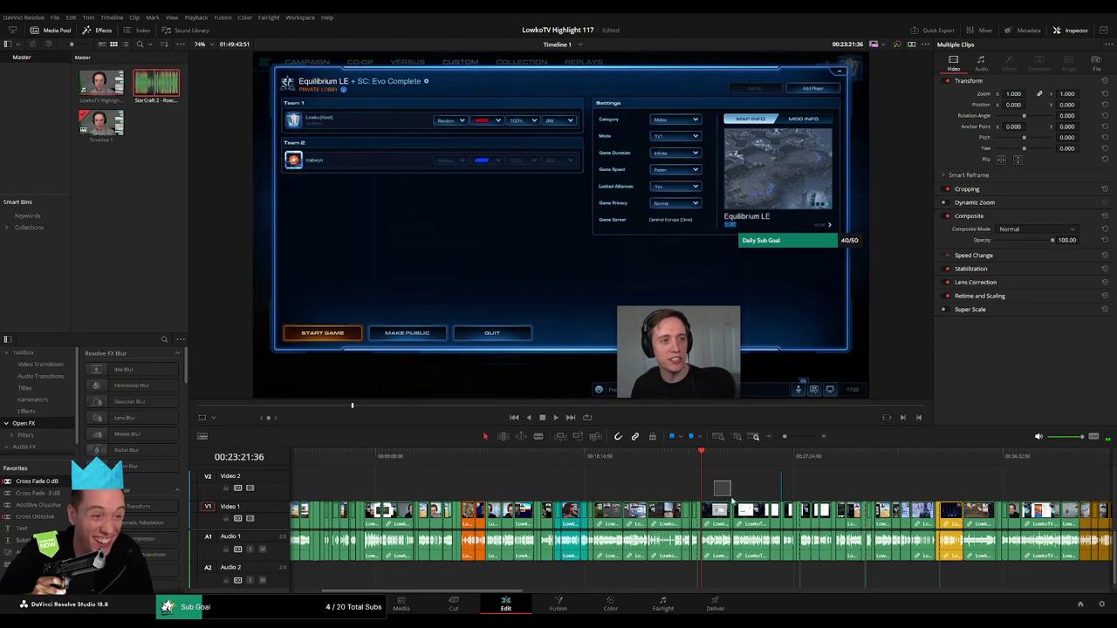
pyautogui.click(759, 490)
pyautogui.click(789, 438)
pyautogui.hscroll(10, 790, 439)
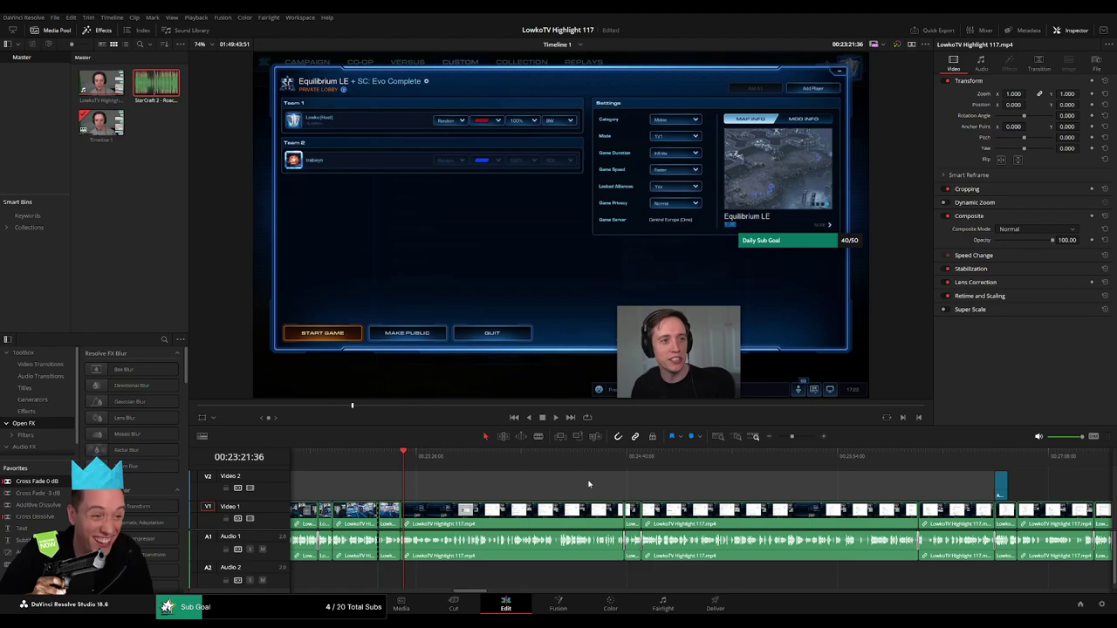
pyautogui.moveTo(588, 483); pyautogui.dragTo(1111, 615)
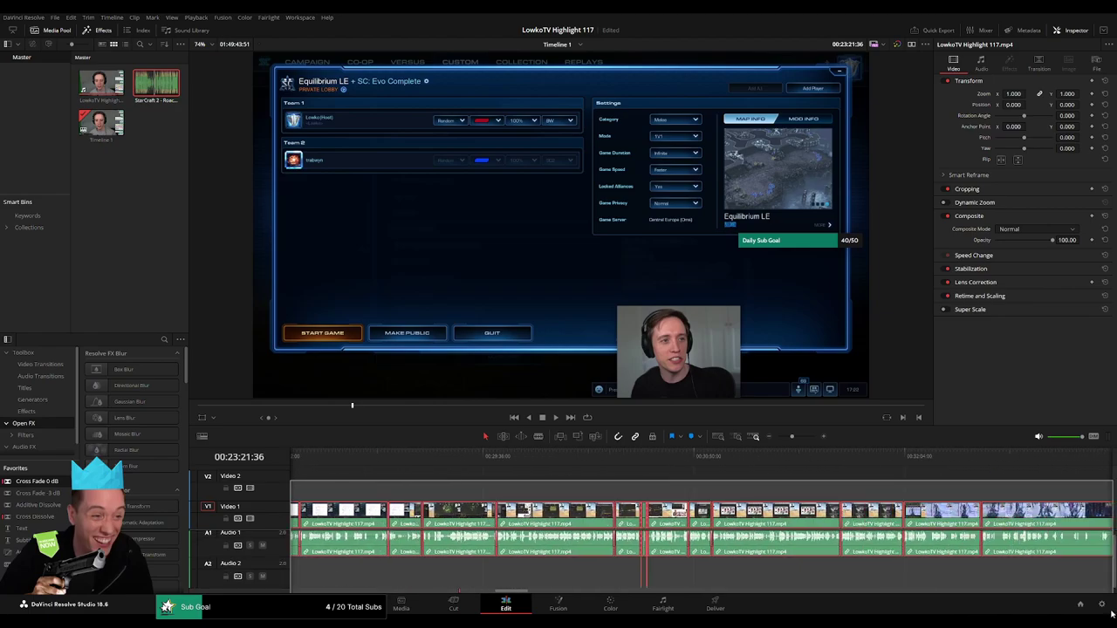
pyautogui.moveTo(1111, 614); pyautogui.dragTo(662, 596)
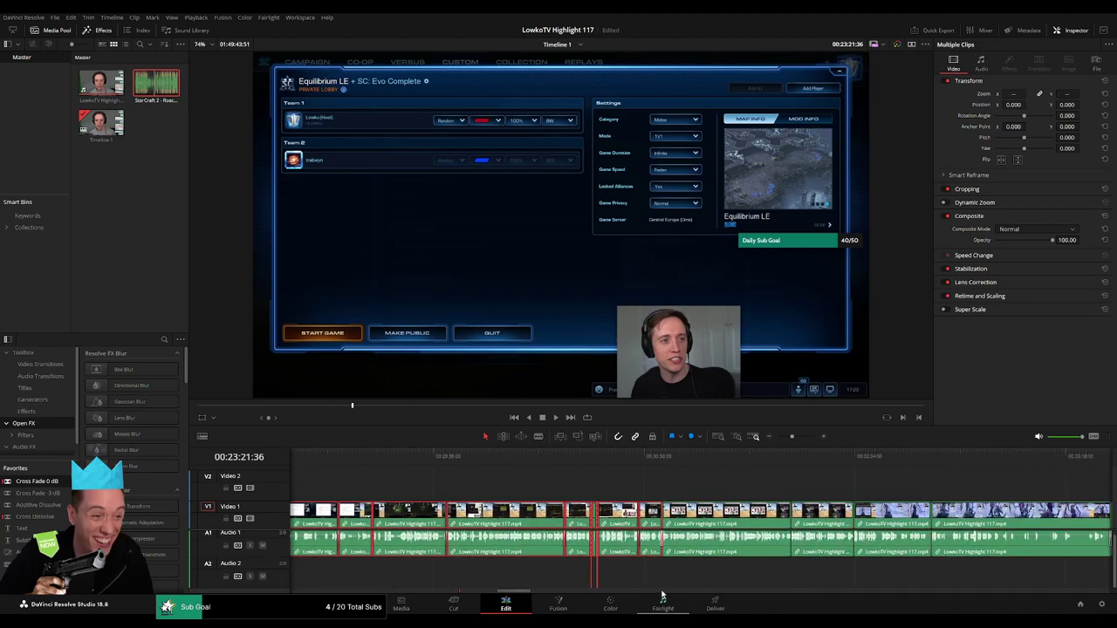
pyautogui.click(662, 596)
# - Scrub between 00:30:22, the Keyhole page at 00:29:09, and the game lobby frame
pyautogui.moveTo(611, 456); pyautogui.dragTo(380, 455)
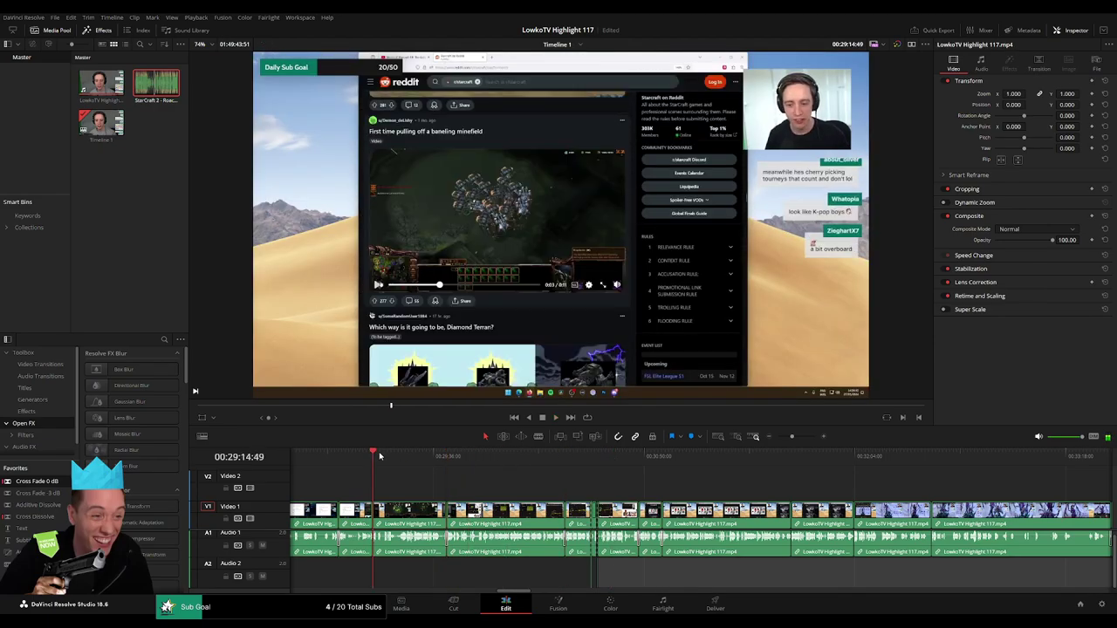
pyautogui.moveTo(379, 455); pyautogui.dragTo(562, 456)
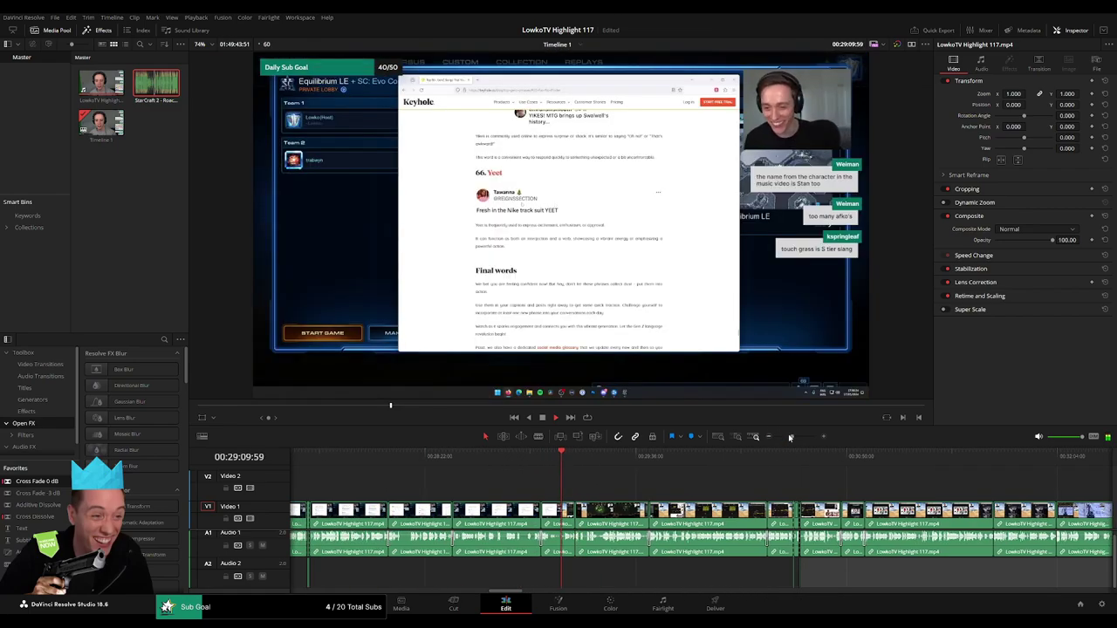
pyautogui.moveTo(790, 437); pyautogui.dragTo(804, 438)
pyautogui.click(511, 456)
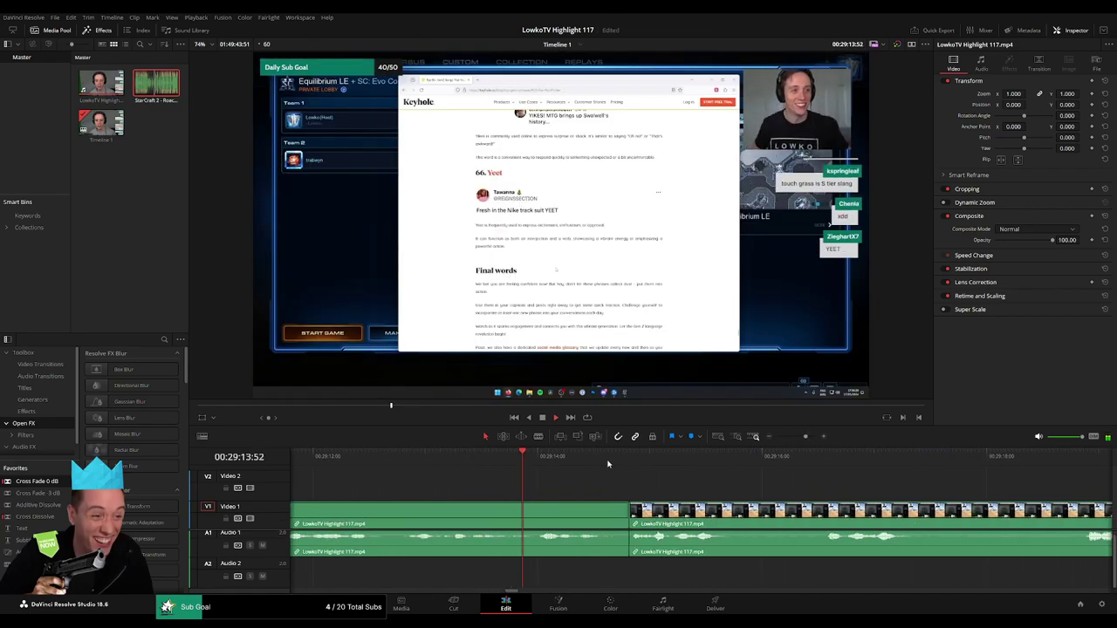
pyautogui.moveTo(581, 455); pyautogui.dragTo(628, 456)
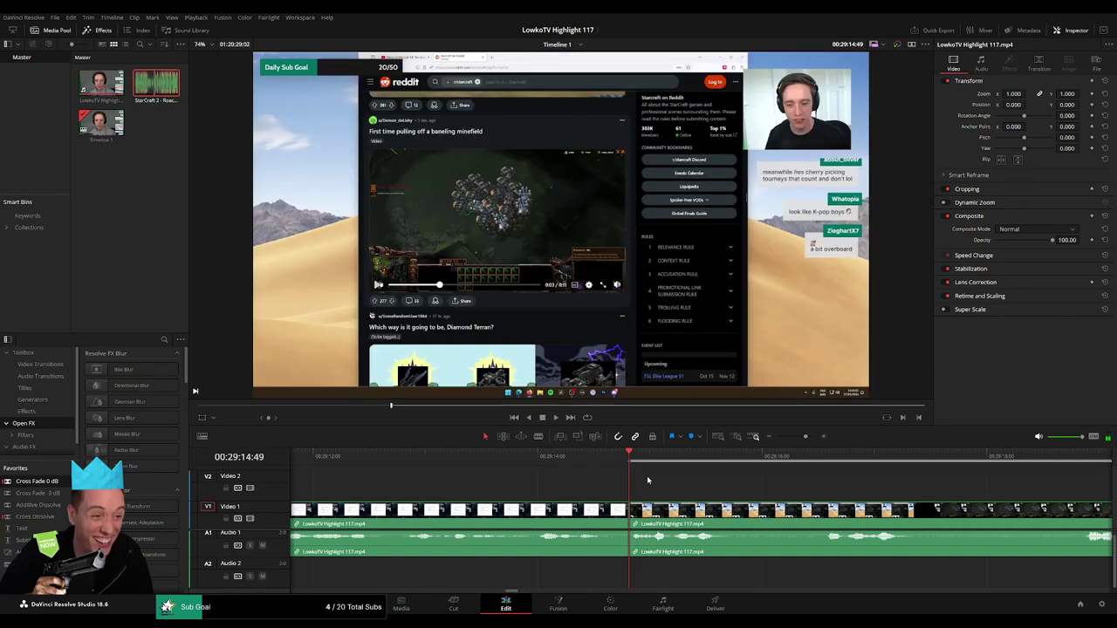
pyautogui.scroll(-5, 654, 479)
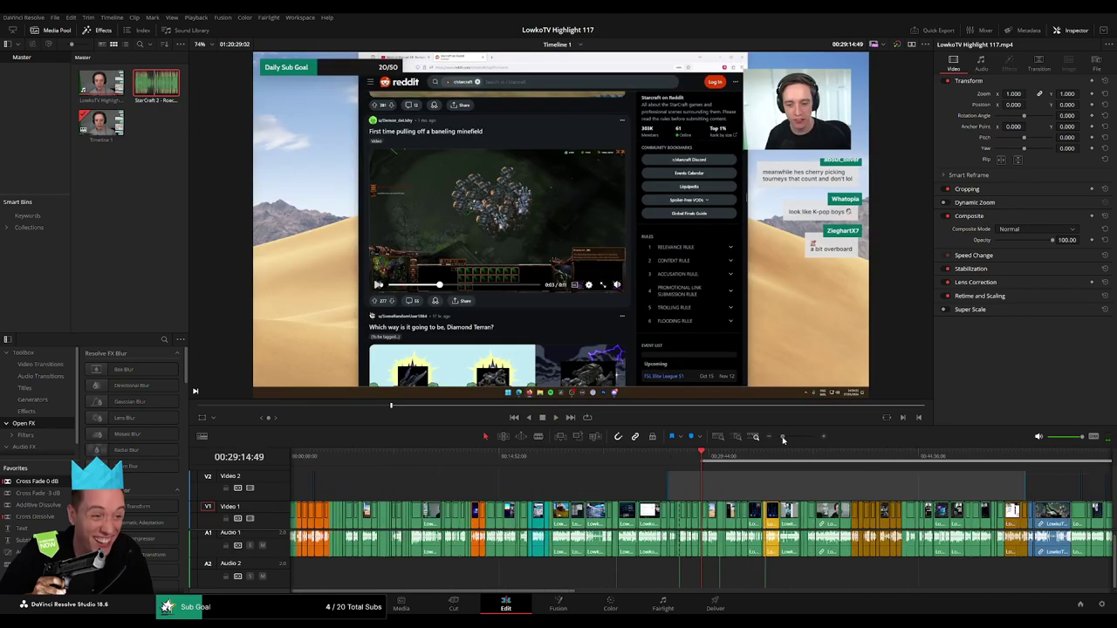
pyautogui.click(527, 456)
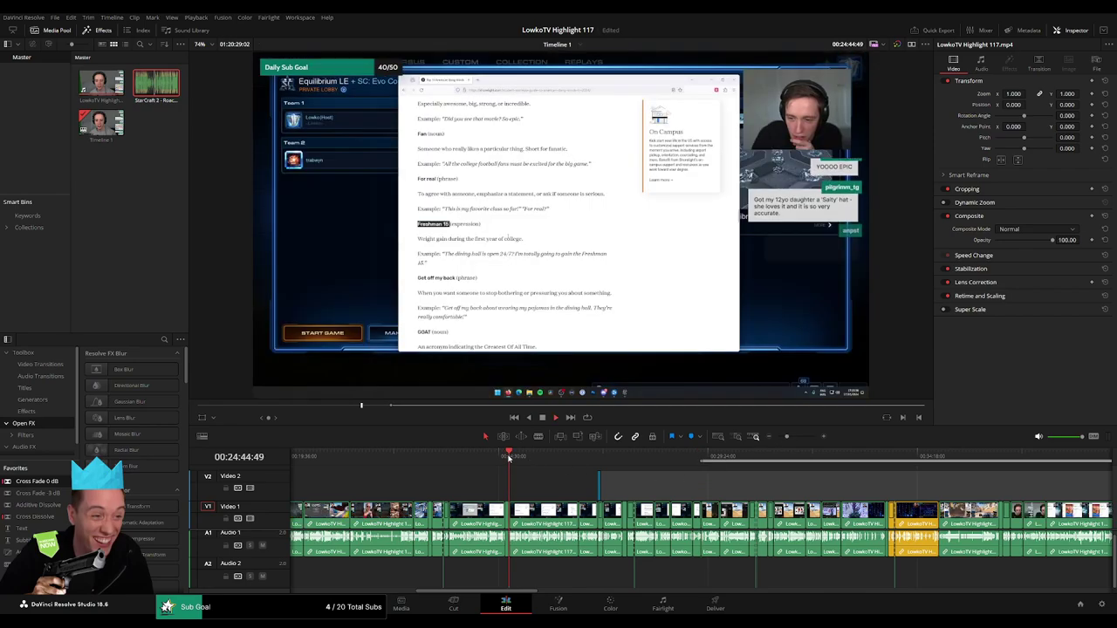
pyautogui.moveTo(786, 437); pyautogui.dragTo(792, 439)
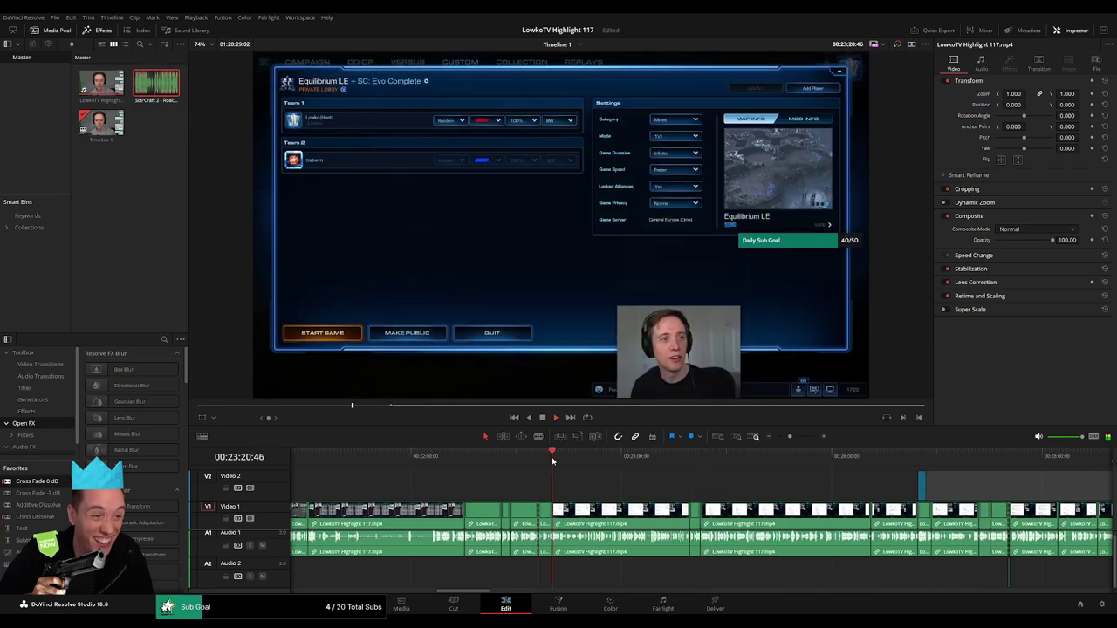
pyautogui.click(553, 455)
# - Review from about 00:28:10 and add a marker at 00:29:14:49 where the Reddit clip starts
pyautogui.moveTo(596, 480); pyautogui.dragTo(1031, 501)
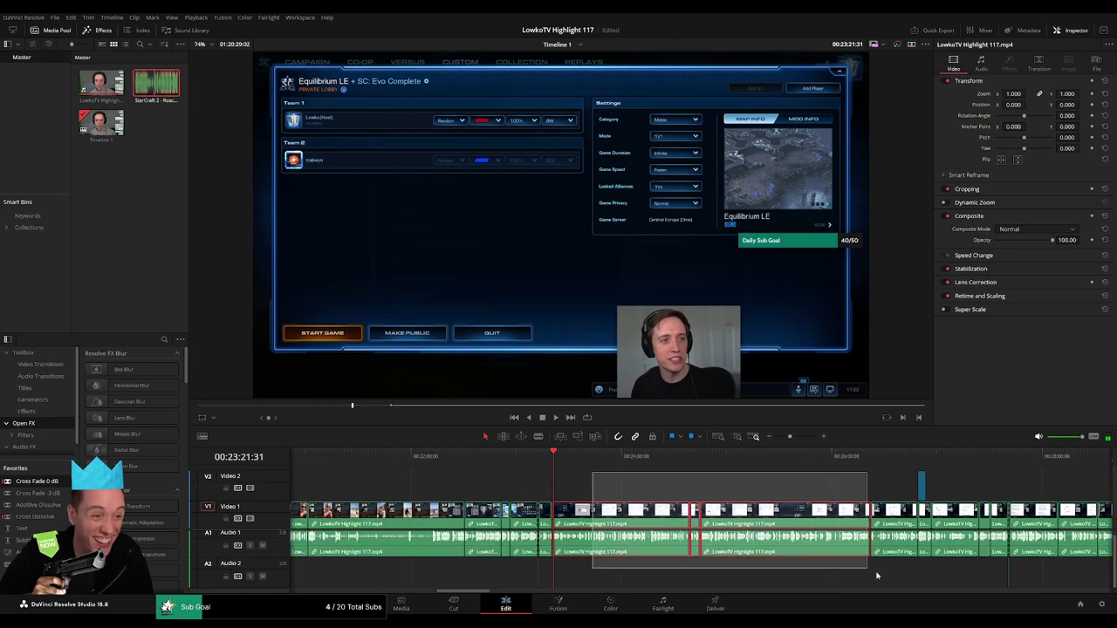
pyautogui.click(1030, 502)
pyautogui.hscroll(5, 636, 488)
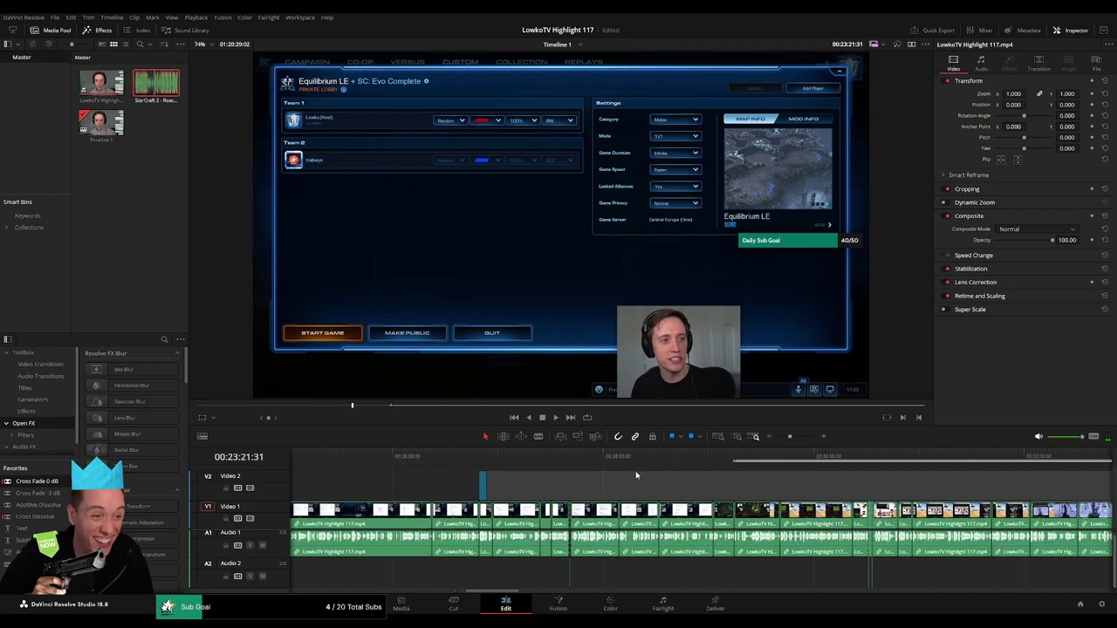
pyautogui.click(620, 456)
pyautogui.press('space')
pyautogui.moveTo(662, 457); pyautogui.dragTo(716, 457)
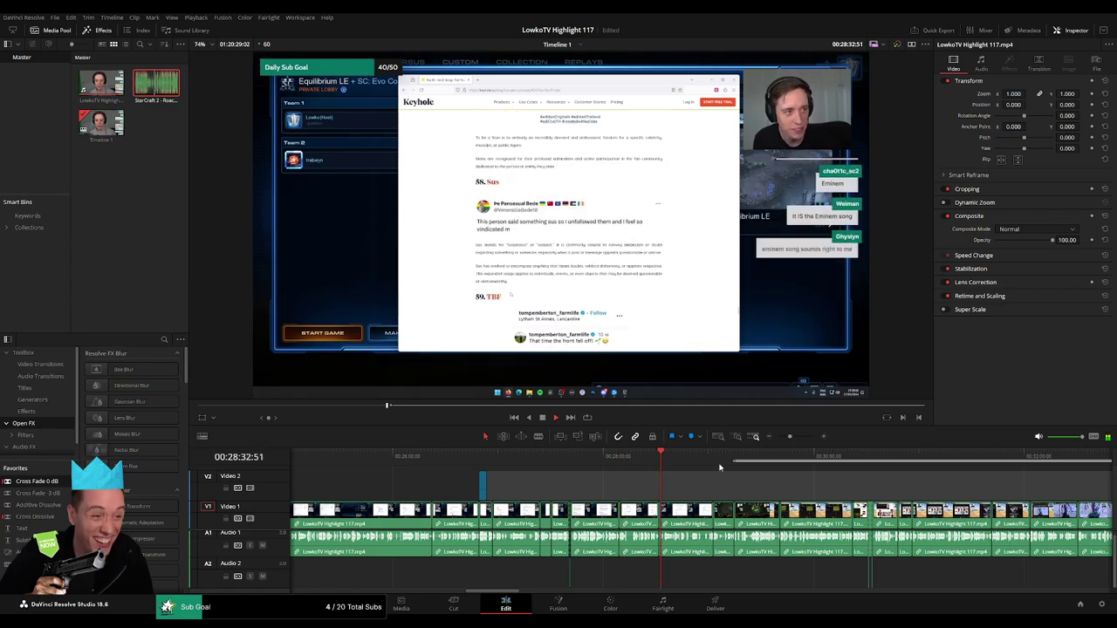
pyautogui.moveTo(792, 438); pyautogui.dragTo(798, 437)
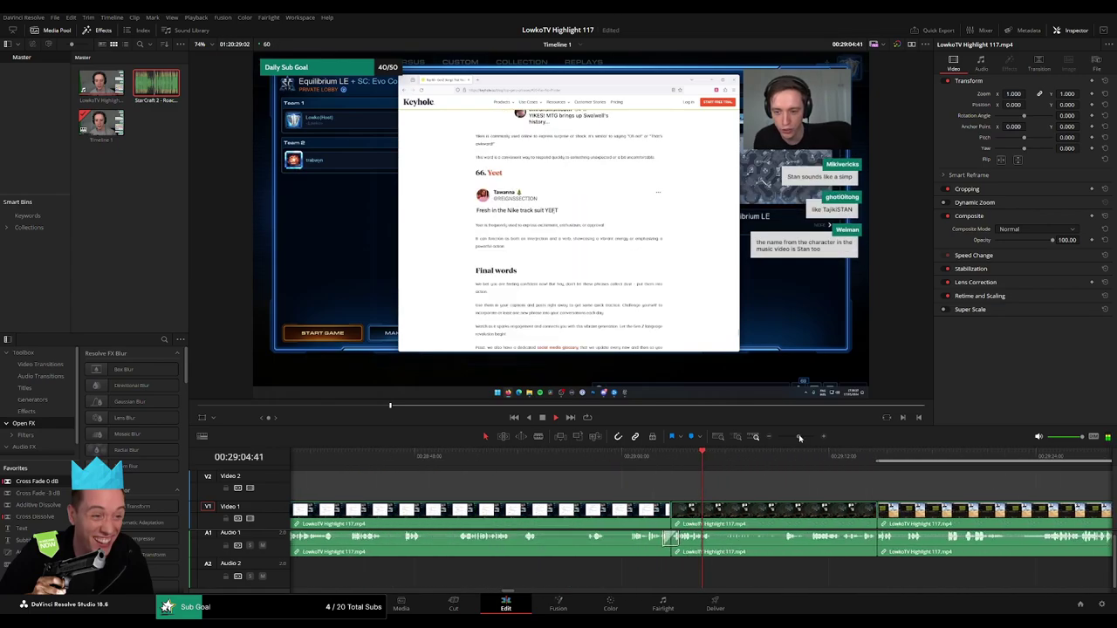
pyautogui.click(894, 457)
pyautogui.click(888, 457)
pyautogui.press('m')
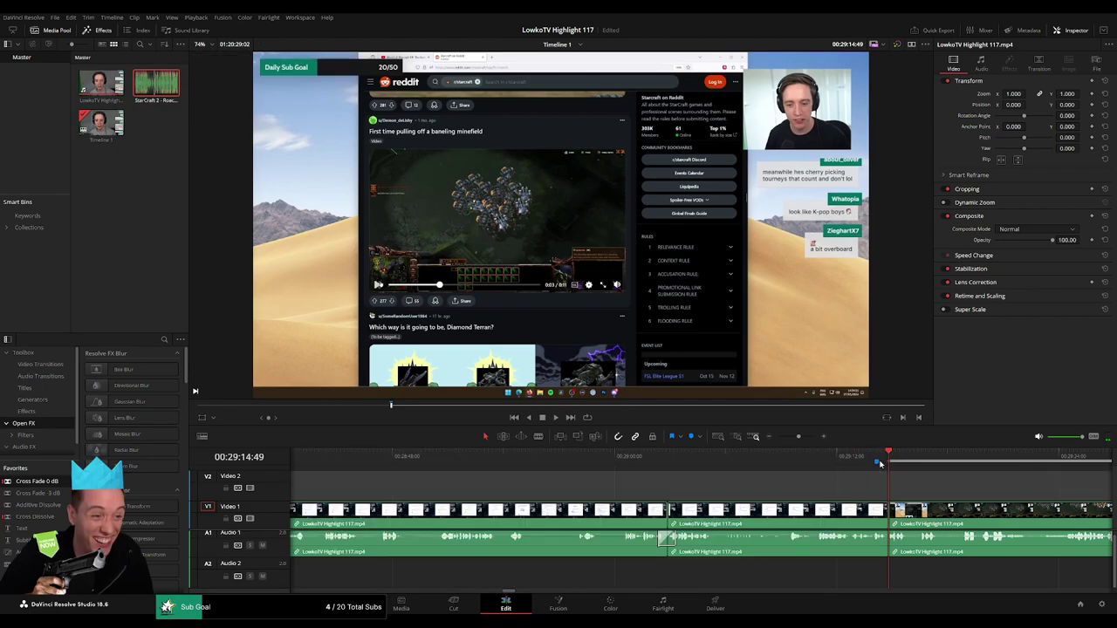
# - Play from the lobby at 00:23:13, then select the clip block after it and drag it later
pyautogui.moveTo(801, 438); pyautogui.dragTo(787, 436)
pyautogui.click(591, 456)
pyautogui.press('space')
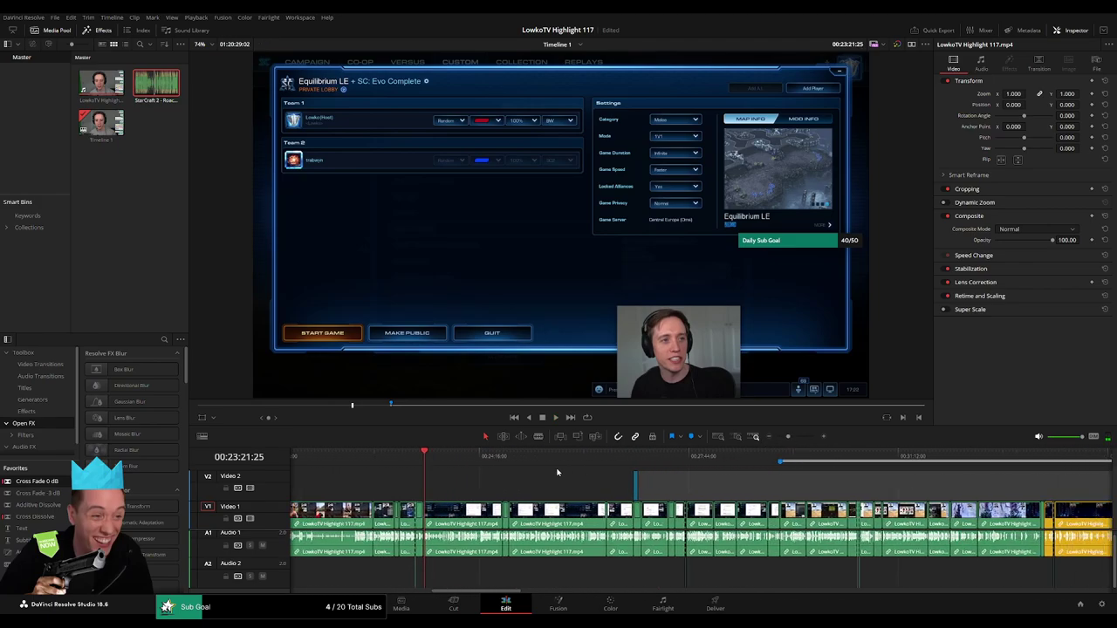
pyautogui.moveTo(460, 471); pyautogui.dragTo(779, 602)
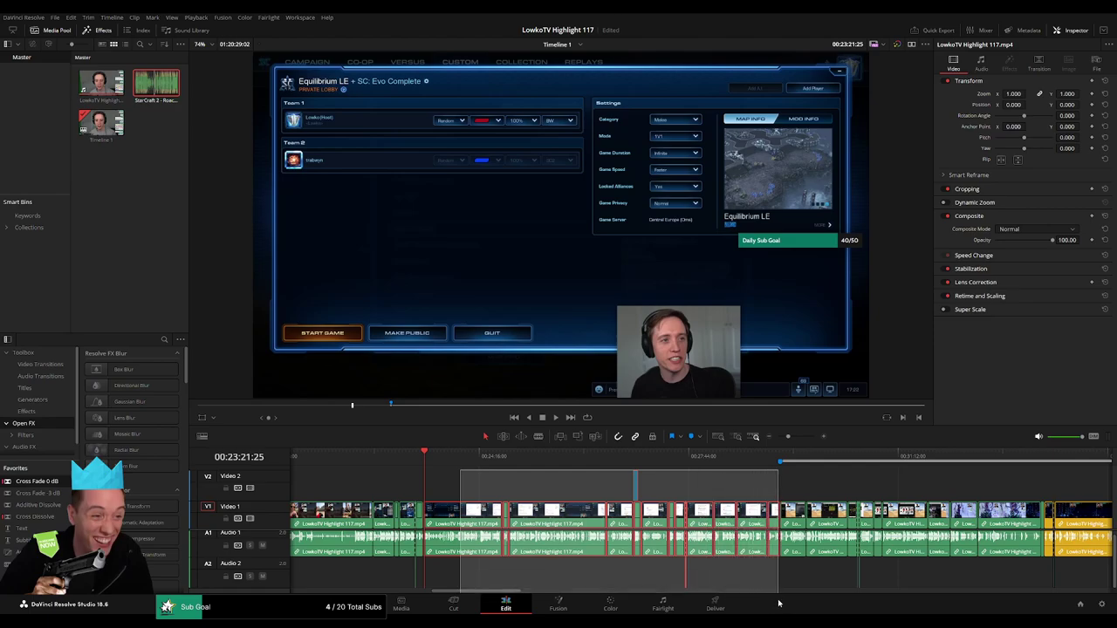
pyautogui.moveTo(777, 608); pyautogui.dragTo(777, 608)
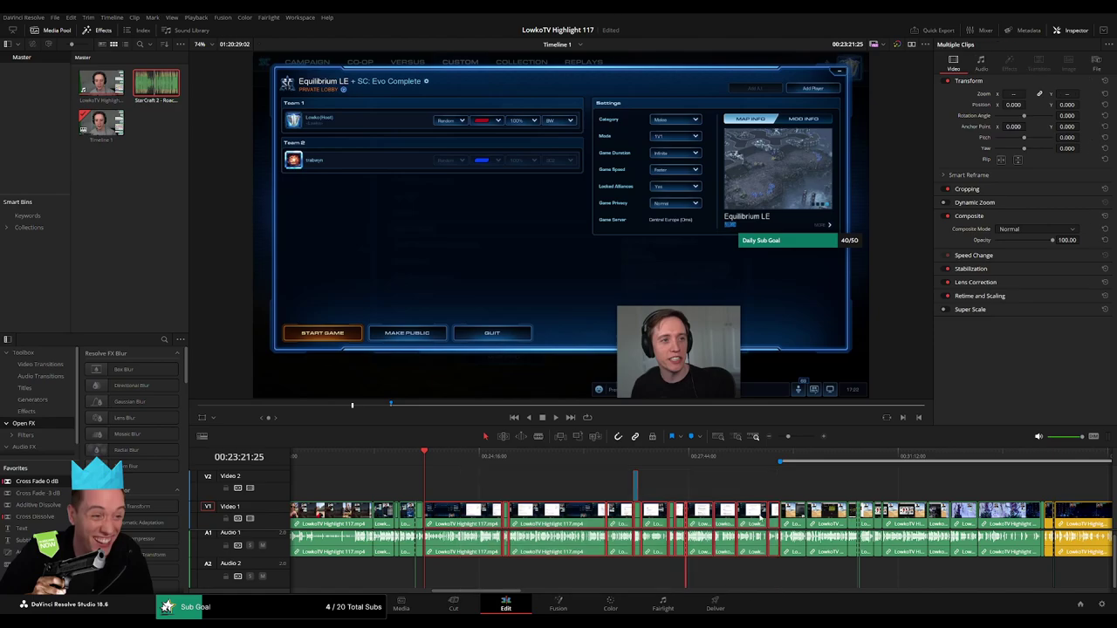
pyautogui.click(782, 438)
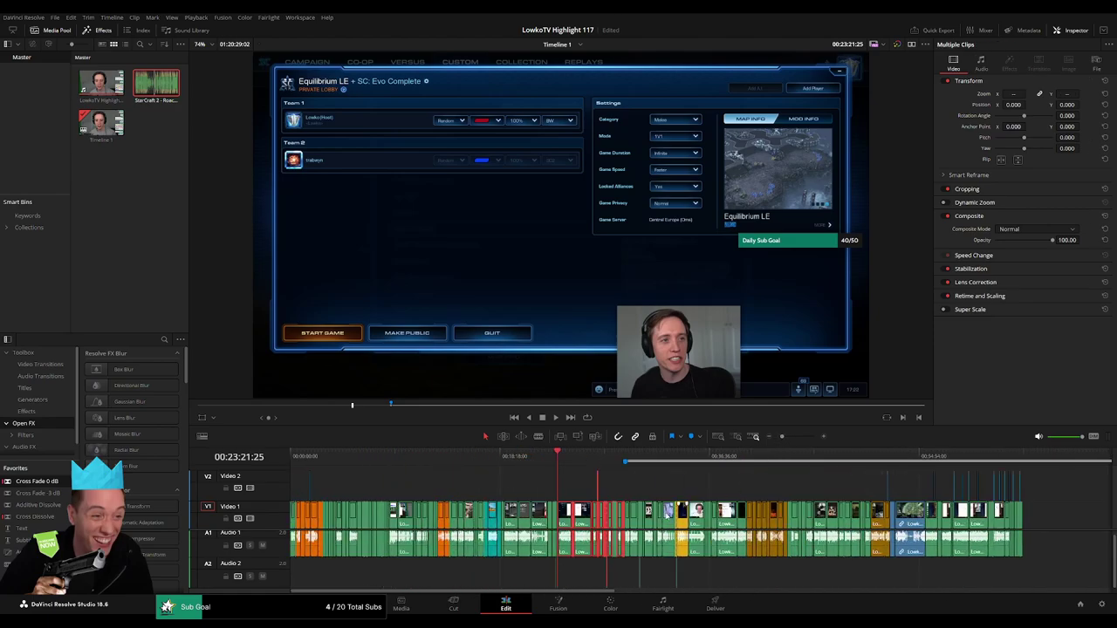
pyautogui.moveTo(585, 521)
pyautogui.mouseDown()
pyautogui.moveTo(1060, 496)
pyautogui.moveTo(647, 484)
pyautogui.moveTo(650, 515)
pyautogui.mouseUp()
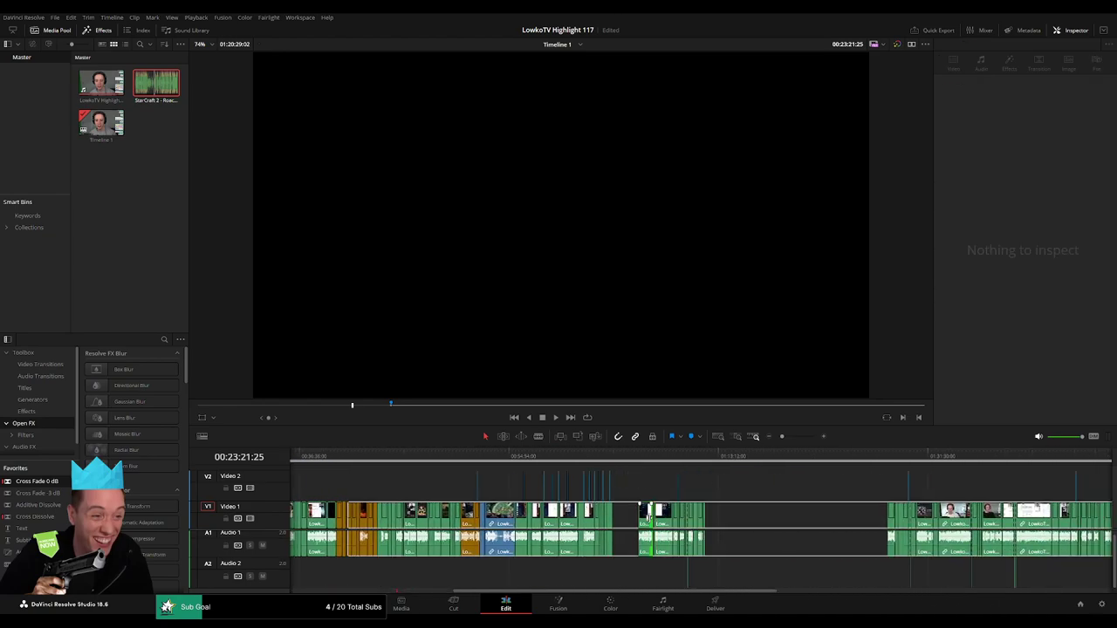
# - Push the moved block further right, then set an in point at the timeline start
pyautogui.moveTo(754, 475); pyautogui.dragTo(635, 583)
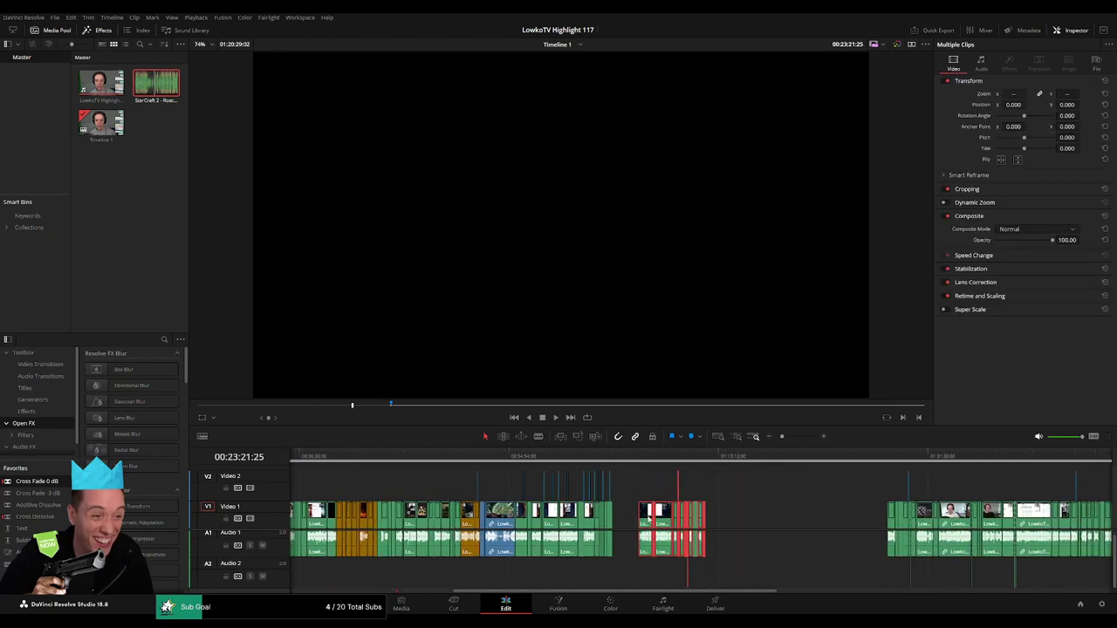
pyautogui.moveTo(650, 520); pyautogui.dragTo(833, 520)
pyautogui.click(719, 519)
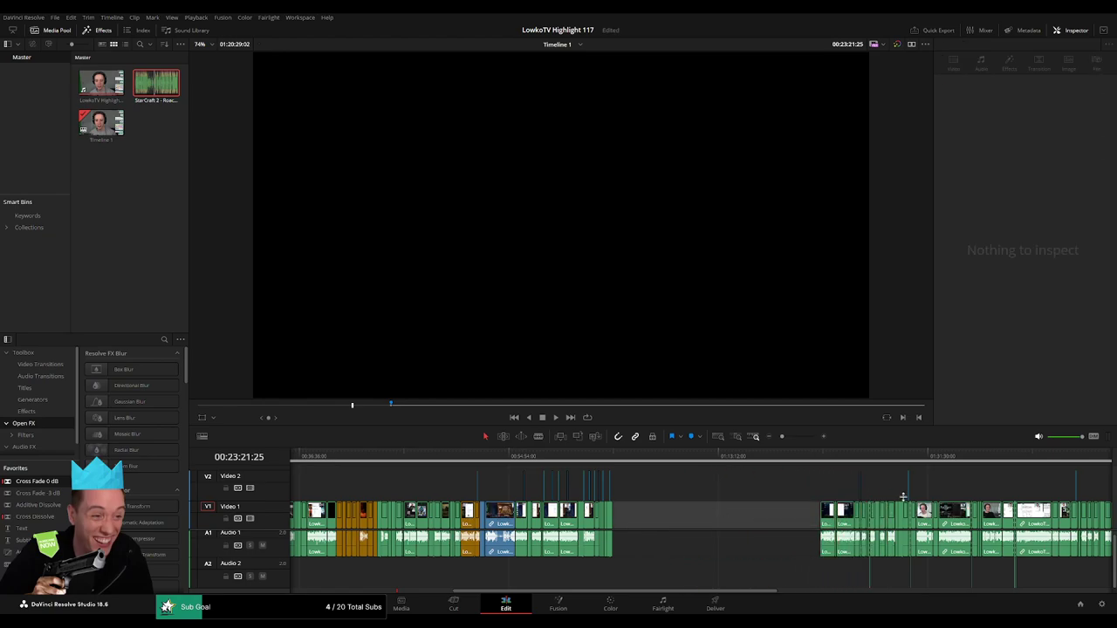
pyautogui.hscroll(-5, 478, 513)
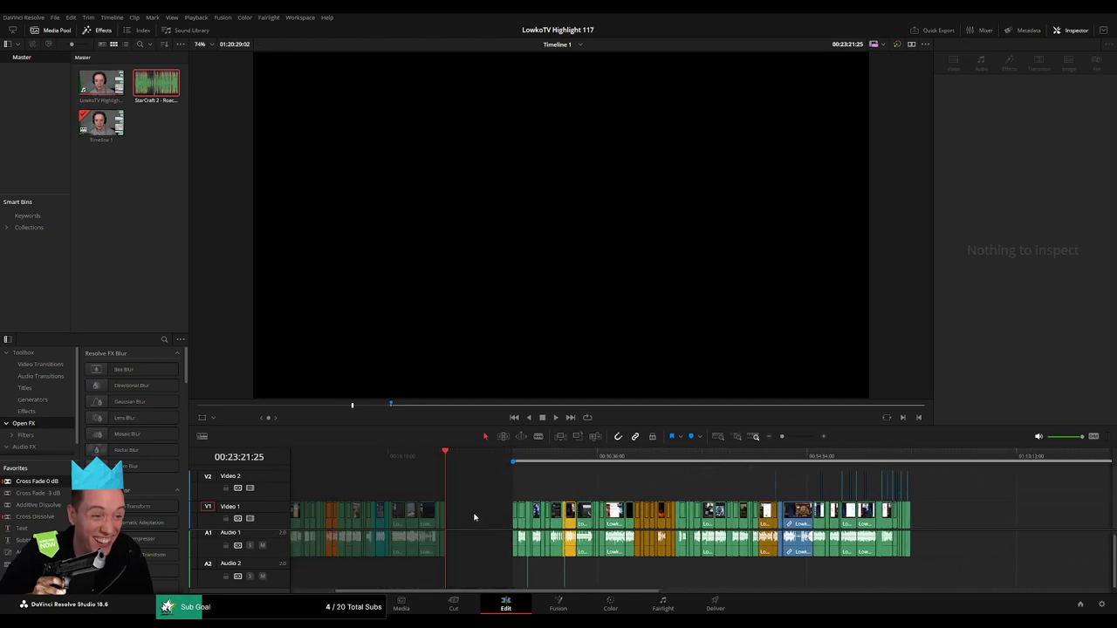
pyautogui.hscroll(-3, 358, 476)
pyautogui.moveTo(399, 455); pyautogui.dragTo(266, 463)
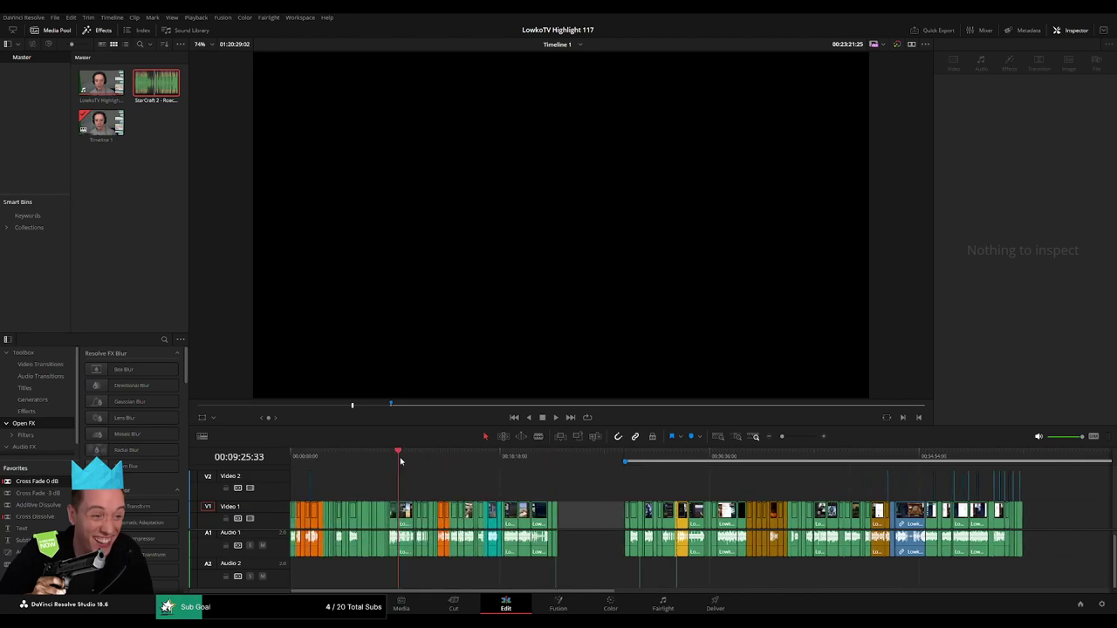
pyautogui.press('i')
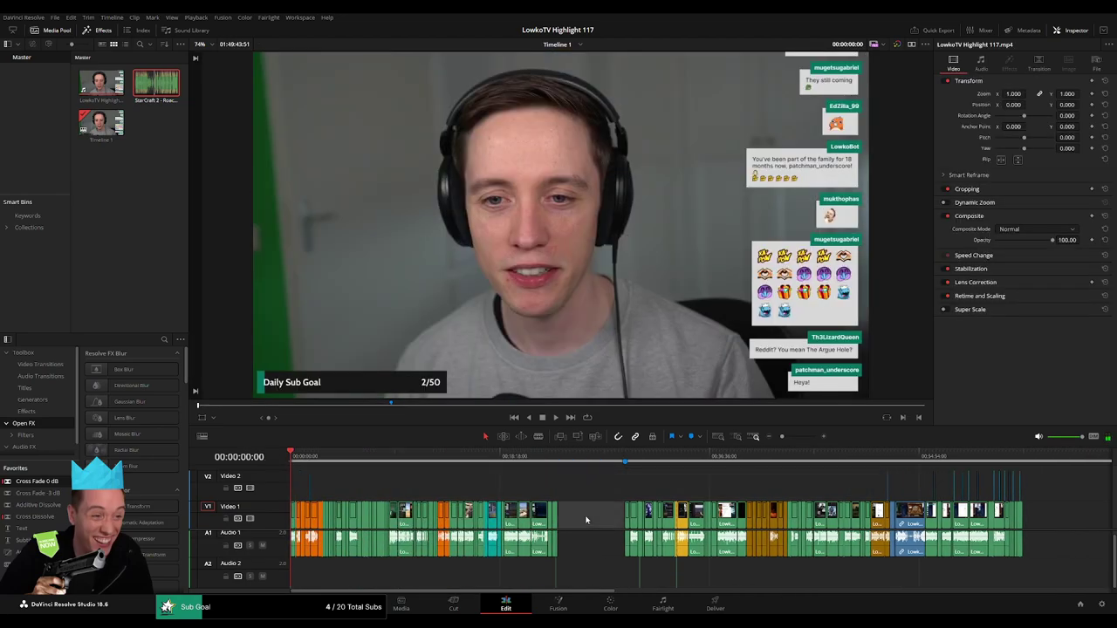
# - Ripple-delete the empty gap and play back the resulting cut around 00:23:12
pyautogui.press('Delete')
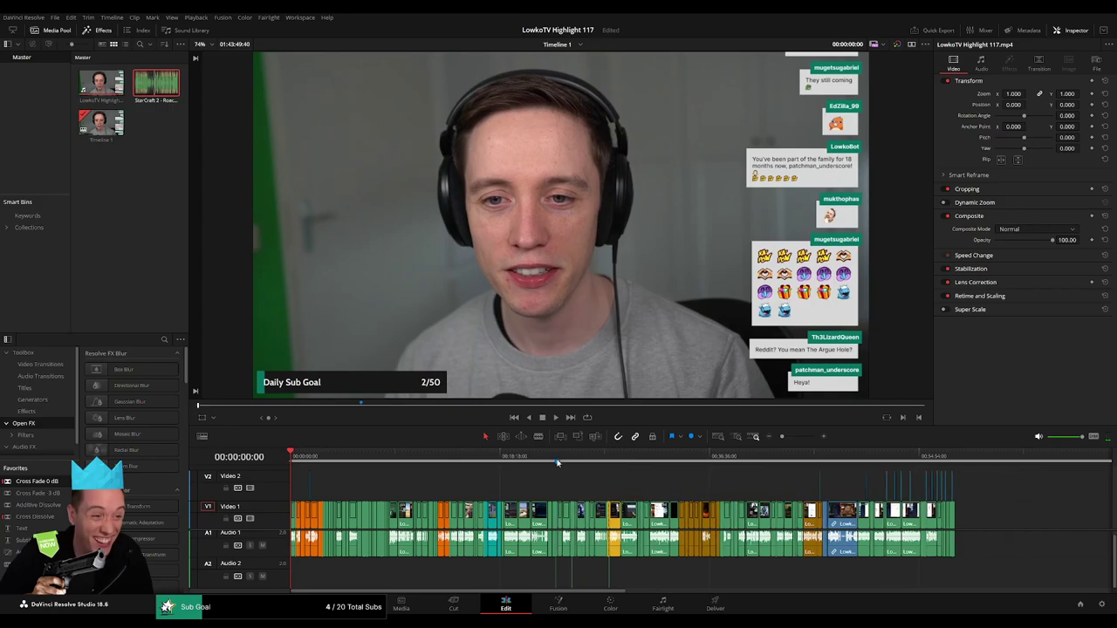
pyautogui.click(556, 459)
pyautogui.press('space')
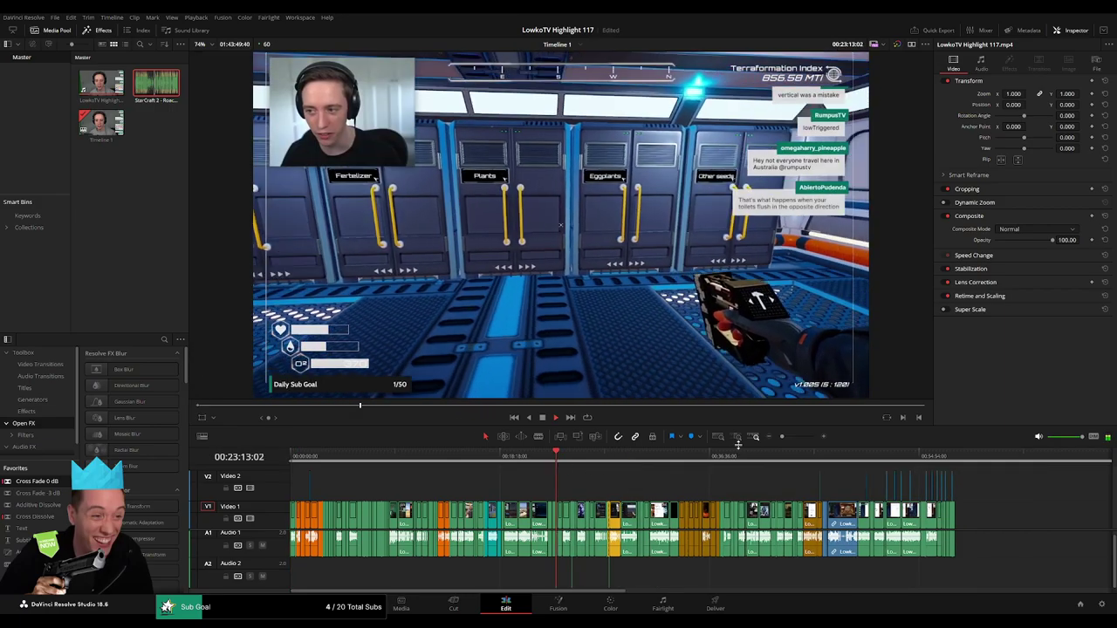
pyautogui.click(795, 437)
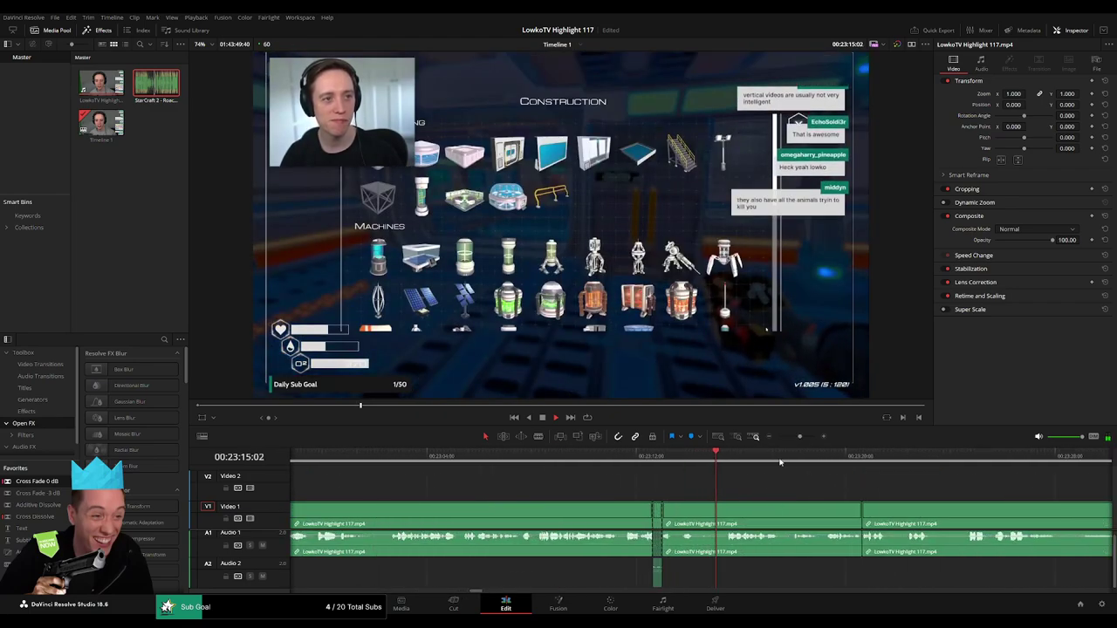
pyautogui.click(800, 437)
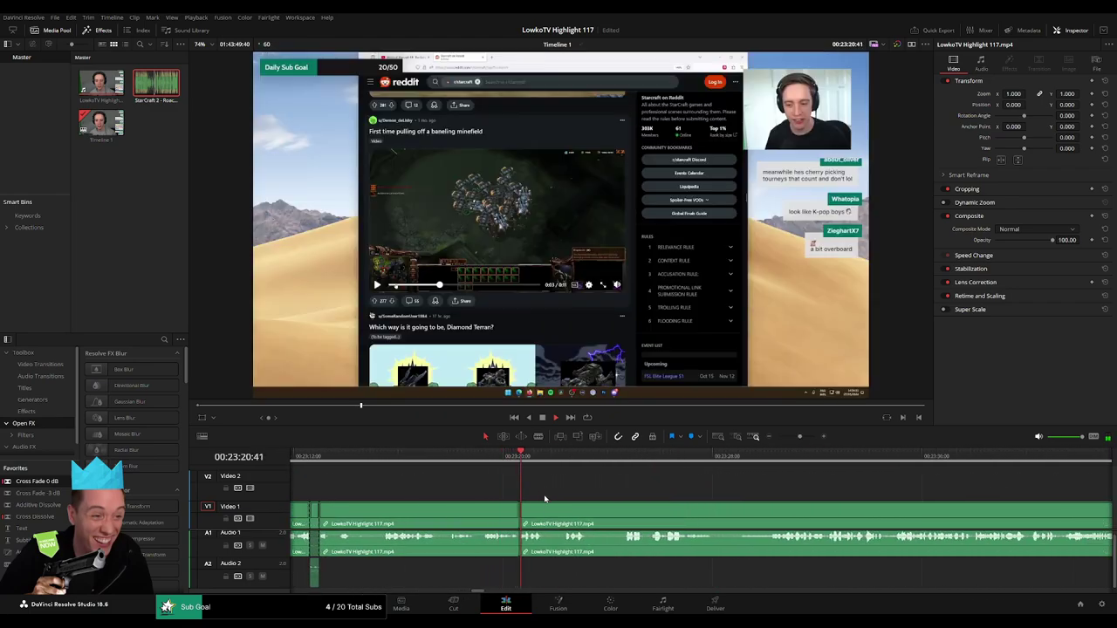
pyautogui.scroll(1, 541, 493)
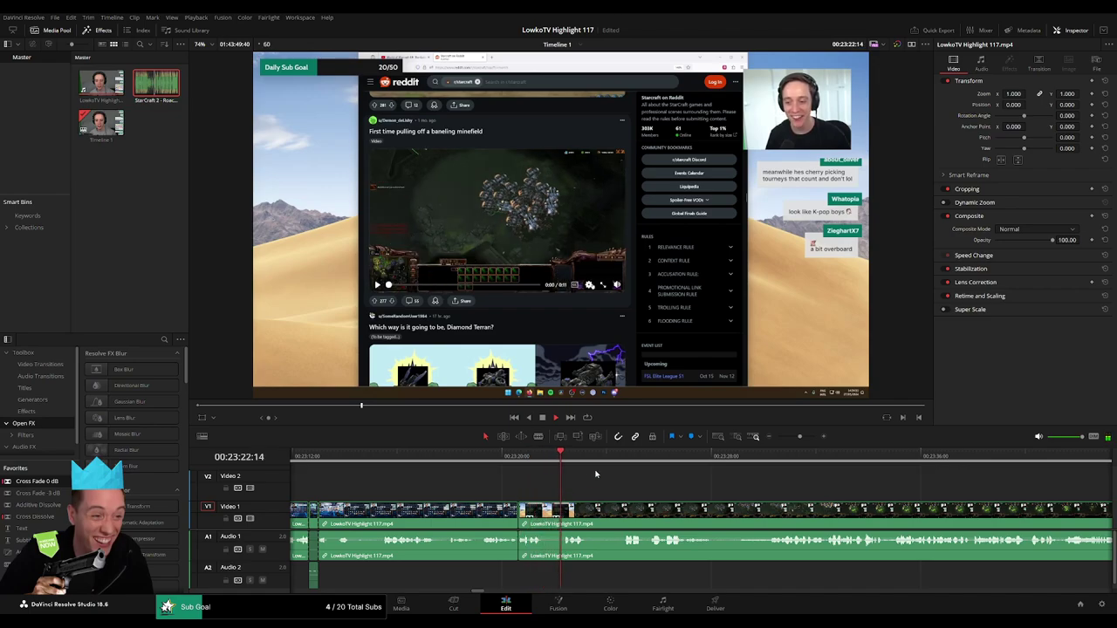
pyautogui.click(504, 455)
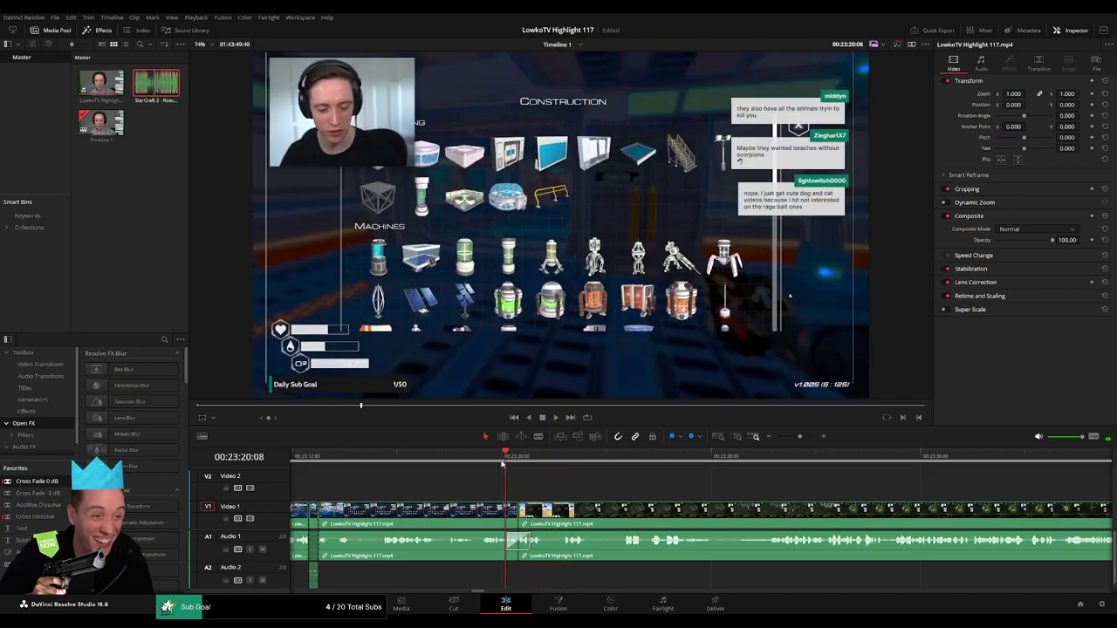
# - Inspect the empty stretch at 00:58:05 and the start of the later clip group
pyautogui.scroll(-2, 611, 484)
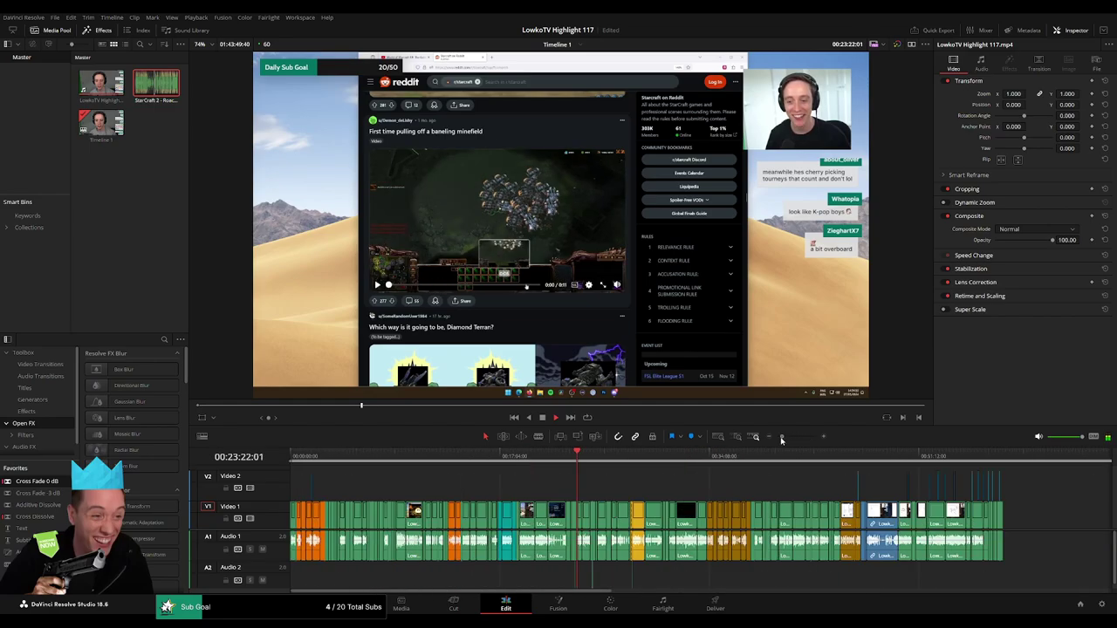
pyautogui.scroll(-2, 592, 485)
pyautogui.click(501, 460)
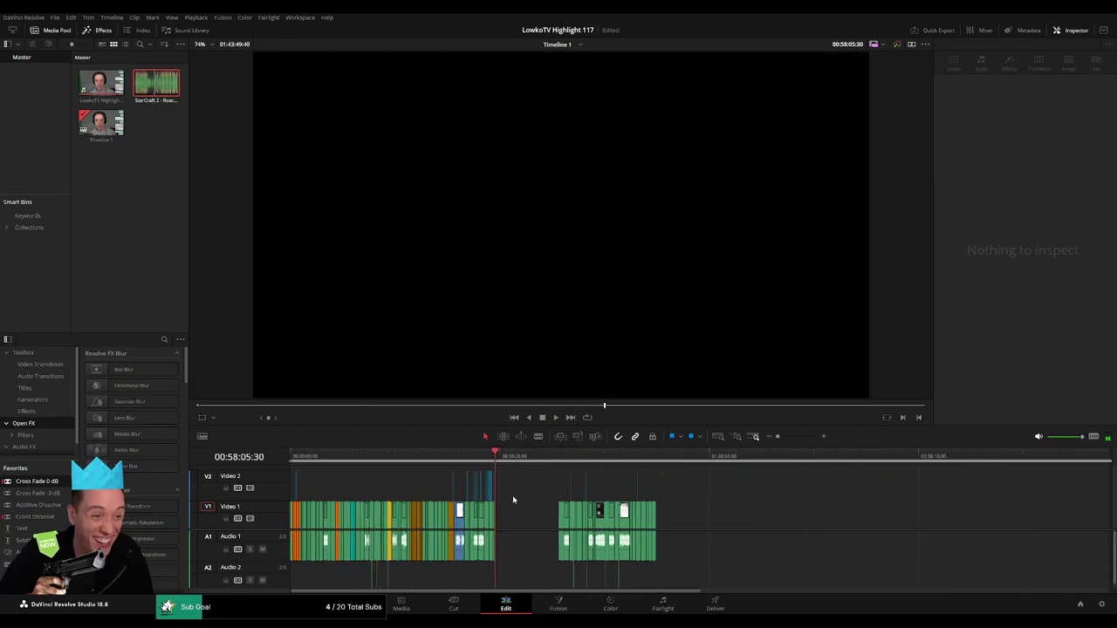
pyautogui.moveTo(329, 468); pyautogui.dragTo(477, 469)
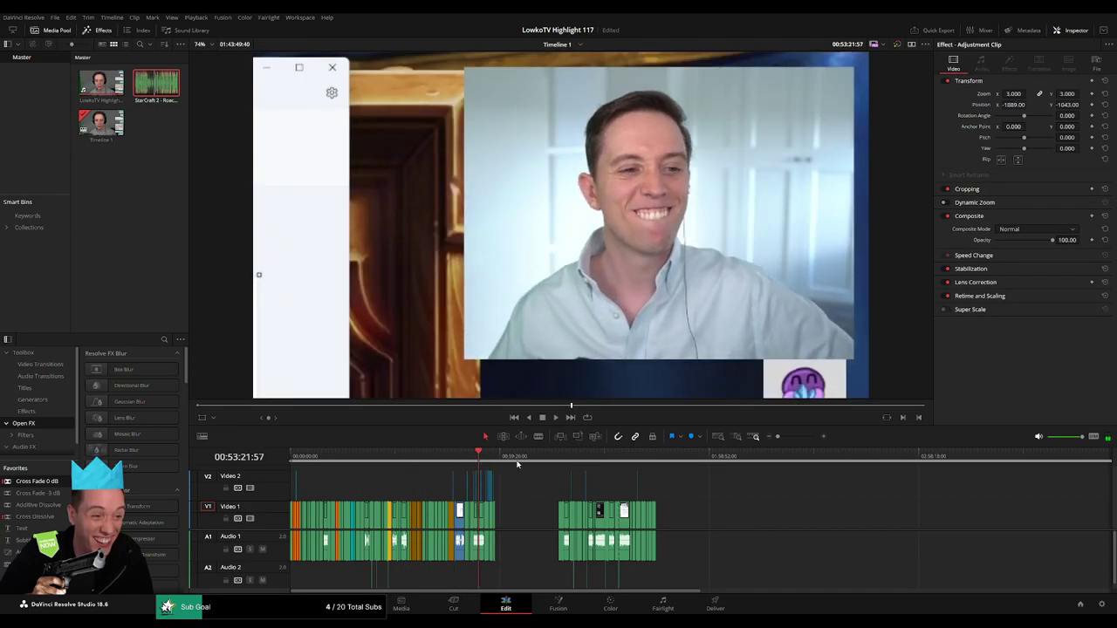
pyautogui.moveTo(541, 485); pyautogui.dragTo(560, 485)
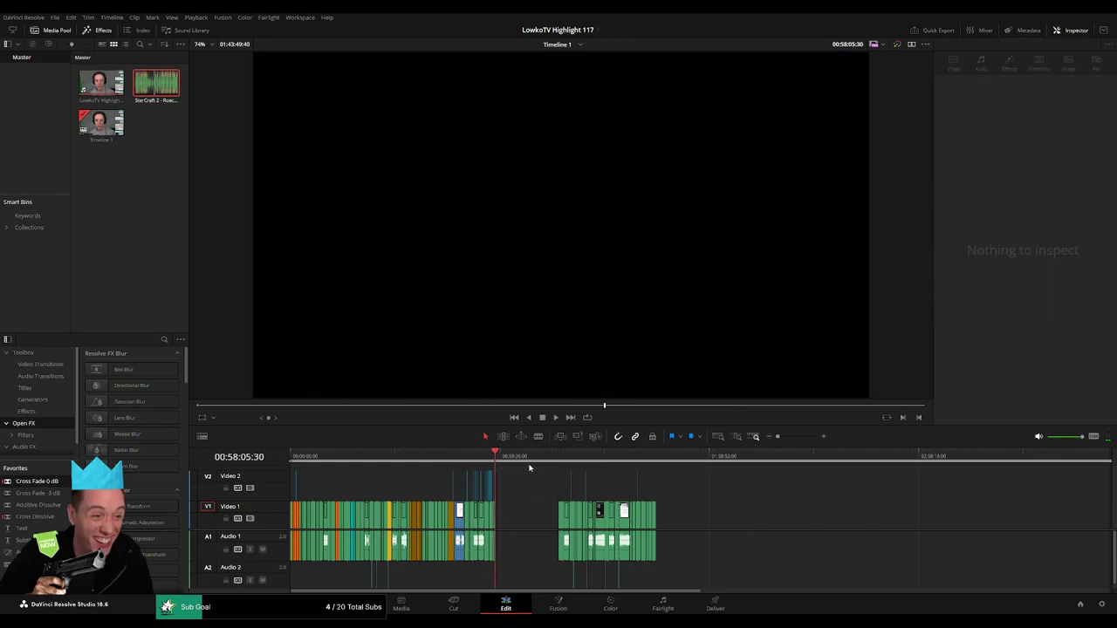
# - Select the later clip group and shift it further right on the timeline
pyautogui.moveTo(761, 472); pyautogui.dragTo(528, 582)
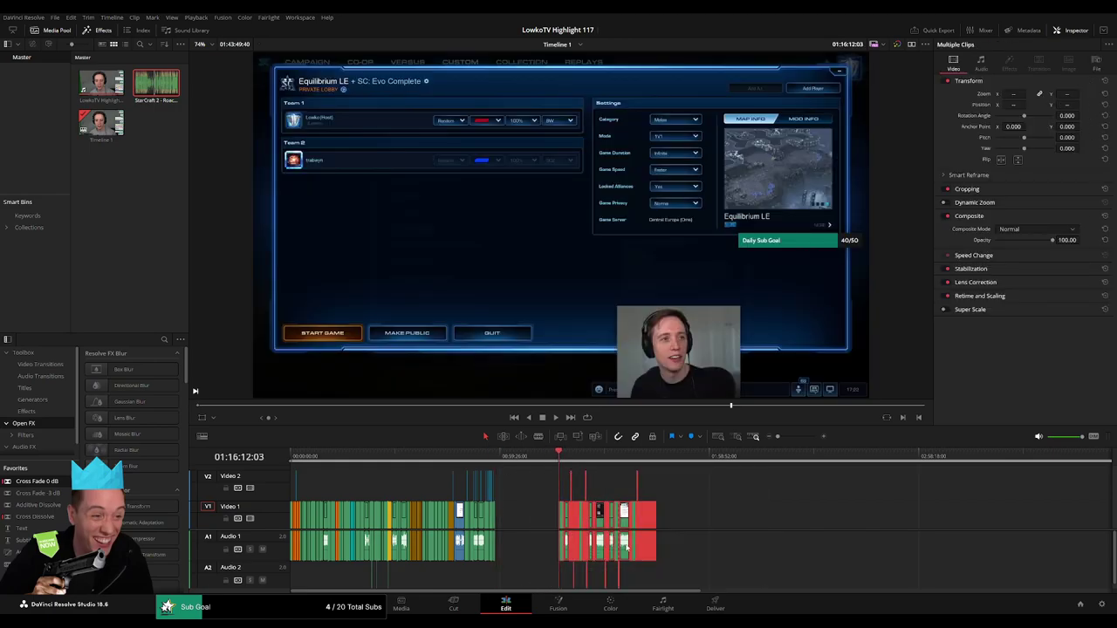
pyautogui.moveTo(685, 520); pyautogui.dragTo(850, 520)
pyautogui.click(610, 518)
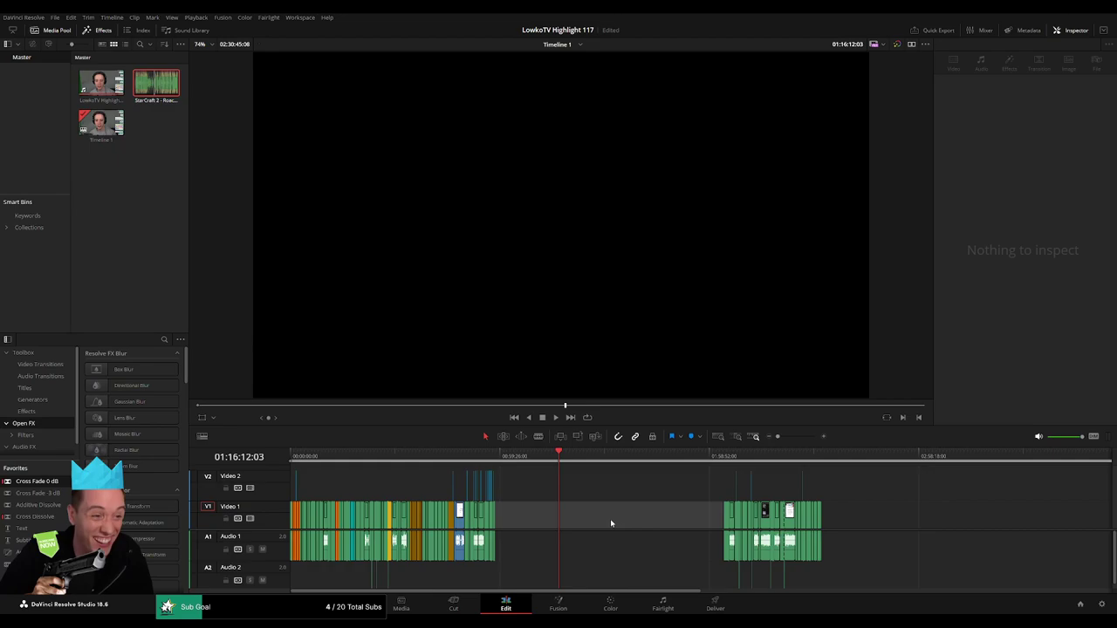
pyautogui.click(575, 456)
# - Place the playhead exactly at 02:00:00:00
pyautogui.moveTo(576, 460); pyautogui.dragTo(713, 481)
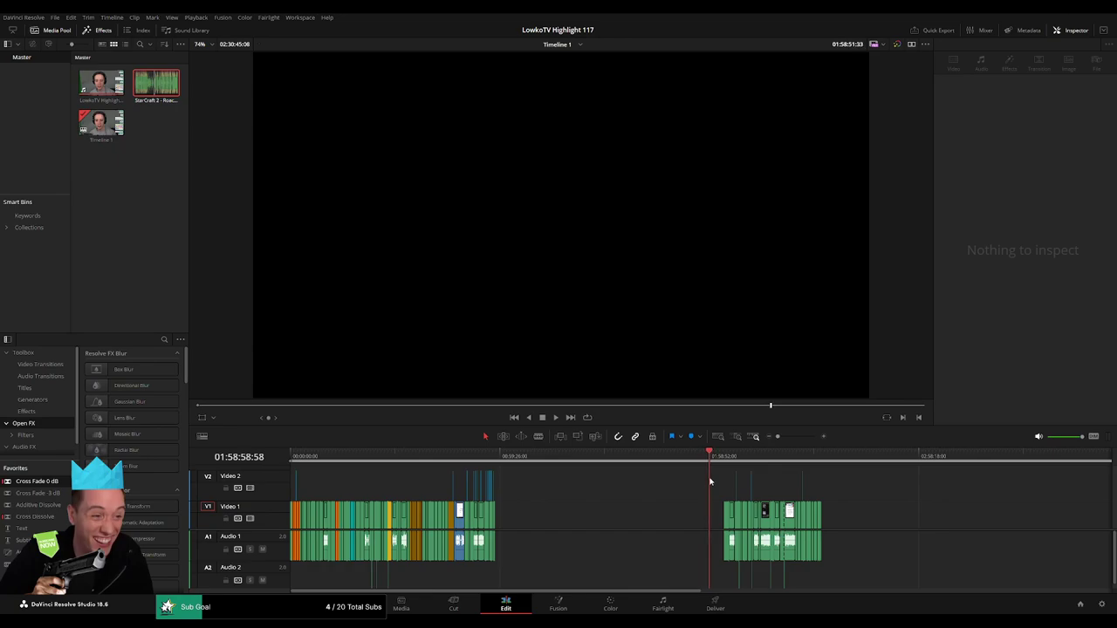
pyautogui.scroll(5, 821, 449)
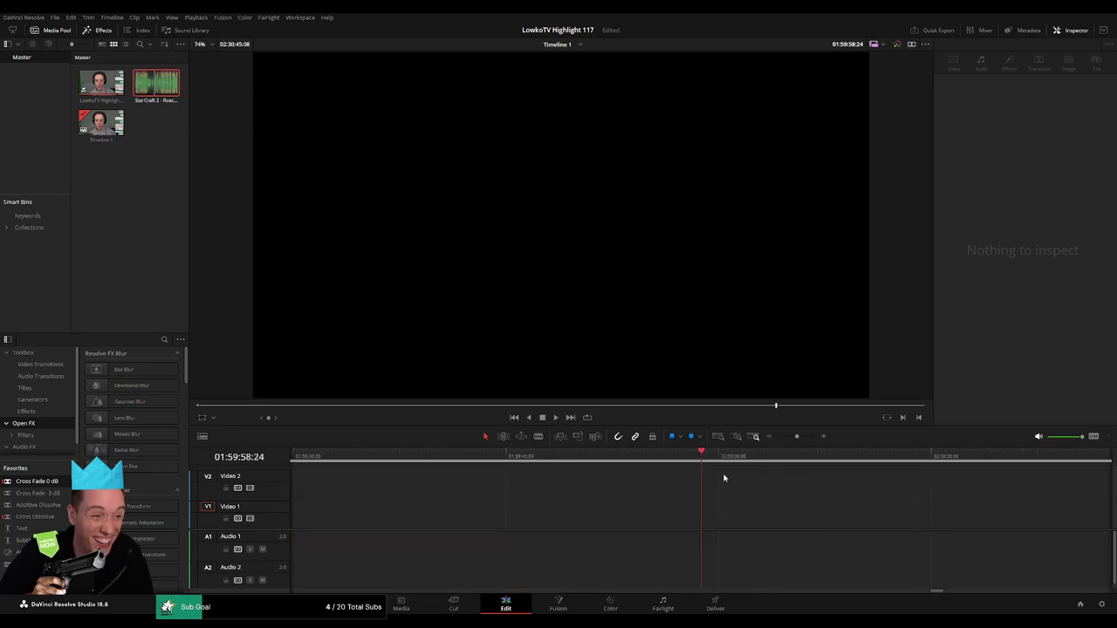
pyautogui.moveTo(703, 462); pyautogui.dragTo(718, 463)
pyautogui.scroll(-2, 759, 459)
pyautogui.scroll(-3, 760, 459)
# - Snap the later clip group to start at 02:00:00, then preview the scene around 00:19:56
pyautogui.moveTo(812, 473); pyautogui.dragTo(629, 566)
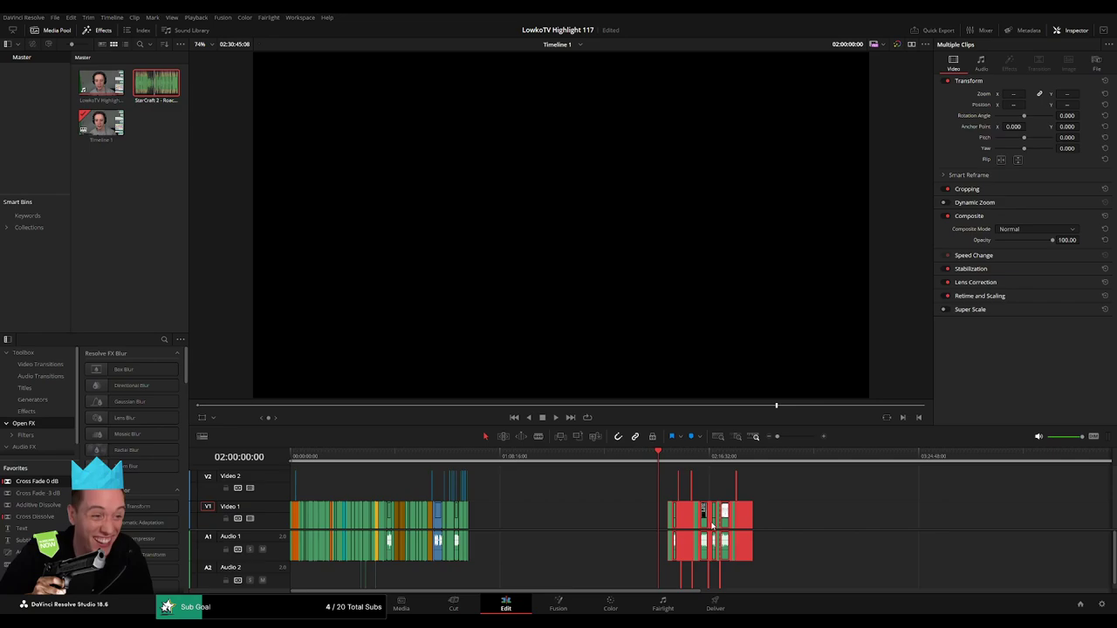
pyautogui.moveTo(725, 522); pyautogui.dragTo(716, 522)
pyautogui.click(475, 510)
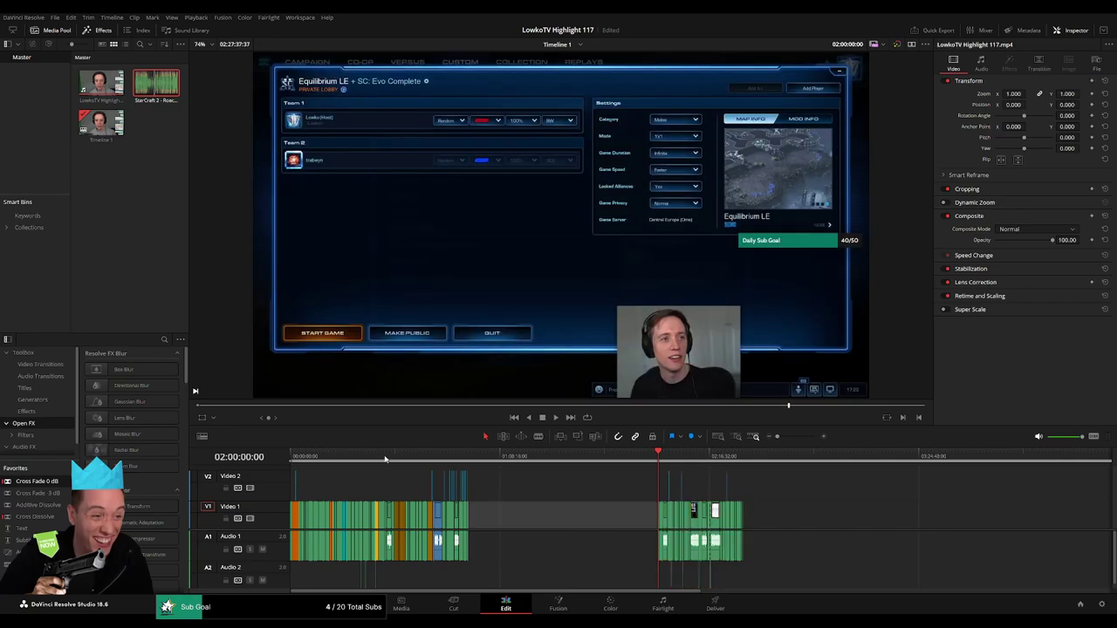
pyautogui.click(408, 455)
pyautogui.moveTo(407, 460); pyautogui.dragTo(315, 460)
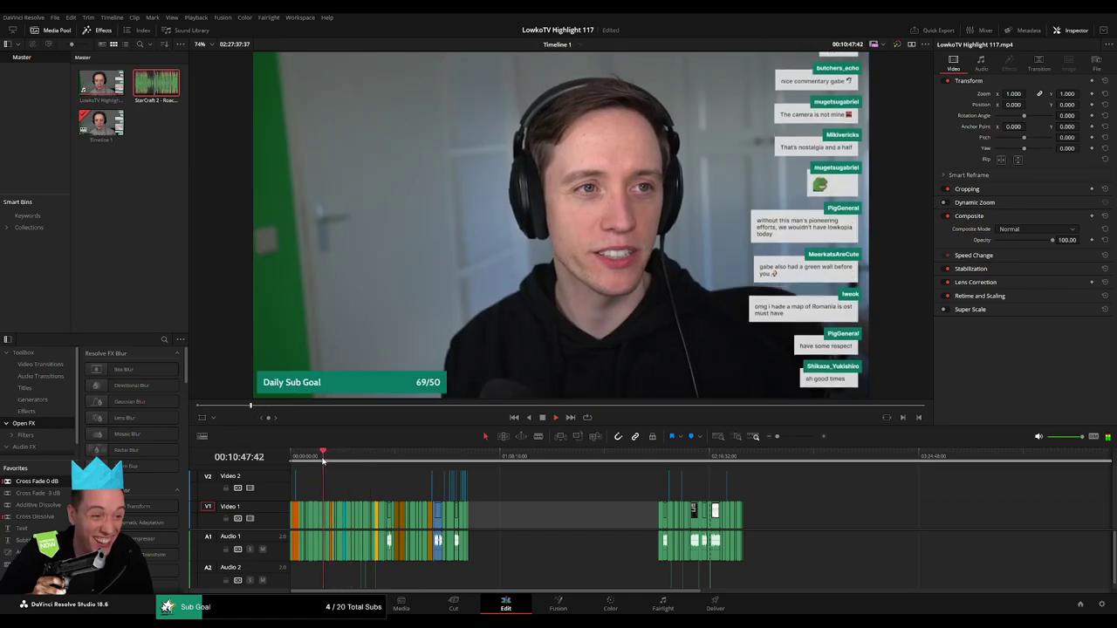
pyautogui.scroll(5, 508, 470)
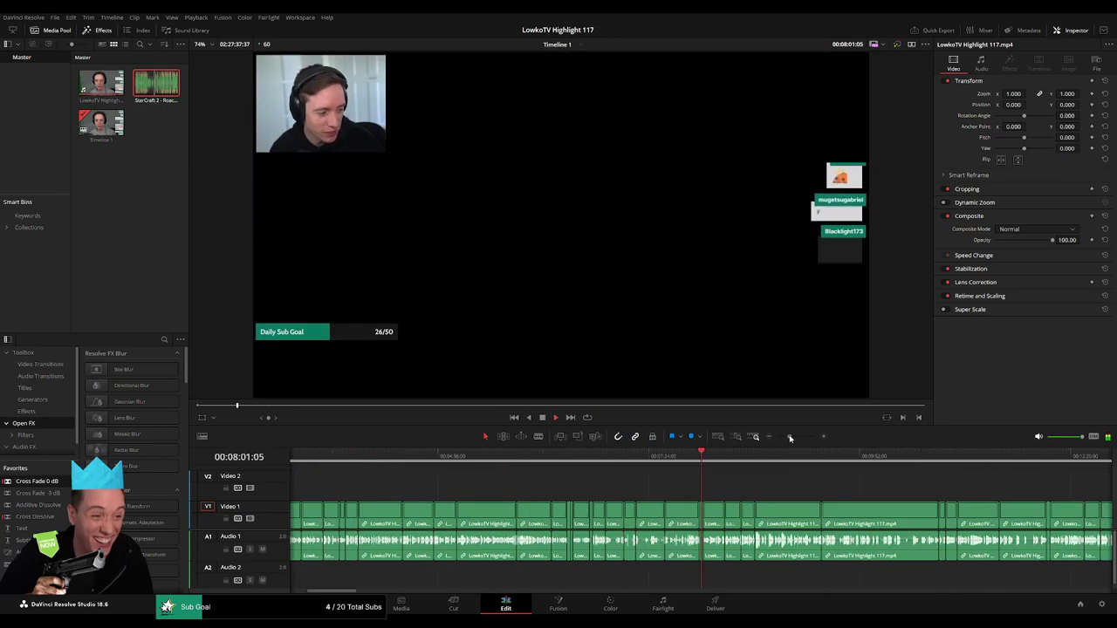
pyautogui.click(329, 472)
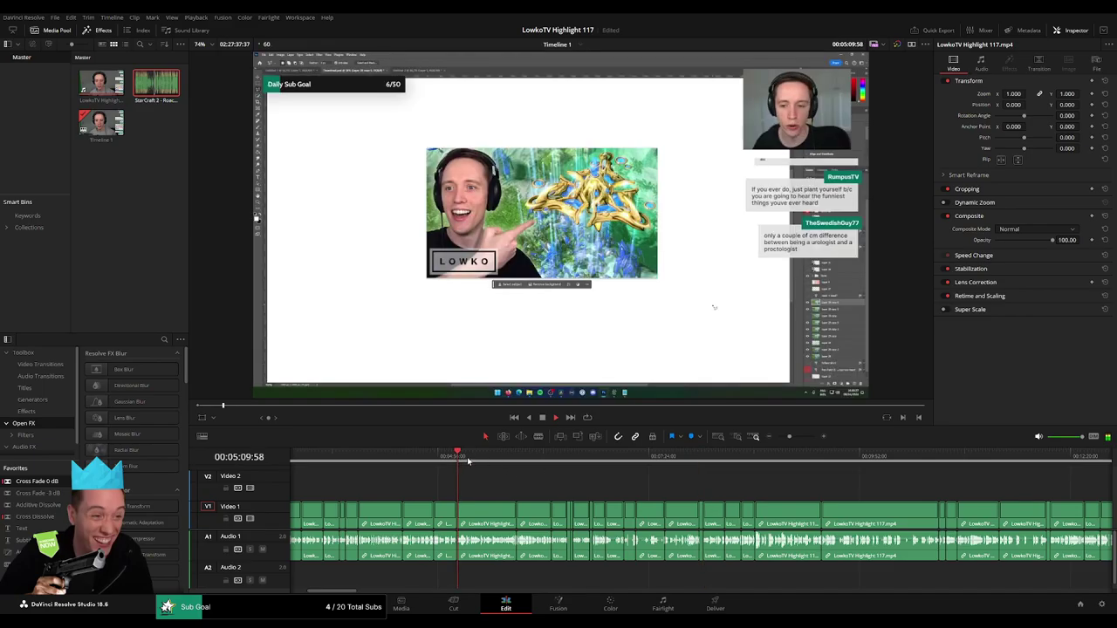
pyautogui.moveTo(329, 472)
pyautogui.mouseDown()
pyautogui.moveTo(407, 474)
pyautogui.moveTo(292, 474)
pyautogui.mouseUp()
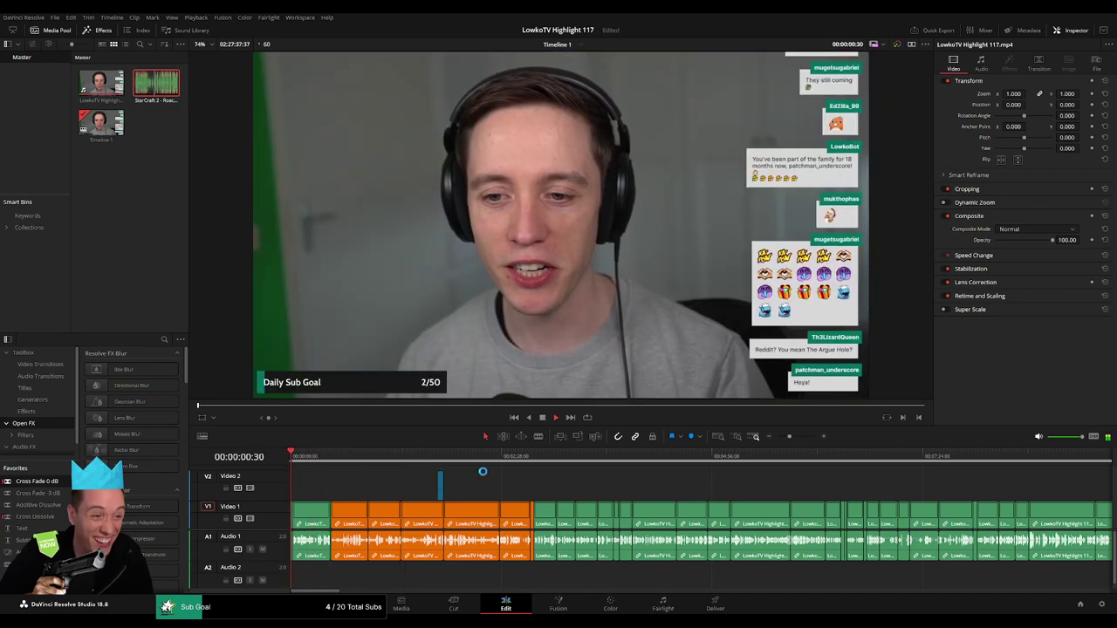
pyautogui.moveTo(794, 440)
pyautogui.mouseDown()
pyautogui.moveTo(758, 444)
pyautogui.moveTo(794, 439)
pyautogui.moveTo(777, 436)
pyautogui.mouseUp()
pyautogui.click(469, 457)
pyautogui.click(673, 457)
pyautogui.press('space')
pyautogui.press('space')
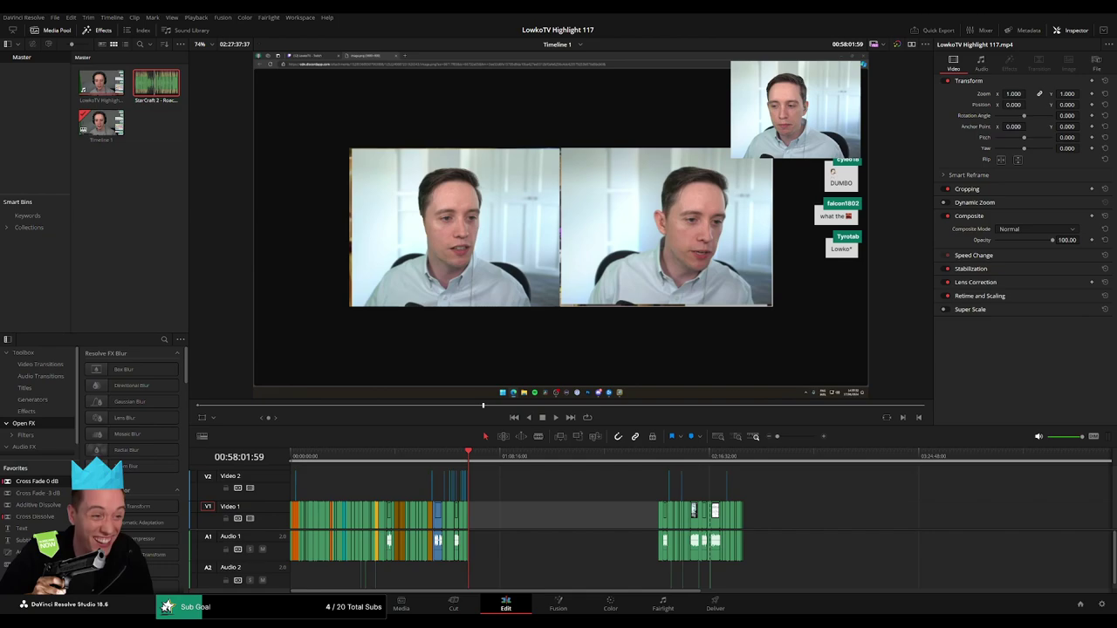
pyautogui.click(463, 460)
pyautogui.press('space')
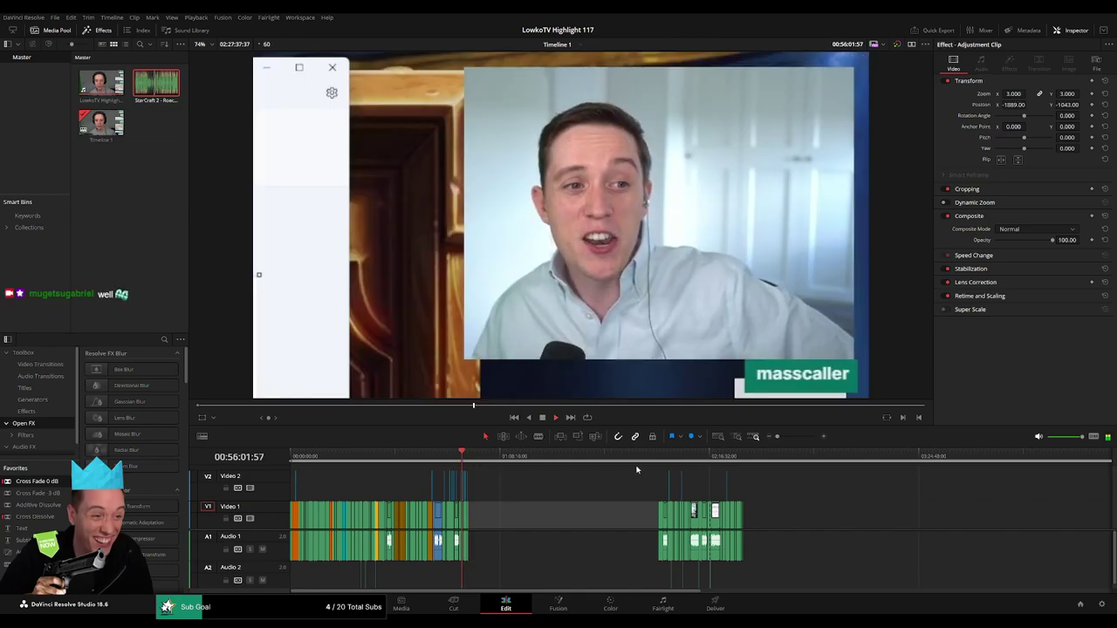
pyautogui.moveTo(777, 436)
pyautogui.mouseDown()
pyautogui.moveTo(788, 439)
pyautogui.moveTo(426, 460)
pyautogui.mouseUp()
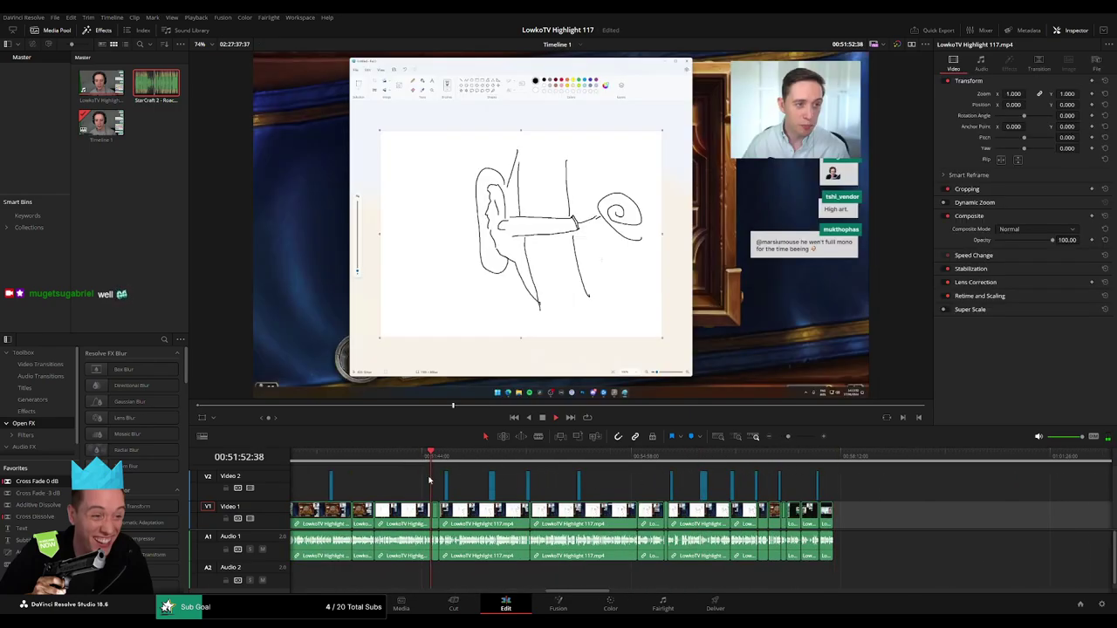
pyautogui.moveTo(789, 436); pyautogui.dragTo(776, 437)
pyautogui.press('Home')
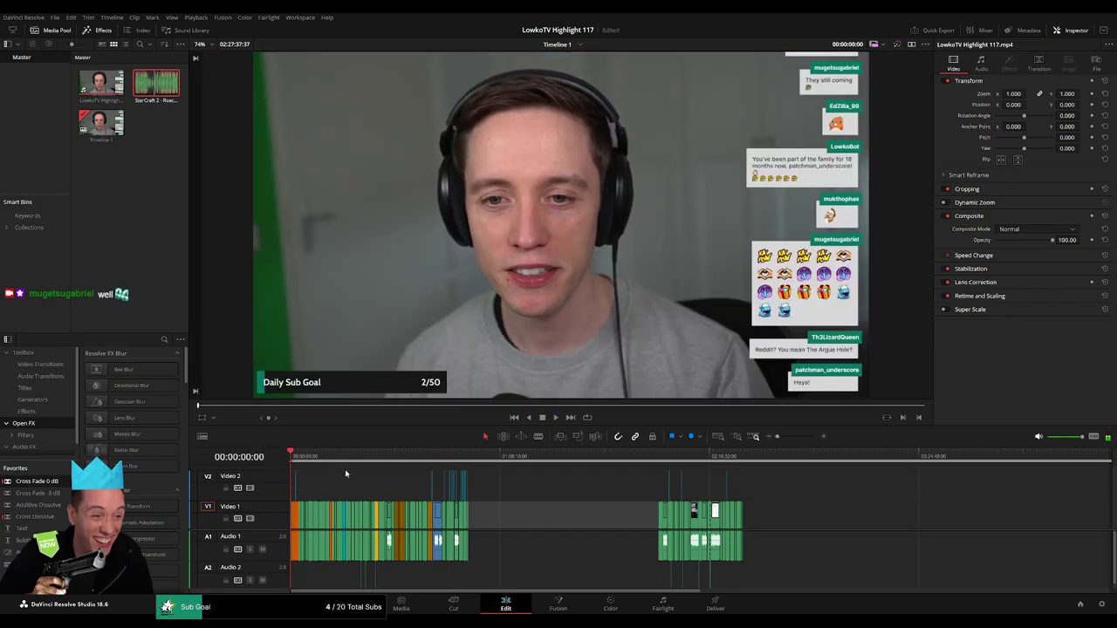
pyautogui.moveTo(319, 458); pyautogui.dragTo(407, 460)
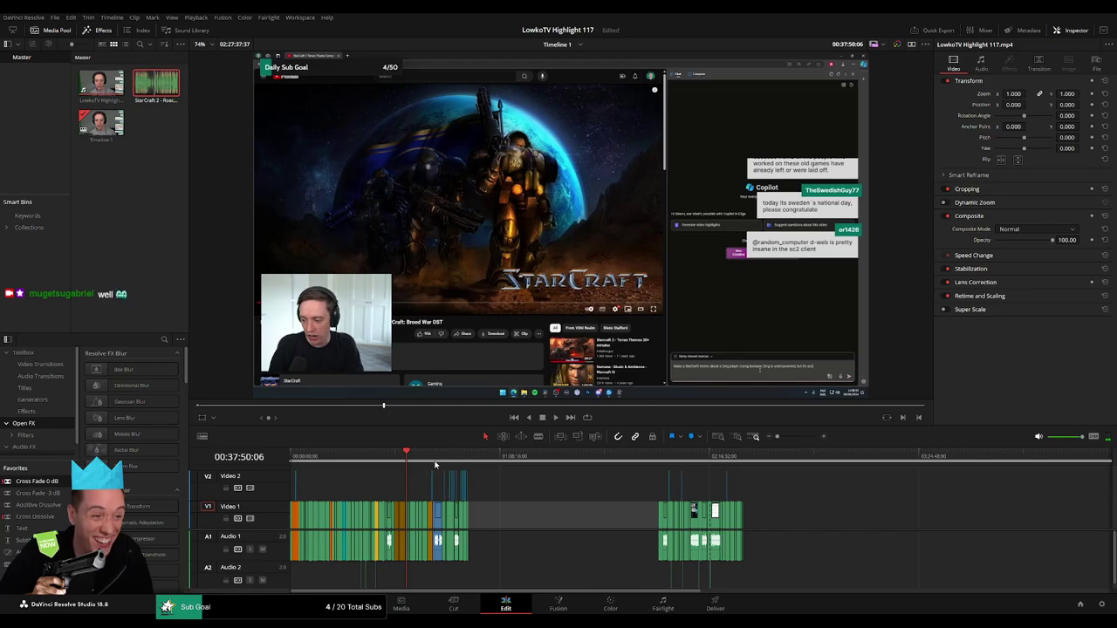
pyautogui.click(432, 459)
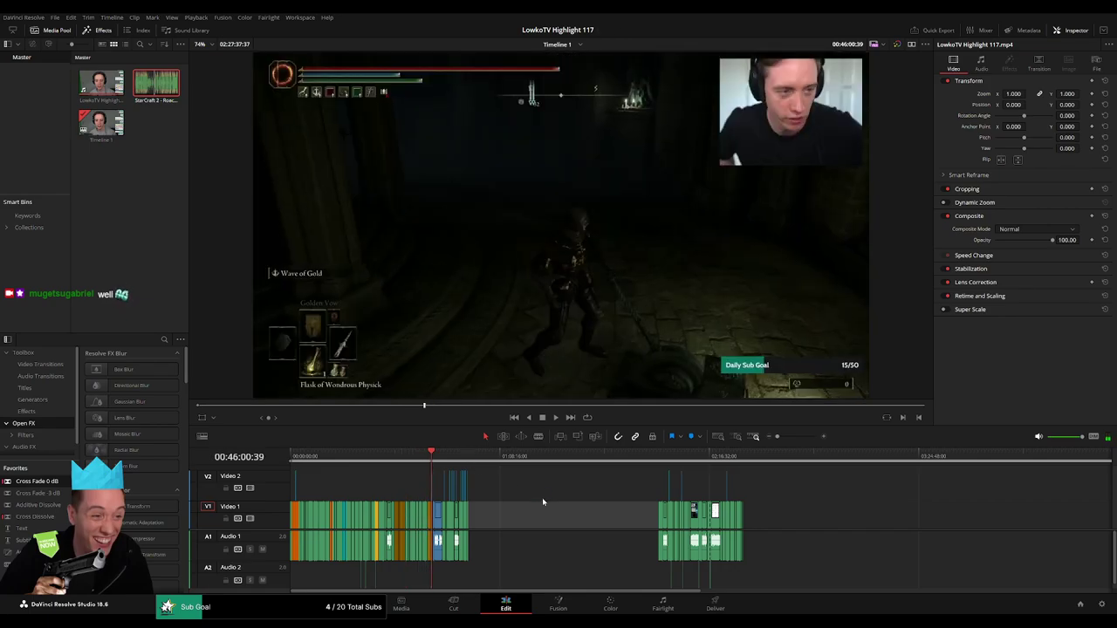
pyautogui.click(468, 457)
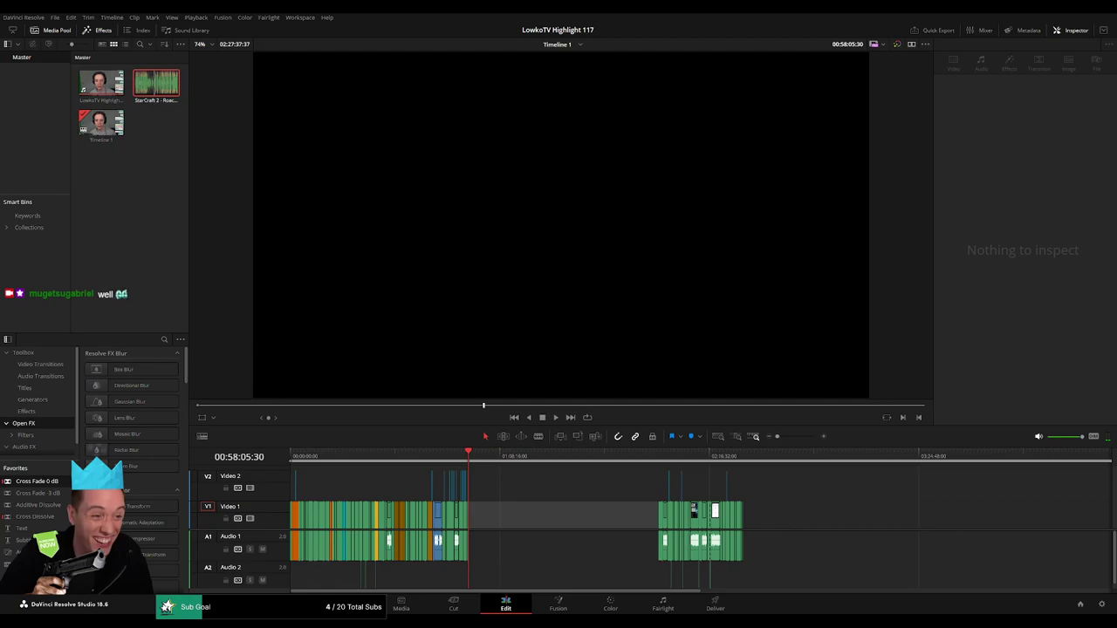